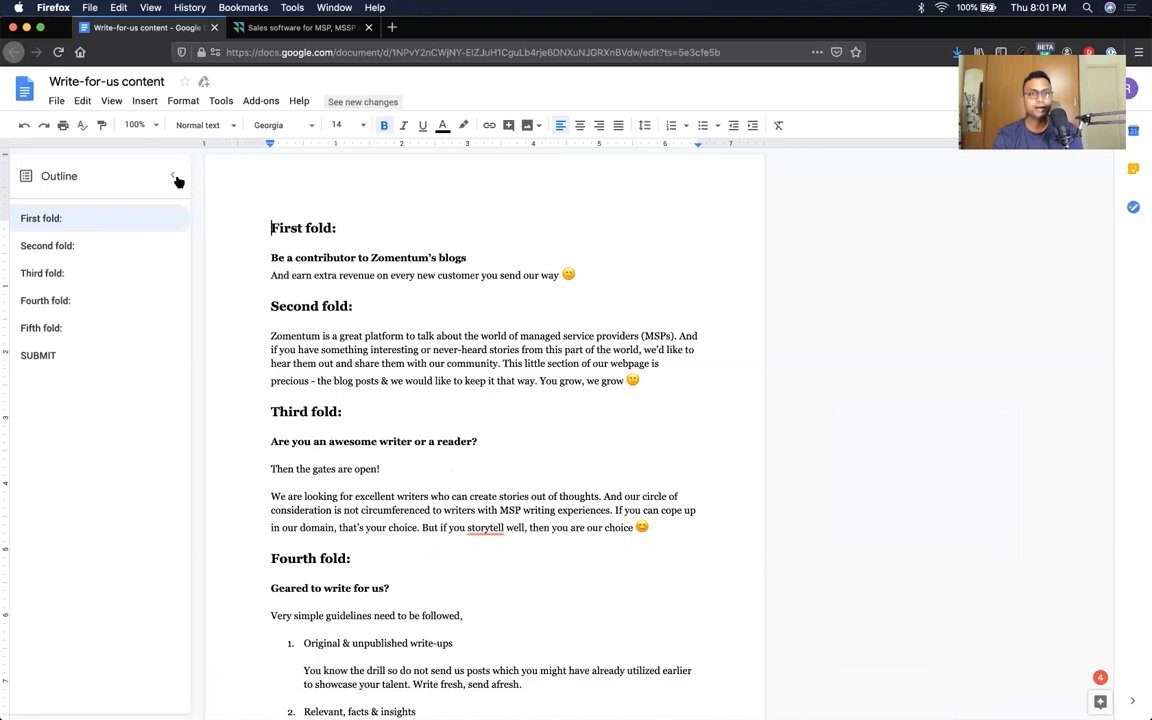
# - Collapse the document outline and review the five folds of the Write-for-us content document
pyautogui.click(174, 176)
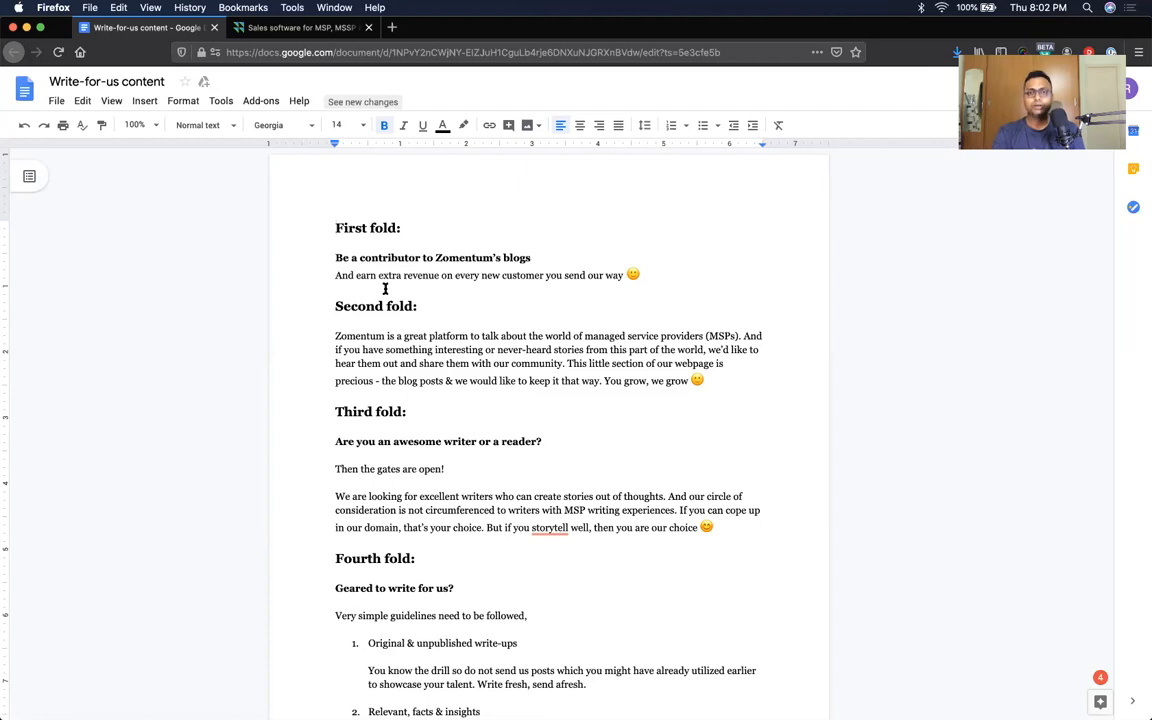
pyautogui.click(514, 282)
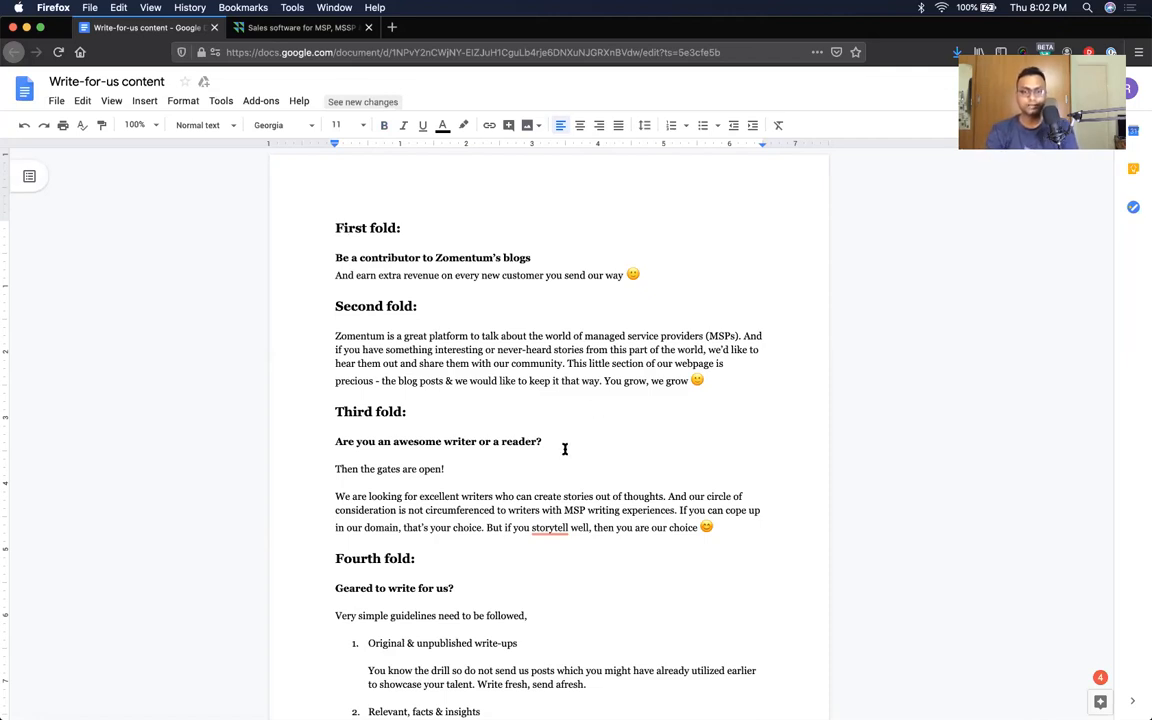
pyautogui.scroll(-10, 564, 449)
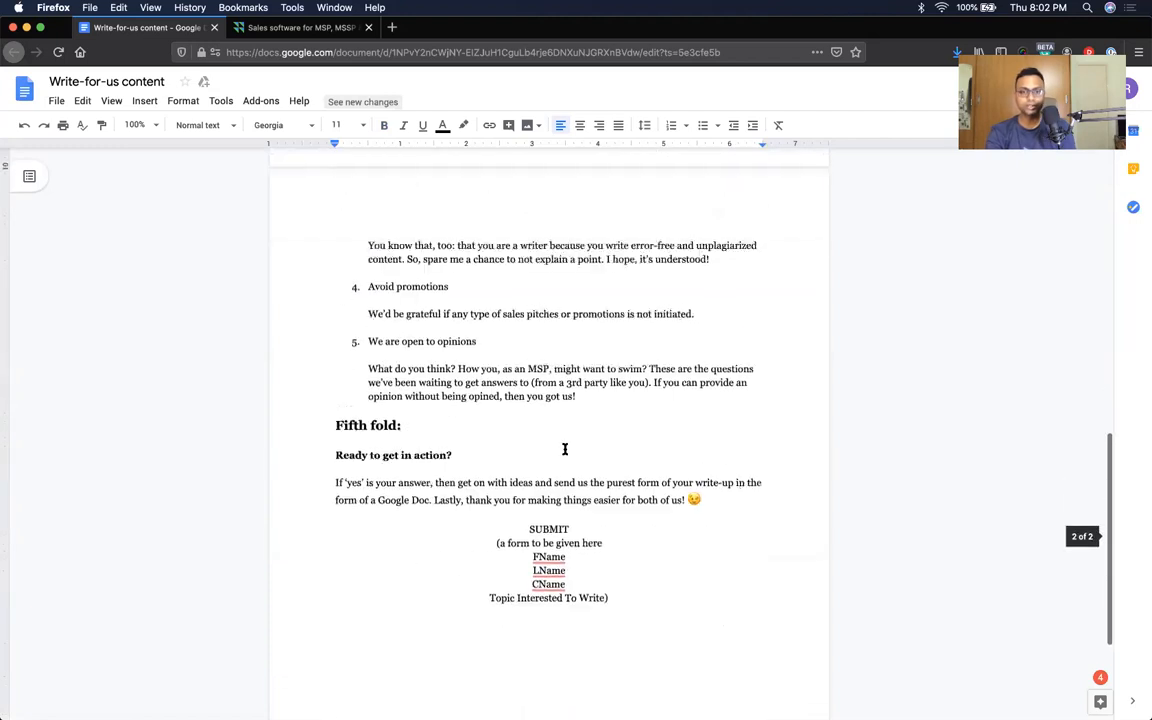
pyautogui.scroll(6, 564, 449)
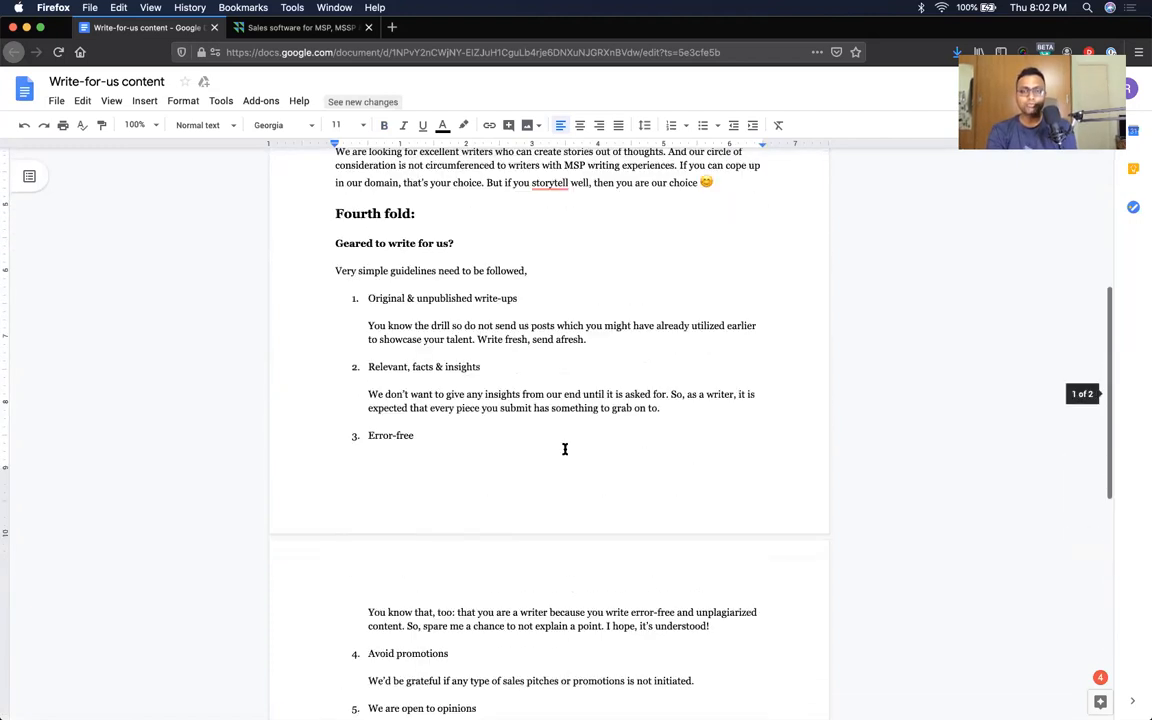
pyautogui.scroll(2, 564, 449)
pyautogui.scroll(5, 564, 449)
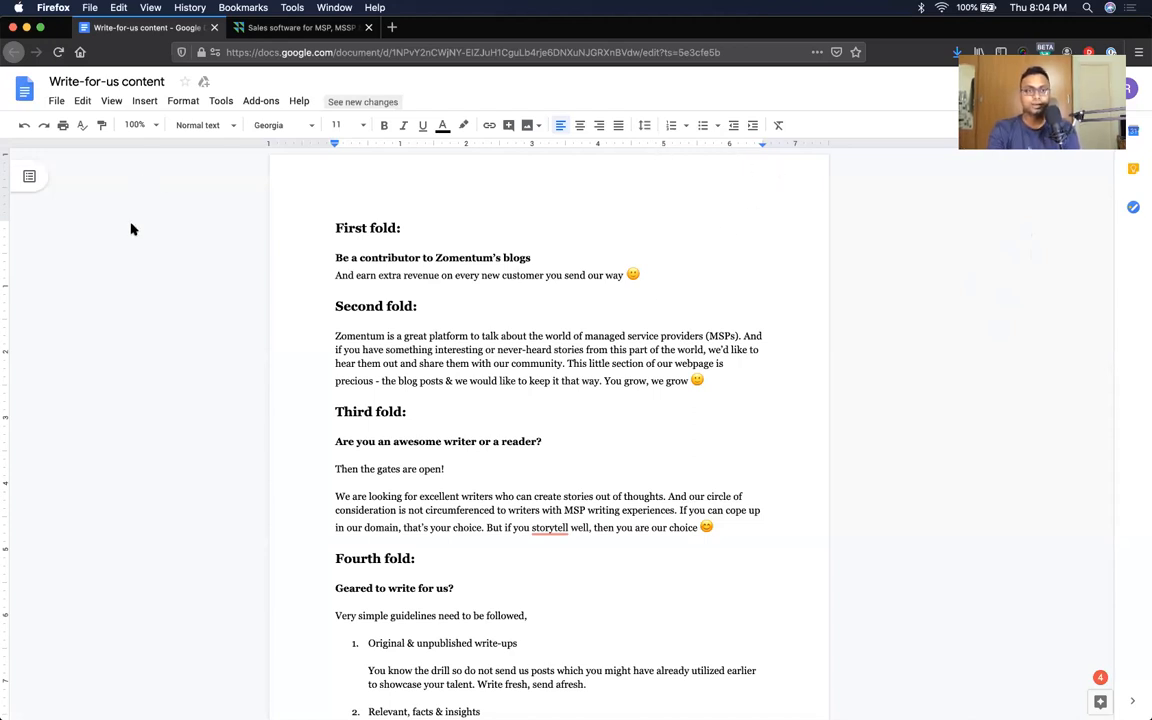
pyautogui.click(353, 212)
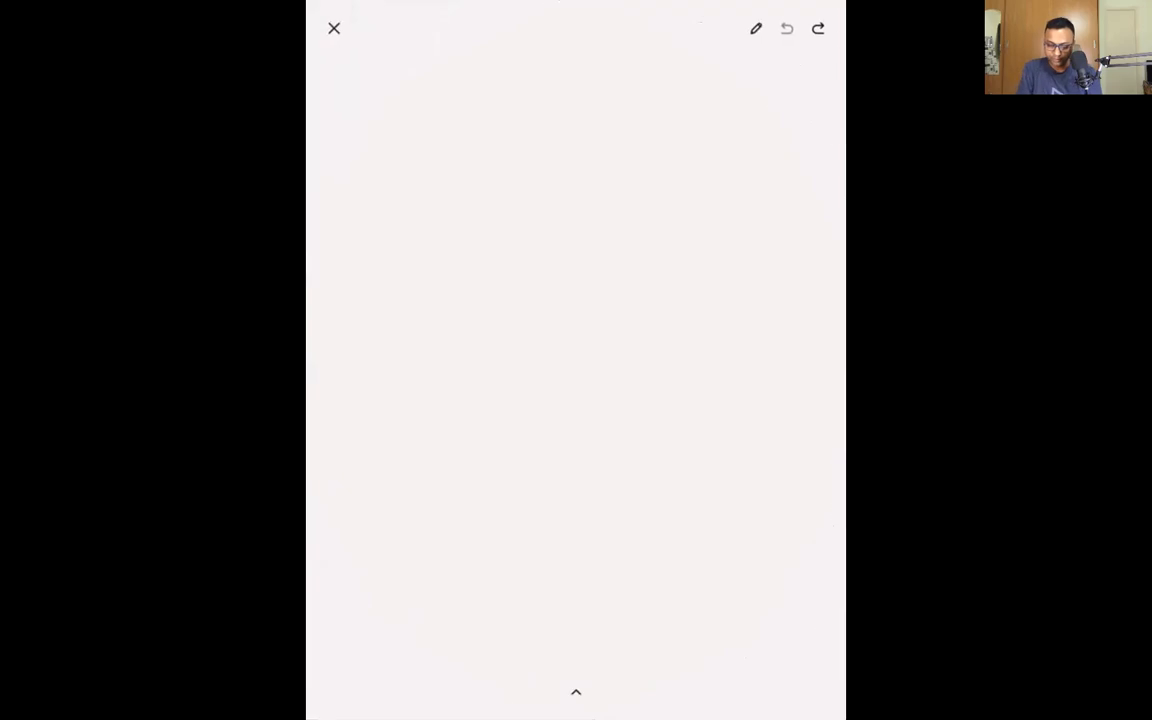
# - On the blank sketch canvas, draw a wide page frame with a header bar and a first section below it
pyautogui.moveTo(396, 65)
pyautogui.mouseDown()
pyautogui.moveTo(728, 71)
pyautogui.moveTo(734, 105)
pyautogui.mouseUp()
pyautogui.moveTo(397, 67)
pyautogui.mouseDown()
pyautogui.moveTo(398, 101)
pyautogui.moveTo(732, 109)
pyautogui.mouseUp()
pyautogui.moveTo(397, 67); pyautogui.dragTo(397, 209)
pyautogui.moveTo(735, 72); pyautogui.dragTo(734, 212)
pyautogui.moveTo(397, 210); pyautogui.dragTo(745, 205)
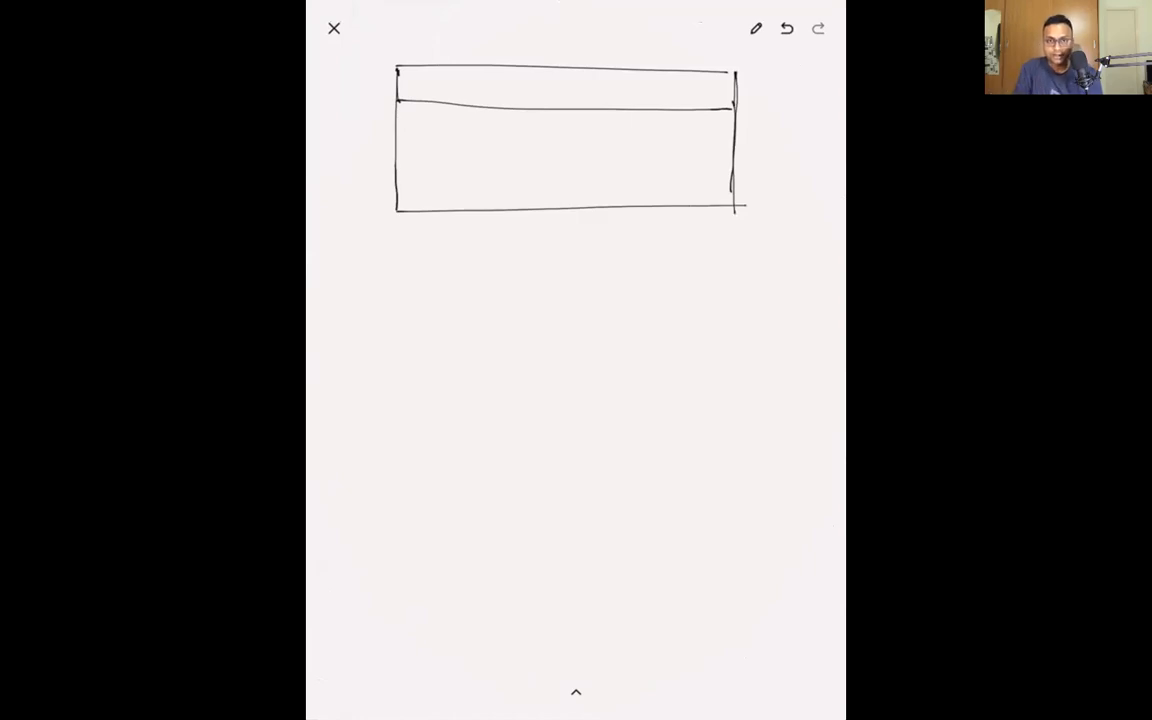
# - Sketch heading and text lines at the left of the first section and a crossed image placeholder at its right
pyautogui.moveTo(430, 128); pyautogui.dragTo(503, 130)
pyautogui.moveTo(430, 133); pyautogui.dragTo(515, 131)
pyautogui.moveTo(437, 151); pyautogui.dragTo(519, 151)
pyautogui.moveTo(439, 157); pyautogui.dragTo(526, 163)
pyautogui.moveTo(602, 124)
pyautogui.mouseDown()
pyautogui.moveTo(601, 192)
pyautogui.moveTo(643, 121)
pyautogui.moveTo(691, 122)
pyautogui.moveTo(690, 186)
pyautogui.mouseUp()
pyautogui.moveTo(606, 194); pyautogui.dragTo(690, 192)
pyautogui.moveTo(604, 127); pyautogui.dragTo(690, 183)
pyautogui.moveTo(690, 125); pyautogui.dragTo(638, 192)
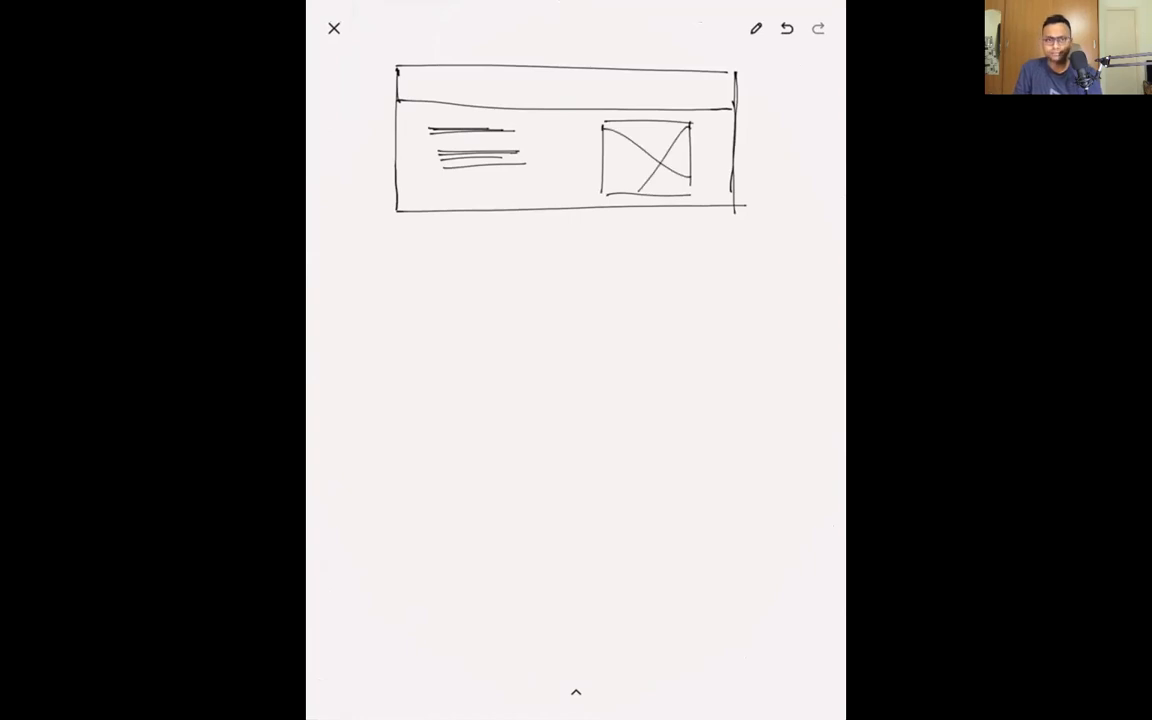
# - Draw a second section below the first and fill it with centred heading and paragraph lines
pyautogui.moveTo(398, 212); pyautogui.dragTo(405, 332)
pyautogui.moveTo(735, 212); pyautogui.dragTo(732, 338)
pyautogui.moveTo(406, 330); pyautogui.dragTo(731, 325)
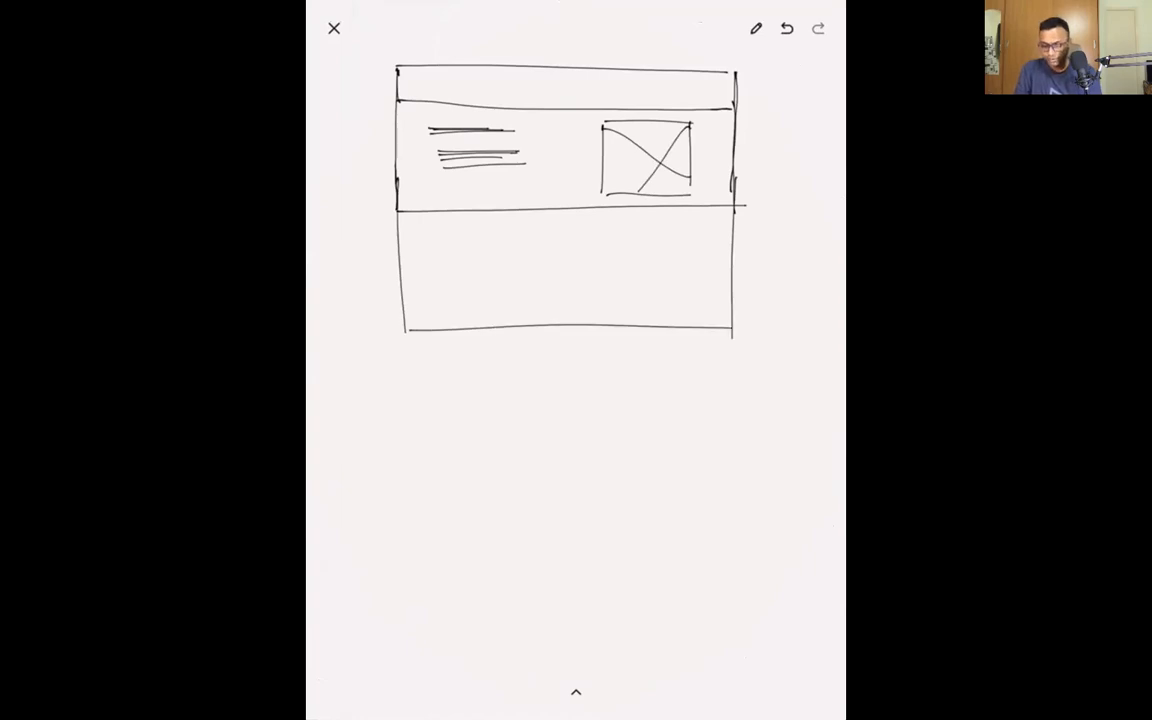
pyautogui.moveTo(491, 234); pyautogui.dragTo(625, 241)
pyautogui.moveTo(477, 255)
pyautogui.mouseDown()
pyautogui.moveTo(659, 257)
pyautogui.moveTo(637, 264)
pyautogui.mouseUp()
pyautogui.moveTo(469, 283); pyautogui.dragTo(637, 276)
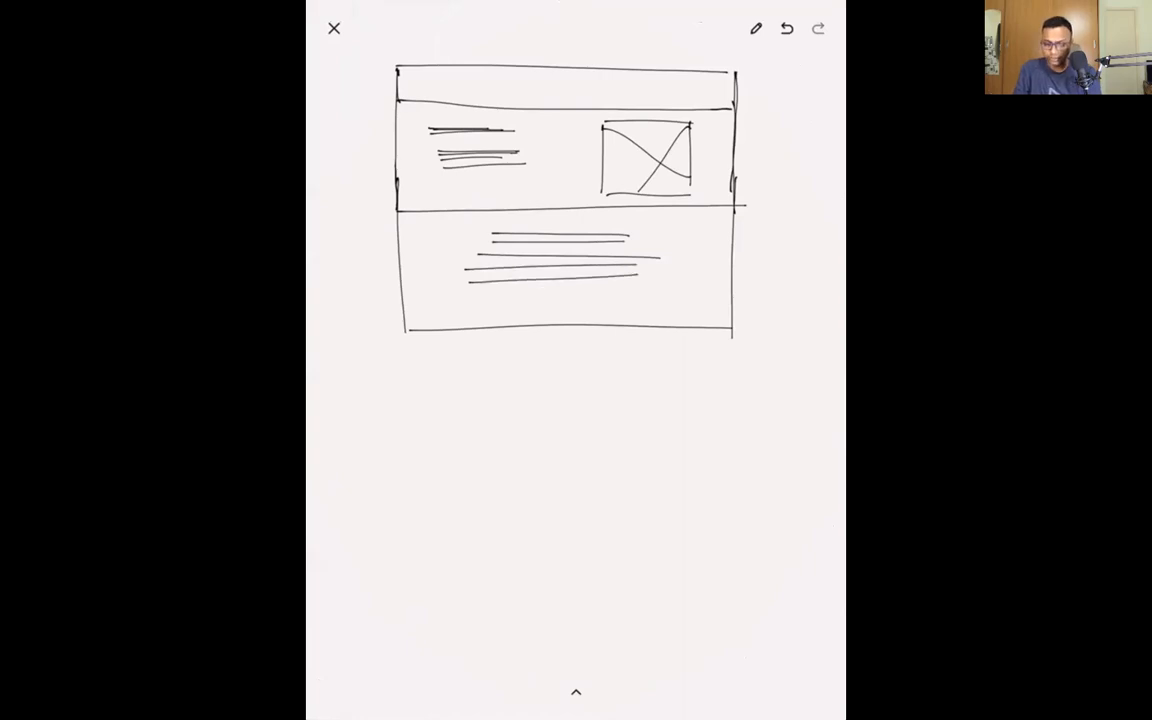
# - Extend both frame sides down for a third section and sketch a centred heading with a subheading line
pyautogui.moveTo(403, 300); pyautogui.dragTo(404, 446)
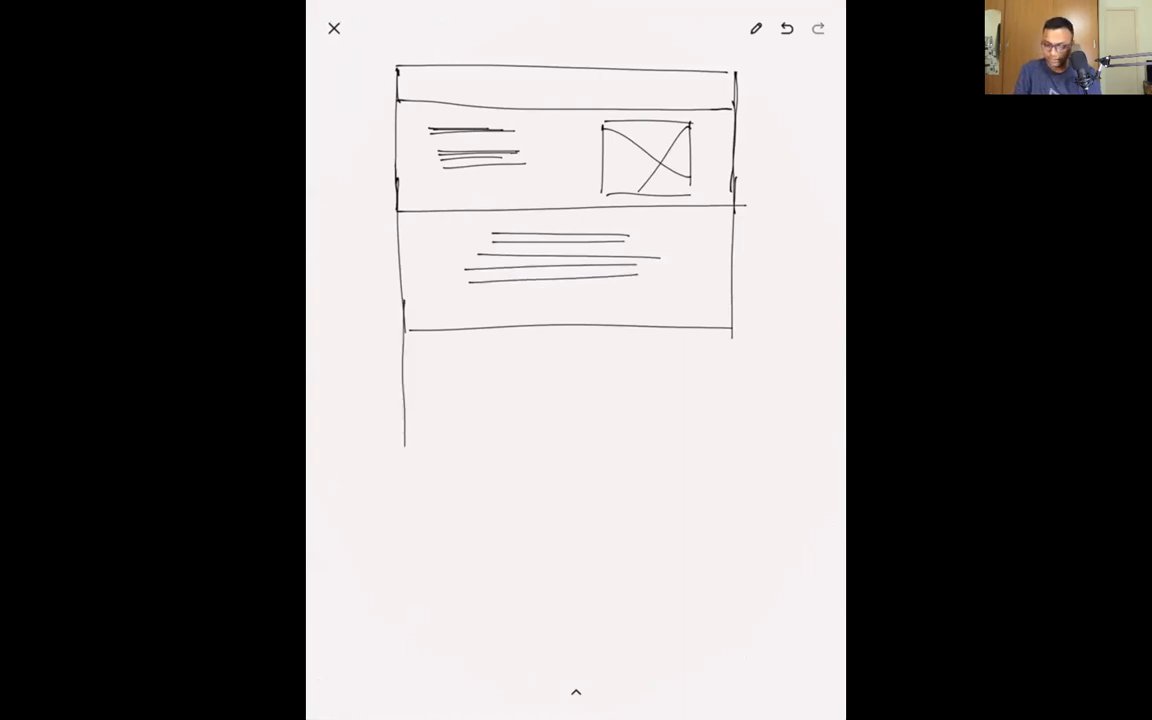
pyautogui.moveTo(732, 330); pyautogui.dragTo(730, 454)
pyautogui.moveTo(526, 341); pyautogui.dragTo(586, 340)
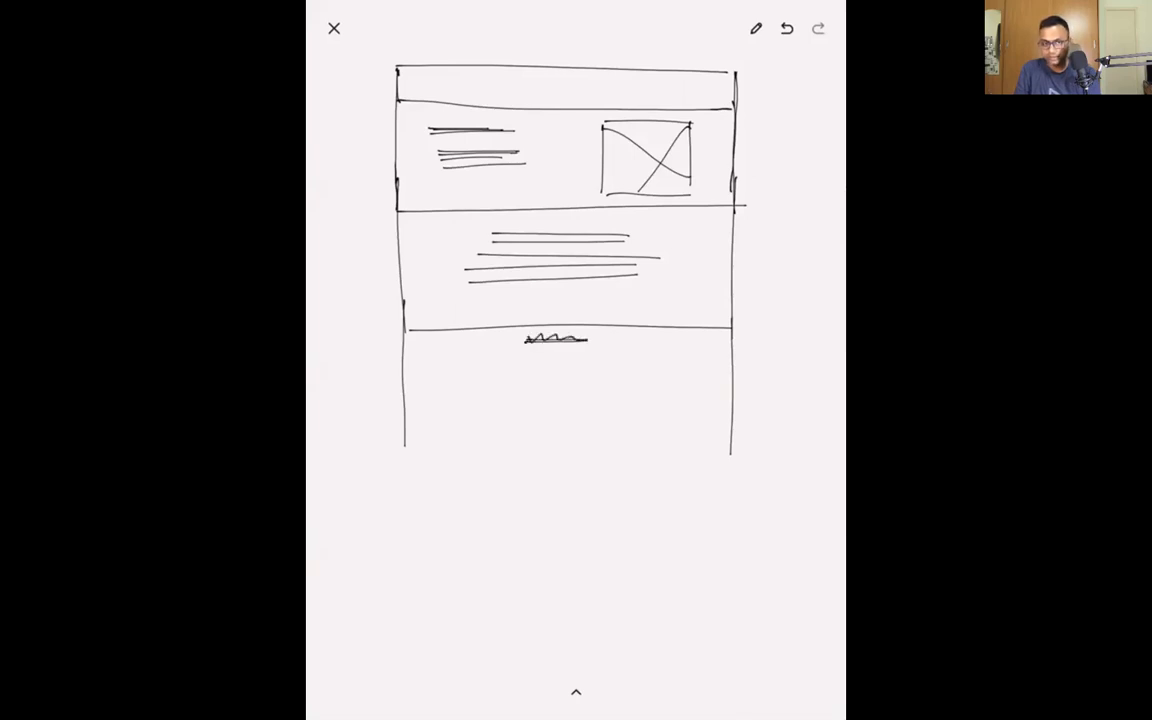
pyautogui.moveTo(512, 356); pyautogui.dragTo(600, 354)
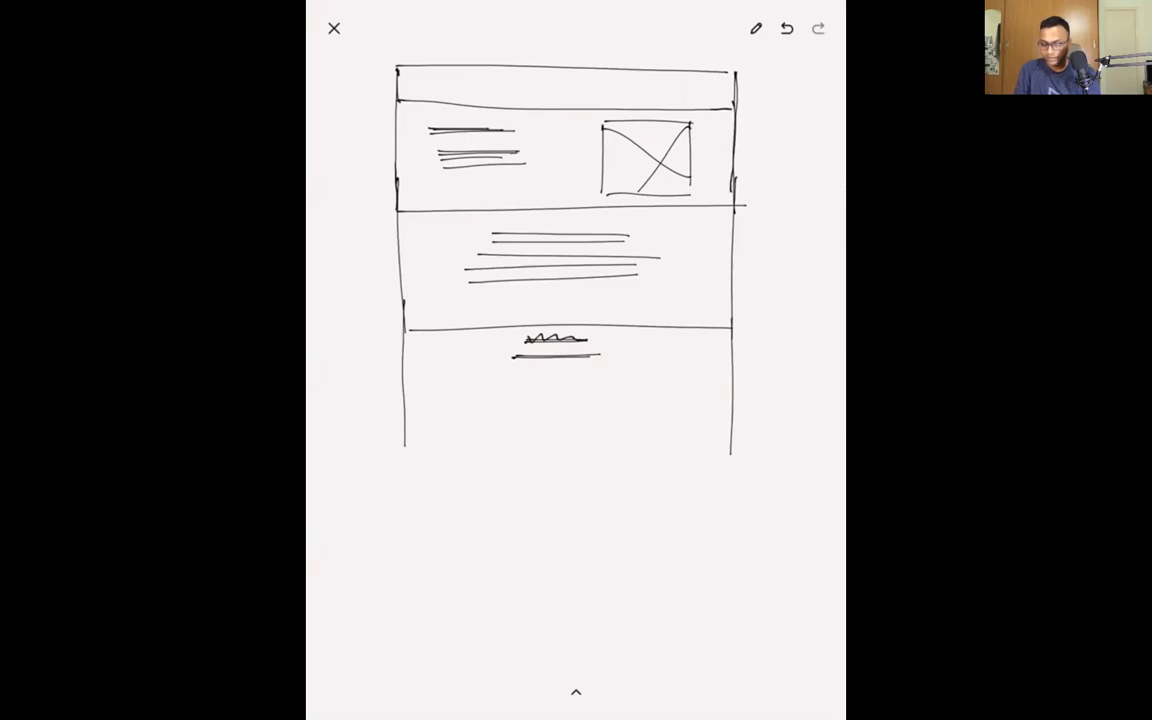
# - Sketch a block of text lines at the right of the third section and a crossed image placeholder at its left
pyautogui.moveTo(584, 384); pyautogui.dragTo(680, 388)
pyautogui.moveTo(585, 397)
pyautogui.mouseDown()
pyautogui.moveTo(683, 395)
pyautogui.moveTo(655, 406)
pyautogui.moveTo(676, 416)
pyautogui.mouseUp()
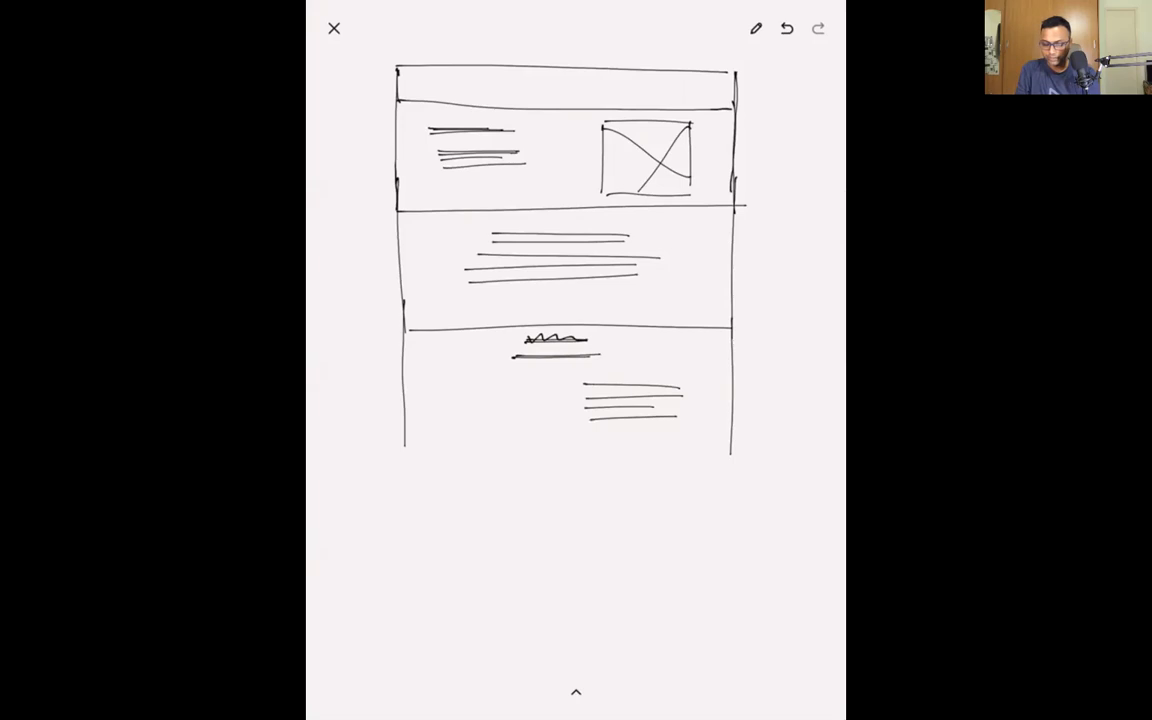
pyautogui.moveTo(588, 428); pyautogui.dragTo(665, 426)
pyautogui.moveTo(600, 436); pyautogui.dragTo(658, 434)
pyautogui.moveTo(460, 384)
pyautogui.mouseDown()
pyautogui.moveTo(461, 438)
pyautogui.moveTo(538, 379)
pyautogui.mouseUp()
pyautogui.moveTo(536, 380); pyautogui.dragTo(535, 444)
pyautogui.moveTo(462, 436); pyautogui.dragTo(534, 434)
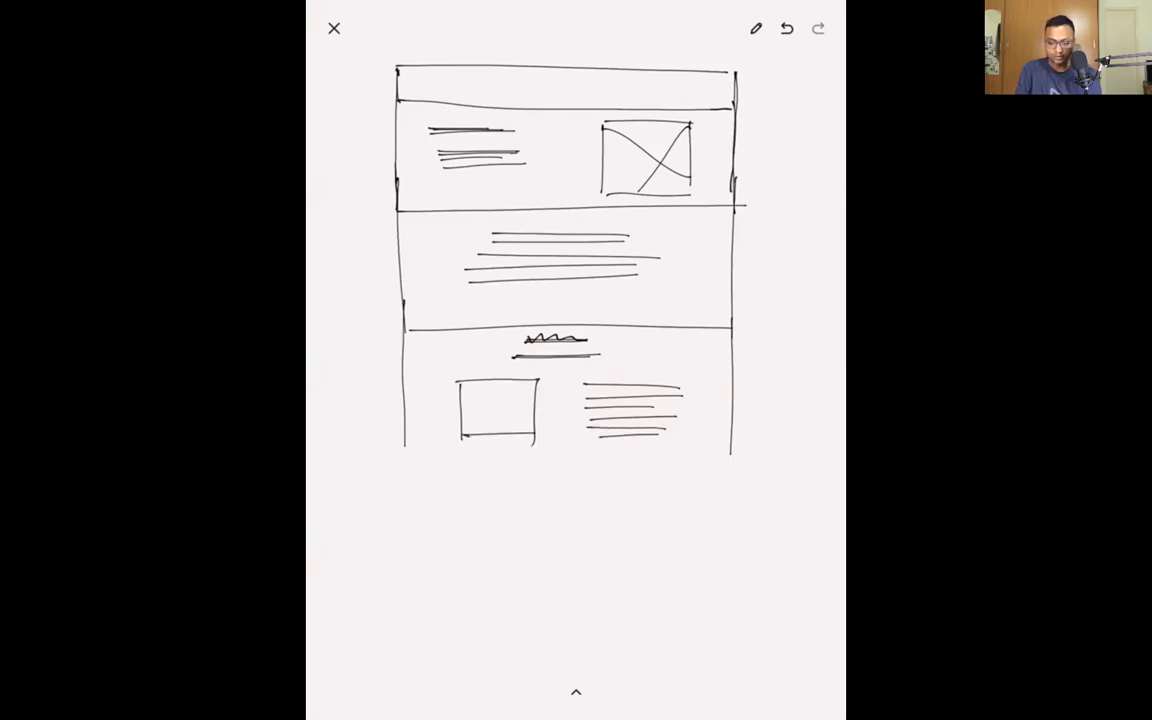
pyautogui.moveTo(462, 382); pyautogui.dragTo(531, 430)
pyautogui.moveTo(537, 381); pyautogui.dragTo(475, 434)
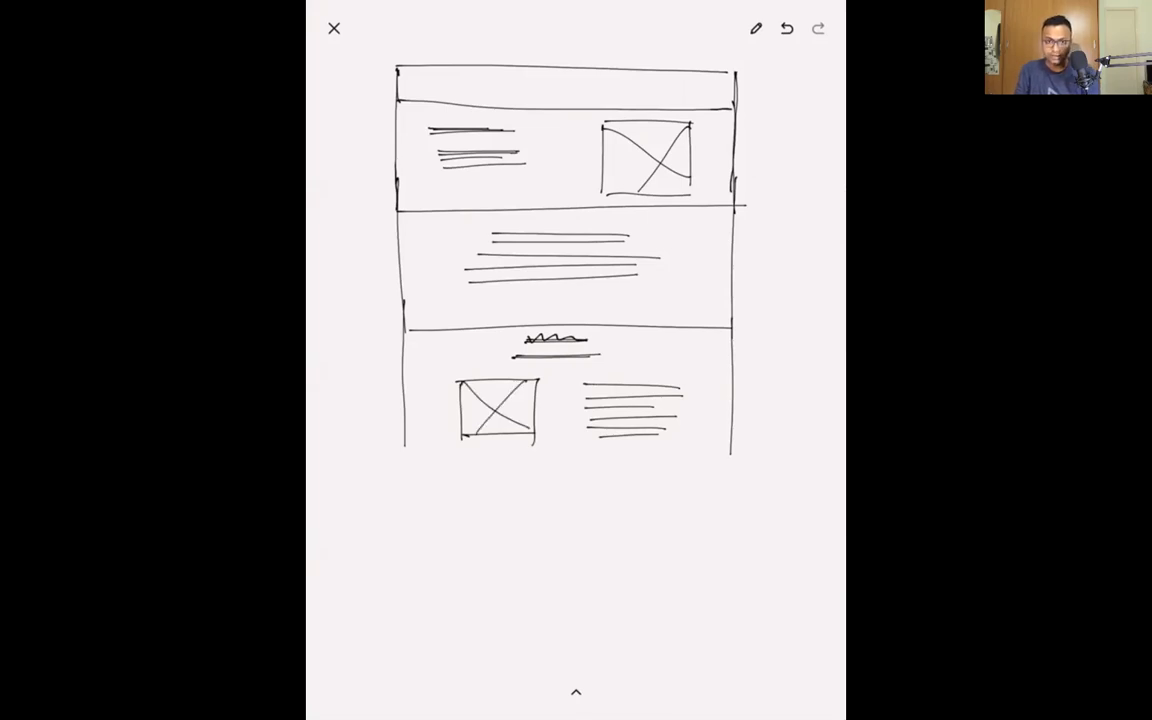
# - Close the third section with a horizontal line and extend both frame sides down for a fourth section
pyautogui.moveTo(403, 460); pyautogui.dragTo(741, 465)
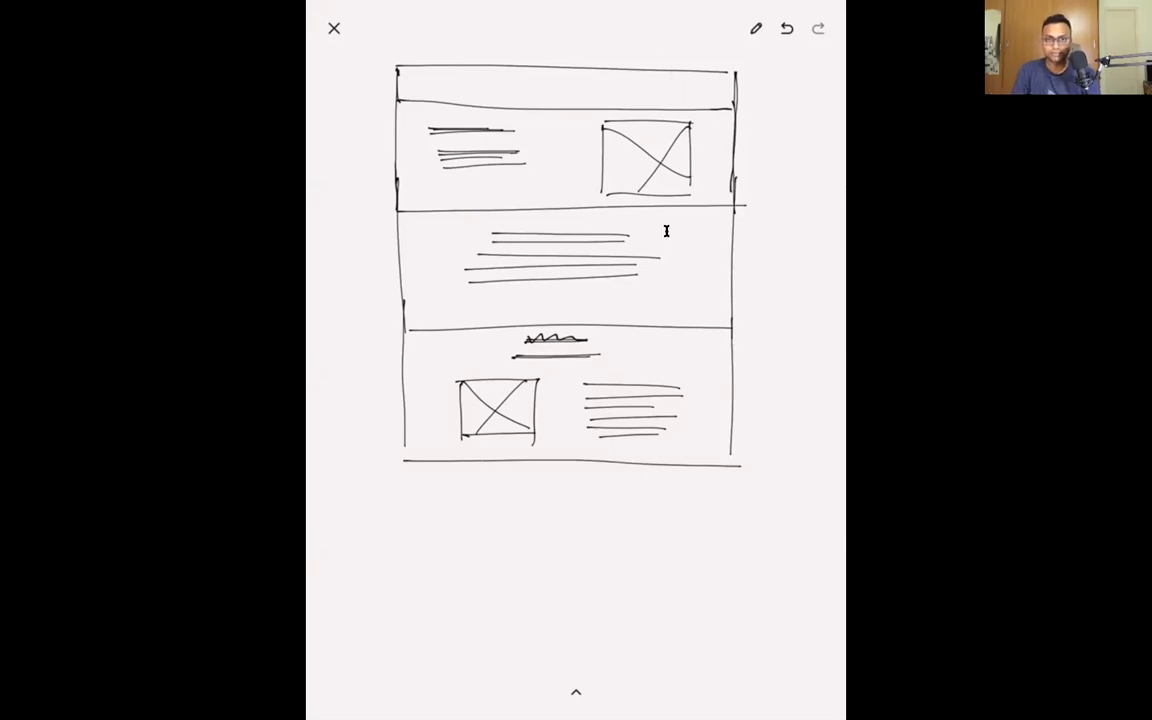
pyautogui.moveTo(410, 412); pyautogui.dragTo(407, 445)
pyautogui.moveTo(404, 465); pyautogui.dragTo(404, 528)
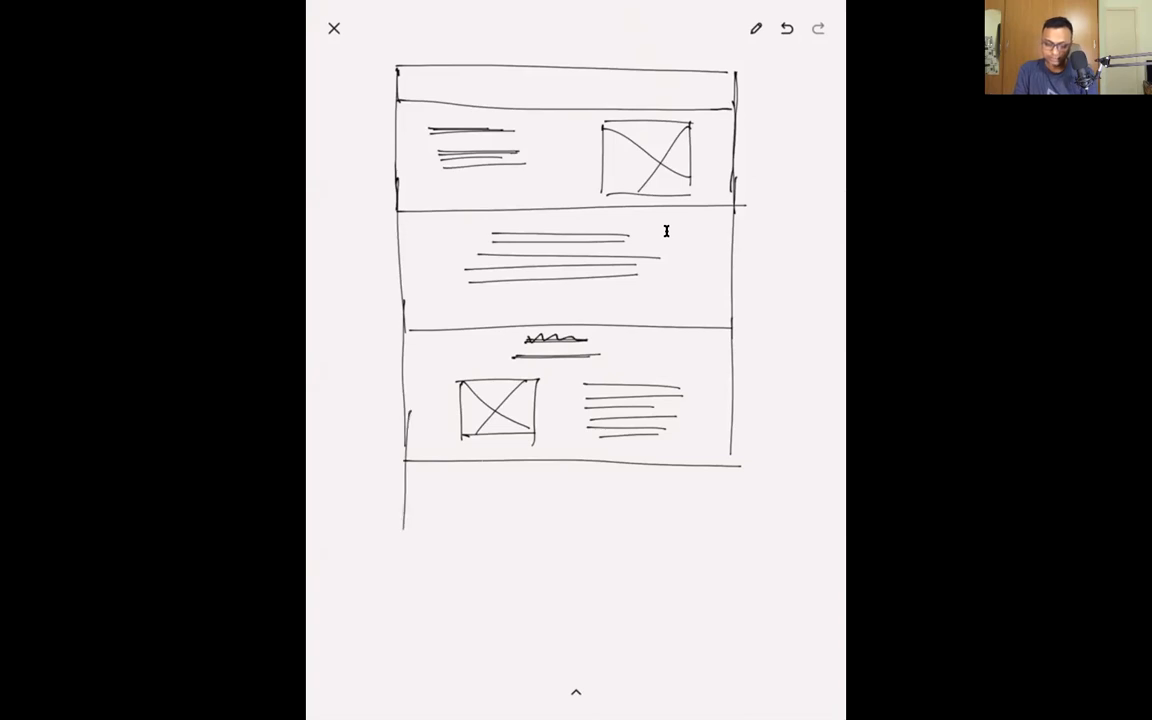
pyautogui.moveTo(738, 430); pyautogui.dragTo(733, 540)
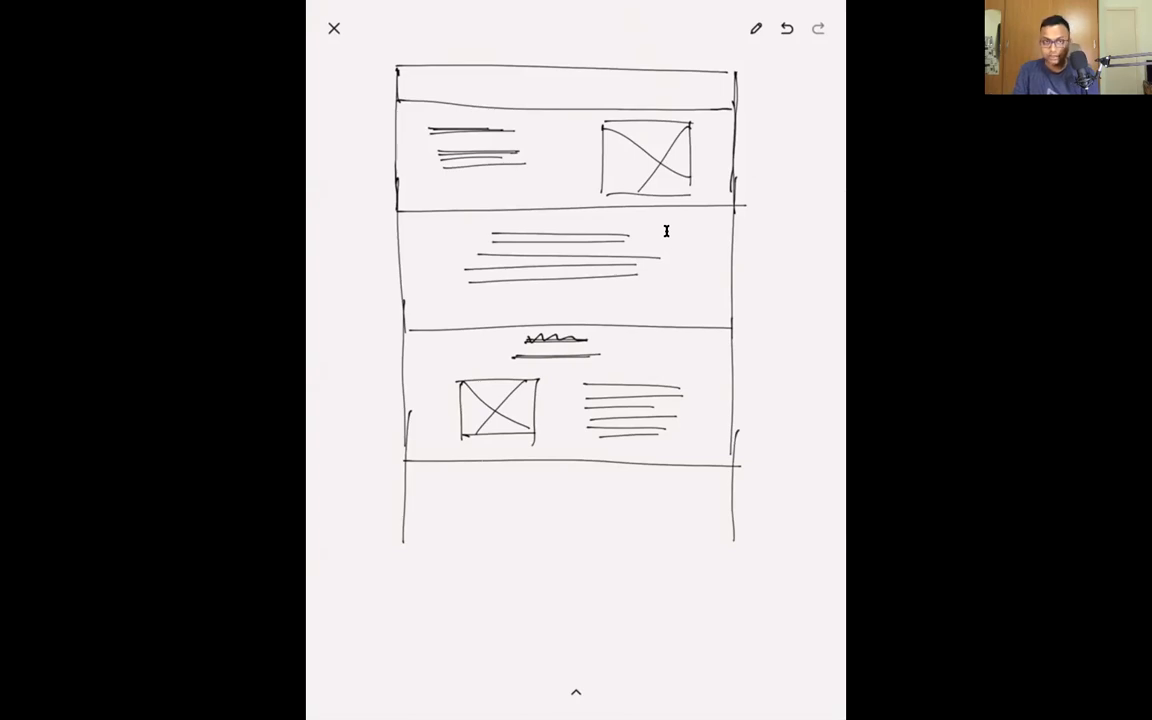
# - Sketch a heading, a subheading and a column of list text lines at the right of the fourth section
pyautogui.moveTo(588, 484); pyautogui.dragTo(668, 482)
pyautogui.moveTo(585, 502); pyautogui.dragTo(689, 500)
pyautogui.moveTo(590, 524); pyautogui.dragTo(698, 528)
pyautogui.moveTo(586, 534); pyautogui.dragTo(698, 533)
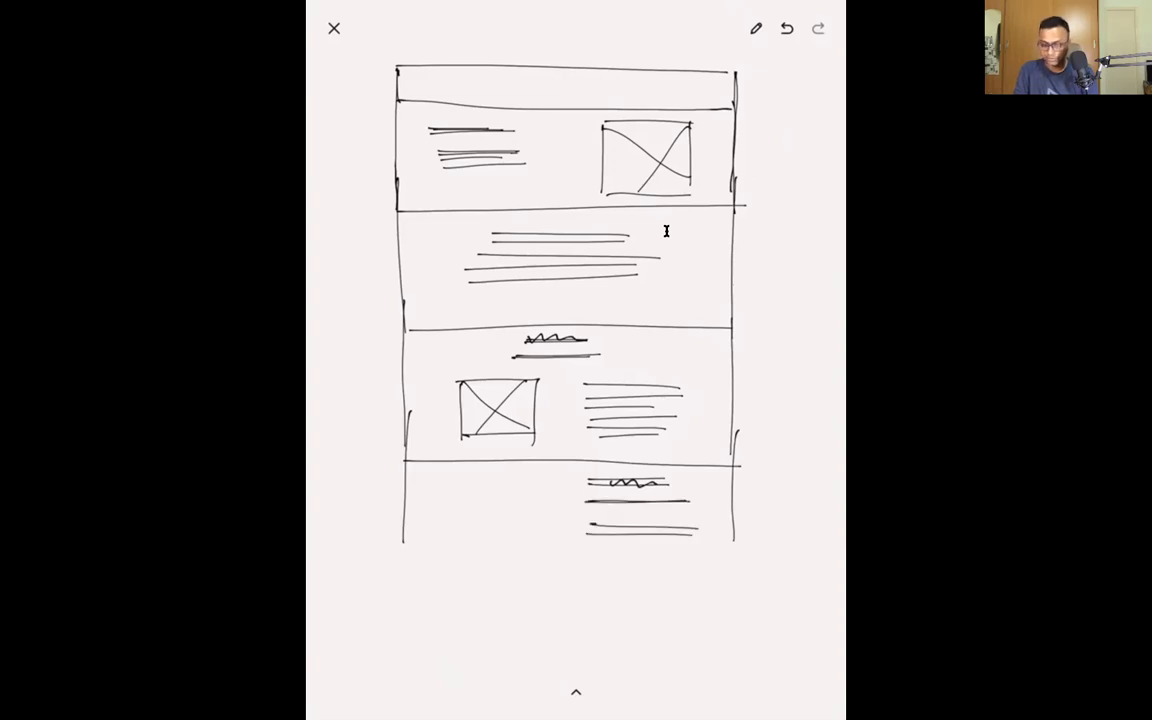
pyautogui.moveTo(590, 562); pyautogui.dragTo(675, 559)
pyautogui.moveTo(590, 589)
pyautogui.mouseDown()
pyautogui.moveTo(662, 582)
pyautogui.moveTo(637, 596)
pyautogui.mouseUp()
pyautogui.moveTo(610, 607); pyautogui.dragTo(621, 605)
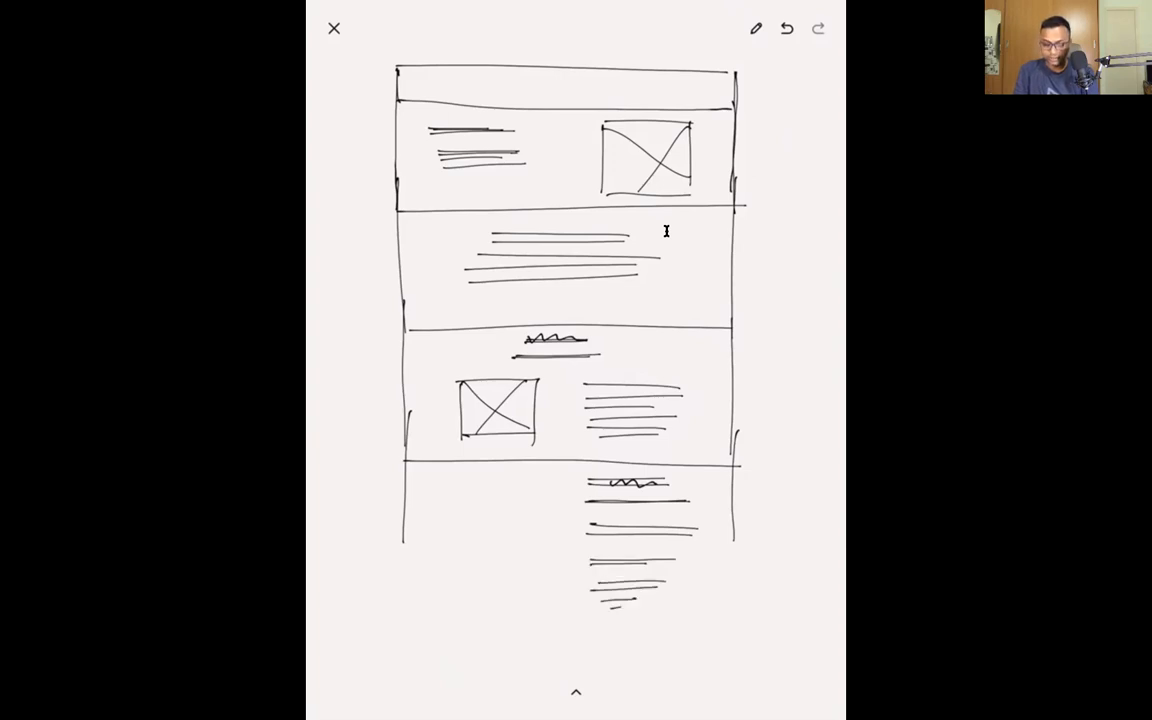
# - Close the fourth section with a horizontal line and outline a shallow fifth section beneath it
pyautogui.moveTo(406, 525); pyautogui.dragTo(406, 566)
pyautogui.moveTo(400, 606); pyautogui.dragTo(704, 609)
pyautogui.moveTo(733, 526); pyautogui.dragTo(715, 608)
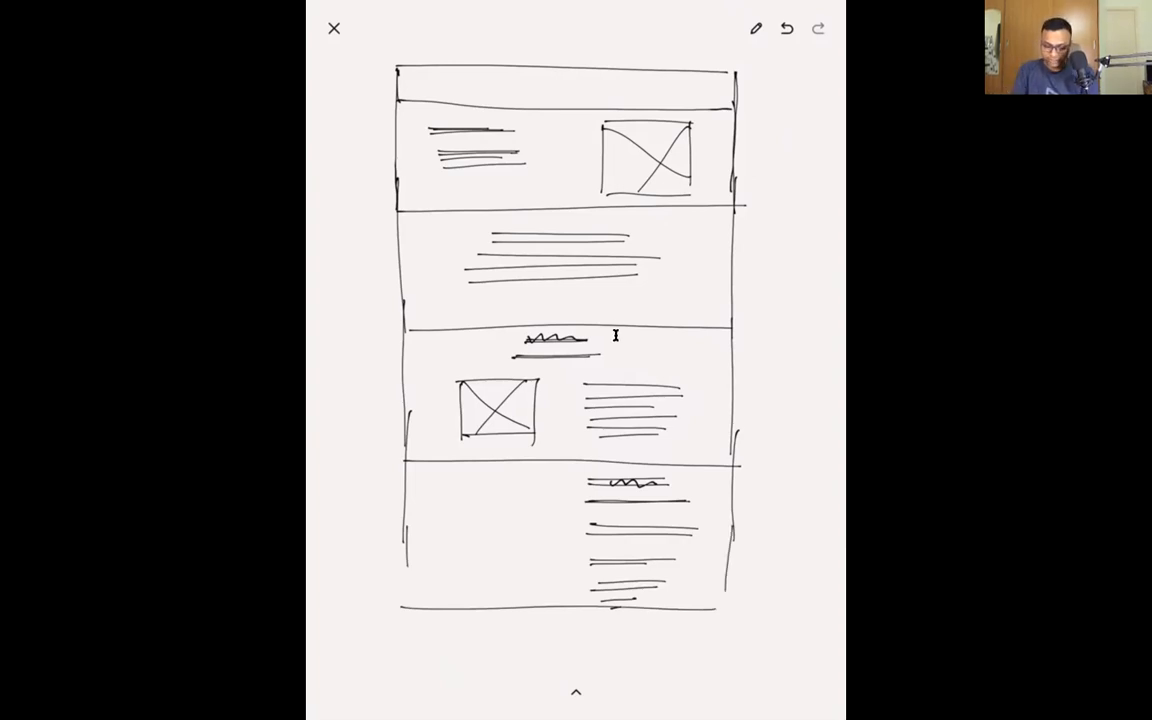
pyautogui.moveTo(407, 560); pyautogui.dragTo(407, 658)
pyautogui.moveTo(726, 570); pyautogui.dragTo(719, 660)
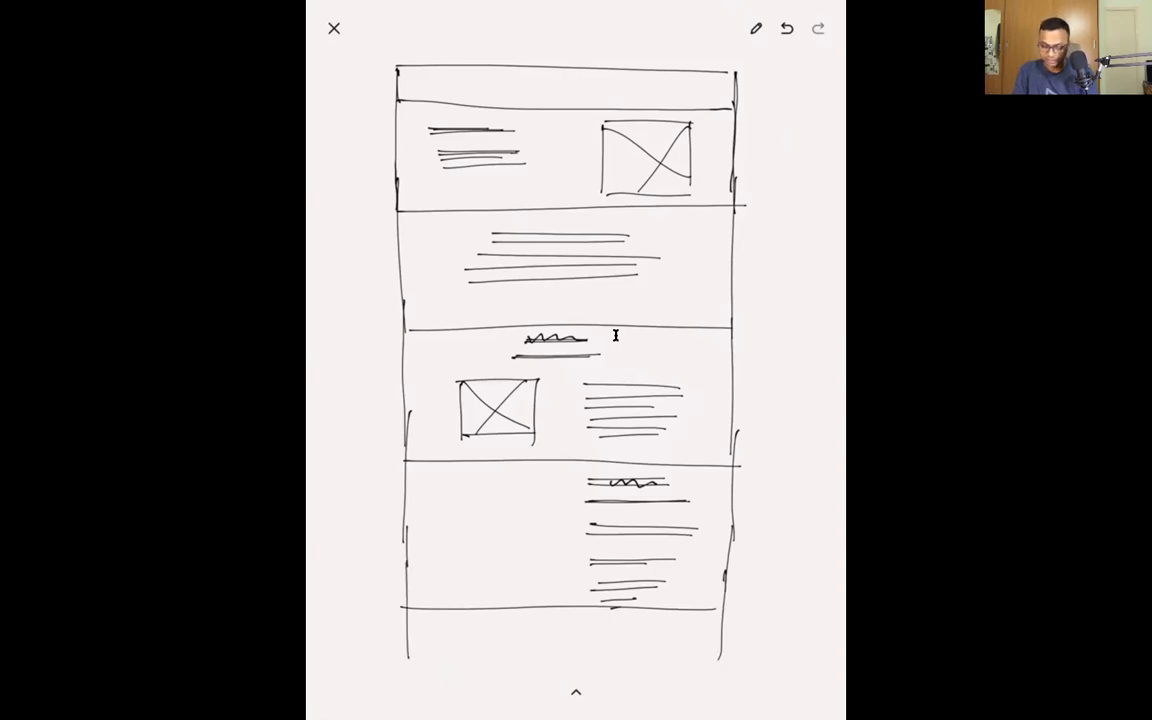
pyautogui.moveTo(408, 658); pyautogui.dragTo(711, 668)
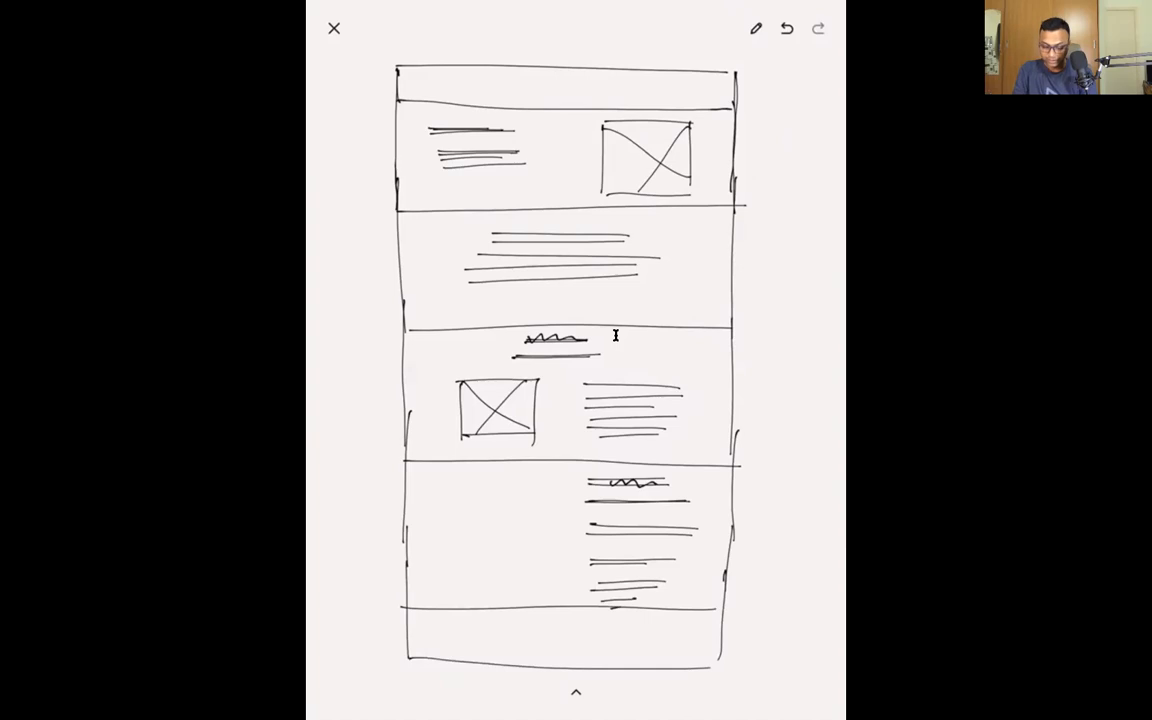
# - Write the label CTA at the left of the fifth section
pyautogui.moveTo(465, 625); pyautogui.dragTo(464, 638)
pyautogui.moveTo(467, 624); pyautogui.dragTo(481, 623)
pyautogui.moveTo(474, 624); pyautogui.dragTo(474, 638)
pyautogui.moveTo(484, 639); pyautogui.dragTo(499, 638)
pyautogui.moveTo(488, 631); pyautogui.dragTo(497, 630)
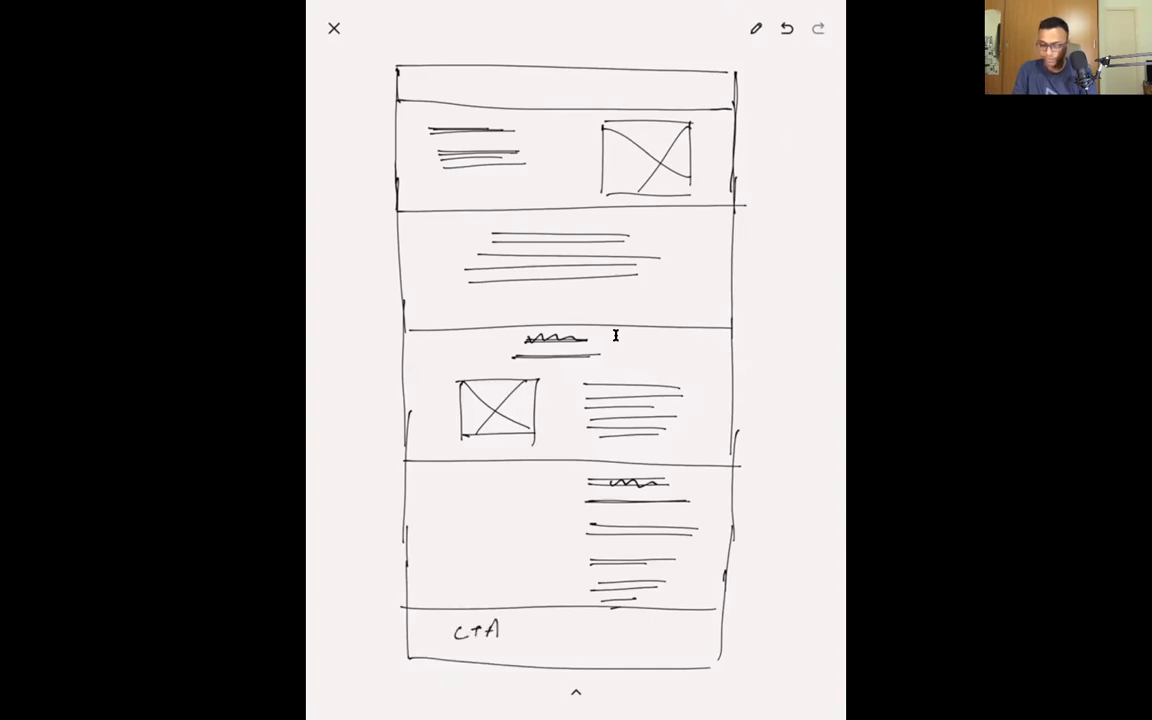
# - Sketch a small form box with labels and field lines at the right of the fifth section
pyautogui.moveTo(597, 613); pyautogui.dragTo(599, 660)
pyautogui.moveTo(599, 614); pyautogui.dragTo(666, 613)
pyautogui.moveTo(670, 616); pyautogui.dragTo(671, 668)
pyautogui.moveTo(605, 661); pyautogui.dragTo(678, 660)
pyautogui.moveTo(617, 617); pyautogui.dragTo(613, 662)
pyautogui.moveTo(618, 627)
pyautogui.mouseDown()
pyautogui.moveTo(654, 628)
pyautogui.moveTo(613, 626)
pyautogui.mouseUp()
pyautogui.moveTo(601, 636); pyautogui.dragTo(612, 637)
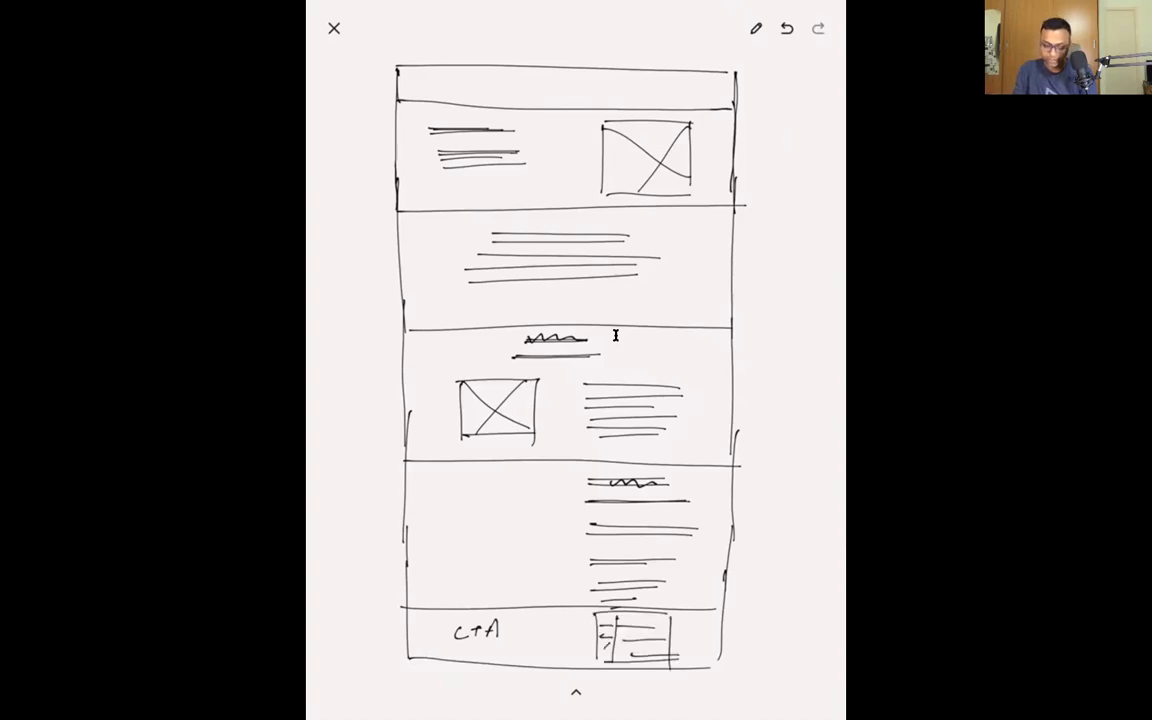
# - Draw a thin footer strip with rough horizontal strokes along the bottom of the page wireframe
pyautogui.moveTo(403, 677); pyautogui.dragTo(715, 679)
pyautogui.moveTo(445, 668); pyautogui.dragTo(636, 661)
pyautogui.moveTo(491, 670); pyautogui.dragTo(682, 662)
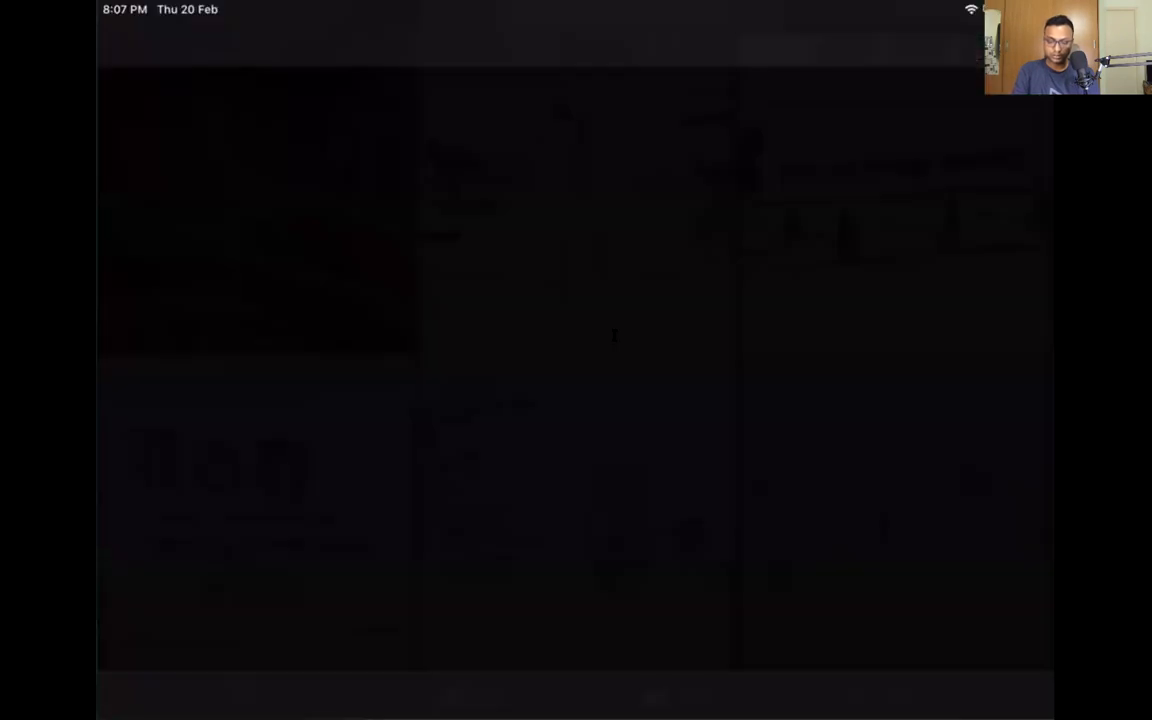
# - Leave the content document and switch to the Figma Webflow Live file in Figma
pyautogui.scroll(-2, 614, 335)
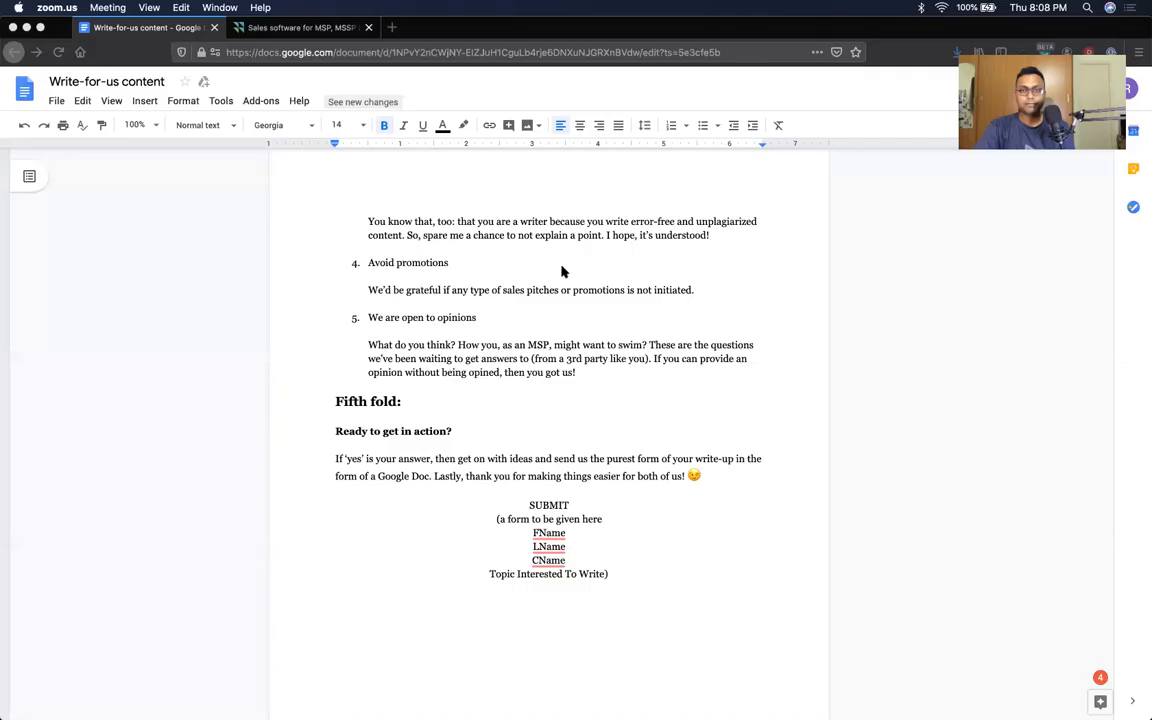
pyautogui.click(211, 179)
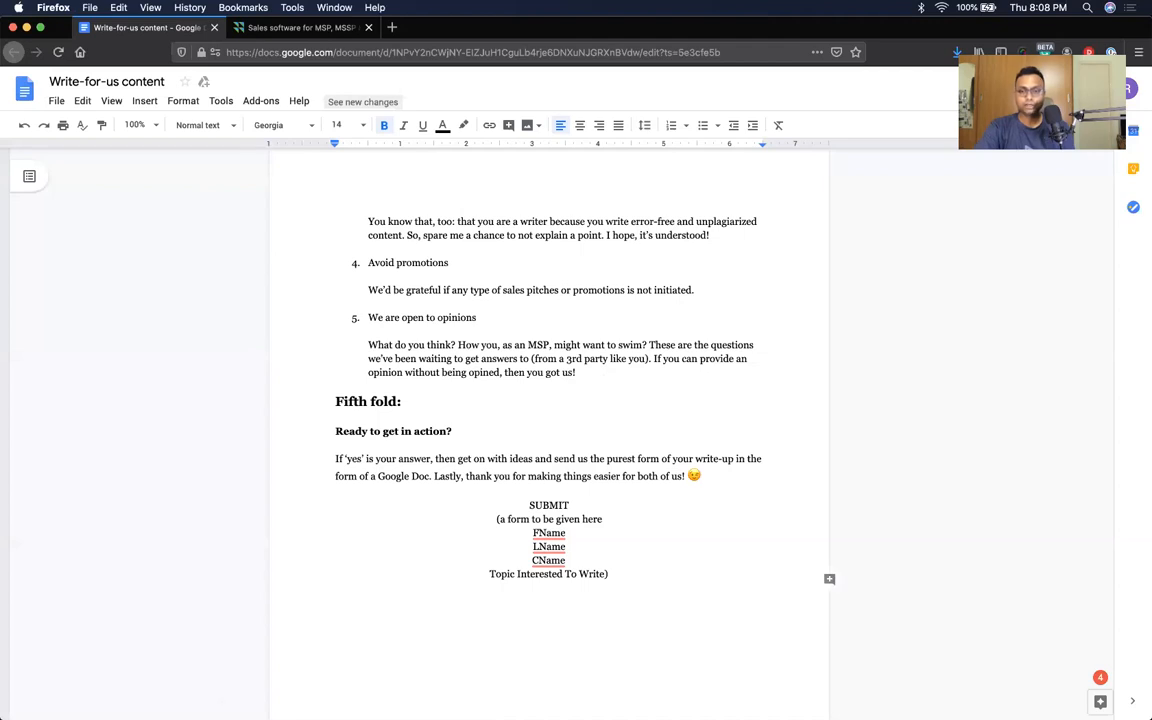
pyautogui.moveTo(804, 706)
pyautogui.click(764, 706)
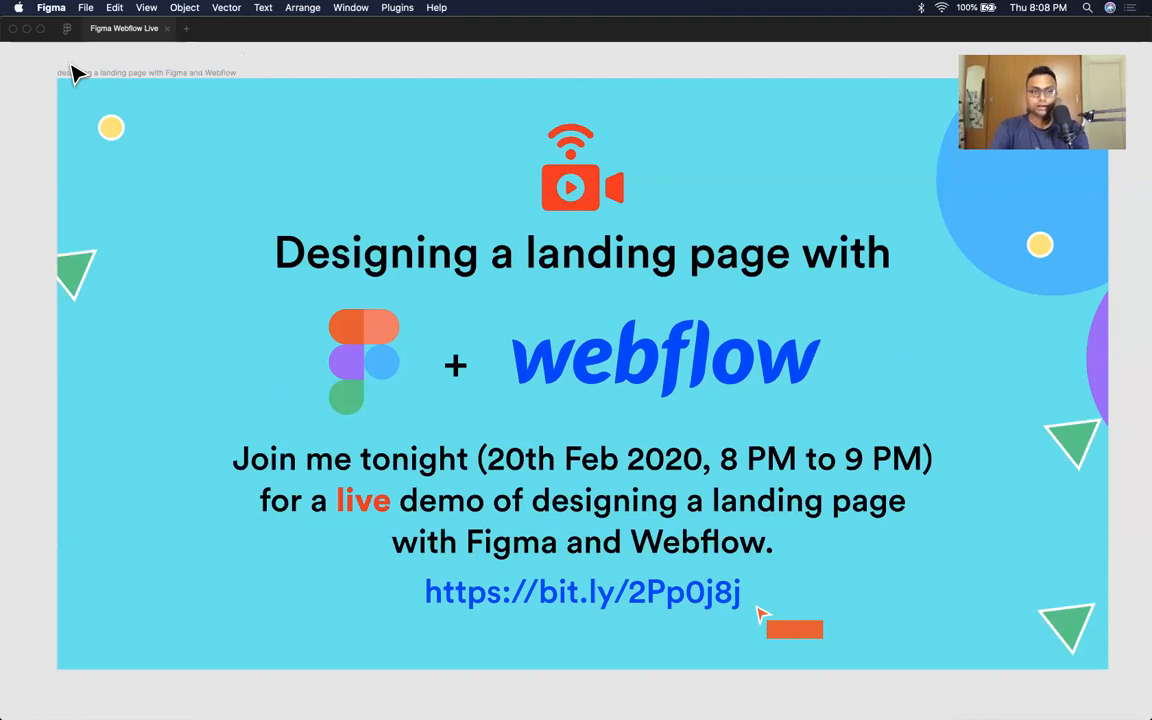
# - Show the hidden Figma interface and open the Landing Page page
pyautogui.press('super+backslash')
pyautogui.click(194, 85)
pyautogui.click(194, 85)
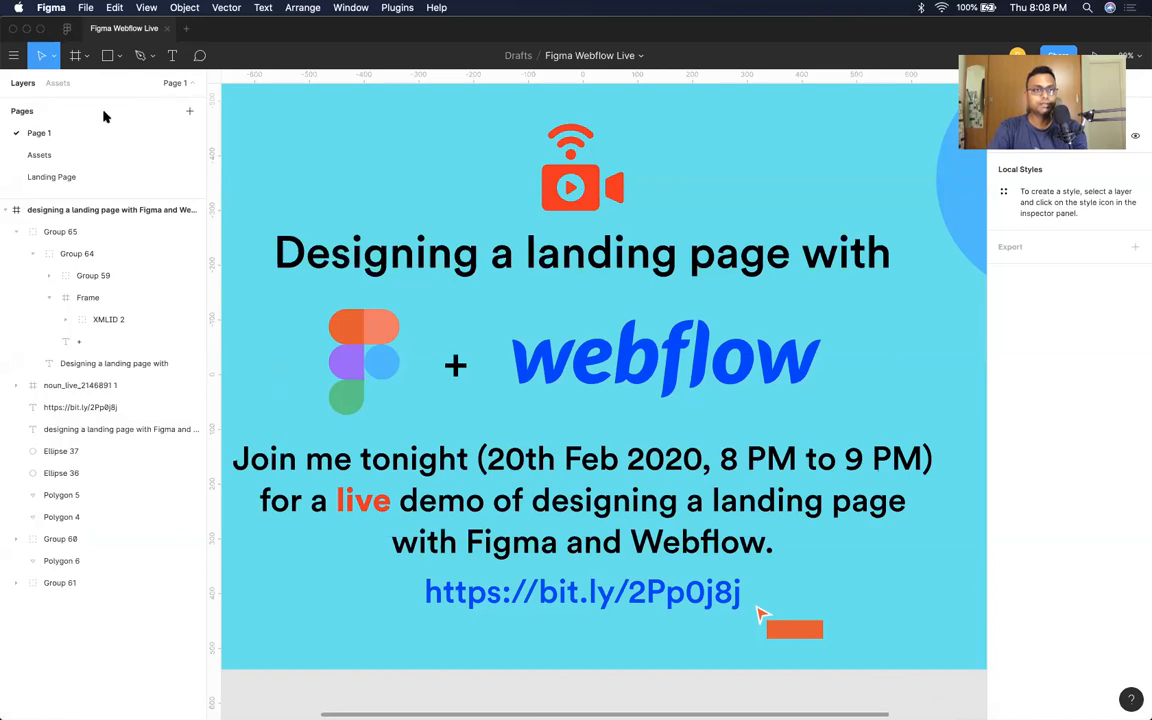
pyautogui.click(72, 177)
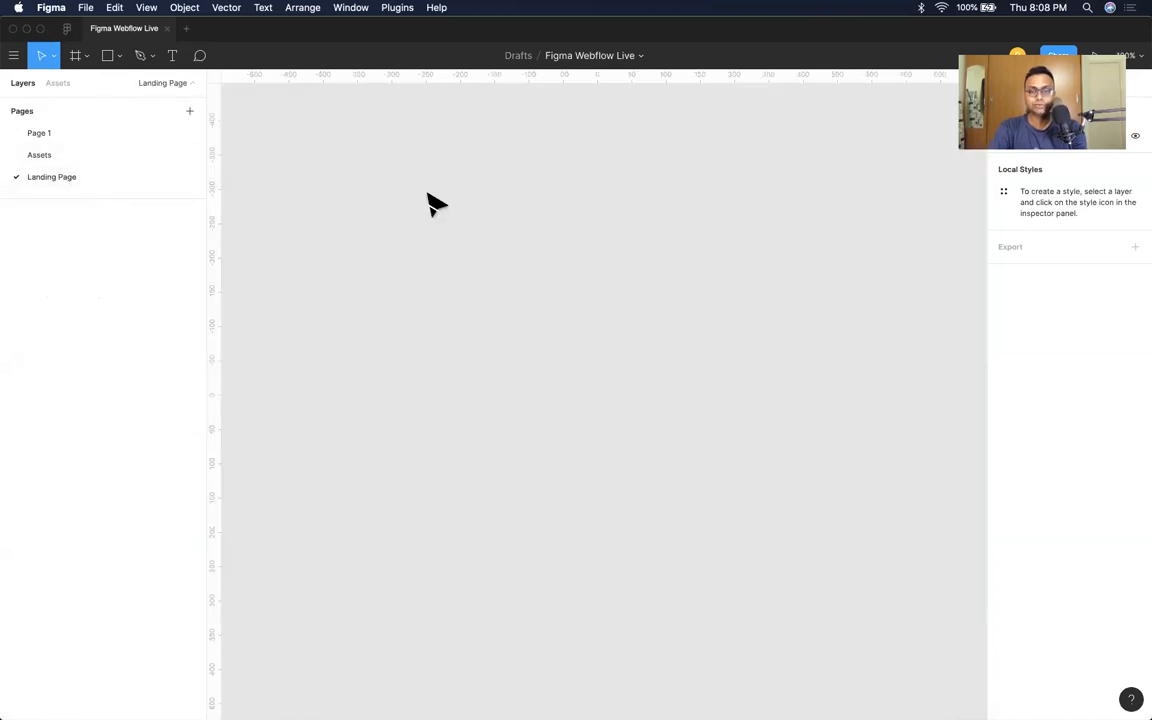
# - Import the Paper.Journal sketch image onto the canvas and rotate it upright to -90°
pyautogui.click(851, 700)
pyautogui.moveTo(851, 668); pyautogui.dragTo(525, 257)
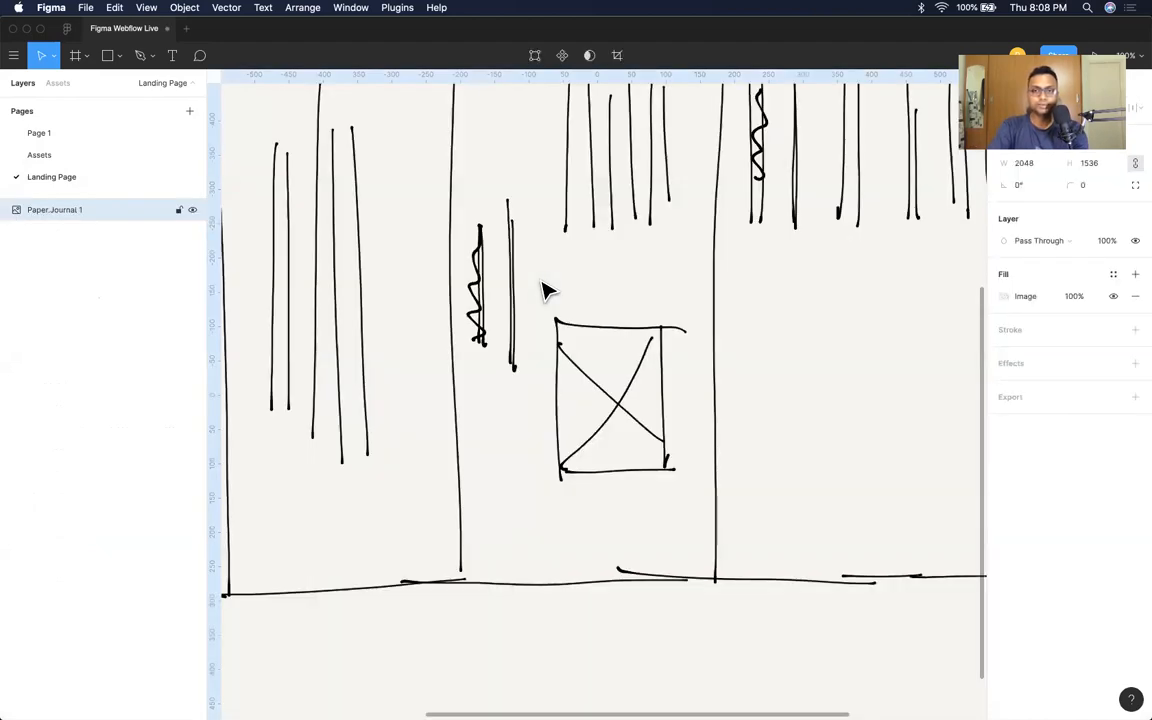
pyautogui.scroll(-5, 545, 290)
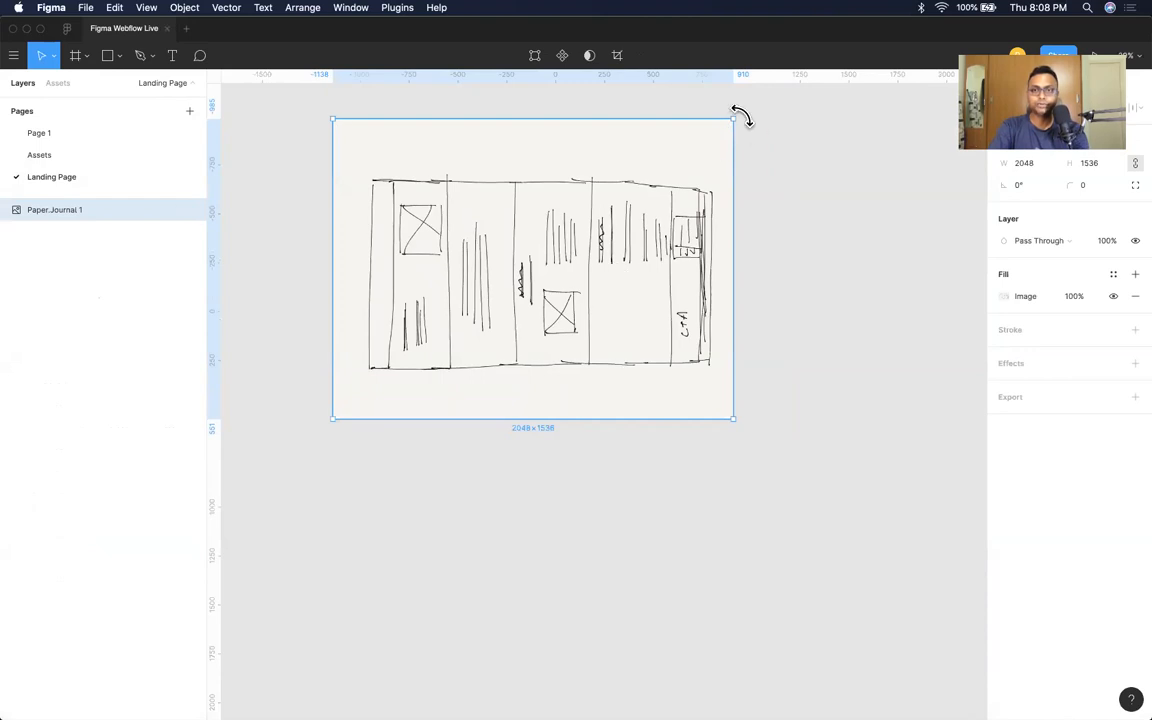
pyautogui.moveTo(742, 117)
pyautogui.mouseDown()
pyautogui.moveTo(706, 305)
pyautogui.moveTo(600, 345)
pyautogui.moveTo(648, 314)
pyautogui.mouseUp()
pyautogui.scroll(-3, 648, 314)
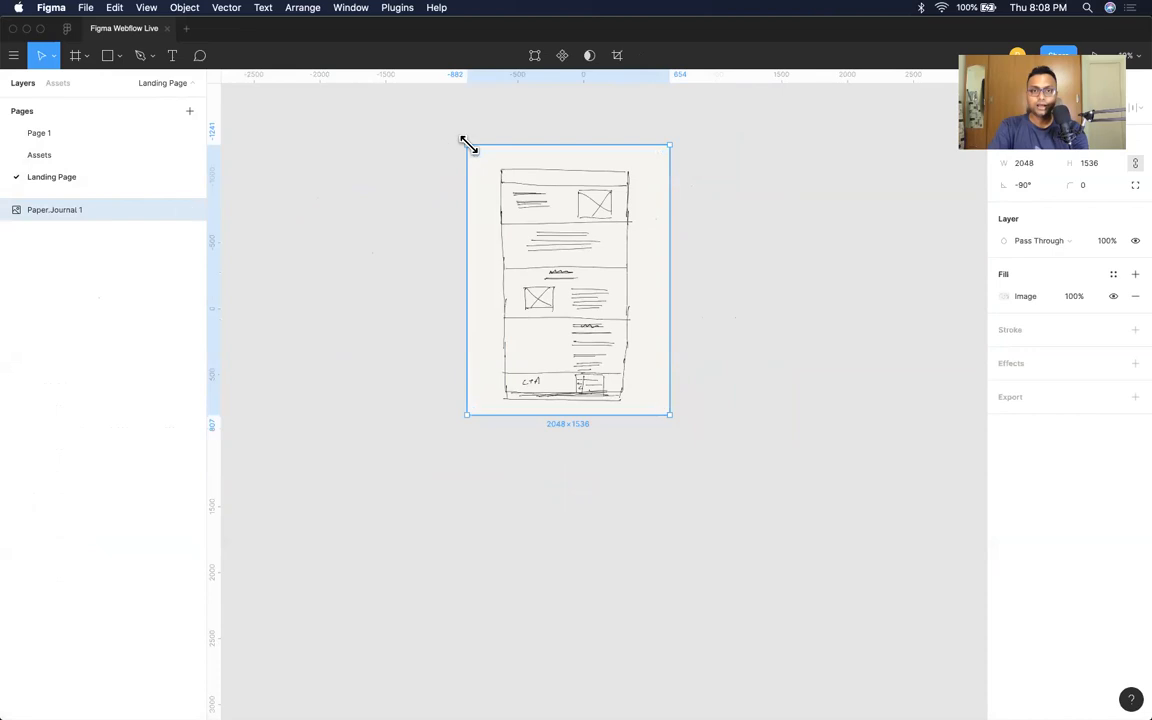
# - Scale the Paper.Journal sketch down to about 1244 × 933 and place it aside, leaving empty canvas for the page design
pyautogui.moveTo(468, 145)
pyautogui.mouseDown()
pyautogui.moveTo(563, 226)
pyautogui.moveTo(547, 249)
pyautogui.mouseUp()
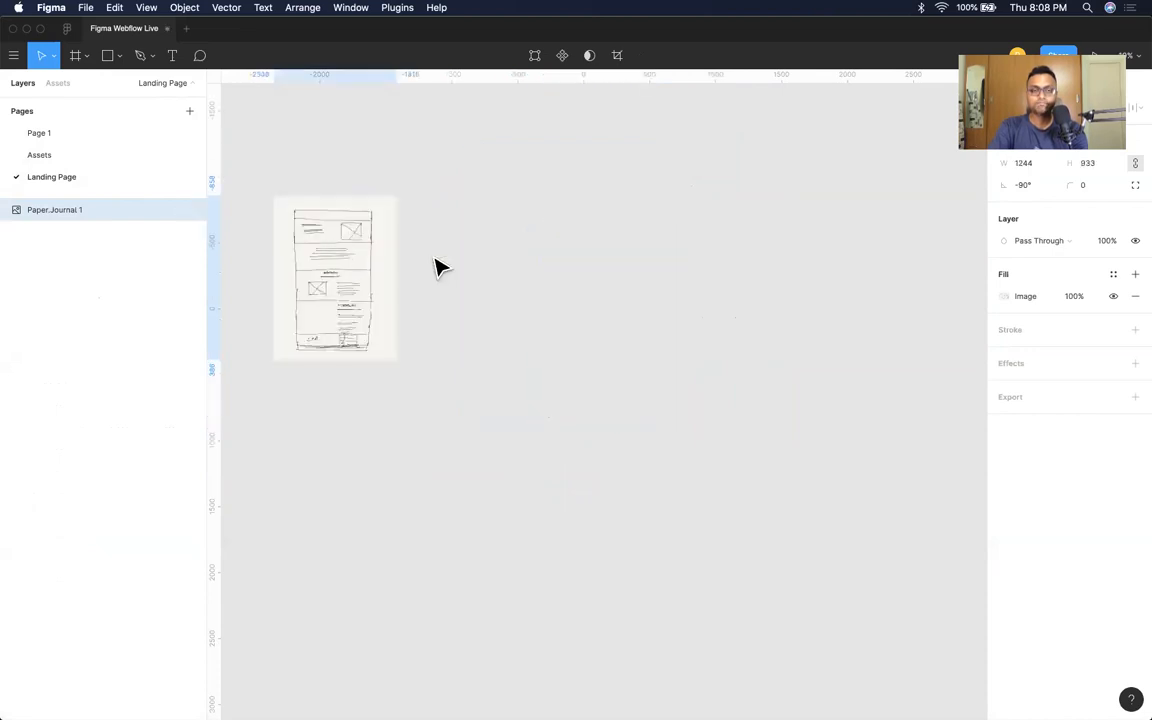
pyautogui.click(491, 224)
pyautogui.scroll(3, 491, 224)
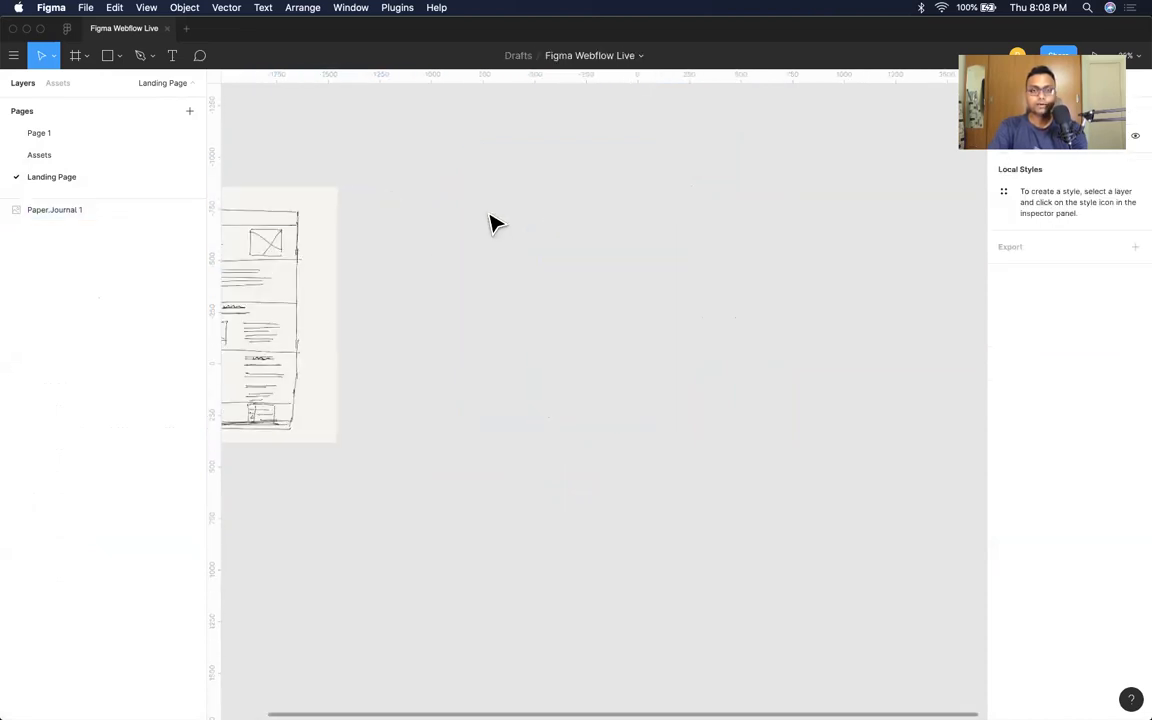
pyautogui.hscroll(-5, 491, 224)
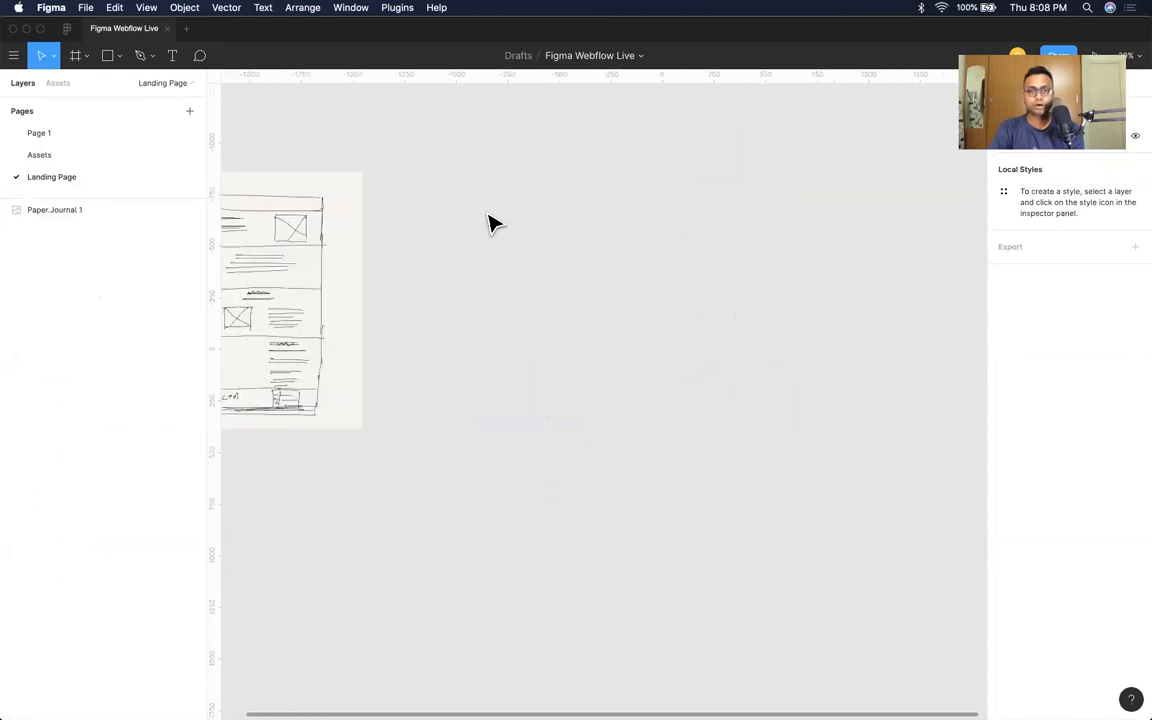
# - Add a 1440-wide Desktop preset frame, extend its height to about 1969, and position it beside the sketch, level with its upper edge
pyautogui.press('f')
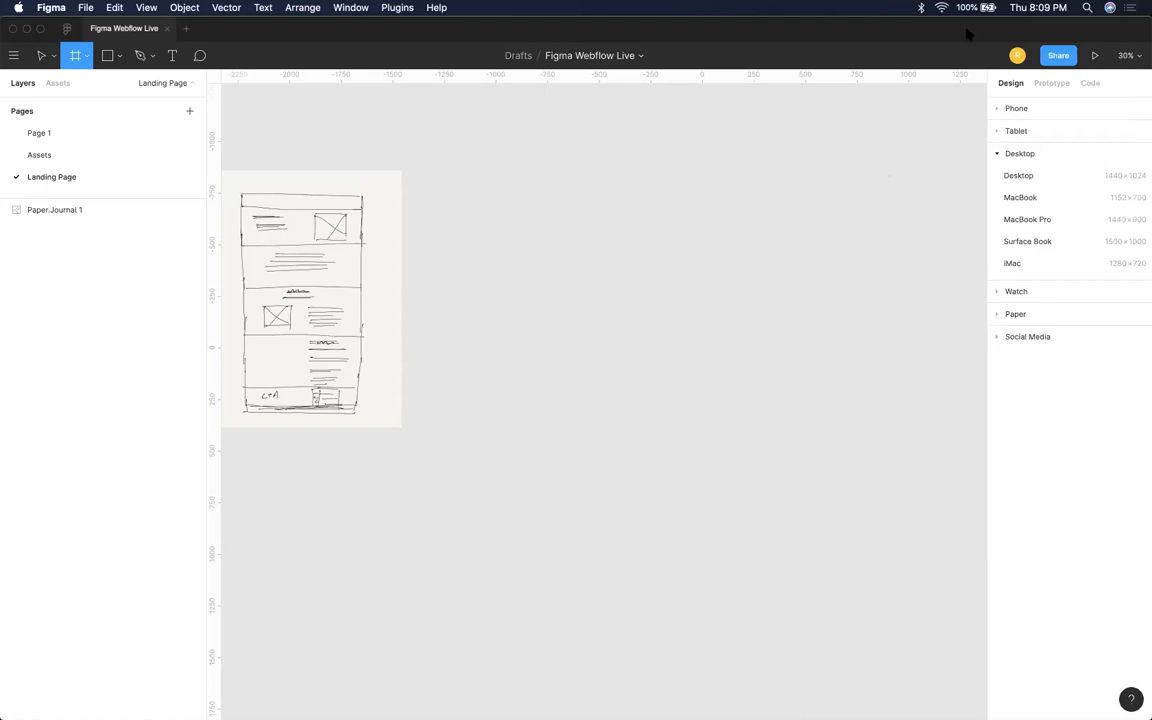
pyautogui.click(1019, 177)
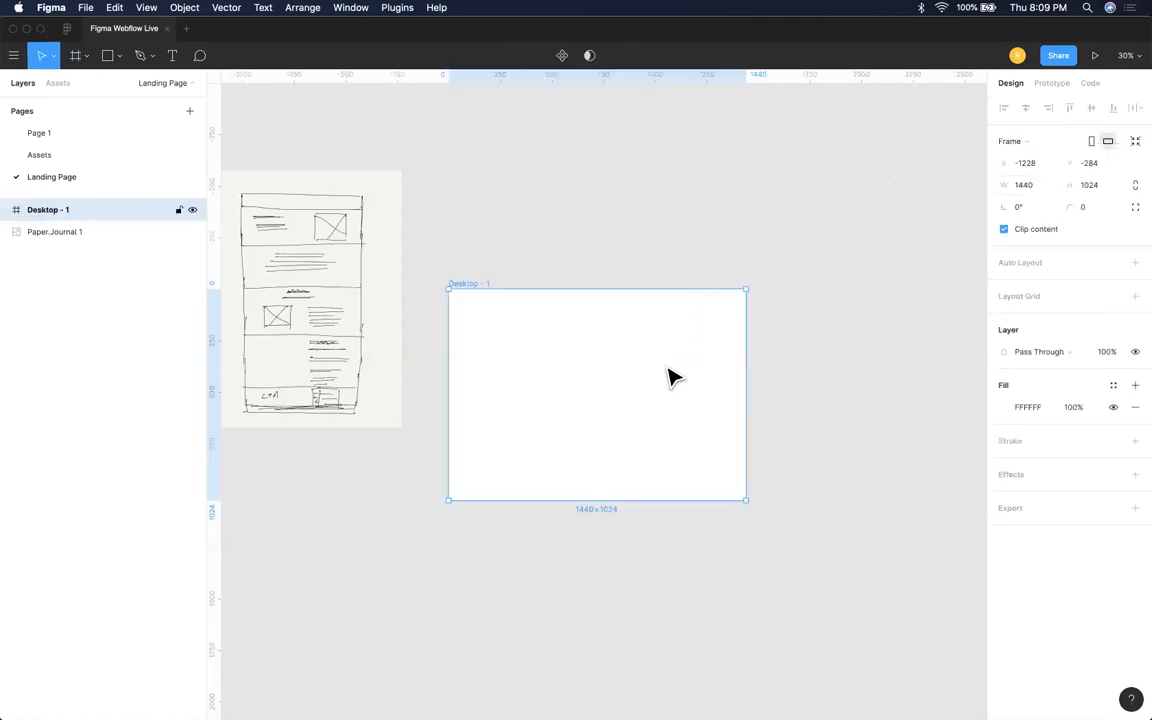
pyautogui.moveTo(621, 499); pyautogui.dragTo(603, 700)
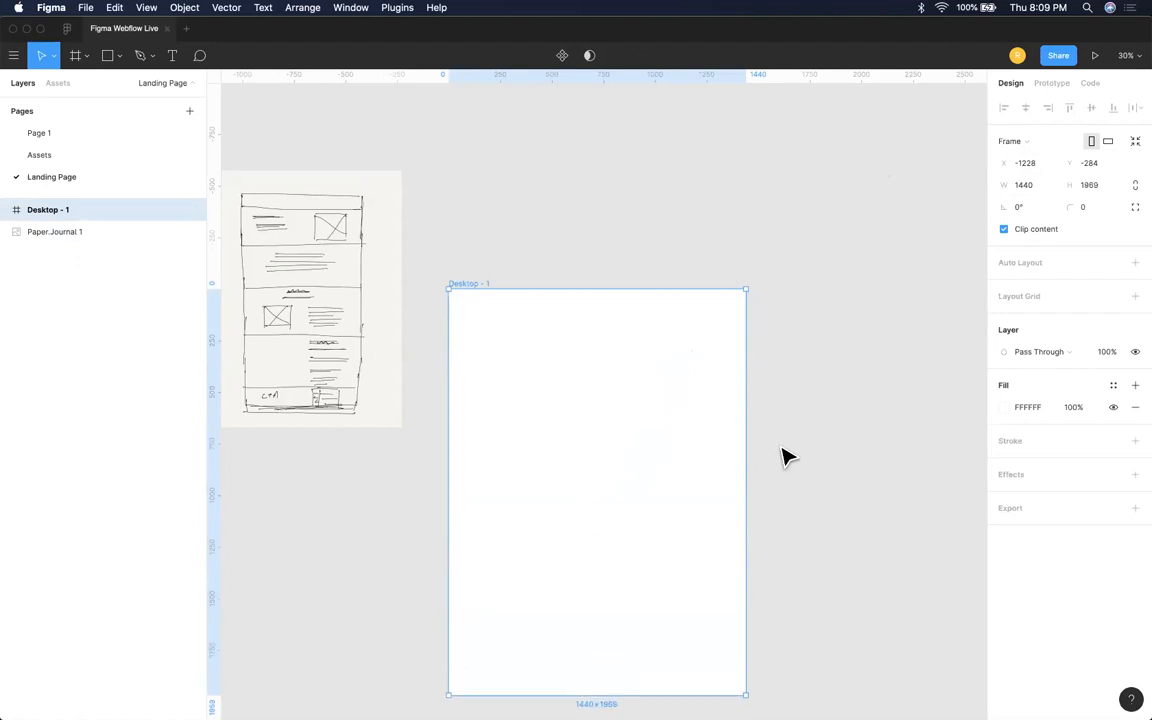
pyautogui.click(783, 457)
pyautogui.moveTo(481, 293); pyautogui.dragTo(469, 177)
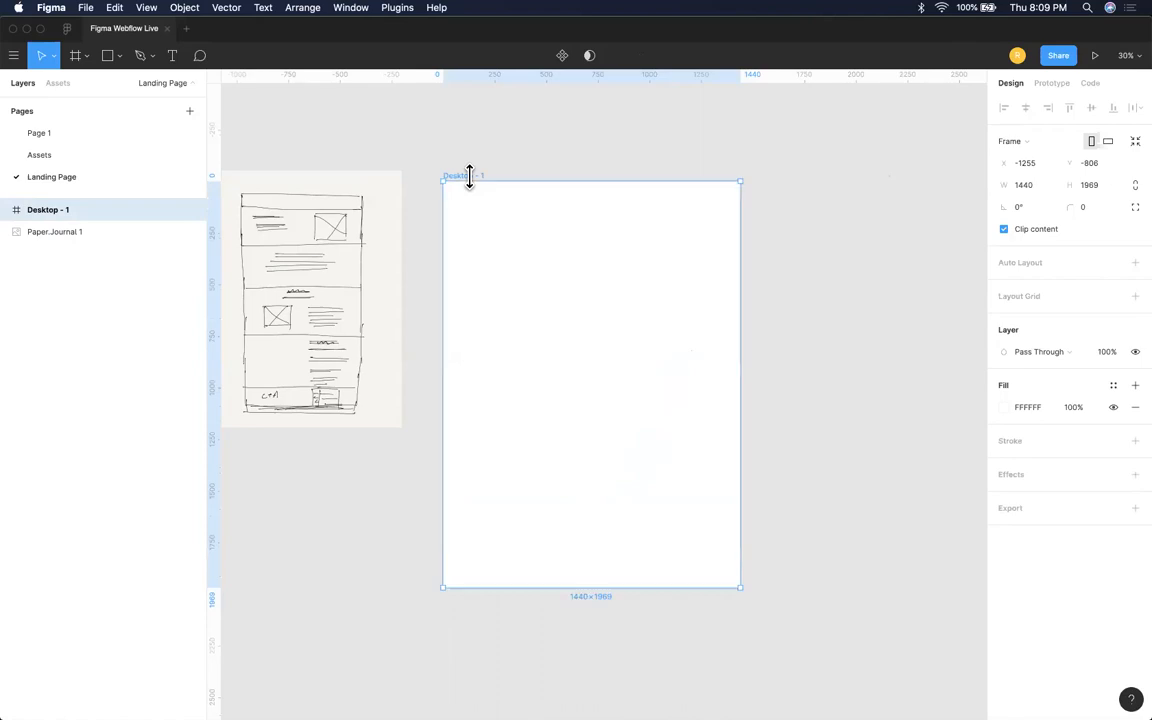
# - Copy the Top Nav group from the Assets page into the Desktop - 1 frame on the Landing Page page, aligned to its upper edge
pyautogui.click(68, 157)
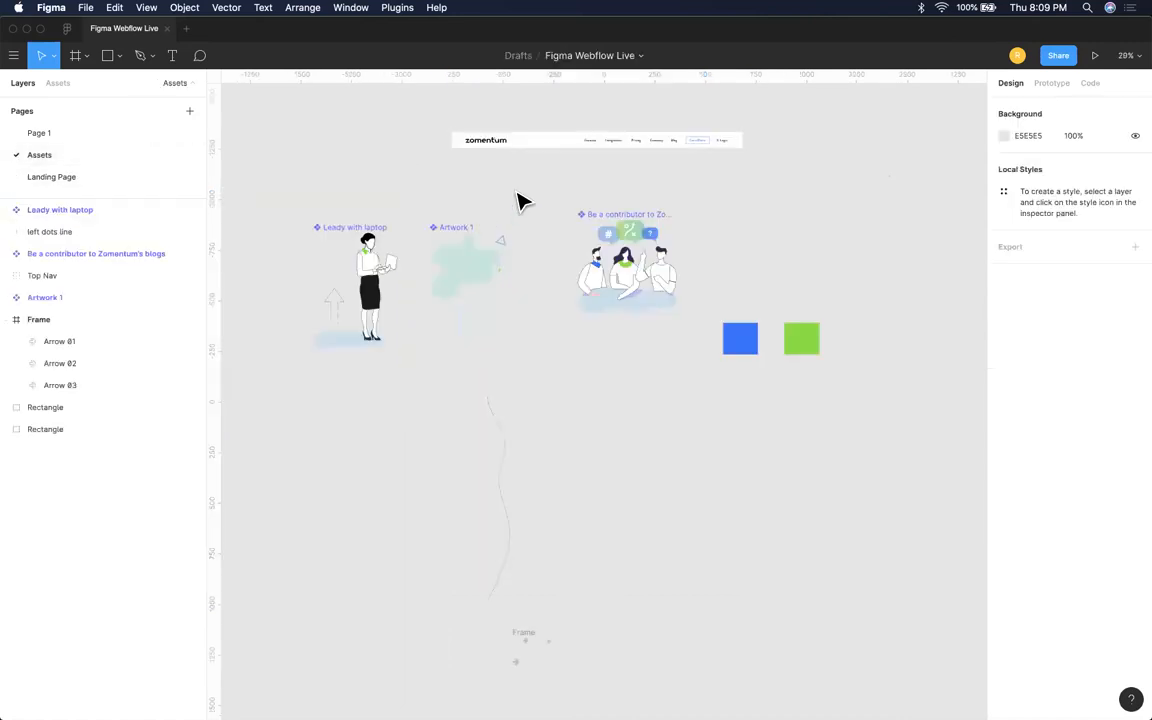
pyautogui.scroll(5, 563, 140)
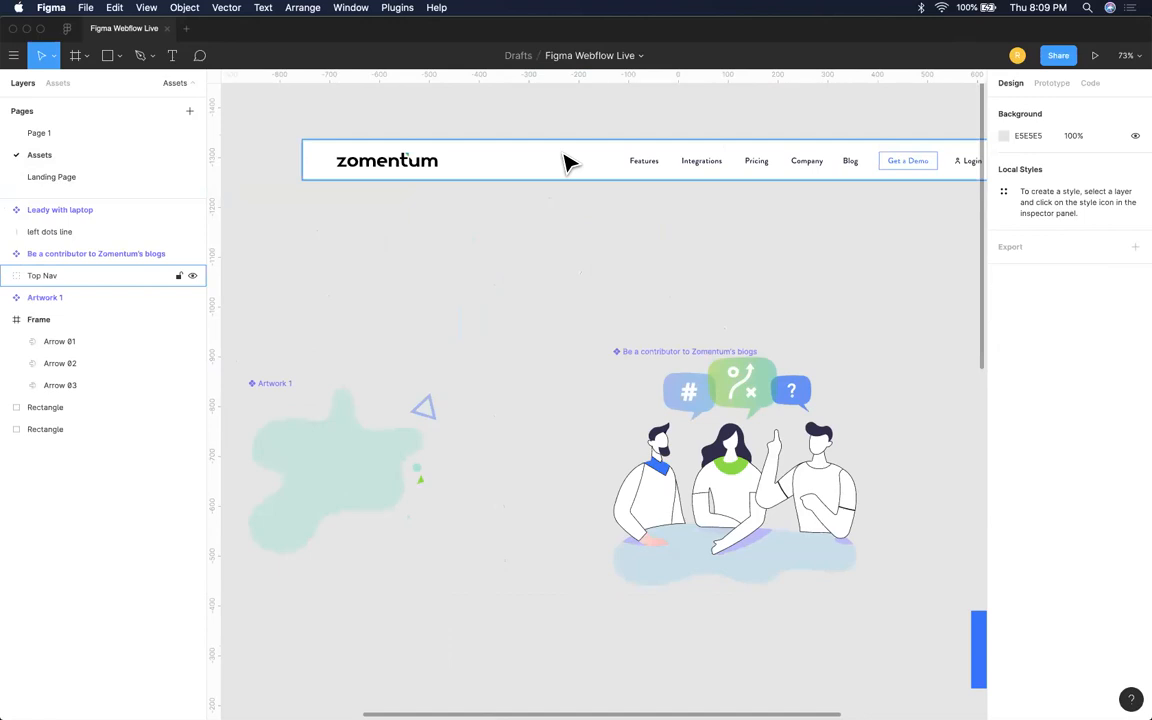
pyautogui.click(568, 160)
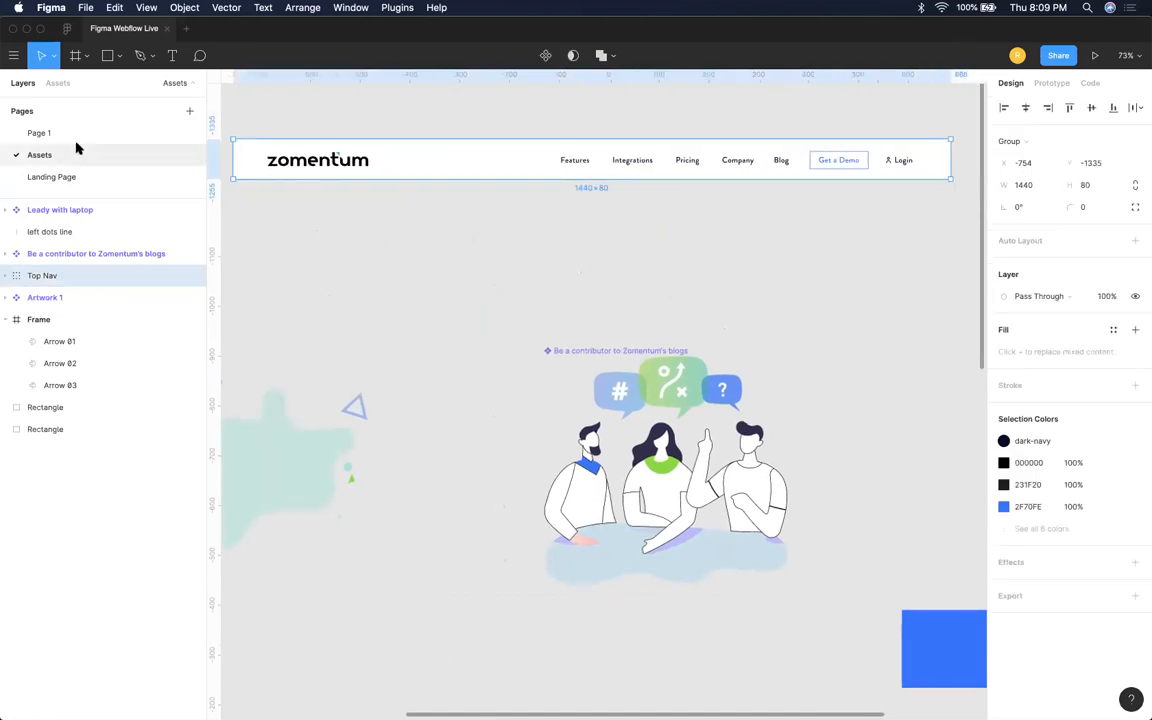
pyautogui.click(70, 176)
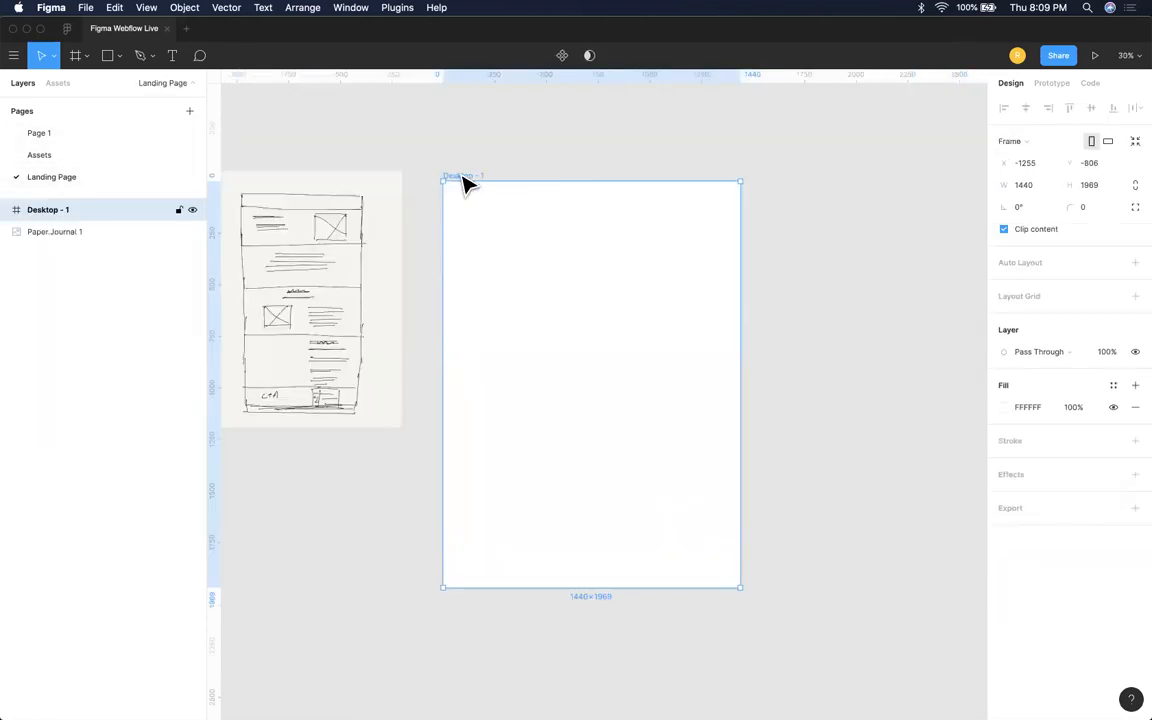
pyautogui.press('super+v')
pyautogui.click(855, 296)
pyautogui.click(697, 392)
pyautogui.click(1075, 110)
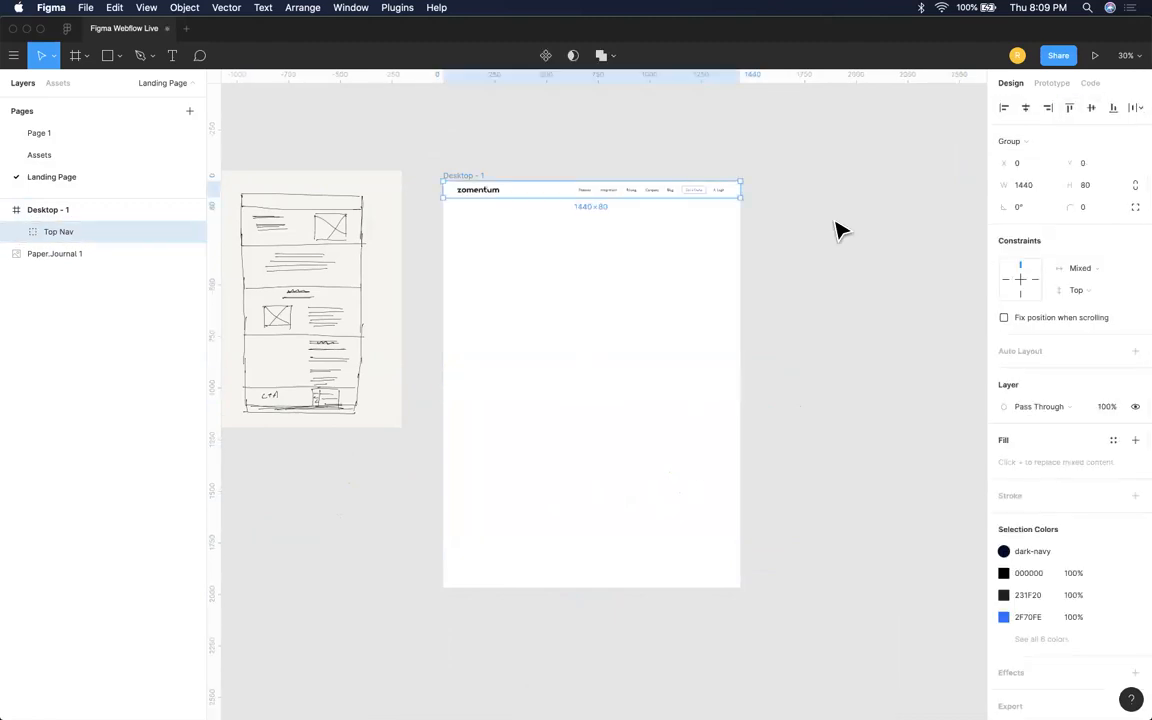
pyautogui.click(836, 229)
# - Check the sketch's hero layout and copy the heading "Be a contributor to Zomentum's blogs" from the Write-for-us content document in Firefox
pyautogui.hscroll(-3, 398, 262)
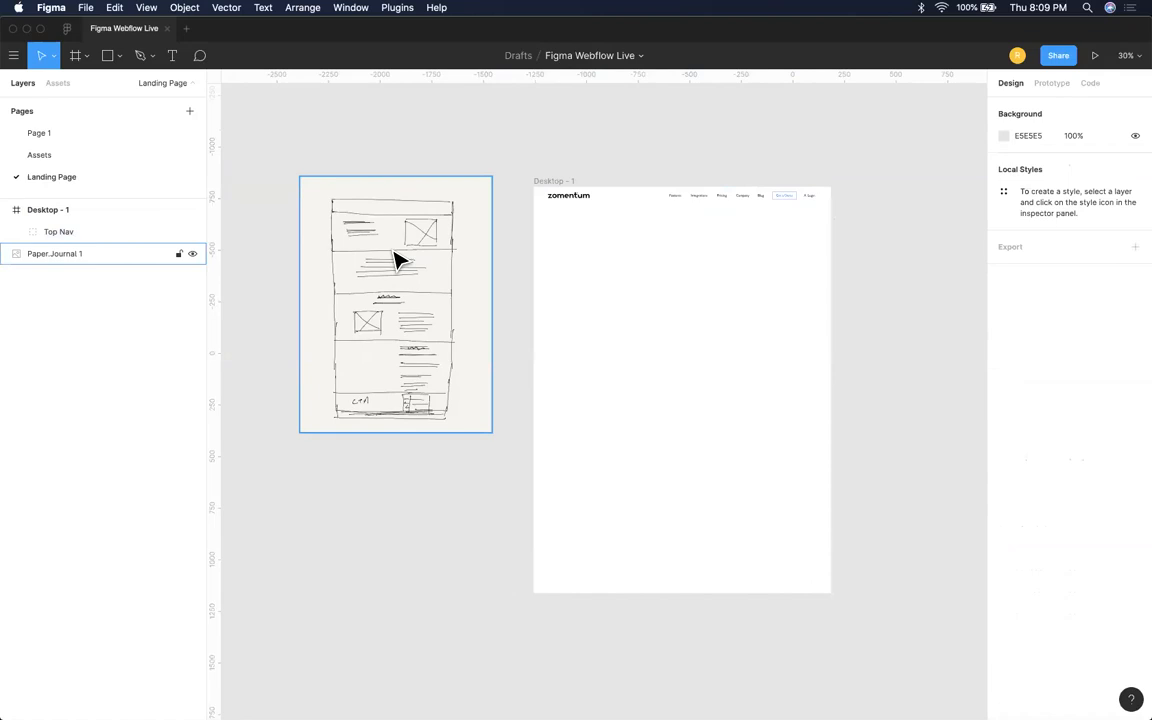
pyautogui.scroll(5, 398, 262)
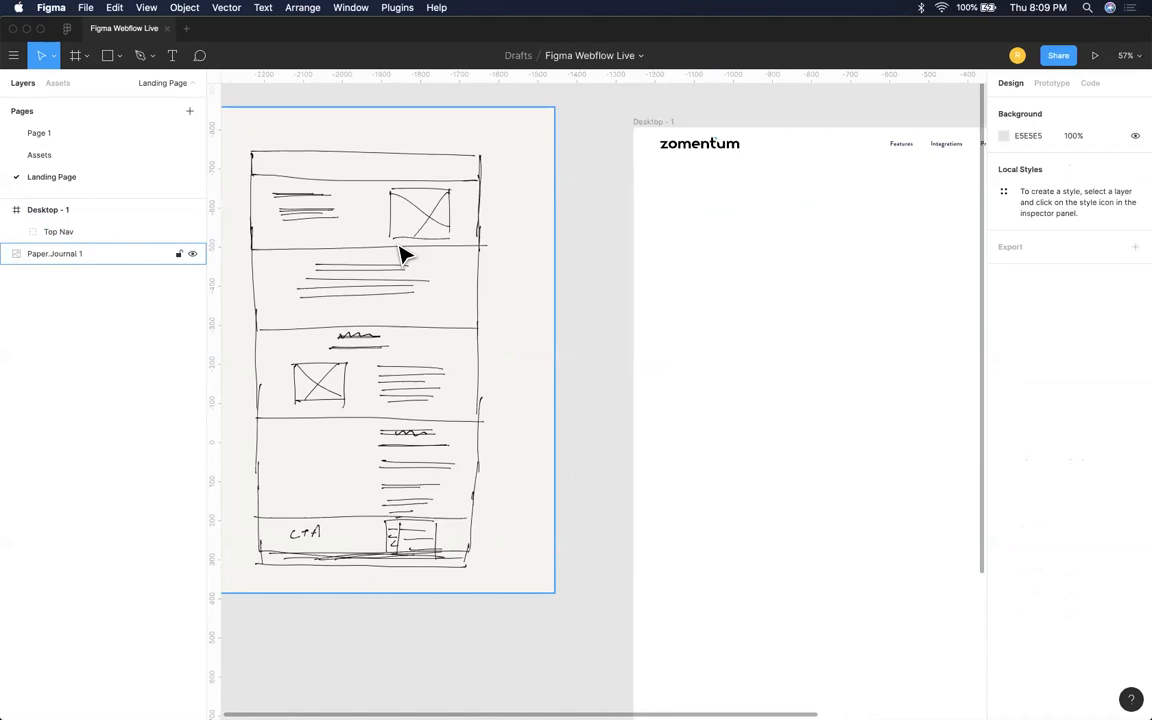
pyautogui.hscroll(10, 400, 255)
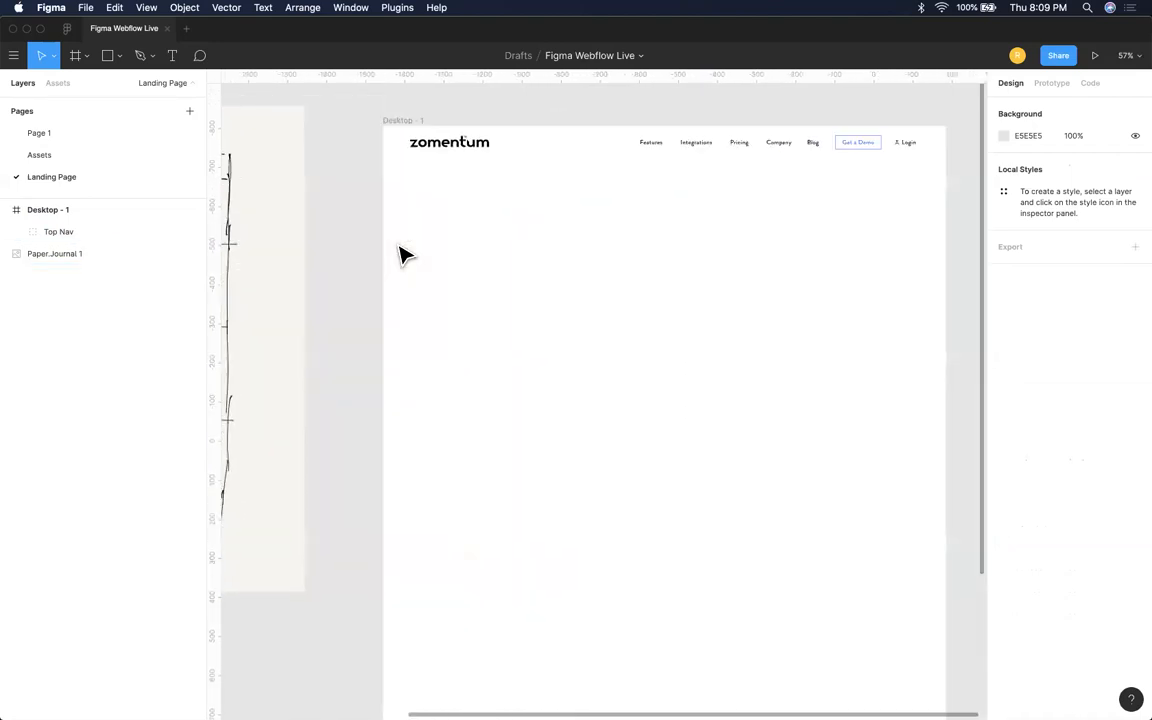
pyautogui.hscroll(1, 291, 96)
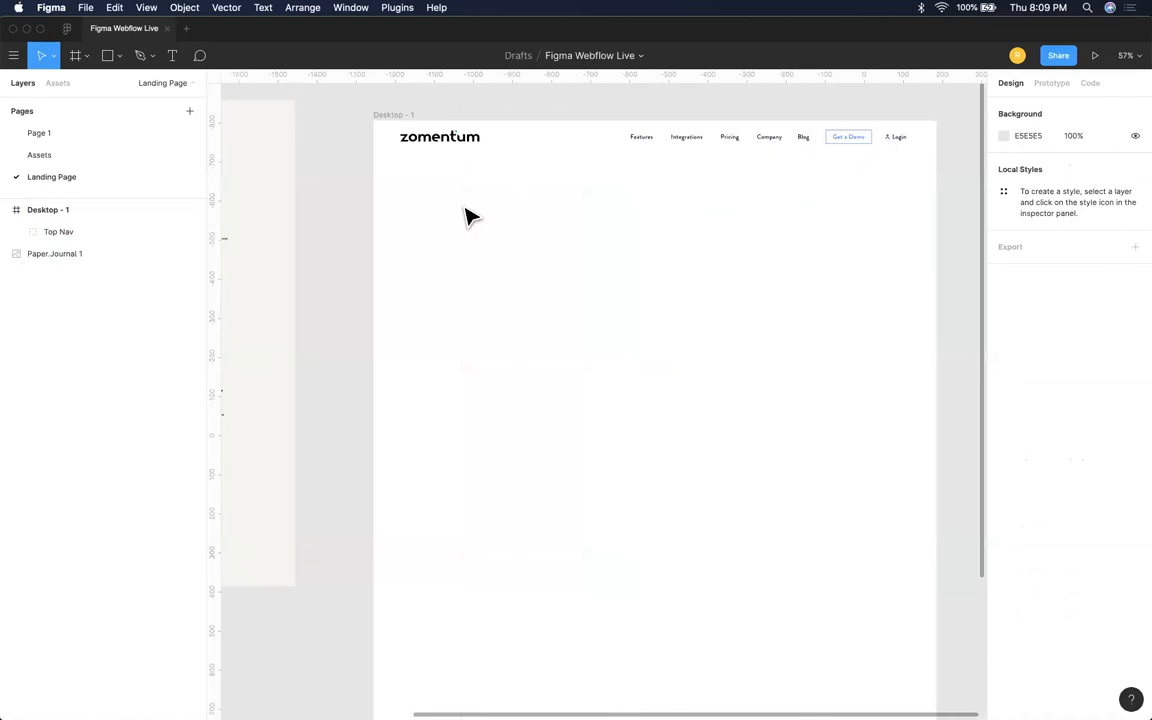
pyautogui.press('super+Tab')
pyautogui.scroll(10, 437, 232)
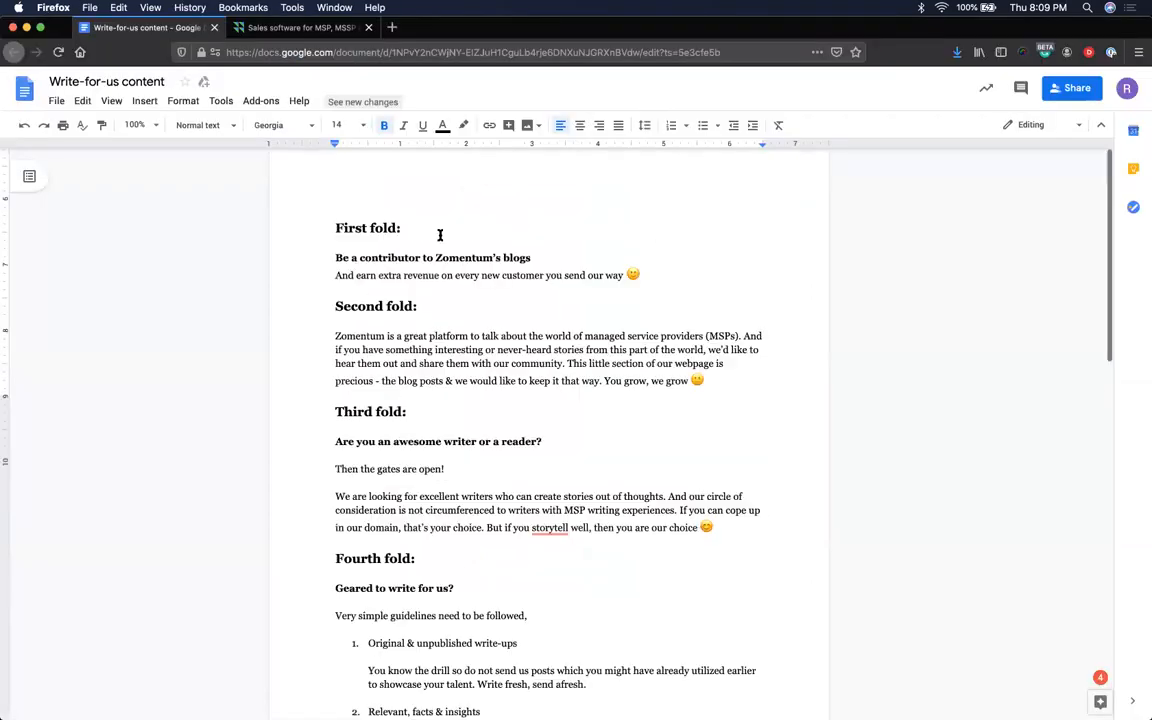
pyautogui.moveTo(336, 258); pyautogui.dragTo(522, 254)
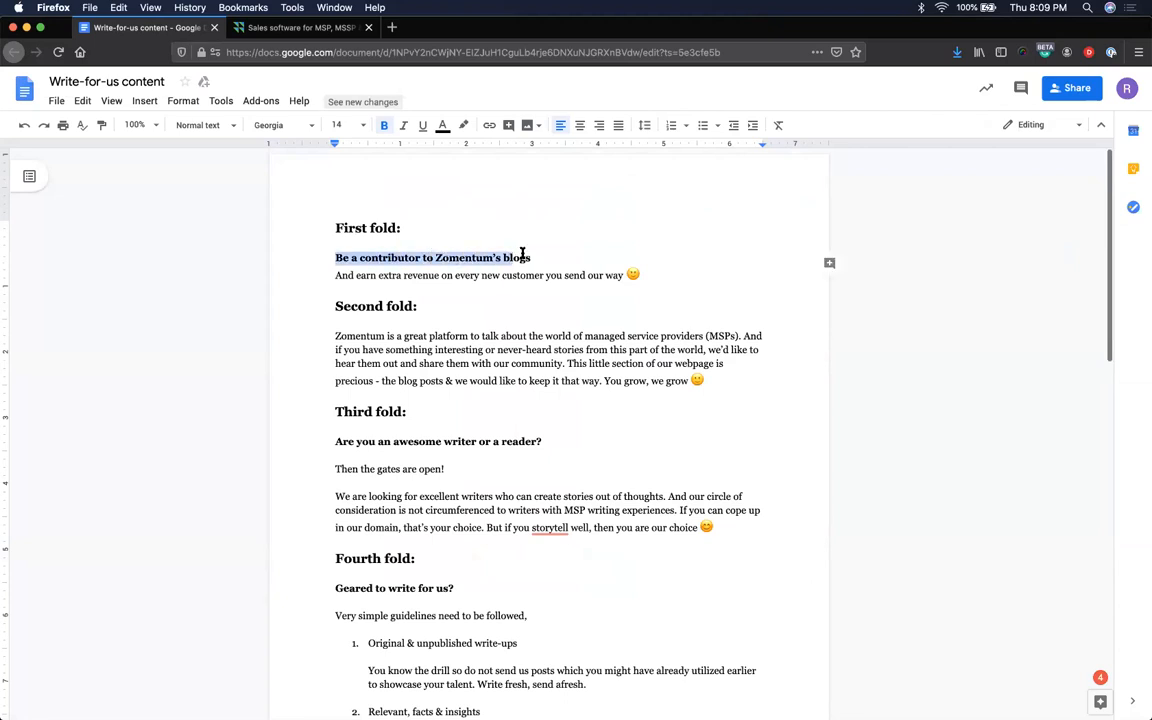
pyautogui.press('super+c')
pyautogui.press('super+c')
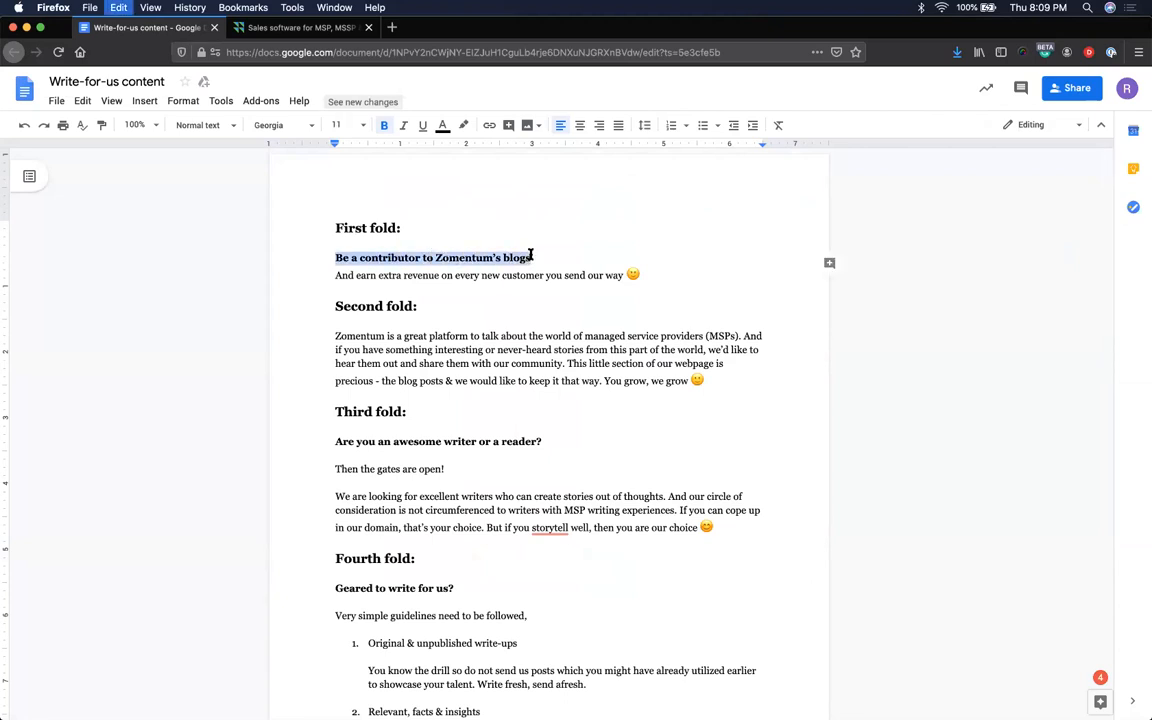
# - Switch back to Figma and paste the copied heading as a new text layer below the nav bar at about X 222, Y 192
pyautogui.press('super+Tab')
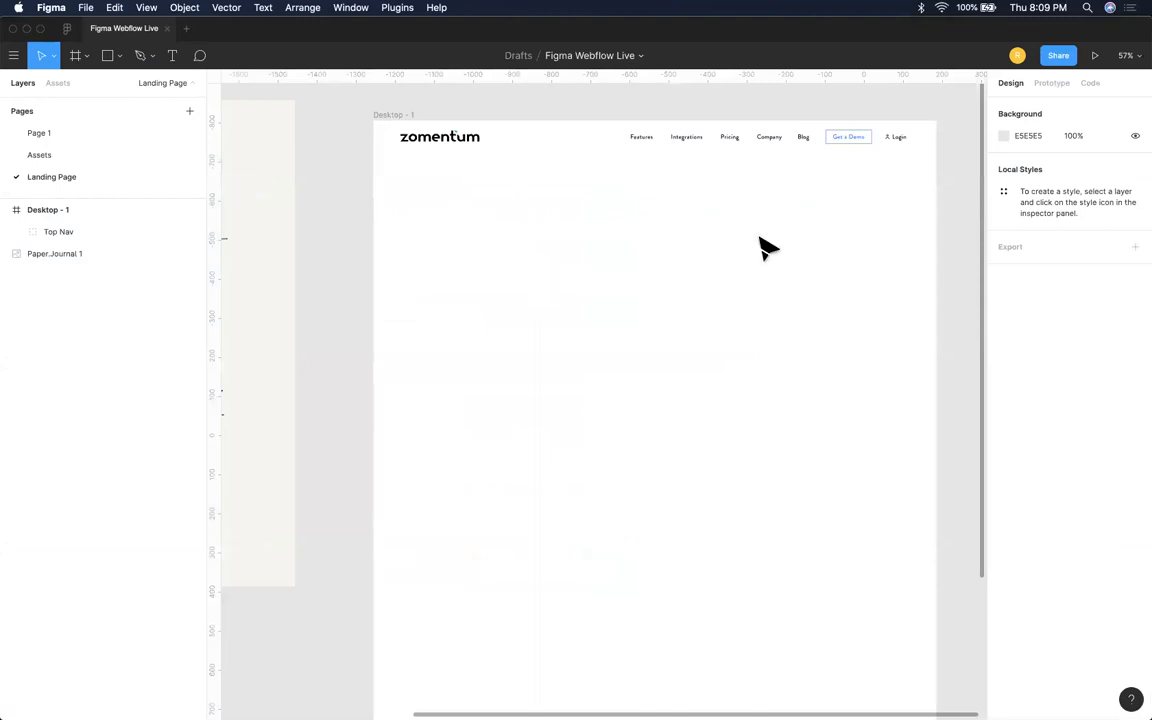
pyautogui.press('t')
pyautogui.click(459, 196)
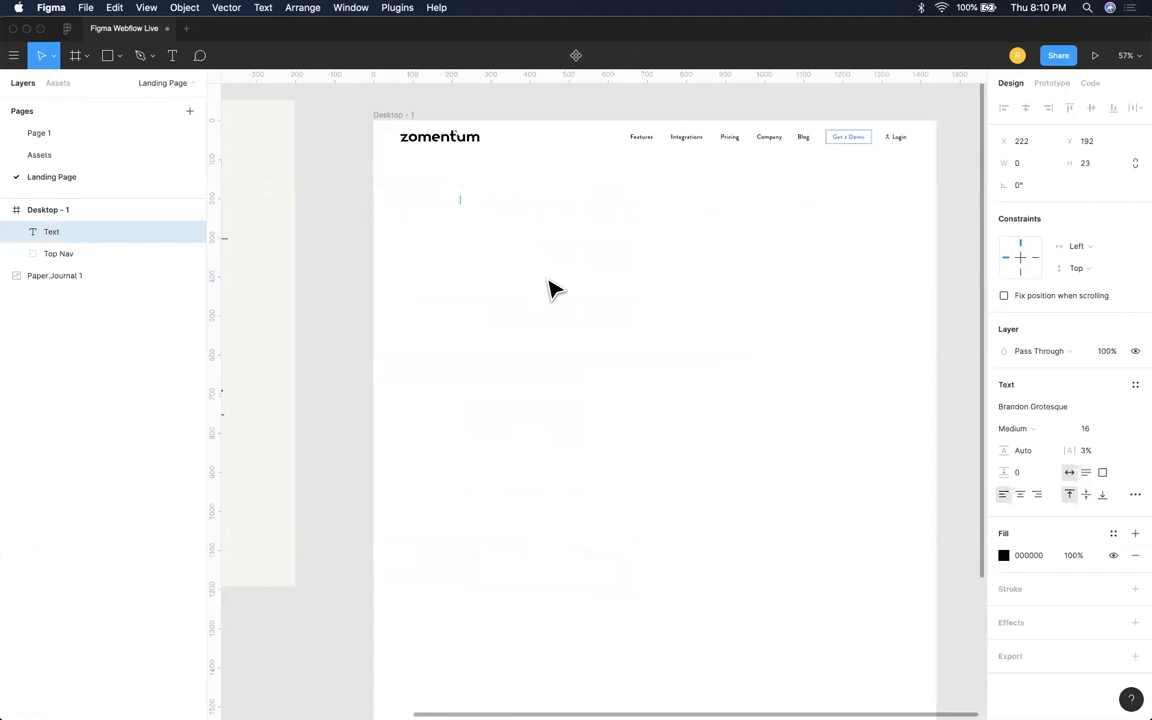
pyautogui.press('super+v')
pyautogui.press('Escape')
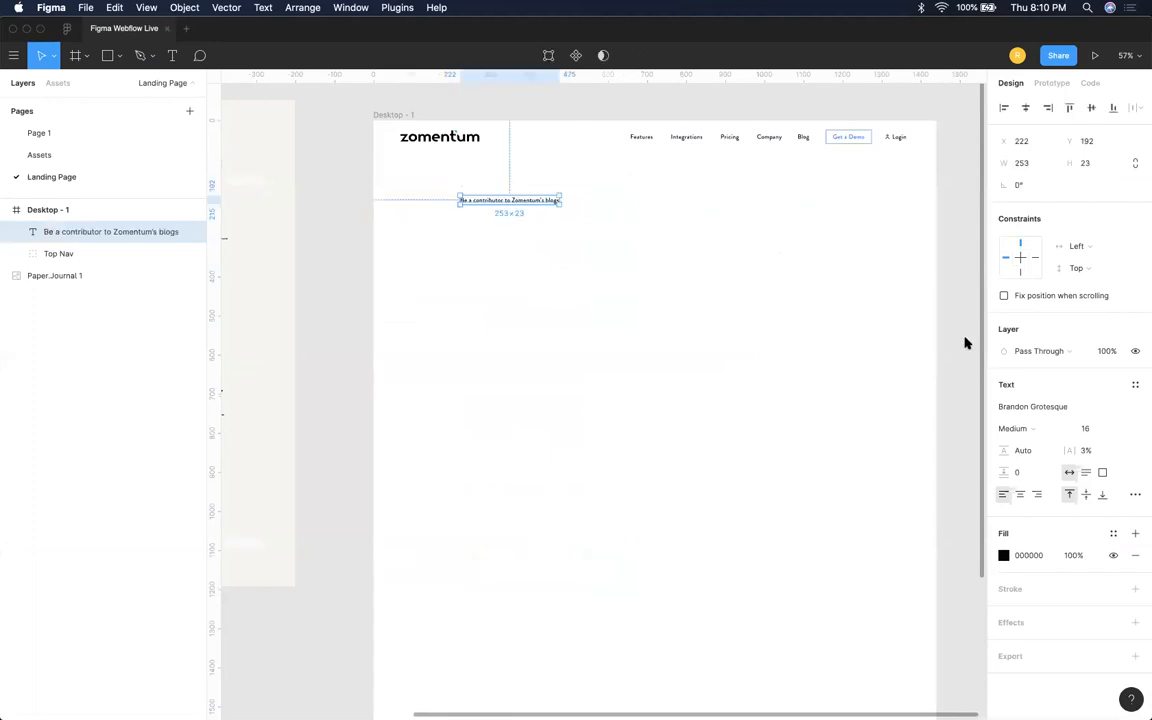
# - Set the hero heading's font to Circular Std in Bold
pyautogui.click(1023, 411)
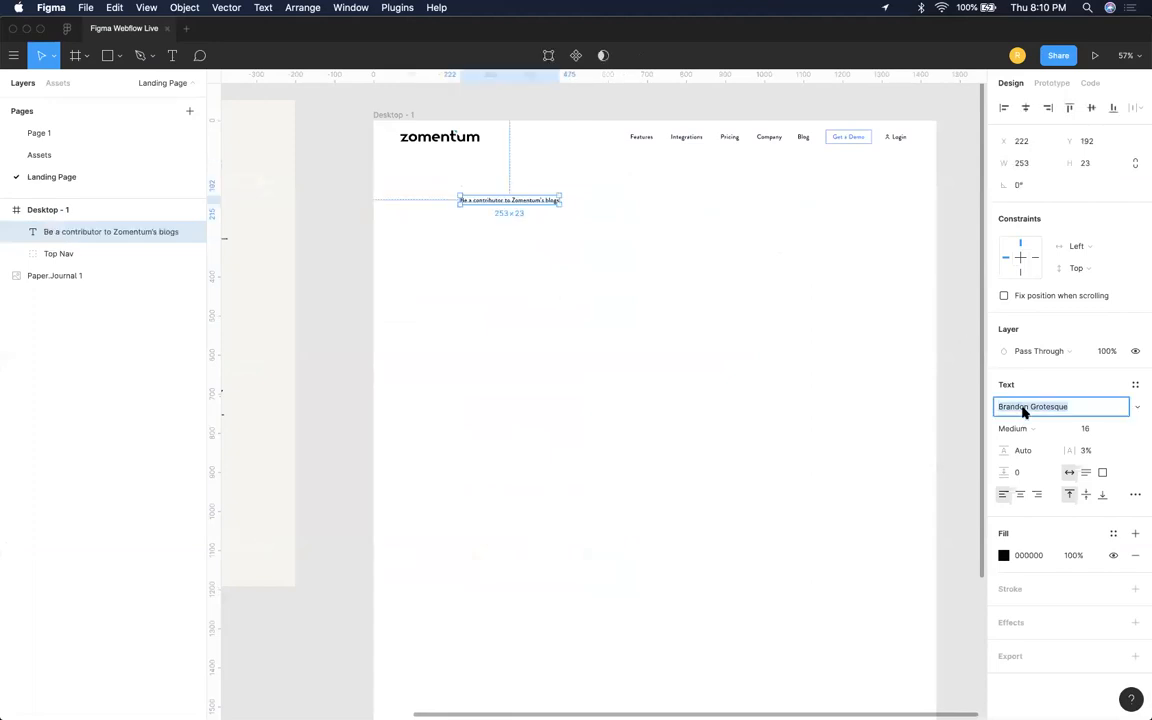
pyautogui.write('Circular Std')
pyautogui.press('Return')
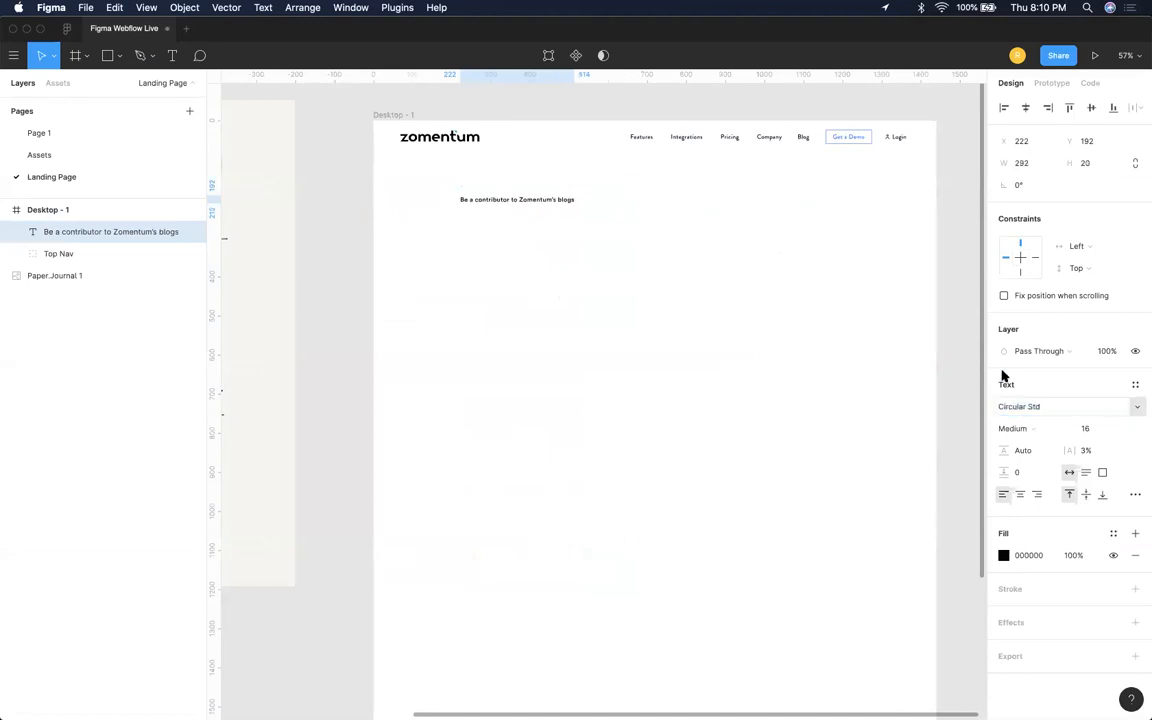
pyautogui.click(1020, 428)
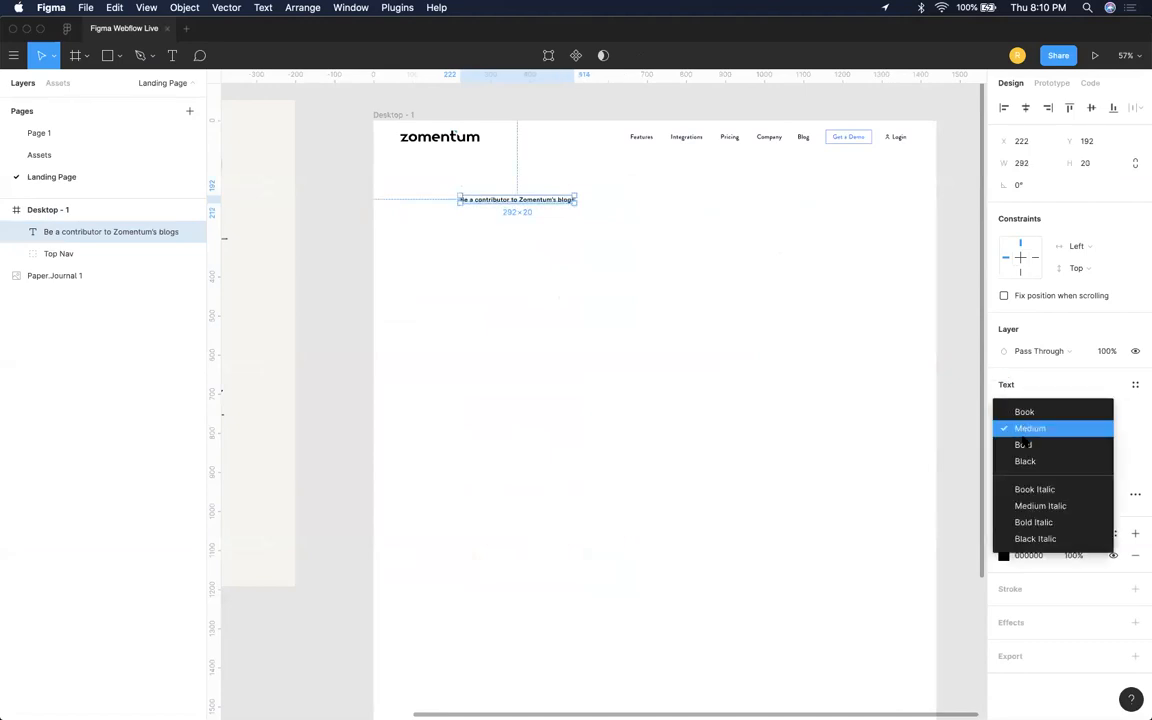
pyautogui.click(1020, 445)
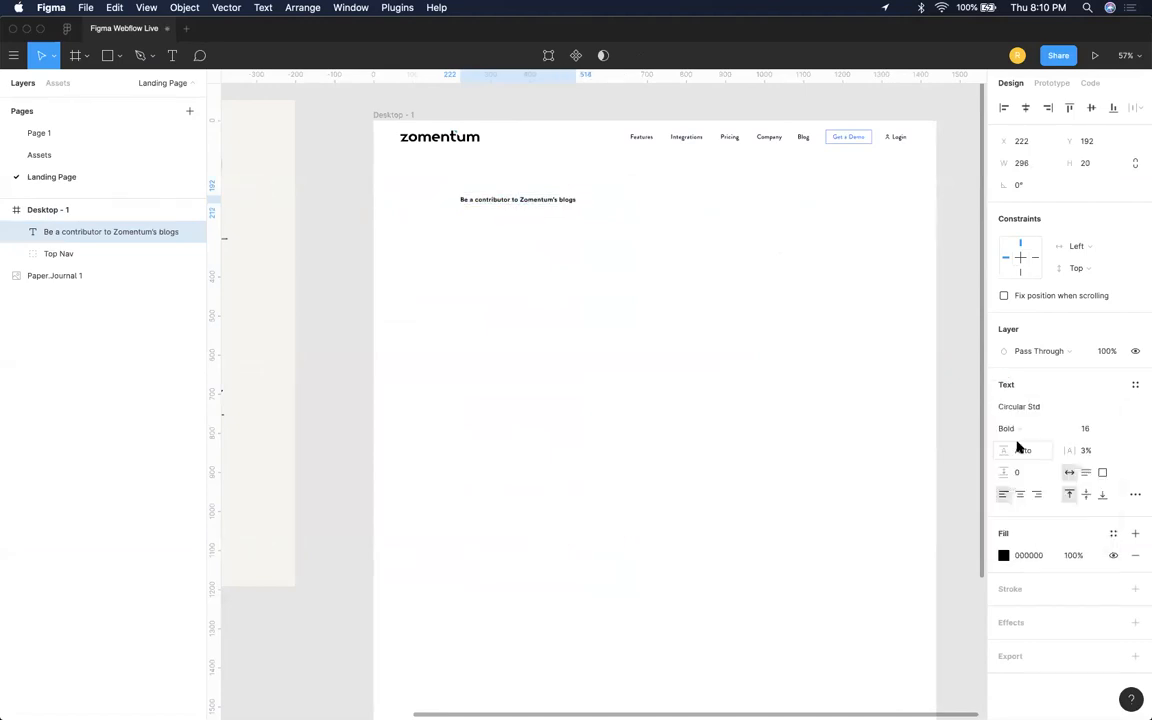
# - Set the hero heading's font size to 40 and its letter spacing to 0%
pyautogui.click(1095, 430)
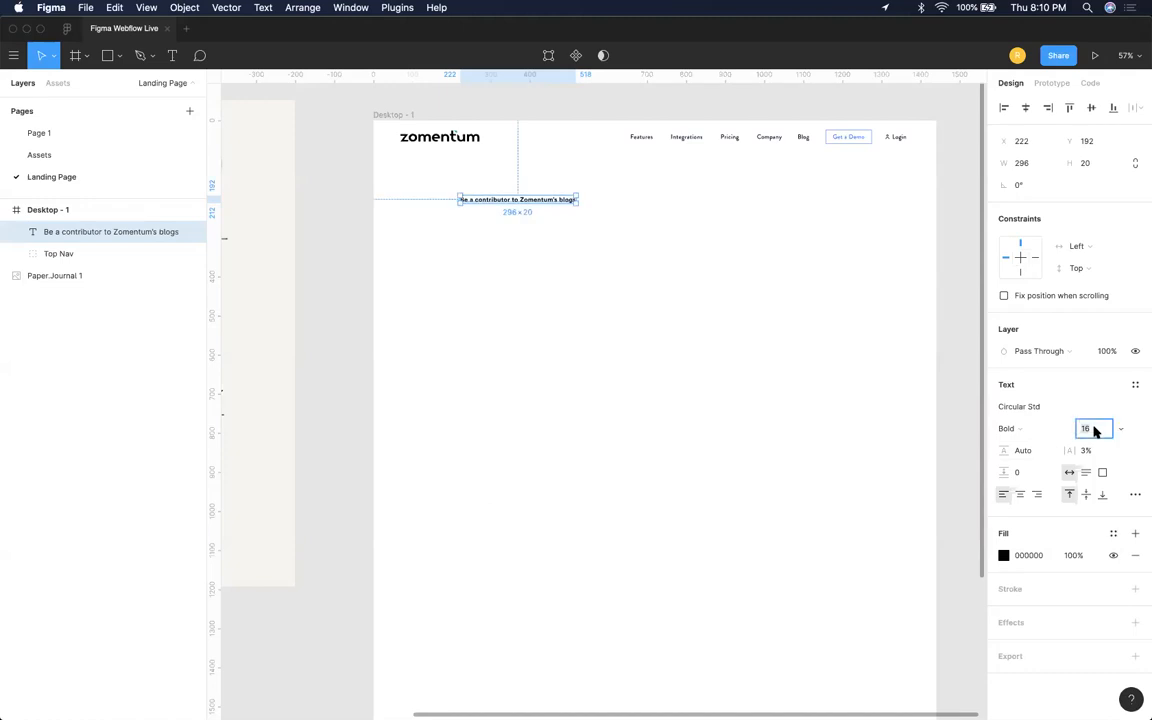
pyautogui.write('40')
pyautogui.press('Return')
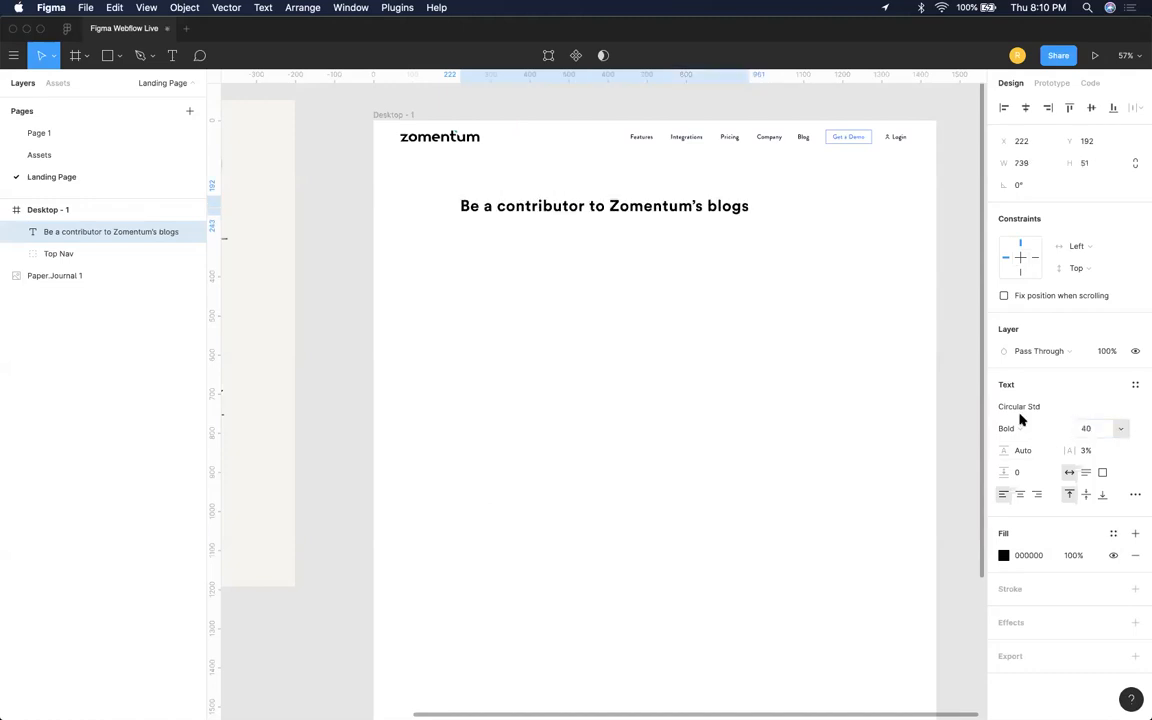
pyautogui.click(1085, 455)
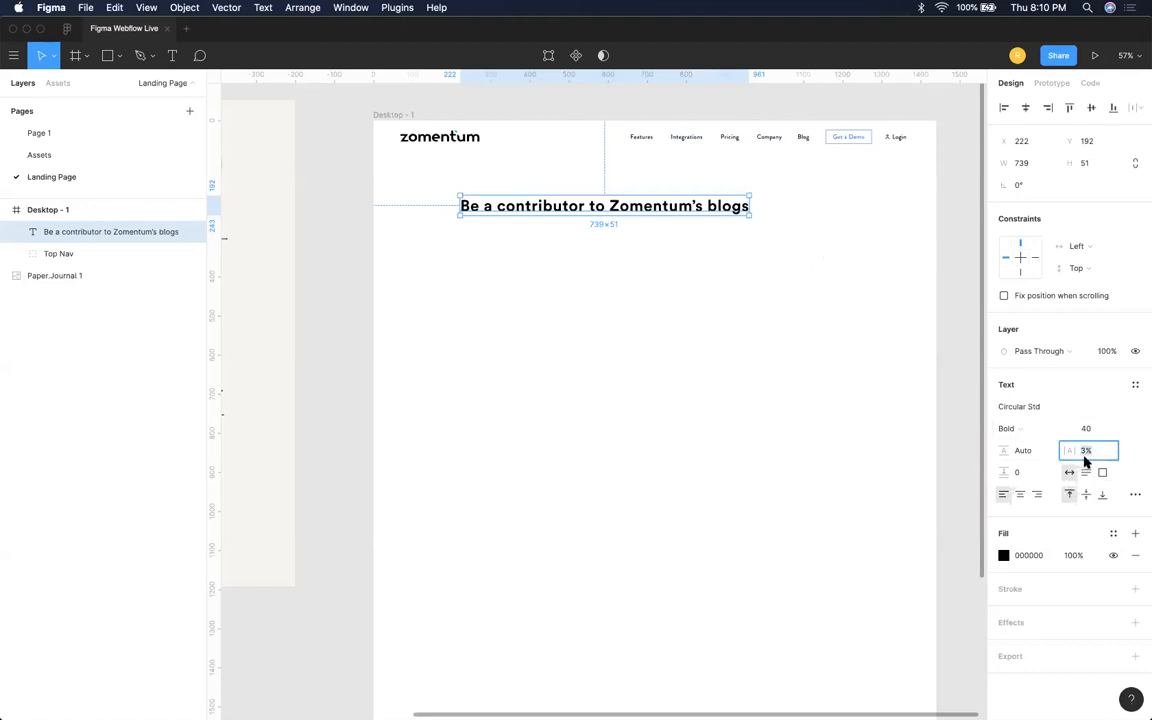
pyautogui.write('0')
pyautogui.press('Return')
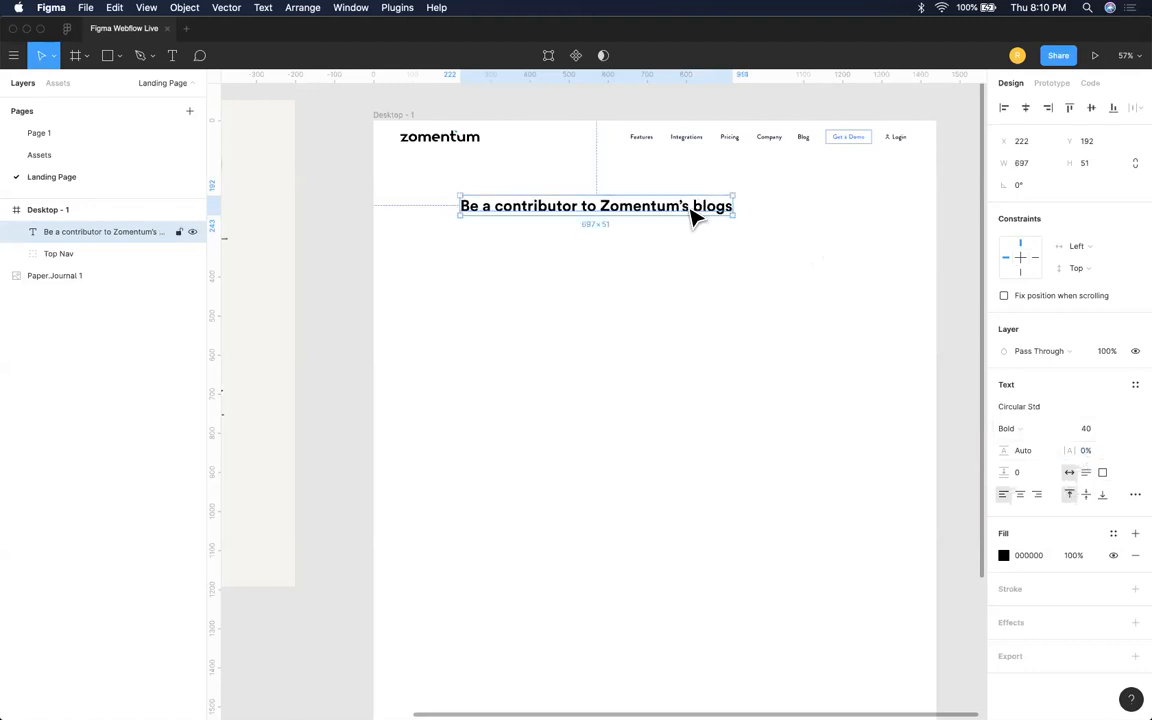
# - Wrap the heading onto two lines at size 44 in a box about 417 wide, placed at about X 209, Y 215
pyautogui.moveTo(735, 204); pyautogui.dragTo(623, 215)
pyautogui.click(1090, 431)
pyautogui.press('Up')
pyautogui.press('Up')
pyautogui.press('Up')
pyautogui.press('Up')
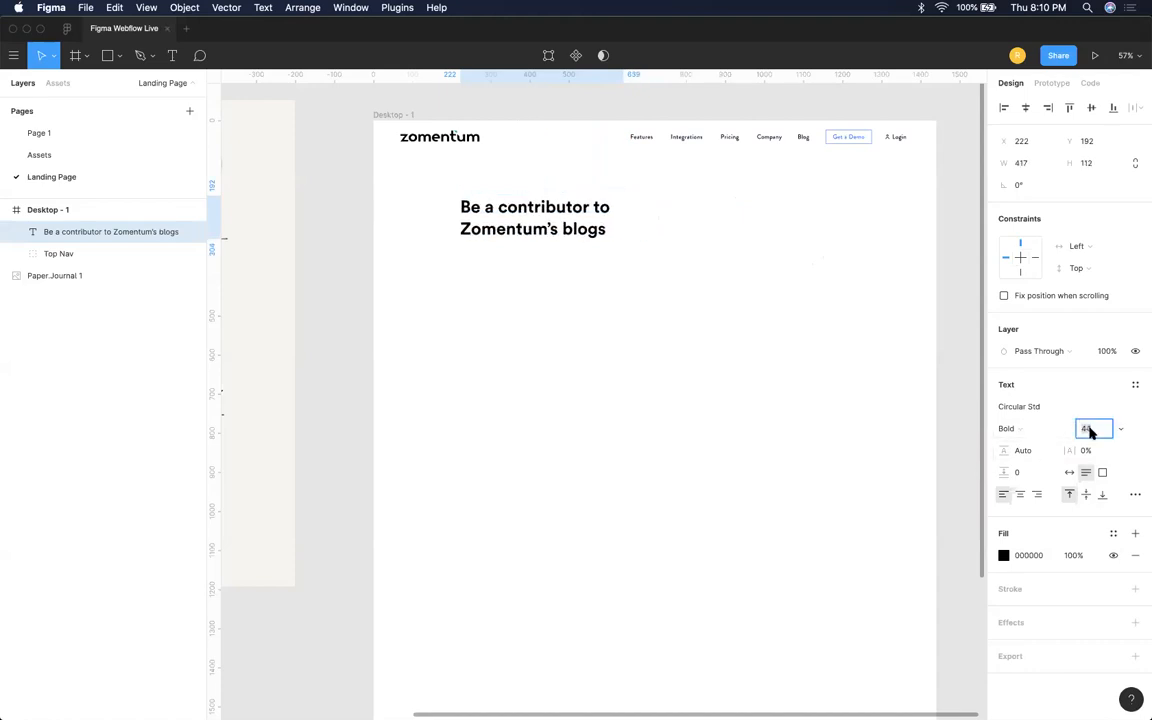
pyautogui.moveTo(564, 217); pyautogui.dragTo(559, 226)
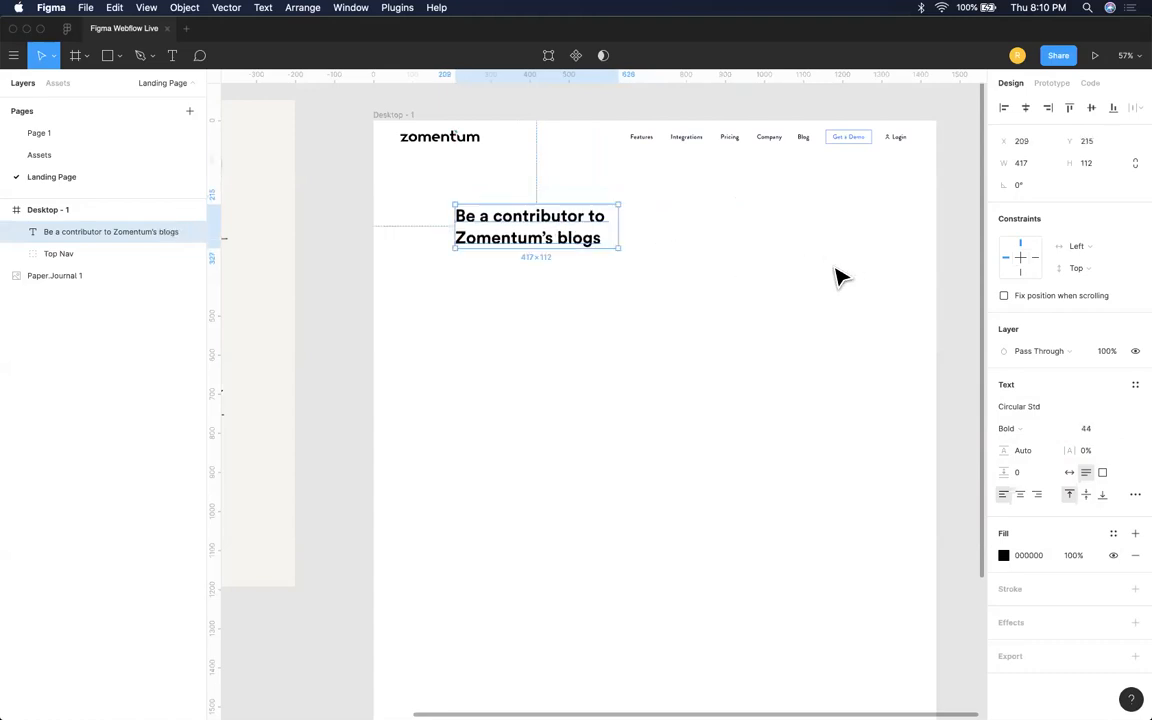
pyautogui.click(510, 270)
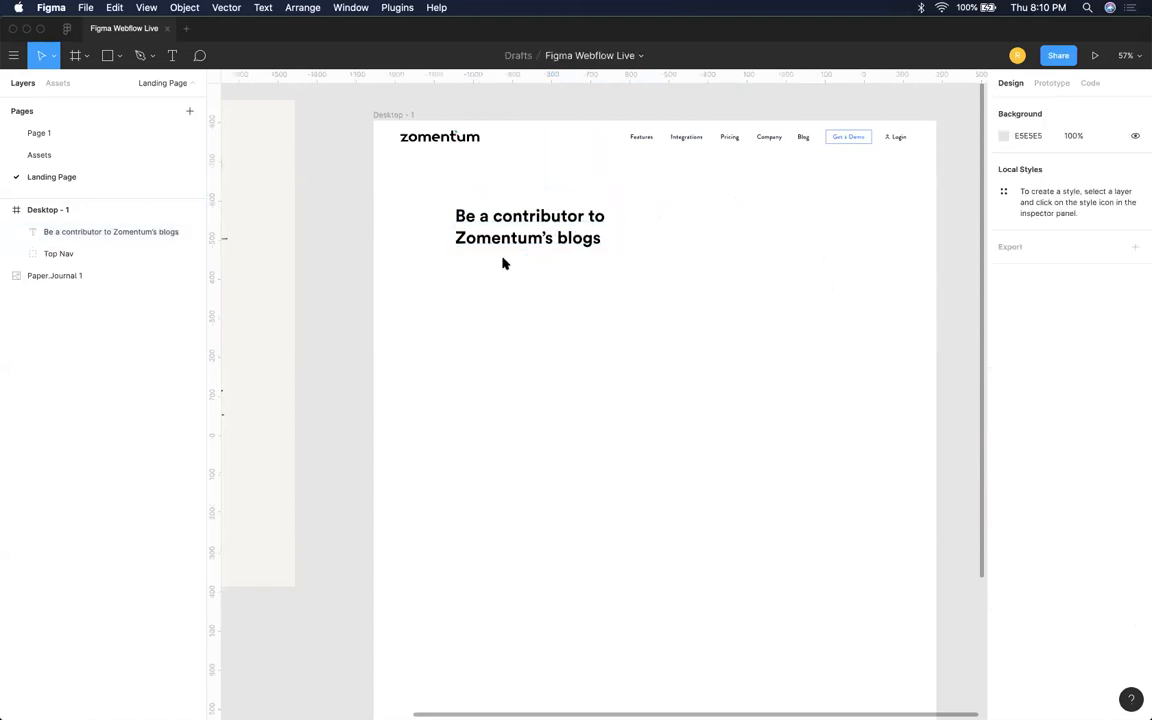
# - Switch to the content document in Firefox and copy the first fold's line "And earn extra revenue on every new customer you send our way"
pyautogui.press('super+Tab')
pyautogui.moveTo(336, 276); pyautogui.dragTo(633, 274)
pyautogui.press('super+c')
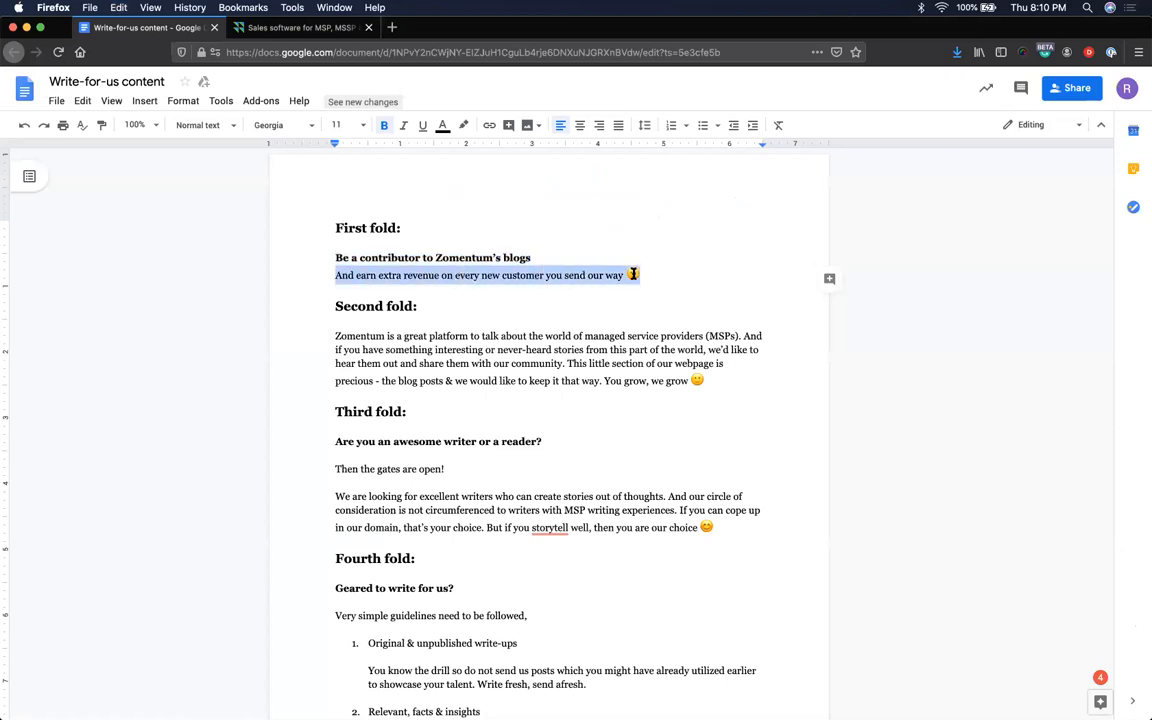
# - Switch back to Figma and paste the copied revenue line into a text box about 428 × 120 below the hero heading
pyautogui.press('super+Tab')
pyautogui.press('t')
pyautogui.moveTo(455, 259); pyautogui.dragTo(622, 305)
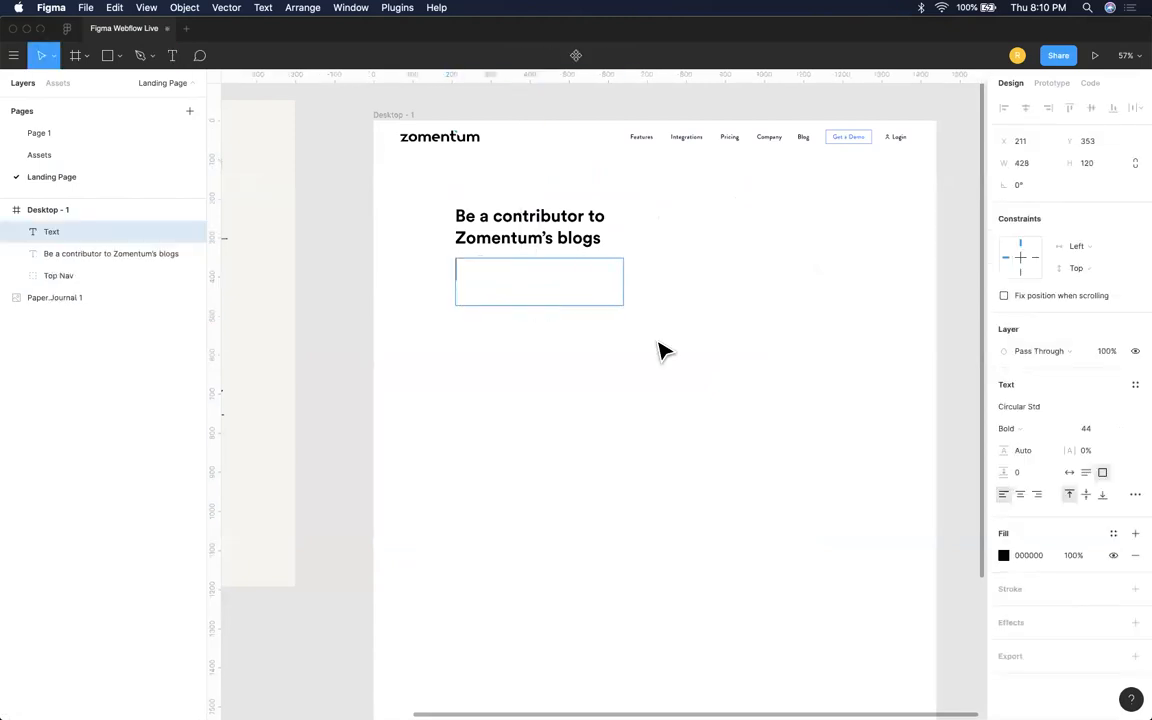
pyautogui.press('super+v')
pyautogui.press('Escape')
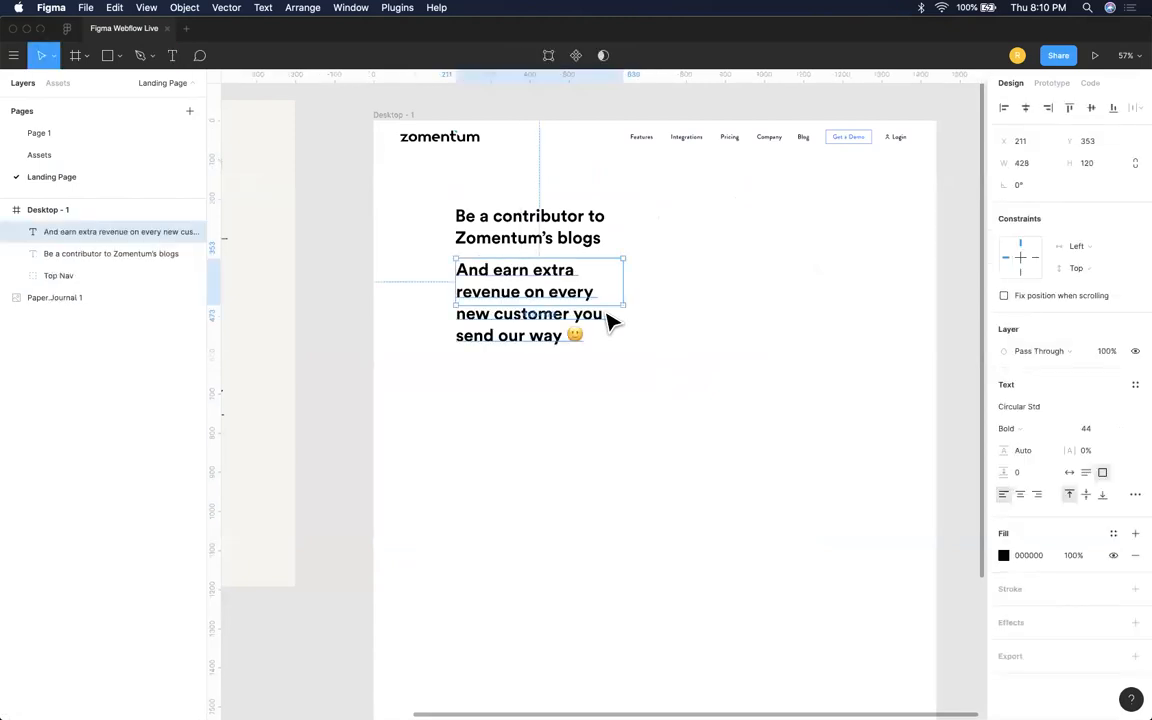
# - Set the hero subheading's font weight to Book and its size to 18
pyautogui.click(1027, 428)
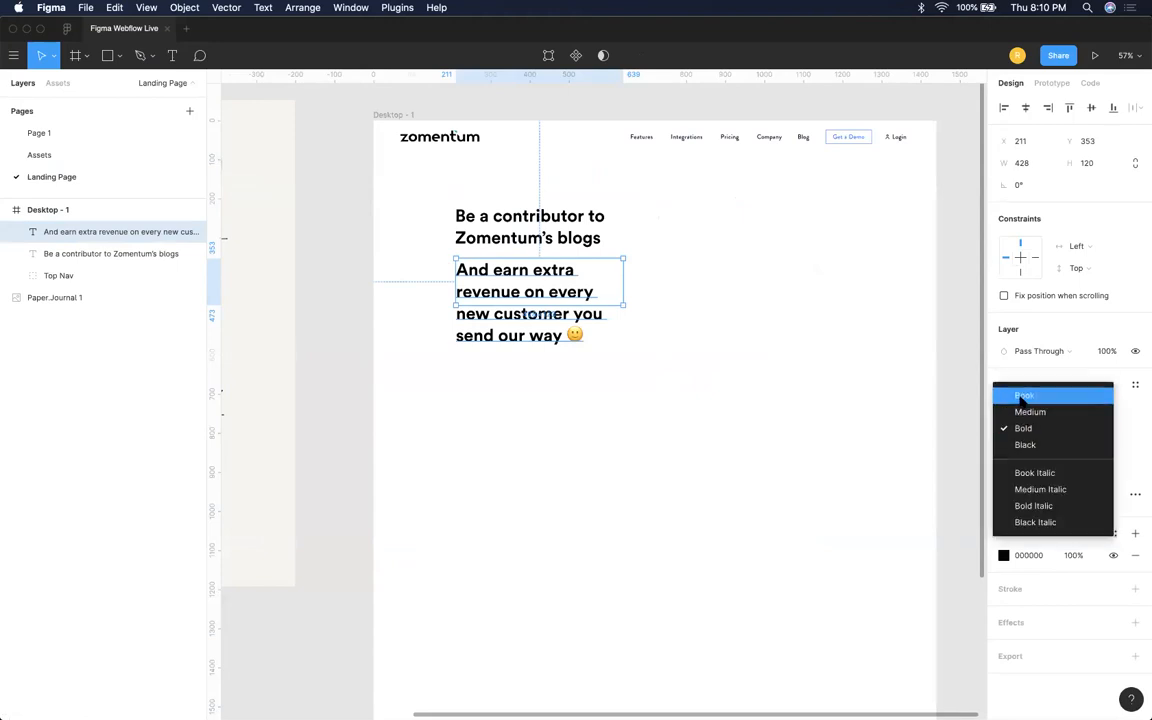
pyautogui.click(1026, 392)
pyautogui.click(1087, 433)
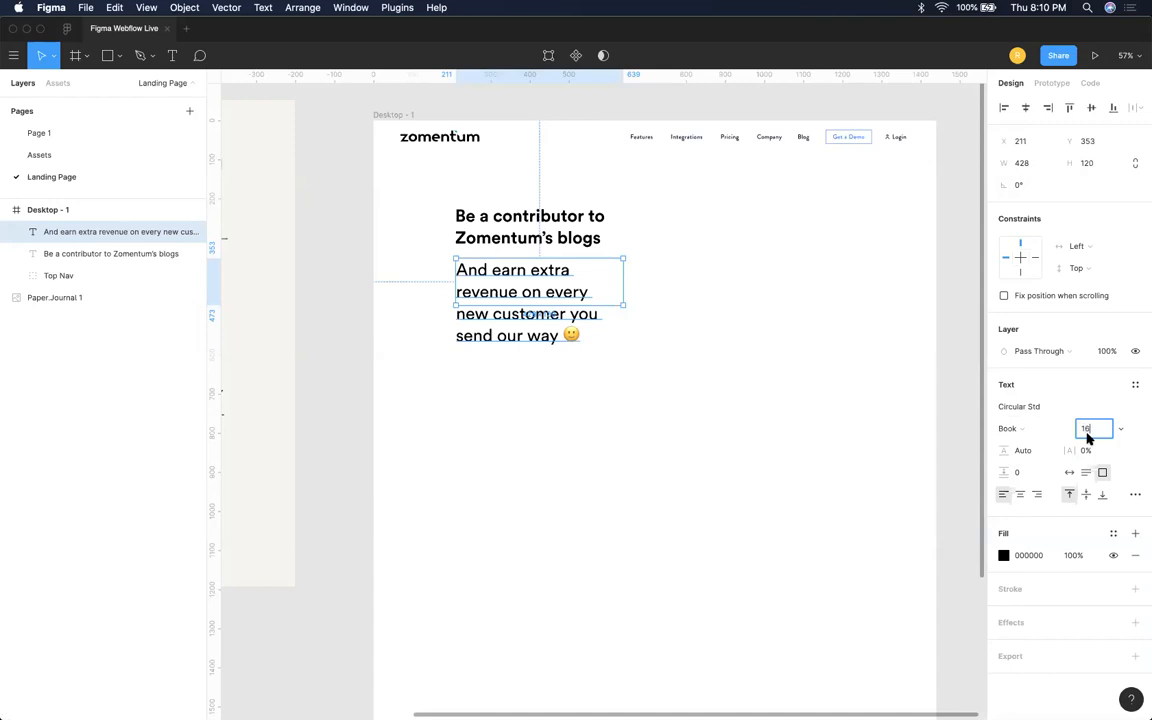
pyautogui.press('Return')
pyautogui.scroll(1, 636, 238)
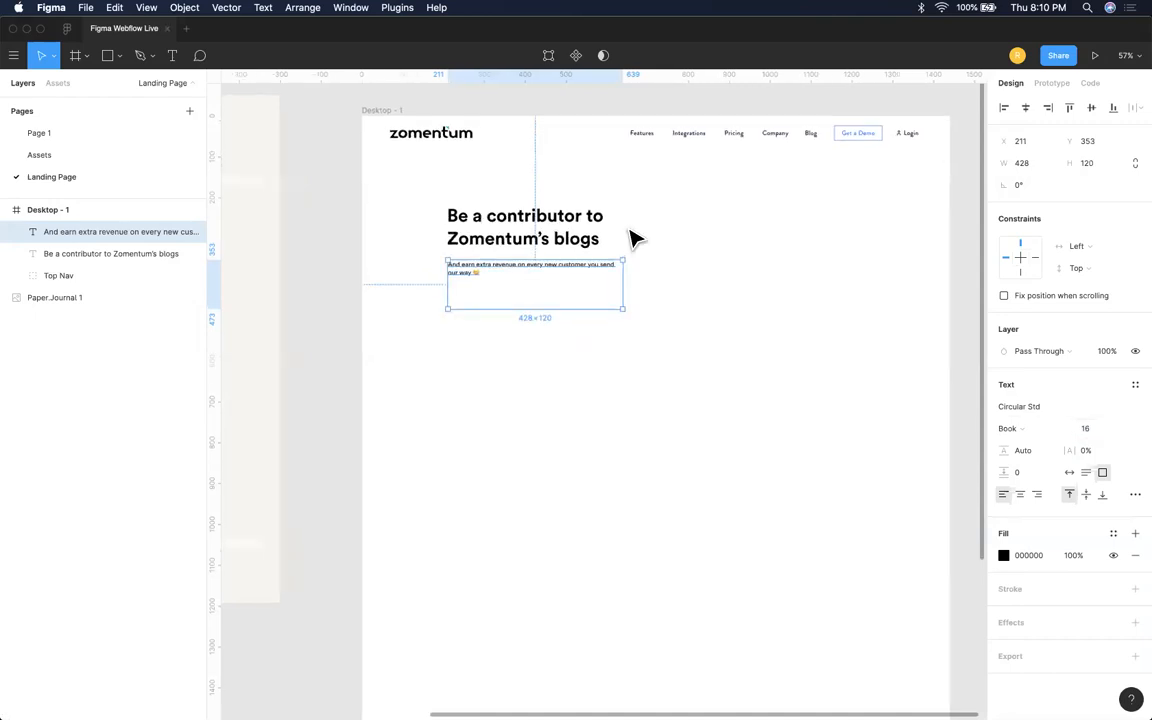
pyautogui.scroll(3, 640, 245)
pyautogui.scroll(-1, 666, 273)
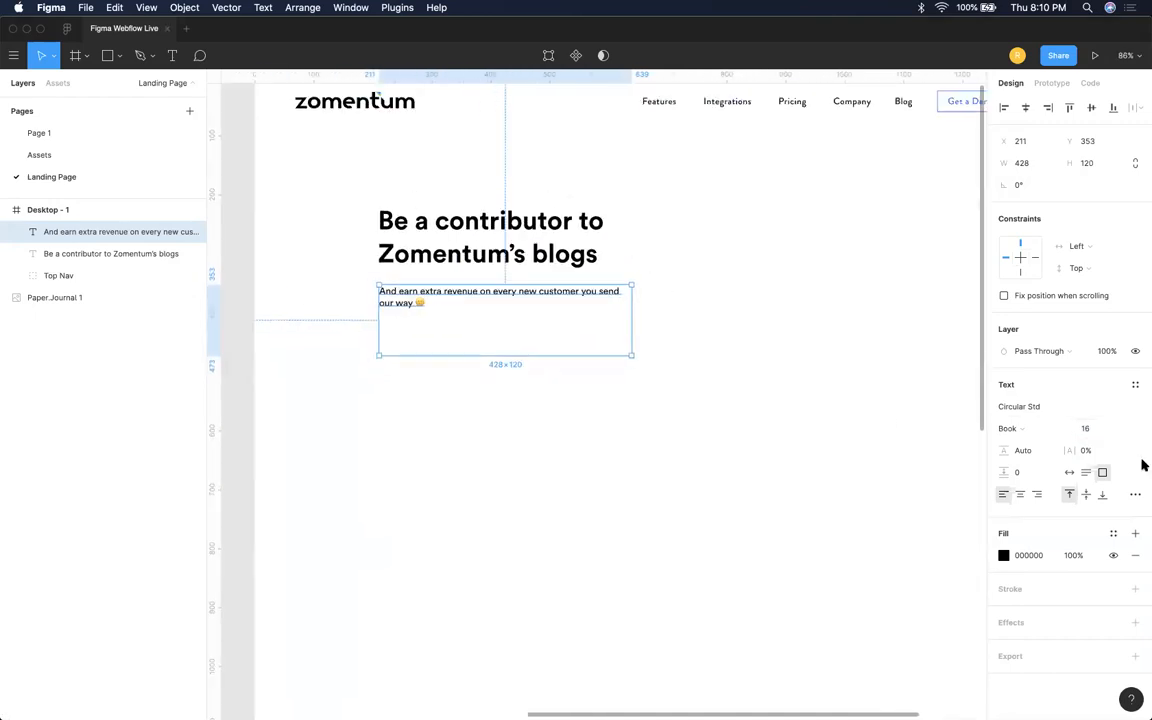
pyautogui.click(1107, 431)
pyautogui.press('Up')
pyautogui.press('Up')
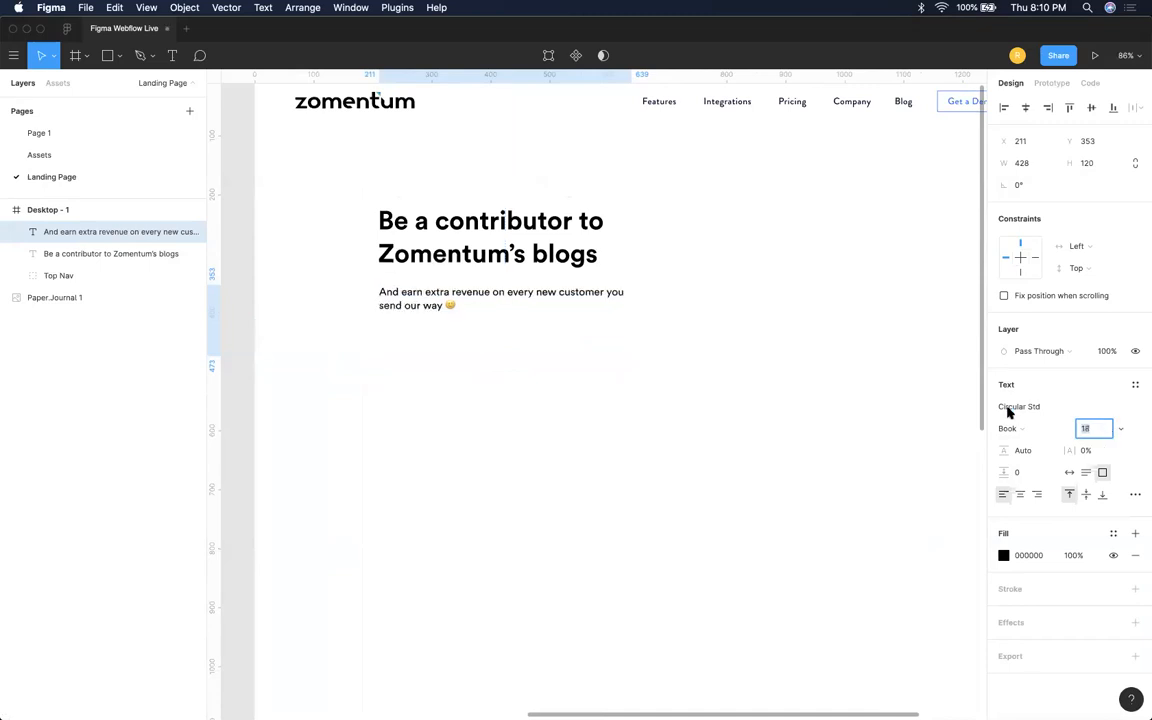
# - Reduce the hero heading's font size to 40
pyautogui.click(541, 258)
pyautogui.click(1096, 429)
pyautogui.press('Down')
pyautogui.press('Down')
pyautogui.press('Down')
pyautogui.press('Down')
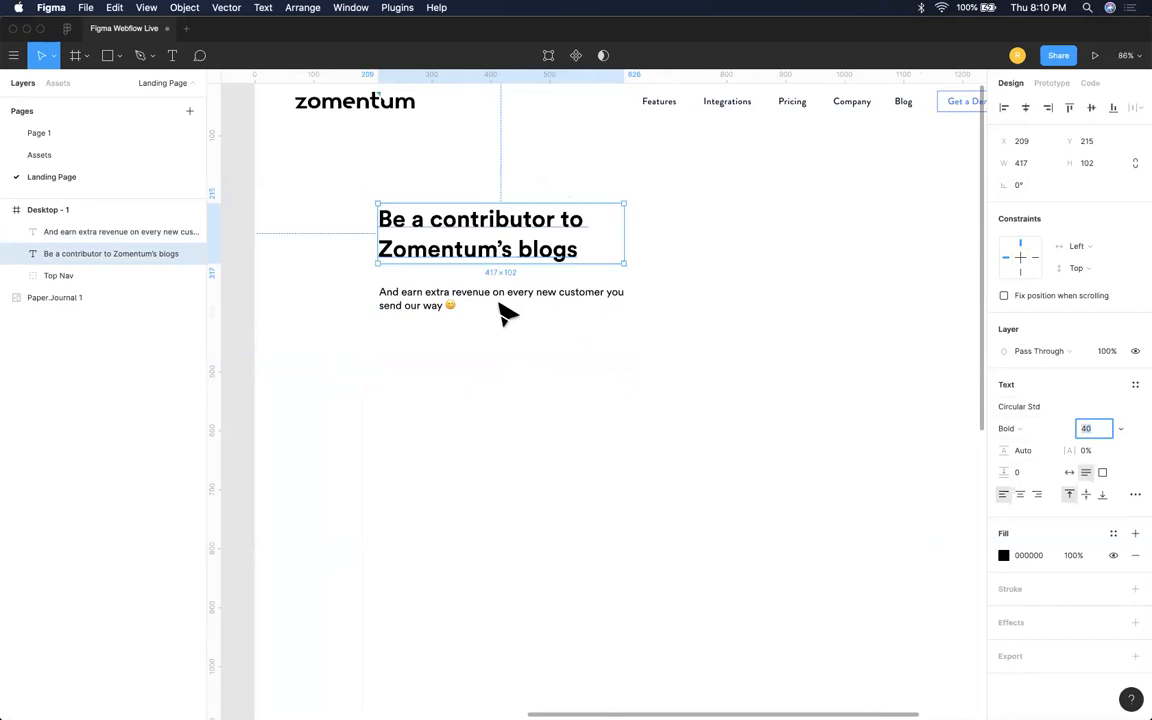
pyautogui.press('Escape')
# - Shrink the subheading's box to about 407 × 54 and shift the heading and subheading together to the right and slightly down
pyautogui.click(591, 329)
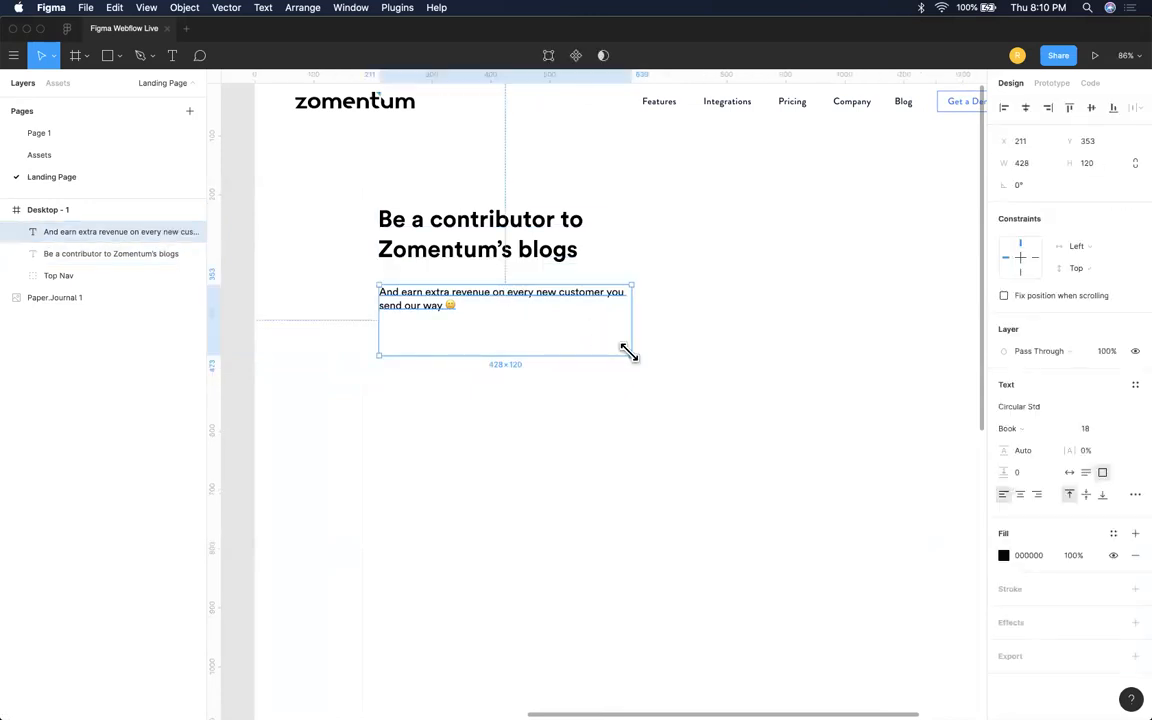
pyautogui.moveTo(628, 350); pyautogui.dragTo(620, 317)
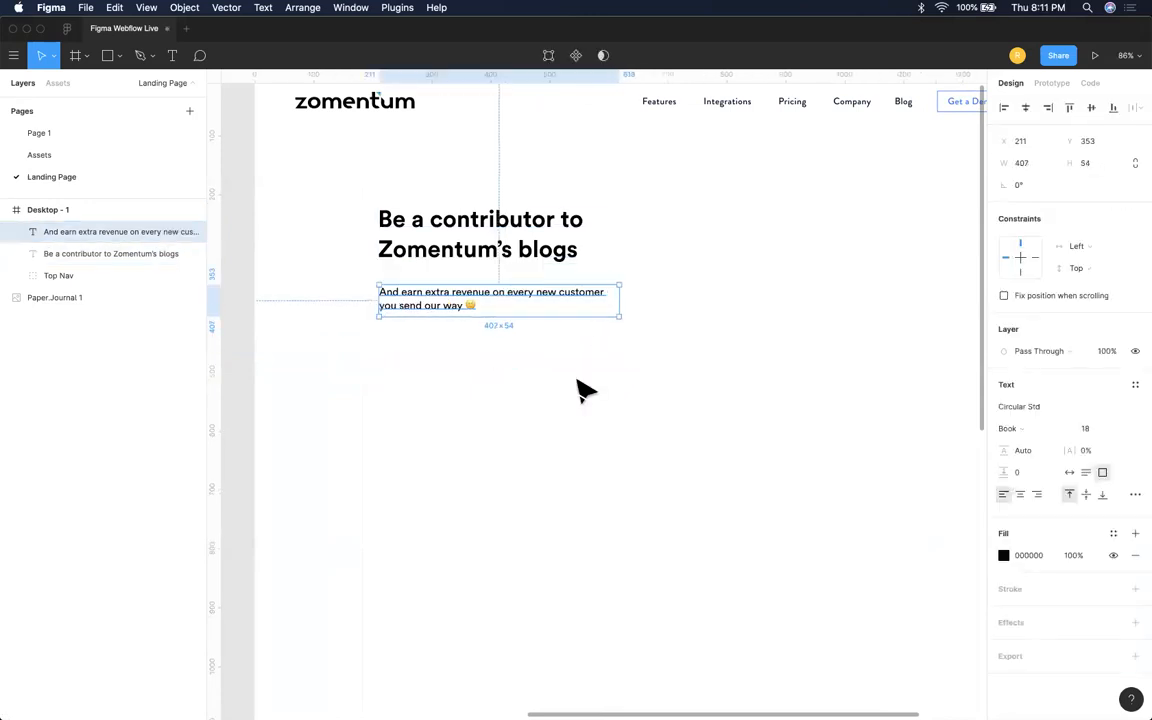
pyautogui.keyDown('shift'); pyautogui.click(516, 302); pyautogui.keyUp('shift')
pyautogui.keyDown('shift'); pyautogui.click(516, 302); pyautogui.keyUp('shift')
pyautogui.keyDown('shift'); pyautogui.click(523, 247); pyautogui.keyUp('shift')
pyautogui.moveTo(533, 257); pyautogui.dragTo(574, 277)
pyautogui.click(686, 279)
pyautogui.scroll(-5, 686, 279)
pyautogui.hscroll(2, 727, 281)
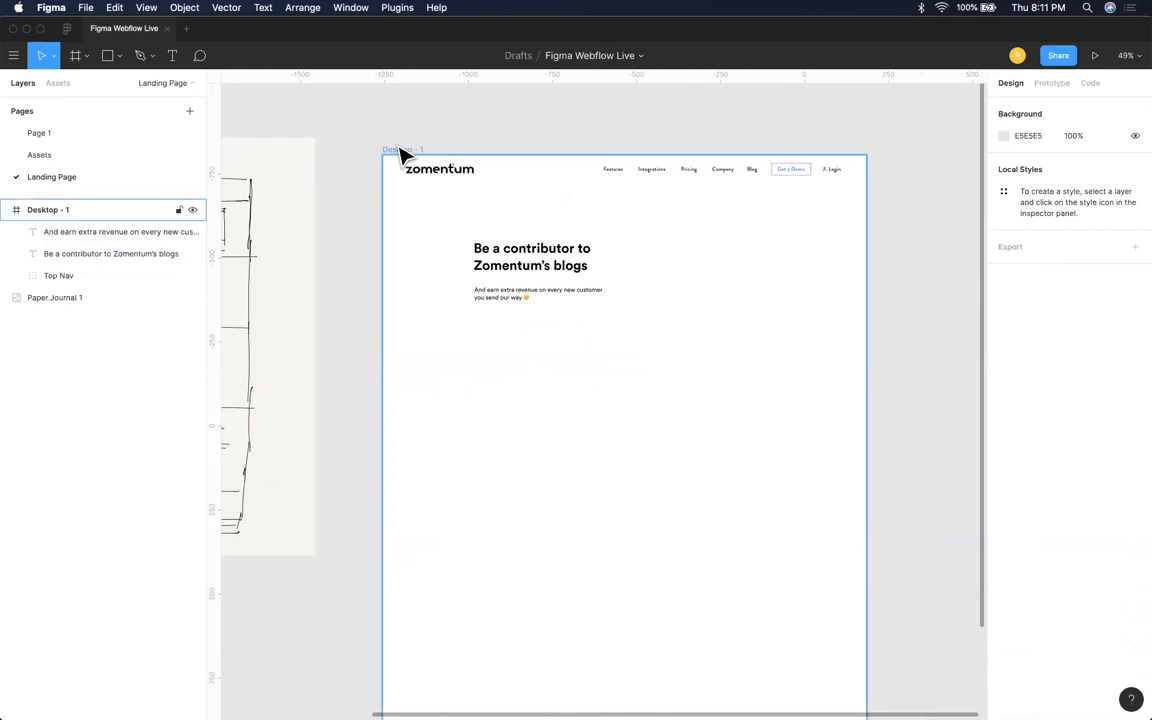
# - Nudge the desktop frame up, and on the Assets page move the three-people illustration closer to the top navigation and copy it
pyautogui.moveTo(399, 149); pyautogui.dragTo(398, 134)
pyautogui.click(103, 154)
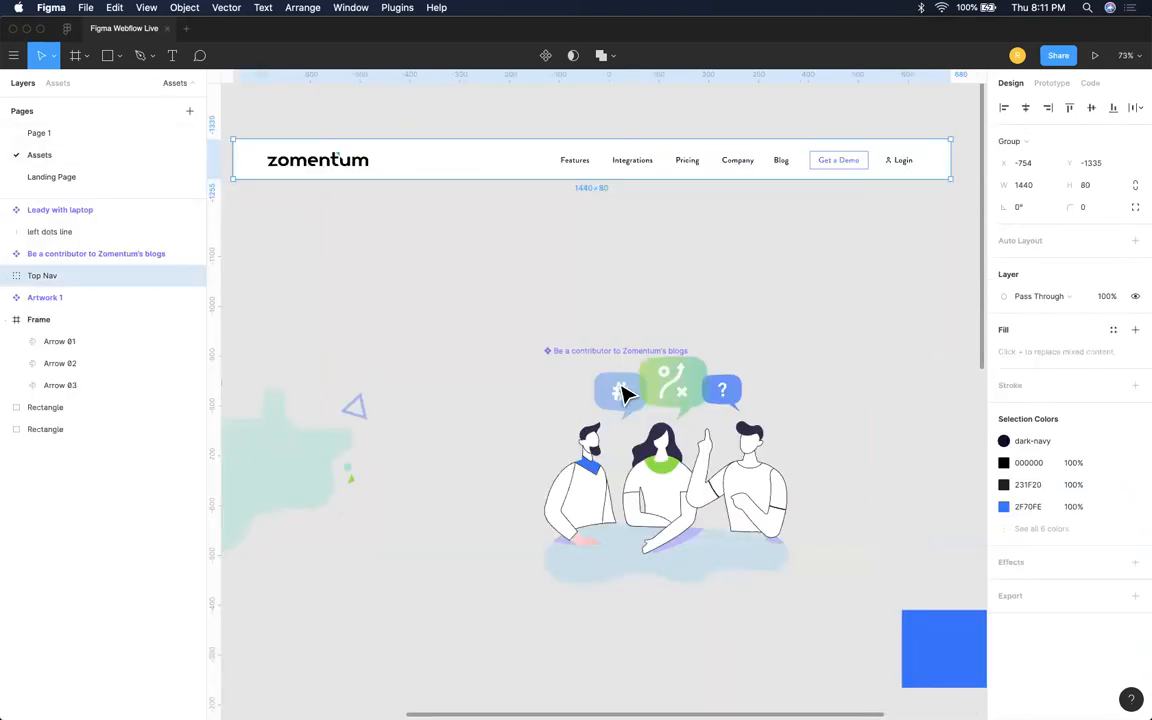
pyautogui.click(597, 352)
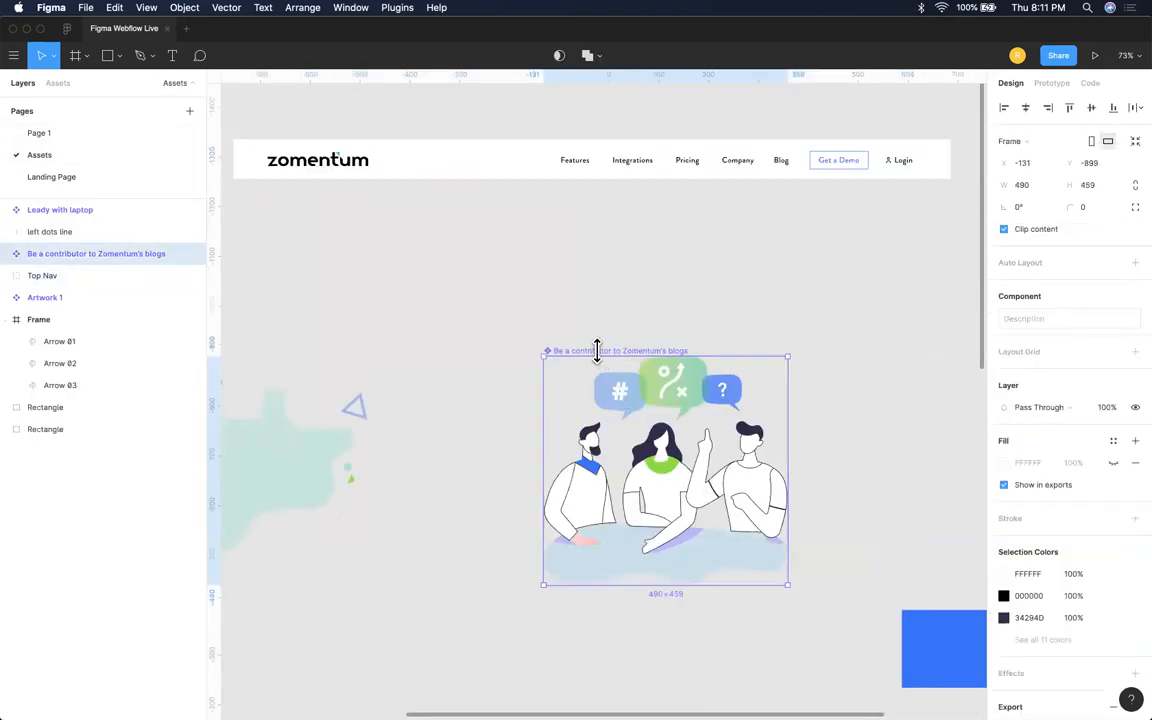
pyautogui.moveTo(597, 352); pyautogui.dragTo(564, 278)
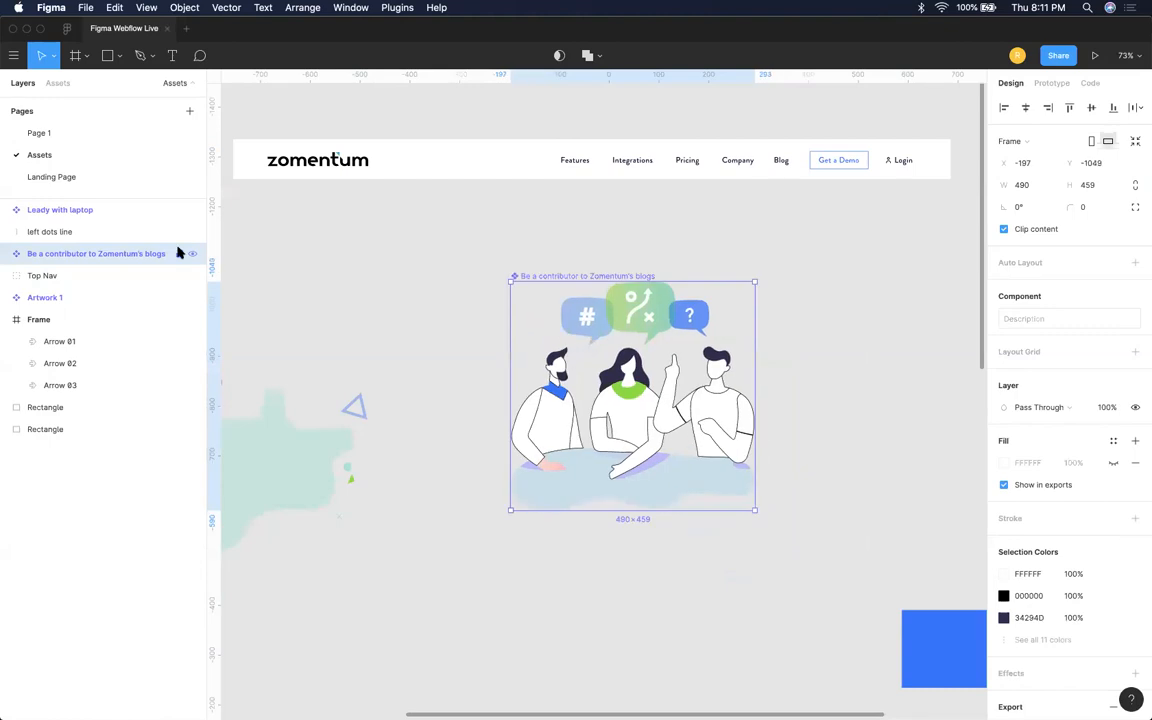
pyautogui.click(78, 180)
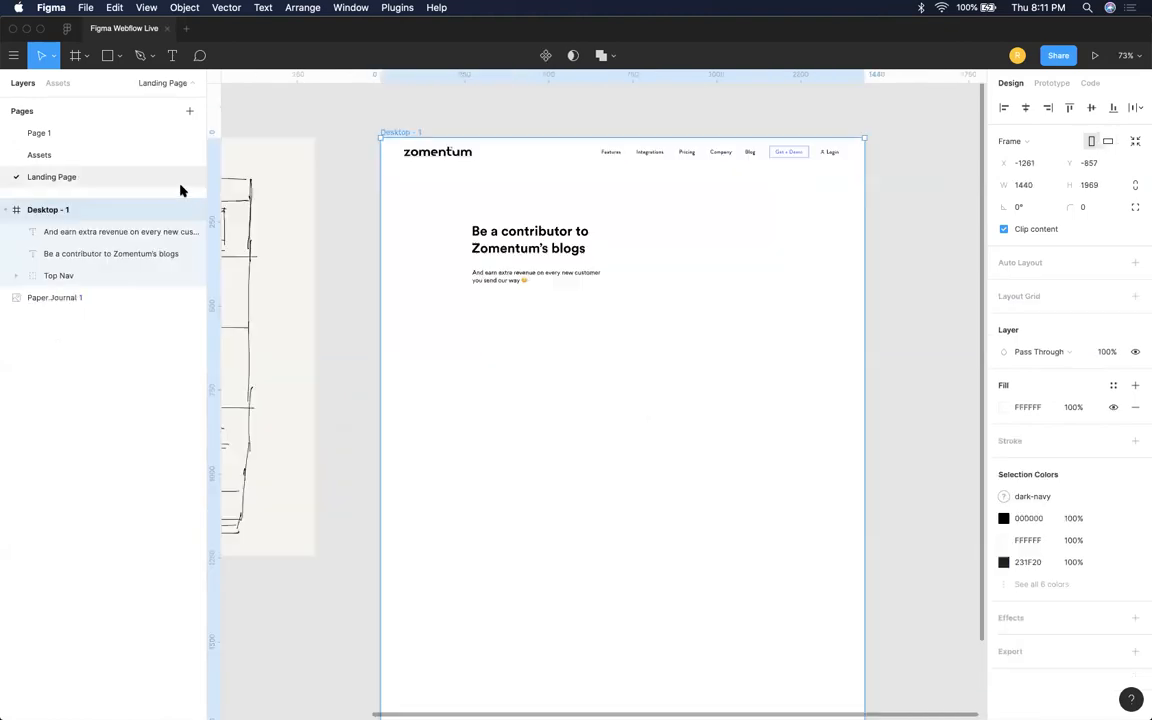
# - Paste the three-people illustration into the desktop frame beside the hero text, at about X 820, Y 124
pyautogui.click(460, 303)
pyautogui.press('super+v')
pyautogui.moveTo(807, 185); pyautogui.dragTo(727, 300)
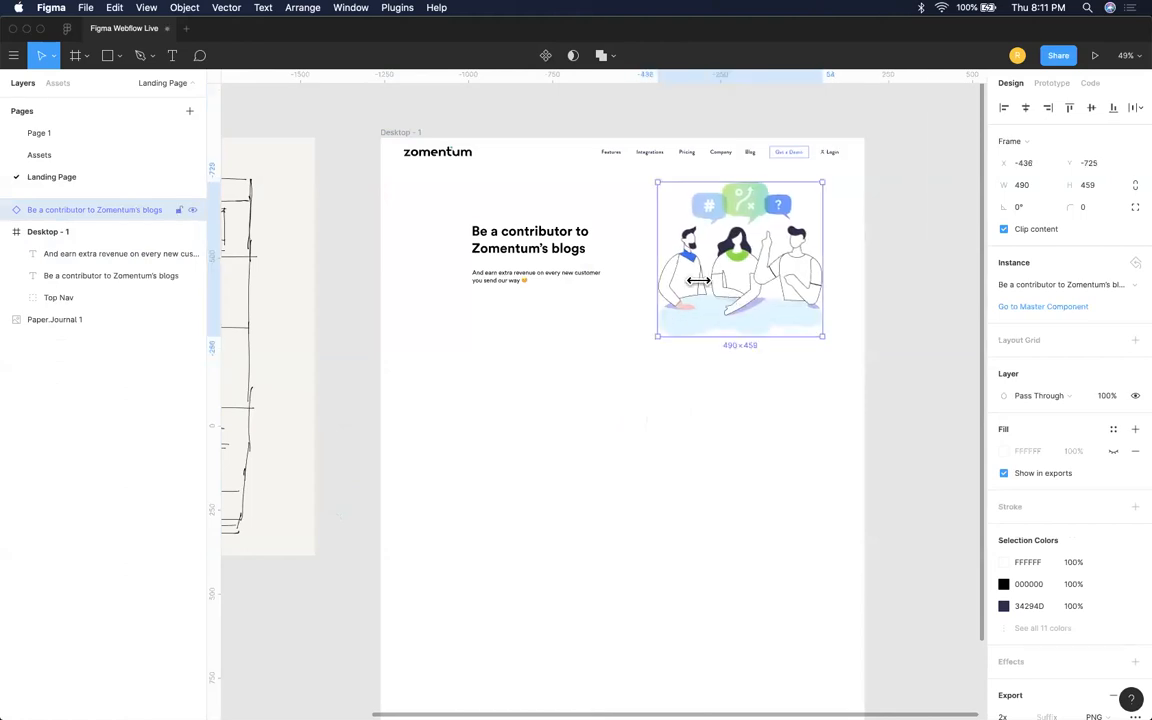
pyautogui.scroll(-3, 666, 306)
pyautogui.moveTo(727, 268)
pyautogui.mouseDown()
pyautogui.moveTo(886, 291)
pyautogui.moveTo(722, 284)
pyautogui.mouseUp()
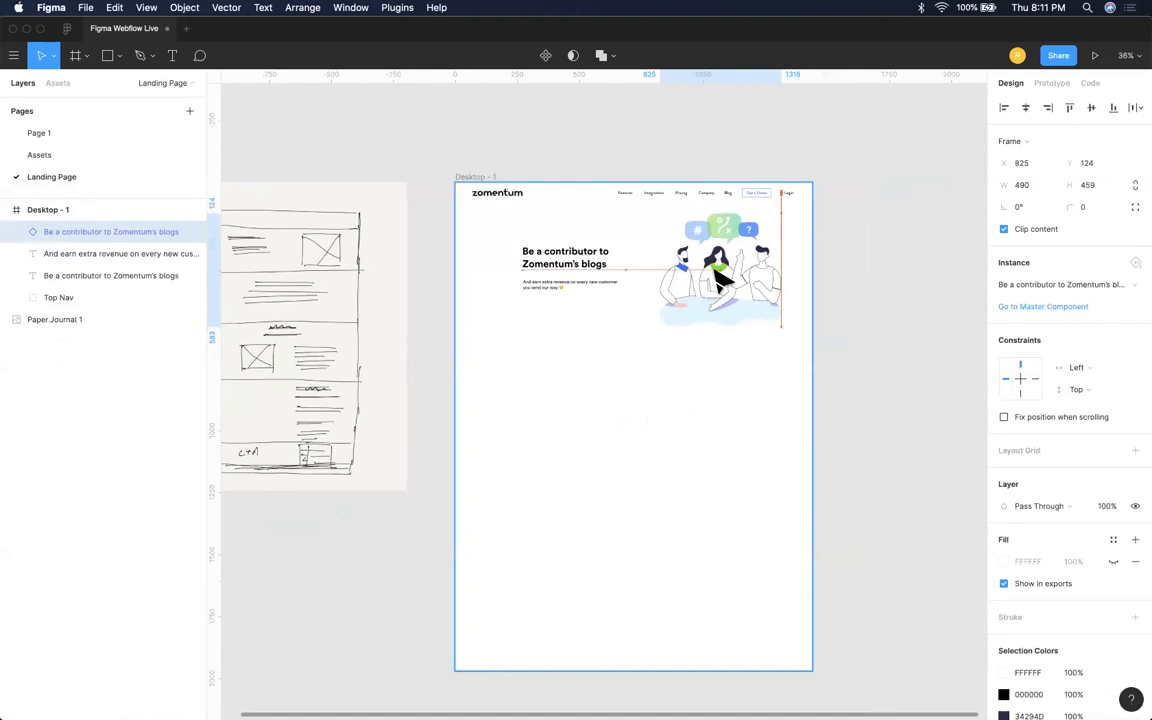
pyautogui.scroll(5, 763, 290)
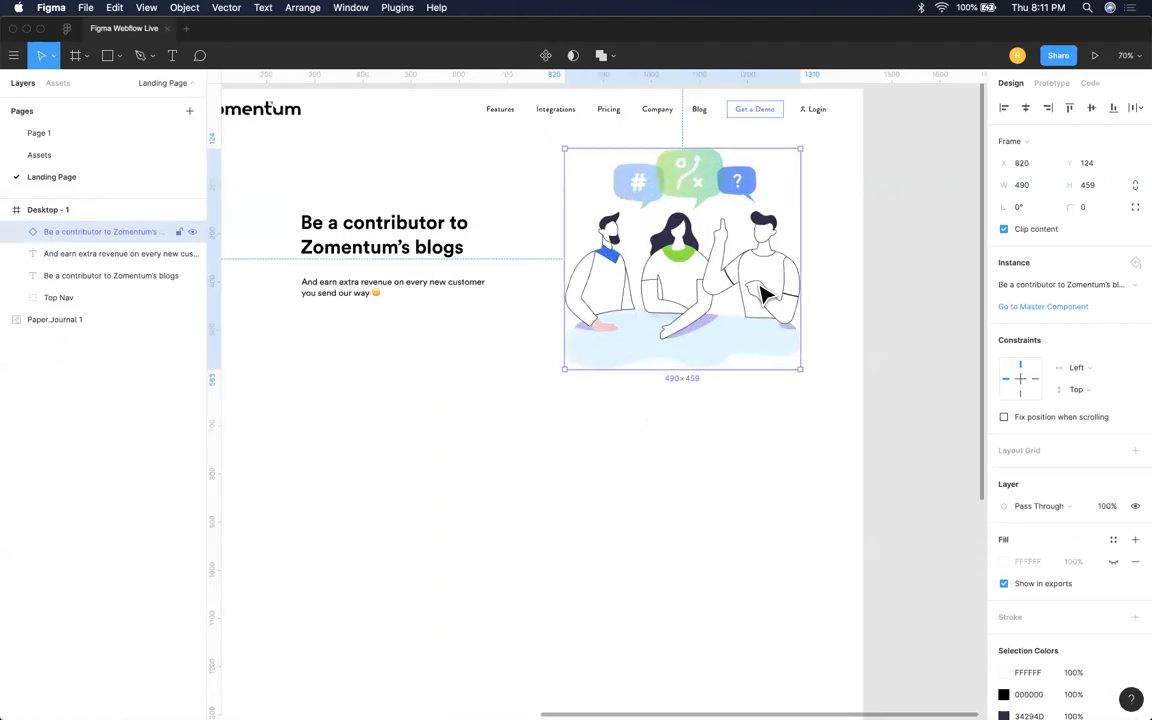
# - Scale the hero illustration down to about 427 × 400 and reposition it at about X 801, Y 153
pyautogui.scroll(-2, 787, 347)
pyautogui.moveTo(792, 352); pyautogui.dragTo(712, 298)
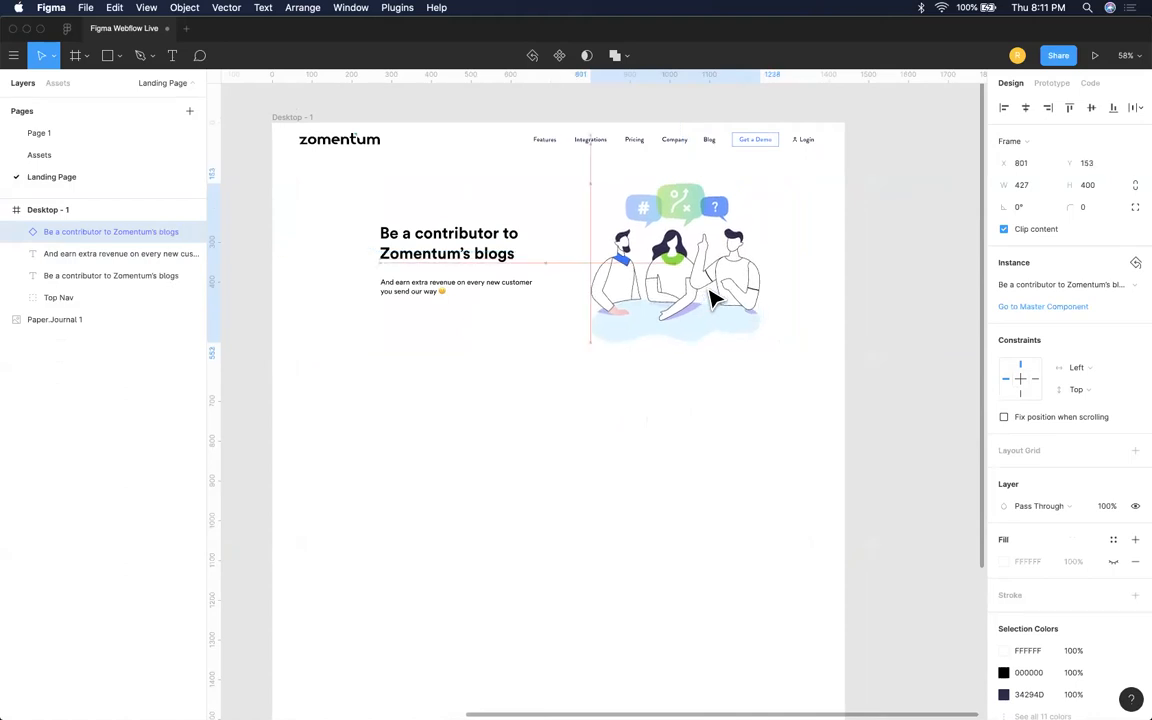
pyautogui.click(737, 385)
pyautogui.hscroll(-3, 737, 385)
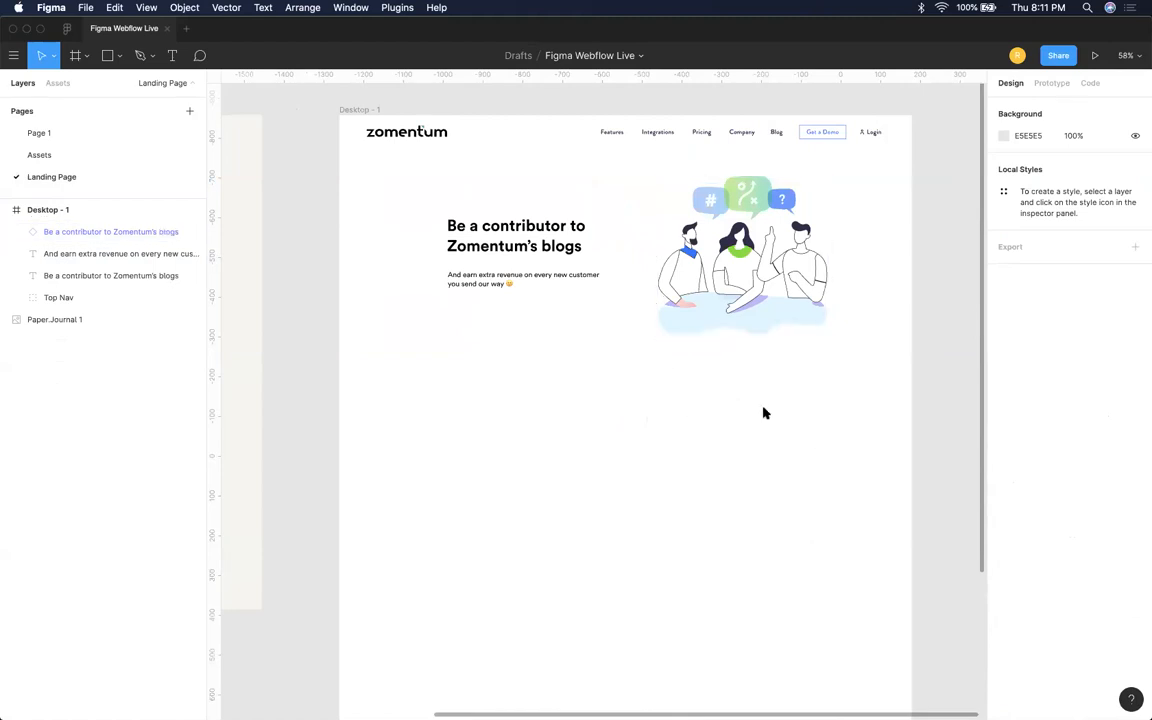
pyautogui.hscroll(3, 764, 413)
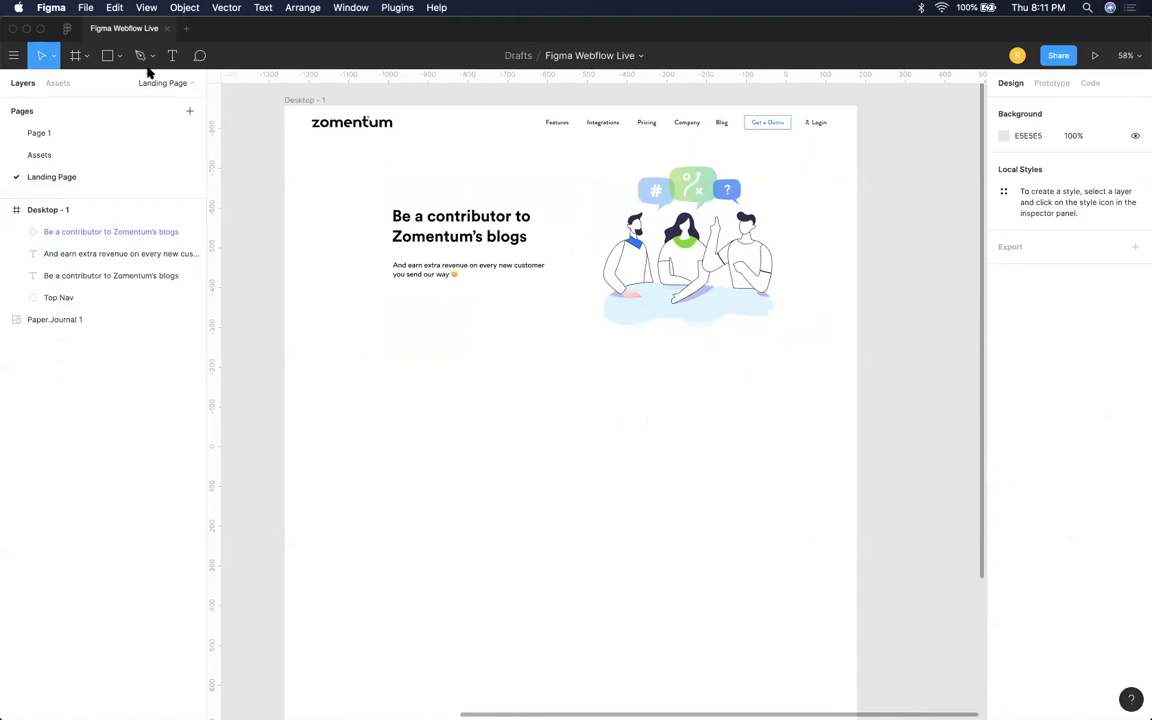
# - Draw a full-width rectangle about 1440 × 441 at Y 421 and send it behind the hero content
pyautogui.click(105, 57)
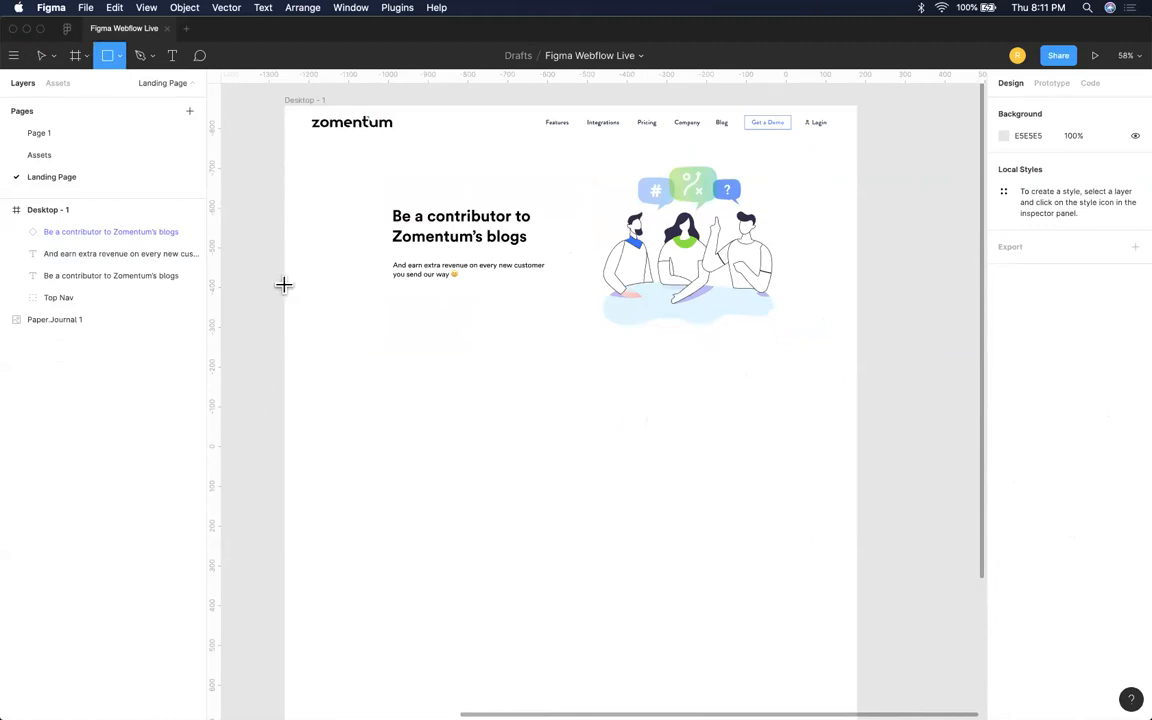
pyautogui.moveTo(285, 283)
pyautogui.mouseDown()
pyautogui.moveTo(776, 455)
pyautogui.moveTo(857, 448)
pyautogui.mouseUp()
pyautogui.press('super+alt+bracketleft')
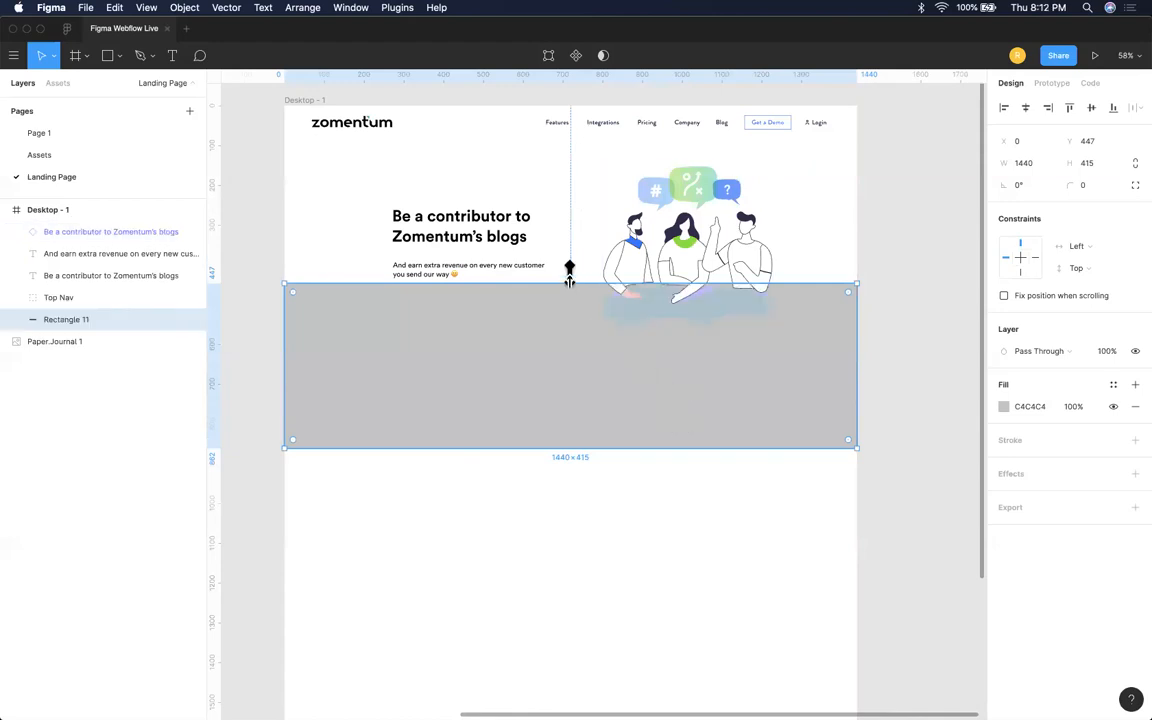
pyautogui.moveTo(571, 283); pyautogui.dragTo(571, 273)
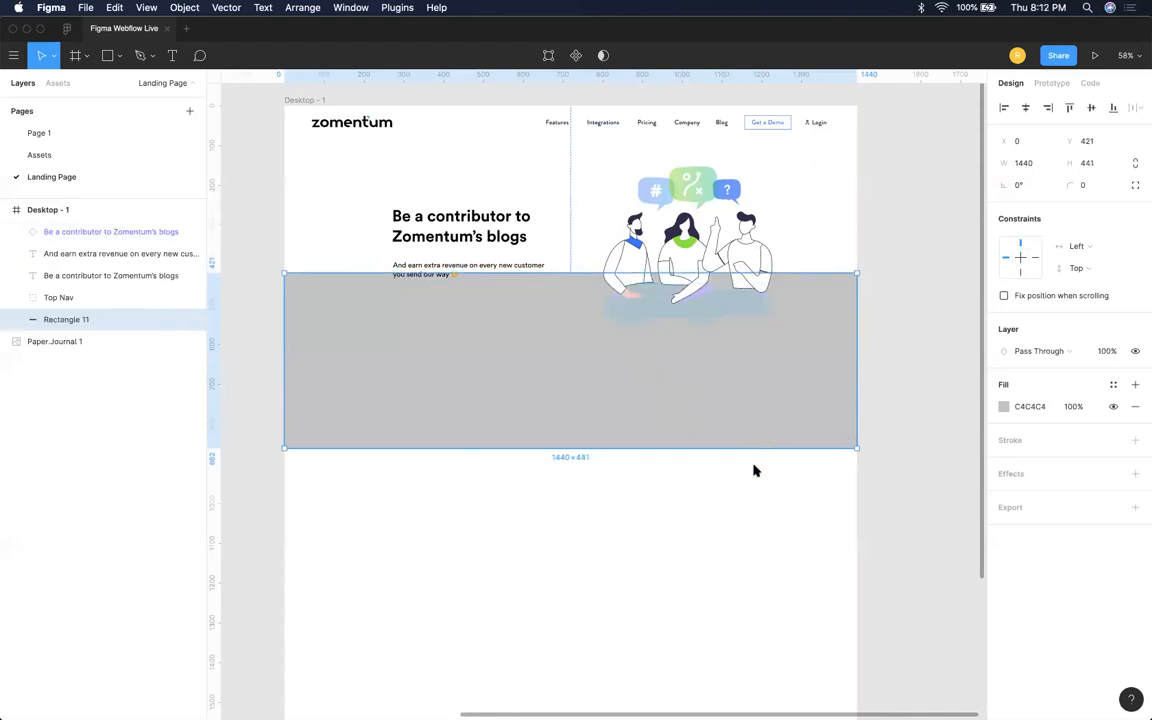
# - Fill the rectangle with the document blue 2F70FE and lower its layer opacity to 20%
pyautogui.click(1003, 406)
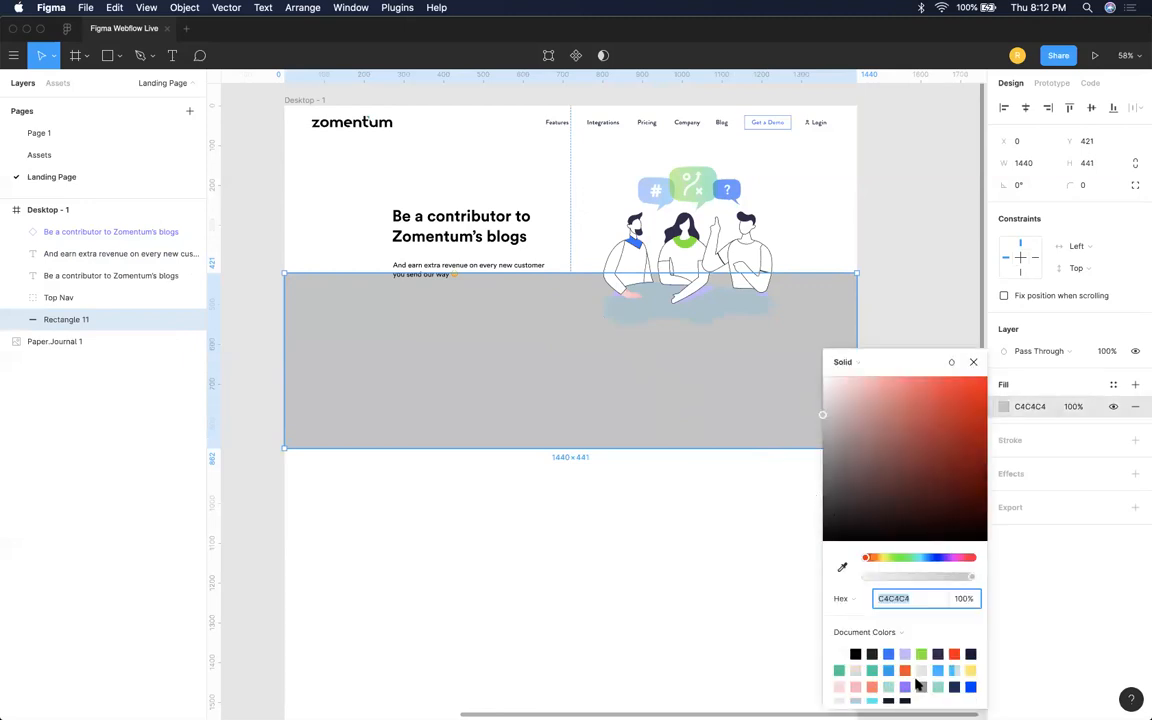
pyautogui.scroll(-1, 917, 684)
pyautogui.scroll(1, 888, 664)
pyautogui.click(888, 660)
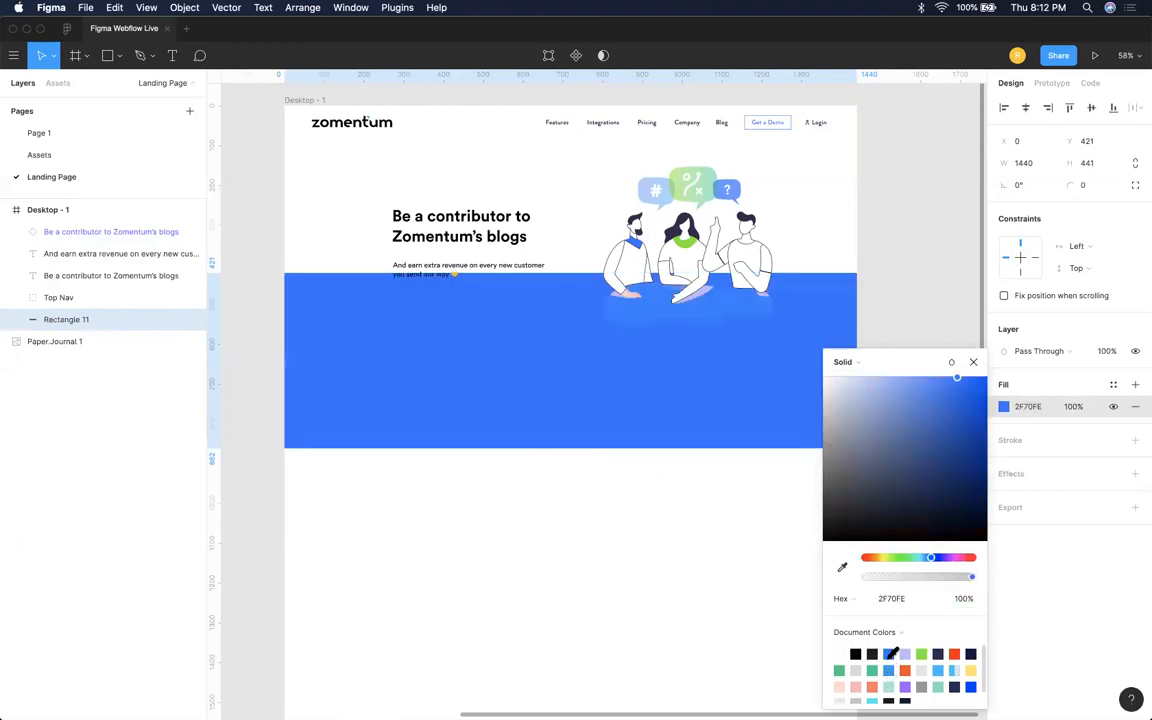
pyautogui.click(1025, 406)
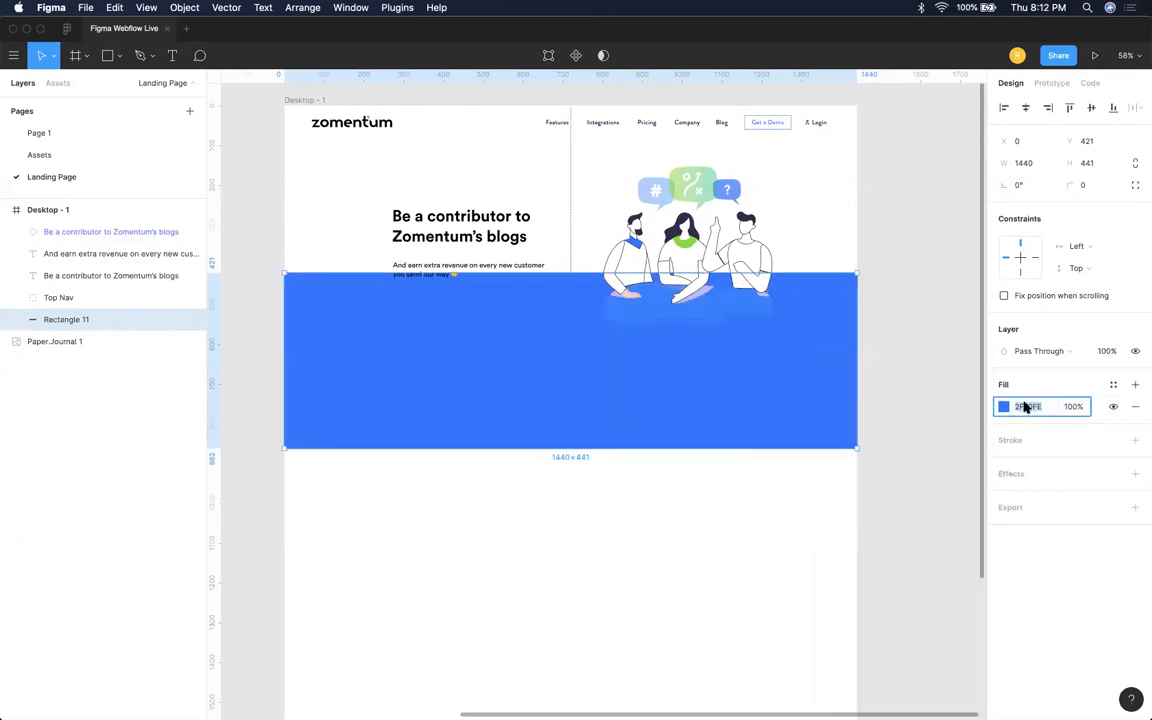
pyautogui.click(812, 381)
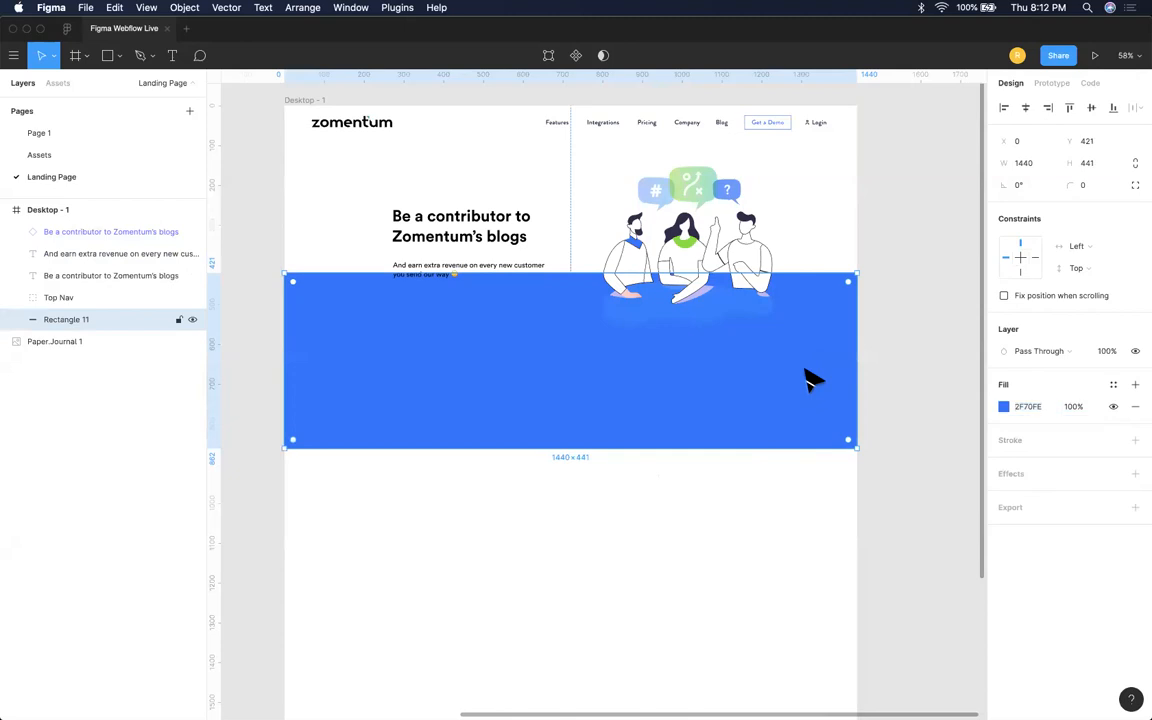
pyautogui.press('1')
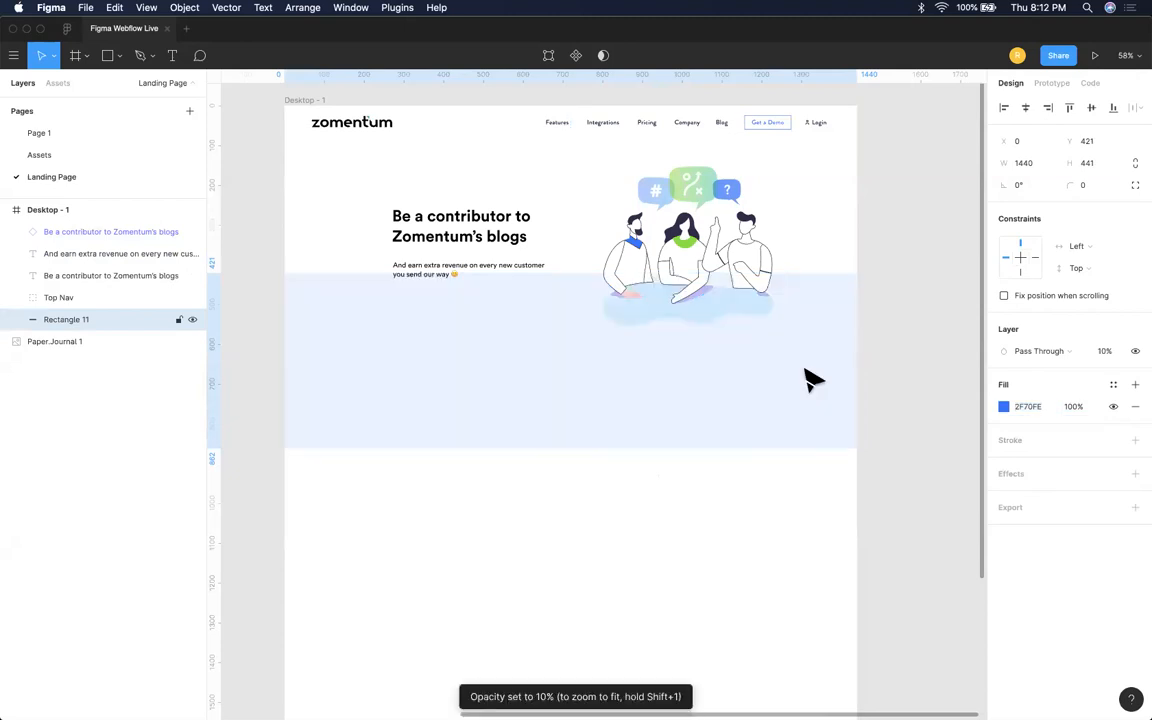
pyautogui.press('2')
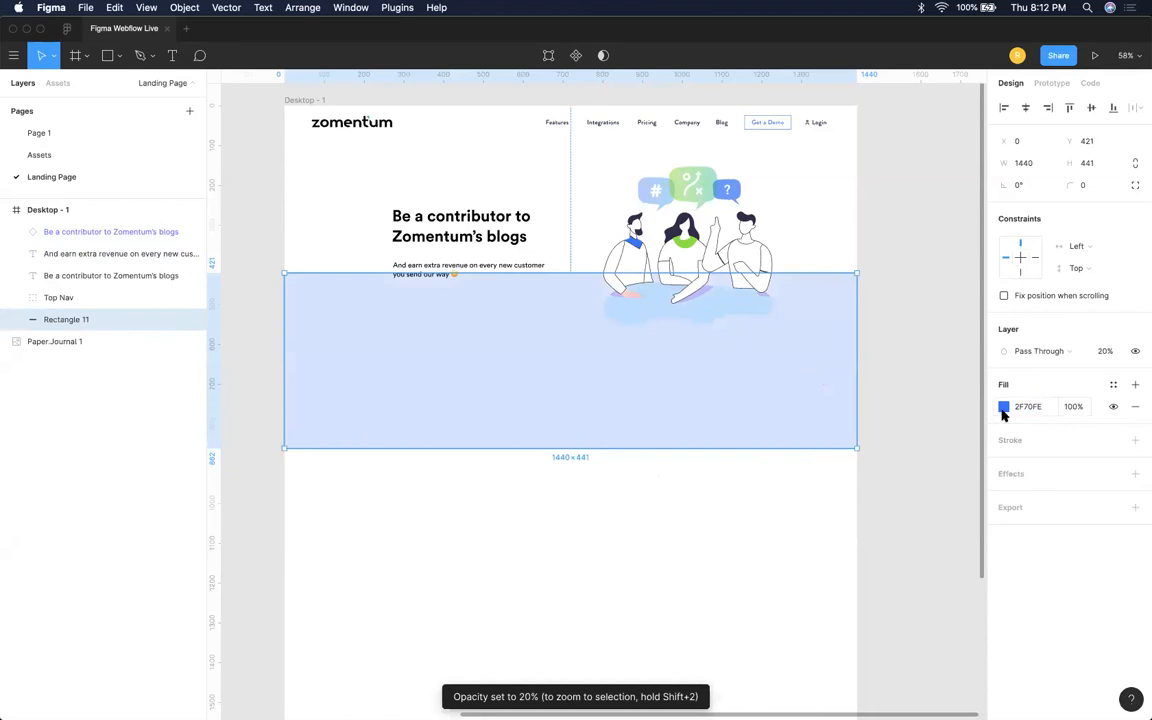
# - Try a light green fill on the rectangle, sampled from the illustration's green speech bubble
pyautogui.click(1003, 410)
pyautogui.click(843, 568)
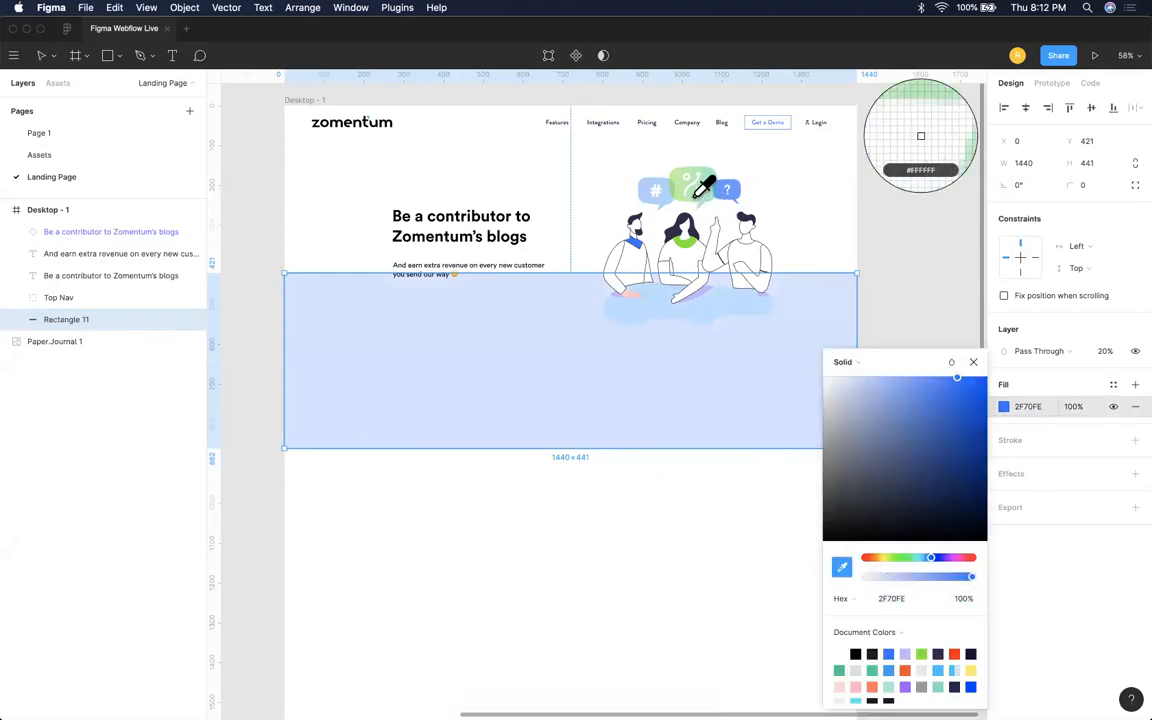
pyautogui.click(688, 184)
pyautogui.click(918, 263)
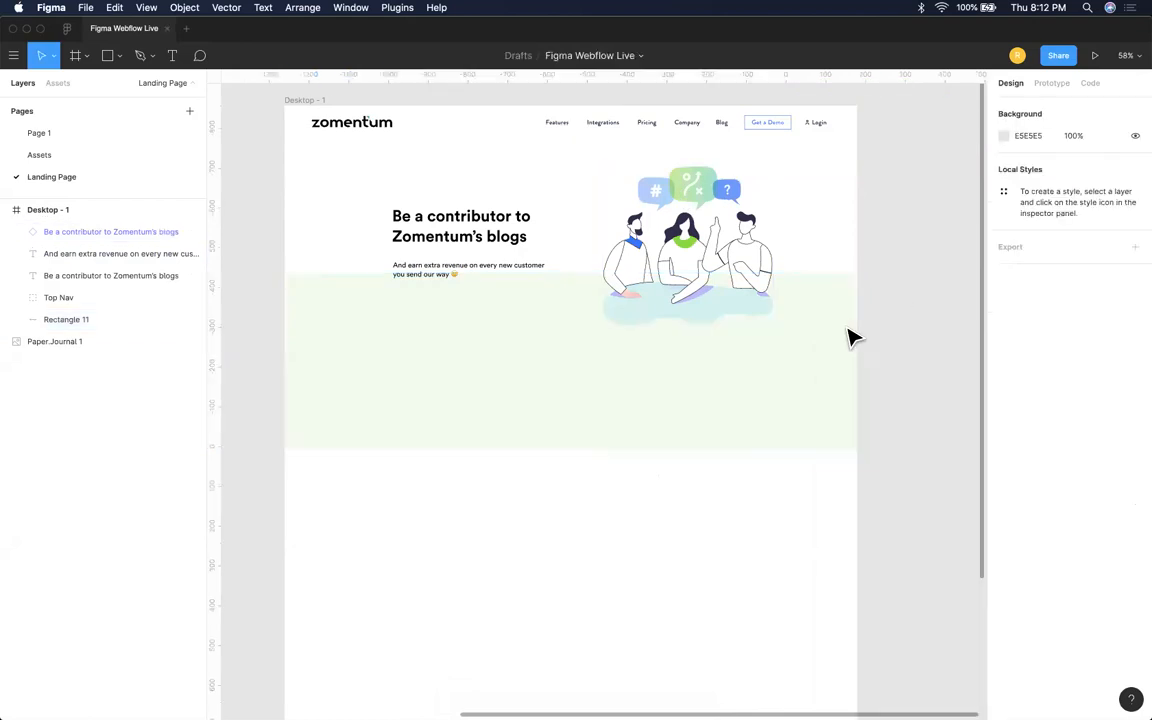
# - Change the rectangle's fill to the document light blue 14C7FF at about 57% fill opacity
pyautogui.click(843, 360)
pyautogui.click(1003, 407)
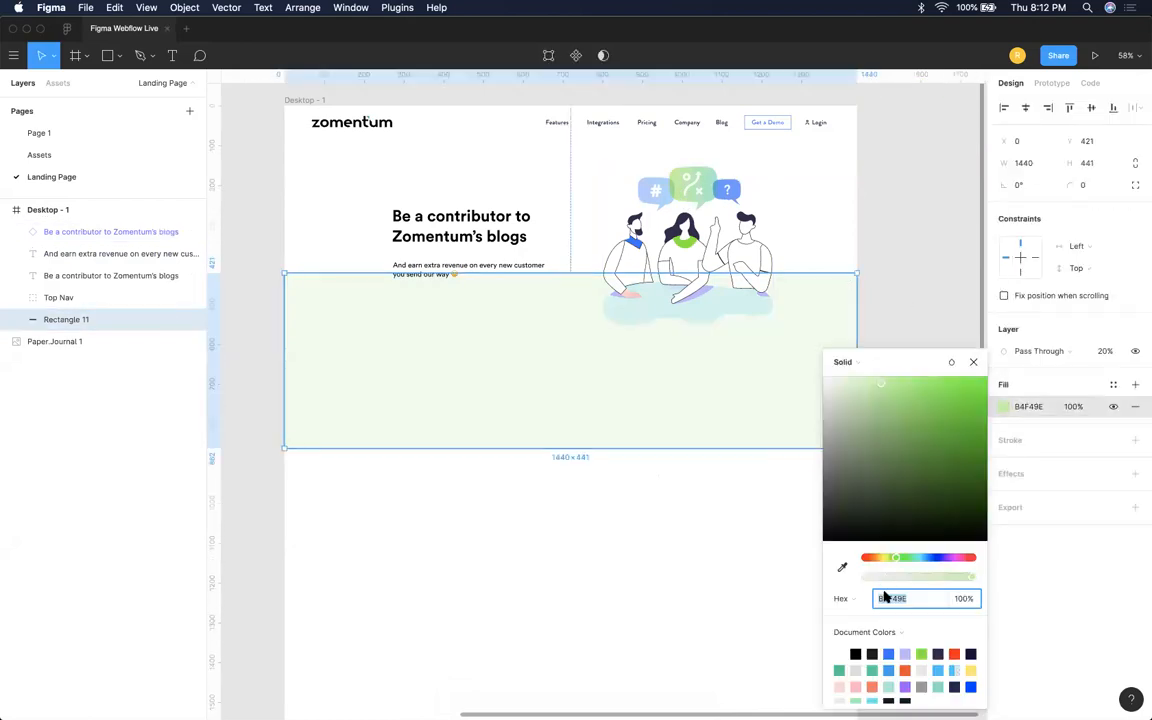
pyautogui.click(955, 668)
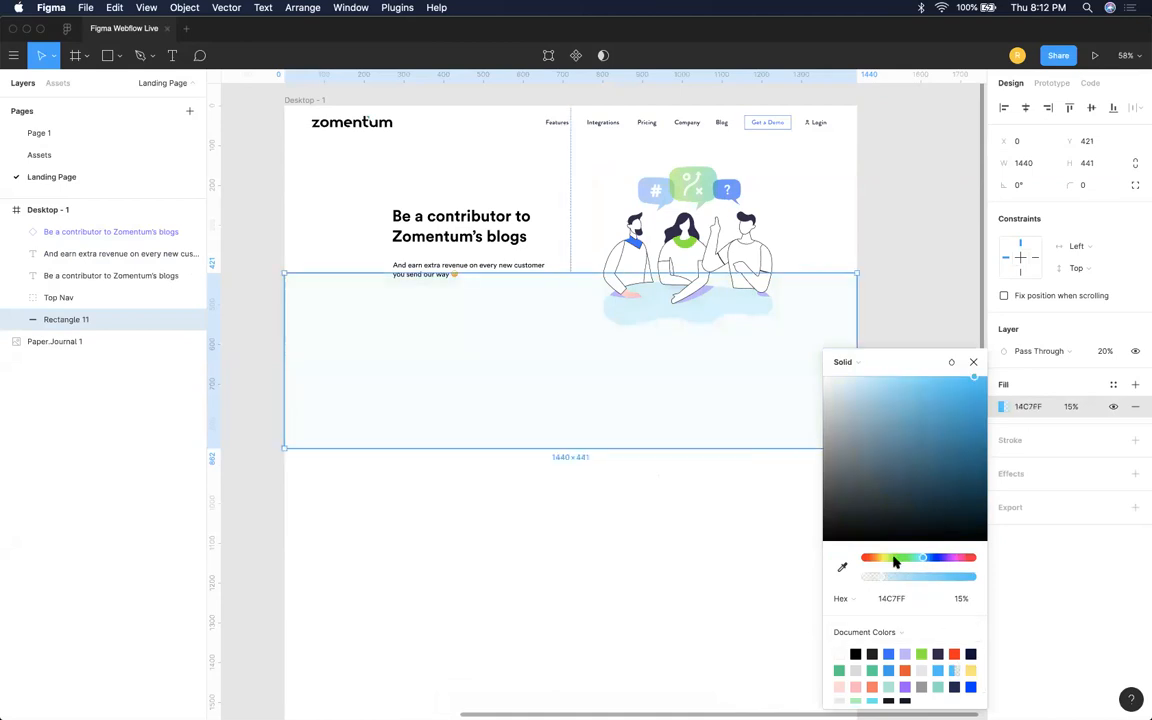
pyautogui.moveTo(880, 576); pyautogui.dragTo(892, 577)
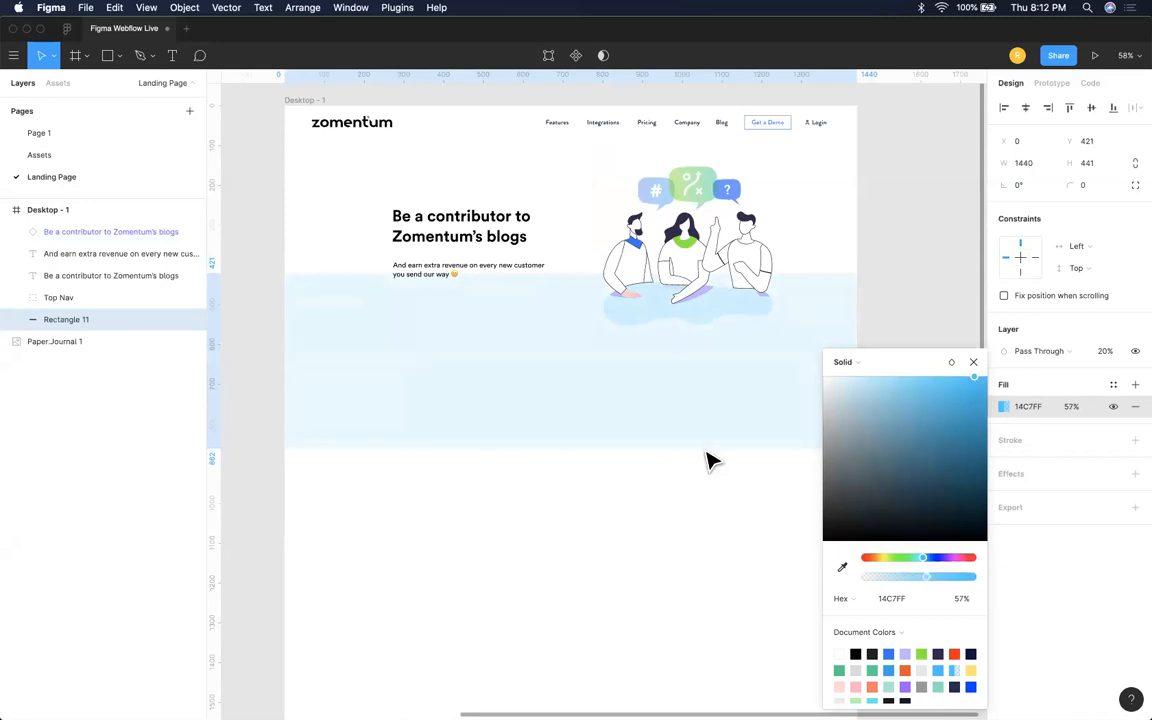
# - Slant the light blue rectangle's upper edge by editing its shape and lowering the upper-left corner point
pyautogui.doubleClick(690, 395)
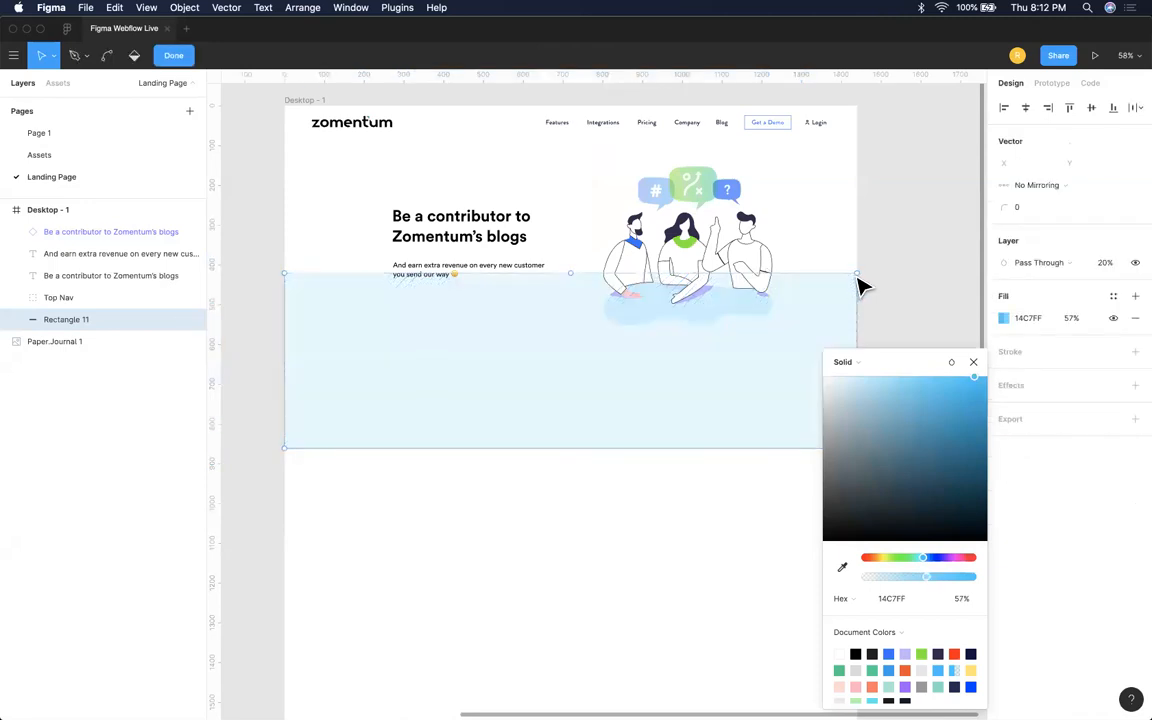
pyautogui.moveTo(857, 273); pyautogui.dragTo(858, 288)
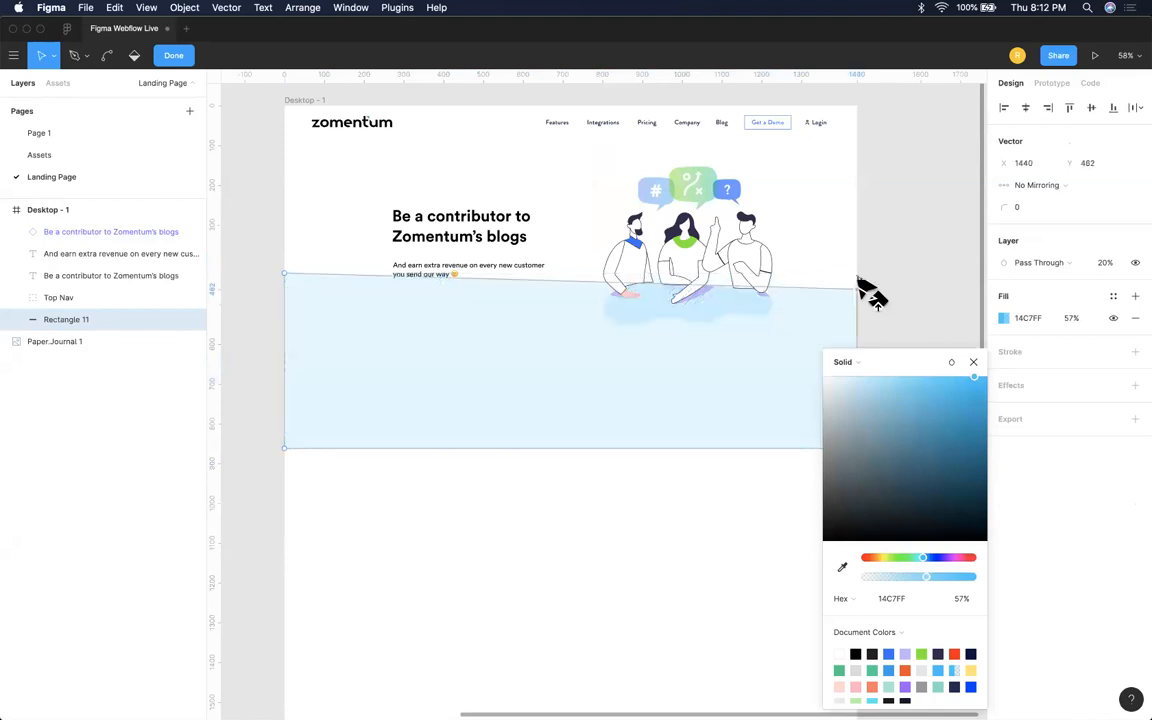
pyautogui.press('super+z')
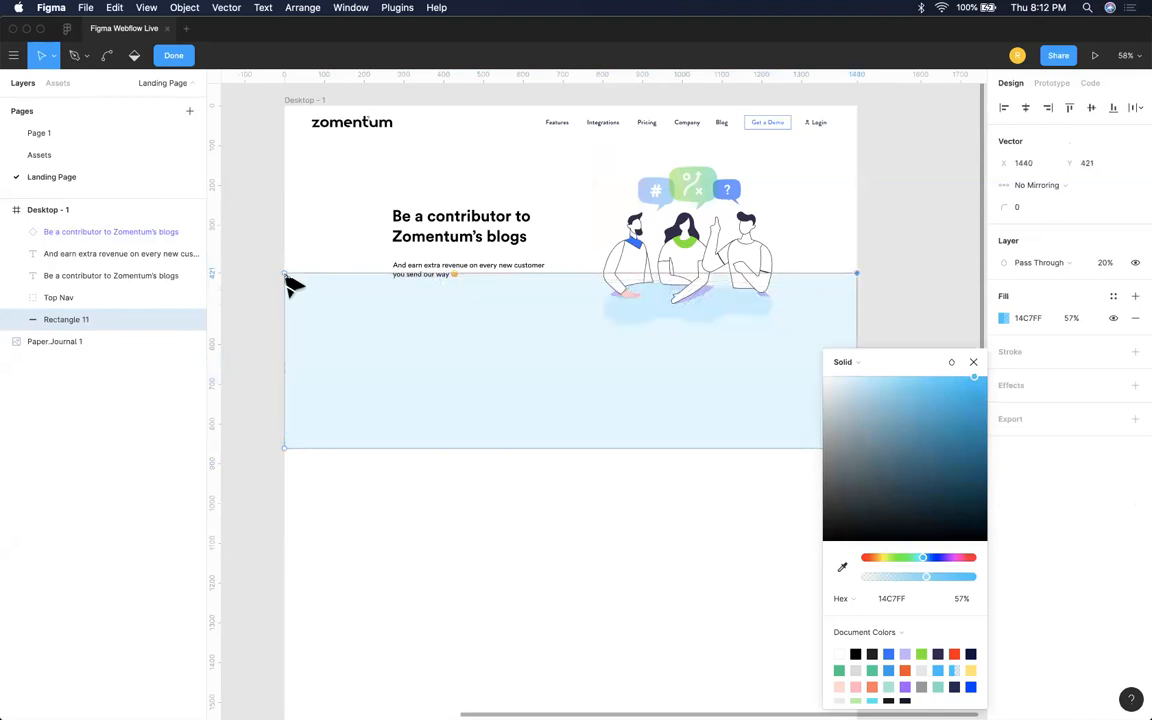
pyautogui.moveTo(284, 276); pyautogui.dragTo(284, 323)
pyautogui.click(331, 276)
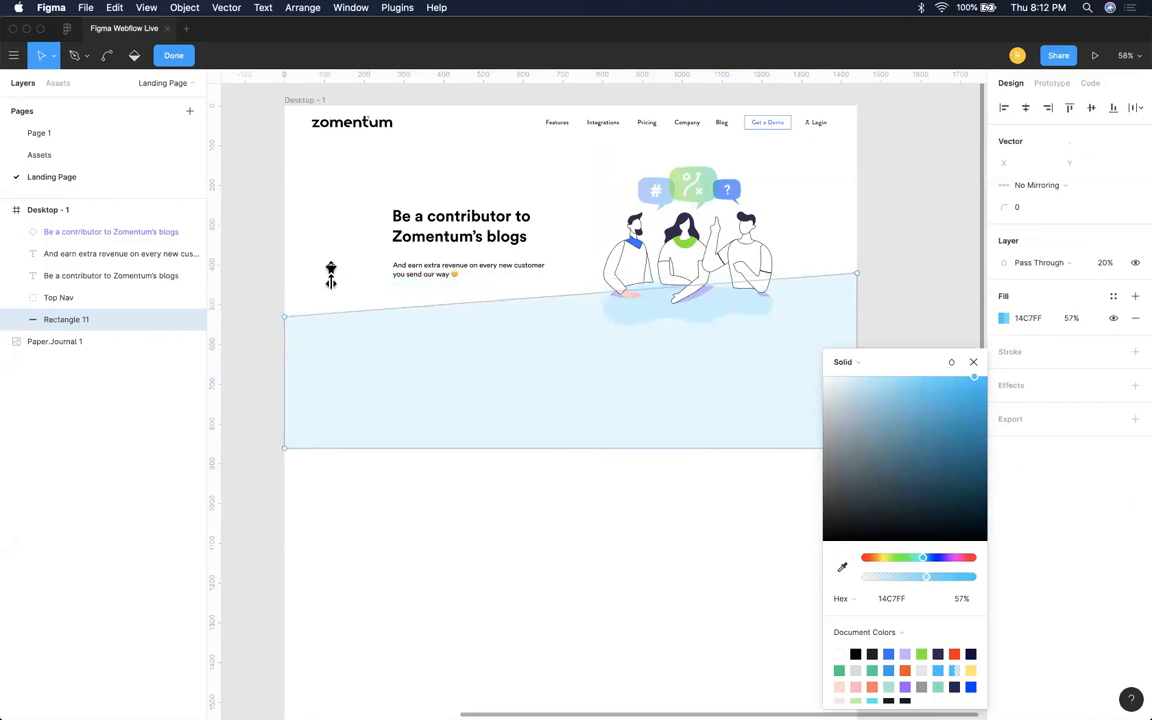
pyautogui.press('Escape')
pyautogui.click(331, 239)
pyautogui.scroll(-1, 556, 311)
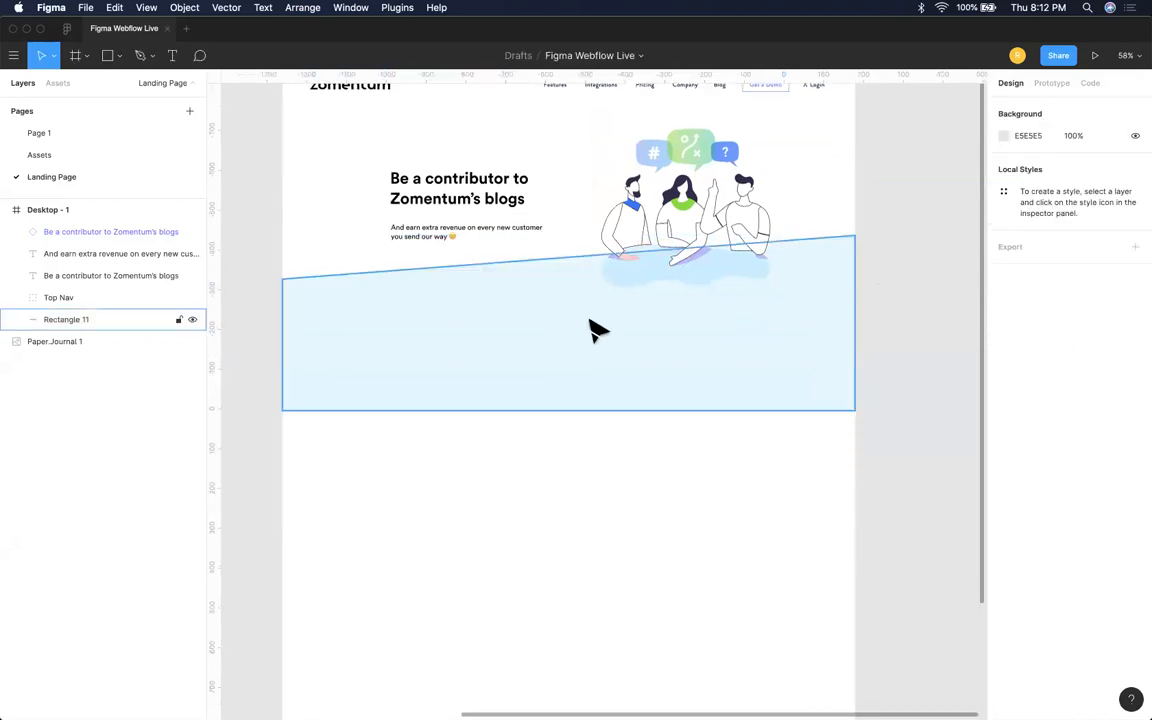
pyautogui.scroll(2, 868, 250)
pyautogui.scroll(-2, 856, 279)
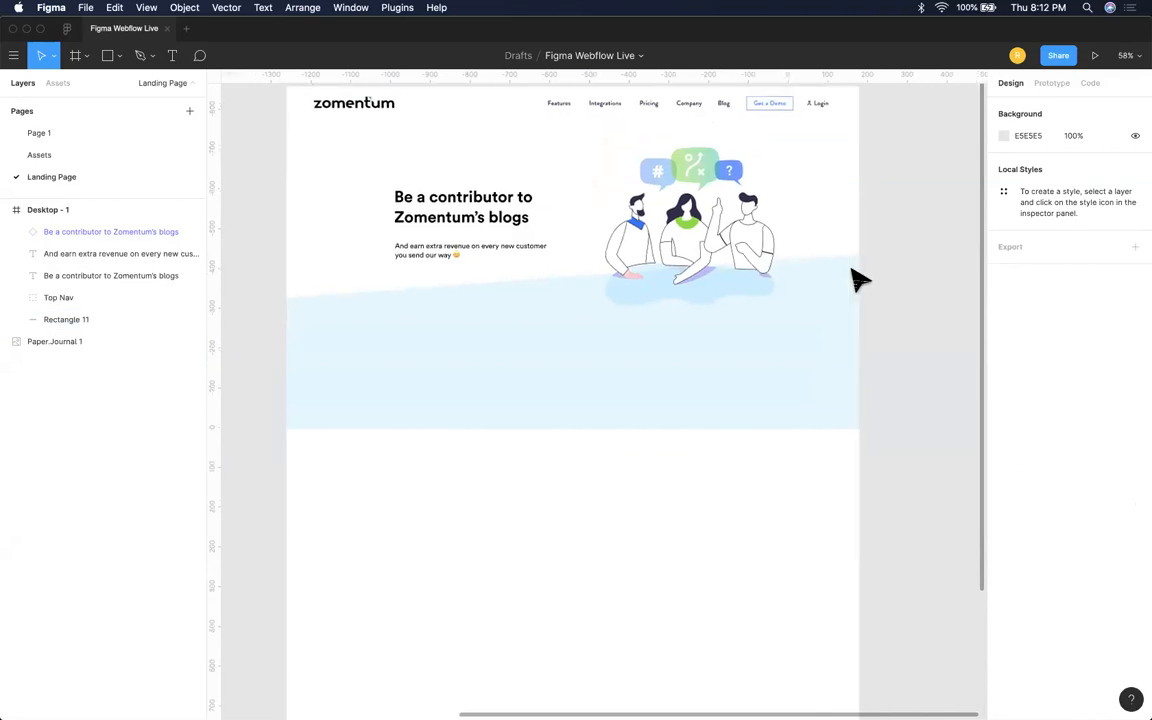
# - Switch to the content document, copy the second-fold paragraph about Zomentum as a platform, and return to the Figma design
pyautogui.press('super+Tab')
pyautogui.press('super+Tab')
pyautogui.press('super+Tab')
pyautogui.moveTo(335, 336); pyautogui.dragTo(695, 380)
pyautogui.press('super+Tab')
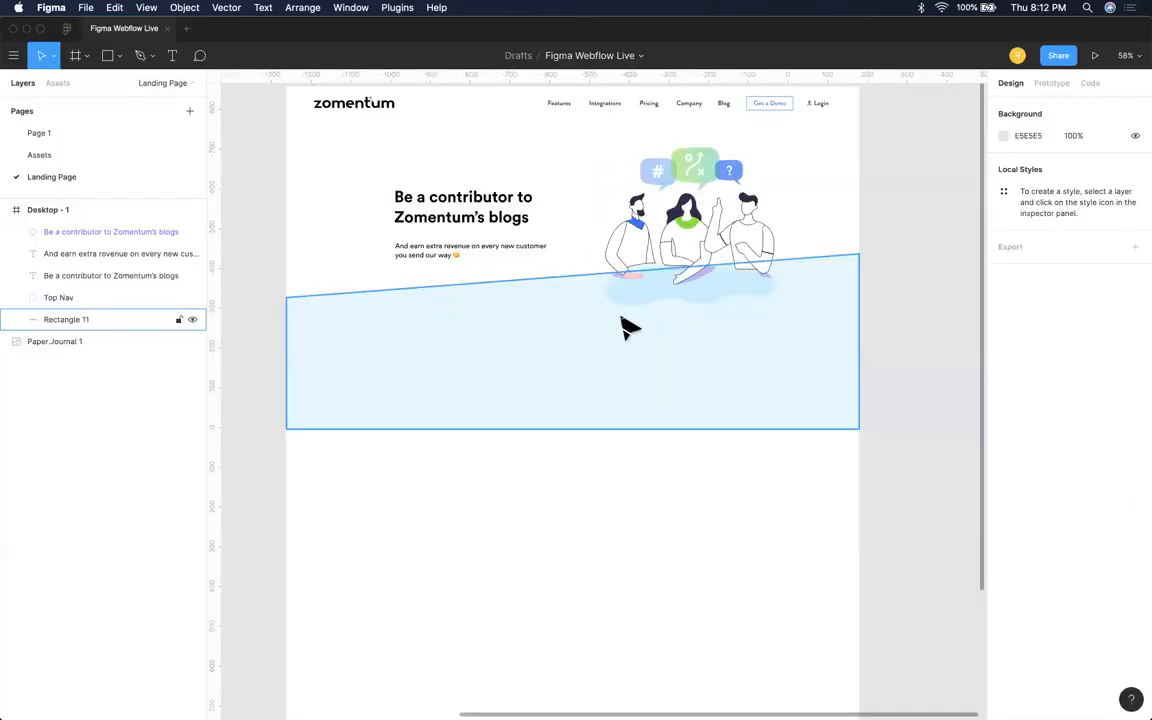
# - Add a text box about 407 × 54 in the blue band at X 541, Y 641 and paste the copied second-fold paragraph
pyautogui.hscroll(-5, 627, 327)
pyautogui.scroll(-3, 627, 327)
pyautogui.click(455, 311)
pyautogui.hscroll(2, 600, 305)
pyautogui.click(704, 296)
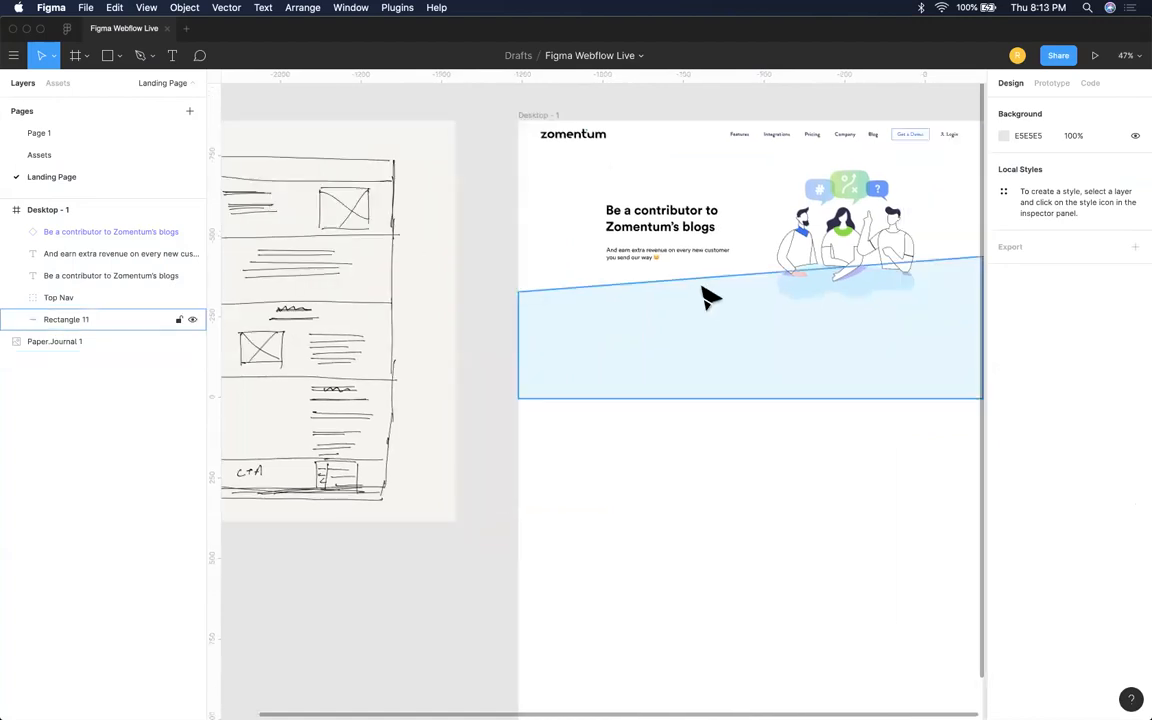
pyautogui.hscroll(-2, 378, 283)
pyautogui.click(383, 280)
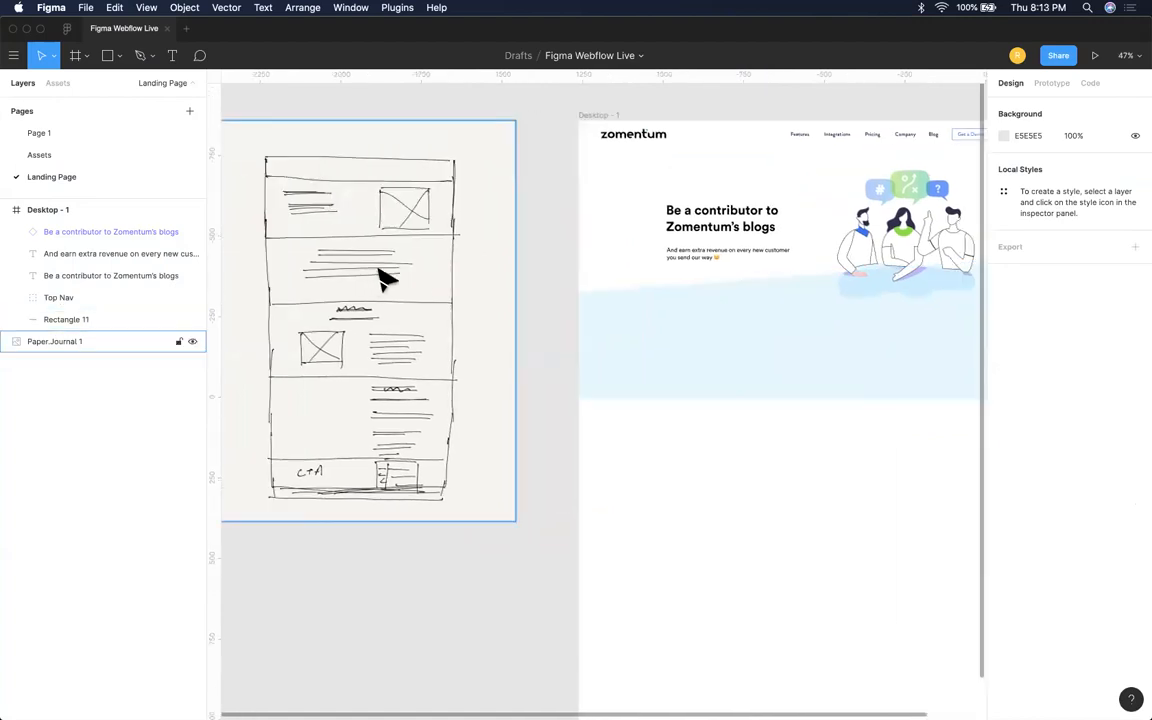
pyautogui.hscroll(5, 532, 237)
pyautogui.click(518, 236)
pyautogui.moveTo(514, 237); pyautogui.dragTo(612, 330)
pyautogui.doubleClick(627, 319)
pyautogui.write("Zomentum is a great platform to talk about the world of managed service providers (MSPs). And if you have something interesting or never-heard stories from this part of the world, we'd like to hear them out and share them with our community. This little section of our webpage is precious- the blog posts & we would like to keep it that way. You grow, we grow 😊")
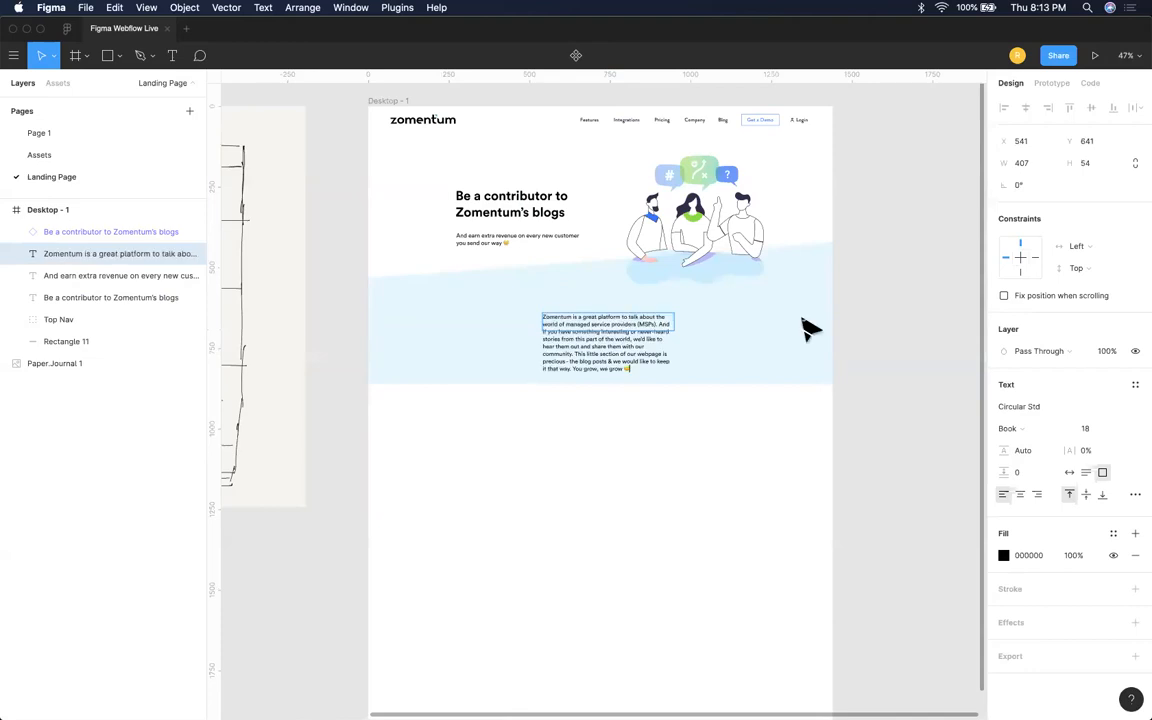
# - Enlarge the paragraph's text box to about 678 × 131 and centre-align its text
pyautogui.moveTo(675, 335)
pyautogui.mouseDown()
pyautogui.moveTo(722, 352)
pyautogui.moveTo(672, 350)
pyautogui.mouseUp()
pyautogui.moveTo(541, 331); pyautogui.dragTo(508, 330)
pyautogui.click(1020, 494)
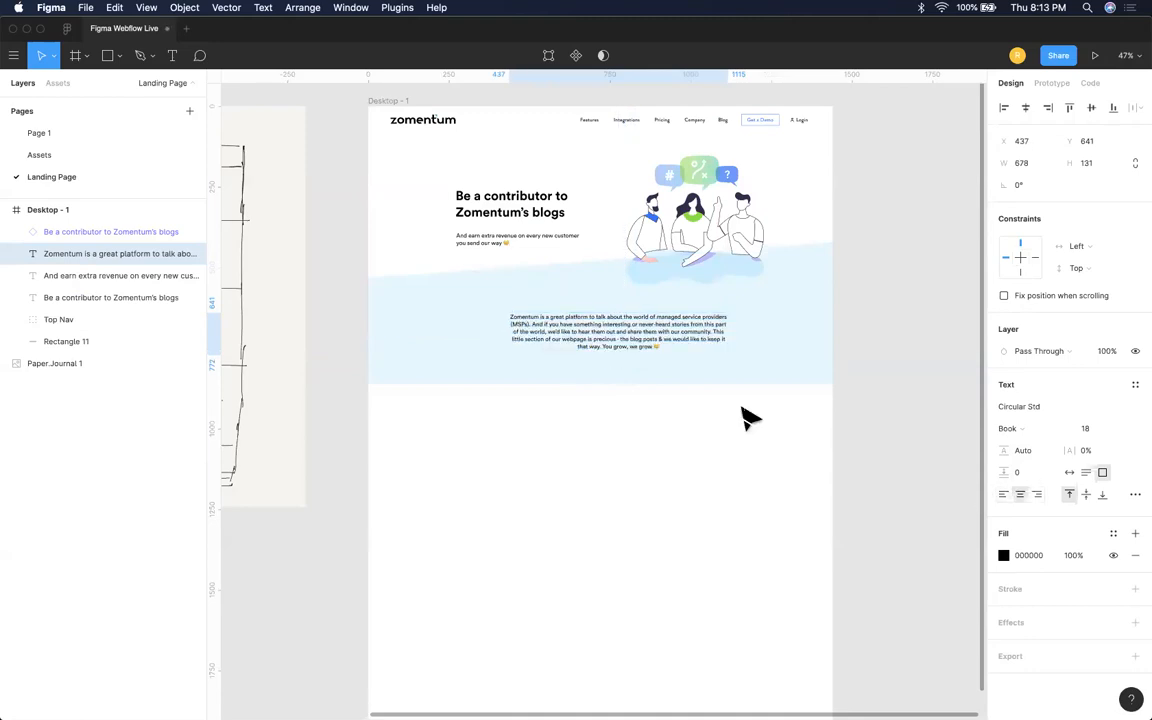
# - Set the paragraph's line height to 30 and move it to the horizontal centre of the frame
pyautogui.click(1026, 451)
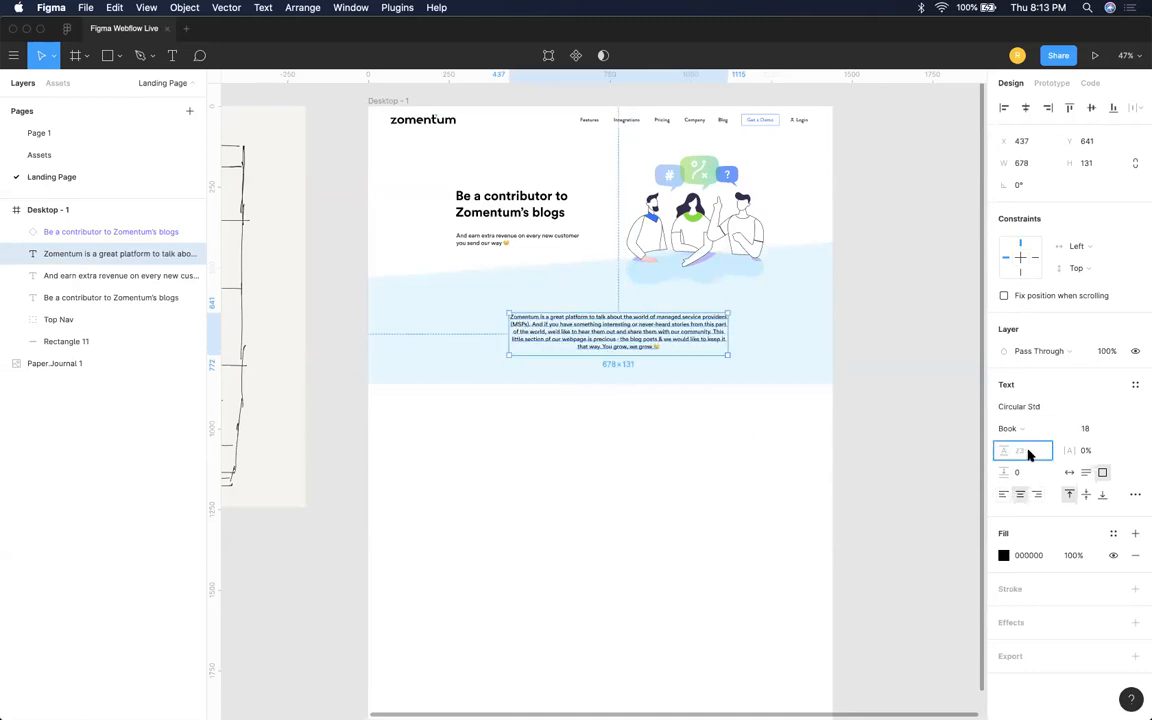
pyautogui.write('30')
pyautogui.press('Return')
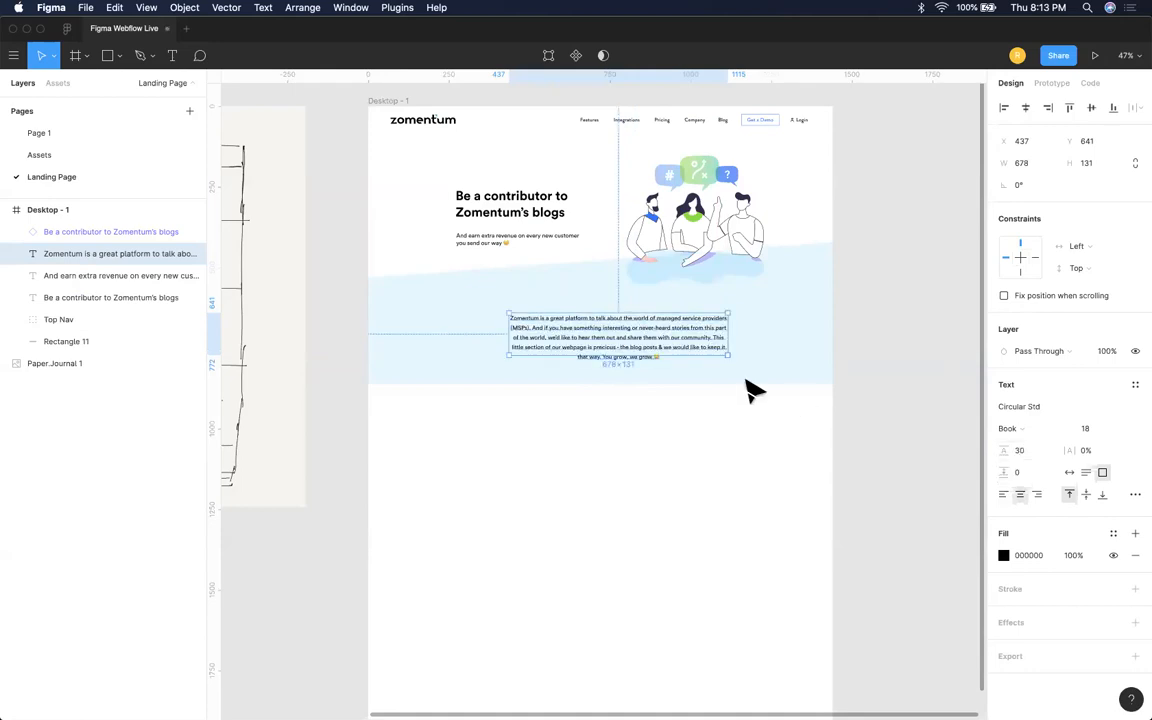
pyautogui.moveTo(656, 347); pyautogui.dragTo(631, 348)
pyautogui.scroll(-3, 632, 352)
pyautogui.click(795, 380)
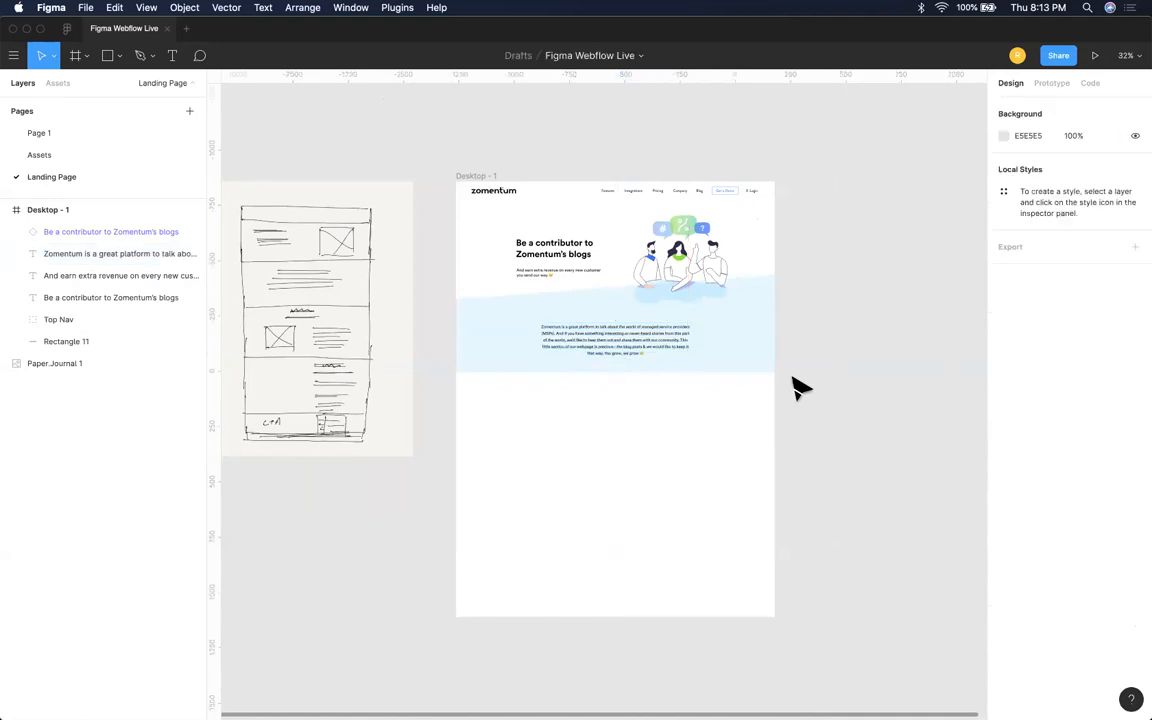
# - Widen the paragraph's box symmetrically to about 848 and nudge it down to Y 651
pyautogui.scroll(-2, 720, 386)
pyautogui.scroll(5, 722, 386)
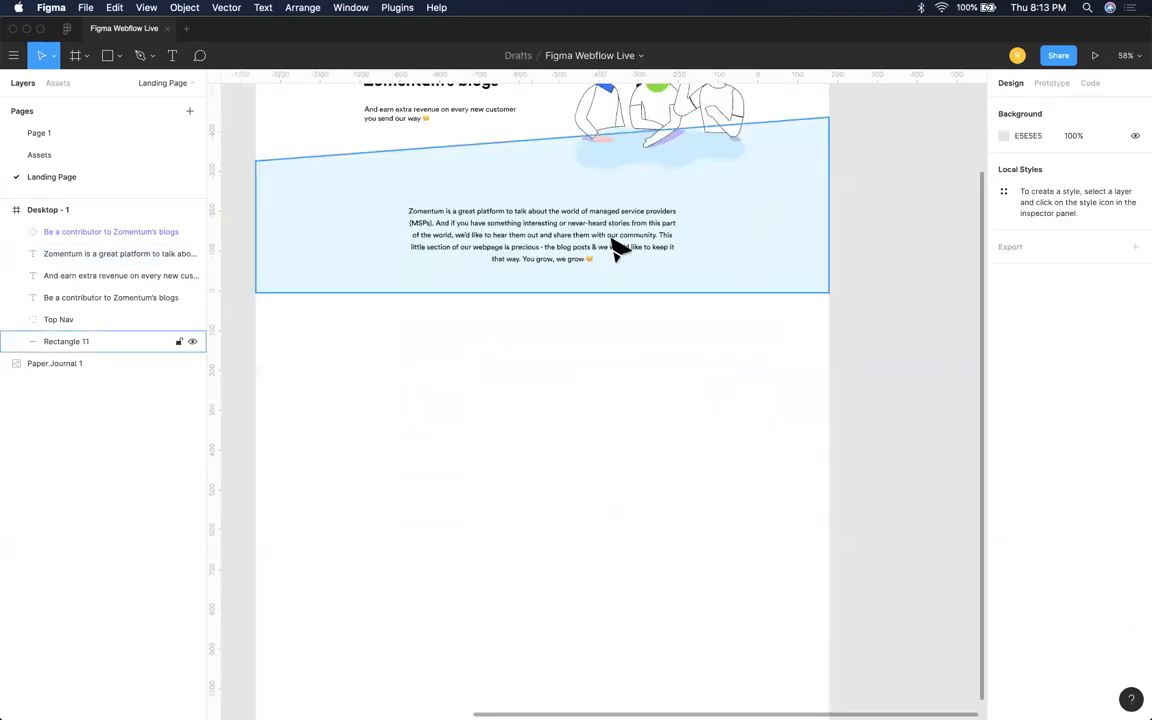
pyautogui.click(622, 249)
pyautogui.moveTo(691, 230); pyautogui.dragTo(703, 231)
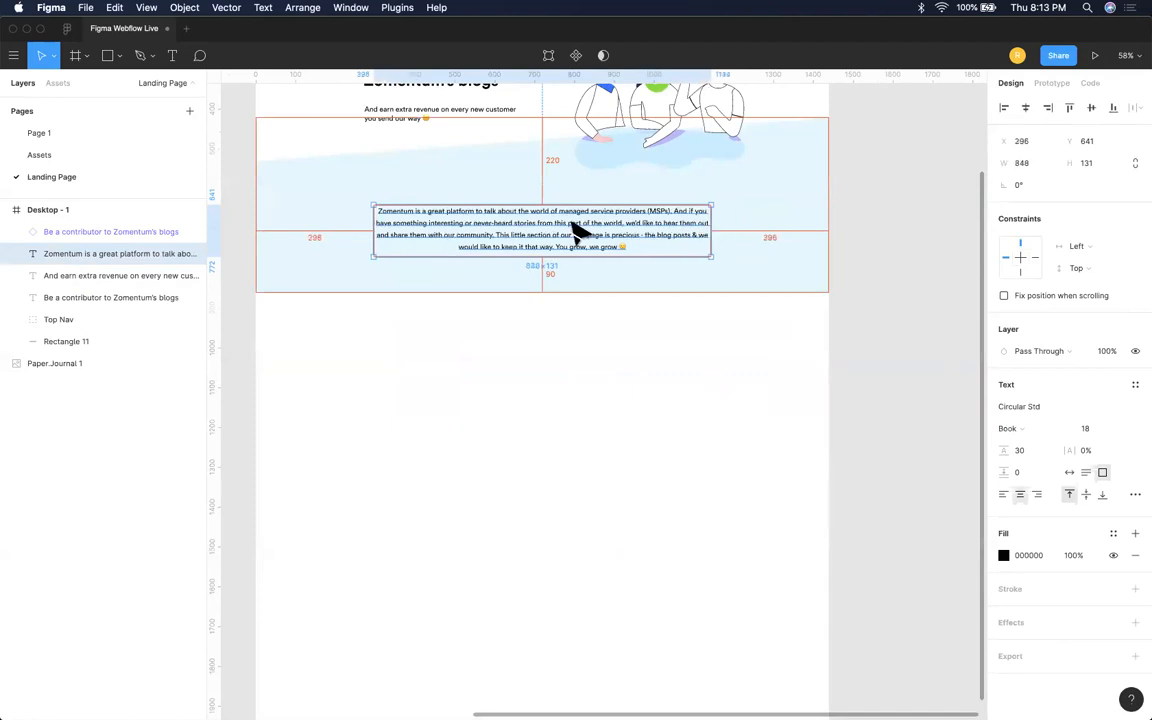
pyautogui.hotkey('shift', 'Down')
pyautogui.hotkey('shift', 'Down')
pyautogui.press('Down')
pyautogui.hotkey('shift', 'Up')
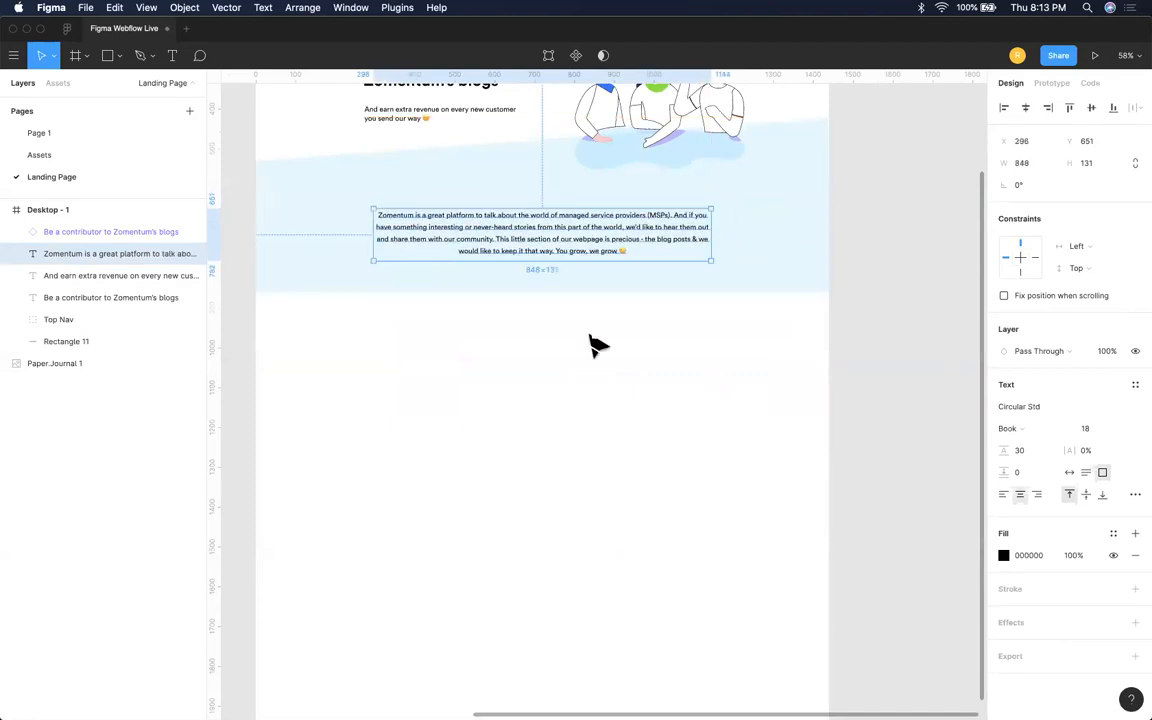
pyautogui.click(591, 342)
# - Check the wireframe's third section and copy the heading "Are you an awesome writer or a reader?" from the content document
pyautogui.scroll(-3, 591, 342)
pyautogui.hscroll(-3, 591, 342)
pyautogui.click(393, 283)
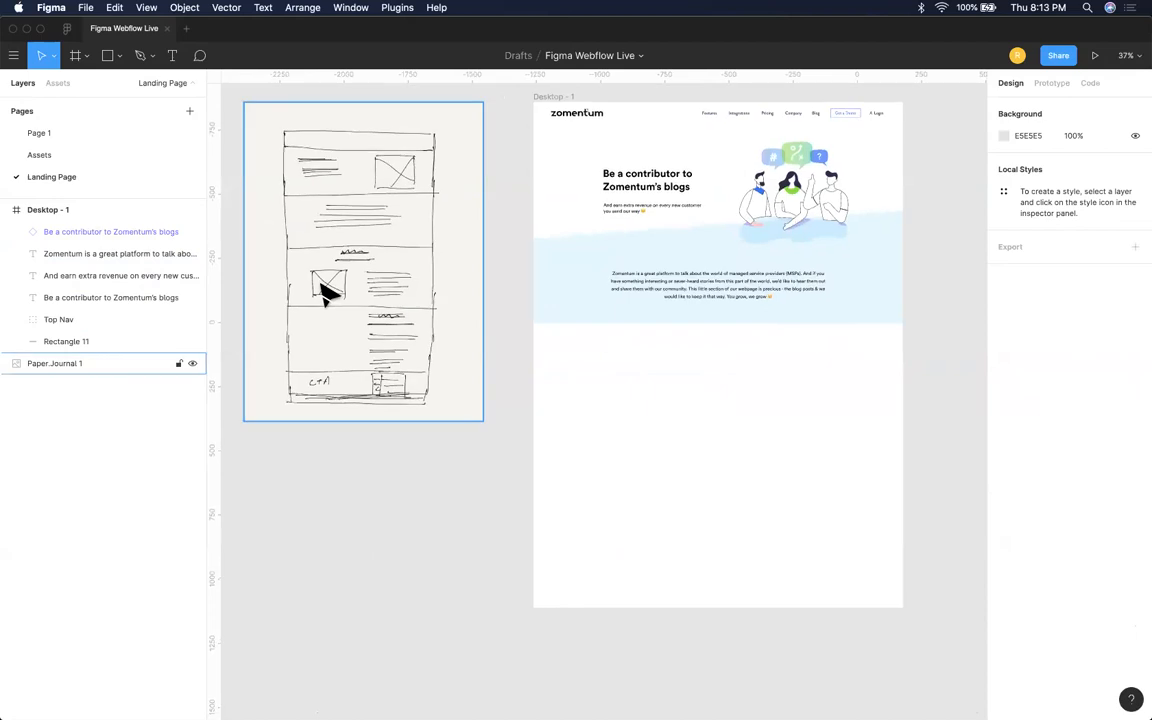
pyautogui.scroll(3, 309, 276)
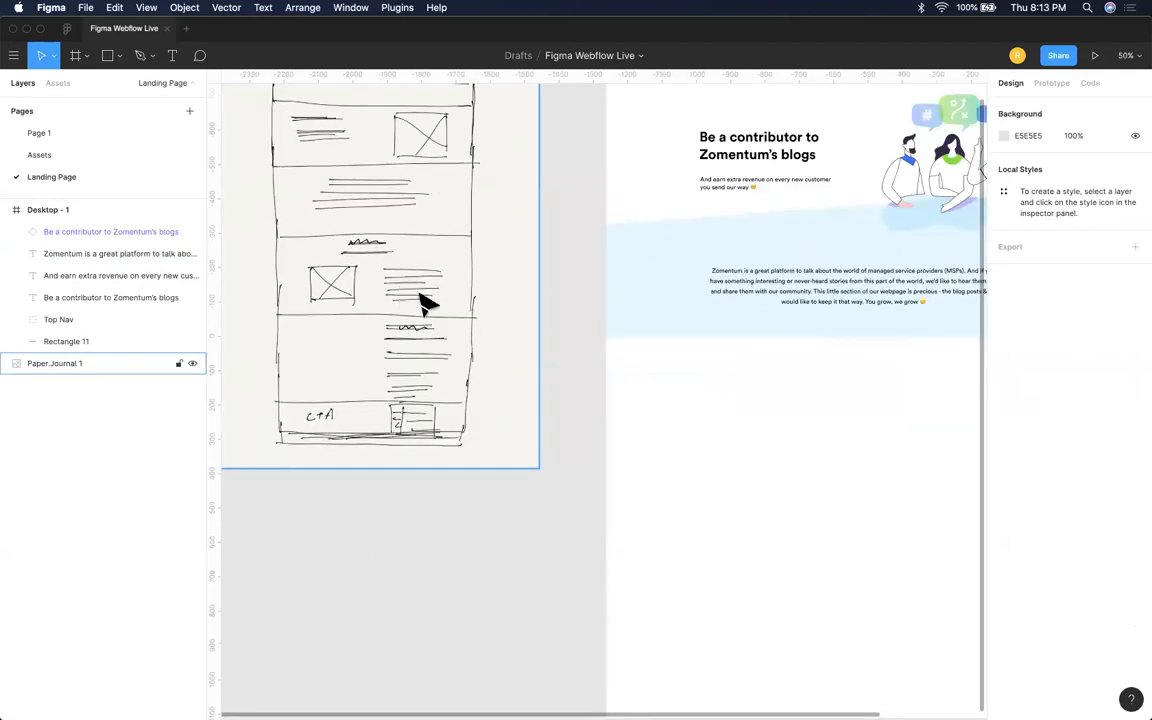
pyautogui.press('super+Tab')
pyautogui.scroll(-4, 443, 405)
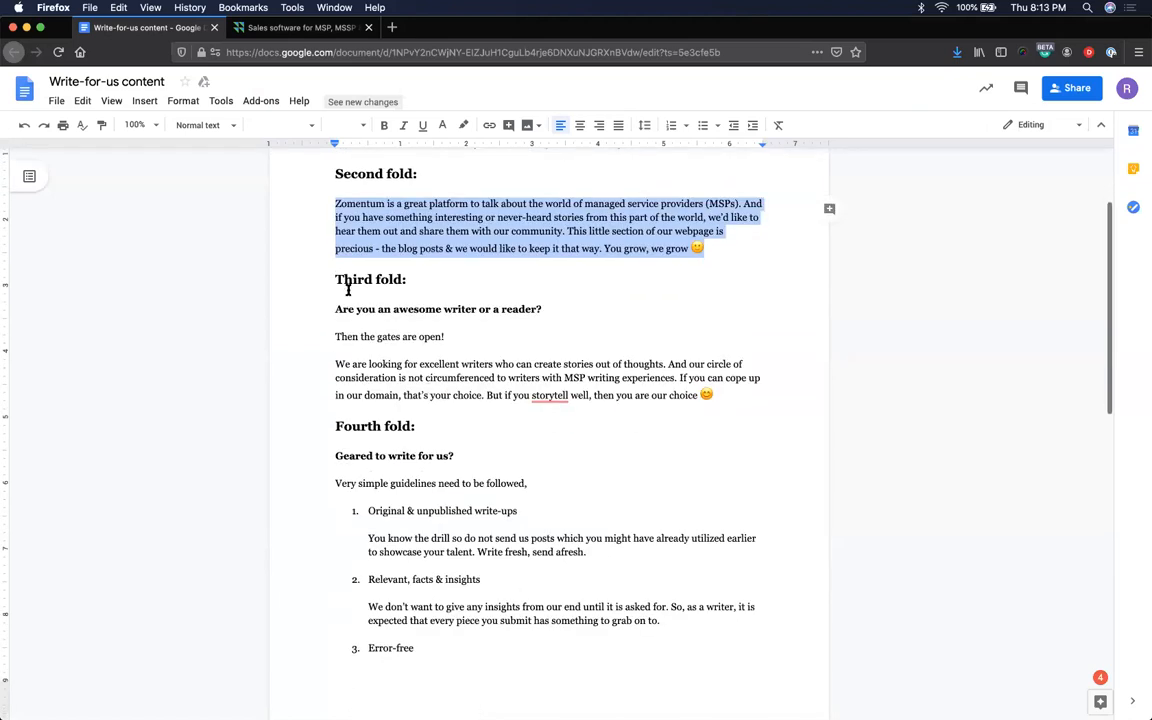
pyautogui.moveTo(336, 285); pyautogui.dragTo(540, 286)
pyautogui.press('super+c')
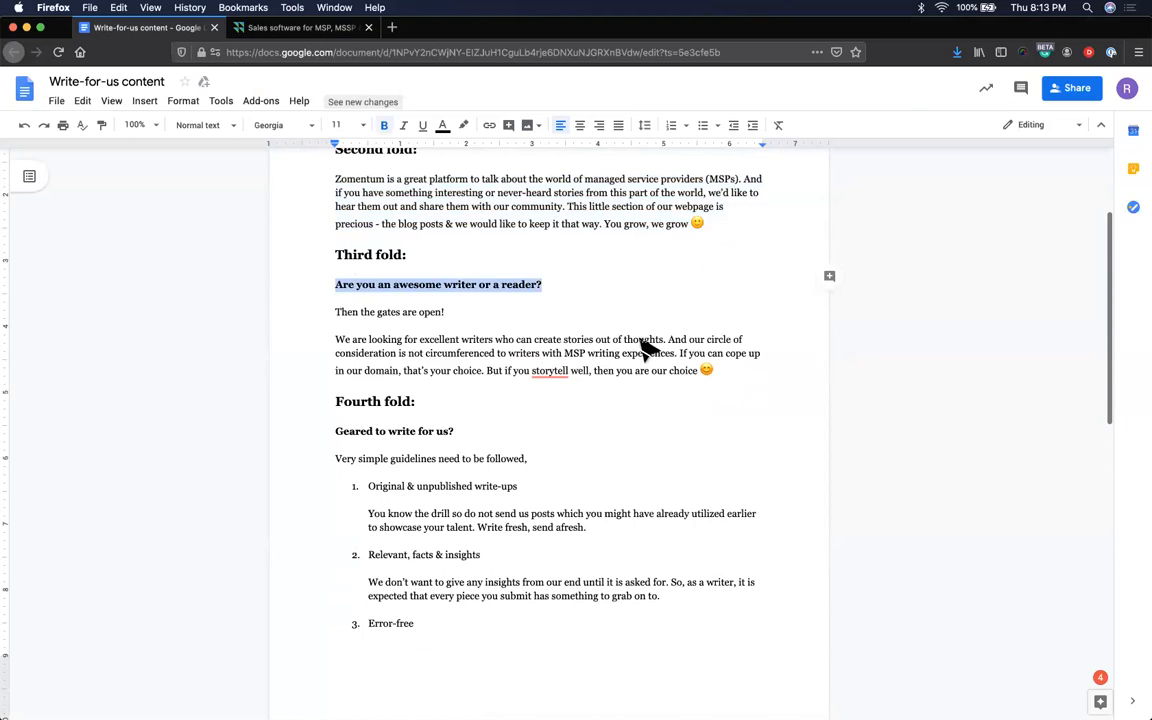
# - Paste the copied heading as a new text layer in Figma below the blue band and set its font size to 24
pyautogui.press('super+Tab')
pyautogui.hscroll(3, 630, 365)
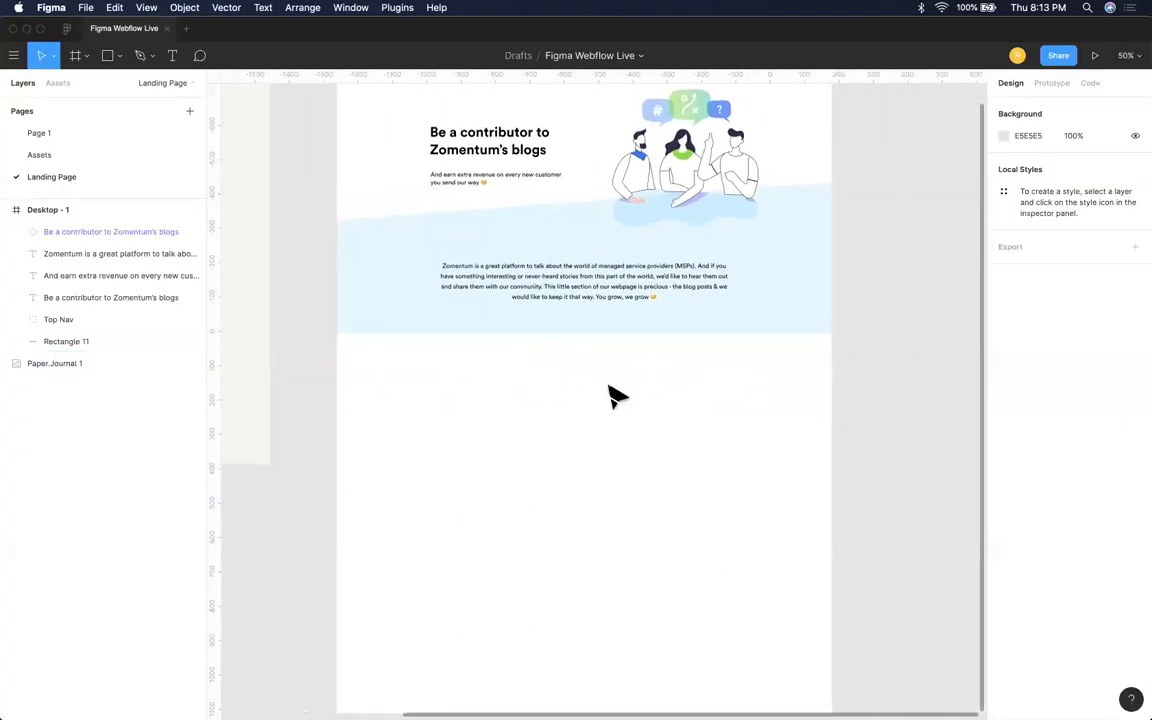
pyautogui.scroll(-2, 615, 385)
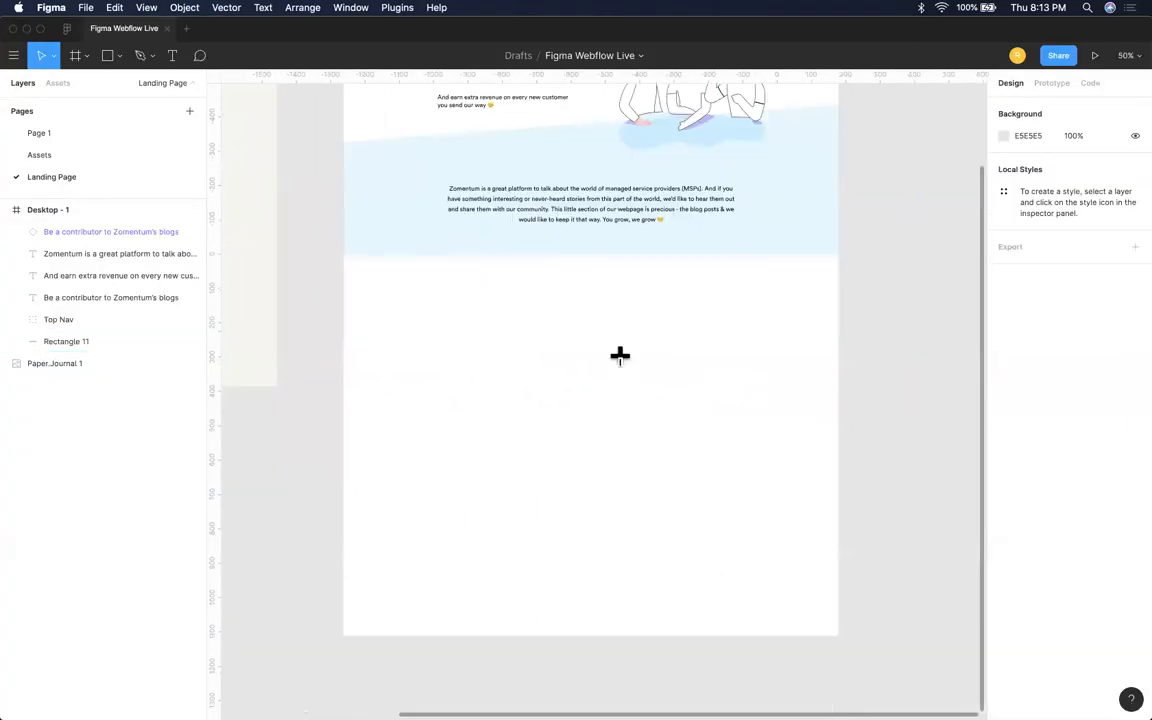
pyautogui.press('t')
pyautogui.click(535, 280)
pyautogui.press('super+v')
pyautogui.press('Escape')
pyautogui.click(1096, 429)
pyautogui.write('24')
pyautogui.press('Return')
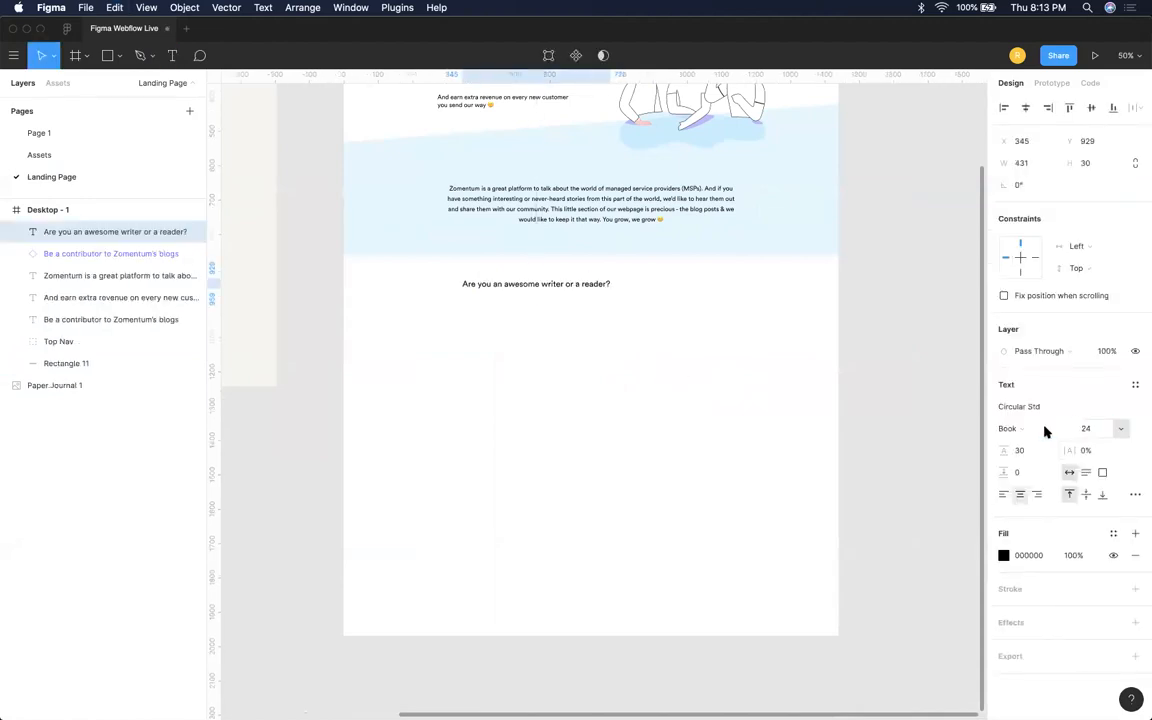
# - Make the third-section heading Bold, move it down to about Y 961 and centre it horizontally in the frame
pyautogui.click(1033, 428)
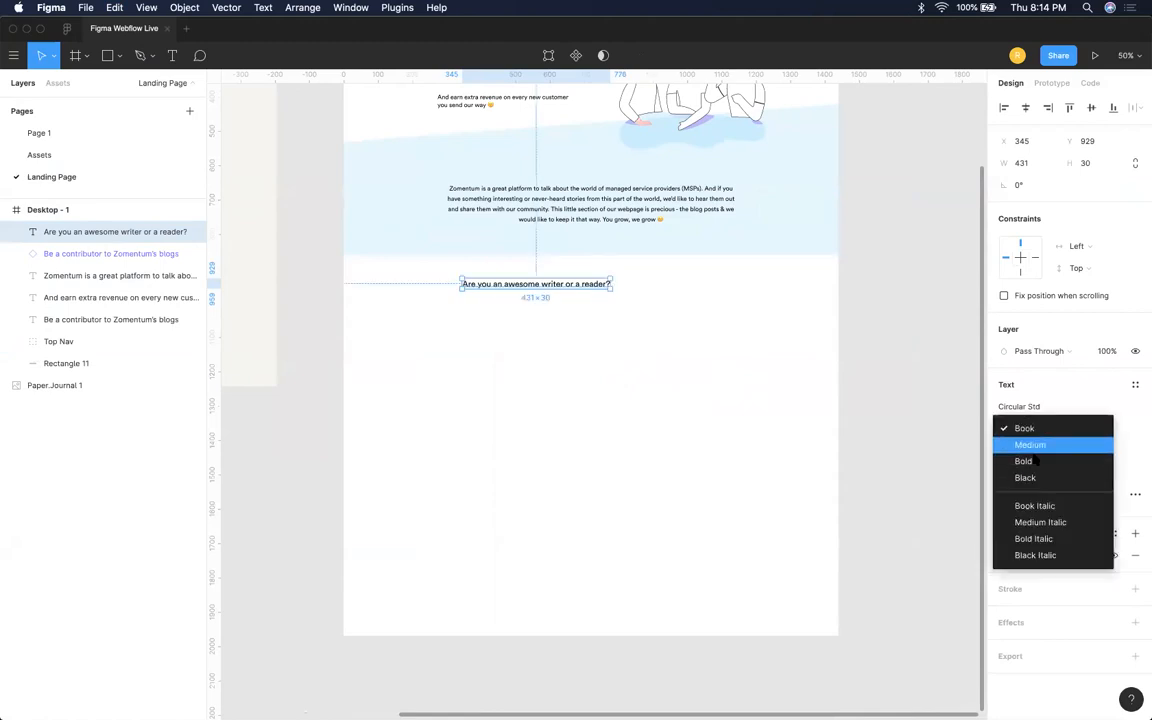
pyautogui.click(1028, 460)
pyautogui.moveTo(584, 291); pyautogui.dragTo(643, 300)
pyautogui.click(1025, 107)
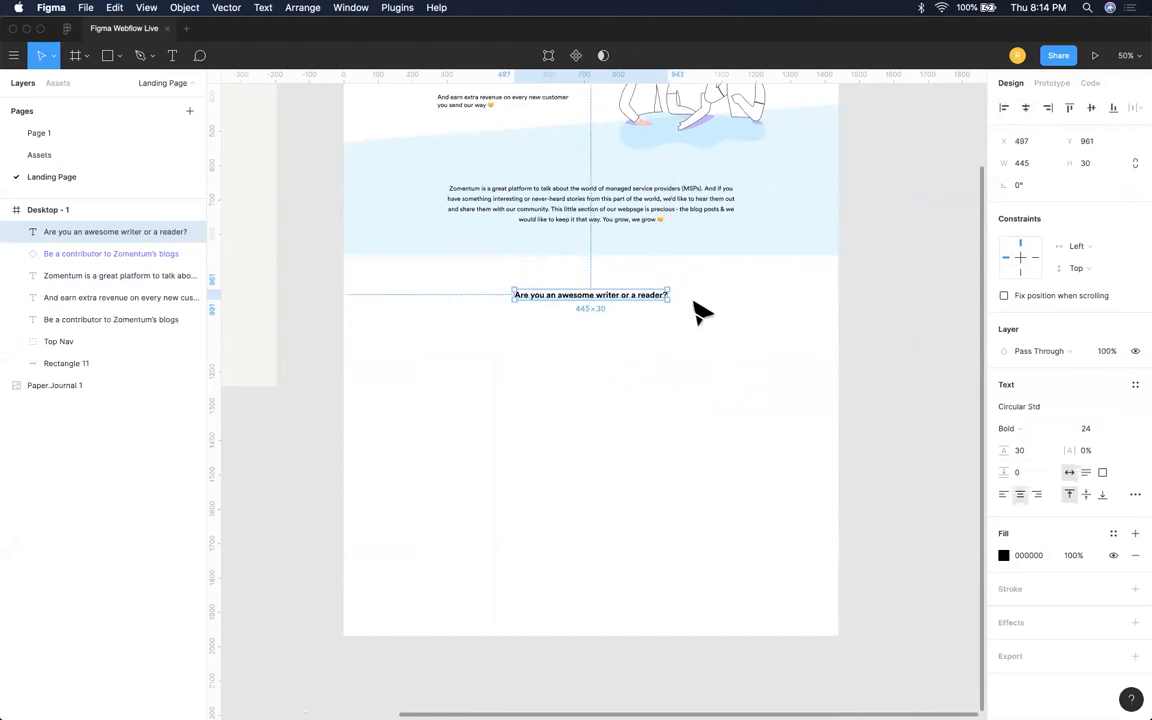
# - Duplicate the intro paragraph below the heading at Y 1027 and copy "Then the gates are open!" from the content document
pyautogui.moveTo(586, 205); pyautogui.dragTo(585, 334)
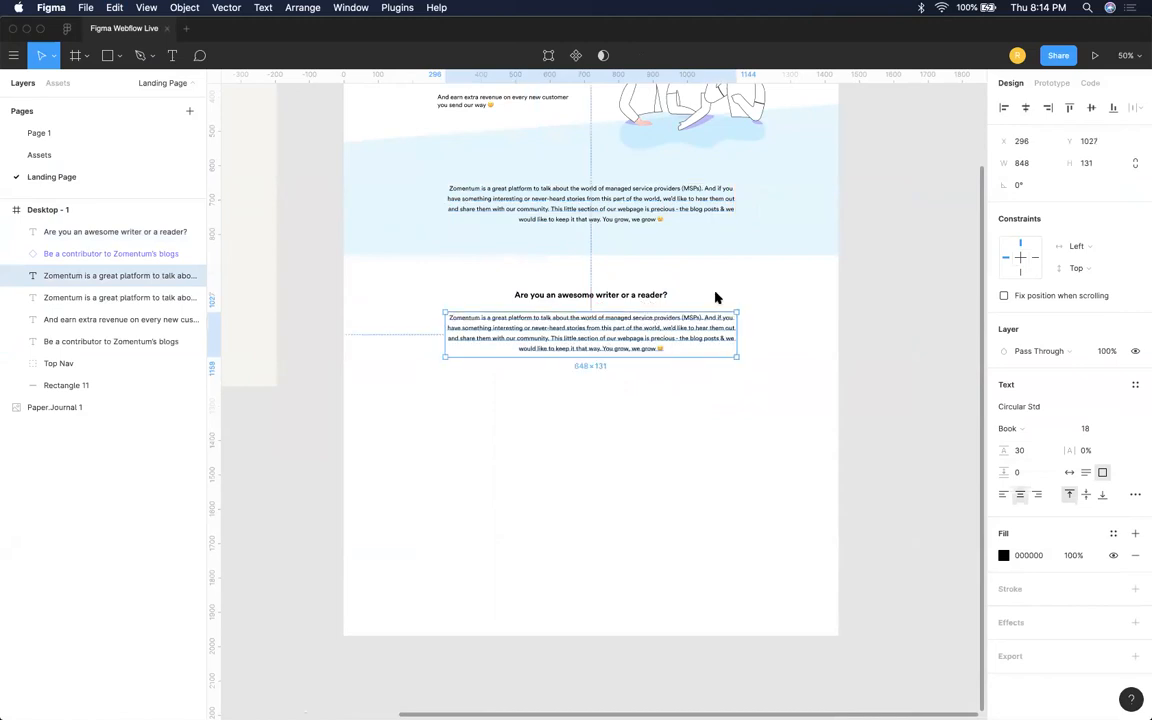
pyautogui.press('super+Tab')
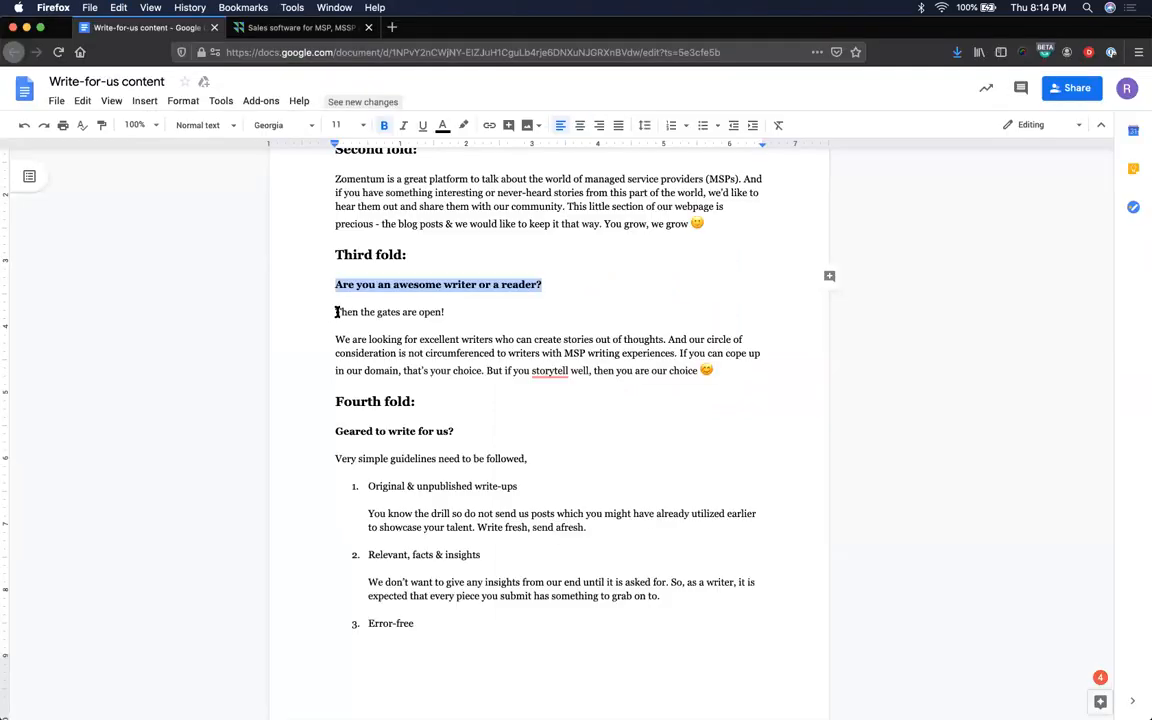
pyautogui.moveTo(348, 312); pyautogui.dragTo(405, 313)
pyautogui.click(337, 313)
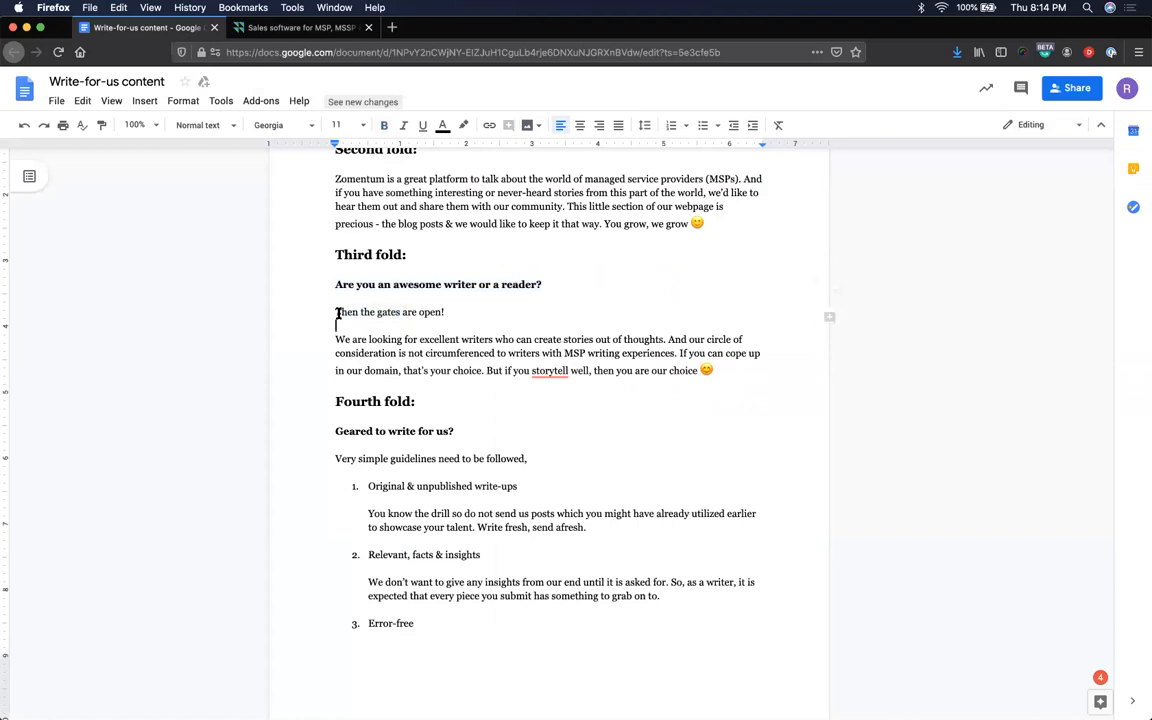
pyautogui.keyDown('shift'); pyautogui.click(443, 313); pyautogui.keyUp('shift')
pyautogui.press('super+c')
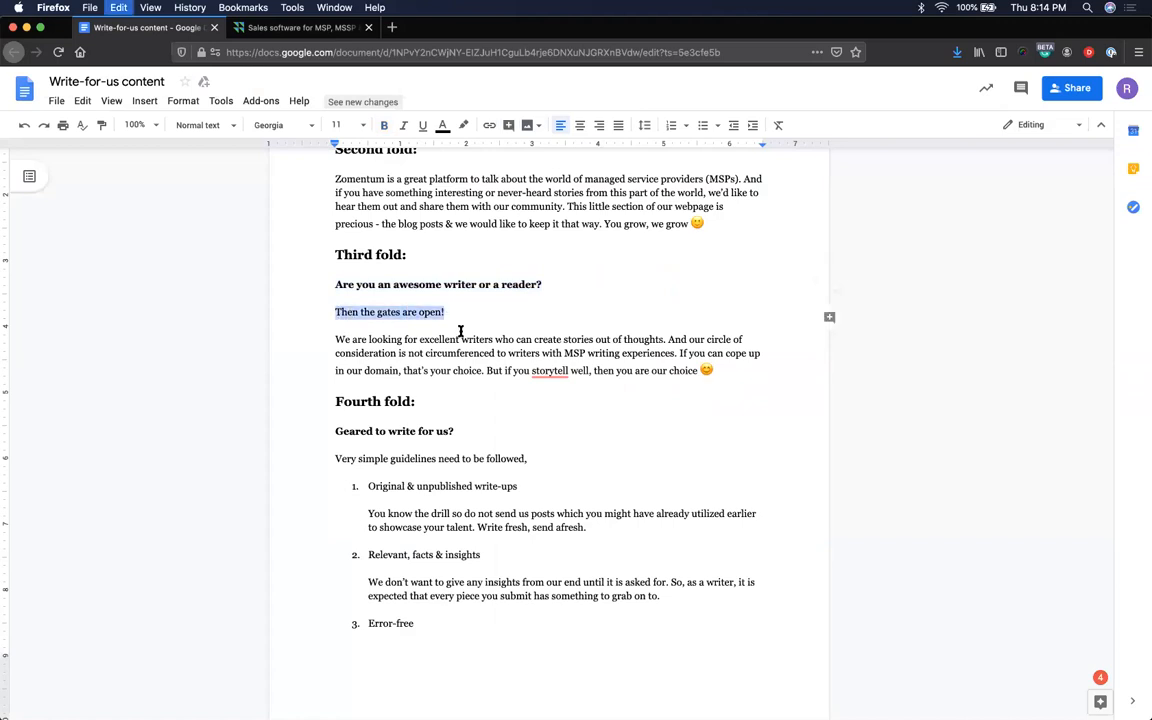
# - Replace the duplicated paragraph's text in Figma with "Then the gates are open!" and shrink its box to fit the text
pyautogui.press('super+Tab')
pyautogui.doubleClick(645, 340)
pyautogui.press('super+v')
pyautogui.press('Escape')
pyautogui.doubleClick(737, 357)
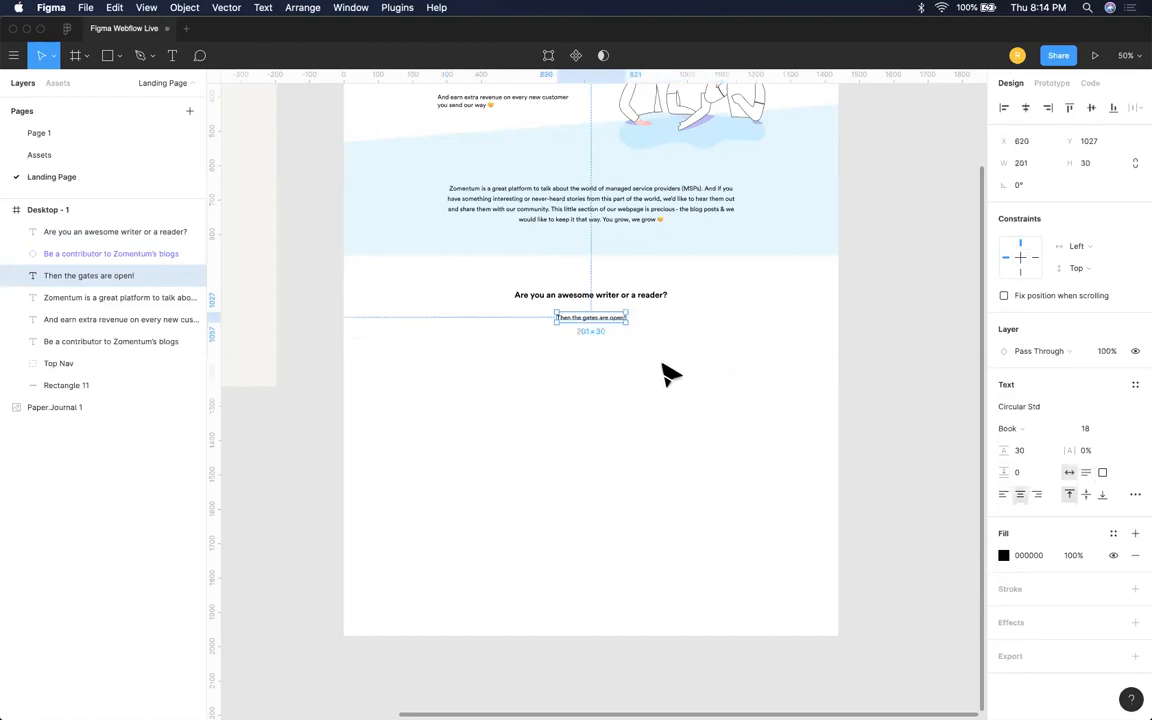
pyautogui.click(660, 370)
# - Move the subline closer to the heading, left-align the two, and shift both into the page's right half at X 806
pyautogui.click(592, 319)
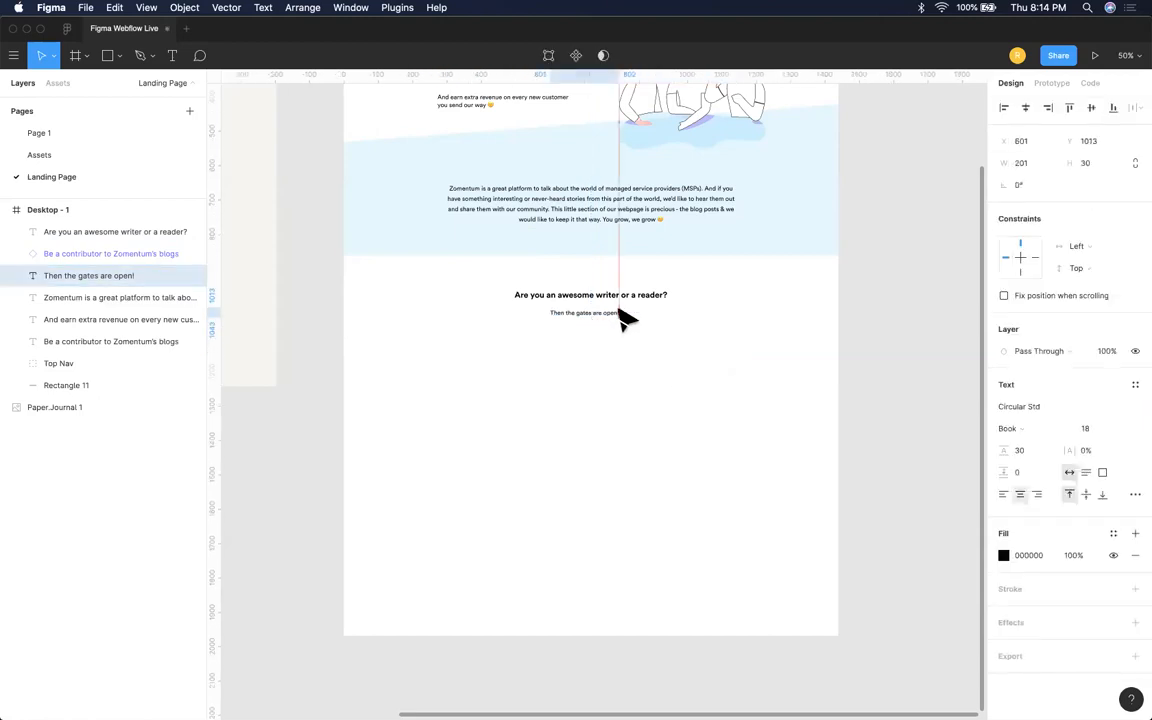
pyautogui.keyDown('shift'); pyautogui.click(622, 294); pyautogui.keyUp('shift')
pyautogui.click(1004, 107)
pyautogui.moveTo(643, 296); pyautogui.dragTo(749, 300)
pyautogui.click(823, 373)
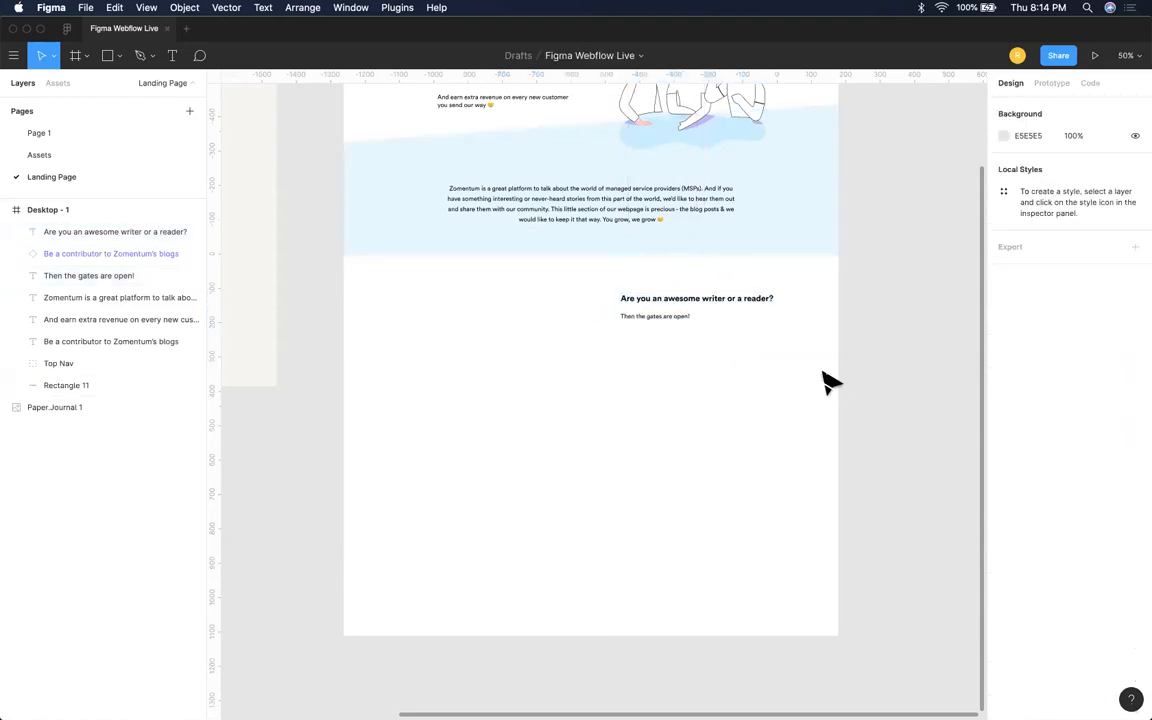
# - Duplicate the intro paragraph below the subline at about Y 1143 and copy the "We are looking for excellent writers" paragraph from the content document
pyautogui.hscroll(-5, 524, 352)
pyautogui.hscroll(5, 527, 355)
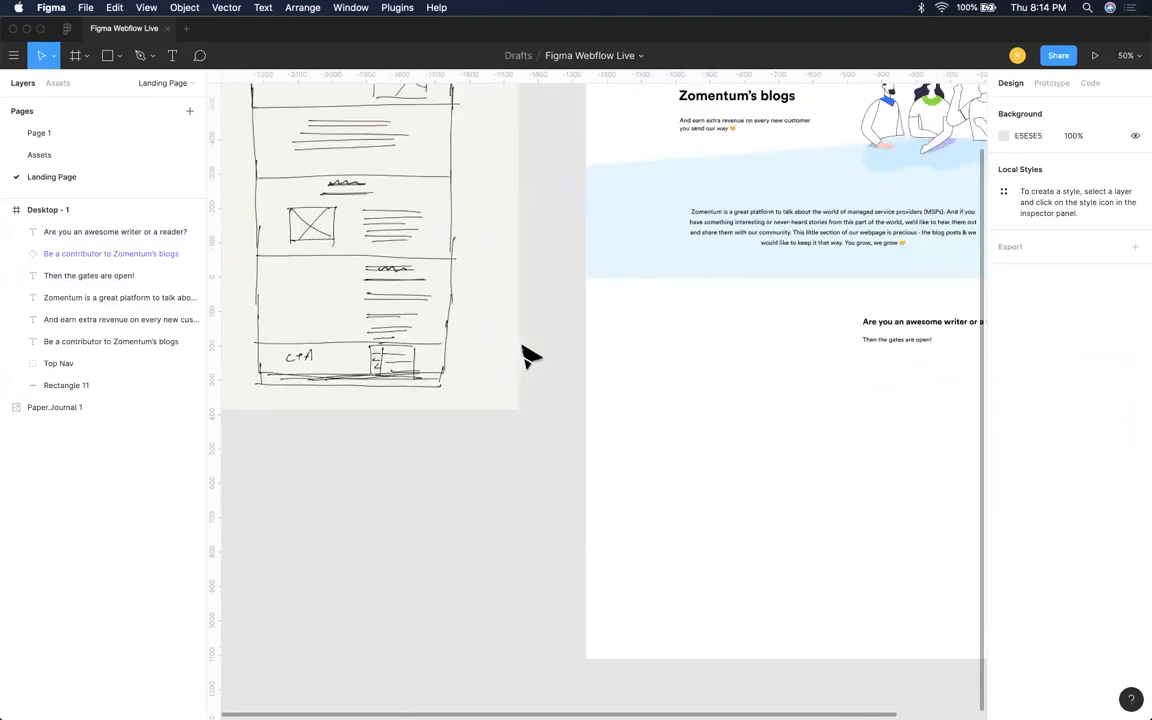
pyautogui.click(748, 314)
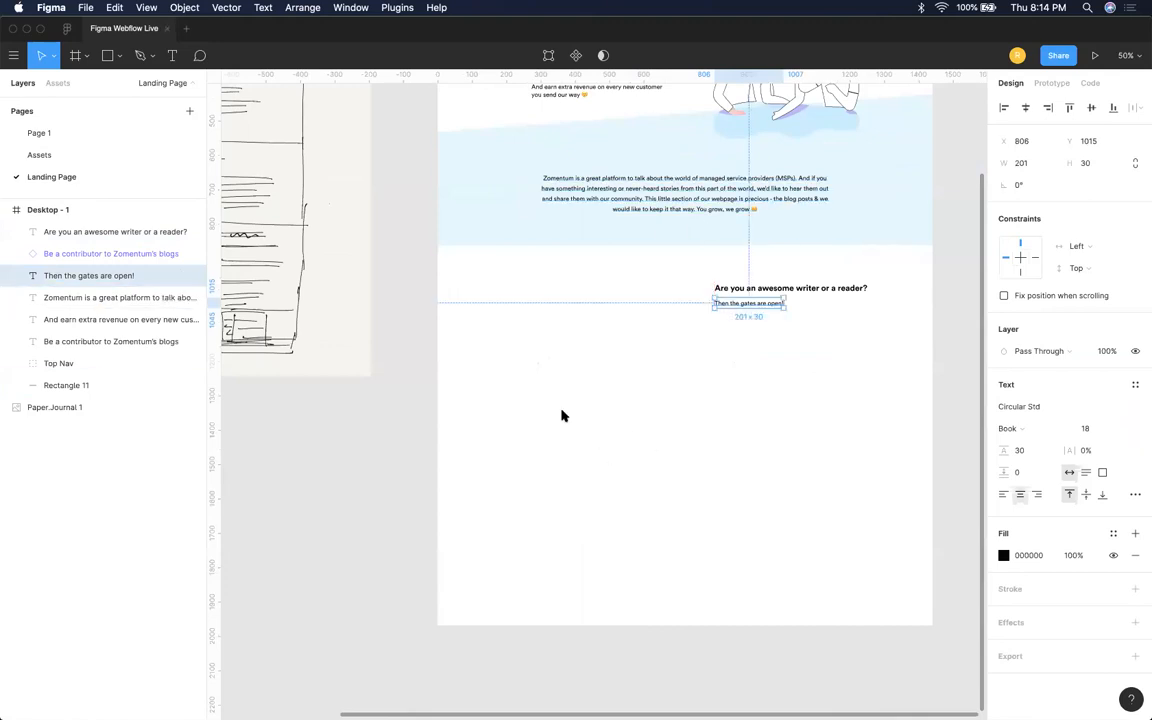
pyautogui.click(638, 198)
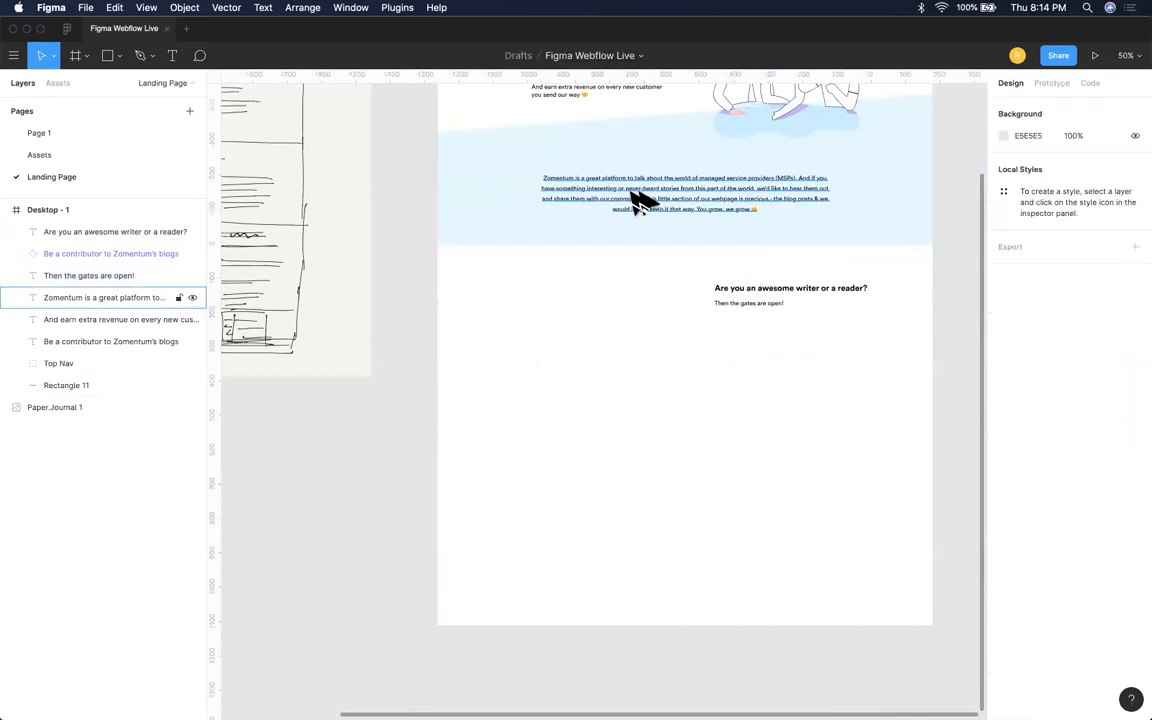
pyautogui.moveTo(663, 226); pyautogui.dragTo(783, 357)
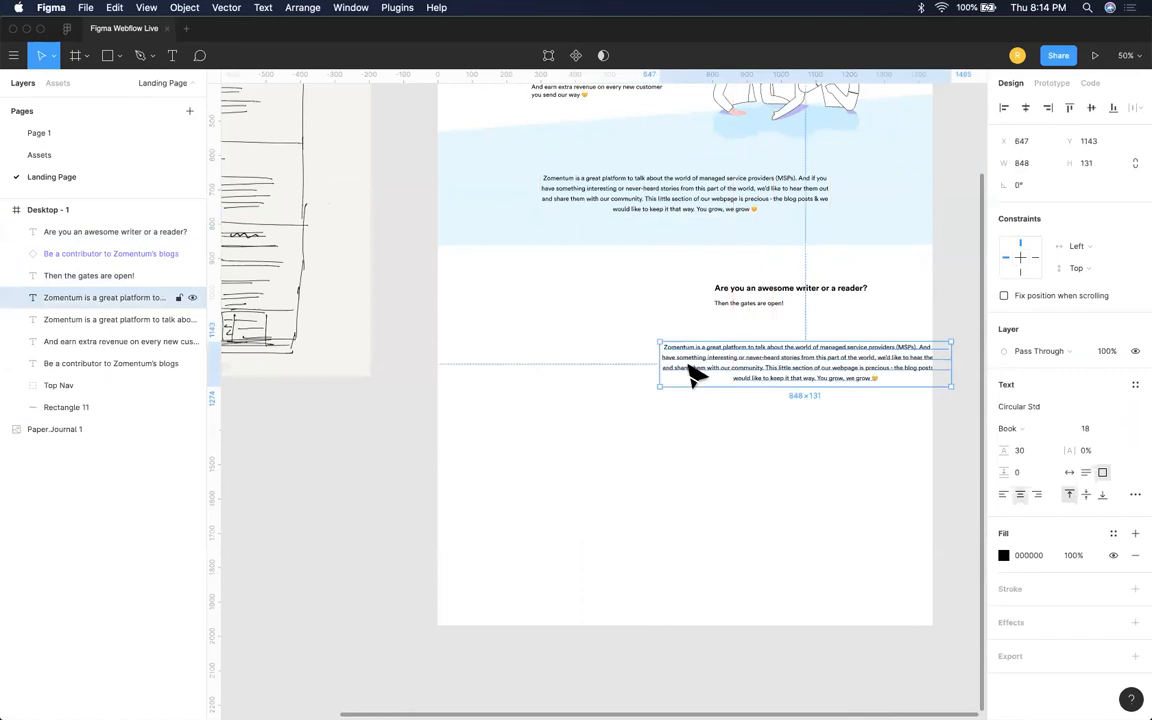
pyautogui.press('super+Tab')
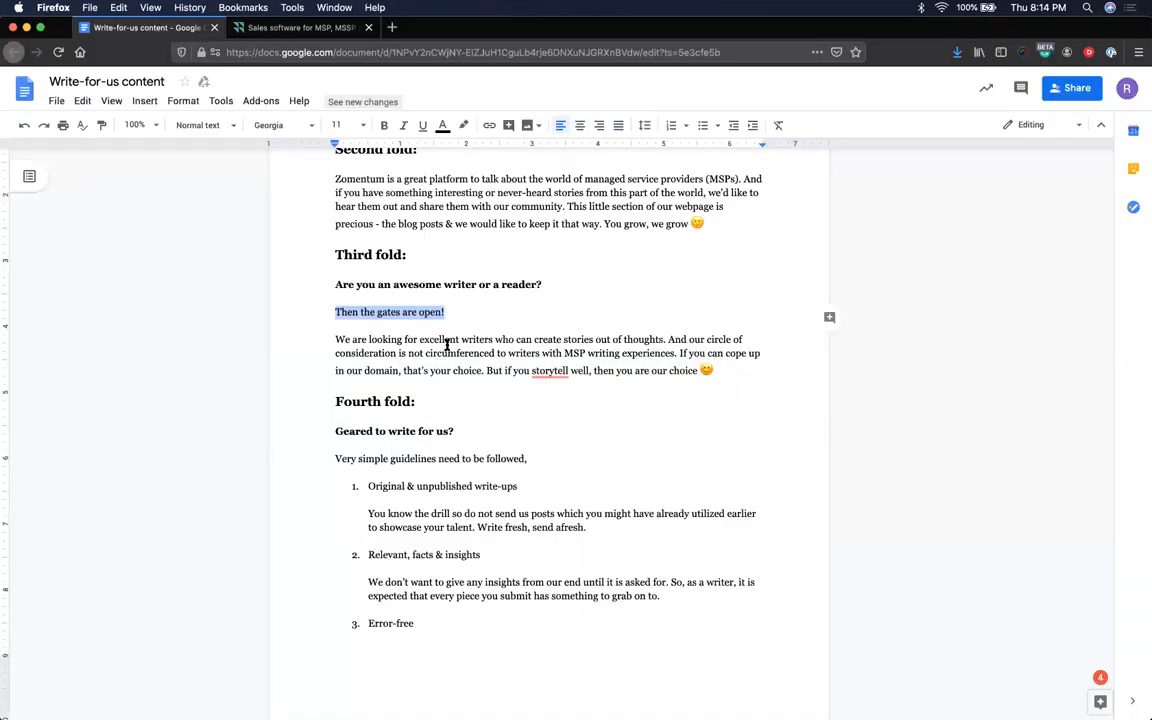
pyautogui.moveTo(337, 340); pyautogui.dragTo(707, 374)
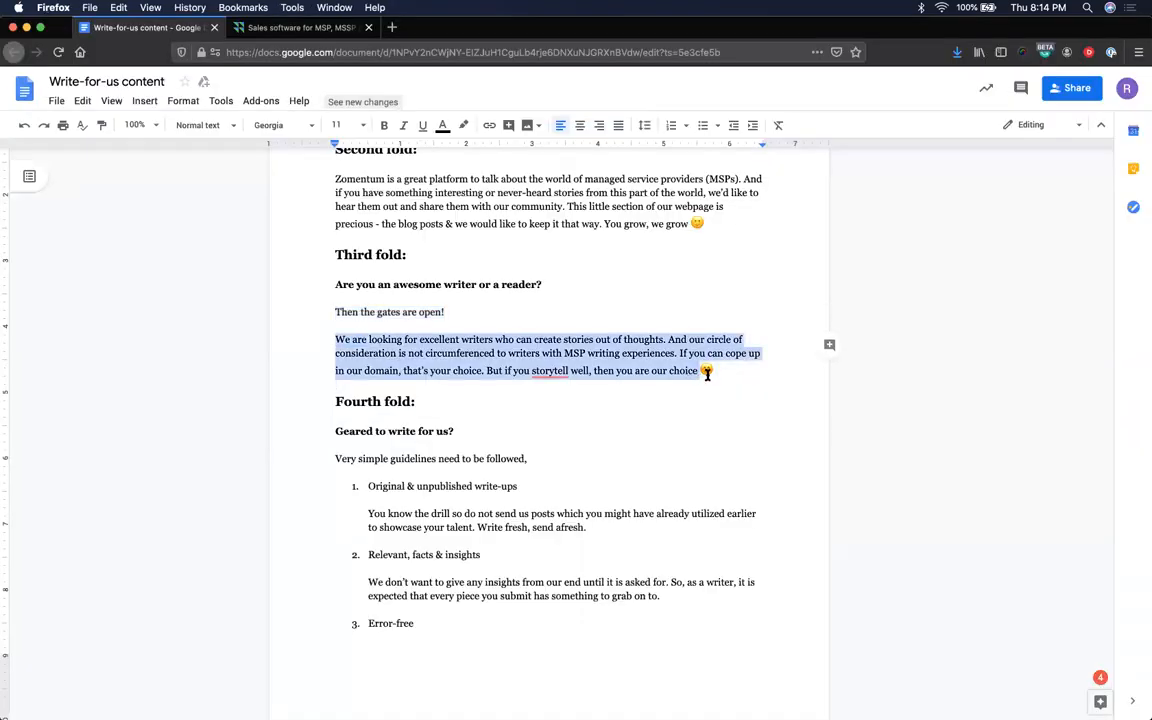
pyautogui.press('super+c')
# - Replace the duplicate's text in Figma with the copied paragraph, left-align the text and resize its box to about 564 × 149
pyautogui.doubleClick(770, 361)
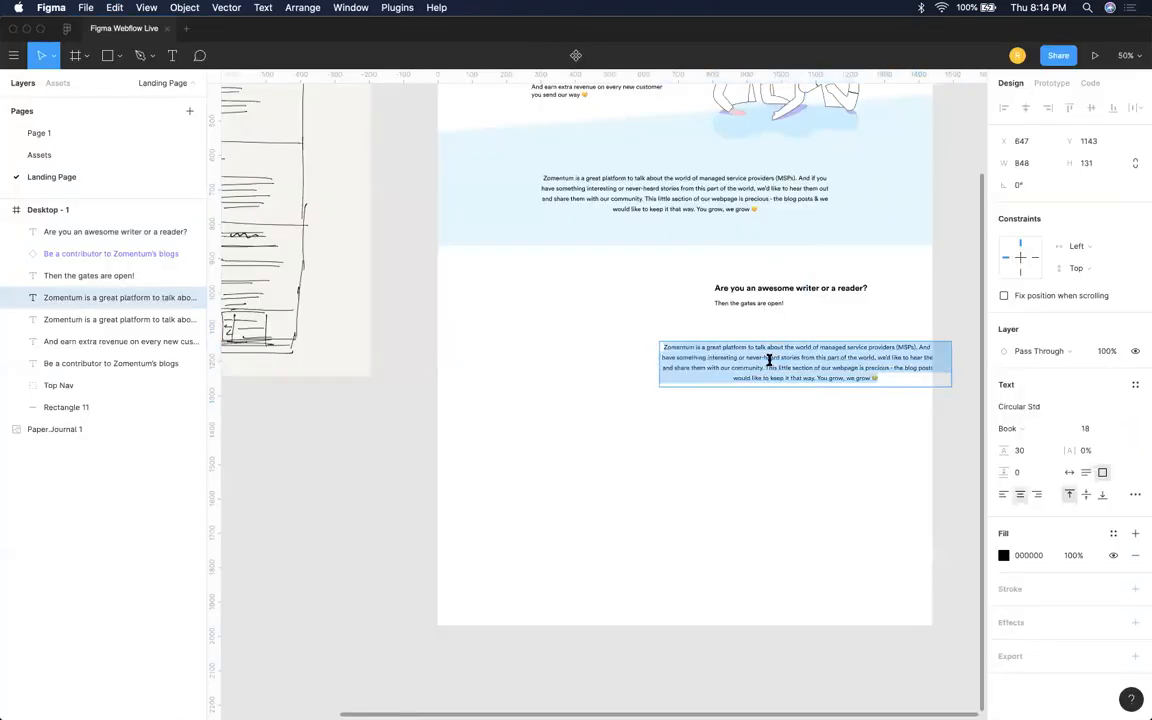
pyautogui.press('super+v')
pyautogui.press('Escape')
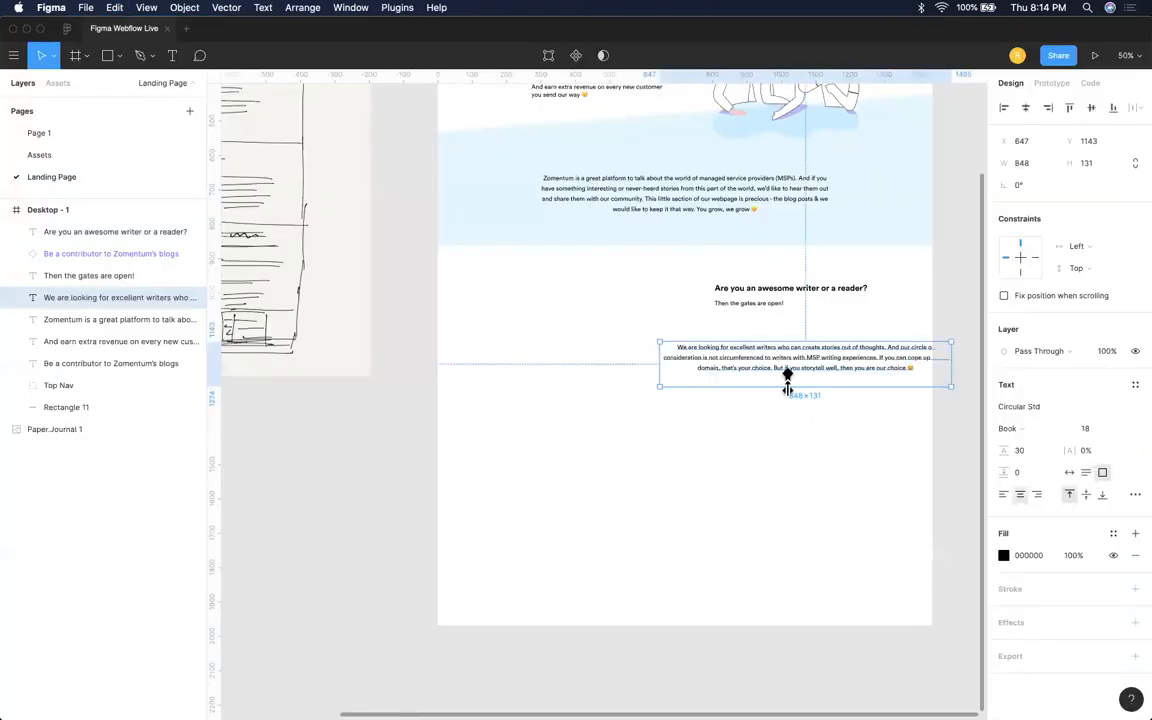
pyautogui.click(1005, 495)
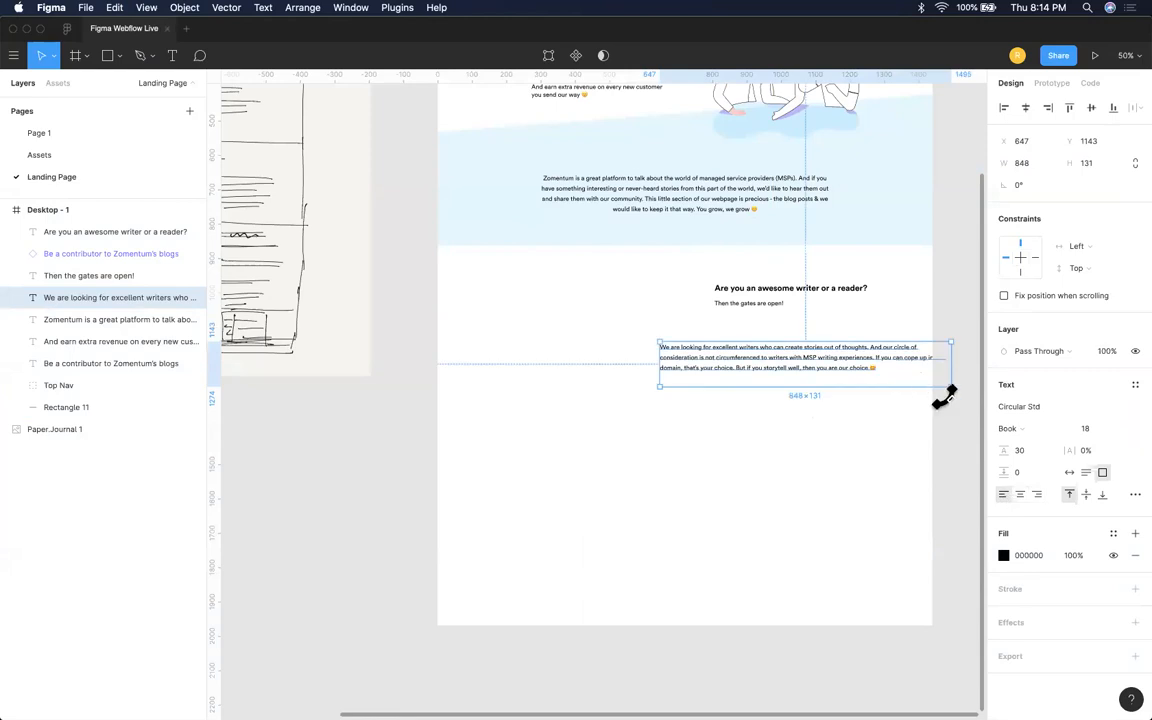
pyautogui.moveTo(885, 392); pyautogui.dragTo(852, 393)
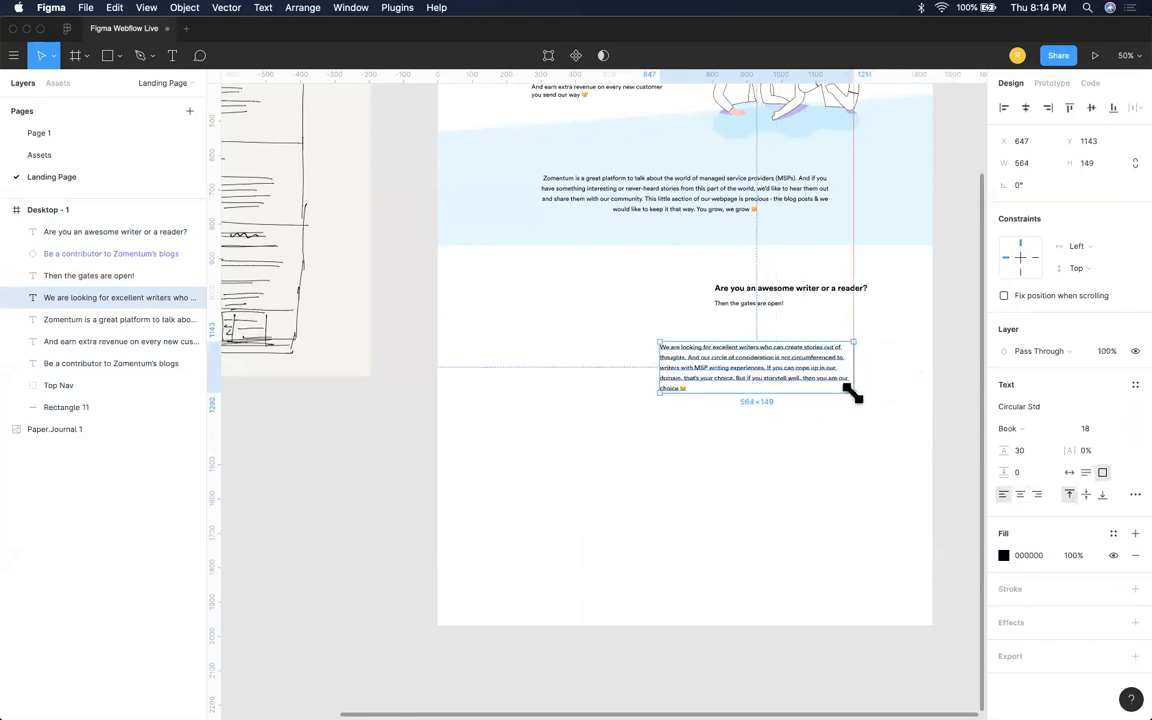
# - Align the left edges of the third-section heading, subline and paragraph at X 647, and move the paragraph up to Y 1063
pyautogui.keyDown('shift'); pyautogui.click(730, 305); pyautogui.keyUp('shift')
pyautogui.keyDown('shift'); pyautogui.click(739, 289); pyautogui.keyUp('shift')
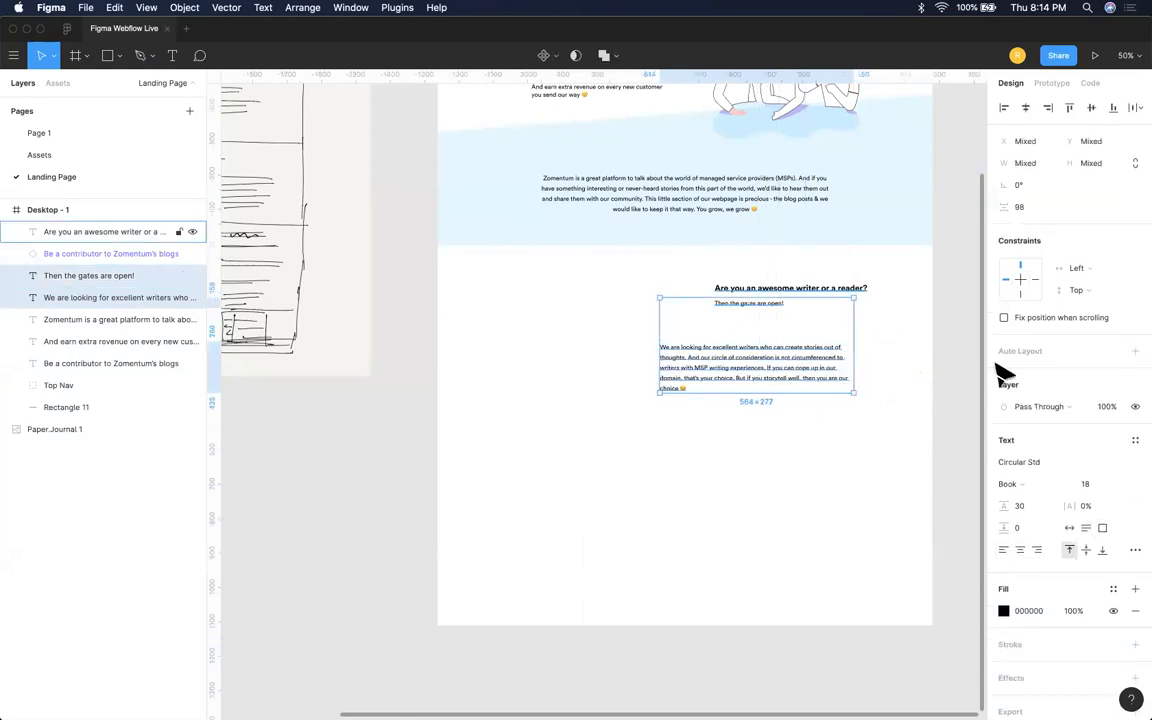
pyautogui.click(891, 383)
pyautogui.click(731, 373)
pyautogui.hotkey('shift', 'Up')
pyautogui.hotkey('shift', 'Up')
pyautogui.hotkey('shift', 'Up')
pyautogui.hotkey('shift', 'Up')
pyautogui.hotkey('shift', 'Up')
pyautogui.hotkey('shift', 'Up')
pyautogui.hotkey('shift', 'Up')
pyautogui.hotkey('shift', 'Up')
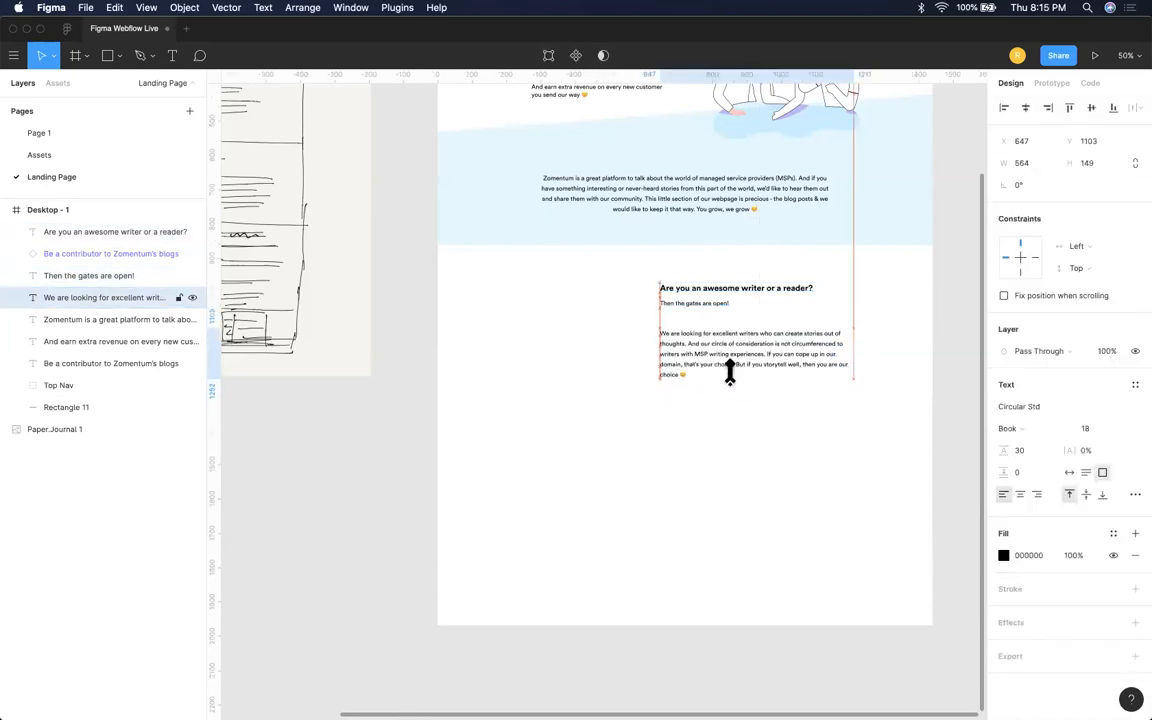
# - Move the third-section heading, subline and paragraph together slightly down and right to X 720
pyautogui.keyDown('shift'); pyautogui.click(720, 304); pyautogui.keyUp('shift')
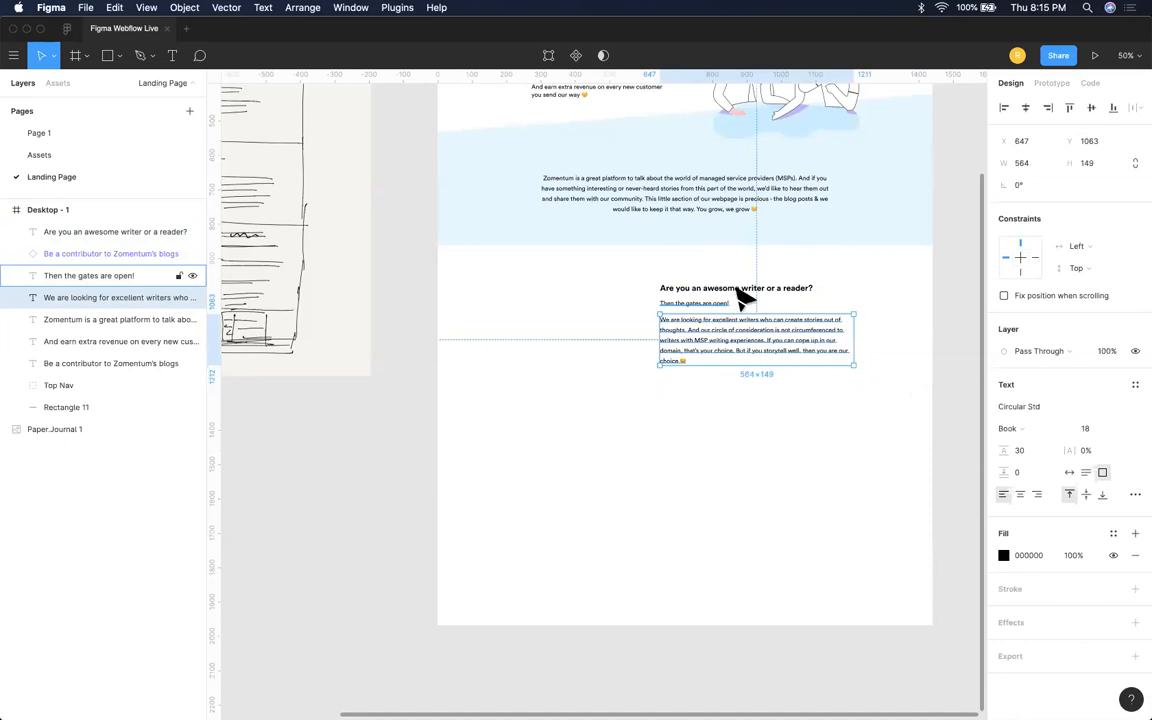
pyautogui.keyDown('shift'); pyautogui.click(738, 289); pyautogui.keyUp('shift')
pyautogui.moveTo(752, 345); pyautogui.dragTo(779, 375)
pyautogui.click(800, 470)
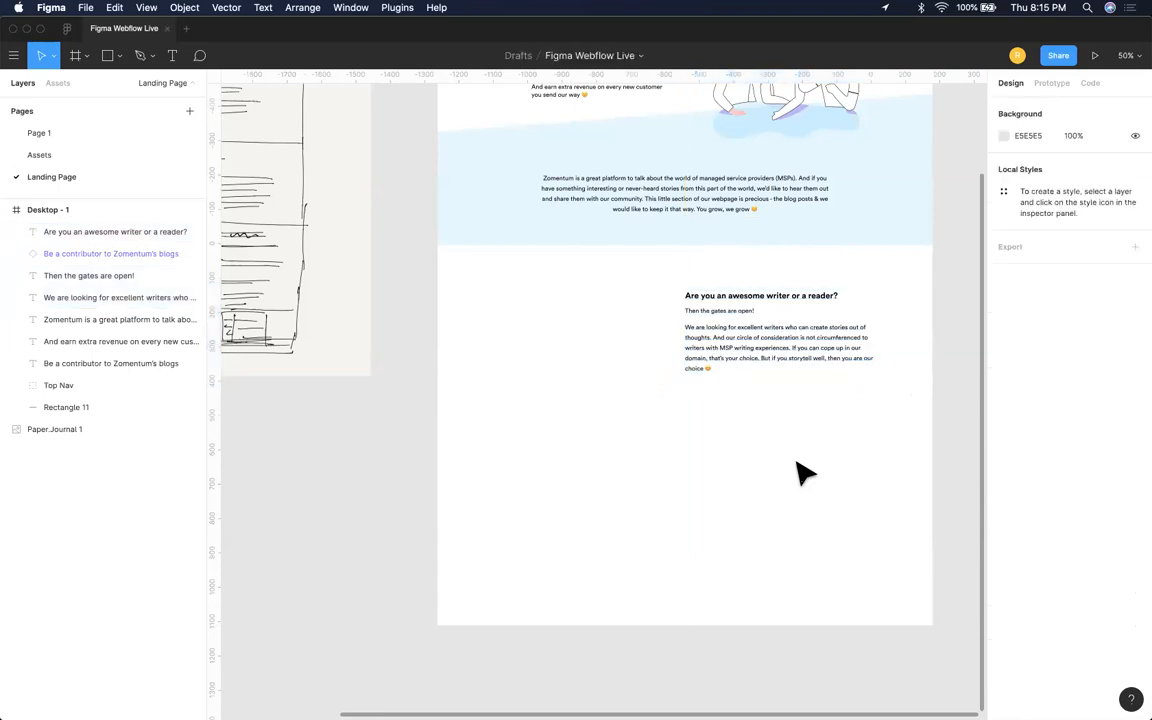
# - Extend the Desktop - 1 frame downward to a height of about 2850
pyautogui.hscroll(-5, 800, 472)
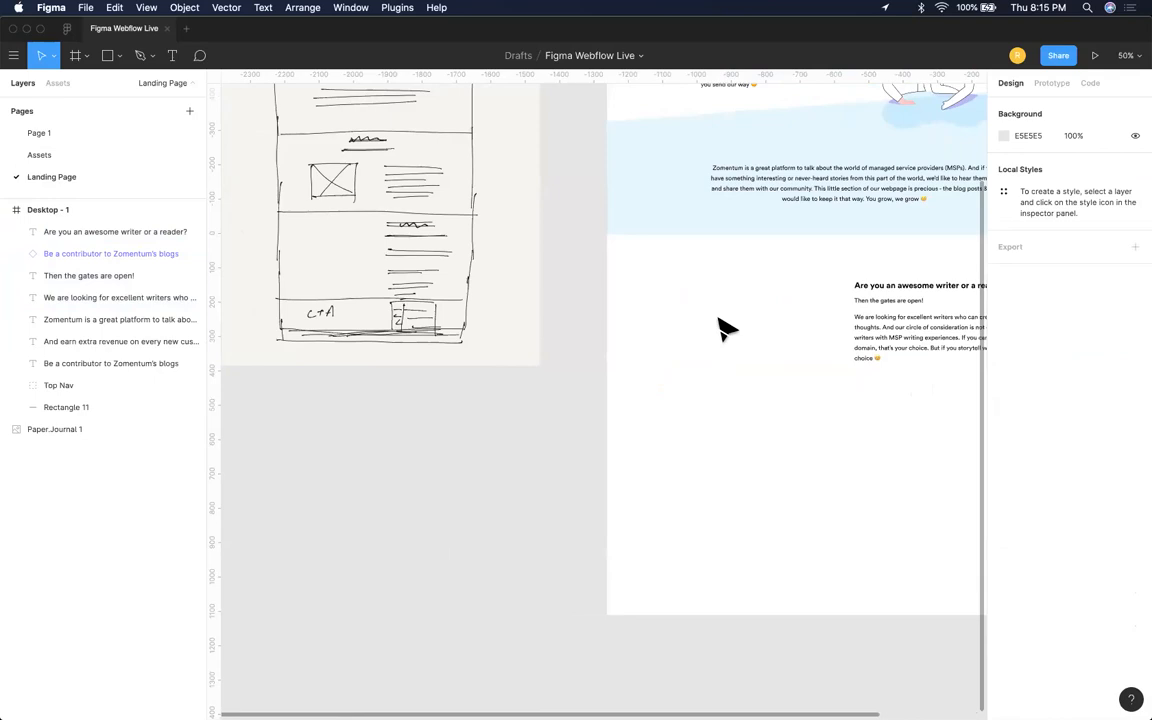
pyautogui.scroll(-5, 725, 328)
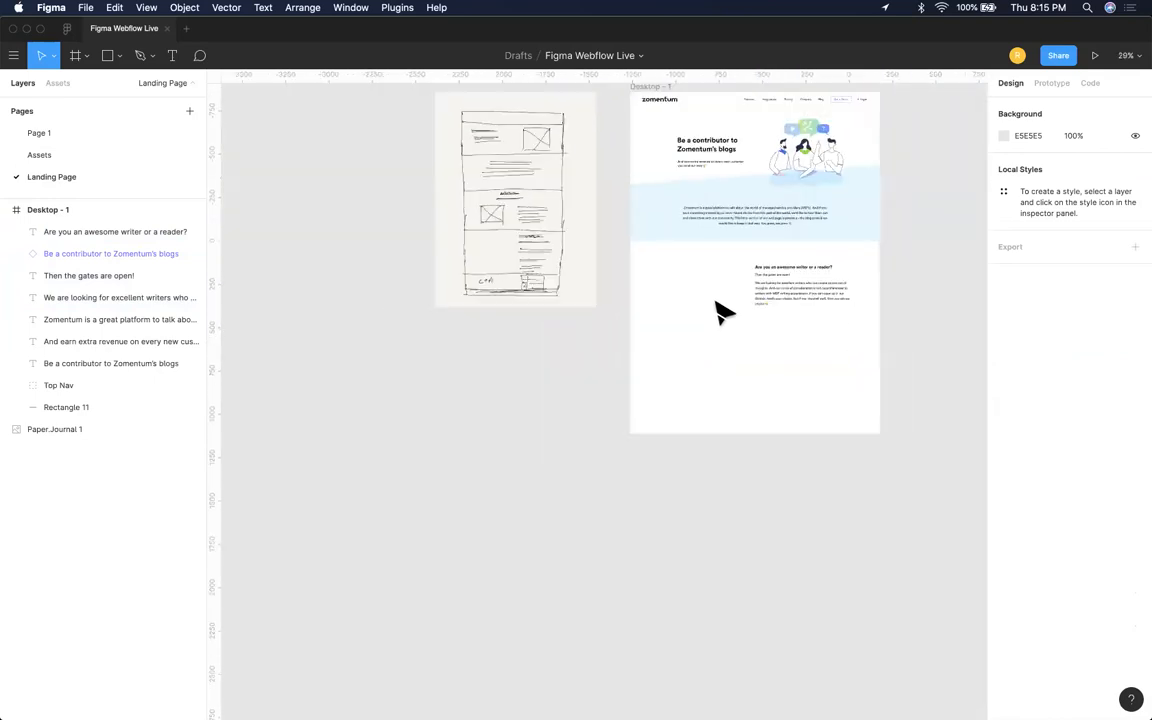
pyautogui.scroll(2, 700, 250)
pyautogui.click(650, 136)
pyautogui.moveTo(767, 482); pyautogui.dragTo(754, 634)
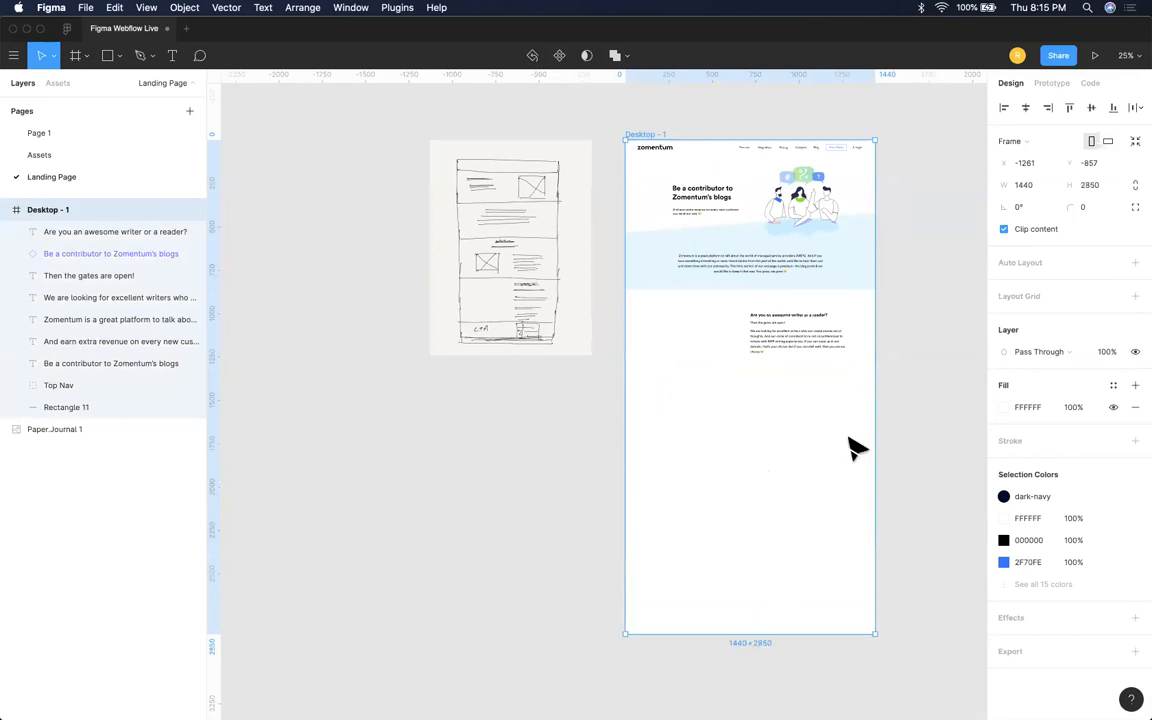
pyautogui.press('Escape')
pyautogui.scroll(2, 851, 447)
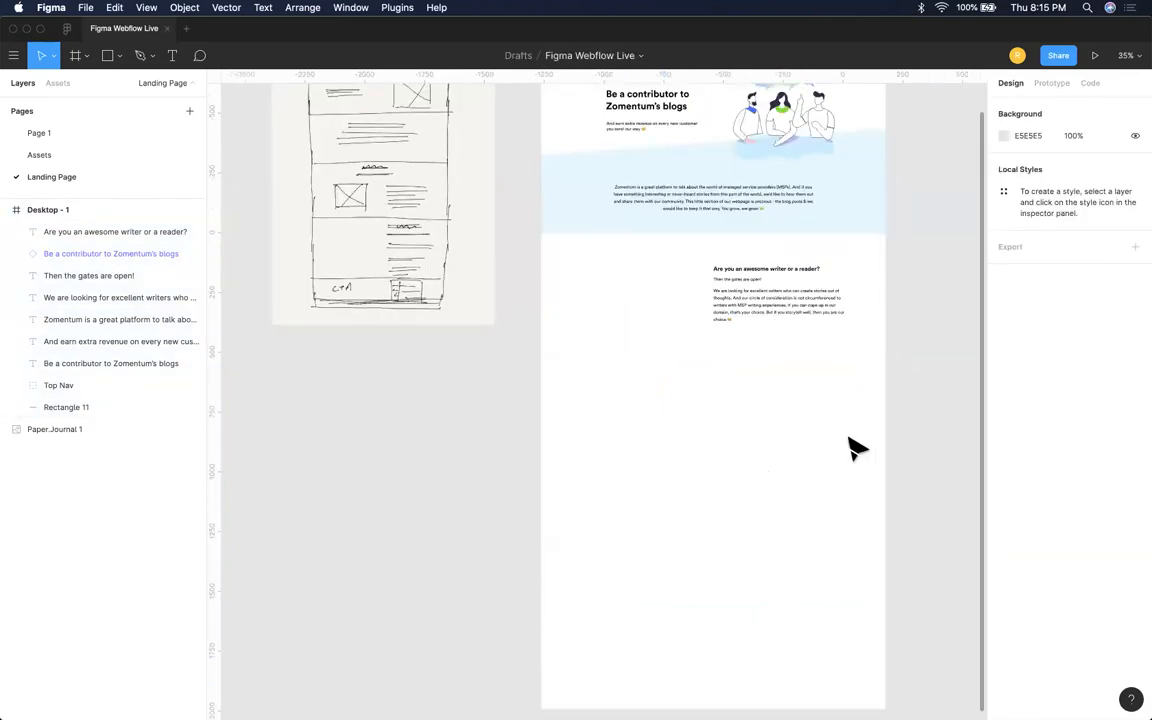
# - Duplicate the third-section heading and subline into the page's left half below, at about X 212, Y 1425
pyautogui.scroll(3, 851, 447)
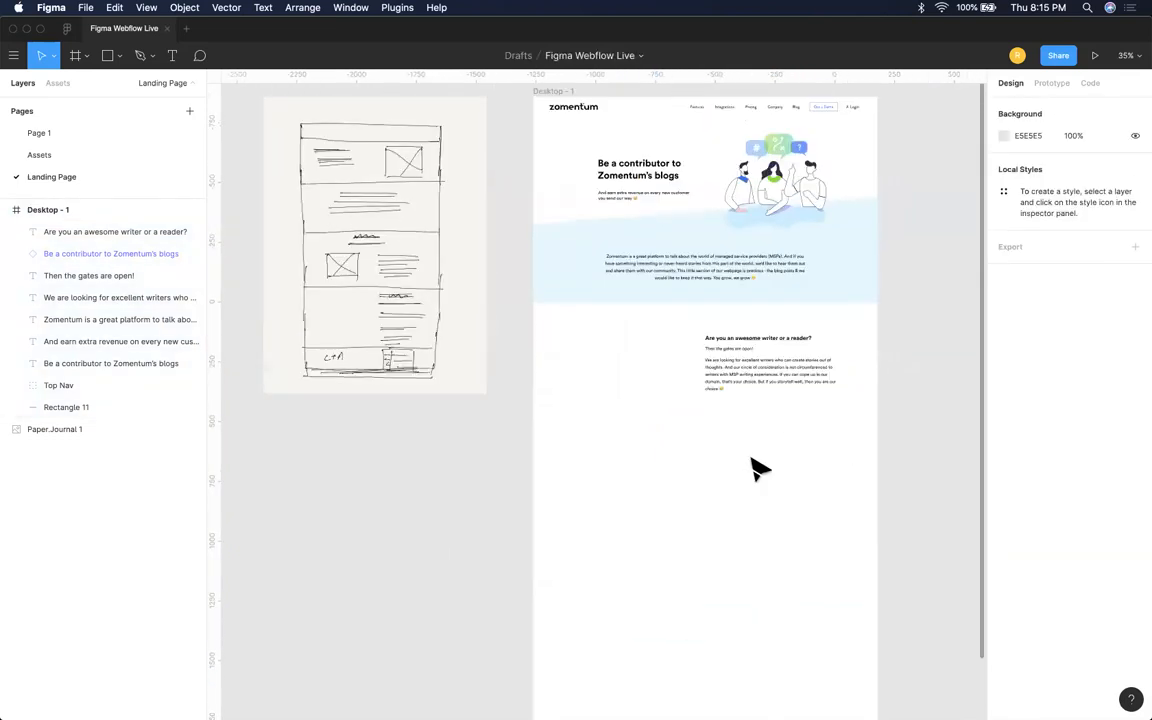
pyautogui.scroll(-2, 757, 468)
pyautogui.press('super+Tab')
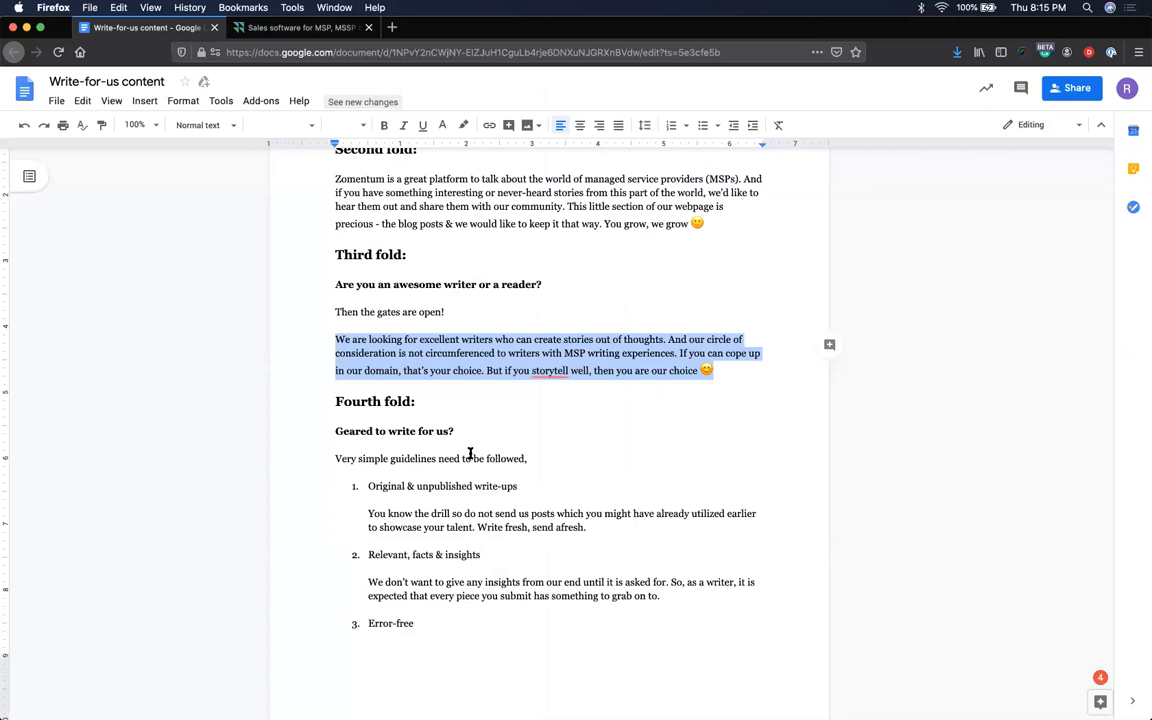
pyautogui.press('super+Tab')
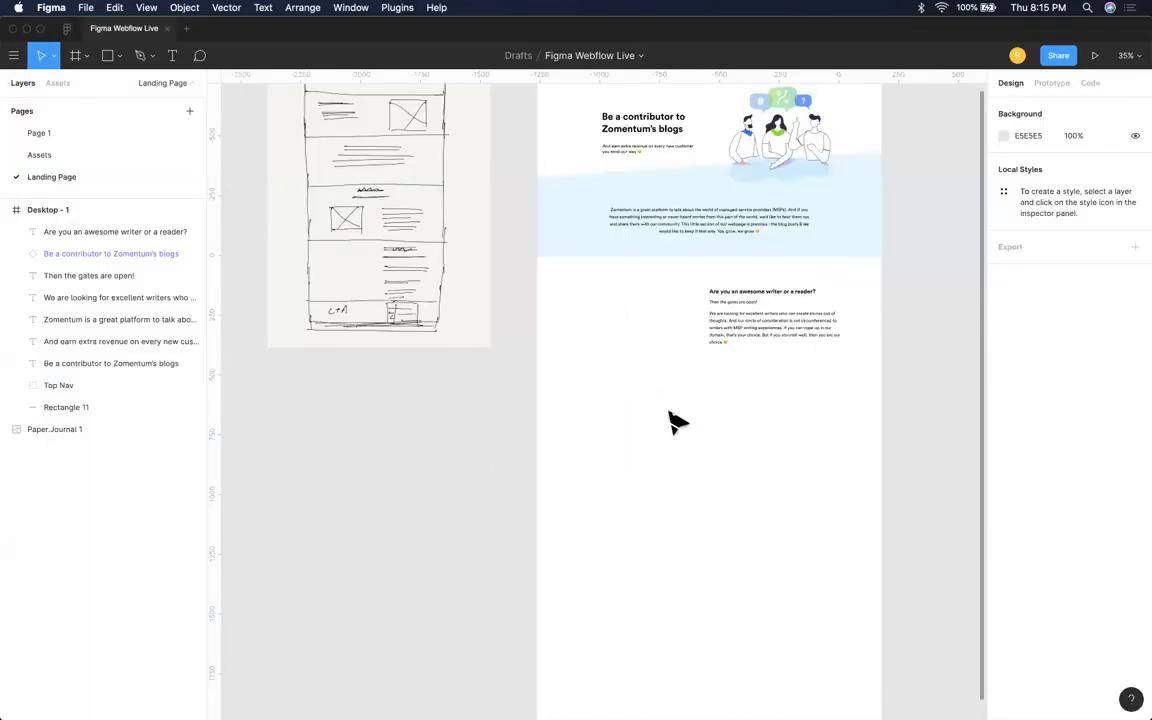
pyautogui.scroll(-2, 677, 421)
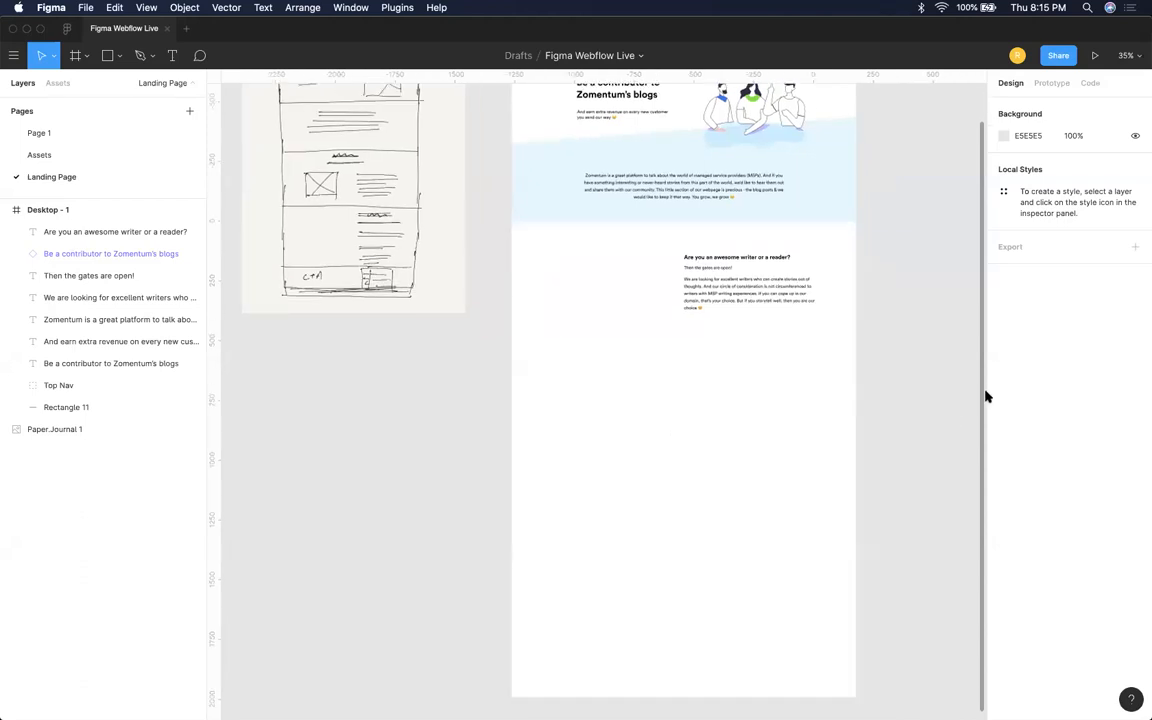
pyautogui.click(702, 257)
pyautogui.keyDown('shift'); pyautogui.click(717, 266); pyautogui.keyUp('shift')
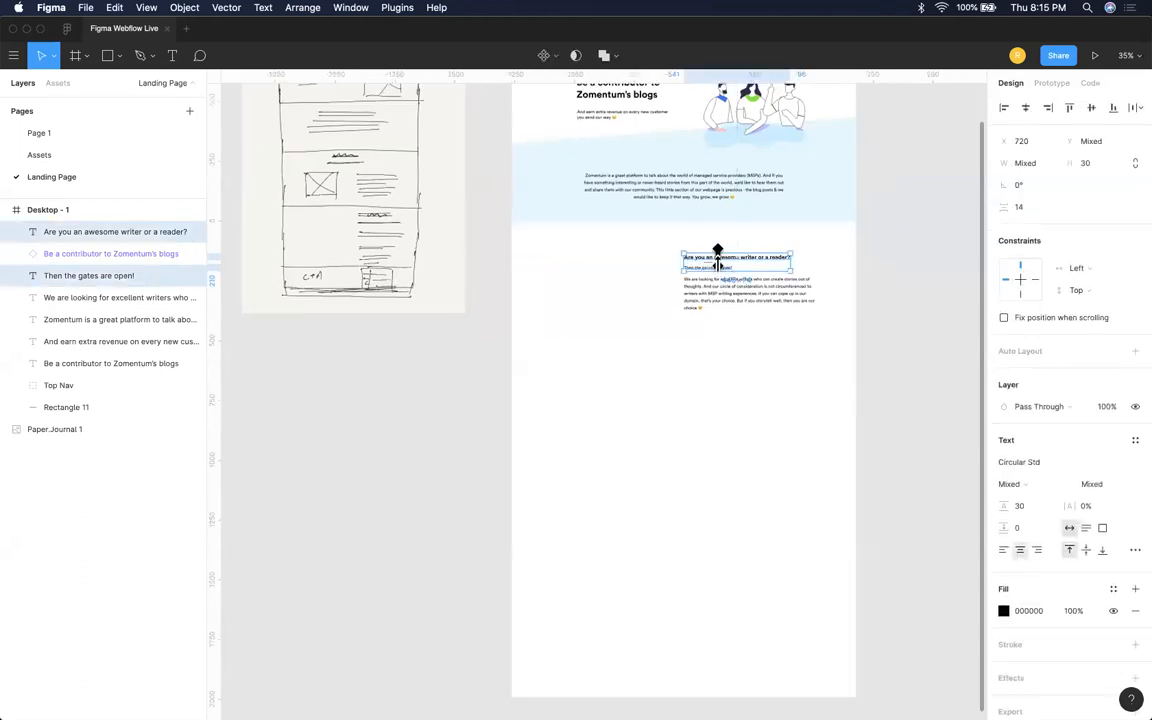
pyautogui.moveTo(725, 263); pyautogui.dragTo(603, 370)
pyautogui.click(610, 392)
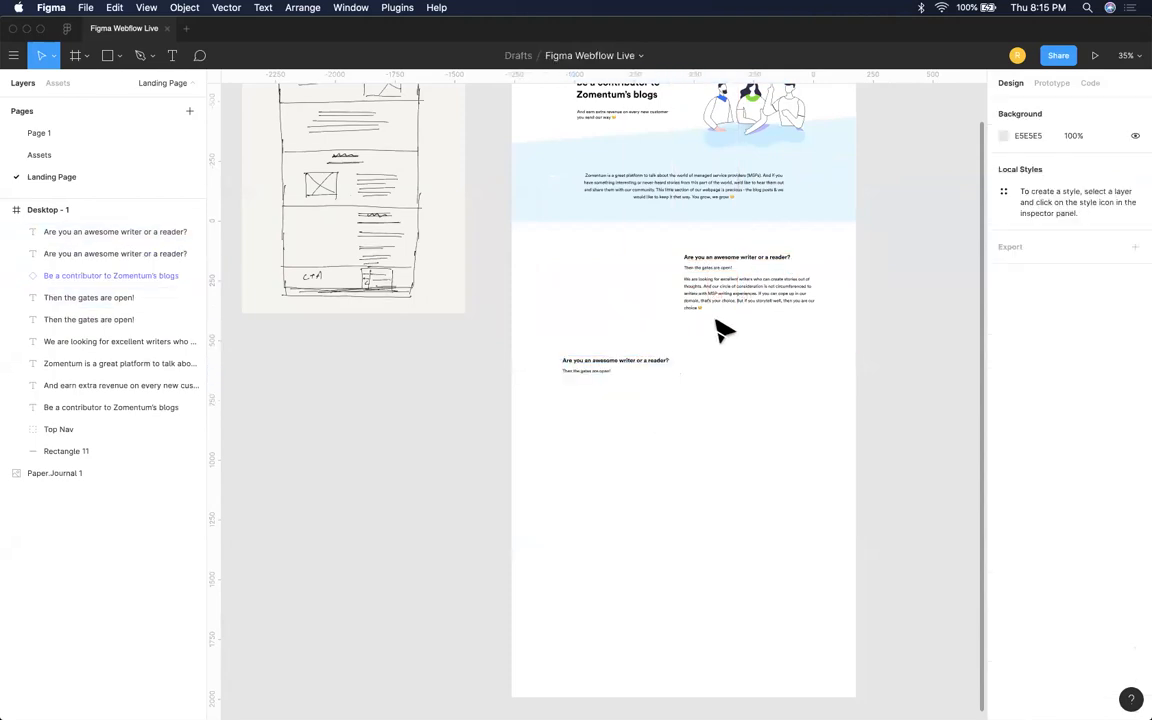
# - Duplicate the third-section paragraph lower in the right column and place a copy of the heading directly above it
pyautogui.moveTo(730, 310); pyautogui.dragTo(683, 440)
pyautogui.click(588, 395)
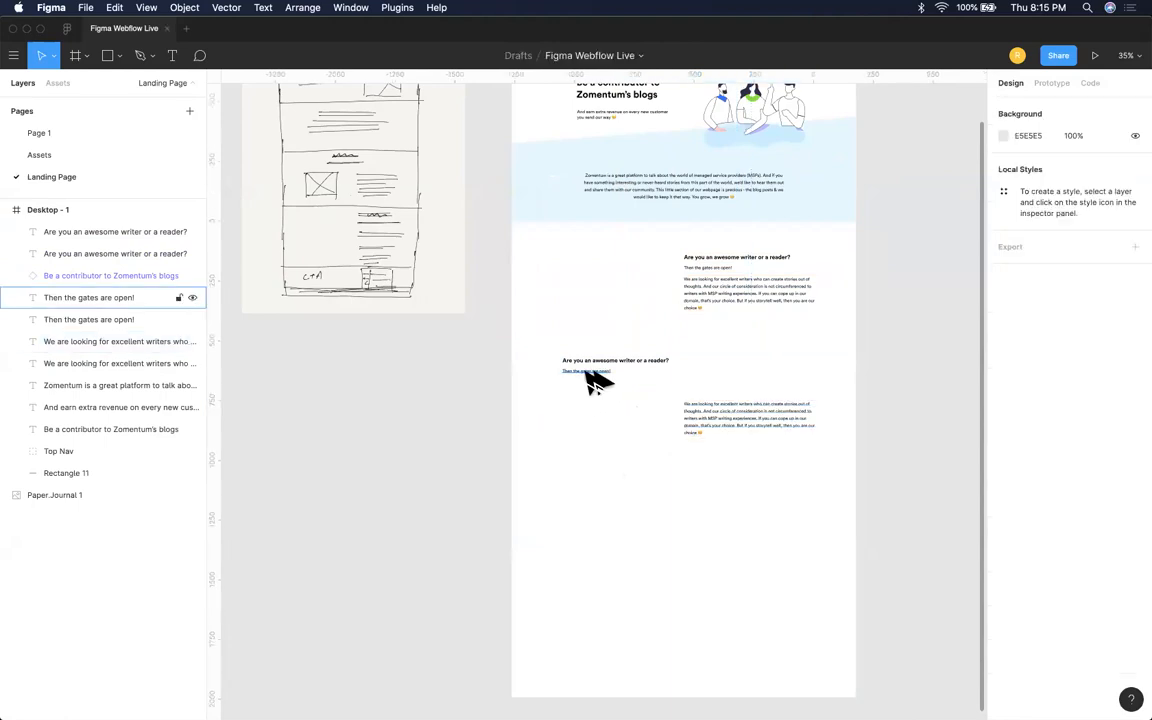
pyautogui.click(588, 372)
pyautogui.click(611, 370)
pyautogui.click(608, 362)
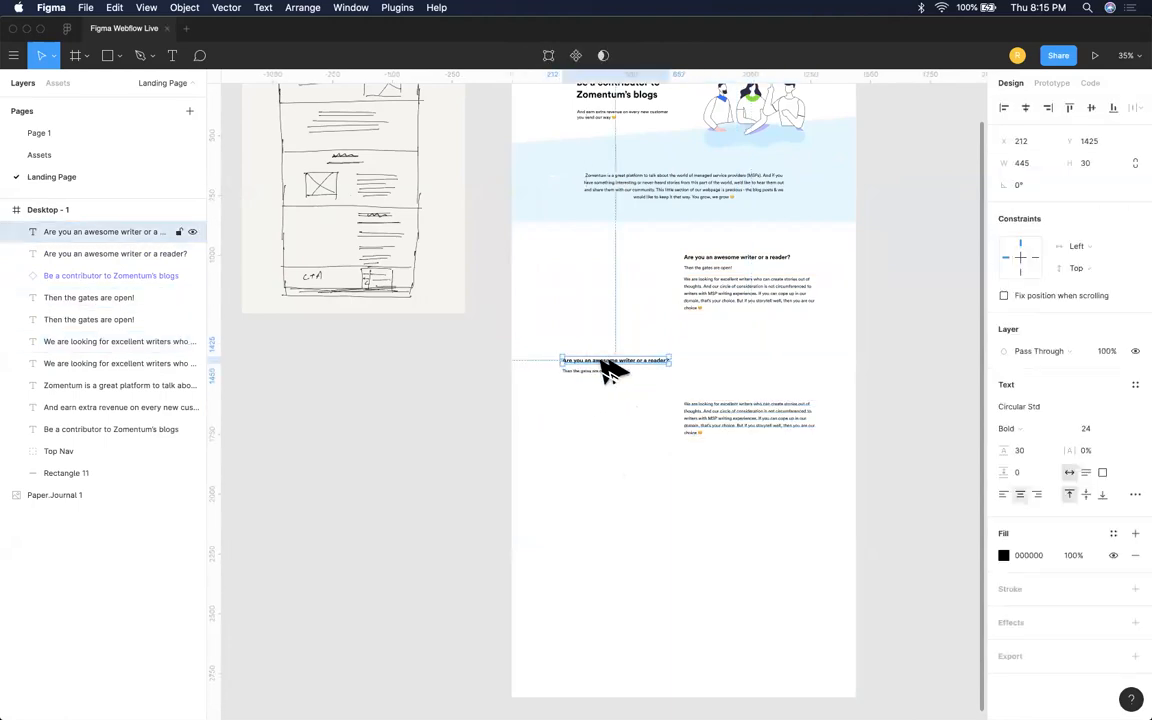
pyautogui.moveTo(700, 398); pyautogui.dragTo(729, 402)
pyautogui.click(650, 432)
# - Copy "Geared to write for us?" from the content document and replace the duplicated heading in Figma's left half with it
pyautogui.press('super+Tab')
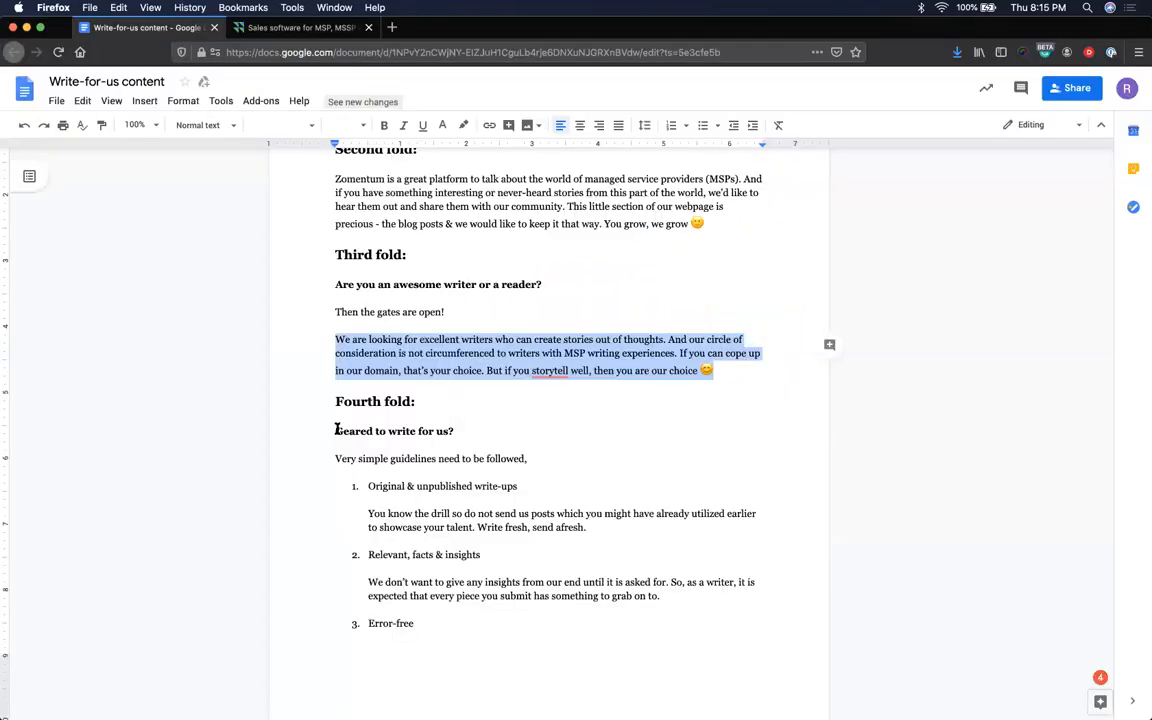
pyautogui.moveTo(336, 431); pyautogui.dragTo(451, 431)
pyautogui.press('super+c')
pyautogui.press('super+Tab')
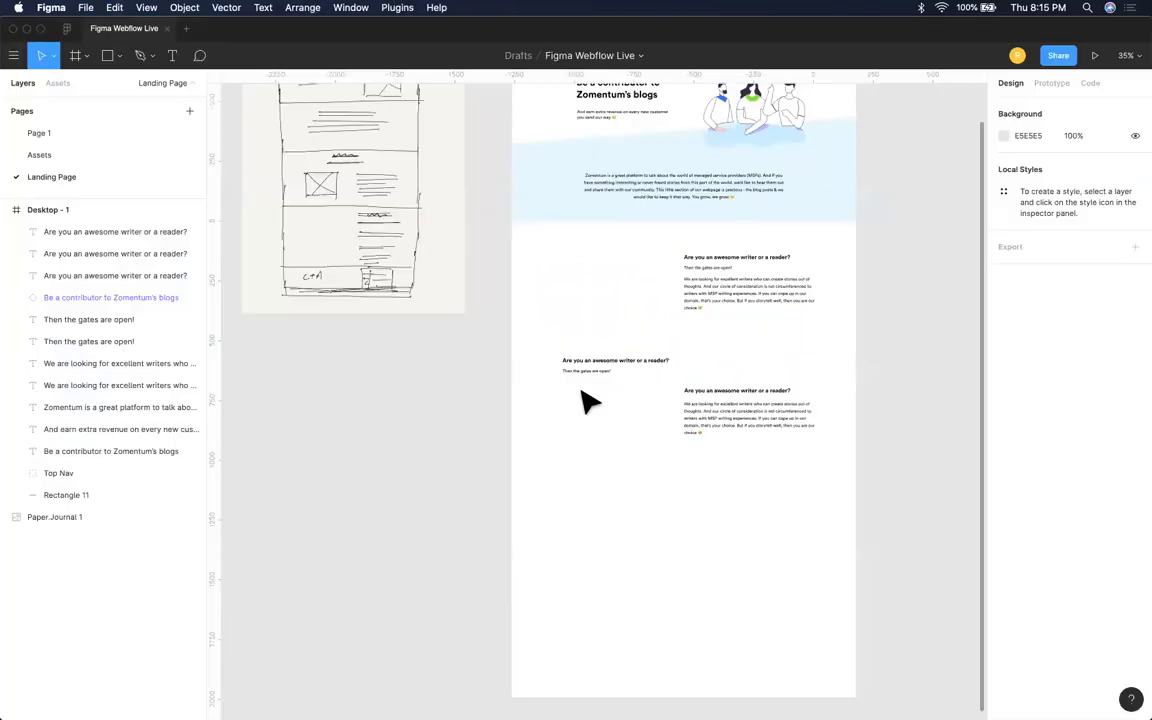
pyautogui.doubleClick(617, 360)
pyautogui.press('super+v')
pyautogui.press('Escape')
pyautogui.scroll(5, 689, 368)
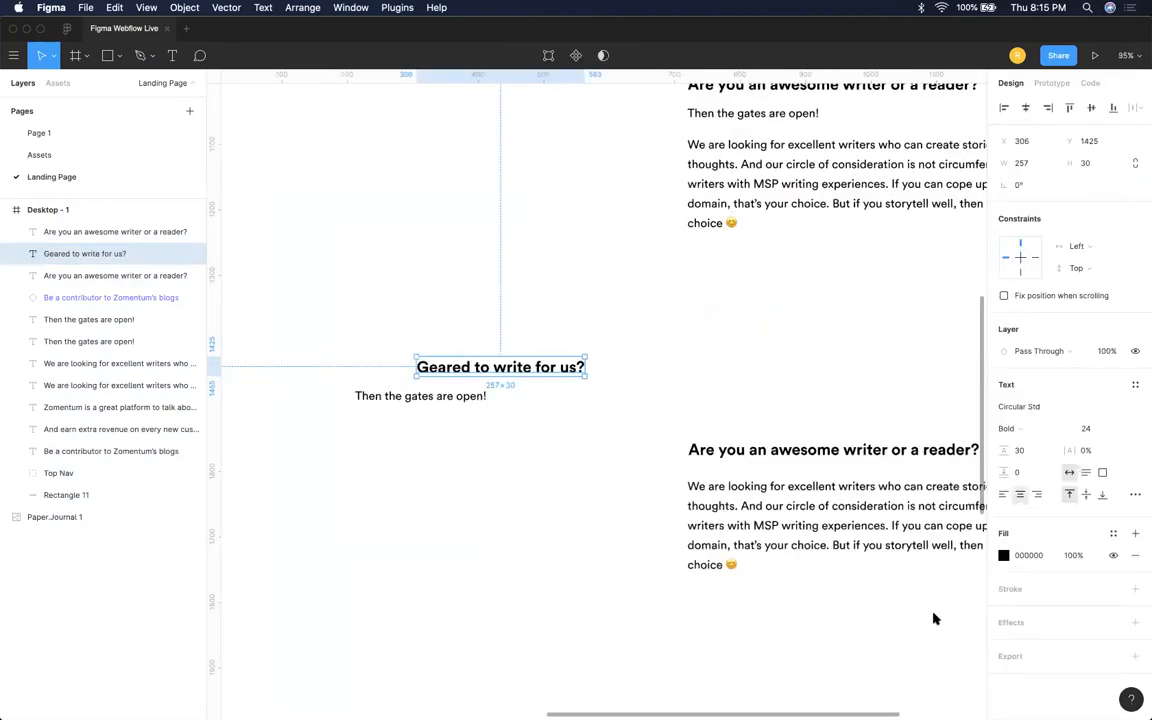
# - Align the new heading with its subline's left edge at X 212 and set the heading's text to left alignment
pyautogui.keyDown('shift'); pyautogui.click(447, 404); pyautogui.keyUp('shift')
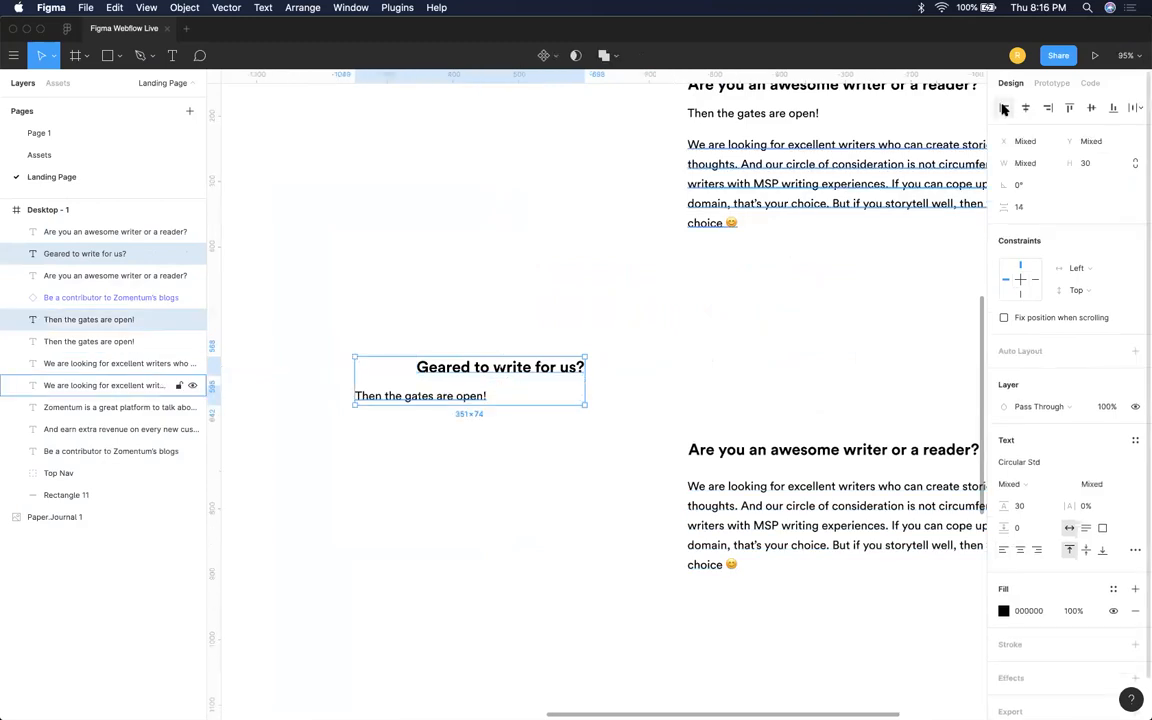
pyautogui.click(1004, 110)
pyautogui.click(612, 432)
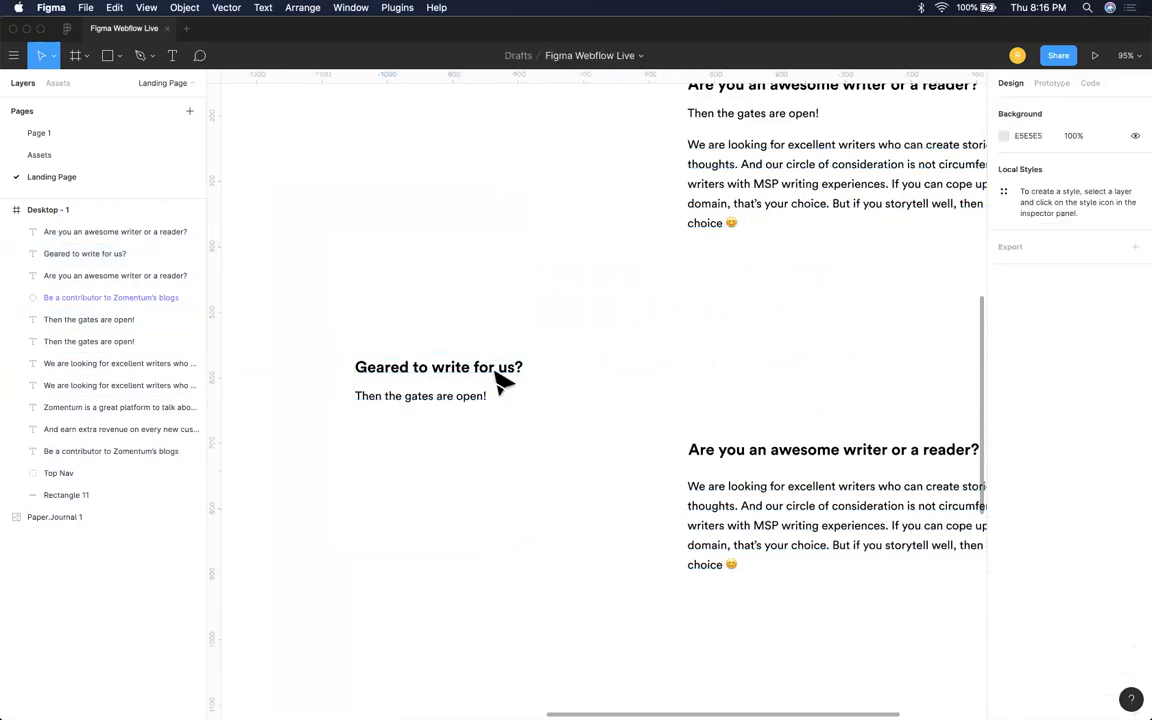
pyautogui.click(555, 381)
pyautogui.scroll(-3, 553, 380)
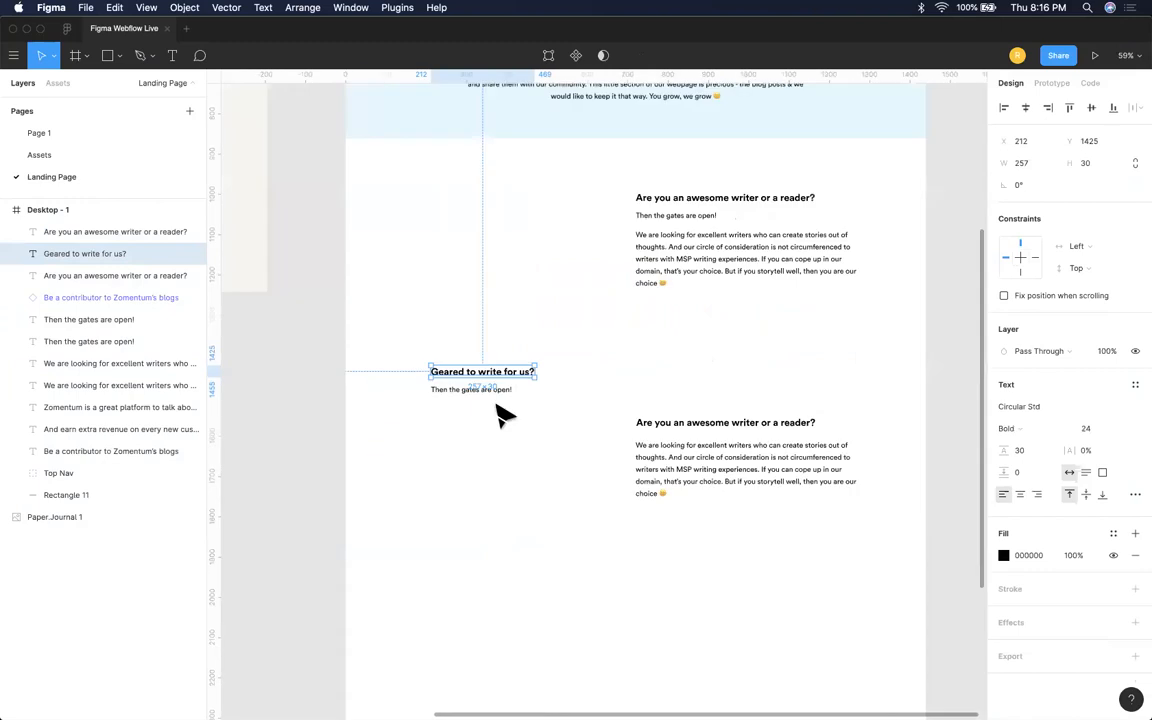
pyautogui.click(496, 410)
pyautogui.hscroll(-1, 461, 413)
# - Copy "Very simple guidelines need to be followed," from the content document and replace the subline below the new heading in Figma
pyautogui.press('super+Tab')
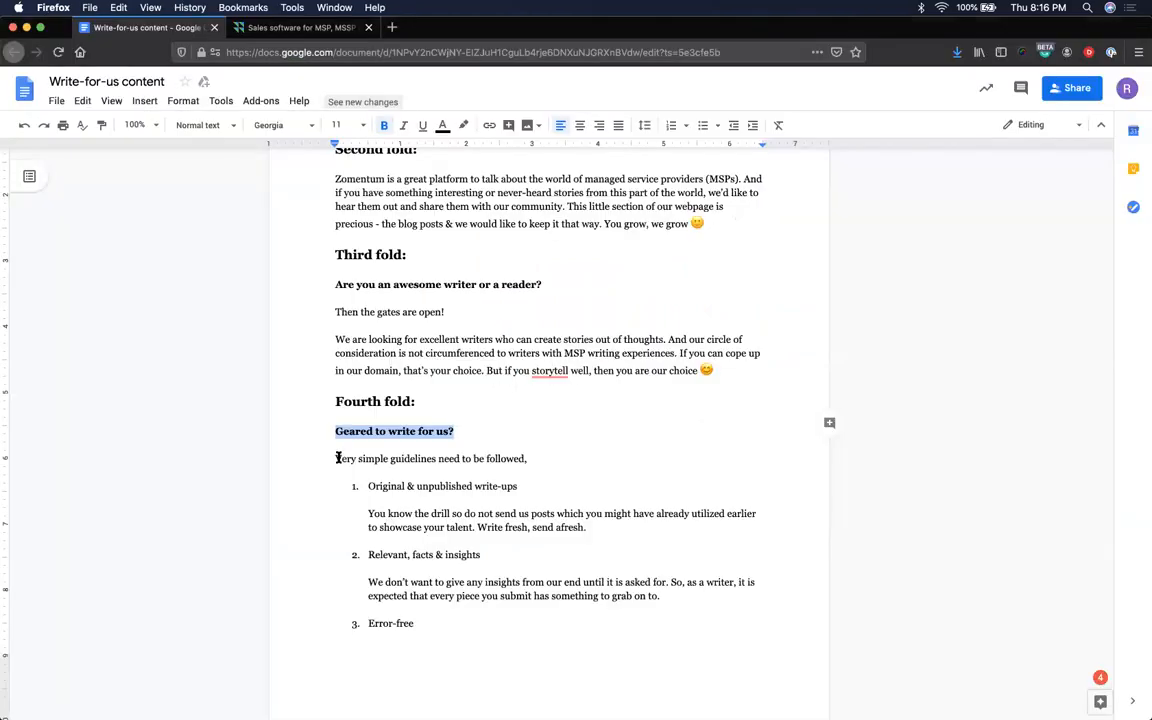
pyautogui.moveTo(341, 459); pyautogui.dragTo(497, 460)
pyautogui.moveTo(336, 459); pyautogui.dragTo(527, 459)
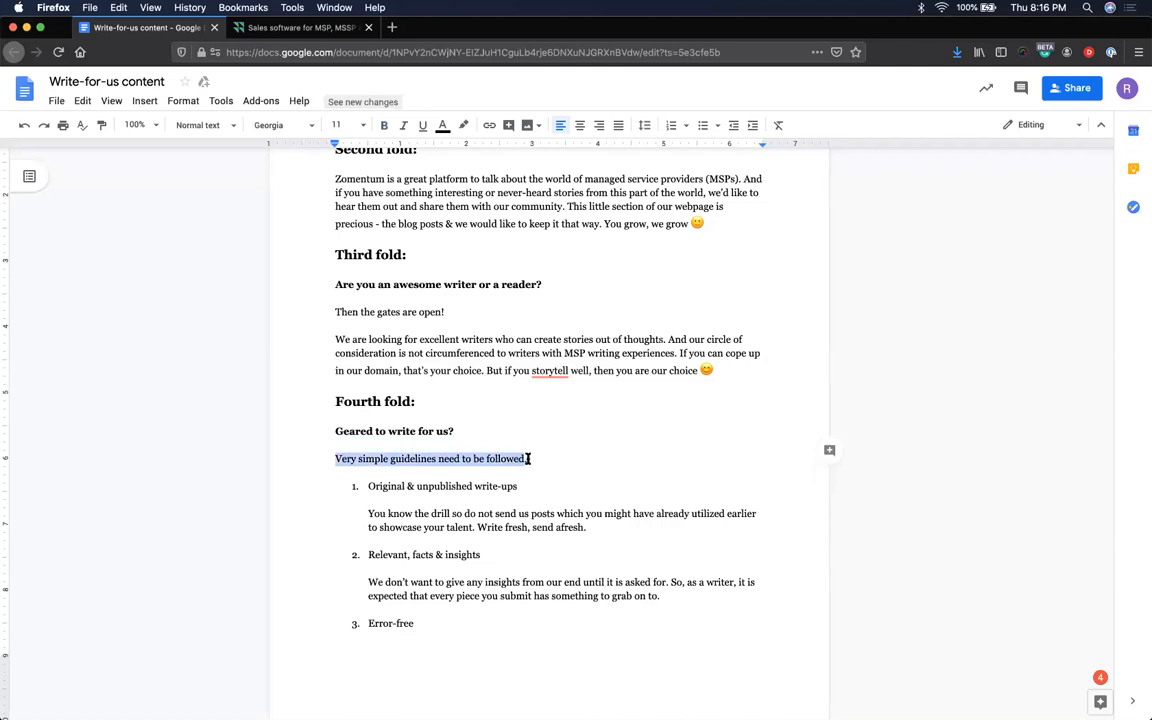
pyautogui.press('super+Tab')
pyautogui.doubleClick(535, 381)
pyautogui.write('Very simple guidelines need to be followed,')
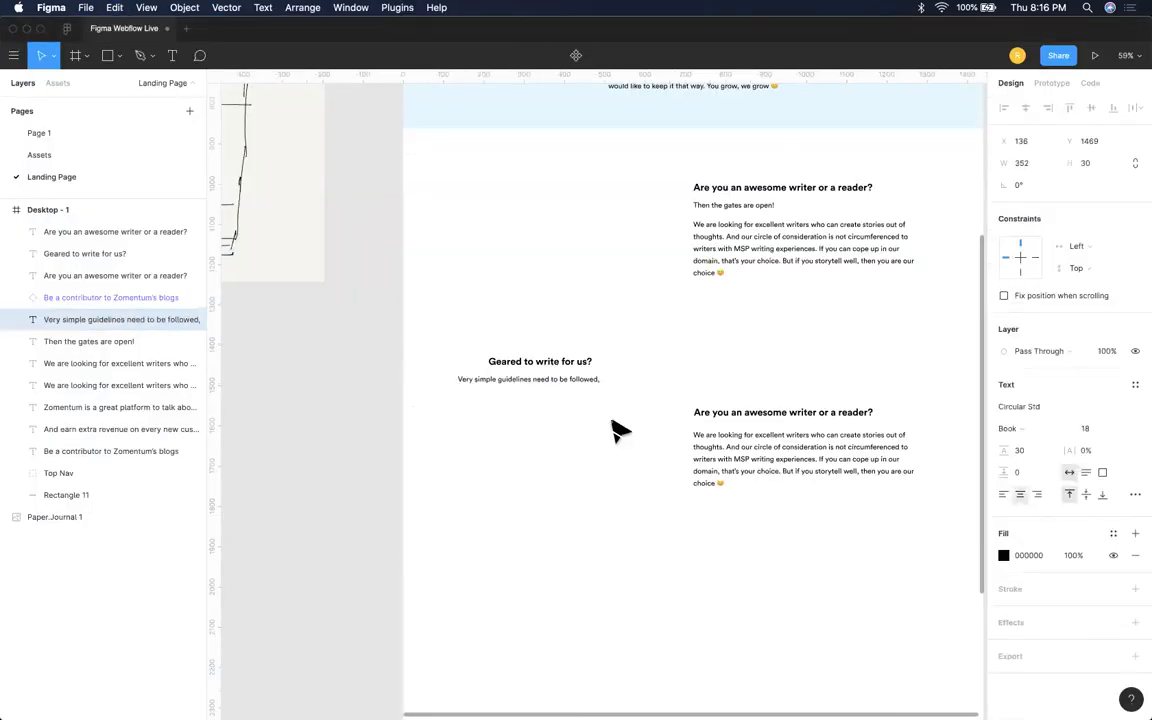
# - Left-align the "Very simple guidelines" subline with its "Geared to write for us?" heading and move both above the lower heading in the right column
pyautogui.press('Escape')
pyautogui.keyDown('shift'); pyautogui.click(556, 364); pyautogui.keyUp('shift')
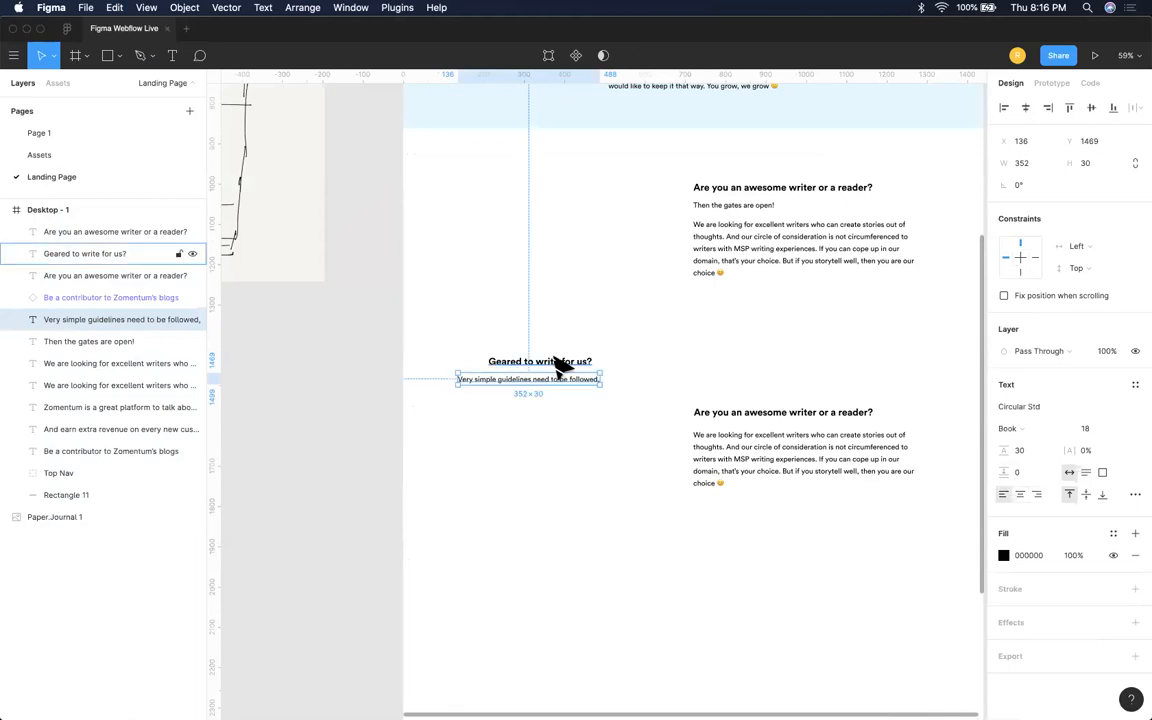
pyautogui.click(1003, 108)
pyautogui.moveTo(546, 376); pyautogui.dragTo(782, 391)
# - Copy "Original & unpublished write-ups" from the content document and replace the heading above the lower right paragraph in Figma with it
pyautogui.press('super+Tab')
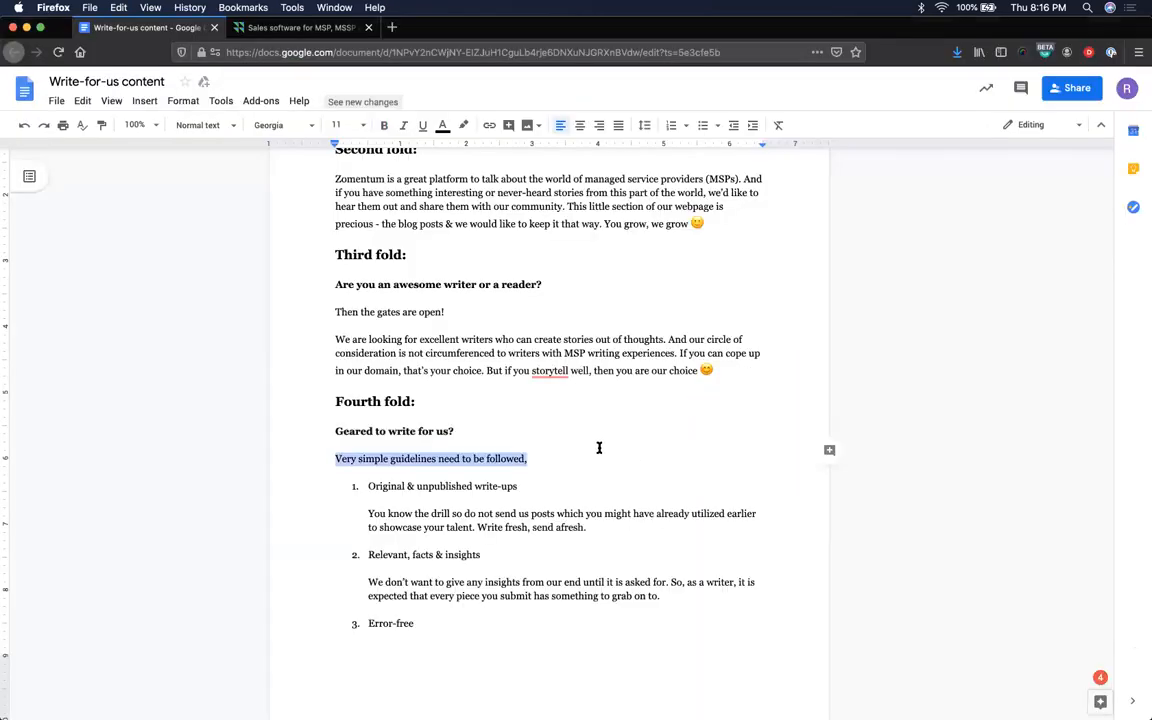
pyautogui.moveTo(385, 486); pyautogui.dragTo(519, 486)
pyautogui.press('super+c')
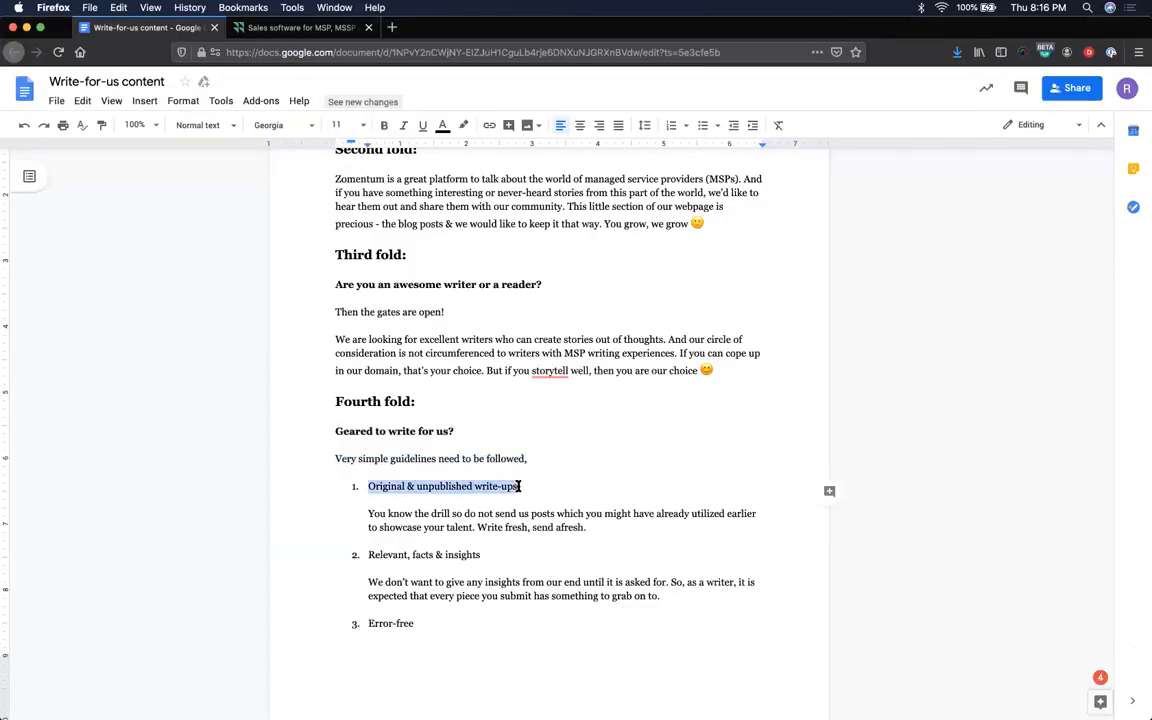
pyautogui.press('super+Tab')
pyautogui.click(790, 415)
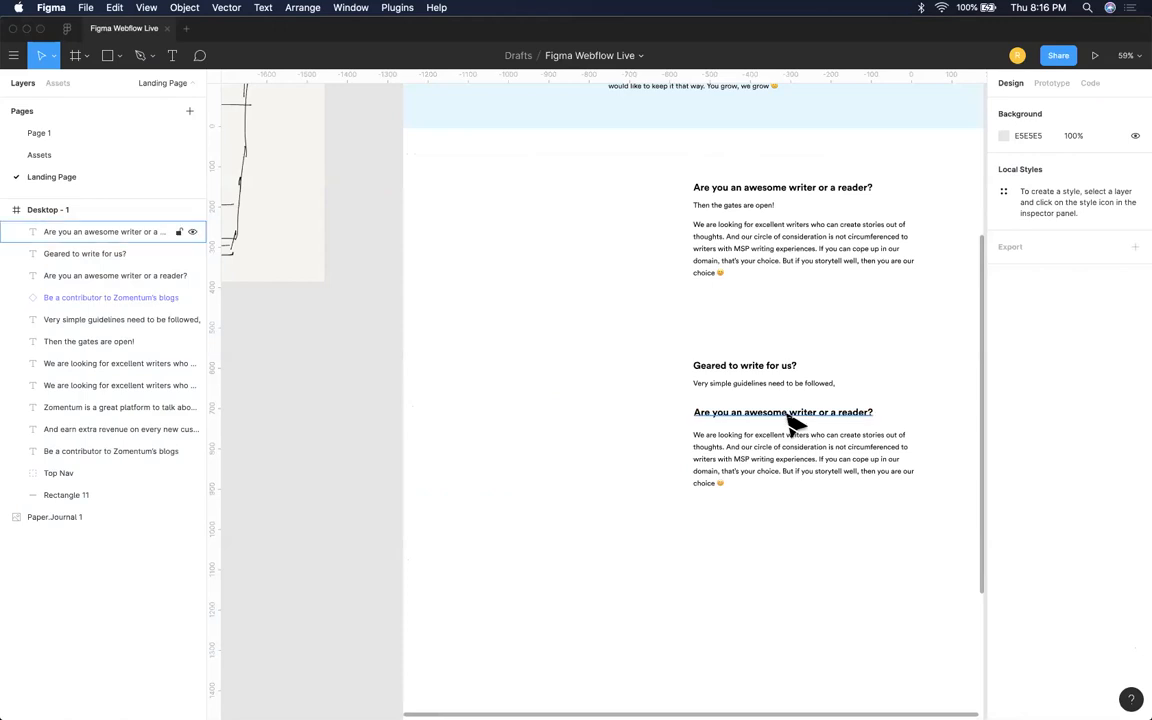
pyautogui.doubleClick(785, 413)
pyautogui.press('super+v')
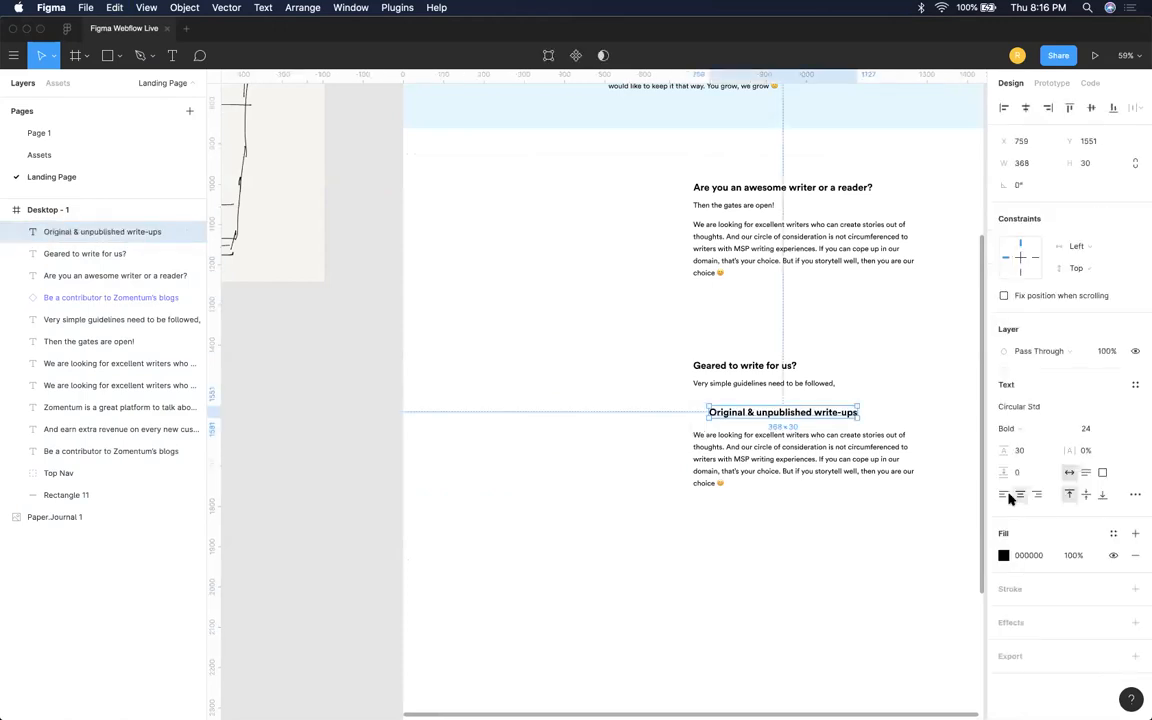
# - Align the "Original & unpublished write-ups" heading with the left edge of the paragraph below it at X 720
pyautogui.keyDown('shift'); pyautogui.click(776, 480); pyautogui.keyUp('shift')
pyautogui.click(1004, 107)
pyautogui.click(610, 505)
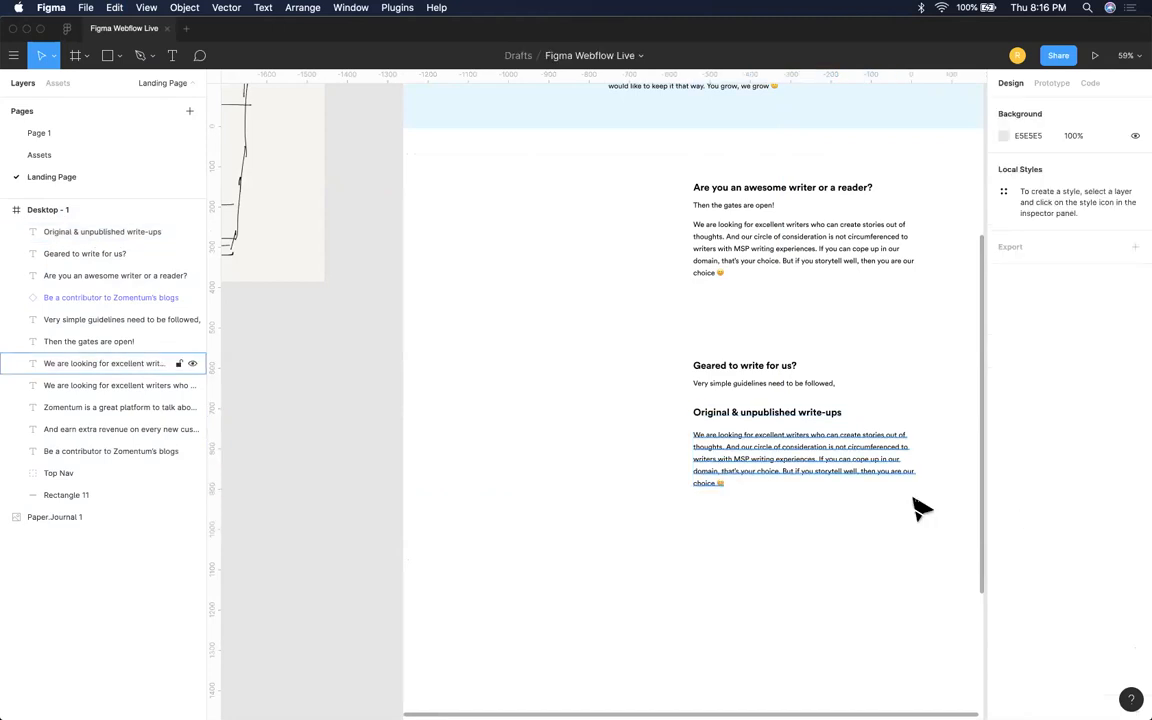
# - Replace the lower paragraph with the "You know the drill" text from the content document and shorten its text box to a height of about 111
pyautogui.click(911, 489)
pyautogui.press('super+Tab')
pyautogui.moveTo(367, 511); pyautogui.dragTo(590, 524)
pyautogui.press('super+c')
pyautogui.press('super+Tab')
pyautogui.doubleClick(737, 451)
pyautogui.press('super+v')
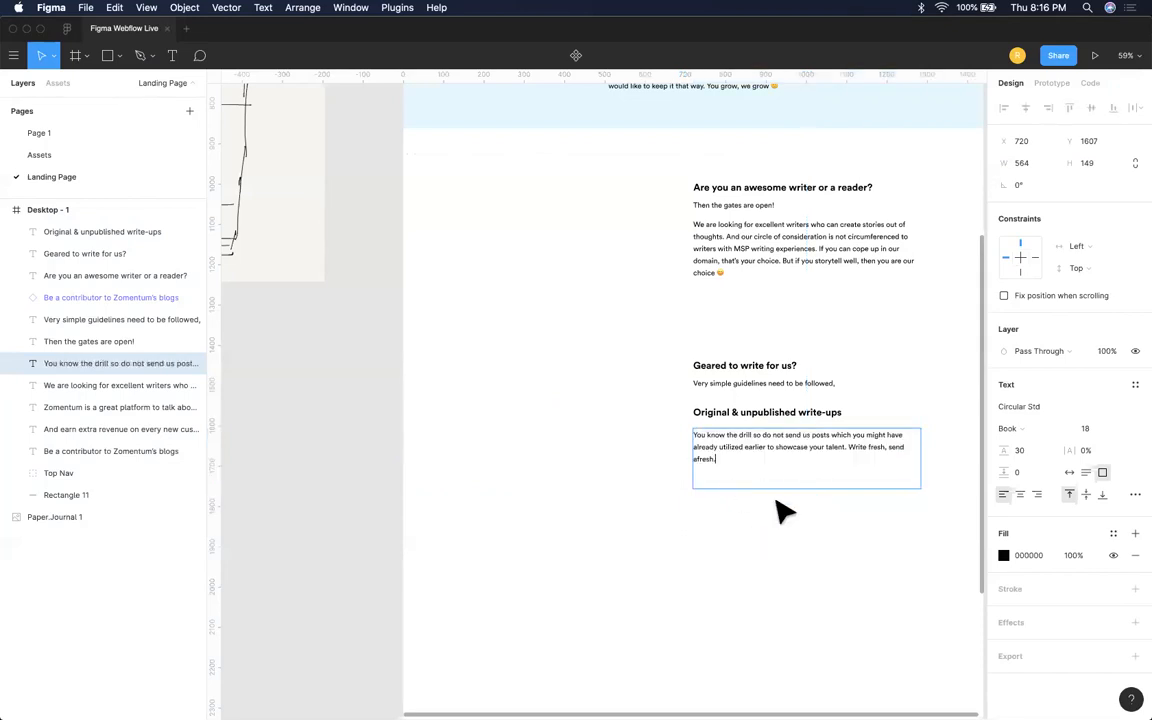
pyautogui.press('Escape')
pyautogui.moveTo(779, 481); pyautogui.dragTo(743, 468)
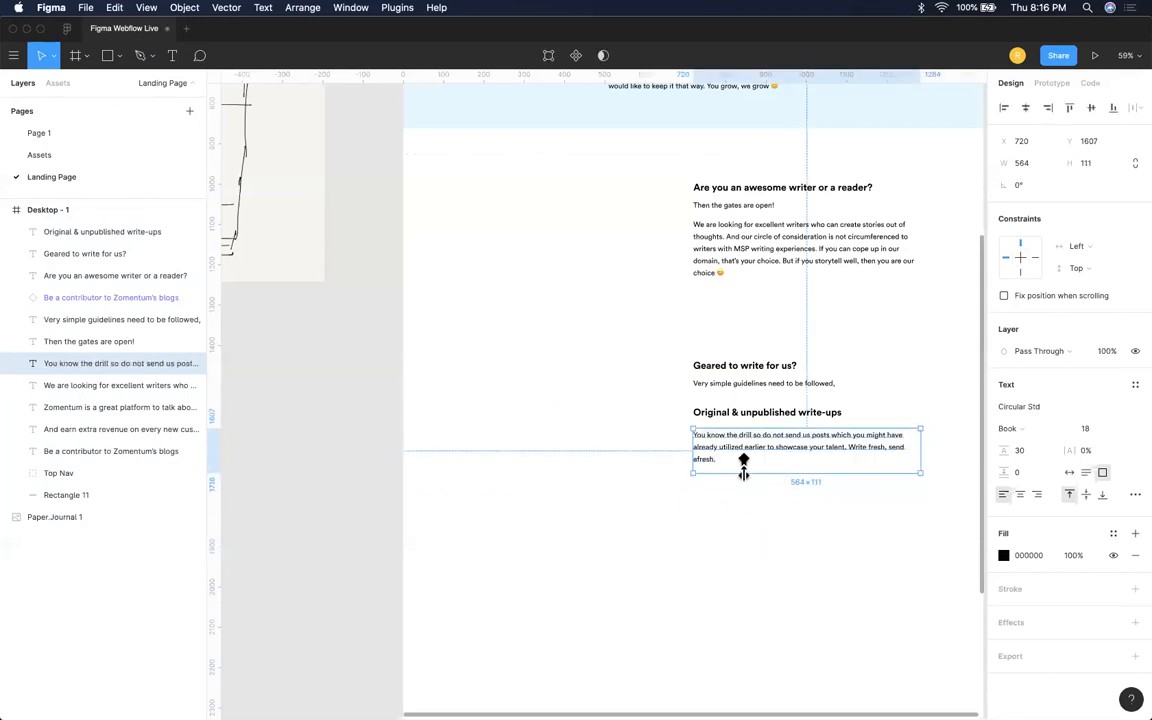
pyautogui.click(606, 415)
# - Move the "Are you an awesome writer or a reader?" heading, subline and paragraph together into the left half of the page
pyautogui.scroll(-5, 606, 415)
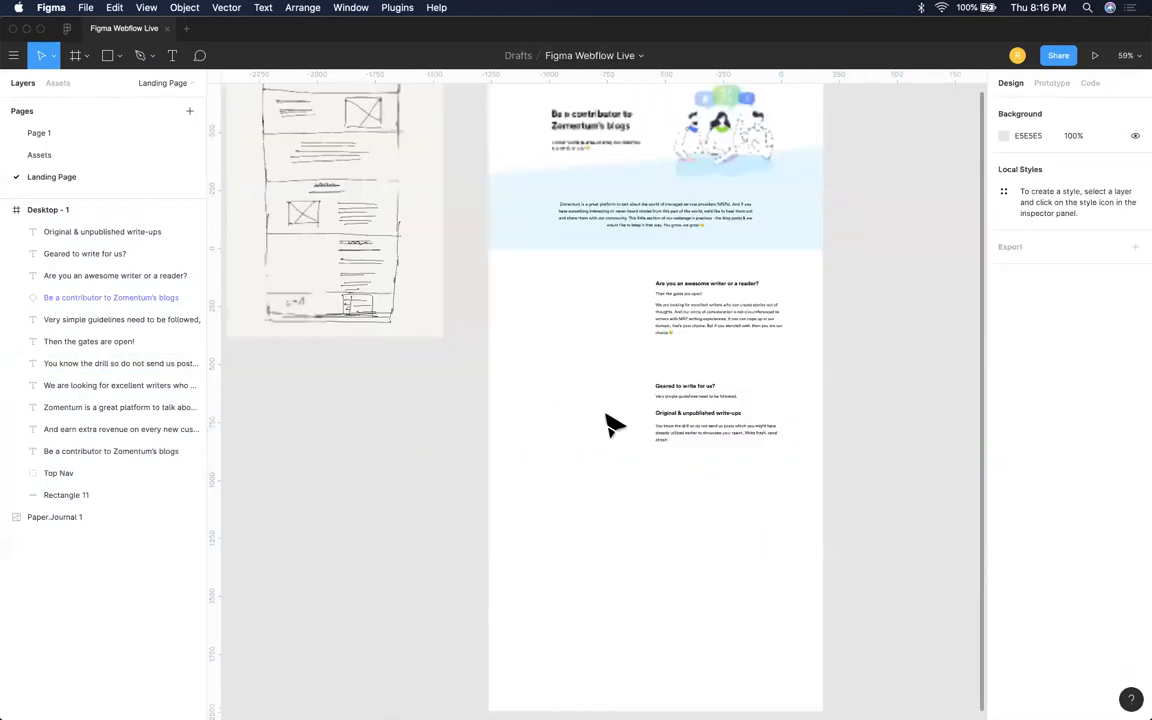
pyautogui.doubleClick(705, 335)
pyautogui.click(672, 377)
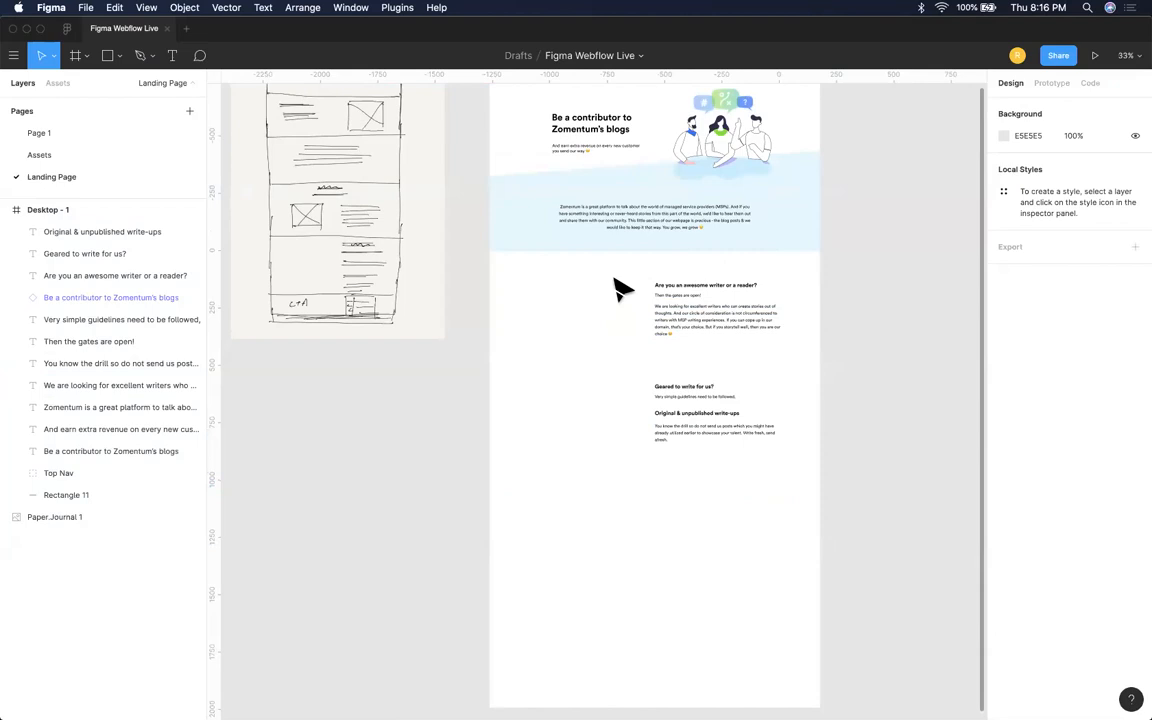
pyautogui.moveTo(617, 272); pyautogui.dragTo(585, 338)
pyautogui.click(758, 350)
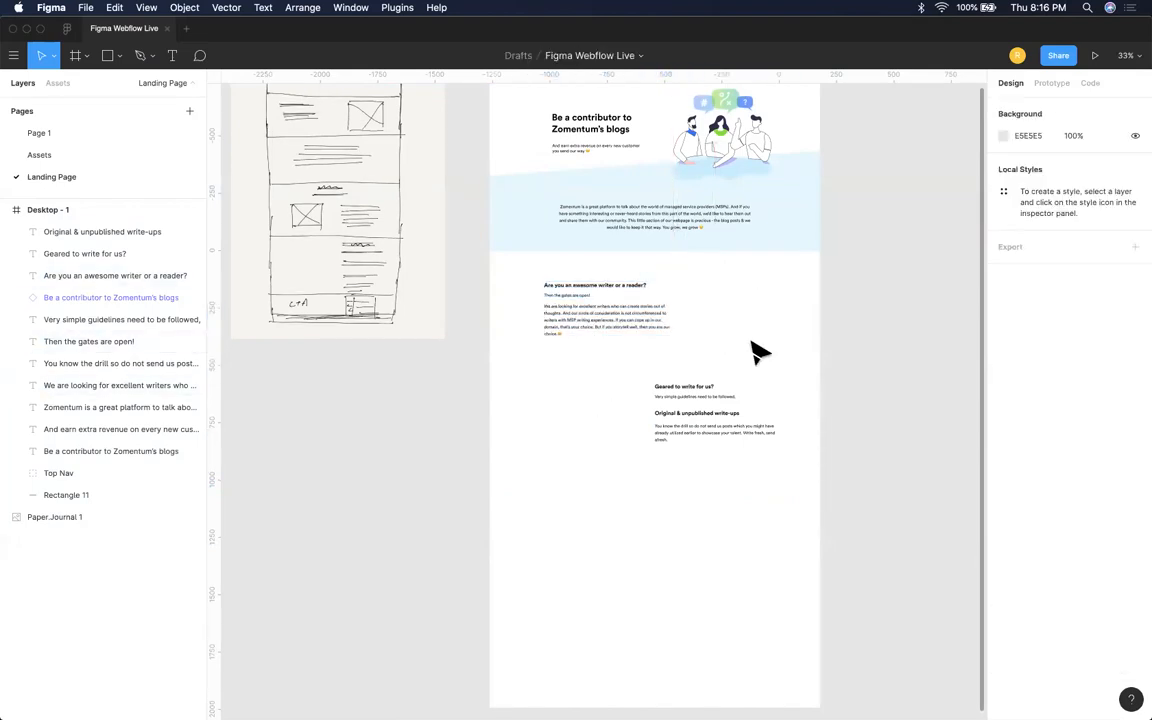
# - Draw a horizontal divider line about 1013 wide between the third and fourth sections at Y 1347 and set its opacity to 30%
pyautogui.click(782, 239)
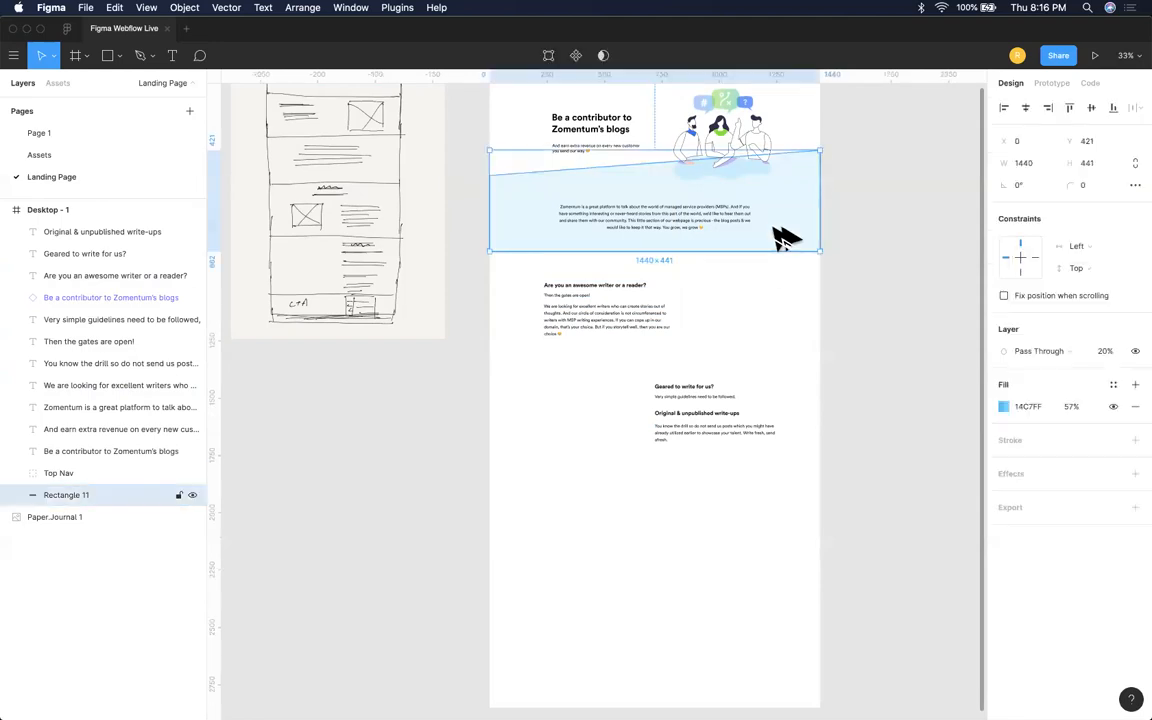
pyautogui.click(764, 327)
pyautogui.press('l')
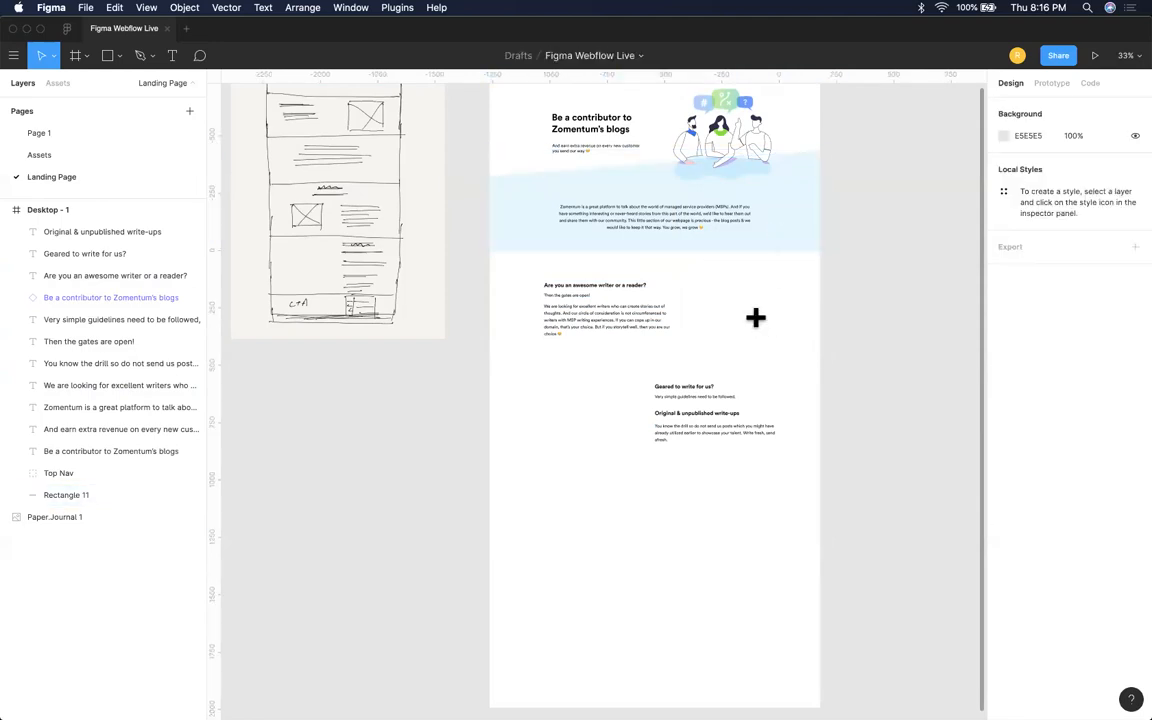
pyautogui.moveTo(539, 357); pyautogui.dragTo(771, 357)
pyautogui.hotkey('shift', 'Down')
pyautogui.hotkey('shift', 'Down')
pyautogui.hotkey('shift', 'Down')
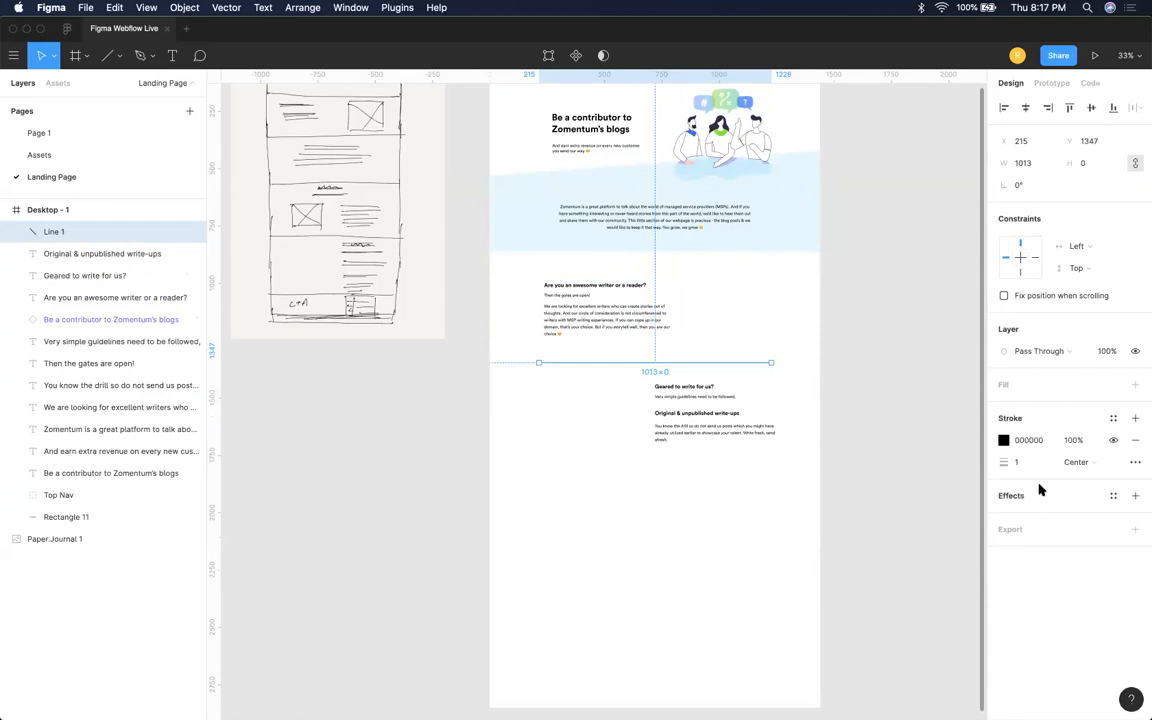
pyautogui.press('4')
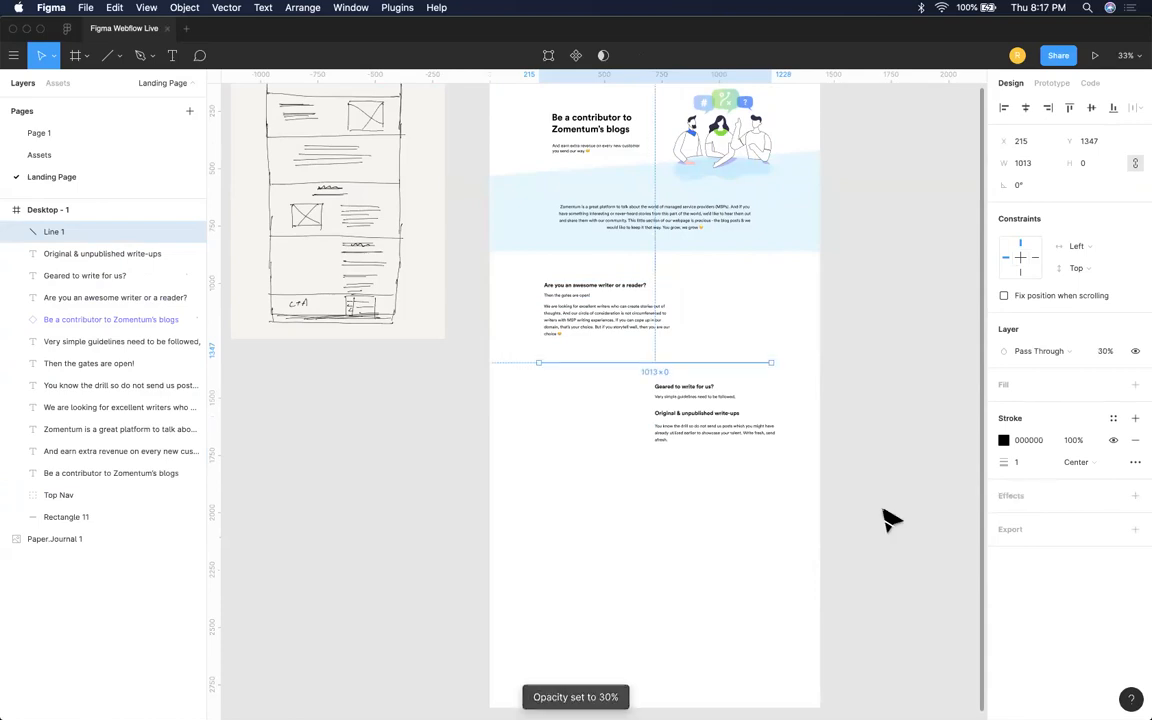
# - Set the "Original & unpublished write-ups" heading's font size to 18 and move the paragraph below it to Y 1599
pyautogui.click(635, 406)
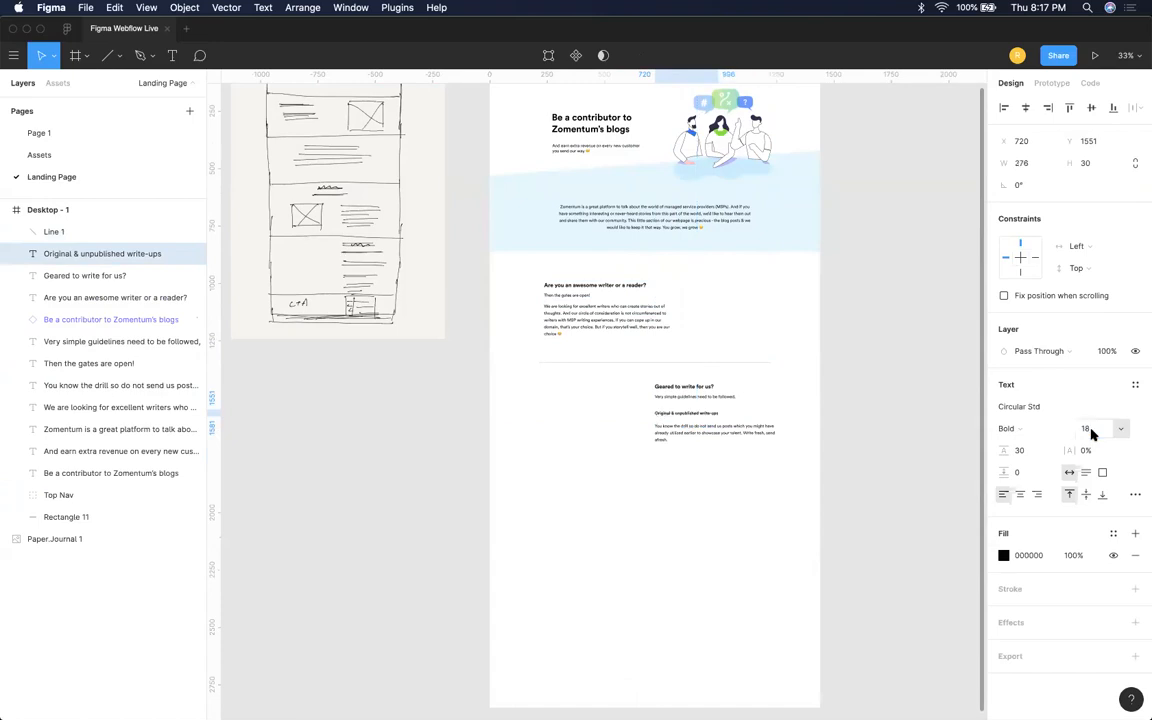
pyautogui.click(715, 525)
pyautogui.scroll(2, 713, 517)
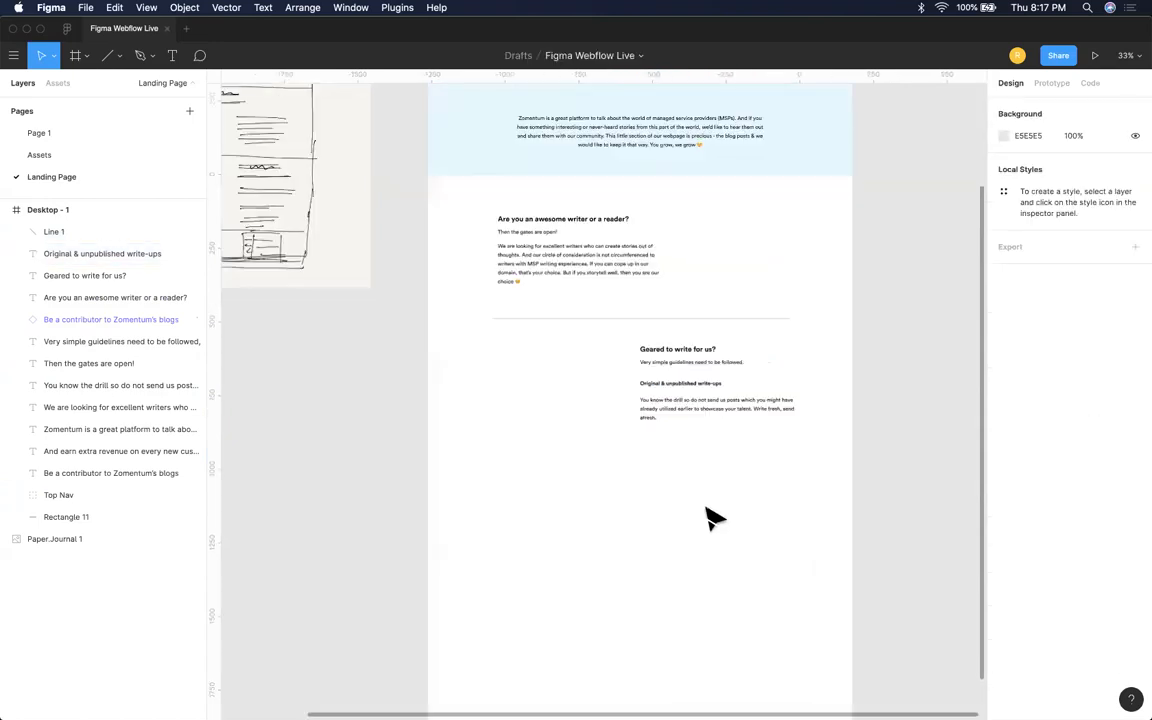
pyautogui.click(652, 402)
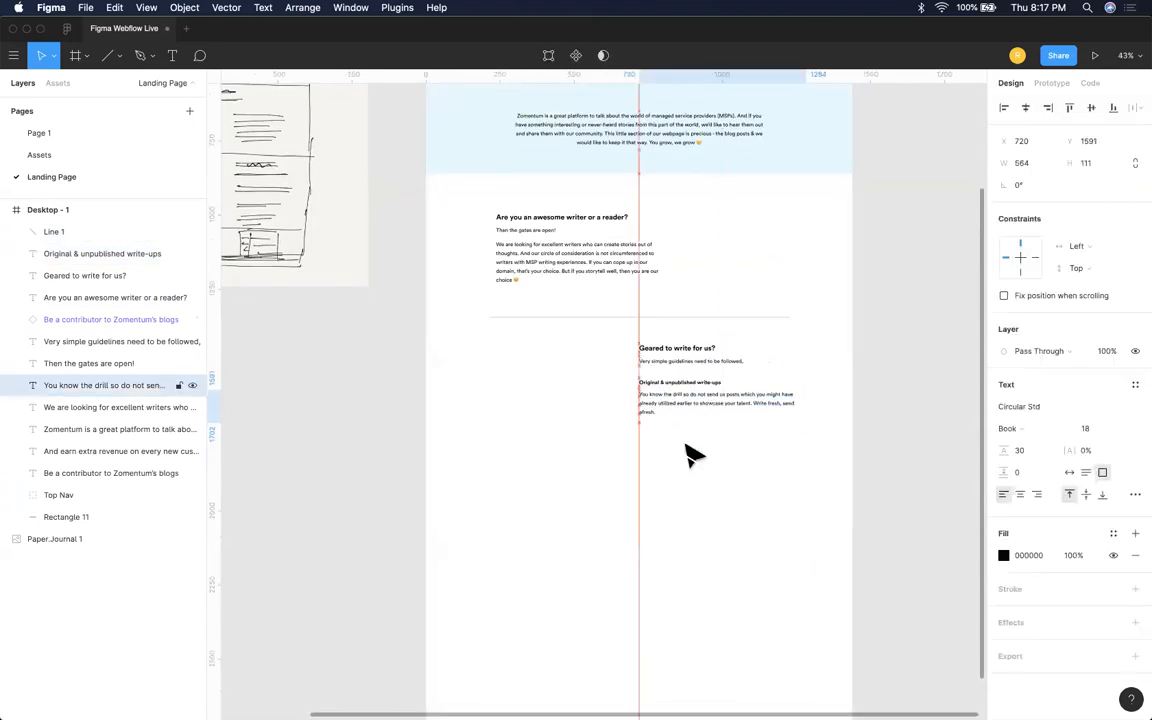
pyautogui.scroll(3, 689, 455)
pyautogui.press('Escape')
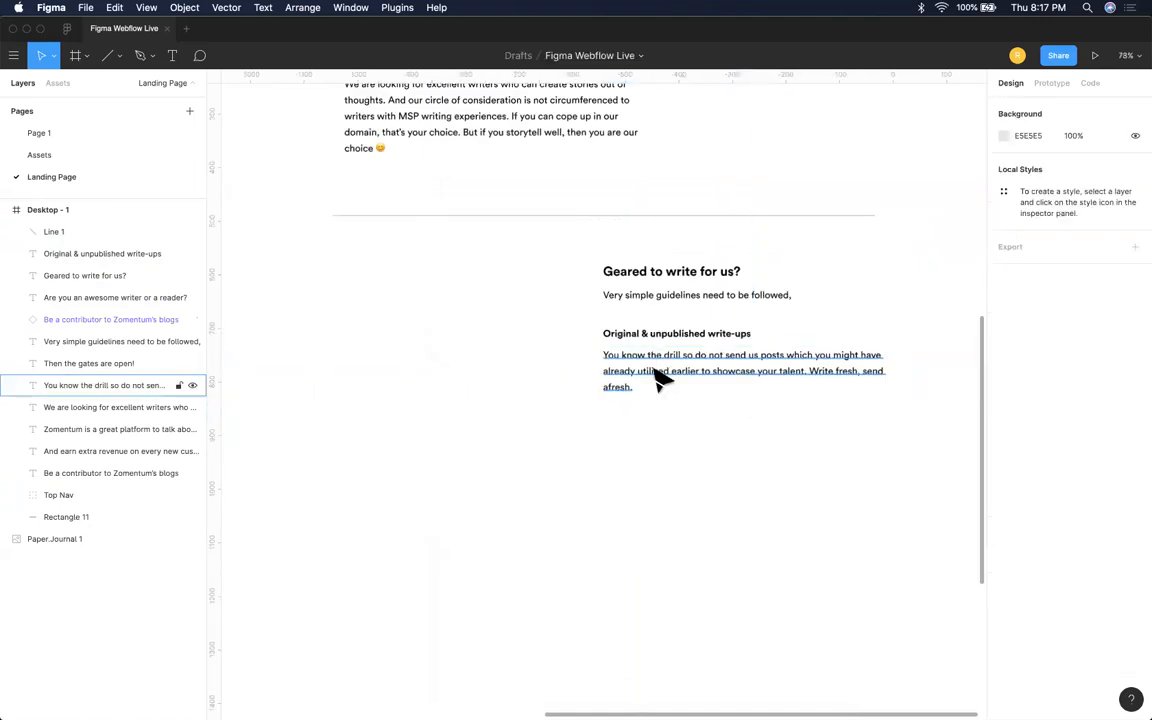
pyautogui.click(655, 366)
pyautogui.hotkey('shift', 'Down')
# - Move the "Original & unpublished write-ups" heading and its paragraph down together, placing the heading at Y 1607
pyautogui.keyDown('shift'); pyautogui.click(678, 345); pyautogui.keyUp('shift')
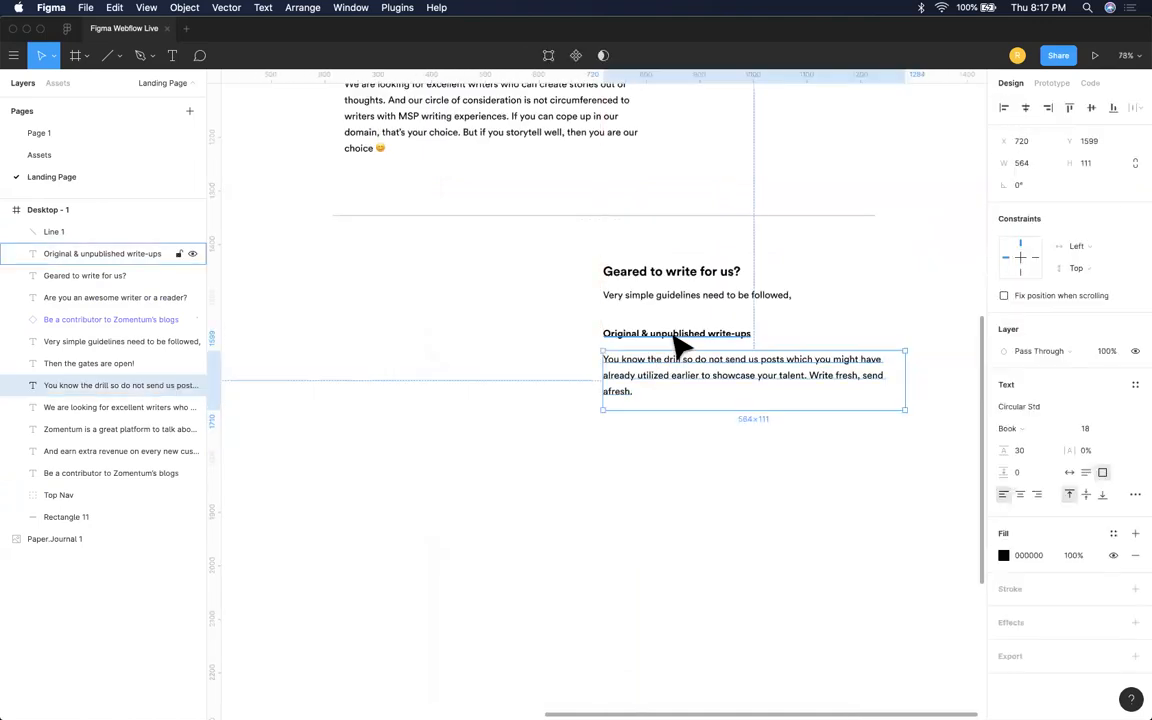
pyautogui.hotkey('shift', 'Down')
pyautogui.hotkey('shift', 'Down')
pyautogui.hotkey('shift', 'Down')
pyautogui.hotkey('shift', 'Down')
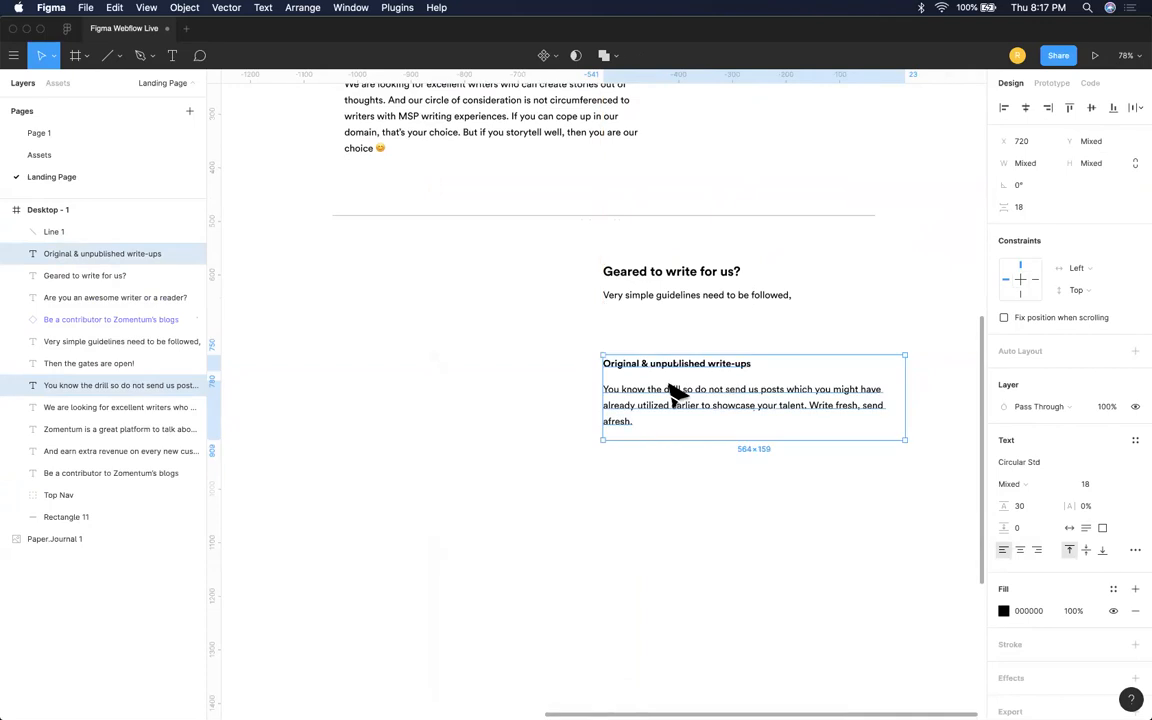
pyautogui.press('Escape')
# - Review the remaining guideline items and the fifth fold in the content document
pyautogui.click(672, 362)
pyautogui.keyDown('shift'); pyautogui.click(672, 405); pyautogui.keyUp('shift')
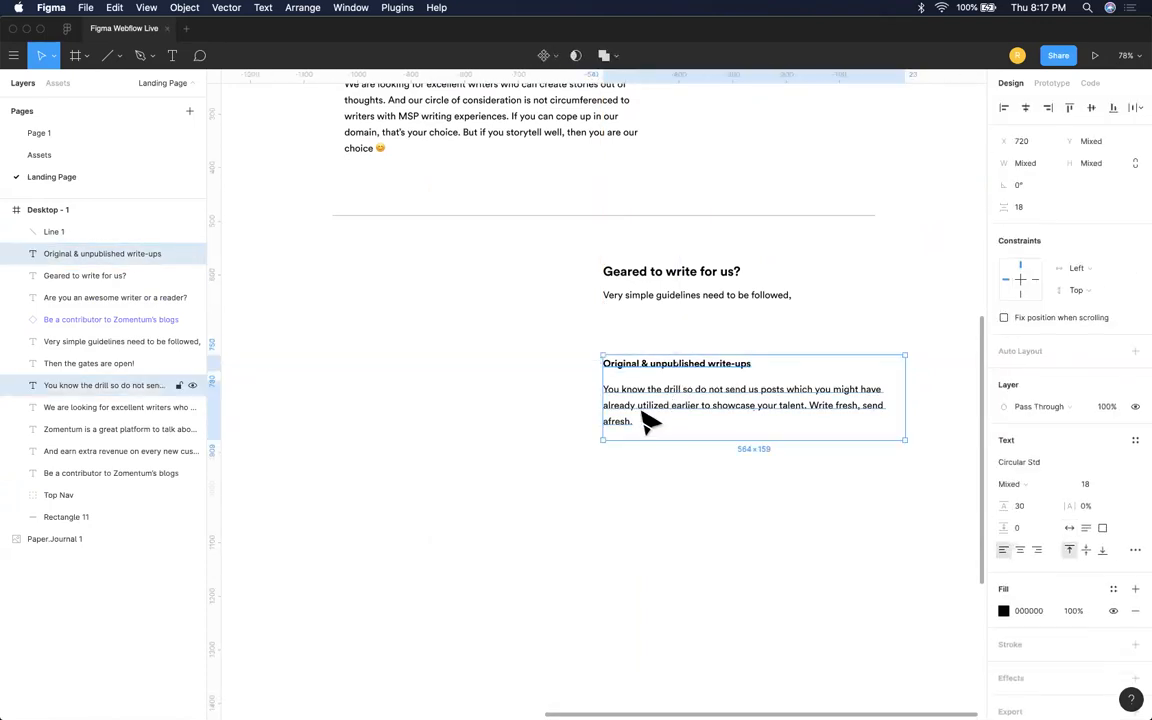
pyautogui.press('super+Tab')
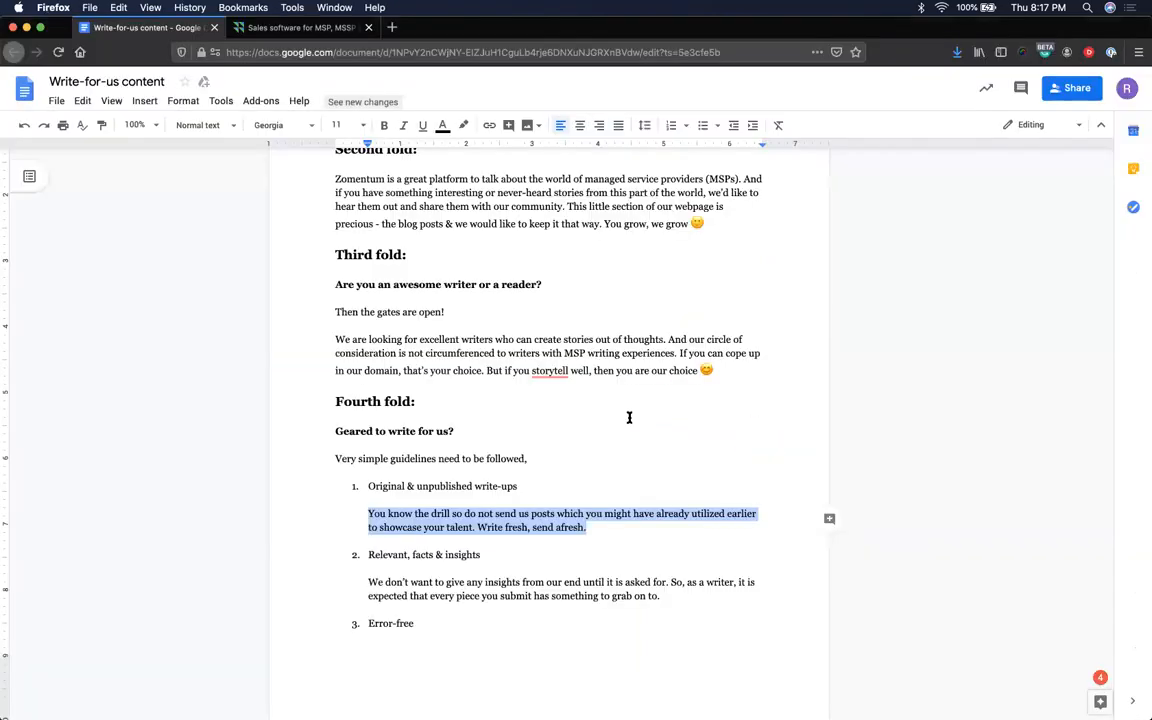
pyautogui.scroll(-10, 530, 515)
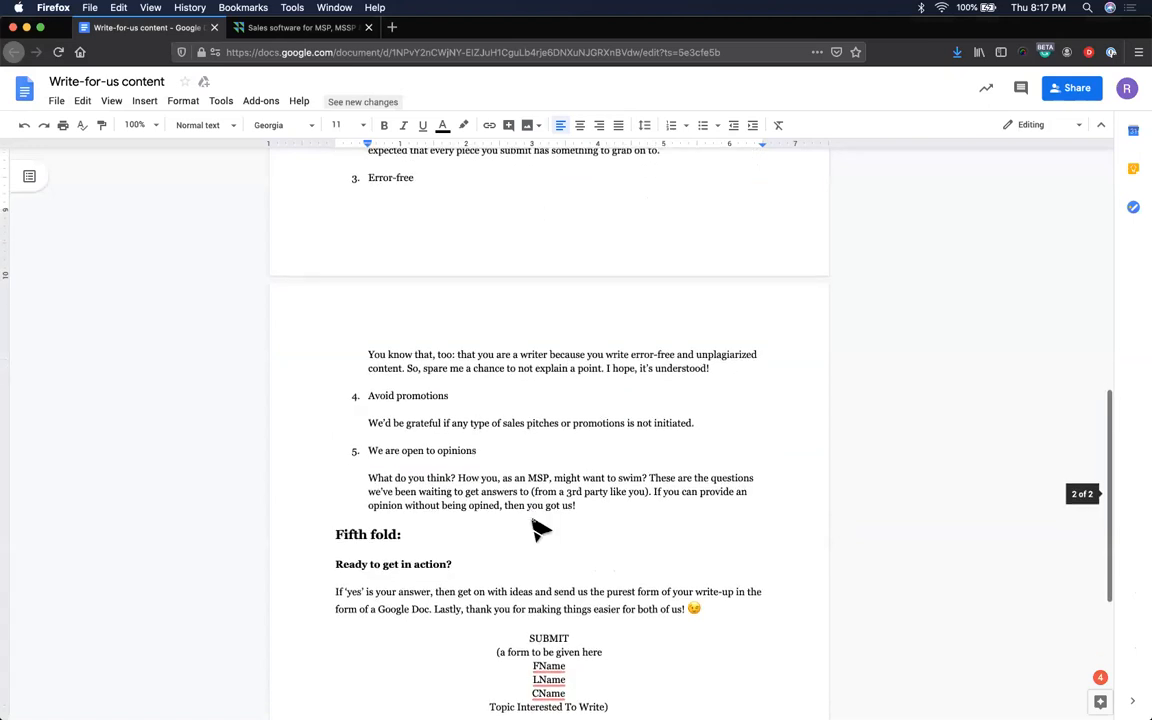
pyautogui.press('super+Tab')
pyautogui.click(606, 502)
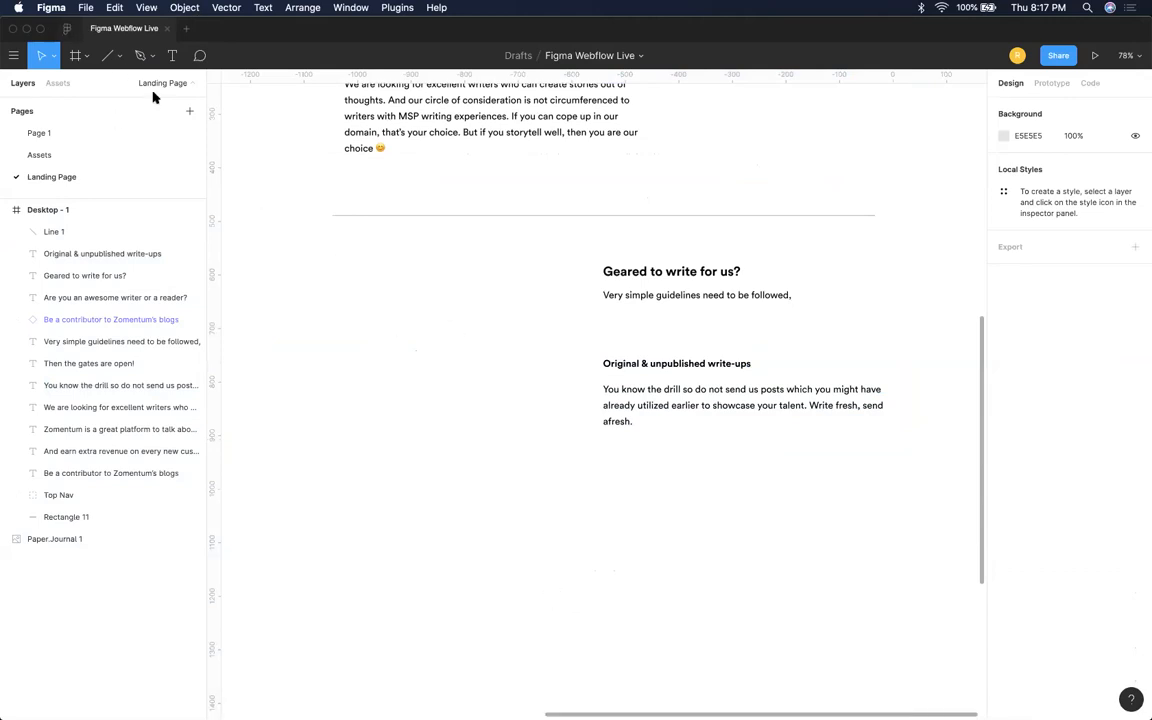
# - Copy the first Images file icon from Illustrator's Streamline-Files artwork and place it in Figma above the "Original & unpublished write-ups" heading, sized about 40 × 49
pyautogui.moveTo(744, 710)
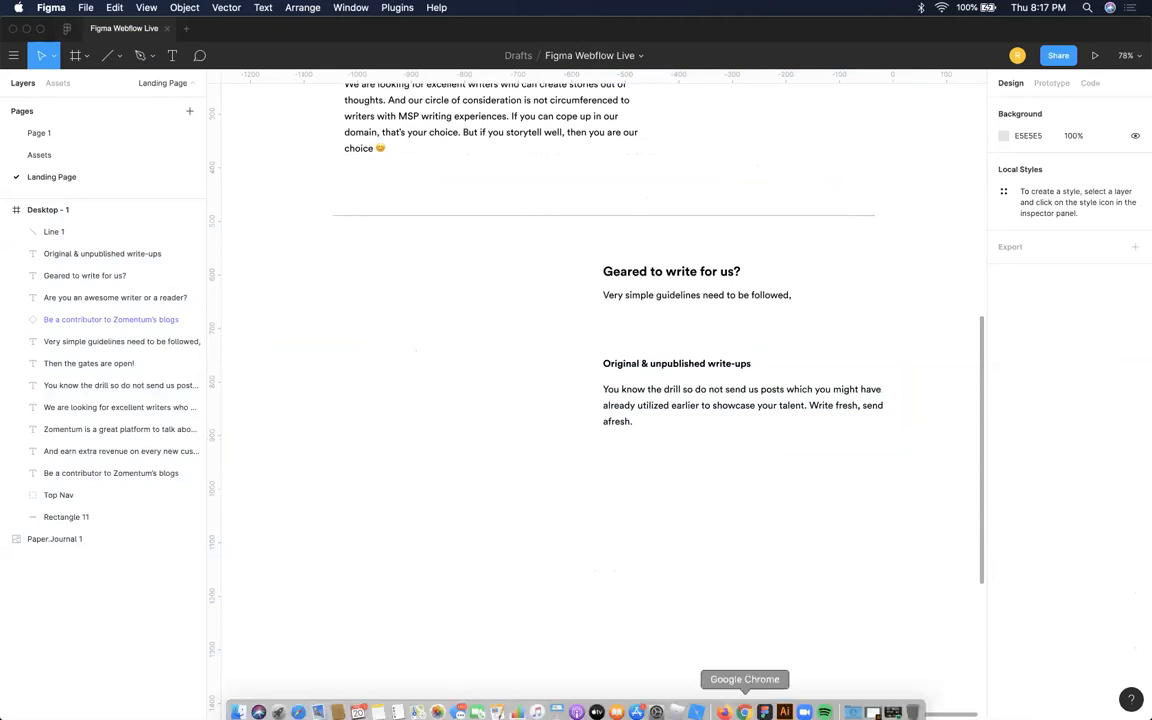
pyautogui.click(784, 706)
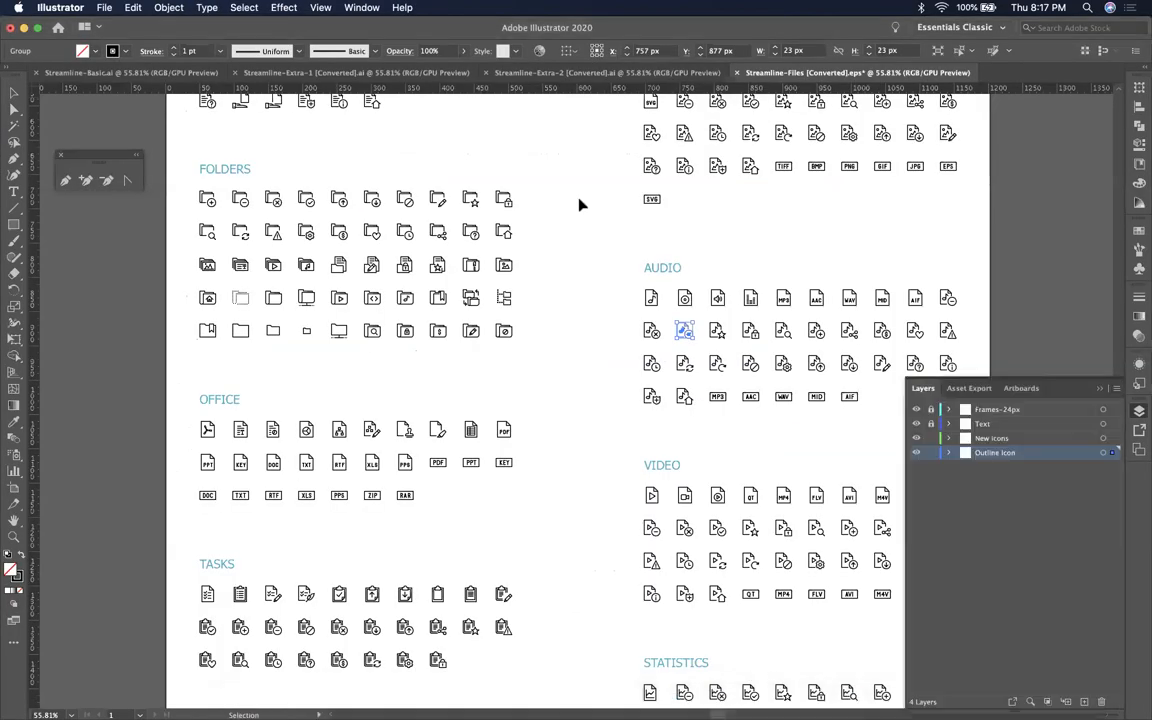
pyautogui.scroll(5, 580, 205)
pyautogui.hscroll(-2, 580, 205)
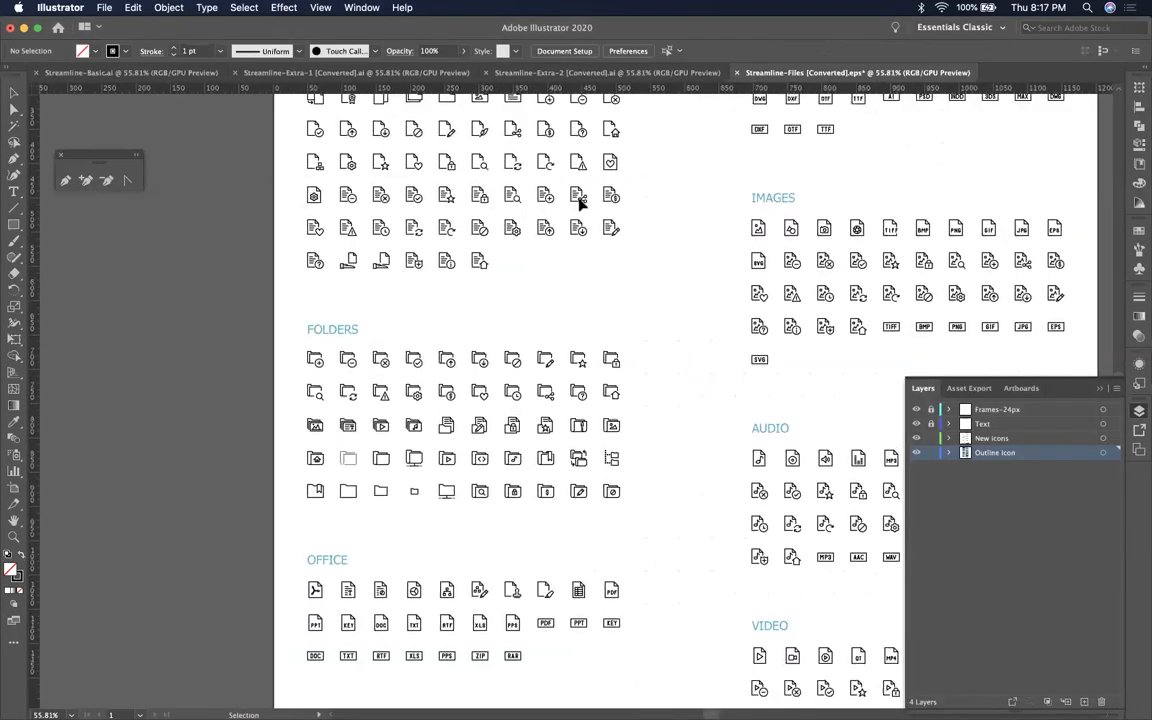
pyautogui.click(746, 340)
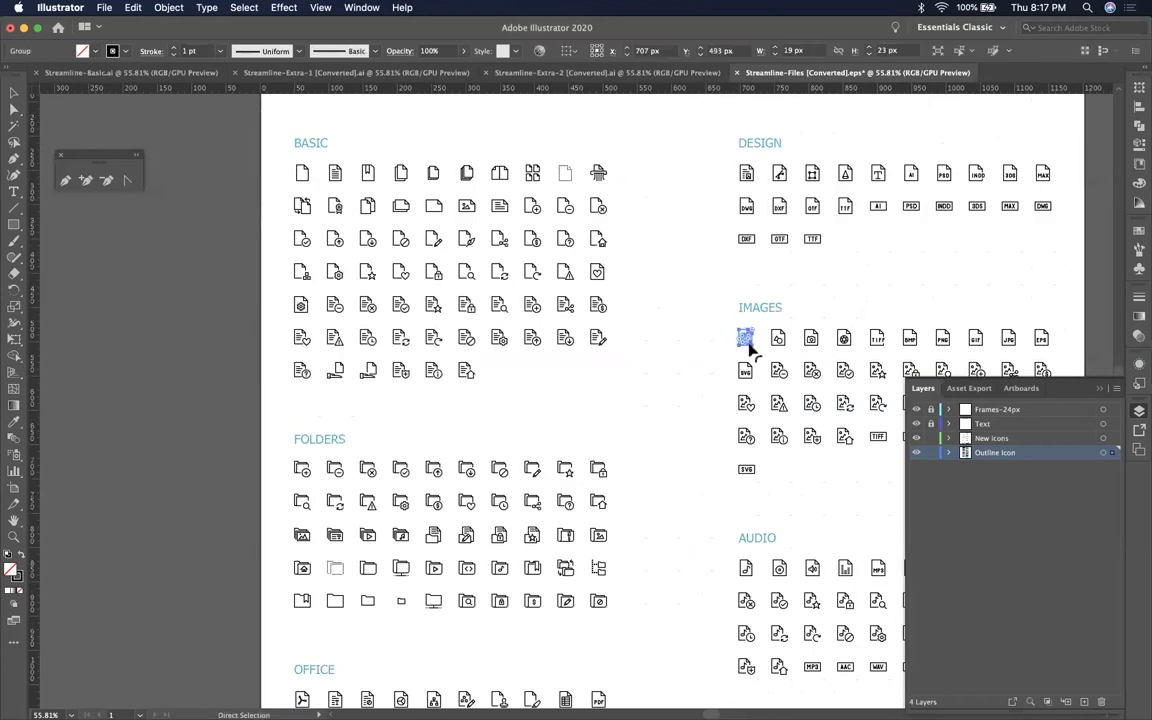
pyautogui.press('super+Tab')
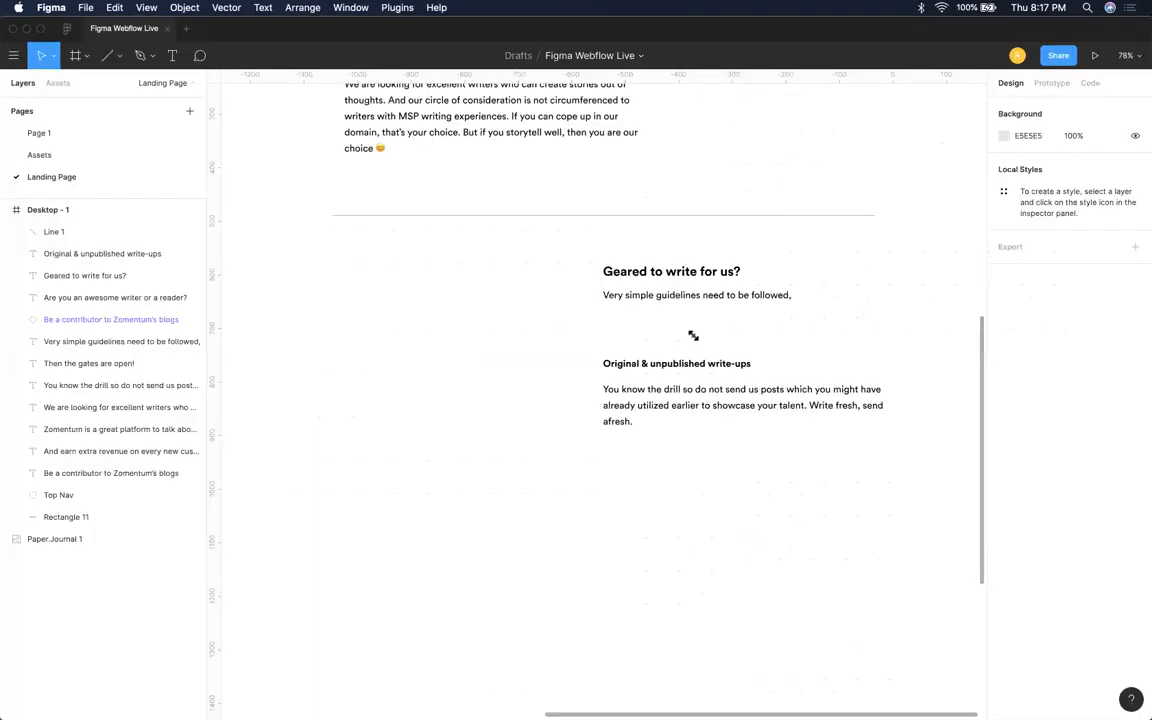
pyautogui.press('super+v')
pyautogui.moveTo(609, 373); pyautogui.dragTo(621, 344)
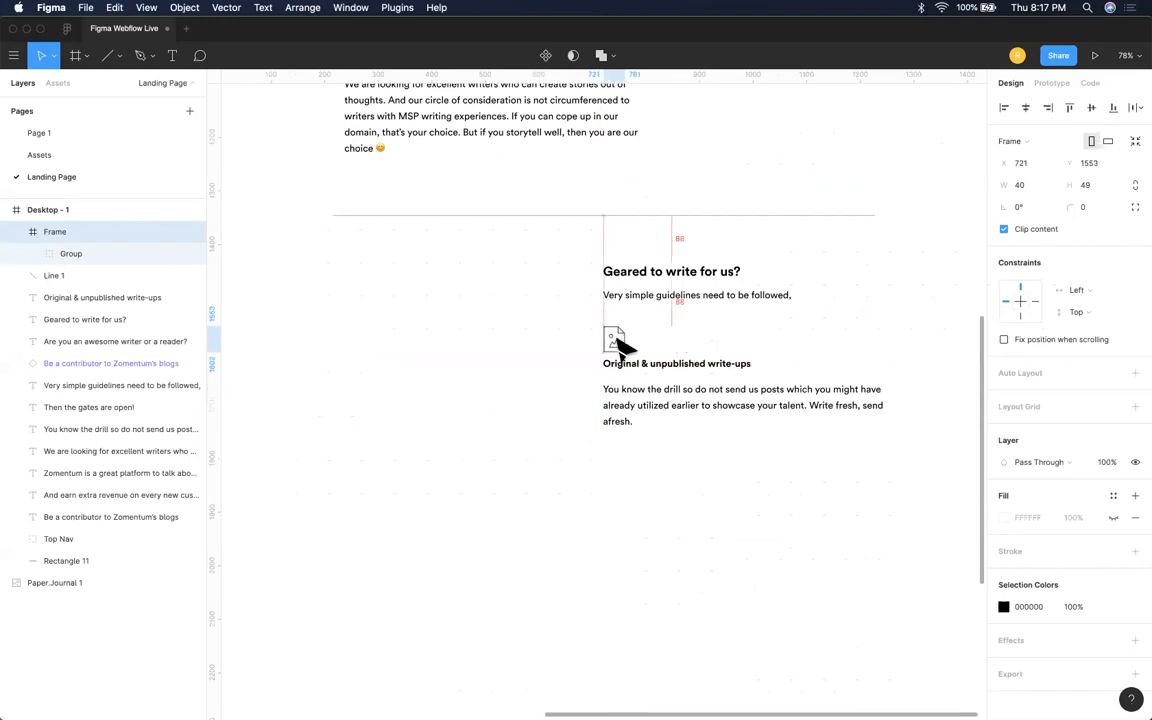
# - Move the heading and paragraph down to leave a gap below the icon, and shift all three down beneath the guidelines subline
pyautogui.click(634, 365)
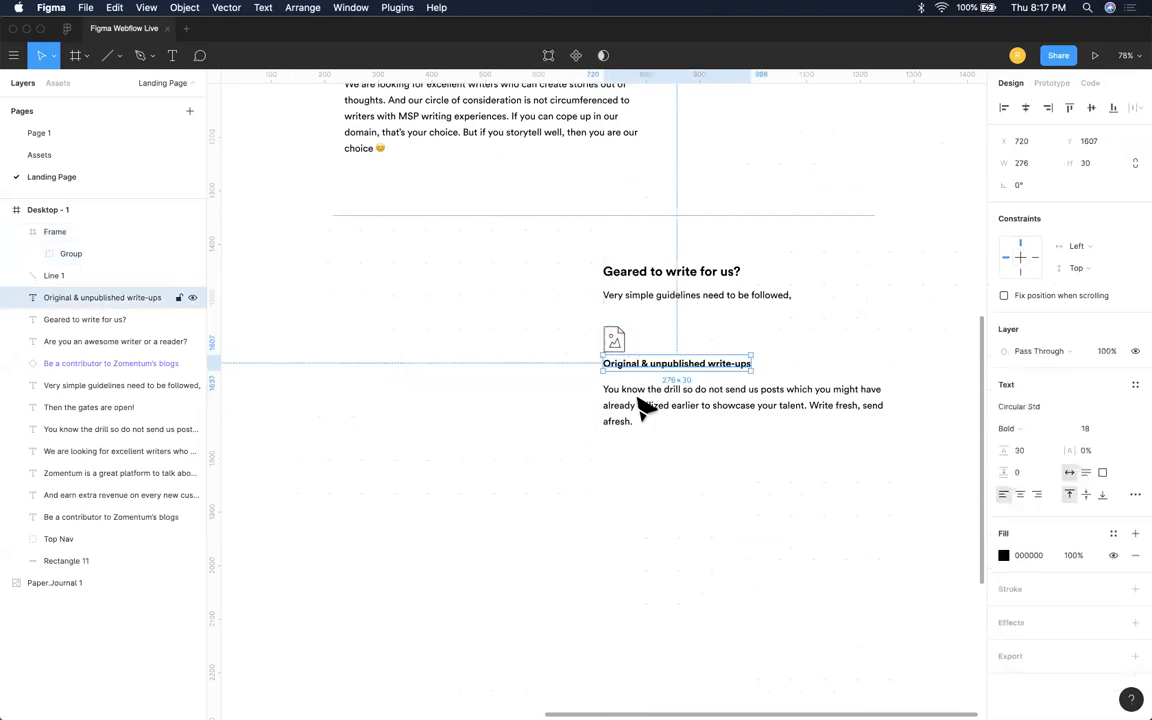
pyautogui.keyDown('shift'); pyautogui.click(637, 398); pyautogui.keyUp('shift')
pyautogui.hotkey('shift', 'Down')
pyautogui.hotkey('shift', 'Down')
pyautogui.hotkey('shift', 'Down')
pyautogui.hotkey('shift', 'Down')
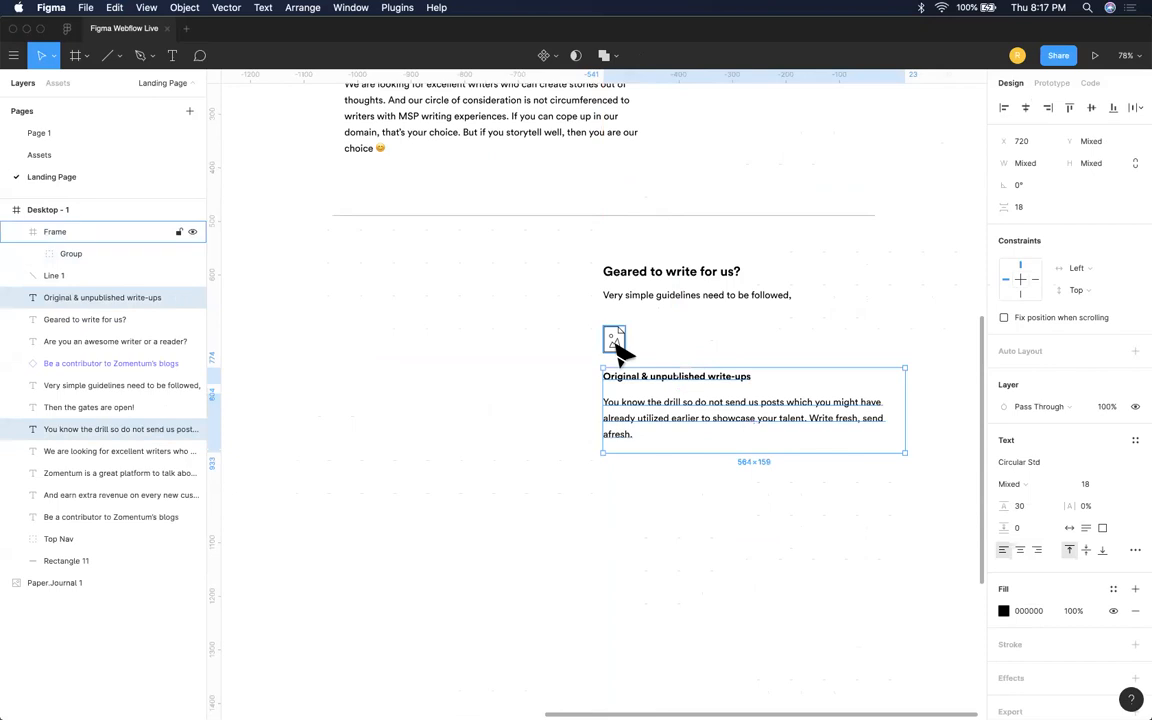
pyautogui.keyDown('shift'); pyautogui.click(615, 343); pyautogui.keyUp('shift')
pyautogui.hotkey('shift', 'Down')
# - Wrap the icon, the "Original & unpublished write-ups" heading and its paragraph in a vertical auto layout frame
pyautogui.click(569, 394)
pyautogui.moveTo(571, 356); pyautogui.dragTo(714, 620)
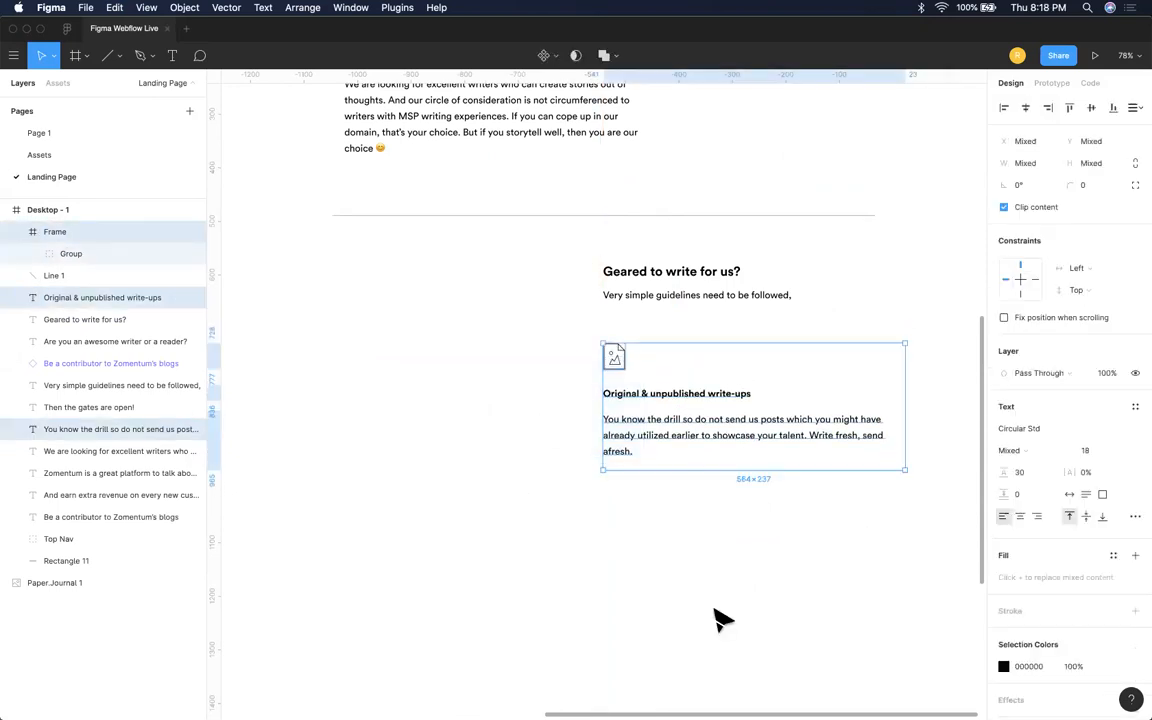
pyautogui.hotkey('shift', 'a')
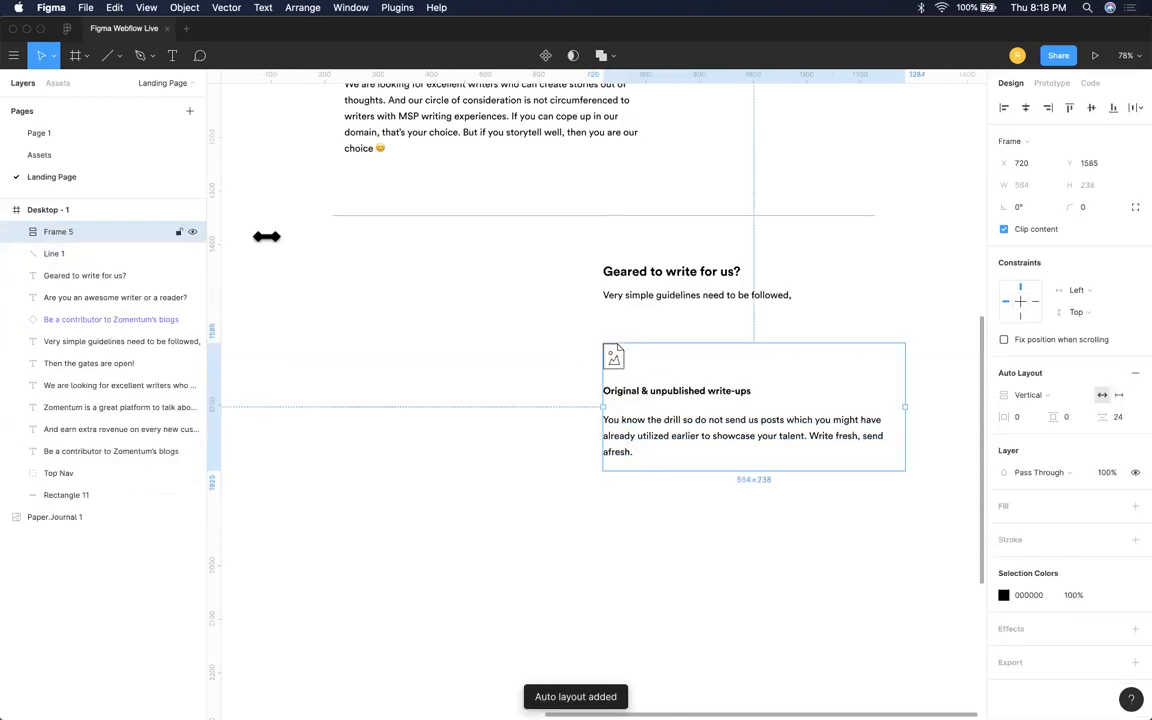
# - Duplicate the "Original & unpublished write-ups" guideline block and place the copy directly below the original
pyautogui.doubleClick(619, 366)
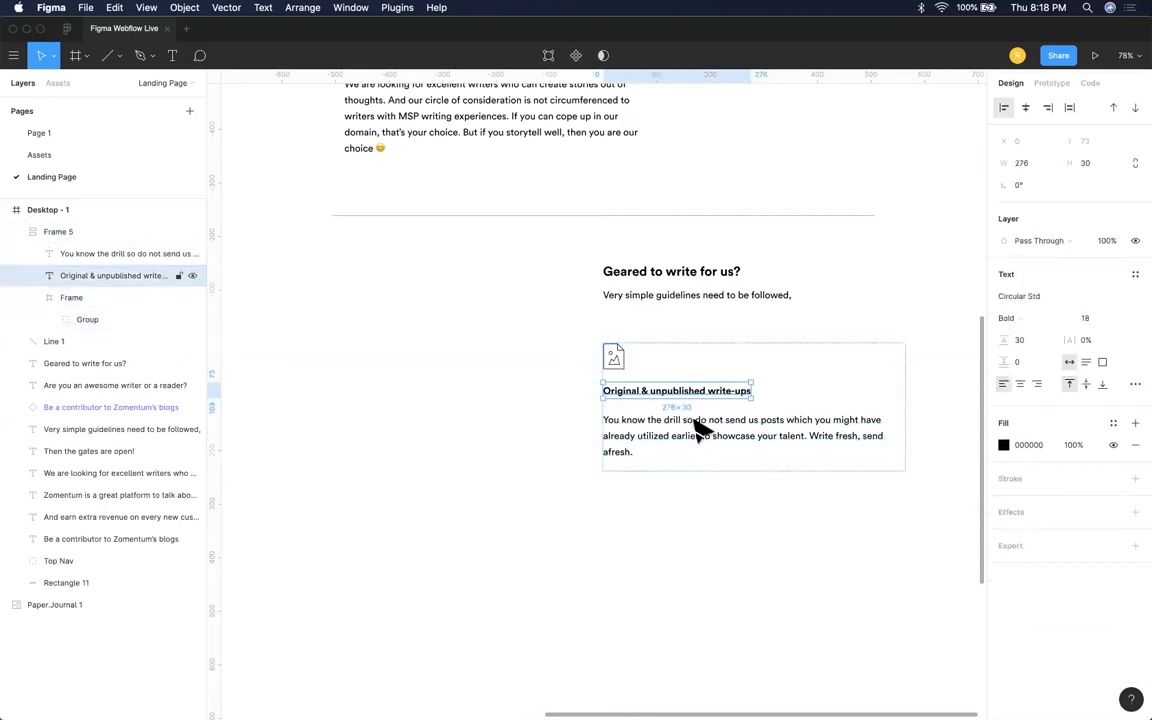
pyautogui.click(694, 424)
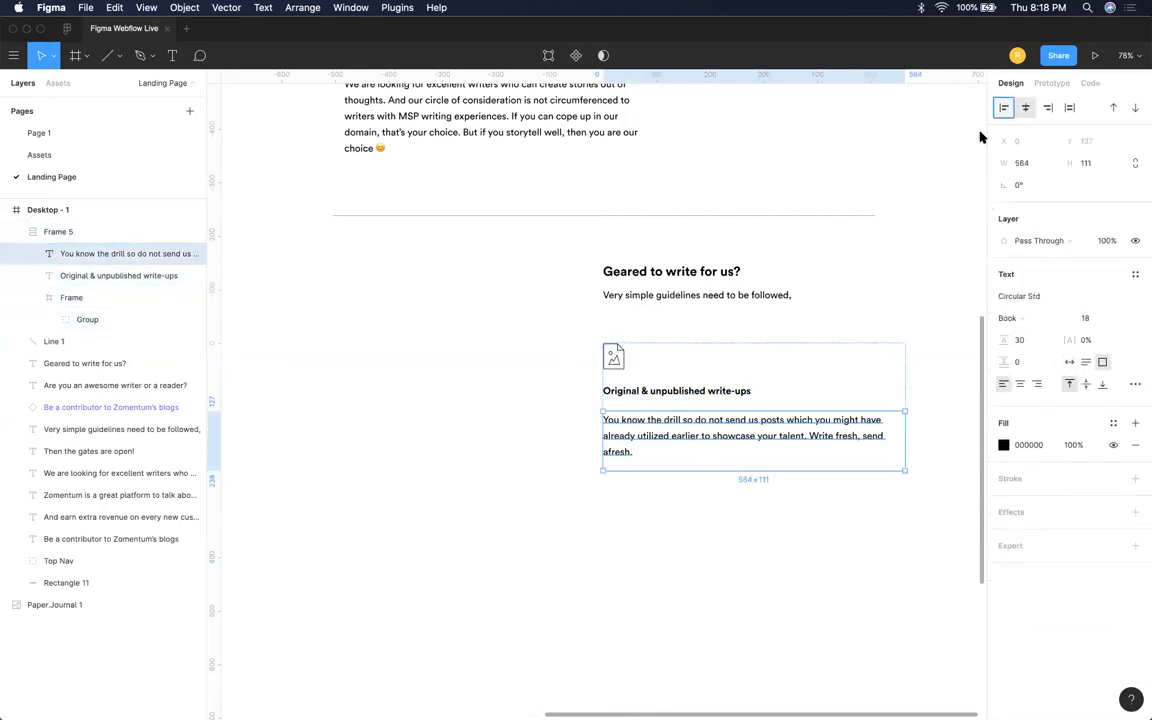
pyautogui.click(560, 472)
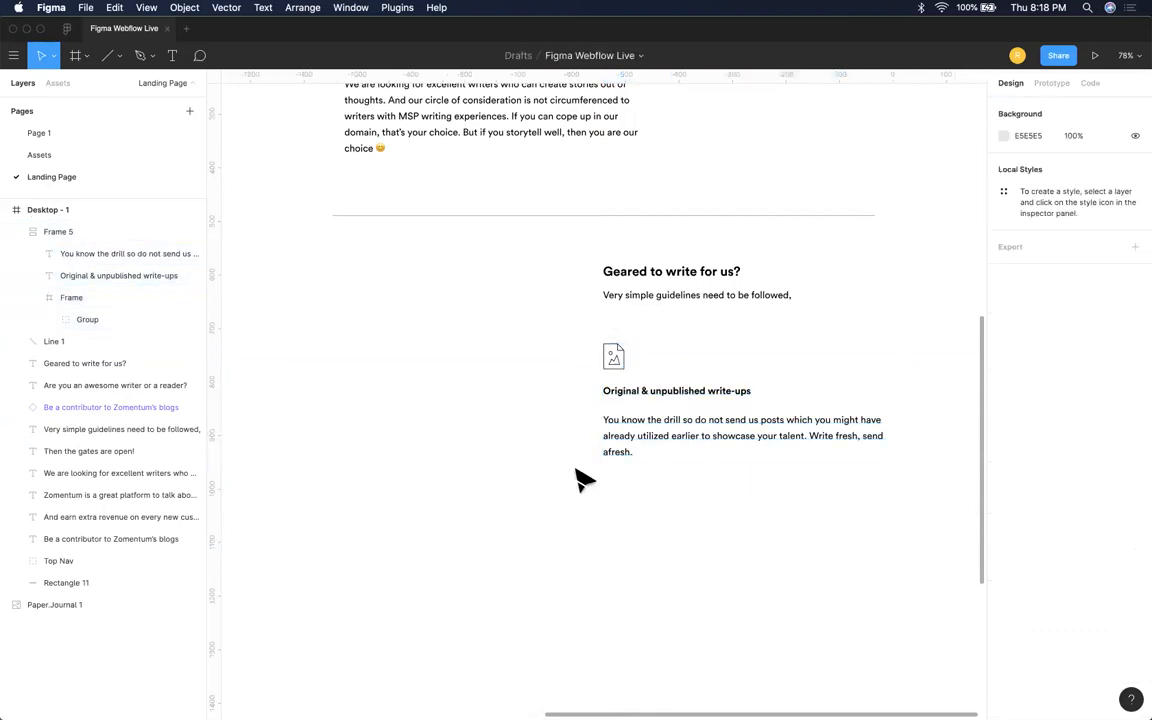
pyautogui.click(652, 455)
pyautogui.scroll(-3, 652, 455)
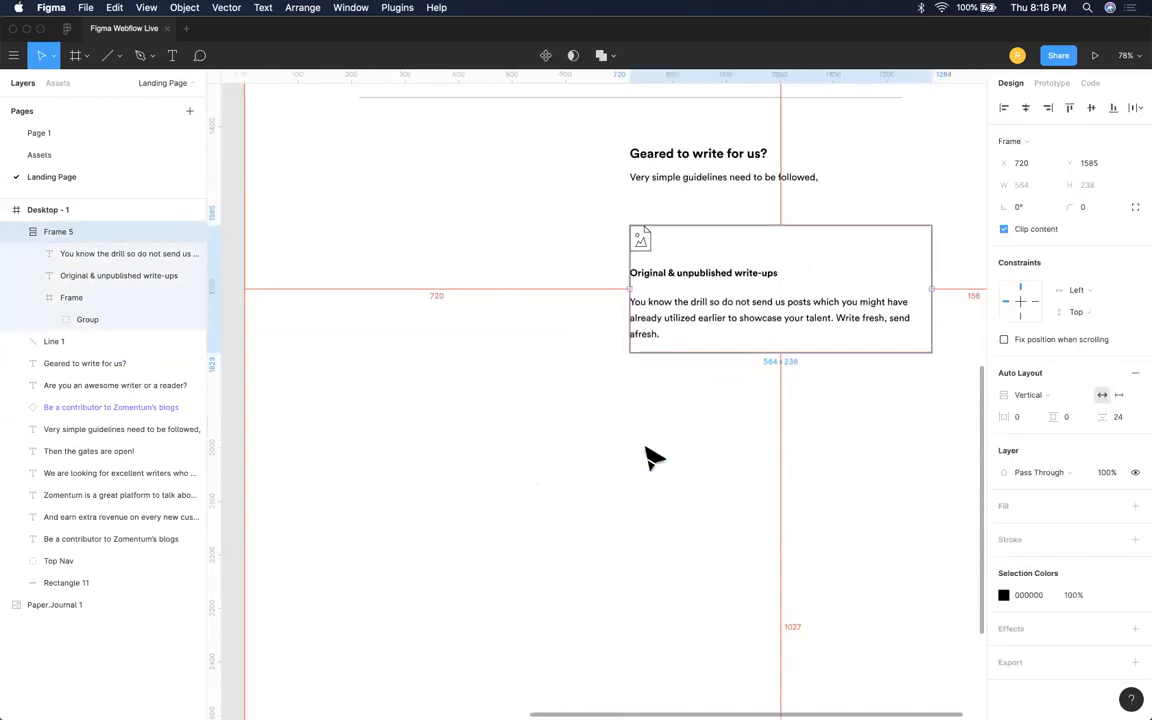
pyautogui.moveTo(663, 383); pyautogui.dragTo(663, 475)
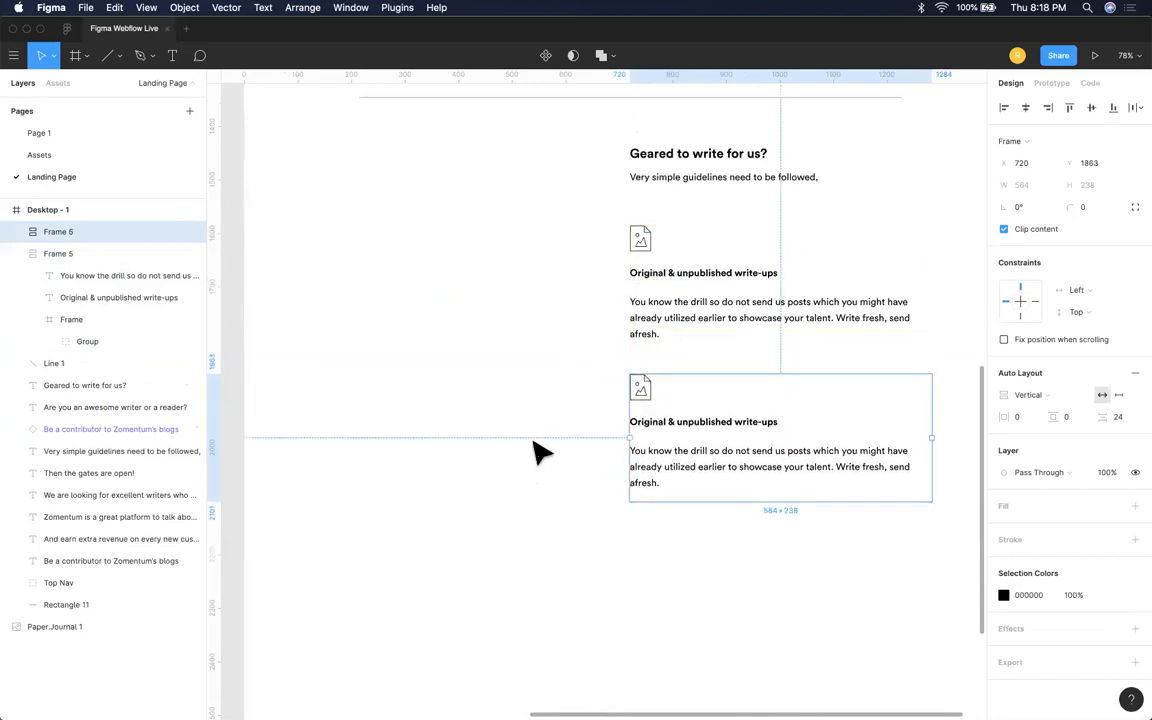
# - Copy "Relevant, facts & insights" from the content document in Firefox and replace the duplicated block's heading in Figma with it
pyautogui.press('super+Tab')
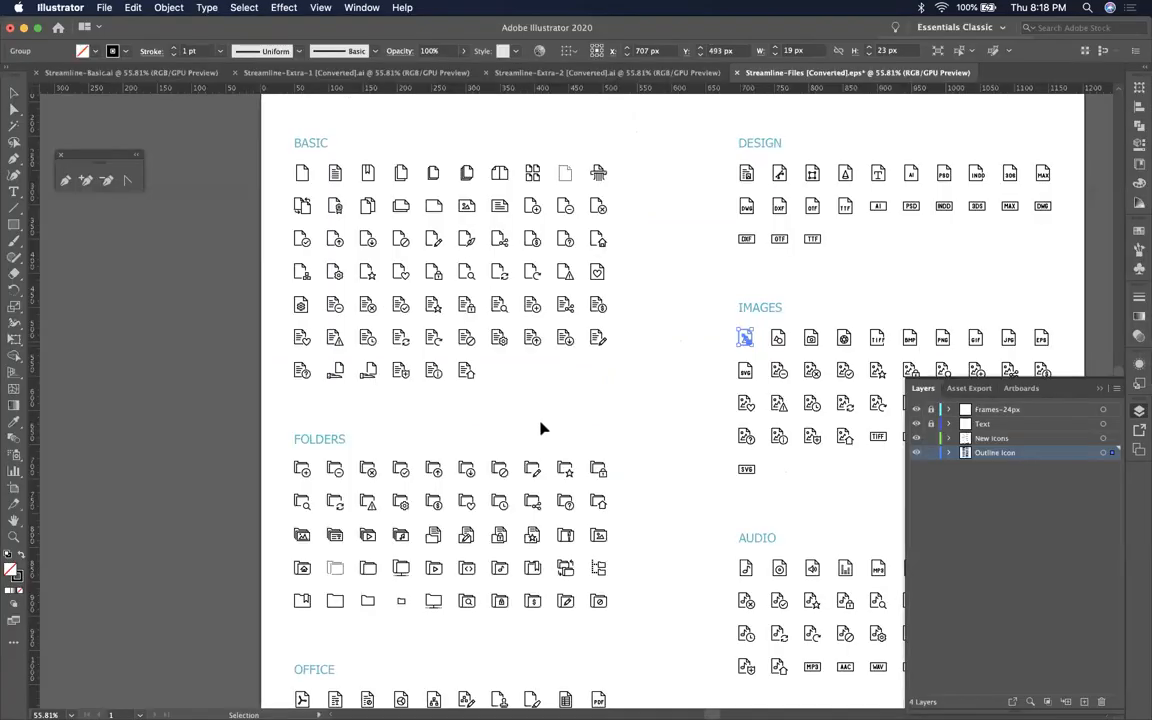
pyautogui.press('super+Tab')
pyautogui.press('super+Tab')
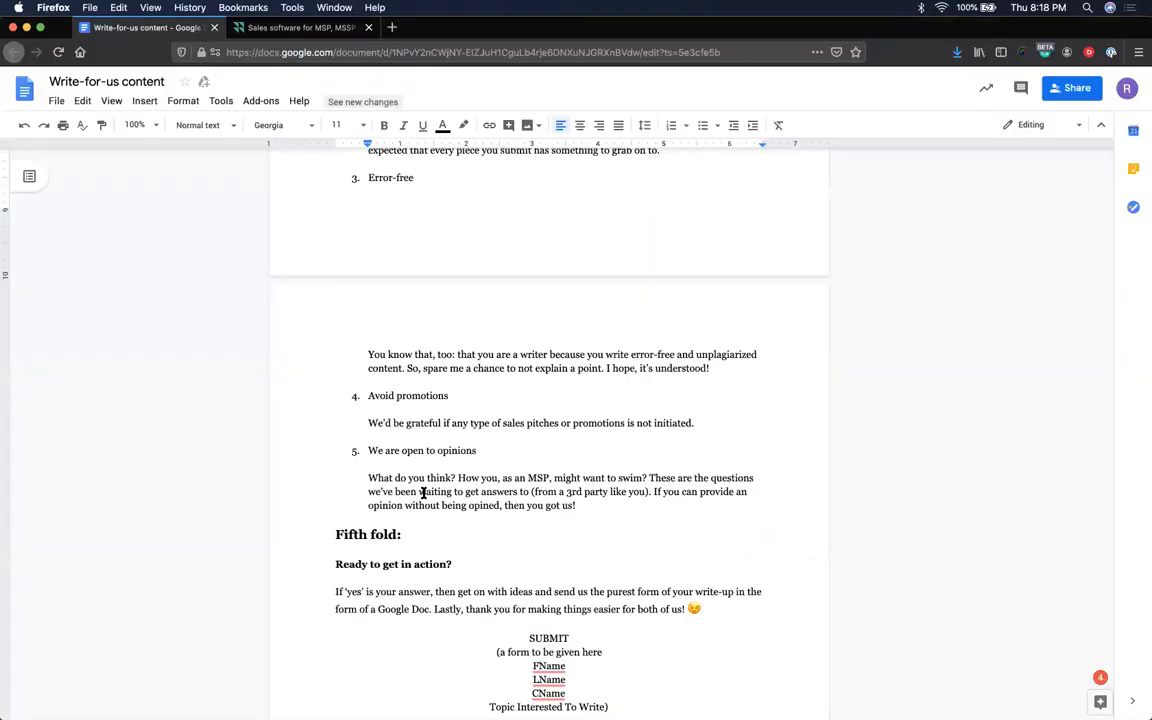
pyautogui.scroll(5, 423, 492)
pyautogui.moveTo(368, 344); pyautogui.dragTo(478, 342)
pyautogui.press('super+c')
pyautogui.press('super+Tab')
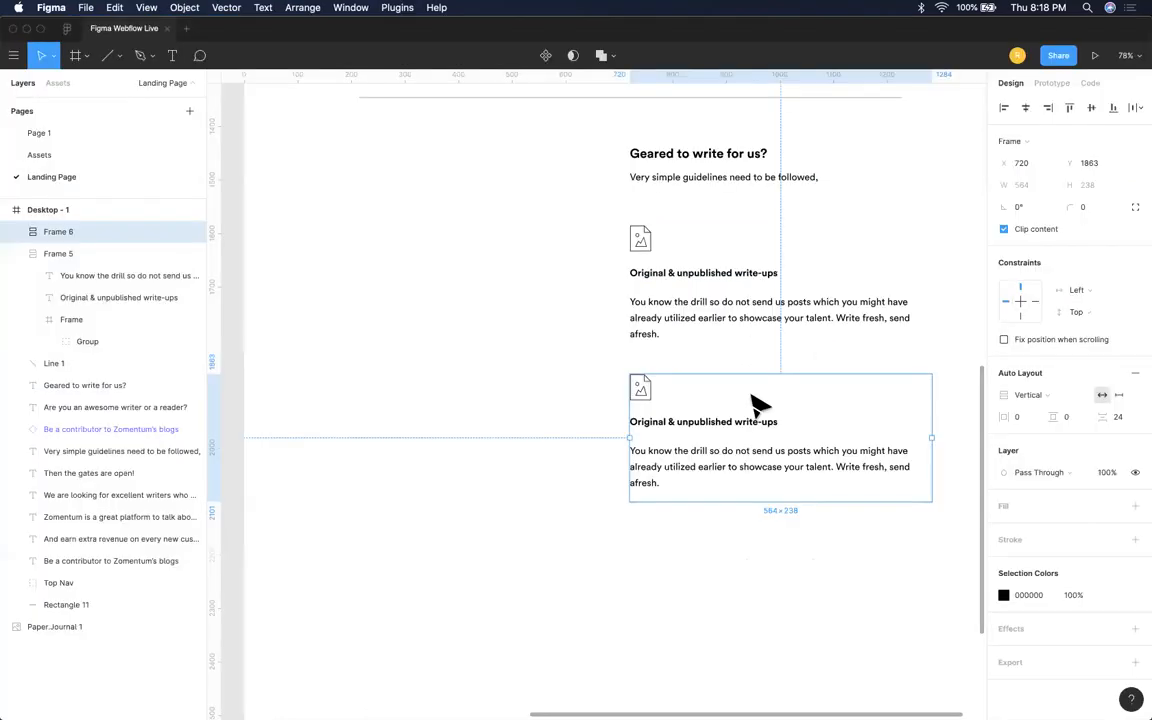
pyautogui.click(724, 432)
pyautogui.press('Return')
pyautogui.press('super+v')
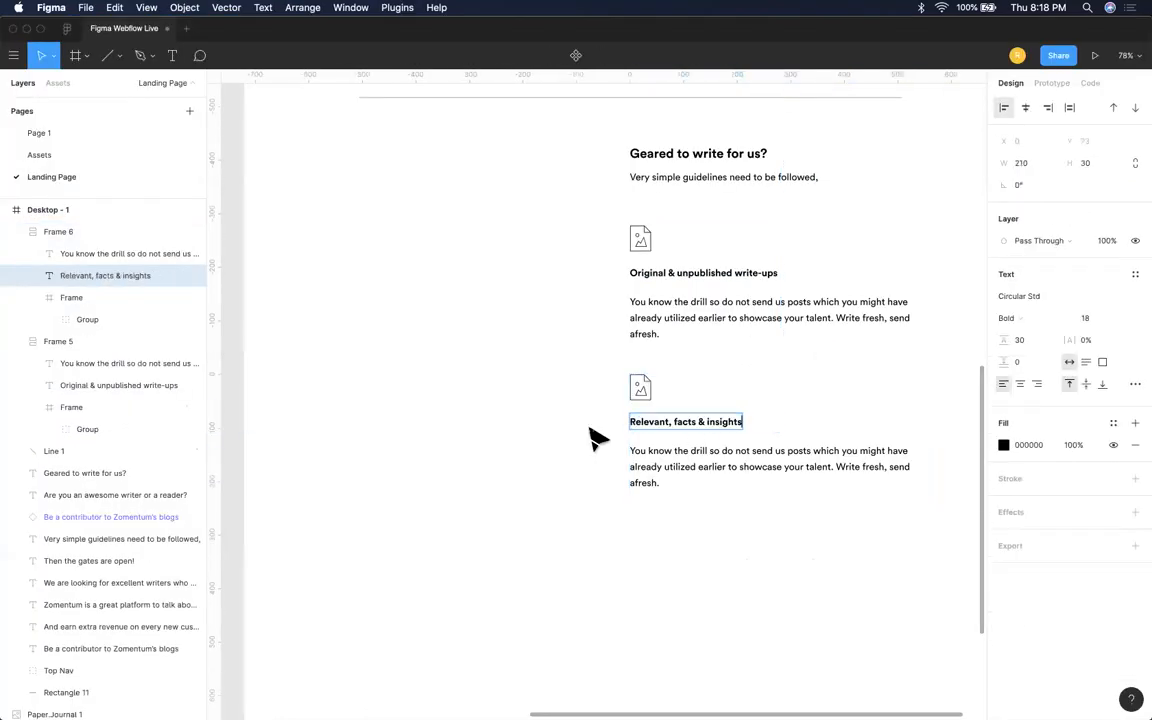
# - Replace the second block's paragraph with the content document's "We don't want to give any insights from our end" text
pyautogui.press('super+Tab')
pyautogui.moveTo(368, 372); pyautogui.dragTo(660, 387)
pyautogui.press('super+c')
pyautogui.press('super+Tab')
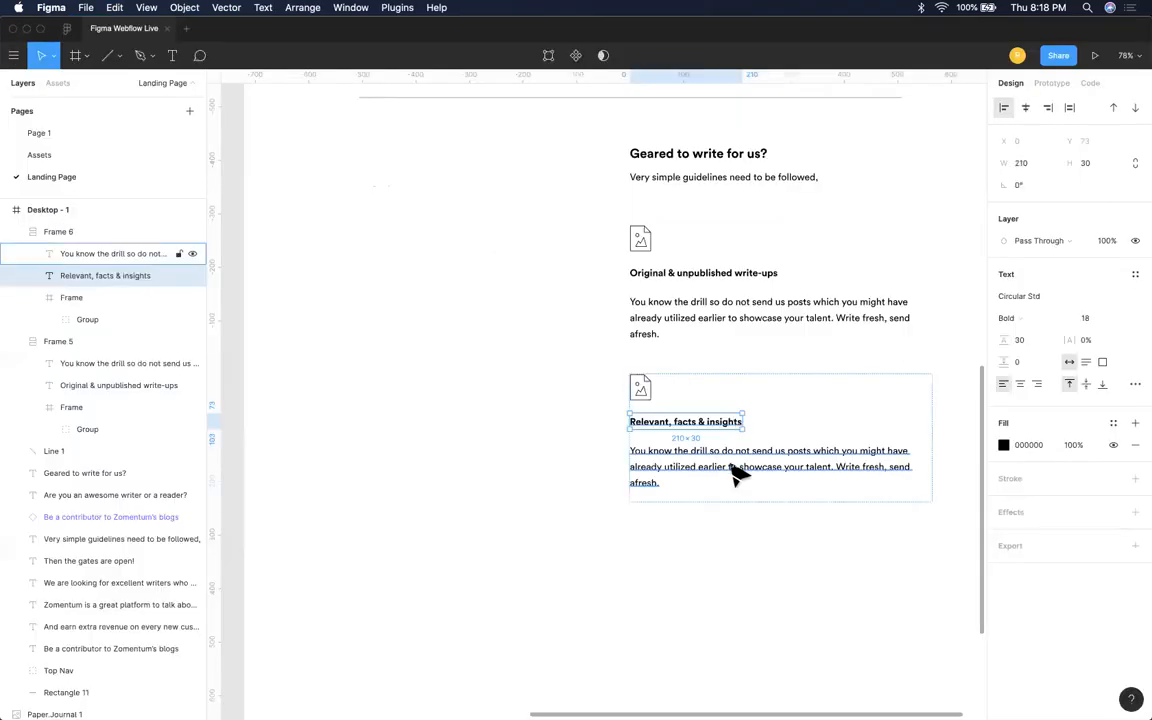
pyautogui.click(733, 468)
pyautogui.press('Return')
pyautogui.press('super+v')
pyautogui.press('Escape')
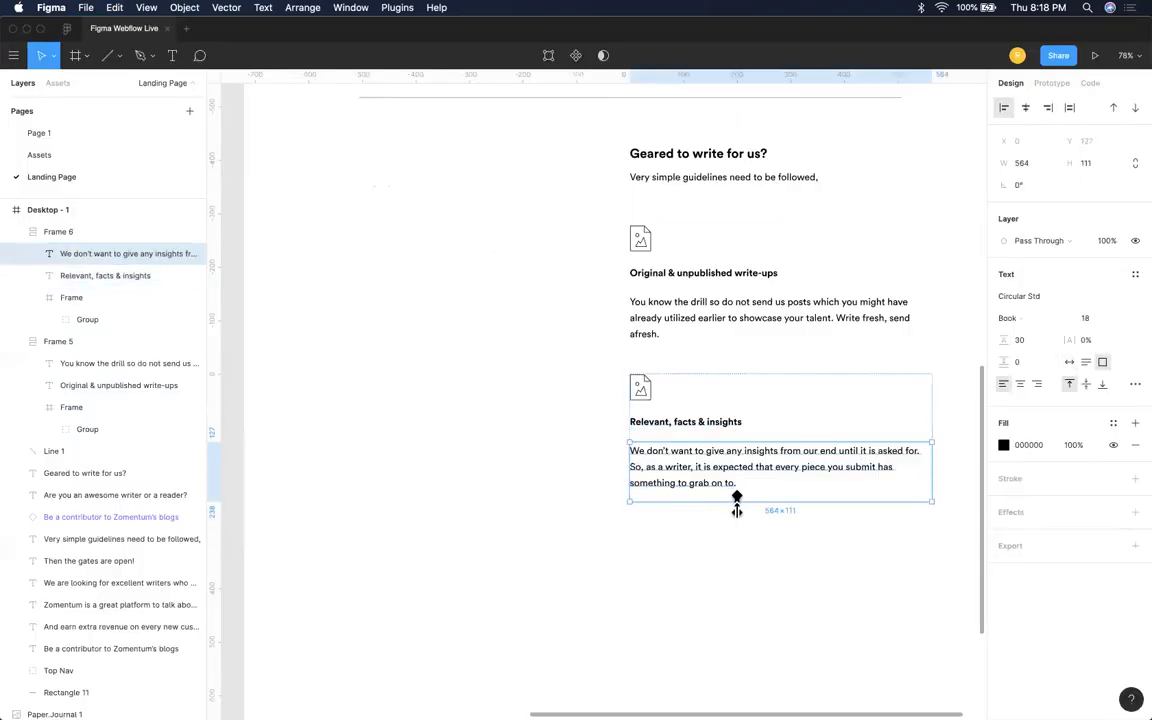
# - Shorten the paragraph text boxes in both guideline blocks to a height of 90
pyautogui.press('Escape')
pyautogui.click(705, 336)
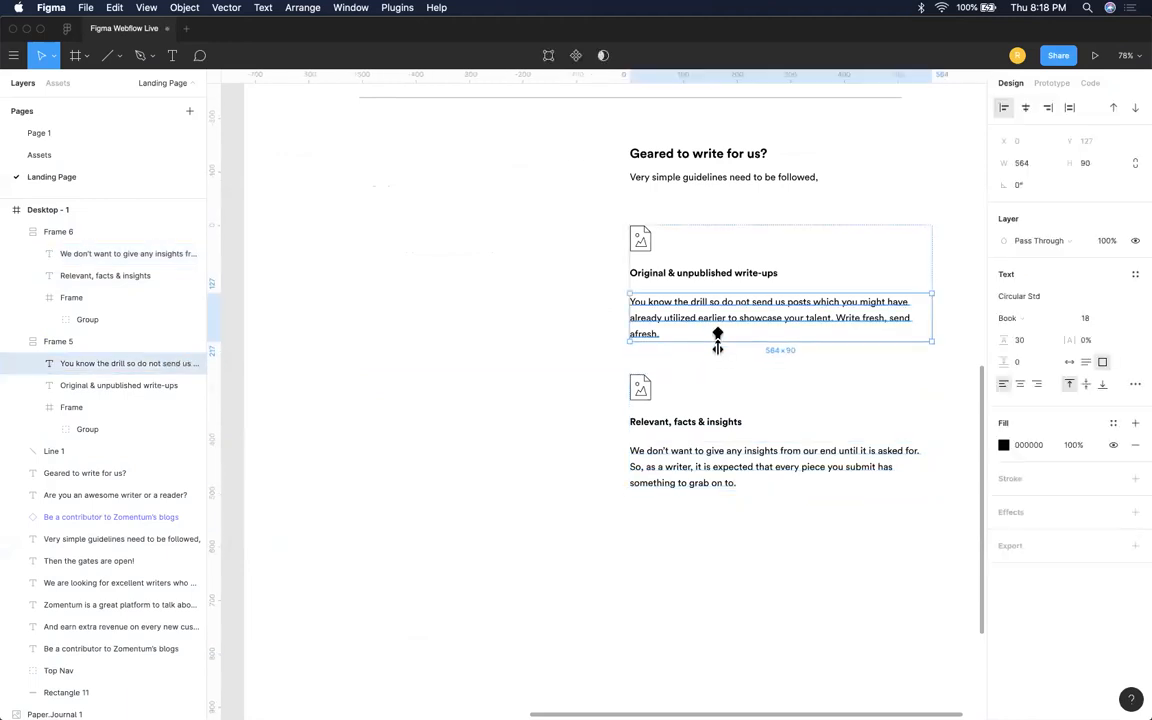
pyautogui.click(600, 420)
# - Move the "Relevant, facts & insights" block up to Y 1841, leaving a 40 gap below the first block
pyautogui.click(645, 425)
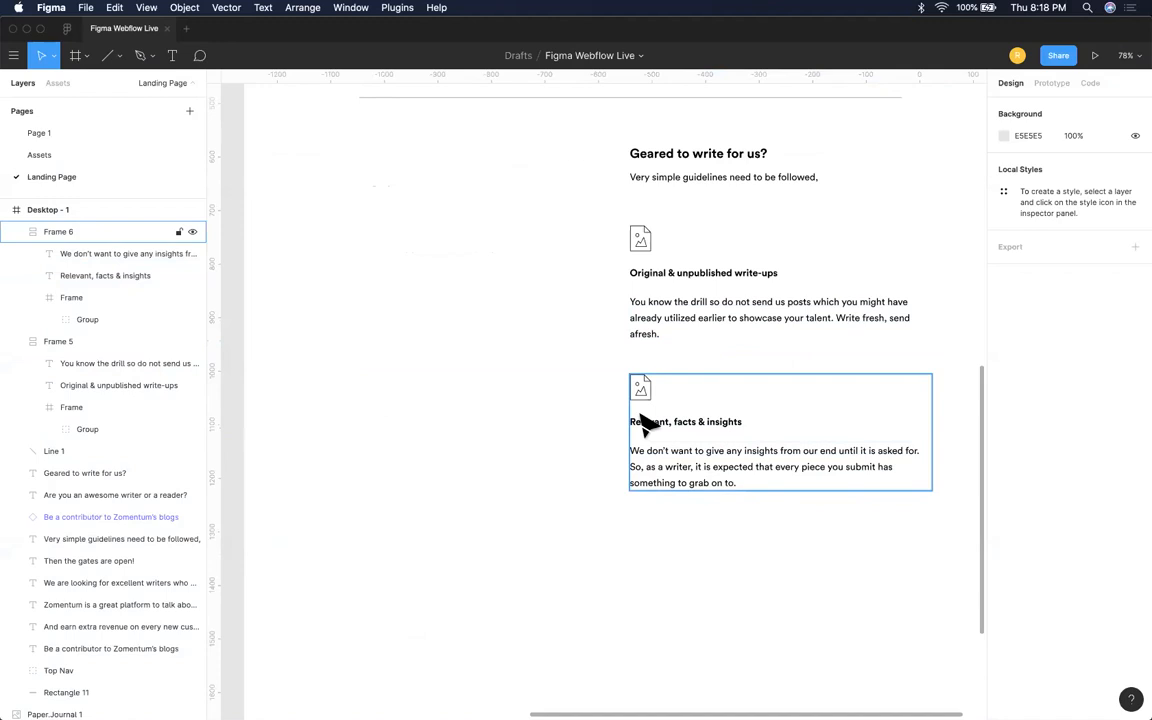
pyautogui.hotkey('shift', 'Up')
pyautogui.hotkey('shift', 'Up')
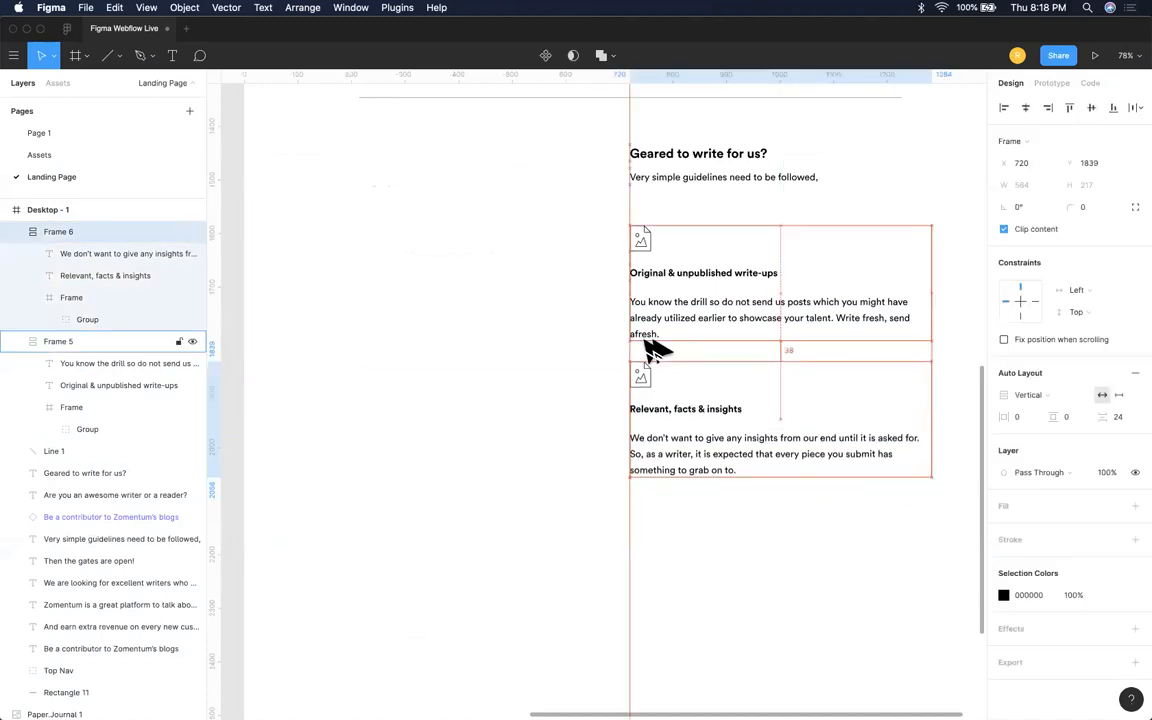
pyautogui.press('Down')
pyautogui.press('Down')
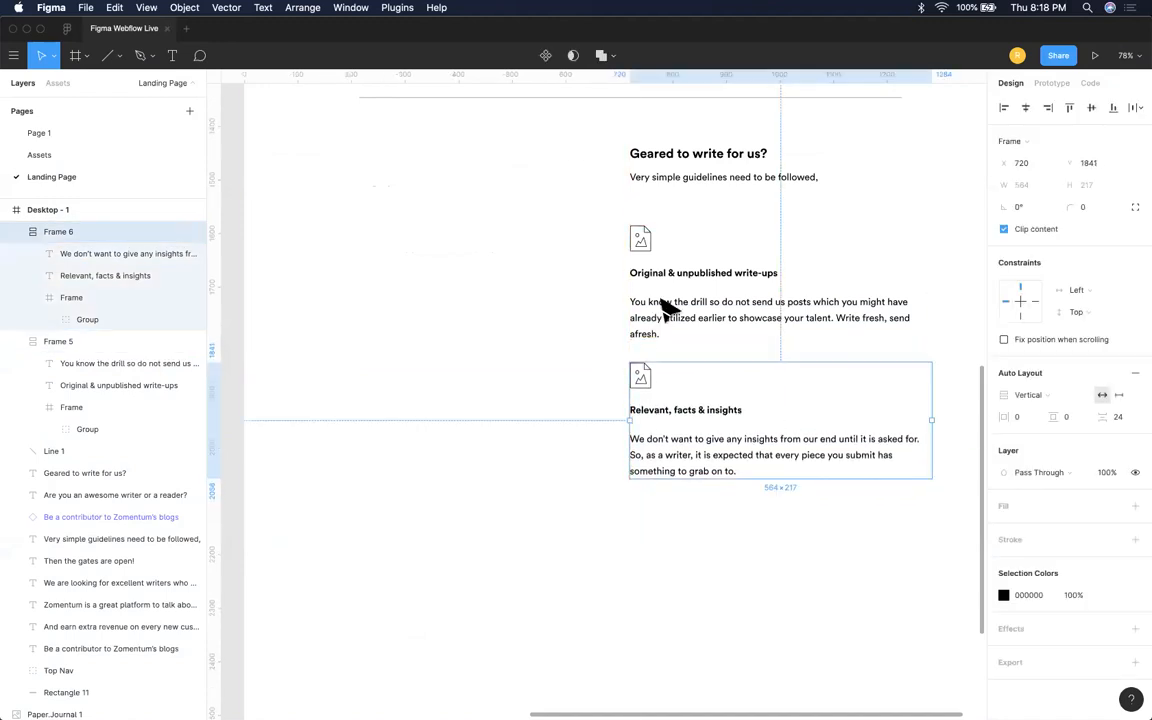
# - Wrap both guideline blocks together in a vertical auto layout frame with 40 spacing
pyautogui.keyDown('shift'); pyautogui.click(663, 308); pyautogui.keyUp('shift')
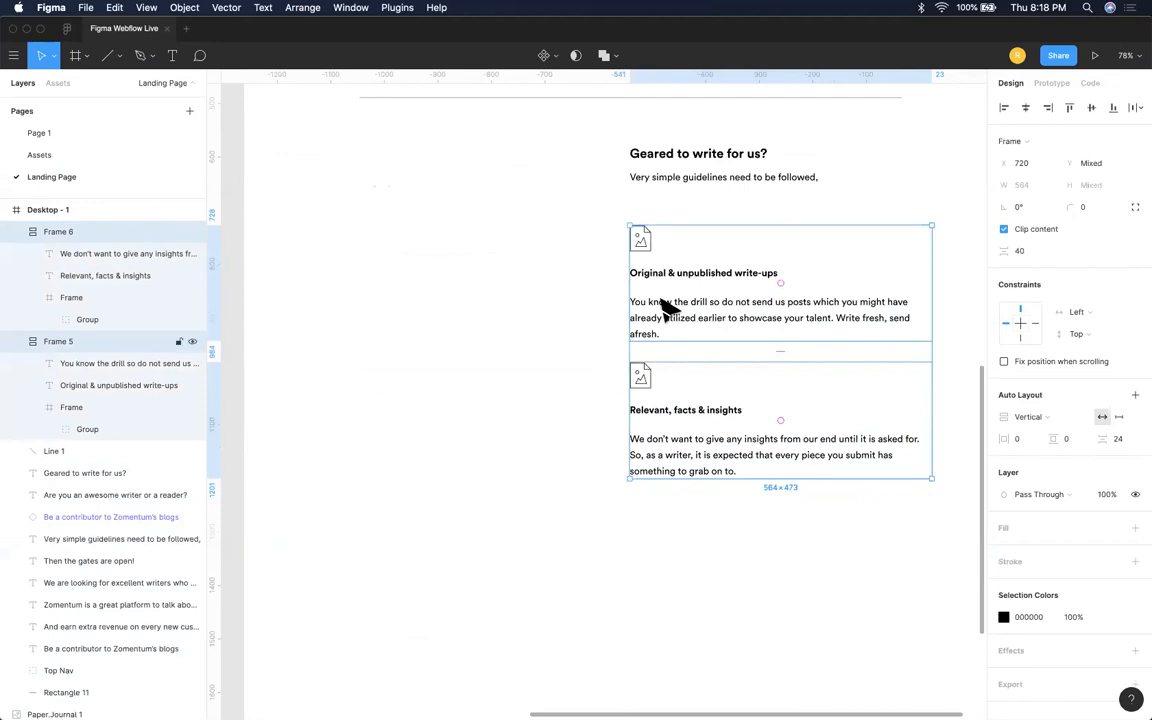
pyautogui.hotkey('shift', 'a')
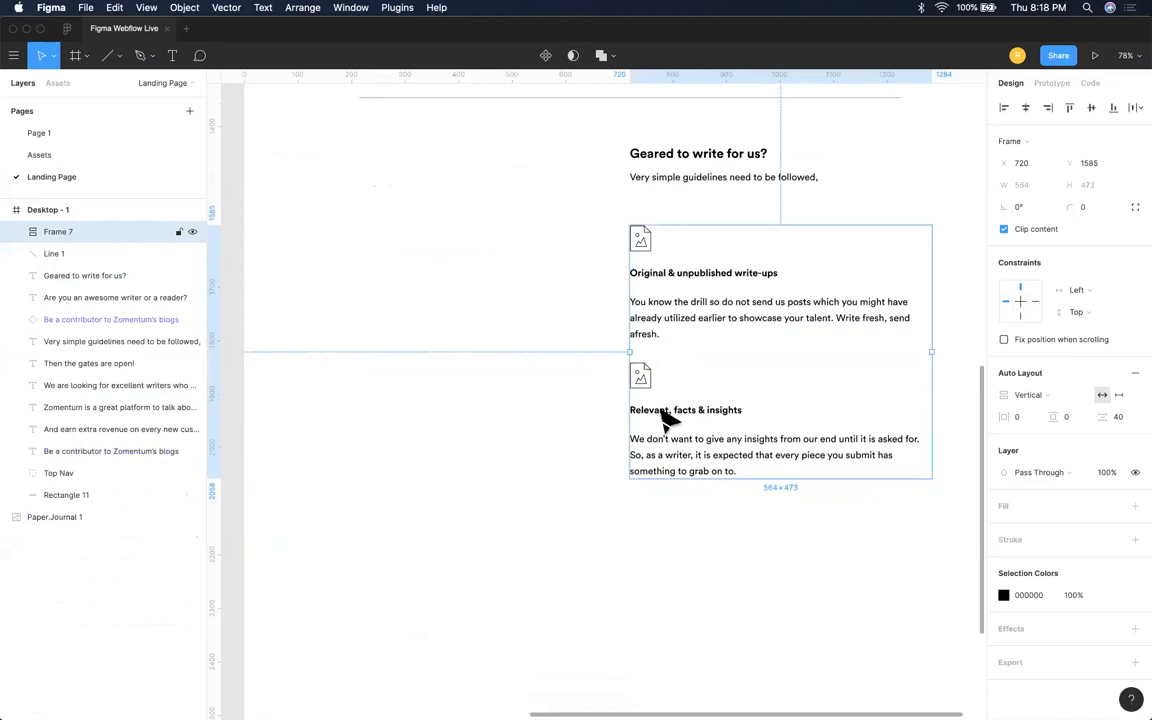
pyautogui.doubleClick(663, 420)
pyautogui.click(689, 306)
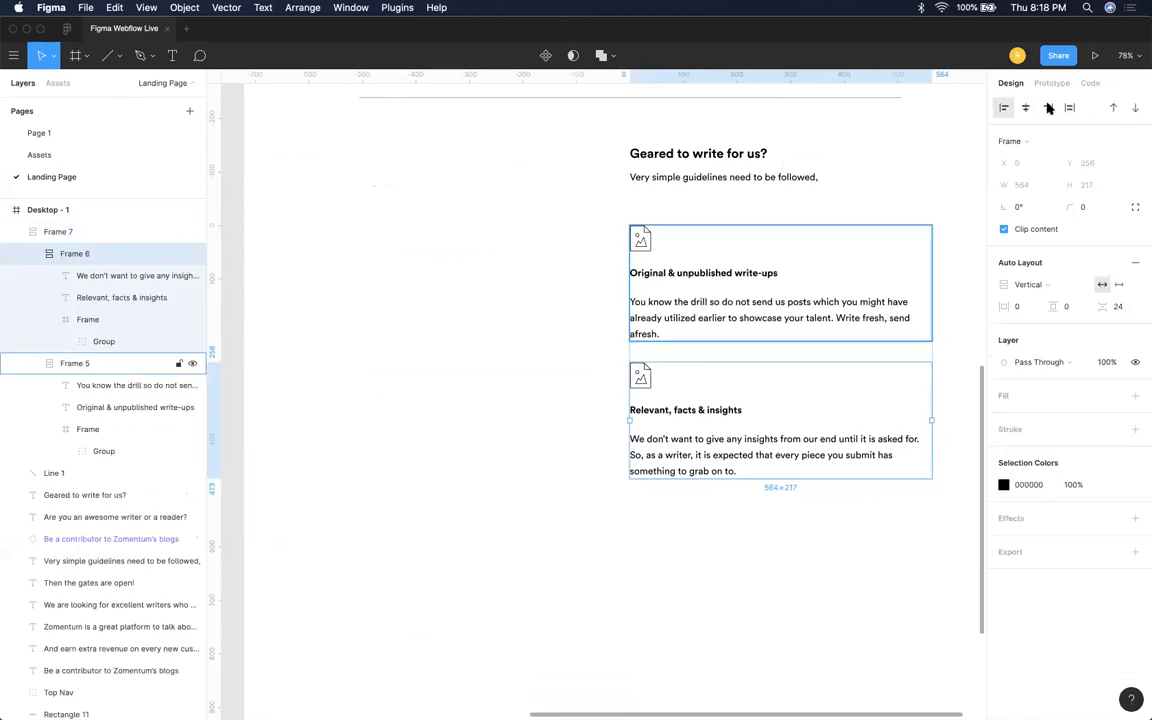
pyautogui.click(470, 470)
# - Duplicate the "Relevant, facts & insights" block inside the auto layout frame to make a third guideline item
pyautogui.scroll(-5, 640, 235)
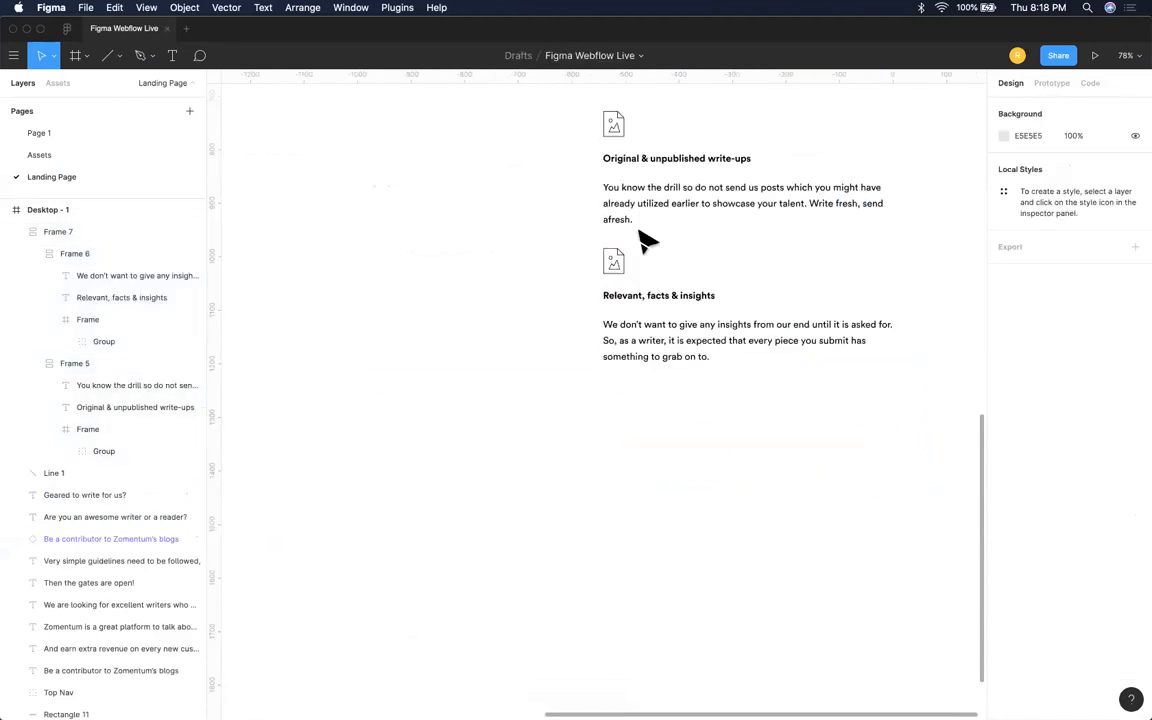
pyautogui.doubleClick(646, 237)
pyautogui.scroll(2, 646, 237)
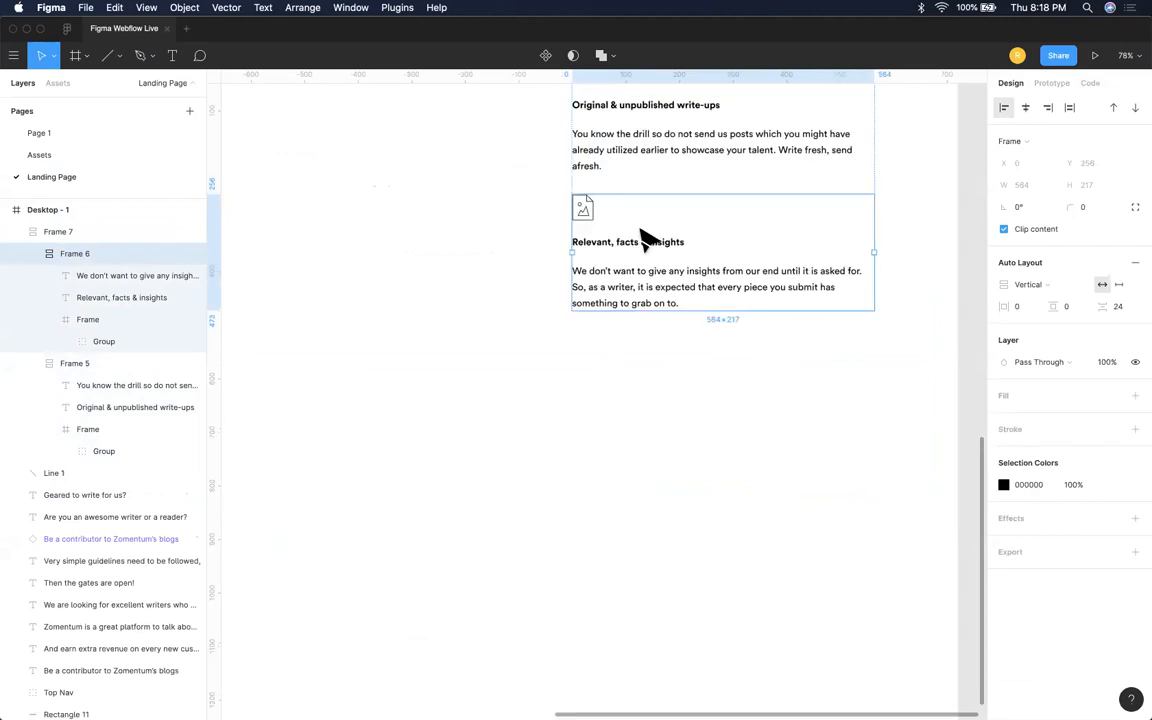
pyautogui.press('super+d')
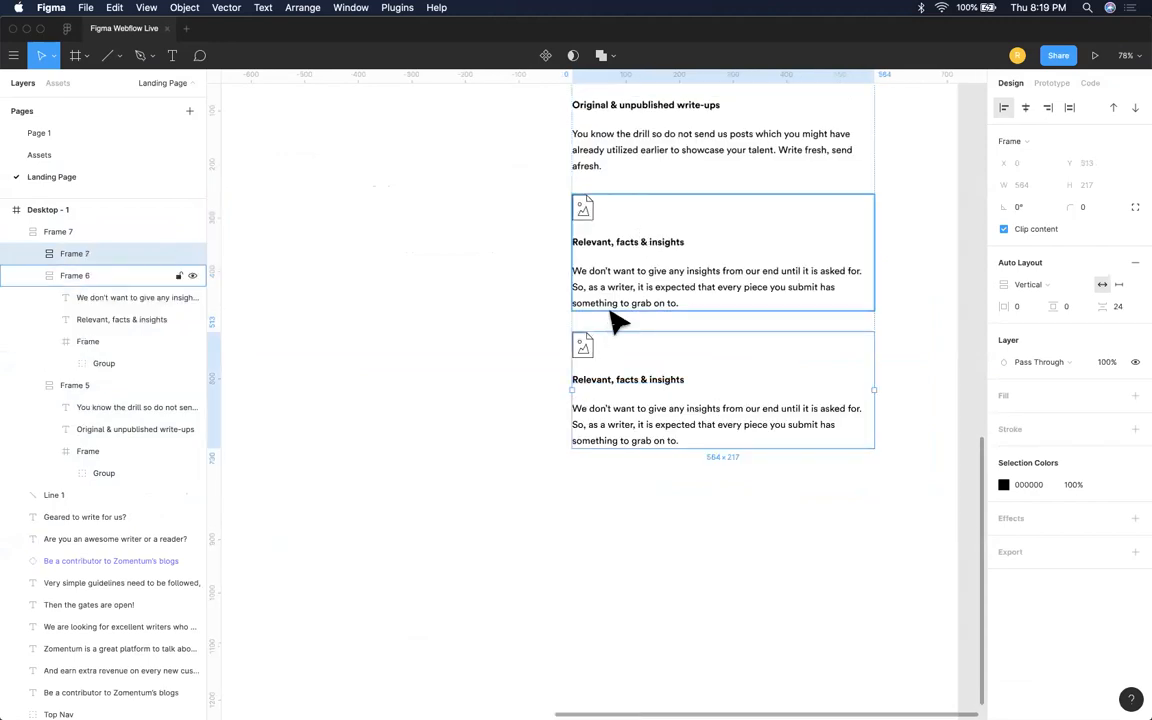
# - Change the third block's heading to "Error-free", as worded in the content document
pyautogui.press('super+Tab')
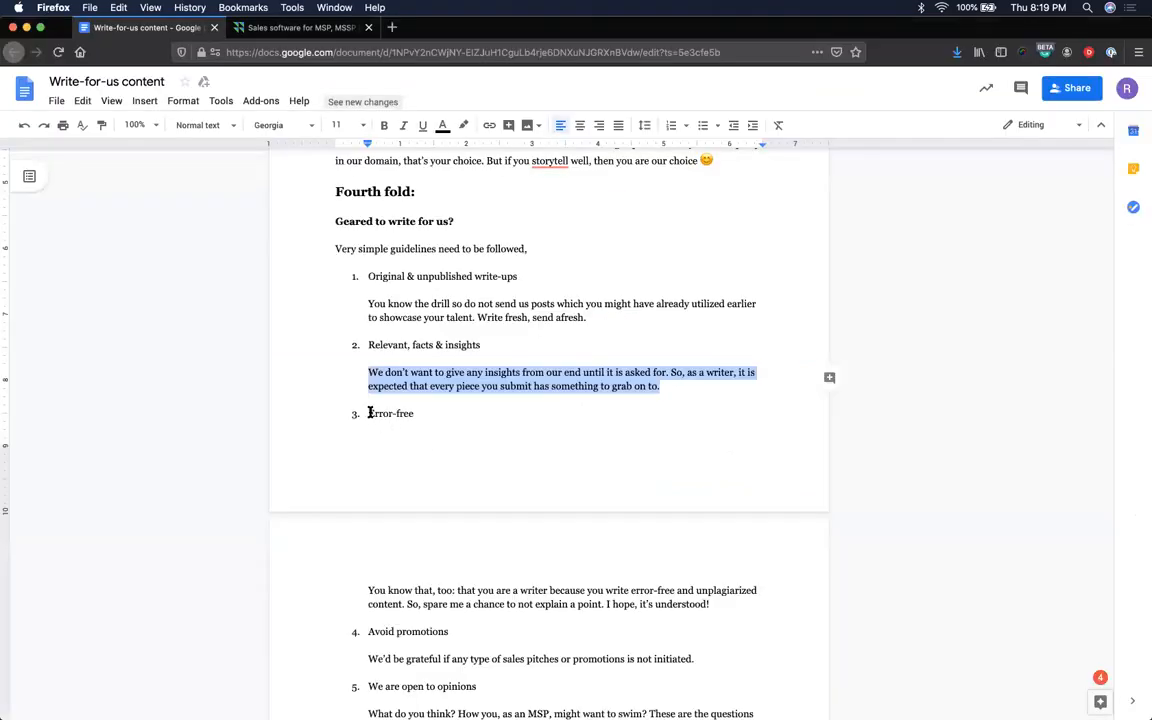
pyautogui.doubleClick(369, 413)
pyautogui.press('super+Tab')
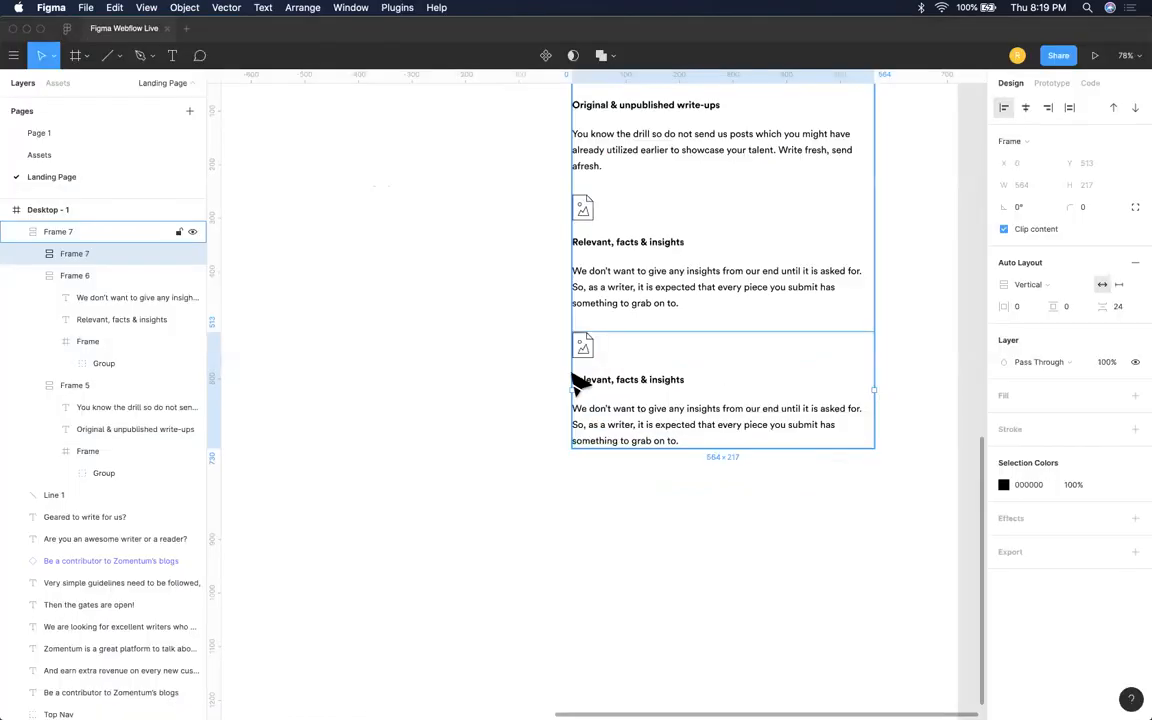
pyautogui.doubleClick(585, 381)
pyautogui.write('Error-free')
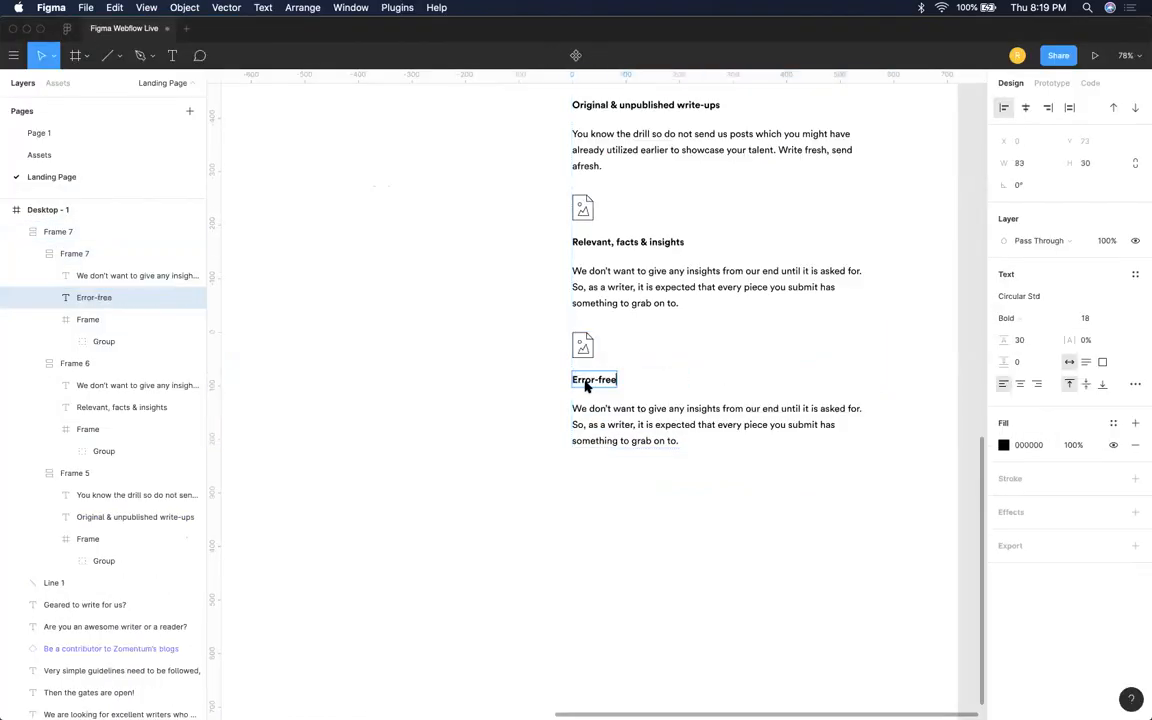
# - Replace the "Error-free" block's paragraph with the content document's "You know that, too: that you are a writer" text
pyautogui.press('super+Tab')
pyautogui.scroll(-2, 366, 481)
pyautogui.moveTo(368, 483); pyautogui.dragTo(707, 497)
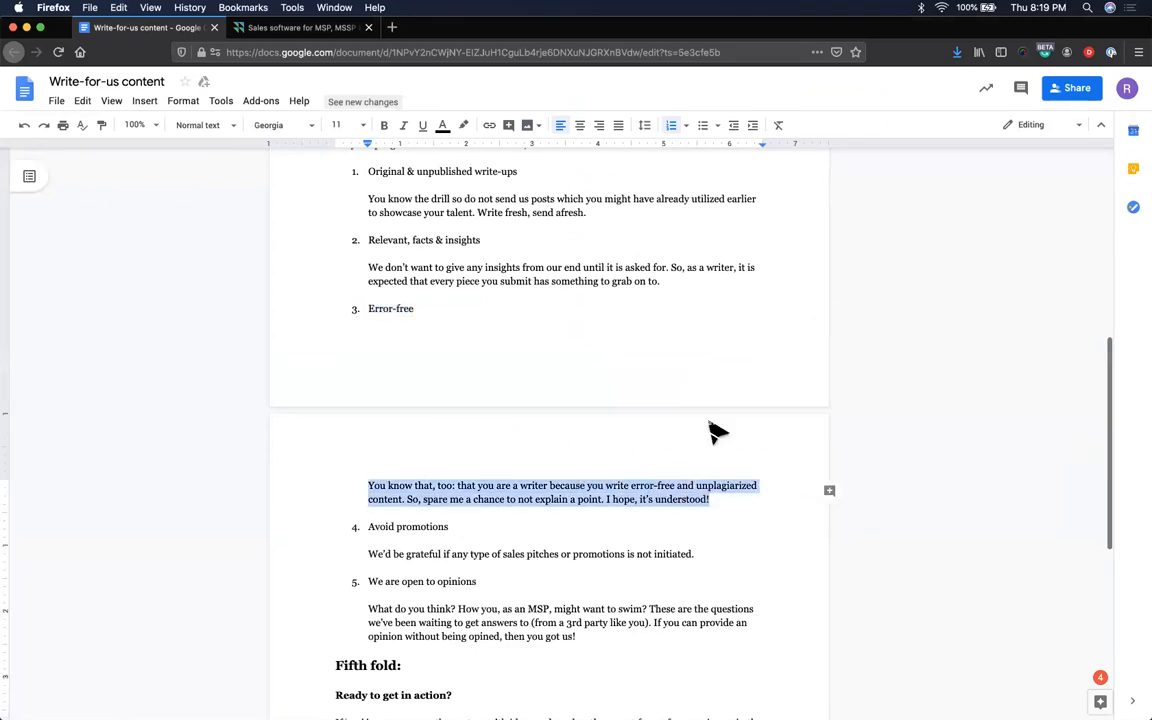
pyautogui.press('super+c')
pyautogui.press('super+Tab')
pyautogui.click(666, 419)
pyautogui.doubleClick(666, 419)
pyautogui.press('super+v')
pyautogui.press('Escape')
# - Duplicate the "Error-free" block and replace the copy's heading with "Avoid promotions" from the content document
pyautogui.press('super+Tab')
pyautogui.scroll(-2, 500, 480)
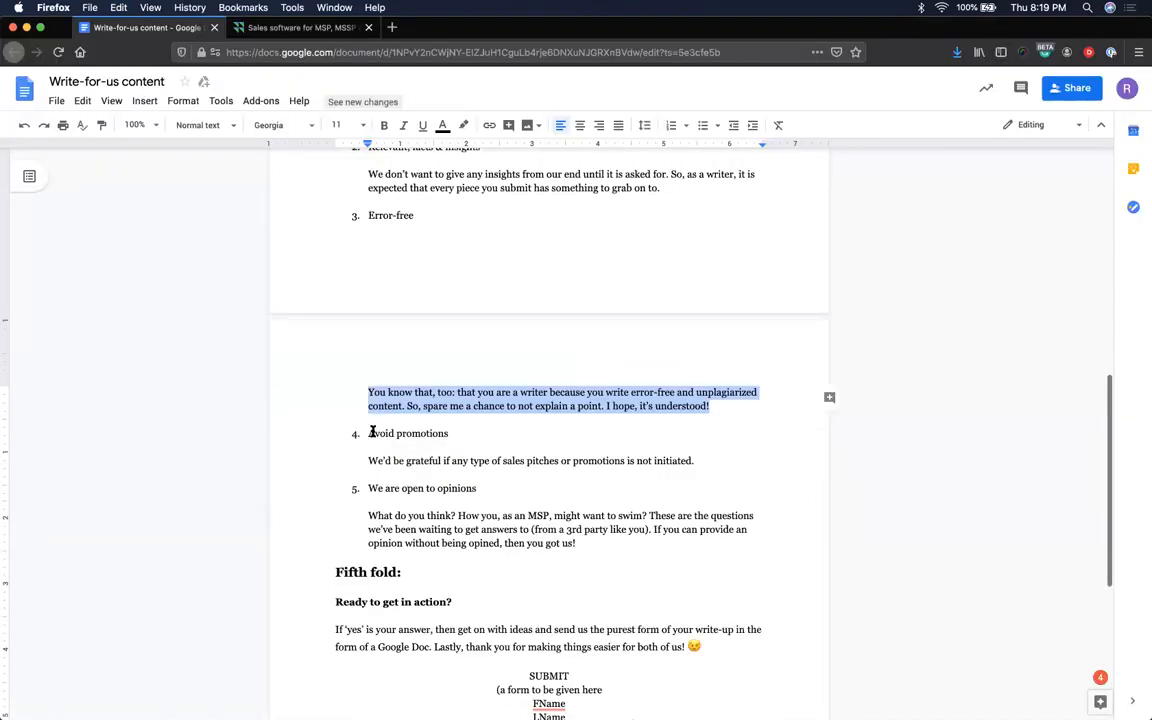
pyautogui.moveTo(370, 433); pyautogui.dragTo(441, 433)
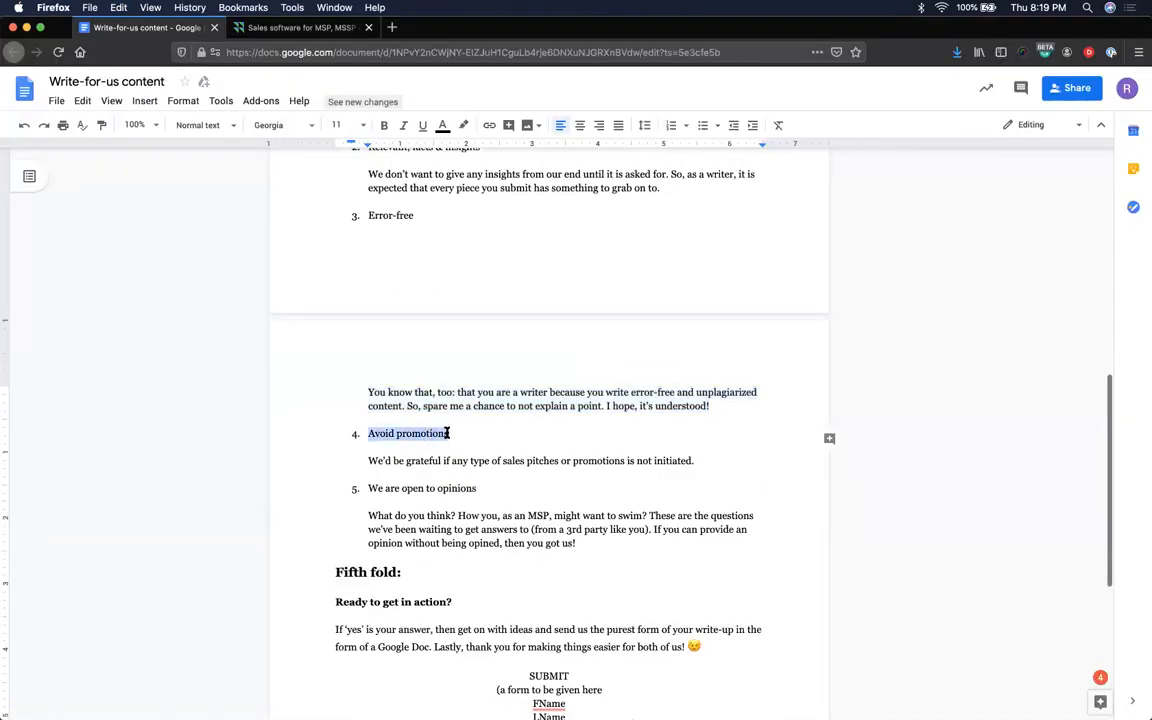
pyautogui.press('super+c')
pyautogui.press('super+Tab')
pyautogui.click(638, 442)
pyautogui.doubleClick(640, 448)
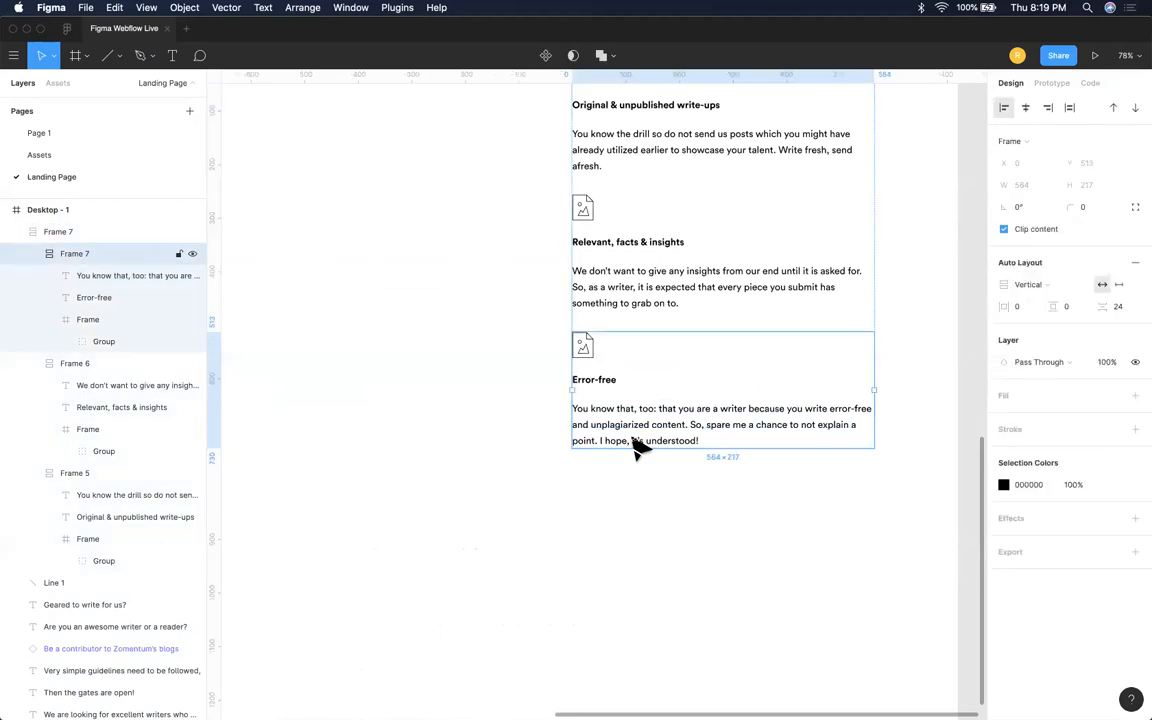
pyautogui.press('super+d')
pyautogui.press('super+Tab')
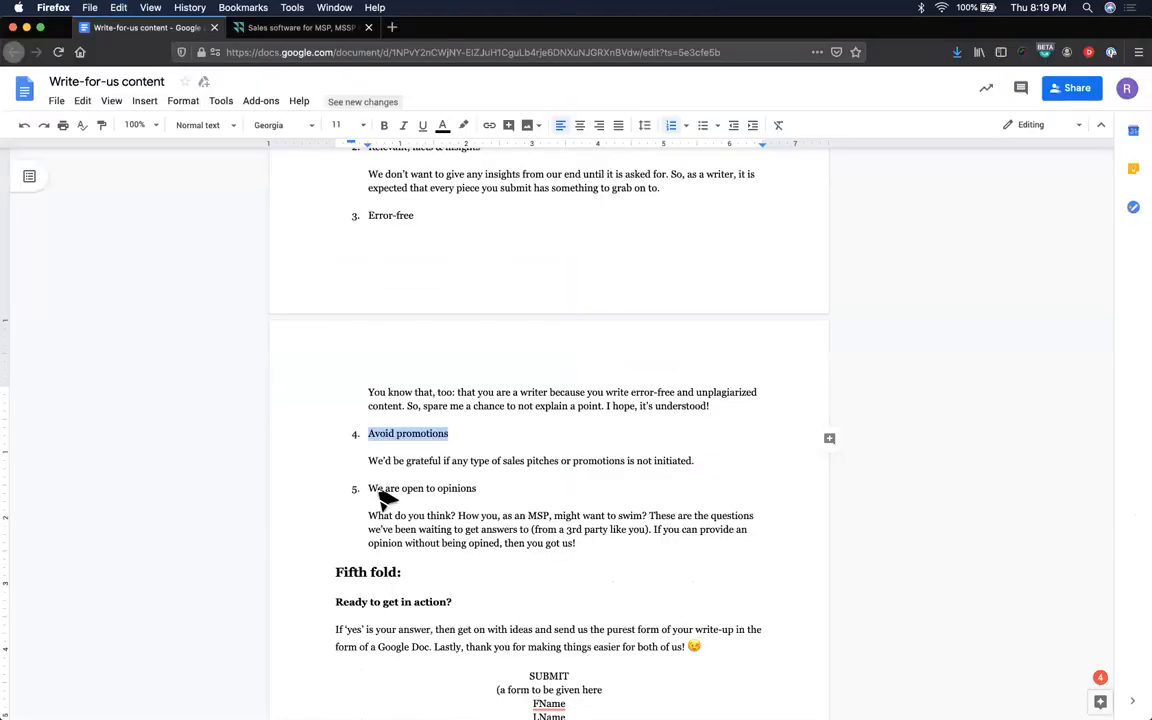
pyautogui.press('super+Tab')
pyautogui.doubleClick(598, 522)
pyautogui.press('super+v')
# - Replace the "Avoid promotions" block's paragraph with the document's line "We'd be grateful if any type of sales pitches or promotions is not initiated."
pyautogui.press('super+Tab')
pyautogui.moveTo(370, 456); pyautogui.dragTo(697, 458)
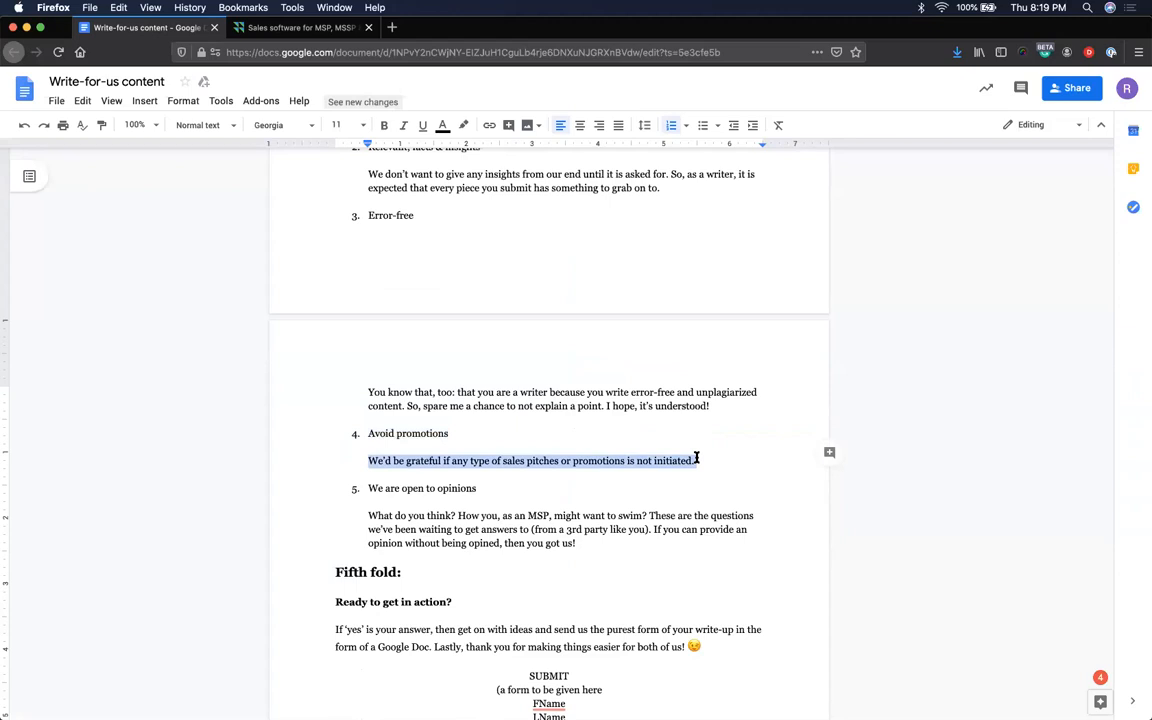
pyautogui.press('super+Tab')
pyautogui.doubleClick(672, 556)
pyautogui.press('super+v')
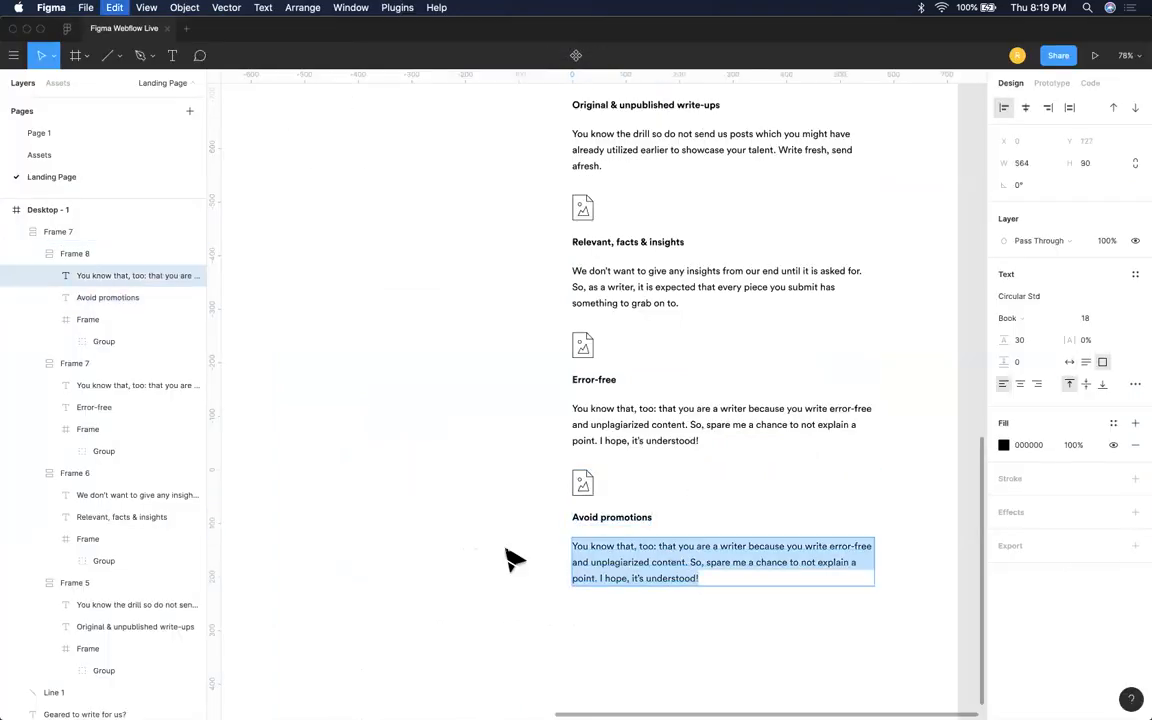
pyautogui.press('Escape')
pyautogui.doubleClick(650, 586)
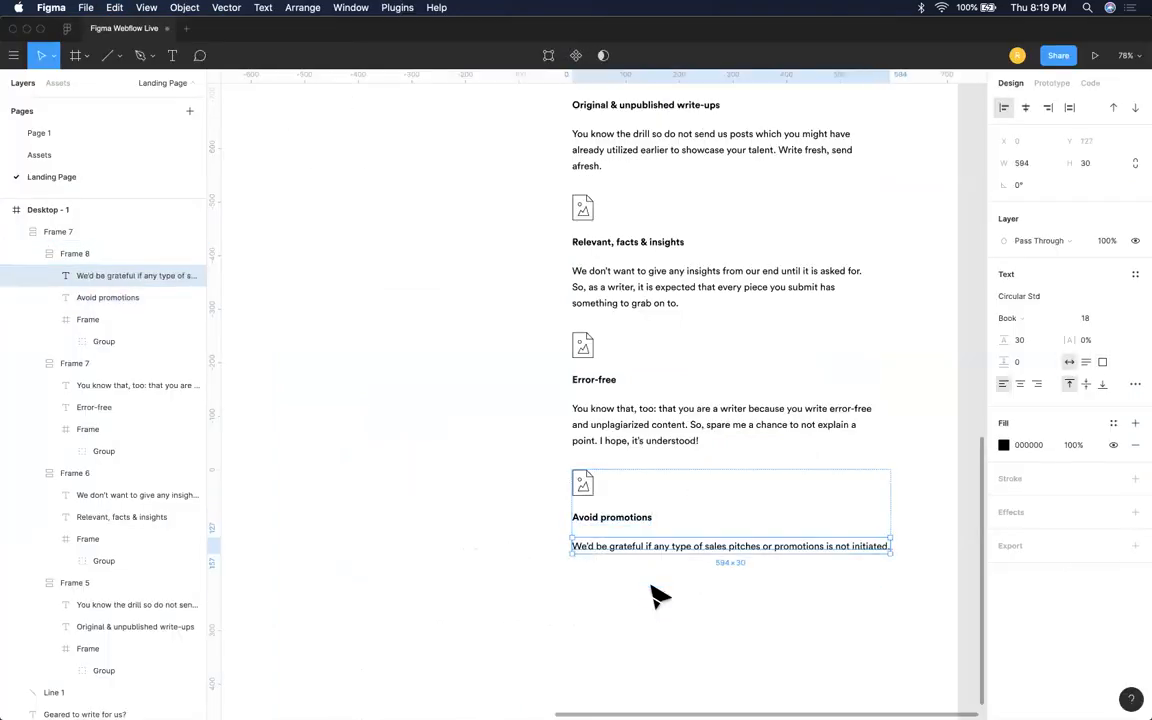
pyautogui.click(522, 571)
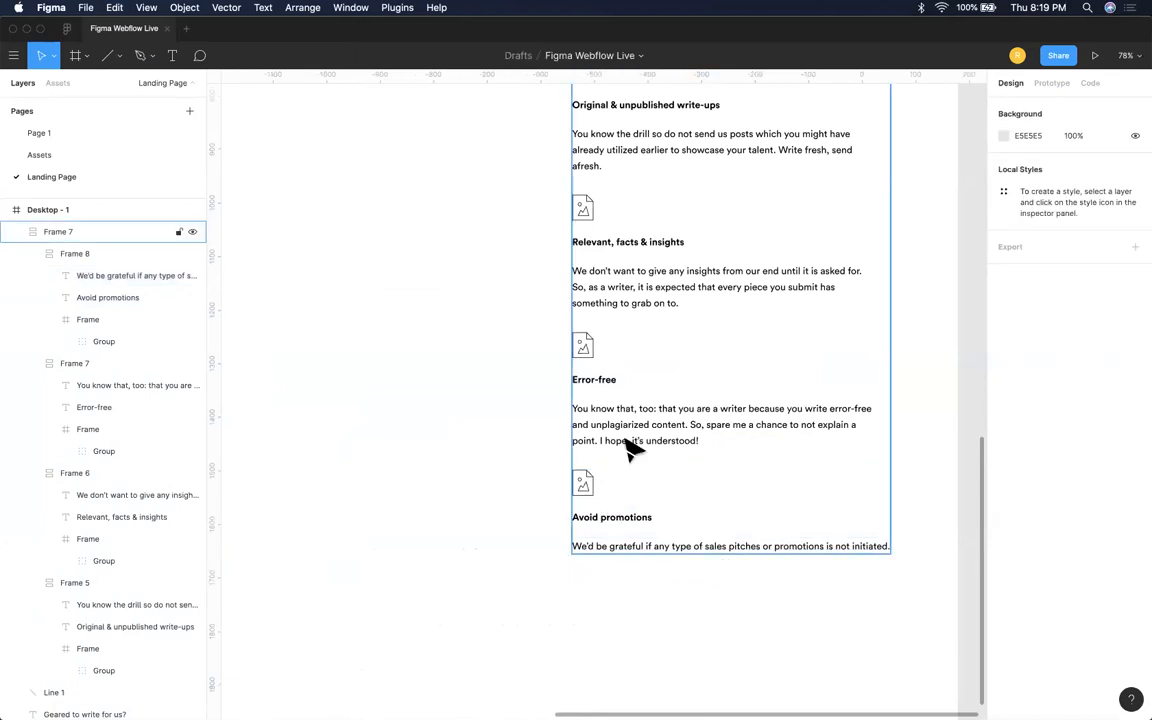
# - Duplicate the "Avoid promotions" block inside the auto layout frame to make a fifth guideline item
pyautogui.click(630, 450)
pyautogui.click(614, 530)
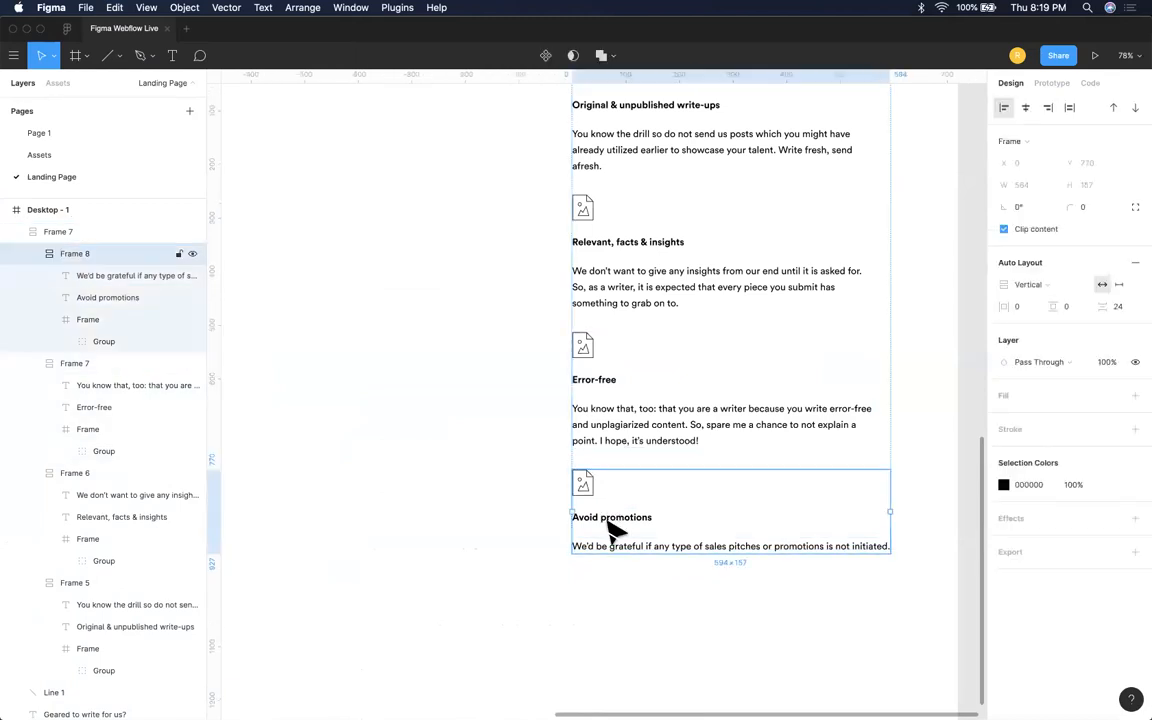
pyautogui.press('super+d')
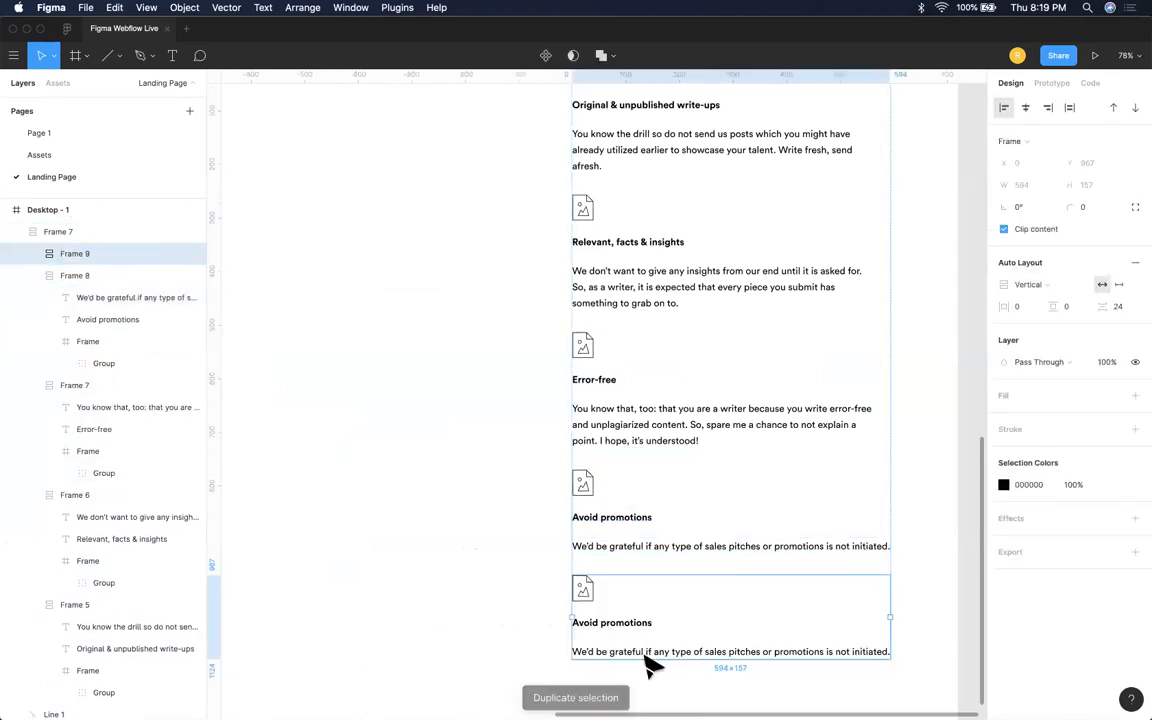
# - Replace the fifth guideline block's heading with "We are open to opinions" from the content document
pyautogui.click(648, 654)
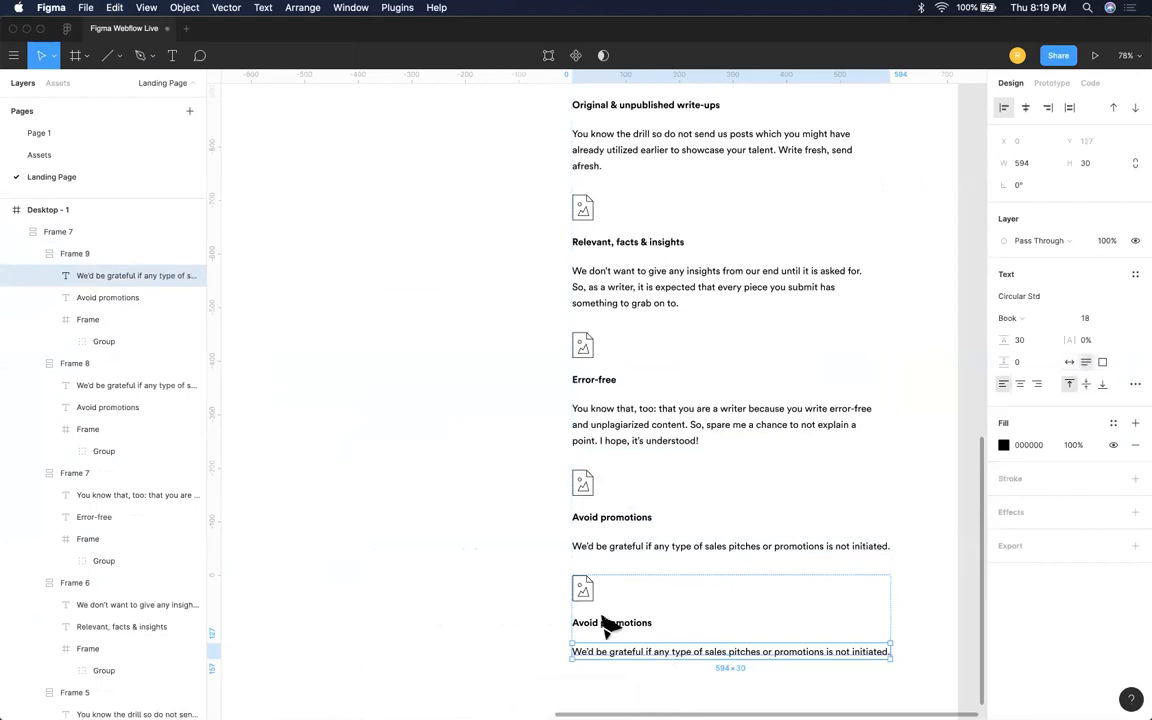
pyautogui.scroll(-3, 607, 625)
pyautogui.click(540, 552)
pyautogui.press('super+Tab')
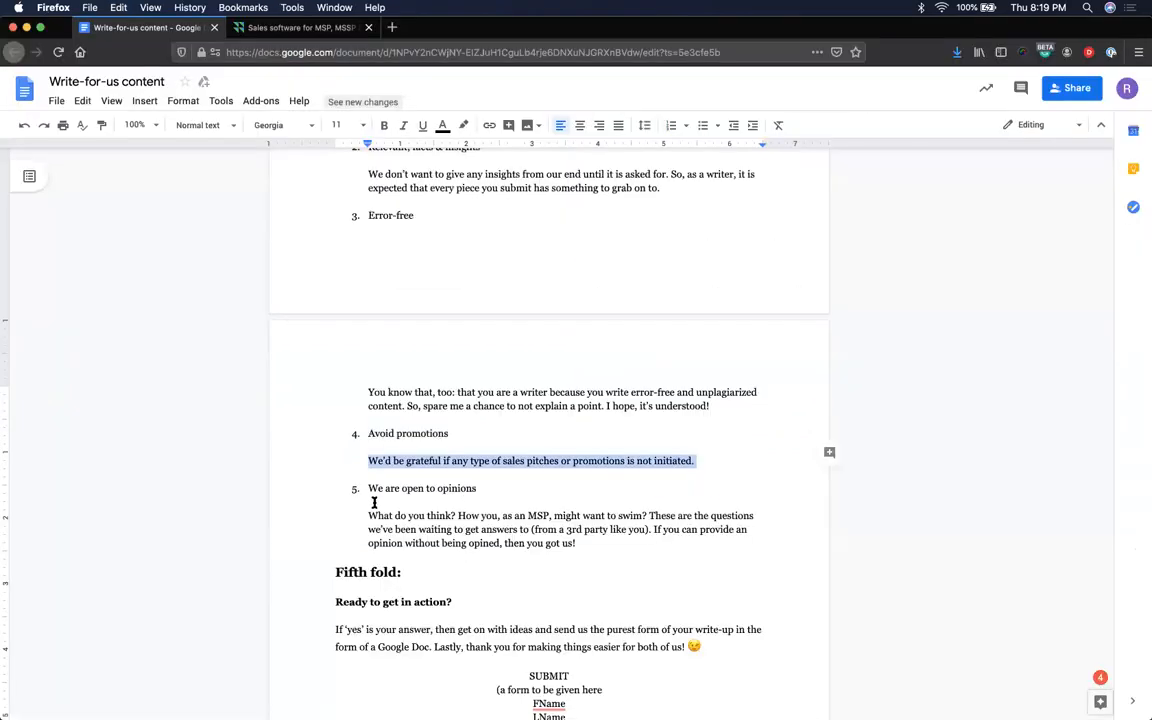
pyautogui.moveTo(368, 488); pyautogui.dragTo(476, 488)
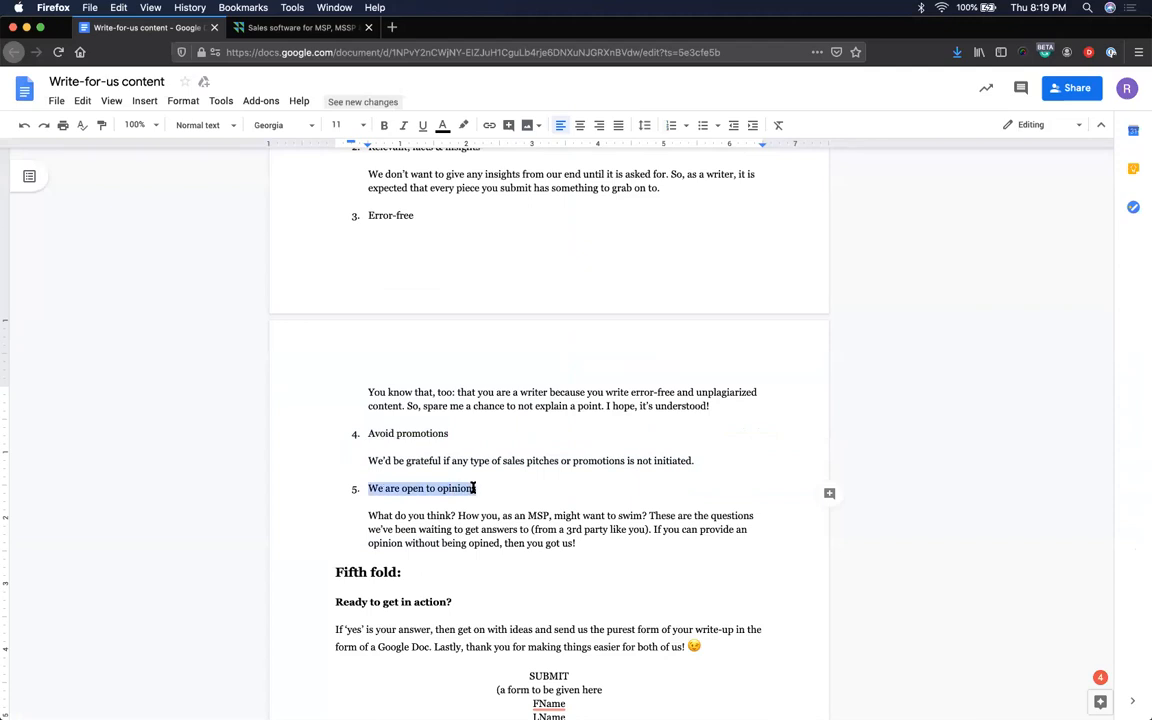
pyautogui.press('super+c')
pyautogui.press('super+Tab')
pyautogui.doubleClick(585, 457)
pyautogui.press('super+v')
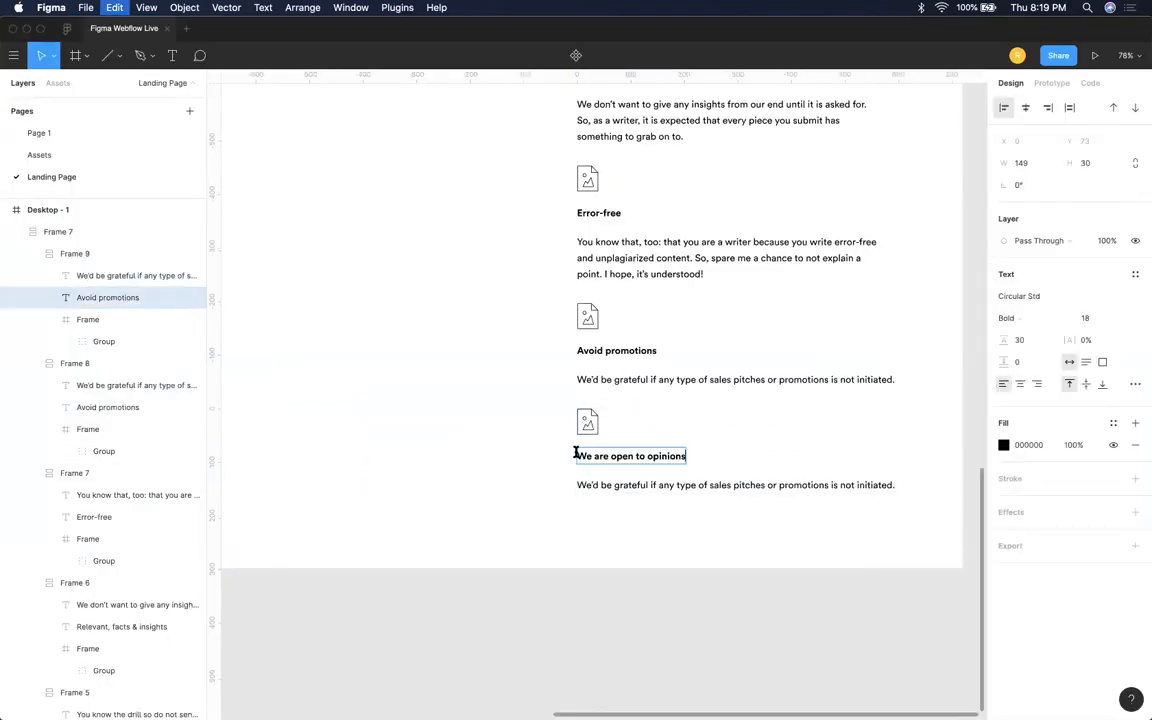
# - Replace the "We are open to opinions" block's paragraph with the content document's "What do you think? How you, as an MSP, might want to swim?" text
pyautogui.press('super+Tab')
pyautogui.moveTo(369, 515); pyautogui.dragTo(574, 540)
pyautogui.press('super+c')
pyautogui.press('super+Tab')
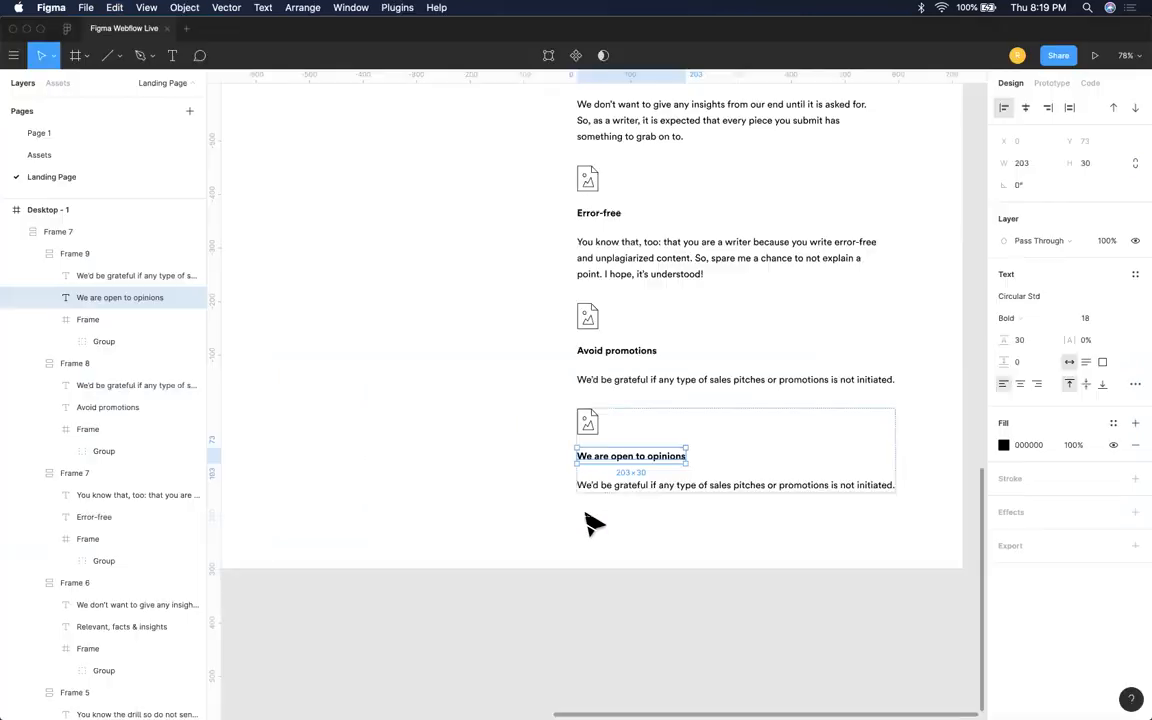
pyautogui.doubleClick(672, 487)
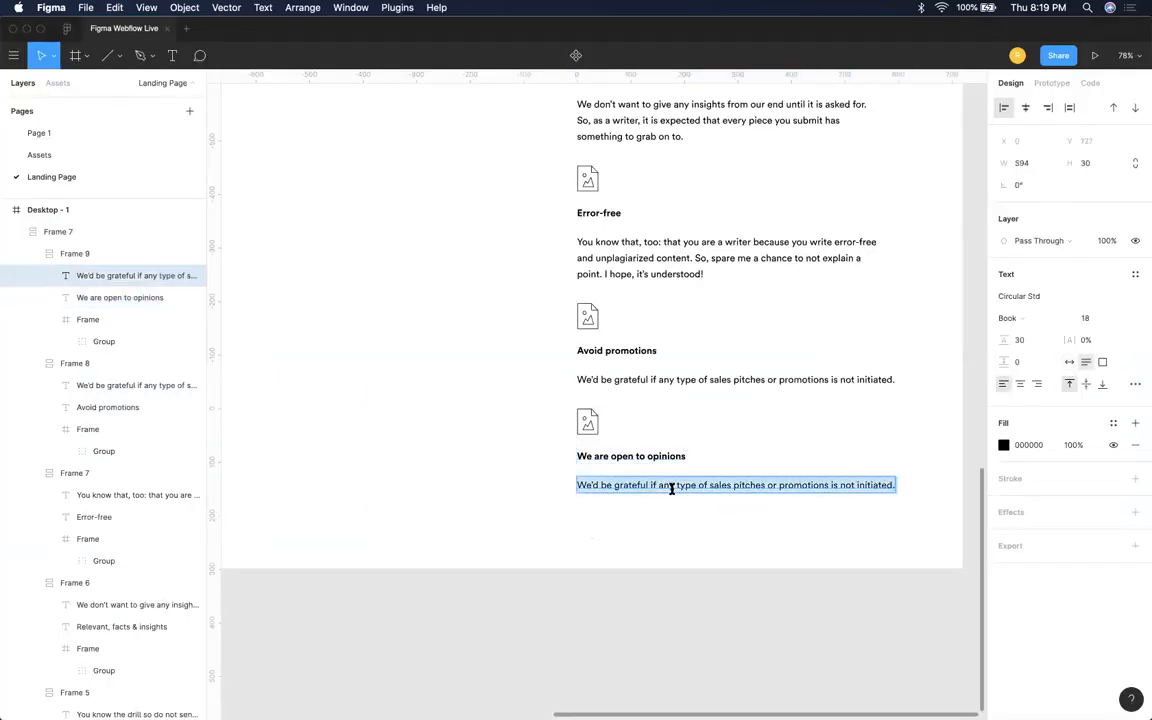
pyautogui.press('super+v')
pyautogui.press('Escape')
# - Extend the Desktop - 1 frame downward to add empty space below the guidelines list
pyautogui.scroll(-5, 522, 452)
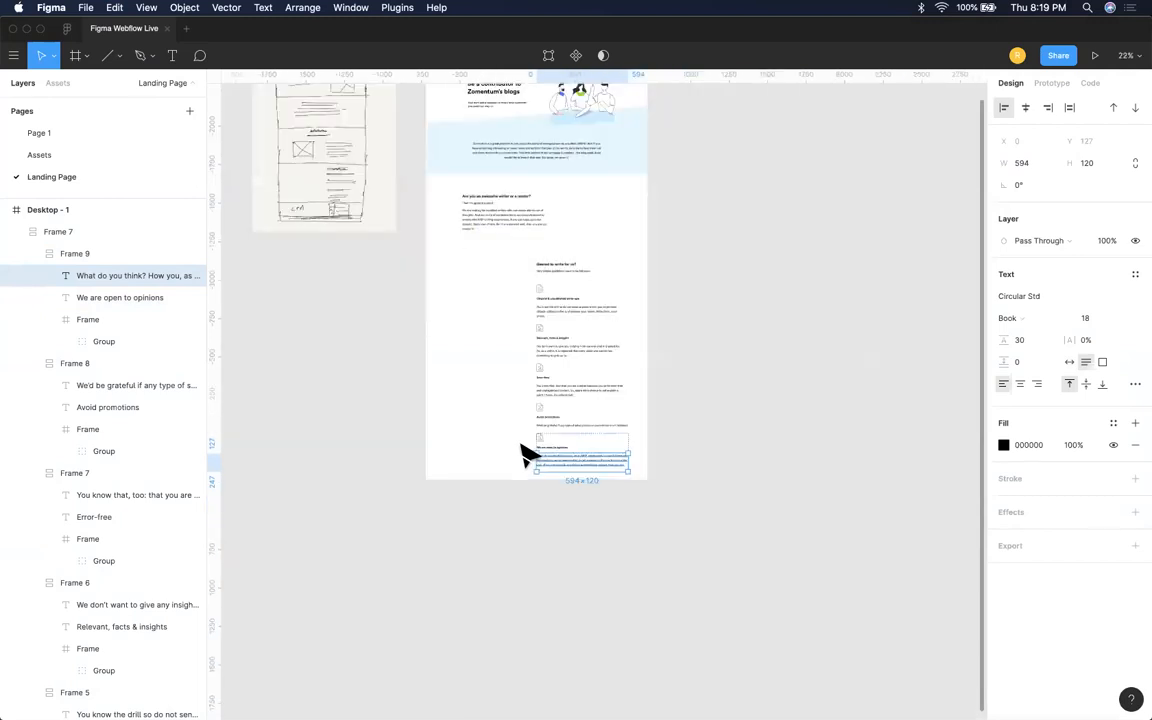
pyautogui.scroll(2, 525, 447)
pyautogui.click(527, 442)
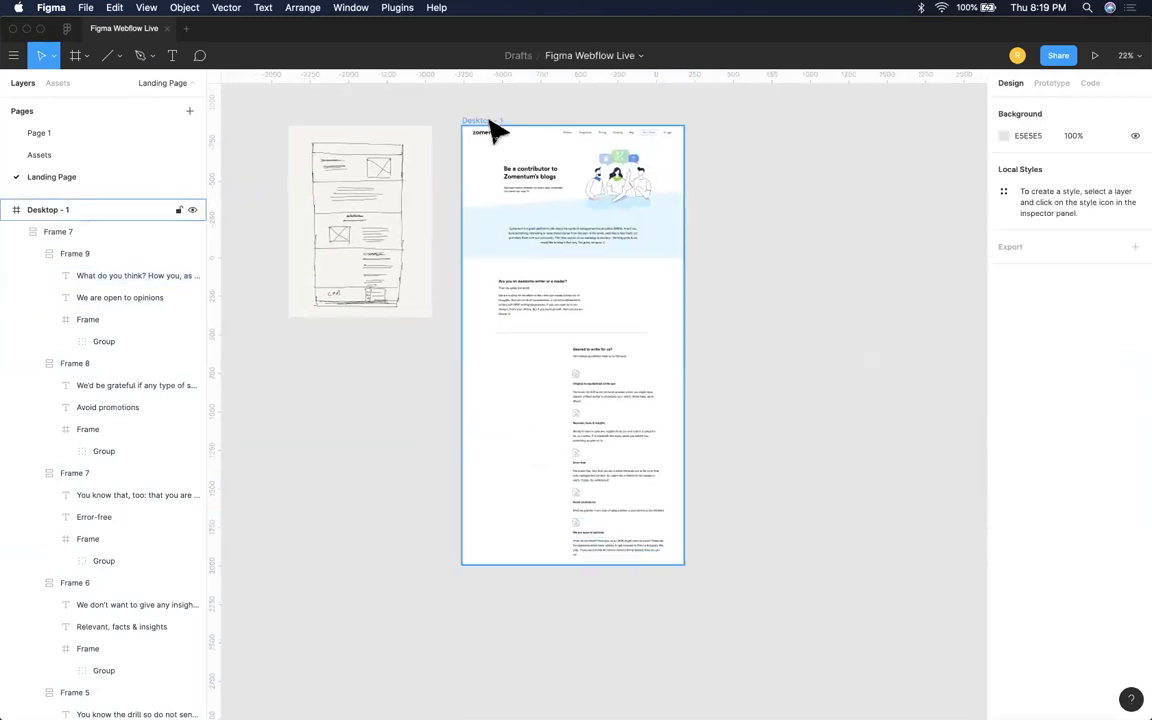
pyautogui.click(496, 121)
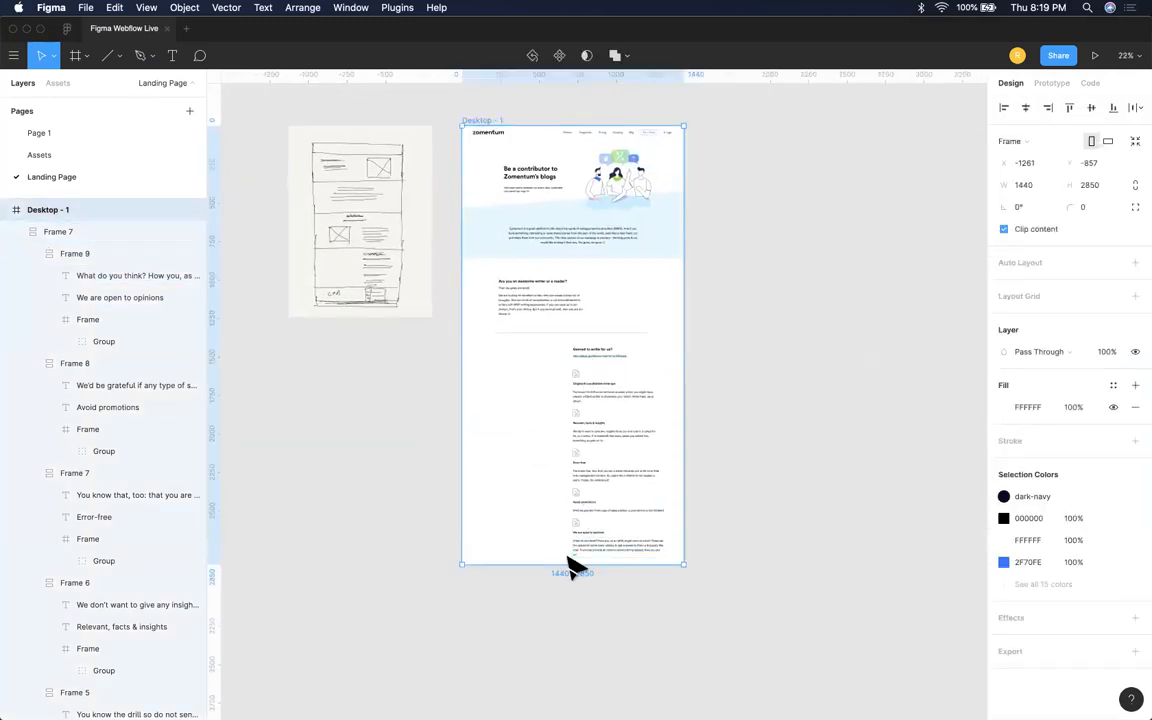
pyautogui.moveTo(557, 605); pyautogui.dragTo(562, 638)
pyautogui.click(532, 285)
pyautogui.scroll(1, 530, 240)
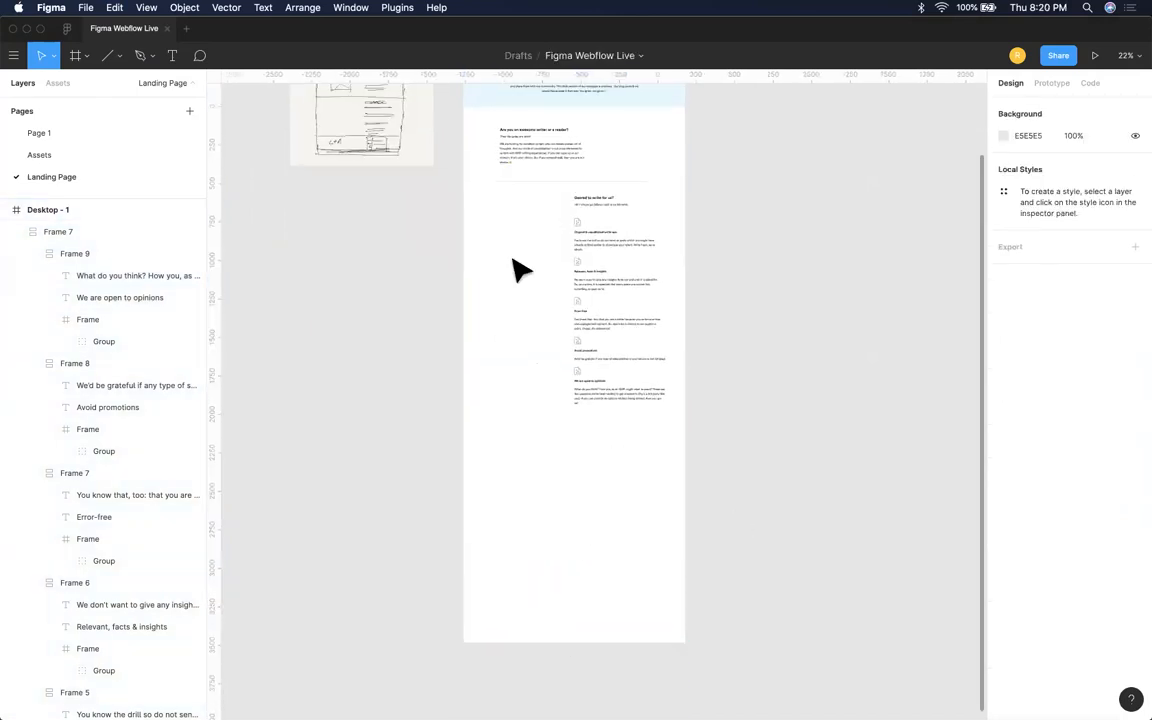
# - Compare the guidelines section's layout with the matching section of the sketched wireframe
pyautogui.scroll(5, 520, 268)
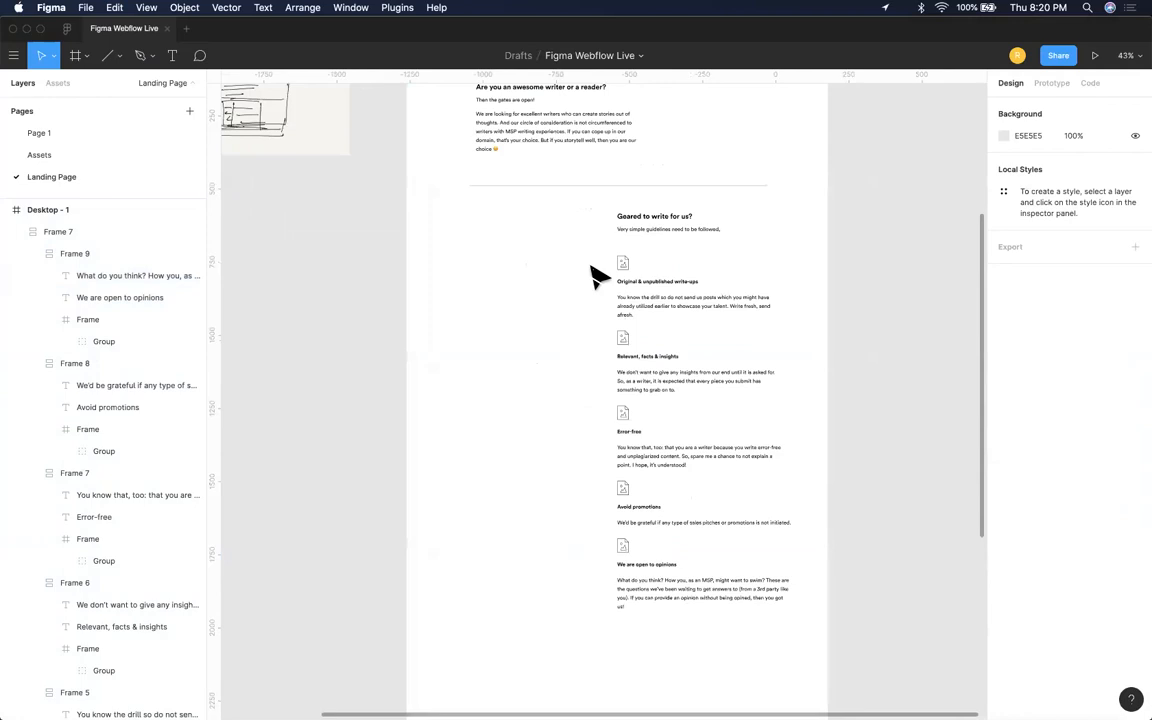
pyautogui.click(694, 453)
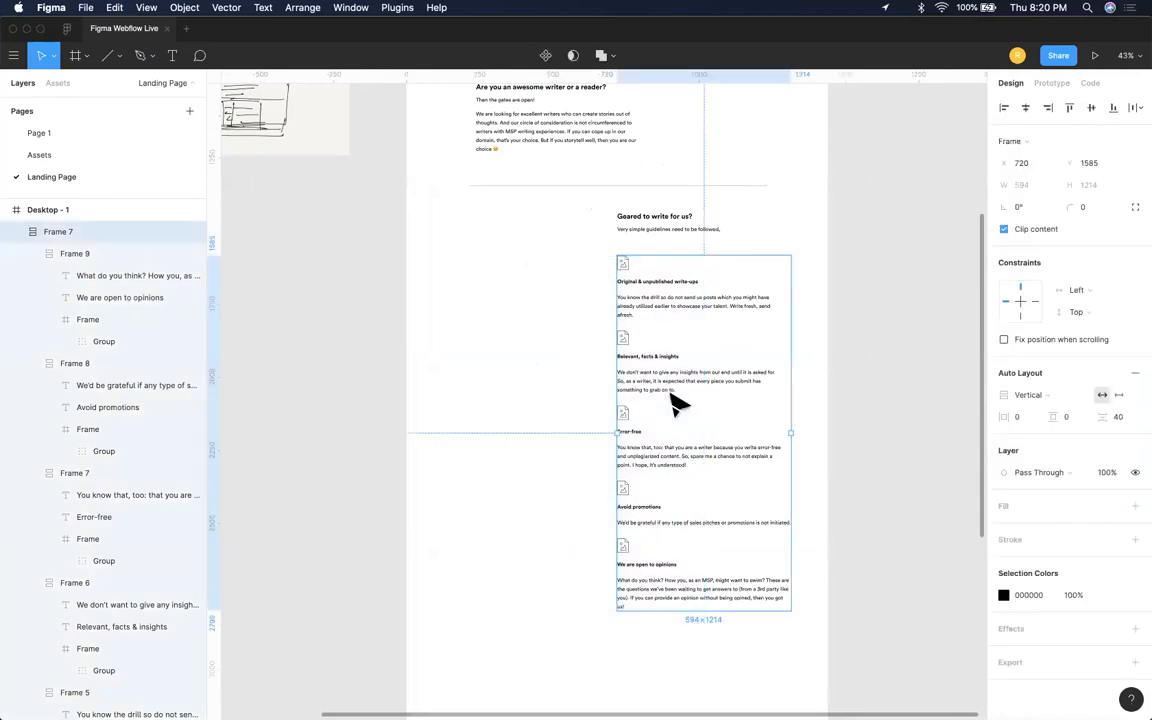
pyautogui.moveTo(662, 381); pyautogui.dragTo(662, 386)
pyautogui.click(510, 420)
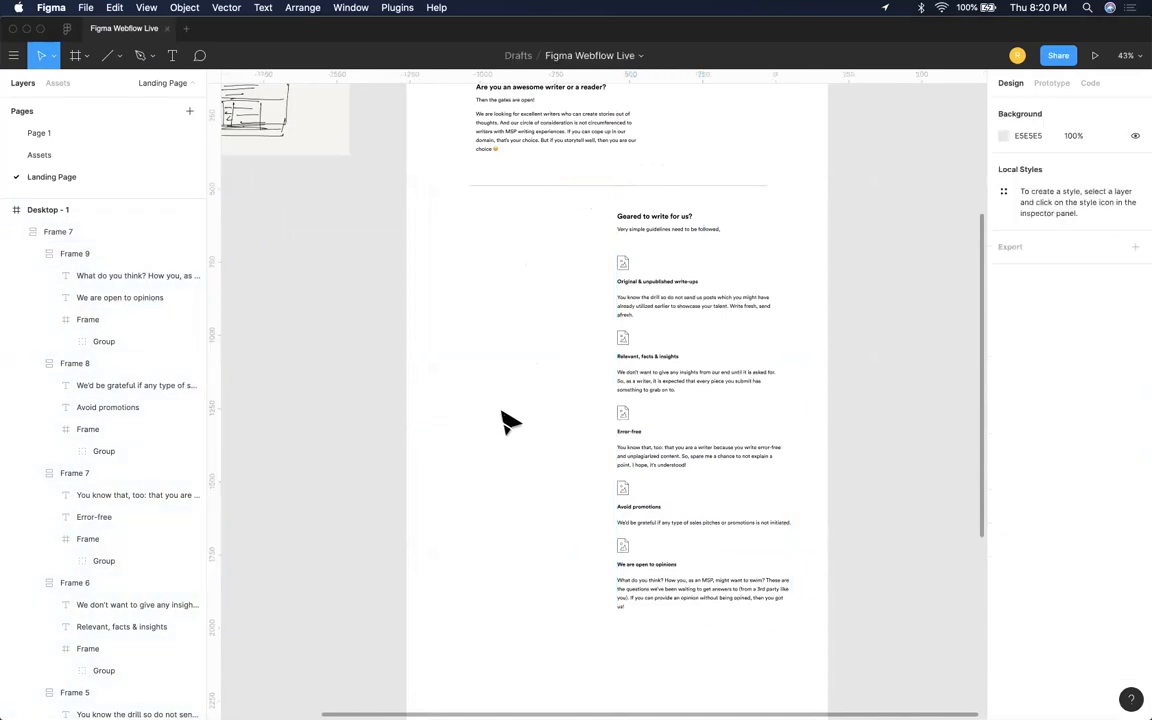
pyautogui.hscroll(-5, 447, 393)
pyautogui.scroll(4, 440, 300)
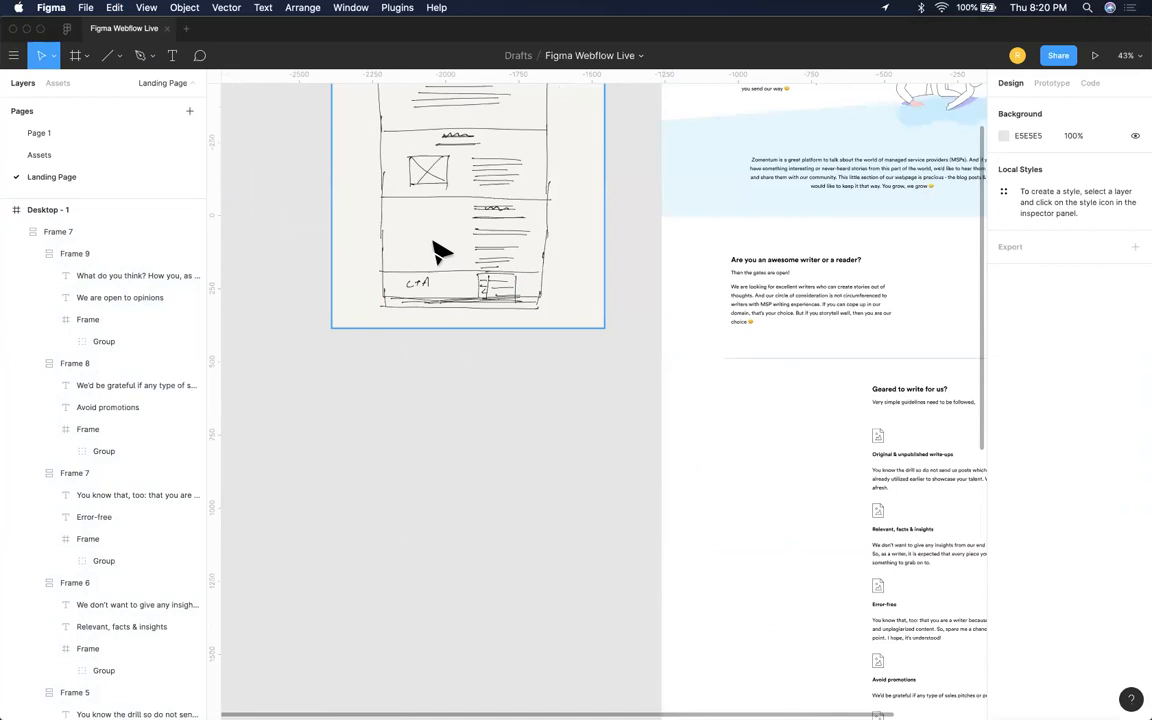
pyautogui.scroll(-5, 440, 252)
pyautogui.hscroll(5, 437, 250)
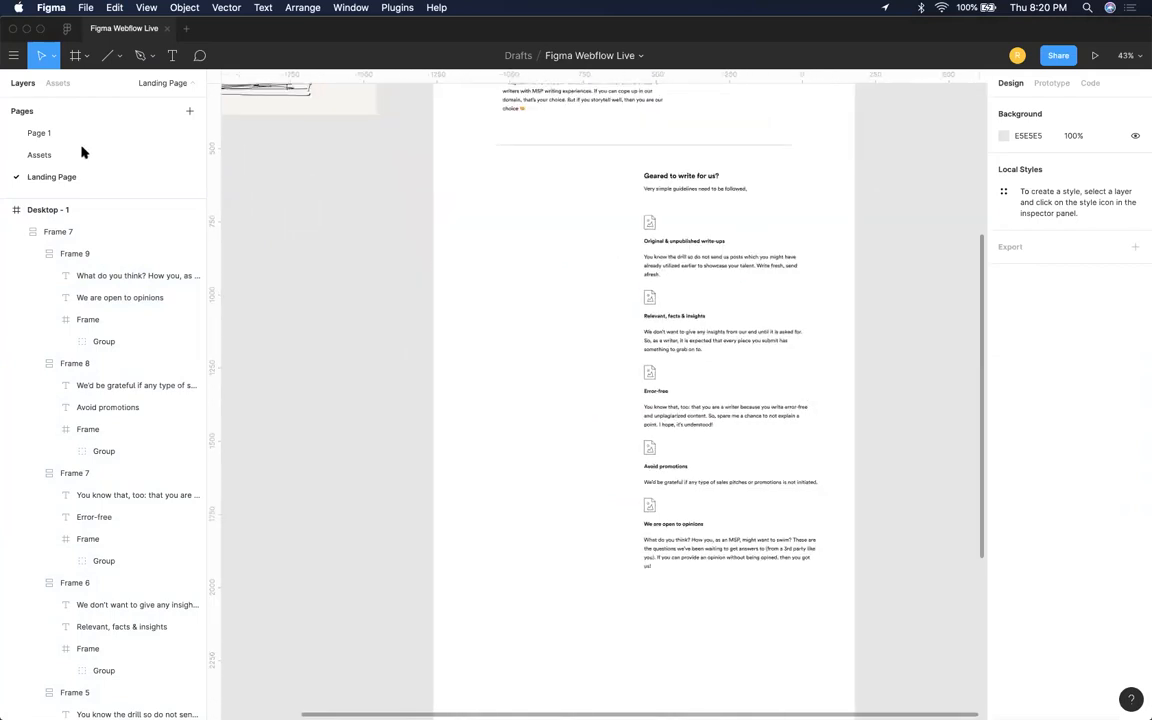
# - Copy the "Leady with laptop" illustration from the Assets page to the Landing Page, placing it beside the guidelines list at about X 197, Y 1831
pyautogui.scroll(-5, 468, 373)
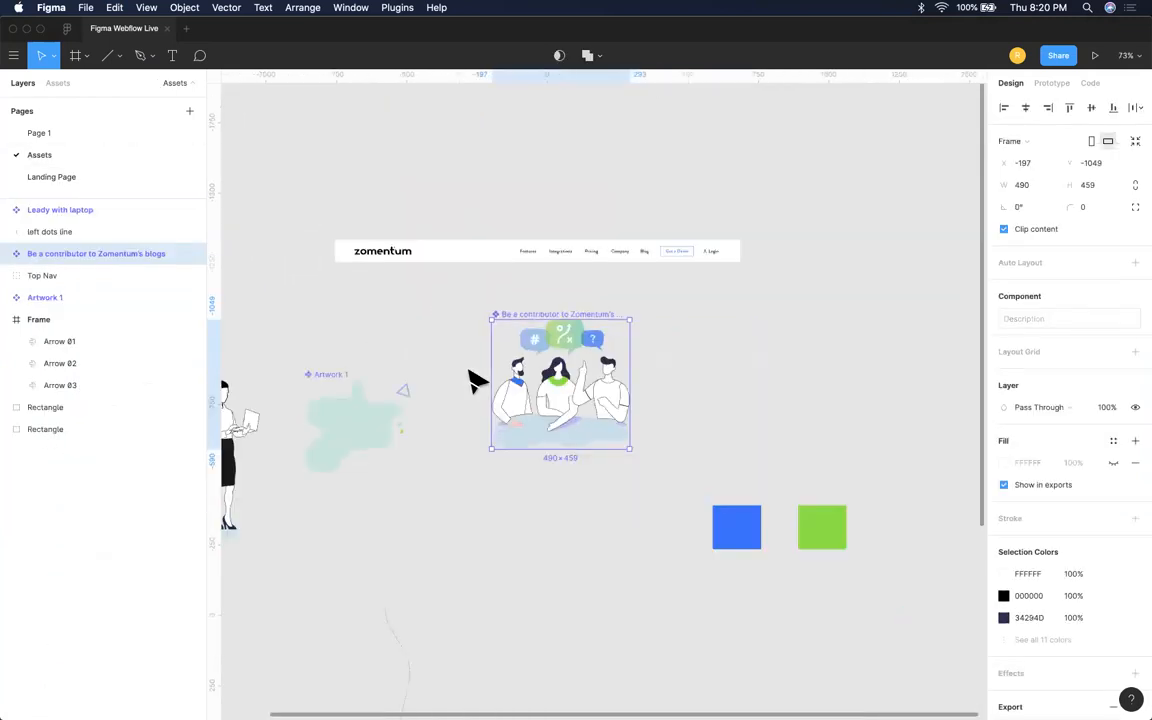
pyautogui.hscroll(-3, 468, 374)
pyautogui.scroll(-3, 468, 374)
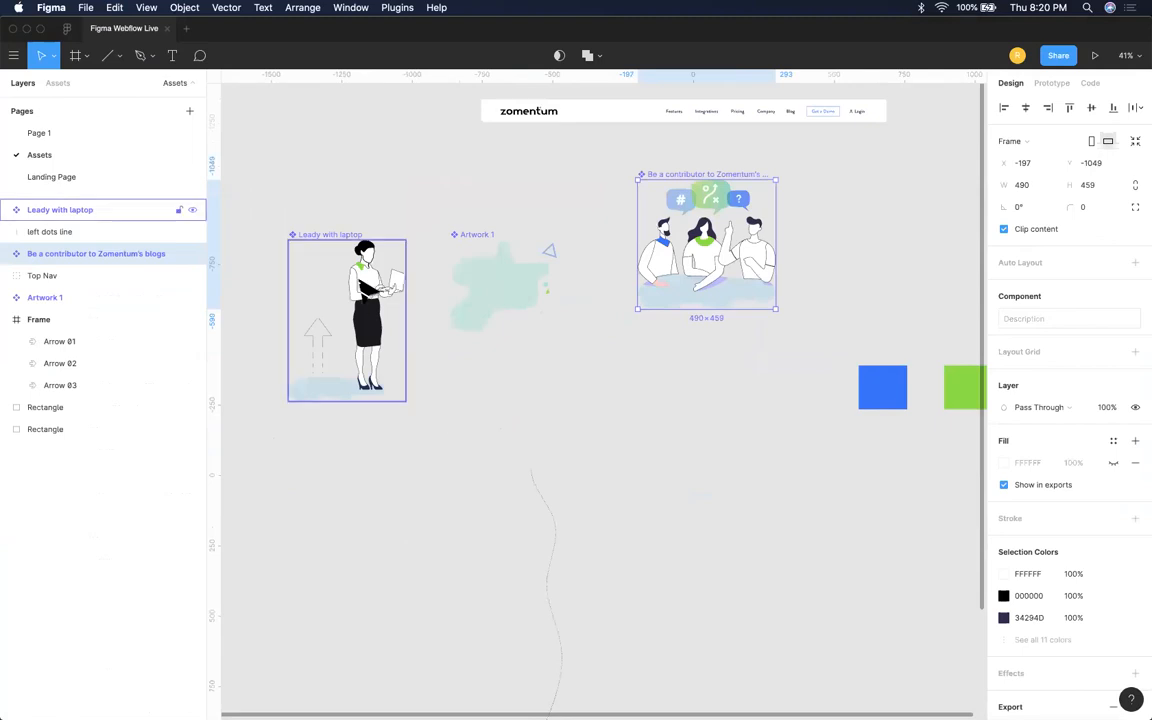
pyautogui.click(331, 240)
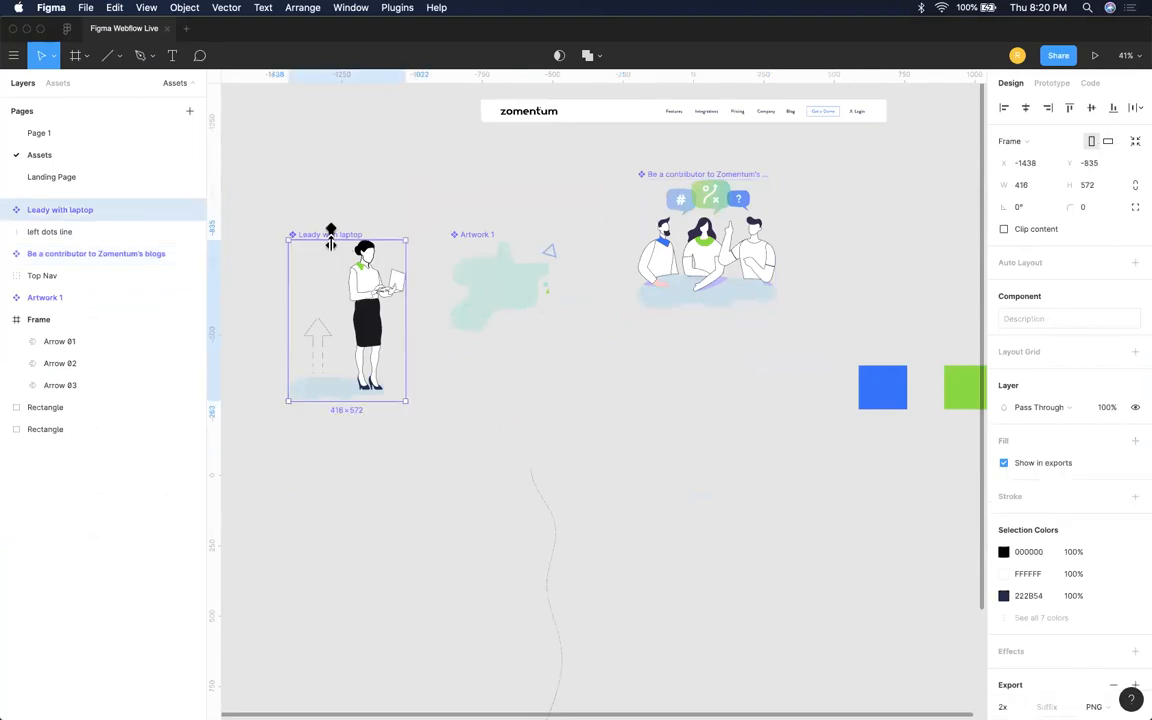
pyautogui.click(40, 133)
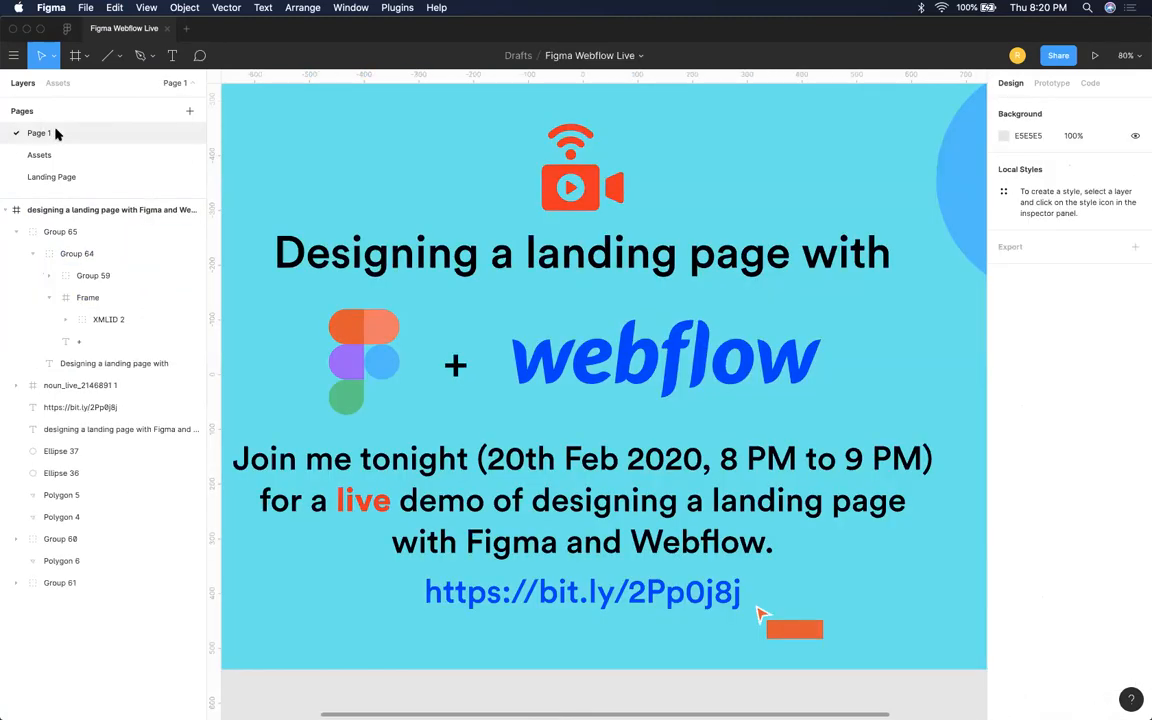
pyautogui.click(57, 179)
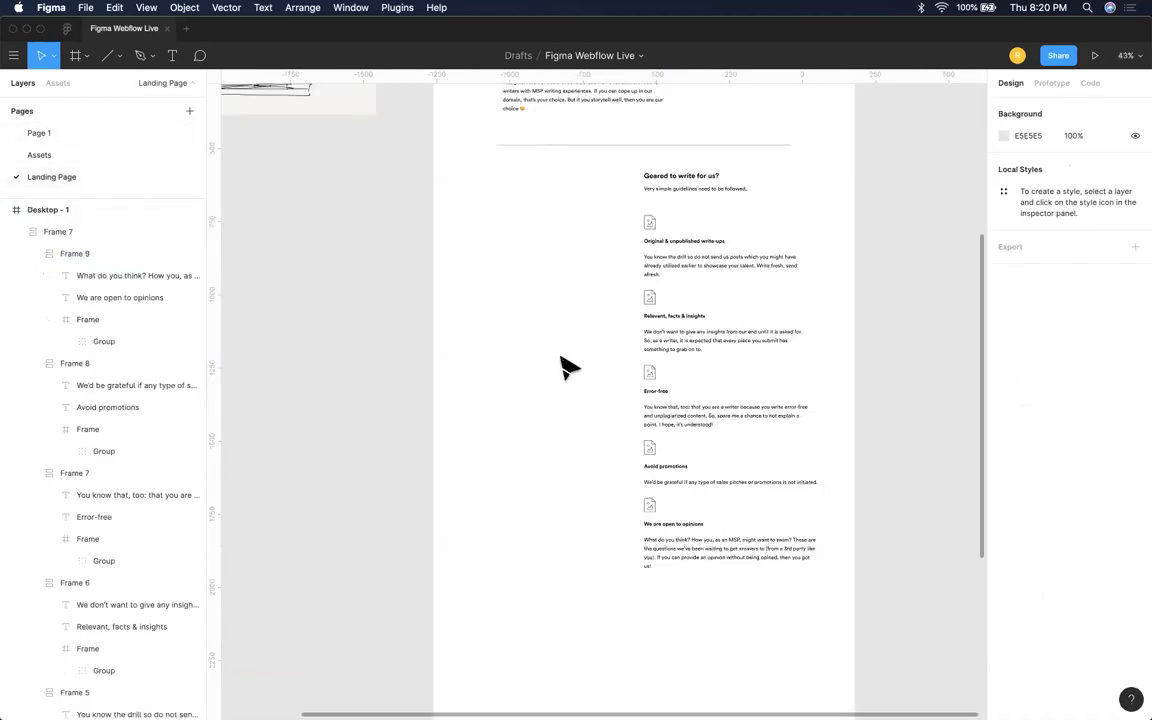
pyautogui.press('super+v')
pyautogui.moveTo(576, 363); pyautogui.dragTo(577, 348)
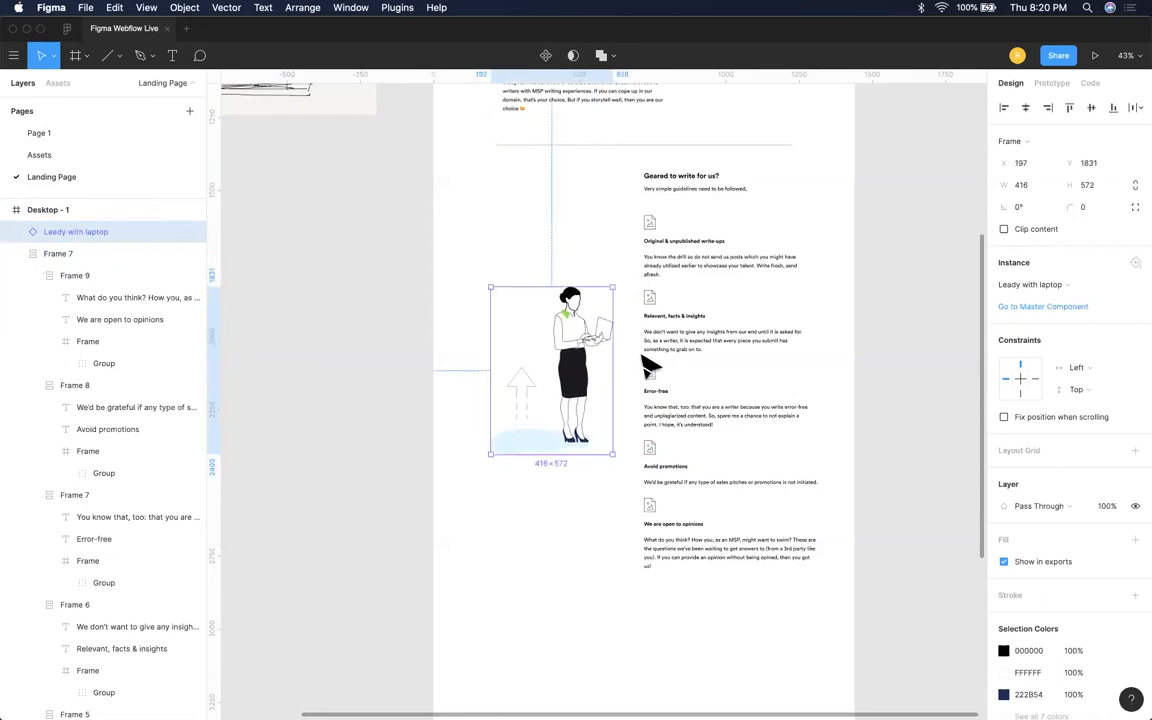
# - Align the "Leady with laptop" illustration and the guidelines frame by their vertical centres
pyautogui.click(645, 355)
pyautogui.keyDown('shift'); pyautogui.click(590, 366); pyautogui.keyUp('shift')
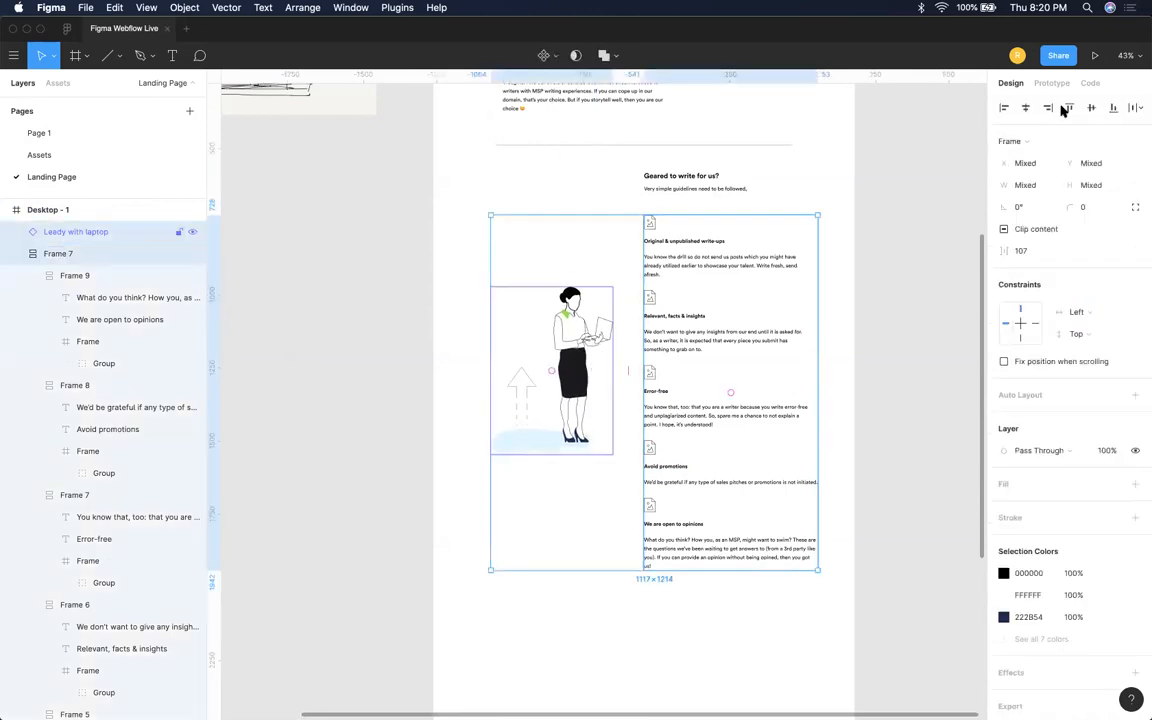
pyautogui.press('super+z')
pyautogui.click(1091, 109)
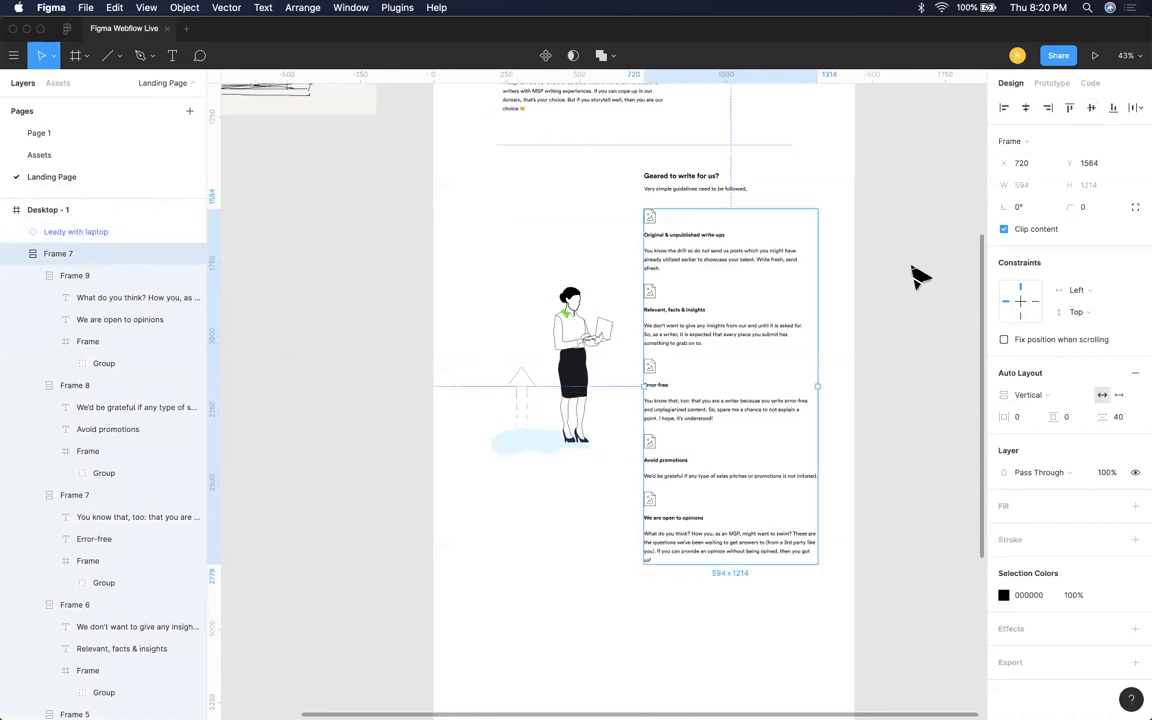
pyautogui.press('super+z')
pyautogui.keyDown('shift'); pyautogui.click(590, 350); pyautogui.keyUp('shift')
pyautogui.click(1091, 108)
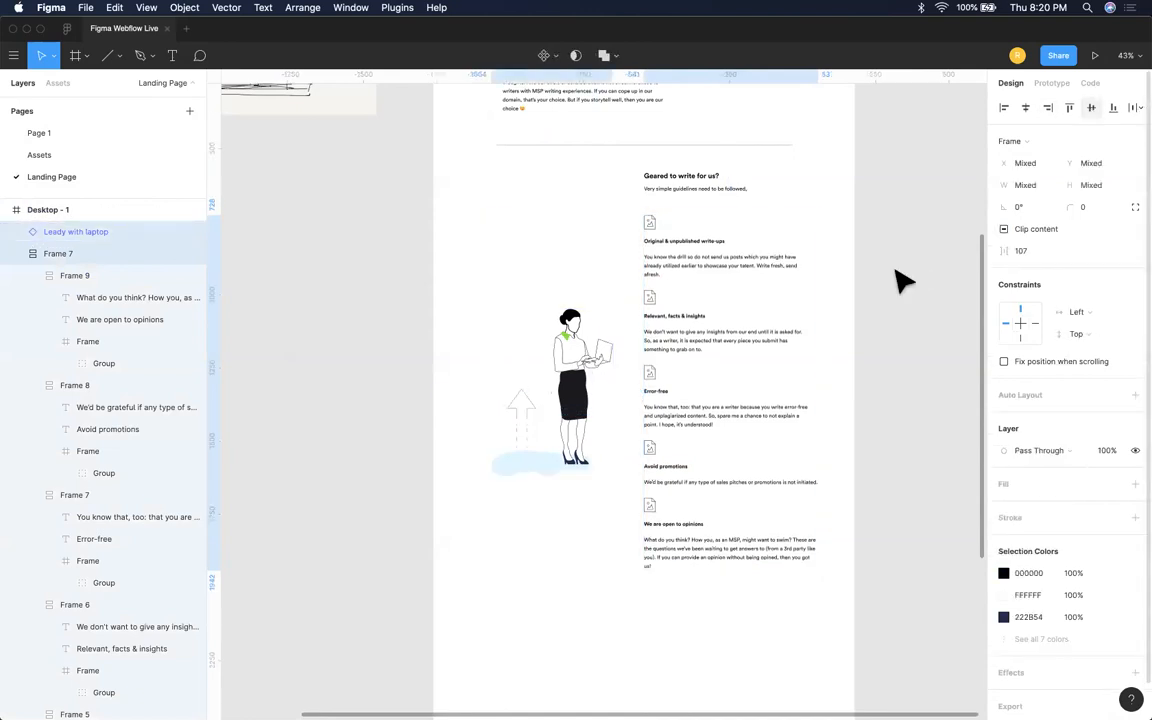
pyautogui.click(820, 314)
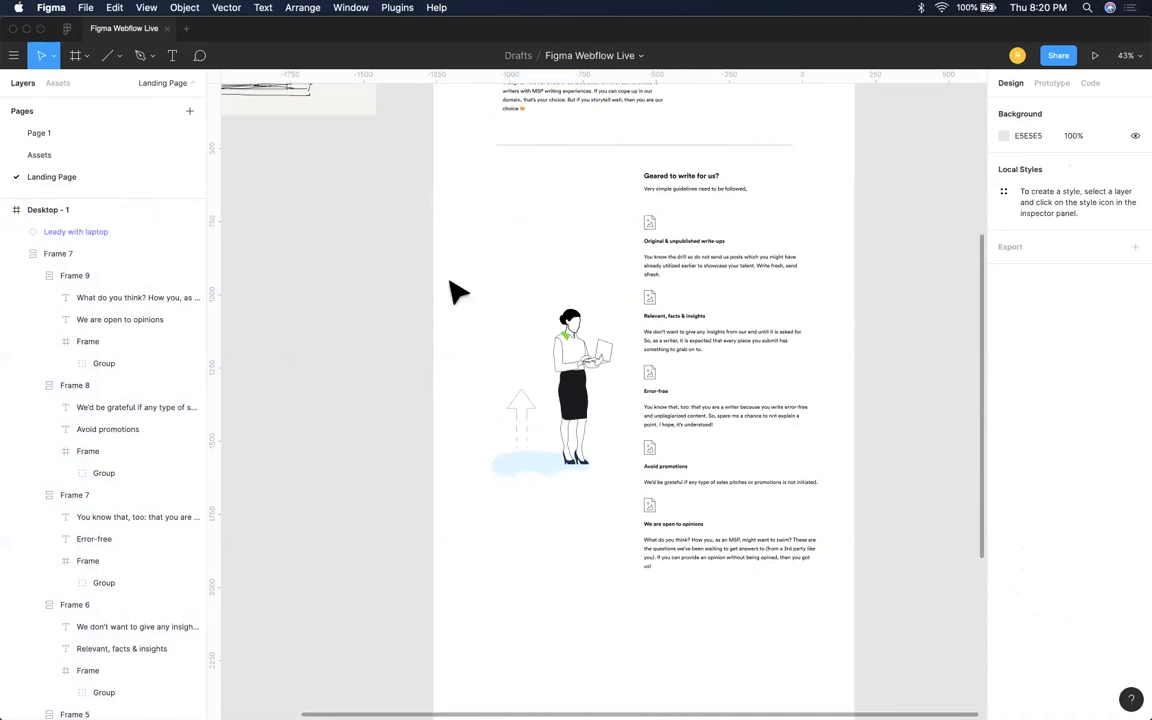
# - Copy the "left dots line" from the Assets page to the Landing Page, placing it along the page's left edge at about X -102, Y 2548
pyautogui.click(40, 133)
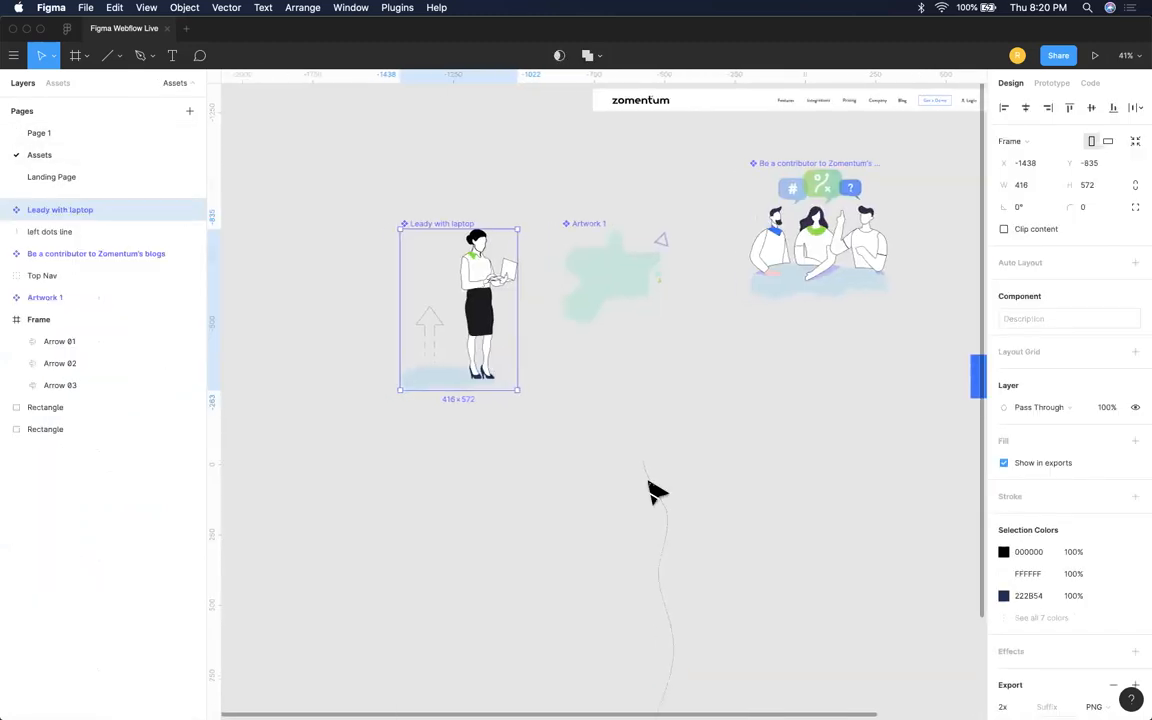
pyautogui.click(667, 510)
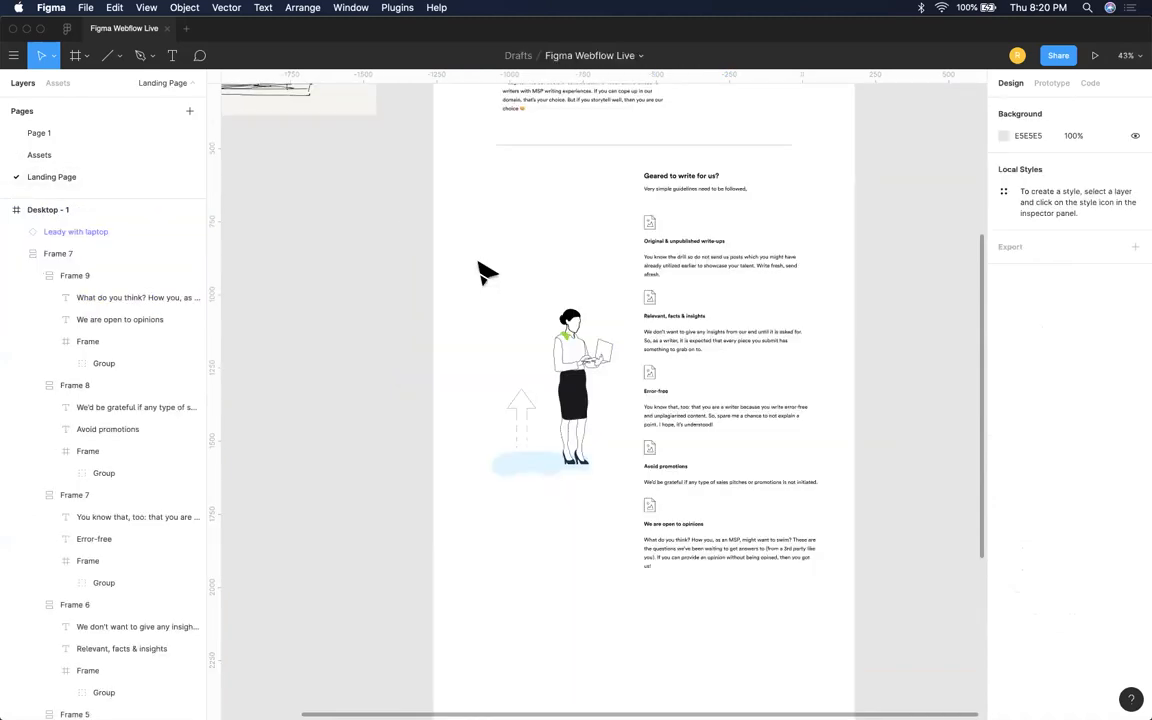
pyautogui.press('super+v')
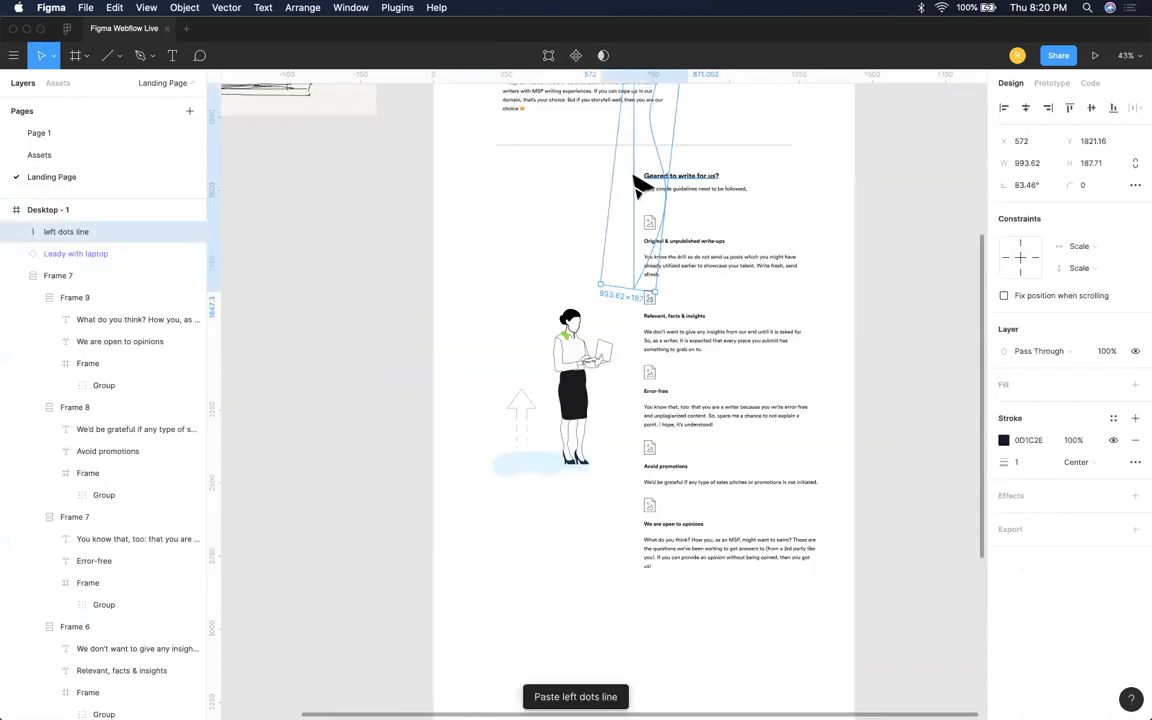
pyautogui.moveTo(481, 372); pyautogui.dragTo(442, 398)
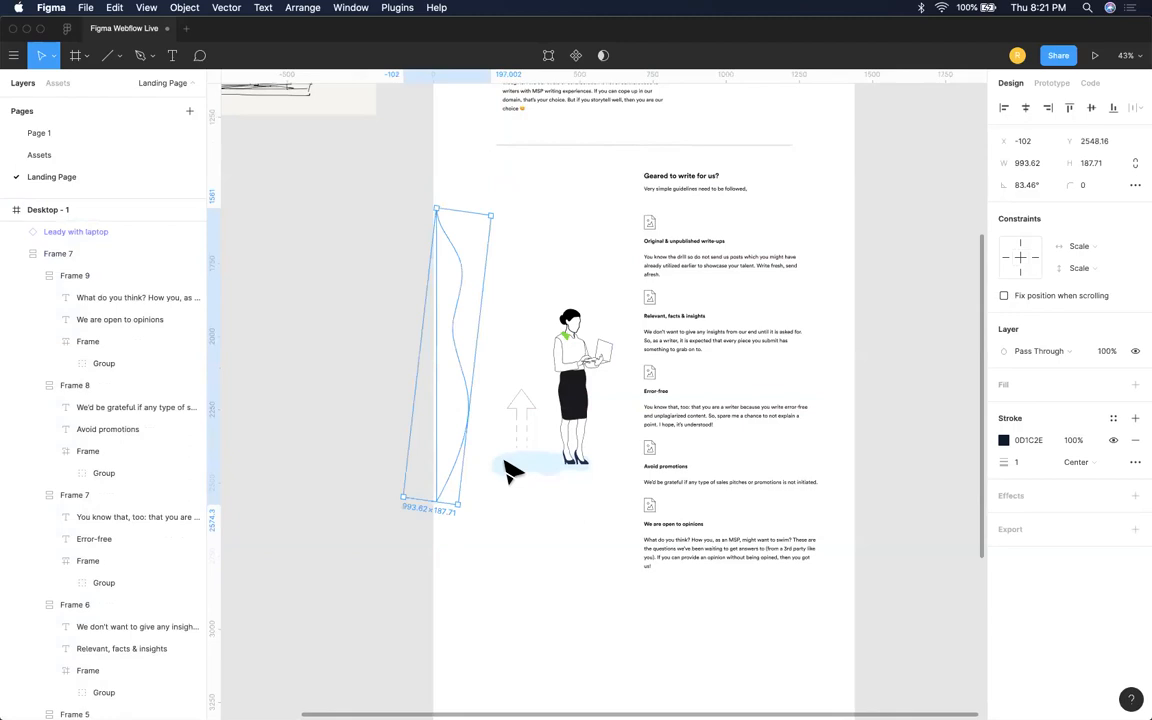
# - Nudge the dotted line left and up to X -118, Y 2492.16
pyautogui.press('Left')
pyautogui.press('Left')
pyautogui.press('Left')
pyautogui.press('Left')
pyautogui.press('Left')
pyautogui.press('Left')
pyautogui.press('Left')
pyautogui.press('Left')
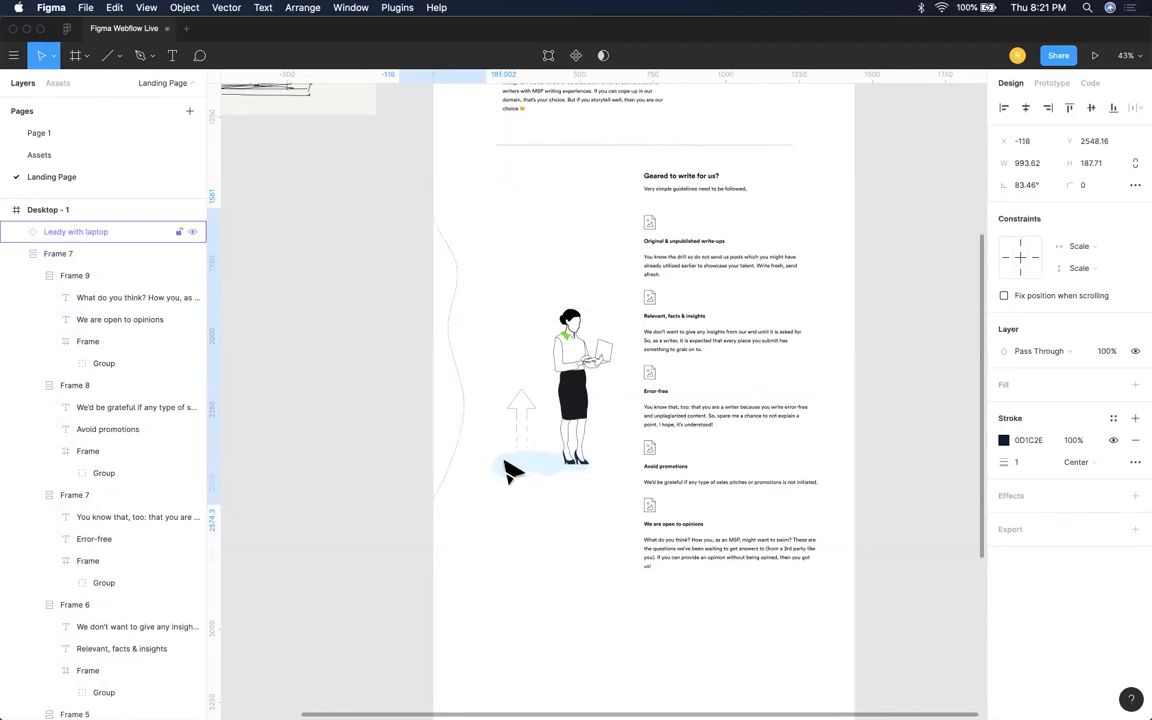
pyautogui.hotkey('shift', 'Up')
pyautogui.hotkey('shift', 'Up')
pyautogui.hotkey('shift', 'Up')
pyautogui.hotkey('shift', 'Up')
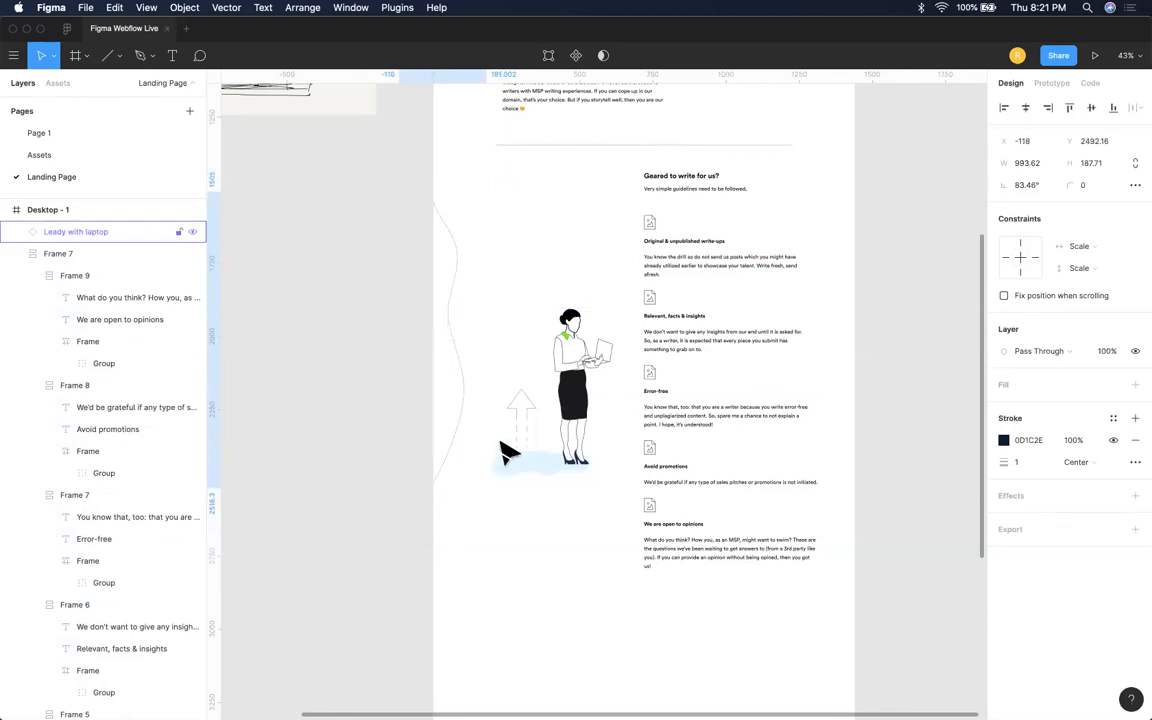
pyautogui.scroll(5, 411, 334)
pyautogui.click(411, 334)
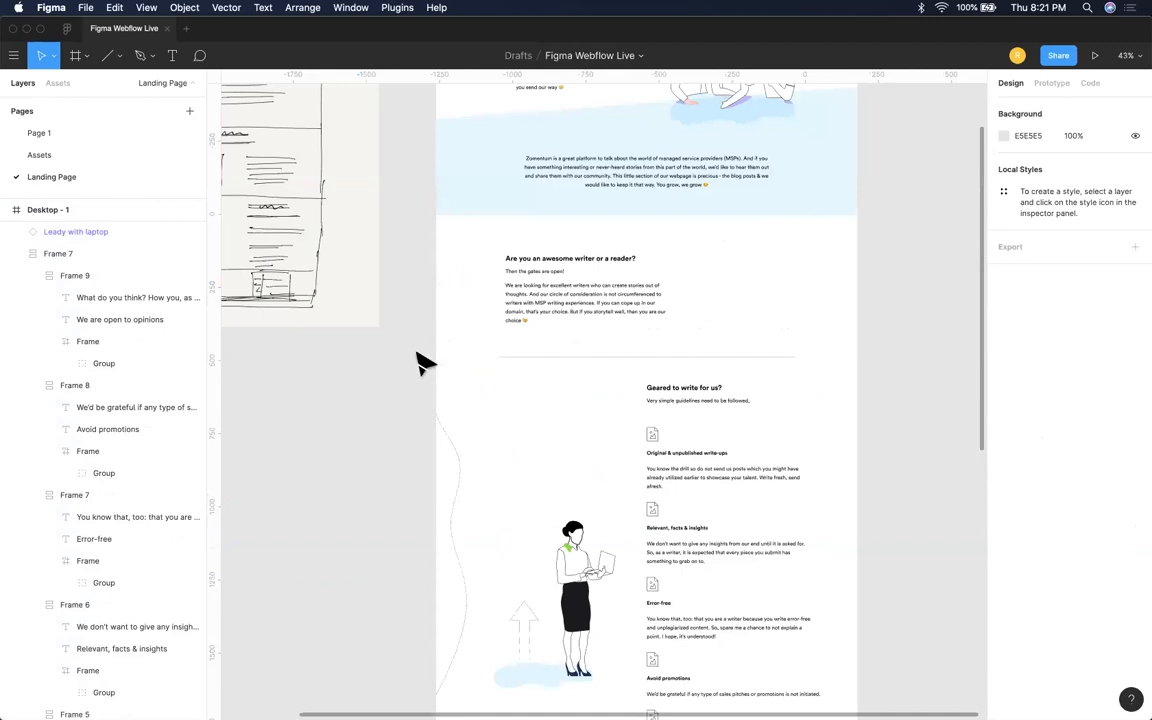
# - Draw a full-width rectangle about 1440 × 490 over the "Are you an awesome writer or a reader?" section, directly below the blue hero area
pyautogui.scroll(-5, 420, 362)
pyautogui.scroll(5, 420, 362)
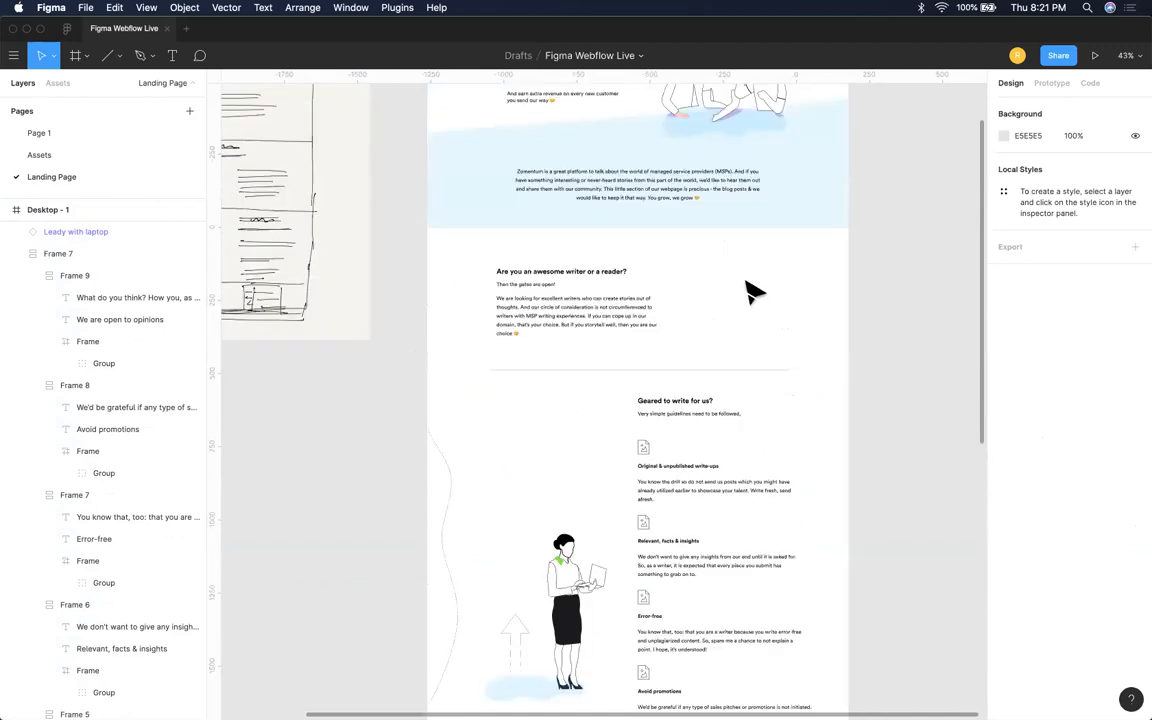
pyautogui.press('r')
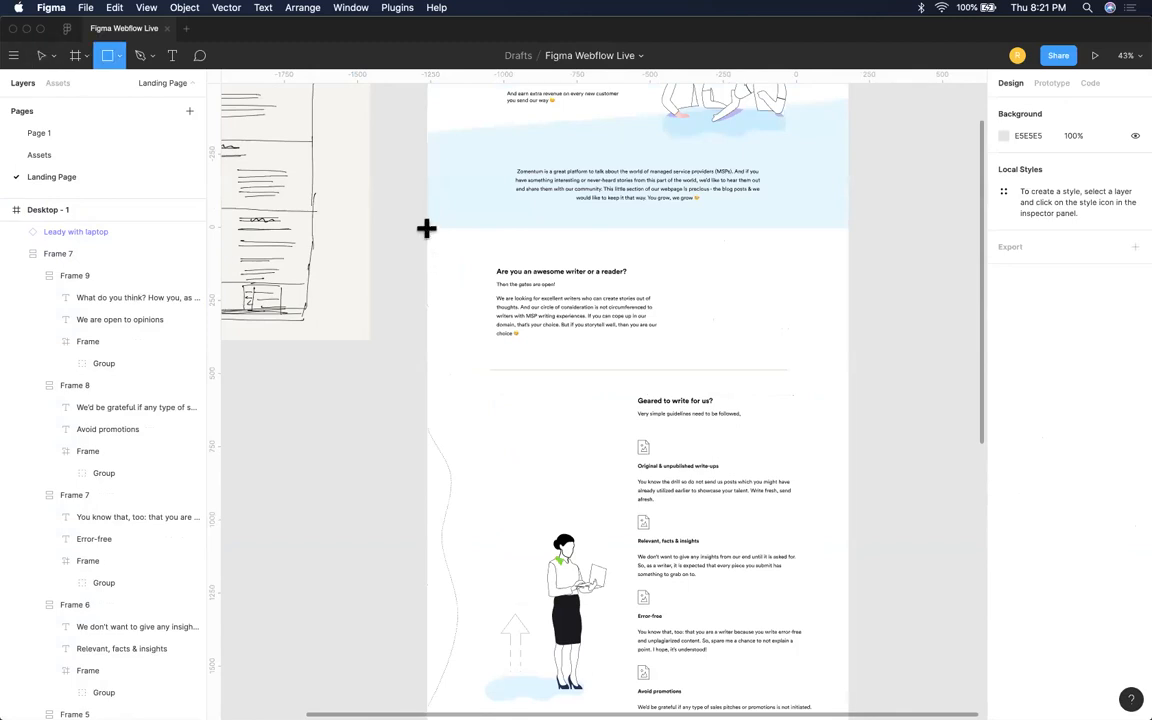
pyautogui.moveTo(427, 228); pyautogui.dragTo(848, 373)
pyautogui.click(893, 356)
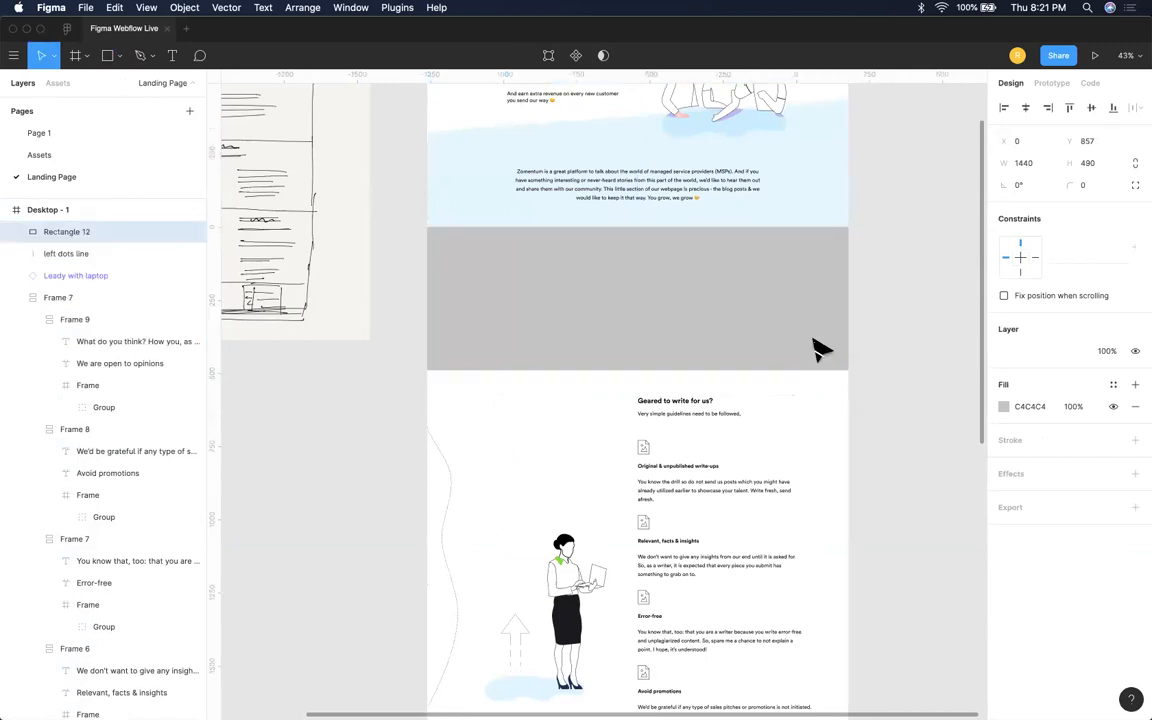
# - Send the new full-width rectangle behind the text of the "Are you an awesome writer or a reader?" section
pyautogui.click(815, 340)
pyautogui.press('alt+super+[')
pyautogui.click(862, 330)
pyautogui.click(820, 329)
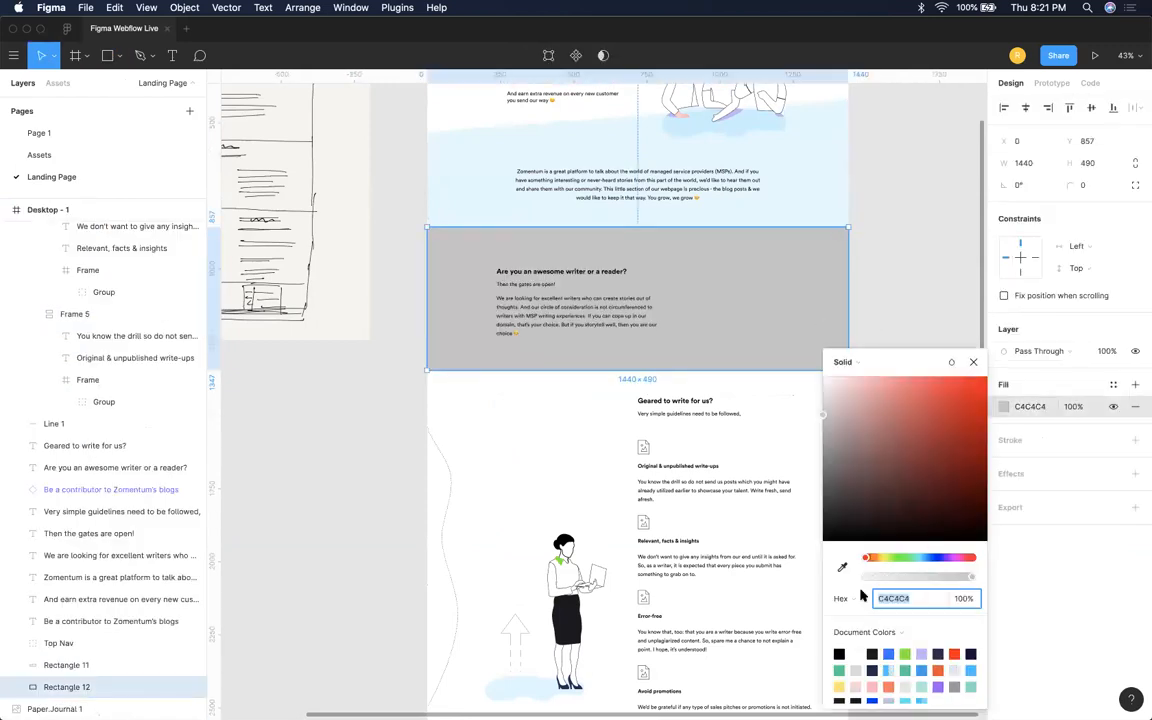
# - Fill the section rectangle with mint green 00FFB5 at 30% layer opacity and move it down to Y 862
pyautogui.click(927, 679)
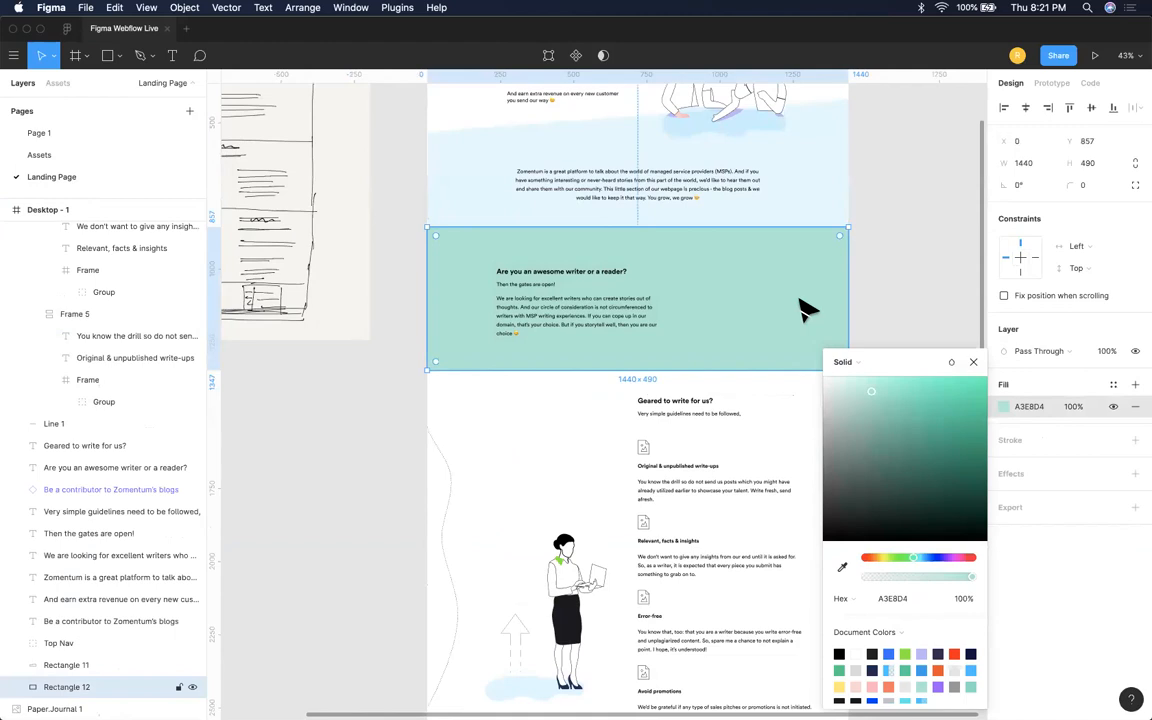
pyautogui.moveTo(977, 380); pyautogui.dragTo(983, 377)
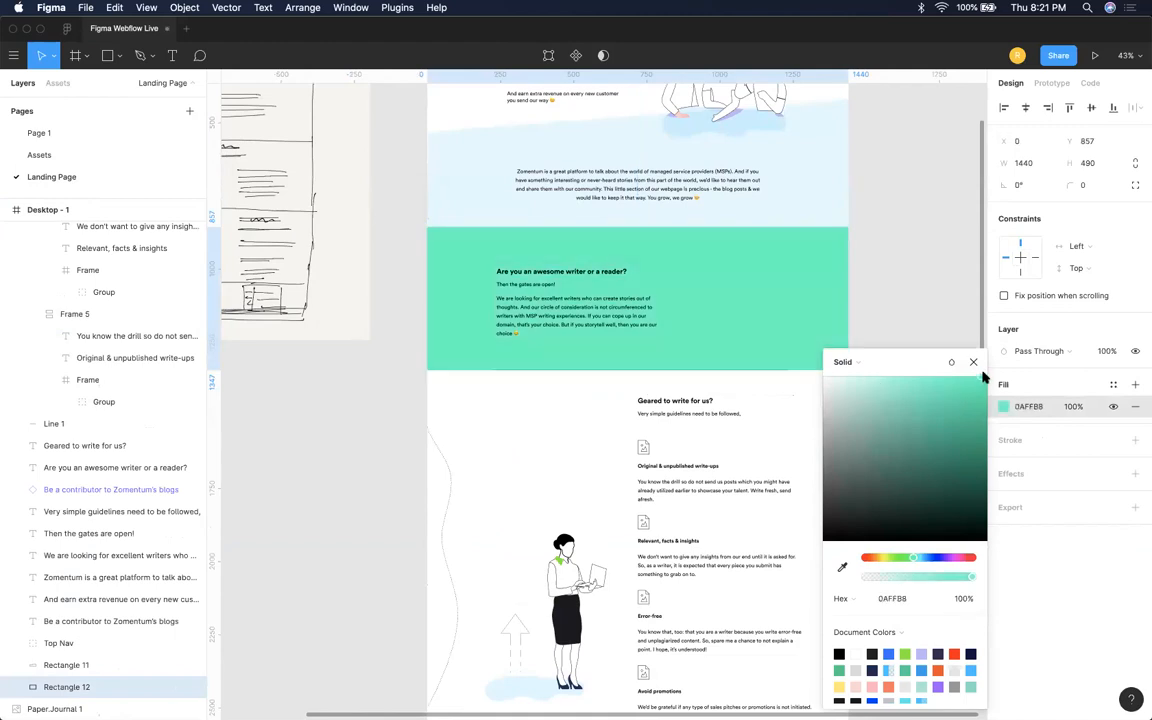
pyautogui.press('2')
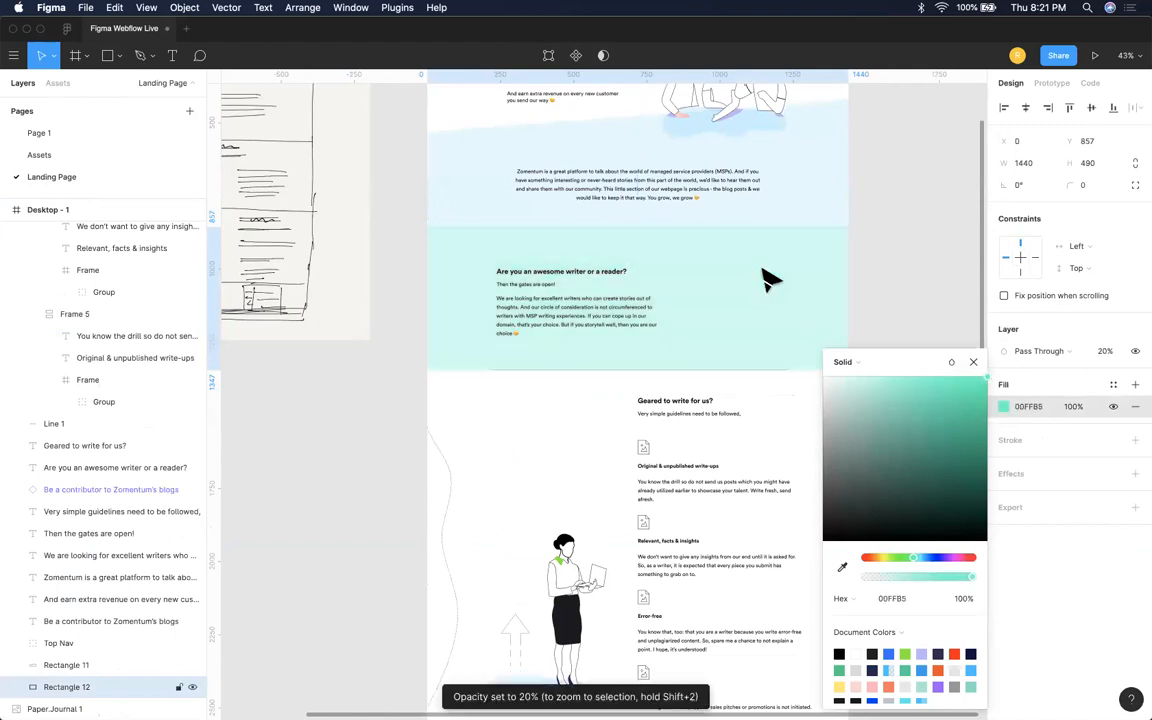
pyautogui.press('3')
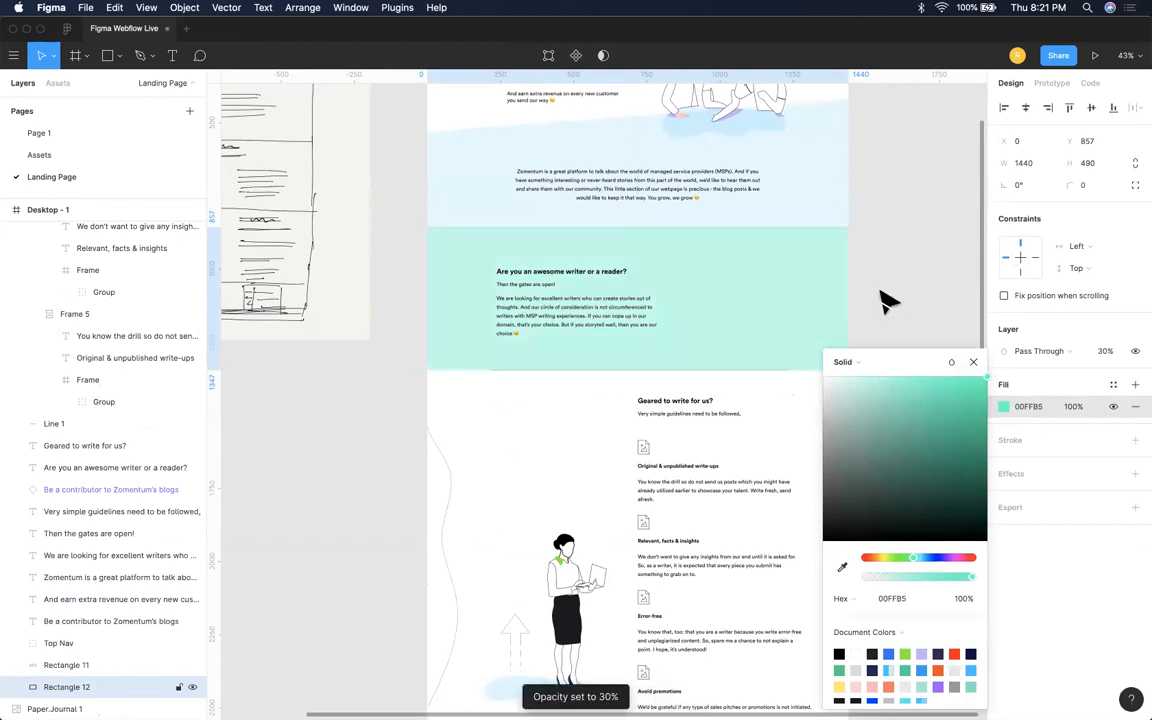
pyautogui.press('Escape')
pyautogui.moveTo(775, 318); pyautogui.dragTo(782, 316)
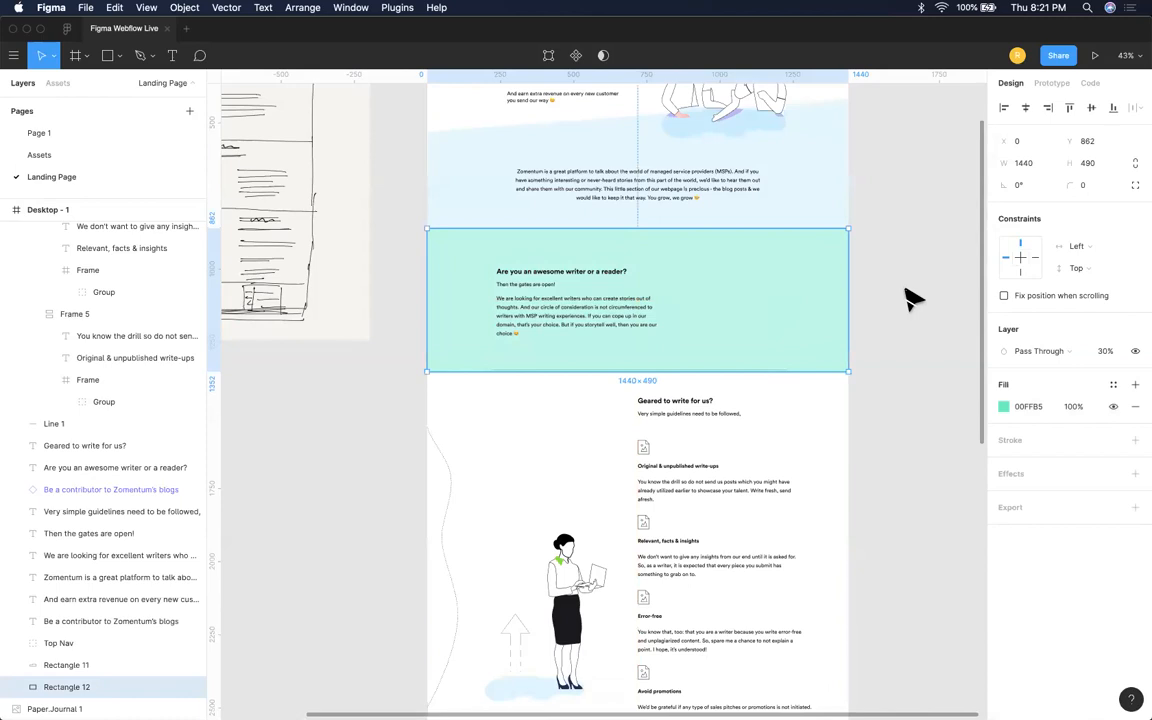
pyautogui.click(876, 303)
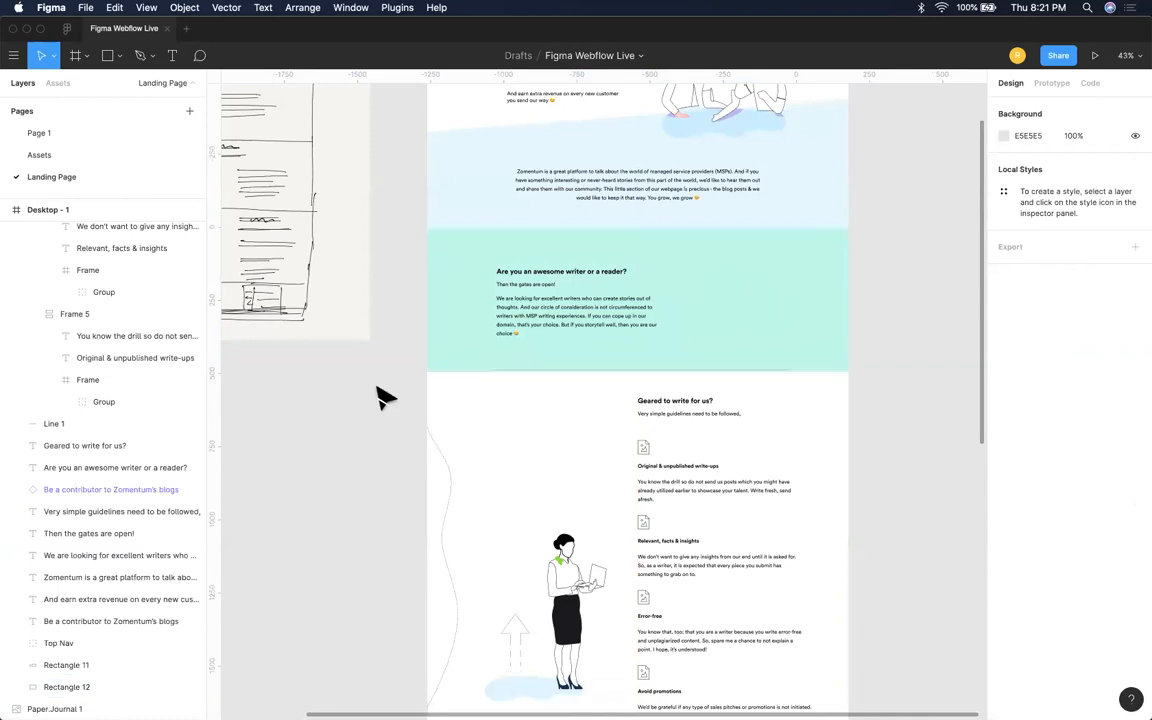
# - Copy "Artwork 1" from the Assets page into the mint section, overhanging the landing page's left edge at Y 972
pyautogui.click(56, 158)
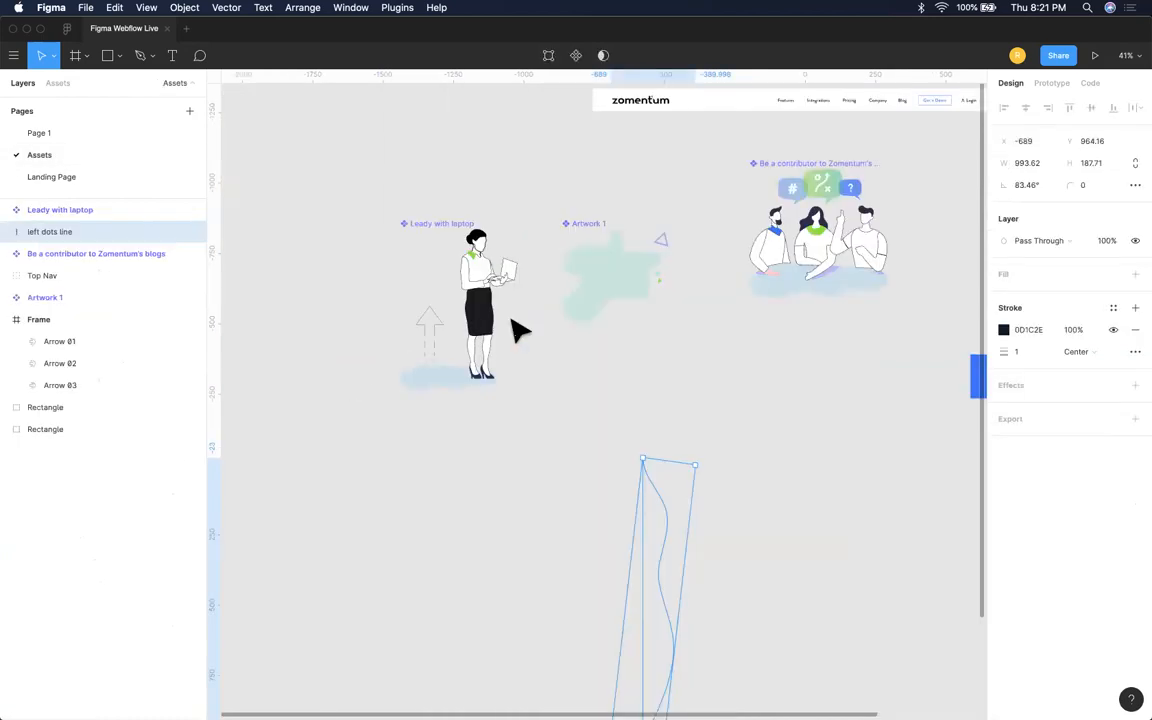
pyautogui.click(590, 234)
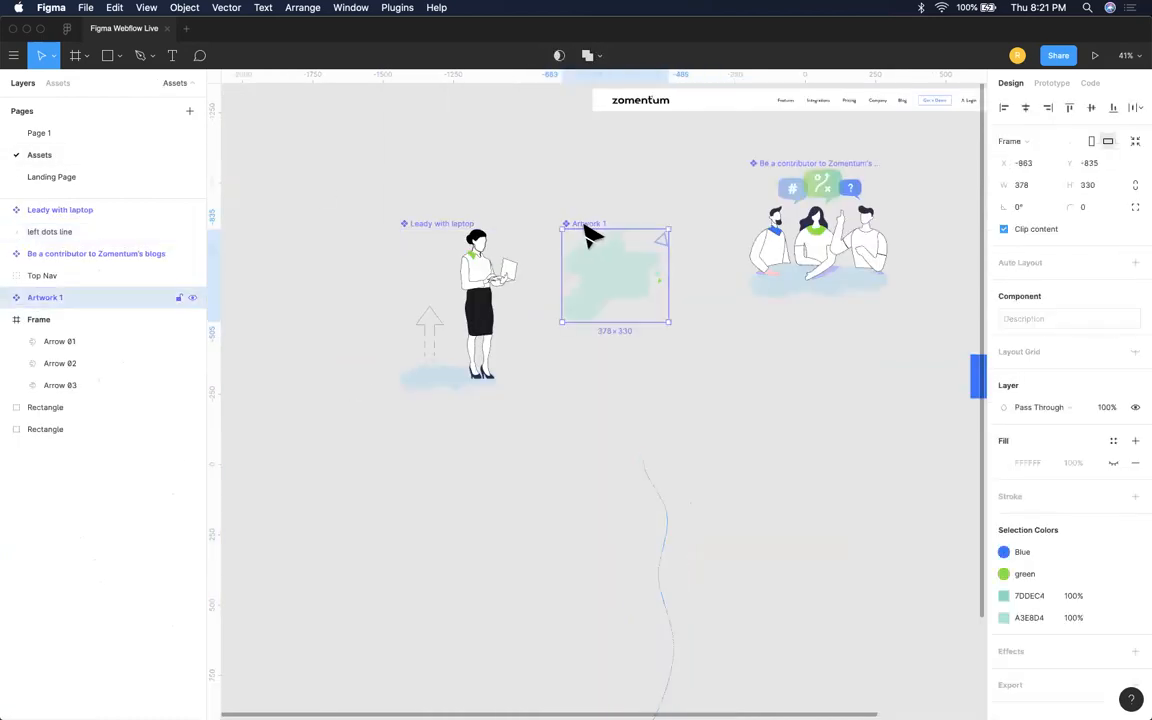
pyautogui.click(69, 176)
pyautogui.click(744, 289)
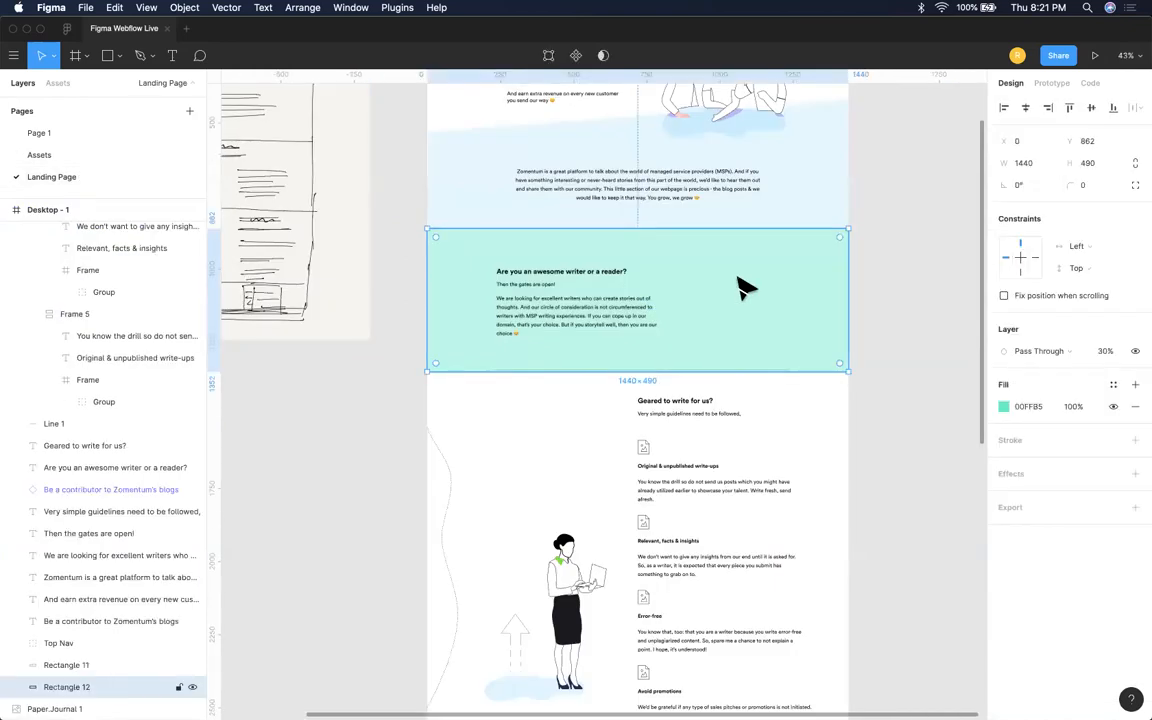
pyautogui.hotkey('ctrl', 'v')
pyautogui.moveTo(638, 401); pyautogui.dragTo(455, 320)
pyautogui.press('Left')
pyautogui.press('Left')
pyautogui.press('Left')
pyautogui.press('Left')
pyautogui.press('Left')
pyautogui.press('Left')
pyautogui.press('Left')
pyautogui.press('Left')
pyautogui.press('Left')
pyautogui.press('Left')
pyautogui.press('Left')
pyautogui.press('Left')
pyautogui.press('Left')
pyautogui.press('Left')
pyautogui.press('Left')
pyautogui.press('Left')
pyautogui.press('Left')
pyautogui.press('Left')
pyautogui.press('Left')
pyautogui.press('Left')
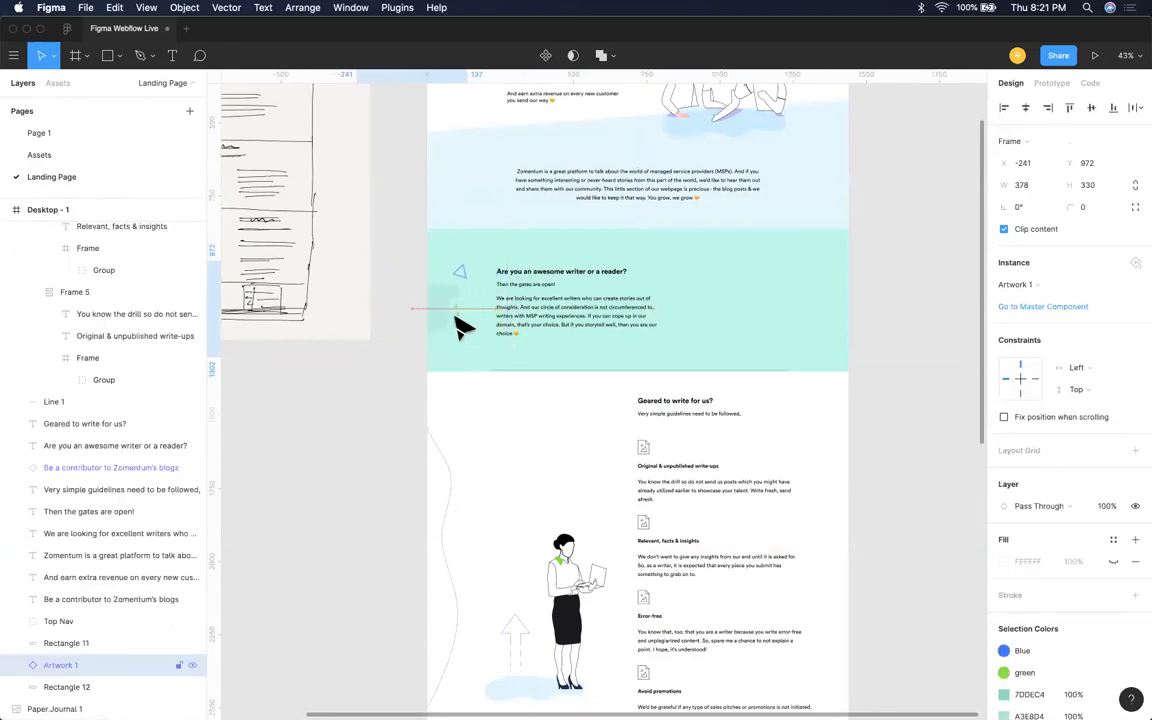
# - Move the mint section's heading, subheading and paragraph right to X 317, and shift the left artwork slightly right
pyautogui.click(538, 298)
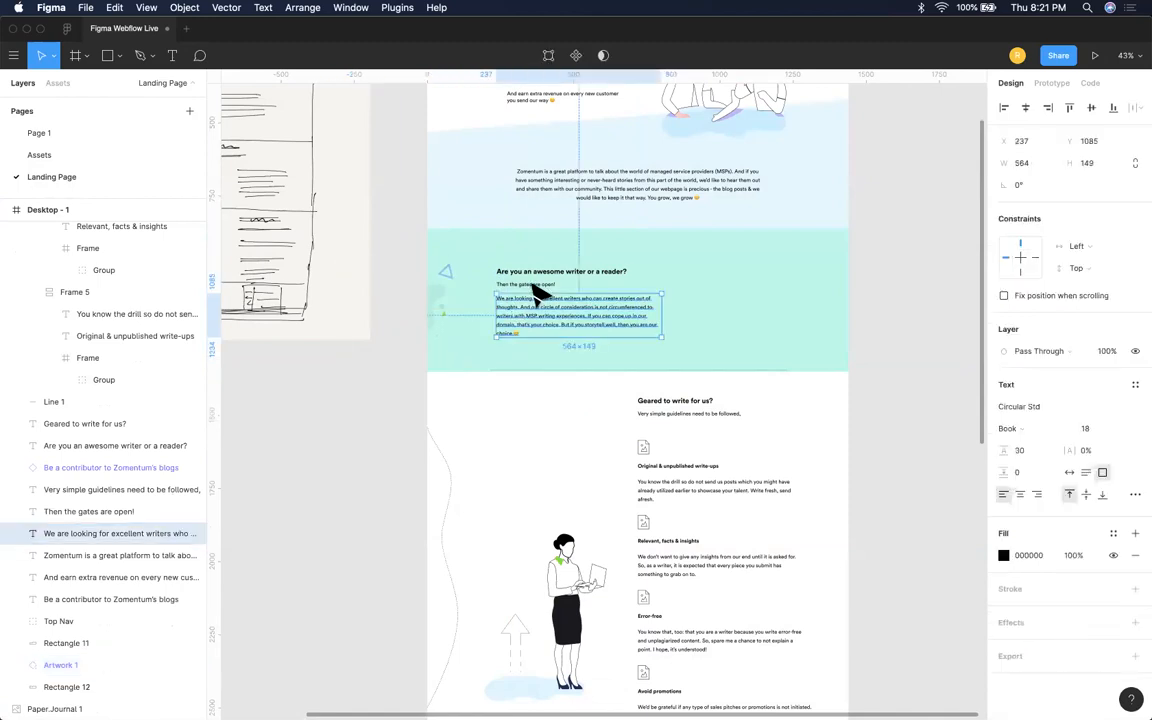
pyautogui.keyDown('shift'); pyautogui.click(548, 284); pyautogui.keyUp('shift')
pyautogui.keyDown('shift'); pyautogui.click(544, 270); pyautogui.keyUp('shift')
pyautogui.press('Right')
pyautogui.press('Right')
pyautogui.press('Right')
pyautogui.press('Right')
pyautogui.press('Right')
pyautogui.press('Right')
pyautogui.press('Right')
pyautogui.press('Right')
pyautogui.press('Right')
pyautogui.press('Right')
pyautogui.press('Right')
pyautogui.press('Right')
pyautogui.press('Right')
pyautogui.press('Right')
pyautogui.press('Right')
pyautogui.press('Right')
pyautogui.press('Right')
pyautogui.press('Right')
pyautogui.press('Right')
pyautogui.press('Right')
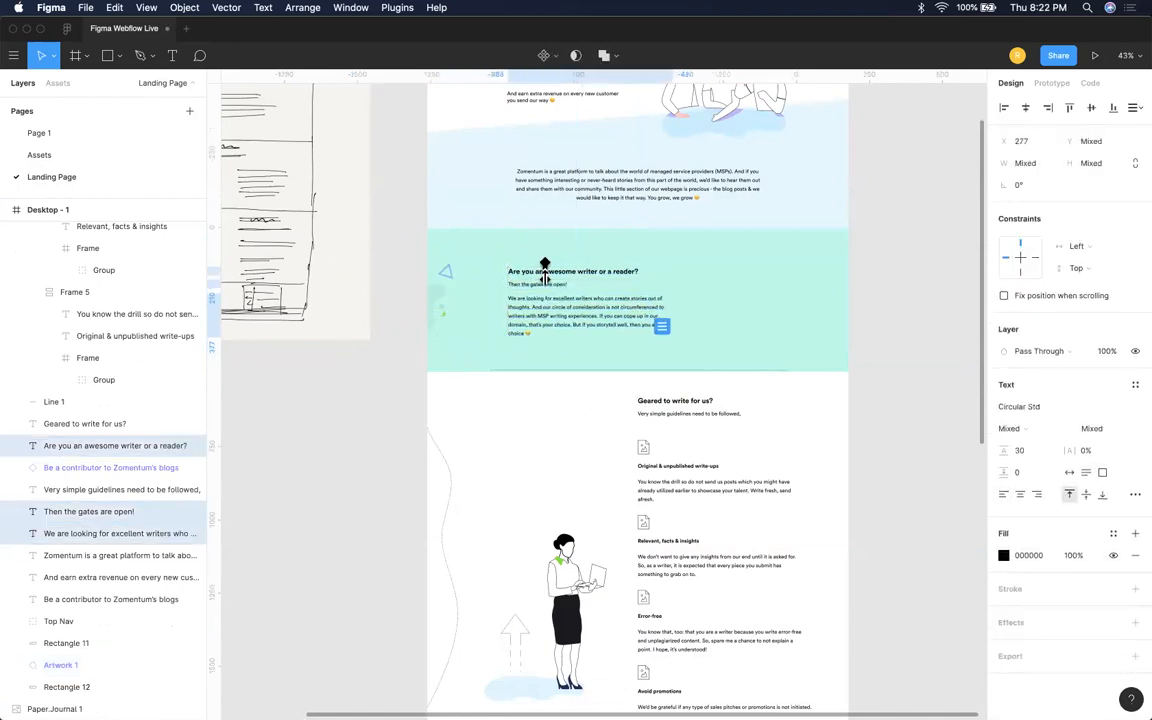
pyautogui.press('Right')
pyautogui.press('Right')
pyautogui.press('Right')
pyautogui.press('Right')
pyautogui.press('Right')
pyautogui.press('Right')
pyautogui.press('Right')
pyautogui.press('Right')
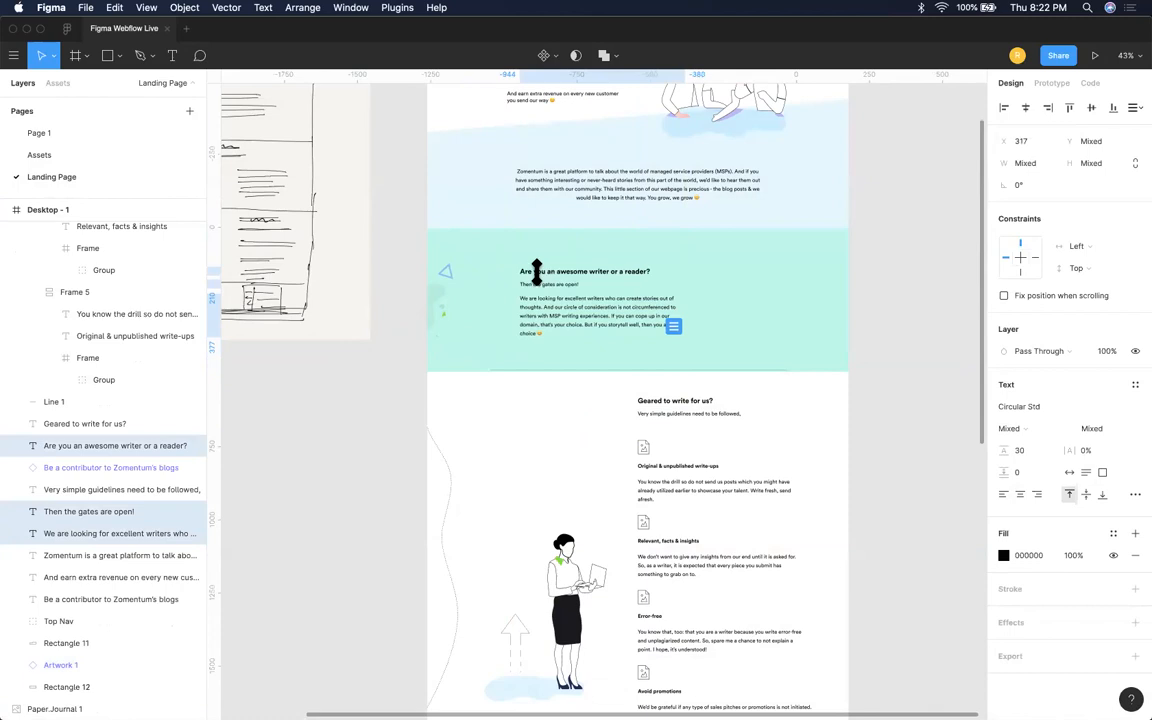
pyautogui.click(450, 306)
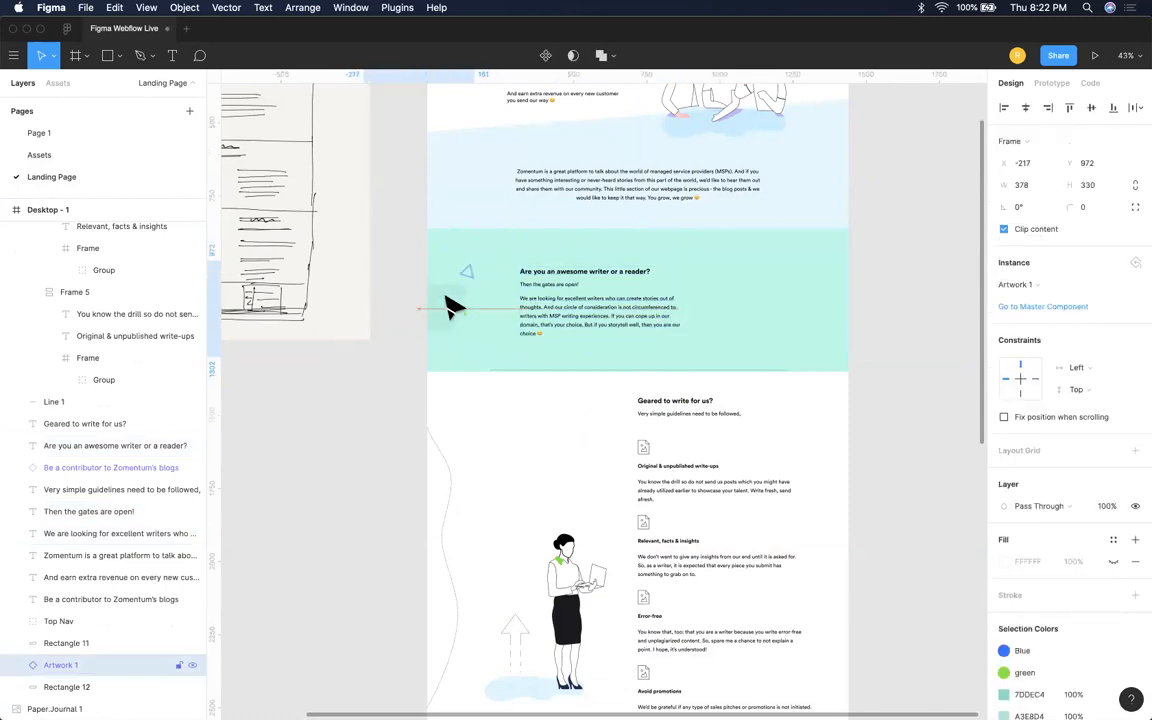
pyautogui.click(879, 321)
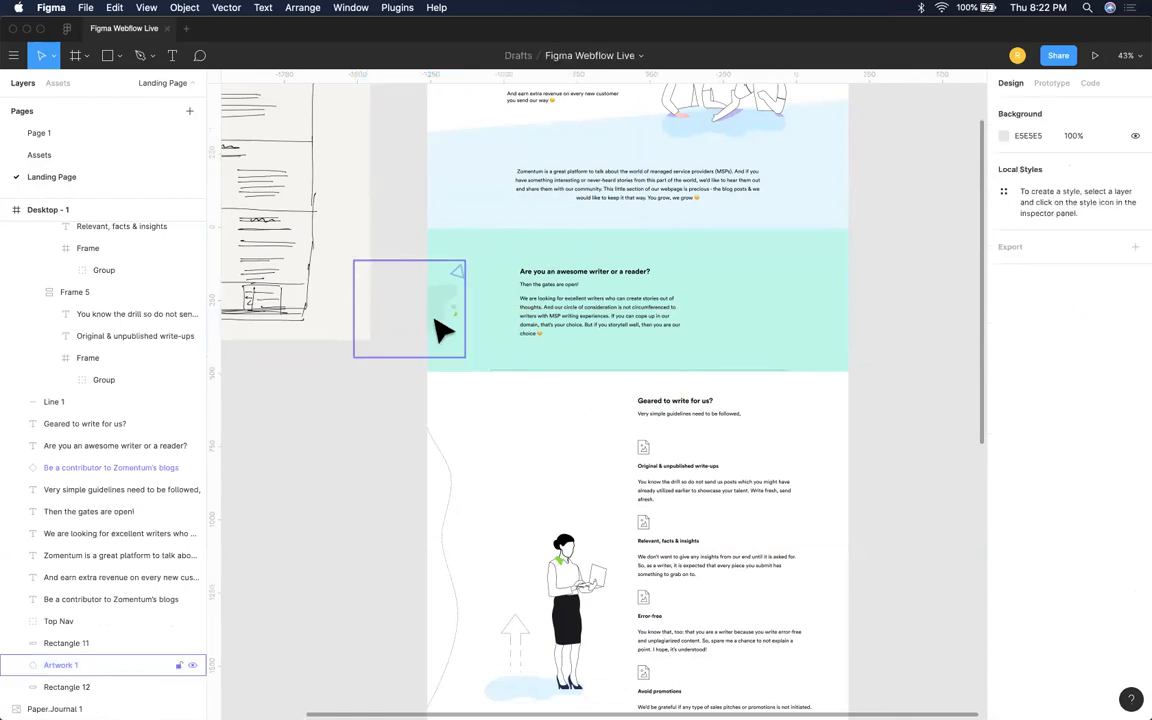
# - Duplicate the left artwork, rotate the copy to 75° and place it at the mint section's right edge at X 1251, Y 1312.12
pyautogui.click(440, 328)
pyautogui.press('super+d')
pyautogui.moveTo(748, 326); pyautogui.dragTo(828, 298)
pyautogui.moveTo(800, 255); pyautogui.dragTo(700, 234)
pyautogui.moveTo(742, 308); pyautogui.dragTo(943, 355)
pyautogui.hotkey('shift', 'Right')
pyautogui.hotkey('shift', 'Right')
pyautogui.hotkey('shift', 'Right')
pyautogui.hotkey('shift', 'Right')
pyautogui.hotkey('shift', 'Right')
pyautogui.hotkey('shift', 'Right')
pyautogui.hotkey('shift', 'Right')
pyautogui.hotkey('shift', 'Right')
pyautogui.hotkey('shift', 'Right')
pyautogui.hotkey('shift', 'Right')
pyautogui.hotkey('shift', 'Right')
pyautogui.hotkey('shift', 'Right')
pyautogui.hotkey('shift', 'Right')
pyautogui.hotkey('shift', 'Right')
pyautogui.hotkey('shift', 'Right')
pyautogui.hotkey('shift', 'Right')
pyautogui.hotkey('shift', 'Right')
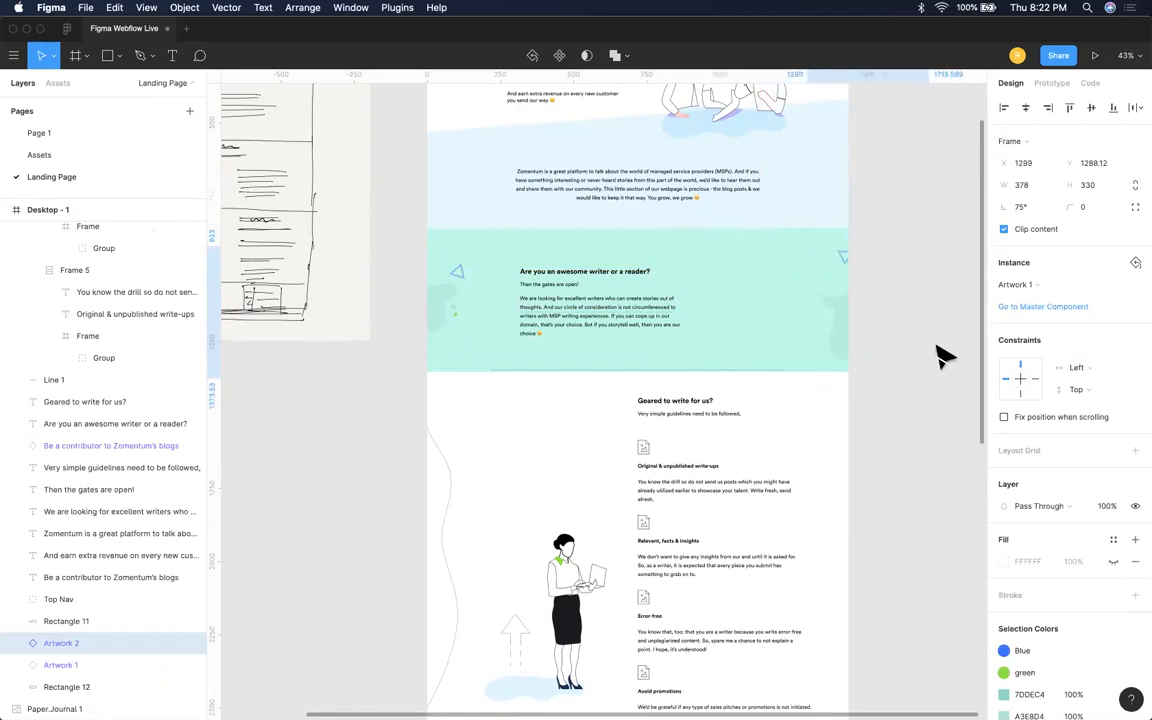
pyautogui.hotkey('shift', 'Left')
pyautogui.hotkey('shift', 'Left')
pyautogui.hotkey('shift', 'Down')
pyautogui.hotkey('shift', 'Down')
pyautogui.hotkey('shift', 'Down')
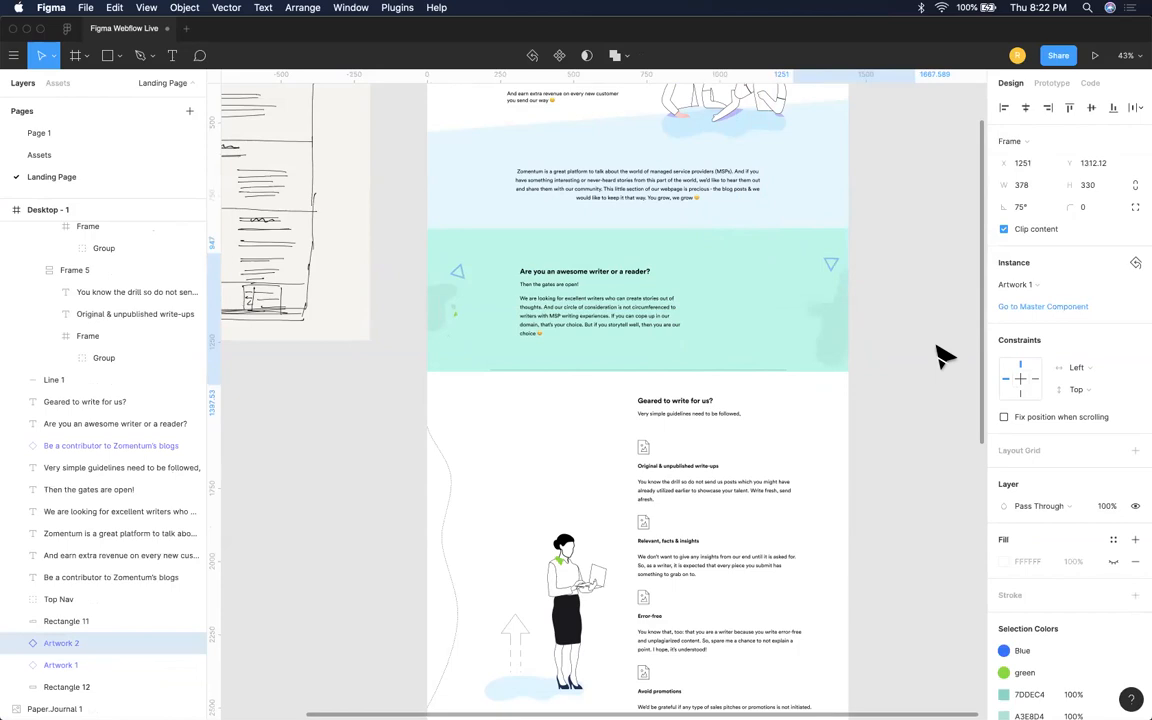
# - Rotate the duplicated artwork to 107.96° and nudge it right and down so it overhangs the mint section's right edge
pyautogui.moveTo(960, 285); pyautogui.dragTo(998, 273)
pyautogui.hotkey('shift', 'Right')
pyautogui.hotkey('shift', 'Right')
pyautogui.hotkey('shift', 'Right')
pyautogui.hotkey('shift', 'Down')
pyautogui.hotkey('shift', 'Down')
pyautogui.hotkey('shift', 'Down')
pyautogui.hotkey('shift', 'Down')
pyautogui.hotkey('shift', 'Down')
pyautogui.hotkey('shift', 'Down')
pyautogui.hotkey('shift', 'Down')
pyautogui.hotkey('shift', 'Down')
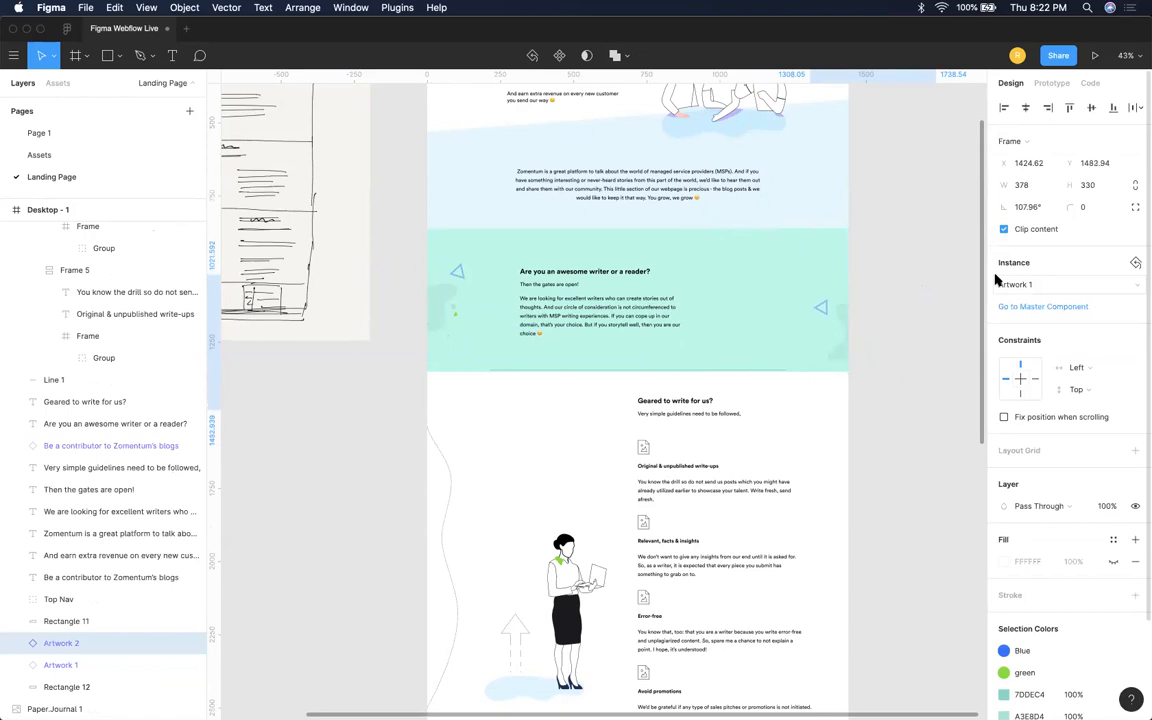
# - Delete the horizontal divider line along the bottom of the mint section
pyautogui.click(964, 406)
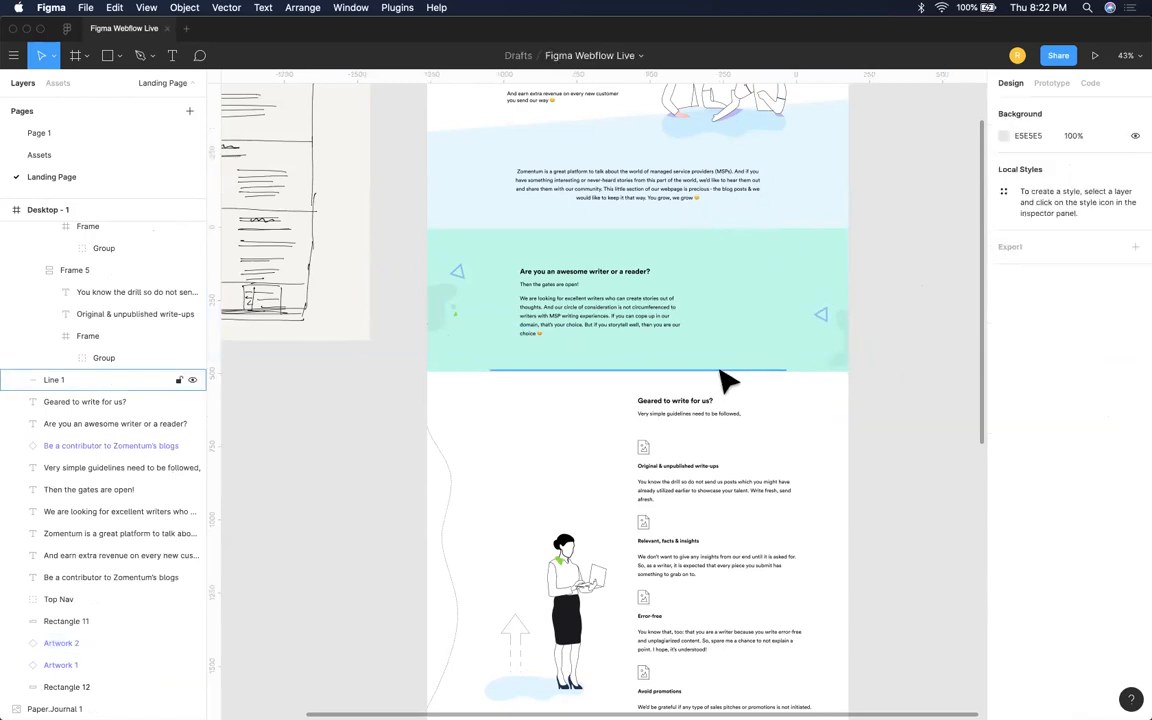
pyautogui.click(727, 378)
pyautogui.press('Delete')
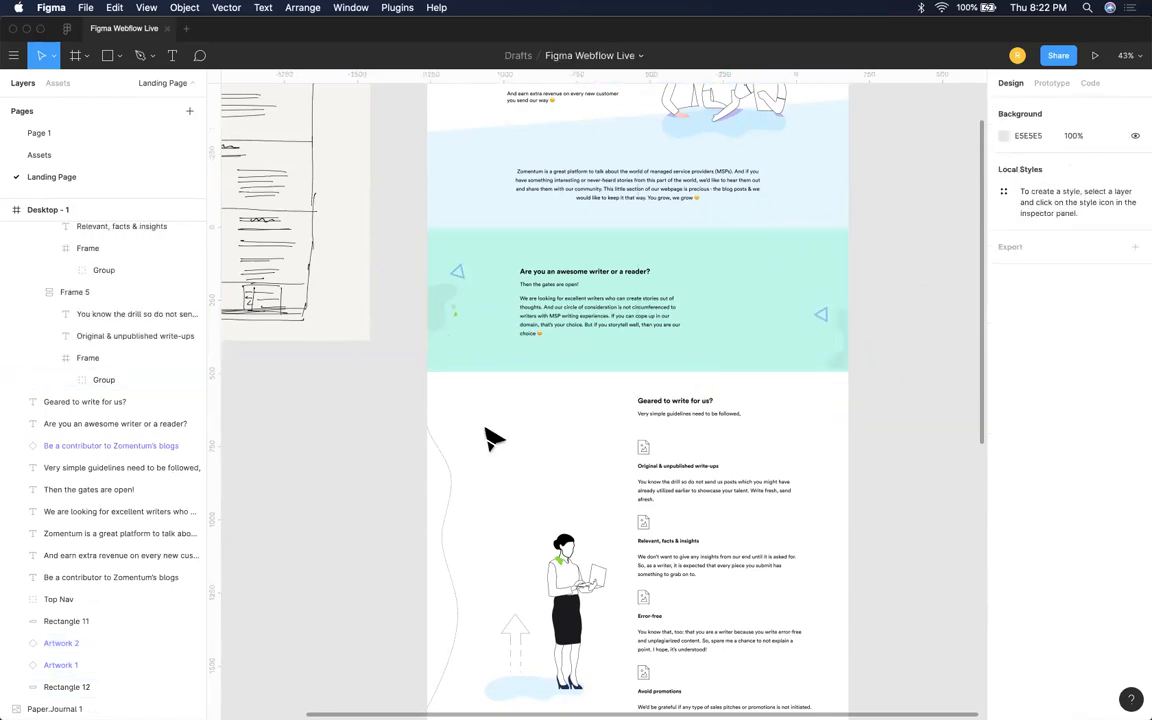
# - Move the hero heading and its "And earn extra revenue" subtext up together, with the heading at about Y 203
pyautogui.scroll(2, 491, 437)
pyautogui.scroll(3, 550, 300)
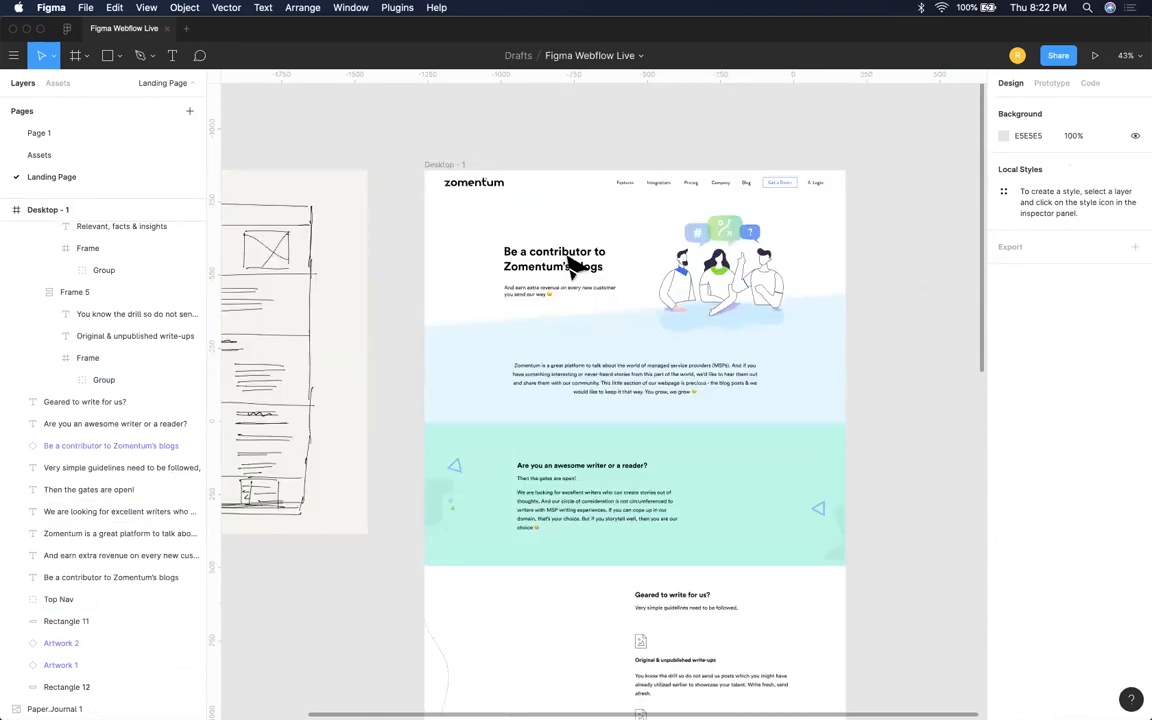
pyautogui.click(541, 268)
pyautogui.keyDown('shift'); pyautogui.click(540, 292); pyautogui.keyUp('shift')
pyautogui.hotkey('shift', 'Up')
pyautogui.hotkey('shift', 'Up')
pyautogui.hotkey('shift', 'Up')
pyautogui.hotkey('shift', 'Up')
pyautogui.hotkey('shift', 'Up')
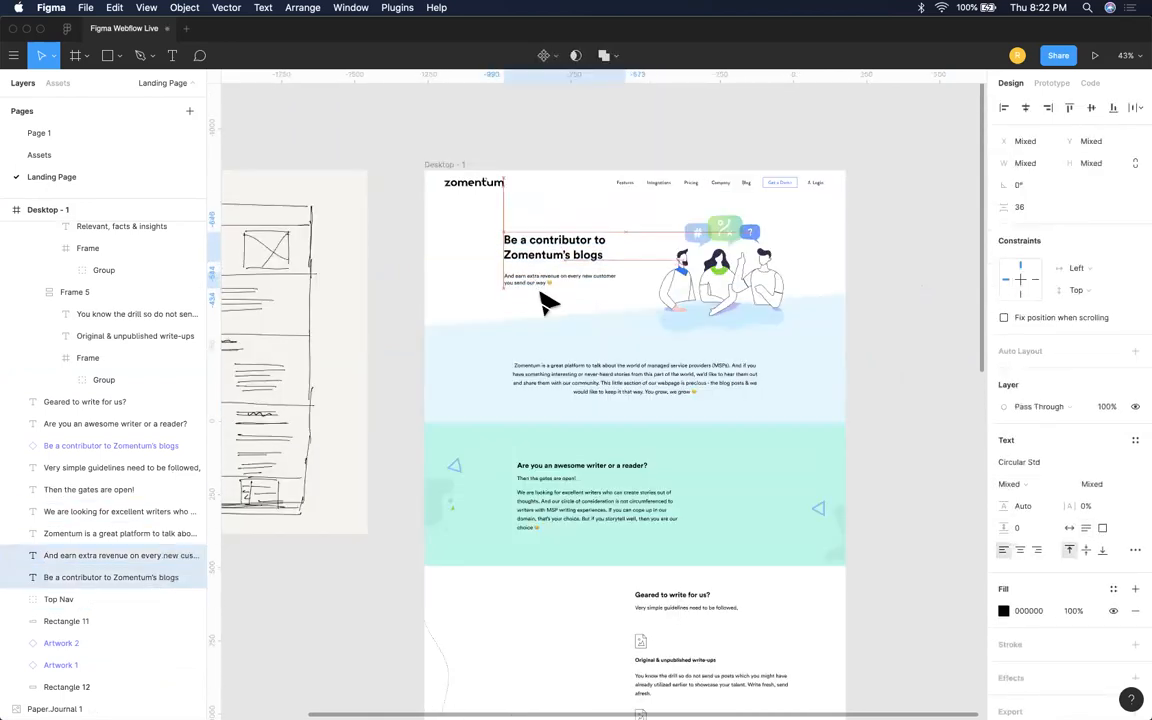
pyautogui.click(474, 280)
# - Set the font size of the "Be a contributor to Zomentum's blogs" heading to 42
pyautogui.click(550, 256)
pyautogui.click(1095, 428)
pyautogui.press('Up')
pyautogui.press('Up')
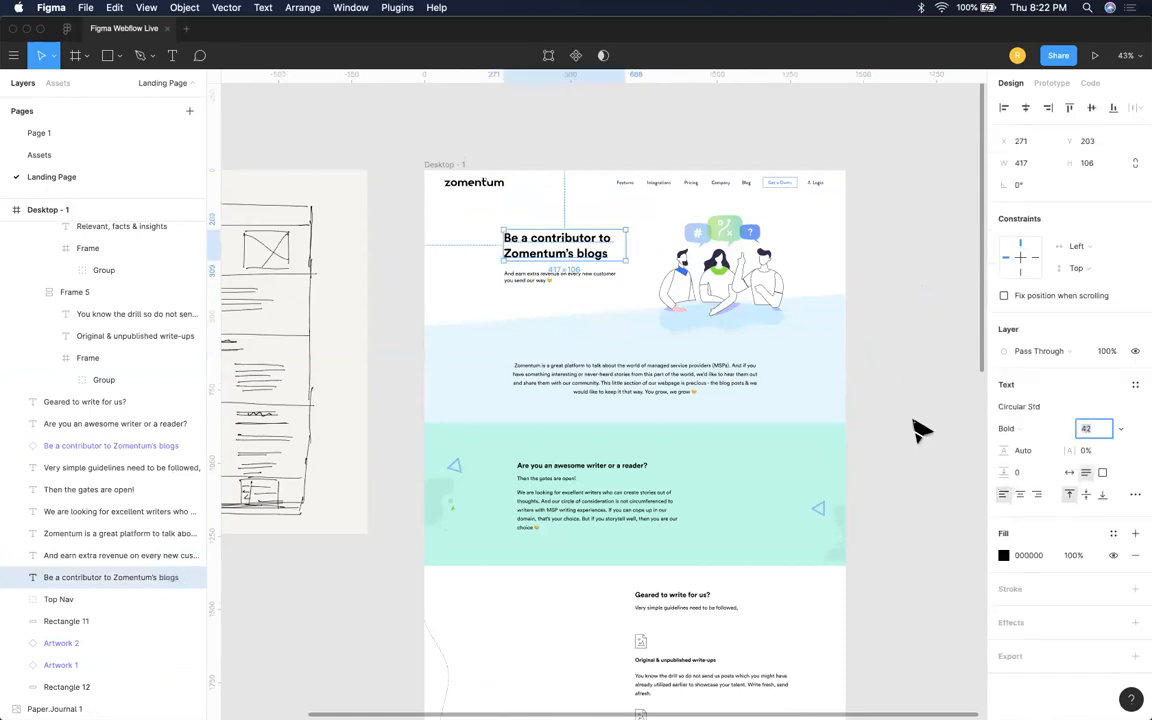
pyautogui.click(913, 423)
# - Compare the landing page sections with the sketched wireframe, down to the empty area below the guidelines
pyautogui.scroll(-3, 509, 360)
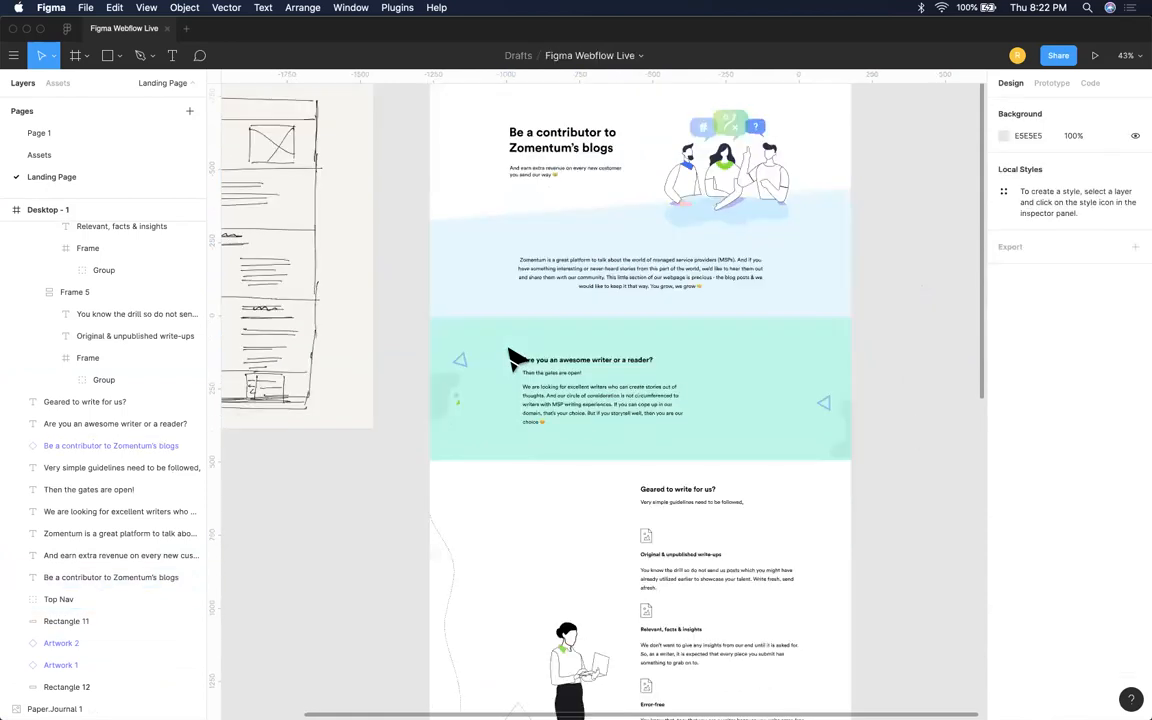
pyautogui.scroll(1, 512, 357)
pyautogui.hscroll(-5, 514, 360)
pyautogui.scroll(1, 514, 360)
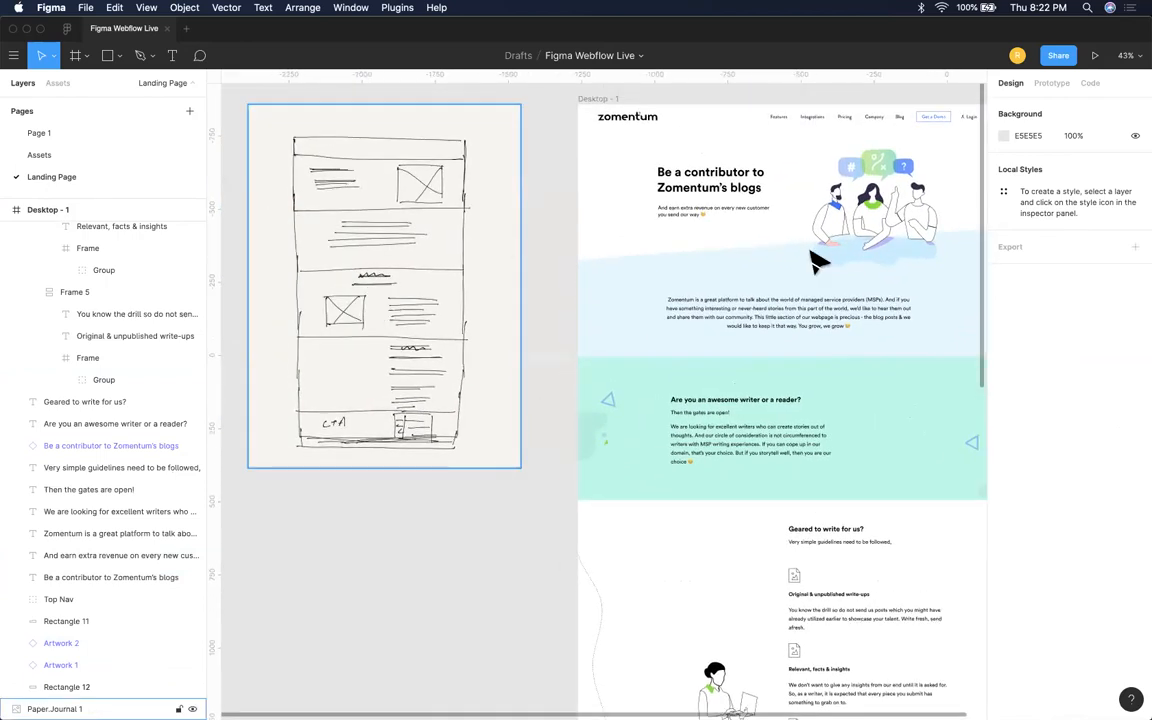
pyautogui.scroll(-4, 437, 314)
pyautogui.scroll(1, 440, 316)
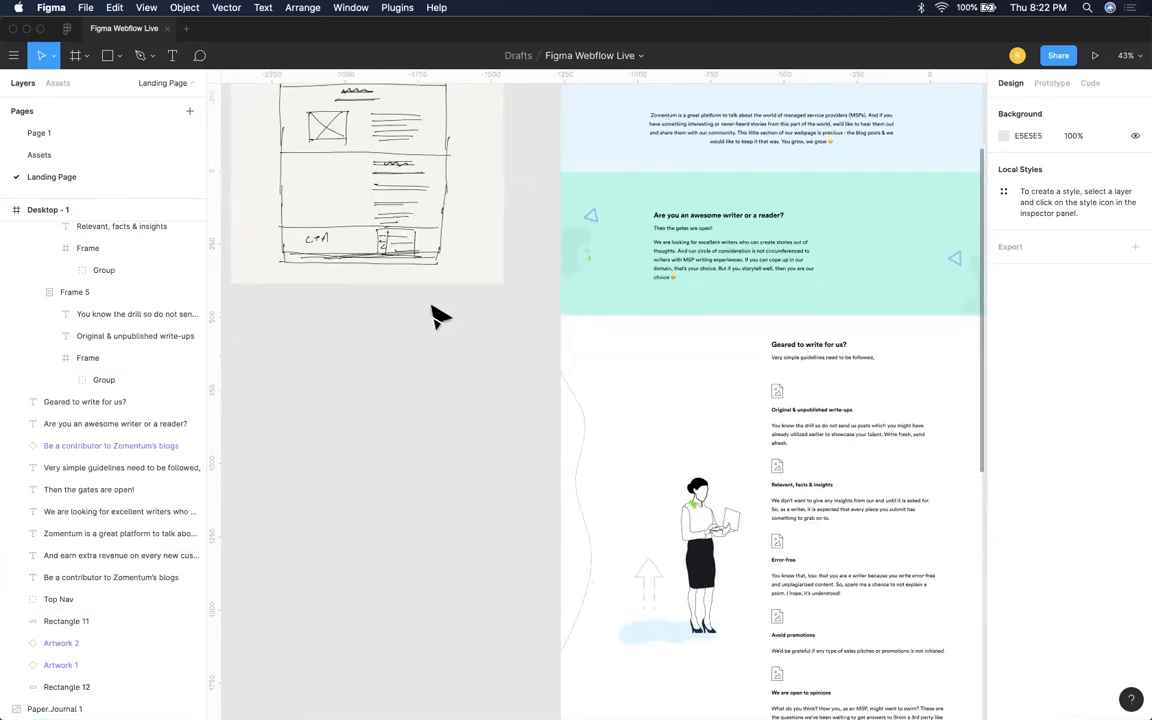
pyautogui.scroll(-6, 437, 316)
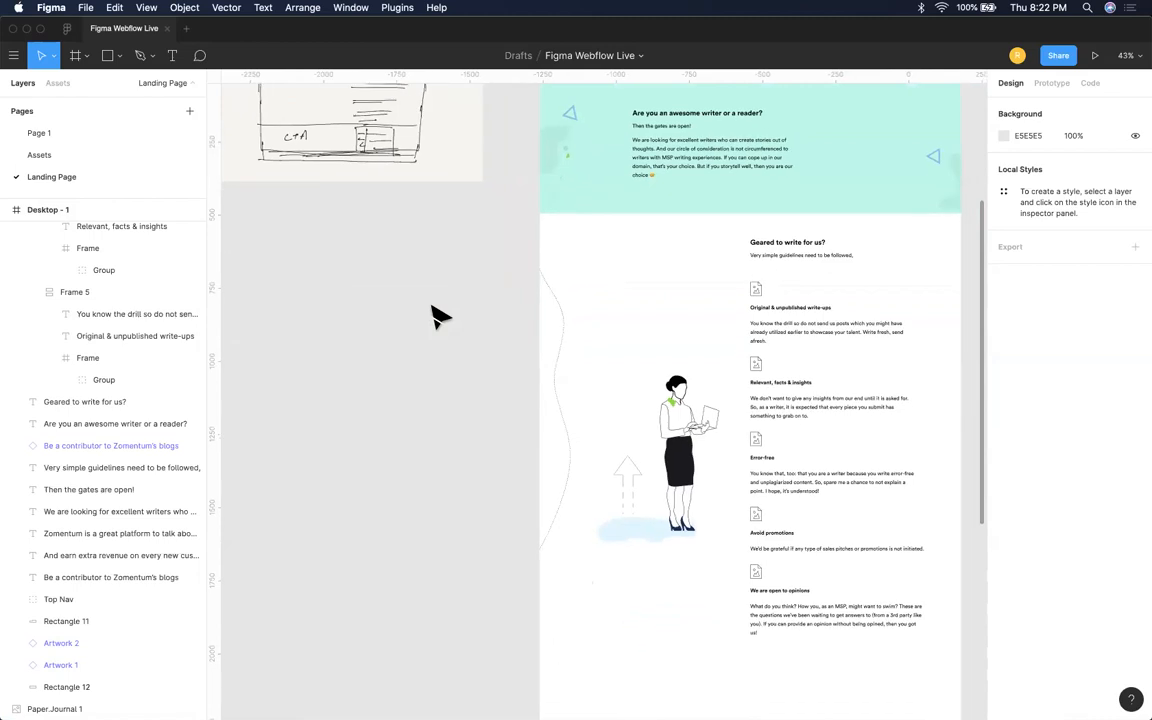
pyautogui.hscroll(1, 437, 316)
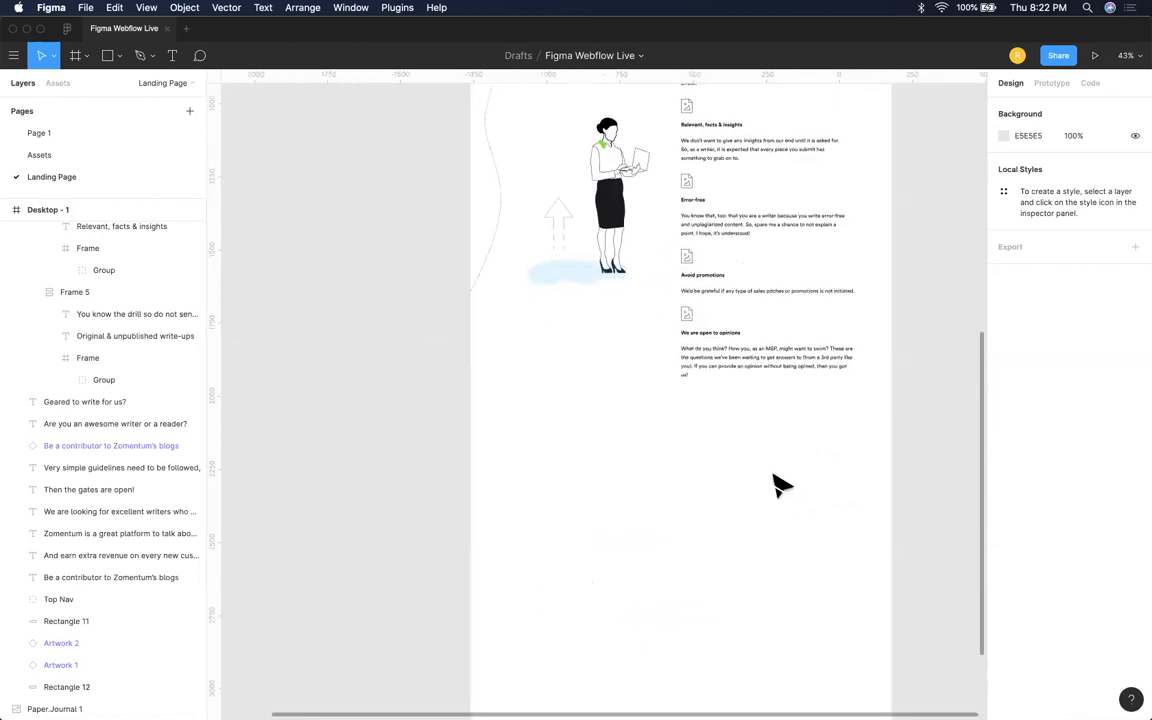
# - Duplicate the mint section rectangle and place the copy below the guidelines at X 0, Y 2859
pyautogui.scroll(6, 776, 481)
pyautogui.click(797, 221)
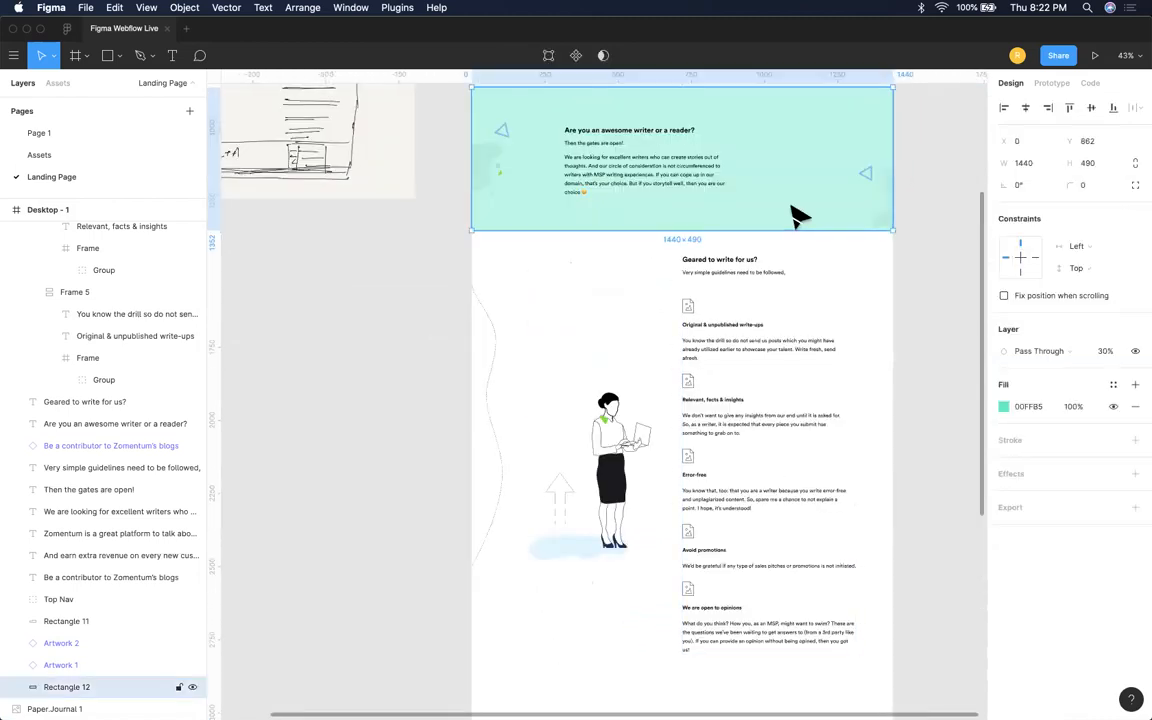
pyautogui.scroll(-5, 797, 205)
pyautogui.moveTo(790, 290); pyautogui.dragTo(783, 416)
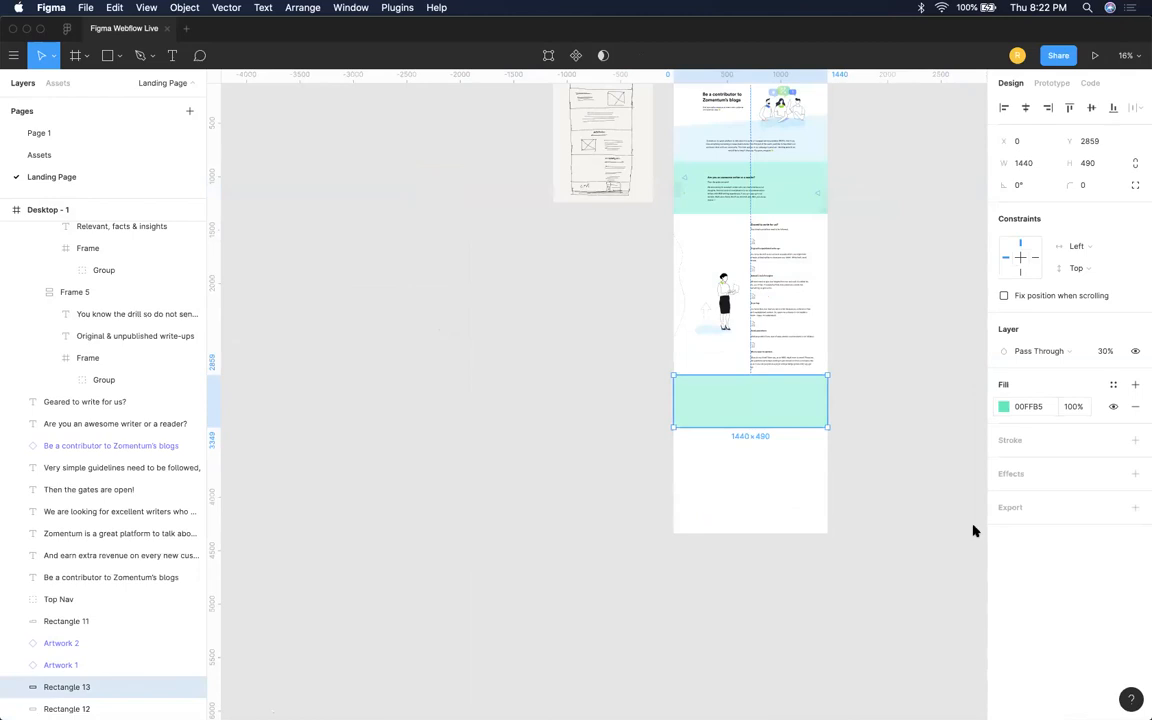
# - Fill the duplicated rectangle below the guidelines with blue 2F70FE and set its layer opacity to 100%
pyautogui.click(1004, 406)
pyautogui.click(889, 653)
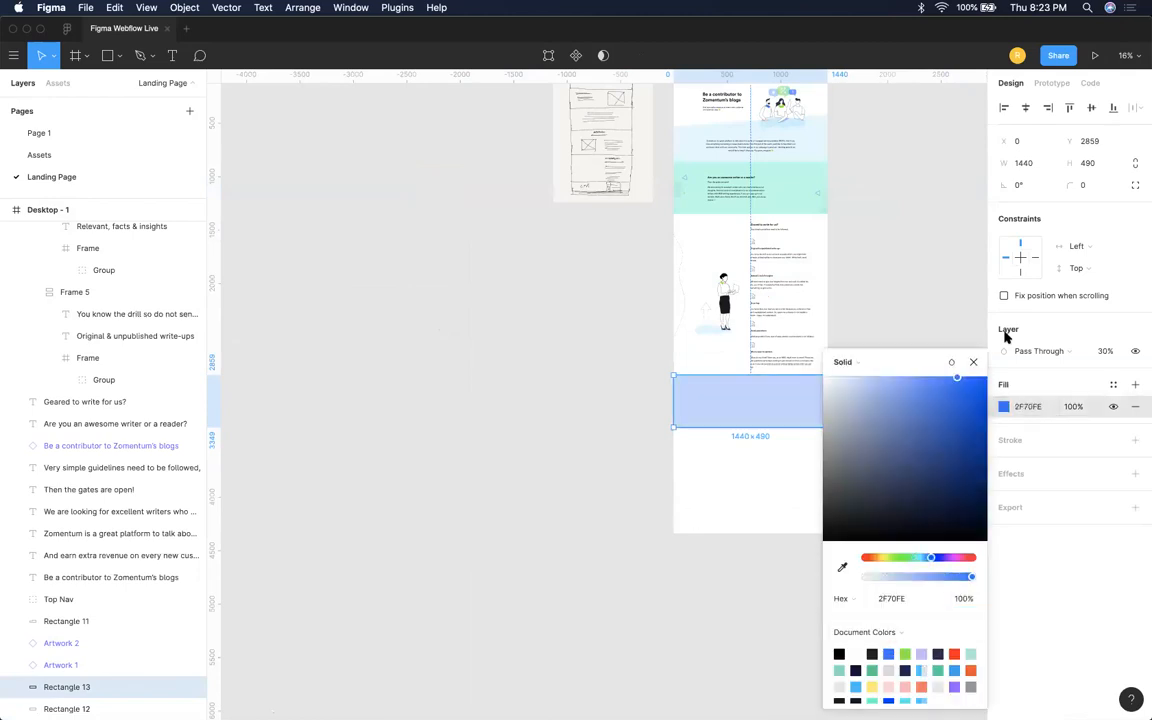
pyautogui.press('Escape')
pyautogui.click(750, 412)
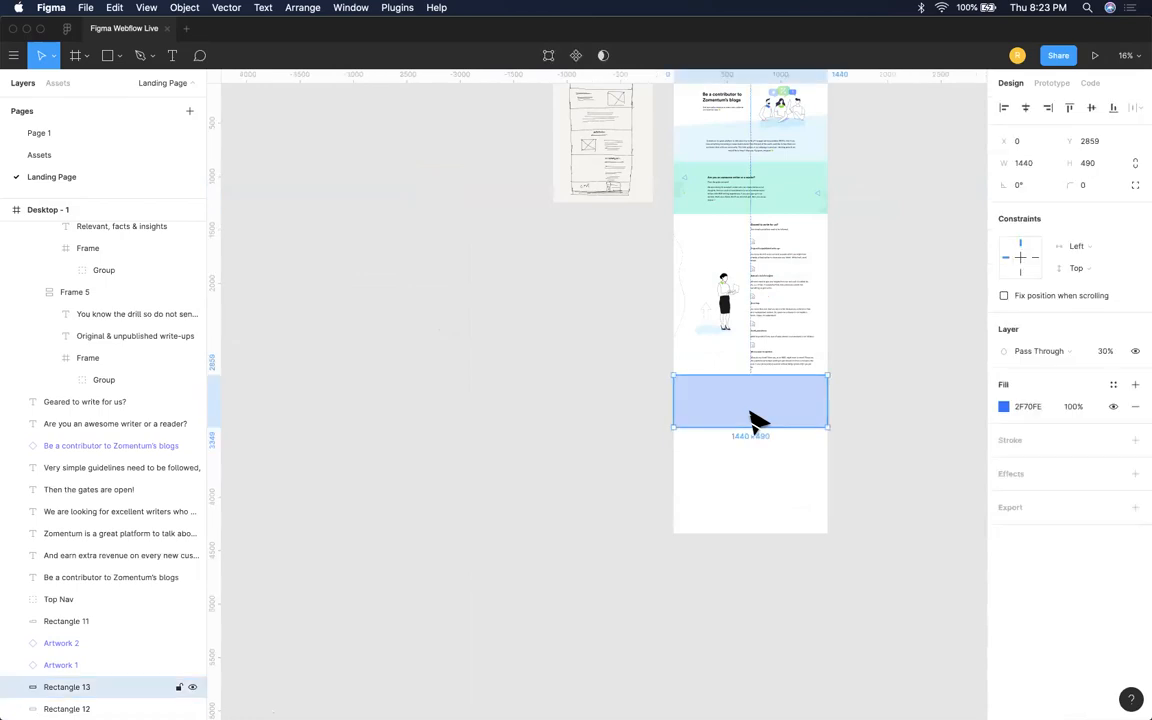
pyautogui.press('0')
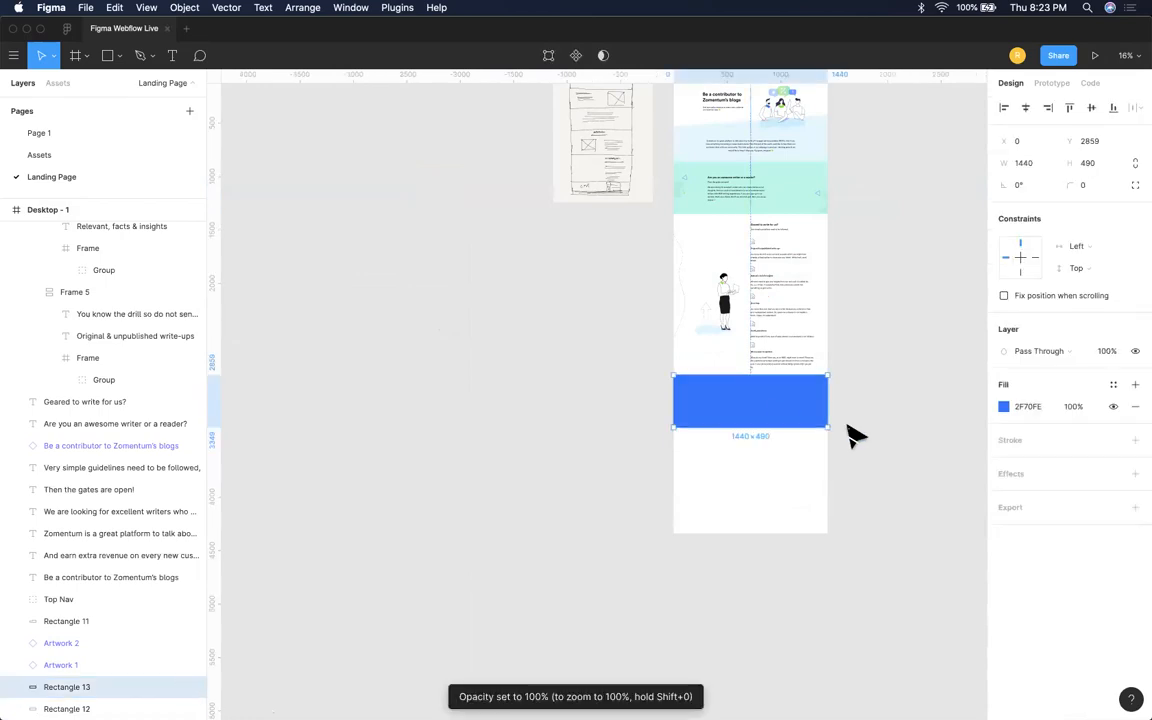
pyautogui.click(838, 432)
pyautogui.scroll(5, 838, 432)
pyautogui.click(665, 332)
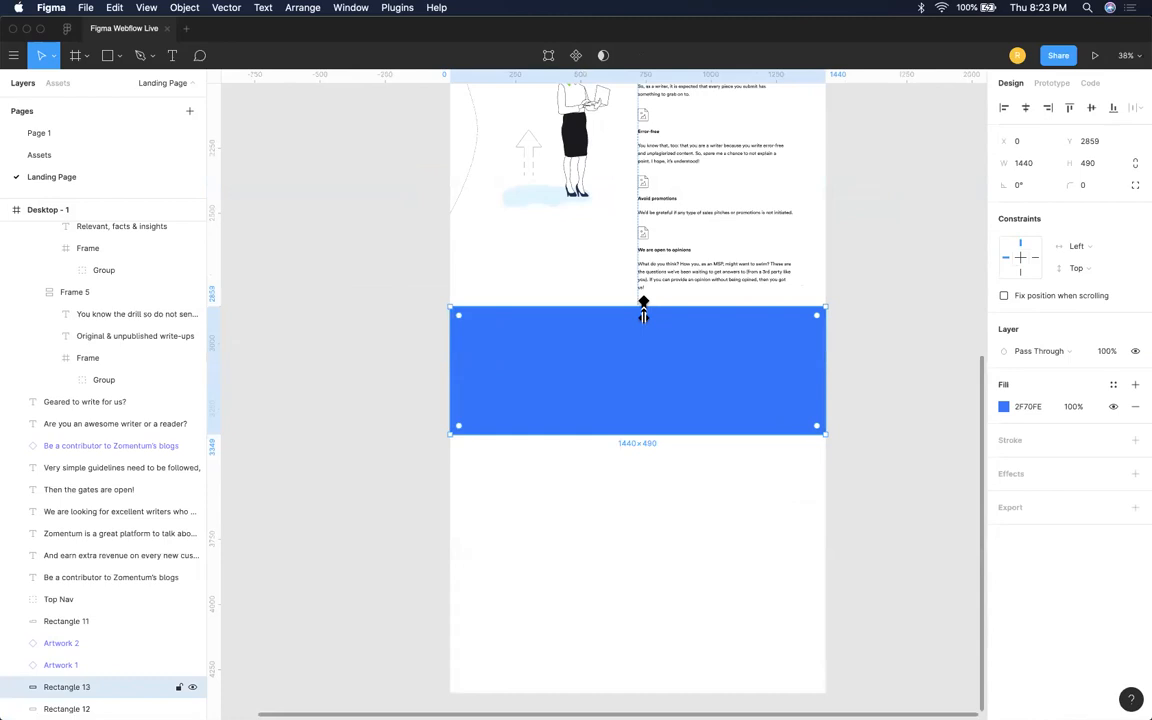
# - Move the blue rectangle's upper edge down to Y 2914 and shorten the rectangle to a height of 386
pyautogui.moveTo(643, 316); pyautogui.dragTo(643, 322)
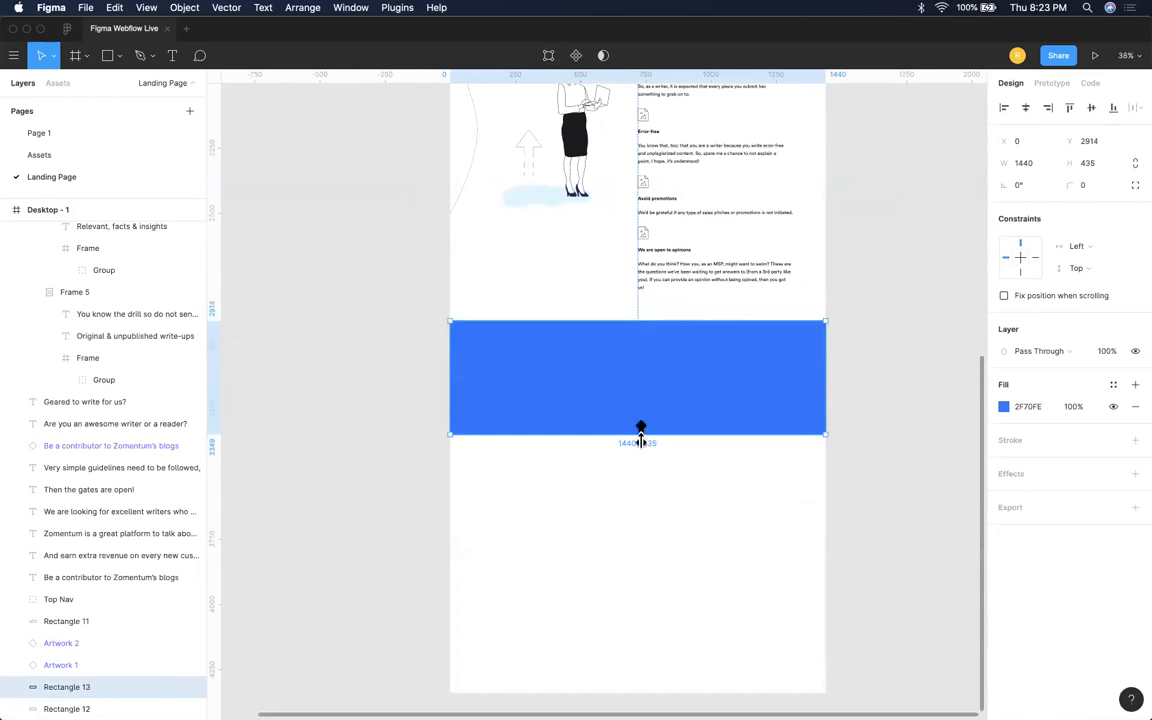
pyautogui.moveTo(641, 427); pyautogui.dragTo(641, 421)
pyautogui.click(417, 288)
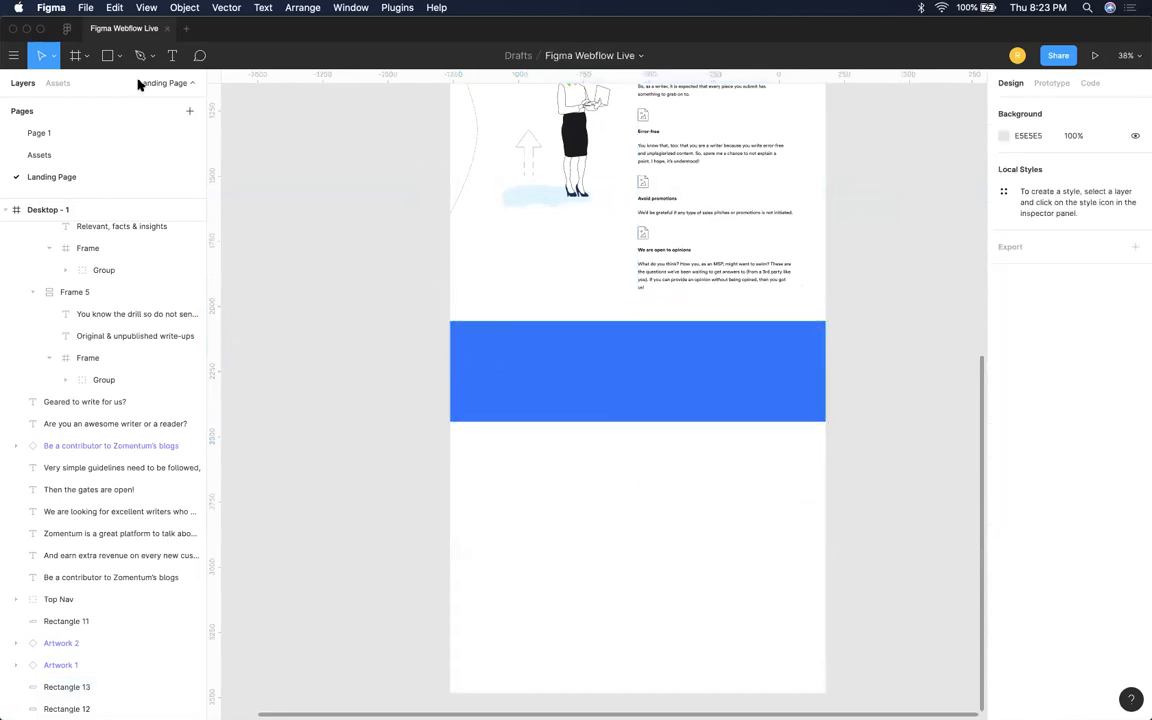
# - Switch to the Google Docs content document and copy the fifth fold's heading "Ready to get in action?"
pyautogui.press('super+Tab')
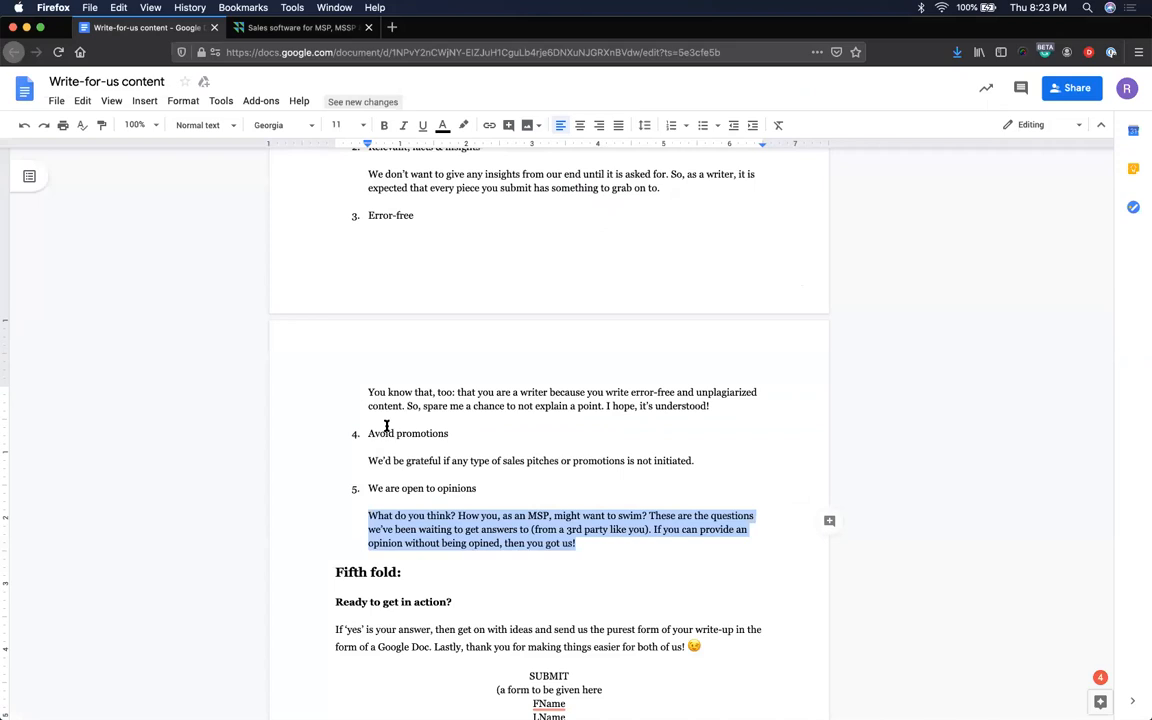
pyautogui.scroll(-2, 386, 426)
pyautogui.moveTo(335, 496); pyautogui.dragTo(435, 497)
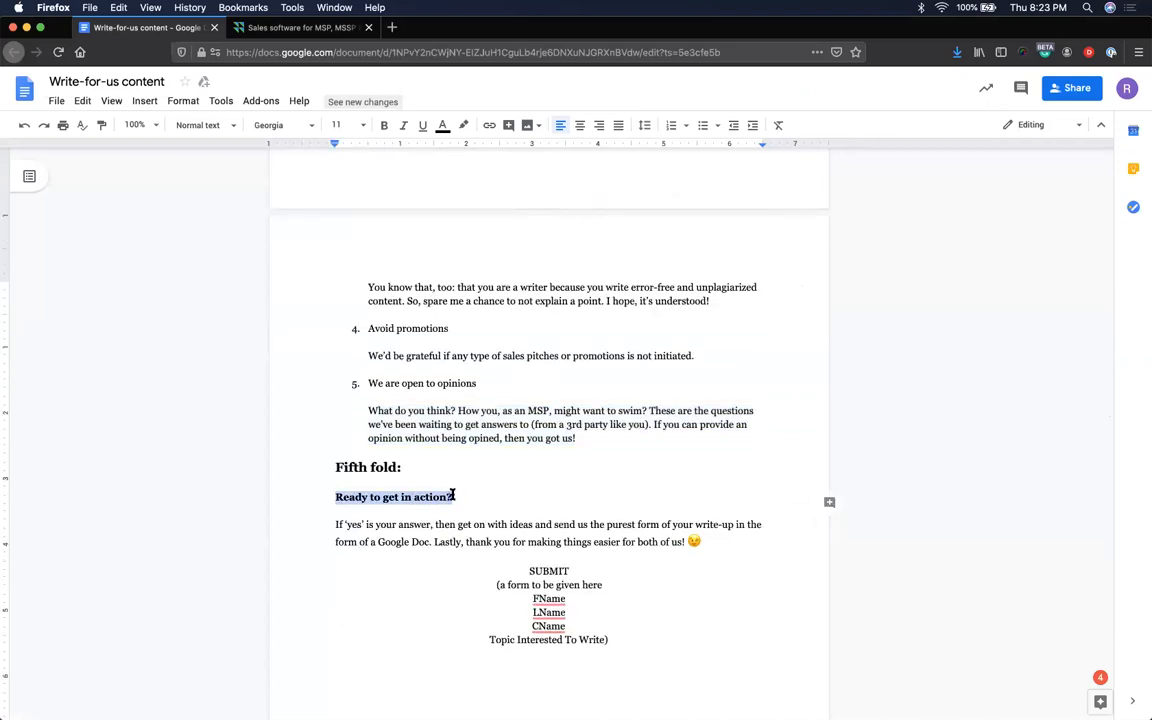
# - Back in Figma, duplicate the "Are you an awesome writer or a reader?" heading into the blue section and change its text to "Ready to get in action?"
pyautogui.press('super+Tab')
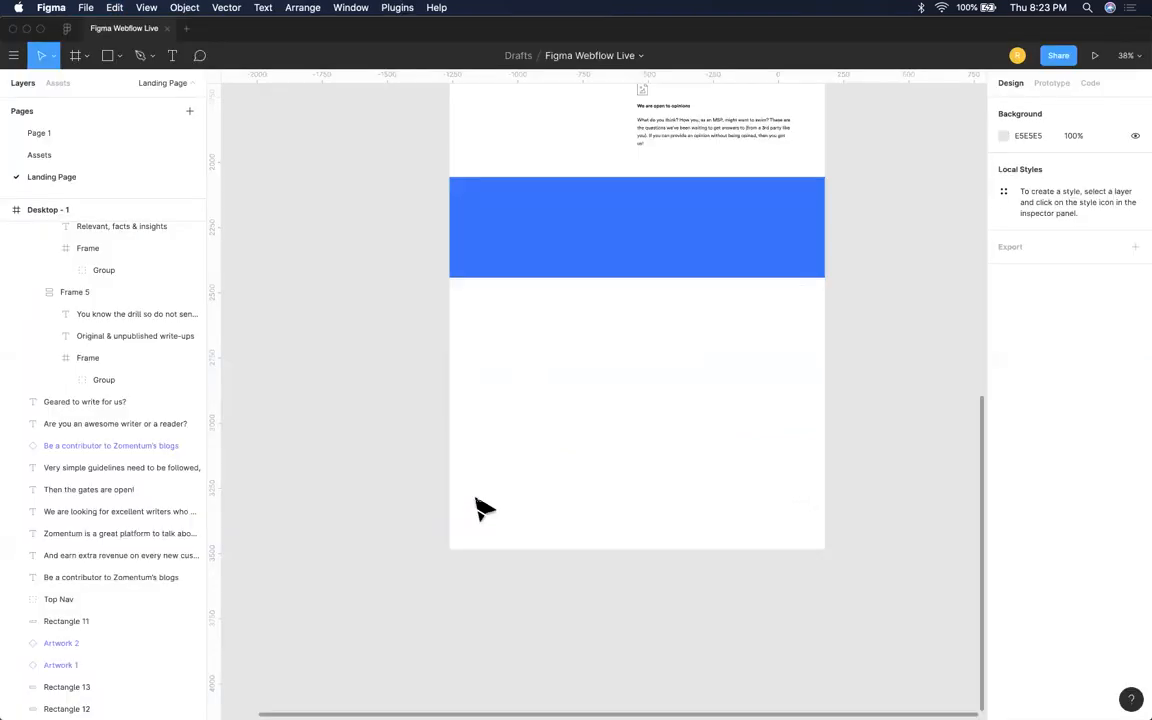
pyautogui.click(599, 218)
pyautogui.scroll(2, 600, 217)
pyautogui.scroll(5, 601, 219)
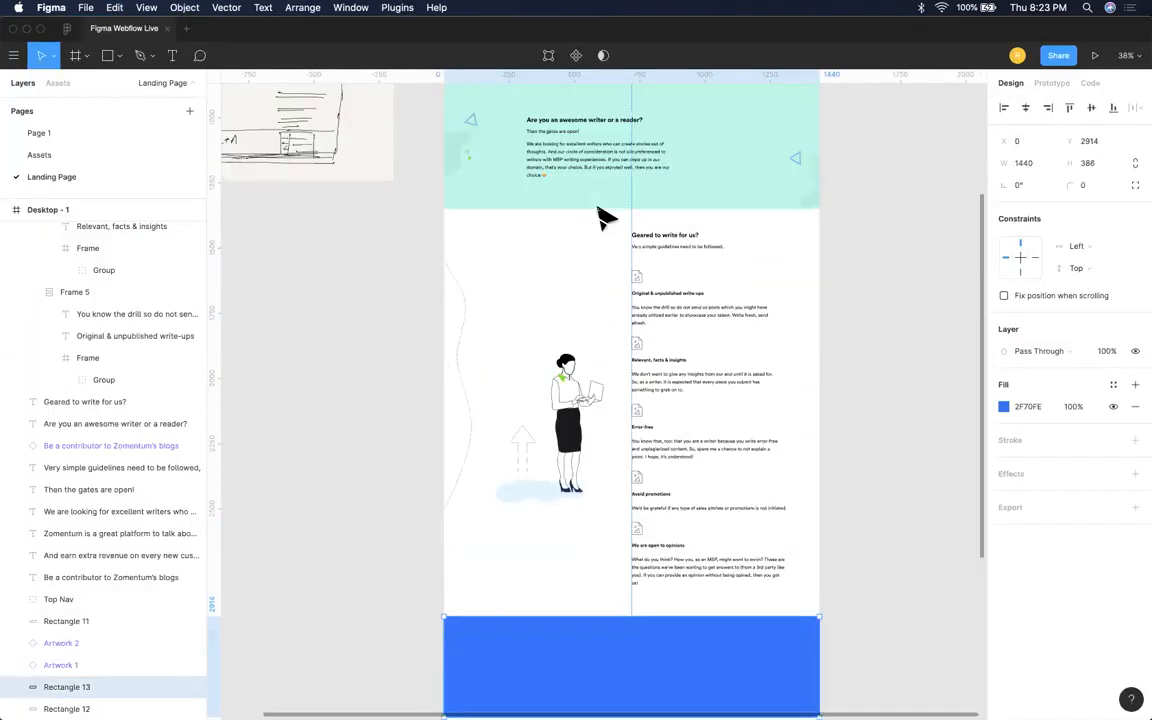
pyautogui.click(589, 123)
pyautogui.moveTo(593, 128); pyautogui.dragTo(697, 648)
pyautogui.press('Return')
pyautogui.write('Ready to get in action?')
pyautogui.press('Escape')
# - Fill the "Ready to get in action?" heading with white FFFFFF and centre it horizontally on the page
pyautogui.click(1025, 557)
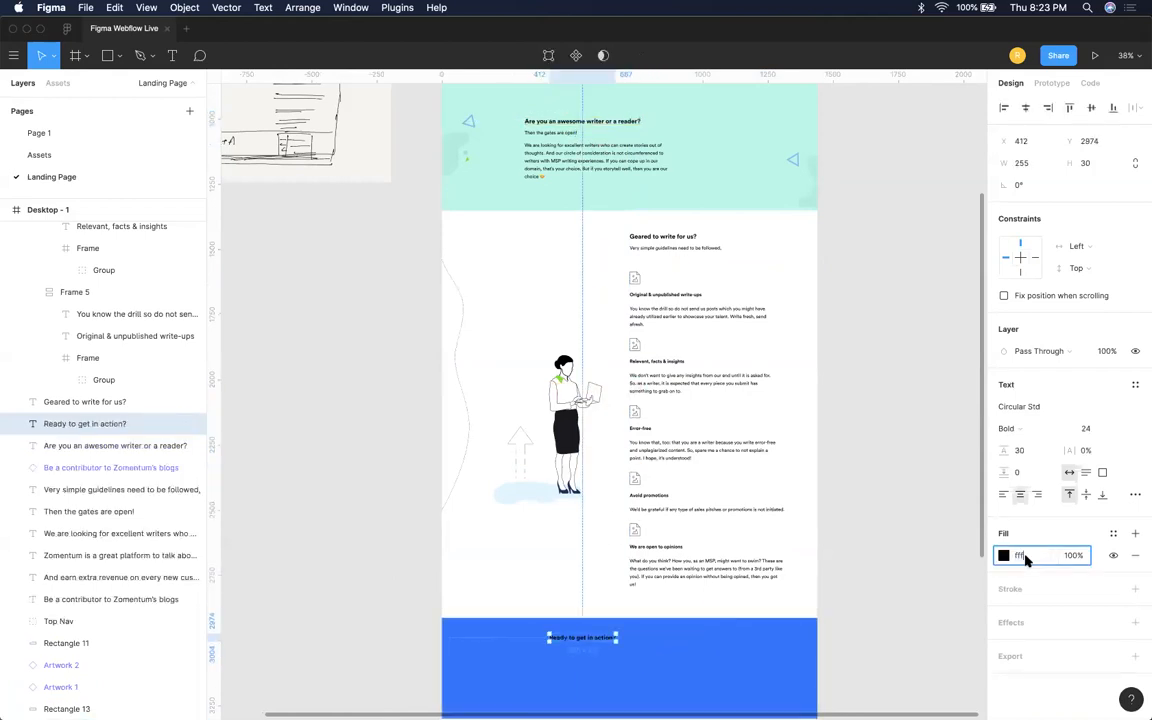
pyautogui.press('Return')
pyautogui.click(1025, 107)
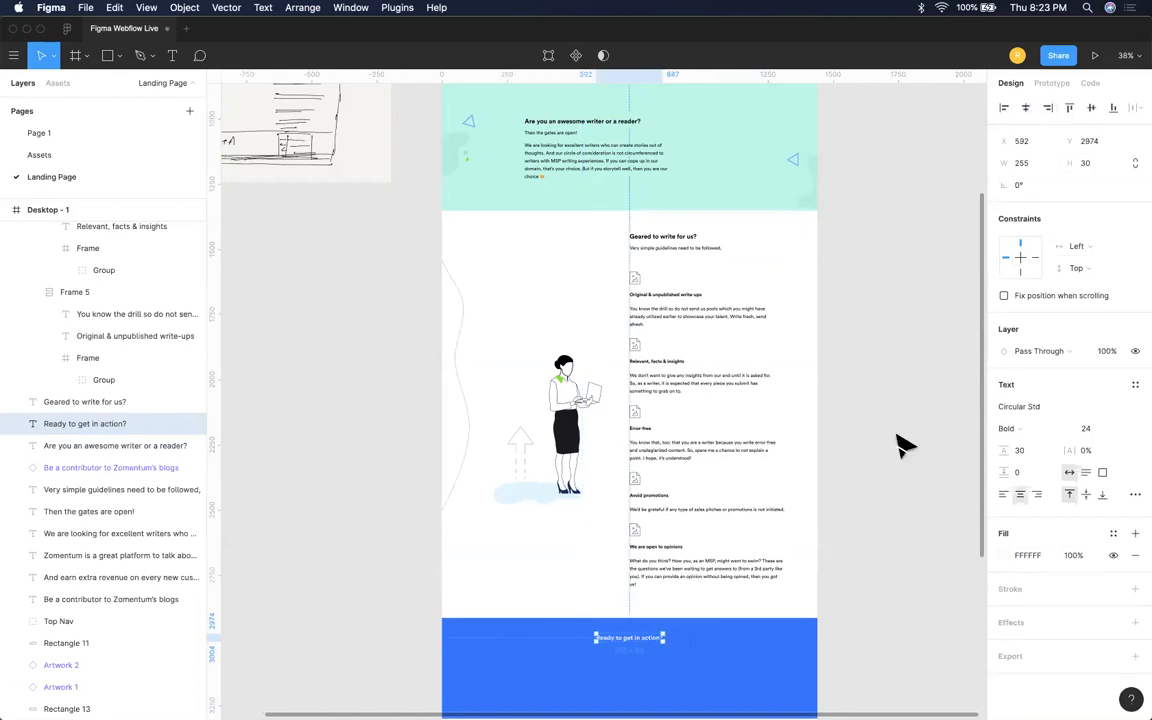
# - Set the font size of the "Ready to get in action?" heading to 32 and move it slightly lower
pyautogui.scroll(-3, 900, 442)
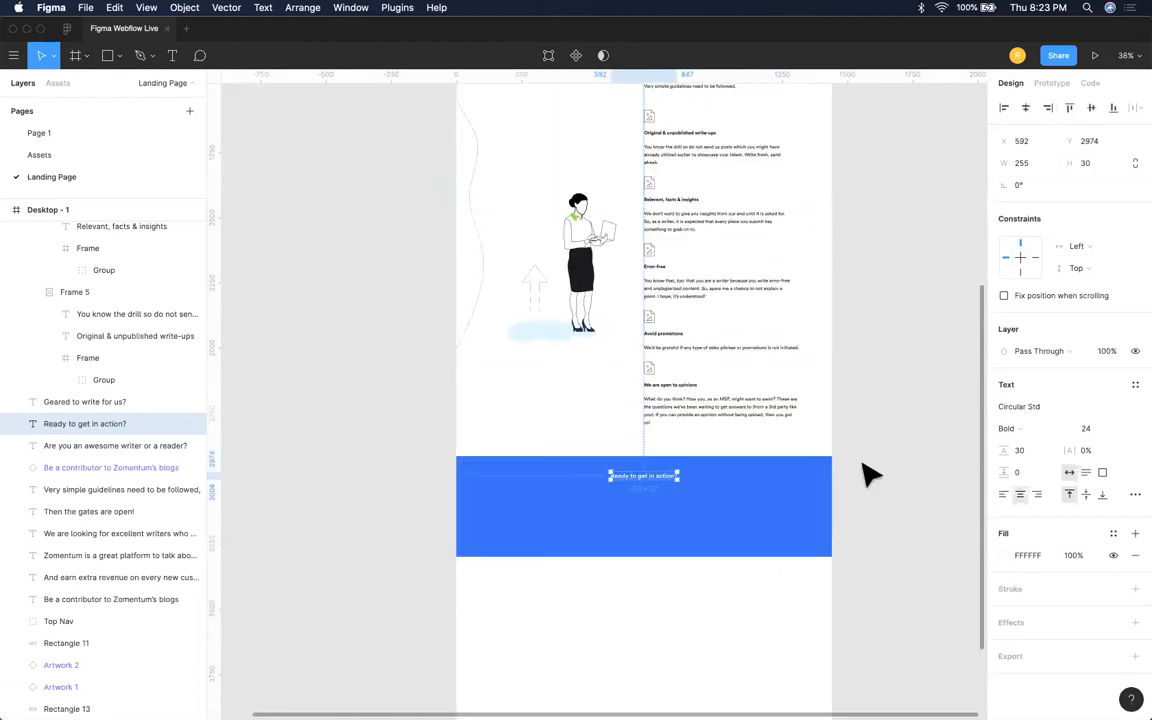
pyautogui.click(1097, 432)
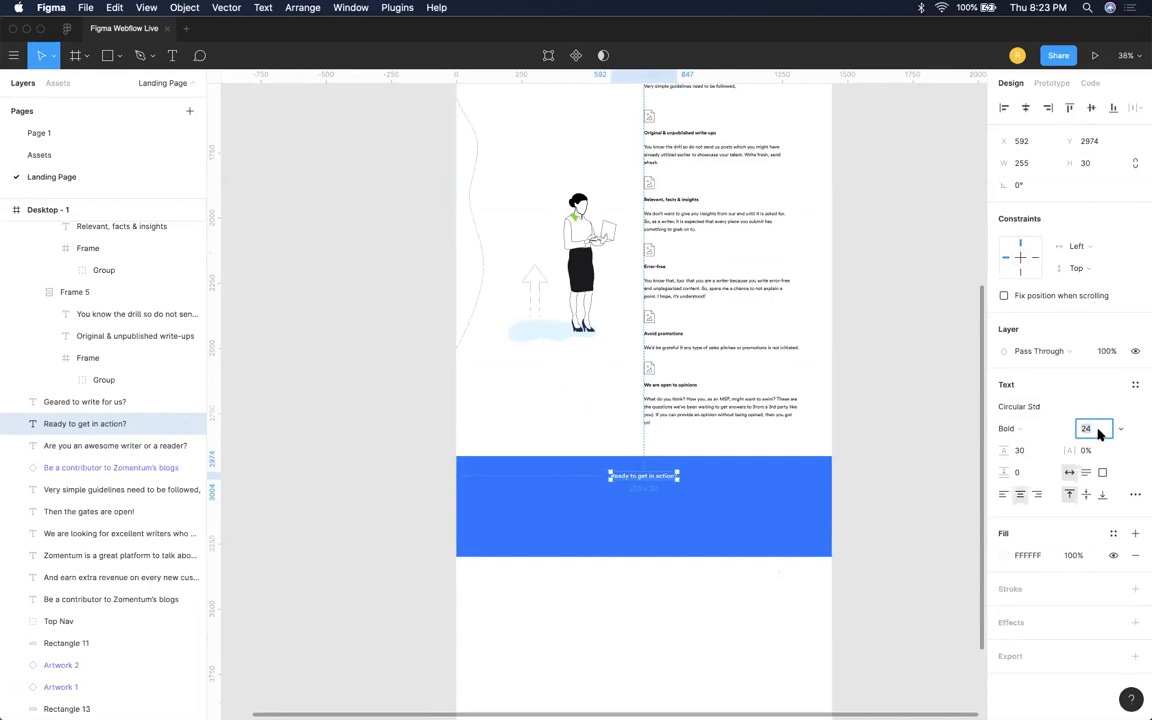
pyautogui.press('Return')
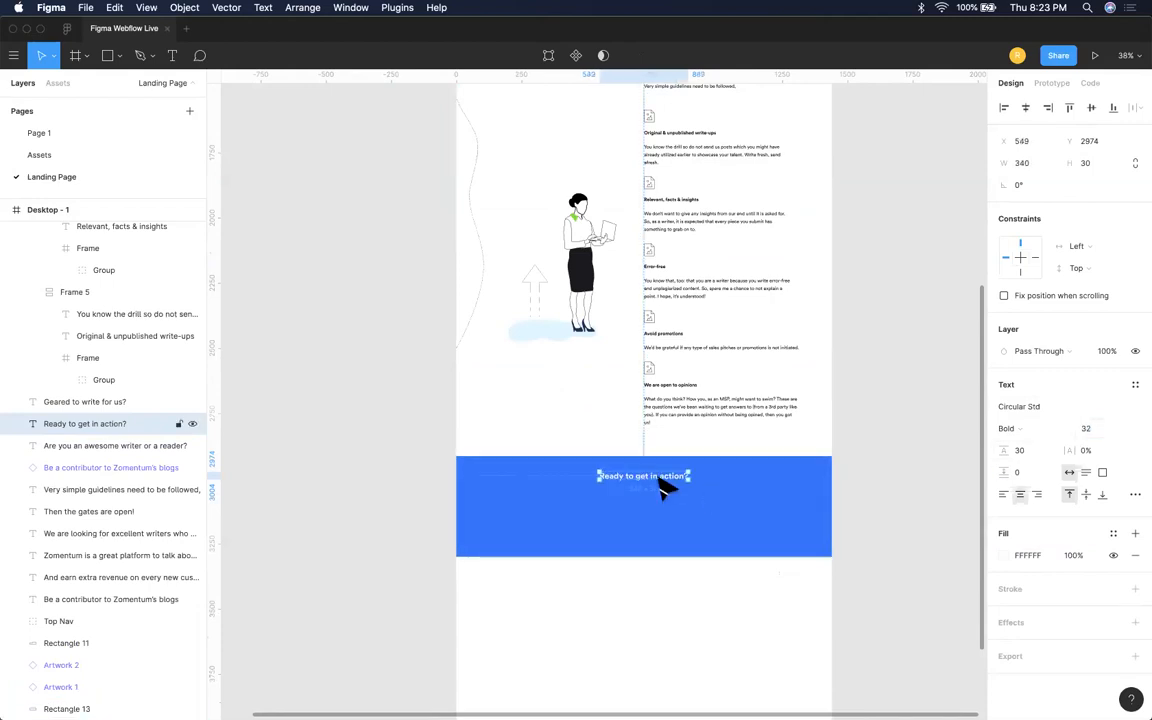
pyautogui.click(913, 447)
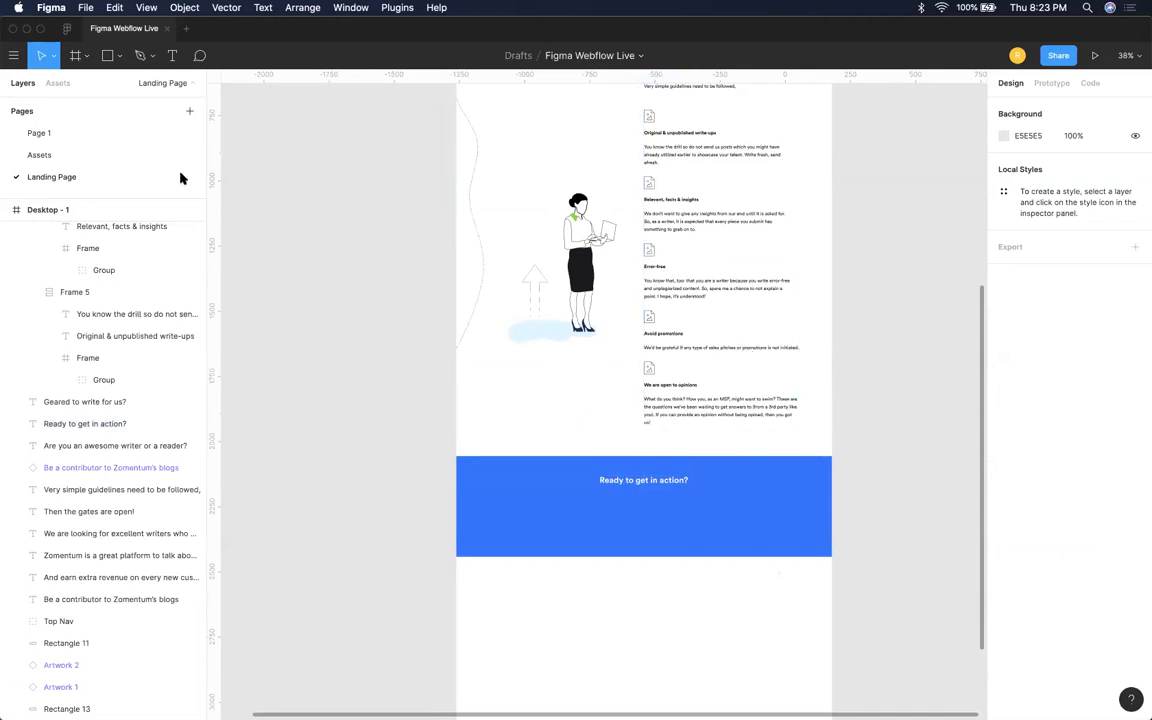
# - Copy the fifth fold's paragraph beginning "If 'yes' is your answer" from the Google Docs document and return to Figma
pyautogui.press('super+Tab')
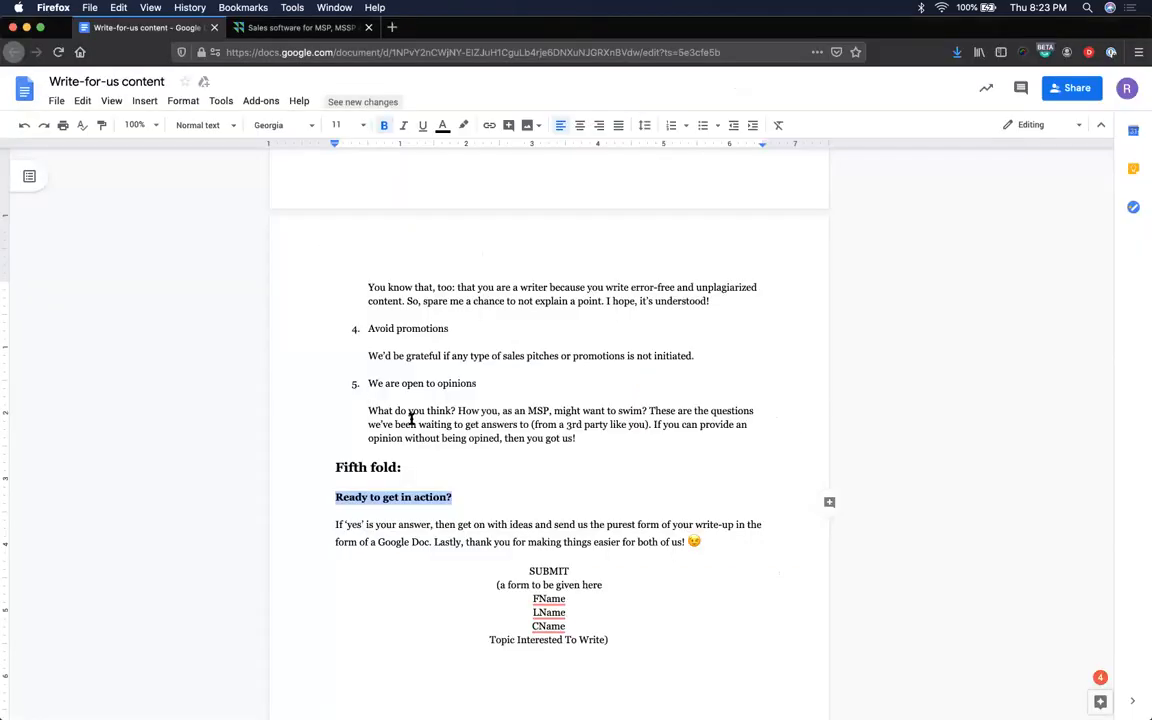
pyautogui.moveTo(334, 524); pyautogui.dragTo(701, 543)
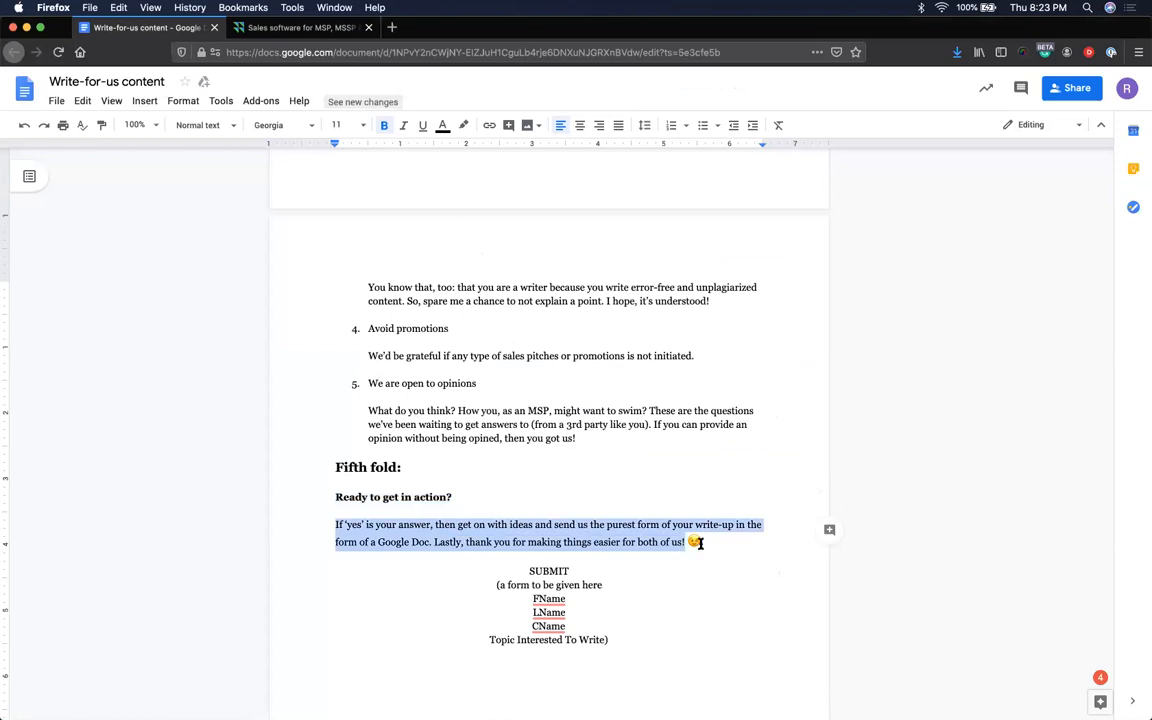
pyautogui.press('super+Tab')
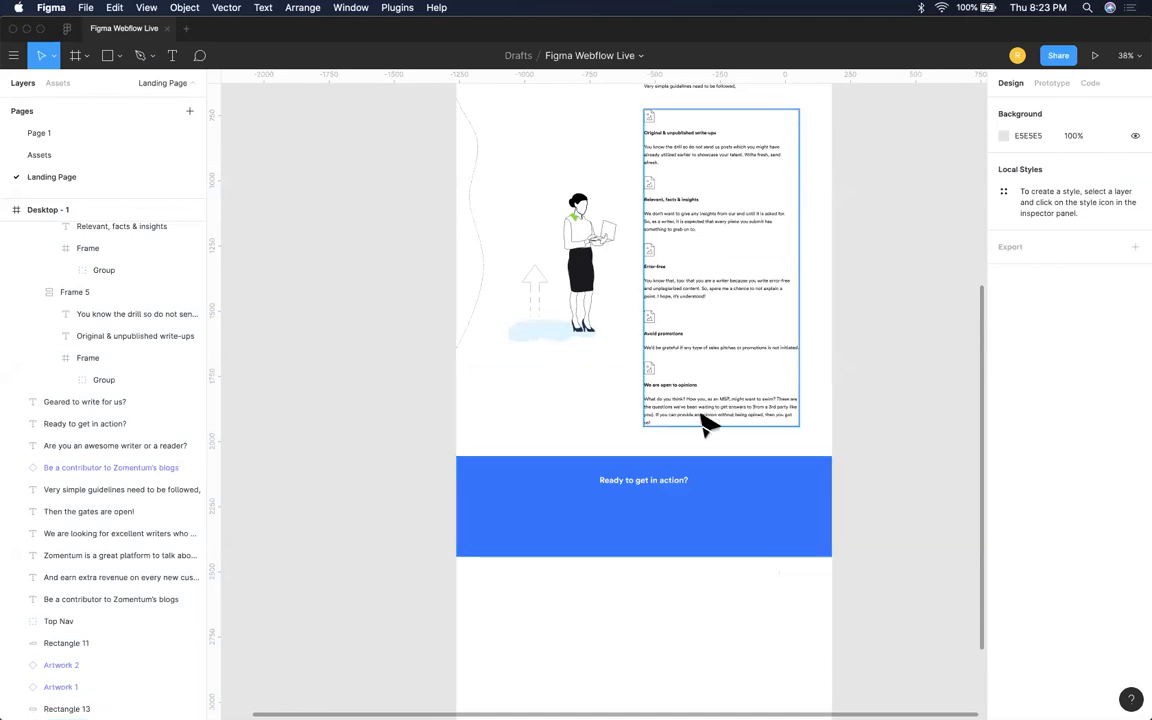
# - Duplicate the mint section's body paragraph beneath the "Ready to get in action?" heading and fill the copy with white FFFFFF
pyautogui.scroll(3, 686, 340)
pyautogui.scroll(2, 676, 303)
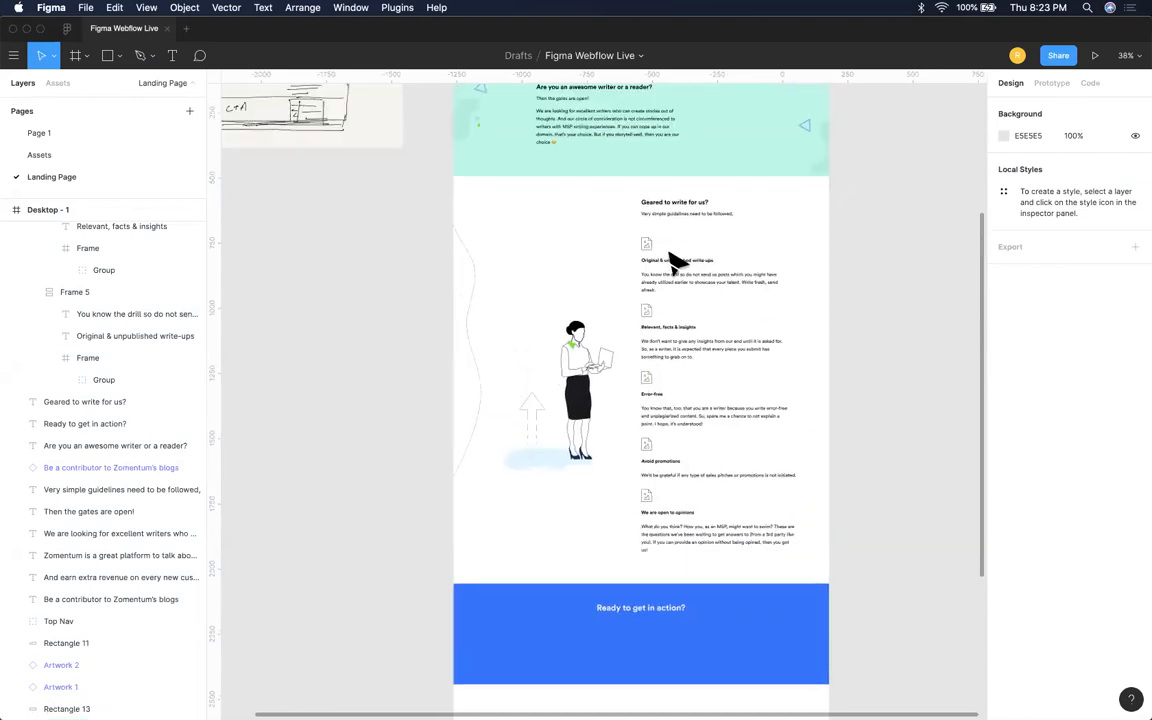
pyautogui.click(610, 149)
pyautogui.moveTo(632, 497); pyautogui.dragTo(646, 661)
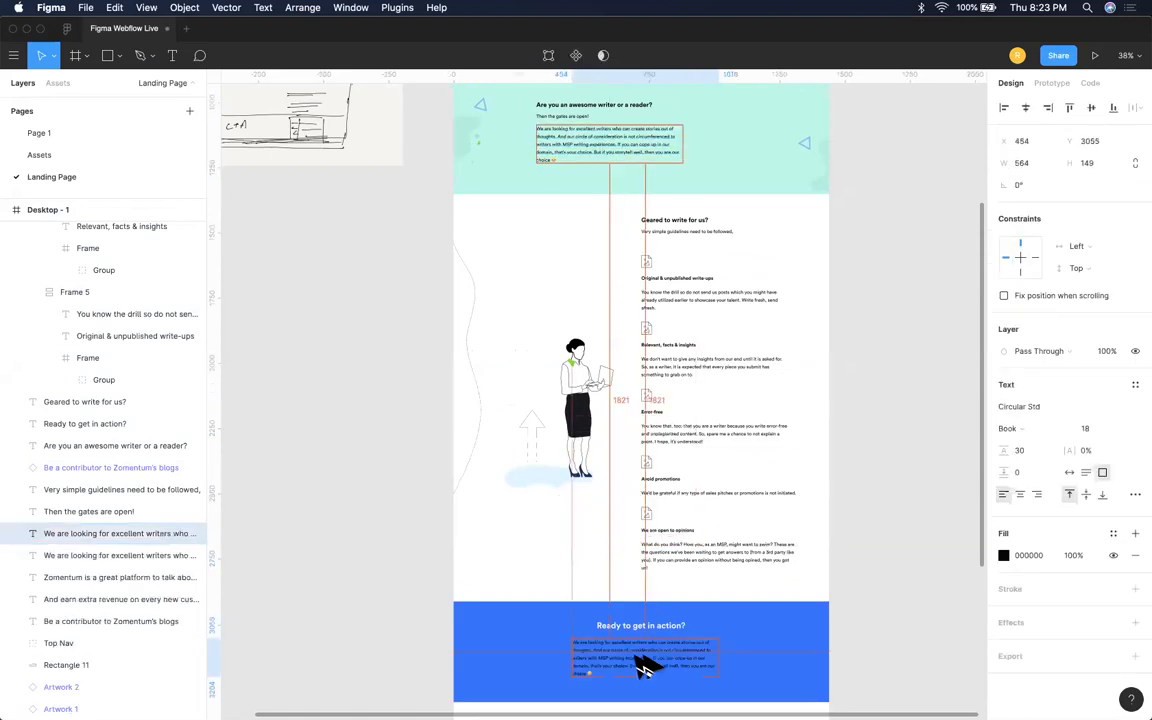
pyautogui.click(1033, 556)
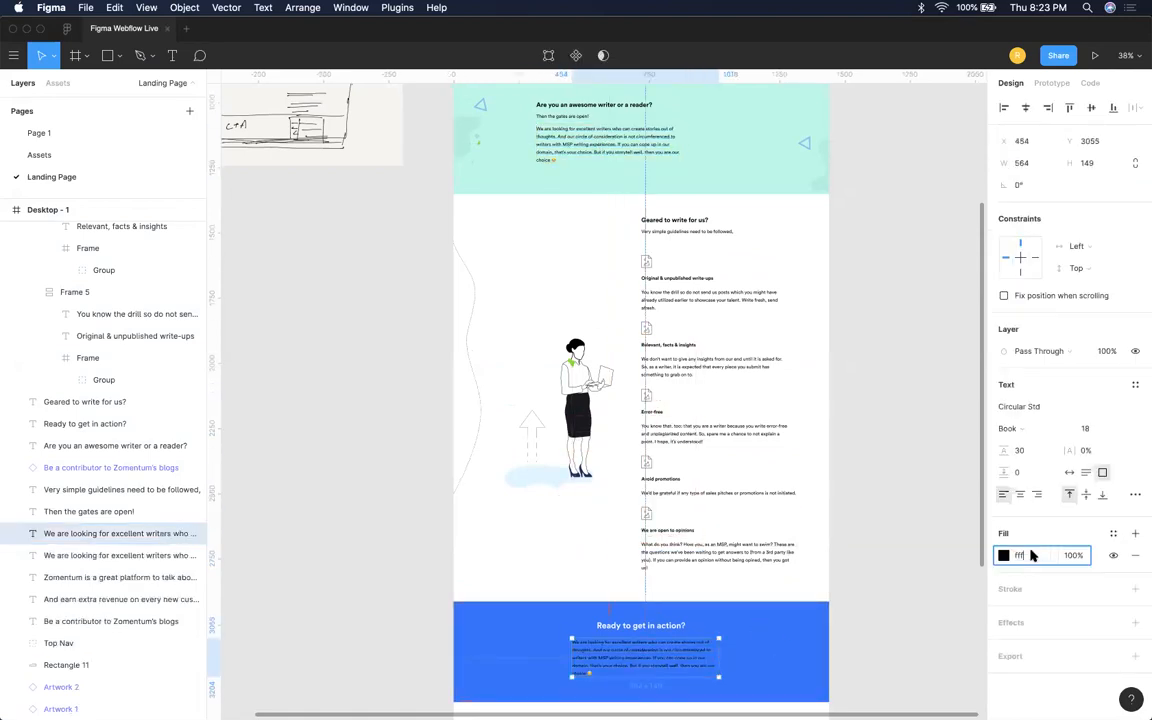
pyautogui.write('fff')
pyautogui.press('Return')
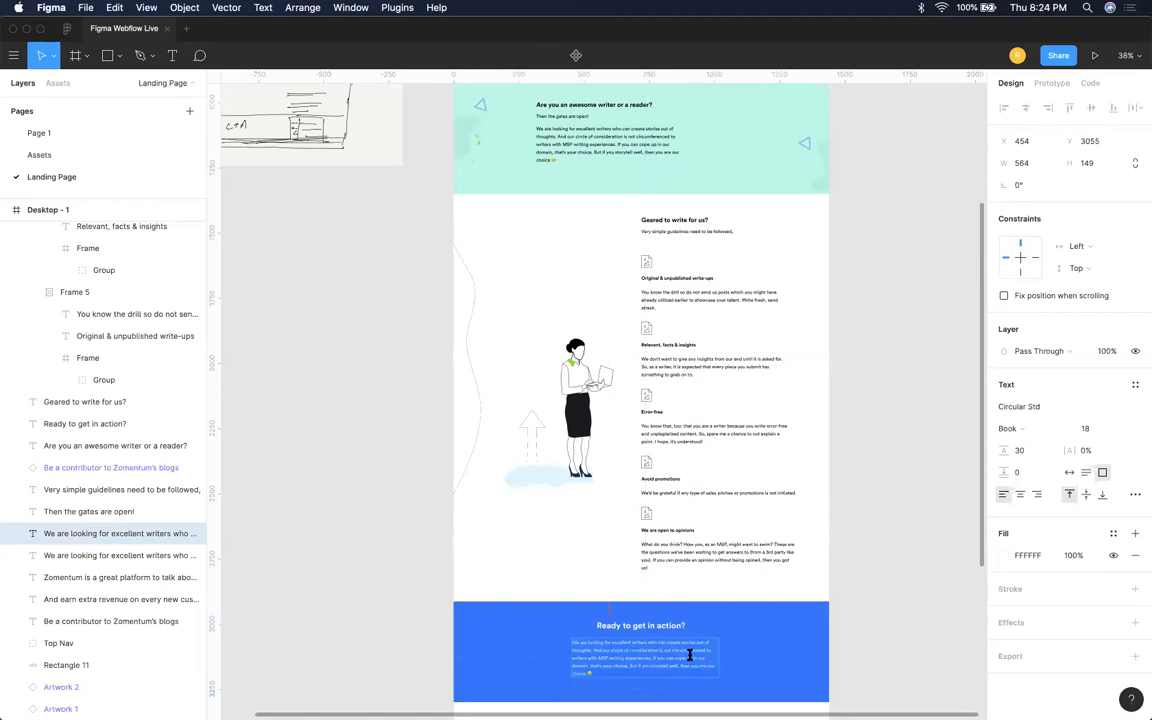
# - Replace the duplicated paragraph's text with the copied "If 'yes' is your answer" text and centre-align it
pyautogui.press('super+v')
pyautogui.press('Escape')
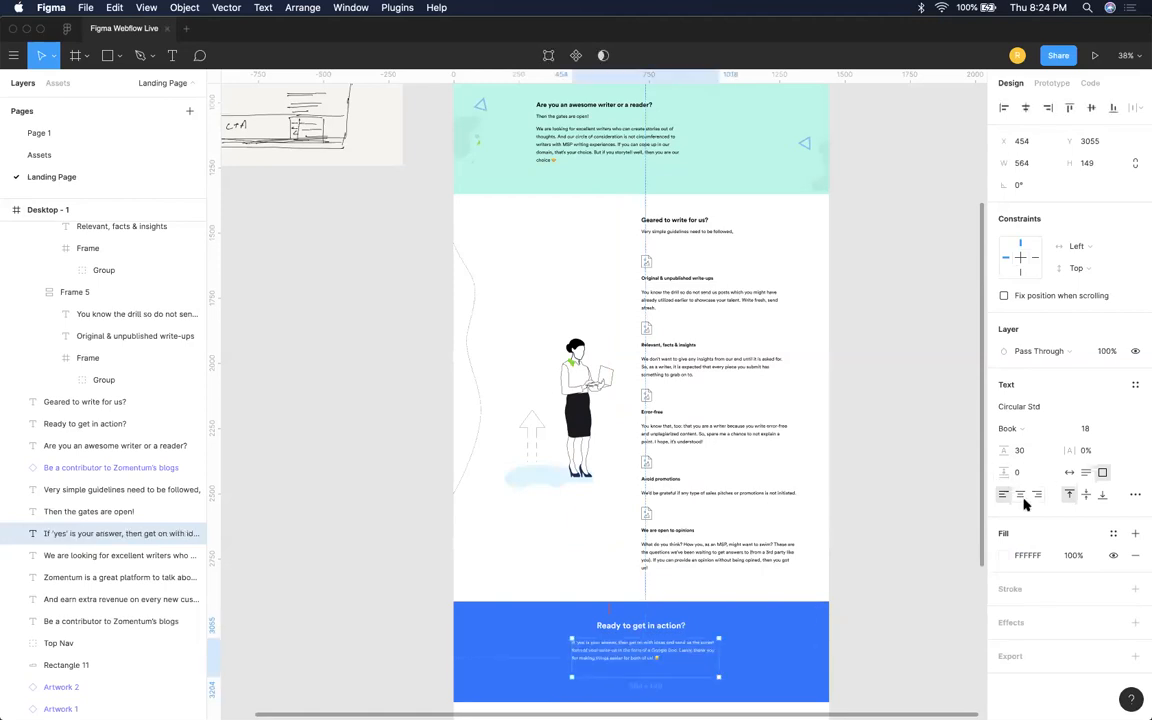
pyautogui.click(887, 594)
pyautogui.scroll(-4, 676, 681)
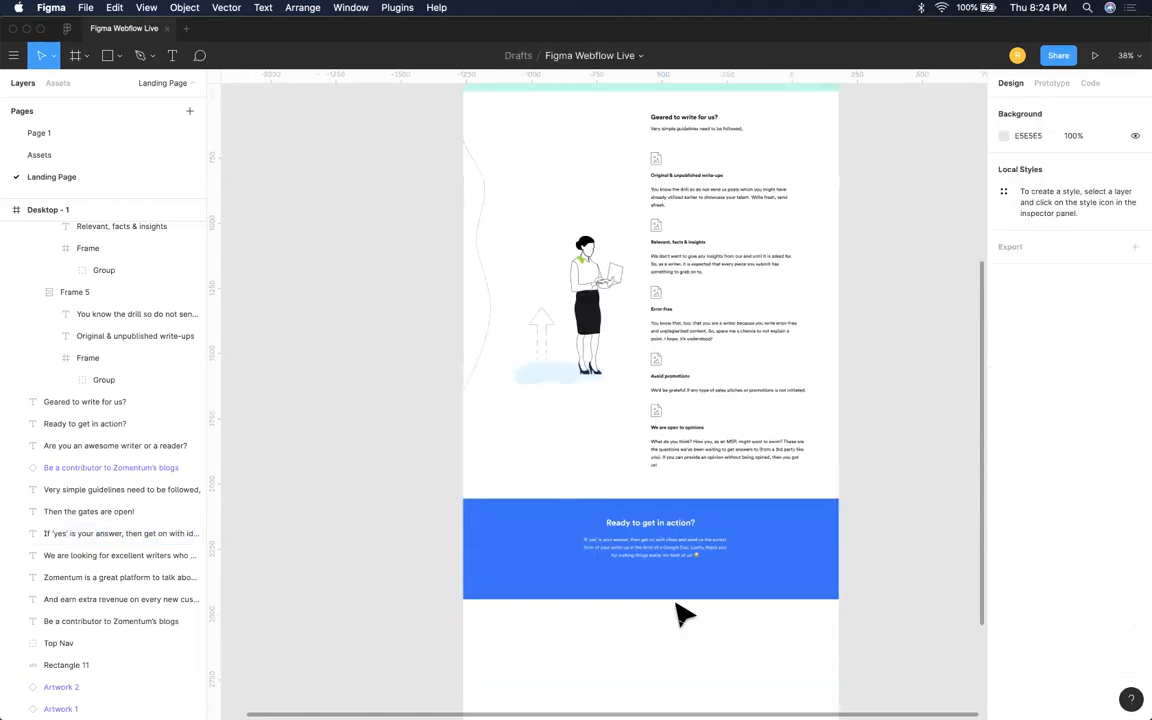
# - Shorten the text box of the blue section's paragraph to a height of 104
pyautogui.scroll(3, 680, 614)
pyautogui.click(670, 477)
pyautogui.keyDown('shift'); pyautogui.click(679, 524); pyautogui.keyUp('shift')
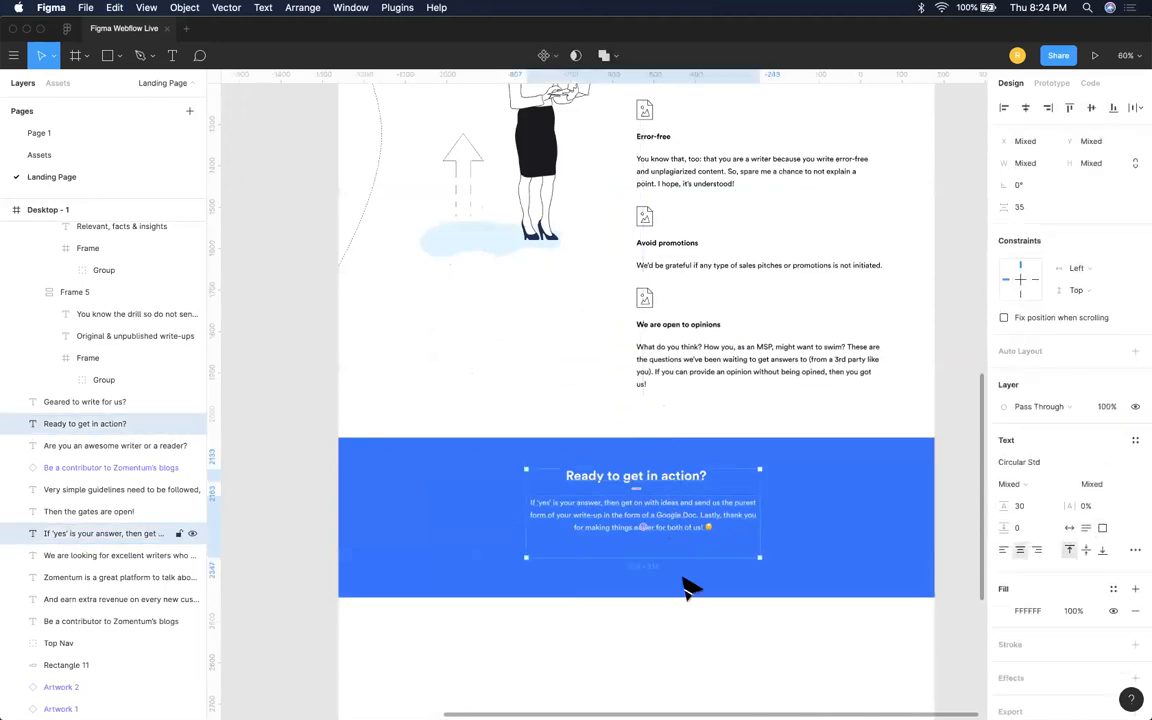
pyautogui.click(676, 550)
pyautogui.click(671, 553)
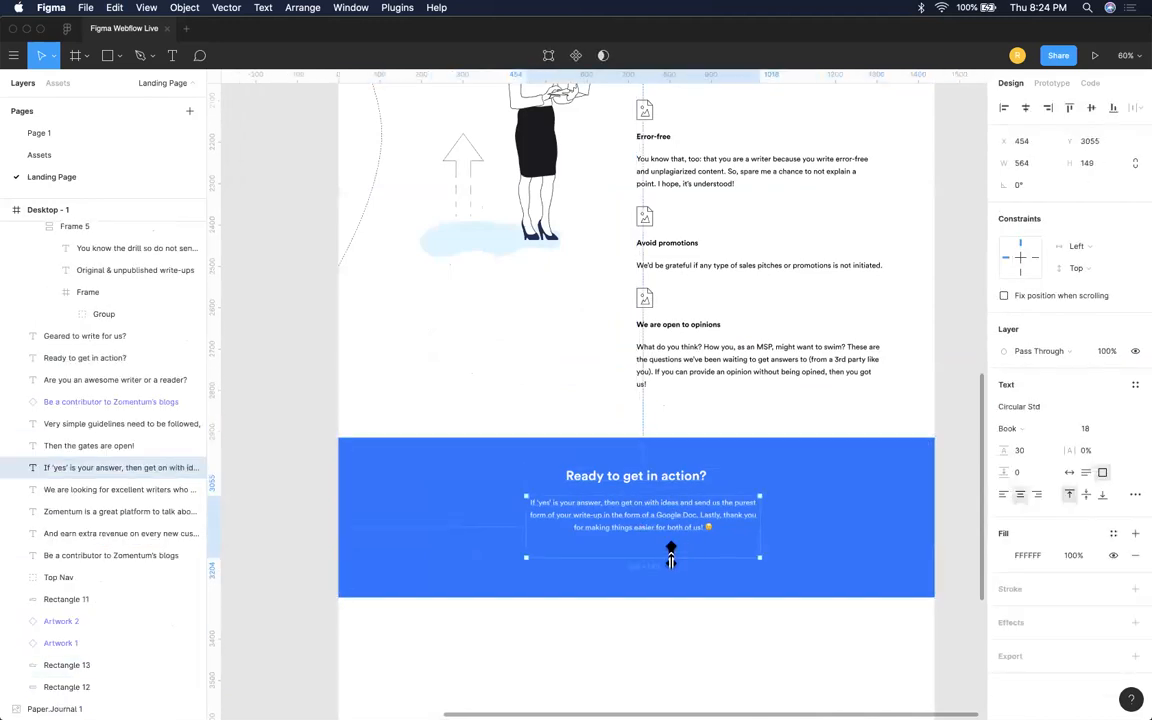
pyautogui.moveTo(670, 545); pyautogui.dragTo(669, 538)
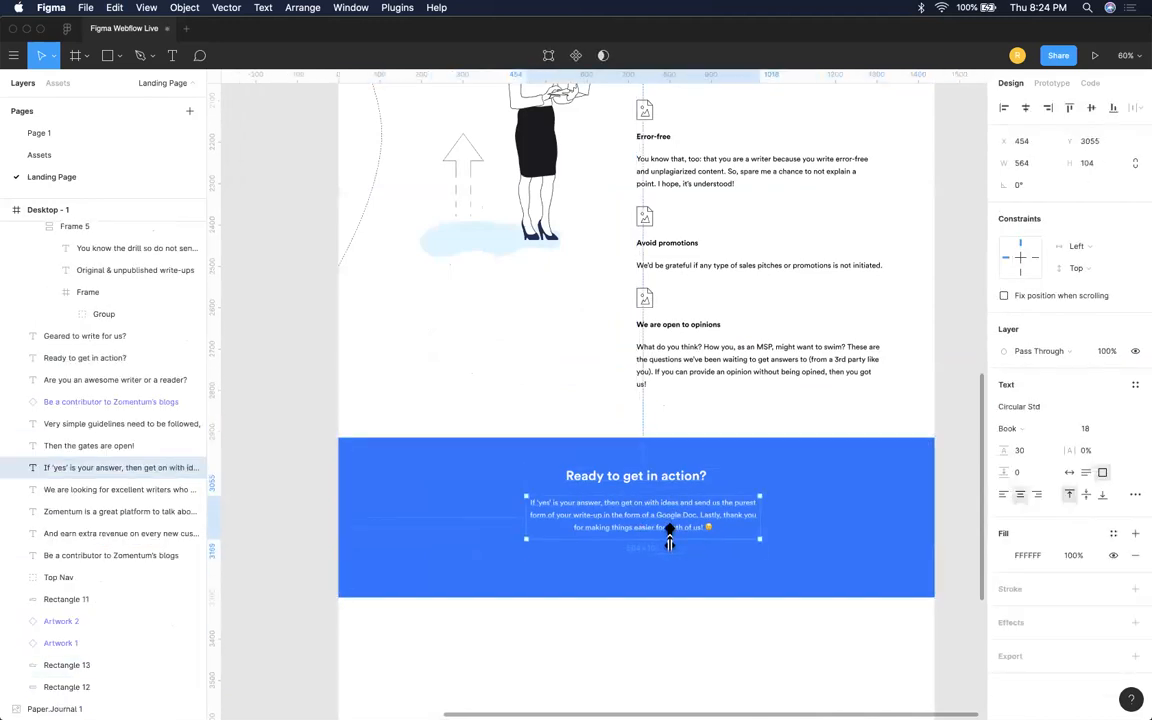
# - Centre the heading and paragraph together horizontally in the blue section, undoing the extra downward shift
pyautogui.keyDown('shift'); pyautogui.click(661, 481); pyautogui.keyUp('shift')
pyautogui.moveTo(668, 516)
pyautogui.mouseDown()
pyautogui.moveTo(662, 533)
pyautogui.moveTo(655, 520)
pyautogui.mouseUp()
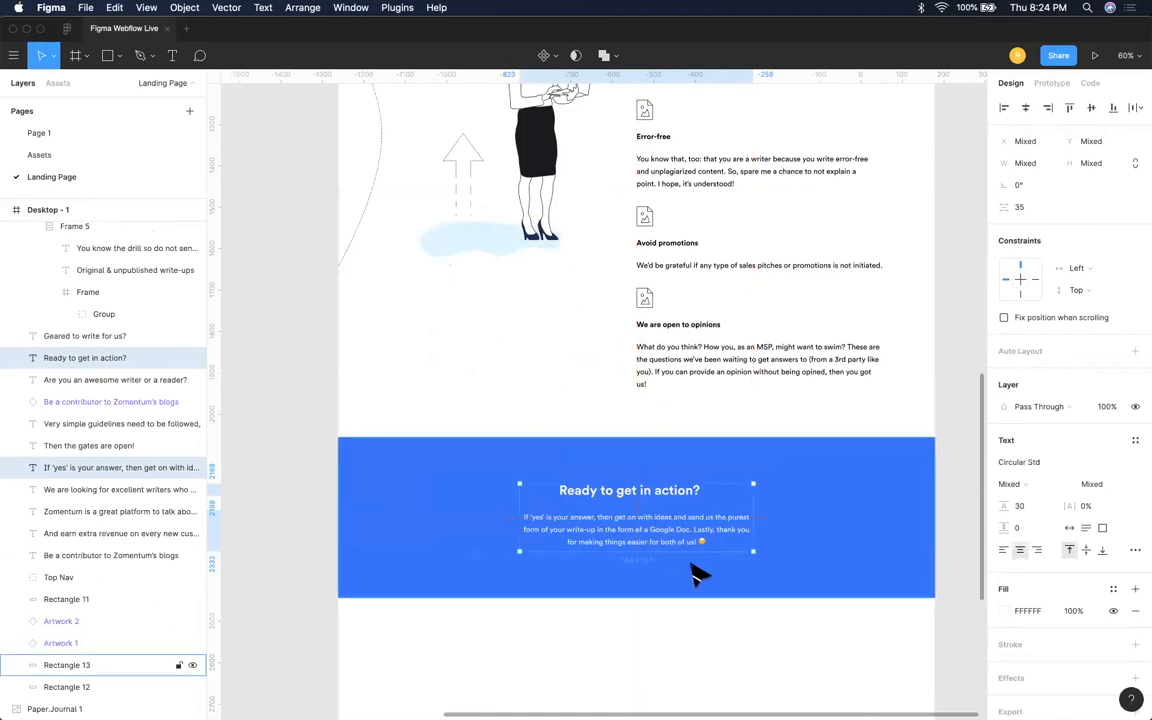
pyautogui.press('super+z')
pyautogui.click(757, 599)
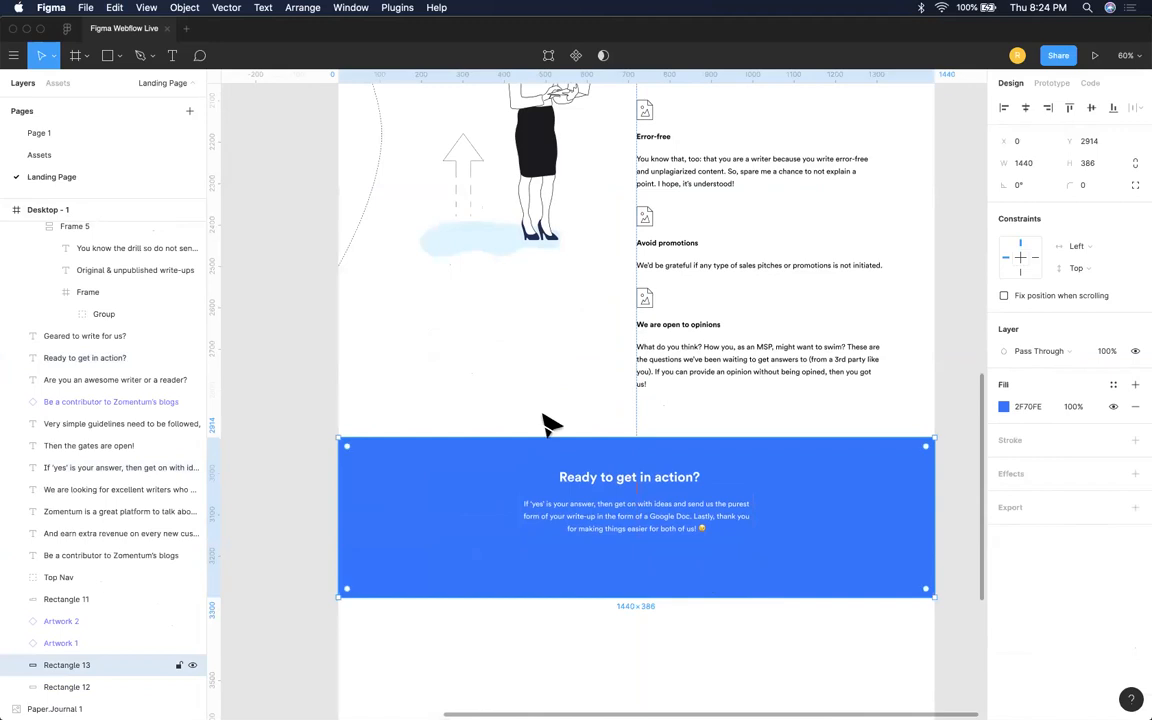
# - Check the Google Docs document for the form fields listed under SUBMIT, and return to Figma
pyautogui.press('super+Tab')
pyautogui.scroll(-3, 478, 459)
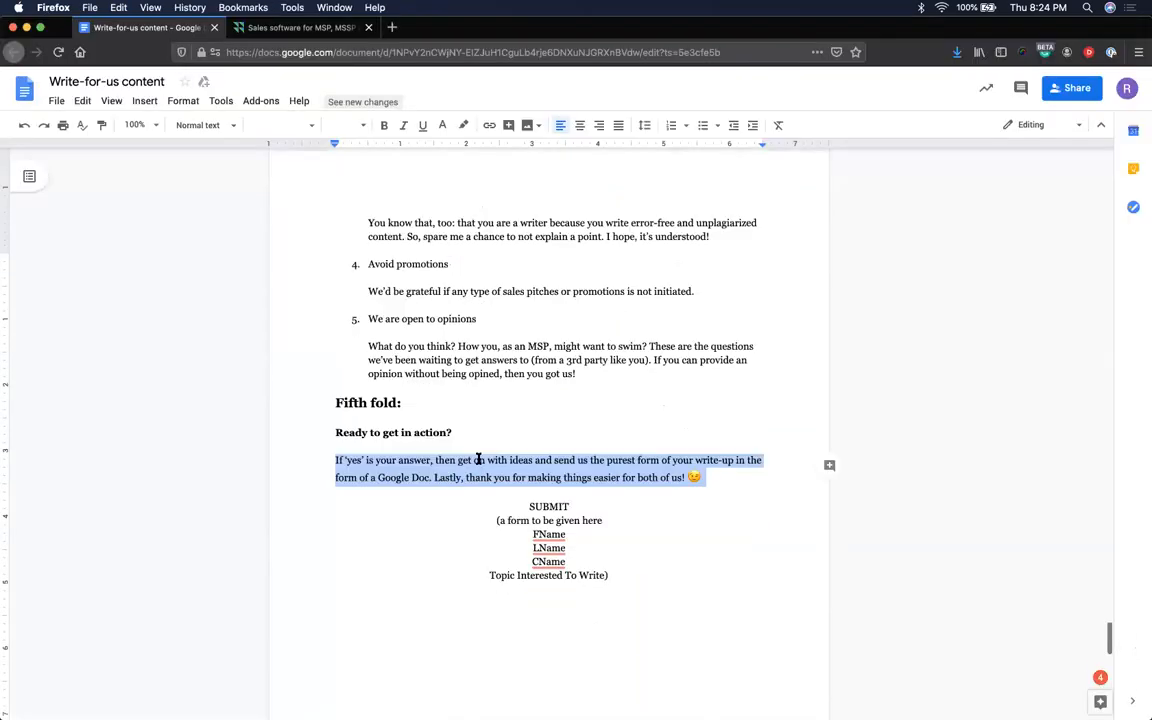
pyautogui.click(546, 545)
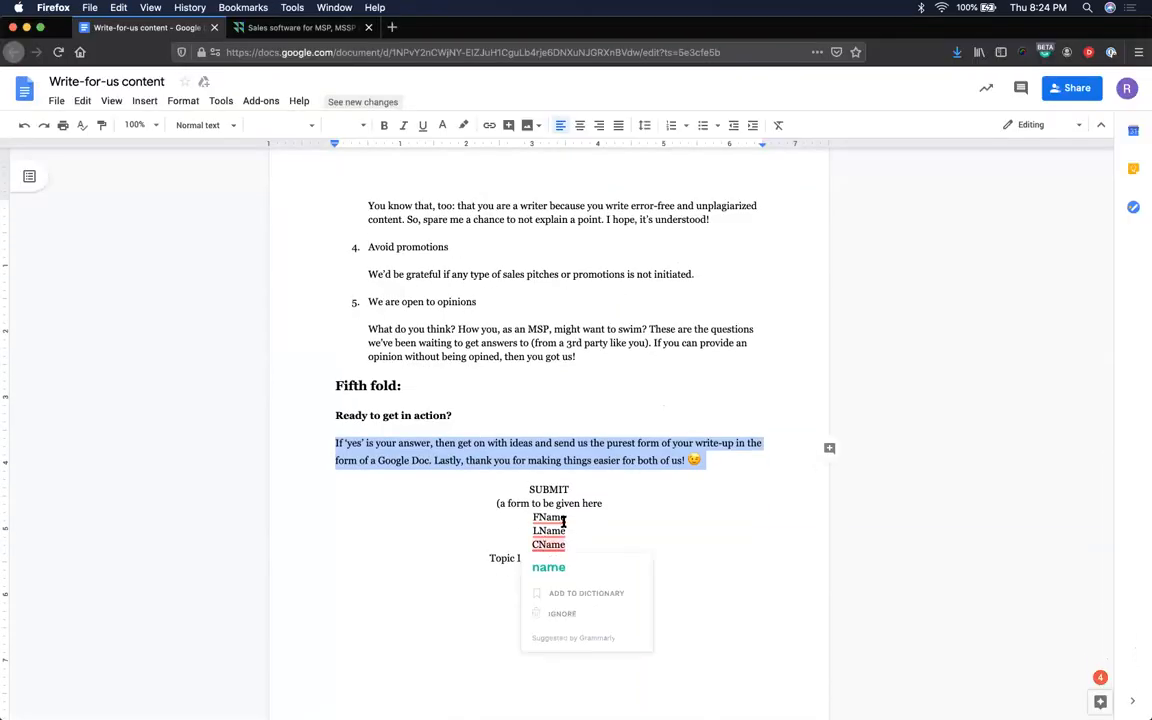
pyautogui.click(629, 507)
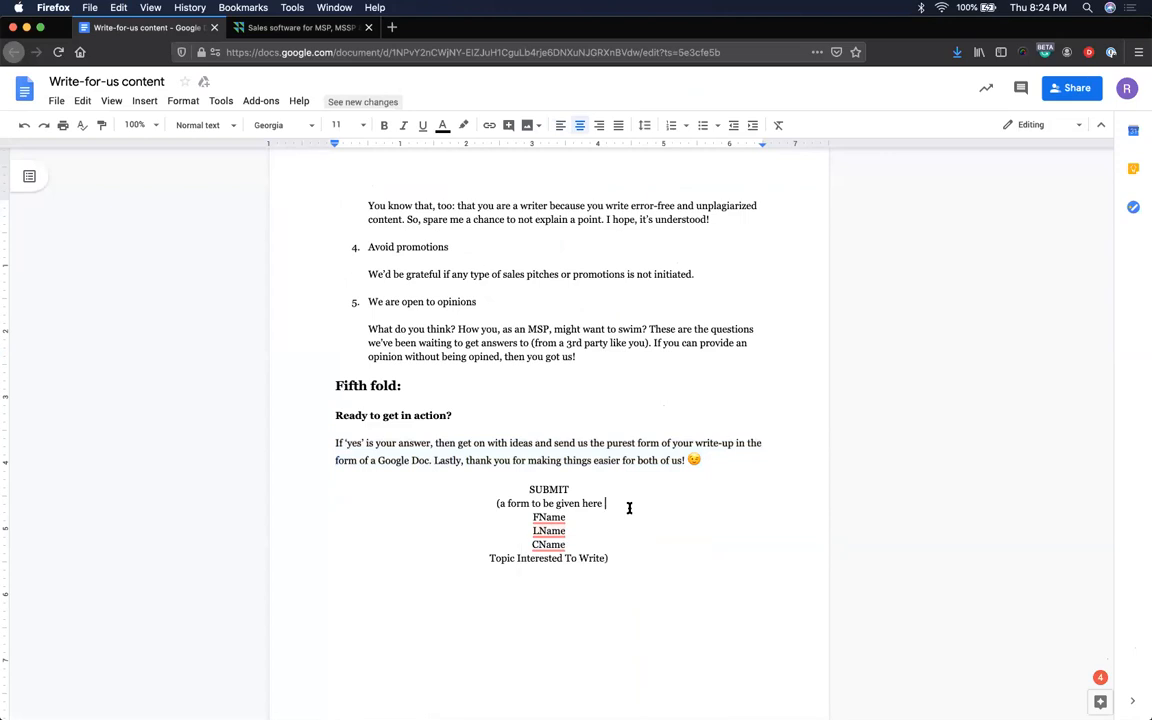
pyautogui.press('super+Tab')
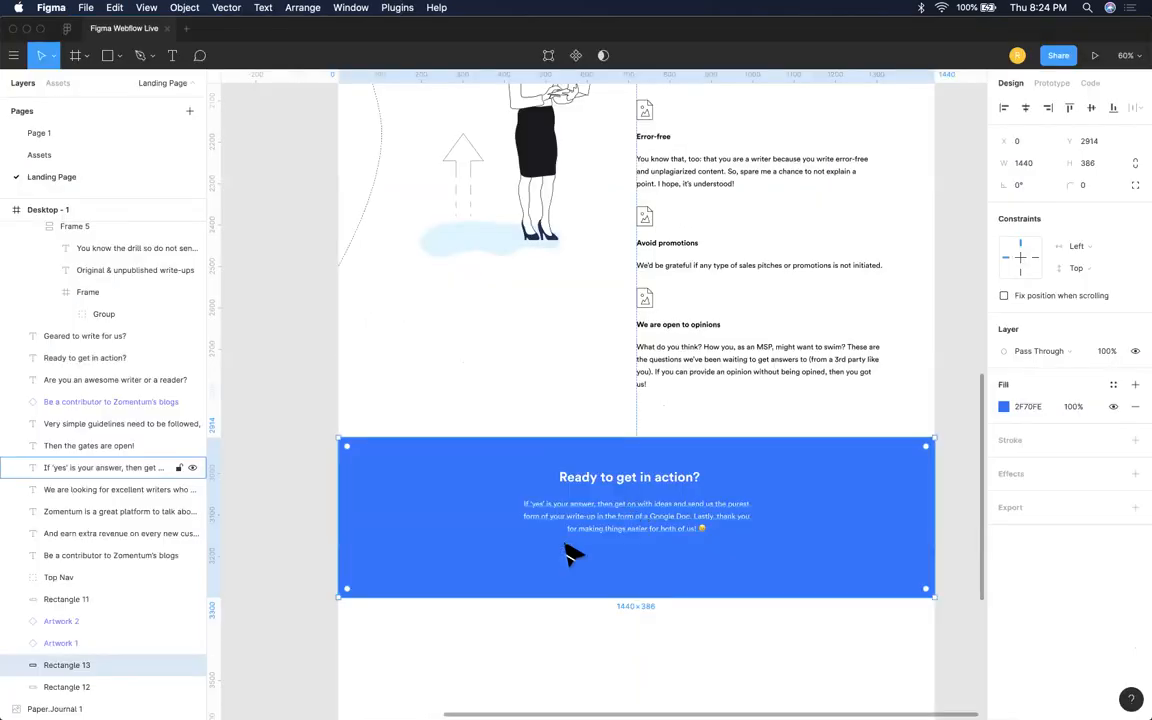
# - Open the Assets page and locate the frame holding the arrow components
pyautogui.scroll(-3, 573, 553)
pyautogui.press('Escape')
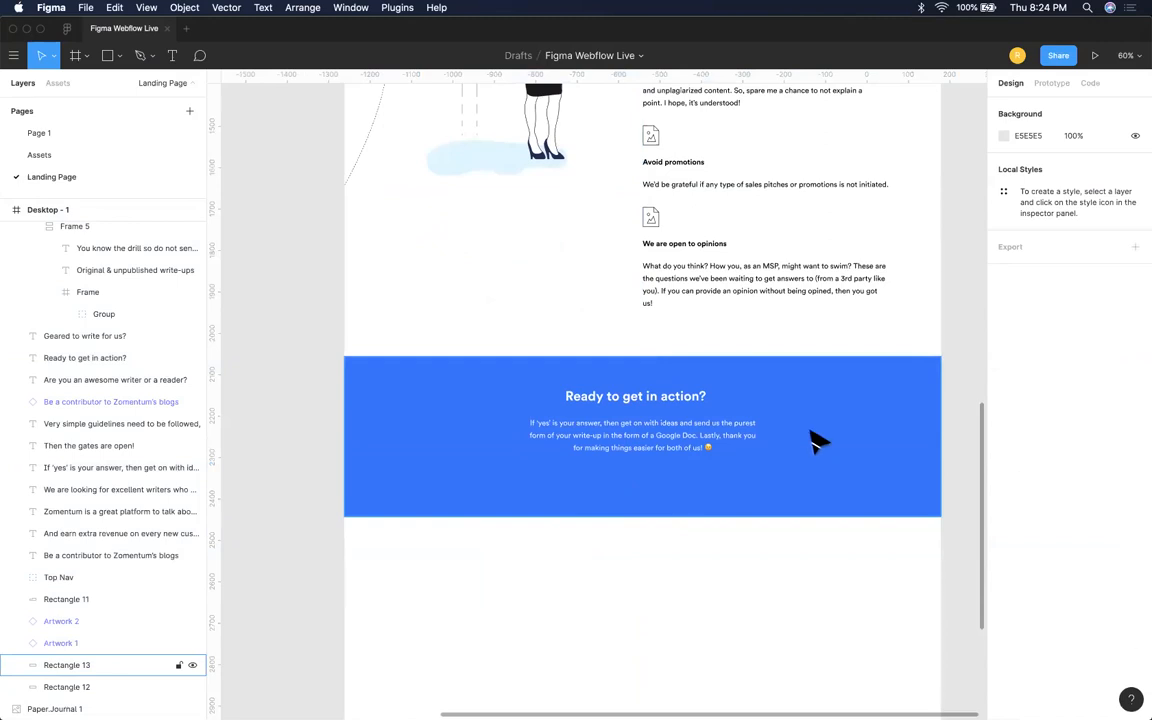
pyautogui.click(42, 157)
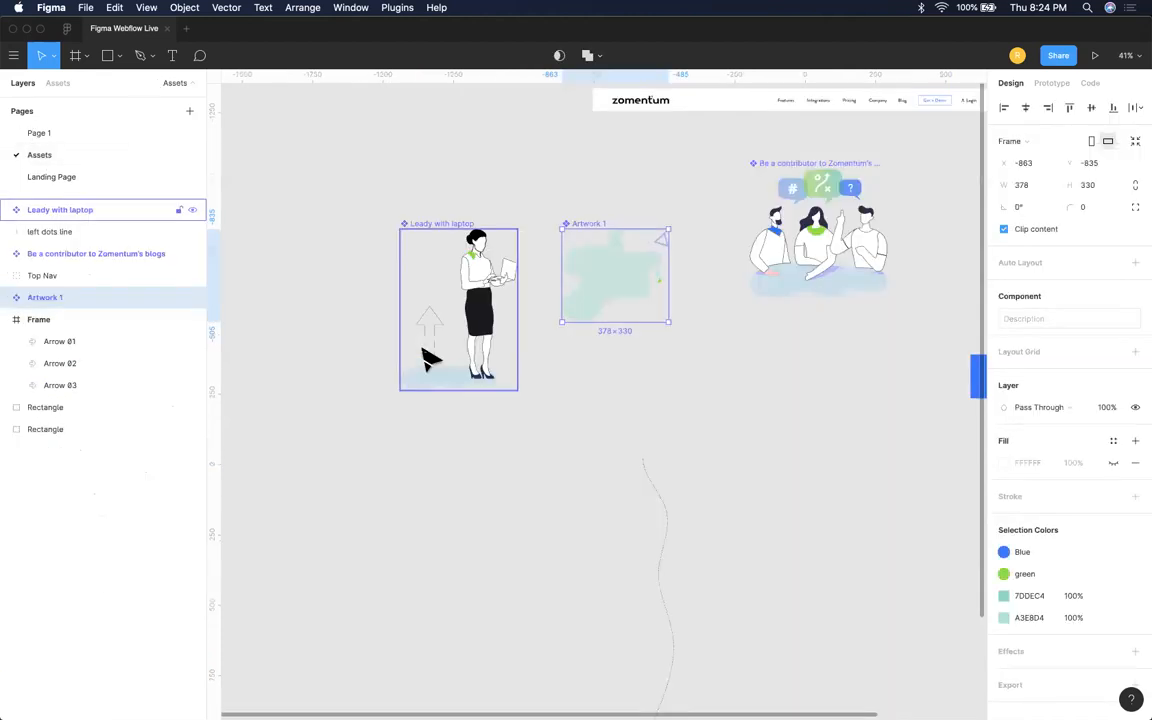
pyautogui.hscroll(5, 425, 358)
pyautogui.scroll(-5, 425, 358)
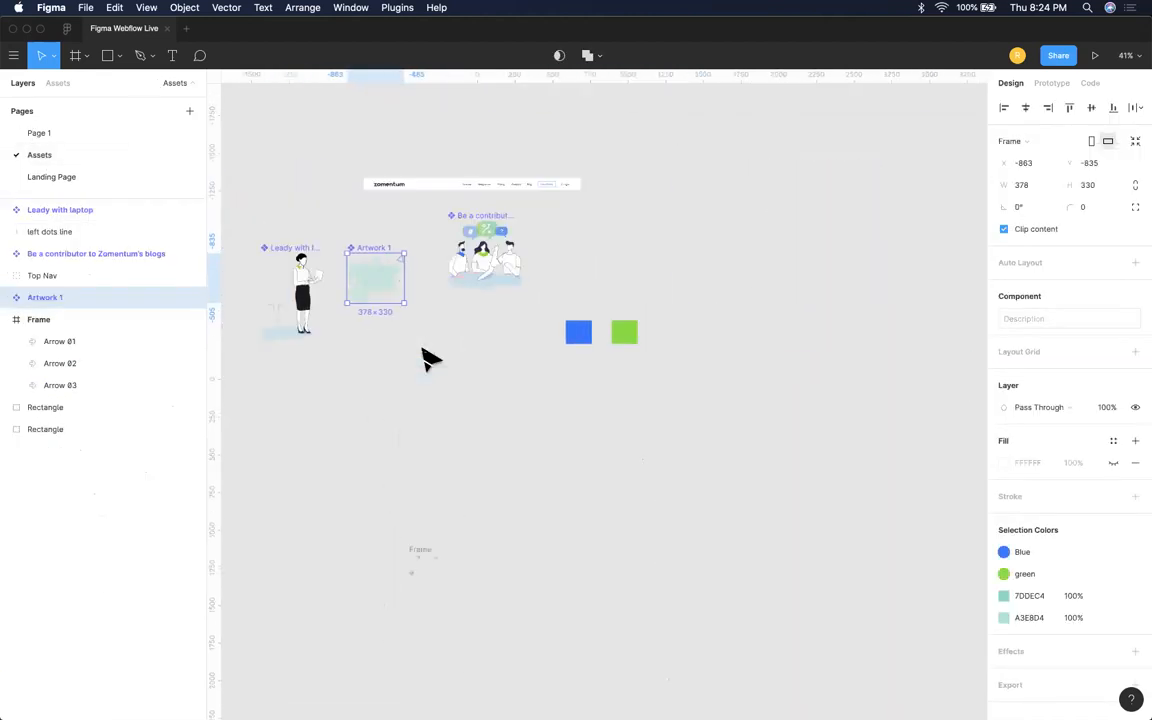
pyautogui.hscroll(-3, 428, 359)
pyautogui.scroll(-1, 428, 359)
pyautogui.scroll(5, 558, 548)
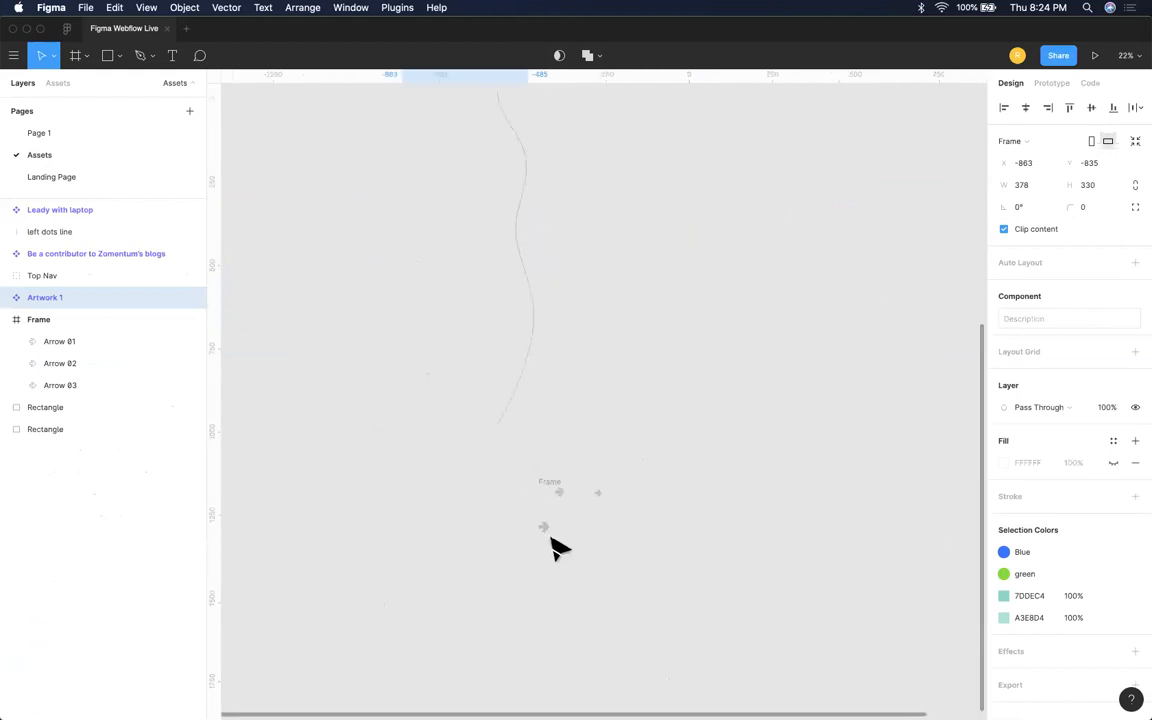
# - Copy the arrows frame from the Assets page into the Landing Page's blue band, placing one set on each side of the text
pyautogui.scroll(-1, 550, 500)
pyautogui.click(533, 430)
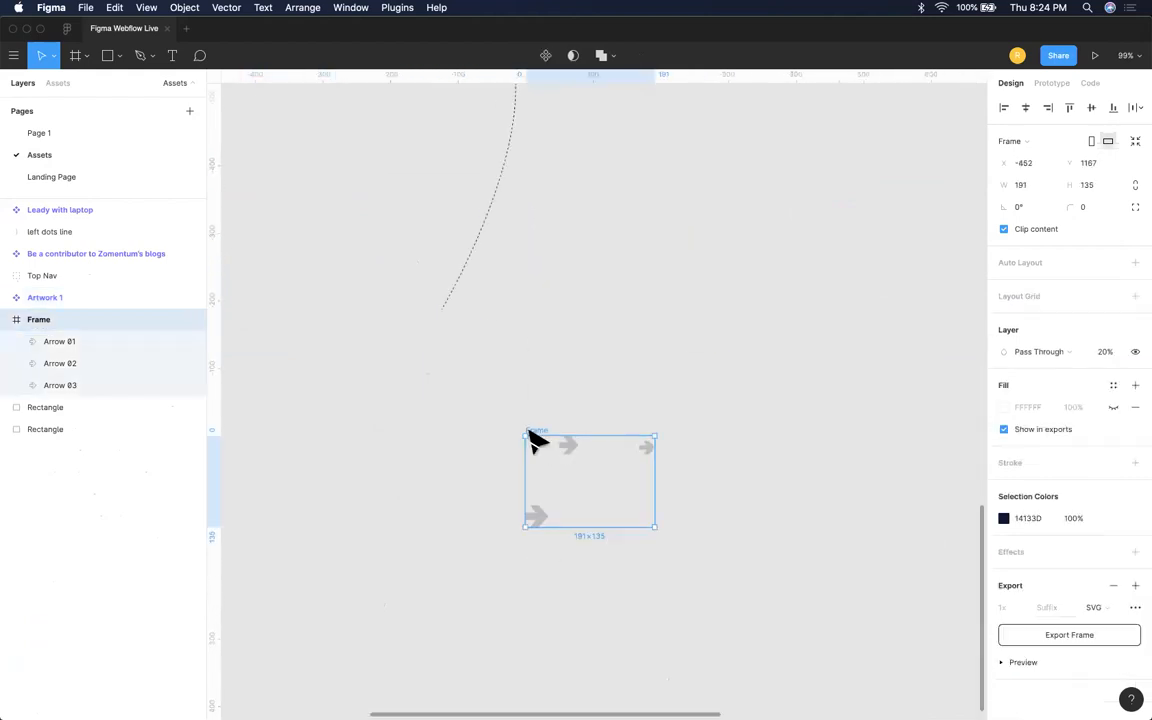
pyautogui.click(63, 177)
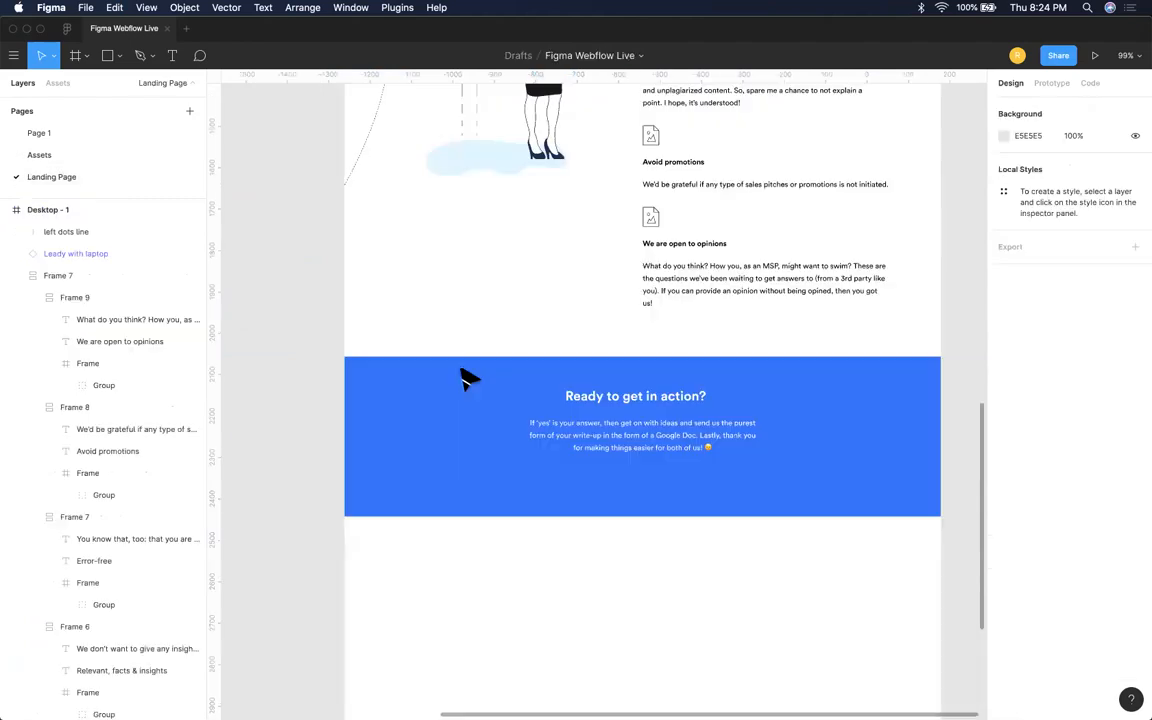
pyautogui.press('super+v')
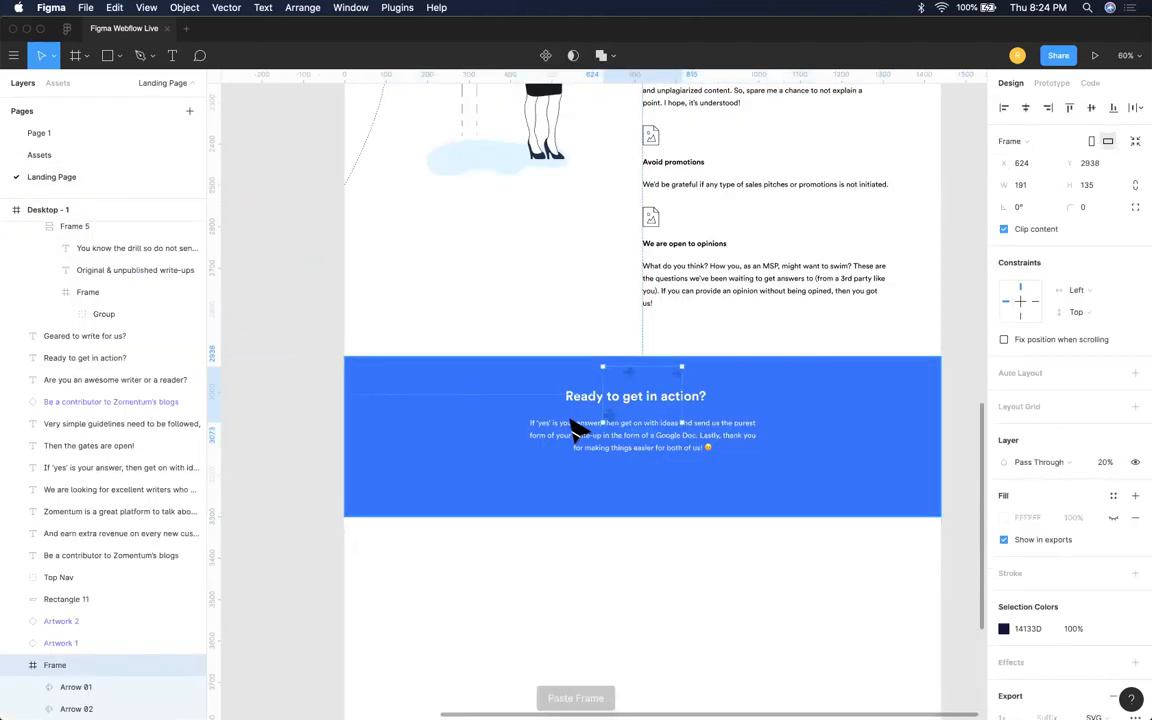
pyautogui.moveTo(450, 428); pyautogui.dragTo(429, 468)
pyautogui.moveTo(803, 452); pyautogui.dragTo(830, 453)
pyautogui.click(725, 609)
# - Move the hero heading and the subtitle beneath it slightly upward together
pyautogui.scroll(-1, 734, 620)
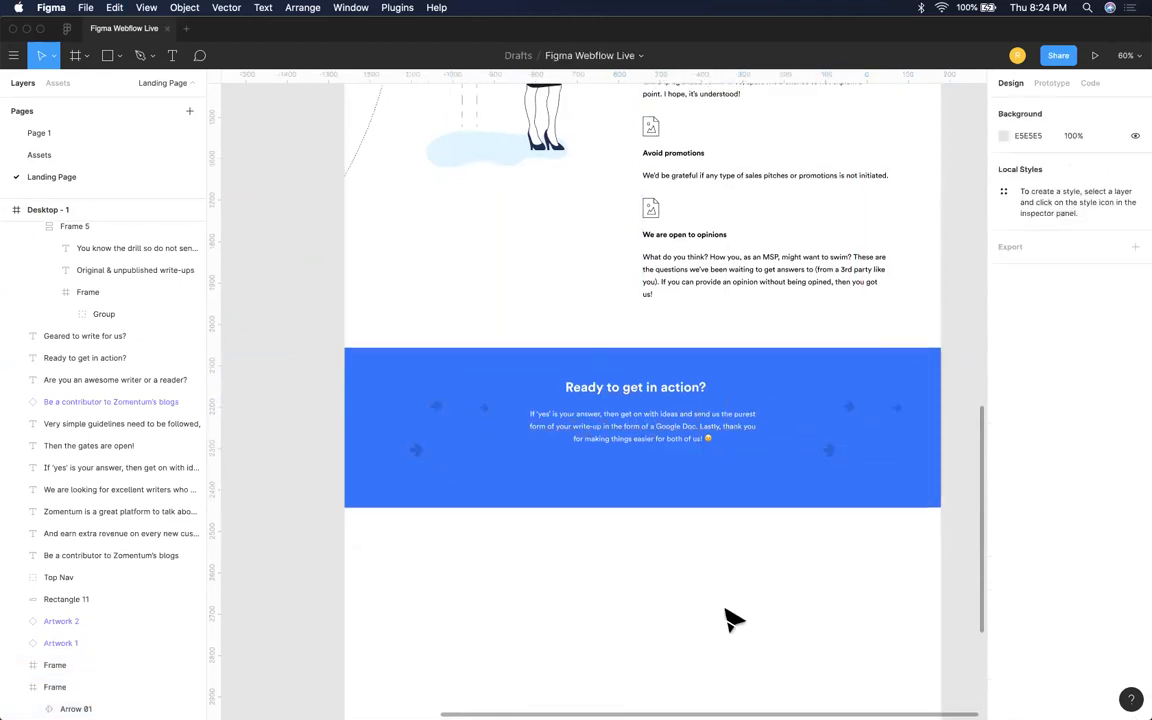
pyautogui.scroll(-3, 733, 618)
pyautogui.scroll(6, 733, 618)
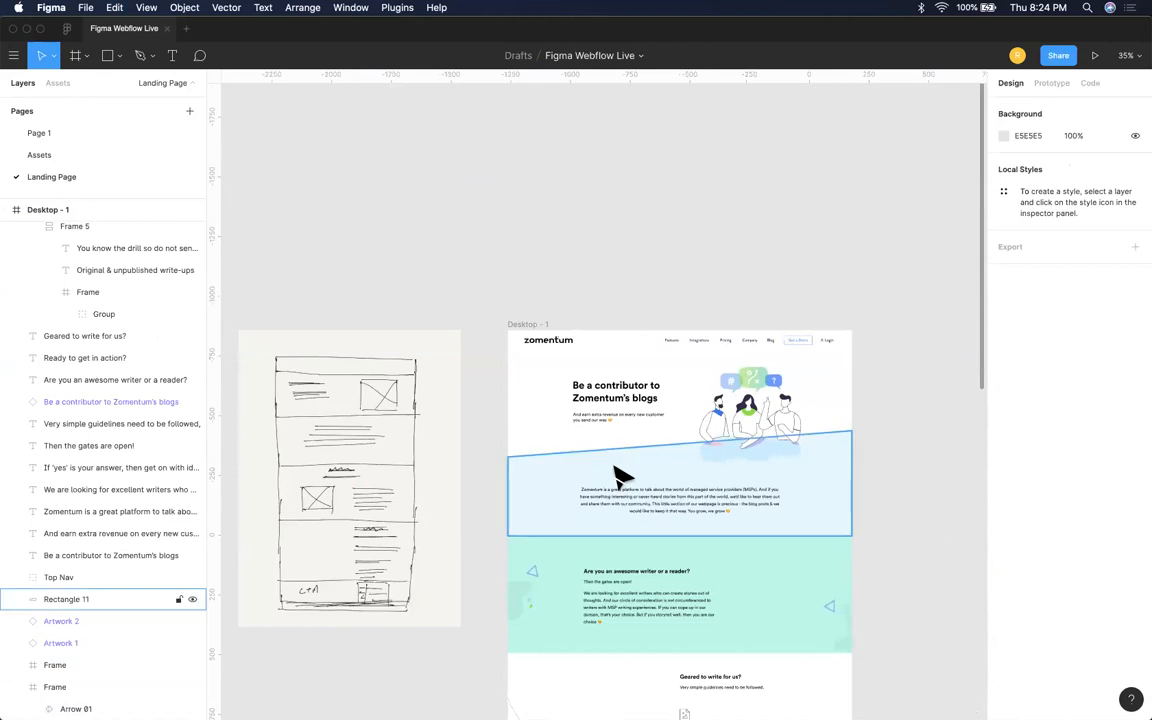
pyautogui.scroll(5, 594, 368)
pyautogui.click(575, 352)
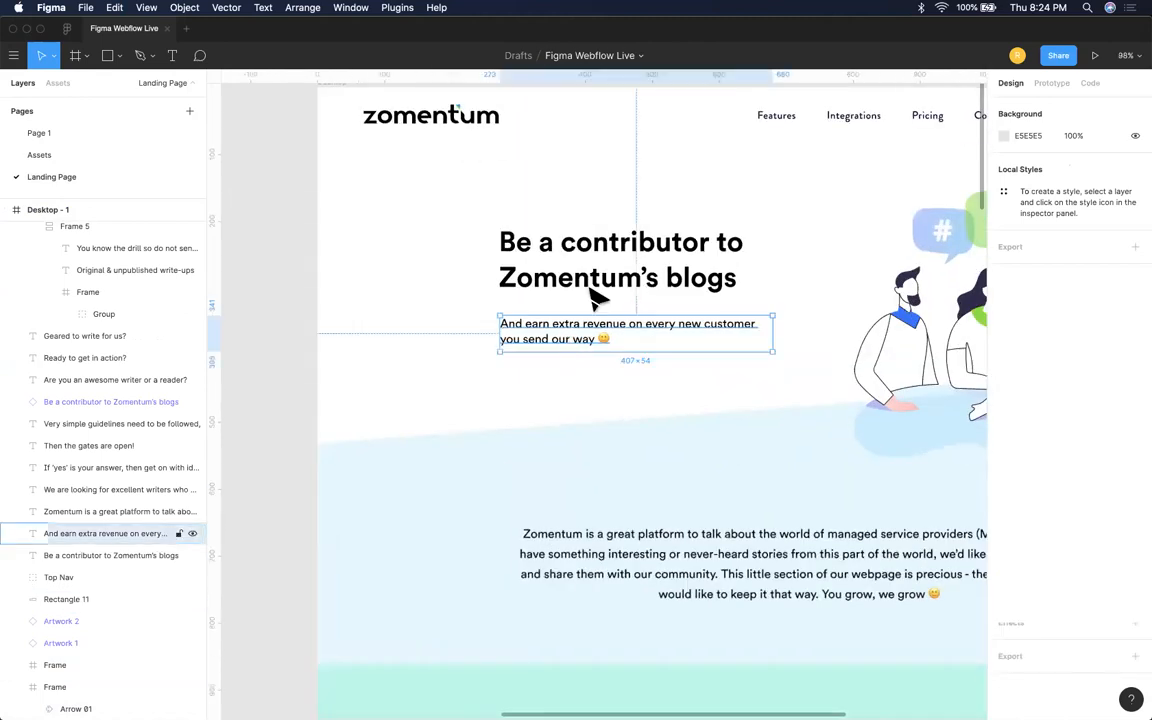
pyautogui.keyDown('shift'); pyautogui.click(596, 296); pyautogui.keyUp('shift')
pyautogui.hotkey('shift', 'Up')
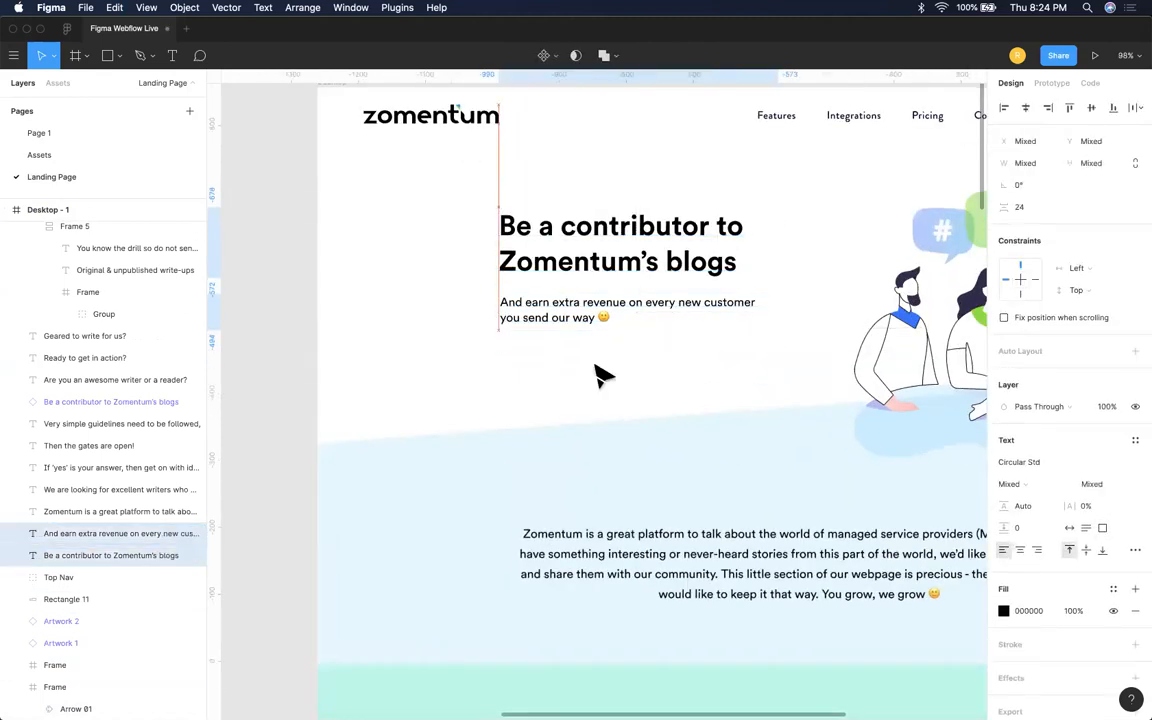
# - Draw a rectangle about 146 by 46 below the hero subtitle and fill it with blue 2F70FE
pyautogui.click(556, 370)
pyautogui.press('r')
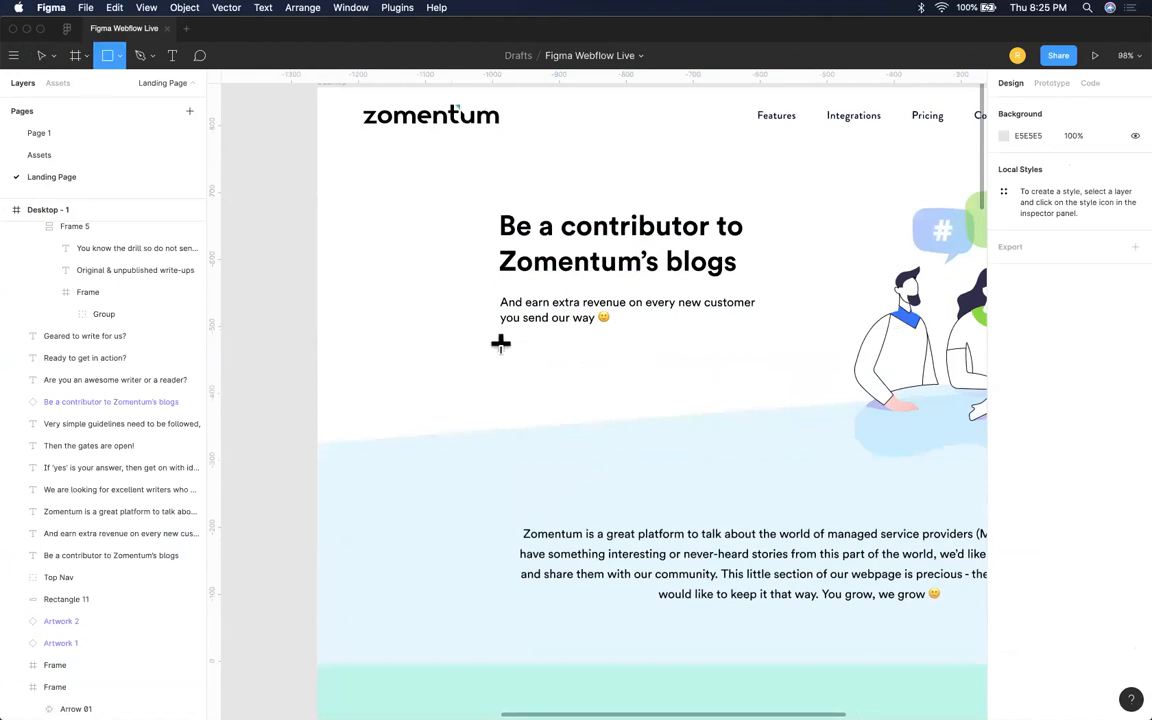
pyautogui.moveTo(500, 342); pyautogui.dragTo(600, 374)
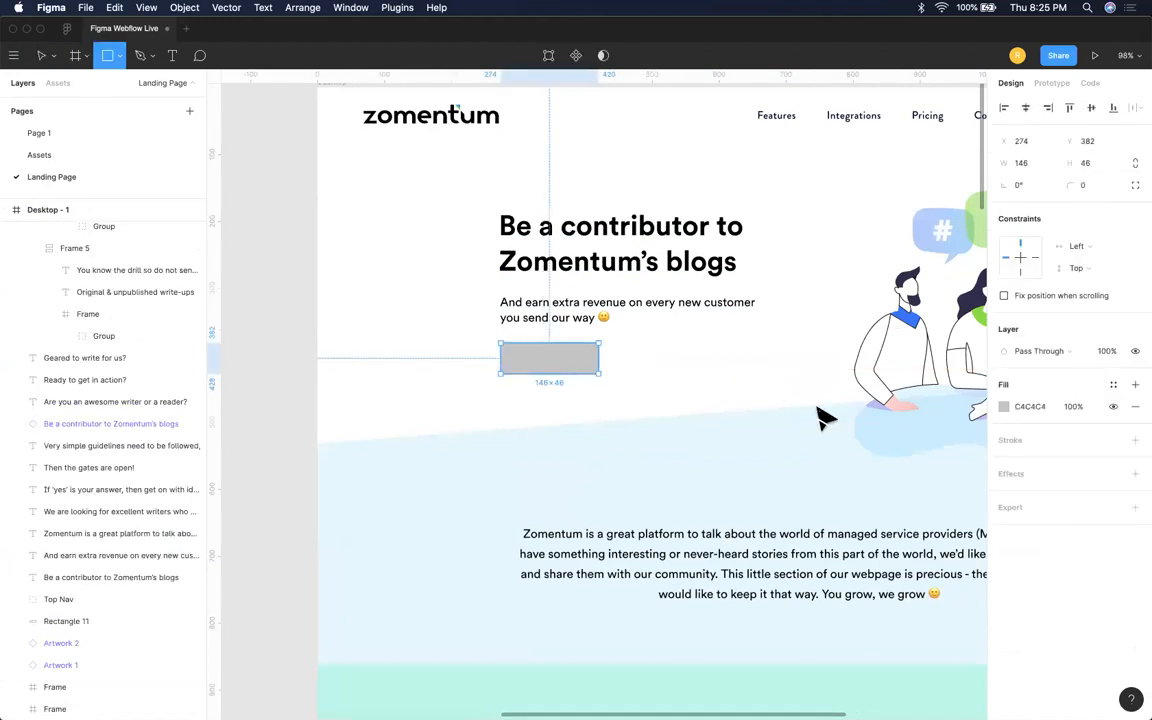
pyautogui.click(1005, 408)
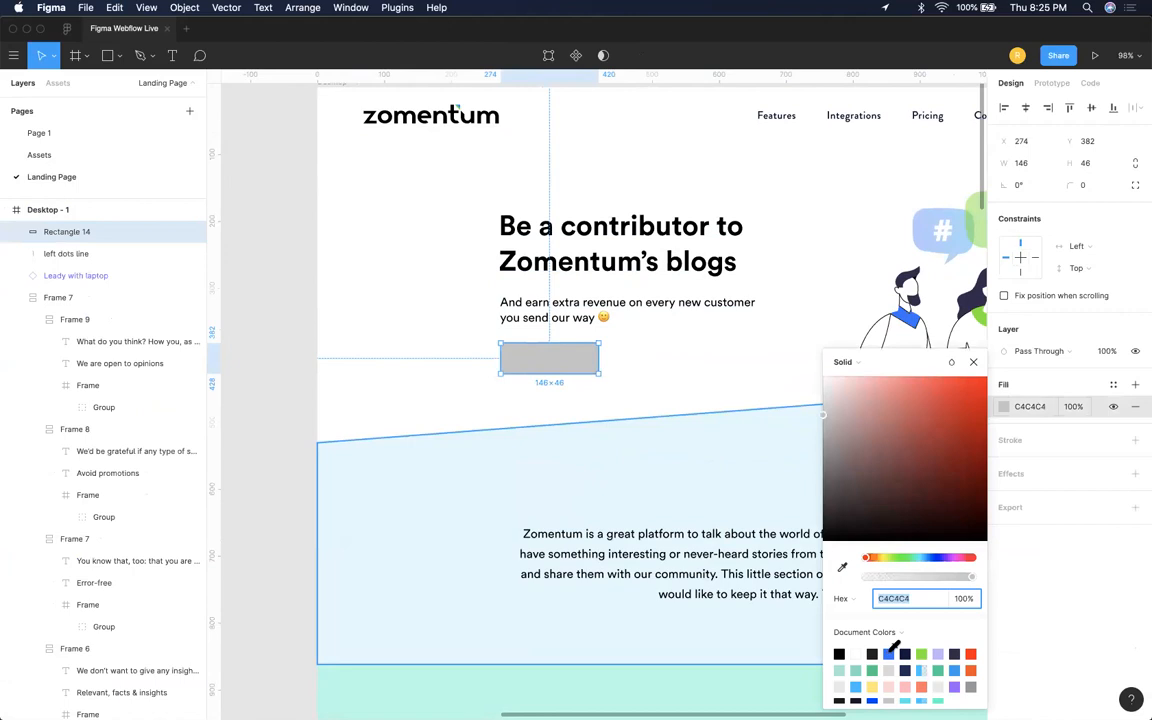
pyautogui.write('2F70FE')
pyautogui.press('Return')
pyautogui.click(690, 372)
# - Add a text layer reading "Write for us" beside the blue hero rectangle
pyautogui.press('t')
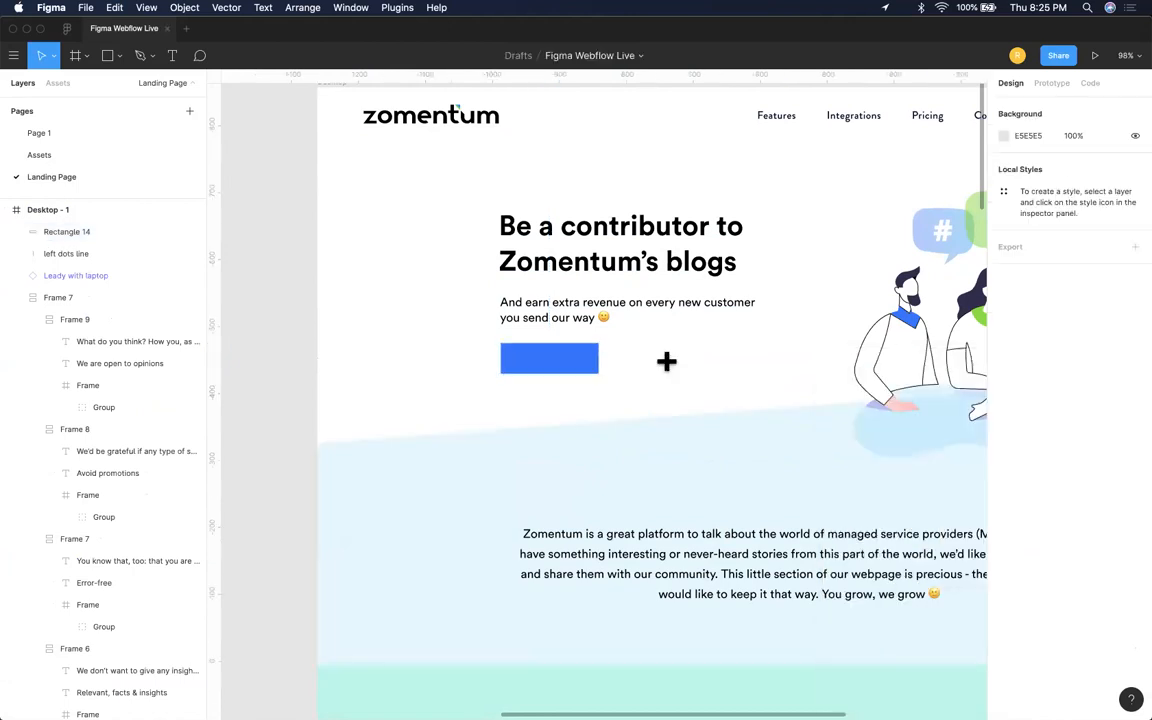
pyautogui.click(655, 373)
pyautogui.write('Write fo')
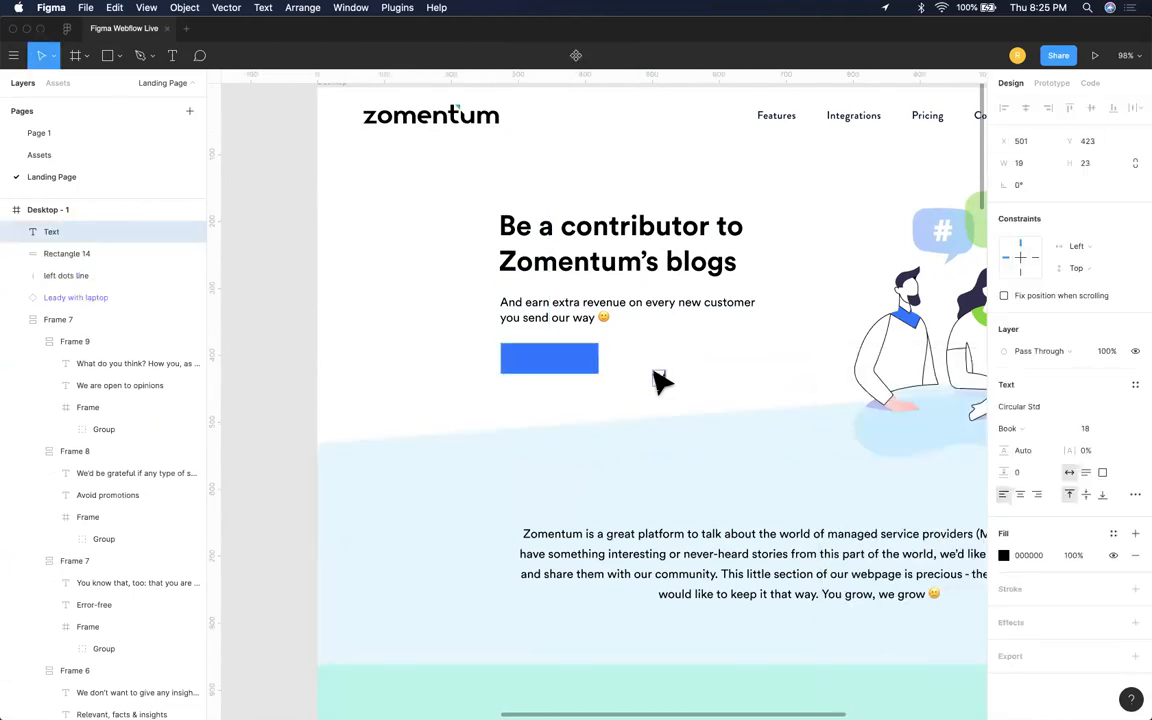
pyautogui.write('r us')
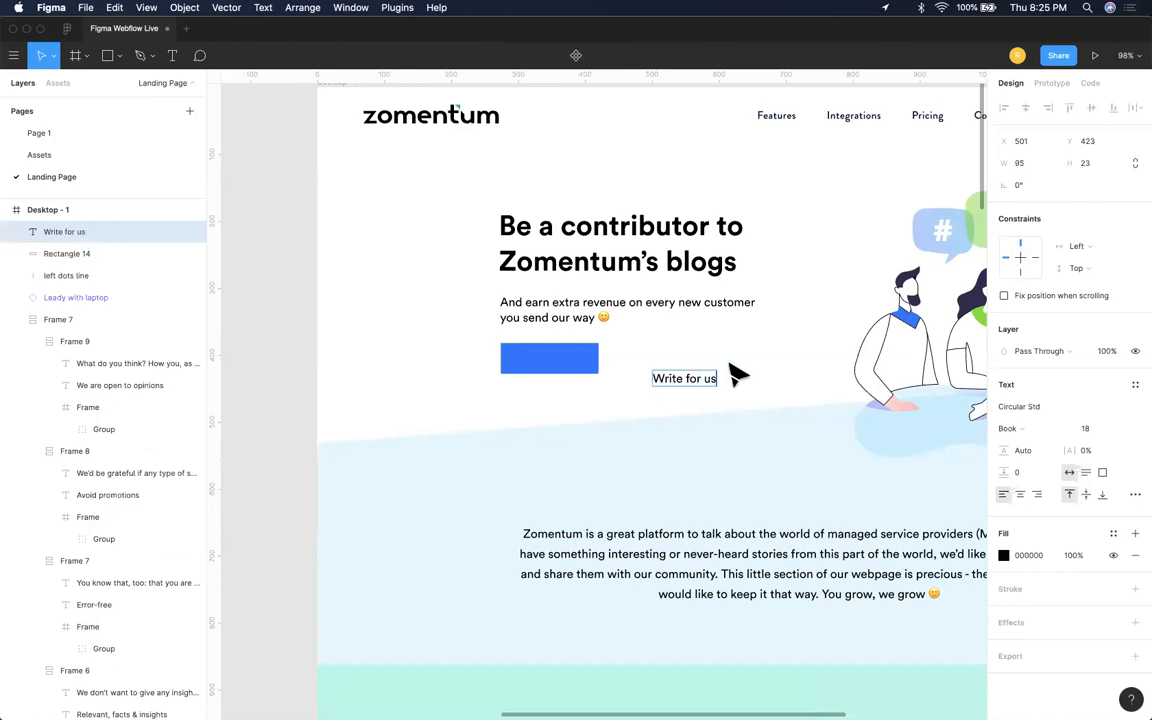
pyautogui.press('Escape')
# - Colour the "Write for us" text white (FFFFFF) and place it on the blue rectangle
pyautogui.click(1024, 553)
pyautogui.write('fff')
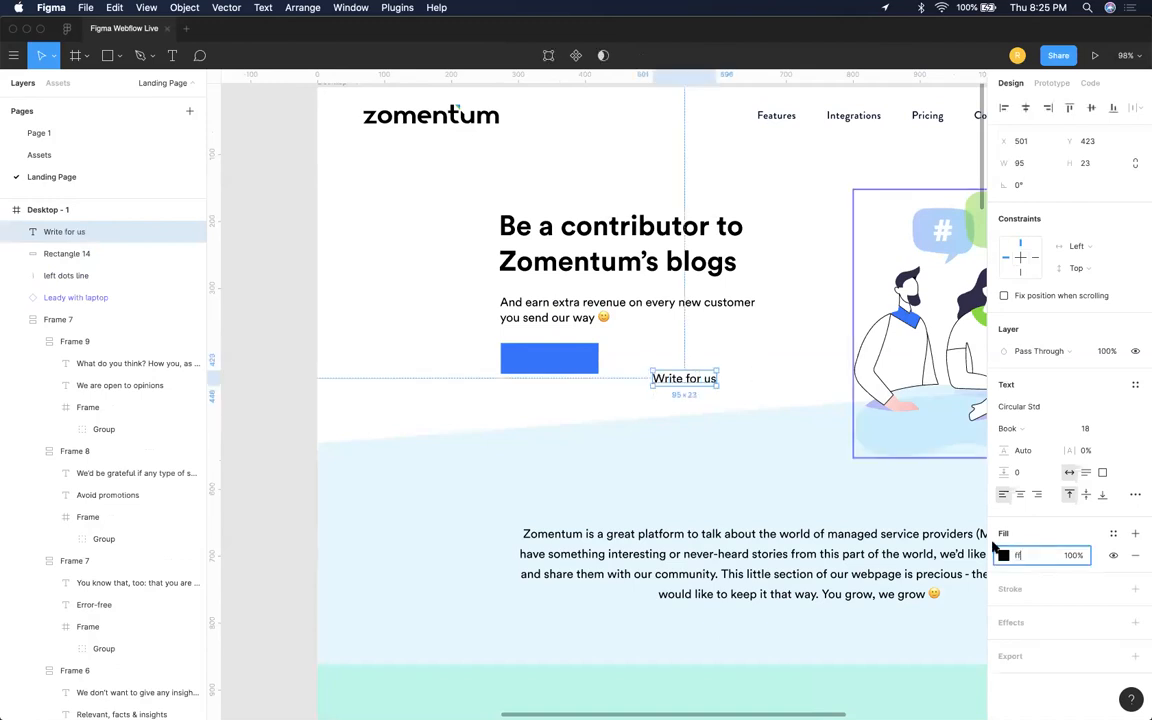
pyautogui.press('Return')
pyautogui.moveTo(697, 385); pyautogui.dragTo(558, 362)
# - Set the button label to Bold, size 16, with centred text, and centre it on the blue rectangle
pyautogui.click(1009, 428)
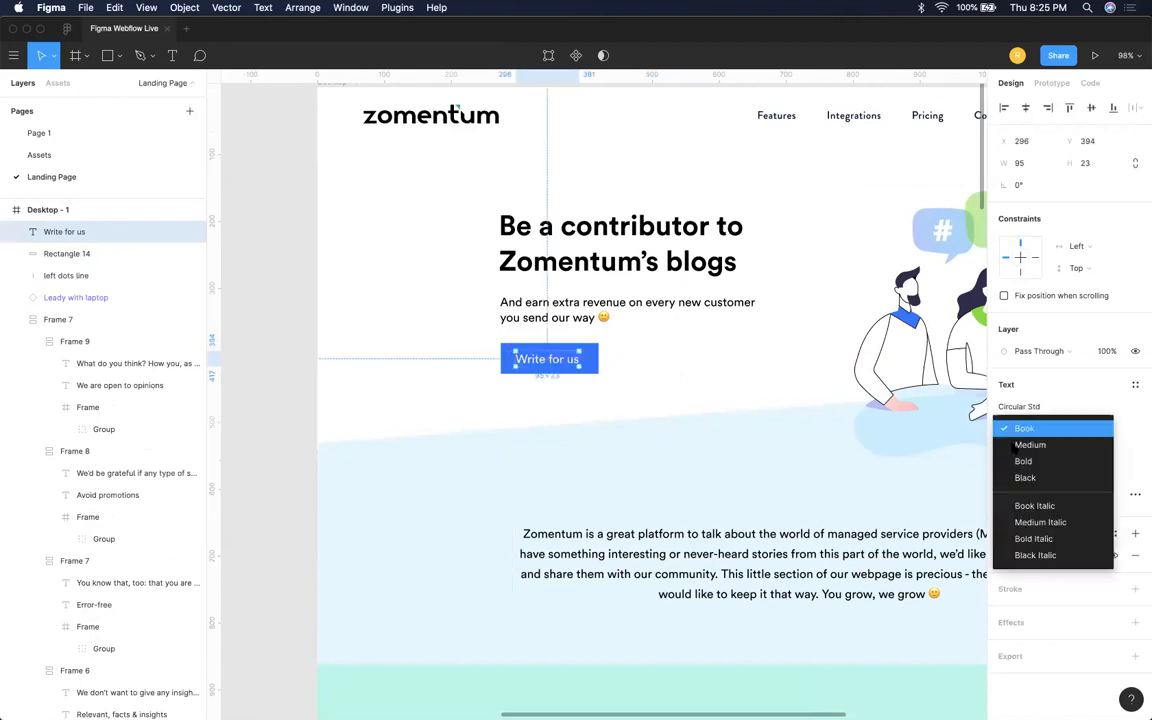
pyautogui.click(1015, 458)
pyautogui.click(1088, 427)
pyautogui.press('Down')
pyautogui.press('Down')
pyautogui.click(1020, 494)
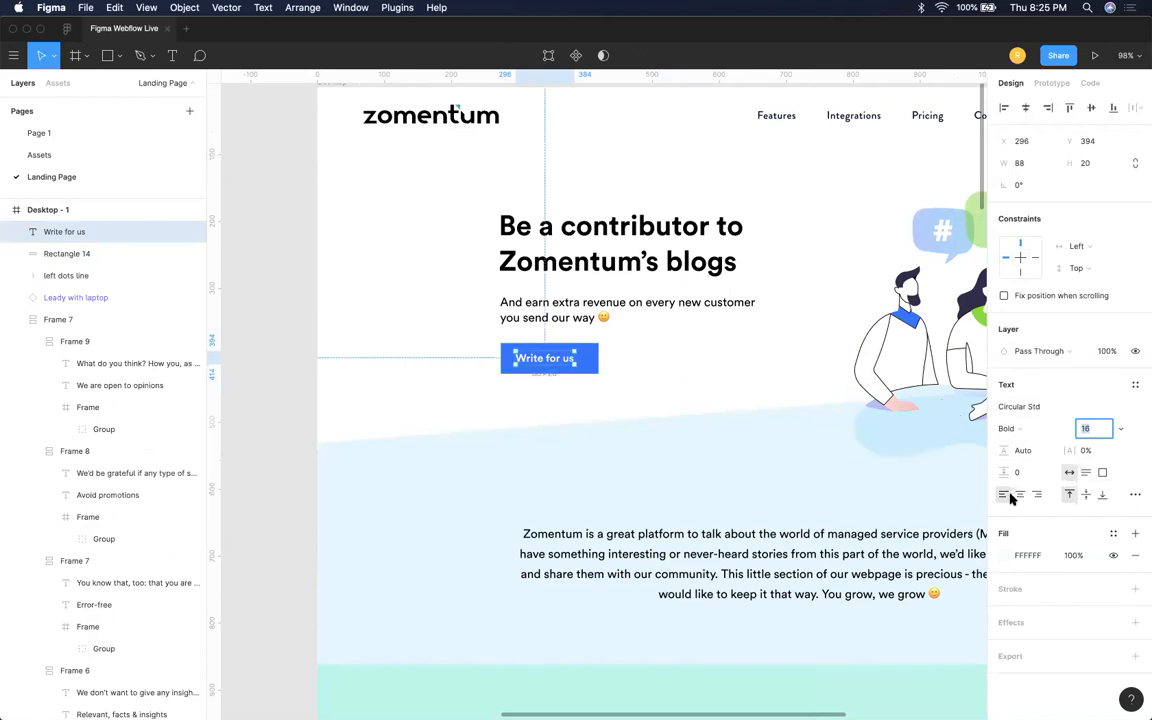
pyautogui.keyDown('shift'); pyautogui.click(597, 365); pyautogui.keyUp('shift')
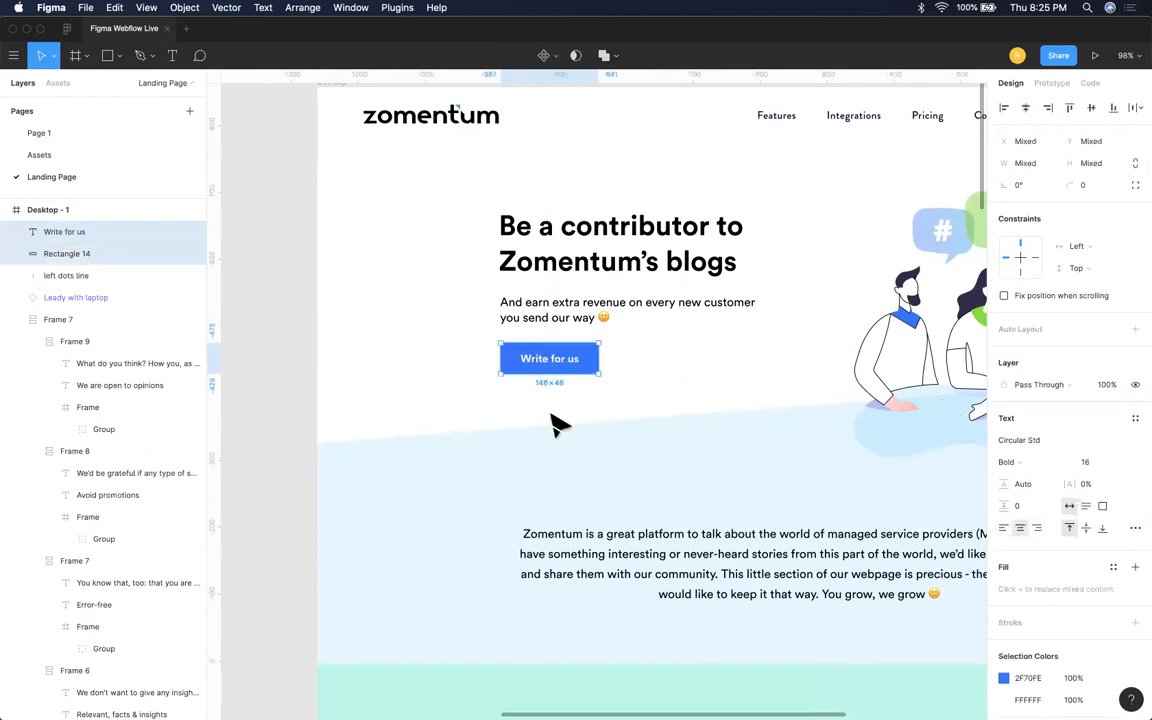
# - Duplicate the "Write for us" button and place the copy centred below the paragraph in the "Ready to get in action?" band
pyautogui.scroll(-15, 558, 424)
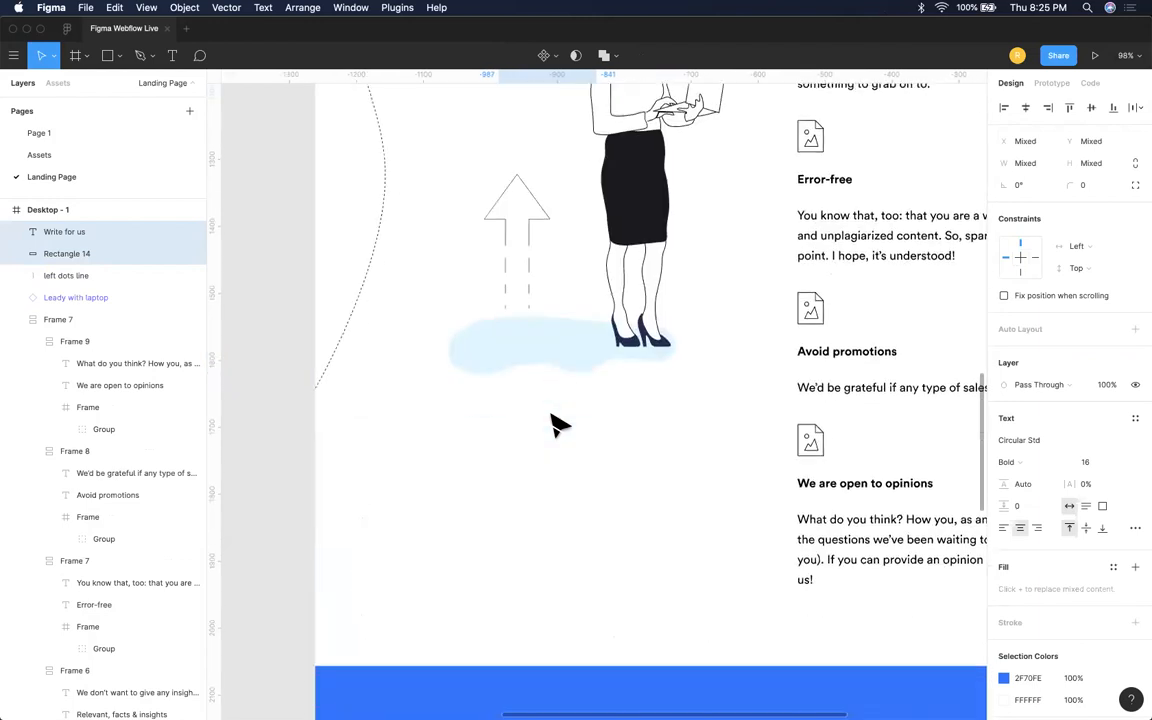
pyautogui.press('super+v')
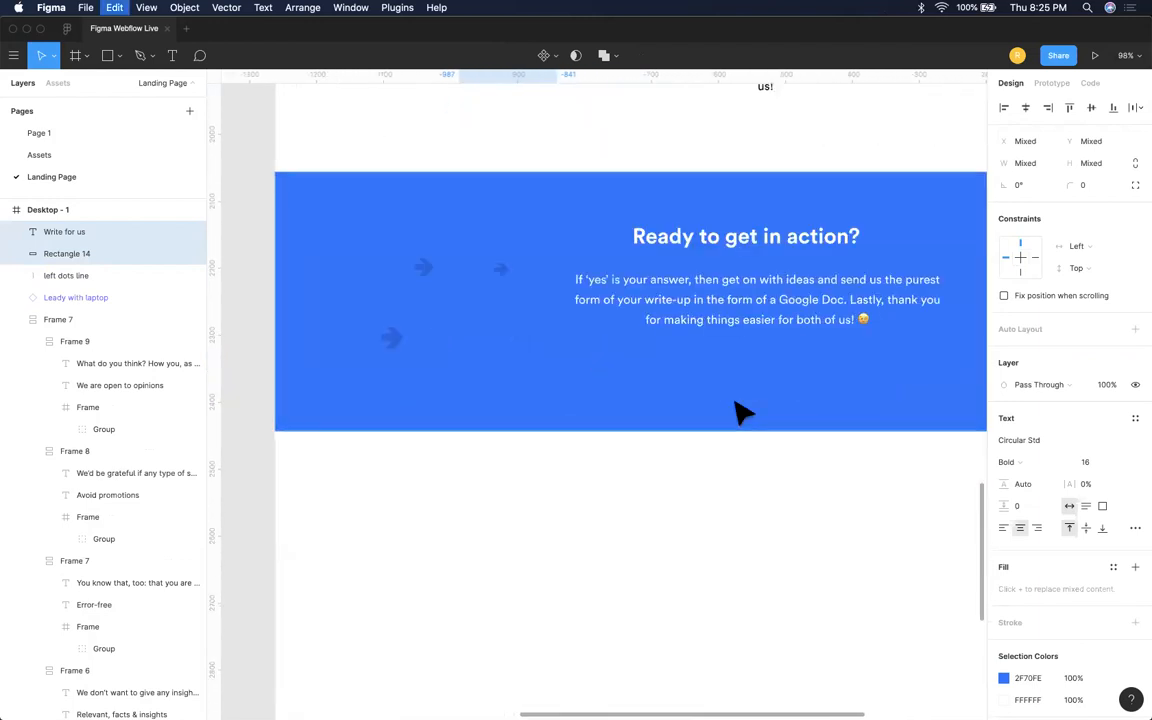
pyautogui.scroll(-8, 720, 318)
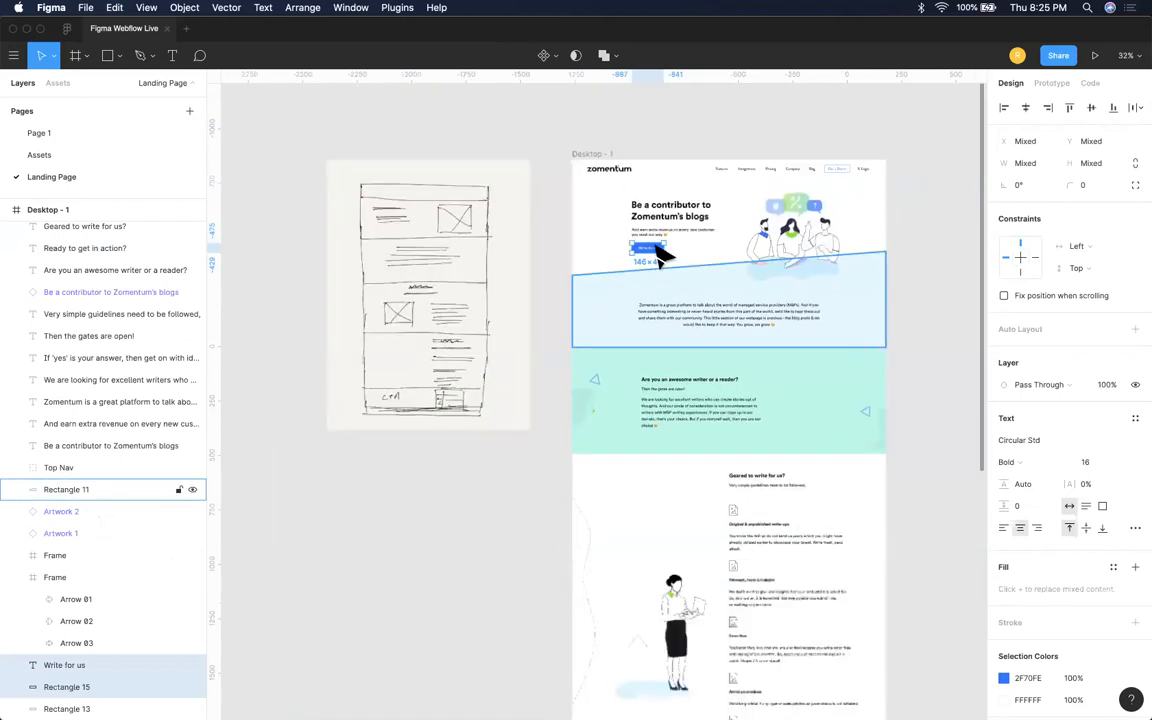
pyautogui.moveTo(648, 248); pyautogui.dragTo(738, 590)
pyautogui.scroll(-5, 741, 646)
pyautogui.scroll(5, 740, 612)
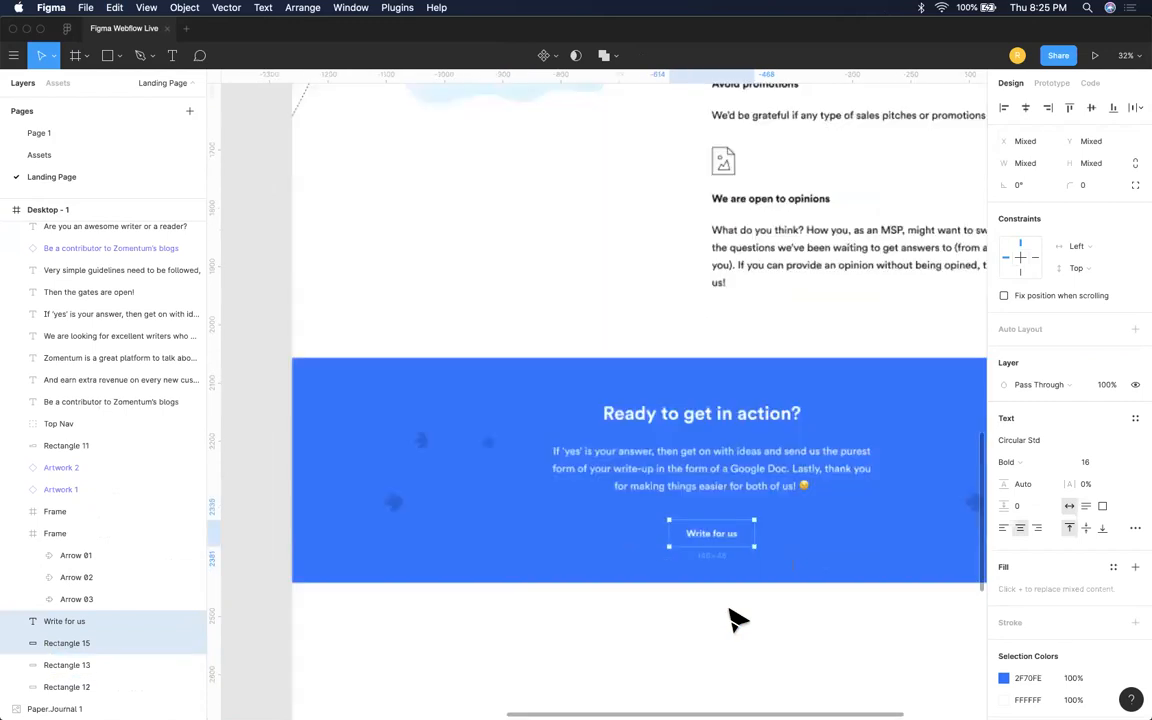
pyautogui.scroll(4, 738, 610)
# - Set the fill of the copied button's rectangle in the blue band to 000000
pyautogui.click(738, 610)
pyautogui.click(760, 476)
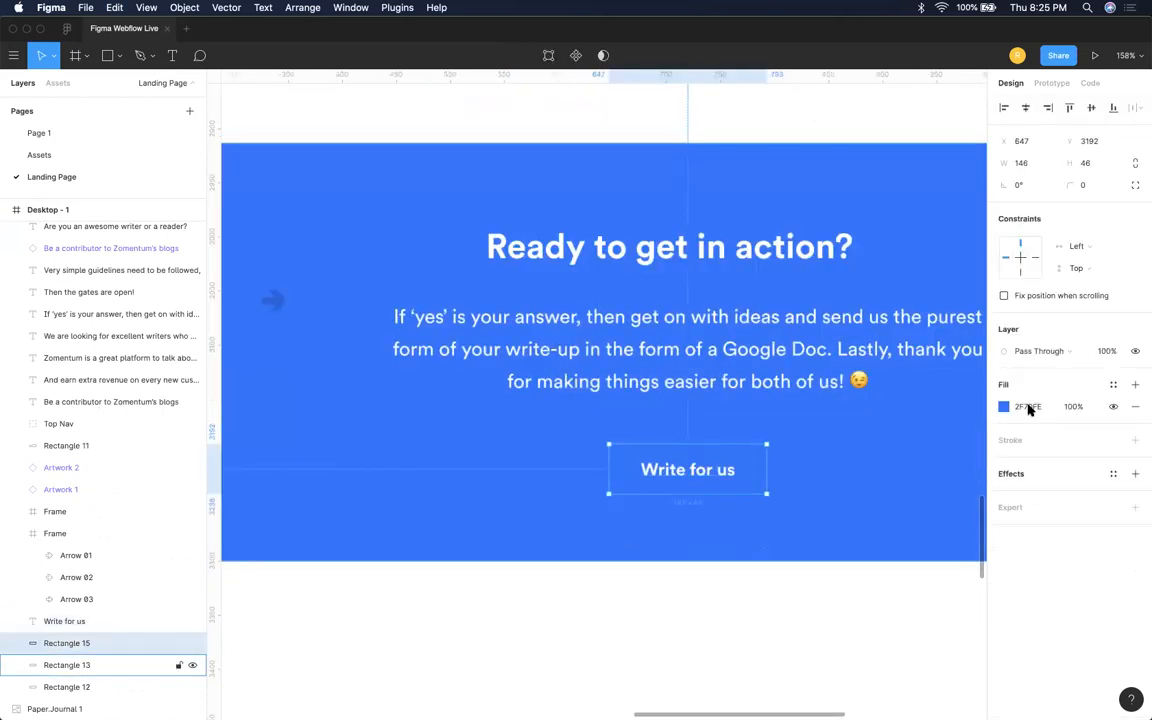
pyautogui.click(1029, 408)
pyautogui.write('000000')
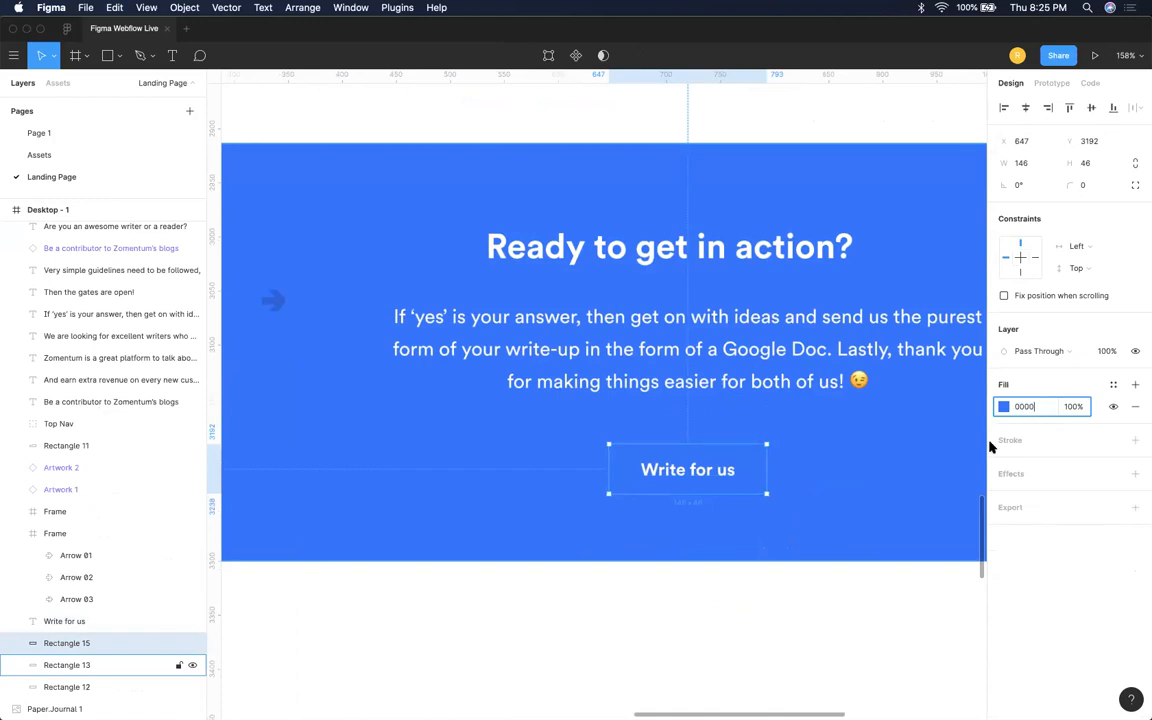
pyautogui.press('Return')
pyautogui.click(836, 603)
# - Group the black button's rectangle with its "Write for us" label
pyautogui.scroll(-5, 836, 603)
pyautogui.scroll(-2, 836, 602)
pyautogui.hscroll(2, 836, 602)
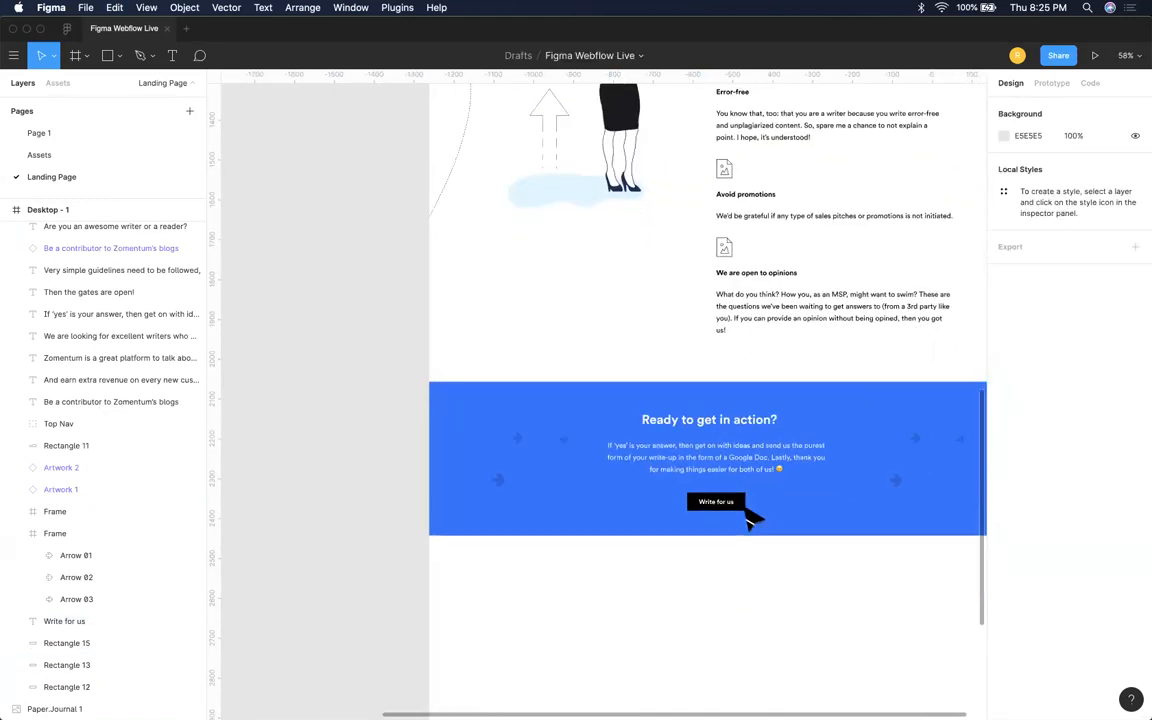
pyautogui.click(733, 503)
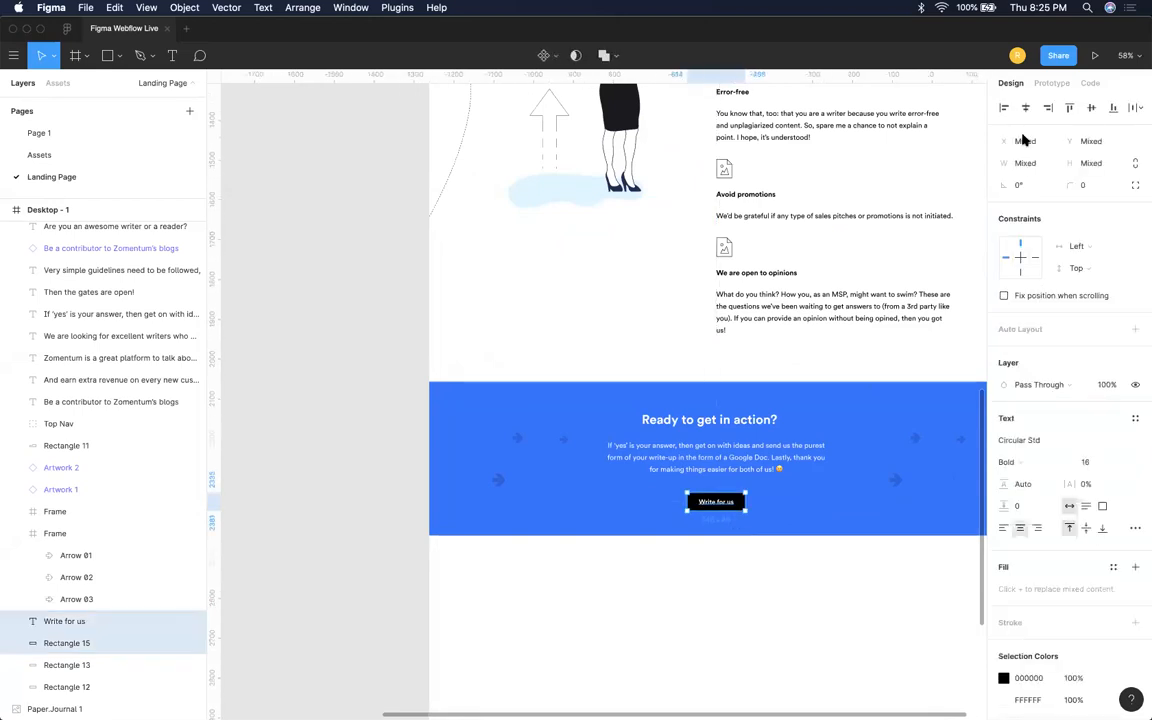
pyautogui.press('super+g')
pyautogui.click(836, 582)
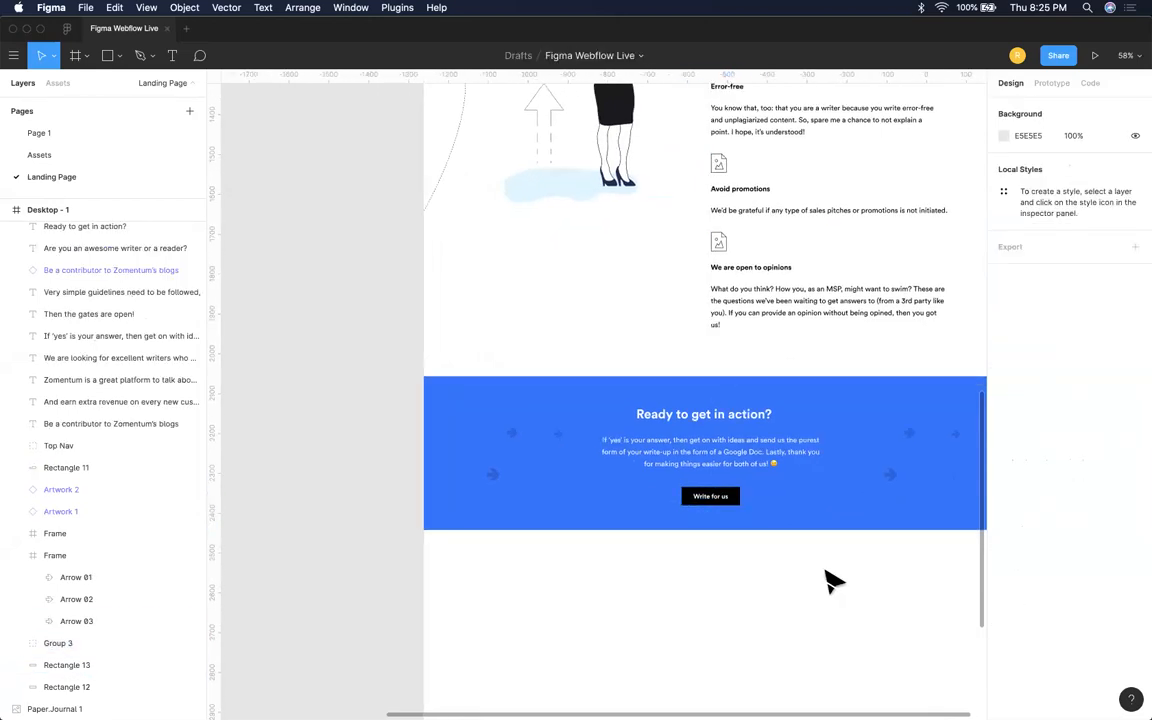
# - Duplicate the blue band's background rectangle and place the copy directly beneath the original
pyautogui.scroll(-5, 830, 581)
pyautogui.click(778, 506)
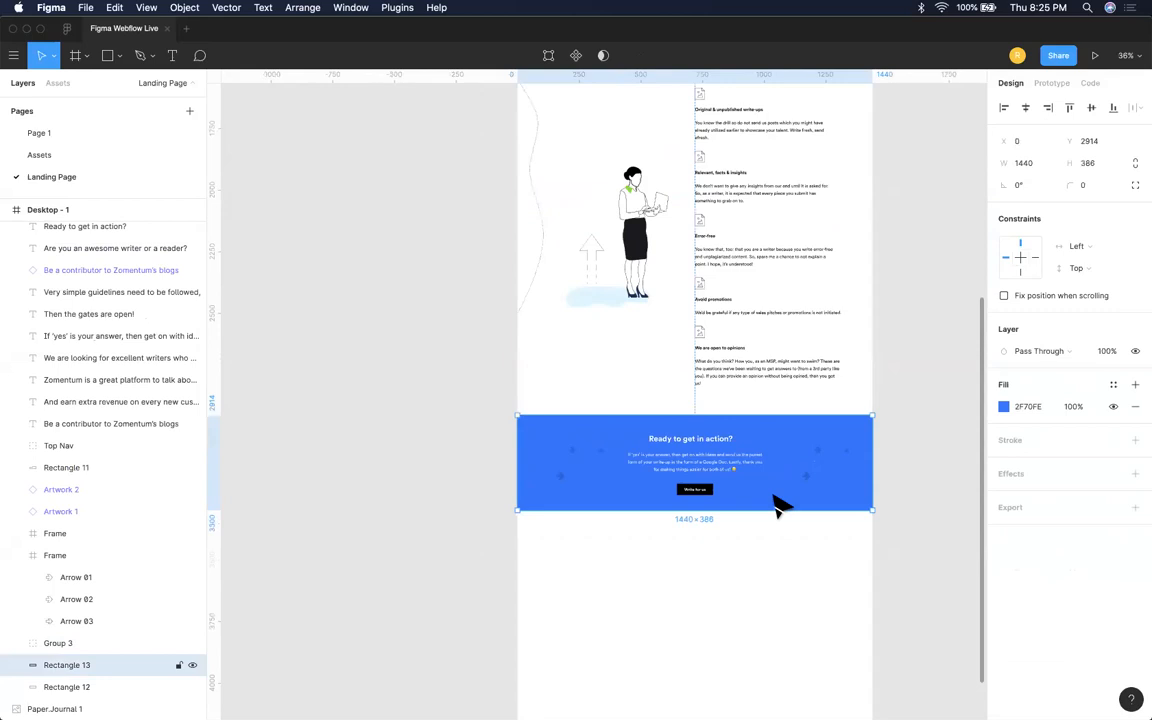
pyautogui.moveTo(783, 507); pyautogui.dragTo(771, 600)
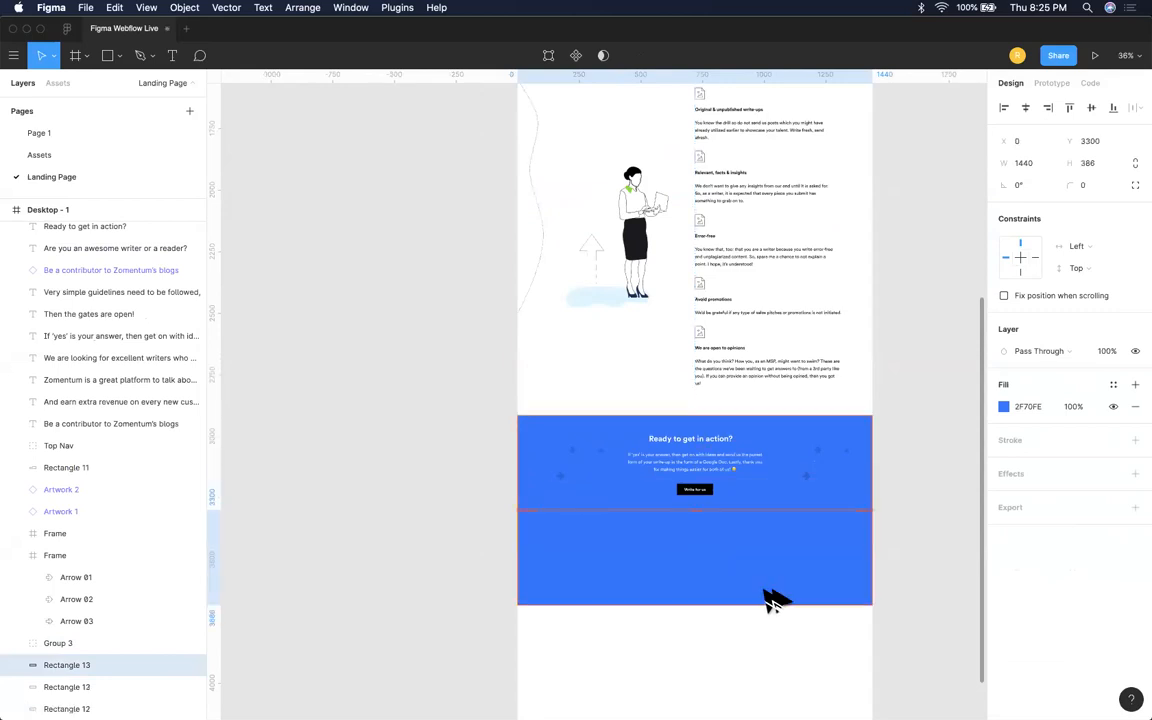
pyautogui.click(980, 385)
pyautogui.click(802, 562)
# - Fill the duplicated band with 000000 and reduce its height to about 247
pyautogui.click(1025, 408)
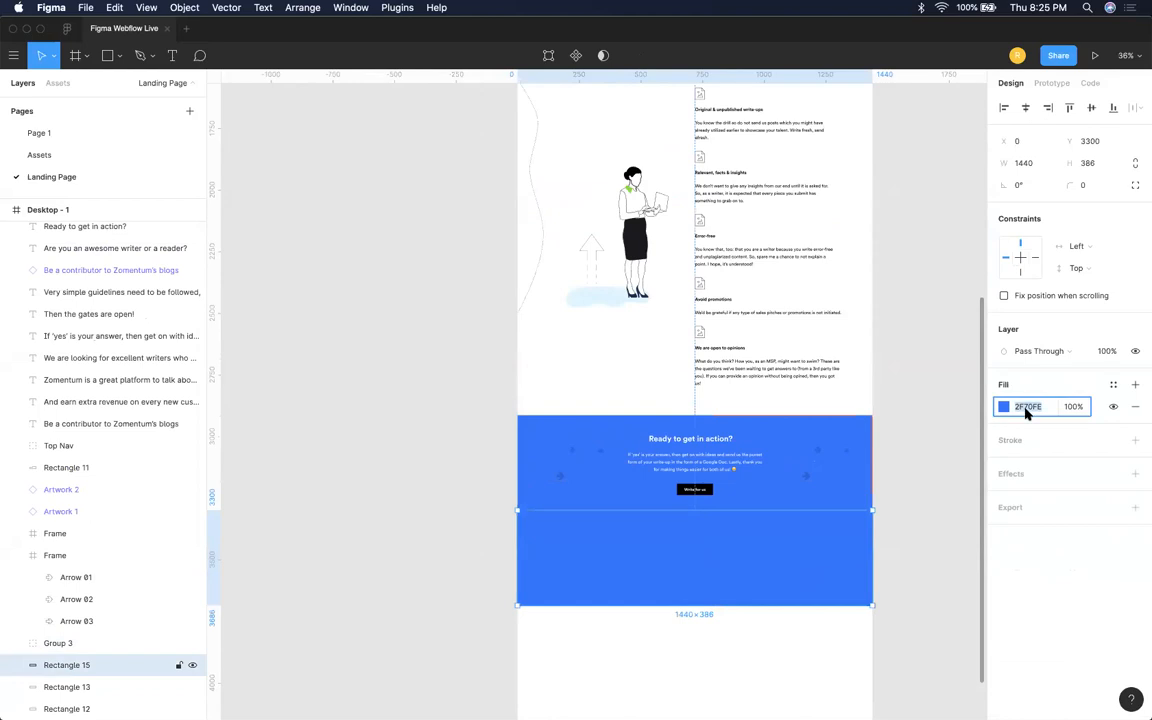
pyautogui.write('FFFFFF')
pyautogui.press('Return')
pyautogui.write('000000')
pyautogui.press('Return')
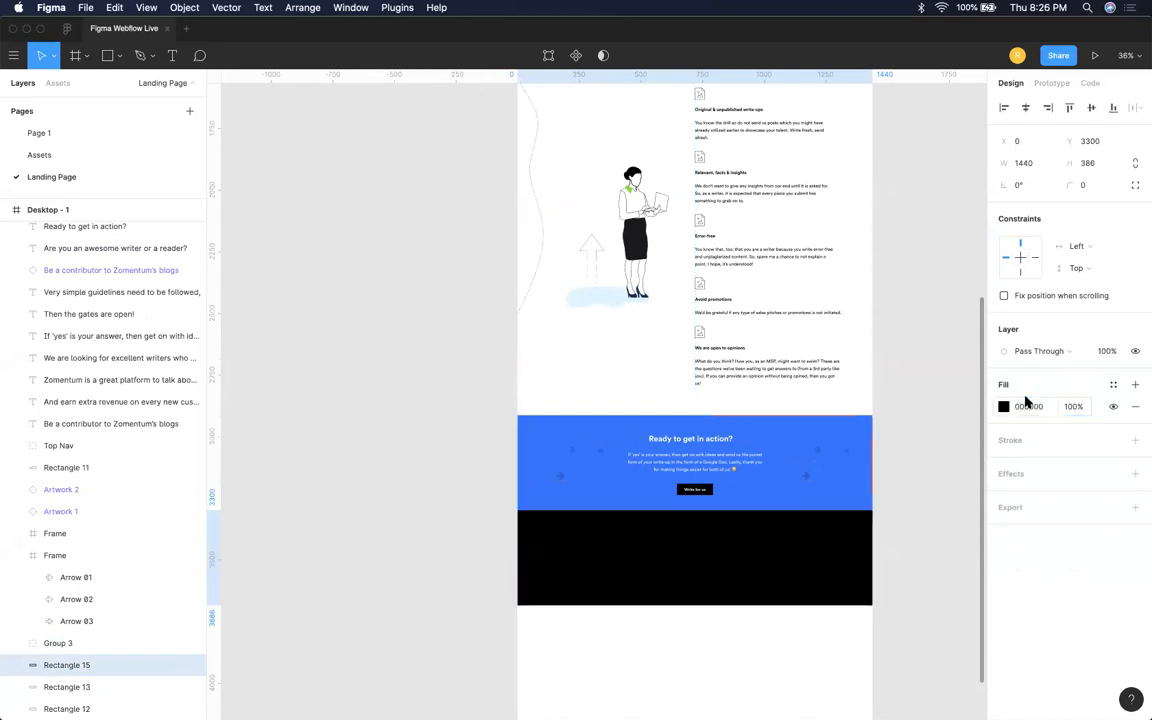
pyautogui.moveTo(738, 605); pyautogui.dragTo(740, 579)
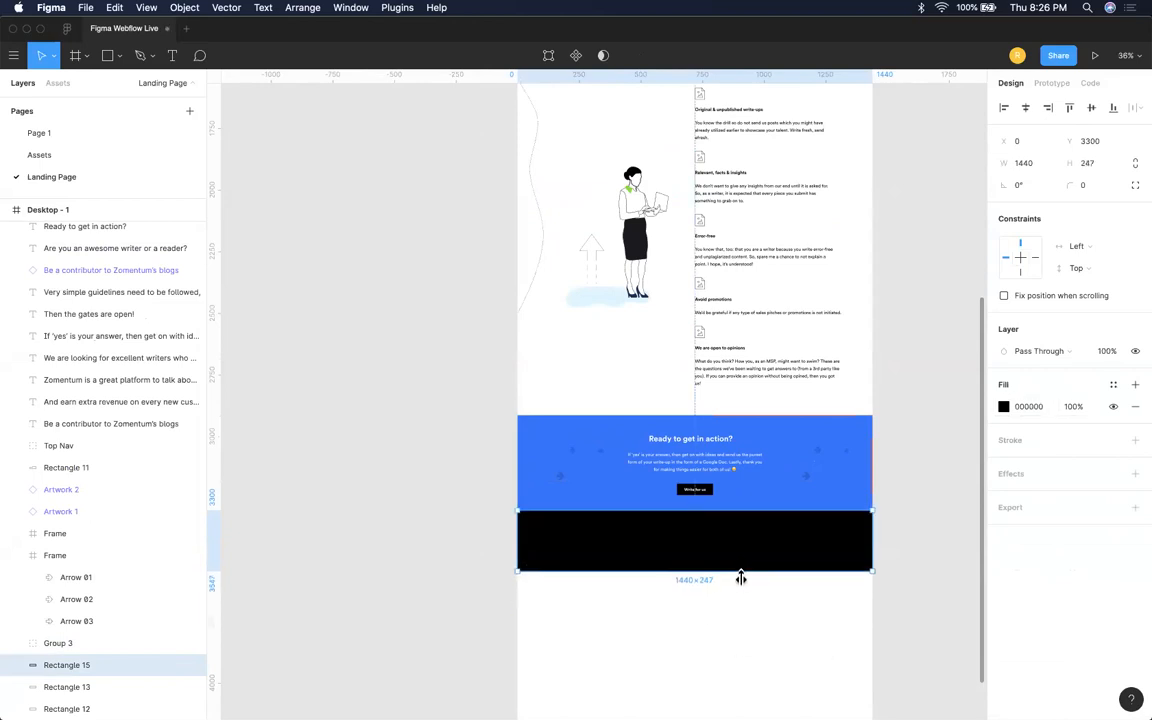
pyautogui.click(895, 571)
# - Shorten the Desktop - 1 frame to a height of 3547 so it ends at the black band's lower edge
pyautogui.scroll(-3, 895, 571)
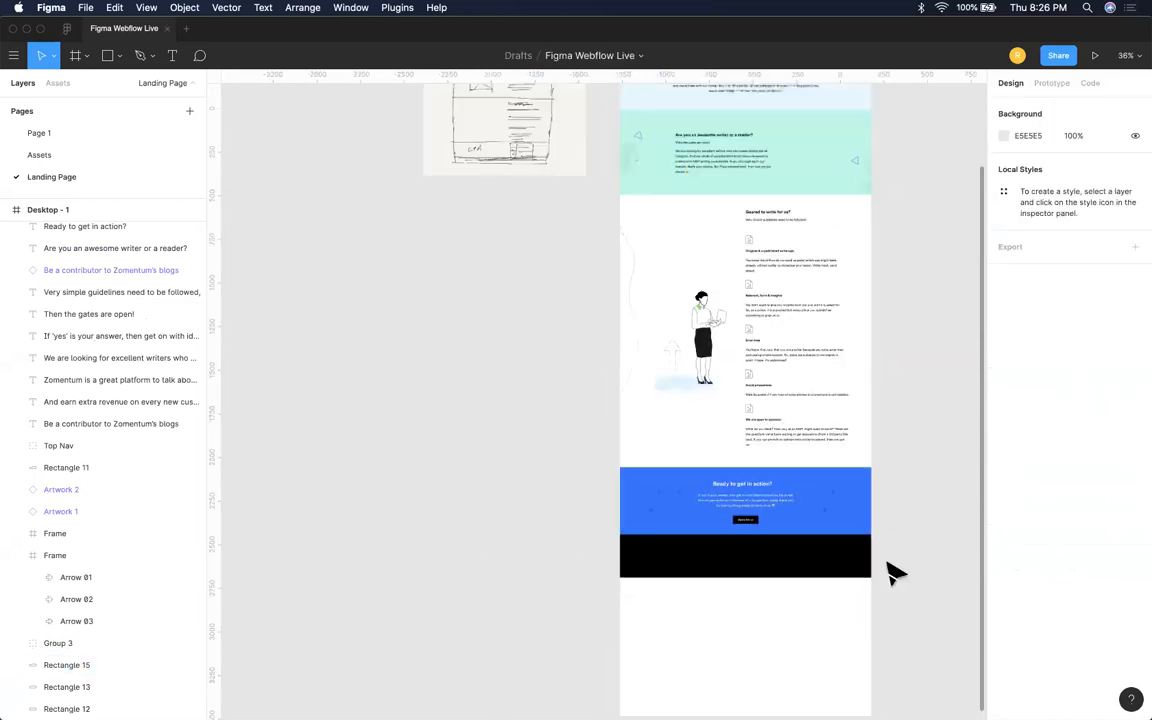
pyautogui.scroll(-3, 888, 563)
pyautogui.hscroll(2, 818, 329)
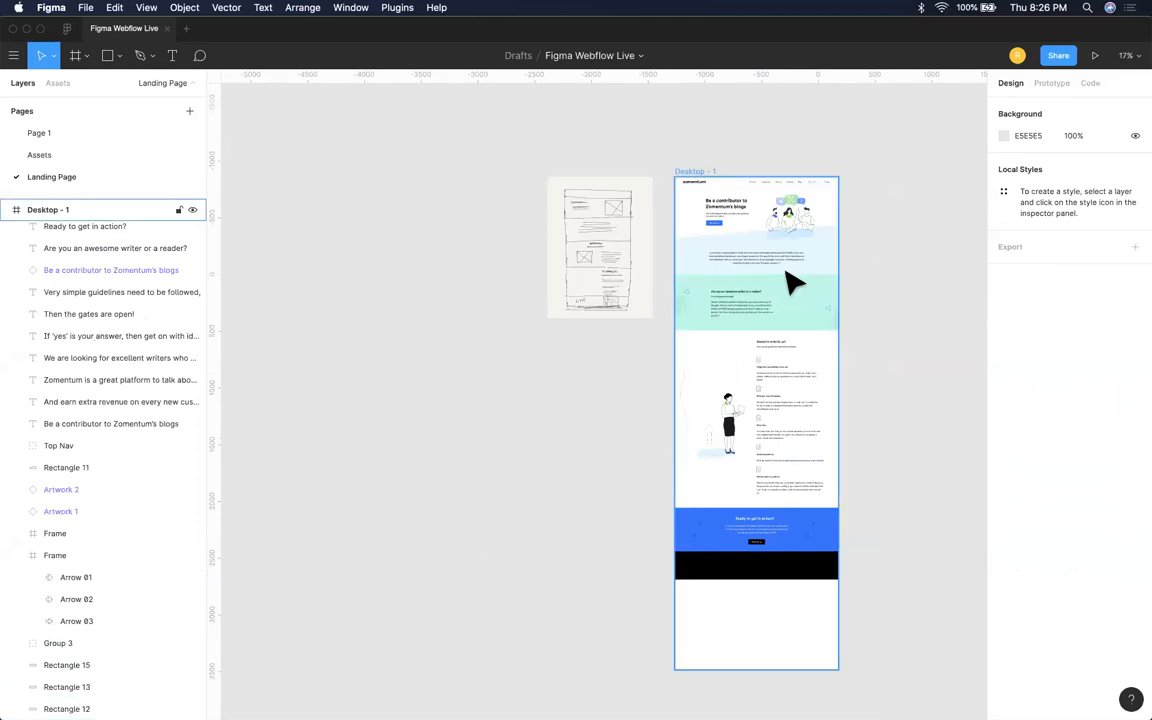
pyautogui.click(789, 589)
pyautogui.moveTo(782, 601); pyautogui.dragTo(783, 589)
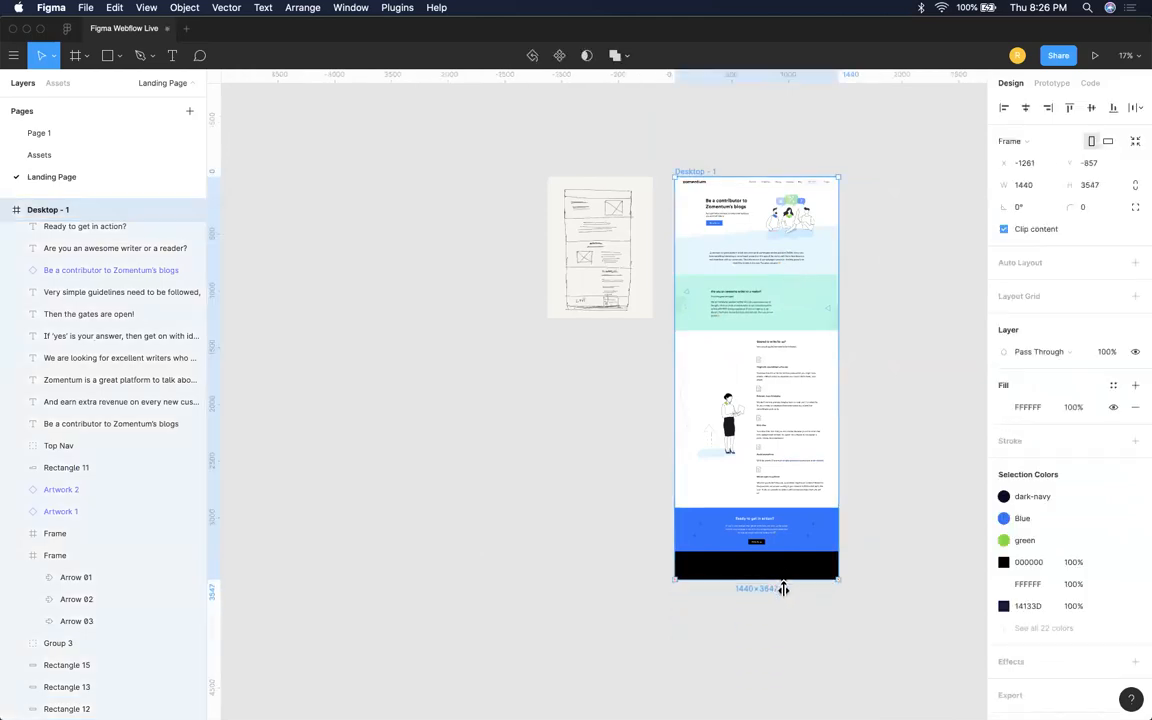
pyautogui.press('Escape')
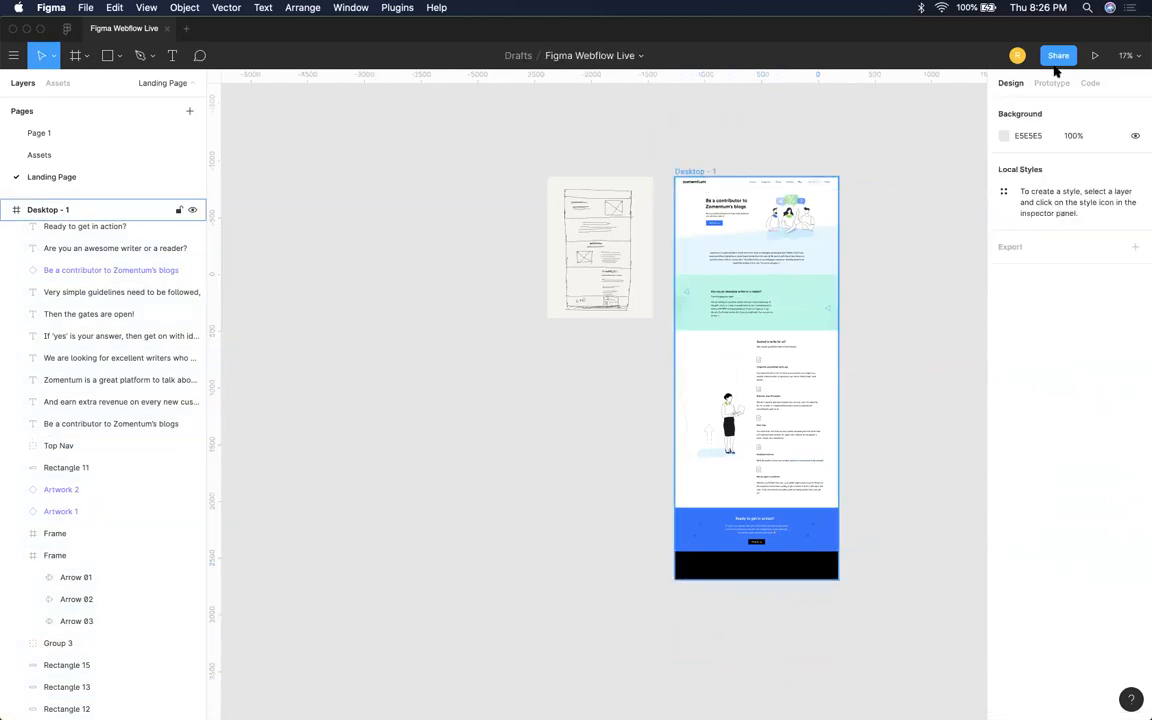
# - Present the landing page as a prototype and review its sections from the header to the black footer
pyautogui.click(1094, 55)
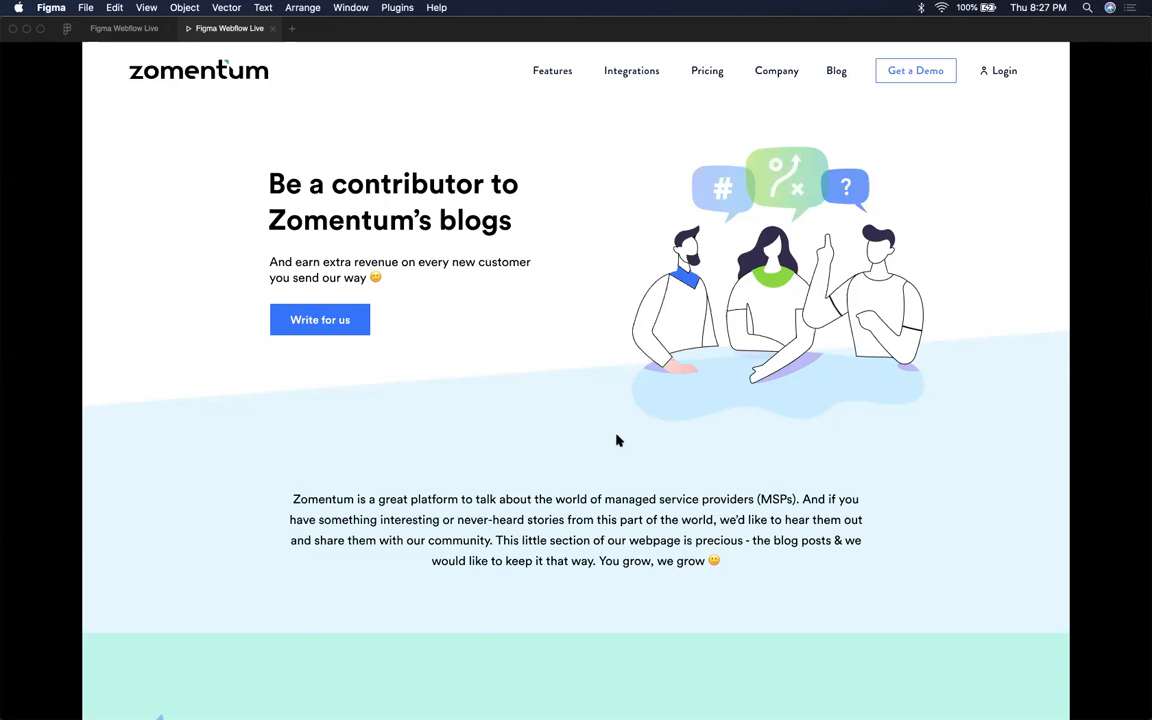
pyautogui.scroll(-8, 617, 440)
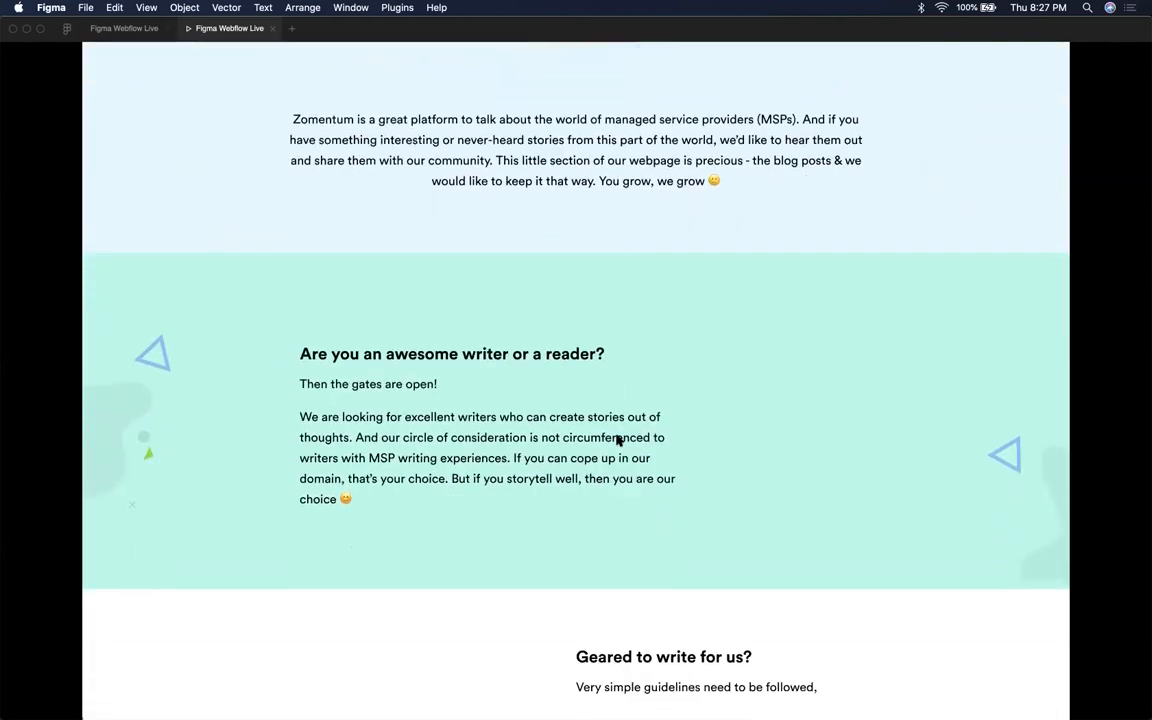
pyautogui.scroll(-3, 617, 440)
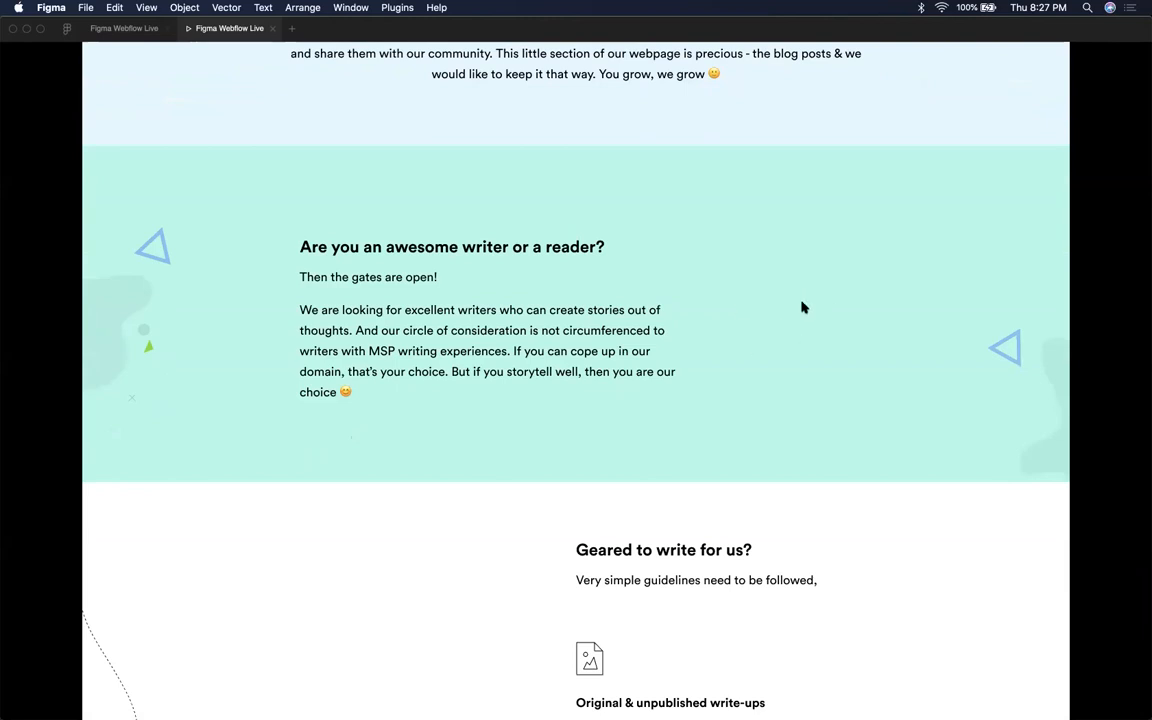
pyautogui.scroll(-7, 802, 308)
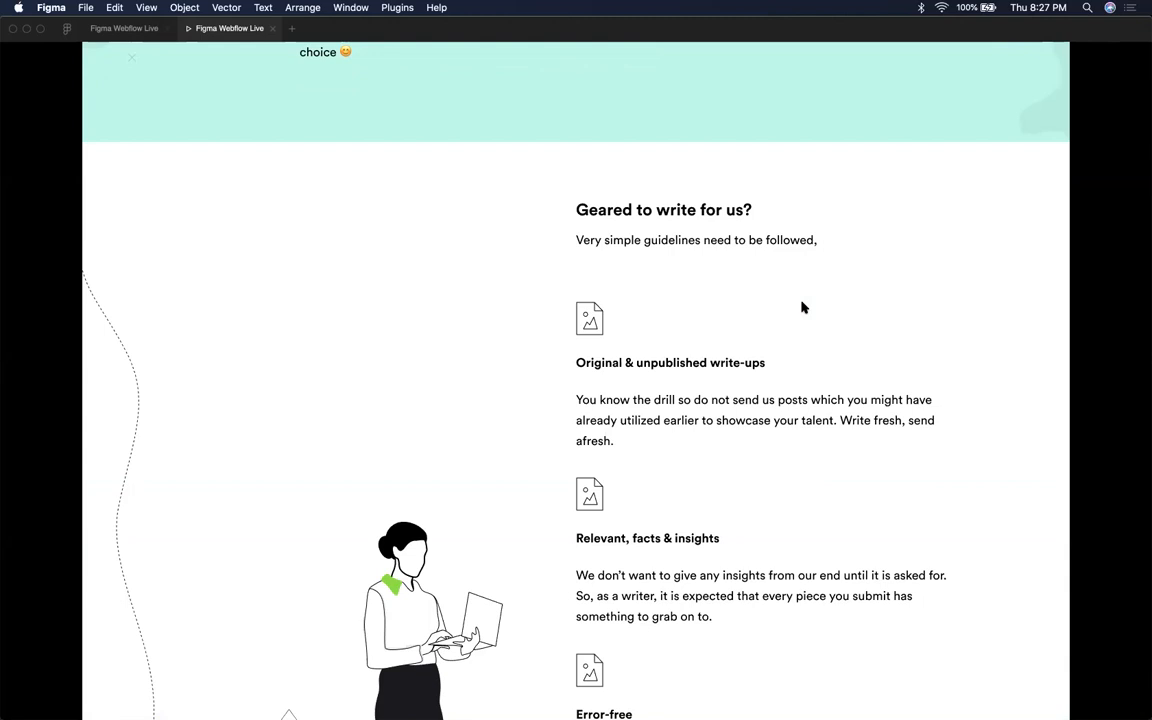
pyautogui.scroll(-1, 804, 307)
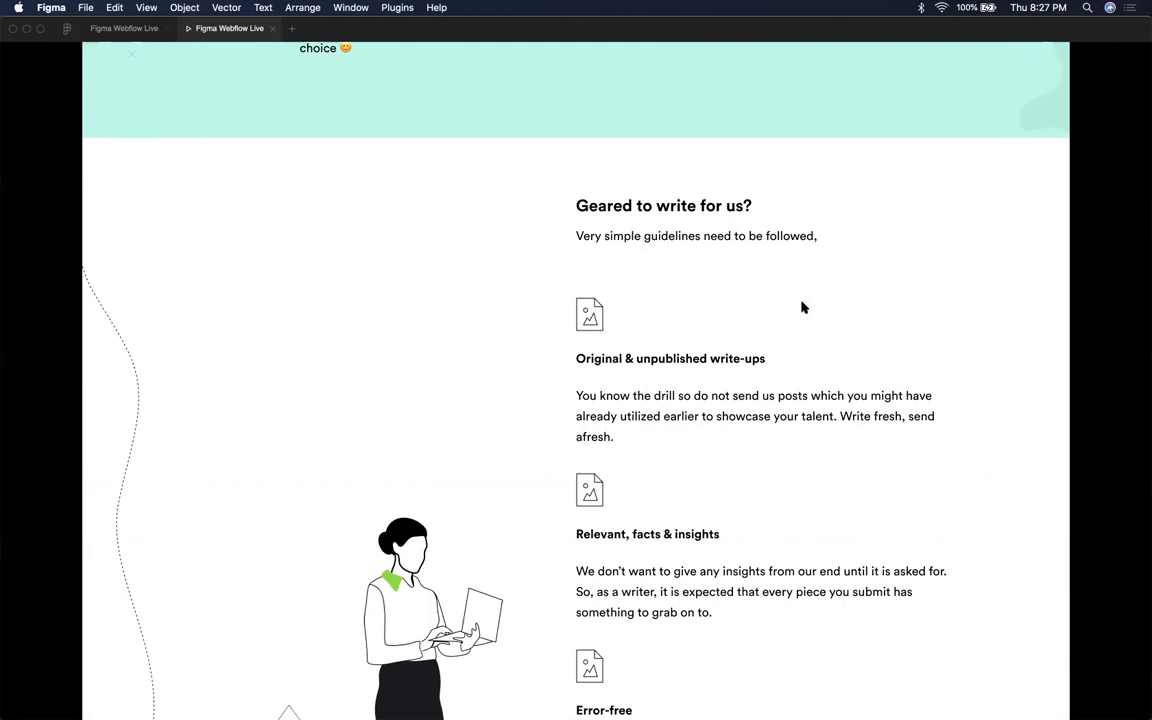
pyautogui.scroll(-2, 802, 307)
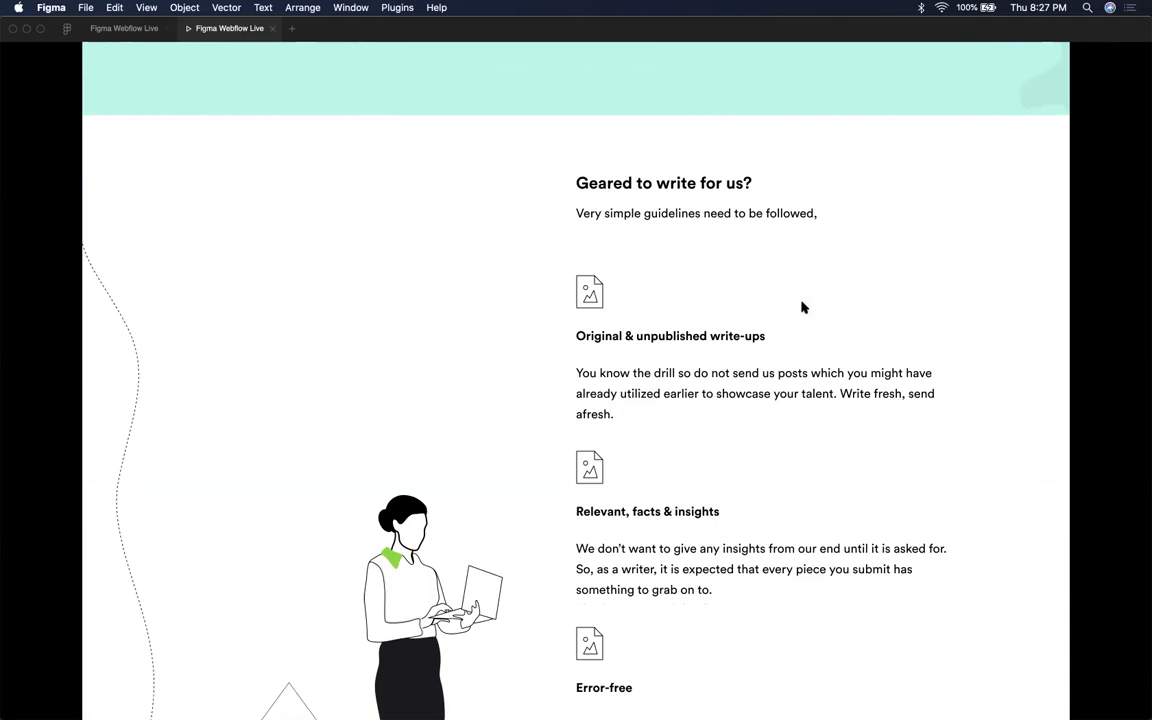
pyautogui.scroll(15, 802, 307)
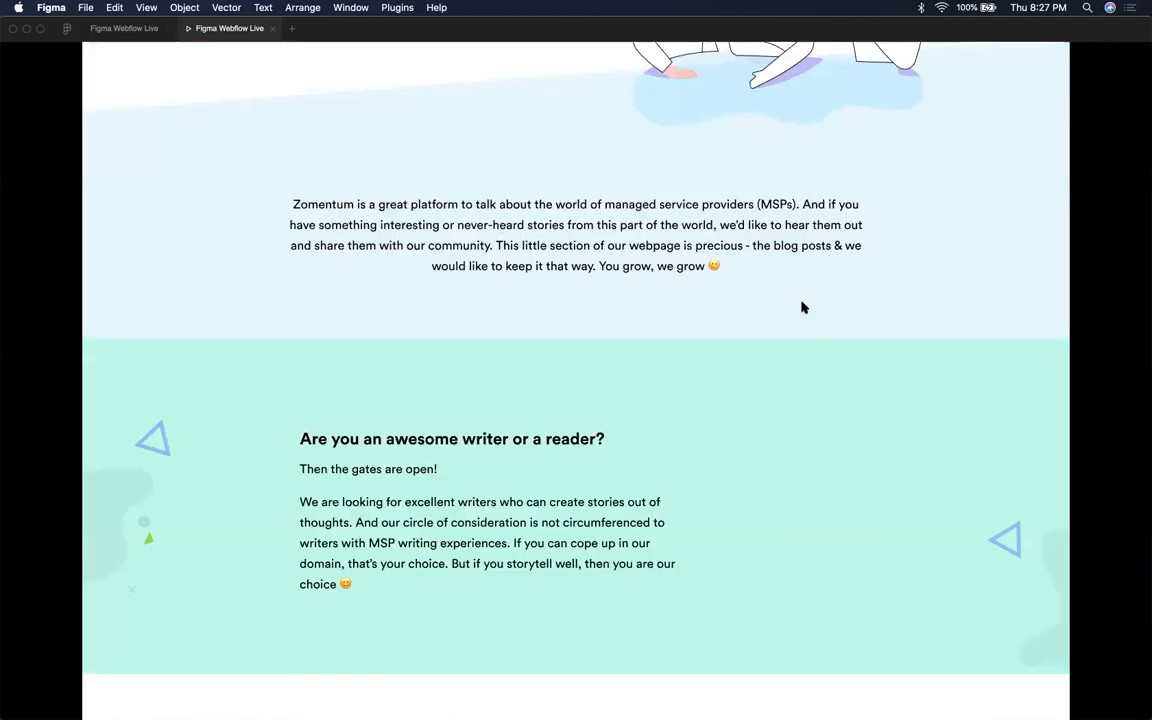
pyautogui.scroll(-20, 621, 295)
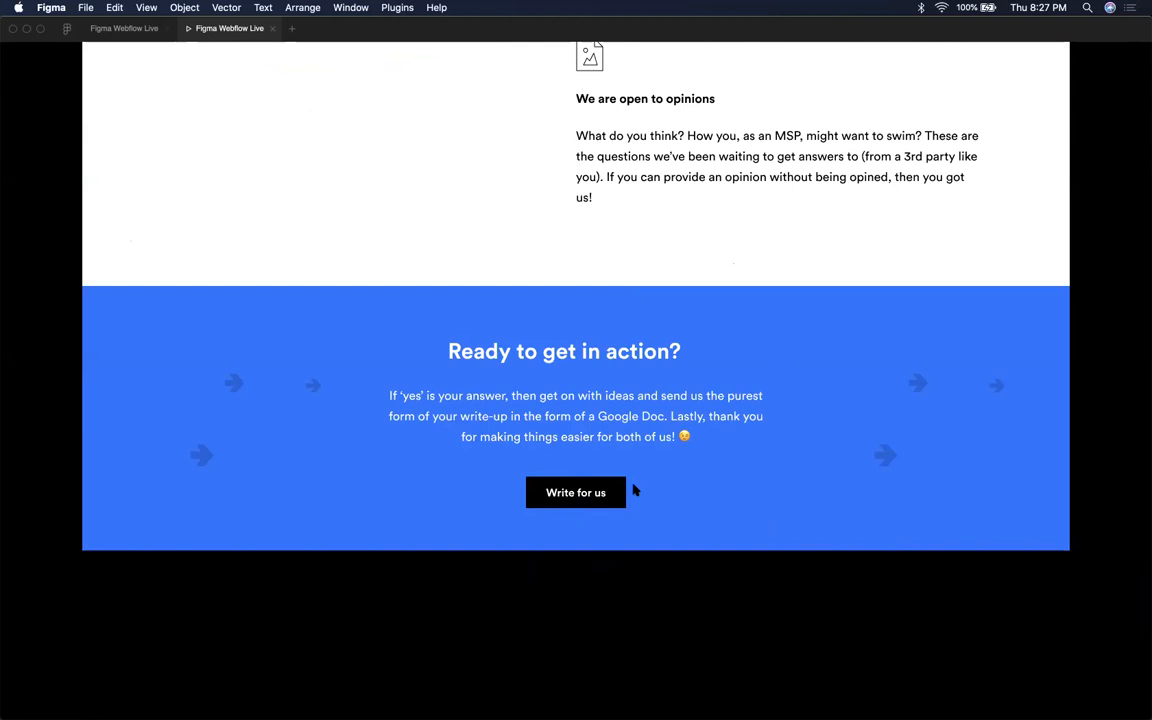
pyautogui.scroll(20, 635, 490)
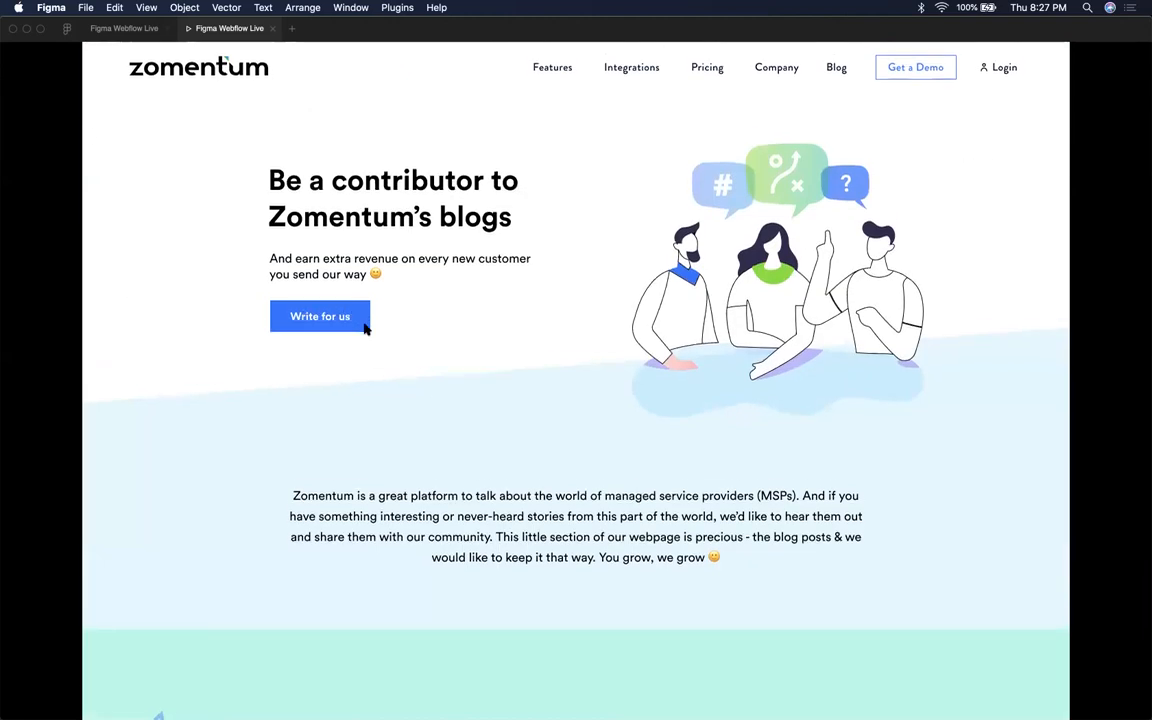
pyautogui.click(366, 328)
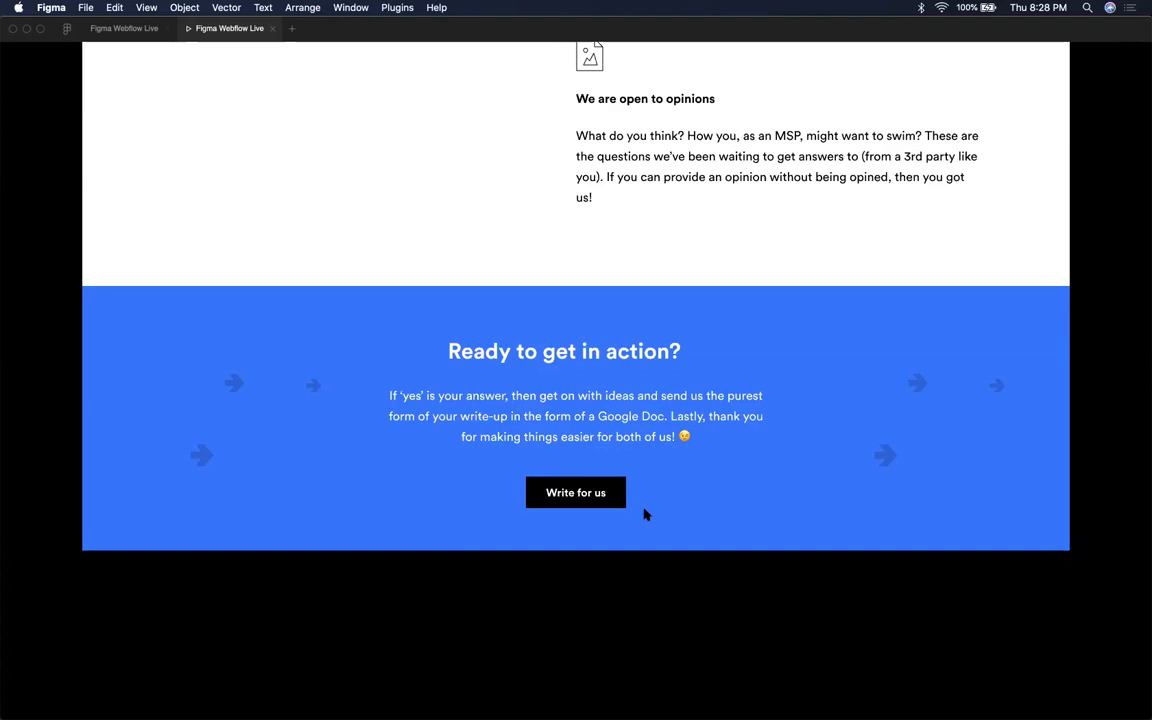
pyautogui.scroll(20, 645, 514)
pyautogui.scroll(-5, 644, 516)
pyautogui.scroll(-20, 643, 516)
pyautogui.scroll(20, 643, 516)
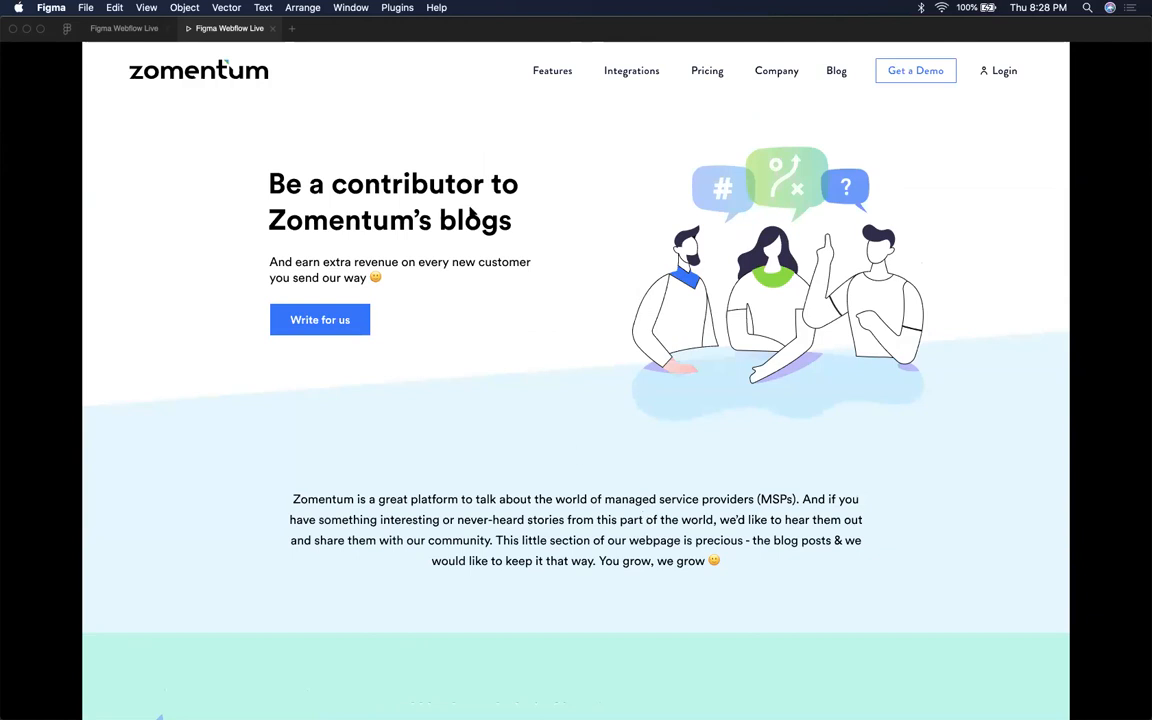
# - Return from the prototype, search the Figma files for "website" and open the Zomentum Website file
pyautogui.click(138, 32)
pyautogui.scroll(7, 848, 322)
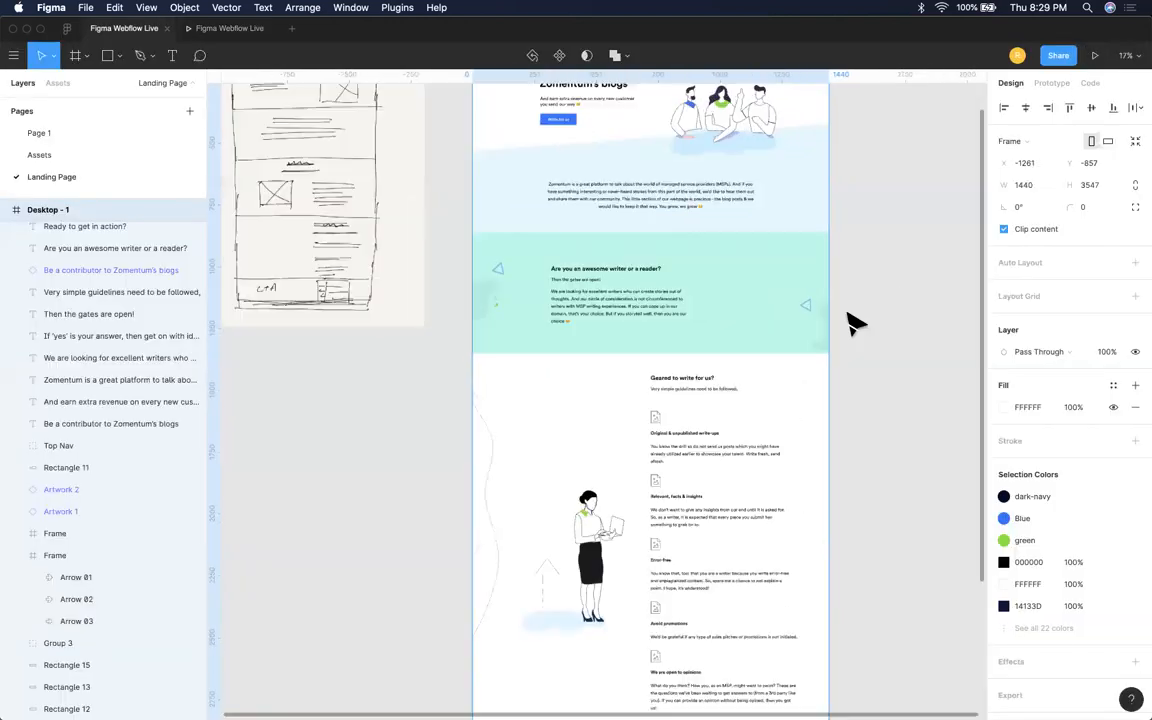
pyautogui.click(856, 293)
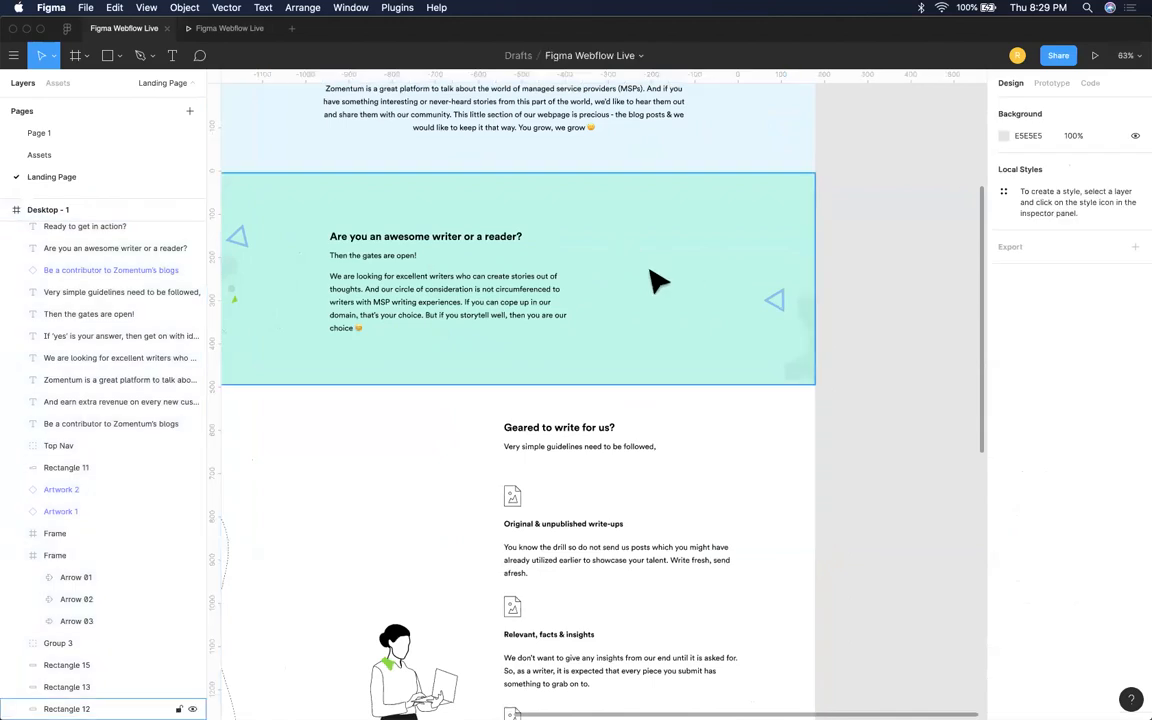
pyautogui.click(67, 28)
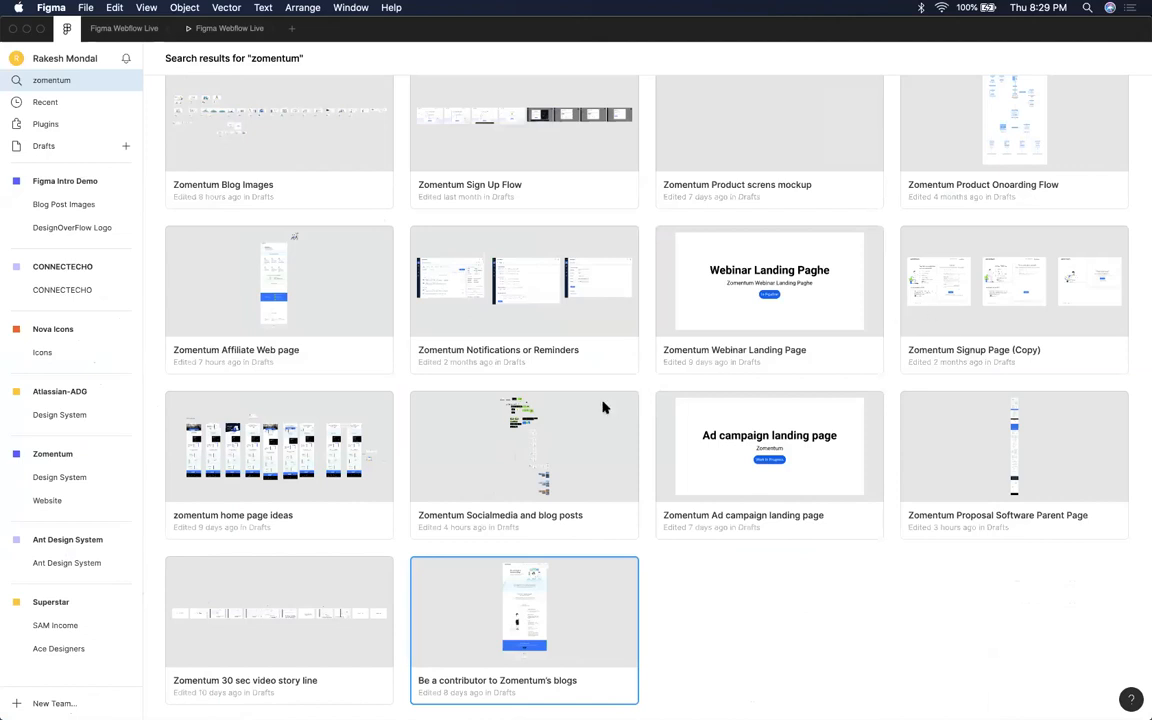
pyautogui.click(82, 78)
pyautogui.write('website')
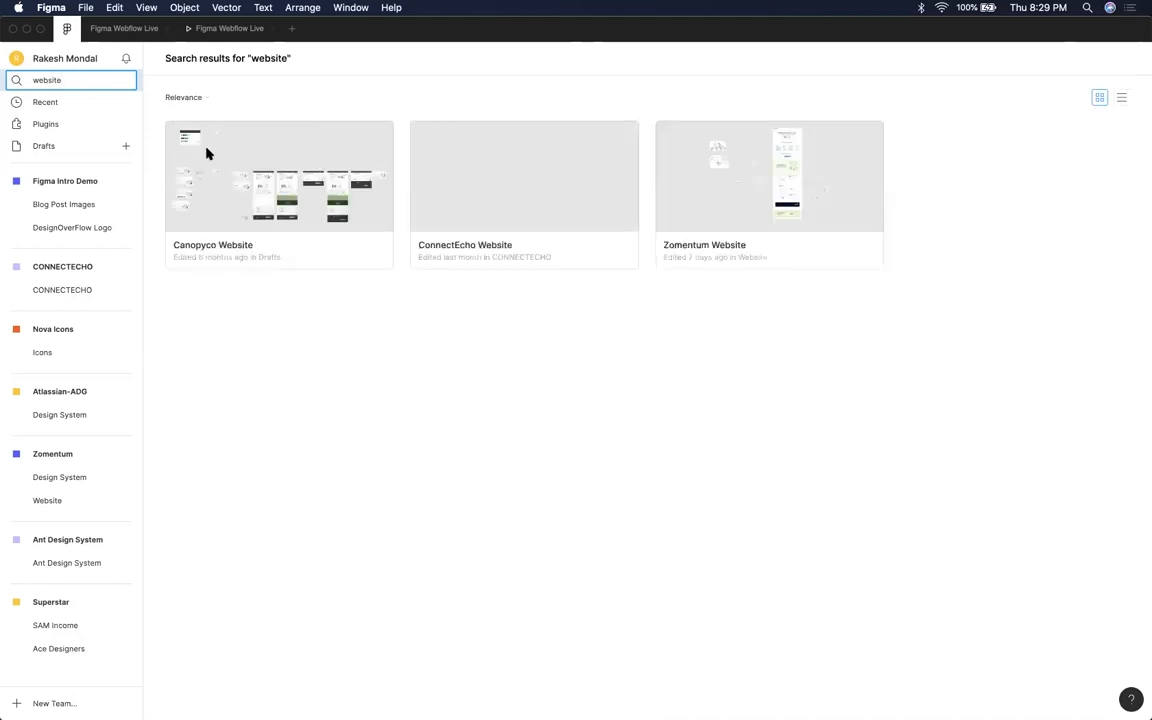
pyautogui.click(733, 158)
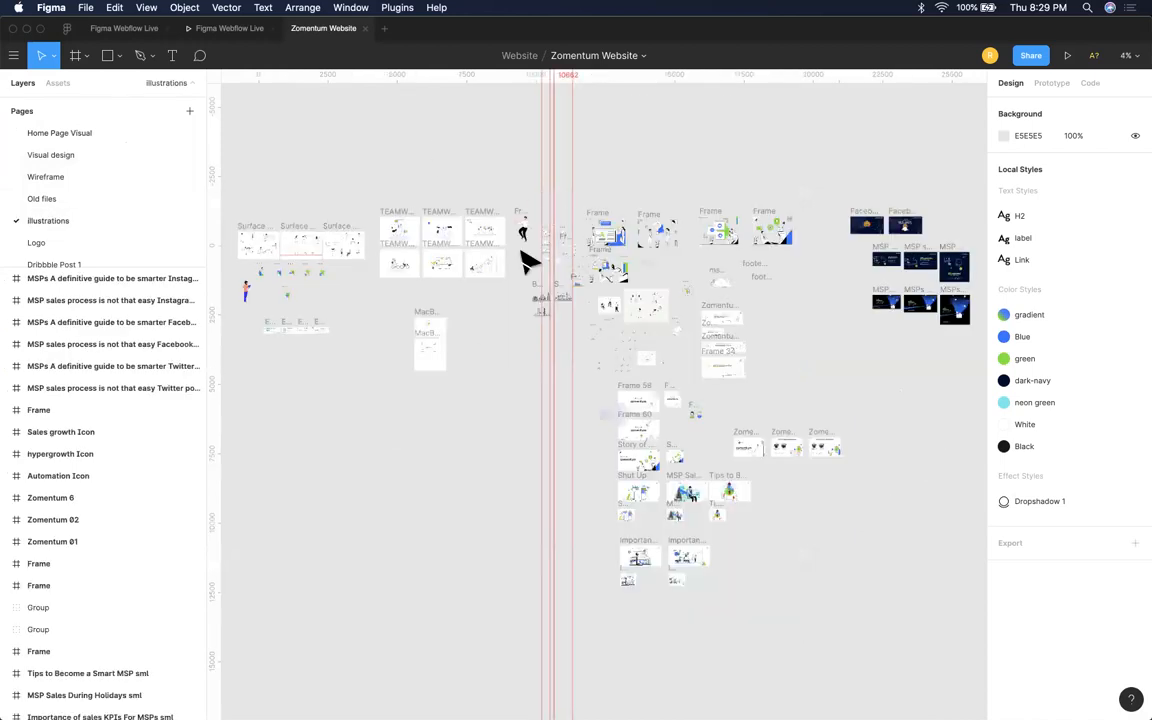
# - Copy the man-at-laptop illustration and the small potted plant beside it from the illustrations page
pyautogui.hscroll(-3, 437, 250)
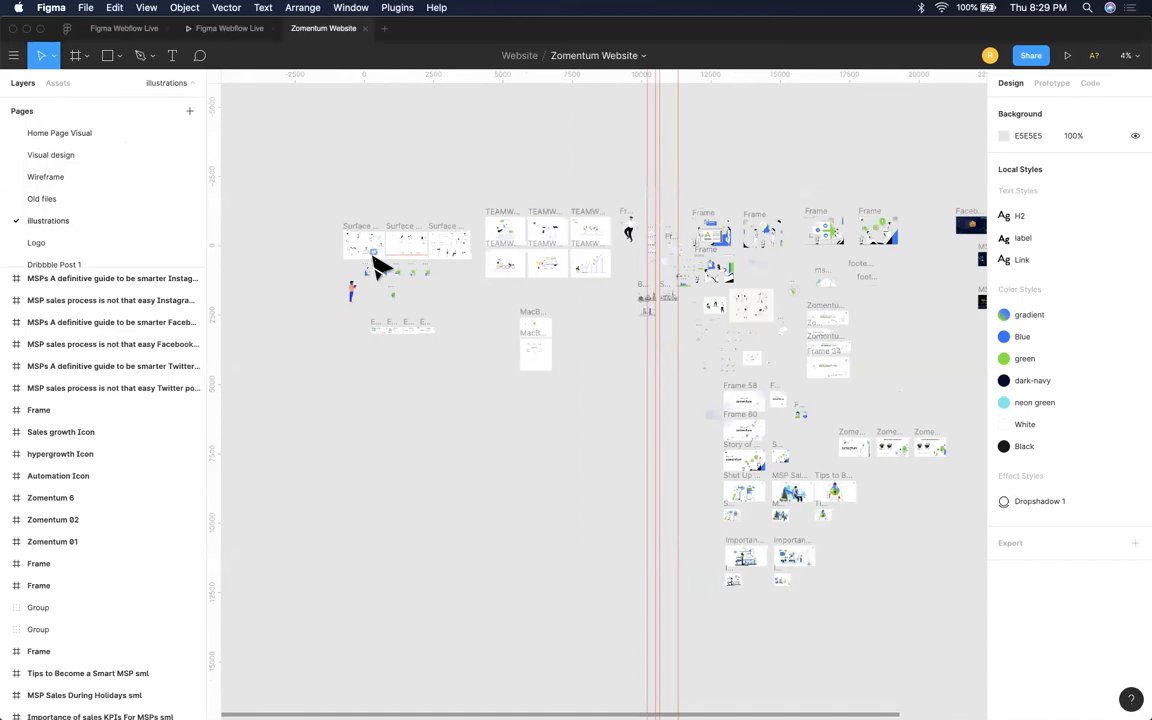
pyautogui.scroll(10, 380, 262)
pyautogui.scroll(2, 385, 267)
pyautogui.hscroll(-2, 385, 267)
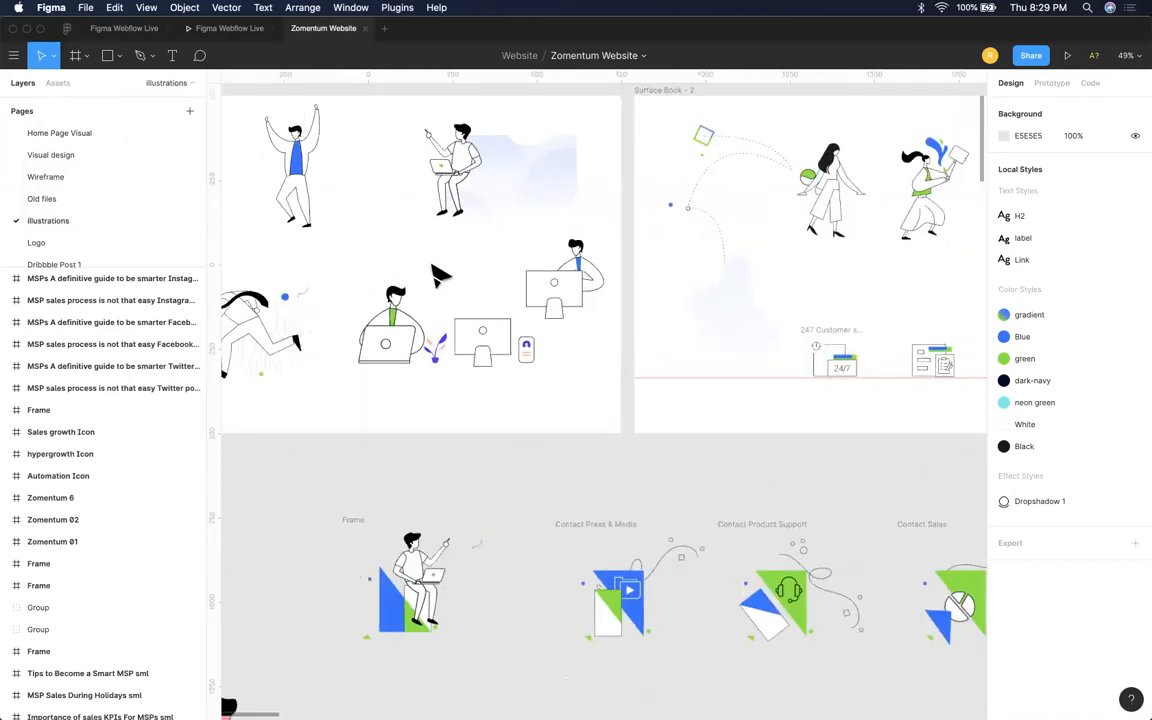
pyautogui.click(440, 358)
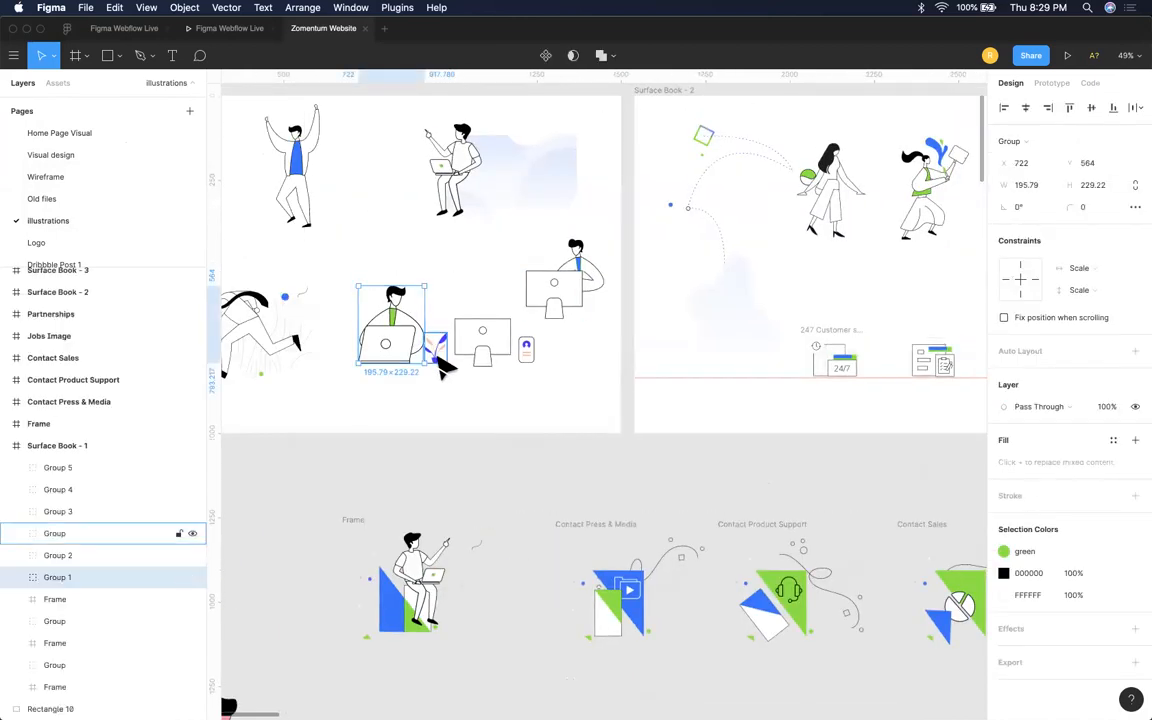
pyautogui.keyDown('shift'); pyautogui.click(442, 364); pyautogui.keyUp('shift')
# - Paste the man-at-laptop and plant illustrations into the landing page's teal section, beside the "Are you an awesome writer or a reader?" text
pyautogui.click(116, 28)
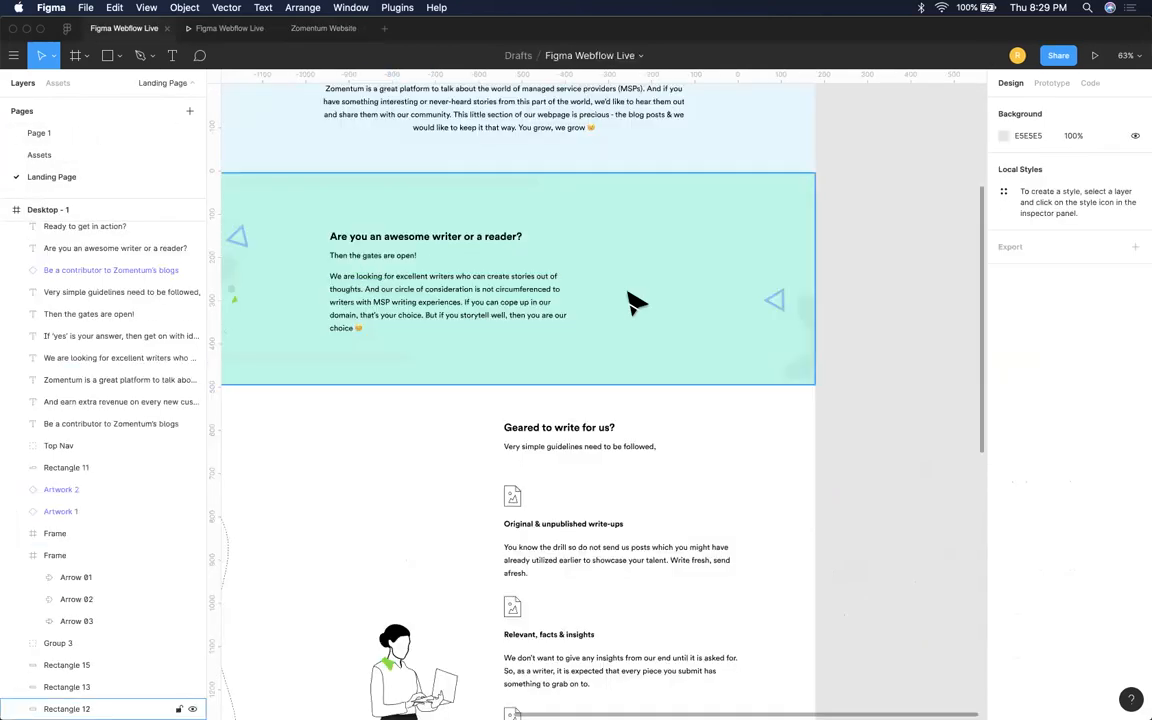
pyautogui.hotkey('ctrl', 'v')
pyautogui.moveTo(599, 134); pyautogui.dragTo(702, 323)
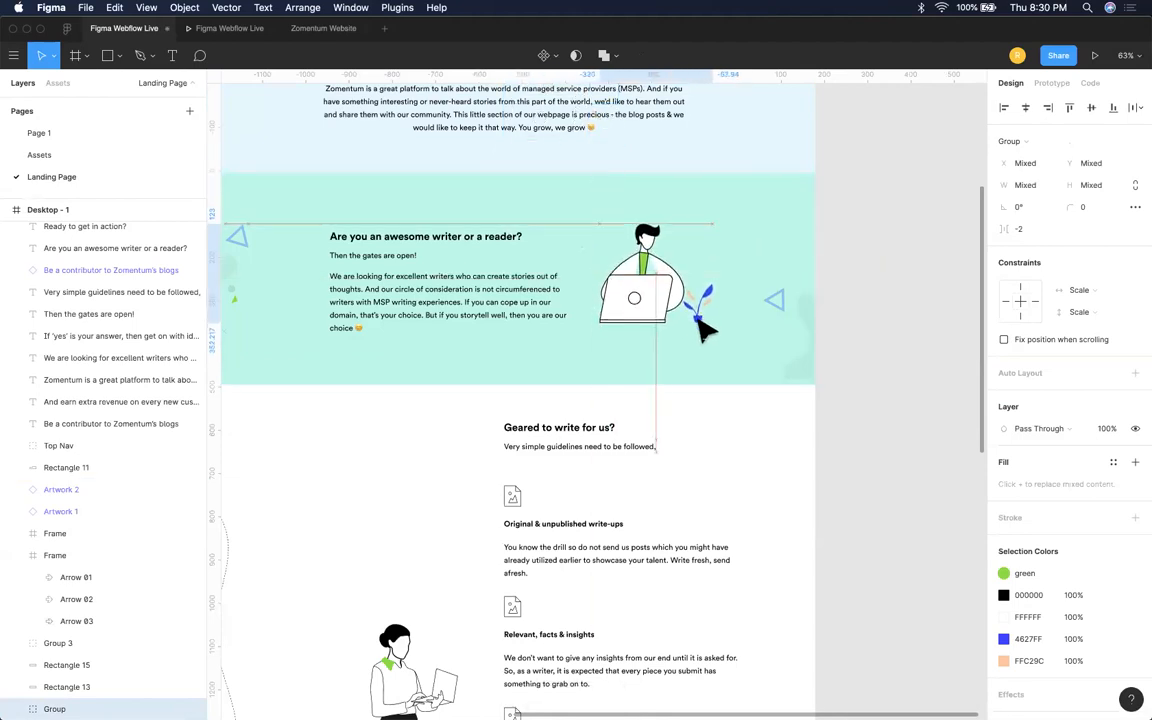
pyautogui.click(900, 327)
# - Recolour the potted plant, changing its violet parts to 2F70FE and its peach leaves to 09D191
pyautogui.click(705, 313)
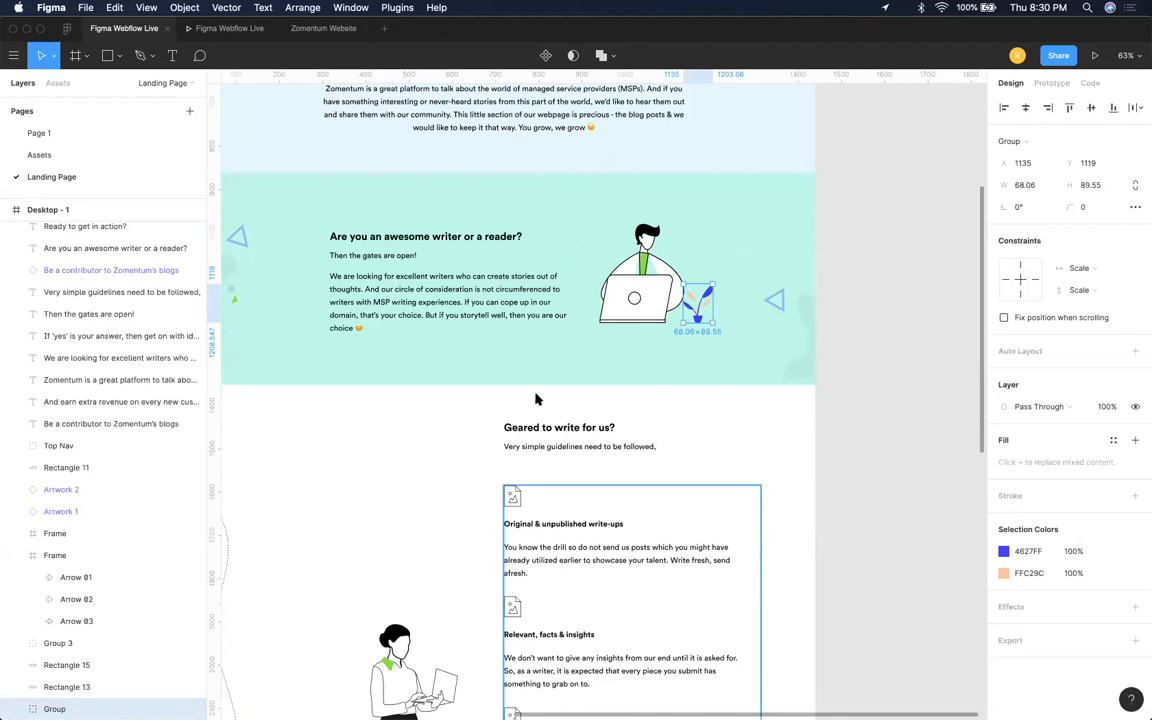
pyautogui.click(1003, 551)
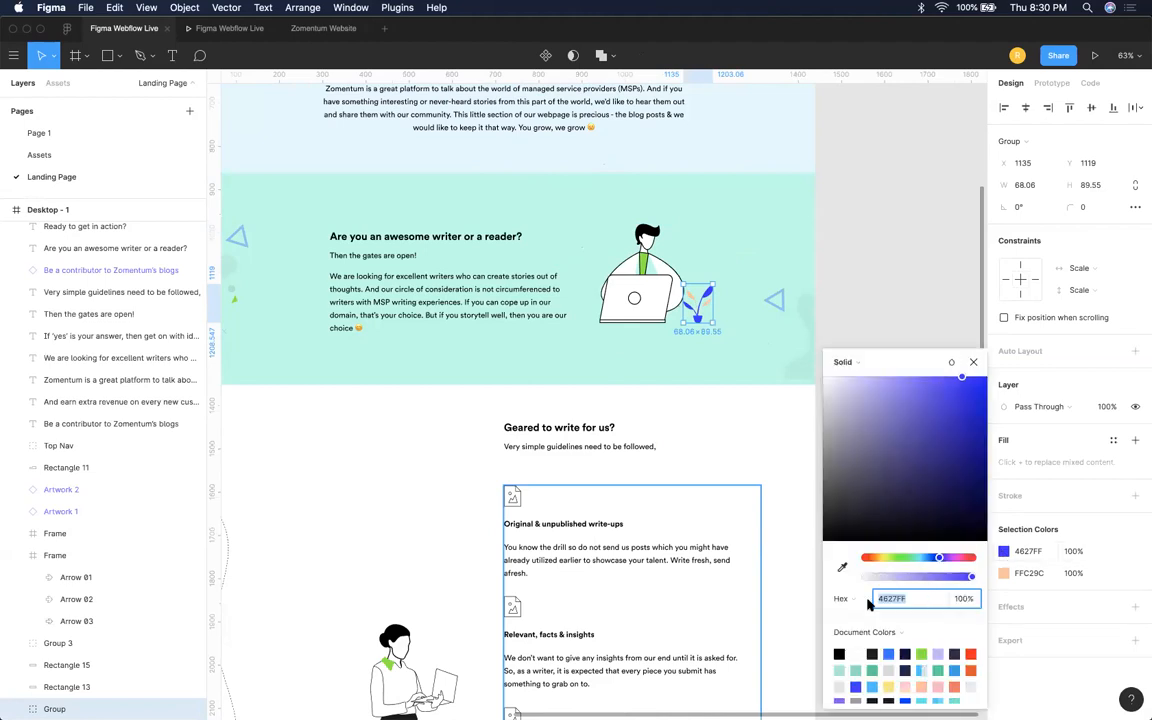
pyautogui.write('2F70FE')
pyautogui.press('Return')
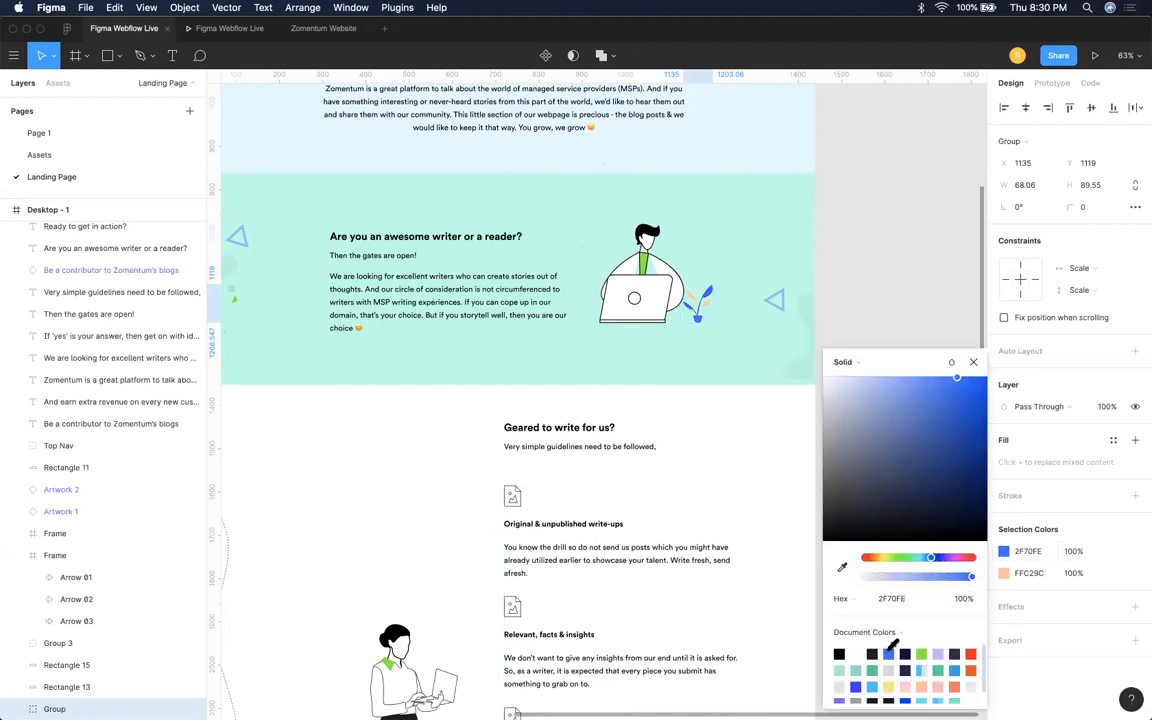
pyautogui.click(1004, 573)
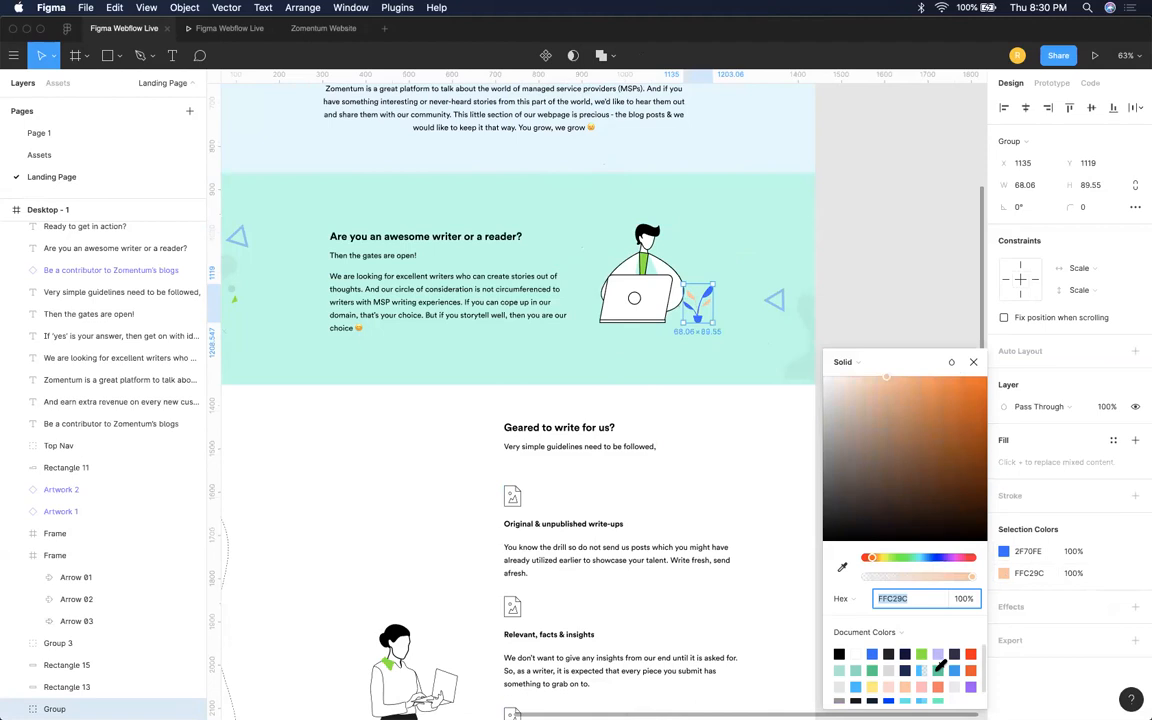
pyautogui.write('09D191')
pyautogui.press('Return')
pyautogui.click(920, 265)
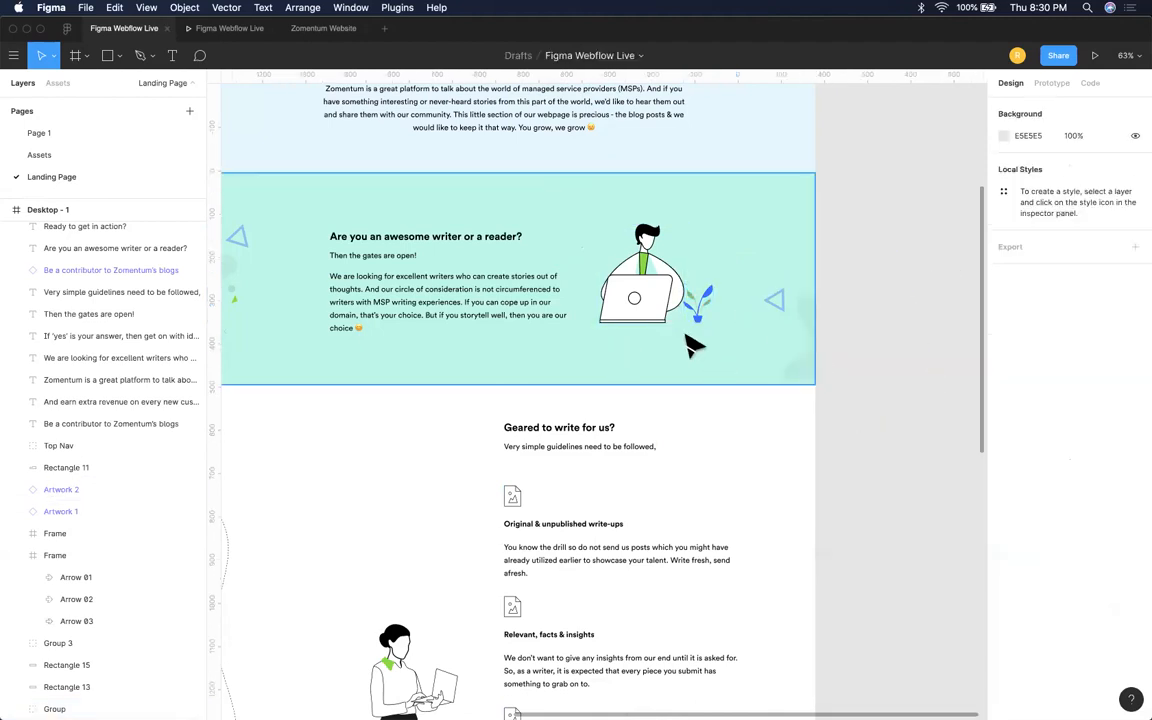
# - Draw a flat ellipse about 329 × 44 beneath the laptop and plant, and layer it behind them, just above the teal background
pyautogui.press('o')
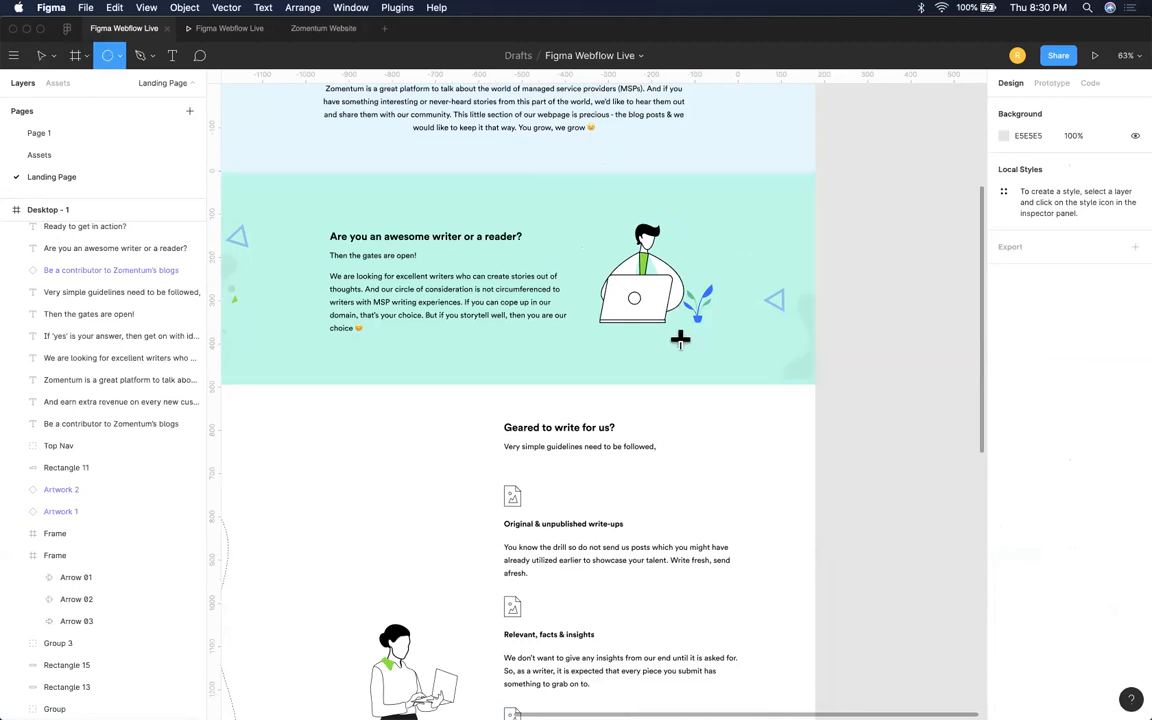
pyautogui.moveTo(581, 313); pyautogui.dragTo(724, 330)
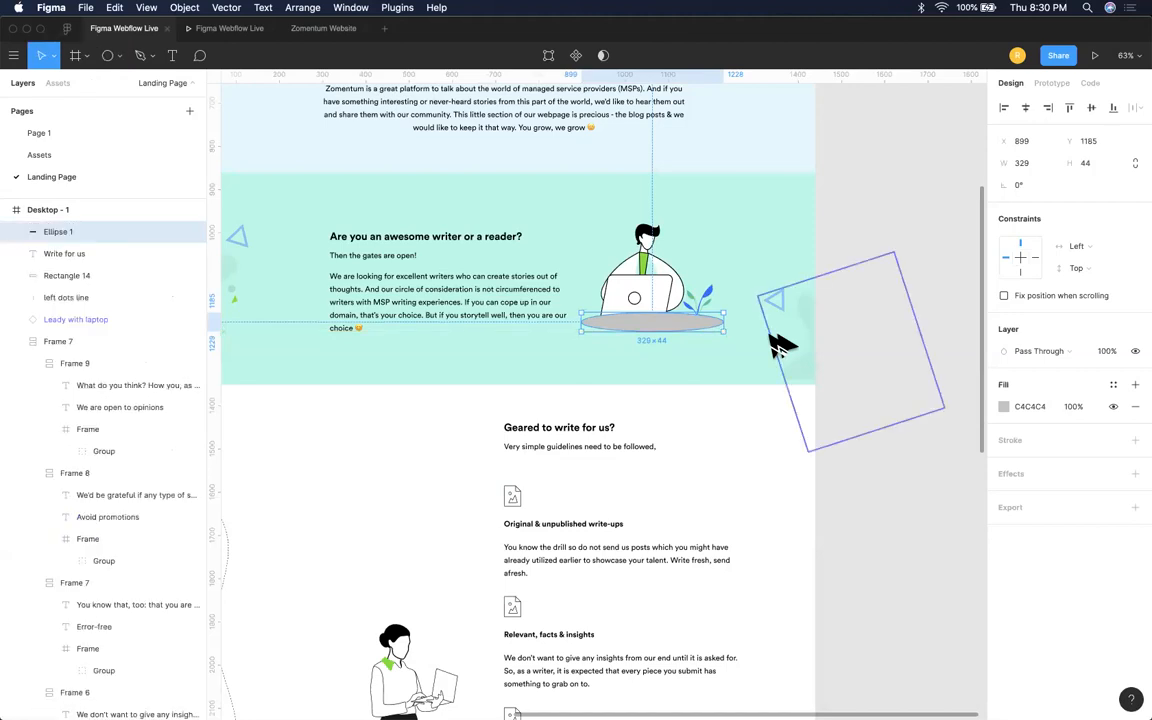
pyautogui.press('alt+super+[')
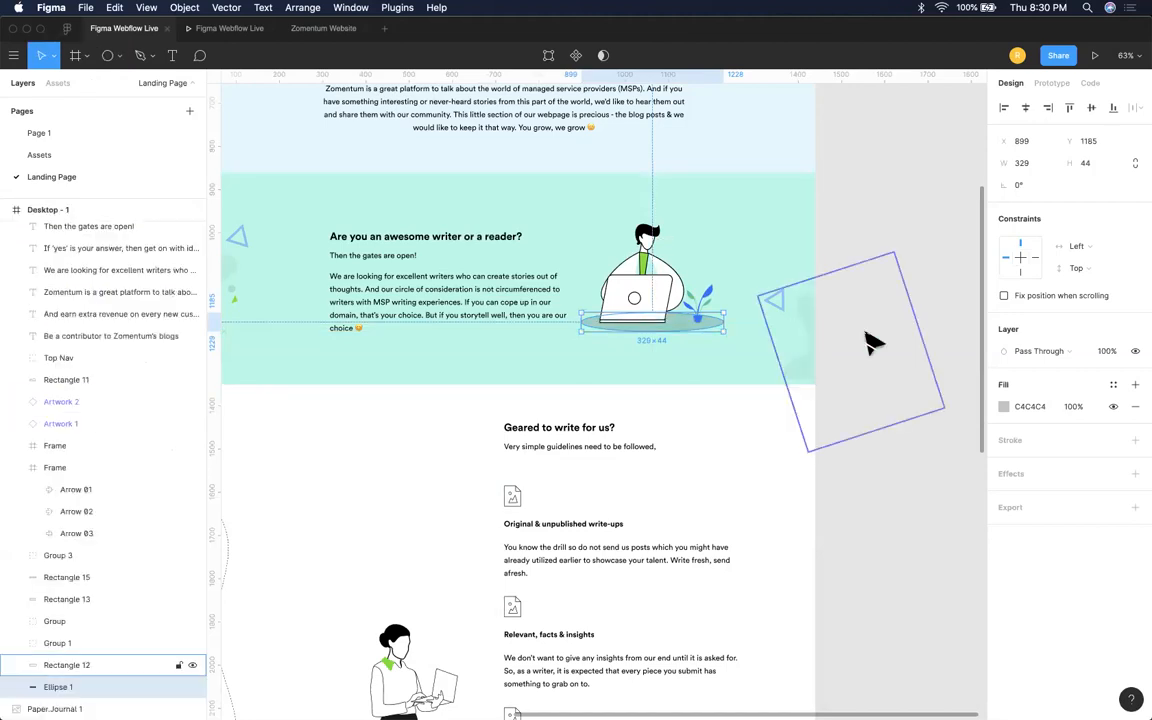
pyautogui.click(887, 360)
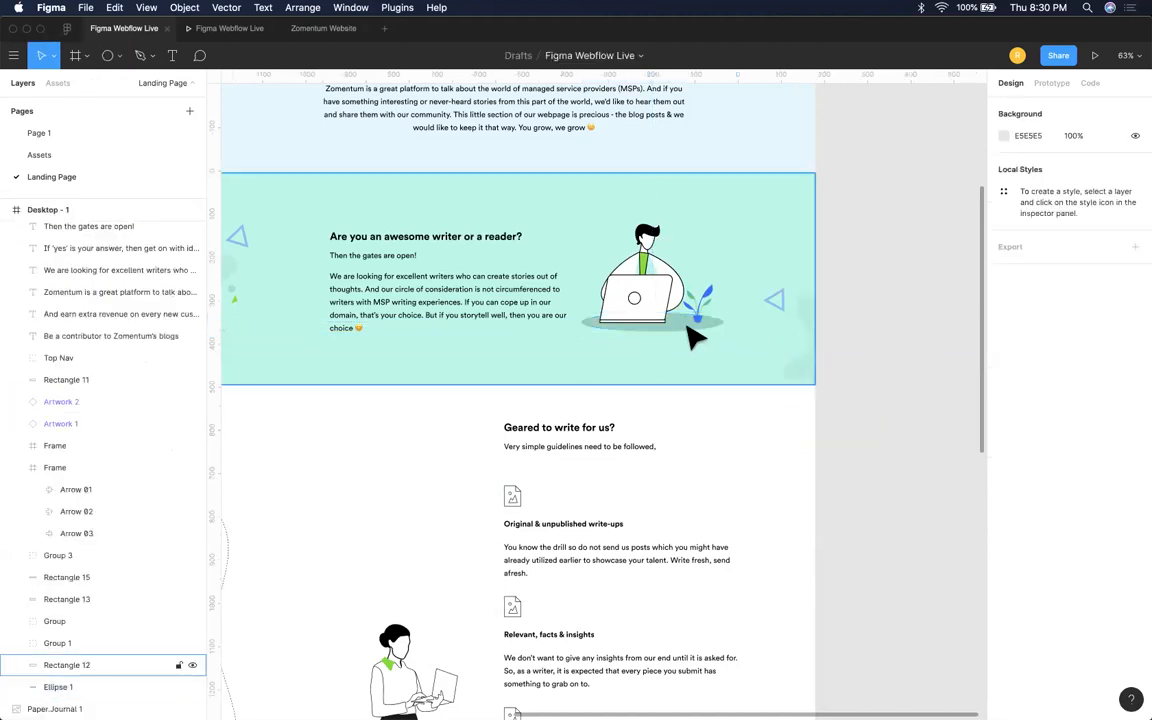
pyautogui.click(697, 336)
pyautogui.press('Escape')
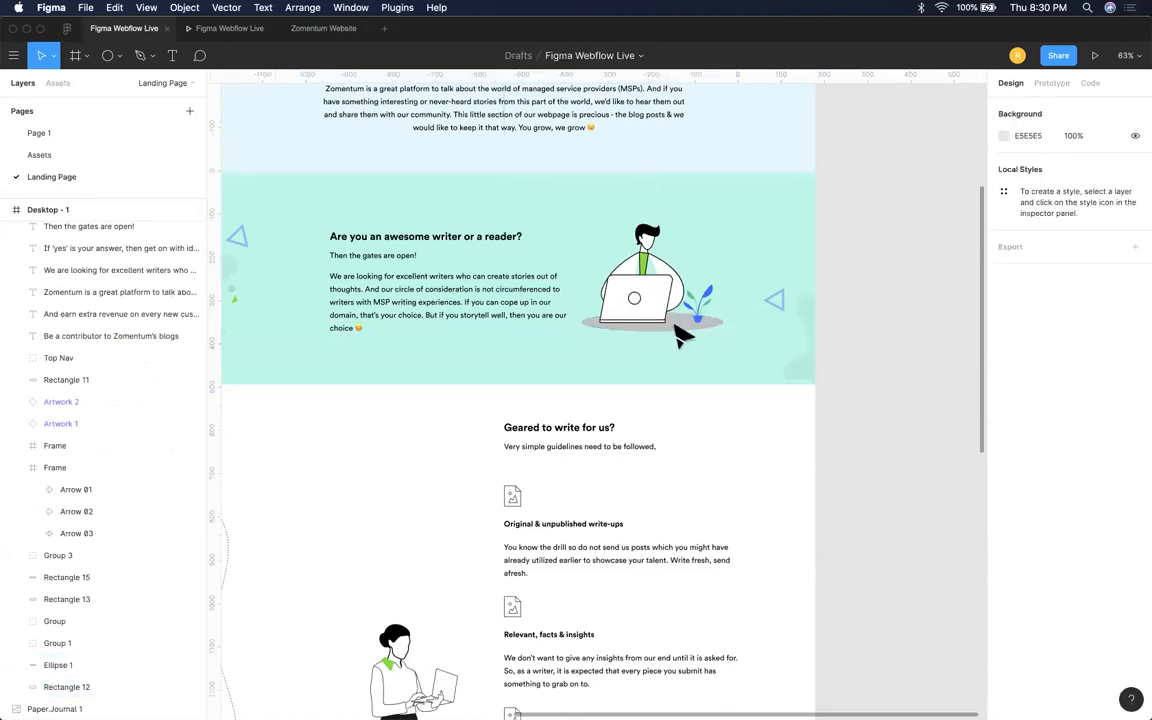
# - Recolour the ellipse beneath the laptop and plant to light blue 14C7FF at 31% opacity
pyautogui.click(1003, 408)
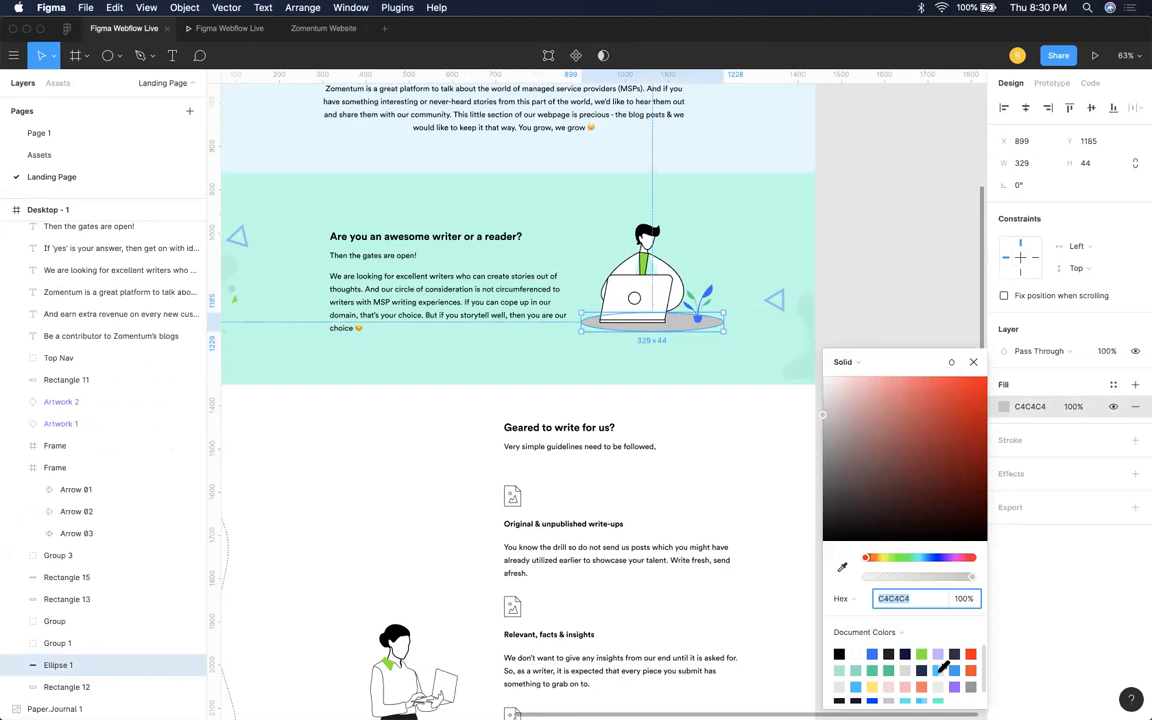
pyautogui.click(938, 670)
pyautogui.click(908, 580)
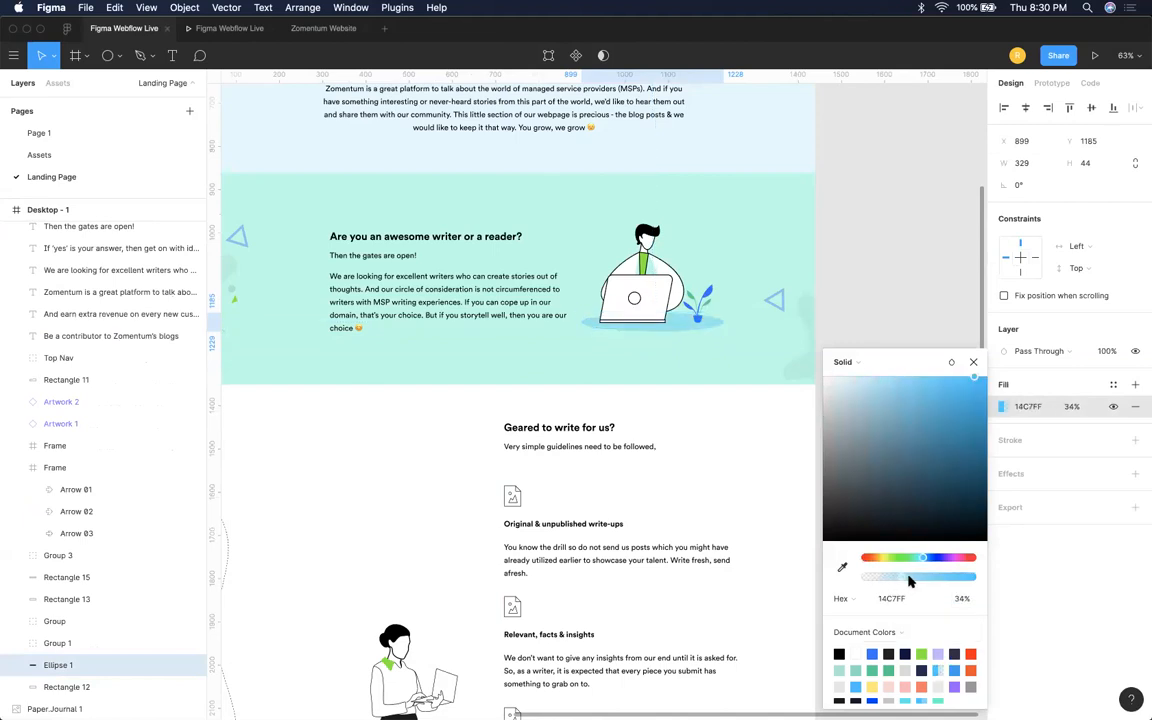
pyautogui.click(1005, 407)
pyautogui.click(1005, 407)
# - Turn the ellipse's fill into a linear gradient of 14C7FF that fades out vertically towards its lower edge
pyautogui.click(850, 362)
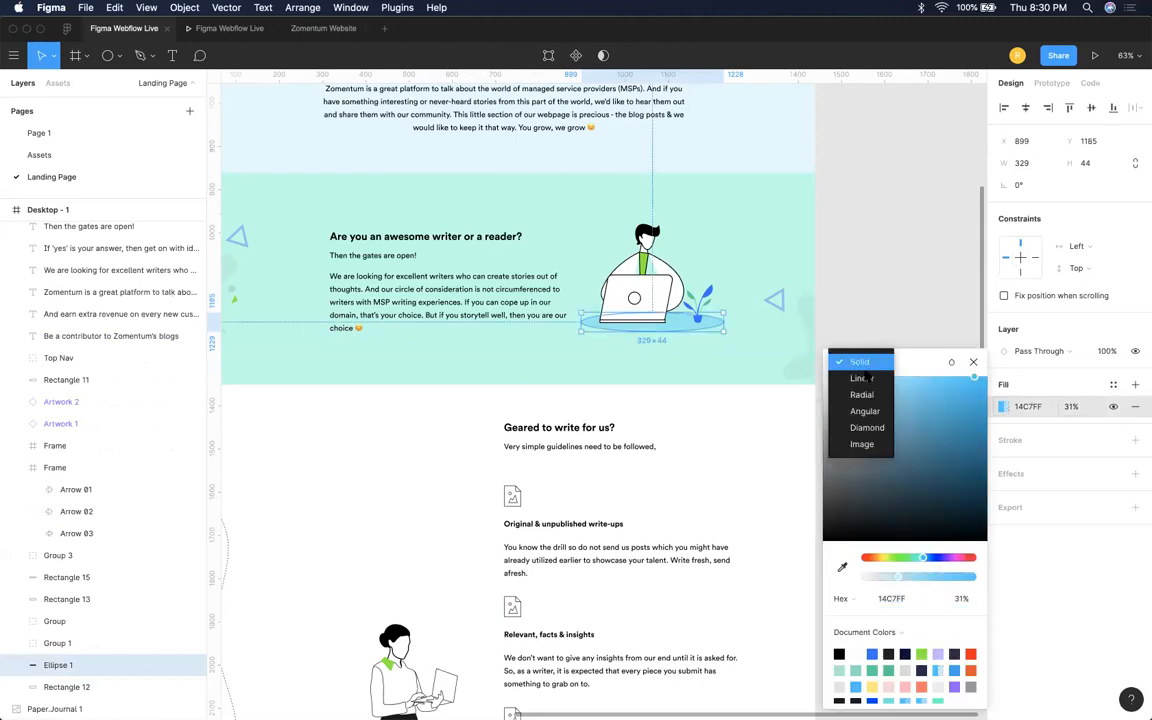
pyautogui.click(862, 378)
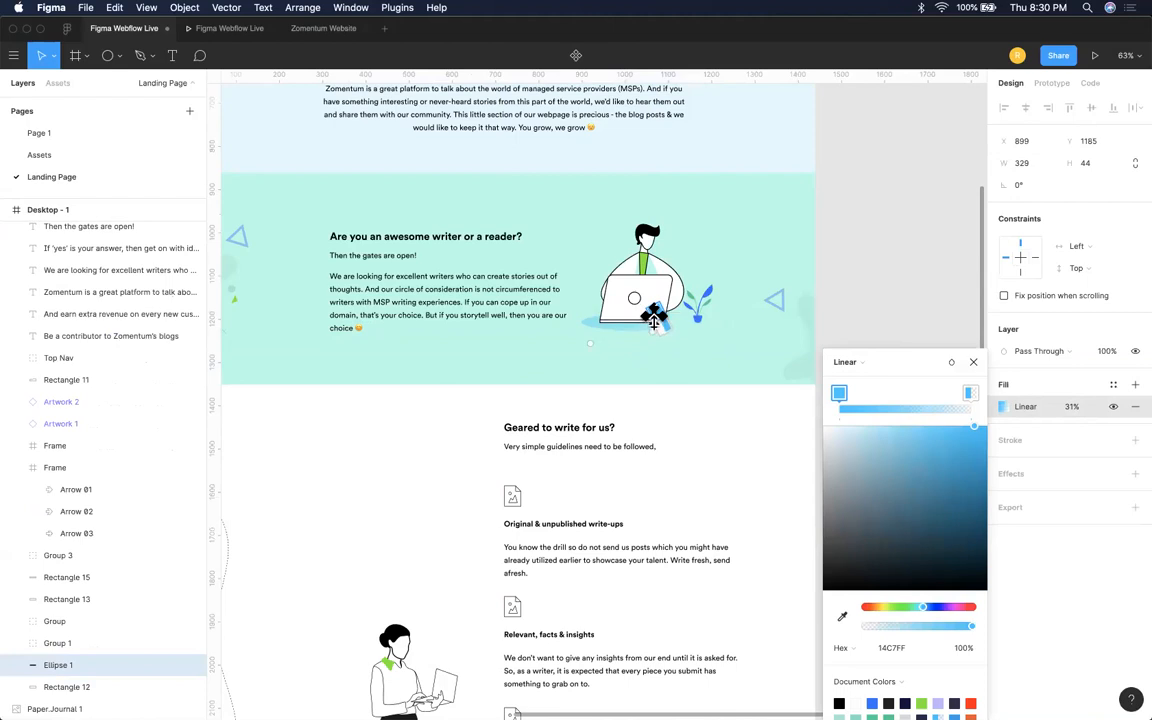
pyautogui.moveTo(655, 334)
pyautogui.mouseDown()
pyautogui.moveTo(654, 357)
pyautogui.moveTo(654, 340)
pyautogui.mouseUp()
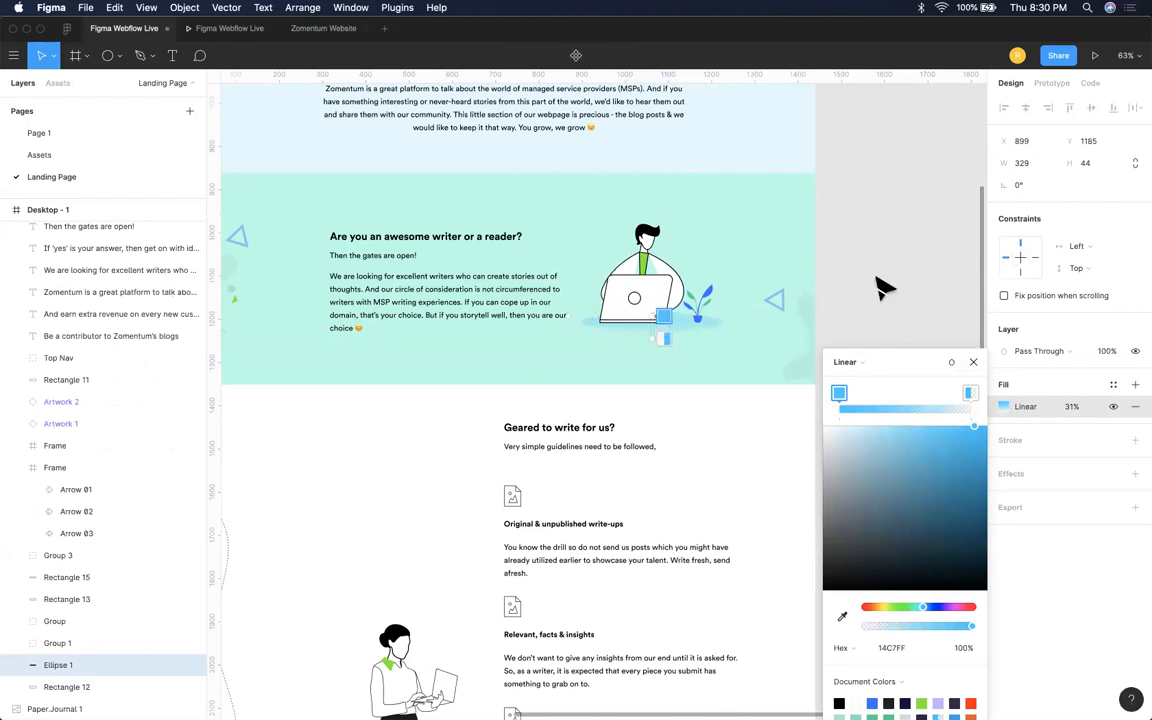
pyautogui.click(877, 289)
# - Rename the logo frame inside the Top Nav group as Zomentum Logo
pyautogui.scroll(4, 872, 290)
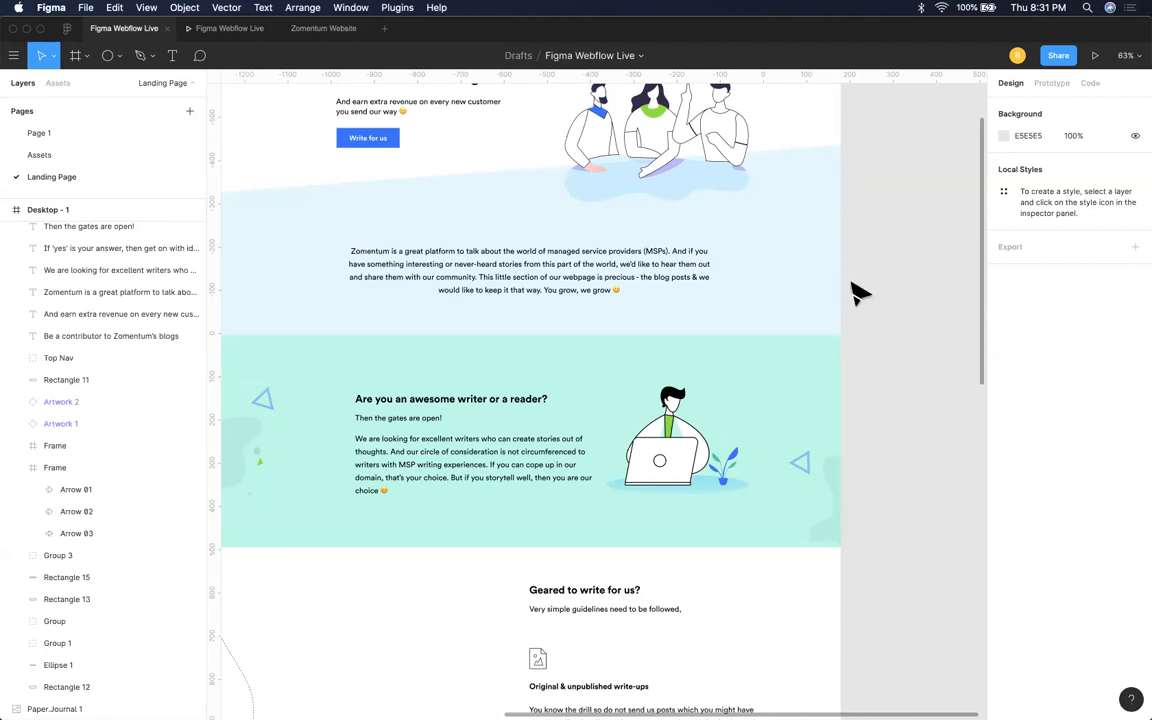
pyautogui.scroll(5, 856, 290)
pyautogui.hscroll(-3, 856, 290)
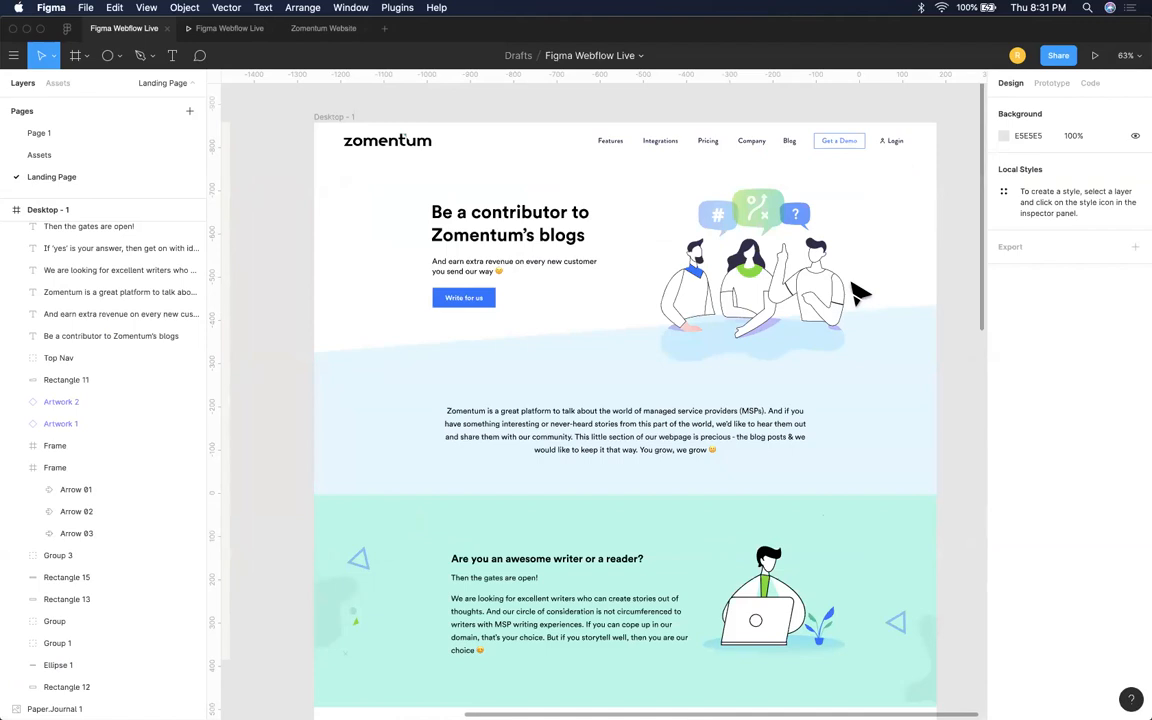
pyautogui.scroll(5, 490, 127)
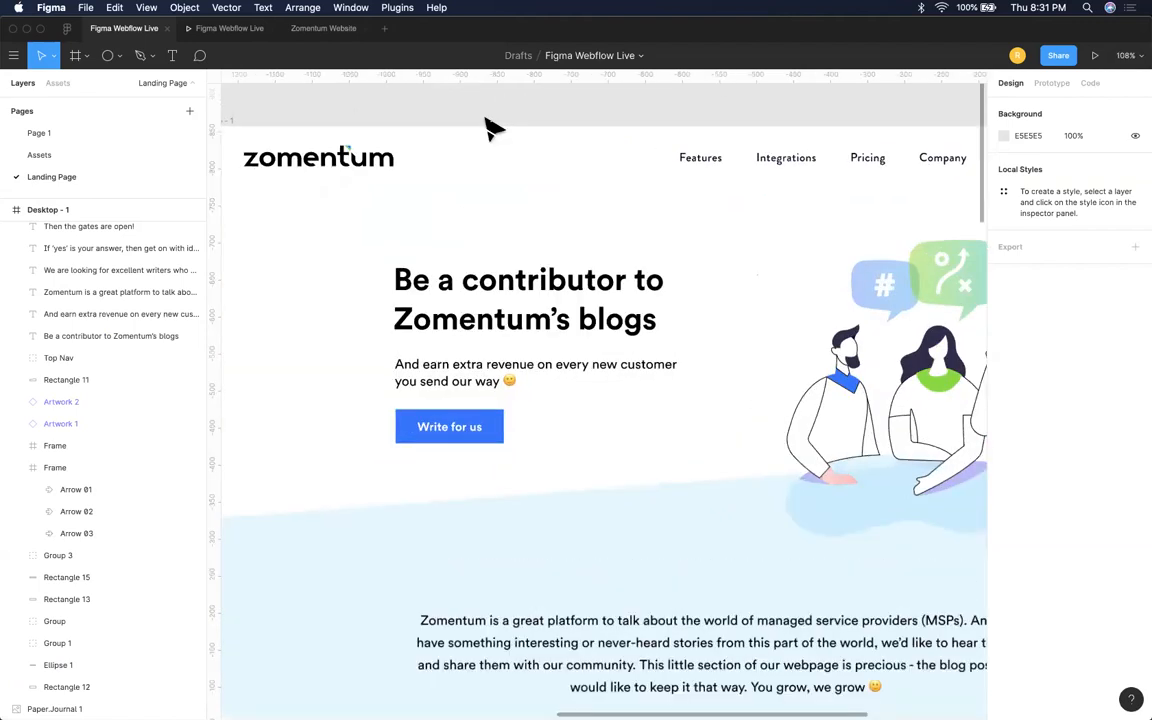
pyautogui.doubleClick(406, 171)
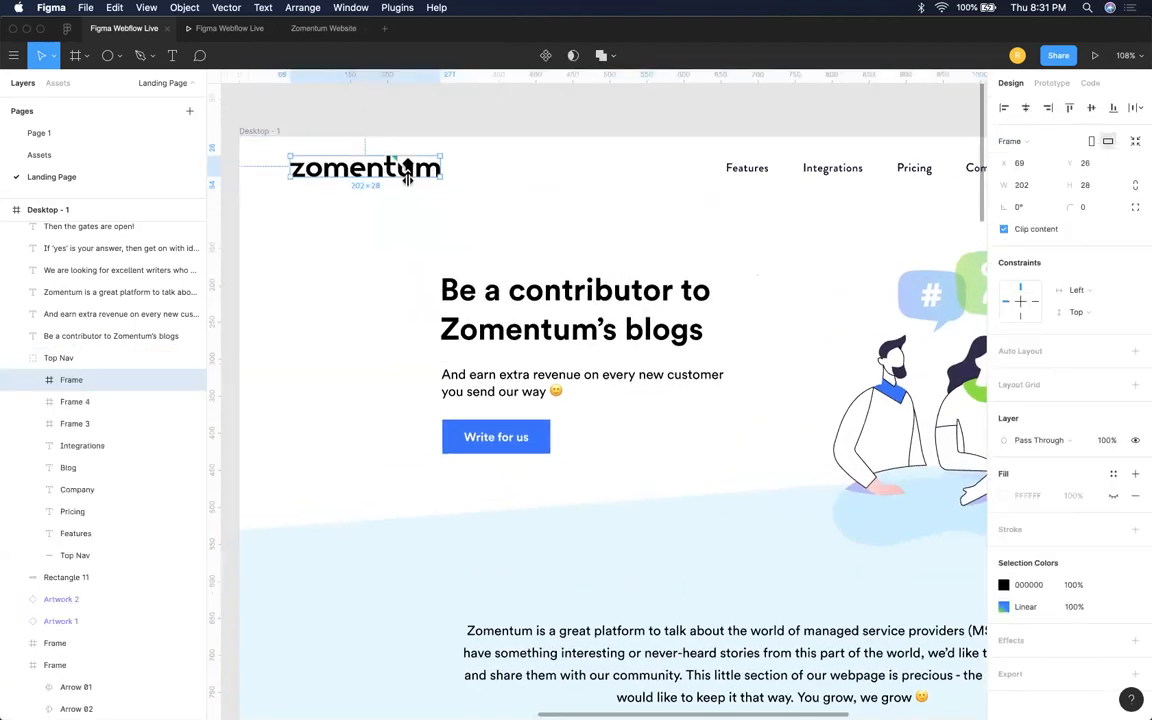
pyautogui.doubleClick(85, 380)
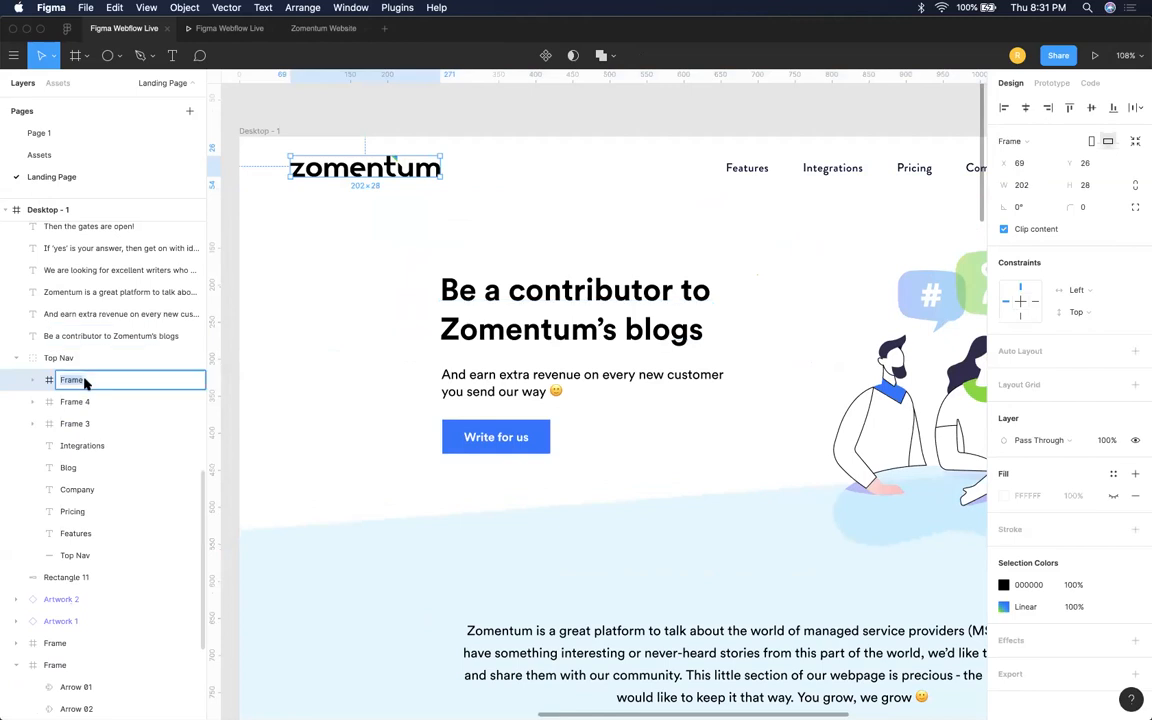
pyautogui.write('Z')
pyautogui.write('go')
pyautogui.press('Return')
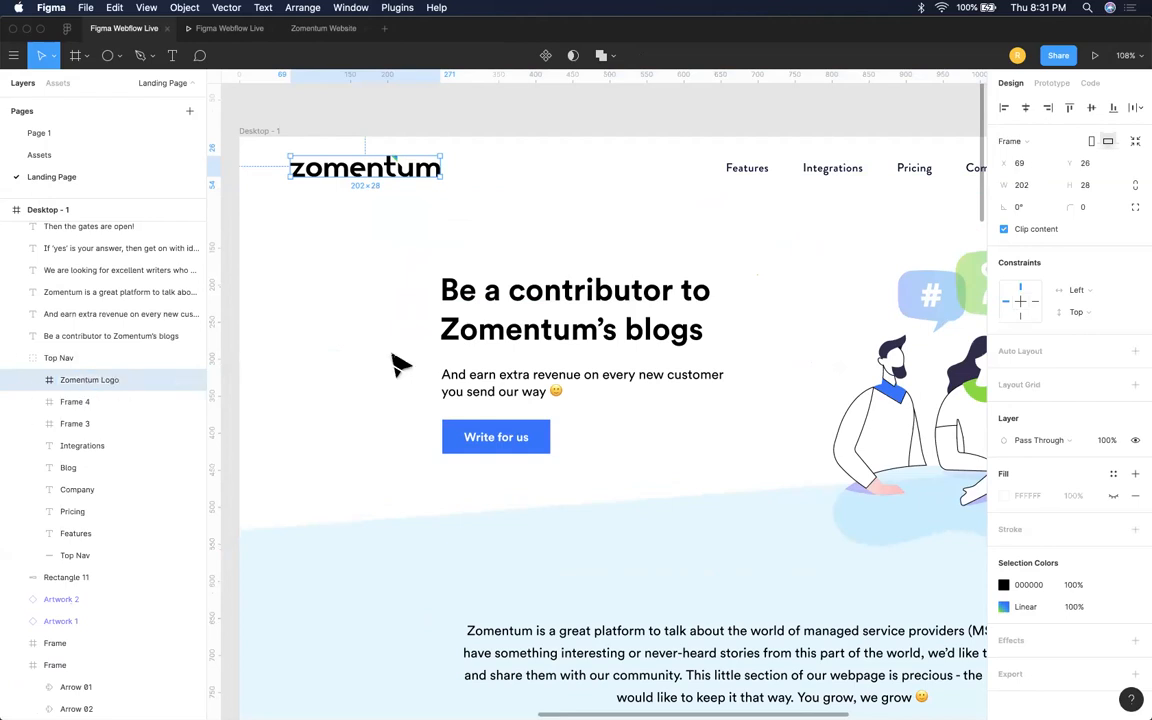
# - Group the man-at-laptop illustration, the potted plant and the ellipse beneath them in the teal section
pyautogui.hscroll(5, 398, 365)
pyautogui.hscroll(5, 560, 340)
pyautogui.click(560, 340)
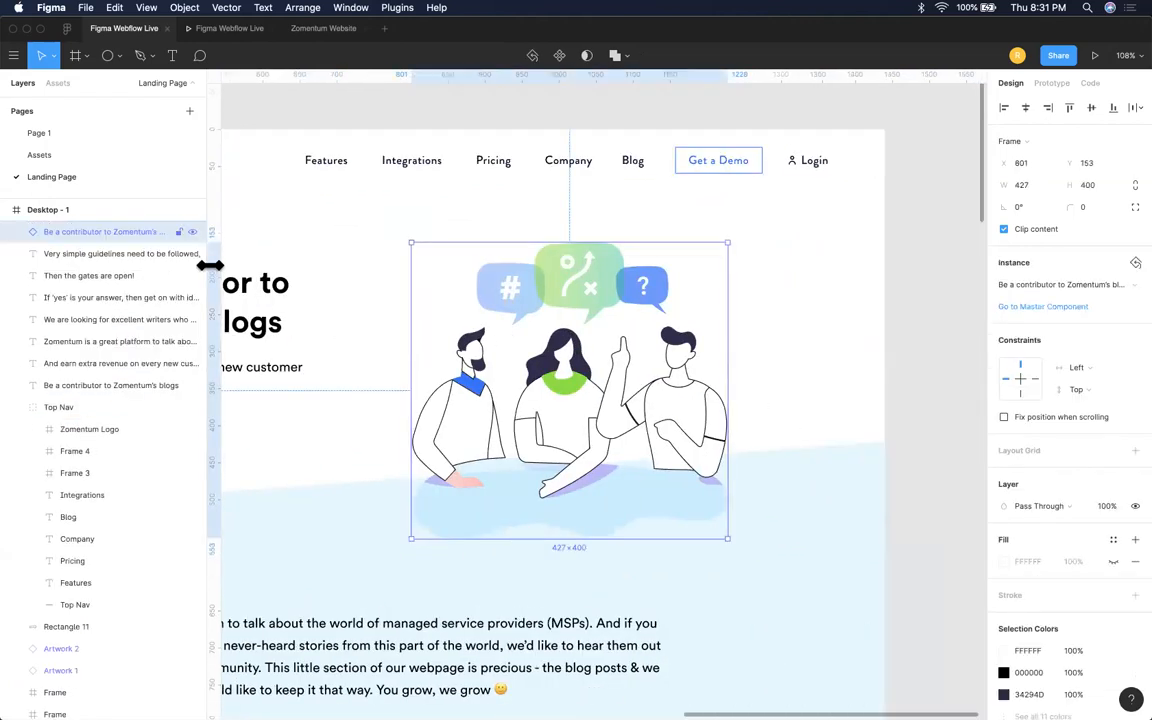
pyautogui.hscroll(-6, 342, 328)
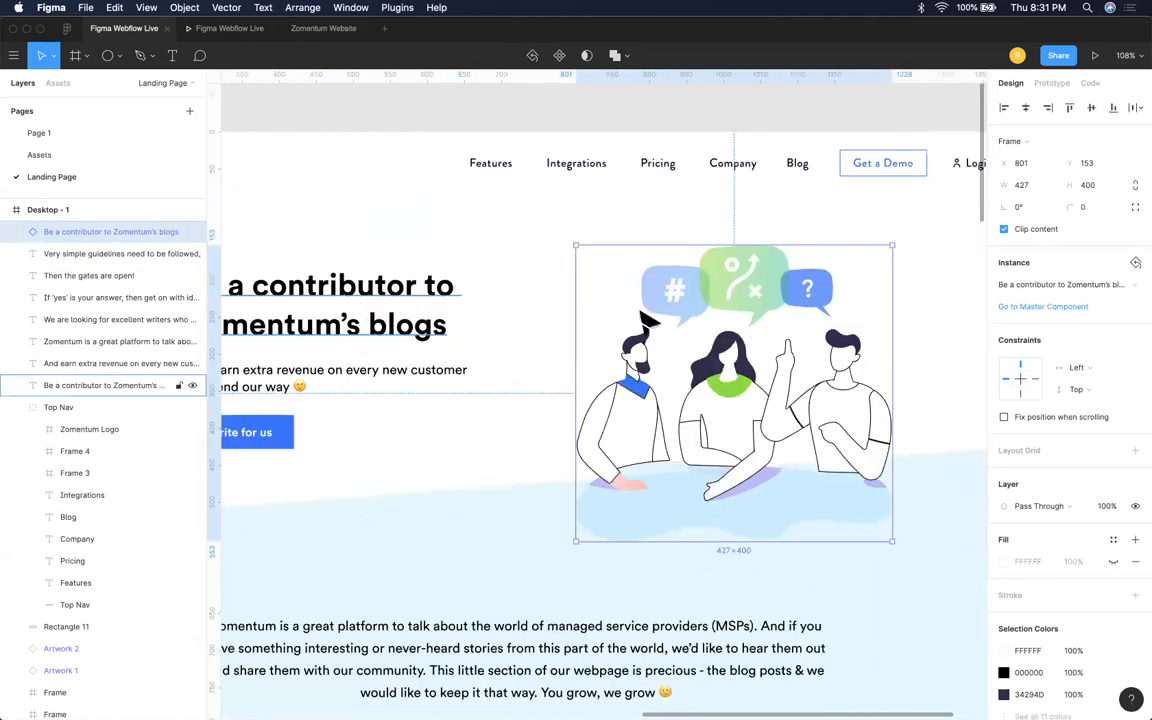
pyautogui.scroll(-15, 620, 268)
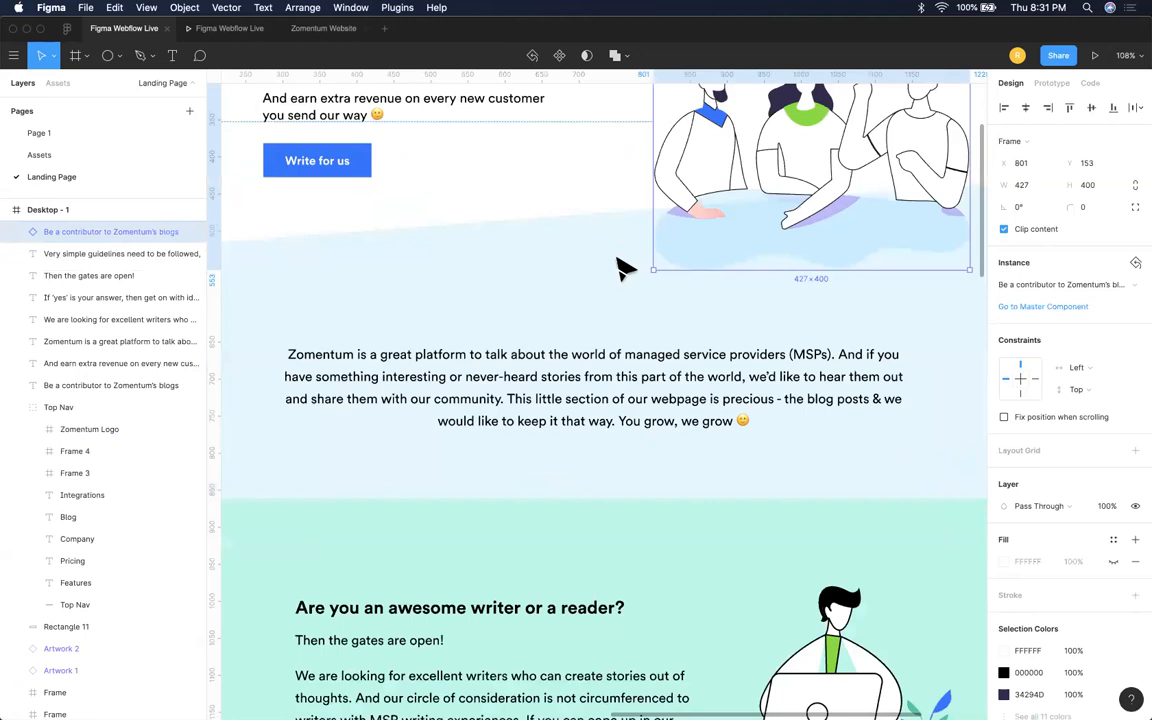
pyautogui.hscroll(3, 752, 235)
pyautogui.click(764, 223)
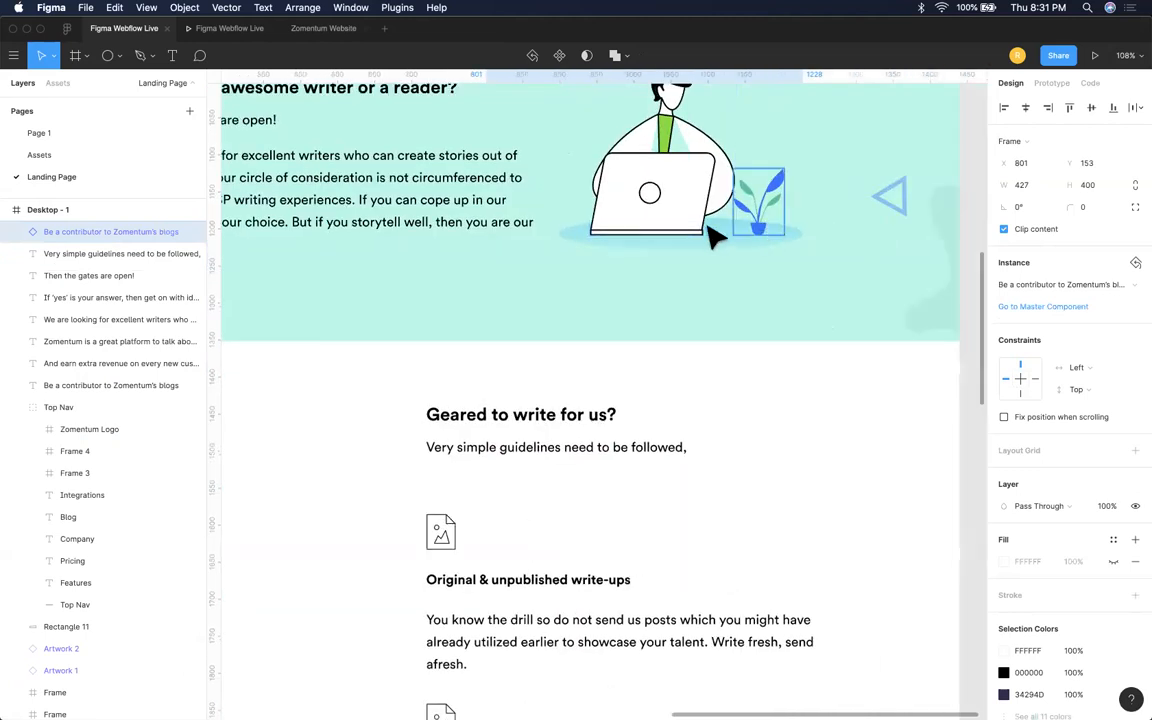
pyautogui.scroll(2, 708, 225)
pyautogui.keyDown('shift'); pyautogui.click(592, 335); pyautogui.keyUp('shift')
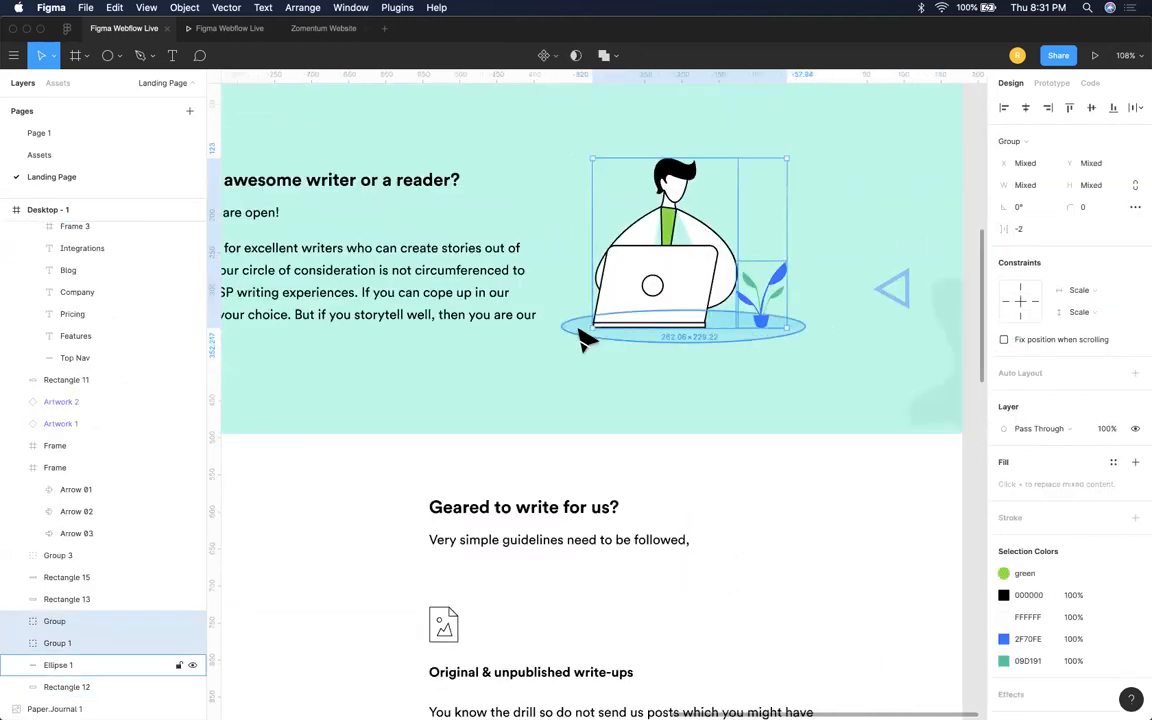
pyautogui.keyDown('shift'); pyautogui.click(585, 340); pyautogui.keyUp('shift')
pyautogui.press('super+g')
# - Rename the new illustration group after its section heading, as "Are you an awesome writer or a reader"
pyautogui.hscroll(-5, 585, 340)
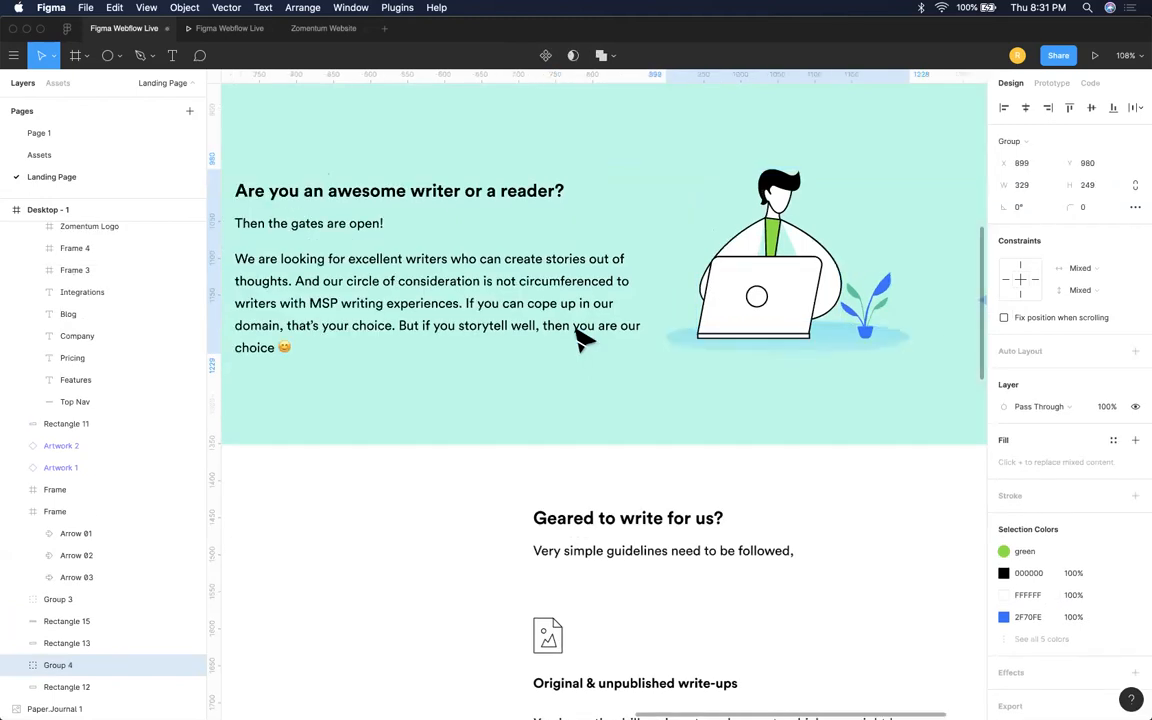
pyautogui.click(392, 199)
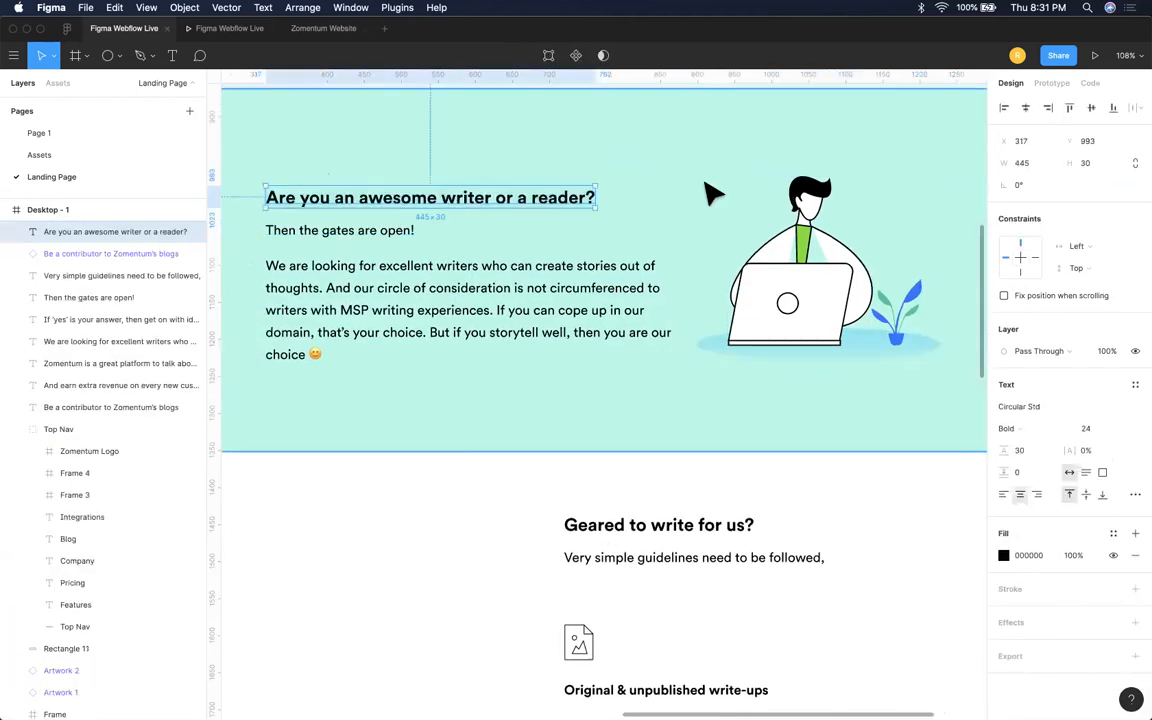
pyautogui.click(731, 263)
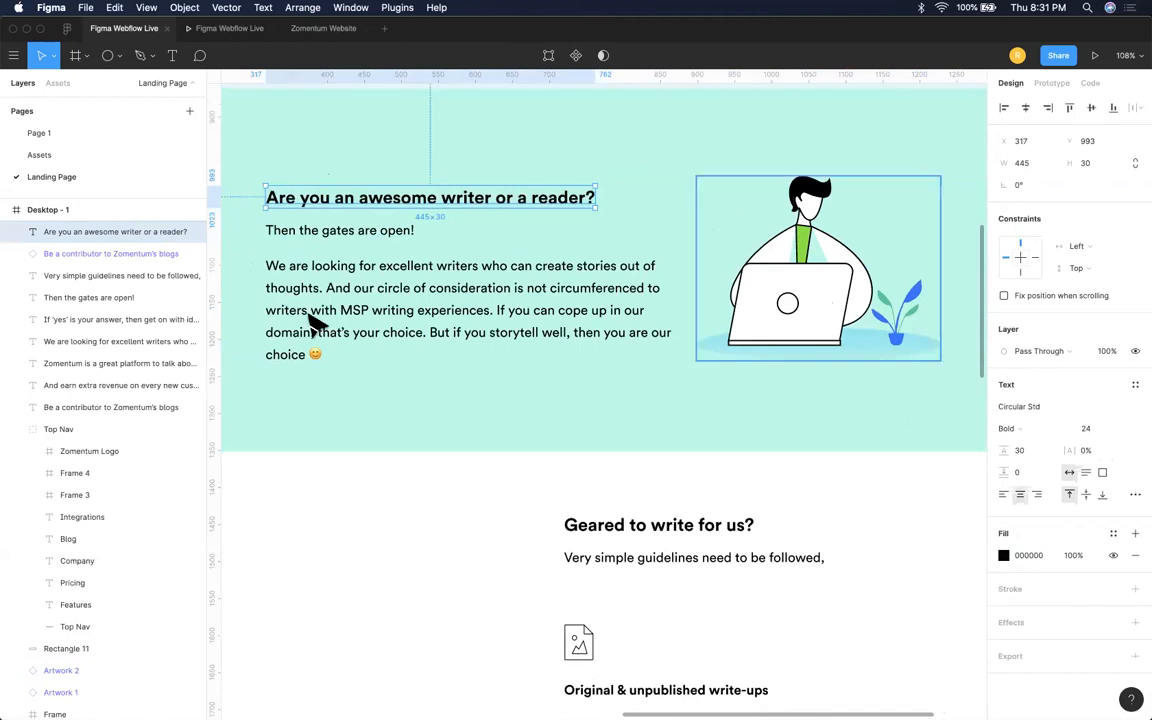
pyautogui.scroll(5, 116, 360)
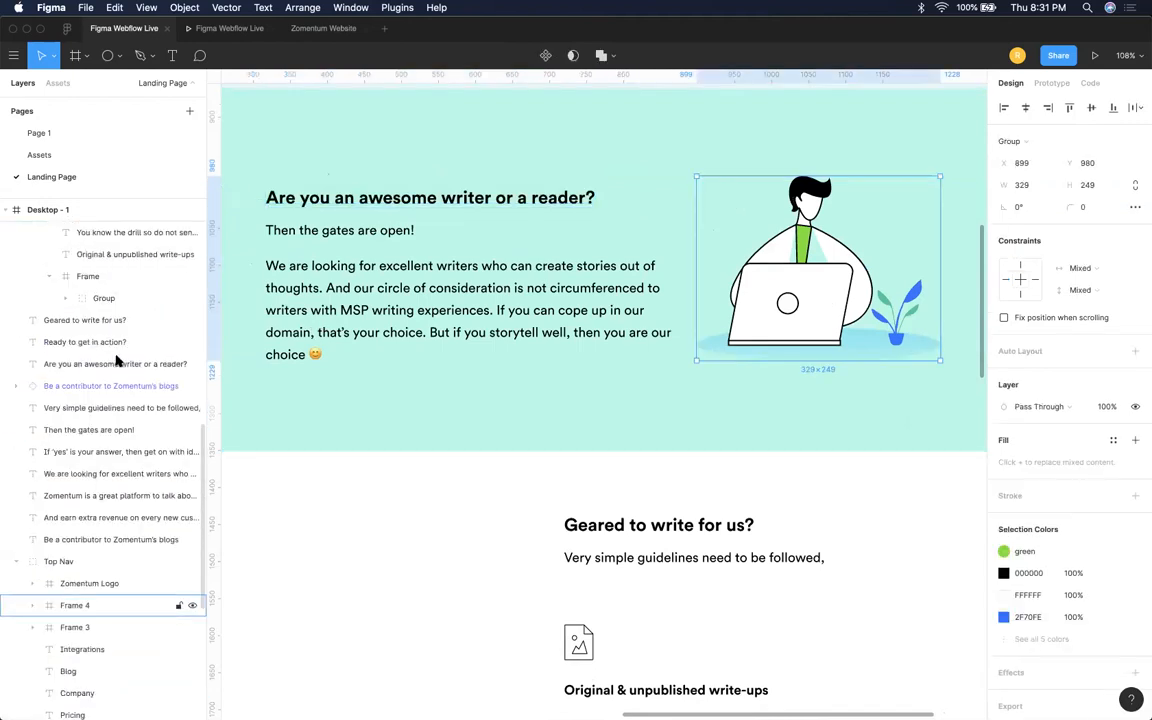
pyautogui.scroll(-5, 139, 463)
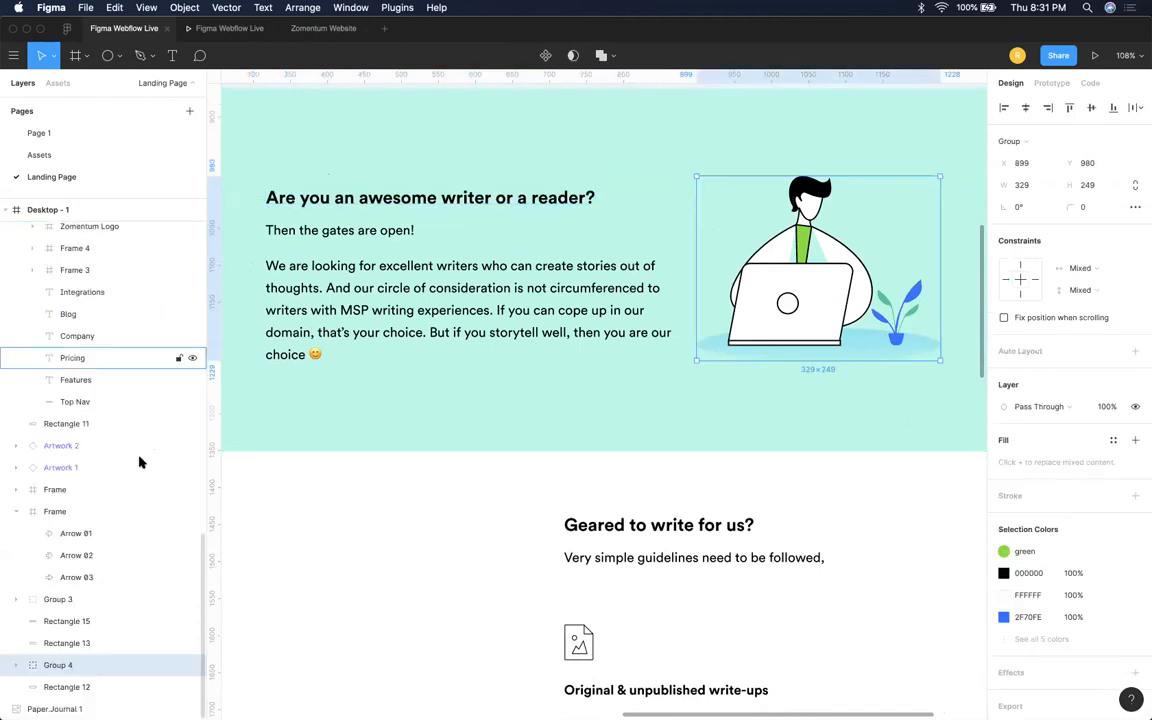
pyautogui.doubleClick(66, 666)
pyautogui.write('Are you an awesome writer or a reader?')
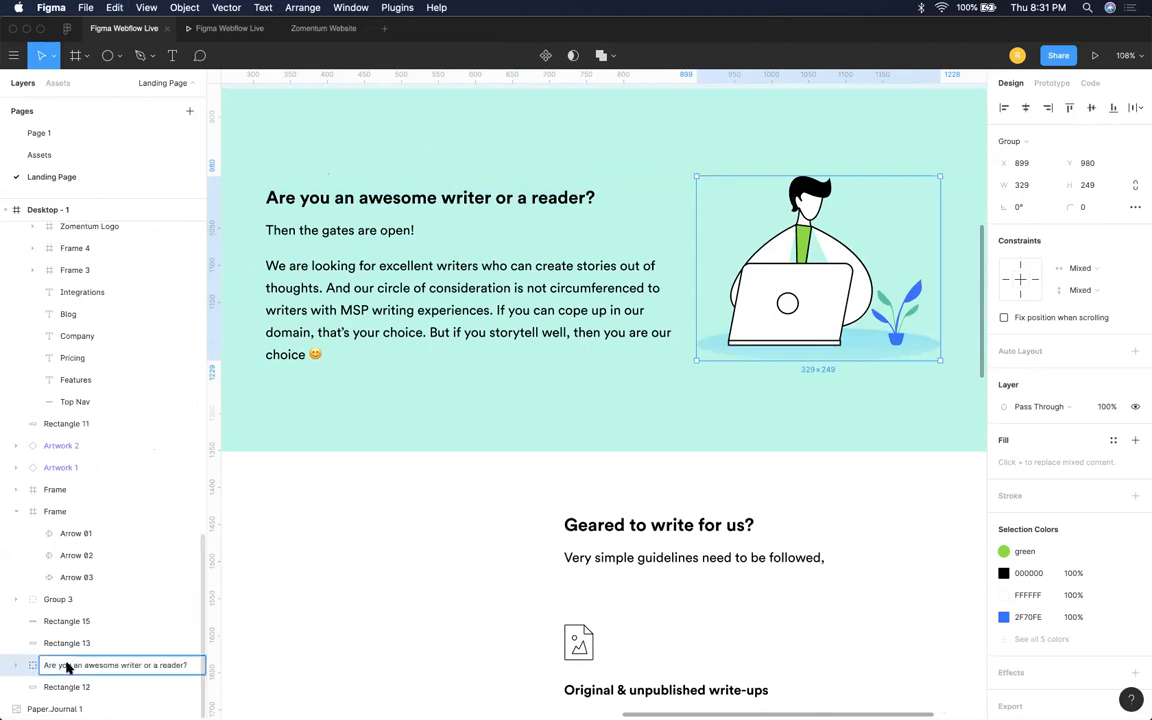
pyautogui.press('Return')
# - Check the layer names of the triangle artwork, the dotted line and the standing woman illustration
pyautogui.scroll(-1, 330, 478)
pyautogui.scroll(-5, 333, 478)
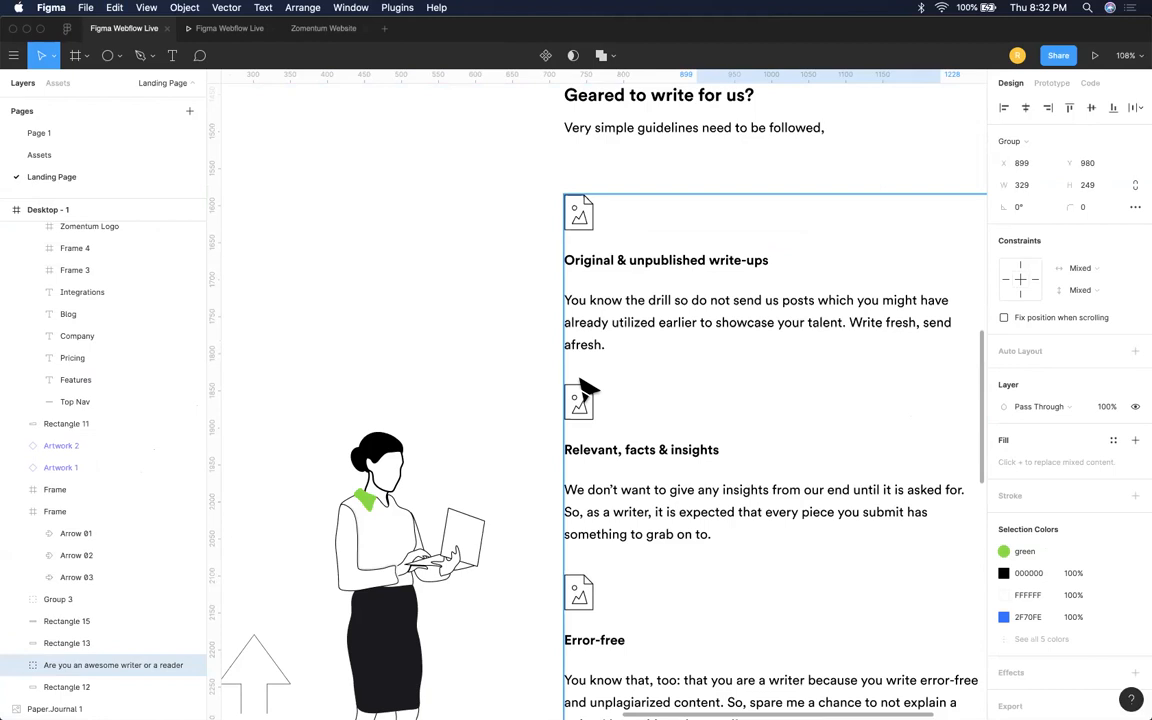
pyautogui.scroll(-5, 585, 390)
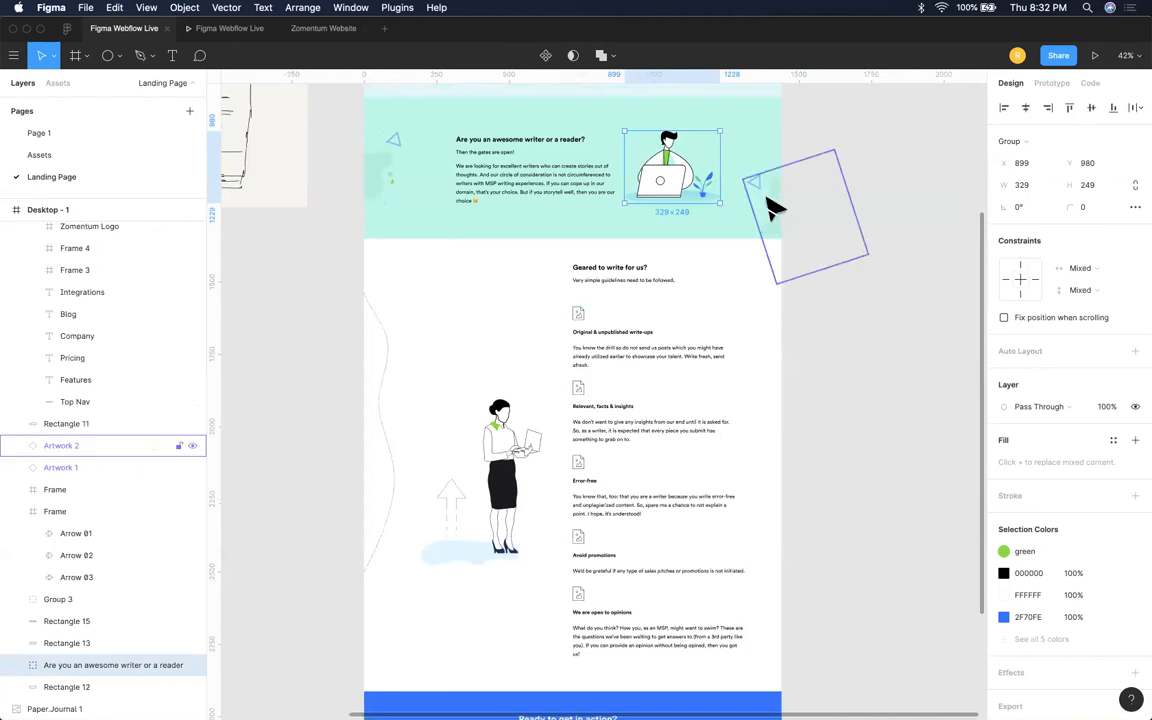
pyautogui.click(770, 207)
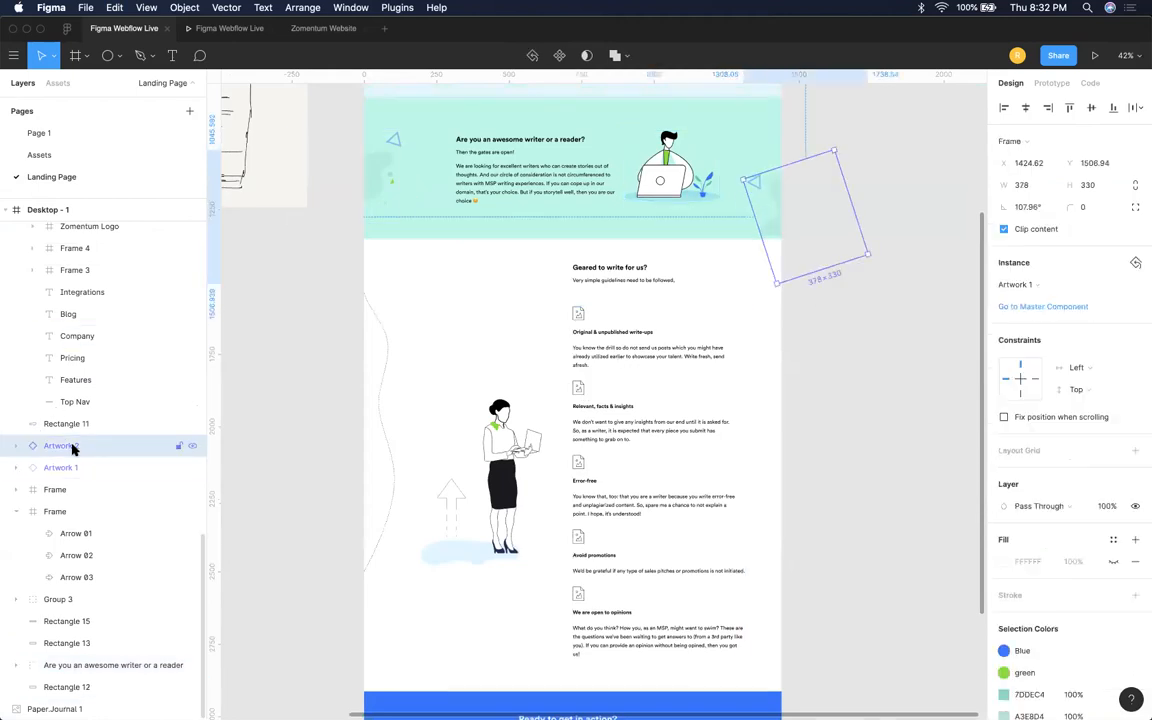
pyautogui.click(384, 440)
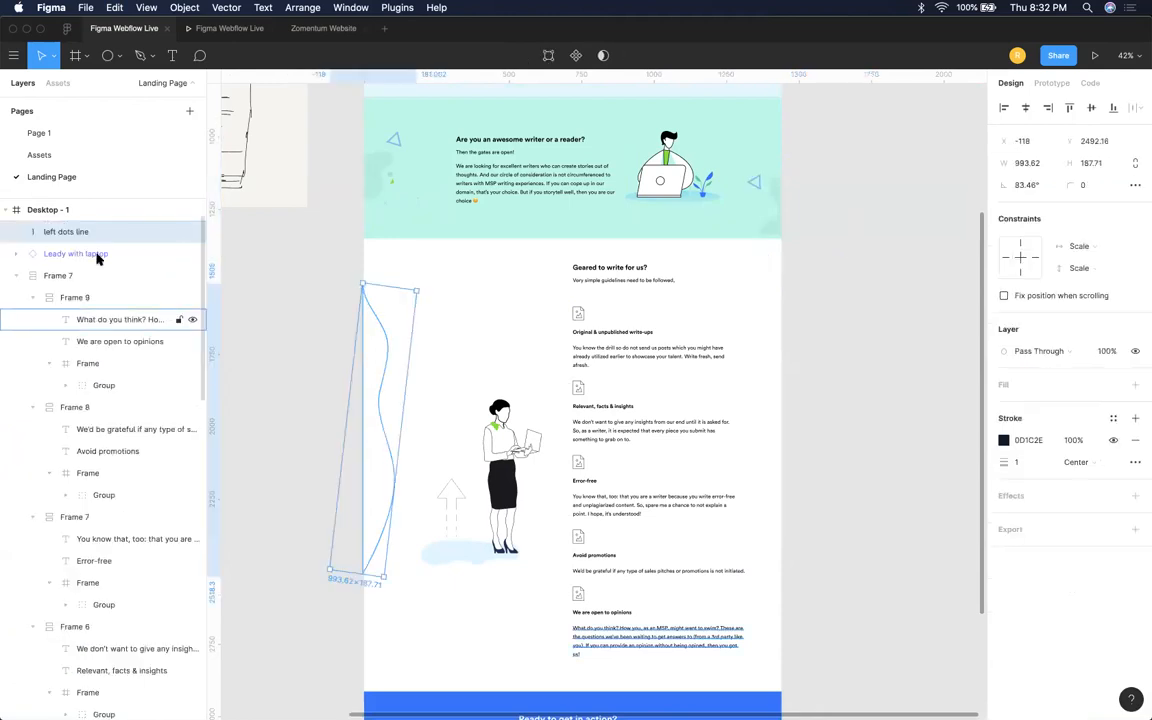
pyautogui.click(305, 340)
pyautogui.click(395, 362)
pyautogui.keyDown('shift'); pyautogui.click(540, 416); pyautogui.keyUp('shift')
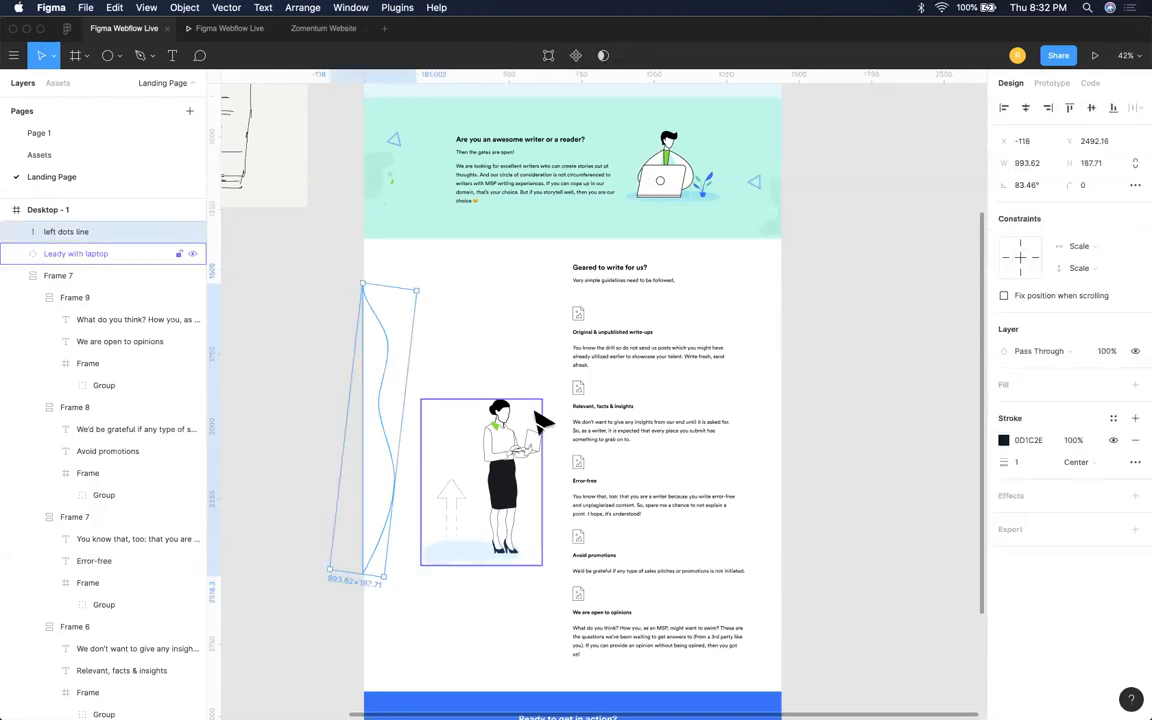
pyautogui.scroll(-3, 530, 418)
pyautogui.click(100, 253)
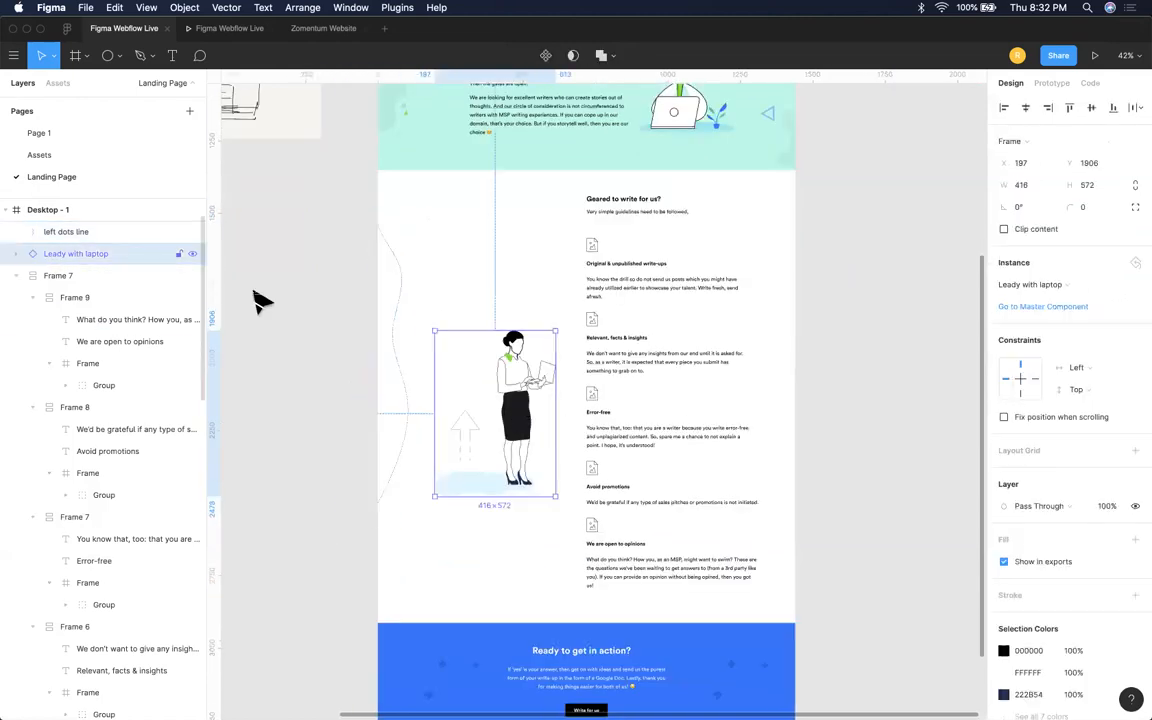
pyautogui.scroll(-2, 360, 360)
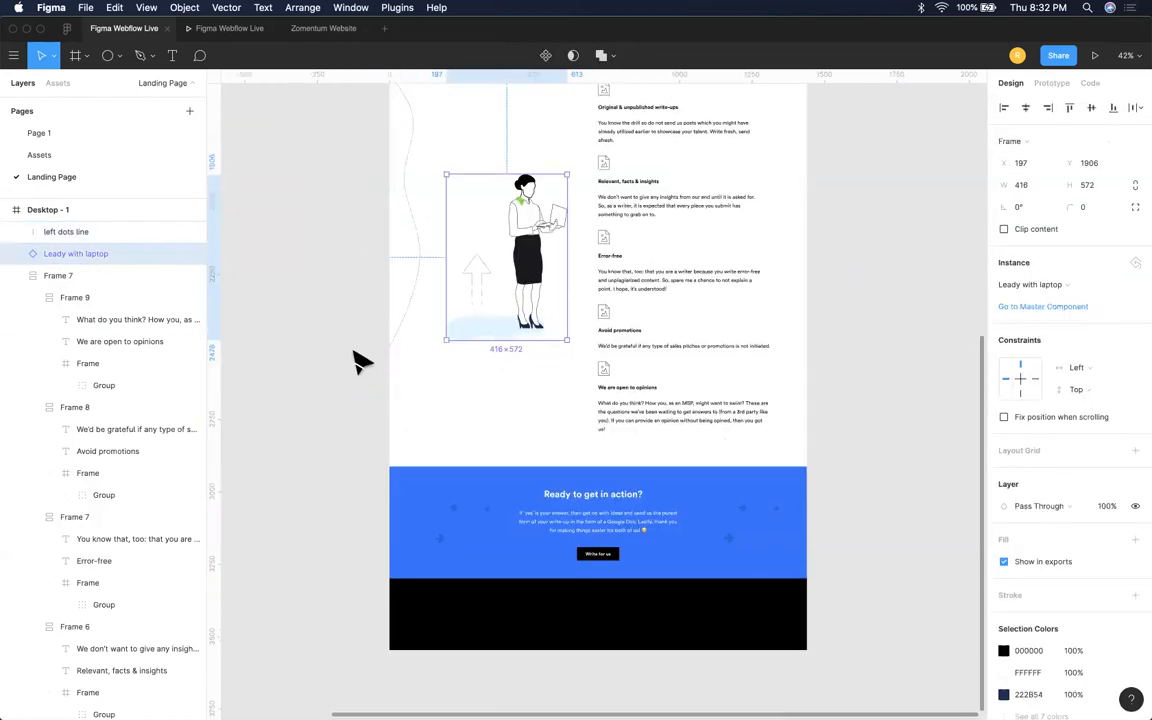
# - Rename the frame holding the three arrows beside the "Ready to get in action?" text, first in its row, as Arrows 1
pyautogui.click(468, 520)
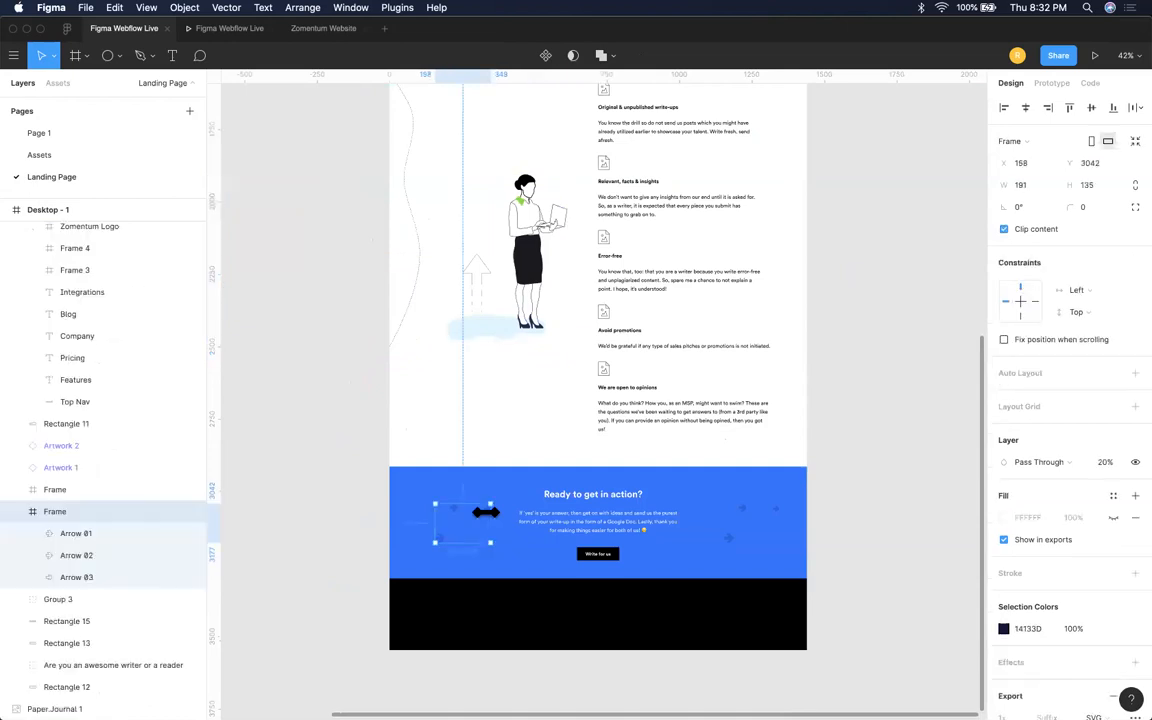
pyautogui.doubleClick(51, 513)
pyautogui.write('A')
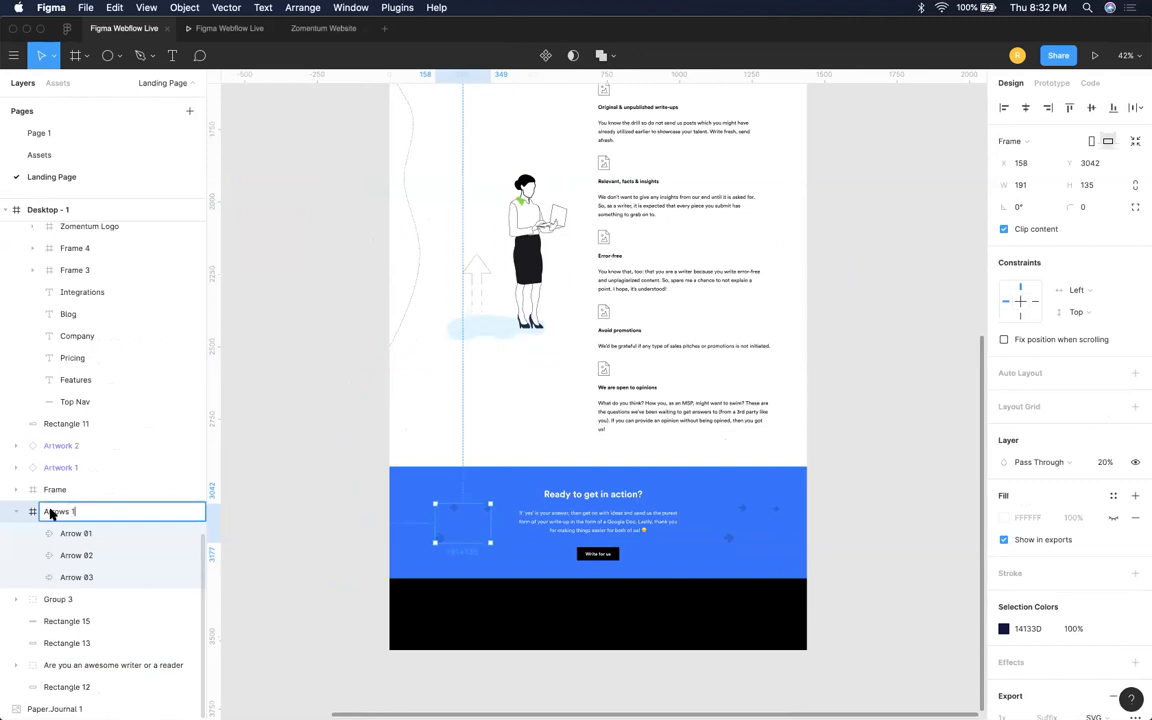
pyautogui.write('rrows 1')
pyautogui.press('Return')
# - Check the second arrow frame in the blue section and look over the landing page as a whole
pyautogui.click(735, 542)
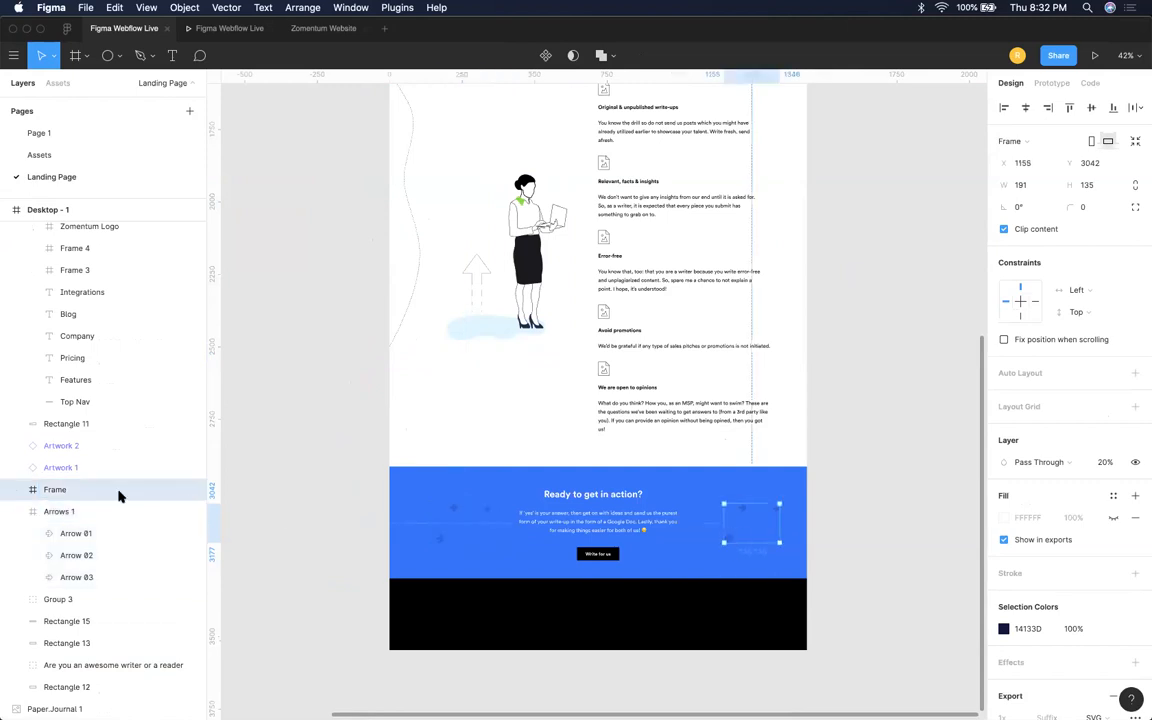
pyautogui.click(338, 495)
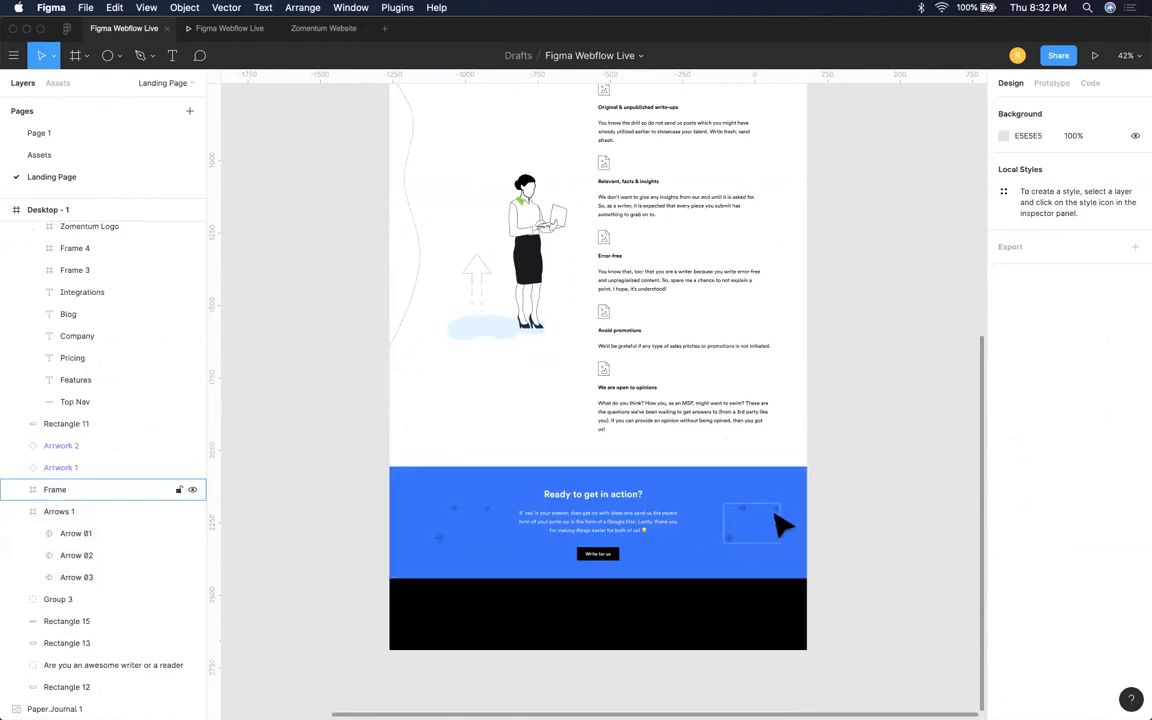
pyautogui.scroll(-2, 830, 535)
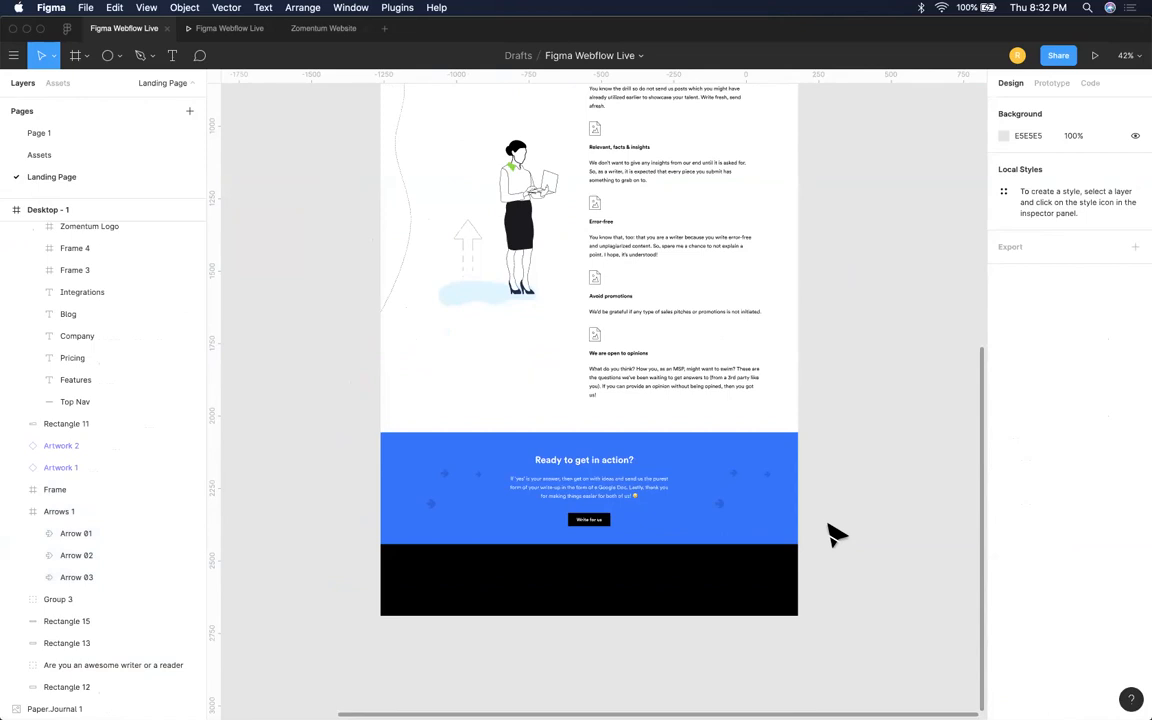
pyautogui.scroll(10, 830, 535)
pyautogui.keyDown('ctrl'); pyautogui.scroll(-3, 828, 535); pyautogui.keyUp('ctrl')
pyautogui.hscroll(3, 828, 535)
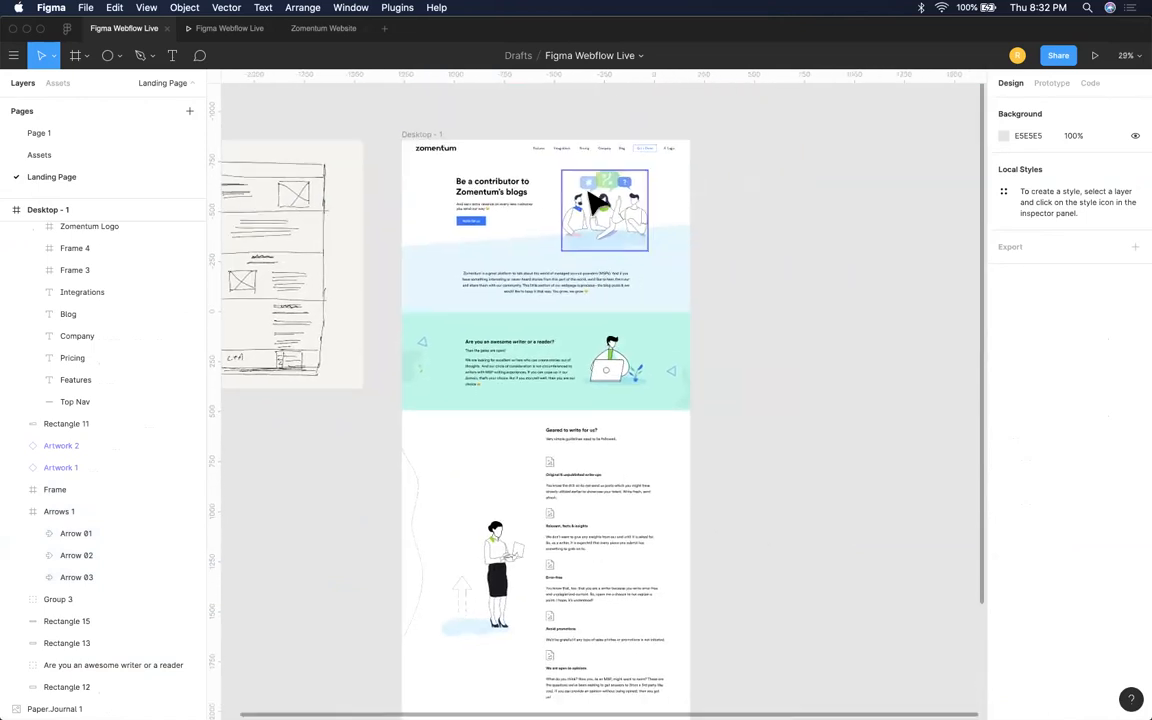
pyautogui.click(437, 149)
pyautogui.click(437, 149)
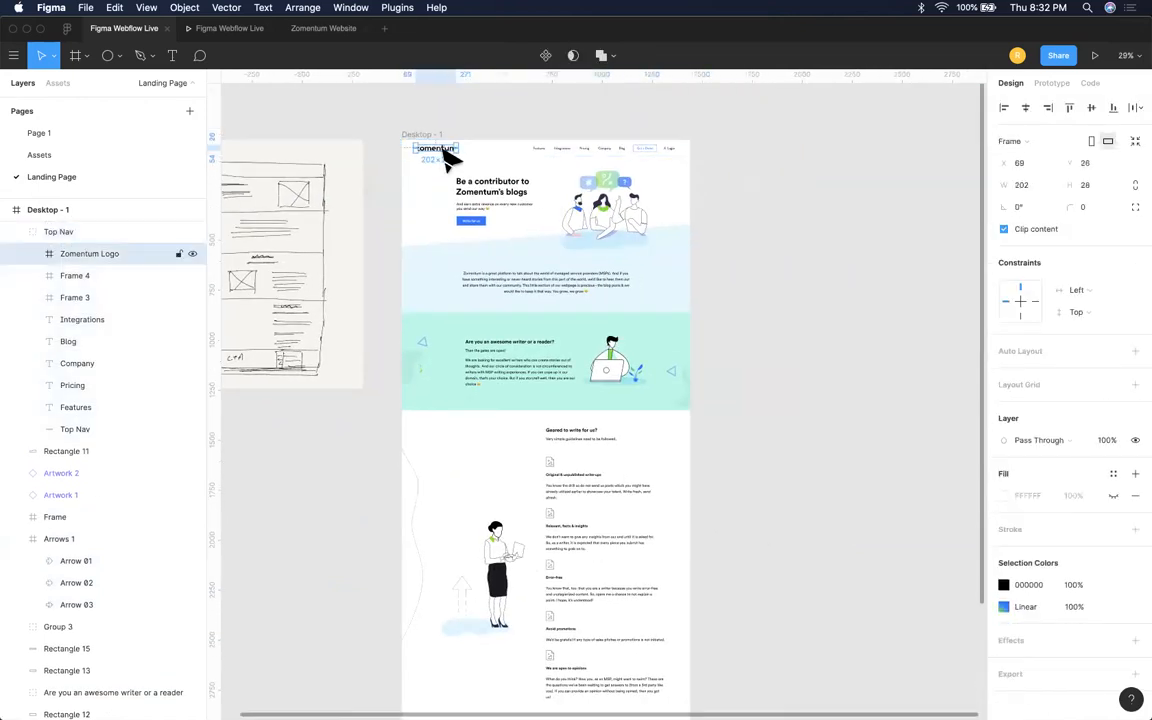
pyautogui.keyDown('shift'); pyautogui.click(527, 190); pyautogui.keyUp('shift')
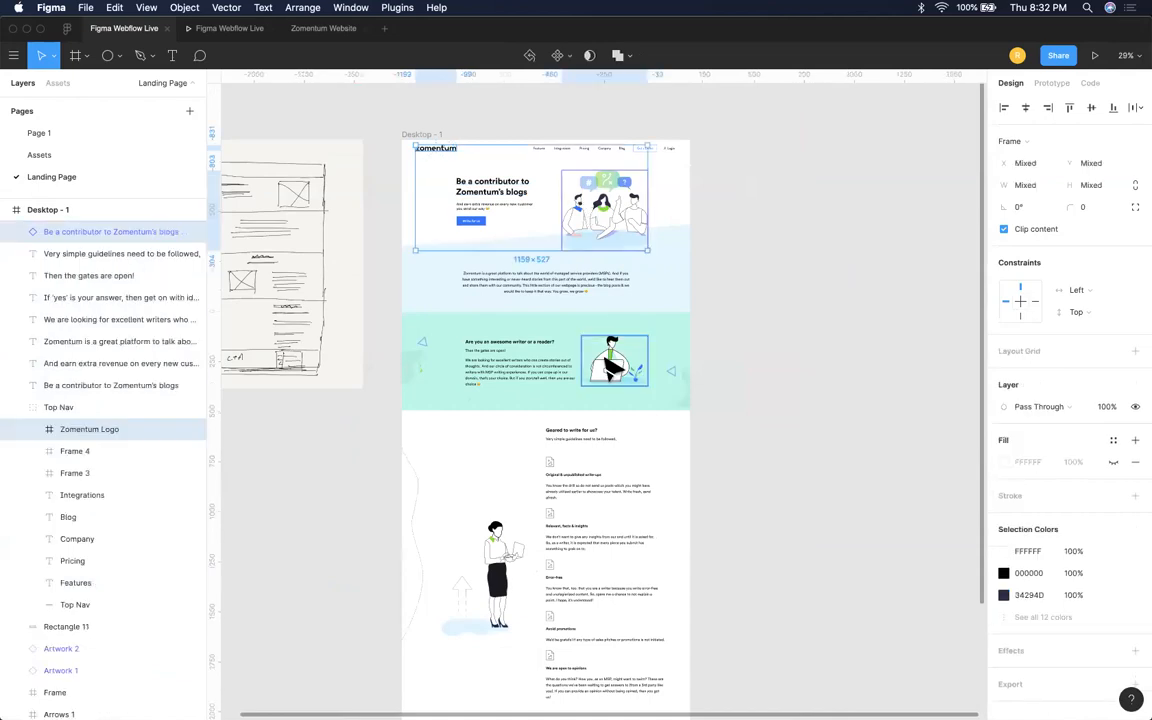
pyautogui.keyDown('shift'); pyautogui.click(610, 366); pyautogui.keyUp('shift')
pyautogui.keyDown('shift'); pyautogui.click(415, 372); pyautogui.keyUp('shift')
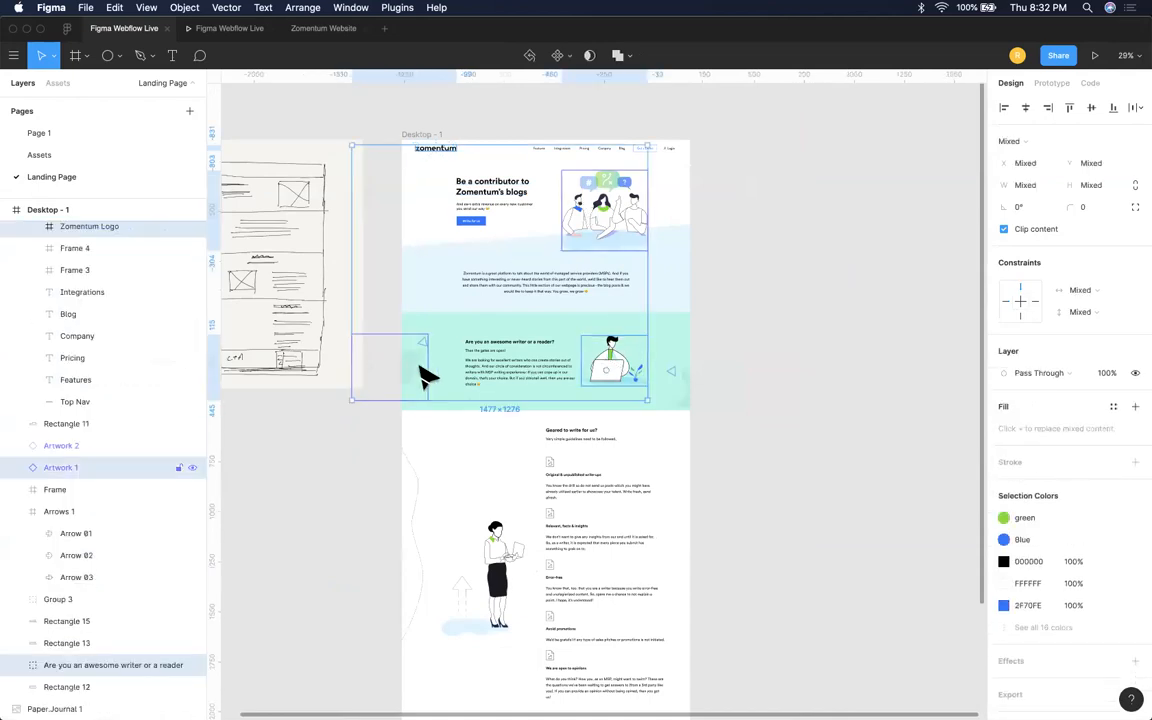
pyautogui.scroll(-5, 806, 470)
pyautogui.keyDown('shift'); pyautogui.click(476, 381); pyautogui.keyUp('shift')
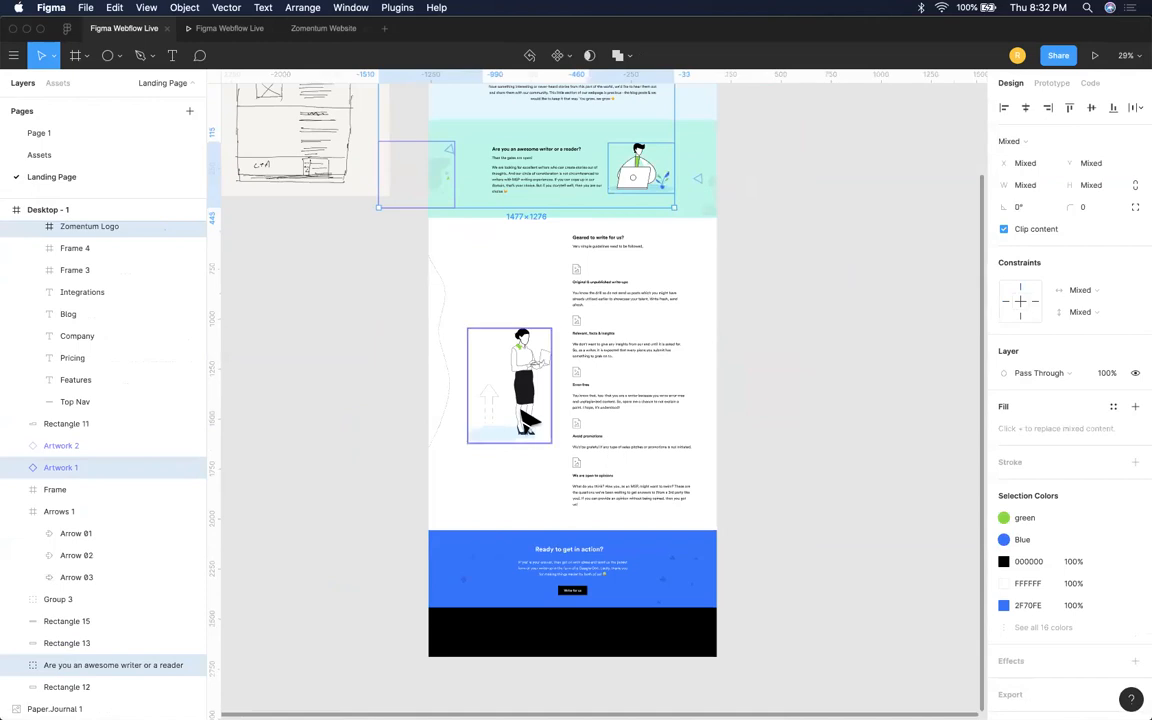
pyautogui.click(450, 386)
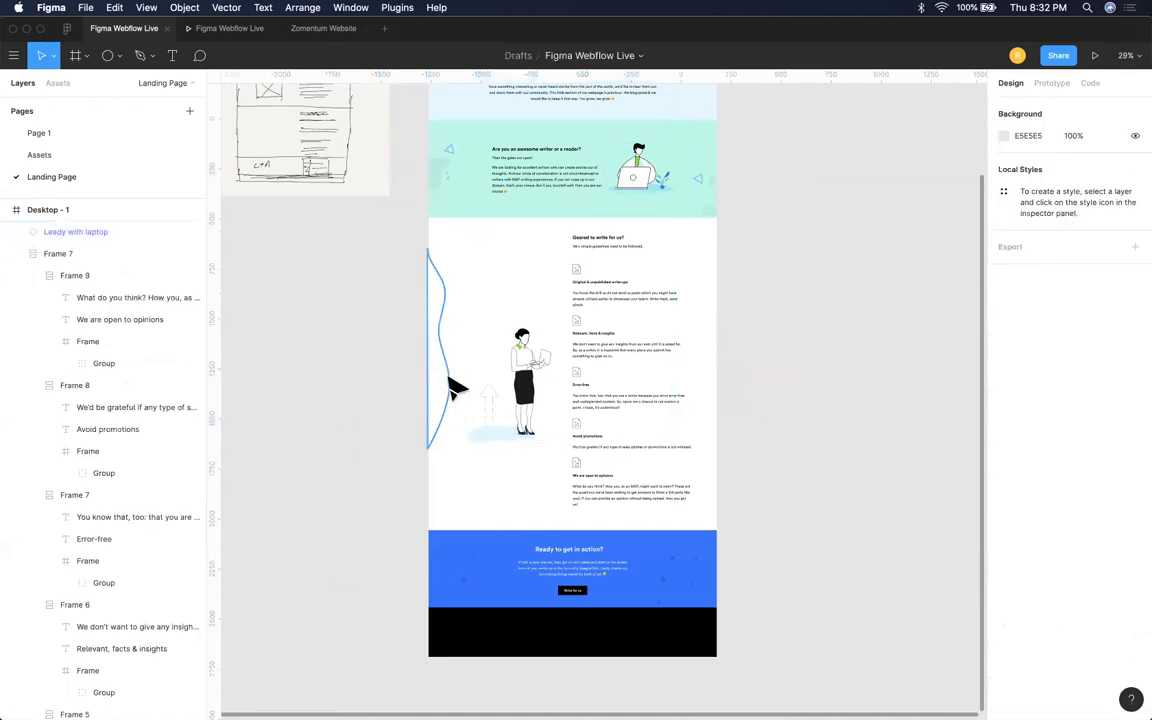
# - Select together the dotted line, standing woman, laptop illustration, both triangle artworks, hero illustration and the Arrows 1 frame
pyautogui.click(438, 360)
pyautogui.keyDown('shift'); pyautogui.click(509, 385); pyautogui.keyUp('shift')
pyautogui.scroll(3, 680, 290)
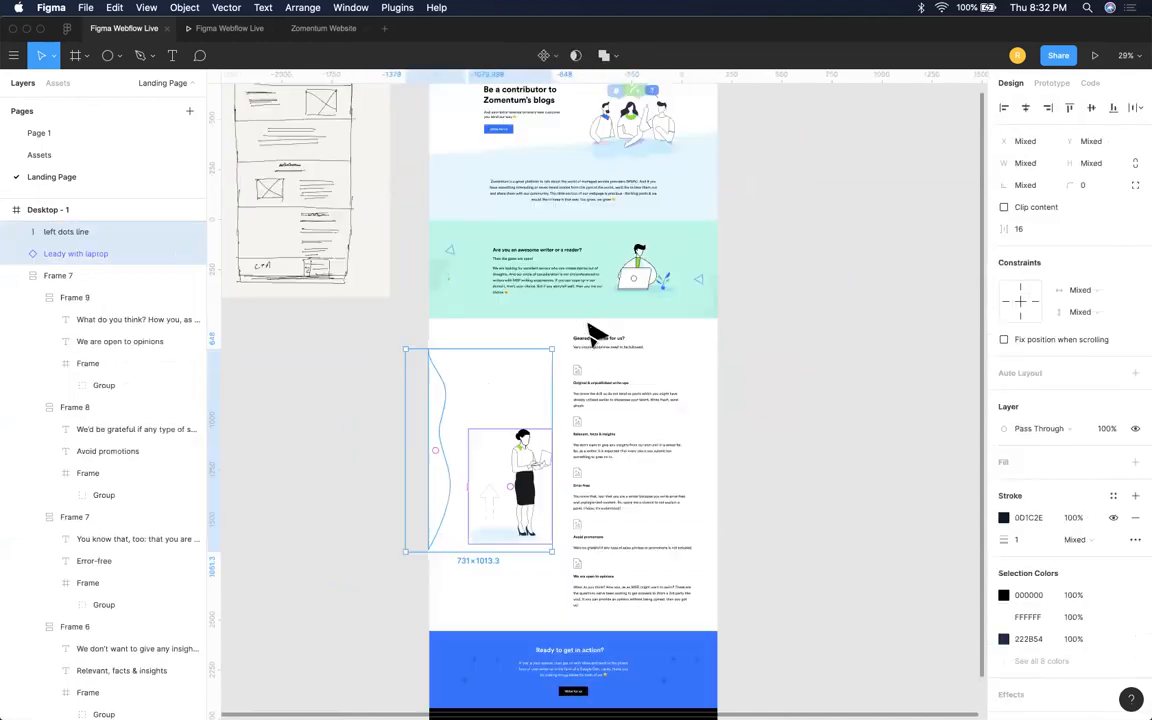
pyautogui.keyDown('shift'); pyautogui.click(700, 292); pyautogui.keyUp('shift')
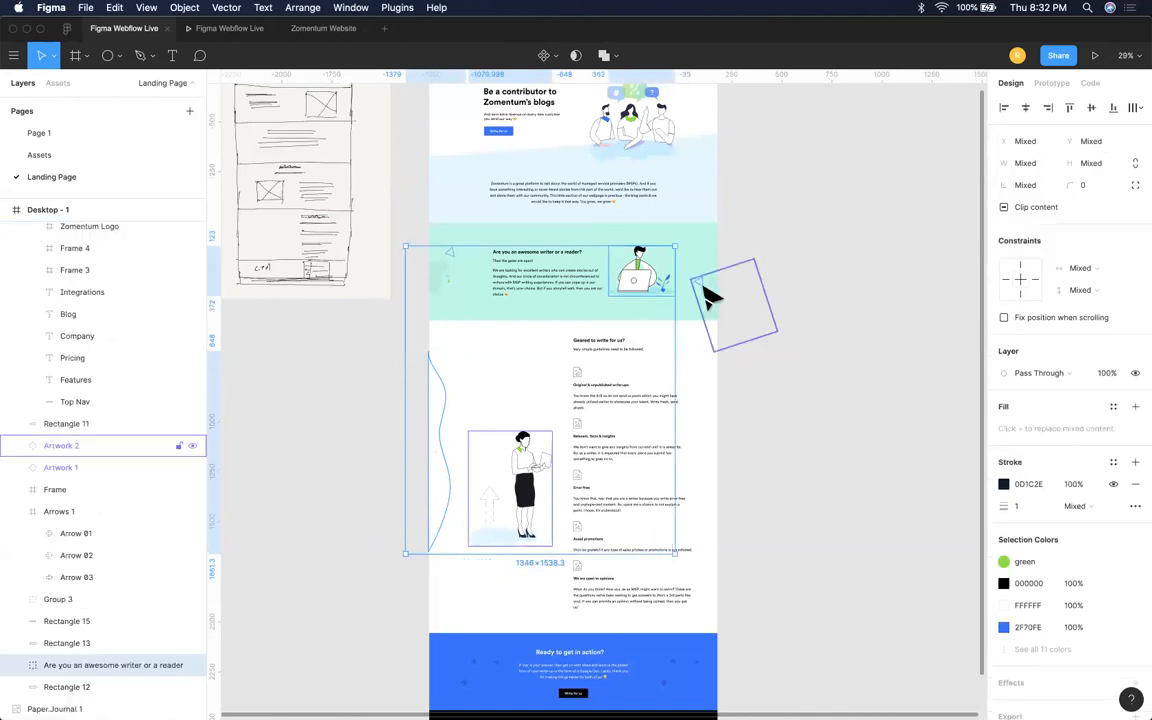
pyautogui.keyDown('shift'); pyautogui.click(452, 262); pyautogui.keyUp('shift')
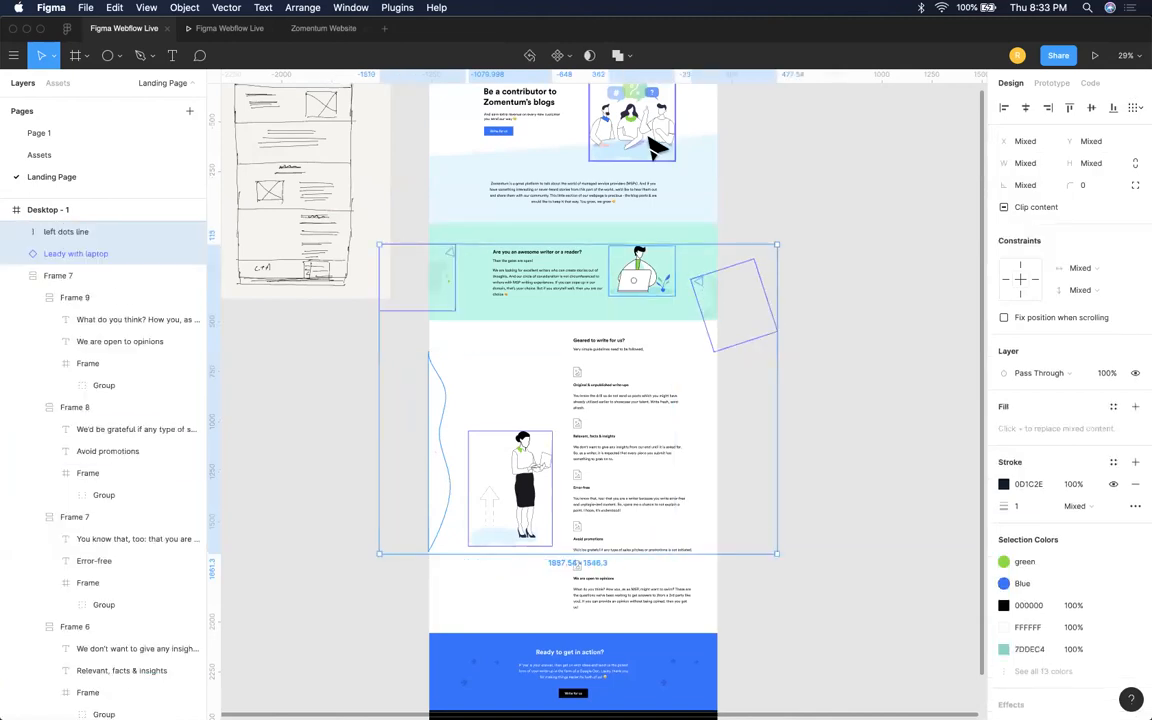
pyautogui.keyDown('shift'); pyautogui.click(657, 148); pyautogui.keyUp('shift')
pyautogui.scroll(3, 643, 165)
pyautogui.scroll(-6, 648, 165)
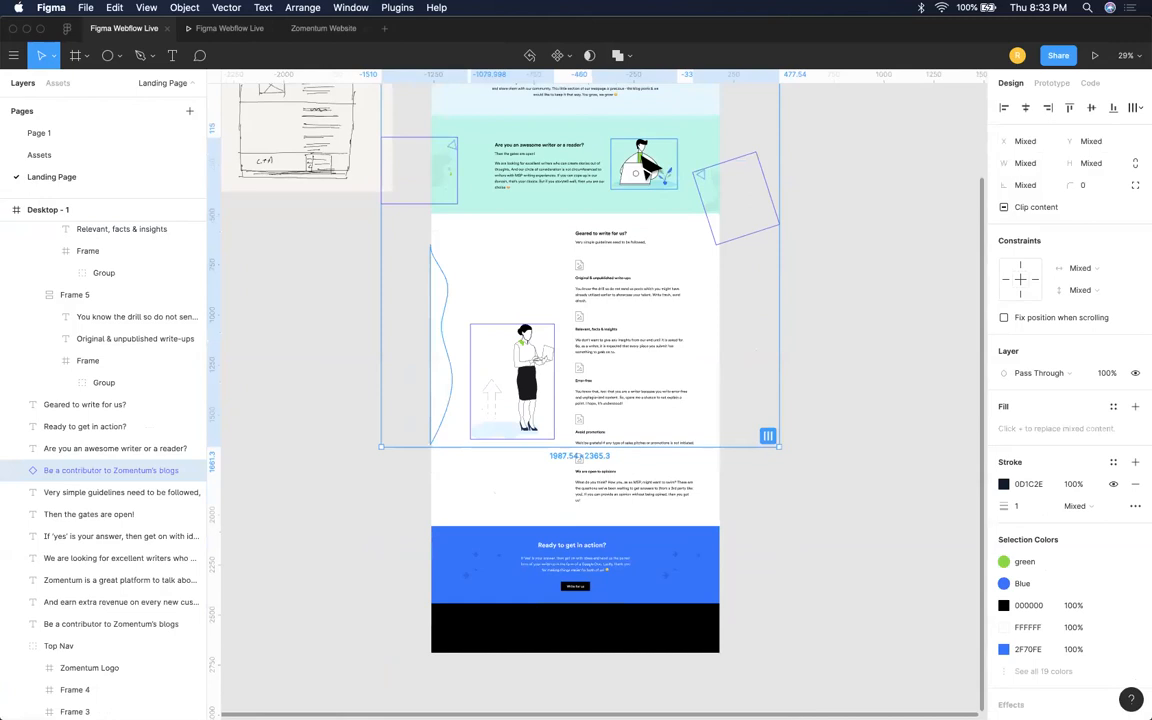
pyautogui.scroll(-2, 647, 166)
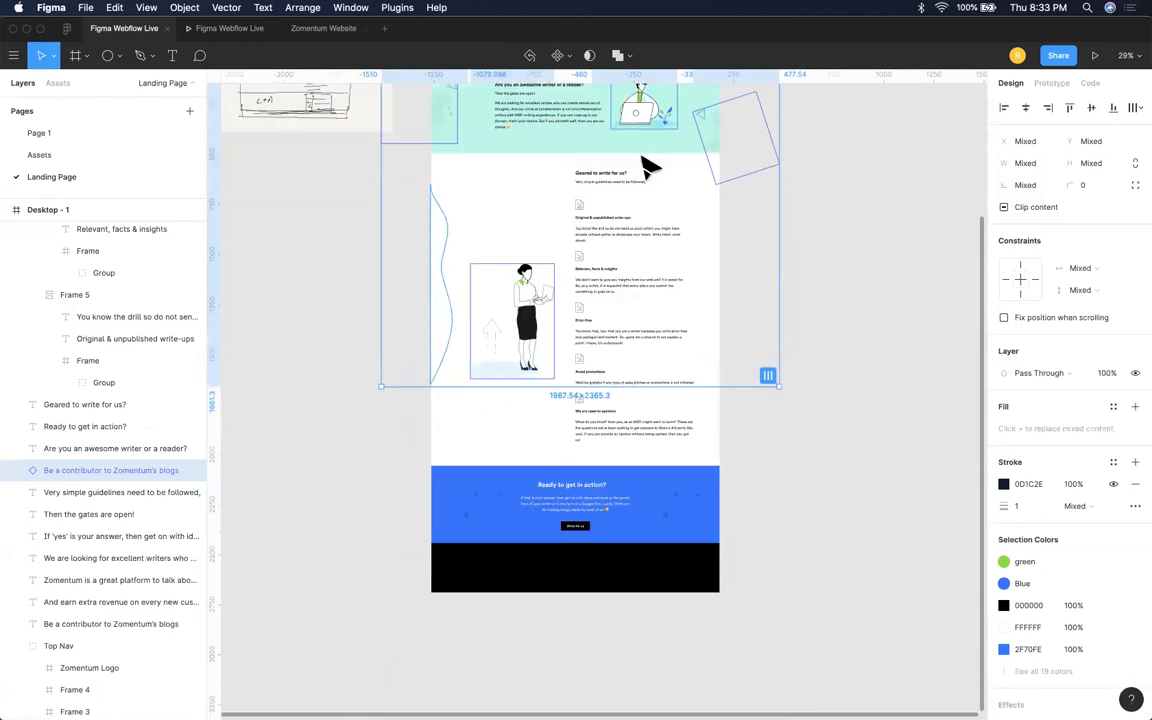
pyautogui.keyDown('shift'); pyautogui.click(478, 500); pyautogui.keyUp('shift')
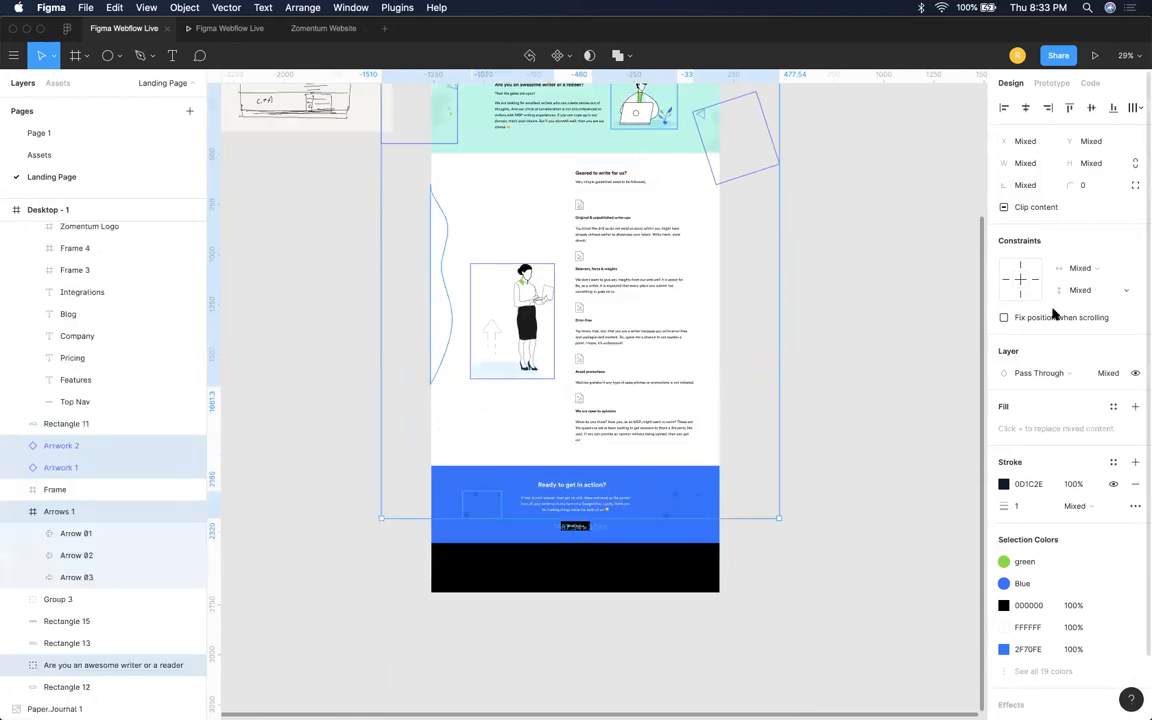
# - Add an export setting in SVG format to the selected illustration layers
pyautogui.scroll(-3, 1075, 638)
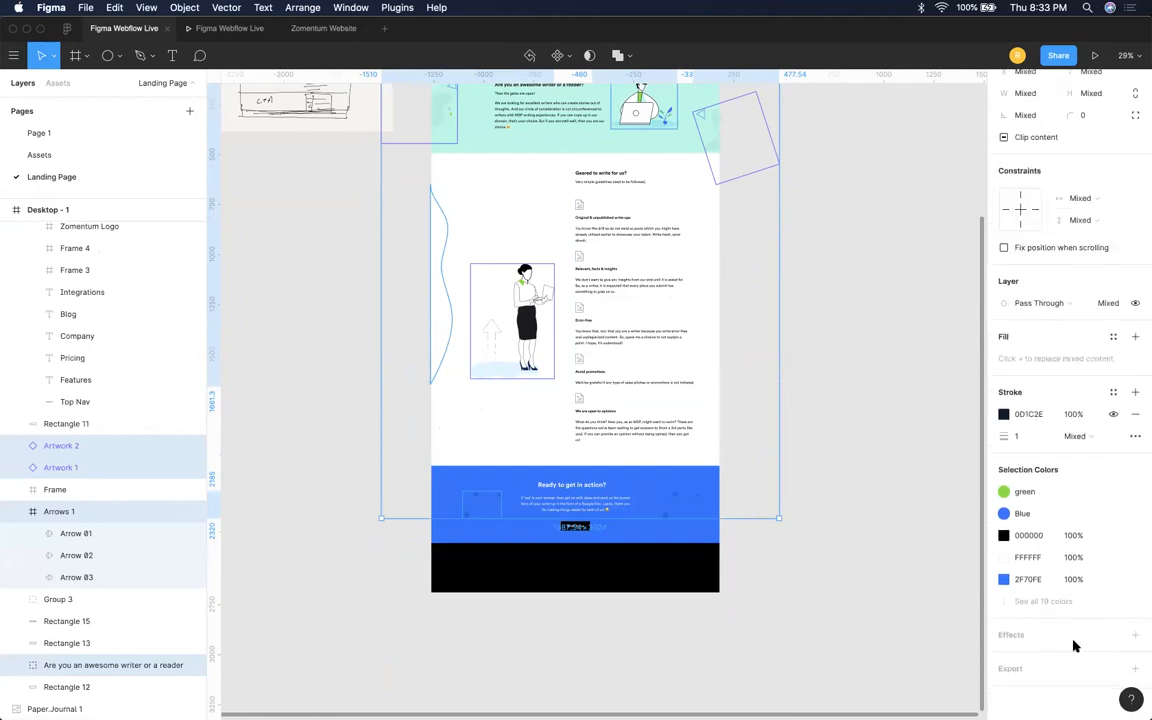
pyautogui.click(1135, 668)
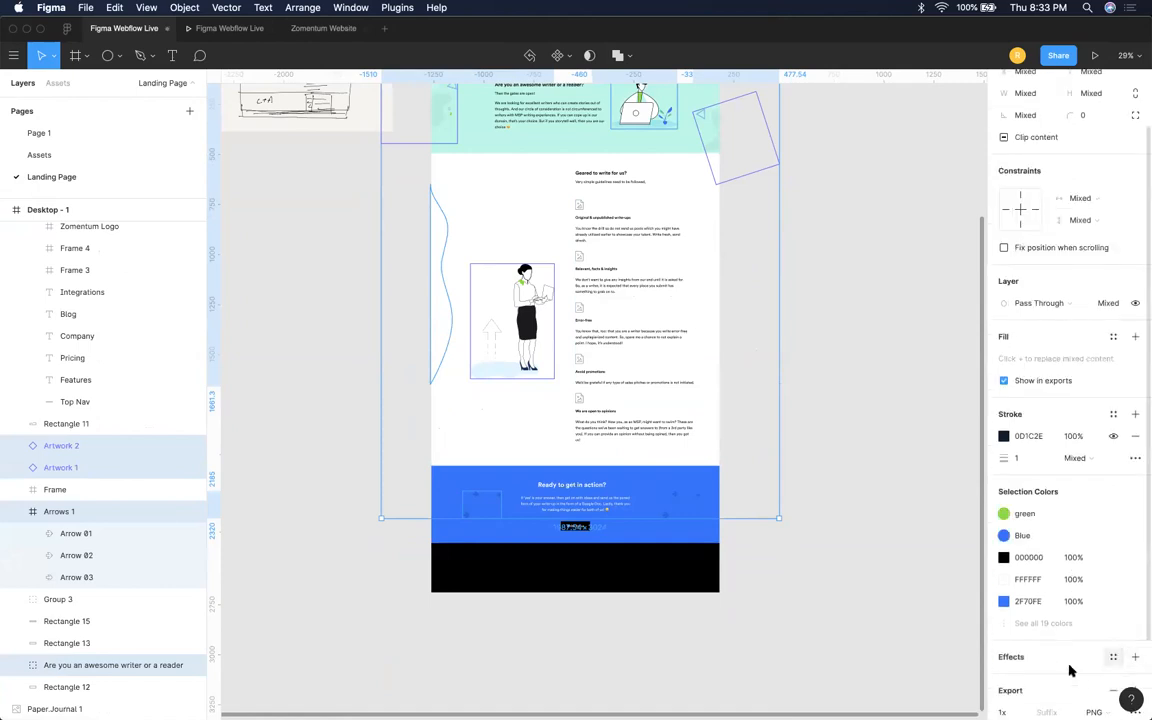
pyautogui.scroll(-2, 1111, 660)
pyautogui.click(1100, 614)
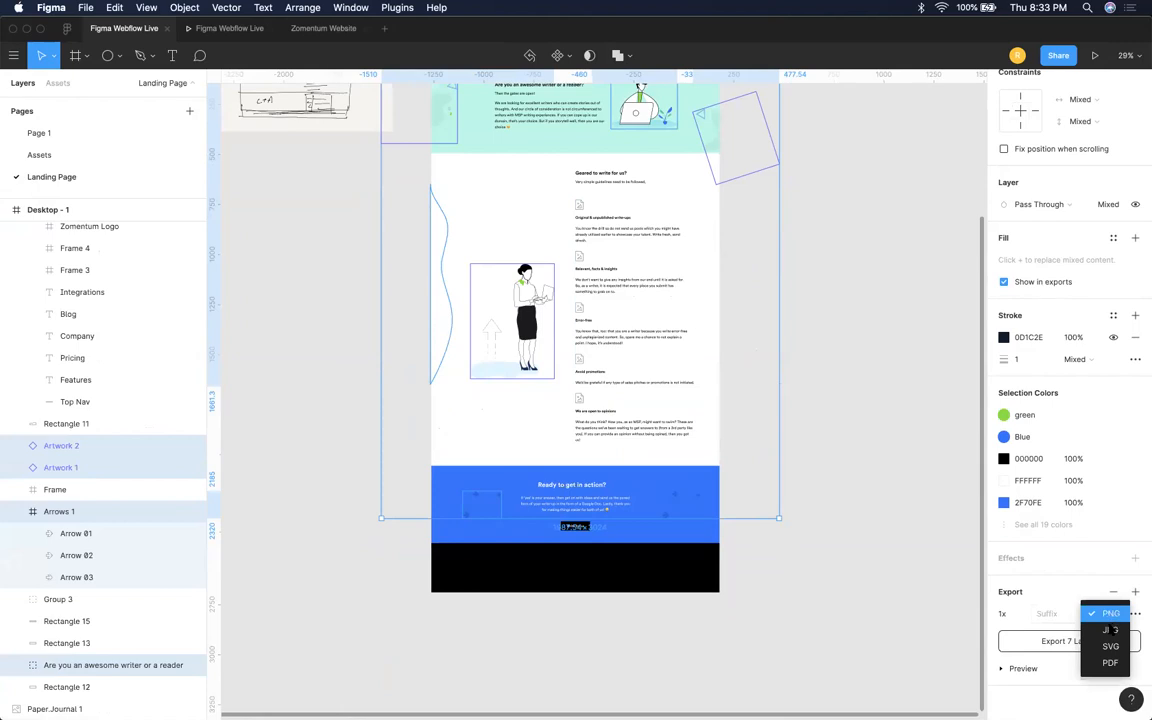
pyautogui.click(1110, 646)
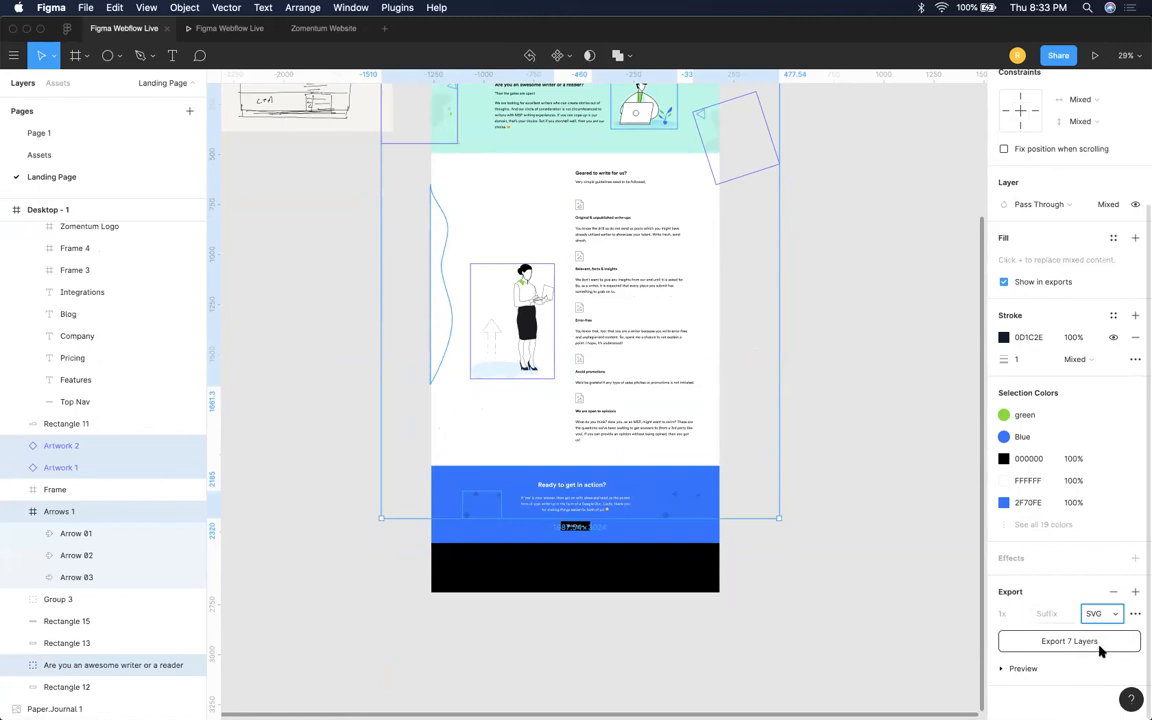
# - Export the selected layers into the Assets folder on the Desktop and clear the selection
pyautogui.click(1090, 647)
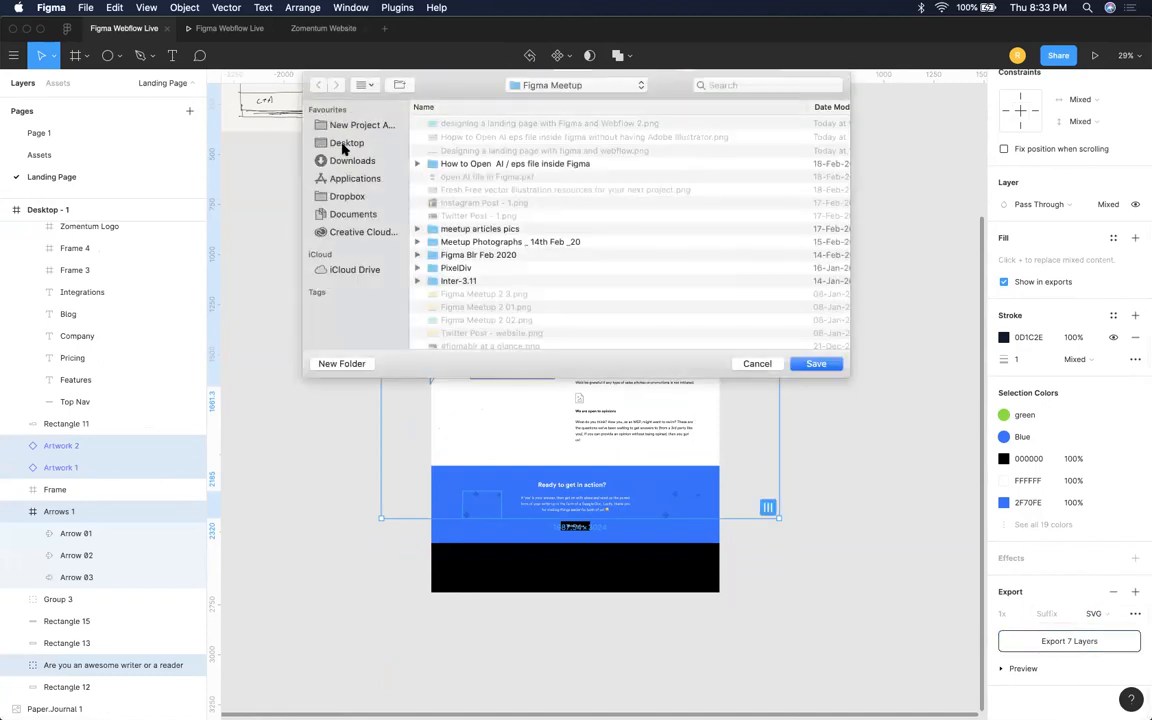
pyautogui.click(344, 145)
pyautogui.doubleClick(447, 124)
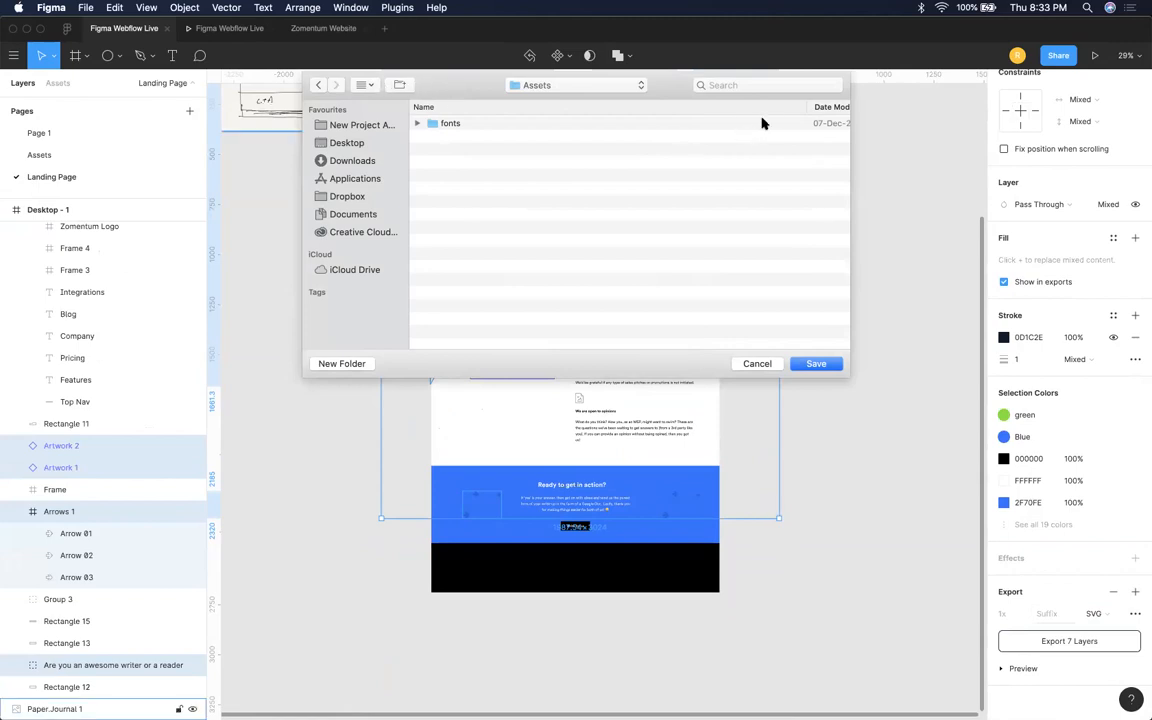
pyautogui.click(815, 363)
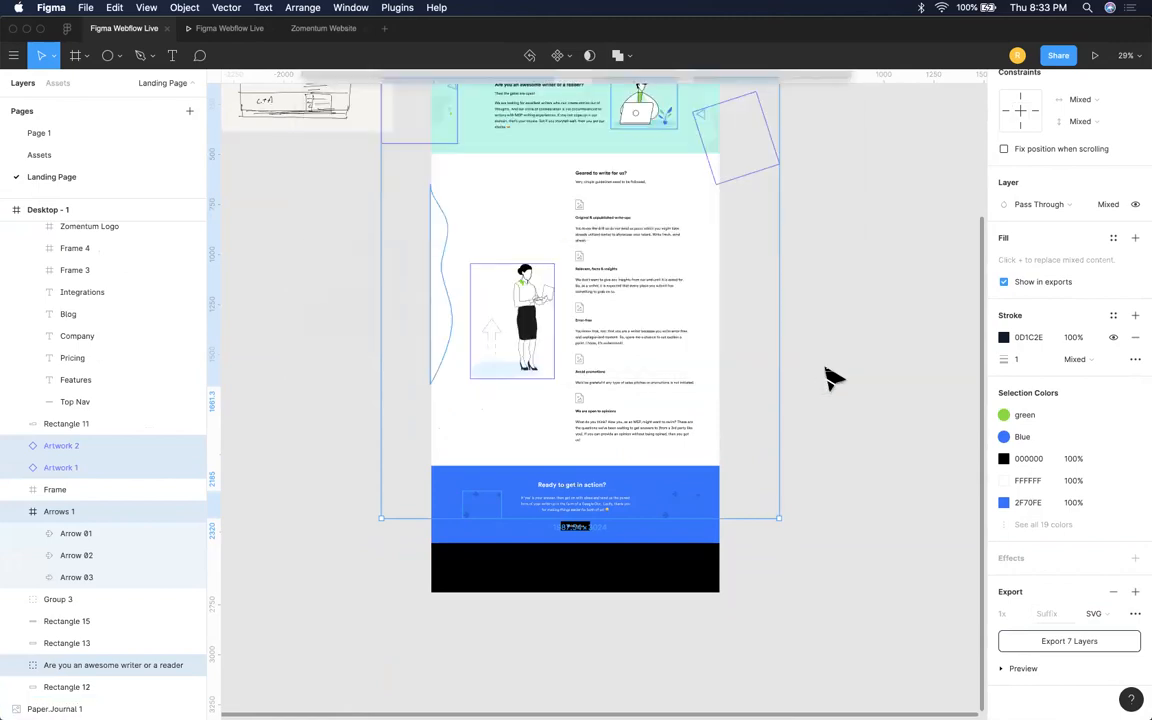
pyautogui.click(826, 385)
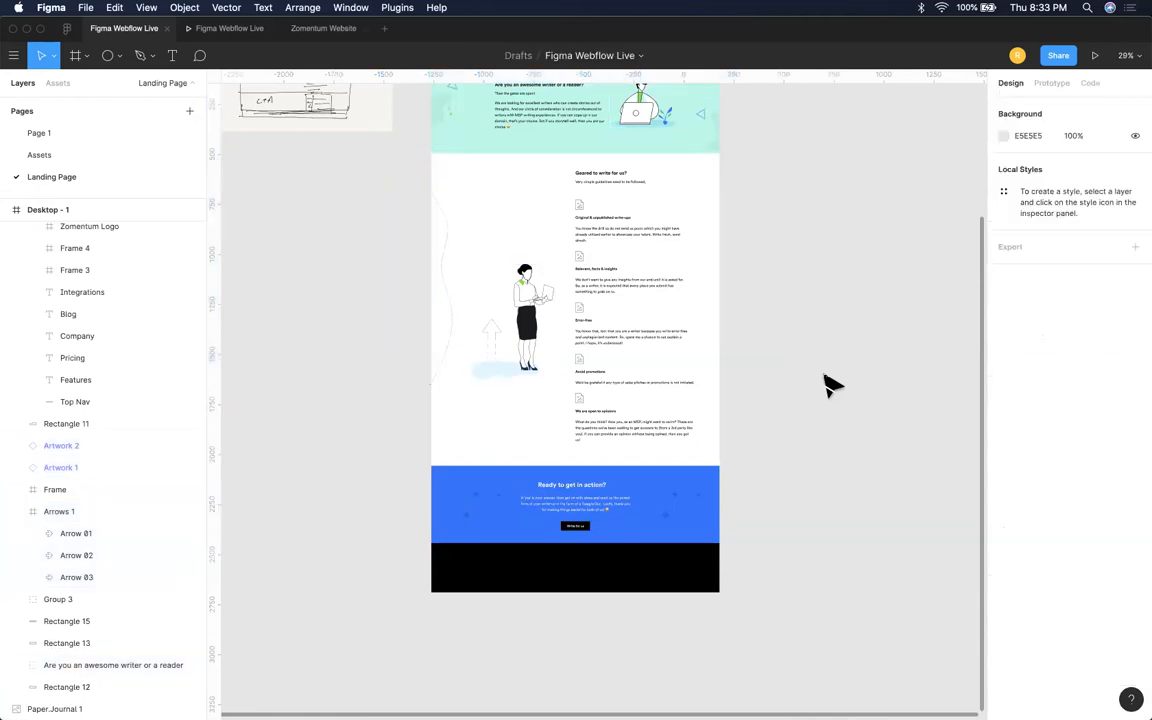
# - Export the Zomentum Logo frame from the top navigation as Zomentum Logo.svg into the Assets folder
pyautogui.scroll(10, 823, 386)
pyautogui.scroll(-1, 805, 397)
pyautogui.scroll(-2, 488, 375)
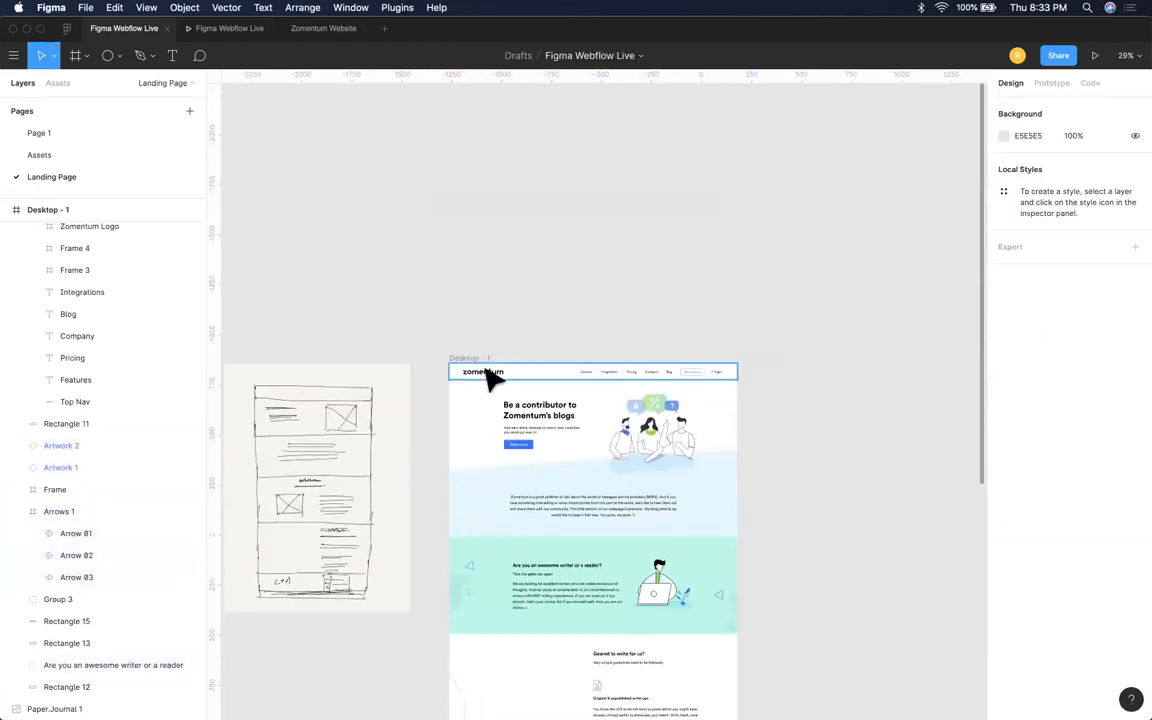
pyautogui.scroll(5, 501, 398)
pyautogui.click(488, 386)
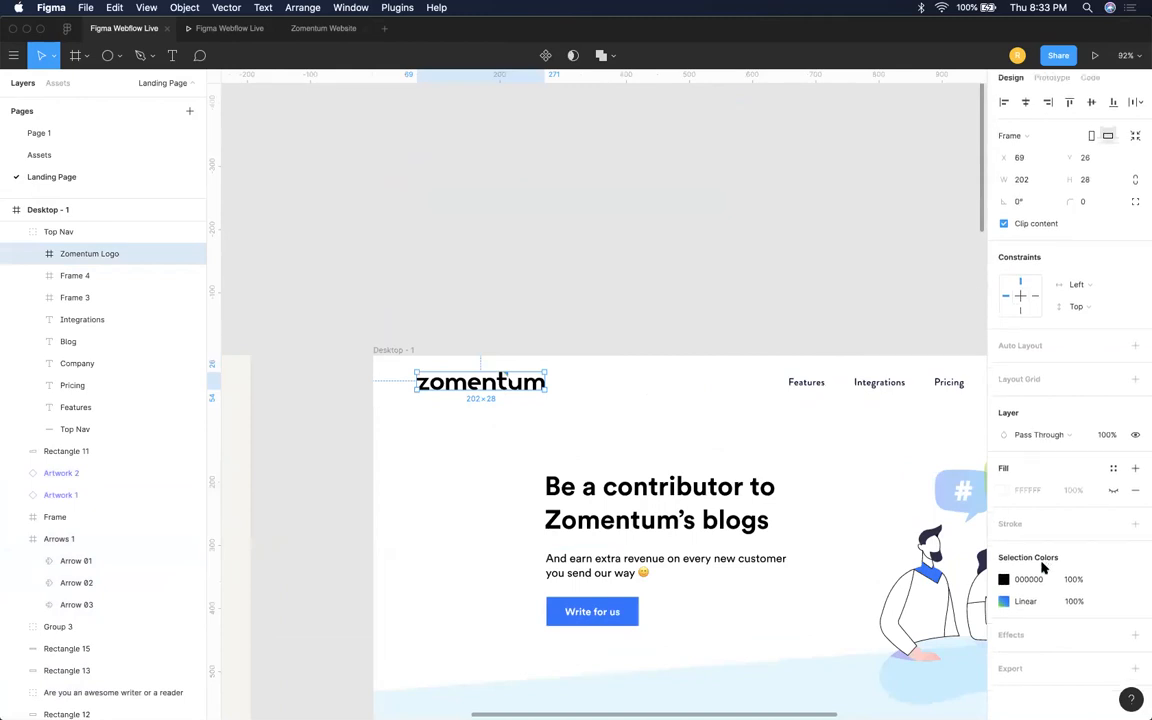
pyautogui.click(1135, 673)
pyautogui.scroll(-2, 1027, 655)
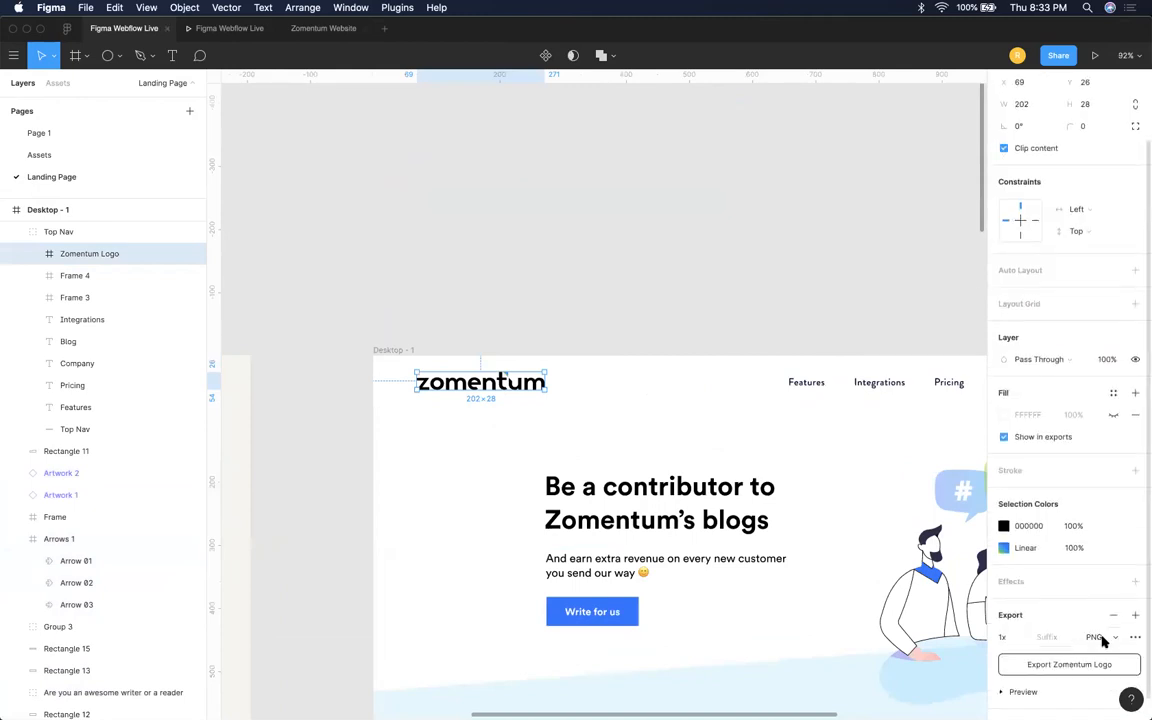
pyautogui.click(1094, 638)
pyautogui.click(1085, 667)
pyautogui.click(1082, 667)
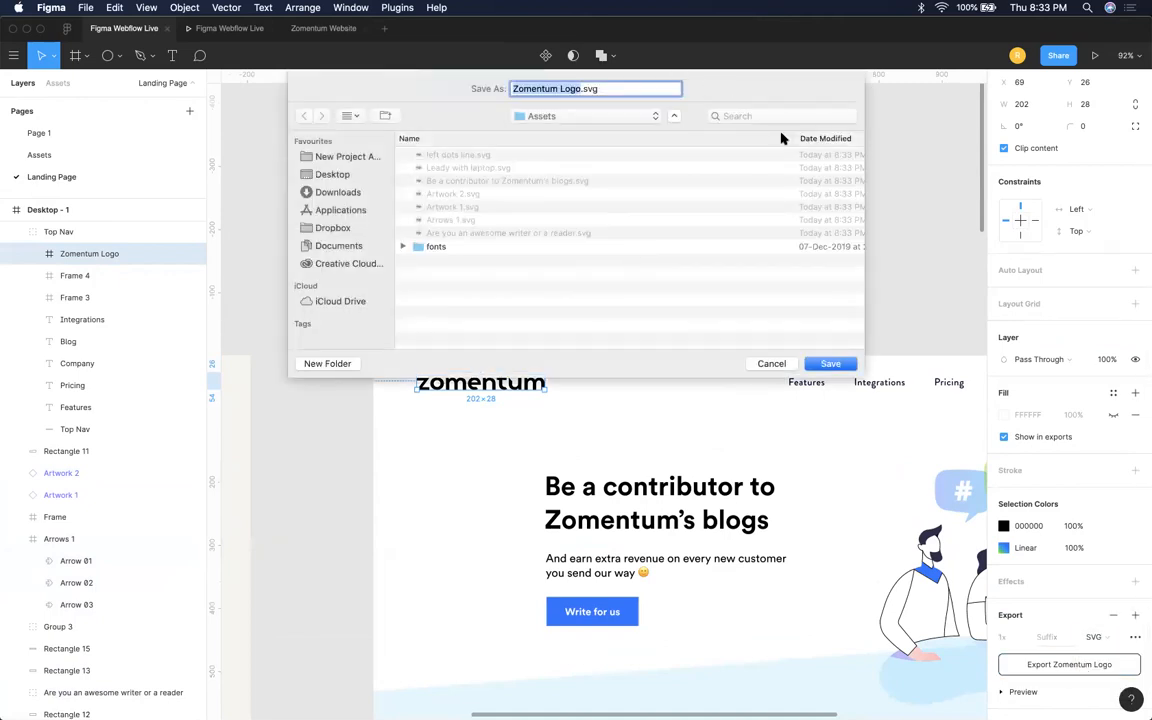
pyautogui.click(826, 363)
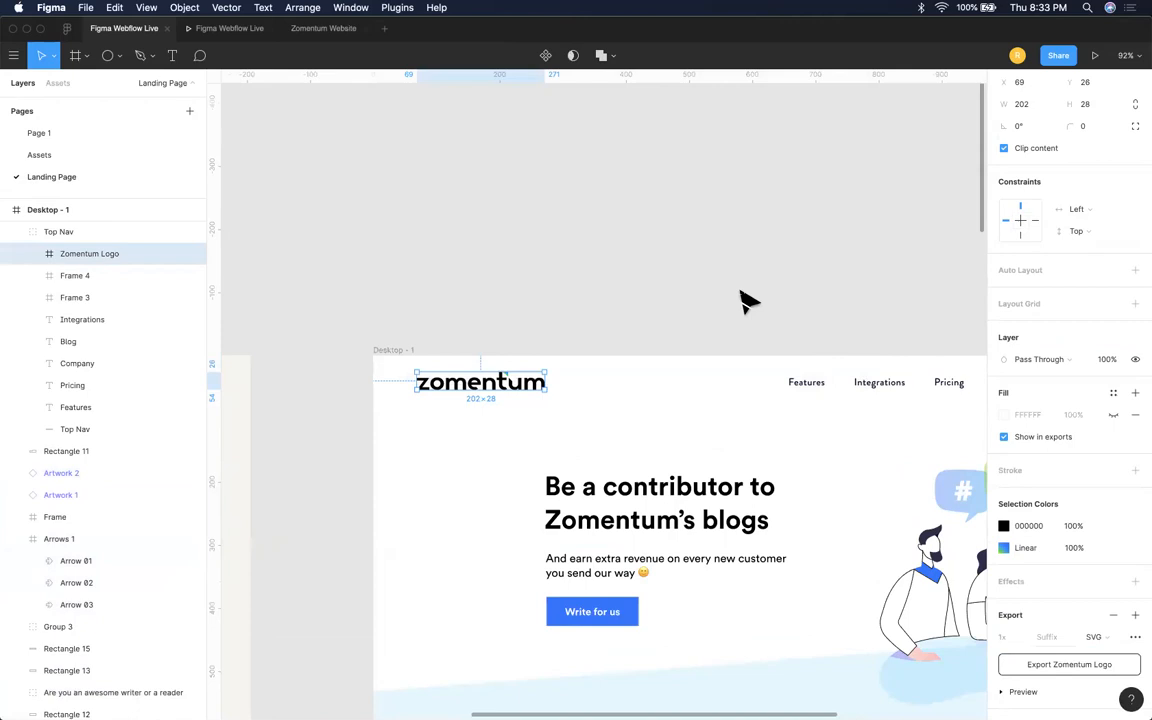
# - Look over the whole Desktop - 1 landing page from the hero section down to the blue call-to-action section
pyautogui.scroll(-7, 745, 302)
pyautogui.hscroll(3, 745, 302)
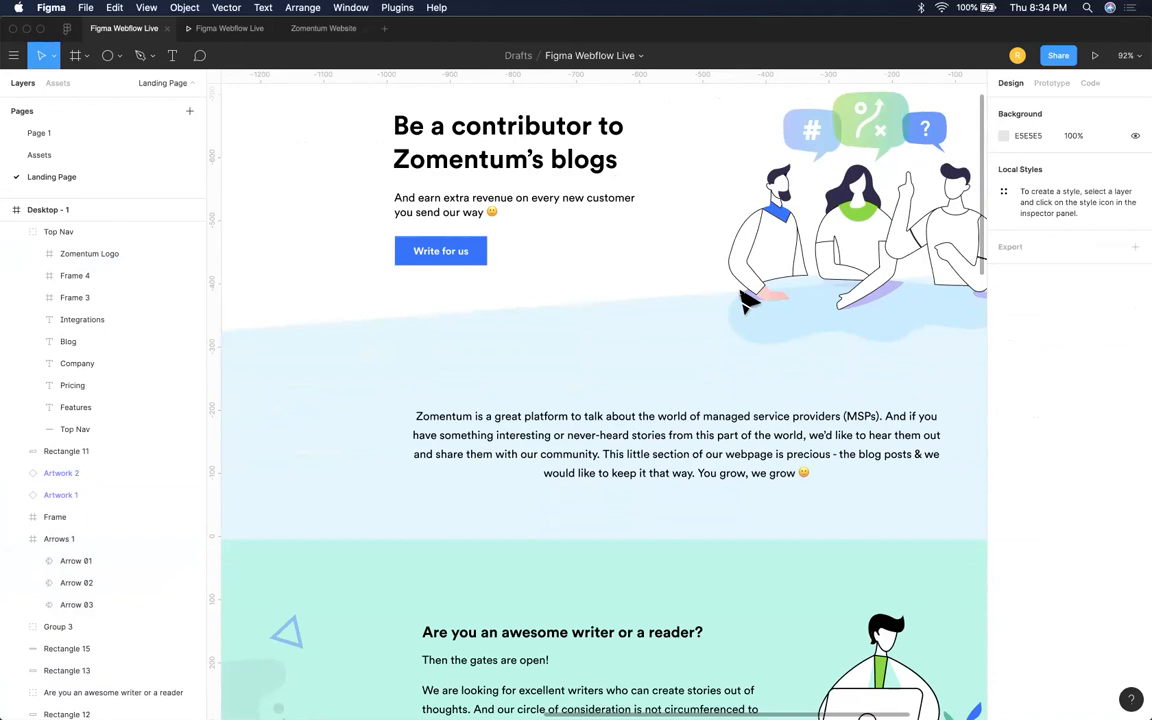
pyautogui.scroll(-5, 571, 303)
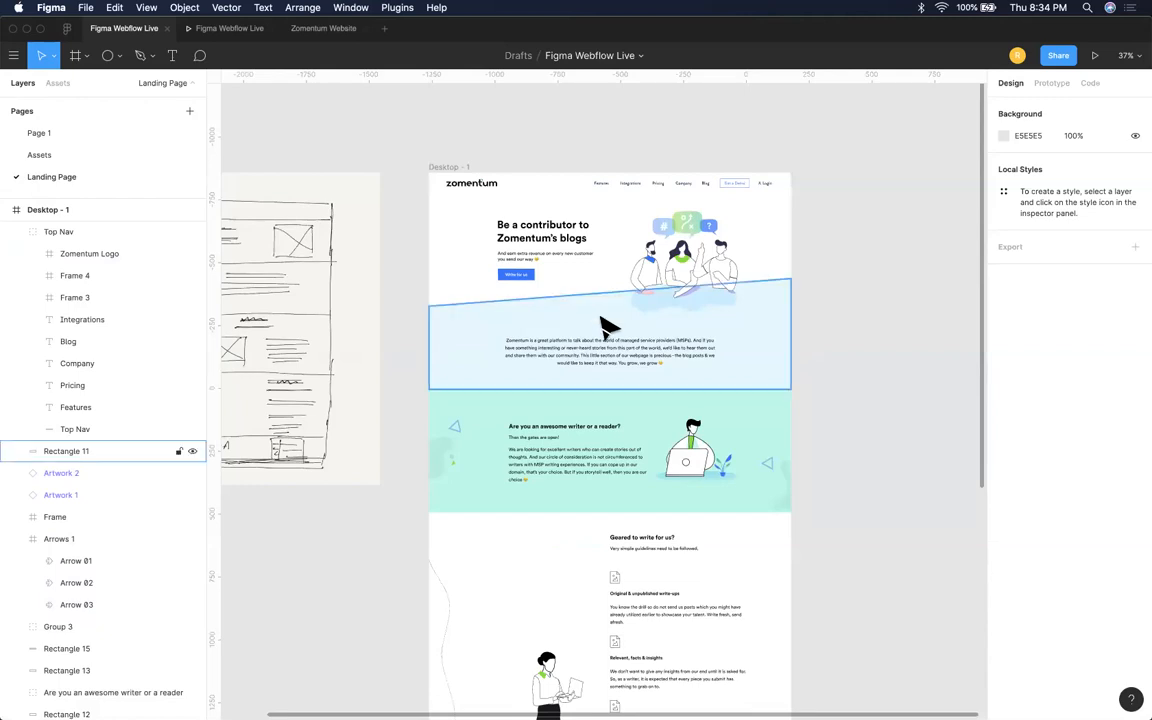
pyautogui.scroll(-3, 590, 310)
pyautogui.click(550, 251)
pyautogui.scroll(-4, 589, 430)
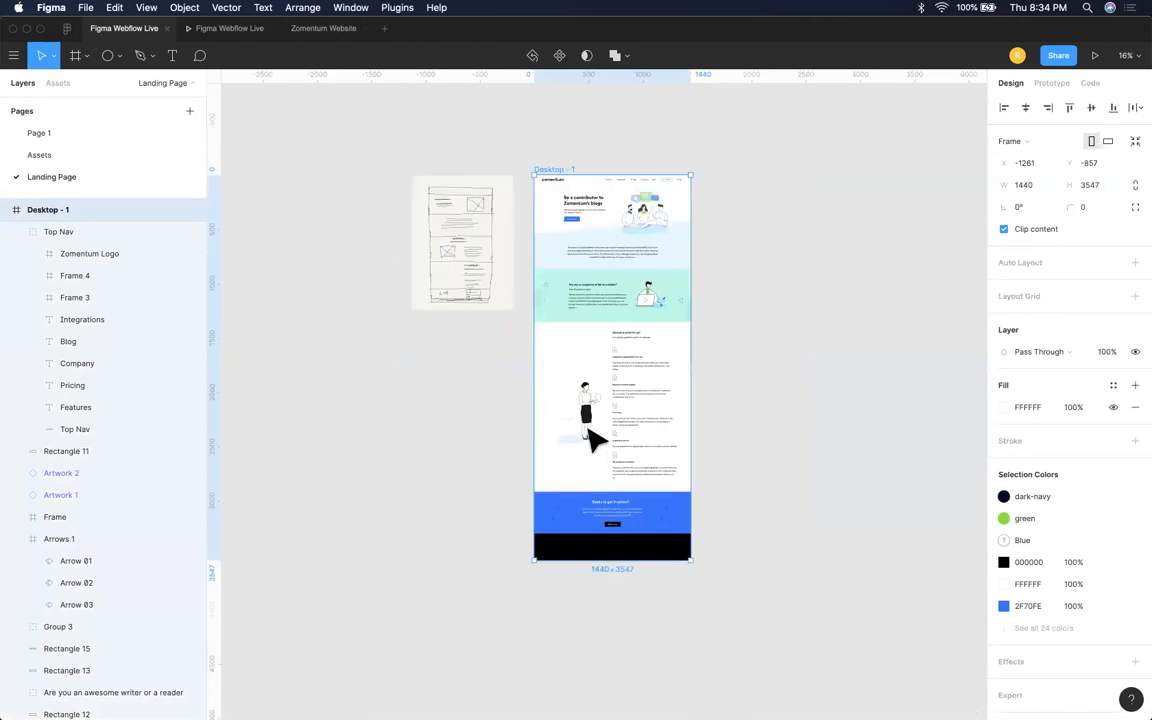
pyautogui.scroll(3, 589, 430)
pyautogui.scroll(5, 589, 430)
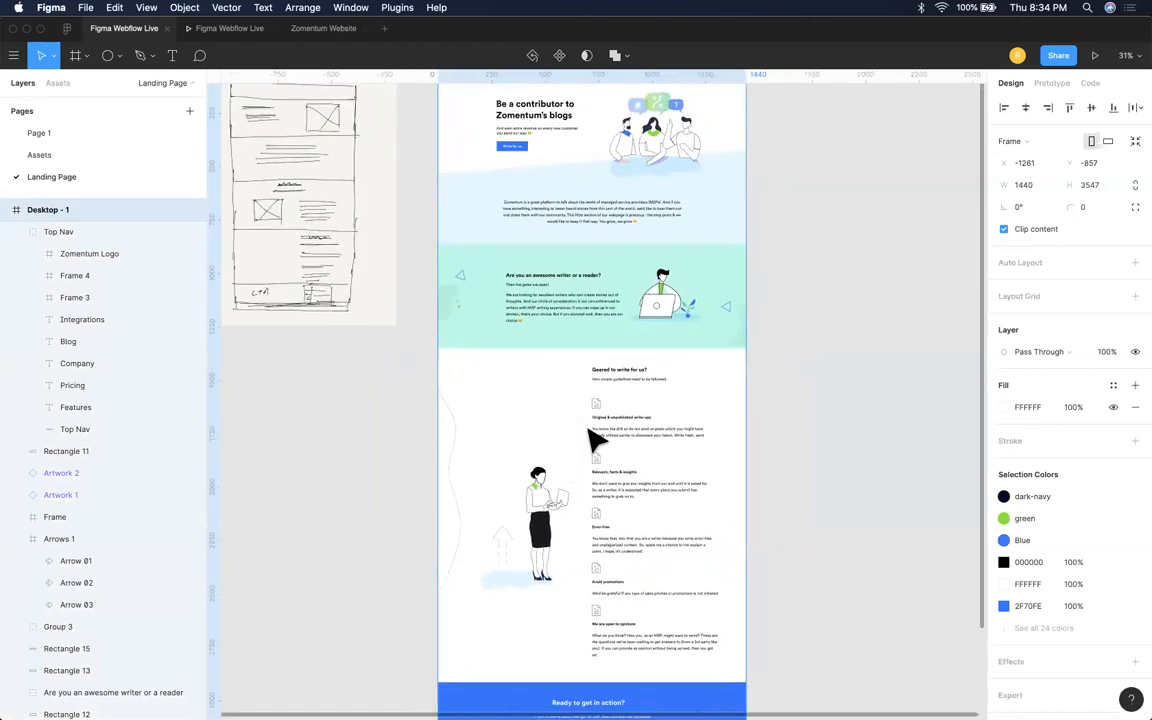
pyautogui.click(818, 507)
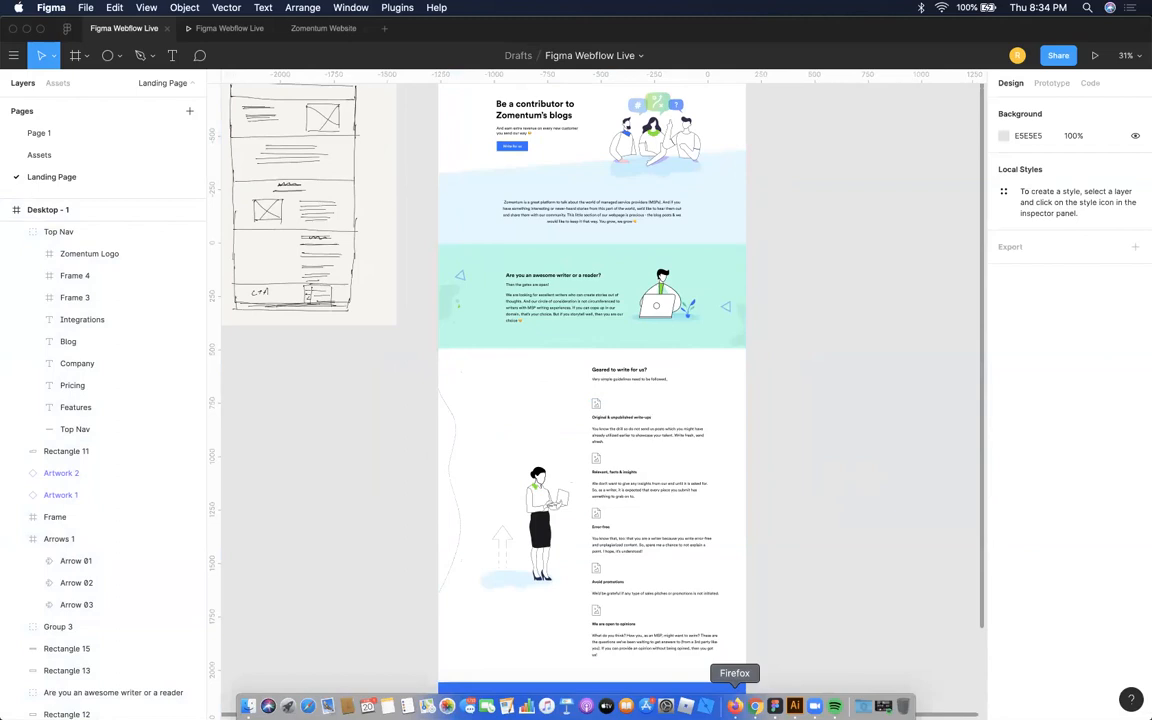
# - Switch to Google Chrome and open the Webflow account login page
pyautogui.click(735, 706)
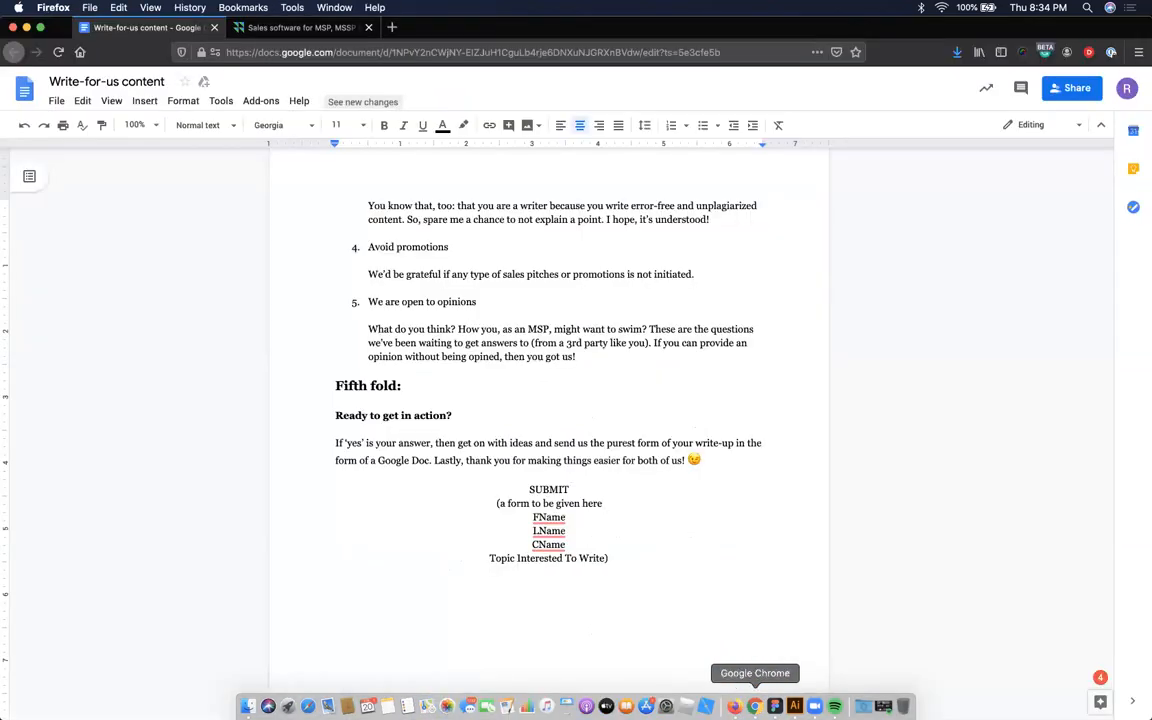
pyautogui.click(755, 706)
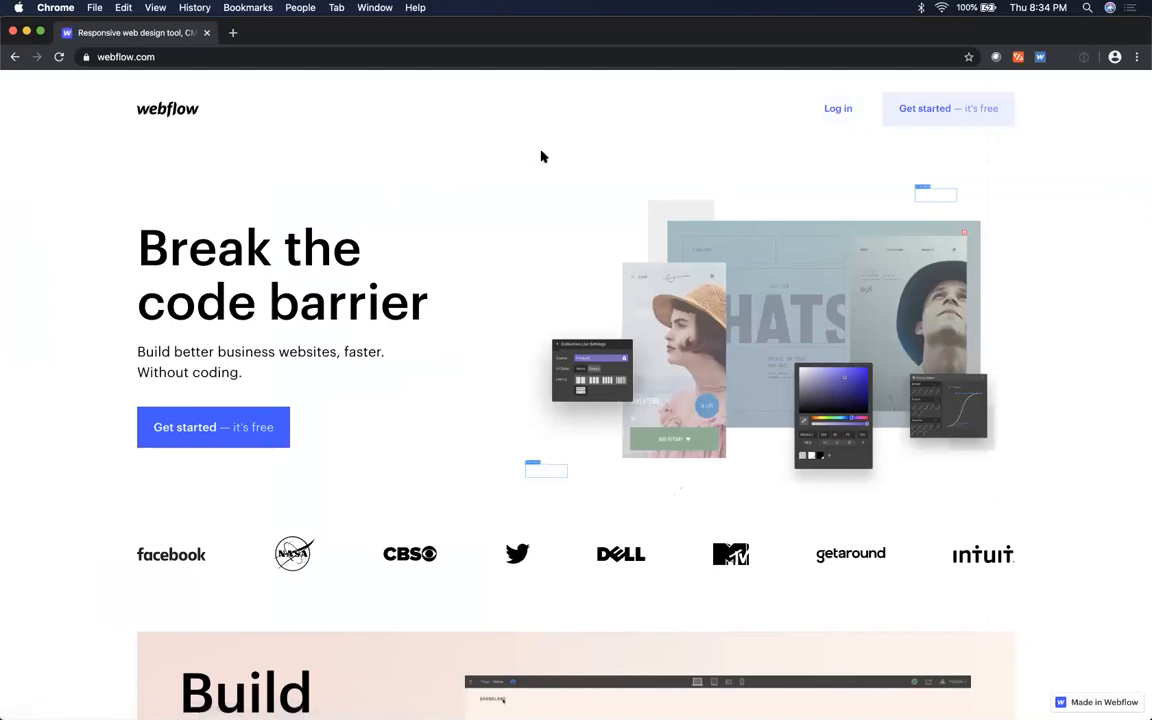
pyautogui.click(838, 110)
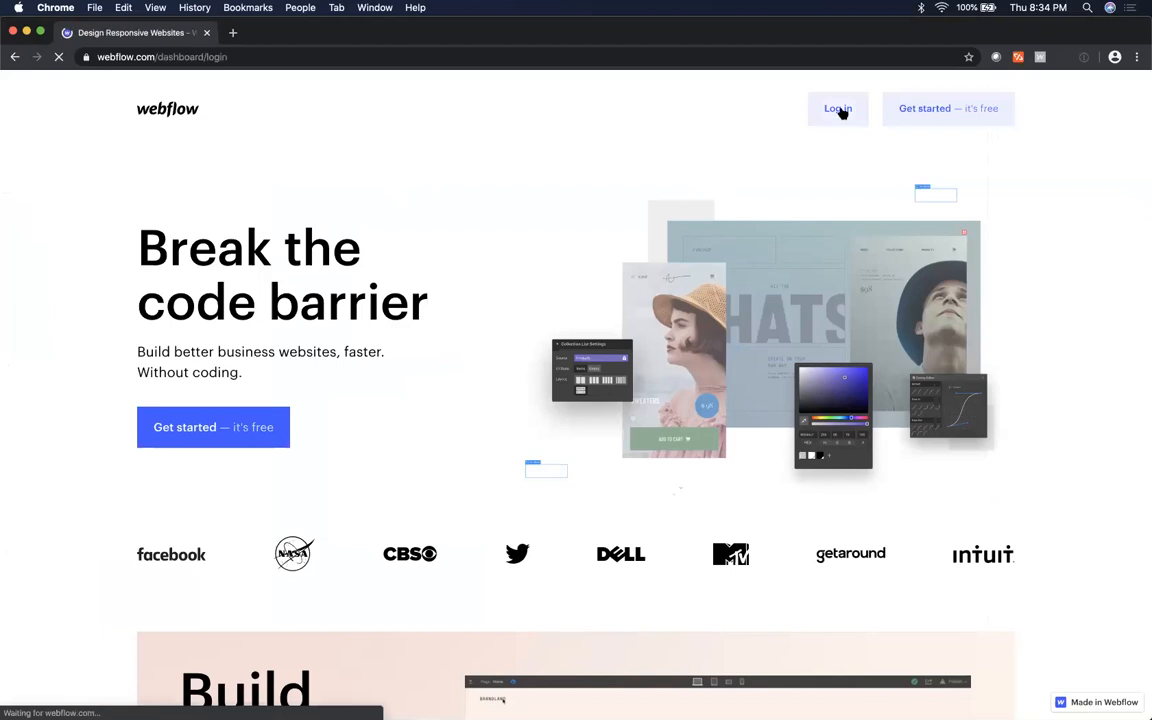
pyautogui.click(1116, 57)
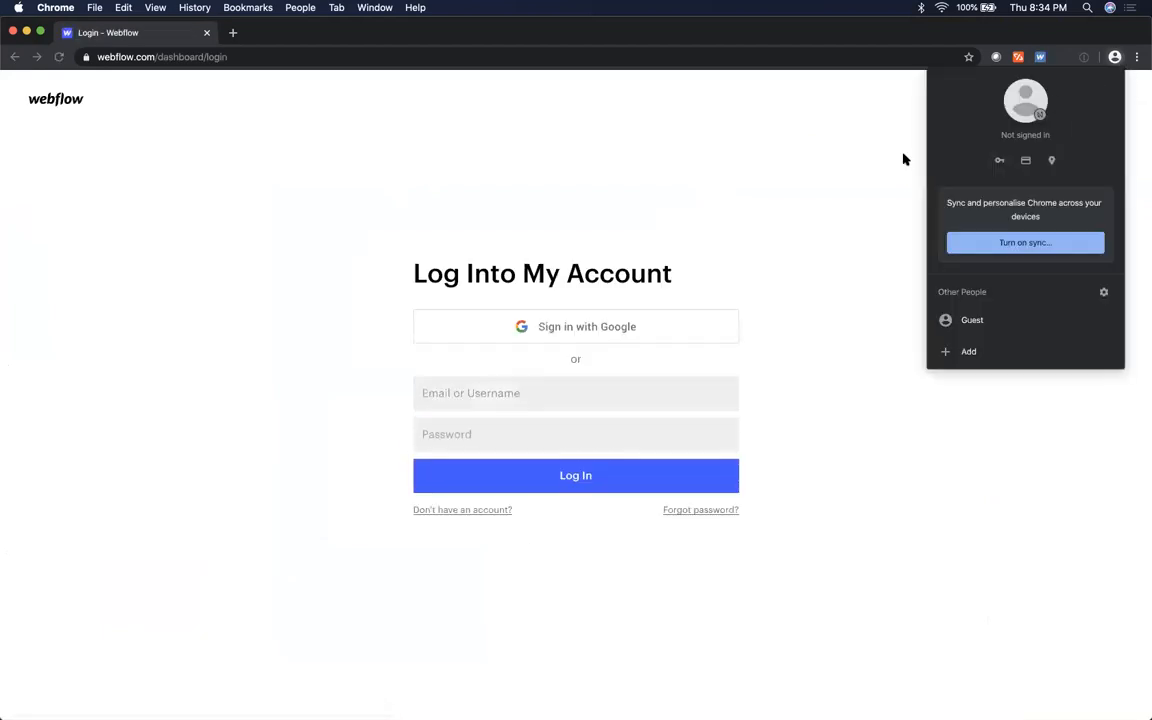
pyautogui.click(846, 165)
# - Fill in the account e-mail on the Webflow login form and move on to the password field
pyautogui.click(557, 395)
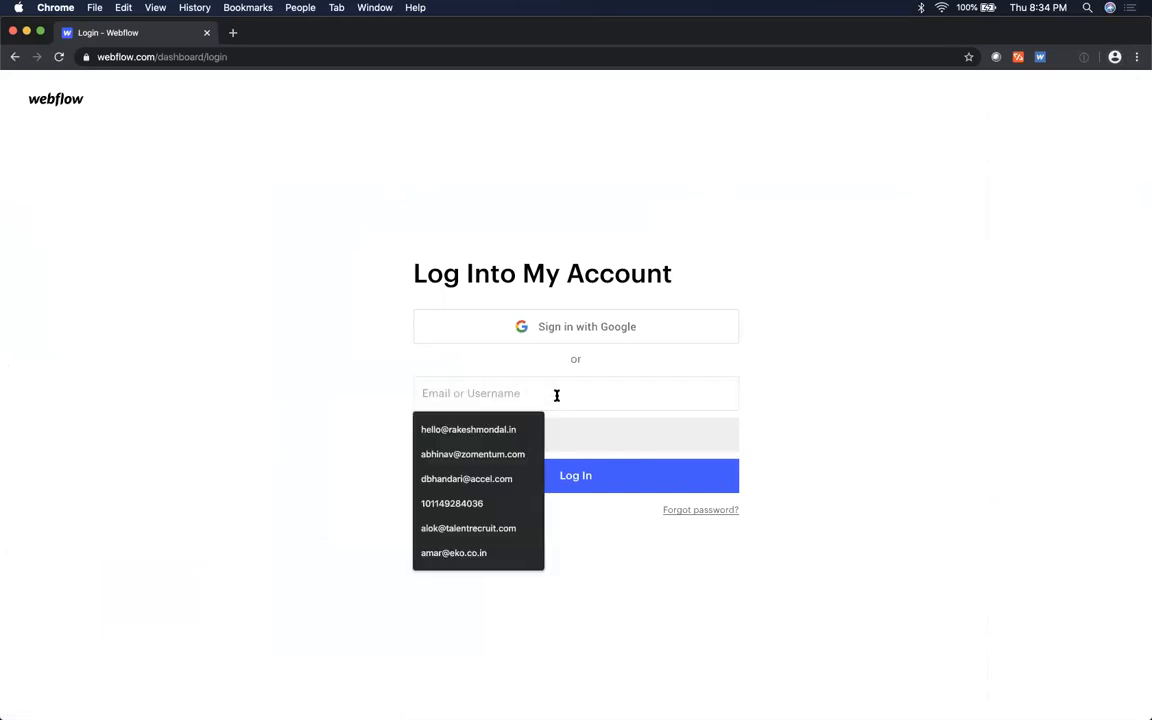
pyautogui.click(512, 430)
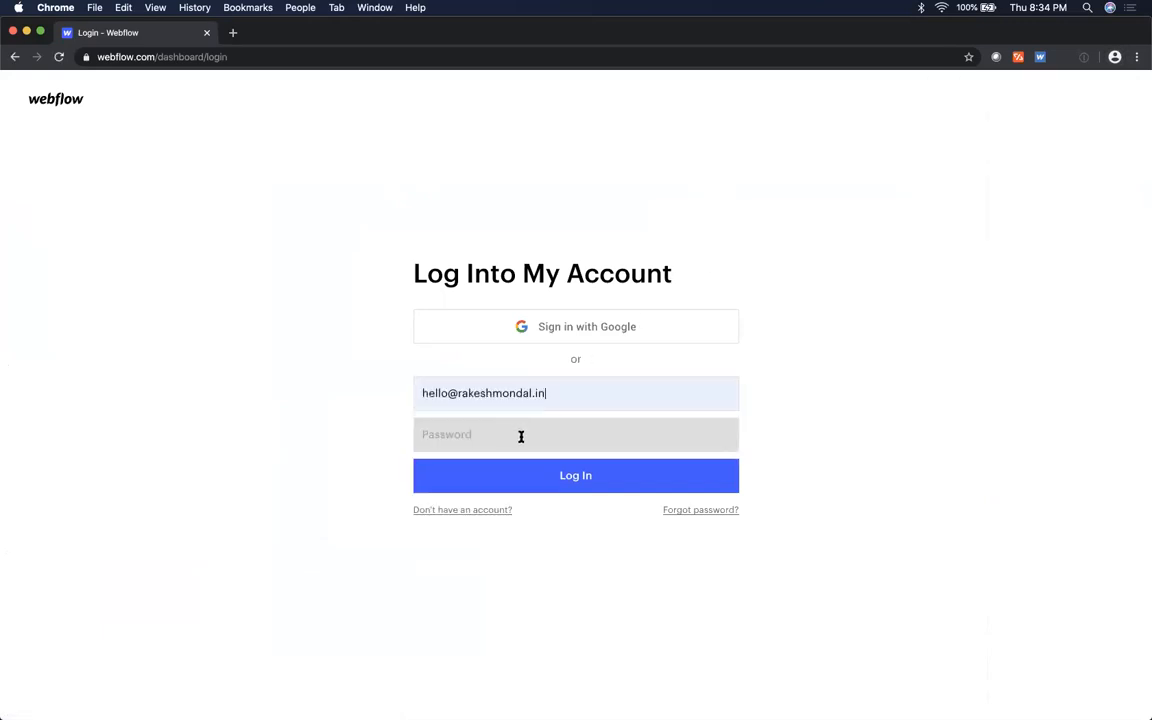
pyautogui.press('Tab')
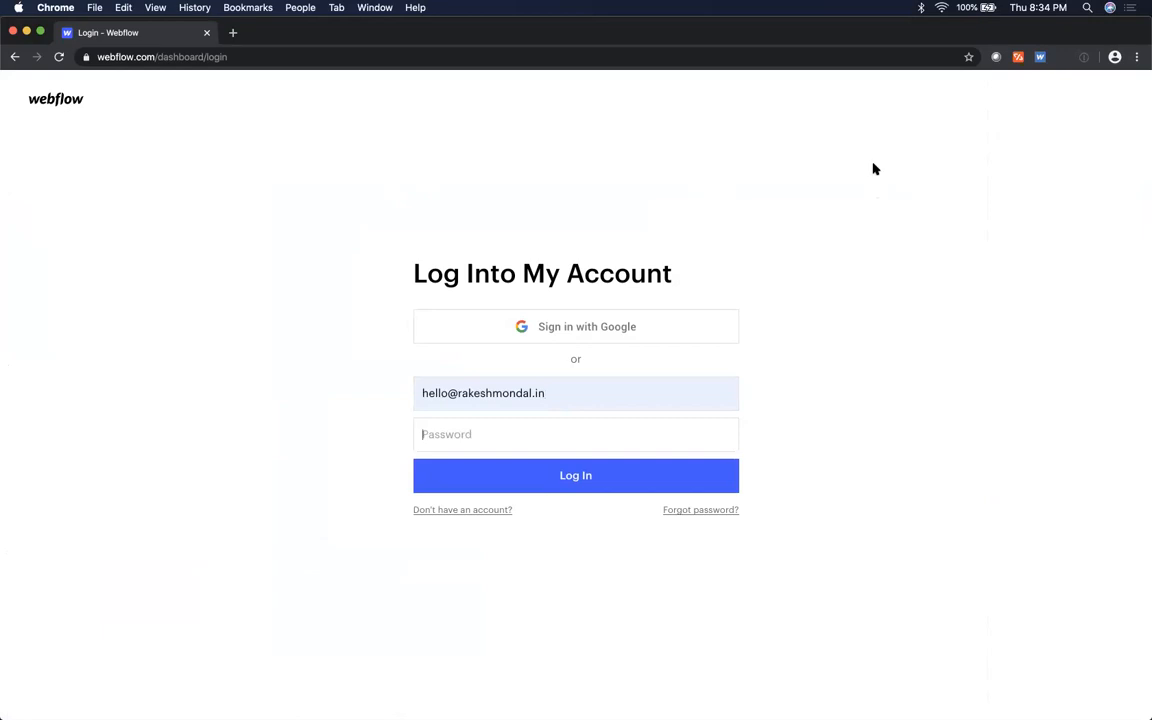
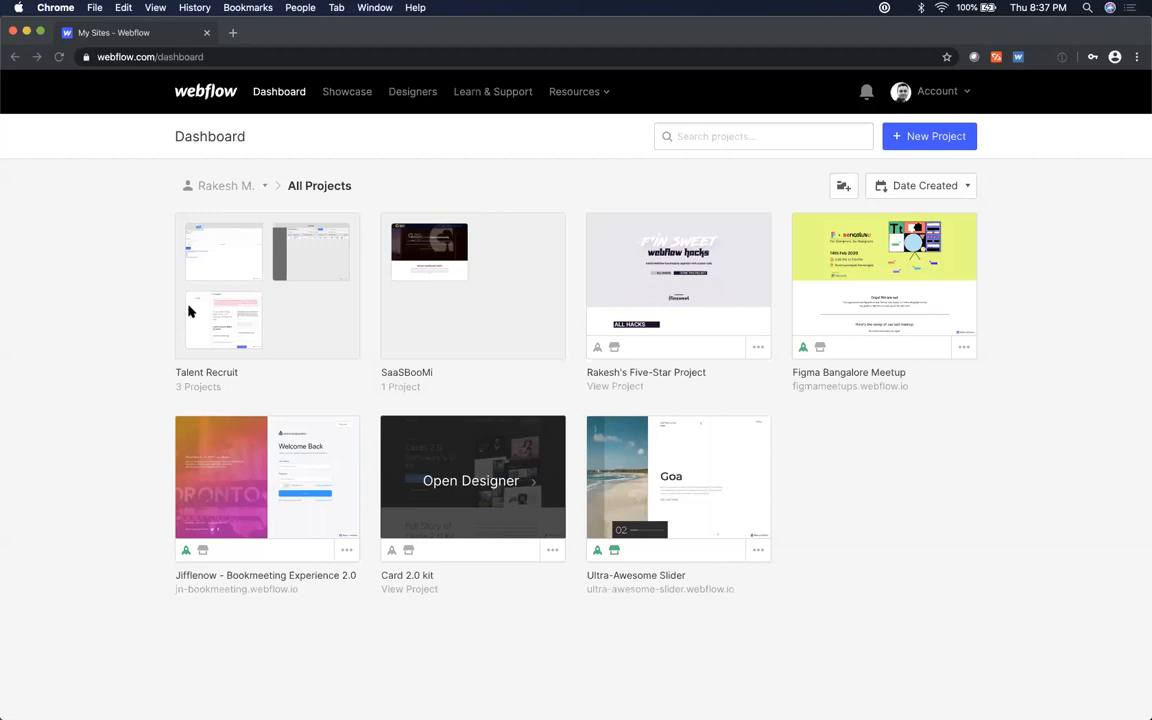
# - Start a new project from the Blank Site preset on the Webflow dashboard
pyautogui.scroll(-2, 121, 229)
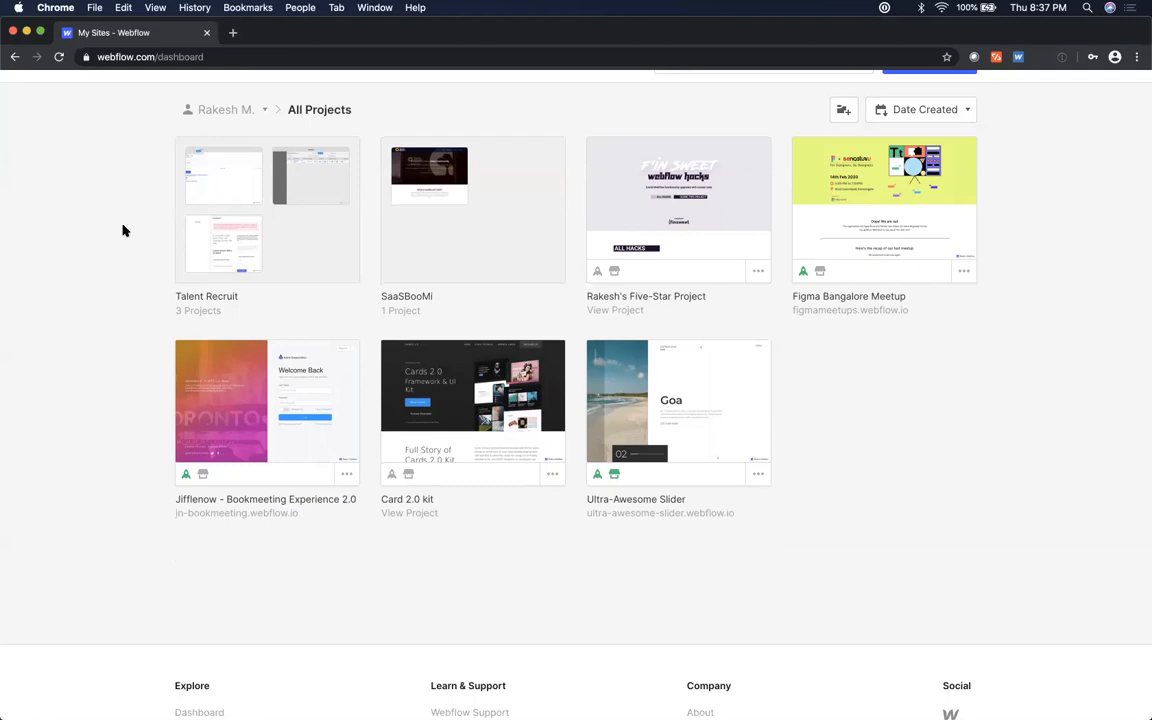
pyautogui.scroll(2, 123, 231)
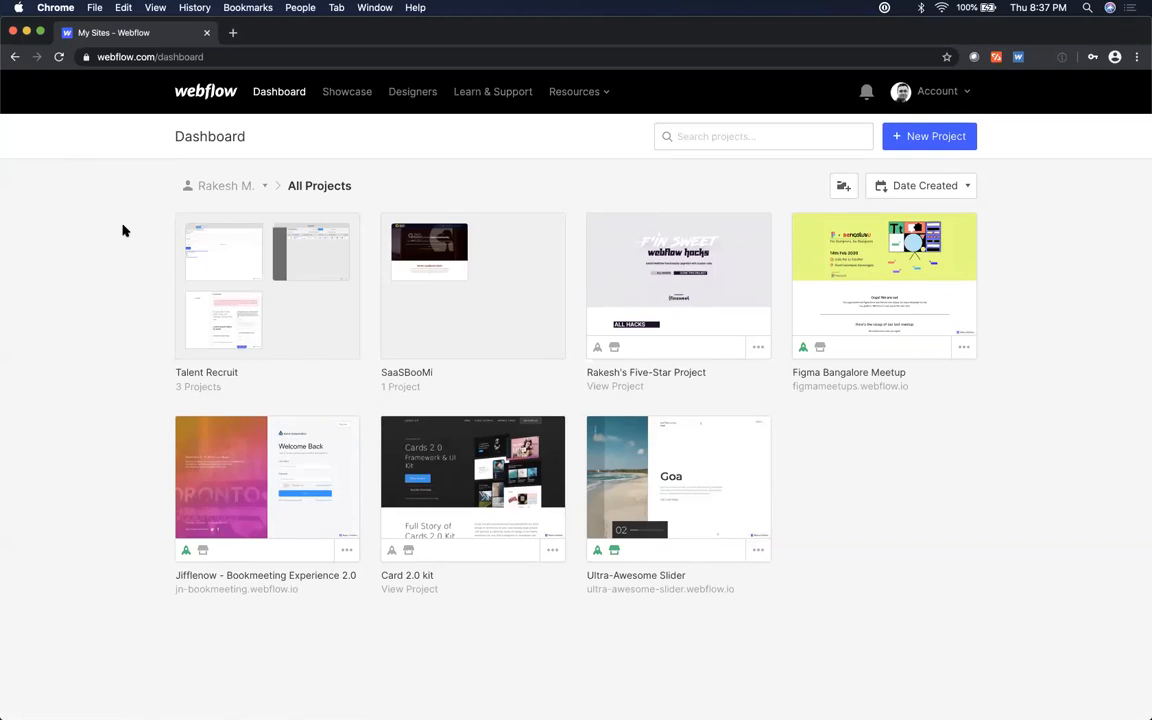
pyautogui.click(932, 145)
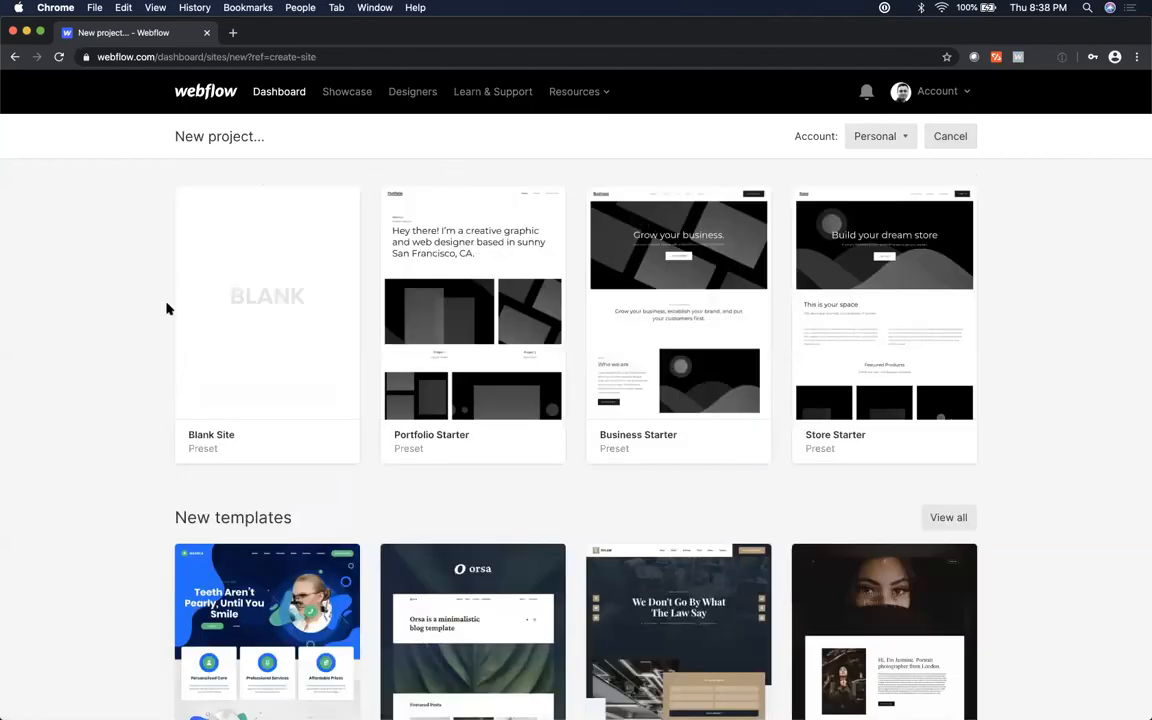
pyautogui.scroll(-10, 368, 357)
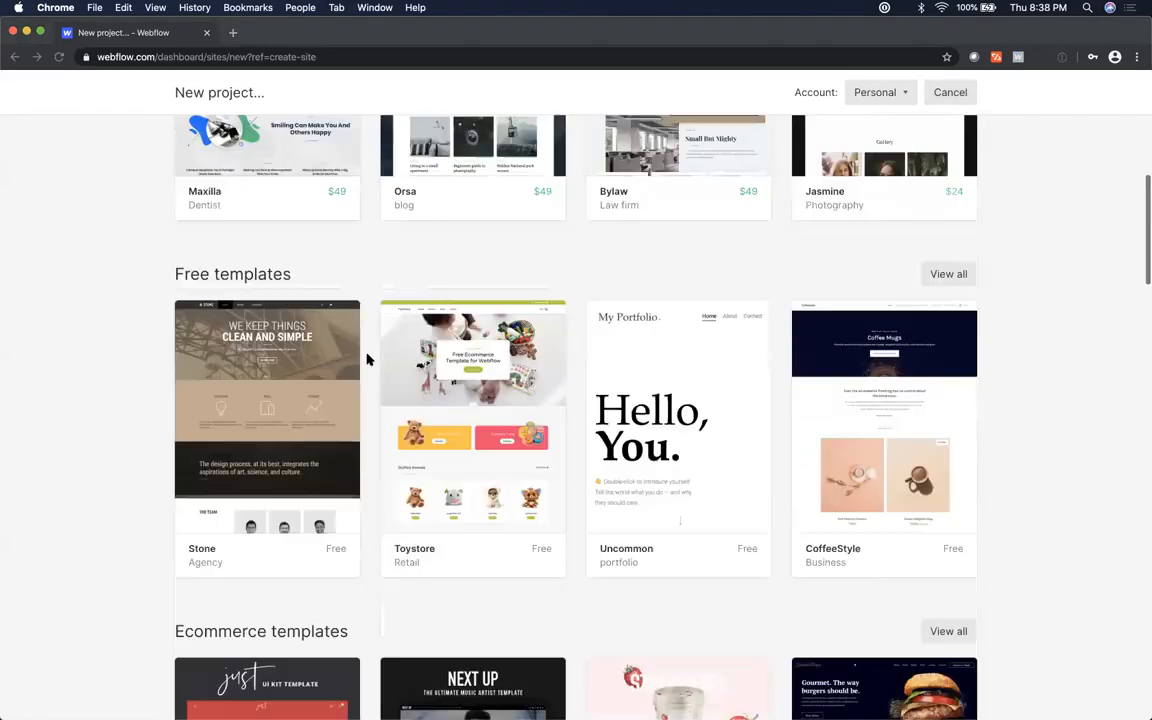
pyautogui.scroll(10, 368, 357)
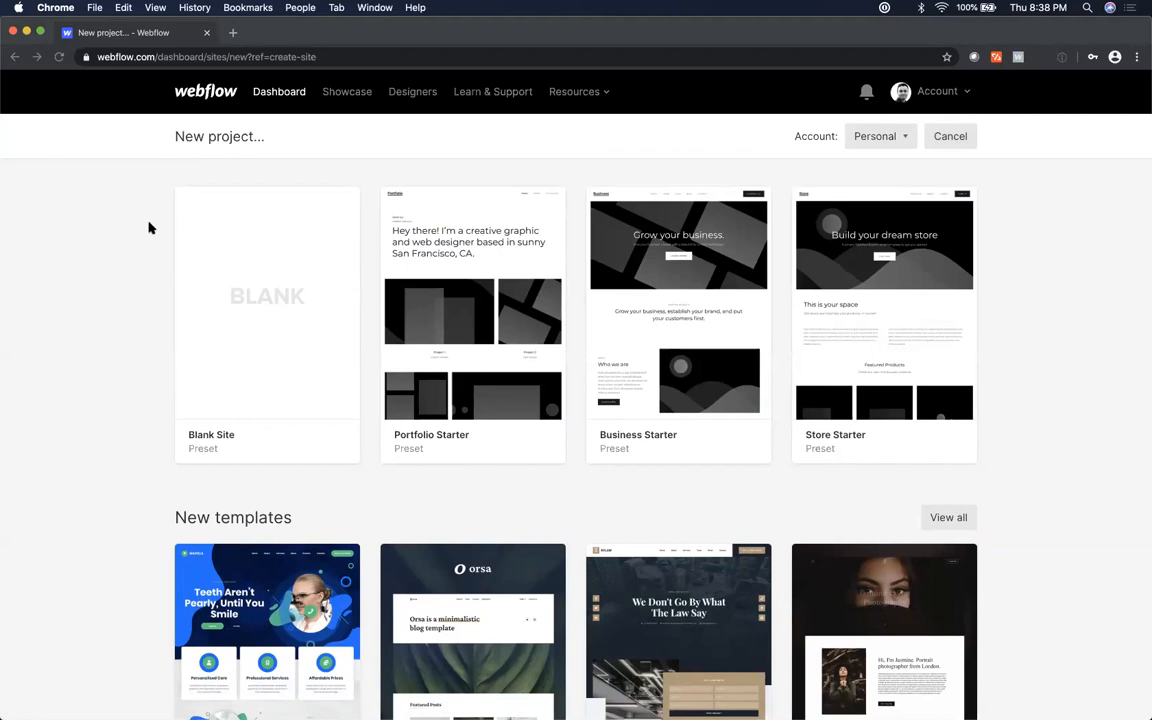
pyautogui.moveTo(211, 254)
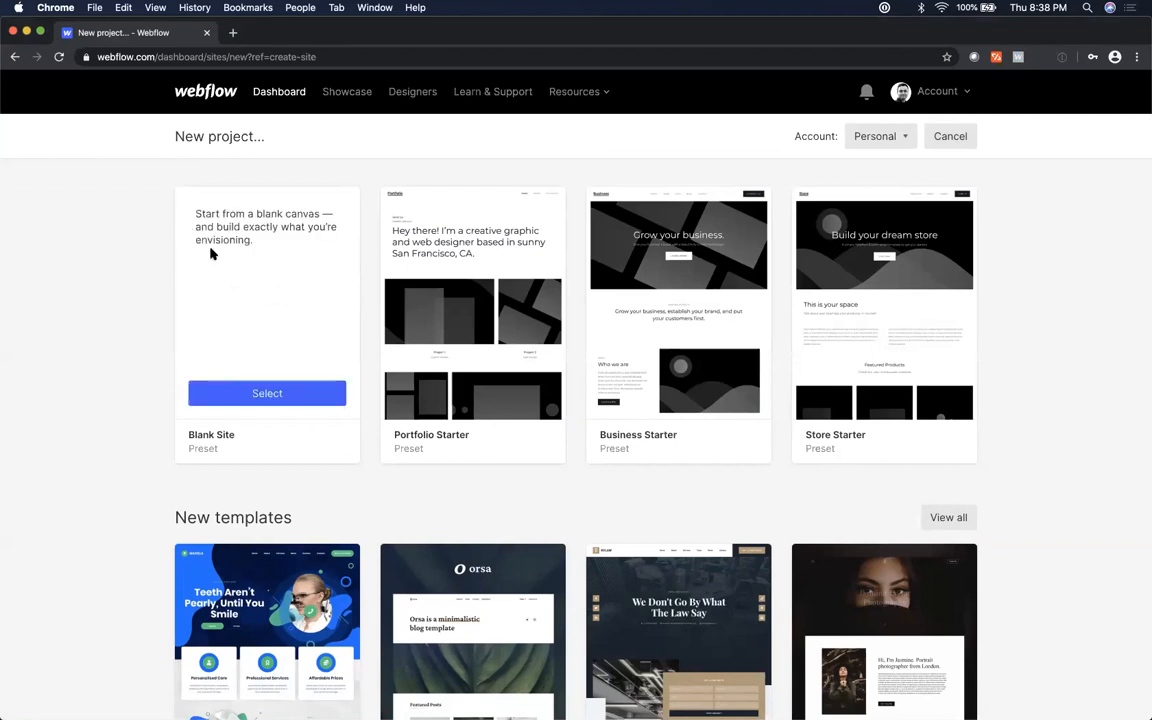
pyautogui.click(267, 393)
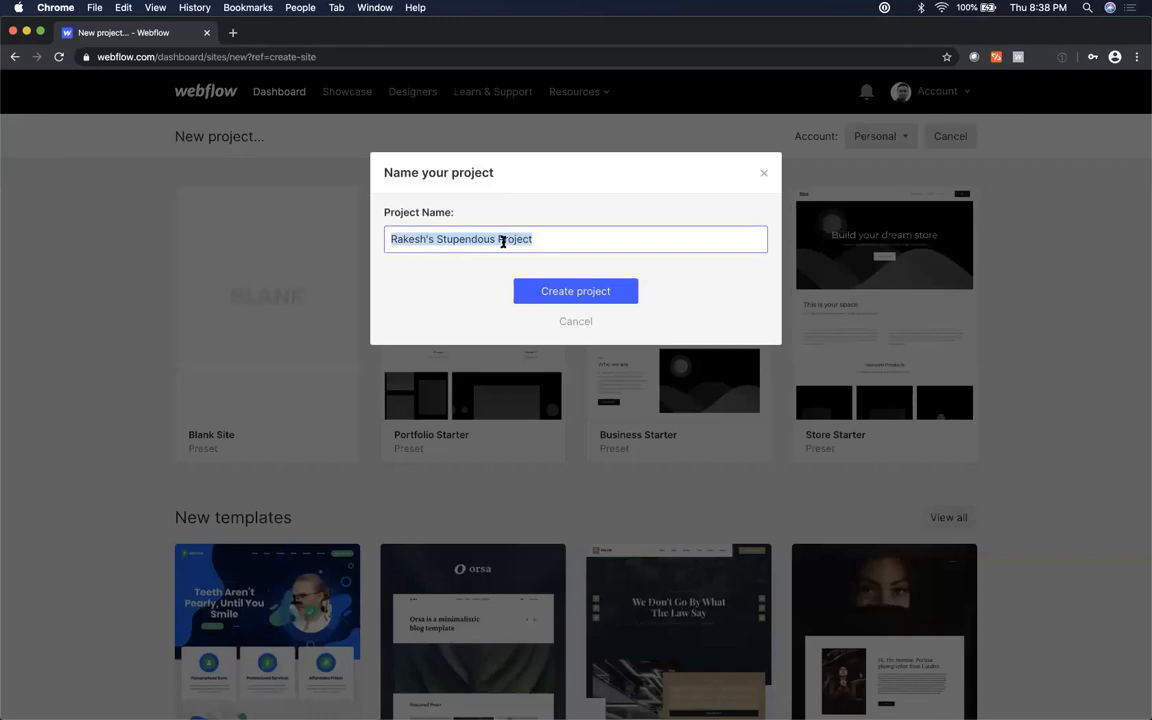
# - Name the project Zomentum Write For Us and create it
pyautogui.write('Zoment')
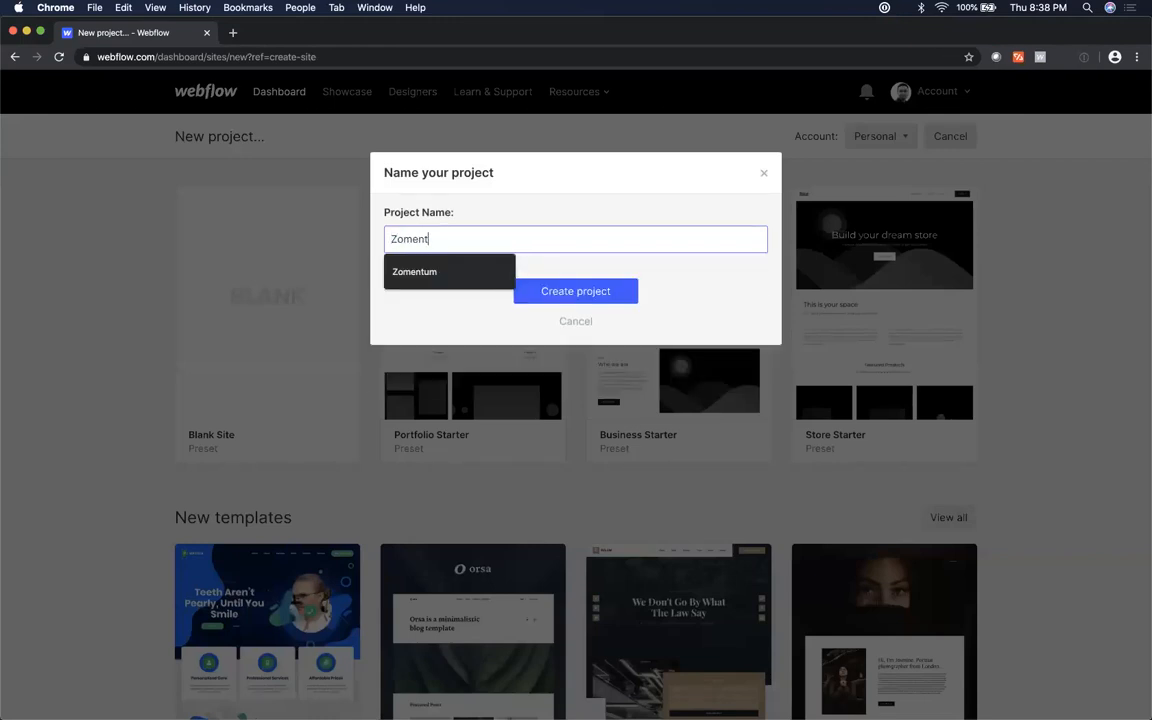
pyautogui.write('um Write ')
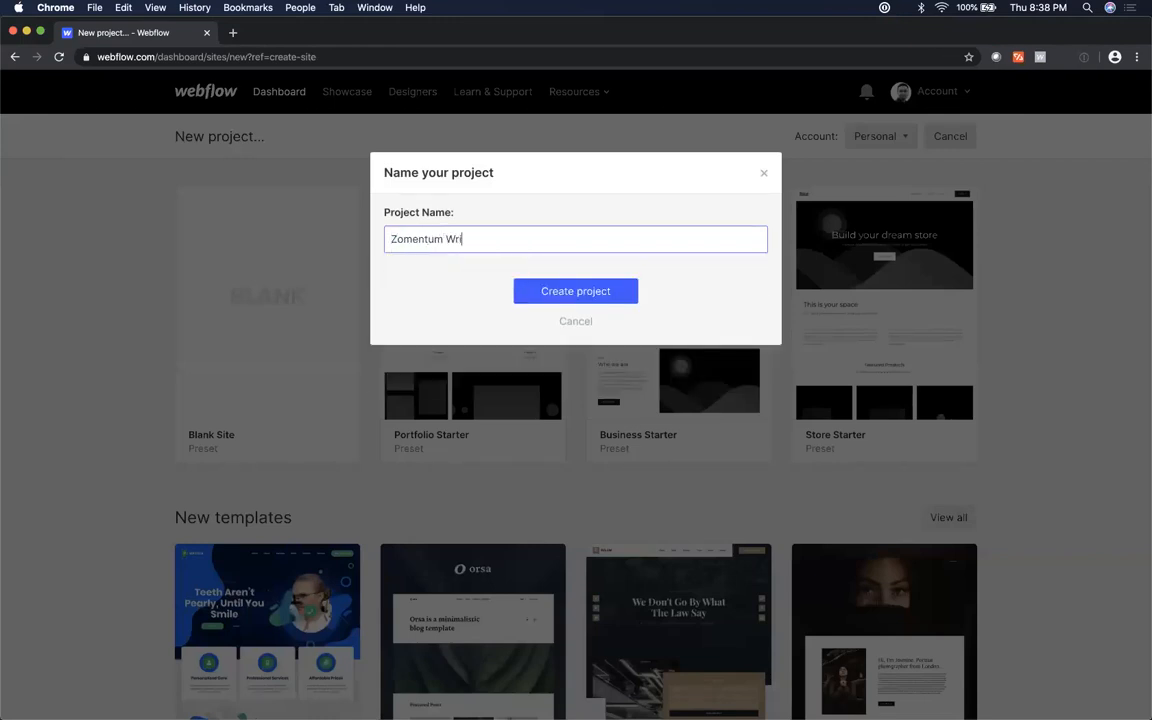
pyautogui.write('For Us')
pyautogui.click(591, 292)
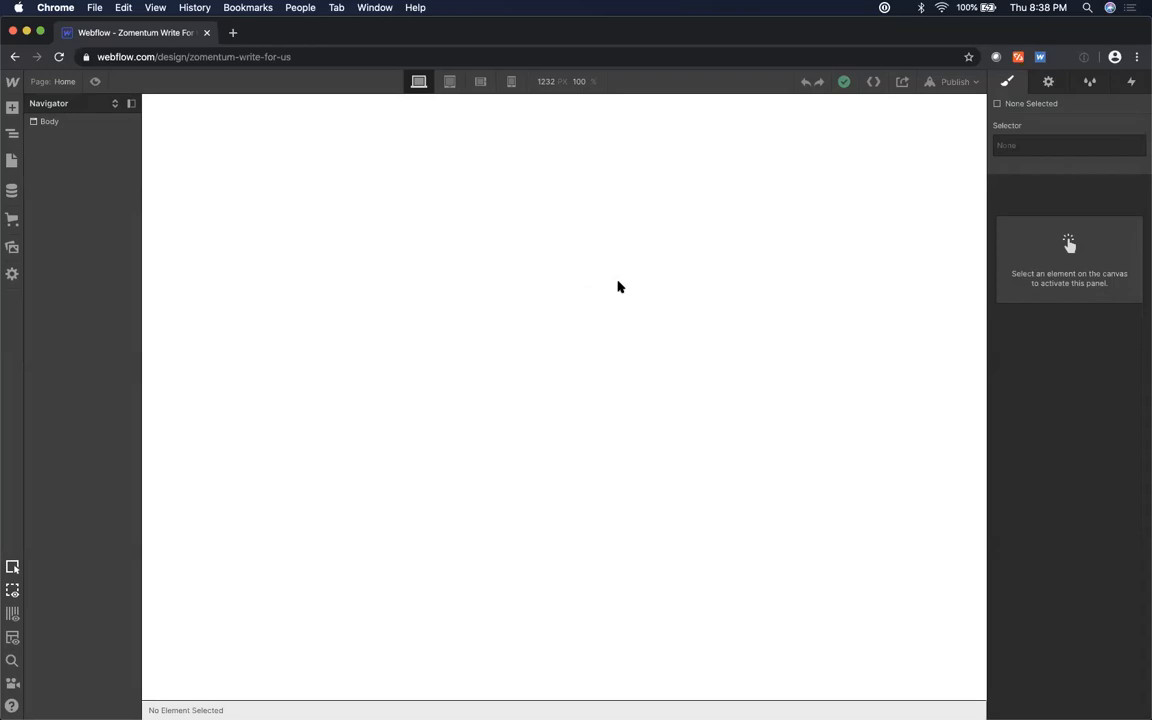
# - Look through the Designer's addable elements, the Navigator's element tree, the page list and the CMS collections
pyautogui.click(733, 325)
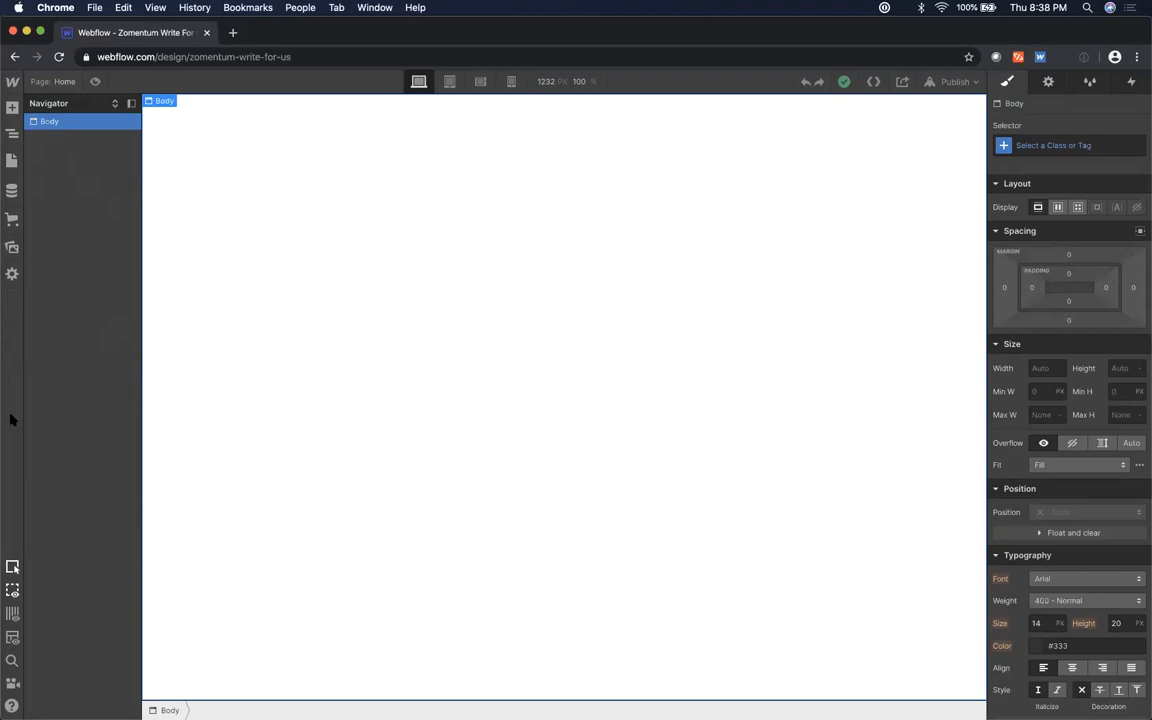
pyautogui.click(13, 109)
pyautogui.click(13, 109)
pyautogui.click(12, 136)
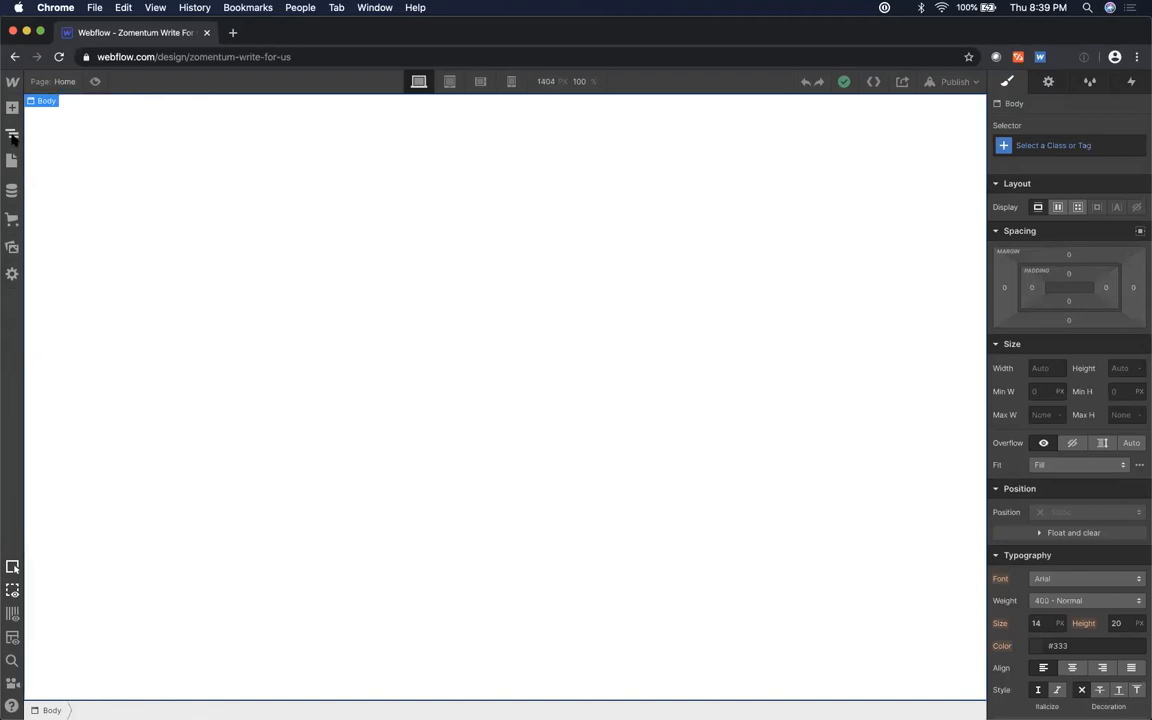
pyautogui.click(12, 136)
pyautogui.click(12, 136)
pyautogui.click(12, 136)
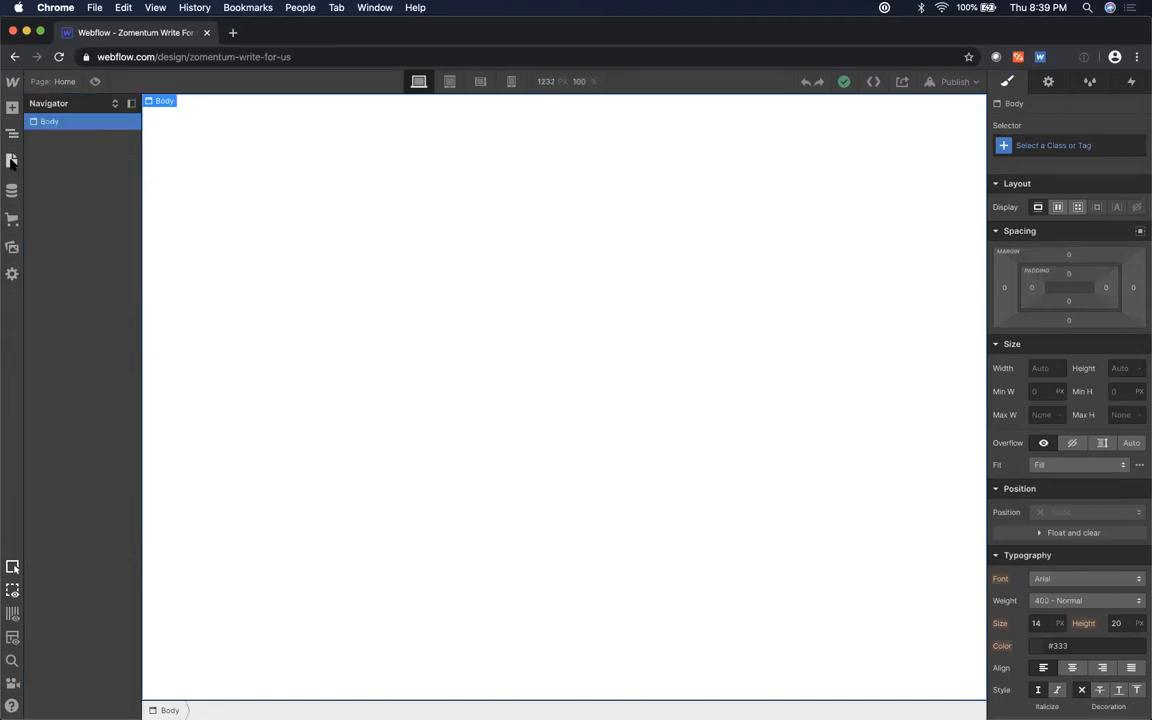
pyautogui.click(11, 160)
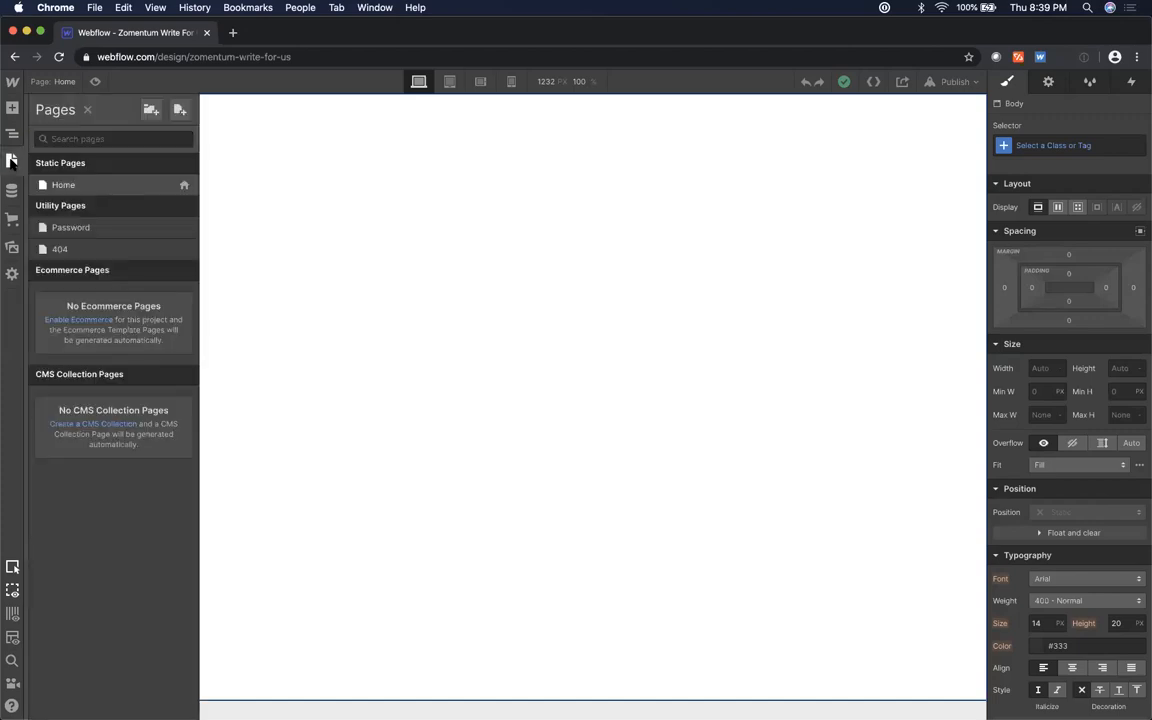
pyautogui.click(11, 160)
pyautogui.click(12, 189)
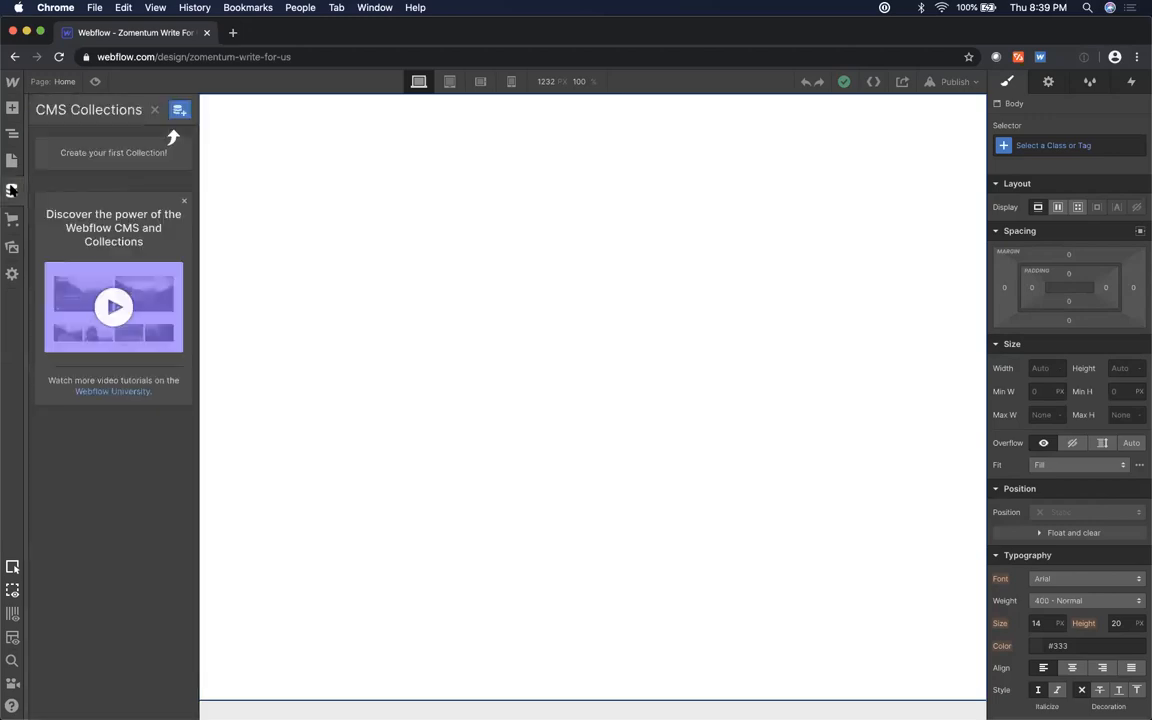
pyautogui.click(12, 189)
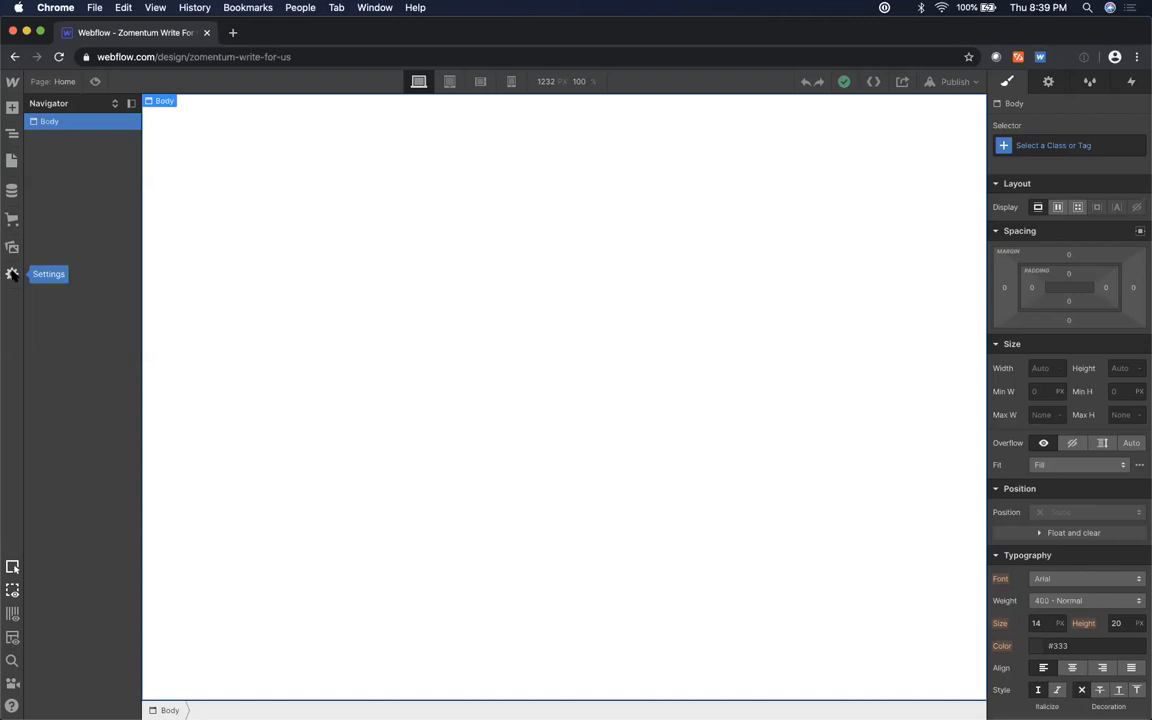
# - Switch to Figma and inspect the typography of the excellent-writers paragraph in the green section
pyautogui.press('super+Tab')
pyautogui.press('super+Tab')
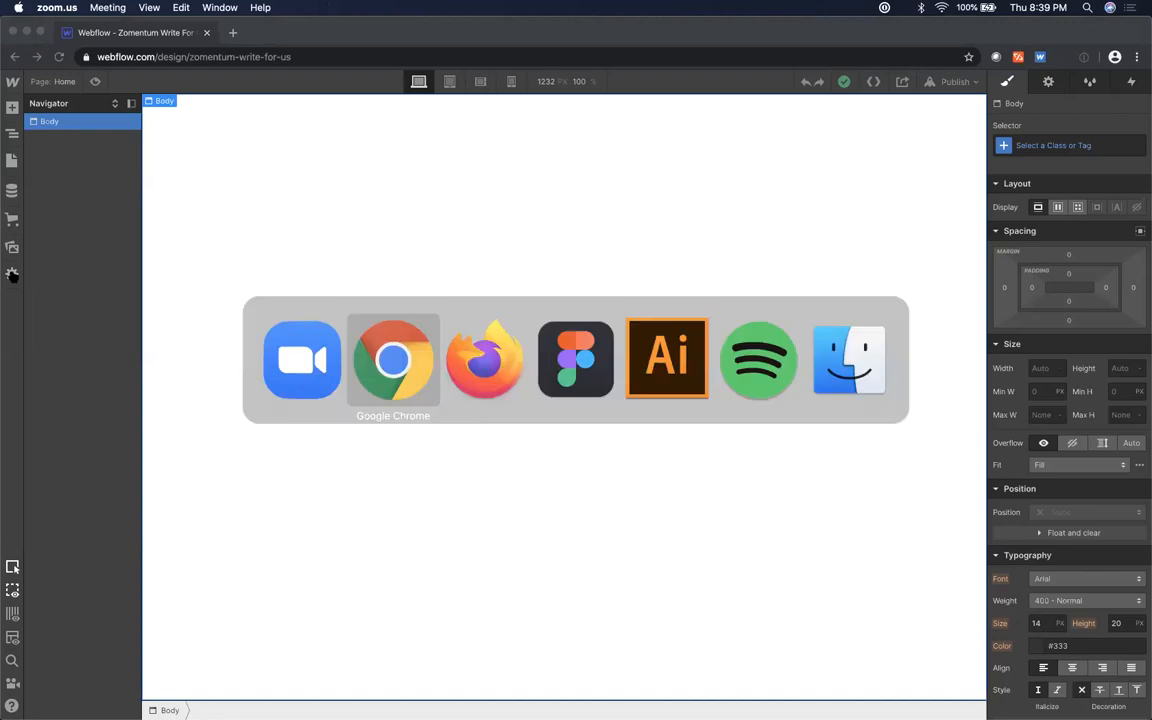
pyautogui.press('super+Tab')
pyautogui.press('super+Tab')
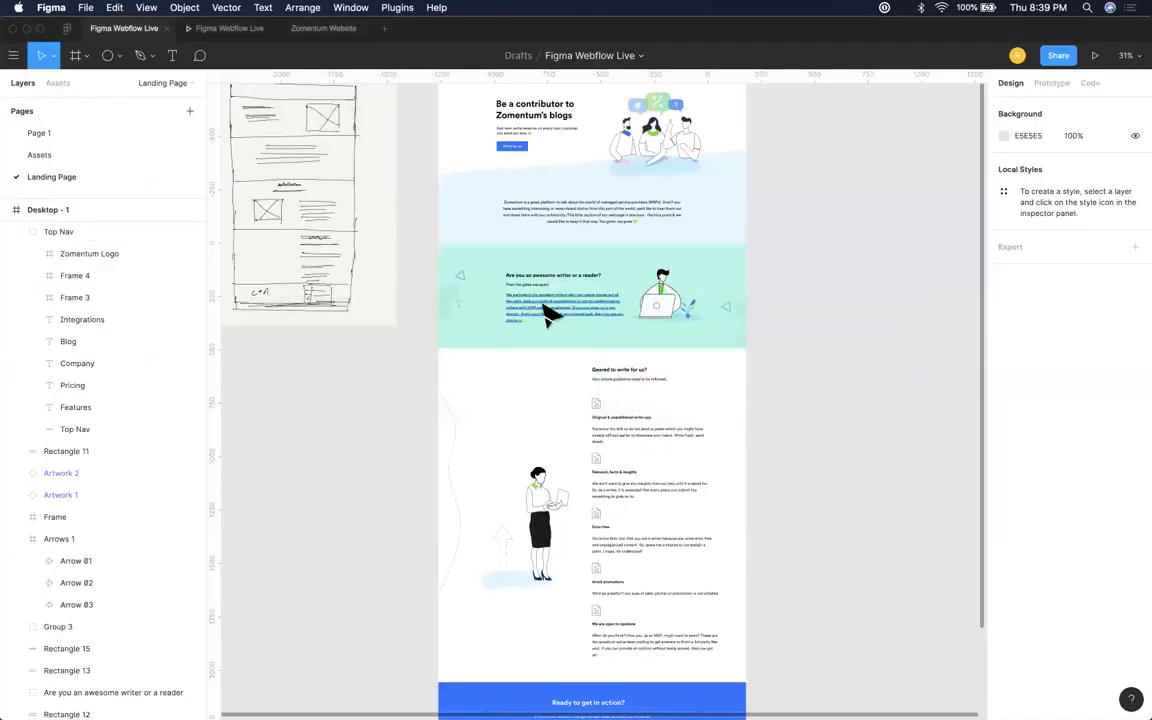
pyautogui.click(610, 305)
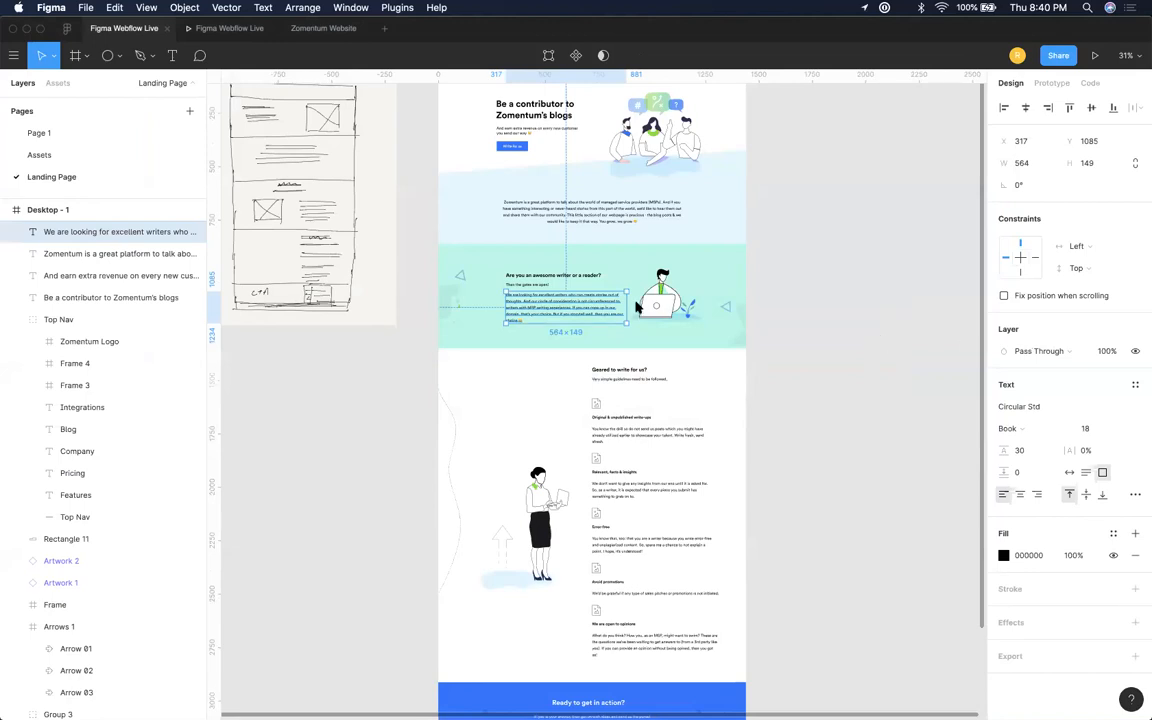
pyautogui.scroll(4, 634, 305)
# - Switch back to Google Chrome and open the font settings of the Zomentum Write For Us project
pyautogui.press('super+Tab')
pyautogui.press('super+Tab')
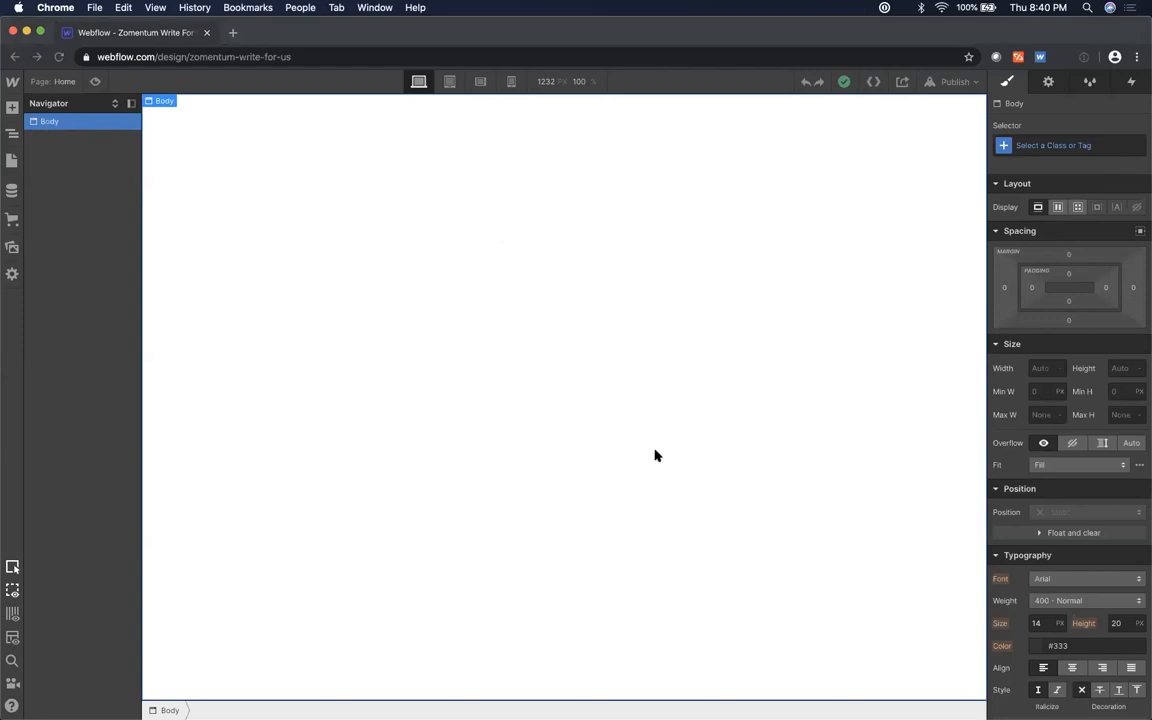
pyautogui.scroll(-2, 1033, 445)
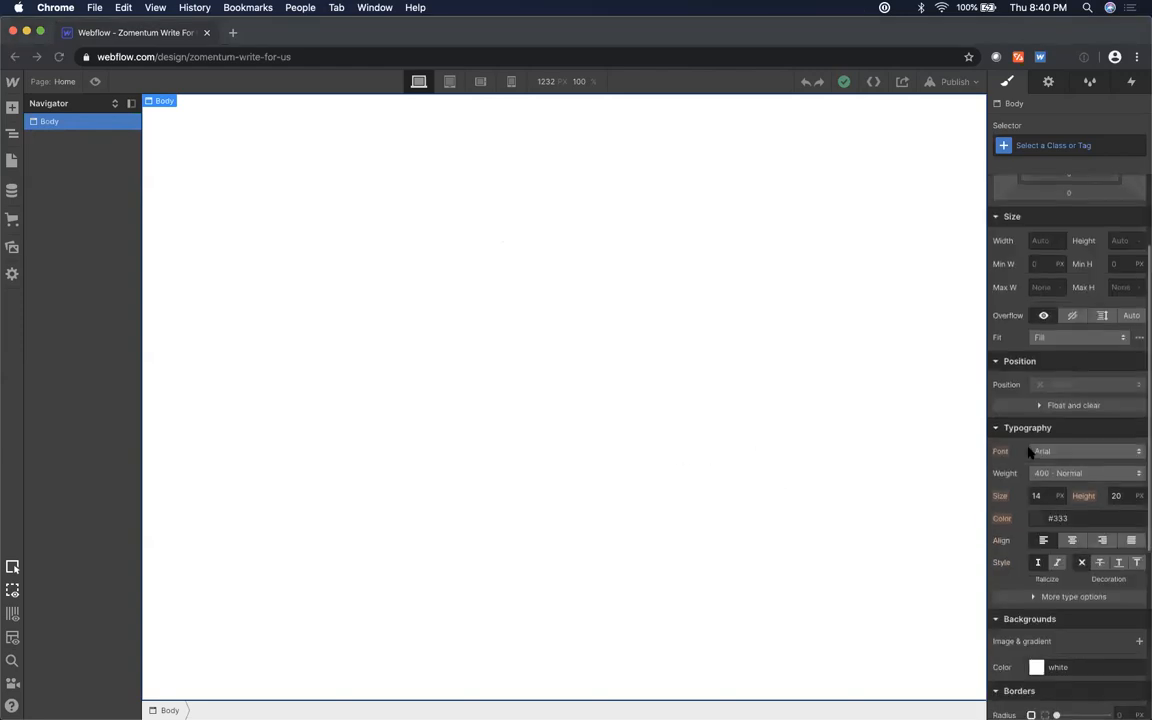
pyautogui.scroll(2, 1030, 450)
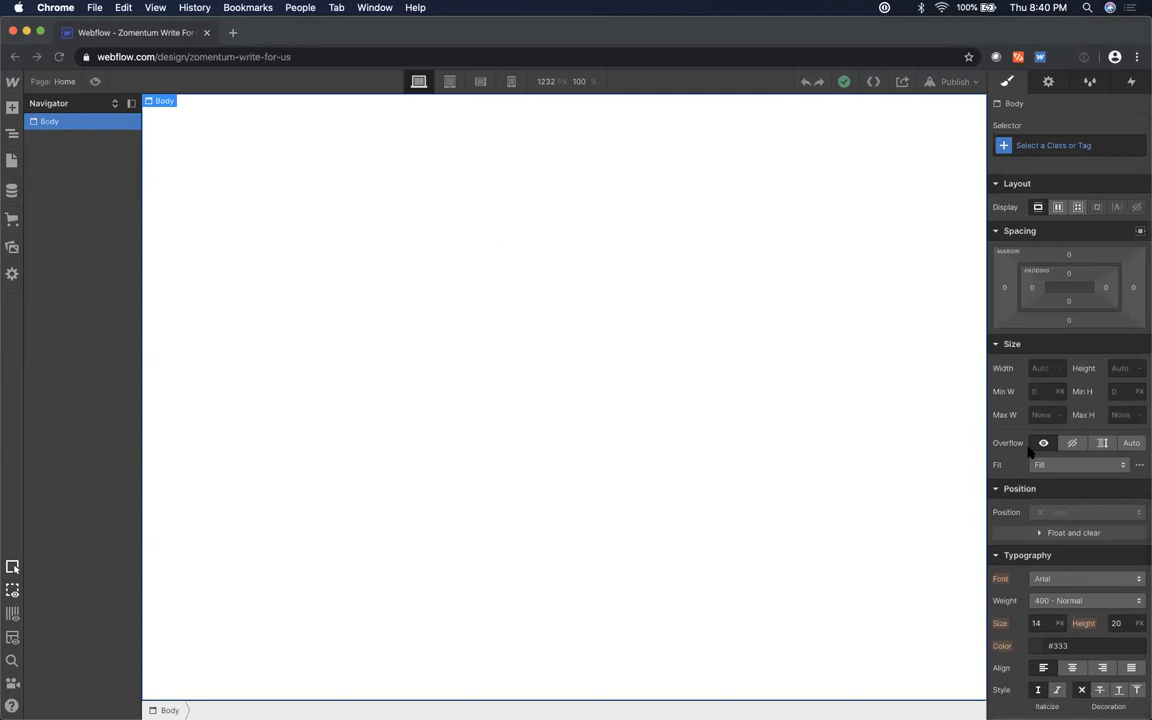
pyautogui.click(12, 81)
pyautogui.click(37, 118)
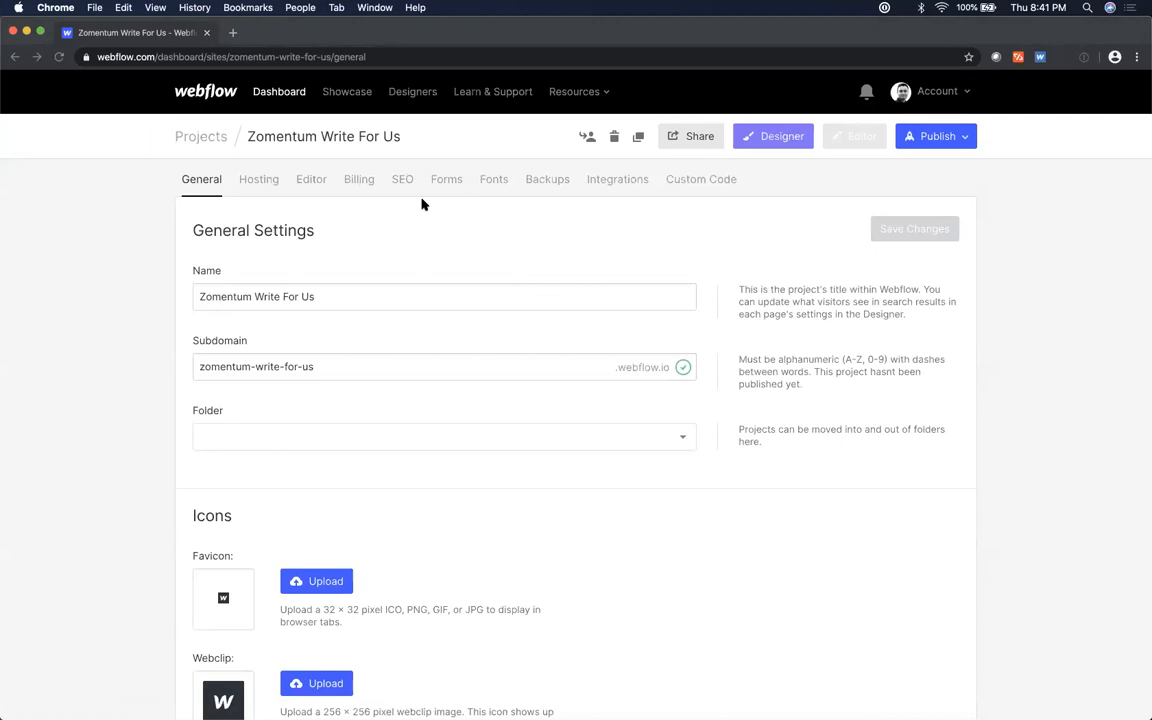
pyautogui.click(494, 184)
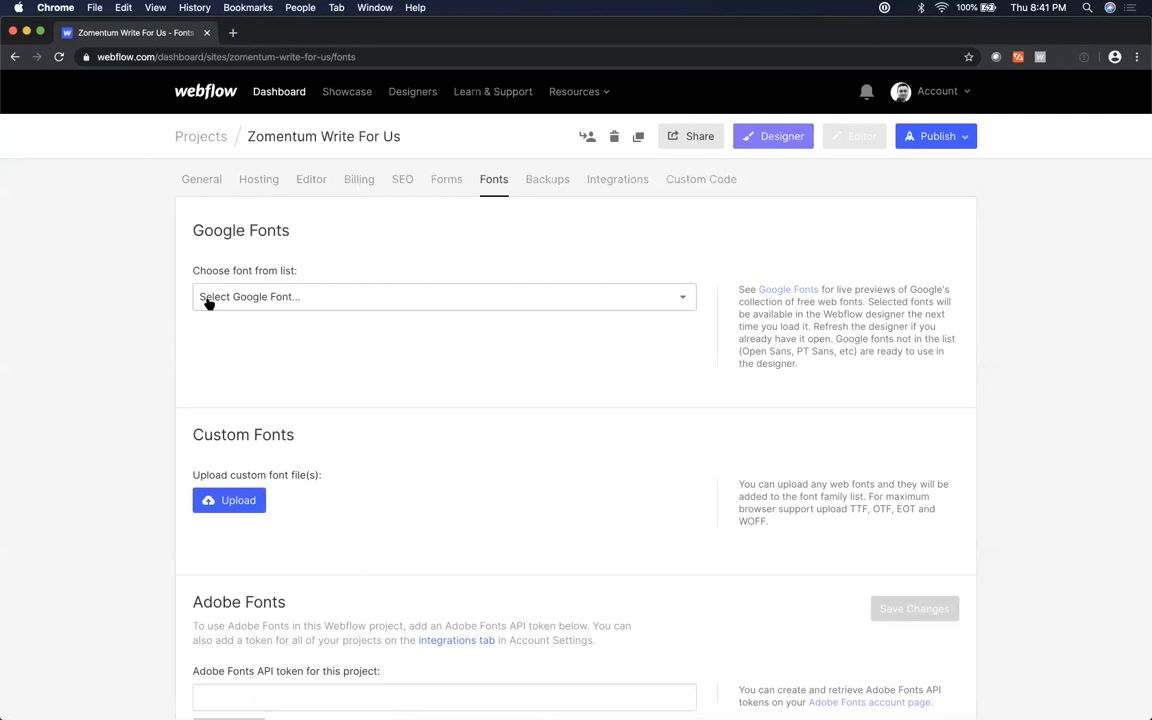
# - Start a custom font upload and browse to the fonts folder inside Assets on the Desktop
pyautogui.click(239, 501)
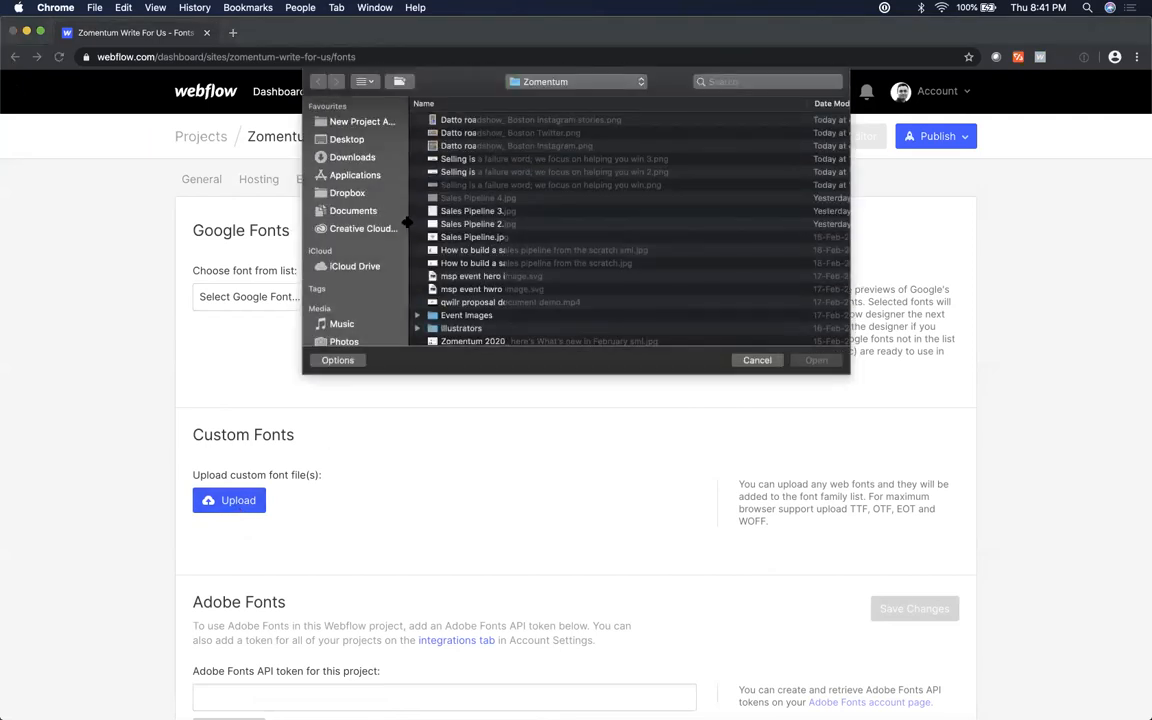
pyautogui.click(347, 140)
pyautogui.doubleClick(450, 118)
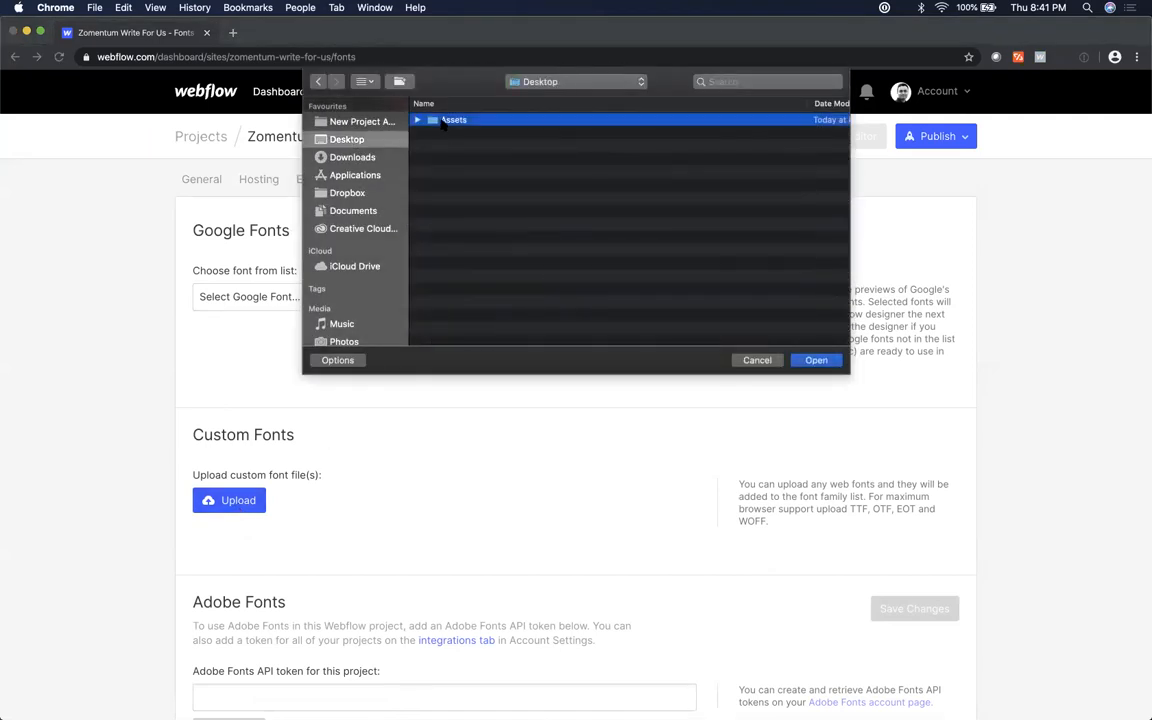
pyautogui.doubleClick(443, 225)
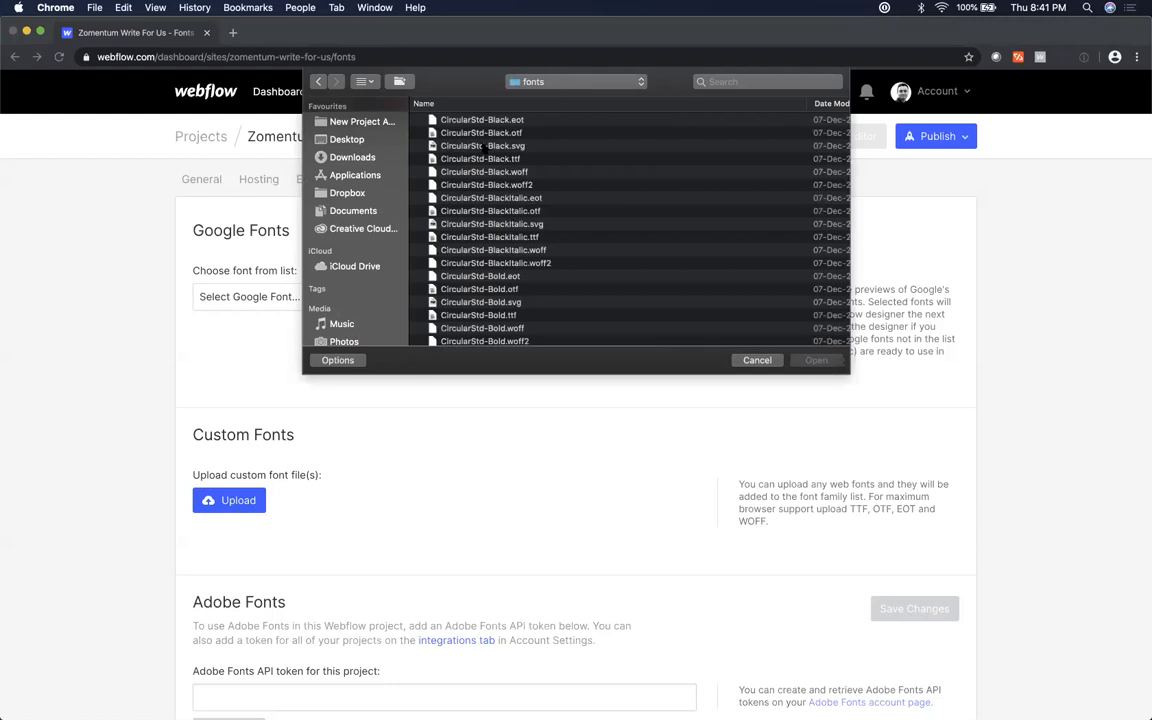
# - Sort the files in the fonts folder by kind
pyautogui.click(472, 121)
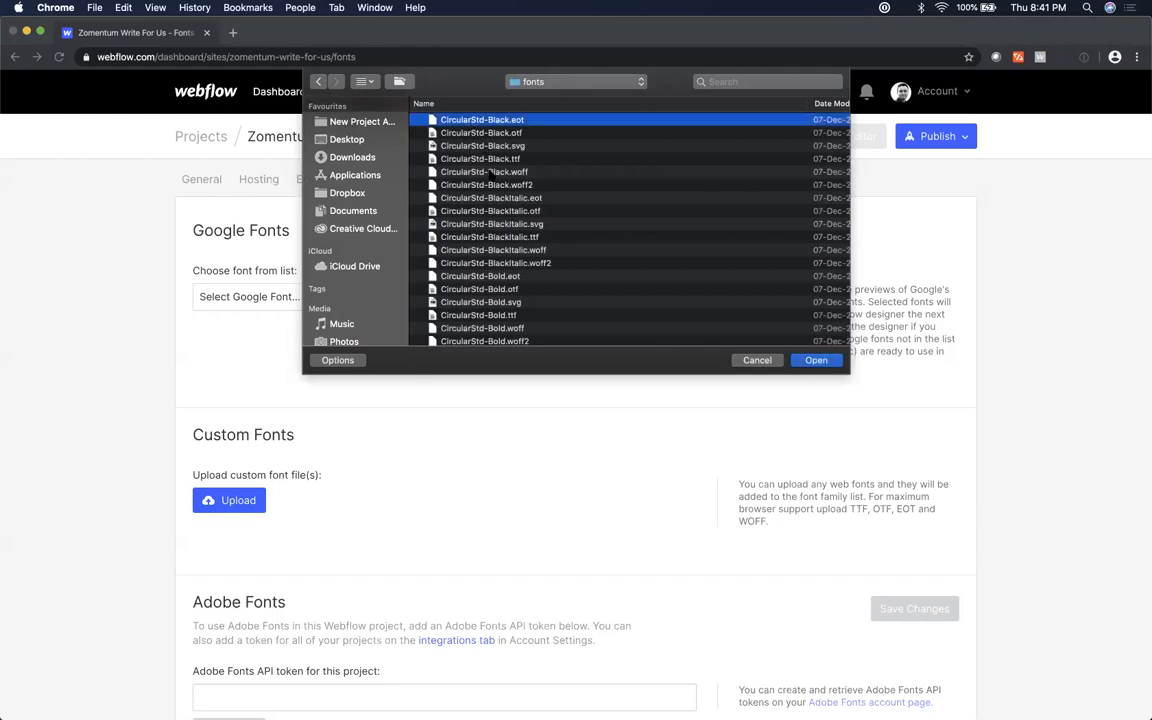
pyautogui.click(490, 172)
pyautogui.keyDown('shift'); pyautogui.click(495, 185); pyautogui.keyUp('shift')
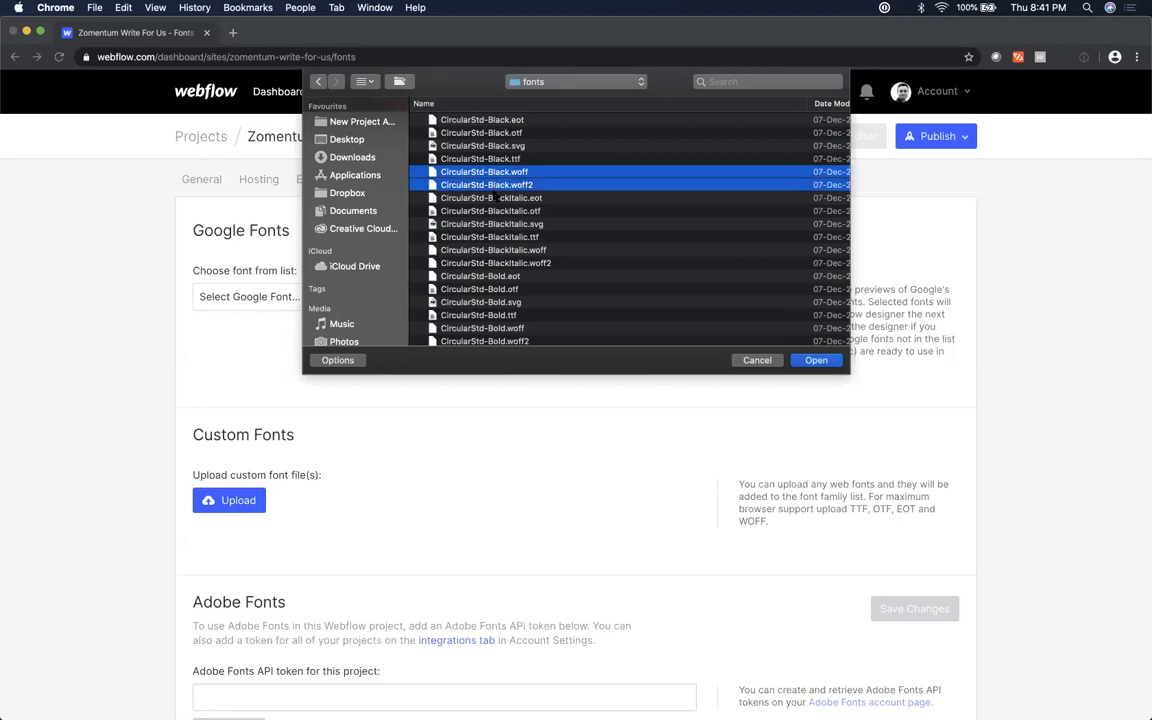
pyautogui.scroll(-2, 503, 212)
pyautogui.scroll(2, 503, 212)
pyautogui.hscroll(5, 600, 170)
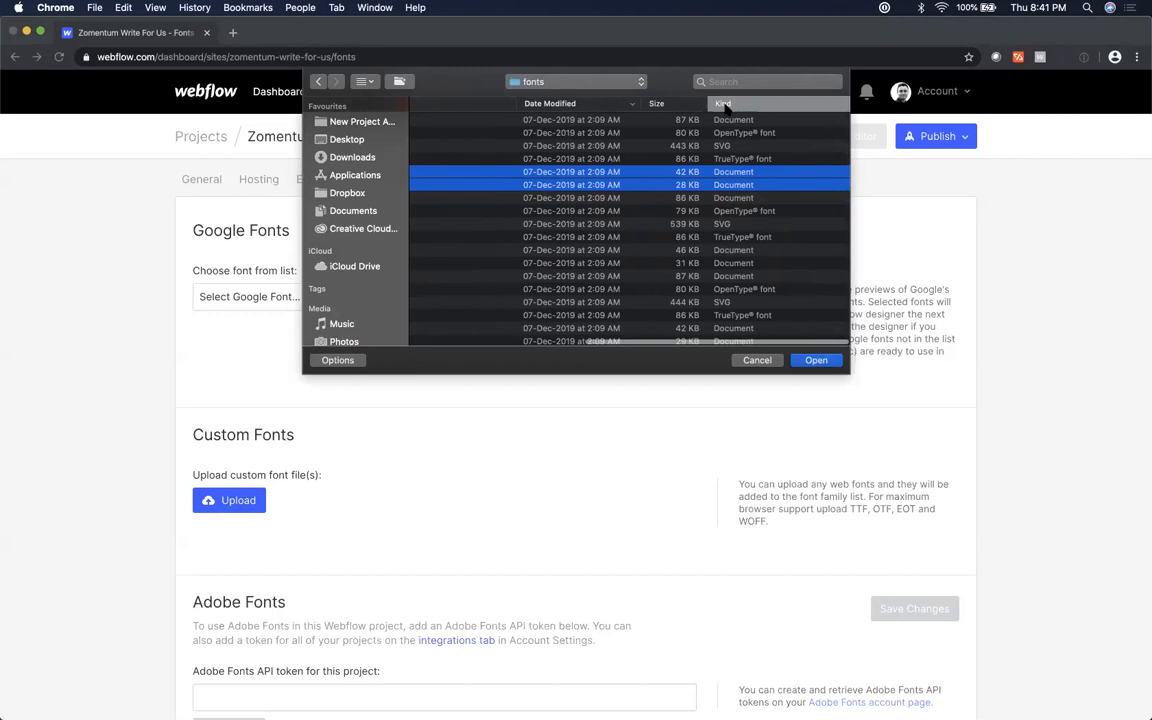
pyautogui.hscroll(-5, 600, 160)
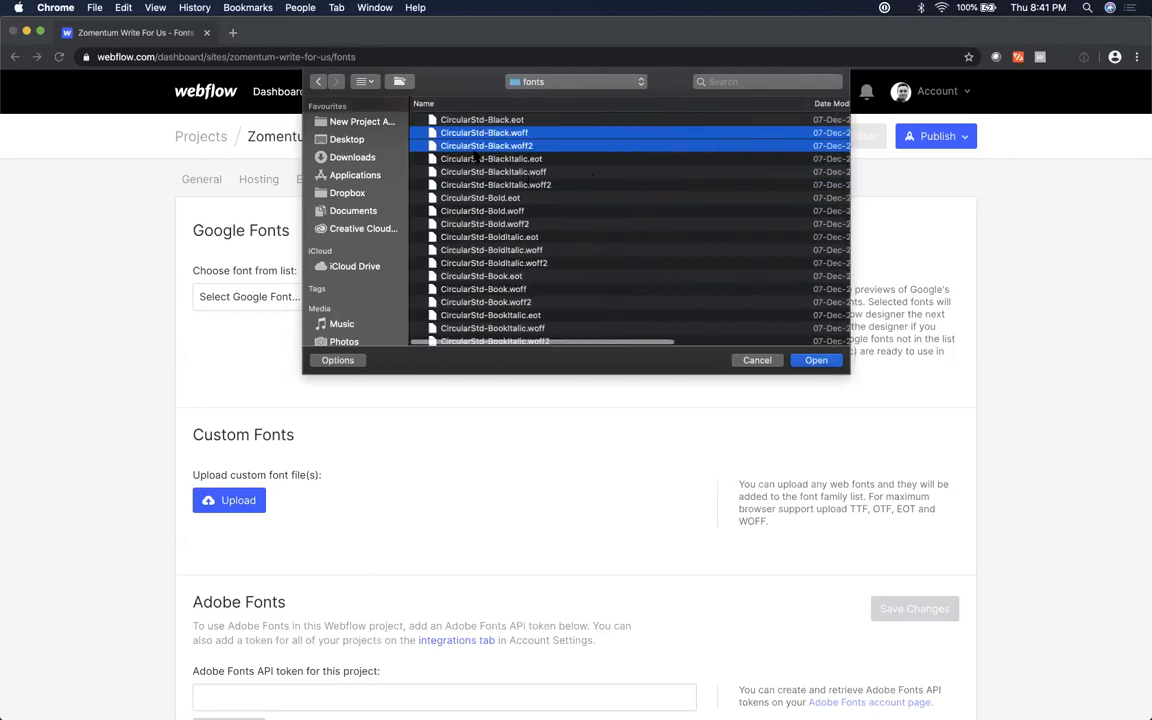
# - Select the CircularStd TTF files from Black through MediumItalic and open them for the custom font upload
pyautogui.scroll(-5, 468, 183)
pyautogui.scroll(-10, 468, 183)
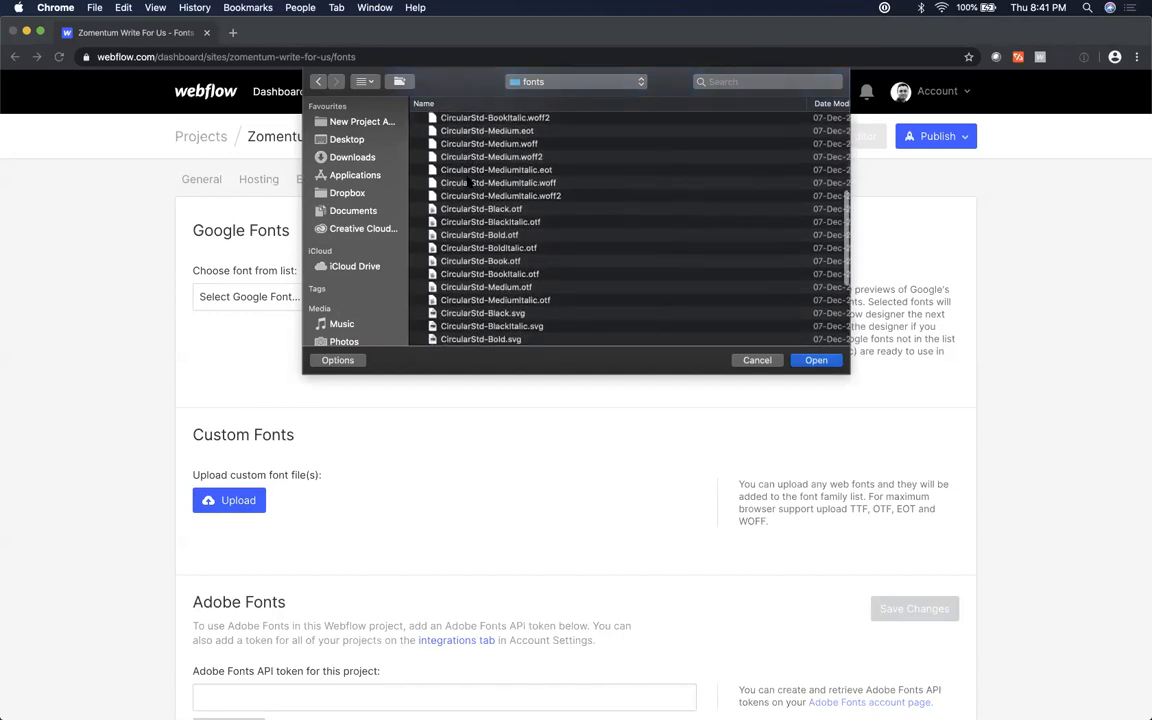
pyautogui.scroll(-2, 468, 183)
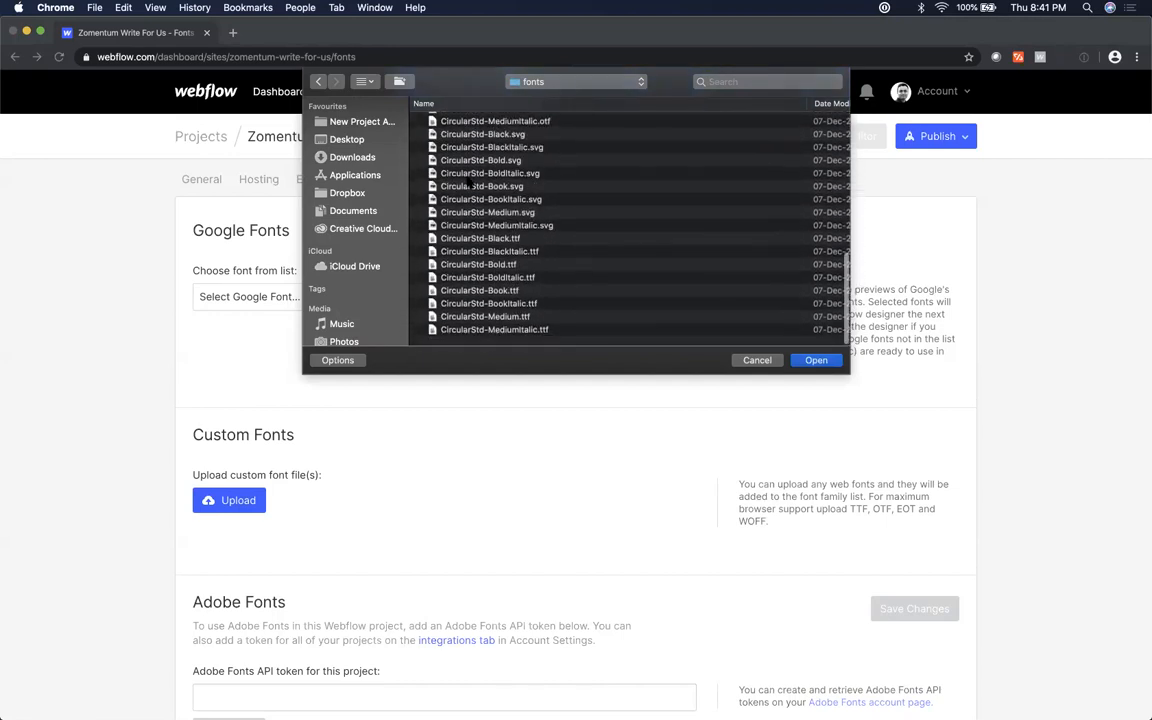
pyautogui.click(486, 339)
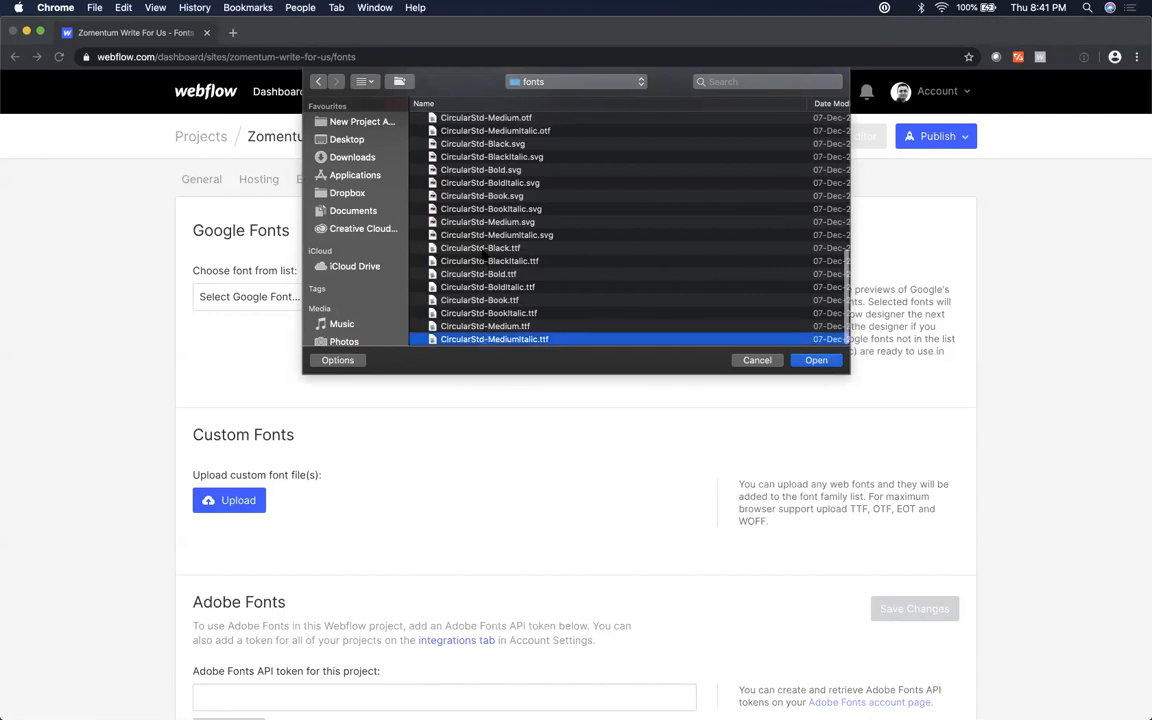
pyautogui.keyDown('shift'); pyautogui.click(483, 248); pyautogui.keyUp('shift')
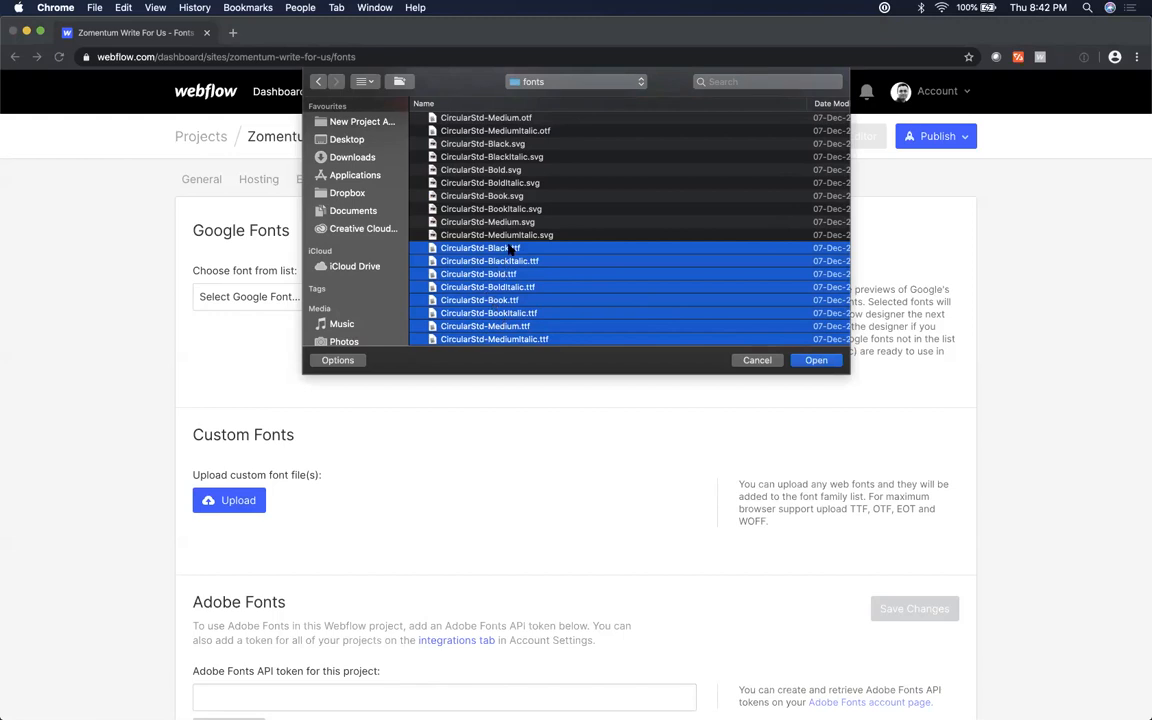
pyautogui.click(815, 362)
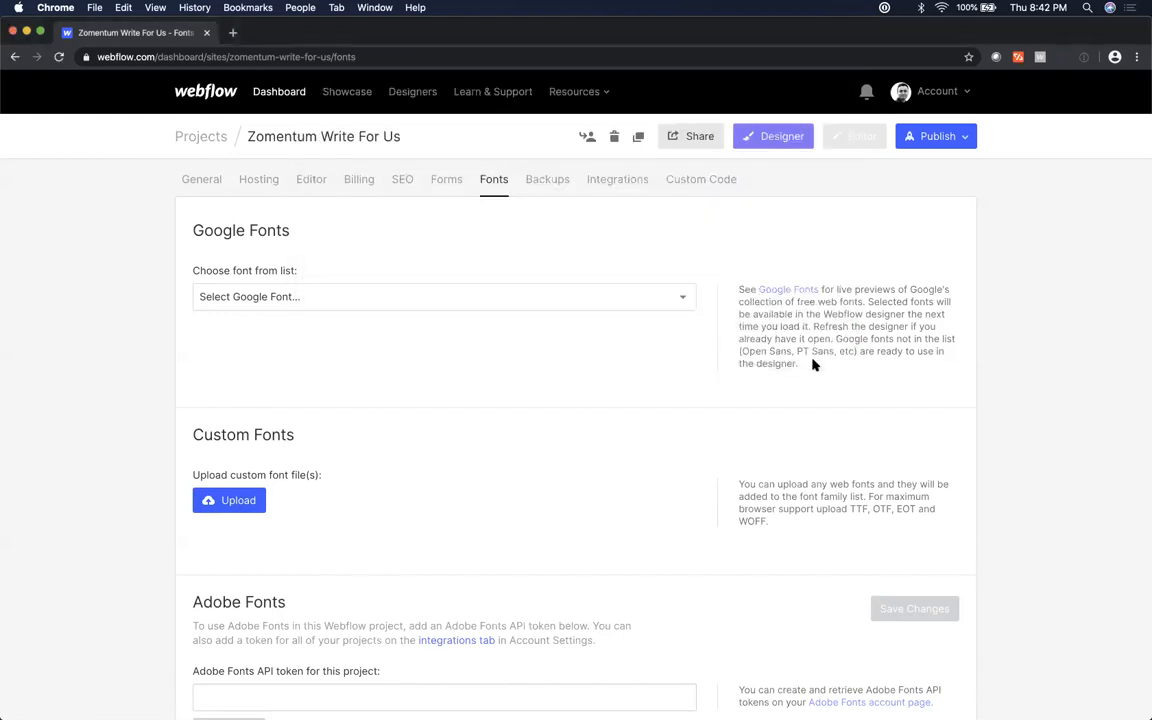
# - Upload every queued CircularStd TTF file with its suggested family, weight and style, and check the installed fonts list
pyautogui.scroll(-3, 587, 366)
pyautogui.scroll(-3, 587, 366)
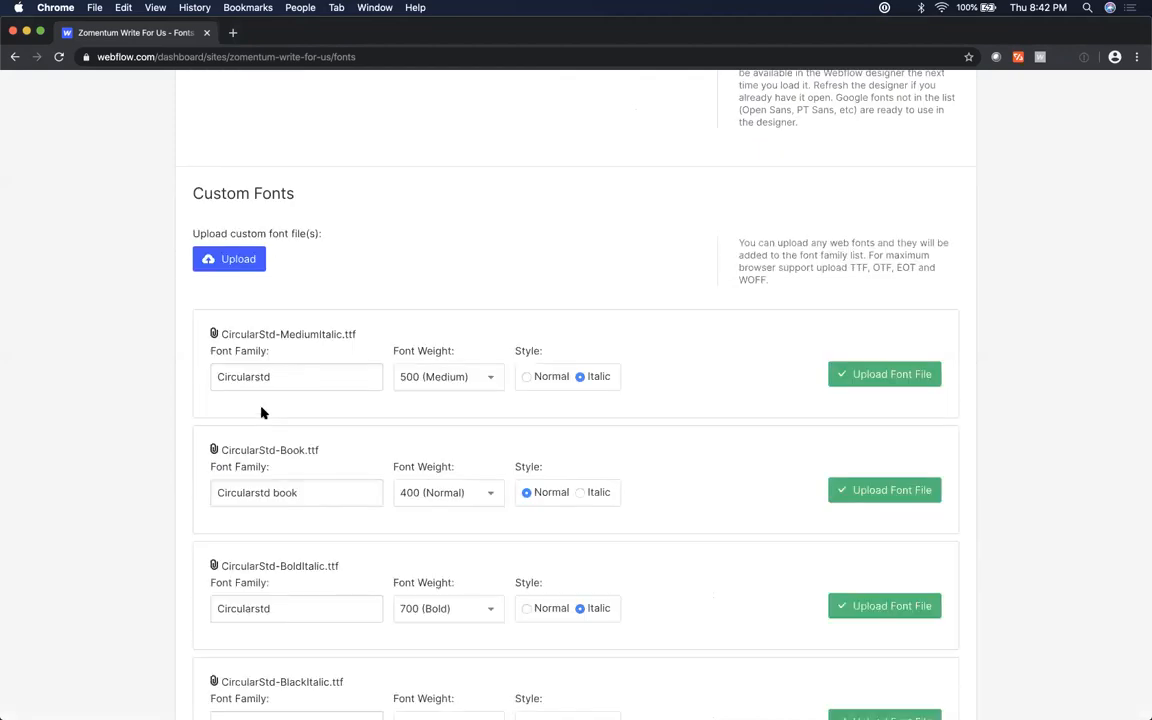
pyautogui.scroll(-2, 261, 410)
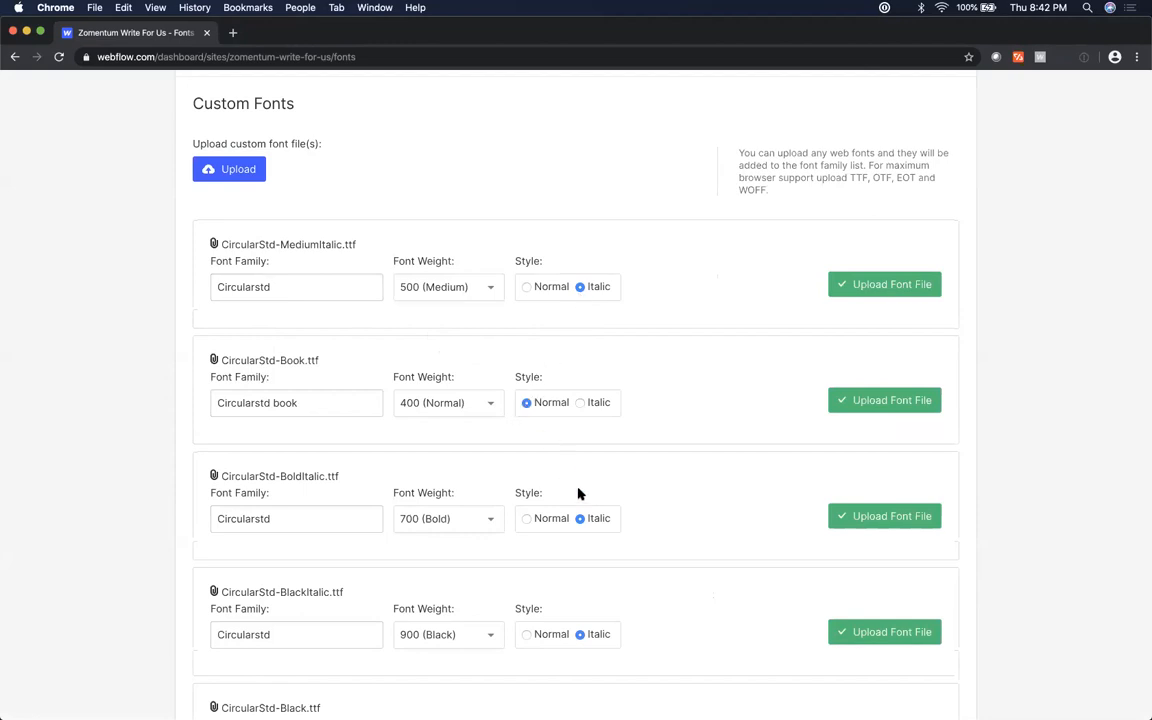
pyautogui.scroll(-5, 575, 512)
pyautogui.scroll(5, 575, 512)
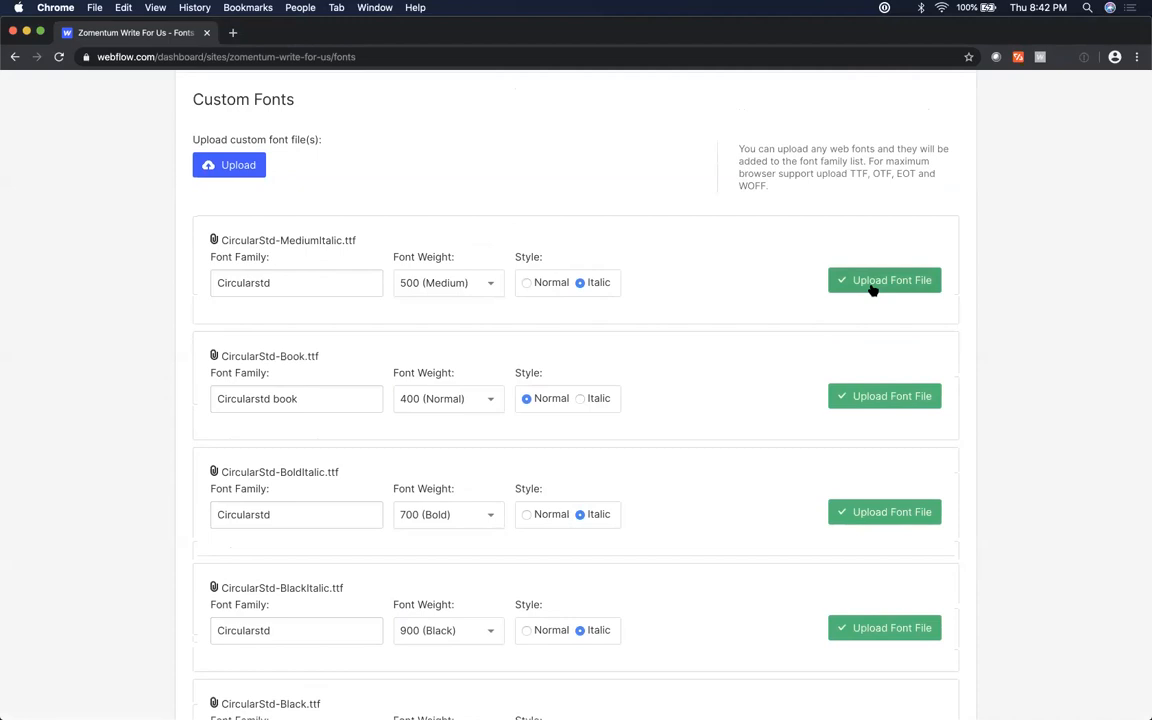
pyautogui.click(873, 290)
pyautogui.click(873, 290)
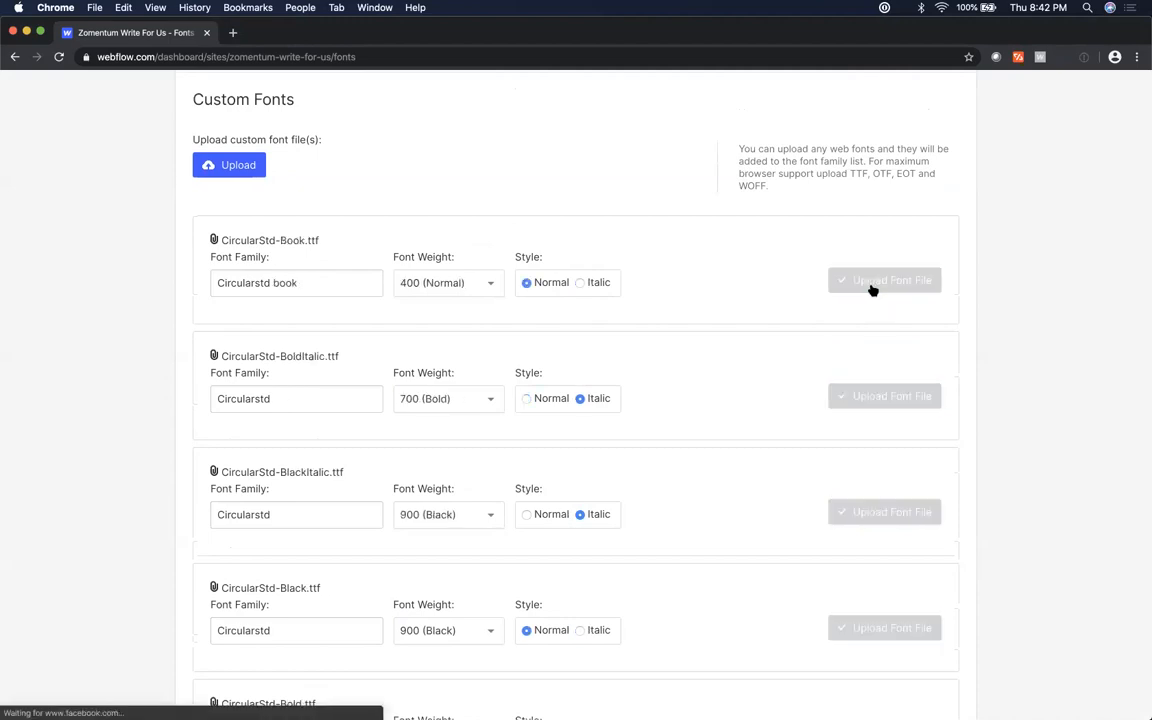
pyautogui.click(873, 290)
pyautogui.click(873, 290)
pyautogui.click(873, 290)
pyautogui.click(873, 290)
pyautogui.click(862, 290)
pyautogui.click(862, 290)
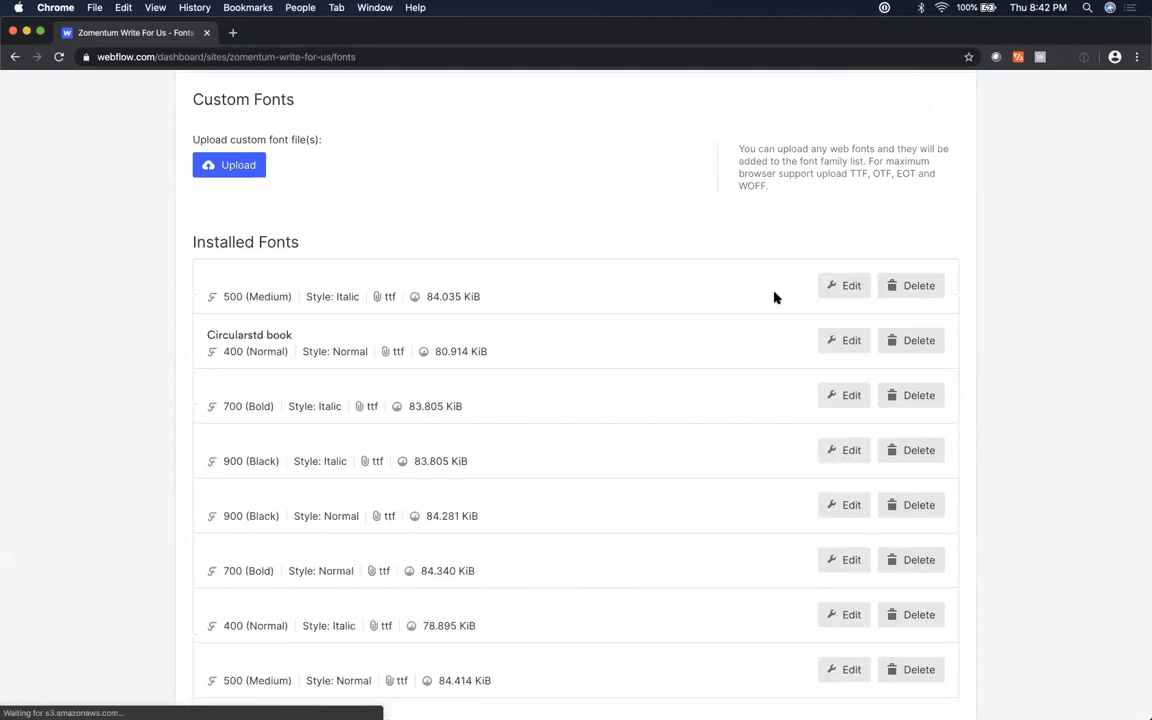
pyautogui.scroll(-4, 263, 237)
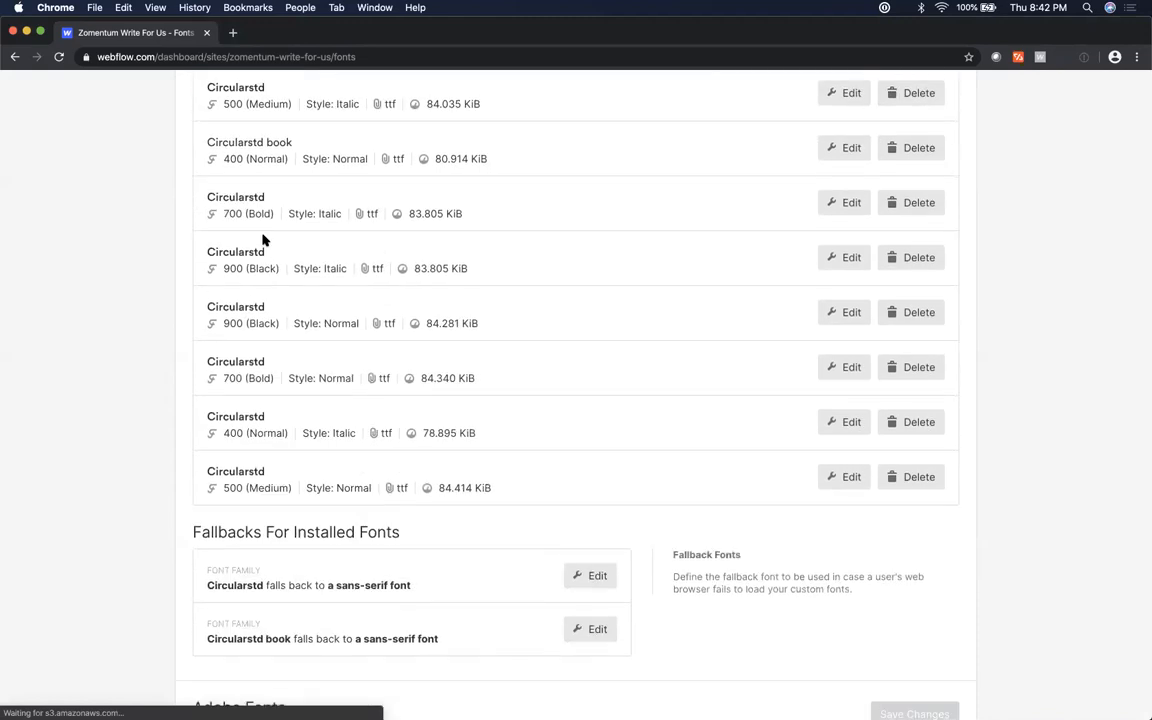
pyautogui.scroll(3, 380, 238)
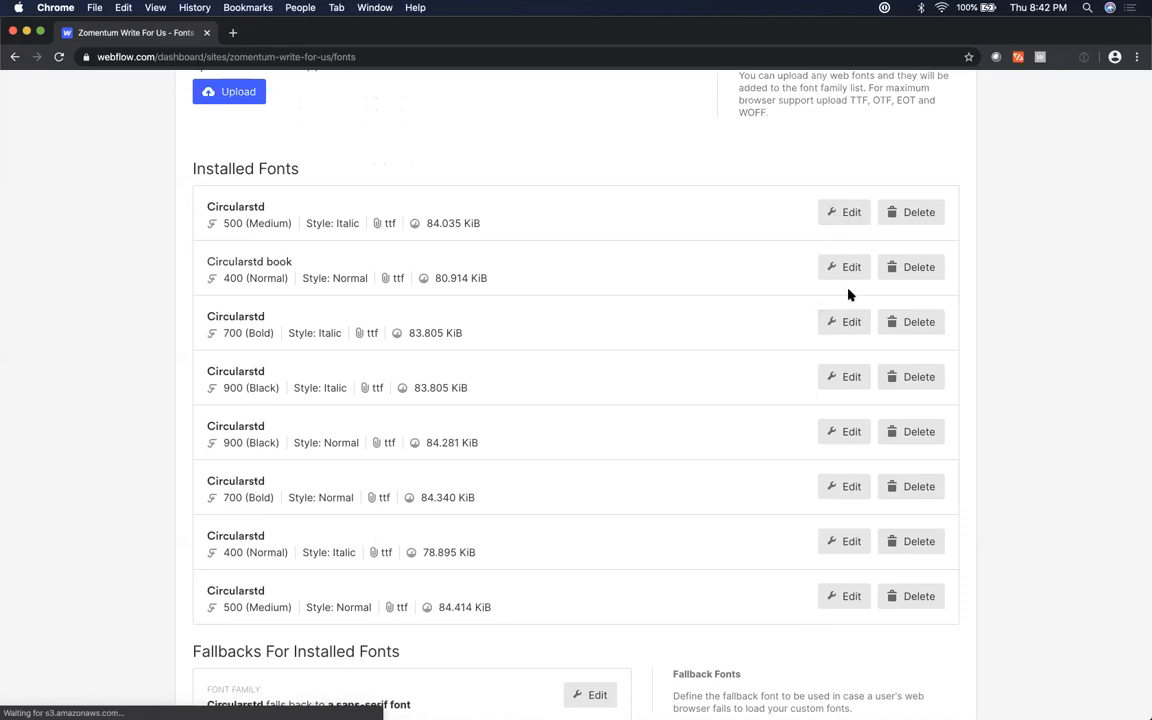
# - Publish the project to the zomentum-write-for-us.webflow.io domain
pyautogui.scroll(10, 724, 276)
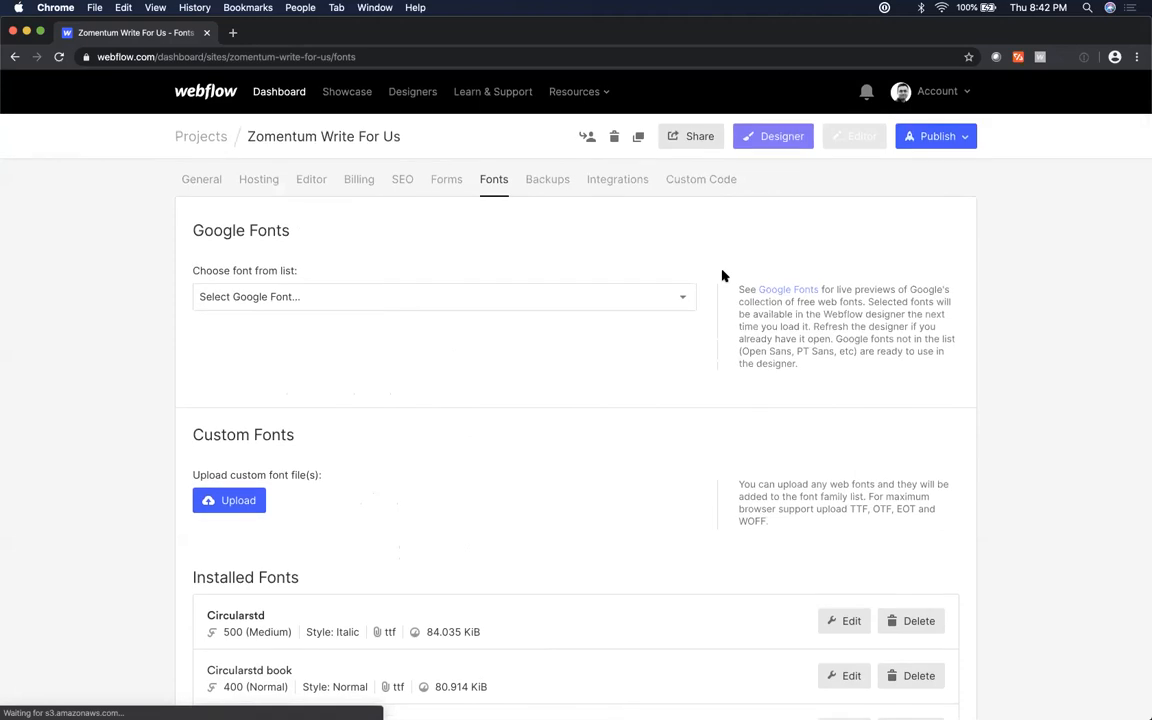
pyautogui.click(966, 138)
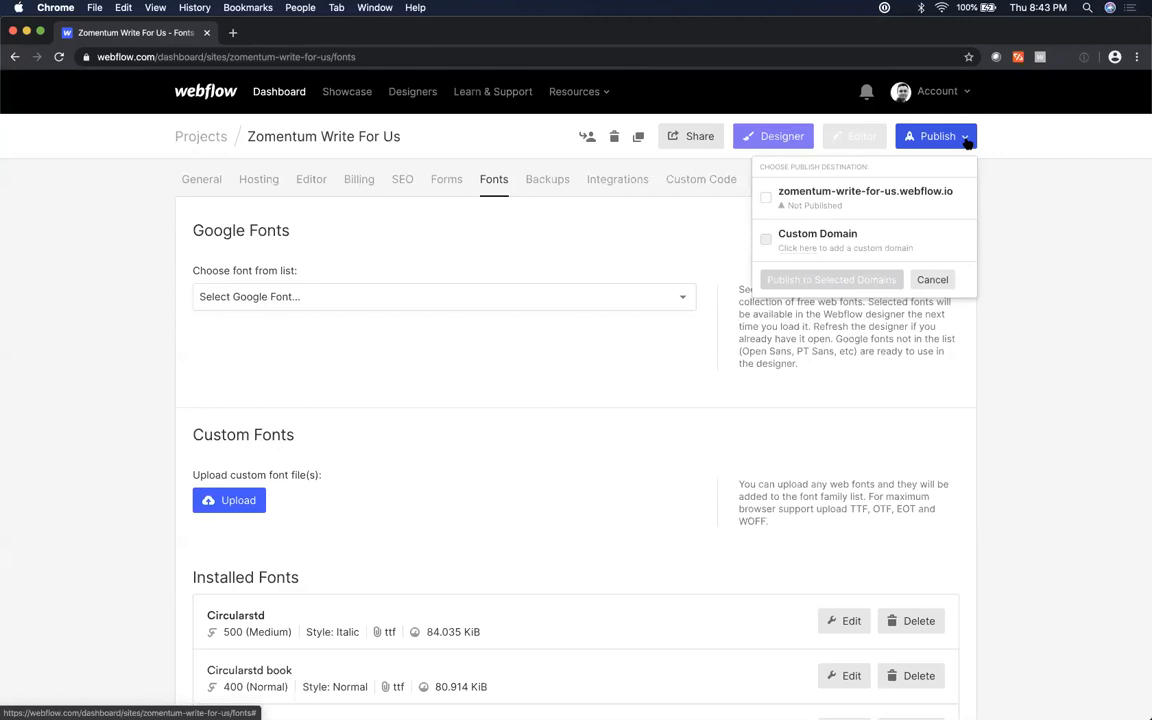
pyautogui.click(767, 199)
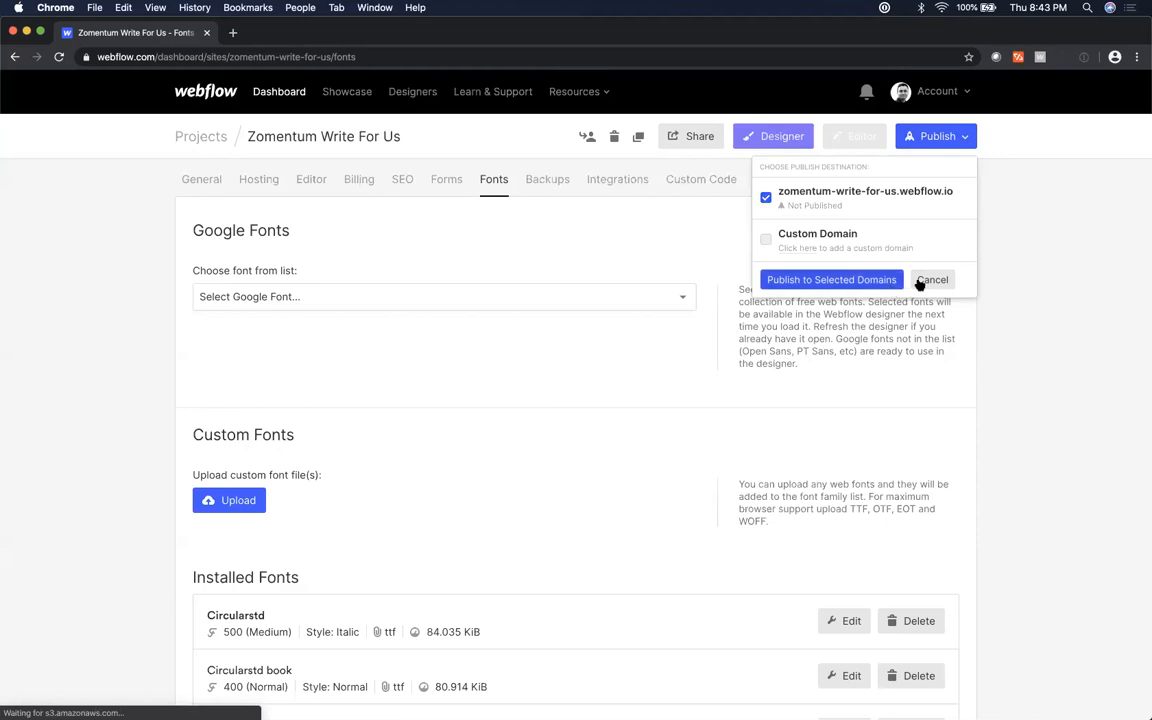
pyautogui.click(866, 281)
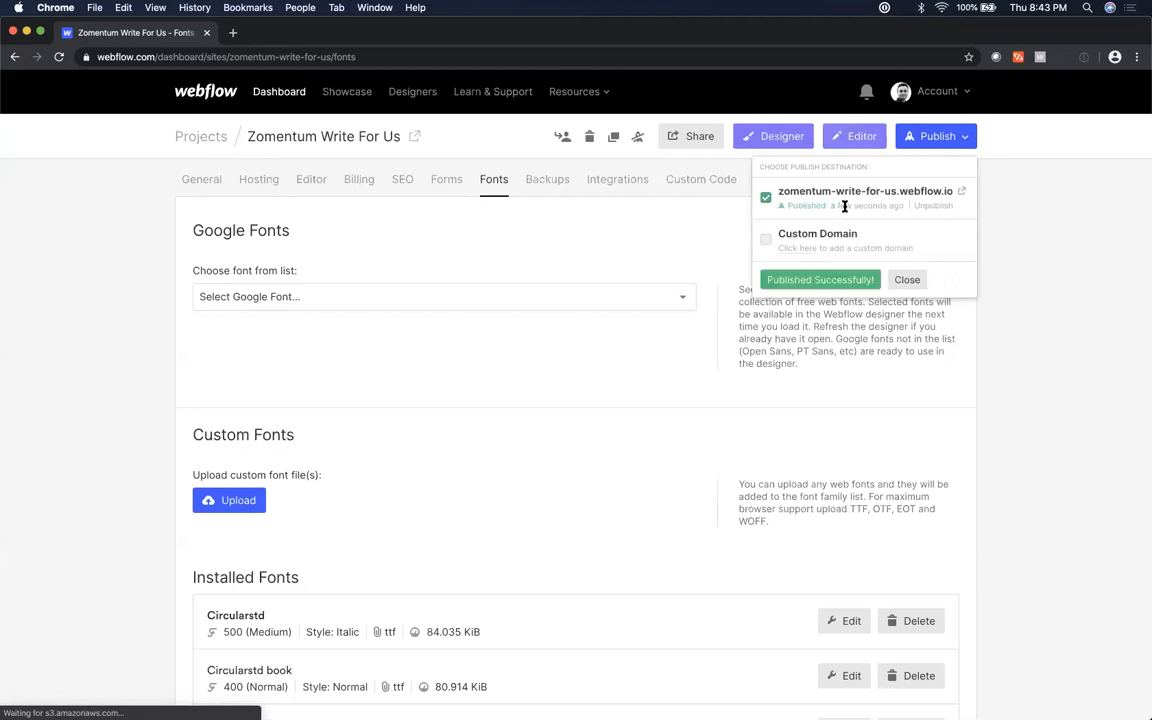
# - View the published site in its own tab, return to the project's font settings and dismiss the publish options
pyautogui.click(961, 193)
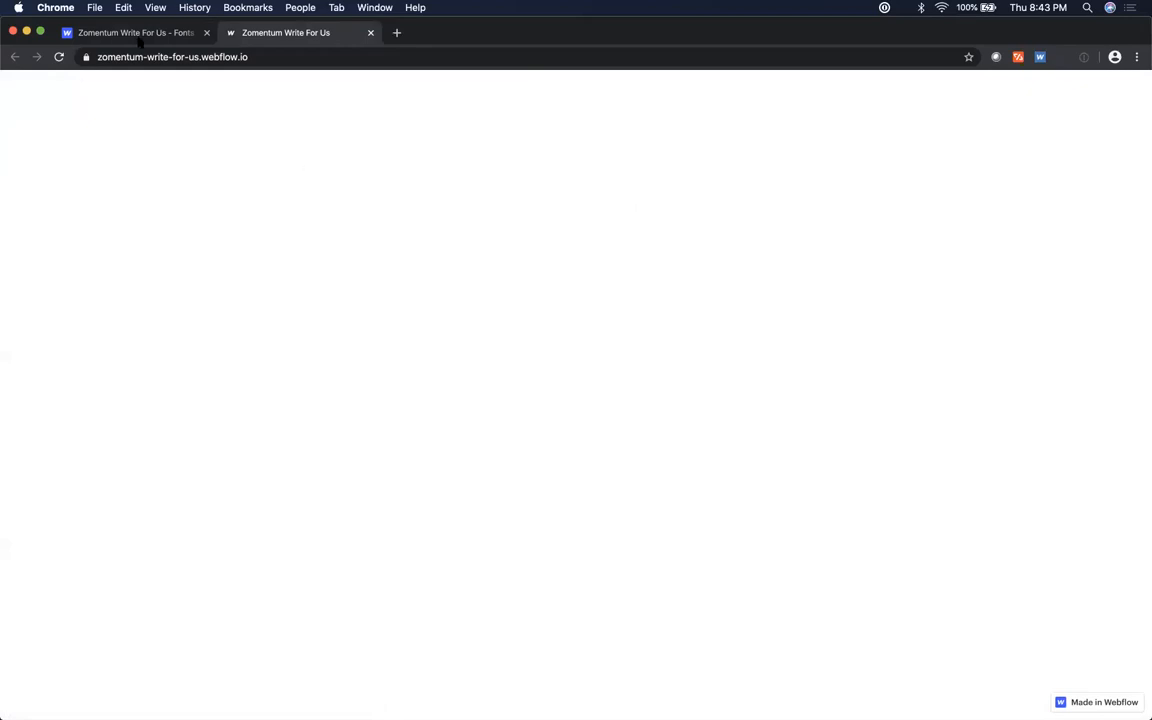
pyautogui.click(141, 35)
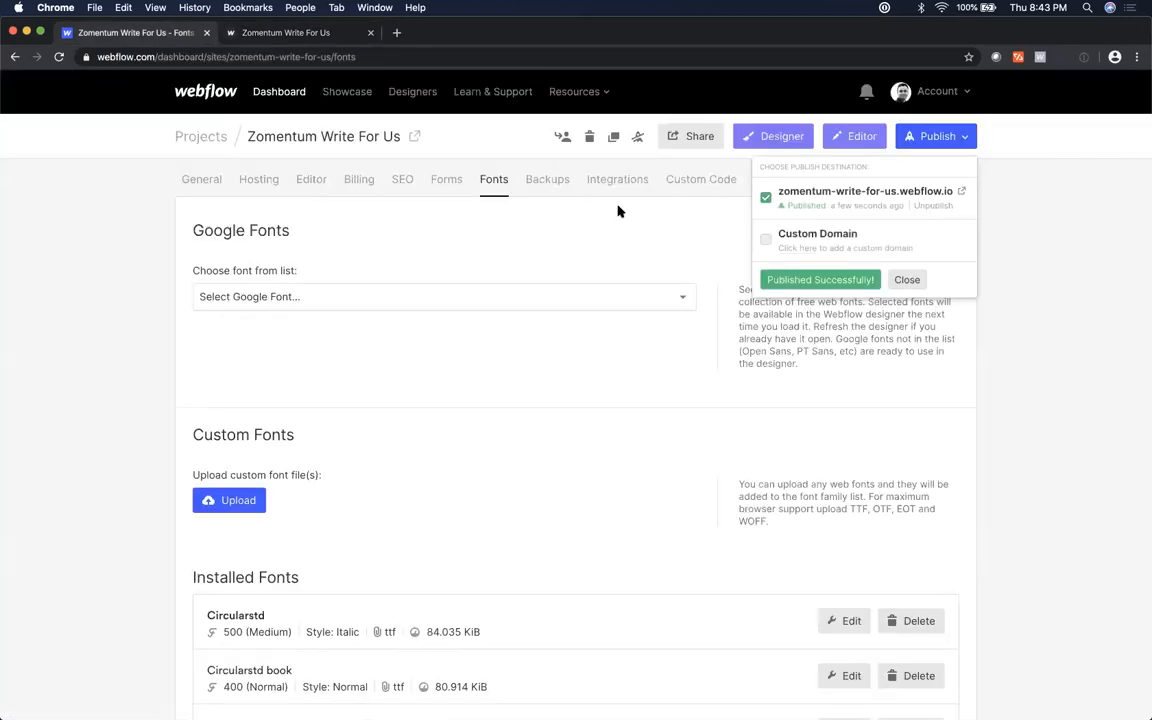
pyautogui.click(657, 251)
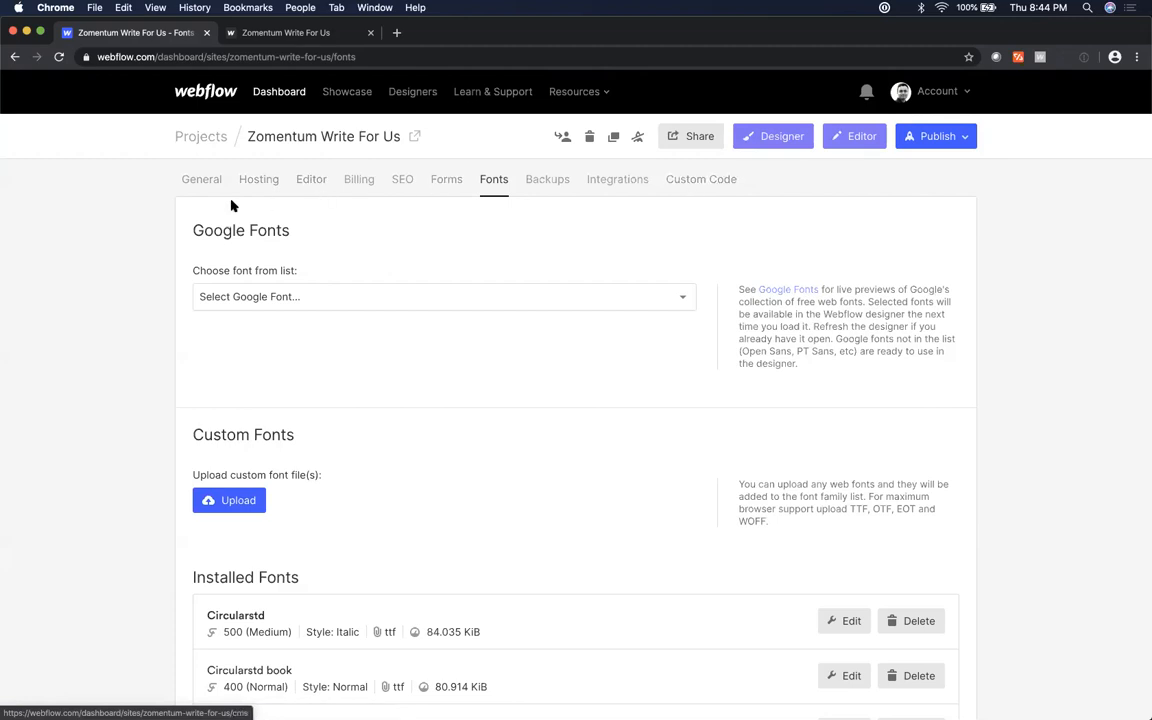
# - Change the subdomain to zomentum-blog in the project's general settings
pyautogui.click(203, 182)
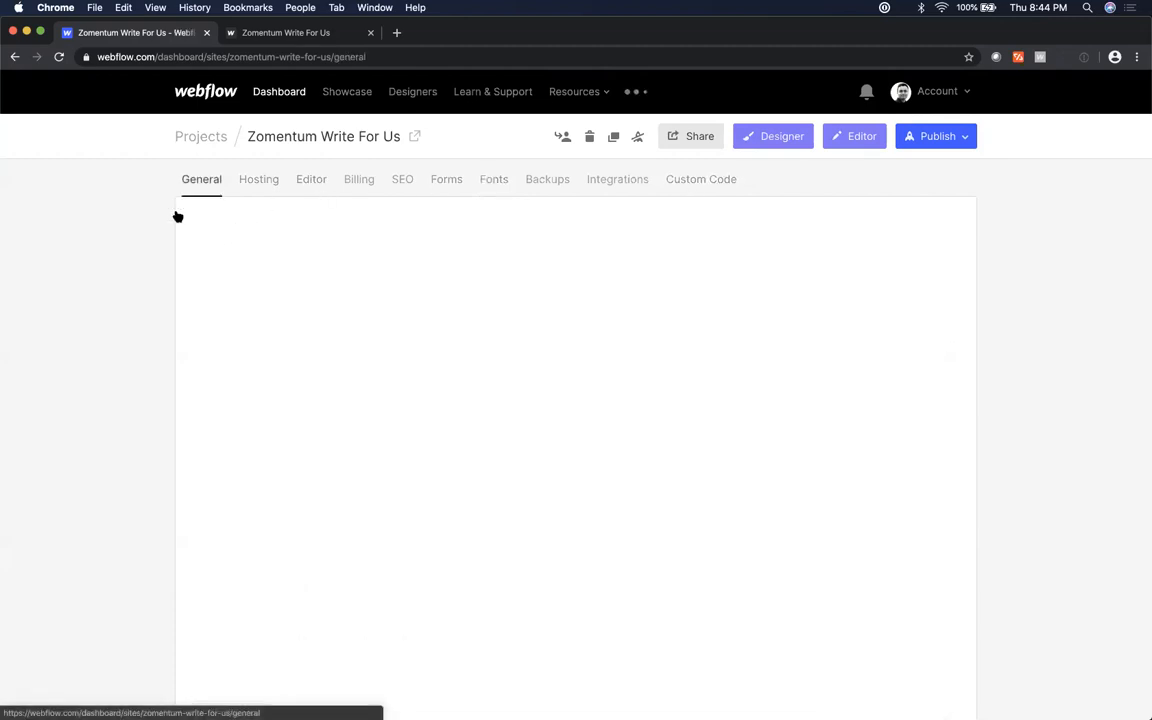
pyautogui.scroll(-1, 160, 230)
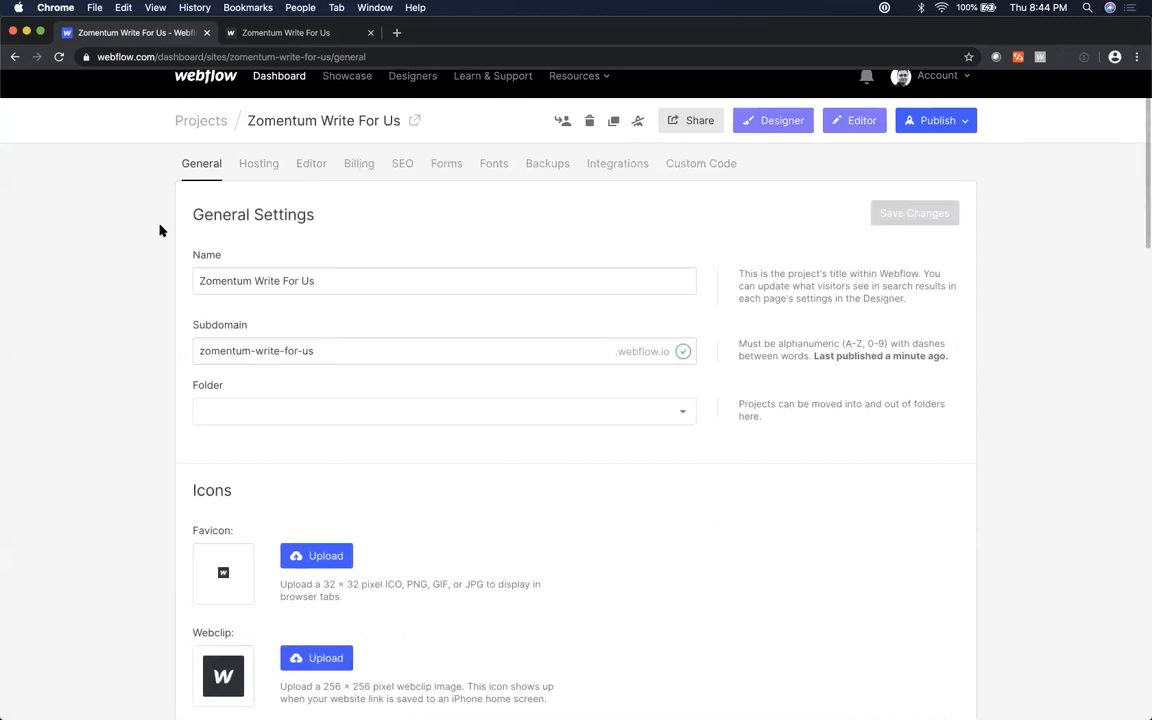
pyautogui.doubleClick(336, 336)
pyautogui.click(336, 336)
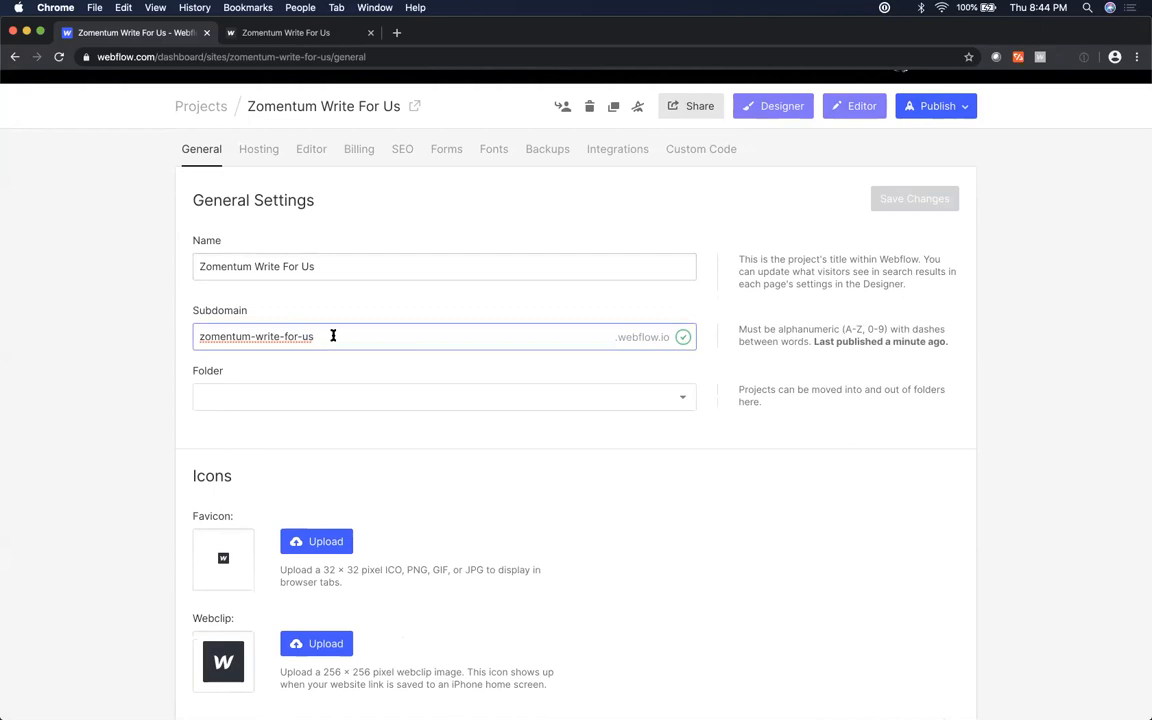
pyautogui.press('BackSpace')
pyautogui.press('BackSpace')
pyautogui.press('BackSpace')
pyautogui.press('BackSpace')
pyautogui.press('BackSpace')
pyautogui.press('BackSpace')
pyautogui.press('BackSpace')
pyautogui.press('BackSpace')
pyautogui.press('BackSpace')
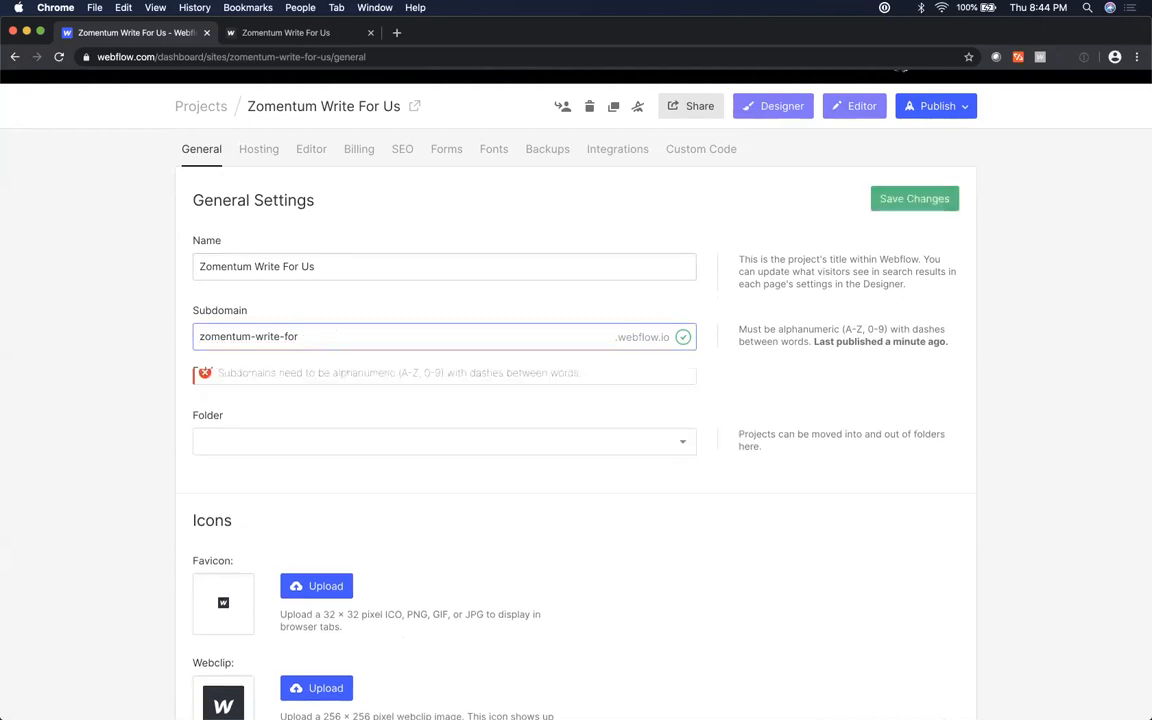
pyautogui.press('BackSpace')
pyautogui.press('BackSpace')
pyautogui.press('BackSpace')
pyautogui.press('BackSpace')
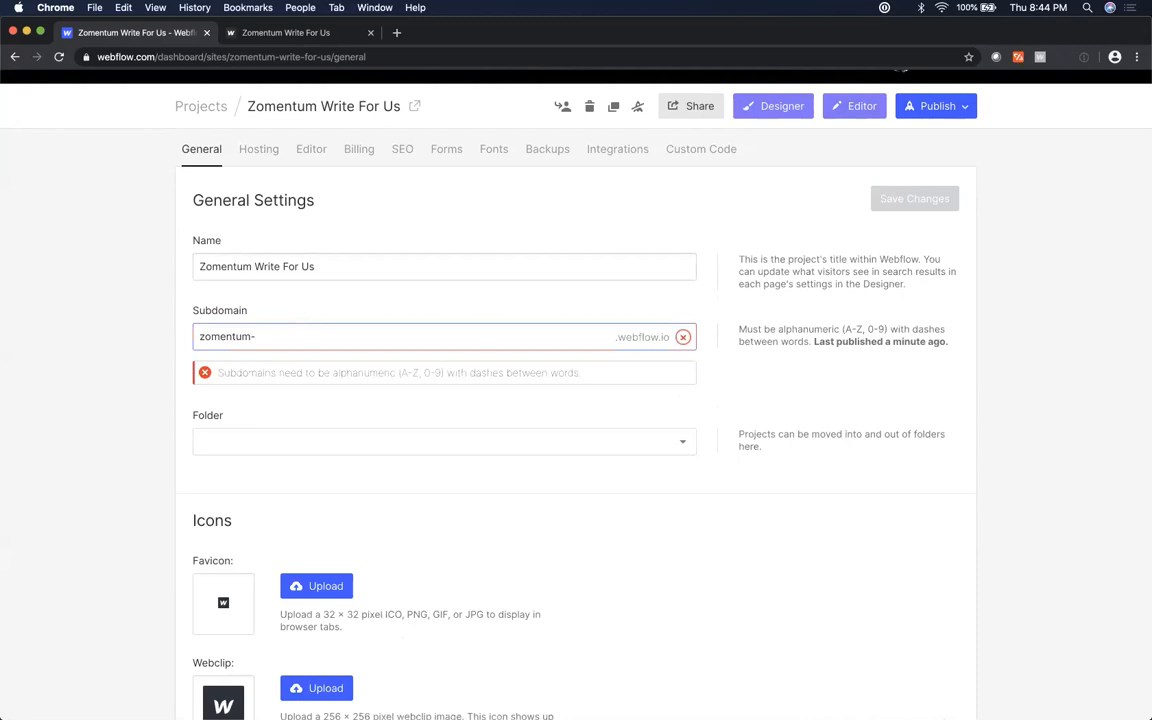
pyautogui.write('-blog')
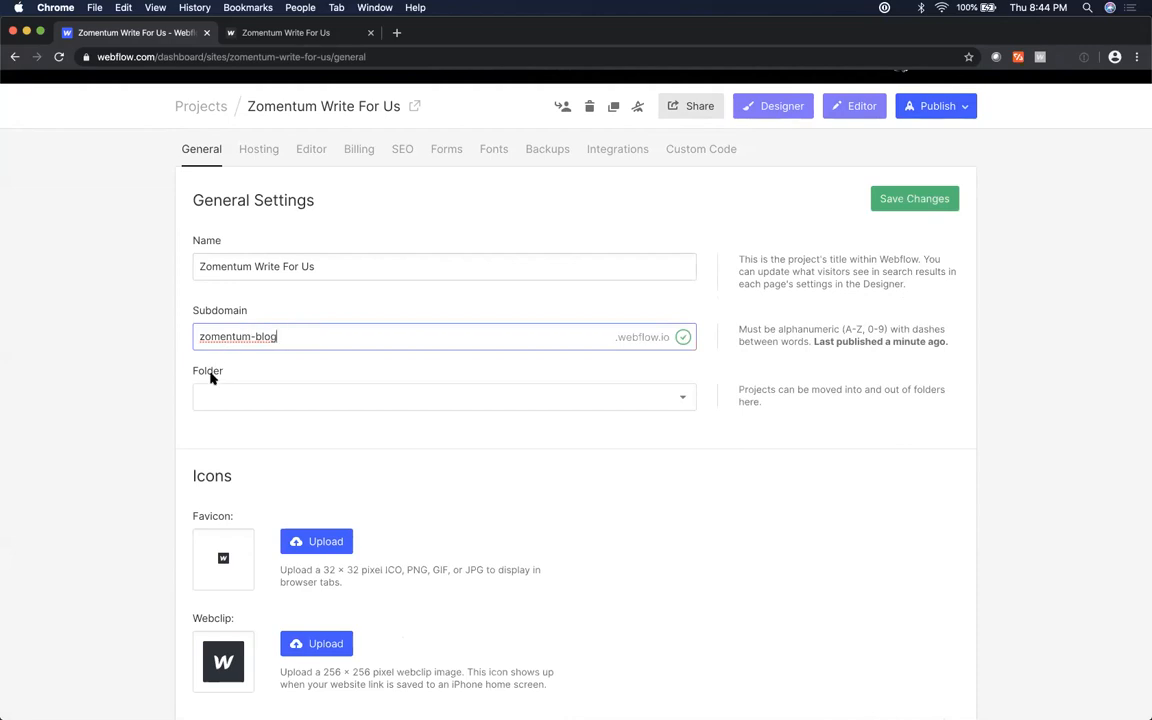
# - Review the folder choices and the icon, time zone, password, showcase and Webflow branding options in the general settings
pyautogui.click(199, 397)
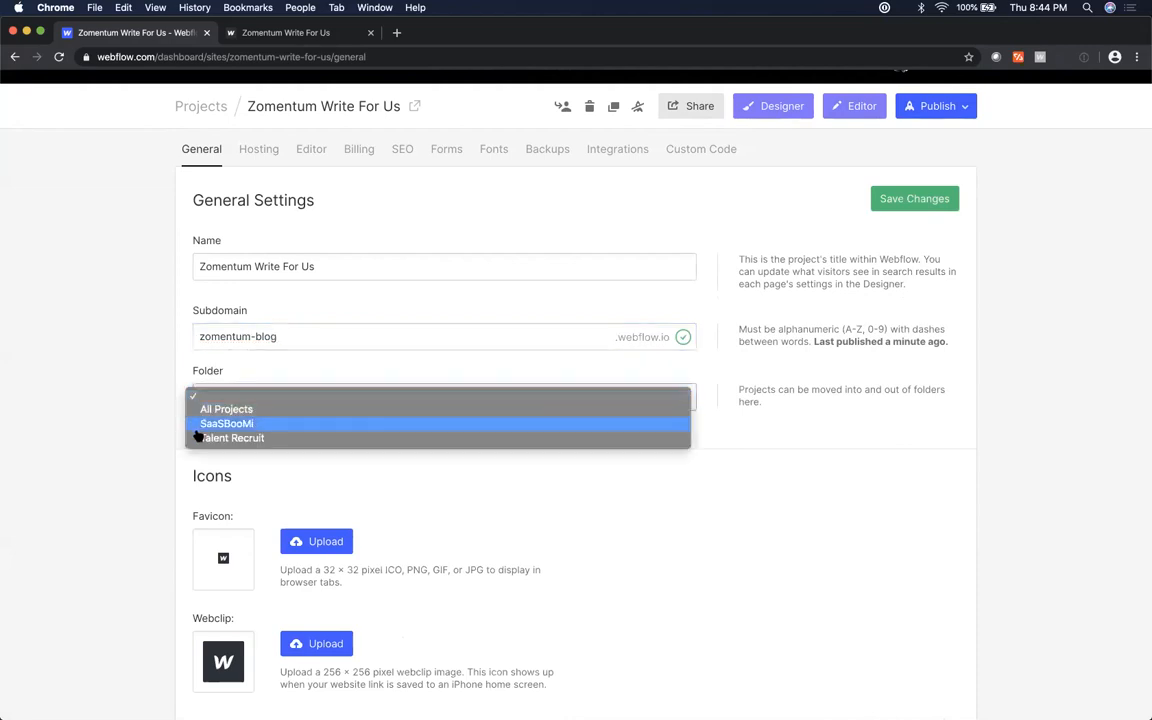
pyautogui.click(171, 427)
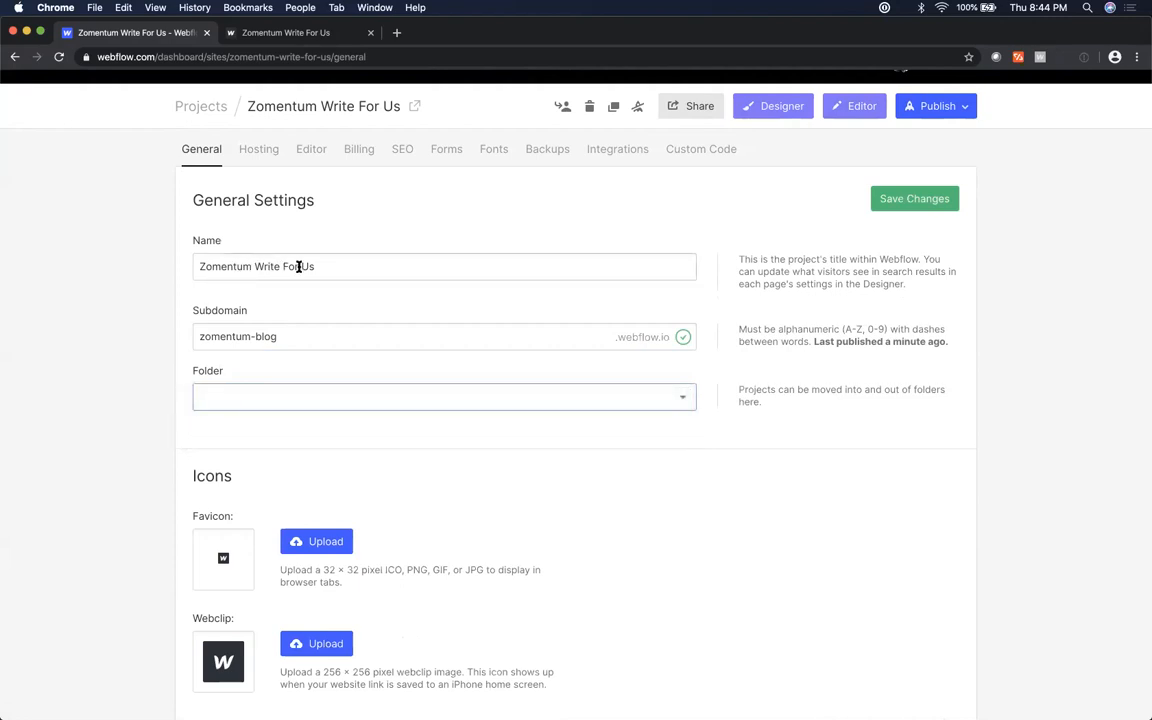
pyautogui.scroll(-3, 154, 365)
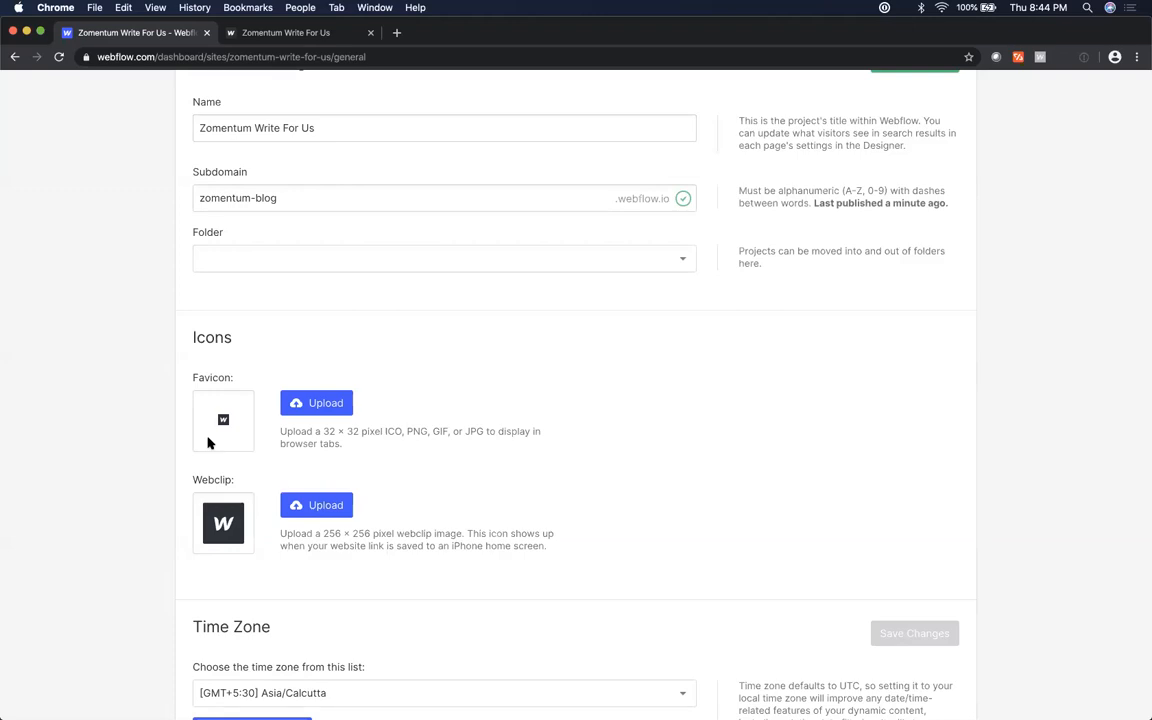
pyautogui.scroll(-2, 208, 443)
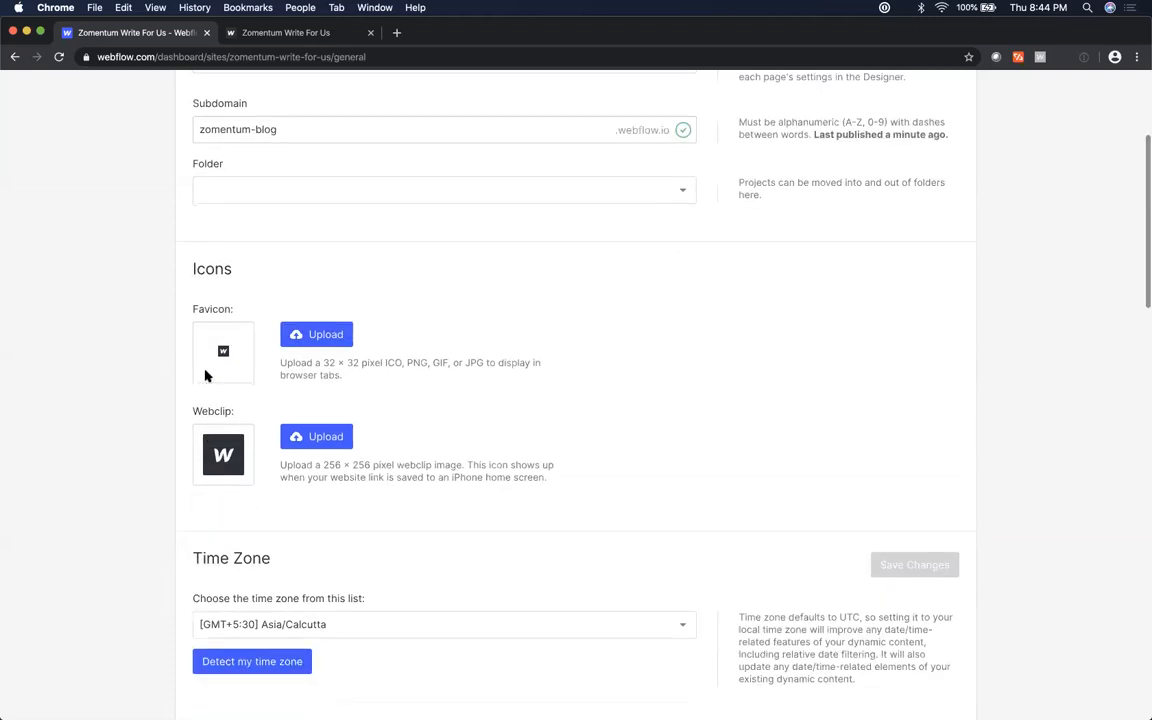
pyautogui.scroll(-2, 200, 440)
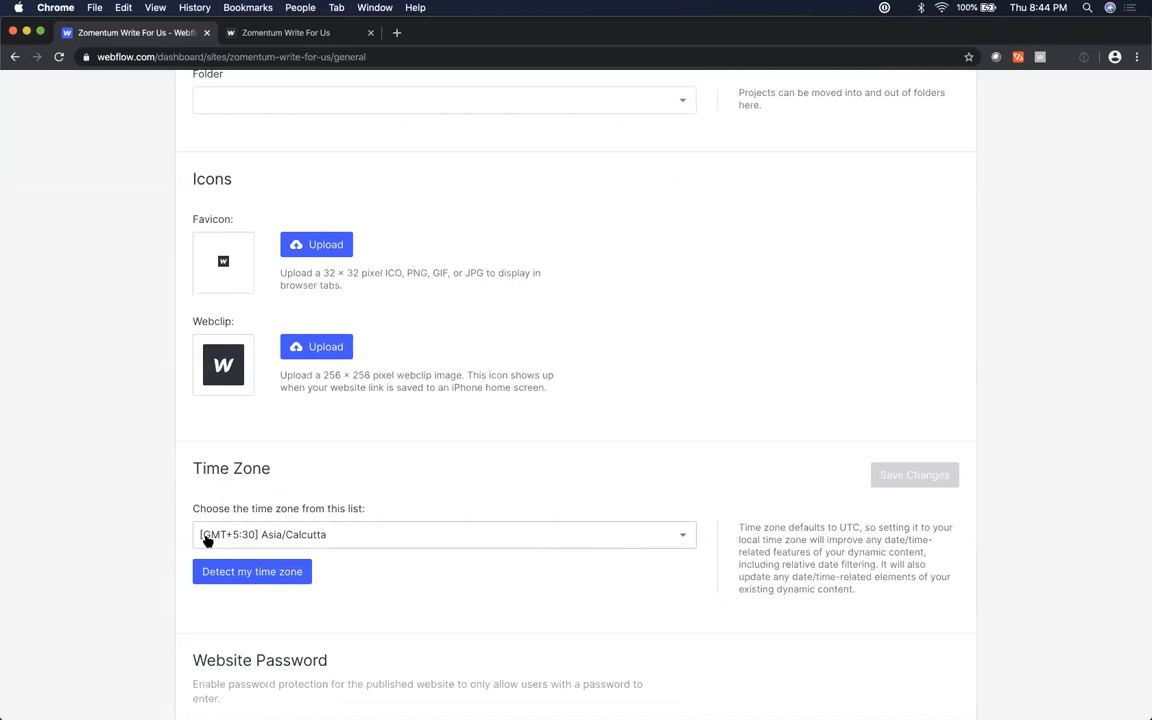
pyautogui.scroll(-2, 210, 500)
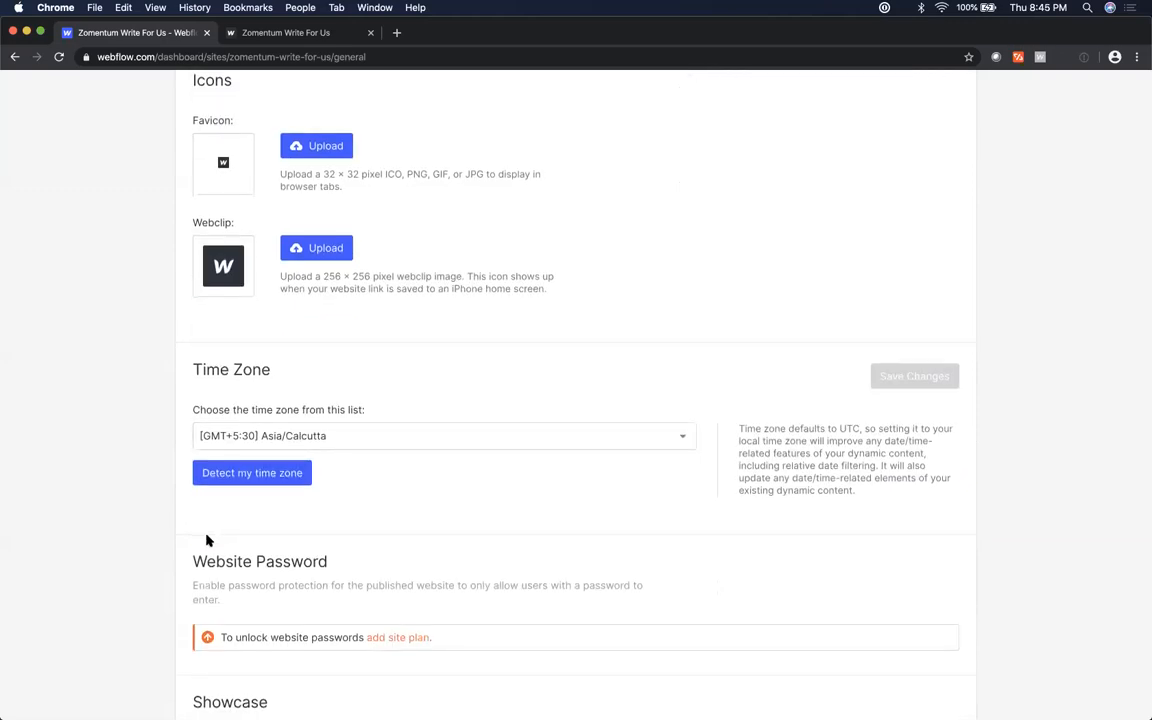
pyautogui.scroll(-2, 208, 540)
pyautogui.scroll(-2, 207, 538)
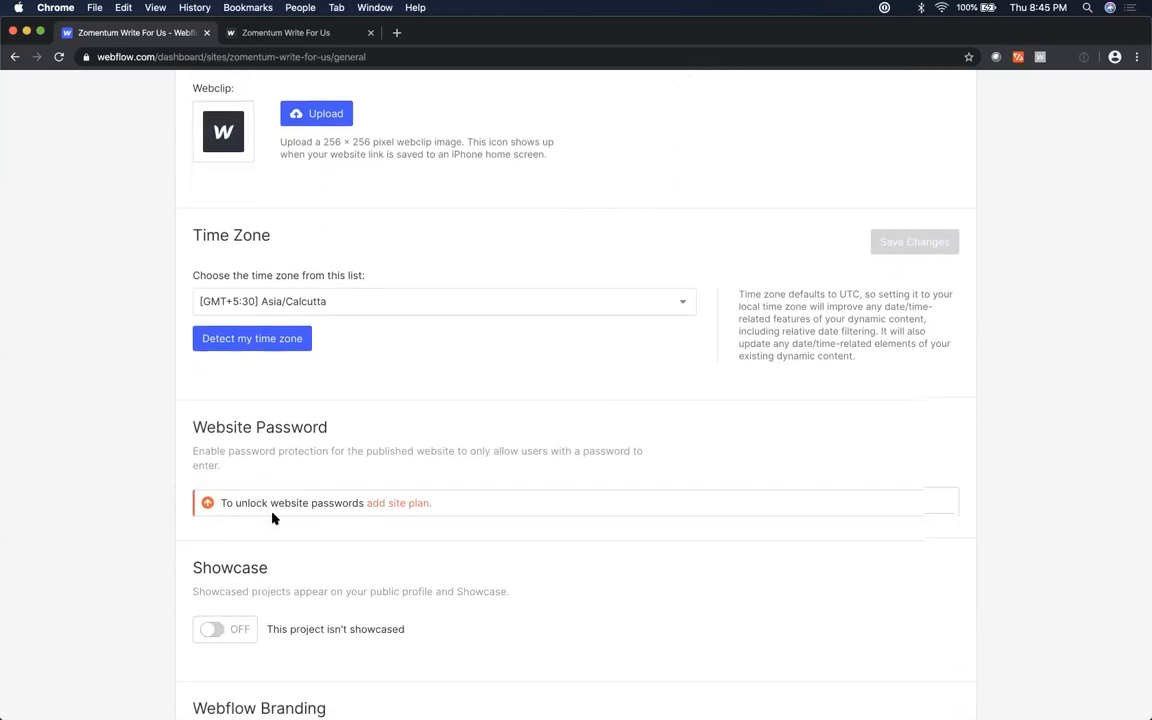
pyautogui.scroll(-3, 273, 518)
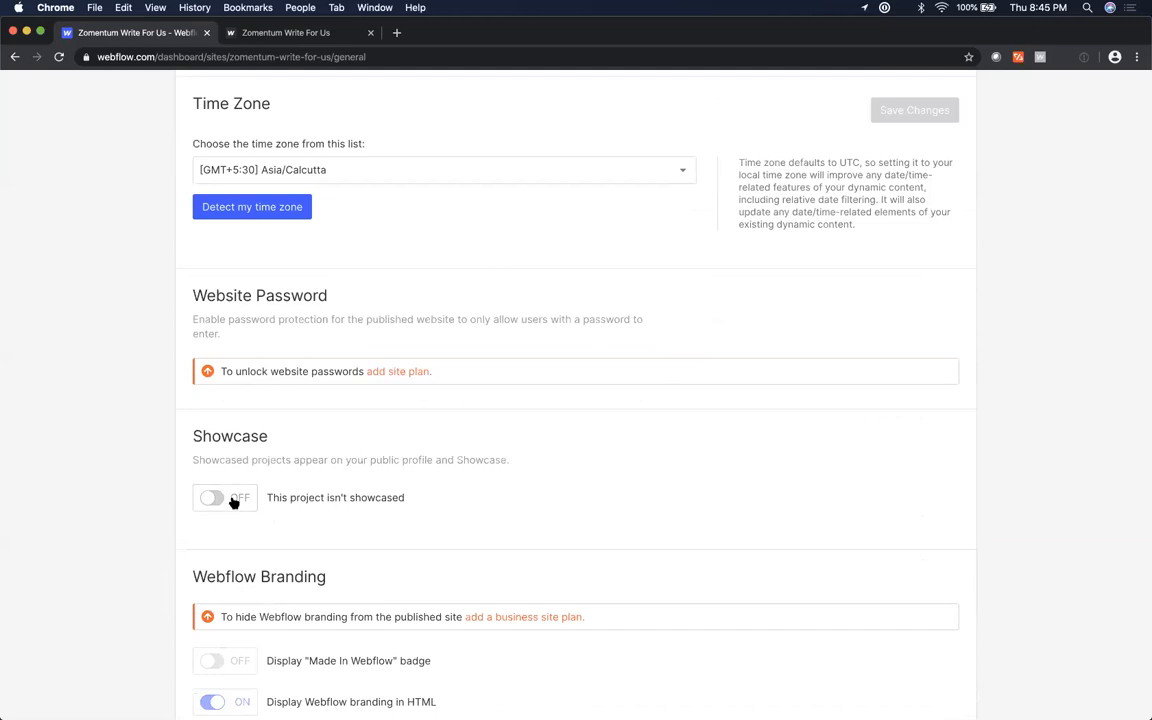
pyautogui.scroll(-4, 233, 502)
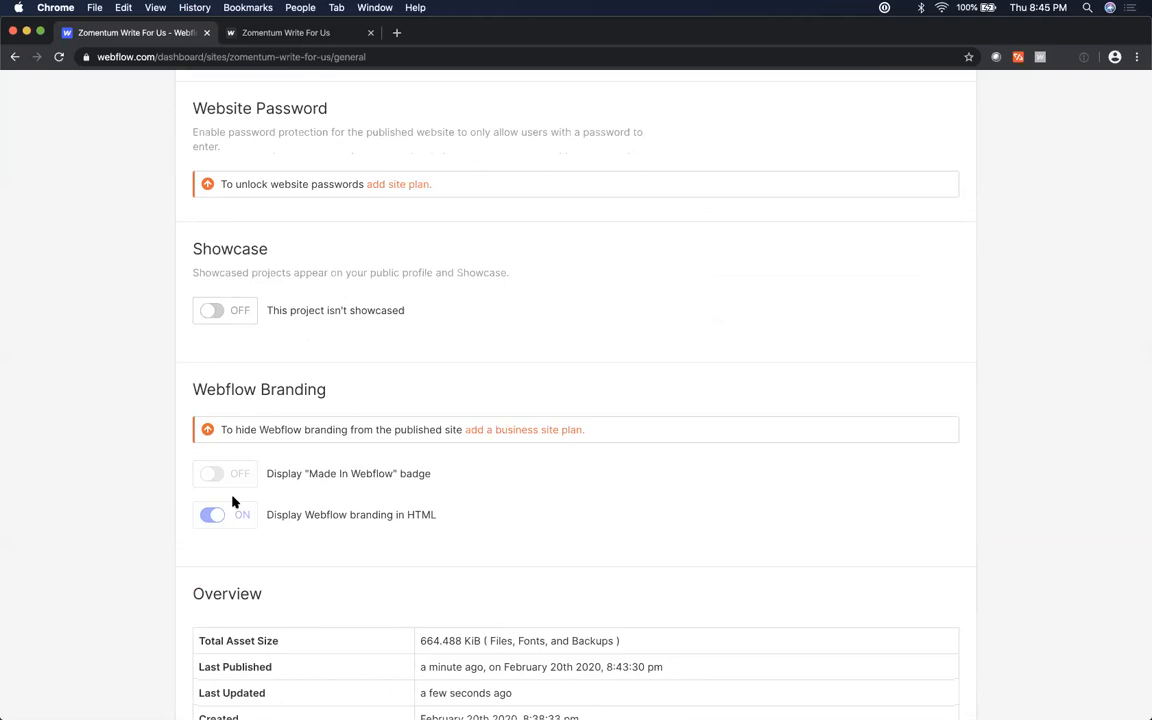
pyautogui.scroll(5, 232, 501)
pyautogui.scroll(2, 233, 503)
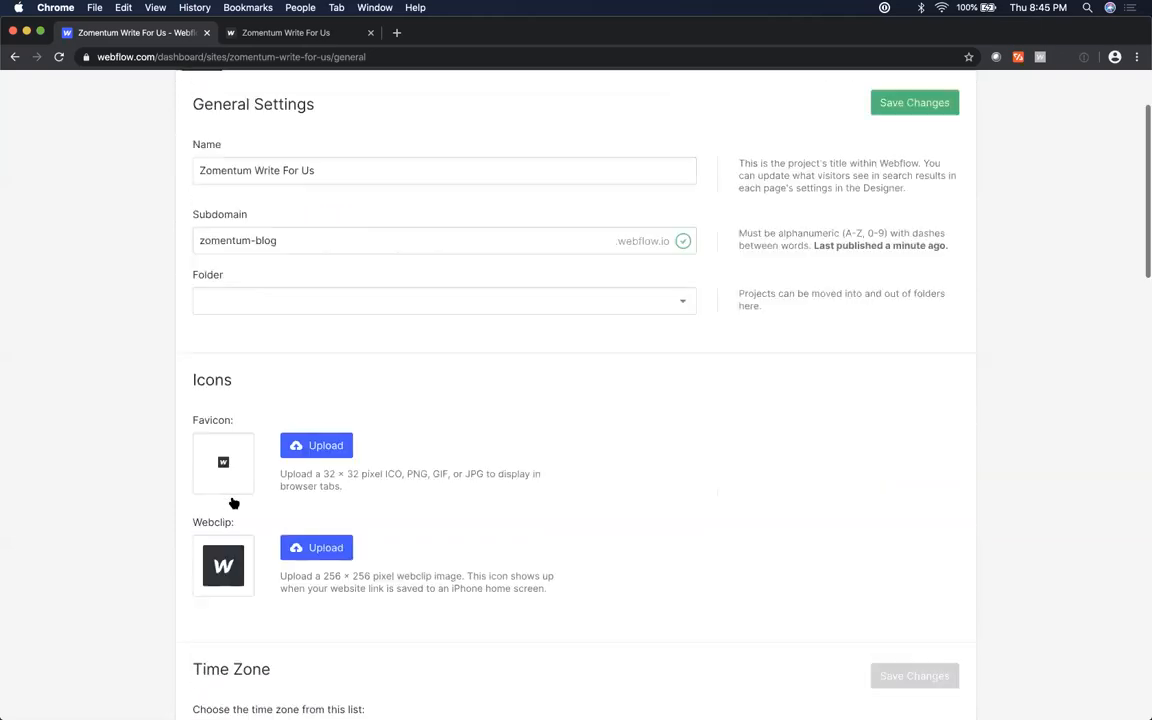
pyautogui.scroll(2, 233, 503)
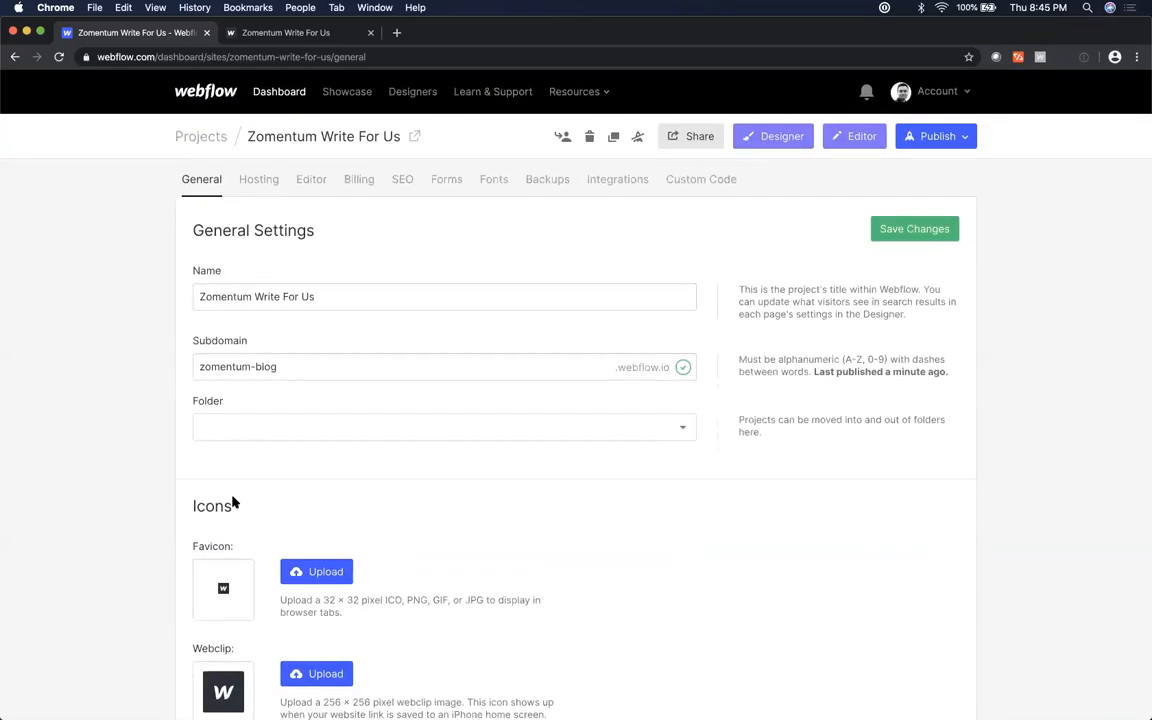
# - Save the general settings, publish the project to the zomentum-blog.webflow.io domain and dismiss the publish options
pyautogui.click(890, 229)
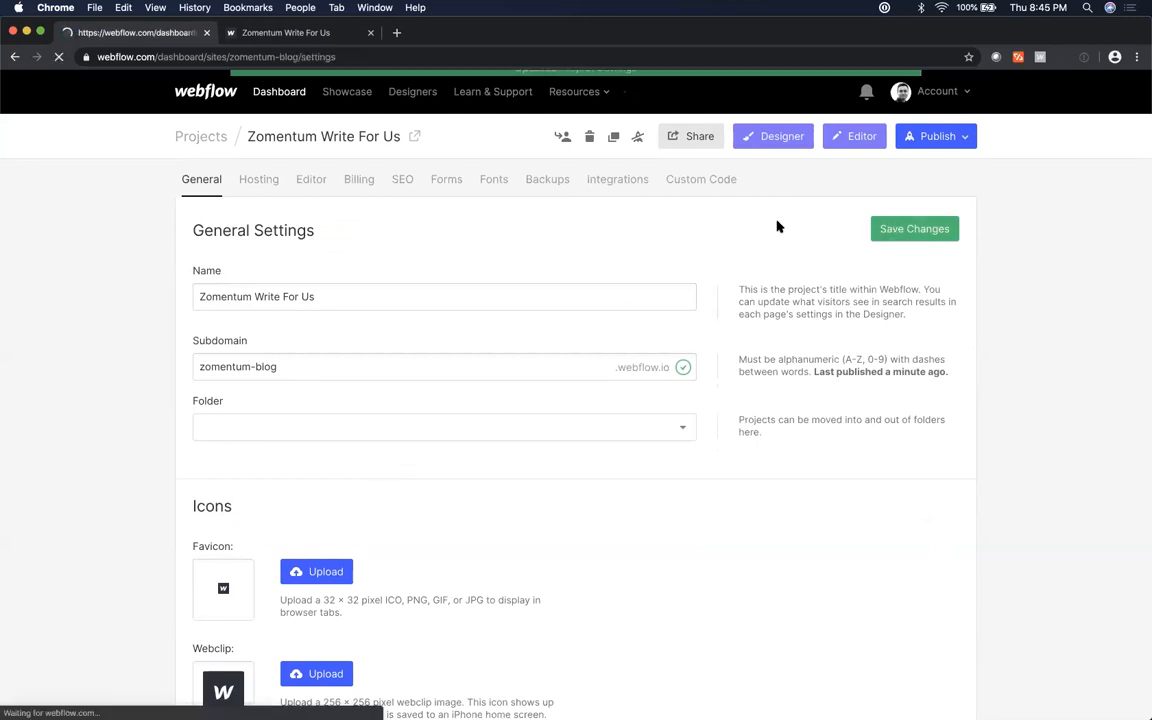
pyautogui.click(940, 142)
pyautogui.click(825, 279)
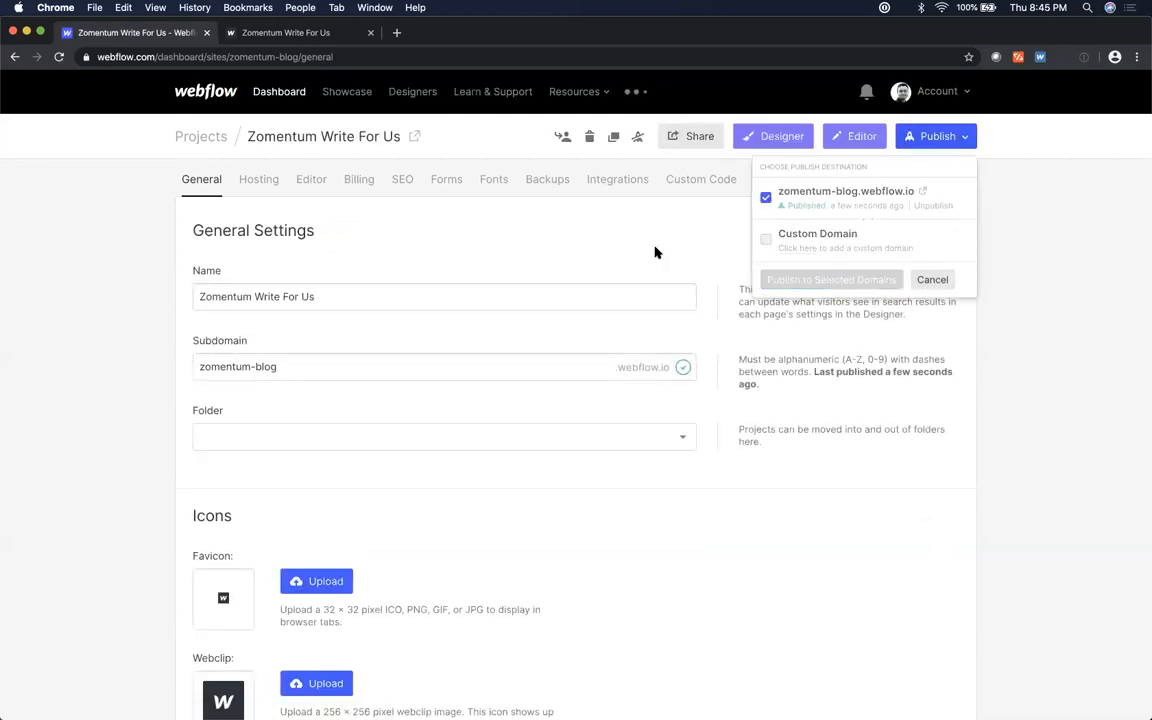
pyautogui.click(594, 249)
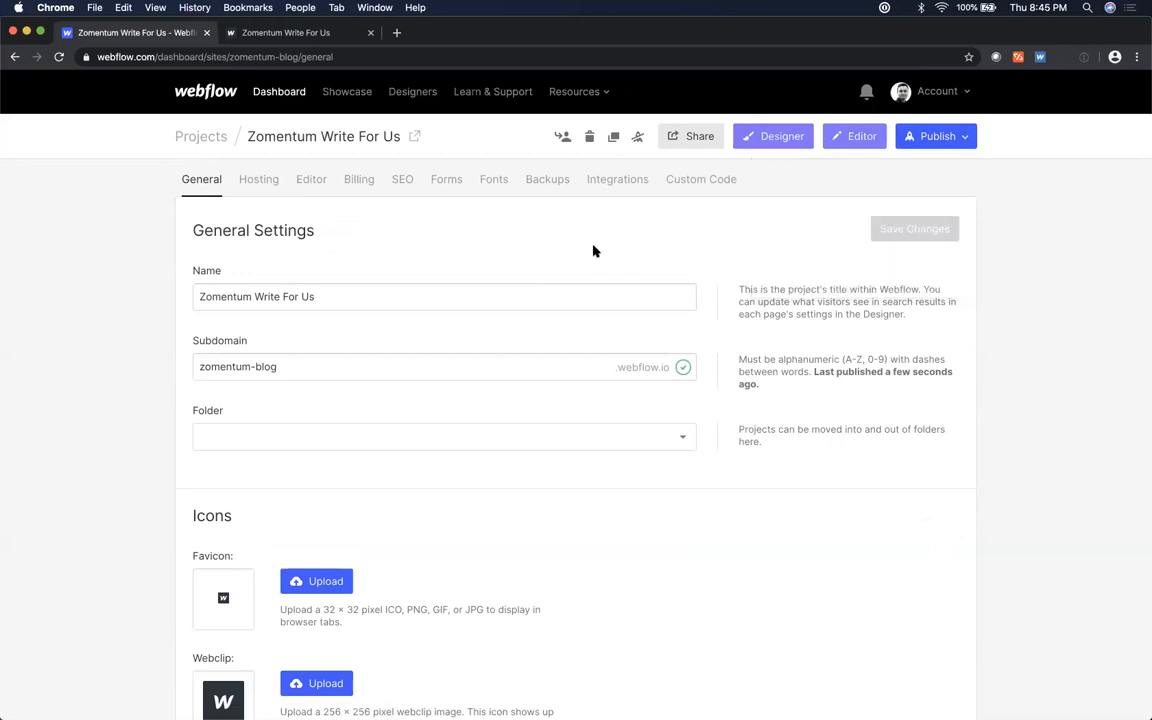
# - Open the project in the Designer and upload all eight SVG files from the Finder's Assets folder to its assets
pyautogui.click(772, 145)
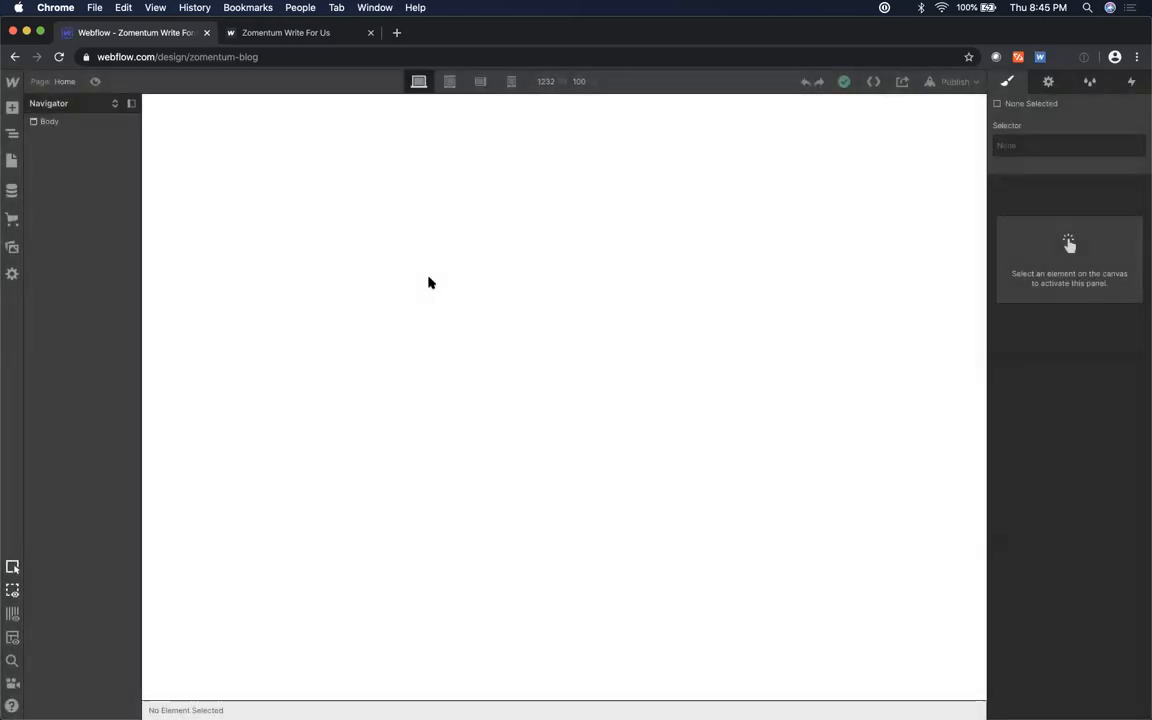
pyautogui.click(12, 246)
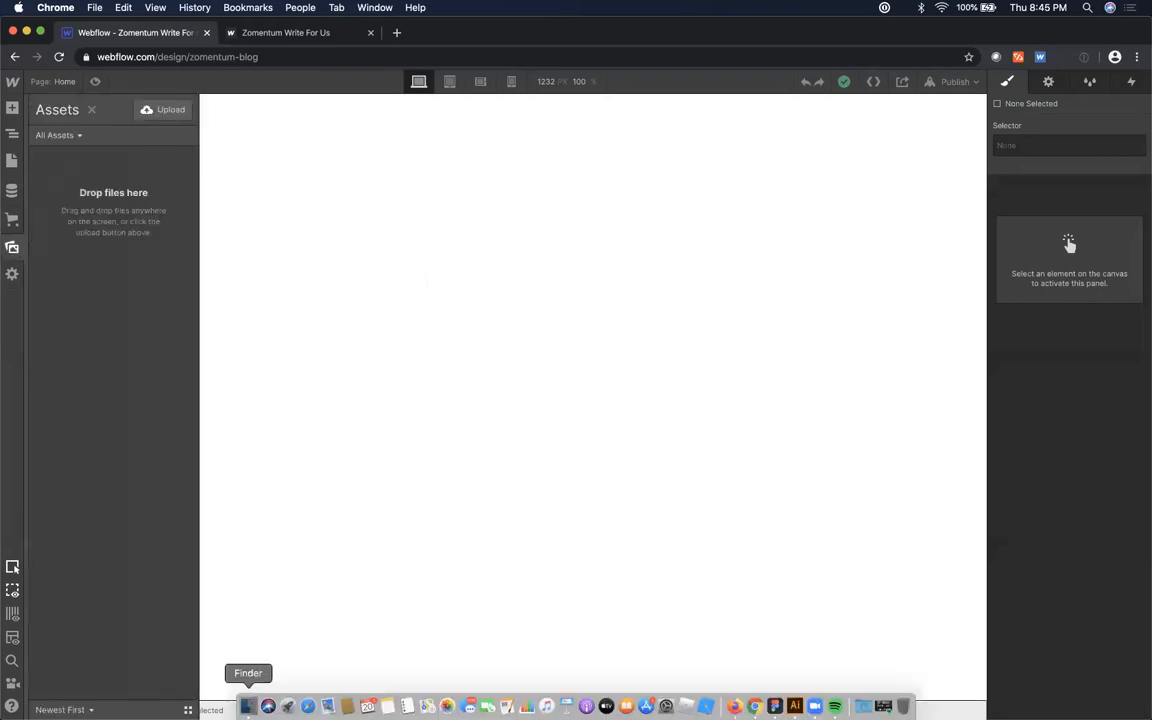
pyautogui.click(247, 705)
pyautogui.moveTo(413, 121); pyautogui.dragTo(613, 141)
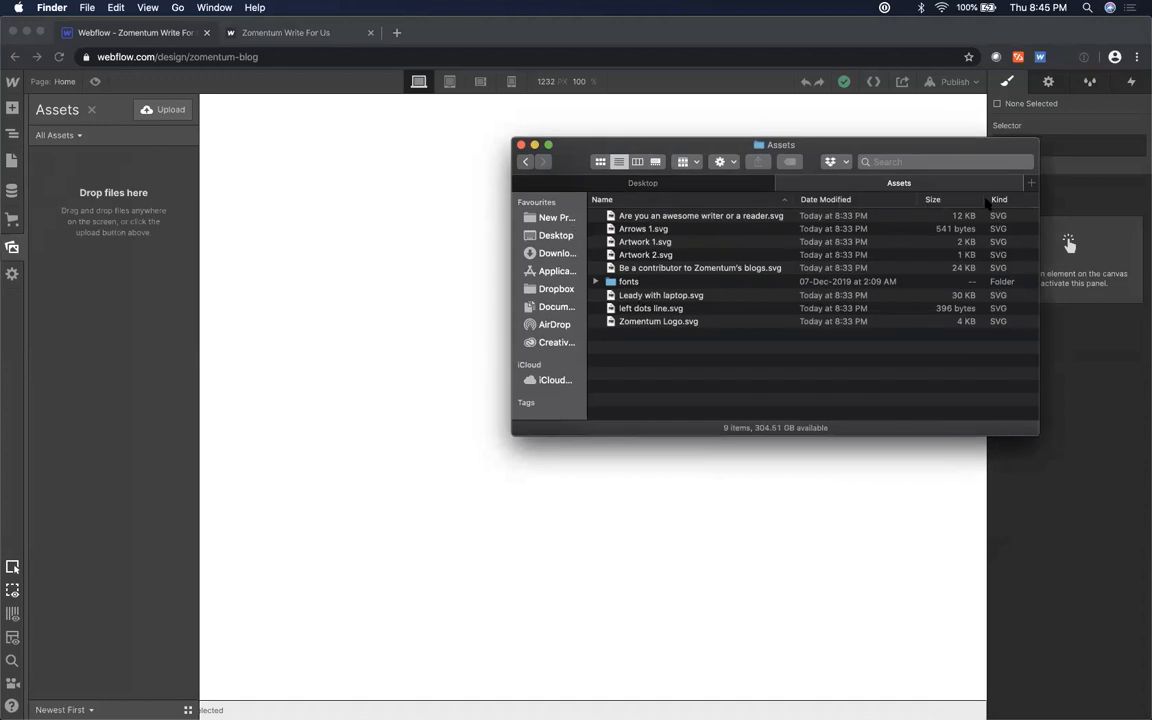
pyautogui.click(1000, 200)
pyautogui.click(600, 228)
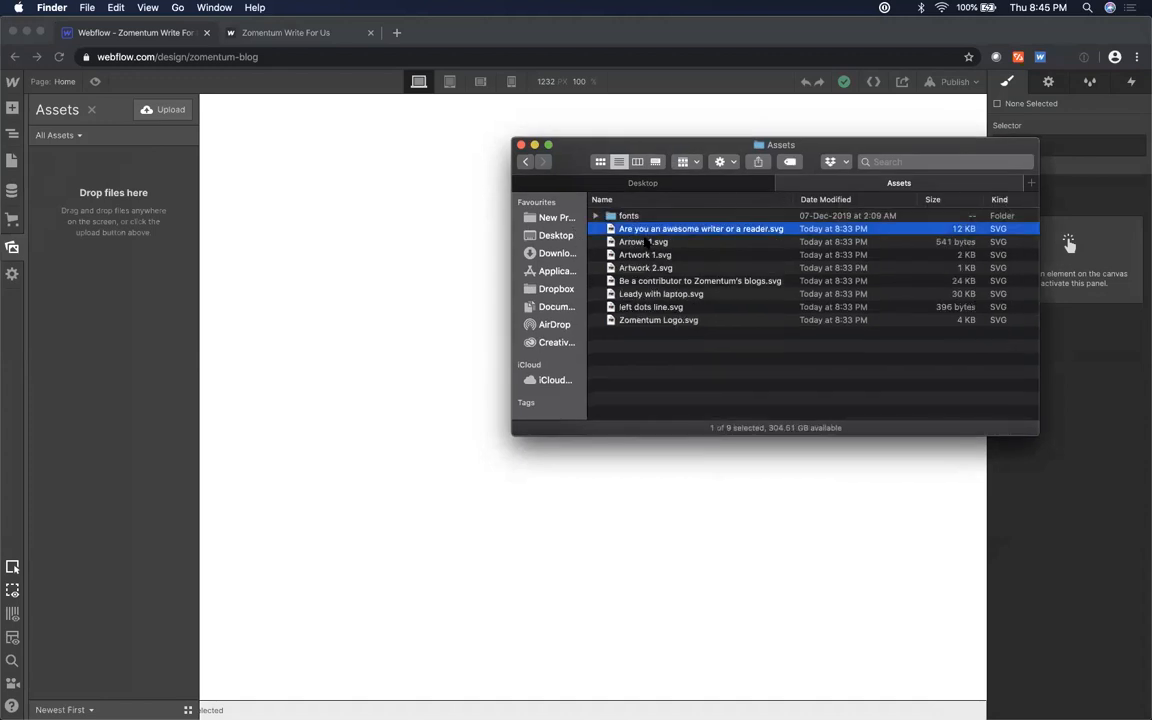
pyautogui.keyDown('shift'); pyautogui.click(648, 320); pyautogui.keyUp('shift')
pyautogui.moveTo(575, 227); pyautogui.dragTo(72, 291)
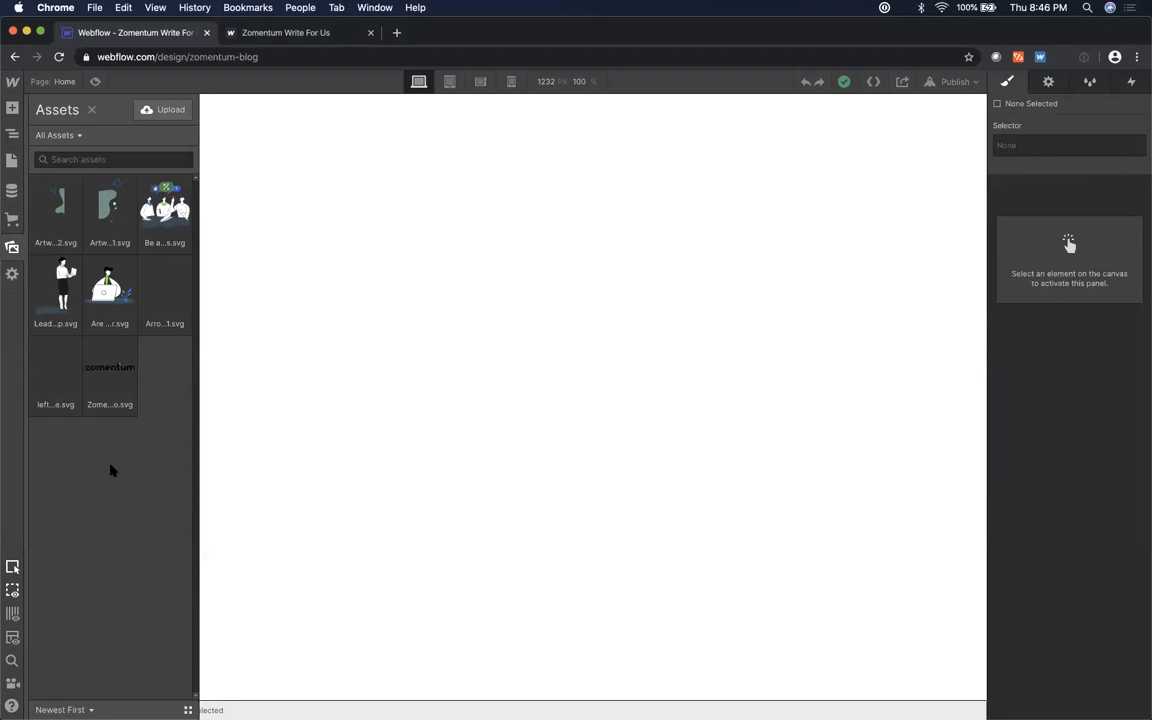
pyautogui.click(335, 410)
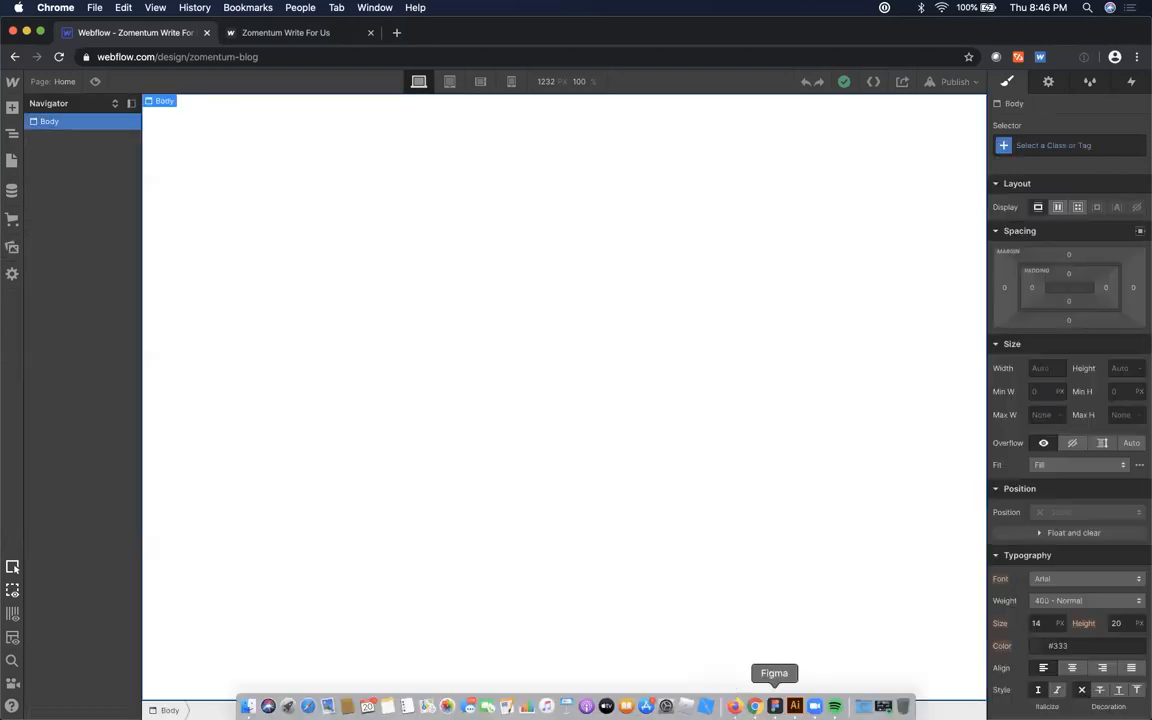
# - Switch to Figma and examine the Top Nav group at the top of the Desktop - 1 landing page design
pyautogui.click(774, 706)
pyautogui.click(812, 494)
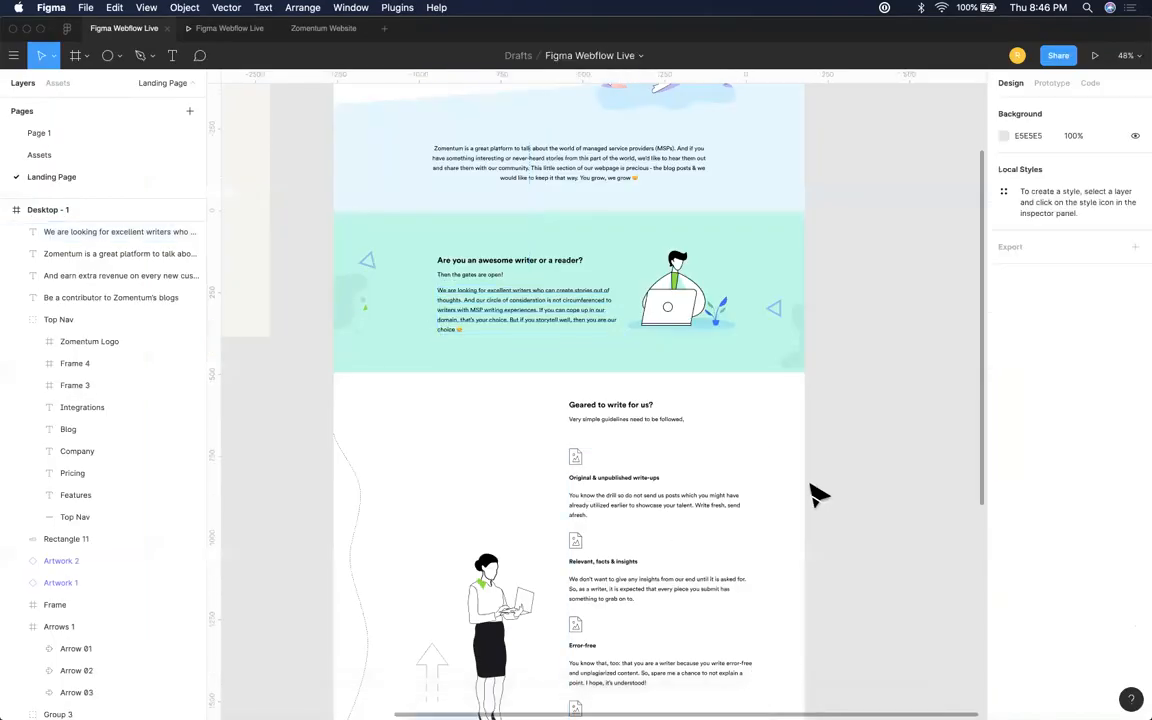
pyautogui.scroll(10, 812, 494)
pyautogui.scroll(-5, 812, 494)
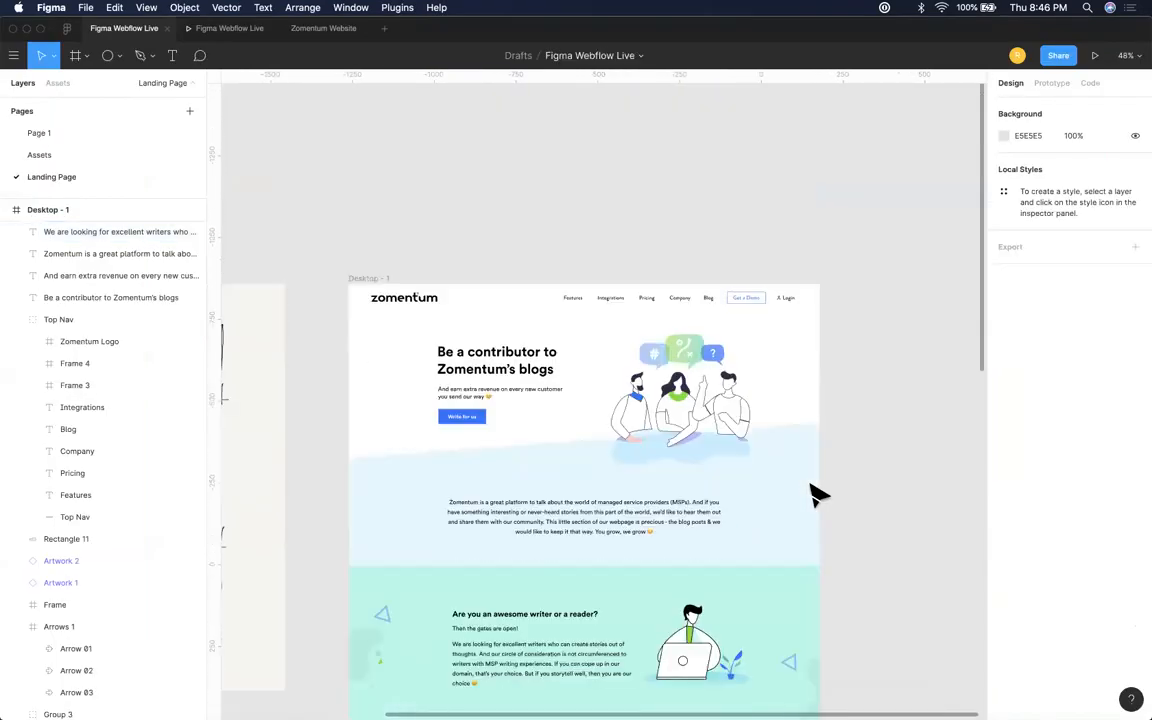
pyautogui.click(441, 305)
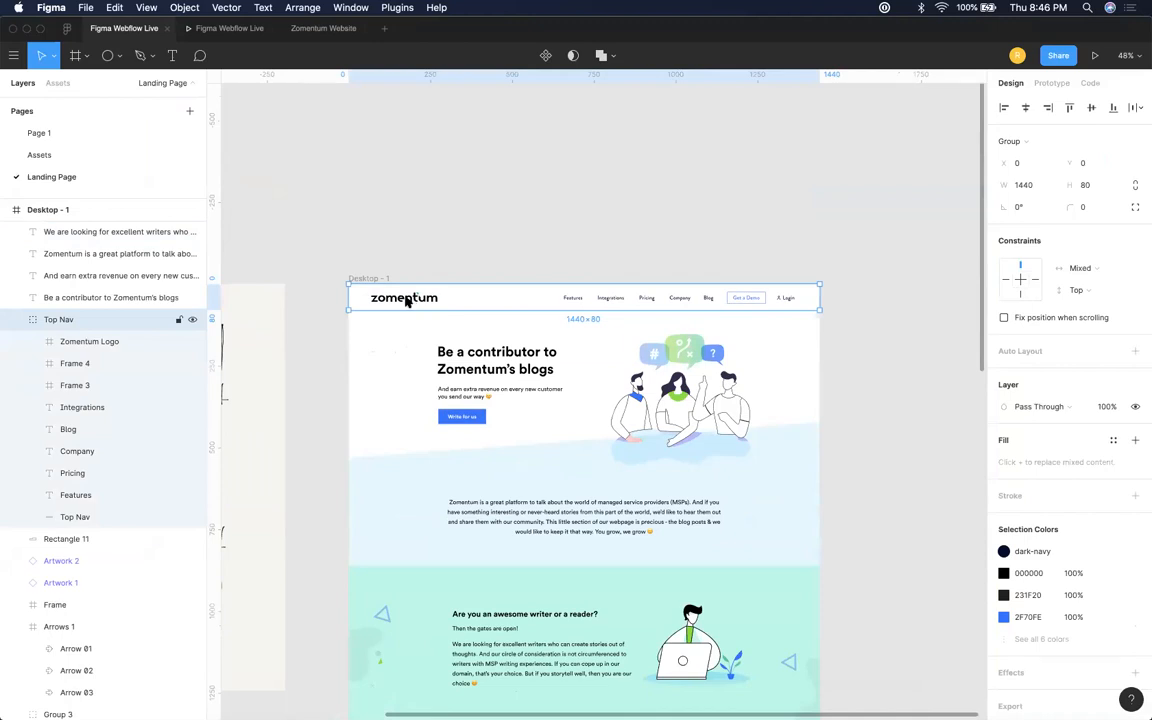
# - Switch back to Webflow in Chrome and add a Section element to the page body using the quick find search
pyautogui.press('super+Tab')
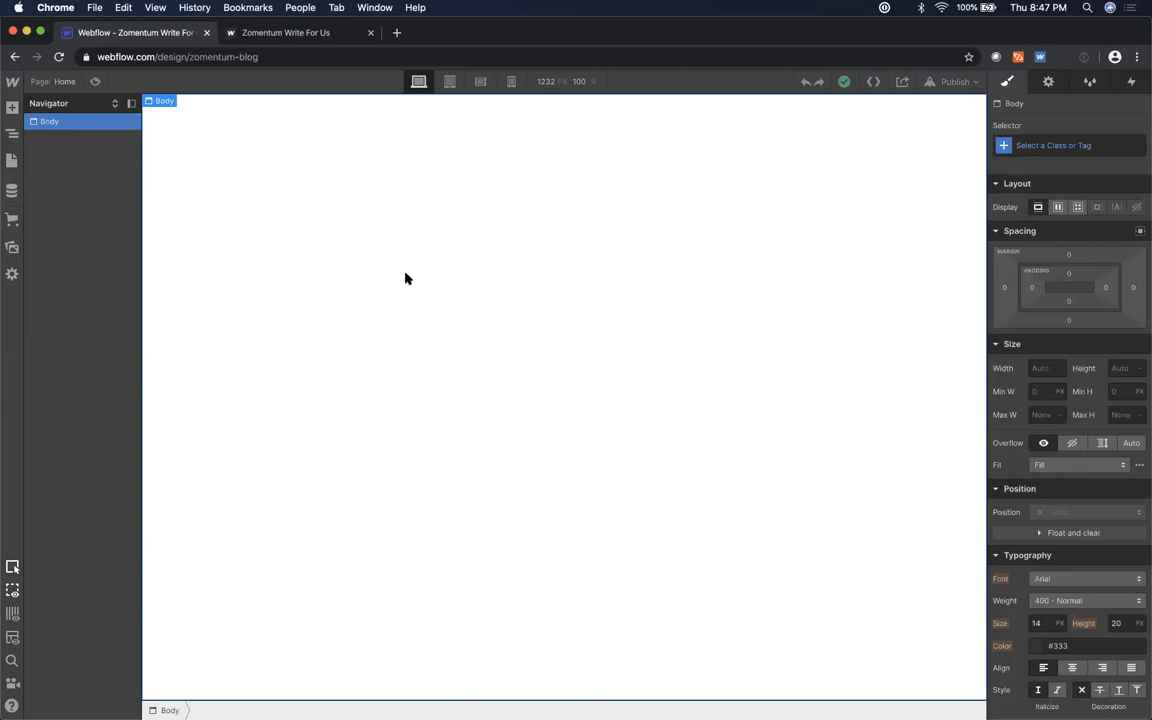
pyautogui.click(12, 107)
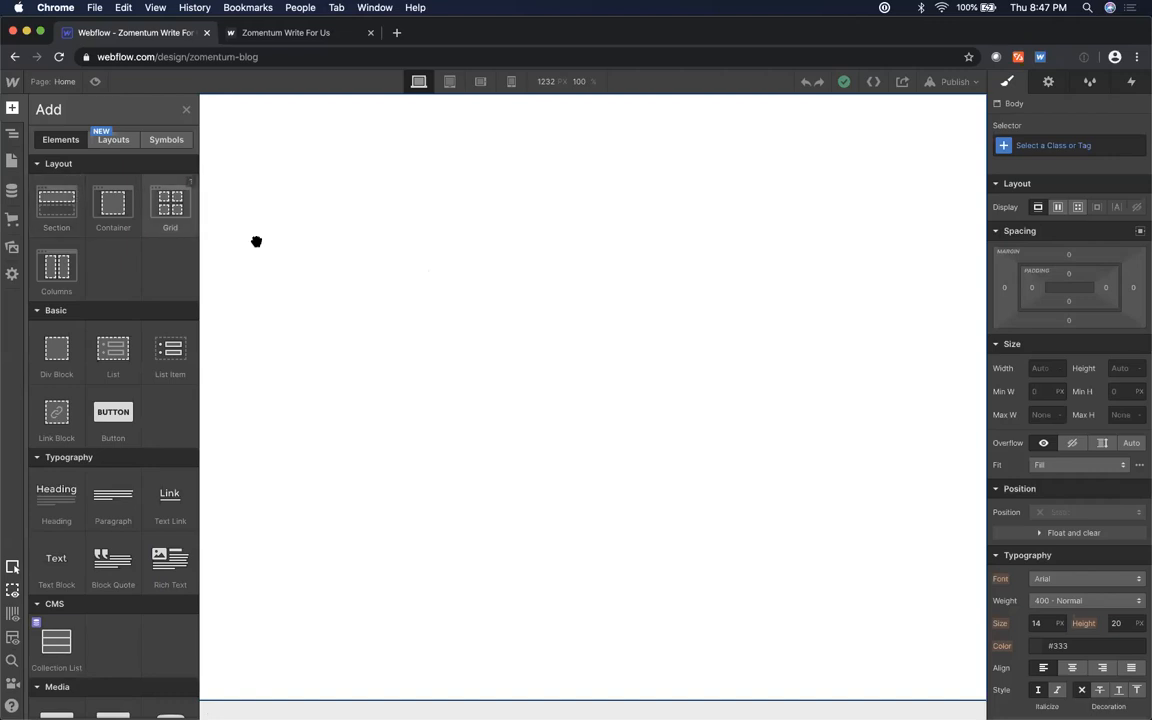
pyautogui.click(323, 266)
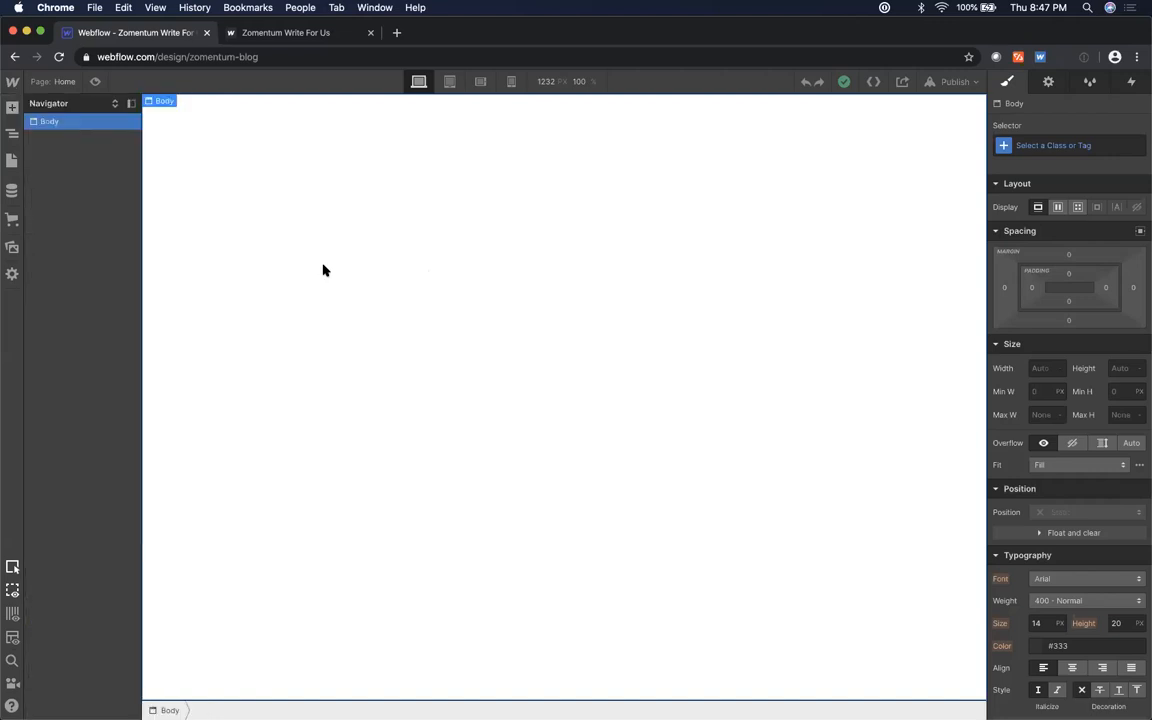
pyautogui.press('super+e')
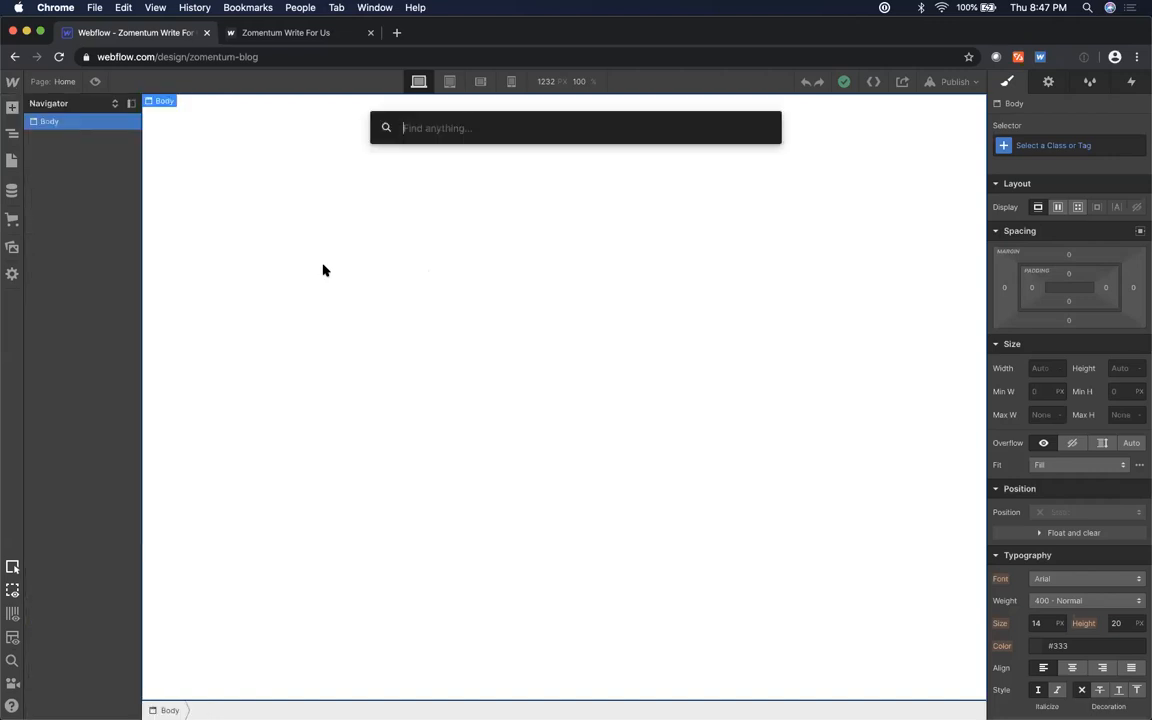
pyautogui.write('se')
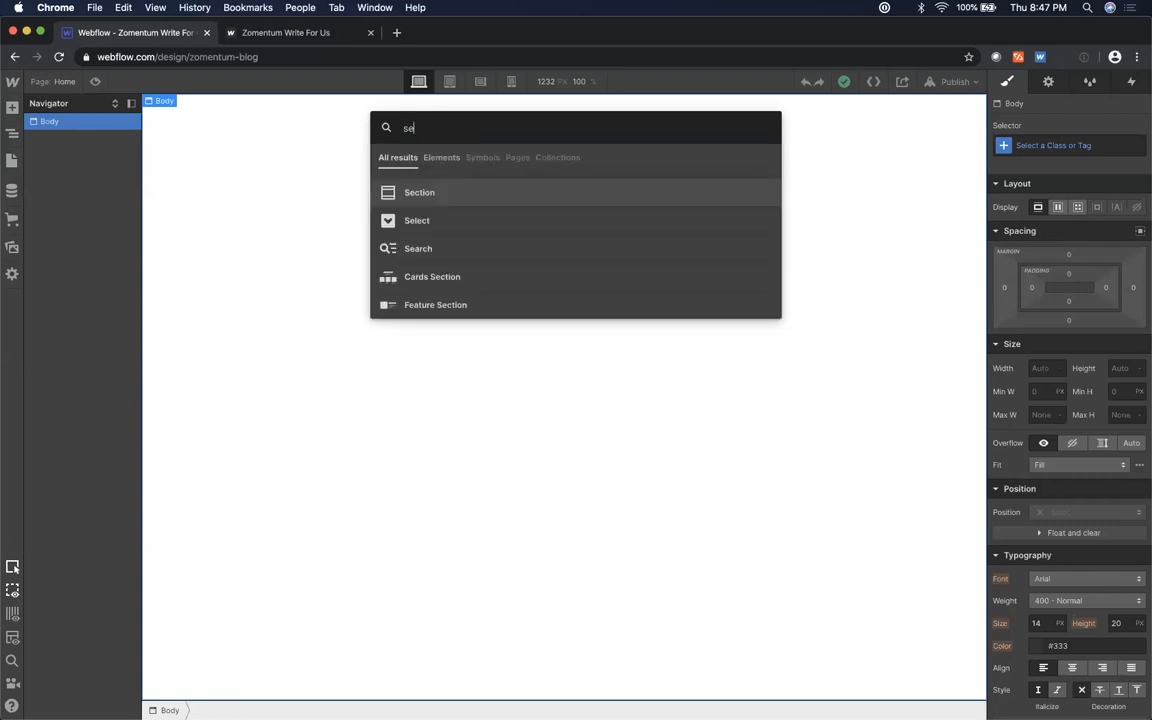
pyautogui.write('c')
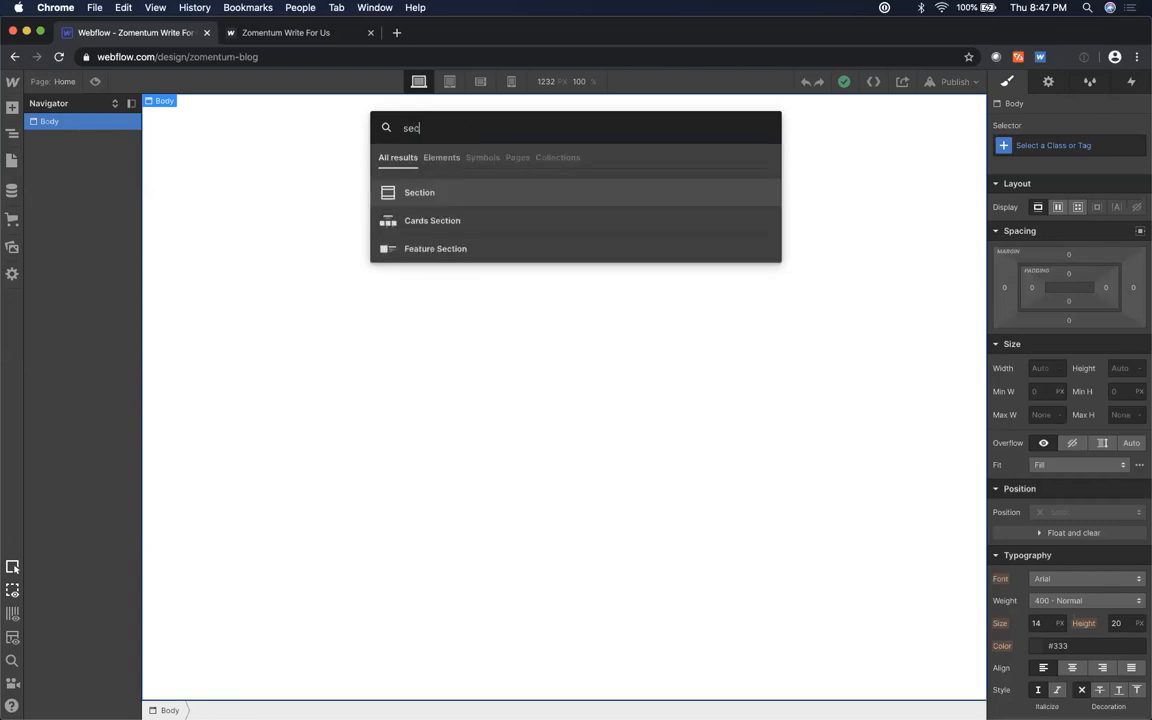
pyautogui.click(431, 192)
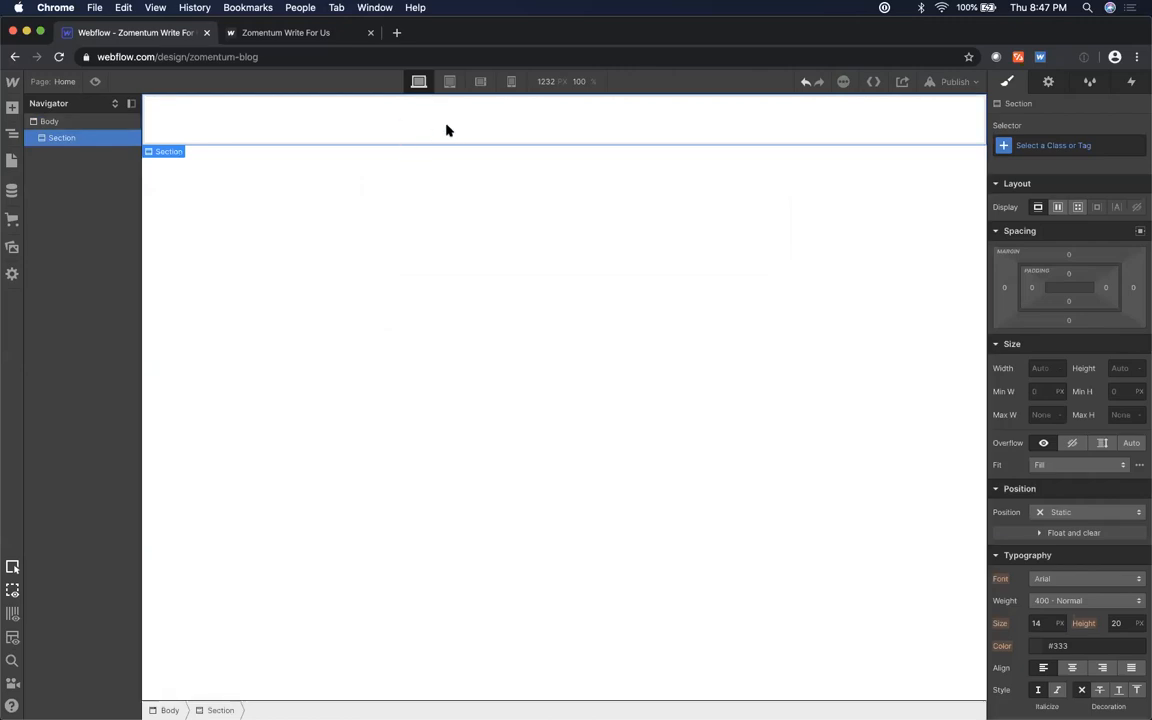
# - Preview the page, return to editing, look at the new section's class selector and reselect the section
pyautogui.click(94, 82)
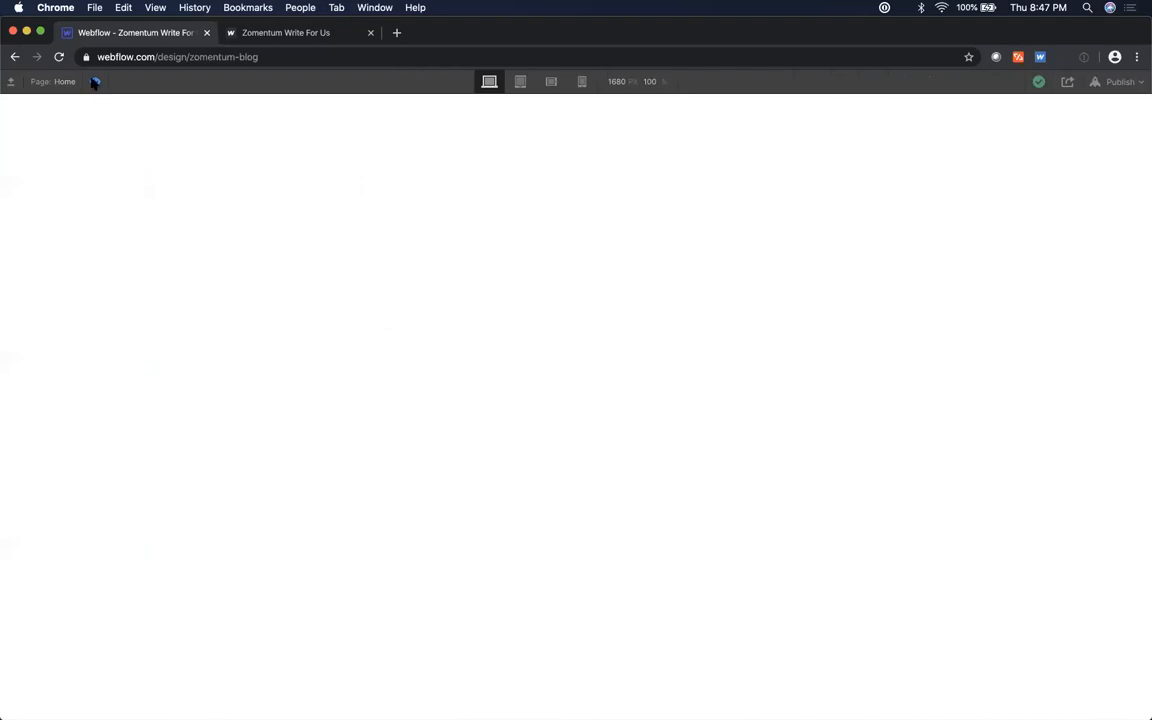
pyautogui.click(94, 82)
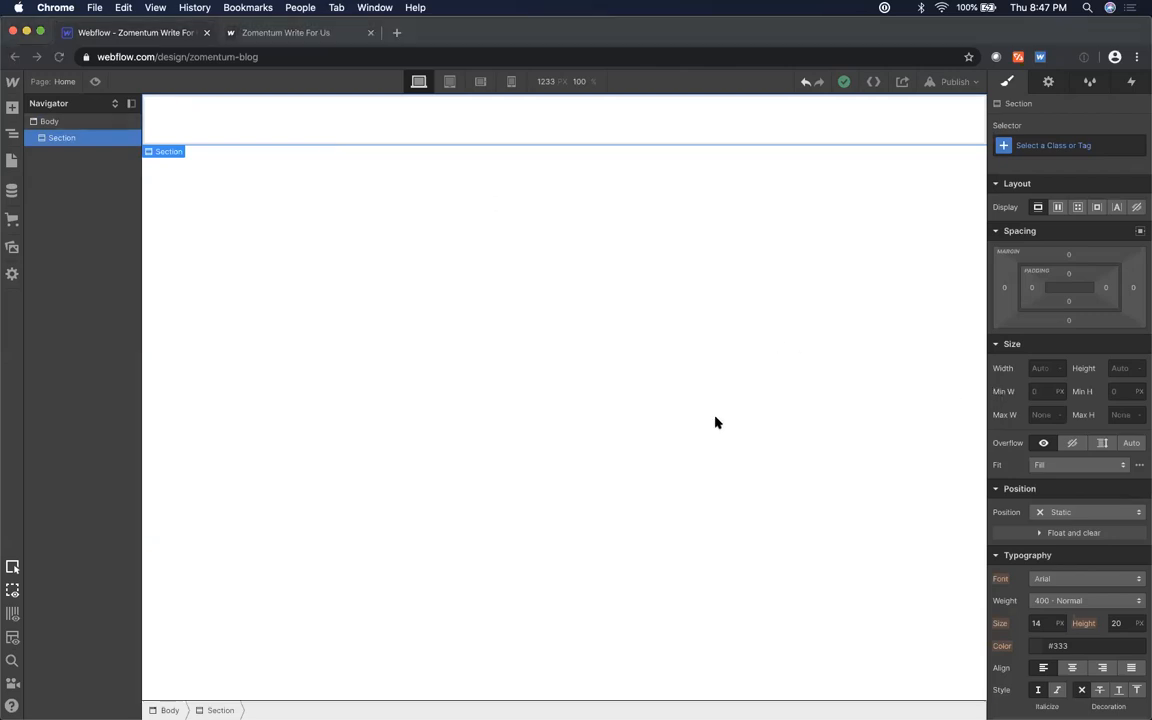
pyautogui.click(1075, 145)
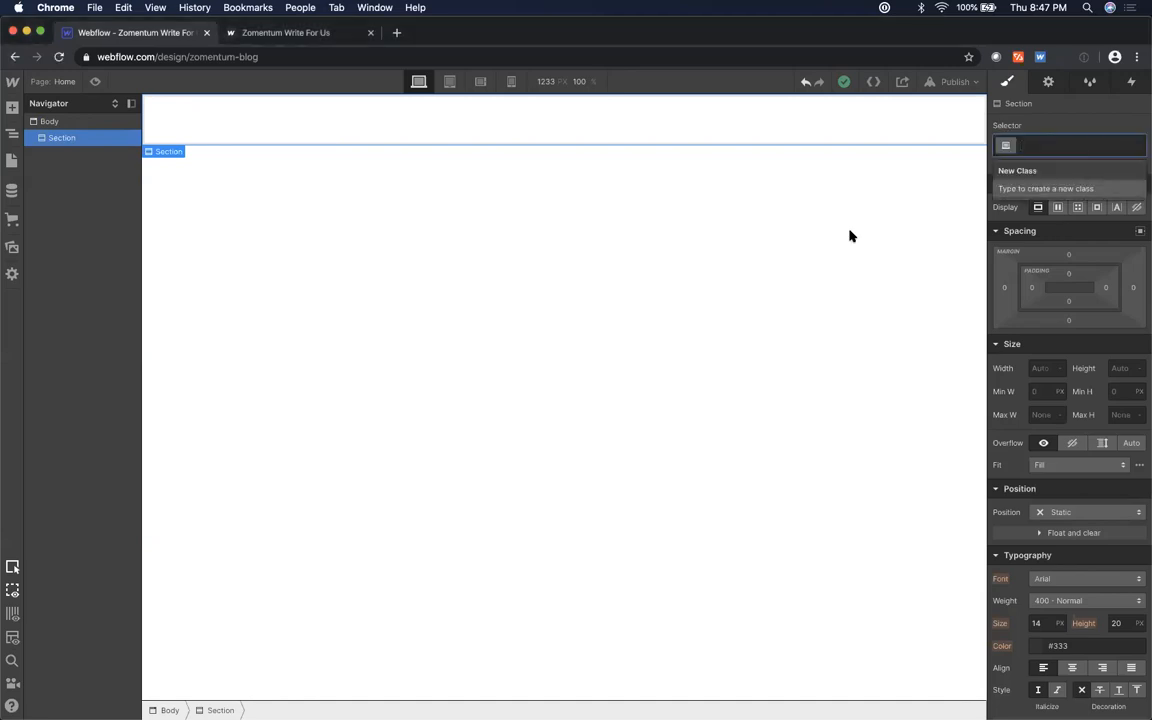
pyautogui.click(778, 251)
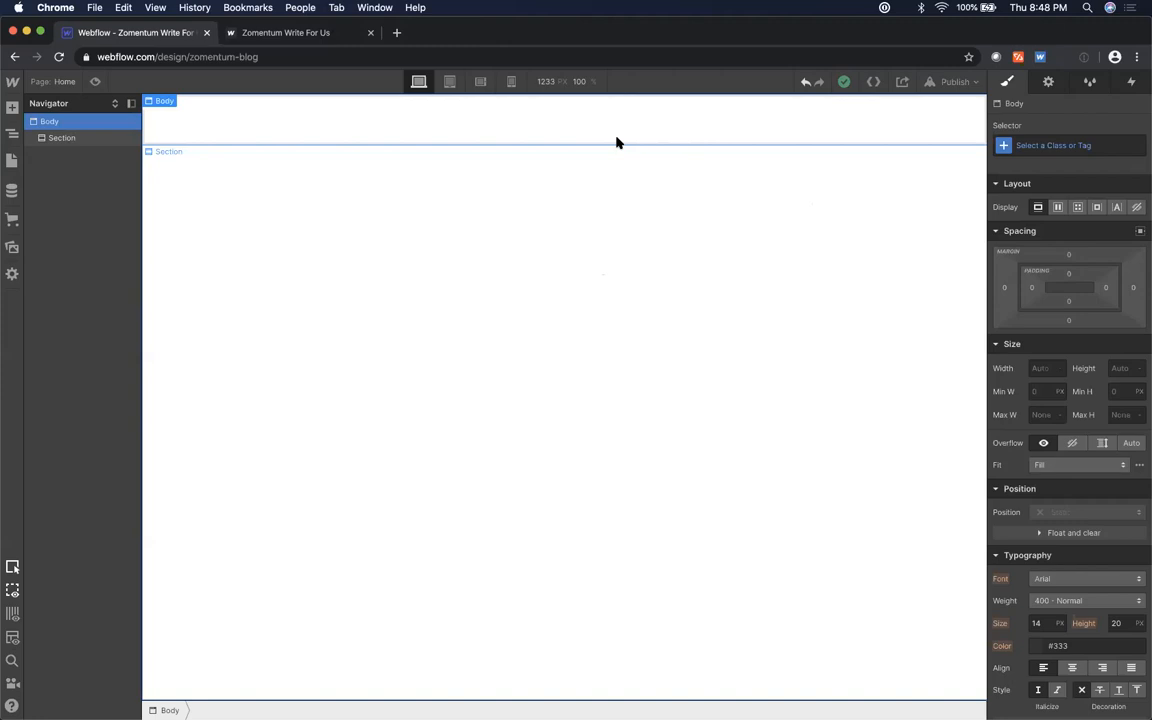
pyautogui.click(550, 140)
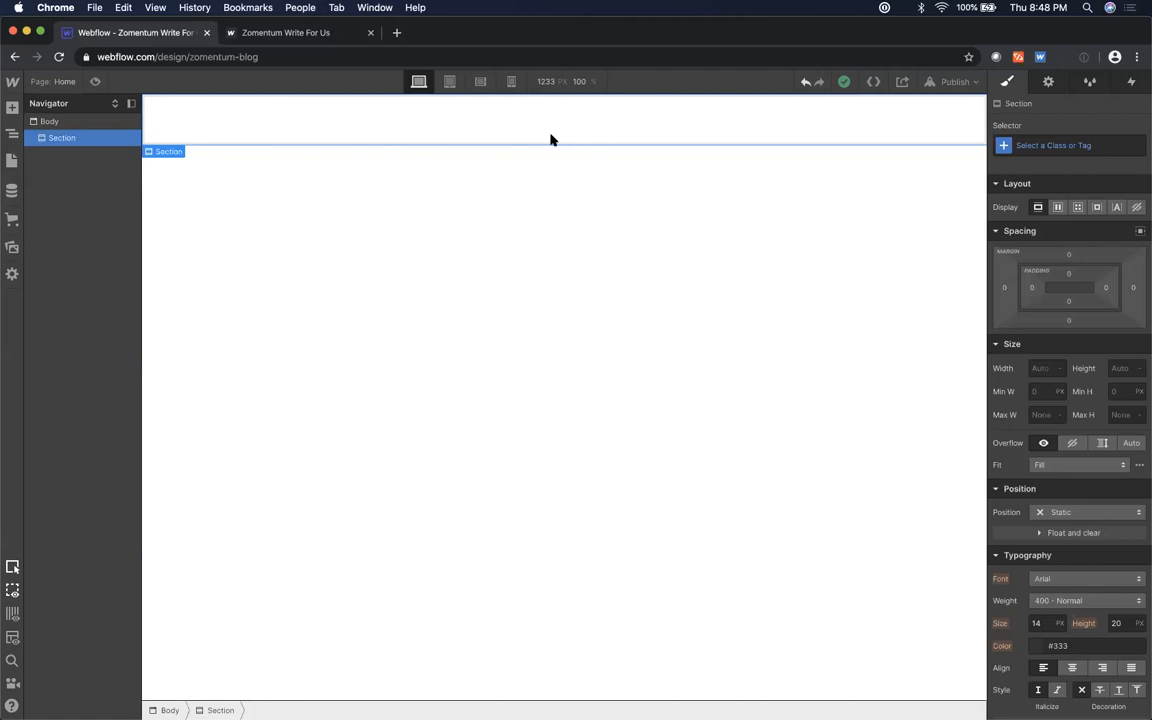
# - Create a new class named "top nav section" on the selected section
pyautogui.click(1026, 145)
pyautogui.write('top')
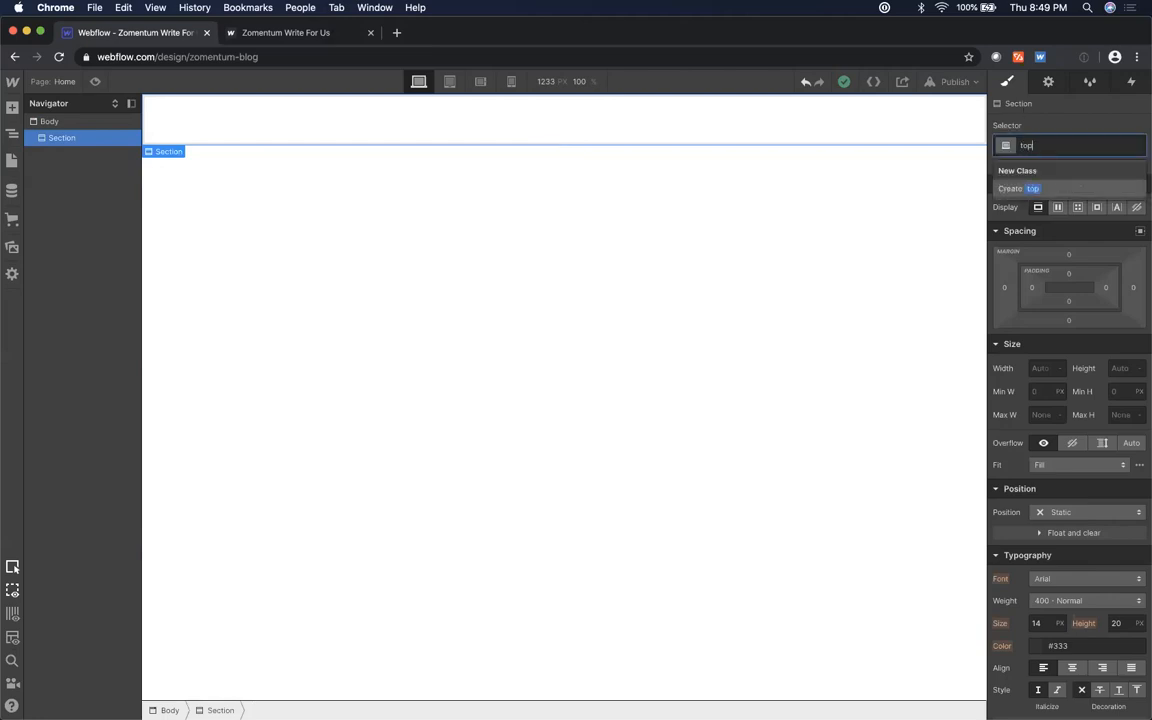
pyautogui.write(' nav section')
pyautogui.press('Return')
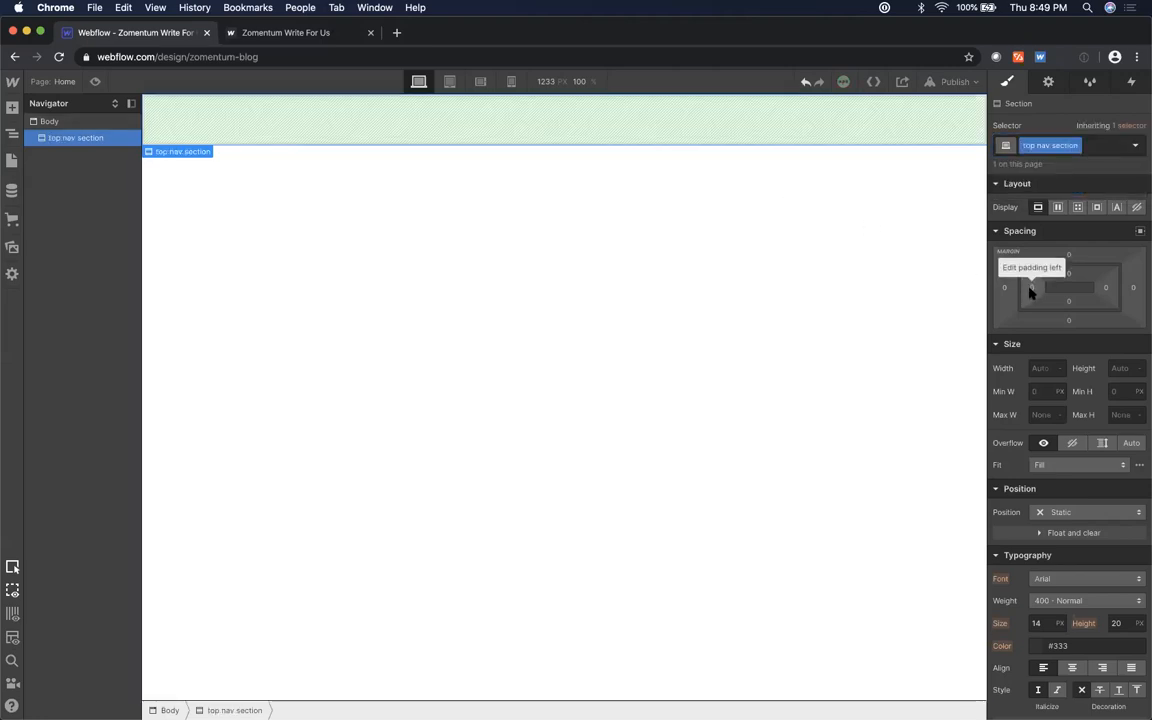
pyautogui.click(1076, 147)
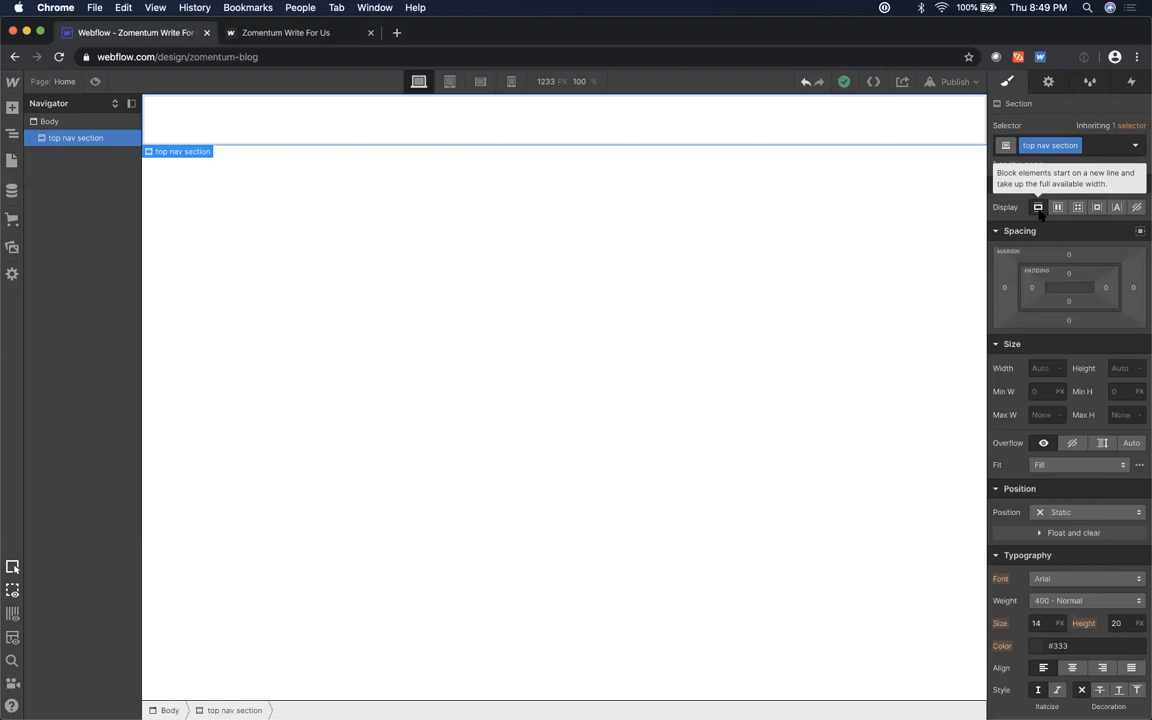
# - Try the None display setting on the top nav section, return it to Block, and reset the display property
pyautogui.click(1136, 208)
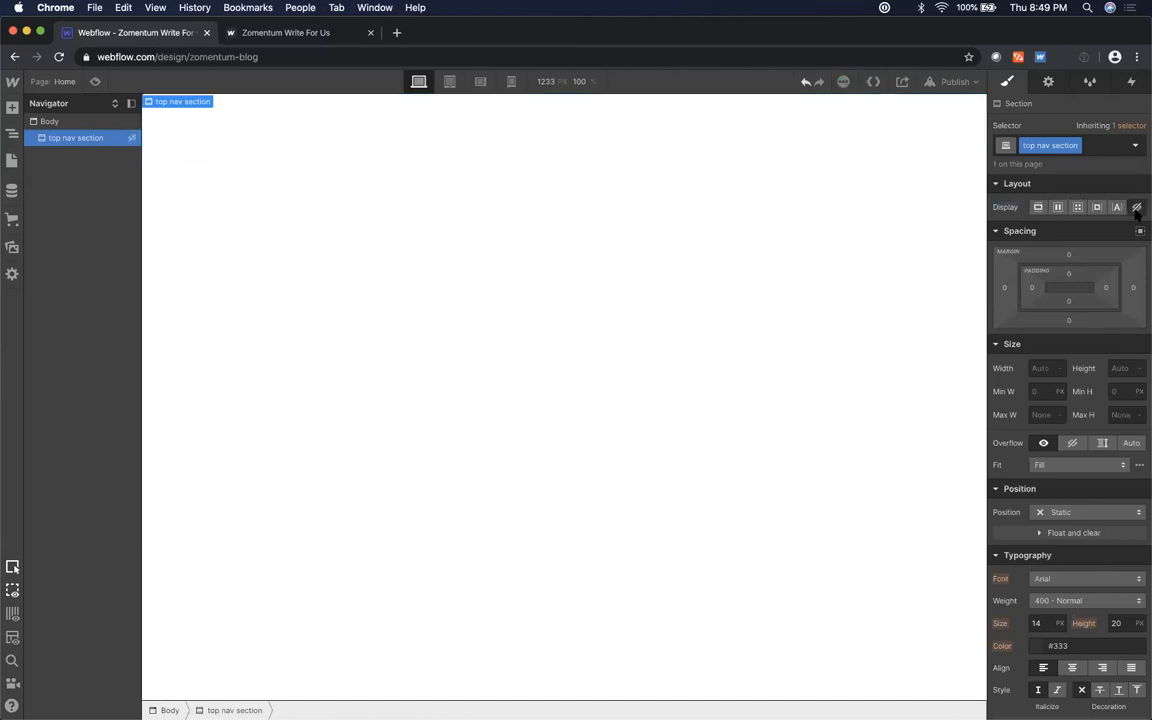
pyautogui.click(1038, 207)
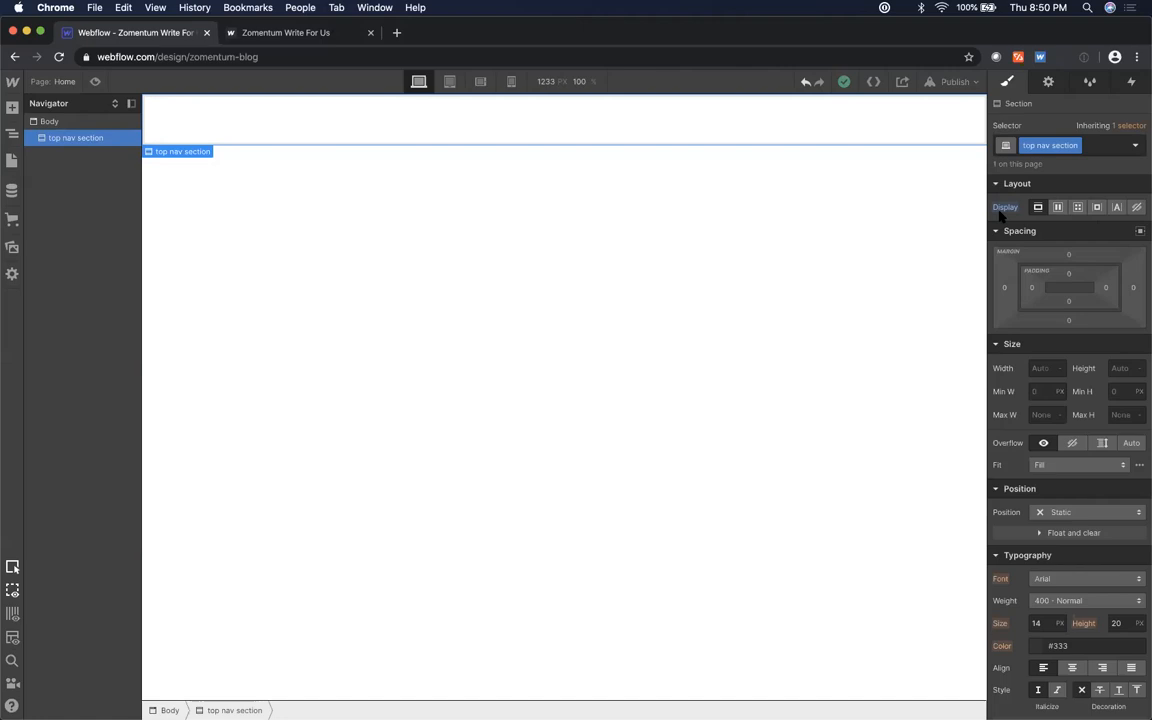
pyautogui.click(1001, 208)
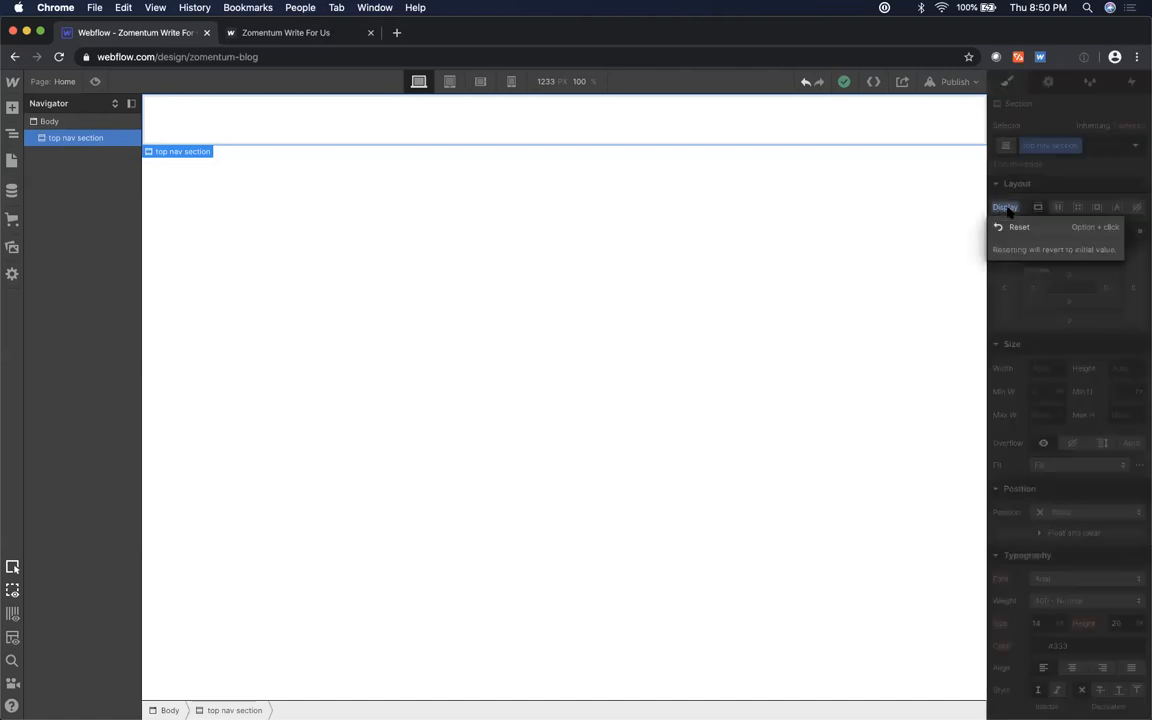
pyautogui.click(1015, 228)
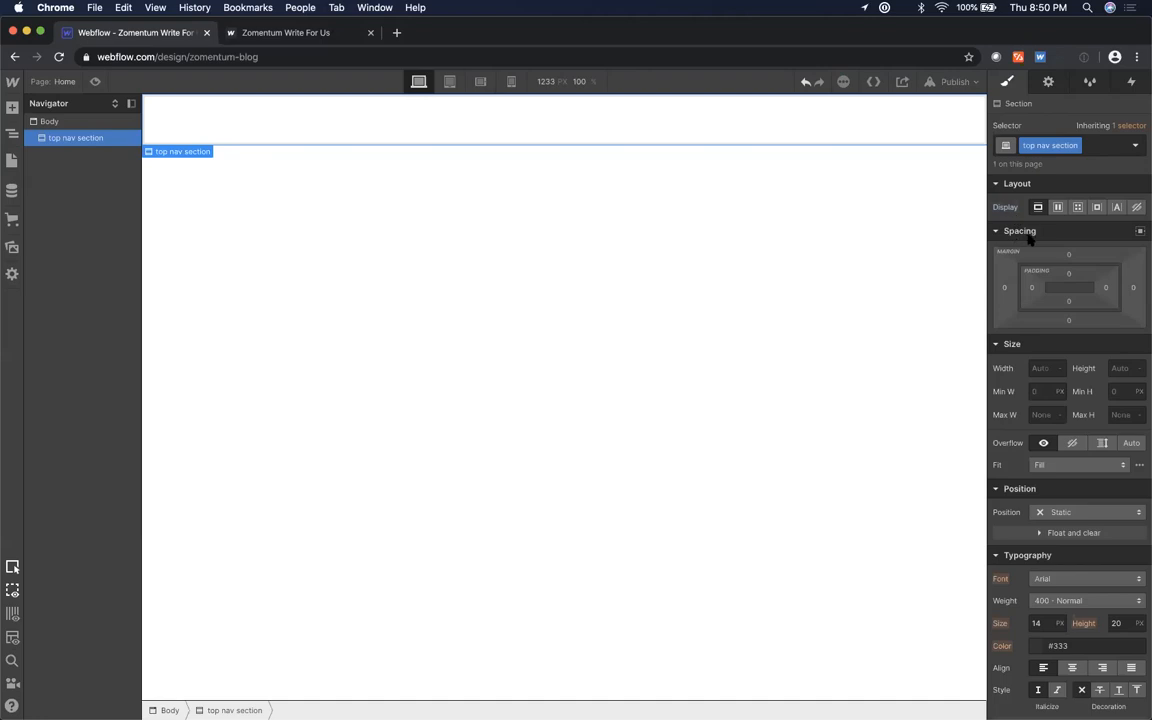
# - Switch to Figma and examine the Zomentum Logo's distances to the edges of the Top Nav group
pyautogui.press('super+Tab')
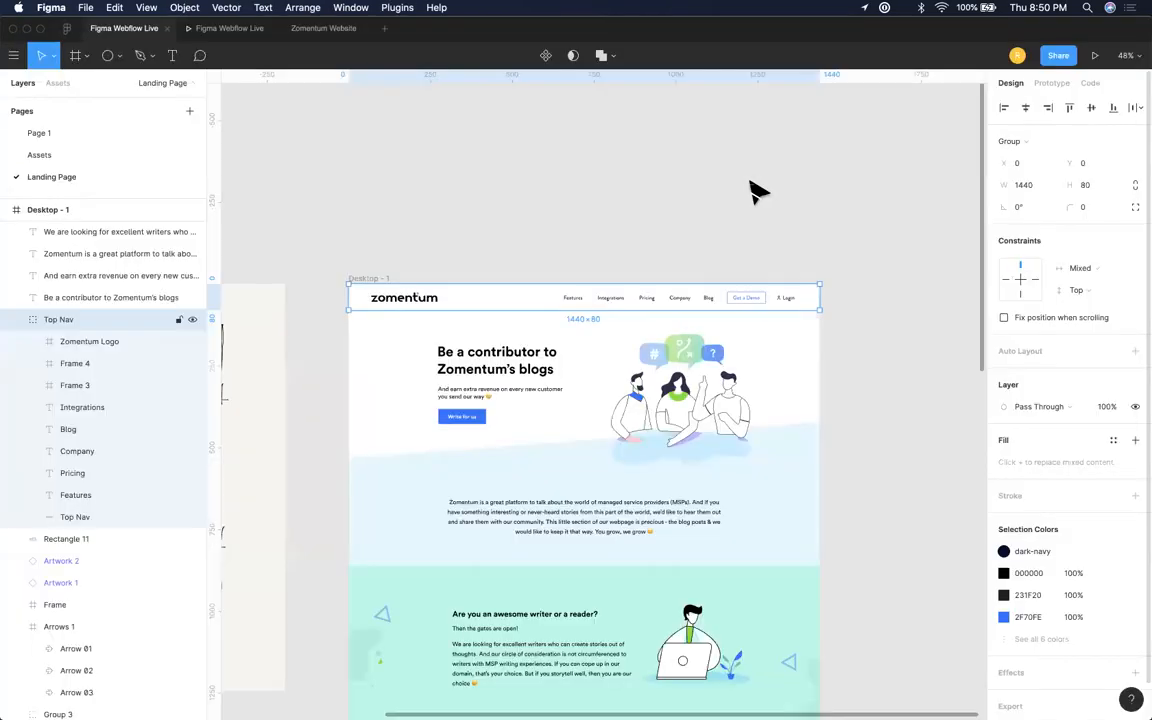
pyautogui.click(508, 221)
pyautogui.scroll(5, 400, 301)
pyautogui.click(430, 308)
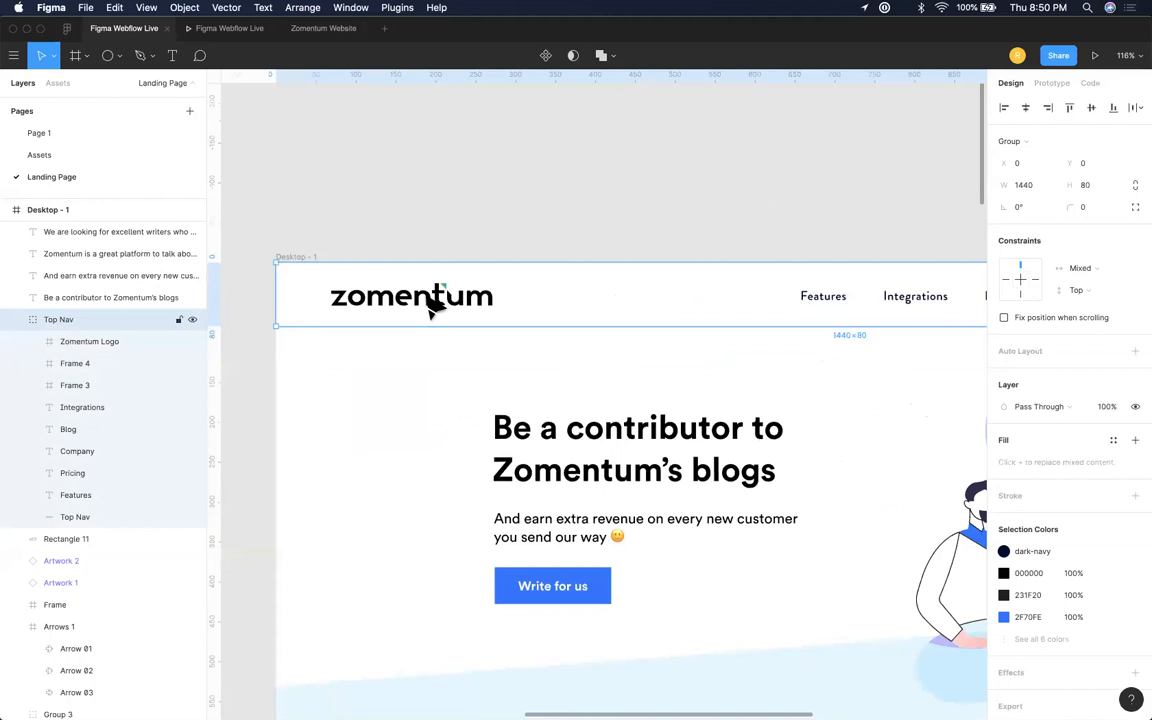
pyautogui.click(432, 304)
pyautogui.press('alt')
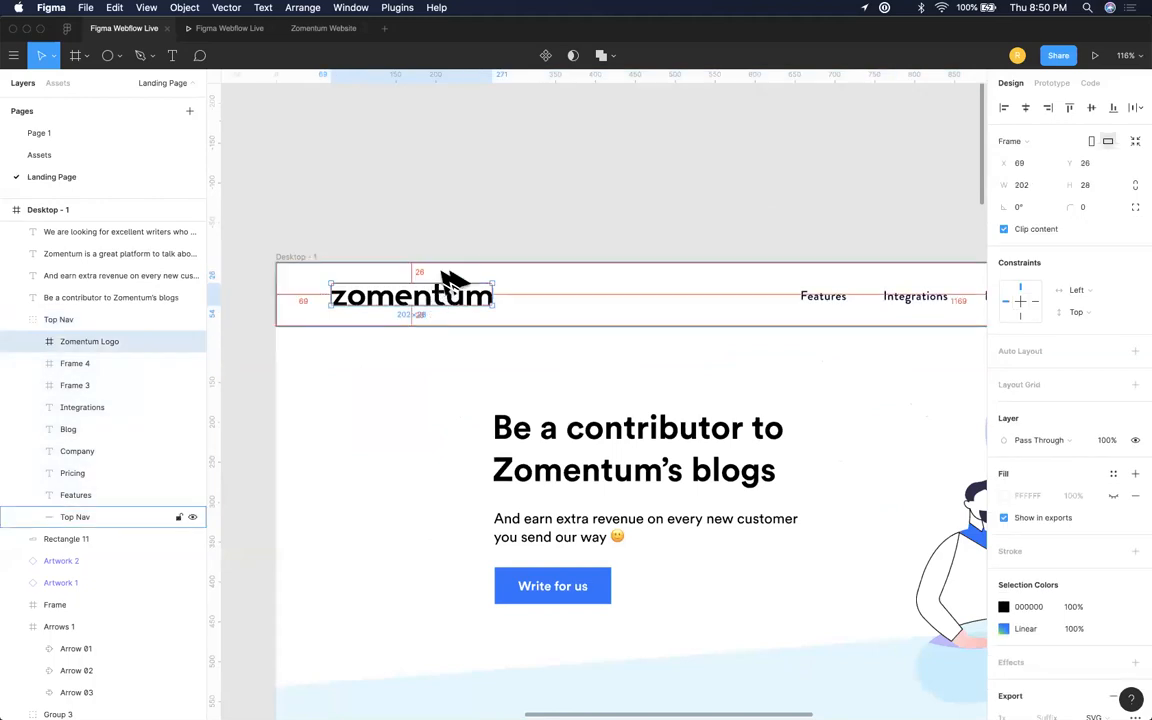
pyautogui.scroll(5, 450, 283)
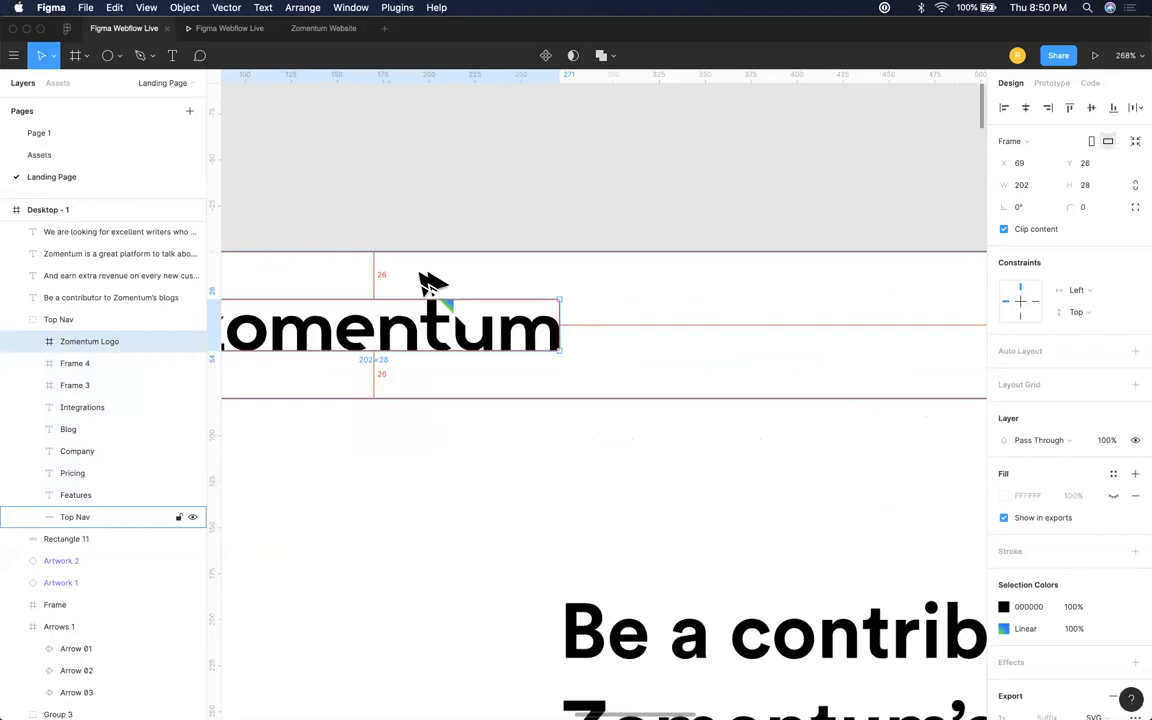
pyautogui.hscroll(-6, 430, 284)
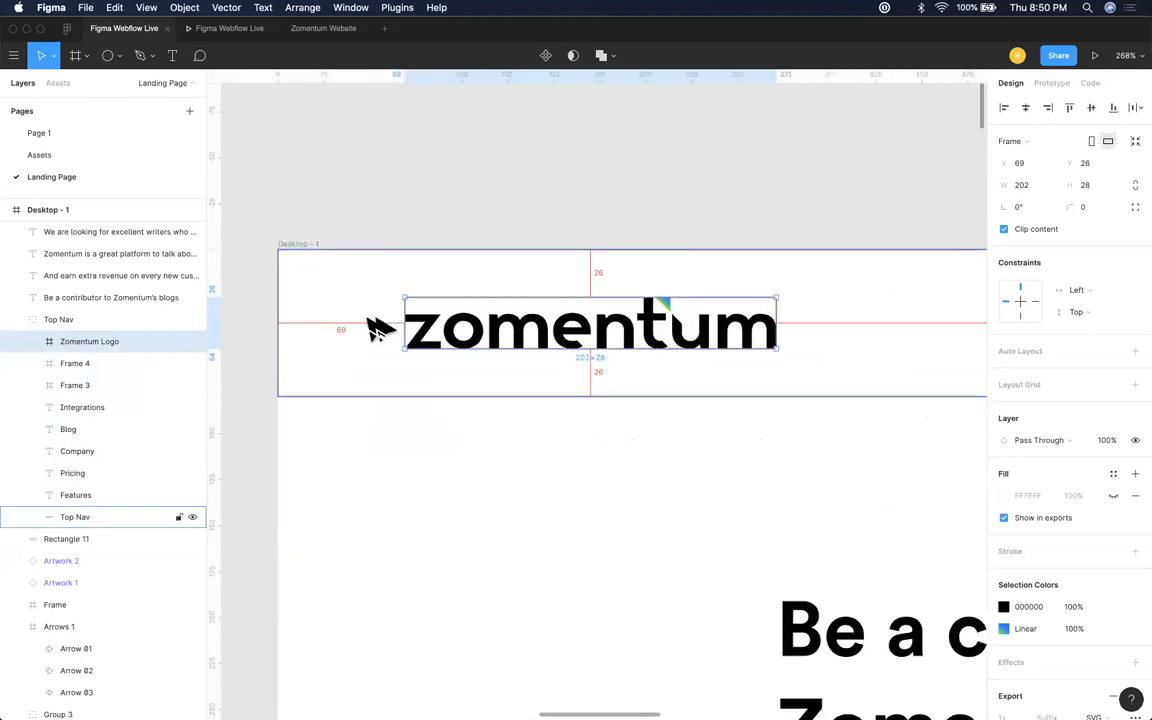
pyautogui.click(425, 189)
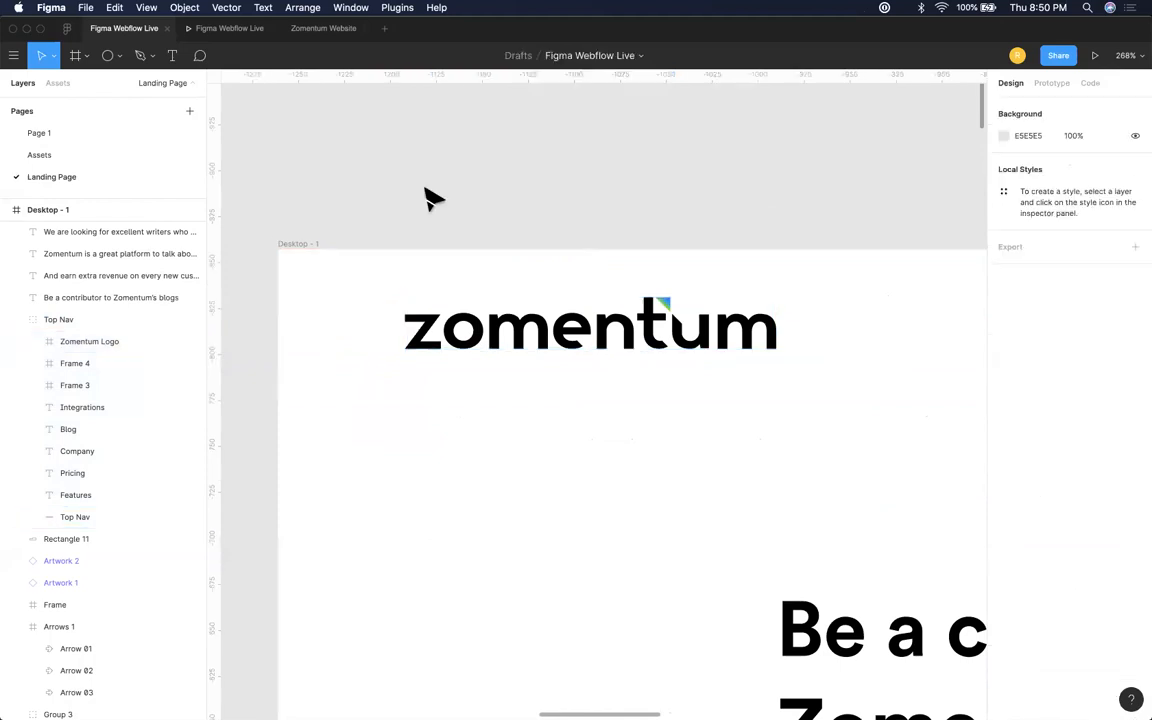
# - Switch back to Webflow in Chrome and set the top nav section's left and right padding to 36 px
pyautogui.press('super+Tab')
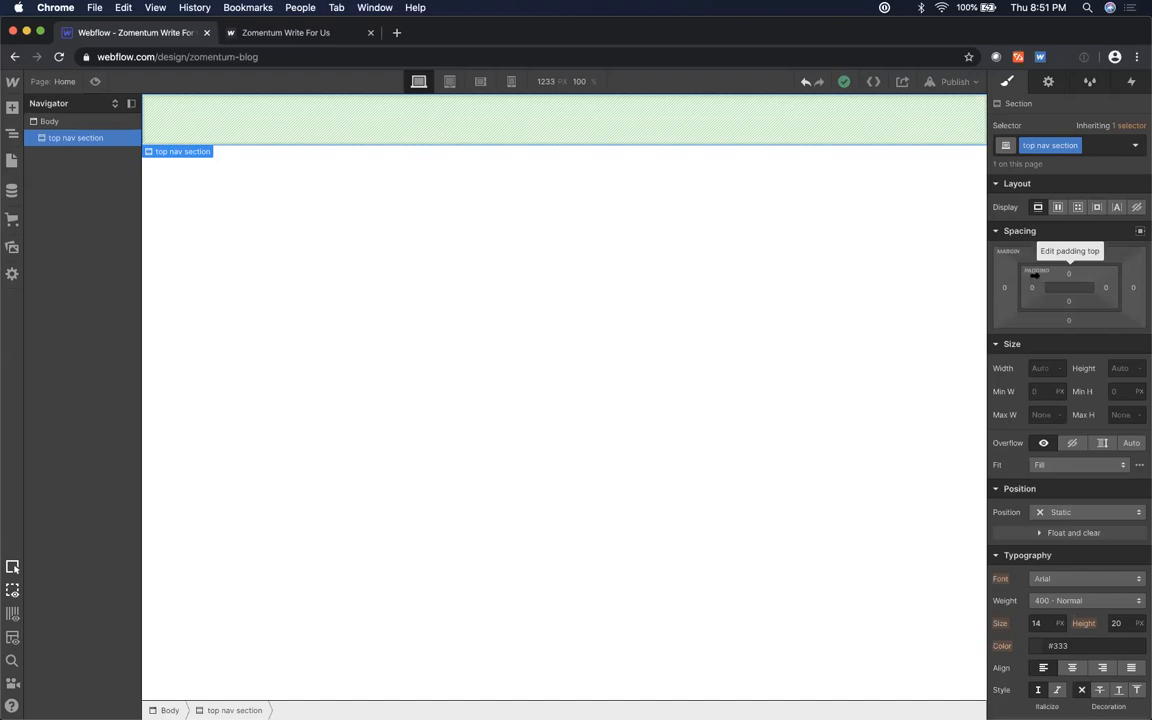
pyautogui.click(1033, 289)
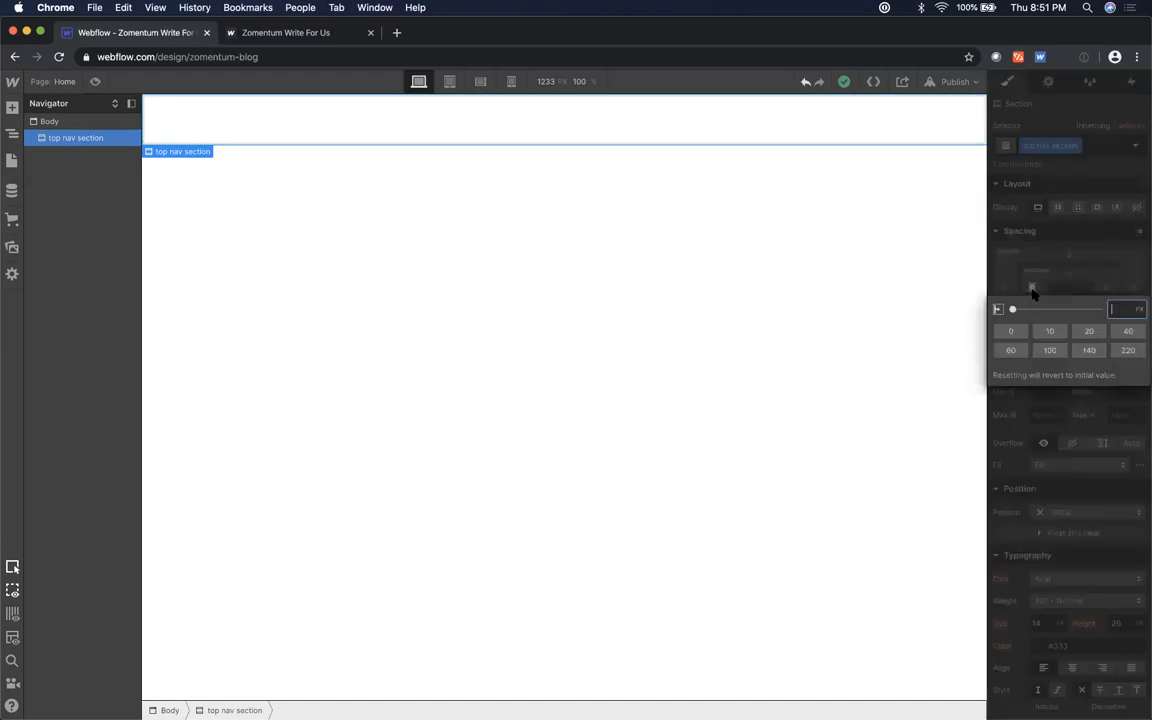
pyautogui.write('36')
pyautogui.press('Return')
pyautogui.click(1015, 284)
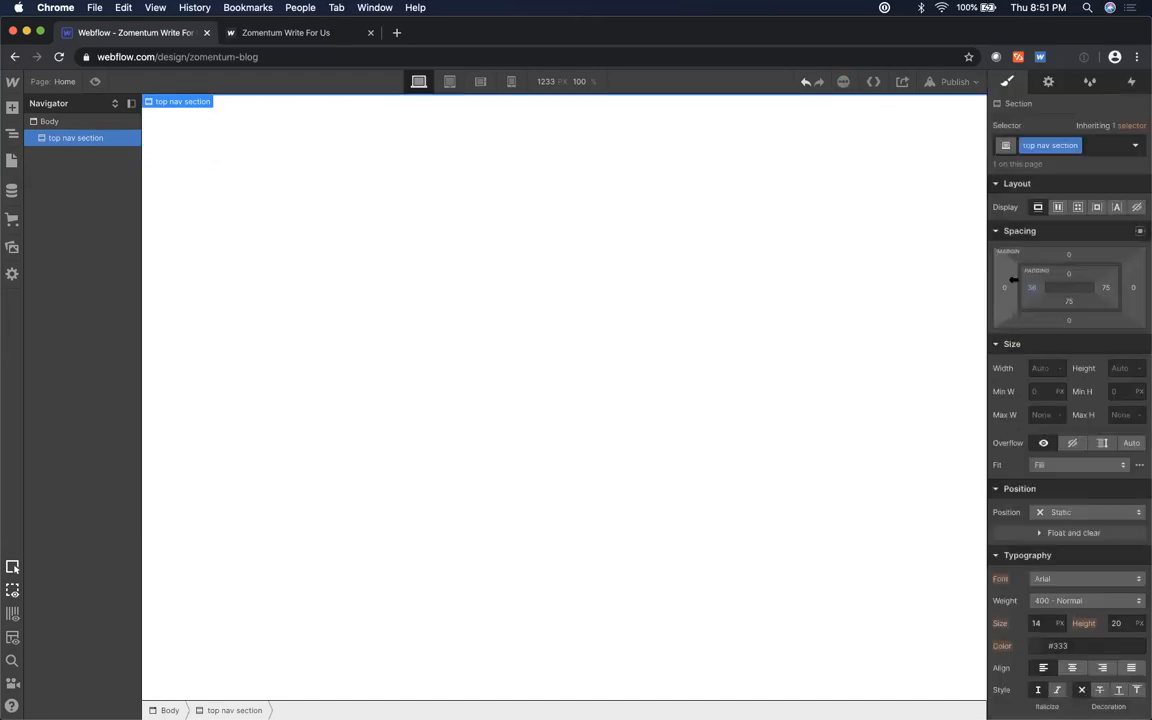
pyautogui.click(1106, 289)
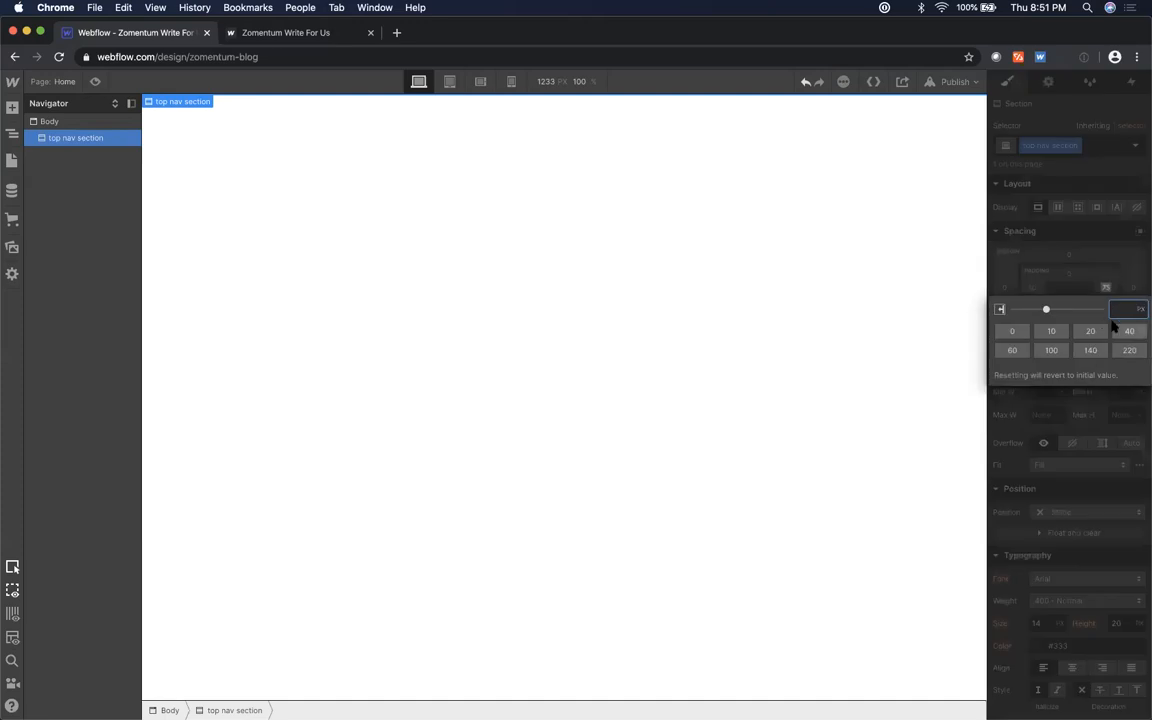
pyautogui.write('3')
pyautogui.write('8')
pyautogui.press('Return')
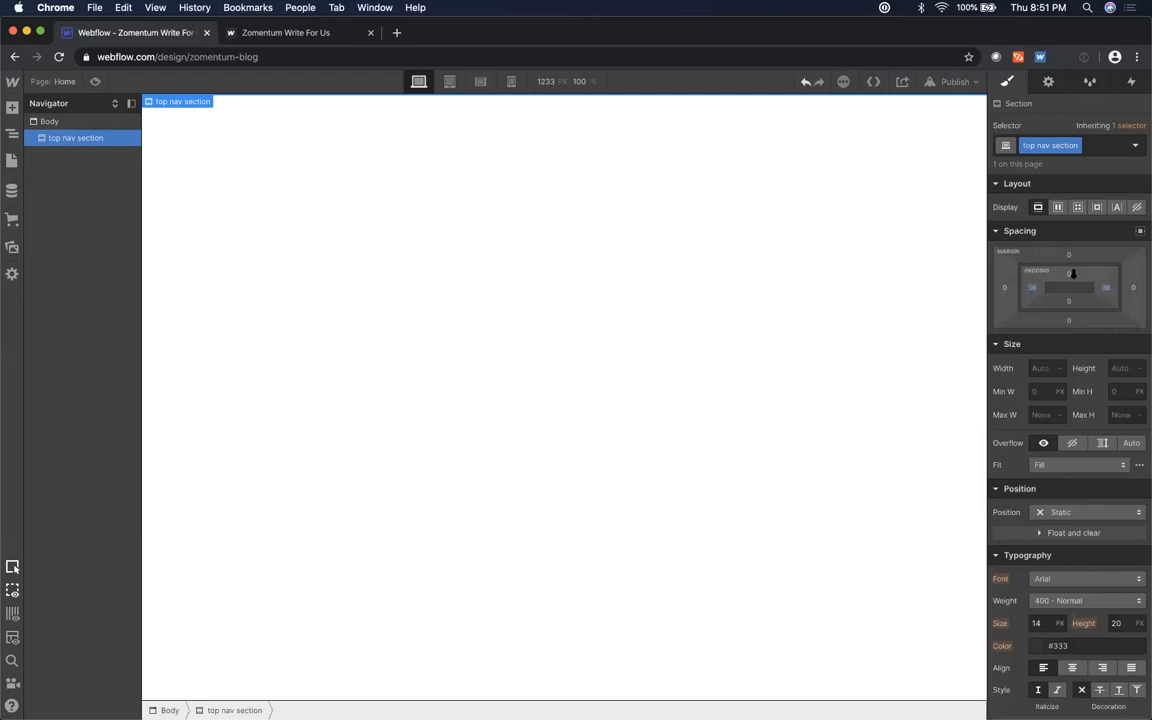
# - Set the top nav section's top and bottom padding to 20 px and check the page in preview mode
pyautogui.click(1071, 275)
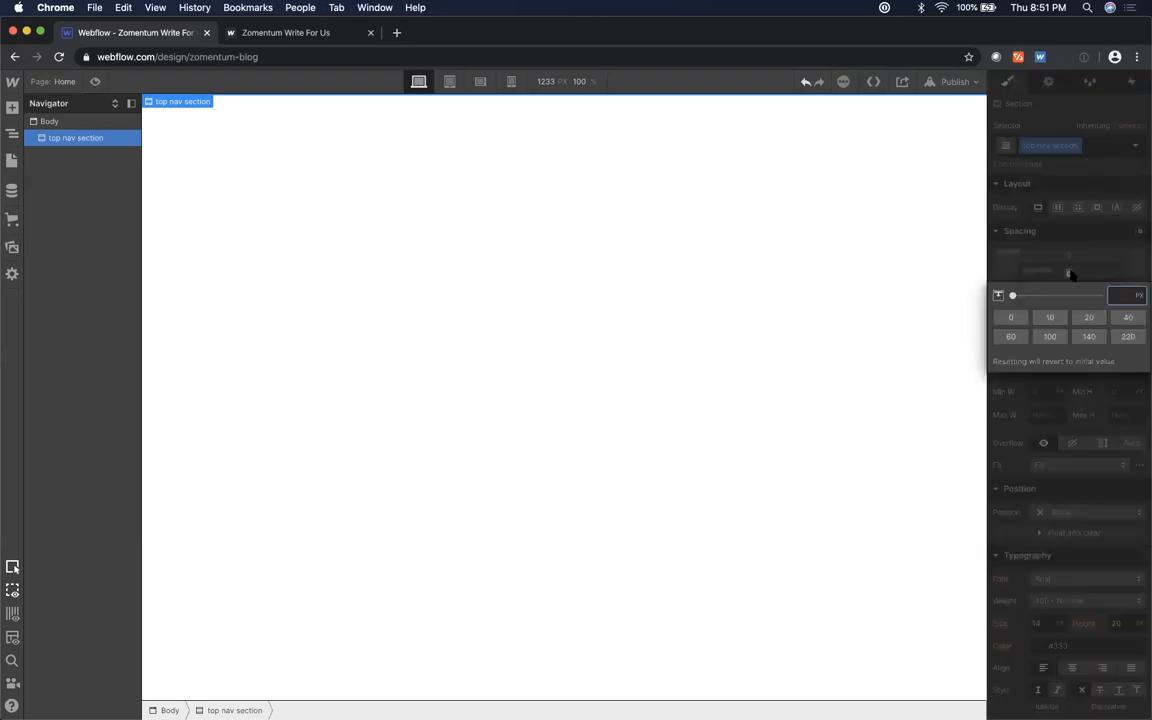
pyautogui.write('20')
pyautogui.press('Return')
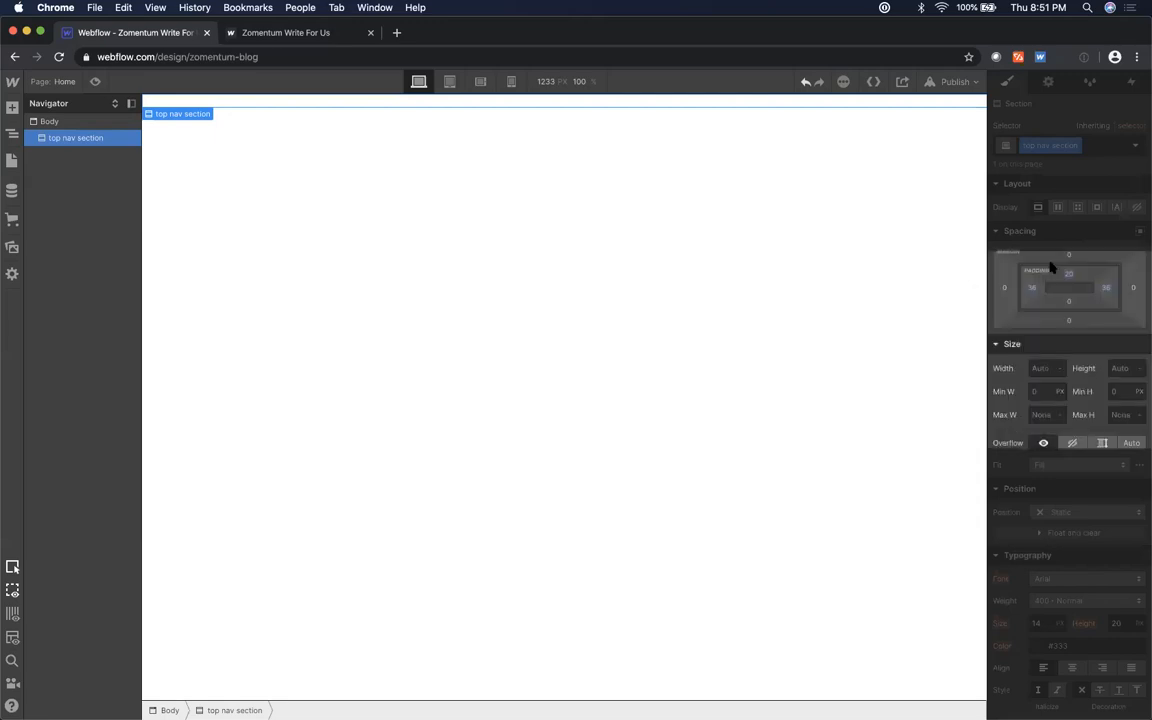
pyautogui.click(1068, 301)
pyautogui.write('20')
pyautogui.press('Return')
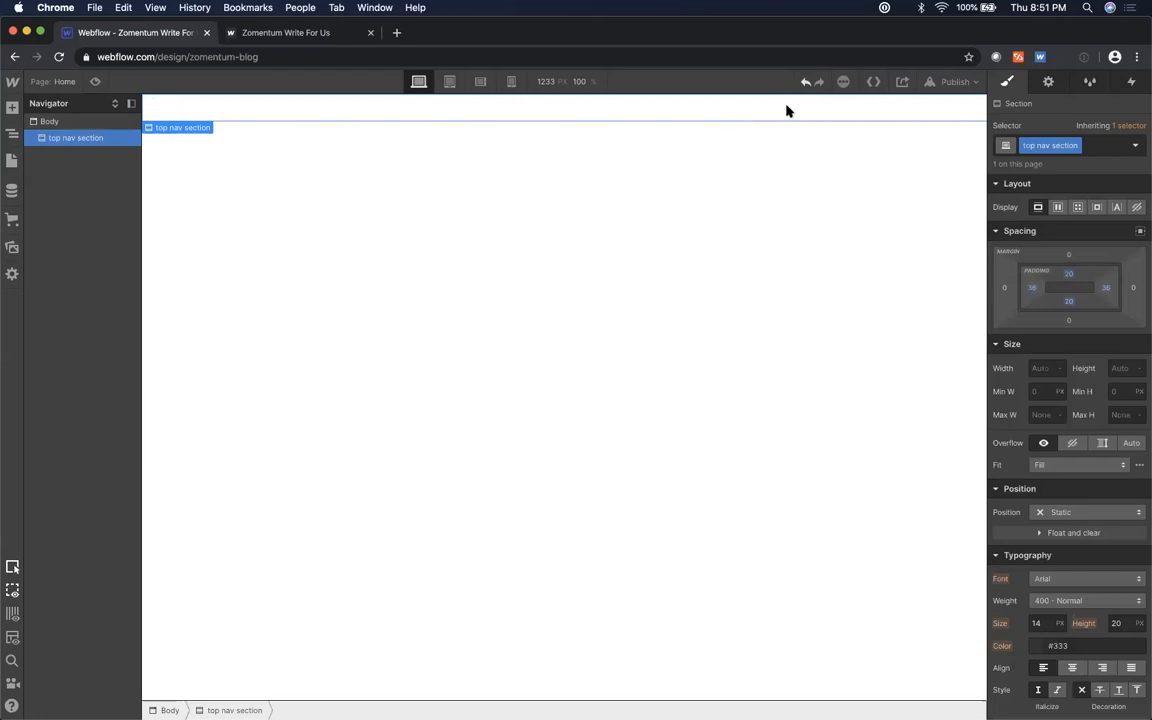
pyautogui.click(95, 81)
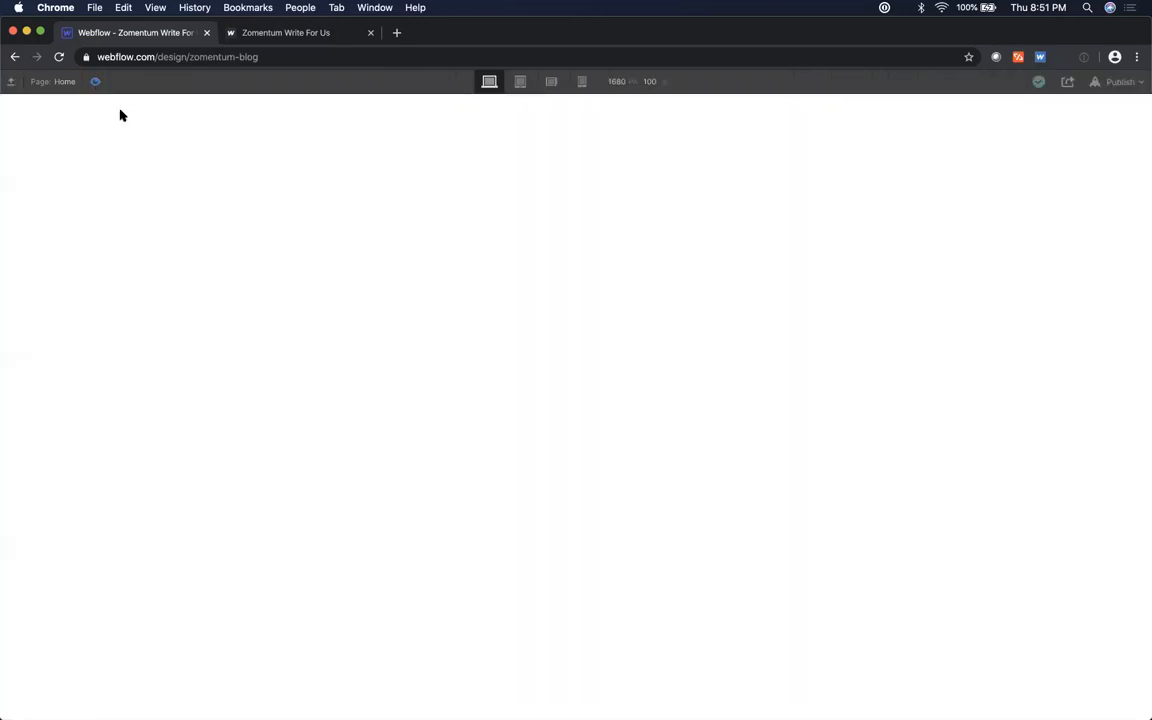
pyautogui.click(95, 81)
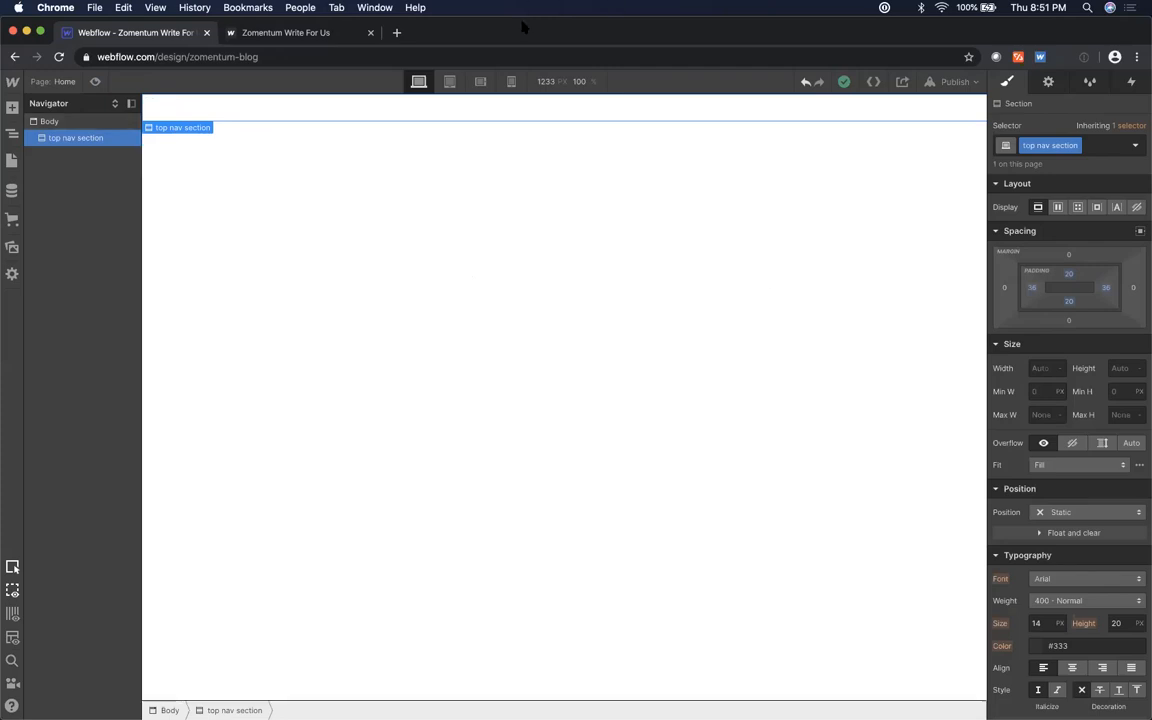
# - Add a Div Block inside the top nav section using quick find, and inspect the section's padding around it
pyautogui.click(518, 116)
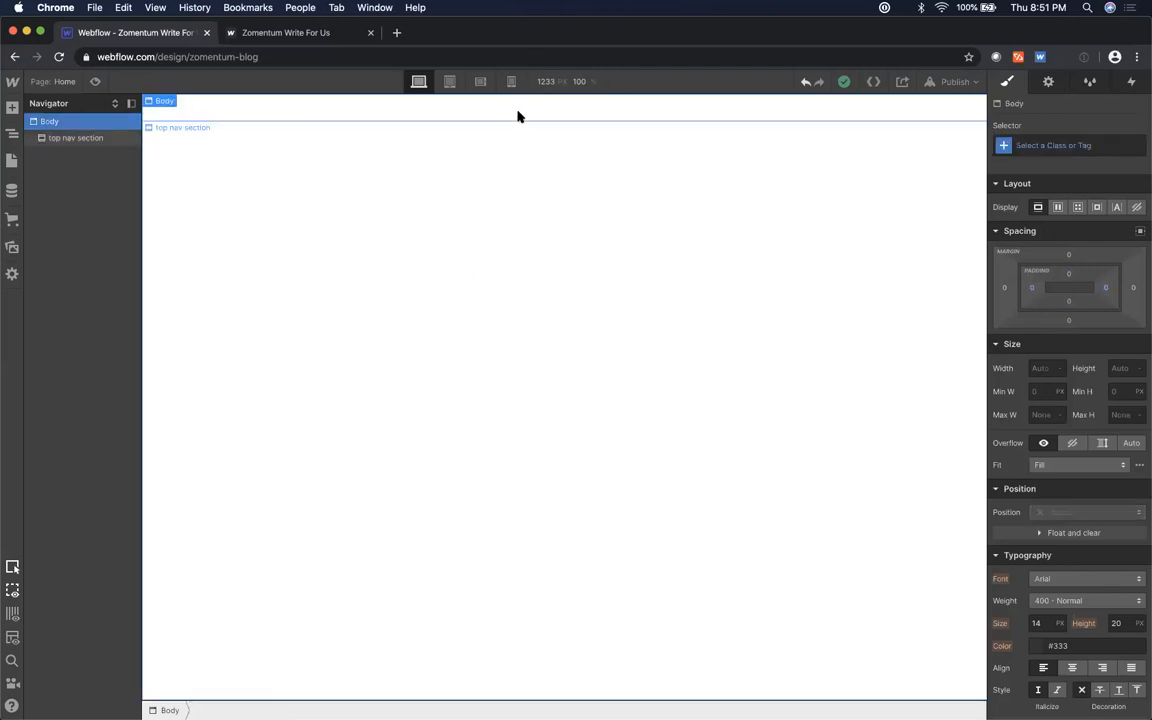
pyautogui.click(517, 114)
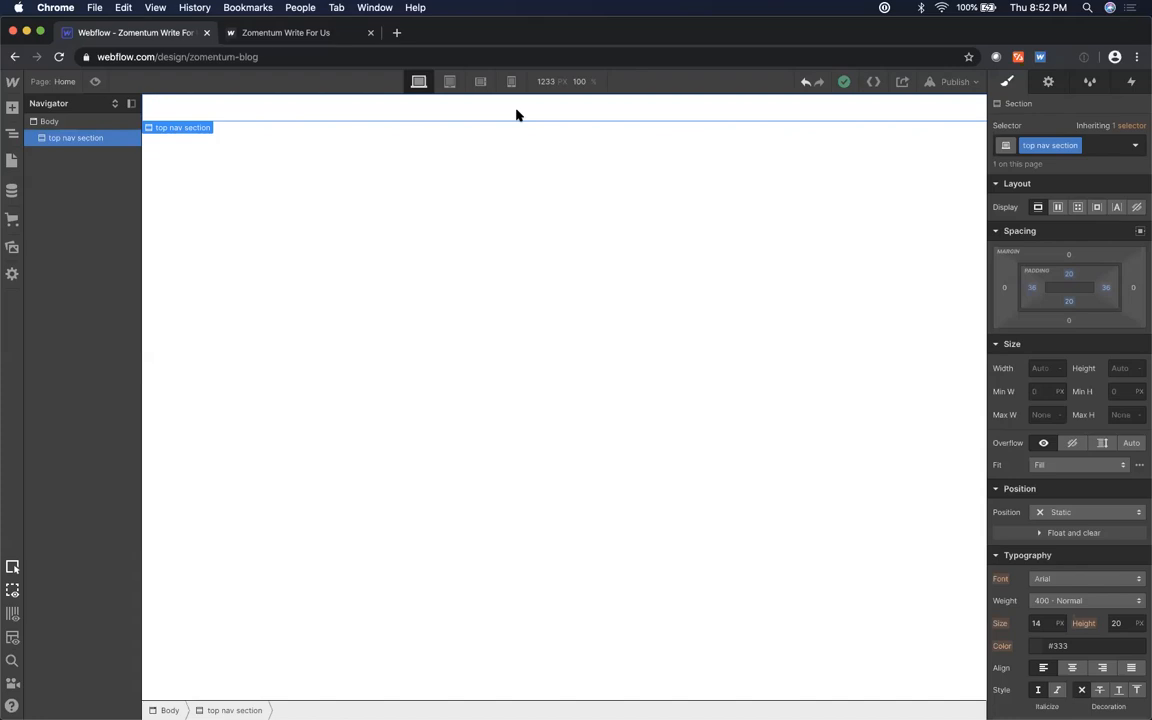
pyautogui.press('super+e')
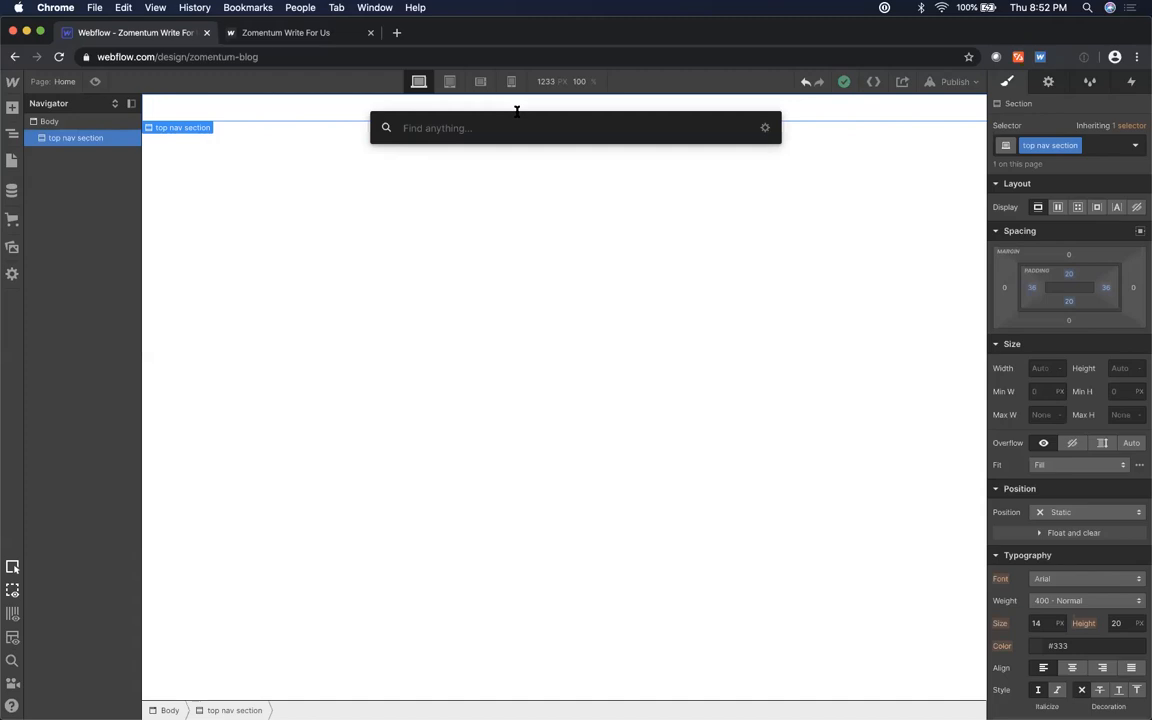
pyautogui.write('div')
pyautogui.press('Return')
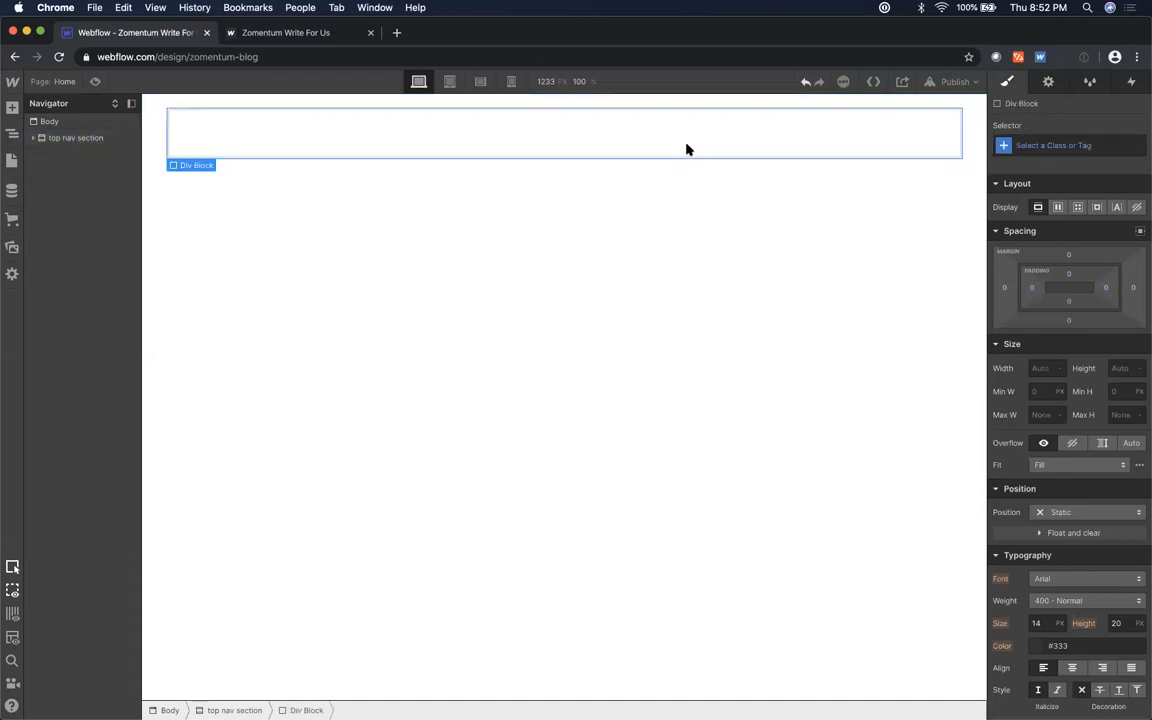
pyautogui.click(783, 174)
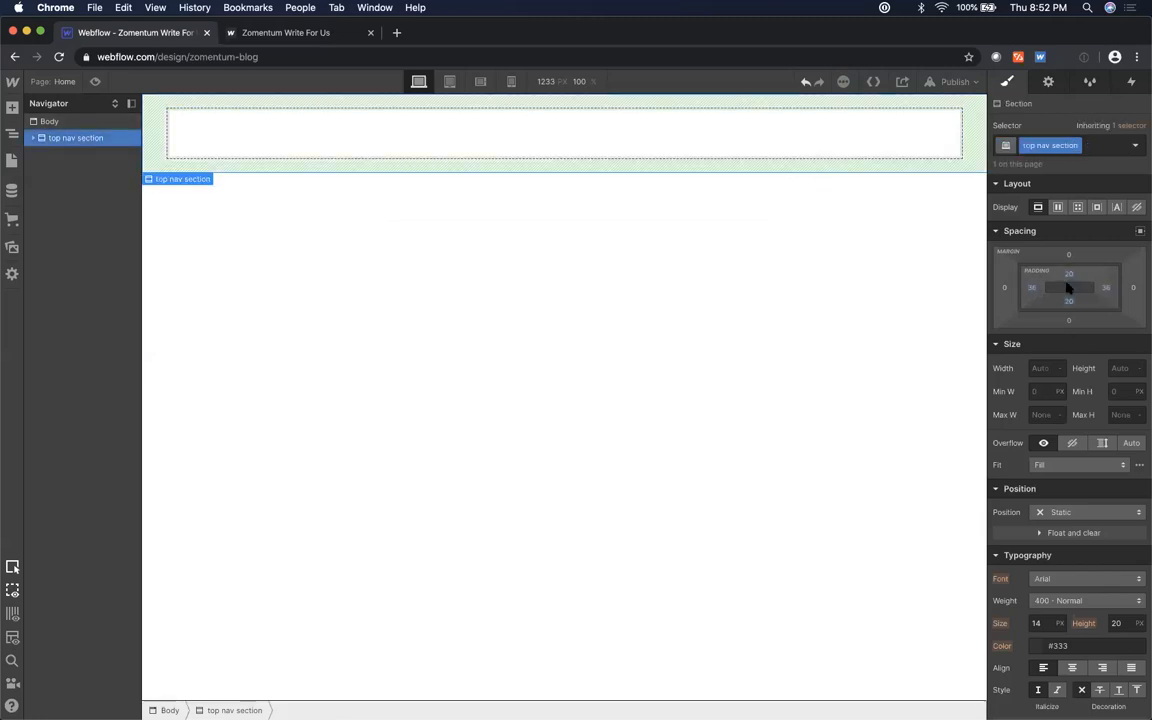
# - Add a Navbar element inside the new Div Block using quick find
pyautogui.click(902, 152)
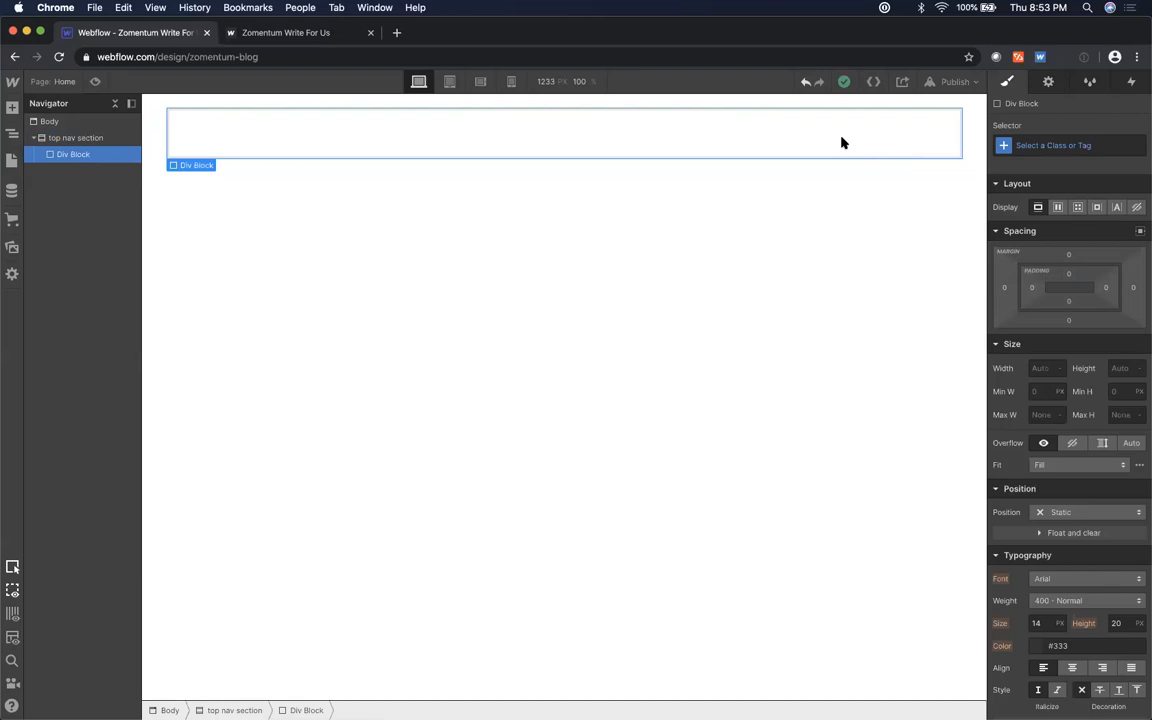
pyautogui.press('super+e')
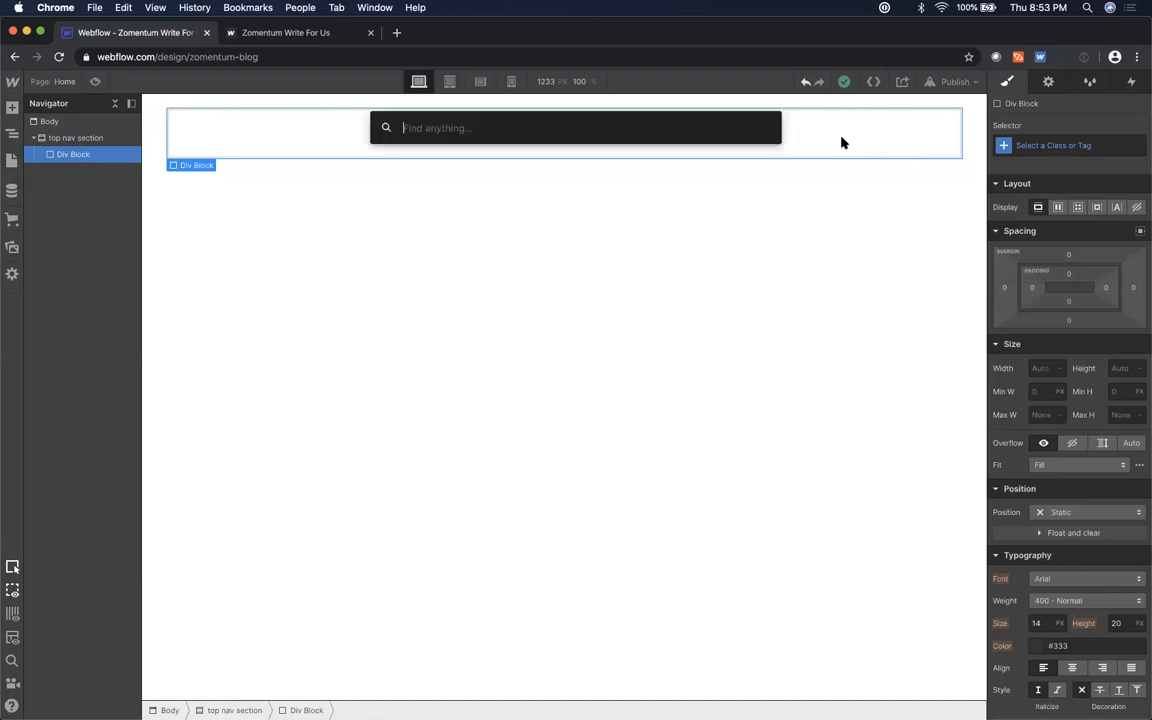
pyautogui.write('nav')
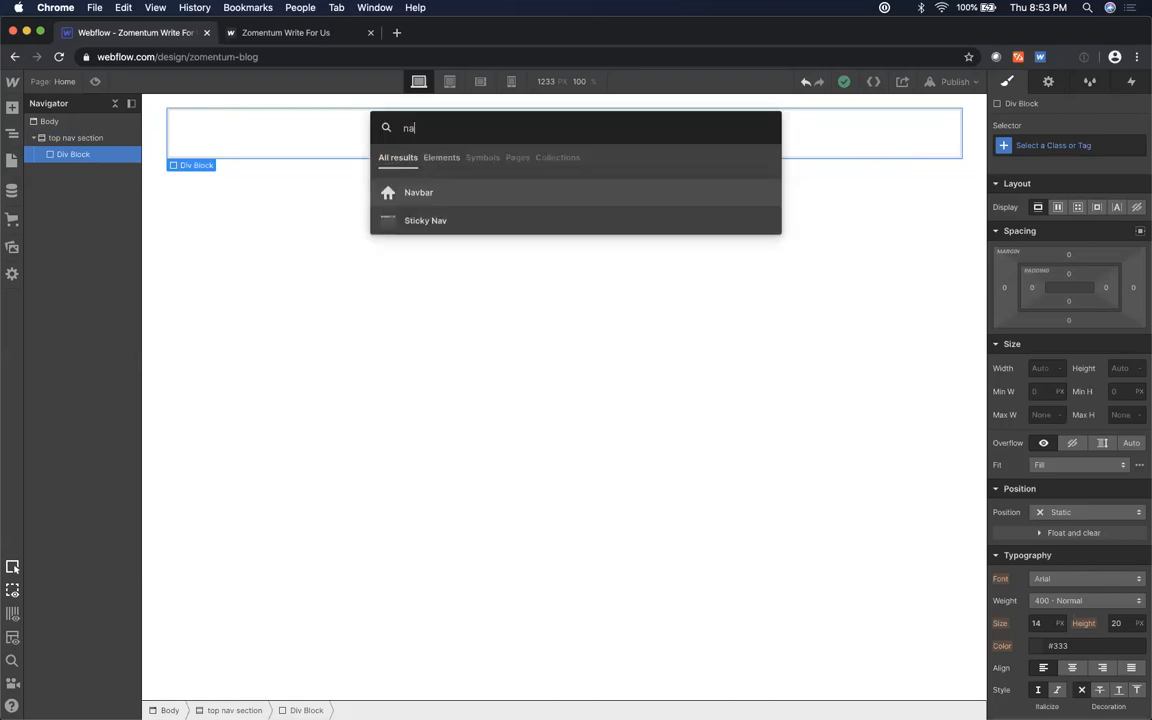
pyautogui.click(442, 192)
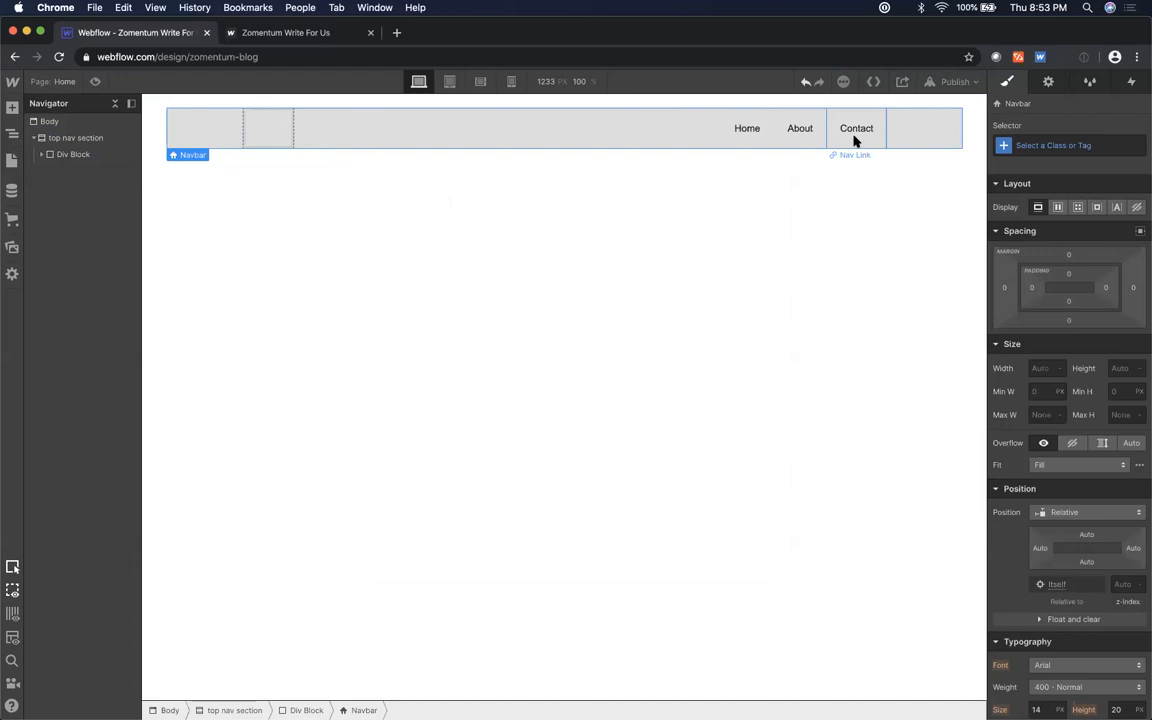
# - Switch to Figma, examine the navigation links and Get a Demo button in the Top Nav, and return to Webflow
pyautogui.press('super+Tab')
pyautogui.scroll(-5, 762, 221)
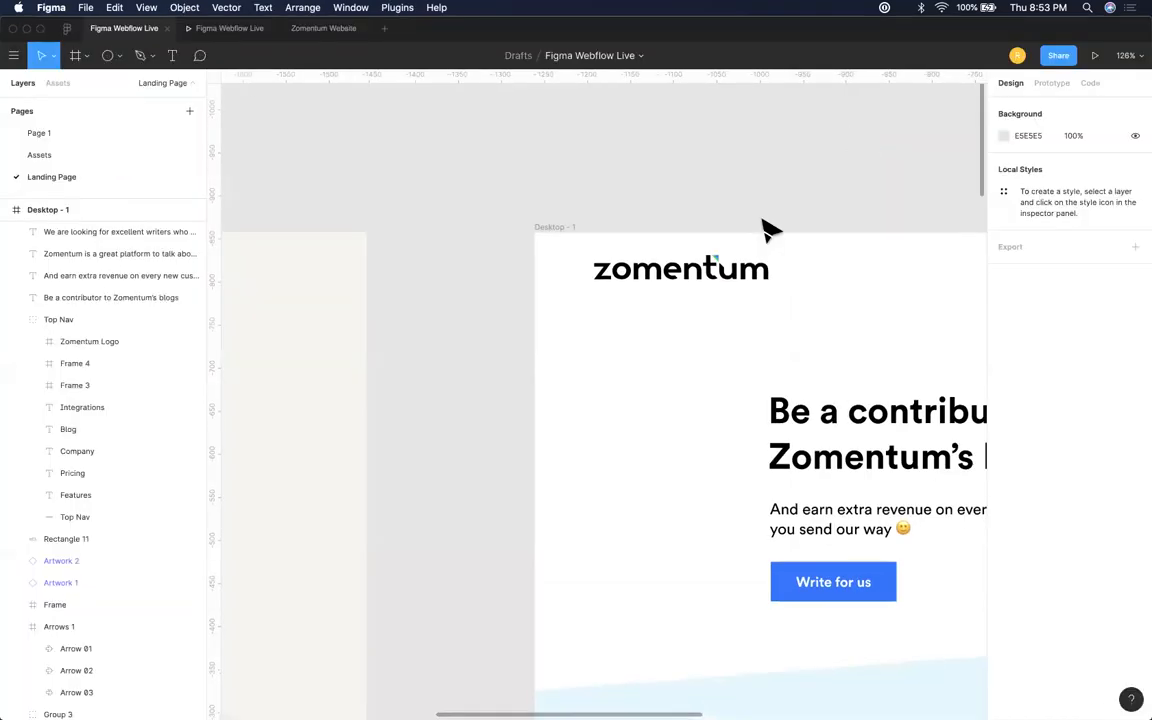
pyautogui.hscroll(4, 762, 221)
pyautogui.scroll(-3, 762, 229)
pyautogui.hscroll(5, 812, 257)
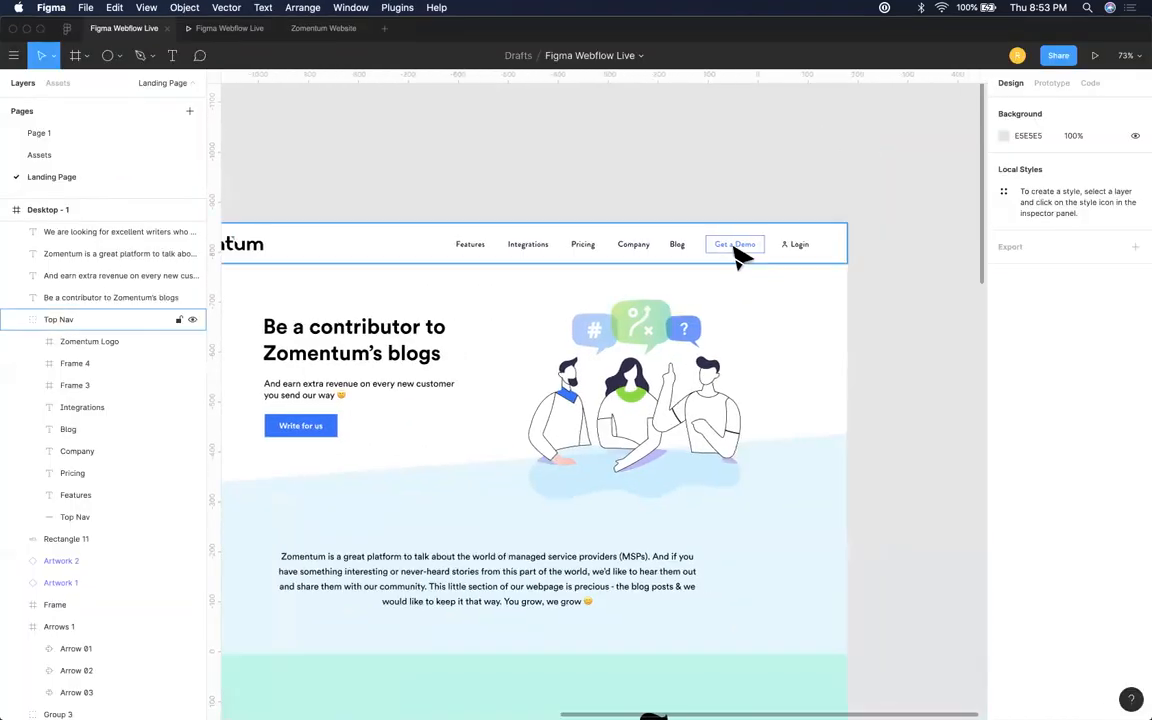
pyautogui.press('super+Tab')
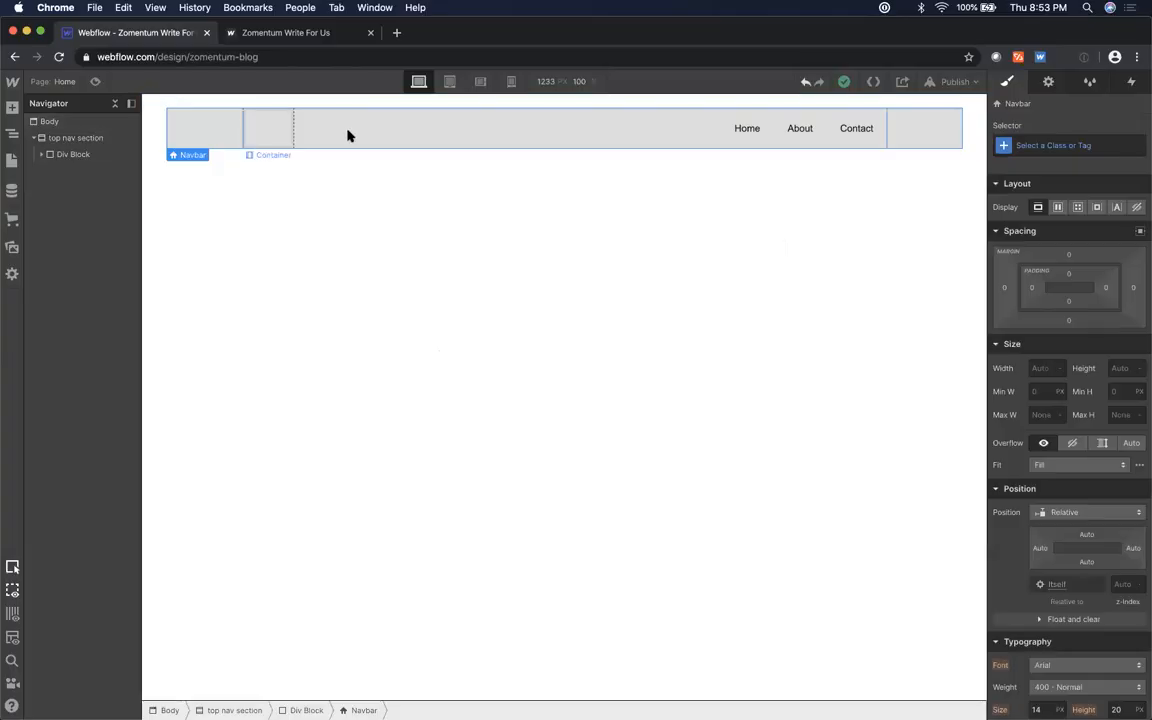
# - Preview the page to check the navbar's layout, and inspect the Container and Navbar elements
pyautogui.click(348, 135)
pyautogui.click(95, 81)
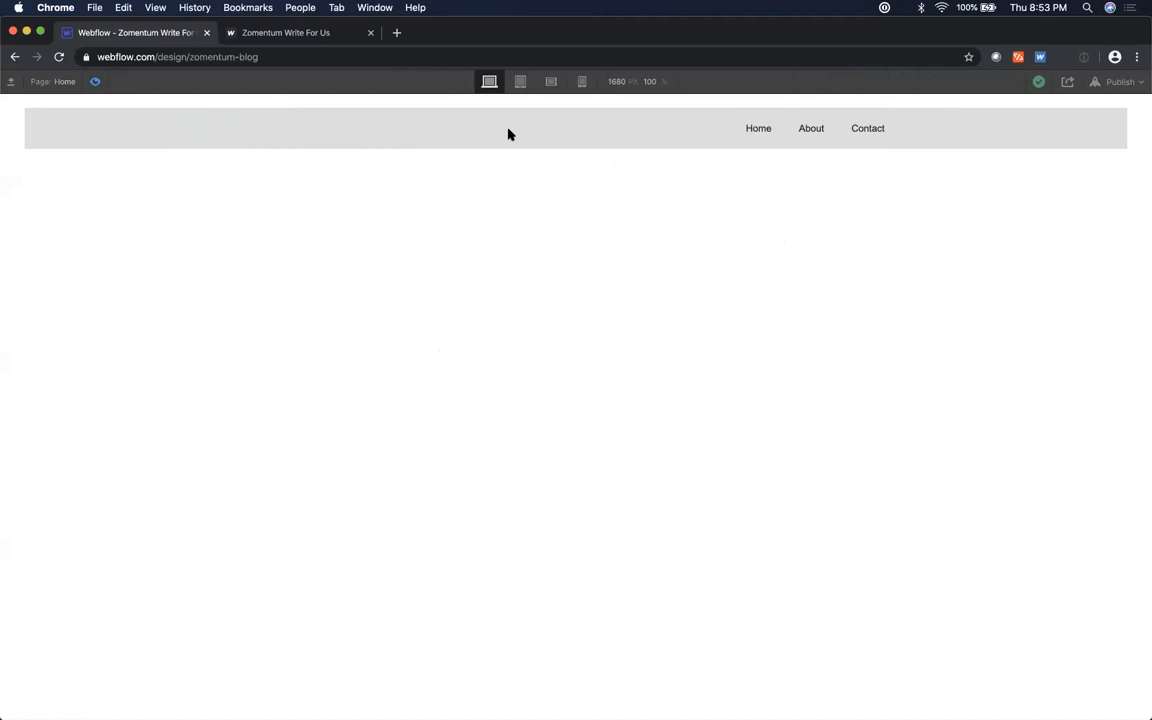
pyautogui.click(95, 81)
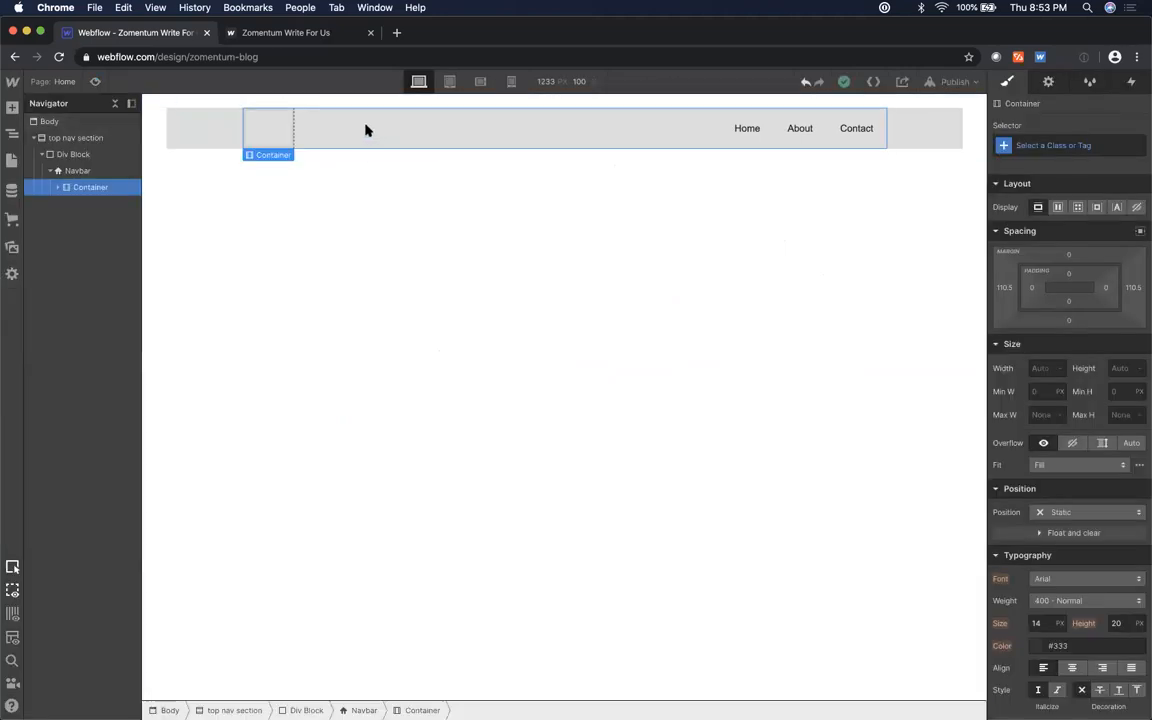
pyautogui.click(236, 136)
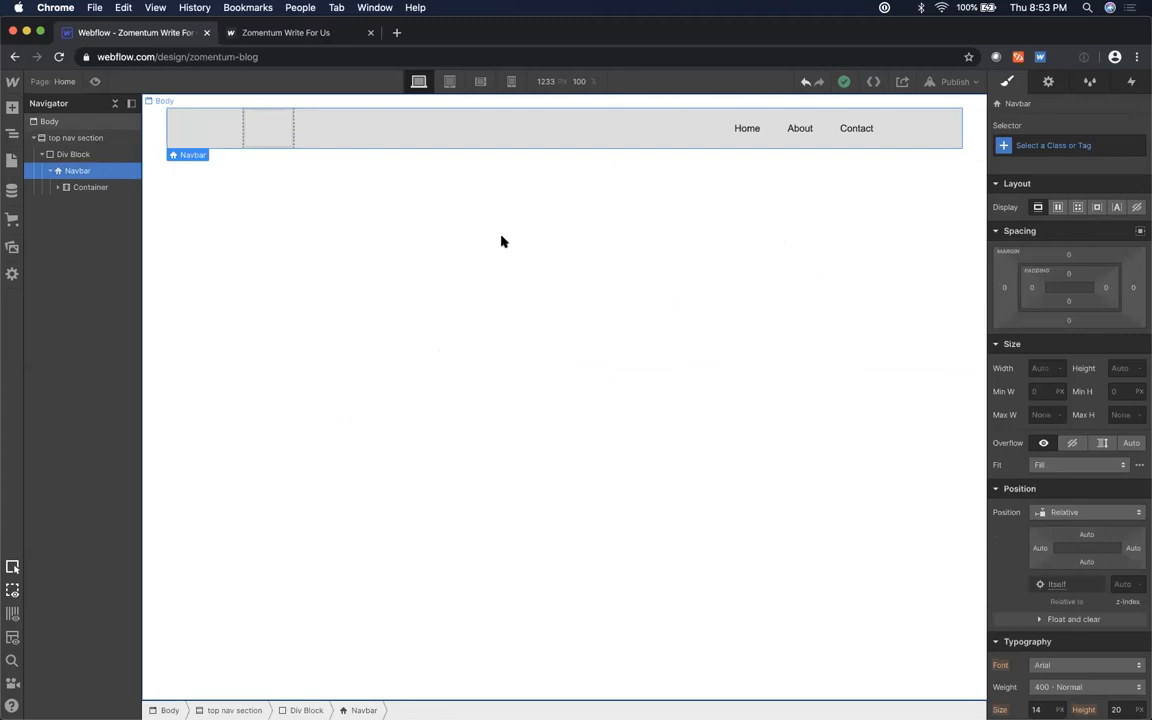
# - Move the Brand element out of the Container so it sits directly inside the Navbar, above the Container
pyautogui.click(58, 188)
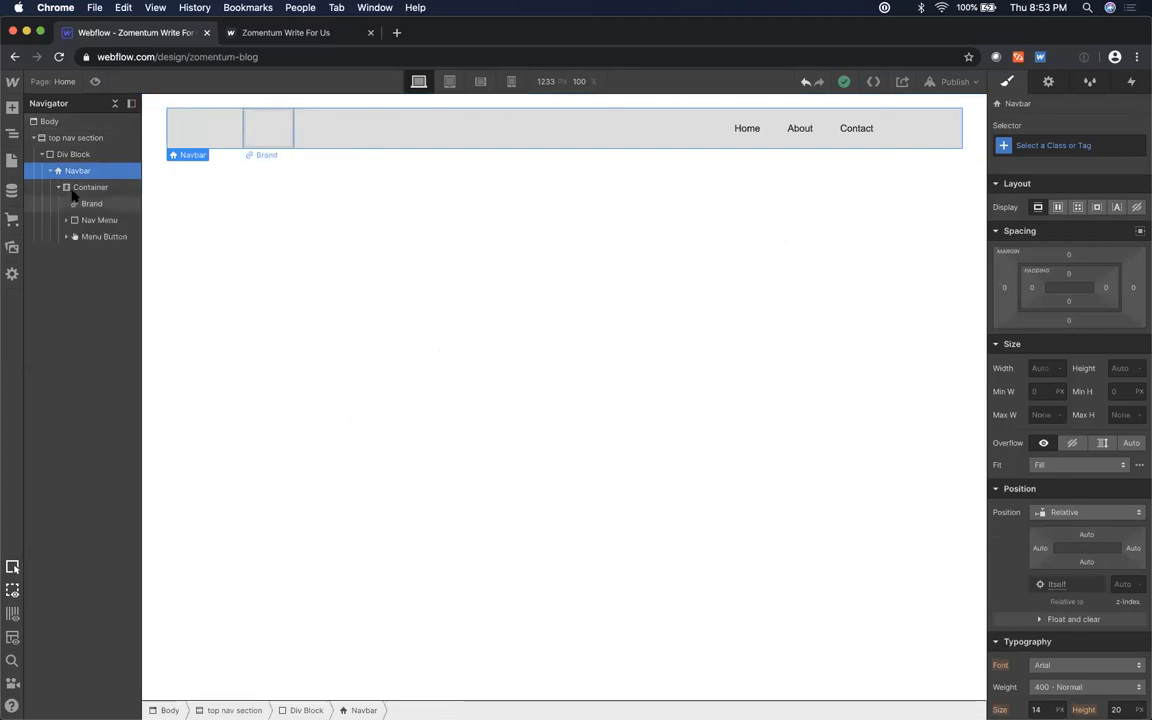
pyautogui.click(90, 204)
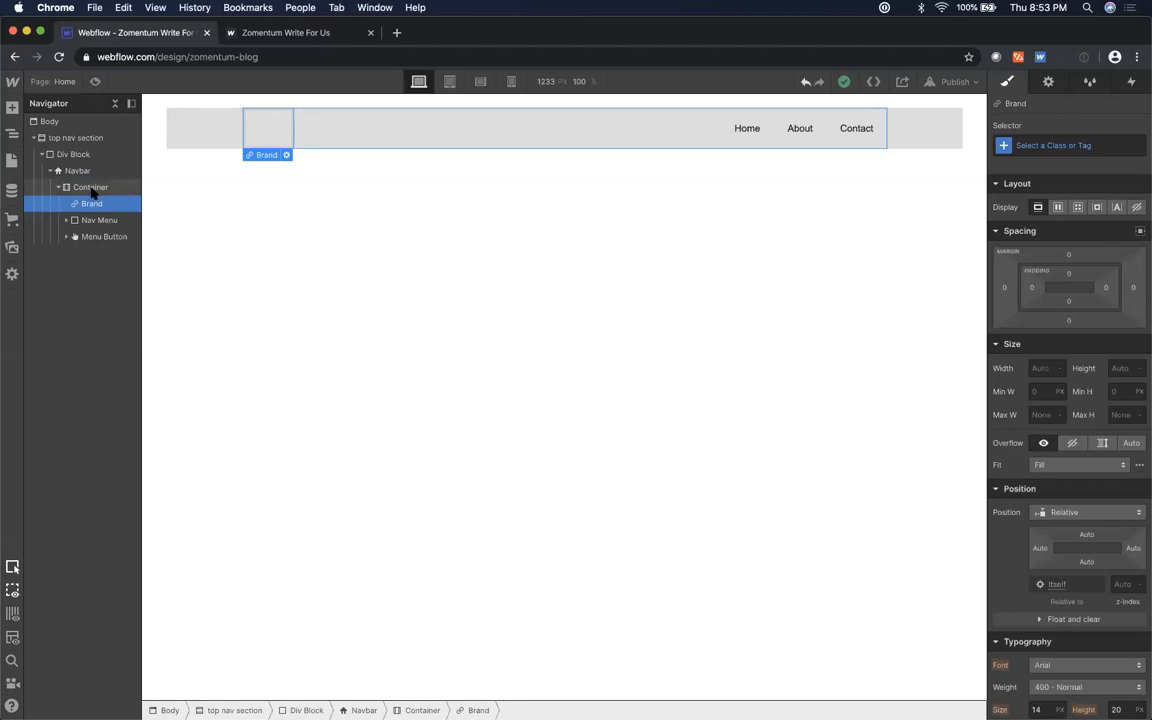
pyautogui.click(89, 188)
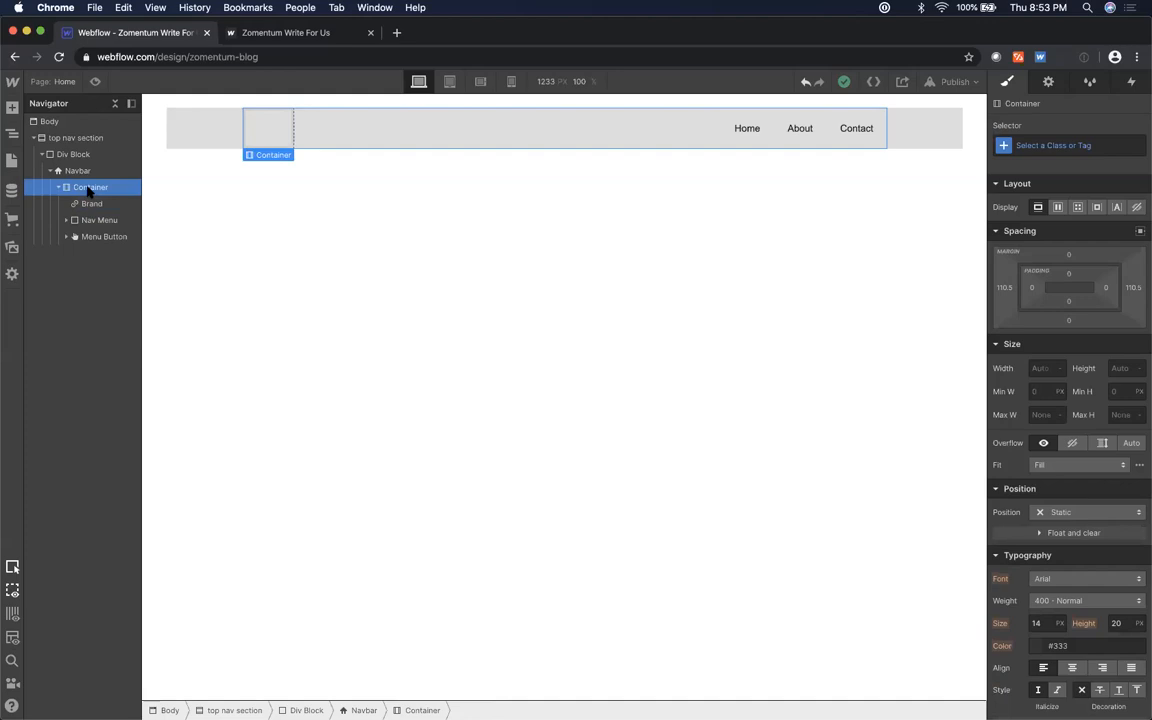
pyautogui.moveTo(88, 205); pyautogui.dragTo(87, 186)
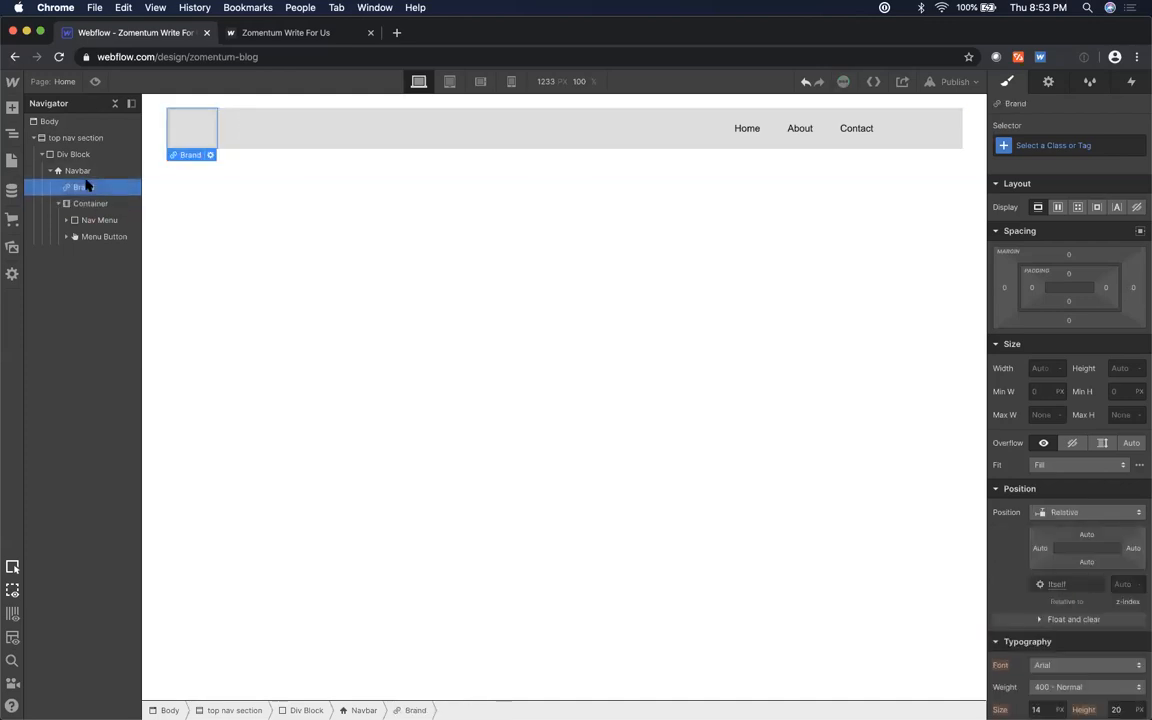
# - Move the Nav Menu and Menu Button directly into the Navbar, and delete the emptied Container
pyautogui.click(97, 220)
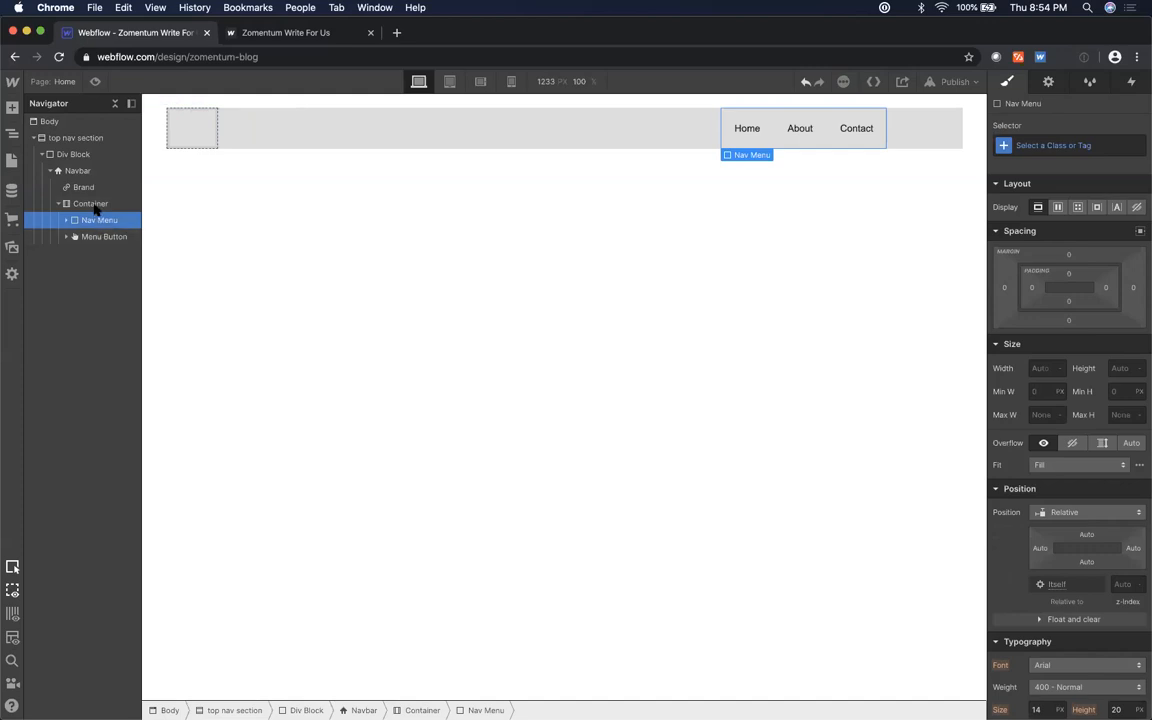
pyautogui.moveTo(92, 226)
pyautogui.mouseDown()
pyautogui.moveTo(82, 186)
pyautogui.moveTo(93, 232)
pyautogui.moveTo(98, 217)
pyautogui.mouseUp()
pyautogui.click(104, 242)
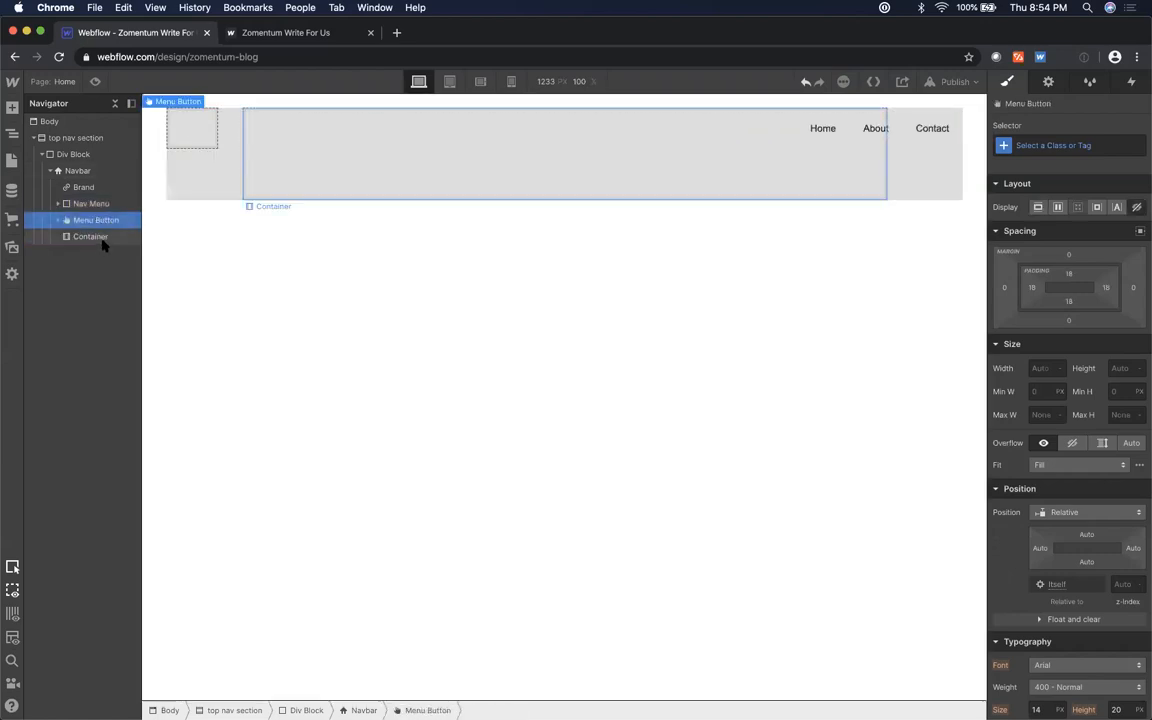
pyautogui.click(100, 237)
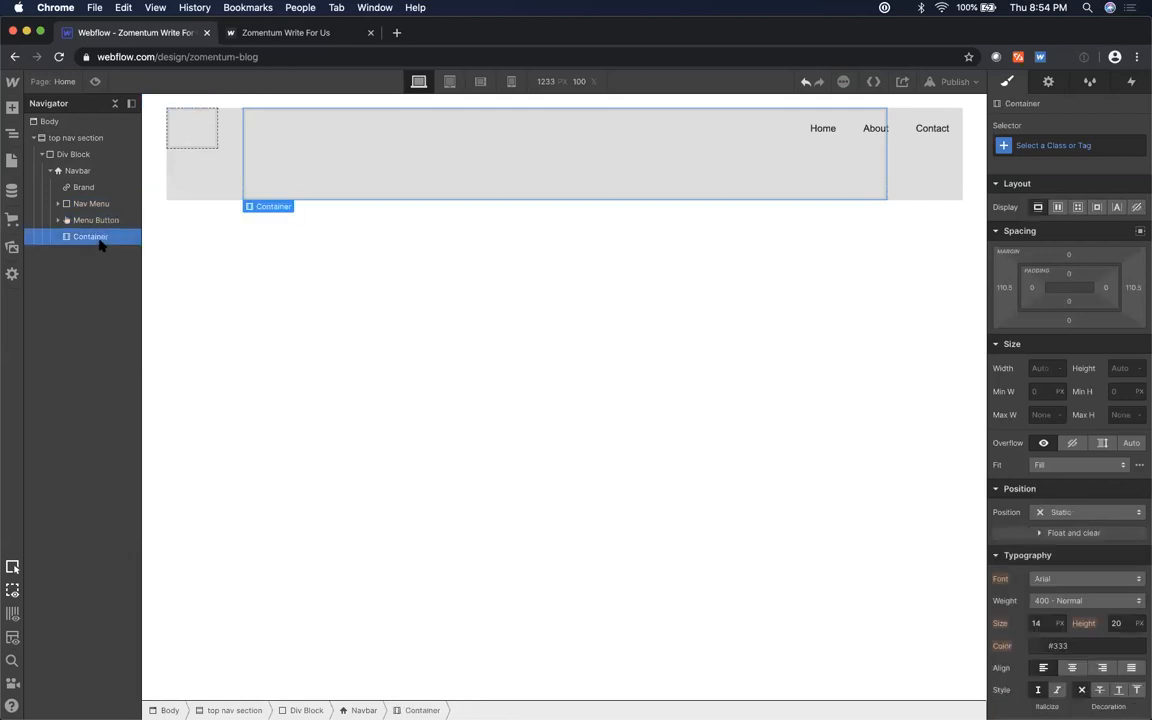
pyautogui.press('Delete')
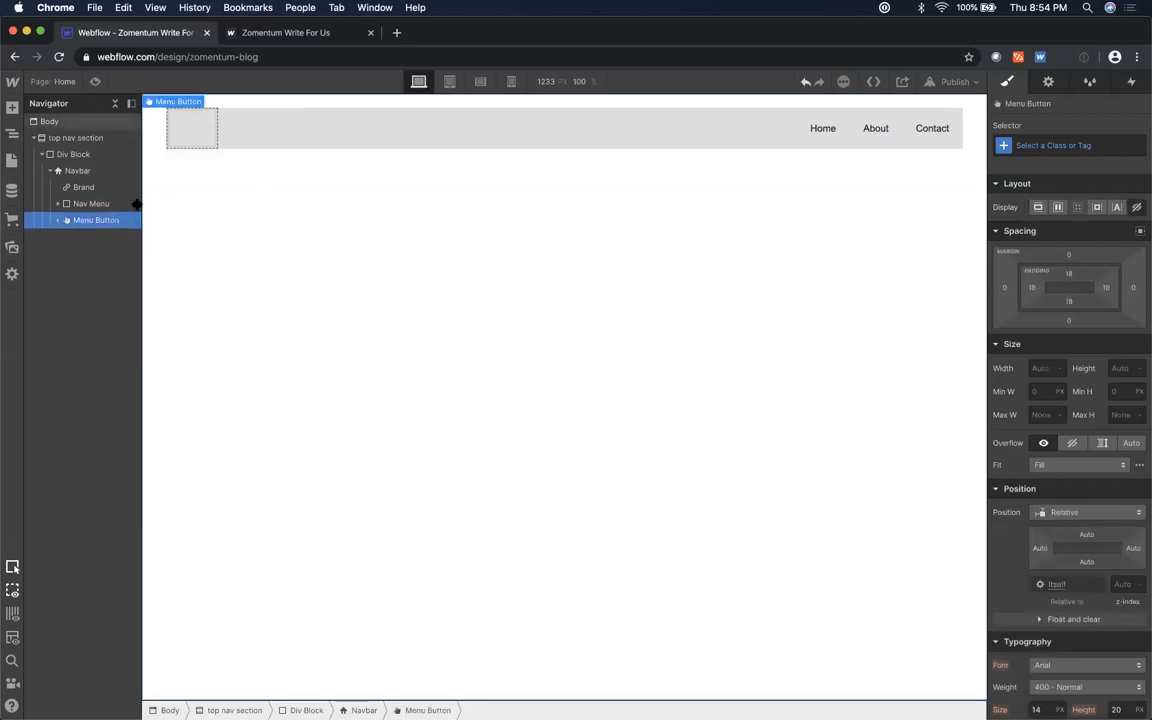
# - Set the Navbar's background color to transparent
pyautogui.click(88, 172)
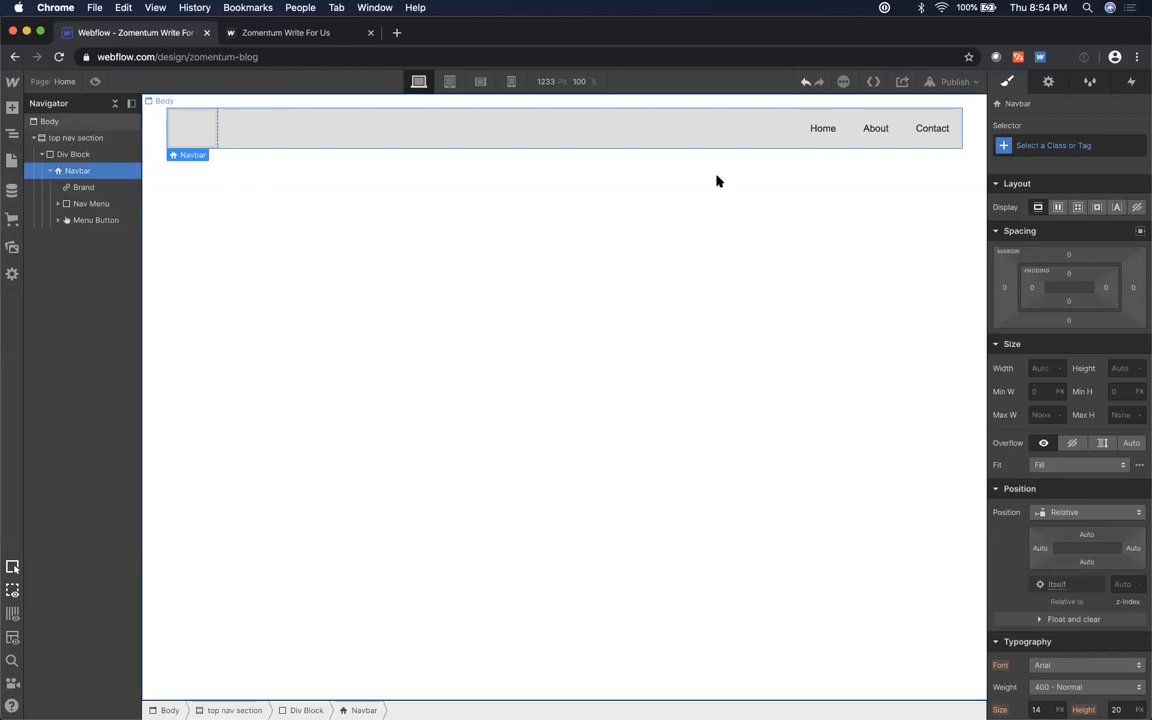
pyautogui.scroll(-5, 1033, 343)
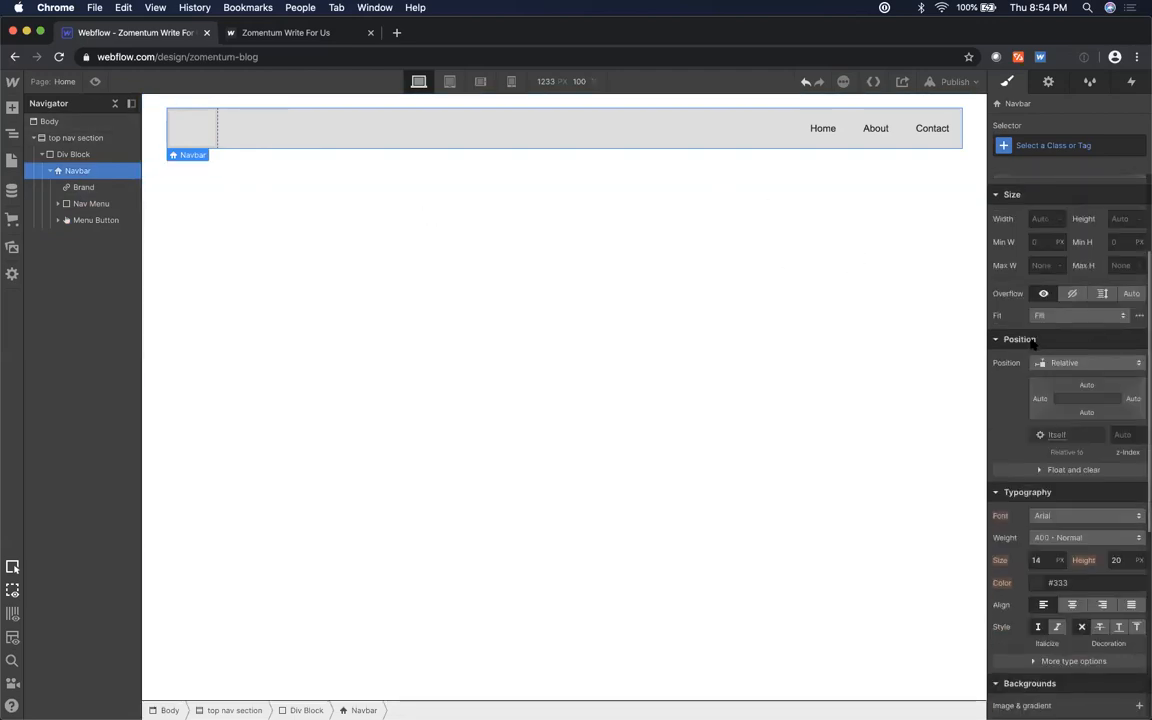
pyautogui.scroll(5, 1033, 343)
pyautogui.scroll(-8, 1033, 343)
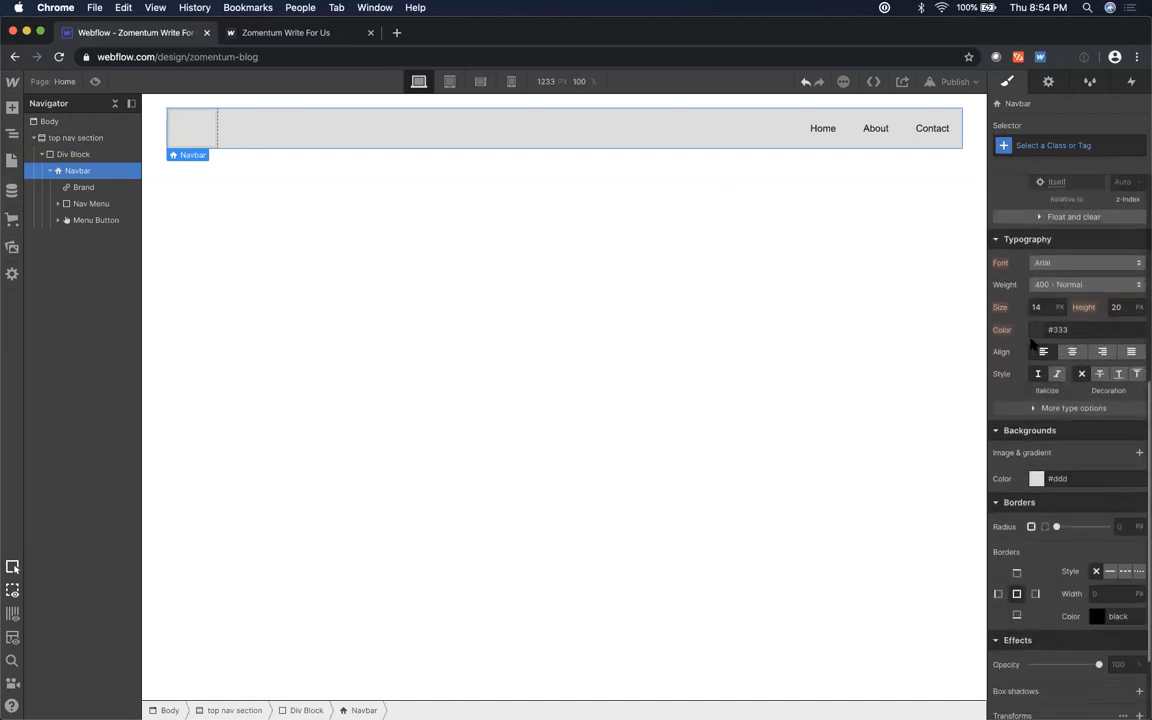
pyautogui.scroll(-1, 1033, 343)
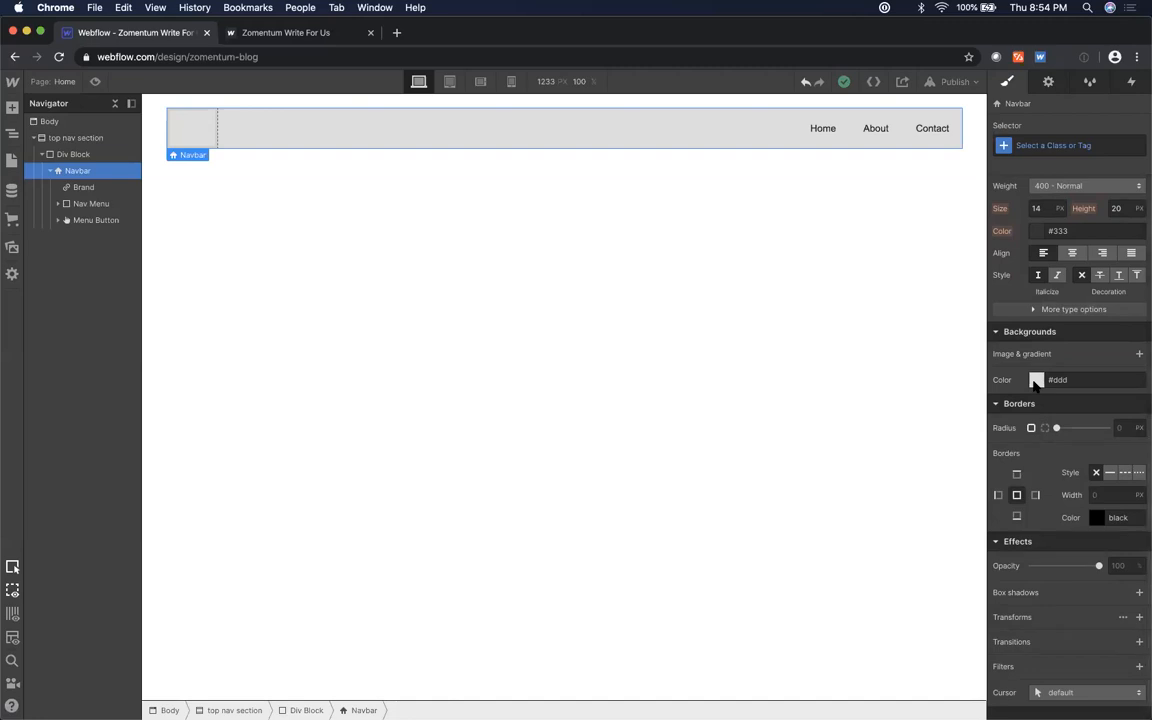
pyautogui.click(1036, 381)
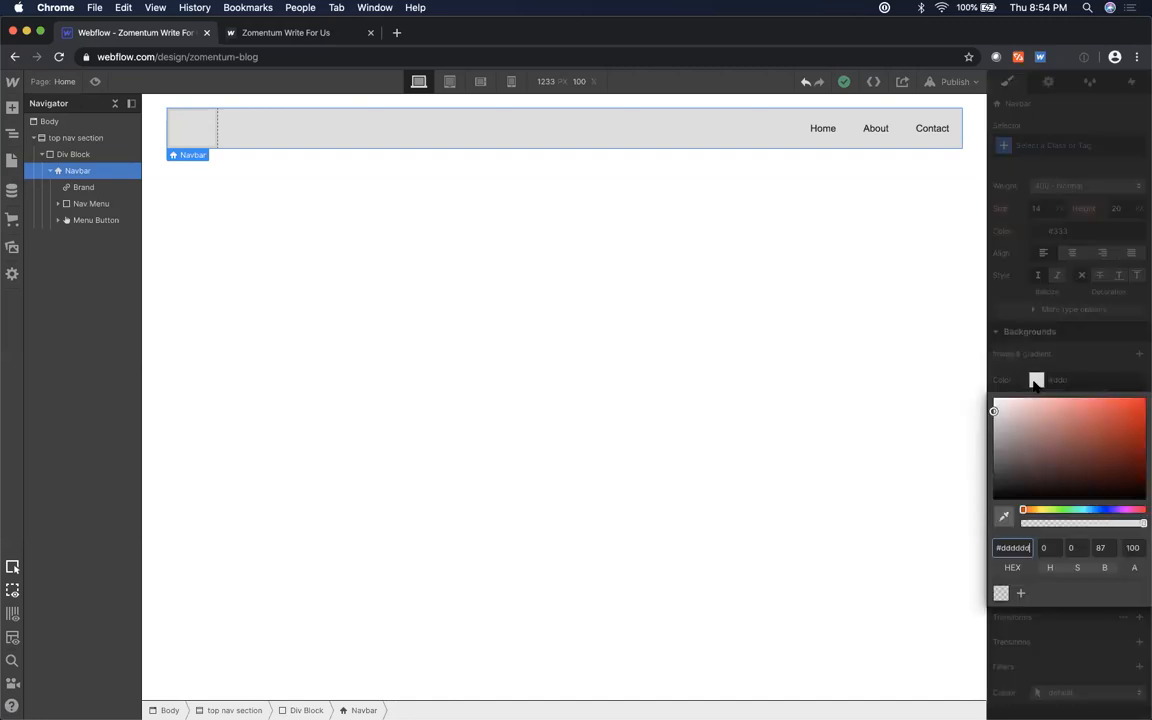
pyautogui.click(1000, 593)
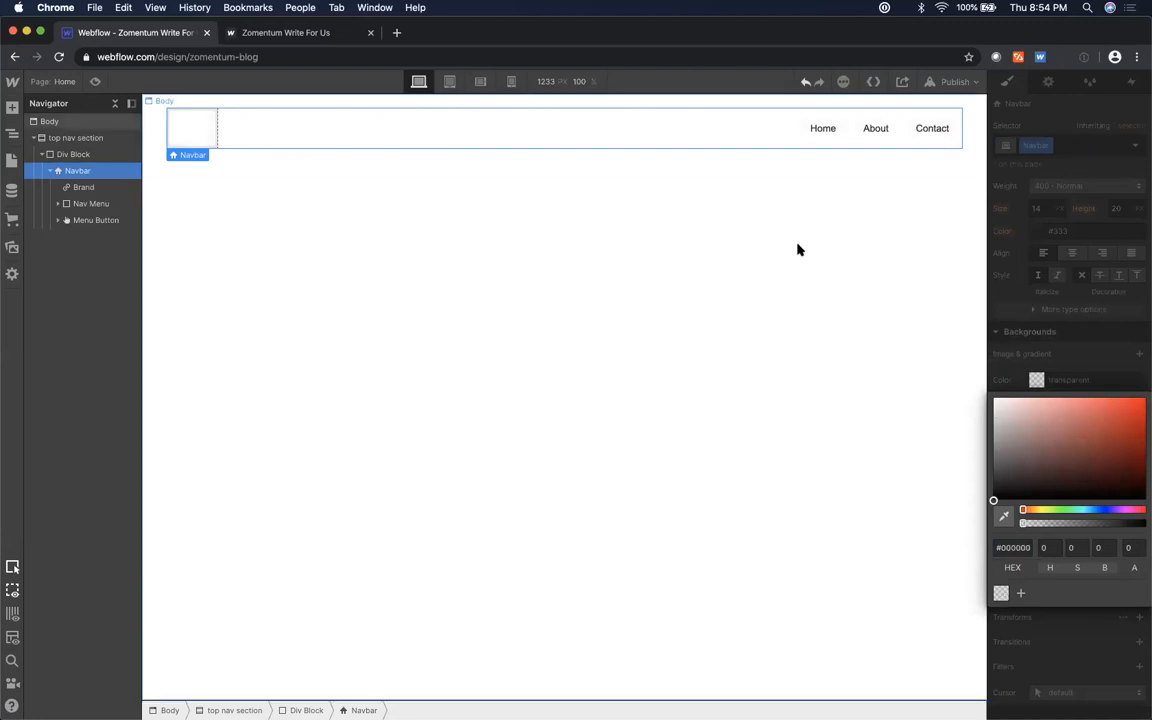
pyautogui.click(797, 250)
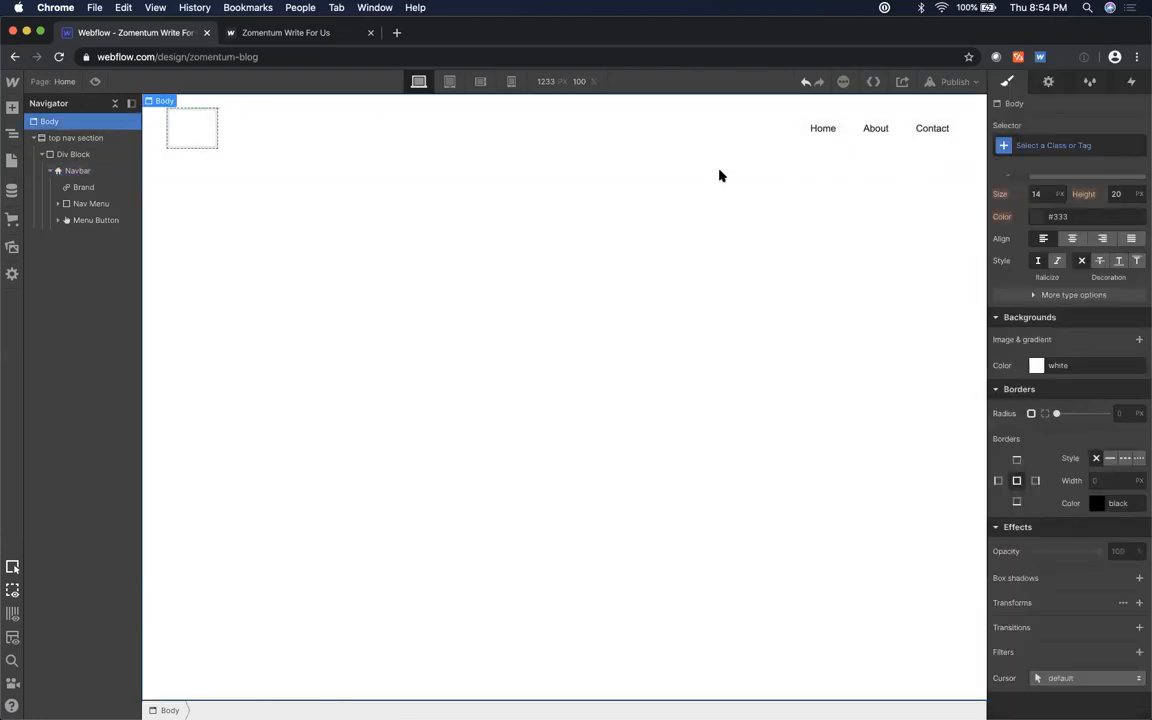
# - Add an Image element inside the navbar's Brand link
pyautogui.click(199, 146)
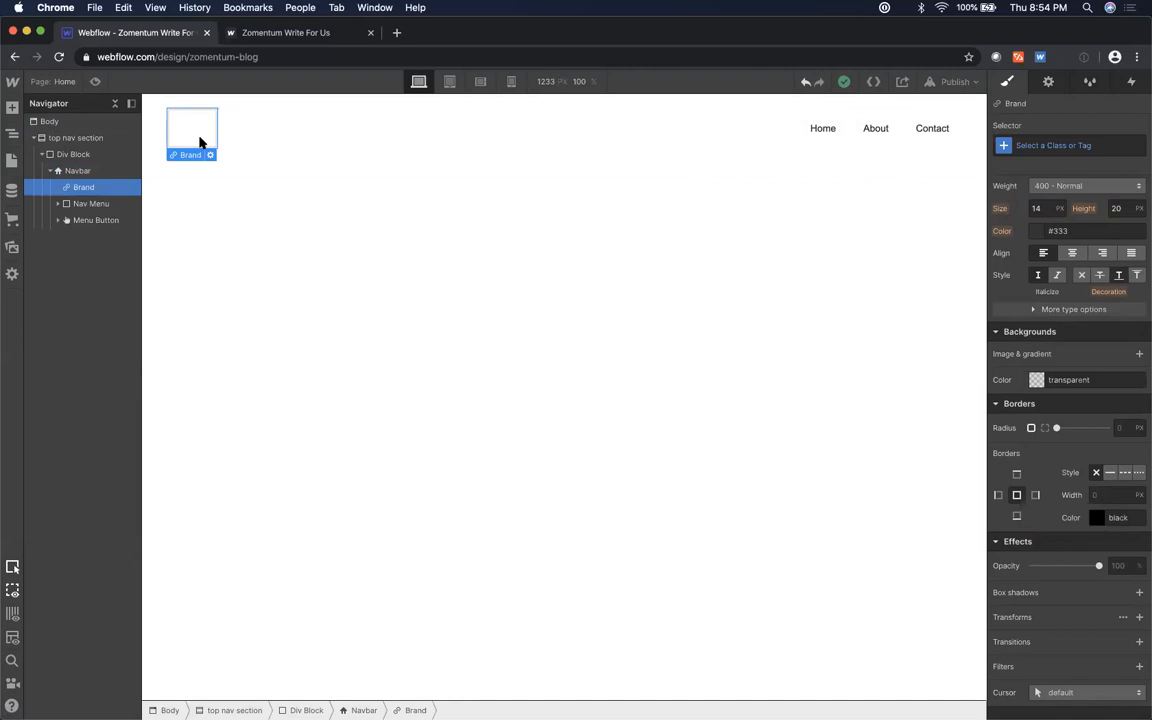
pyautogui.click(12, 106)
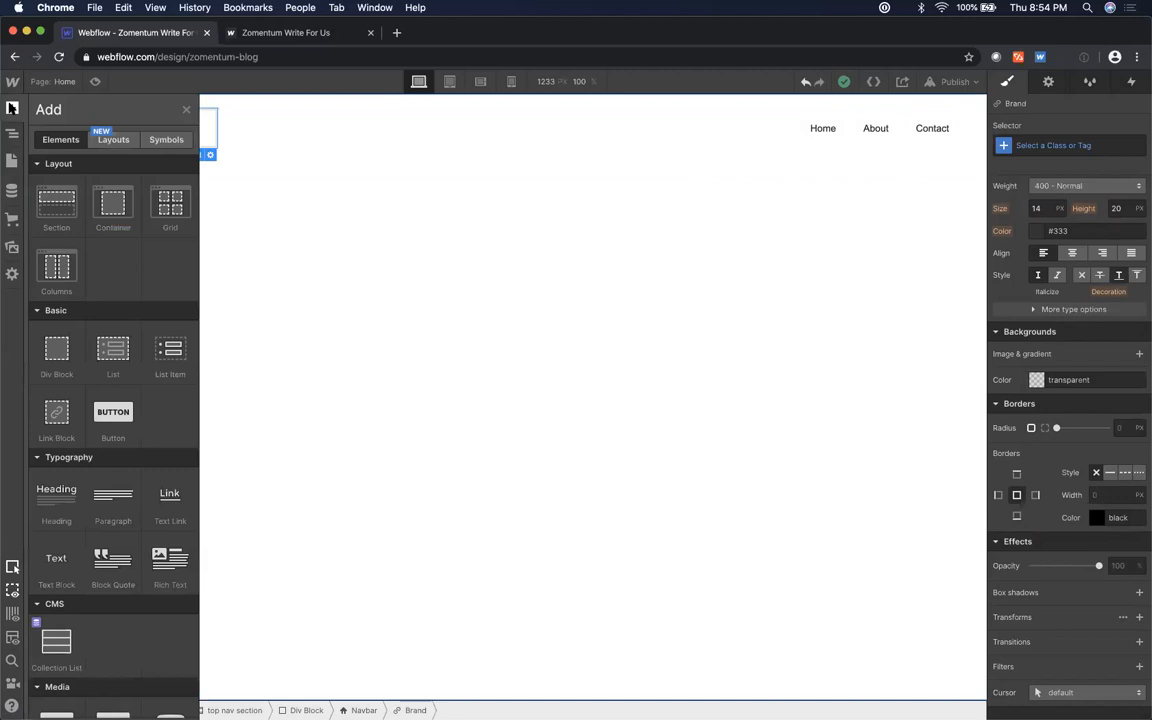
pyautogui.scroll(-2, 150, 398)
pyautogui.scroll(-5, 150, 400)
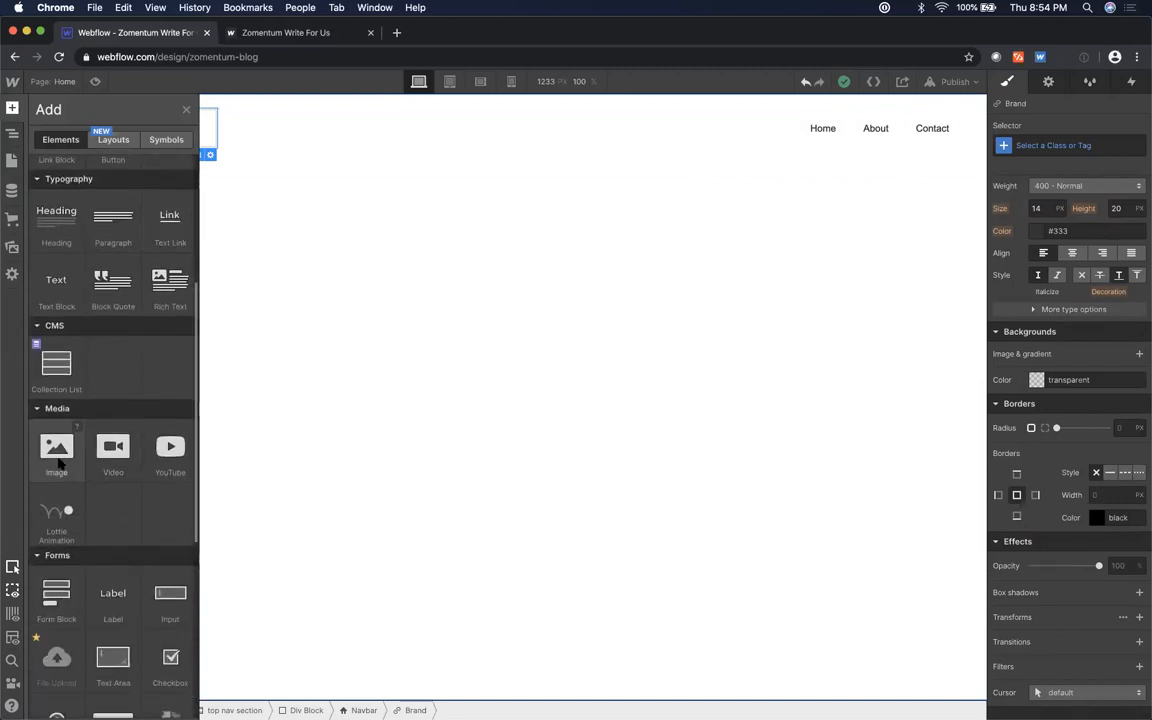
pyautogui.click(57, 462)
pyautogui.moveTo(290, 130); pyautogui.dragTo(335, 259)
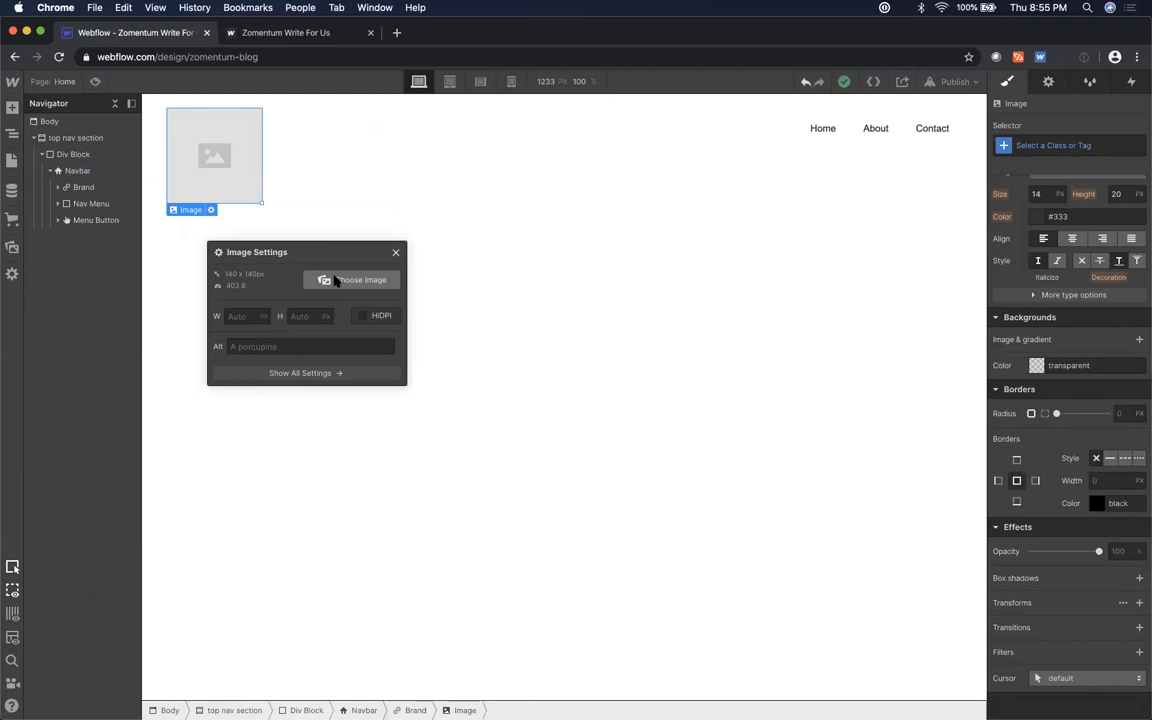
# - Set the Brand image to the Zomentum logo SVG from the uploaded assets
pyautogui.click(336, 281)
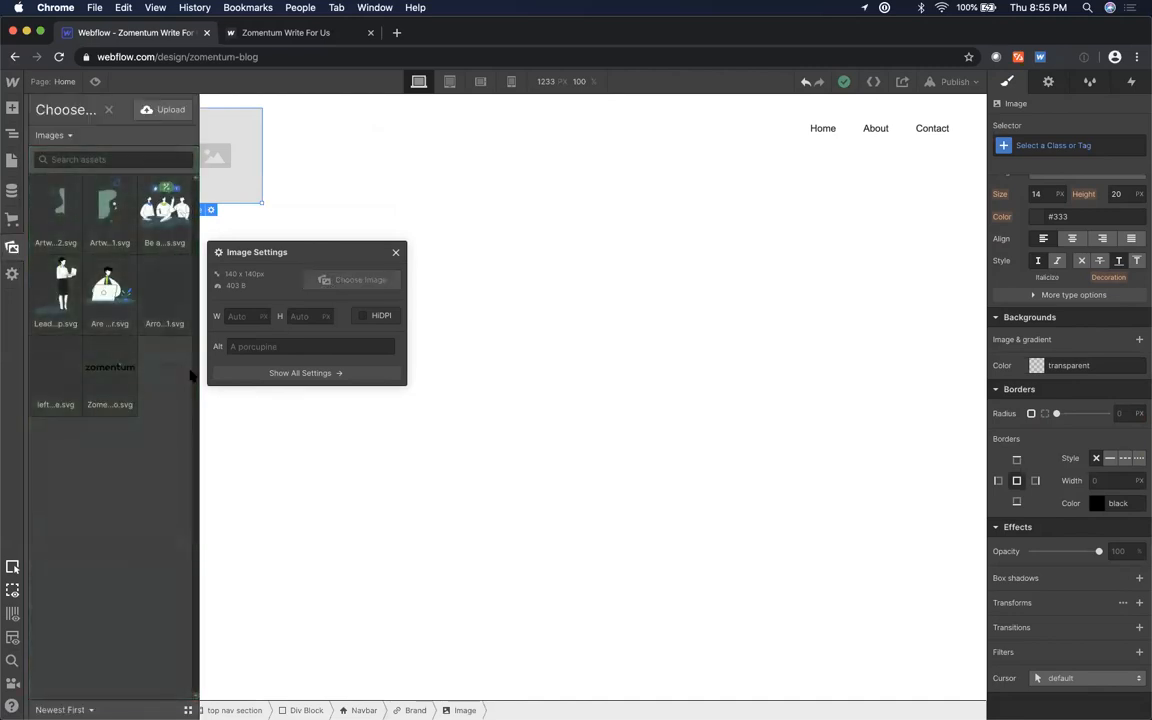
pyautogui.click(115, 383)
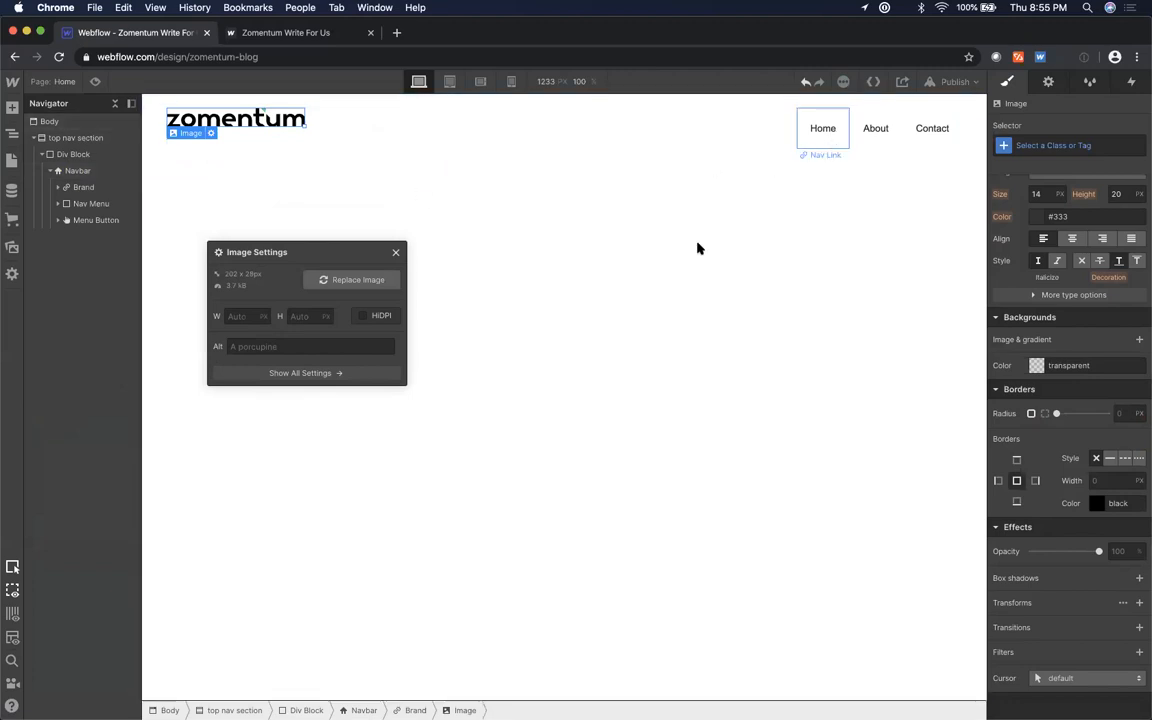
pyautogui.click(619, 293)
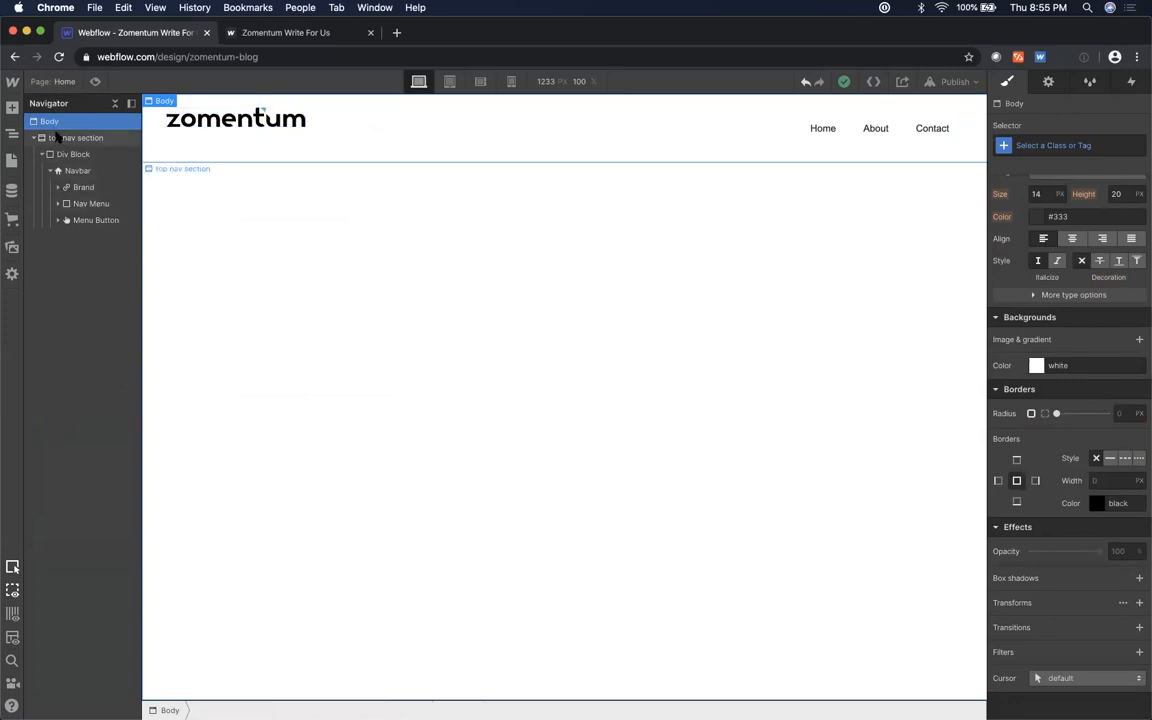
# - Collapse the top nav section in the element tree and set the Body font to Circularstd book
pyautogui.click(34, 136)
pyautogui.click(58, 137)
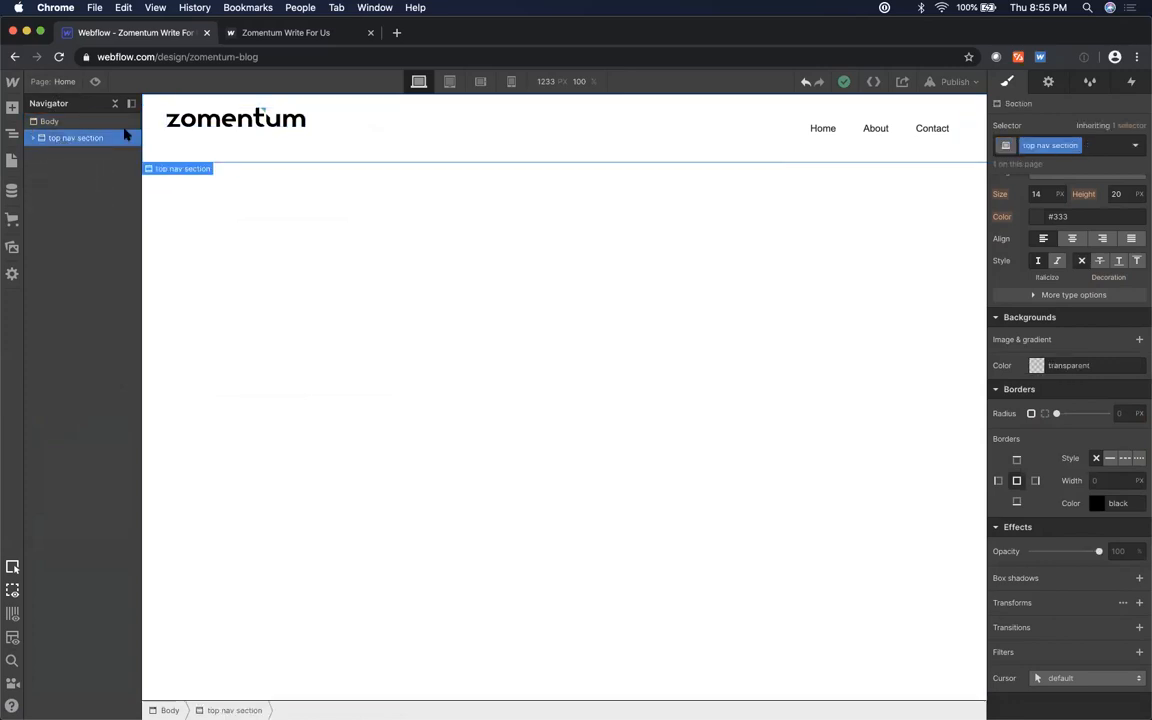
pyautogui.click(40, 121)
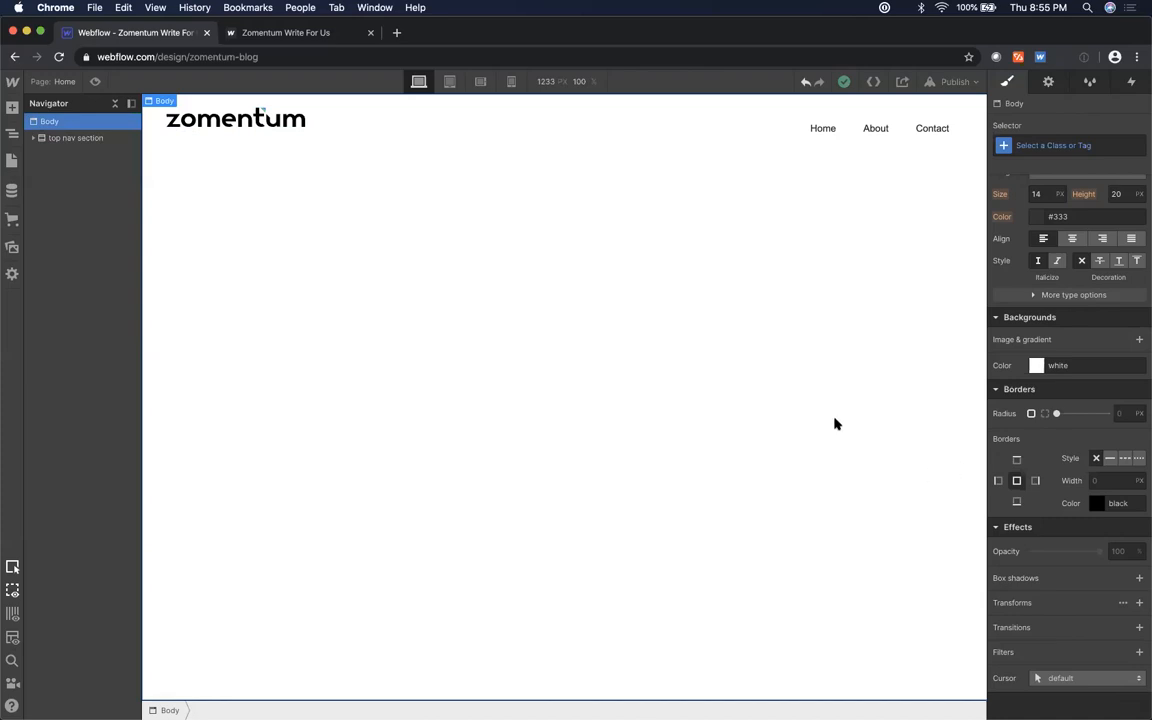
pyautogui.scroll(5, 1045, 467)
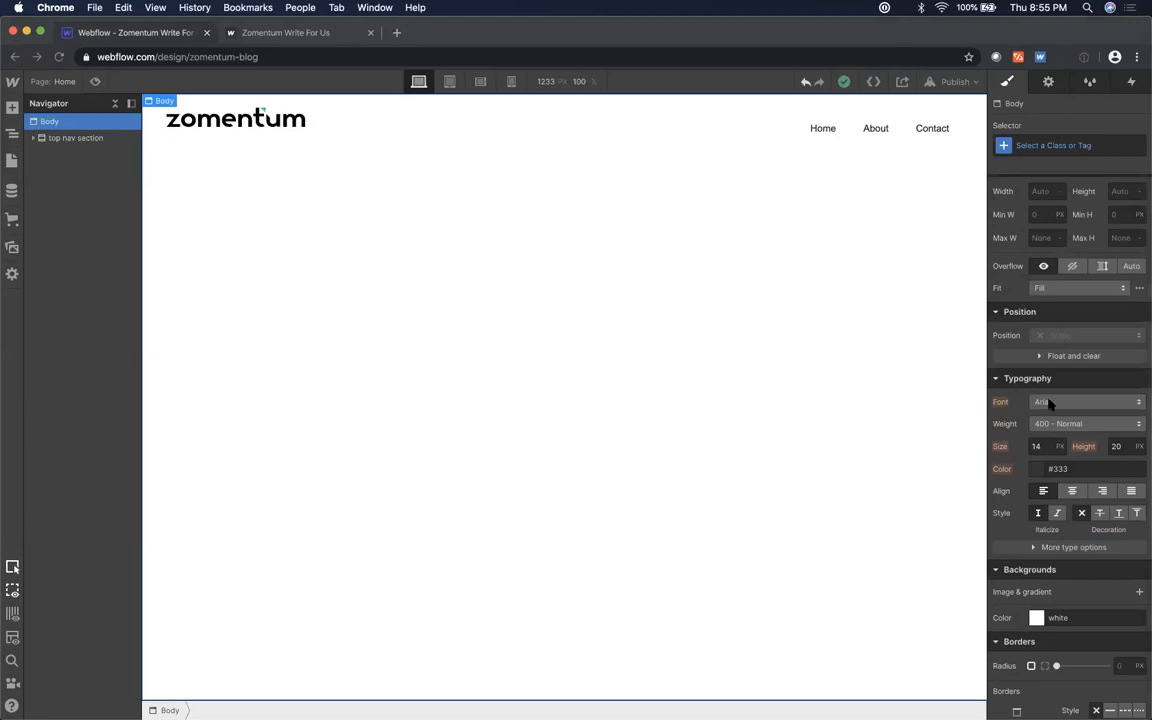
pyautogui.click(1050, 402)
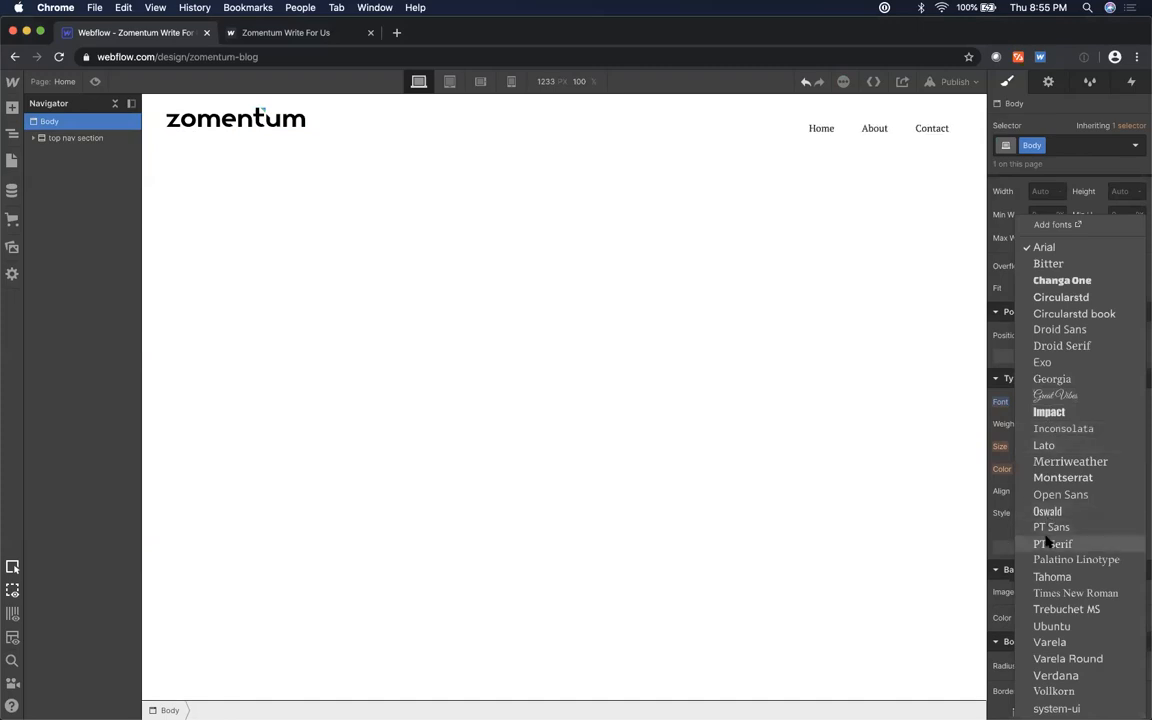
pyautogui.click(1066, 316)
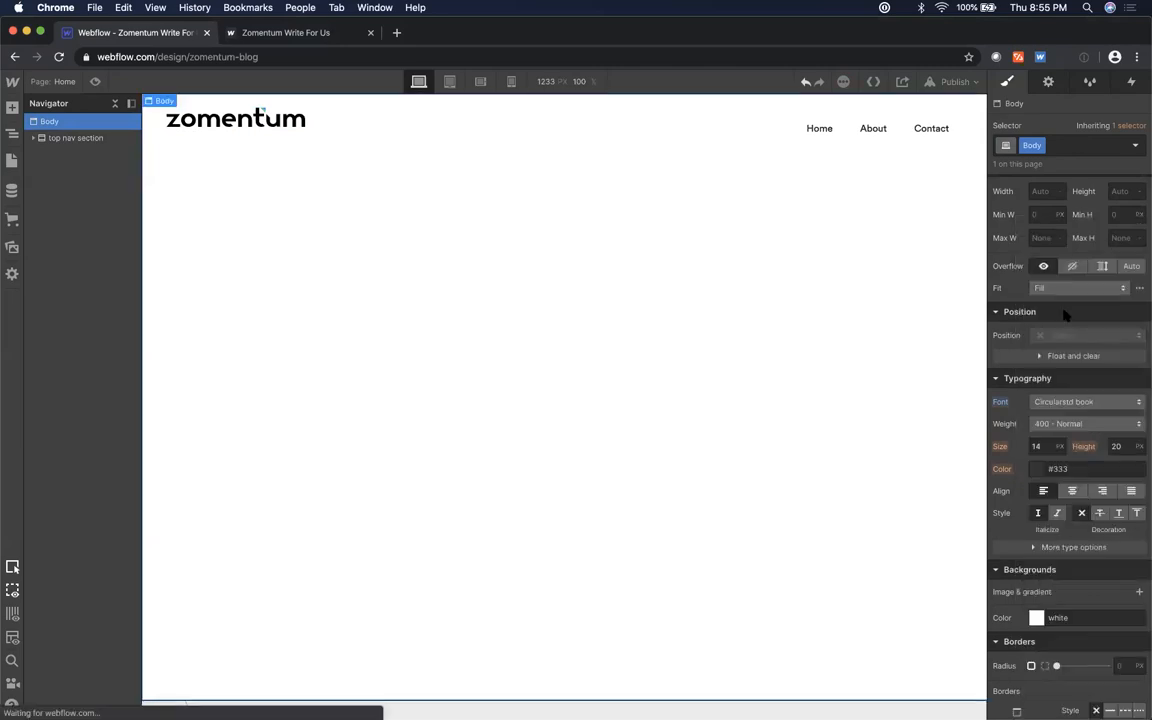
# - Set the Body font size to 1 em and its text color to black (#000000), and select the Home nav link
pyautogui.click(1046, 447)
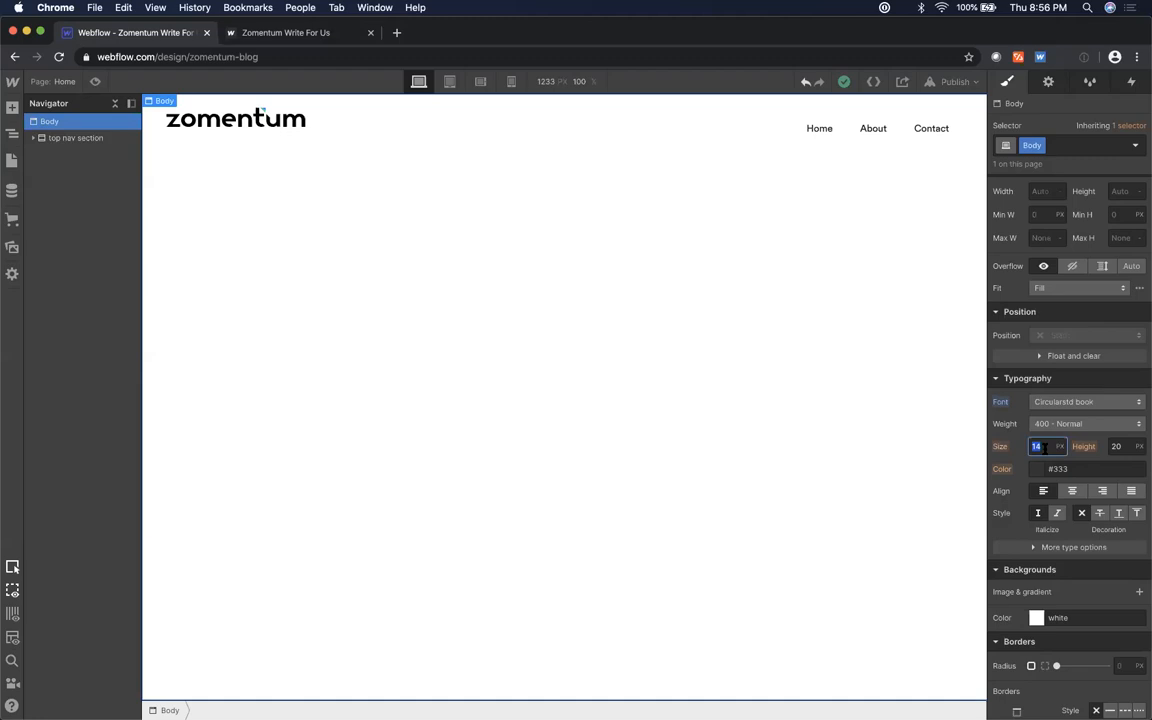
pyautogui.write('1em')
pyautogui.press('Return')
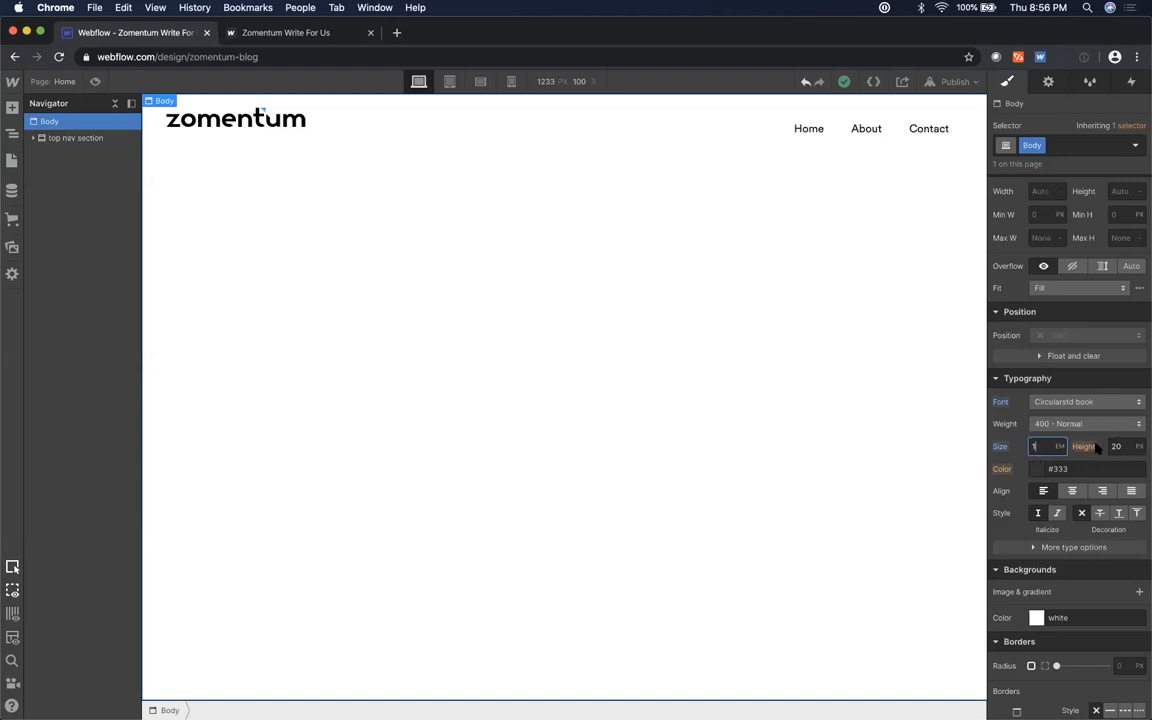
pyautogui.click(1037, 469)
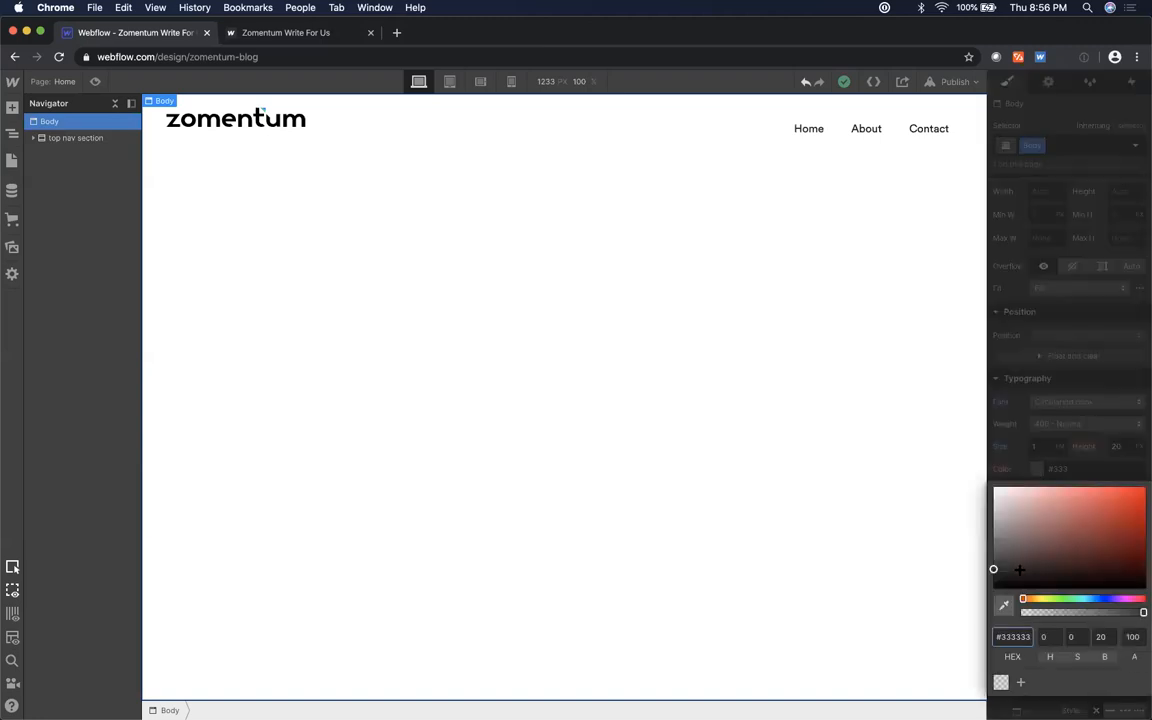
pyautogui.moveTo(993, 569)
pyautogui.mouseDown()
pyautogui.moveTo(980, 583)
pyautogui.moveTo(993, 590)
pyautogui.mouseUp()
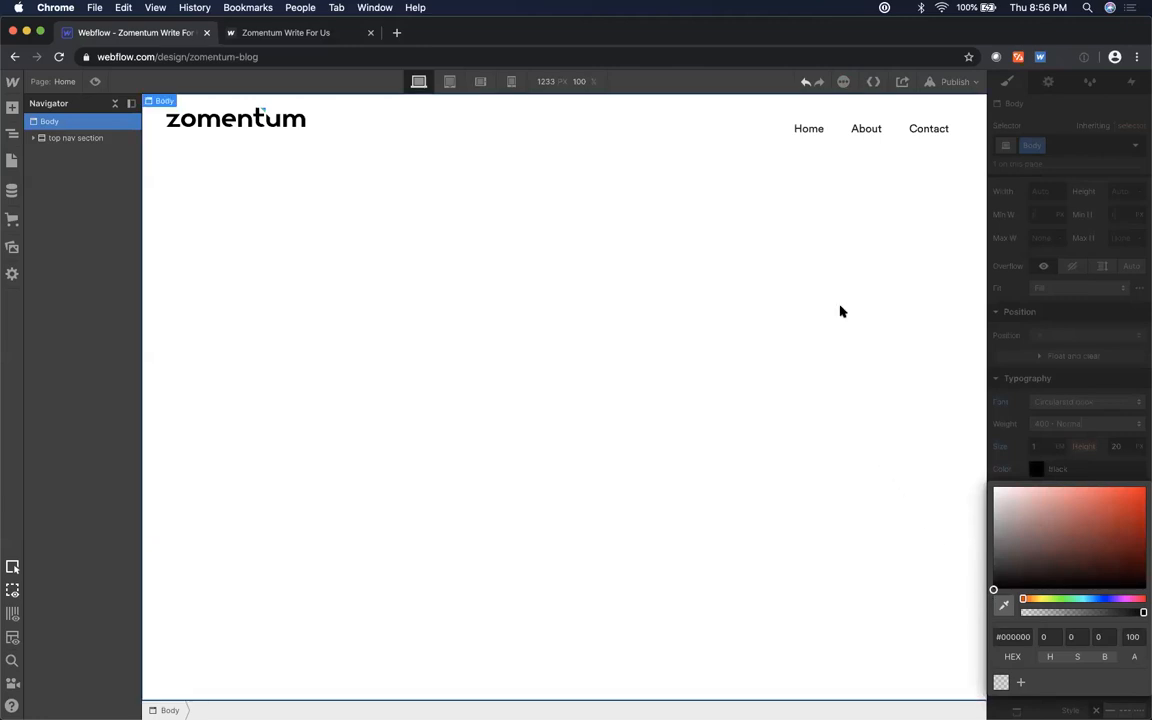
pyautogui.click(815, 146)
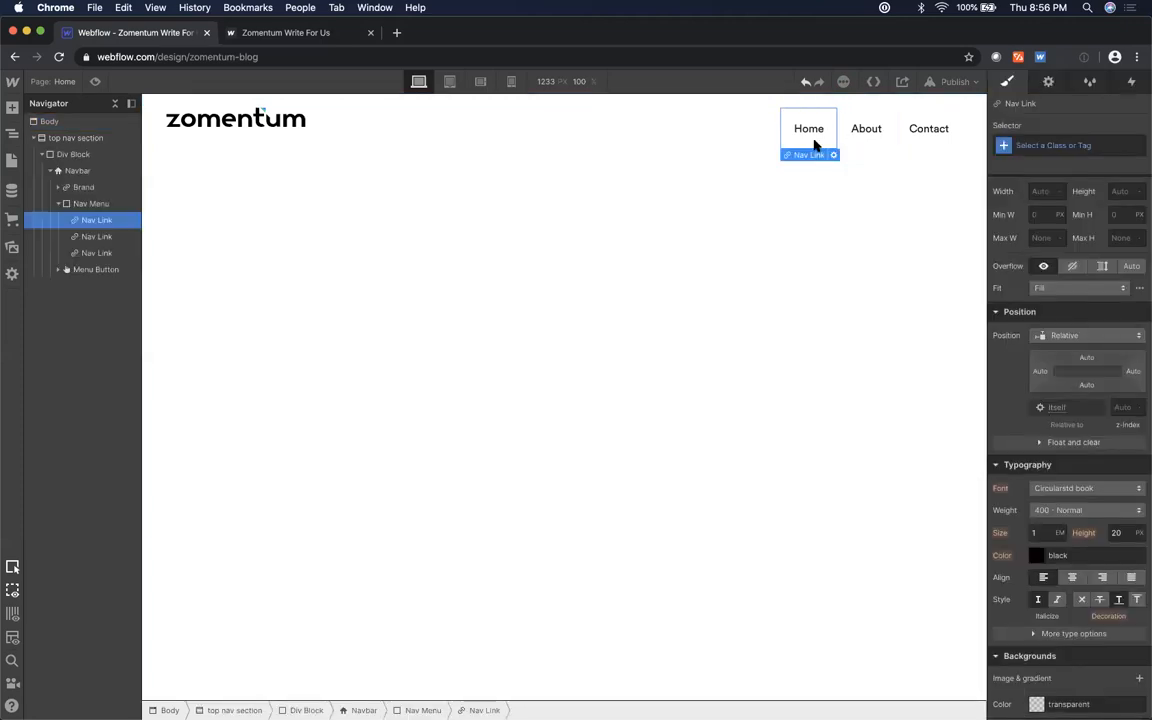
# - Copy the Features label from the Figma design and use it to replace the Home nav link's text in Webflow
pyautogui.press('super+Tab')
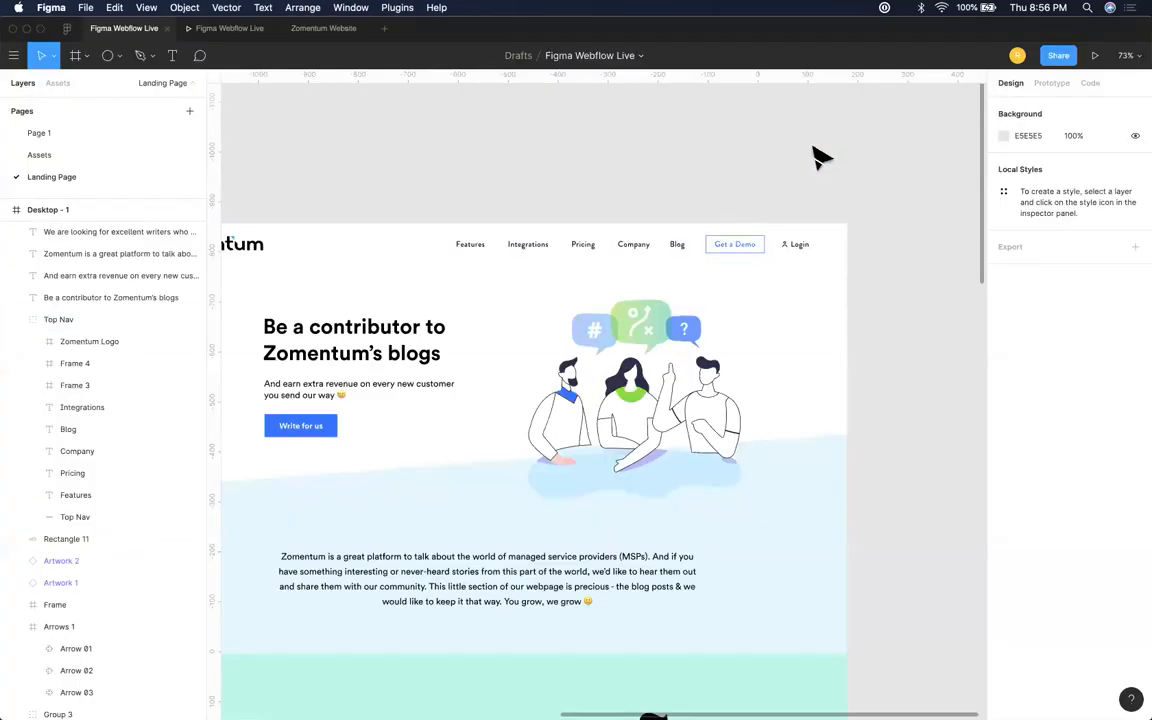
pyautogui.doubleClick(471, 242)
pyautogui.press('super+c')
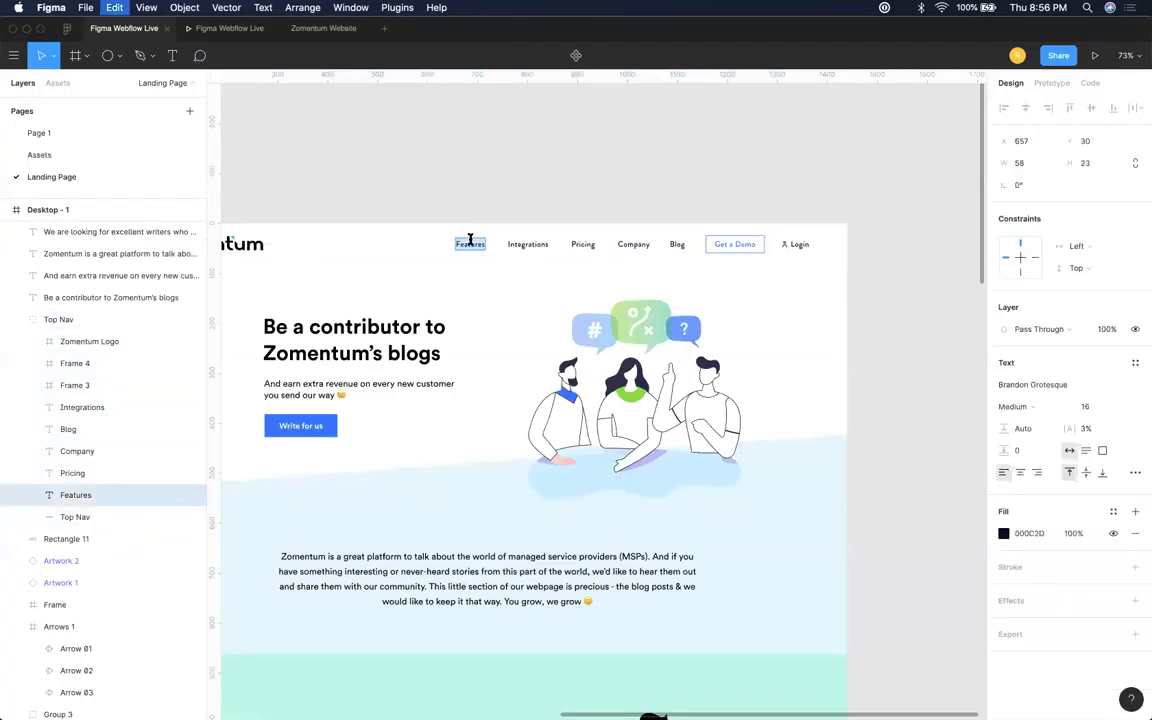
pyautogui.press('super+Tab')
pyautogui.doubleClick(808, 128)
pyautogui.press('super+v')
# - Replace the About nav link's text in Webflow with the Integrations label copied from the Figma design
pyautogui.press('super+Tab')
pyautogui.click(523, 243)
pyautogui.press('super+Tab')
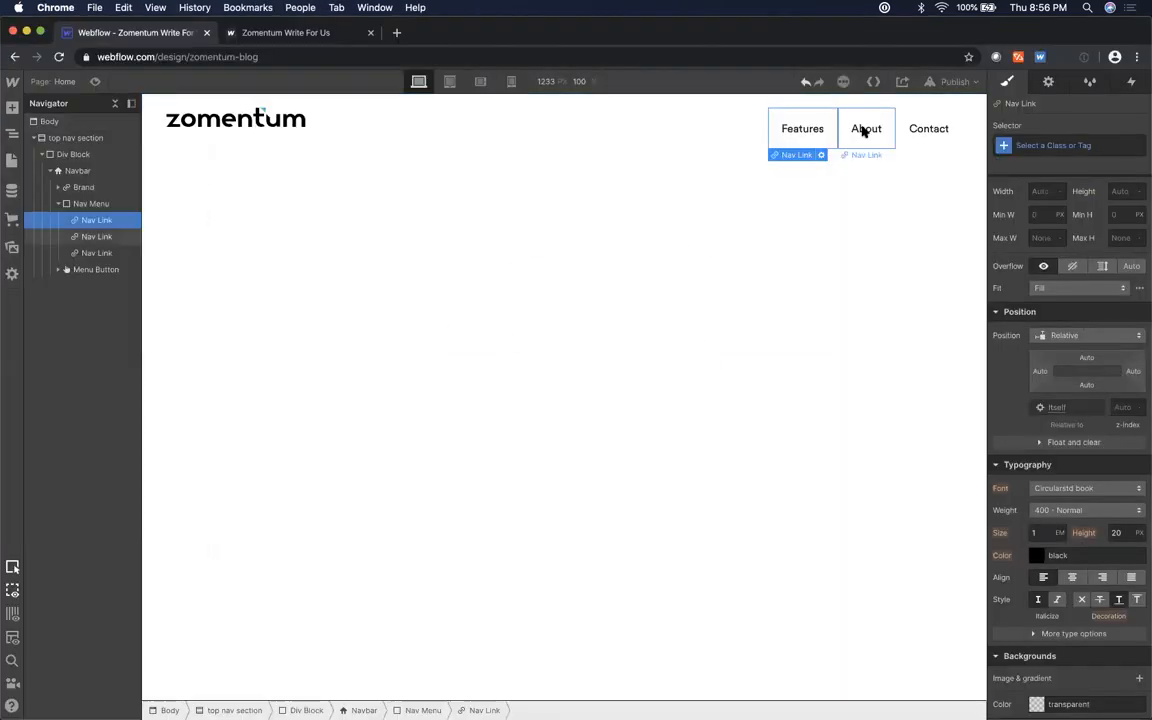
pyautogui.doubleClick(862, 128)
pyautogui.press('super+v')
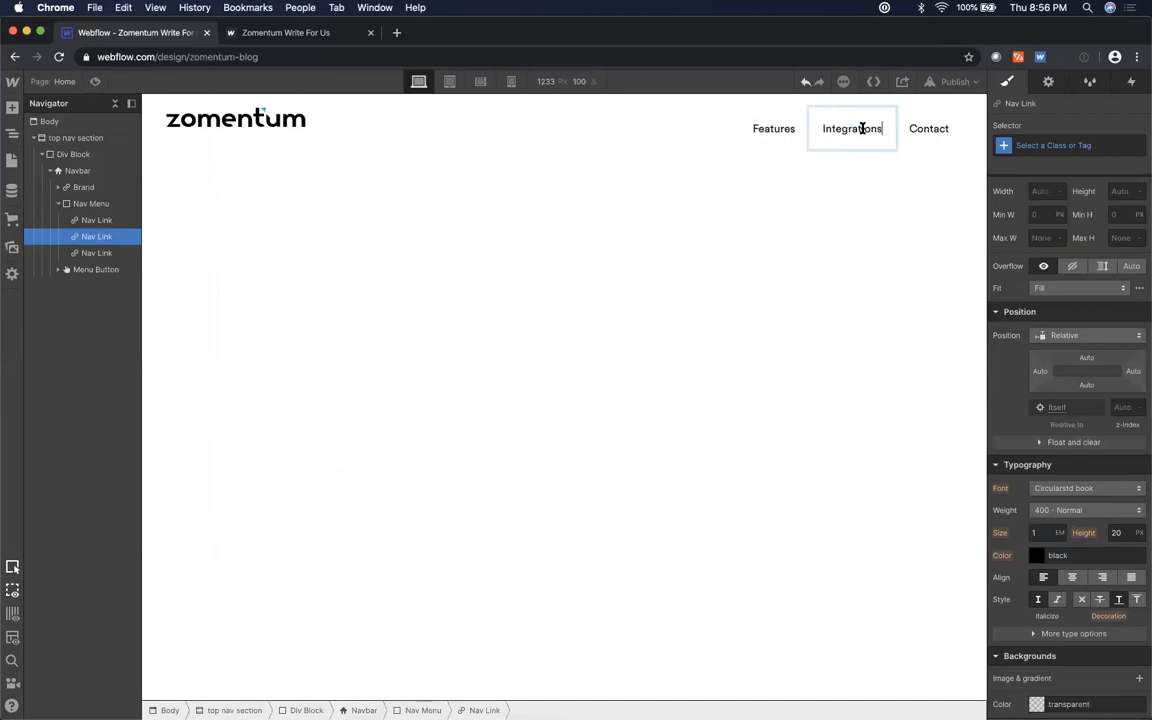
# - Replace the Contact nav link's text in Webflow with the Pricing label copied from the Figma design
pyautogui.press('super+Tab')
pyautogui.click(578, 244)
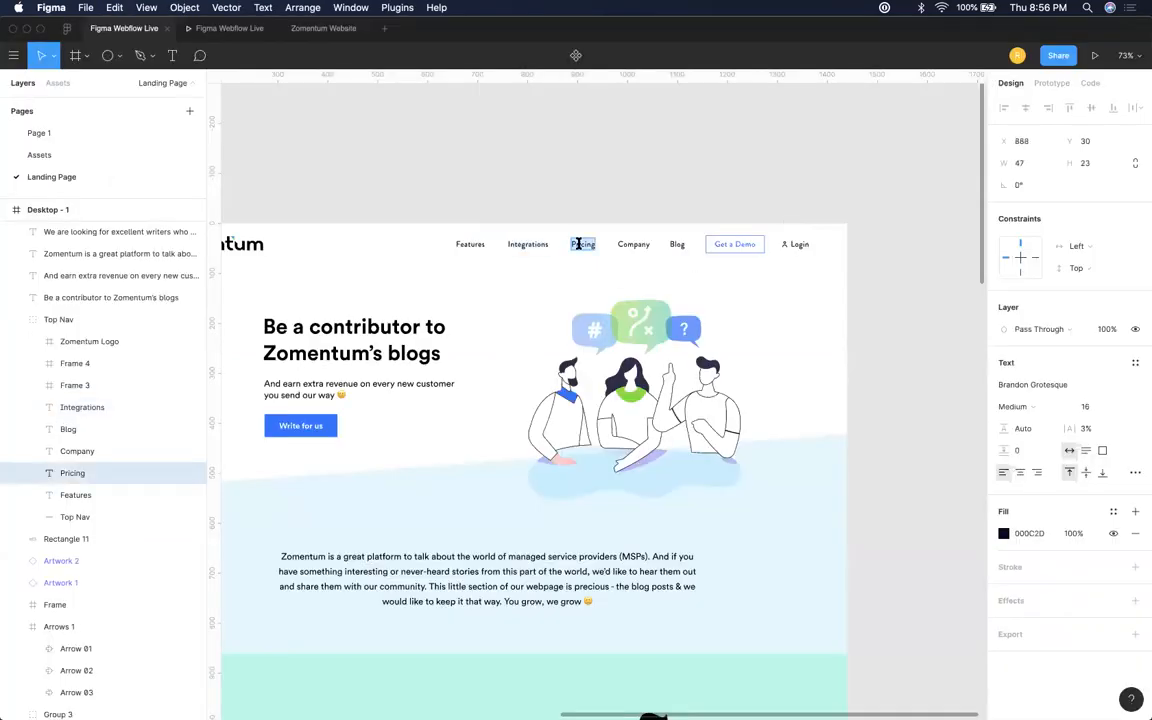
pyautogui.press('super+Tab')
pyautogui.doubleClick(931, 126)
pyautogui.doubleClick(931, 128)
pyautogui.press('super+v')
pyautogui.click(903, 175)
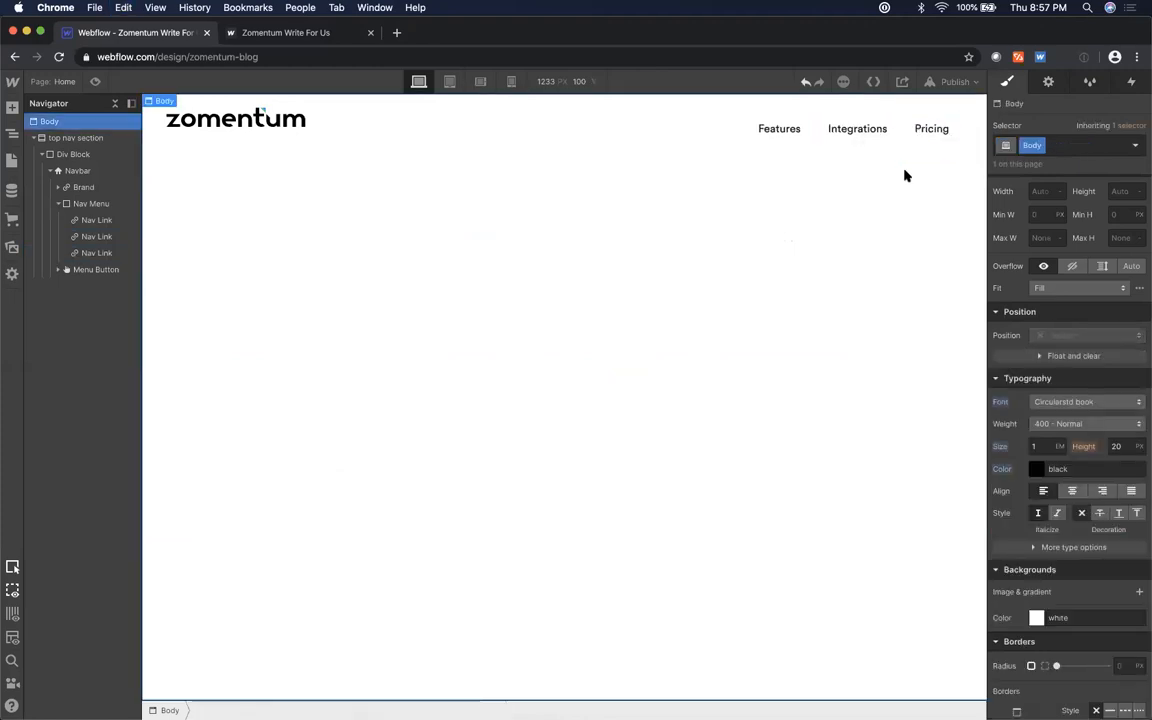
# - Check the remaining nav items in Figma and duplicate the Pricing nav link twice in Webflow
pyautogui.click(913, 145)
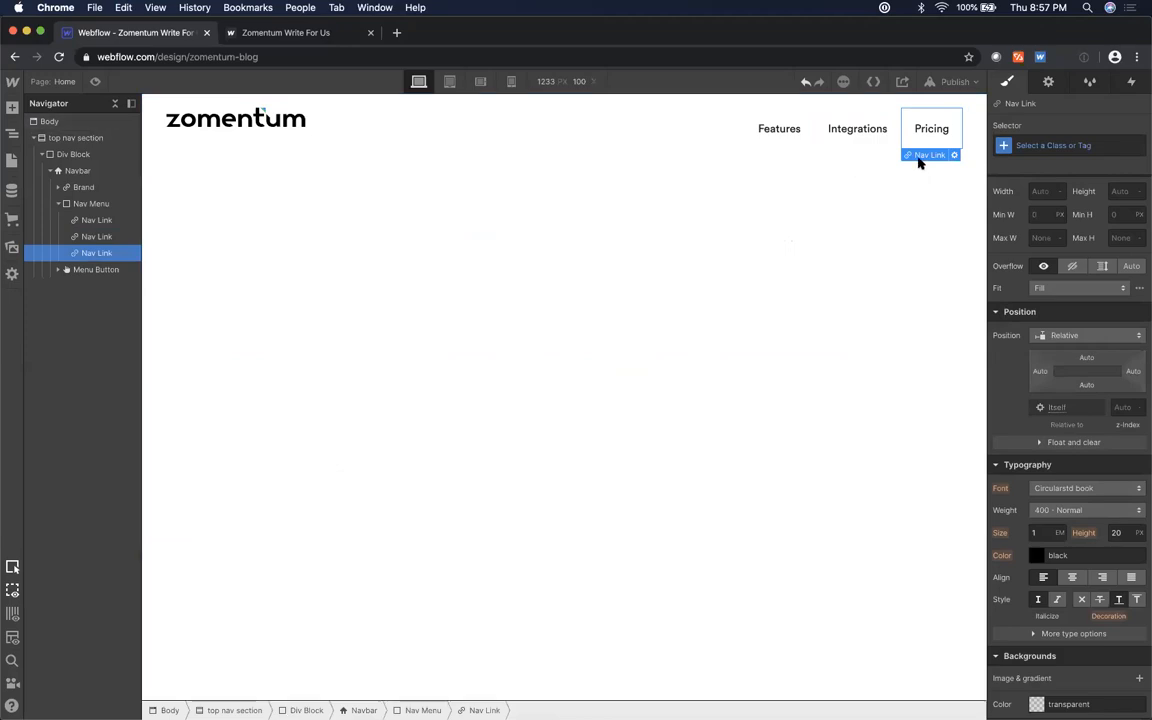
pyautogui.press('super+Tab')
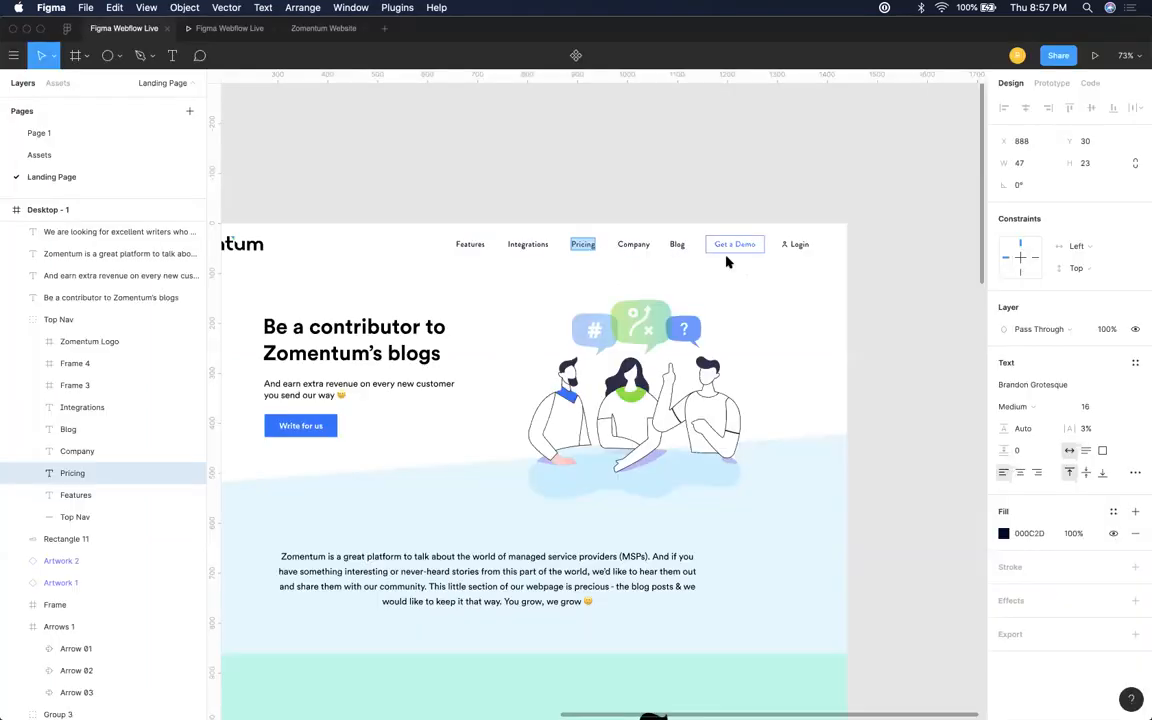
pyautogui.press('super+Tab')
pyautogui.rightClick(932, 158)
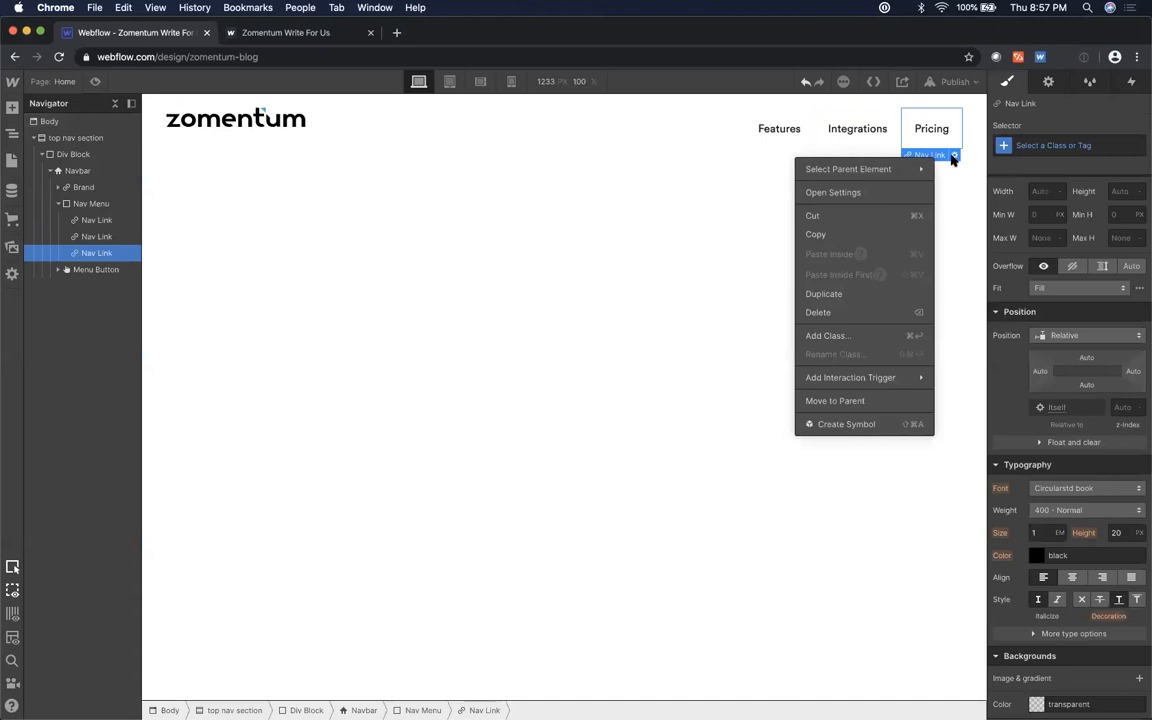
pyautogui.press('Escape')
pyautogui.click(932, 157)
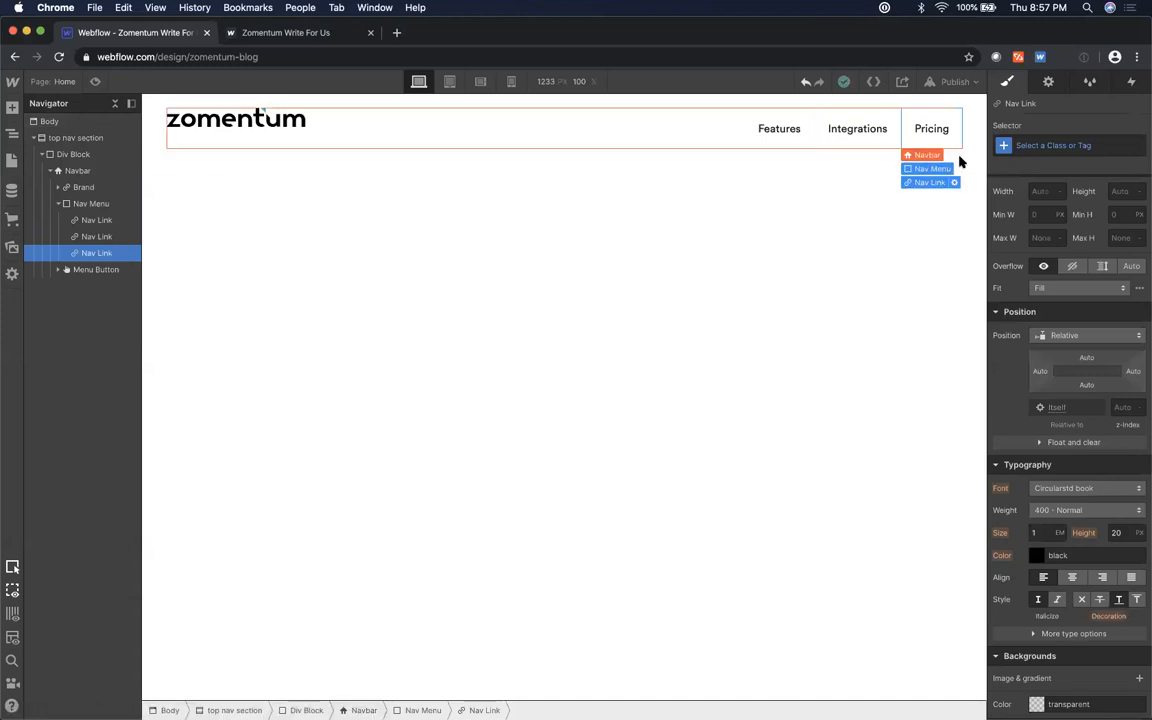
pyautogui.click(959, 158)
pyautogui.click(957, 135)
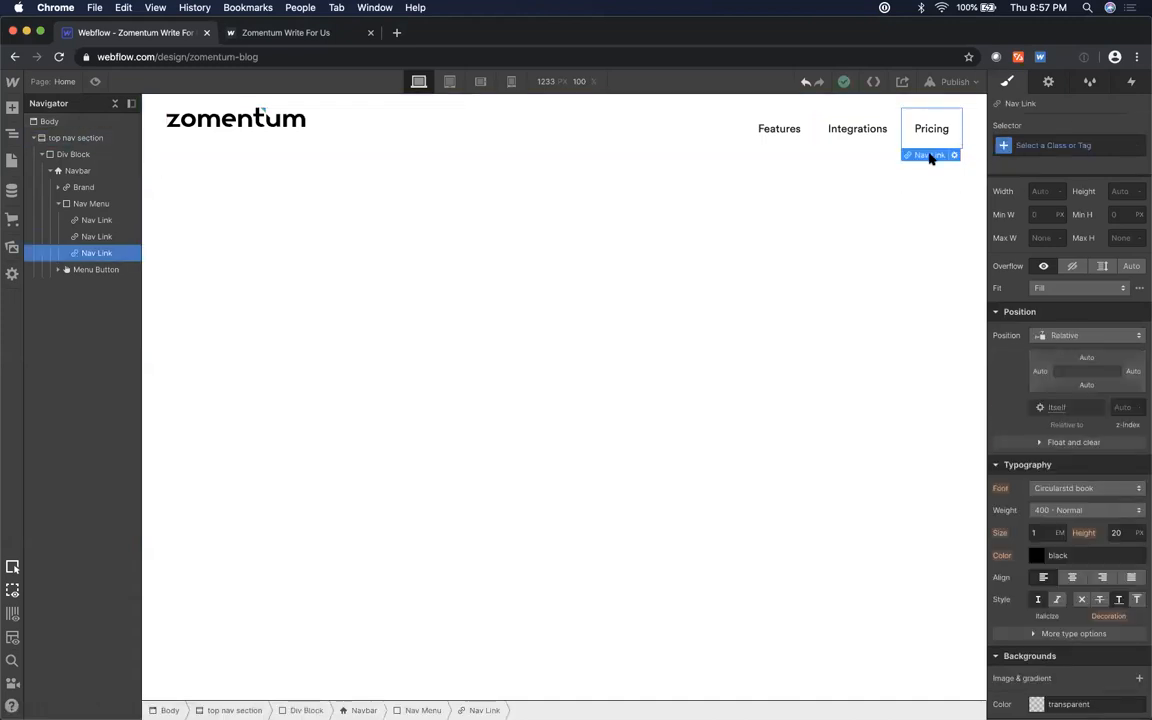
pyautogui.rightClick(929, 158)
pyautogui.click(851, 291)
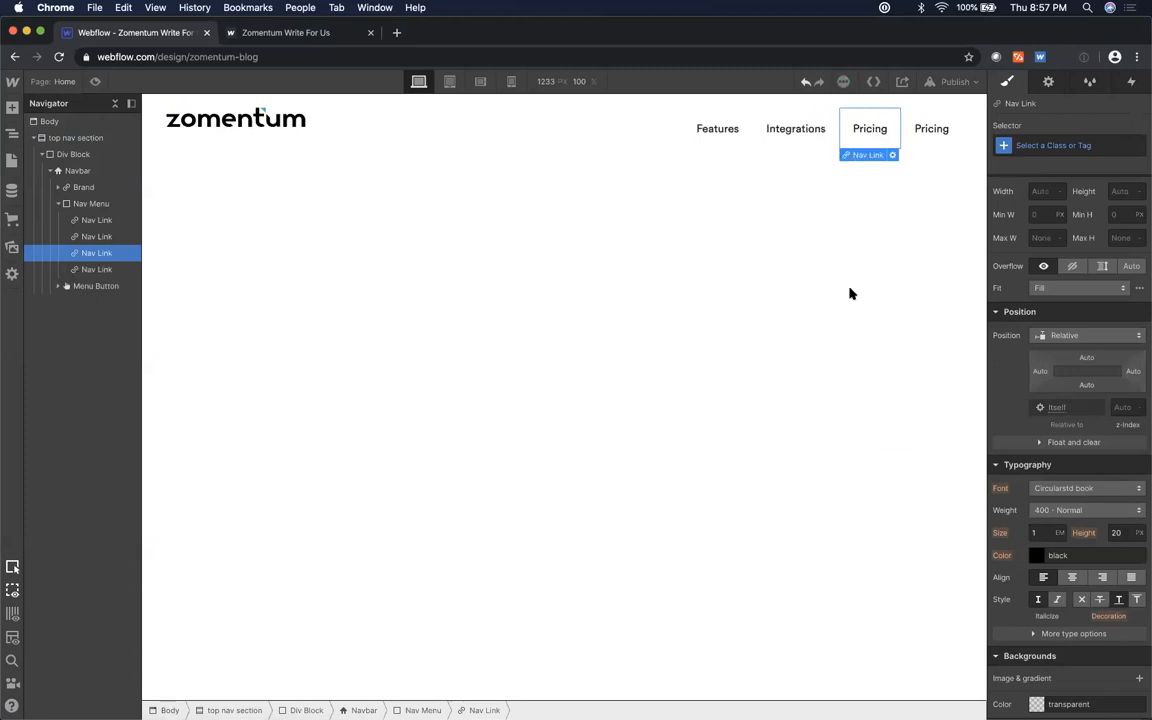
pyautogui.rightClick(877, 157)
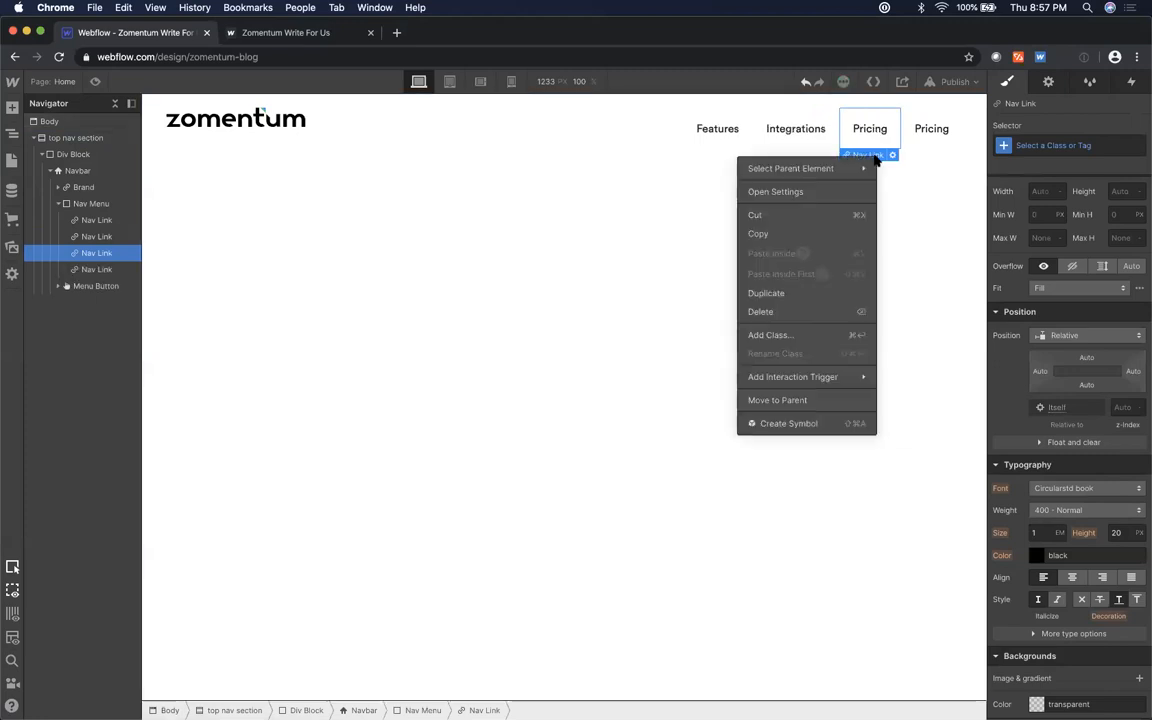
pyautogui.click(815, 295)
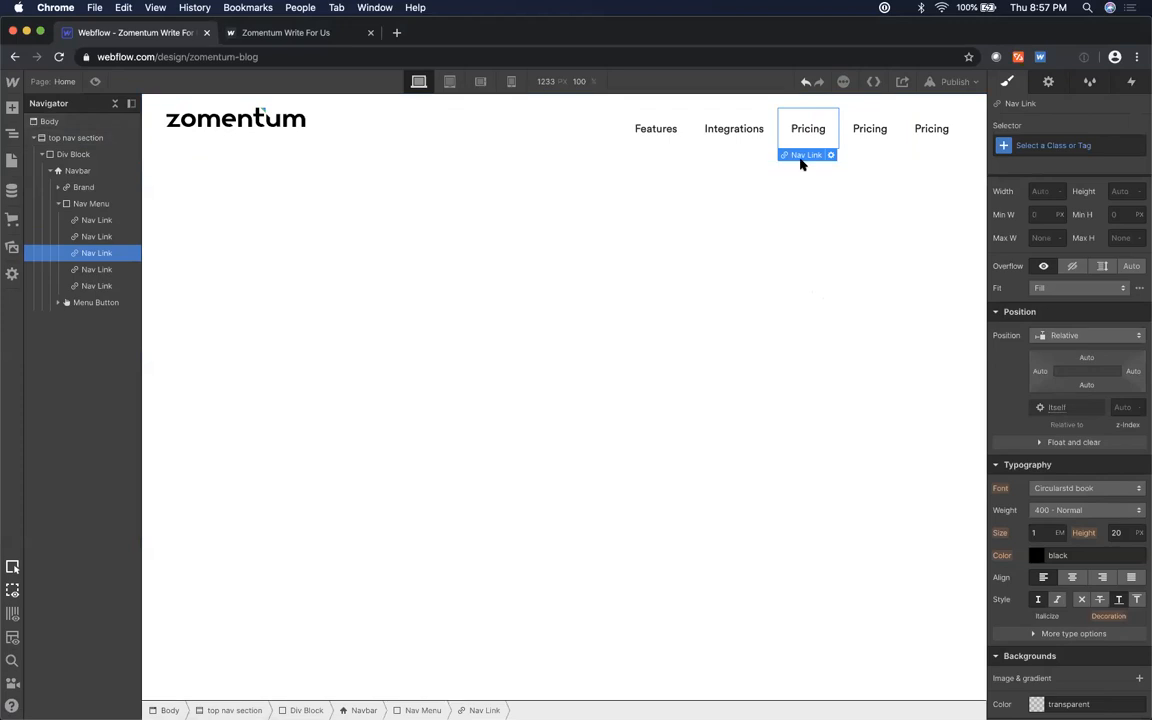
# - Copy the Company label from Figma and paste it over the text of the middle Pricing link in Webflow
pyautogui.press('super+Tab')
pyautogui.click(633, 245)
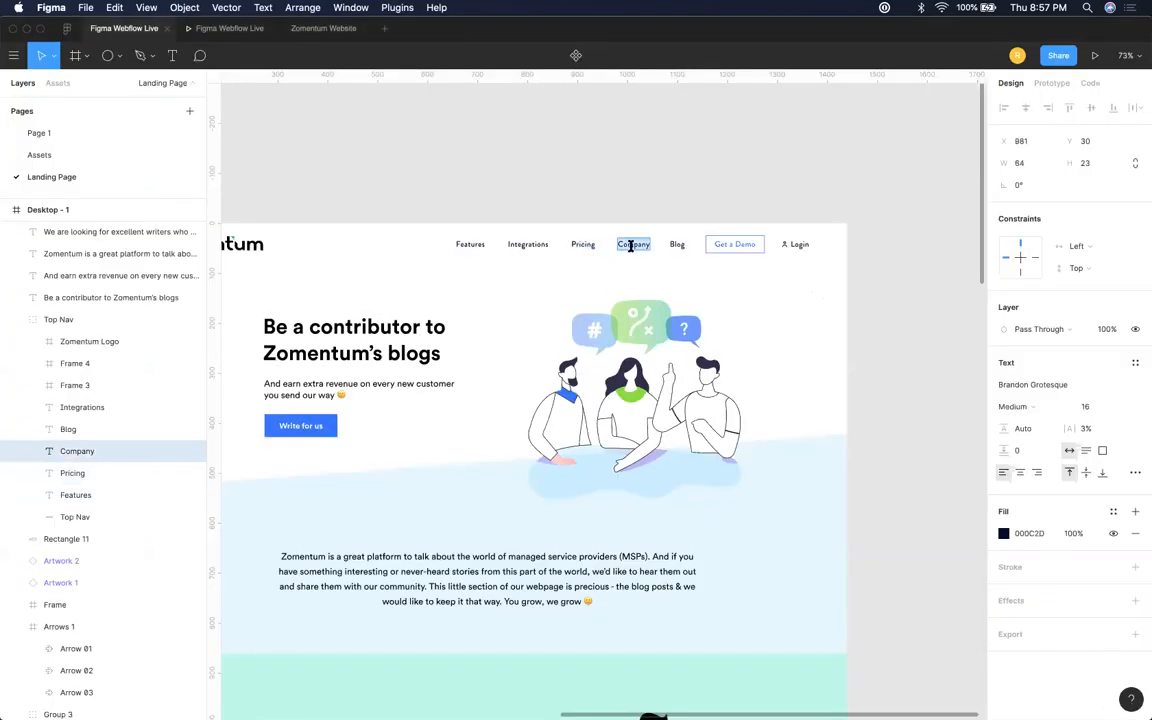
pyautogui.press('super+Tab')
pyautogui.click(876, 129)
pyautogui.doubleClick(876, 129)
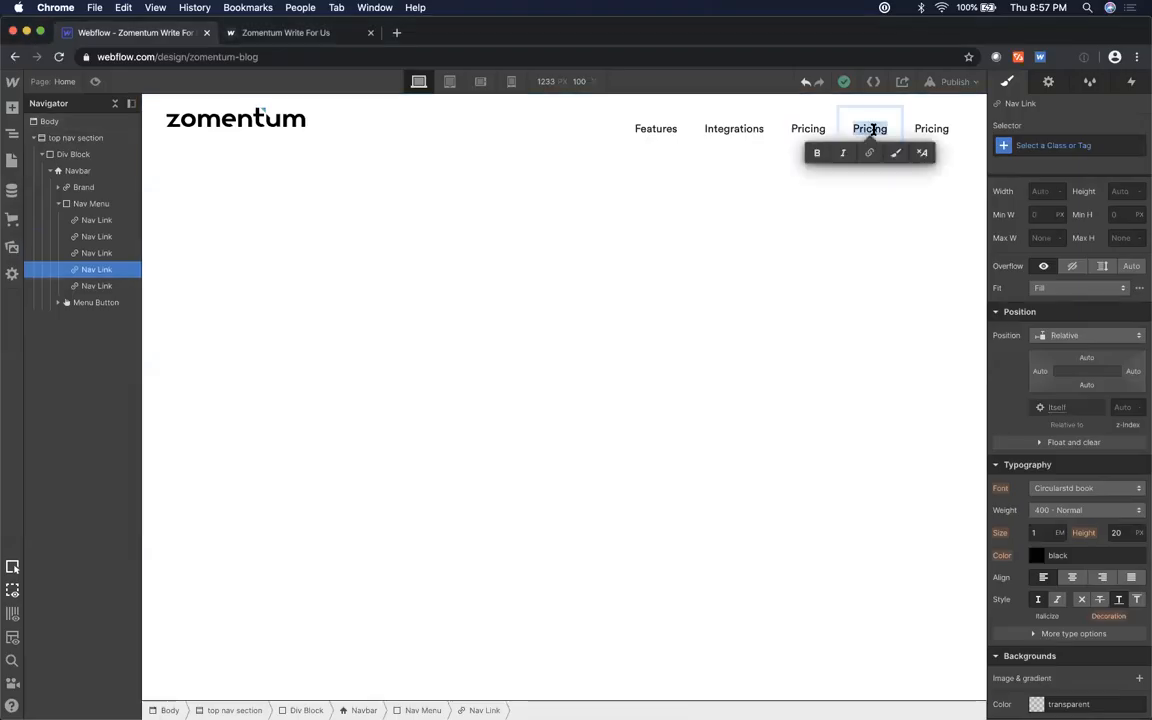
pyautogui.press('super+v')
# - Copy the Blog label from Figma and paste it over the last Pricing link's text in Webflow
pyautogui.press('super+Tab')
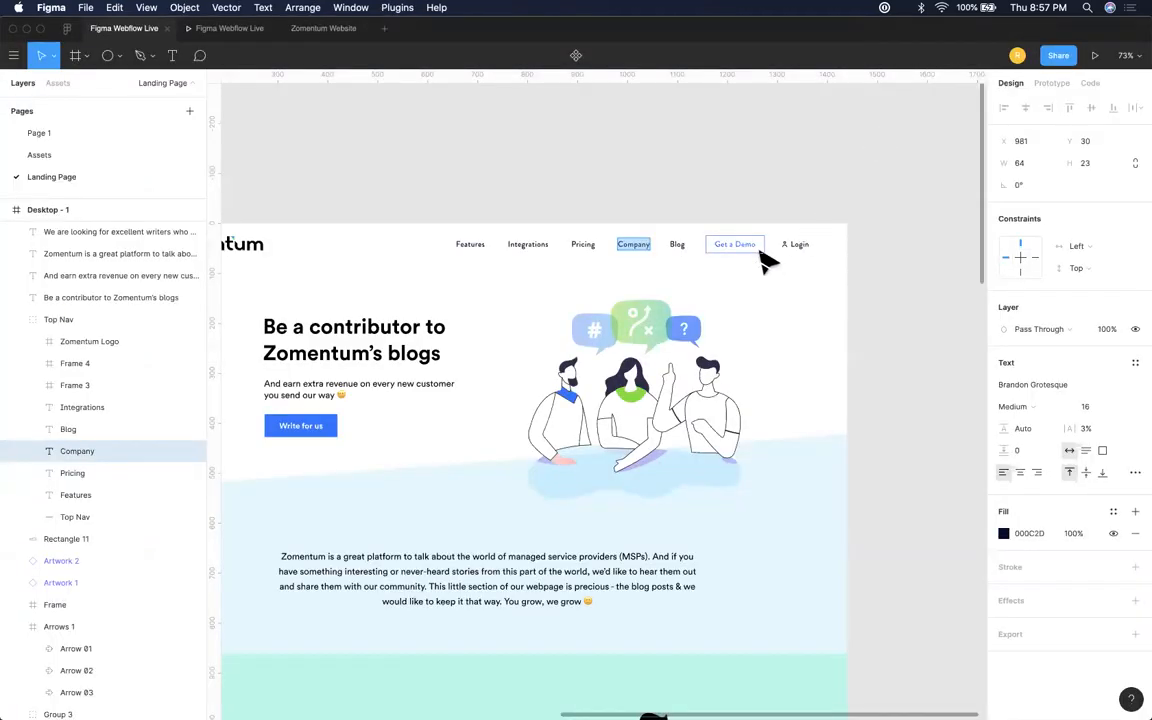
pyautogui.click(677, 245)
pyautogui.press('super+Tab')
pyautogui.click(918, 134)
pyautogui.doubleClick(918, 134)
pyautogui.press('super+v')
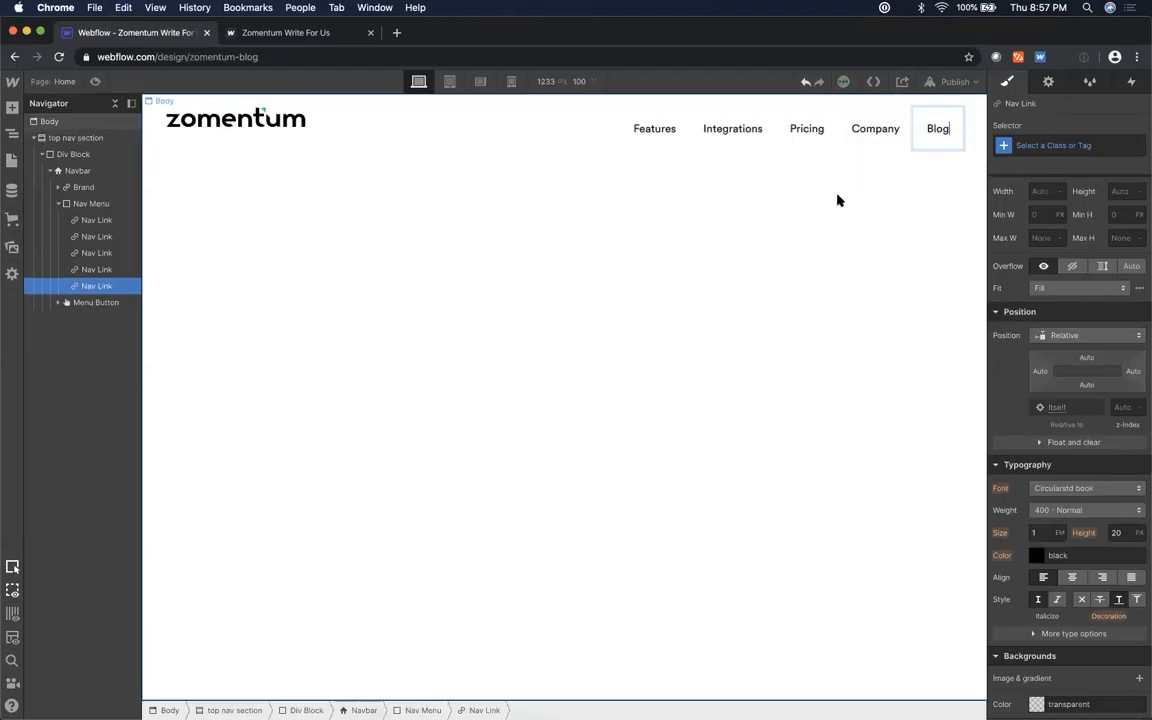
pyautogui.click(840, 195)
# - Find the Button element with quick search and add it after the Blog link in the nav menu
pyautogui.click(954, 141)
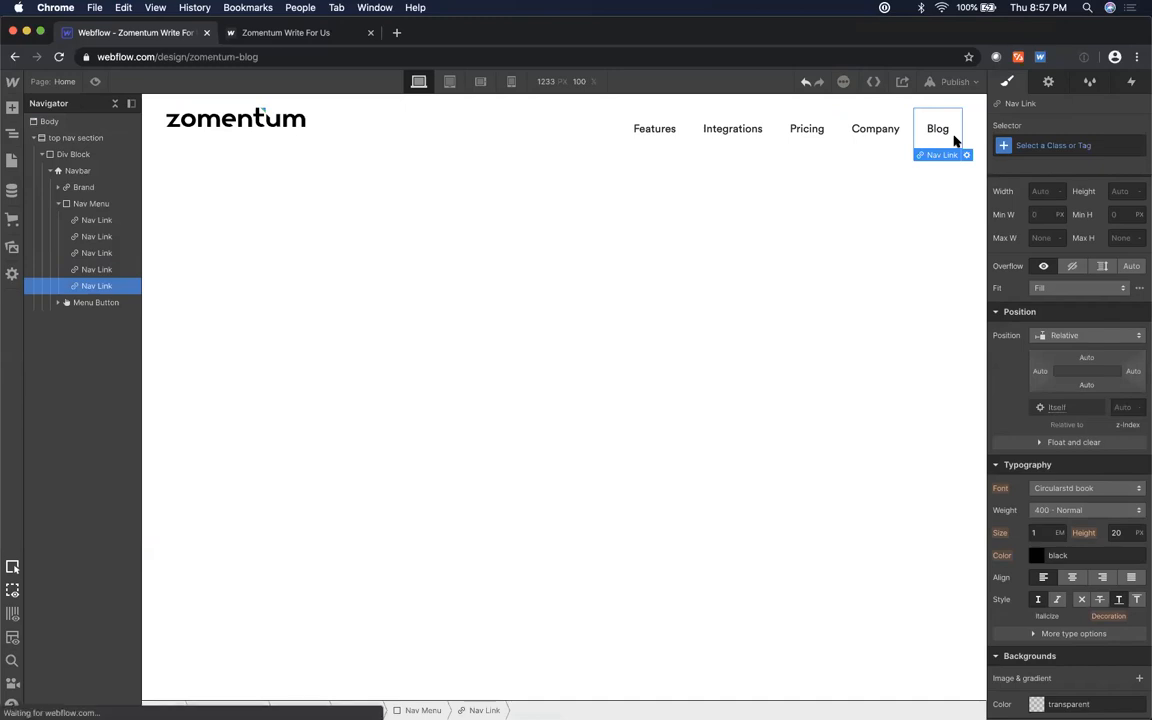
pyautogui.press('super+k')
pyautogui.write('butt')
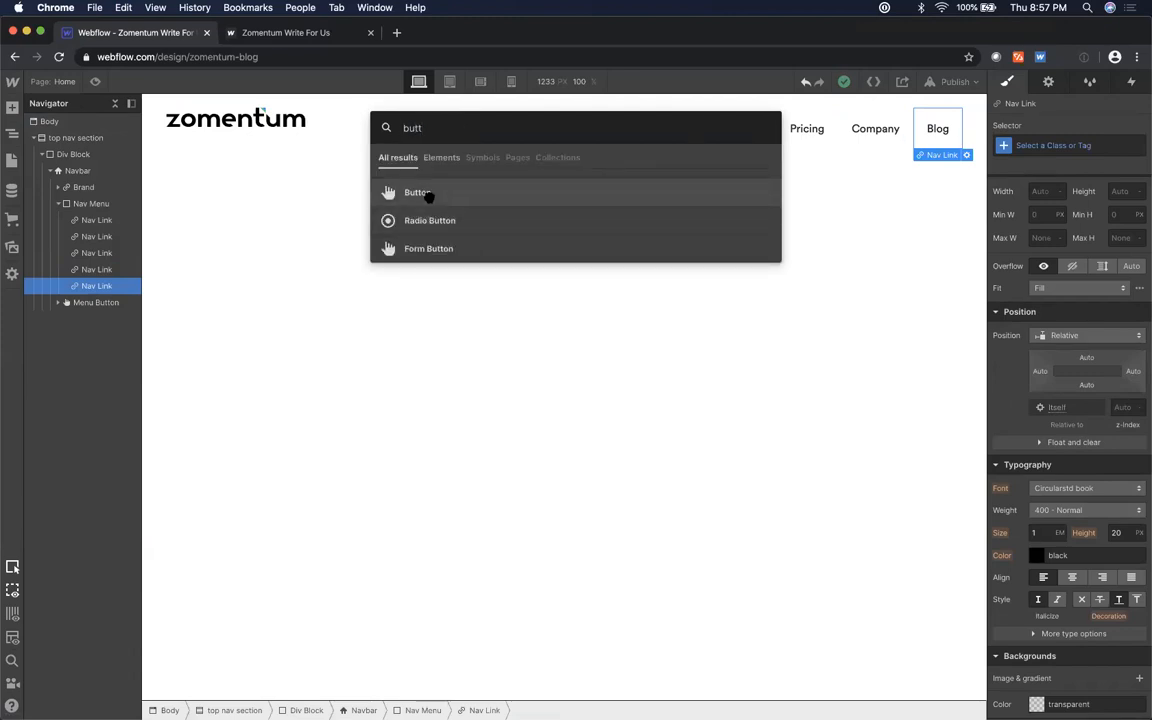
pyautogui.click(429, 197)
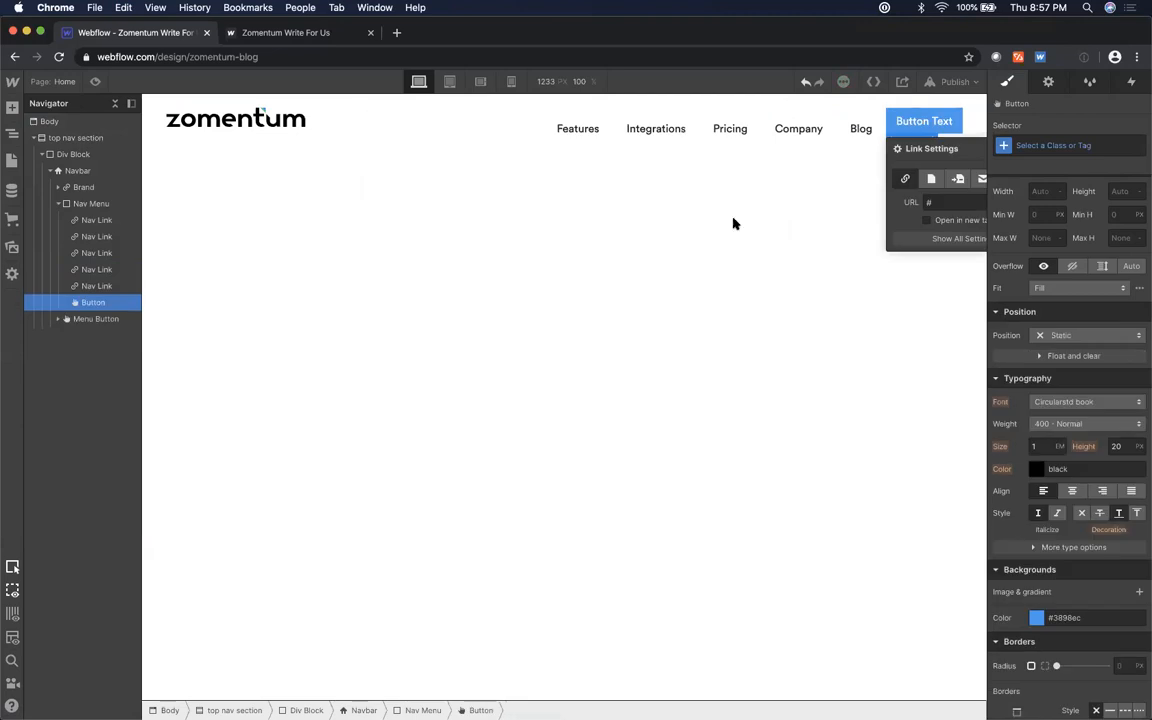
pyautogui.click(866, 183)
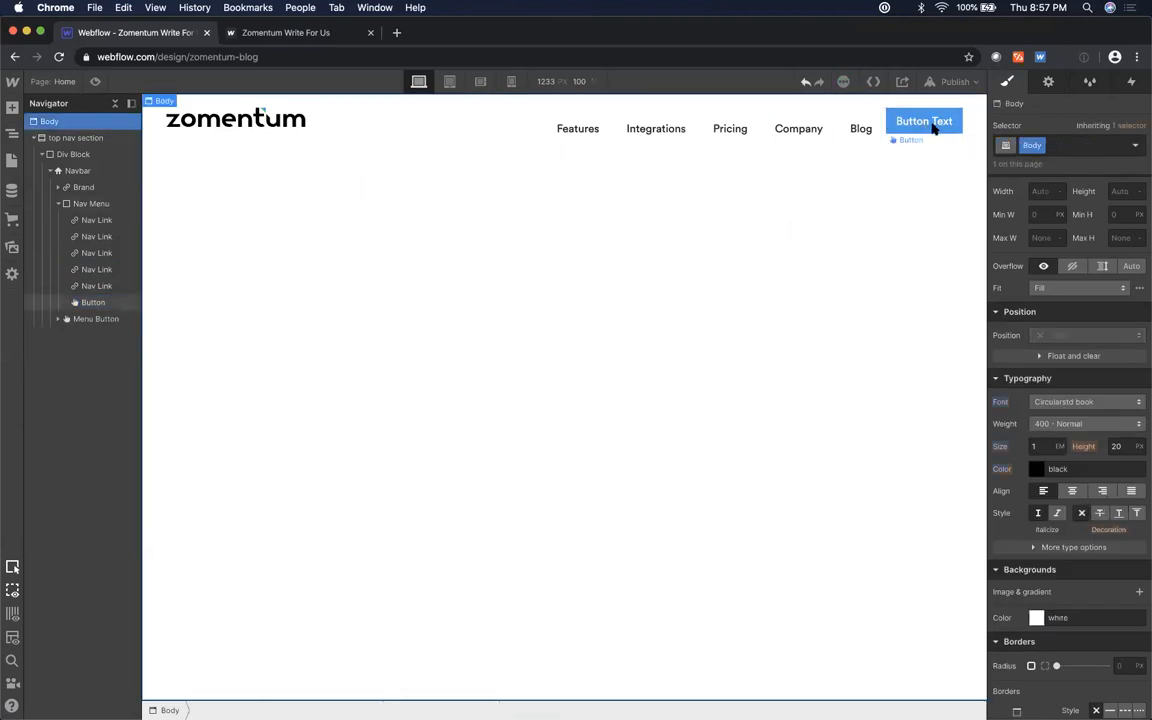
# - Set the nav button's text in Webflow to Get a Demo, copied from the Figma design
pyautogui.click(936, 124)
pyautogui.press('super+Tab')
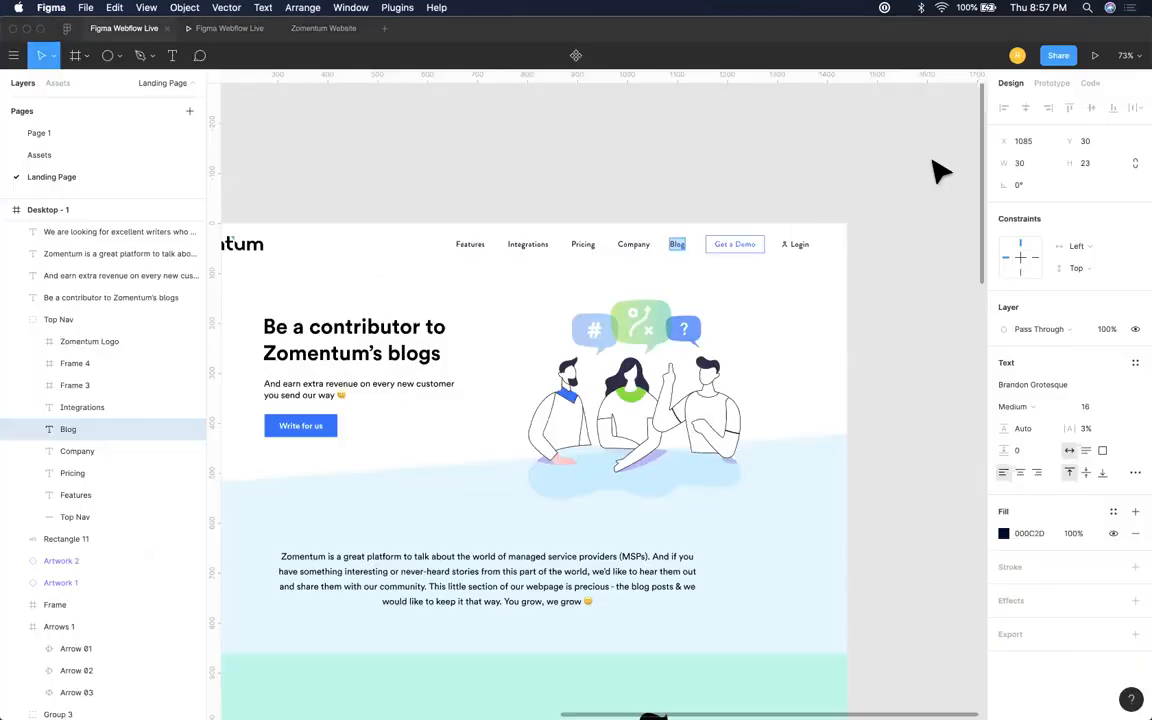
pyautogui.doubleClick(733, 244)
pyautogui.press('super+c')
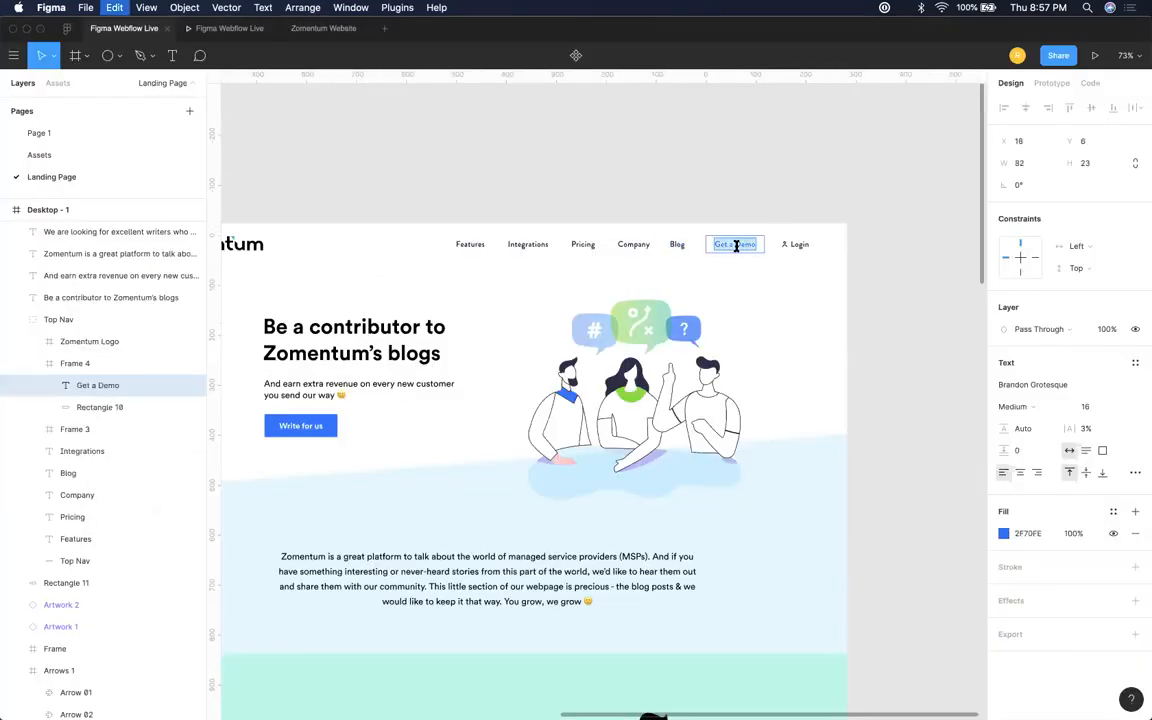
pyautogui.press('super+Tab')
pyautogui.doubleClick(924, 124)
pyautogui.press('super+v')
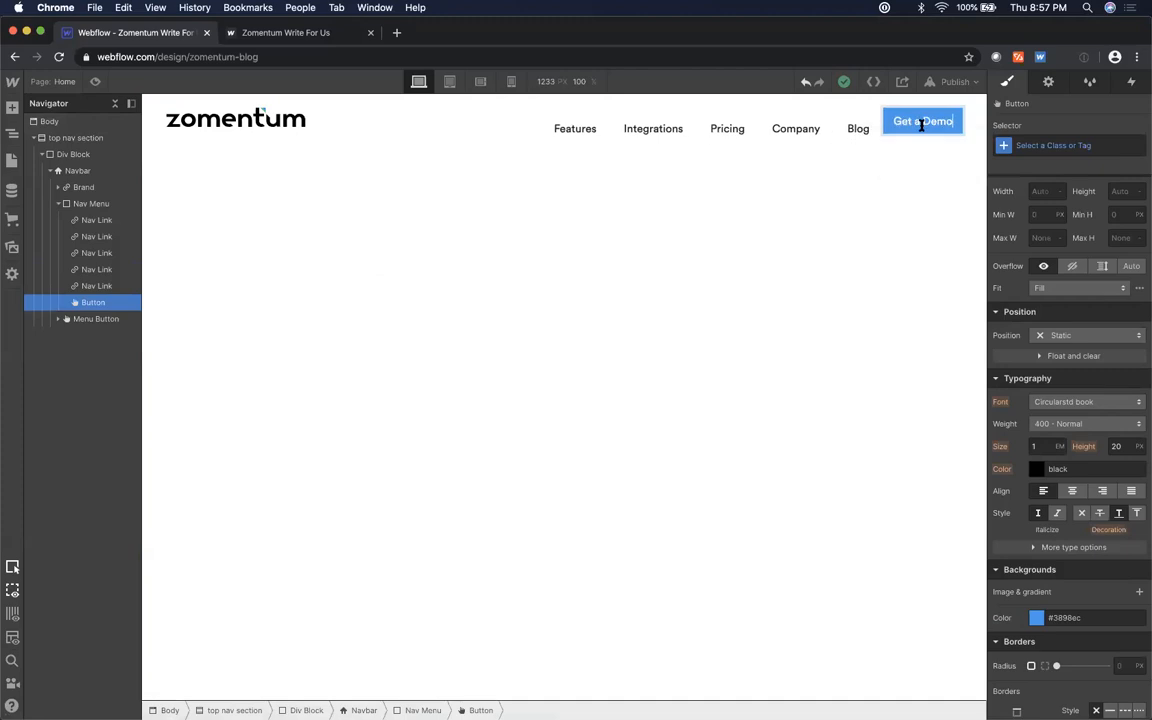
pyautogui.click(944, 175)
# - Switch to Figma, select the person icon beside Login and rename its frame Icon- person
pyautogui.press('super+Tab')
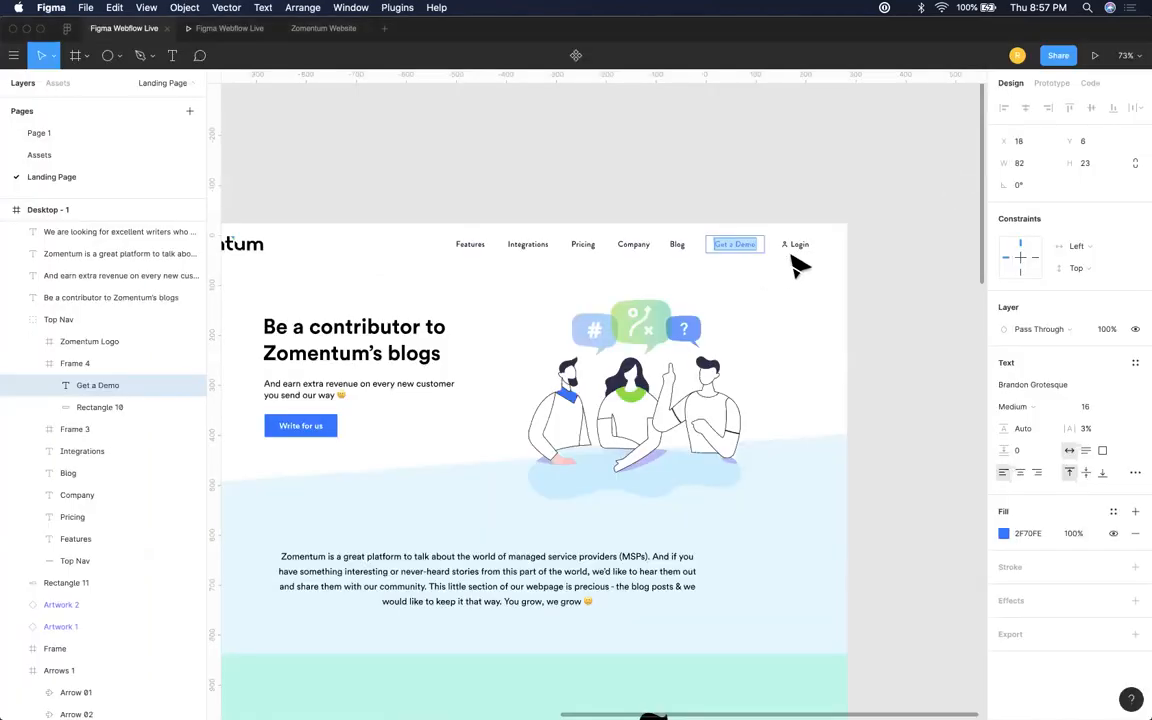
pyautogui.press('Escape')
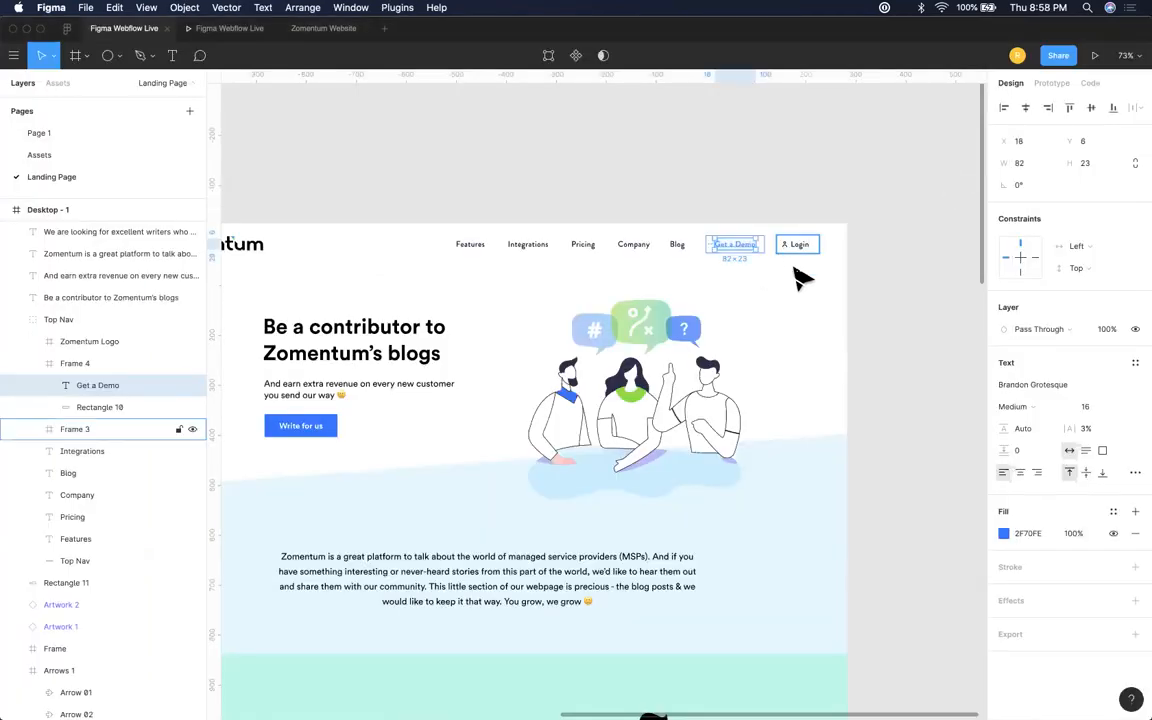
pyautogui.press('Escape')
pyautogui.scroll(5, 788, 252)
pyautogui.click(768, 199)
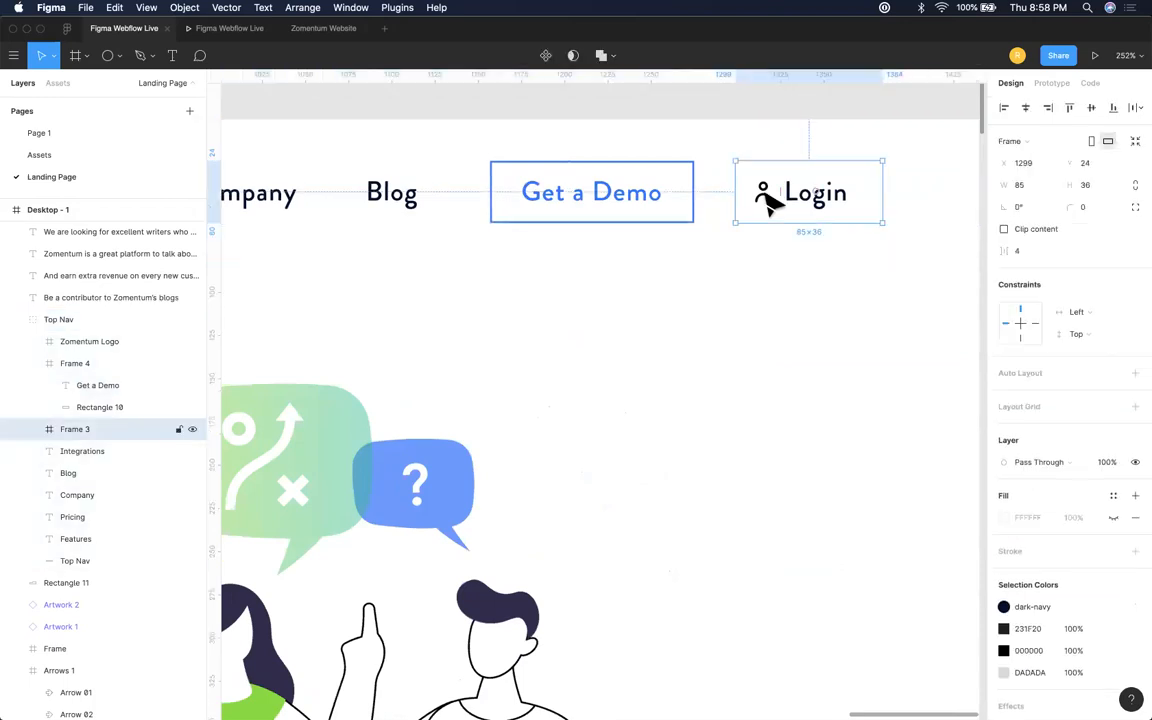
pyautogui.click(768, 199)
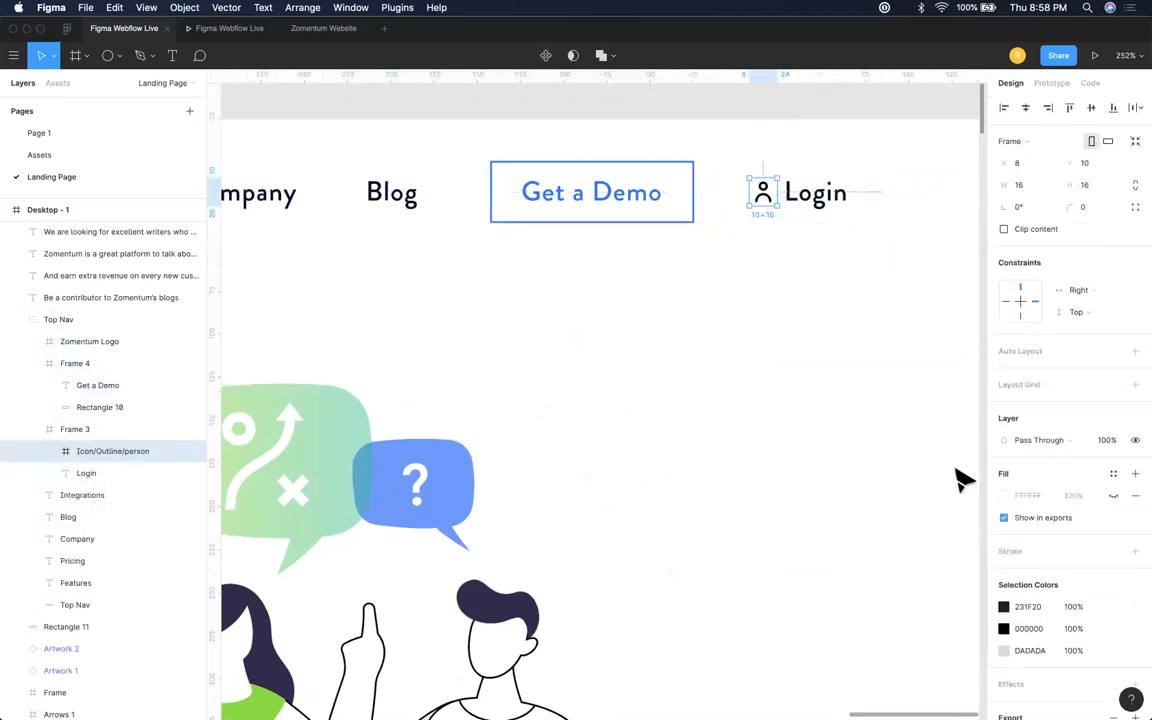
pyautogui.doubleClick(127, 453)
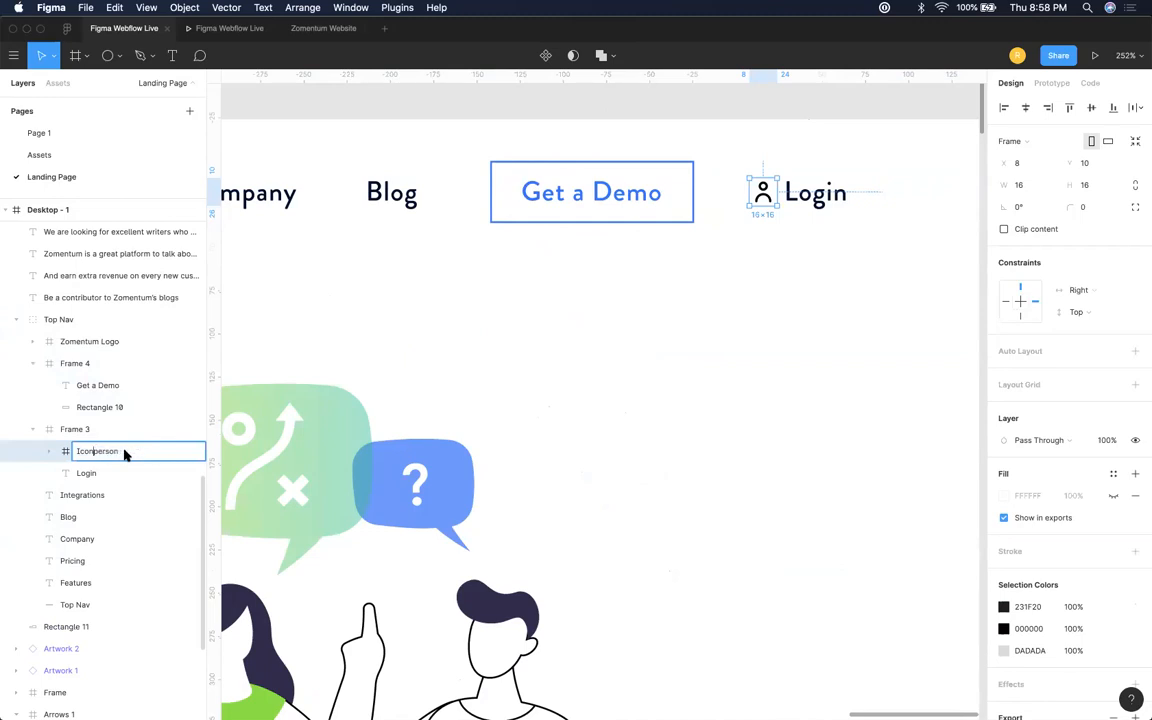
pyautogui.press('Return')
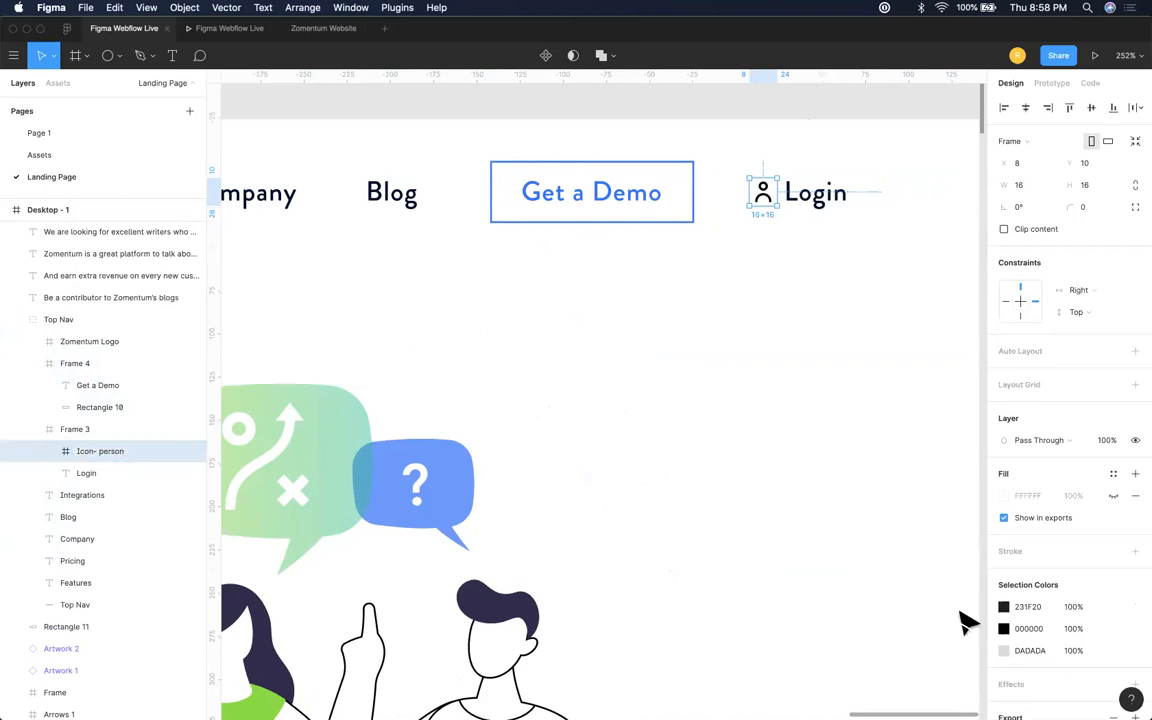
# - Export the person icon as Icon- person.svg into the Assets folder
pyautogui.scroll(-3, 1040, 620)
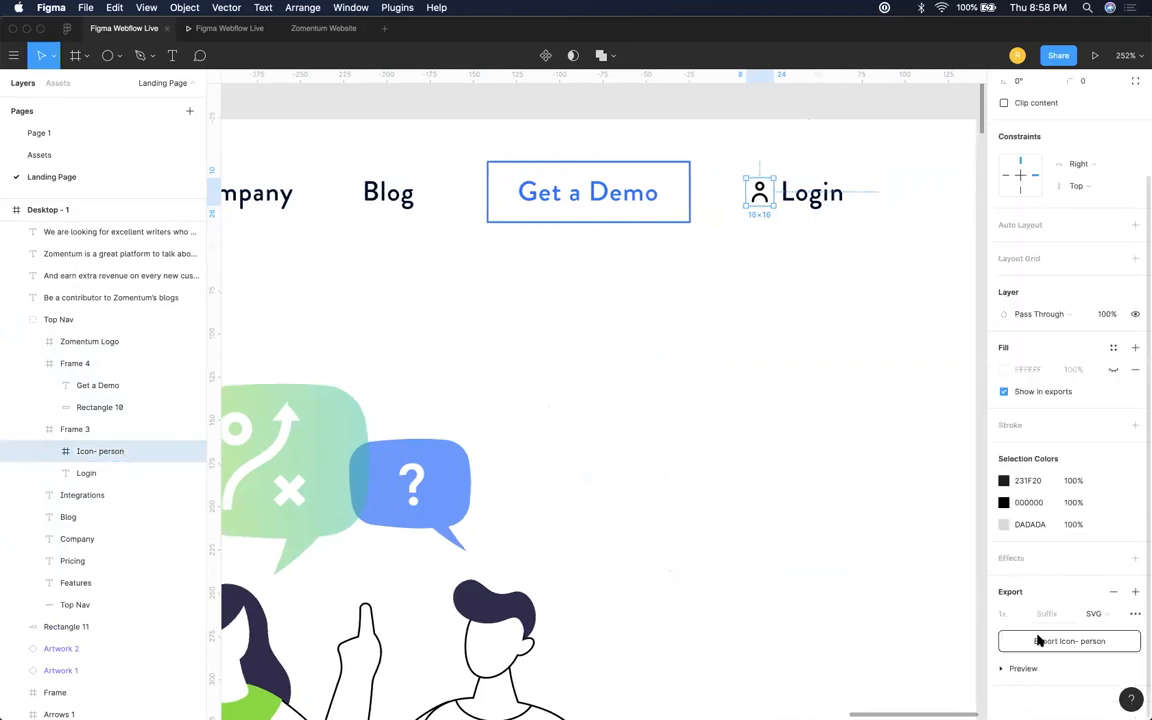
pyautogui.click(1100, 640)
pyautogui.click(824, 363)
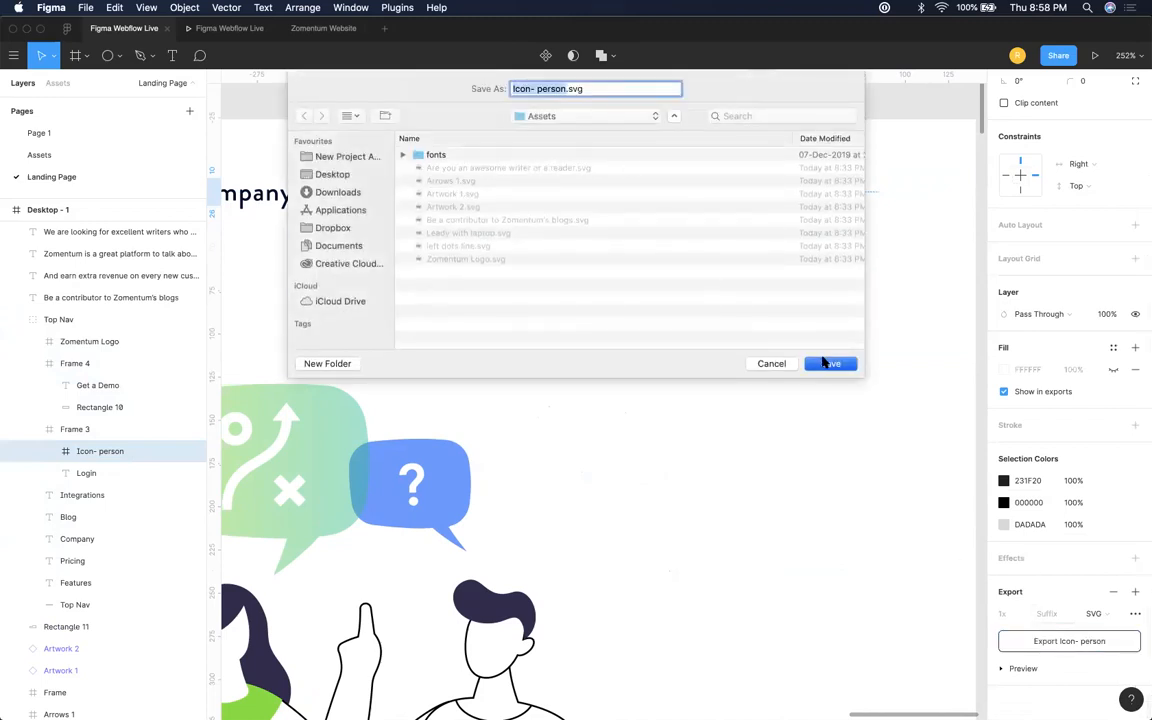
# - Switch to Webflow and add a Div Block after the Get a Demo button in the nav menu
pyautogui.press('super+Tab')
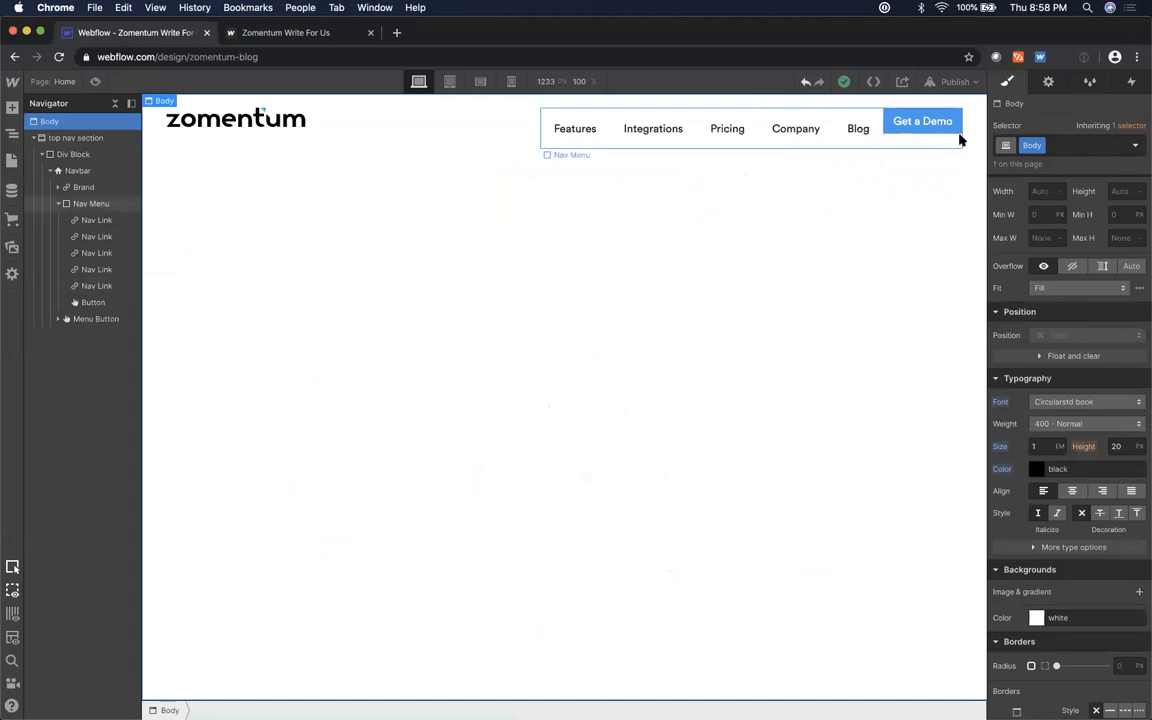
pyautogui.click(960, 141)
pyautogui.click(88, 302)
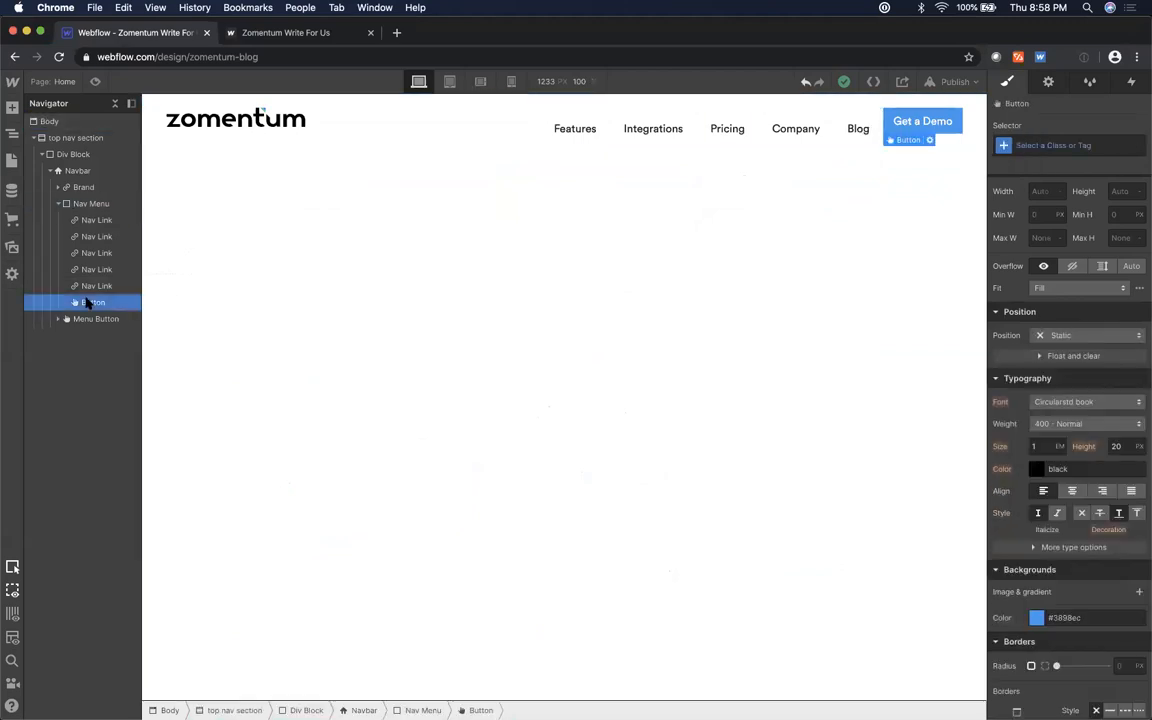
pyautogui.press('super+e')
pyautogui.write('div')
pyautogui.press('Return')
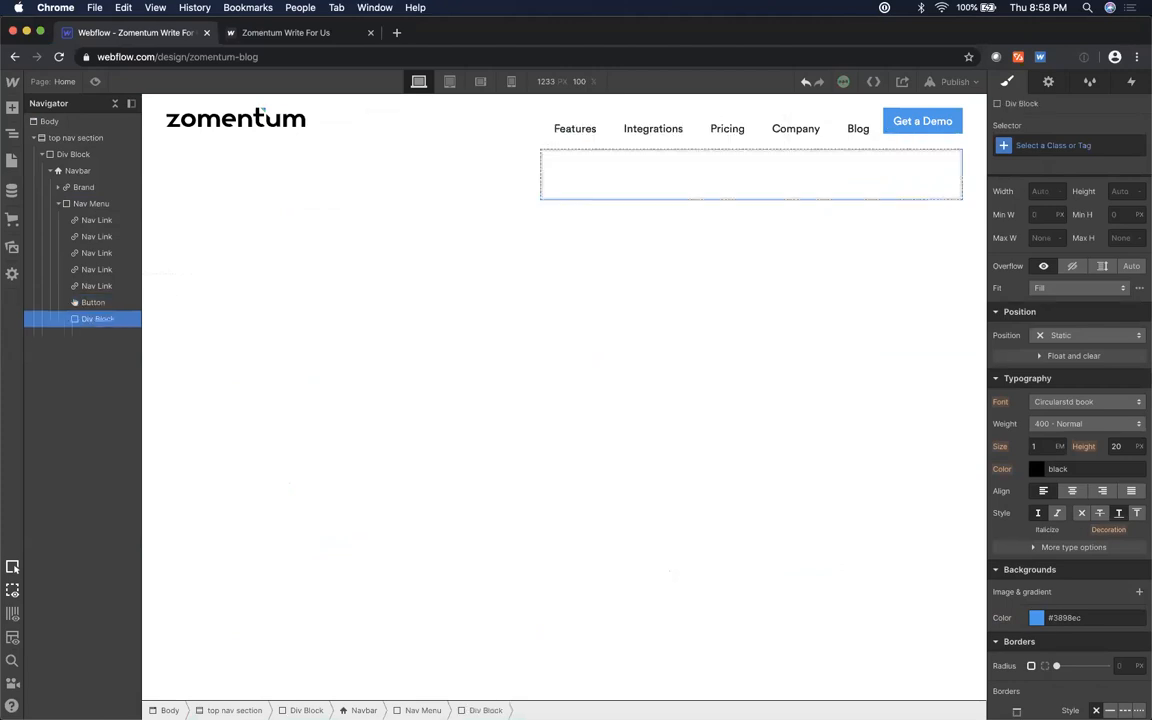
# - Check the Login item's layout in Figma, switch back to Webflow and set the Nav Menu's display to Flex
pyautogui.press('super+Tab')
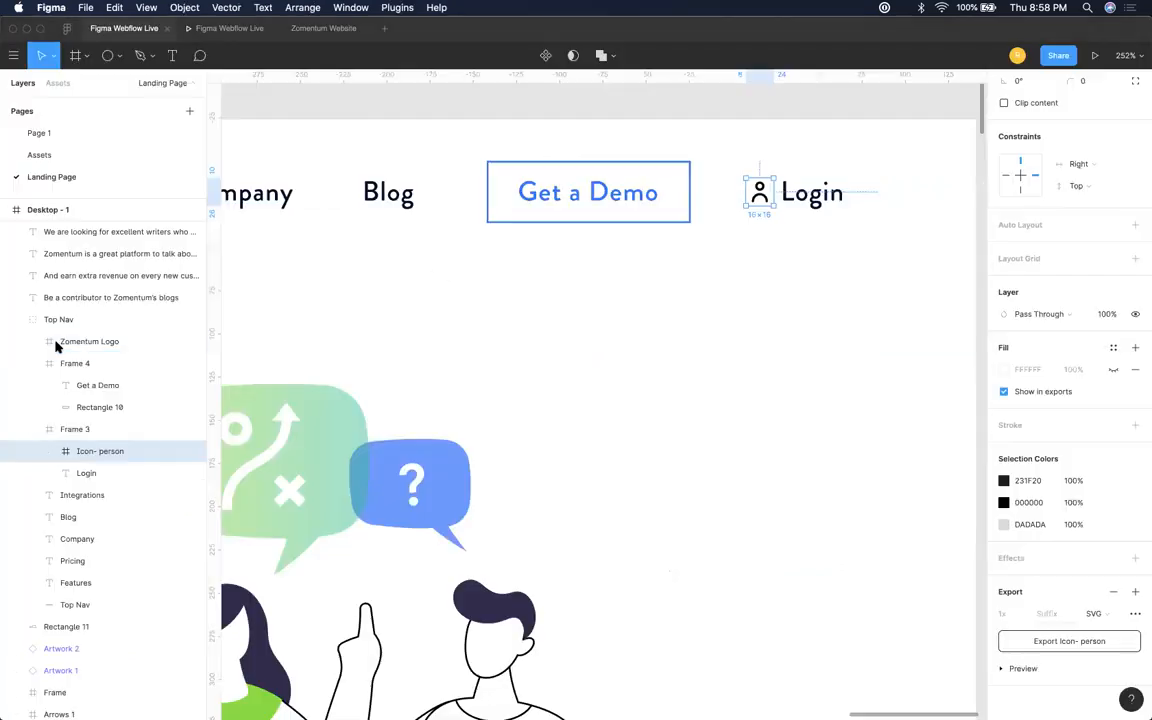
pyautogui.scroll(-5, 420, 238)
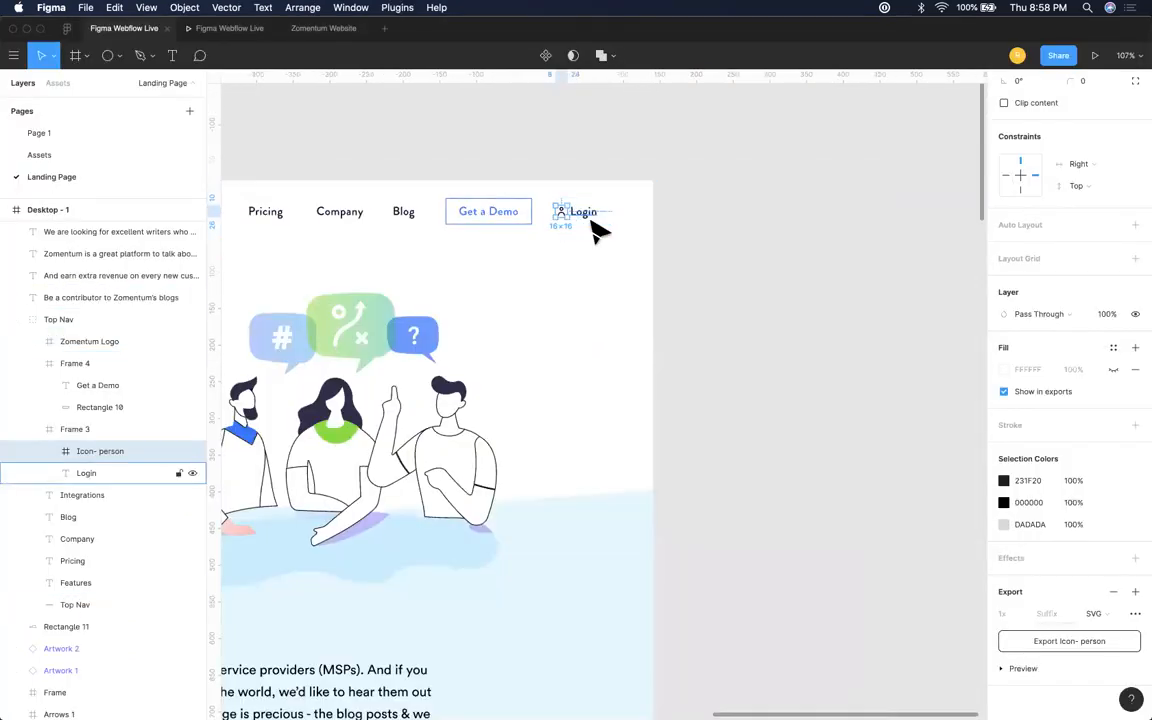
pyautogui.scroll(8, 592, 225)
pyautogui.press('super+Tab')
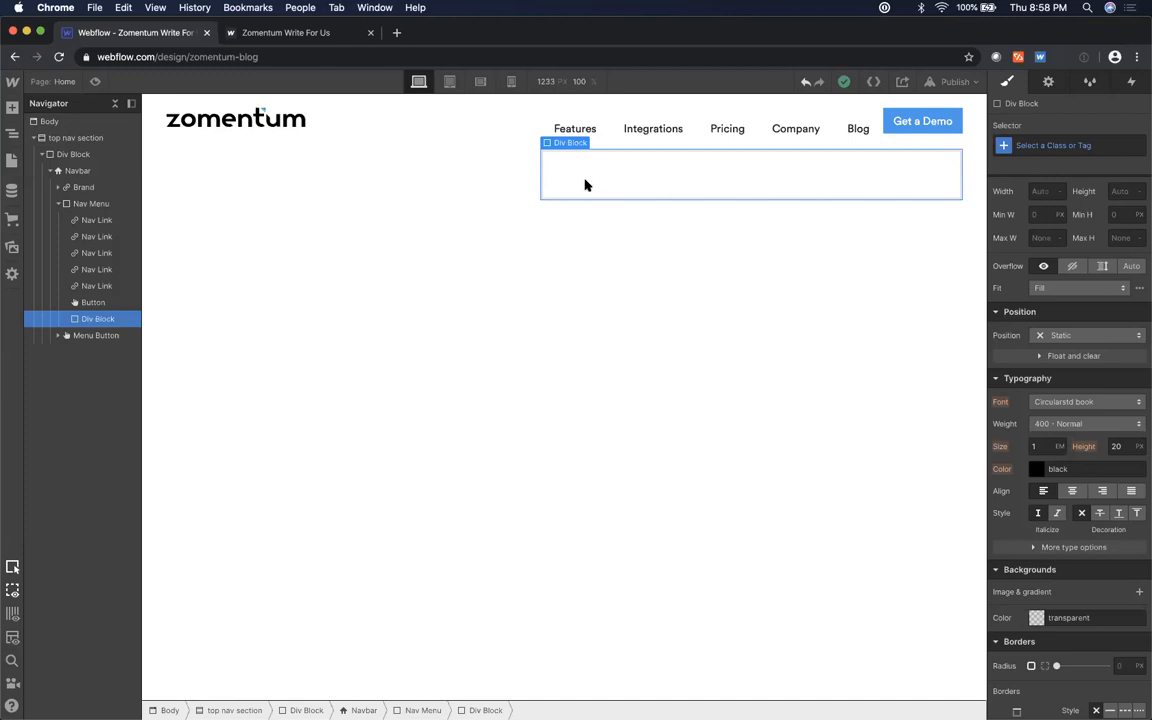
pyautogui.click(100, 206)
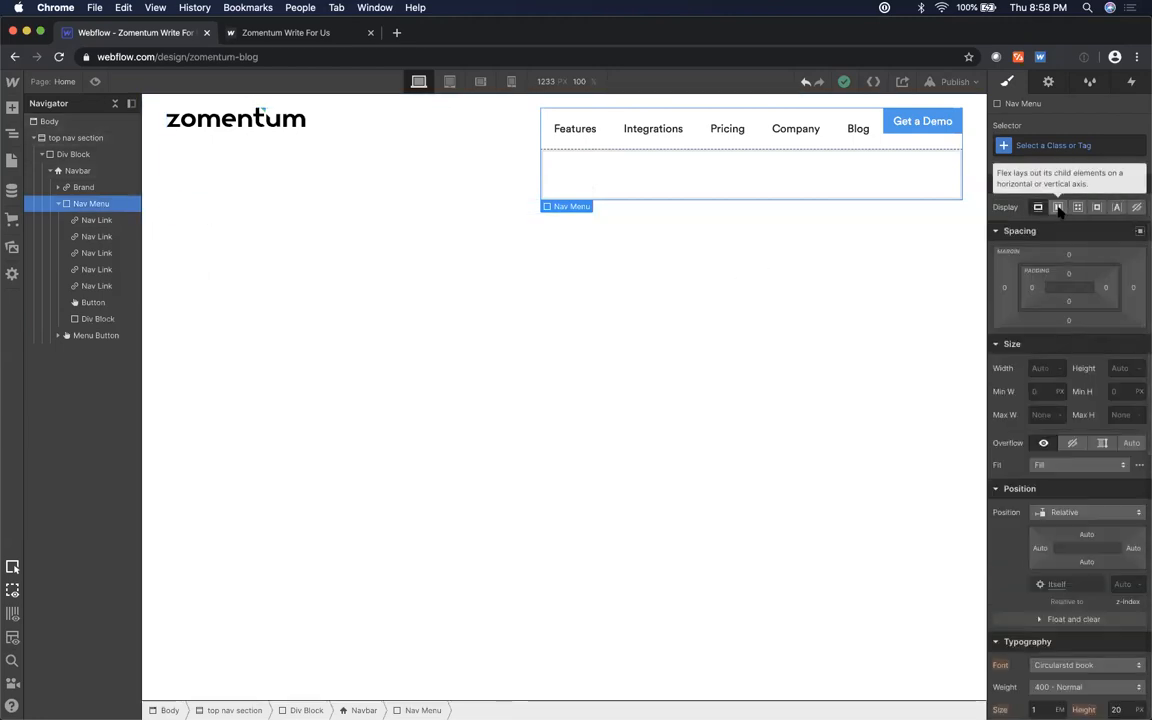
pyautogui.click(1058, 207)
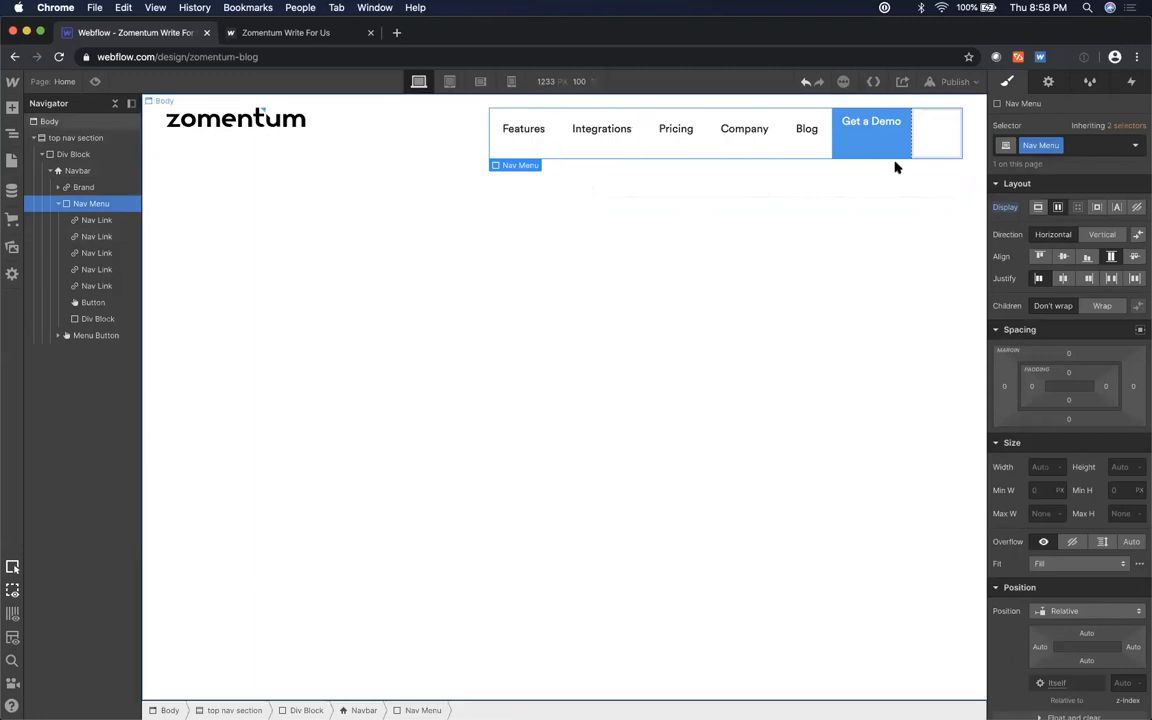
# - Set the new div block beside the Get a Demo button to Flex display and add an Image element inside it
pyautogui.click(928, 149)
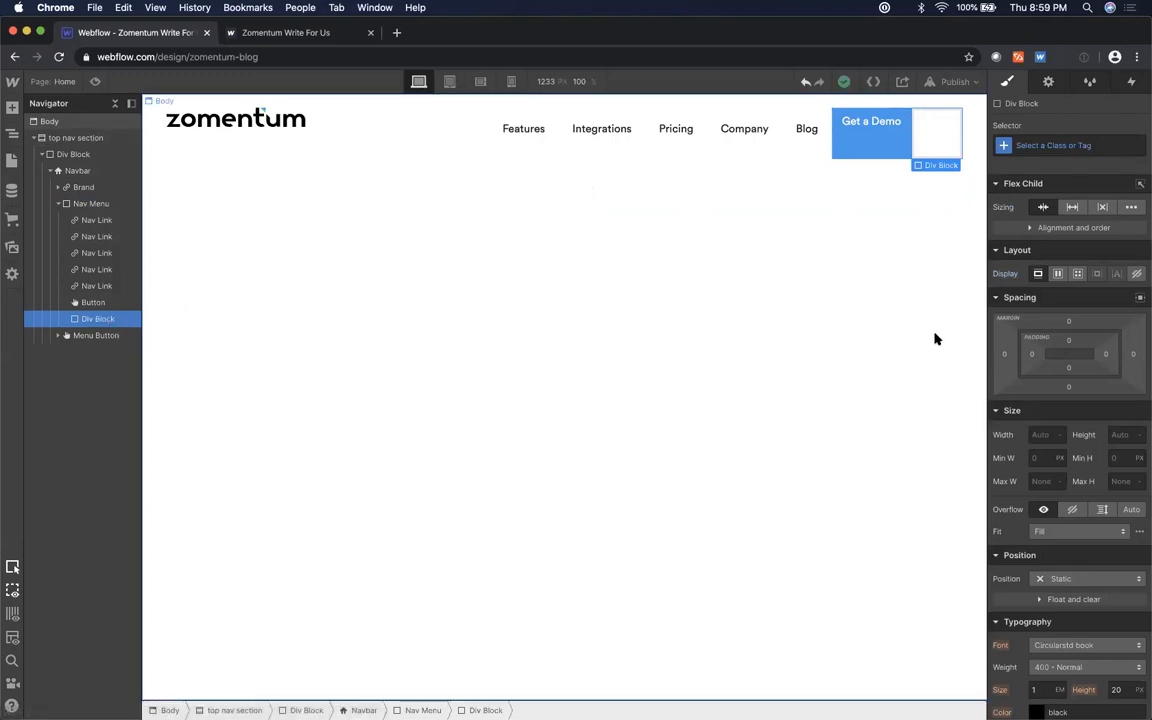
pyautogui.click(1059, 274)
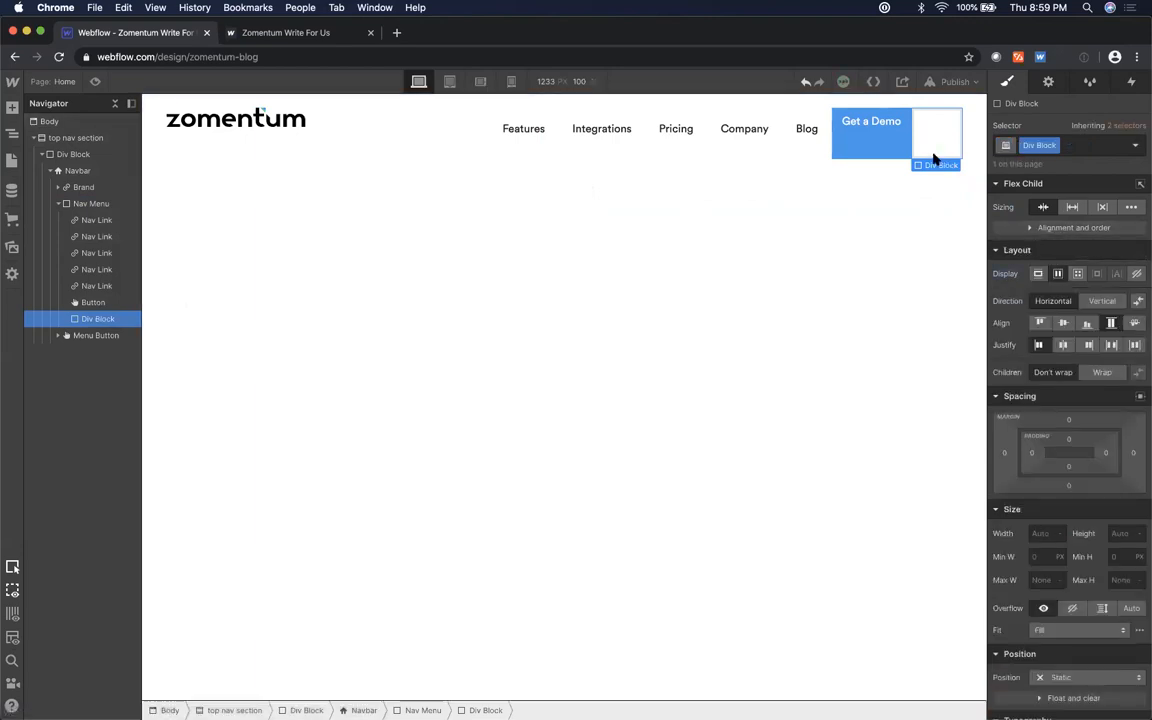
pyautogui.press('super+e')
pyautogui.write('imag')
pyautogui.press('Return')
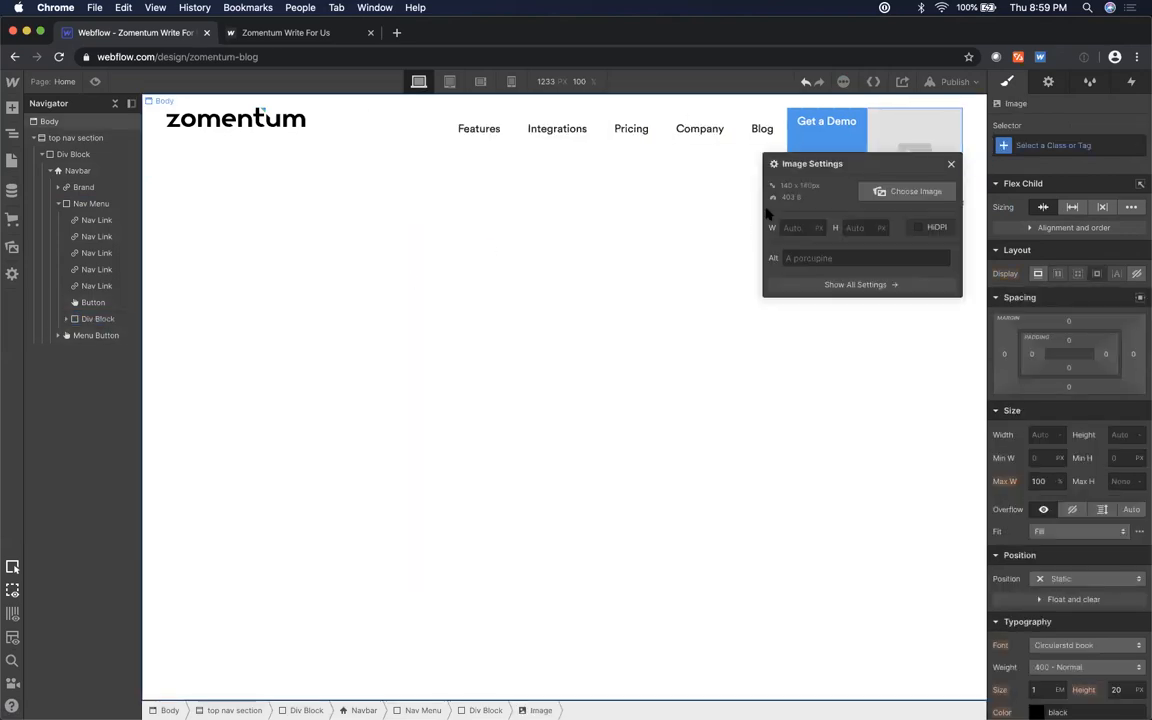
# - Upload Icon- person.svg from the Assets folder as the source of the new nav image
pyautogui.click(899, 193)
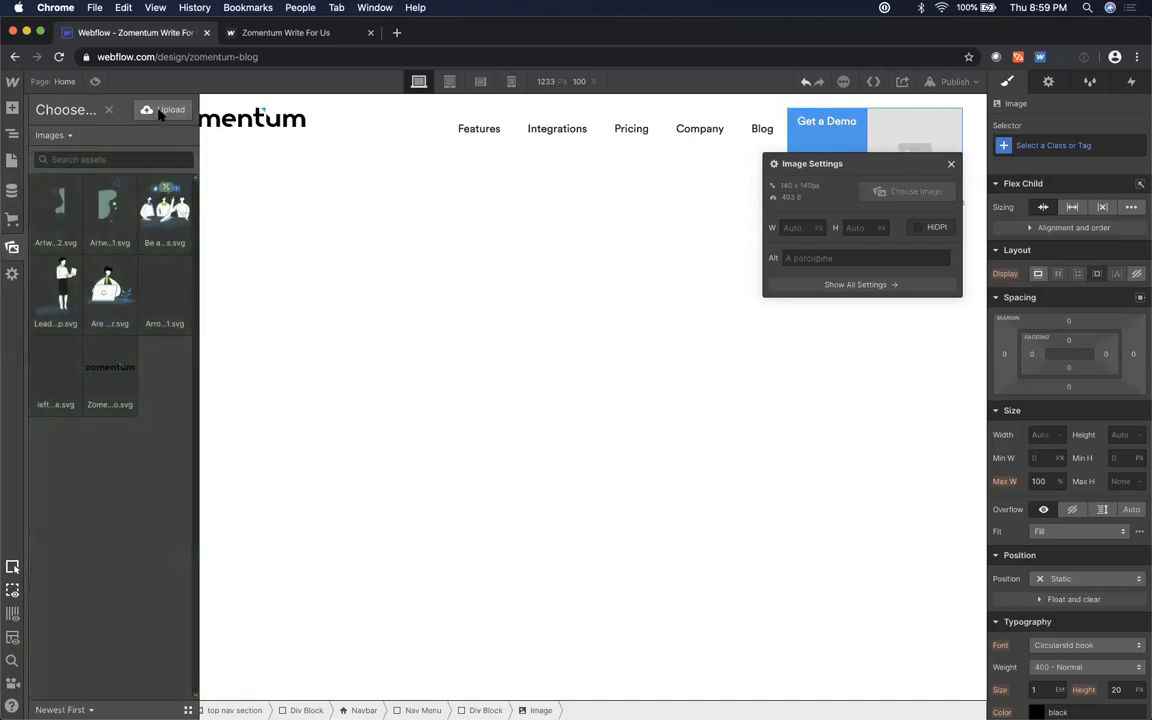
pyautogui.click(162, 111)
pyautogui.click(545, 83)
pyautogui.click(545, 95)
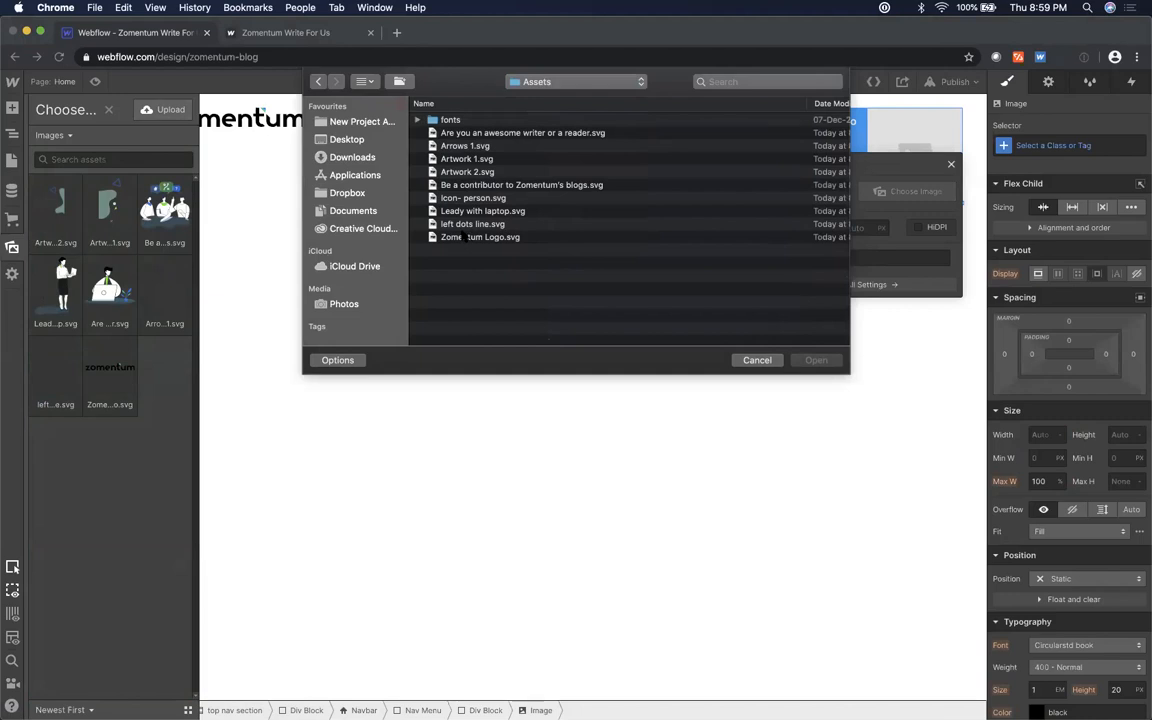
pyautogui.click(465, 199)
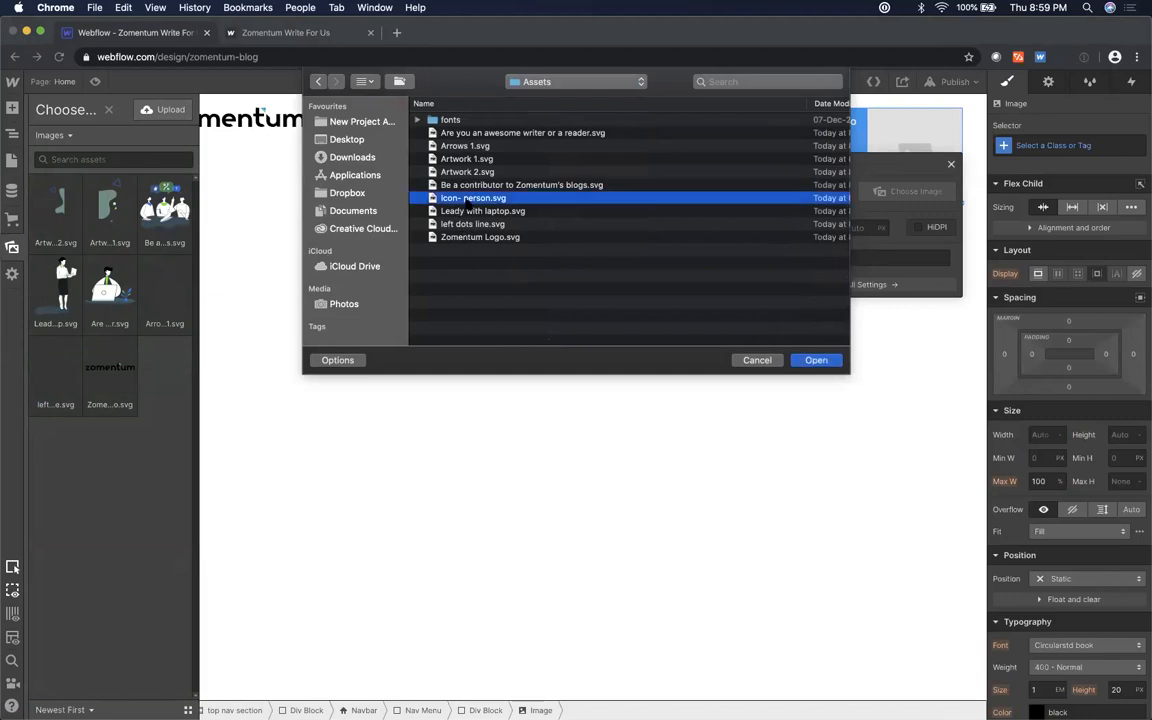
pyautogui.click(815, 360)
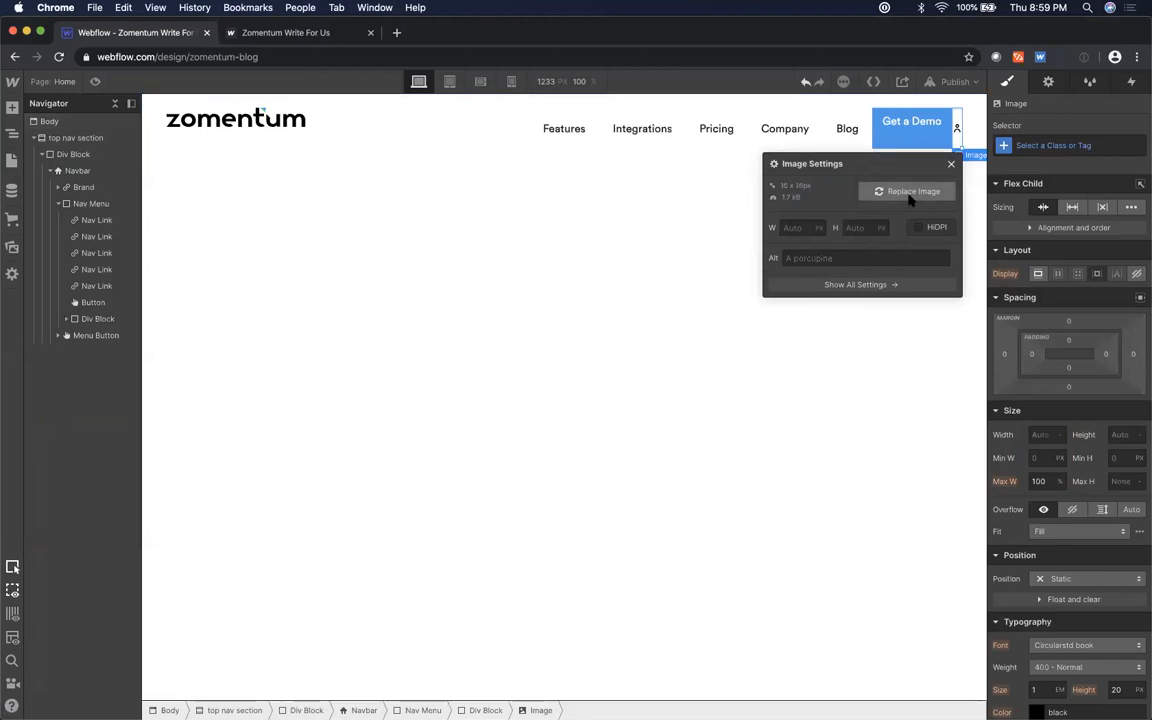
pyautogui.click(66, 319)
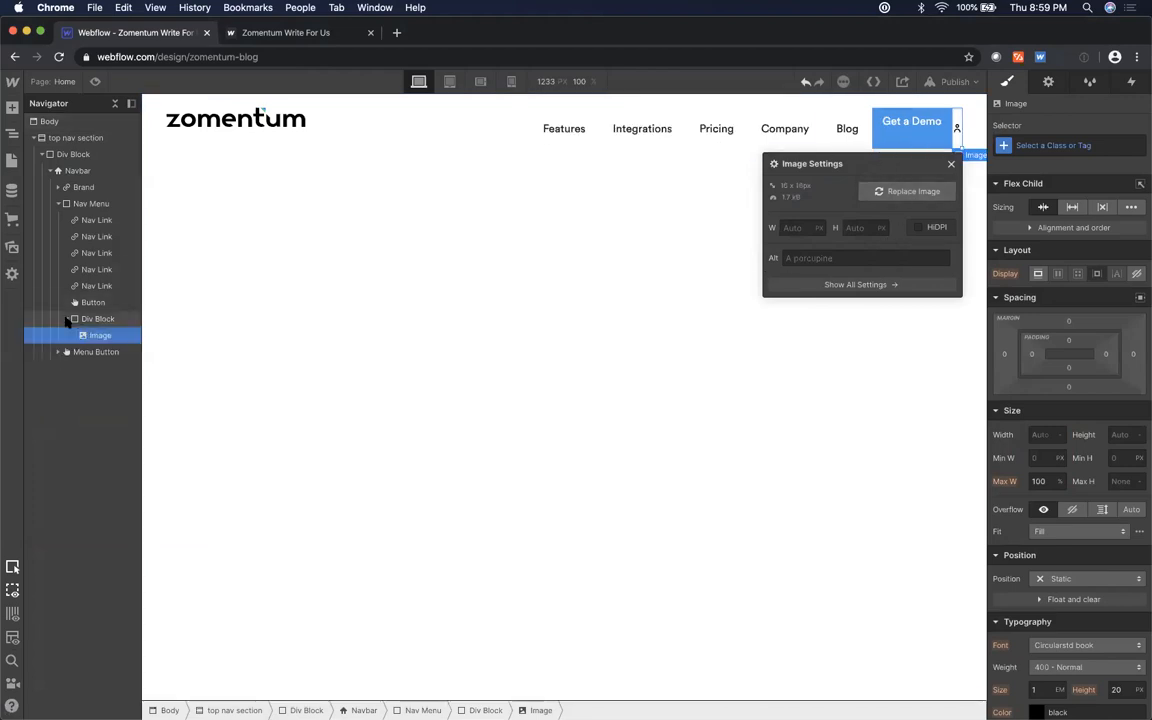
pyautogui.click(93, 318)
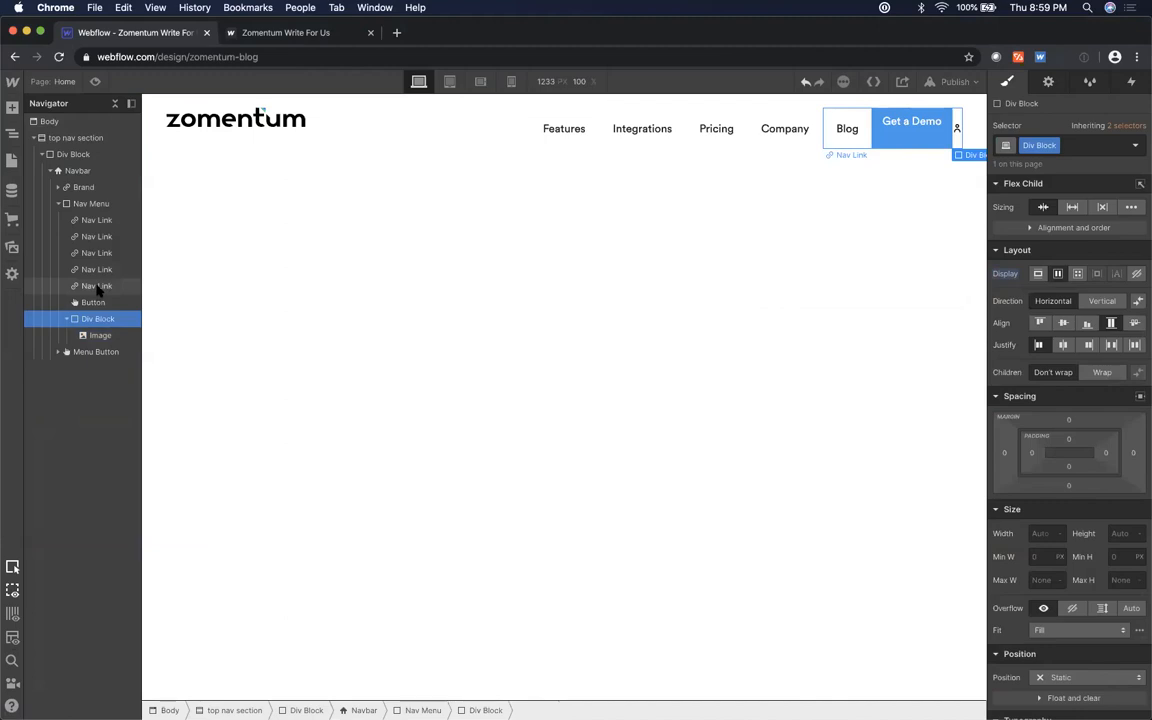
pyautogui.click(97, 287)
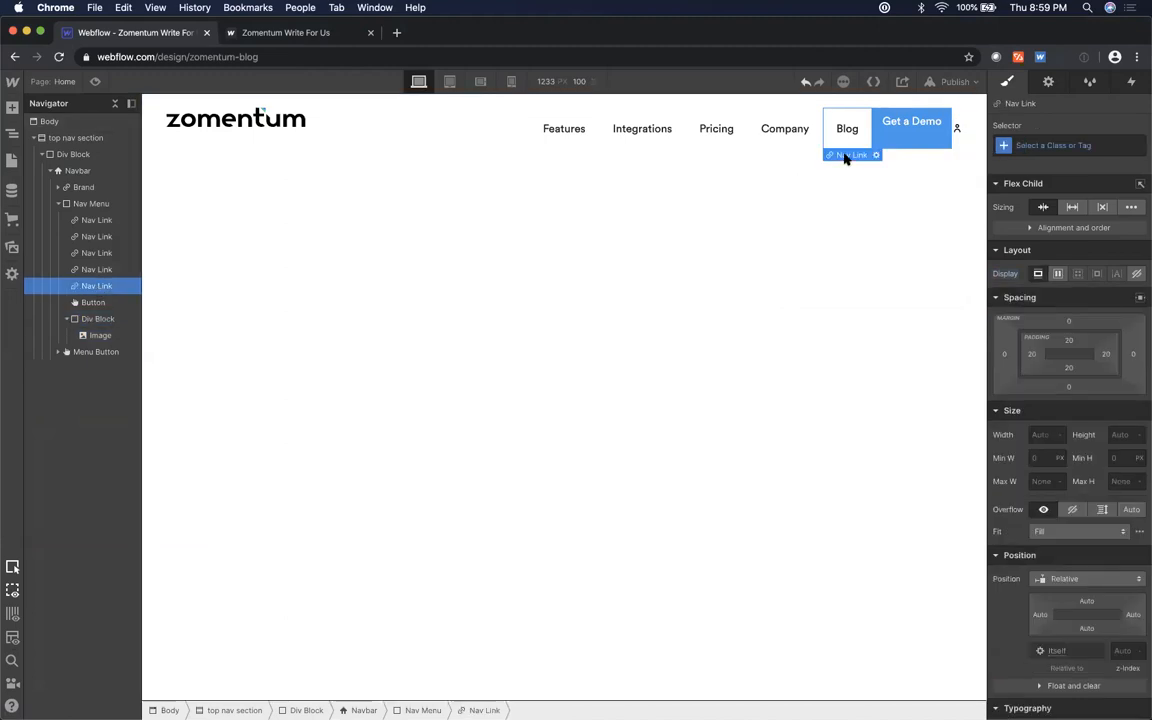
pyautogui.rightClick(845, 158)
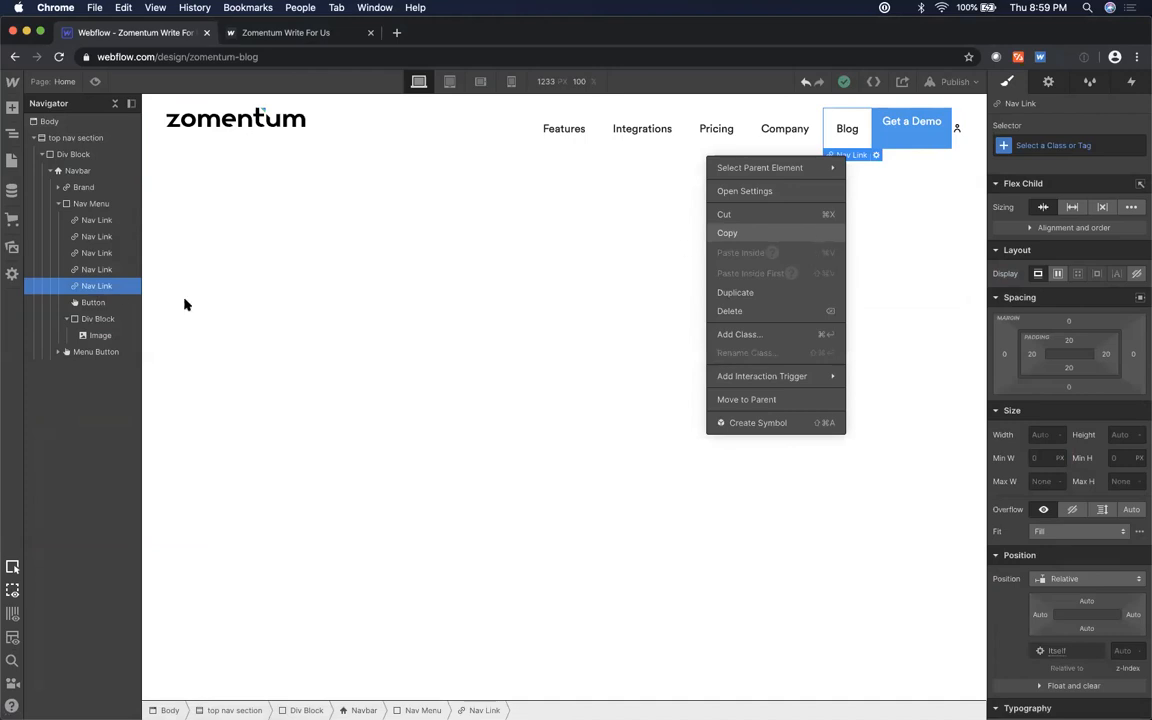
pyautogui.click(106, 318)
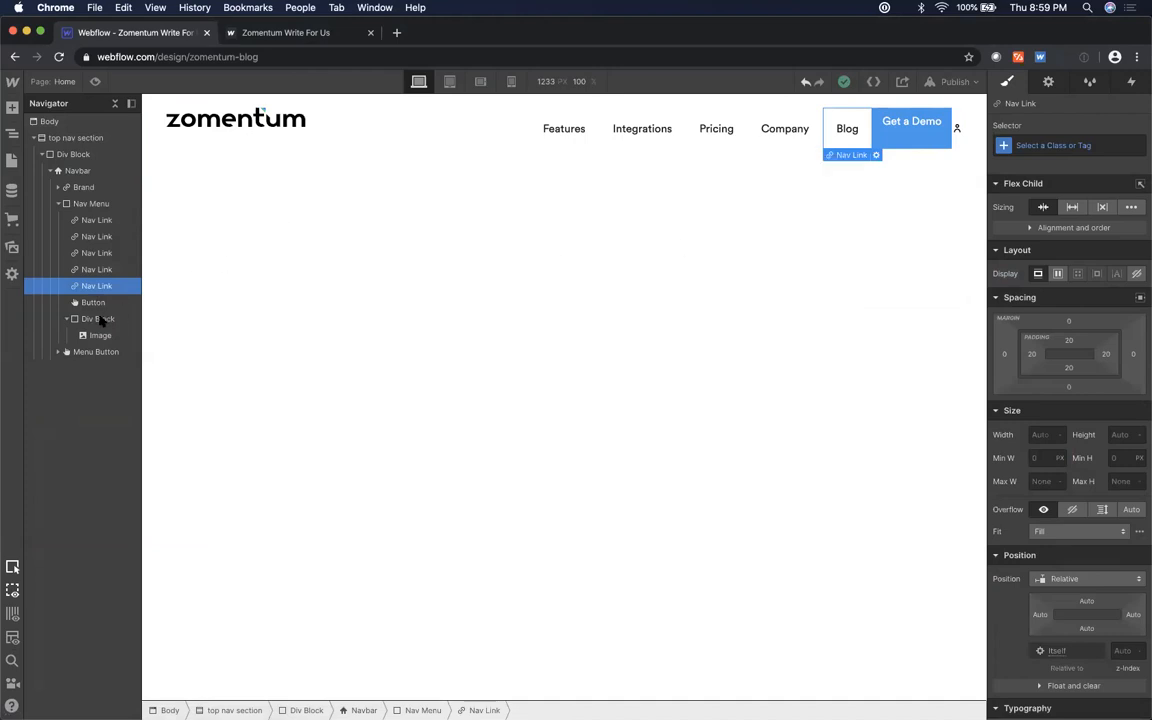
# - Add a text block inside the nav menu's div block that holds the person icon
pyautogui.click(101, 319)
pyautogui.press('super+e')
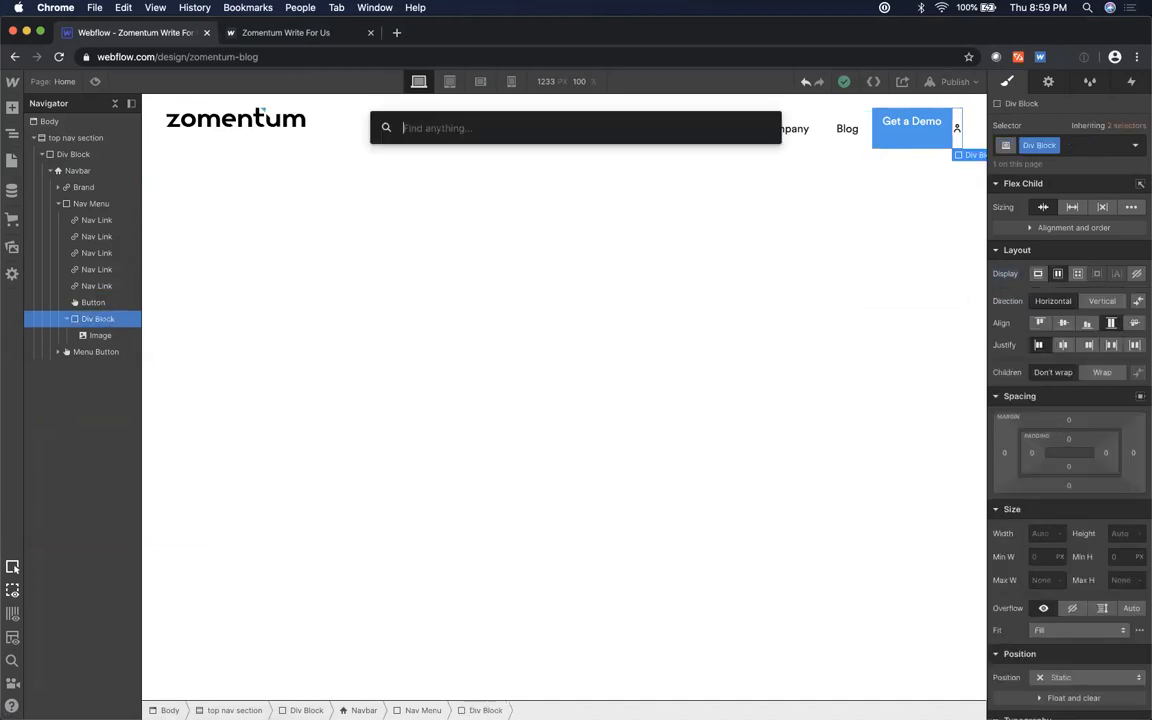
pyautogui.write('text')
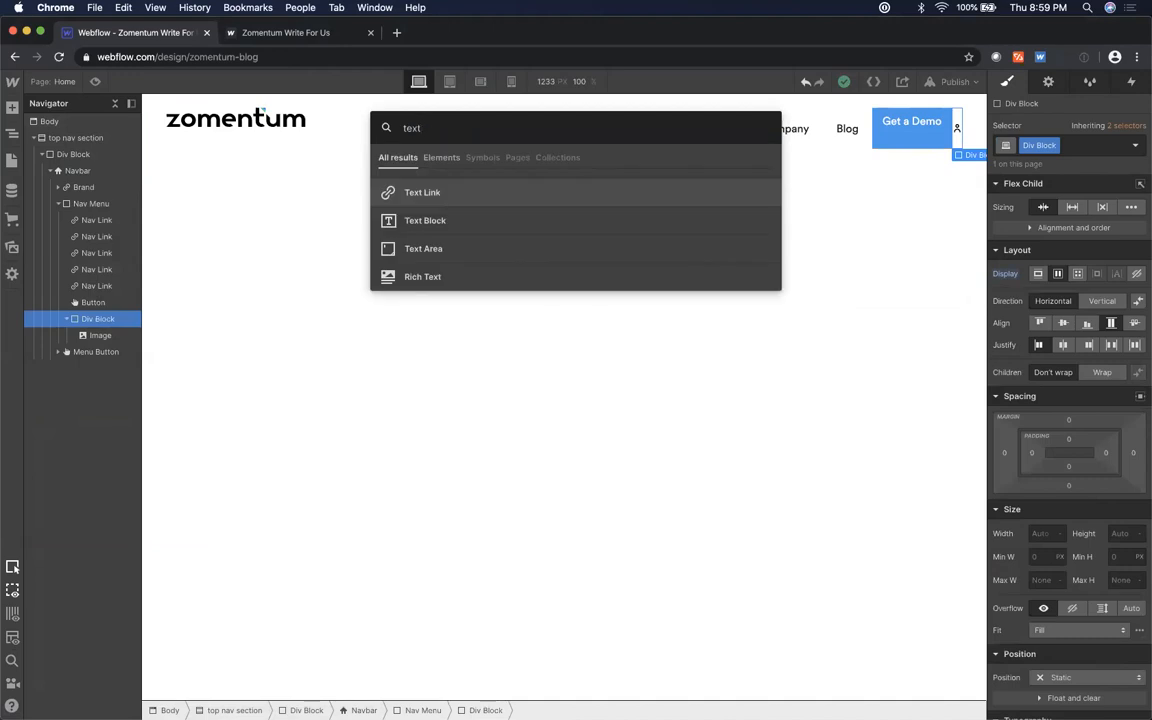
pyautogui.press('Down')
pyautogui.press('Return')
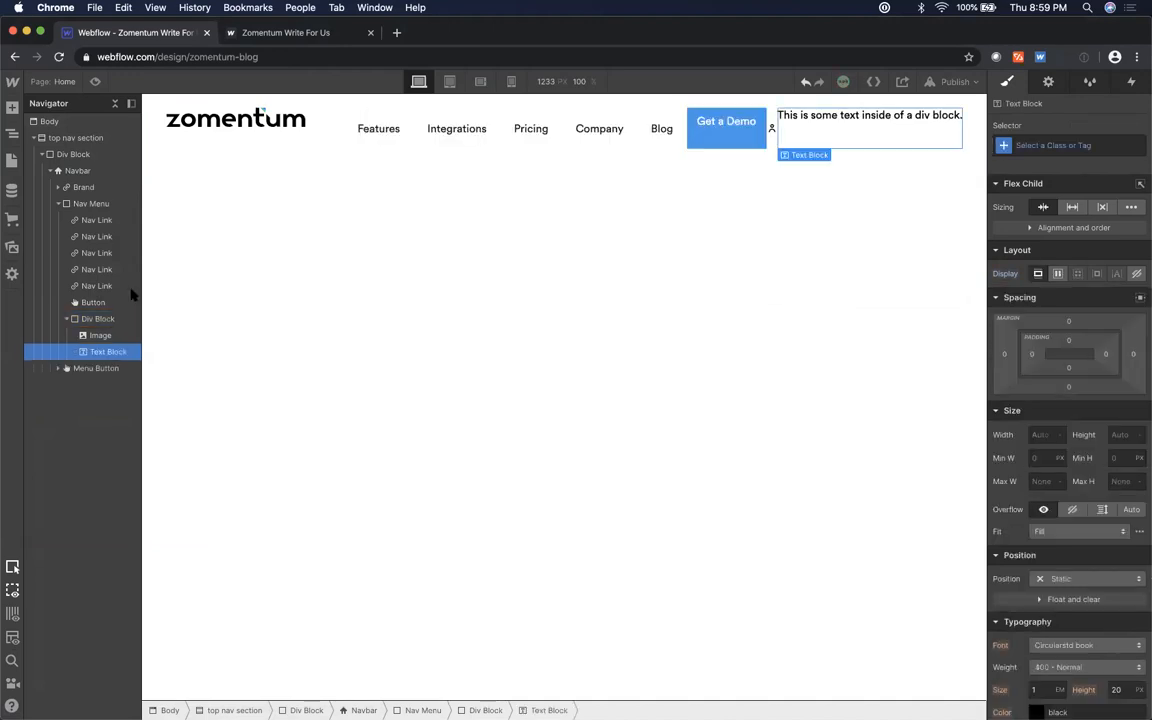
# - Check the label wording in Figma, replace the text block's placeholder with "Login" in Webflow, and preview the page
pyautogui.press('super+Tab')
pyautogui.doubleClick(567, 200)
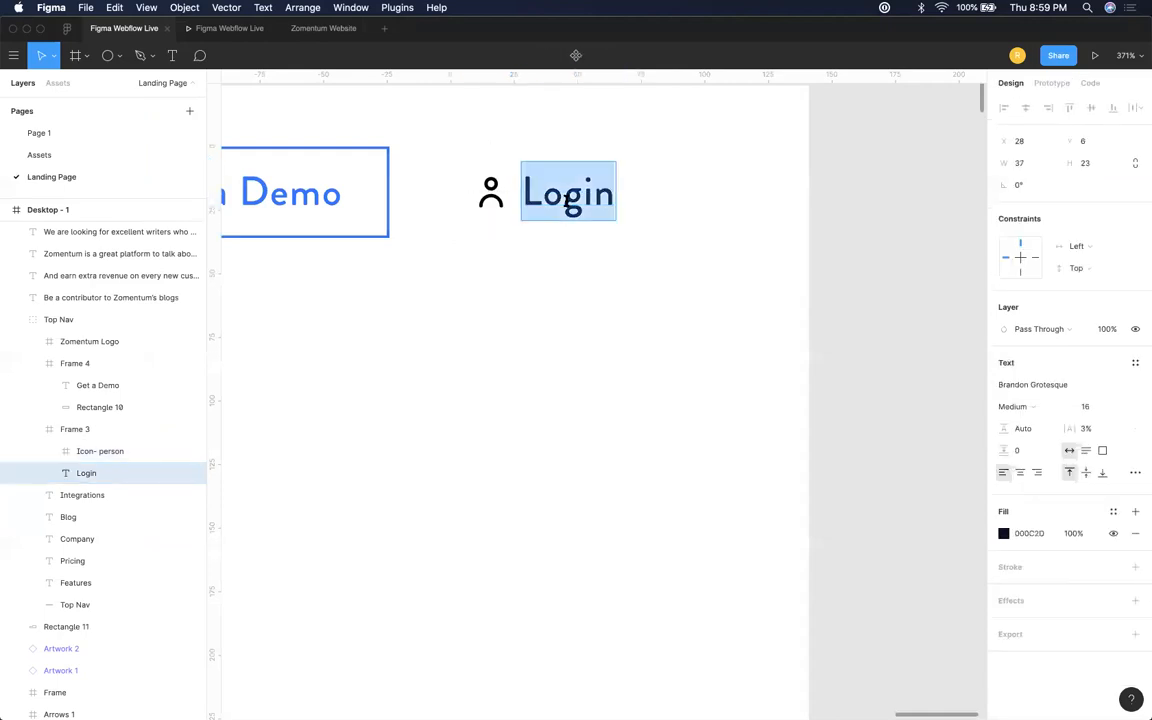
pyautogui.press('super+Tab')
pyautogui.tripleClick(847, 113)
pyautogui.write('Login')
pyautogui.press('Escape')
pyautogui.click(897, 212)
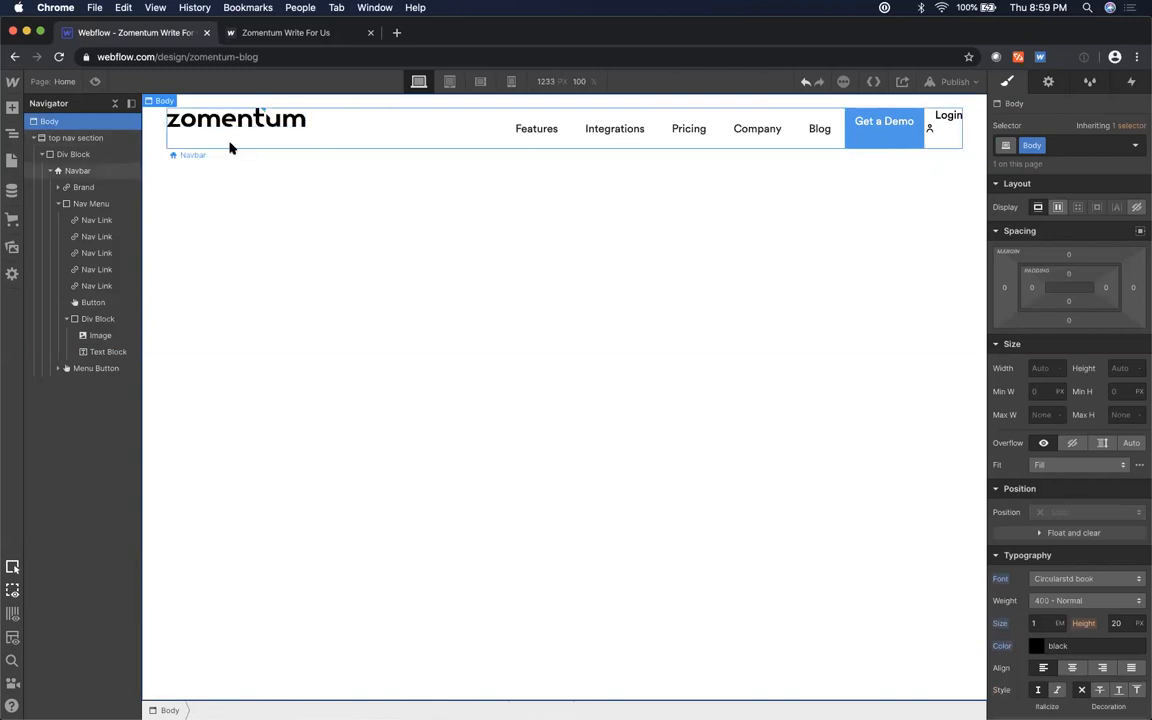
pyautogui.click(95, 83)
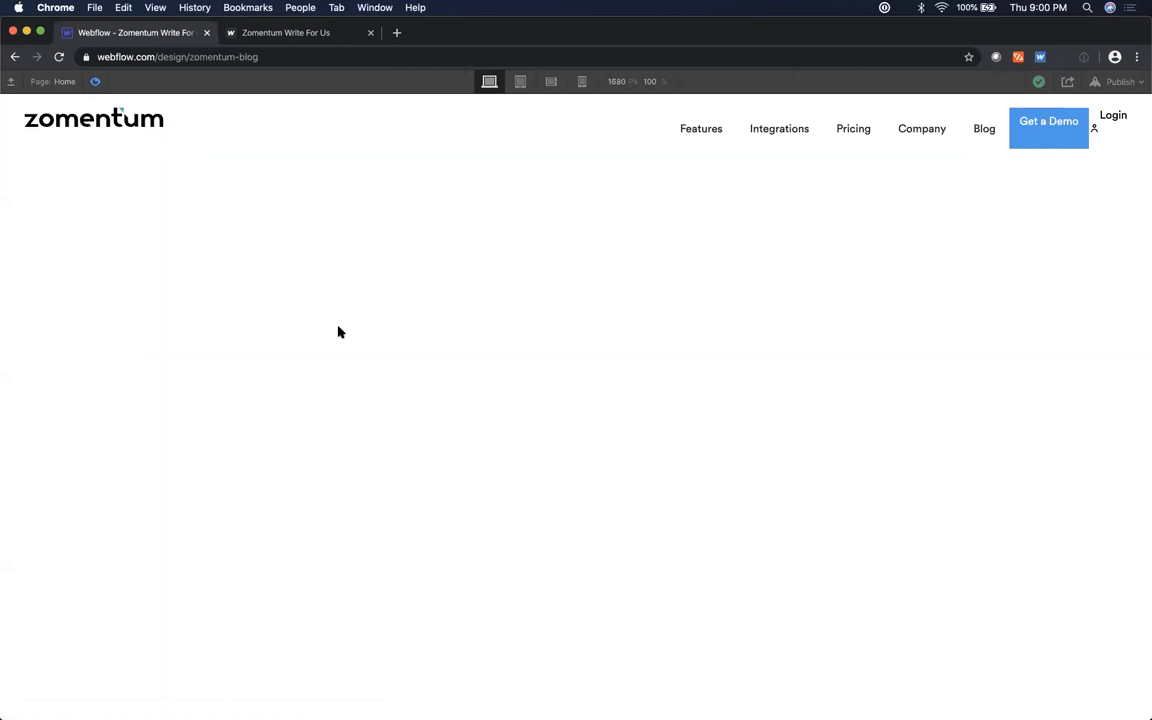
pyautogui.click(95, 81)
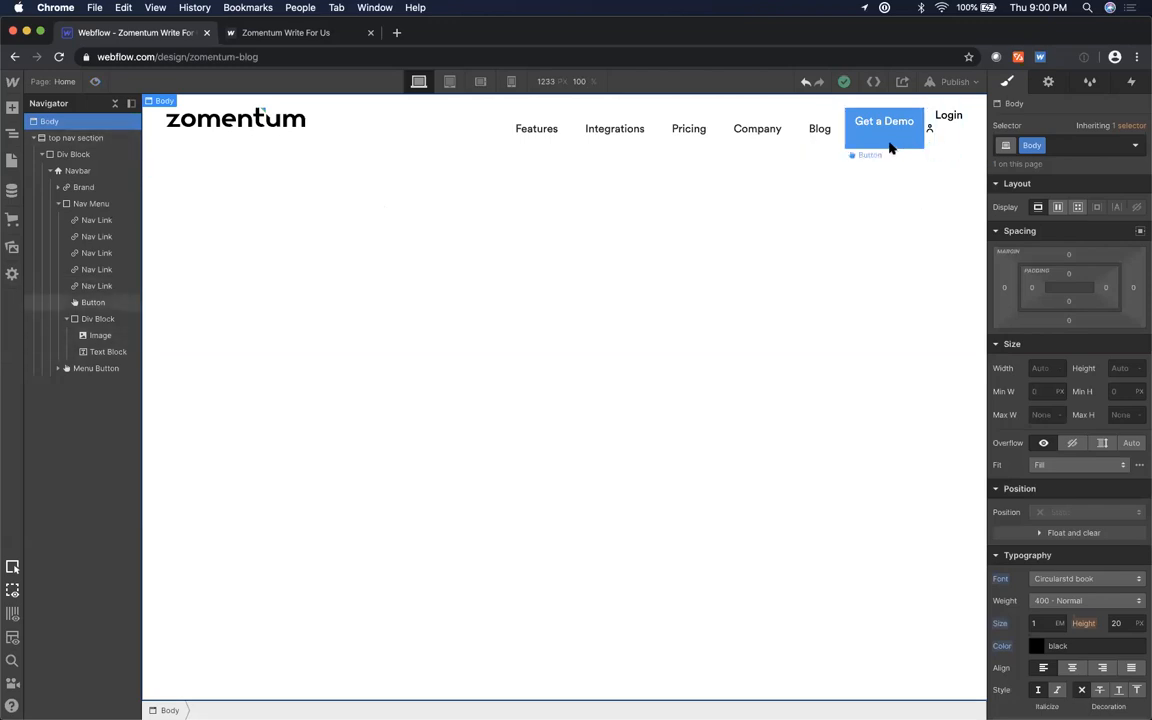
# - Give the Get a Demo button a solid 1 px border on all sides
pyautogui.click(891, 147)
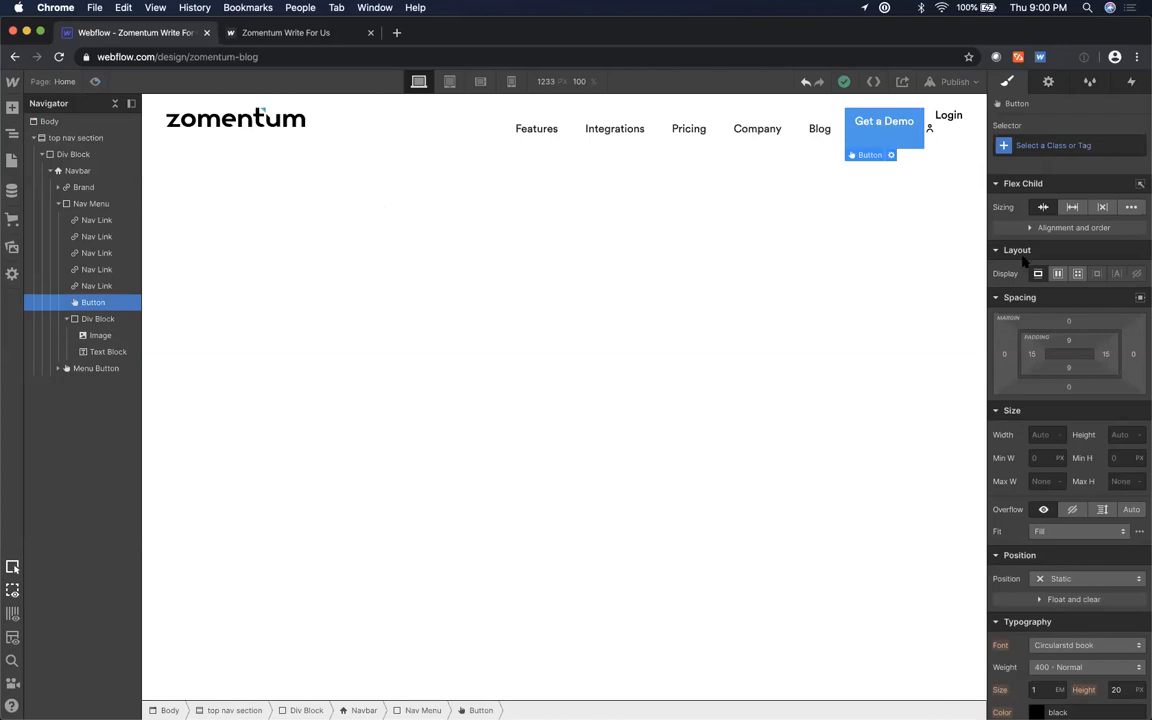
pyautogui.scroll(-3, 1040, 410)
pyautogui.scroll(-8, 1040, 410)
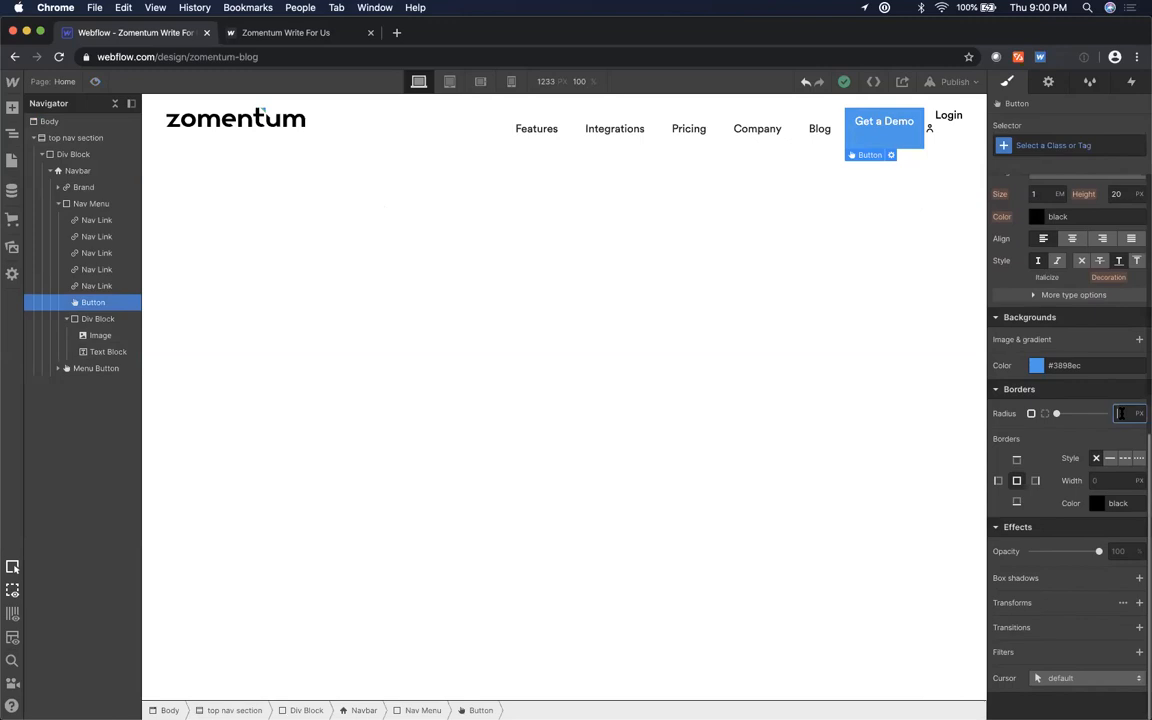
pyautogui.click(1120, 413)
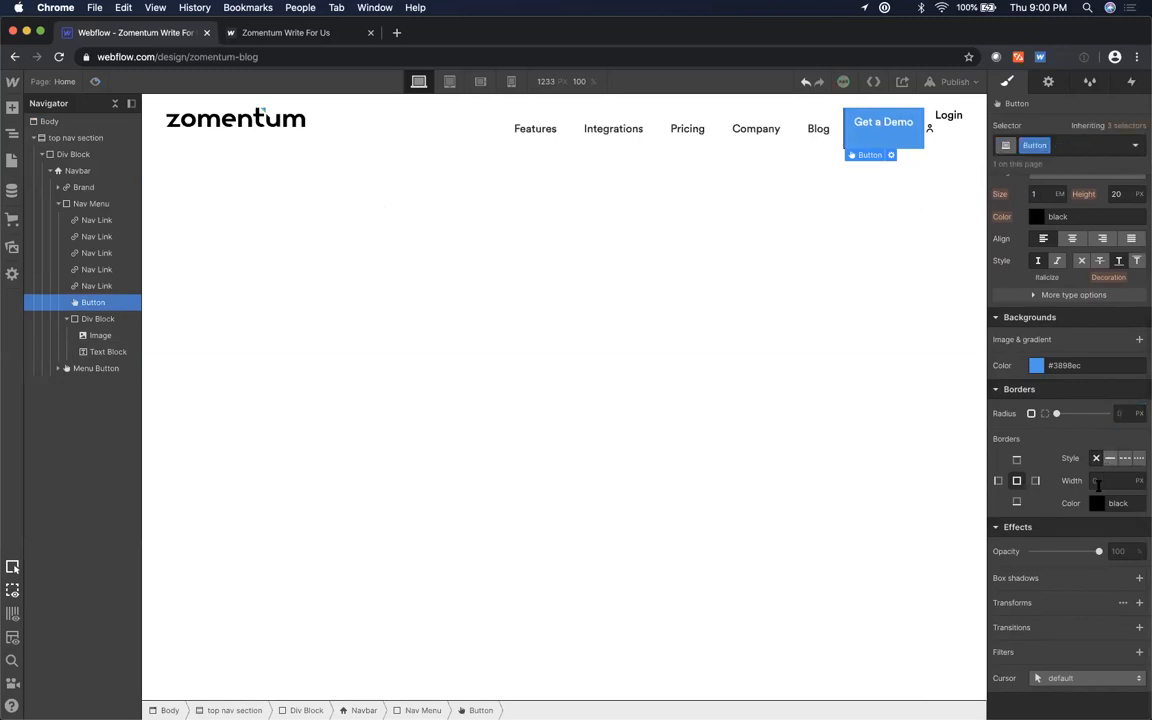
# - Copy the Get a Demo rectangle's stroke color 2F70FE in Figma and apply it as the button's border color in Webflow
pyautogui.click(1097, 505)
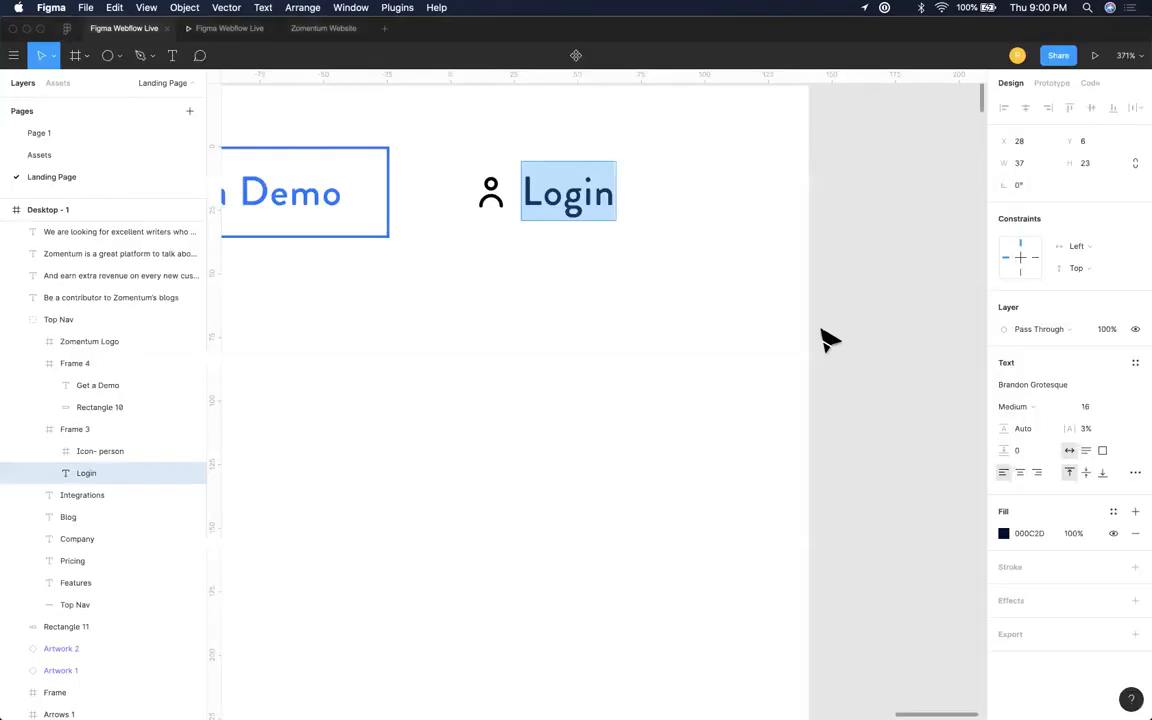
pyautogui.press('Escape')
pyautogui.scroll(-3, 830, 337)
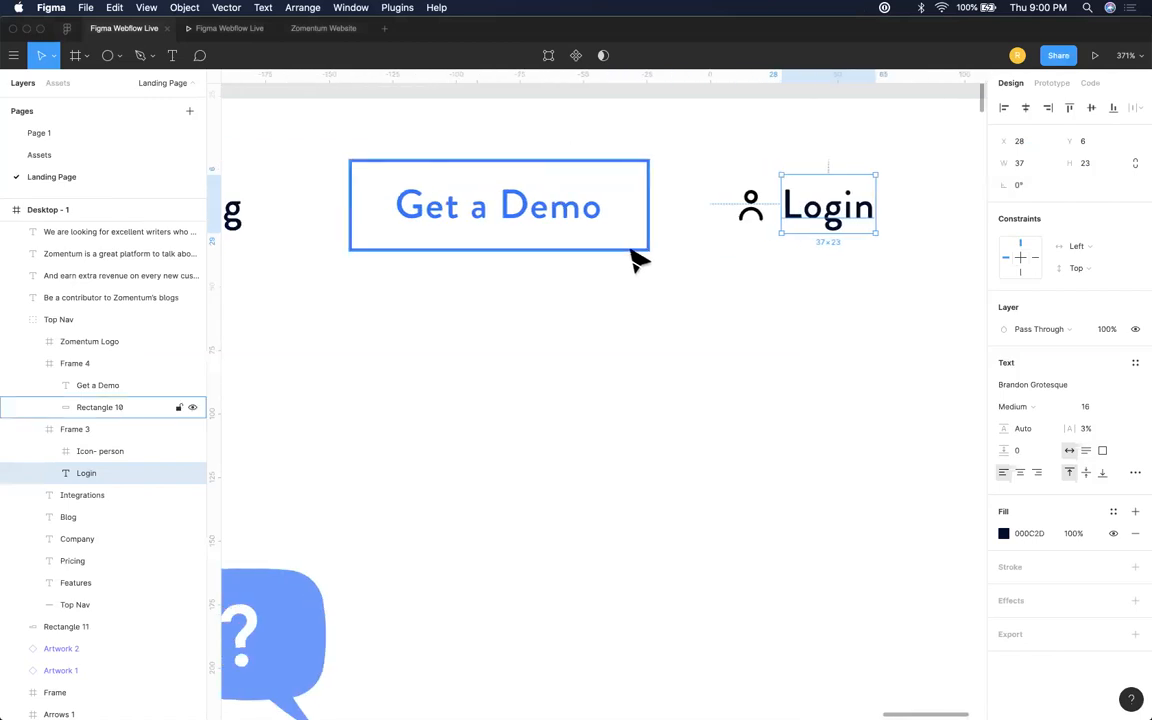
pyautogui.click(630, 249)
pyautogui.click(1027, 445)
pyautogui.press('super+c')
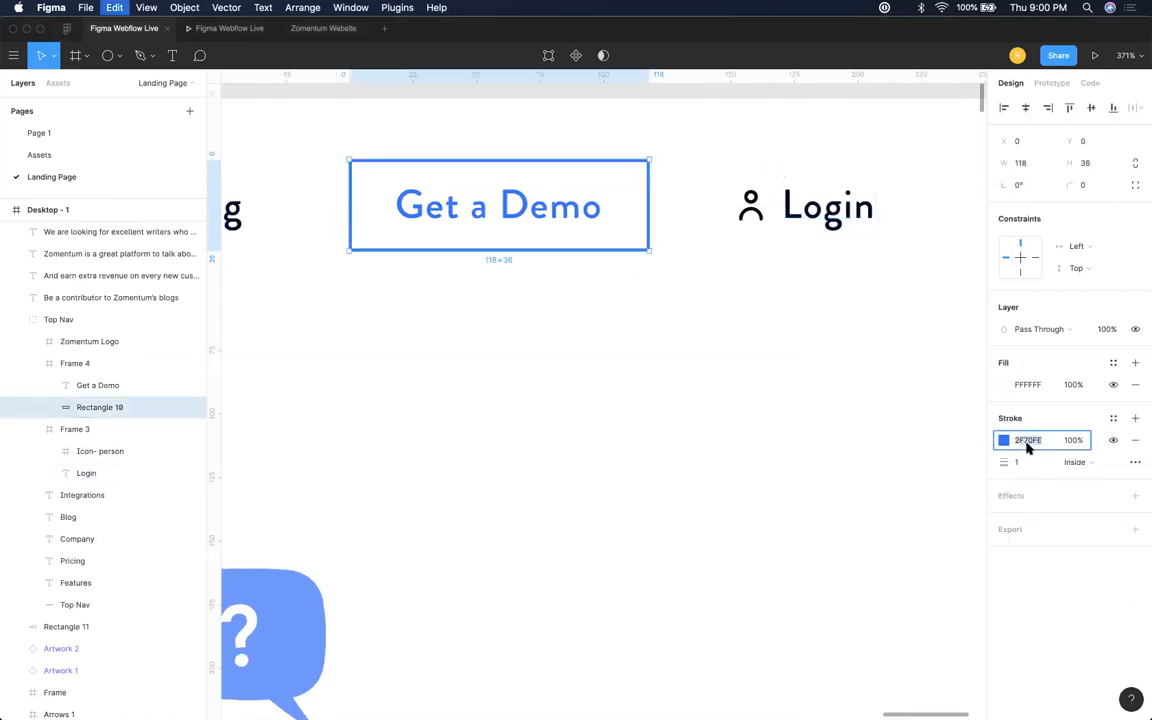
pyautogui.press('super+Tab')
pyautogui.click(1023, 438)
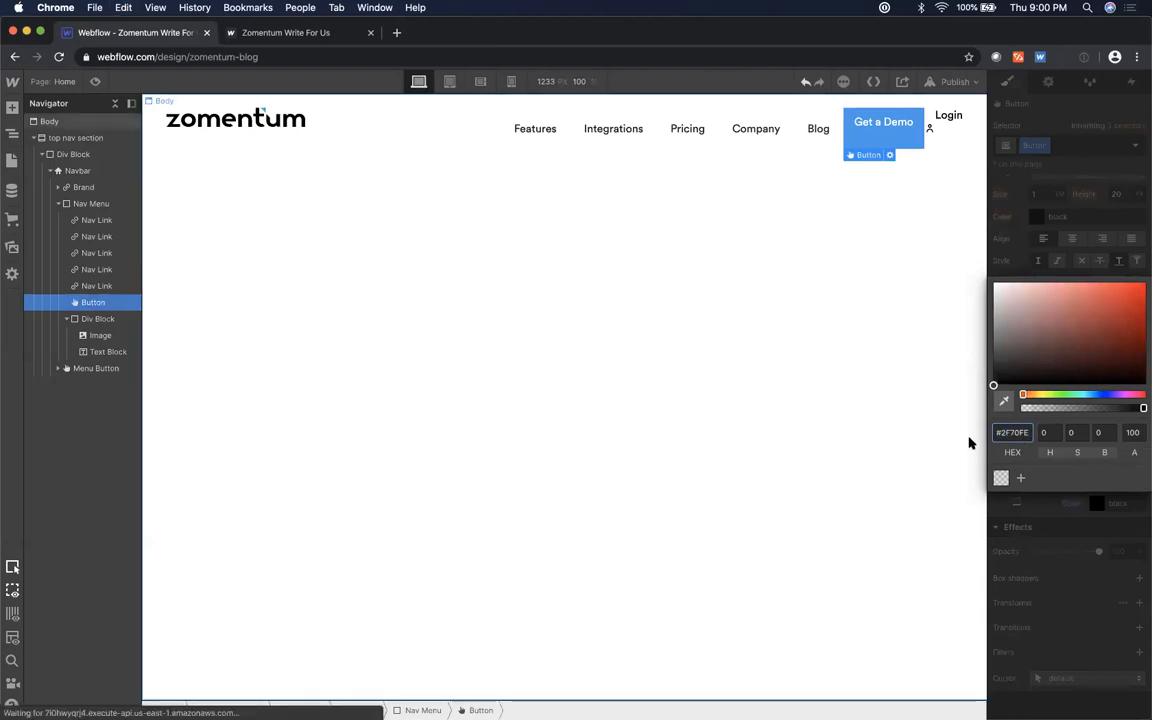
pyautogui.press('super+v')
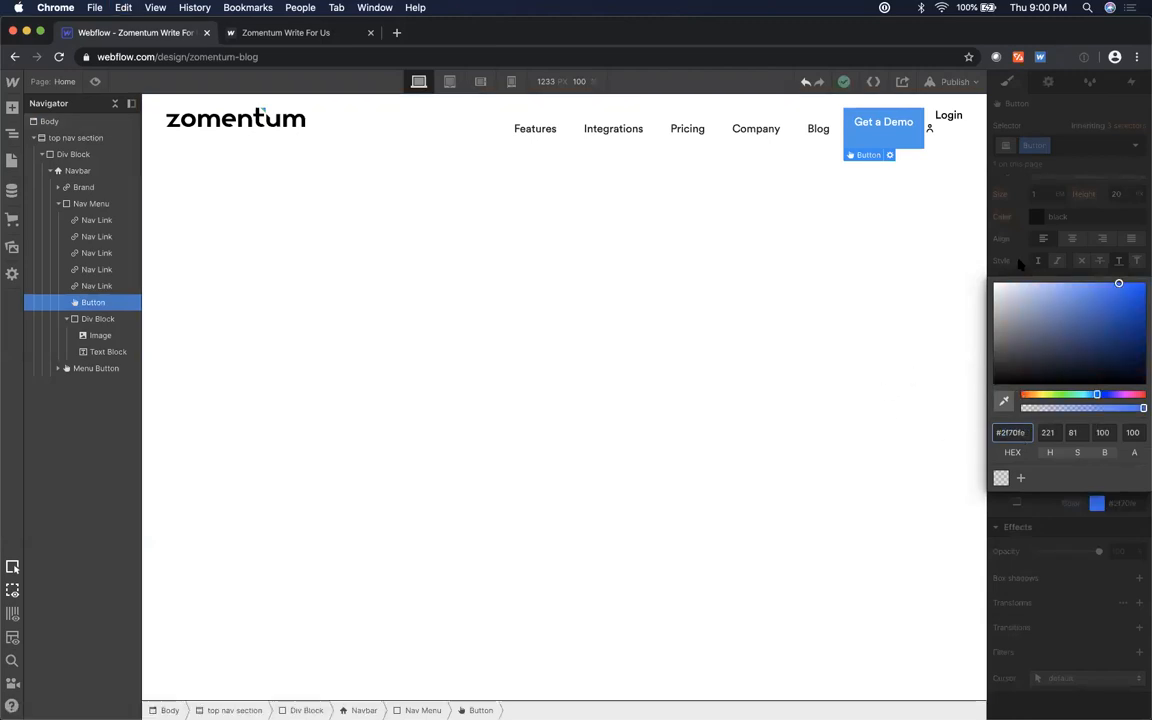
pyautogui.click(1020, 262)
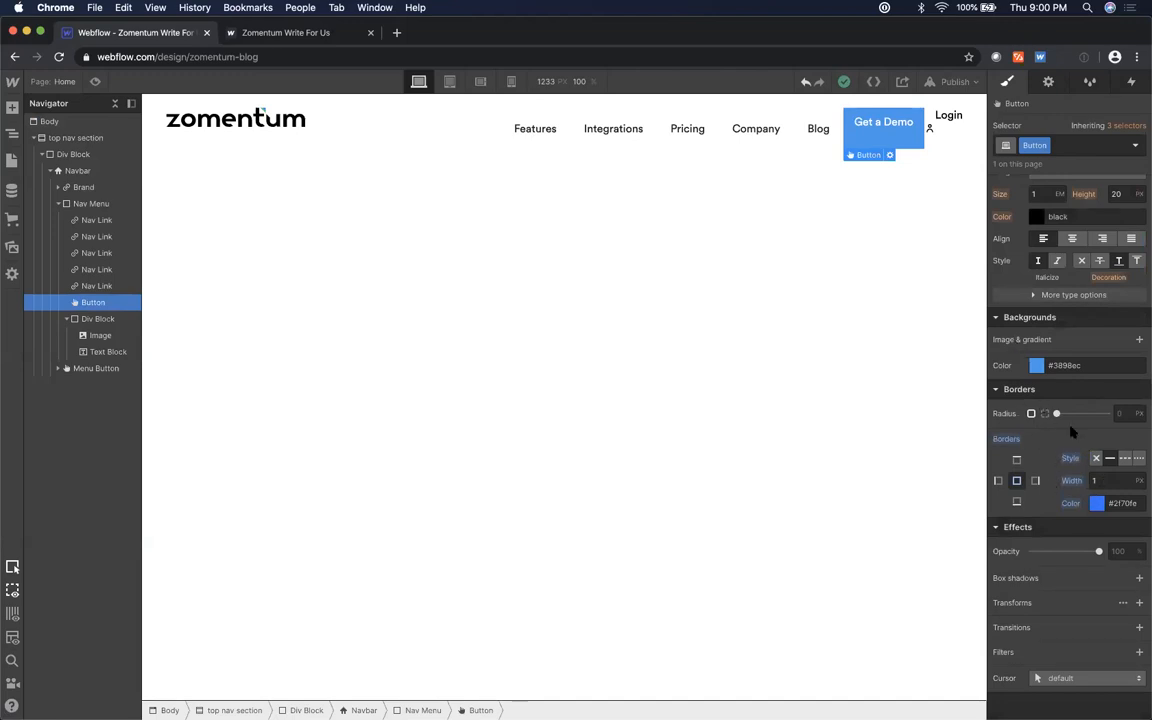
# - Make the Get a Demo button's background color transparent
pyautogui.click(1035, 366)
pyautogui.click(1001, 579)
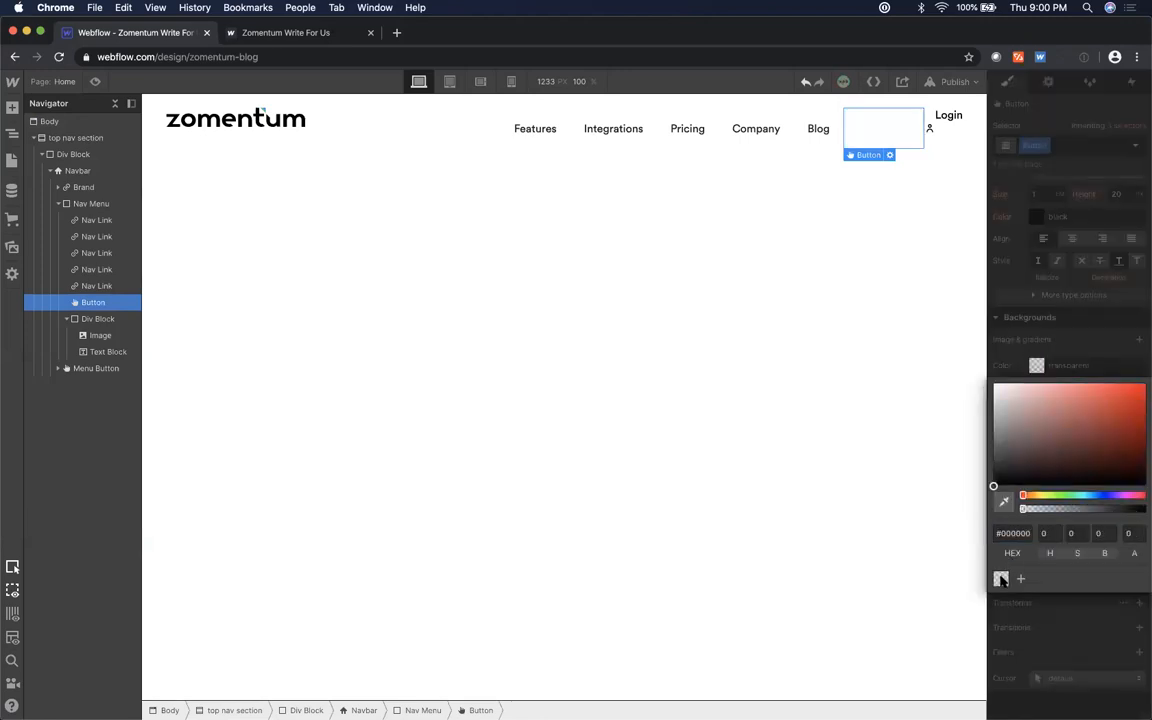
pyautogui.click(1016, 287)
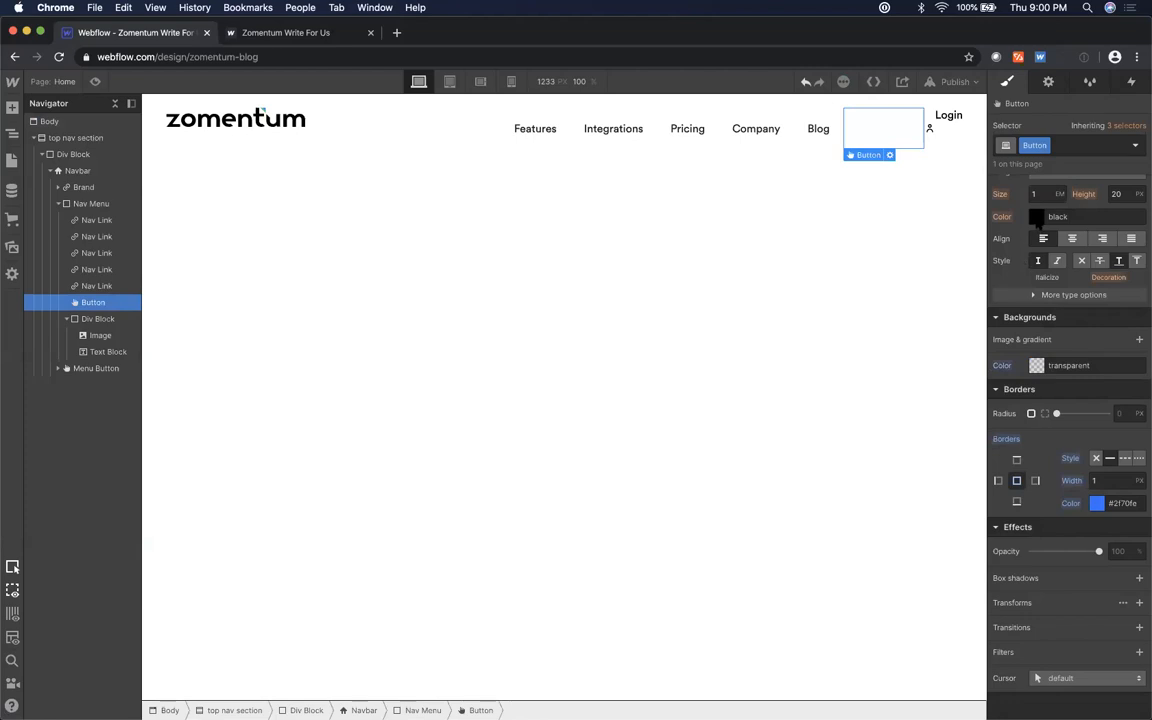
# - Save the button's border color as a color swatch named Royal Blue
pyautogui.click(1036, 217)
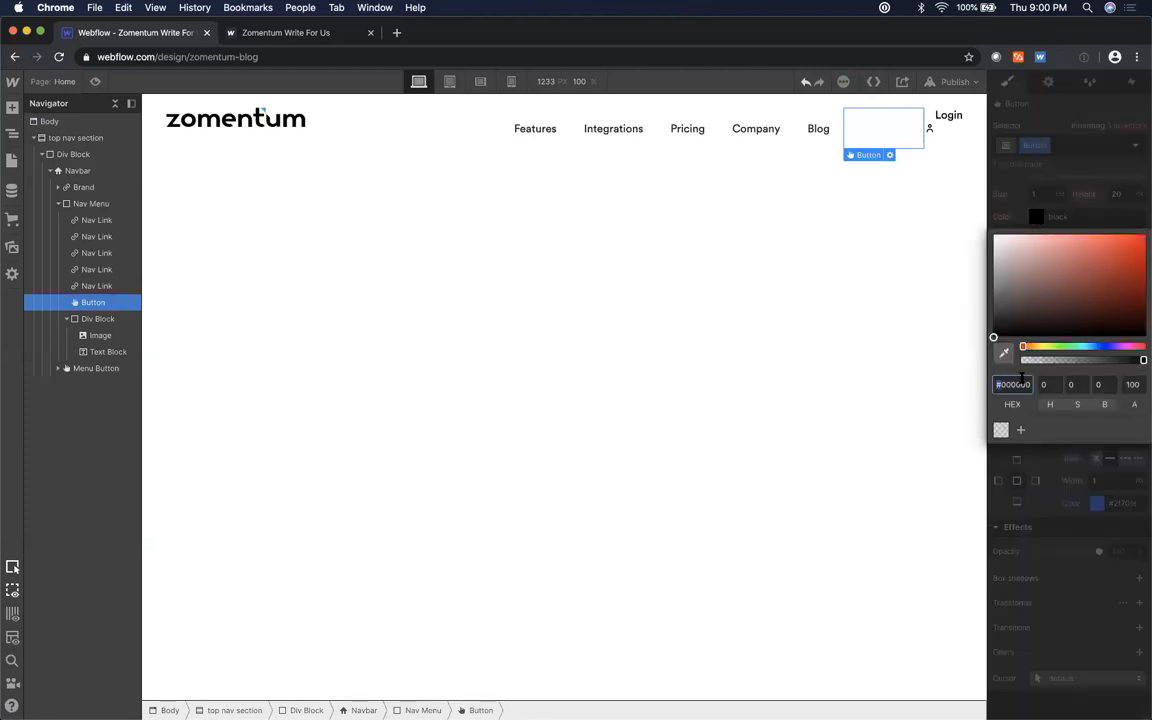
pyautogui.click(1036, 217)
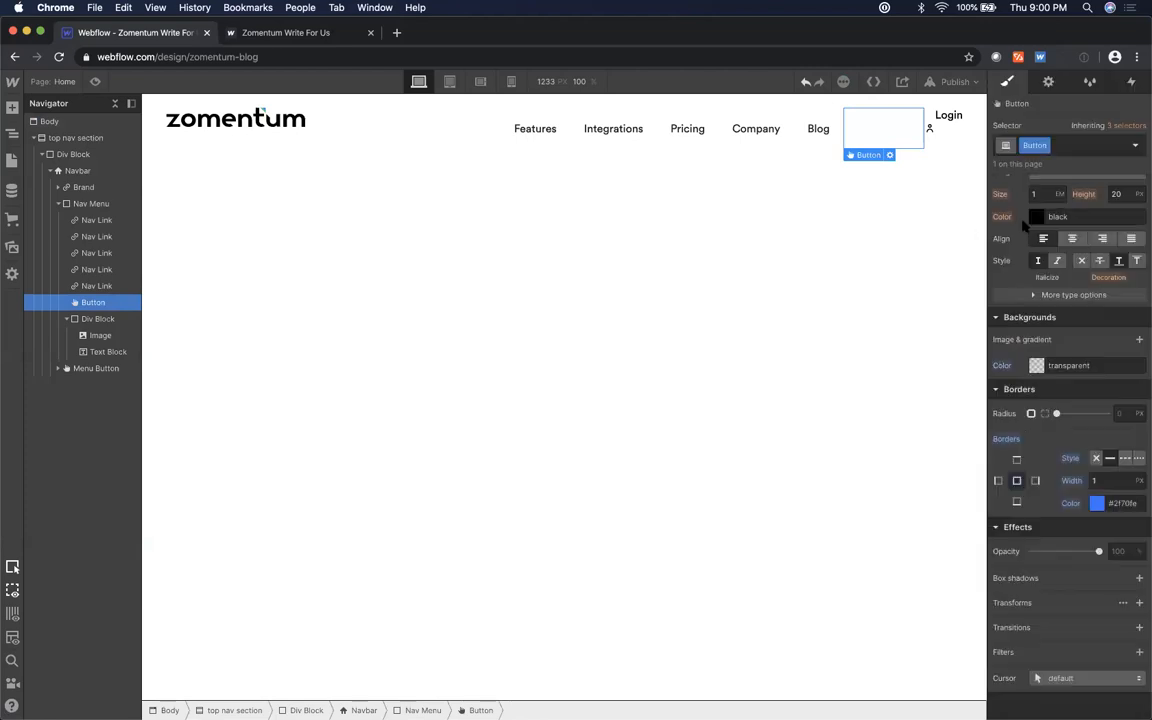
pyautogui.click(1097, 503)
pyautogui.click(1021, 479)
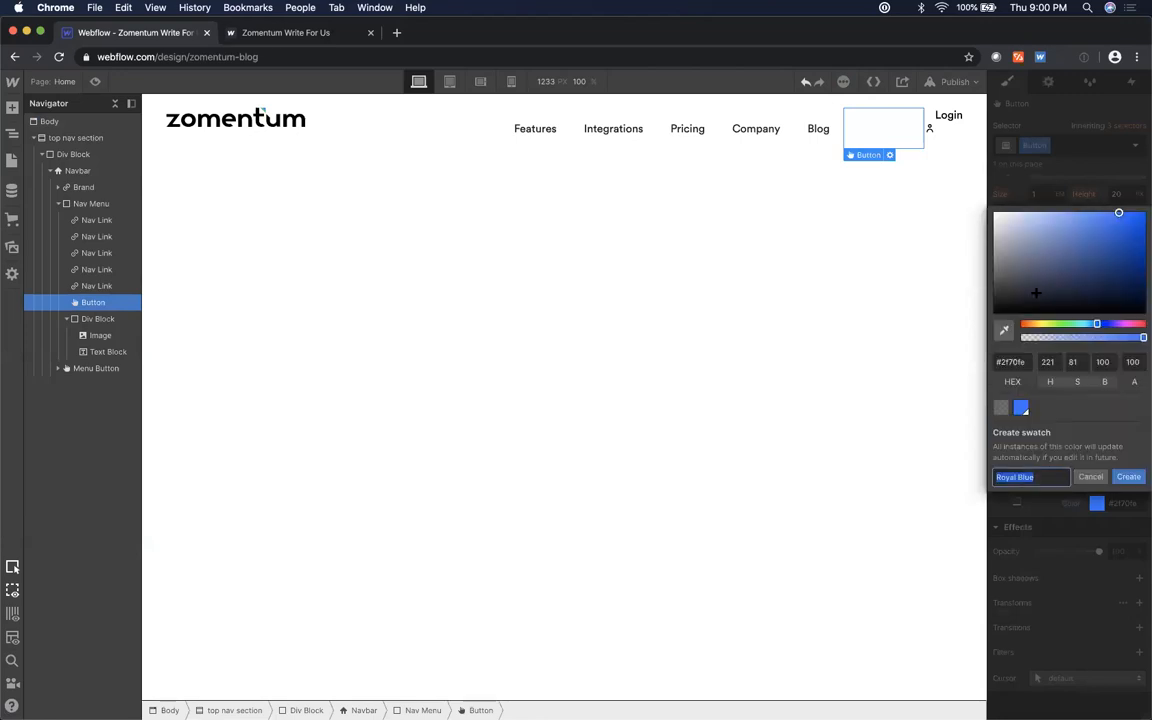
pyautogui.click(1128, 477)
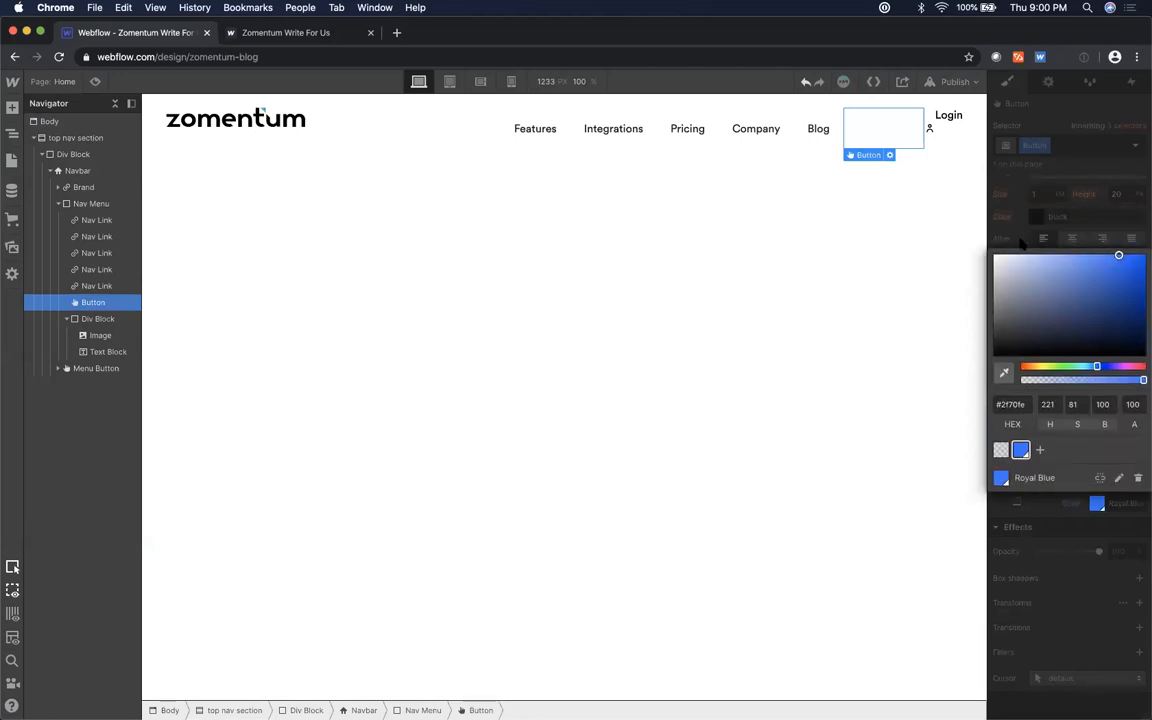
pyautogui.click(1022, 243)
# - Set the Get a Demo button's text color to the Royal Blue swatch and its padding to 16 px vertically and 30 px horizontally
pyautogui.click(1036, 217)
pyautogui.click(1020, 430)
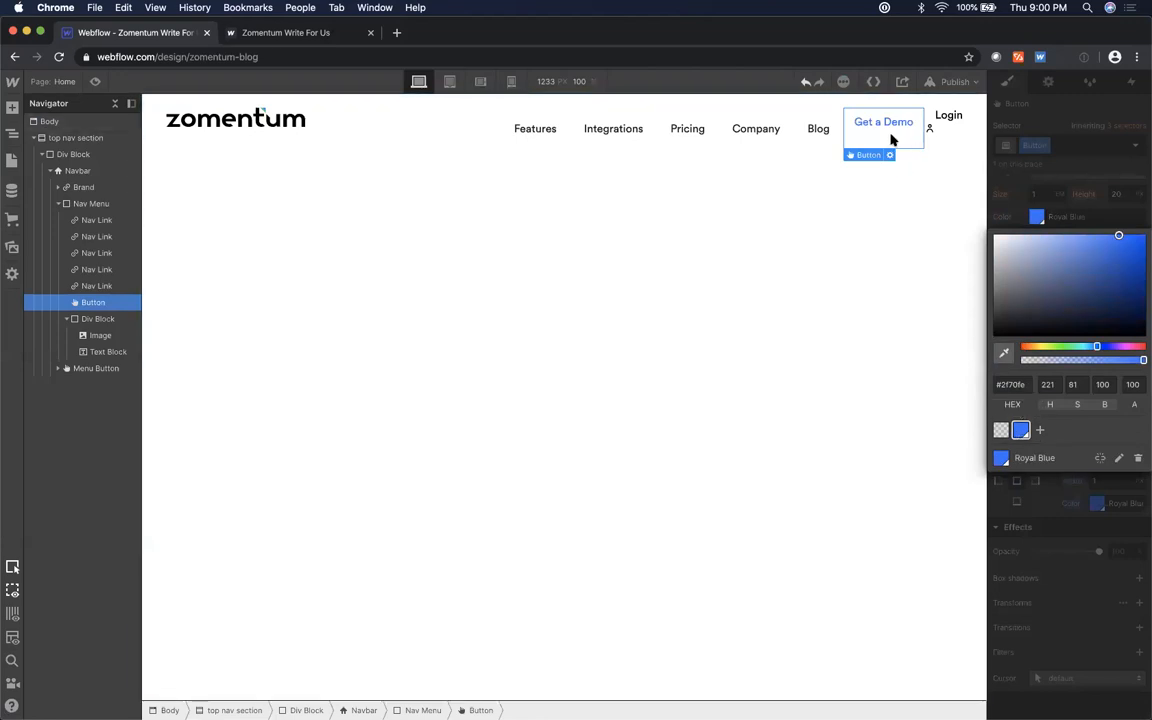
pyautogui.click(928, 265)
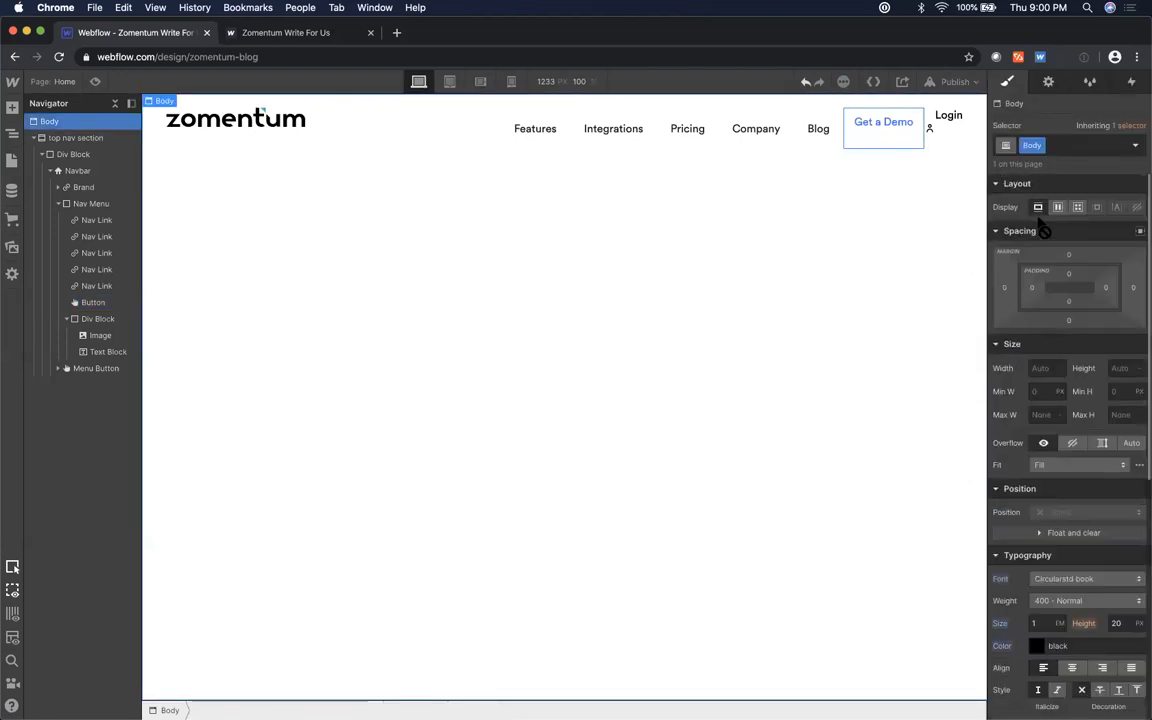
pyautogui.click(900, 143)
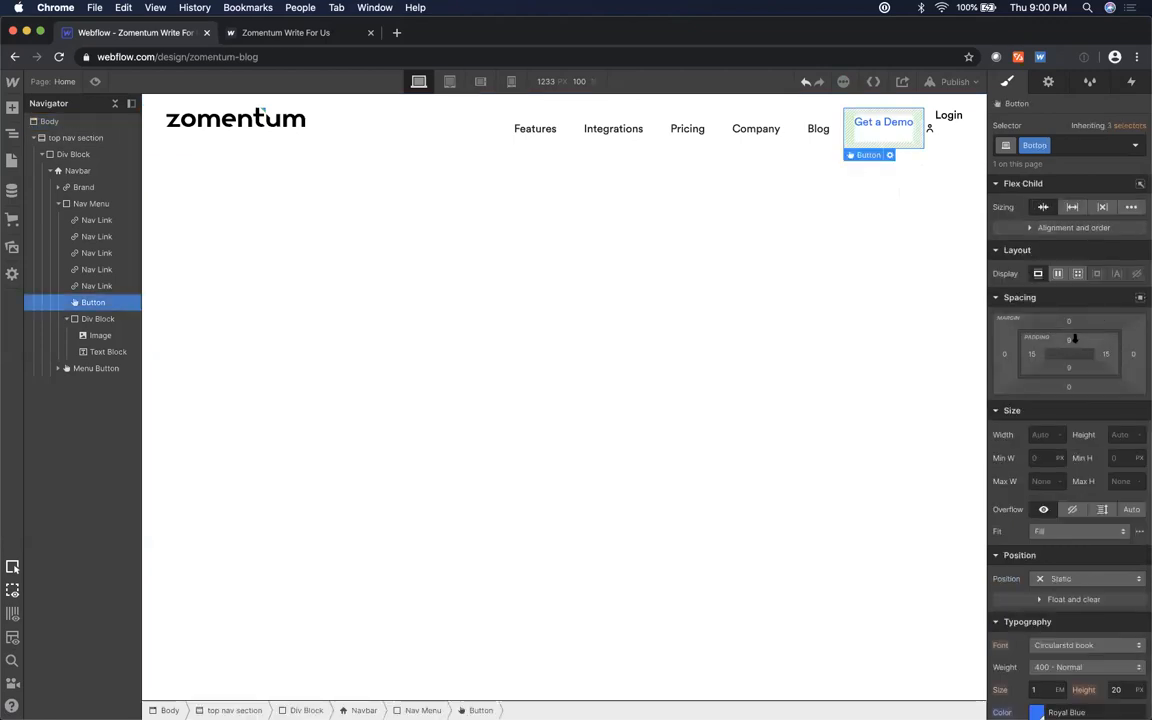
pyautogui.moveTo(1034, 356); pyautogui.dragTo(1081, 356)
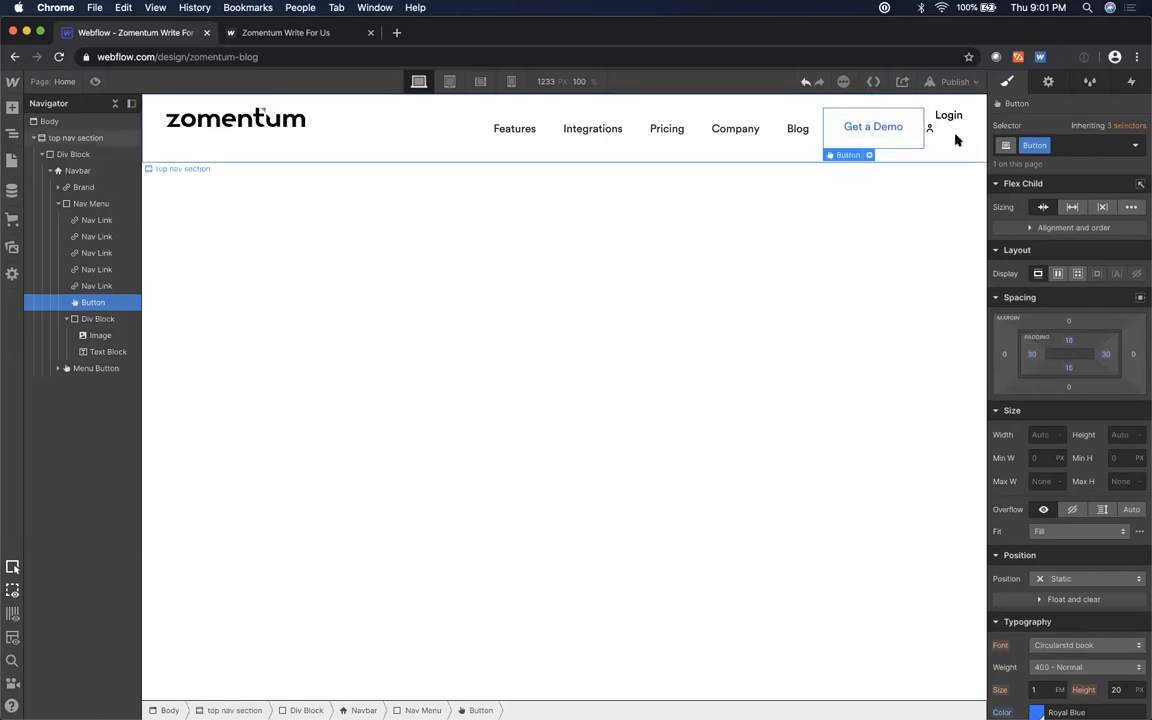
# - Duplicate the class of the div block around the icon and Login text, naming the copy "Login Div Block"
pyautogui.click(930, 143)
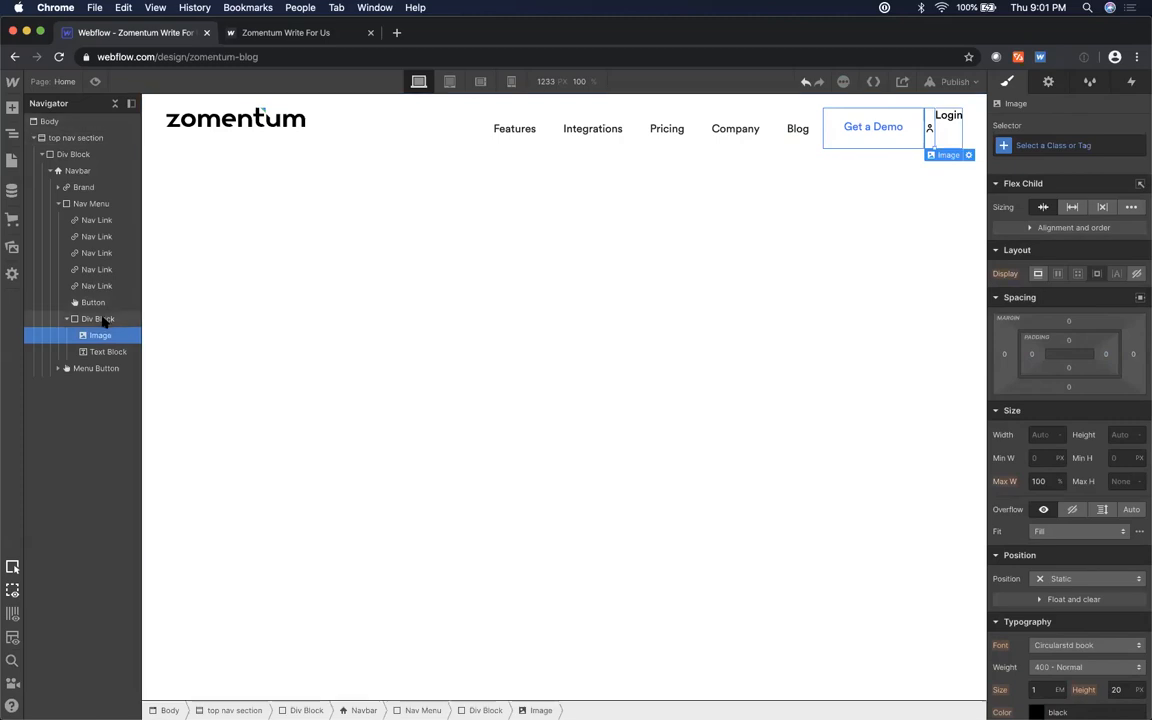
pyautogui.click(100, 319)
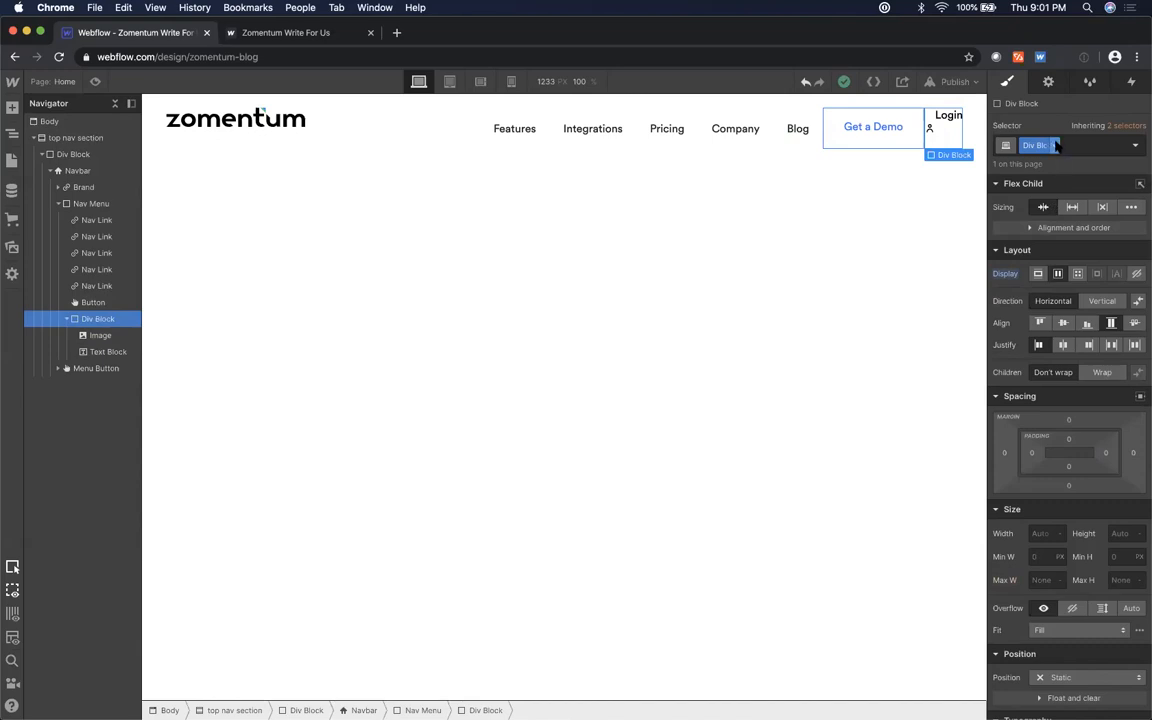
pyautogui.click(1055, 146)
pyautogui.click(1040, 184)
pyautogui.write('Login Di')
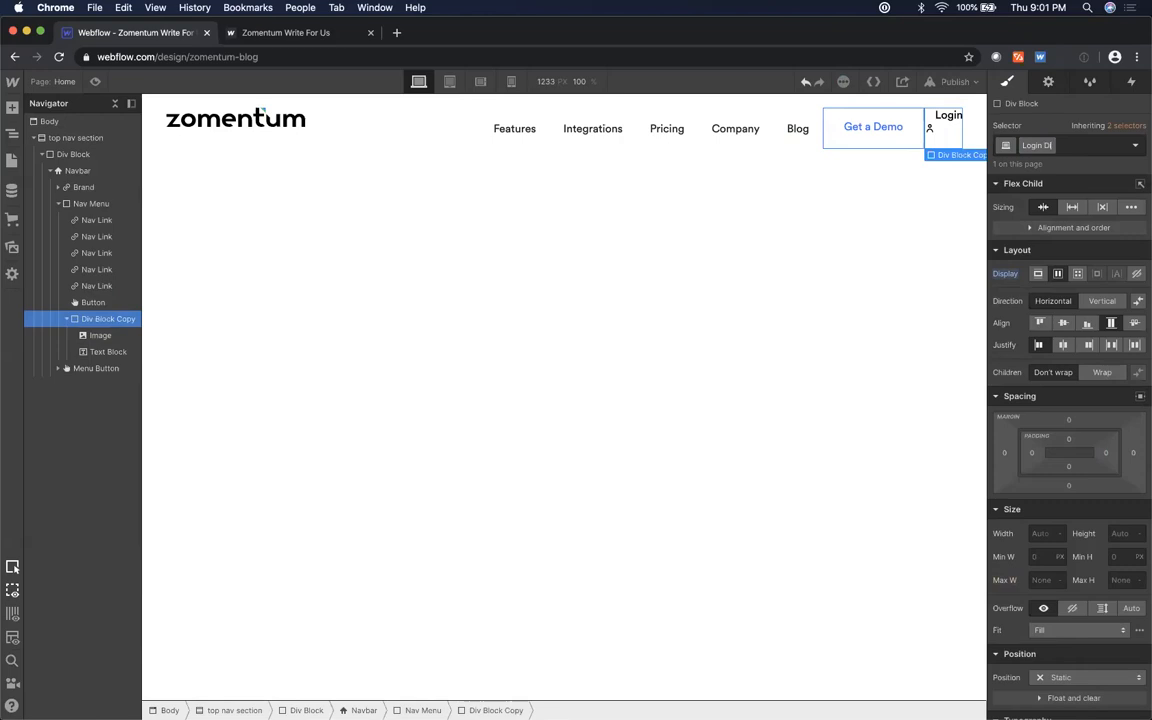
pyautogui.press('Return')
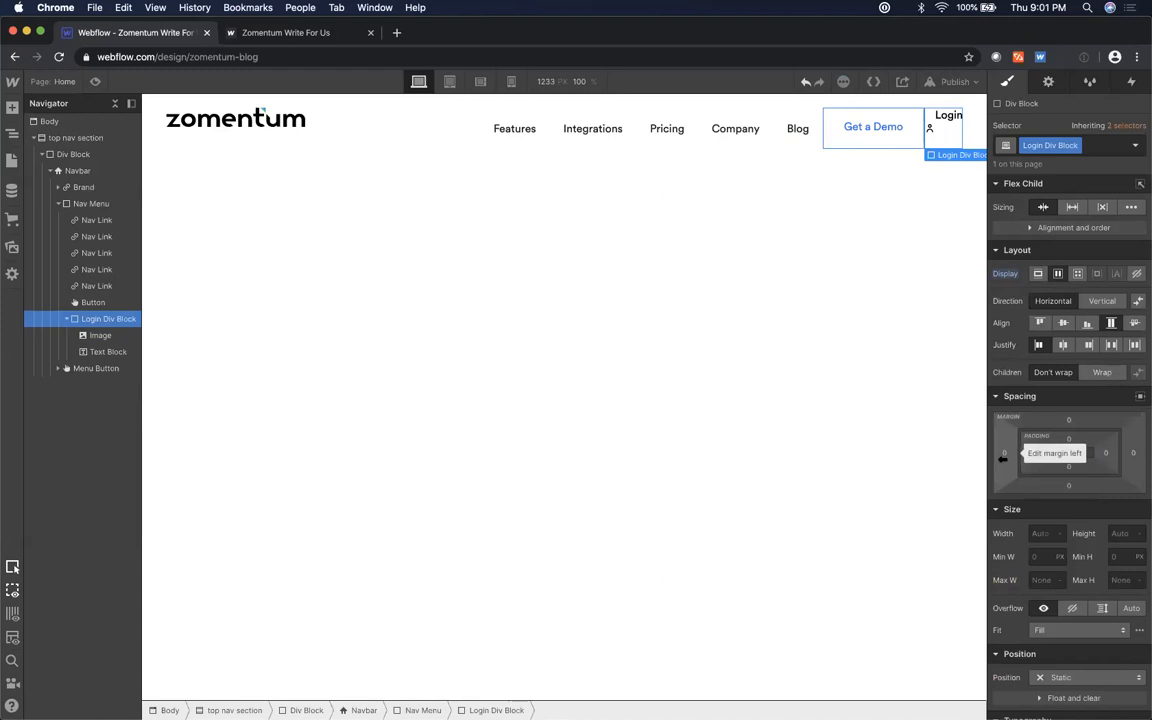
# - Center-align the Login Div Block's contents and give it a 20 px left margin and 11 px left and right padding
pyautogui.moveTo(1006, 458); pyautogui.dragTo(960, 458)
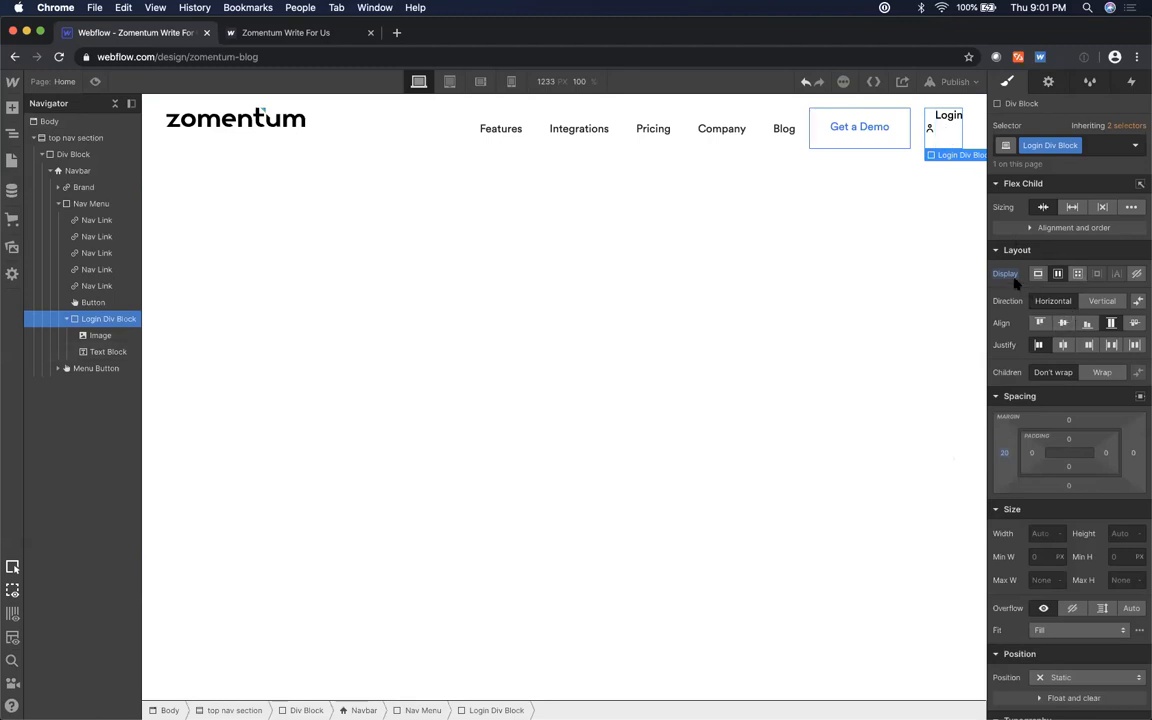
pyautogui.click(1064, 323)
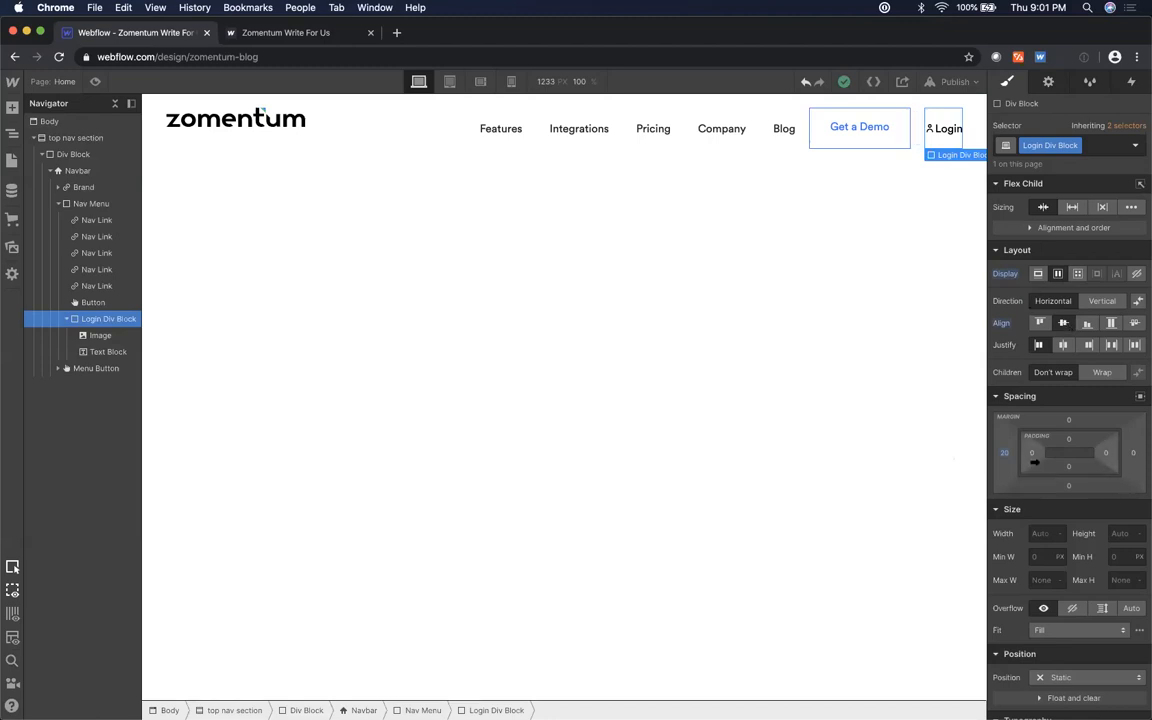
pyautogui.moveTo(1036, 462); pyautogui.dragTo(1057, 462)
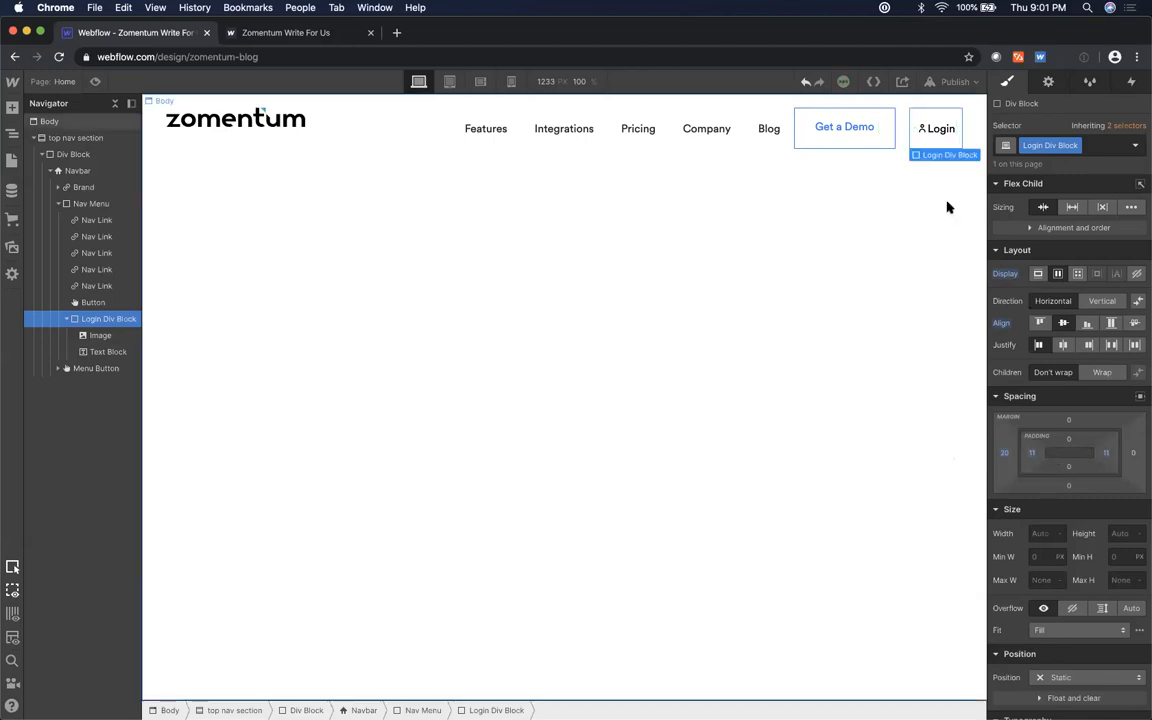
# - Add a small left padding to the Login text block to separate it from the icon
pyautogui.click(946, 136)
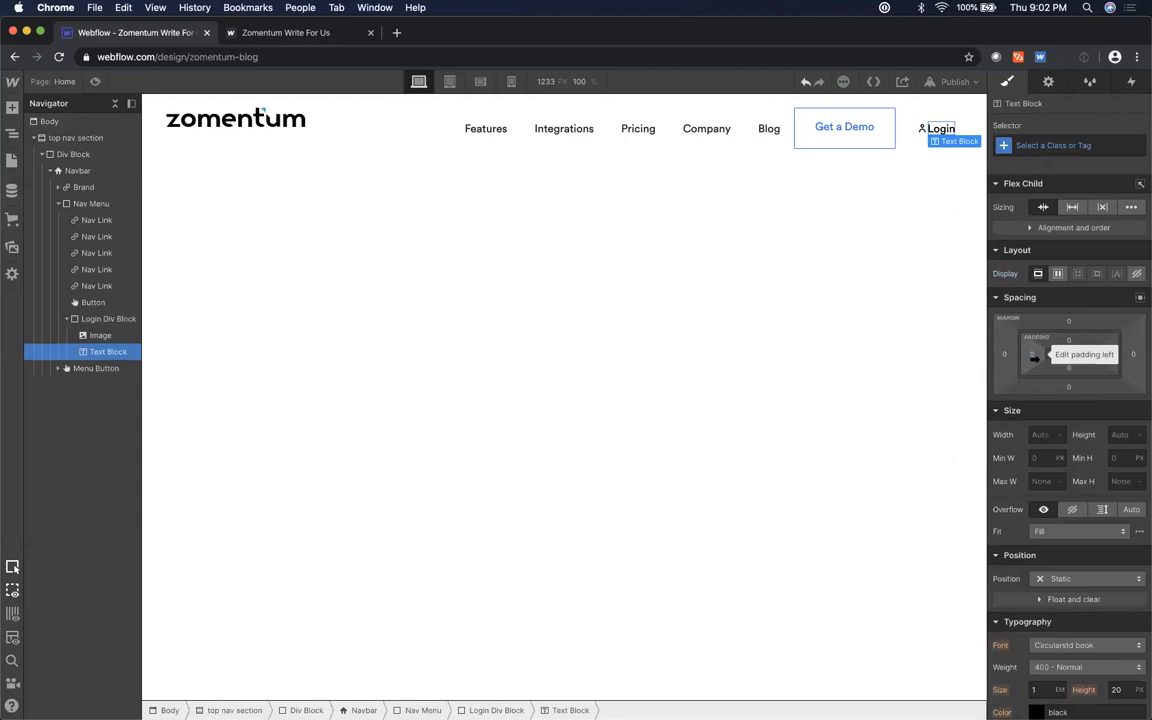
pyautogui.moveTo(1043, 357); pyautogui.dragTo(899, 181)
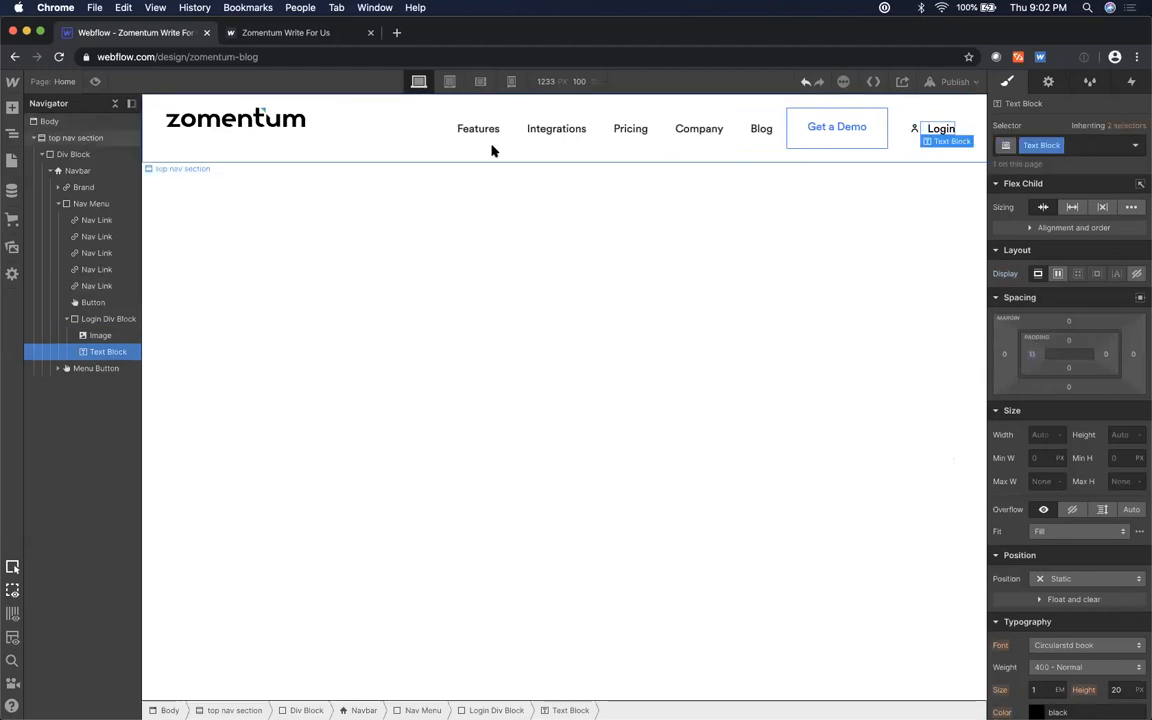
# - Set the Navbar's top and bottom padding to 6 px, keeping its block display
pyautogui.click(378, 135)
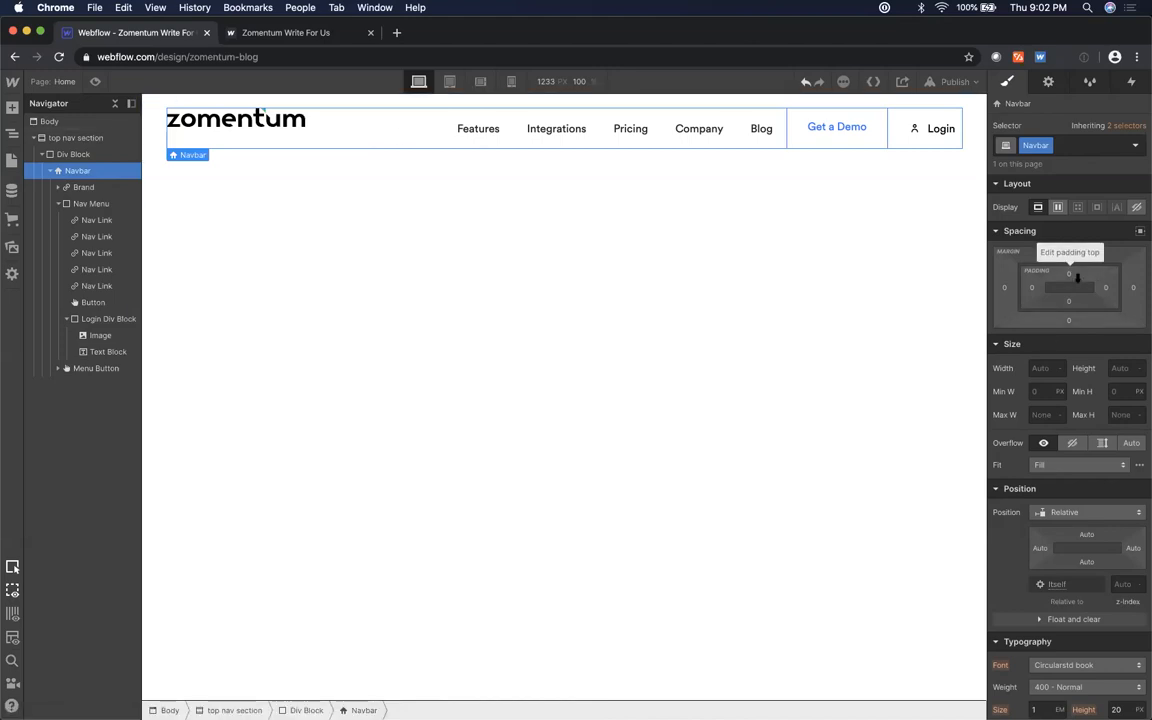
pyautogui.click(1059, 207)
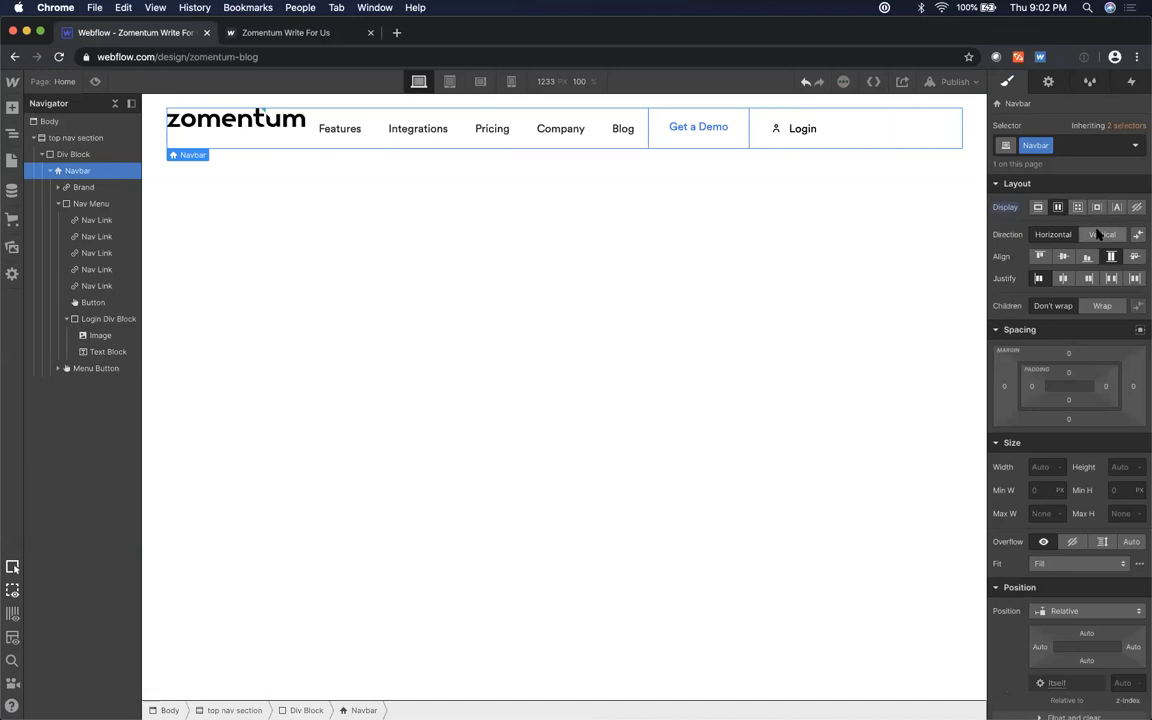
pyautogui.press('super+z')
pyautogui.moveTo(1077, 279)
pyautogui.mouseDown()
pyautogui.moveTo(1076, 297)
pyautogui.moveTo(1076, 283)
pyautogui.mouseUp()
pyautogui.click(278, 122)
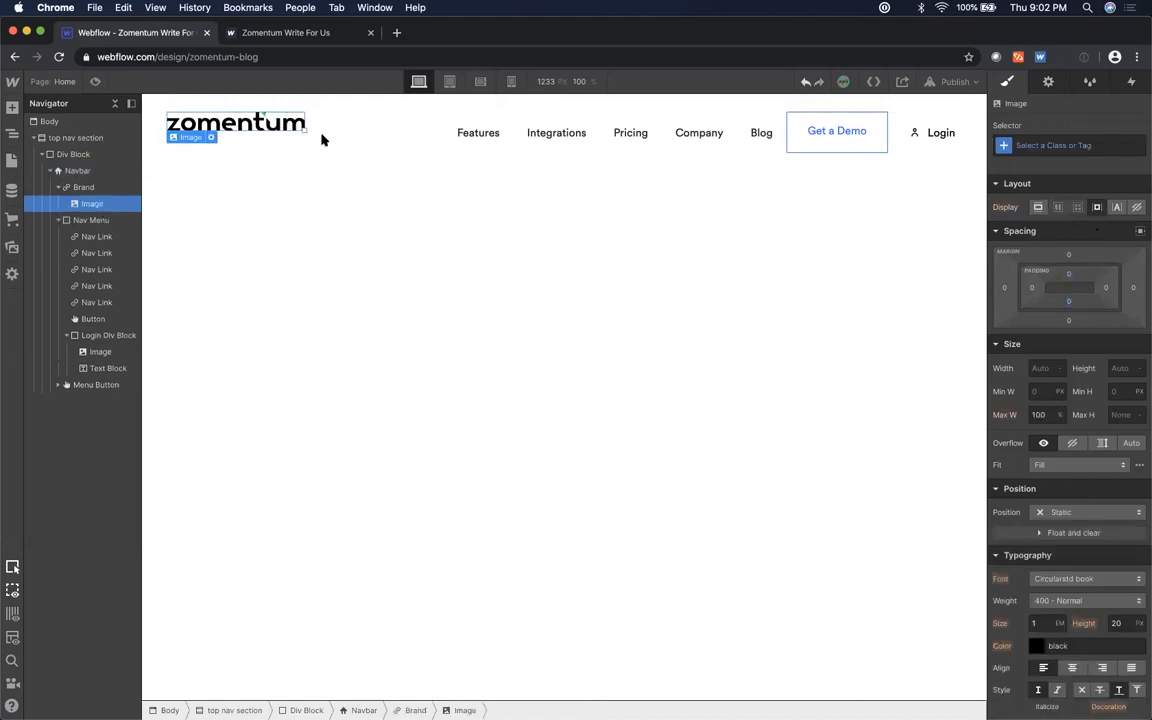
pyautogui.click(88, 187)
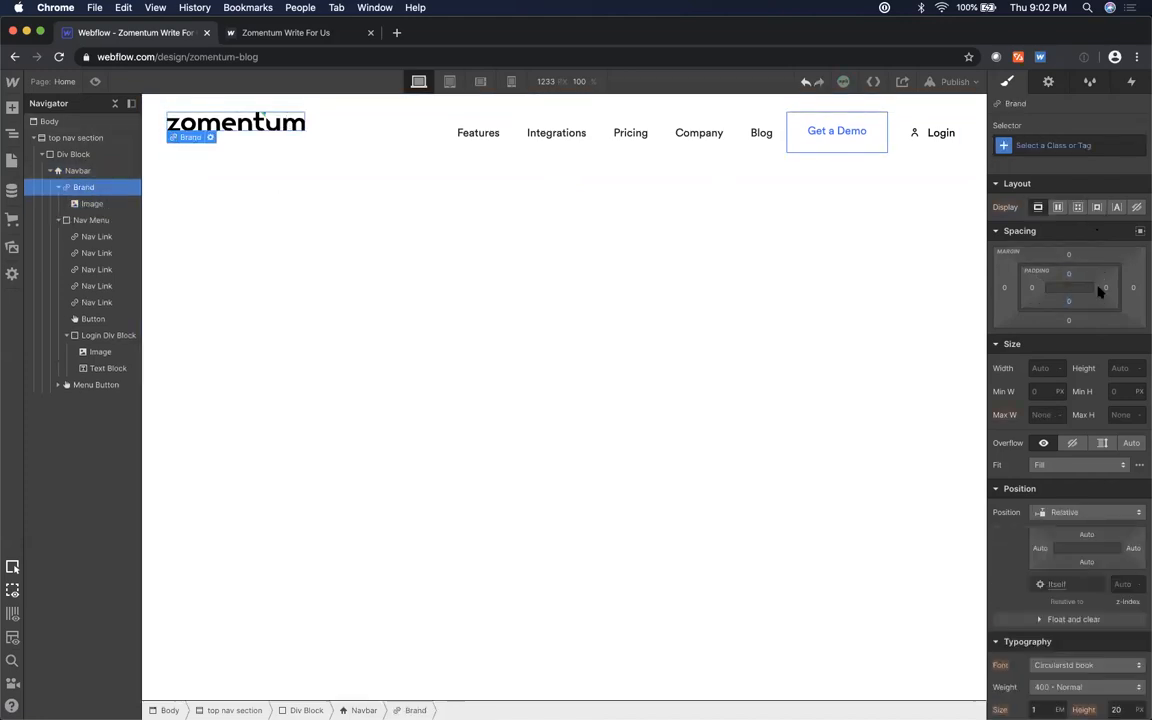
pyautogui.click(306, 152)
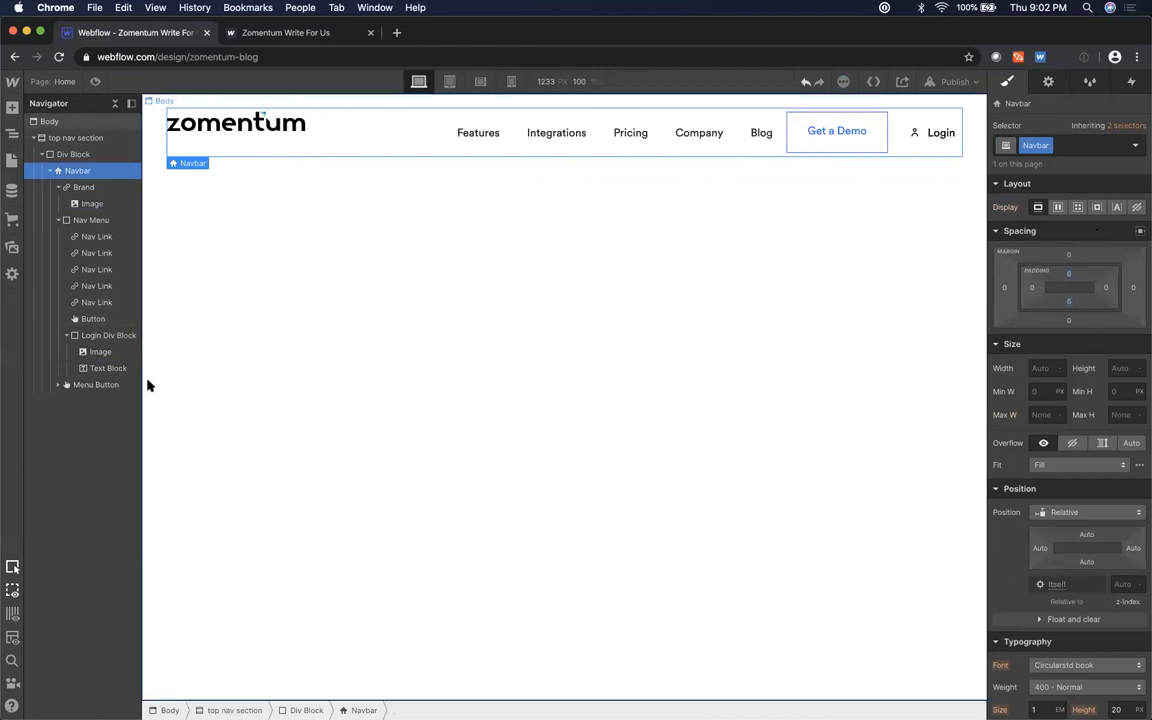
pyautogui.click(100, 337)
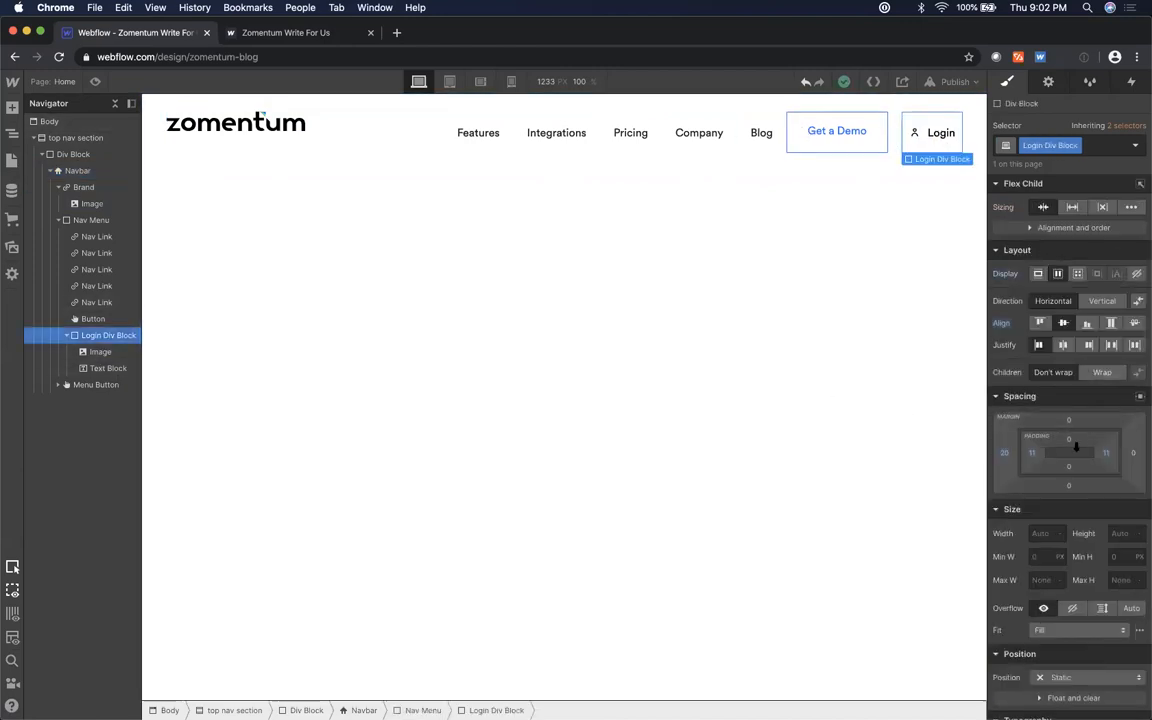
# - Set the Get a Demo button's height to 47 px
pyautogui.click(100, 318)
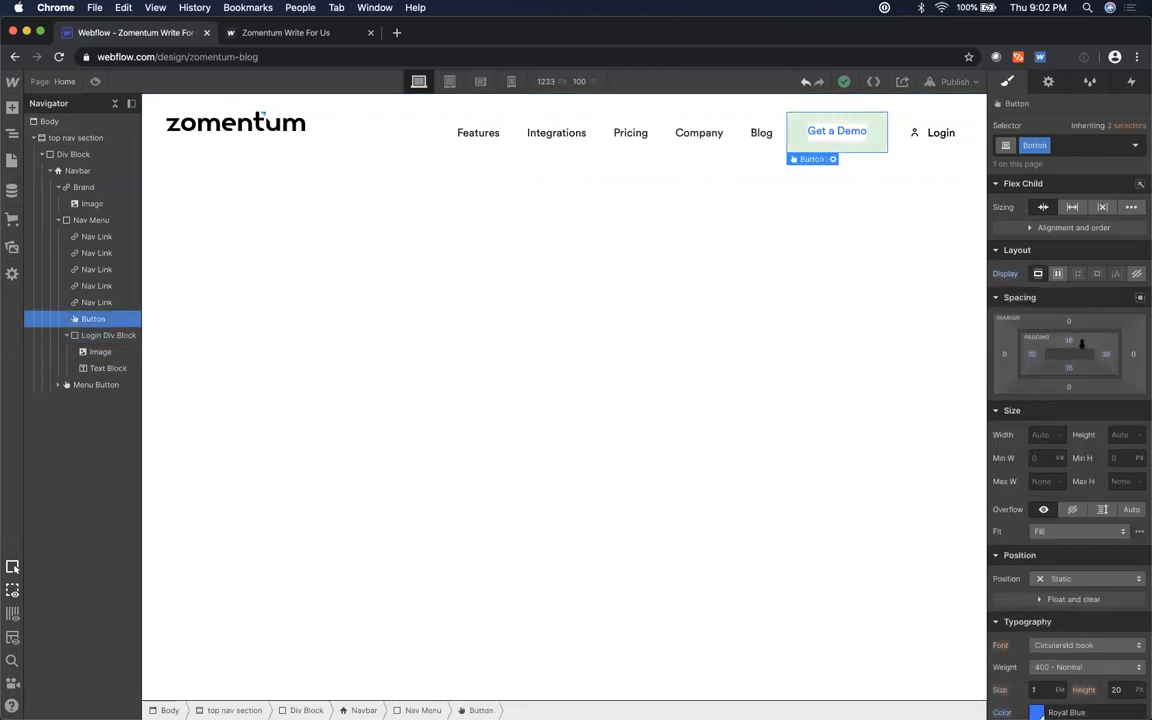
pyautogui.moveTo(1078, 340); pyautogui.dragTo(1079, 344)
pyautogui.click(1121, 436)
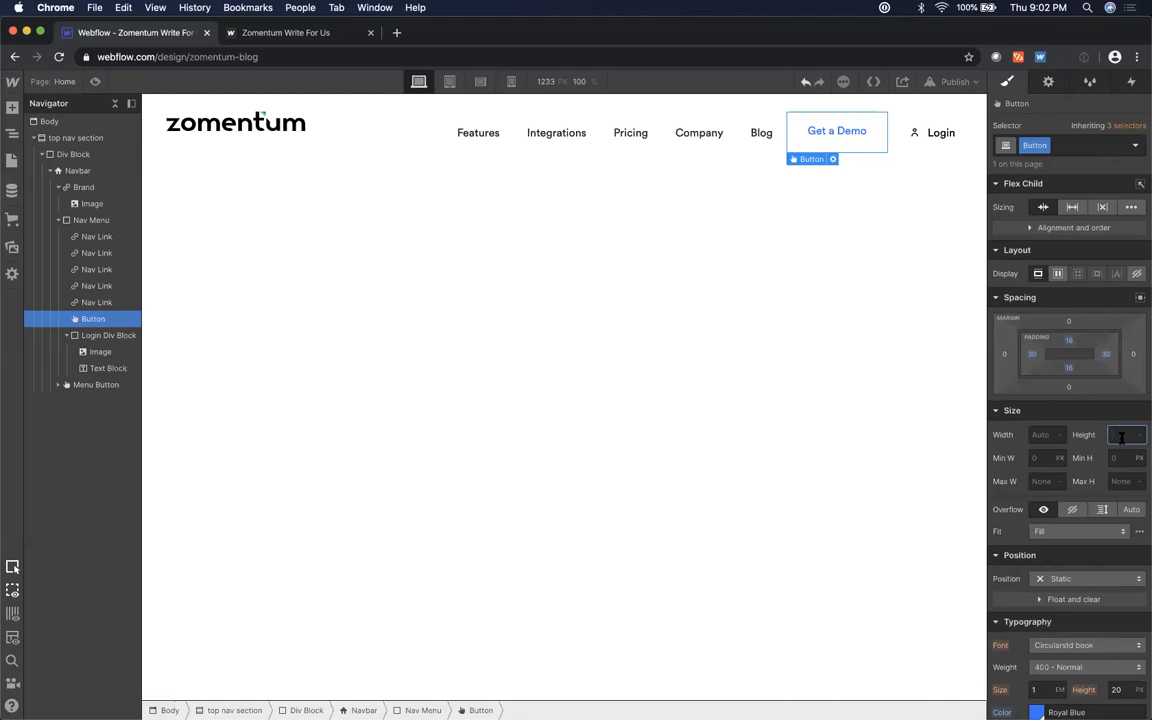
pyautogui.write('32')
pyautogui.press('Return')
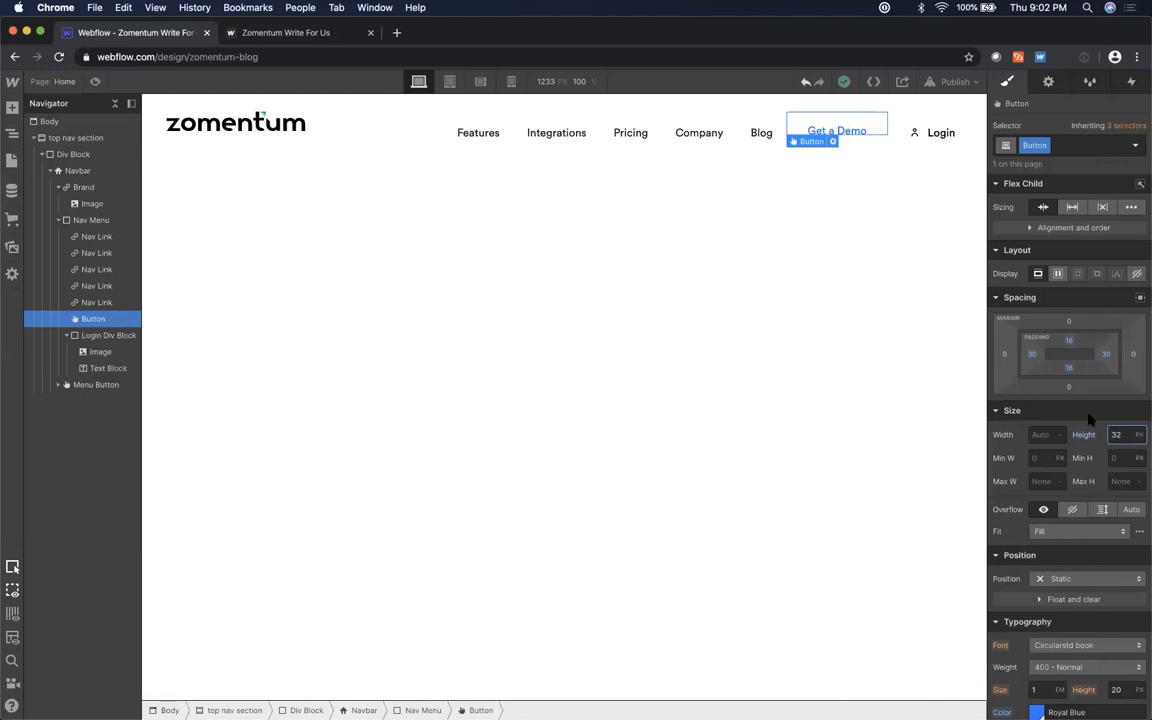
pyautogui.press('Up')
pyautogui.press('Up')
pyautogui.press('Up')
pyautogui.press('Up')
pyautogui.press('Up')
pyautogui.press('Up')
pyautogui.press('Up')
pyautogui.press('Up')
pyautogui.press('Up')
pyautogui.press('Up')
pyautogui.press('Up')
pyautogui.press('Up')
pyautogui.press('Up')
pyautogui.press('Up')
pyautogui.press('Up')
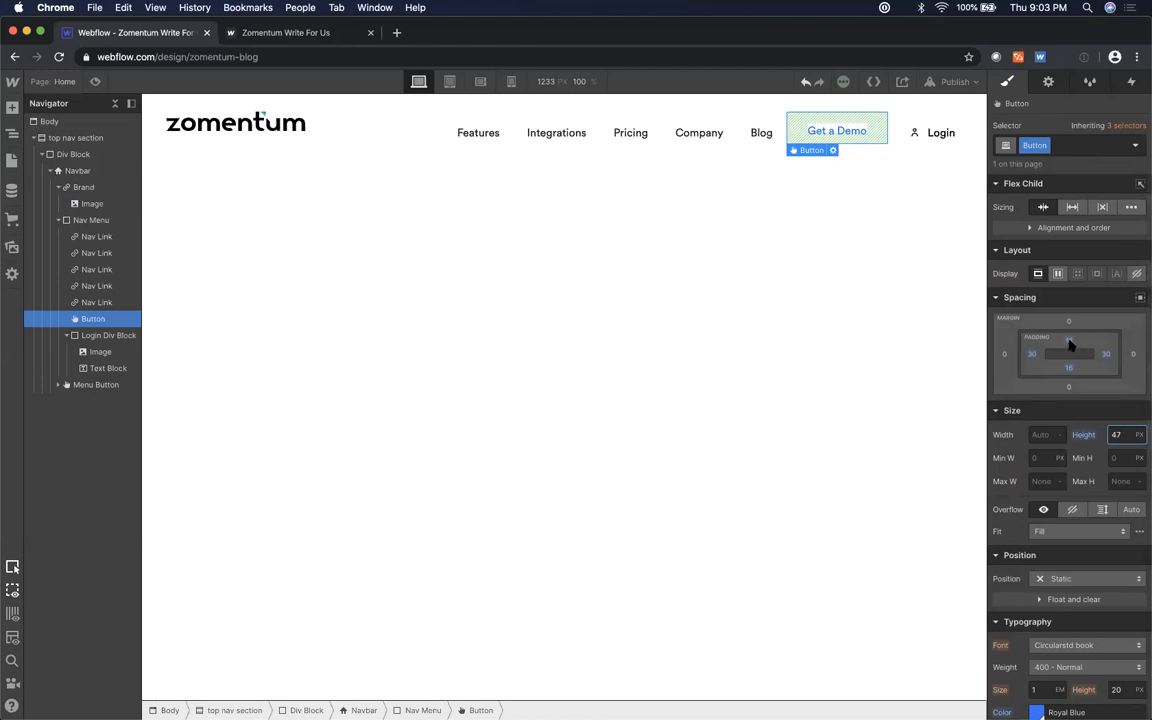
# - Set the Get a Demo button's padding to 19 px at the sides, 13 px above and 15 px below
pyautogui.scroll(-1, 1079, 347)
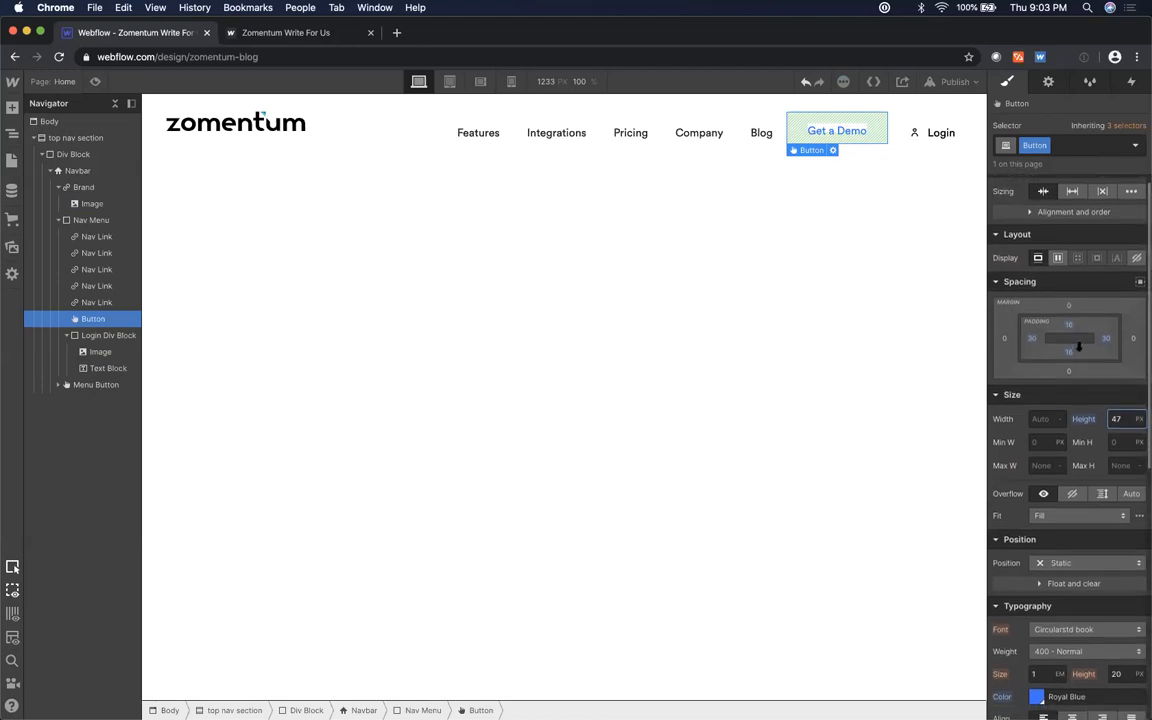
pyautogui.moveTo(1073, 336); pyautogui.dragTo(1011, 345)
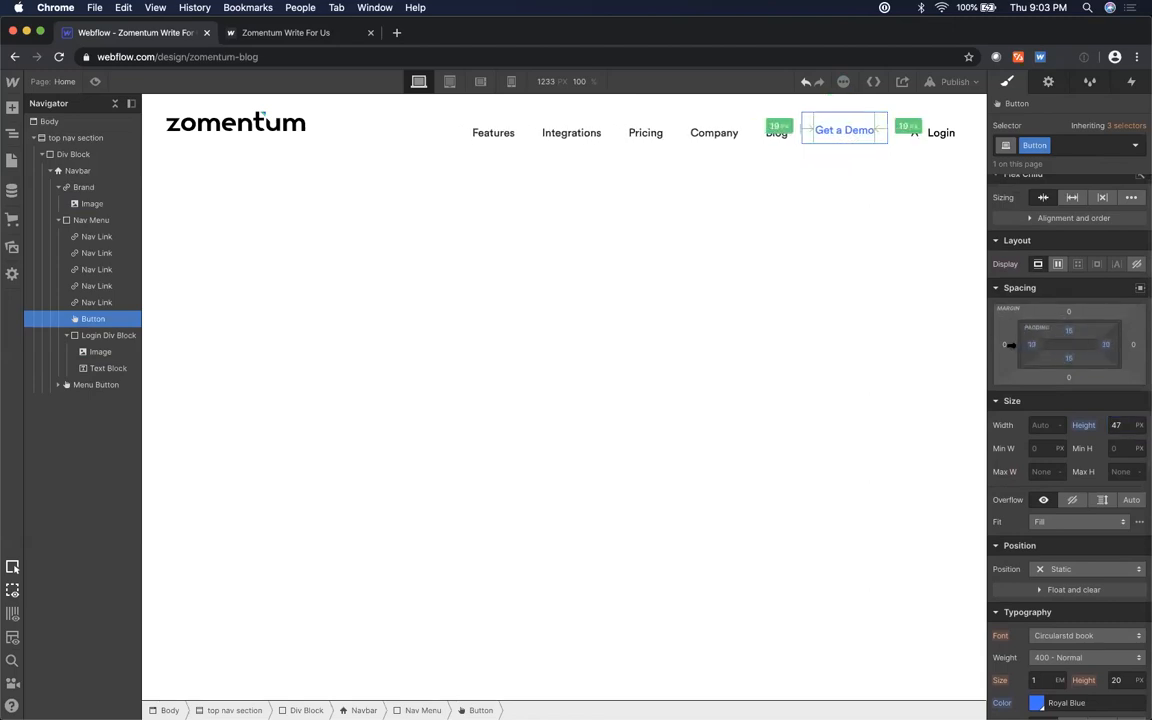
pyautogui.moveTo(1075, 326); pyautogui.dragTo(1076, 330)
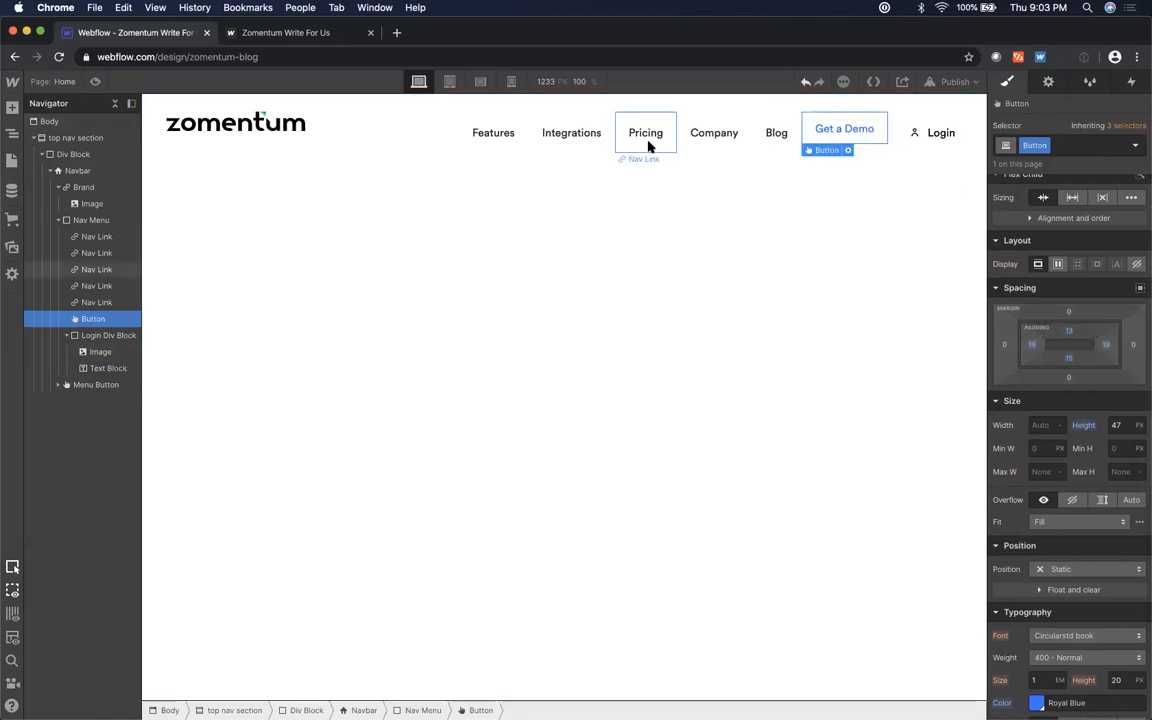
# - Center-align the Nav Menu's items vertically
pyautogui.click(462, 152)
pyautogui.click(80, 221)
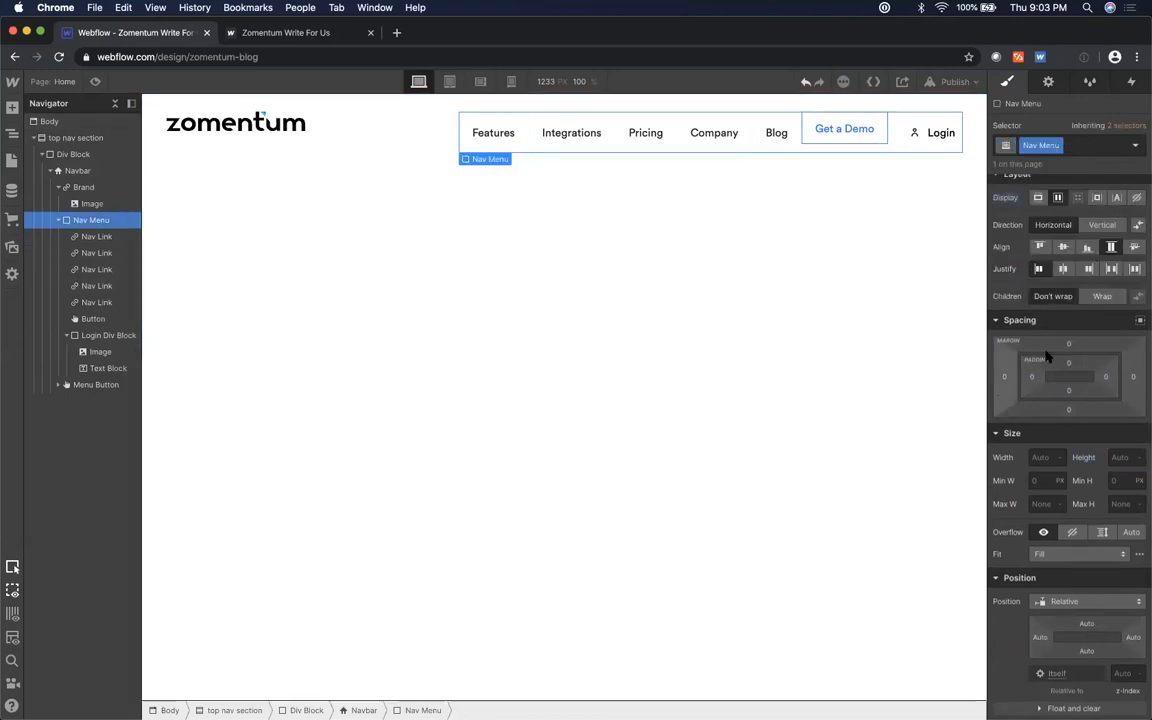
pyautogui.click(1063, 248)
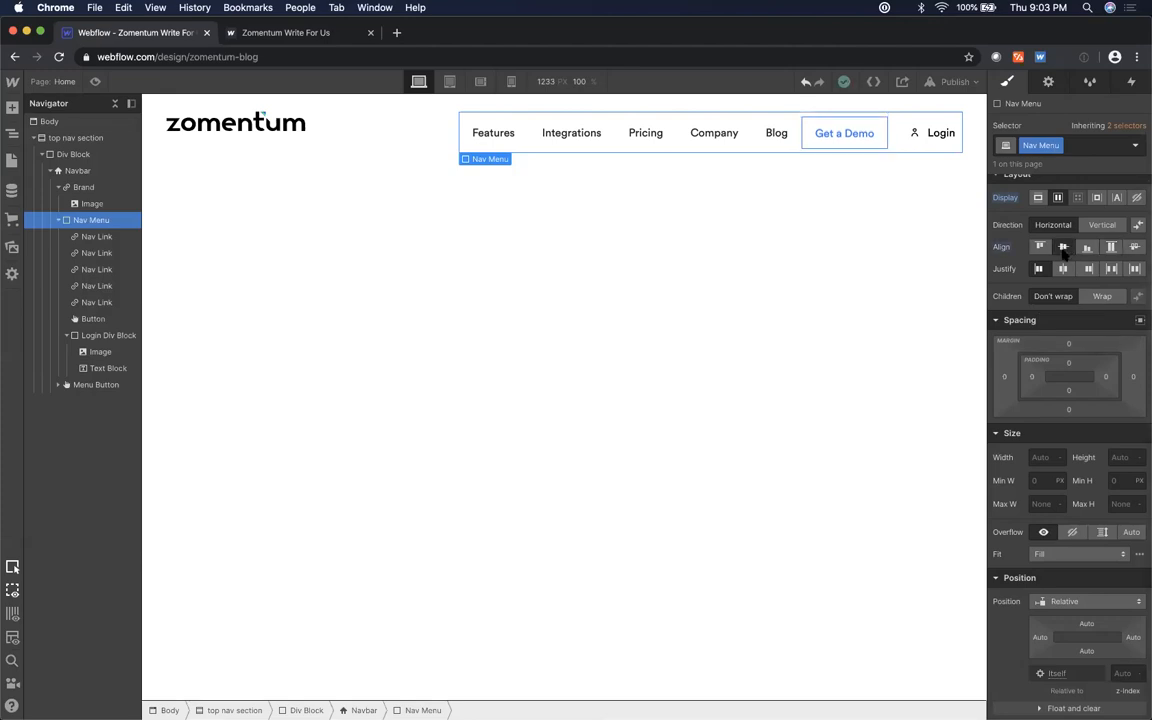
pyautogui.click(864, 177)
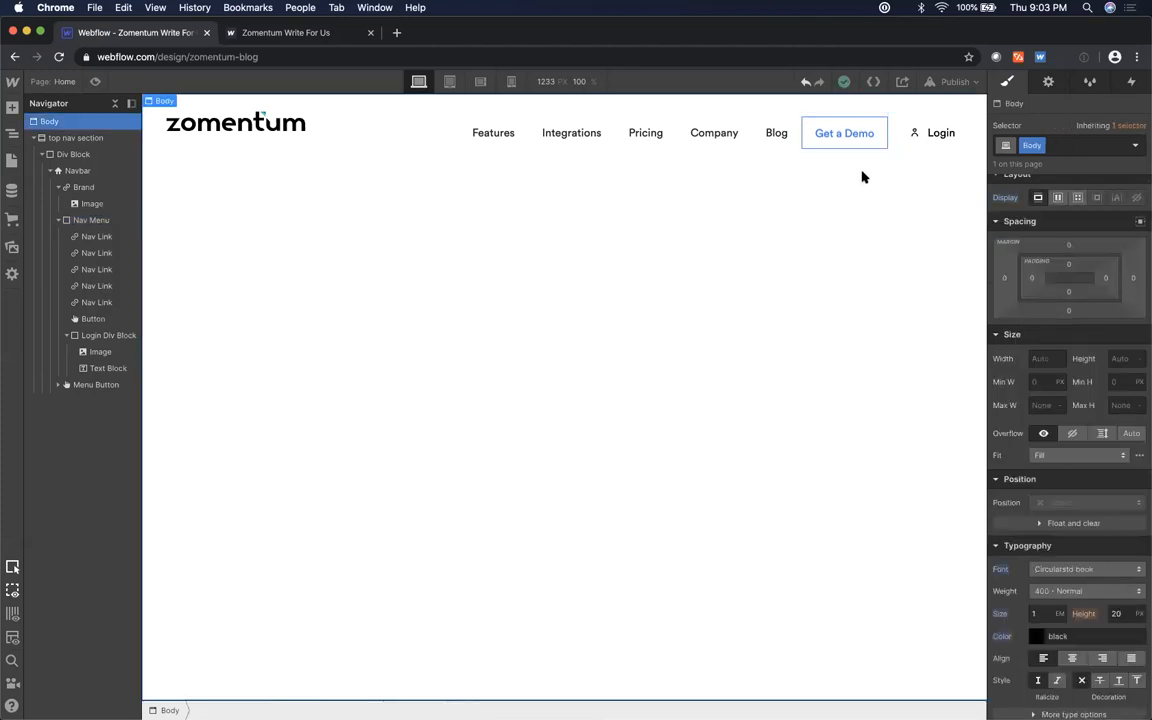
# - Preview the page to check how the logo and the nav menu line up in the Navbar
pyautogui.click(349, 131)
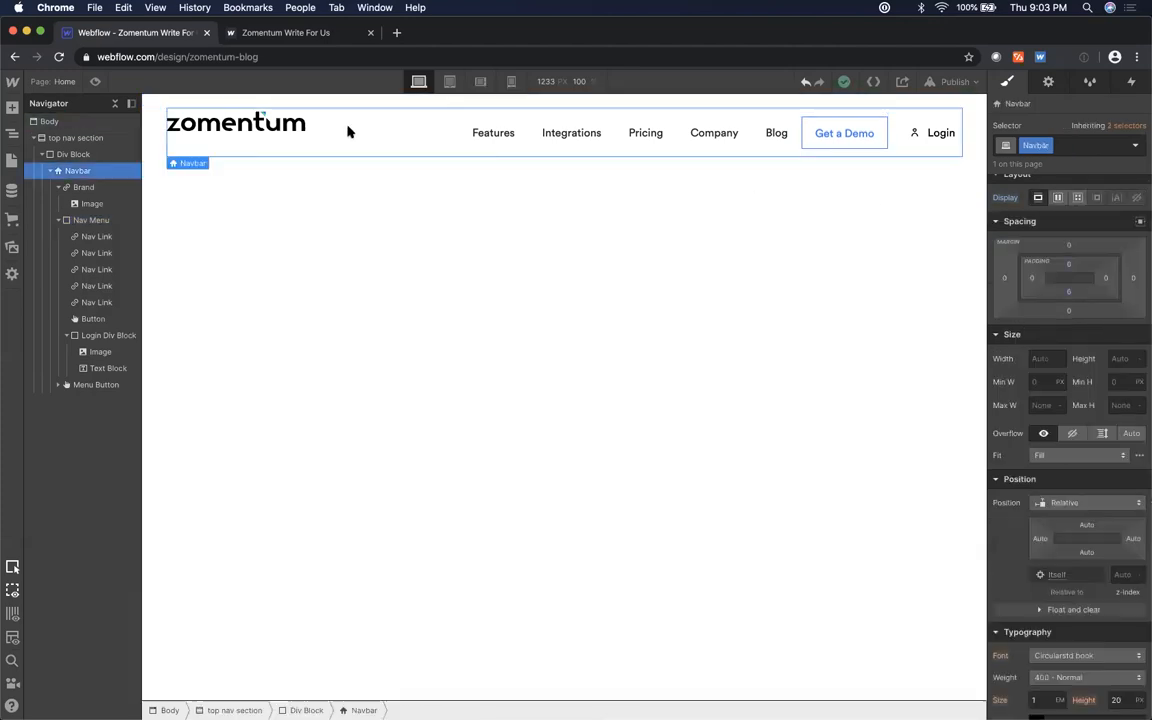
pyautogui.click(84, 187)
pyautogui.click(84, 172)
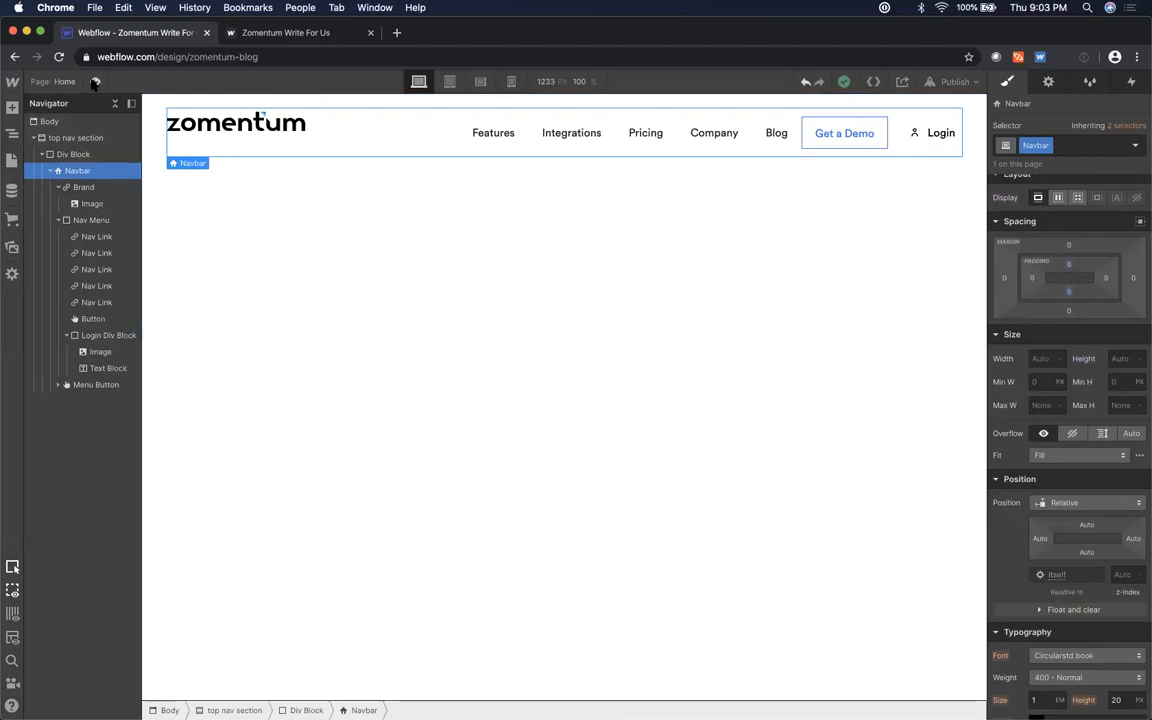
pyautogui.click(95, 81)
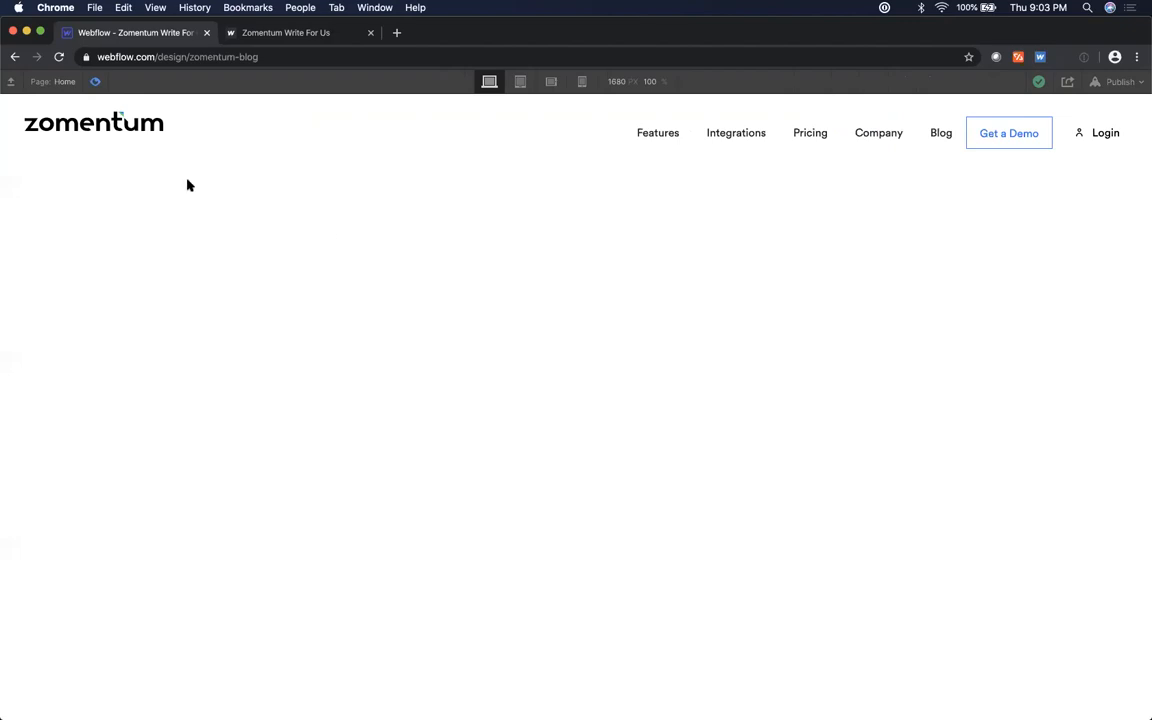
pyautogui.click(95, 81)
pyautogui.click(409, 190)
pyautogui.click(310, 133)
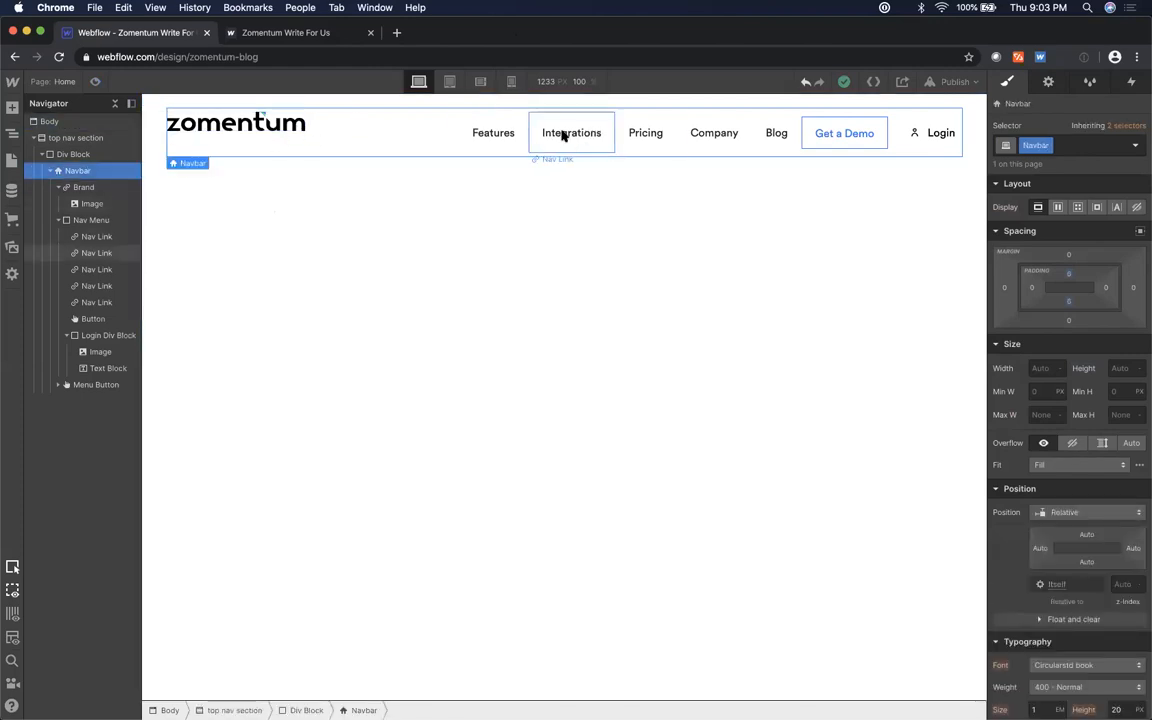
# - Try adding padding below the Nav Menu's items and undo the change
pyautogui.click(80, 223)
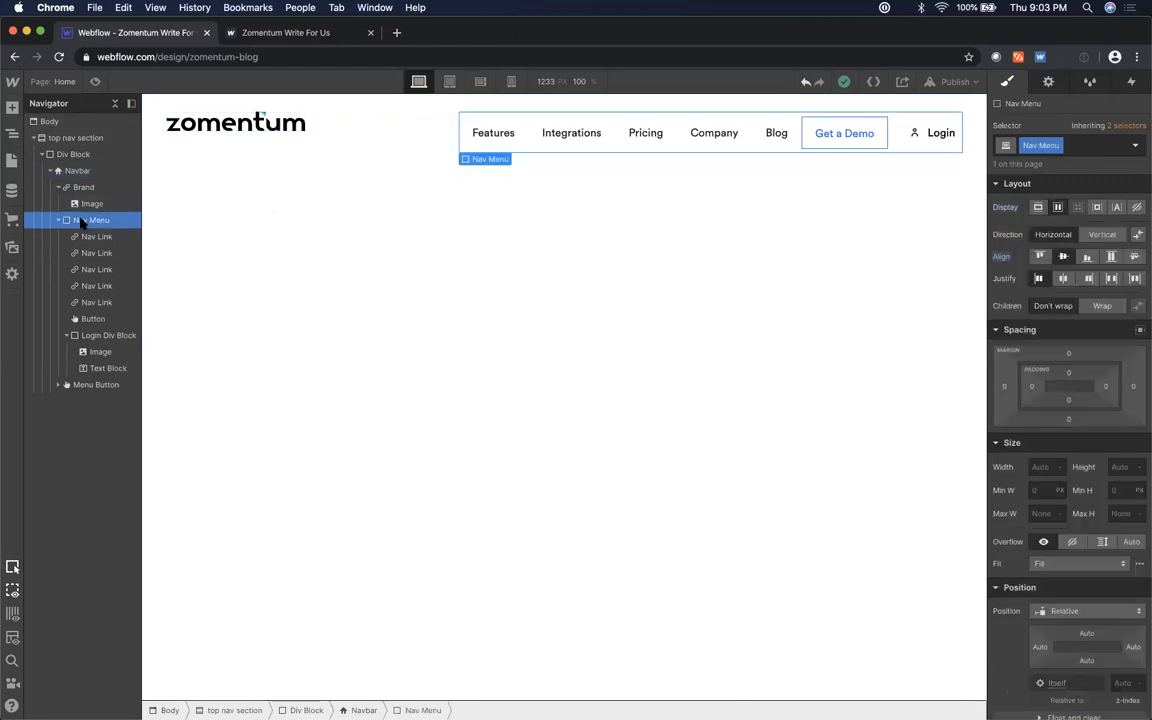
pyautogui.click(60, 220)
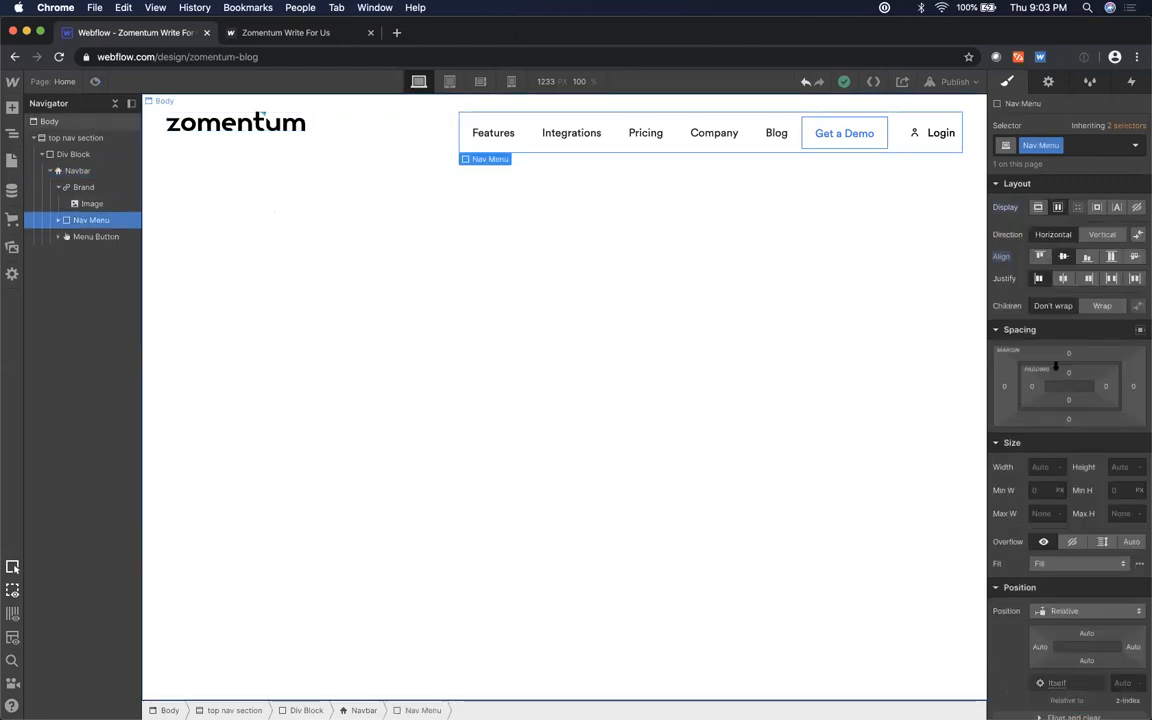
pyautogui.moveTo(1076, 382)
pyautogui.mouseDown()
pyautogui.moveTo(1073, 352)
pyautogui.moveTo(1072, 389)
pyautogui.mouseUp()
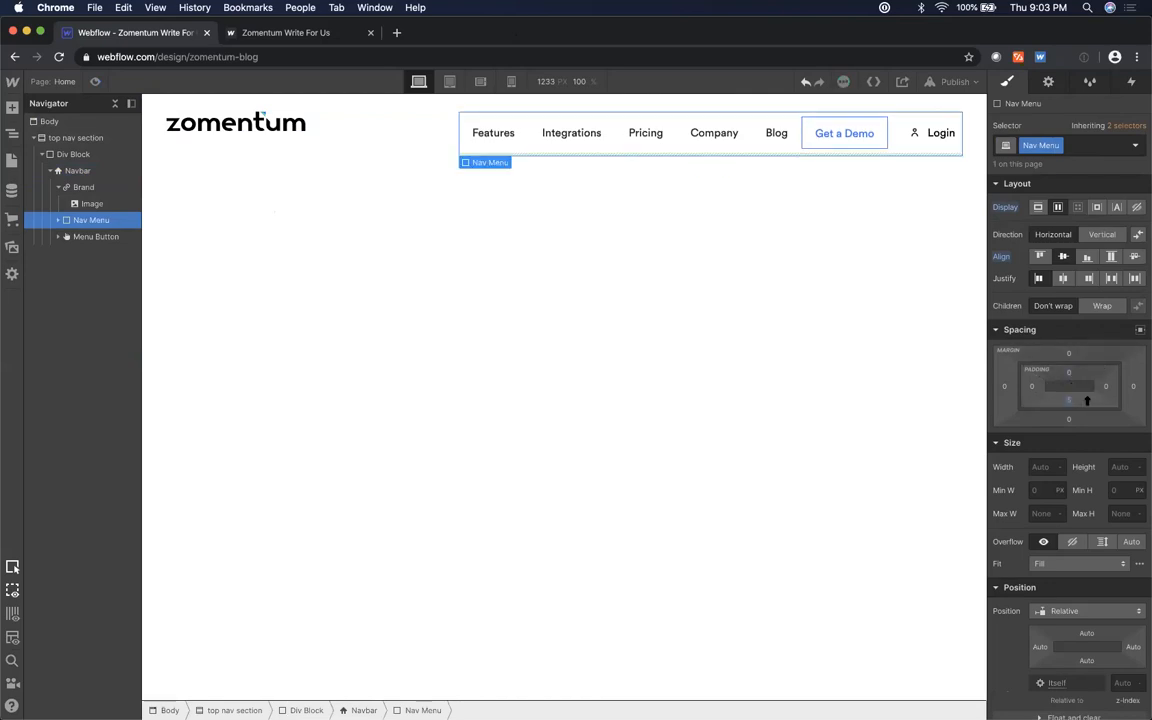
pyautogui.press('super+z')
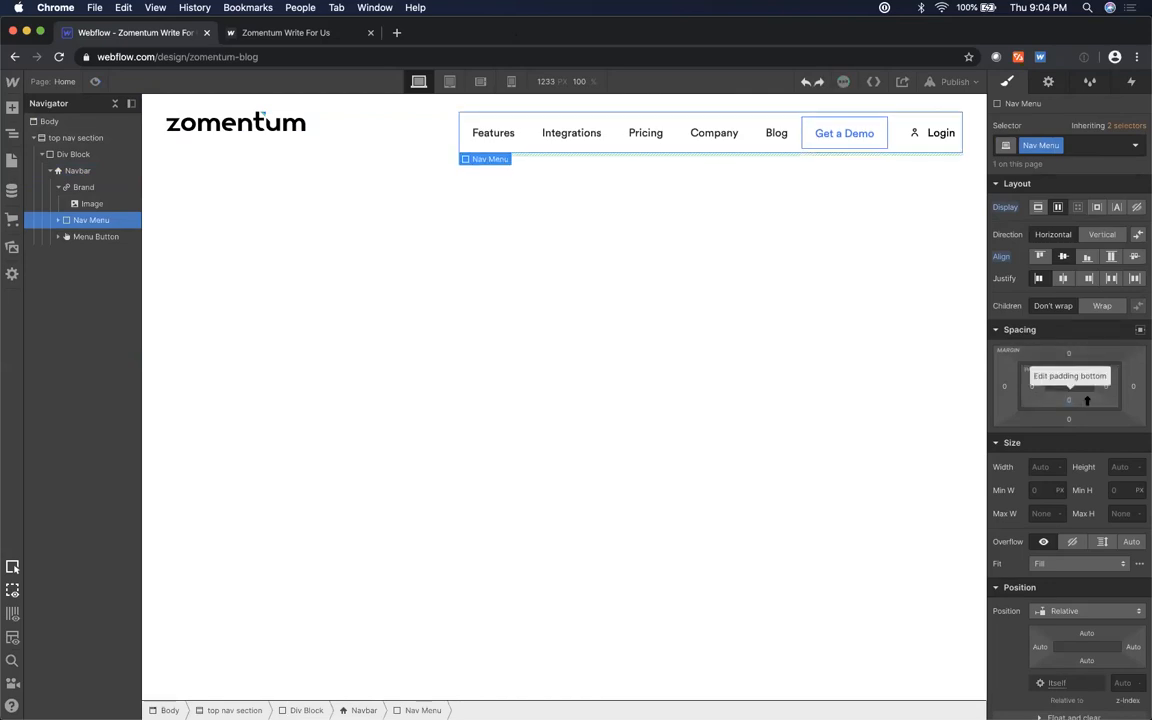
# - Set the Brand logo link's top and bottom padding to 16 px
pyautogui.click(312, 121)
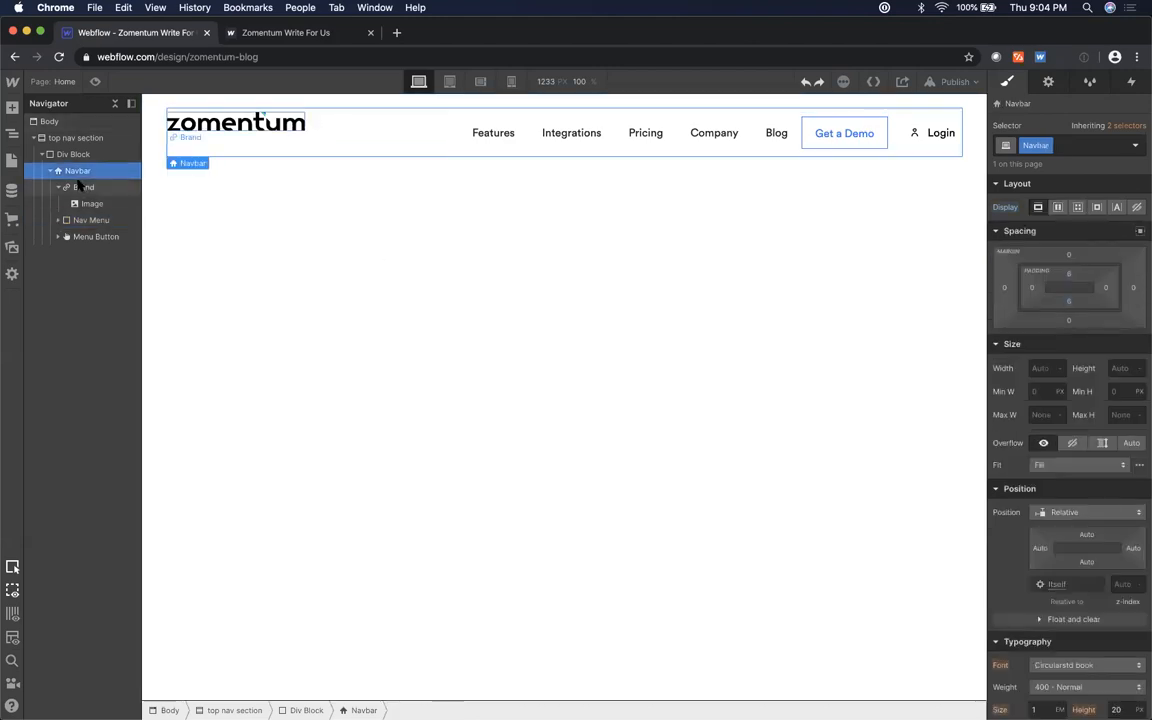
pyautogui.click(80, 187)
pyautogui.moveTo(1082, 271)
pyautogui.mouseDown()
pyautogui.moveTo(1081, 307)
pyautogui.moveTo(1072, 264)
pyautogui.mouseUp()
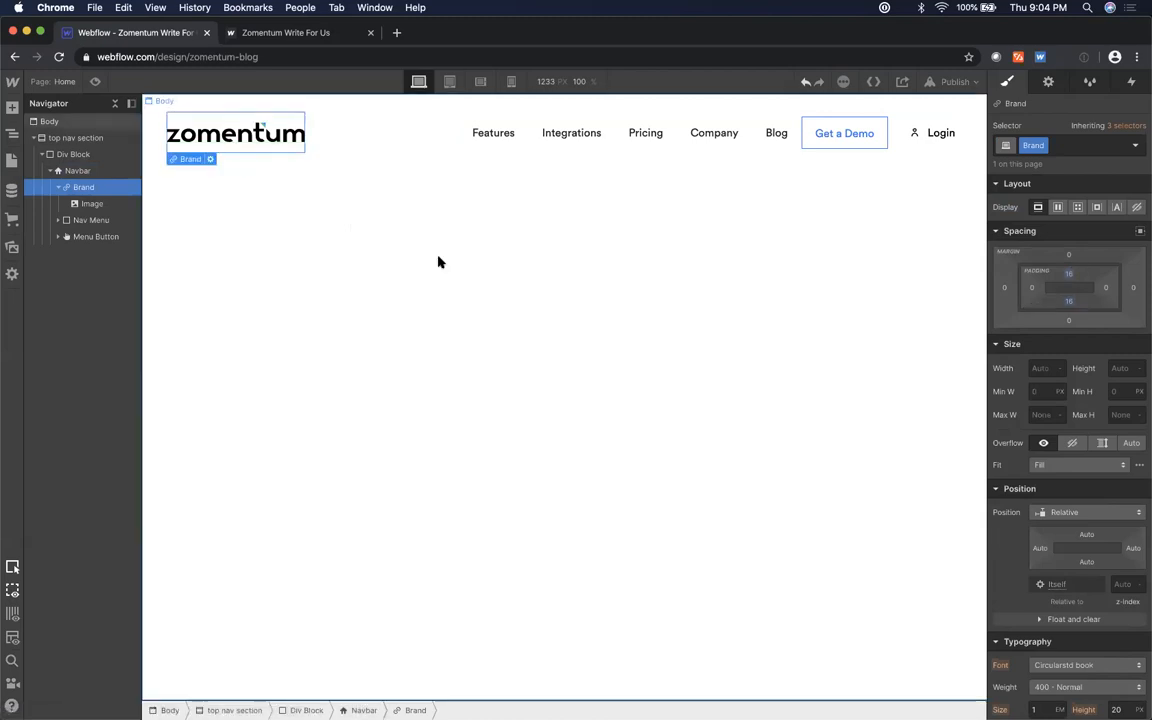
# - Set the Navbar's left and right padding to 8 px and preview the page
pyautogui.click(417, 133)
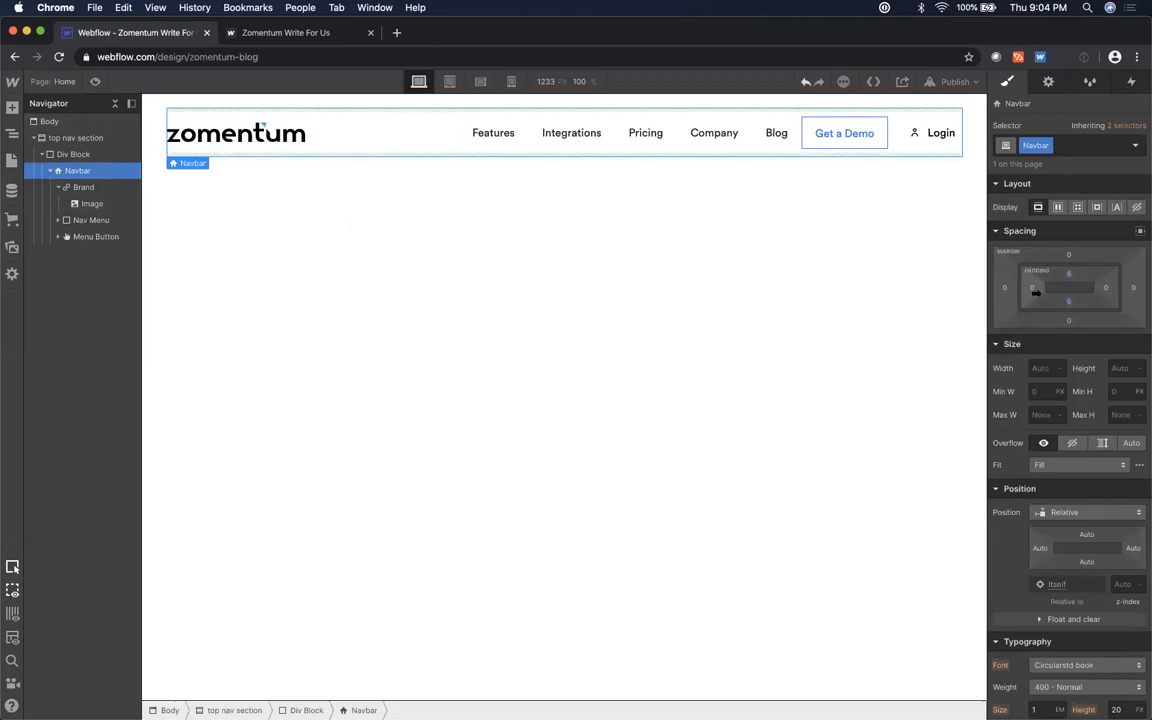
pyautogui.moveTo(1035, 290); pyautogui.dragTo(1022, 295)
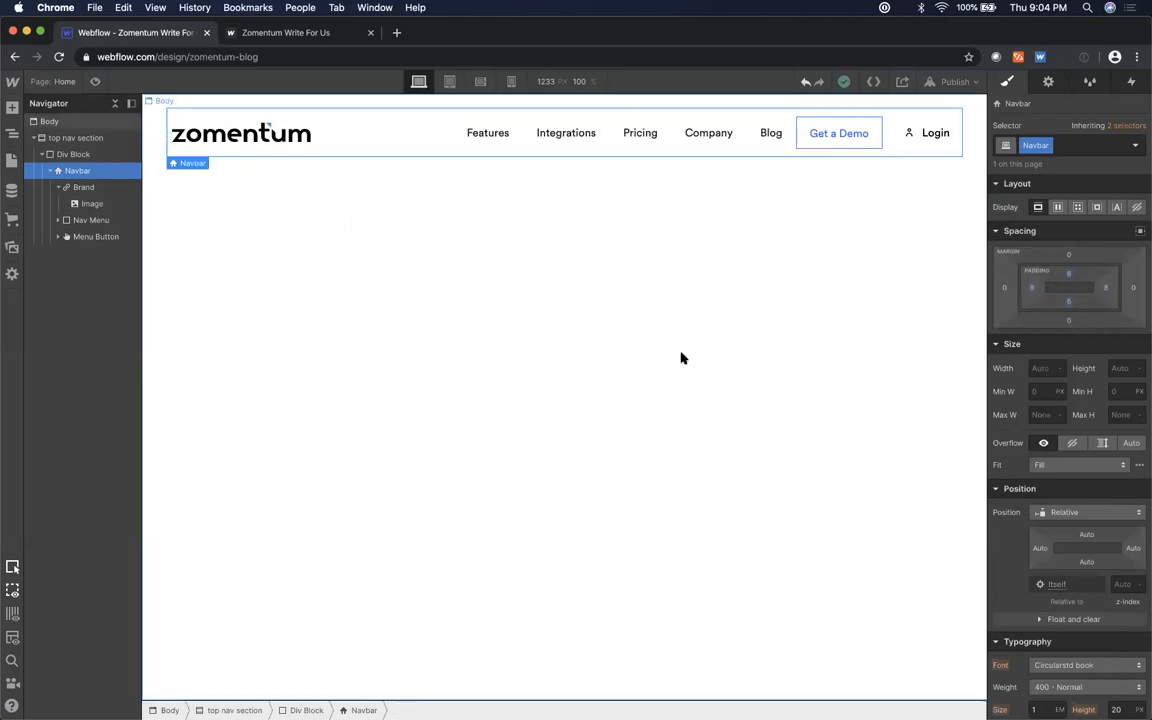
pyautogui.click(501, 339)
pyautogui.click(95, 82)
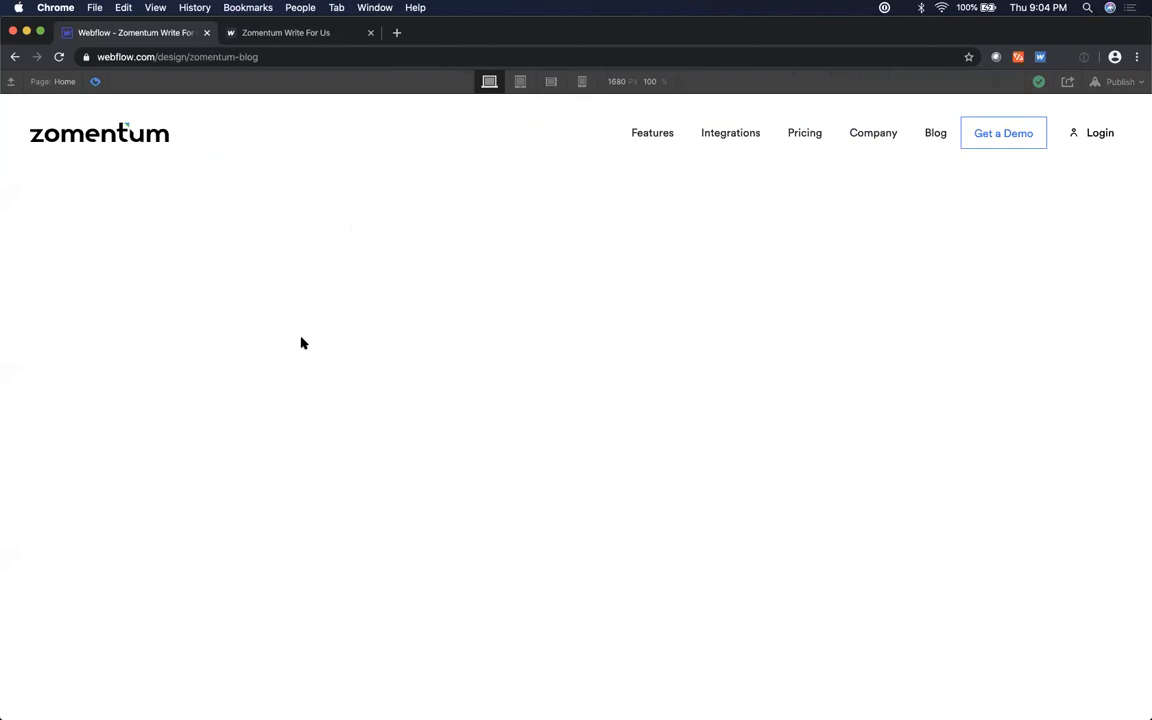
pyautogui.click(96, 82)
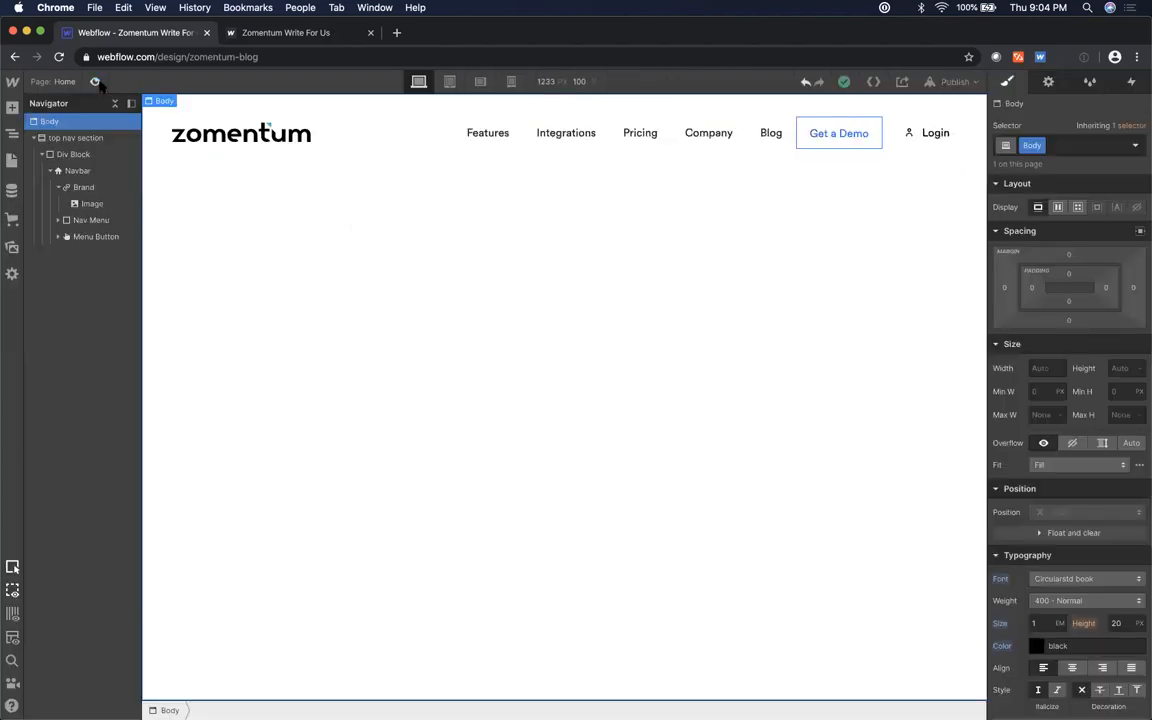
# - Compare the page's navigation bar with the Top Nav in the Figma landing page design, then preview the page in Webflow
pyautogui.press('super+Tab')
pyautogui.scroll(-5, 406, 210)
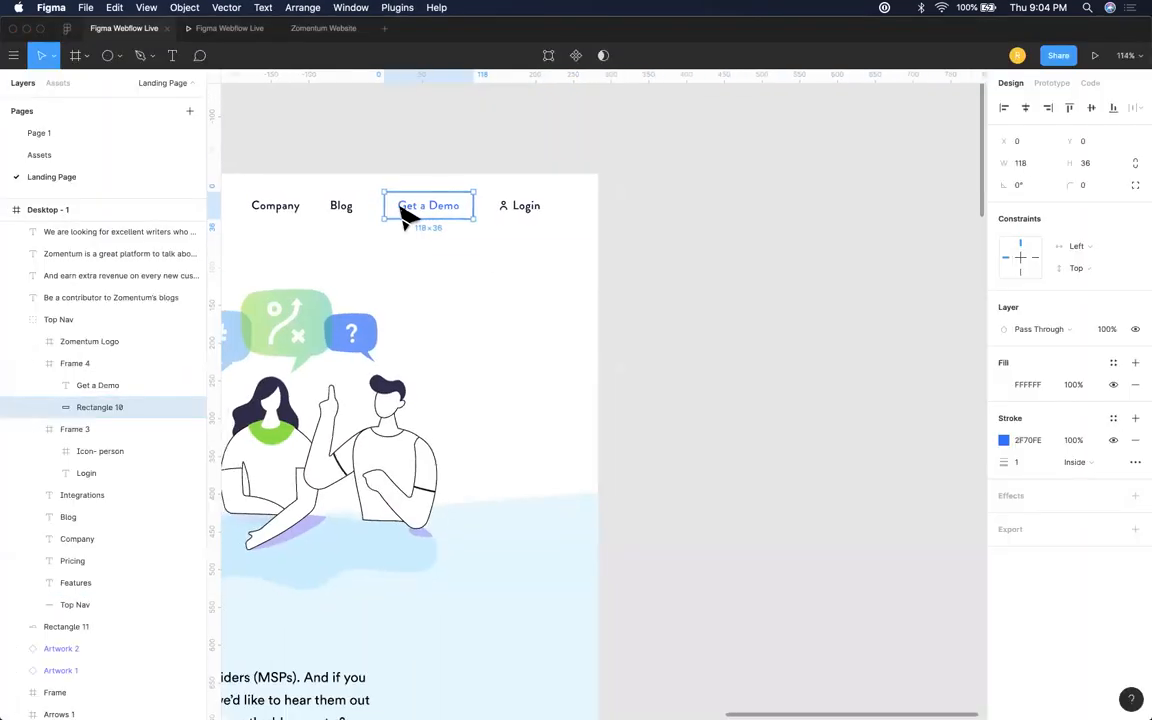
pyautogui.hscroll(-2, 403, 210)
pyautogui.scroll(-5, 404, 219)
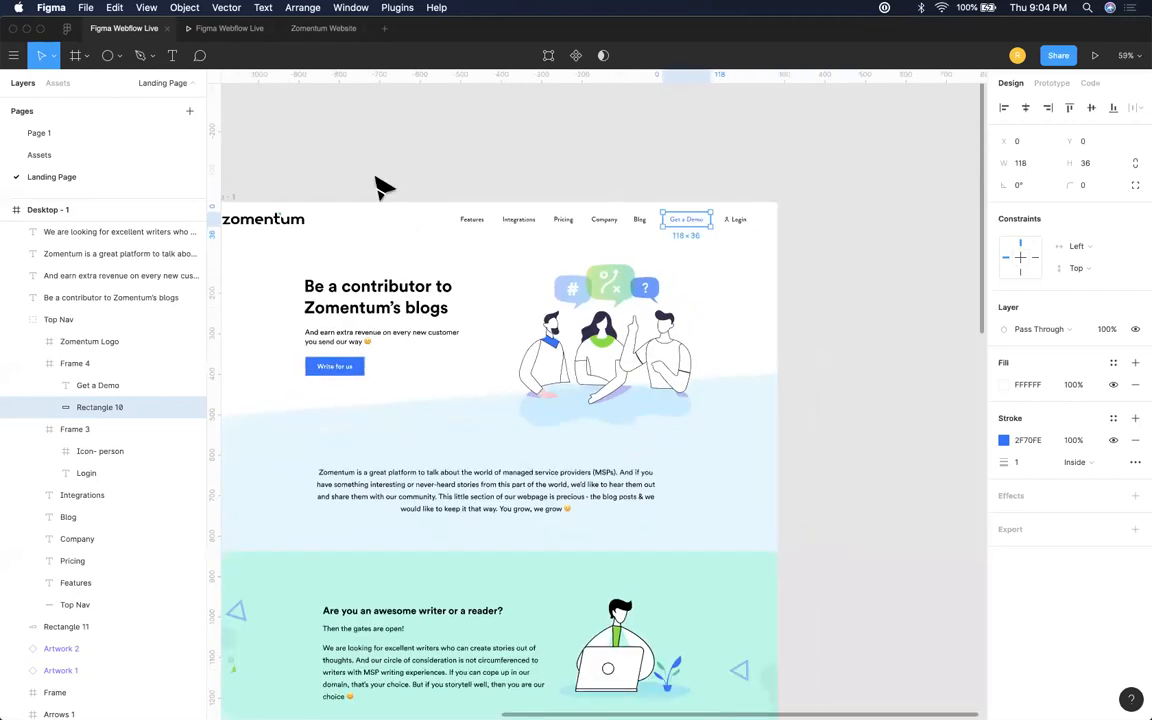
pyautogui.click(383, 189)
pyautogui.press('super+Tab')
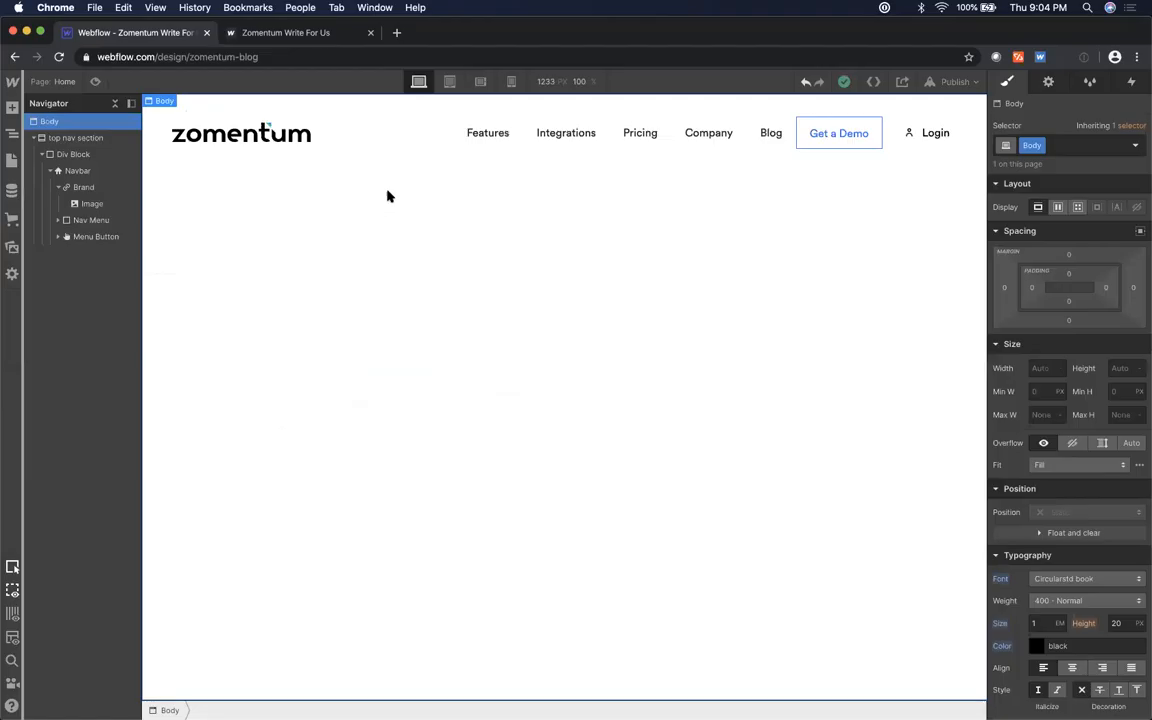
pyautogui.click(95, 81)
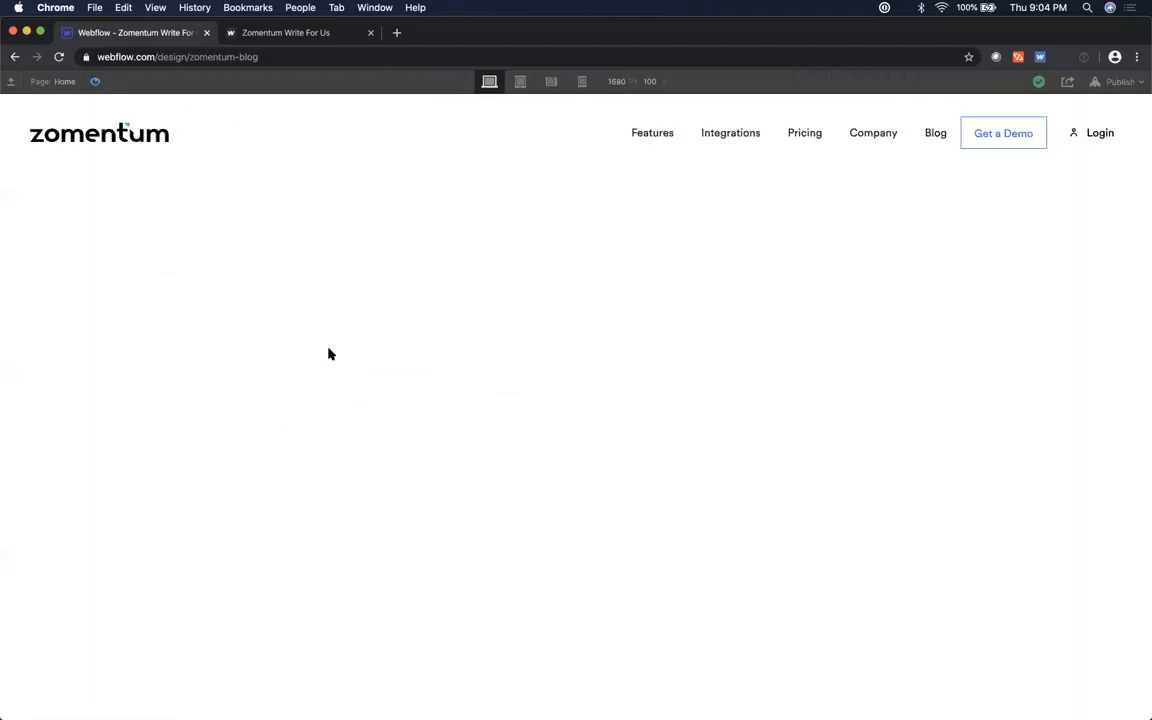
pyautogui.click(95, 82)
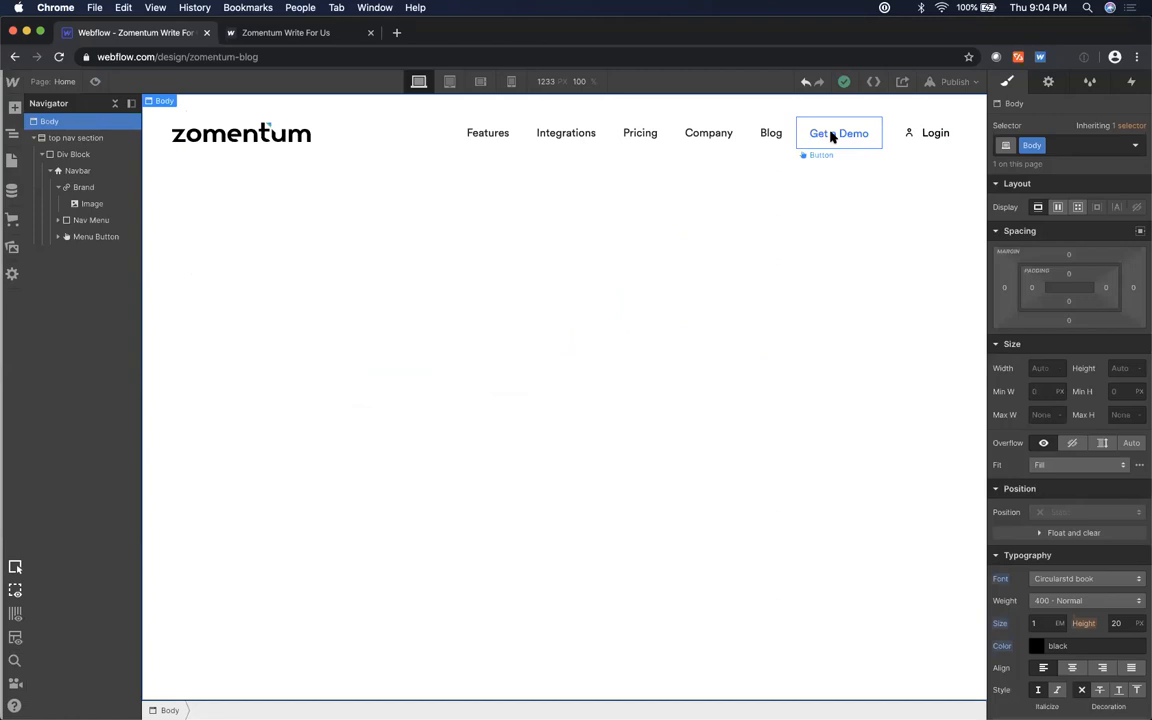
# - Publish the site to the zomentum-blog.webflow.io domain
pyautogui.click(953, 82)
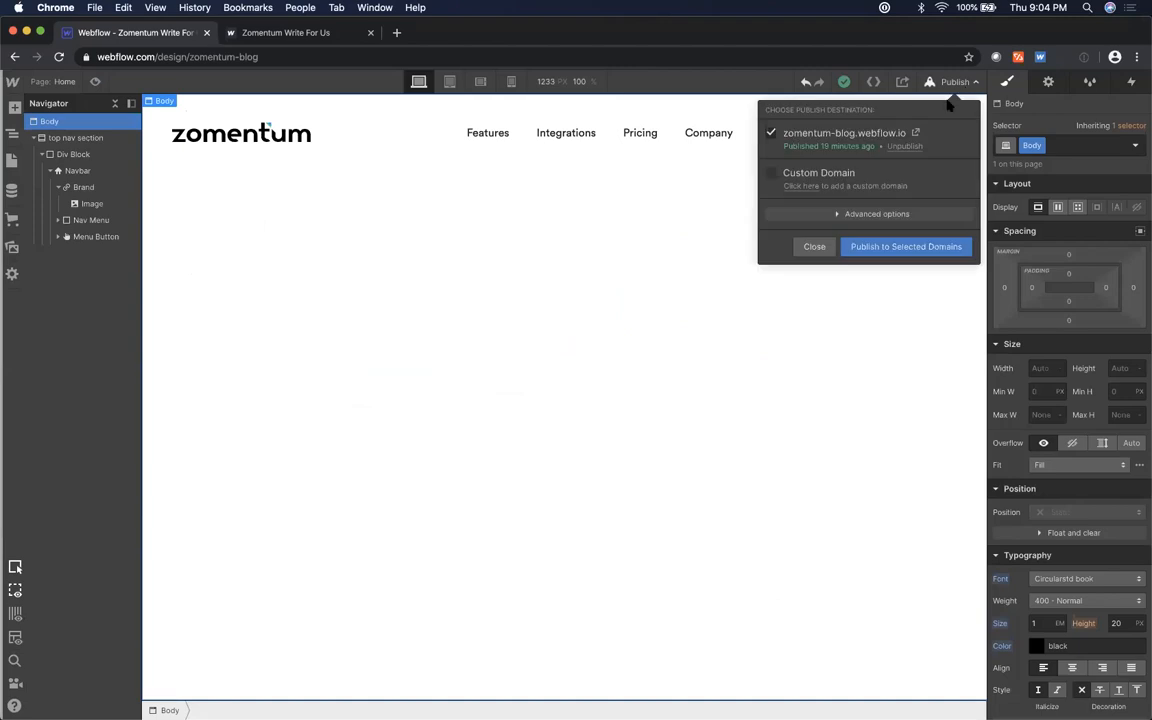
pyautogui.click(690, 211)
pyautogui.click(953, 82)
pyautogui.click(886, 253)
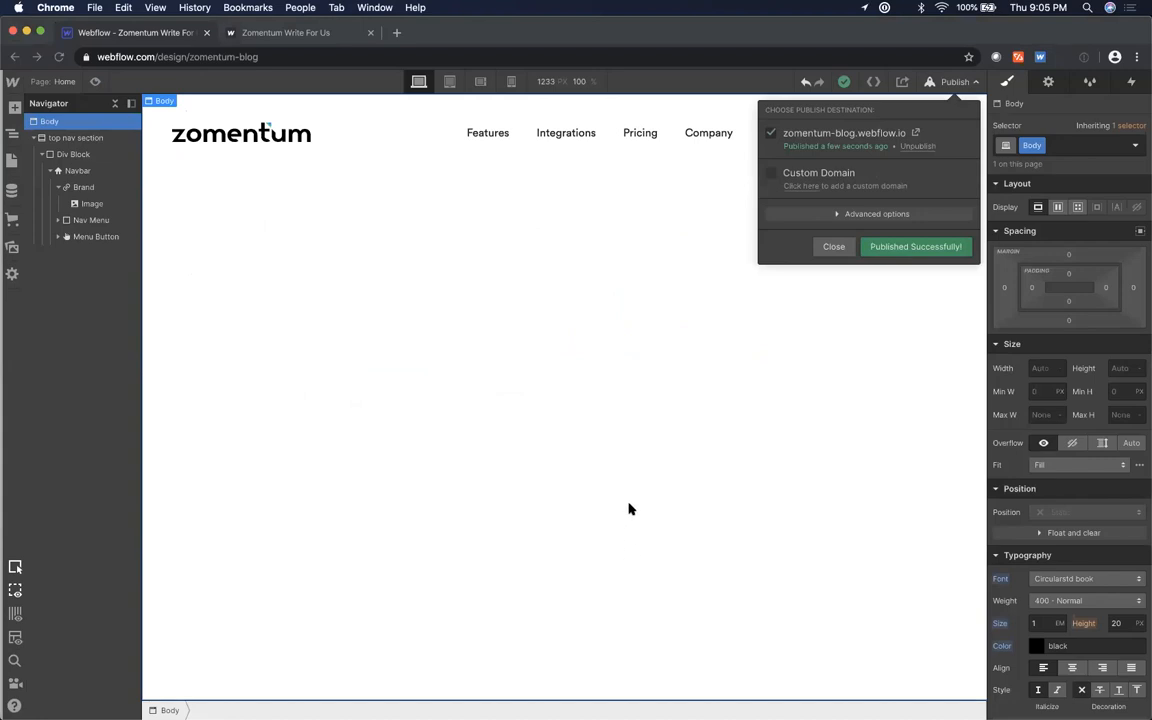
# - Open the published site, copy its web address and return to the Webflow Designer
pyautogui.click(916, 133)
pyautogui.click(319, 56)
pyautogui.press('super+c')
pyautogui.press('super+Tab')
pyautogui.press('super+Tab')
pyautogui.press('super+Tab')
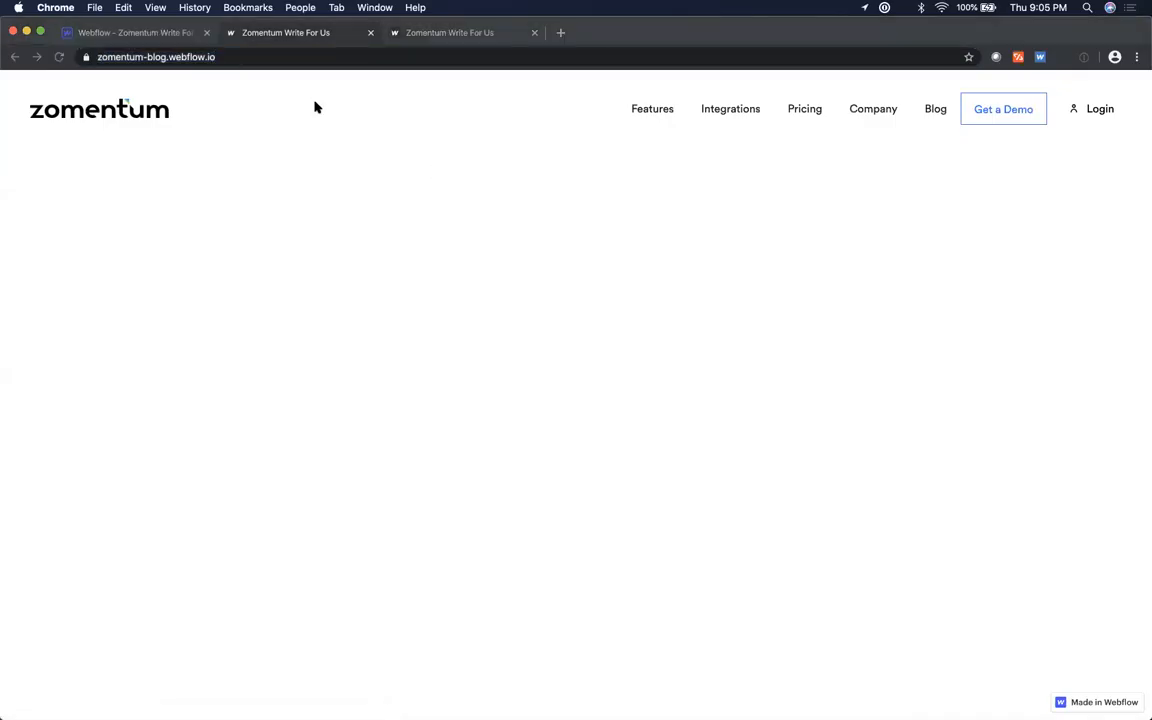
pyautogui.click(160, 33)
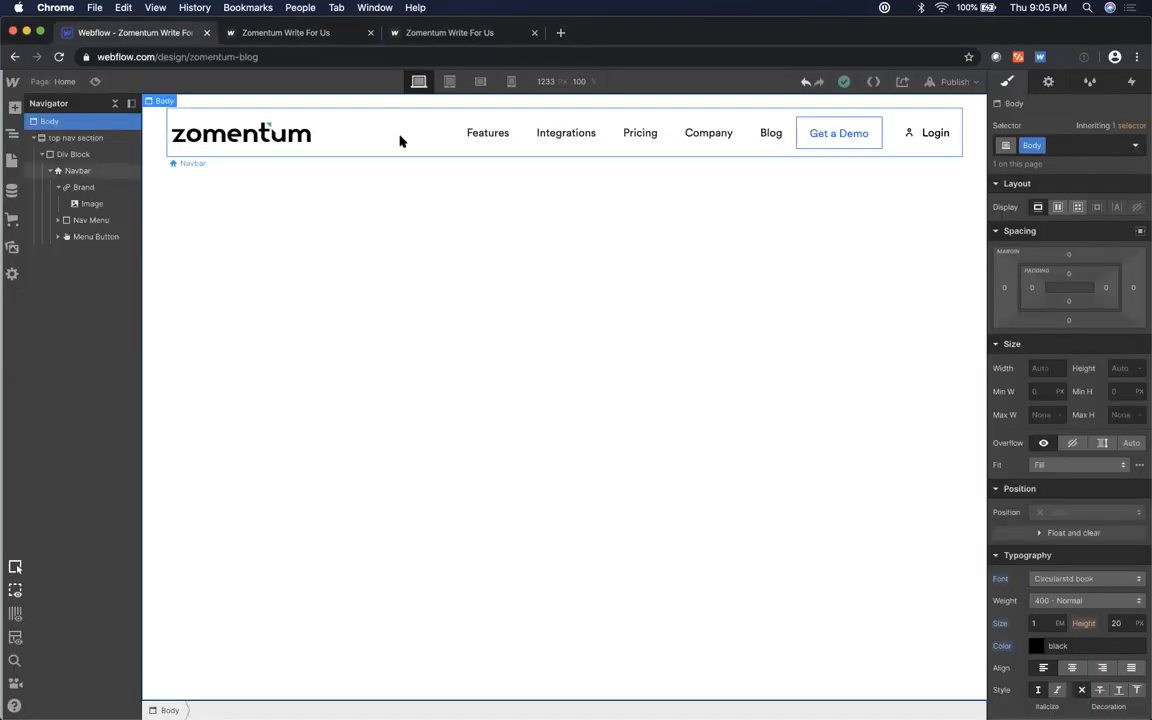
# - Set the Get a Demo button's border color to #0f0f0f for its Hover state
pyautogui.click(370, 168)
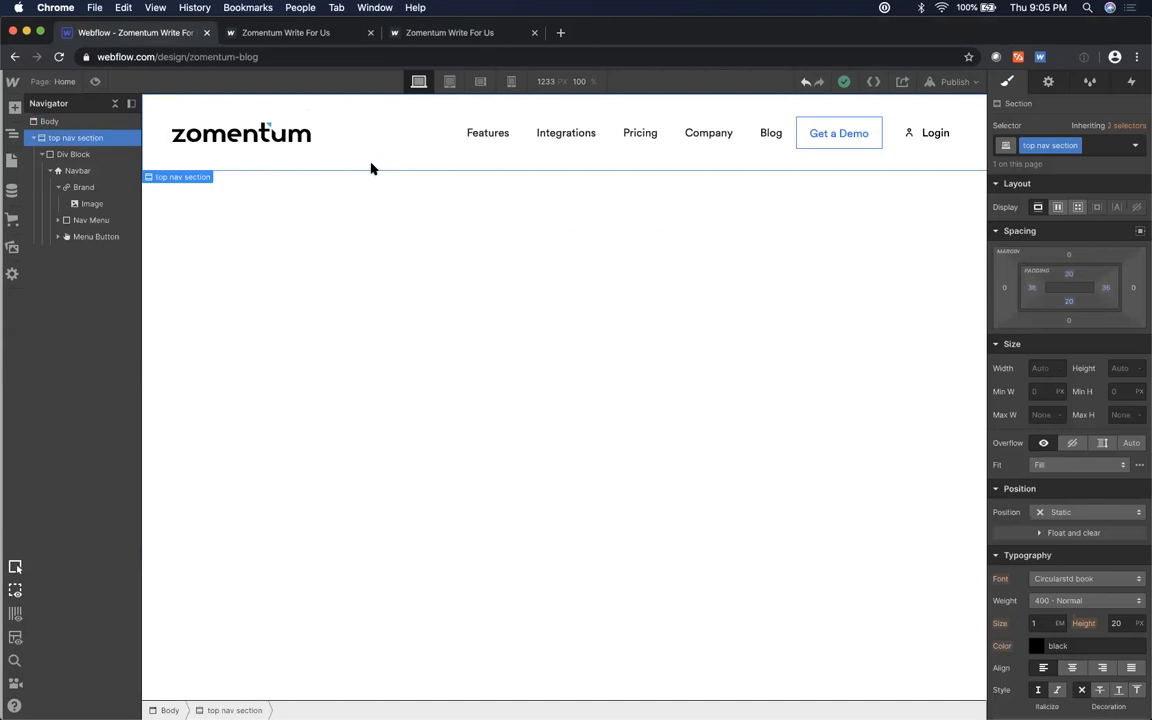
pyautogui.click(874, 142)
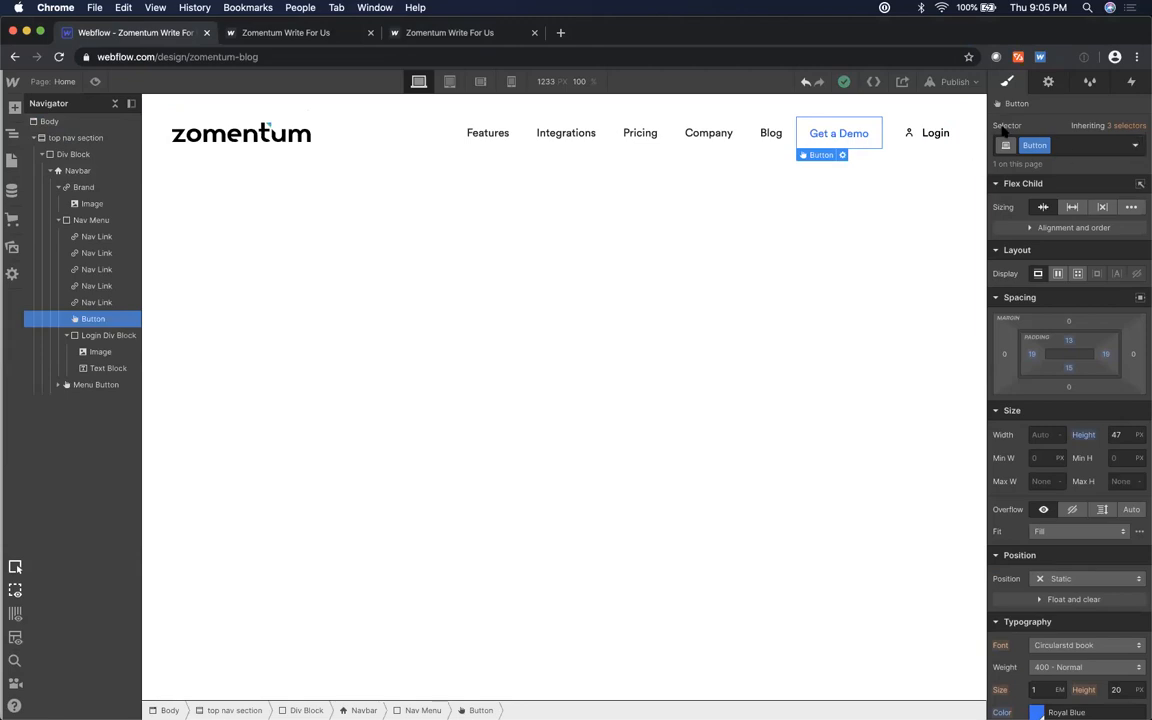
pyautogui.click(1137, 146)
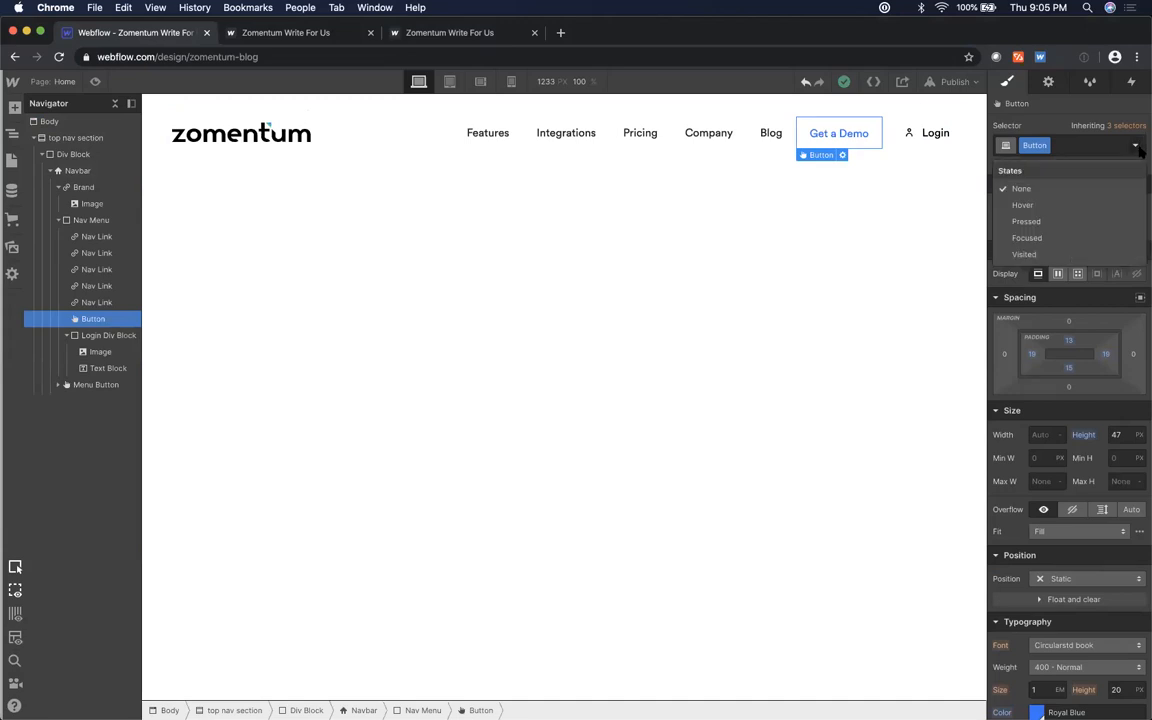
pyautogui.click(1084, 205)
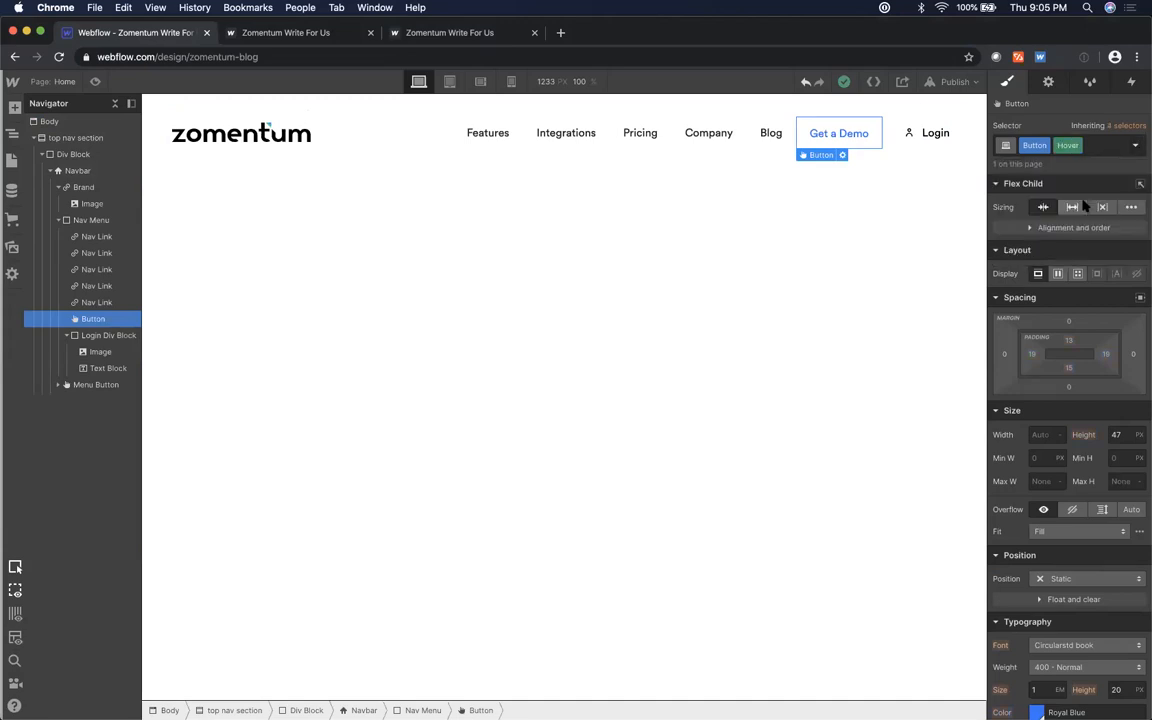
pyautogui.scroll(-10, 1038, 277)
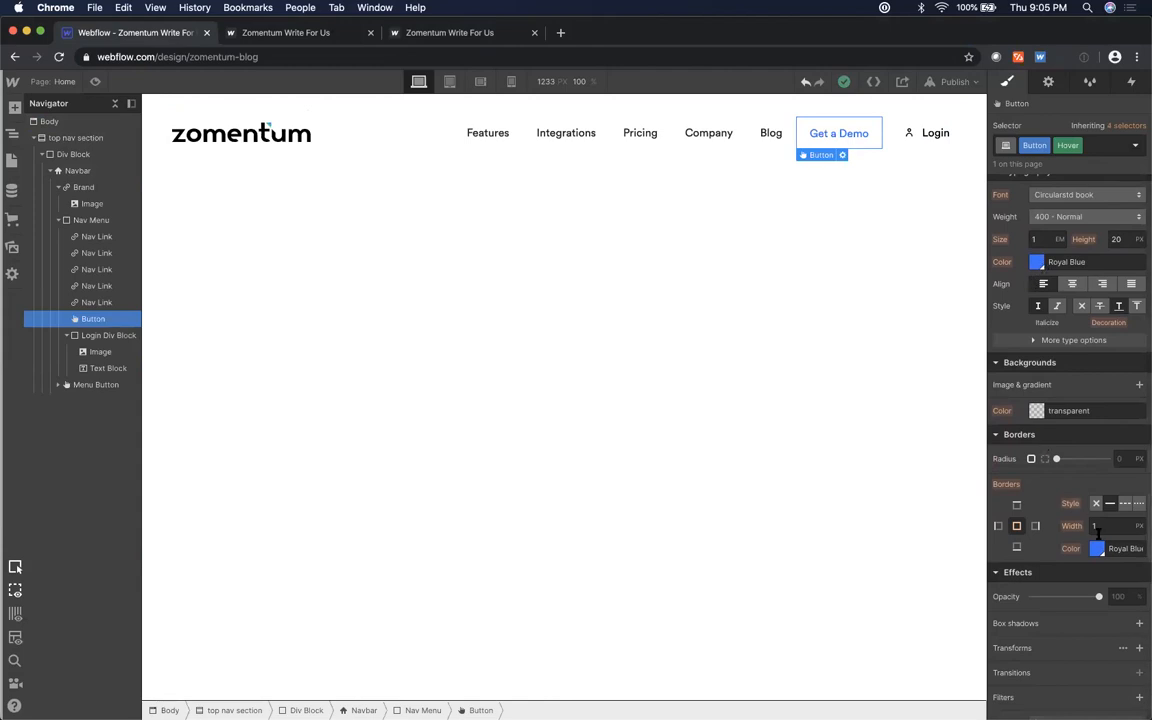
pyautogui.click(1099, 550)
pyautogui.moveTo(1031, 390)
pyautogui.mouseDown()
pyautogui.moveTo(1028, 417)
pyautogui.moveTo(997, 428)
pyautogui.mouseUp()
pyautogui.click(1022, 320)
# - Set the Get a Demo button's Hover background color to black and its Hover text color to white
pyautogui.click(1038, 410)
pyautogui.moveTo(1043, 512); pyautogui.dragTo(993, 532)
pyautogui.click(1037, 267)
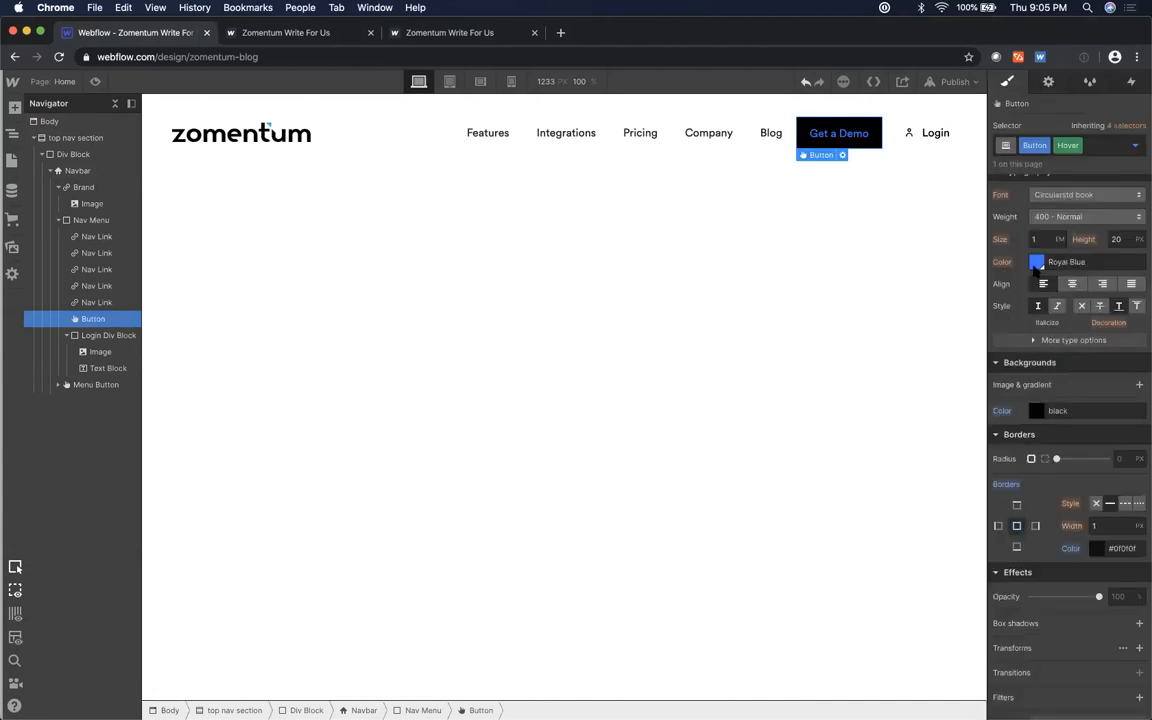
pyautogui.click(1037, 263)
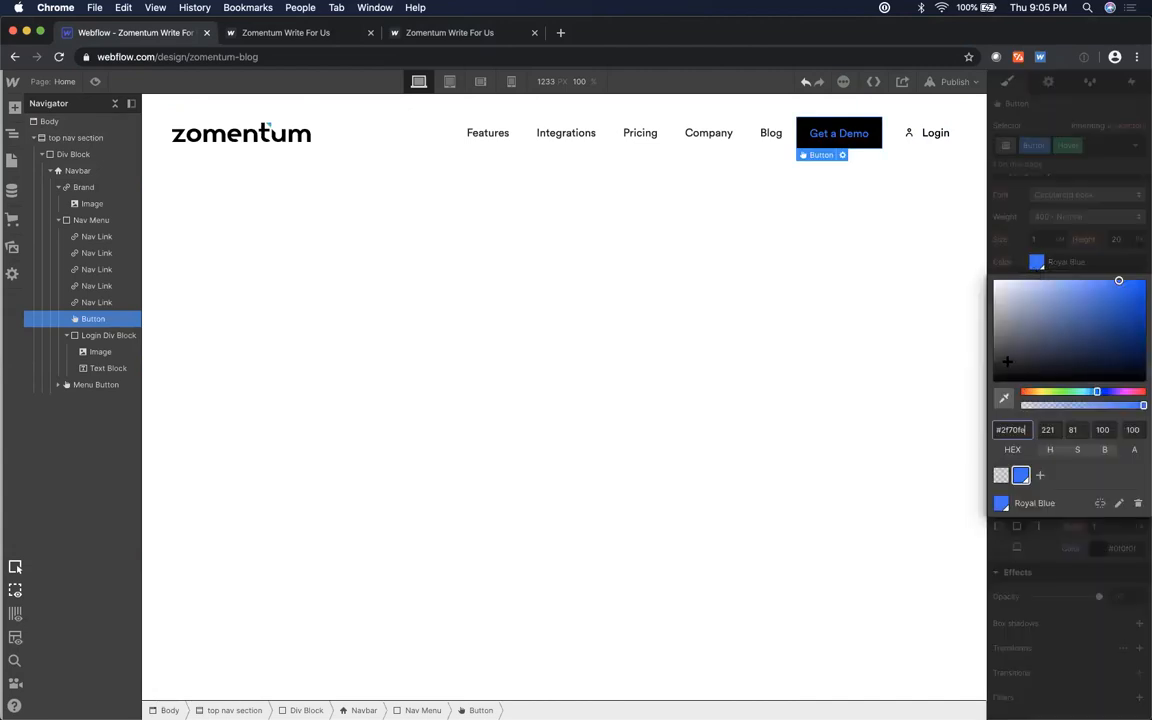
pyautogui.moveTo(1007, 362); pyautogui.dragTo(980, 275)
pyautogui.click(933, 247)
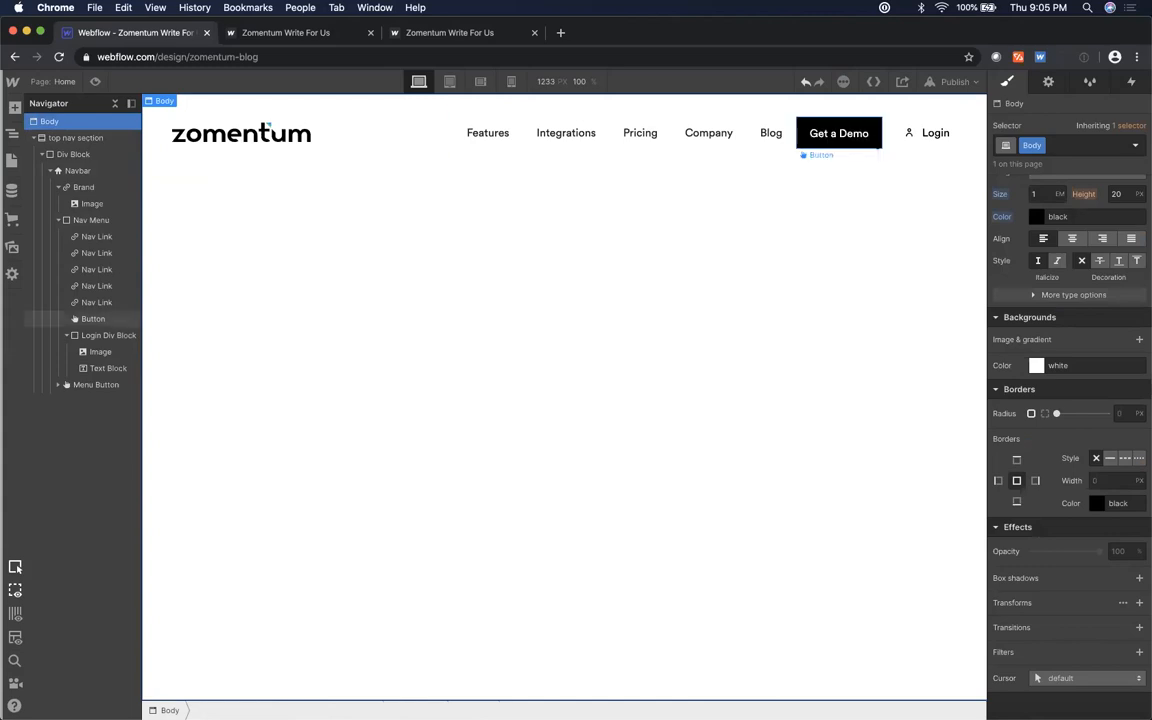
# - Add a Background Color transition with a duration of 500 ms to the Get a Demo button's default state
pyautogui.click(876, 145)
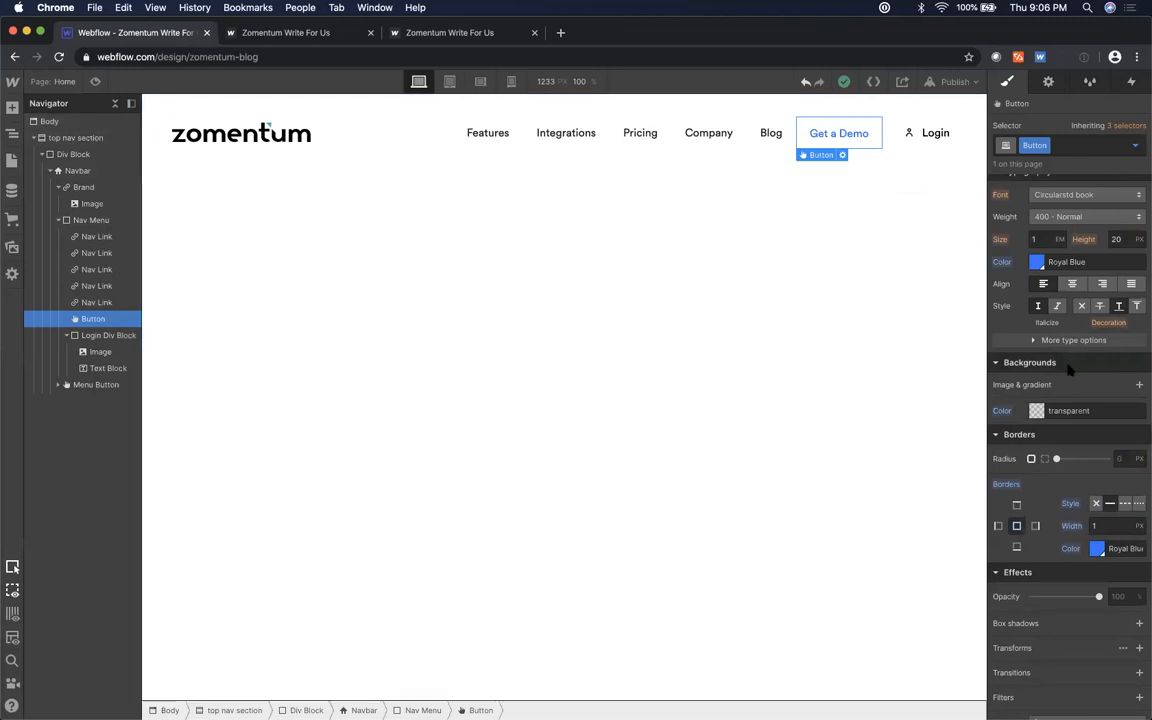
pyautogui.scroll(-2, 1070, 368)
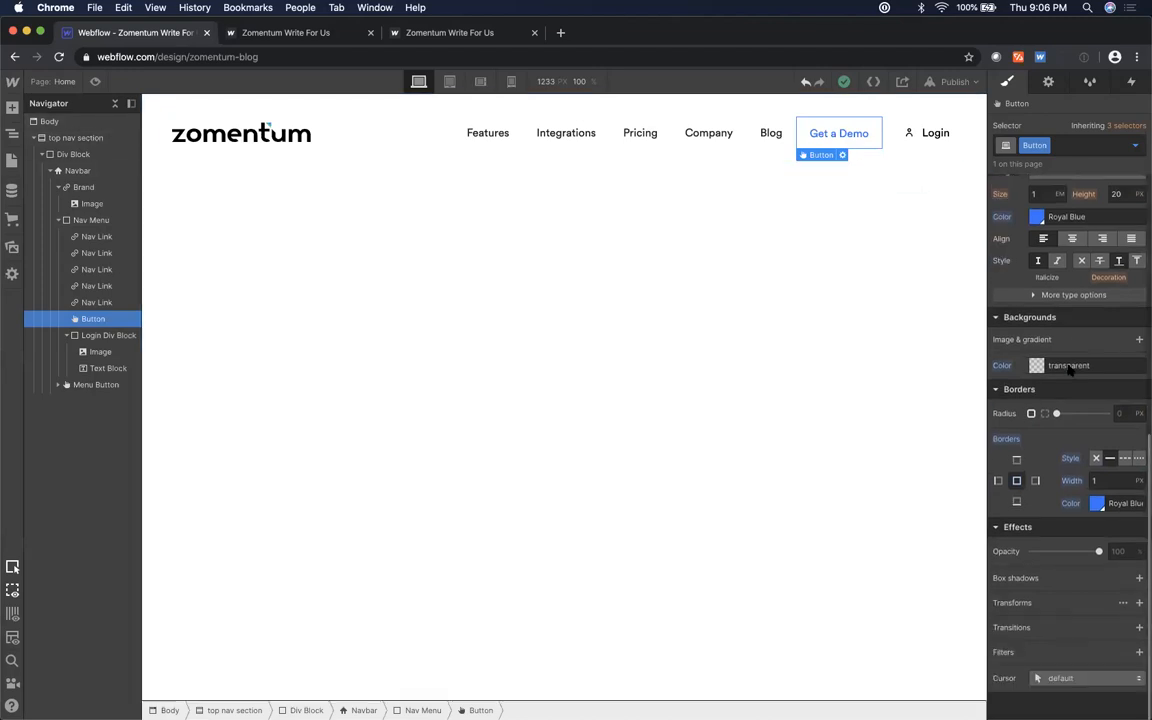
pyautogui.click(1139, 628)
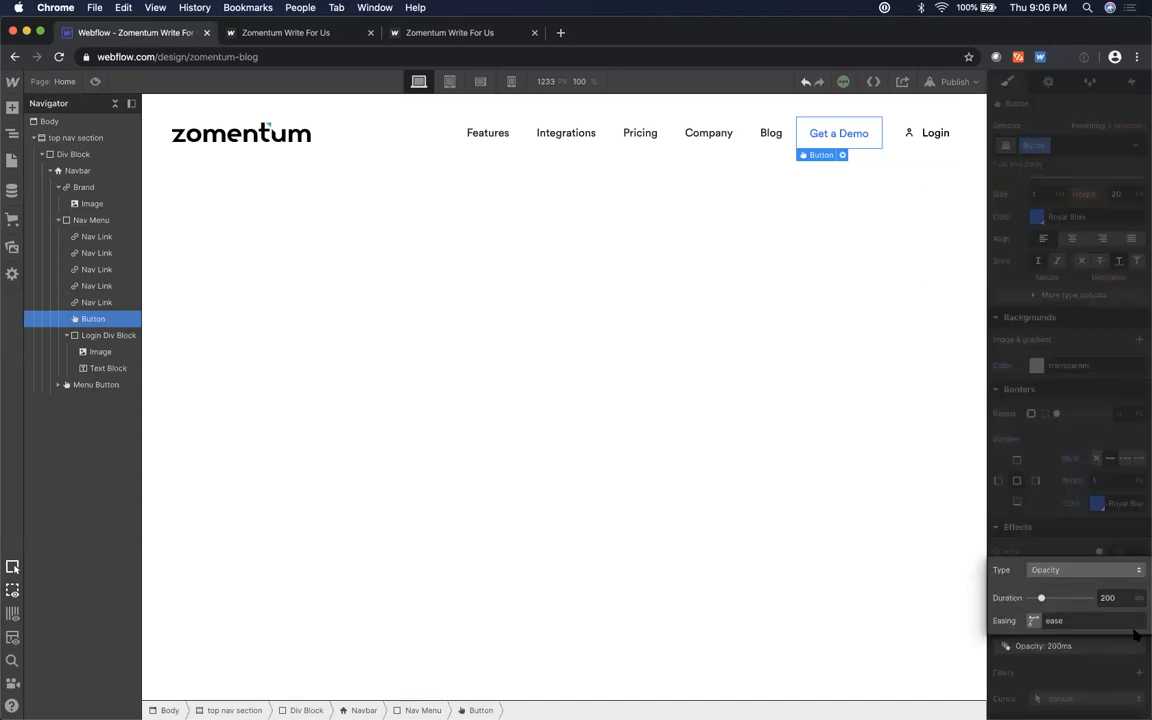
pyautogui.click(1087, 572)
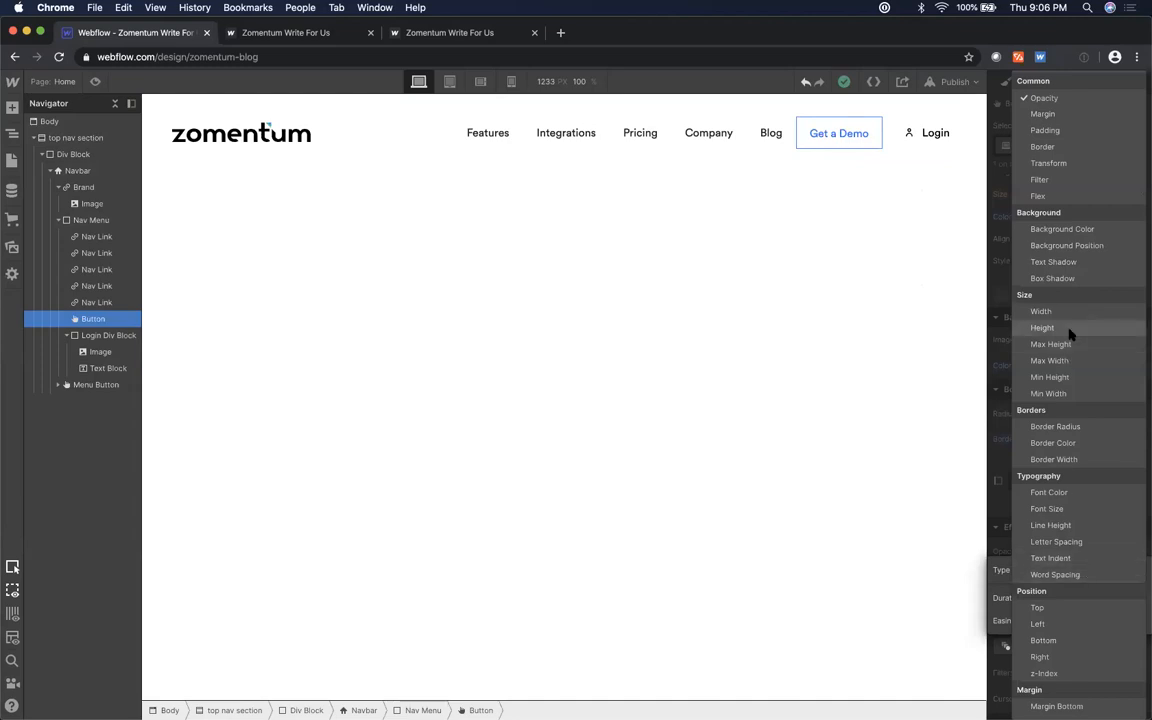
pyautogui.click(1089, 236)
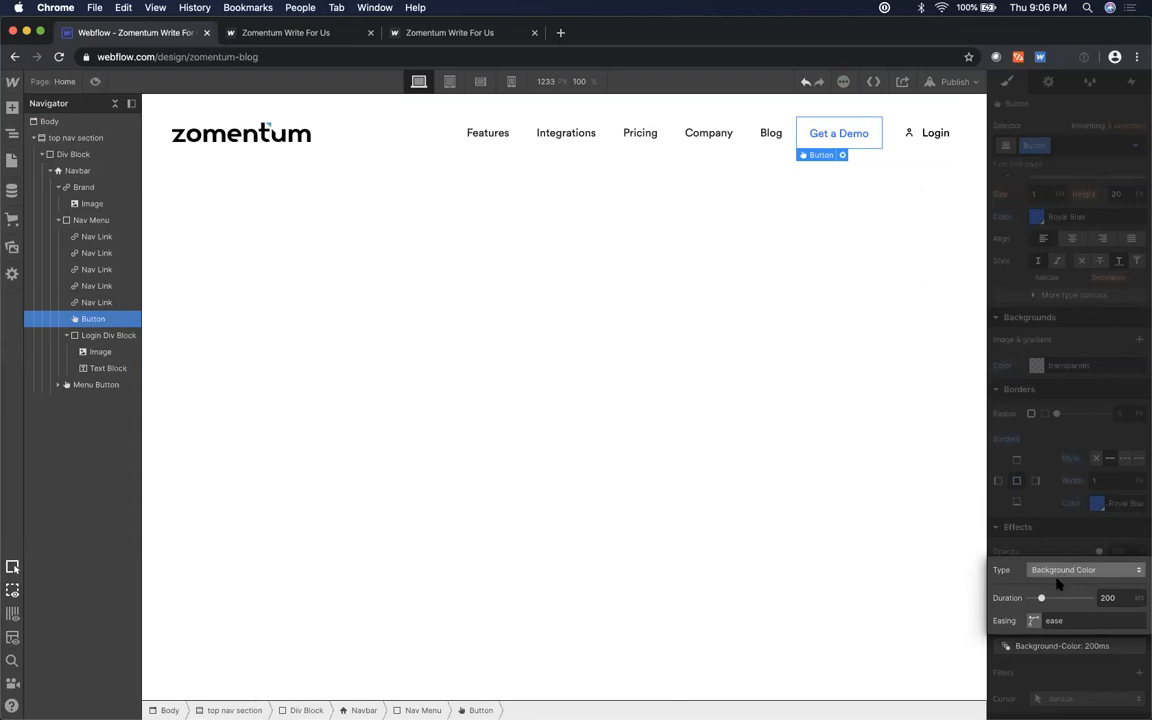
pyautogui.click(1108, 597)
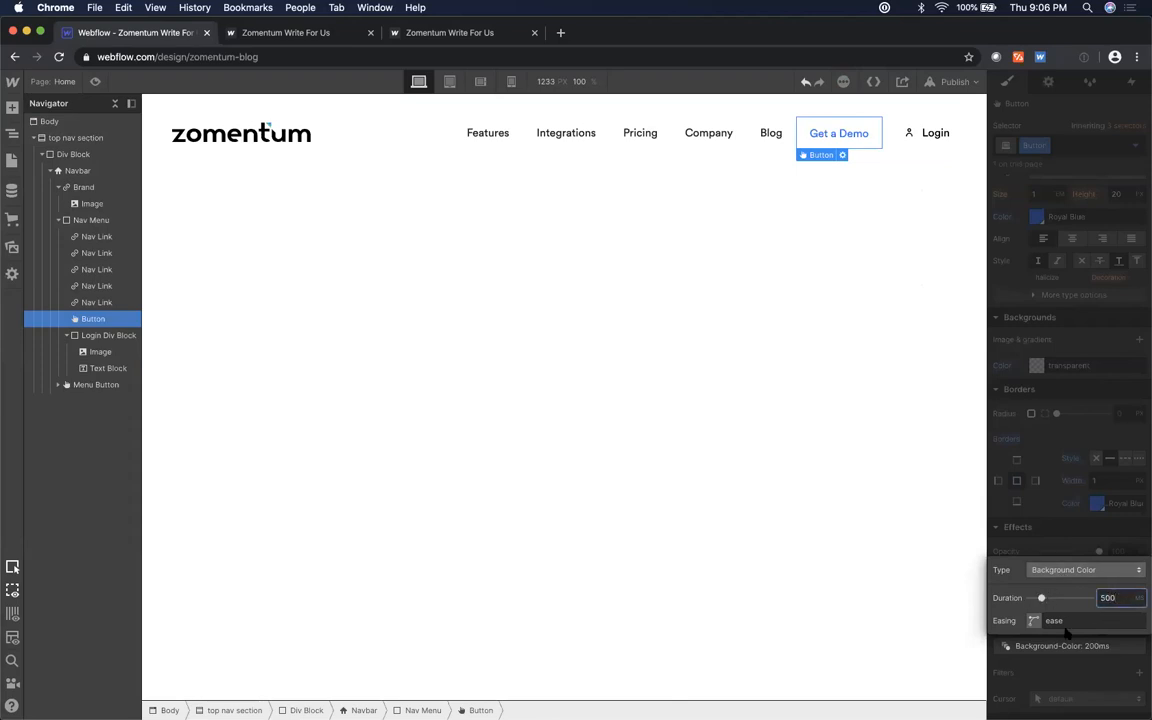
pyautogui.write('500')
pyautogui.press('Return')
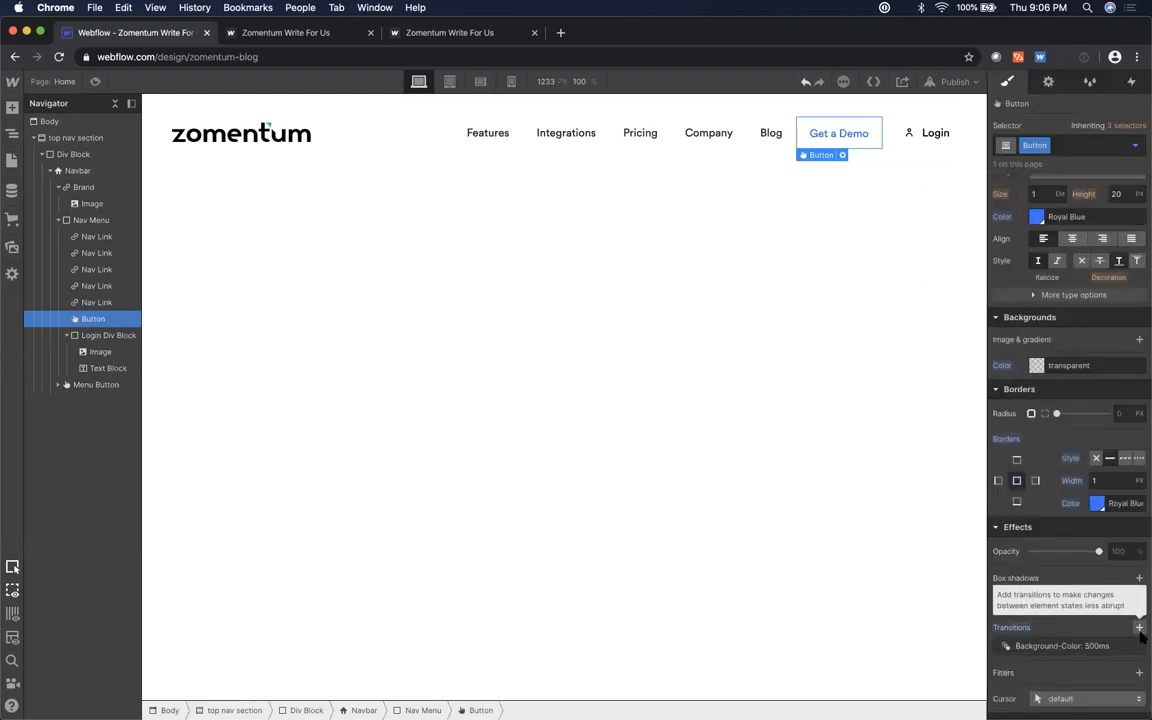
# - Add a Font Color transition with a duration of 500 ms to the Get a Demo button
pyautogui.click(1139, 628)
pyautogui.click(1085, 570)
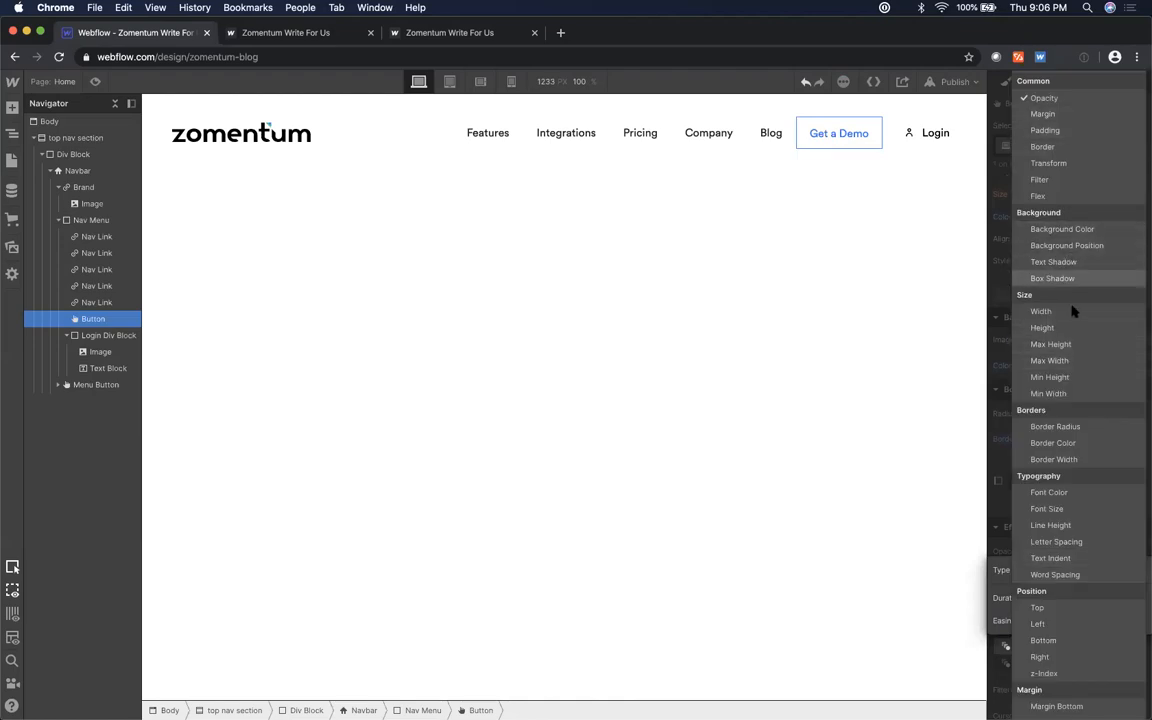
pyautogui.click(1067, 494)
pyautogui.click(1109, 597)
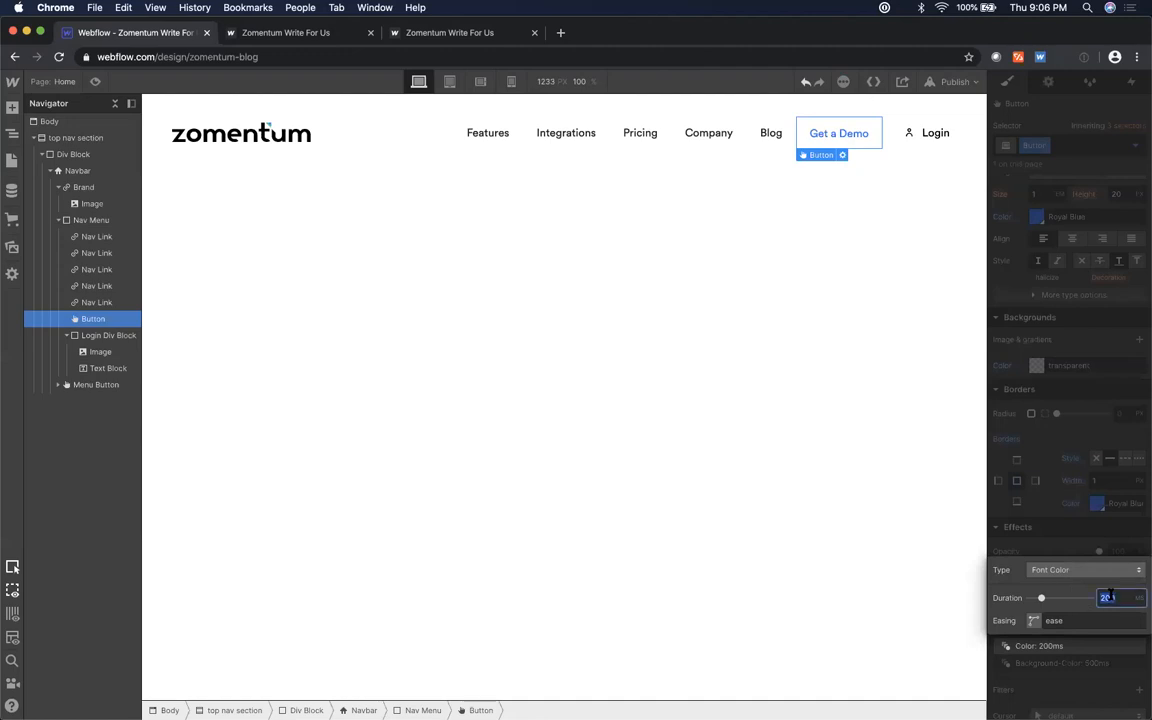
pyautogui.write('500')
pyautogui.click(936, 532)
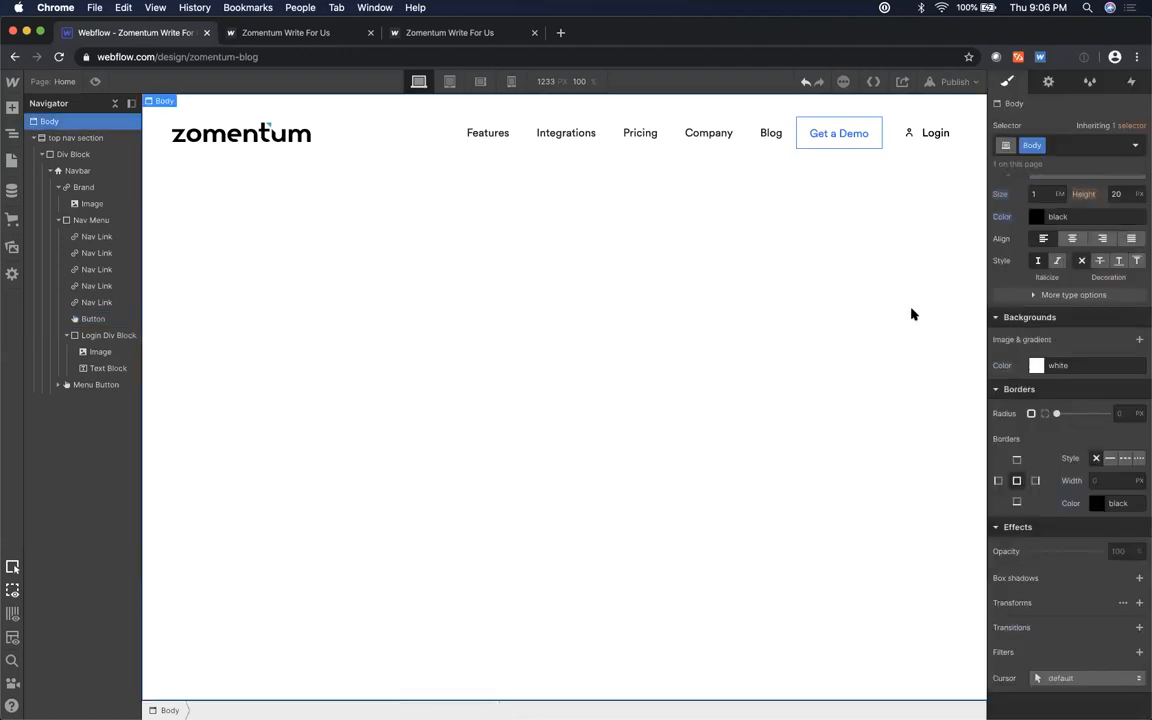
# - Preview the Get a Demo button's hover effect and republish the site to zomentum-blog.webflow.io
pyautogui.click(95, 81)
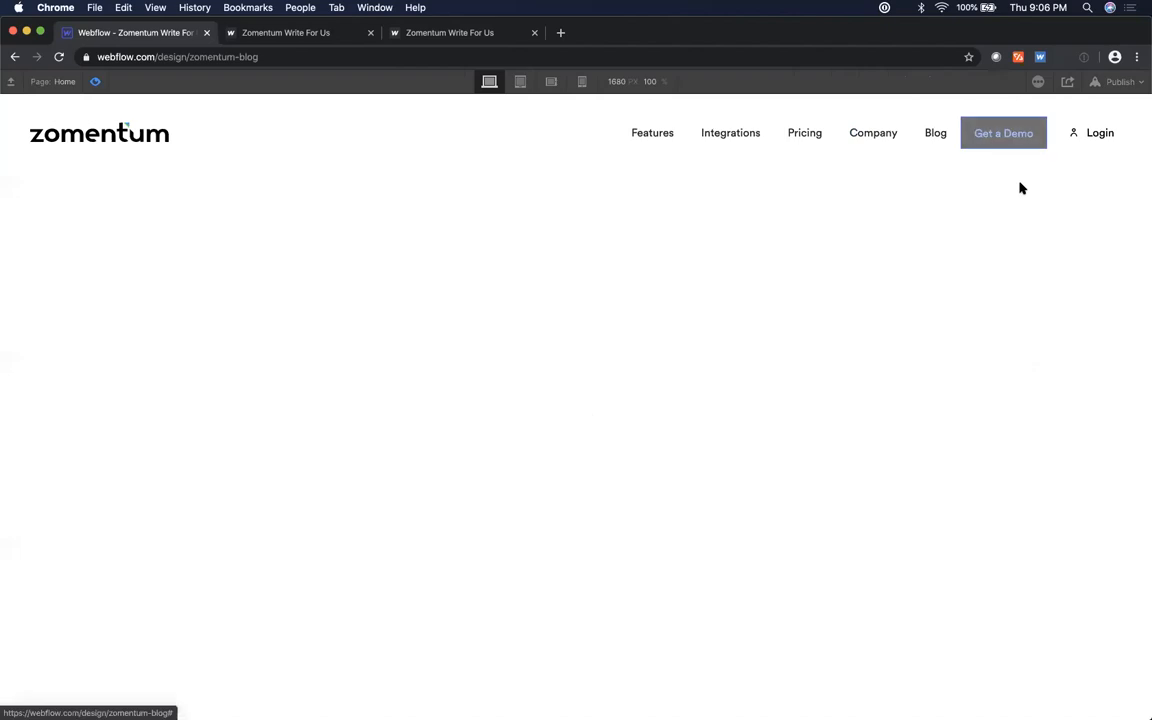
pyautogui.click(95, 81)
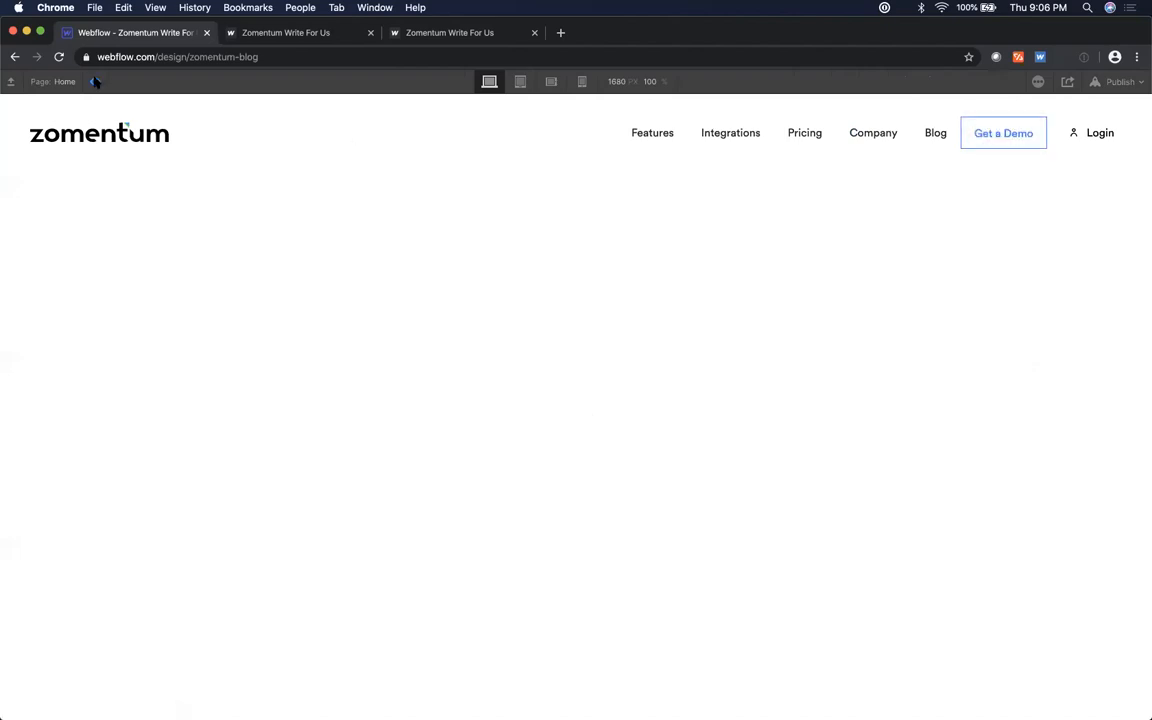
pyautogui.click(974, 83)
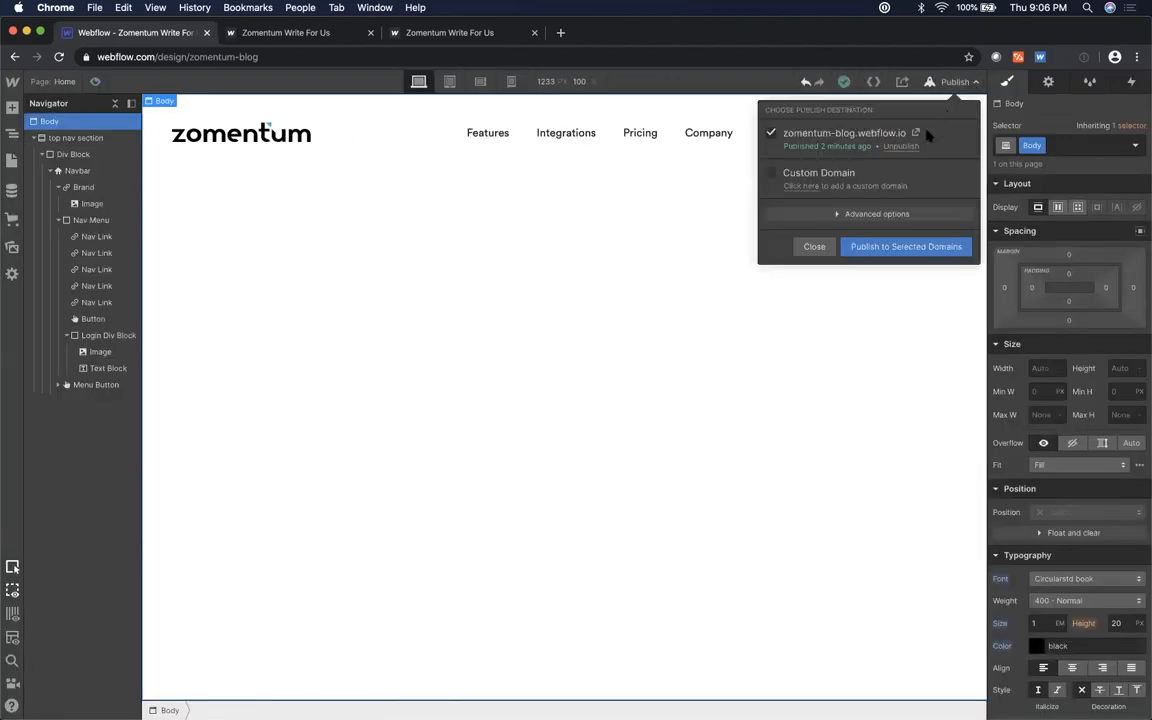
pyautogui.click(882, 247)
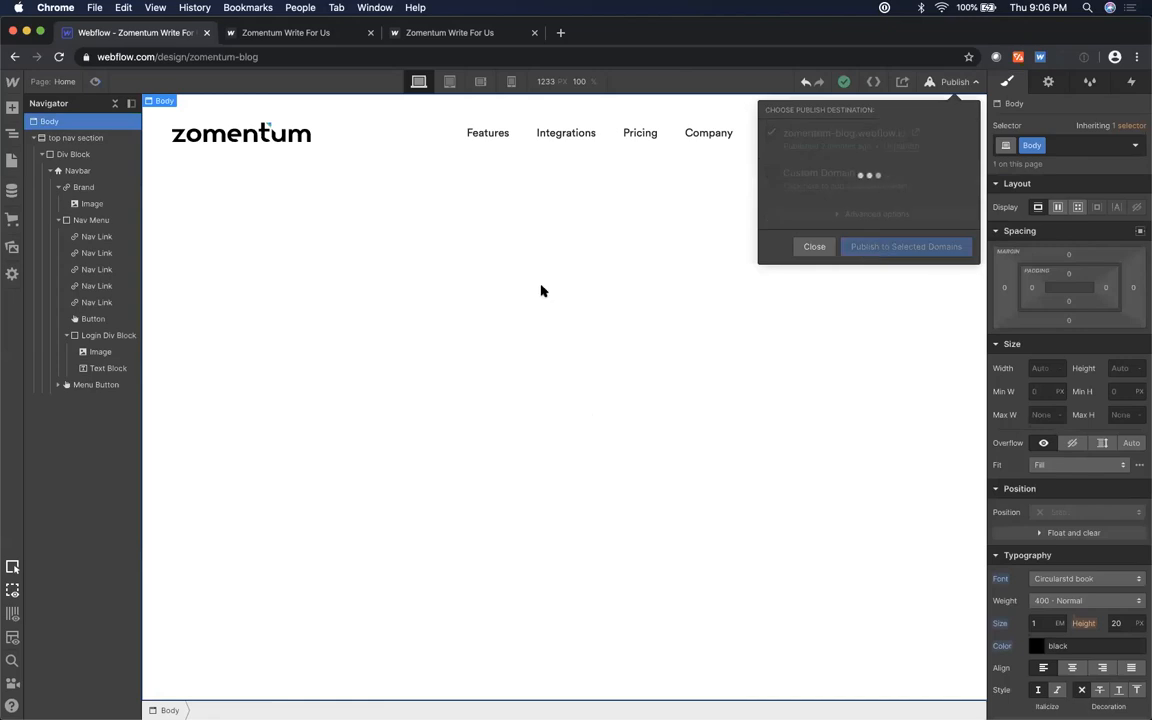
pyautogui.click(688, 307)
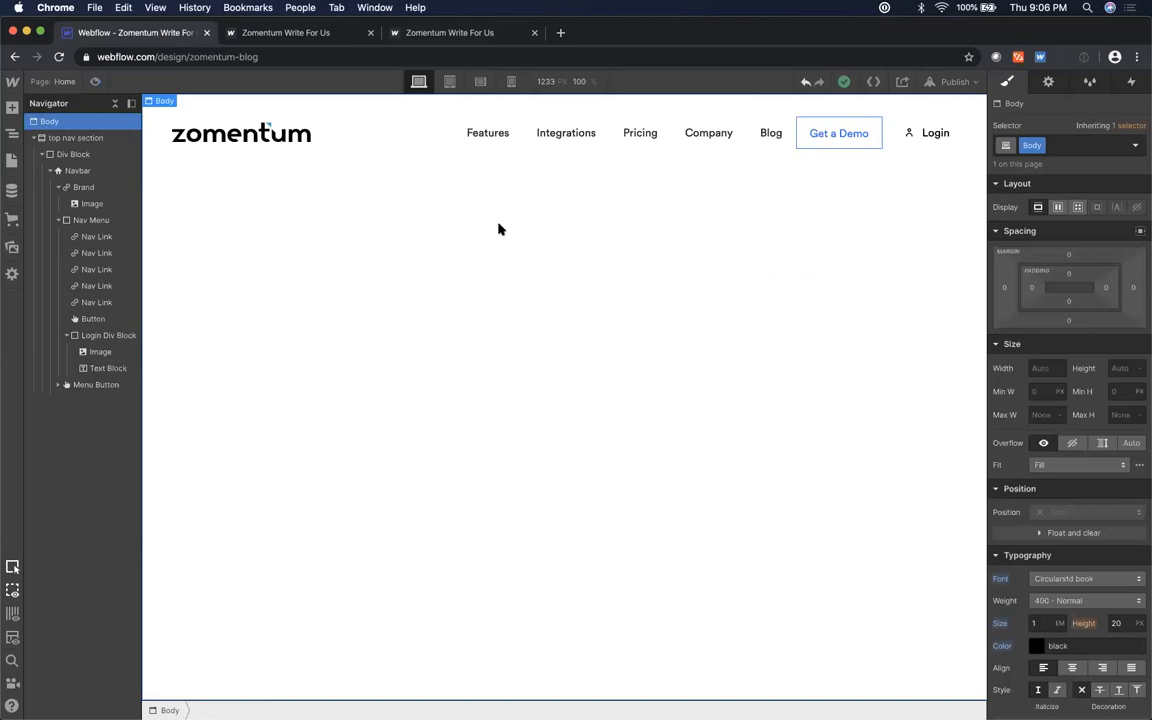
# - Switch to Figma and inspect the size and position of the hero illustration in the landing page design
pyautogui.press('super+Tab')
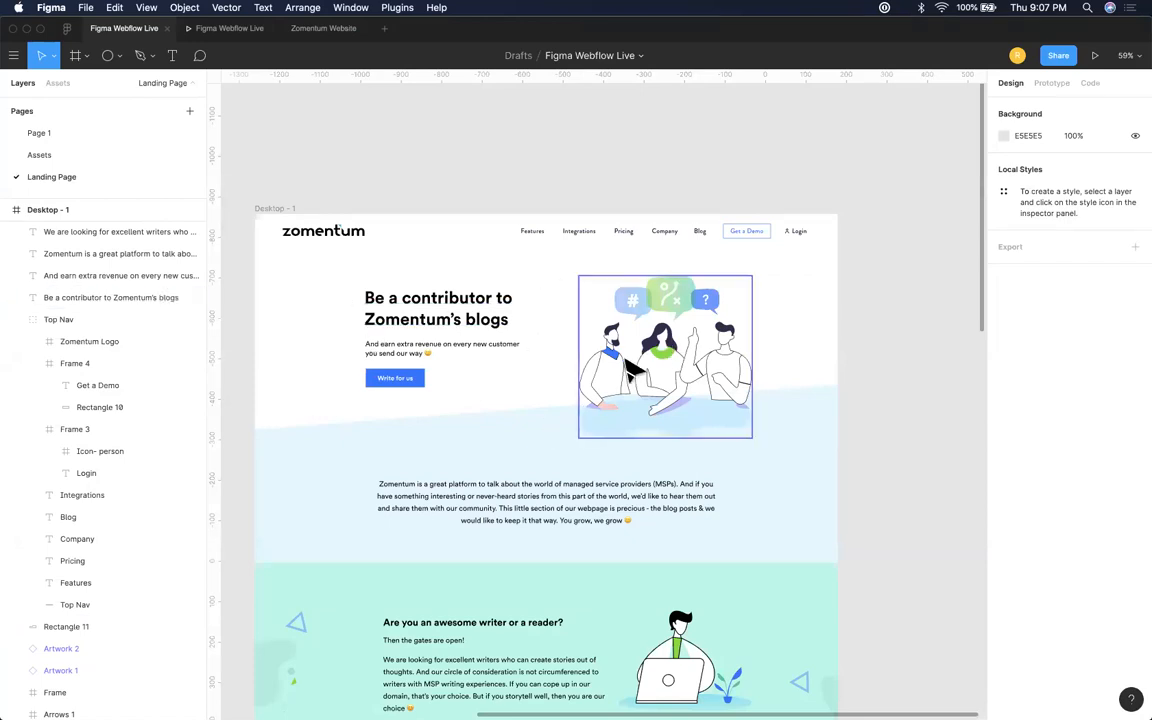
pyautogui.click(630, 318)
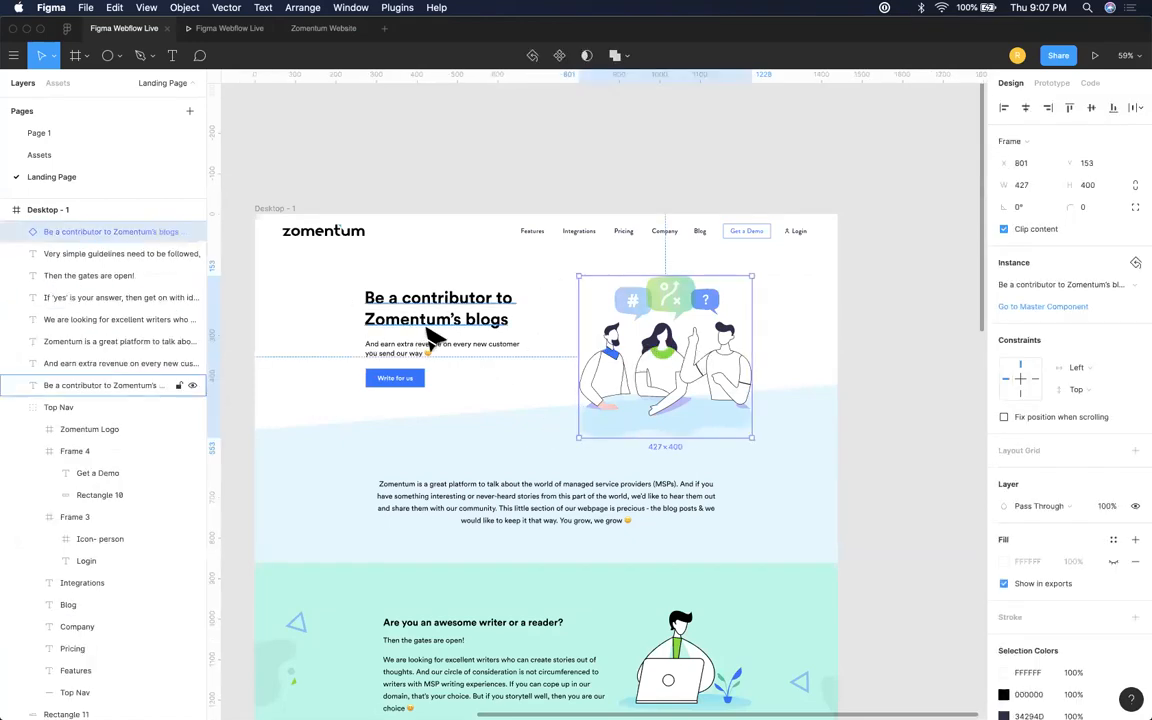
pyautogui.click(325, 385)
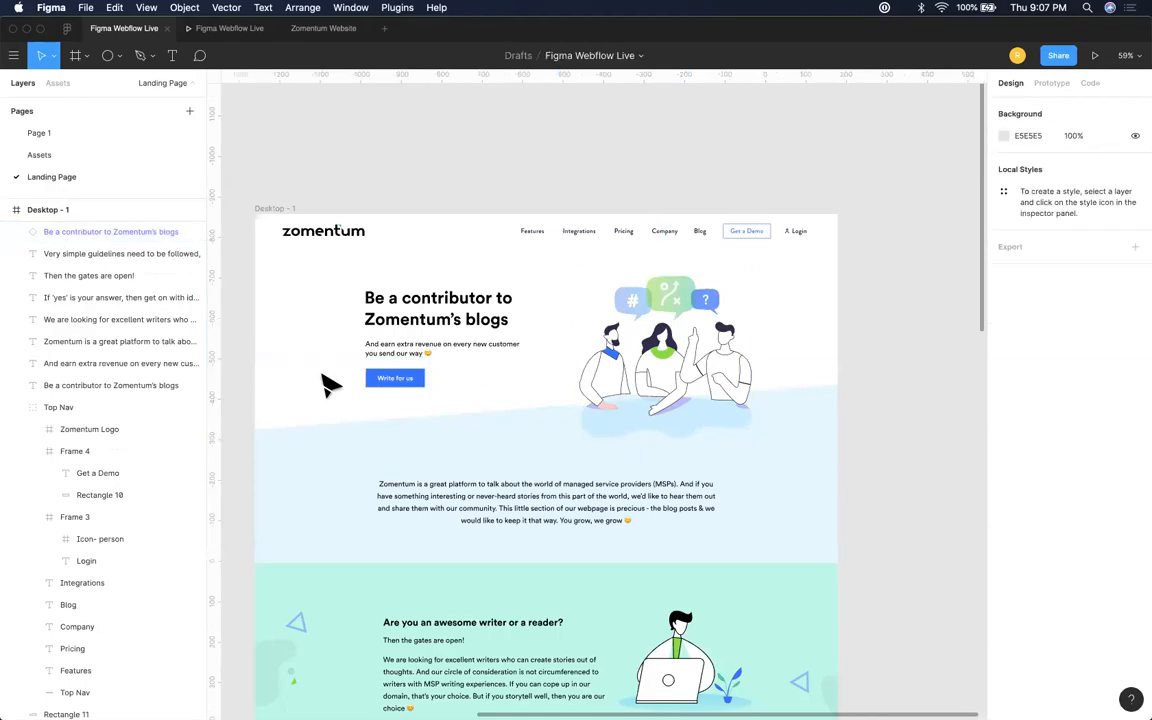
# - Switch to Webflow and reset the top and bottom padding of the top nav section
pyautogui.press('super+Tab')
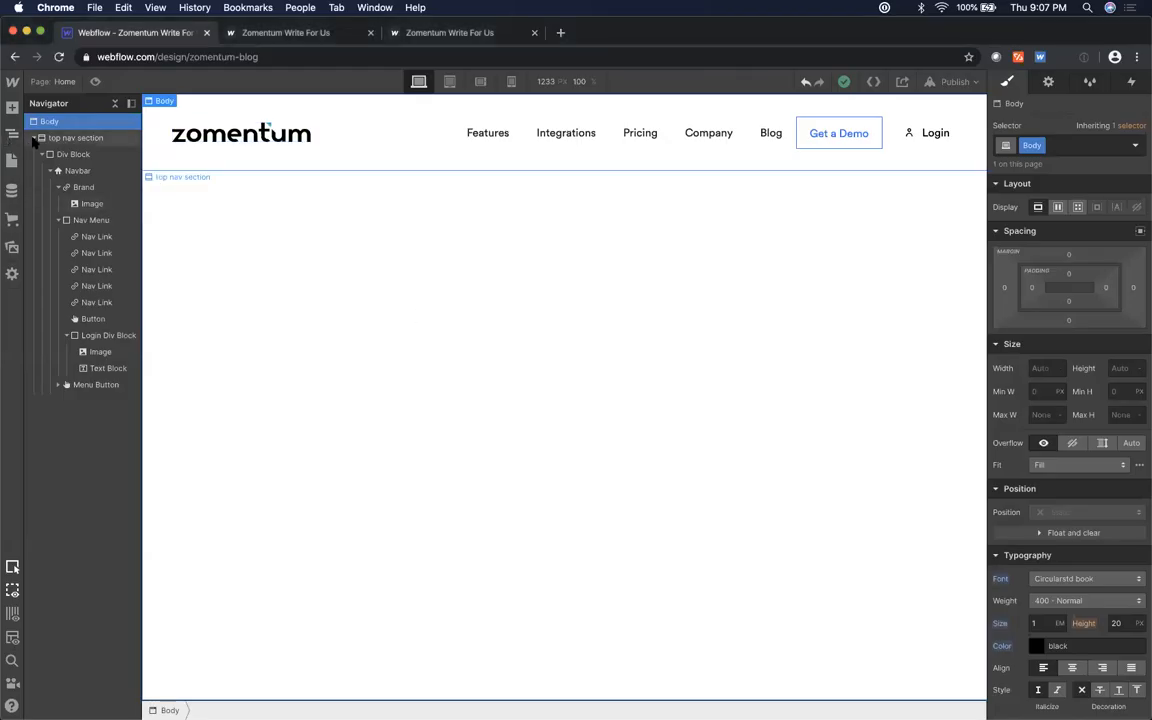
pyautogui.click(34, 138)
pyautogui.click(70, 141)
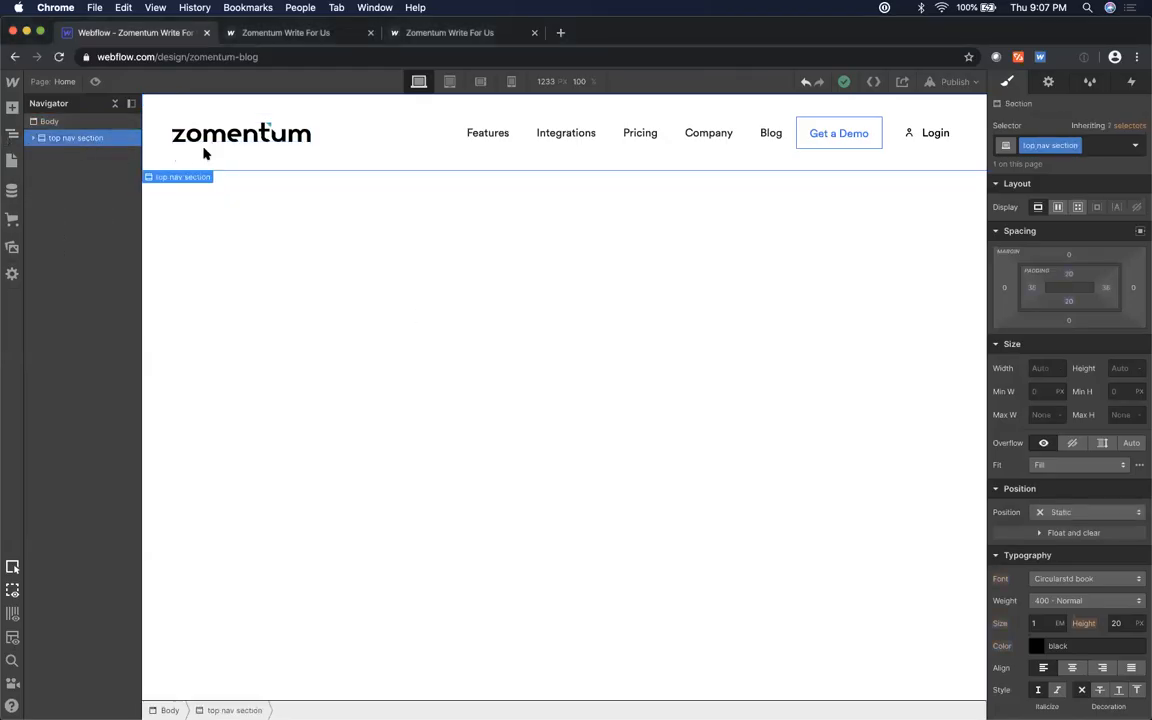
pyautogui.click(1070, 277)
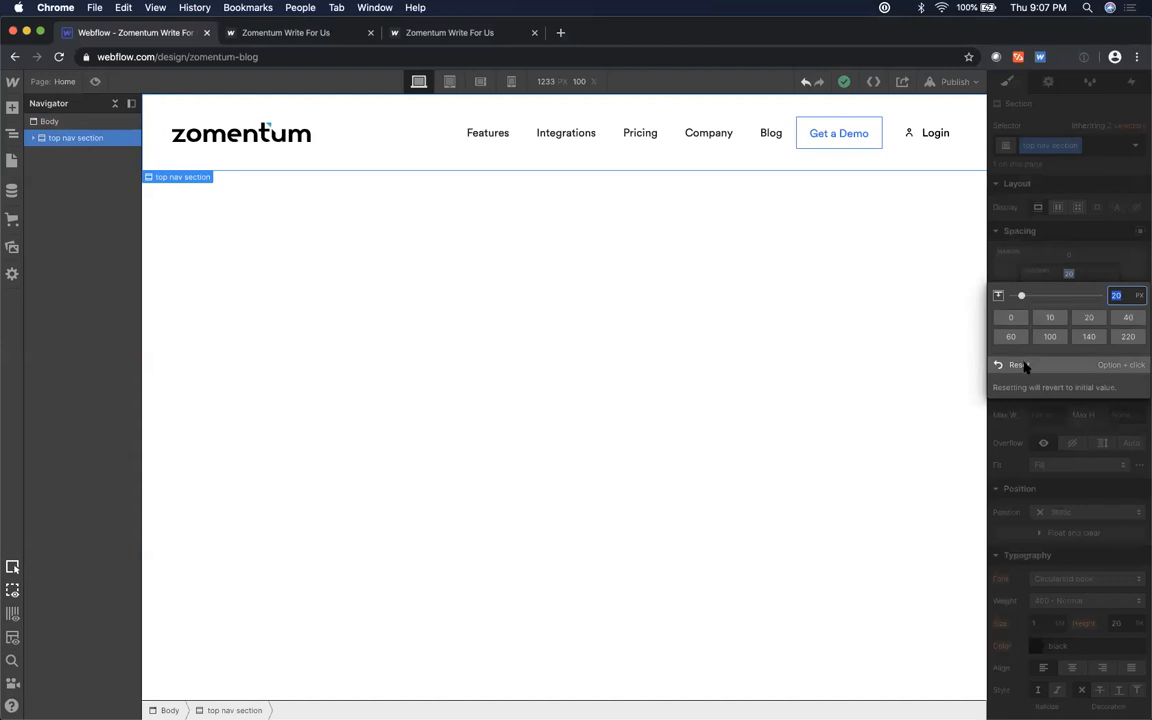
pyautogui.click(1021, 365)
pyautogui.click(1069, 303)
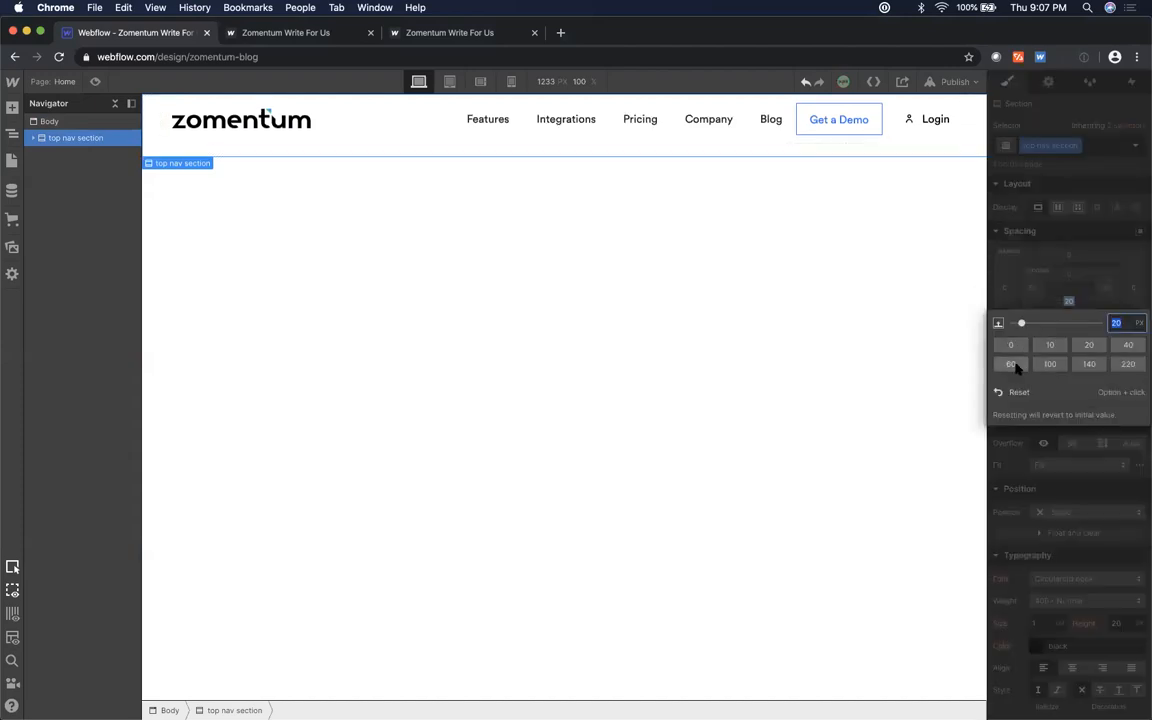
pyautogui.click(1019, 391)
# - Add a Section to the page body below the top nav section and give it the class "hero section"
pyautogui.click(420, 234)
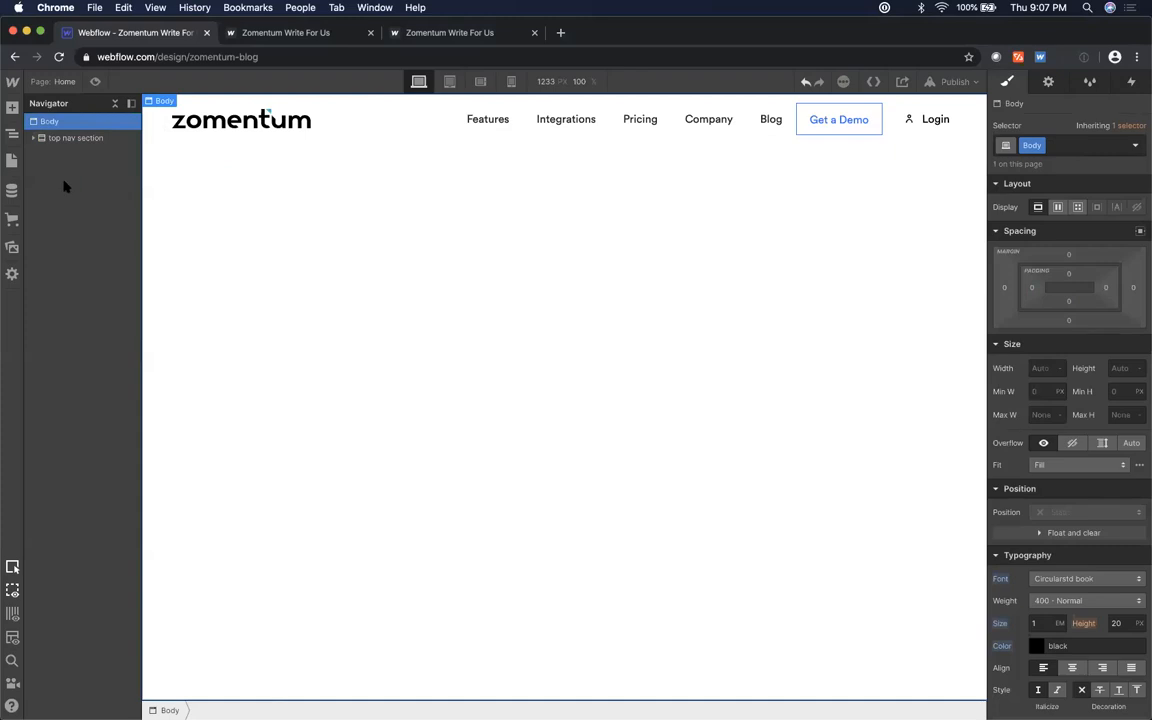
pyautogui.press('super+e')
pyautogui.write('sec')
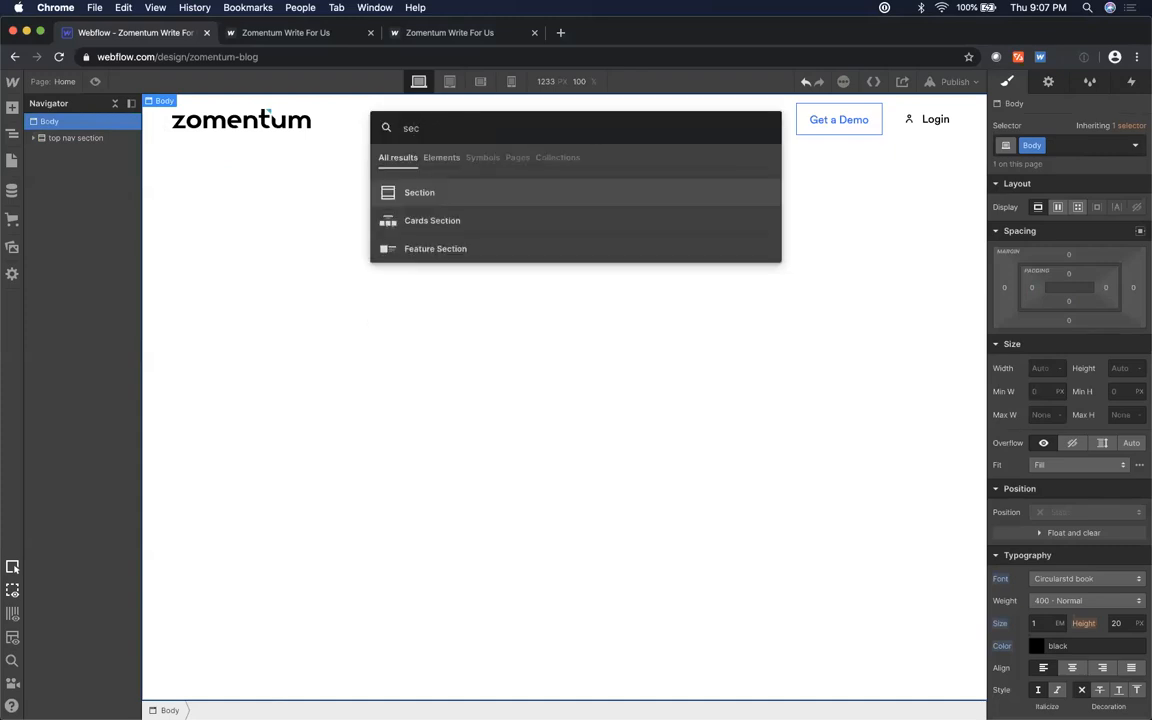
pyautogui.press('Return')
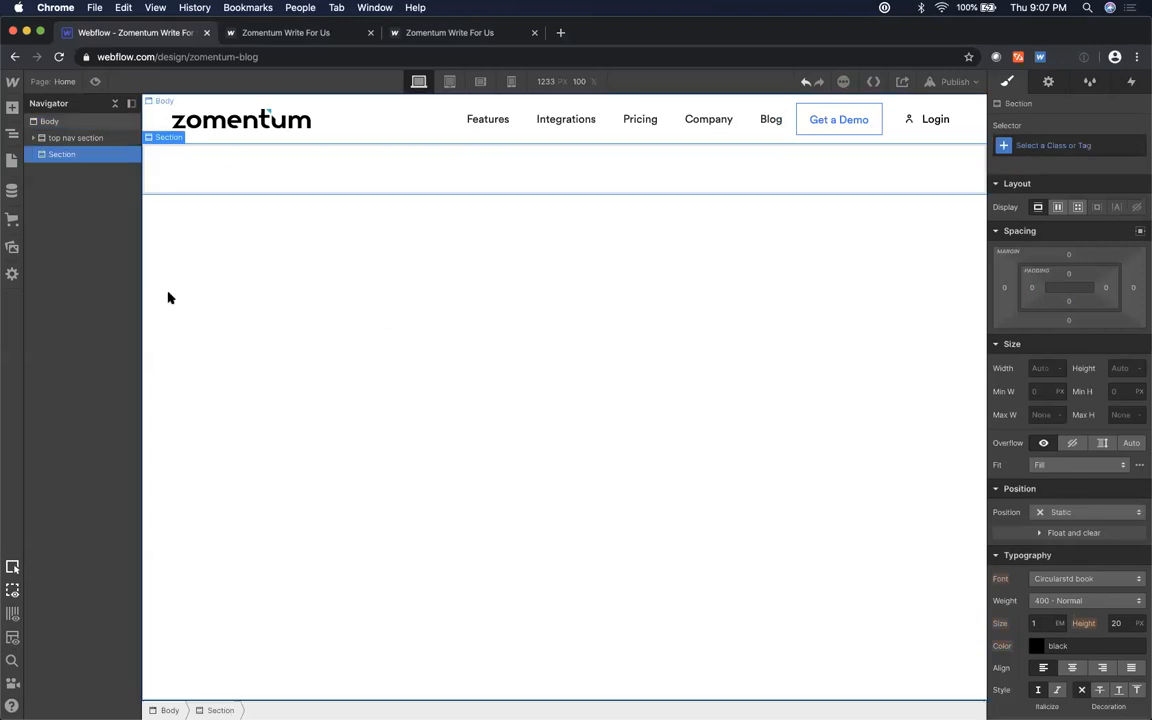
pyautogui.click(1039, 146)
pyautogui.write('hero section')
pyautogui.press('Return')
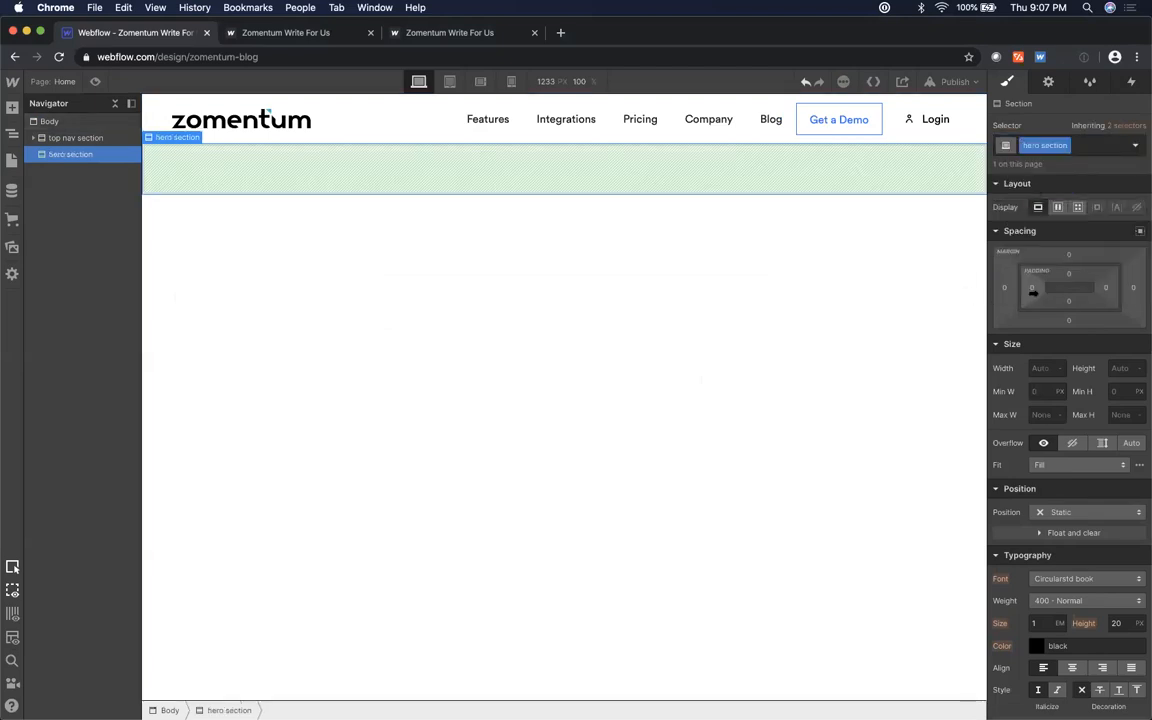
# - Set the hero section's padding to 36 px left and right and 32 px top and bottom
pyautogui.click(1032, 289)
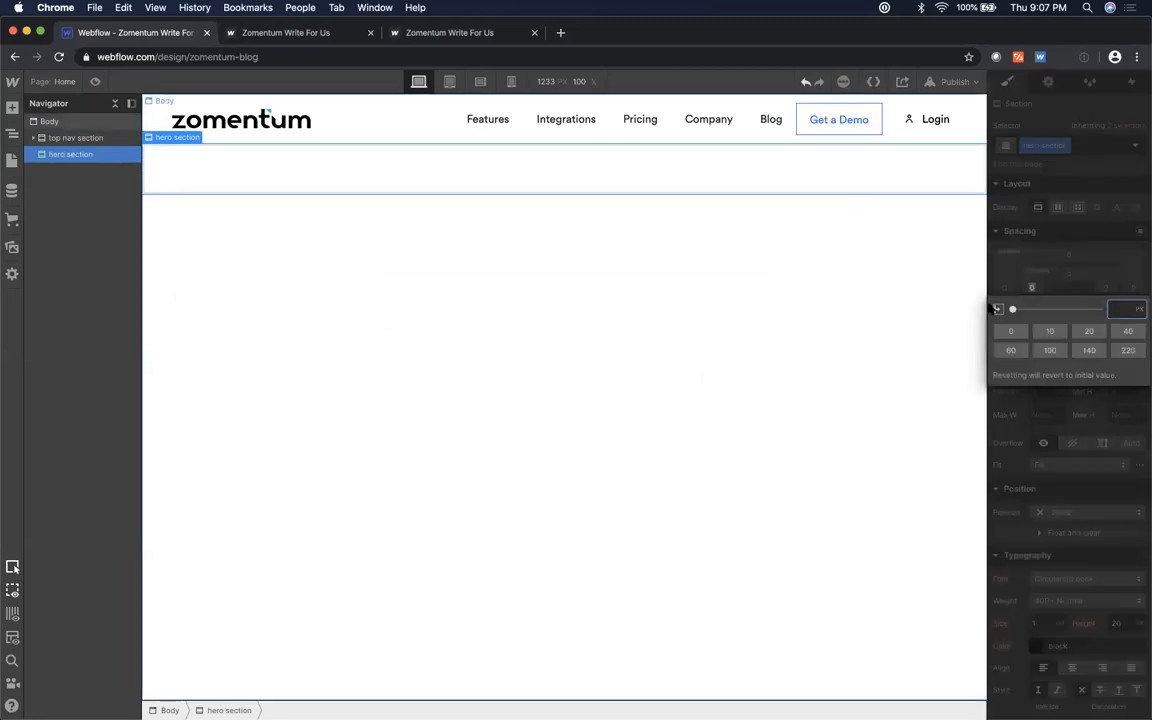
pyautogui.write('38')
pyautogui.press('Return')
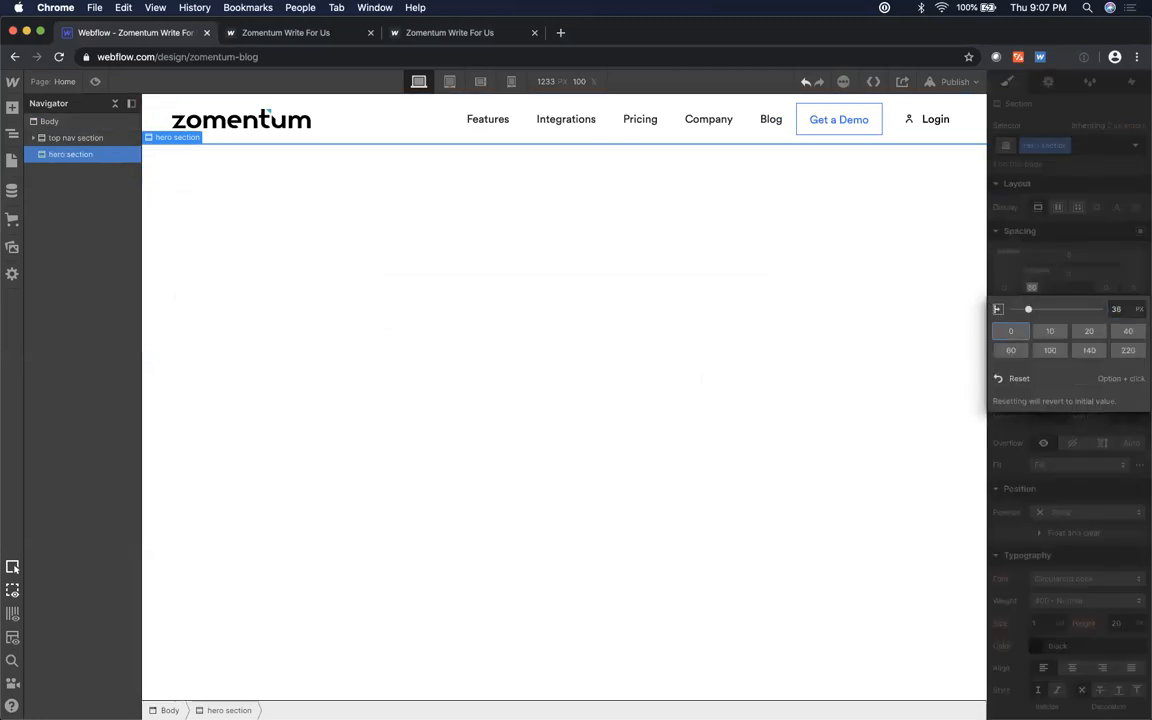
pyautogui.click(1108, 286)
pyautogui.click(1106, 287)
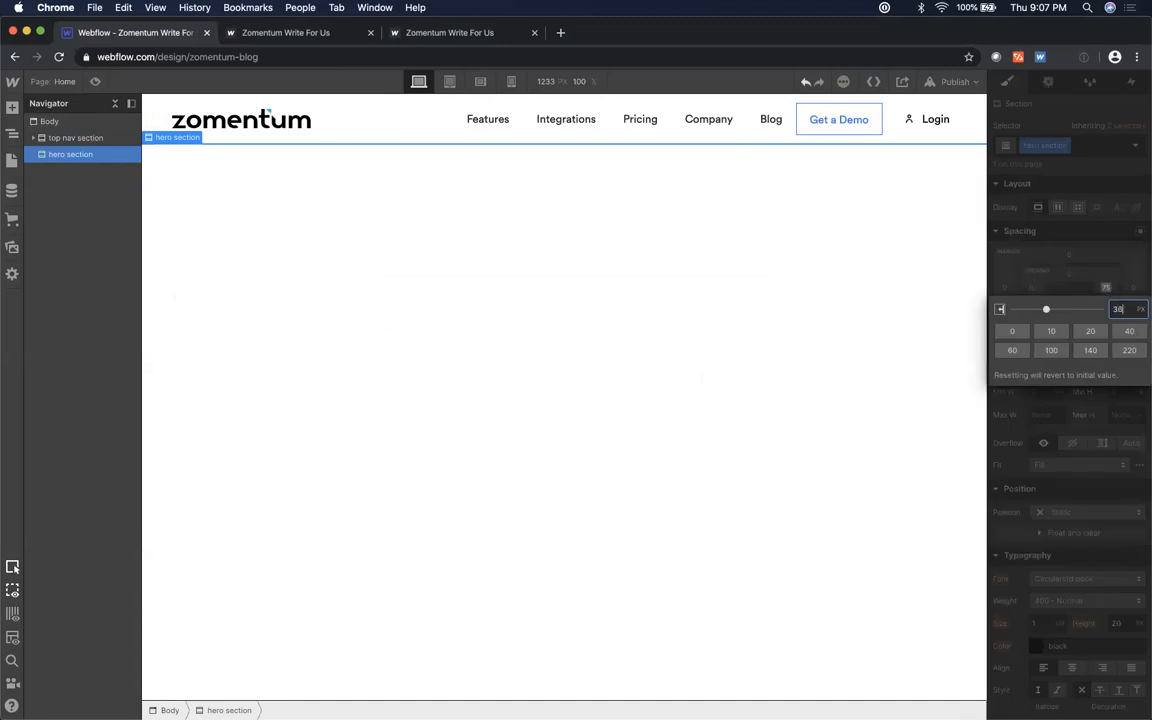
pyautogui.press('Return')
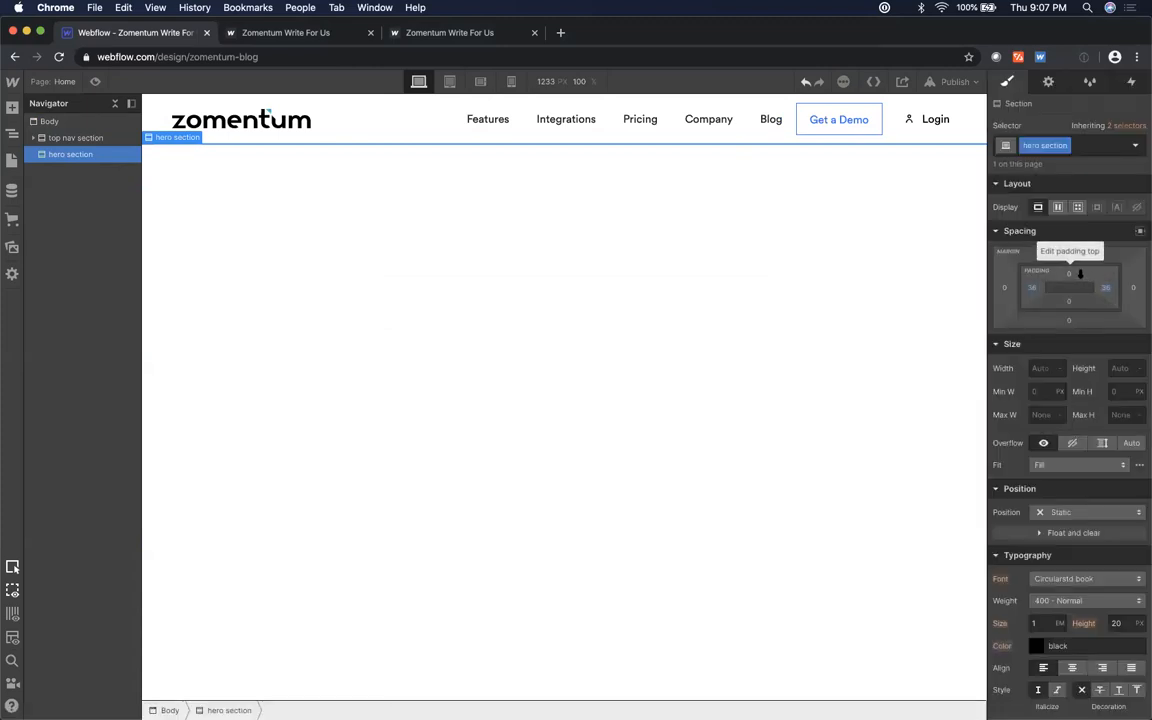
pyautogui.moveTo(1080, 273); pyautogui.dragTo(1075, 341)
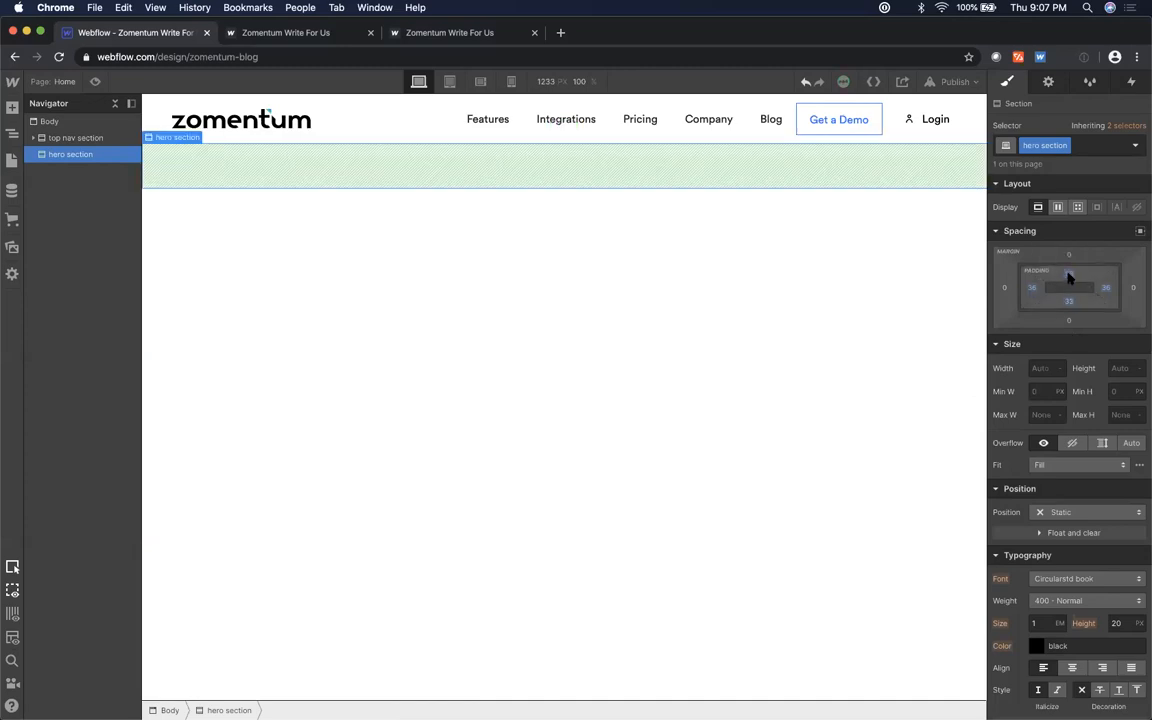
pyautogui.moveTo(1081, 277); pyautogui.dragTo(1078, 273)
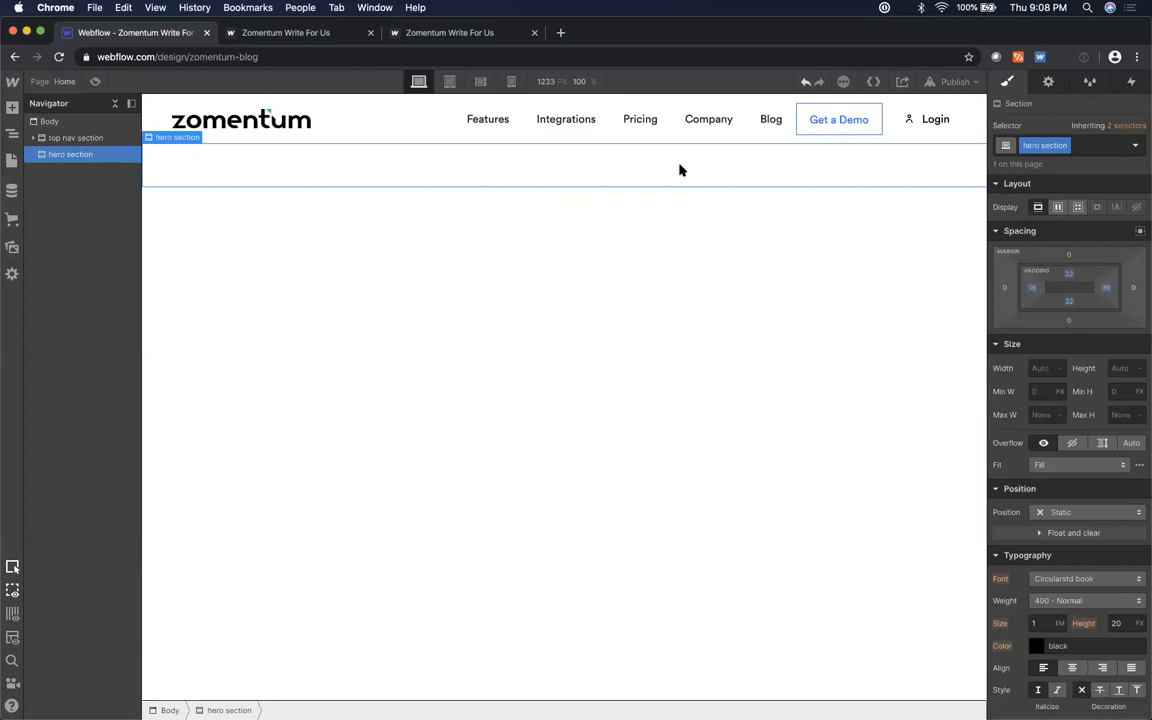
# - Add a div block inside the hero section and give it the class "hero div"
pyautogui.press('super+e')
pyautogui.write('div')
pyautogui.press('Return')
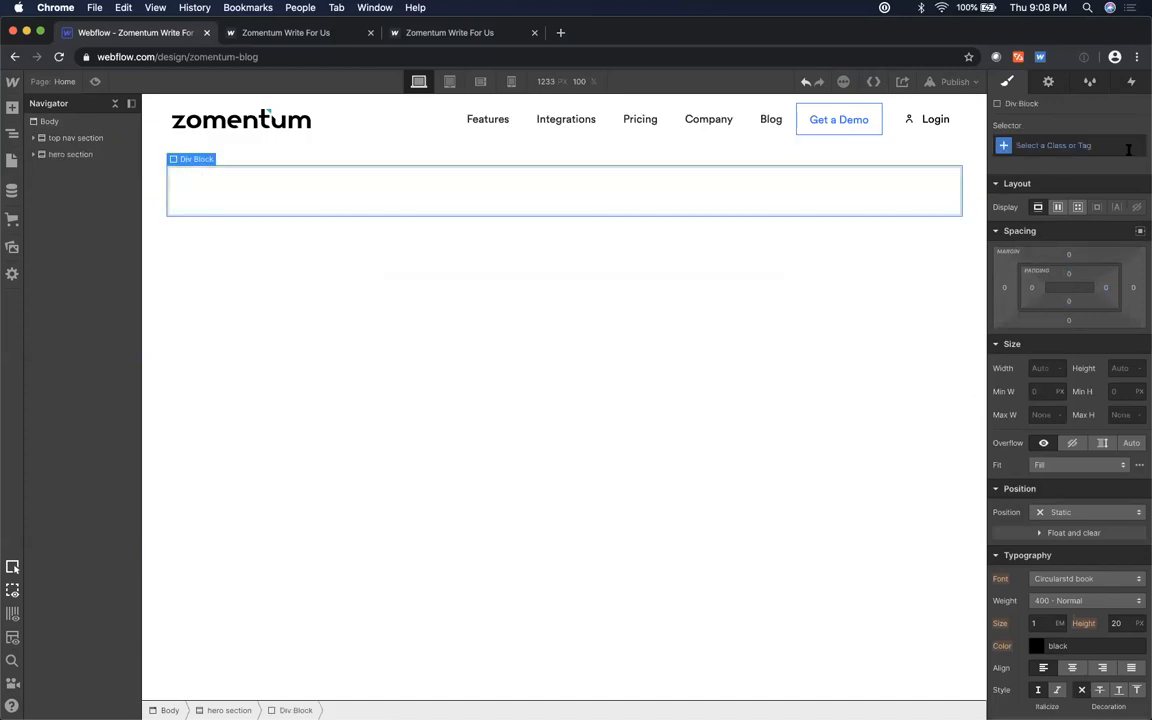
pyautogui.click(1090, 145)
pyautogui.write('hero div')
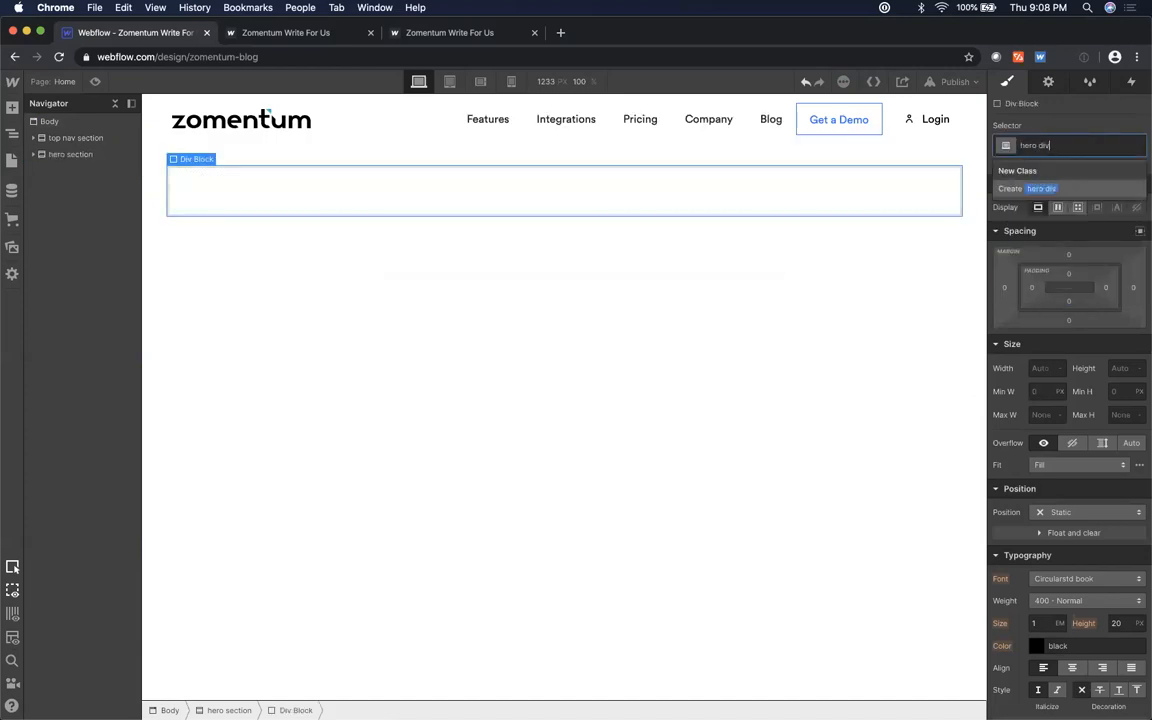
pyautogui.press('Return')
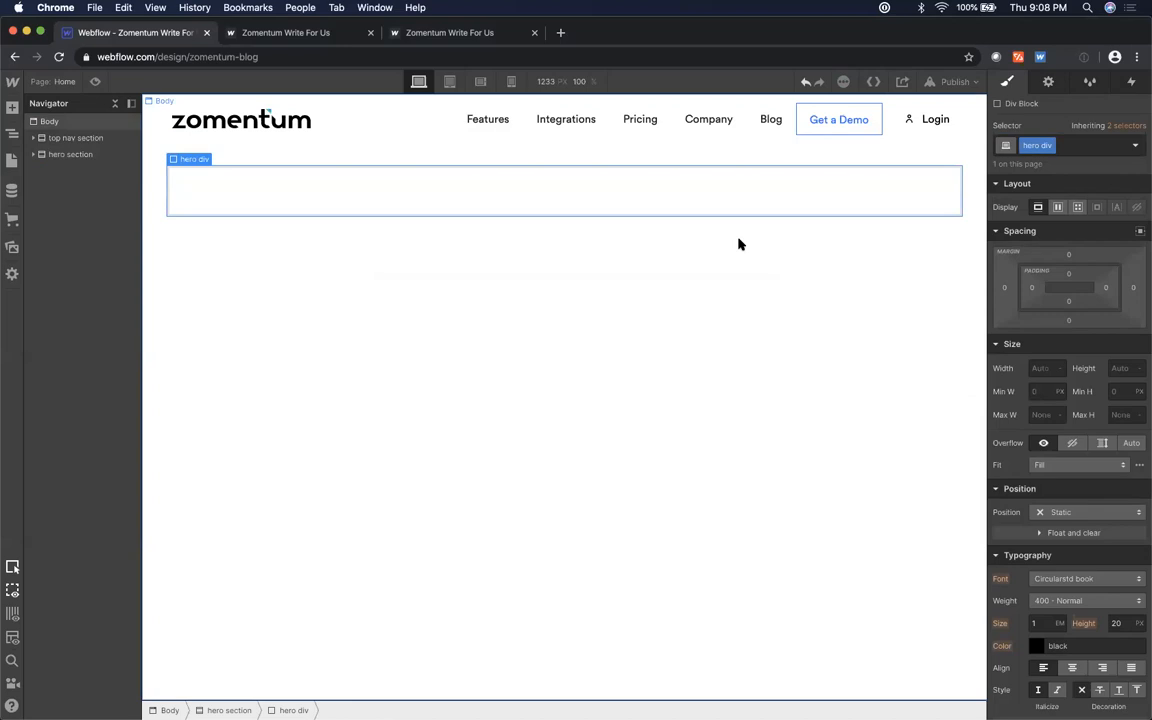
# - Set the hero div's display to horizontal flex and add two div blocks inside it
pyautogui.click(1060, 207)
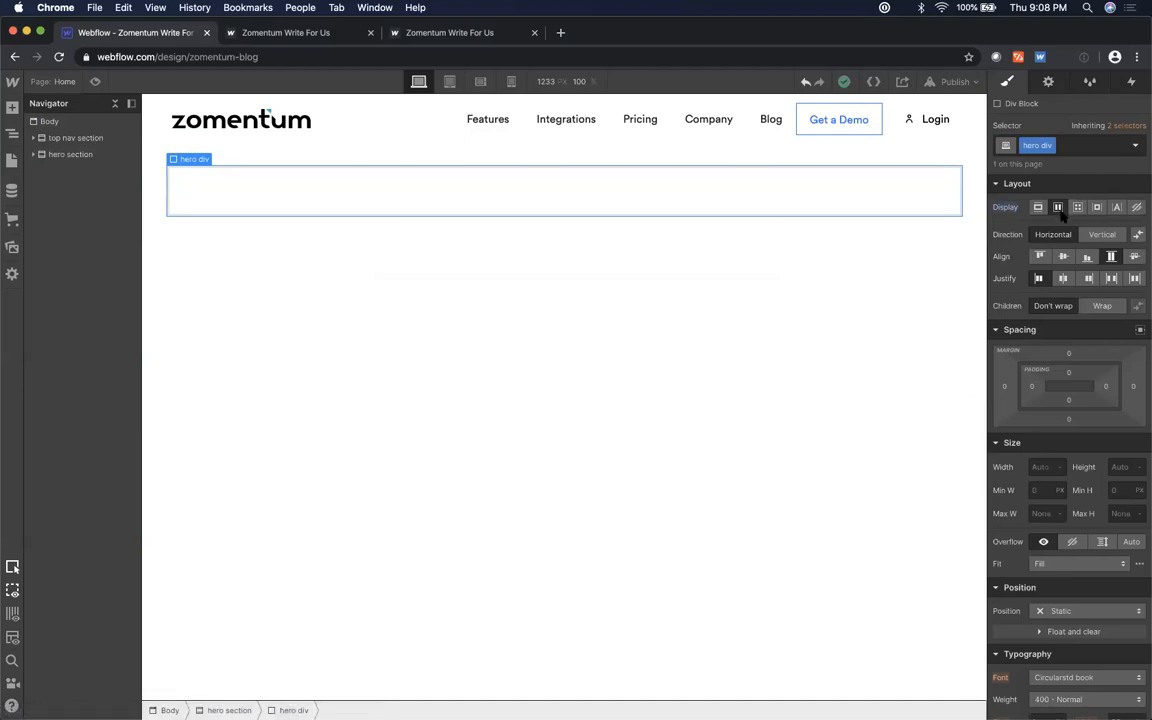
pyautogui.press('super+e')
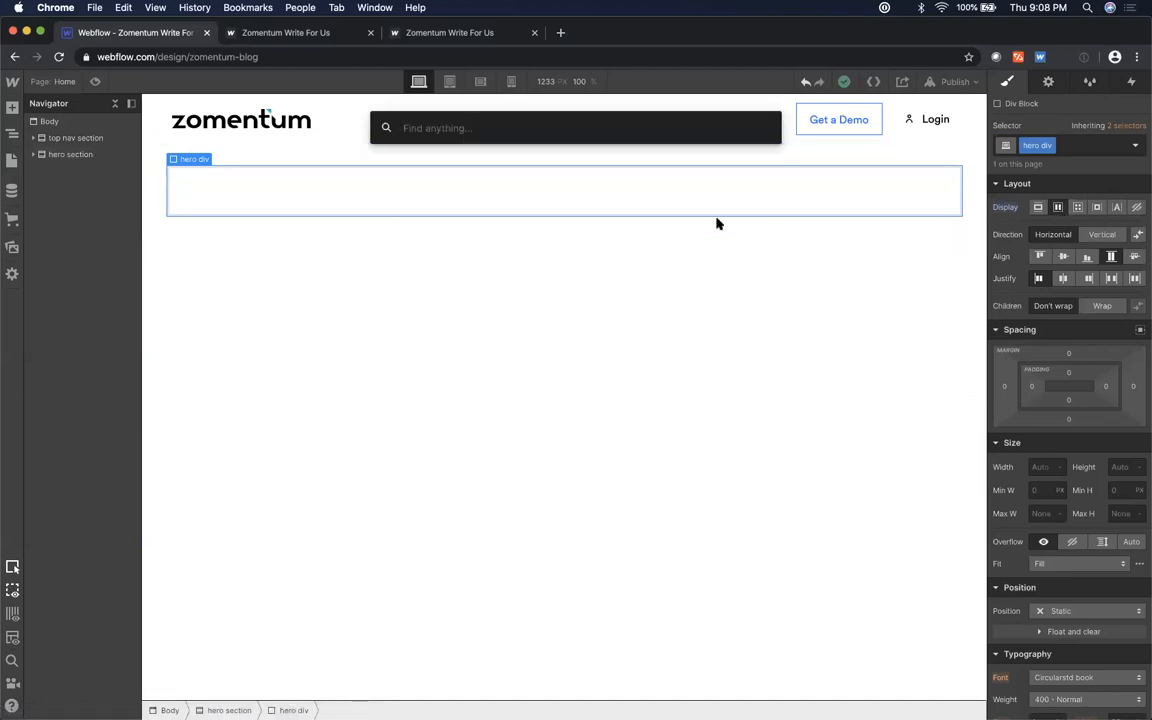
pyautogui.write('div')
pyautogui.press('Return')
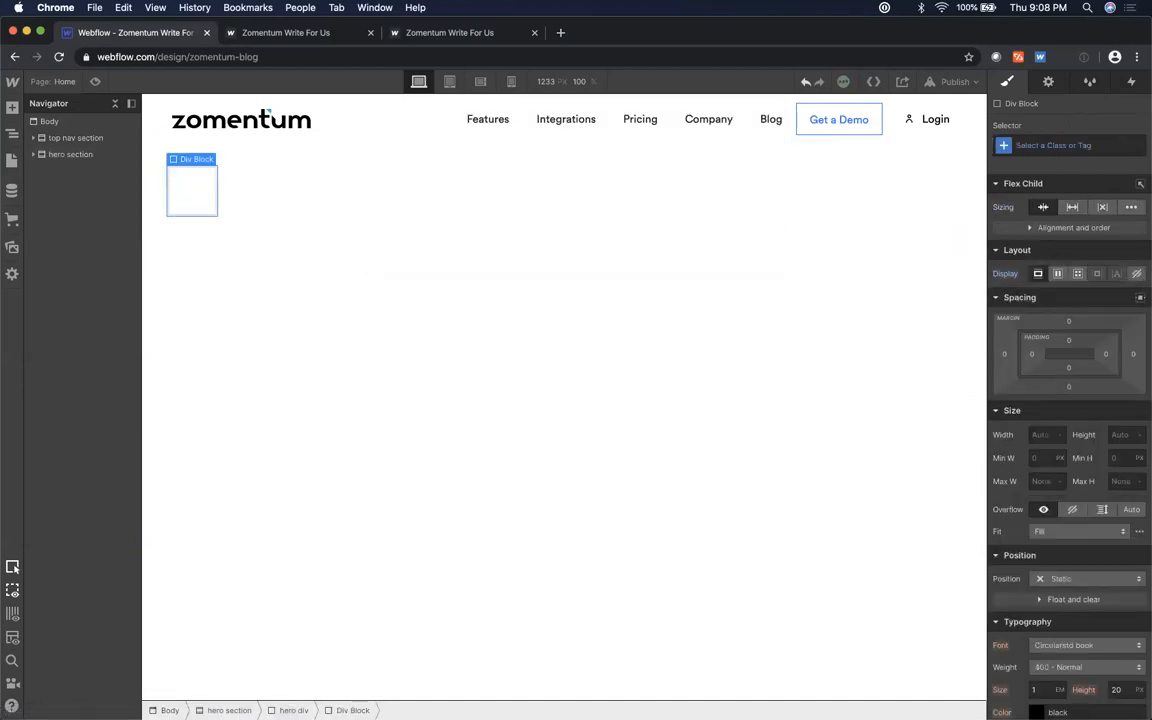
pyautogui.click(612, 219)
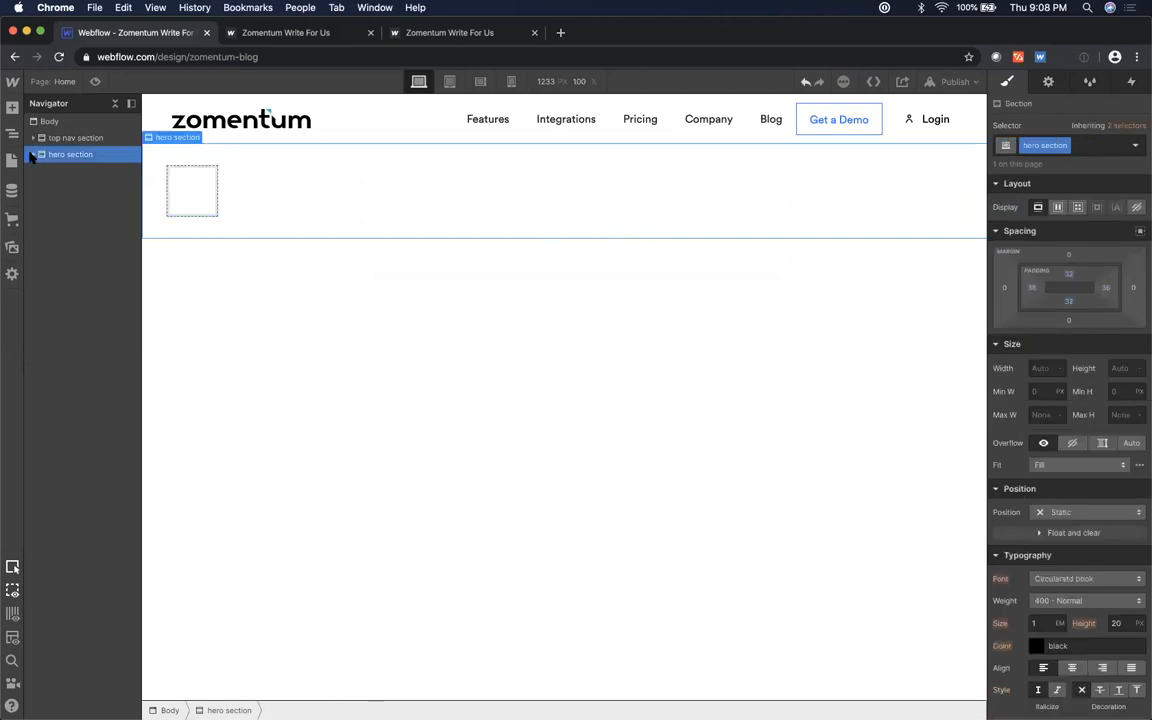
pyautogui.click(33, 154)
pyautogui.click(64, 171)
pyautogui.press('super+e')
pyautogui.write('div')
pyautogui.press('Return')
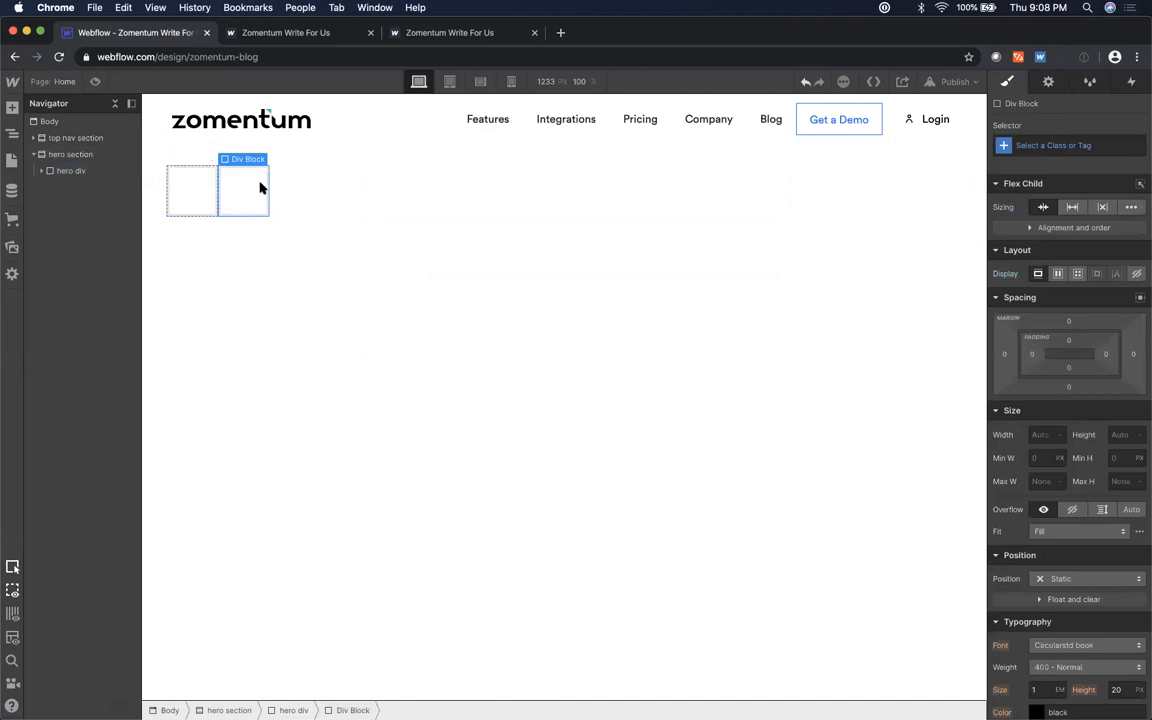
# - Check the hero text in Figma, and in Webflow insert a Heading into the first div block of the hero div
pyautogui.click(198, 204)
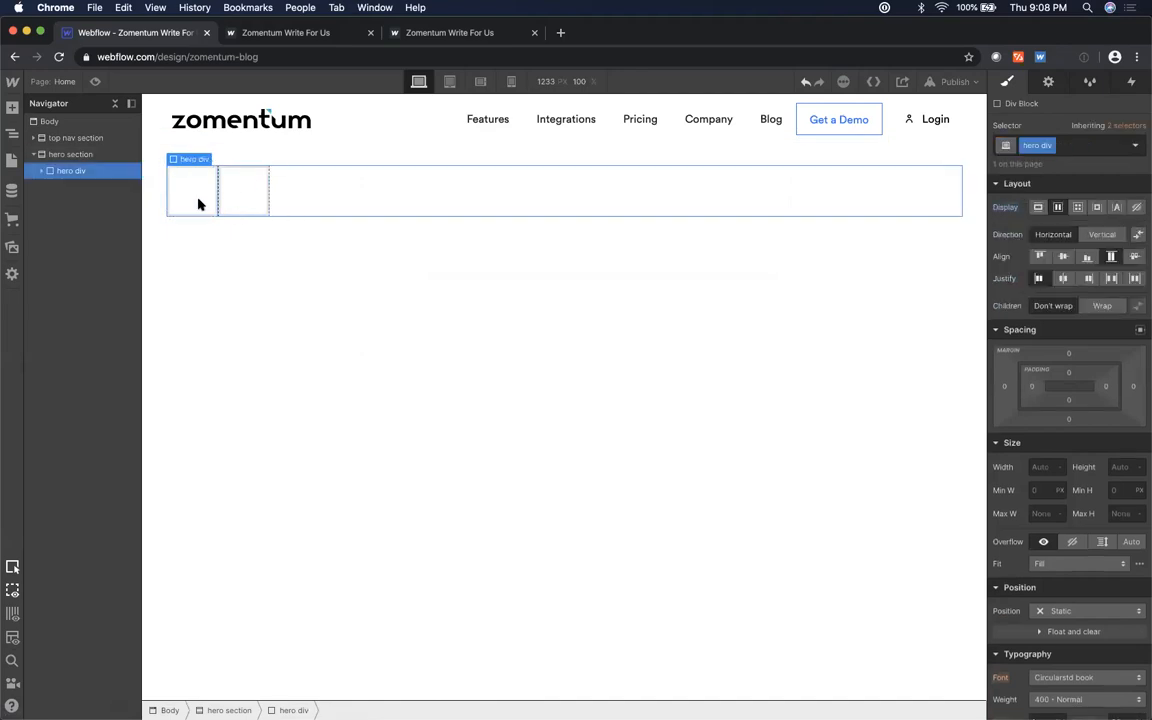
pyautogui.click(196, 205)
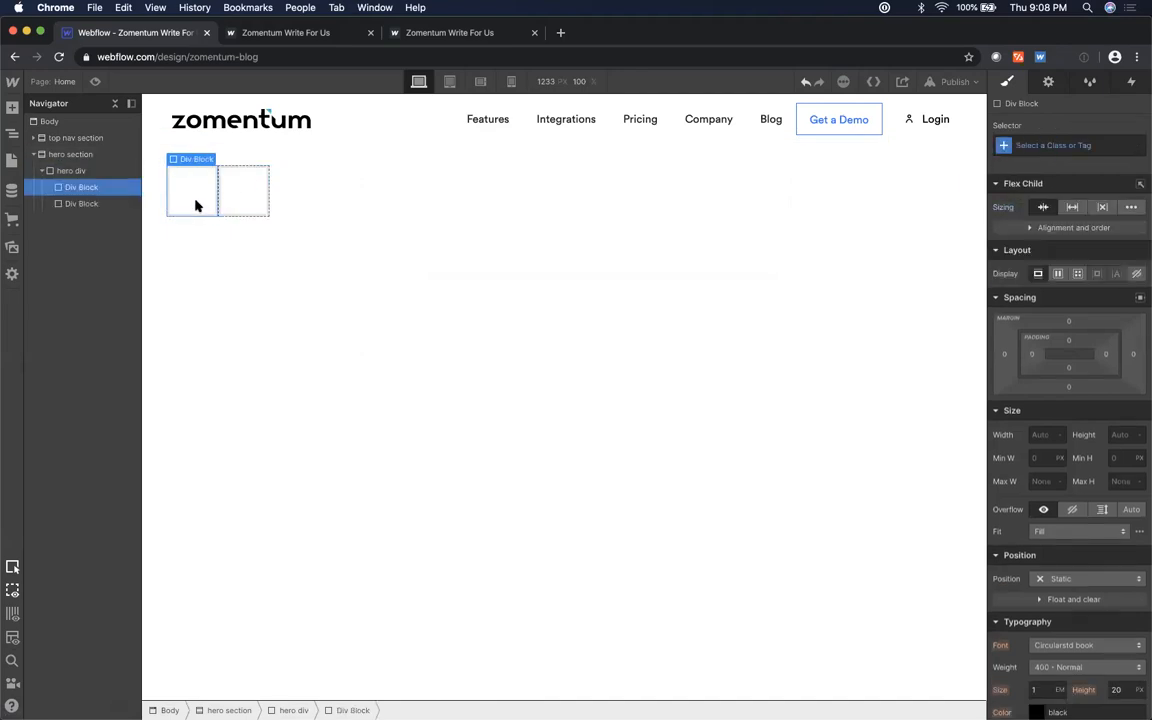
pyautogui.press('super+Tab')
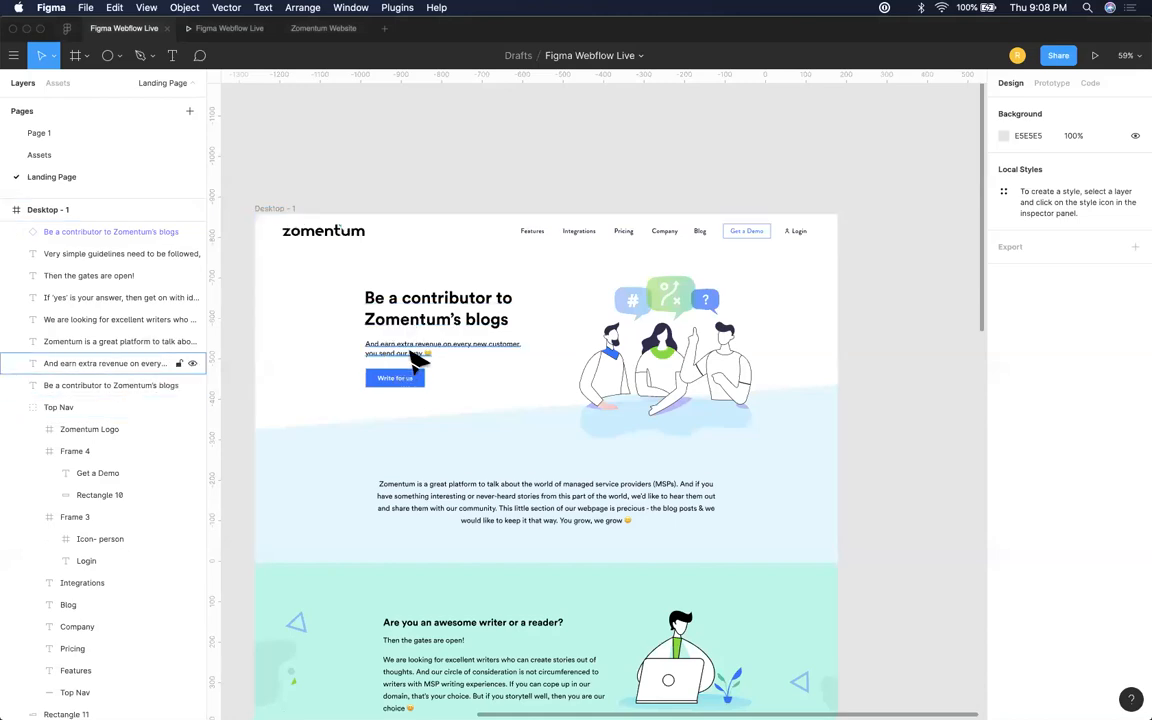
pyautogui.press('super+Tab')
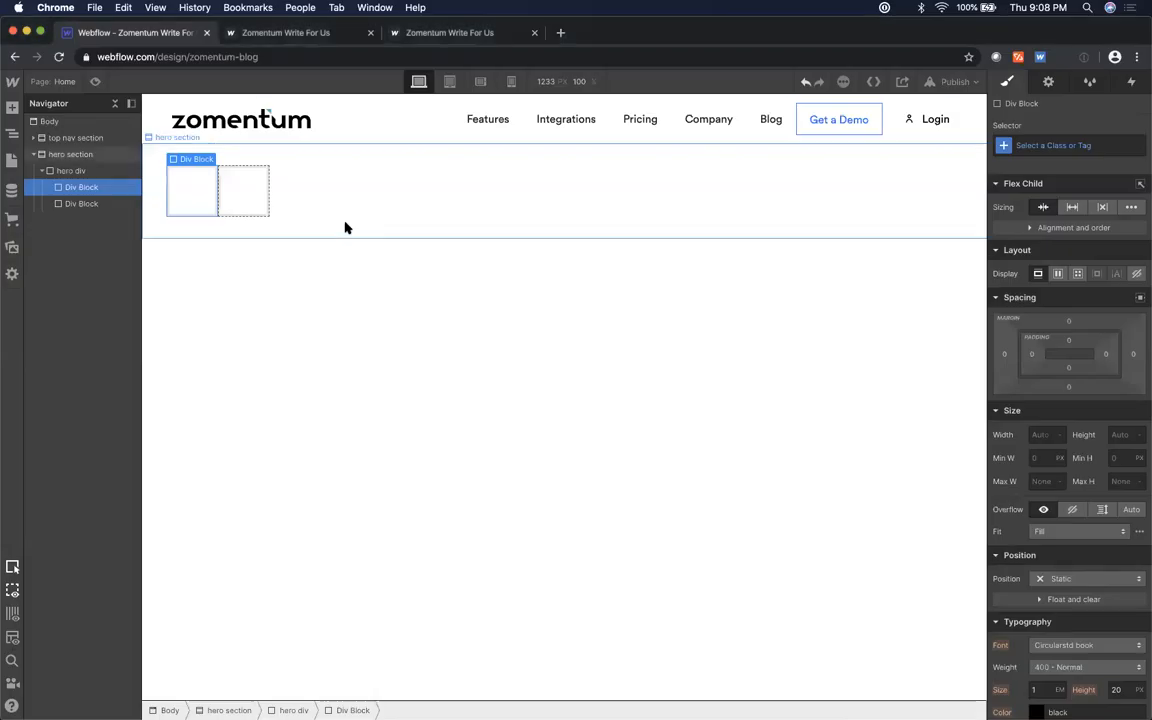
pyautogui.press('super+e')
pyautogui.write('text')
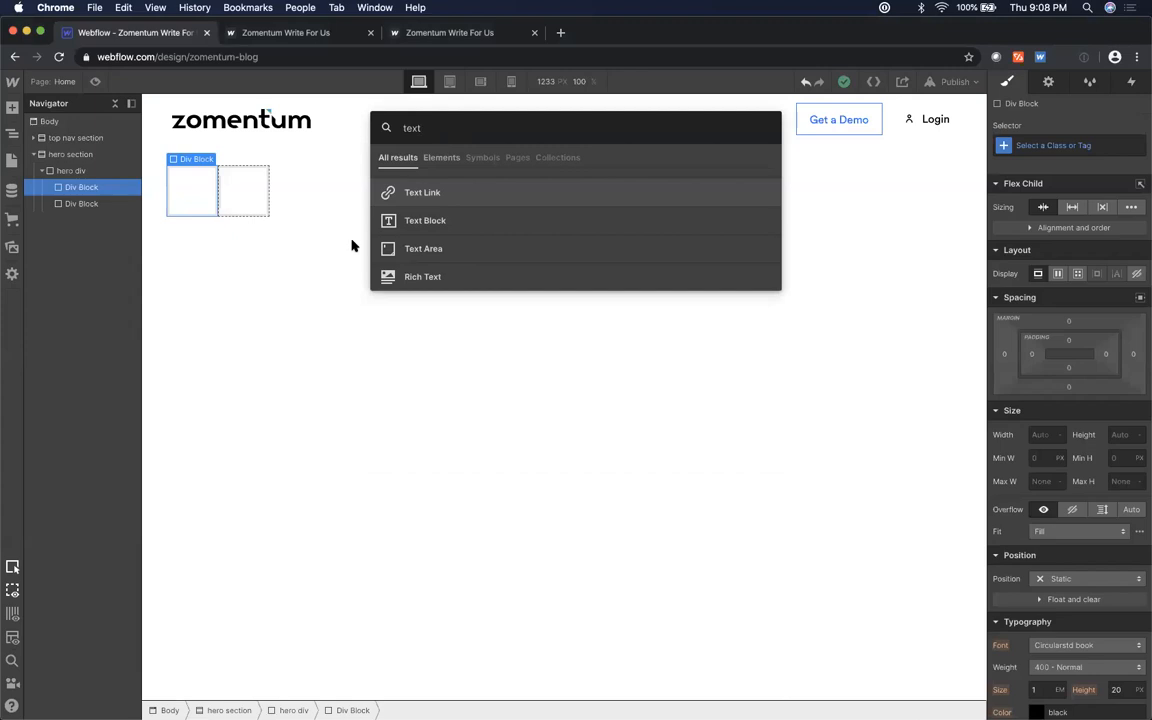
pyautogui.press('BackSpace')
pyautogui.press('BackSpace')
pyautogui.press('BackSpace')
pyautogui.write('head')
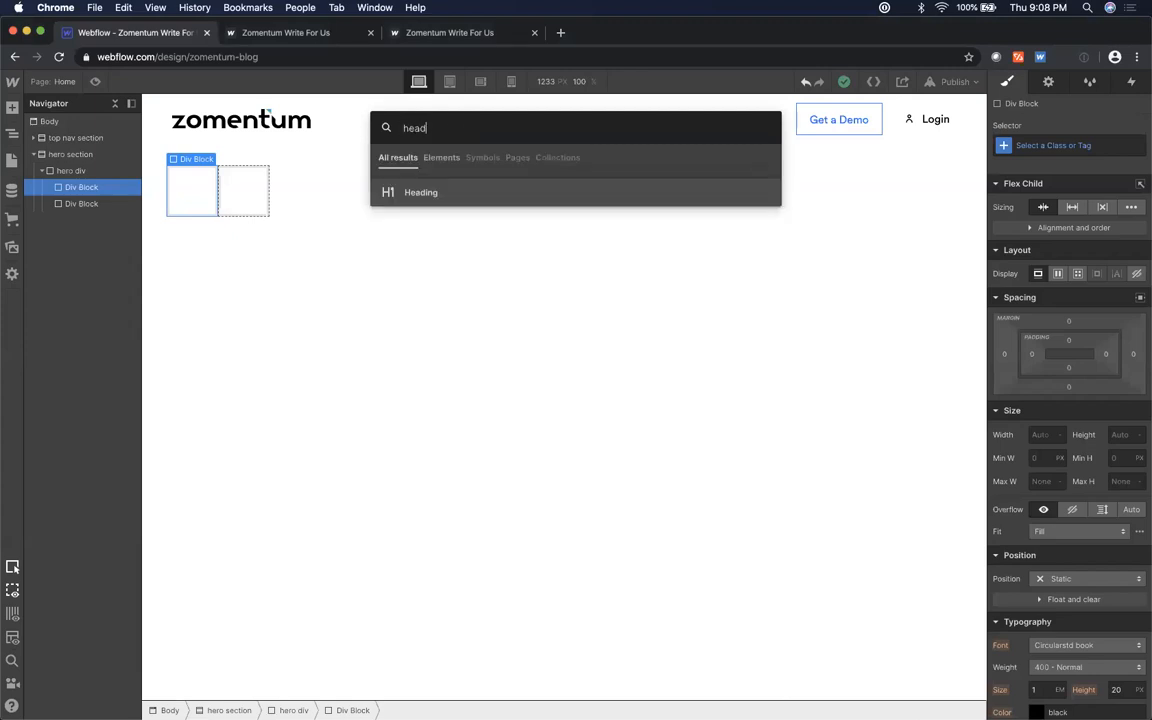
pyautogui.click(424, 191)
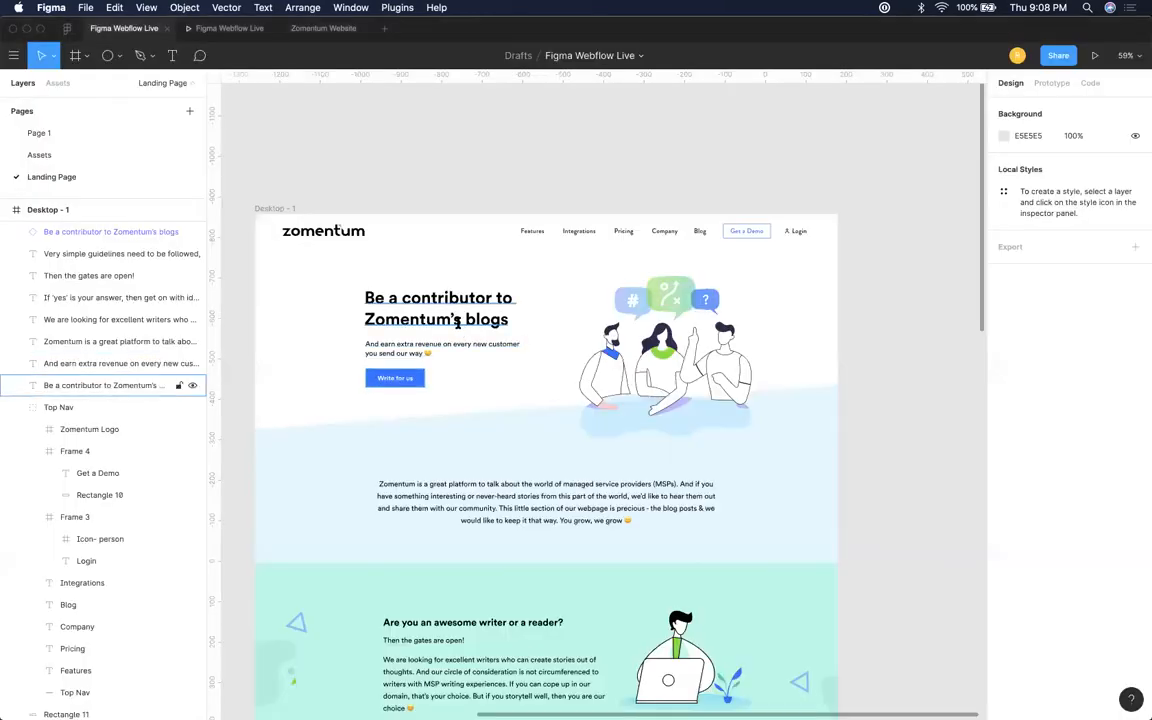
# - Copy the hero title from Figma and replace the Webflow heading's text with "Be a contributor to Zomentum’s blogs"
pyautogui.click(110, 383)
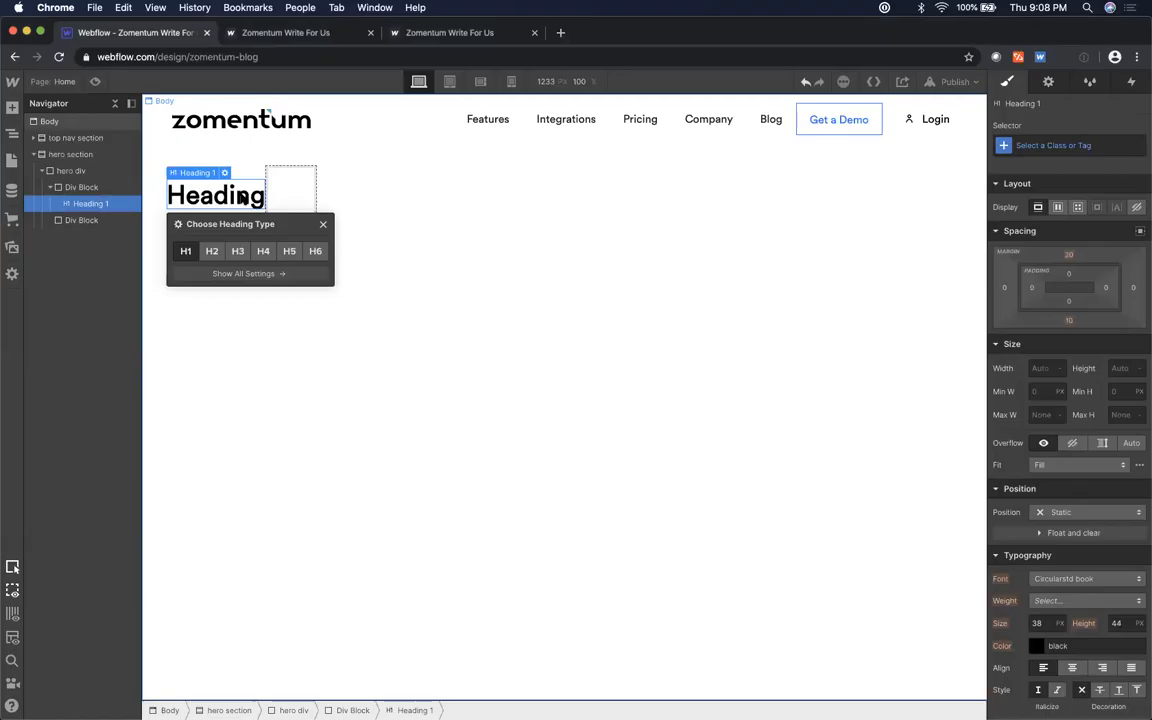
pyautogui.doubleClick(241, 196)
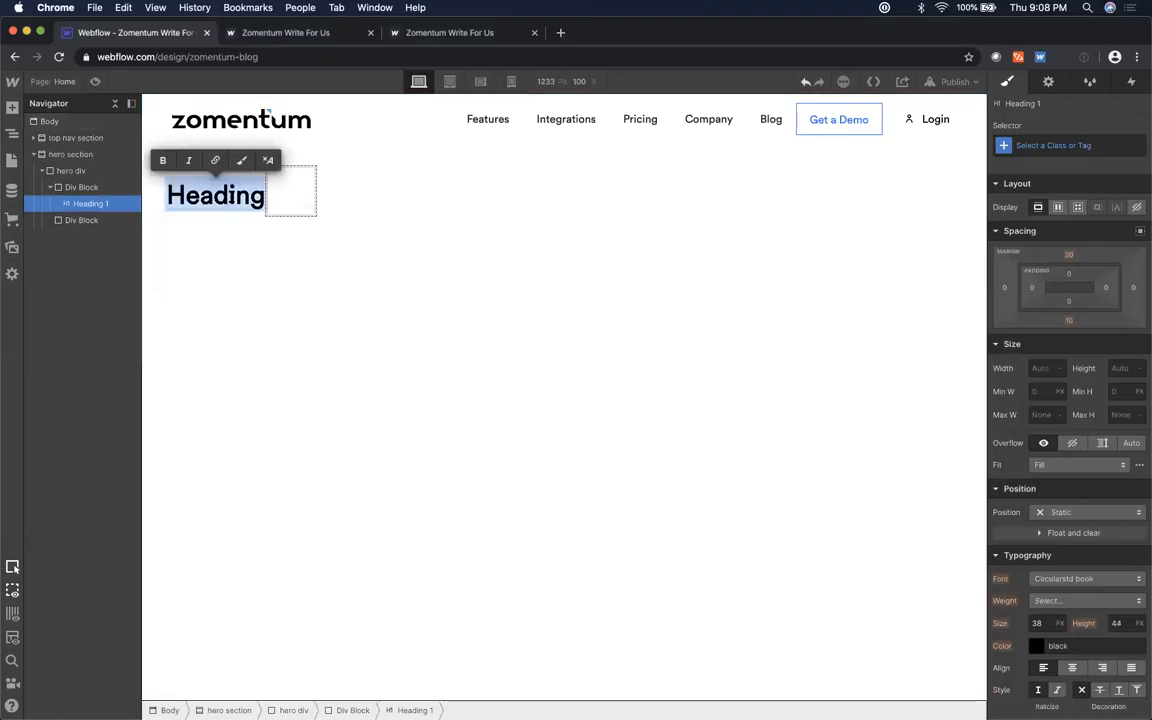
pyautogui.write('Be a contributor to Zomentum’s blogs')
pyautogui.press('Escape')
# - Add a Text Block directly below the hero heading in the first div block
pyautogui.click(441, 215)
pyautogui.click(436, 200)
pyautogui.press('super+e')
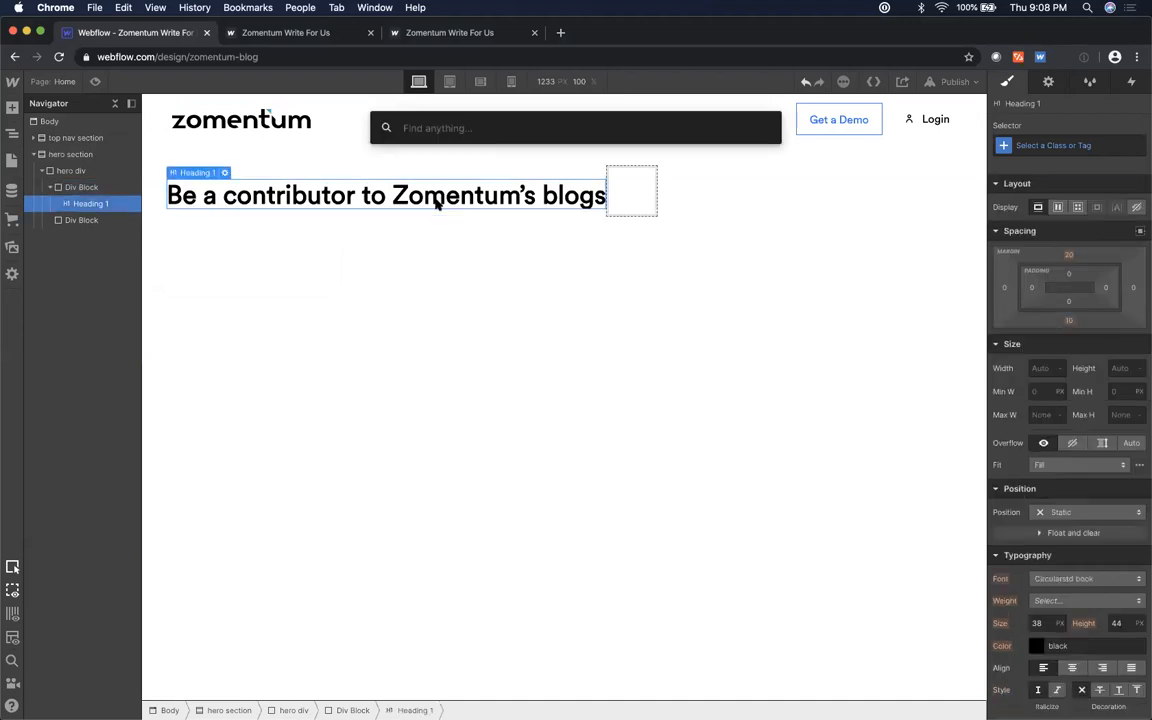
pyautogui.write('text')
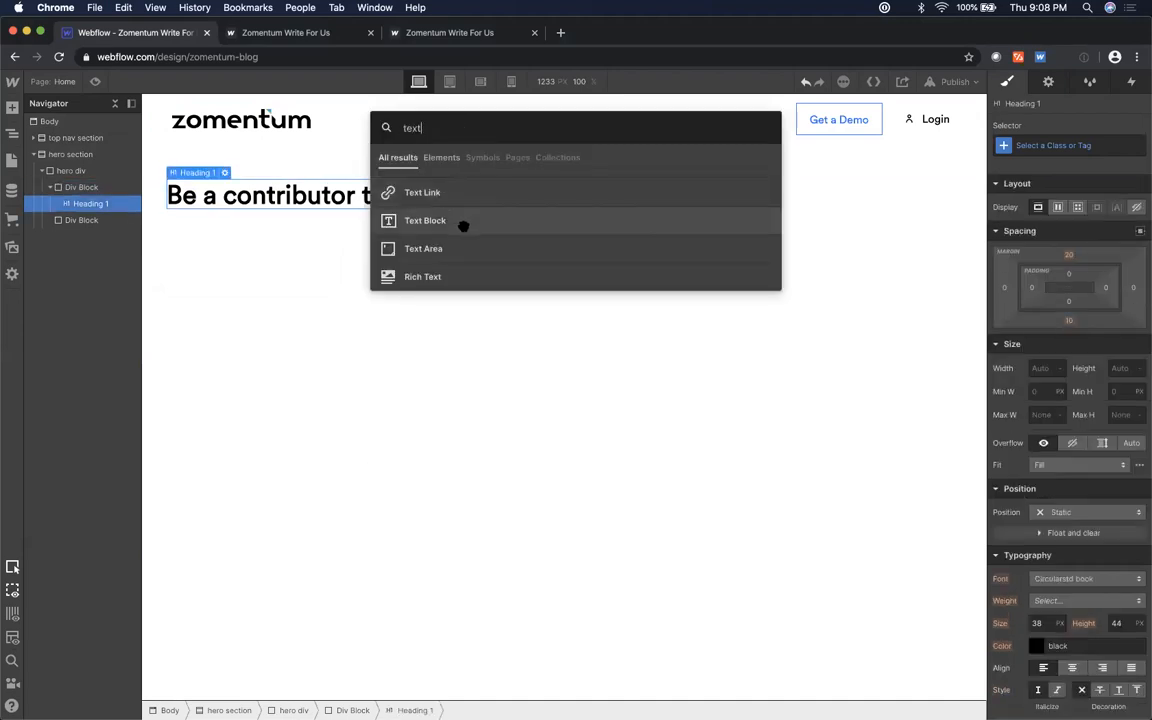
pyautogui.click(463, 222)
# - Copy the hero subtitle from Figma and replace the Webflow text block's text with "And earn extra revenue on every new customer you send our way 🙂"
pyautogui.press('super+Tab')
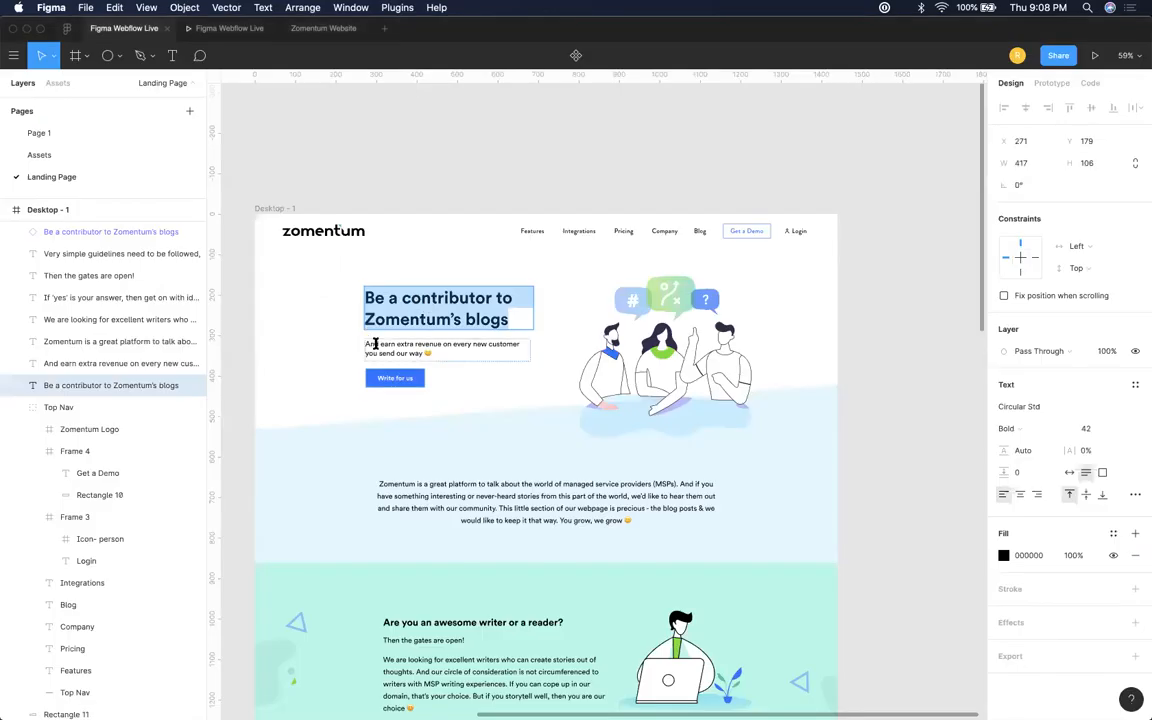
pyautogui.doubleClick(373, 344)
pyautogui.press('super+Tab')
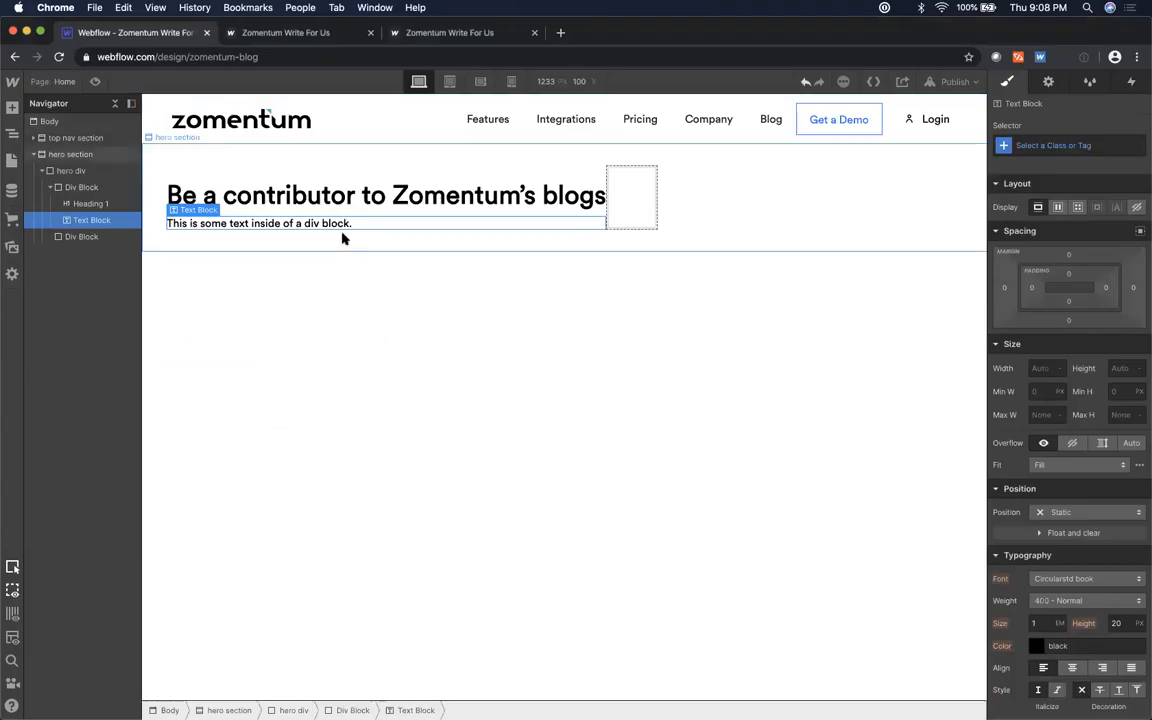
pyautogui.doubleClick(342, 224)
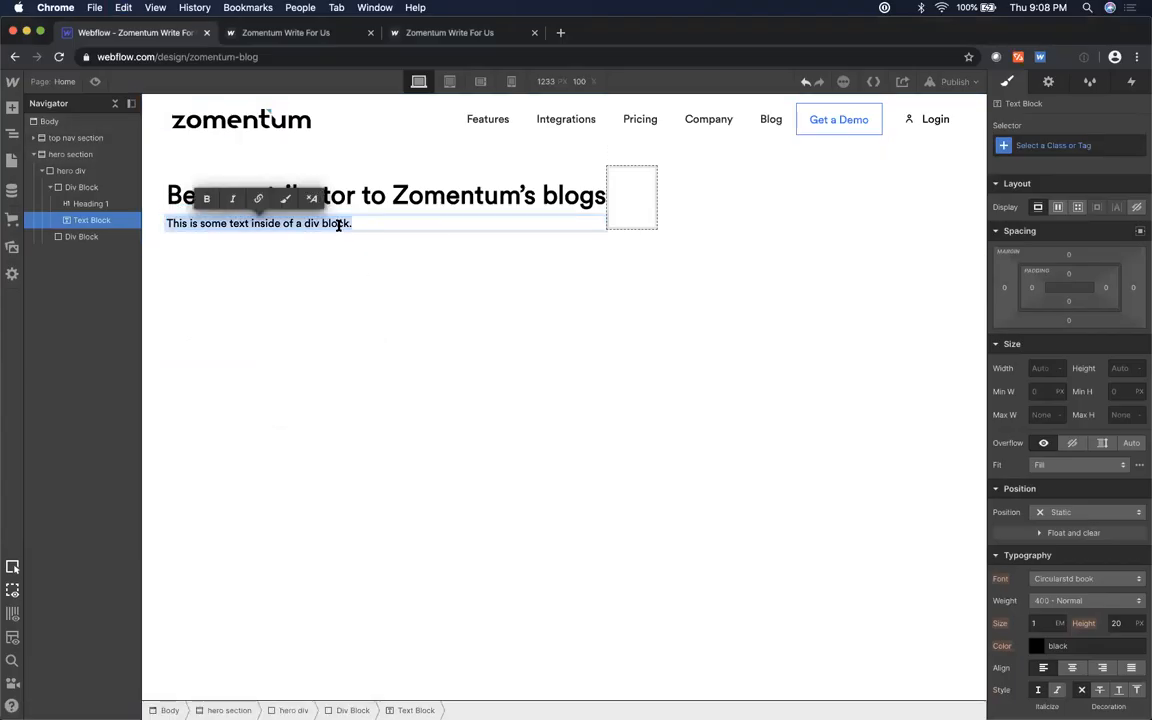
pyautogui.write('And earn extra revenue on every new customer you send our way 🙂')
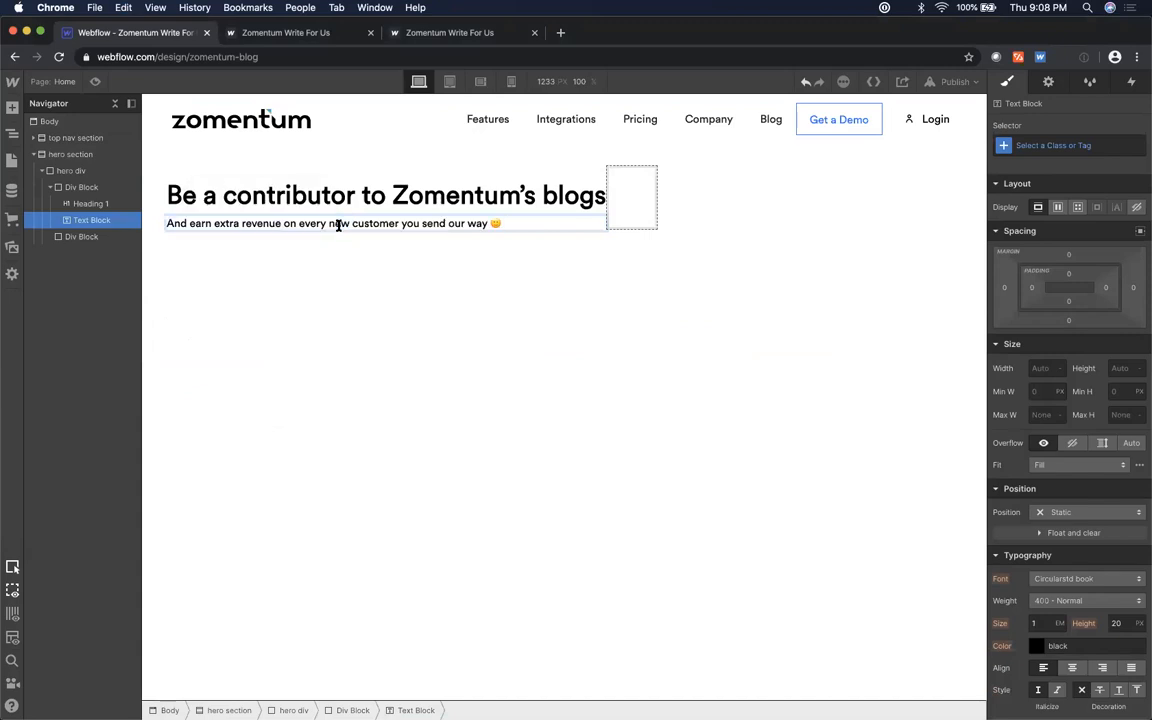
pyautogui.press('Escape')
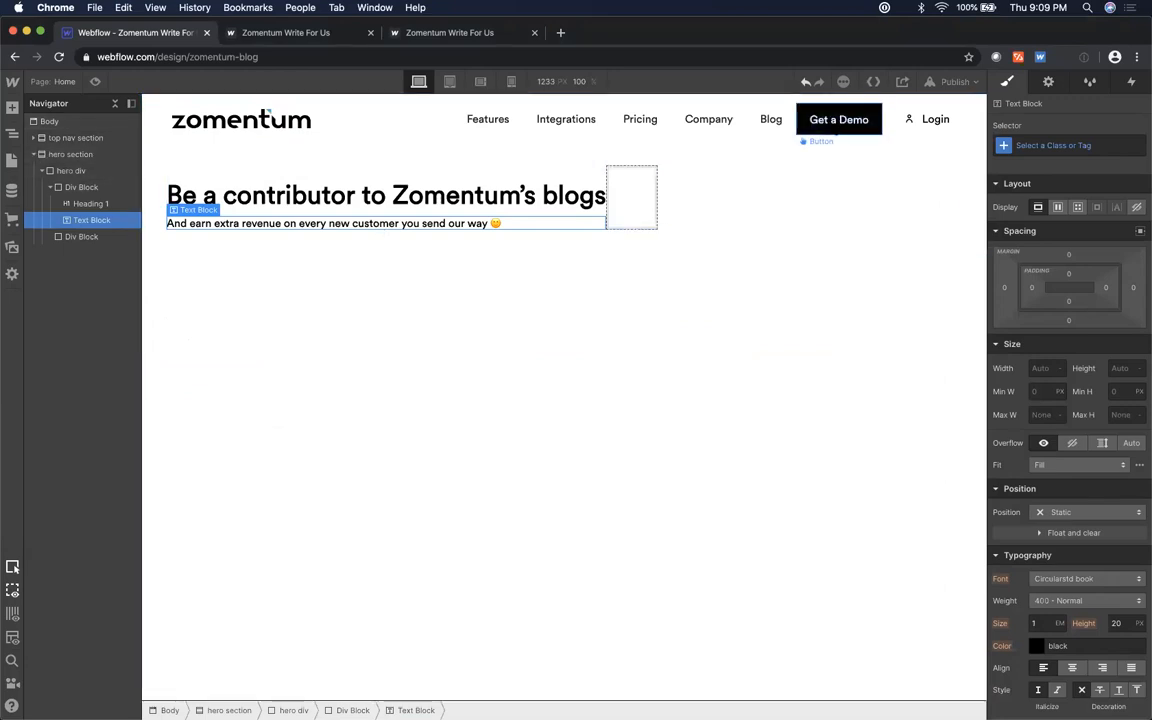
# - Copy the navbar's "Get a Demo" button and paste it below the hero subtitle text block
pyautogui.click(838, 122)
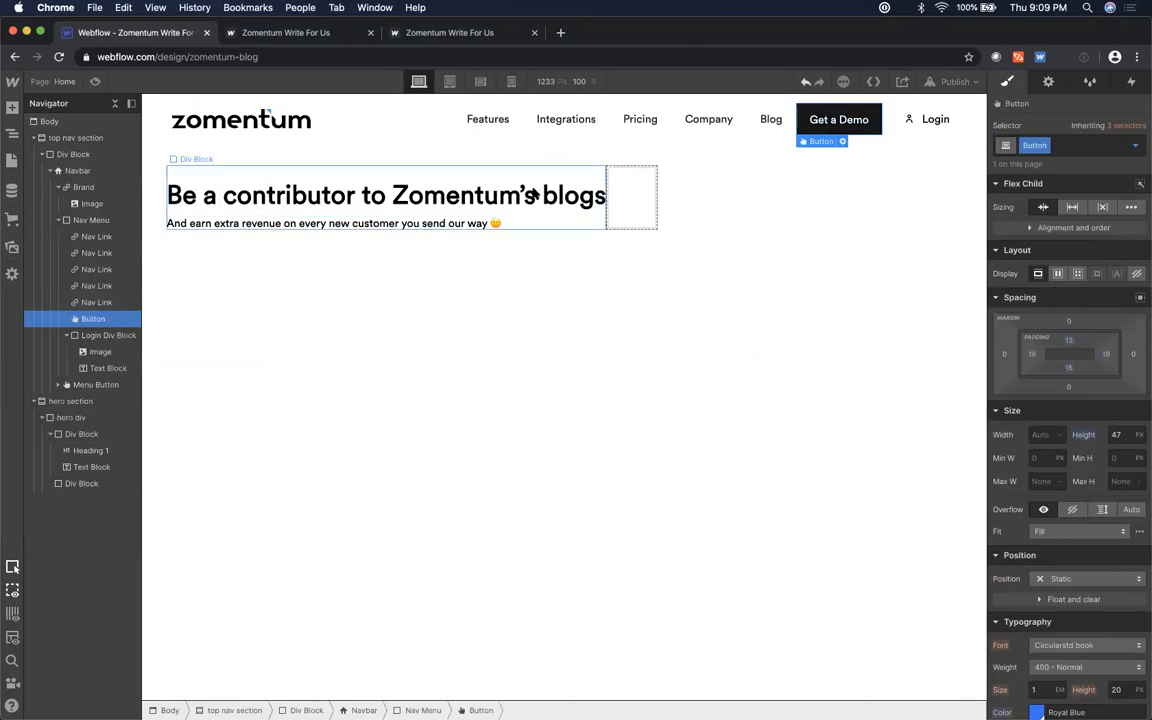
pyautogui.click(521, 227)
pyautogui.press('super+c')
pyautogui.press('super+v')
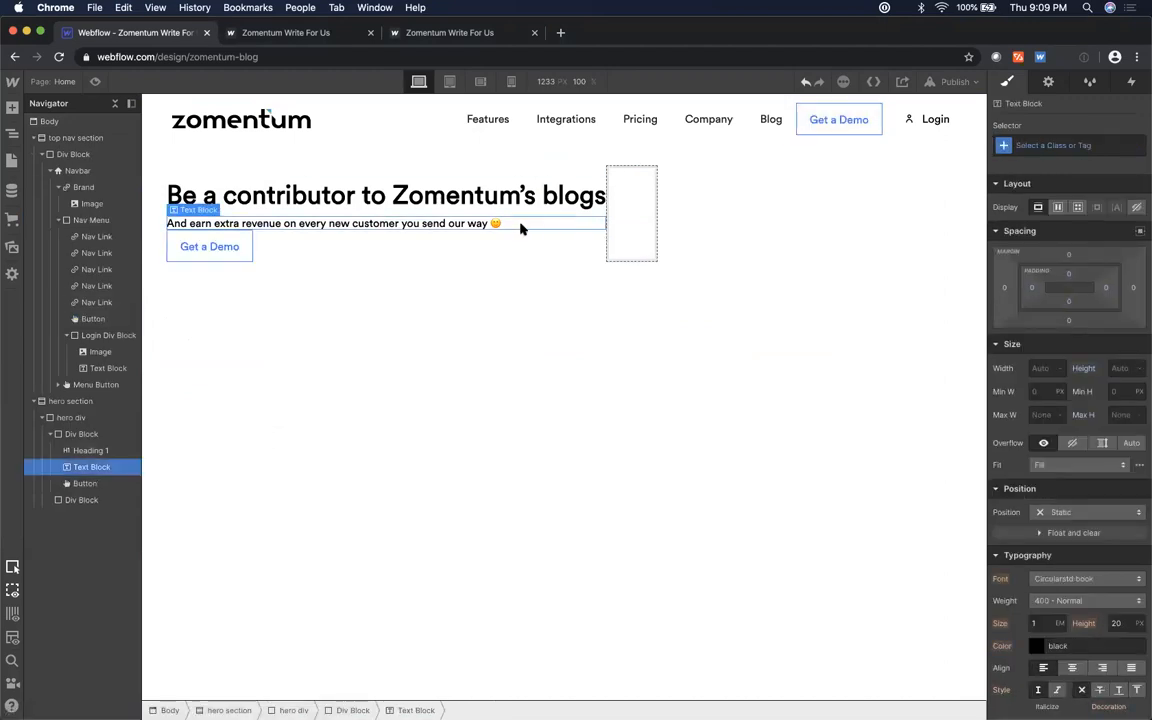
# - Duplicate the class of the hero's "Get a Demo" button and name the copy "Hero Button CTA"
pyautogui.click(860, 134)
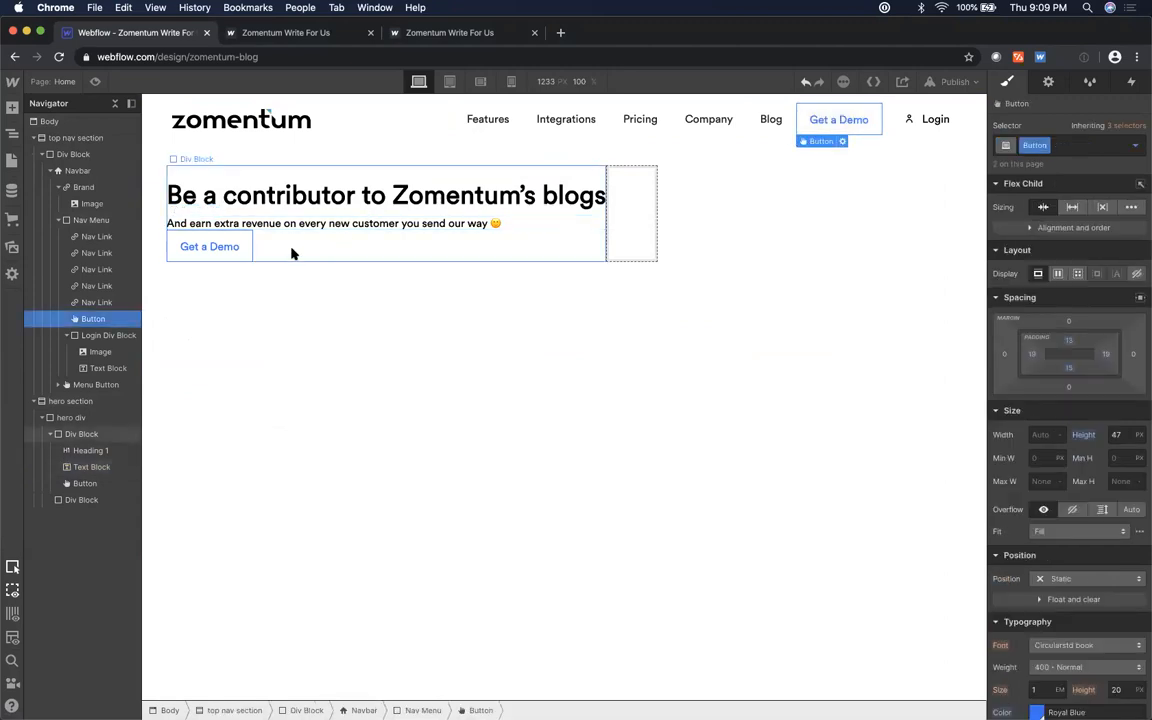
pyautogui.click(266, 258)
pyautogui.click(238, 247)
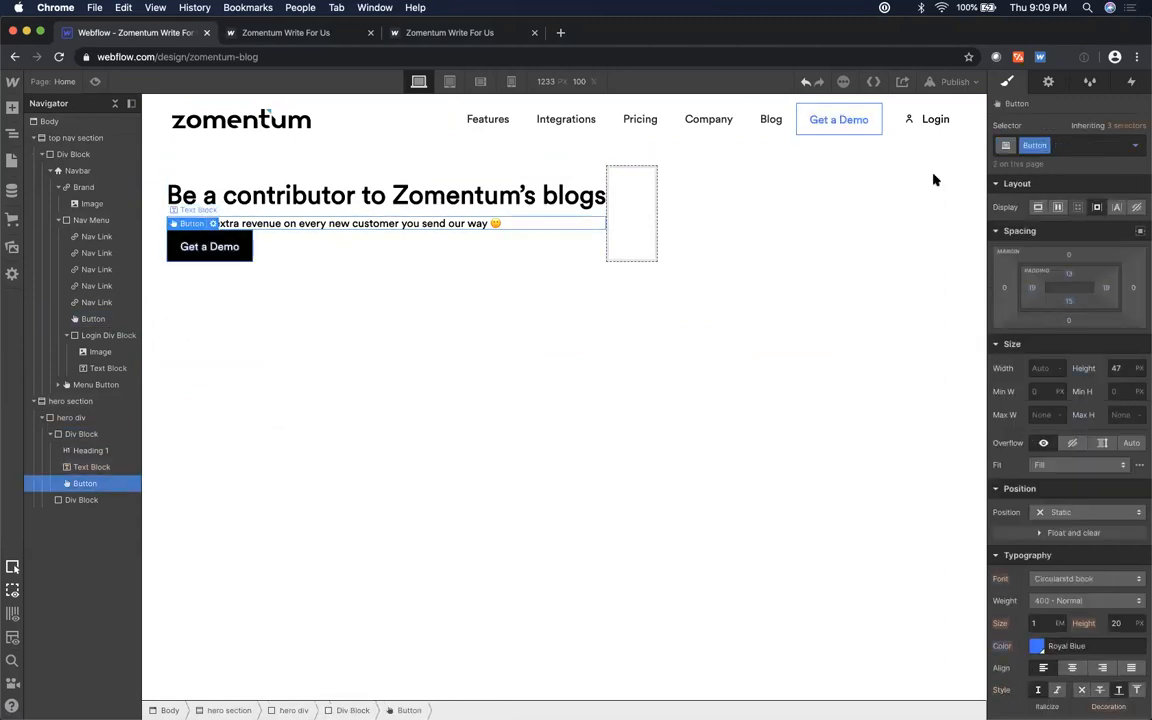
pyautogui.click(1045, 145)
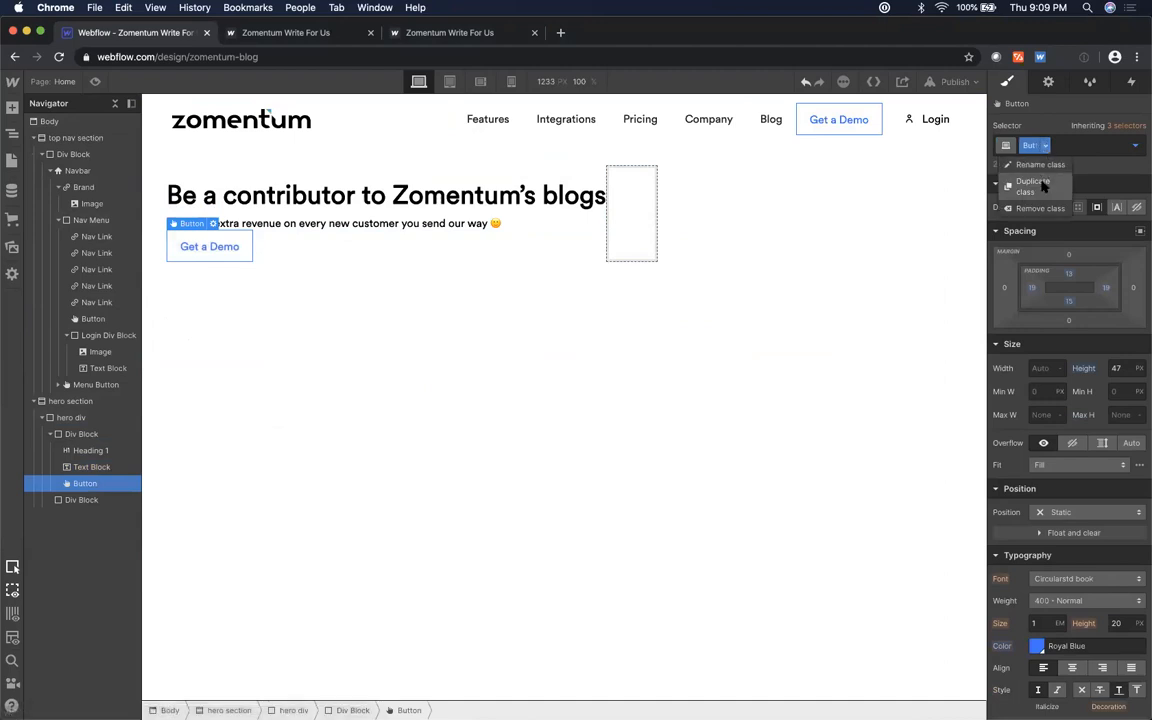
pyautogui.click(1041, 186)
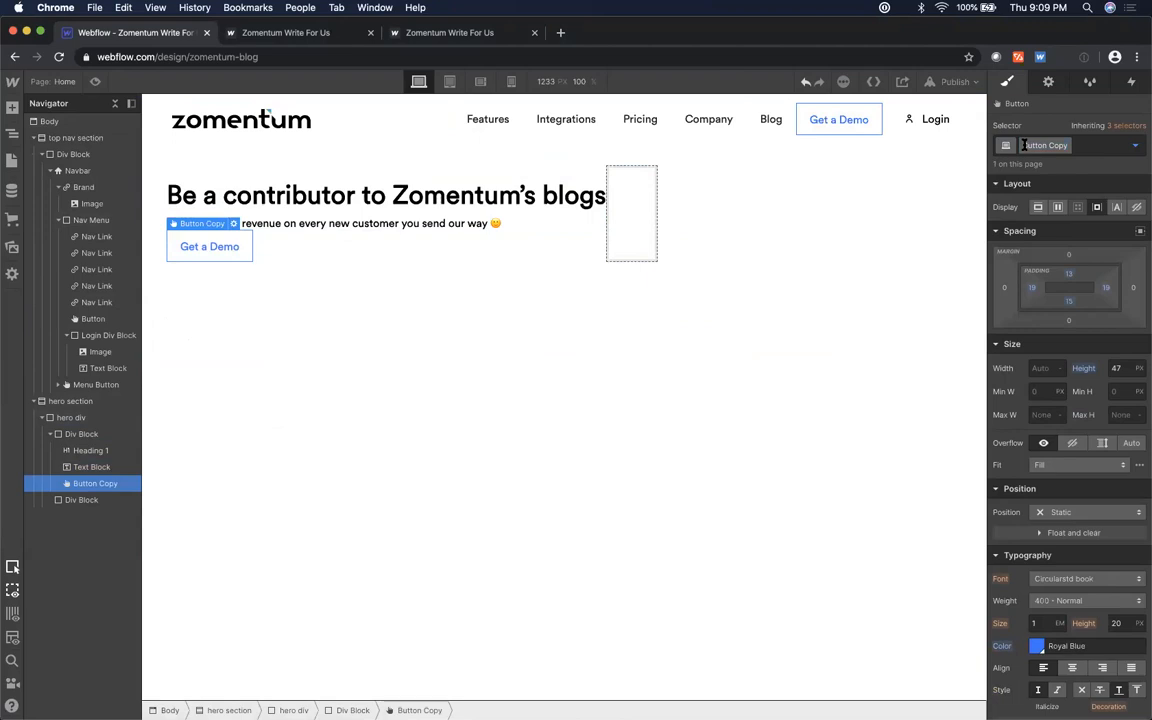
pyautogui.write('Hero')
pyautogui.press('BackSpace')
pyautogui.press('BackSpace')
pyautogui.press('BackSpace')
pyautogui.write('CTA')
pyautogui.press('Return')
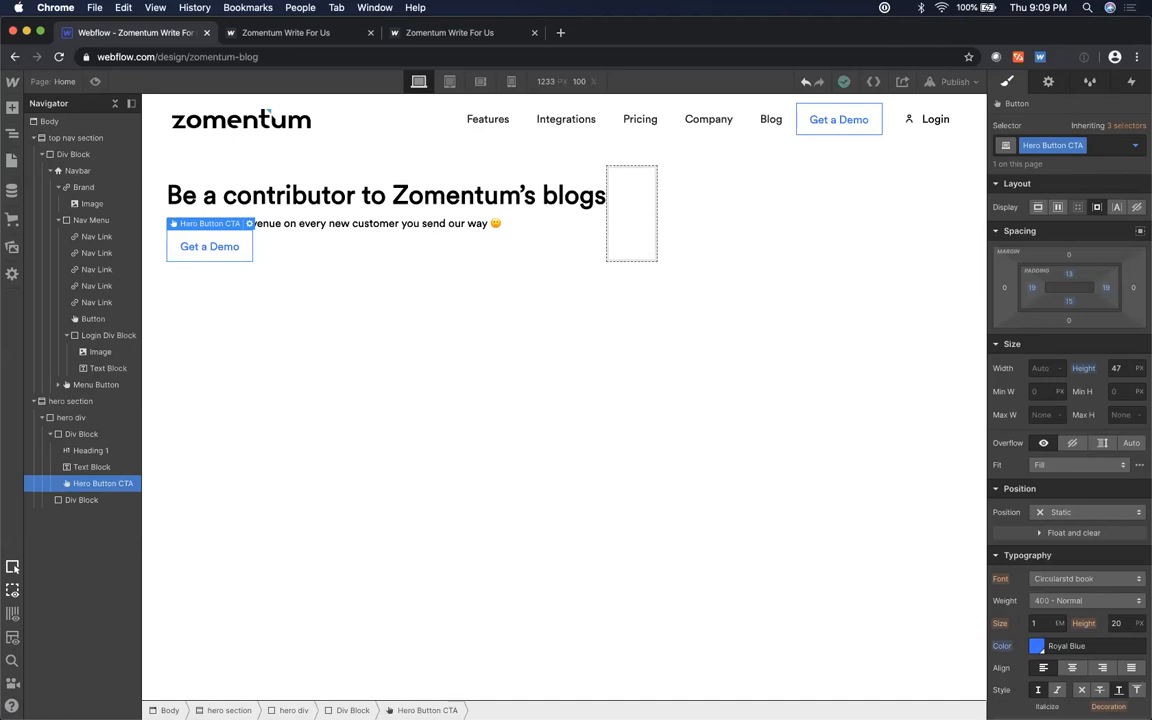
# - Insert an image into the hero's second div block, using the SVG illustration of three people at a table from the assets
pyautogui.click(643, 236)
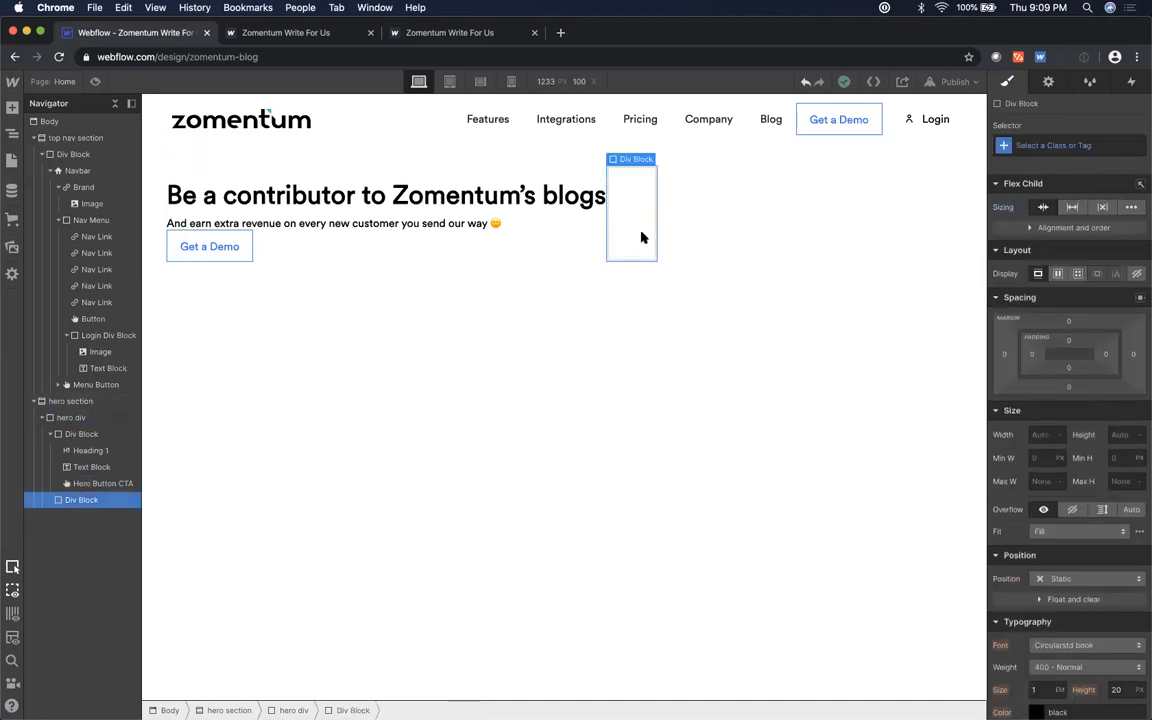
pyautogui.press('super+e')
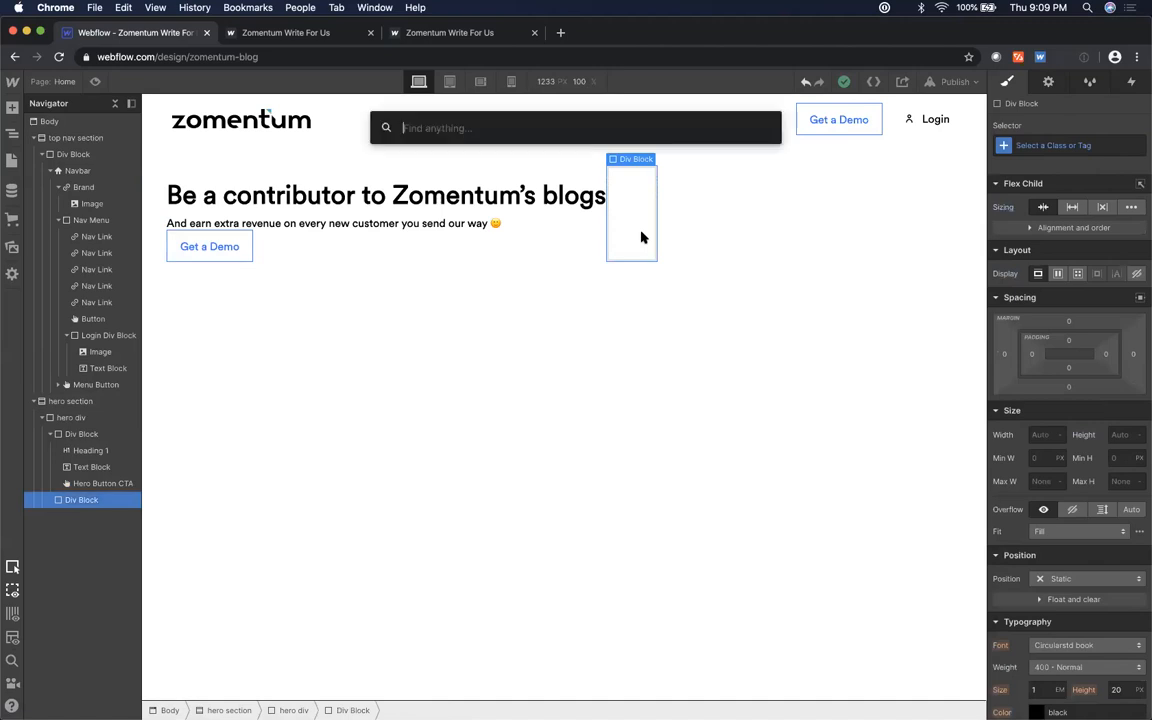
pyautogui.write('ima')
pyautogui.press('Return')
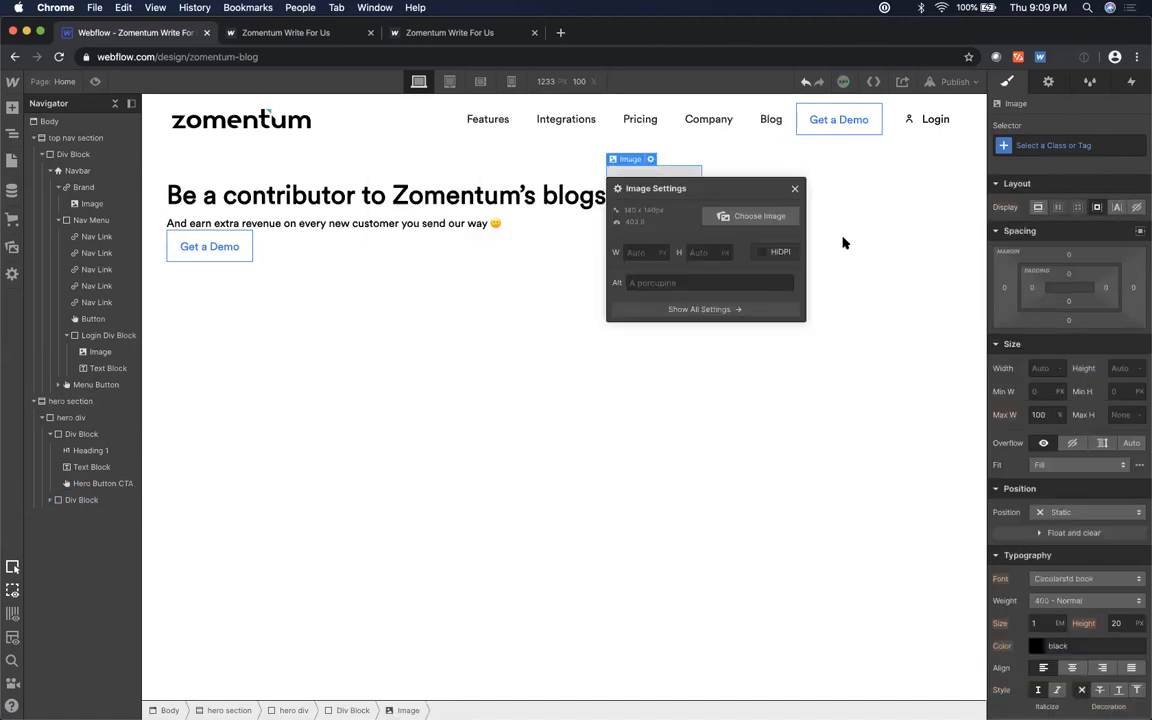
pyautogui.click(748, 216)
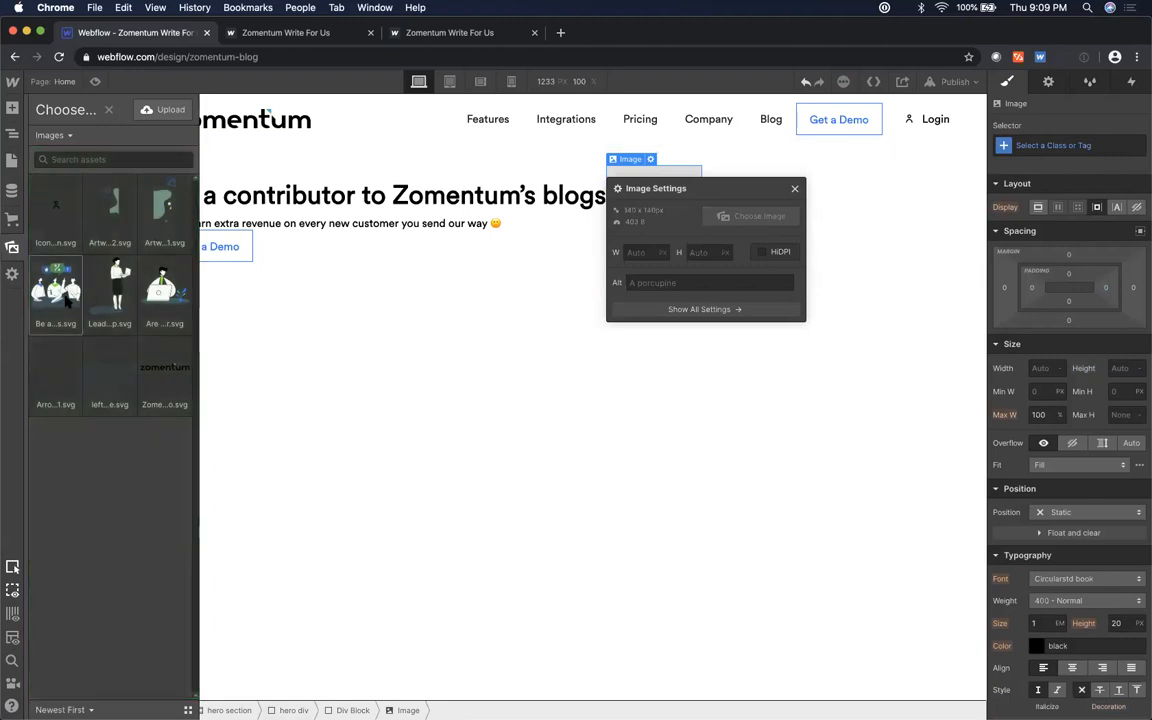
pyautogui.click(165, 288)
pyautogui.click(535, 395)
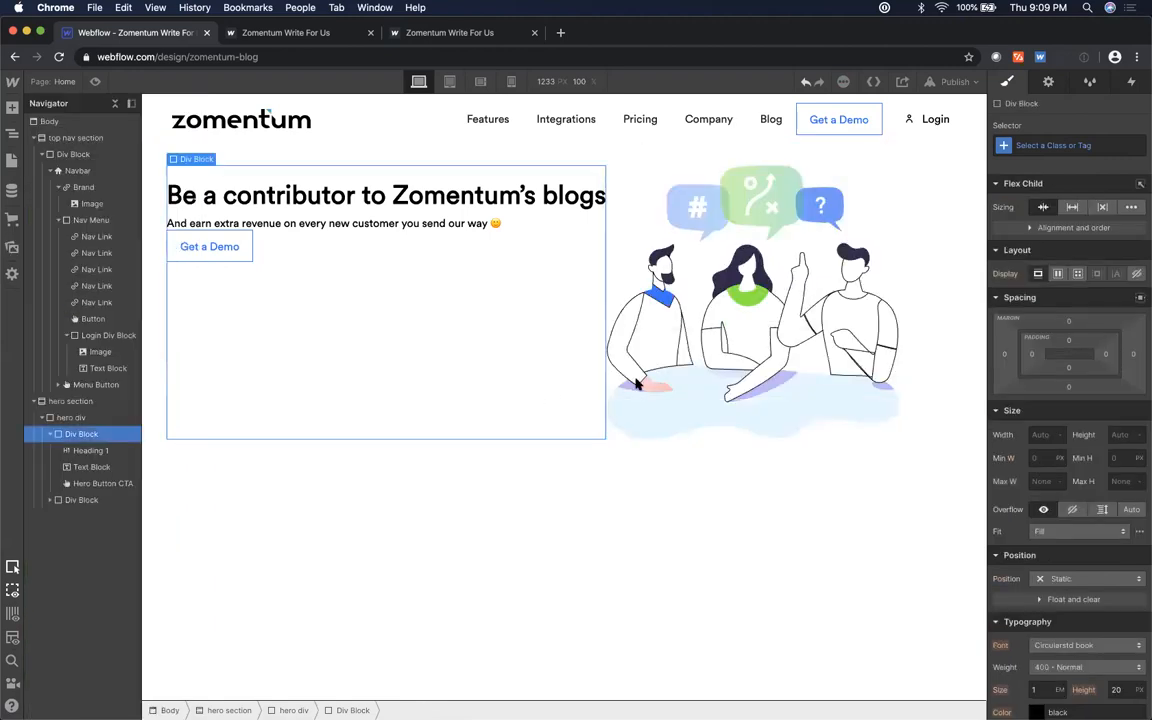
# - Increase the hero section's top and bottom padding together to 40 px
pyautogui.click(952, 263)
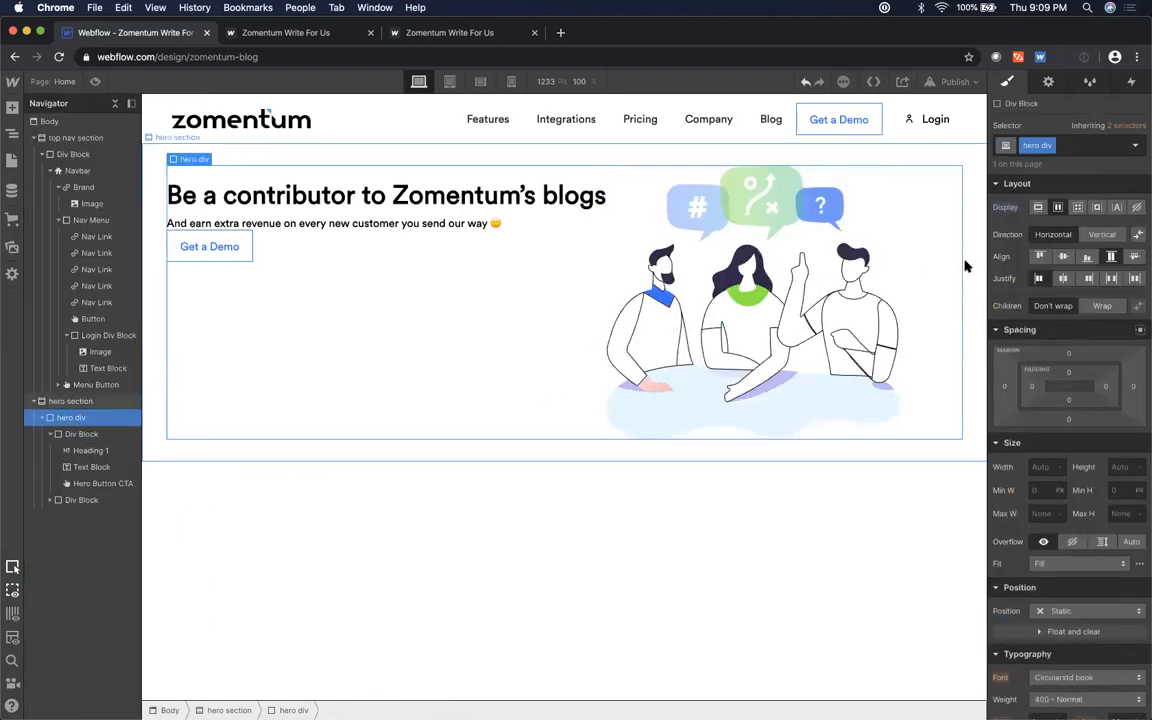
pyautogui.click(967, 267)
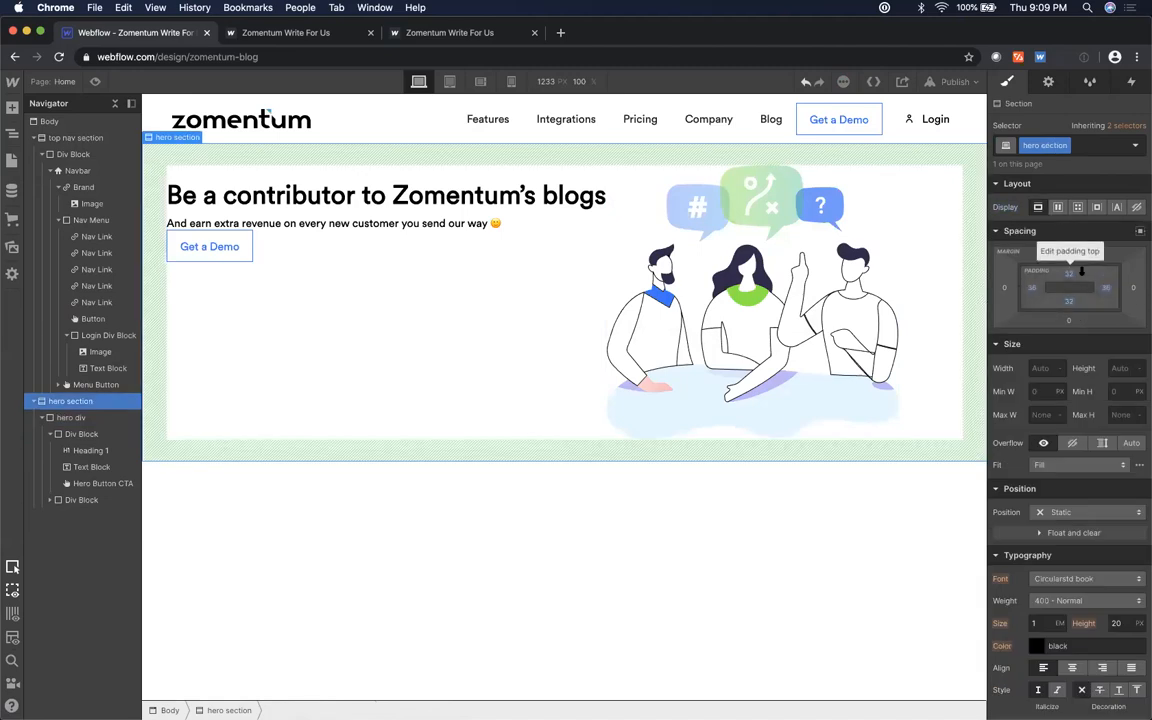
pyautogui.moveTo(1081, 271); pyautogui.dragTo(1082, 289)
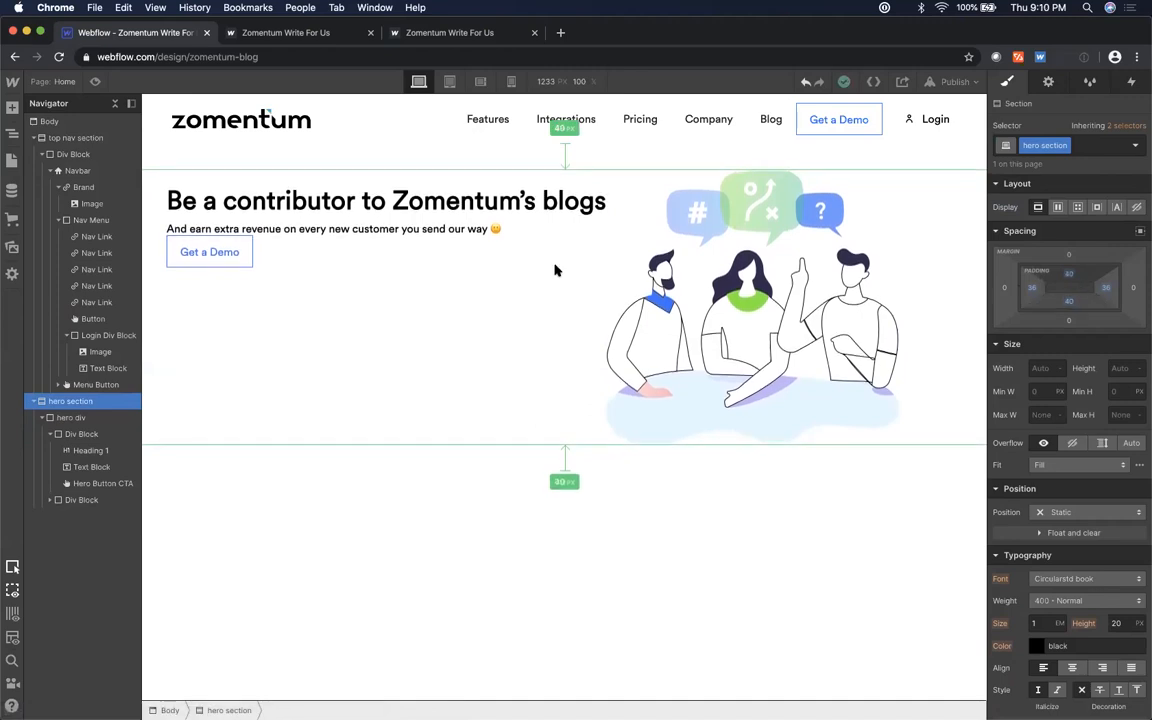
# - Give the div block holding the hero heading, subtitle and button the new class "left hero text block"
pyautogui.click(489, 264)
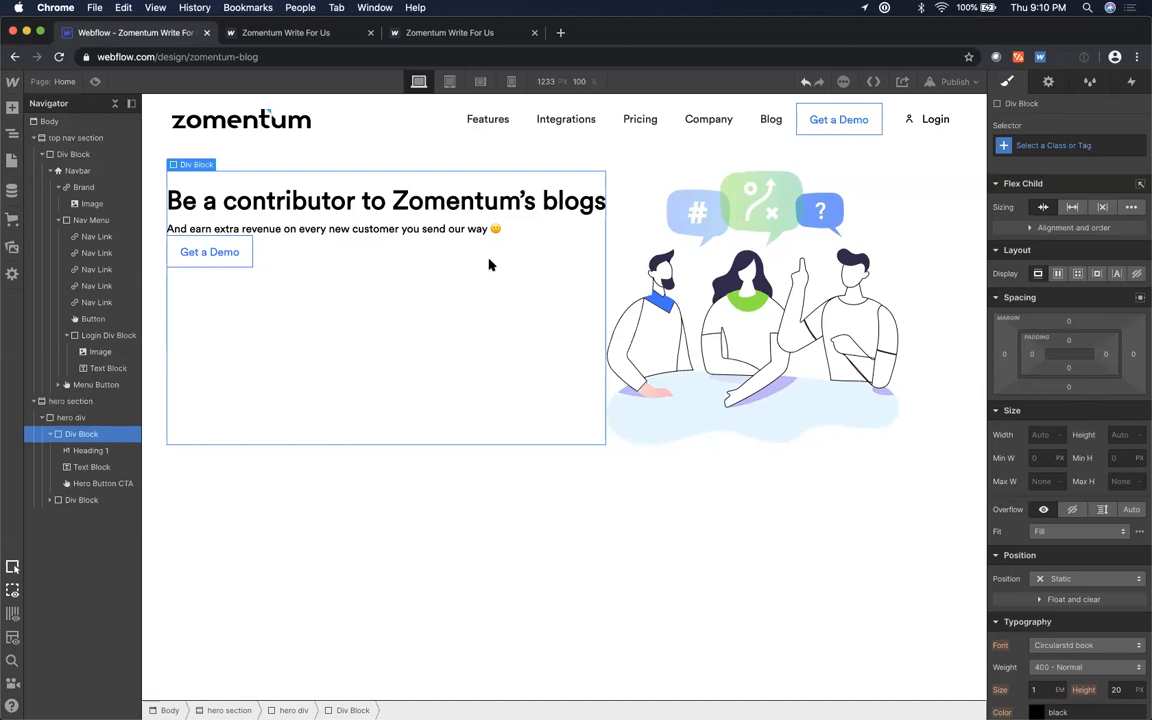
pyautogui.click(1041, 145)
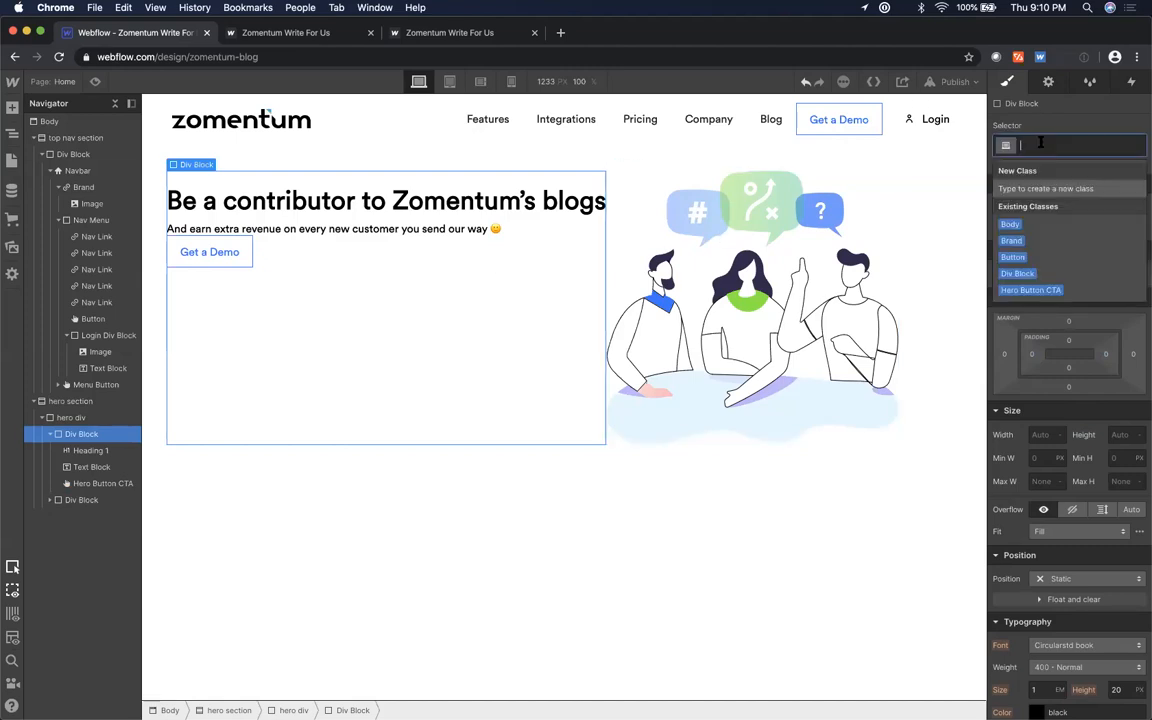
pyautogui.write('left hero')
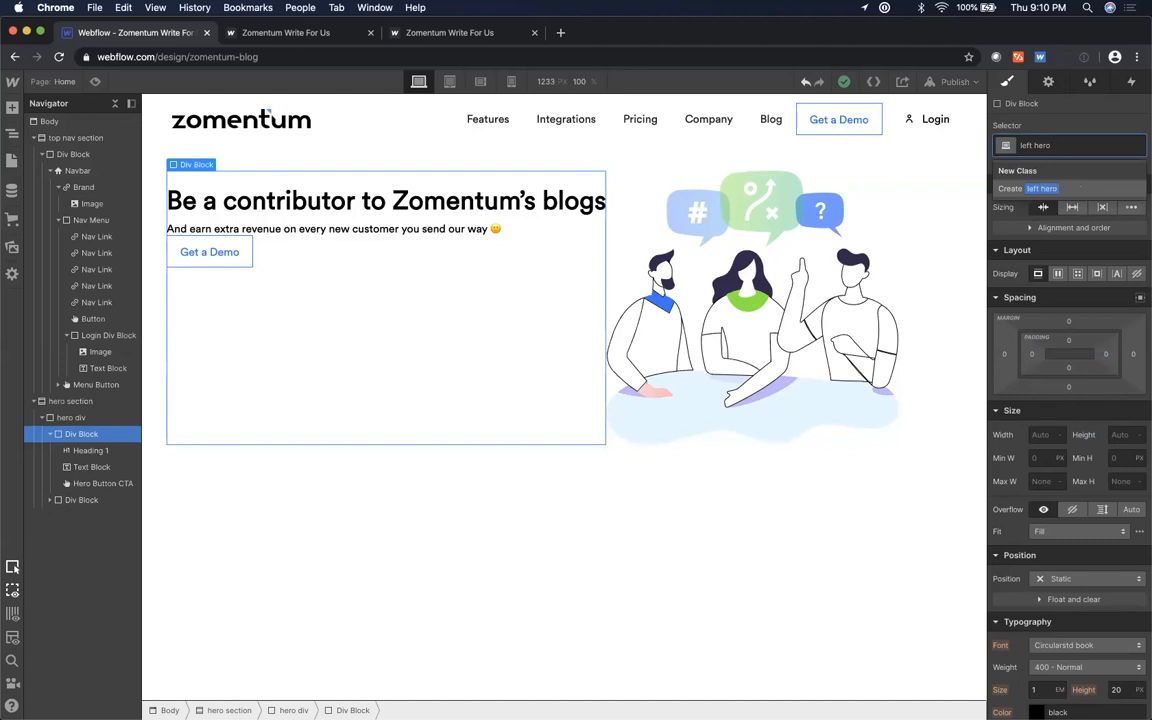
pyautogui.write(' text block')
pyautogui.press('Return')
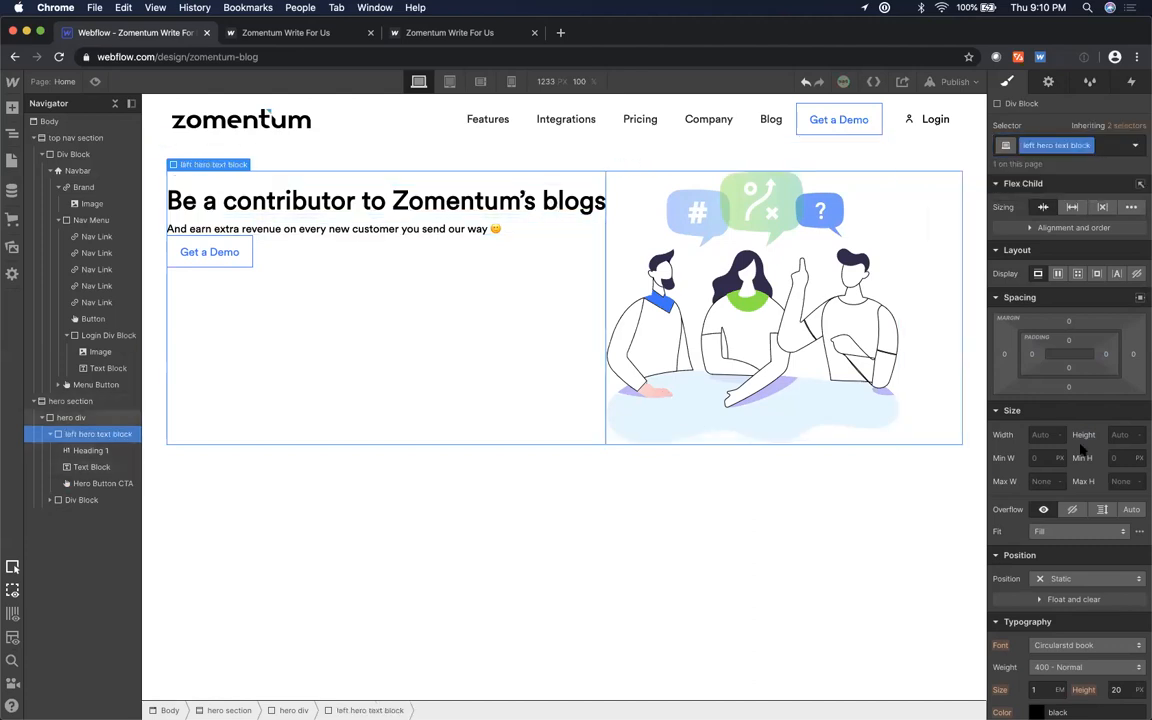
# - Add equal padding on all four sides of the left hero text block to inset its content
pyautogui.moveTo(1068, 367); pyautogui.dragTo(1146, 501)
pyautogui.moveTo(1094, 440); pyautogui.dragTo(1094, 440)
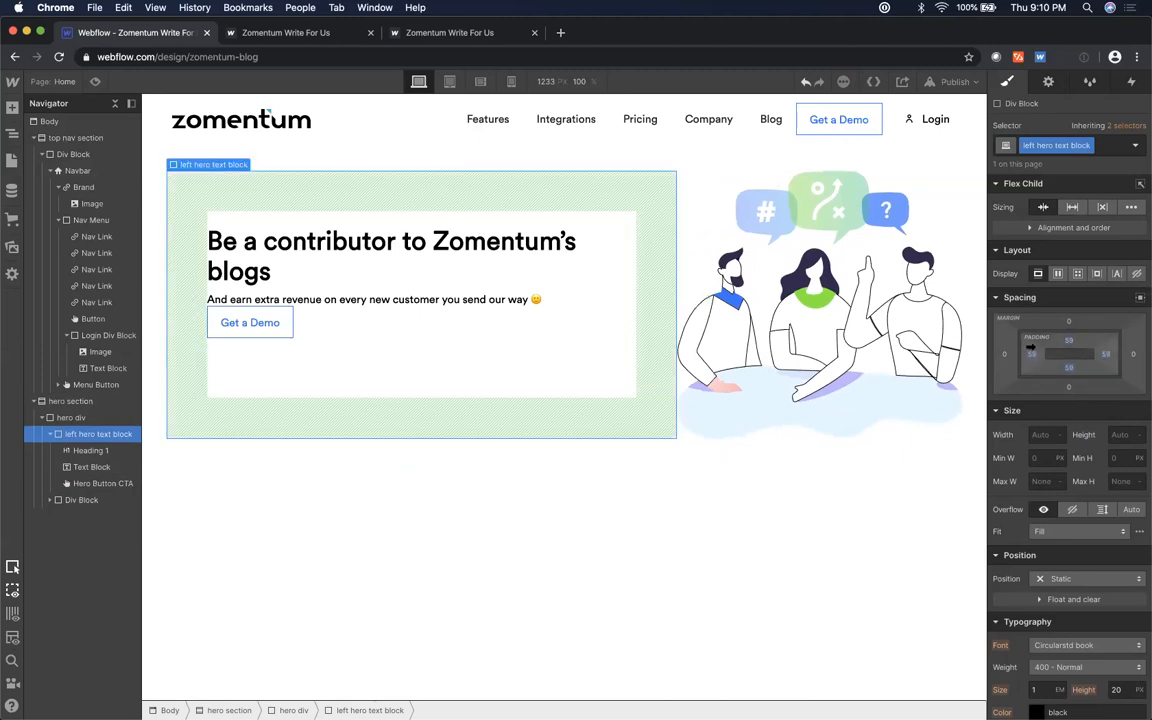
pyautogui.moveTo(1048, 362); pyautogui.dragTo(582, 362)
# - Change the hero heading's font to Circularstd
pyautogui.click(280, 250)
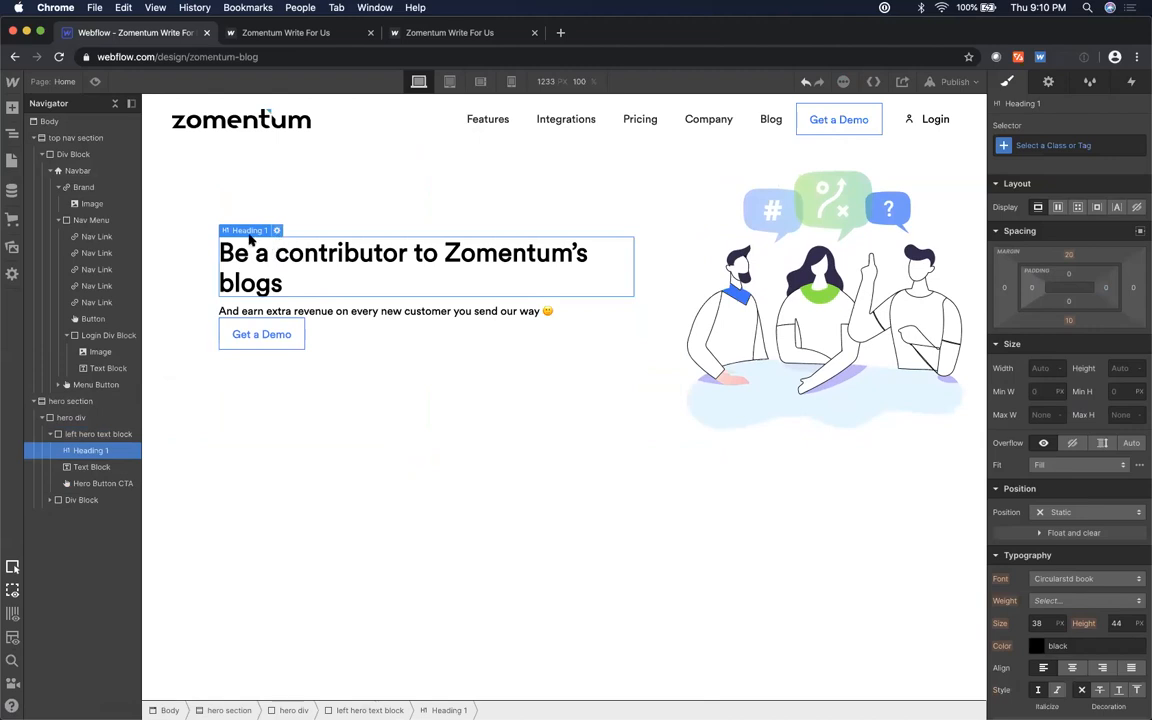
pyautogui.scroll(-1, 1040, 510)
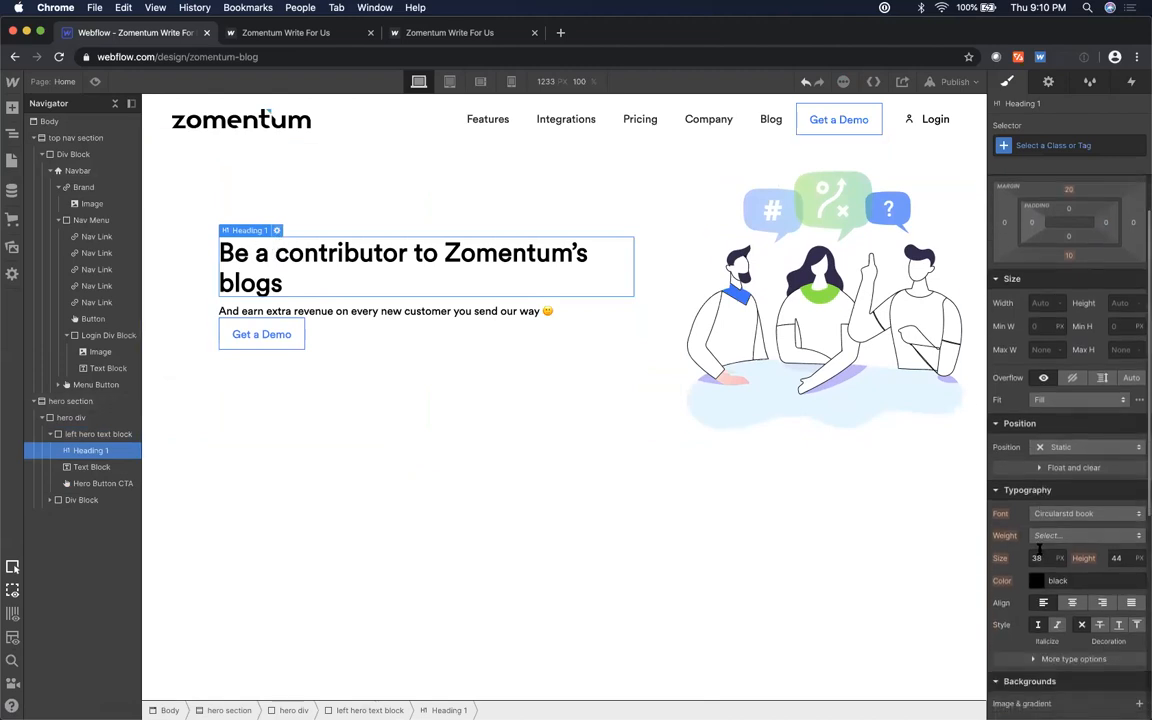
pyautogui.click(1066, 515)
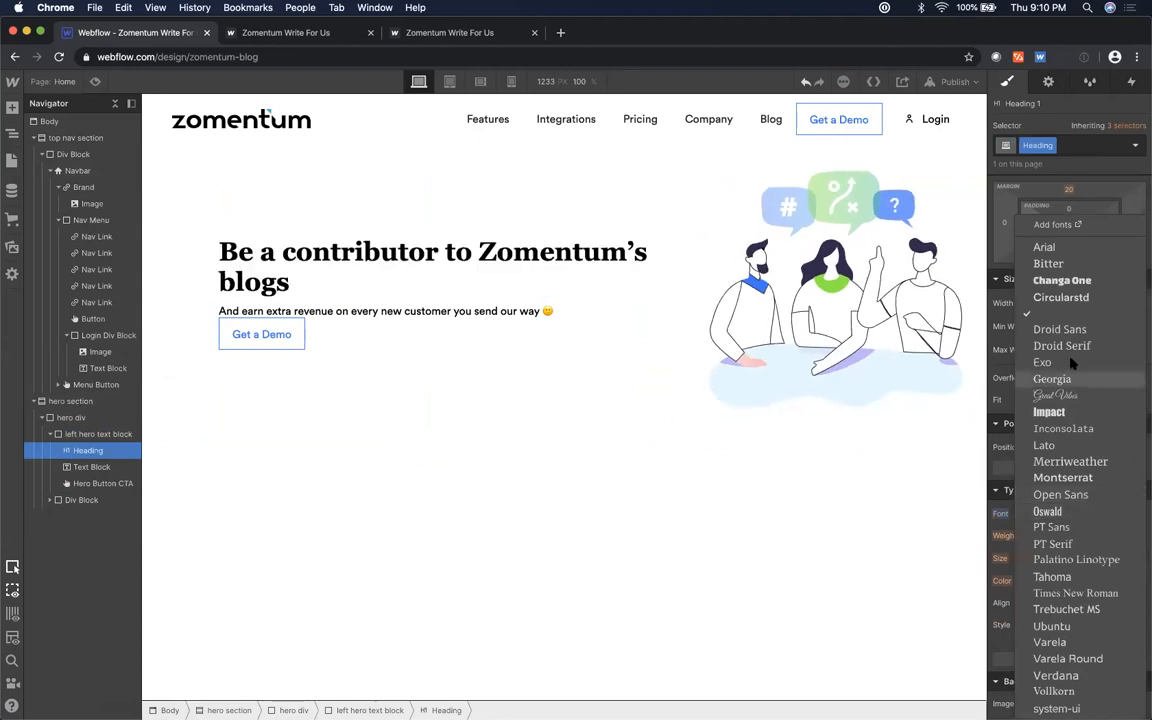
pyautogui.click(1064, 298)
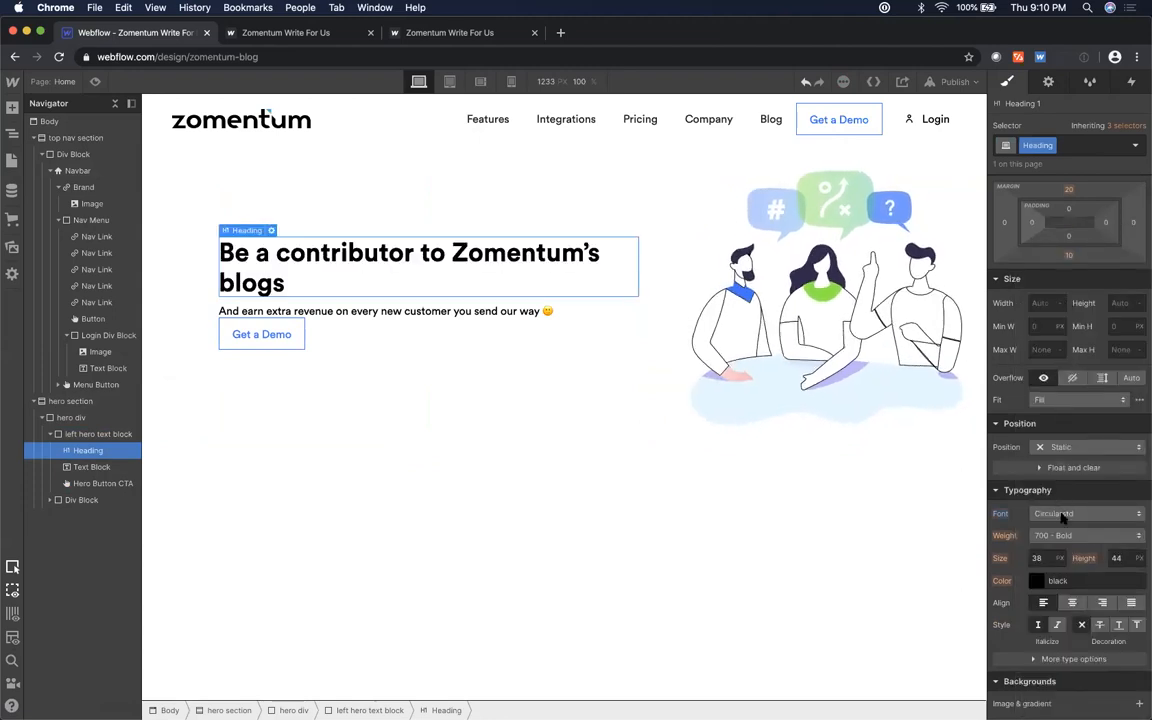
# - Compare the hero heading with the Figma design, and in Webflow set its font size to 2.3 em after trying 1.3 em
pyautogui.press('super+Tab')
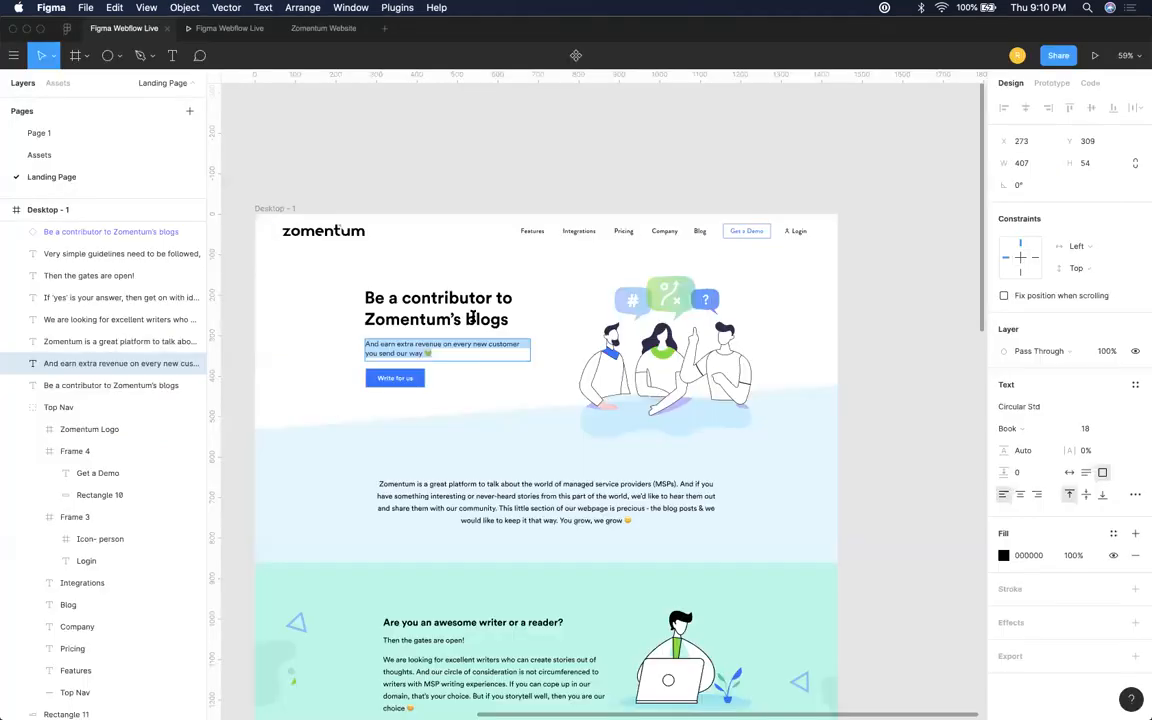
pyautogui.press('super+Tab')
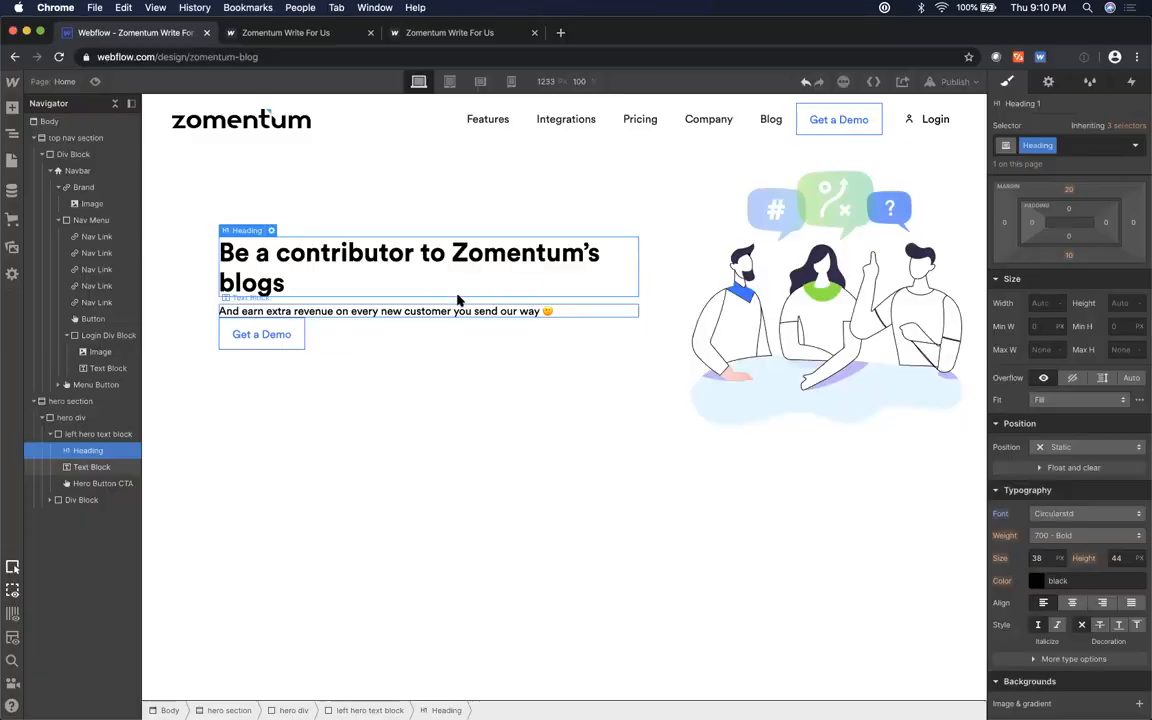
pyautogui.press('super+Tab')
pyautogui.press('super+Tab')
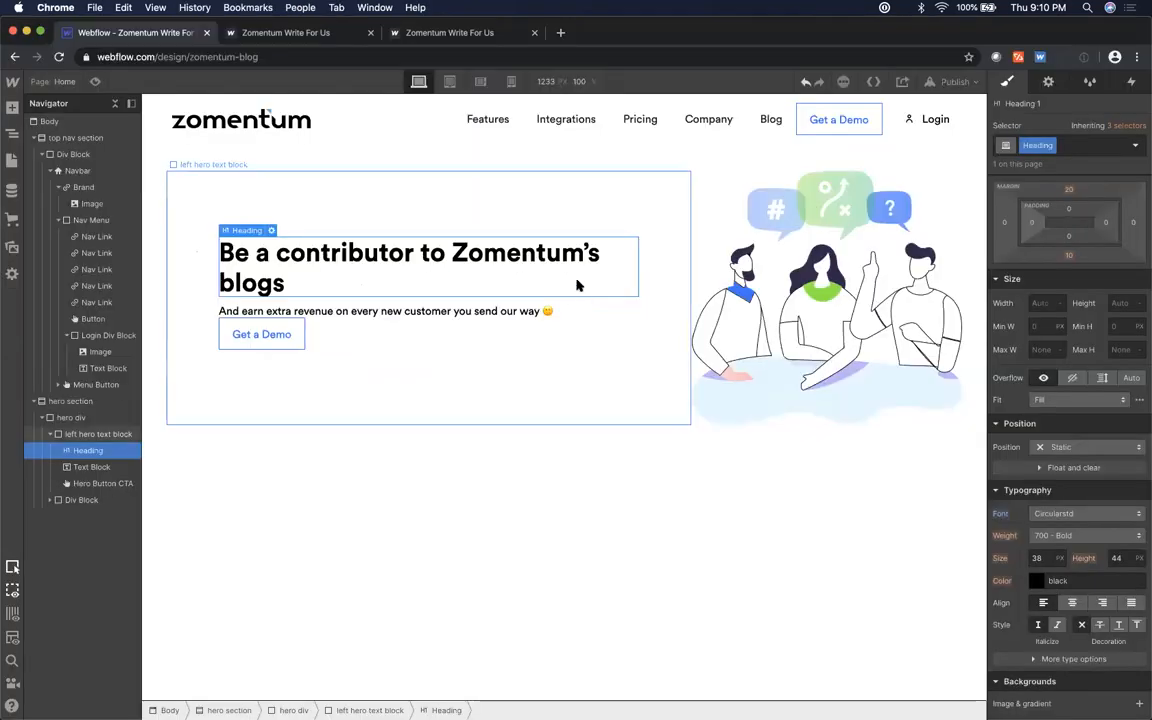
pyautogui.scroll(-3, 1063, 522)
pyautogui.scroll(-1, 1063, 522)
pyautogui.click(1037, 379)
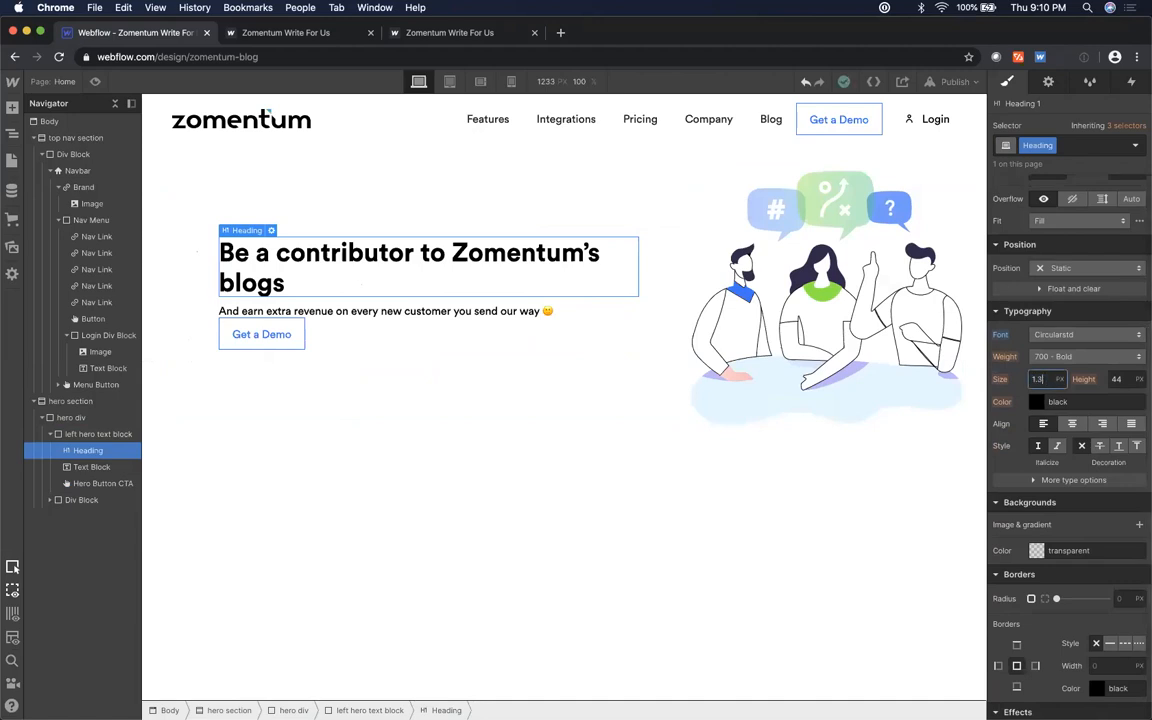
pyautogui.write('1.3em')
pyautogui.press('Return')
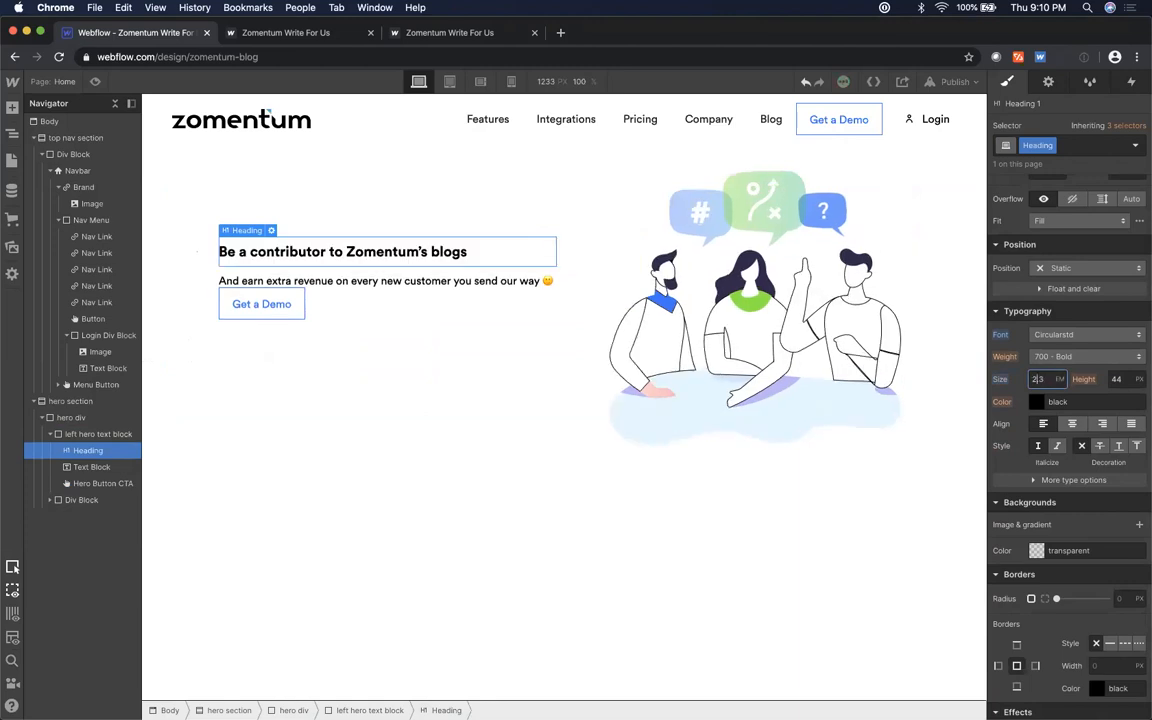
pyautogui.press('Return')
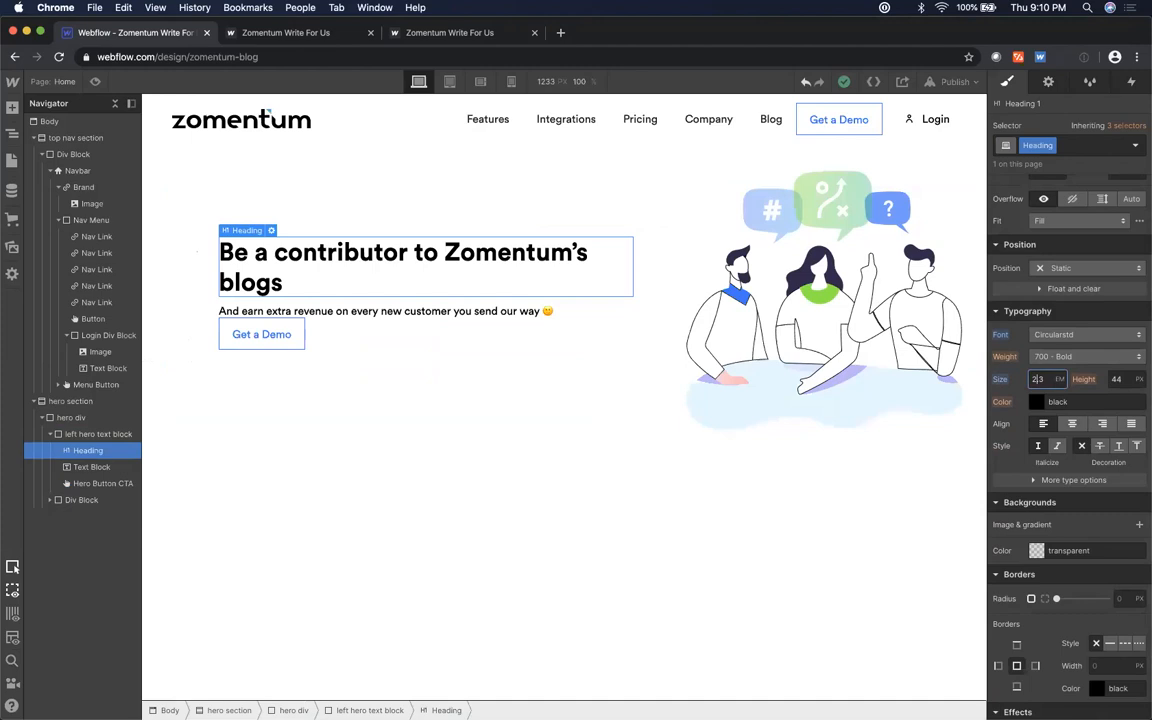
# - Set the hero heading's font size to 2.5 em and insert a line break before "Zomentum's blogs"
pyautogui.press('Up')
pyautogui.press('Up')
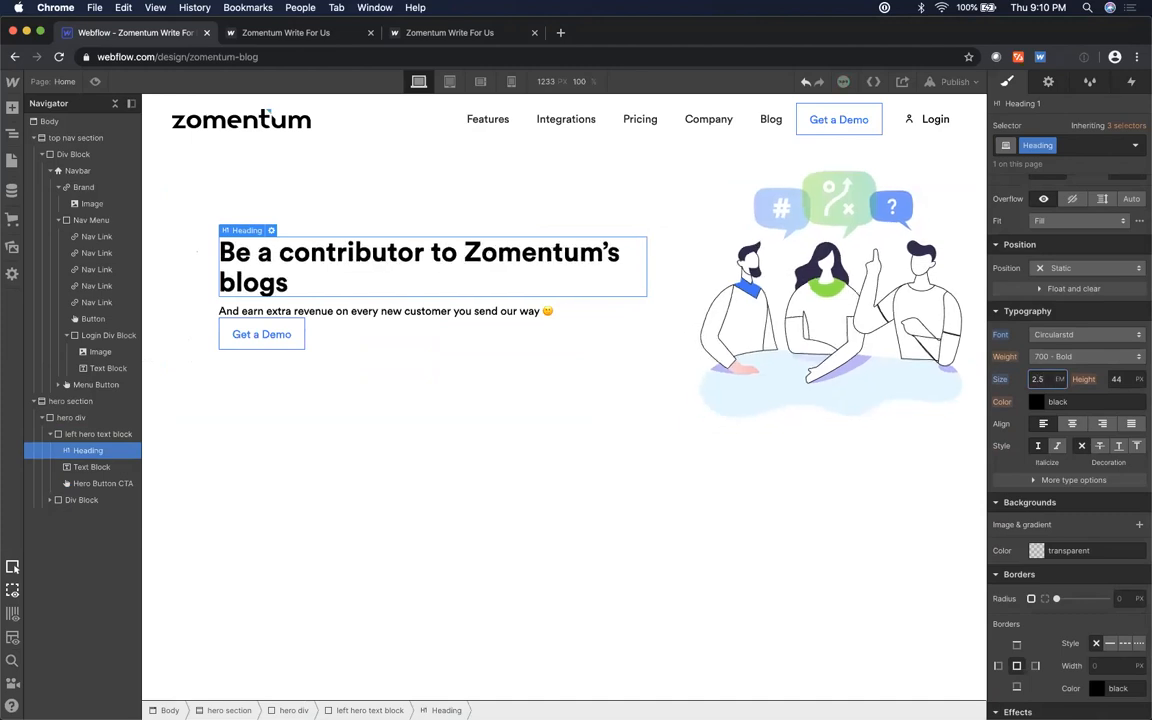
pyautogui.doubleClick(470, 263)
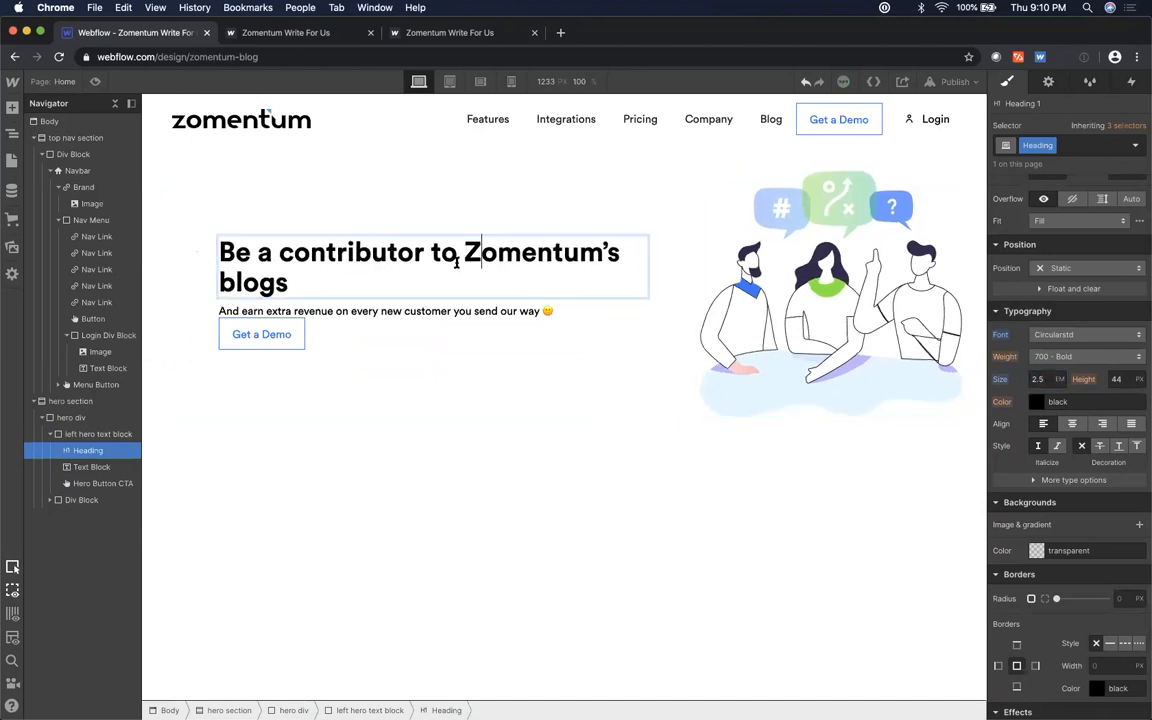
pyautogui.press('super+Tab')
pyautogui.press('super+Tab')
pyautogui.press('BackSpace')
pyautogui.hotkey('shift', 'Return')
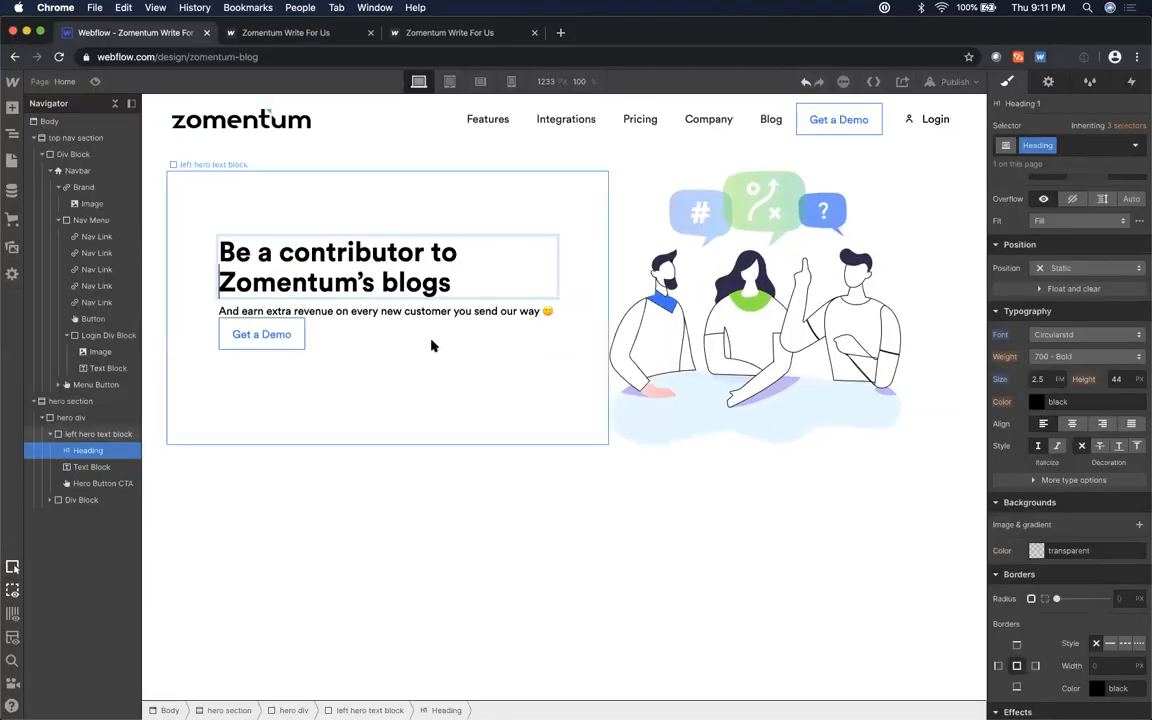
pyautogui.click(452, 380)
# - Check the gap below the hero heading in the Figma design, and in Webflow set the heading's bottom margin to 24 px
pyautogui.click(384, 291)
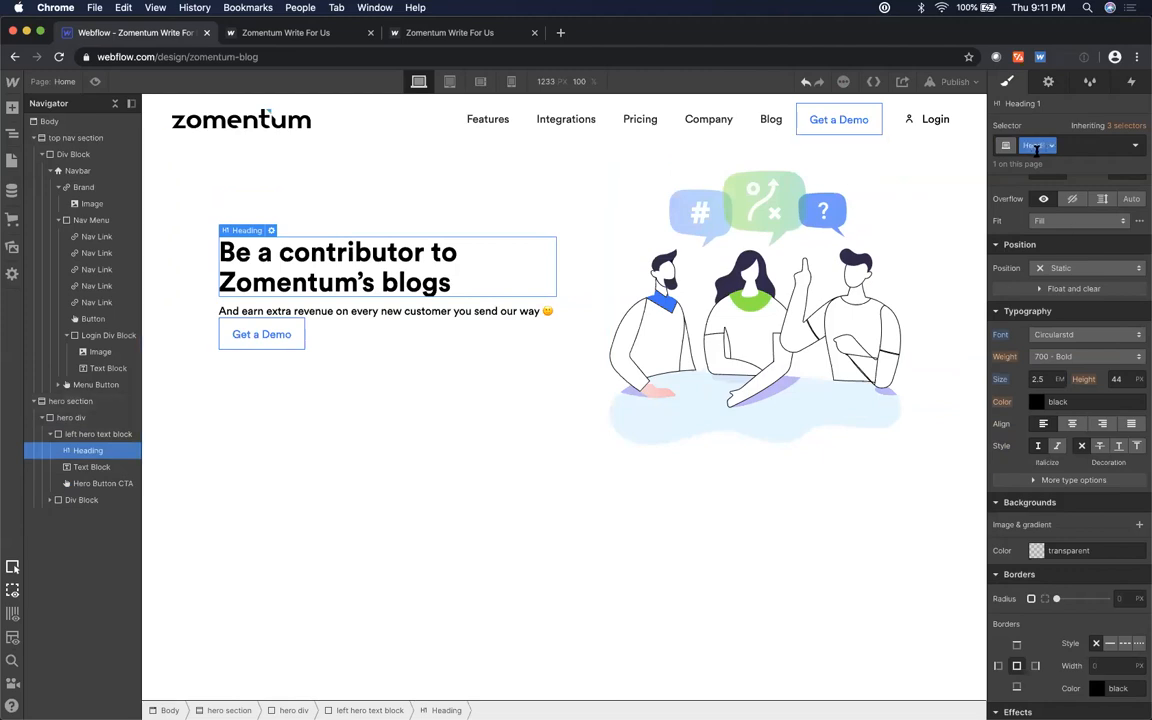
pyautogui.scroll(5, 1073, 262)
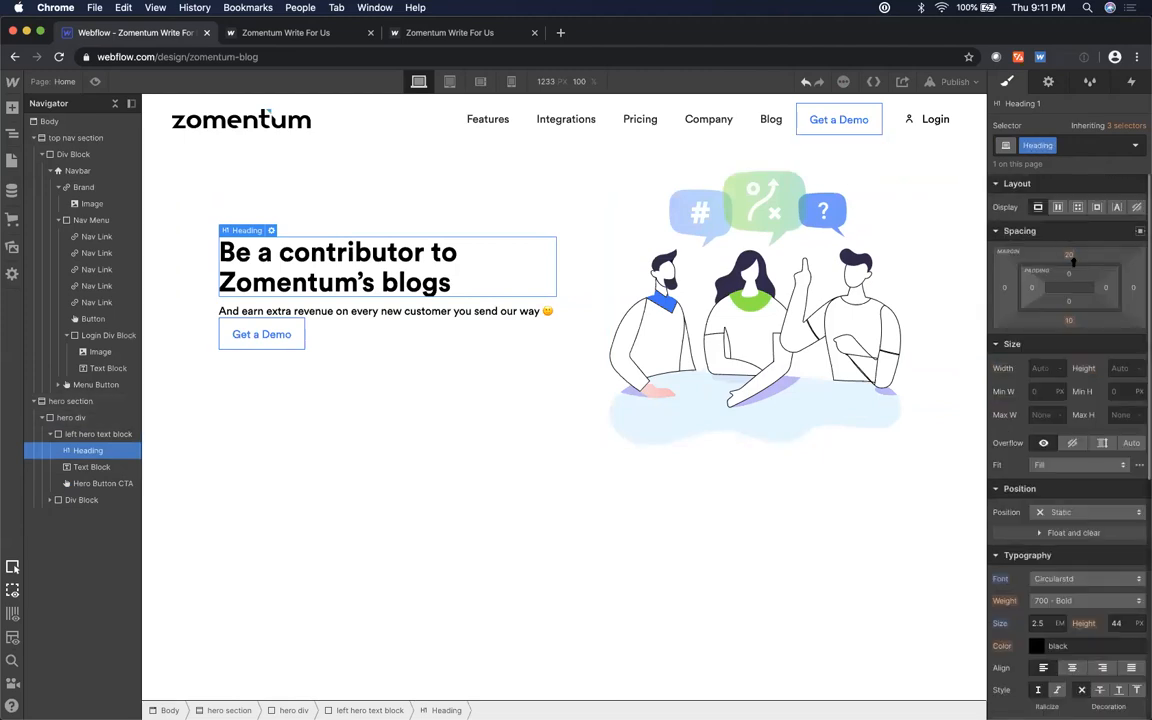
pyautogui.moveTo(1075, 319); pyautogui.dragTo(1075, 351)
pyautogui.press('super+Tab')
pyautogui.click(403, 426)
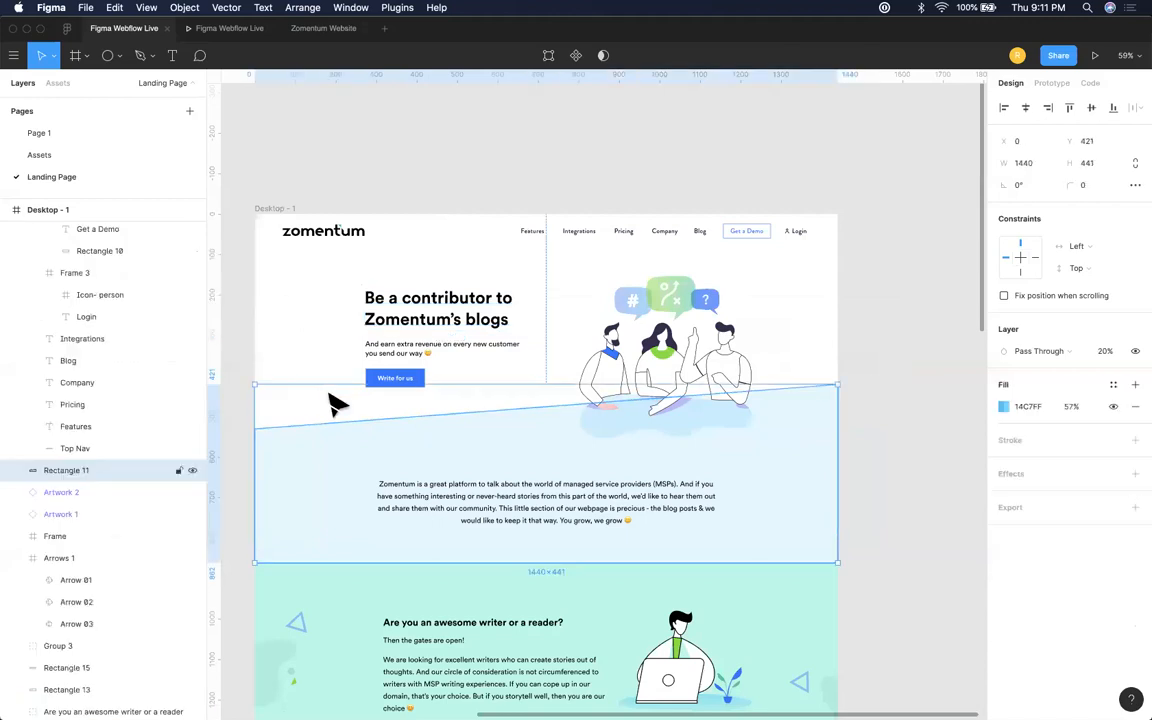
pyautogui.click(335, 403)
pyautogui.scroll(5, 334, 401)
pyautogui.click(458, 326)
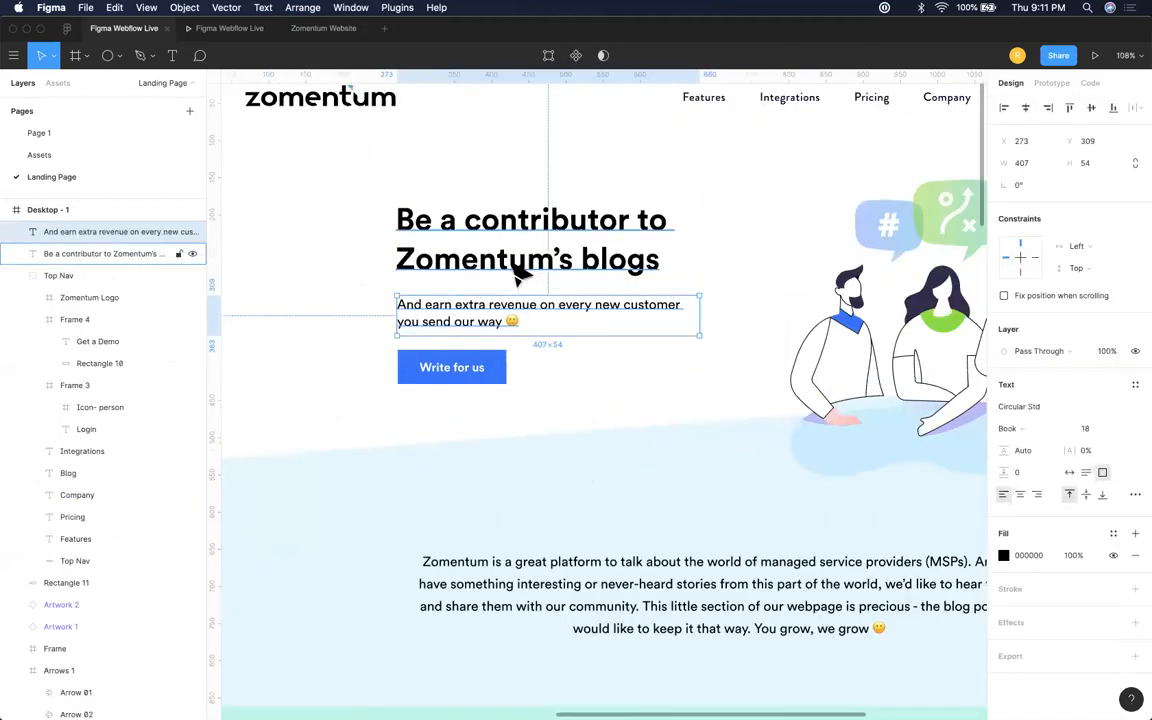
pyautogui.press('super+Tab')
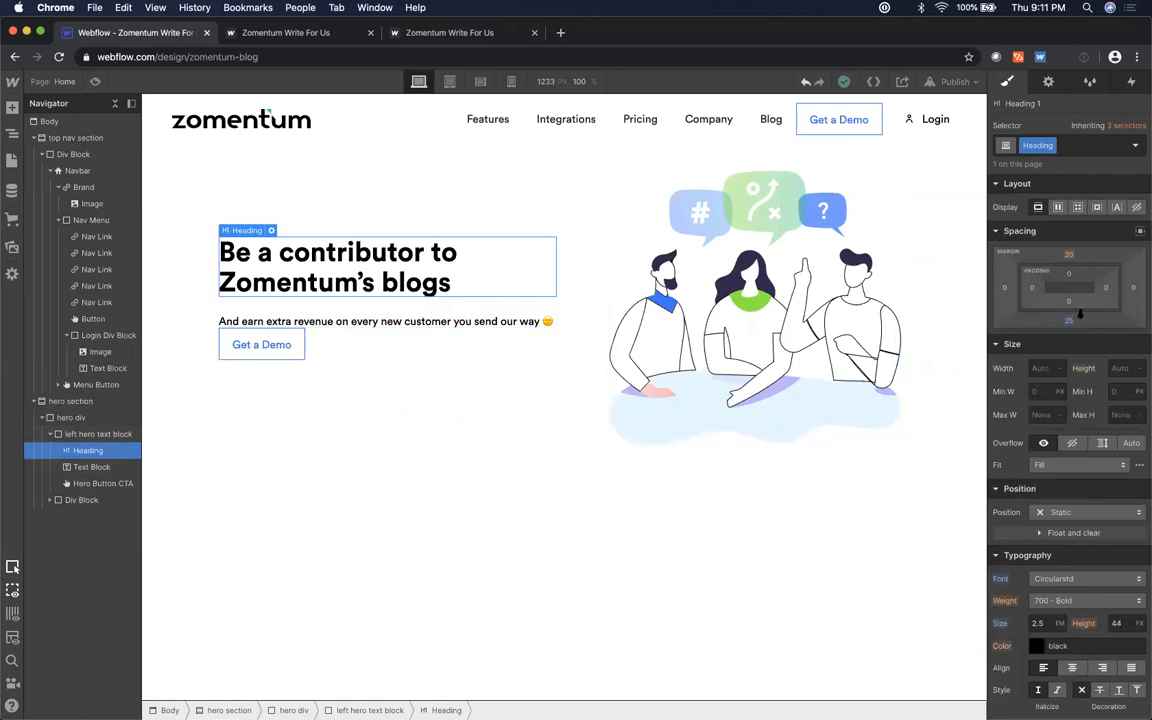
pyautogui.moveTo(1069, 319); pyautogui.dragTo(1079, 321)
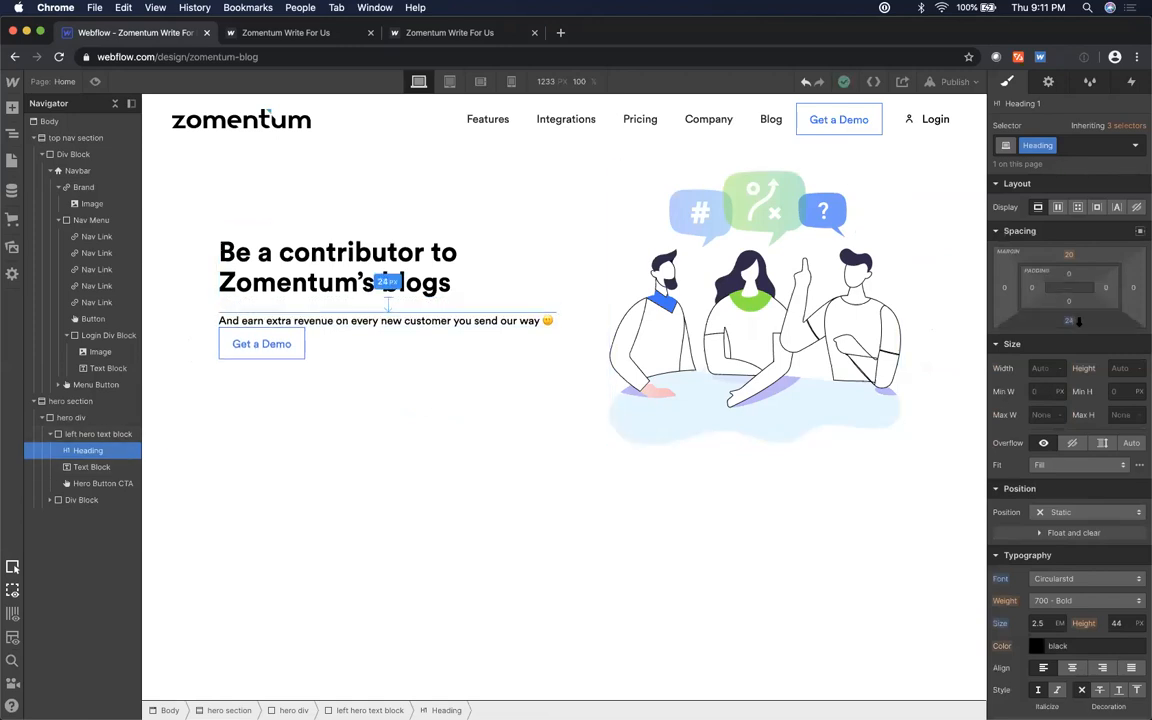
# - Check the hero subtitle's text style in Figma, and in Webflow set the subtitle's font size to 1.2 em
pyautogui.click(460, 323)
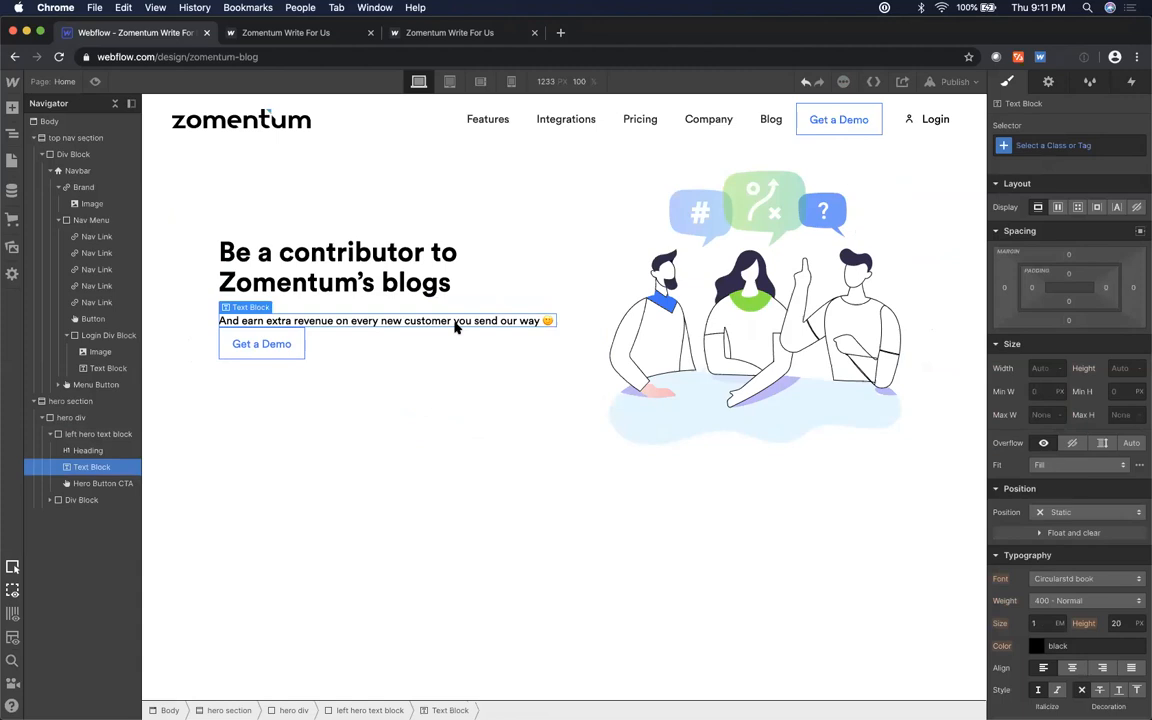
pyautogui.press('super+Tab')
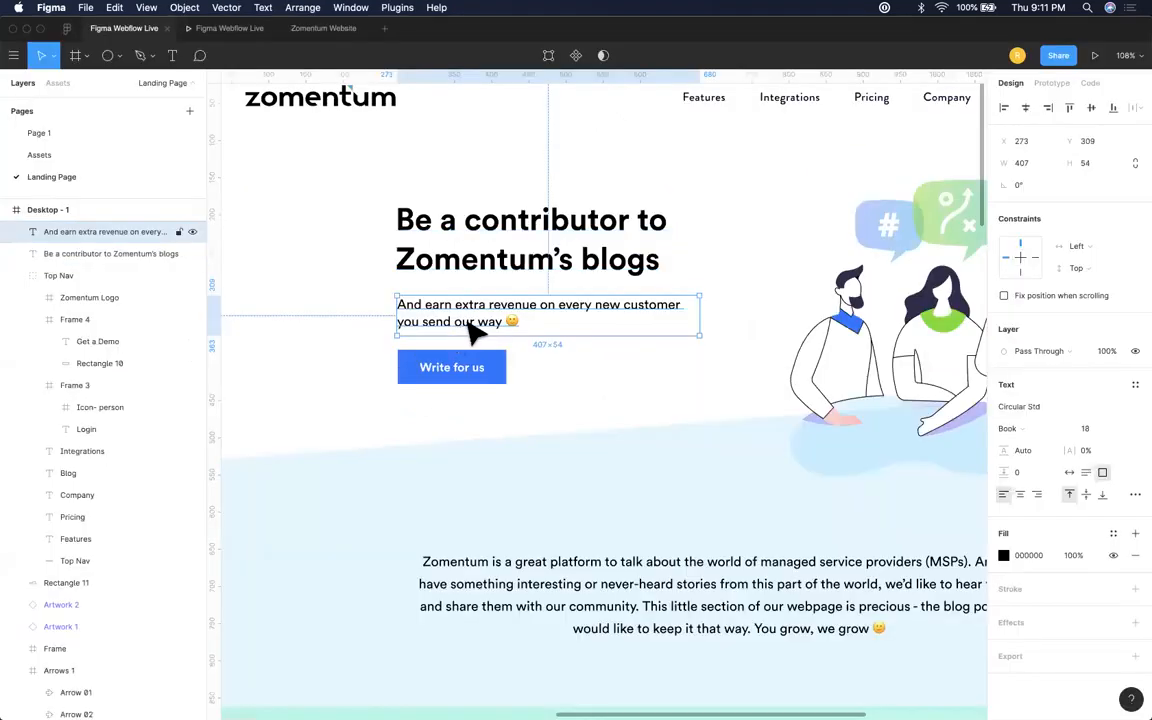
pyautogui.press('super+Tab')
pyautogui.click(1040, 622)
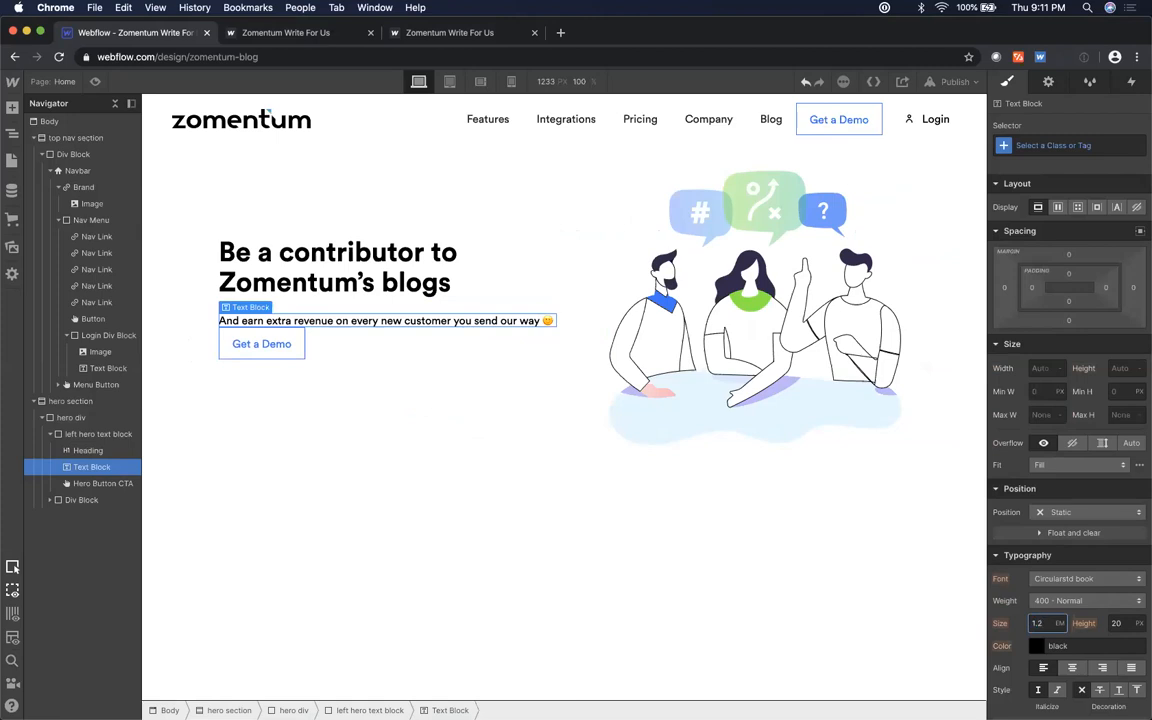
pyautogui.write('1.2')
pyautogui.press('Return')
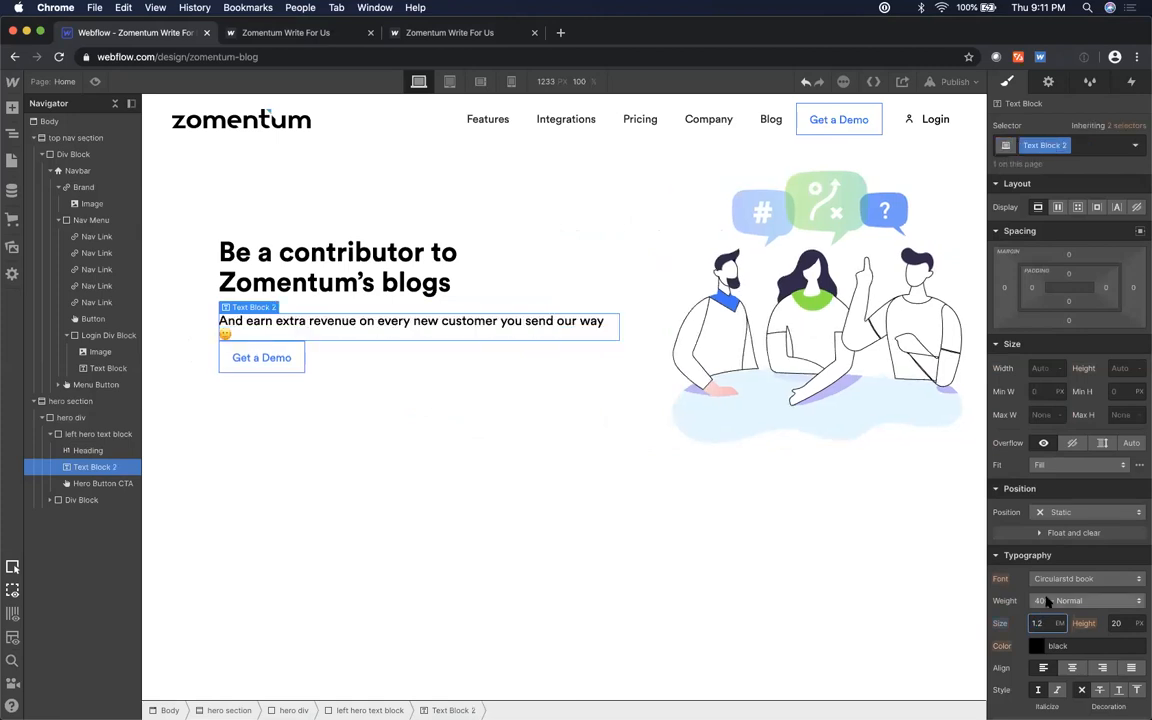
# - Try to narrow the hero subtitle's text with equal left and right padding
pyautogui.moveTo(1080, 297); pyautogui.dragTo(987, 296)
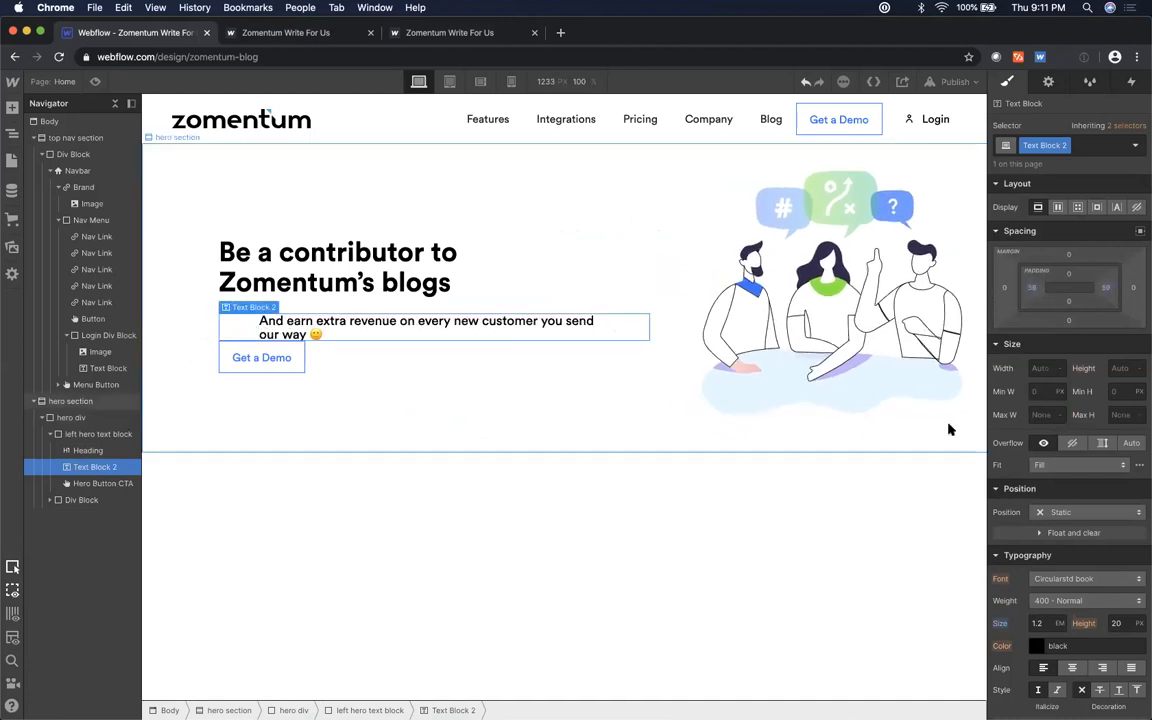
pyautogui.press('super+z')
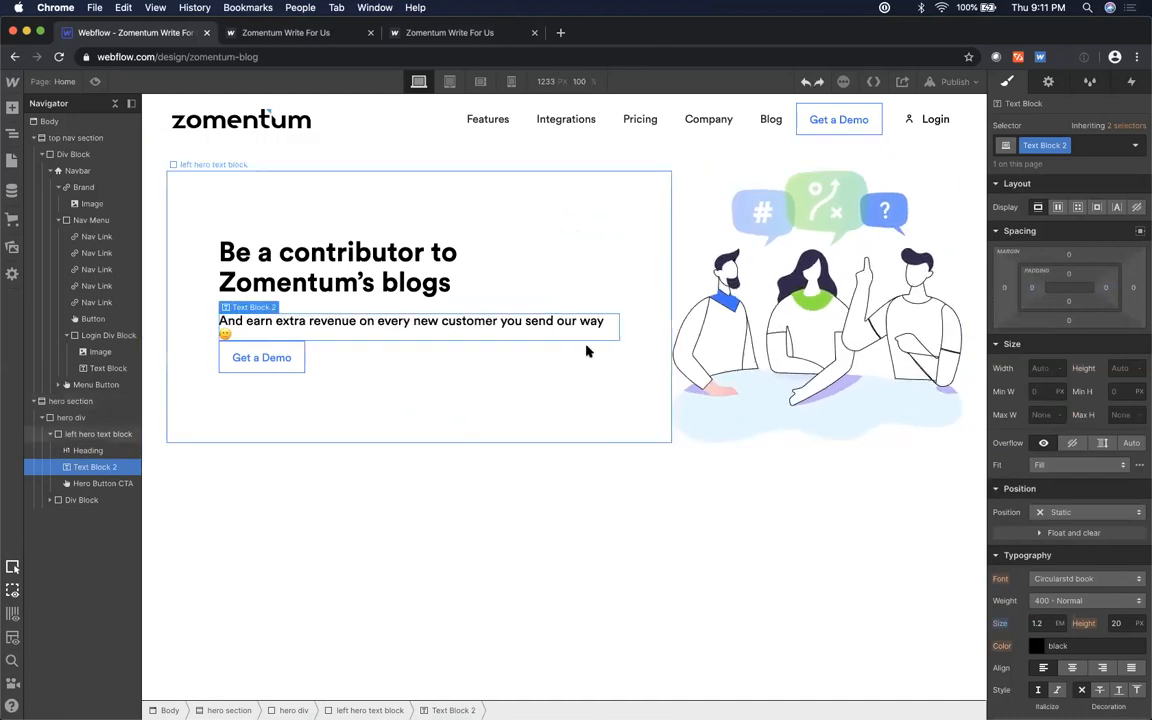
pyautogui.moveTo(1097, 308); pyautogui.dragTo(994, 297)
pyautogui.press('super+z')
# - Compare the hero subtitle's line wrapping with the Figma design, and in Webflow set its width to 80%
pyautogui.press('super+Tab')
pyautogui.press('super+Tab')
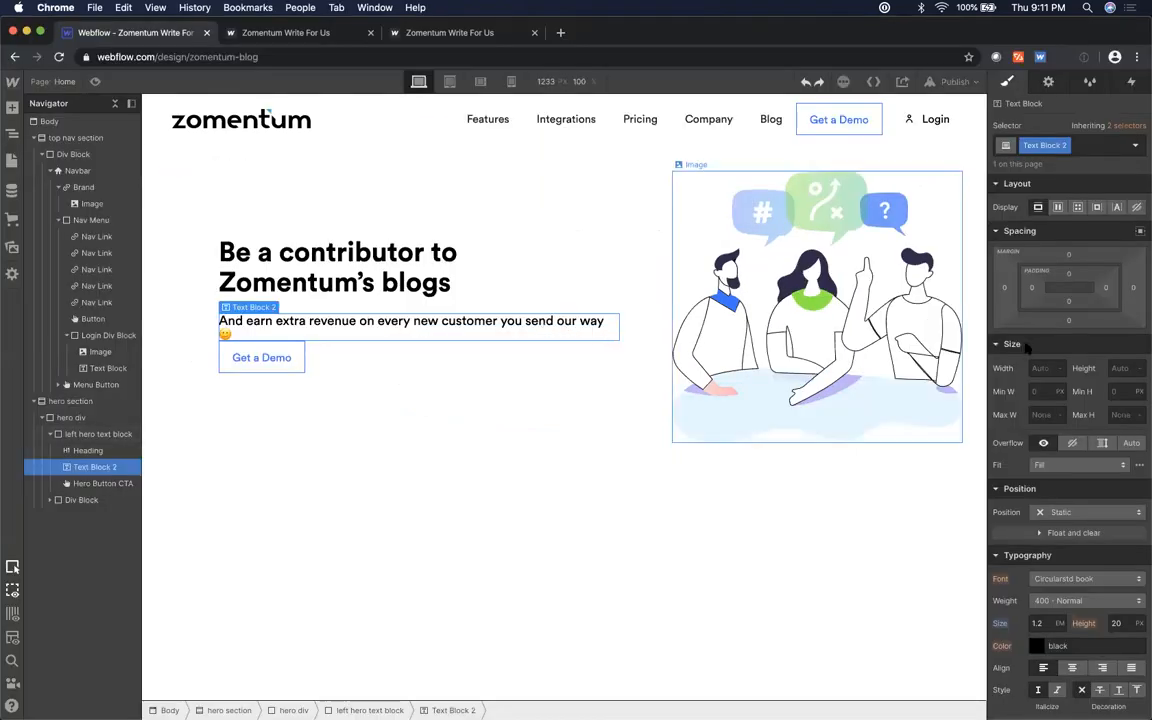
pyautogui.click(1042, 369)
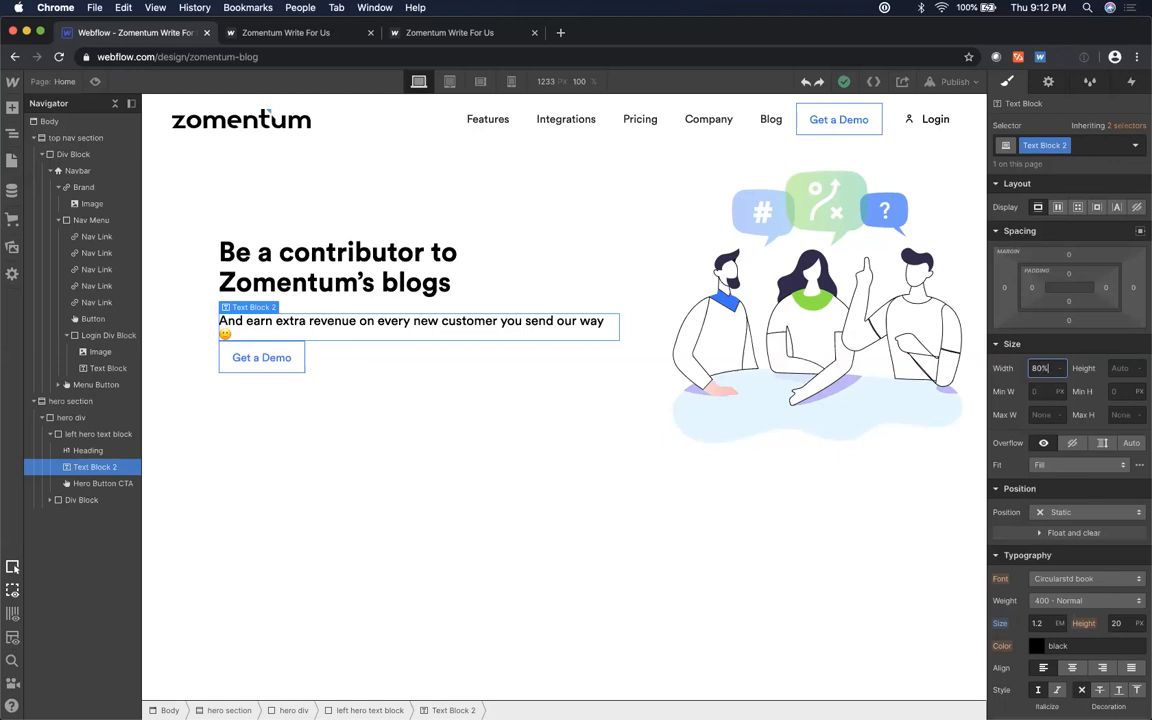
pyautogui.press('Return')
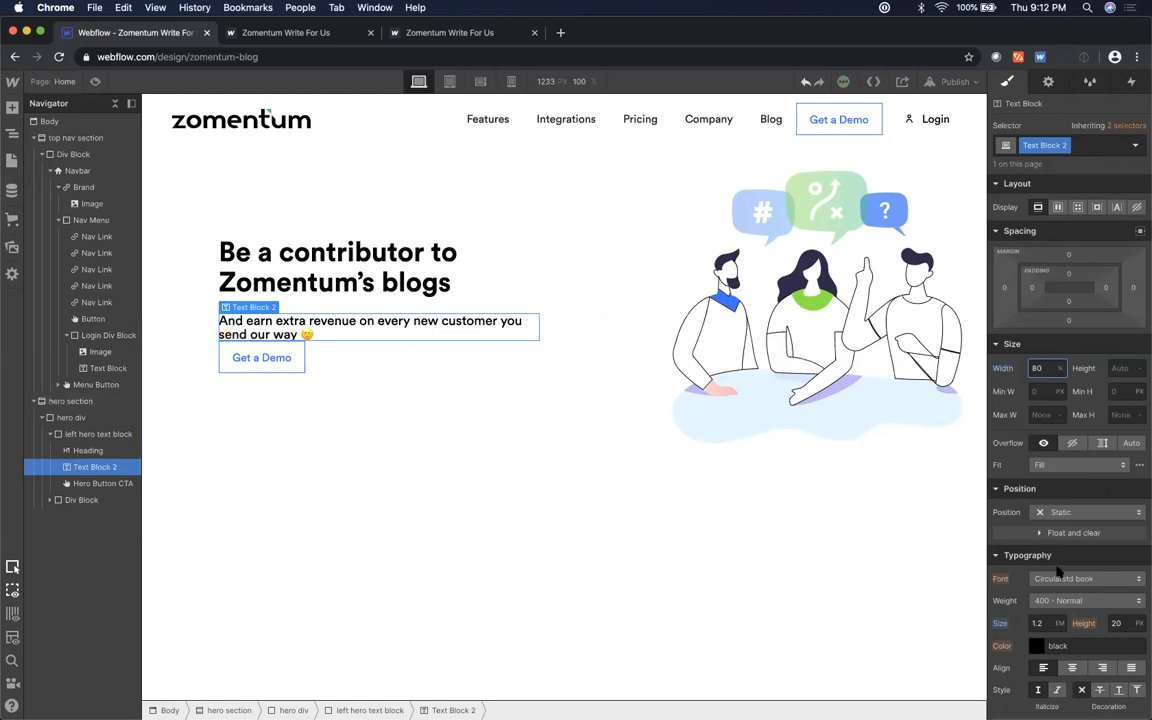
# - Give the hero subtitle a line height of 1.6 em and a bottom margin of 24 px
pyautogui.click(1120, 623)
pyautogui.write('1.6em')
pyautogui.press('Return')
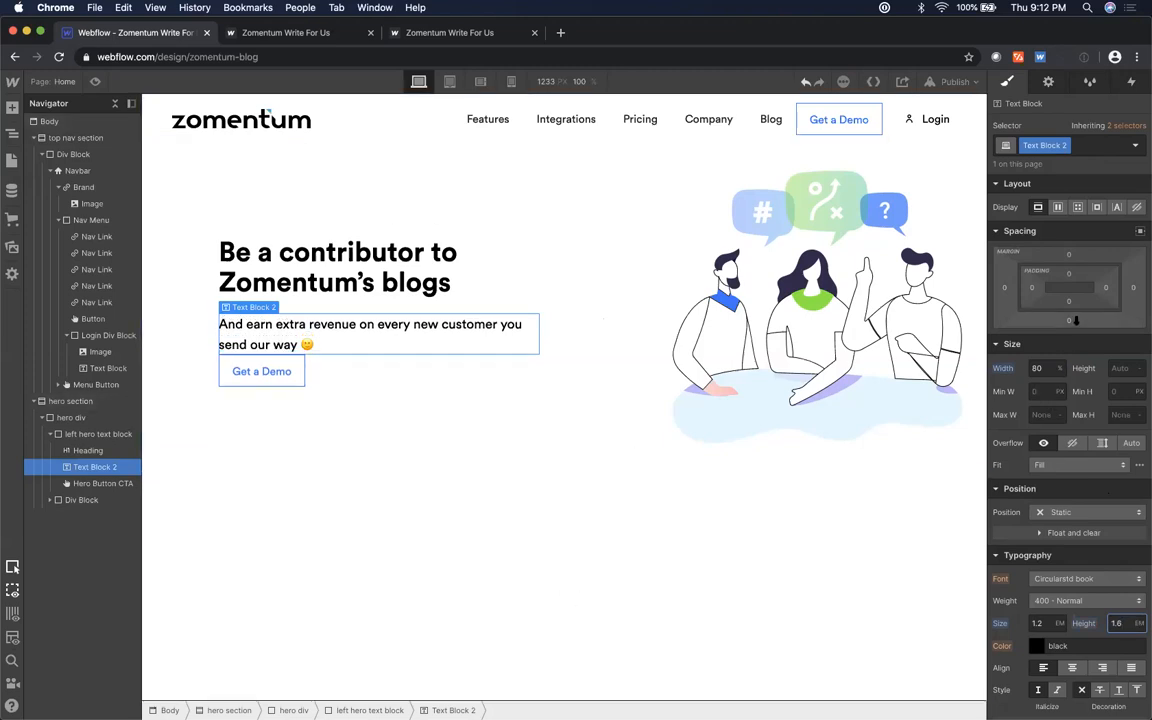
pyautogui.moveTo(1070, 323); pyautogui.dragTo(1071, 370)
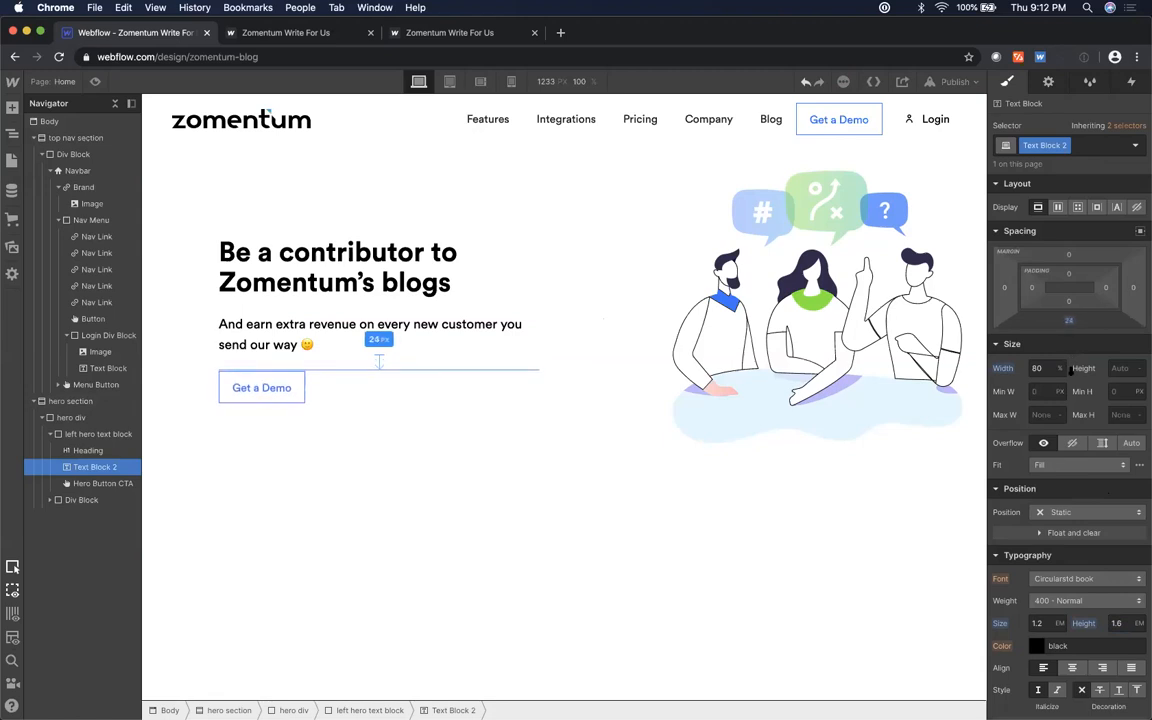
pyautogui.click(437, 491)
# - Change the hero call-to-action button's background color to the Royal Blue swatch
pyautogui.click(292, 398)
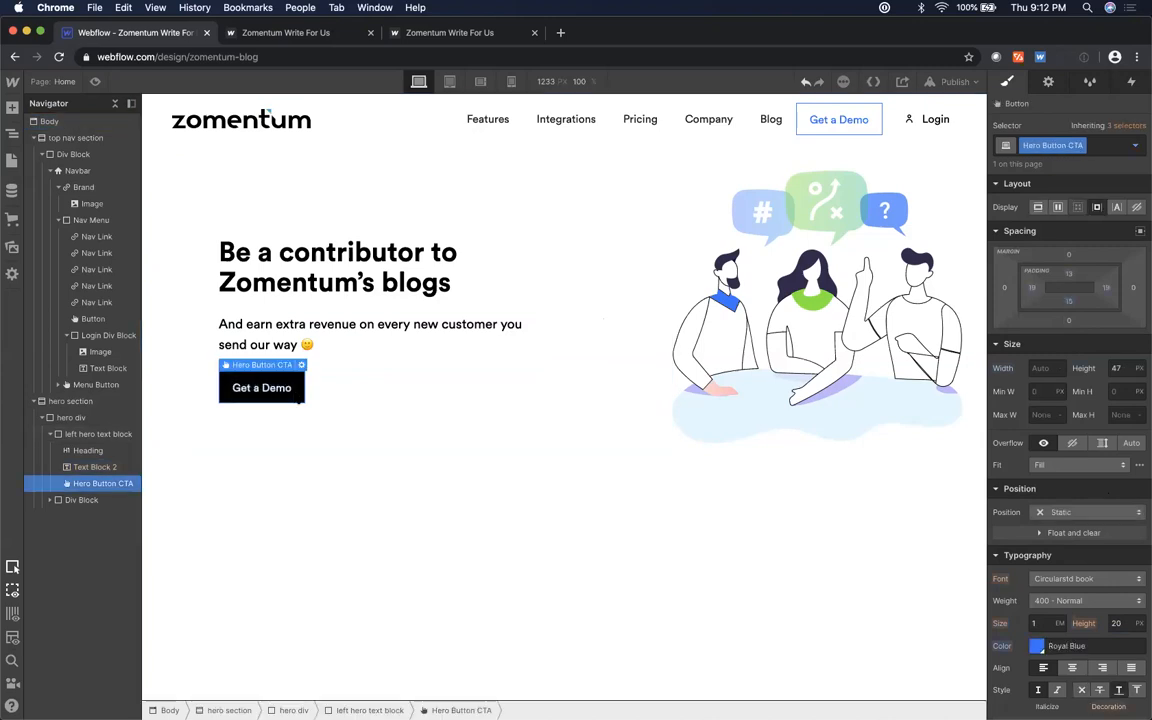
pyautogui.scroll(-8, 1107, 370)
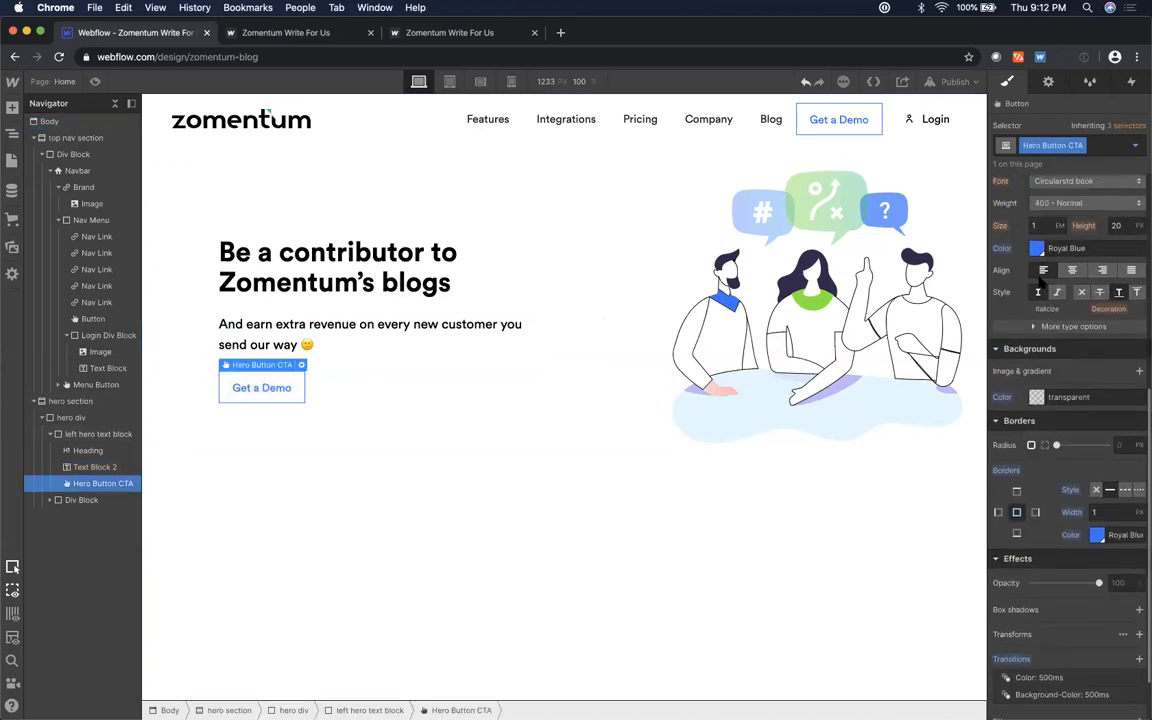
pyautogui.scroll(-2, 1040, 281)
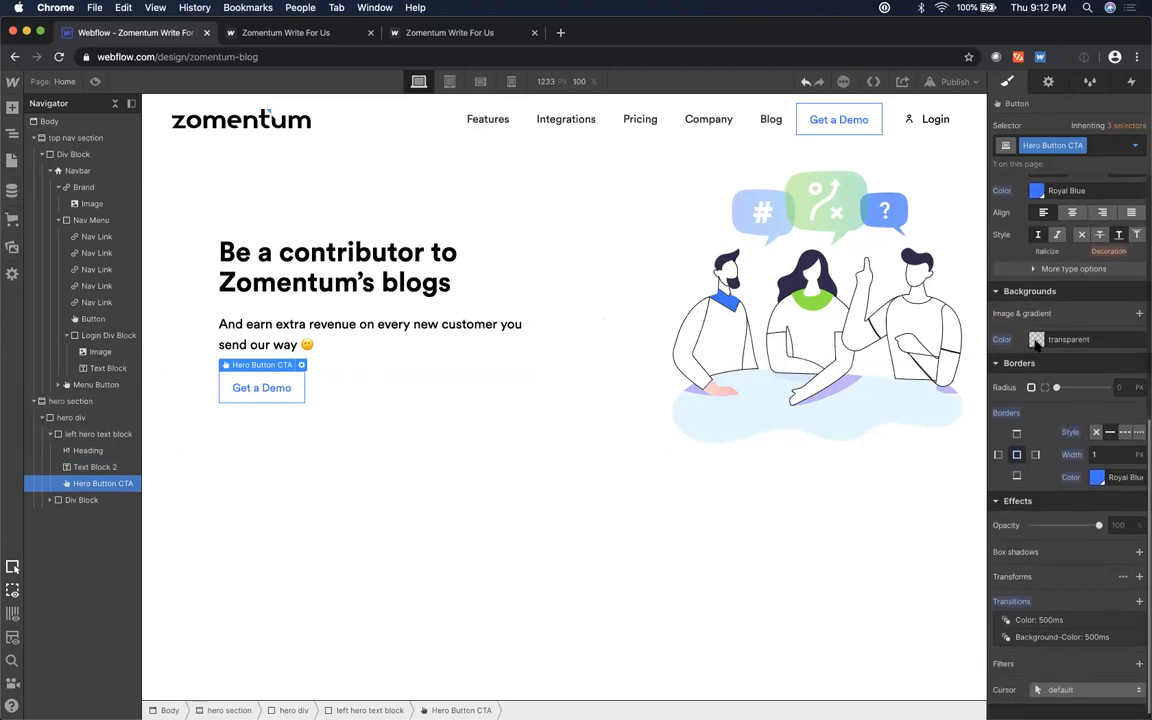
pyautogui.click(1037, 341)
pyautogui.click(1020, 552)
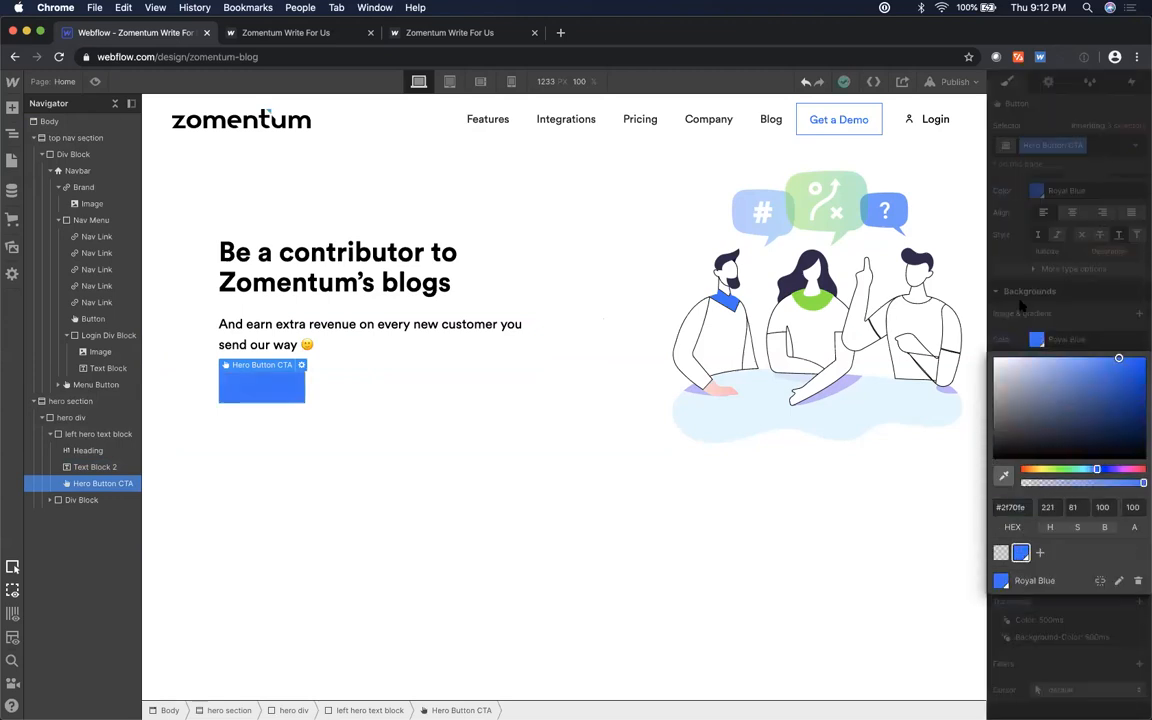
# - Change the hero call-to-action button's text color to white
pyautogui.click(1039, 186)
pyautogui.click(1038, 203)
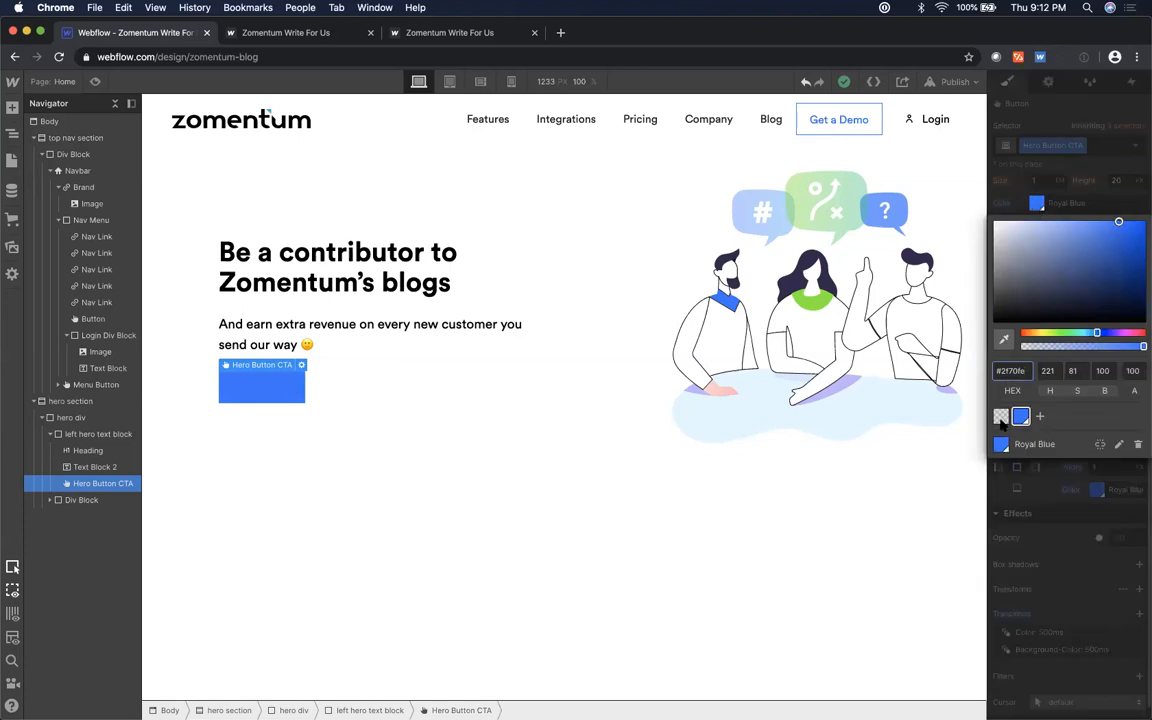
pyautogui.moveTo(1008, 261); pyautogui.dragTo(993, 221)
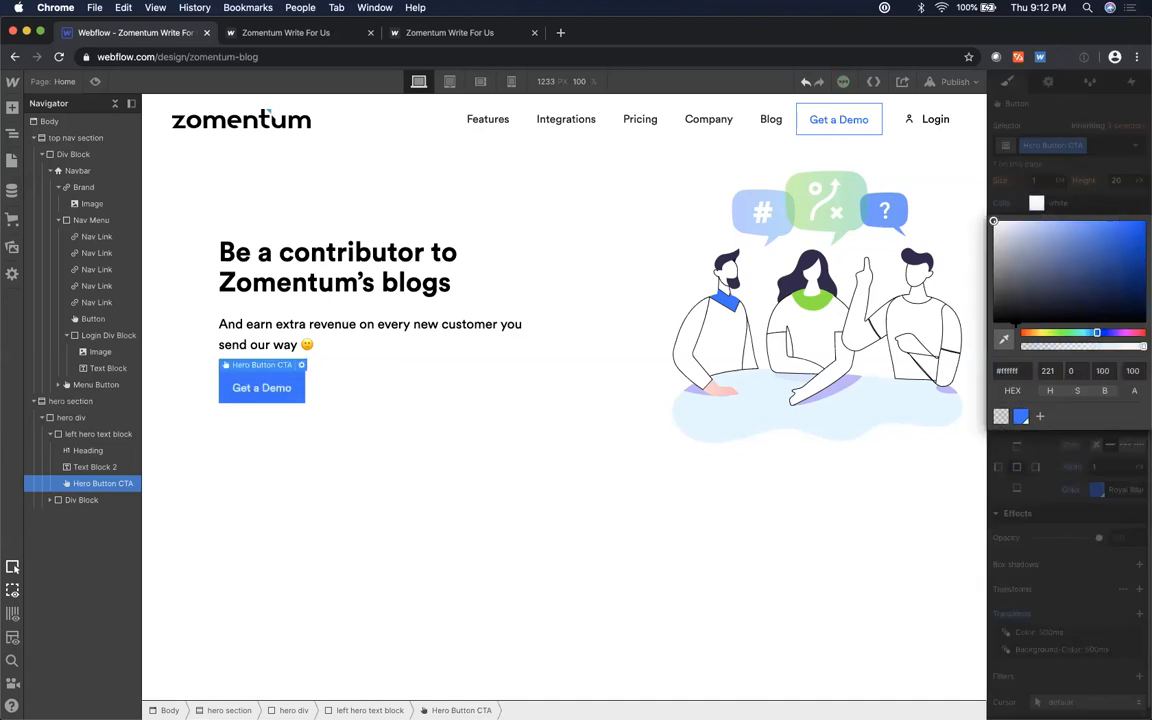
pyautogui.click(1013, 201)
pyautogui.doubleClick(1060, 203)
pyautogui.write('Whi')
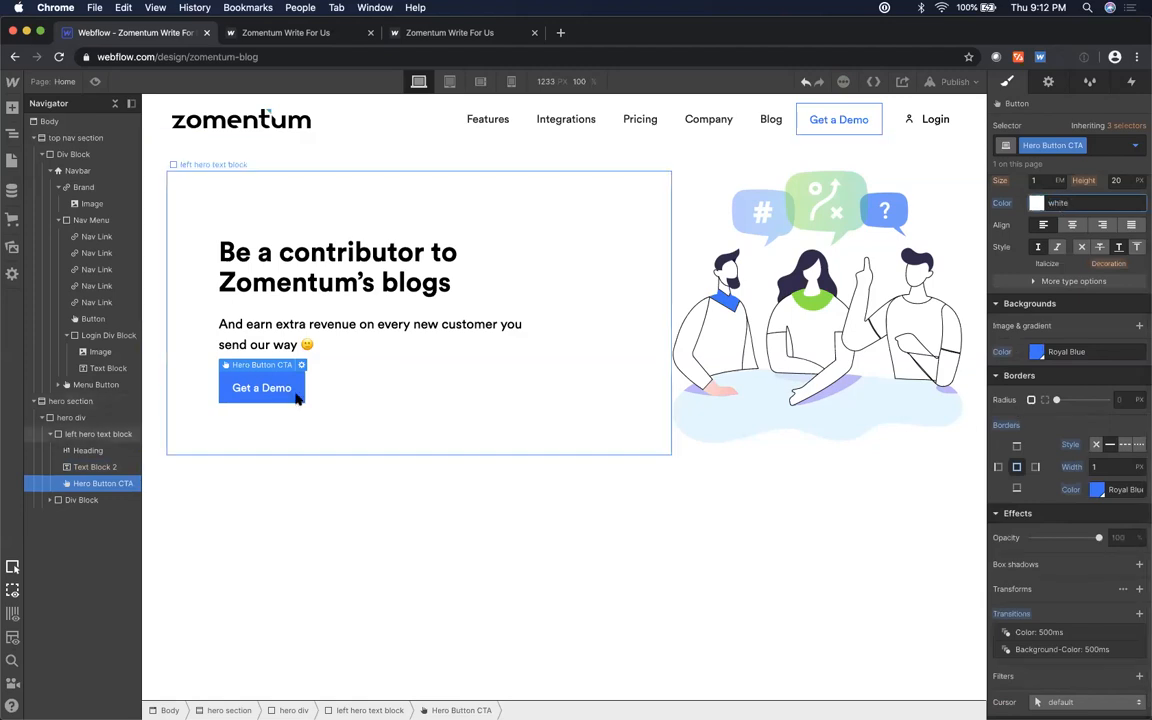
# - Check the hero button's label in Figma, and in Webflow change the button text to "Write for us"
pyautogui.press('super+Tab')
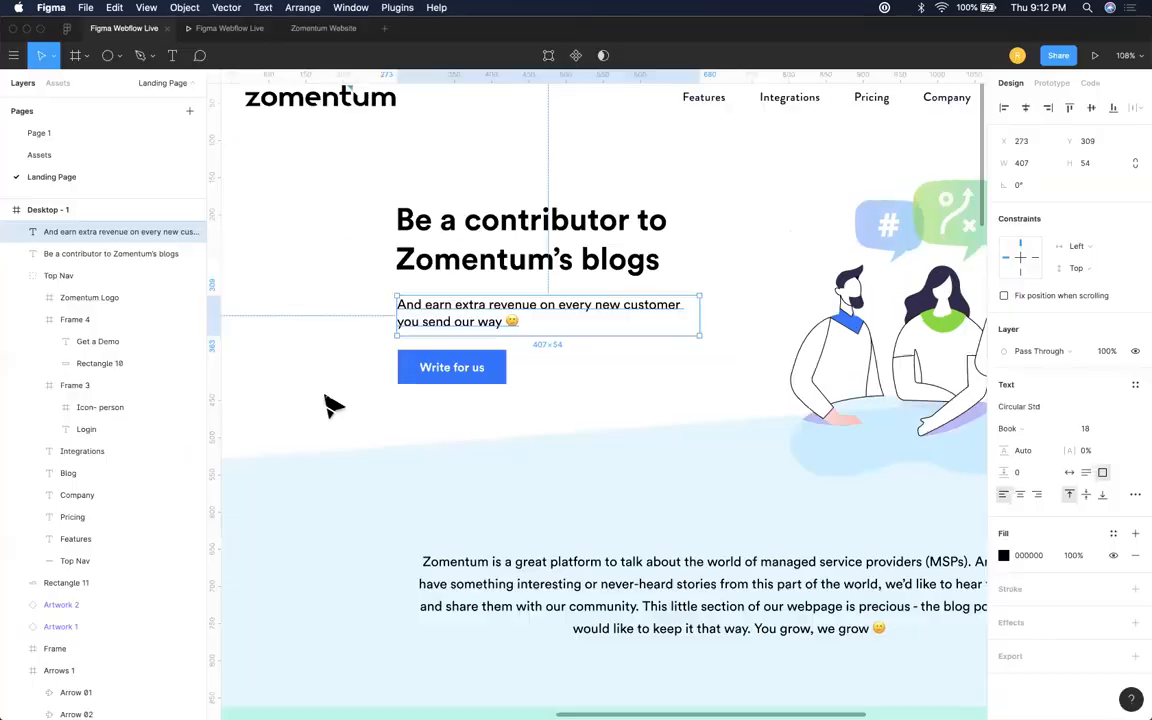
pyautogui.click(440, 373)
pyautogui.press('super+Tab')
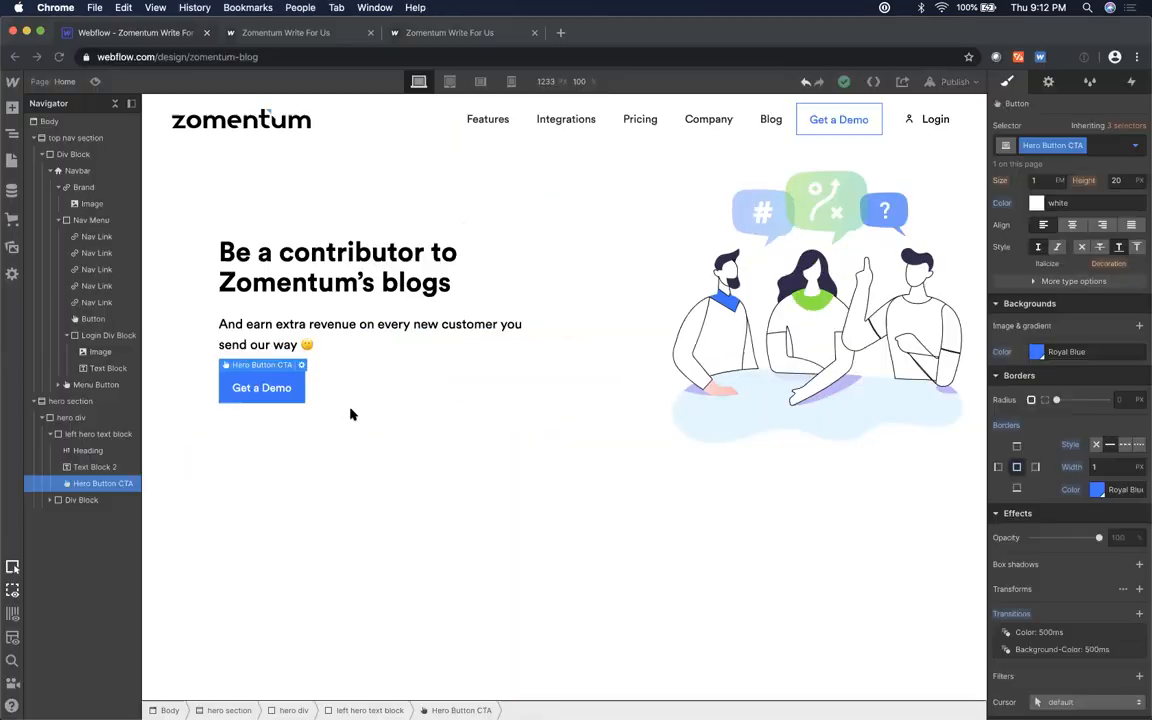
pyautogui.doubleClick(262, 387)
pyautogui.press('super+a')
pyautogui.write('Write for us')
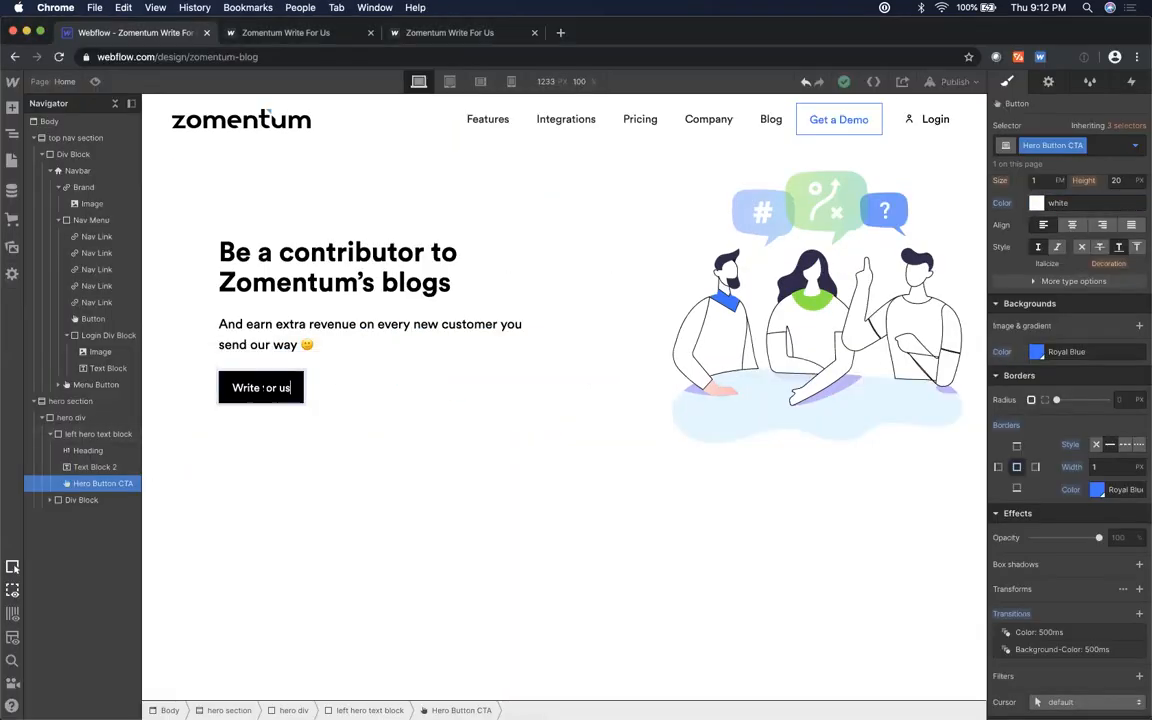
pyautogui.click(330, 469)
# - Widen the hero button by increasing its left and right padding equally to about 38 px
pyautogui.click(288, 407)
pyautogui.click(291, 395)
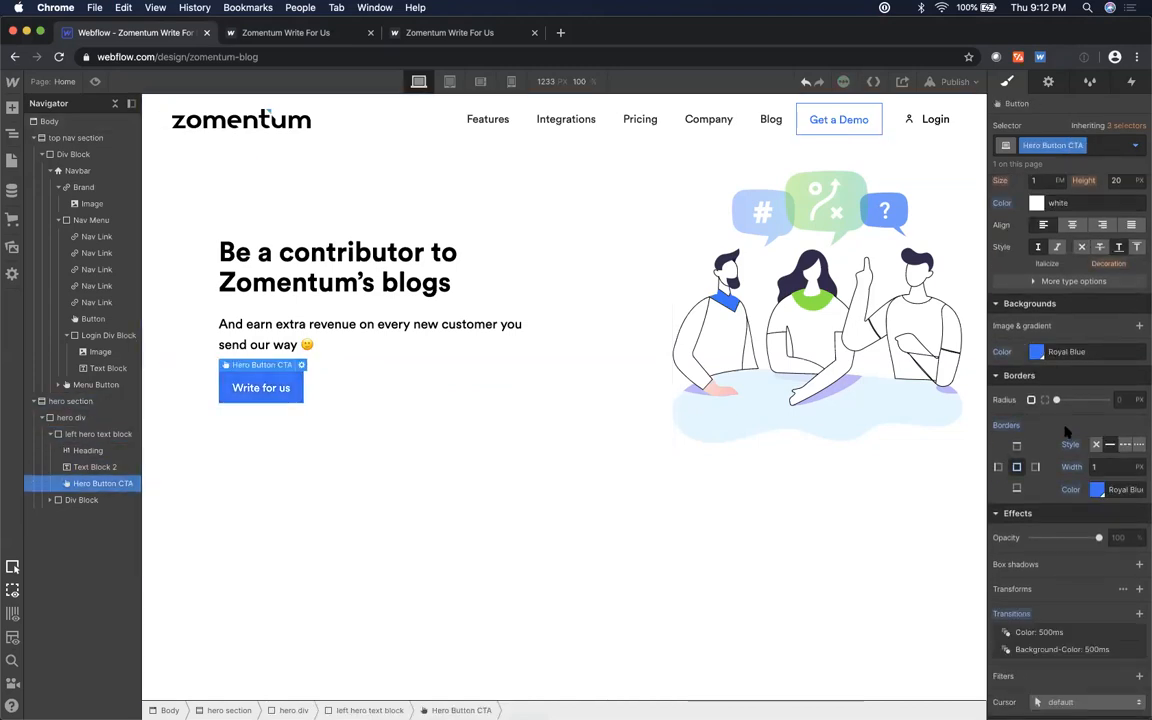
pyautogui.scroll(5, 1066, 430)
pyautogui.moveTo(1032, 250); pyautogui.dragTo(1074, 250)
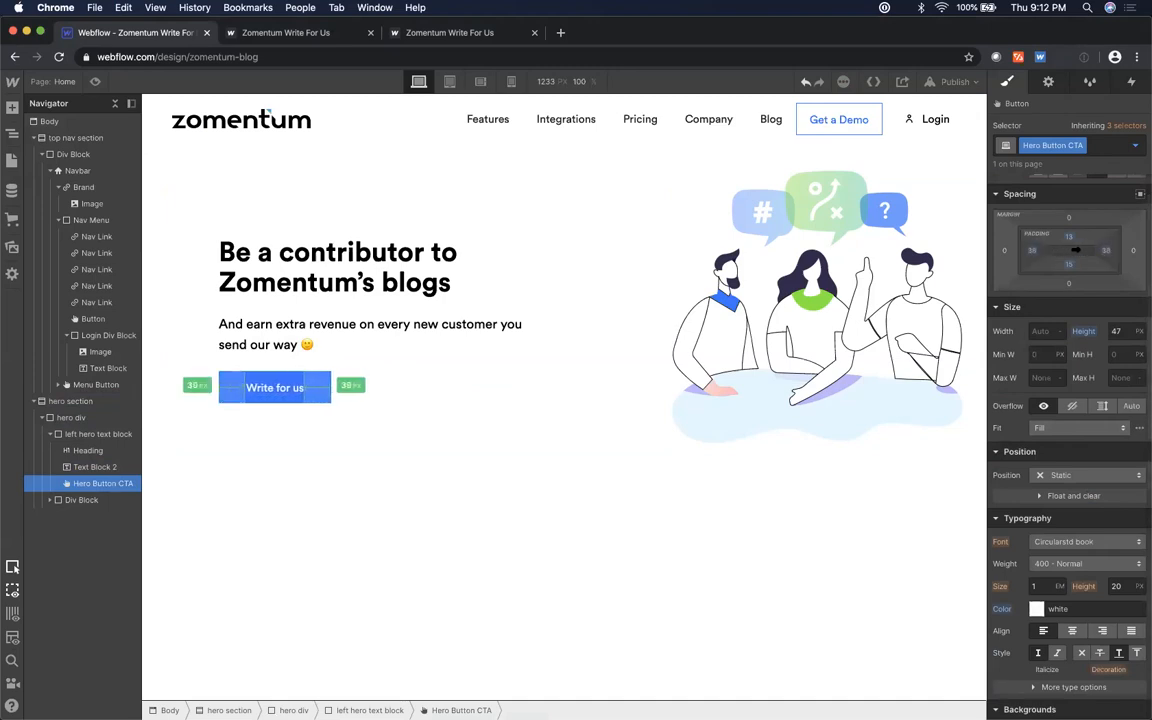
pyautogui.click(484, 514)
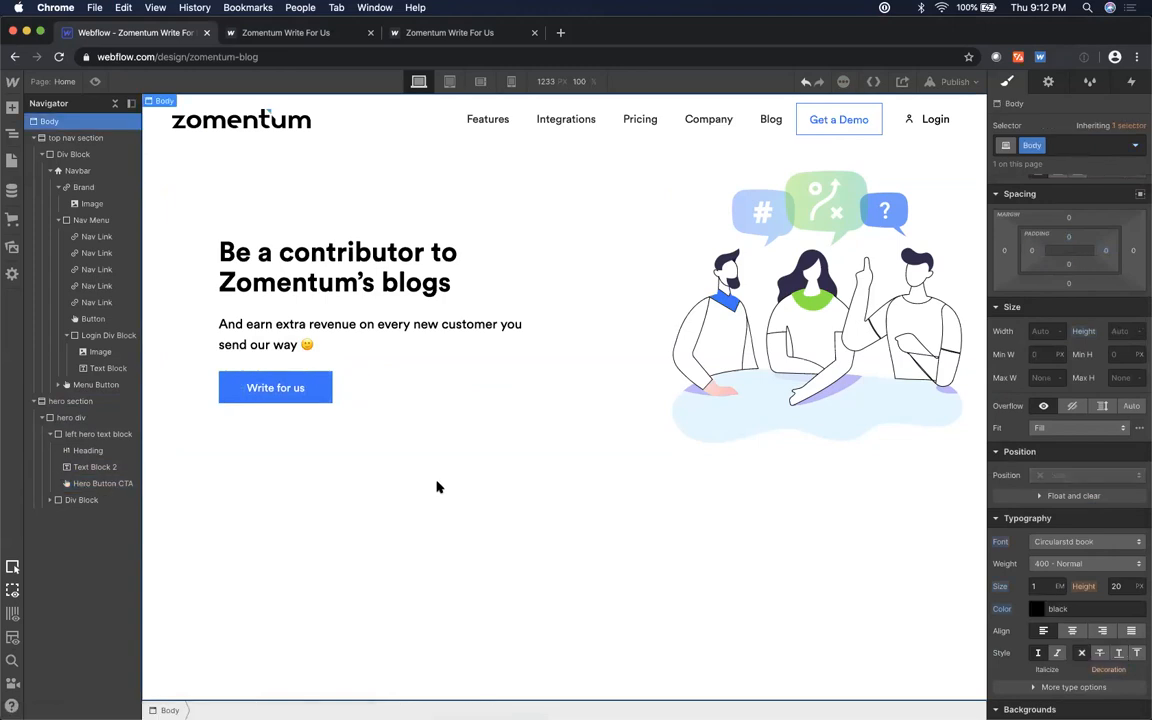
# - Preview the landing page at full width to examine the hero layout, and return to the design view
pyautogui.click(740, 478)
pyautogui.click(95, 81)
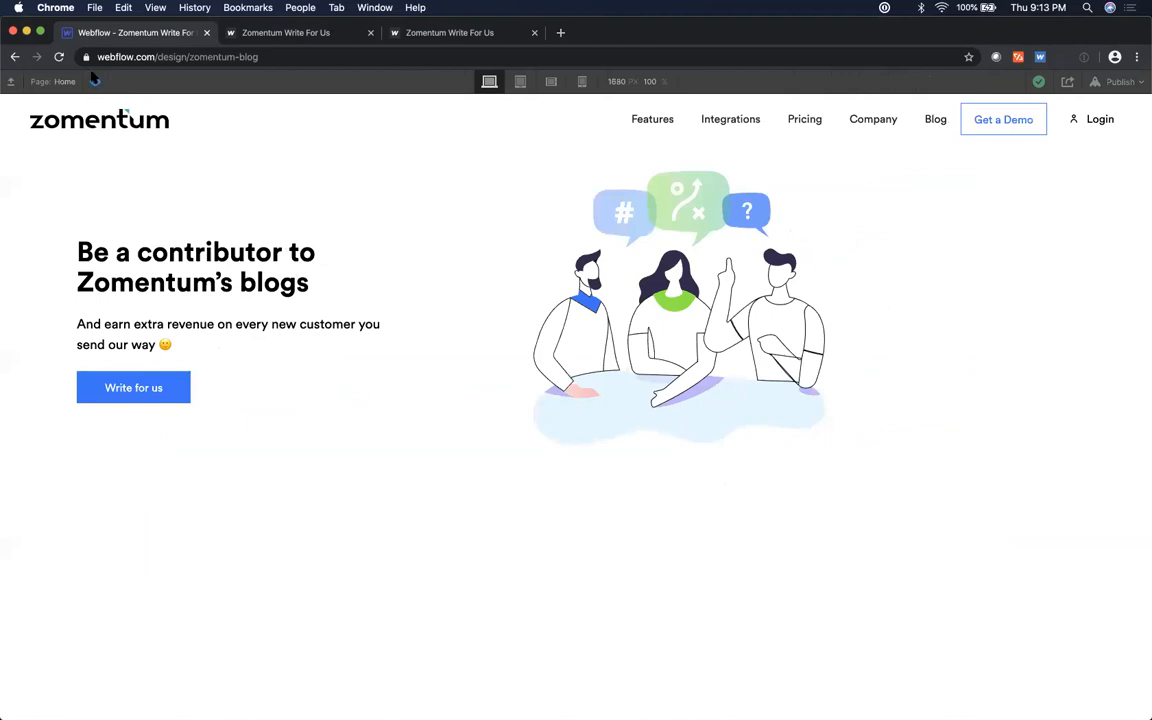
pyautogui.click(95, 81)
pyautogui.click(95, 81)
pyautogui.click(95, 81)
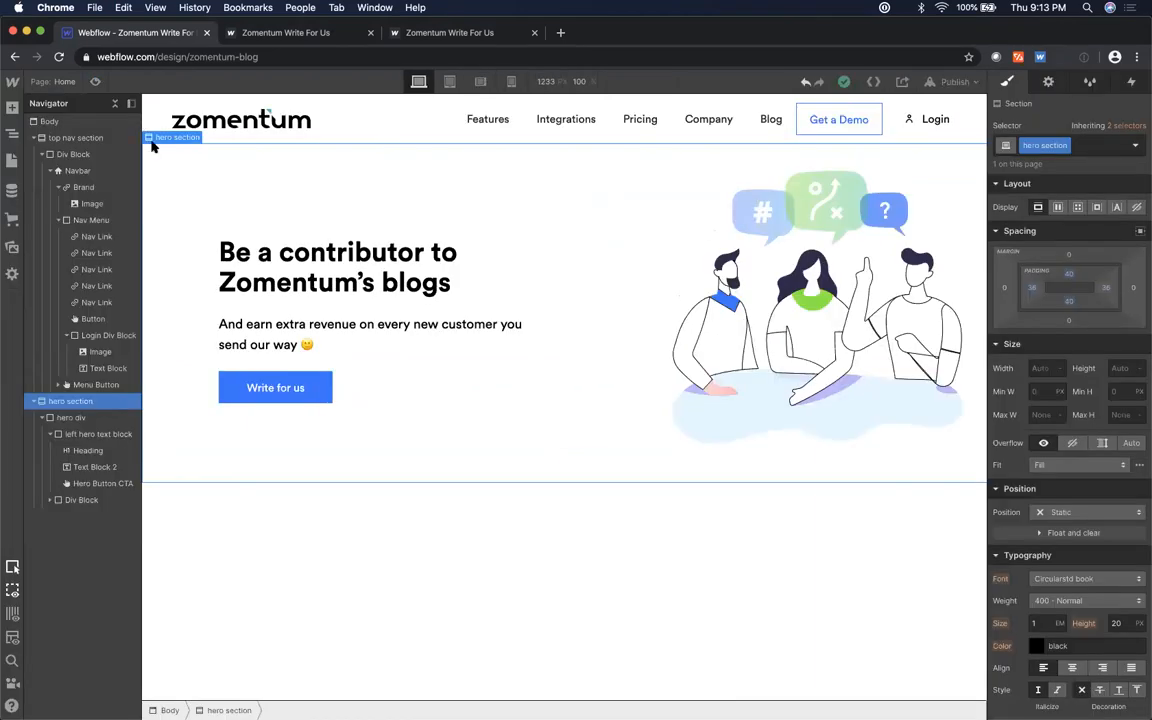
# - Center the hero div with auto side margins, 100% width and a 1200 px maximum width, and check it in the full-width preview
pyautogui.click(72, 417)
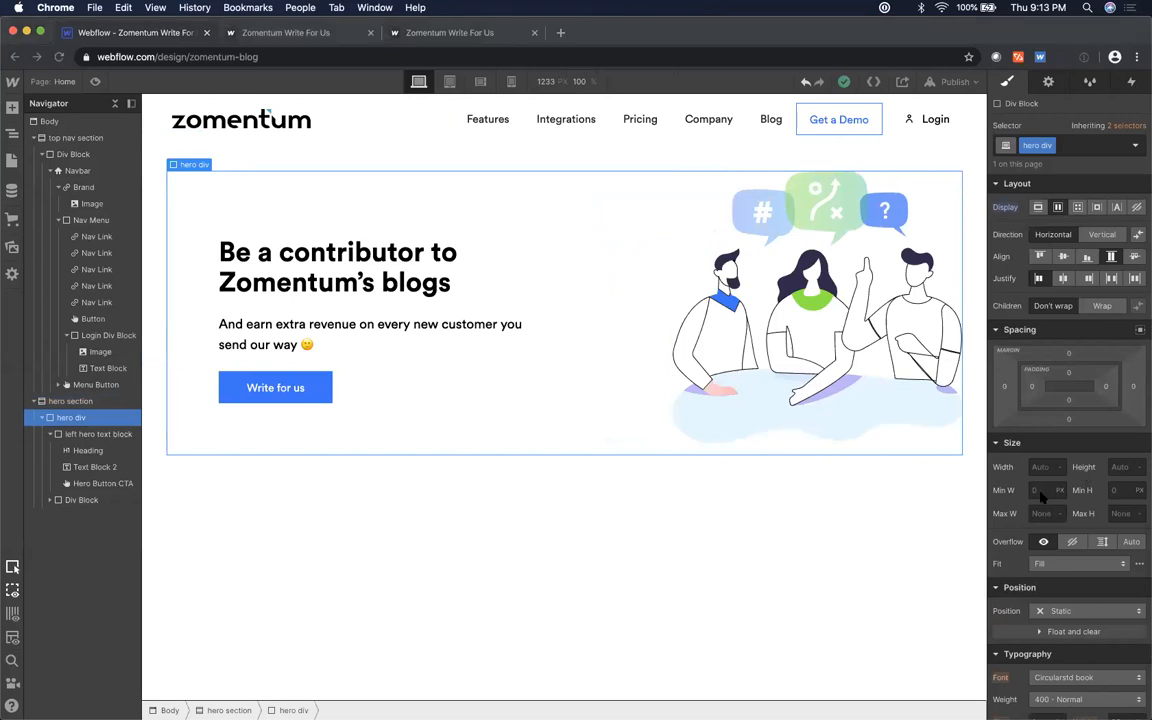
pyautogui.click(1041, 514)
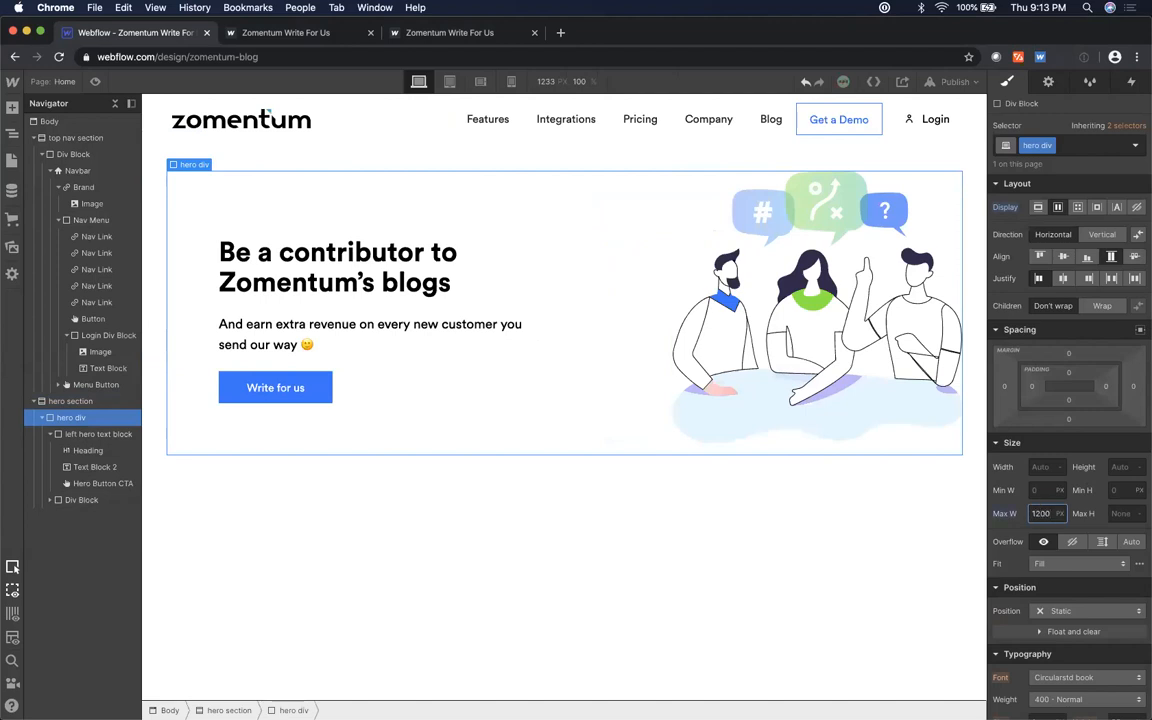
pyautogui.click(1045, 470)
pyautogui.click(95, 81)
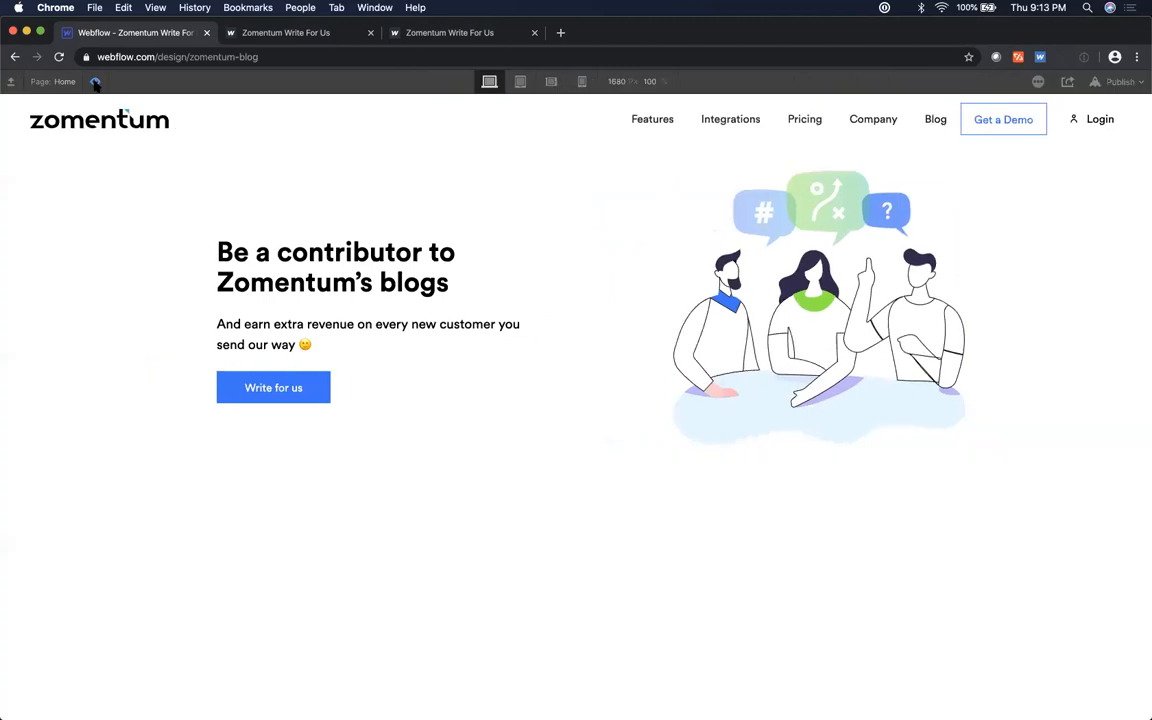
pyautogui.click(95, 81)
# - Publish the site to the zomentum-blog.webflow.io domain and return to the page canvas
pyautogui.click(950, 81)
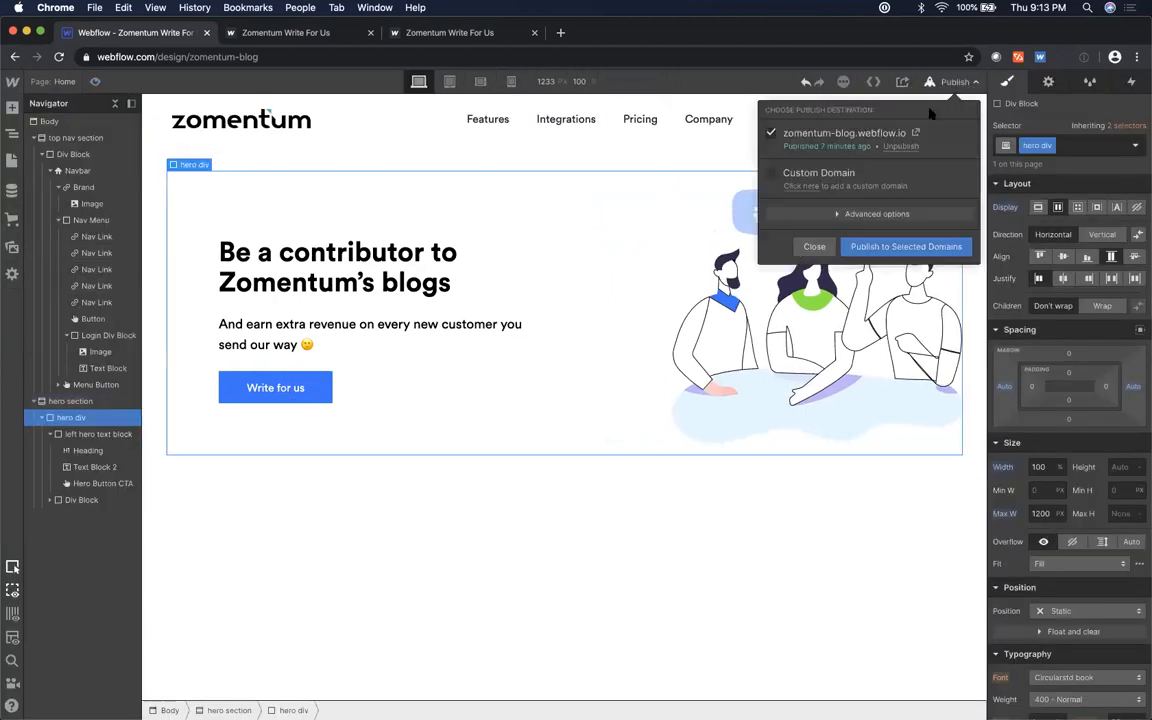
pyautogui.click(869, 250)
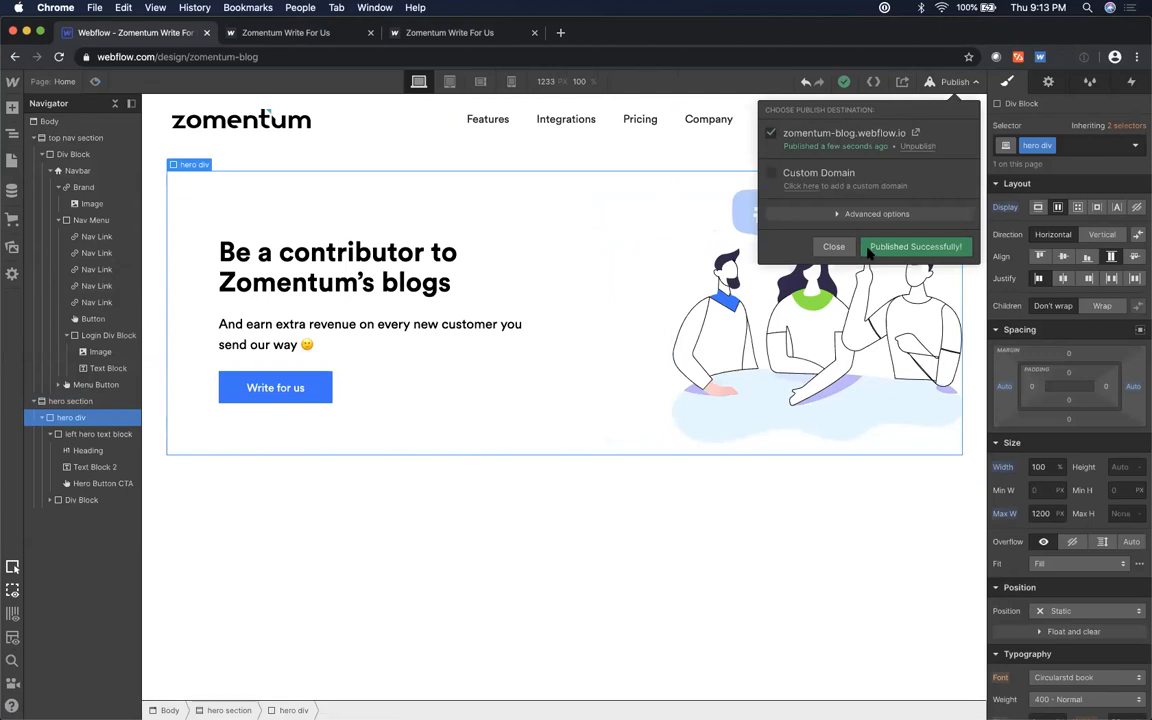
pyautogui.click(437, 515)
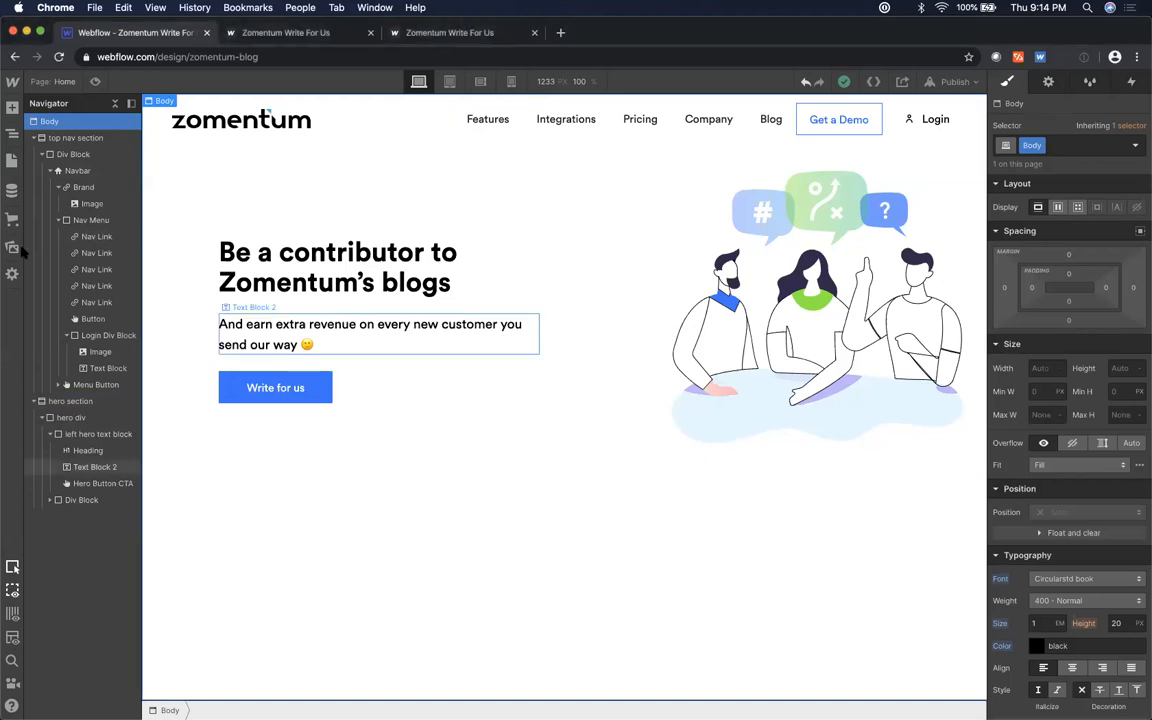
# - Collapse the top nav section's element tree, and switch to Figma to examine the slanted light blue background below the hero content
pyautogui.click(33, 137)
pyautogui.click(70, 154)
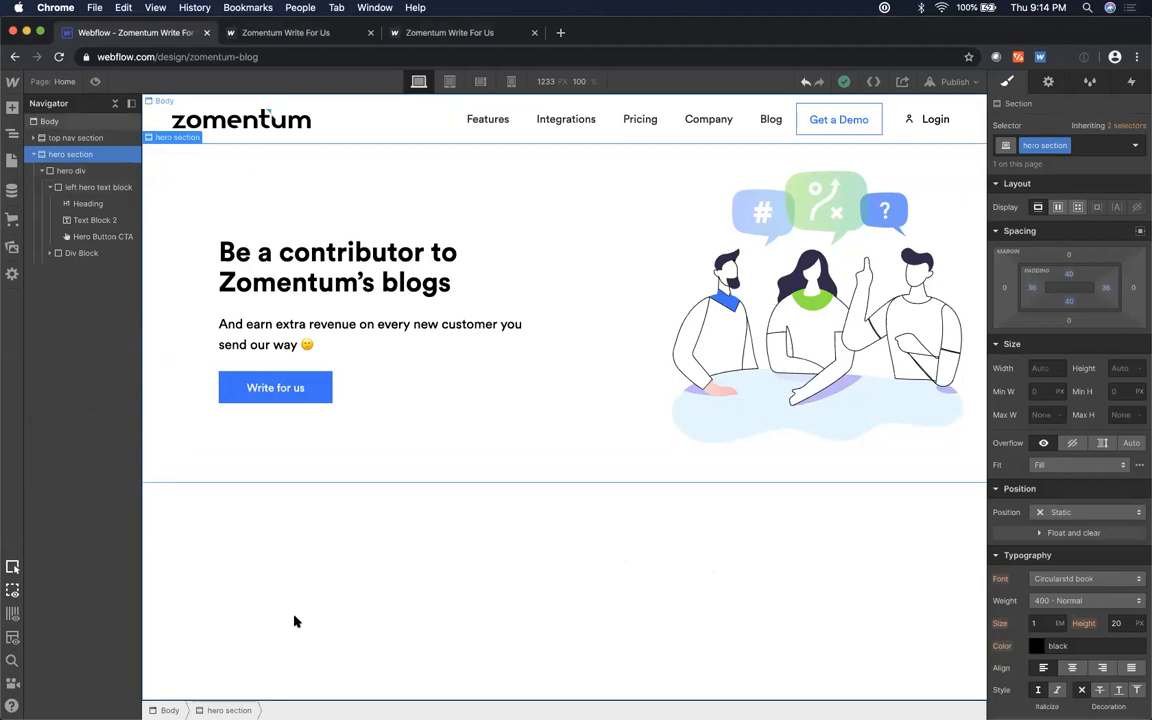
pyautogui.press('super+Tab')
pyautogui.scroll(-5, 476, 548)
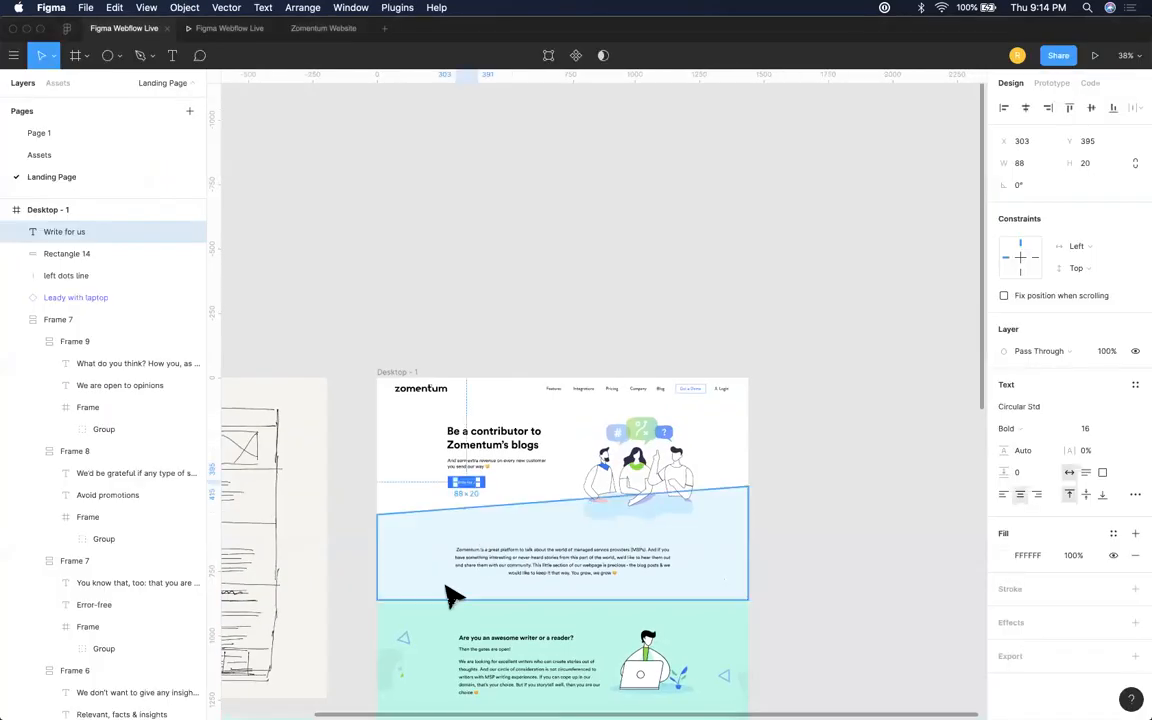
pyautogui.scroll(5, 452, 596)
pyautogui.click(437, 565)
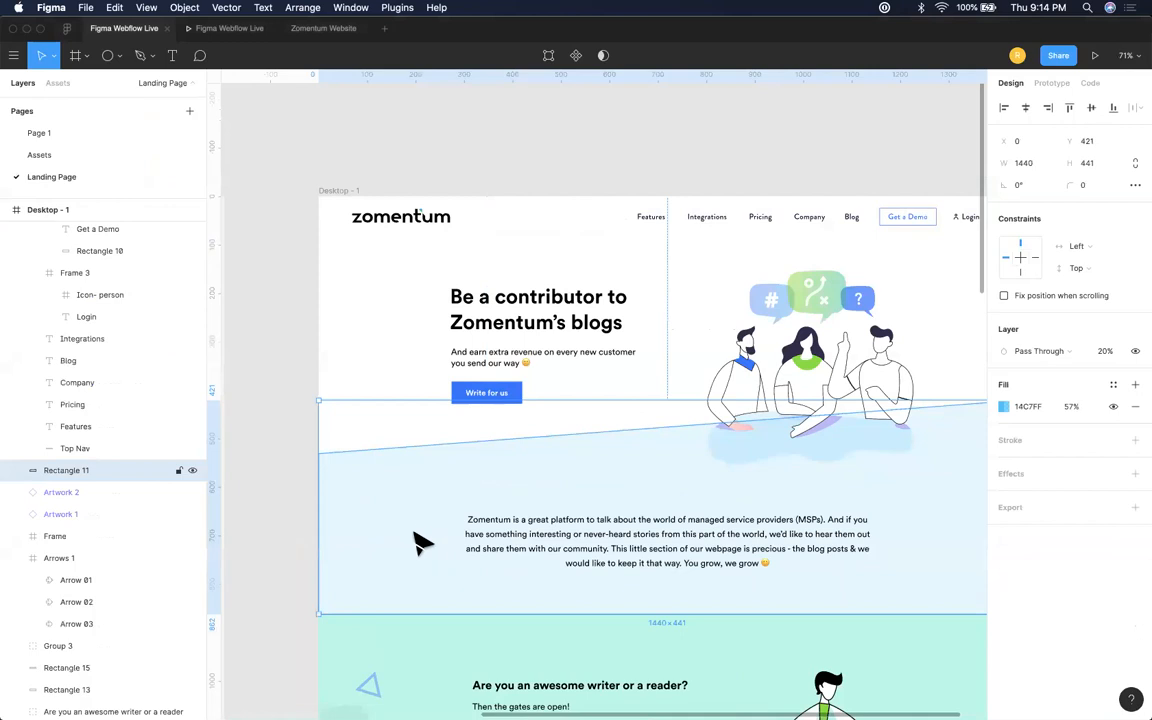
pyautogui.scroll(-2, 418, 541)
pyautogui.click(285, 512)
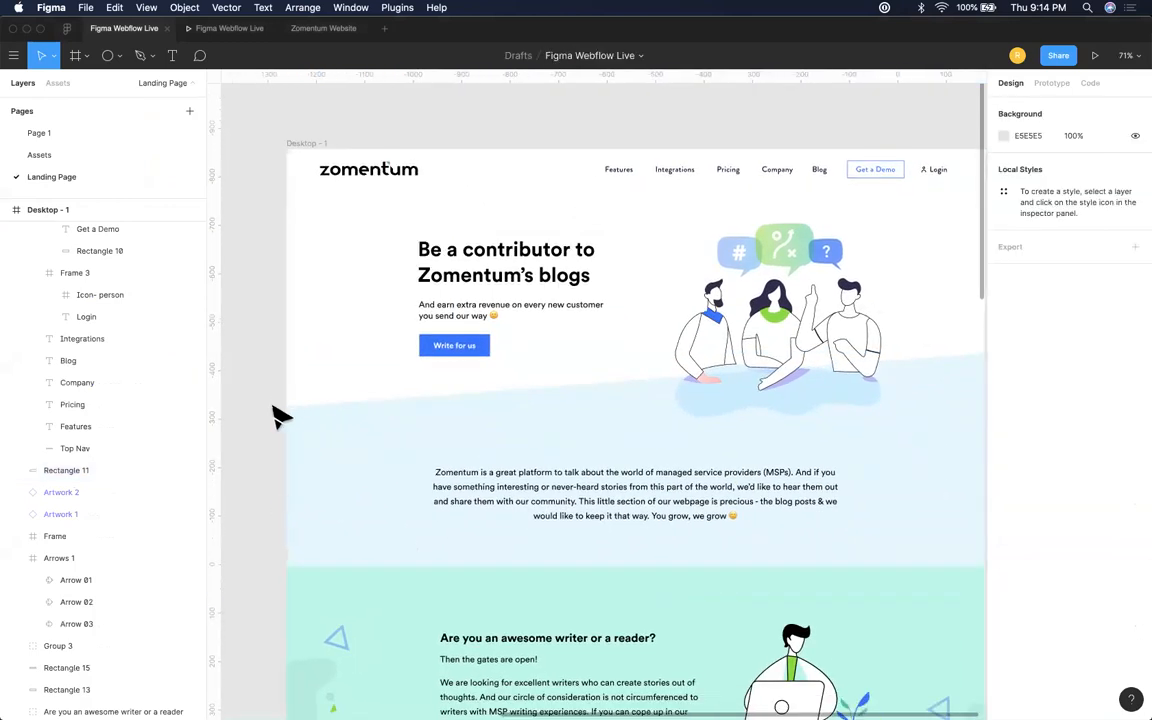
pyautogui.scroll(-2, 548, 481)
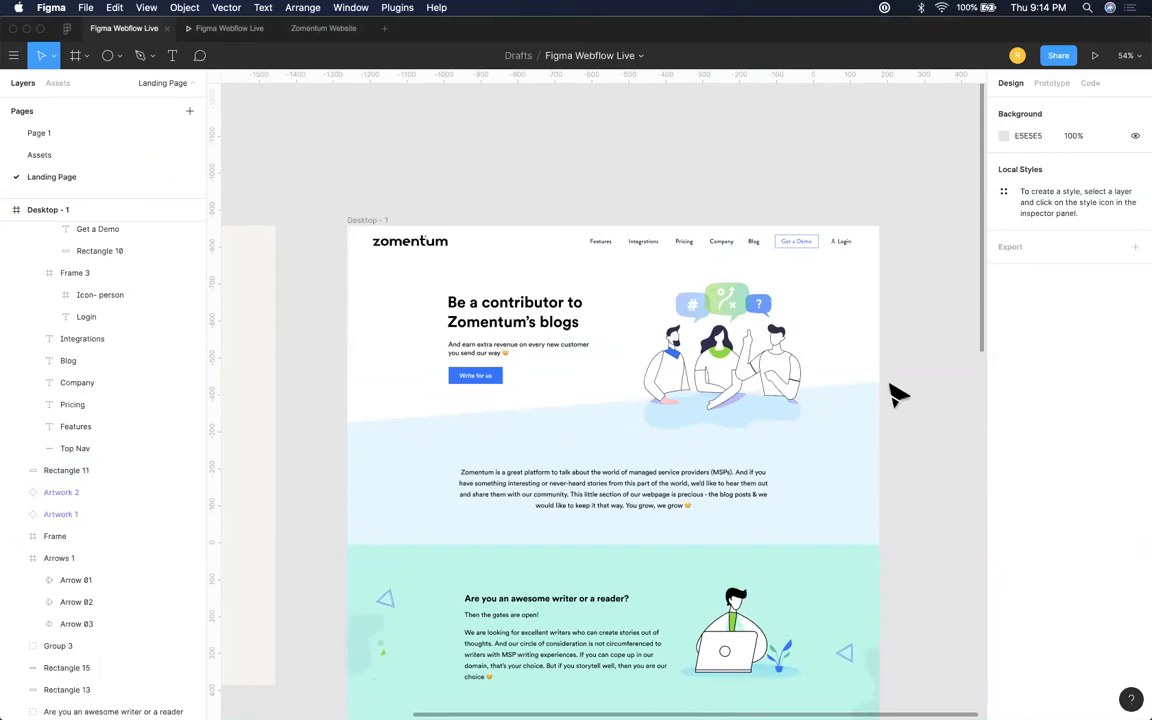
# - Hide the hero illustration and the blue rectangle of the "Write for us" button in the Figma landing page
pyautogui.click(722, 373)
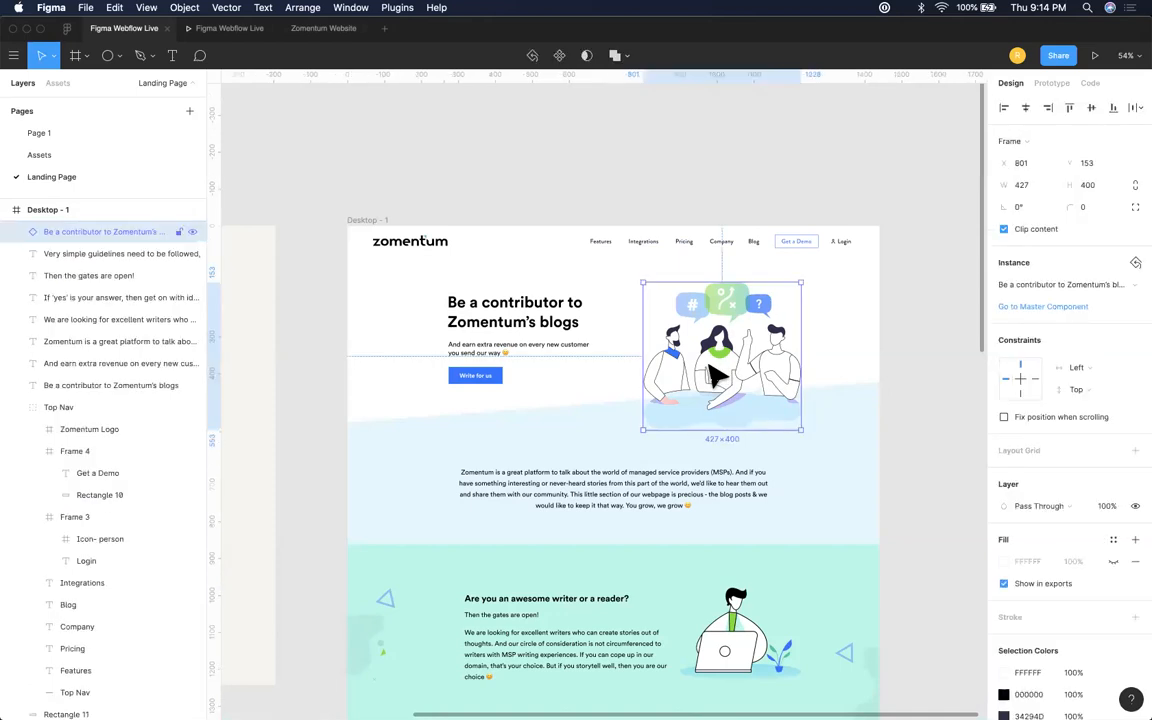
pyautogui.click(191, 231)
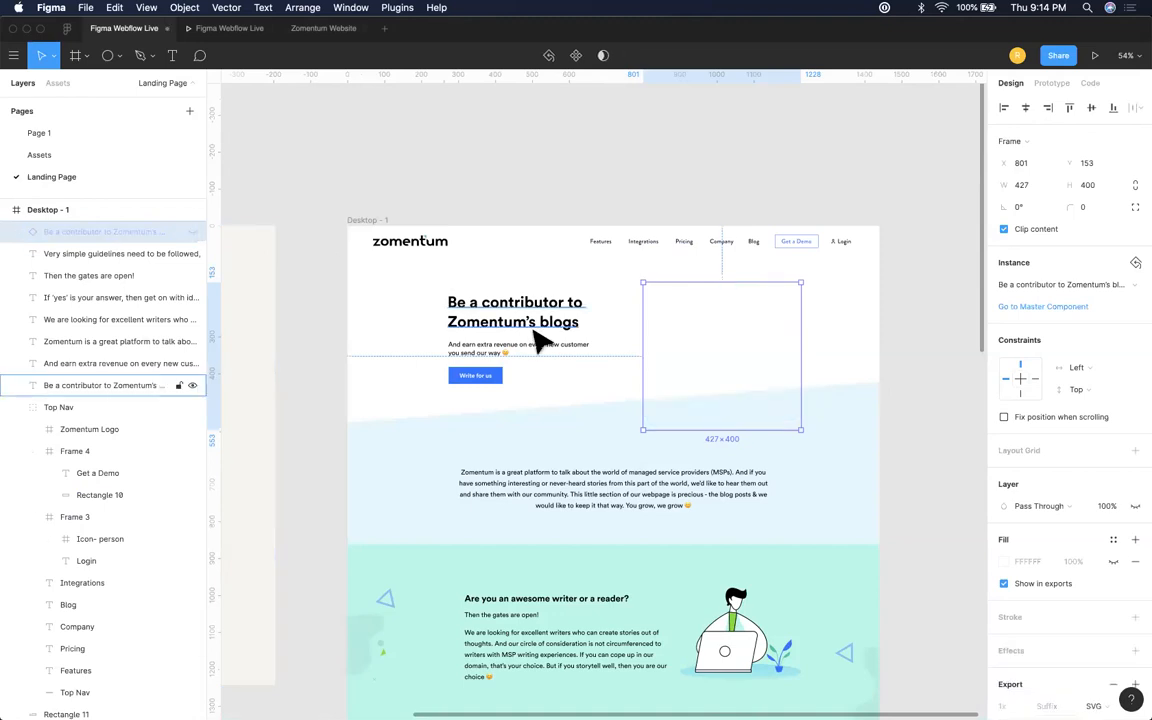
pyautogui.click(535, 328)
pyautogui.moveTo(363, 258); pyautogui.dragTo(496, 390)
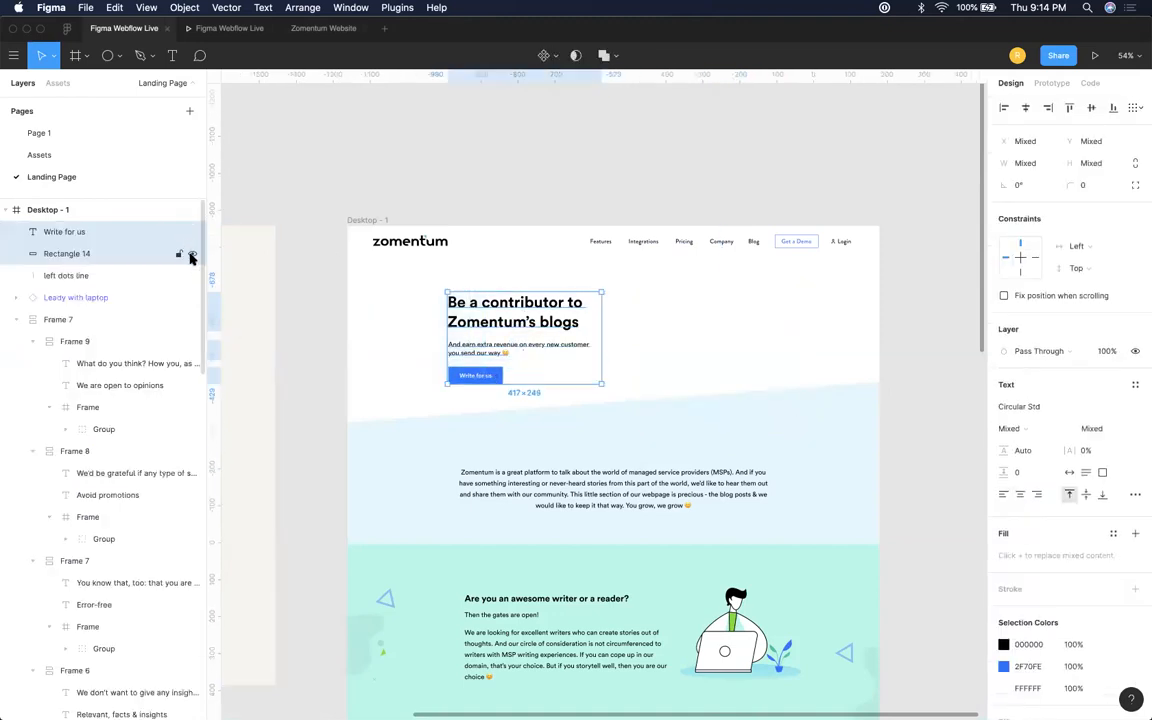
pyautogui.click(192, 254)
pyautogui.click(455, 375)
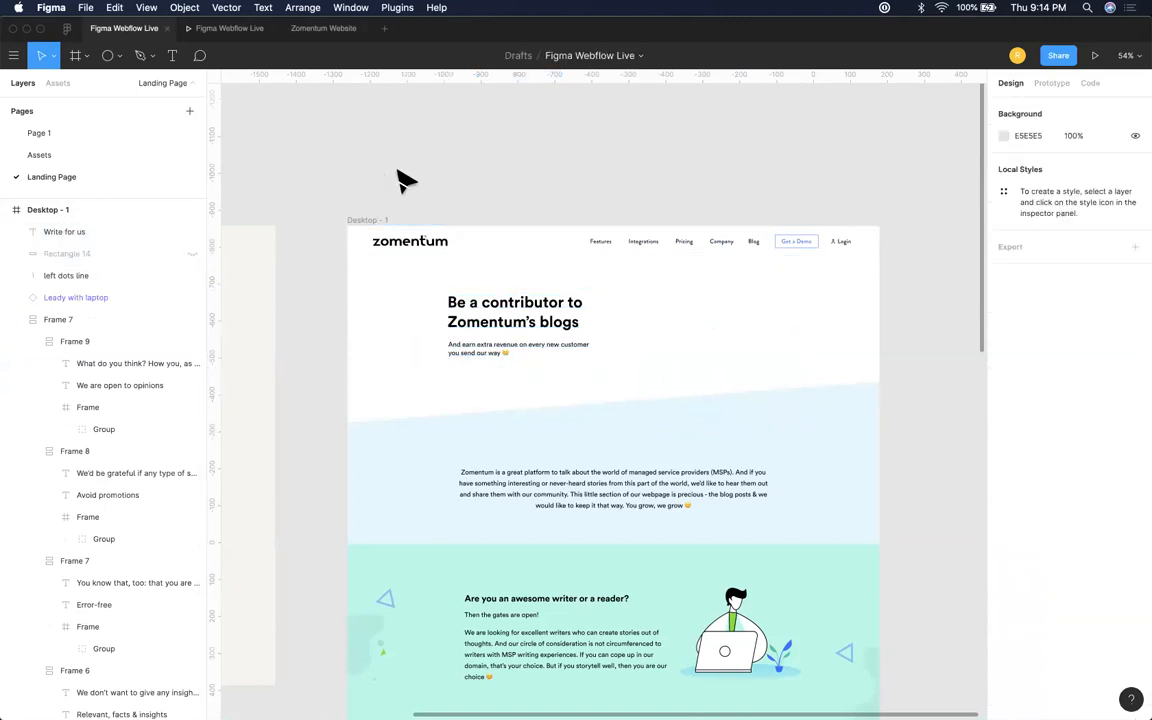
# - Hide the hero's supporting text and its heading in the Figma landing page
pyautogui.click(478, 348)
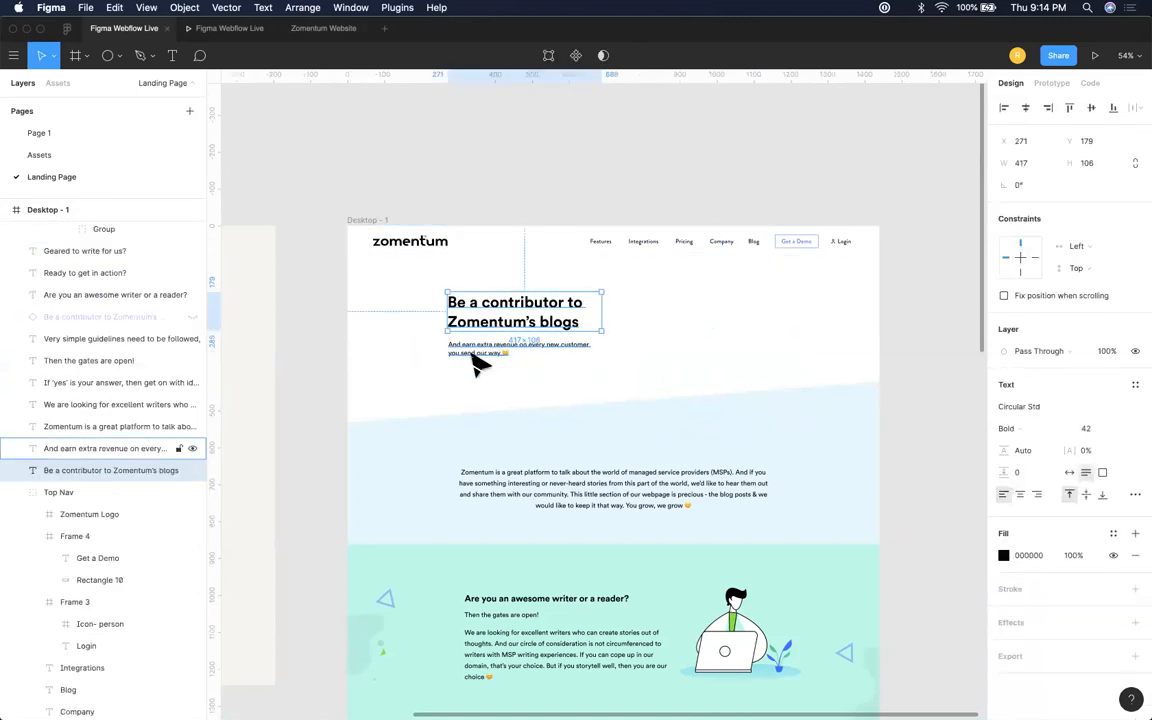
pyautogui.click(190, 448)
pyautogui.click(506, 325)
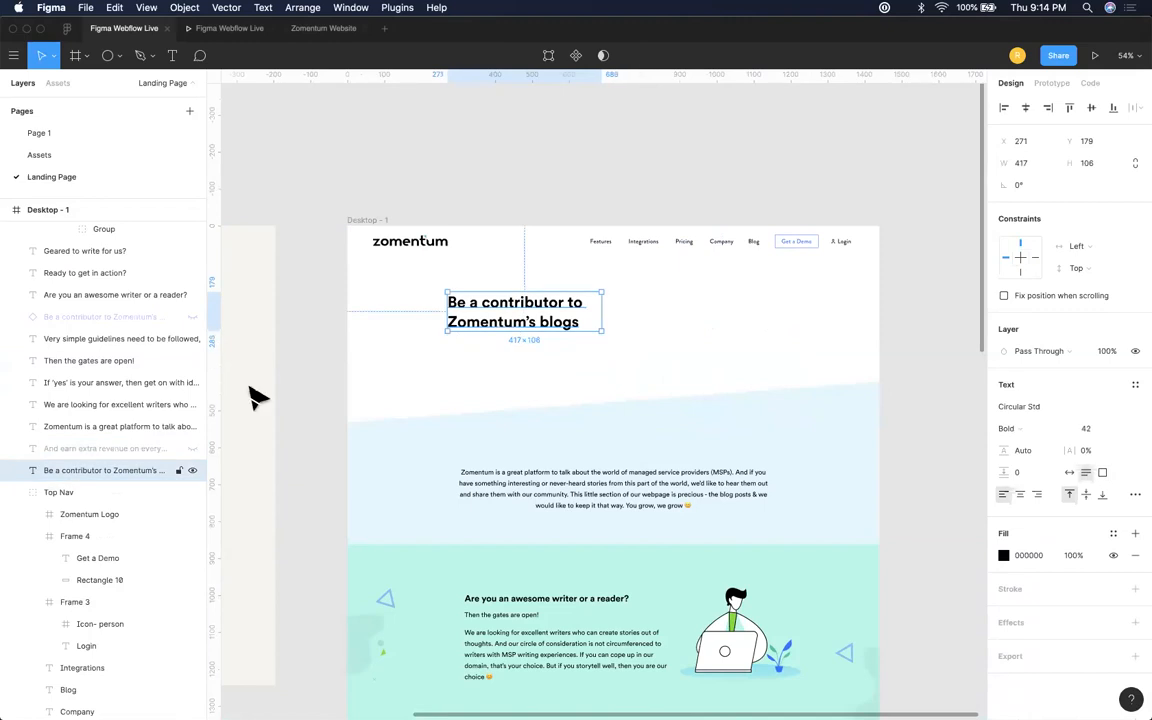
pyautogui.click(192, 470)
pyautogui.click(415, 388)
# - Draw a full-width slice about 1440 × 124 px over the slanted upper edge of the light blue background
pyautogui.scroll(5, 415, 388)
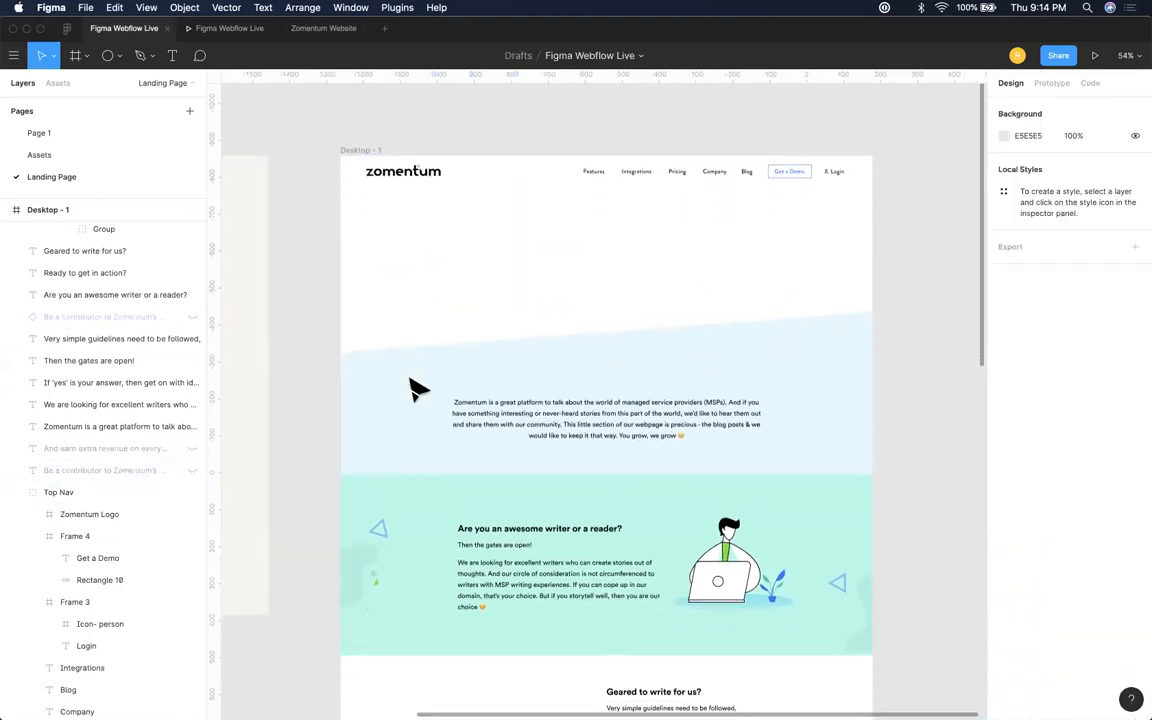
pyautogui.scroll(-2, 415, 388)
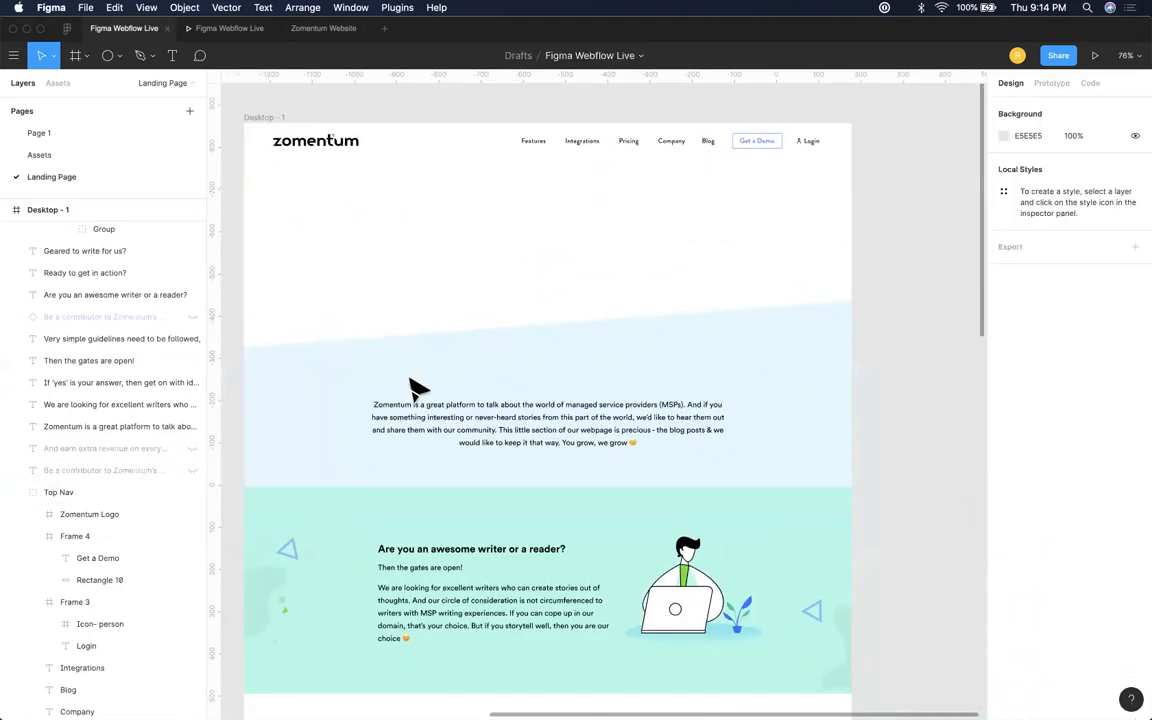
pyautogui.click(86, 56)
pyautogui.click(86, 104)
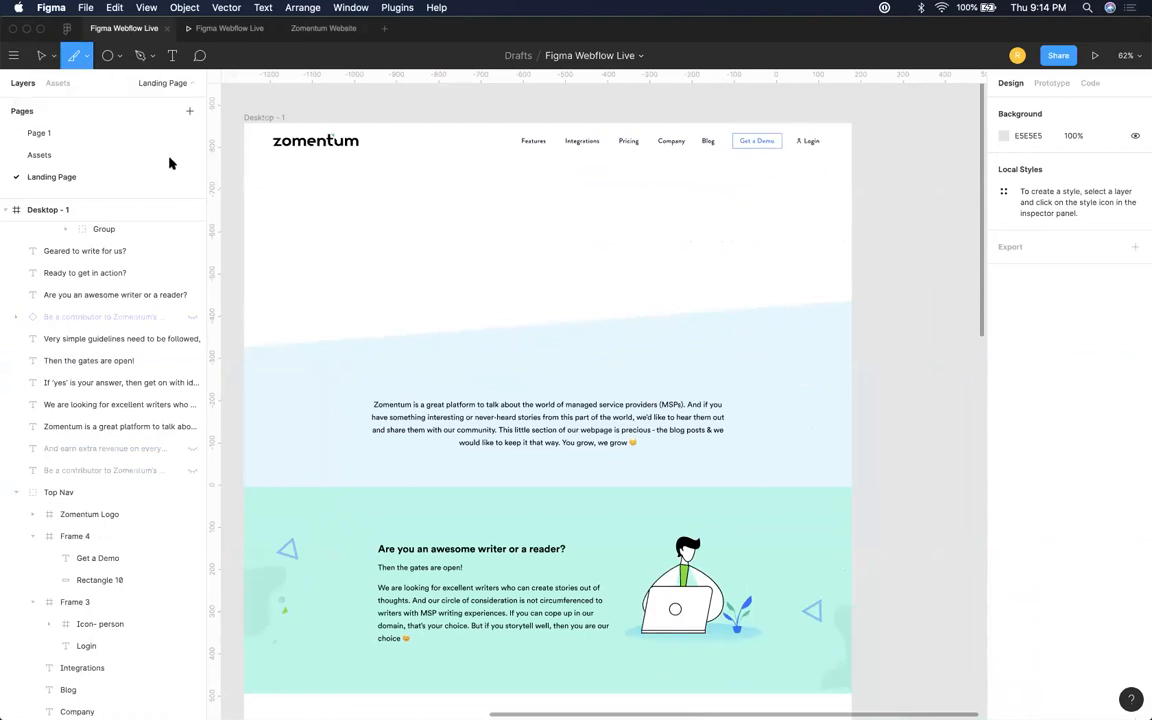
pyautogui.moveTo(243, 283); pyautogui.dragTo(847, 350)
pyautogui.moveTo(645, 283); pyautogui.dragTo(563, 352)
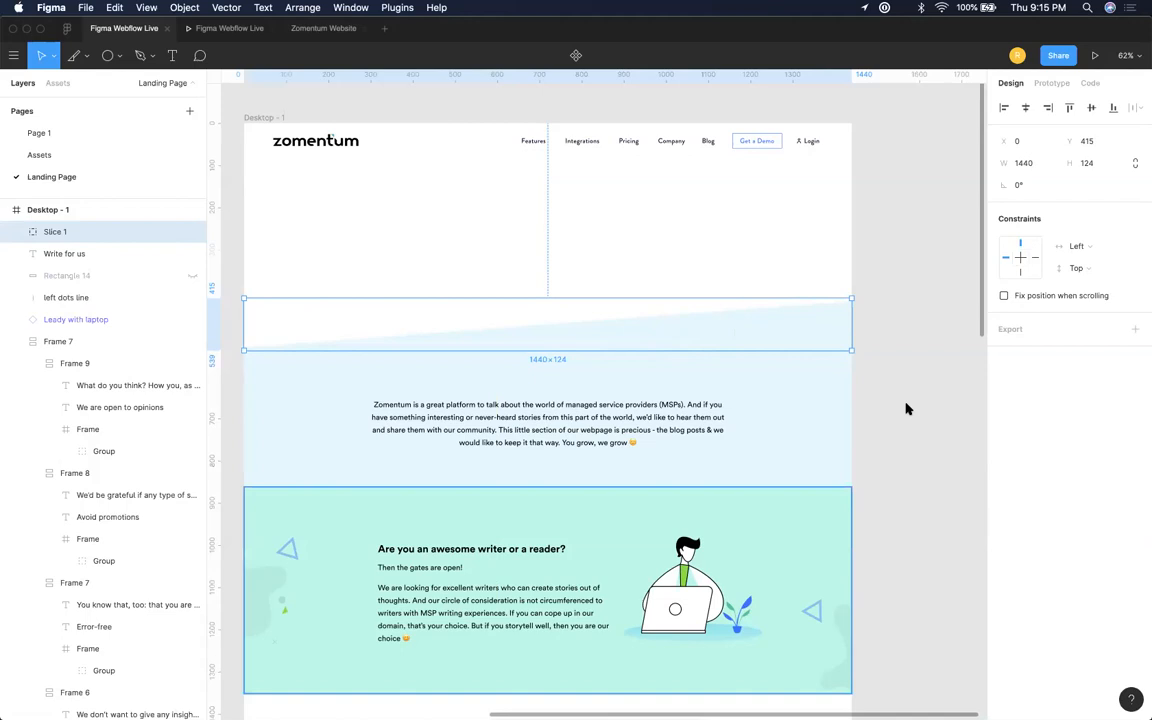
# - Export the slice as an SVG named "hero light blue line" into the Assets folder
pyautogui.click(1002, 333)
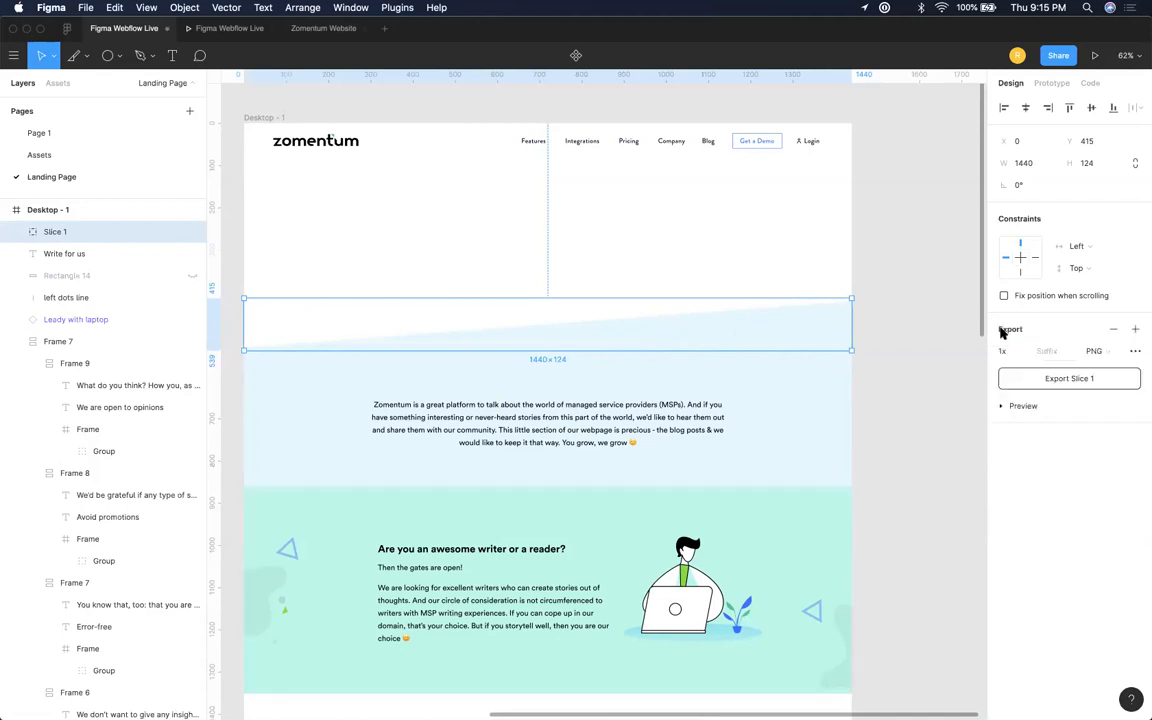
pyautogui.click(1103, 352)
pyautogui.click(1110, 383)
pyautogui.click(1000, 406)
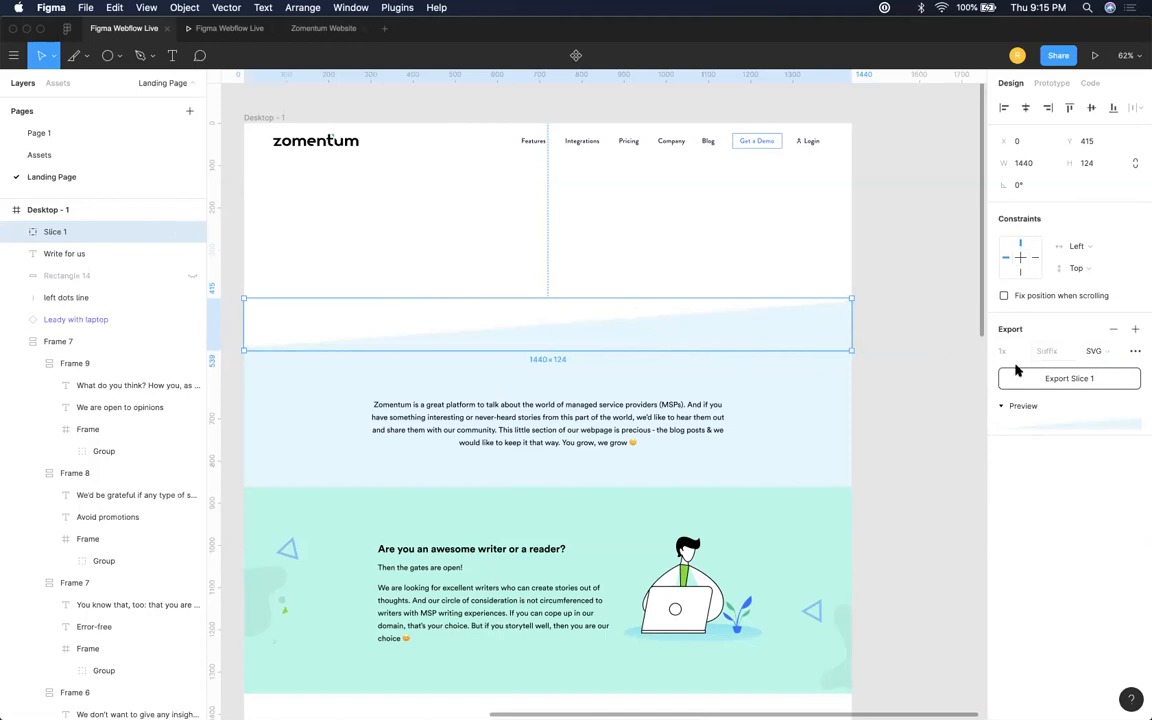
pyautogui.click(1048, 381)
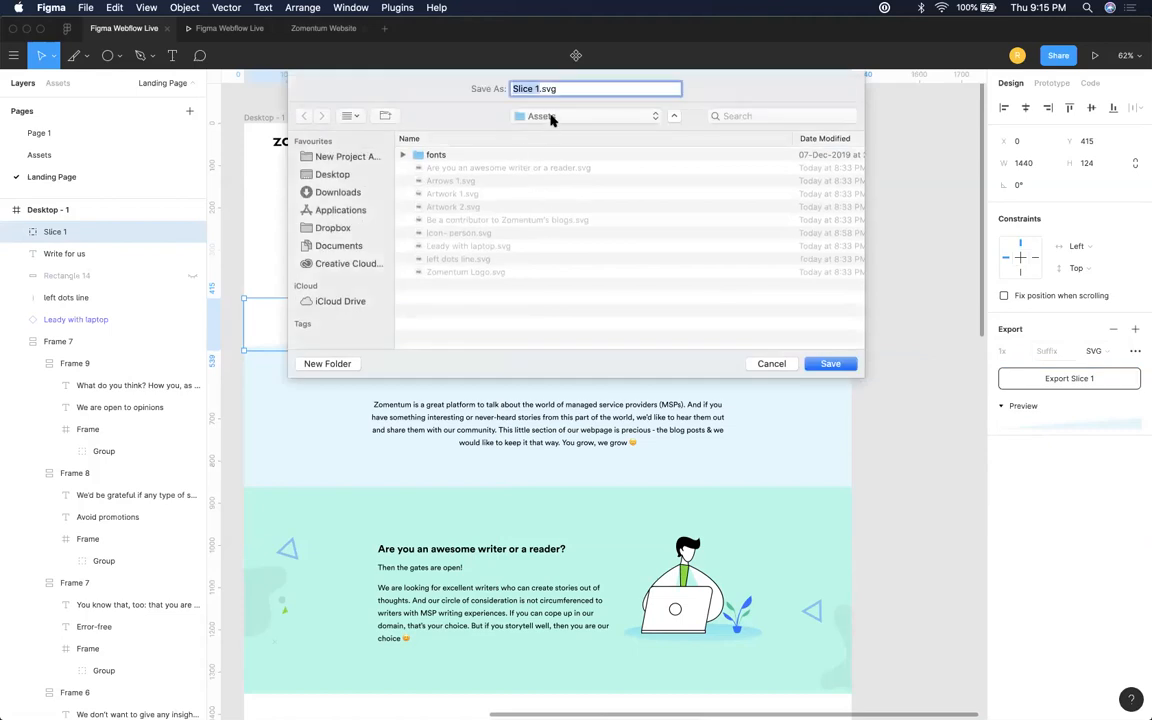
pyautogui.write('hero light blue line')
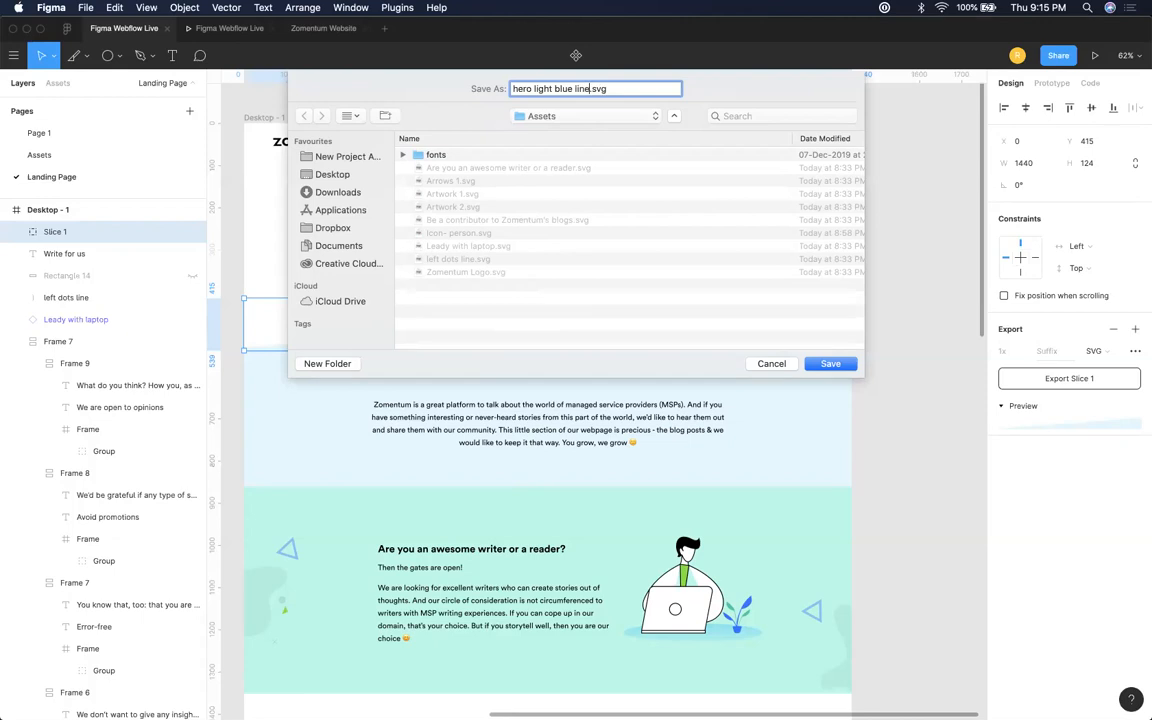
pyautogui.press('Return')
# - Switch to Webflow and upload "hero light blue line.svg" to the site's assets
pyautogui.press('super+Tab')
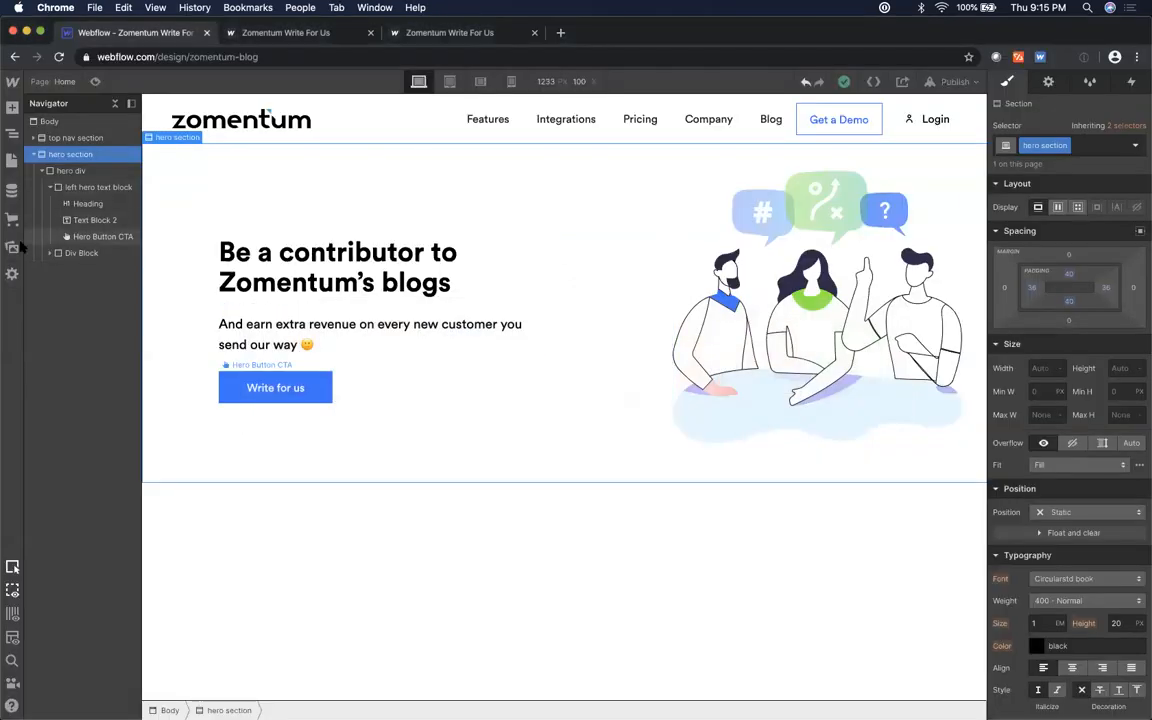
pyautogui.click(12, 246)
pyautogui.click(166, 109)
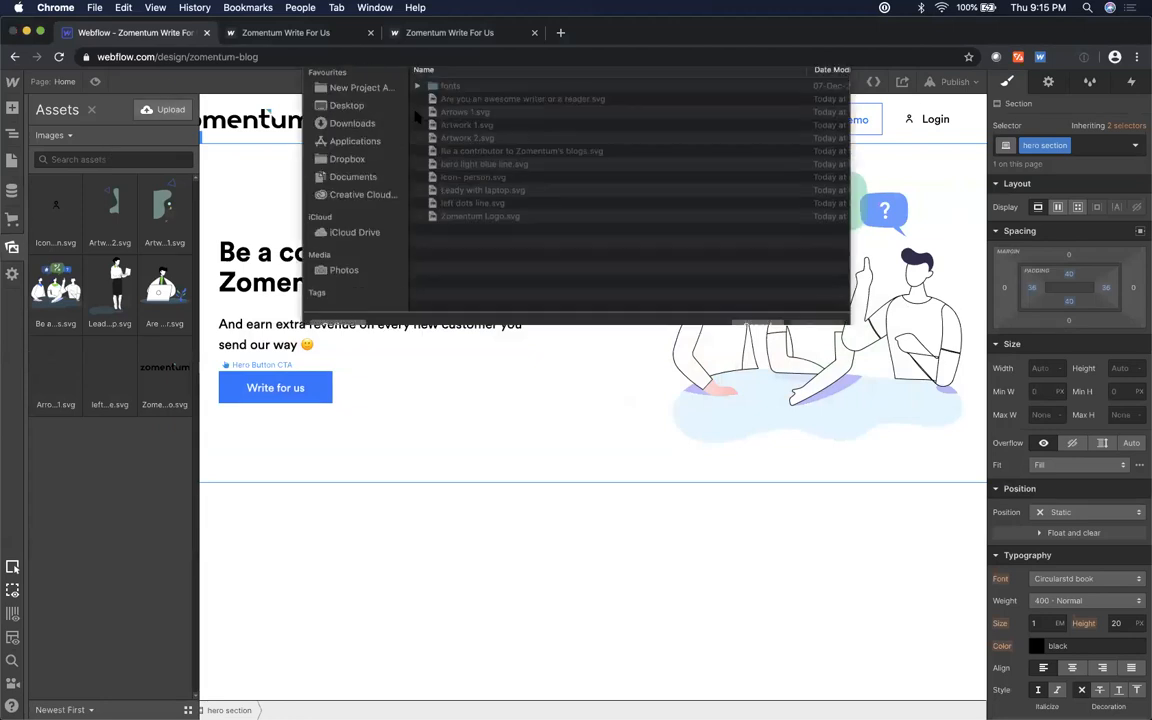
pyautogui.click(477, 199)
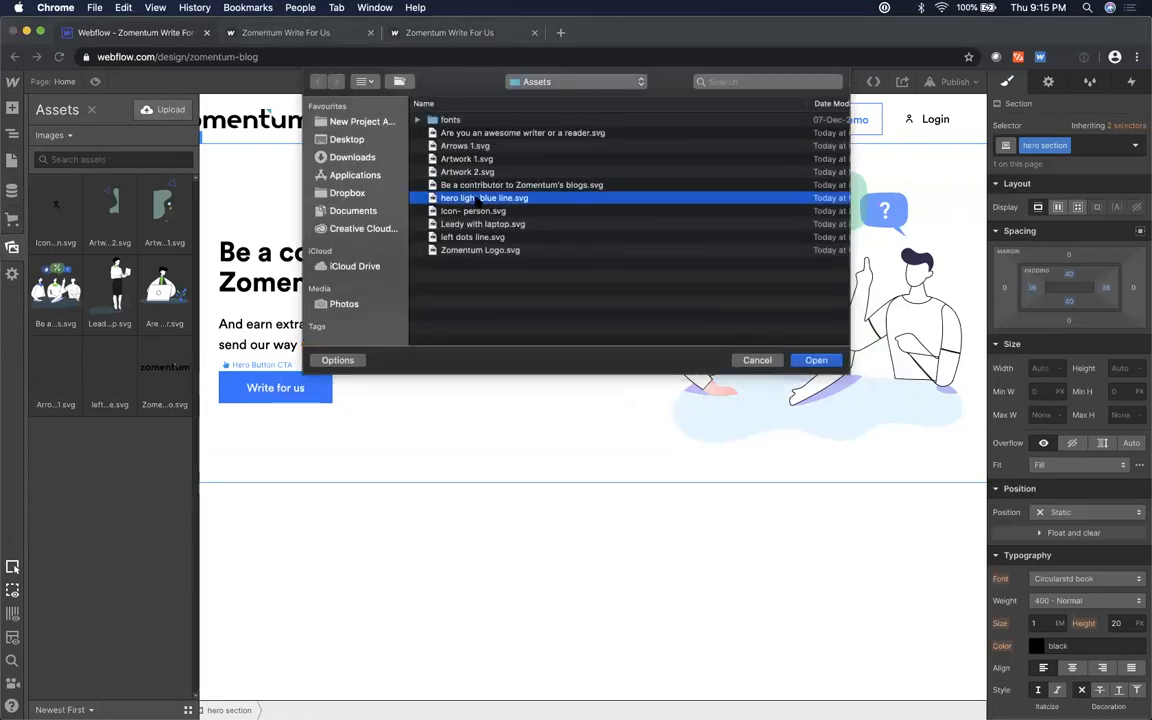
pyautogui.click(814, 360)
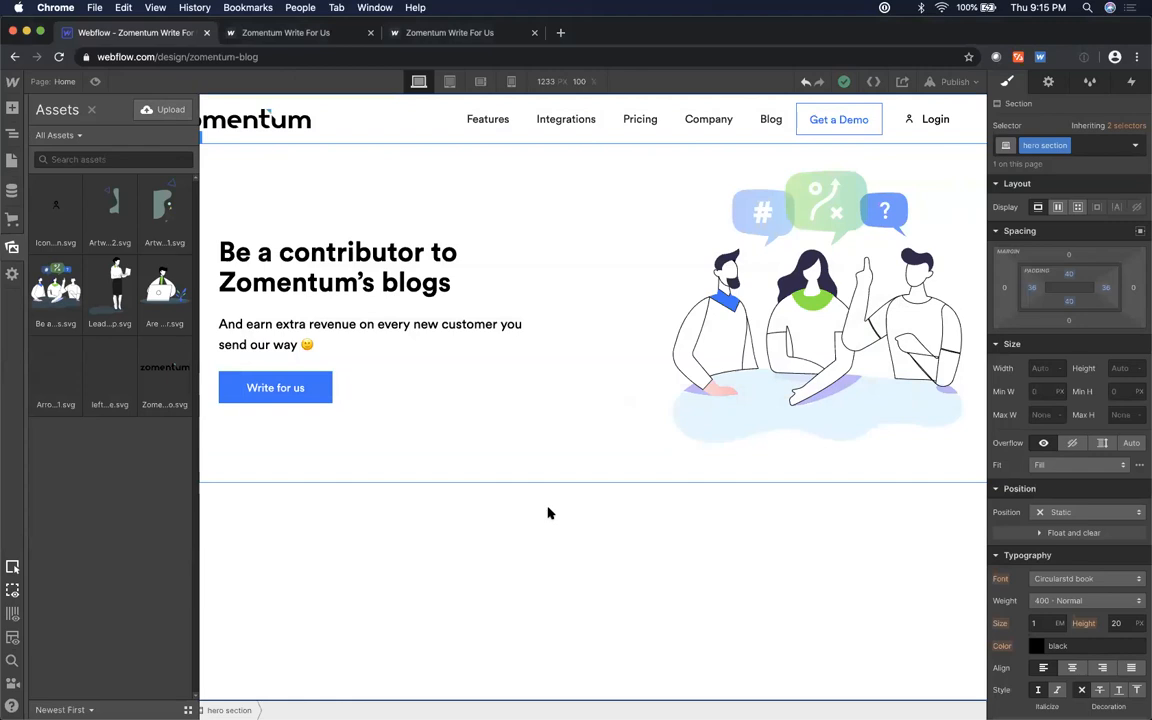
# - Add a new section to the page body below the hero section
pyautogui.click(529, 517)
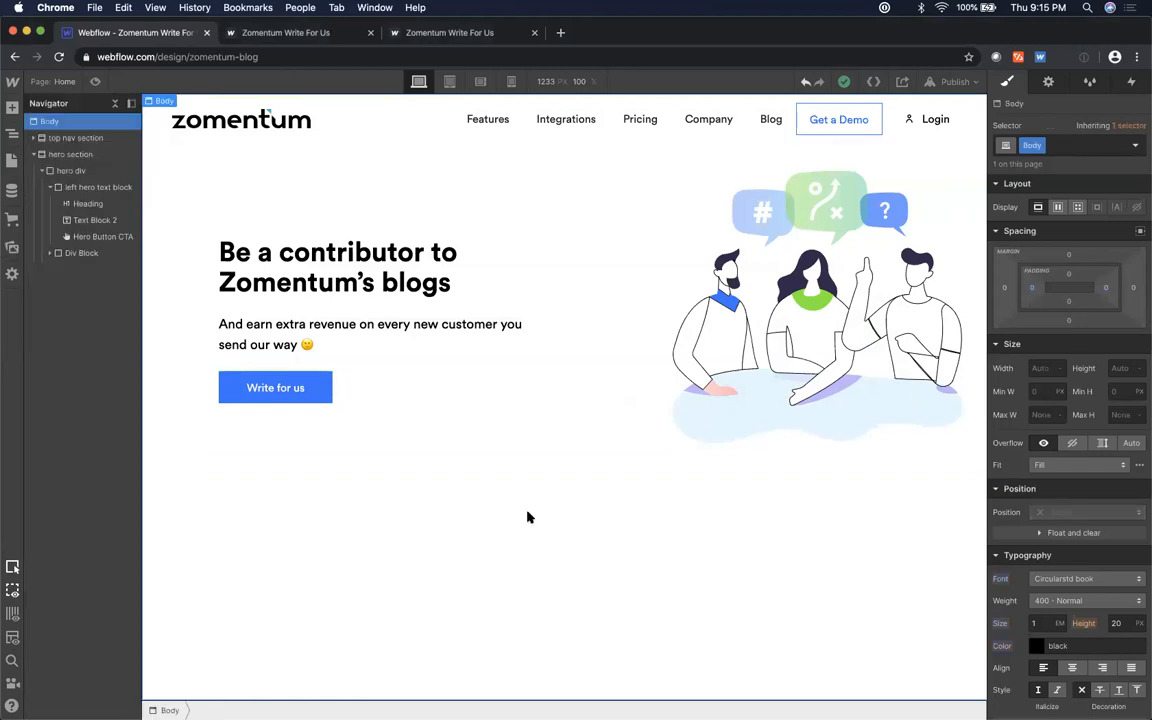
pyautogui.press('super+e')
pyautogui.write('se')
pyautogui.press('Return')
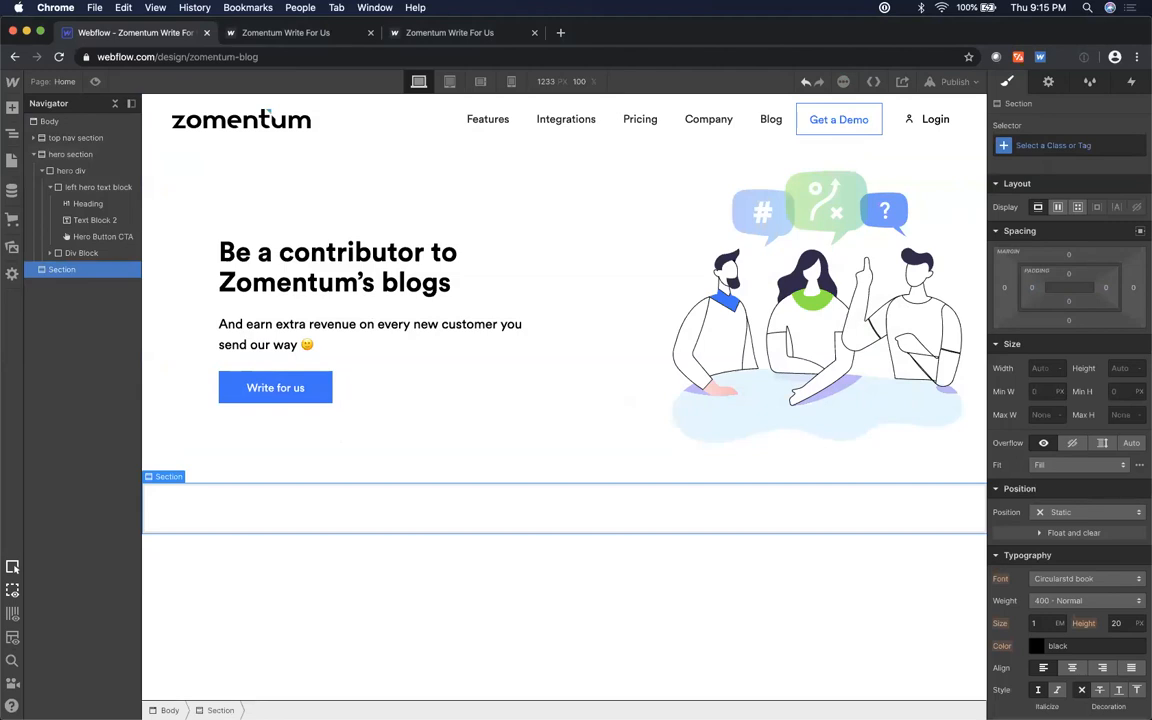
pyautogui.scroll(-5, 1043, 605)
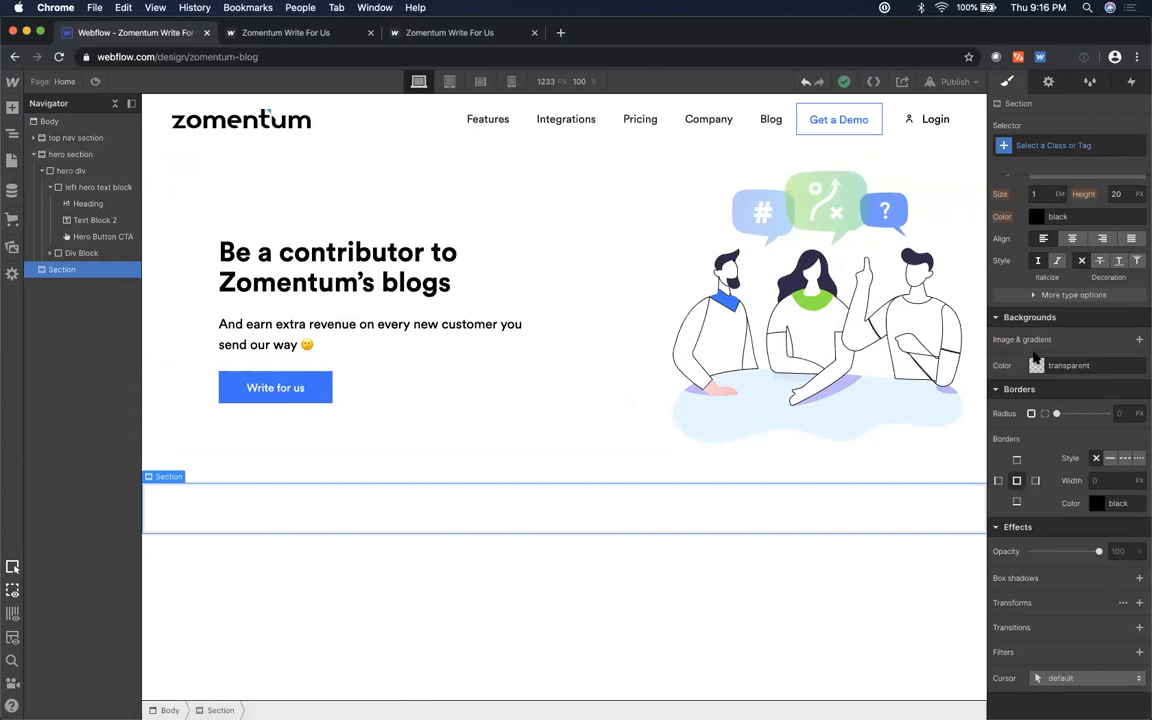
pyautogui.click(1139, 340)
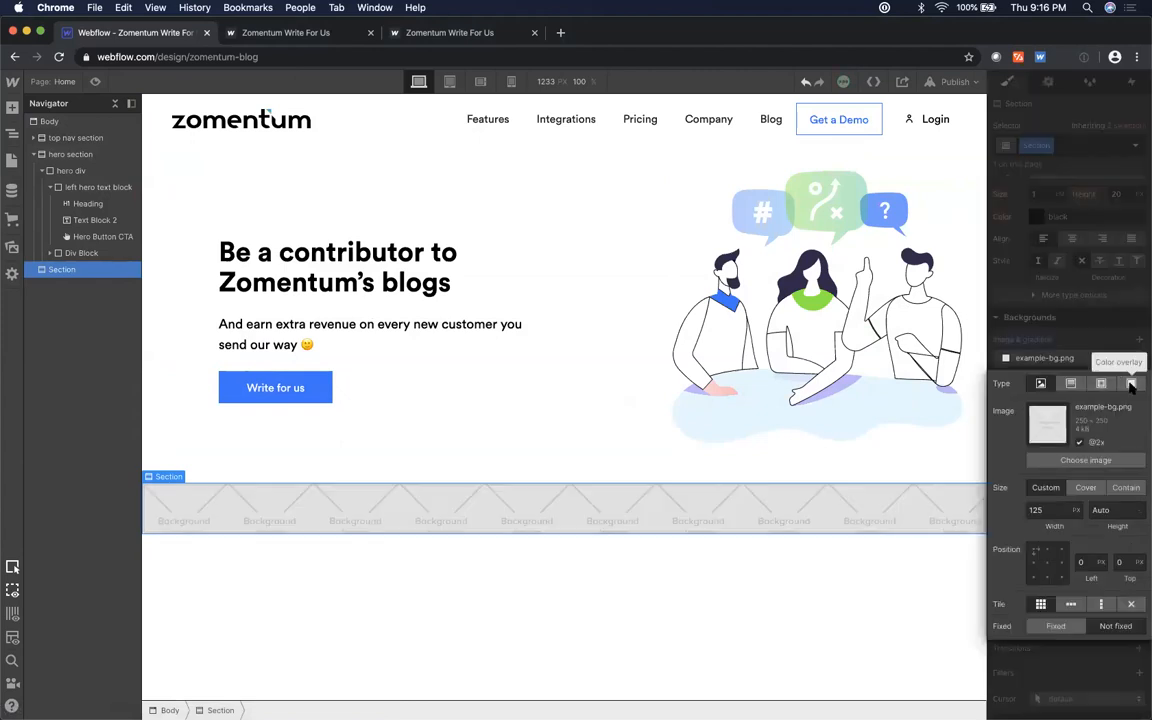
pyautogui.click(1131, 384)
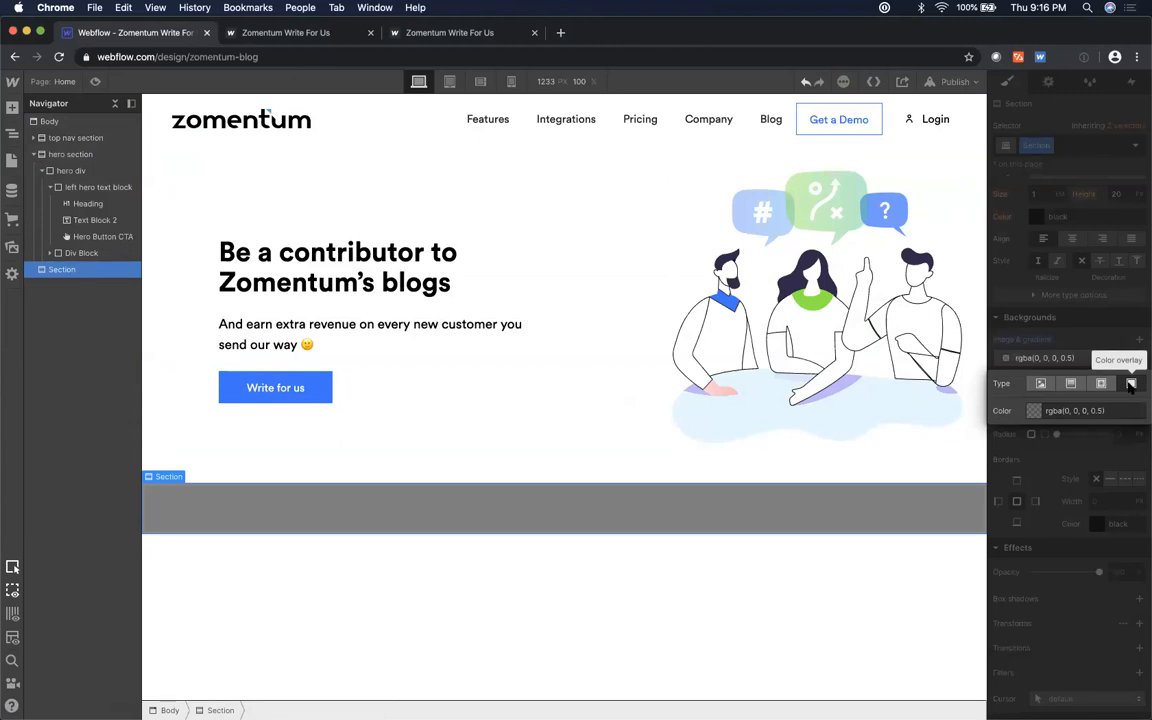
pyautogui.click(1041, 384)
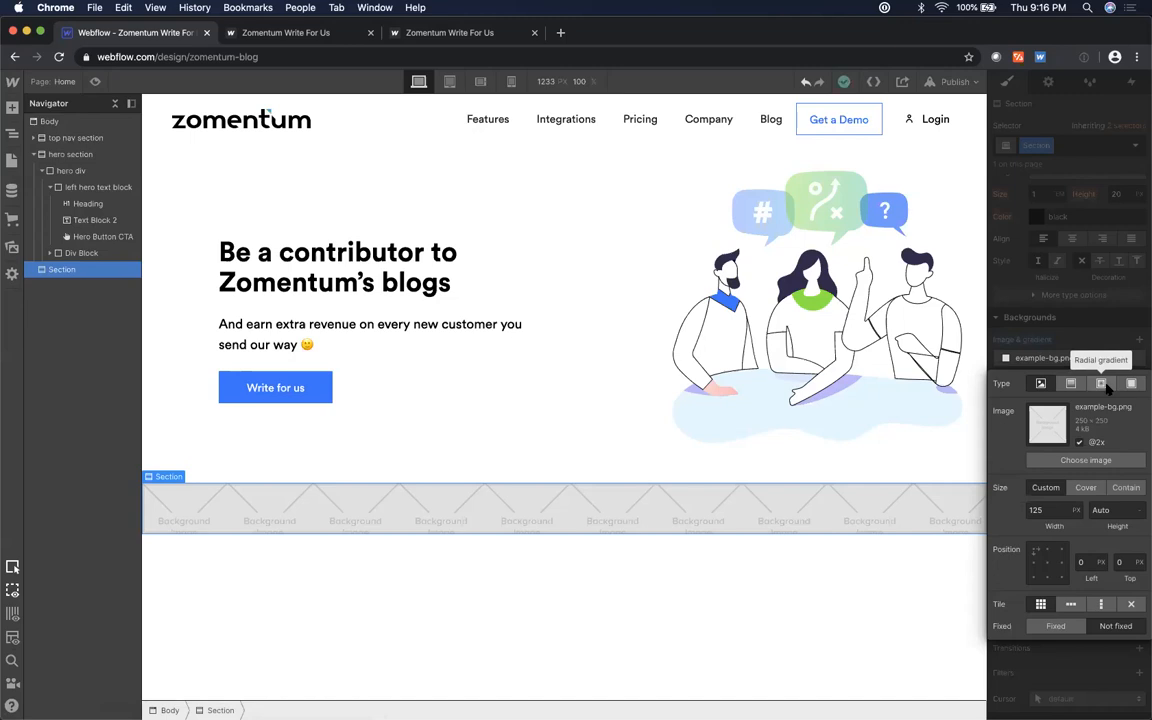
pyautogui.click(1079, 443)
pyautogui.click(1086, 460)
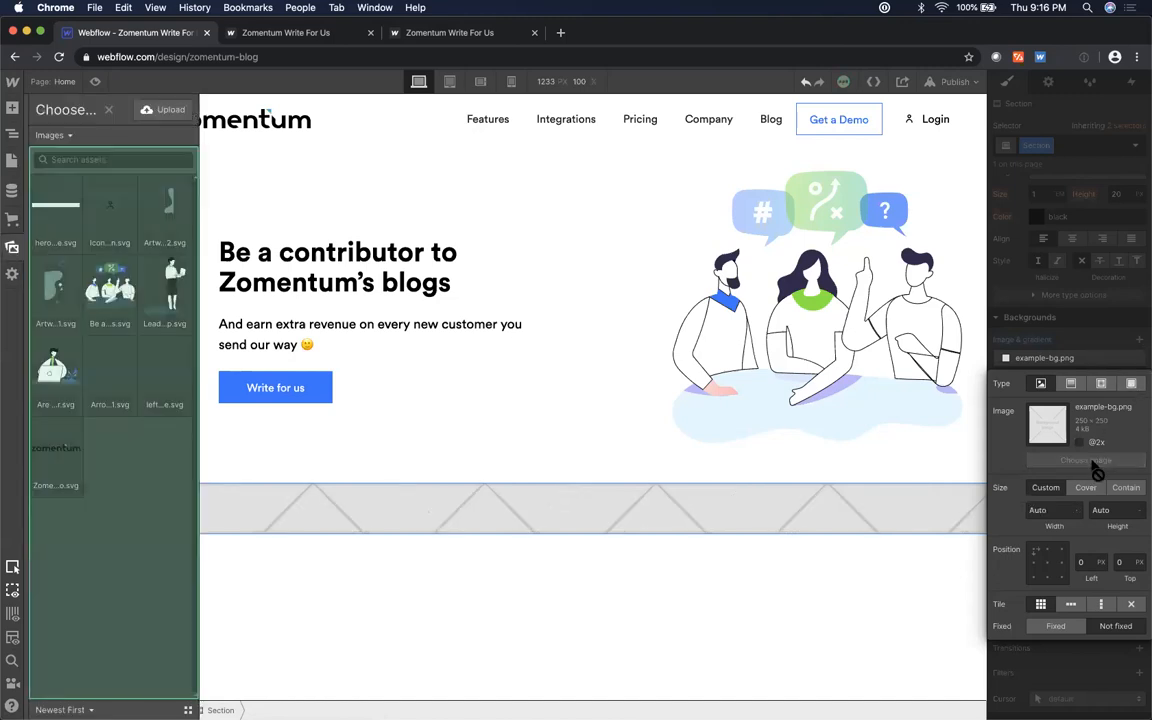
pyautogui.click(55, 214)
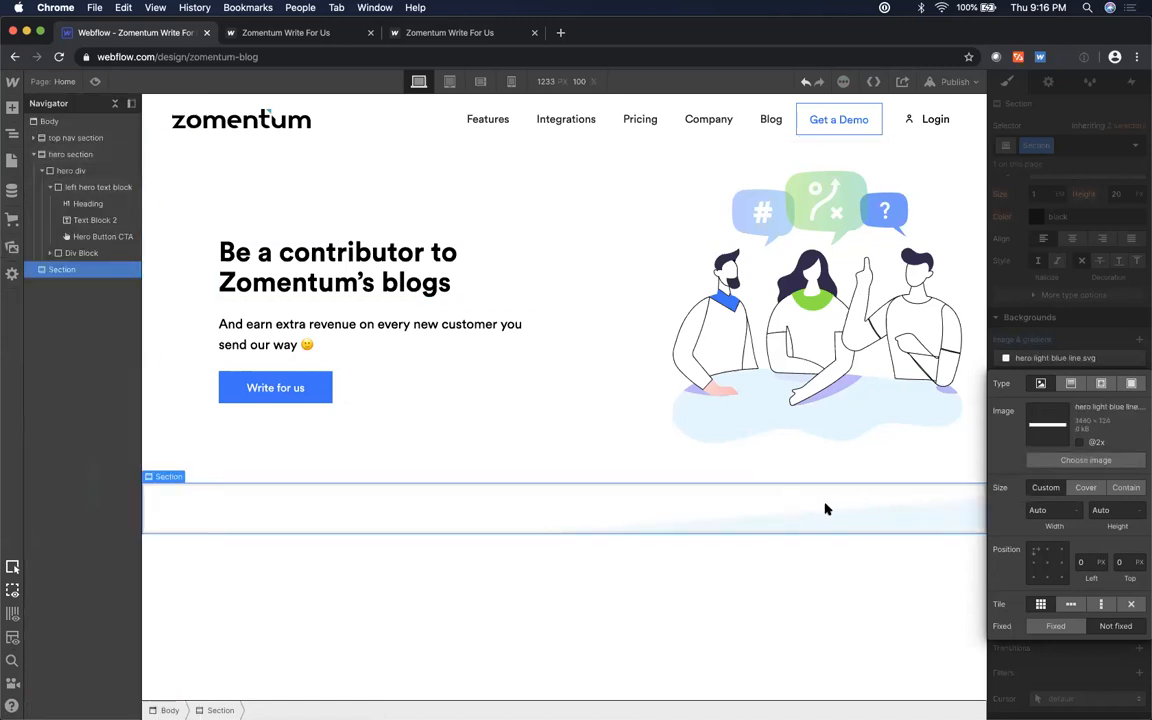
# - Anchor the section's background image at bottom centre, size it to Cover, and turn off tiling
pyautogui.click(1047, 577)
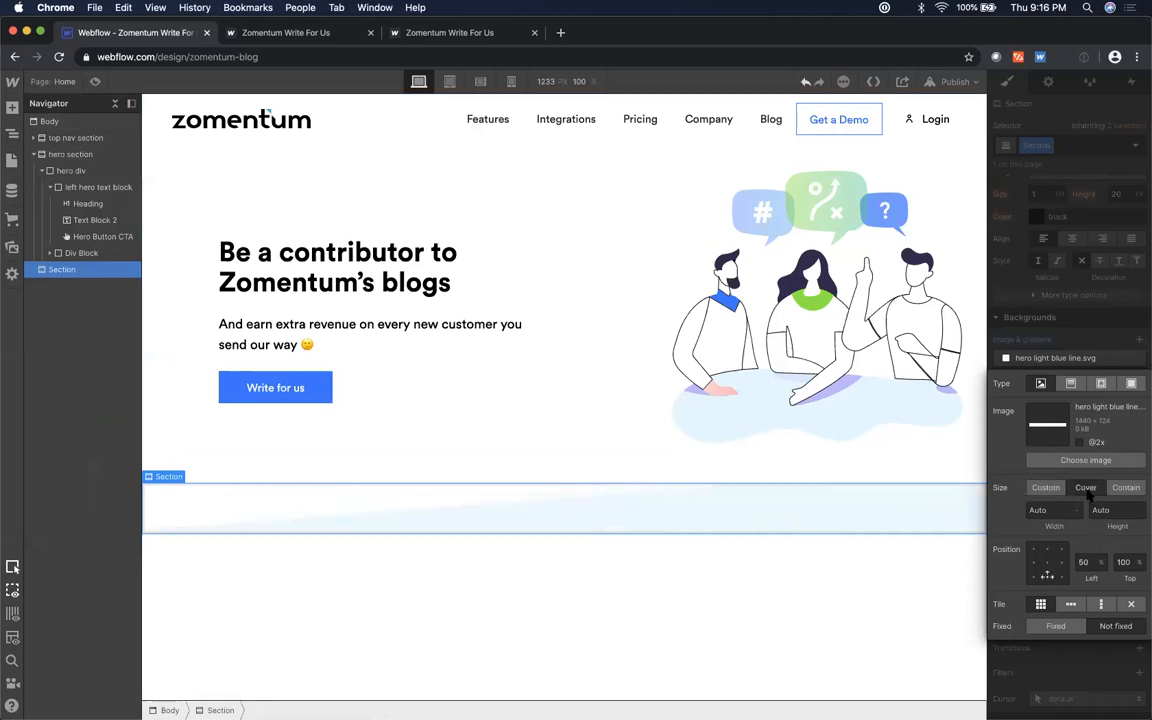
pyautogui.click(1126, 488)
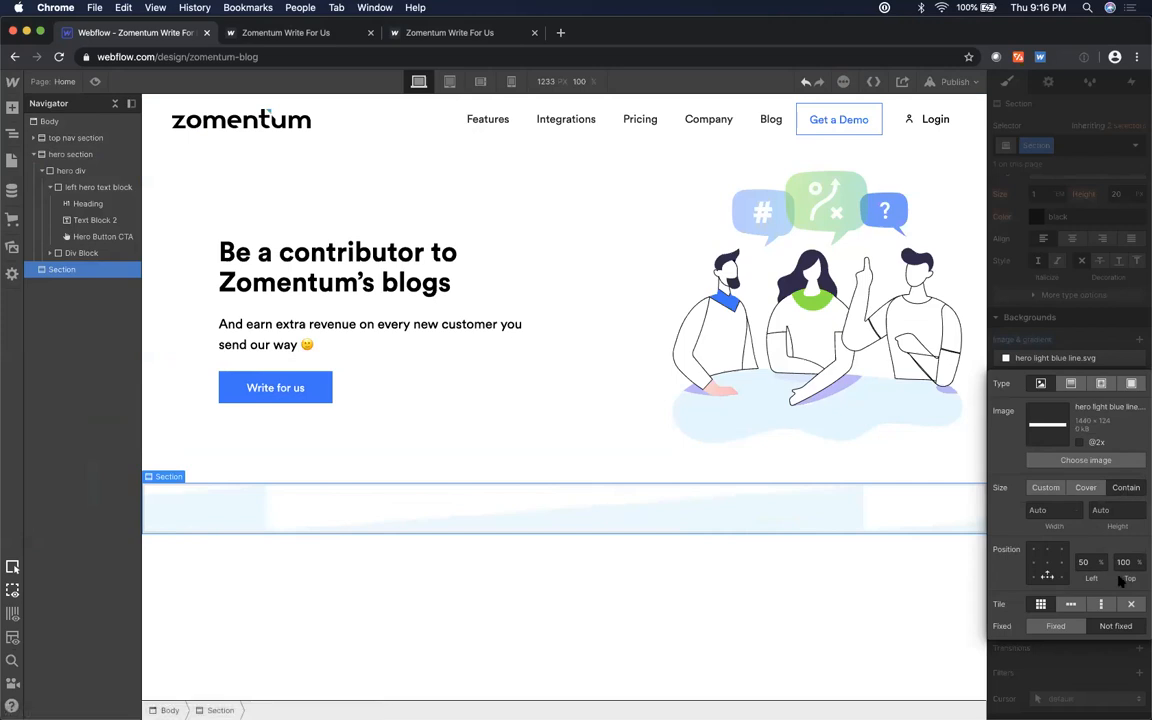
pyautogui.click(1089, 491)
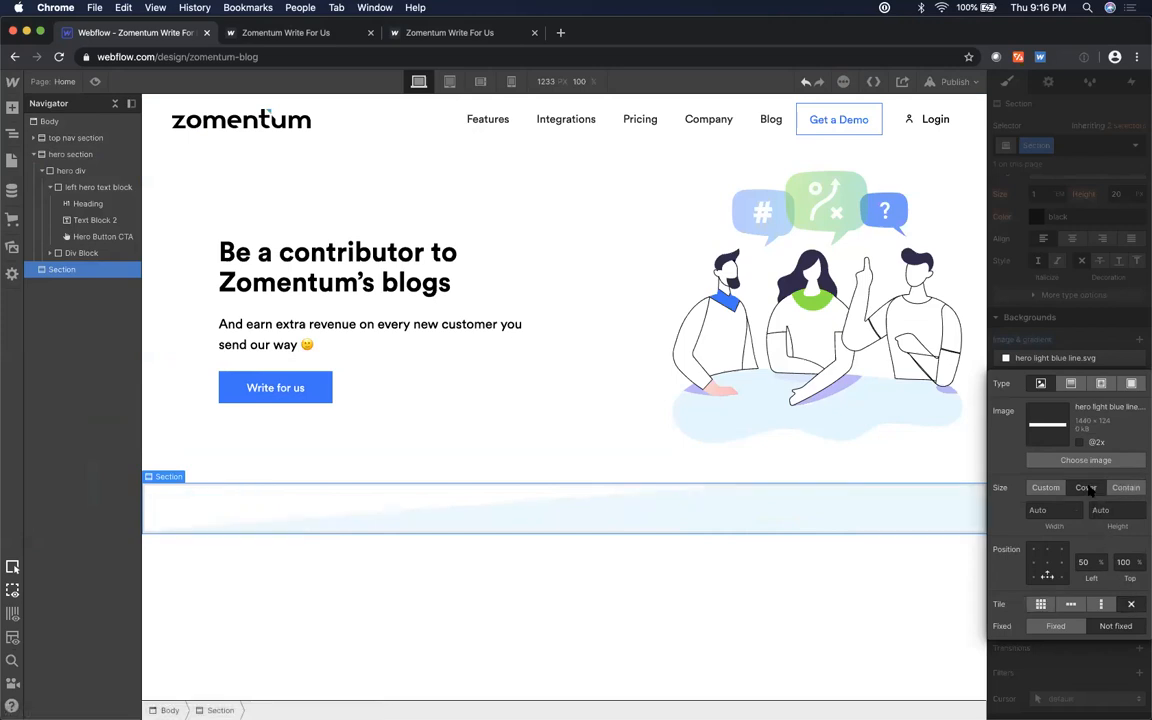
pyautogui.click(1066, 345)
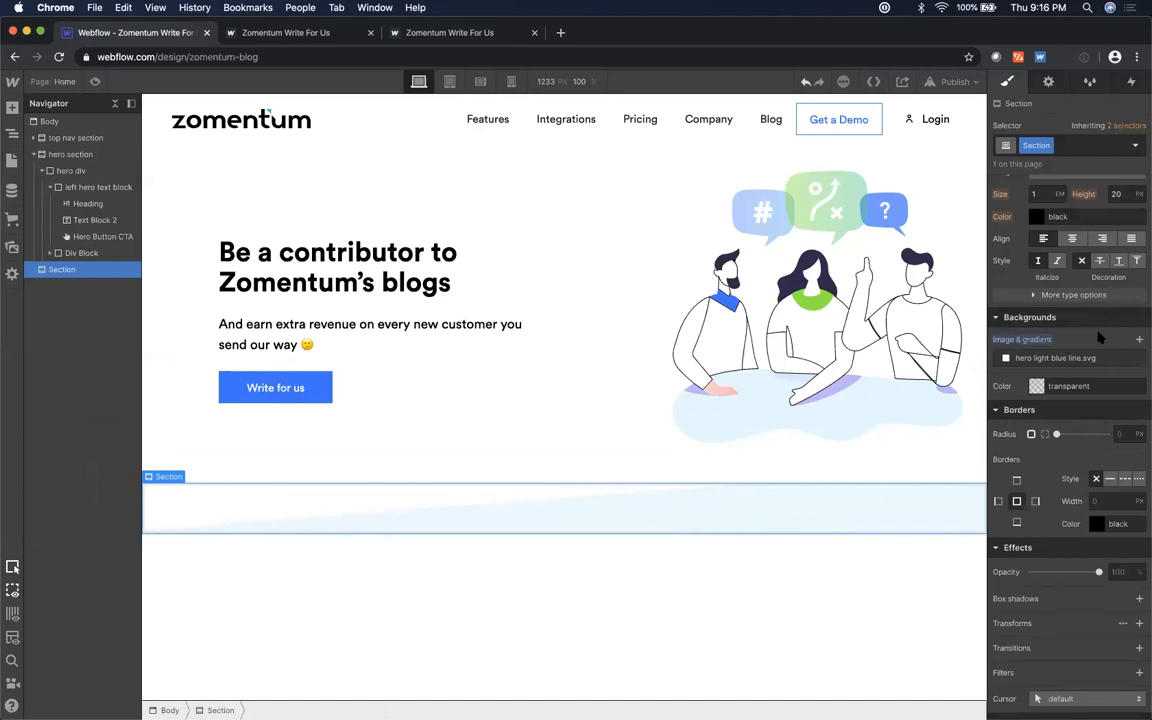
# - Set the section's top and bottom padding to 64 px and preview the page
pyautogui.scroll(10, 1087, 280)
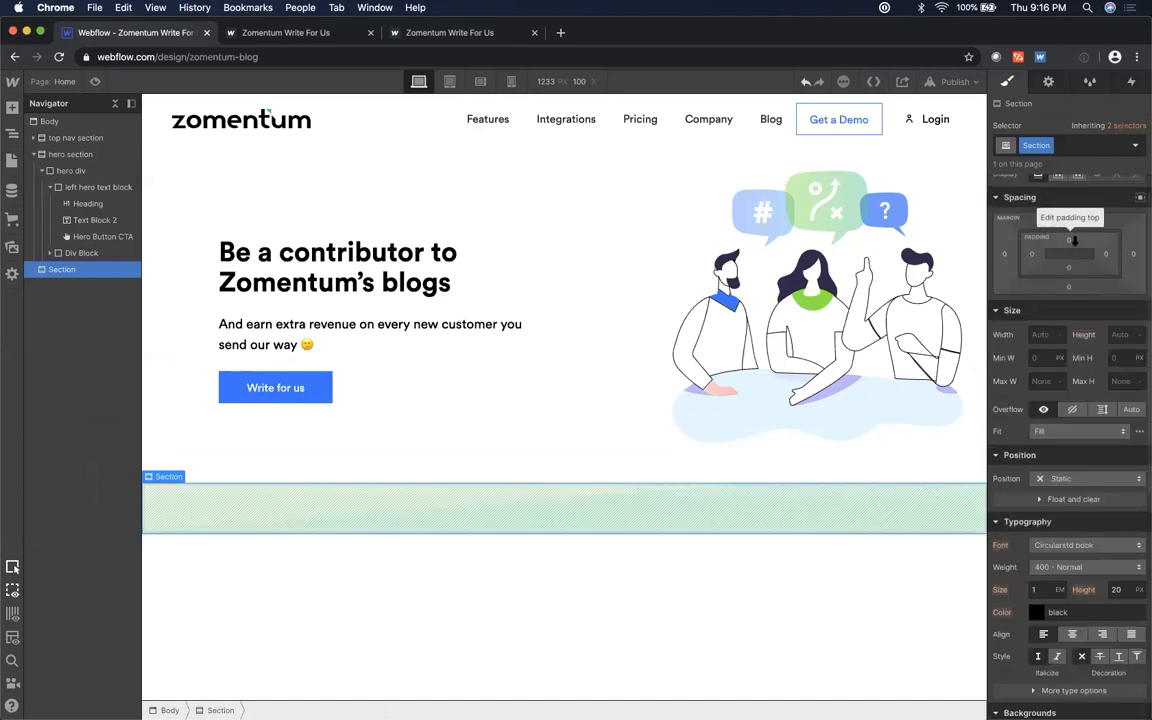
pyautogui.scroll(-1, 1074, 241)
pyautogui.scroll(1, 1074, 241)
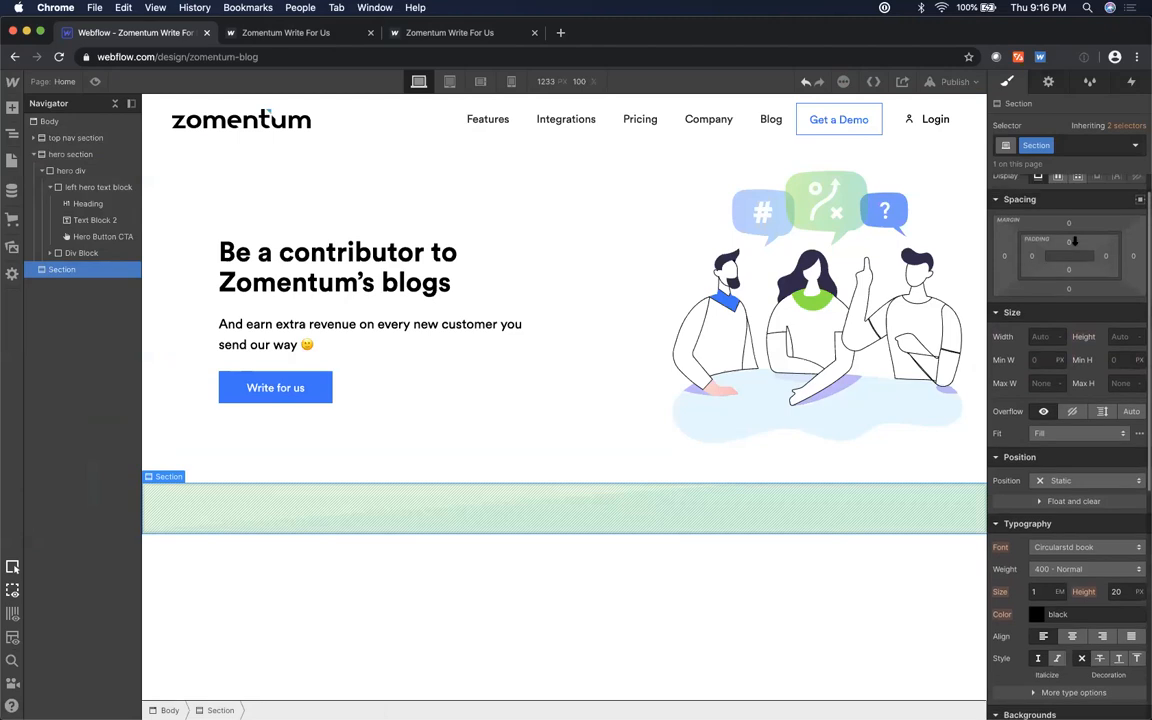
pyautogui.moveTo(1069, 241); pyautogui.dragTo(1070, 373)
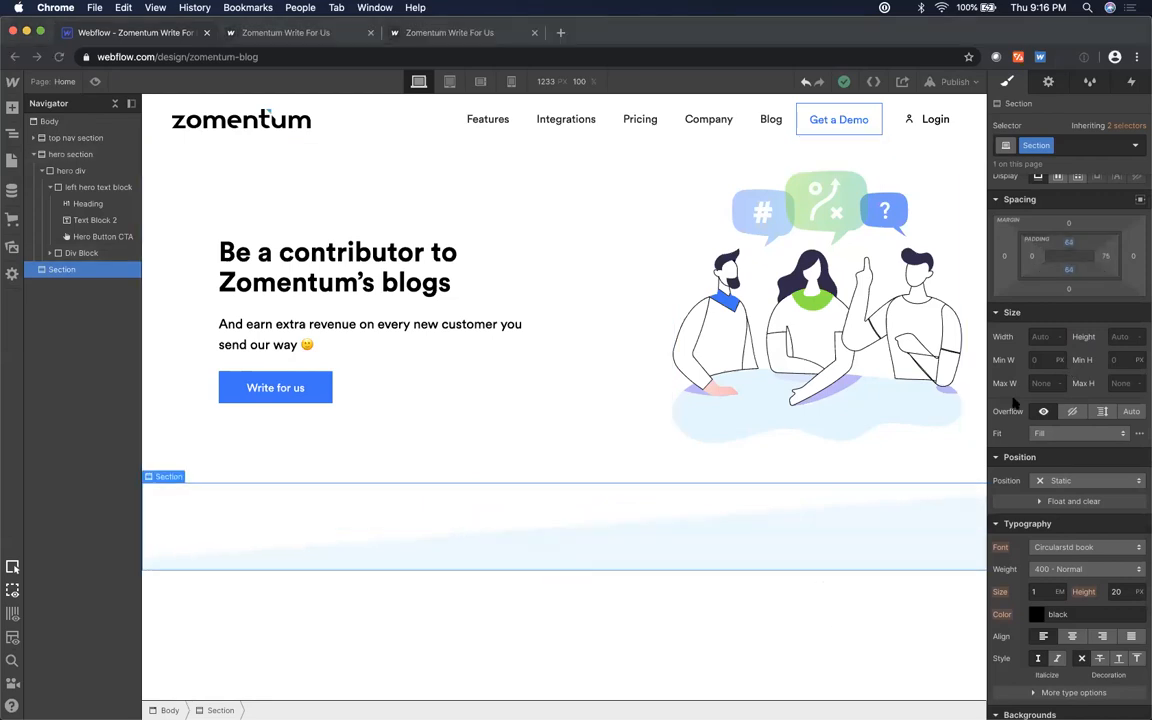
pyautogui.click(789, 604)
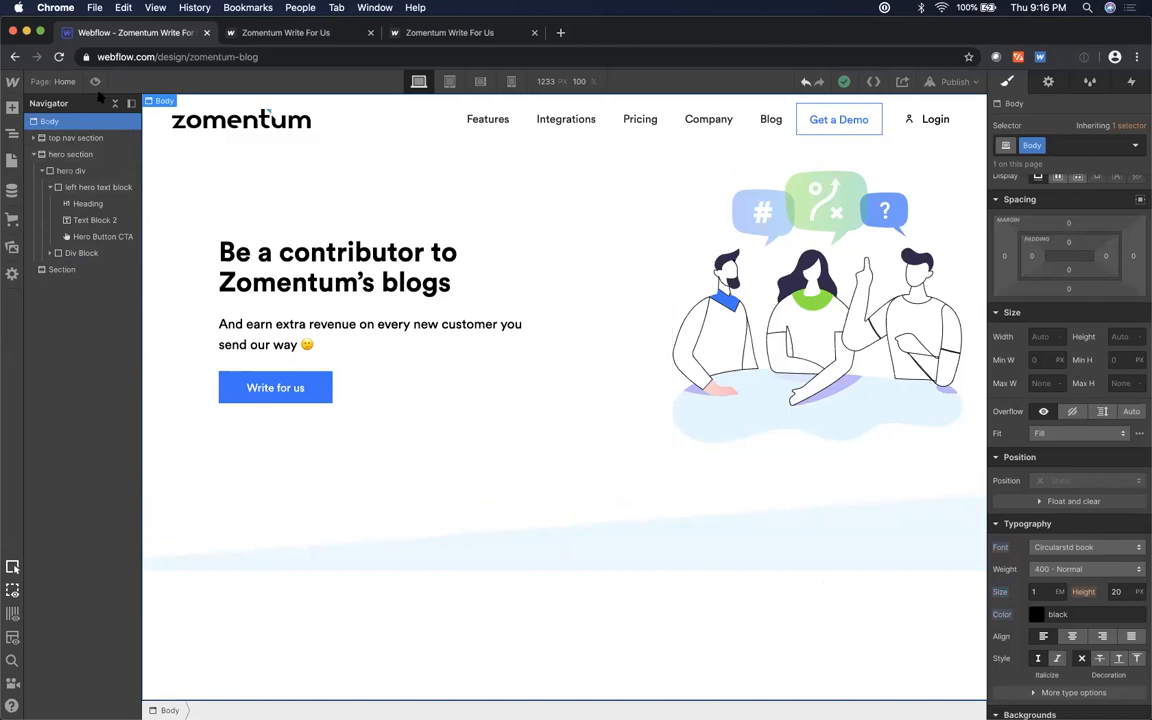
pyautogui.click(95, 81)
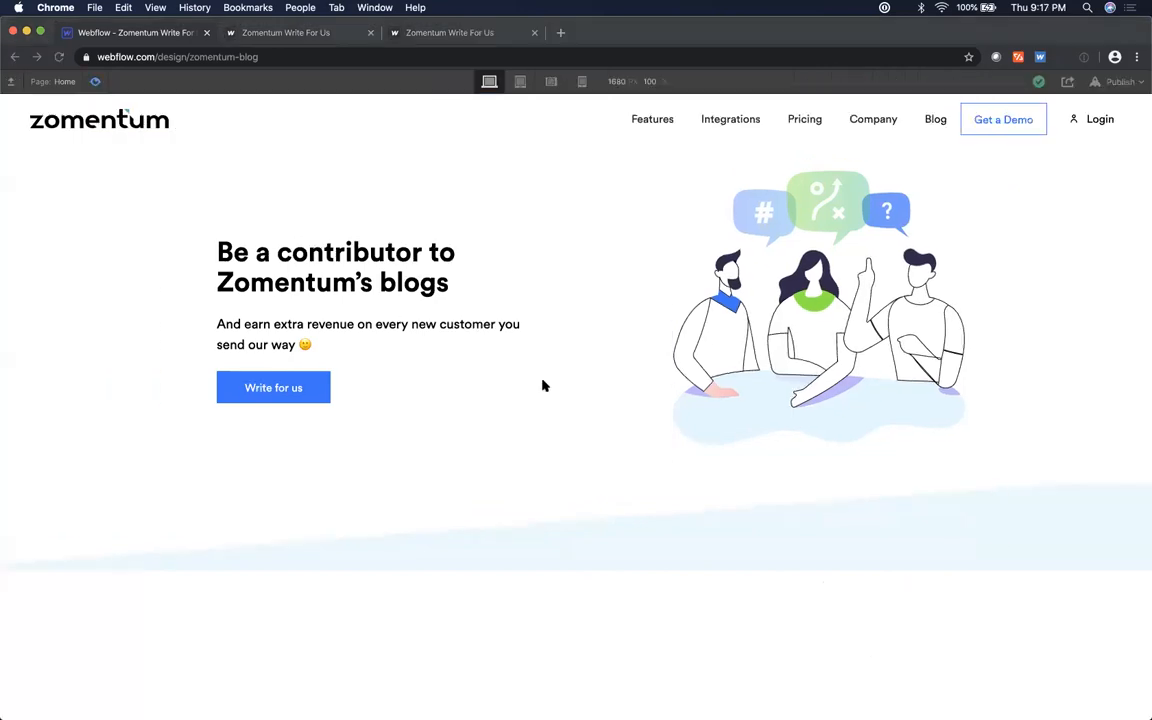
pyautogui.click(95, 81)
# - Try the Contain size for the section's background image, preview the page, and return the size to Cover
pyautogui.click(918, 560)
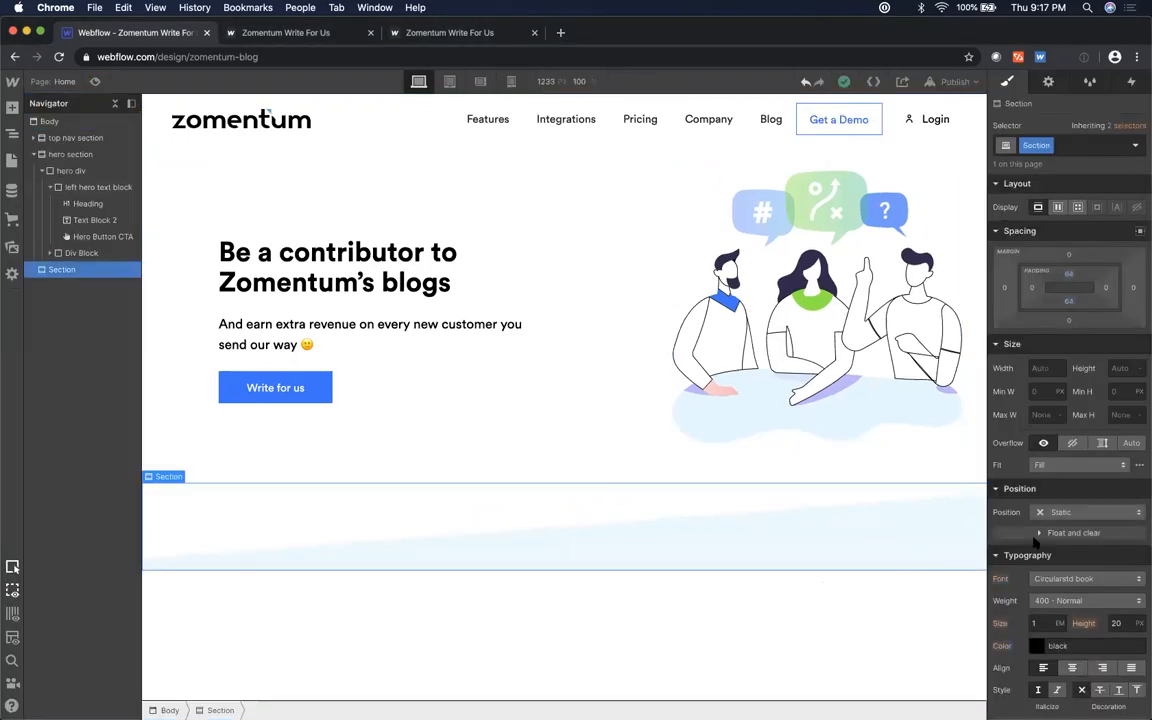
pyautogui.scroll(-5, 1040, 540)
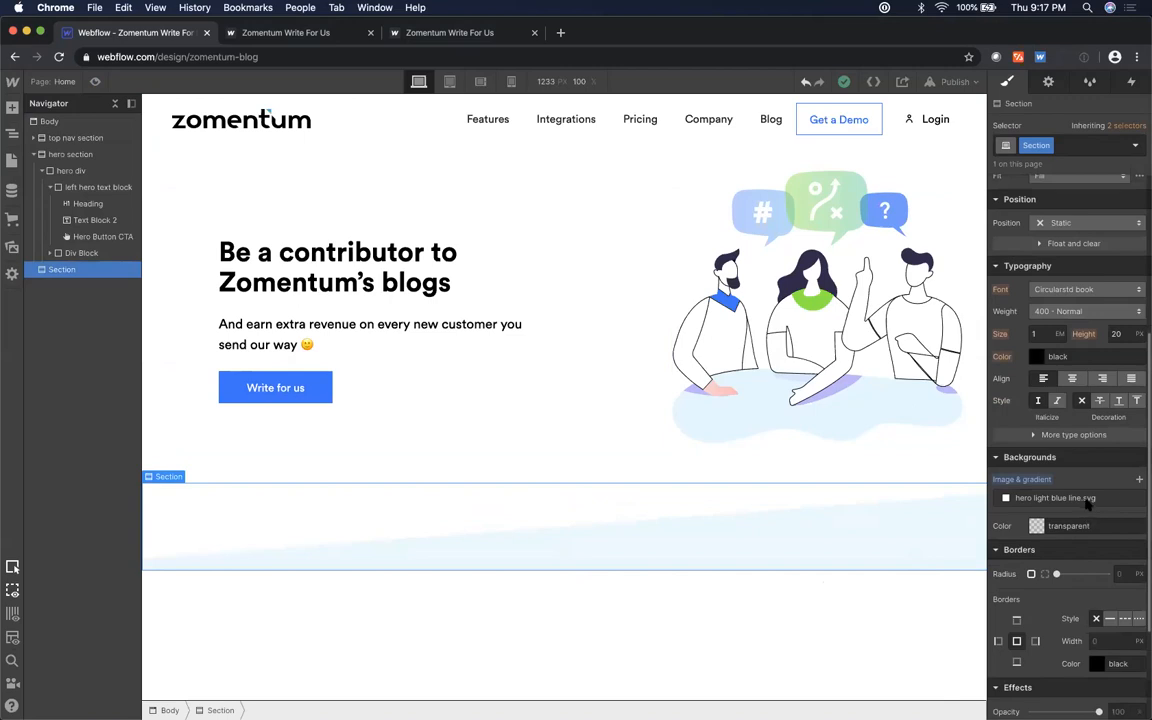
pyautogui.click(1086, 499)
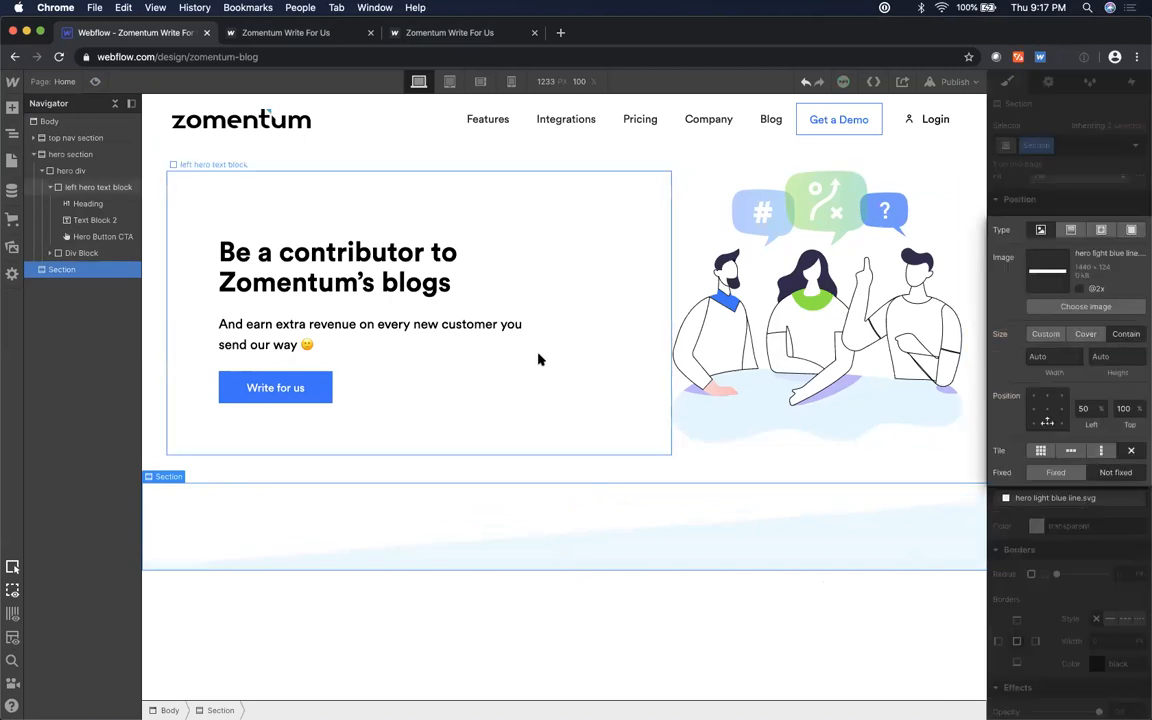
pyautogui.click(95, 81)
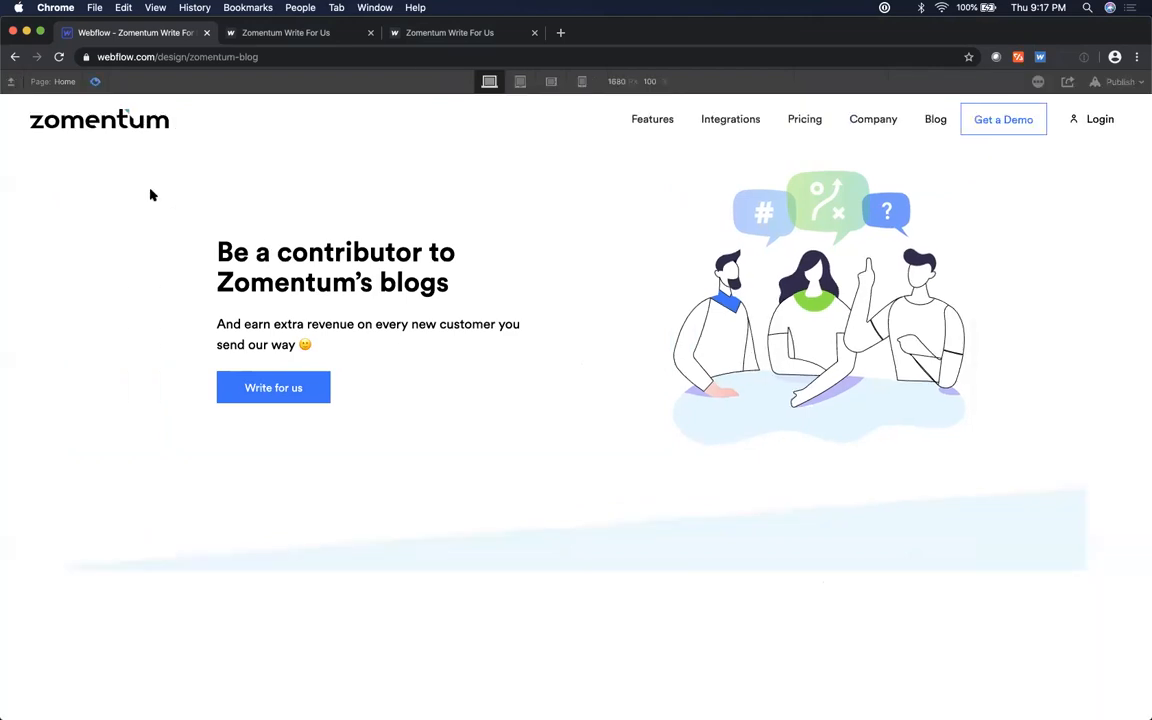
pyautogui.click(95, 81)
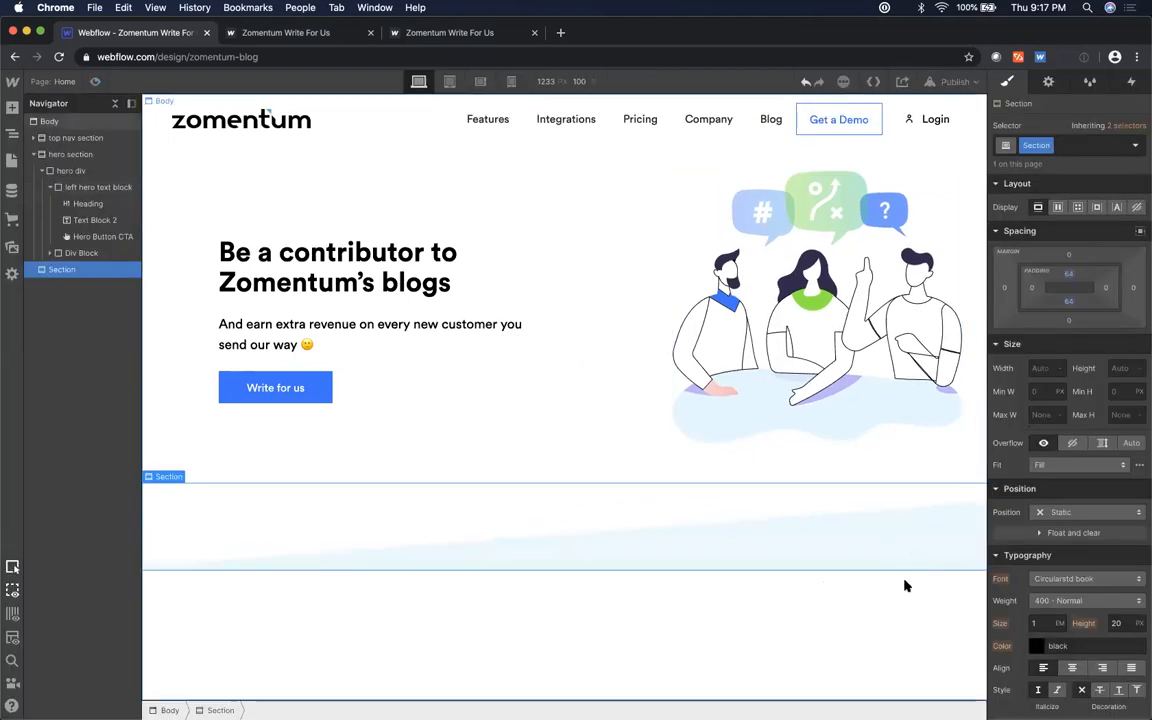
pyautogui.scroll(-5, 1050, 481)
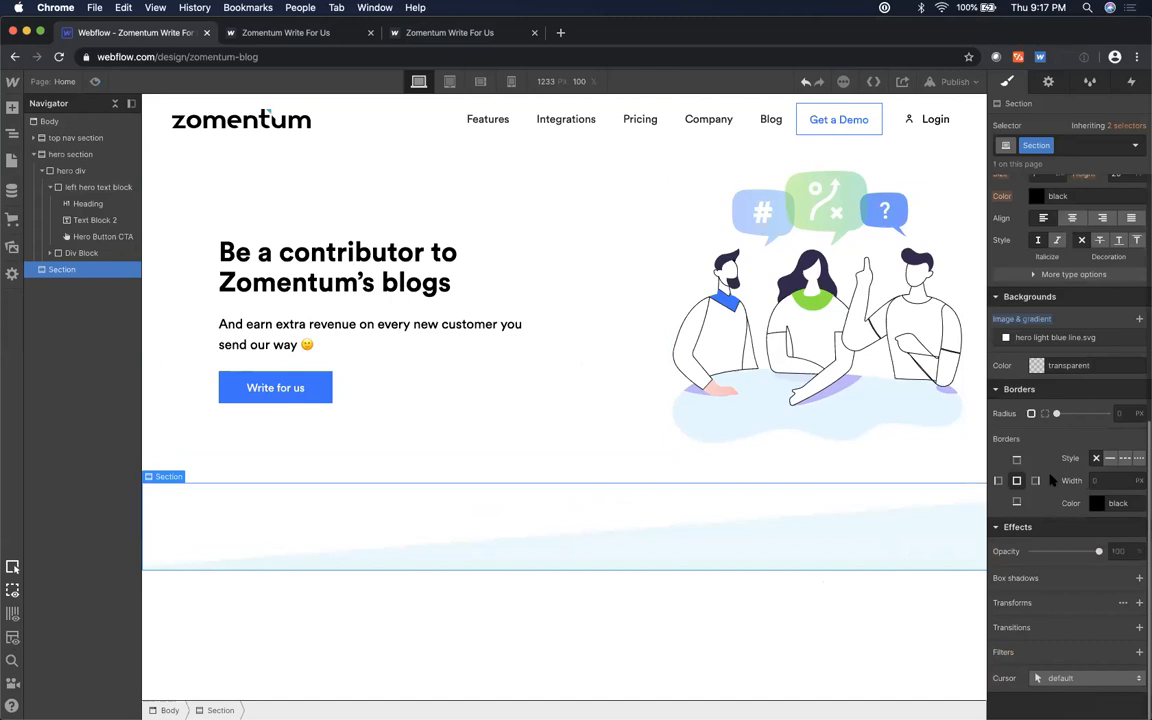
pyautogui.click(1062, 337)
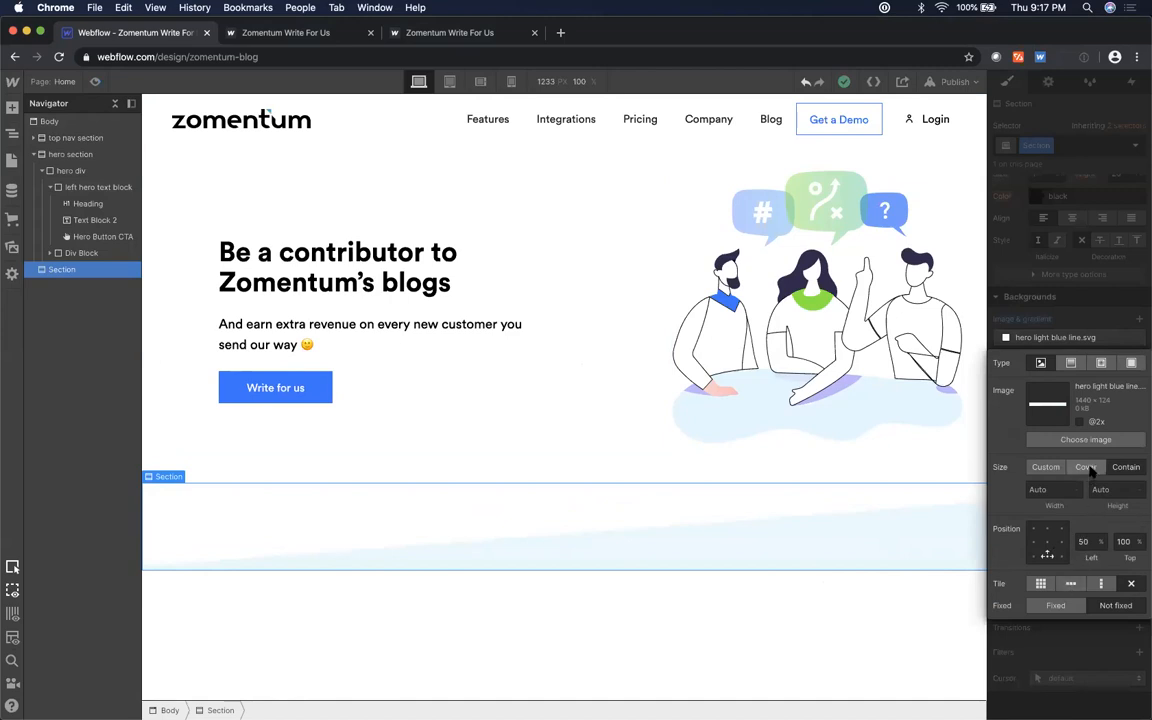
pyautogui.click(764, 612)
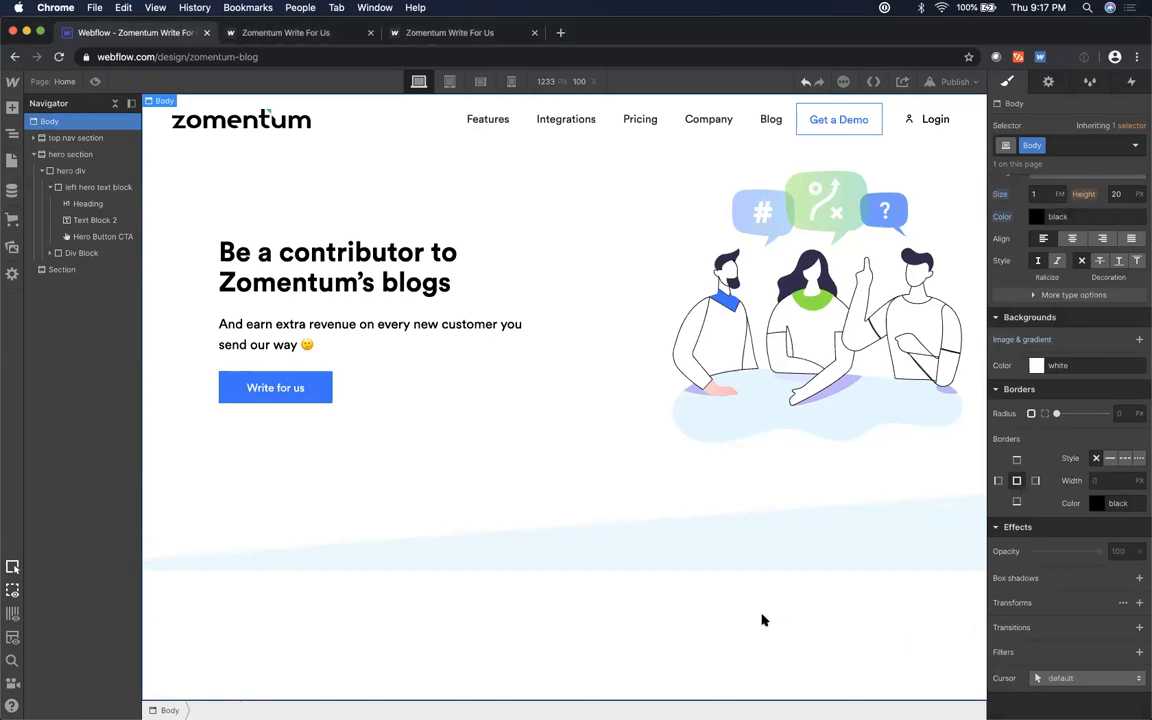
# - Add another section to the page body below the slanted background section
pyautogui.click(737, 557)
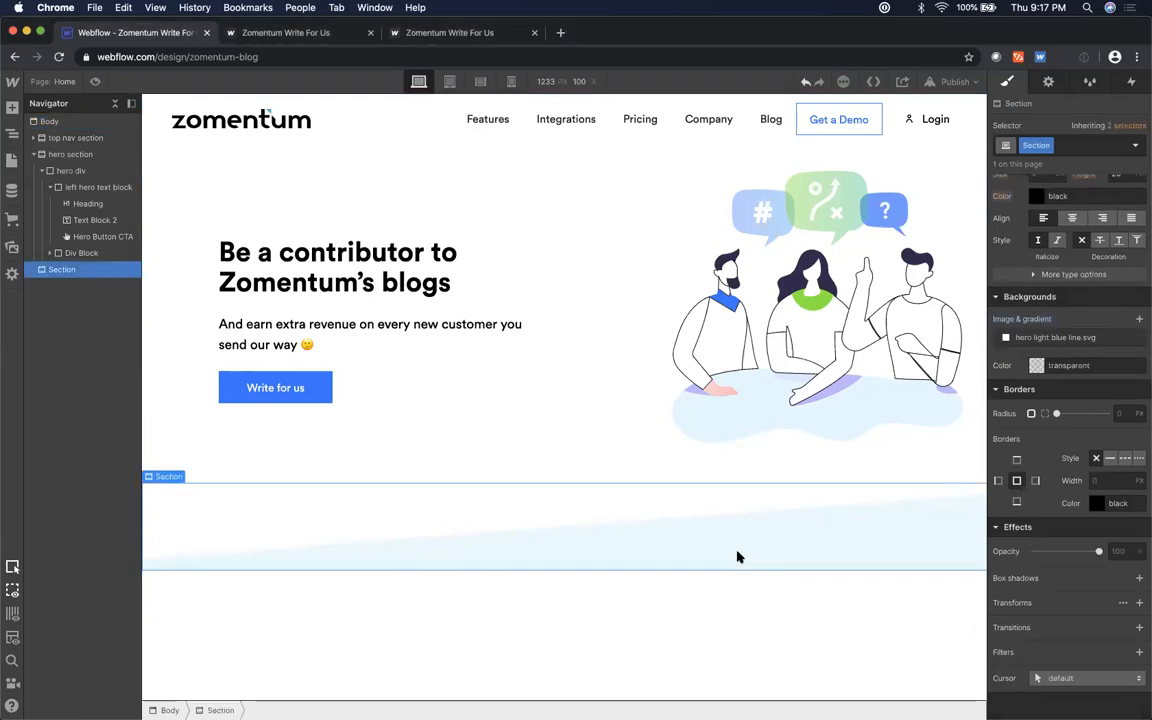
pyautogui.click(467, 588)
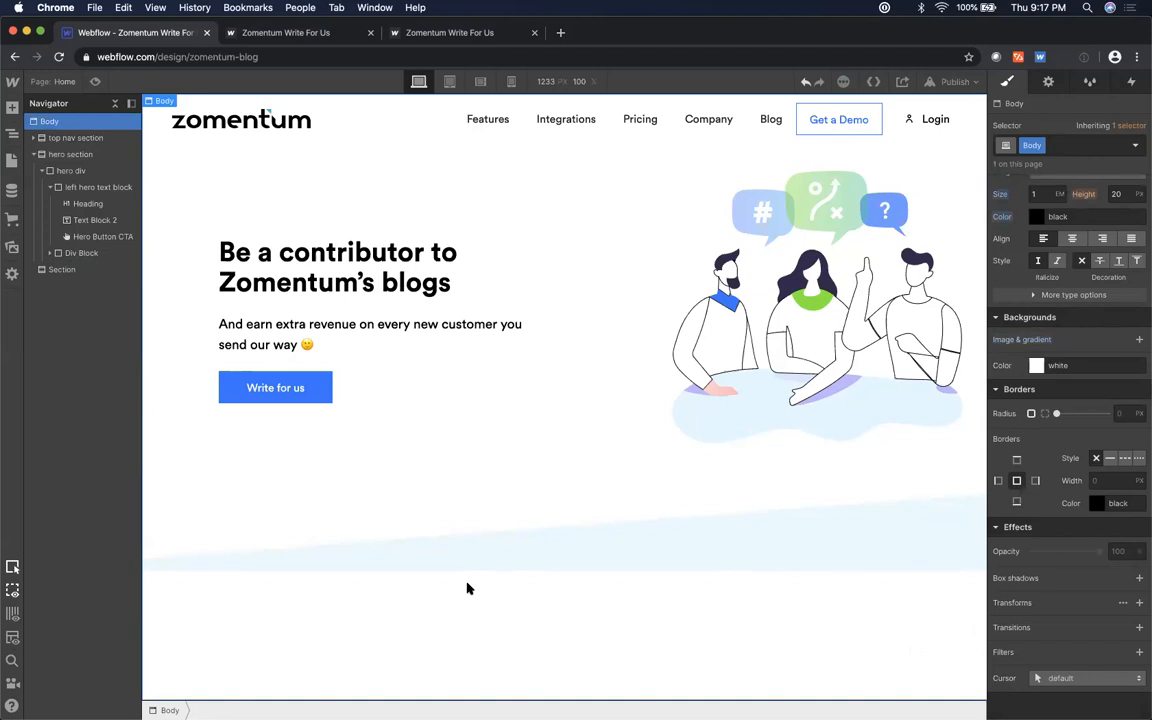
pyautogui.press('super+e')
pyautogui.write('sec')
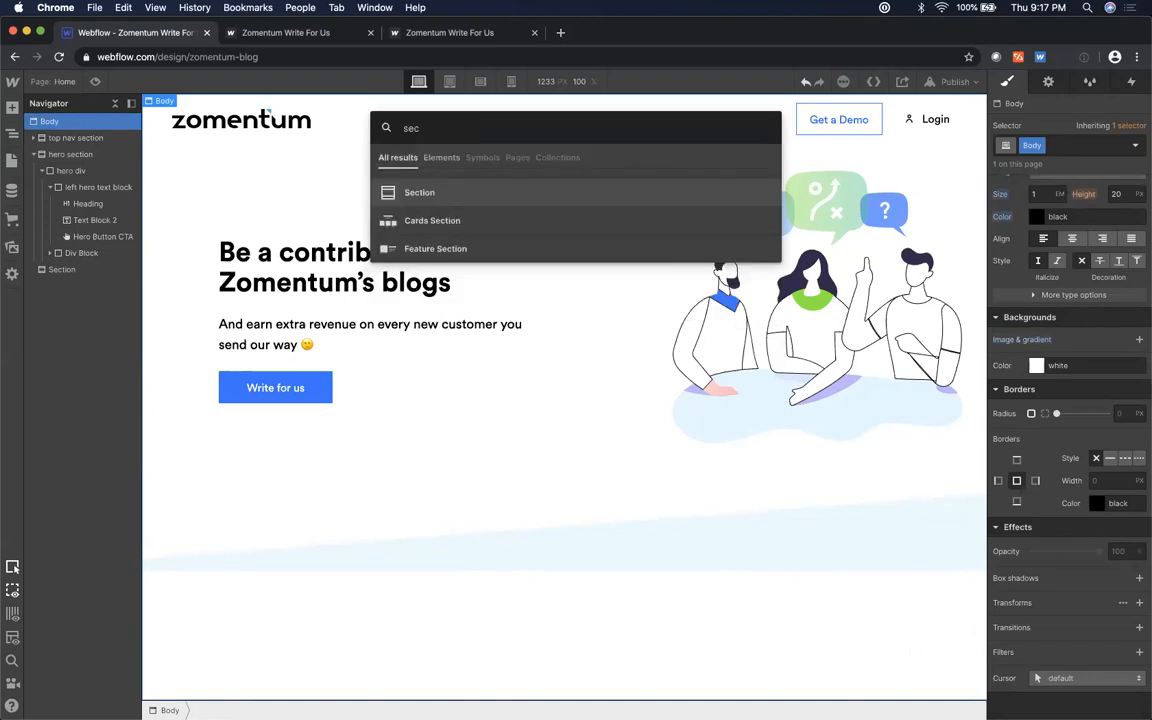
pyautogui.press('Return')
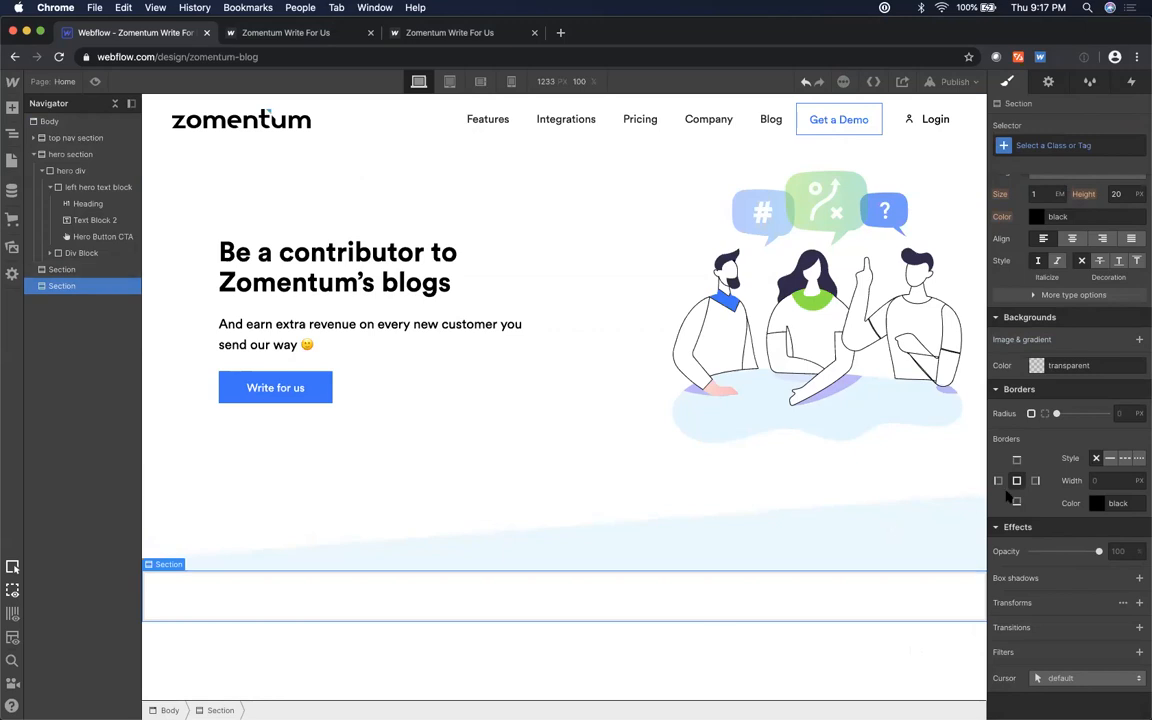
# - Fill the new section with the light blue #e9f8ff sampled from the slanted background and preview the page
pyautogui.click(1036, 366)
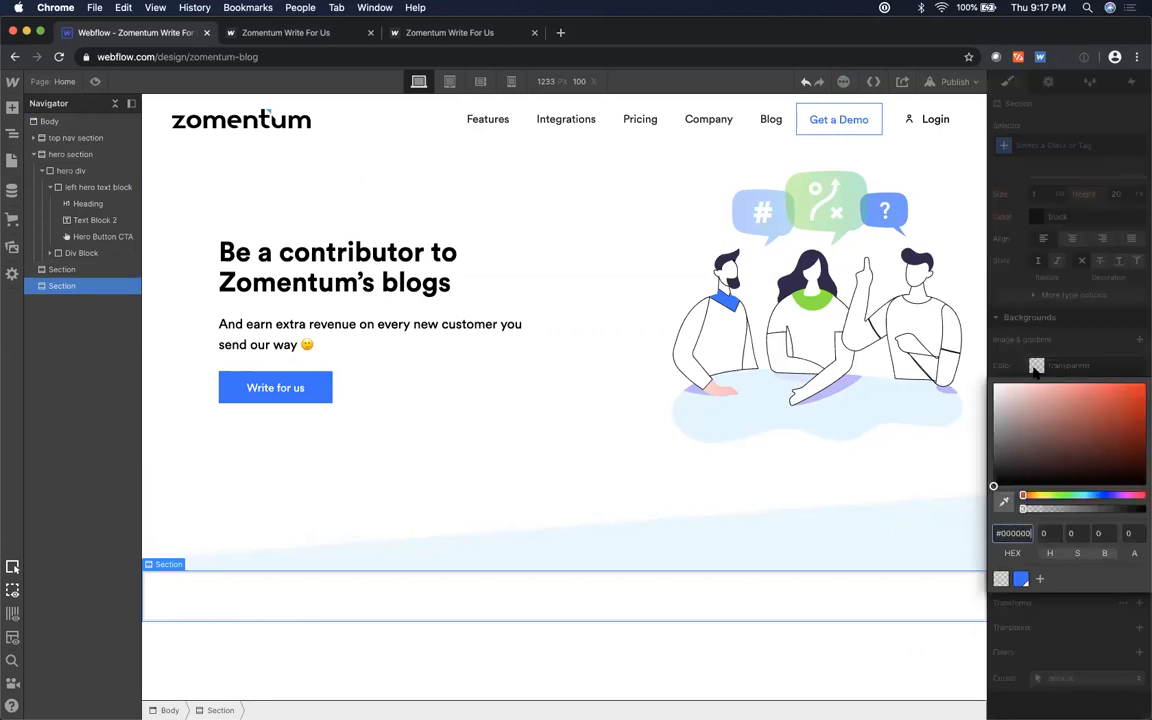
pyautogui.click(1005, 501)
pyautogui.click(932, 527)
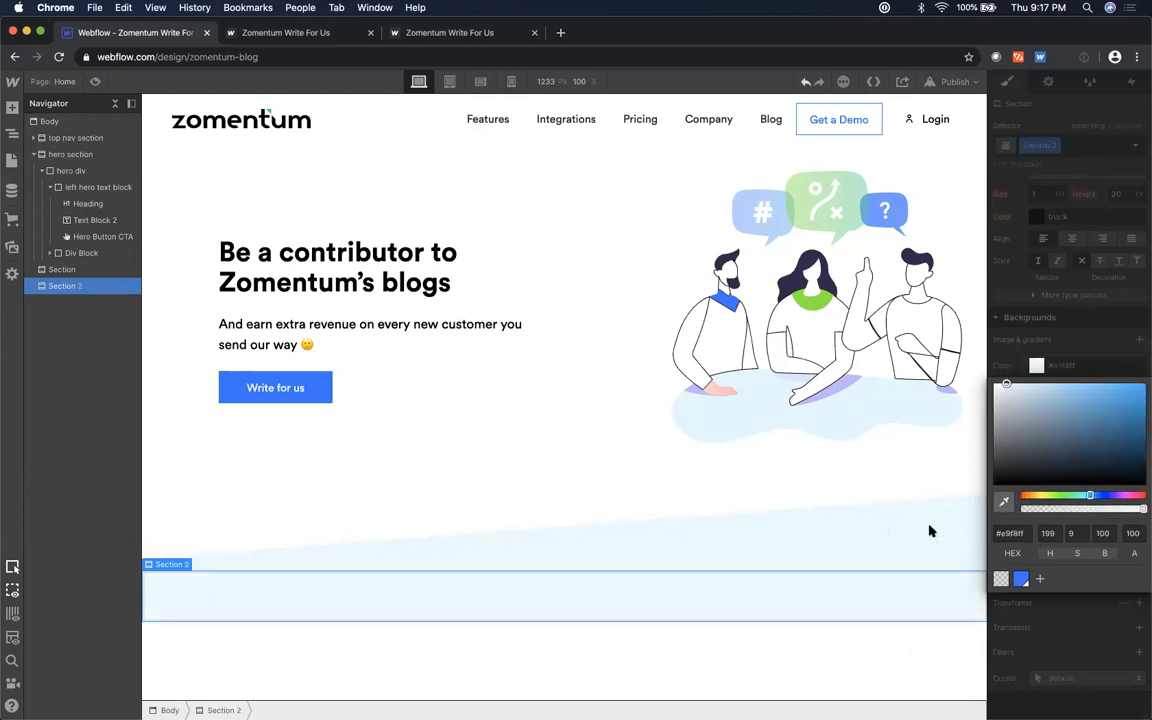
pyautogui.click(914, 470)
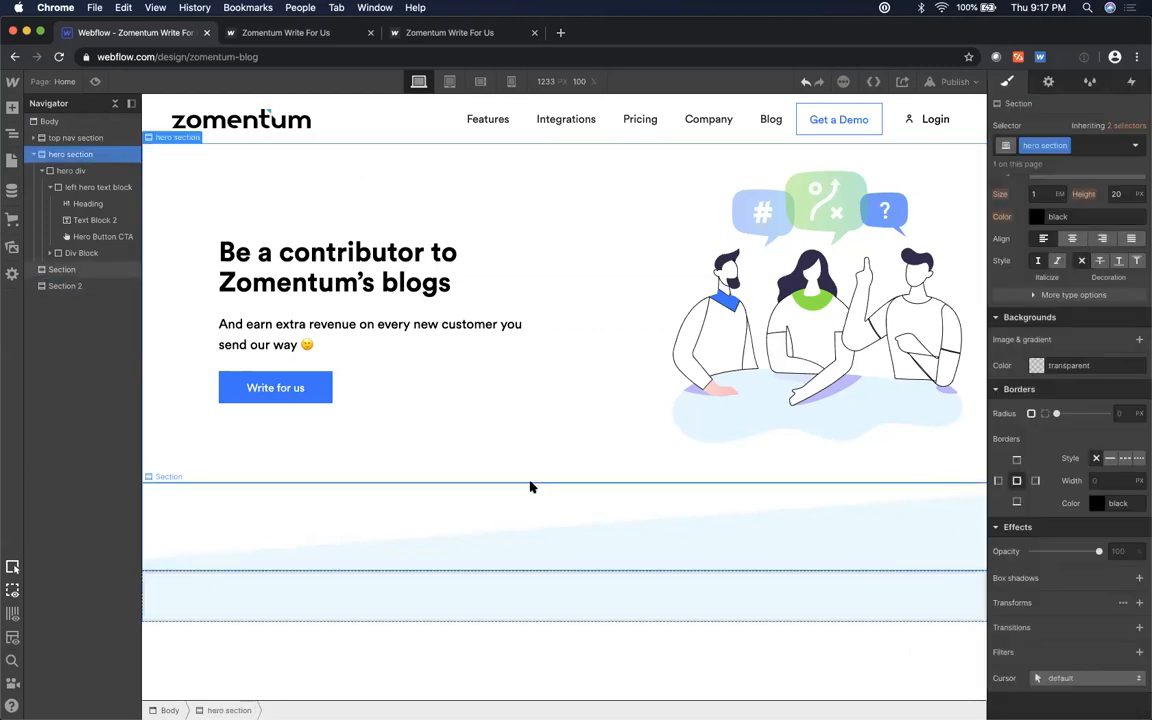
pyautogui.click(95, 81)
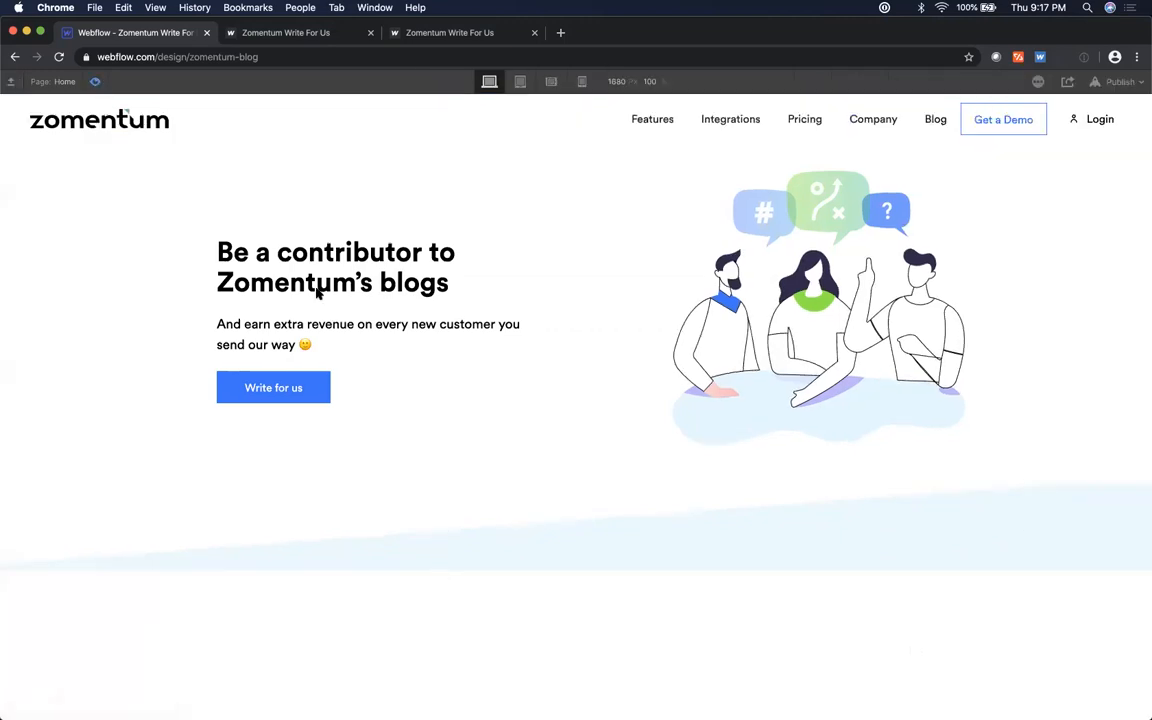
pyautogui.press('super+shift+p')
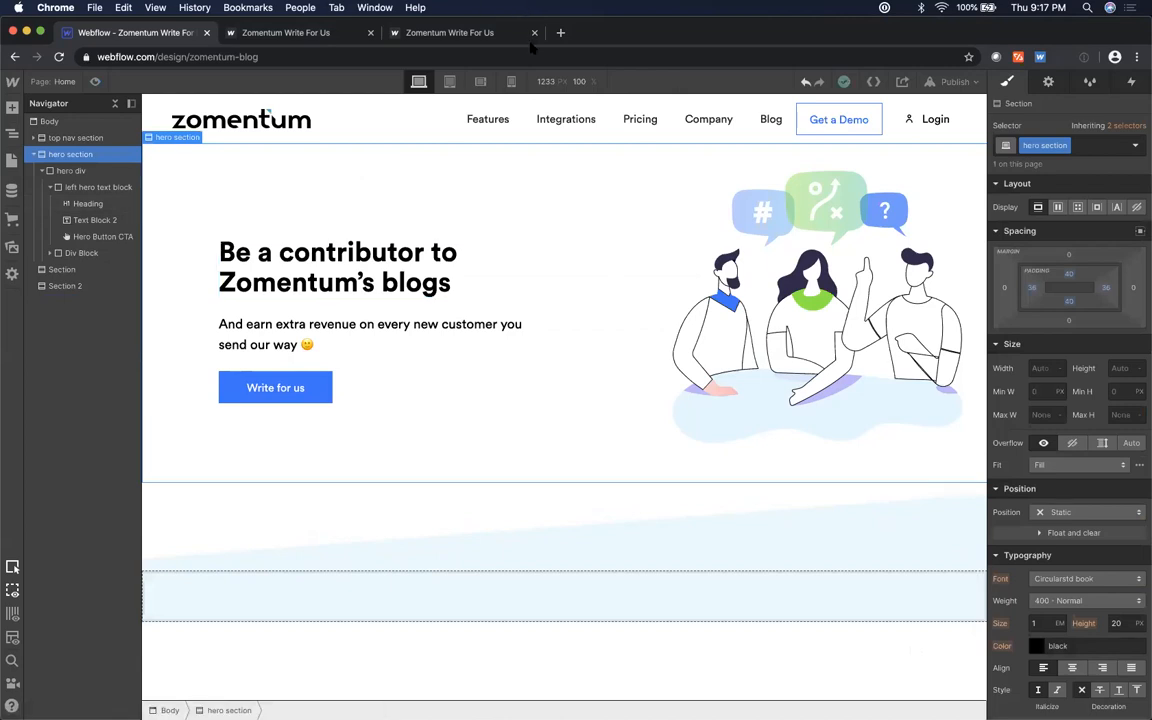
# - Set the left and right padding of the light blue section below the slanted background to 36 px
pyautogui.click(566, 607)
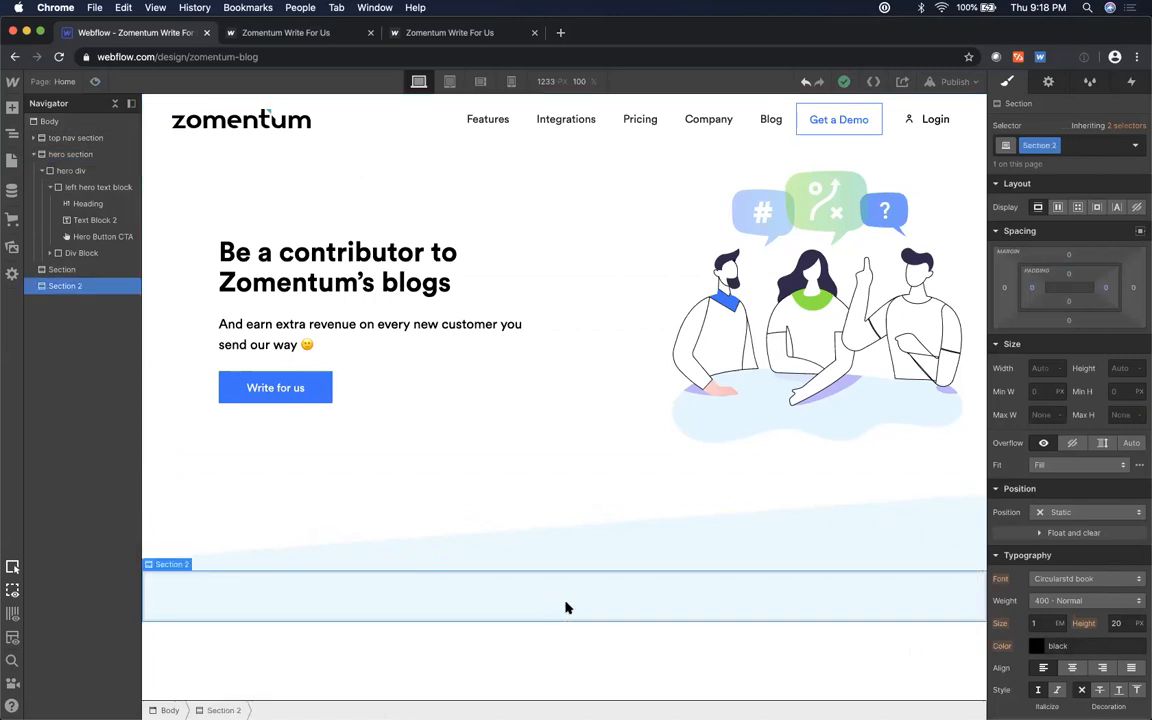
pyautogui.click(1033, 291)
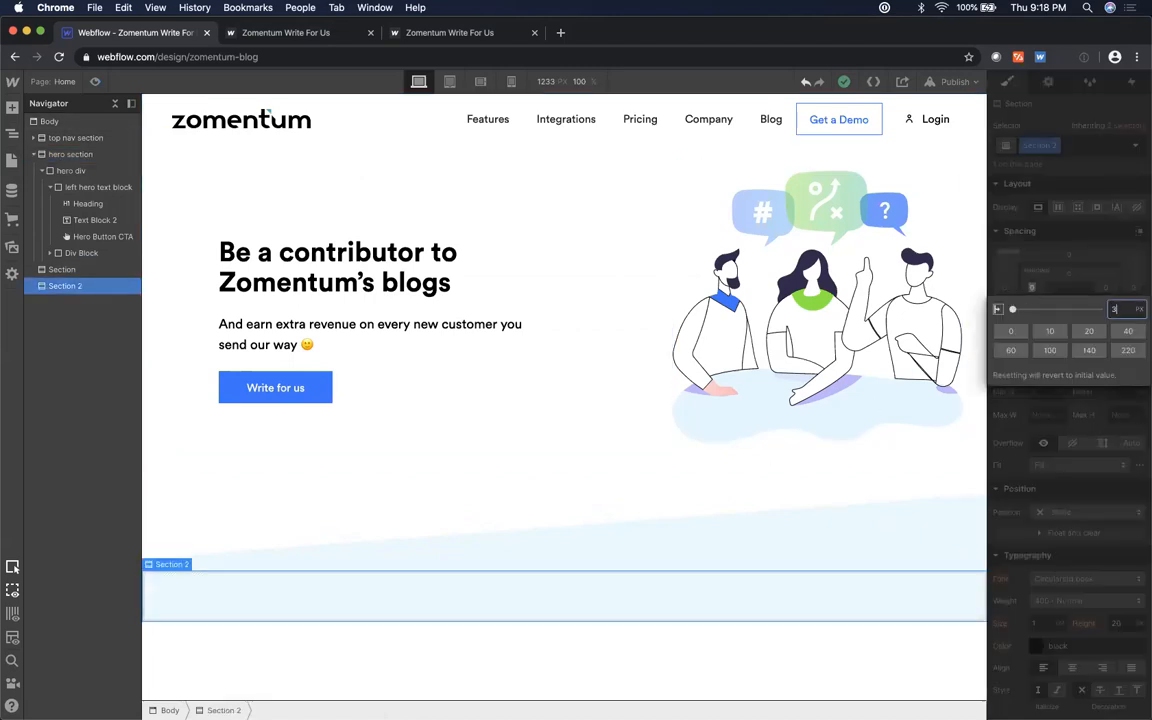
pyautogui.write('36')
pyautogui.press('Return')
pyautogui.click(1106, 290)
pyautogui.click(1106, 290)
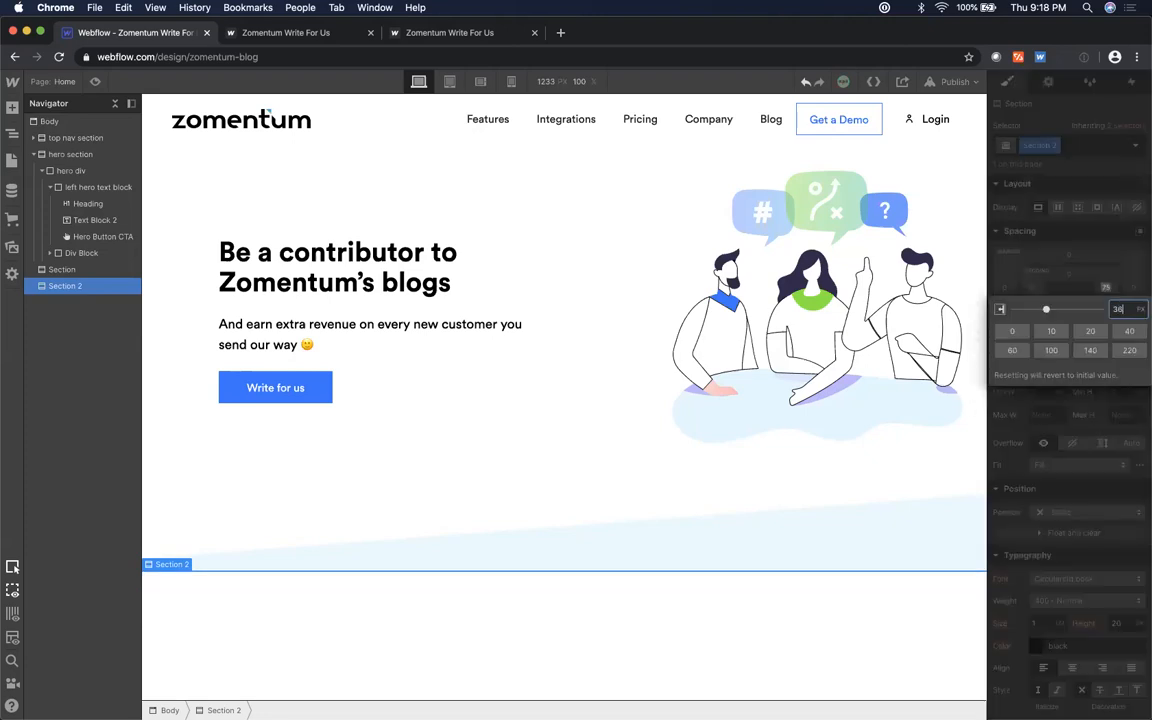
pyautogui.press('Return')
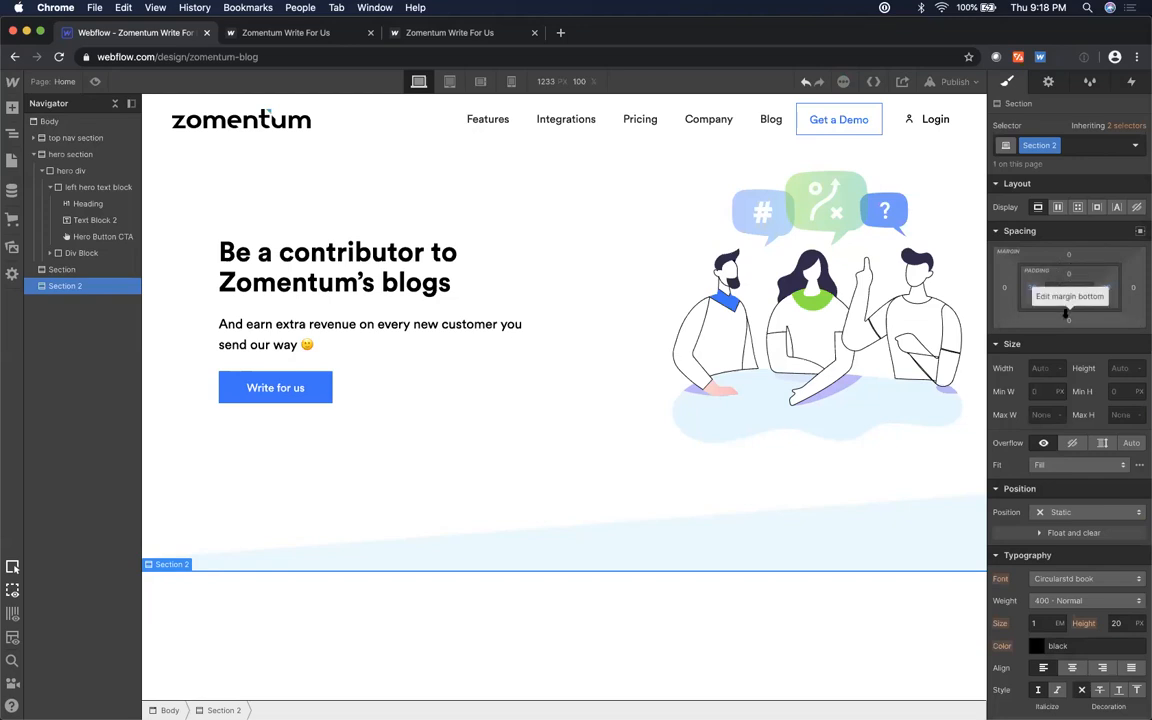
# - Add a div block inside the light blue section
pyautogui.press('super+e')
pyautogui.write('div')
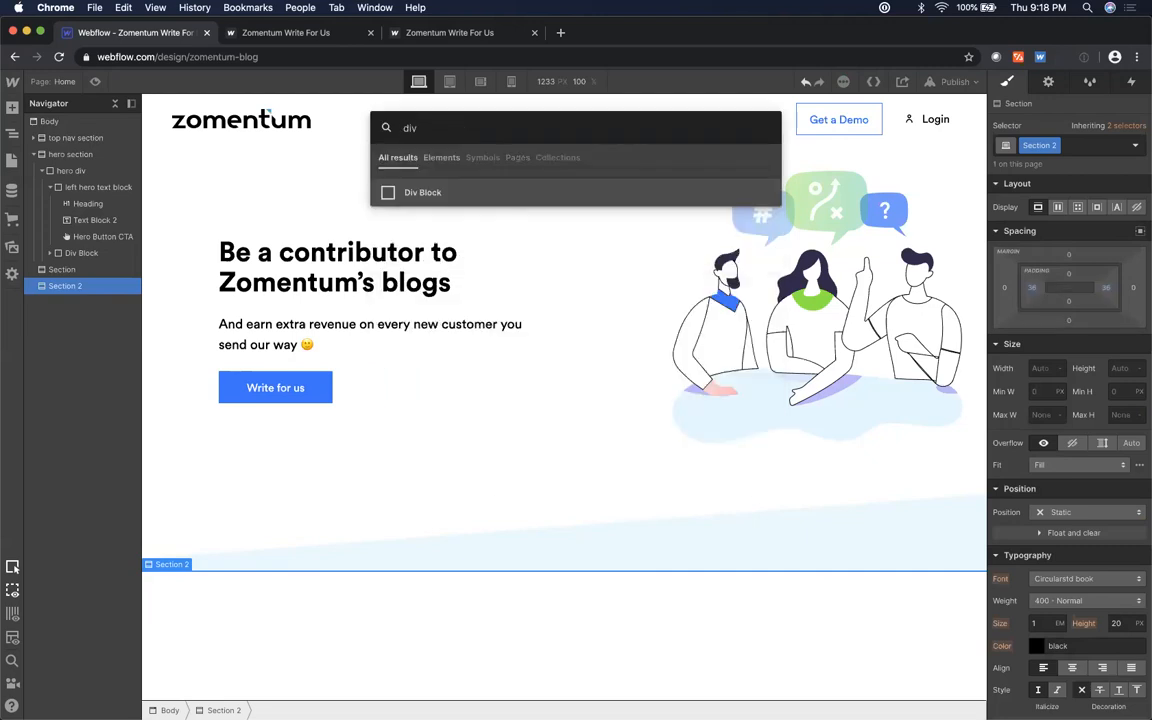
pyautogui.press('Return')
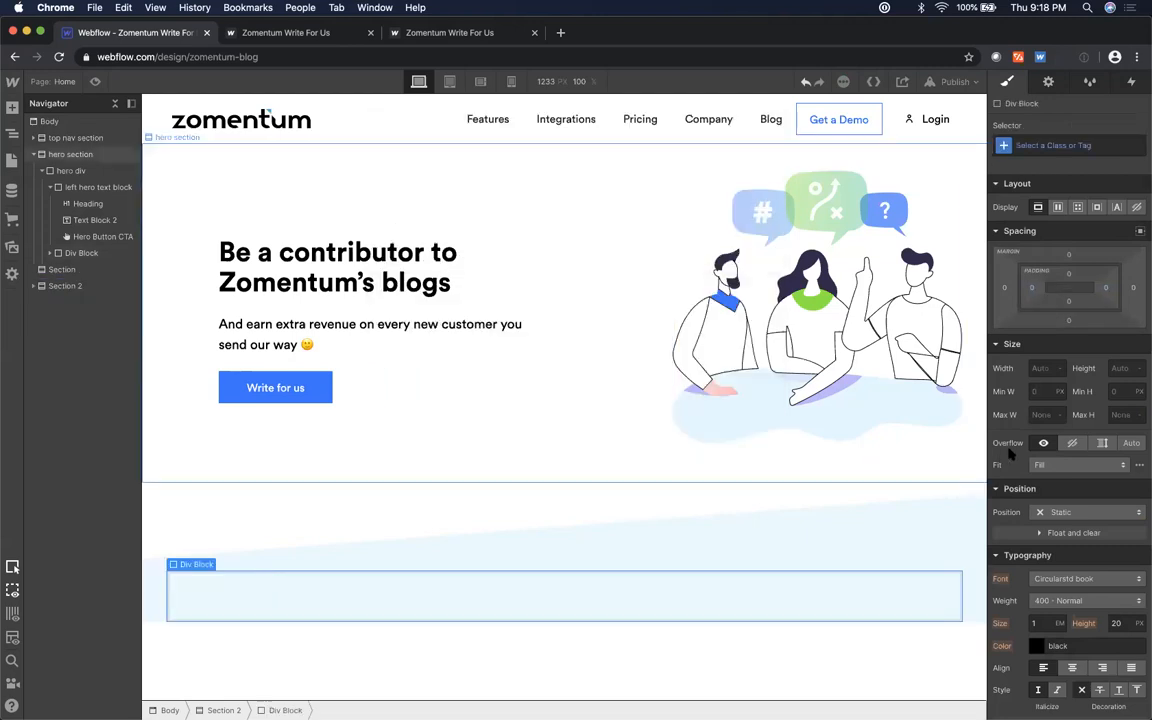
# - Give the new div block a width of 100% and a maximum width of 1200 px, centred with auto side margins
pyautogui.click(1046, 418)
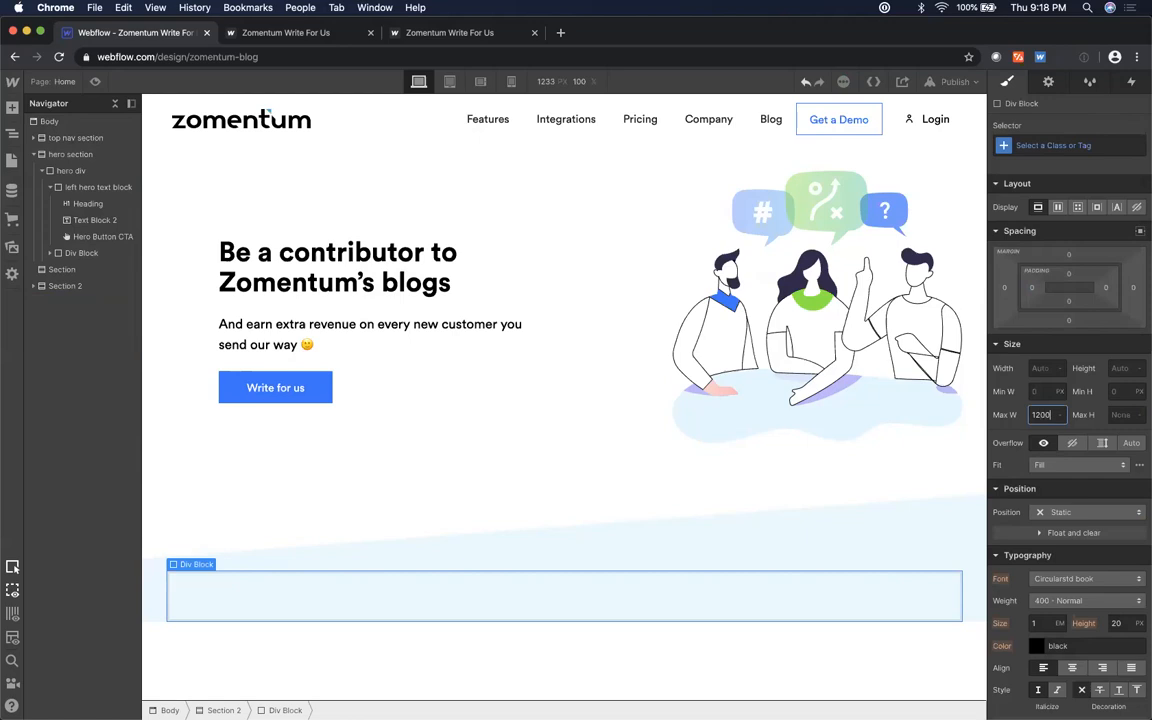
pyautogui.press('Return')
pyautogui.click(1046, 369)
pyautogui.press('Return')
pyautogui.click(1139, 231)
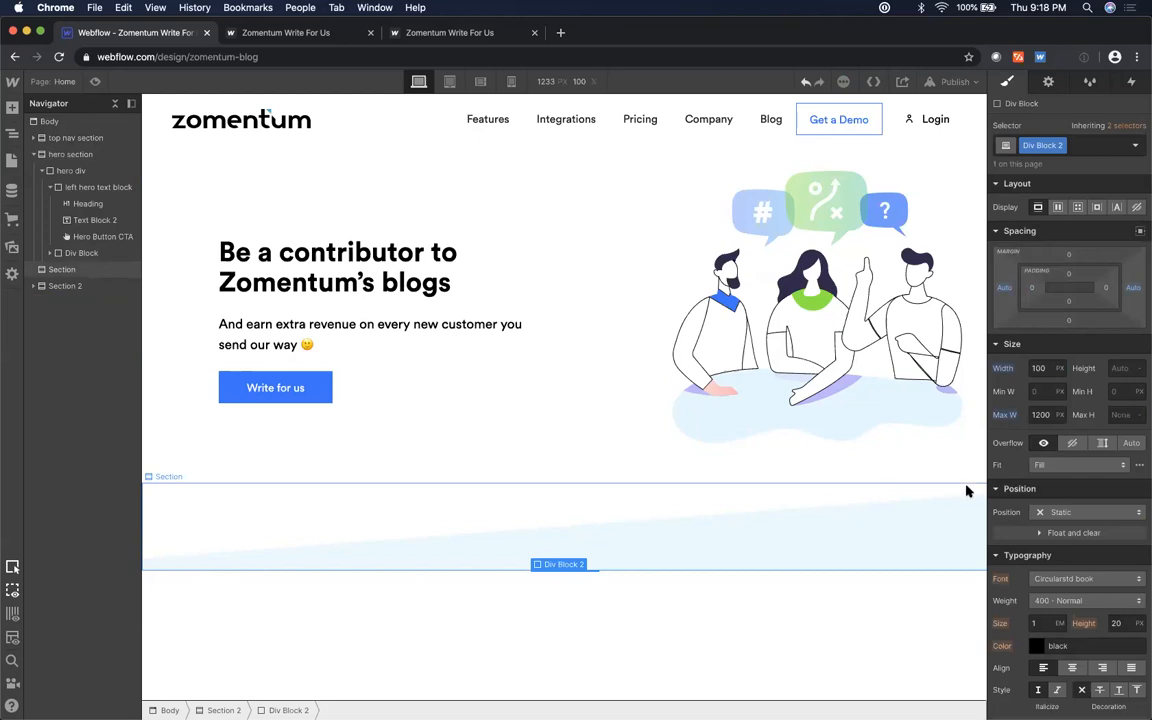
pyautogui.click(1058, 370)
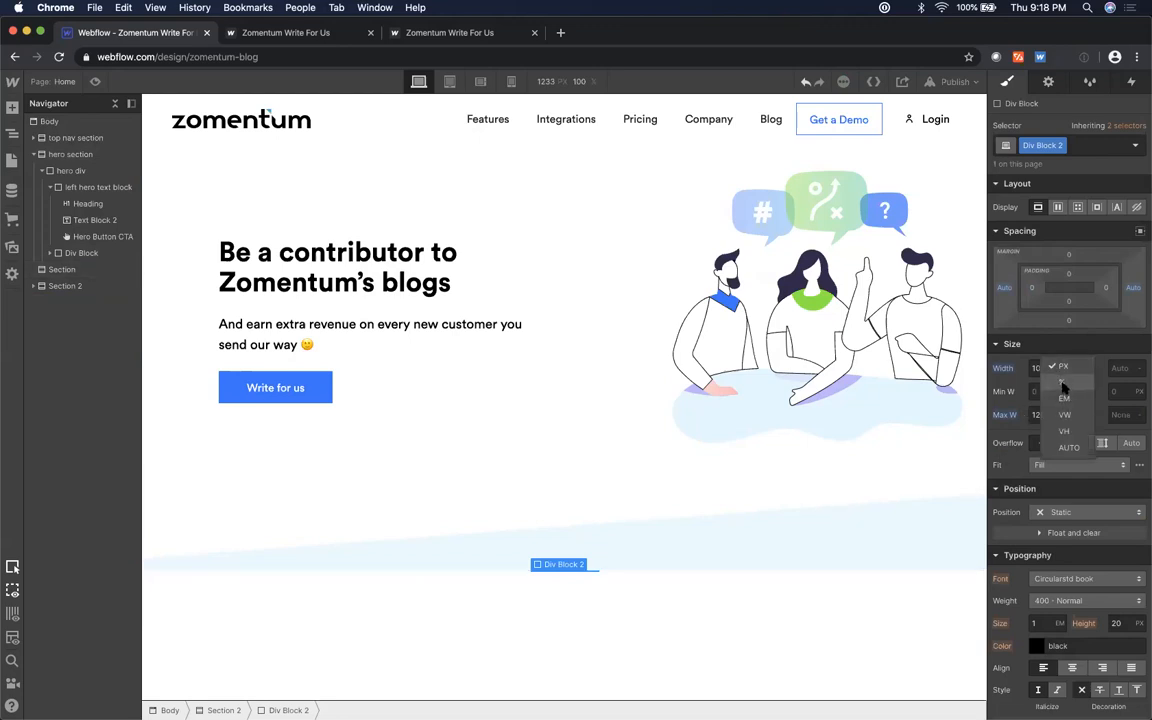
pyautogui.click(1063, 383)
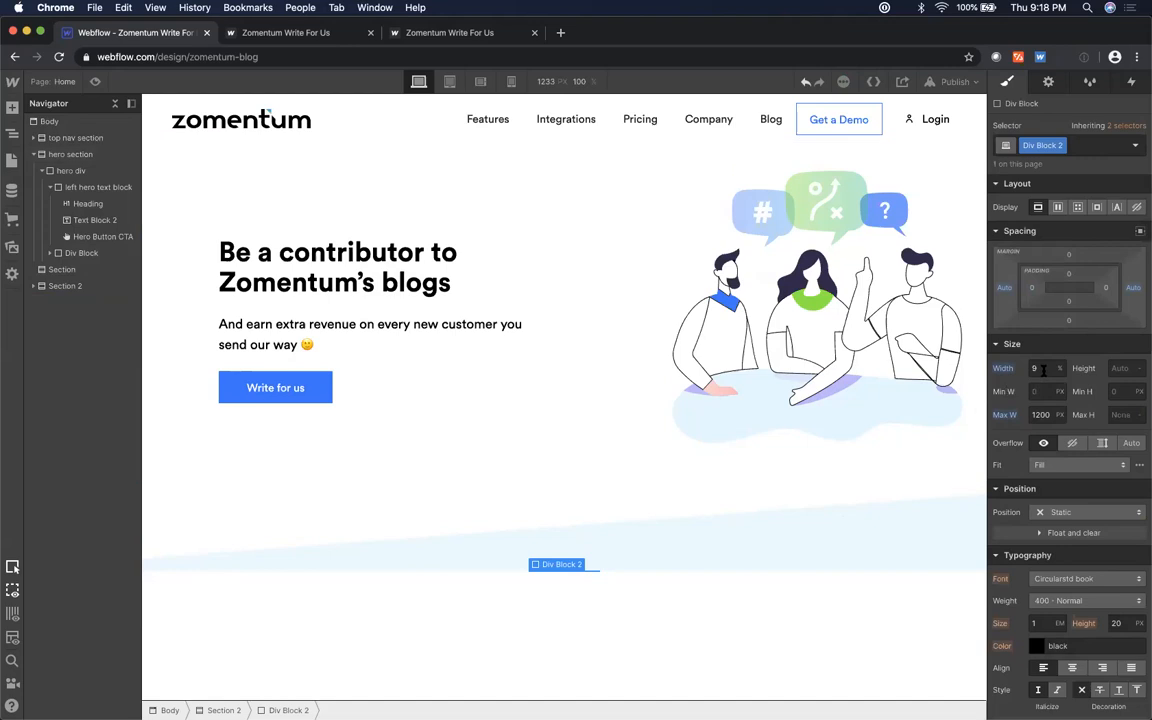
pyautogui.write('100')
# - Copy the paragraph starting "Zomentum is a great platform" from the Figma design and return to Webflow
pyautogui.press('super+Tab')
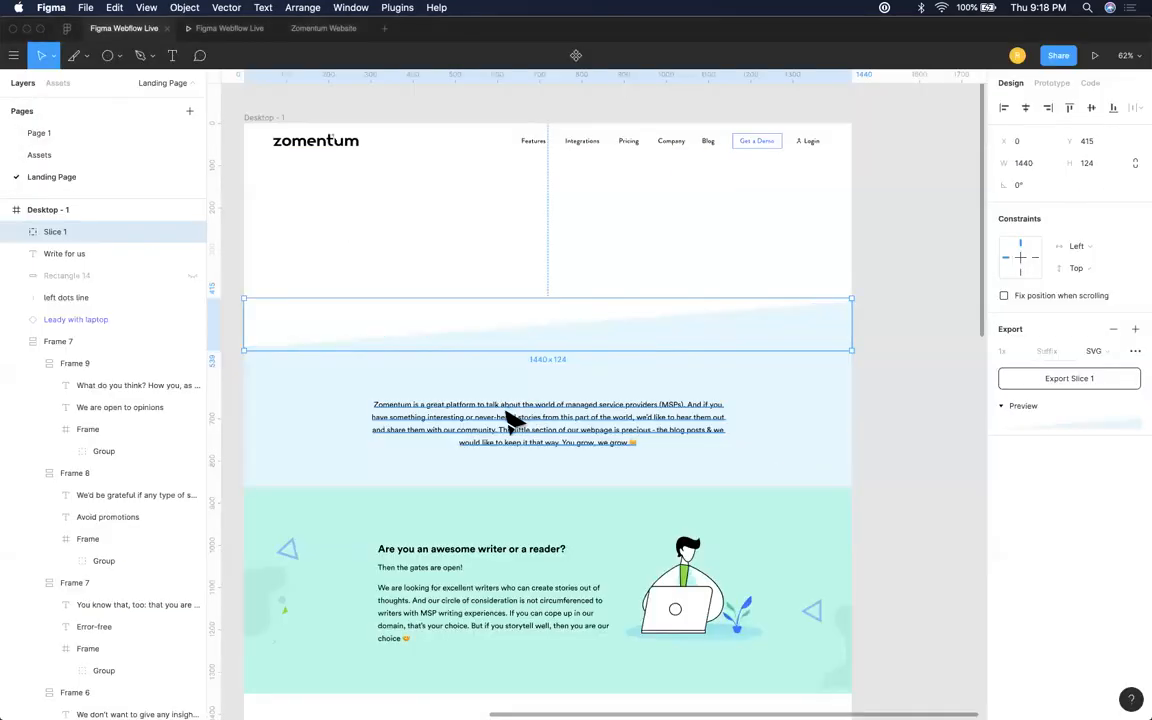
pyautogui.doubleClick(506, 413)
pyautogui.press('super+Tab')
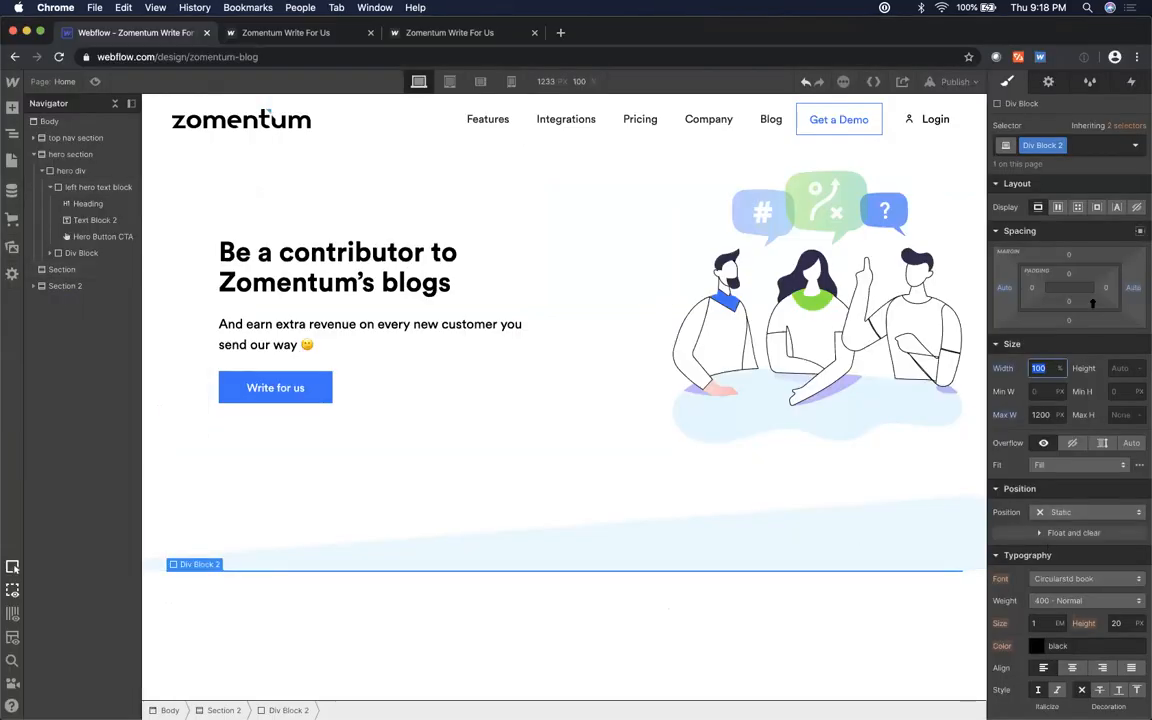
# - Set the div block's padding to 51 px on all four sides
pyautogui.moveTo(1040, 274); pyautogui.dragTo(1077, 319)
pyautogui.scroll(-2, 1077, 319)
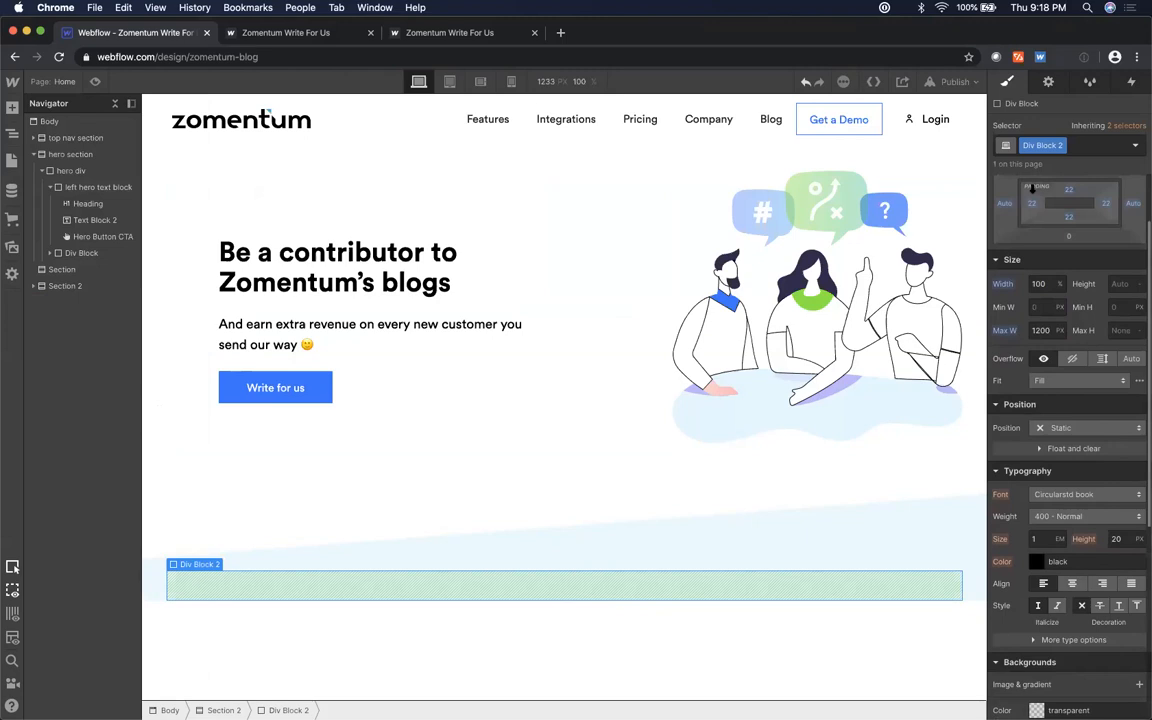
pyautogui.scroll(1, 1040, 200)
pyautogui.moveTo(1042, 195); pyautogui.dragTo(1100, 283)
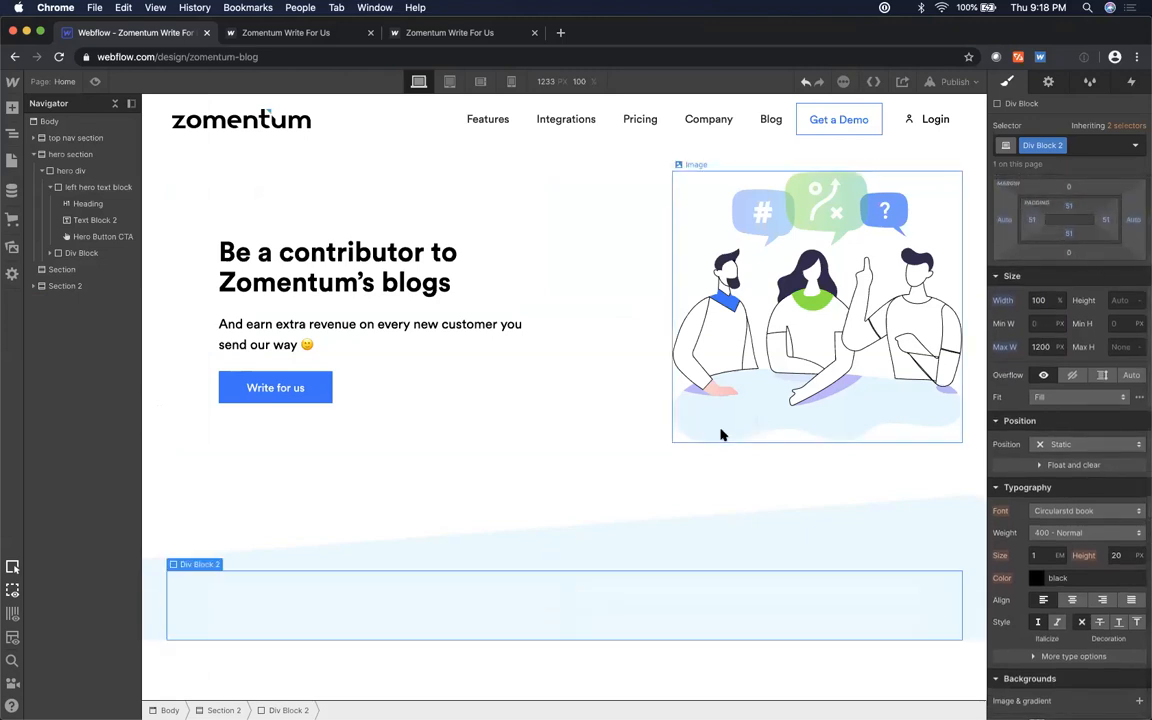
# - Add a text block inside the div block and replace its placeholder with the copied "Zomentum is a great platform" paragraph
pyautogui.press('super+e')
pyautogui.write('text')
pyautogui.press('Down')
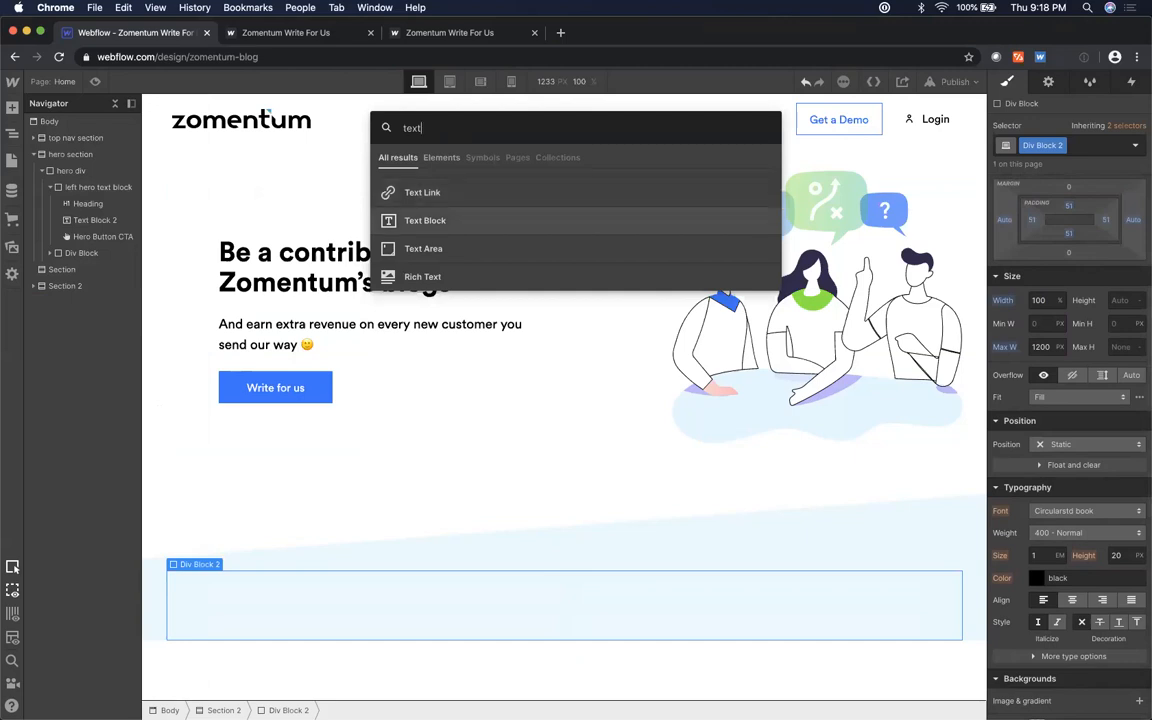
pyautogui.press('Return')
pyautogui.doubleClick(370, 613)
pyautogui.press('super+a')
pyautogui.write('Zomentum is a great platform to talk about the world of managed service providers (MSPs). And if you have something interesting or never-heard stories from this part of the world, we’d like to hear them out and share them with our community. This little section of our webpage is precious - the blog posts & we would like to keep it that way. You grow, we grow 😊')
pyautogui.click(589, 582)
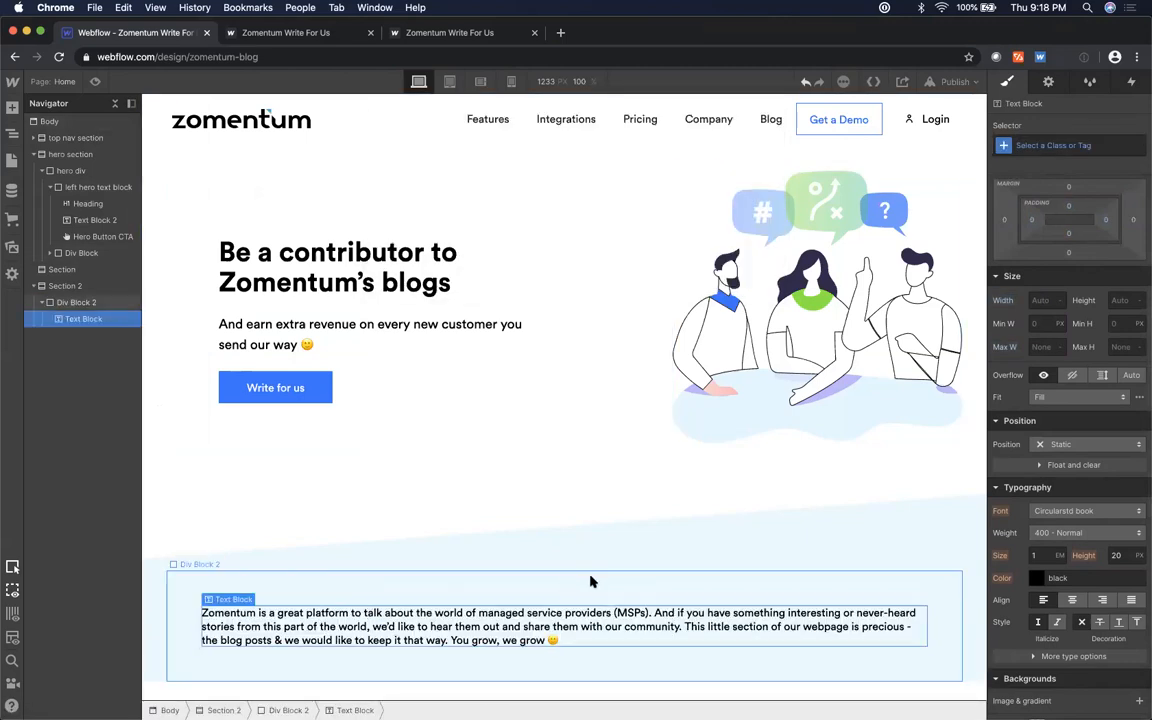
# - Assign a new class named "blog body" to the paragraph's text block
pyautogui.click(631, 628)
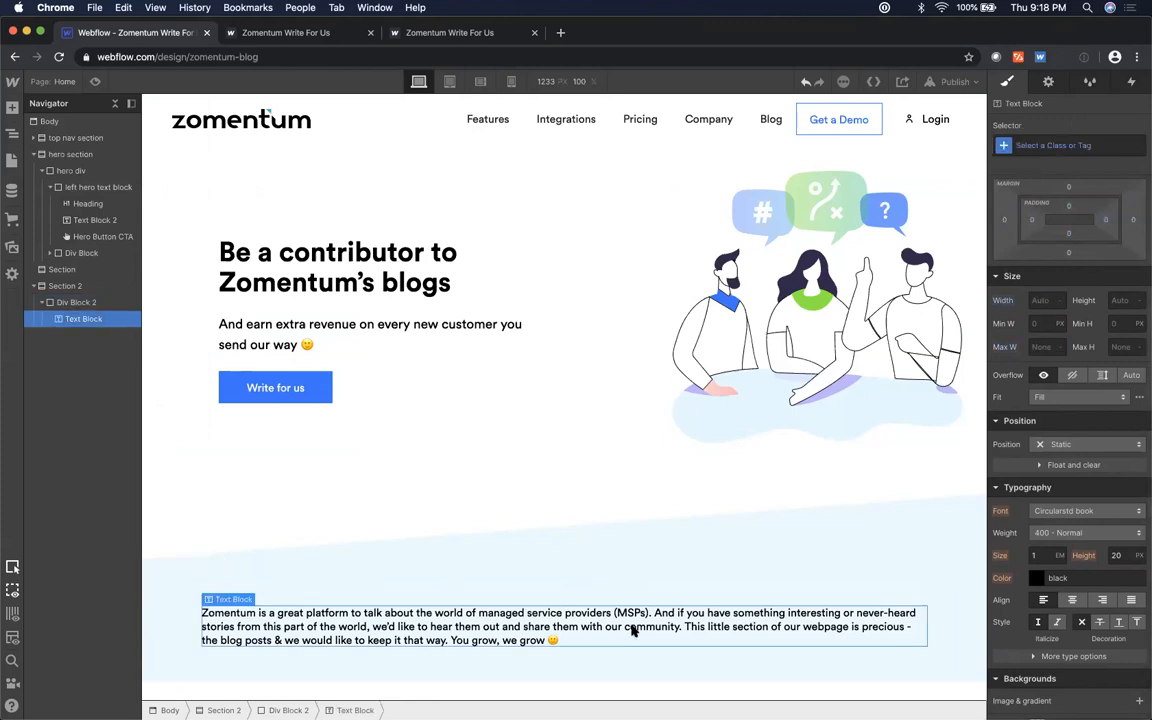
pyautogui.click(1038, 148)
pyautogui.write('bo')
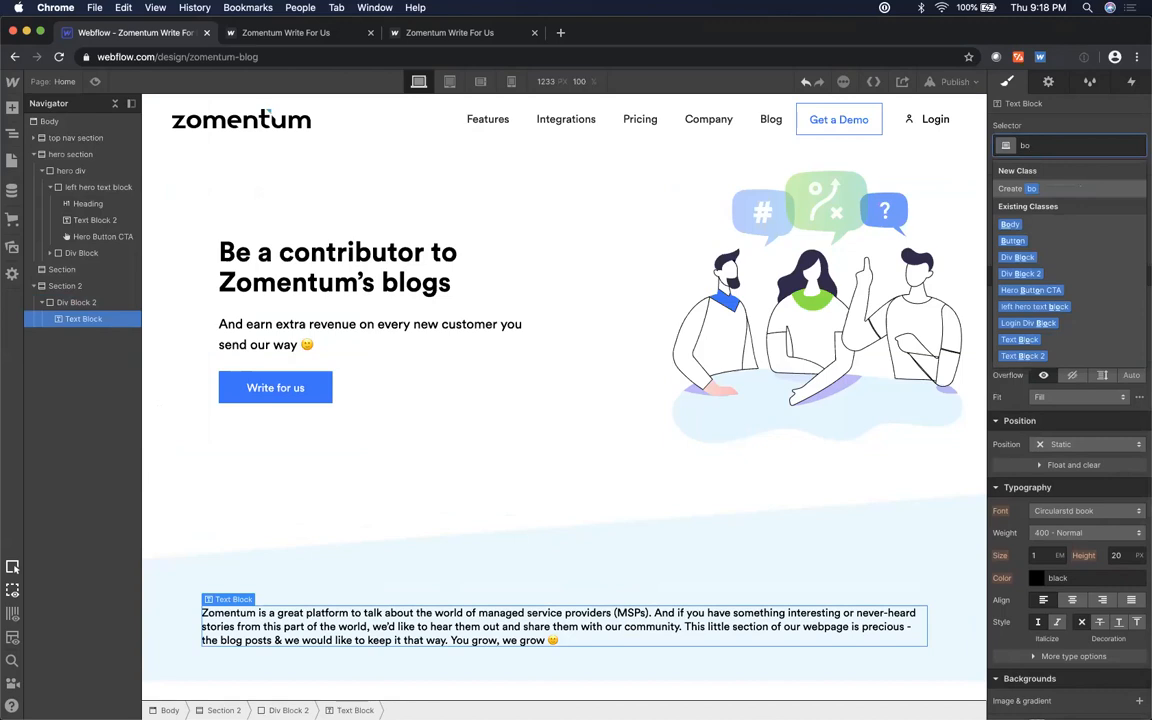
pyautogui.press('BackSpace')
pyautogui.press('BackSpace')
pyautogui.write('bl')
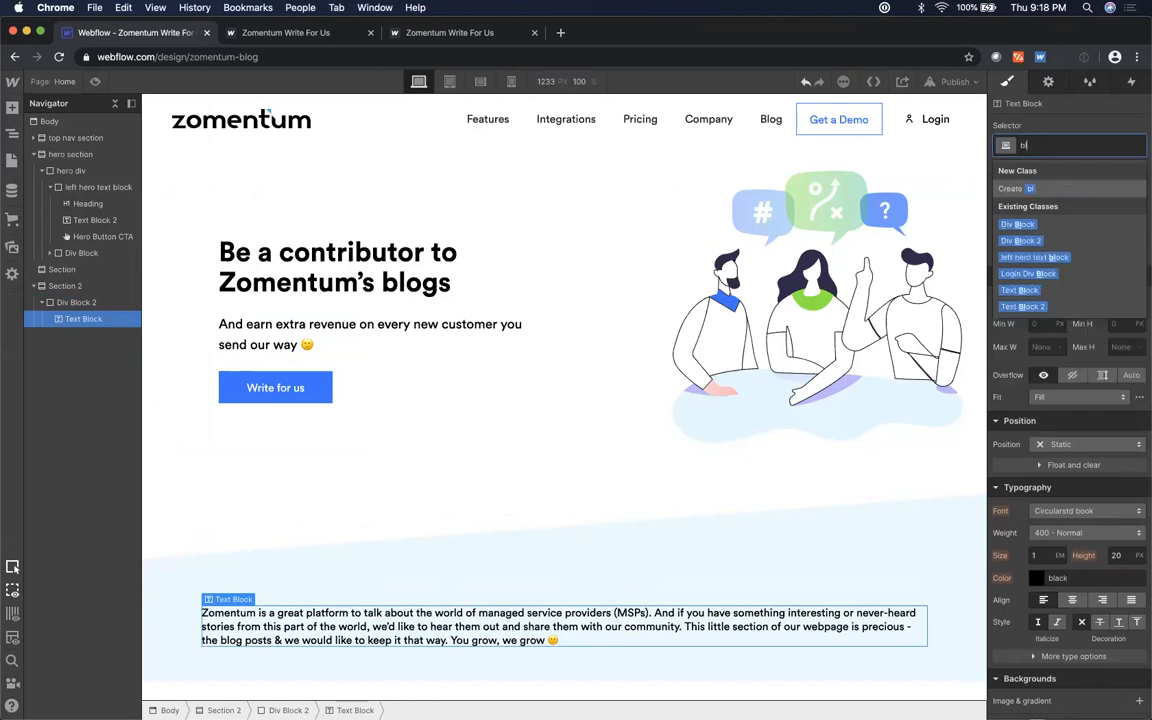
pyautogui.write('og body')
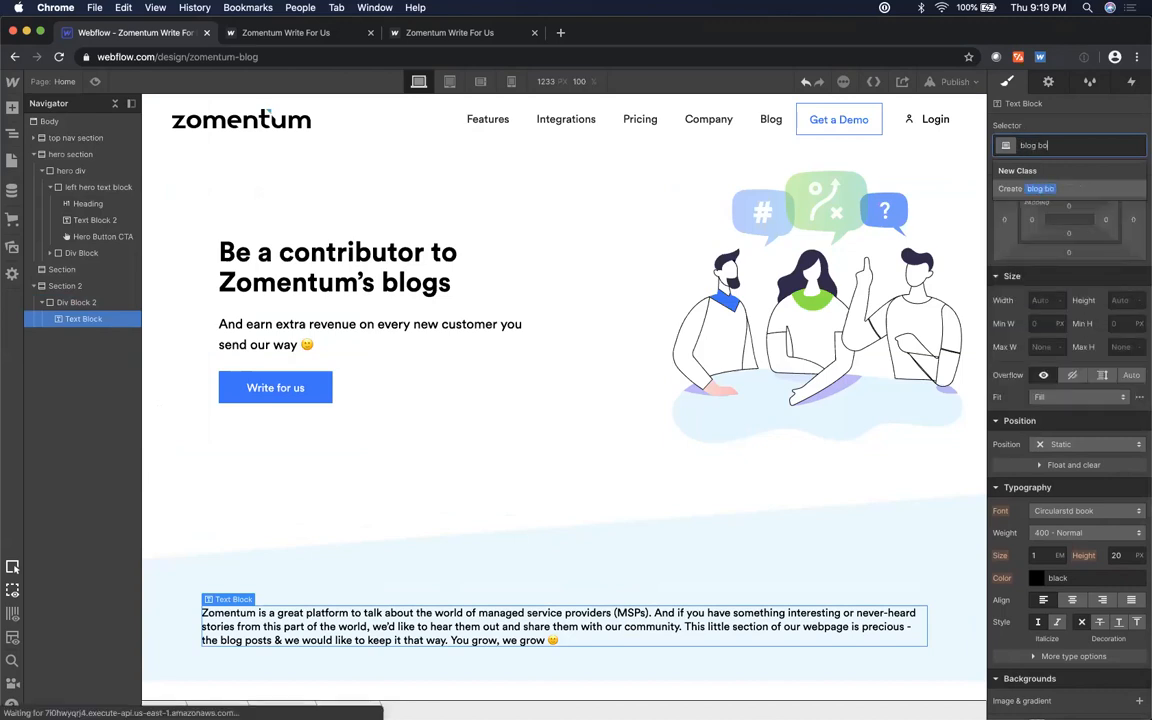
pyautogui.press('Return')
# - Centre-align the blog body text, try a 1.1 em font size, and settle on 1 em
pyautogui.scroll(-5, 1050, 420)
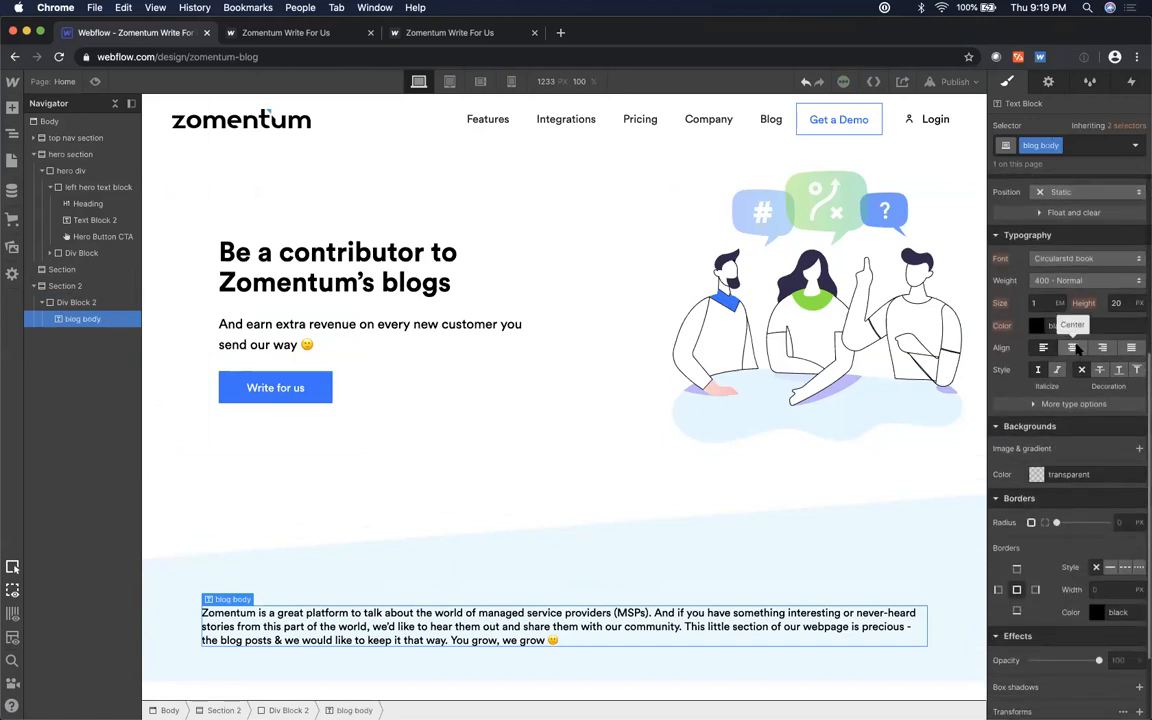
pyautogui.click(1074, 348)
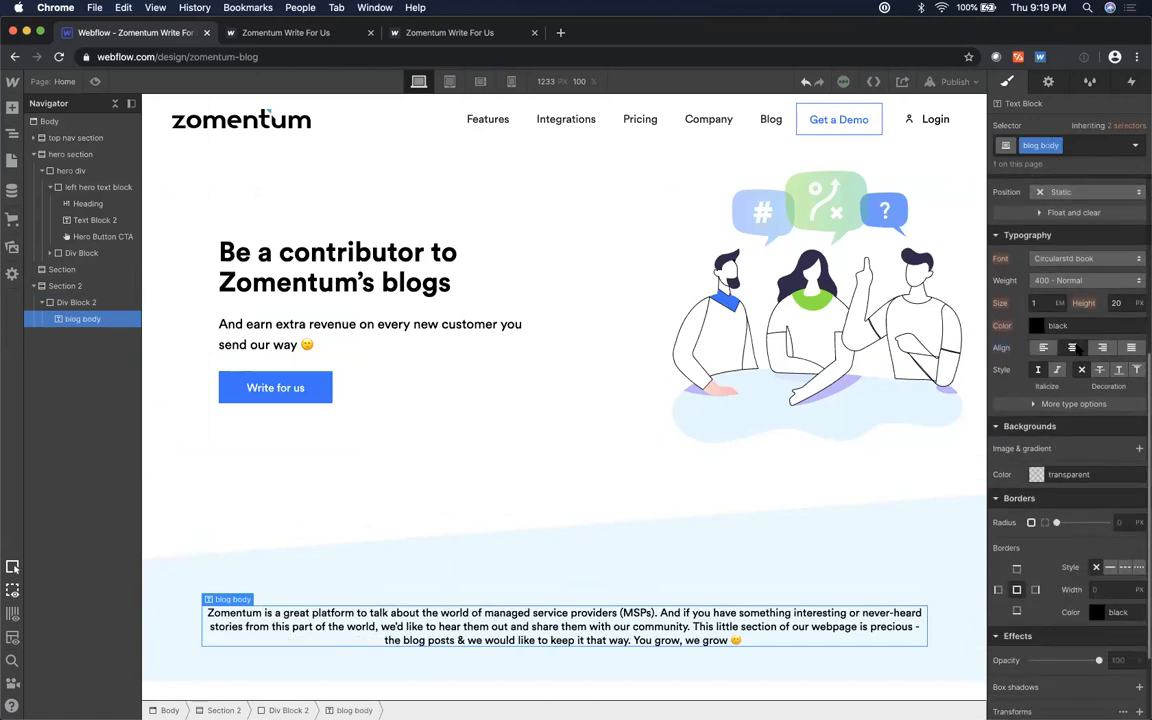
pyautogui.click(1035, 298)
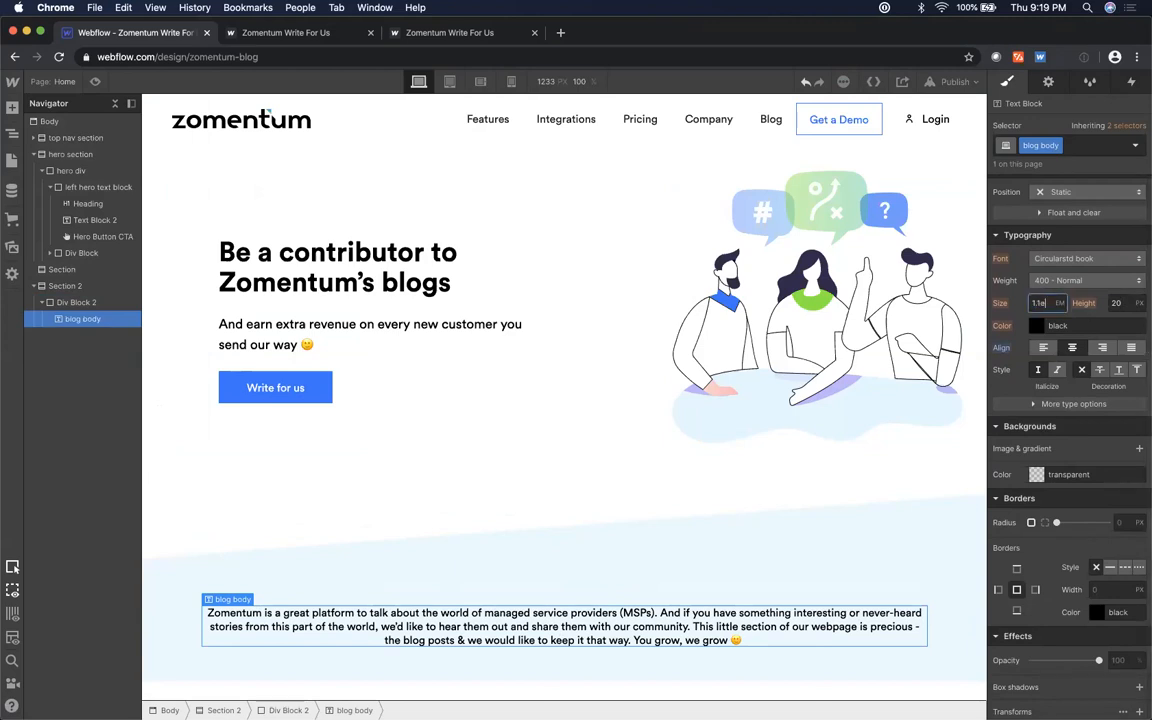
pyautogui.press('Return')
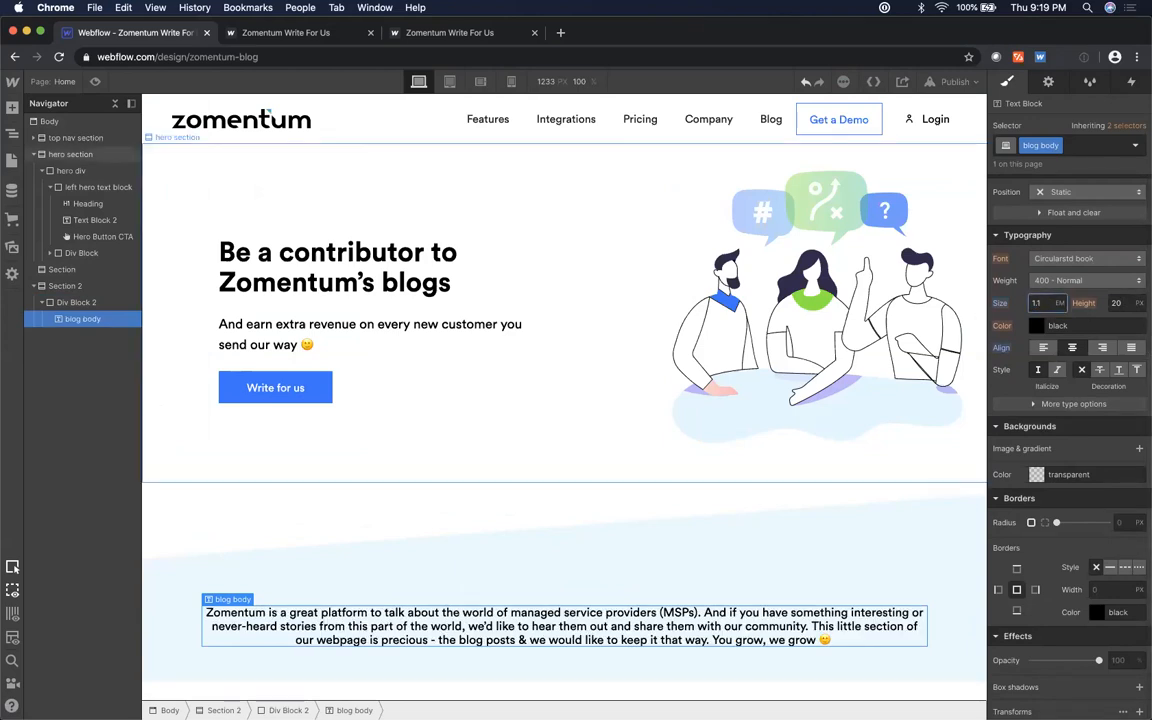
pyautogui.press('Down')
# - Set the blog body text's line height to 1.9 em
pyautogui.click(1118, 302)
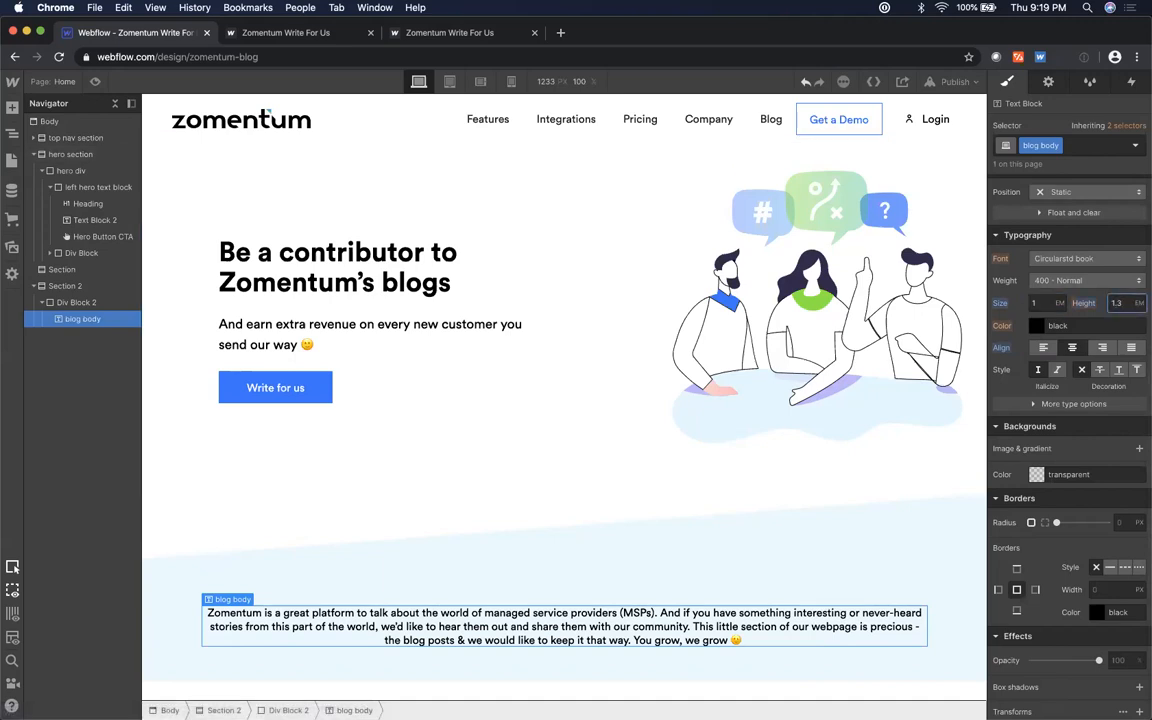
pyautogui.press('Up')
pyautogui.press('Up')
pyautogui.press('Up')
pyautogui.press('Up')
pyautogui.press('Up')
pyautogui.press('Up')
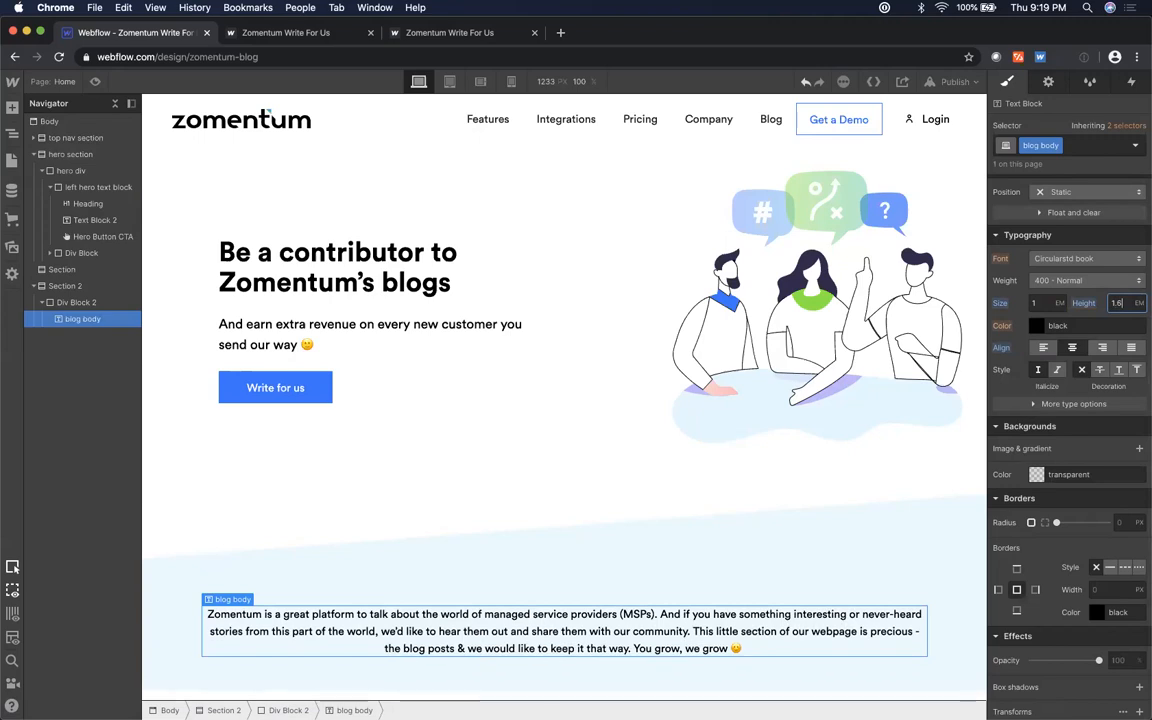
pyautogui.scroll(-1, 854, 473)
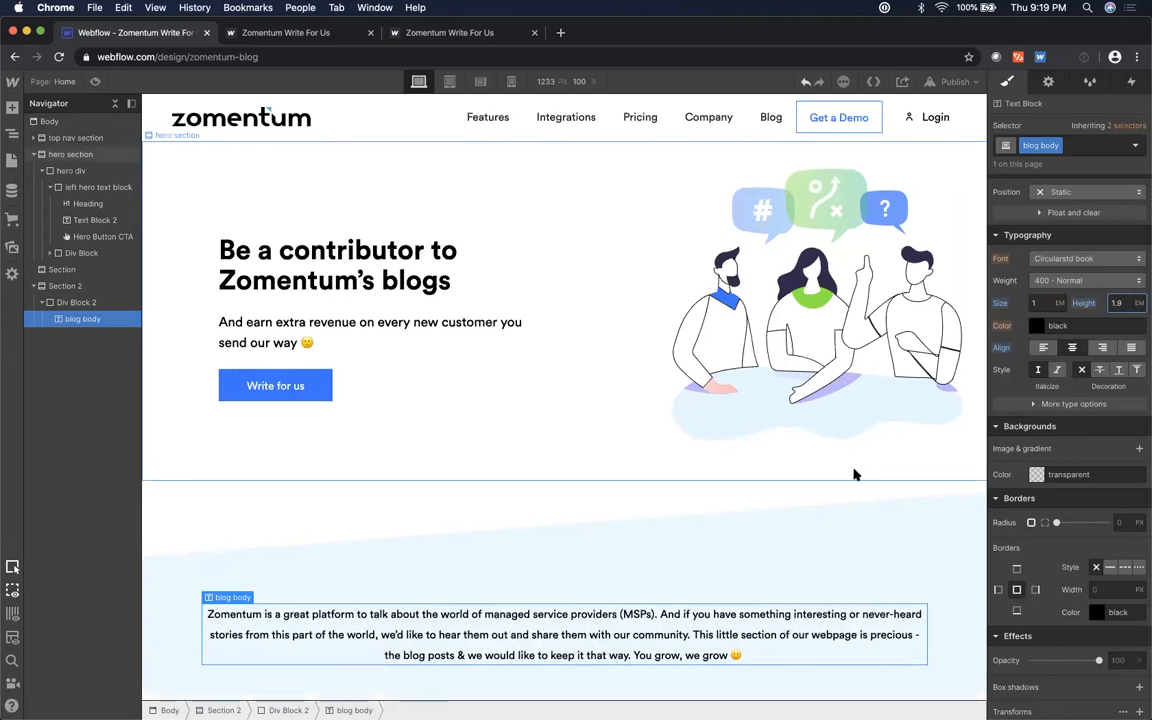
# - Narrow the div block around the paragraph to a width of 69% and preview the page
pyautogui.click(808, 587)
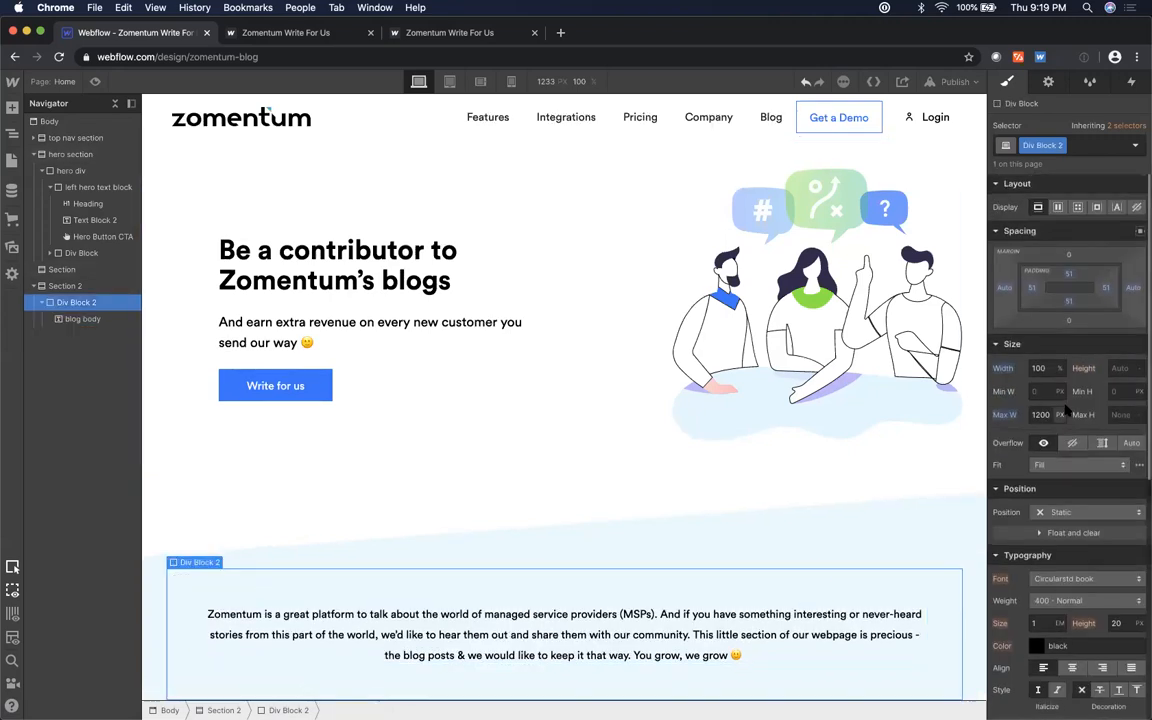
pyautogui.click(1040, 368)
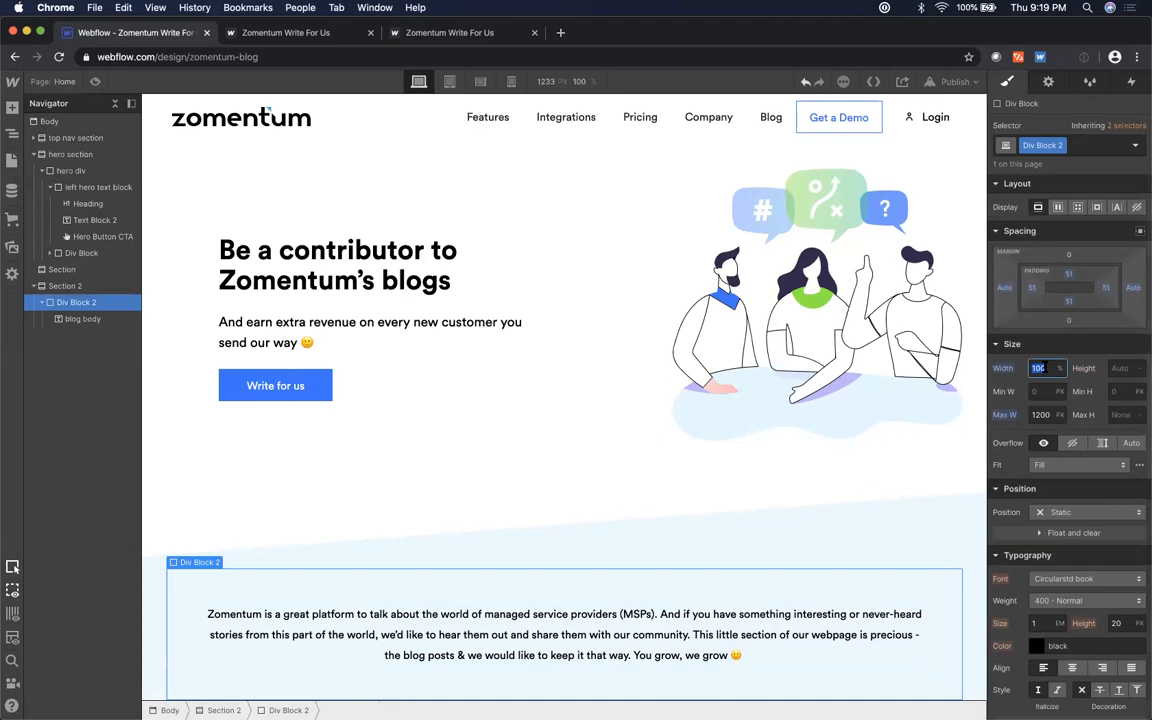
pyautogui.press('Return')
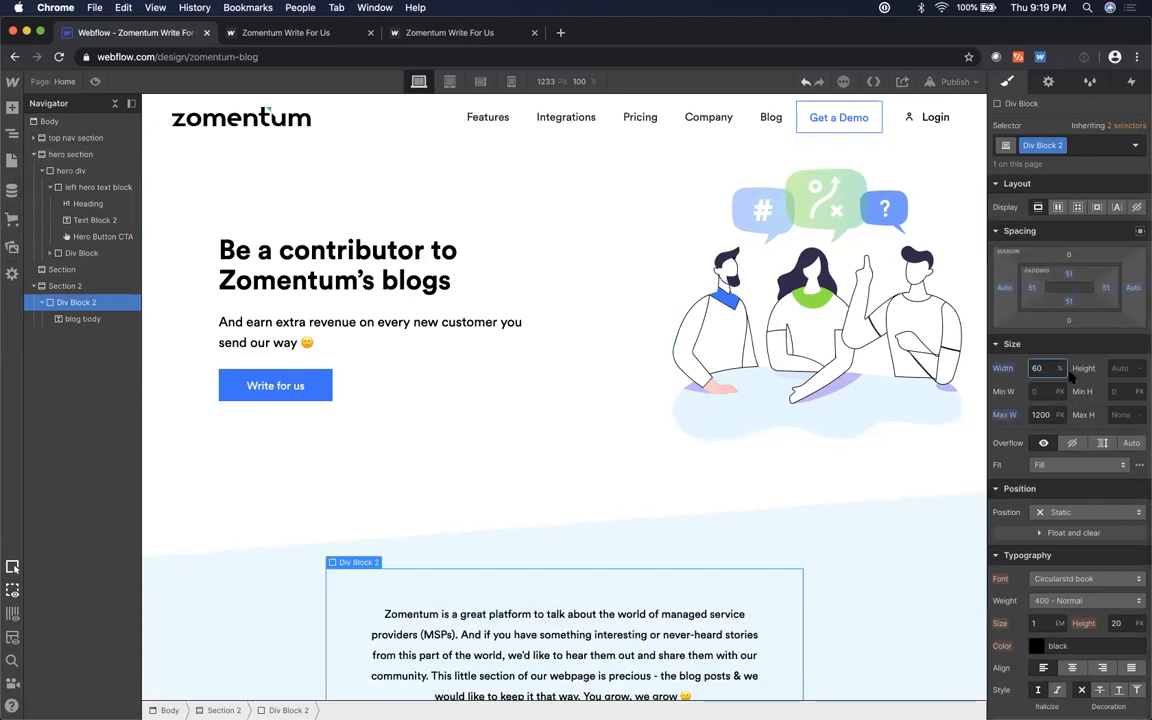
pyautogui.press('Up')
pyautogui.press('Up')
pyautogui.press('Up')
pyautogui.press('Up')
pyautogui.press('Up')
pyautogui.press('Up')
pyautogui.press('Up')
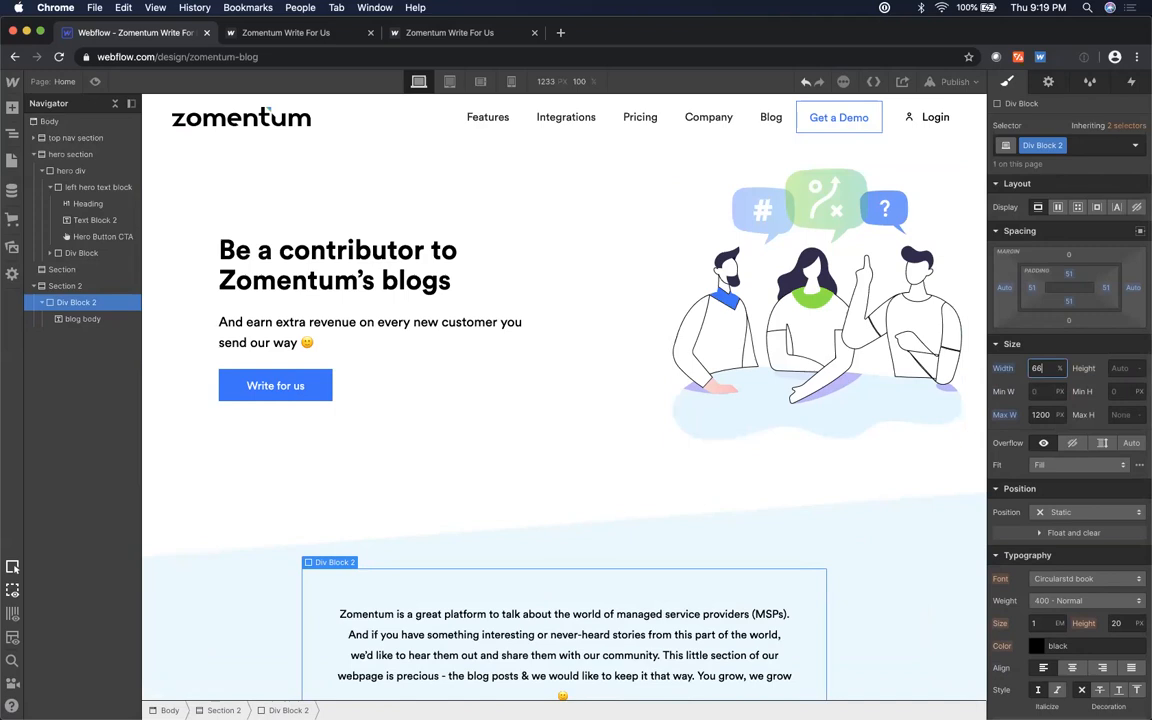
pyautogui.press('Up')
pyautogui.press('Up')
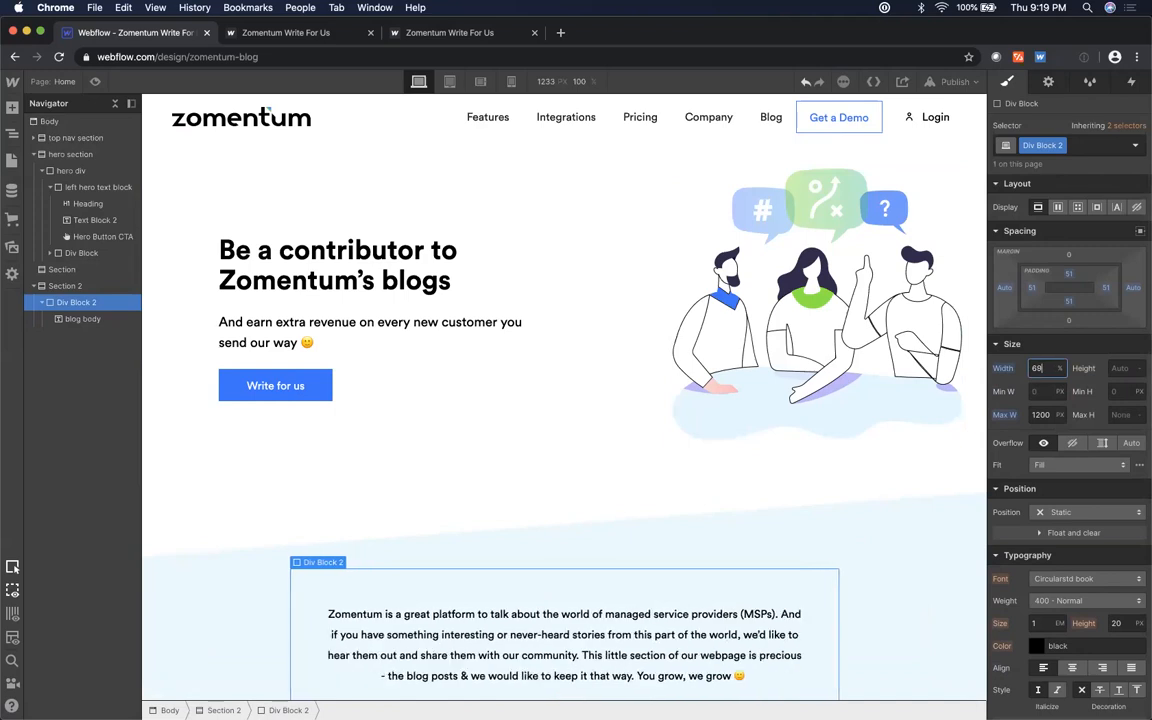
pyautogui.press('super+shift+p')
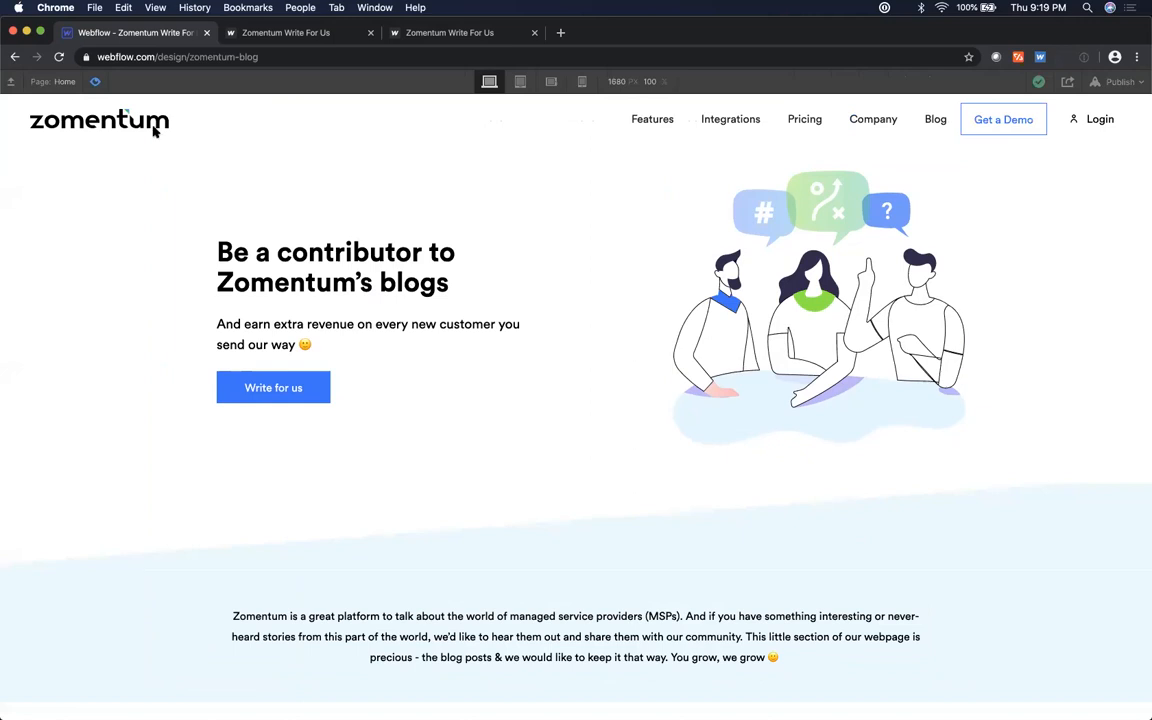
pyautogui.press('super+shift+p')
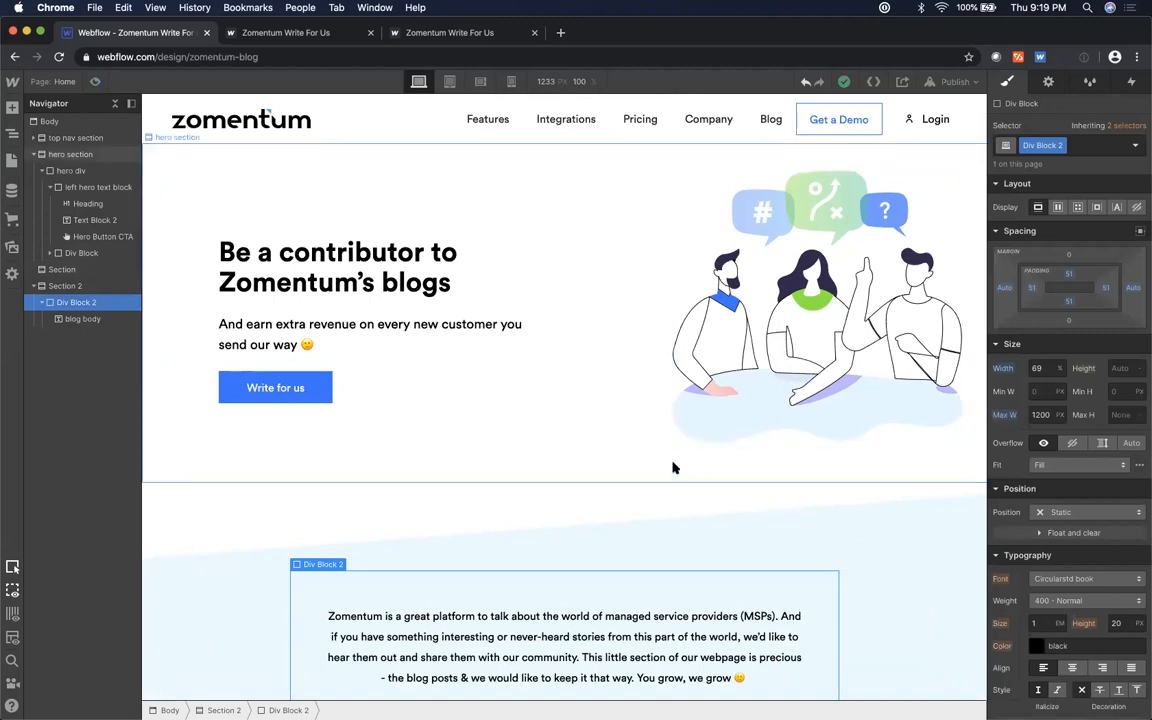
# - Set the slanted background section's top margin to -155 px so it overlaps the hero, and preview the page
pyautogui.click(590, 495)
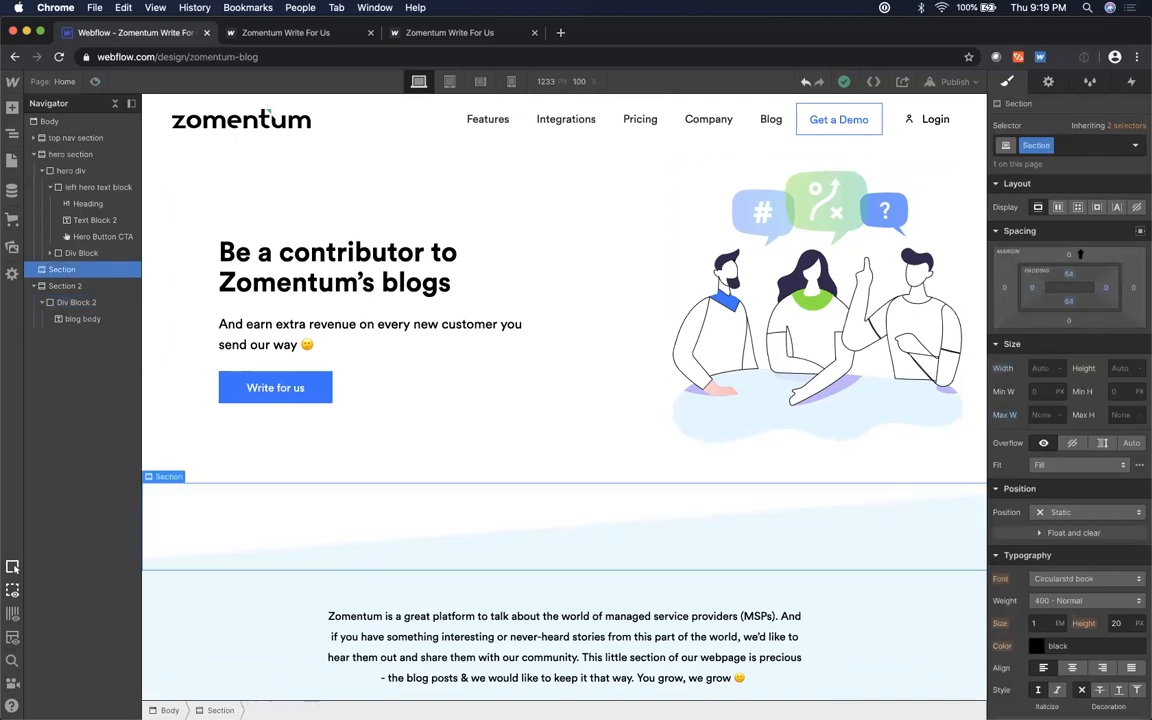
pyautogui.moveTo(1080, 254); pyautogui.dragTo(1078, 234)
pyautogui.moveTo(1070, 343); pyautogui.dragTo(1060, 578)
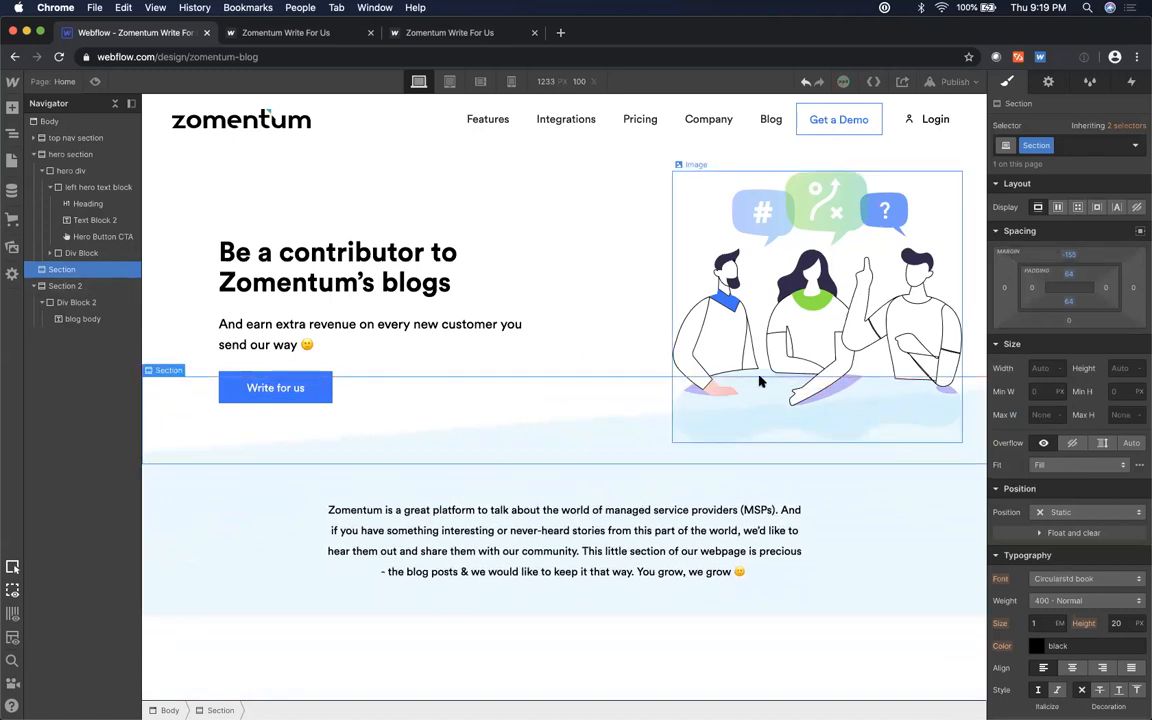
pyautogui.click(630, 252)
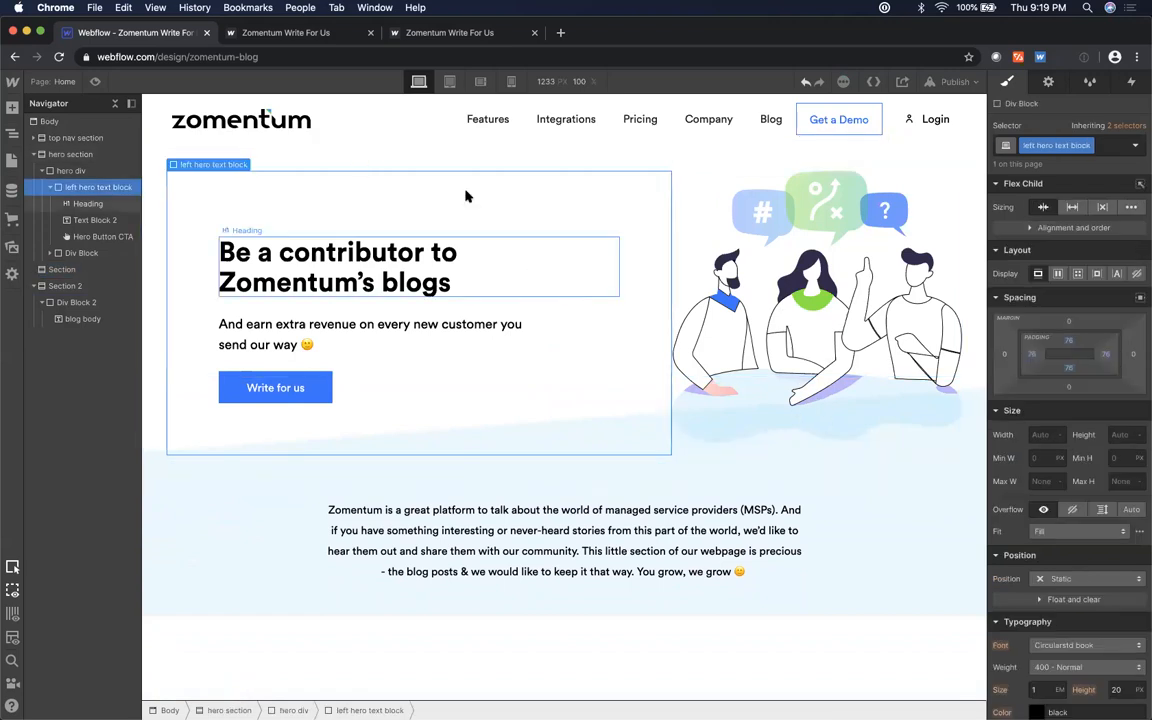
pyautogui.click(95, 81)
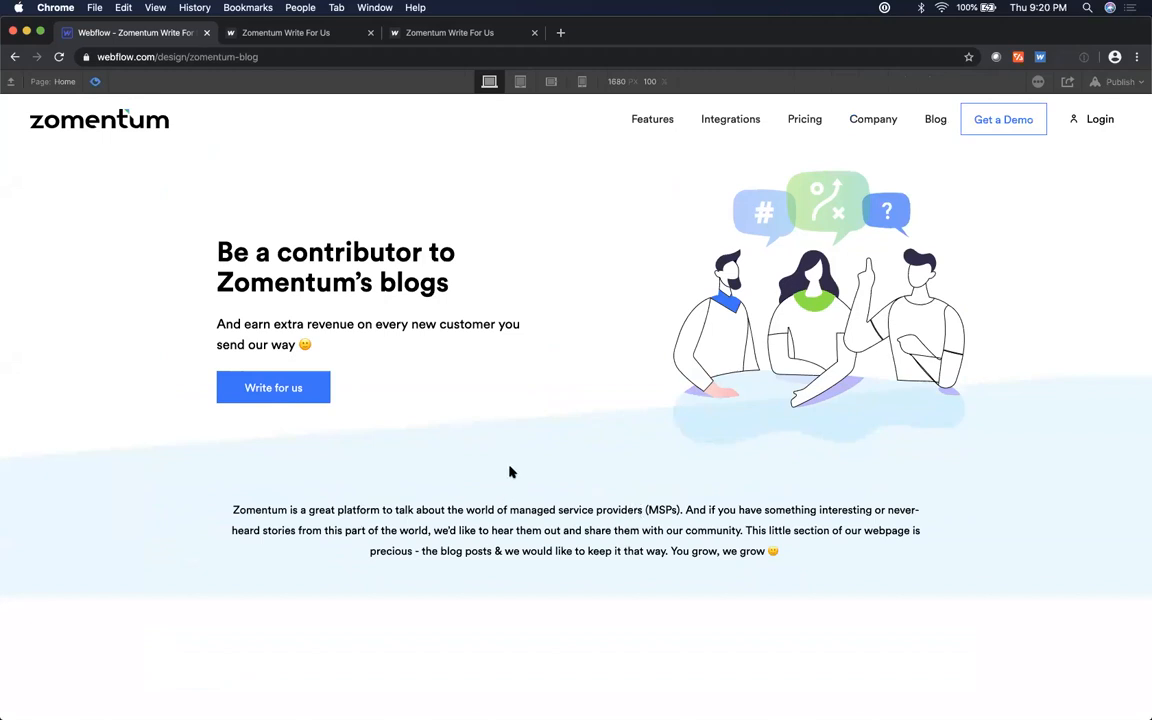
pyautogui.click(95, 81)
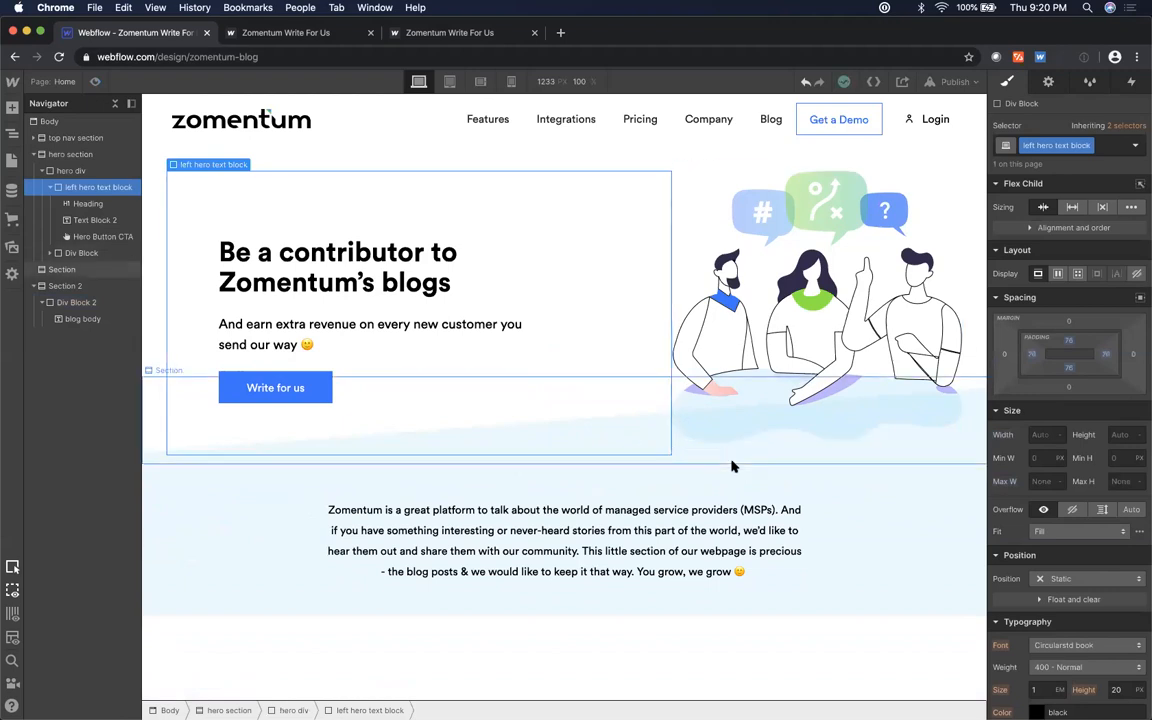
# - Try a top position of 121% for the slanted section's hero light blue line.svg background and preview the page
pyautogui.click(975, 450)
pyautogui.scroll(-5, 1110, 512)
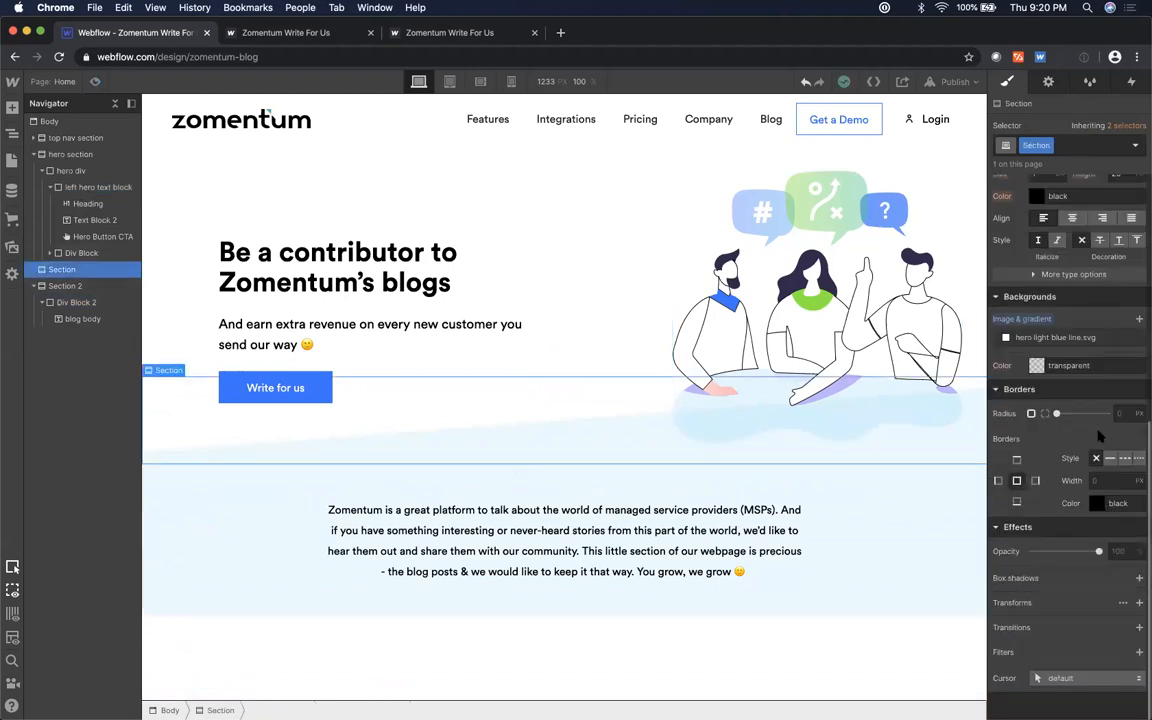
pyautogui.click(1076, 338)
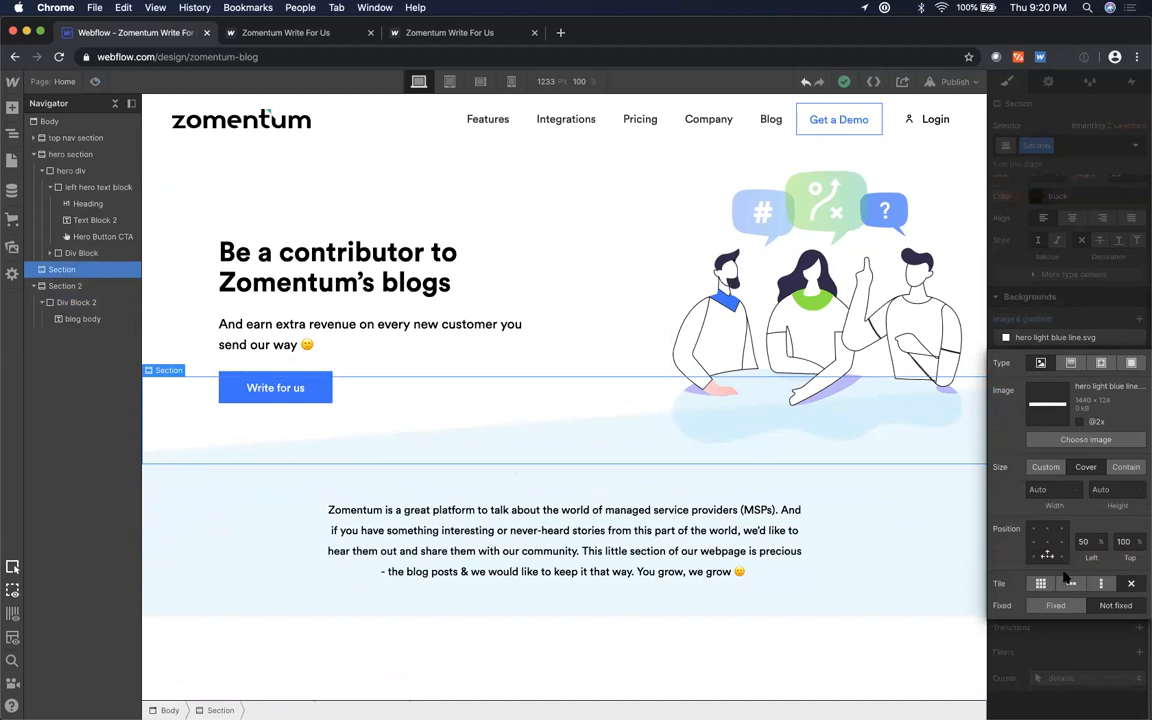
pyautogui.click(1126, 541)
pyautogui.press('Up')
pyautogui.click(538, 277)
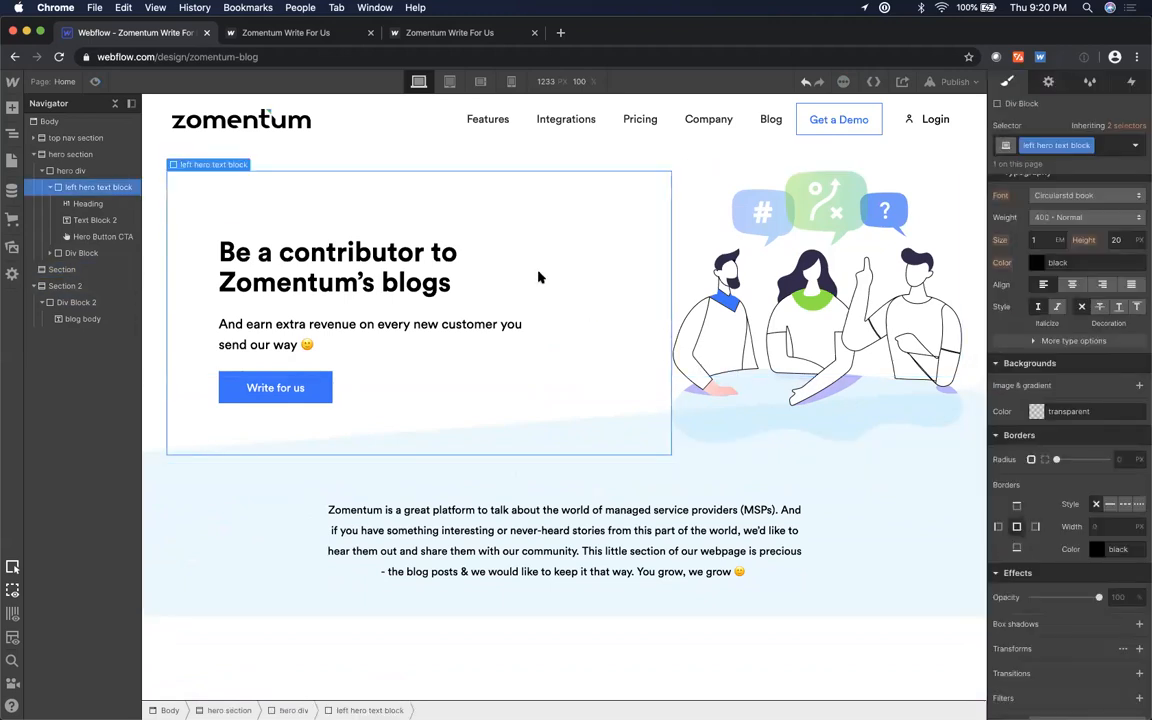
pyautogui.click(96, 82)
pyautogui.click(93, 81)
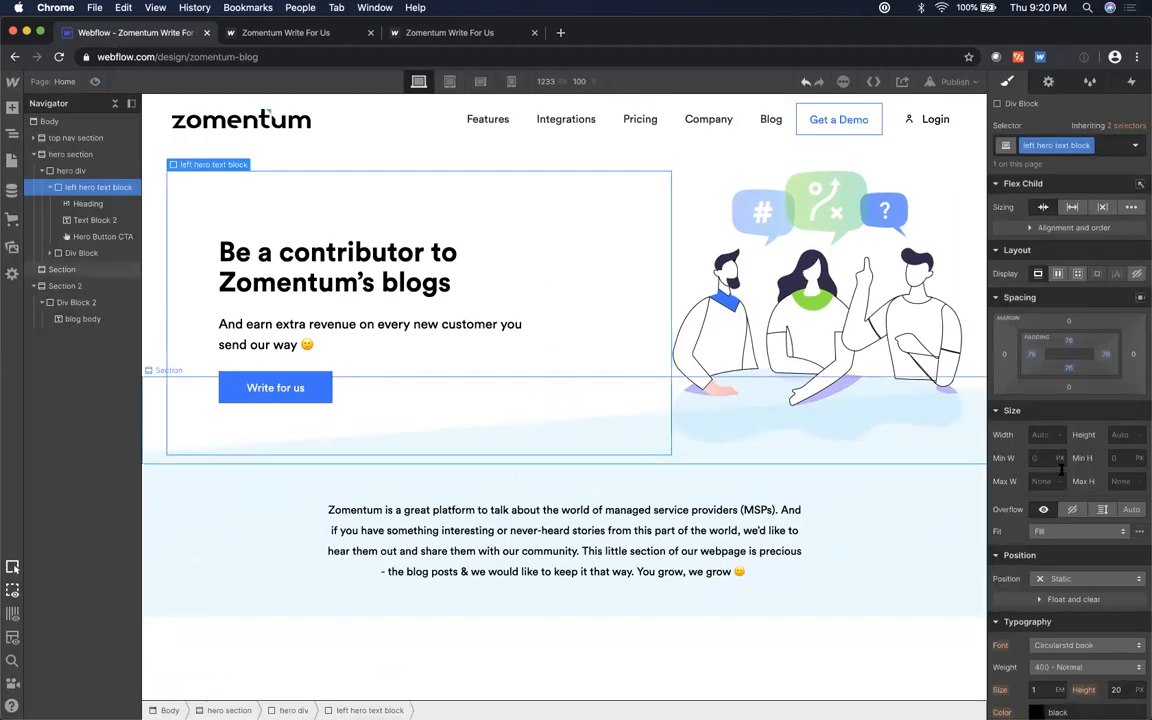
# - Set the hero light blue line.svg background's top position to 90%, preview the page, and review the background settings
pyautogui.click(938, 462)
pyautogui.scroll(-5, 1104, 470)
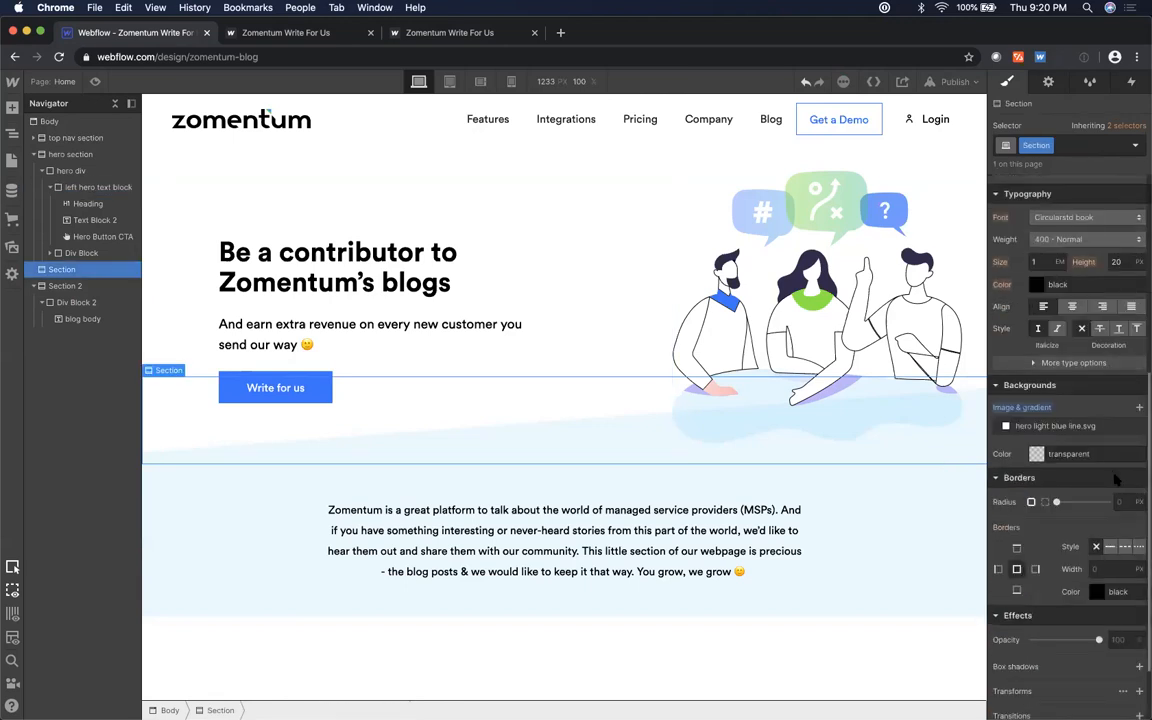
pyautogui.click(1098, 427)
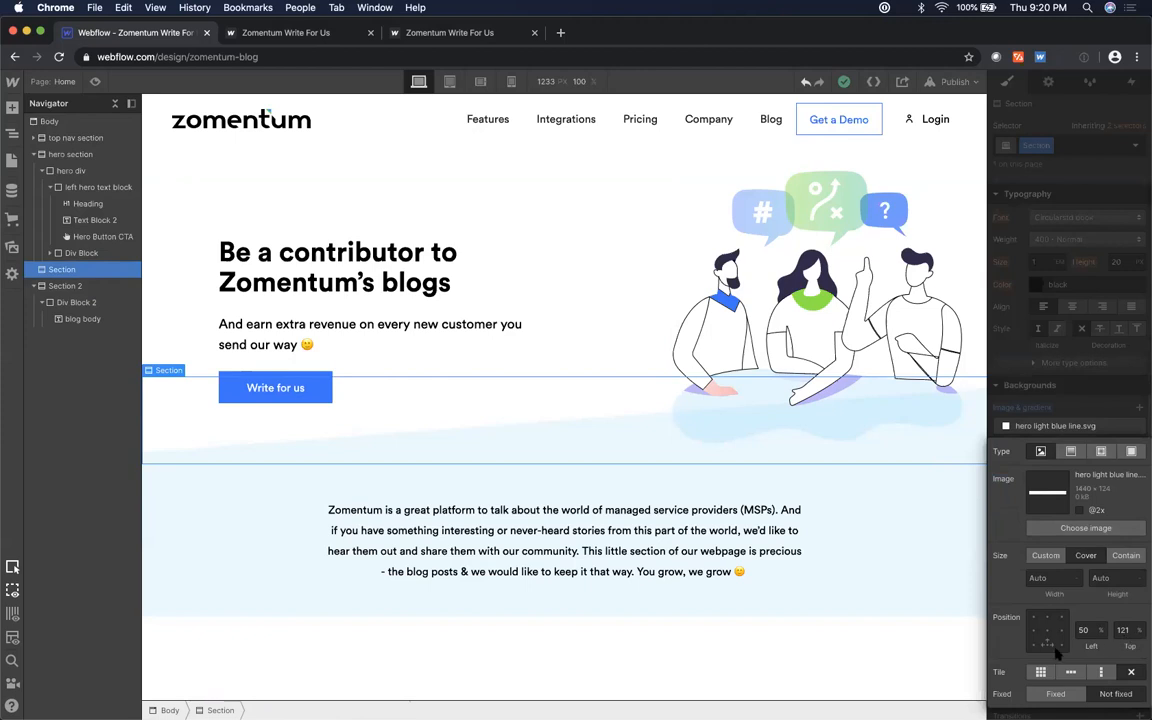
pyautogui.click(1123, 630)
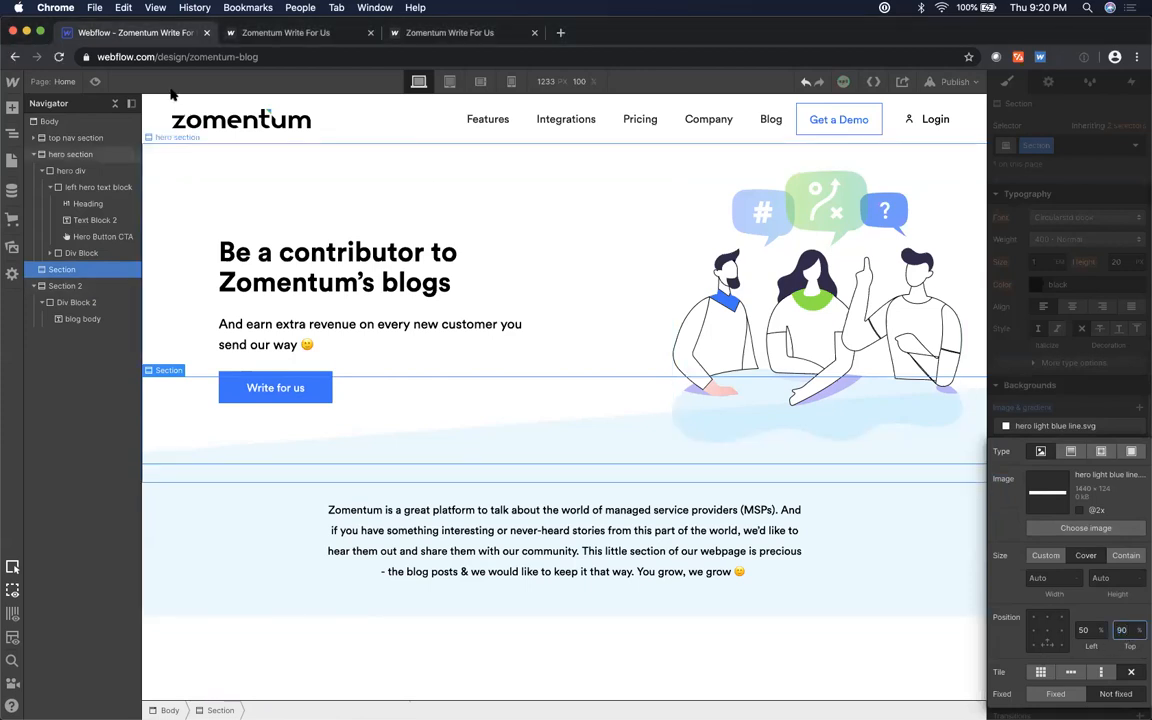
pyautogui.click(95, 81)
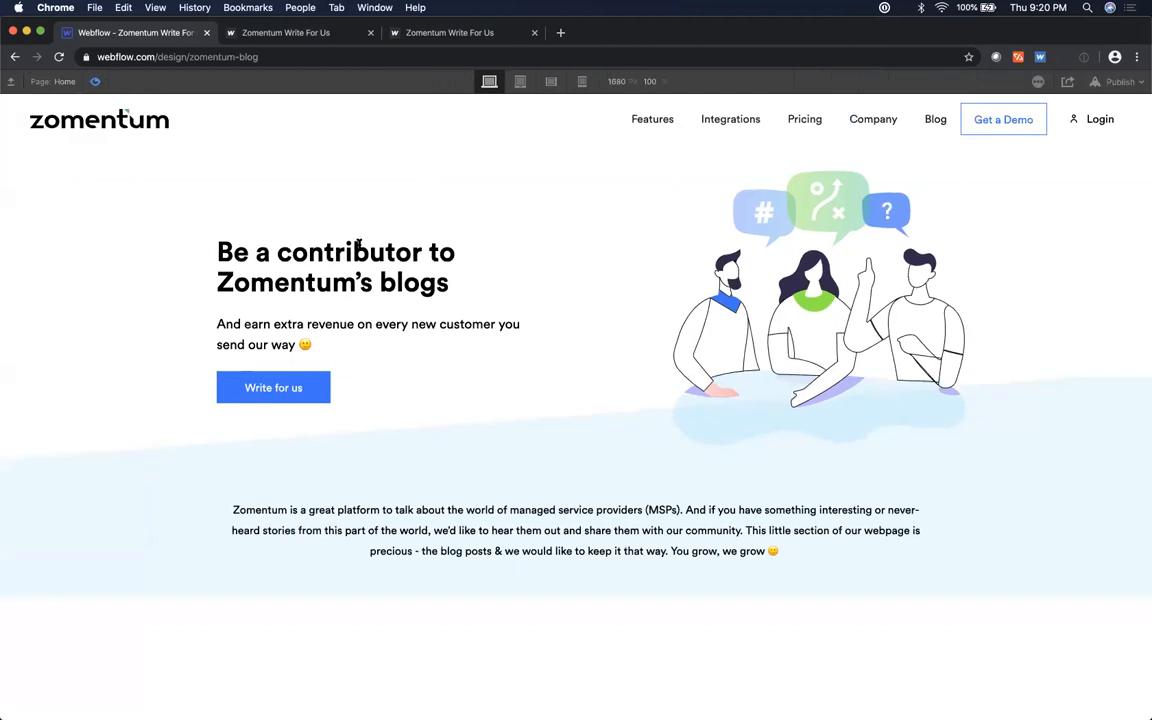
pyautogui.click(95, 81)
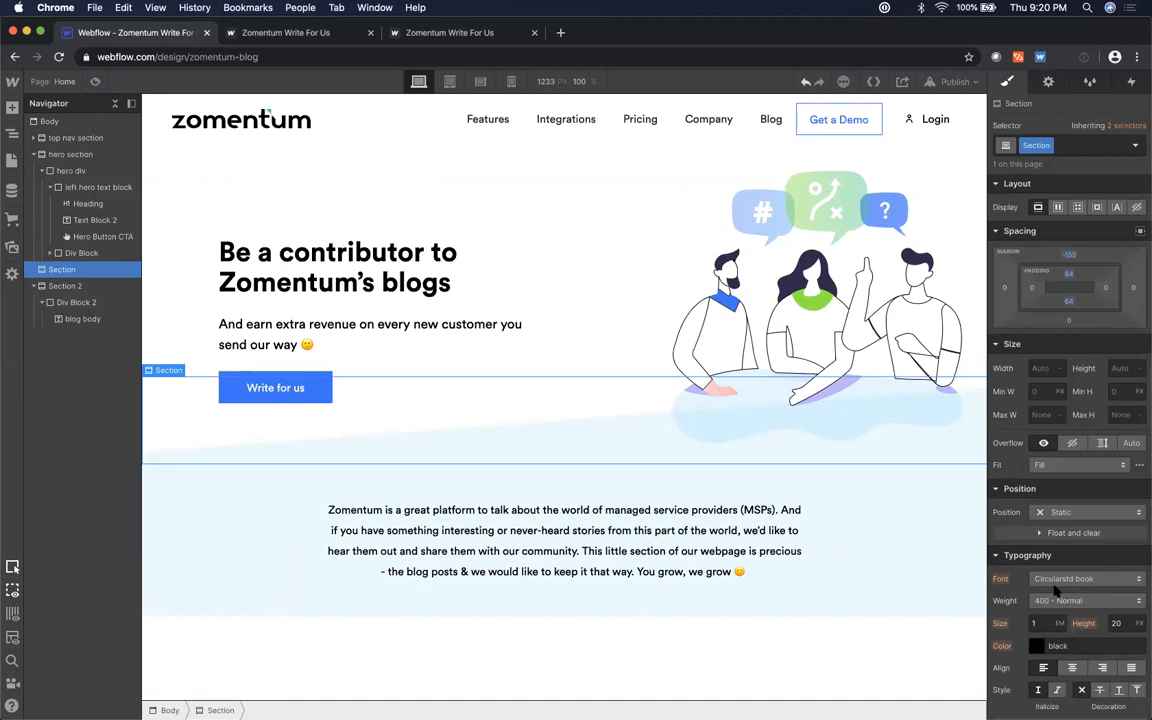
pyautogui.scroll(-5, 1101, 470)
pyautogui.click(1075, 340)
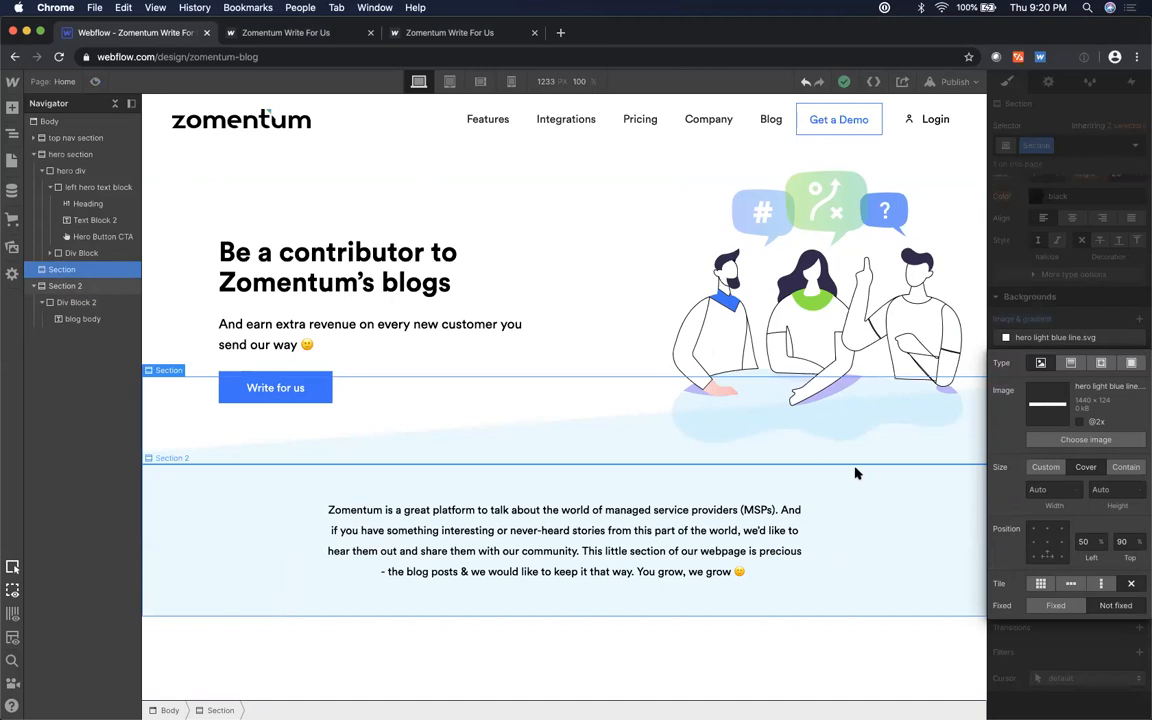
# - Check the paragraph area in the Figma design and set Div Block 2's top and bottom padding to 80 px in Webflow
pyautogui.click(867, 541)
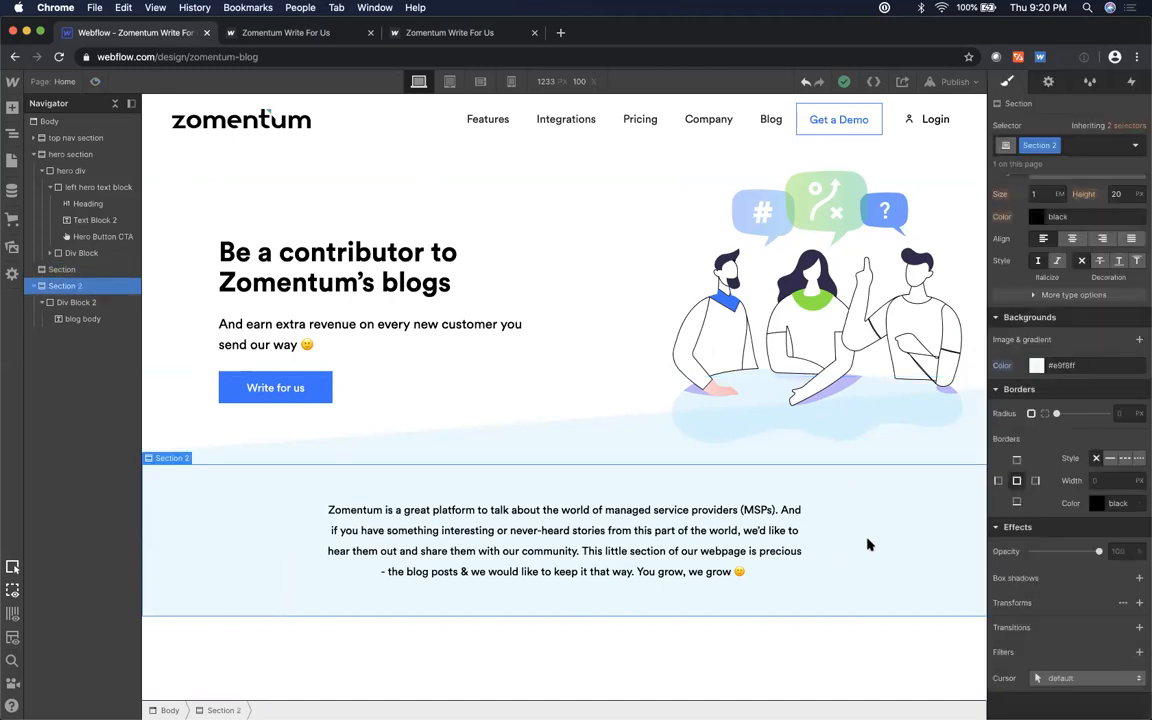
pyautogui.press('super+Tab')
pyautogui.scroll(-1, 702, 405)
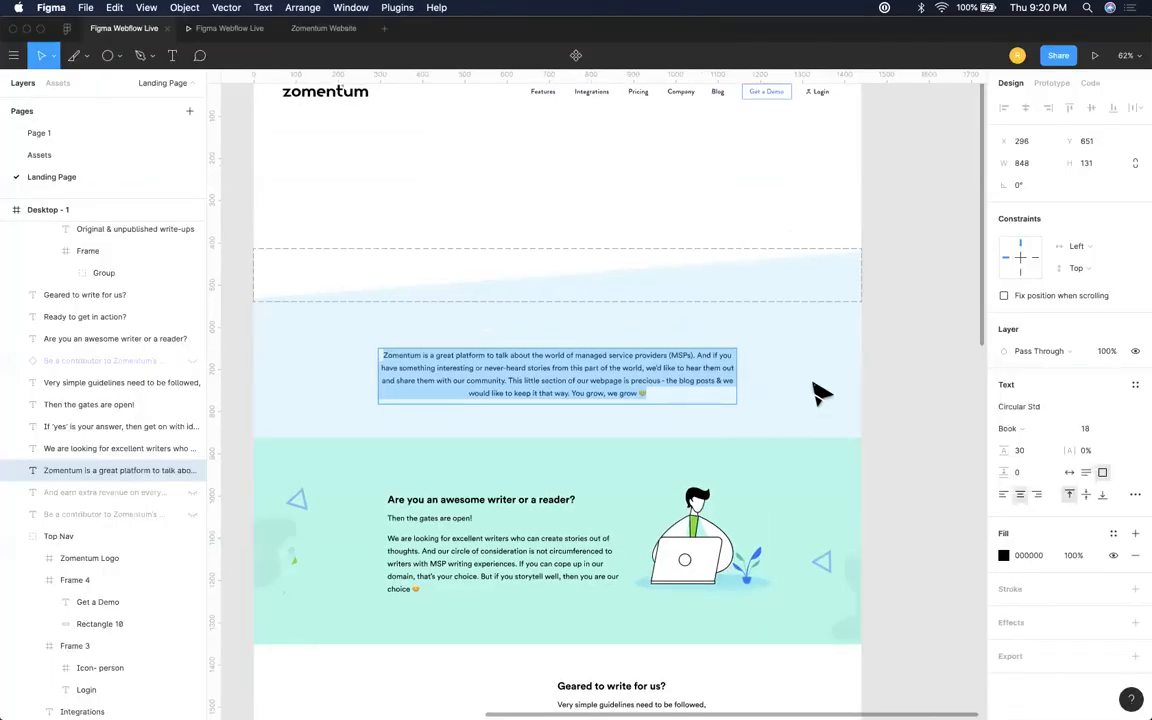
pyautogui.click(813, 385)
pyautogui.press('super+Tab')
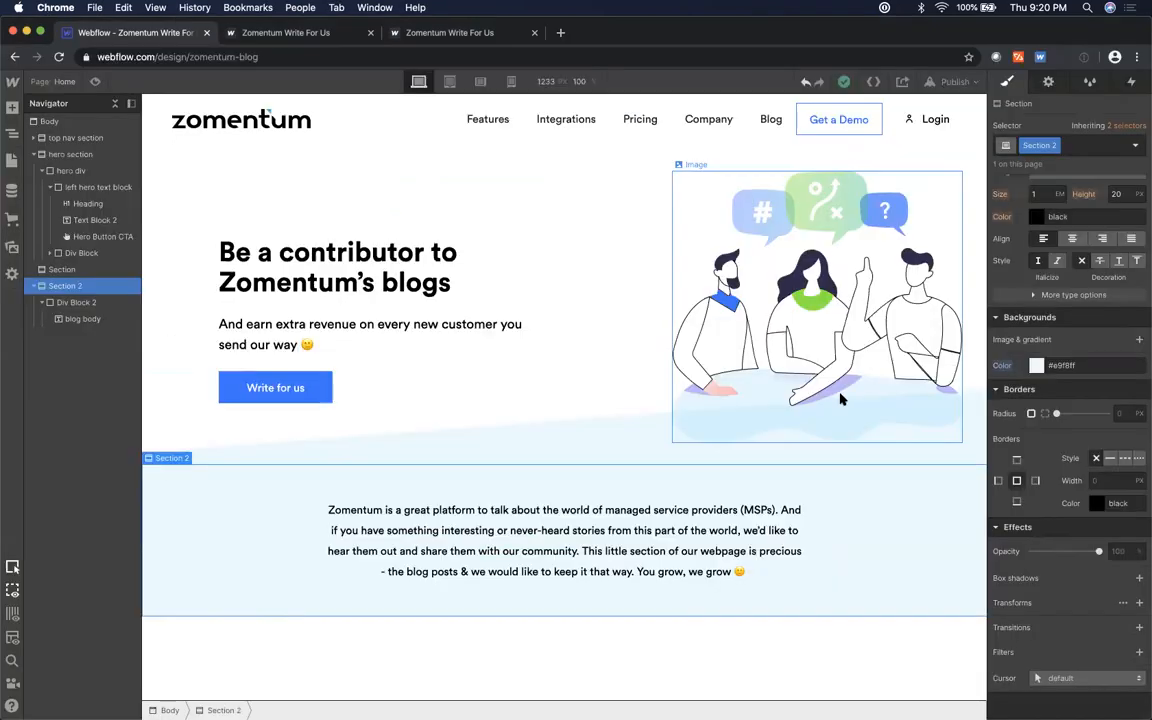
pyautogui.scroll(4, 1080, 312)
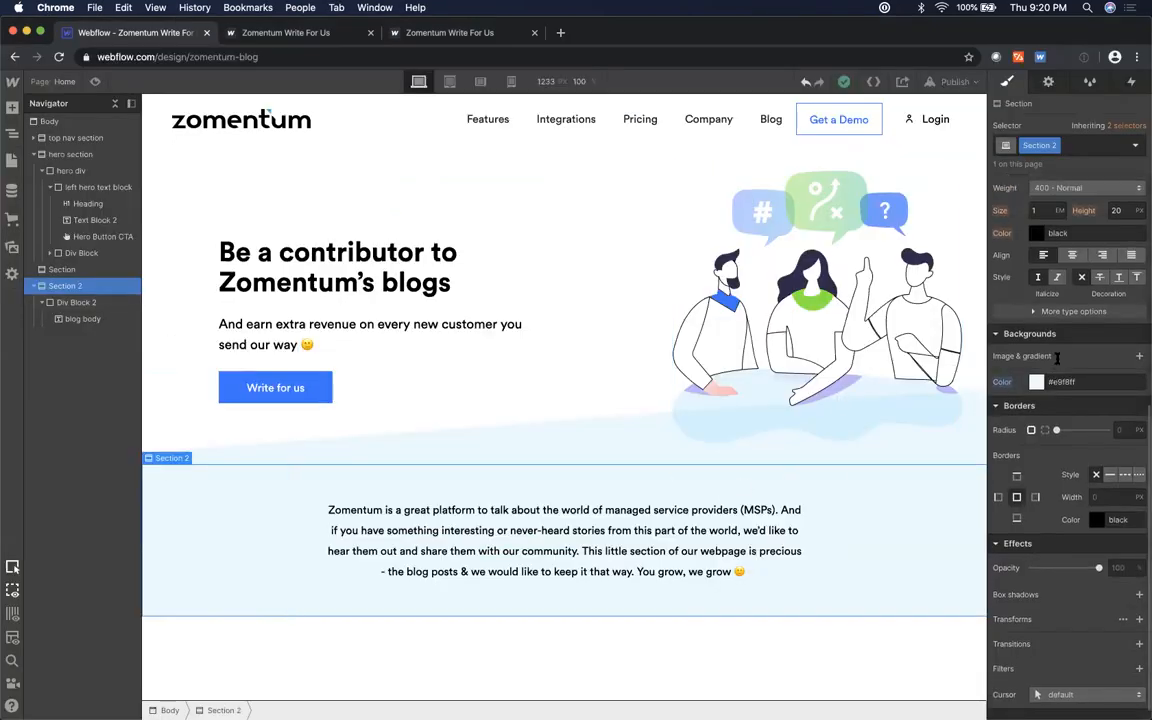
pyautogui.scroll(5, 1080, 312)
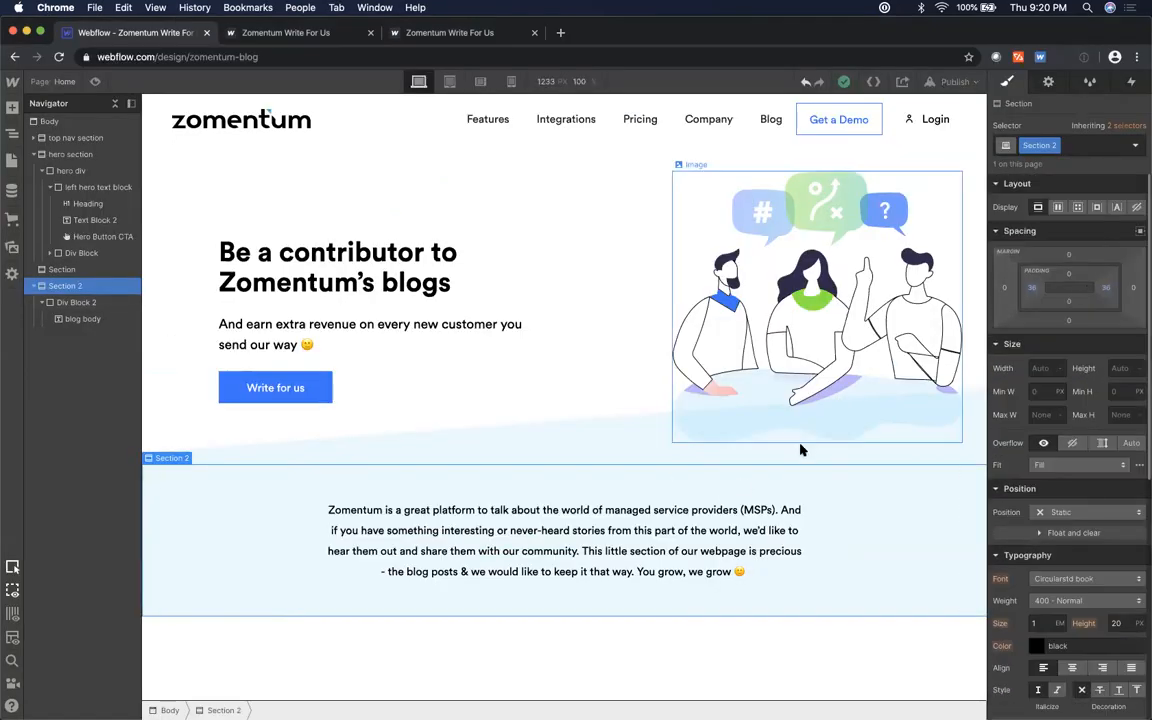
pyautogui.click(770, 513)
pyautogui.click(788, 496)
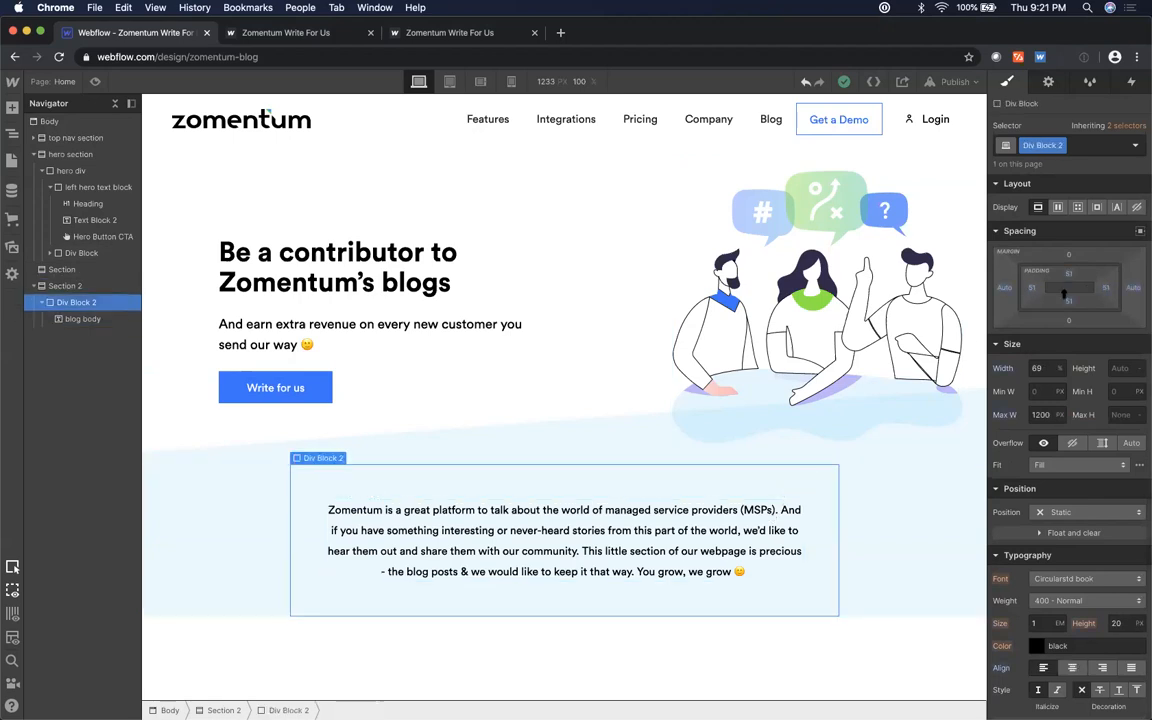
pyautogui.moveTo(1076, 279); pyautogui.dragTo(1076, 327)
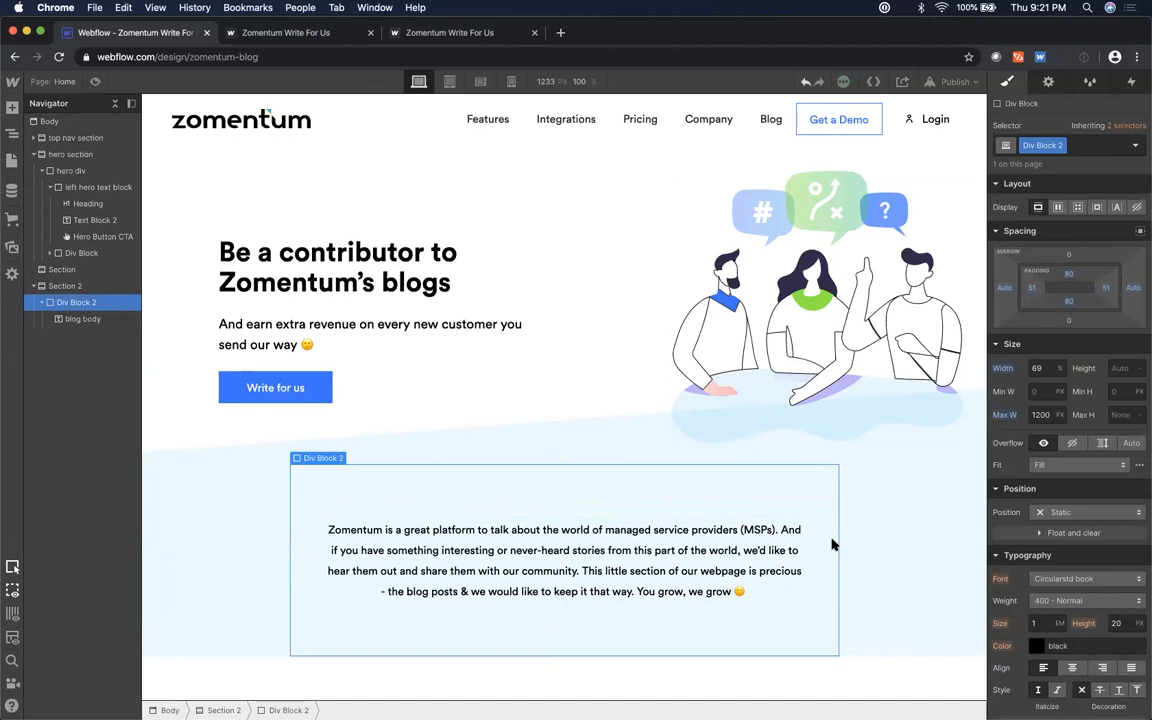
# - Publish the site to zomentum-blog.webflow.io
pyautogui.click(950, 82)
pyautogui.click(868, 248)
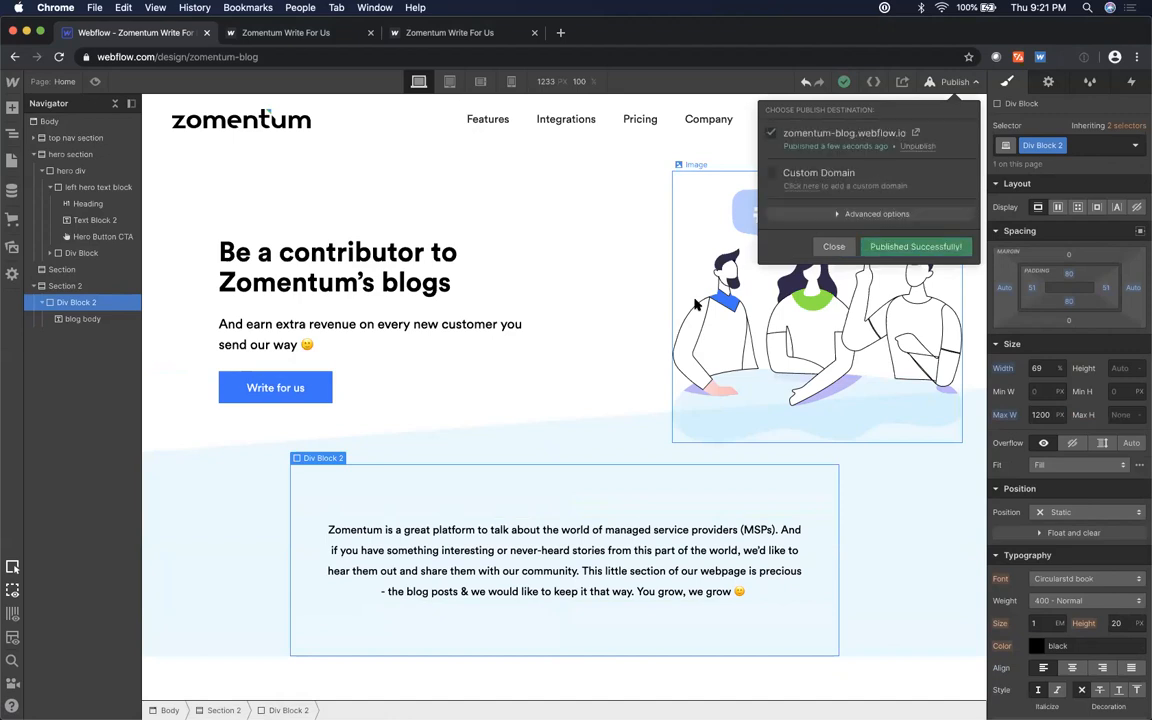
pyautogui.click(452, 327)
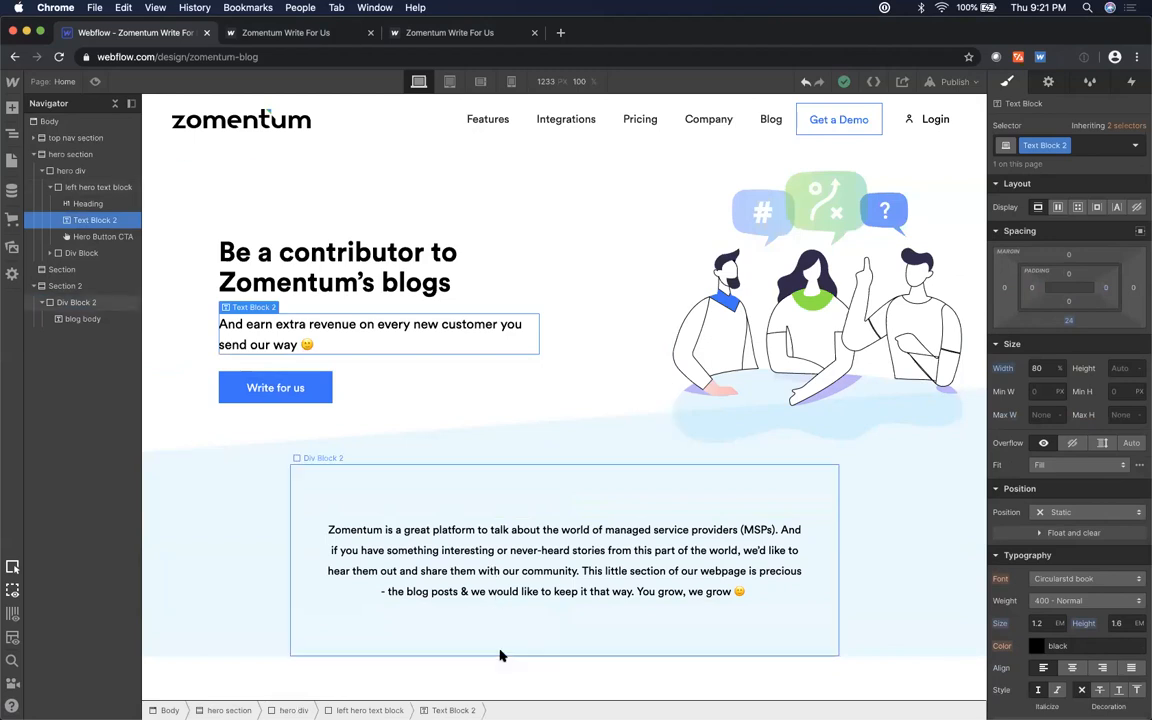
# - Review the mint green writer section in Figma, return to Webflow, and collapse the hero section and Section 2 in the element tree
pyautogui.press('super+Tab')
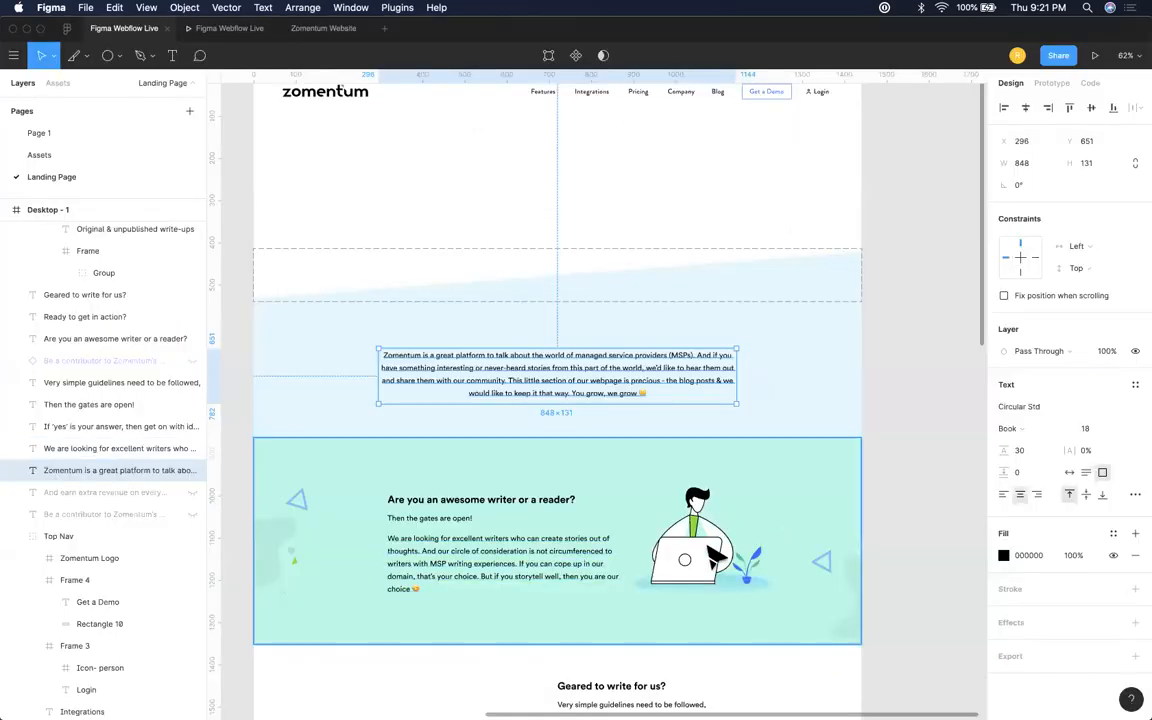
pyautogui.scroll(-6, 708, 549)
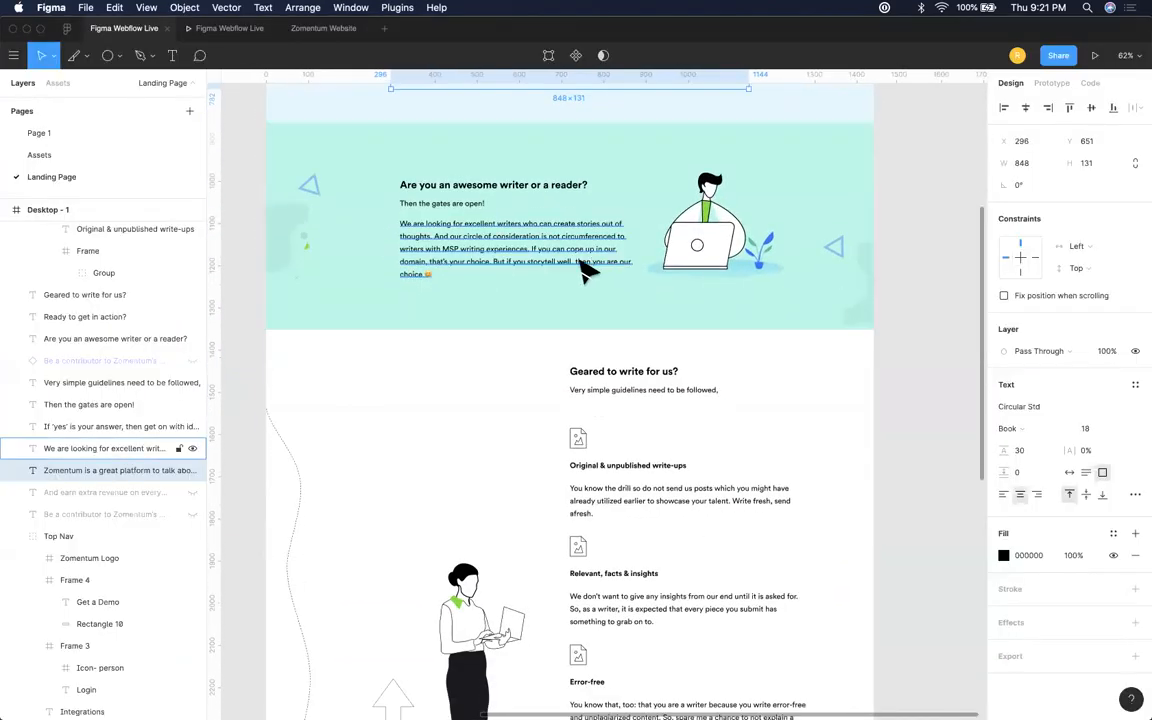
pyautogui.press('super+Tab')
pyautogui.click(545, 661)
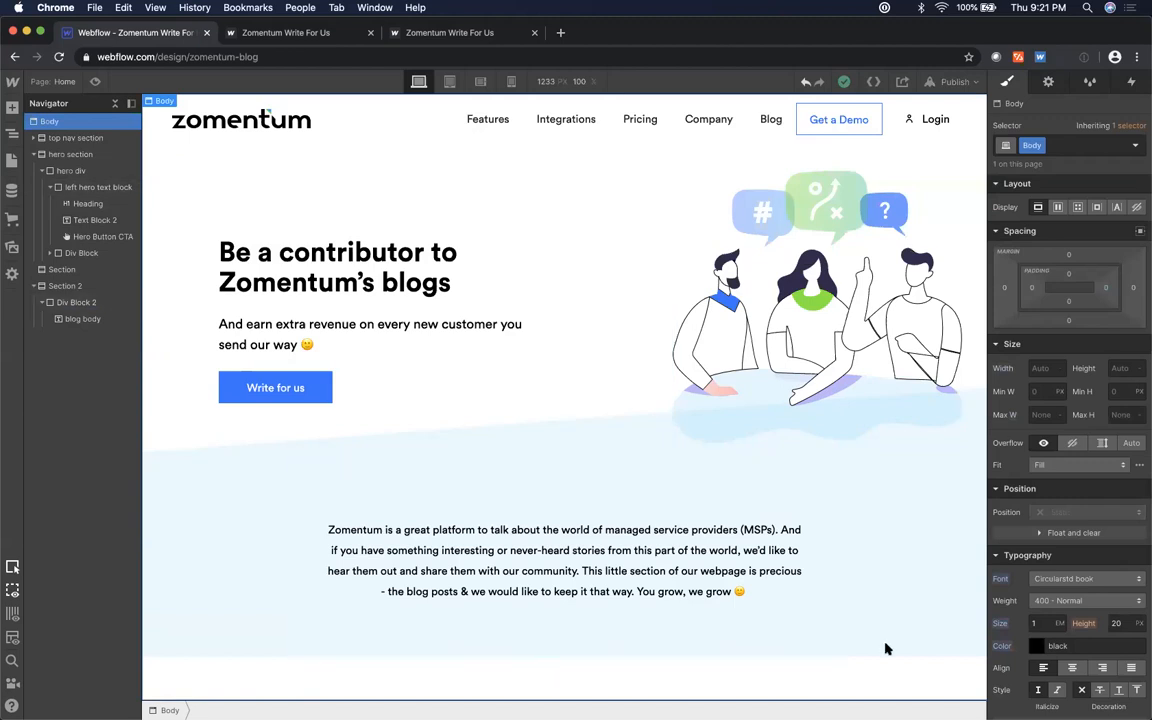
pyautogui.click(33, 154)
pyautogui.click(33, 187)
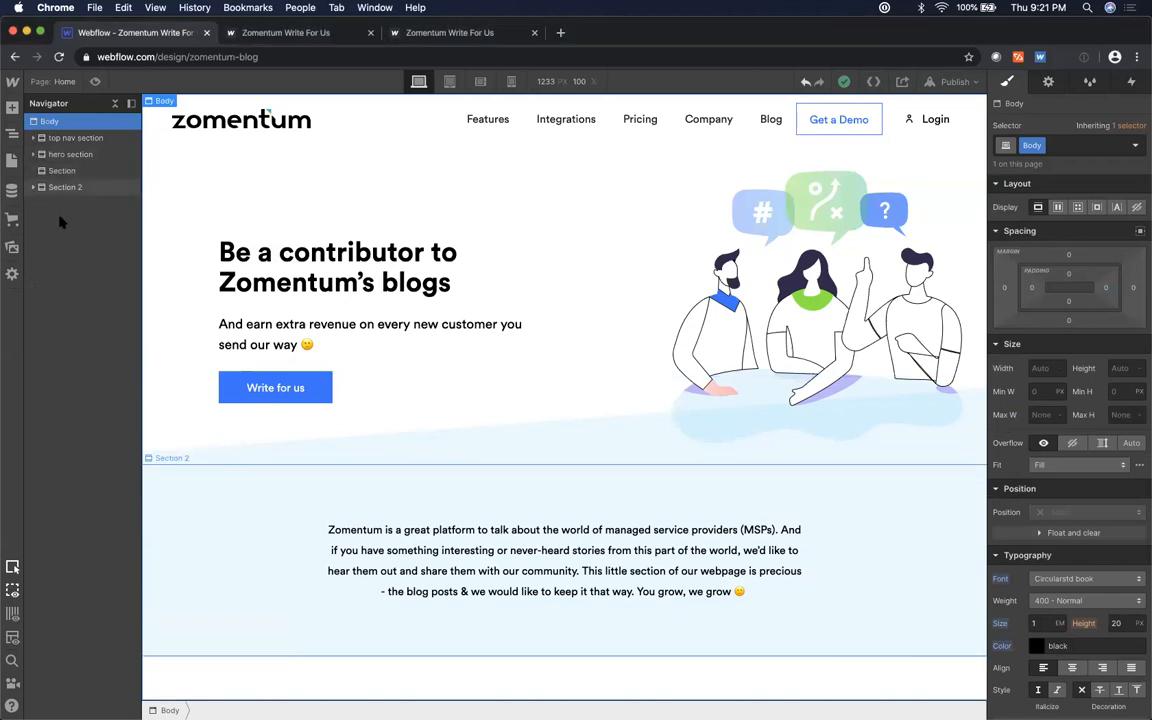
pyautogui.click(64, 188)
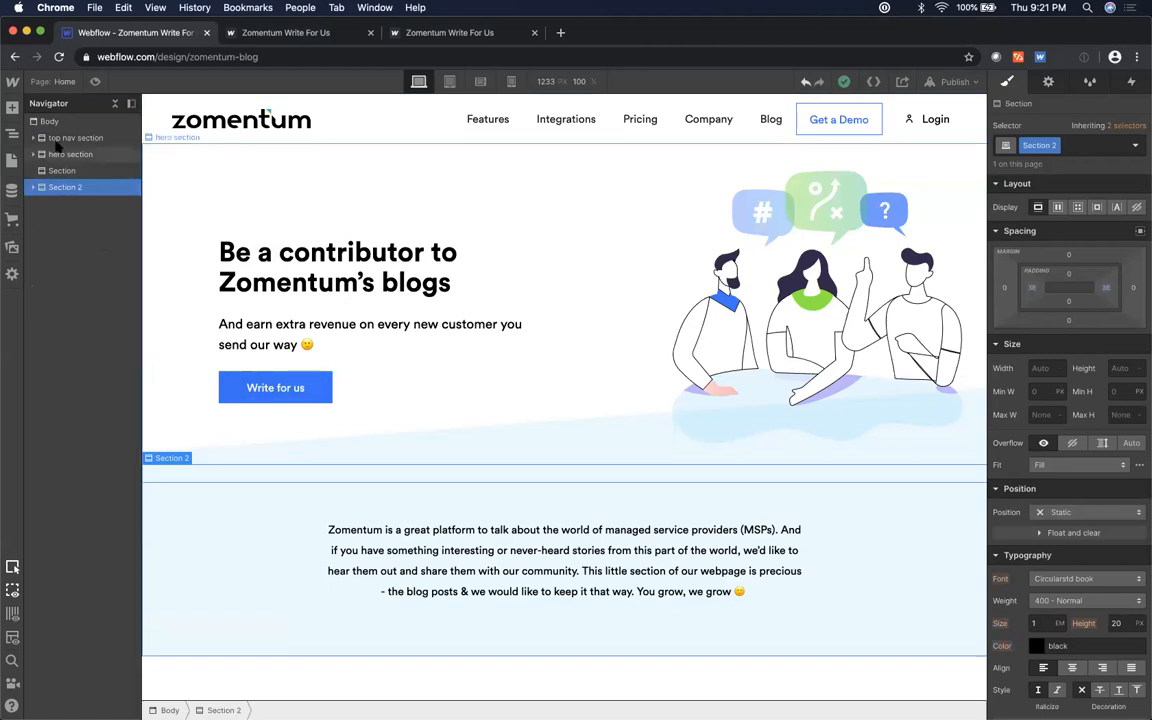
pyautogui.click(64, 171)
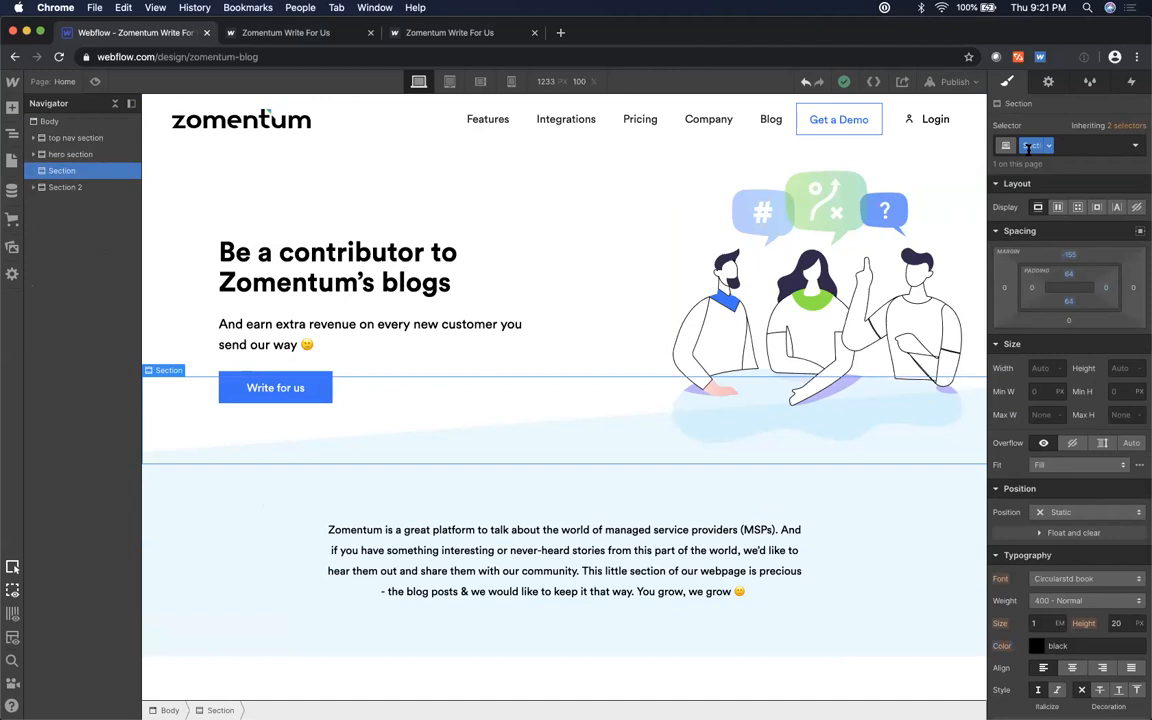
pyautogui.press('h')
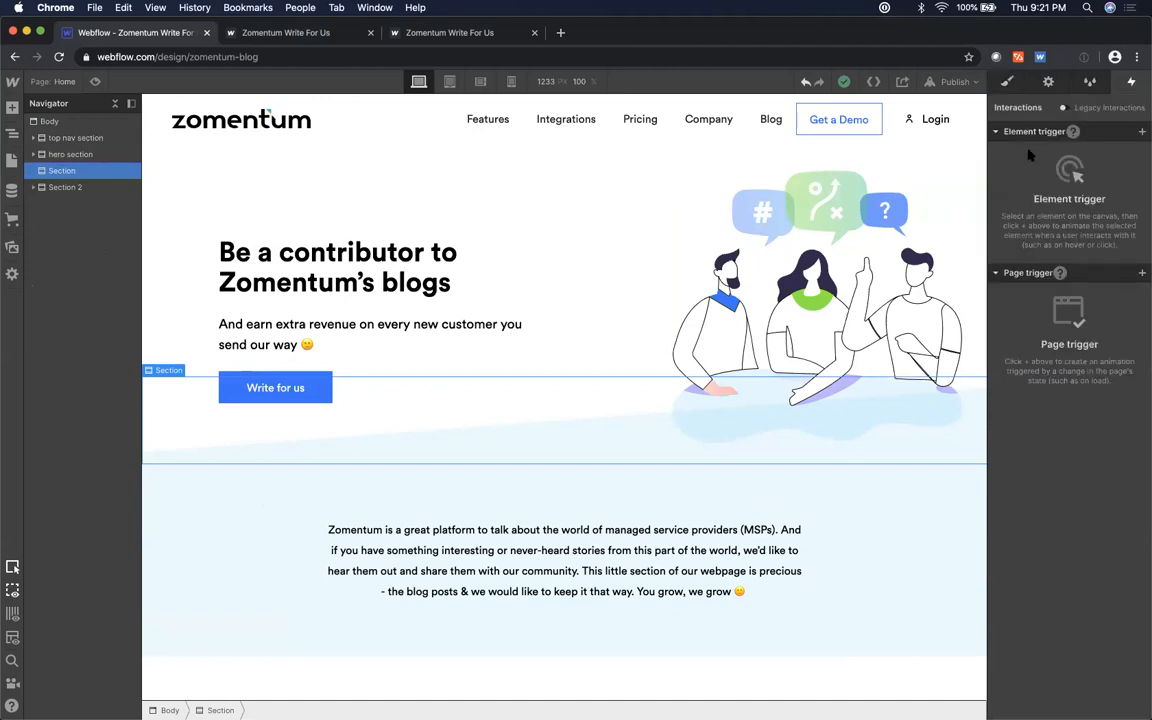
pyautogui.click(730, 441)
pyautogui.click(640, 456)
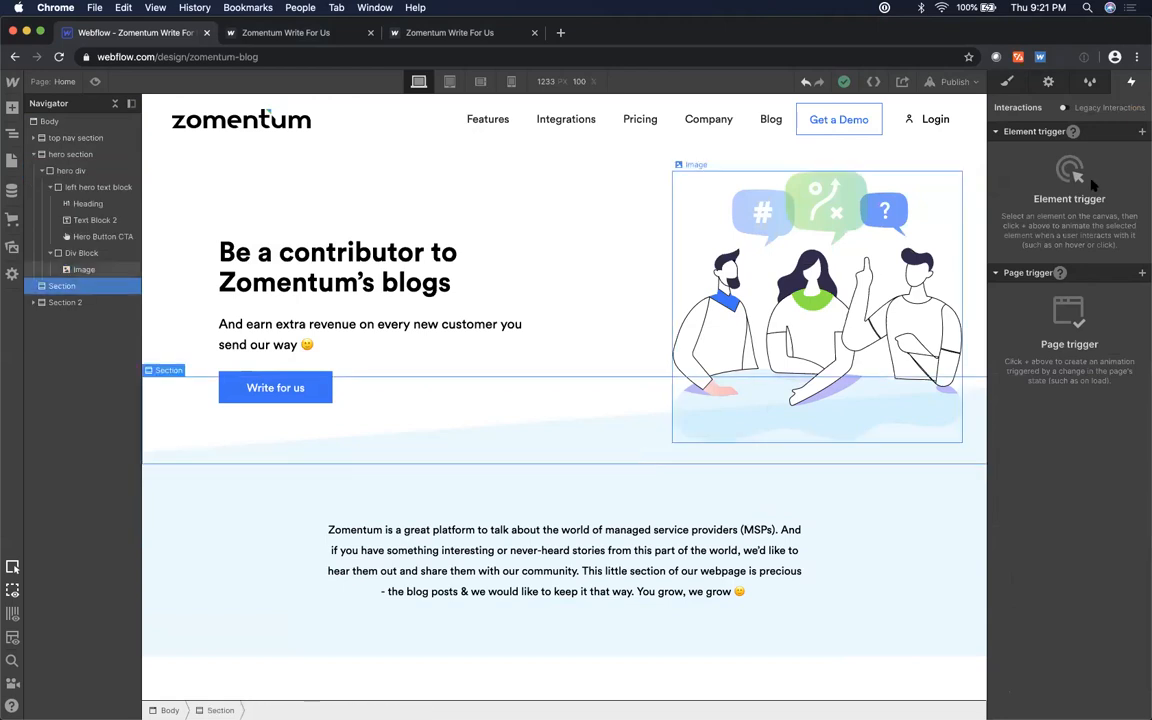
pyautogui.press('s')
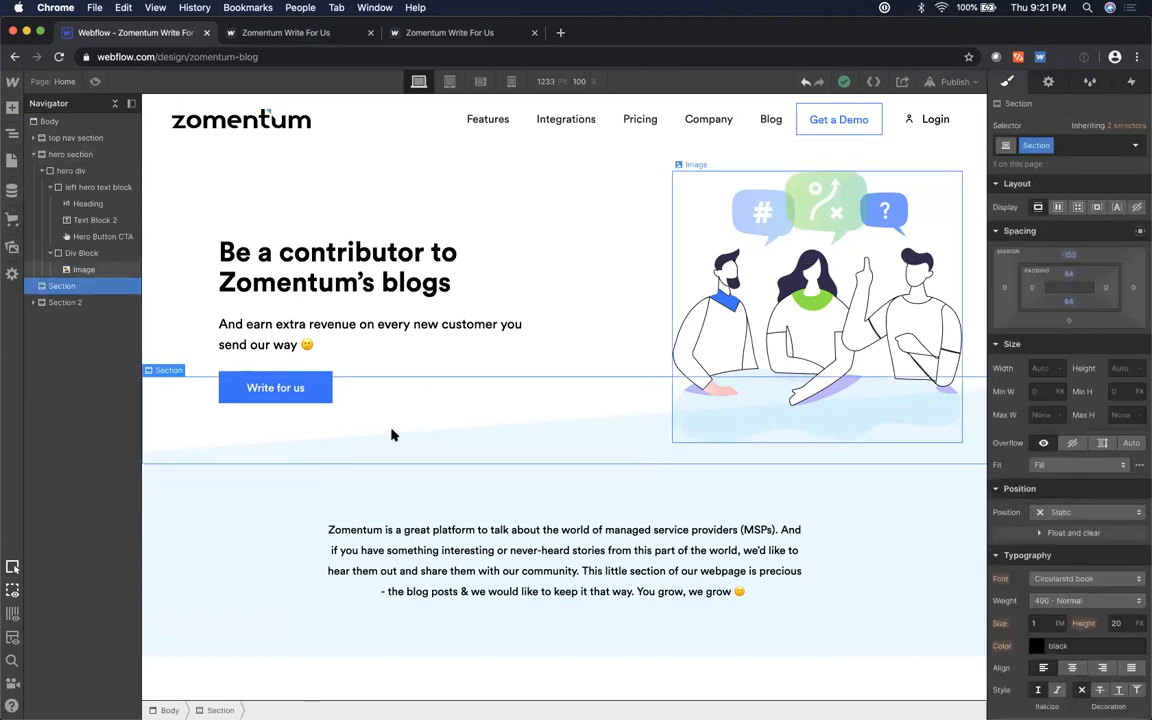
pyautogui.click(34, 154)
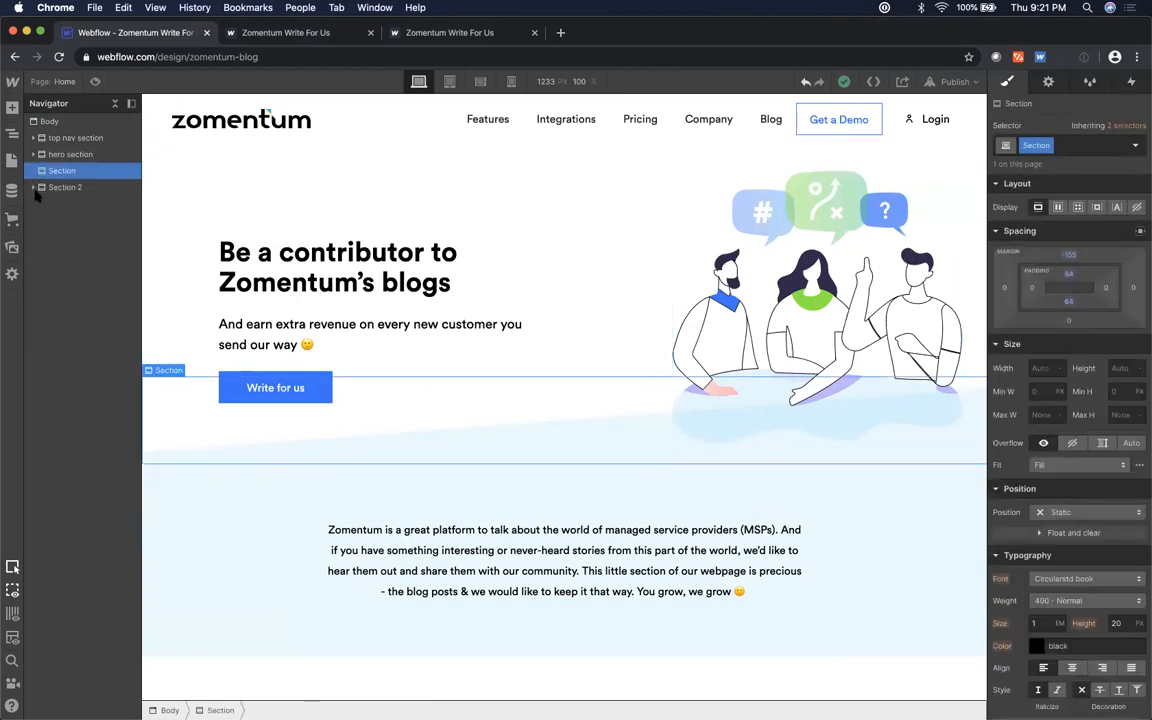
# - Add a new section at the end of the page body, below Section 2
pyautogui.click(52, 121)
pyautogui.press('super+e')
pyautogui.write('sect')
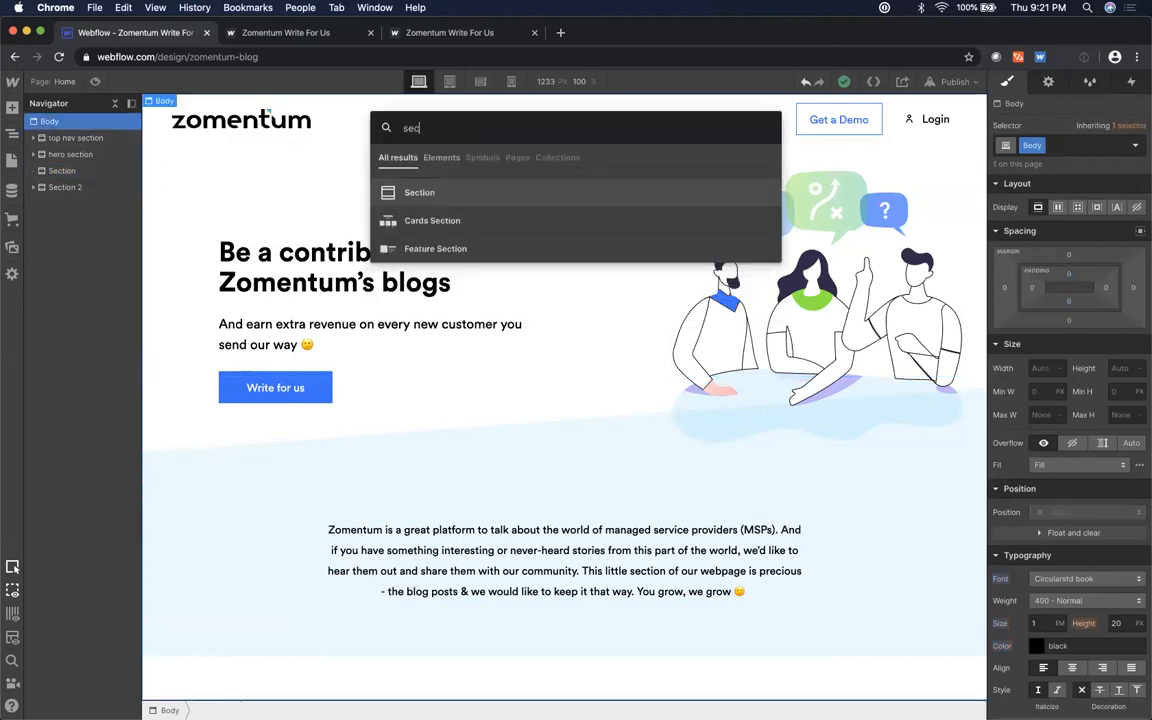
pyautogui.press('Return')
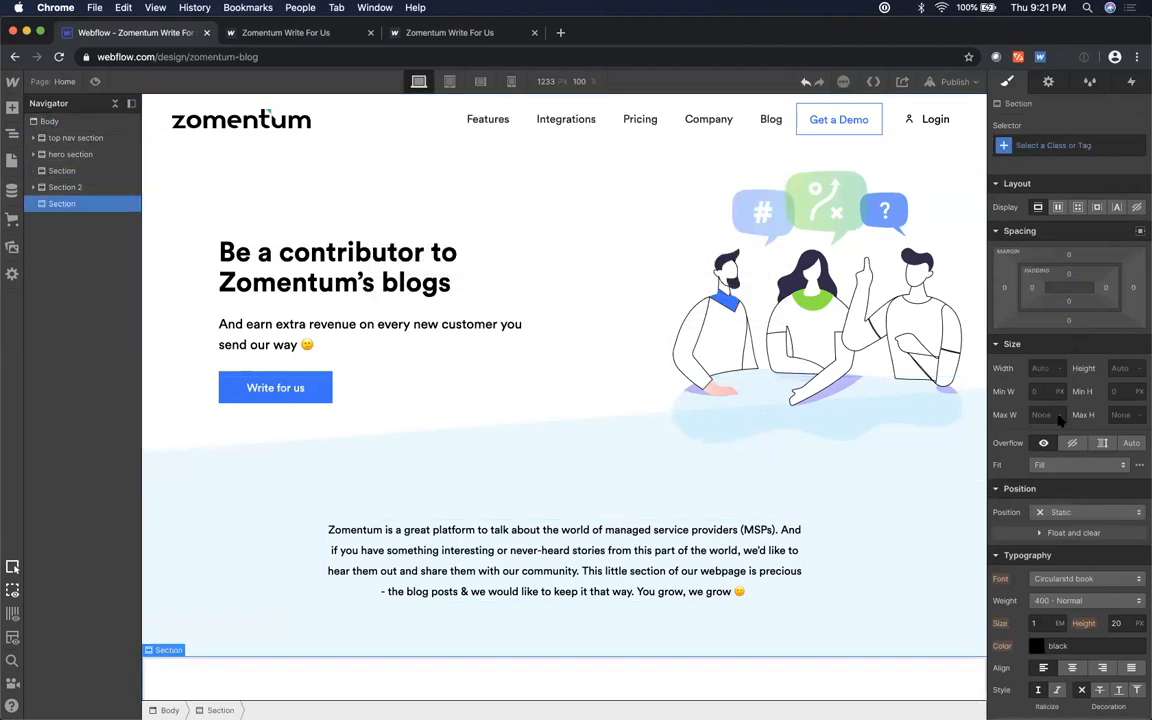
# - Set the new section's padding to 36 px on the left and right and 20 px on the top and bottom
pyautogui.scroll(-1, 638, 661)
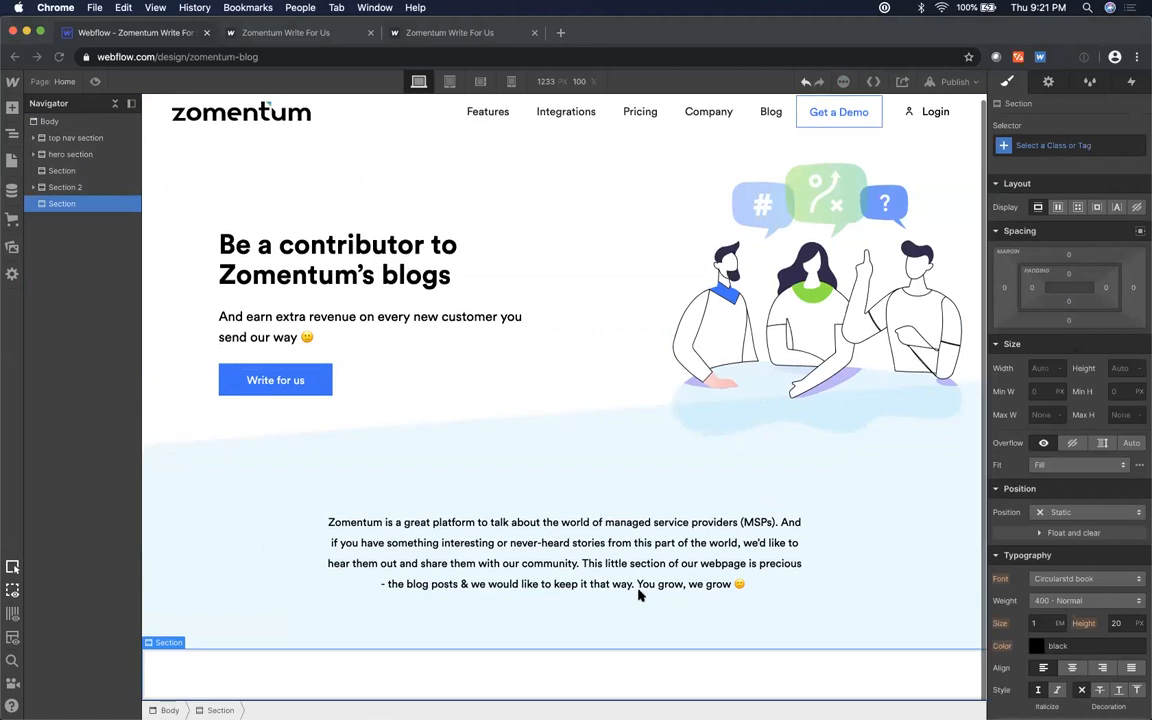
pyautogui.click(1032, 288)
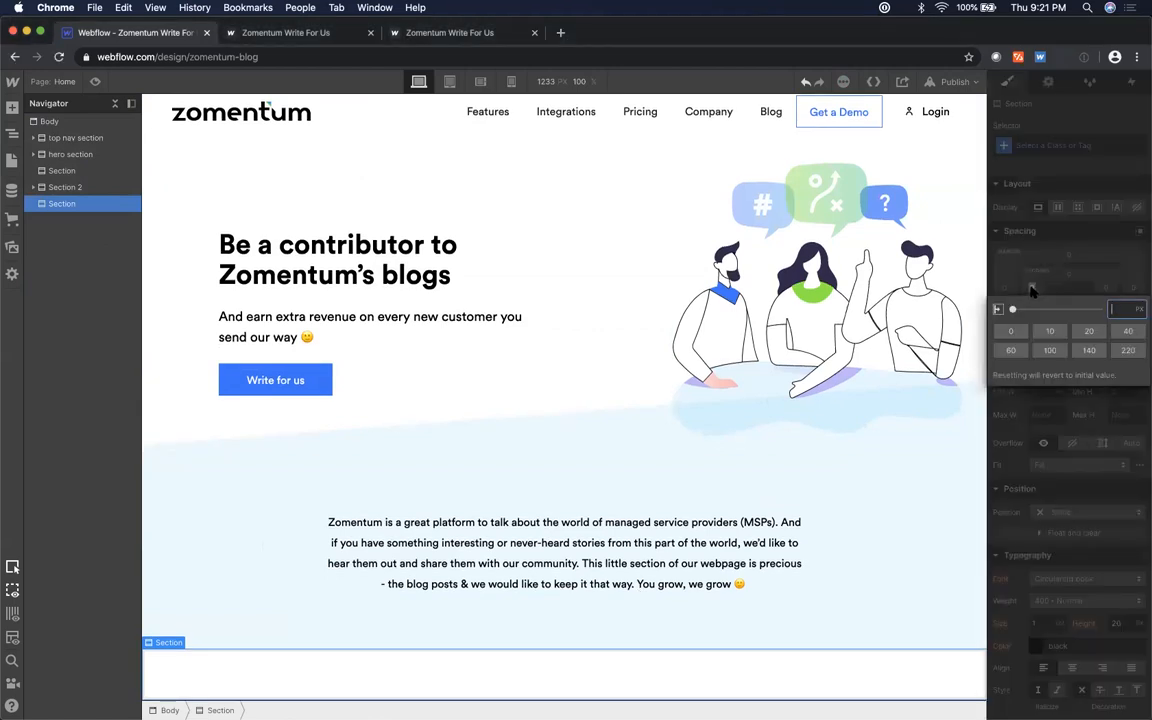
pyautogui.press('Return')
pyautogui.click(1106, 287)
pyautogui.write('2')
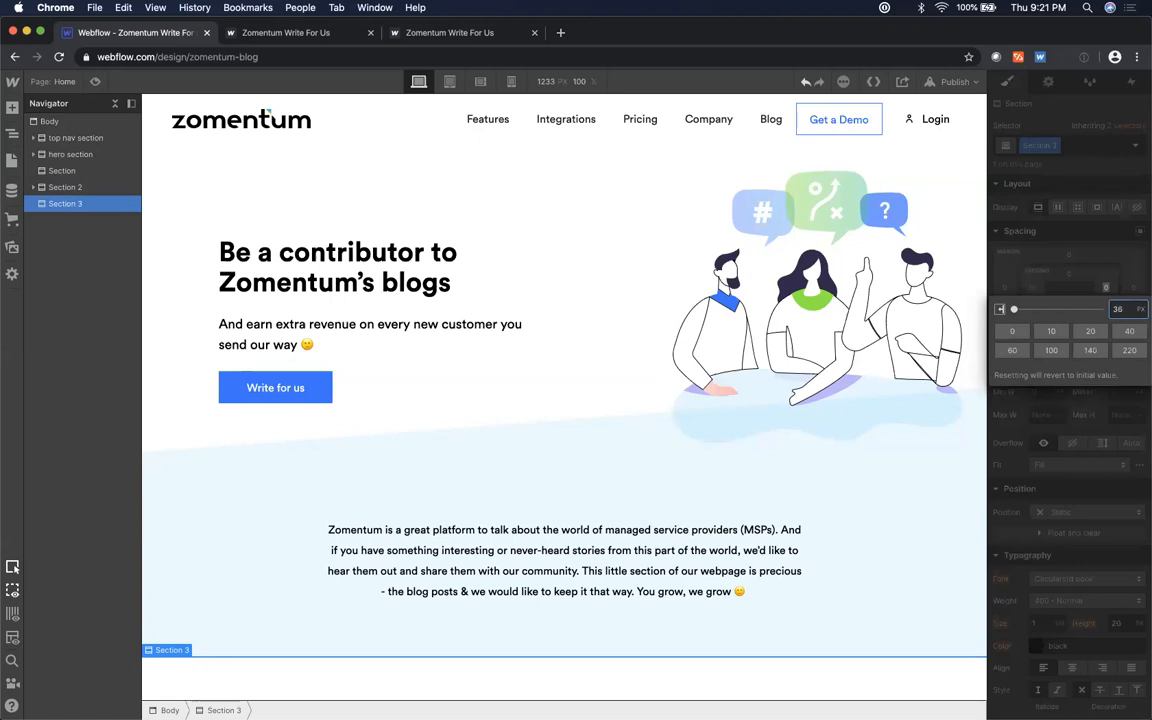
pyautogui.press('Return')
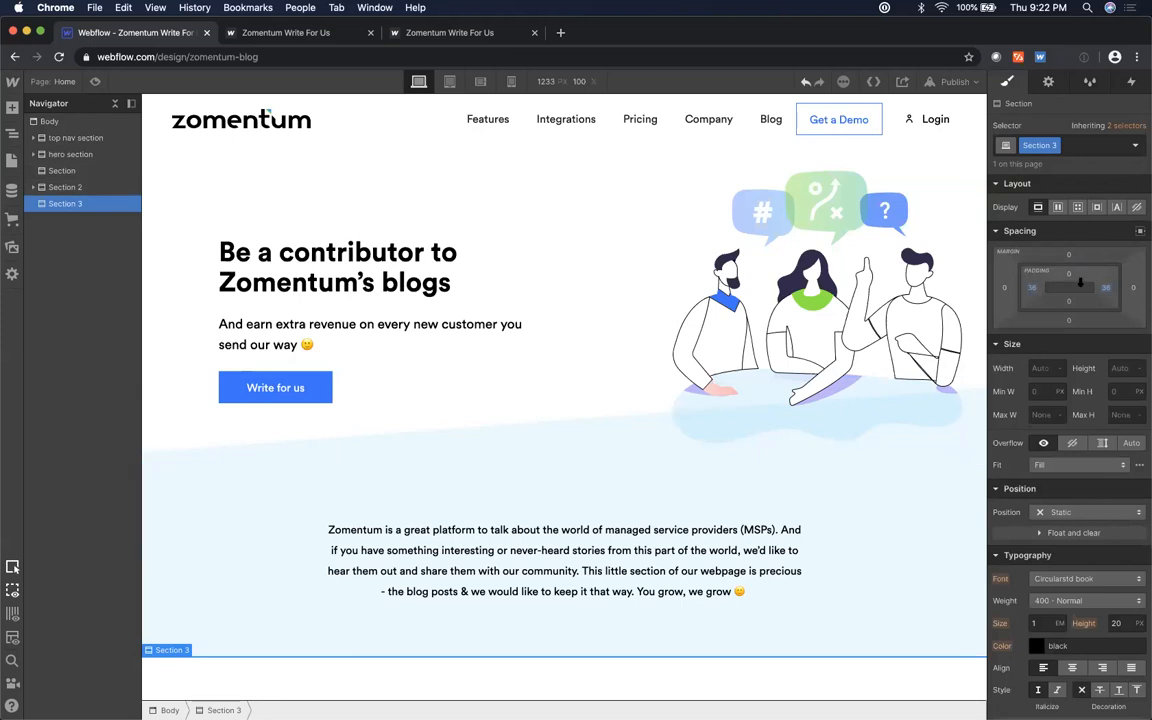
pyautogui.moveTo(1080, 278); pyautogui.dragTo(1072, 314)
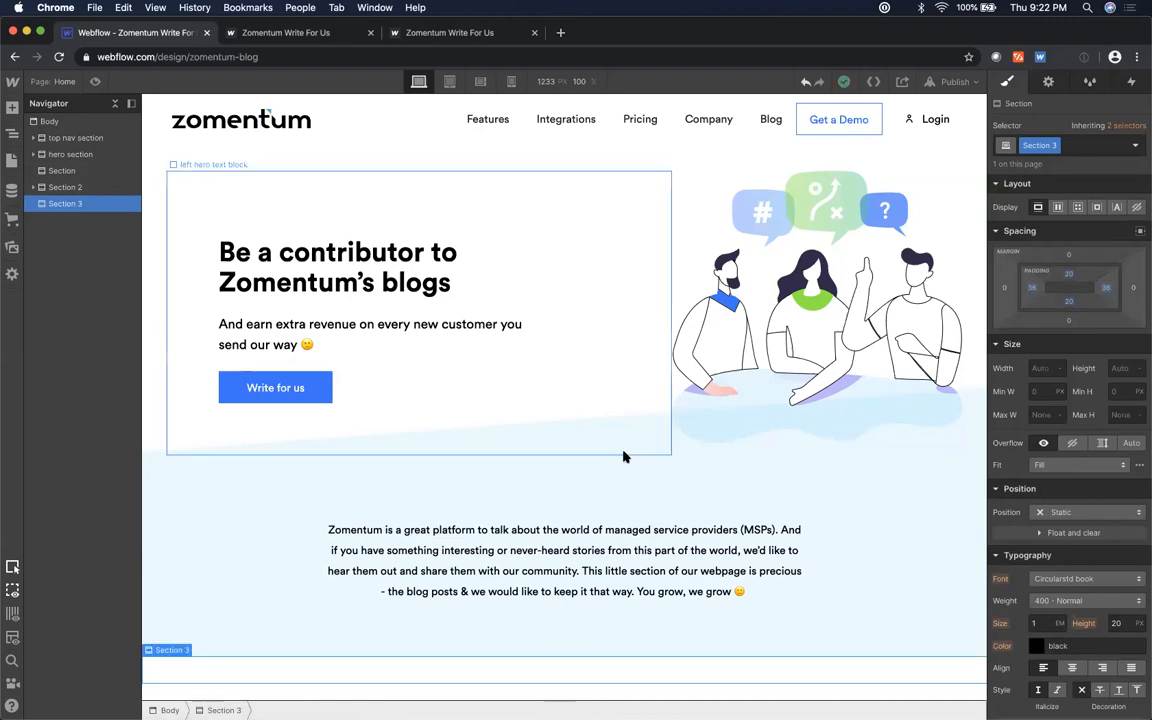
# - Copy the green banner rectangle's fill colour 00FFB5 from the Figma design and apply it as Section 3's background colour in Webflow
pyautogui.press('super+Tab')
pyautogui.click(531, 379)
pyautogui.click(516, 312)
pyautogui.click(1028, 406)
pyautogui.press('super+c')
pyautogui.press('super+Tab')
pyautogui.scroll(-5, 1040, 484)
pyautogui.click(1063, 366)
pyautogui.press('super+v')
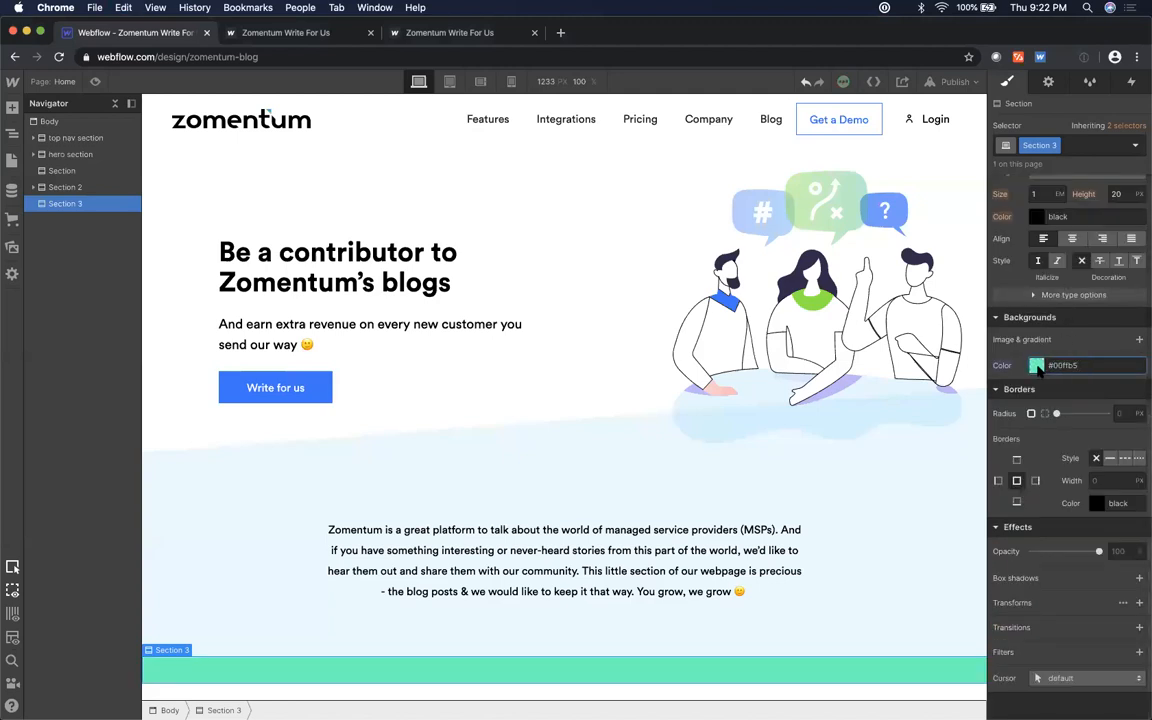
# - Set the alpha of Section 3's background colour to 30
pyautogui.click(1036, 366)
pyautogui.click(1131, 533)
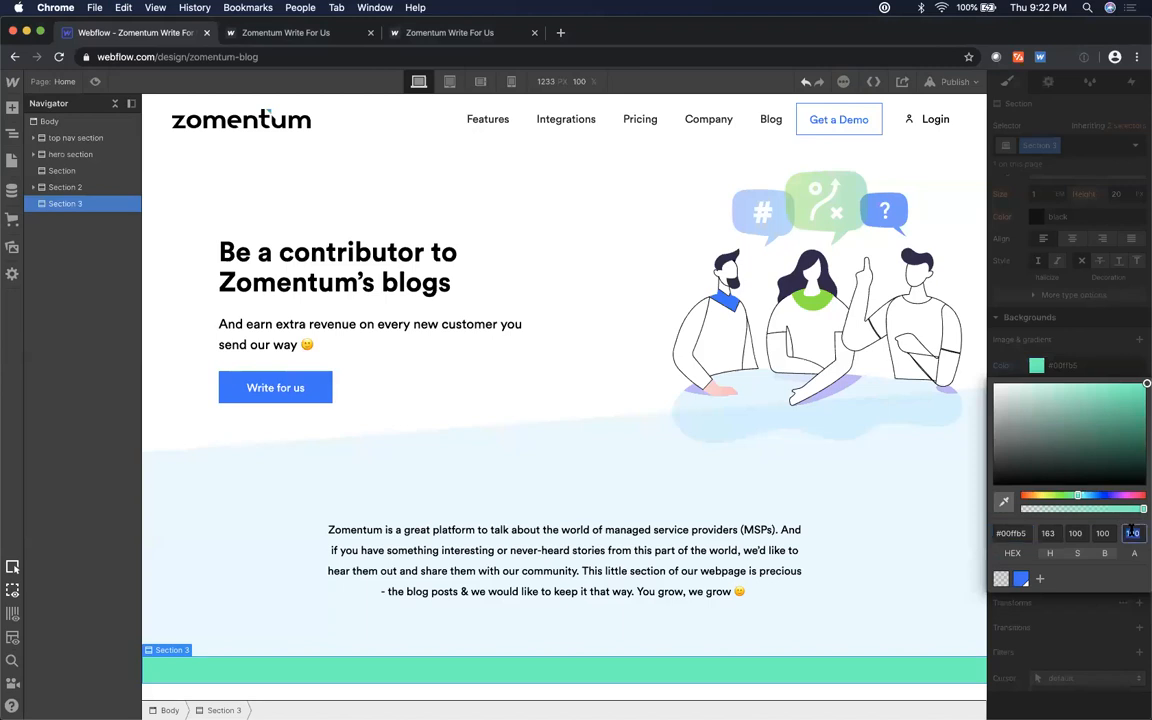
pyautogui.press('Return')
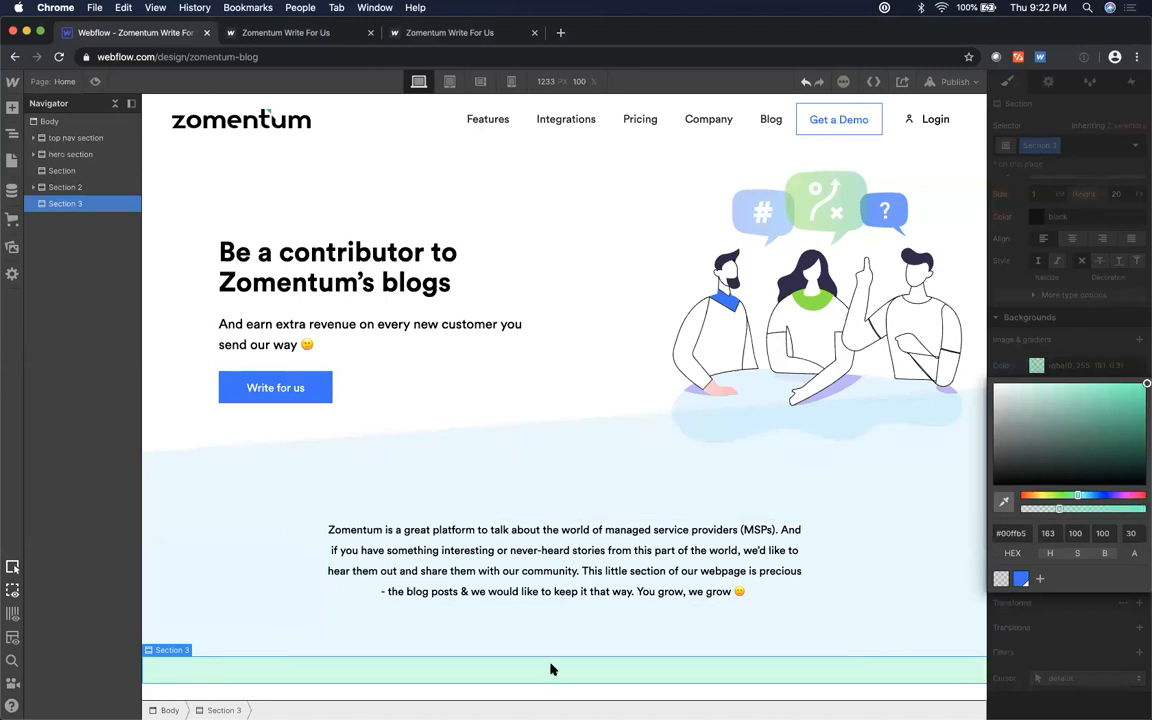
# - Add a div block inside Section 3 and set its display to flex
pyautogui.press('super+e')
pyautogui.write('dic')
pyautogui.press('BackSpace')
pyautogui.press('Return')
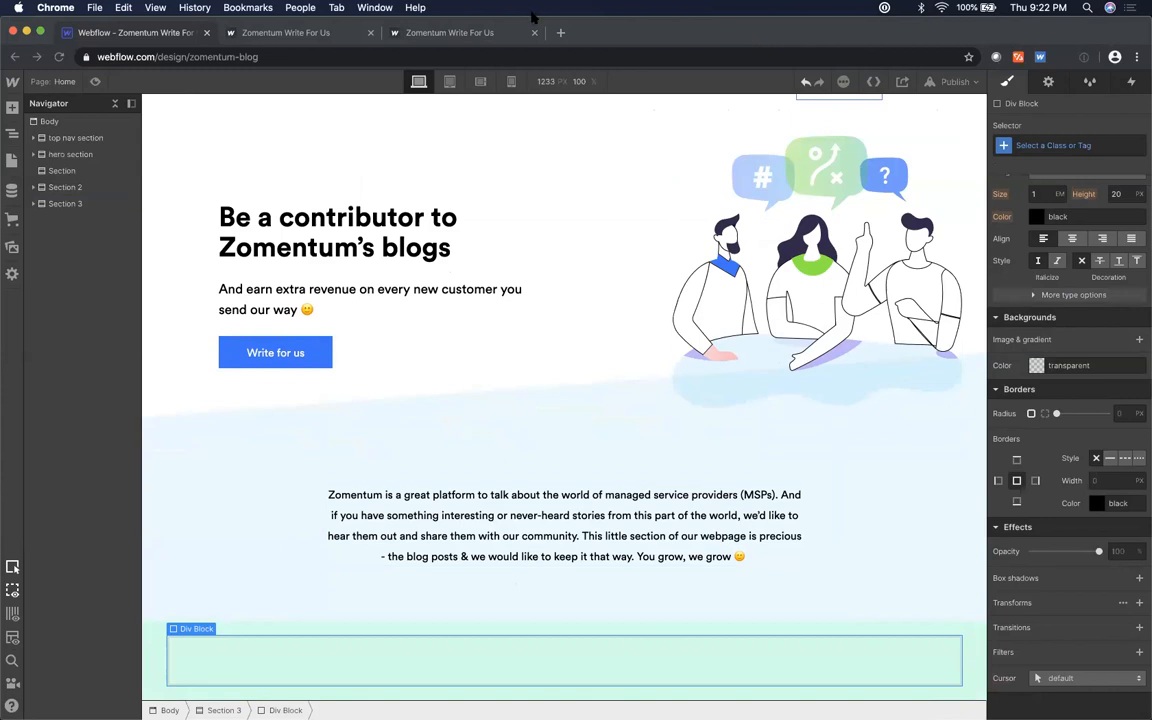
pyautogui.press('super+Tab')
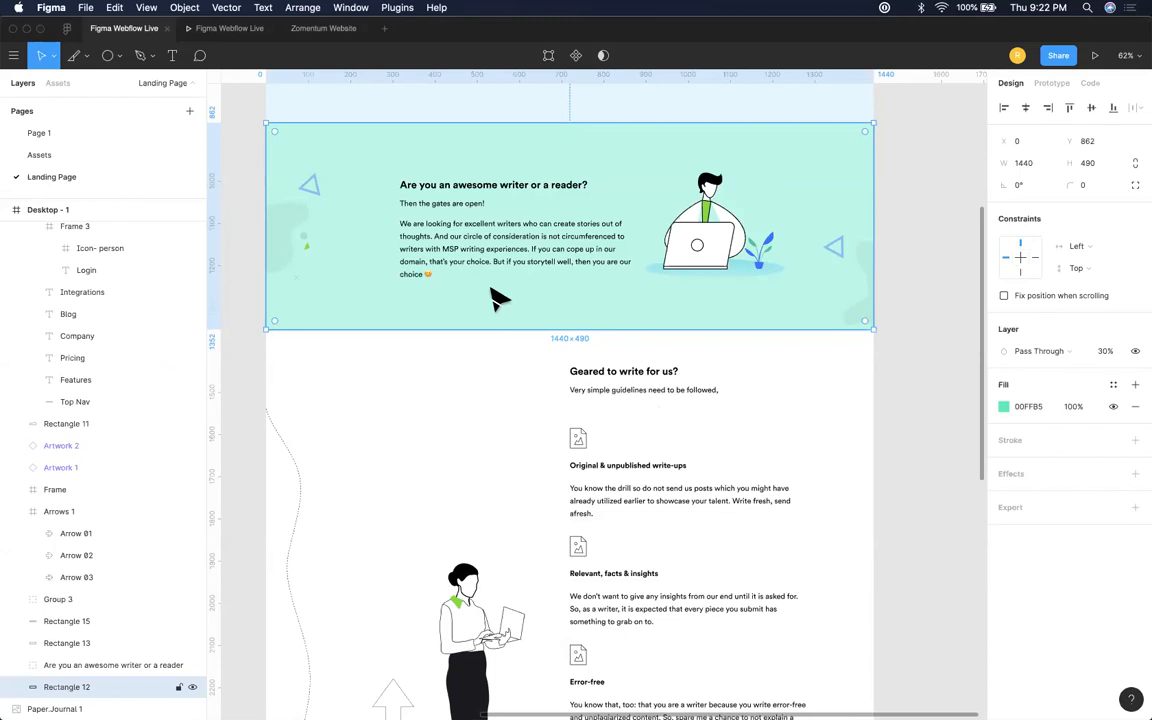
pyautogui.press('super+Tab')
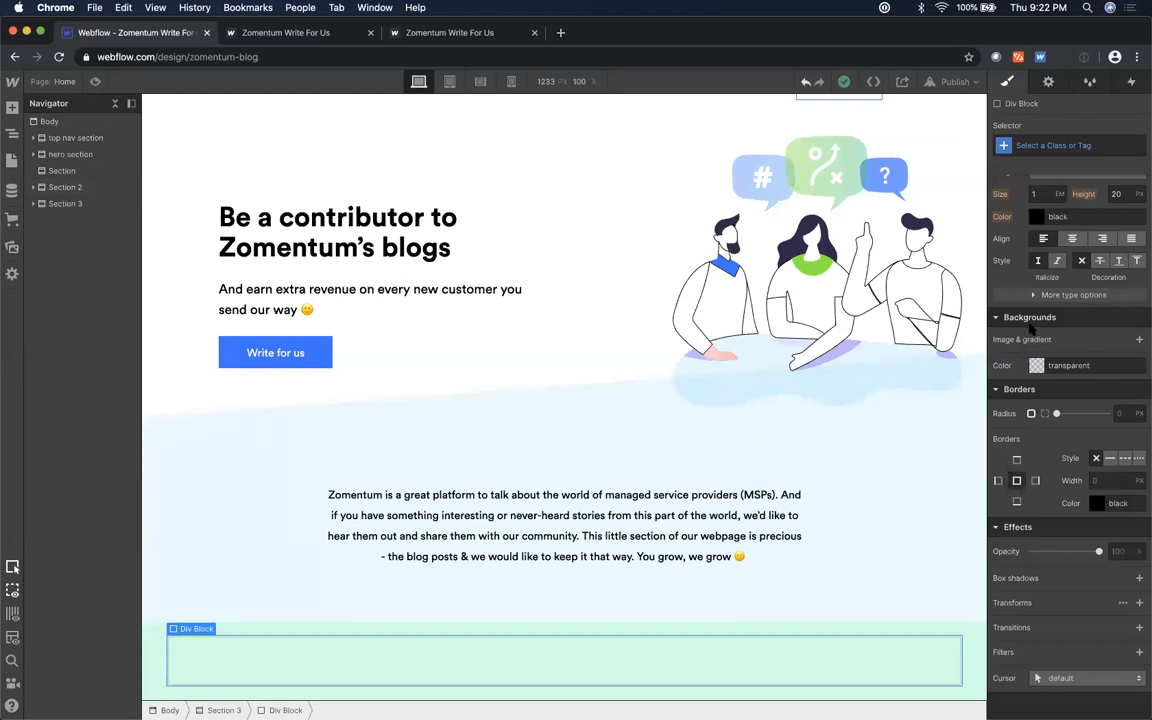
pyautogui.scroll(10, 1030, 290)
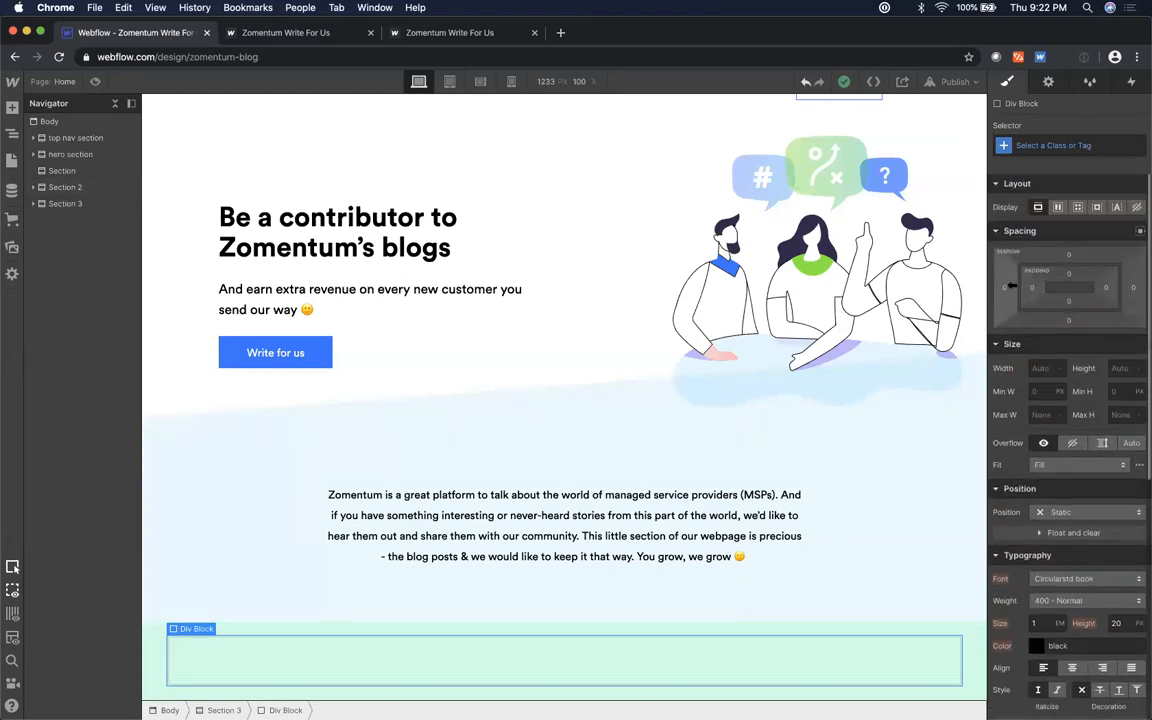
pyautogui.click(1057, 207)
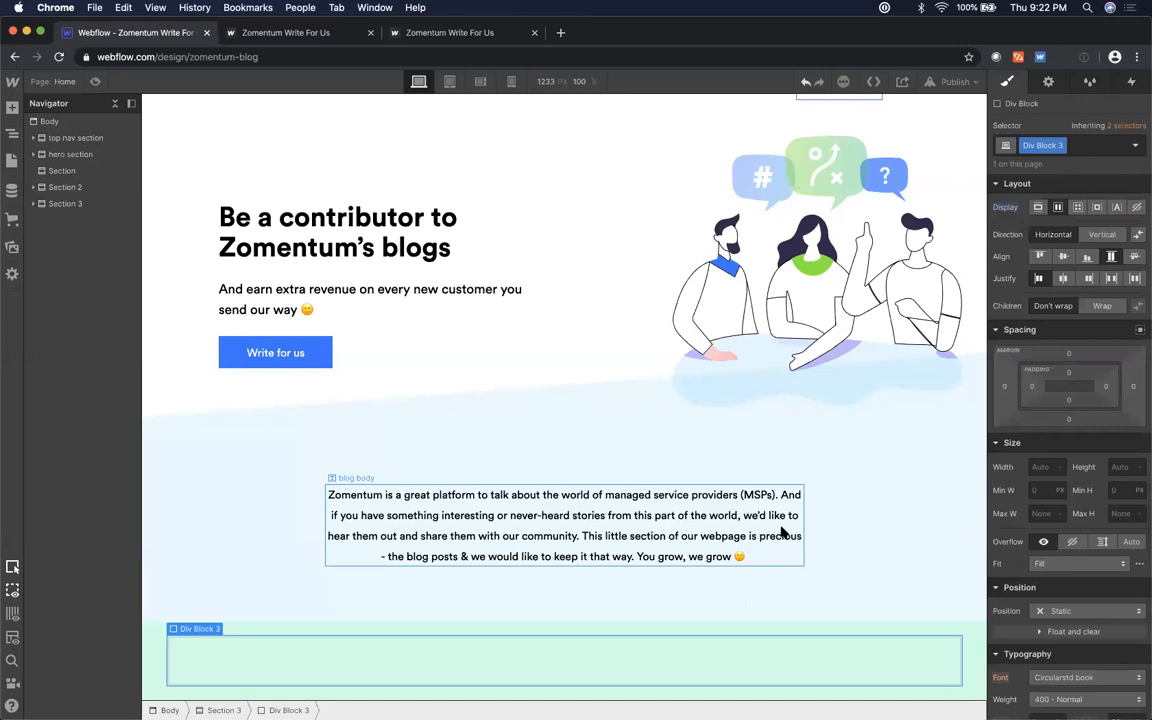
# - Give the flex div block a max width of 1200 px, a width of 100% and automatic side margins to centre it
pyautogui.click(1042, 512)
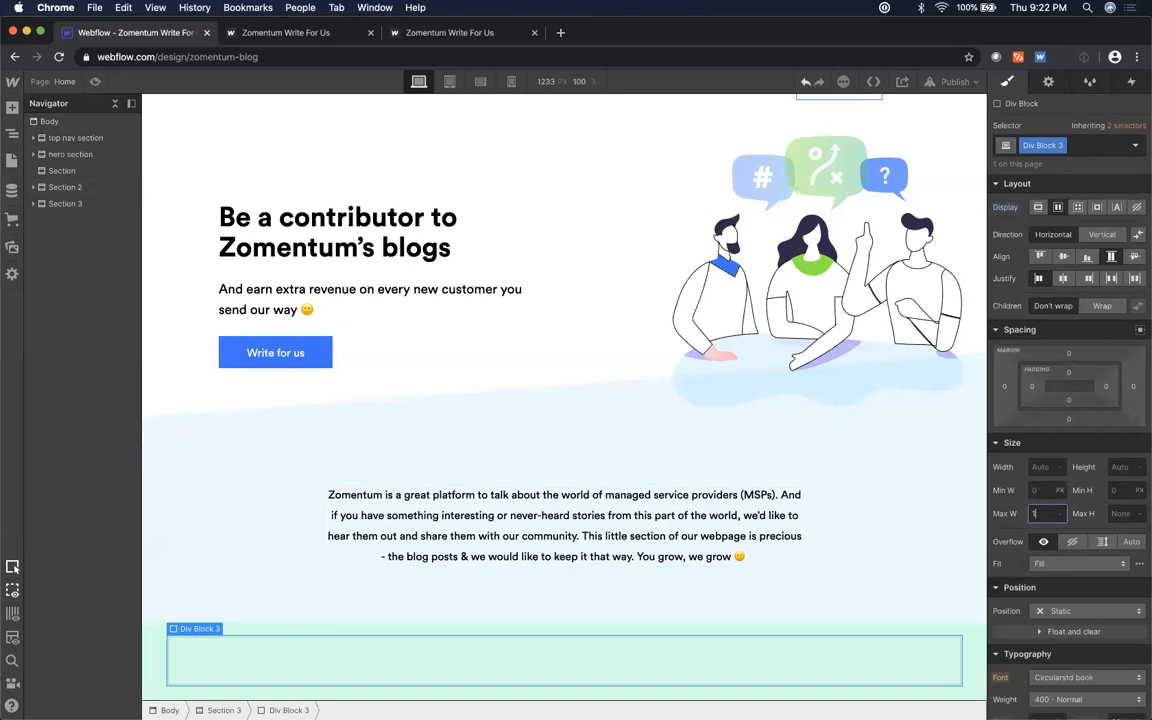
pyautogui.click(1045, 468)
pyautogui.write('100%')
pyautogui.press('Return')
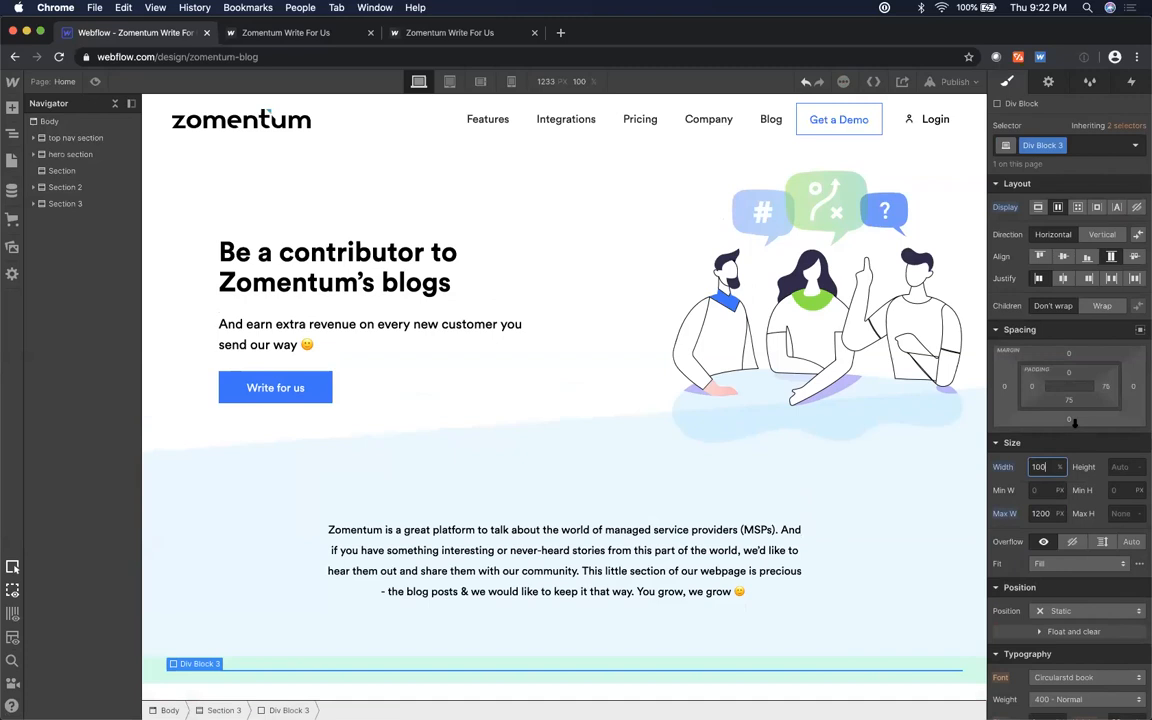
pyautogui.click(1140, 331)
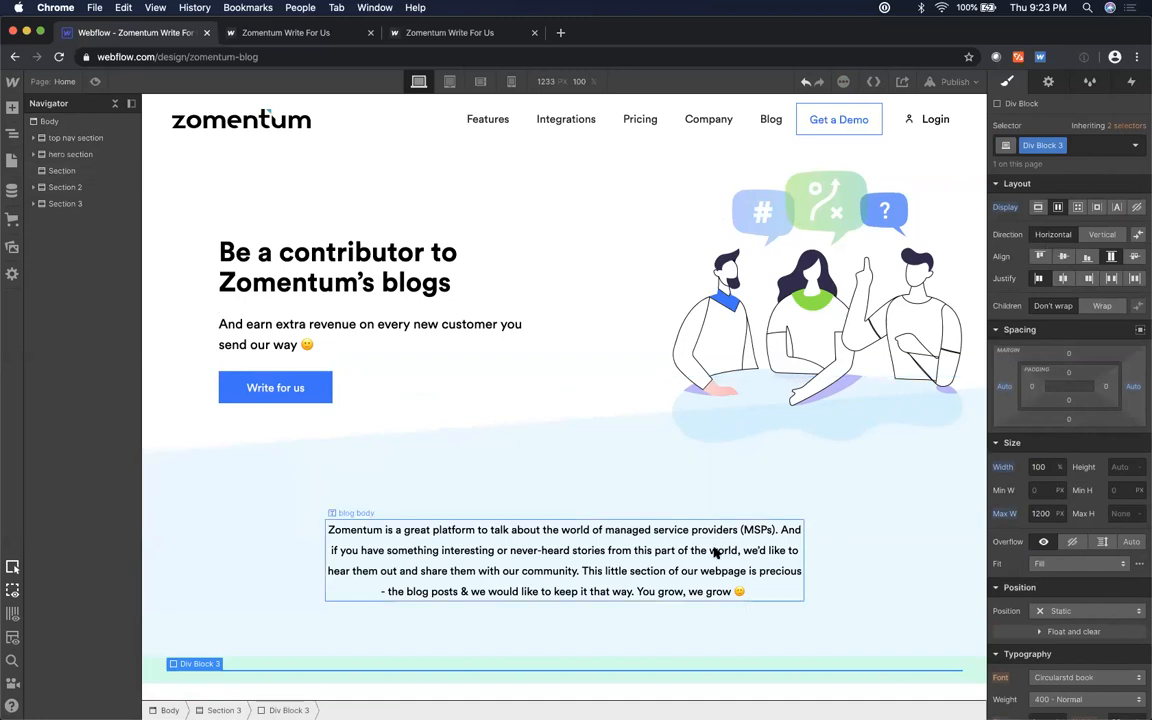
# - Add two div blocks side by side inside the flex container in Section 3
pyautogui.press('super+e')
pyautogui.write('div')
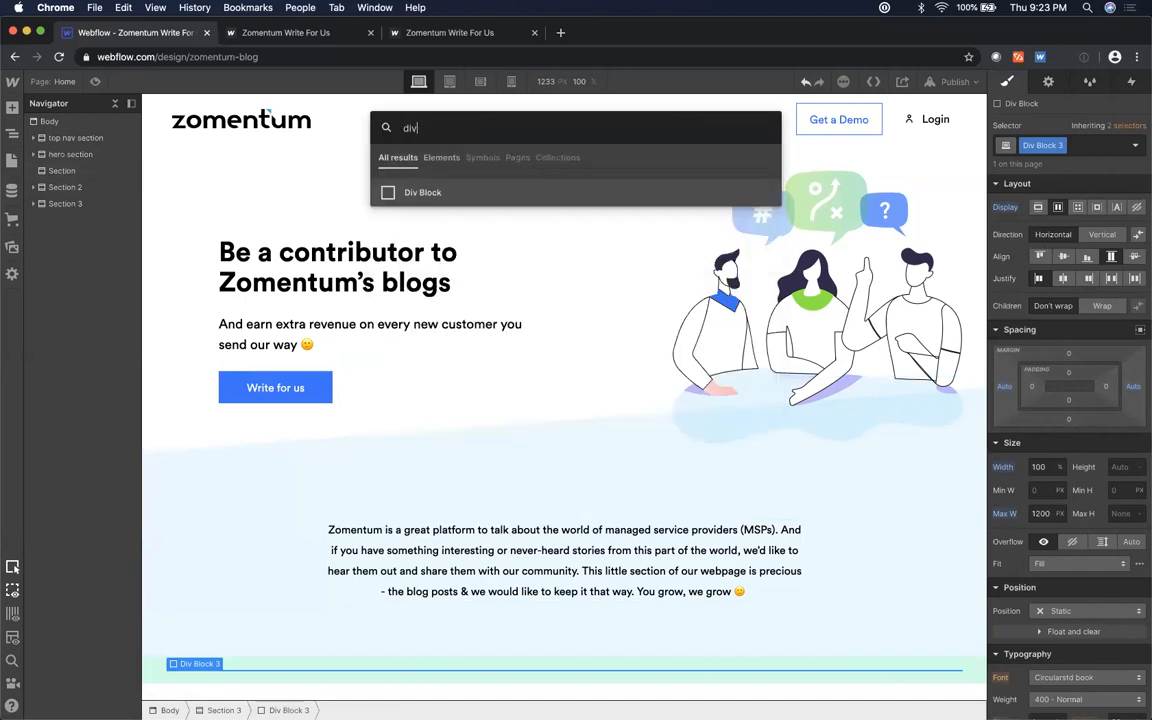
pyautogui.press('Return')
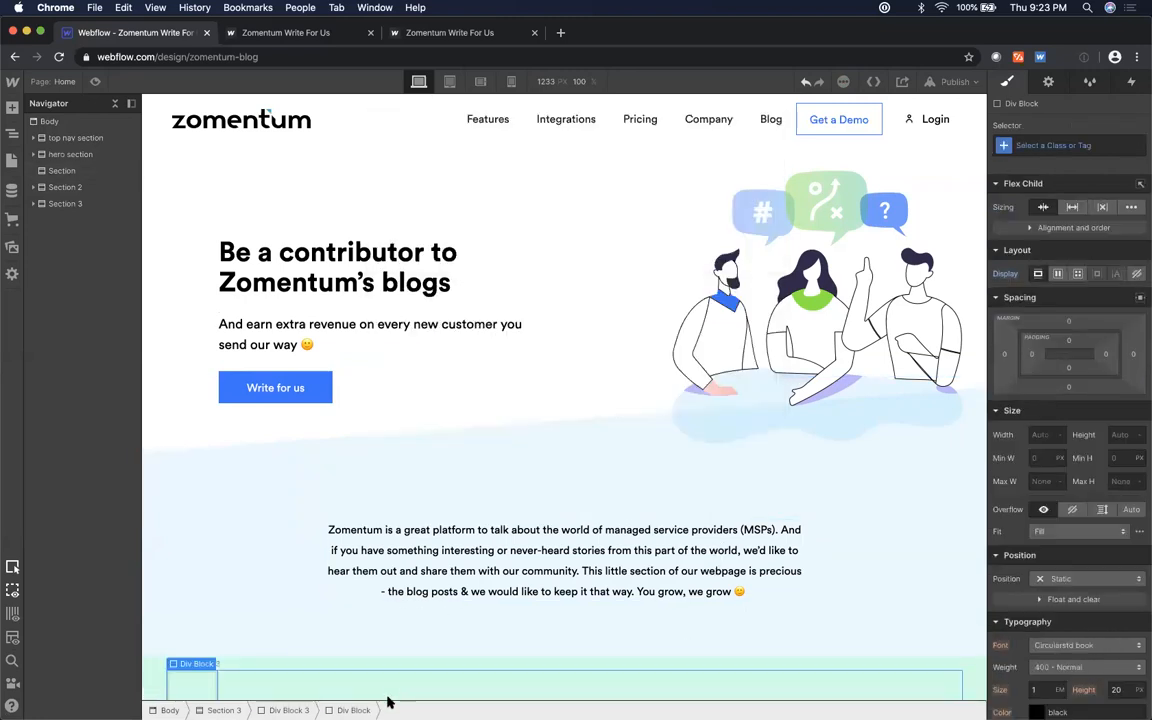
pyautogui.click(393, 687)
pyautogui.press('super+e')
pyautogui.write('d')
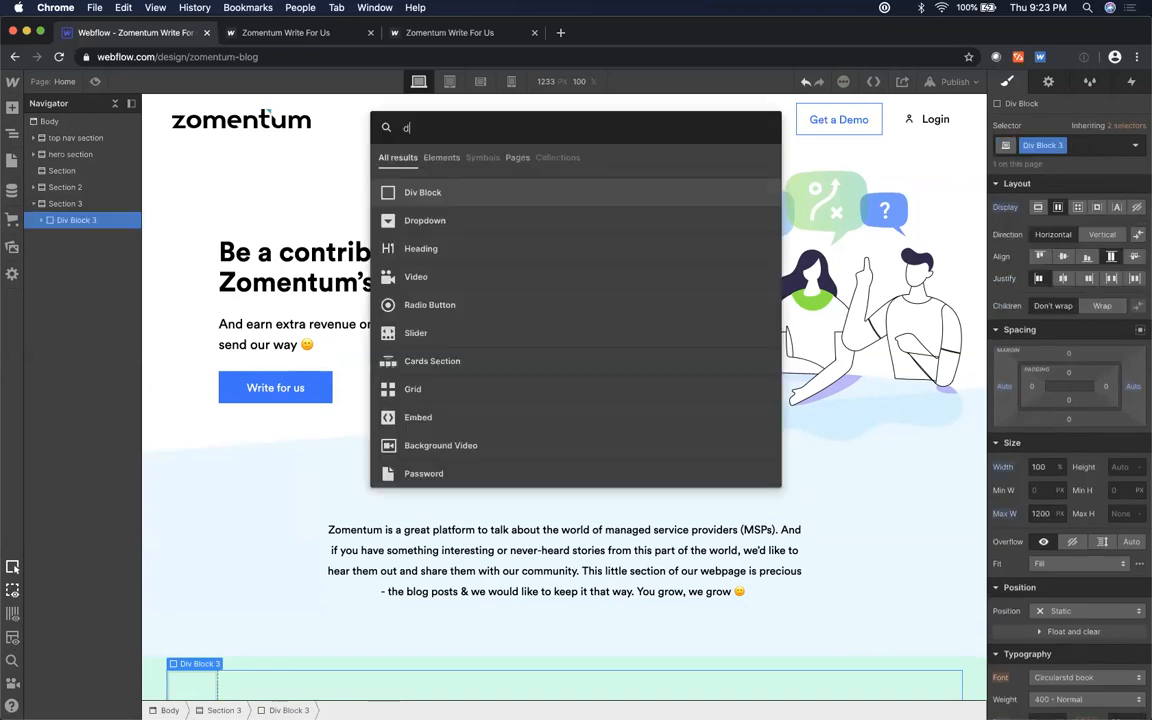
pyautogui.press('Return')
pyautogui.scroll(-1, 201, 670)
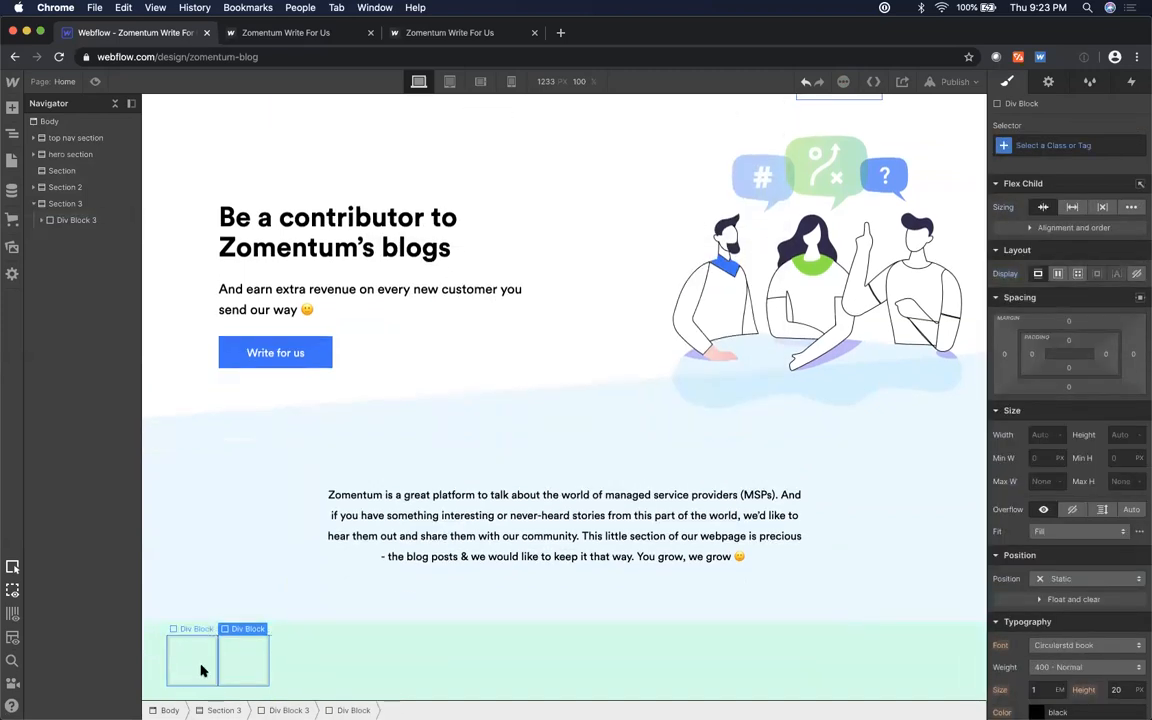
# - Add a heading to the first inner div block and make it an H2
pyautogui.click(201, 670)
pyautogui.press('super+Tab')
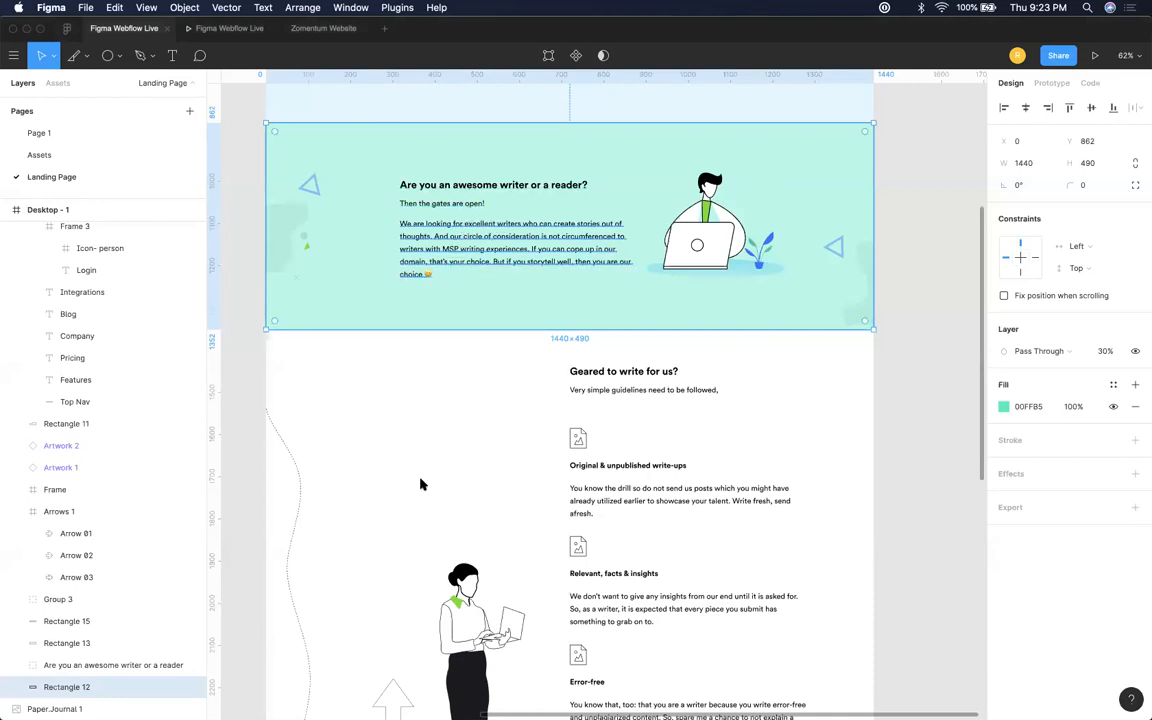
pyautogui.press('super+Tab')
pyautogui.press('super+e')
pyautogui.write('hea')
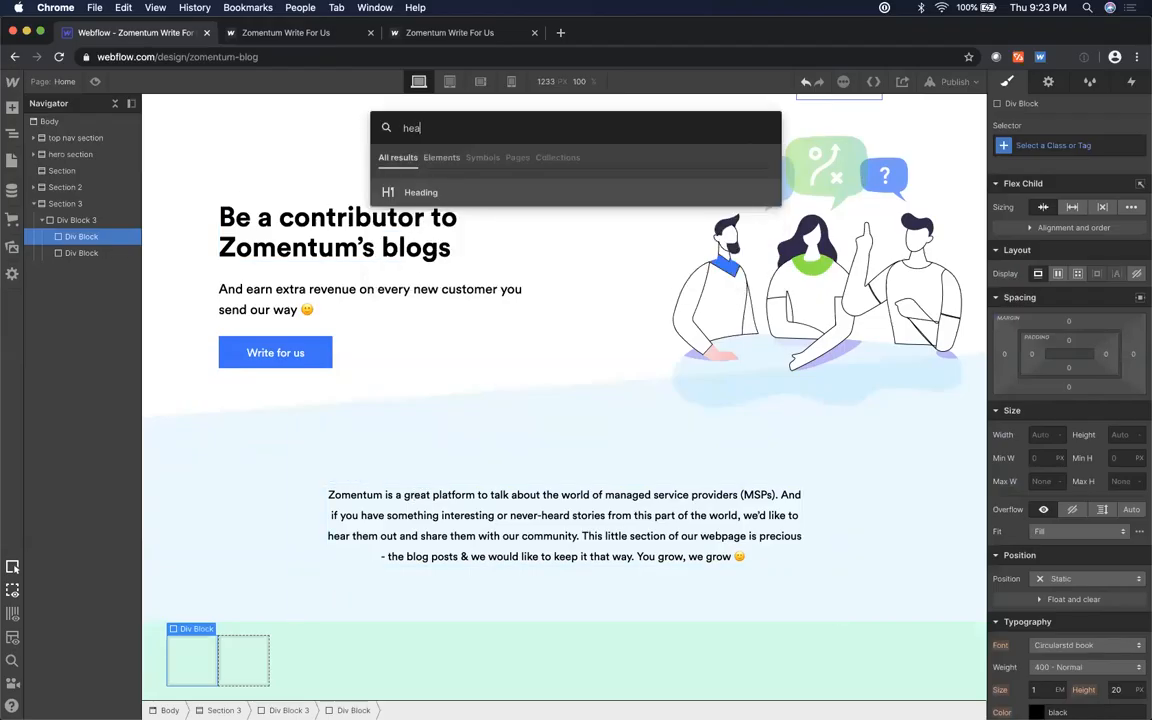
pyautogui.press('Return')
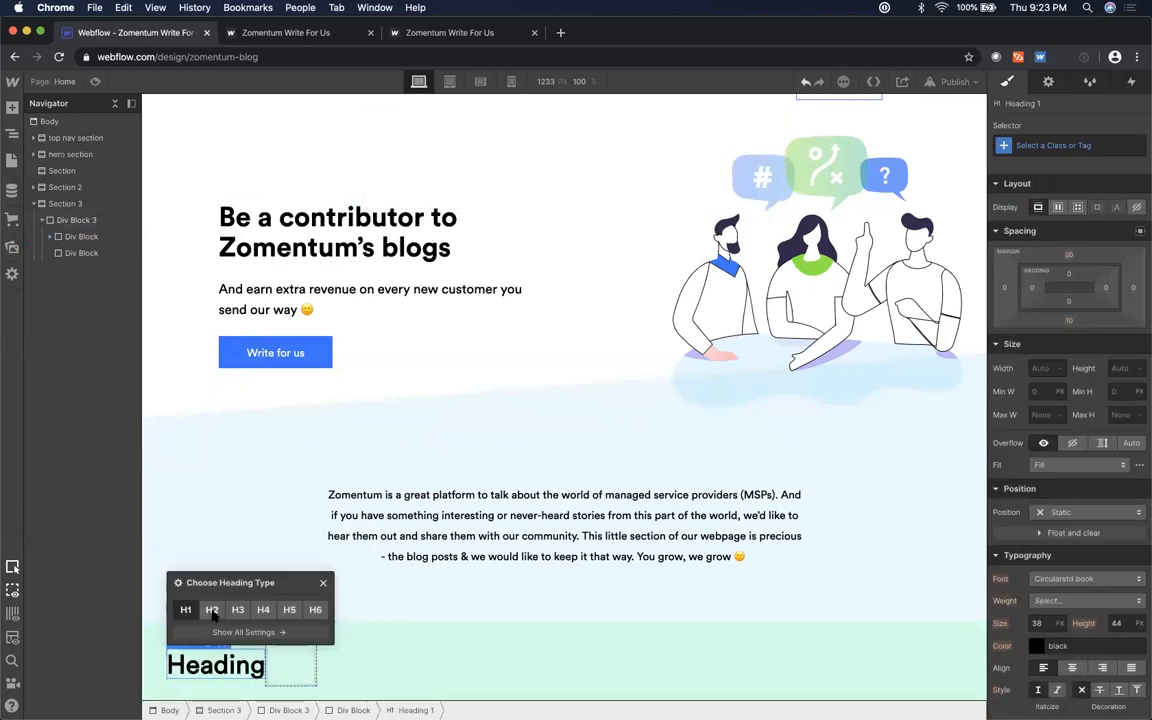
pyautogui.click(212, 609)
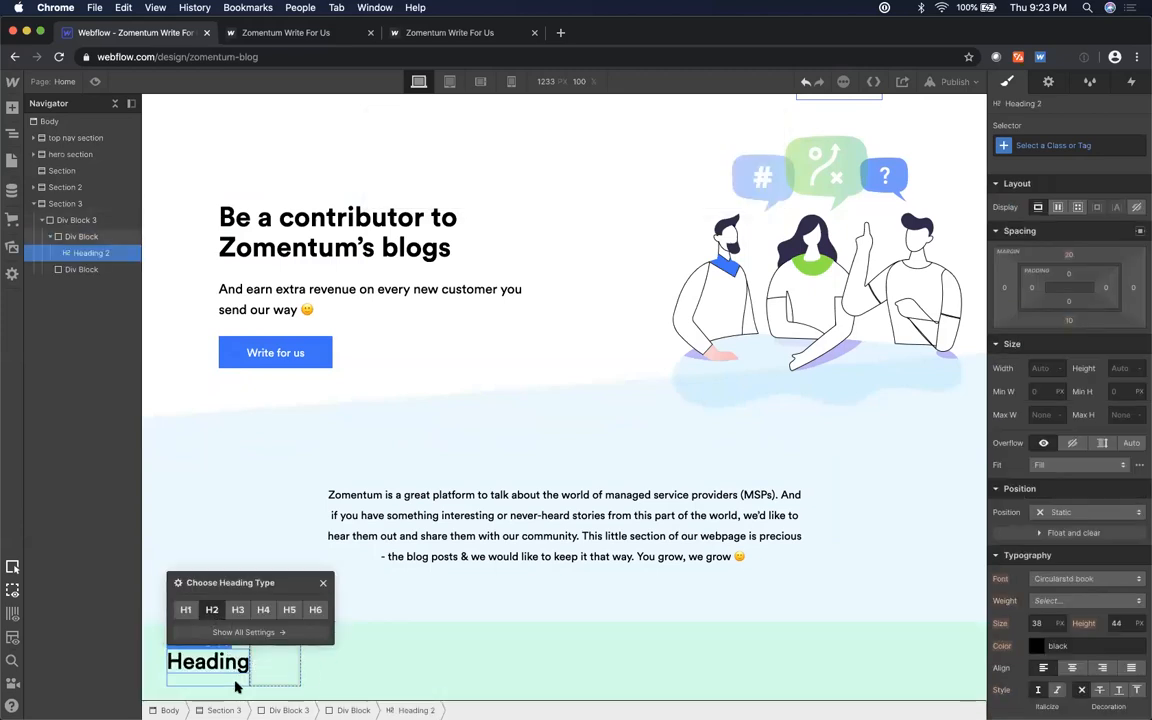
pyautogui.press('Escape')
# - Add a text block beneath the H2 heading in the first inner div block
pyautogui.press('super+e')
pyautogui.write('text')
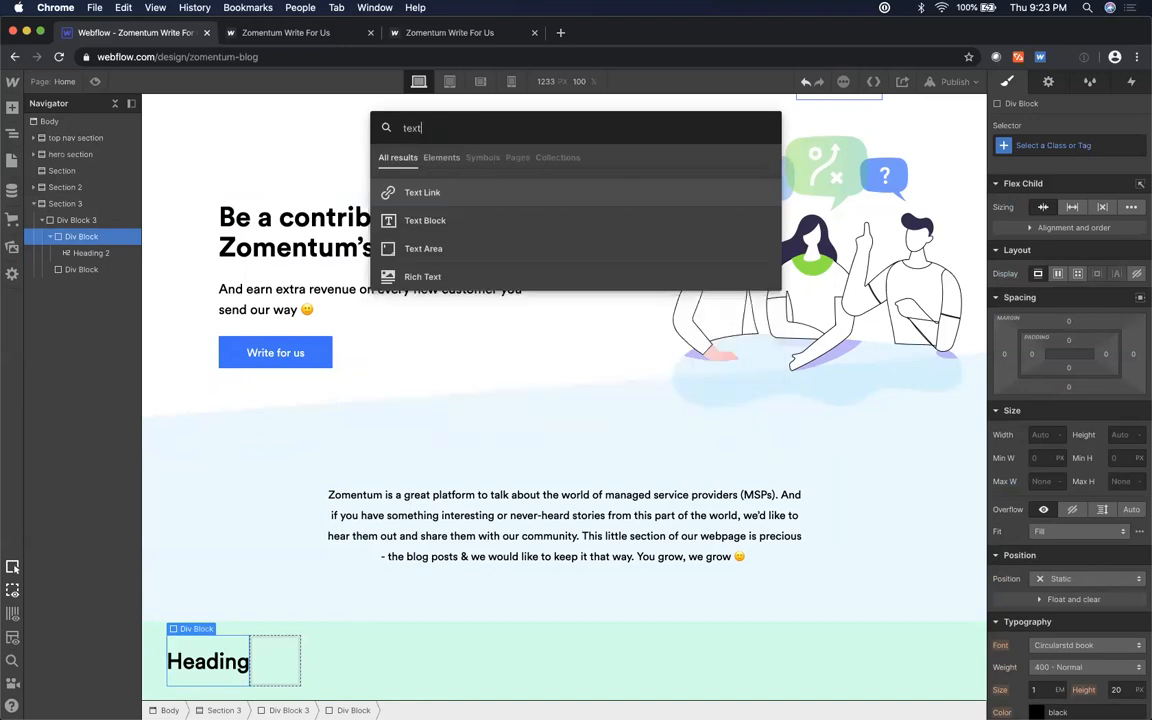
pyautogui.press('Down')
pyautogui.press('Return')
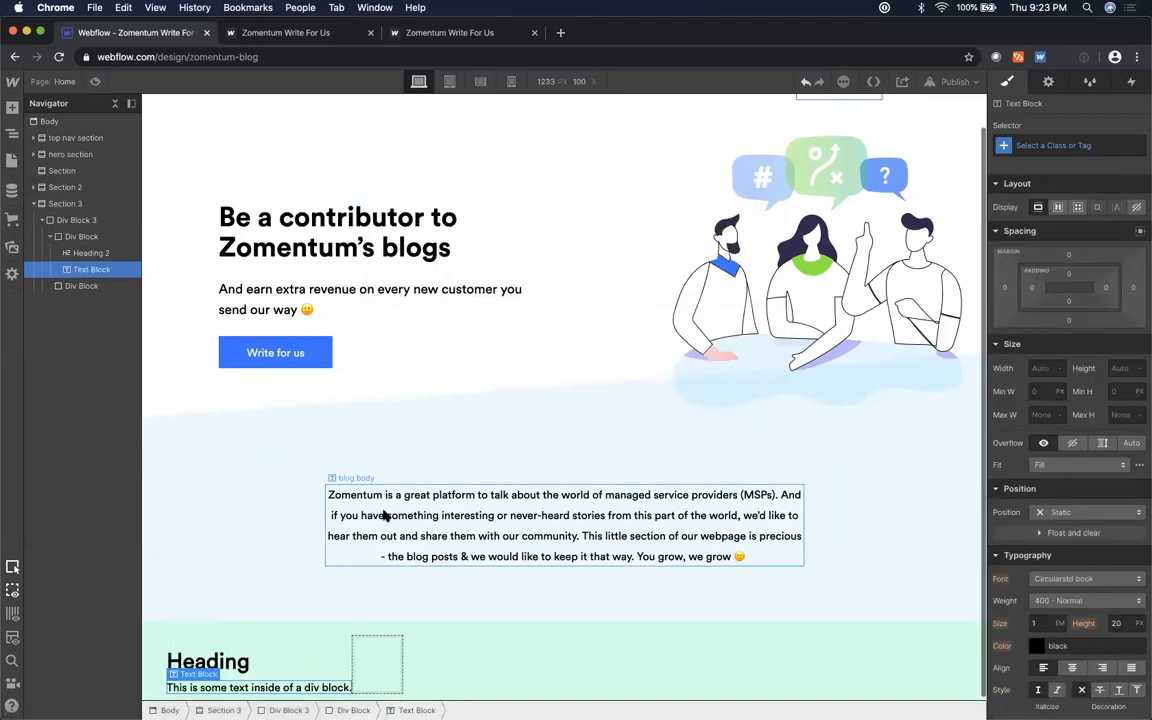
pyautogui.press('super+e')
pyautogui.write('text')
pyautogui.press('Return')
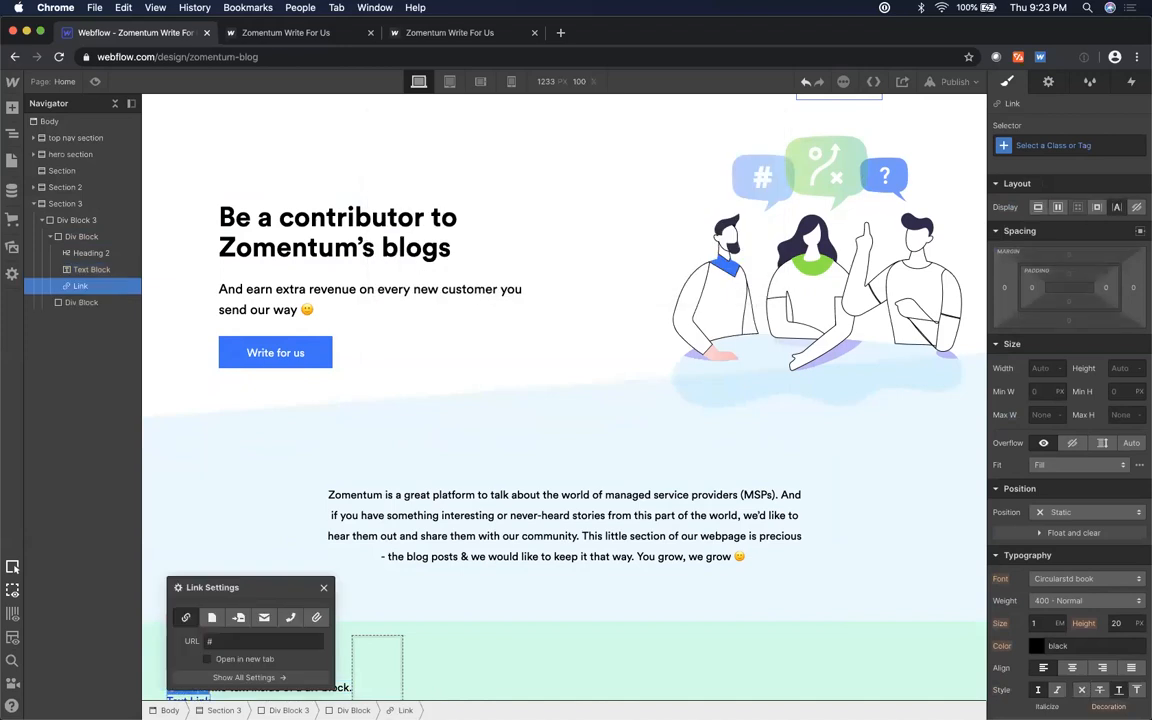
pyautogui.press('Escape')
pyautogui.scroll(-1, 373, 609)
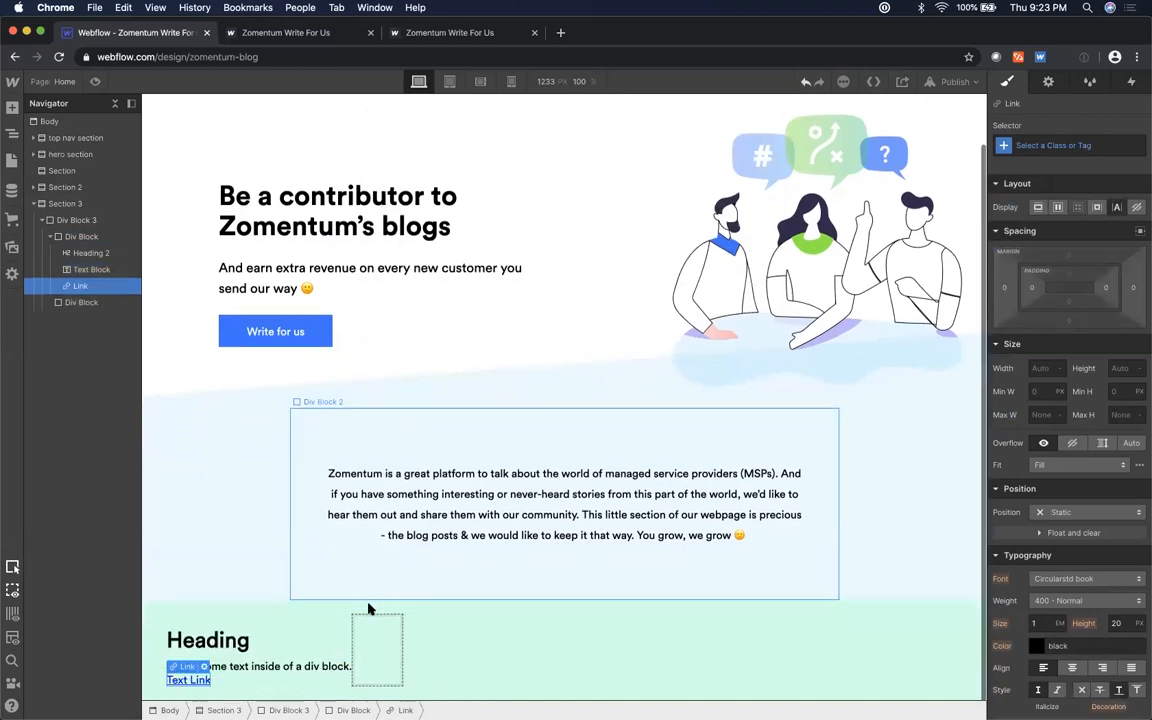
pyautogui.click(212, 684)
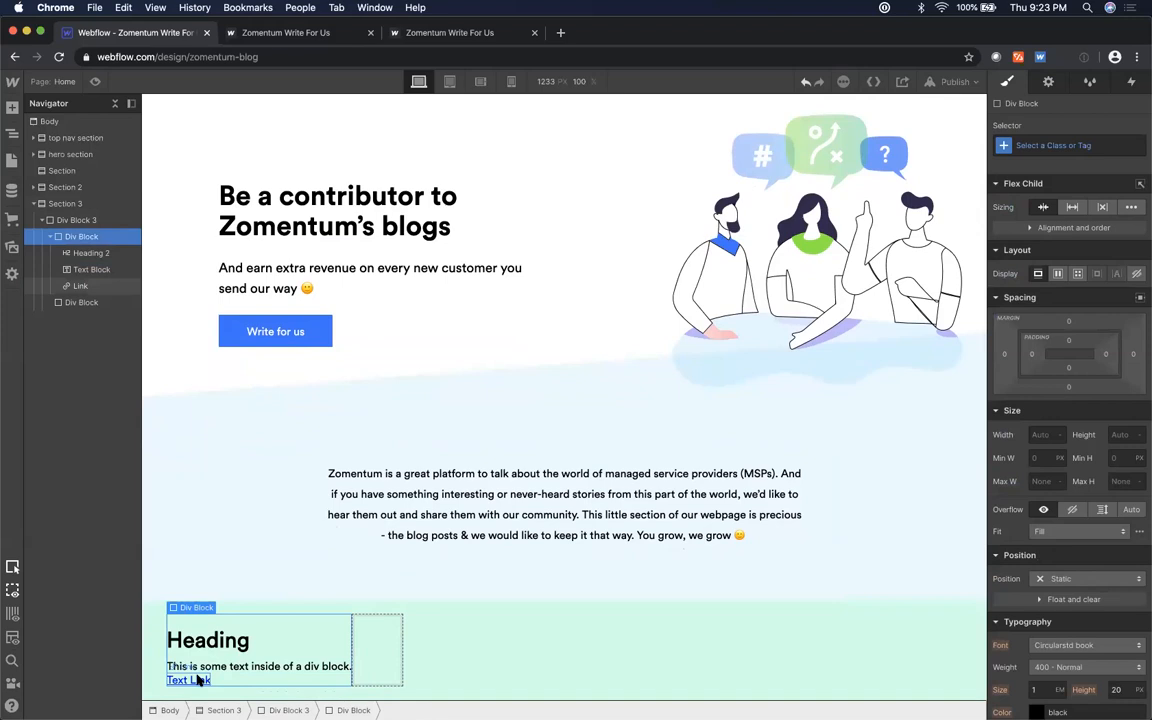
pyautogui.click(198, 680)
pyautogui.press('Delete')
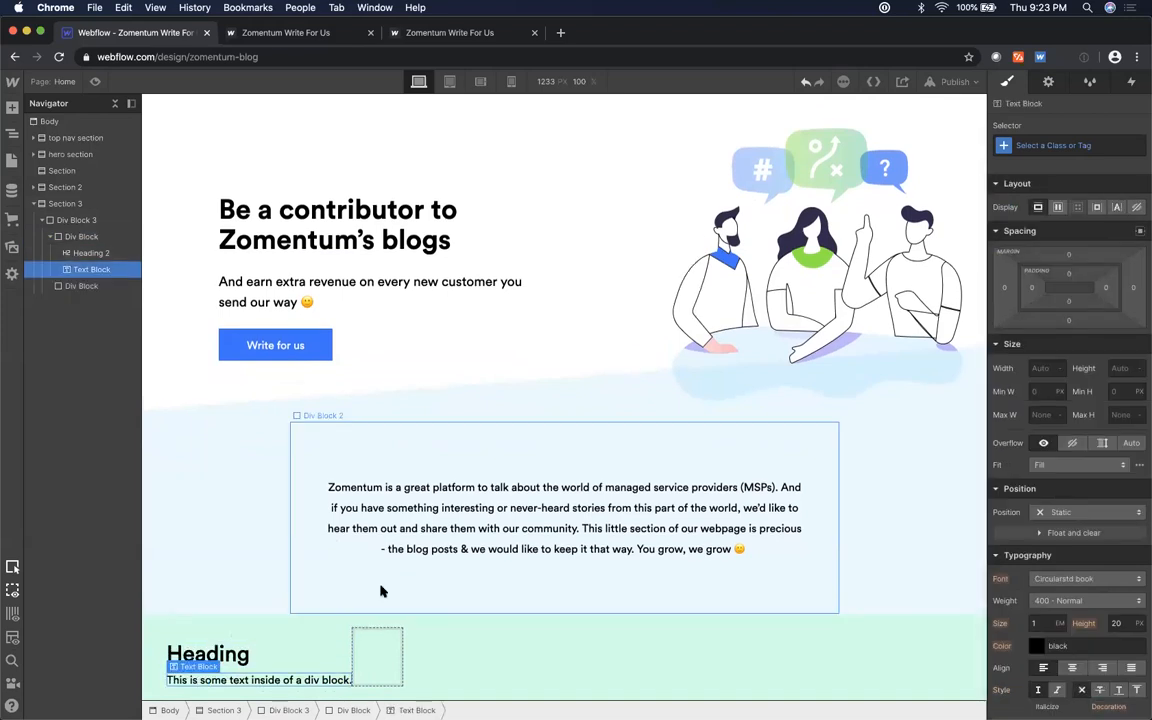
# - Add a new section to the page body below Section 3
pyautogui.click(34, 203)
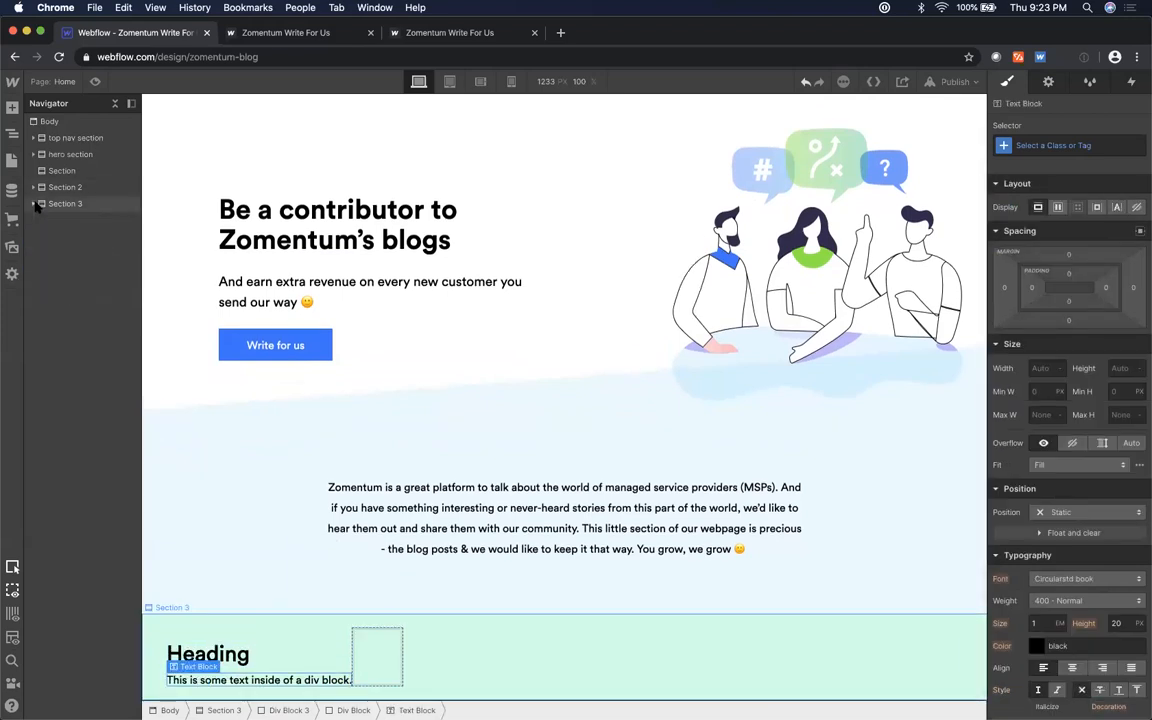
pyautogui.click(50, 121)
pyautogui.press('super+e')
pyautogui.write('sec')
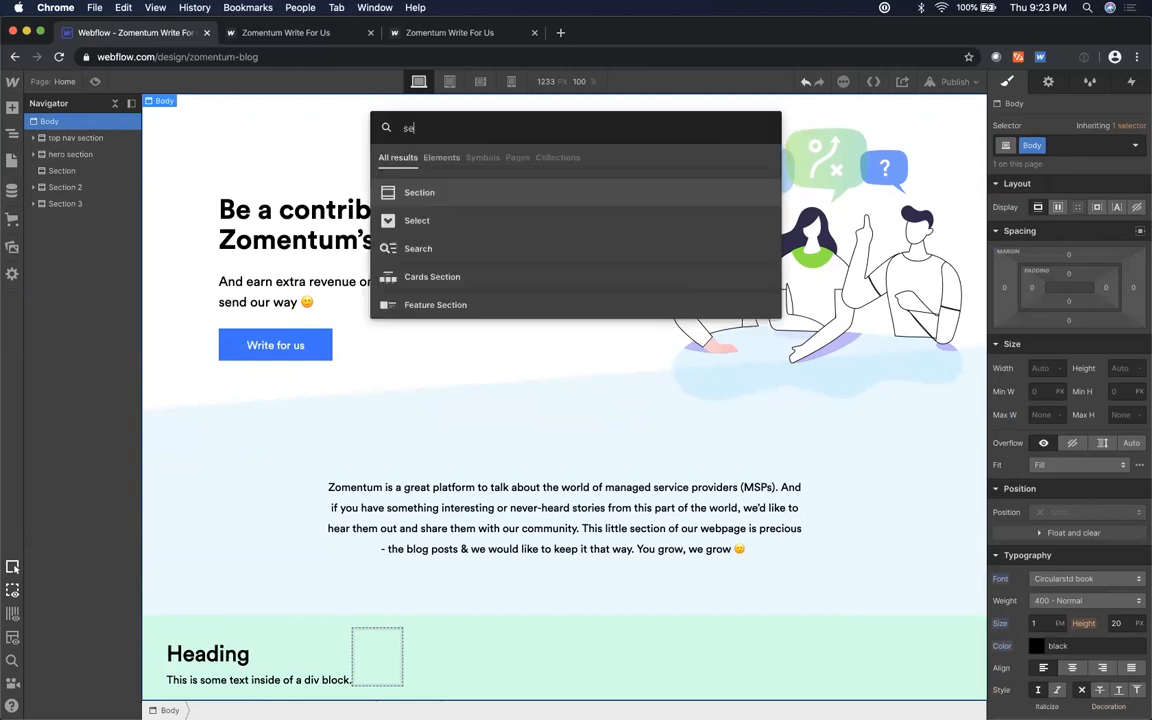
pyautogui.press('Return')
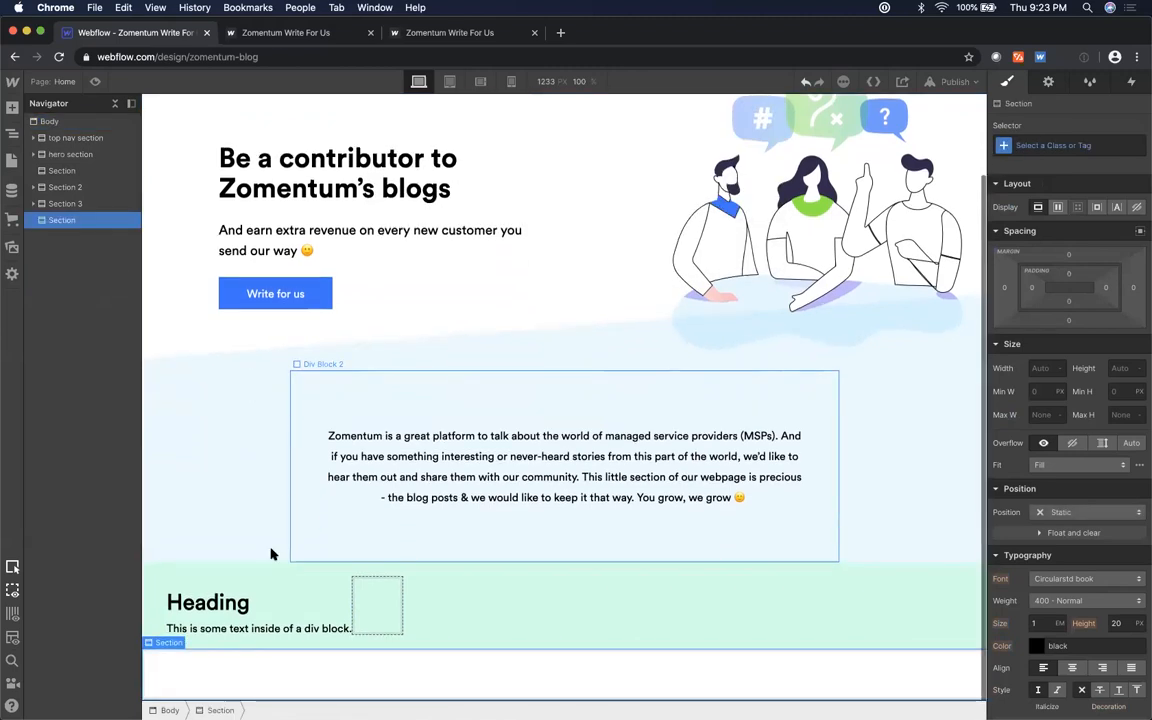
# - Add a second text block below the existing one under the heading in the green section
pyautogui.click(286, 628)
pyautogui.press('super+e')
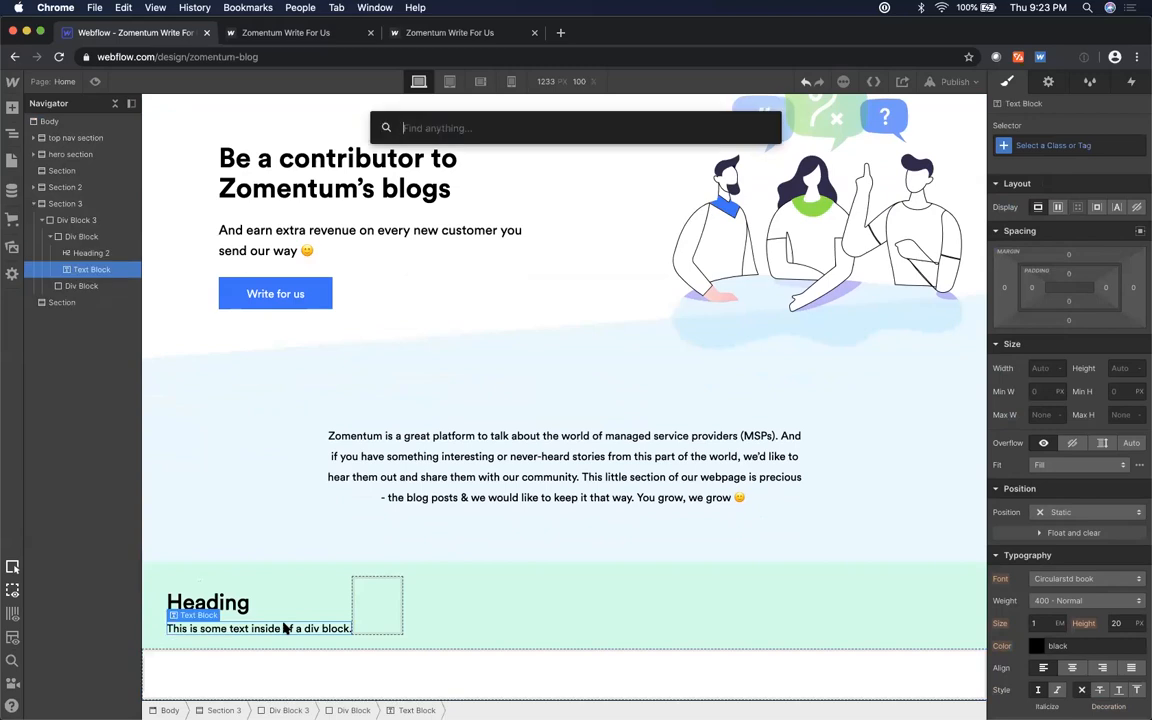
pyautogui.write('text')
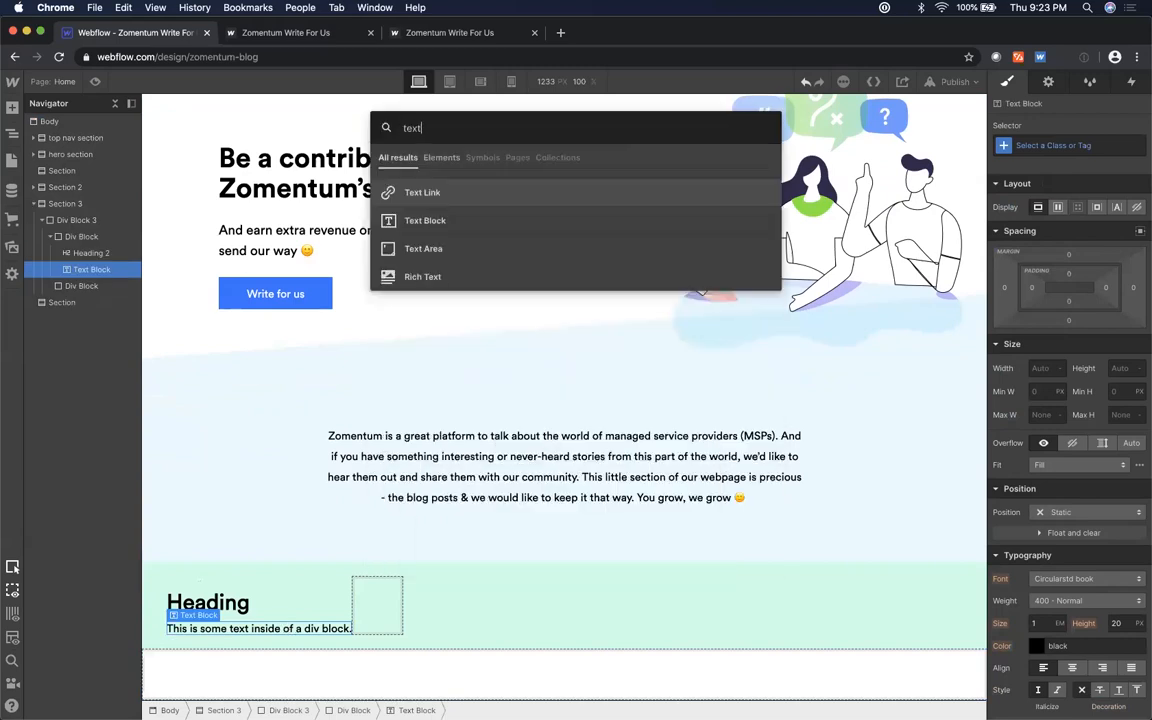
pyautogui.press('Down')
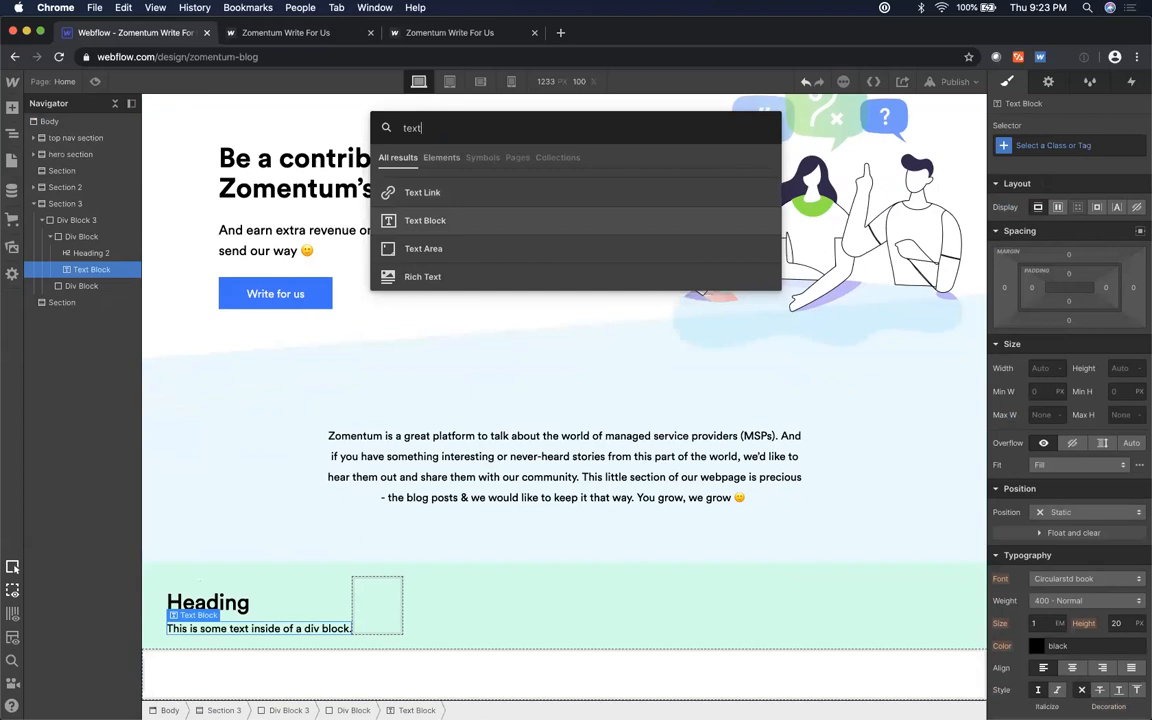
pyautogui.press('Return')
# - Copy "Are you an awesome writer or a reader?" from the Figma design and replace the green section's H2 placeholder text with it in Webflow
pyautogui.click(427, 698)
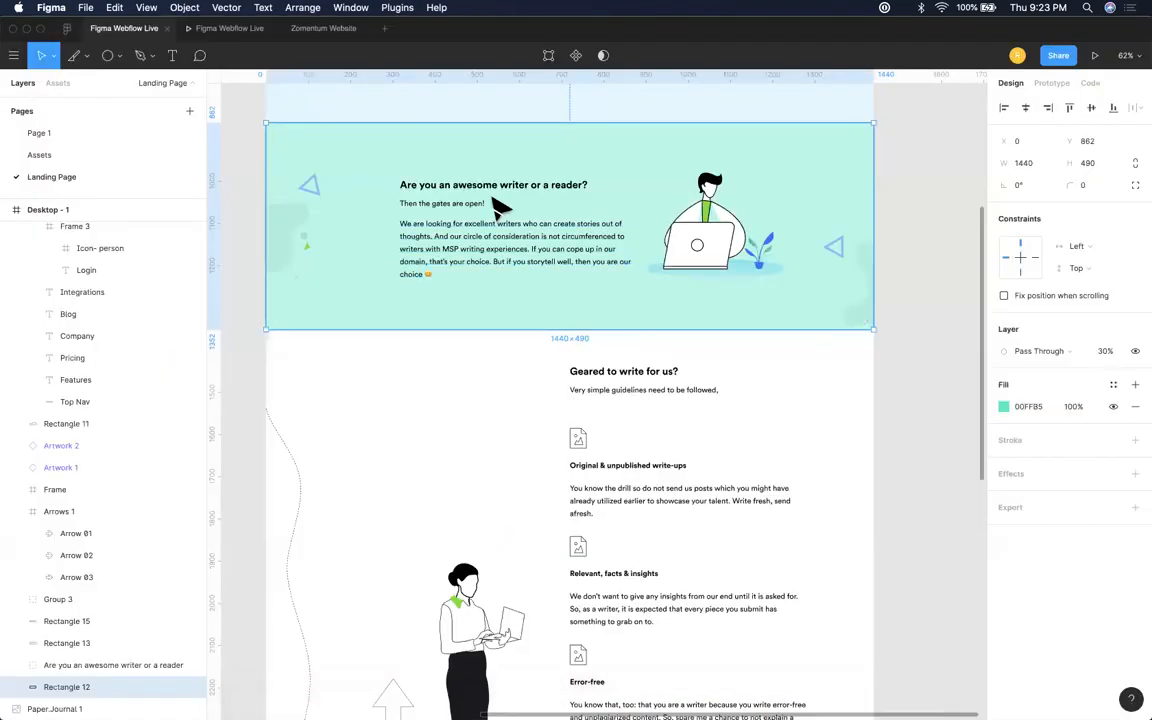
pyautogui.doubleClick(455, 185)
pyautogui.press('super+c')
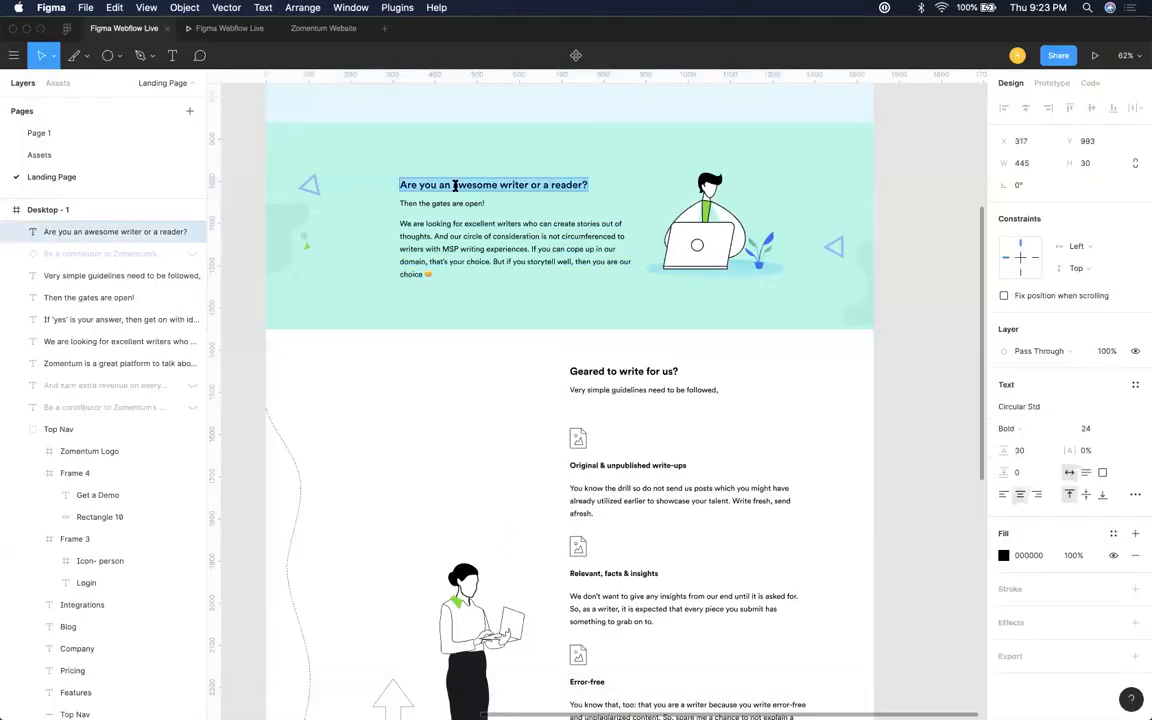
pyautogui.press('super+Tab')
pyautogui.doubleClick(237, 603)
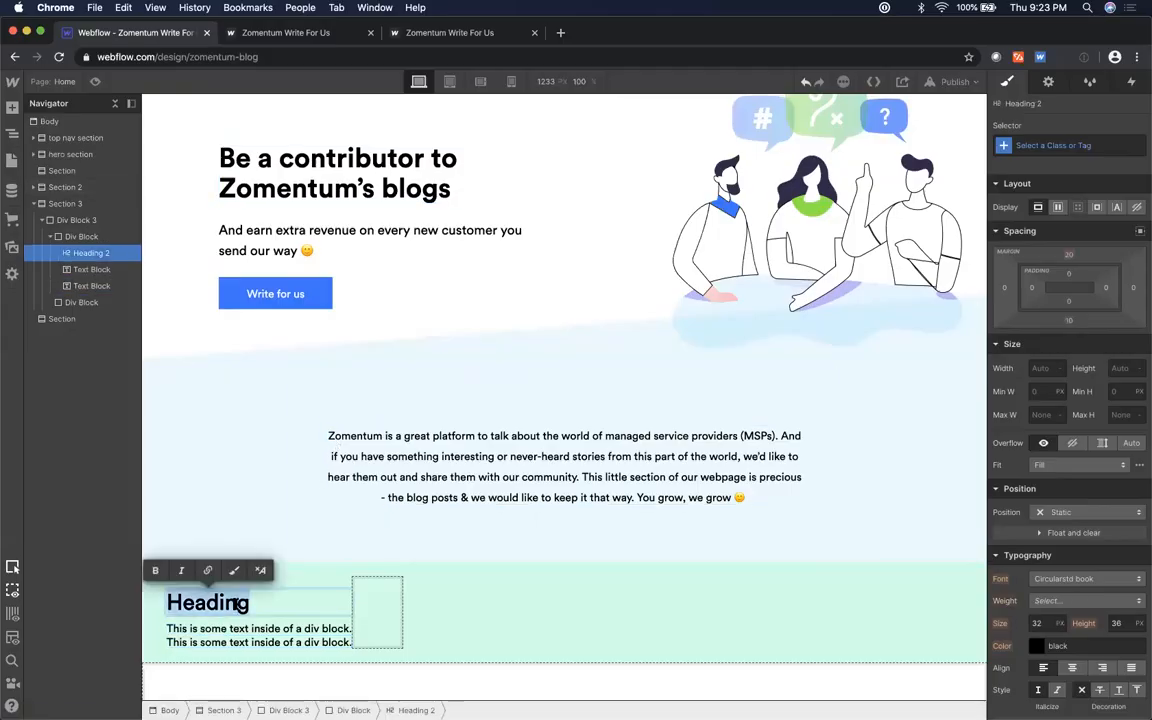
pyautogui.press('super+v')
pyautogui.click(329, 543)
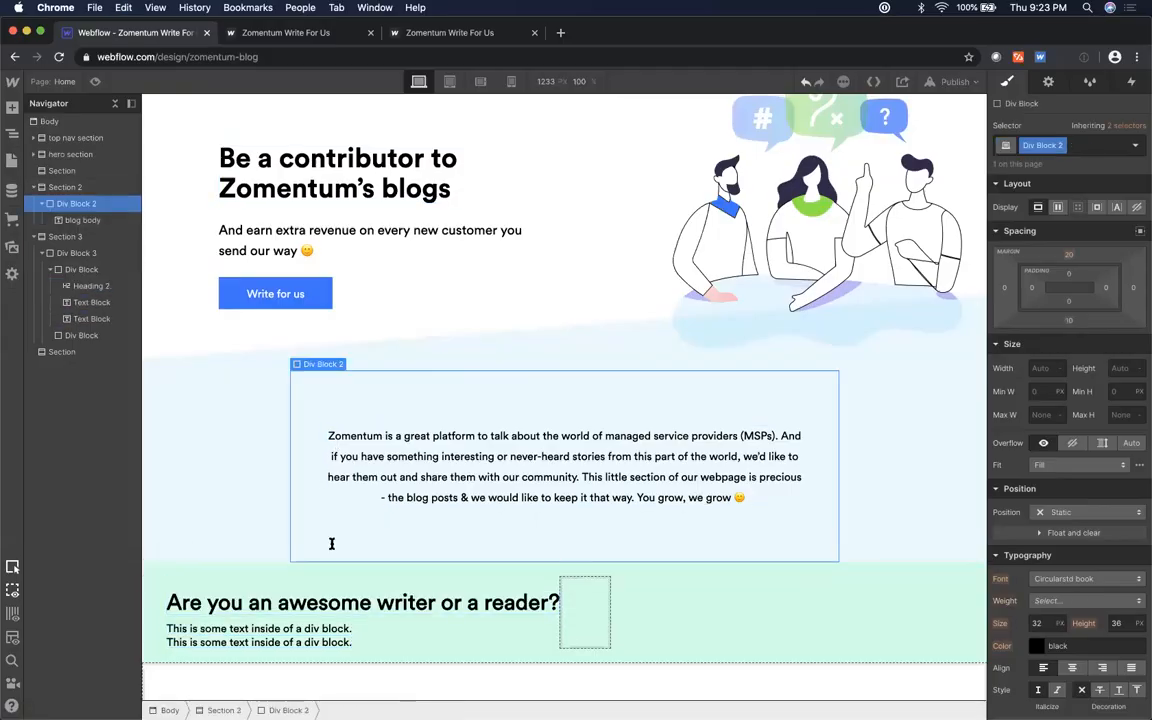
# - Copy "Then the gates are open!" from the Figma design into the first text block under the green section's heading in Webflow
pyautogui.press('super+Tab')
pyautogui.doubleClick(465, 203)
pyautogui.press('super+c')
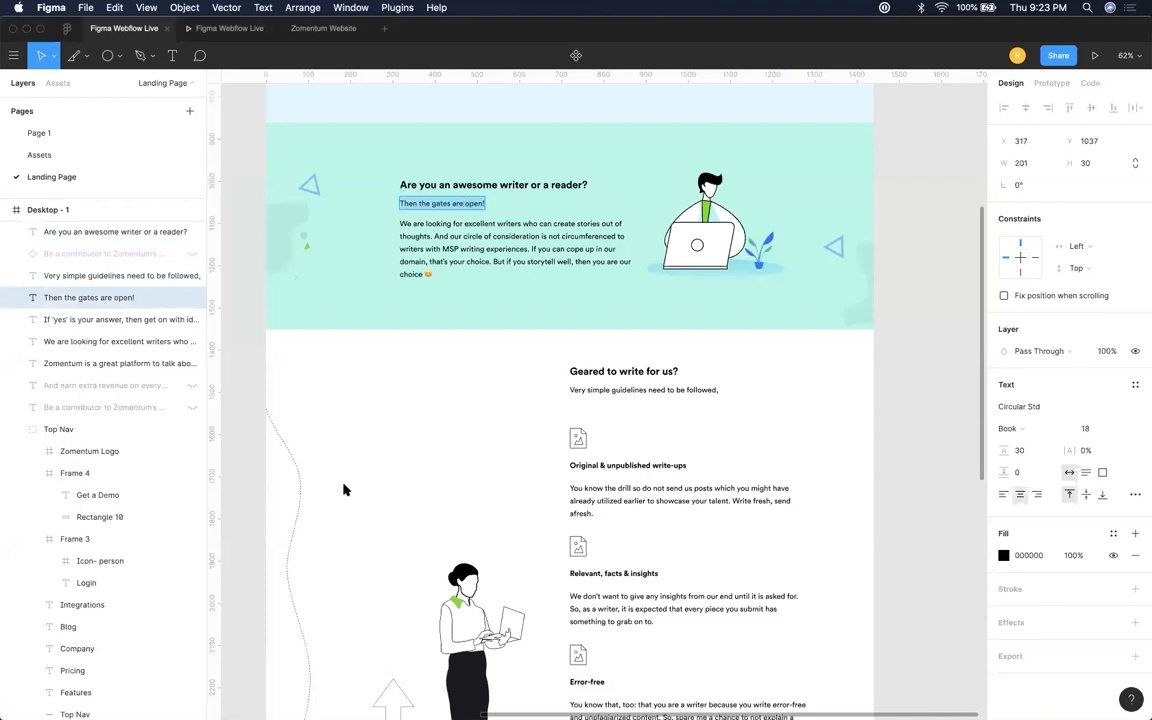
pyautogui.press('super+Tab')
pyautogui.doubleClick(289, 628)
pyautogui.press('super+v')
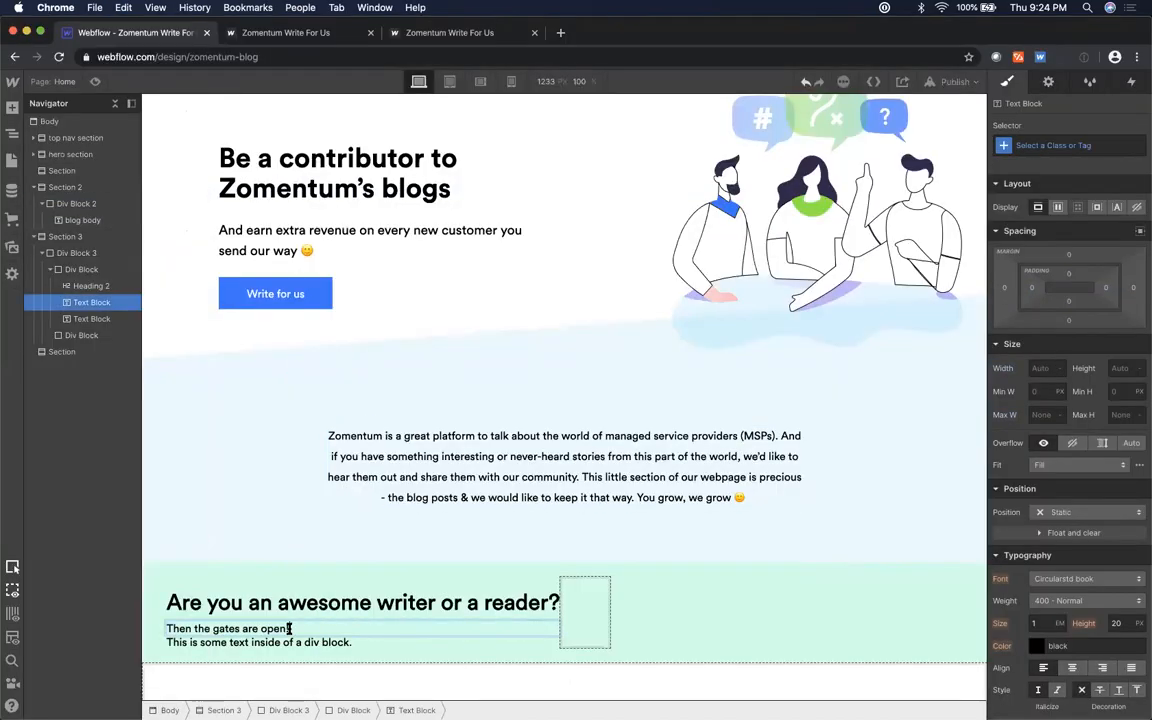
# - Copy the "We are looking for excellent writers" paragraph from the Figma design into the green section's second text block in Webflow
pyautogui.press('super+Tab')
pyautogui.doubleClick(498, 236)
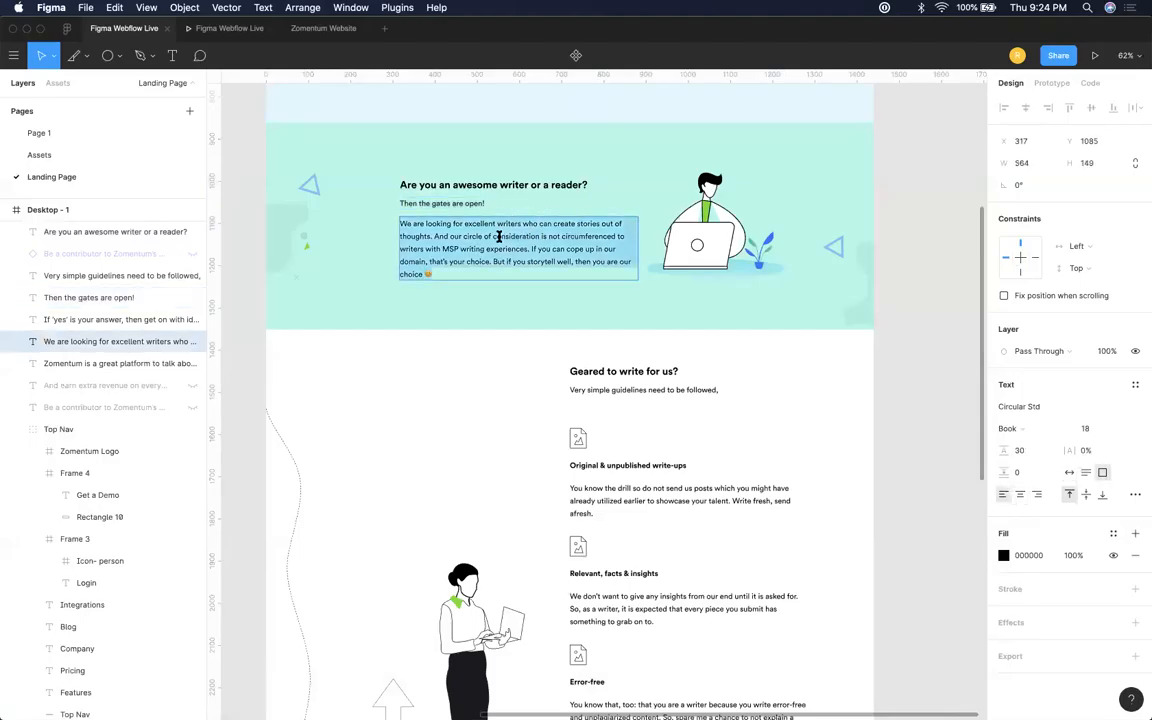
pyautogui.press('super+Tab')
pyautogui.doubleClick(331, 642)
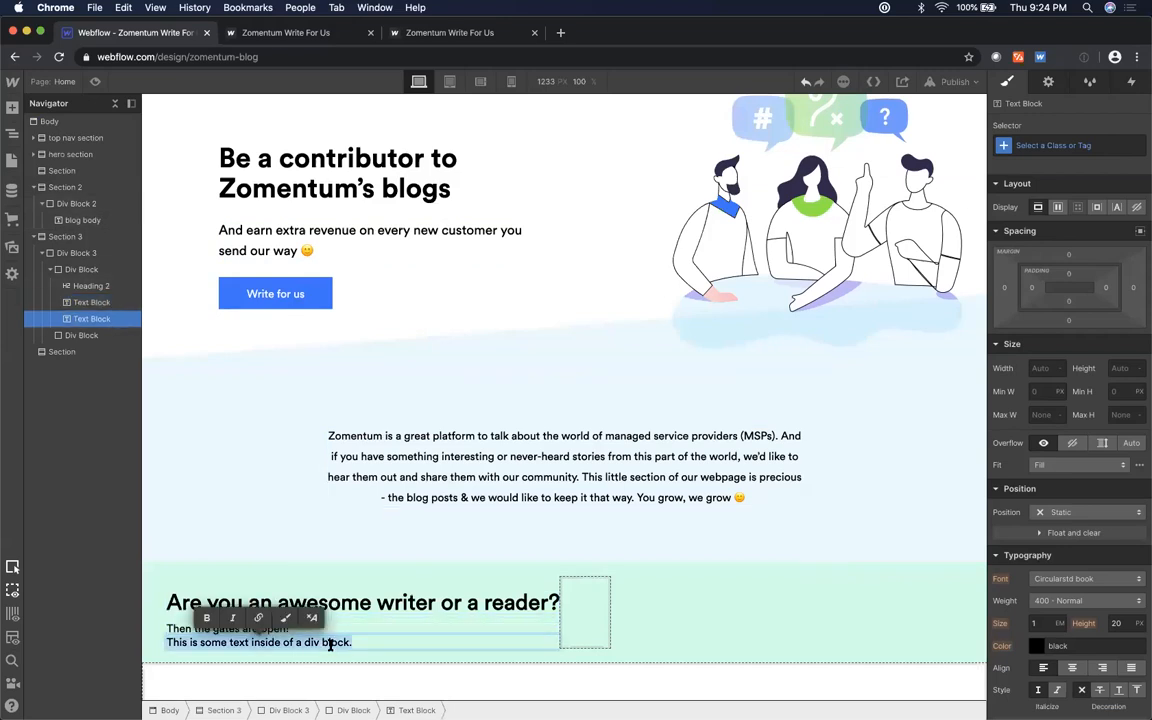
pyautogui.write('We are looking for excellent writers who can create stories out of thoughts. And our circle of consideration is not circumferenced to writers with MSP writing experiences. If you can cope up in our domain, that’s your choice. But if you storytell well, then you are our choice 😊')
pyautogui.click(362, 579)
# - Style the "Are you an awesome writer or a reader?" heading with the Circularstd font, weight 500 - Medium and size 1.3 em
pyautogui.scroll(-1, 362, 579)
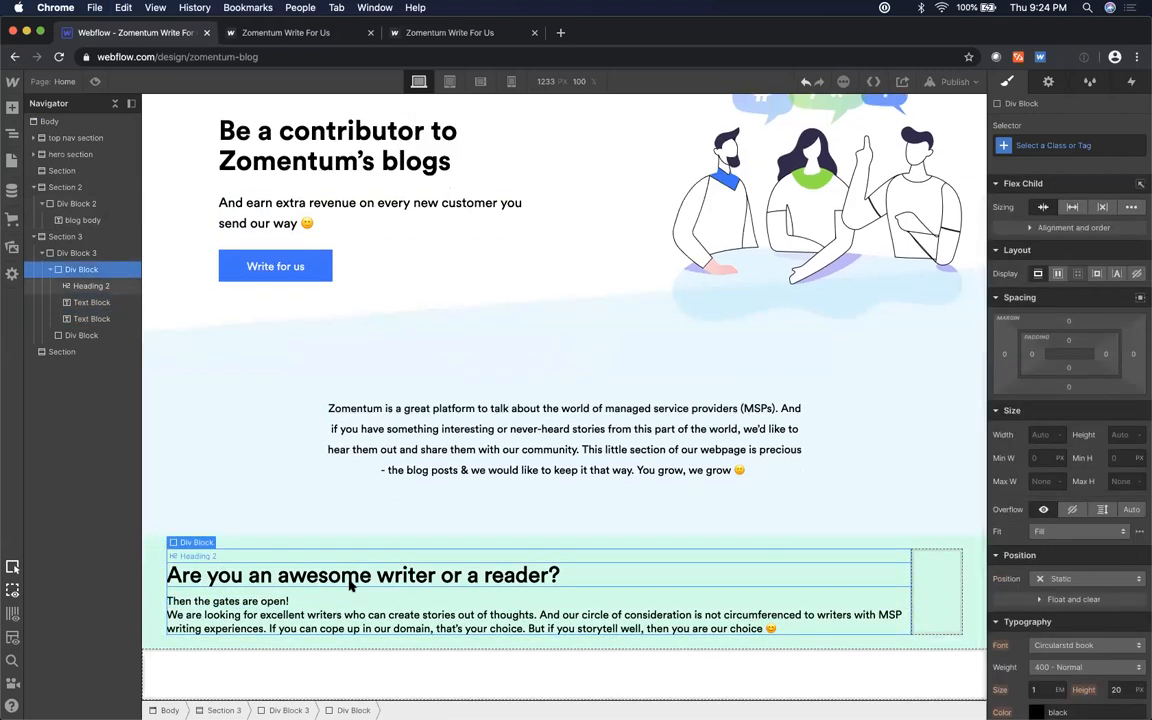
pyautogui.click(350, 586)
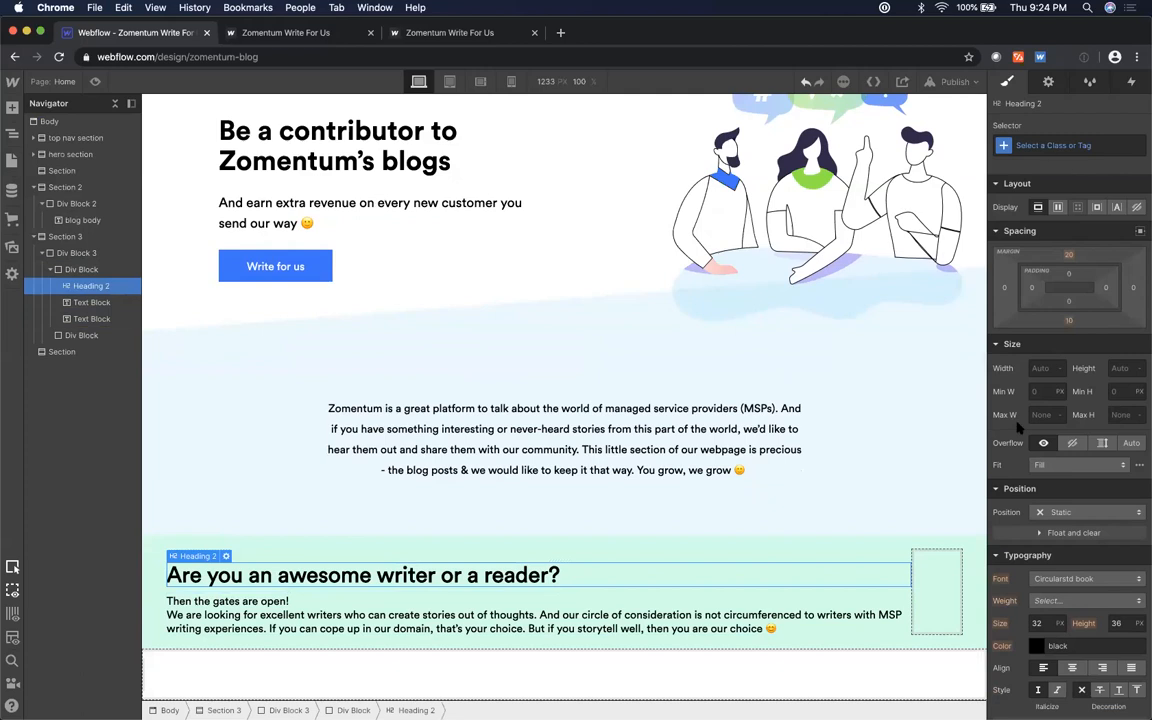
pyautogui.scroll(-2, 1031, 450)
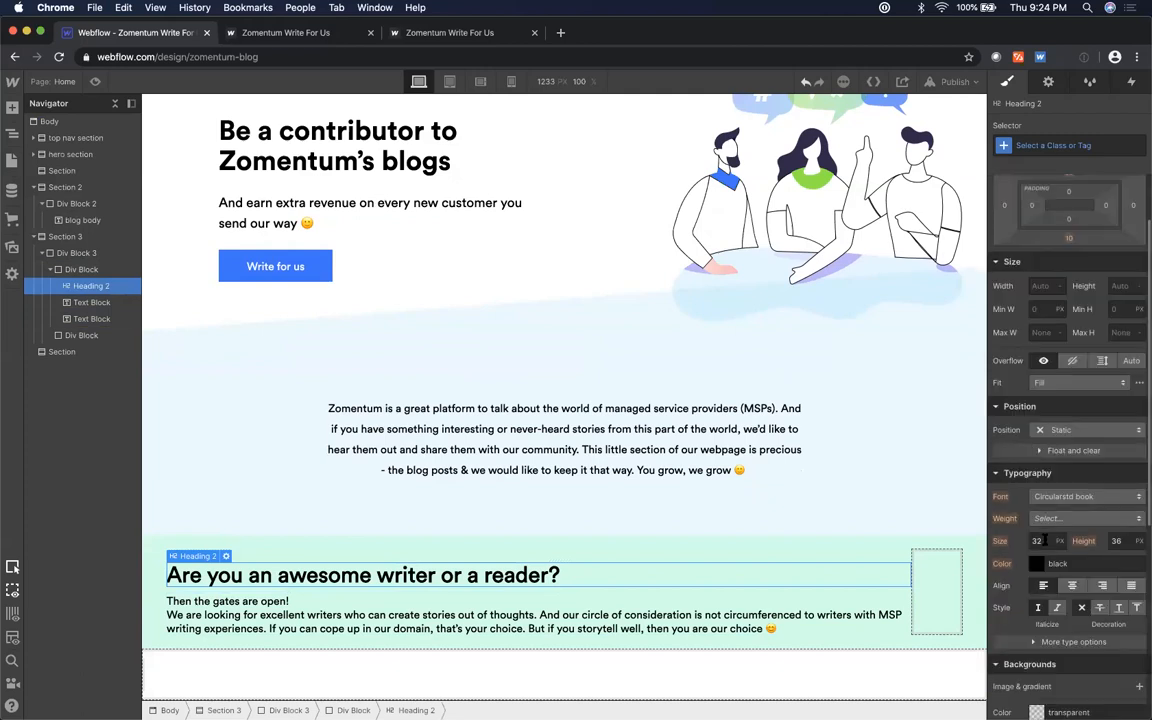
pyautogui.click(1062, 501)
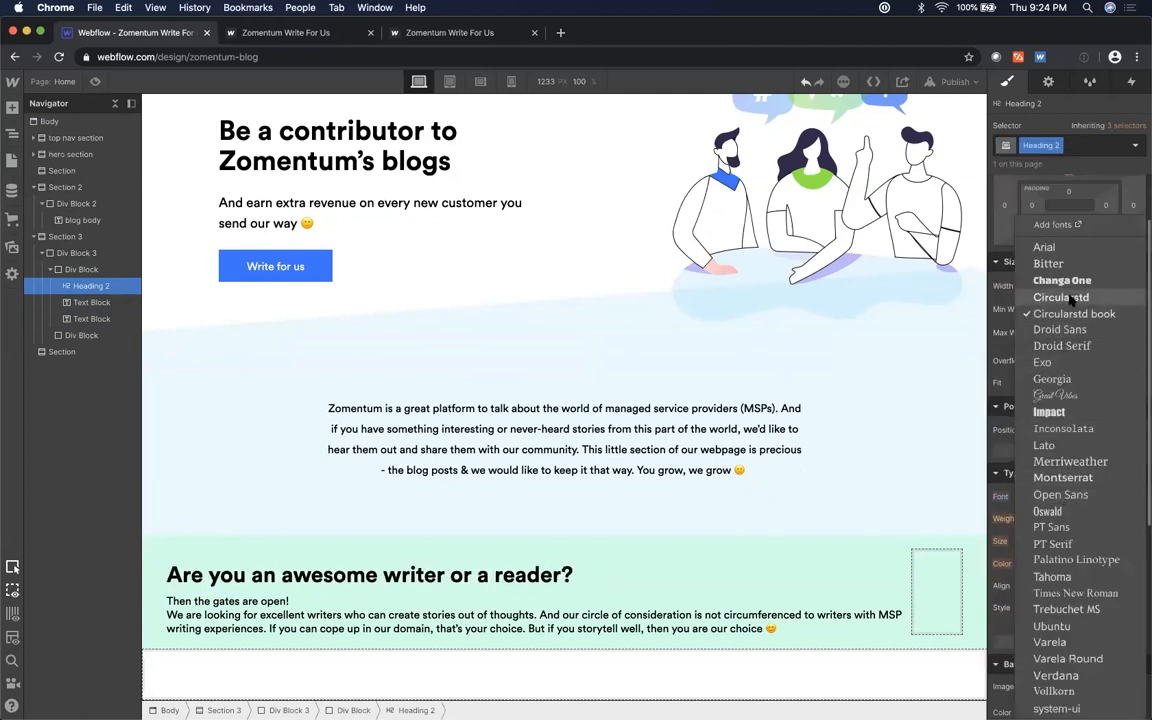
pyautogui.click(990, 297)
pyautogui.click(1066, 519)
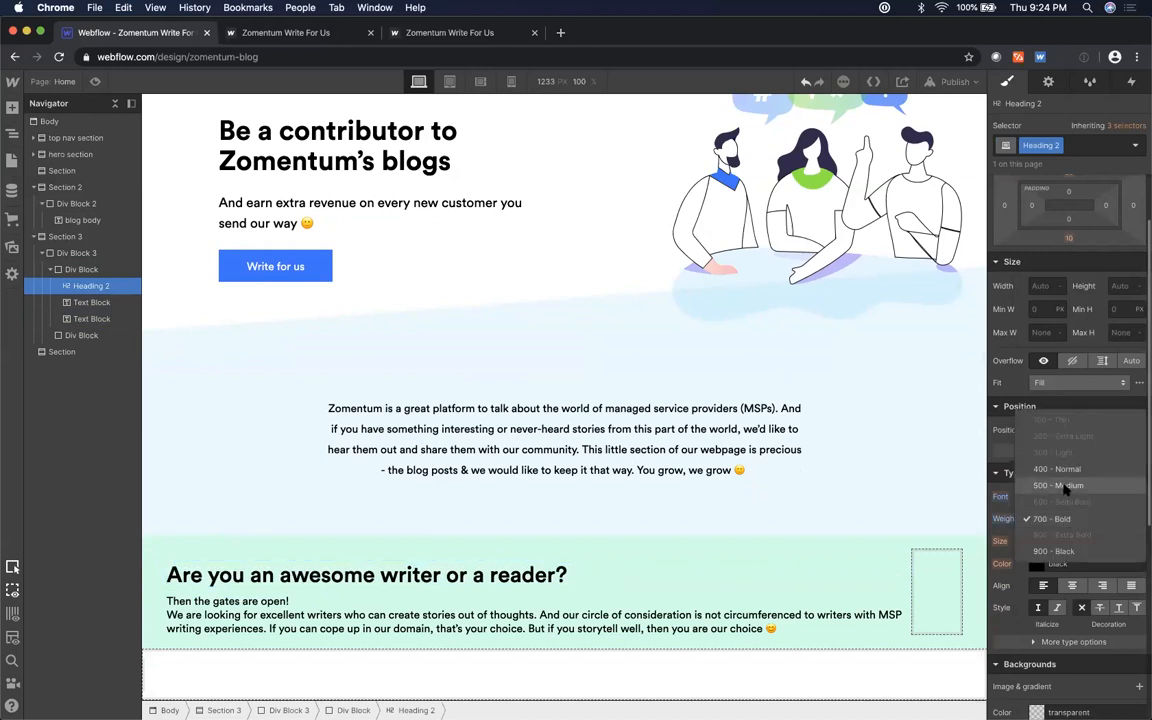
pyautogui.click(1060, 482)
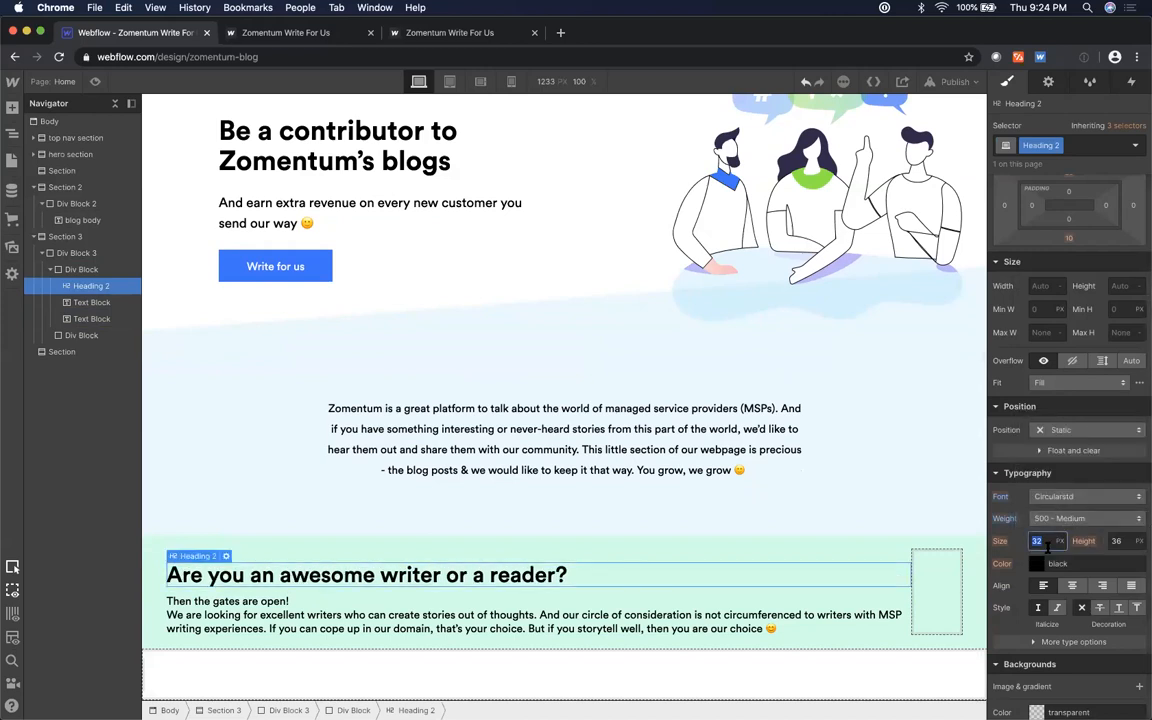
pyautogui.press('Return')
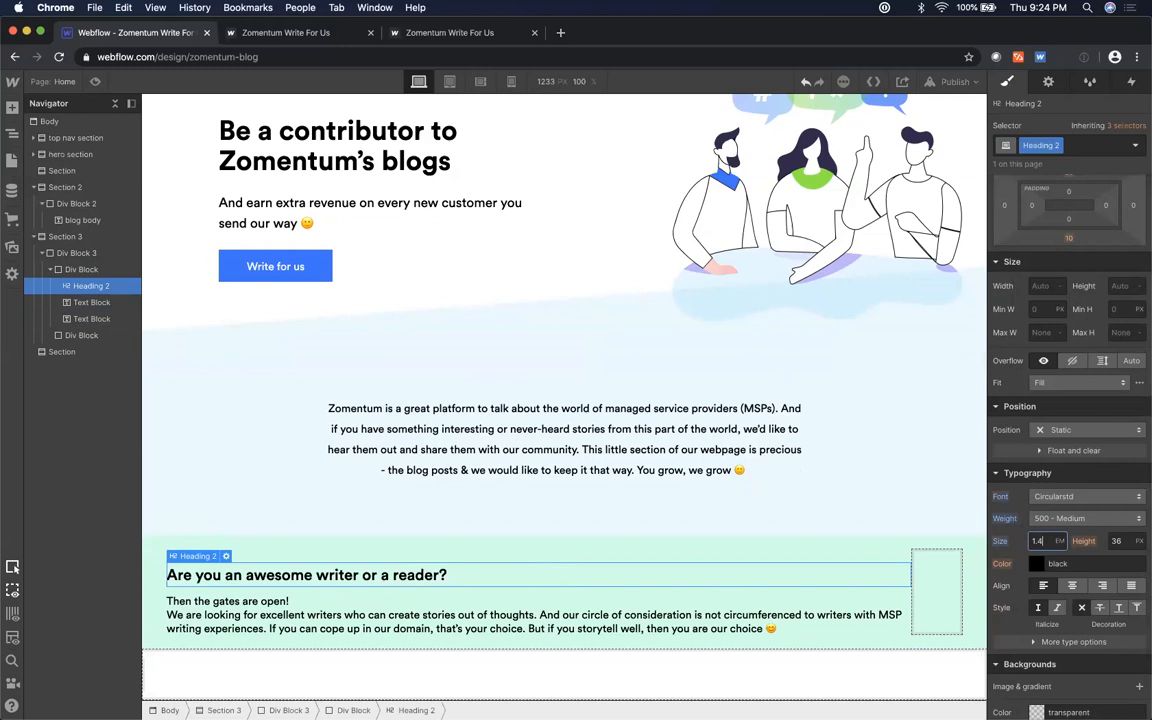
pyautogui.press('Down')
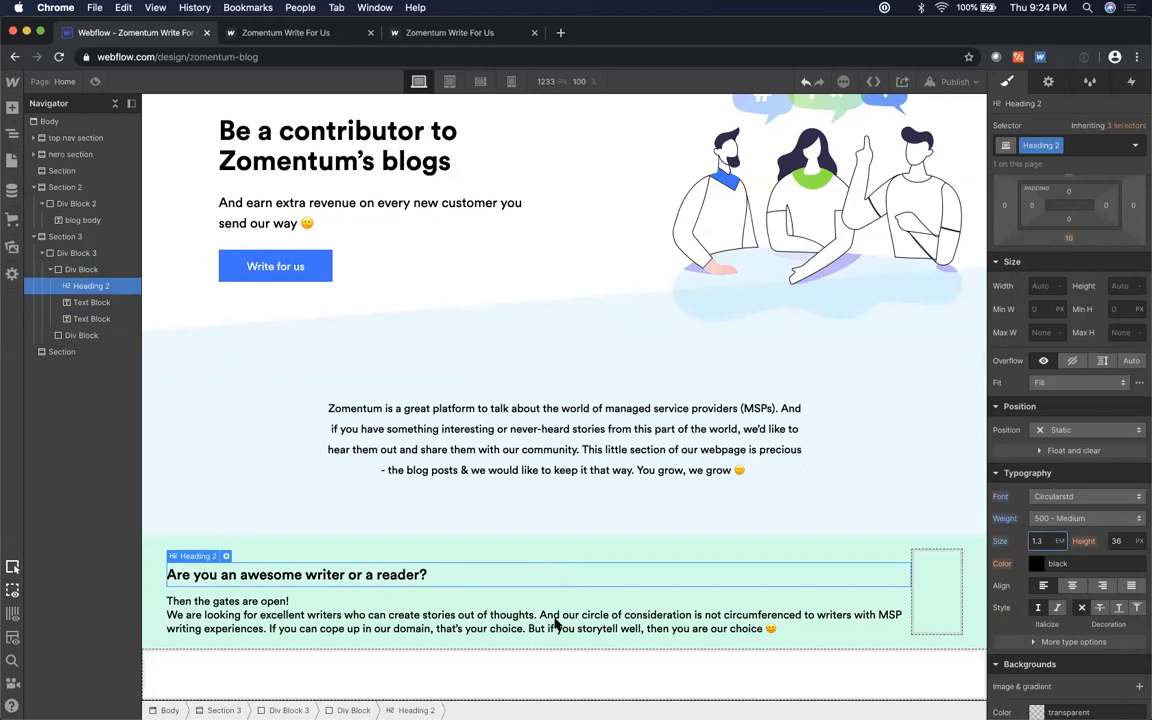
# - Give the "Then the gates are open!" text block a bottom margin of 16 px, without keeping any top or bottom padding
pyautogui.click(371, 630)
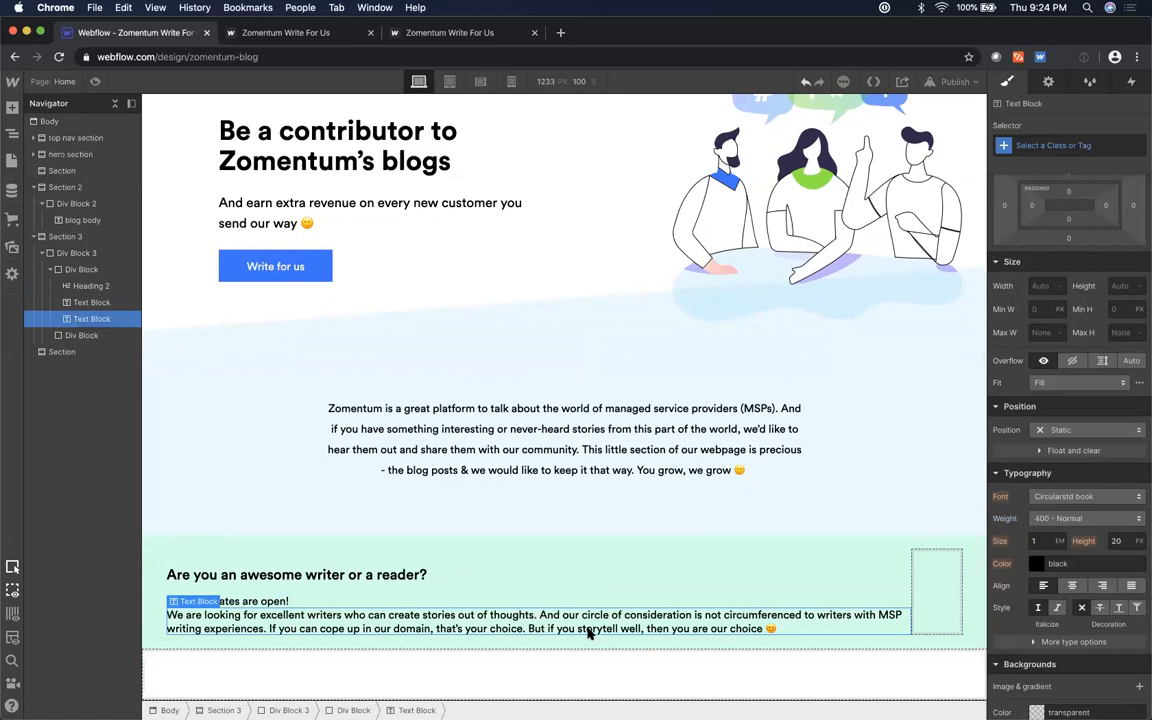
pyautogui.click(309, 601)
pyautogui.moveTo(1076, 195); pyautogui.dragTo(1073, 212)
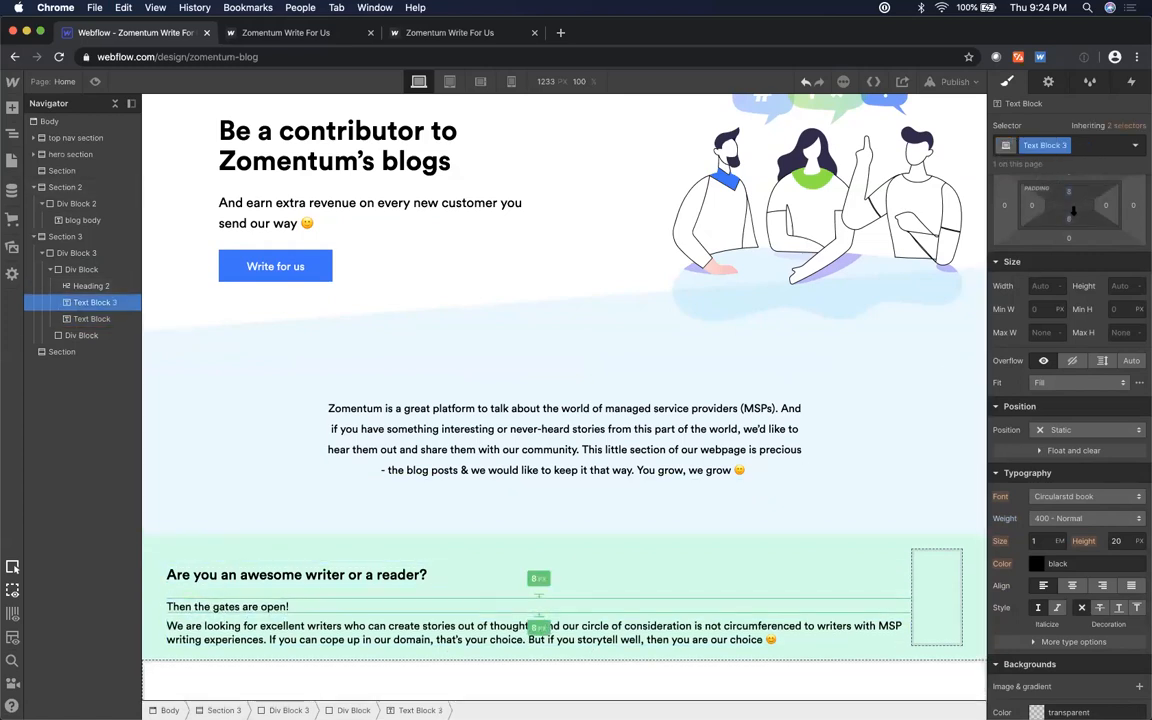
pyautogui.press('super+z')
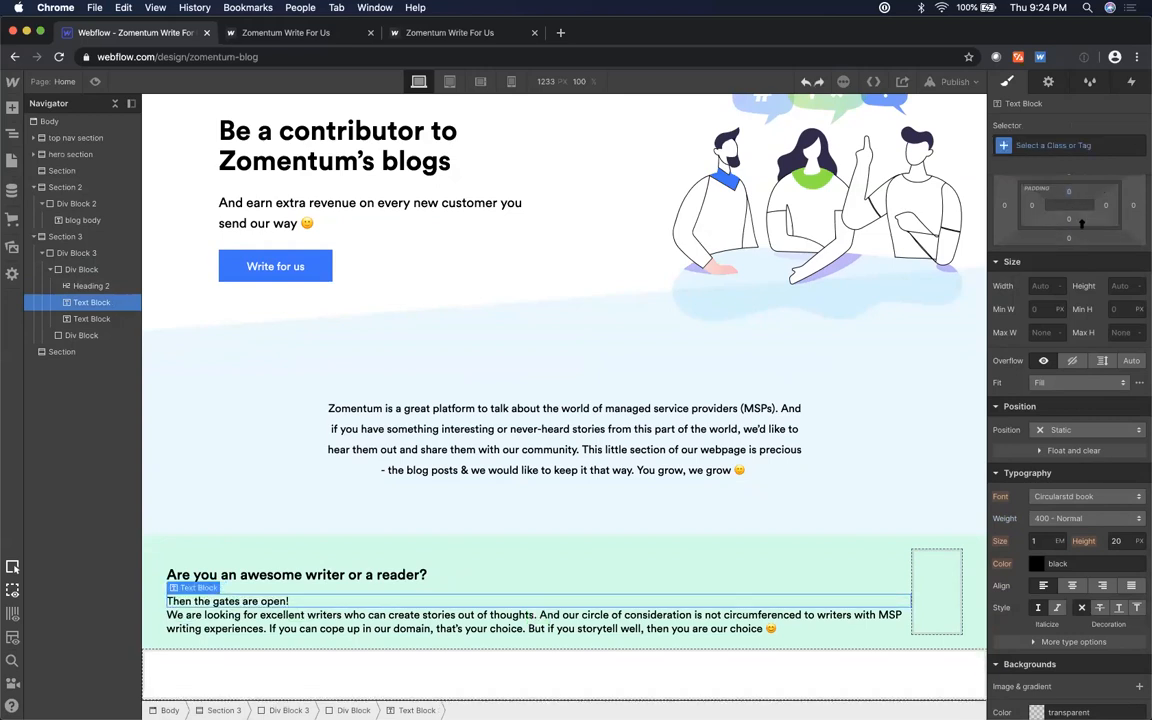
pyautogui.moveTo(1076, 237); pyautogui.dragTo(1067, 268)
# - Add 11 px of top and bottom padding to the "We are looking for excellent writers" text block
pyautogui.scroll(-1, 591, 560)
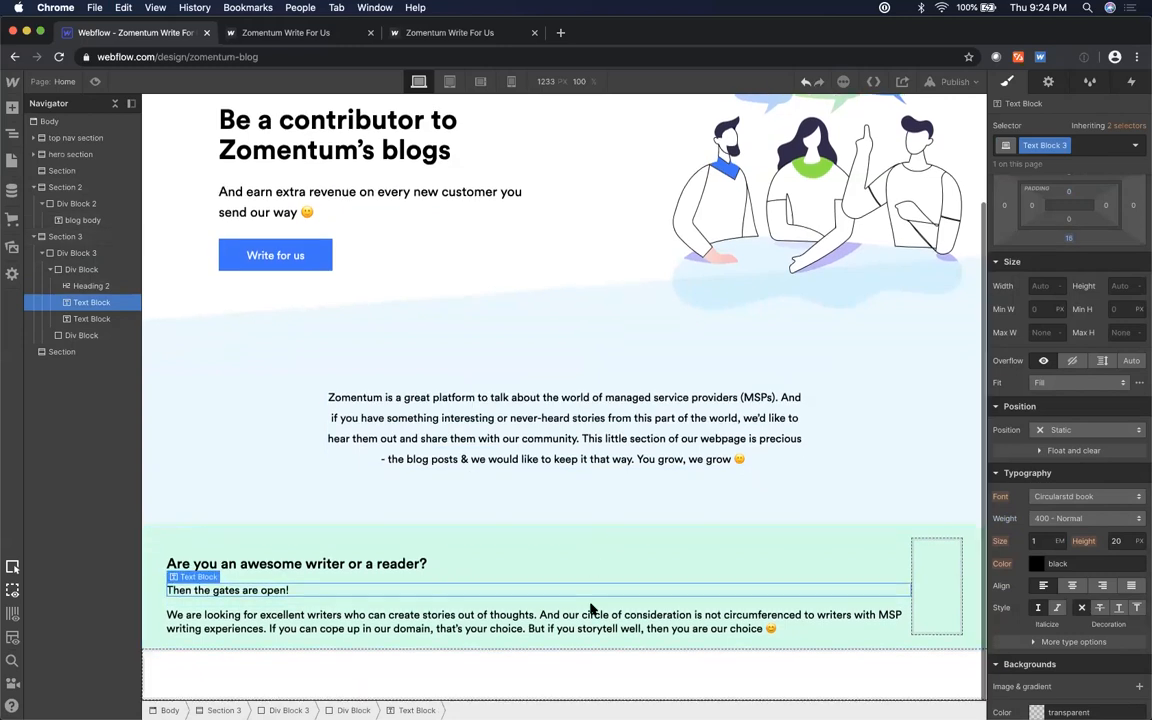
pyautogui.click(590, 617)
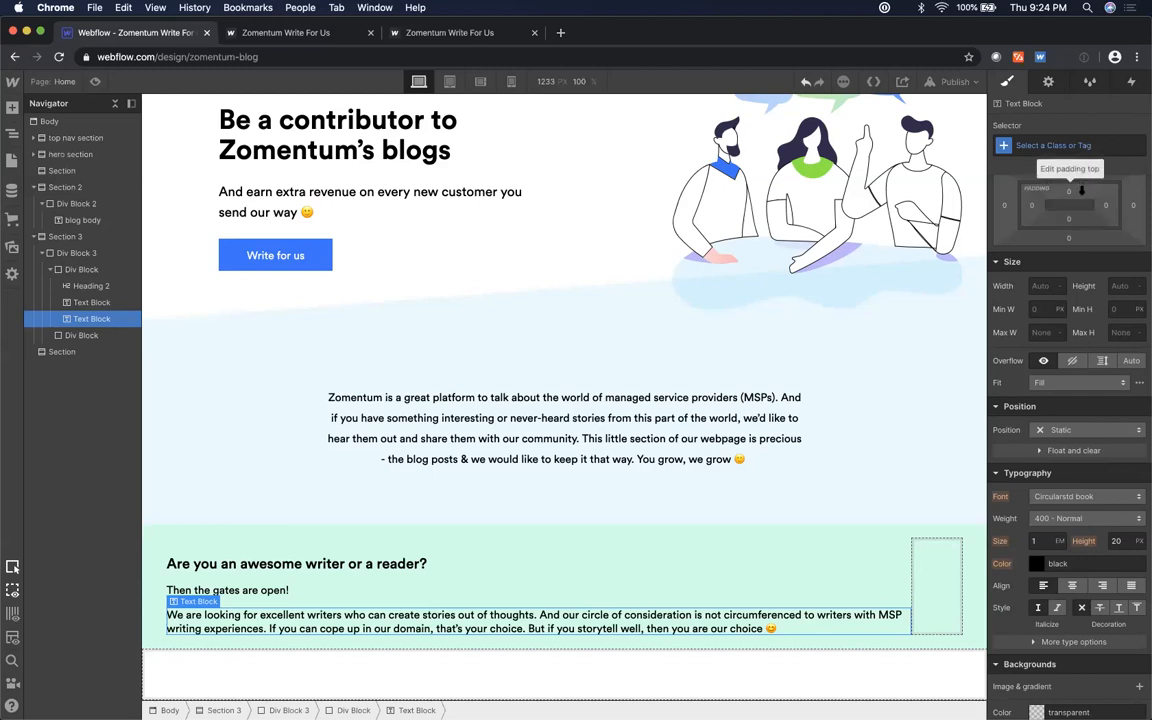
pyautogui.moveTo(1077, 204); pyautogui.dragTo(1105, 207)
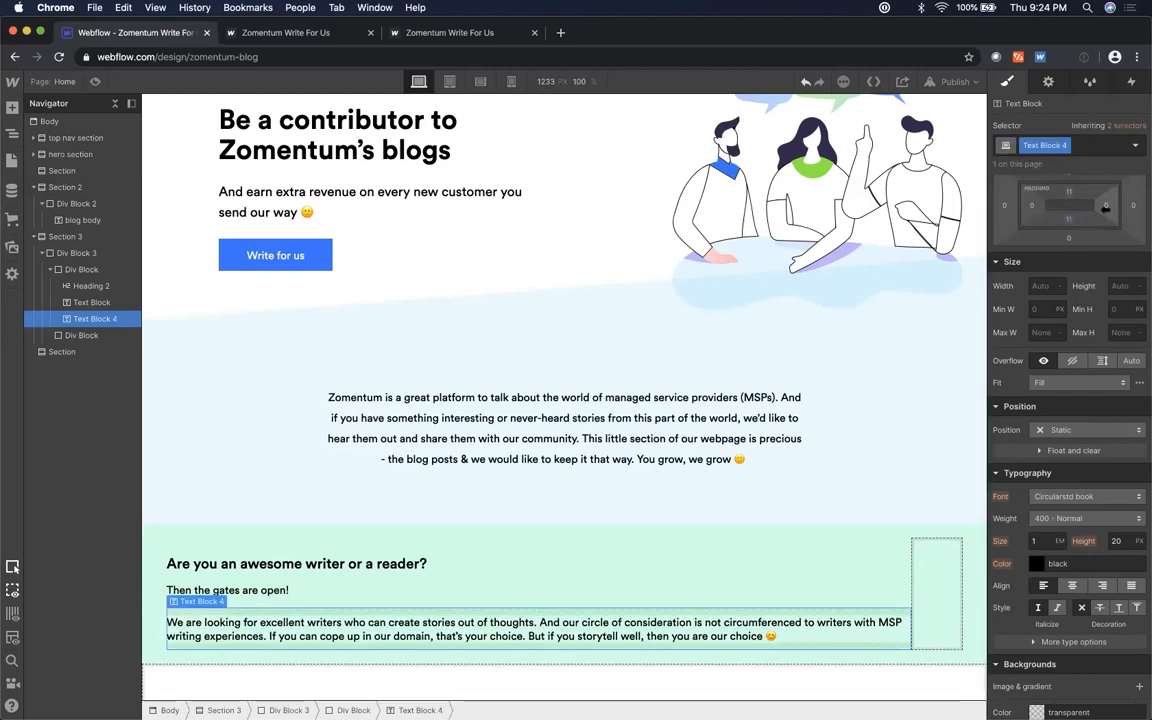
# - Insert an image into the green section's empty div block and choose the illustration of the writer working at a laptop
pyautogui.scroll(-1, 700, 450)
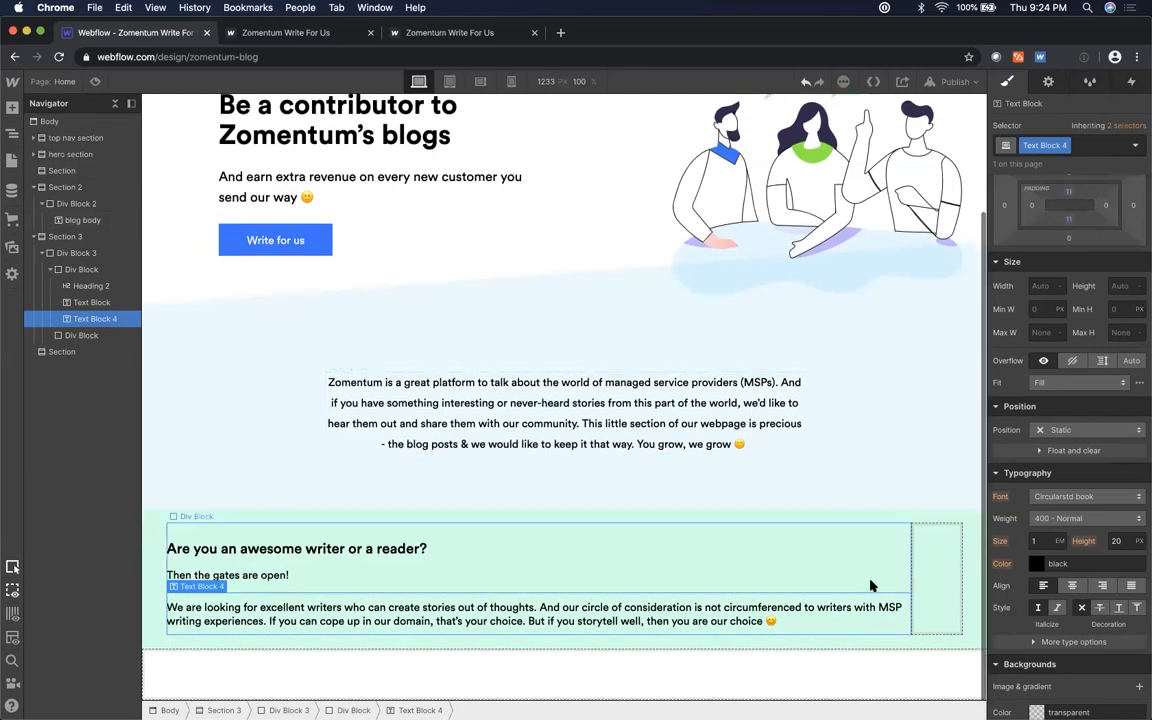
pyautogui.press('super+Tab')
pyautogui.press('super+Tab')
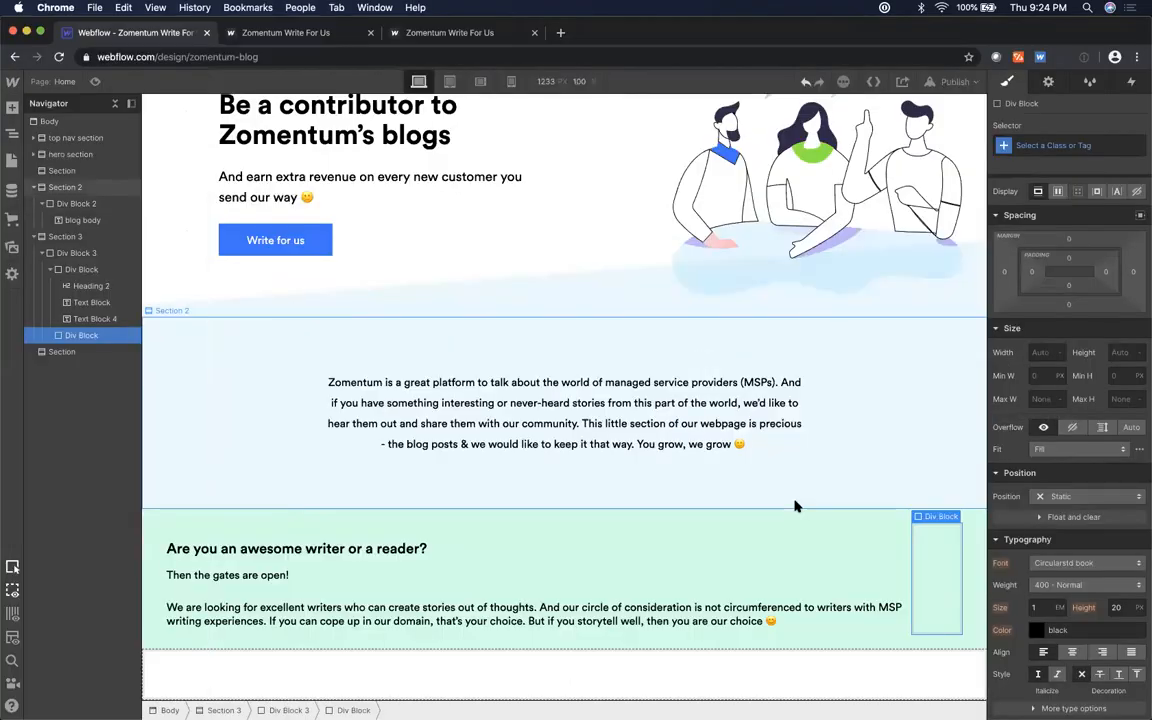
pyautogui.press('super+e')
pyautogui.write('image')
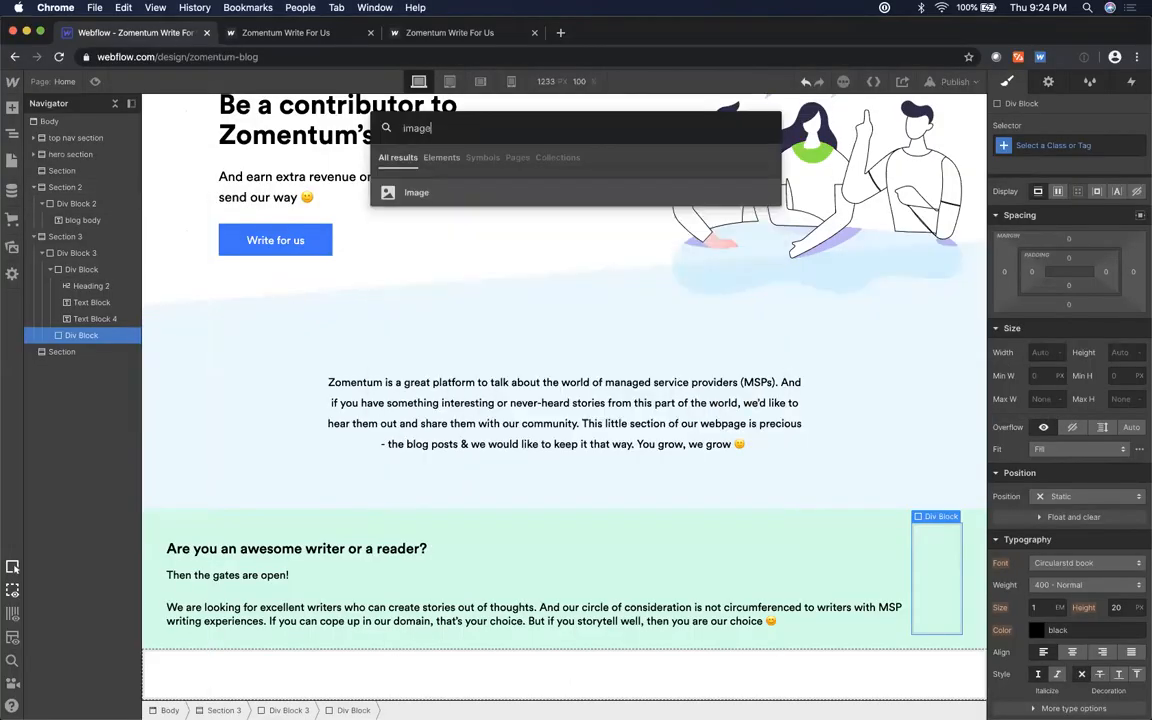
pyautogui.press('Return')
pyautogui.click(916, 573)
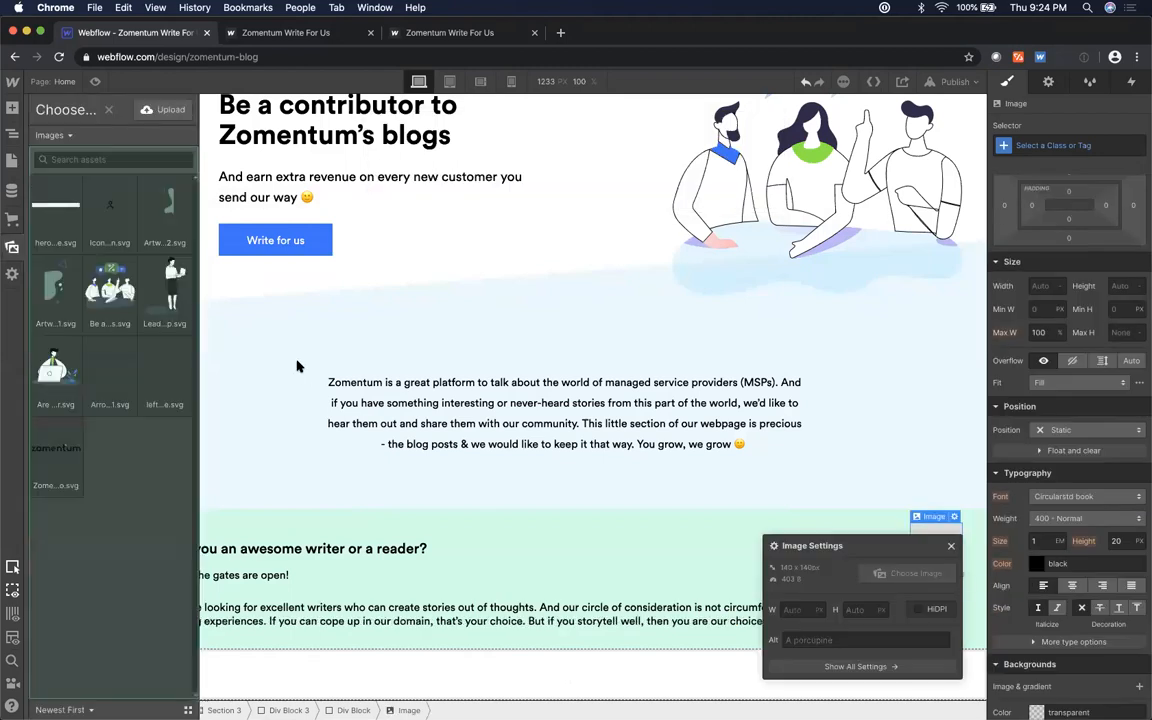
pyautogui.click(50, 260)
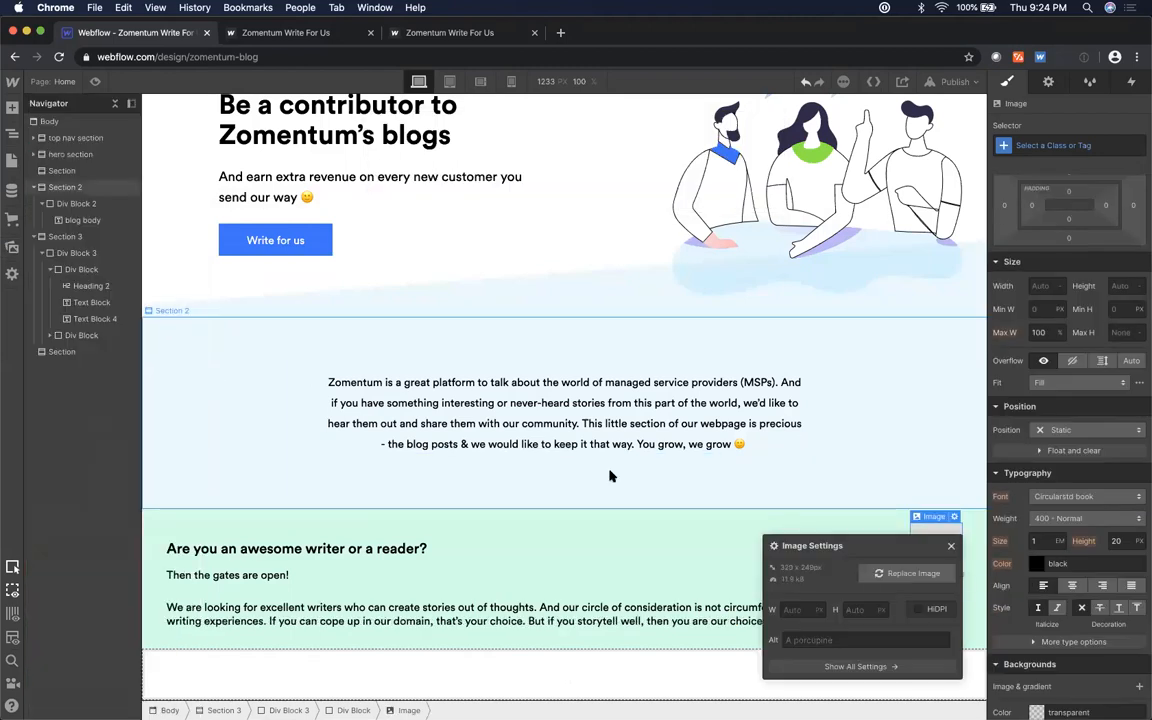
pyautogui.click(686, 540)
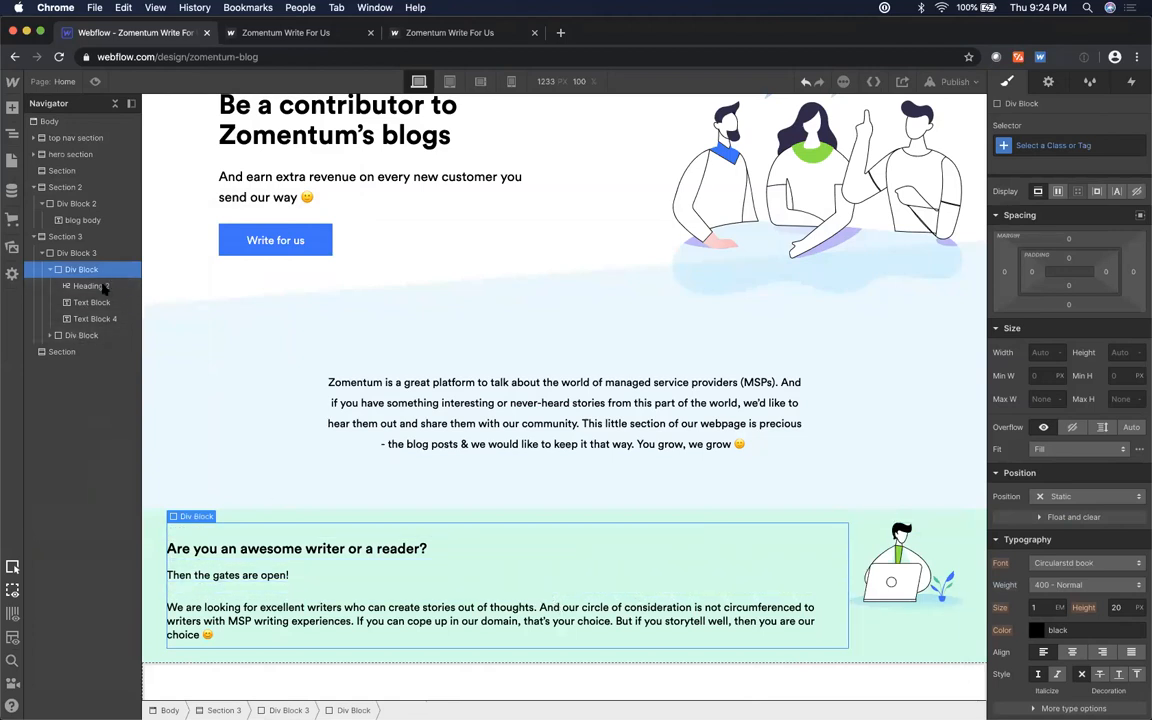
# - Try the grow flex sizing on the div block holding the laptop illustration and return it to the shrink option
pyautogui.click(78, 253)
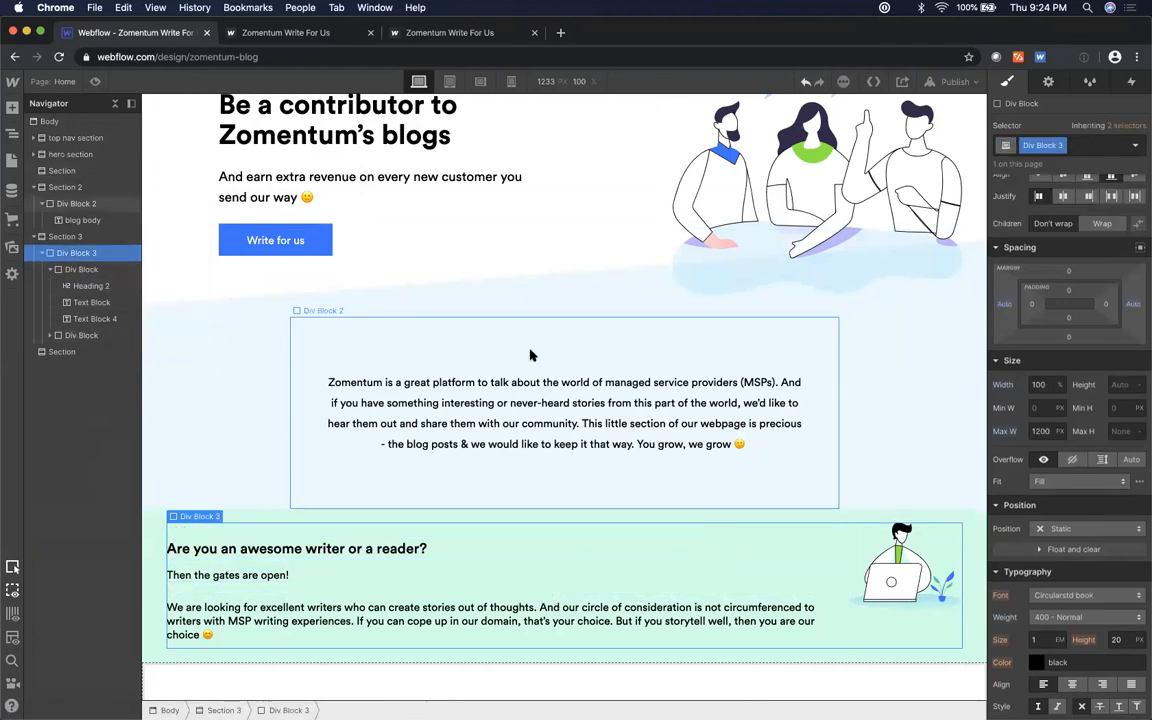
pyautogui.scroll(2, 1063, 288)
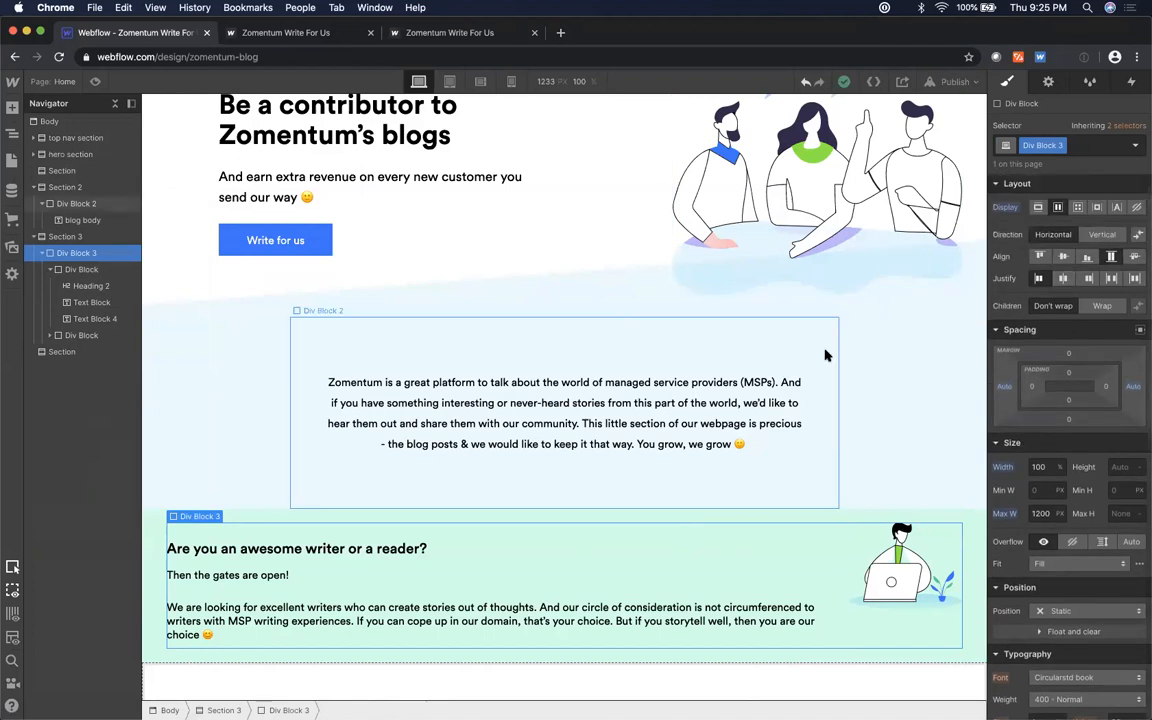
pyautogui.click(78, 272)
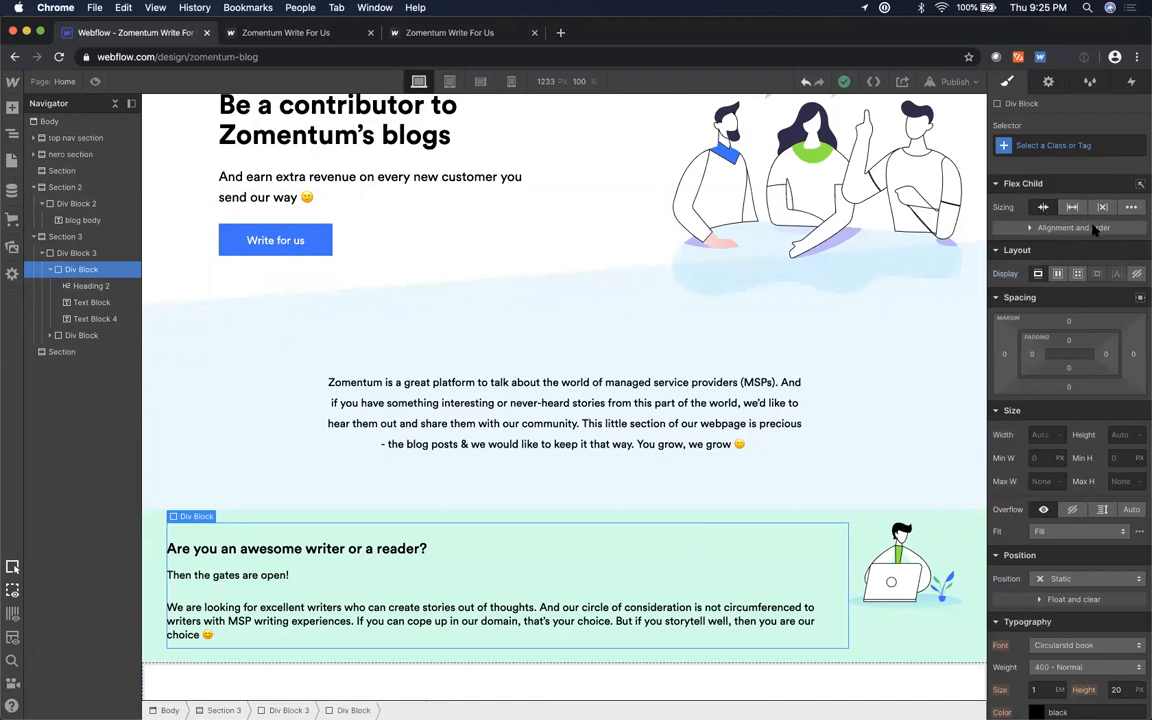
pyautogui.click(936, 538)
pyautogui.click(82, 335)
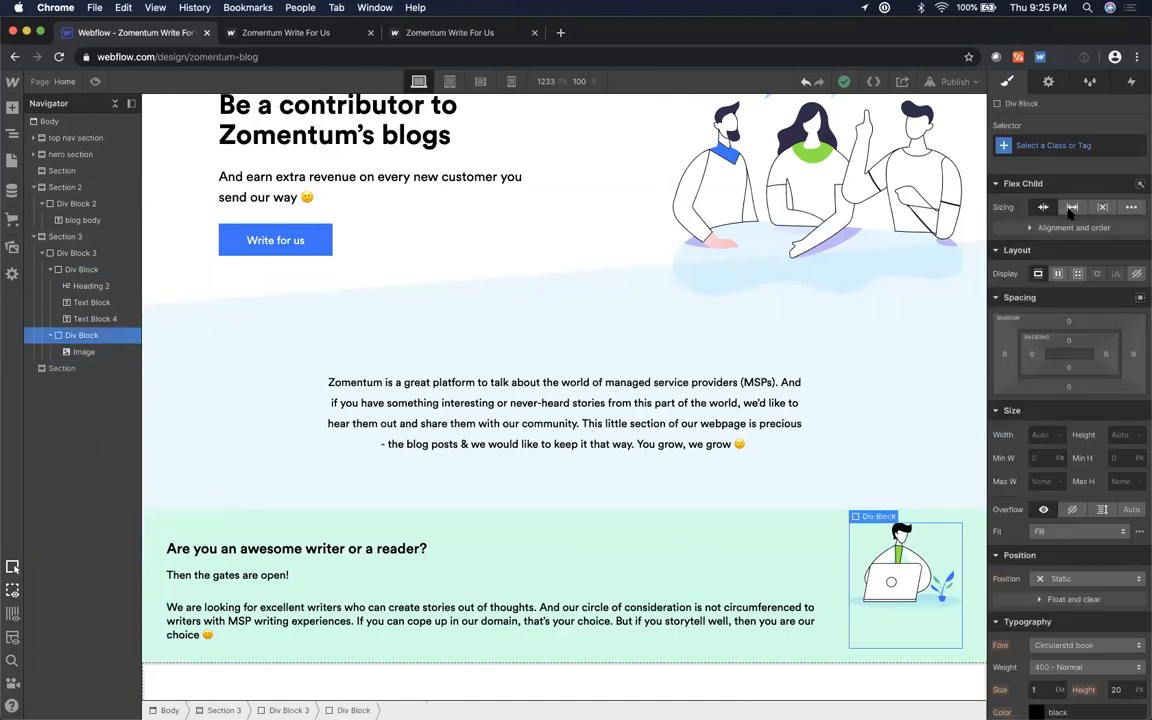
pyautogui.click(1071, 207)
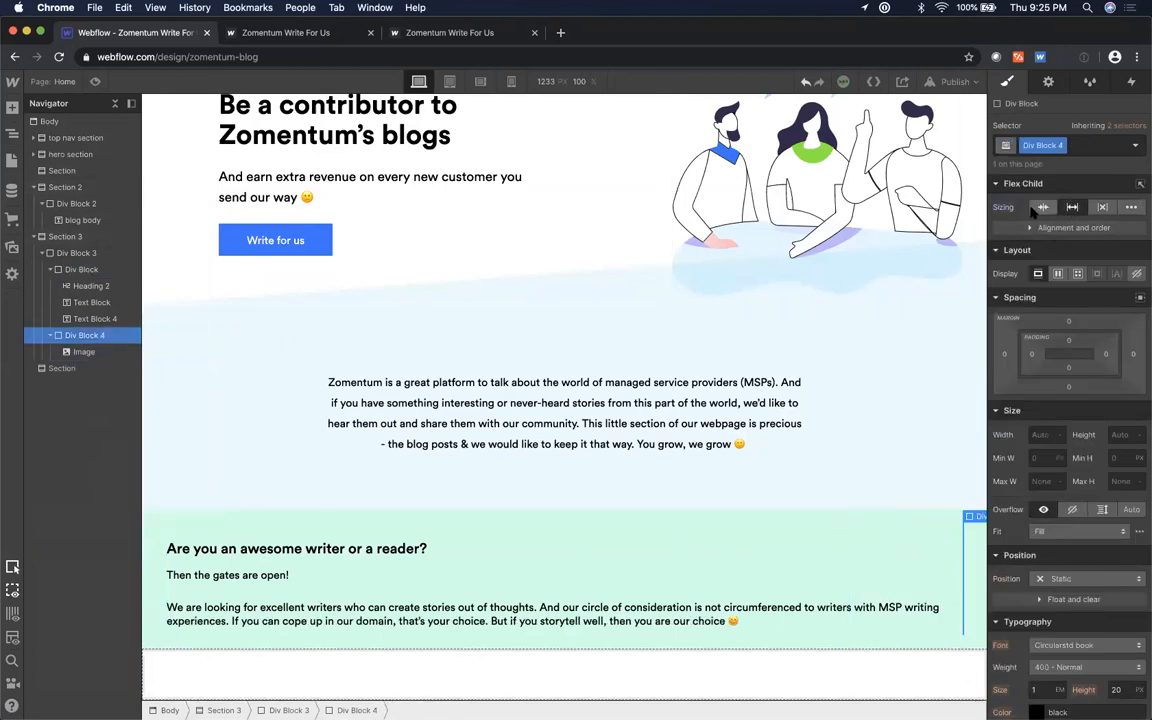
pyautogui.click(1043, 207)
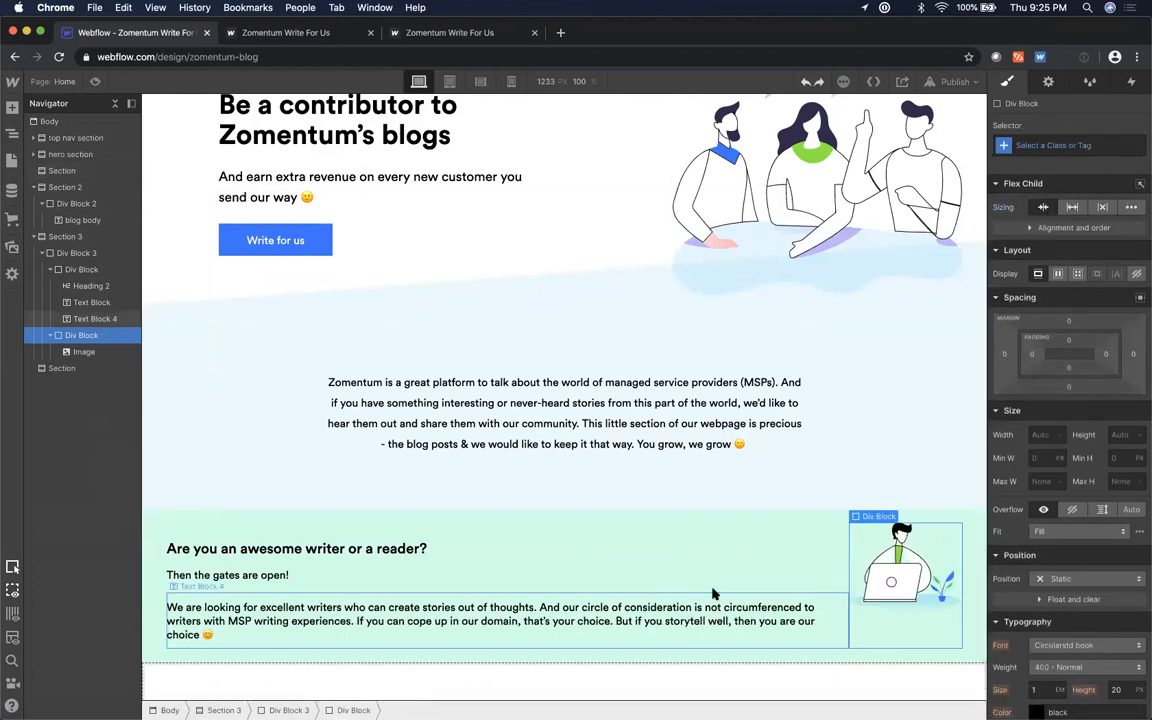
# - Give the green section's text div block custom flex child sizing with a shrink value of 6
pyautogui.click(724, 531)
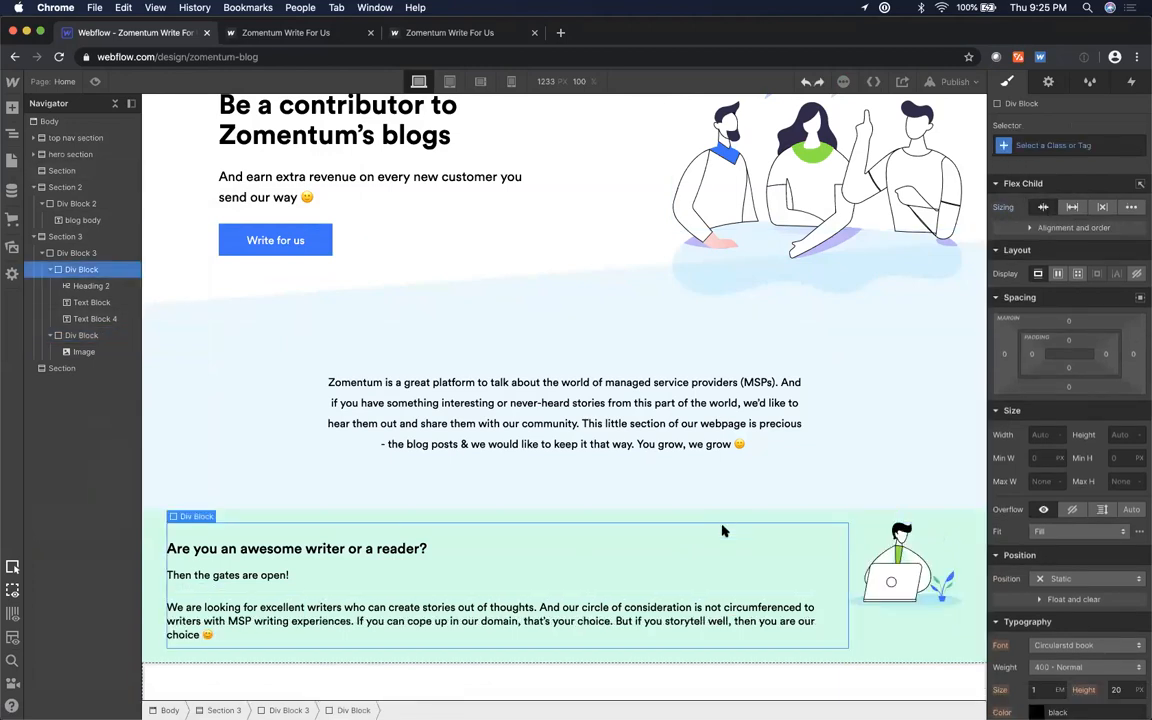
pyautogui.click(1131, 208)
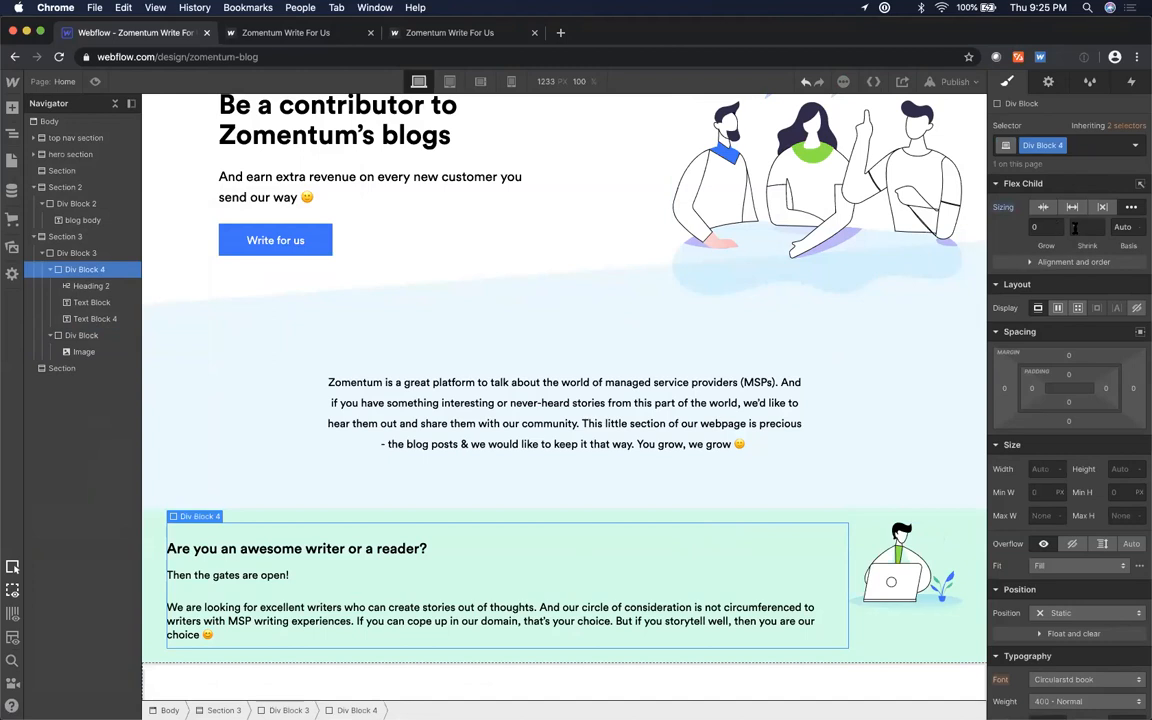
pyautogui.press('BackSpace')
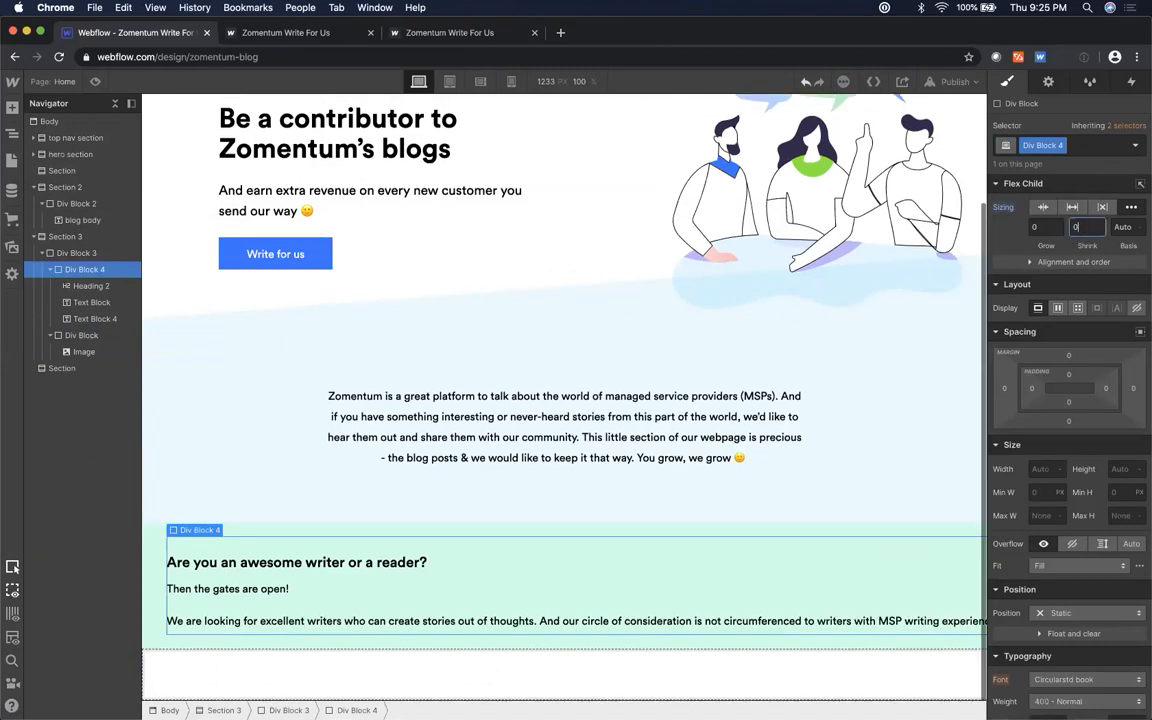
pyautogui.write('2')
pyautogui.press('Up')
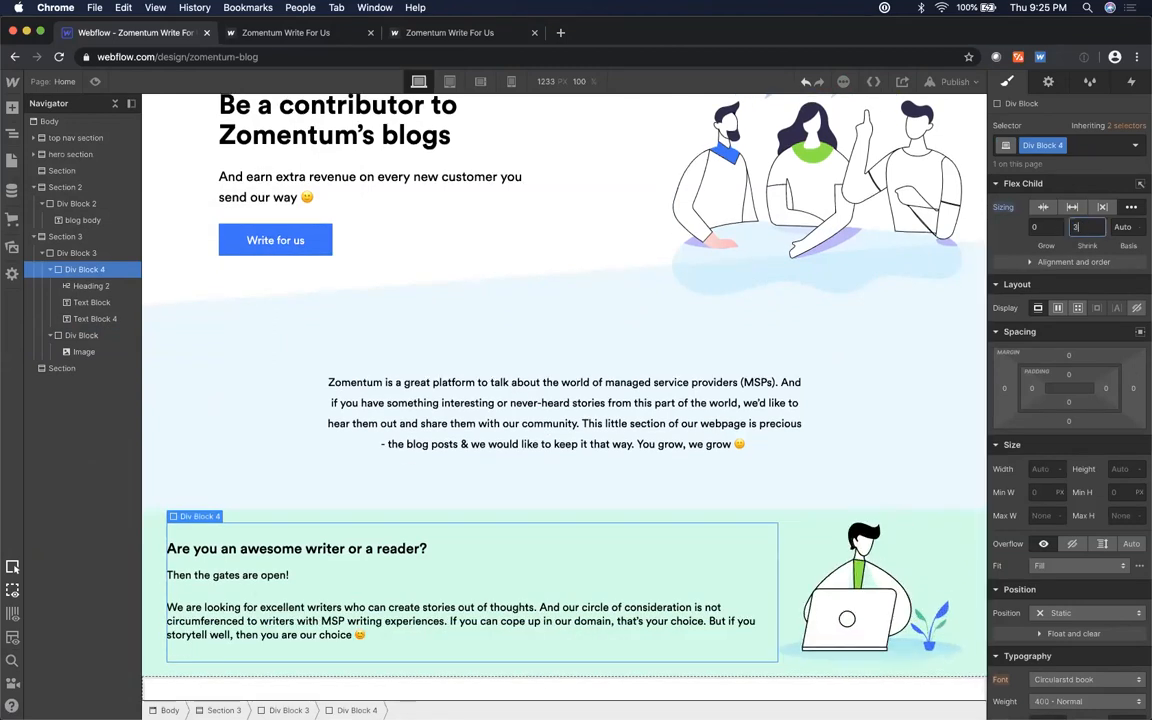
pyautogui.press('Up')
pyautogui.press('Up')
pyautogui.press('Up')
pyautogui.press('Up')
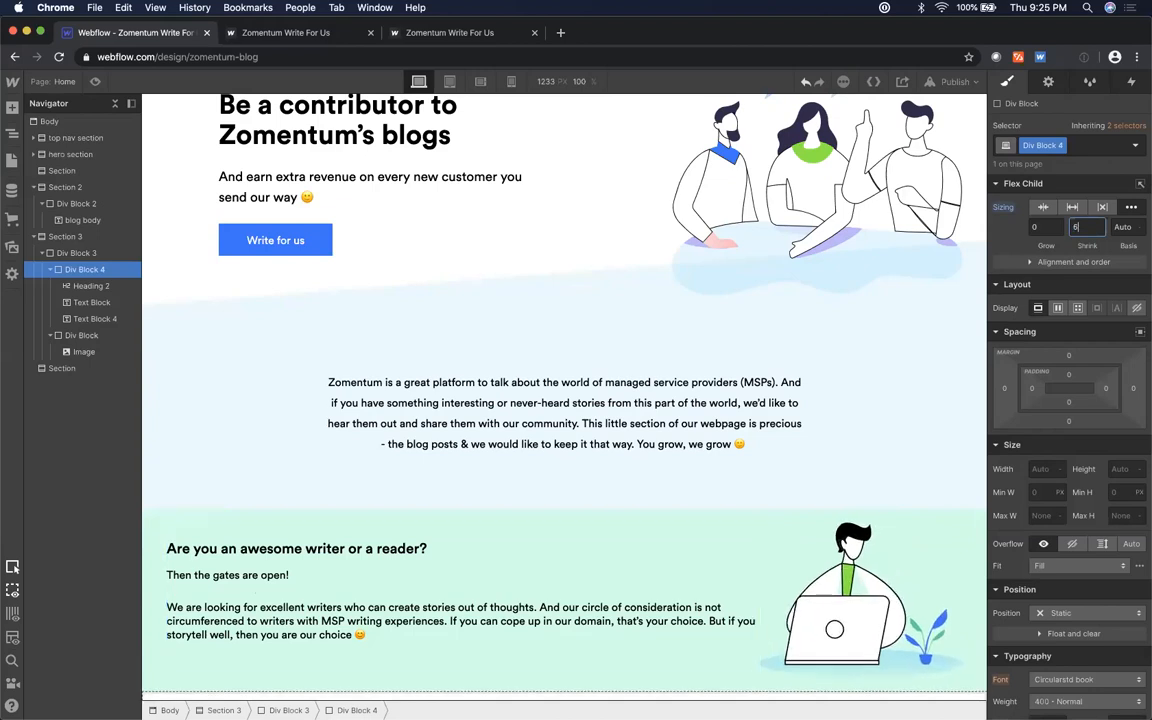
# - Raise the flex shrink value of the green section's text div block to 23
pyautogui.press('Up')
pyautogui.press('Up')
pyautogui.press('Up')
pyautogui.press('Up')
pyautogui.press('Up')
pyautogui.press('Up')
pyautogui.press('Up')
pyautogui.press('Up')
pyautogui.press('Up')
pyautogui.press('Up')
pyautogui.press('Up')
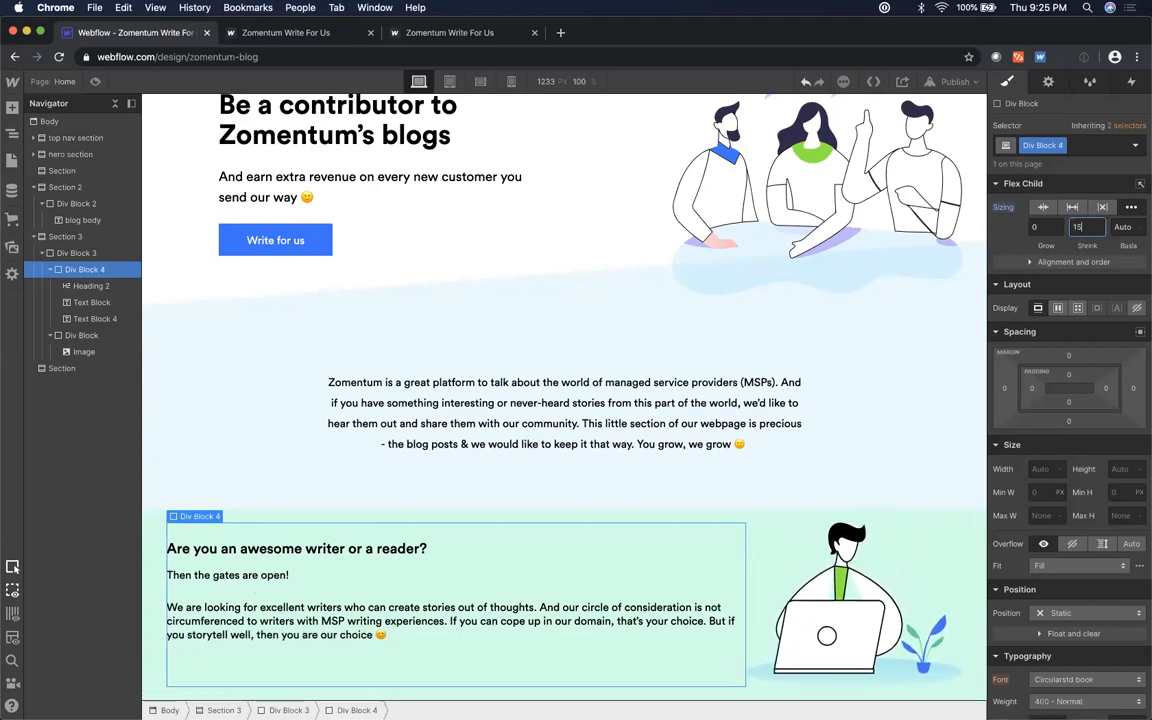
pyautogui.press('Up')
pyautogui.press('Up')
pyautogui.press('Up')
pyautogui.press('Up')
pyautogui.press('Up')
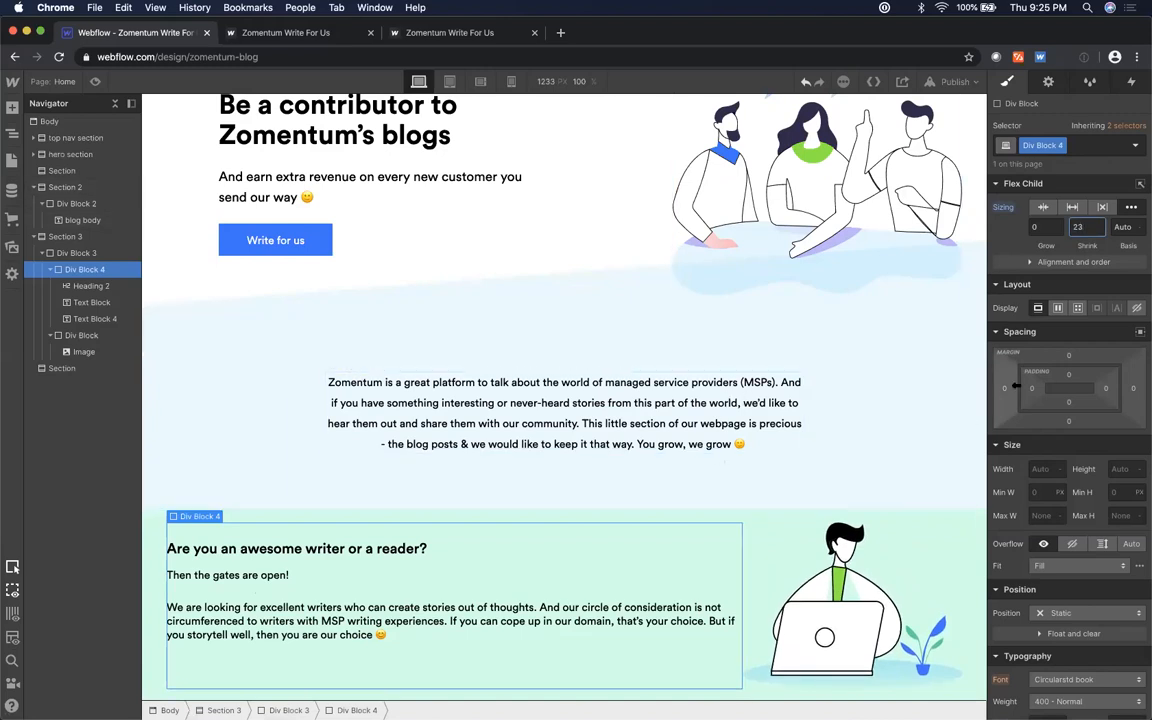
# - Give the text div block padding of 77 px vertically and 126 px horizontally, and the illustration's div block 44 px on all sides
pyautogui.moveTo(1057, 392); pyautogui.dragTo(1143, 529)
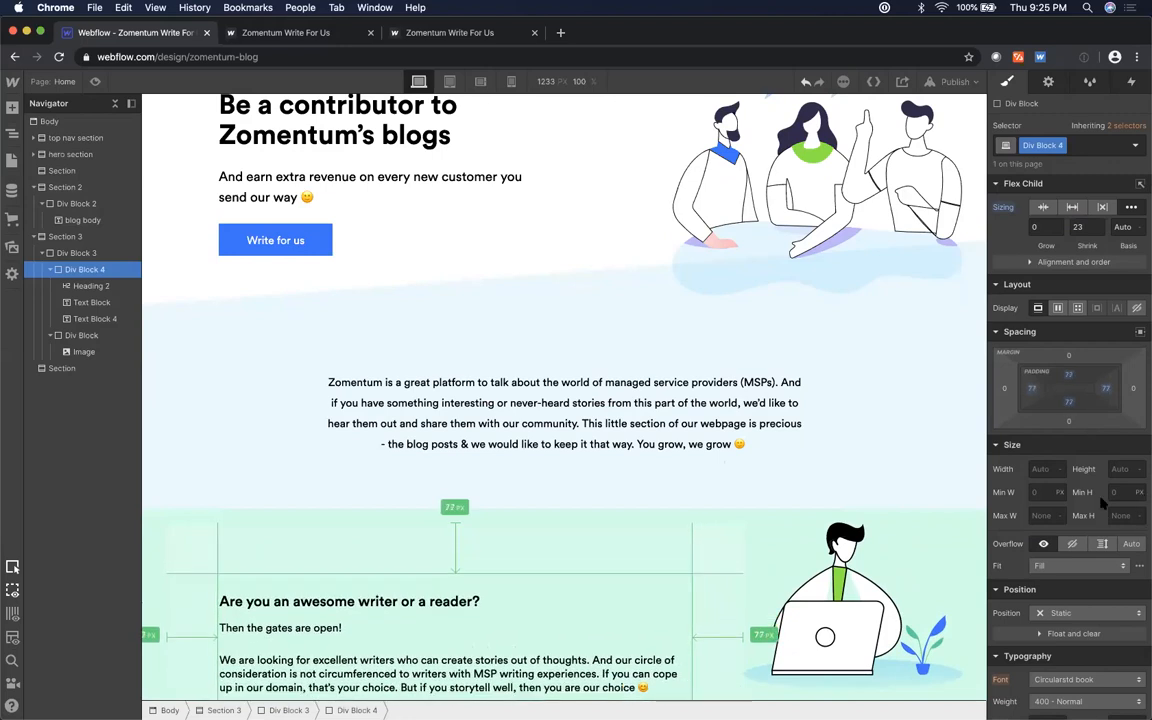
pyautogui.moveTo(1040, 394); pyautogui.dragTo(1133, 401)
pyautogui.scroll(-3, 859, 571)
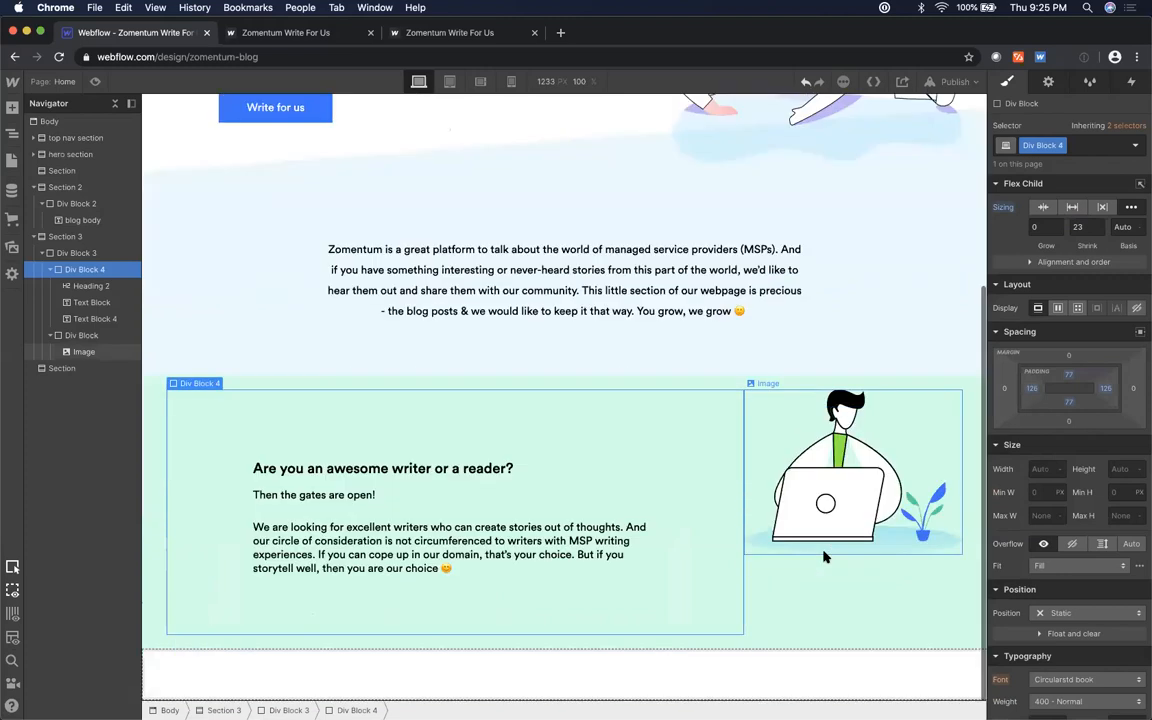
pyautogui.click(860, 575)
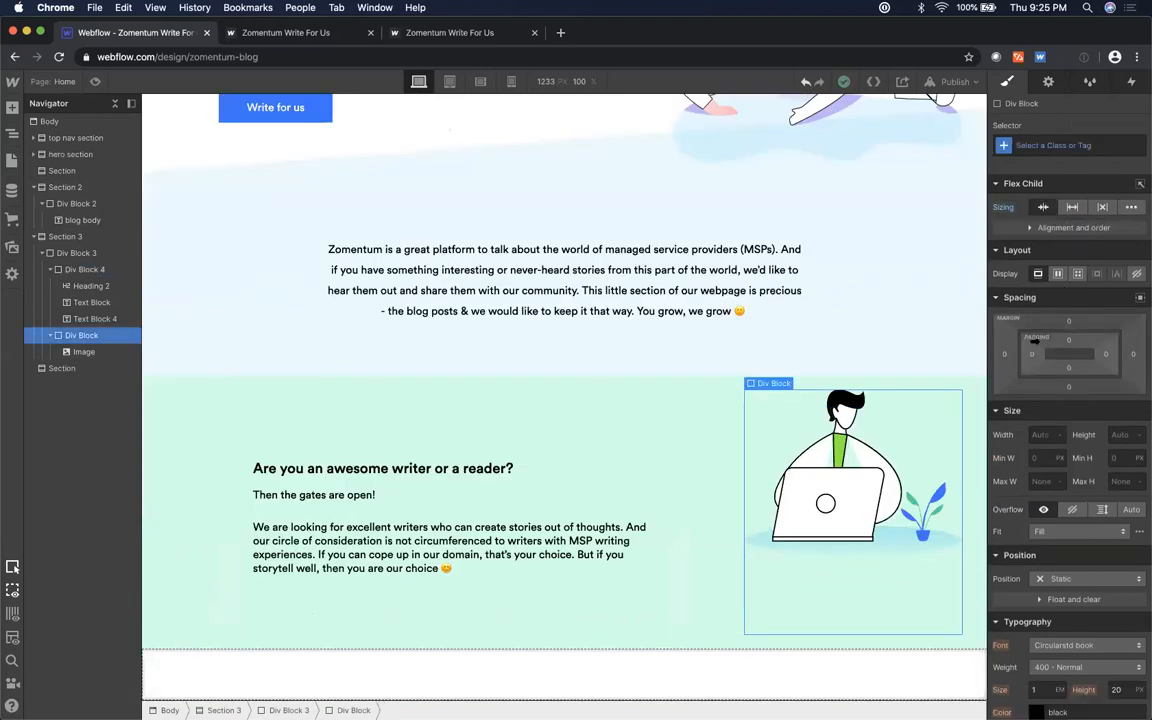
pyautogui.moveTo(1035, 340); pyautogui.dragTo(1124, 409)
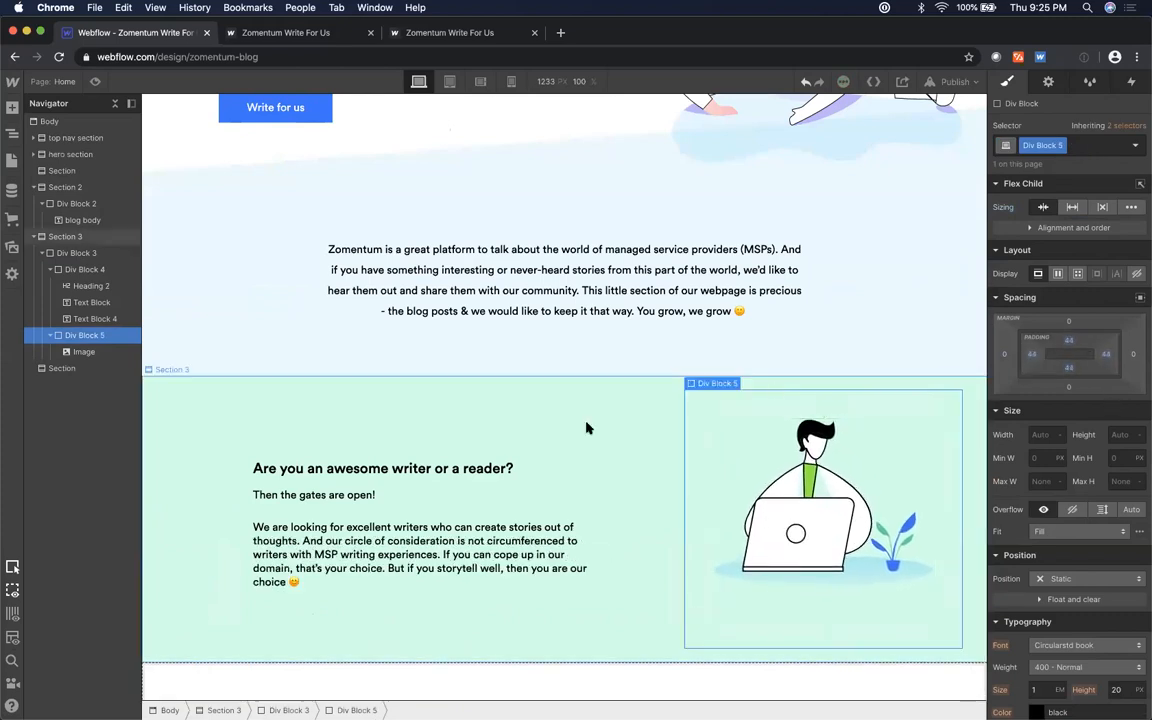
# - Center-align the children of the green section's flex container vertically and compare the layout with the Figma design
pyautogui.click(640, 450)
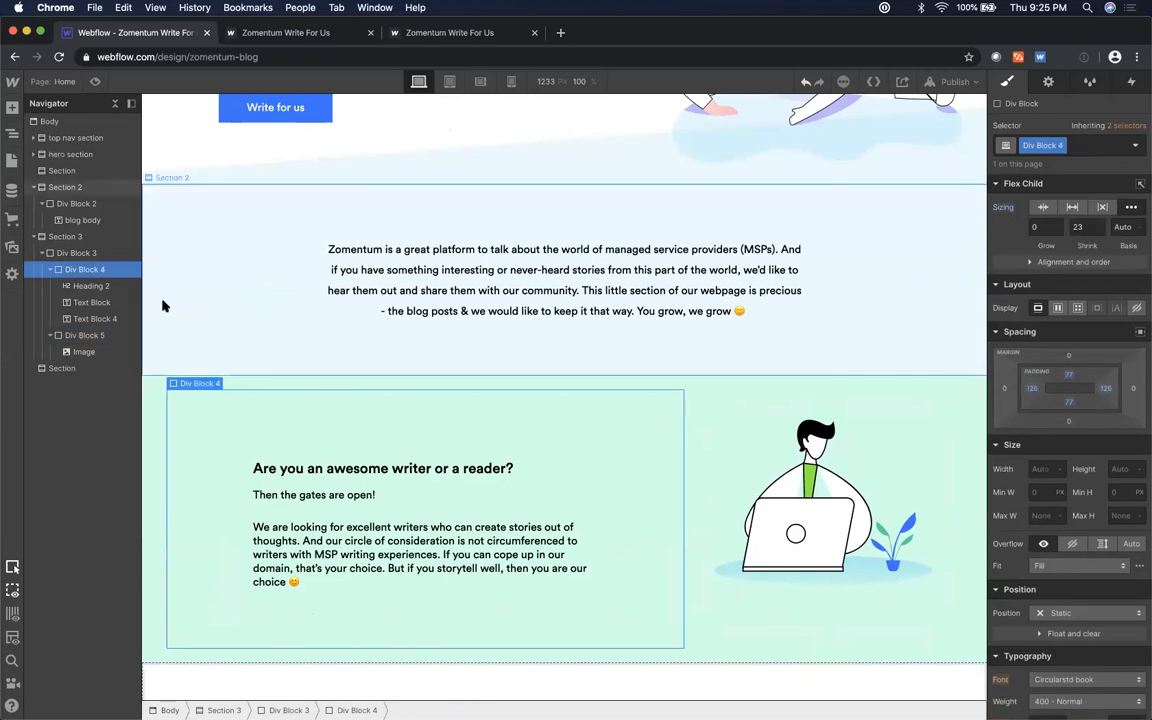
pyautogui.click(72, 252)
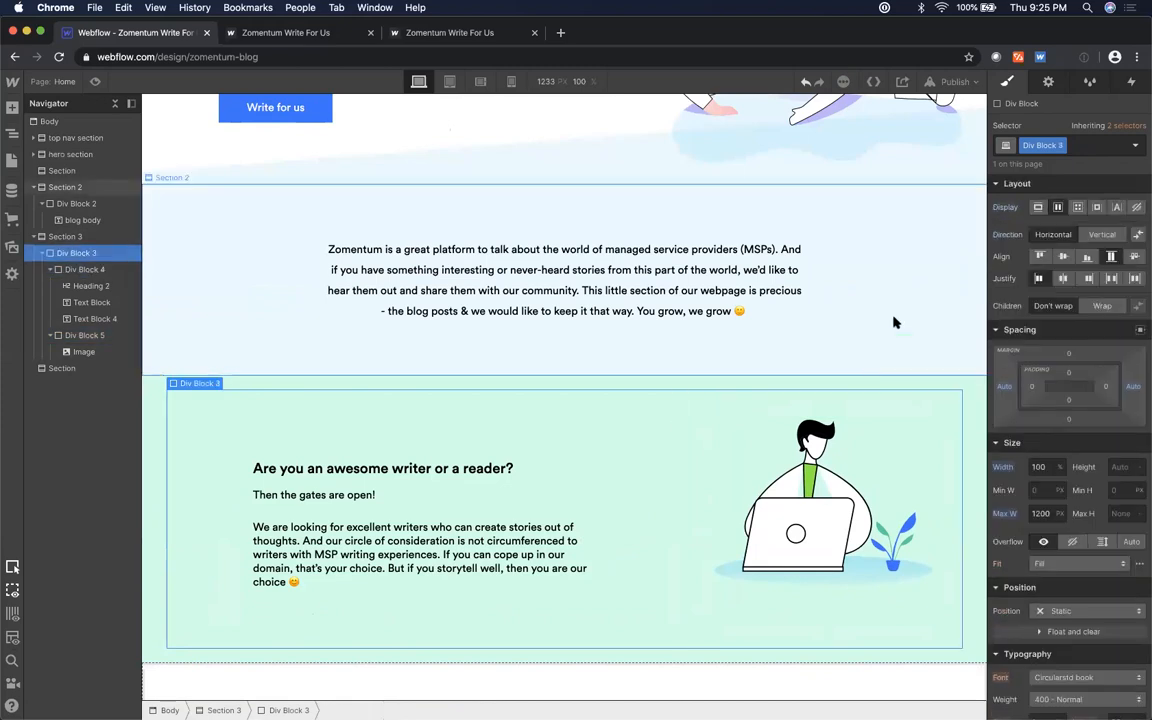
pyautogui.click(1064, 257)
pyautogui.press('super+Tab')
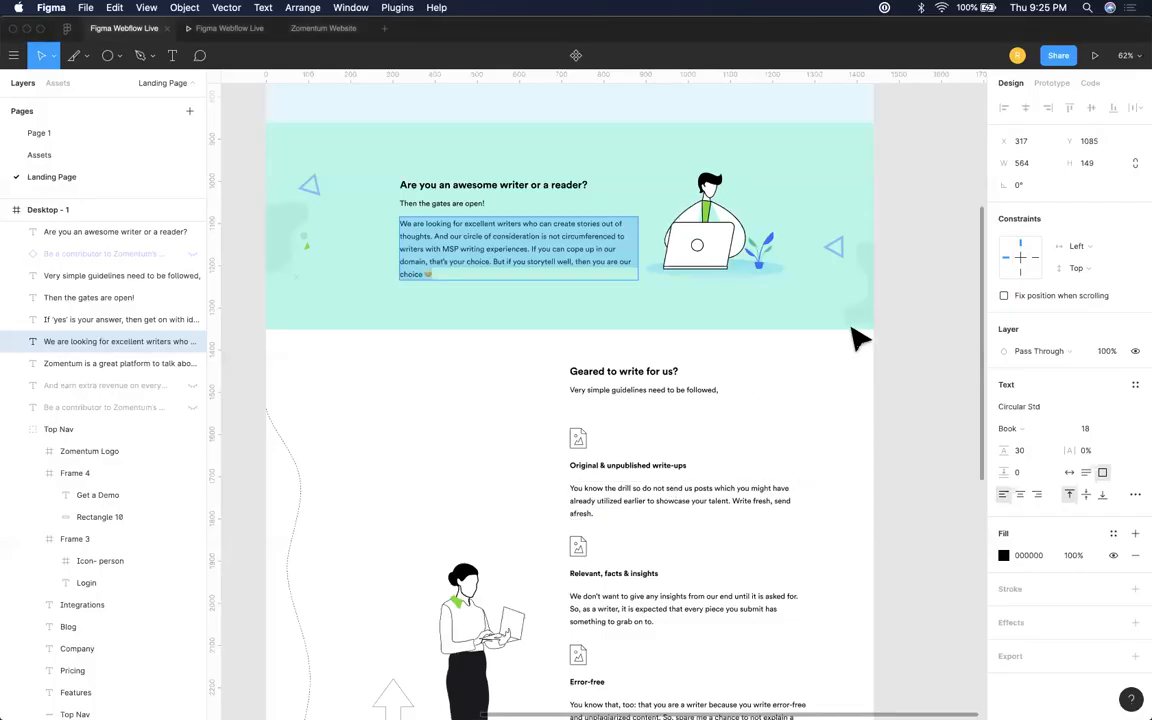
pyautogui.press('super+Tab')
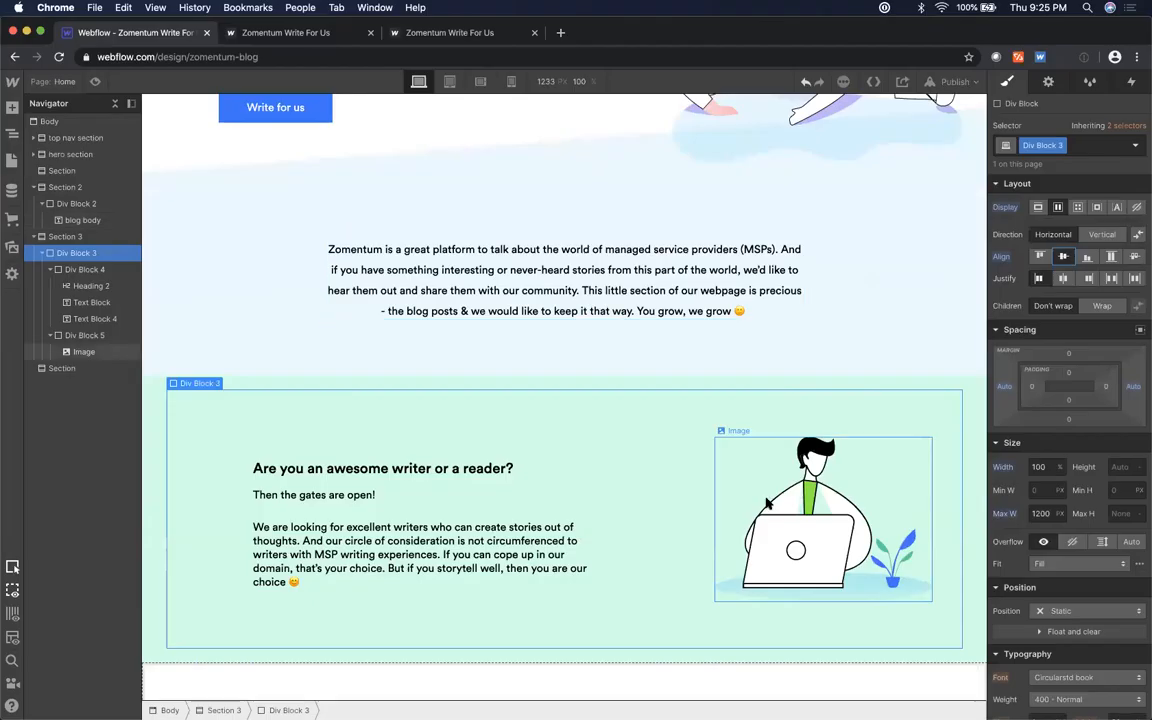
# - Check the Figma spacing, and set the text div block's right padding to 10 px and left padding to 160 px
pyautogui.scroll(-1, 674, 550)
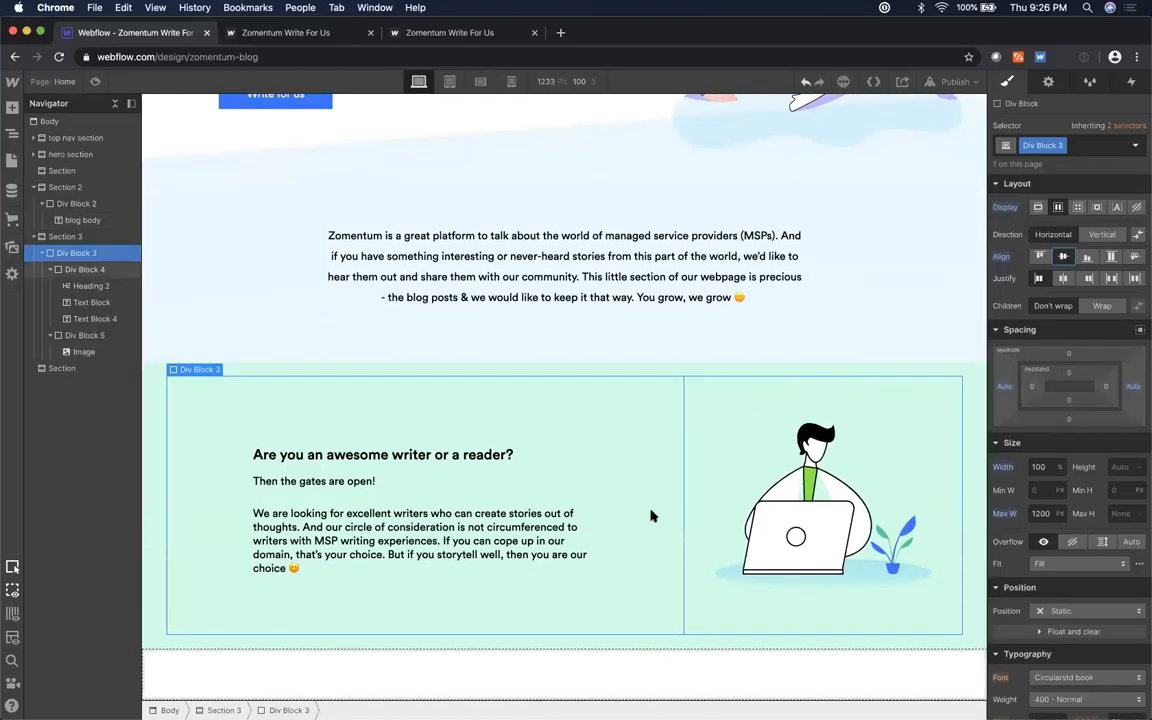
pyautogui.press('super+Tab')
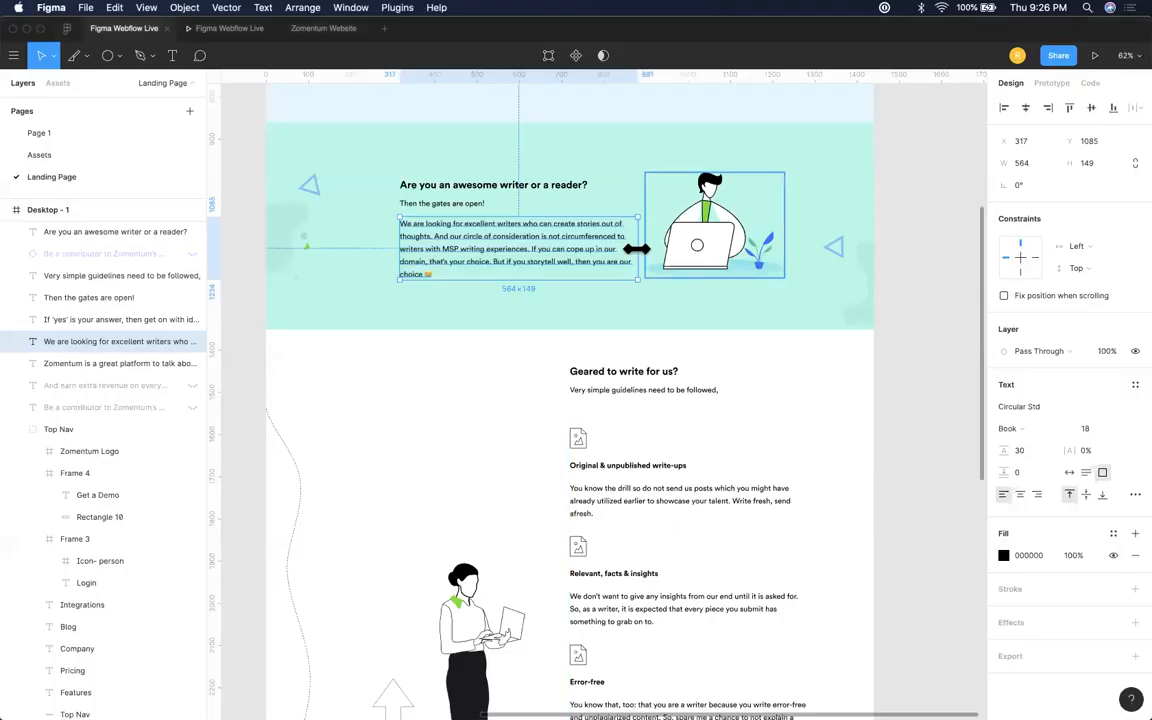
pyautogui.press('super+Tab')
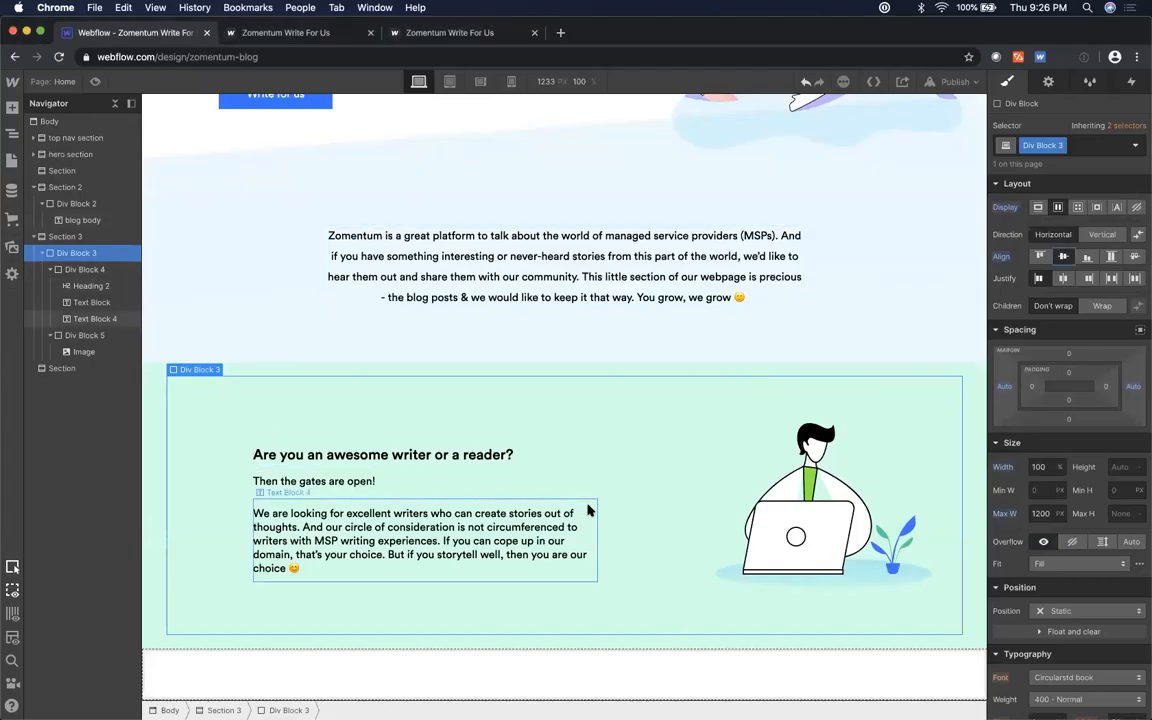
pyautogui.click(589, 437)
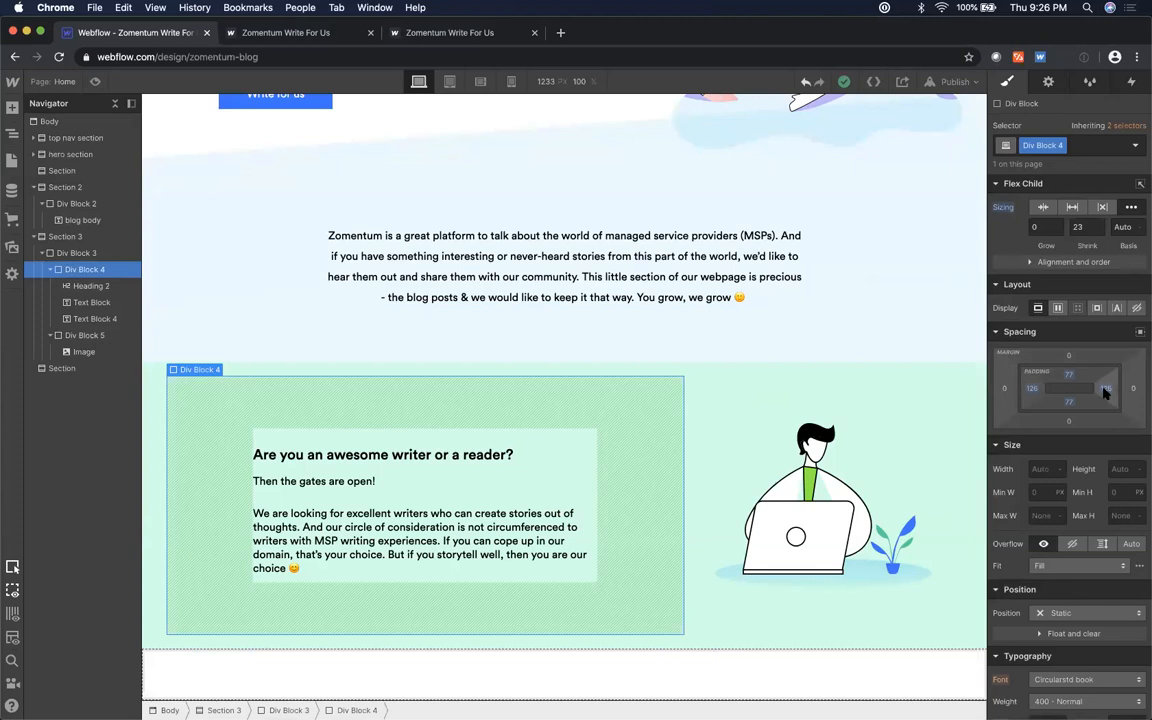
pyautogui.click(1105, 390)
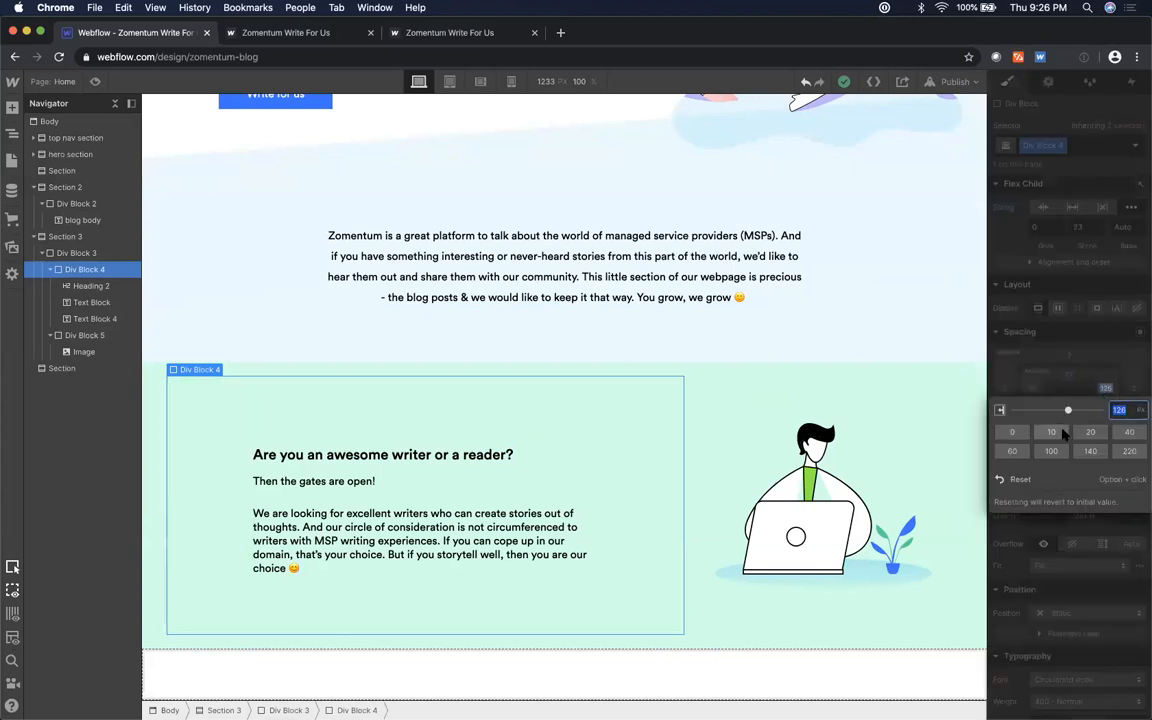
pyautogui.click(1060, 432)
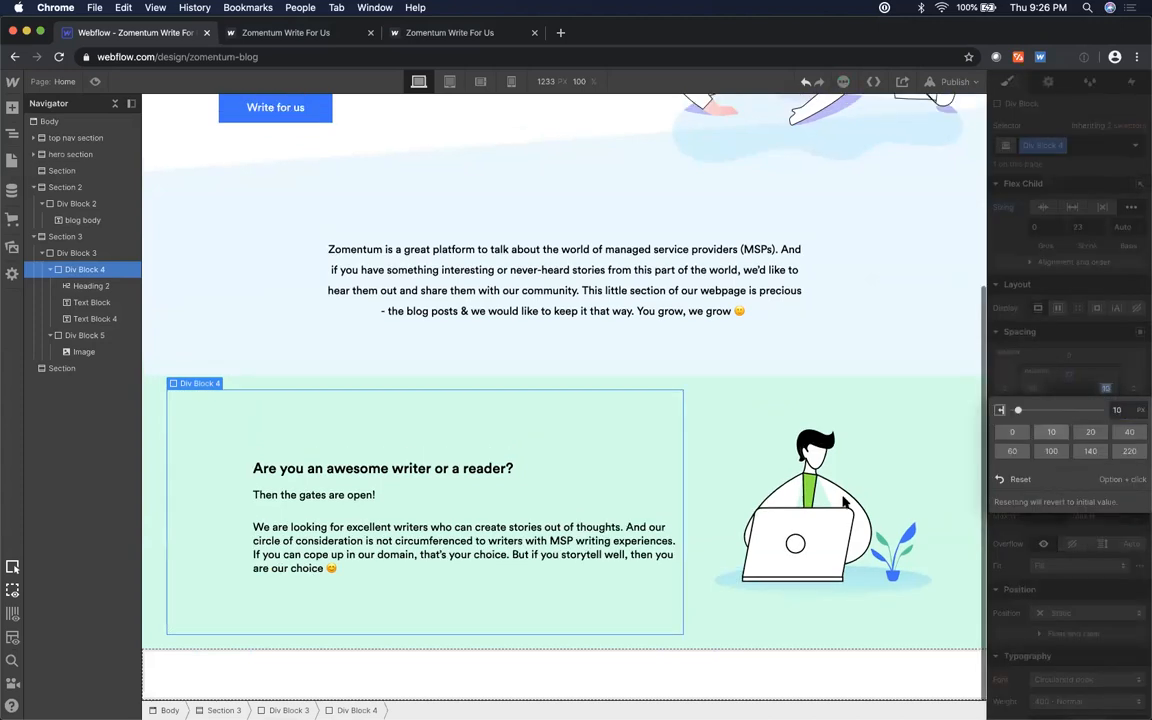
pyautogui.click(1025, 387)
pyautogui.moveTo(1045, 390); pyautogui.dragTo(1112, 394)
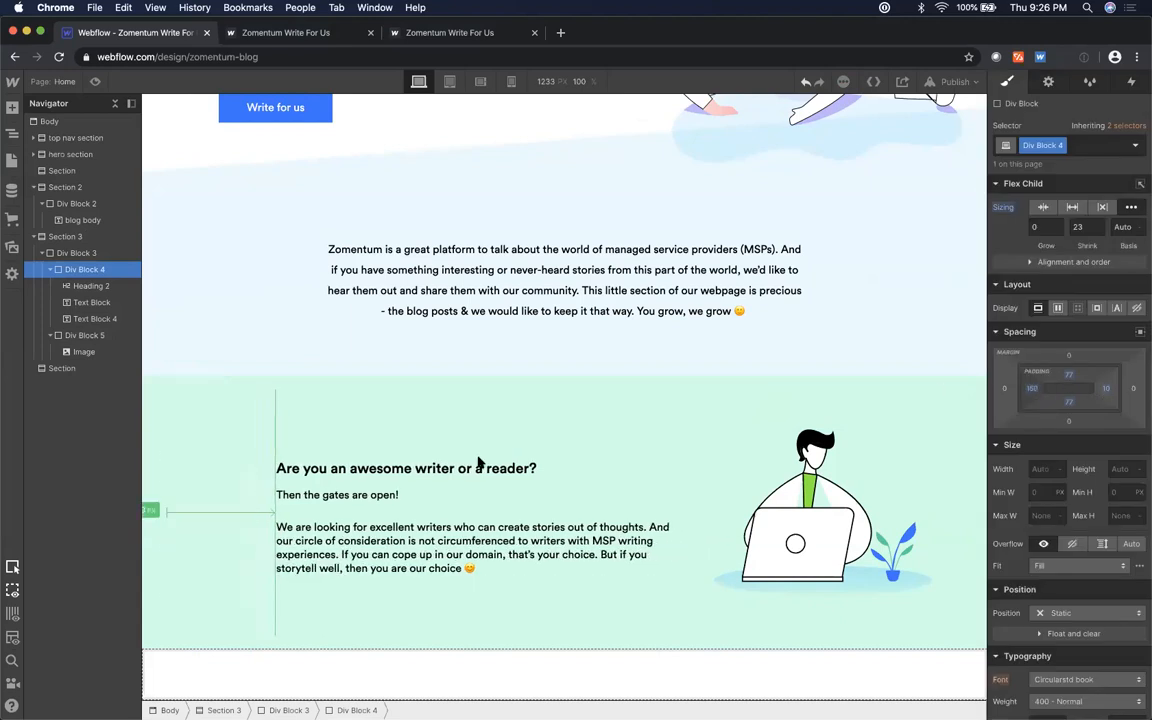
# - Check the Figma decorations and add Artwork 1.svg as the green section's background image with no tiling
pyautogui.click(440, 386)
pyautogui.press('super+Tab')
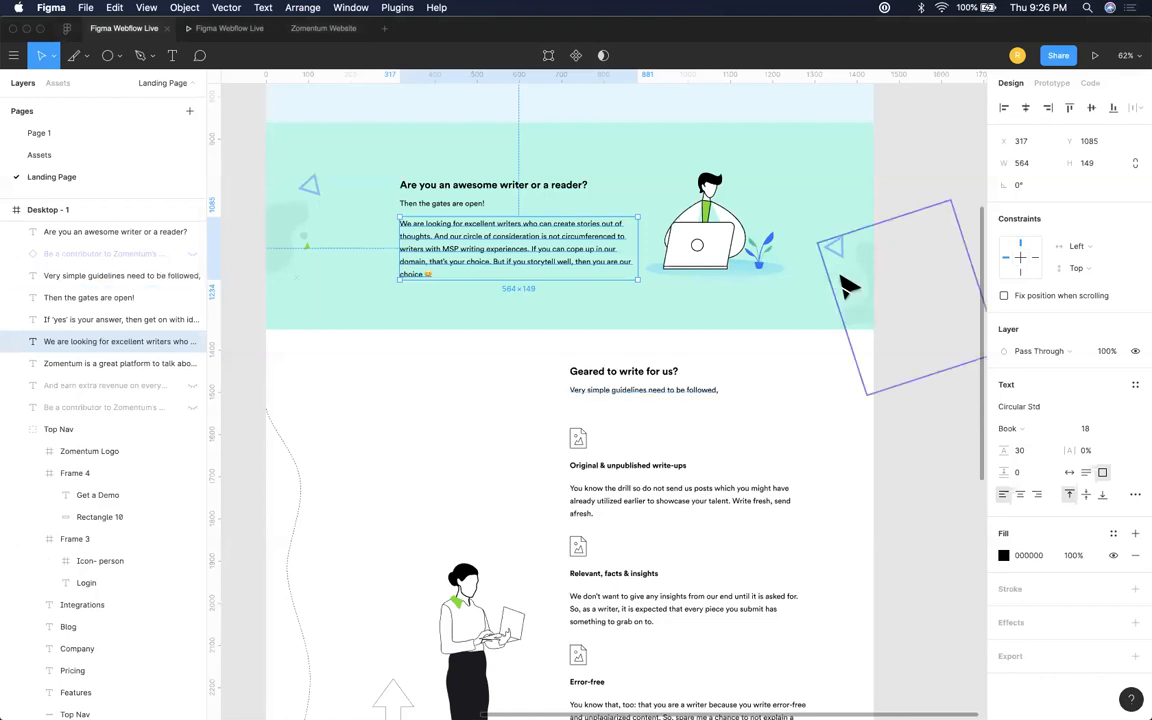
pyautogui.press('super+Tab')
pyautogui.scroll(-5, 1105, 470)
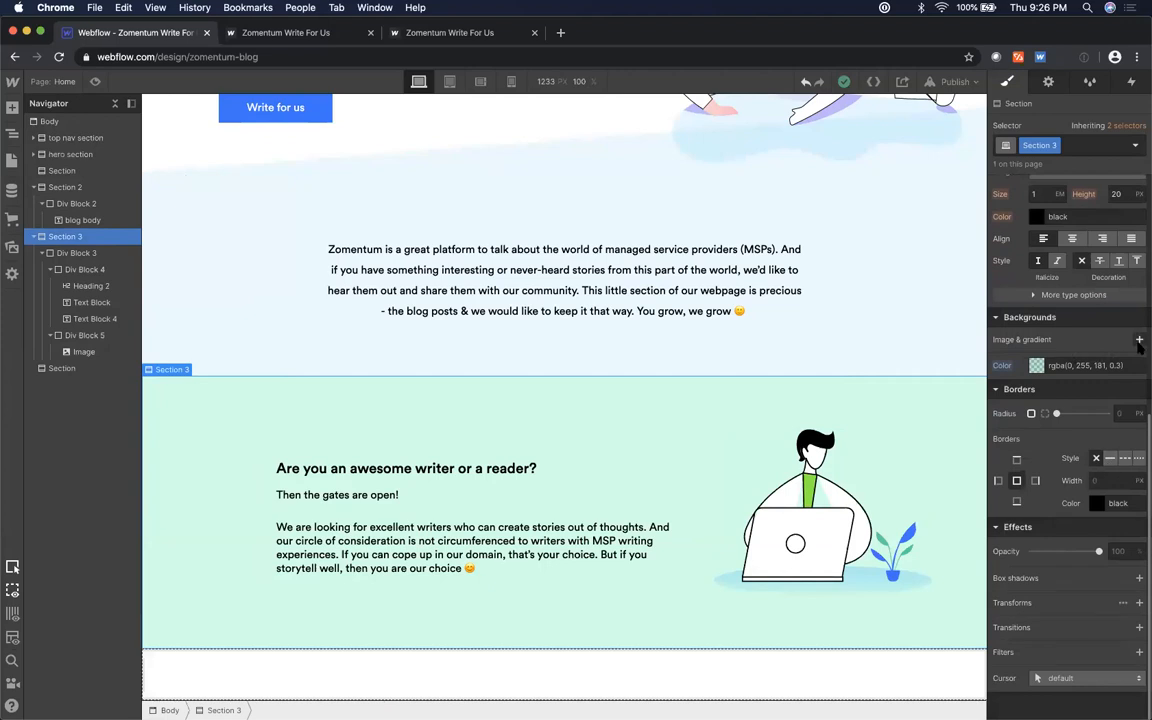
pyautogui.click(1139, 340)
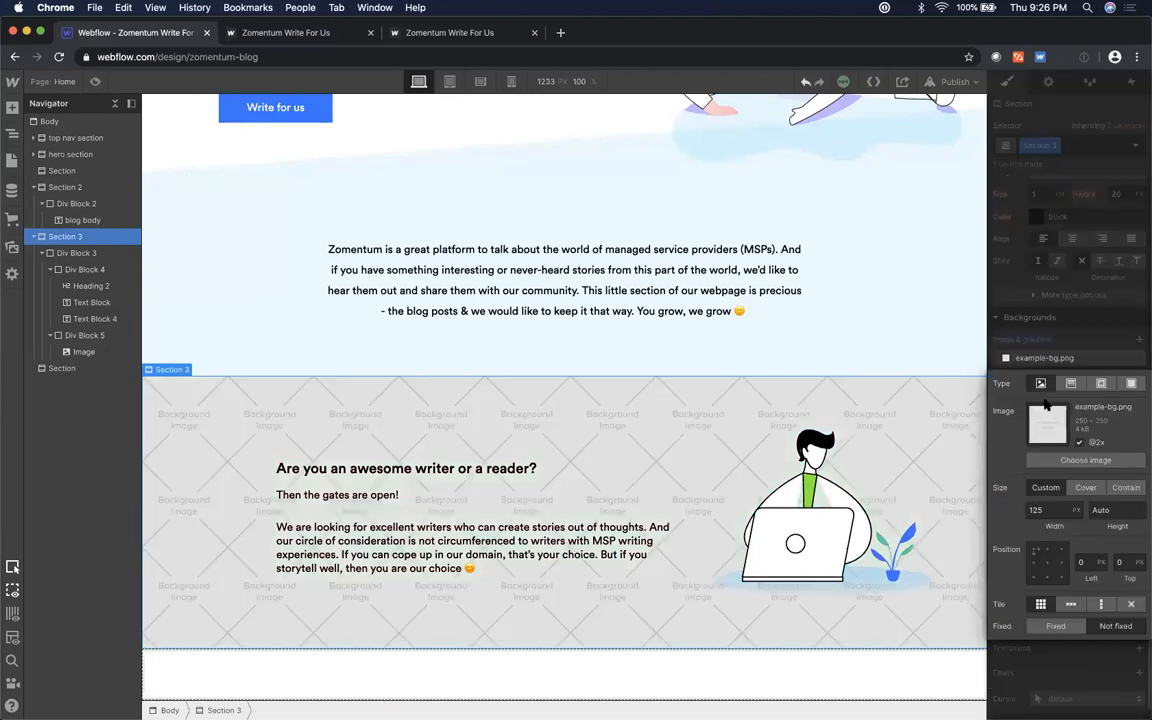
pyautogui.click(1085, 462)
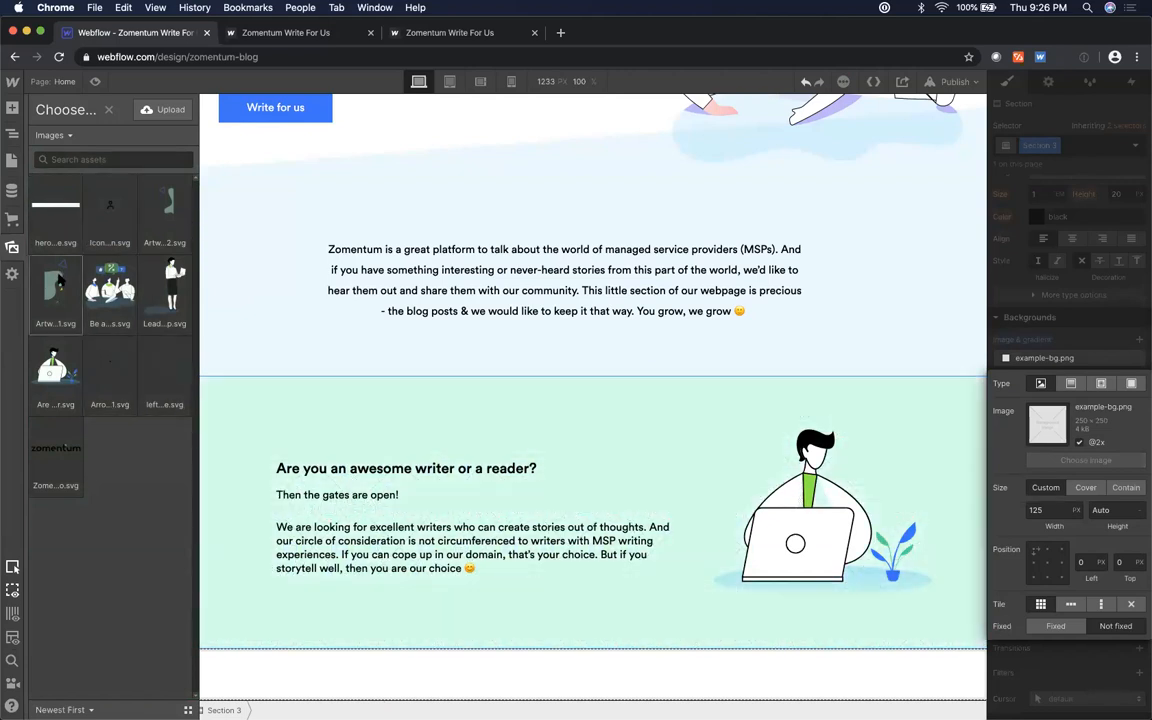
pyautogui.click(58, 285)
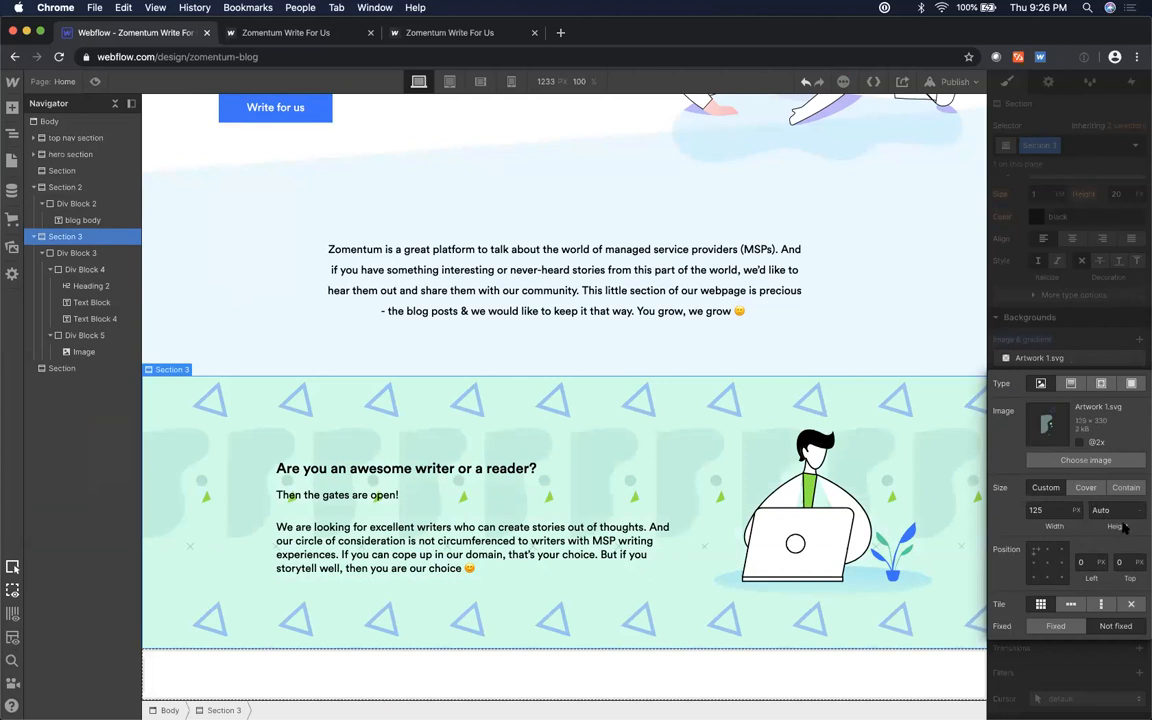
pyautogui.click(1129, 605)
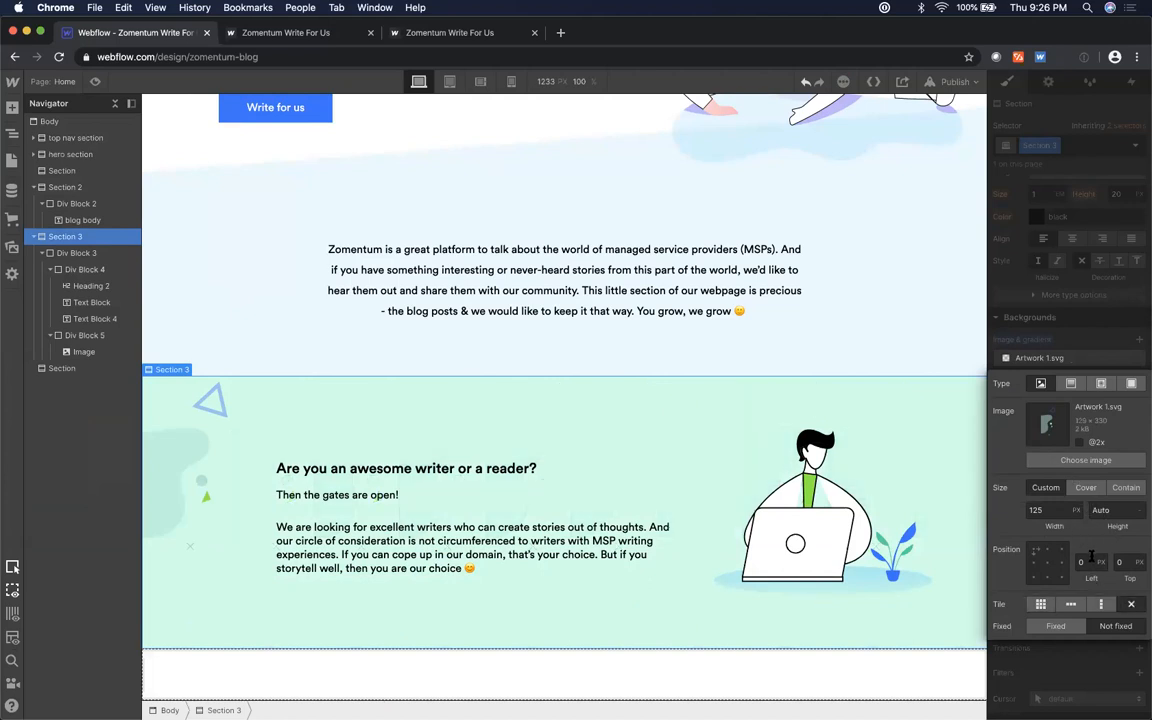
# - Set the top position of the Artwork 1 background to 100 px
pyautogui.click(1124, 562)
pyautogui.press('Up')
pyautogui.press('Up')
pyautogui.press('Up')
pyautogui.press('Up')
pyautogui.press('Up')
pyautogui.press('Up')
pyautogui.press('Up')
pyautogui.press('Up')
pyautogui.press('Up')
pyautogui.press('Up')
pyautogui.press('Up')
pyautogui.press('Up')
pyautogui.press('Up')
pyautogui.press('Up')
pyautogui.press('Up')
pyautogui.press('Up')
pyautogui.press('Up')
pyautogui.press('Up')
pyautogui.press('Up')
pyautogui.press('Up')
pyautogui.press('Up')
pyautogui.press('Up')
pyautogui.press('Up')
pyautogui.press('Up')
pyautogui.press('Up')
pyautogui.press('Up')
pyautogui.press('Up')
pyautogui.press('Up')
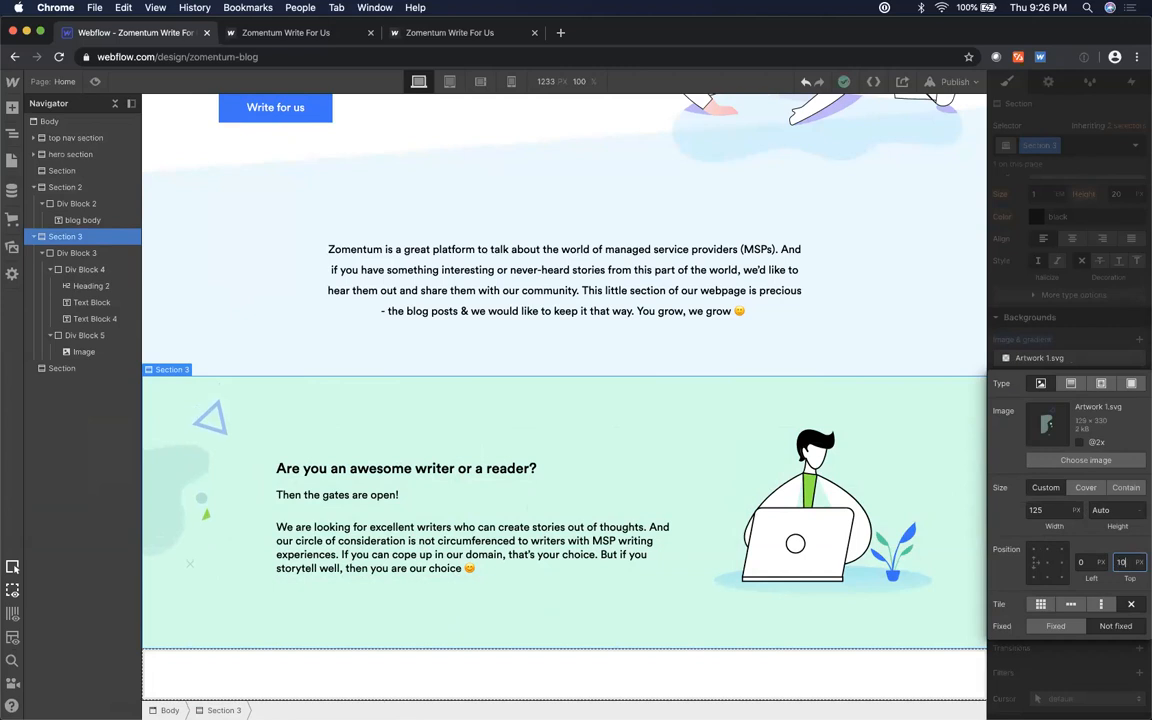
pyautogui.press('Return')
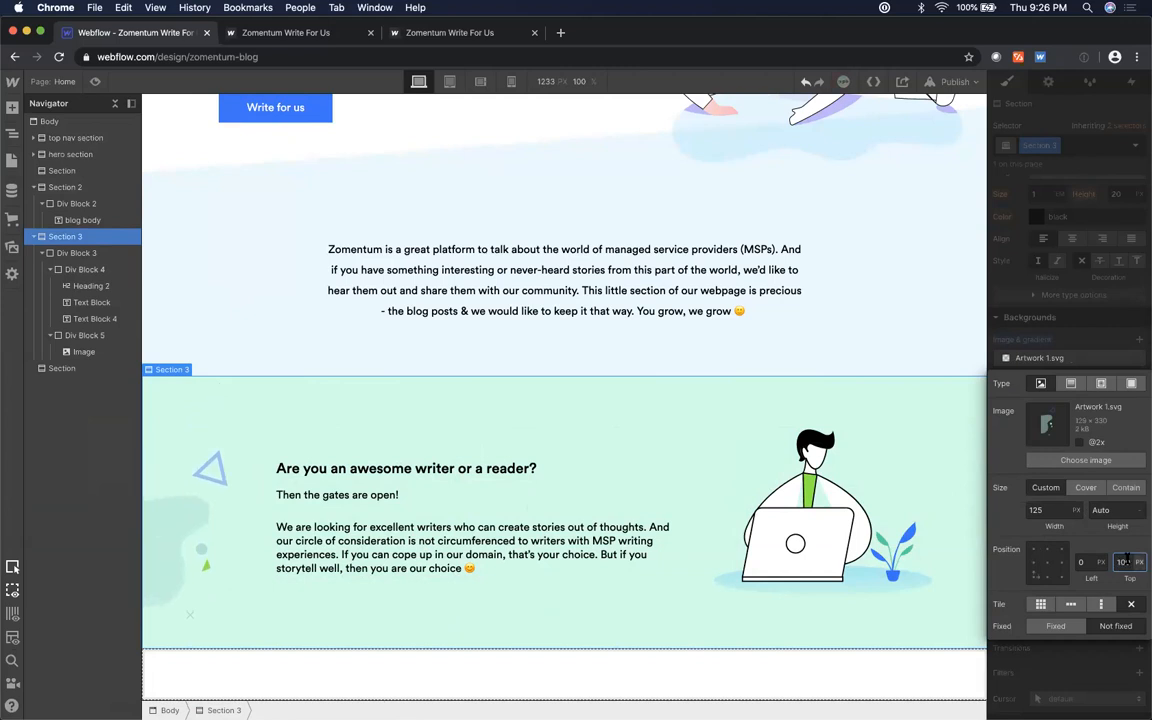
# - Set the left position of the Artwork 1 background to -42 px
pyautogui.click(1087, 561)
pyautogui.press('Down')
pyautogui.press('Down')
pyautogui.press('Down')
pyautogui.press('Down')
pyautogui.press('Down')
pyautogui.press('Down')
pyautogui.press('Down')
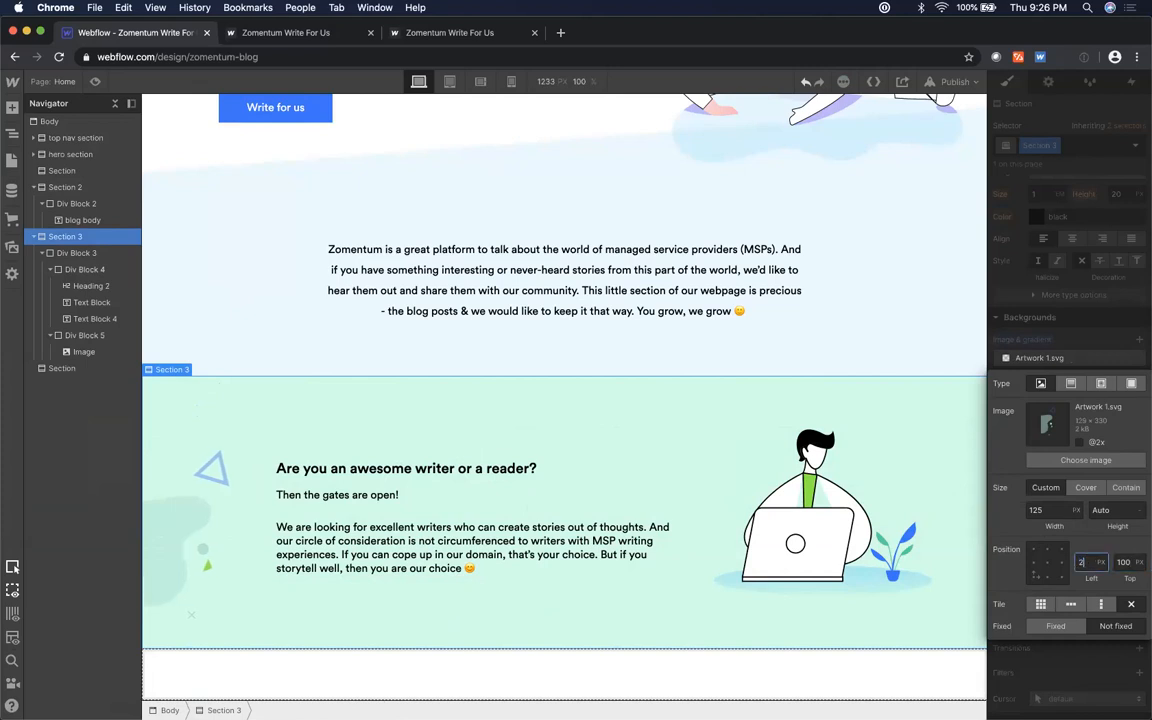
pyautogui.press('Down')
pyautogui.press('Down')
pyautogui.press('Down')
pyautogui.press('Down')
pyautogui.press('Down')
pyautogui.press('Down')
pyautogui.press('Down')
pyautogui.press('Down')
pyautogui.press('Down')
pyautogui.press('Down')
pyautogui.press('Down')
pyautogui.press('Down')
pyautogui.press('Down')
pyautogui.press('Down')
pyautogui.press('Down')
pyautogui.press('Down')
pyautogui.press('Down')
pyautogui.press('Down')
pyautogui.press('Down')
pyautogui.press('Down')
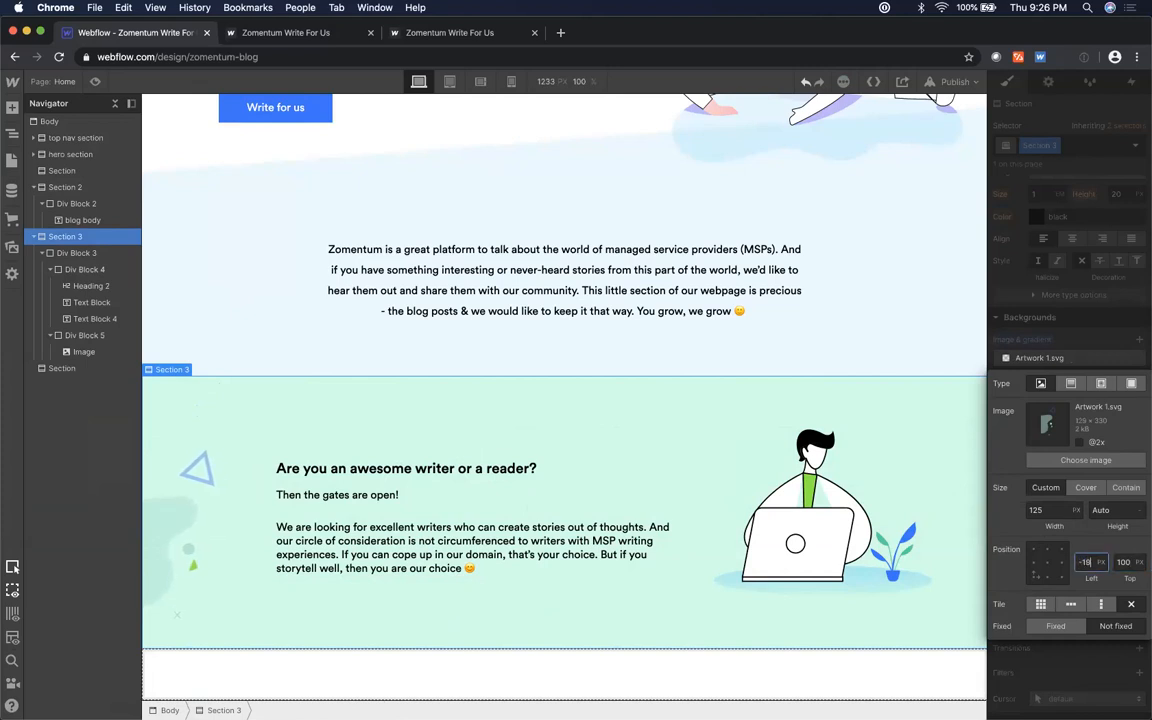
pyautogui.press('Down')
pyautogui.press('Down')
pyautogui.press('Down')
pyautogui.press('Down')
pyautogui.press('Down')
pyautogui.press('Down')
pyautogui.press('Down')
pyautogui.press('Down')
pyautogui.press('Down')
pyautogui.press('Down')
pyautogui.press('Down')
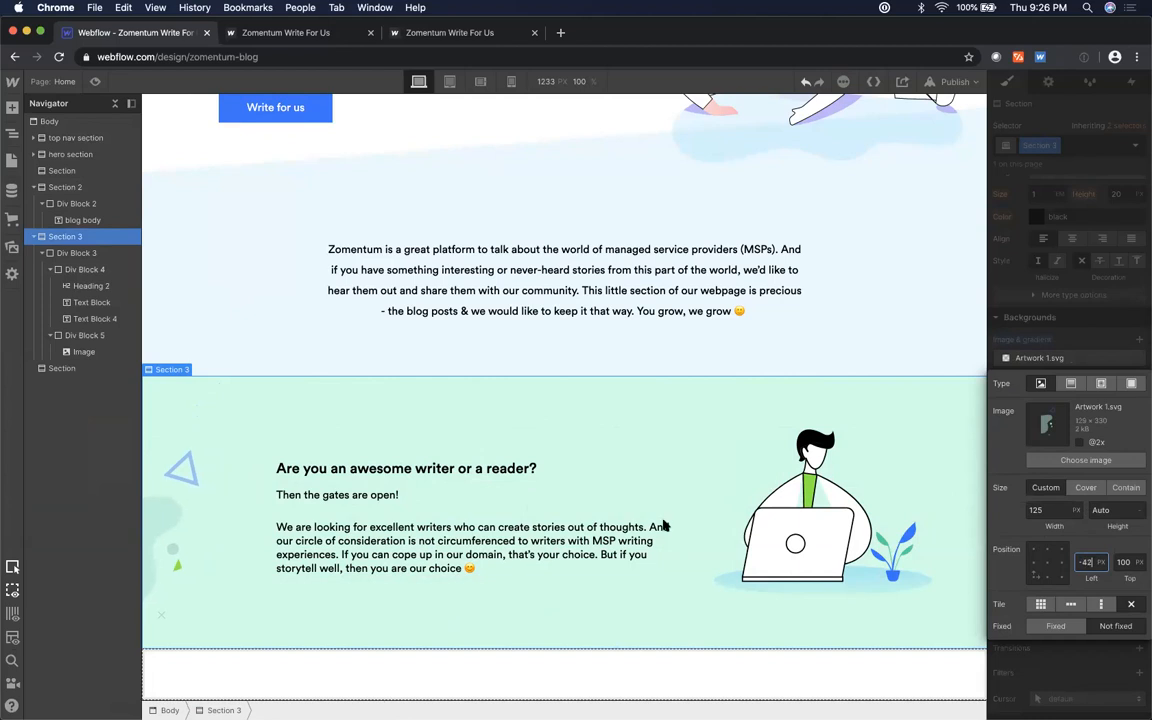
pyautogui.press('Return')
# - Add Artwork 2.svg as a second background image on the green section, anchored middle-right with no tiling
pyautogui.click(1107, 341)
pyautogui.click(1138, 341)
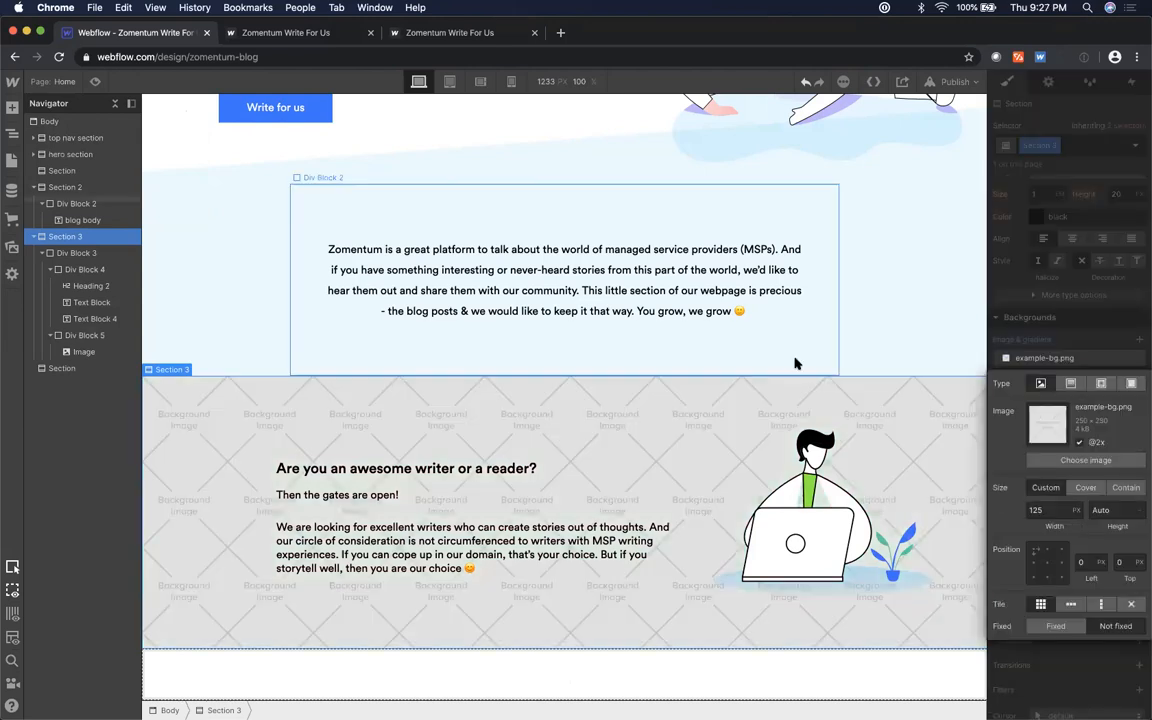
pyautogui.click(1098, 461)
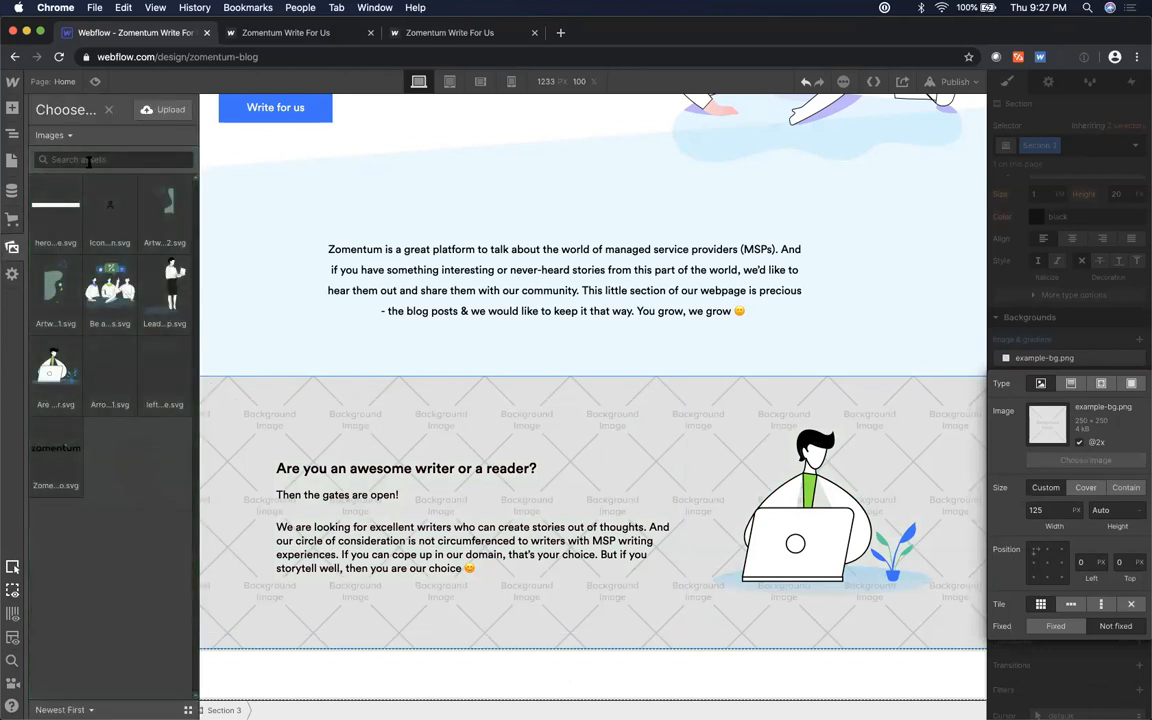
pyautogui.click(168, 218)
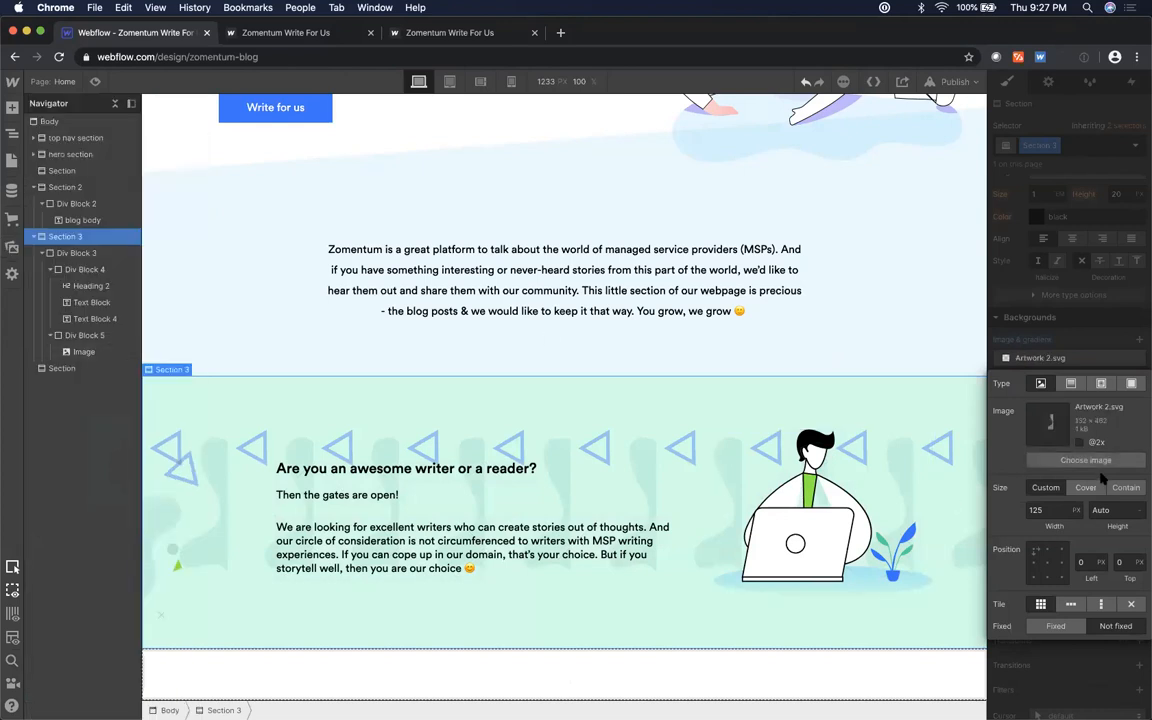
pyautogui.click(1061, 563)
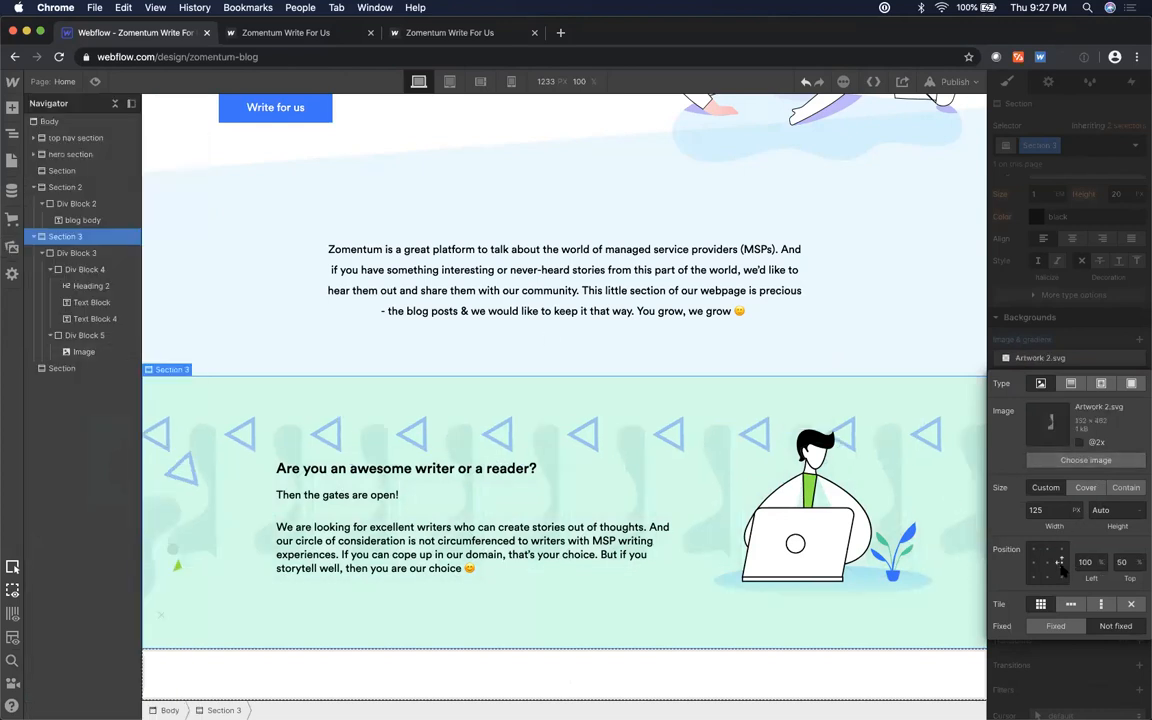
pyautogui.click(1131, 605)
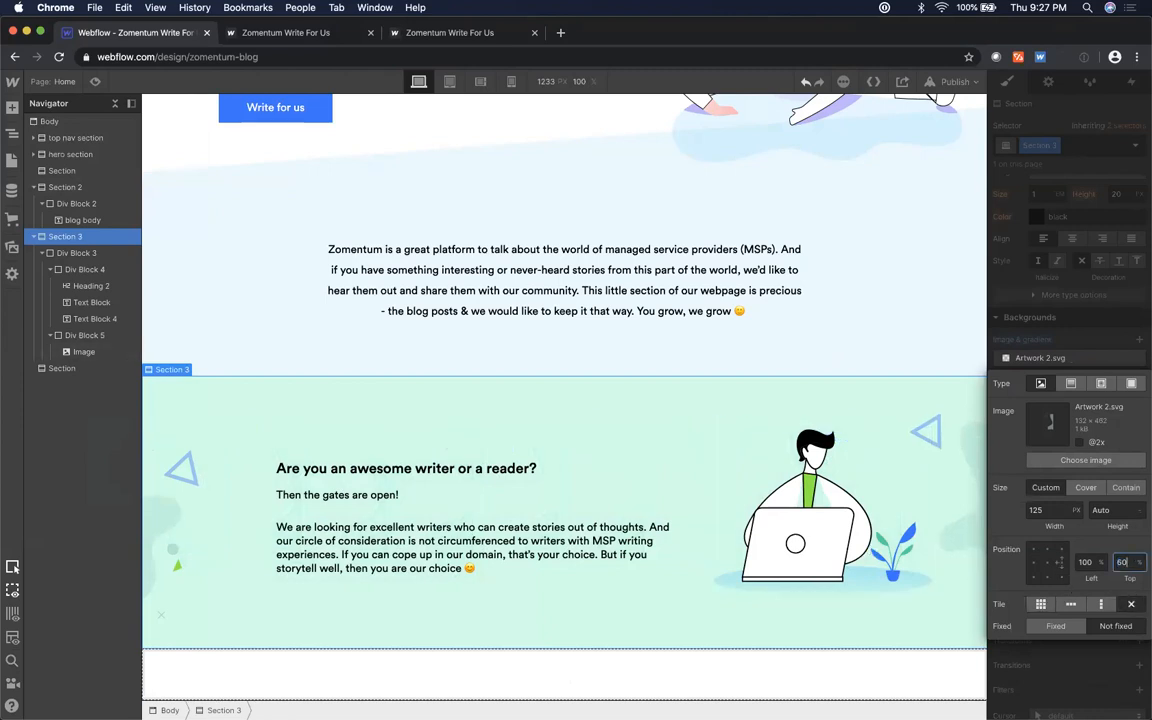
# - Set the top position of the green section's Artwork 2 background to -210%
pyautogui.write('30')
pyautogui.hotkey('shift', 'Down')
pyautogui.hotkey('shift', 'Down')
pyautogui.hotkey('shift', 'Down')
pyautogui.hotkey('shift', 'Down')
pyautogui.hotkey('shift', 'Down')
pyautogui.hotkey('shift', 'Down')
pyautogui.hotkey('shift', 'Down')
pyautogui.hotkey('shift', 'Down')
pyautogui.hotkey('shift', 'Down')
pyautogui.hotkey('shift', 'Down')
pyautogui.hotkey('shift', 'Down')
pyautogui.hotkey('shift', 'Down')
pyautogui.hotkey('shift', 'Down')
pyautogui.hotkey('shift', 'Down')
pyautogui.hotkey('shift', 'Down')
pyautogui.hotkey('shift', 'Down')
pyautogui.hotkey('shift', 'Down')
pyautogui.hotkey('shift', 'Down')
pyautogui.hotkey('shift', 'Down')
pyautogui.hotkey('shift', 'Down')
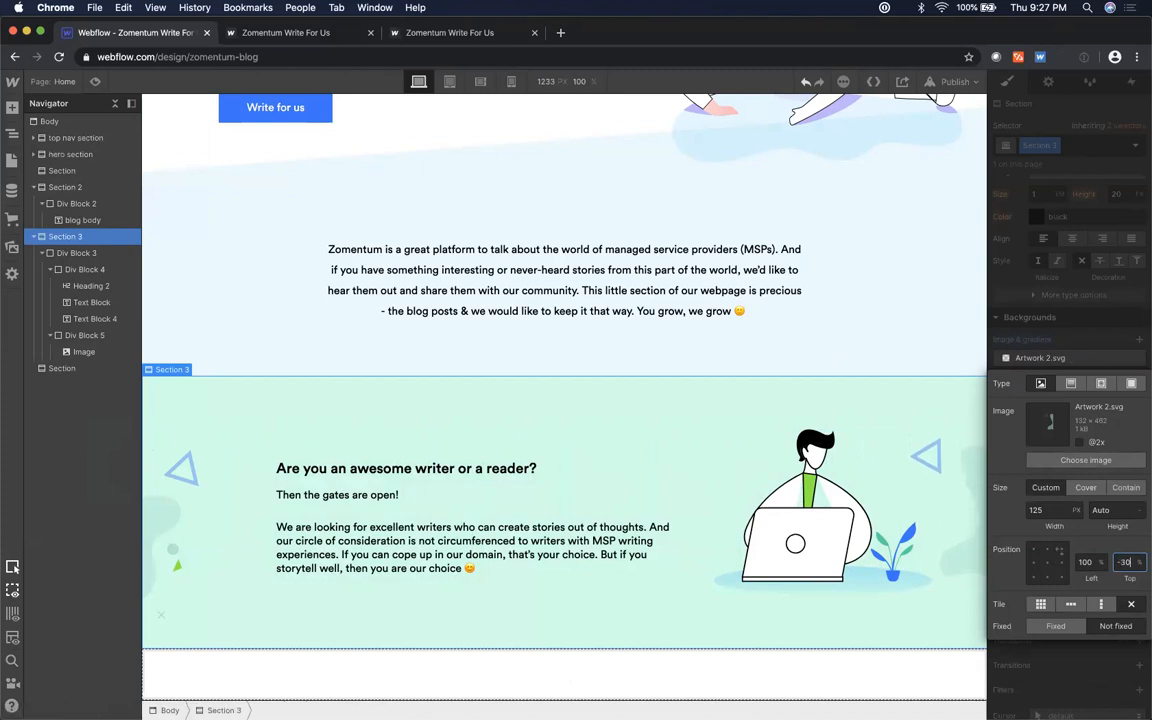
# - Set the left position of the Artwork 2 background to 105% and preview the page
pyautogui.click(1085, 562)
pyautogui.write('120')
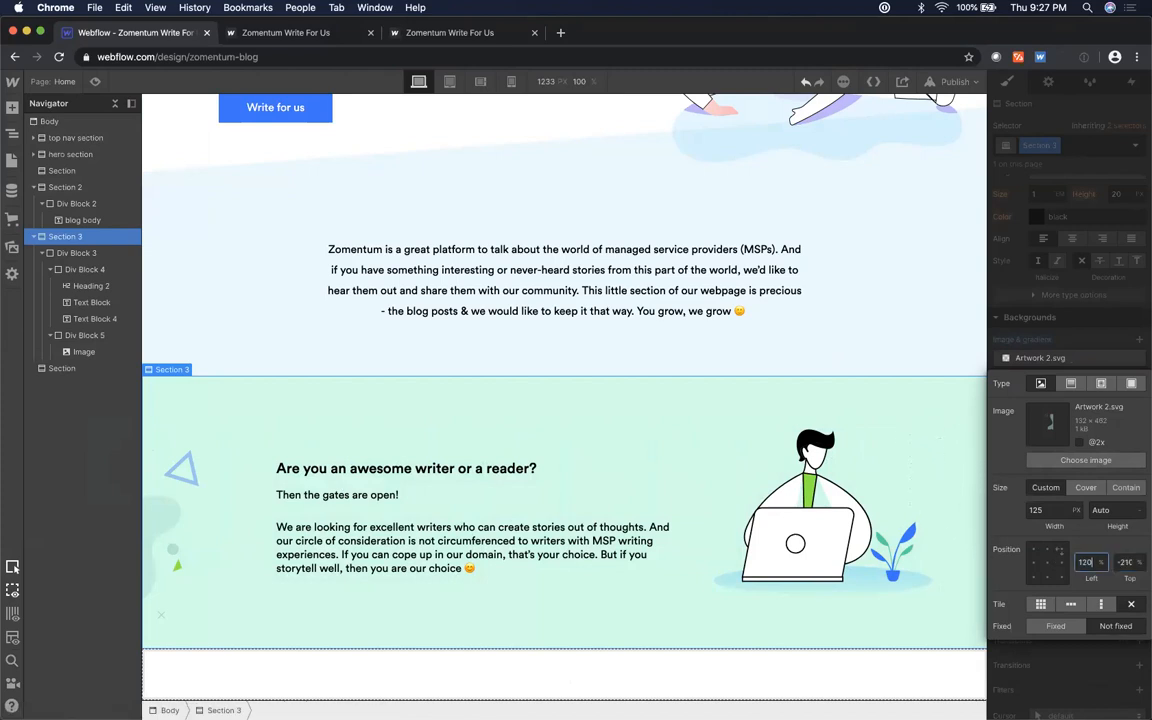
pyautogui.hotkey('shift', 'Down')
pyautogui.hotkey('shift', 'Down')
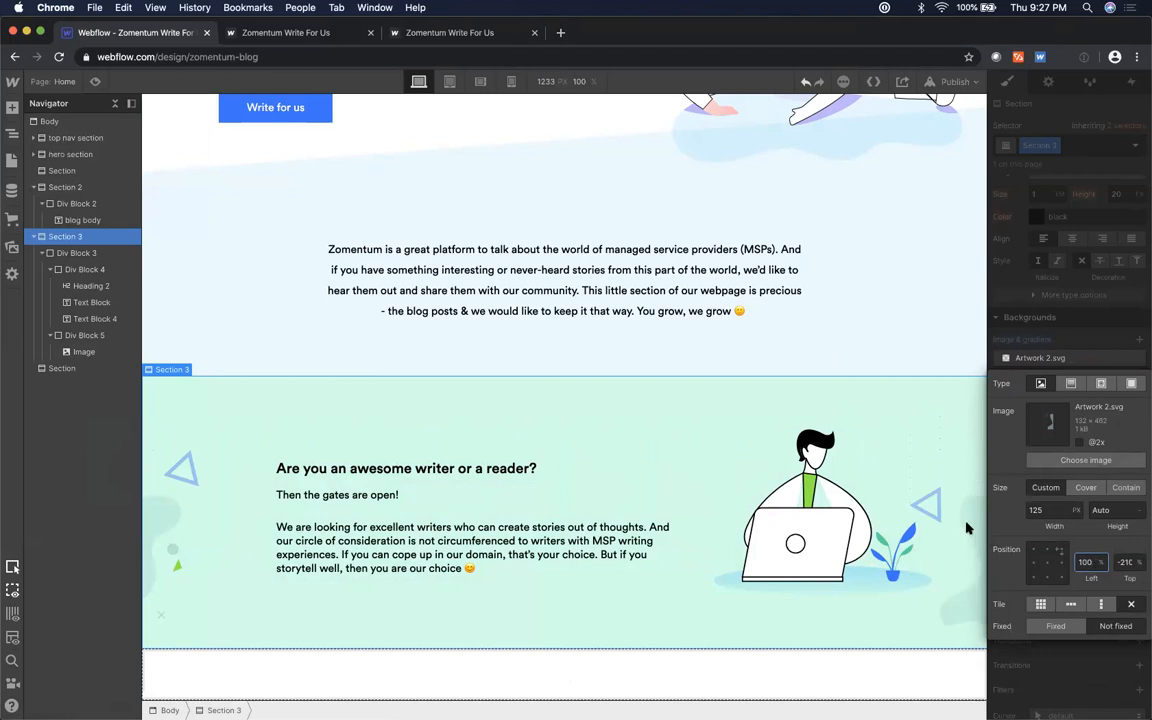
pyautogui.press('Up')
pyautogui.press('Up')
pyautogui.press('Up')
pyautogui.press('Up')
pyautogui.press('Up')
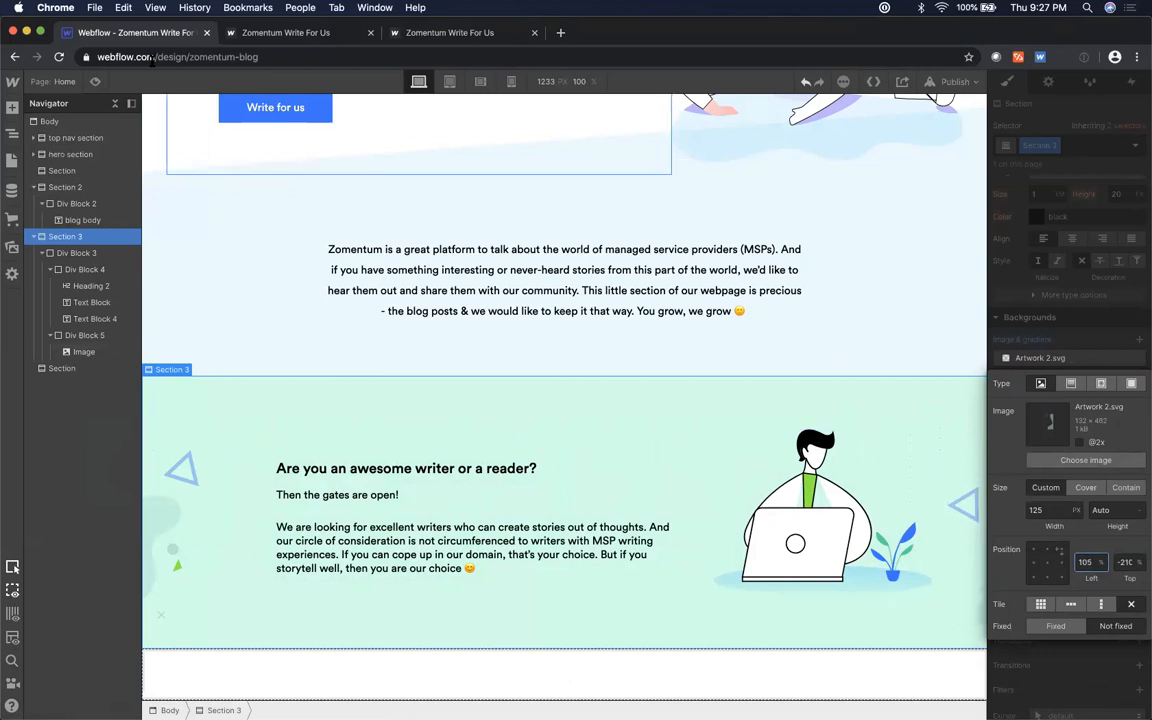
pyautogui.click(94, 81)
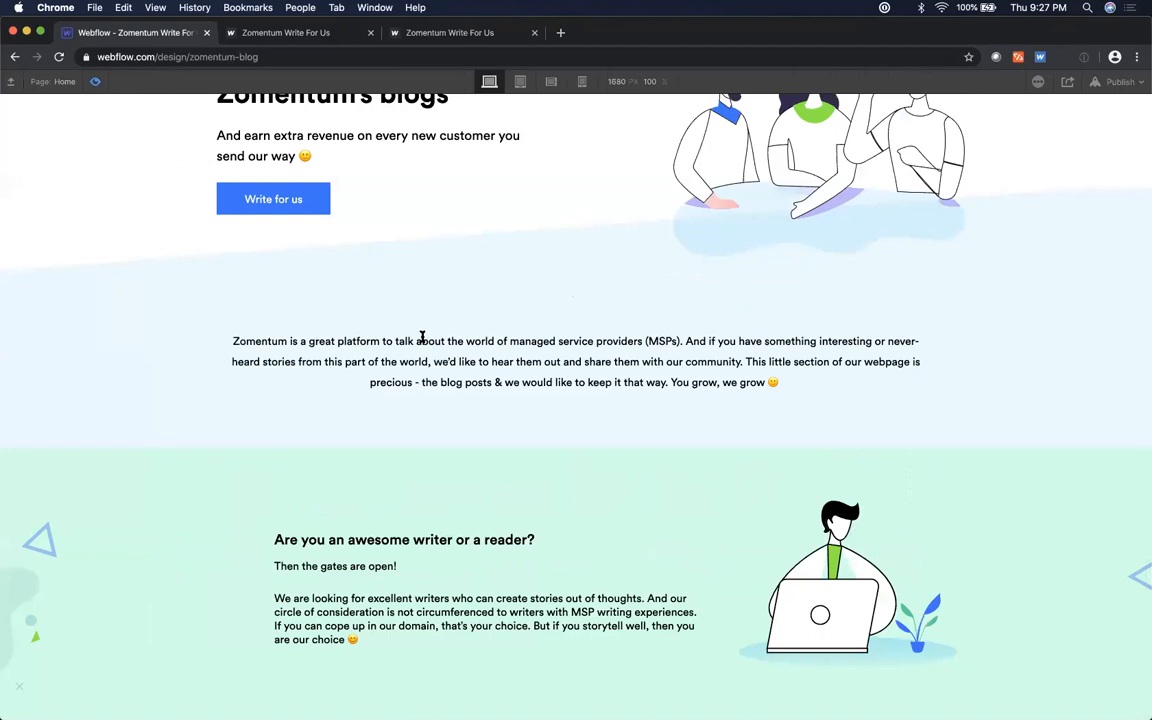
pyautogui.scroll(3, 540, 455)
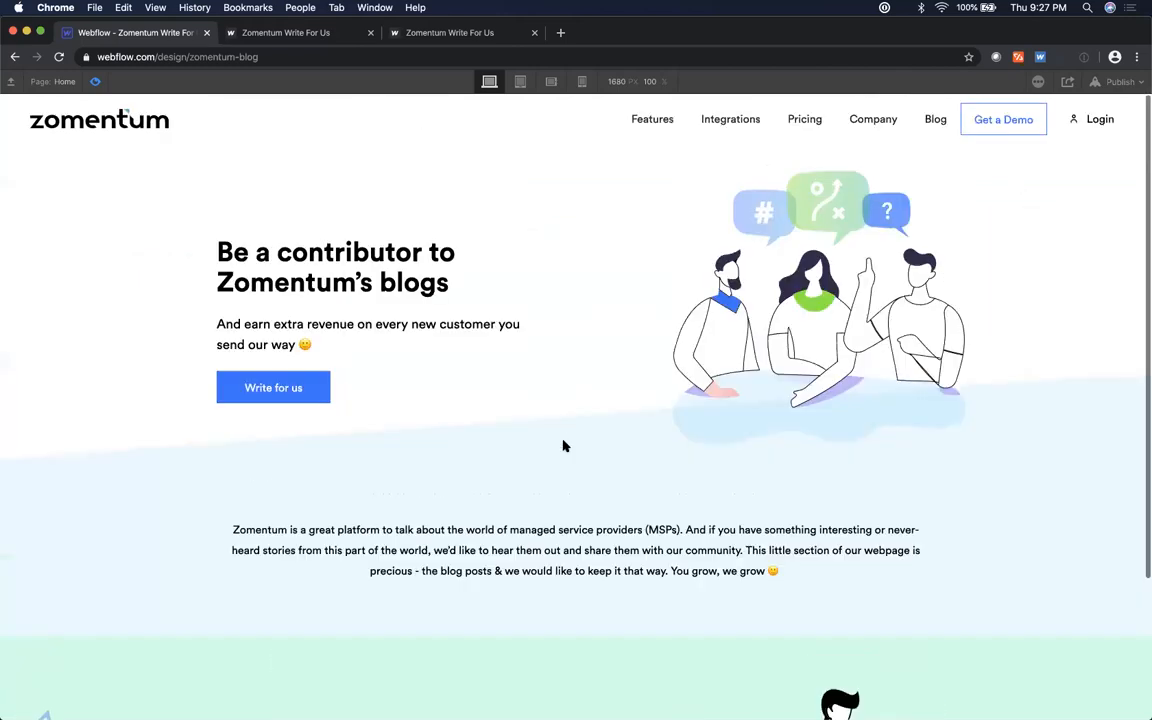
pyautogui.scroll(-3, 563, 445)
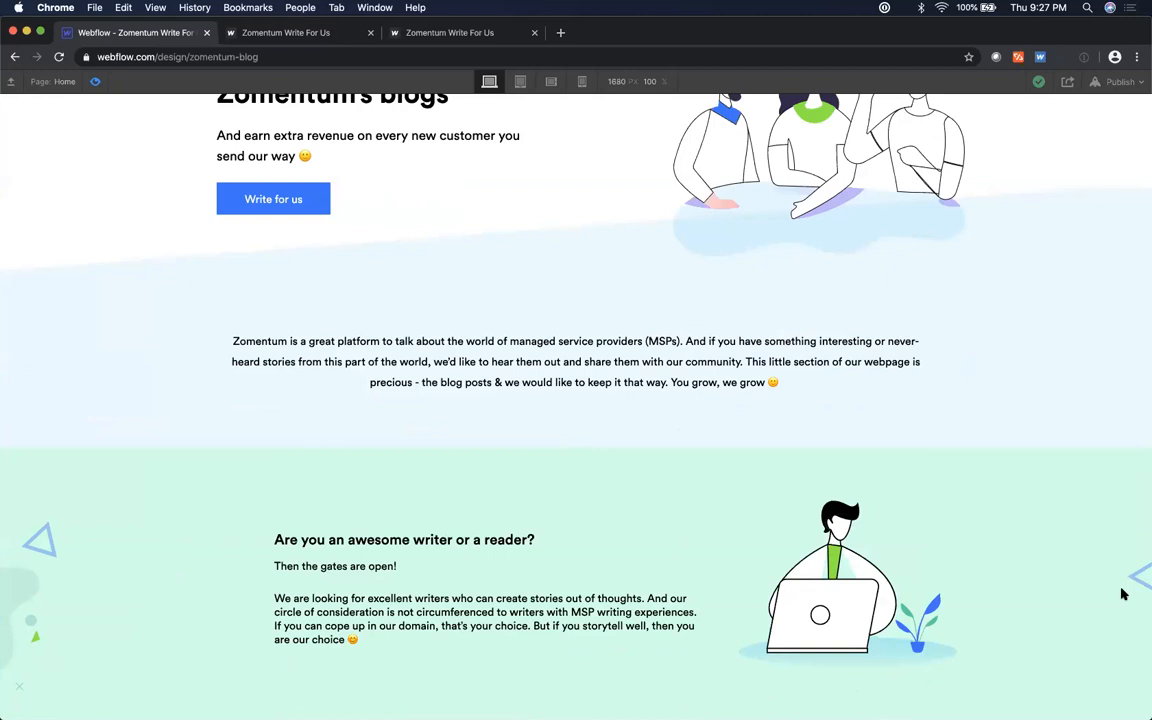
pyautogui.click(96, 82)
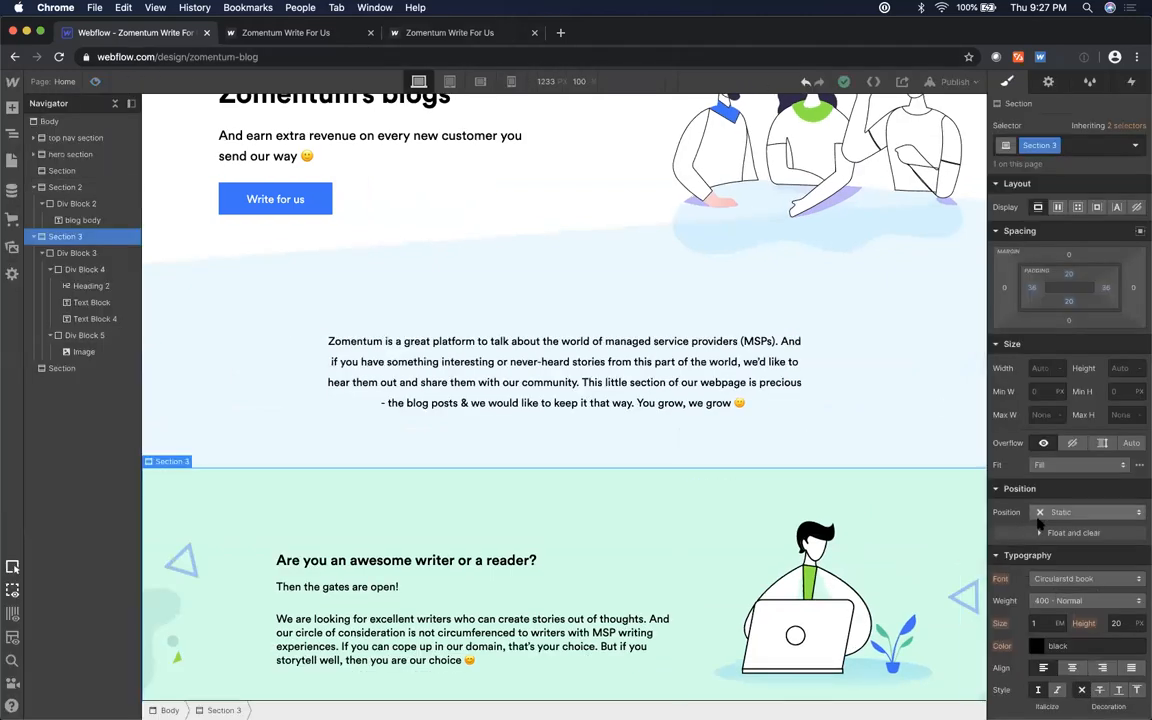
# - Set the left position of the green section's Artwork 2 background to 102% and check it in the page preview
pyautogui.scroll(-5, 1000, 460)
pyautogui.click(1045, 320)
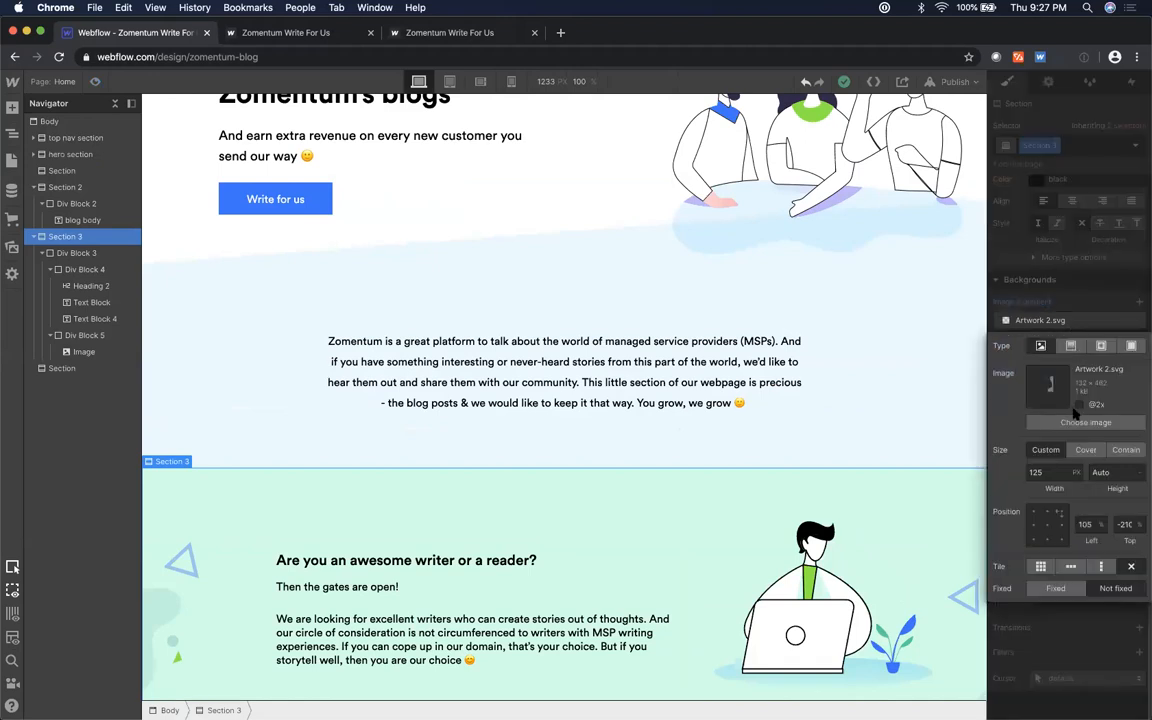
pyautogui.click(1054, 473)
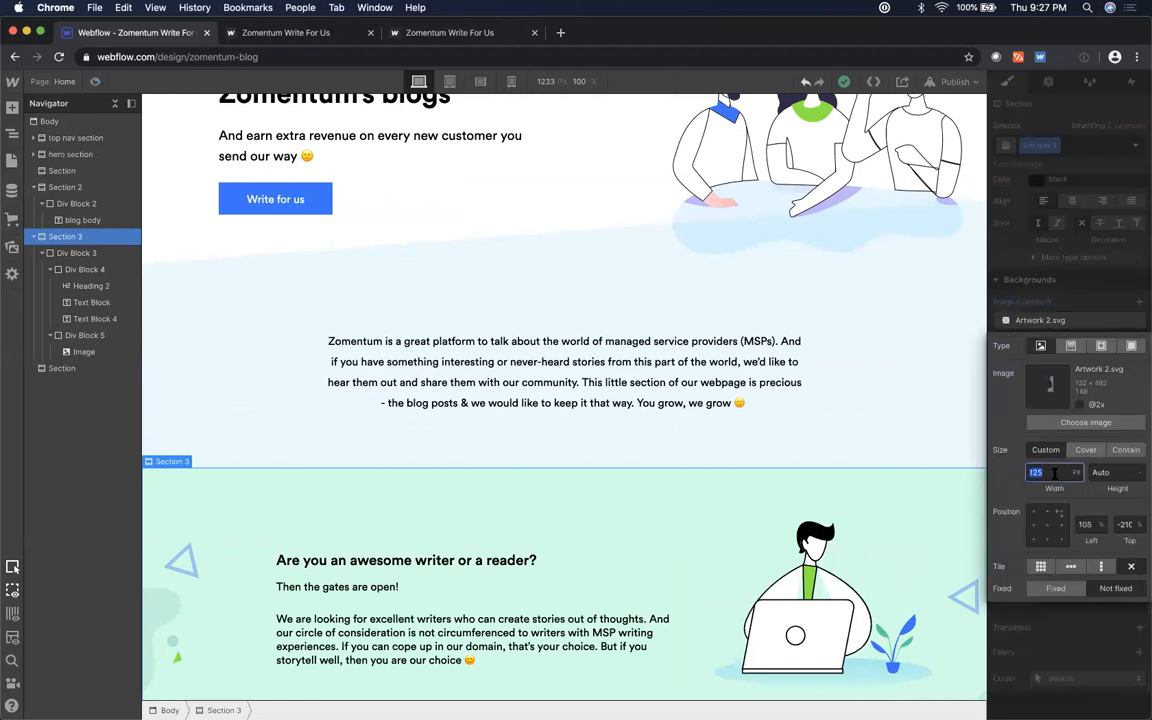
pyautogui.click(1088, 524)
pyautogui.press('Down')
pyautogui.press('Down')
pyautogui.press('Down')
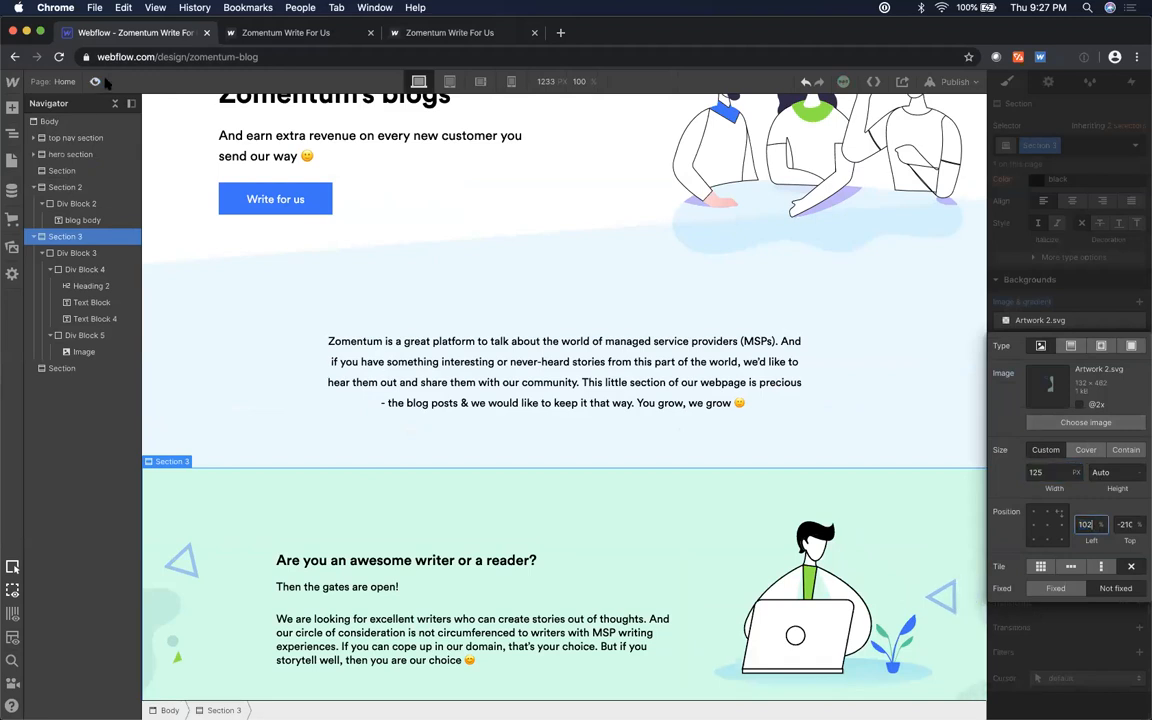
pyautogui.click(95, 81)
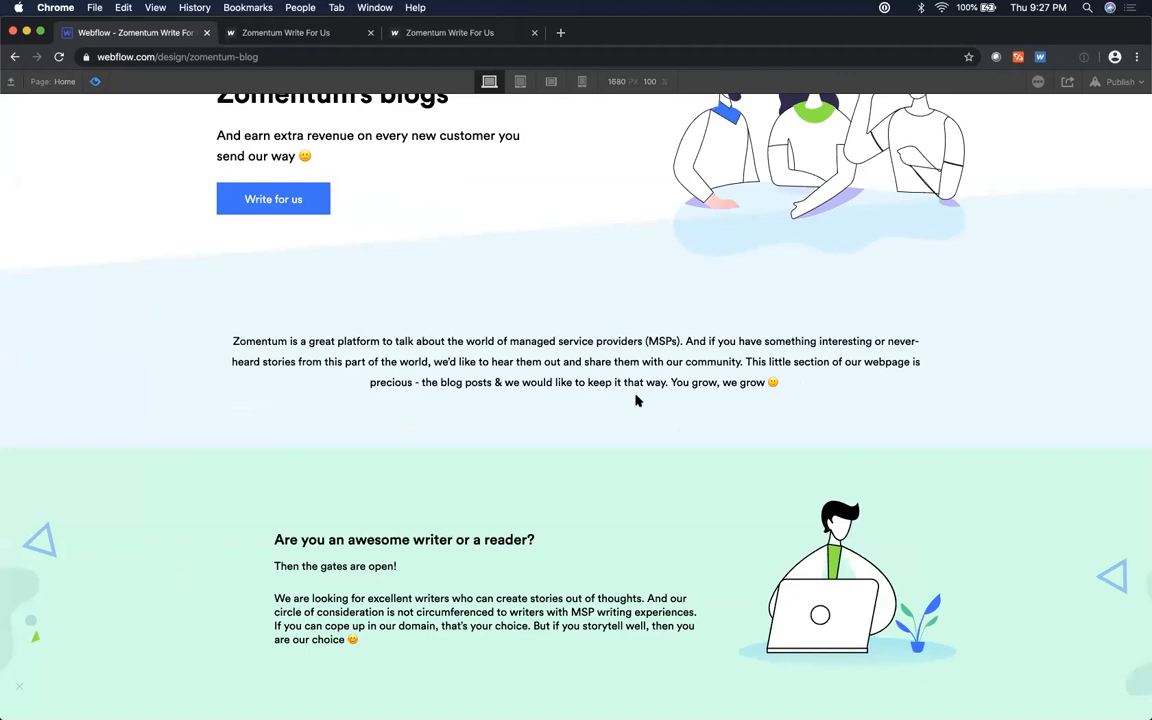
pyautogui.press('super+shift+p')
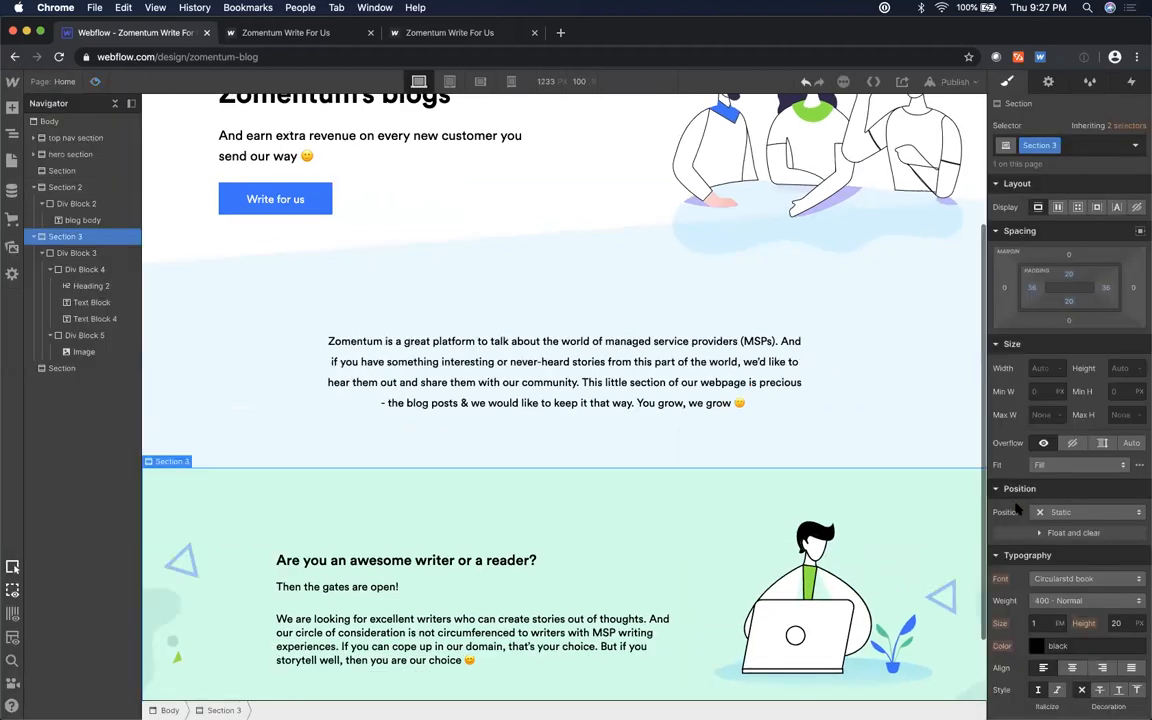
# - Set the top position of the green section's Artwork 2 background to -340%
pyautogui.scroll(-5, 1060, 450)
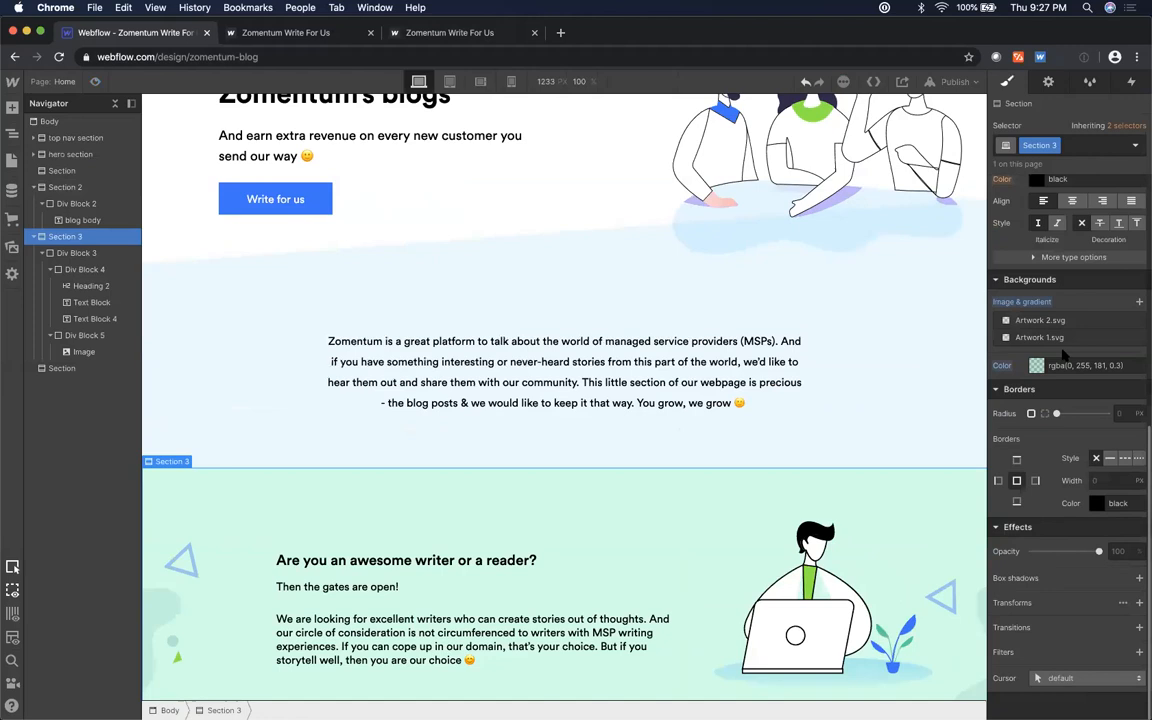
pyautogui.click(1040, 320)
pyautogui.write('-208')
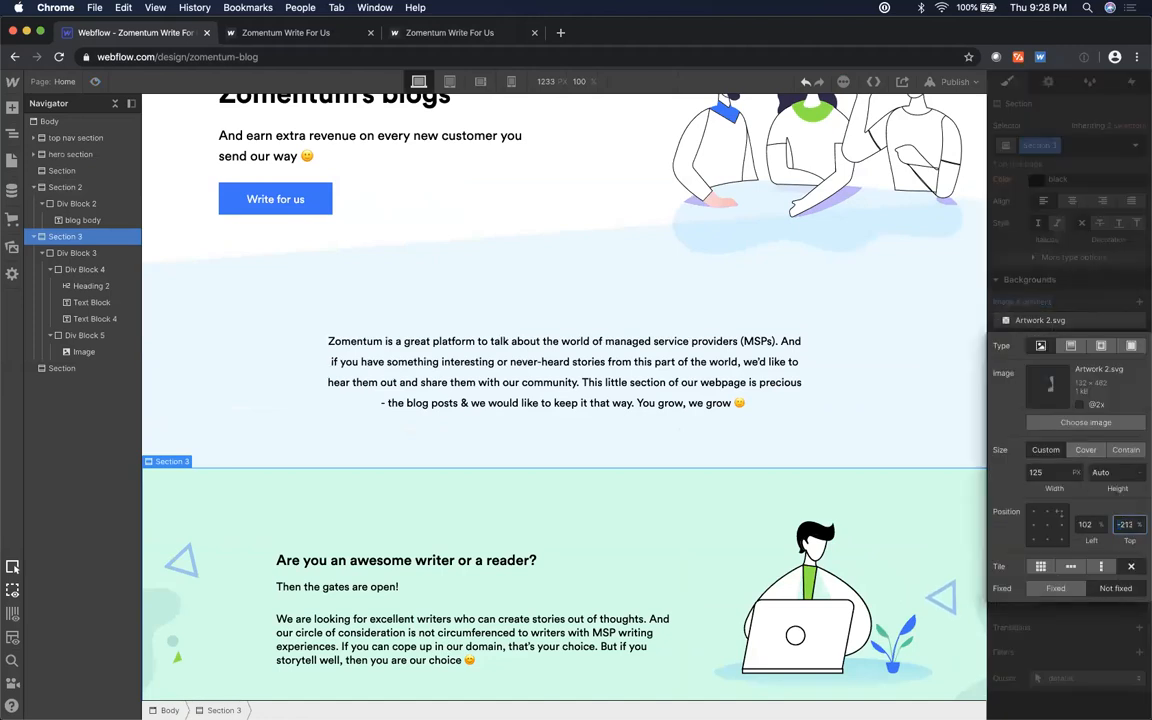
pyautogui.press('Down')
pyautogui.press('Down')
pyautogui.press('Down')
pyautogui.press('Down')
pyautogui.press('Down')
pyautogui.press('Down')
pyautogui.press('Down')
pyautogui.press('Down')
pyautogui.press('Down')
pyautogui.press('Down')
pyautogui.press('Down')
pyautogui.press('Down')
pyautogui.press('Down')
pyautogui.press('Down')
pyautogui.press('Down')
pyautogui.press('Down')
pyautogui.press('Down')
pyautogui.press('Down')
pyautogui.press('Down')
pyautogui.press('Down')
pyautogui.press('Down')
pyautogui.press('Down')
pyautogui.press('Down')
pyautogui.press('Down')
pyautogui.press('Down')
pyautogui.press('Down')
pyautogui.press('Down')
pyautogui.press('Down')
pyautogui.press('Down')
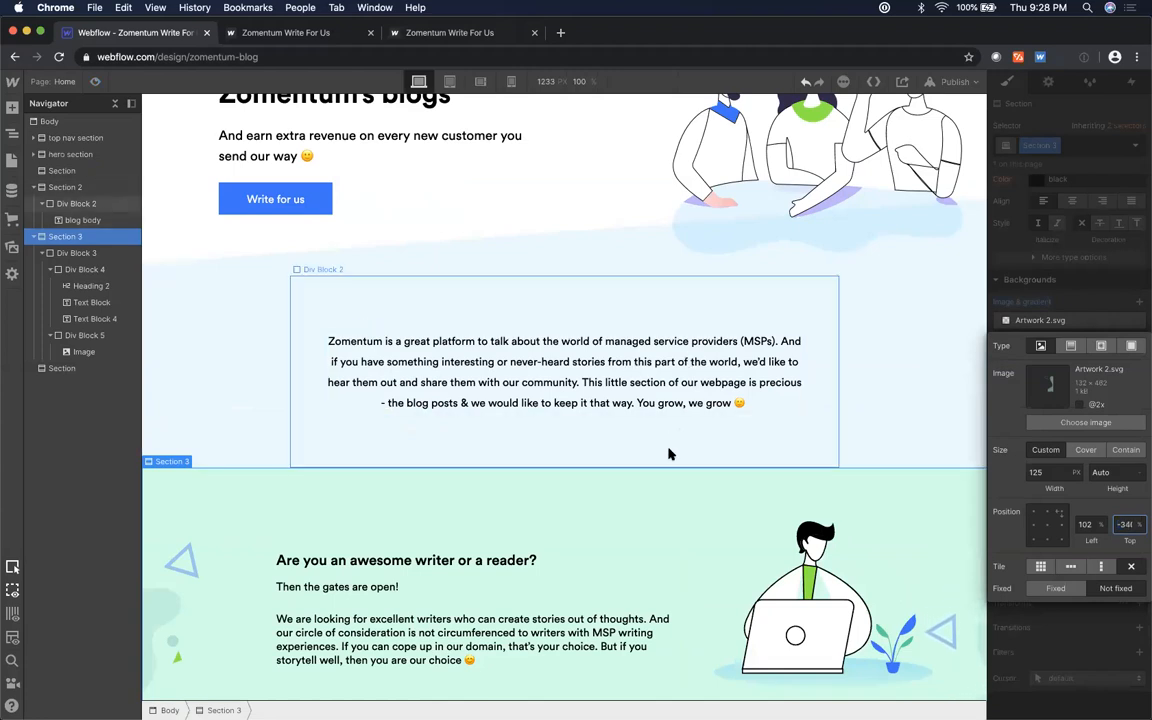
# - Publish the site to zomentum-blog.webflow.io and review the reloaded live page down to the green section
pyautogui.scroll(-3, 668, 452)
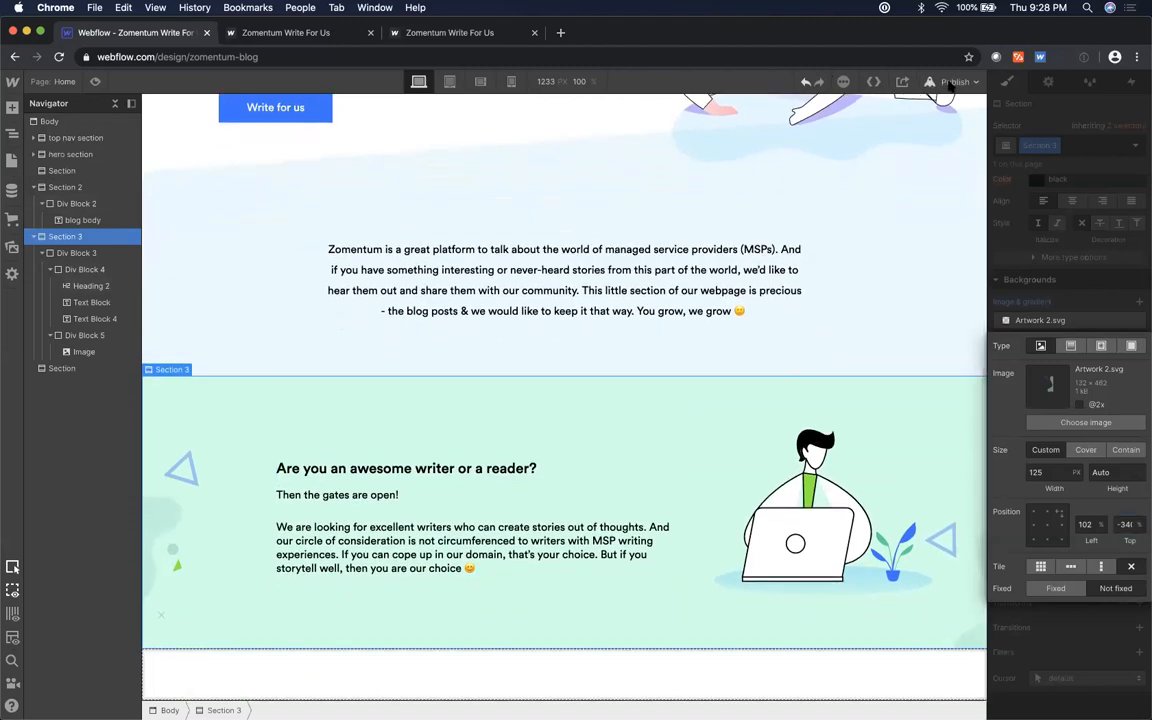
pyautogui.click(952, 81)
pyautogui.click(866, 248)
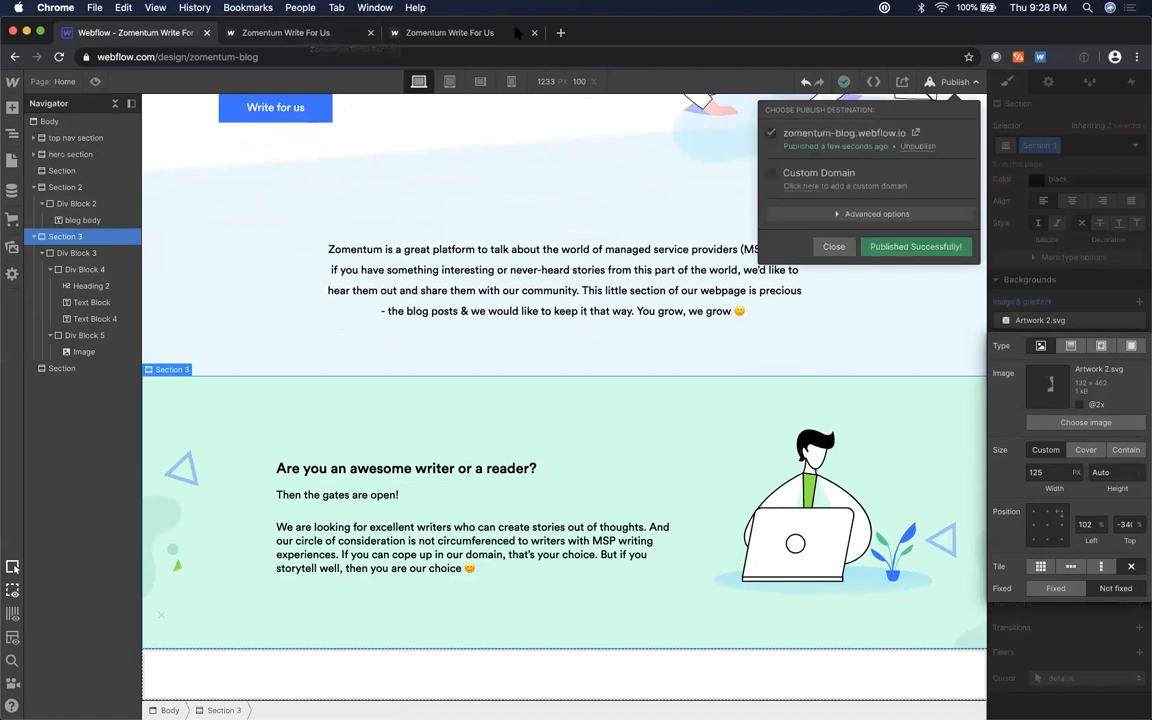
pyautogui.click(283, 40)
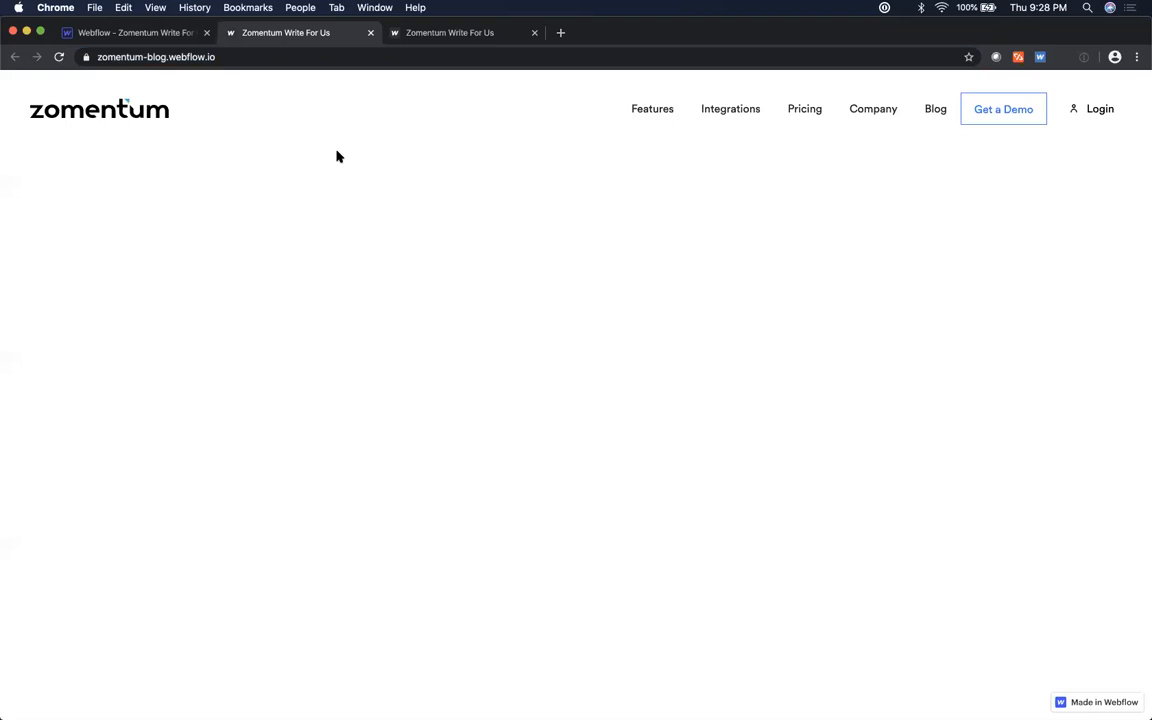
pyautogui.press('super+r')
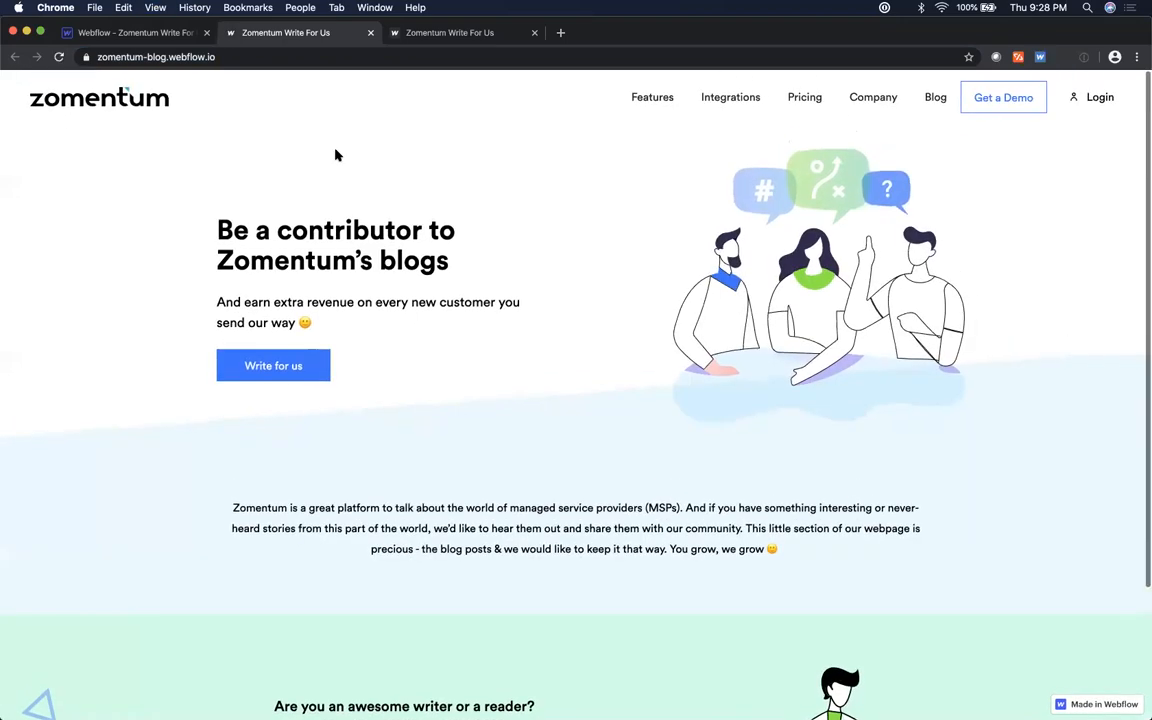
pyautogui.scroll(-3, 336, 155)
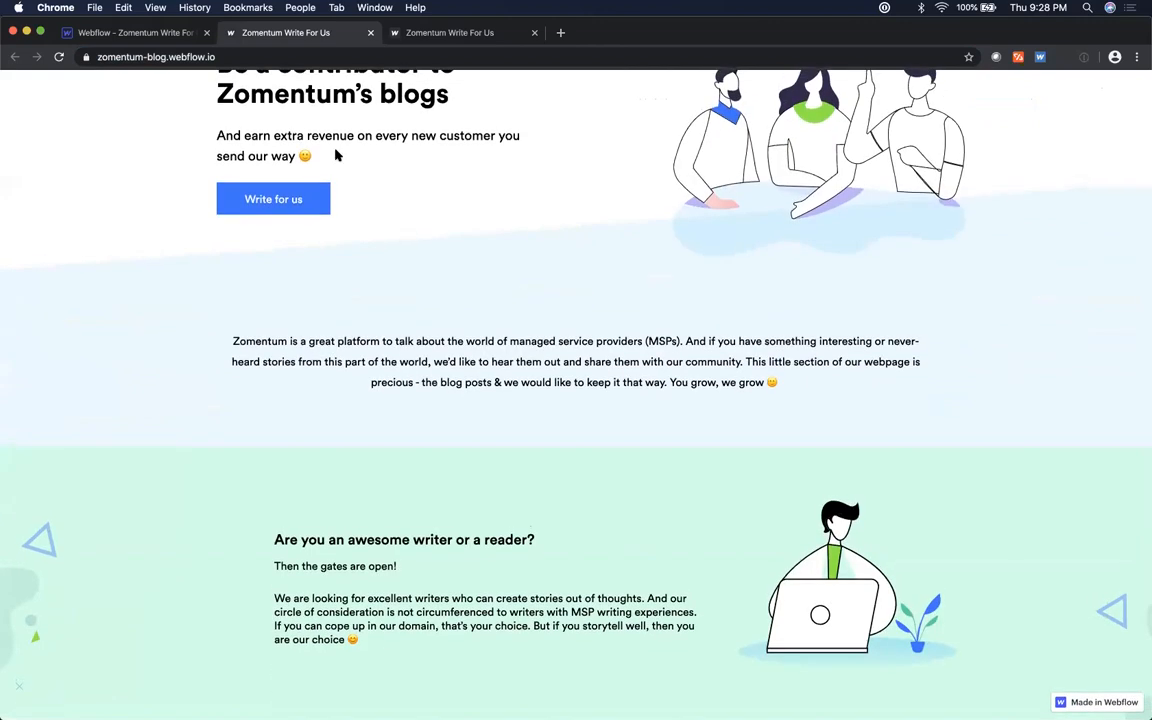
pyautogui.scroll(3, 336, 155)
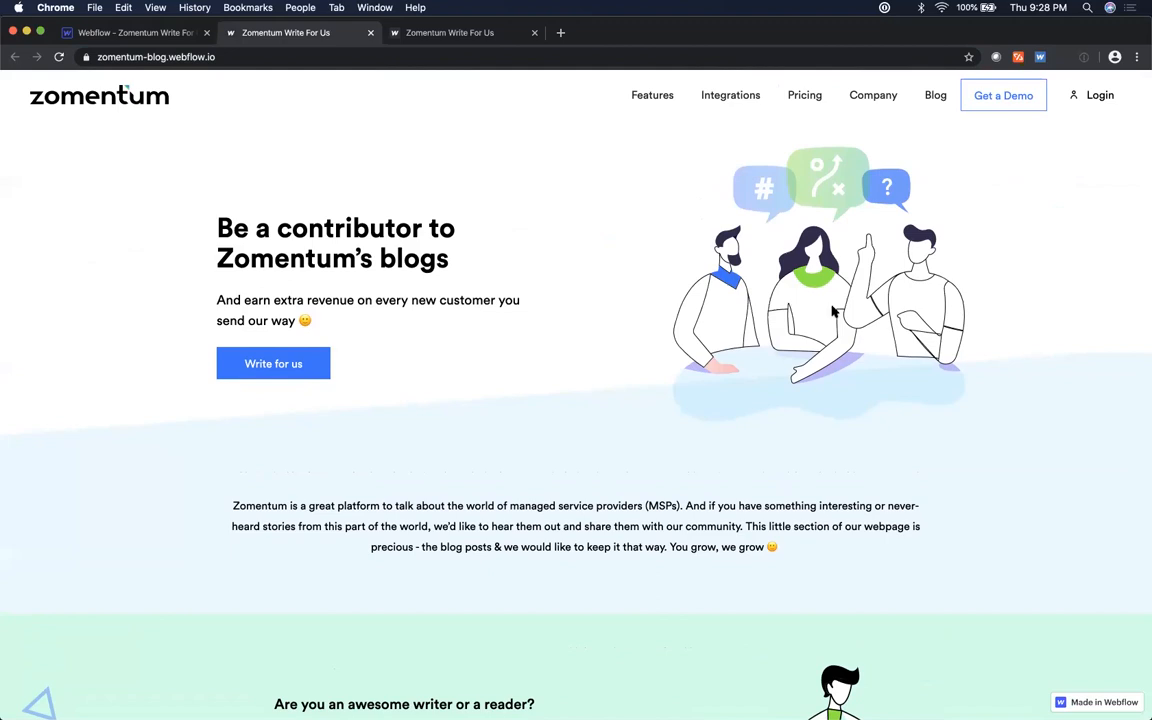
pyautogui.scroll(-3, 923, 409)
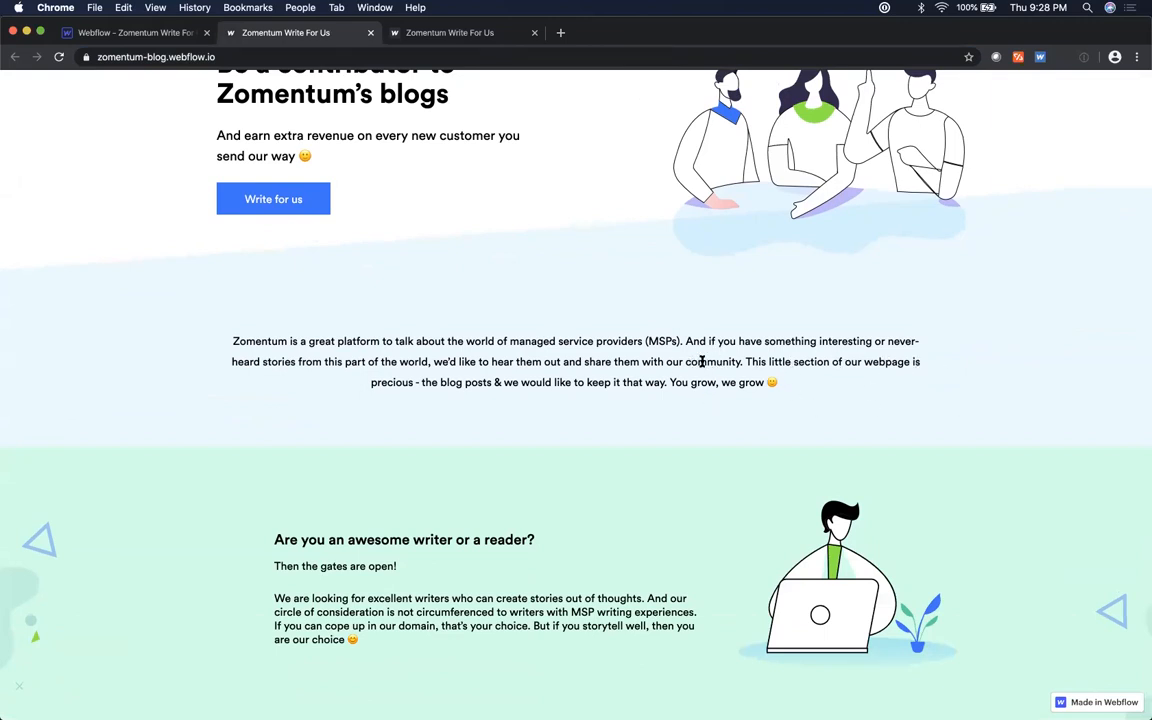
# - Return to the Webflow Designer and set the width of Div Block 2 around the introductory blog text to 60%
pyautogui.click(160, 33)
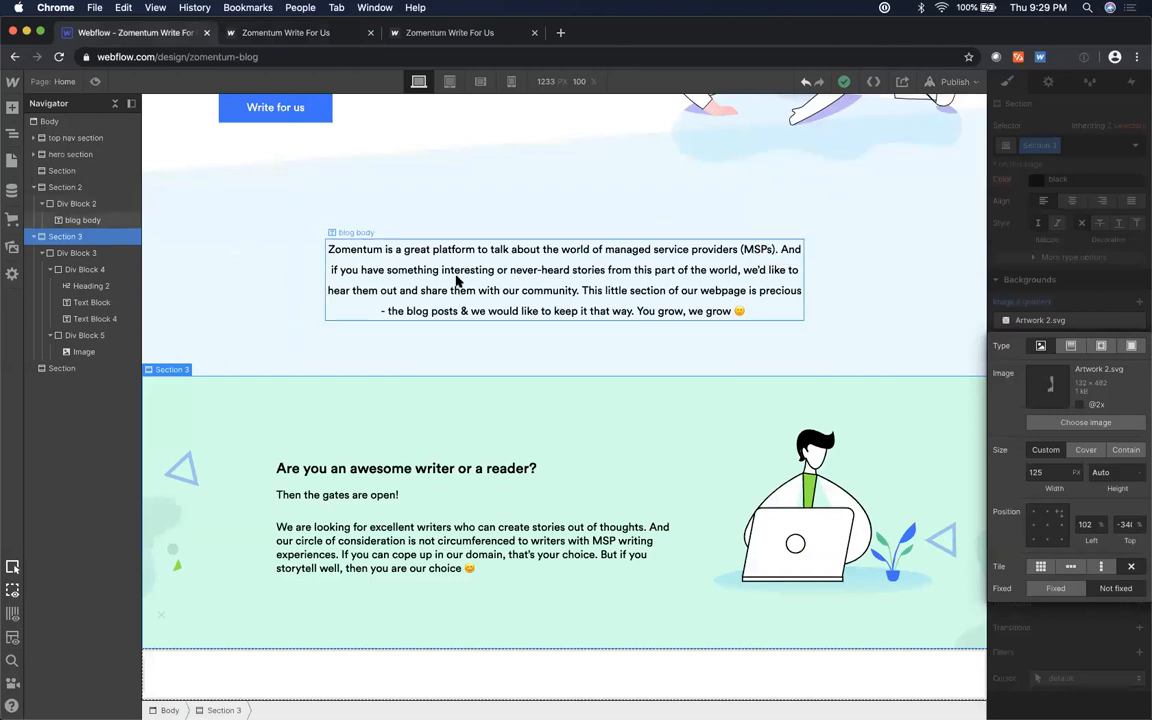
pyautogui.click(510, 233)
pyautogui.scroll(5, 1060, 380)
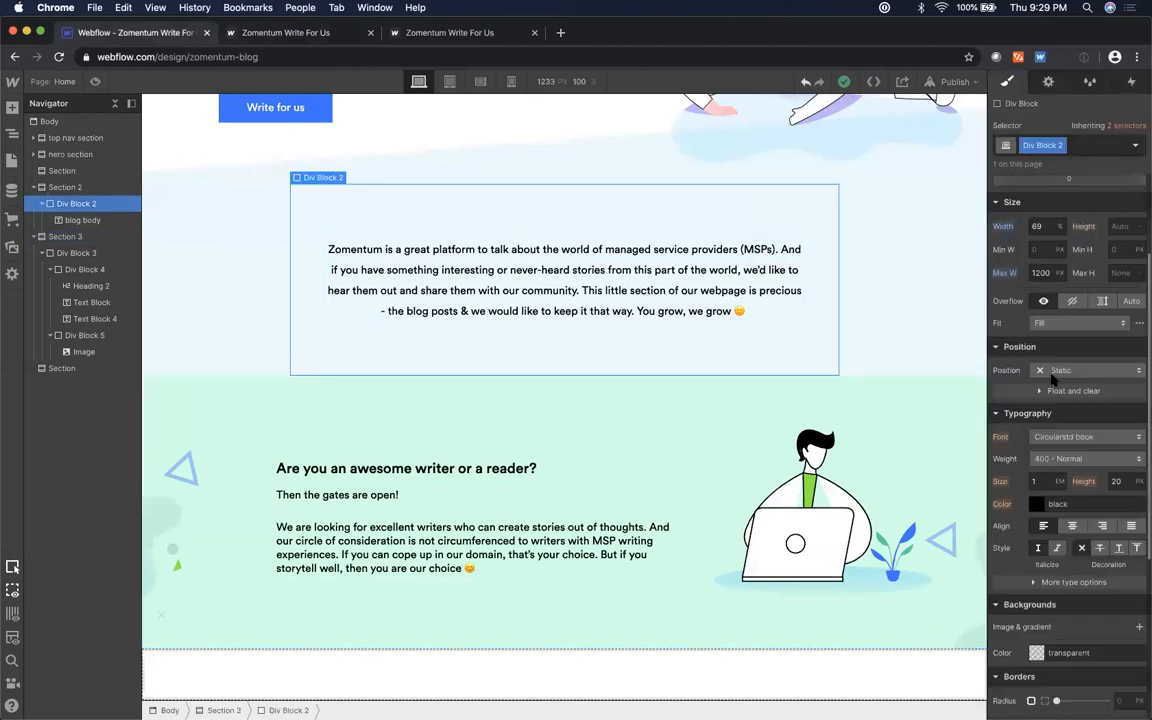
pyautogui.click(1040, 368)
pyautogui.write('60')
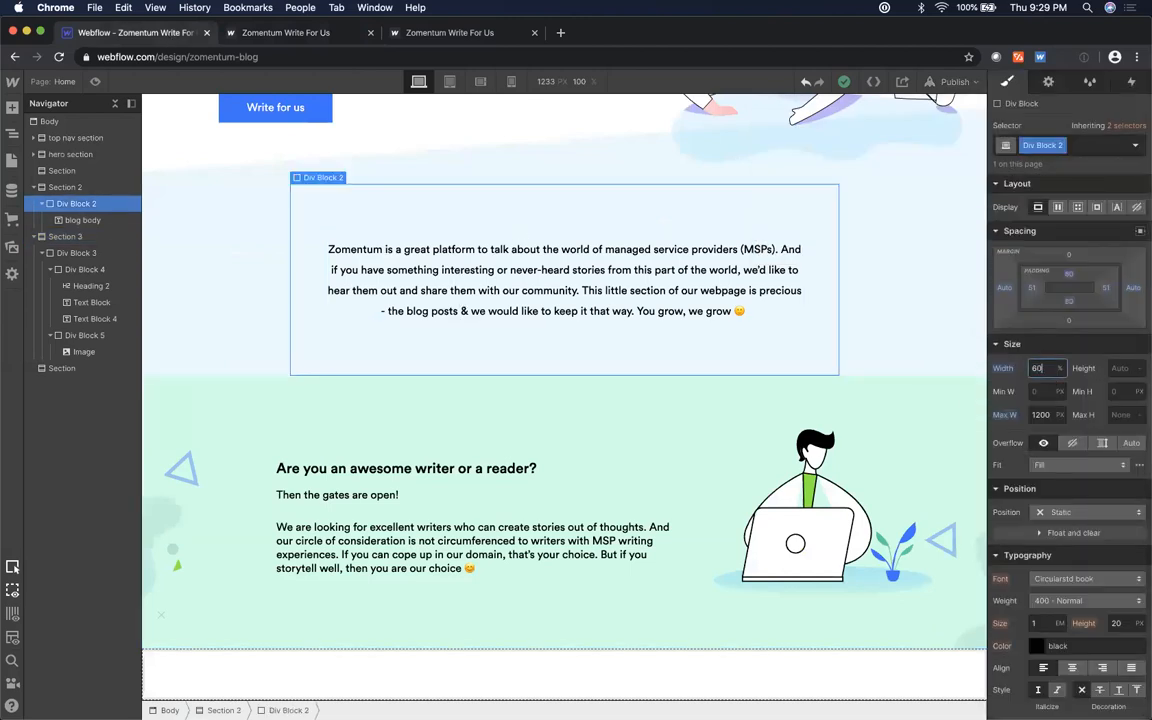
pyautogui.press('Return')
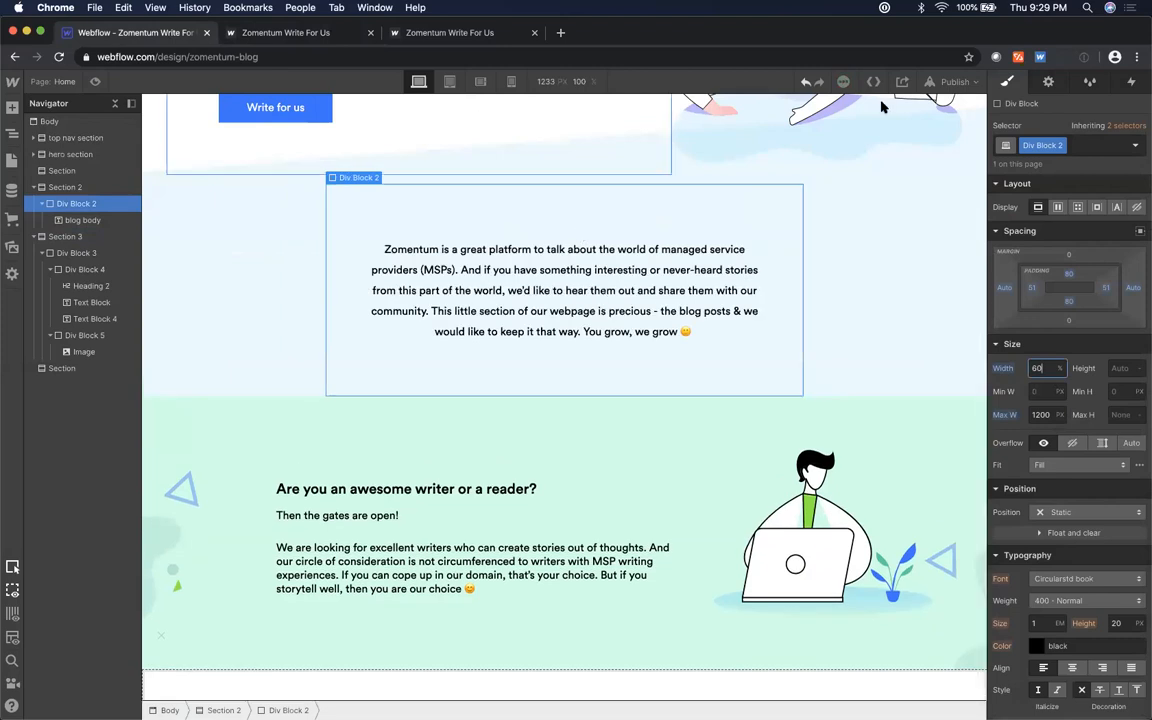
# - Publish the narrower introductory text block to zomentum-blog.webflow.io and review it on the reloaded live page
pyautogui.click(965, 84)
pyautogui.click(886, 247)
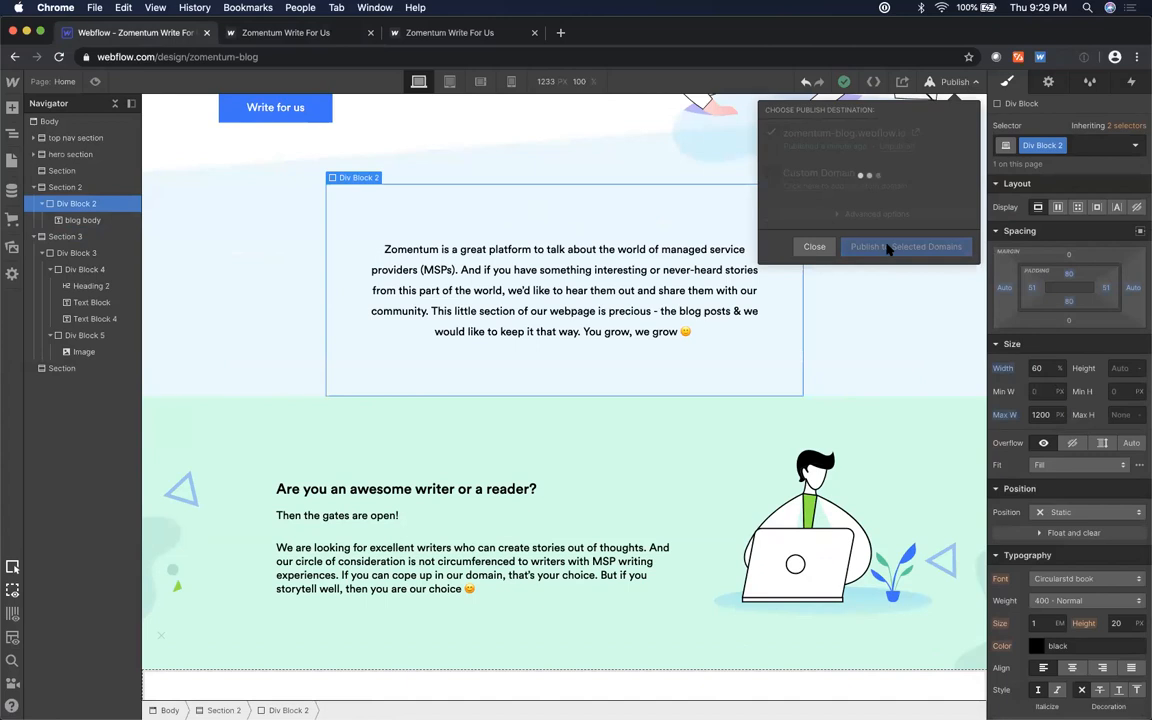
pyautogui.click(275, 33)
pyautogui.press('super+r')
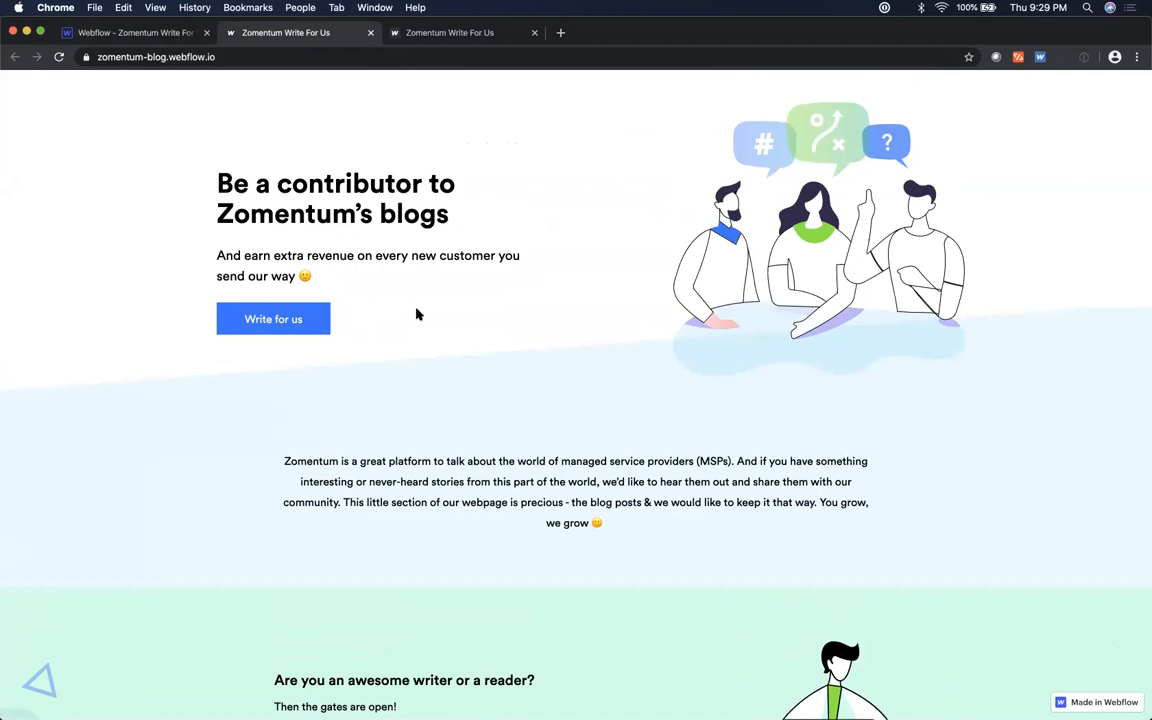
pyautogui.scroll(-2, 468, 463)
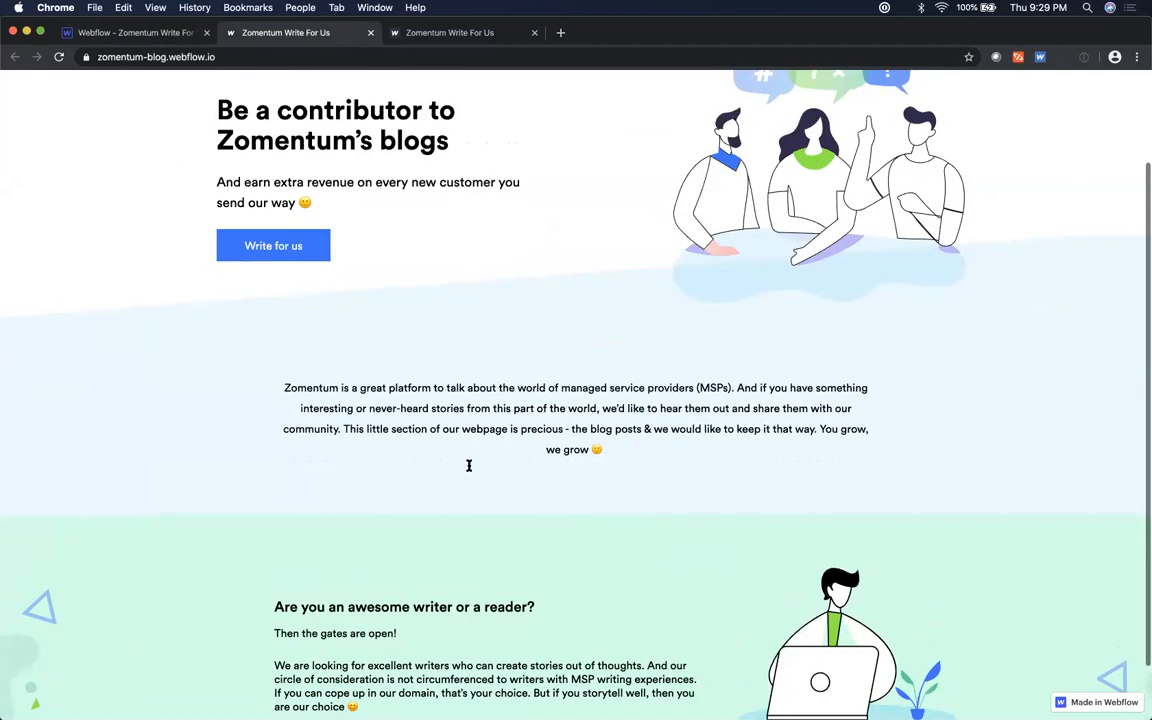
pyautogui.scroll(3, 468, 465)
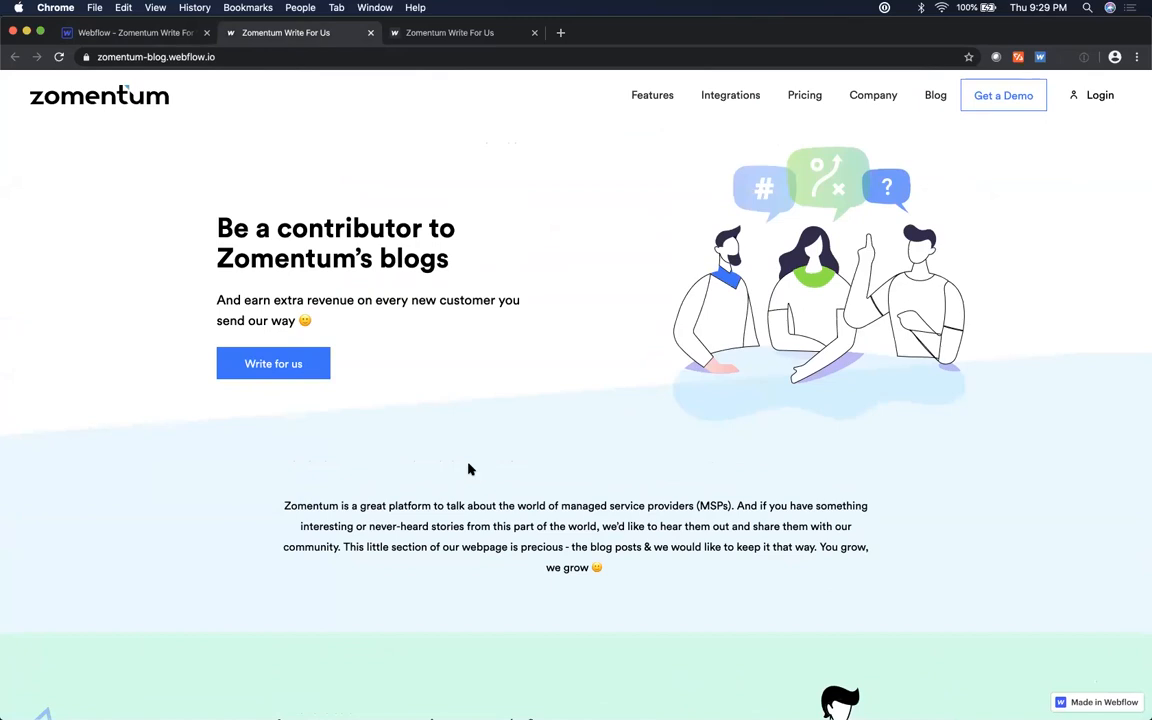
# - Examine the layout of the "Geared to write for us?" section in the Figma design, returning to the Webflow Designer
pyautogui.click(161, 34)
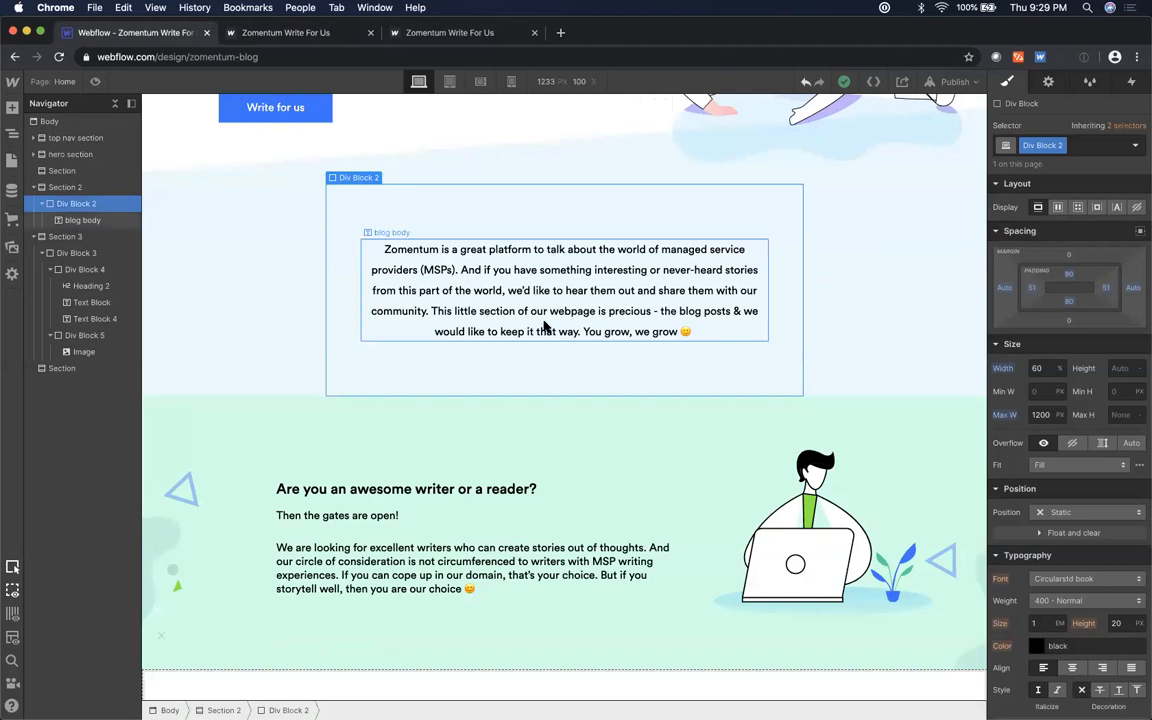
pyautogui.scroll(-1, 545, 326)
pyautogui.press('super+Tab')
pyautogui.scroll(-3, 470, 385)
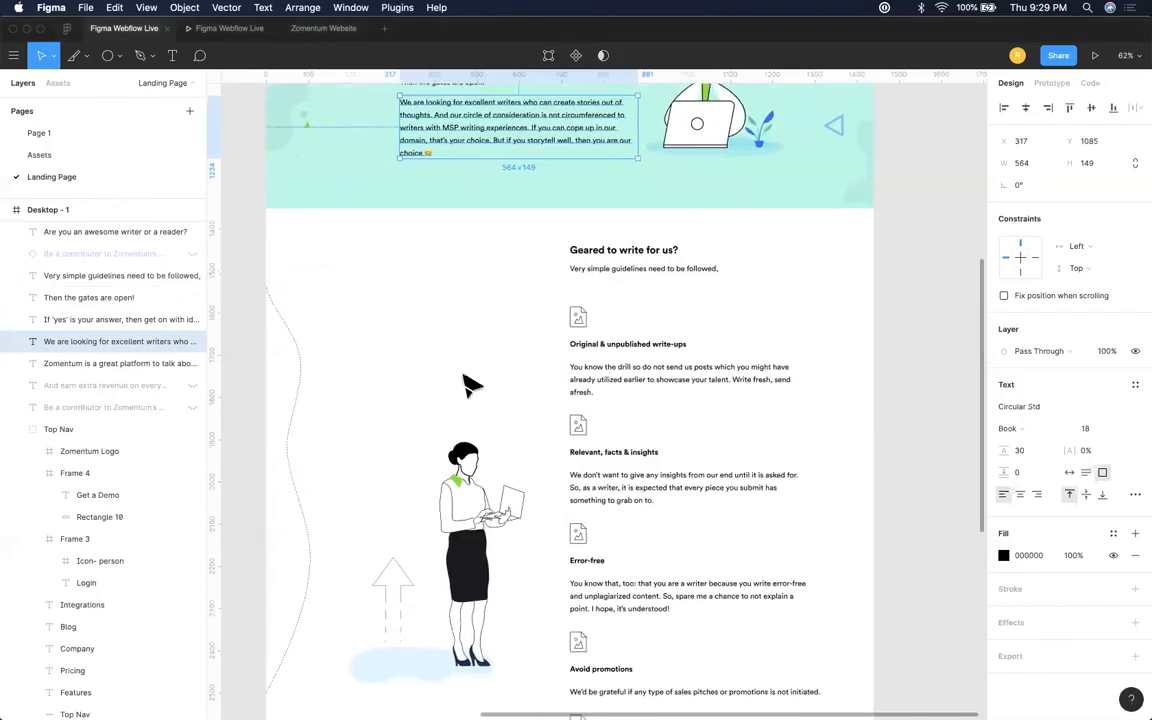
pyautogui.scroll(-3, 470, 385)
pyautogui.scroll(2, 470, 384)
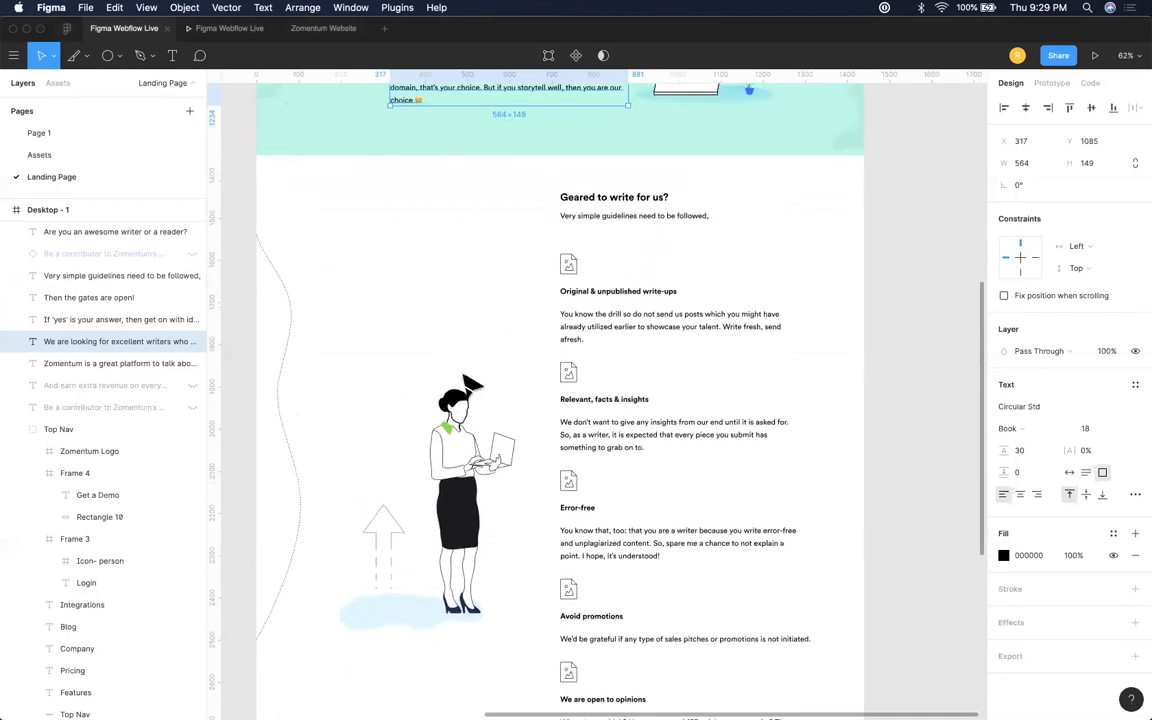
pyautogui.press('super+Tab')
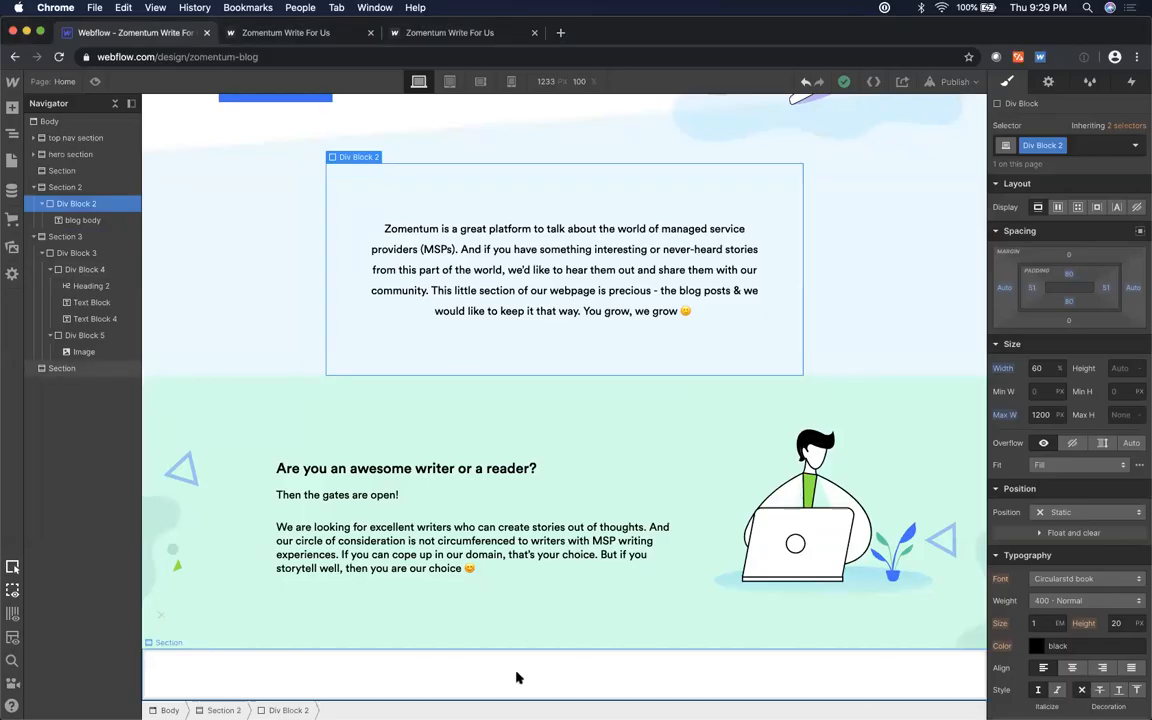
# - Copy the "Geared to write for us" heading text from Figma and use it in Webflow to class the empty last section "Geared to write for us section"
pyautogui.press('super+Tab')
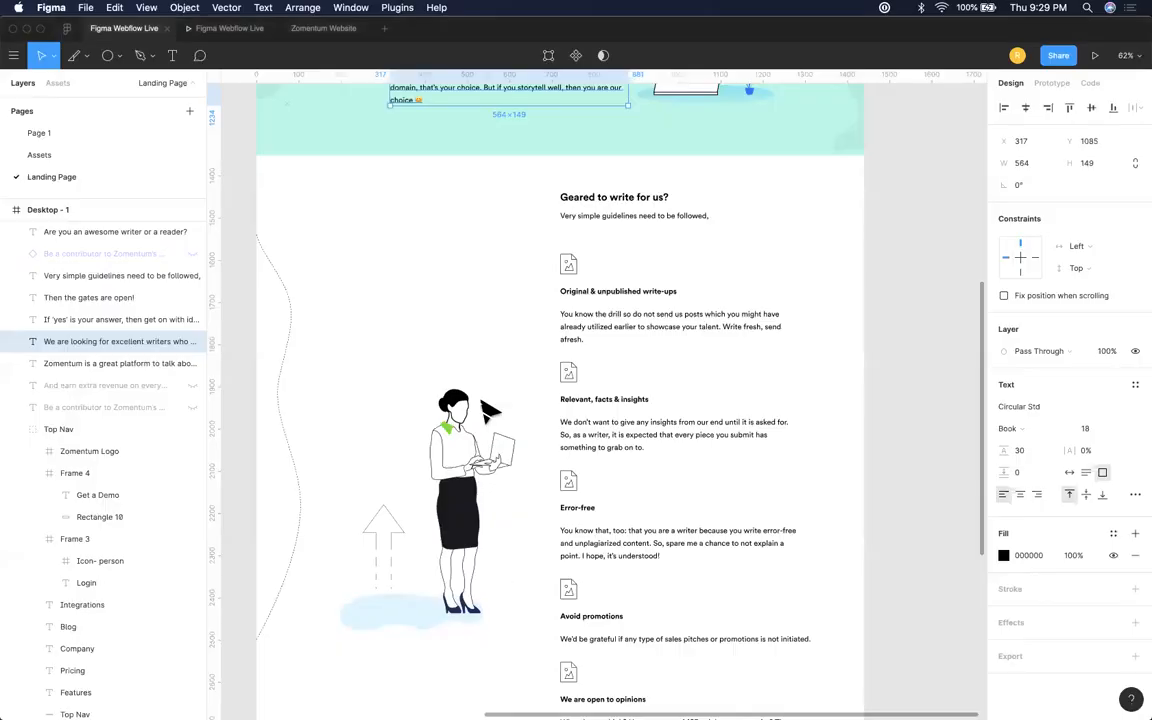
pyautogui.doubleClick(613, 197)
pyautogui.click(615, 197)
pyautogui.moveTo(661, 197); pyautogui.dragTo(565, 196)
pyautogui.press('super+c')
pyautogui.press('super+Tab')
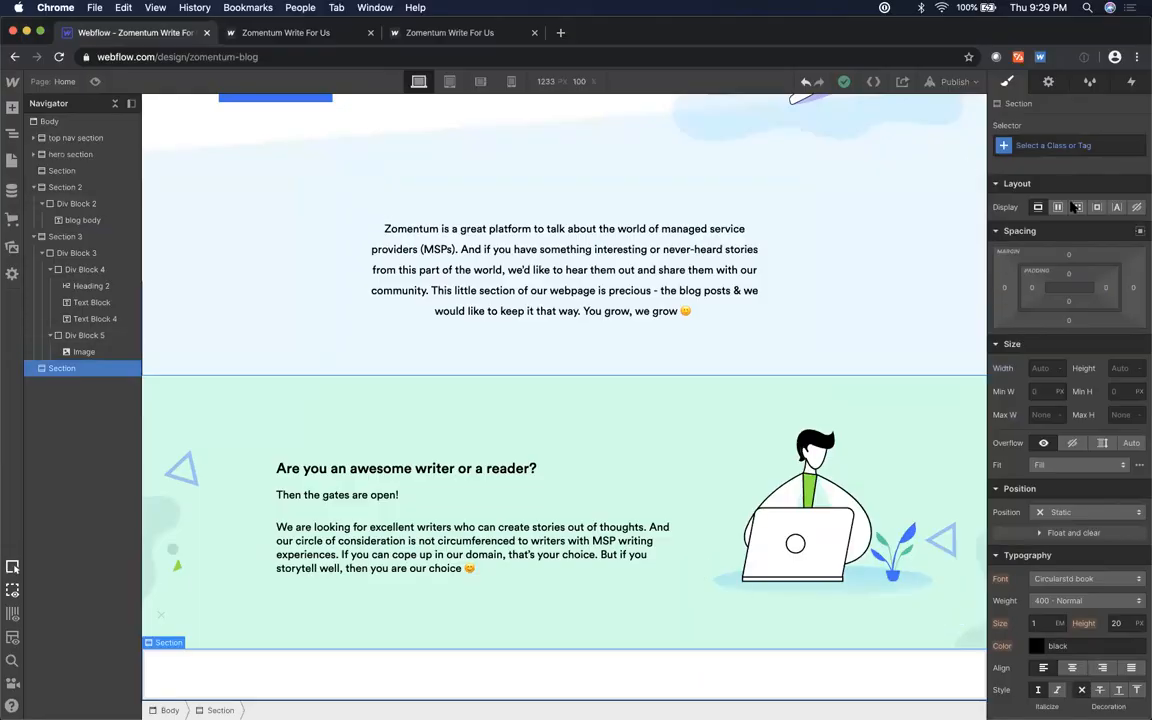
pyautogui.click(1045, 146)
pyautogui.press('super+v')
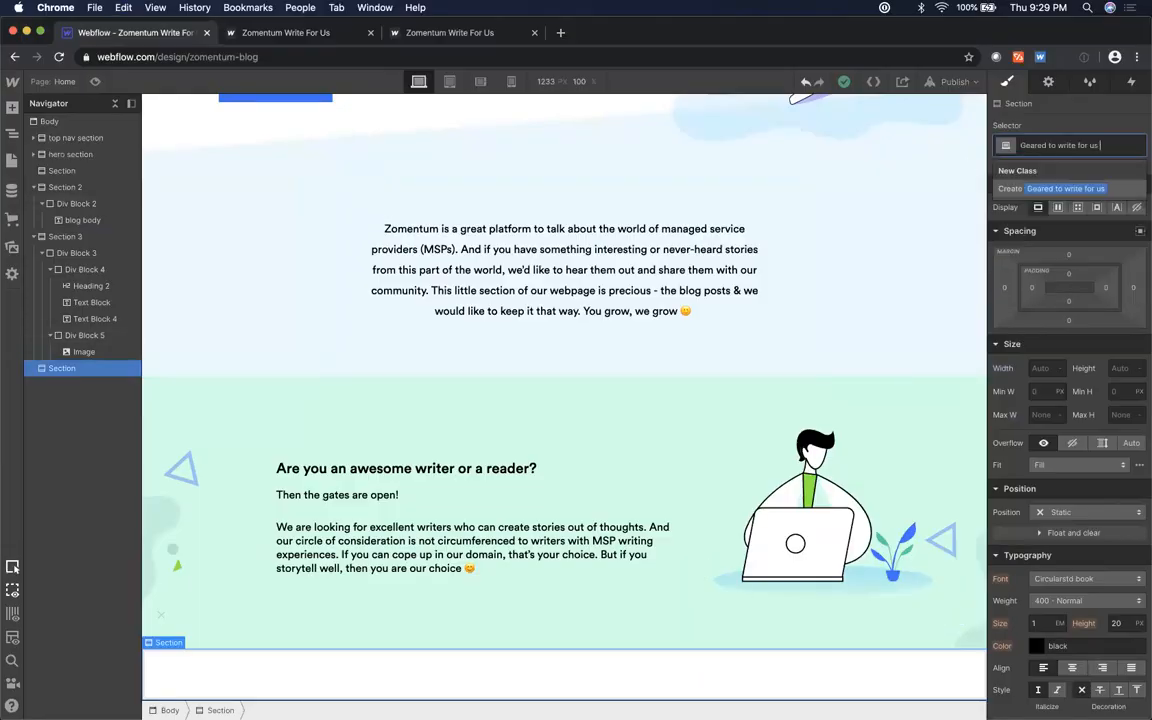
pyautogui.write('section')
pyautogui.press('Return')
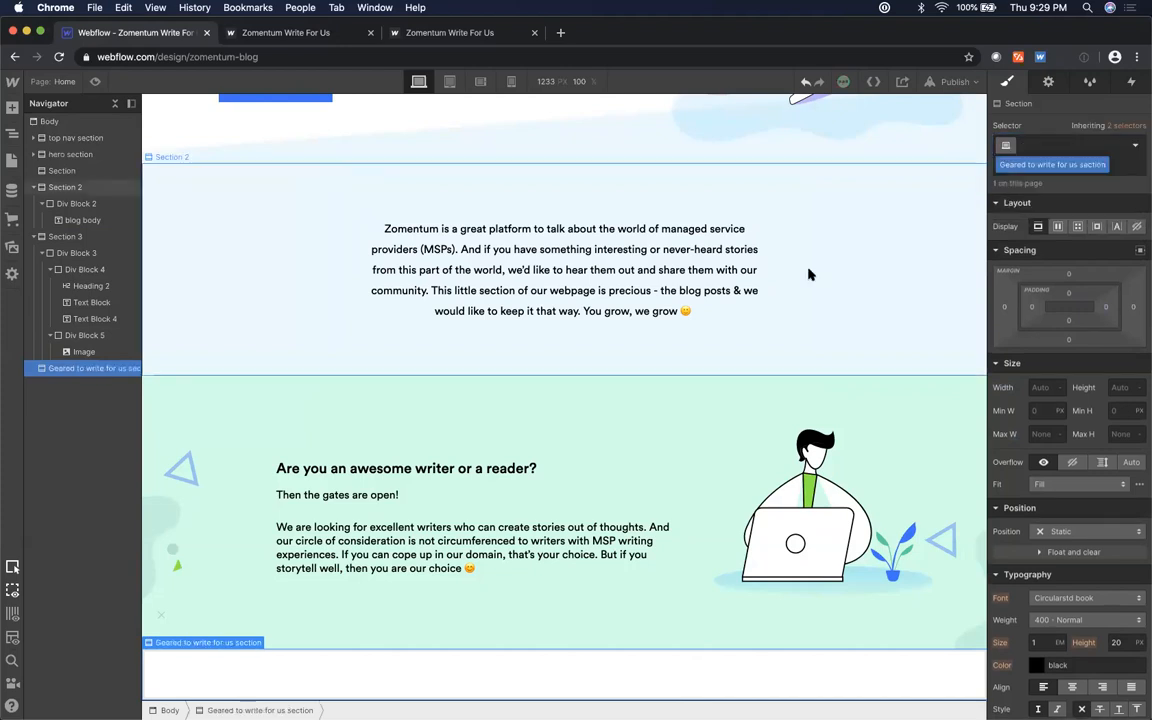
# - Set the Geared to write for us section's padding to 36 px left and right and 40 px top and bottom
pyautogui.click(1033, 309)
pyautogui.write('36')
pyautogui.press('Return')
pyautogui.click(1104, 309)
pyautogui.click(1107, 308)
pyautogui.write('38')
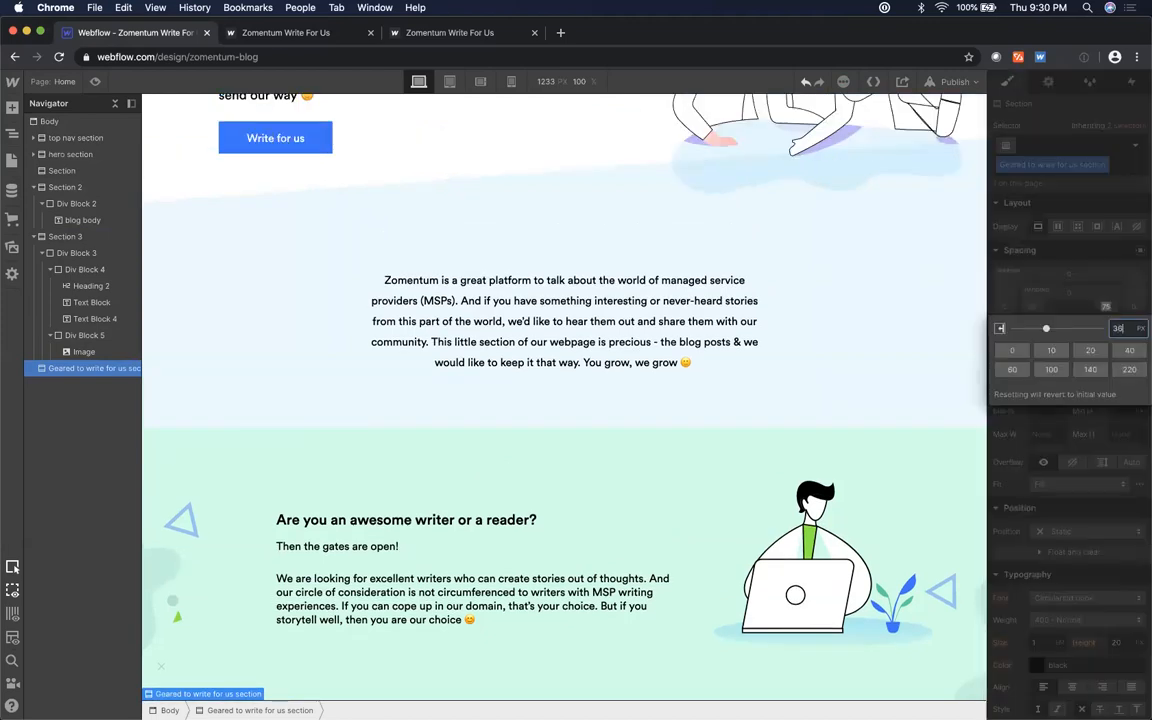
pyautogui.write('6')
pyautogui.press('Return')
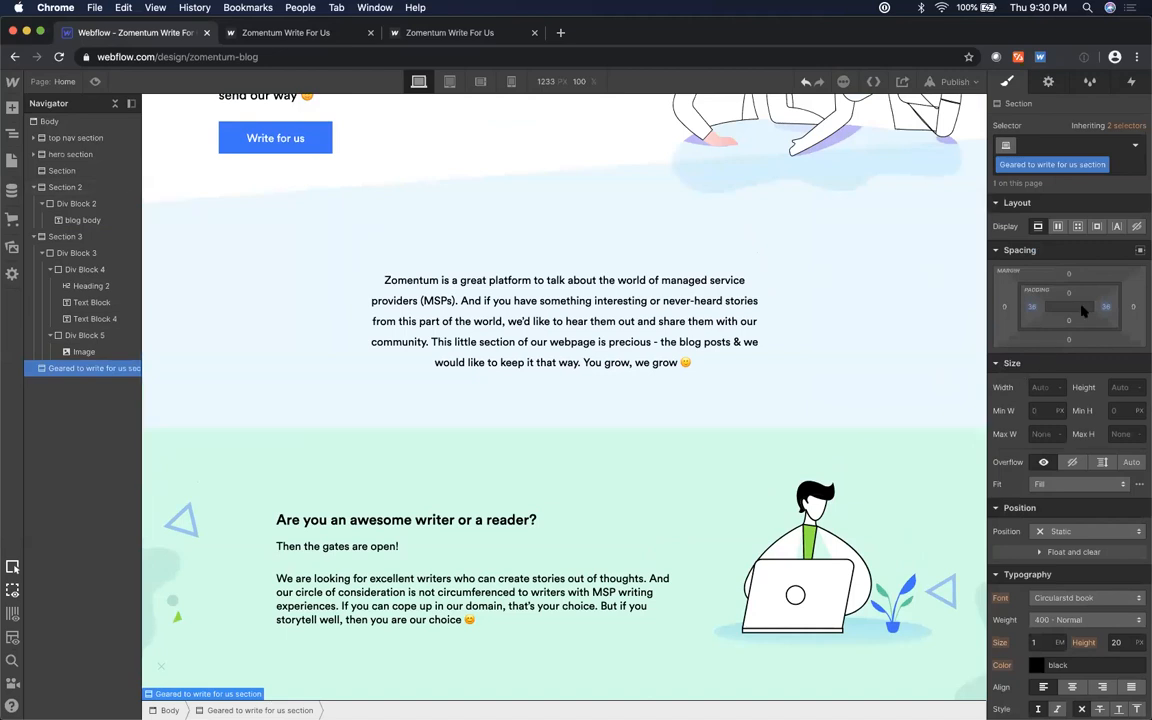
pyautogui.moveTo(1082, 311); pyautogui.dragTo(1062, 375)
pyautogui.scroll(-1, 800, 520)
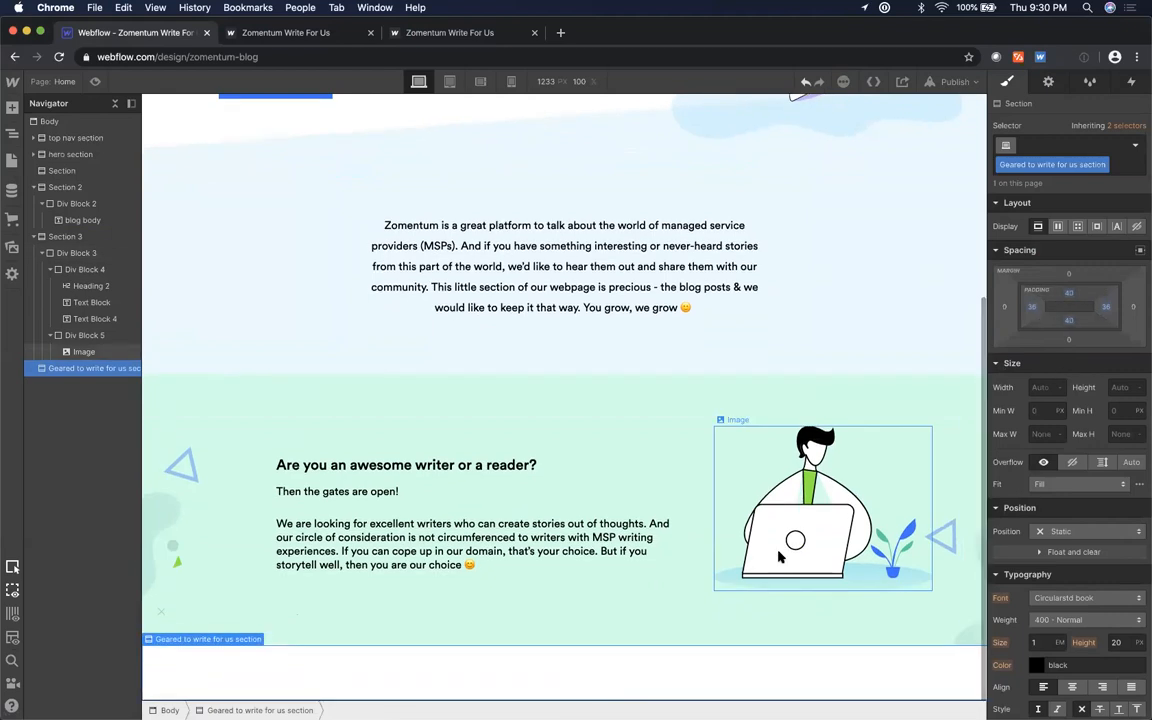
# - Insert a div block in the Geared to write for us section, compare with the Figma layout, and set the block's display to grid
pyautogui.press('super+e')
pyautogui.write('div')
pyautogui.press('Return')
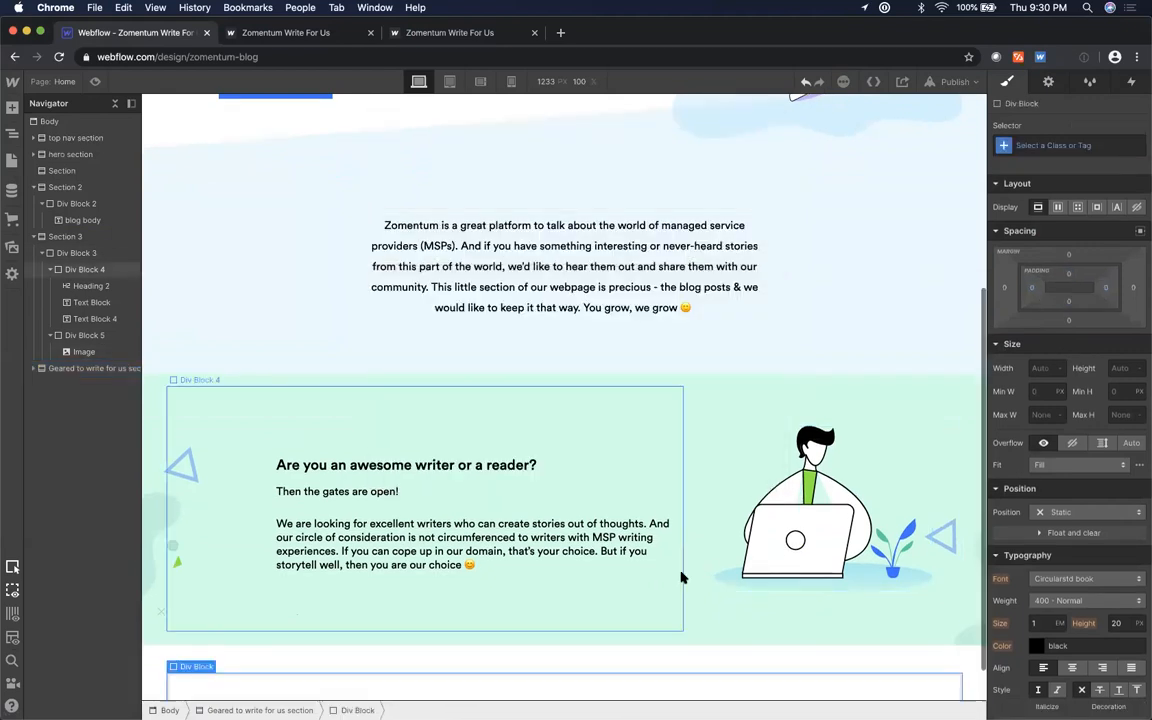
pyautogui.scroll(-1, 683, 578)
pyautogui.press('super+Tab')
pyautogui.scroll(-1, 692, 476)
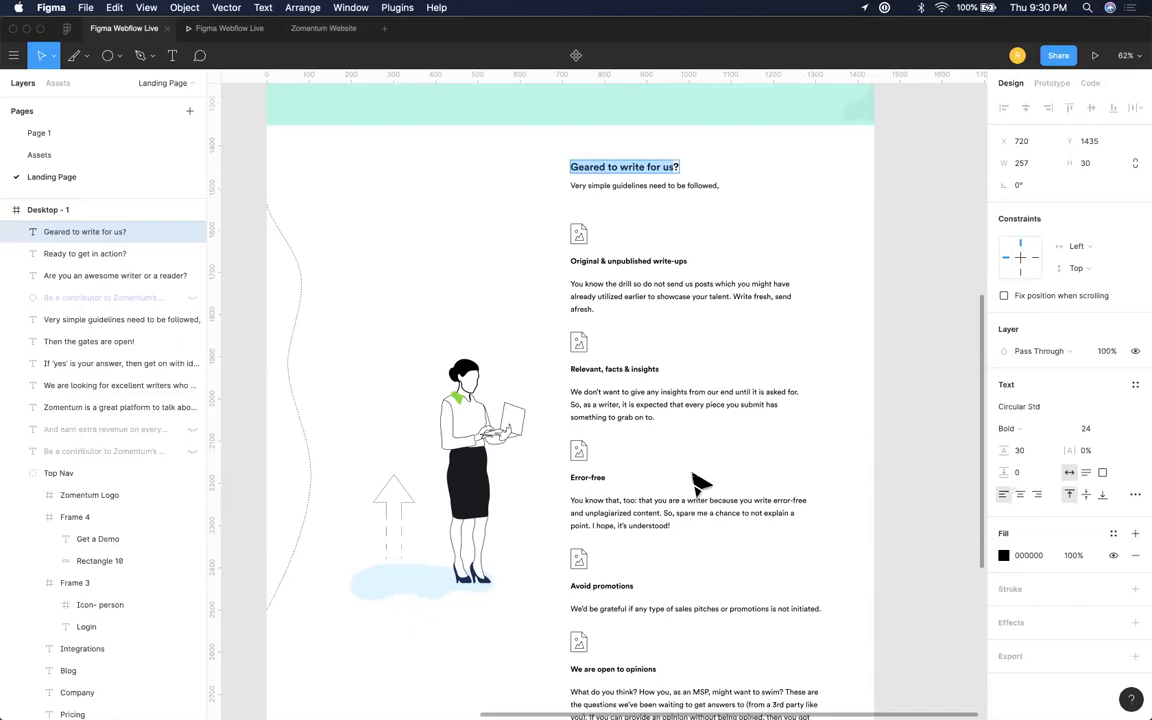
pyautogui.press('super+Tab')
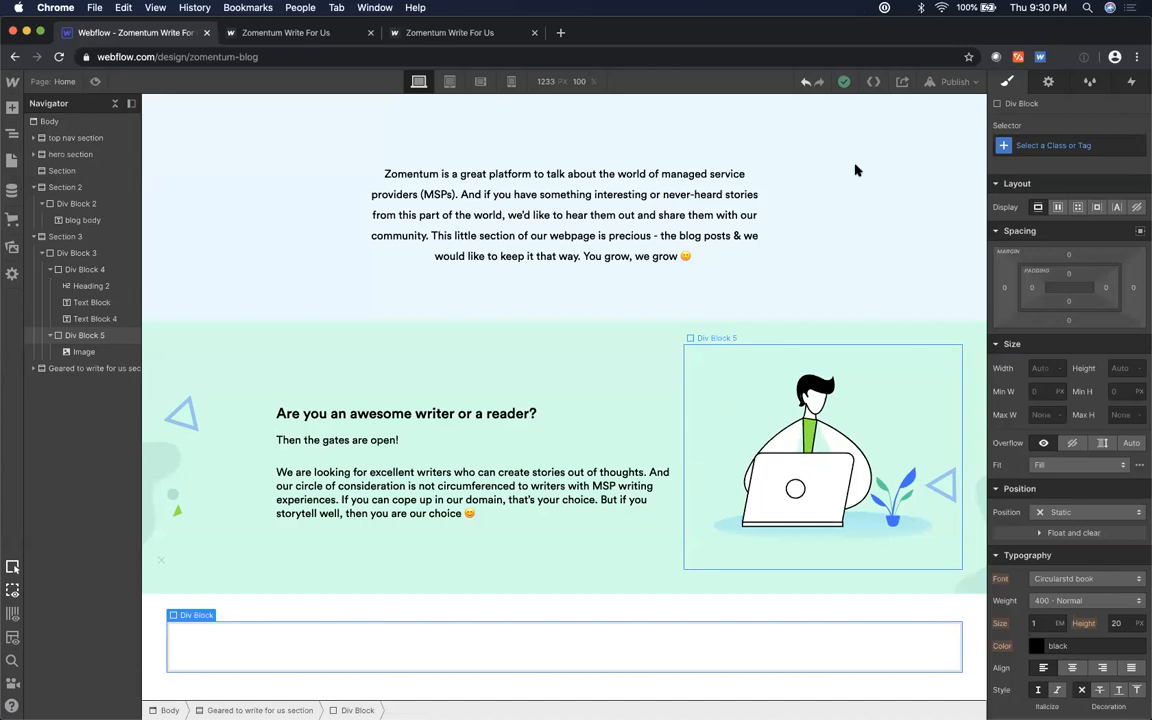
pyautogui.click(1077, 209)
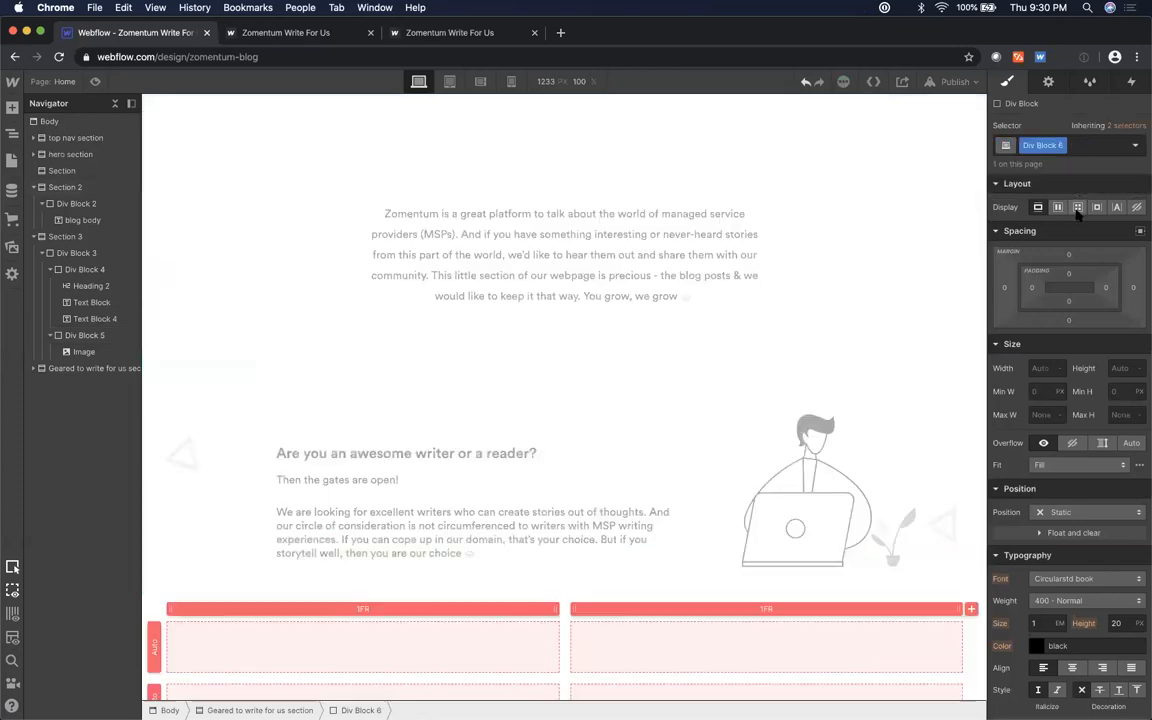
# - Set the new grid's column gap to 32 px and its row gap to 20 px
pyautogui.click(1065, 229)
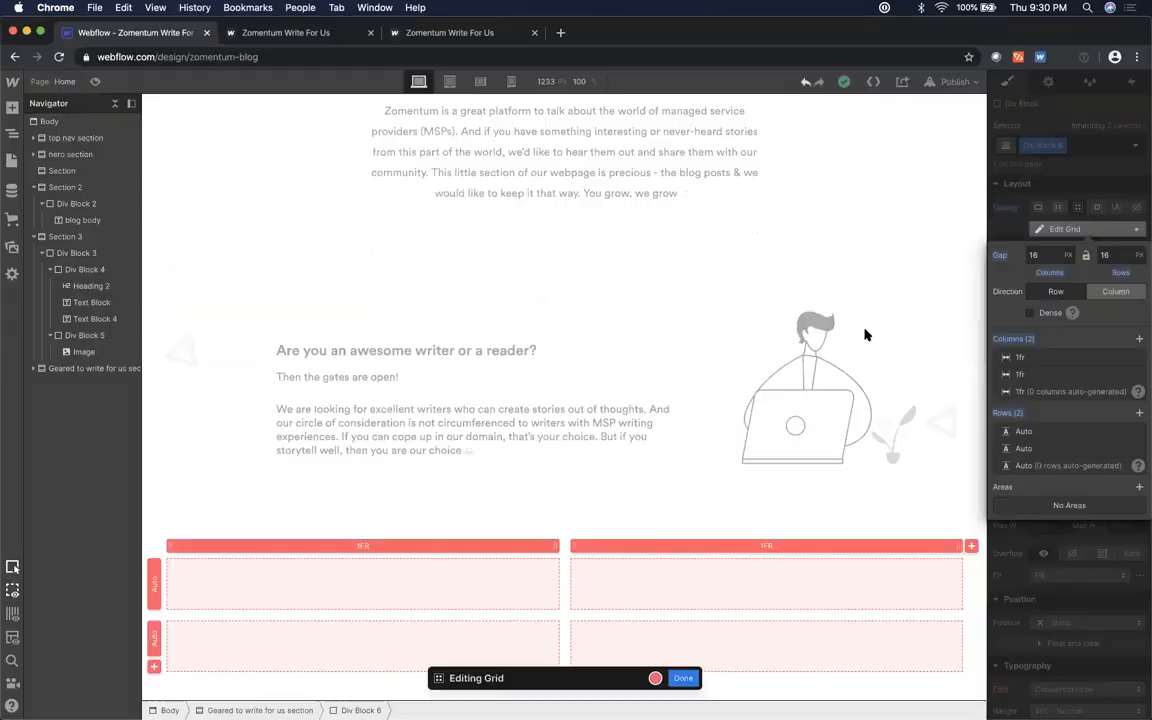
pyautogui.click(1054, 256)
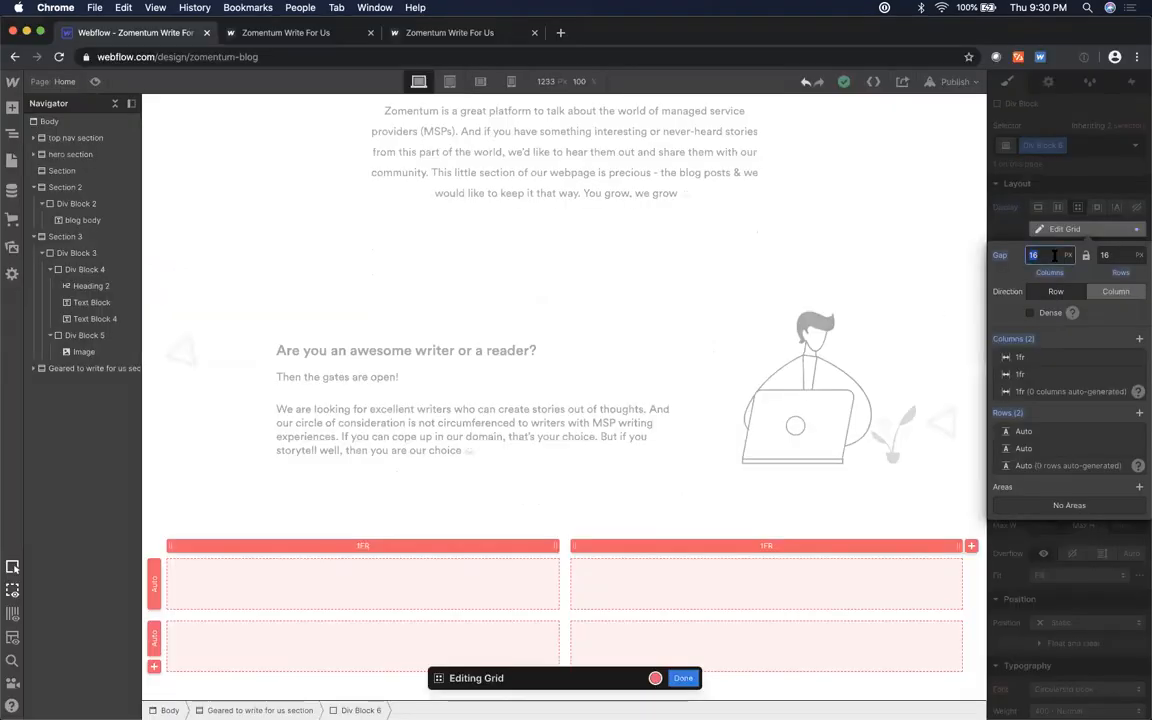
pyautogui.write('32')
pyautogui.press('Return')
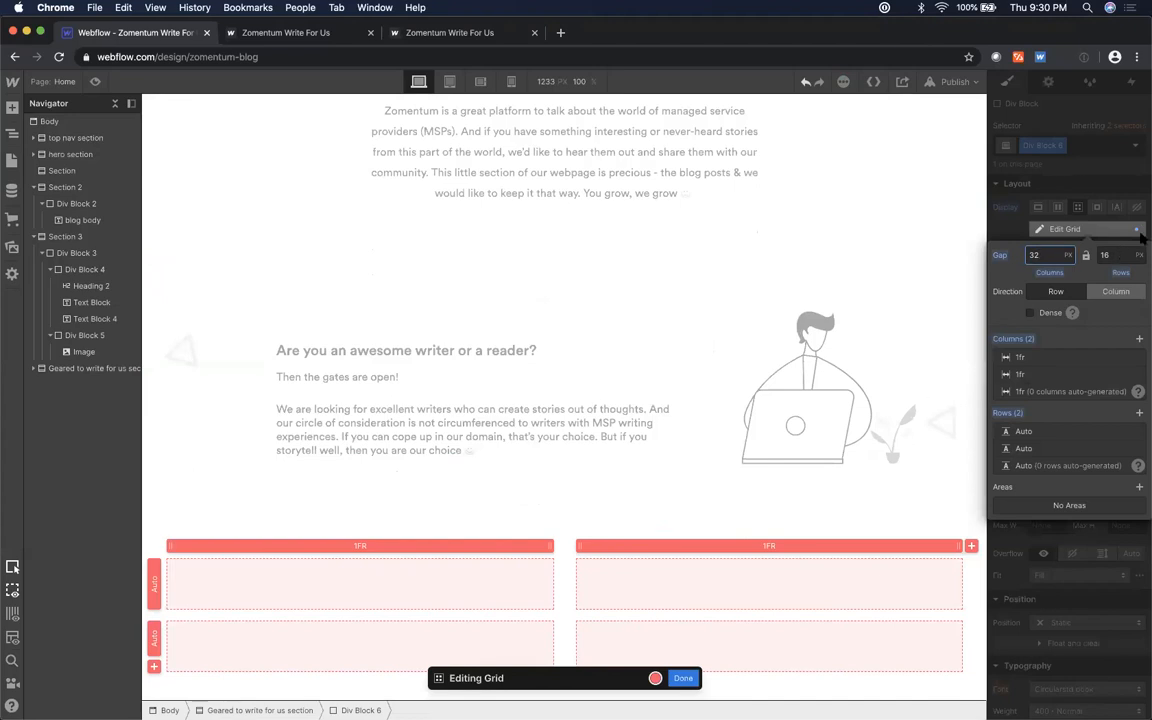
pyautogui.click(1110, 254)
pyautogui.write('20')
pyautogui.press('Return')
# - Measure the spacing between the first two guideline frames in Figma, and in Webflow set the grid's row gap to 32 px
pyautogui.press('super+Tab')
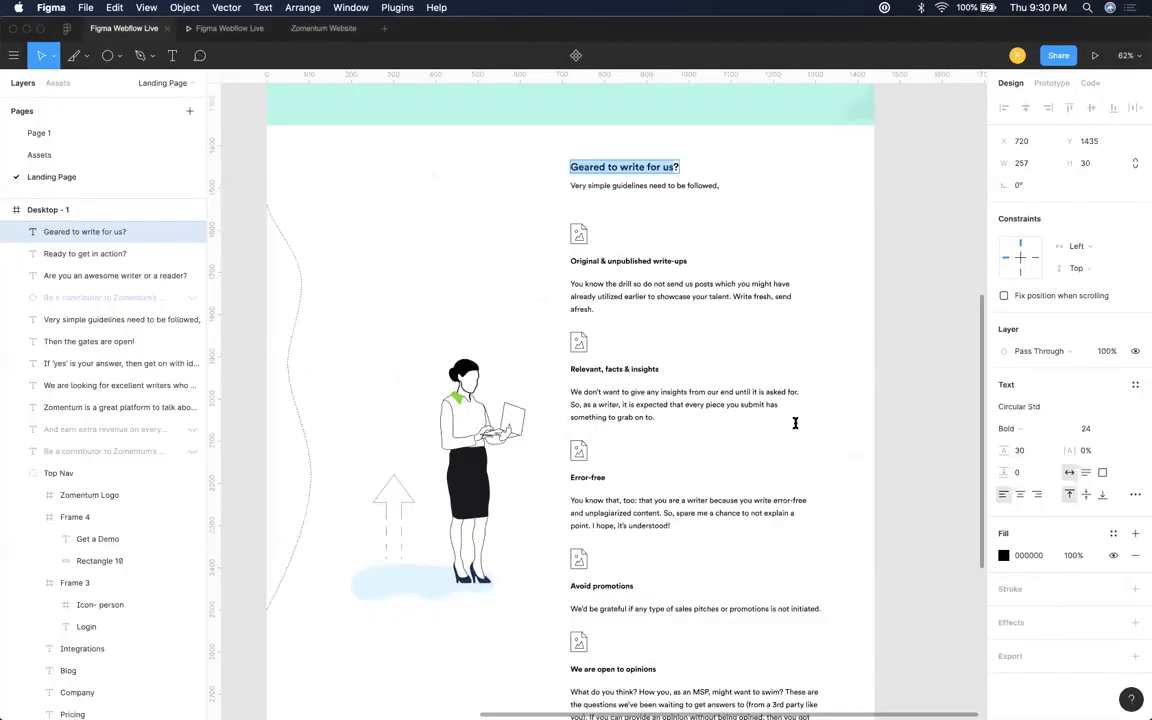
pyautogui.click(654, 294)
pyautogui.press('Escape')
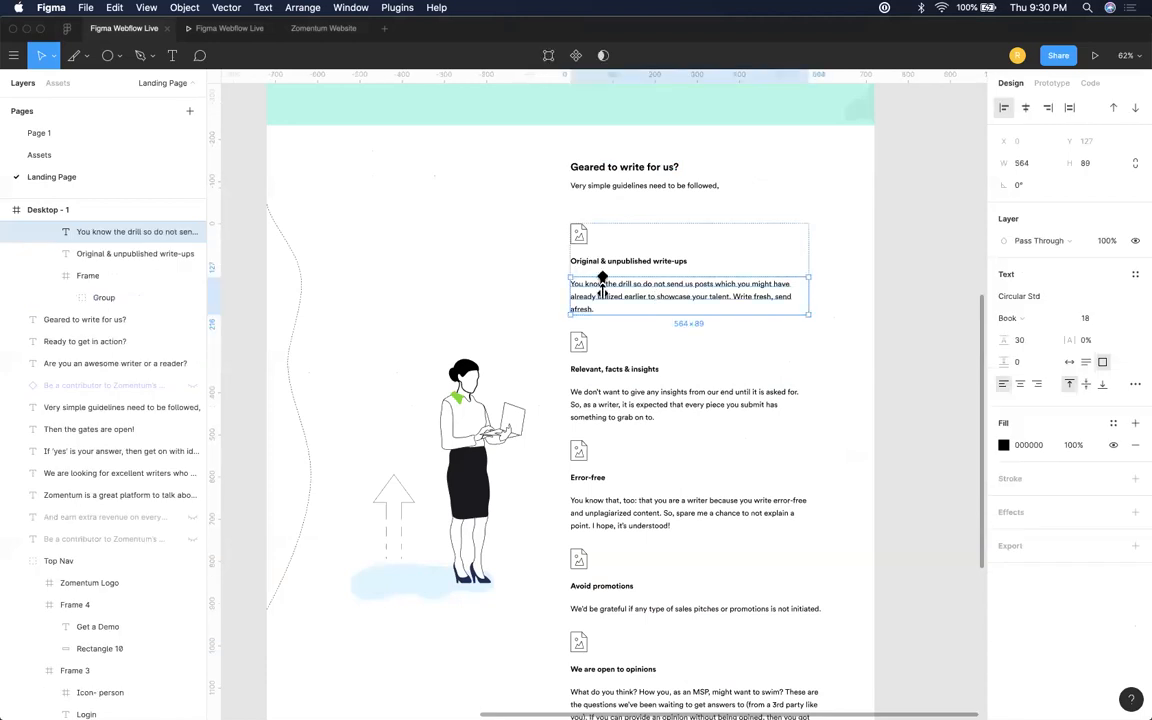
pyautogui.click(592, 336)
pyautogui.press('alt')
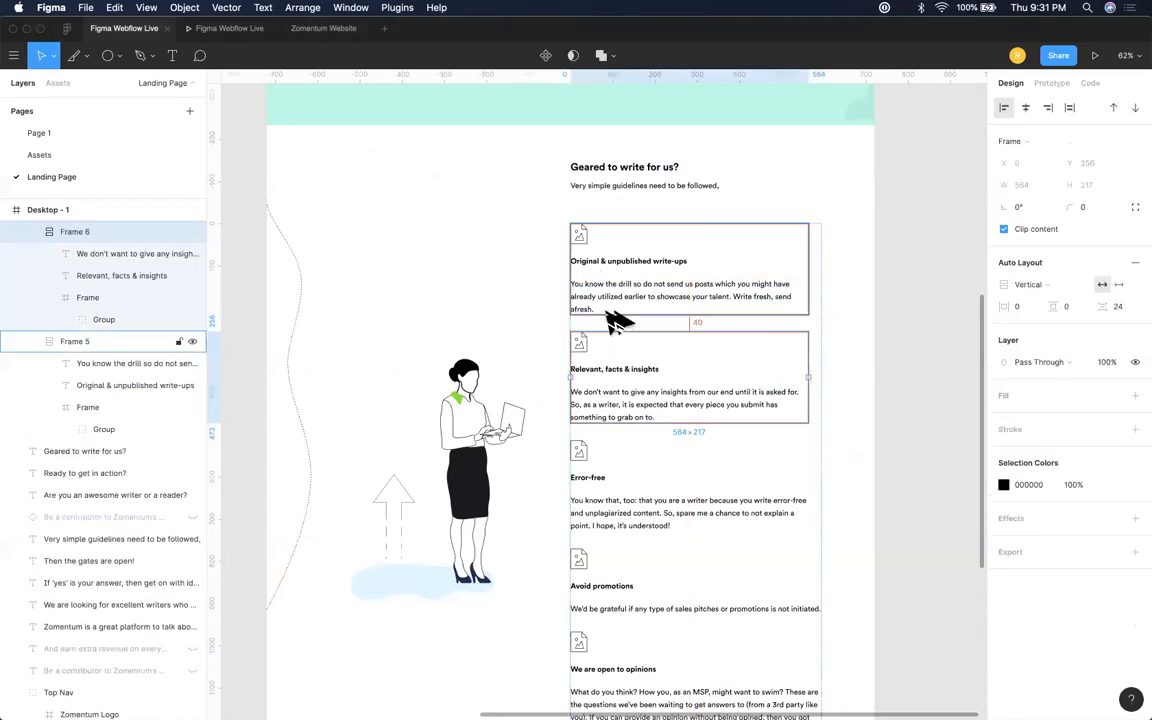
pyautogui.press('super+Tab')
pyautogui.write('32')
pyautogui.scroll(-1, 506, 563)
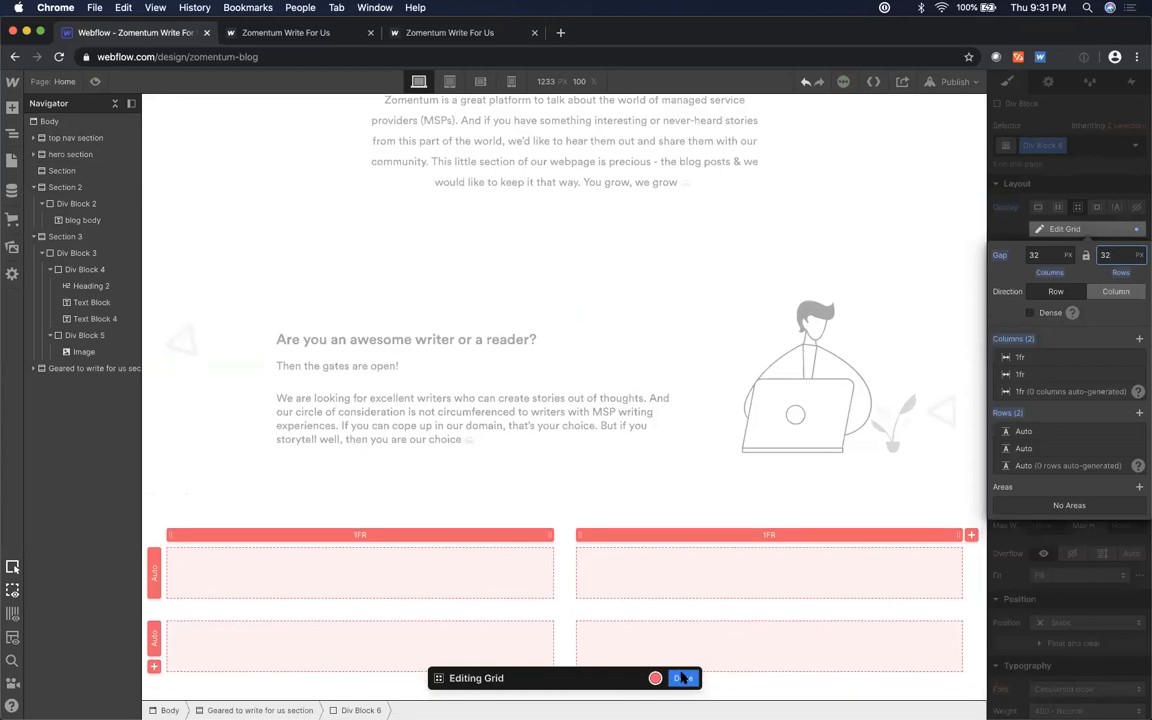
pyautogui.press('Escape')
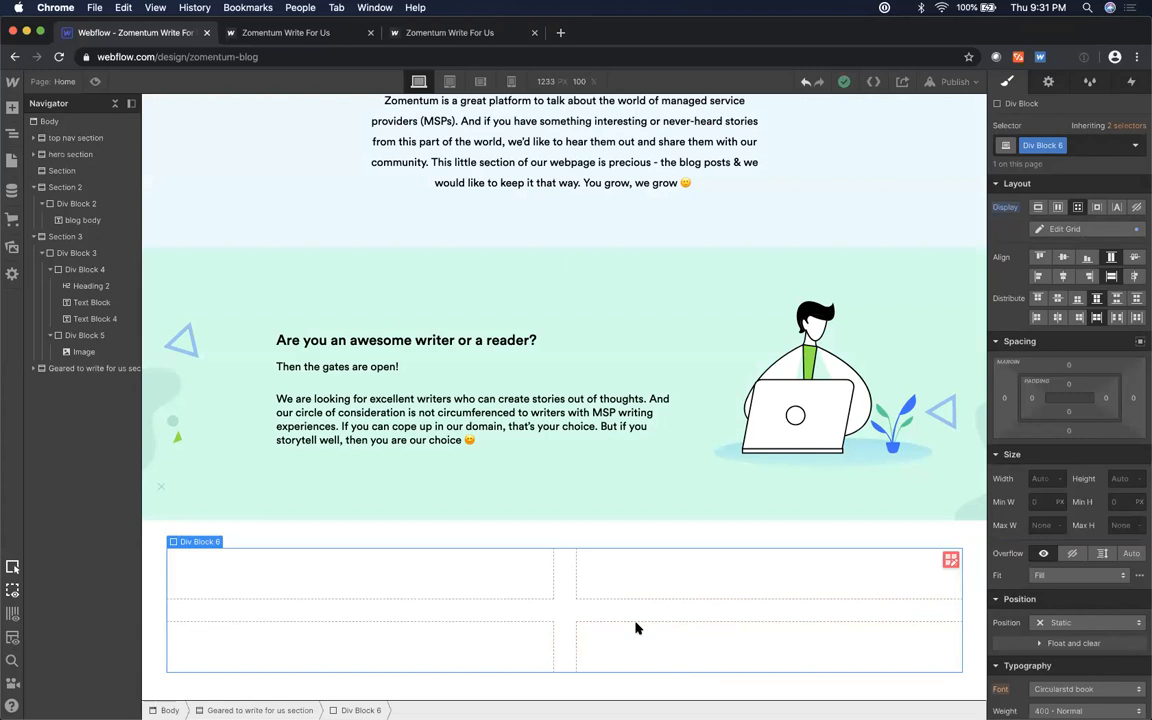
# - Insert a div block in the grid's first cell and stretch it to span two rows
pyautogui.press('super+e')
pyautogui.write('div')
pyautogui.press('Return')
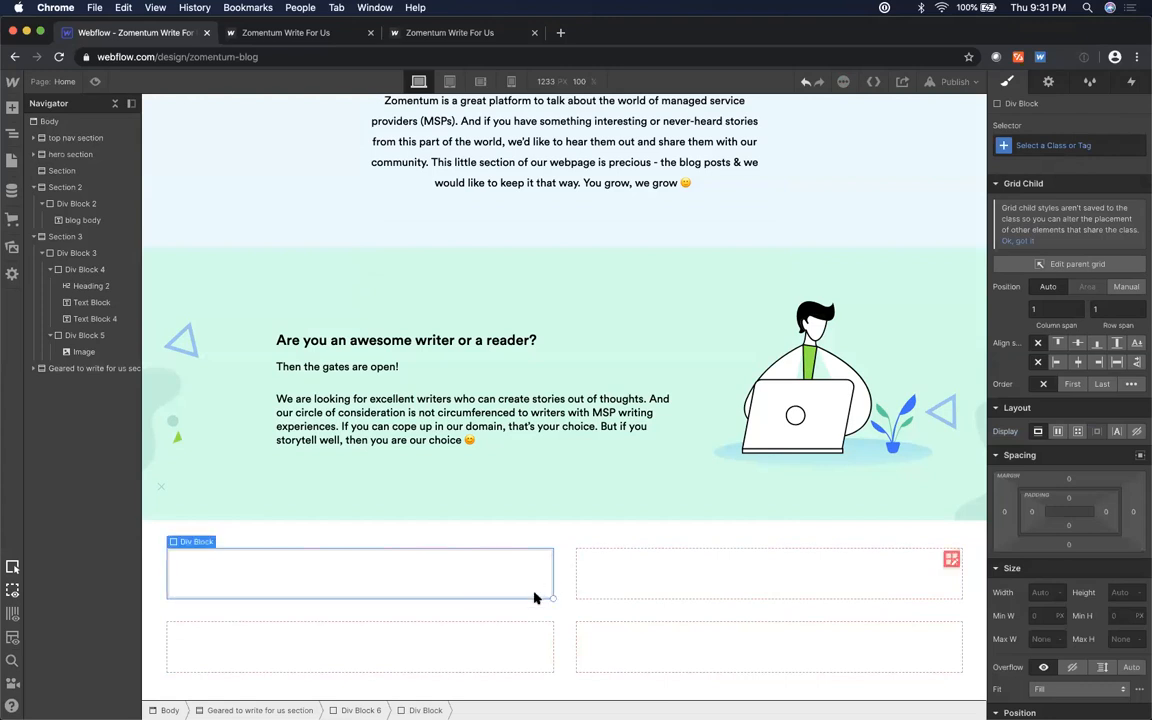
pyautogui.moveTo(550, 598); pyautogui.dragTo(548, 666)
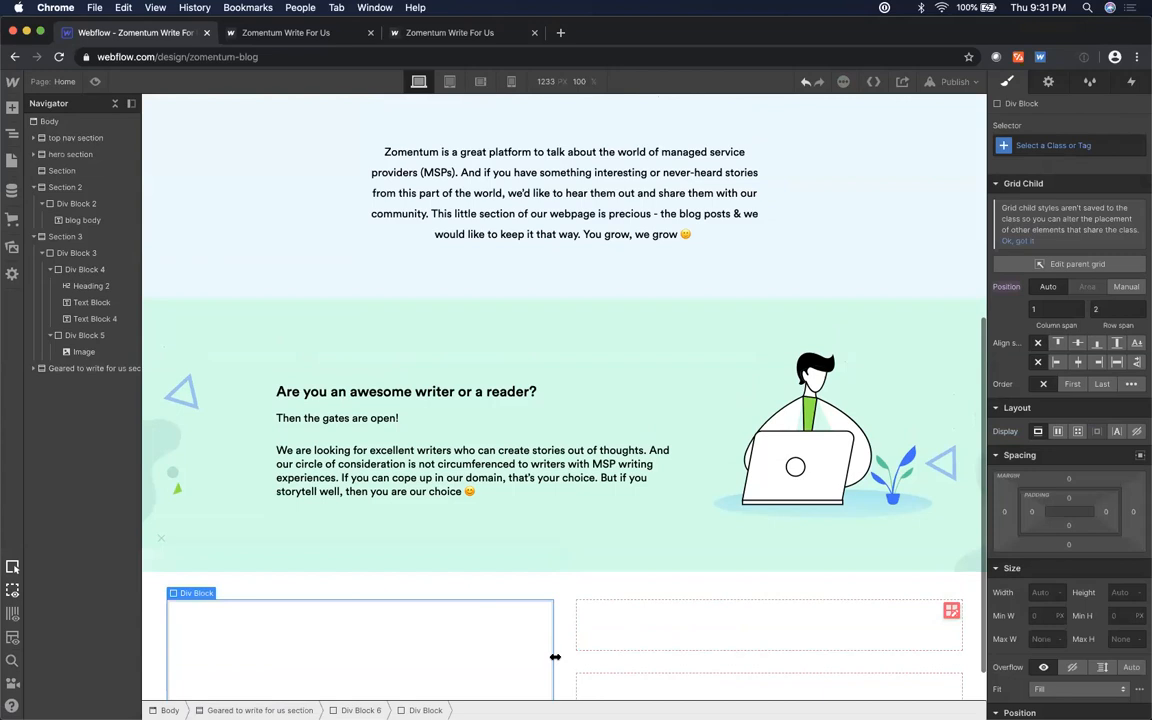
pyautogui.scroll(-1, 540, 603)
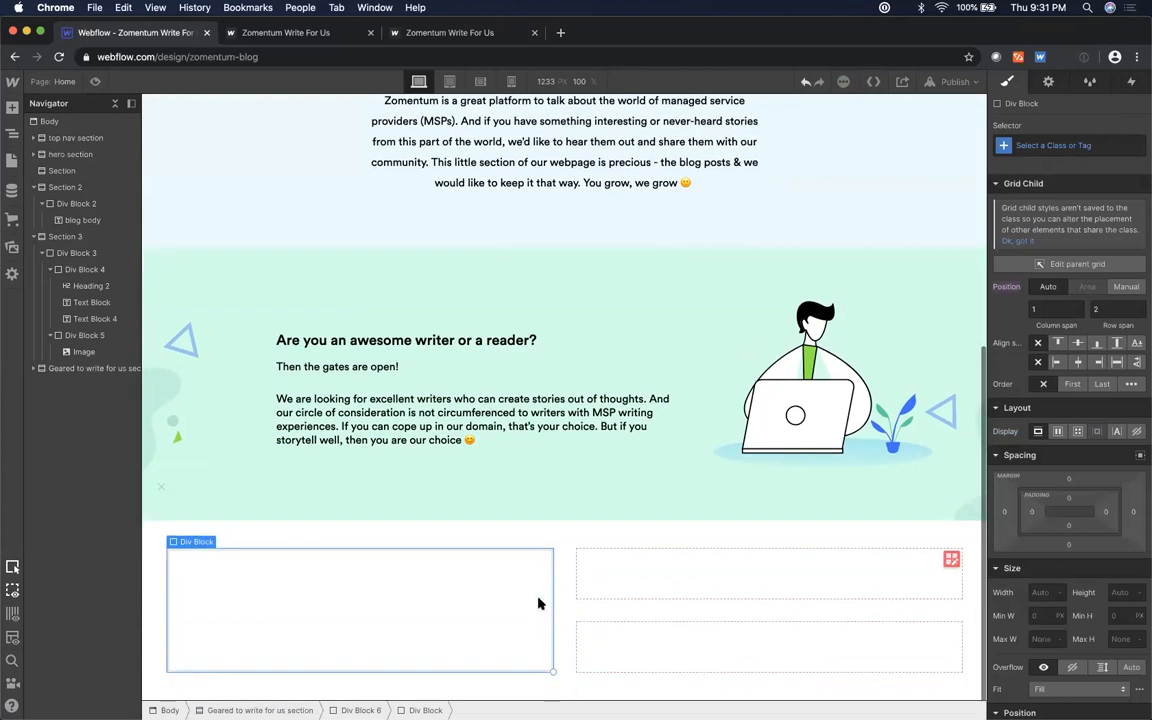
pyautogui.click(614, 572)
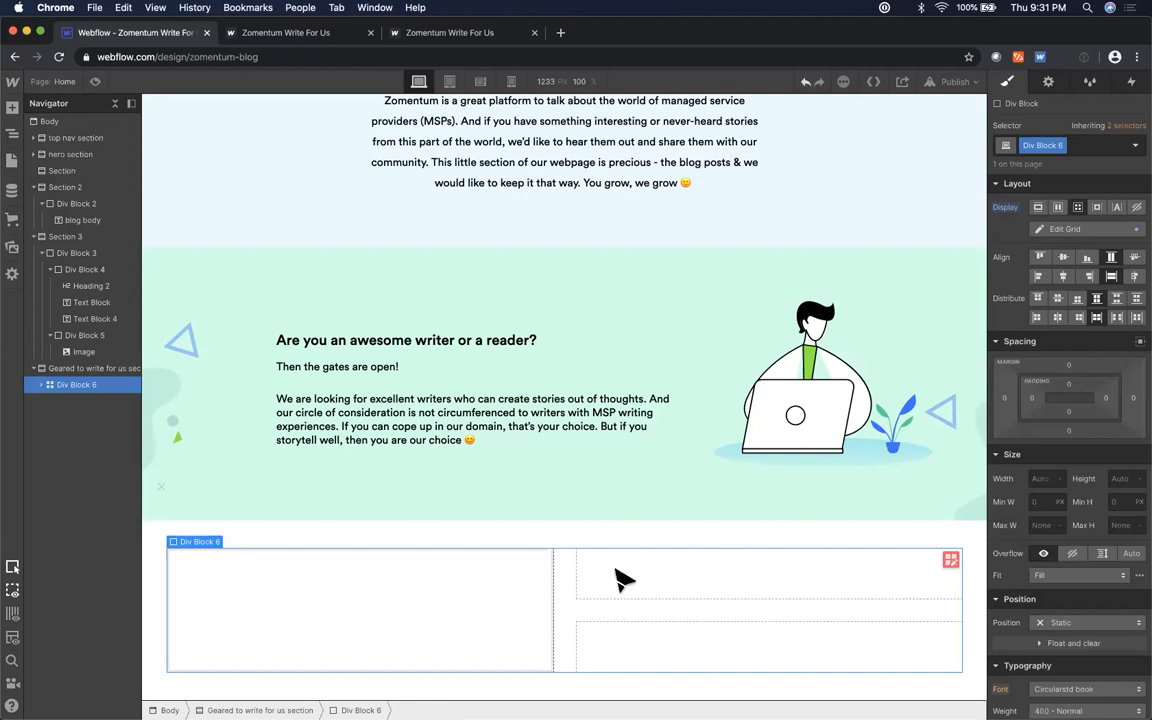
# - Examine in Figma how the guidelines section arranges its heading, guideline list and illustration, returning to Webflow
pyautogui.press('super+Tab')
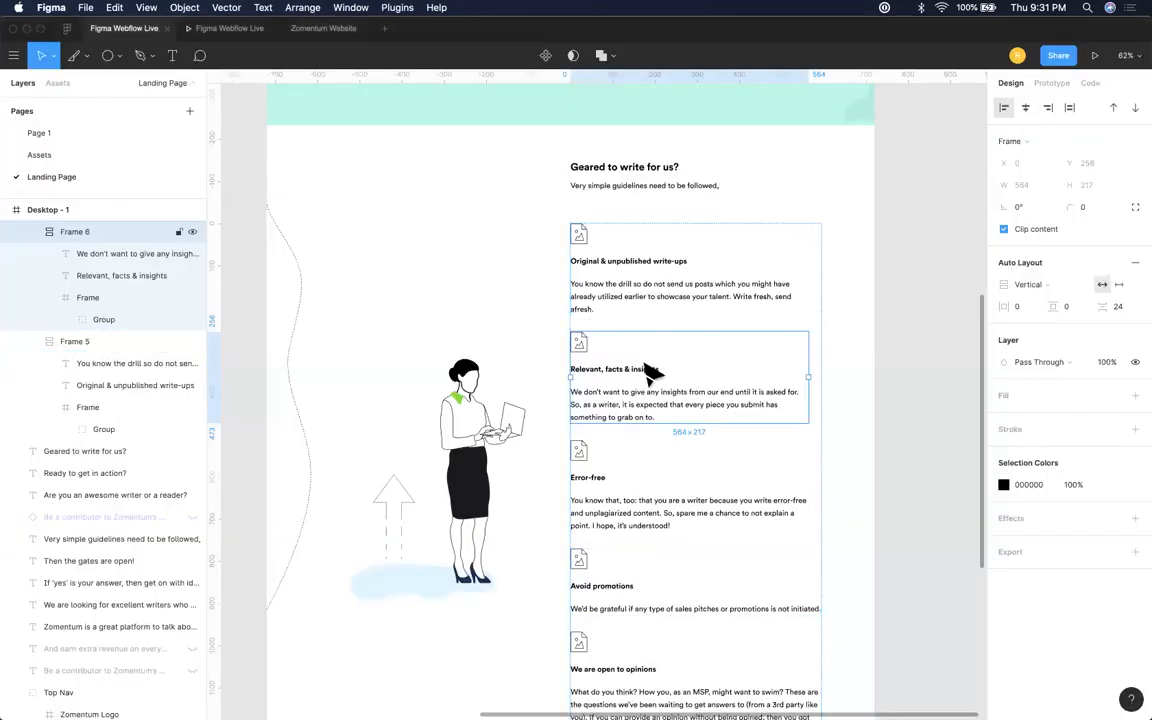
pyautogui.scroll(-3, 620, 617)
pyautogui.scroll(10, 622, 548)
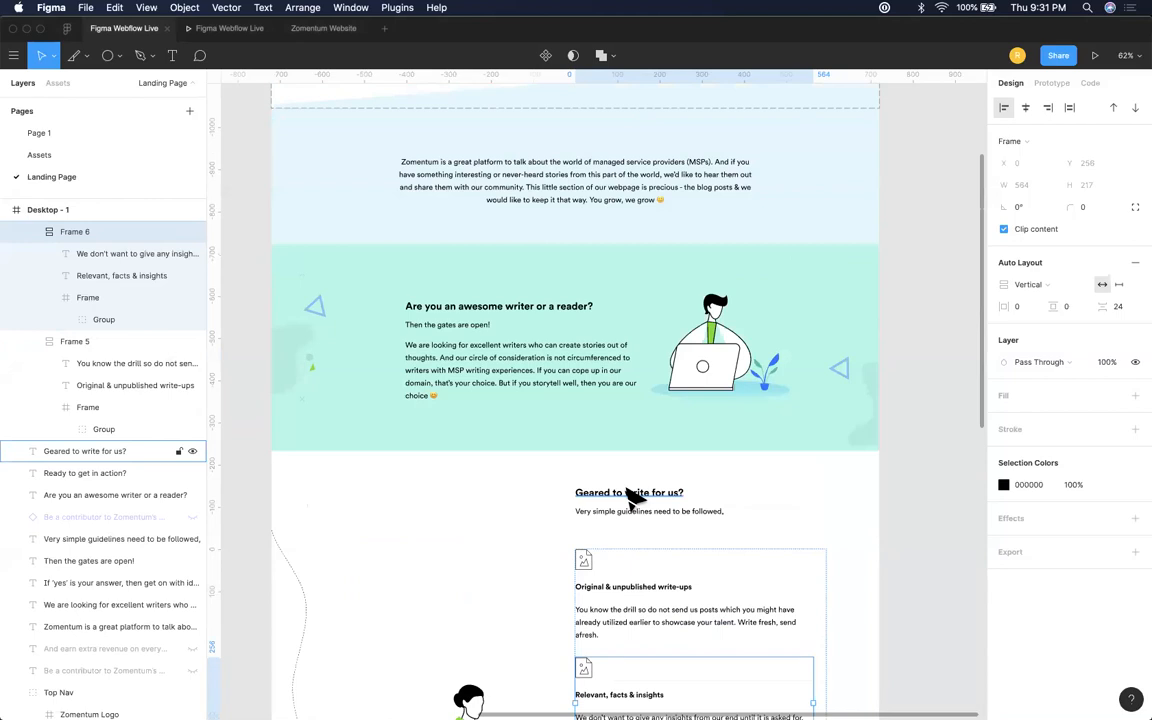
pyautogui.press('super+Tab')
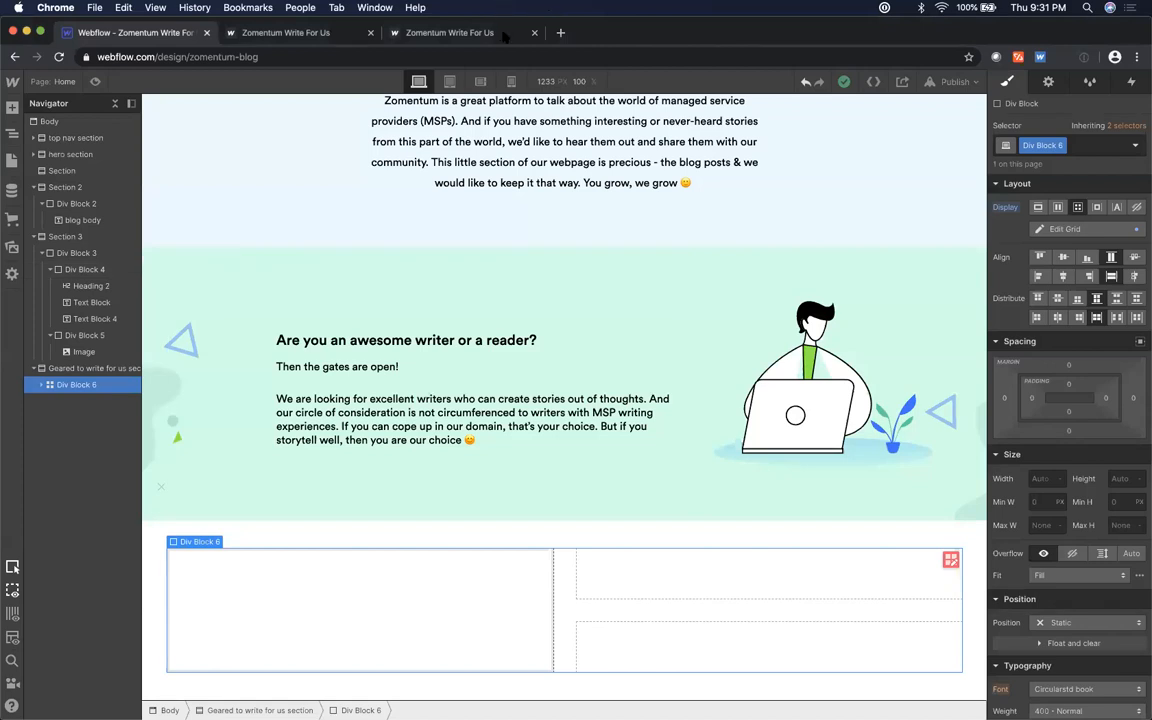
pyautogui.press('super+Tab')
pyautogui.scroll(-3, 612, 368)
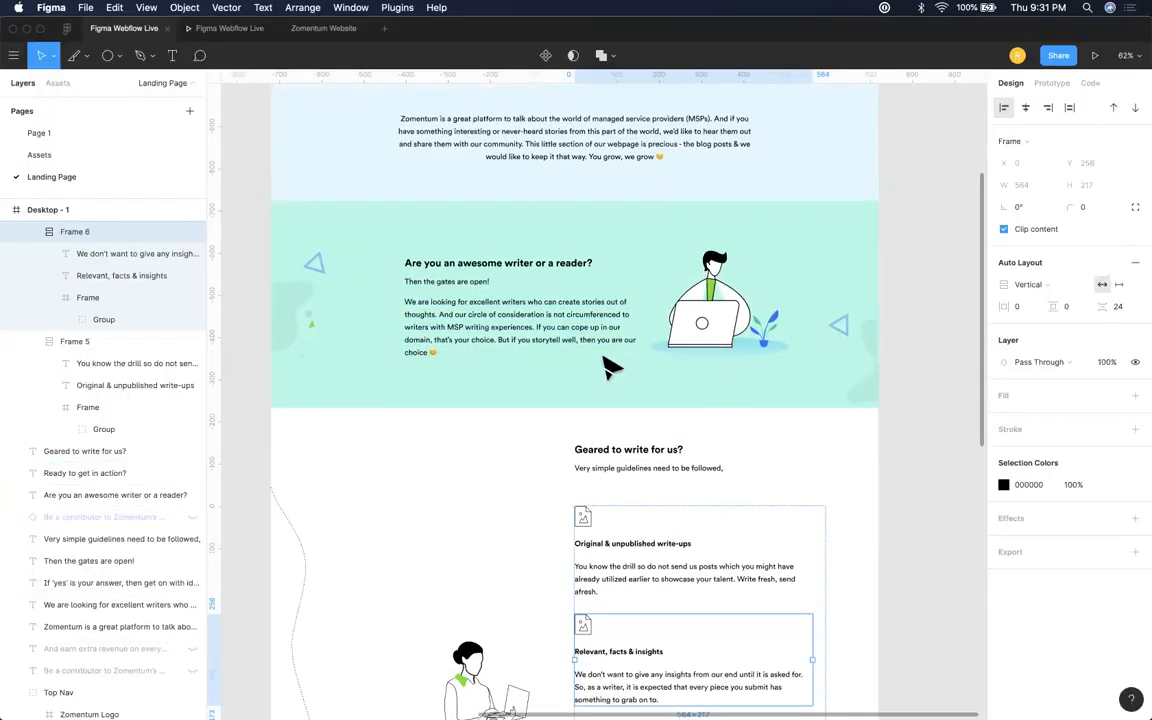
pyautogui.scroll(-4, 608, 503)
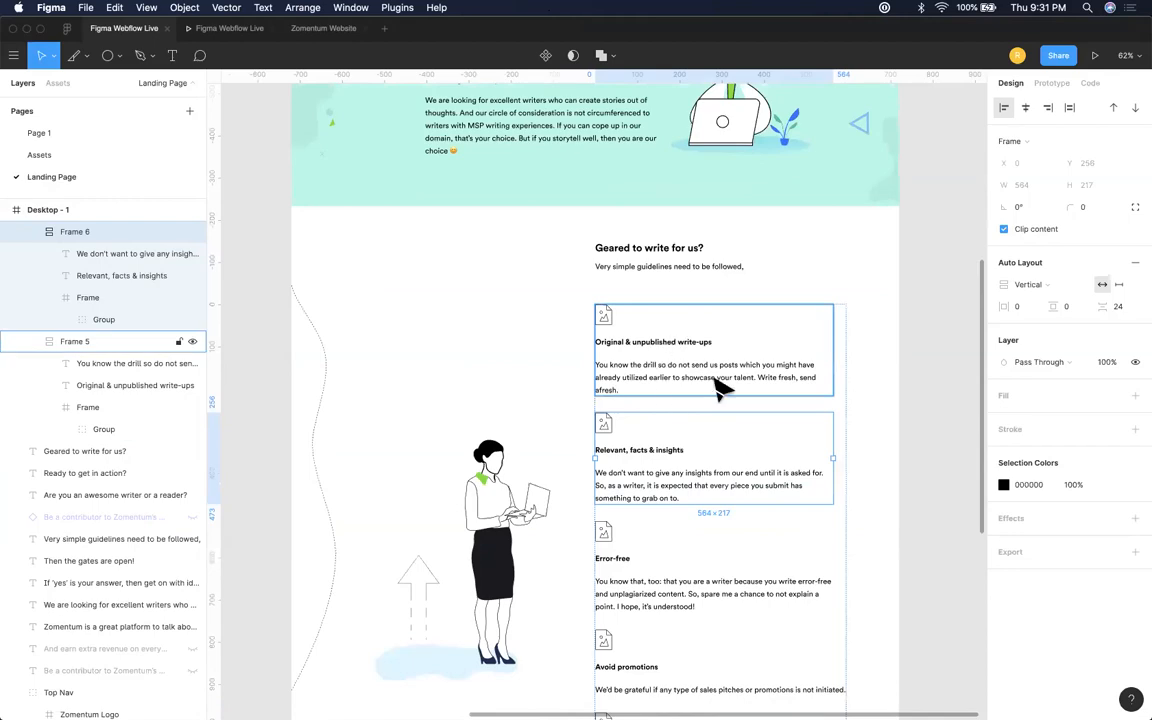
pyautogui.press('super+Tab')
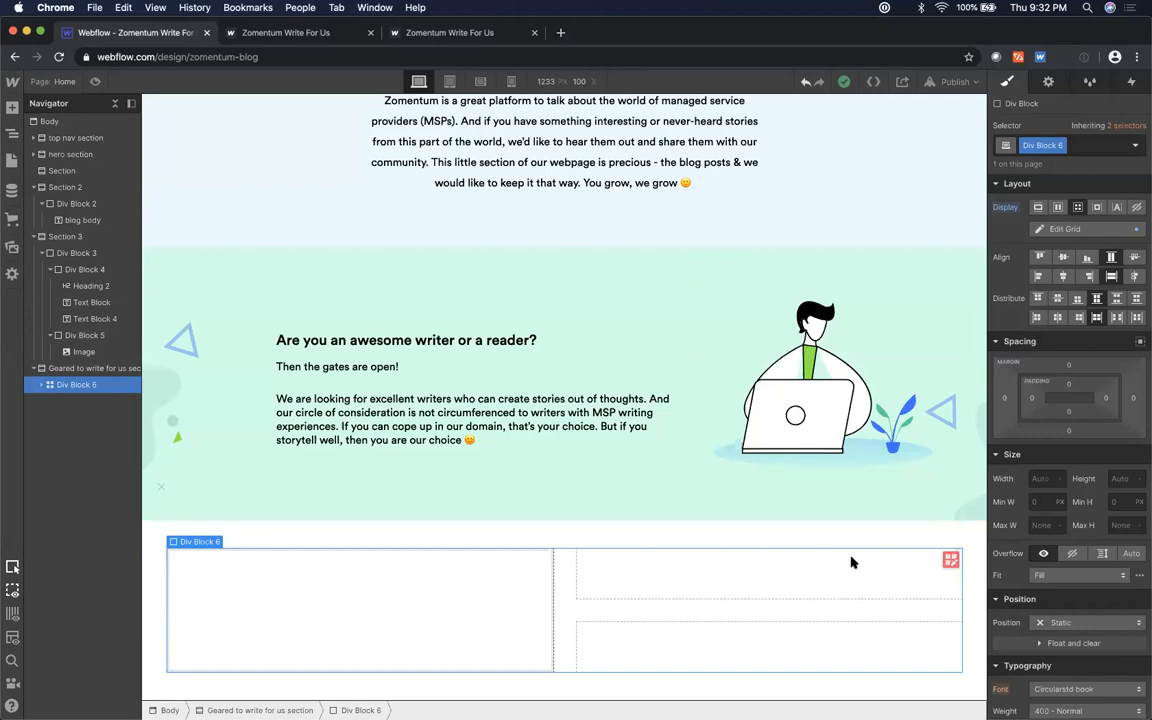
# - Undo the div block's two-row span and its insertion in the grid
pyautogui.press('super+z')
pyautogui.press('super+z')
pyautogui.scroll(-1, 839, 566)
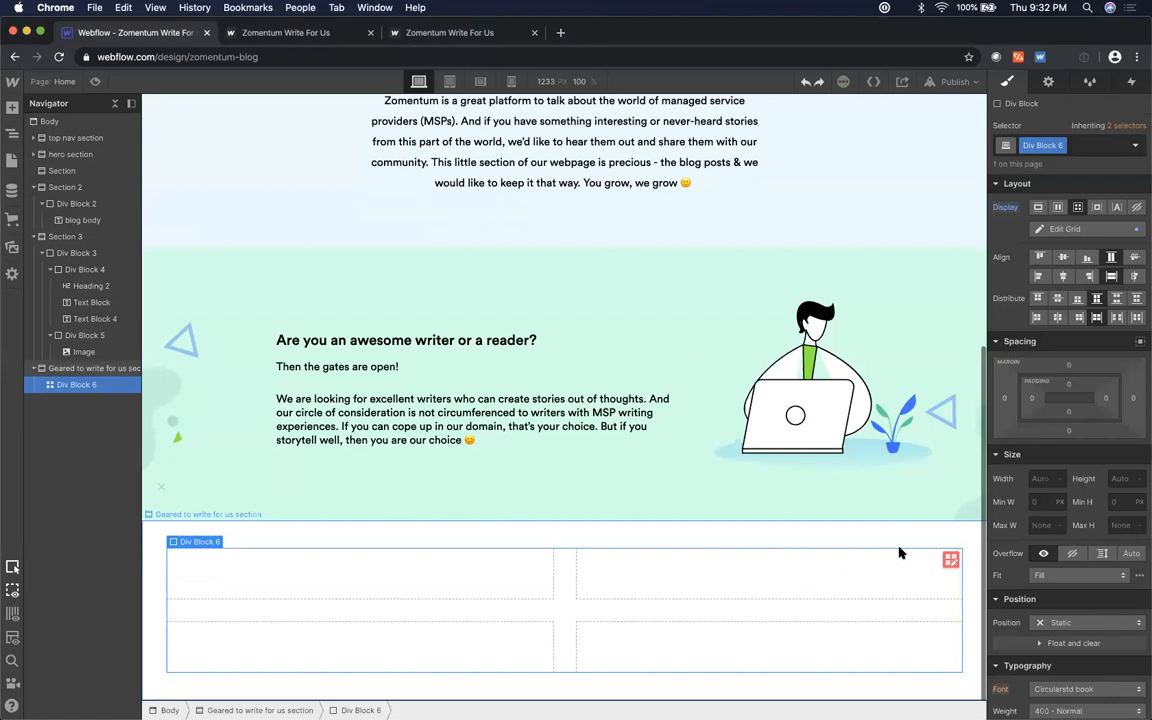
# - Delete one row from the Div Block 6 grid, leaving a single row with two columns
pyautogui.click(950, 560)
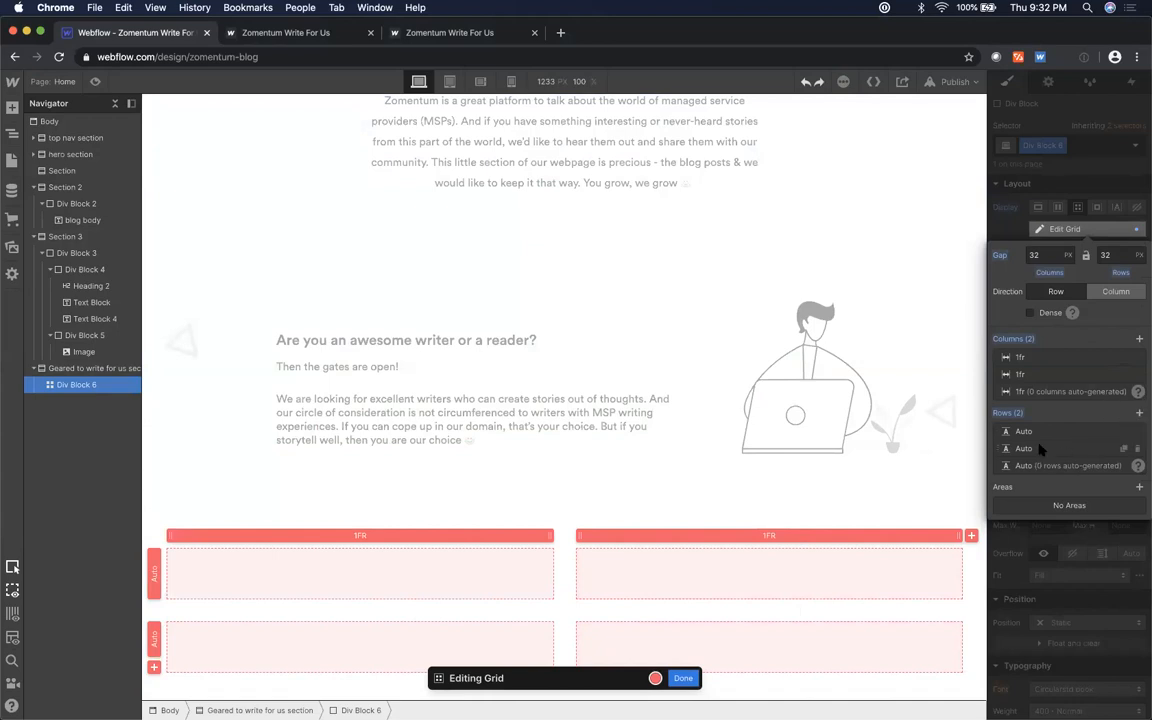
pyautogui.click(1136, 431)
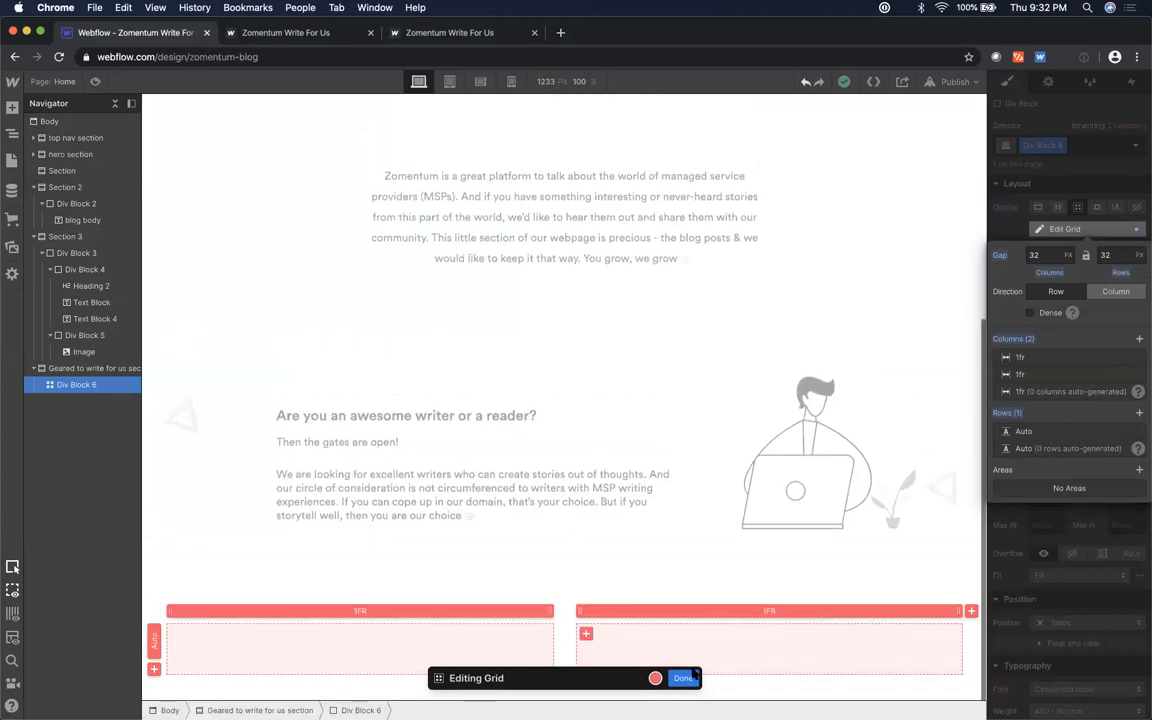
pyautogui.click(680, 678)
# - Insert a div block into each of the grid's two columns
pyautogui.press('super+e')
pyautogui.write('div')
pyautogui.press('Return')
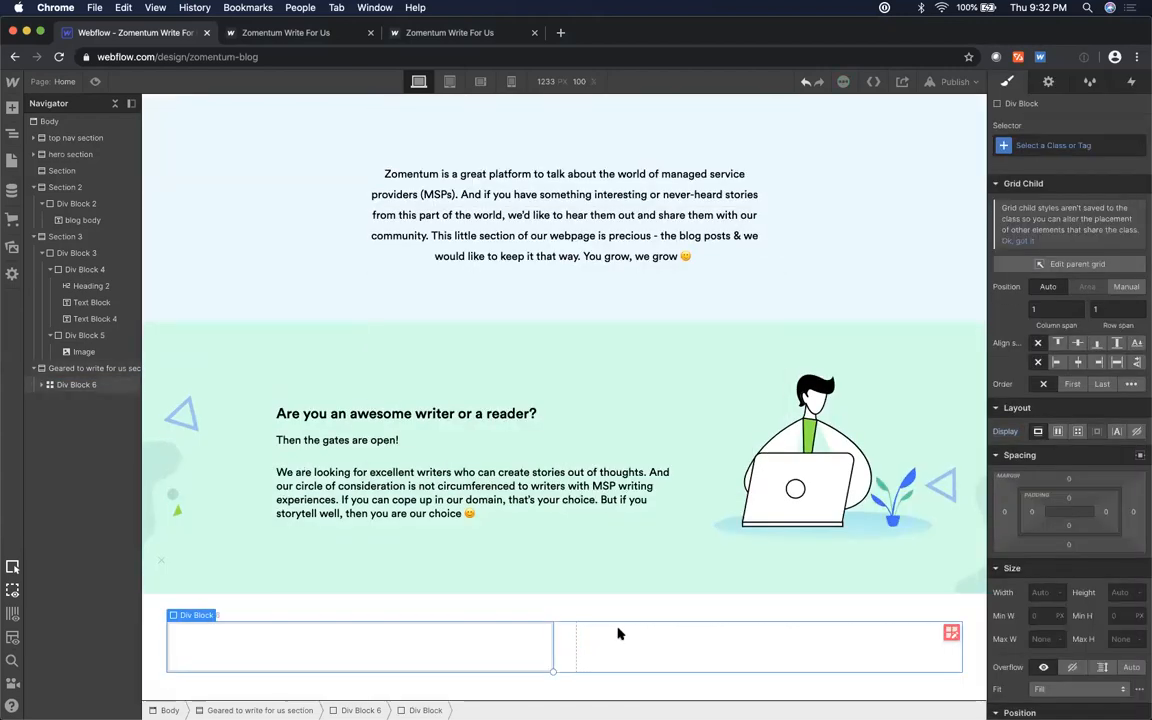
pyautogui.click(618, 633)
pyautogui.press('super+e')
pyautogui.write('div')
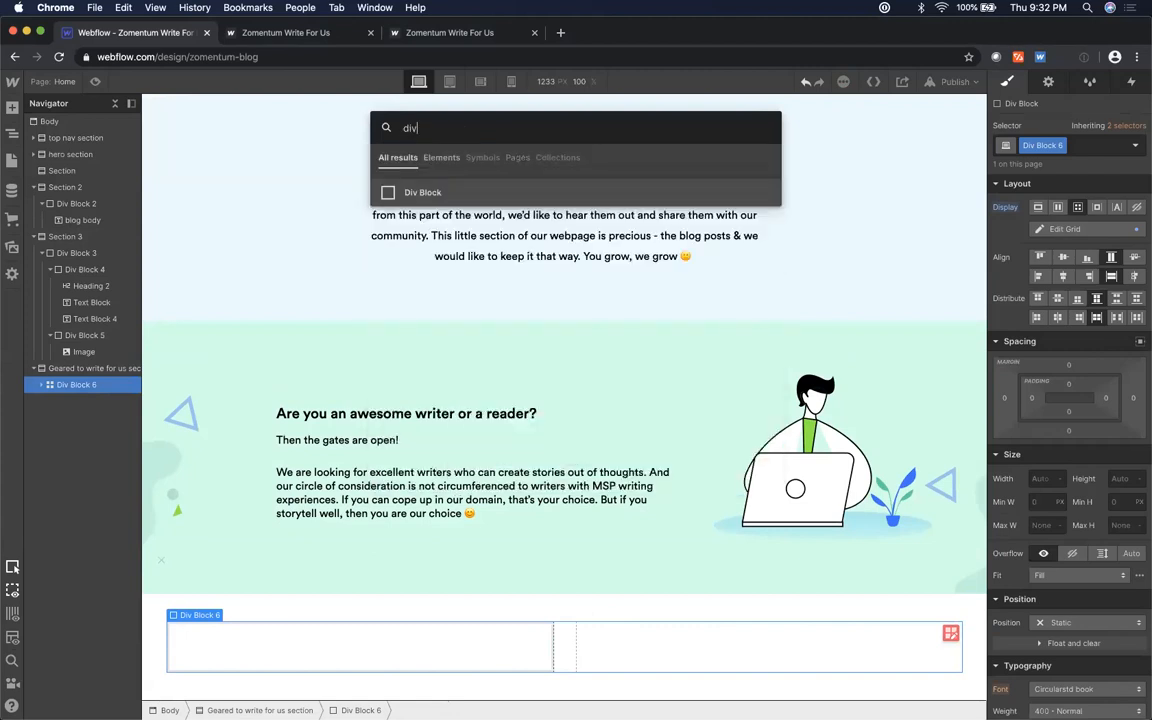
pyautogui.press('Return')
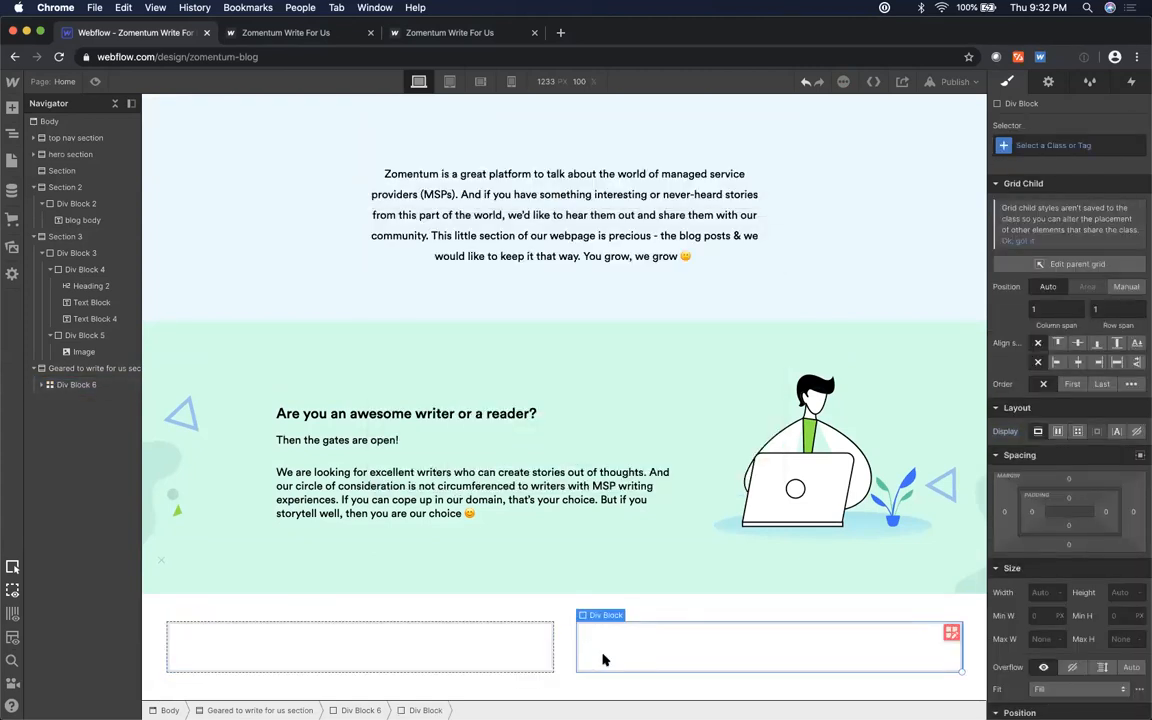
# - Turn the div block in the grid's second column into a nested grid with a single column
pyautogui.click(718, 640)
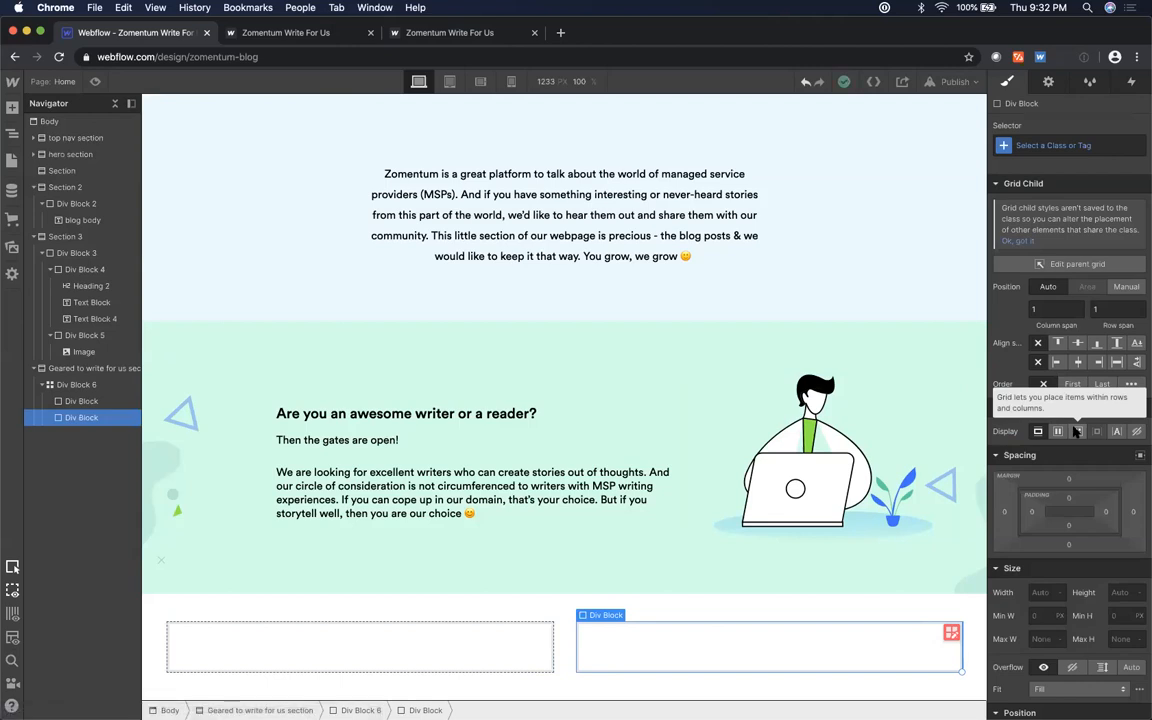
pyautogui.click(1076, 431)
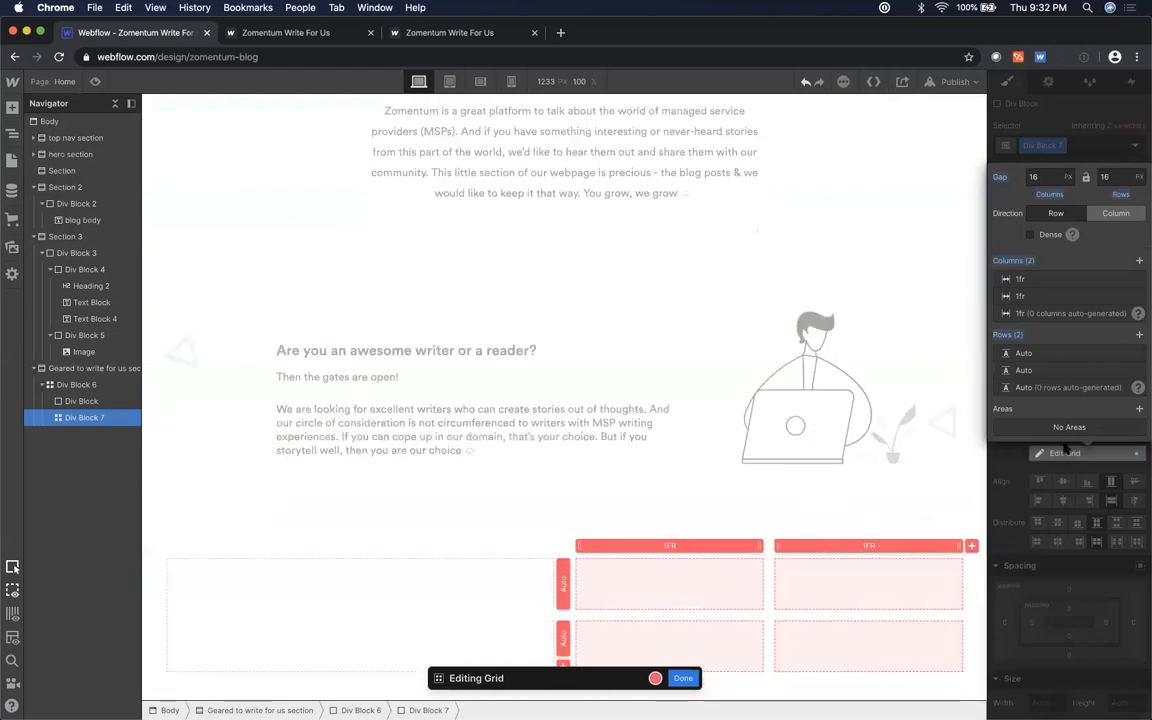
pyautogui.click(1137, 281)
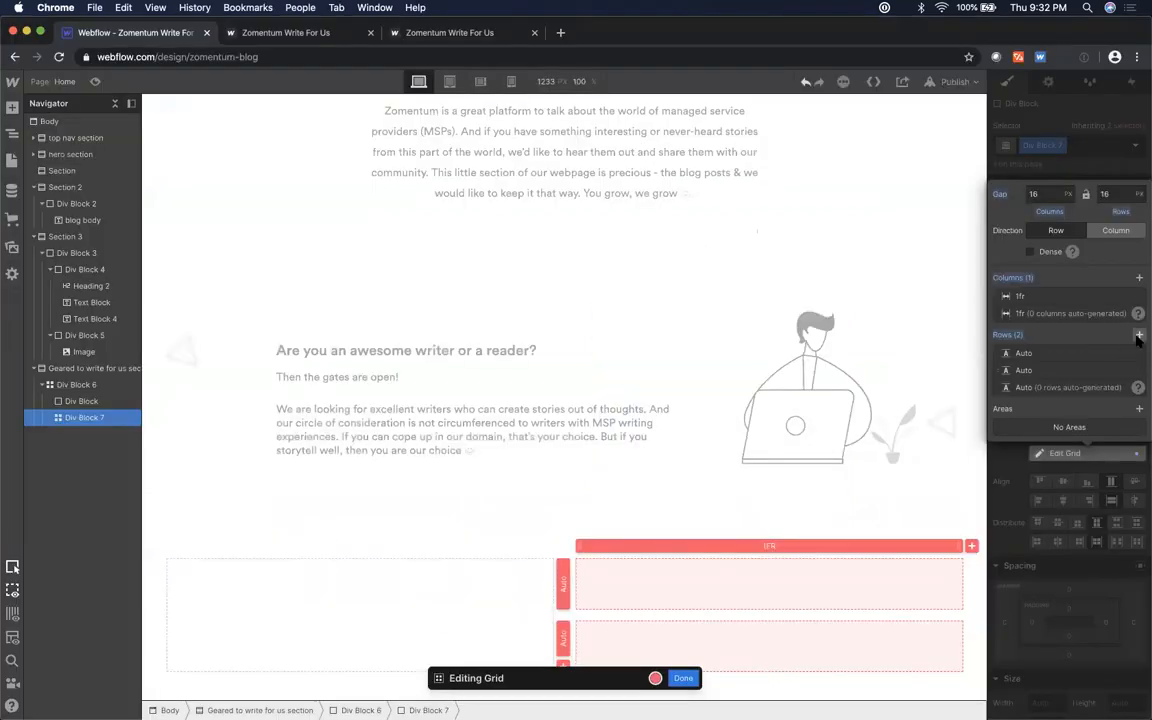
# - Add rows to the nested one-column grid until it has five, and finish editing the grid
pyautogui.click(1138, 337)
pyautogui.scroll(-1, 856, 502)
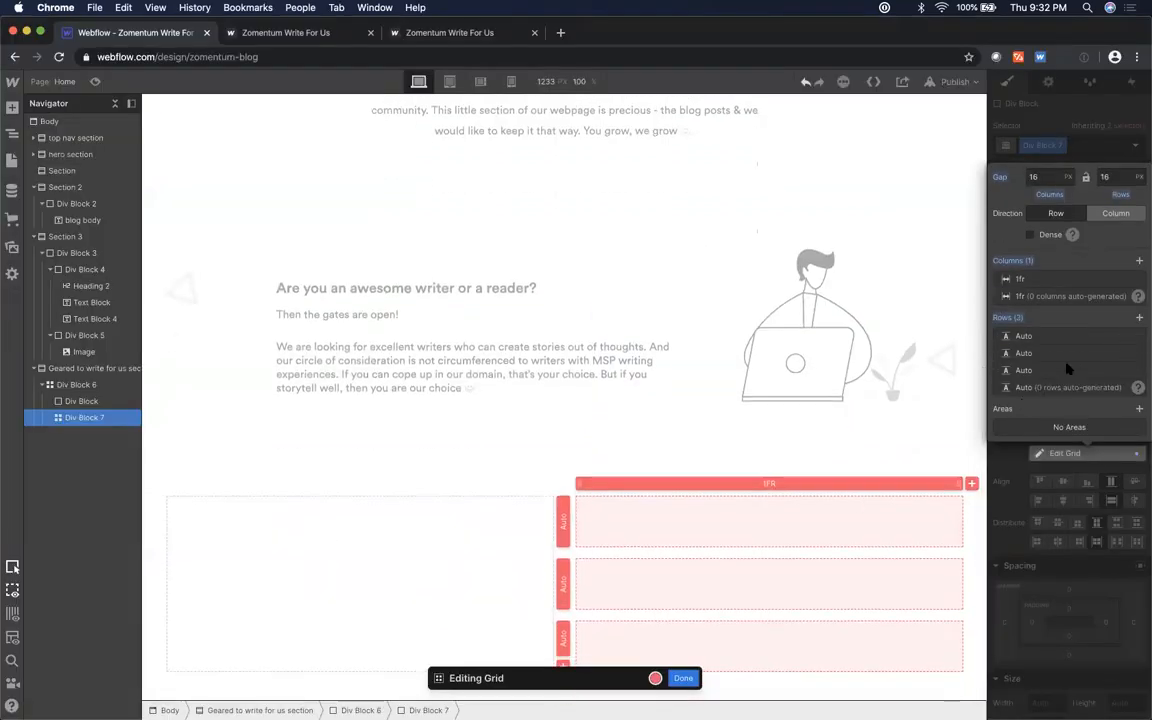
pyautogui.click(1137, 337)
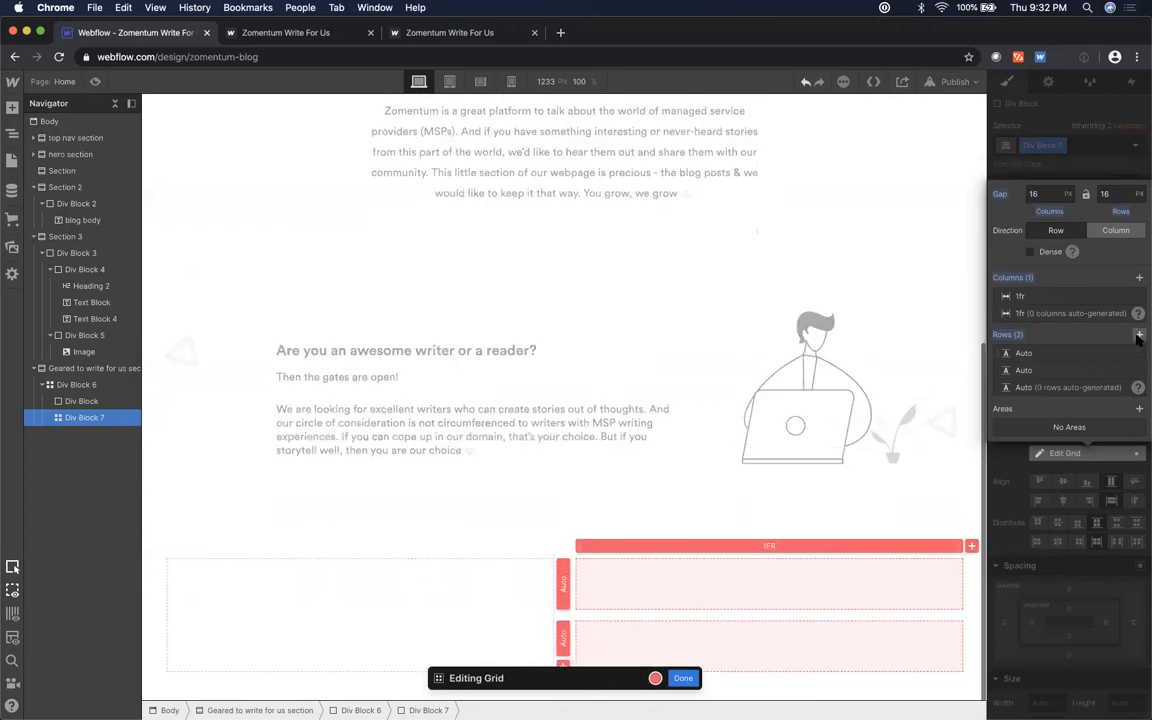
pyautogui.click(1138, 337)
pyautogui.scroll(-1, 880, 480)
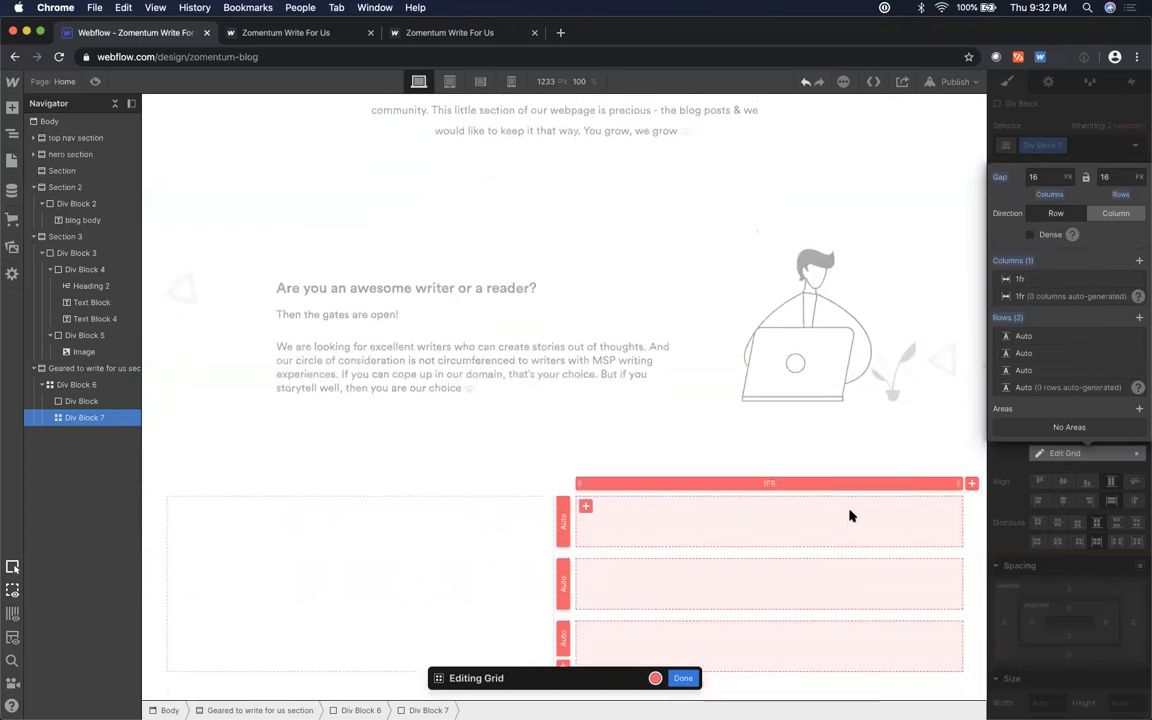
pyautogui.click(1138, 317)
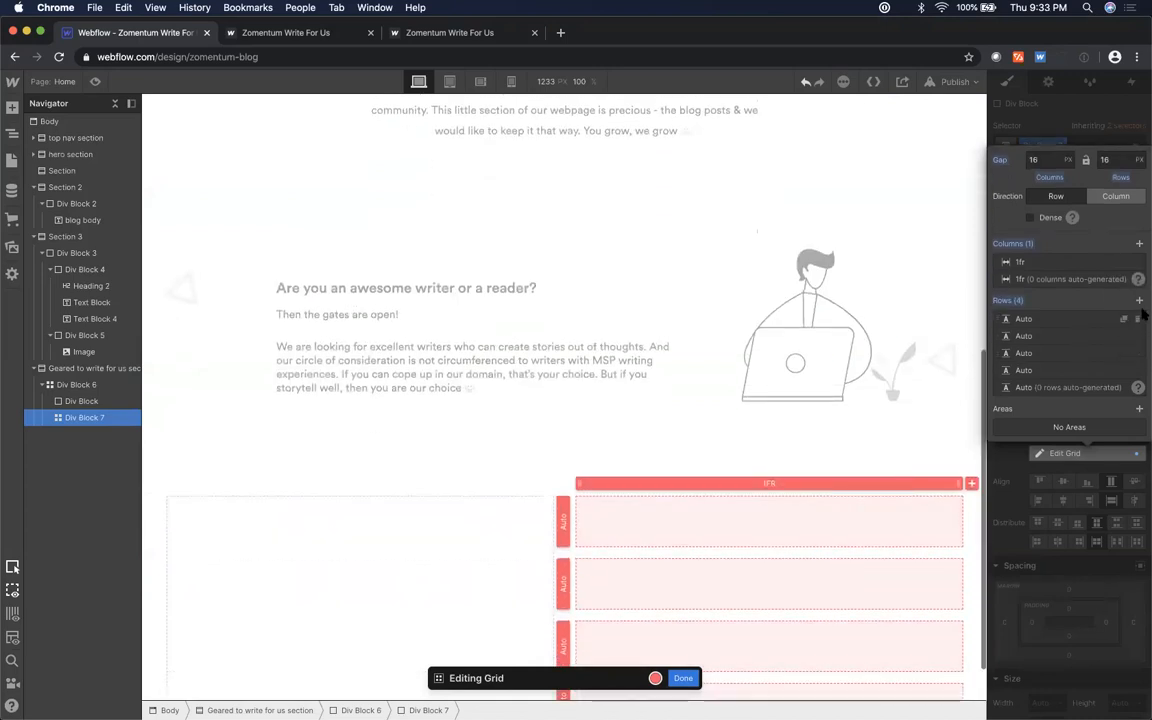
pyautogui.click(1139, 300)
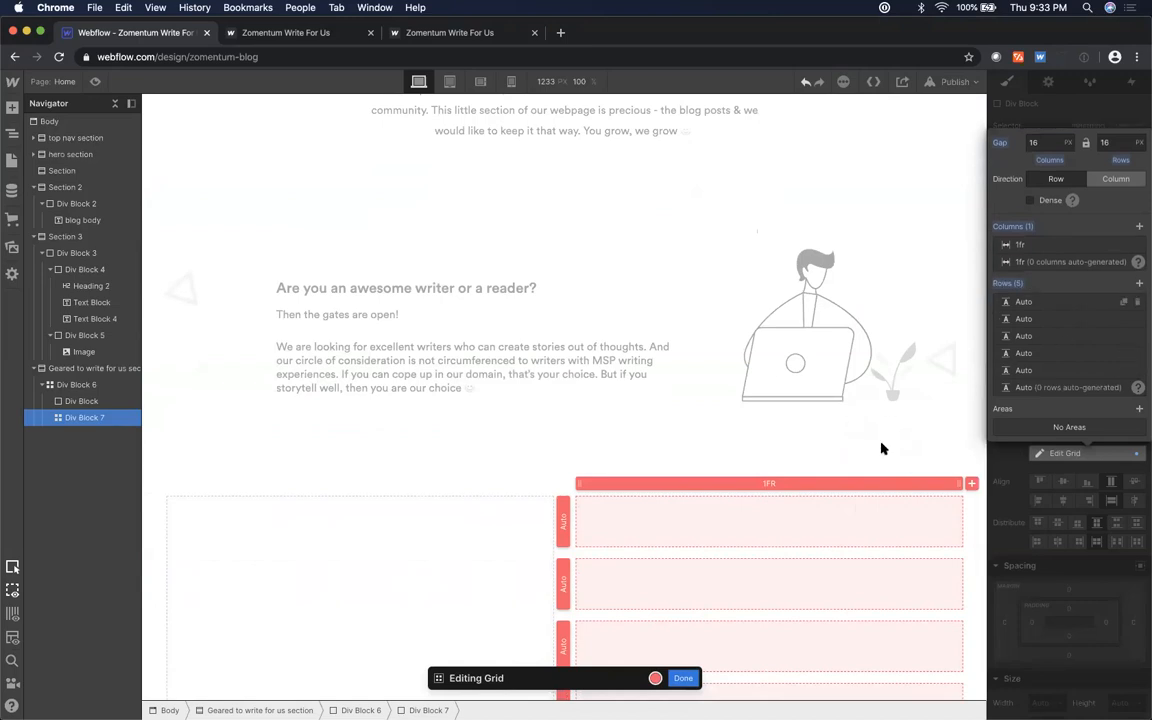
pyautogui.scroll(-3, 769, 597)
pyautogui.click(683, 678)
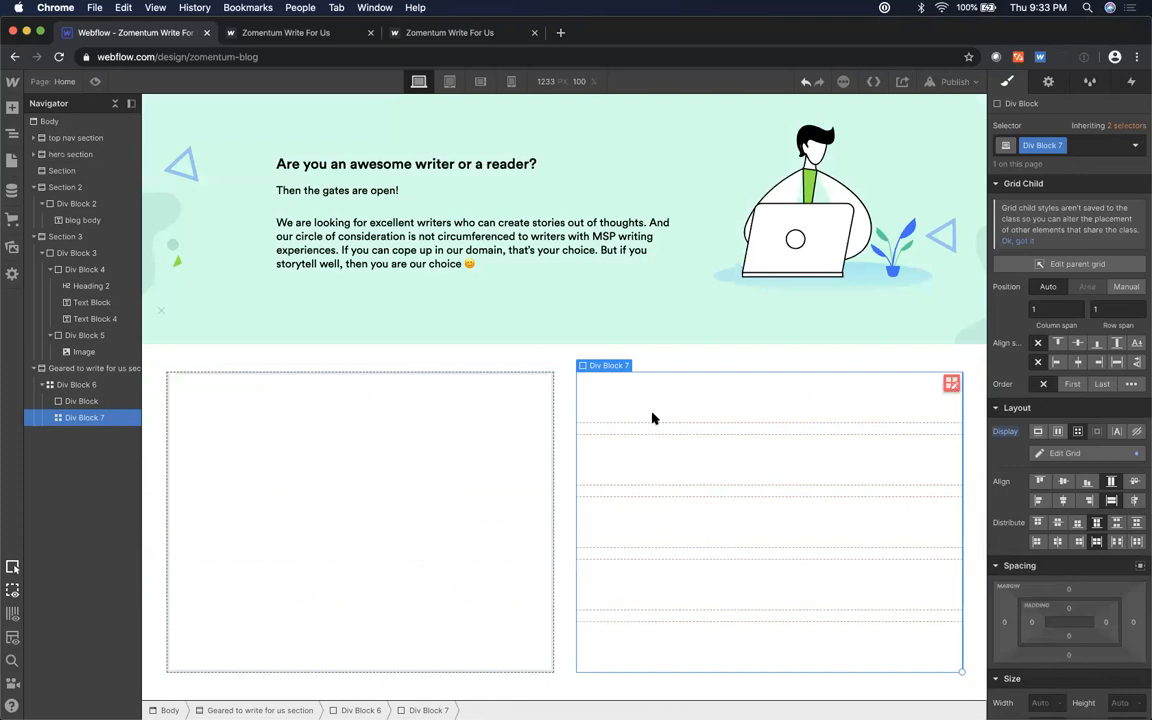
# - Insert a div block into the first row of the five-row grid
pyautogui.press('super+e')
pyautogui.write('div')
pyautogui.press('Return')
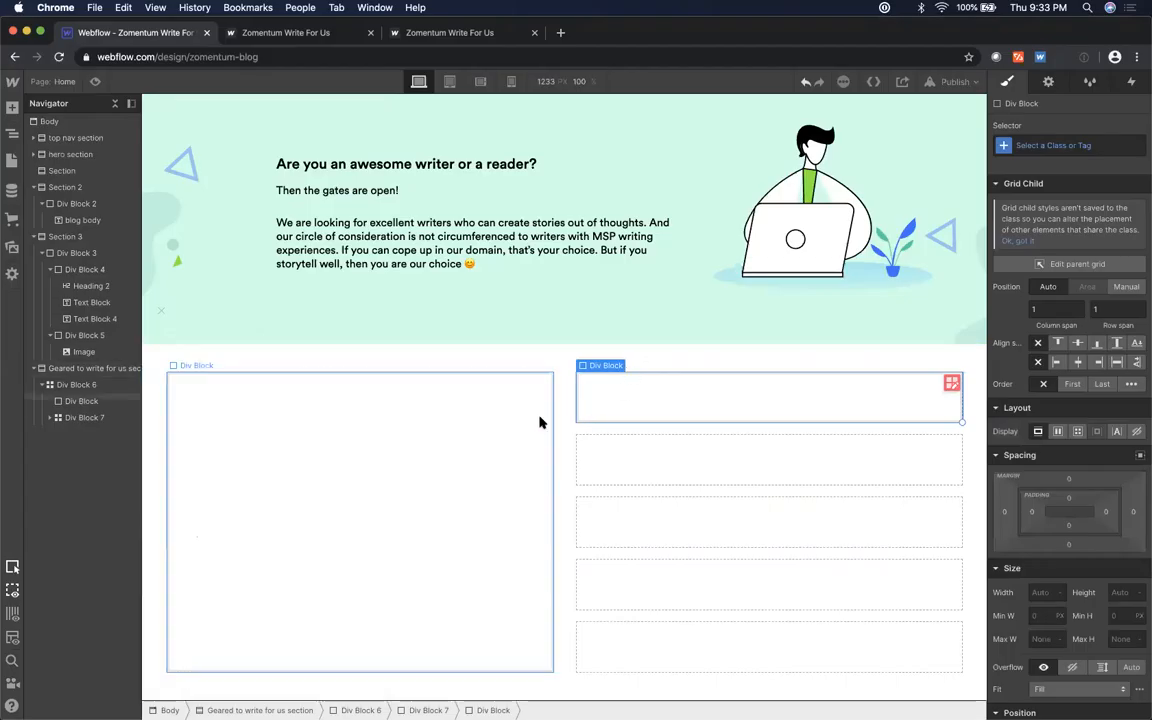
pyautogui.click(539, 422)
pyautogui.press('super+e')
pyautogui.write('div')
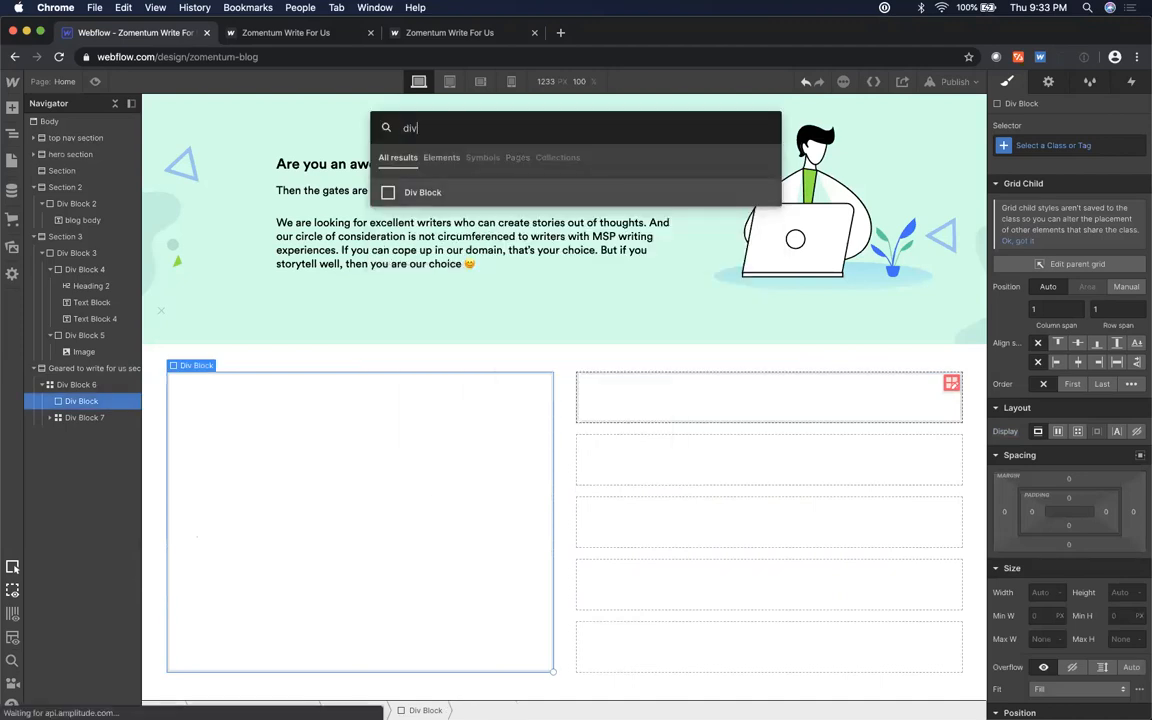
pyautogui.press('Return')
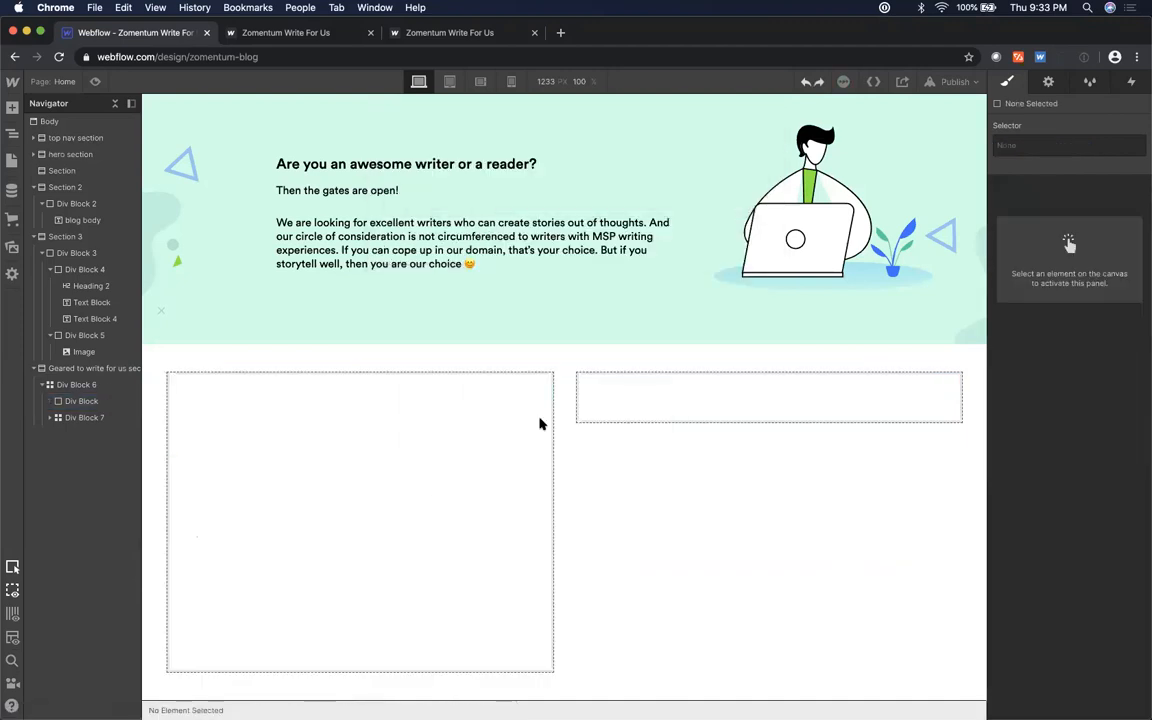
# - Insert an image into the first column's empty div block, using the uploaded illustration of the standing woman with a laptop
pyautogui.click(540, 458)
pyautogui.press('super+e')
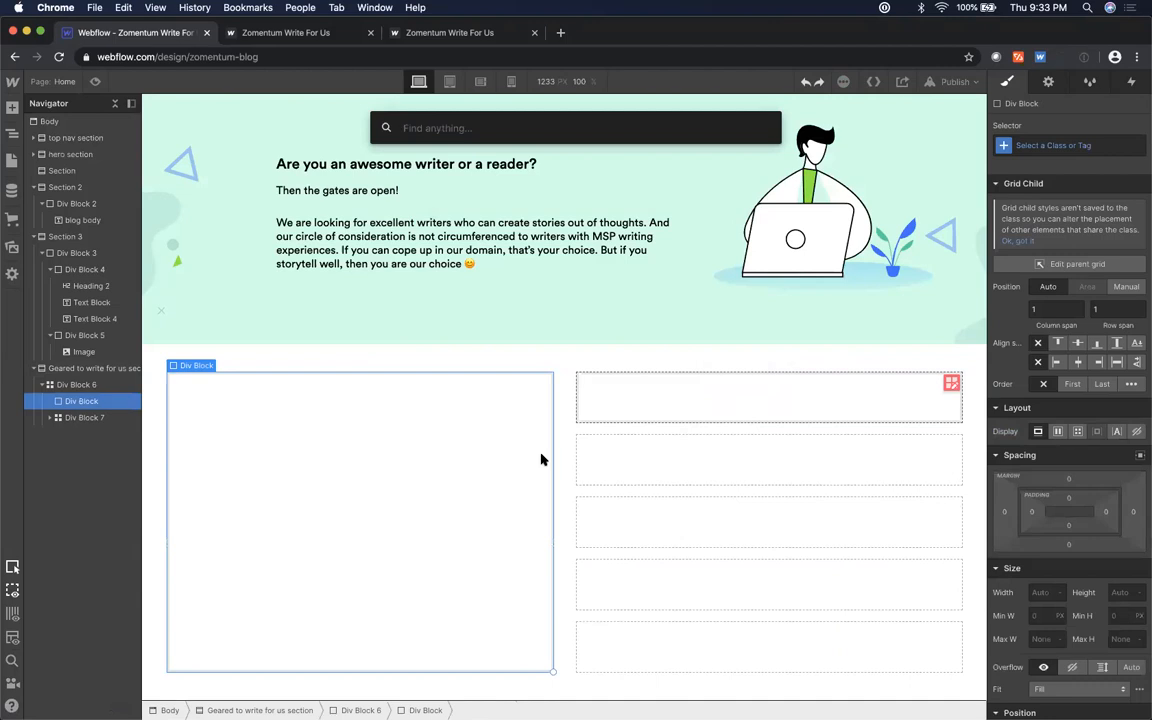
pyautogui.write('image')
pyautogui.press('Return')
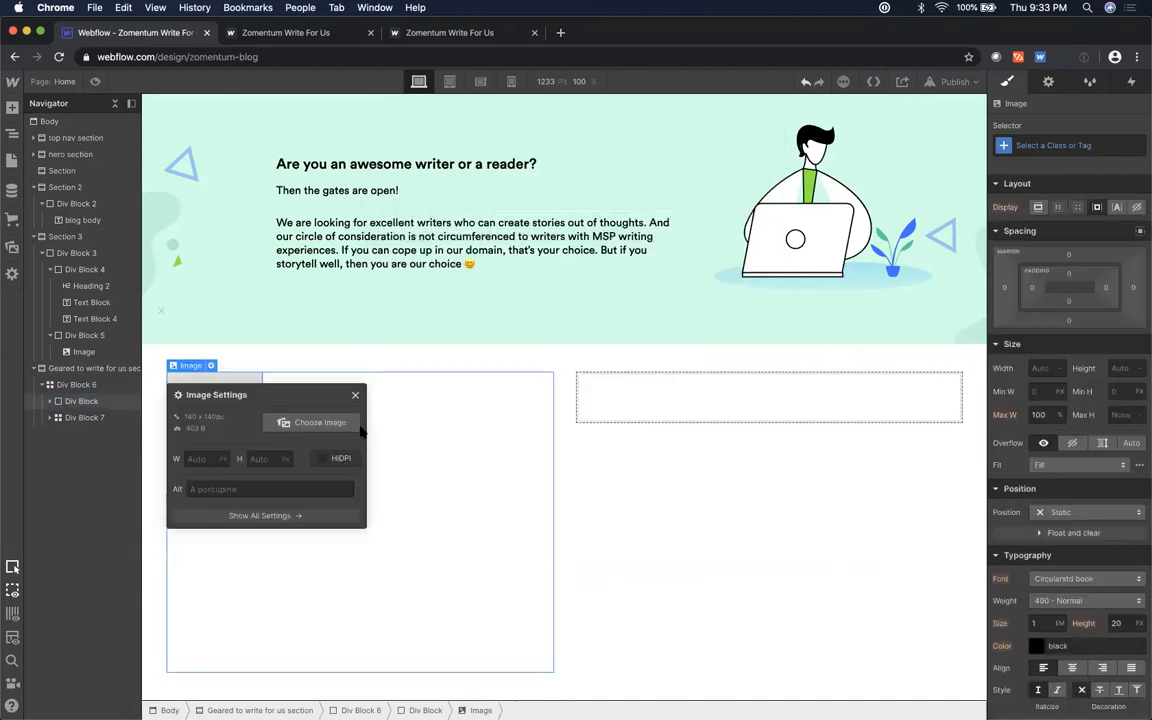
pyautogui.click(315, 422)
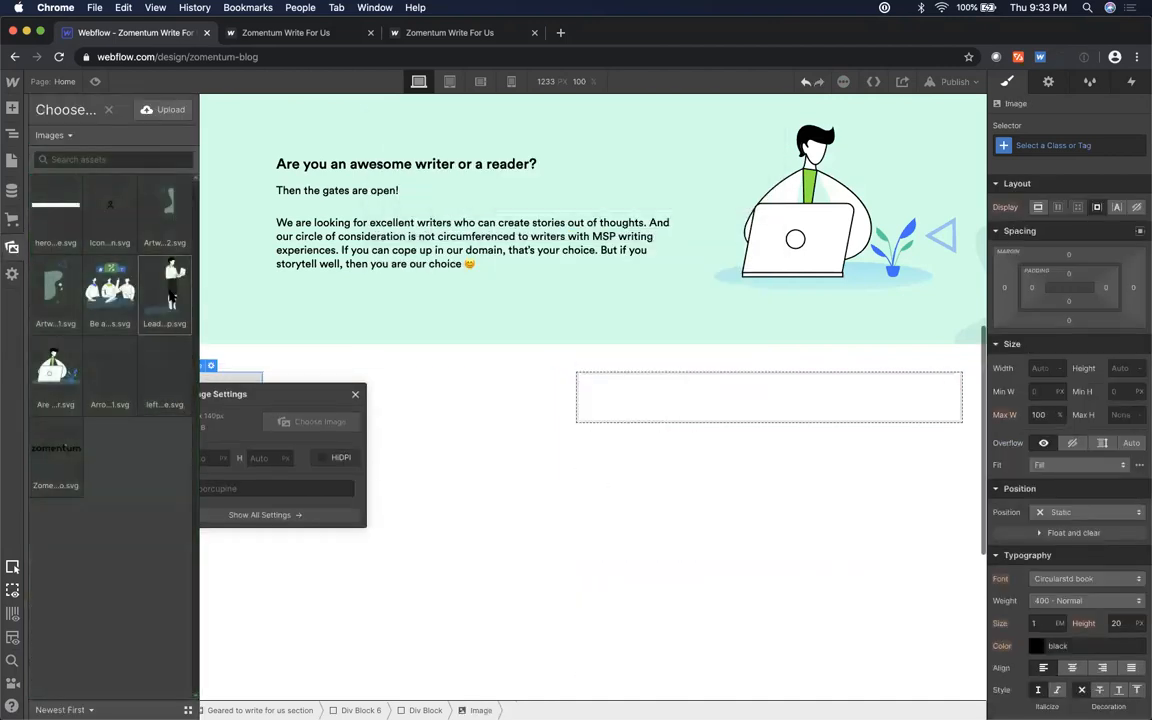
pyautogui.click(172, 297)
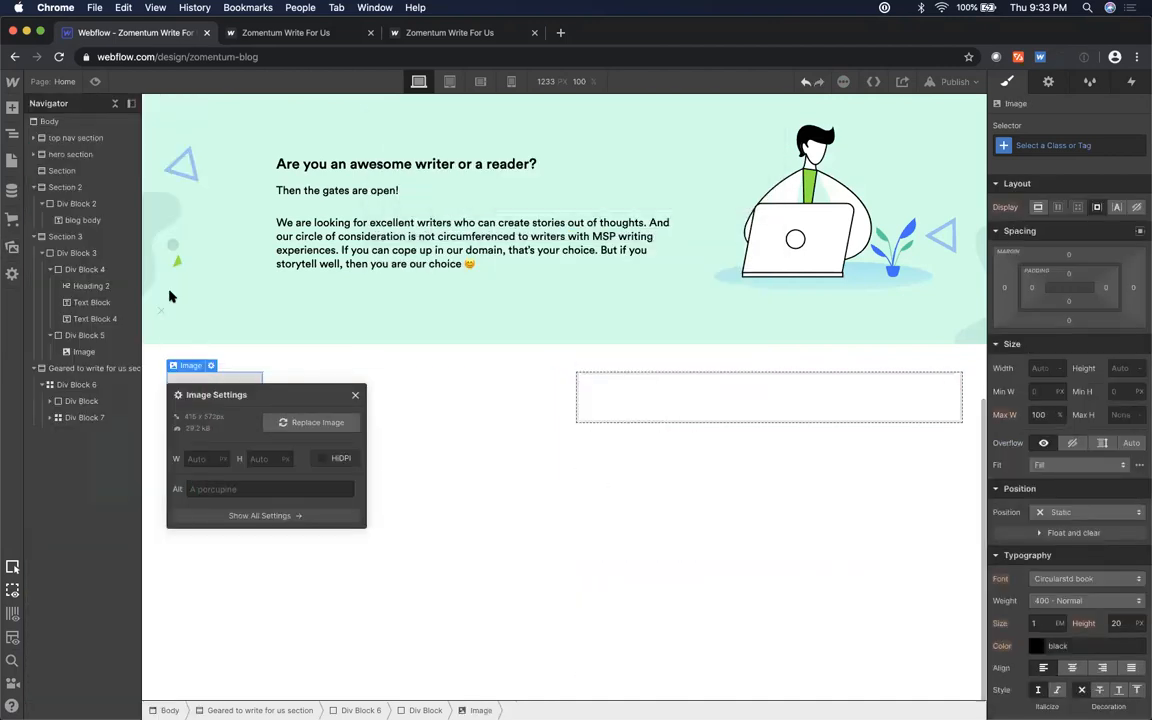
pyautogui.click(355, 398)
pyautogui.click(512, 470)
pyautogui.scroll(-2, 512, 470)
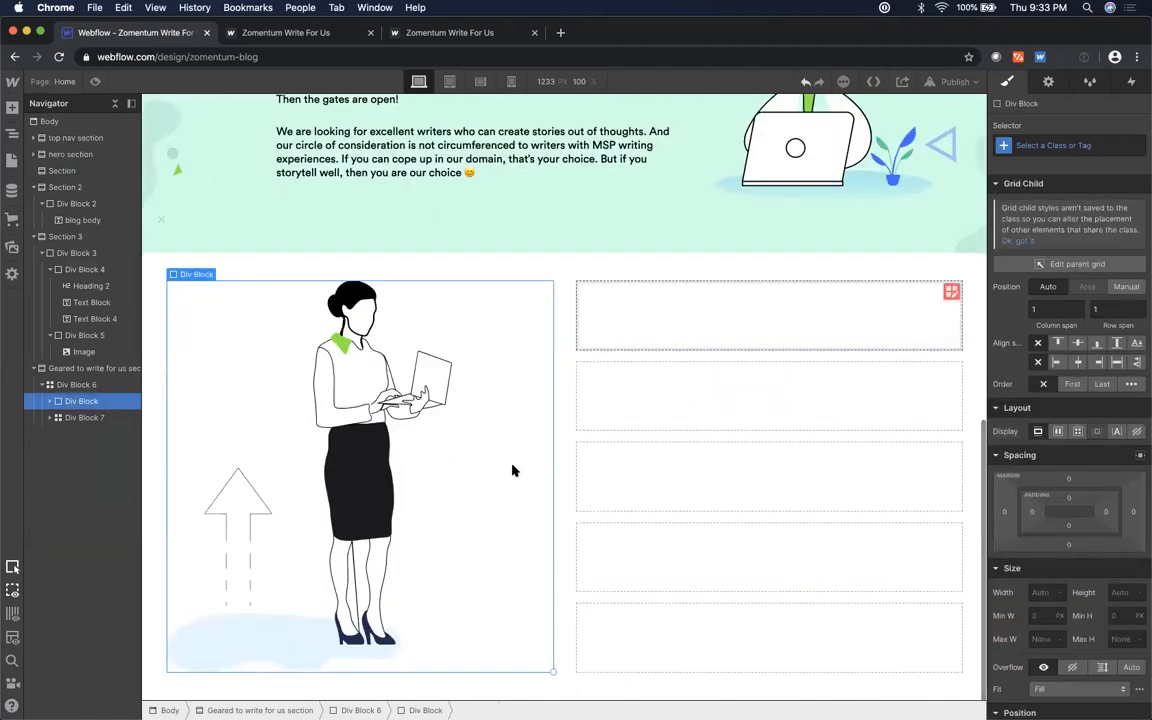
# - Check the guideline item's layout in Figma and insert an image element into the first-row div block in Webflow
pyautogui.press('super+Tab')
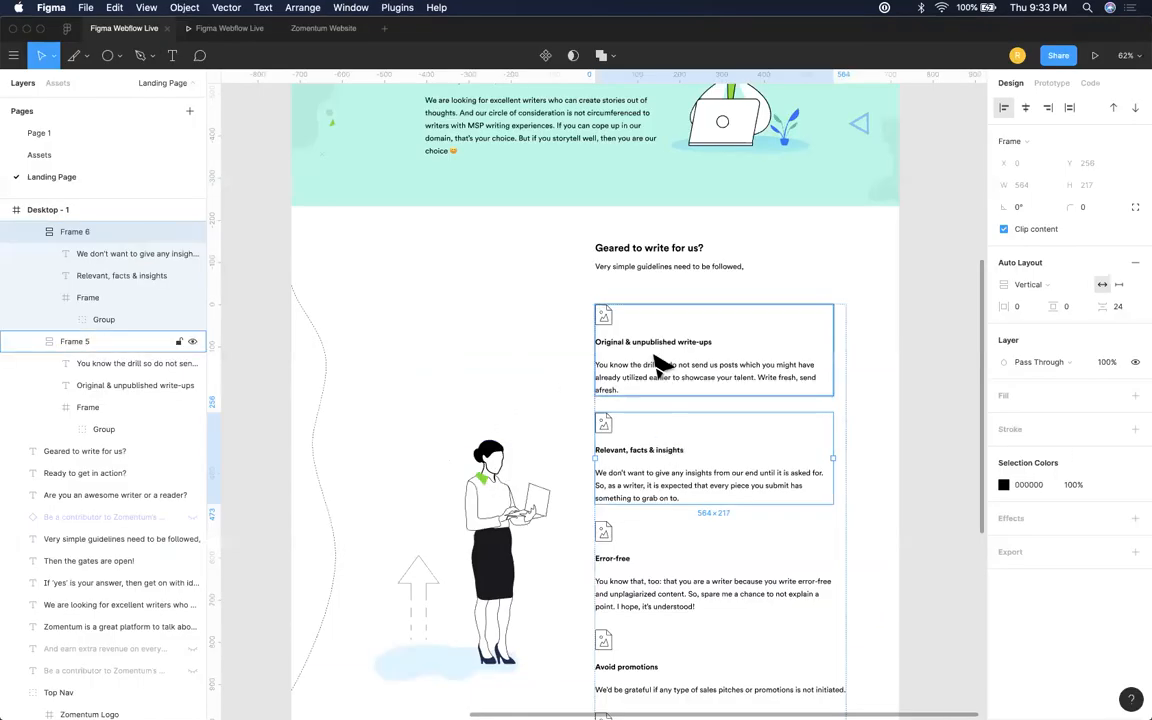
pyautogui.press('super+Tab')
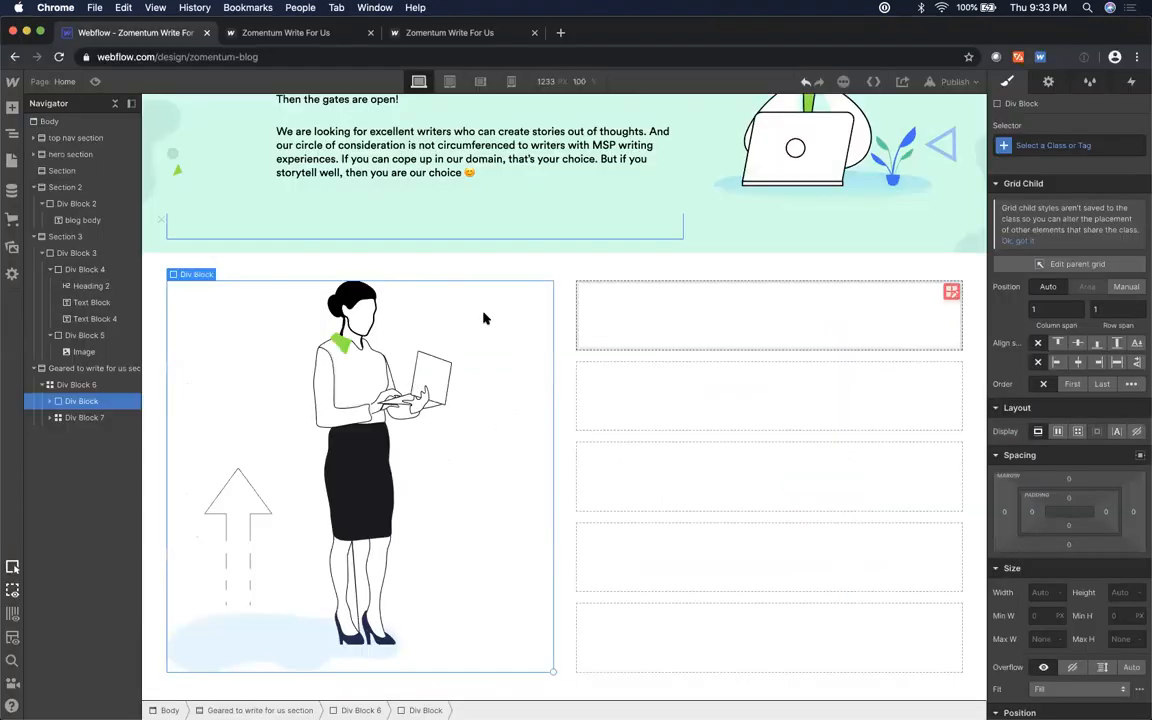
pyautogui.click(632, 332)
pyautogui.press('super+Tab')
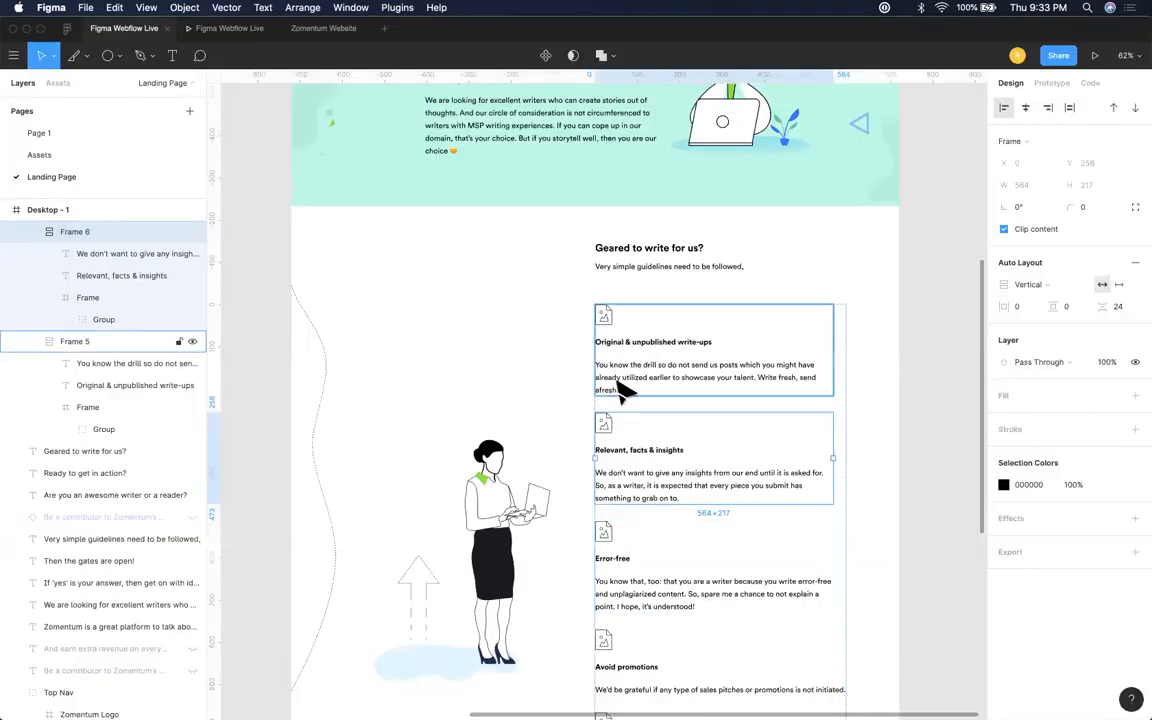
pyautogui.press('super+Tab')
pyautogui.press('super+e')
pyautogui.write('ima')
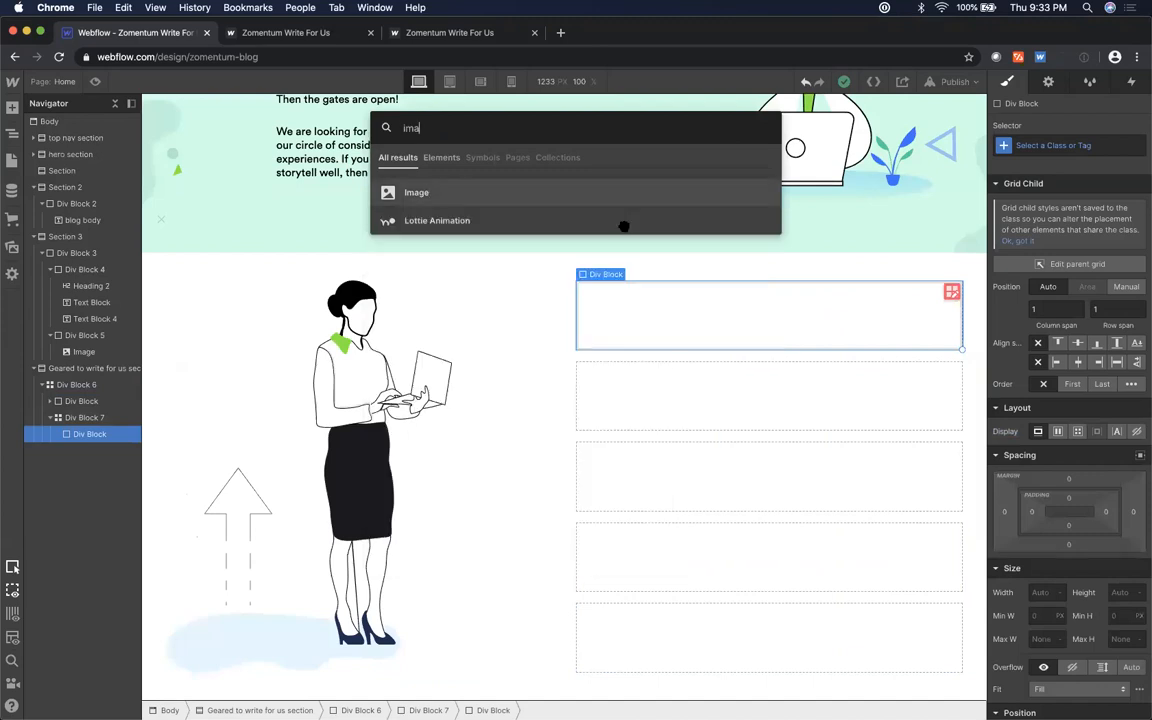
pyautogui.click(466, 200)
# - Add a heading and a text block below the image placeholder in the first guideline's div block
pyautogui.press('super+e')
pyautogui.write('te')
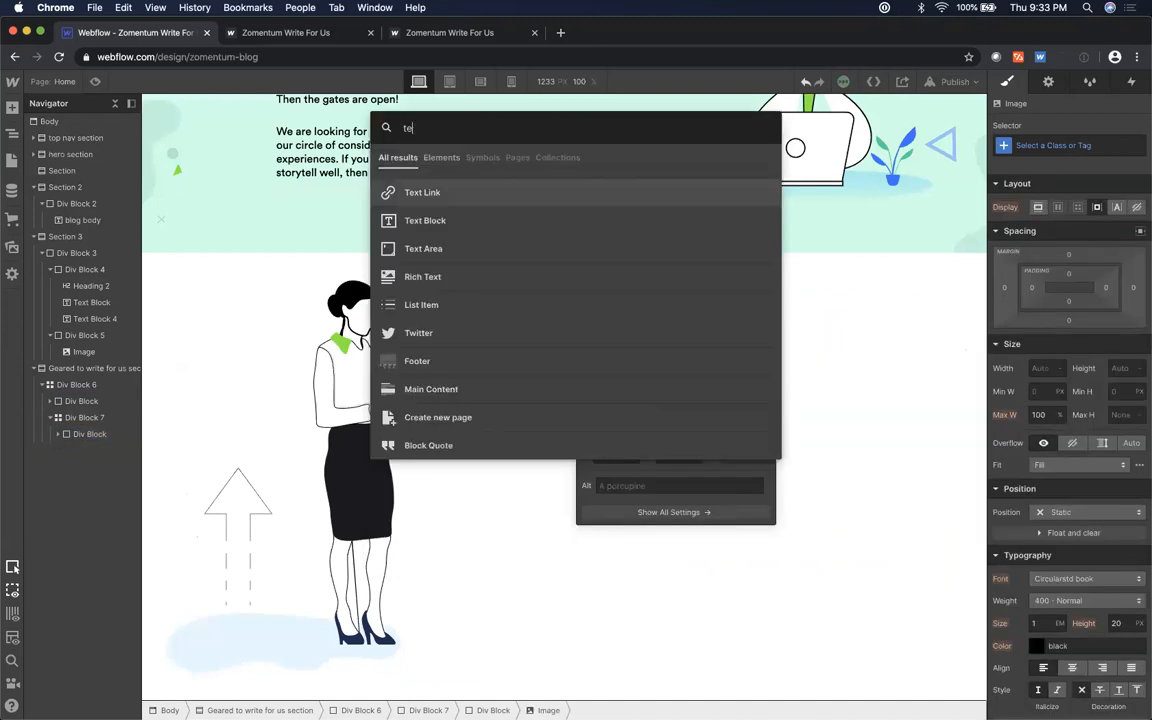
pyautogui.press('BackSpace')
pyautogui.press('BackSpace')
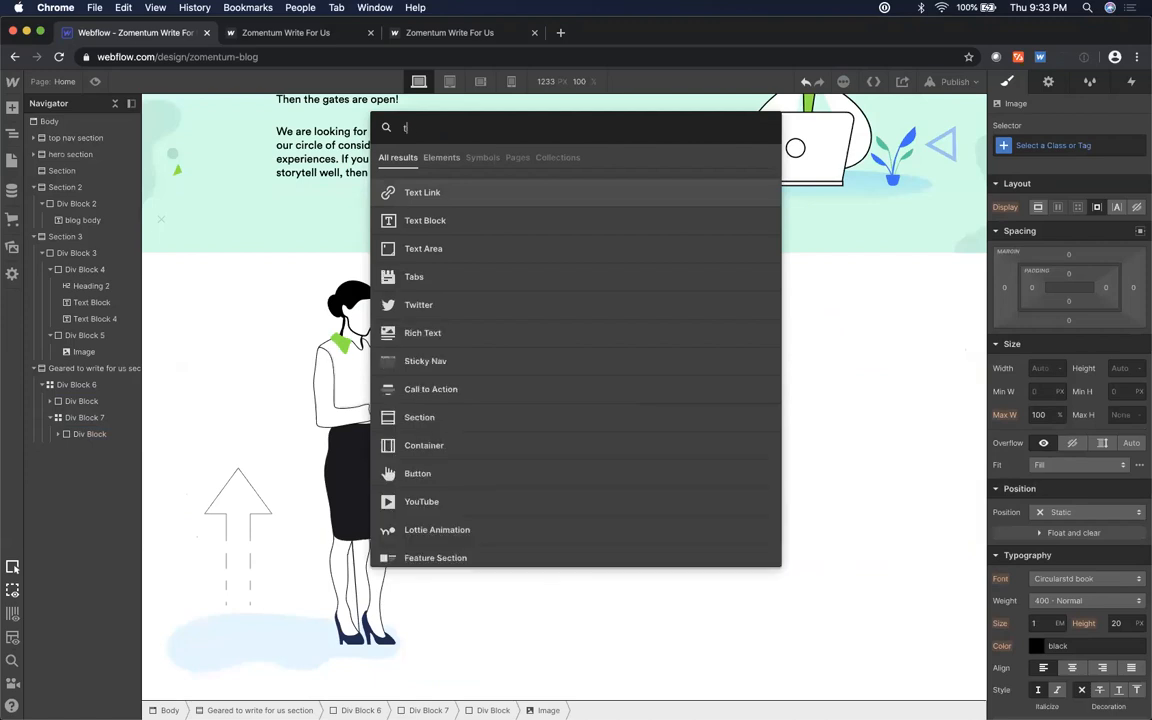
pyautogui.write('head')
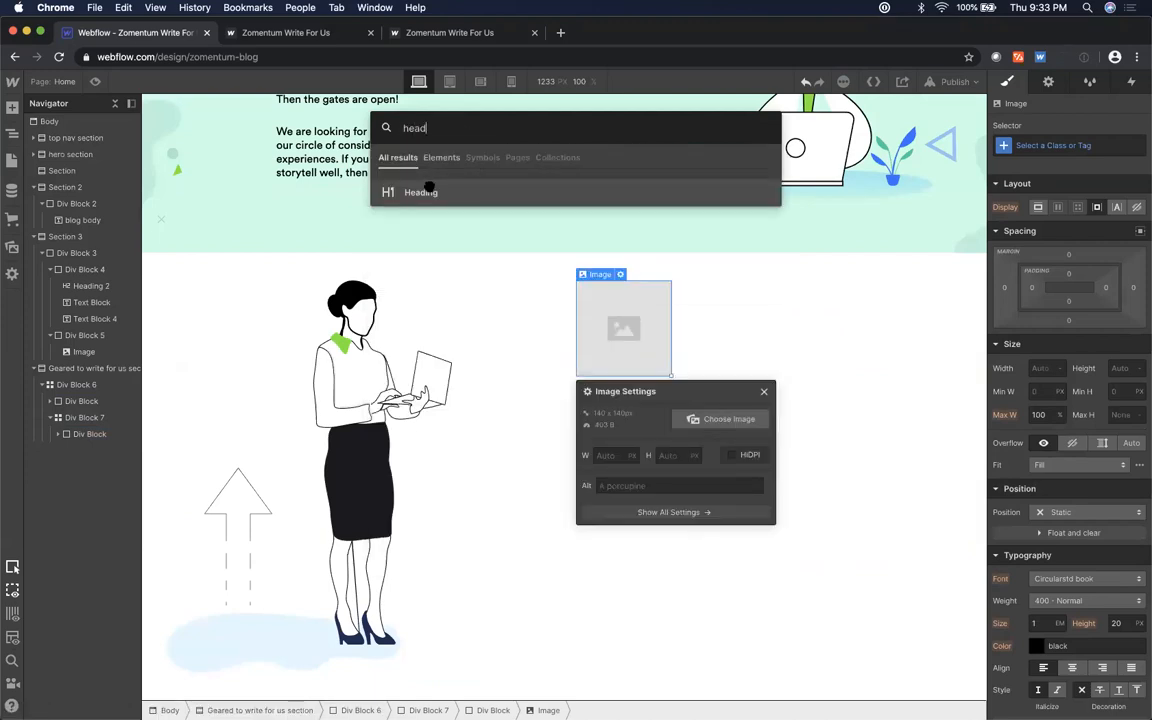
pyautogui.click(428, 191)
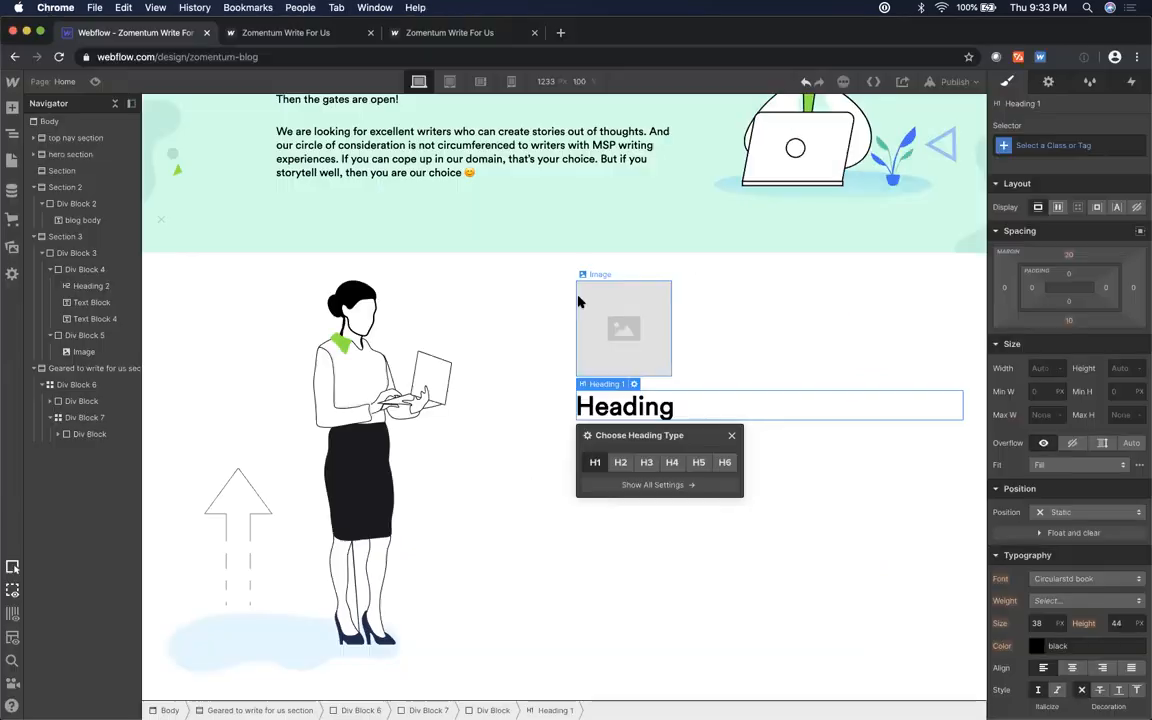
pyautogui.press('super+e')
pyautogui.write('text')
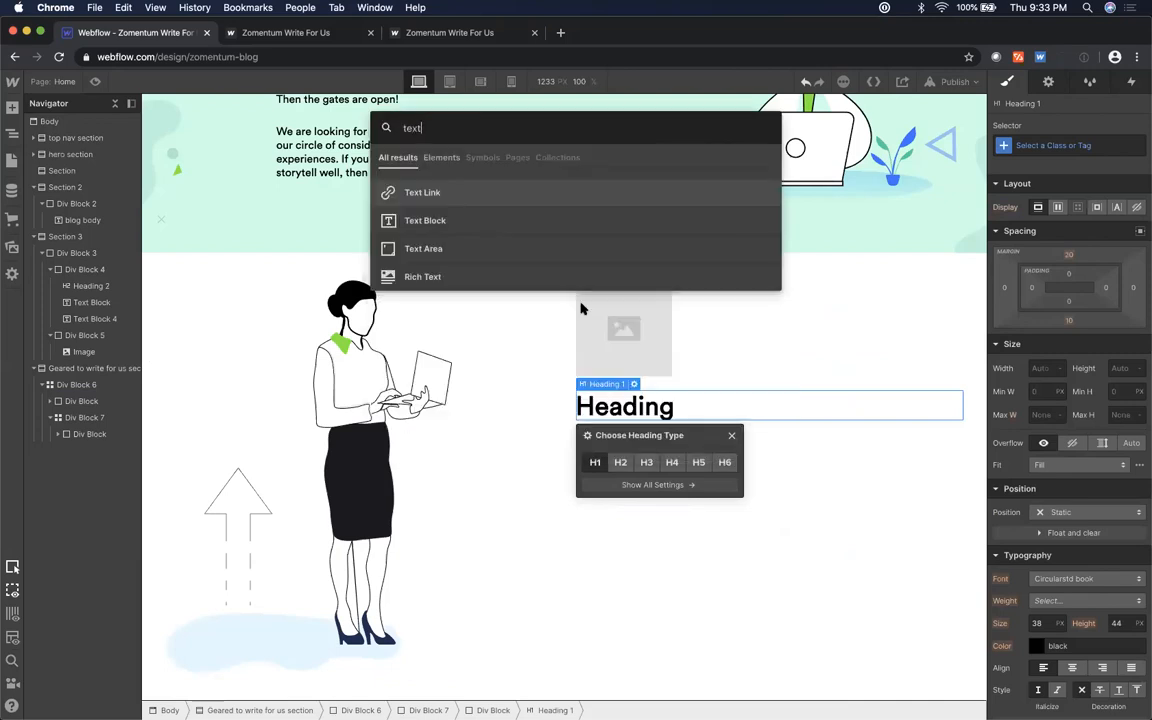
pyautogui.click(433, 219)
# - Replace the placeholder heading with "Original & unpublished write-ups", copied from the Figma design
pyautogui.press('super+Tab')
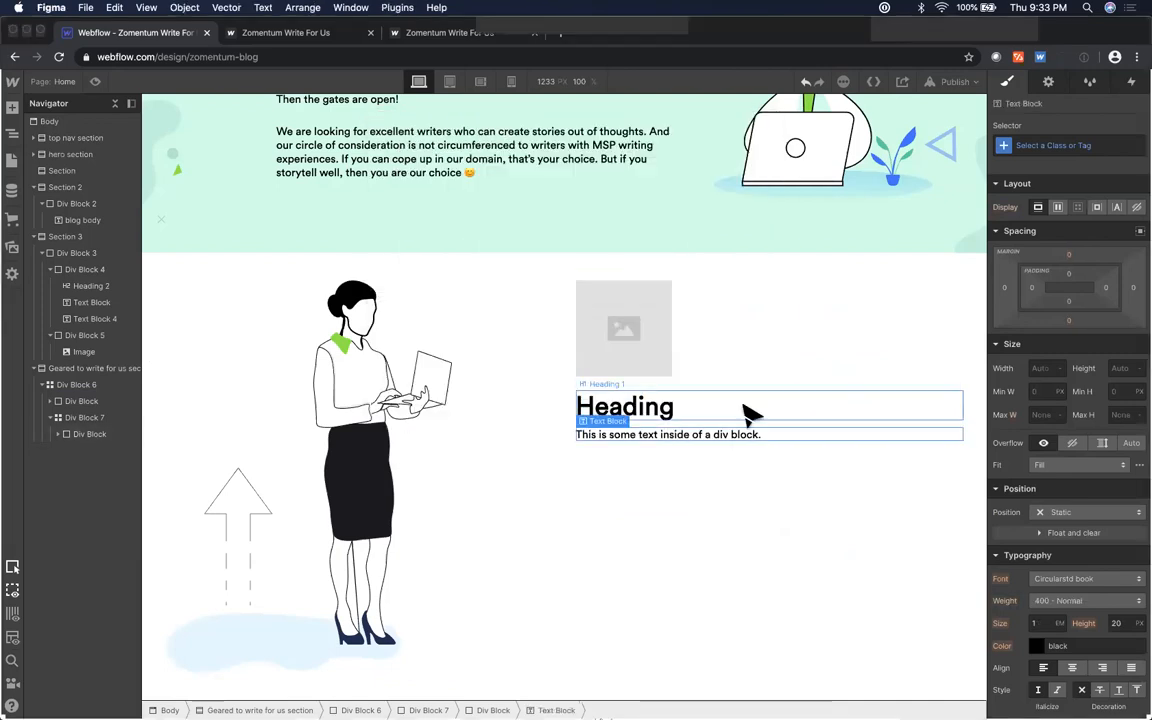
pyautogui.doubleClick(650, 349)
pyautogui.doubleClick(648, 346)
pyautogui.press('super+c')
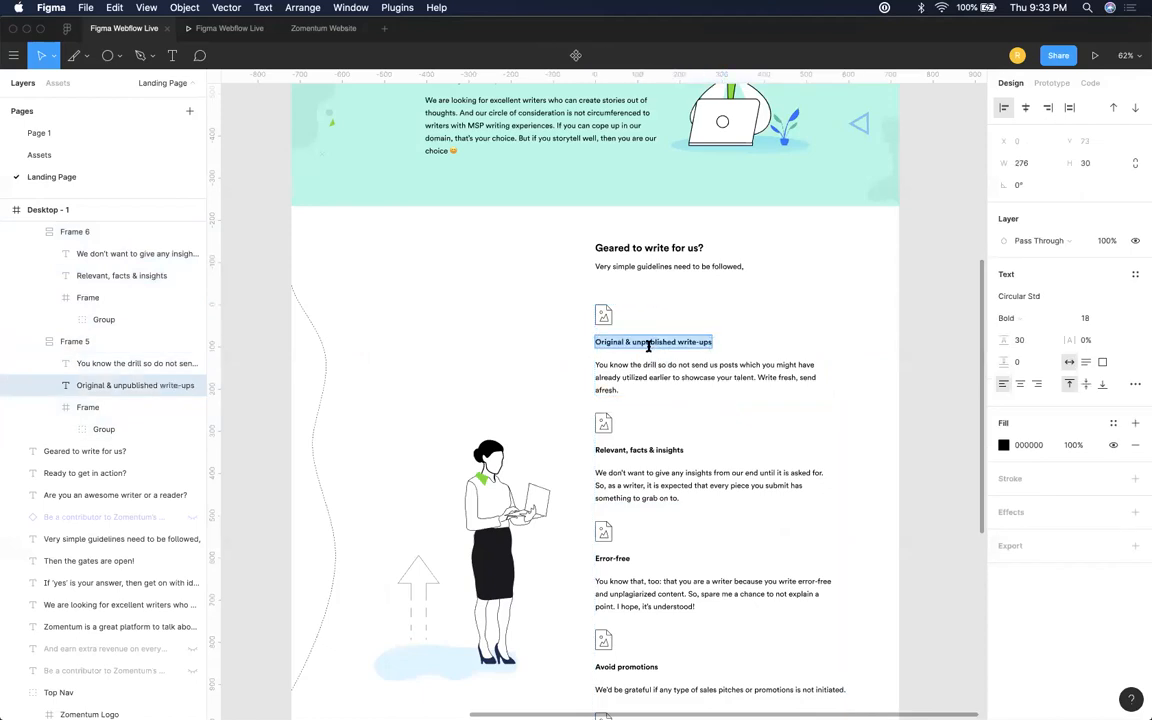
pyautogui.press('super+Tab')
pyautogui.doubleClick(653, 410)
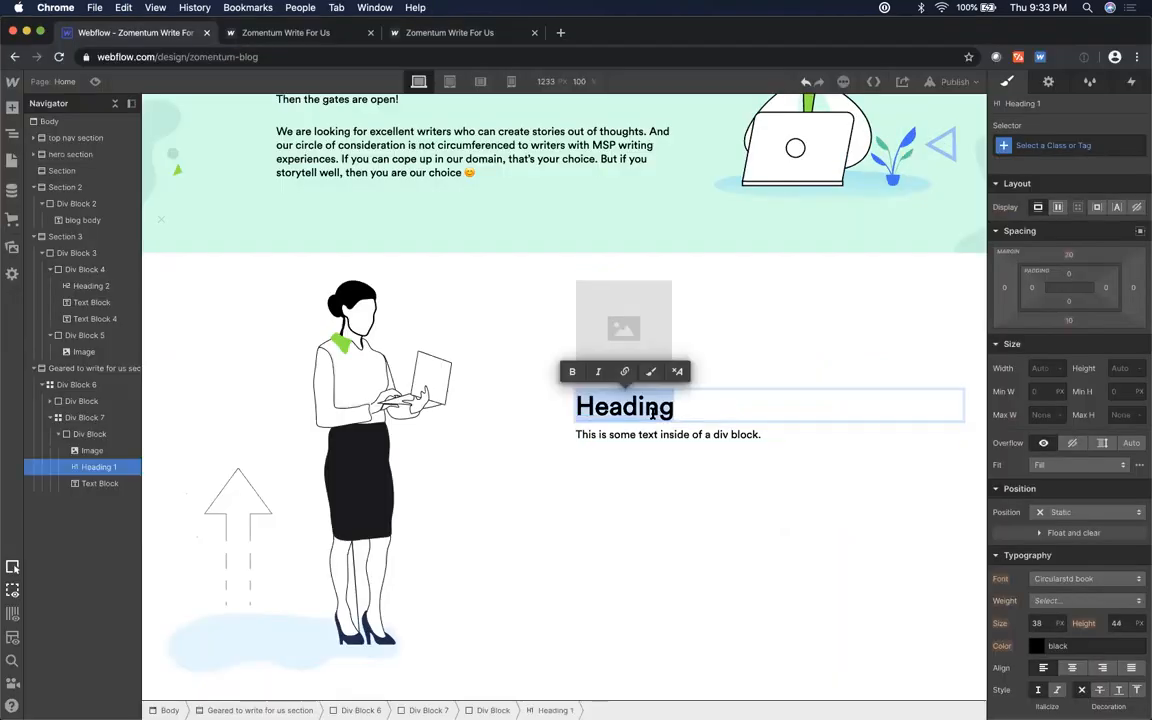
pyautogui.press('super+v')
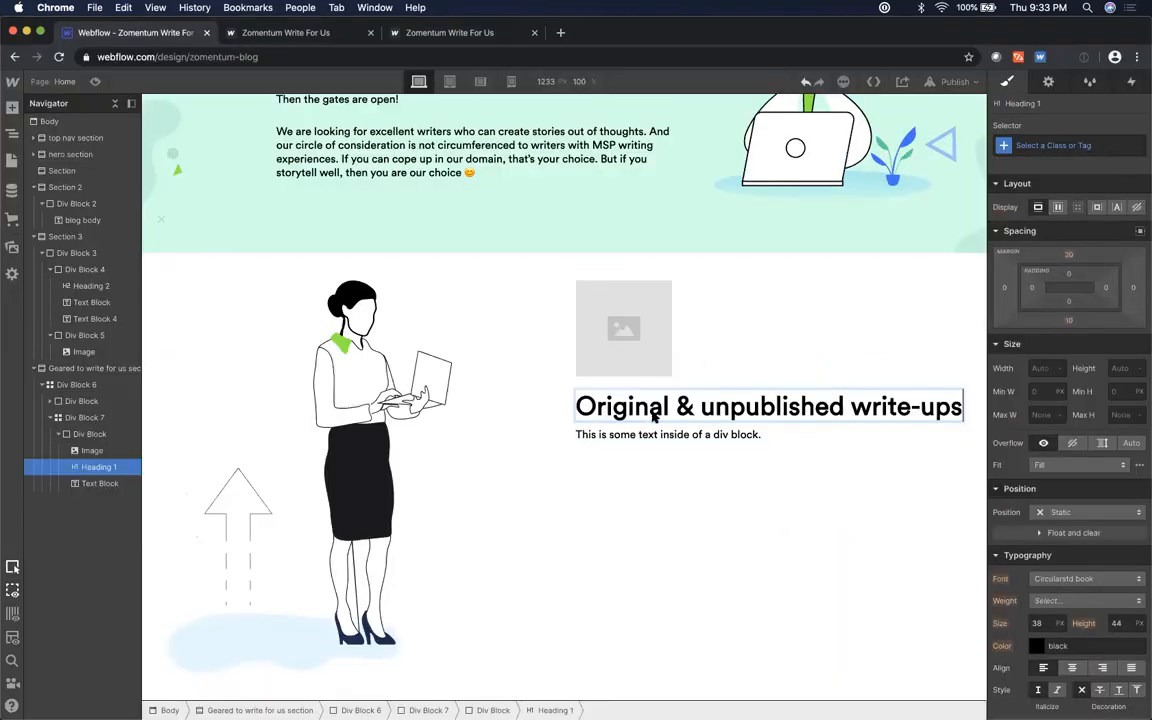
# - Replace the placeholder text block with the "You know the drill so do not send us posts…" paragraph copied from Figma
pyautogui.press('super+Tab')
pyautogui.click(636, 366)
pyautogui.doubleClick(637, 368)
pyautogui.press('super+c')
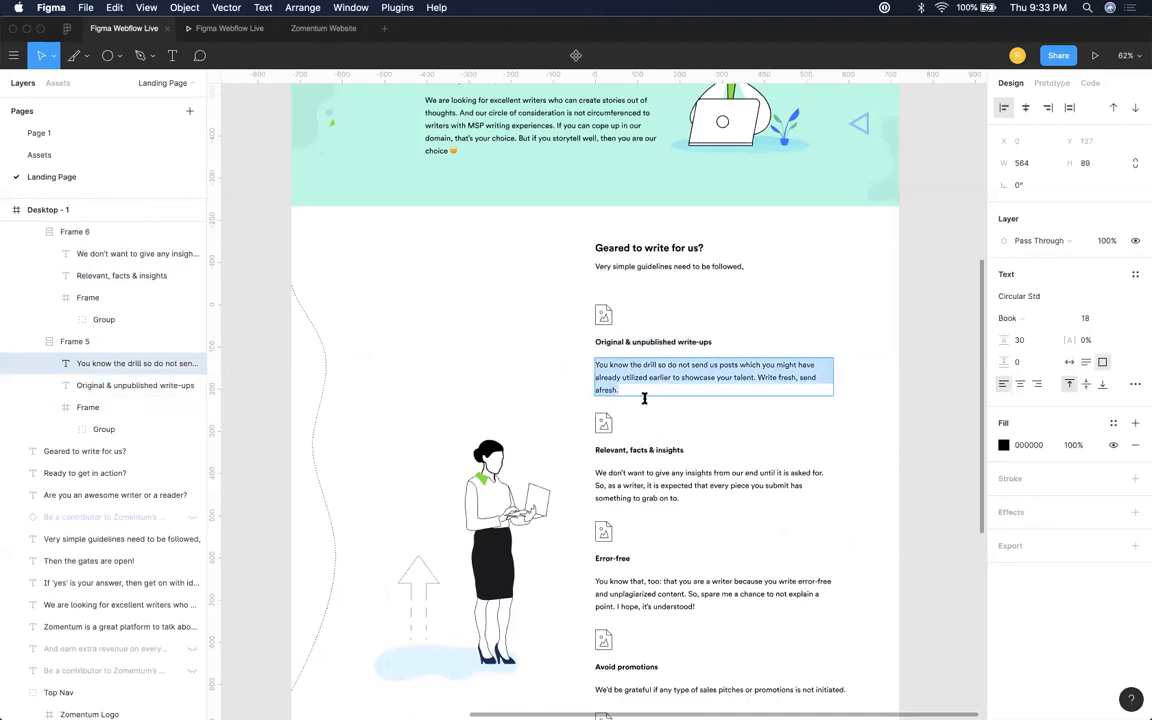
pyautogui.press('super+Tab')
pyautogui.click(645, 436)
pyautogui.doubleClick(645, 436)
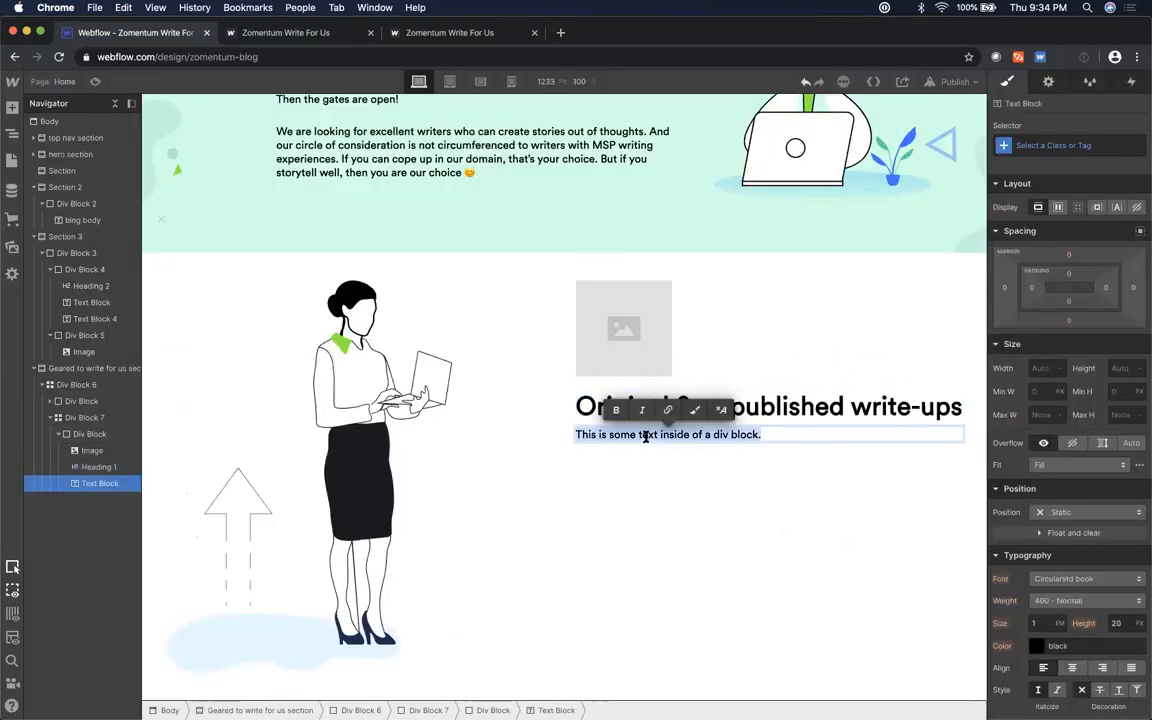
pyautogui.press('super+v')
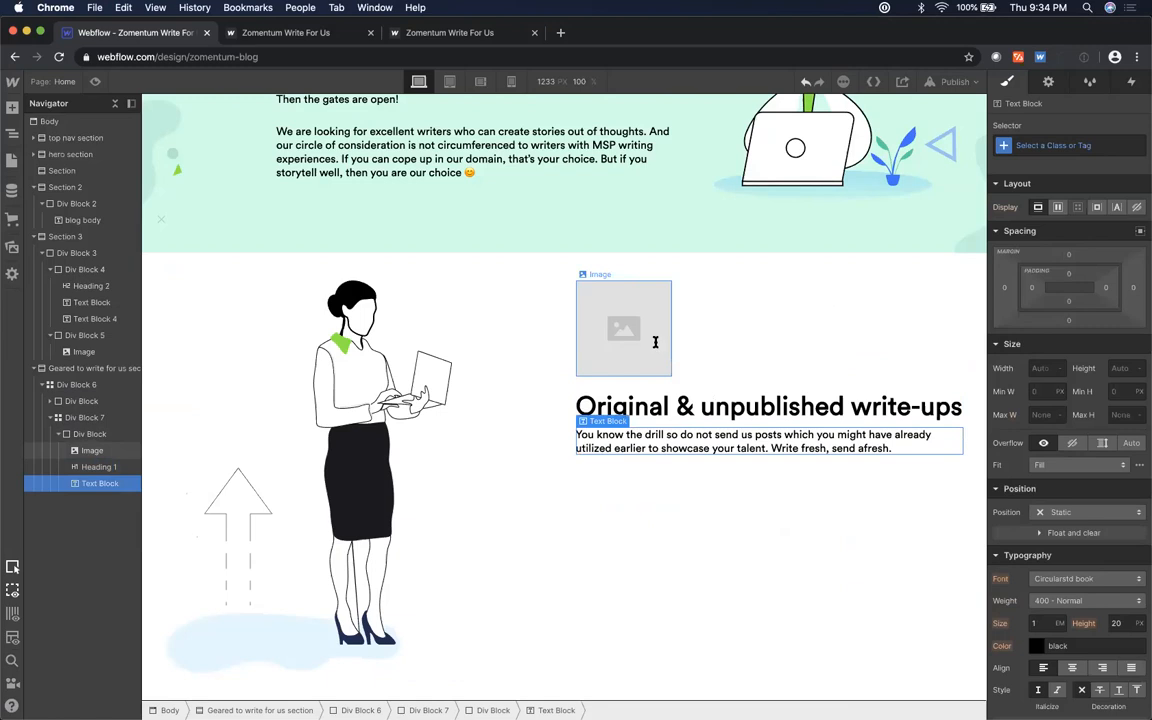
# - Export the first guideline's document icon frame from the Figma design as an SVG named "place holder image" in the Assets folder
pyautogui.press('super+Tab')
pyautogui.click(604, 316)
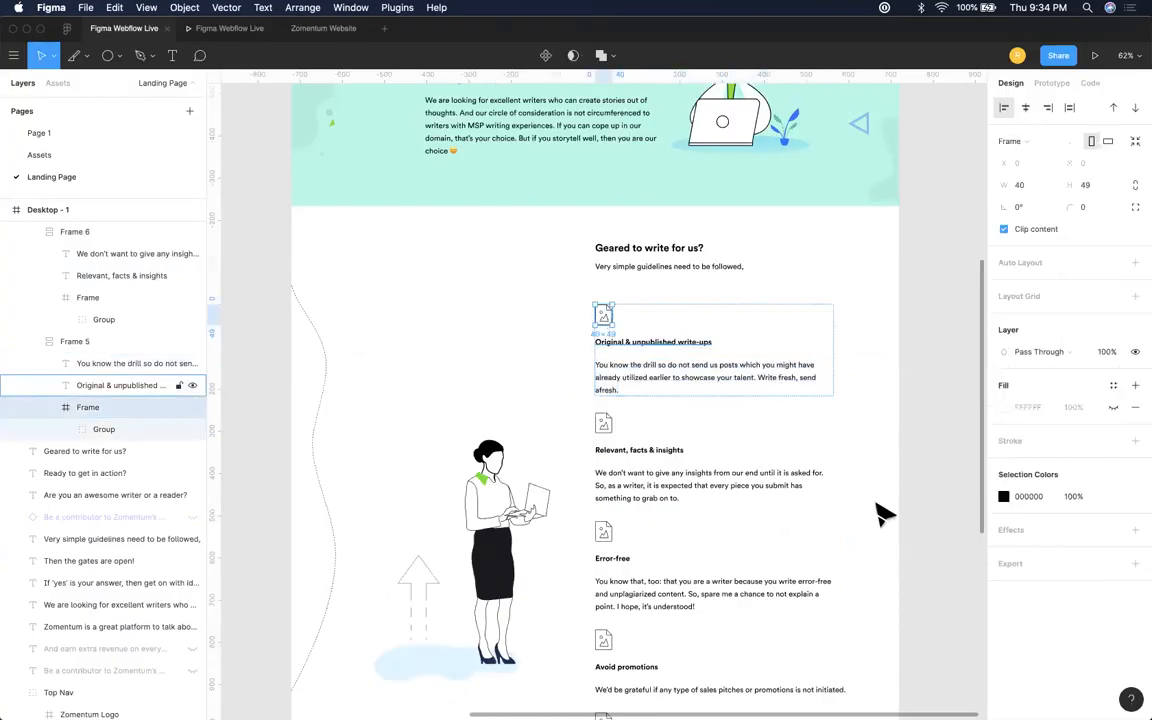
pyautogui.click(1028, 563)
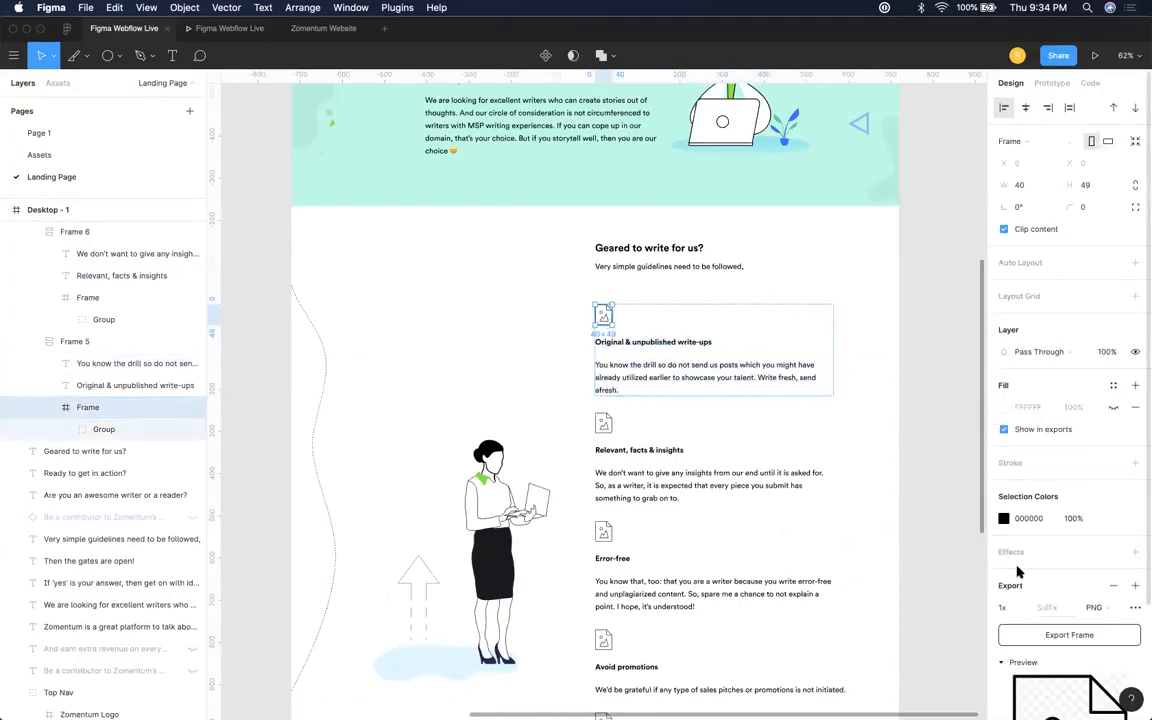
pyautogui.click(1103, 608)
pyautogui.click(1095, 633)
pyautogui.click(1085, 634)
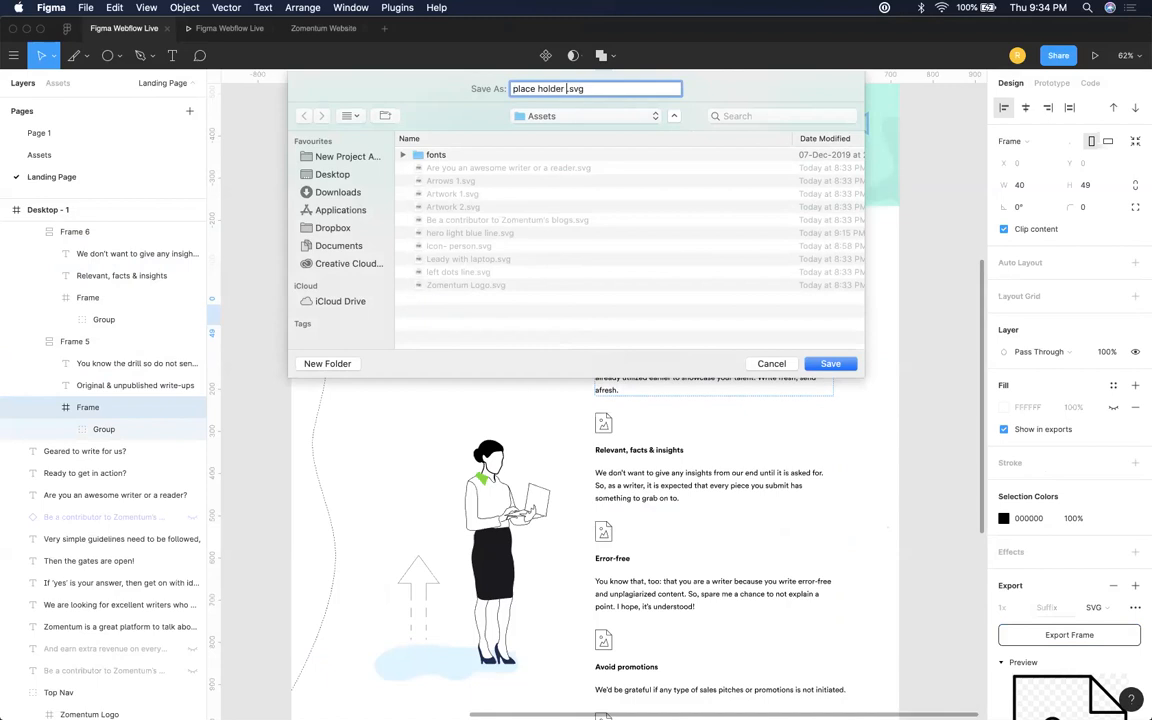
pyautogui.press('Return')
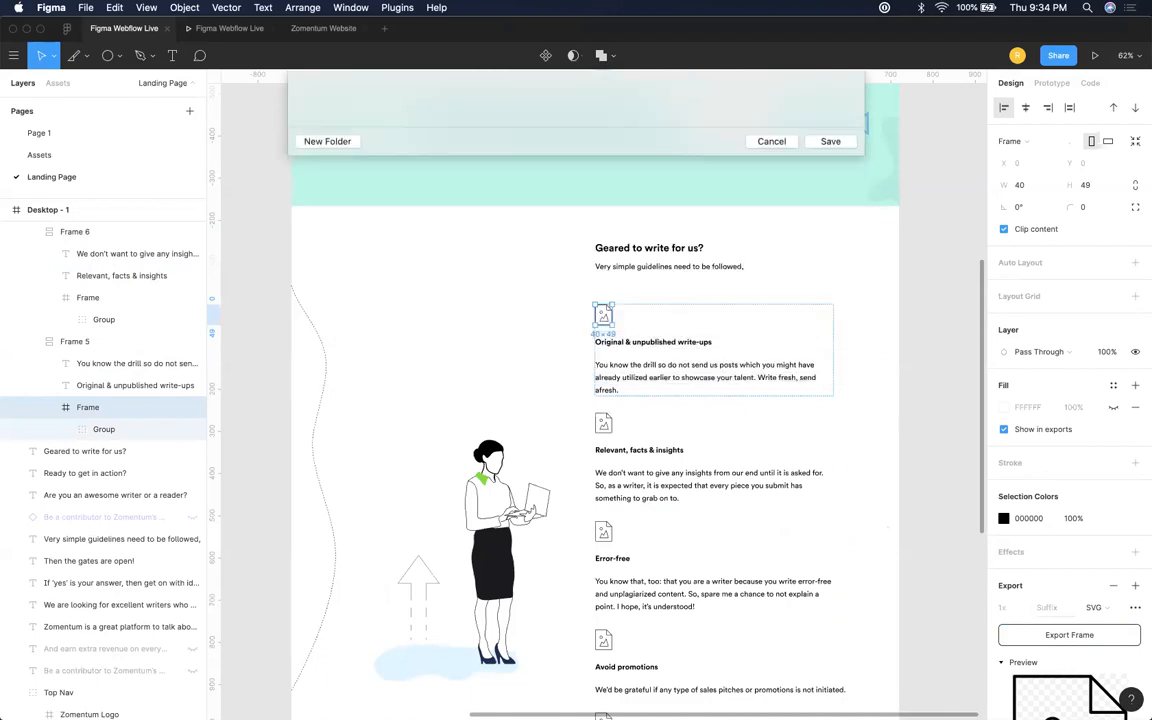
# - Switch to Webflow and upload "place holder image.svg" as the source of the first guideline's image element
pyautogui.press('super+Tab')
pyautogui.click(630, 336)
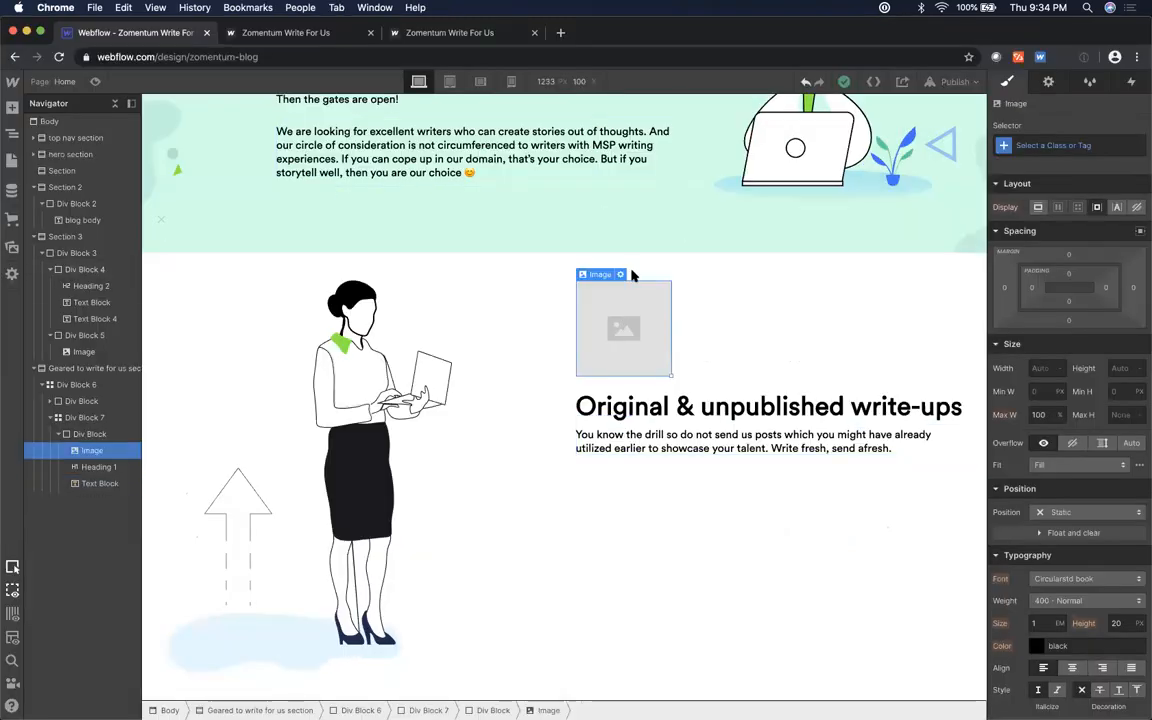
pyautogui.click(621, 274)
pyautogui.click(716, 419)
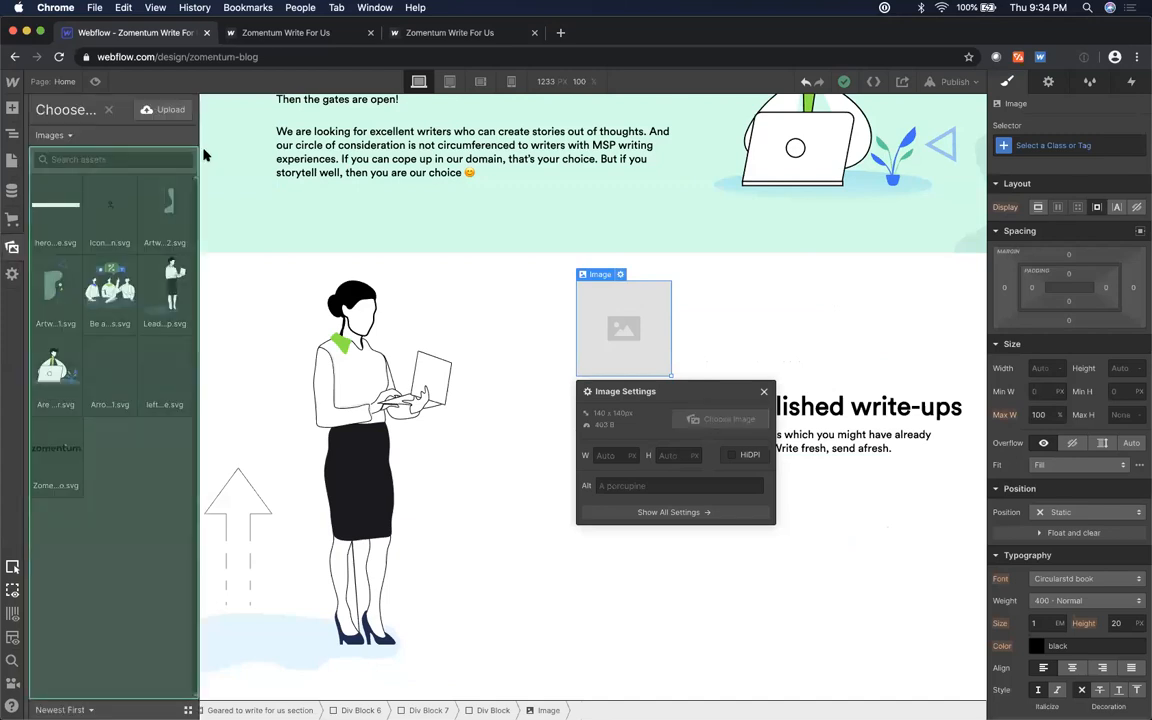
pyautogui.click(165, 109)
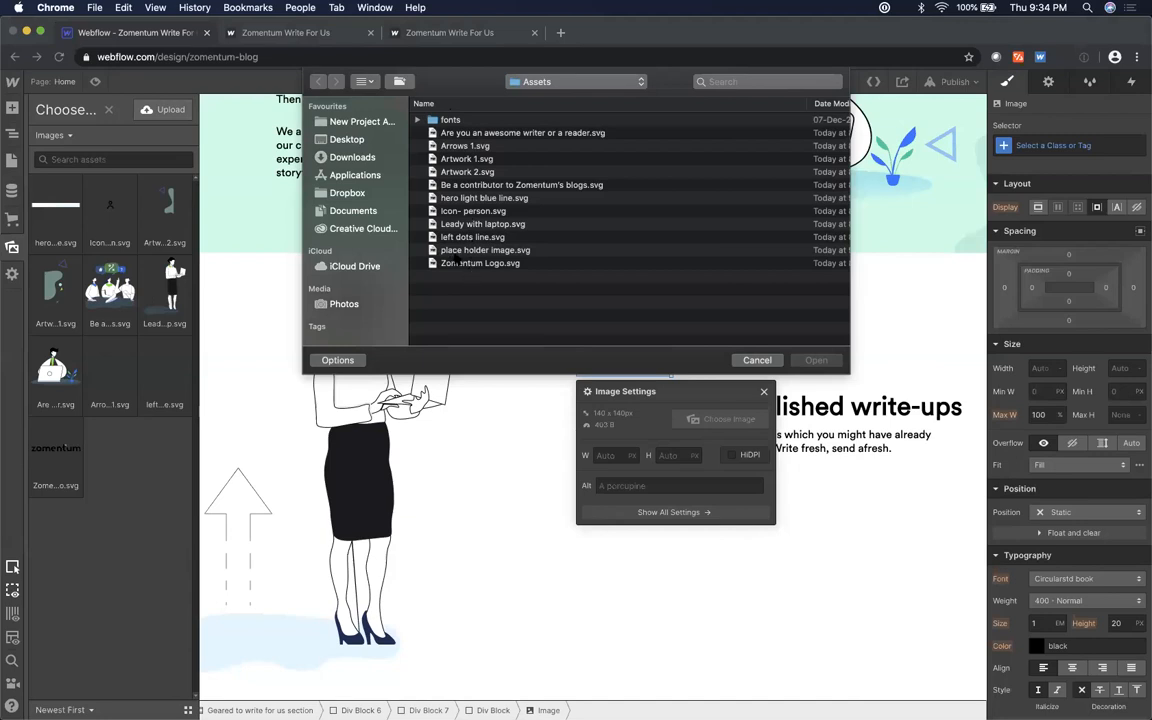
pyautogui.click(470, 250)
pyautogui.click(801, 359)
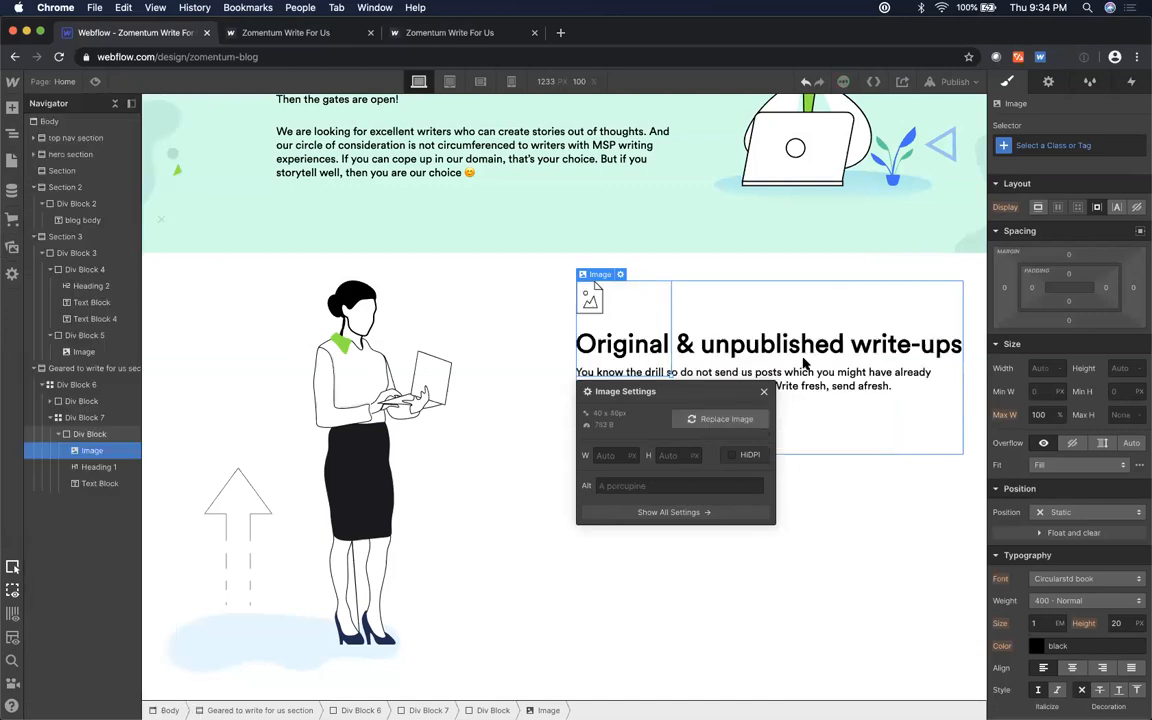
# - Change the "Original & unpublished write-ups" heading type to H4, checking its text size against the Figma design
pyautogui.click(652, 342)
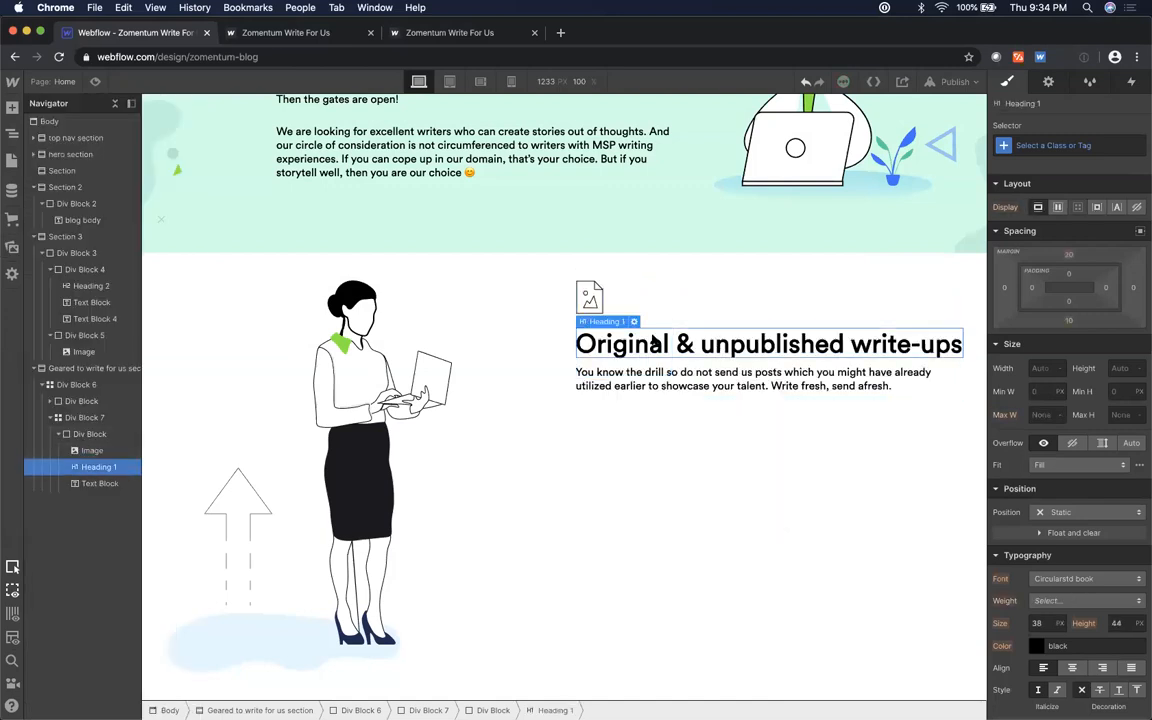
pyautogui.click(634, 322)
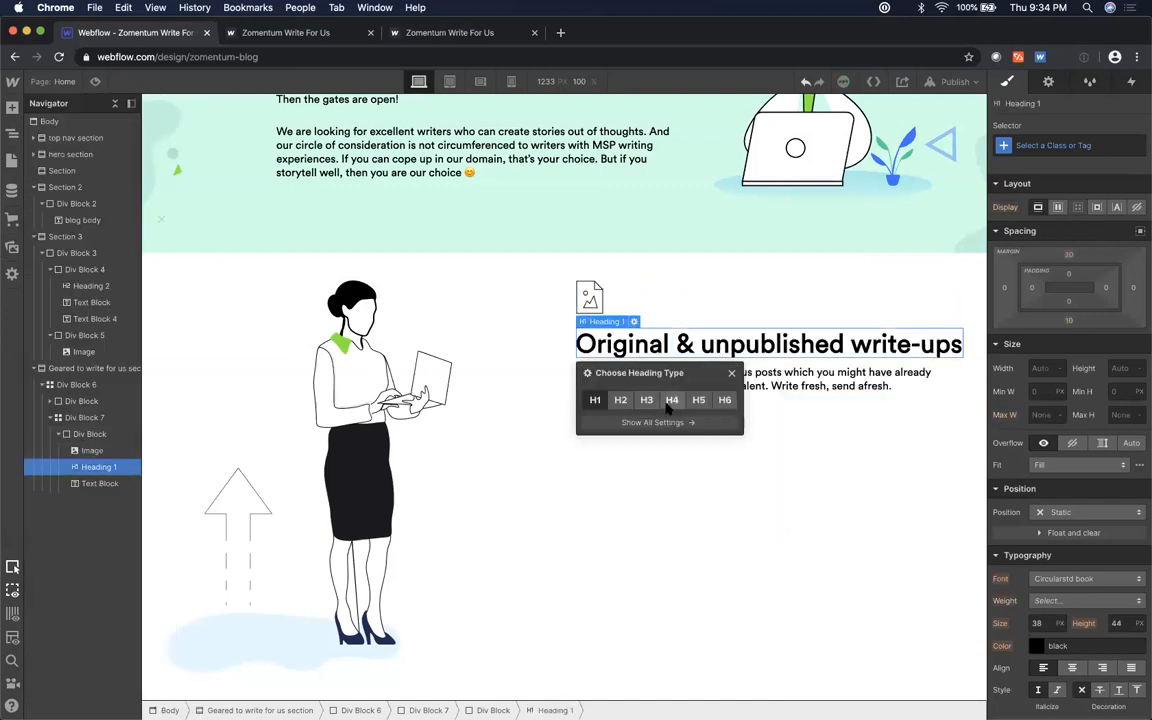
pyautogui.click(671, 400)
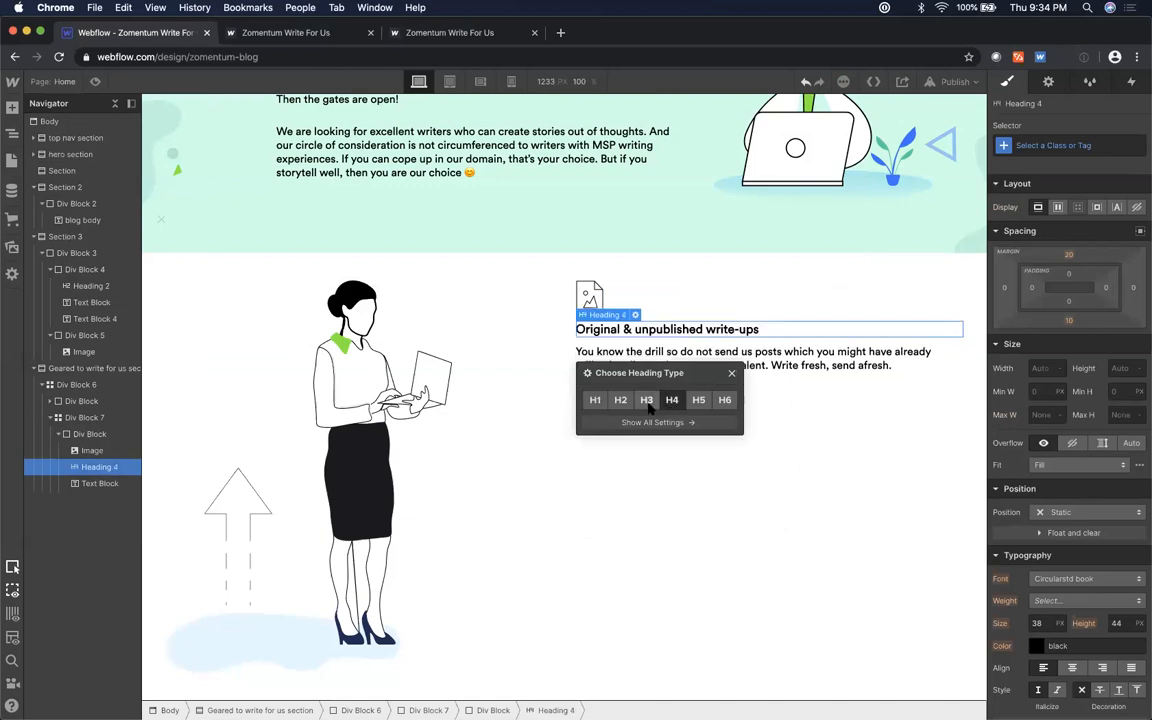
pyautogui.click(647, 403)
pyautogui.click(672, 401)
pyautogui.press('super+Tab')
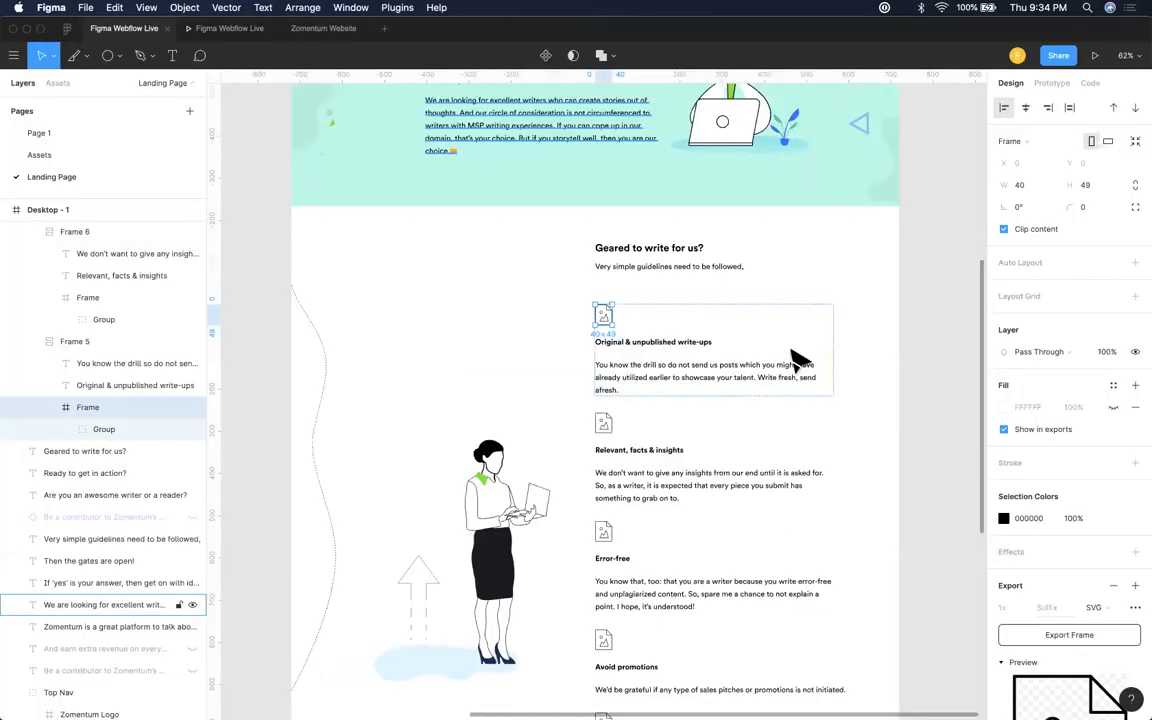
pyautogui.click(664, 342)
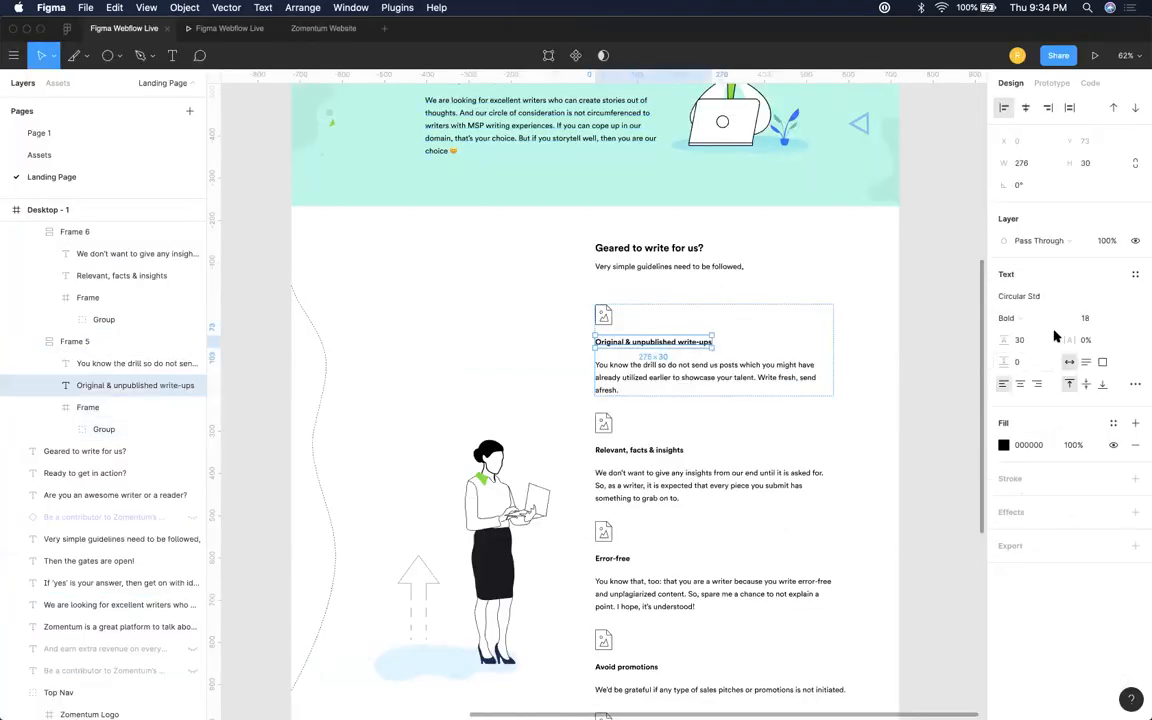
pyautogui.press('super+Tab')
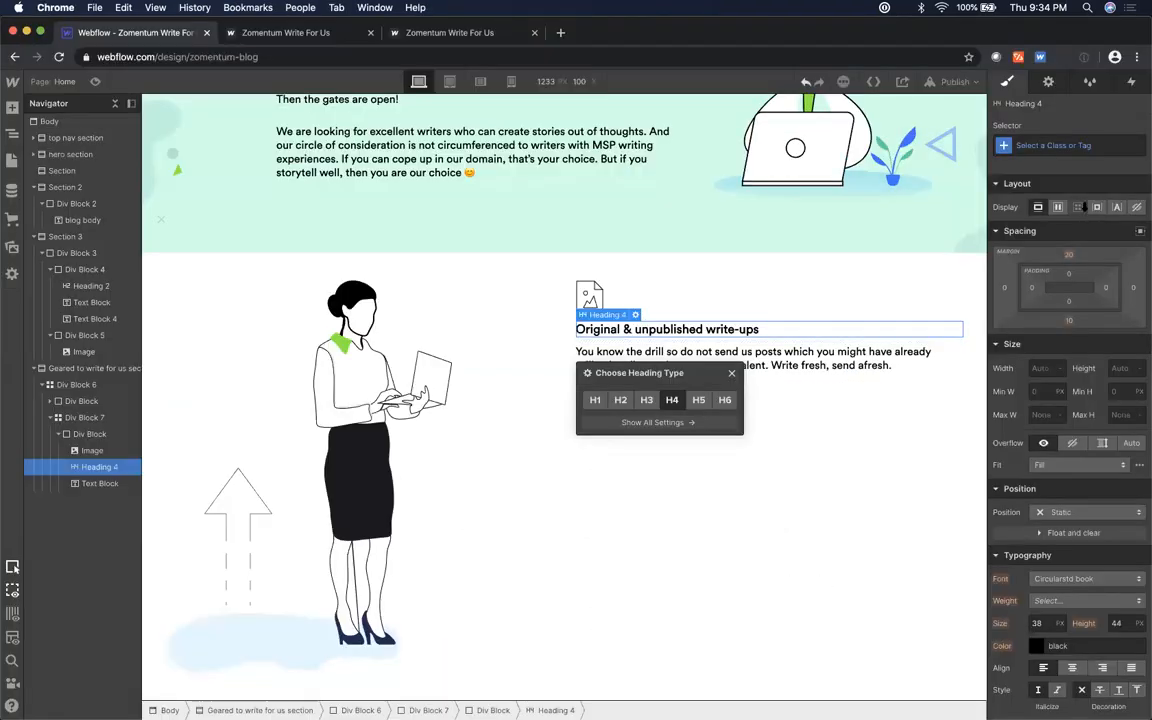
# - Set the guideline heading's top and bottom margins to 19 px and the paragraph's font size to 0.9 em
pyautogui.click(757, 299)
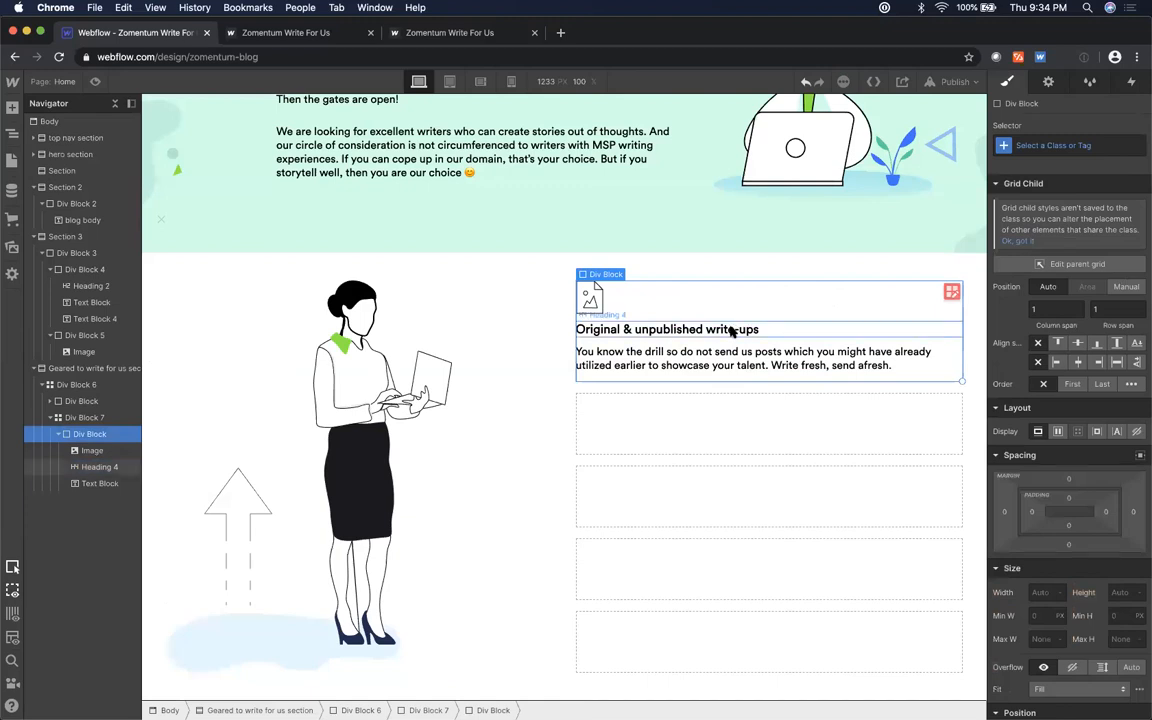
pyautogui.click(958, 326)
pyautogui.moveTo(1078, 263); pyautogui.dragTo(1072, 234)
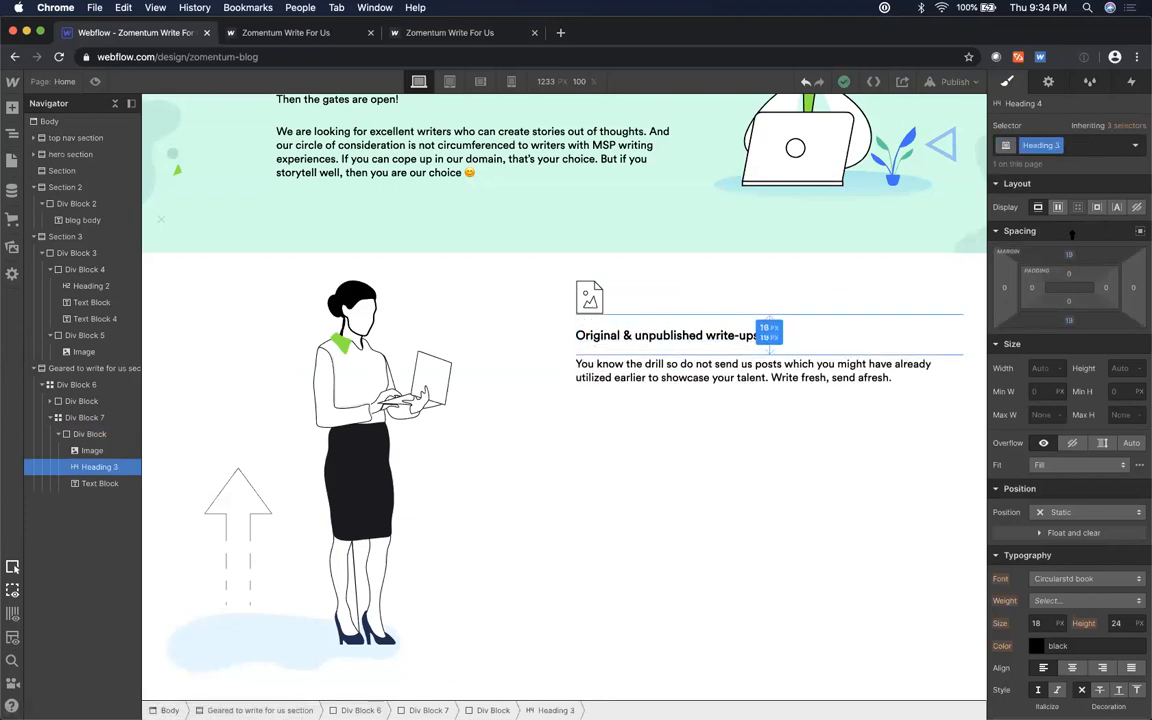
pyautogui.click(697, 382)
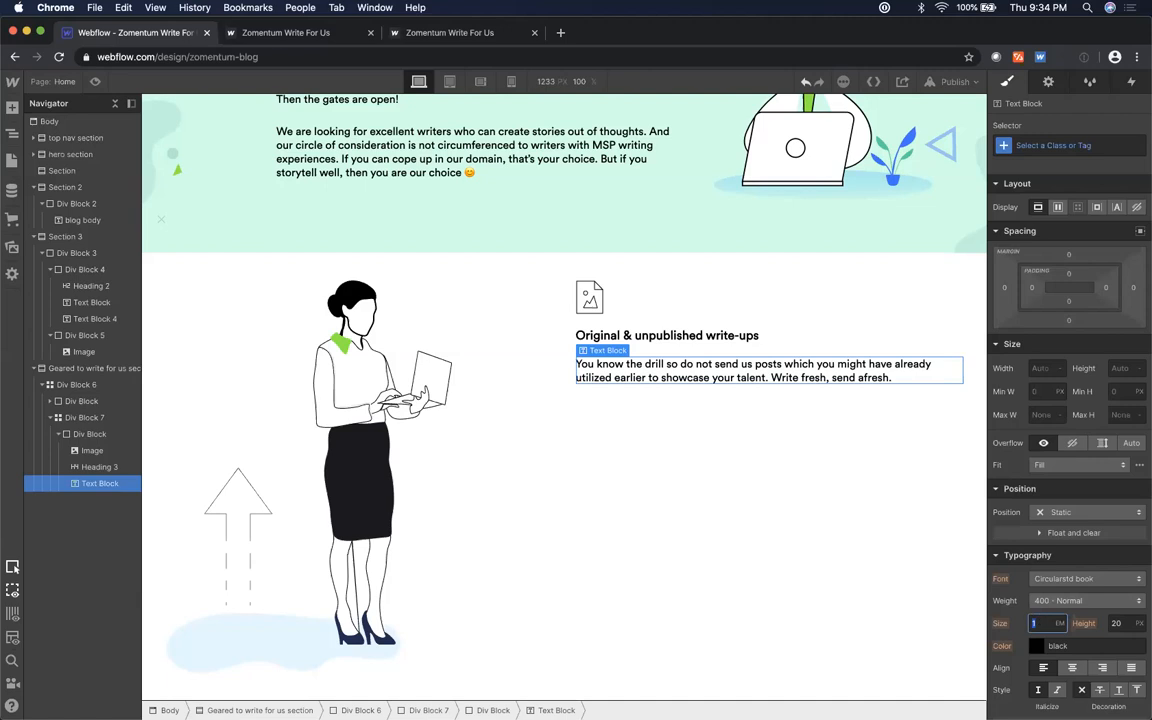
pyautogui.write('0.9')
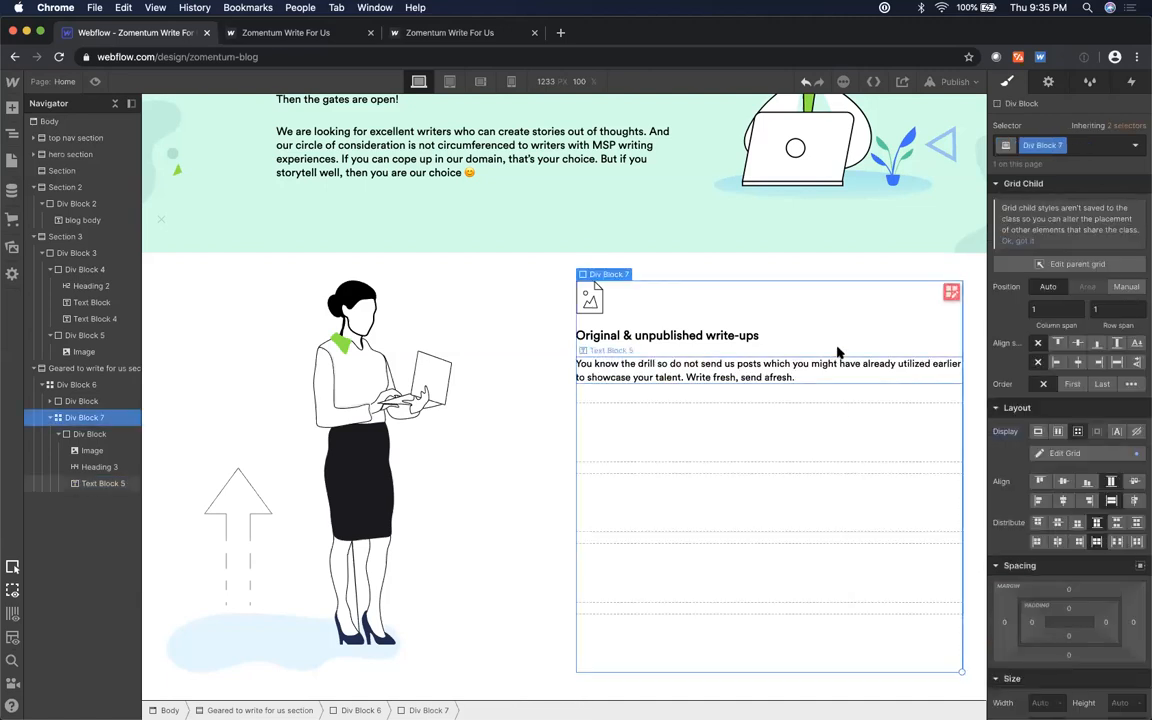
# - Assign a new class named "right side feature block" to the div block holding the first guideline
pyautogui.click(825, 339)
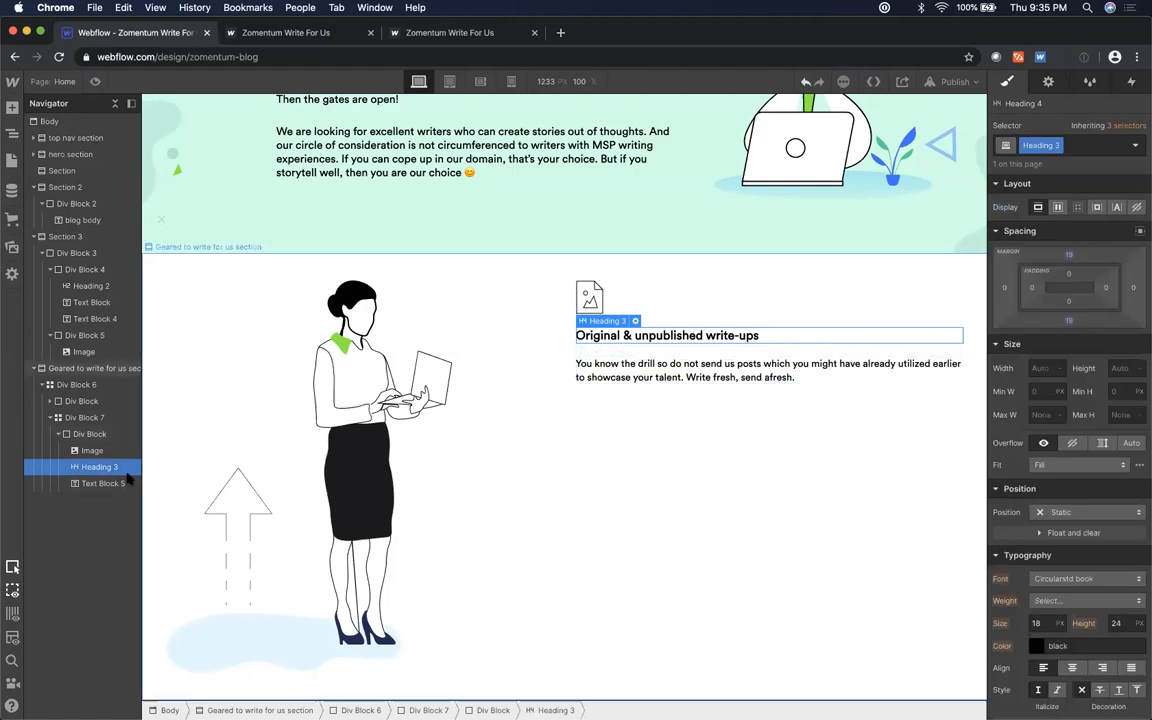
pyautogui.click(76, 434)
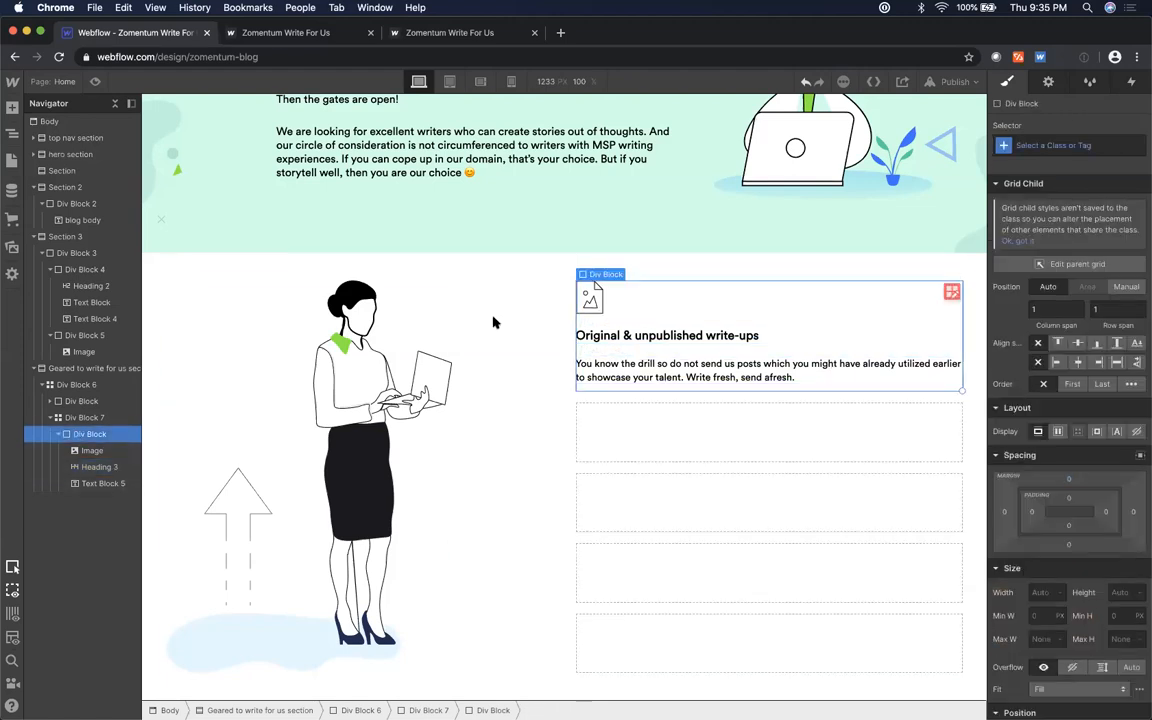
pyautogui.click(1027, 146)
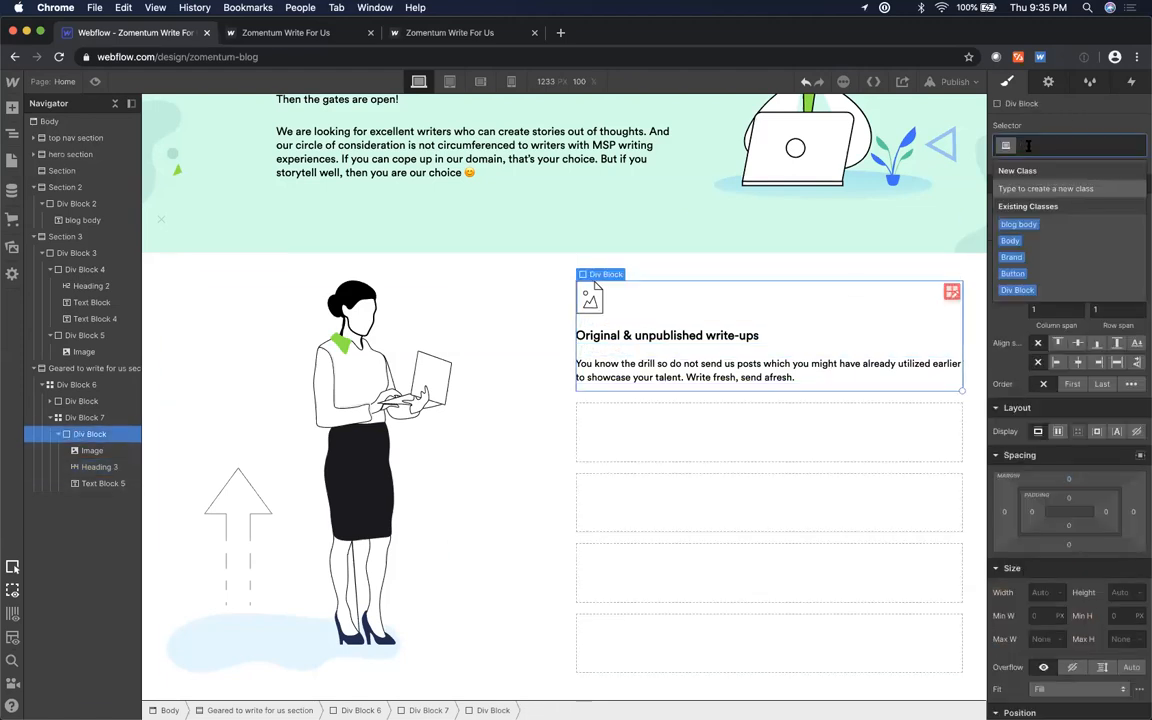
pyautogui.write('right side feature block')
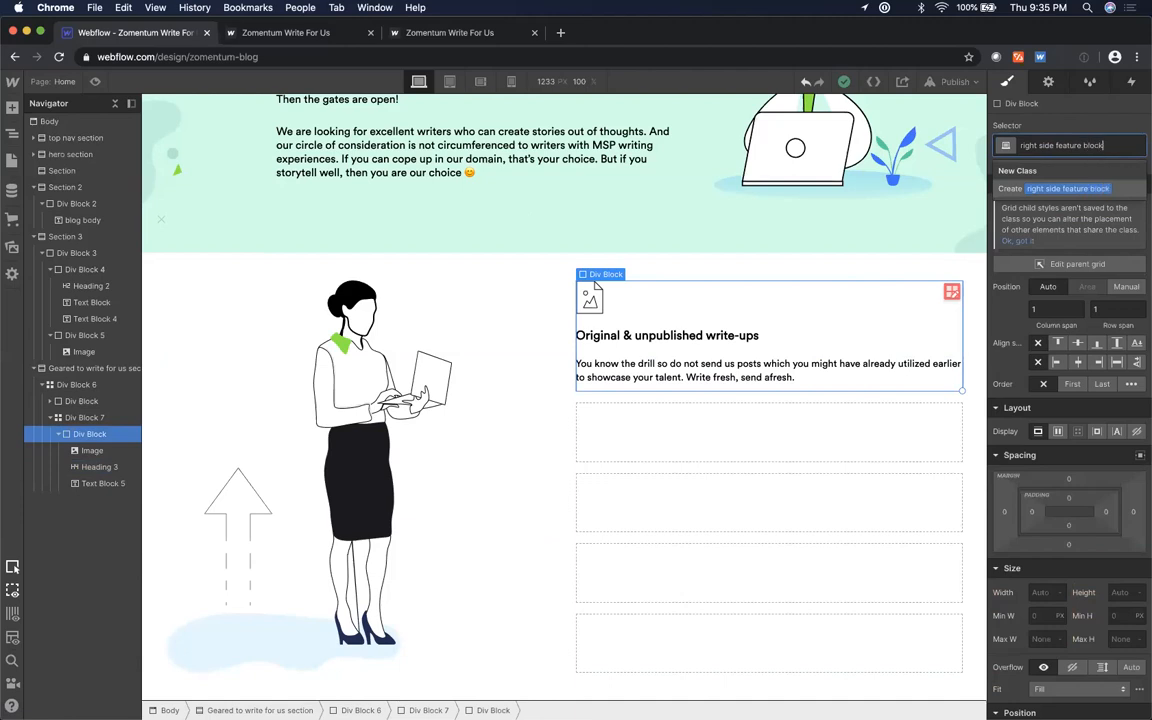
pyautogui.press('Return')
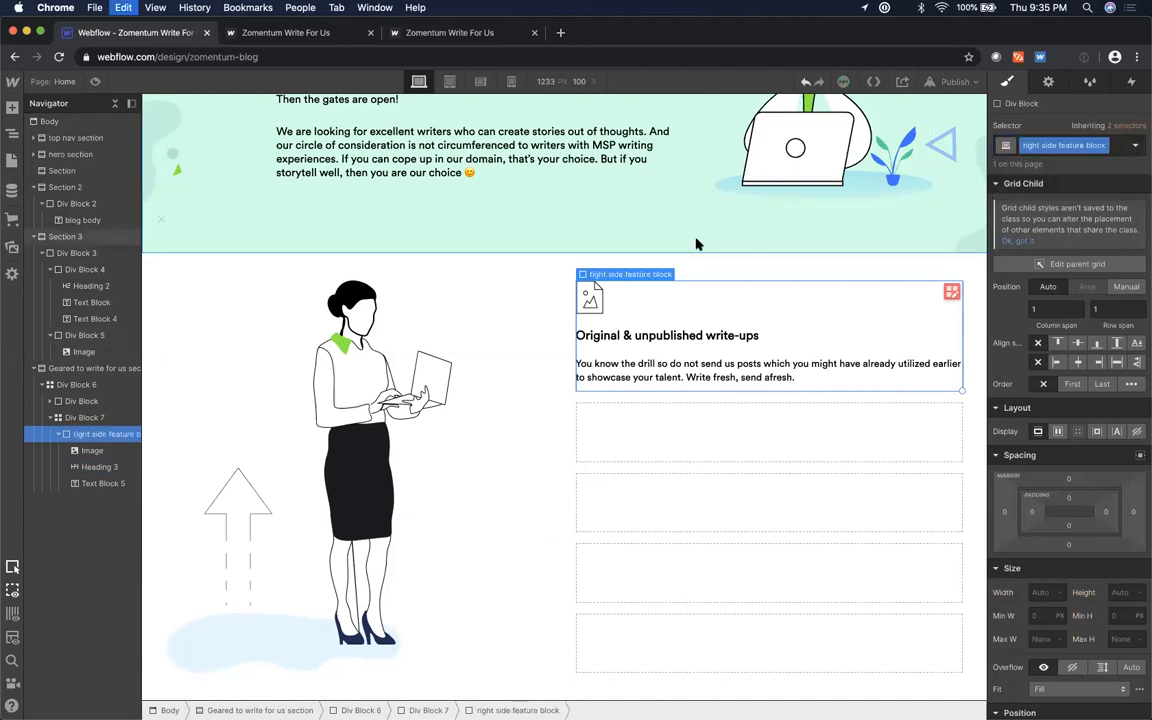
# - Paste four copies of the right side feature block into the Div Block 7 grid
pyautogui.click(677, 403)
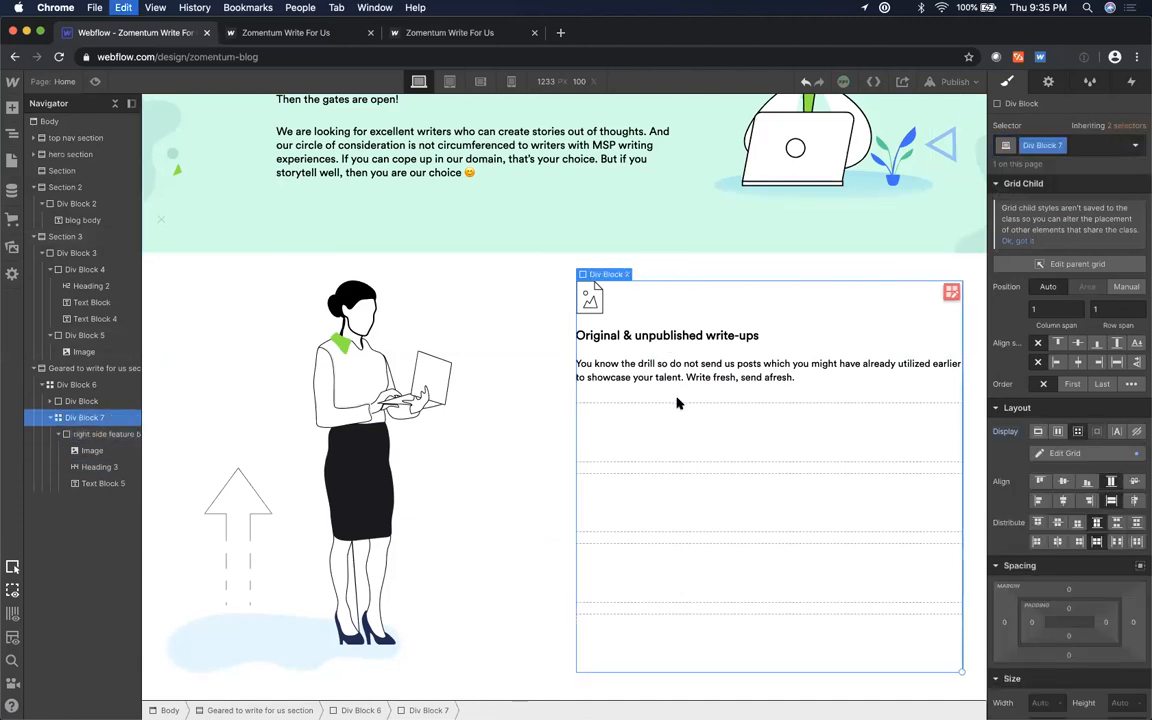
pyautogui.press('super+v')
pyautogui.press('super+v')
pyautogui.press('super+v')
pyautogui.scroll(-3, 677, 403)
pyautogui.press('super+v')
pyautogui.scroll(5, 677, 403)
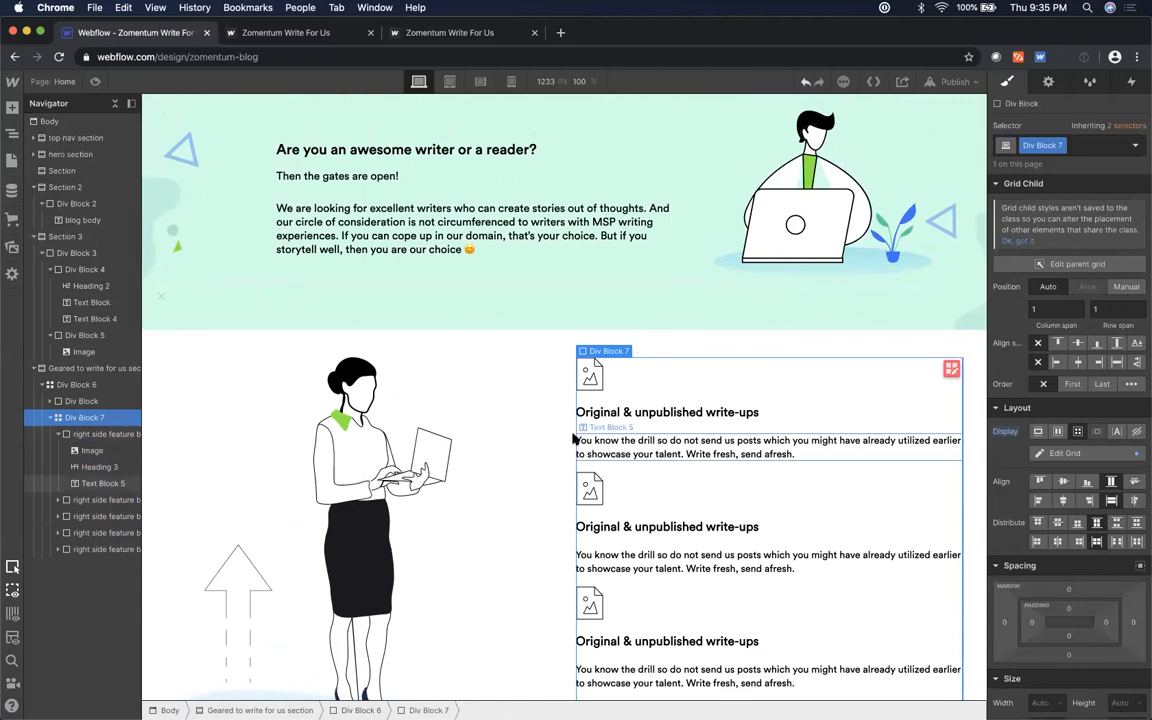
# - Set the row gap of the Div Block 7 grid to 40 px
pyautogui.scroll(-2, 575, 438)
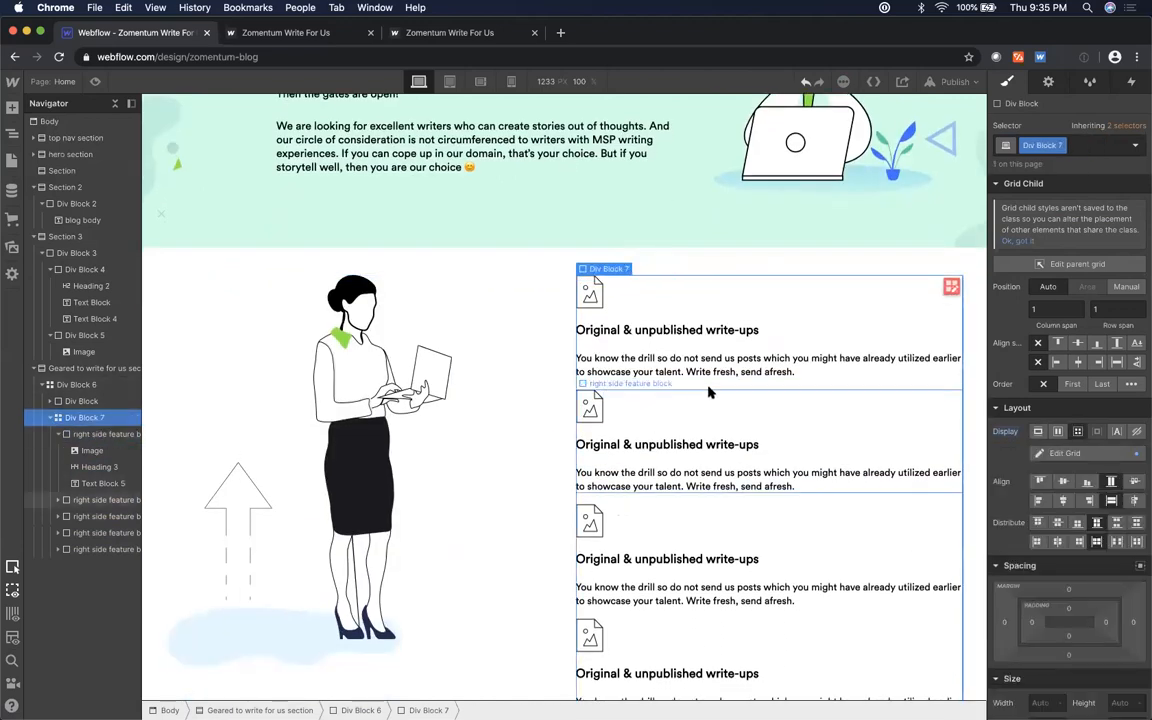
pyautogui.click(1060, 453)
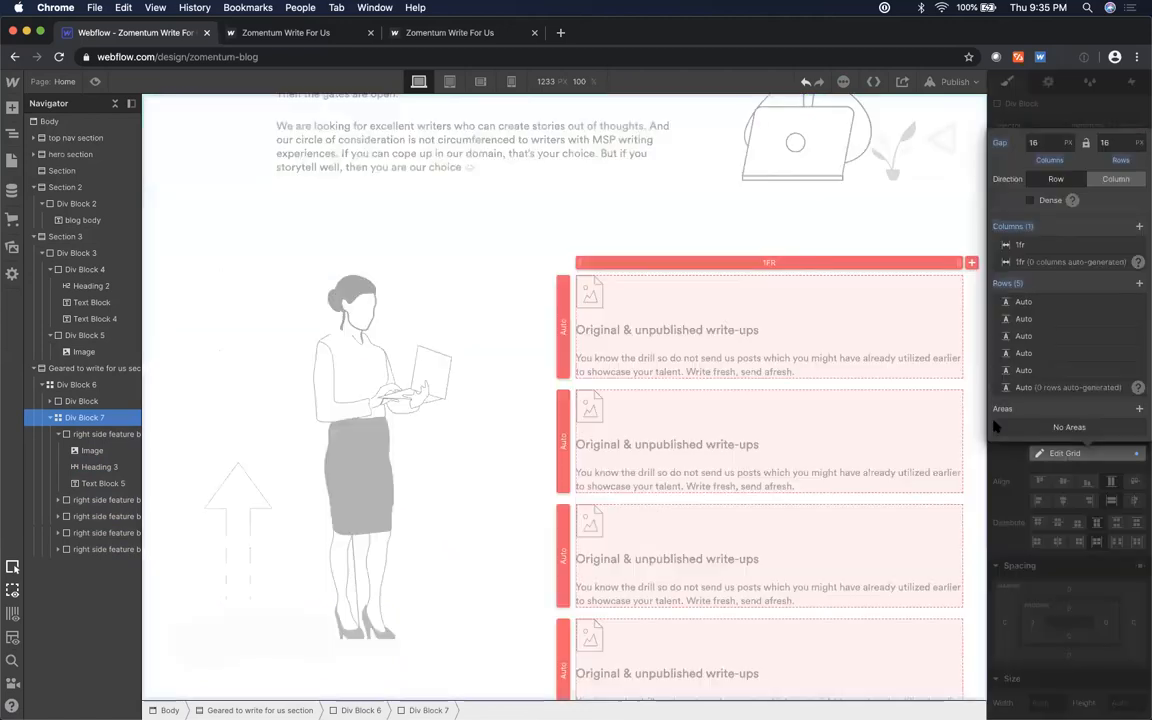
pyautogui.click(1116, 142)
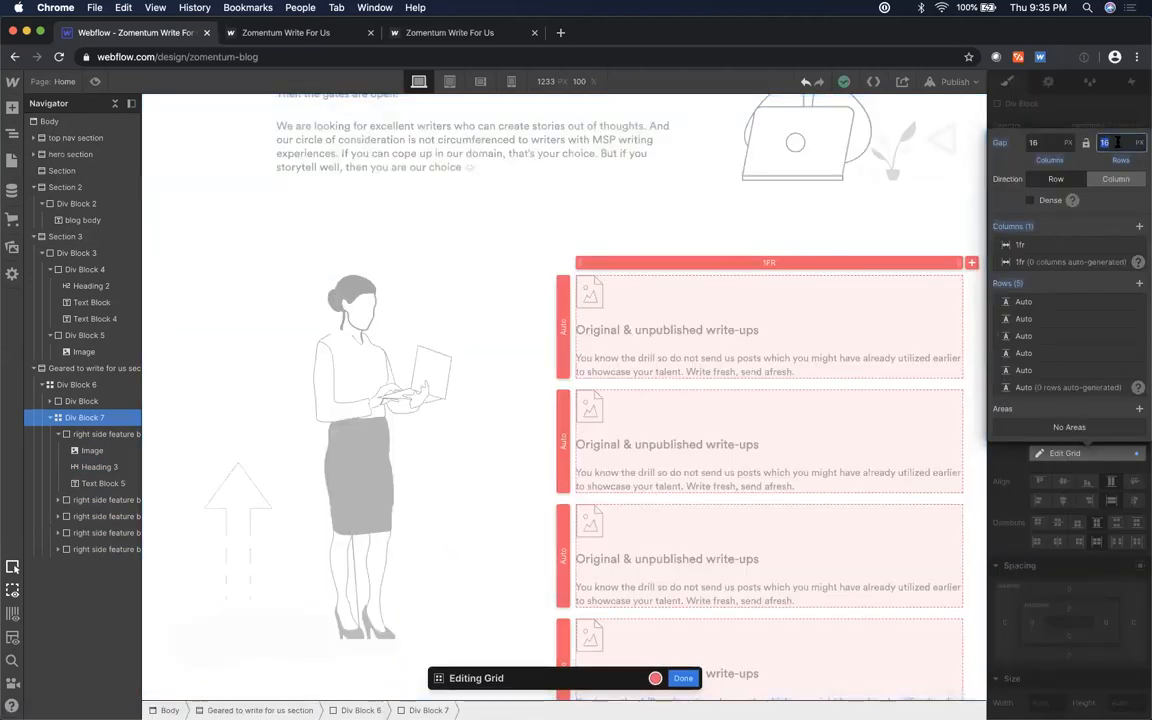
pyautogui.write('40')
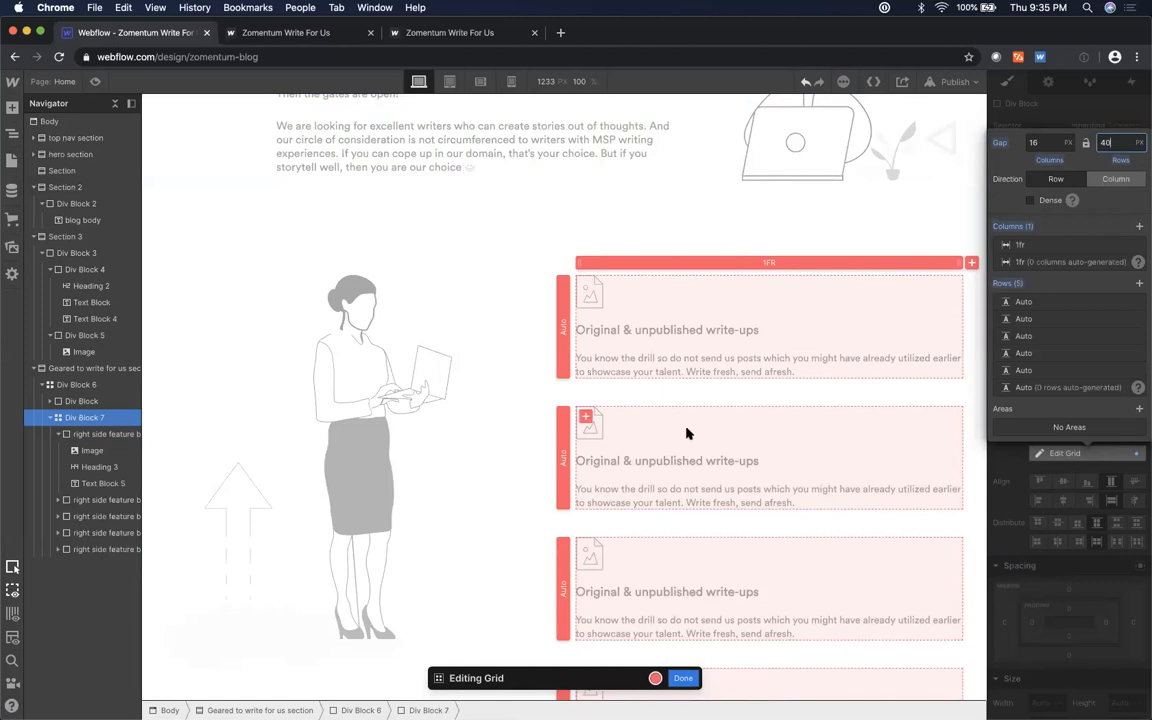
pyautogui.click(683, 678)
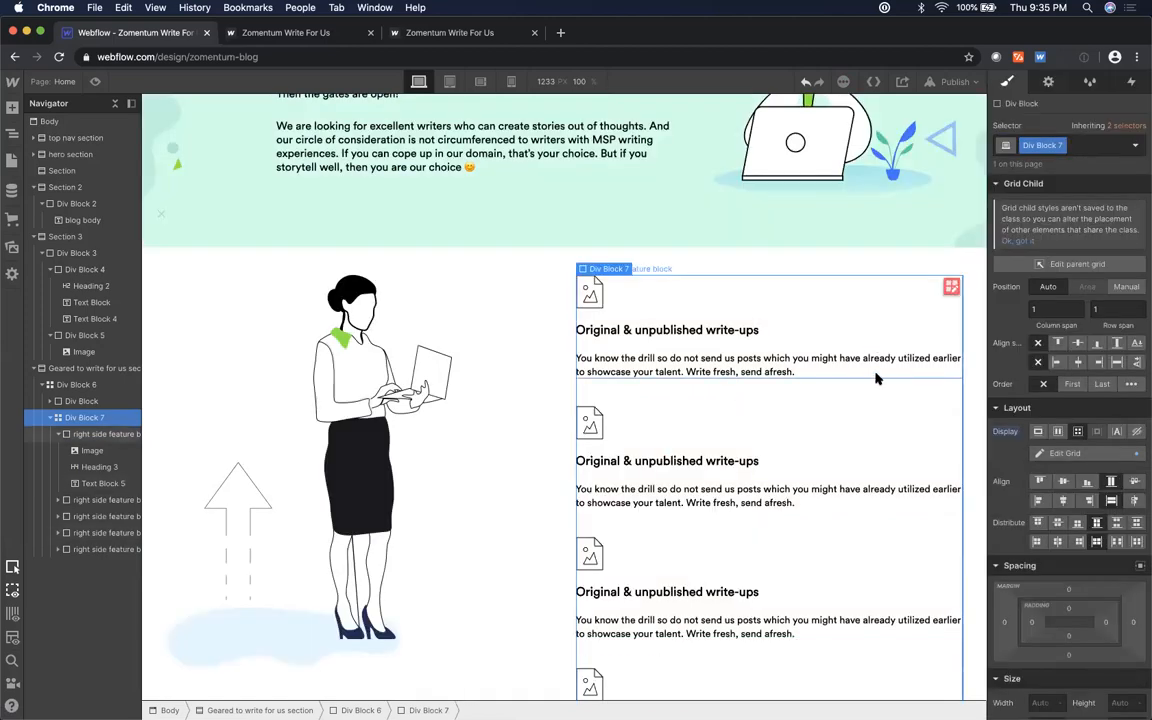
# - Set the padding of the right side feature block class to 20 px on all four sides
pyautogui.click(902, 308)
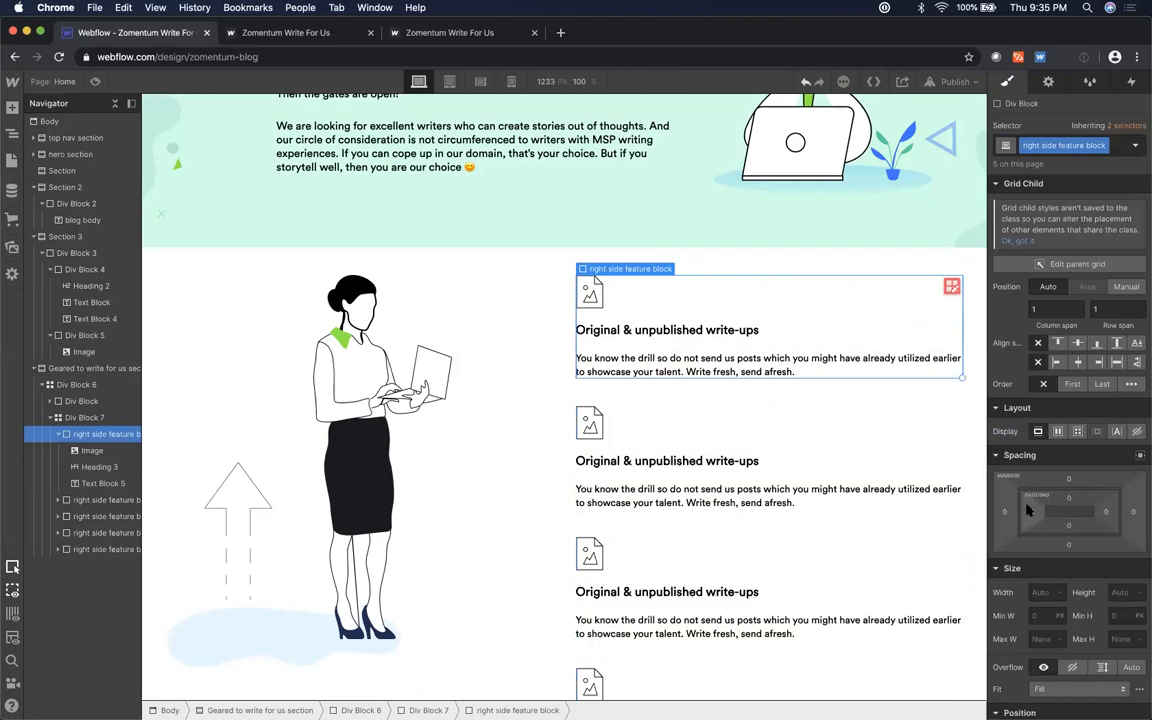
pyautogui.moveTo(1038, 505); pyautogui.dragTo(1074, 529)
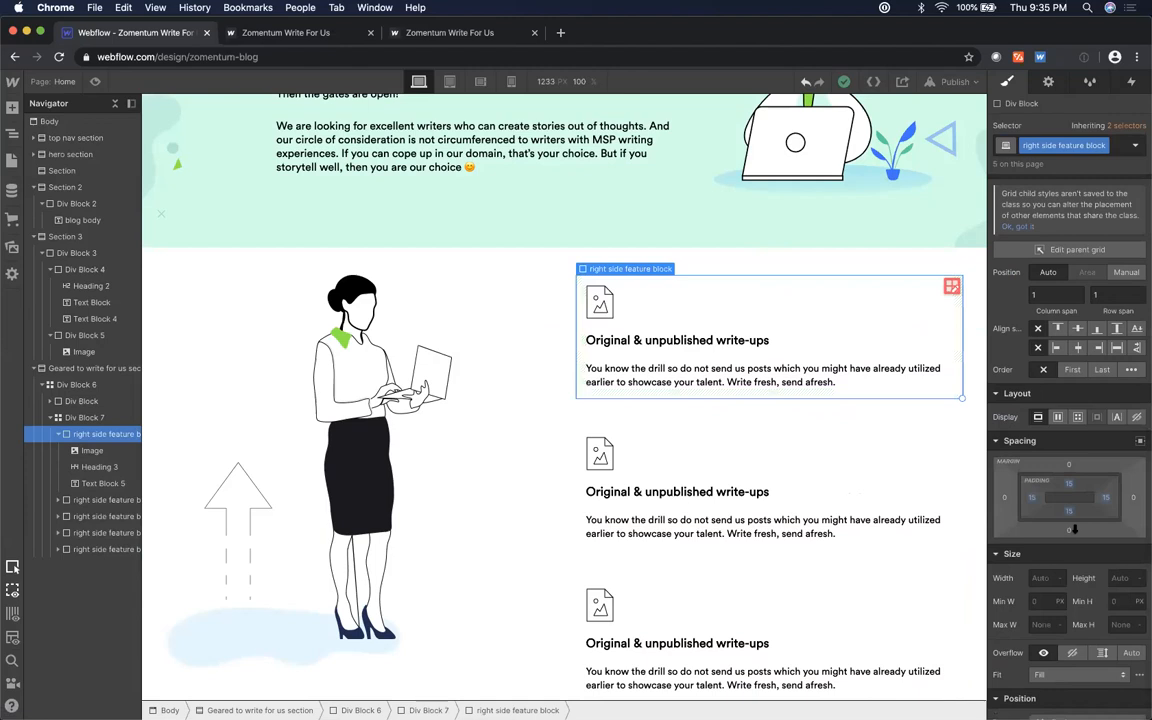
pyautogui.scroll(-1, 1037, 485)
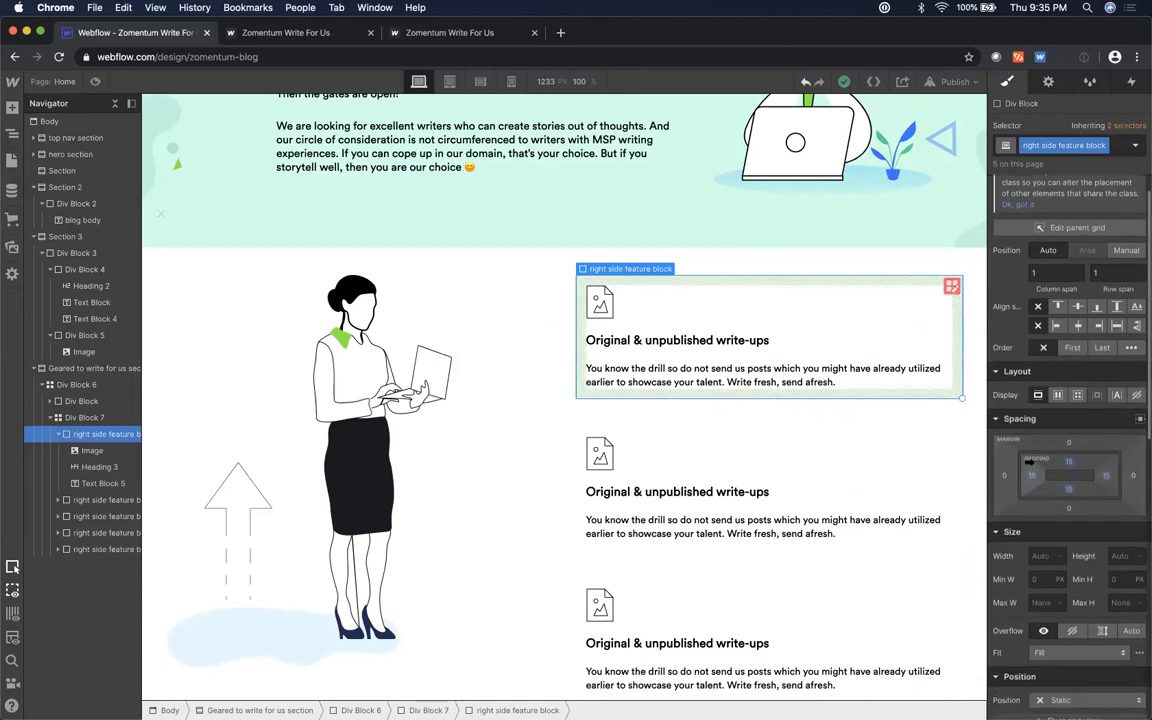
pyautogui.scroll(-1, 1033, 475)
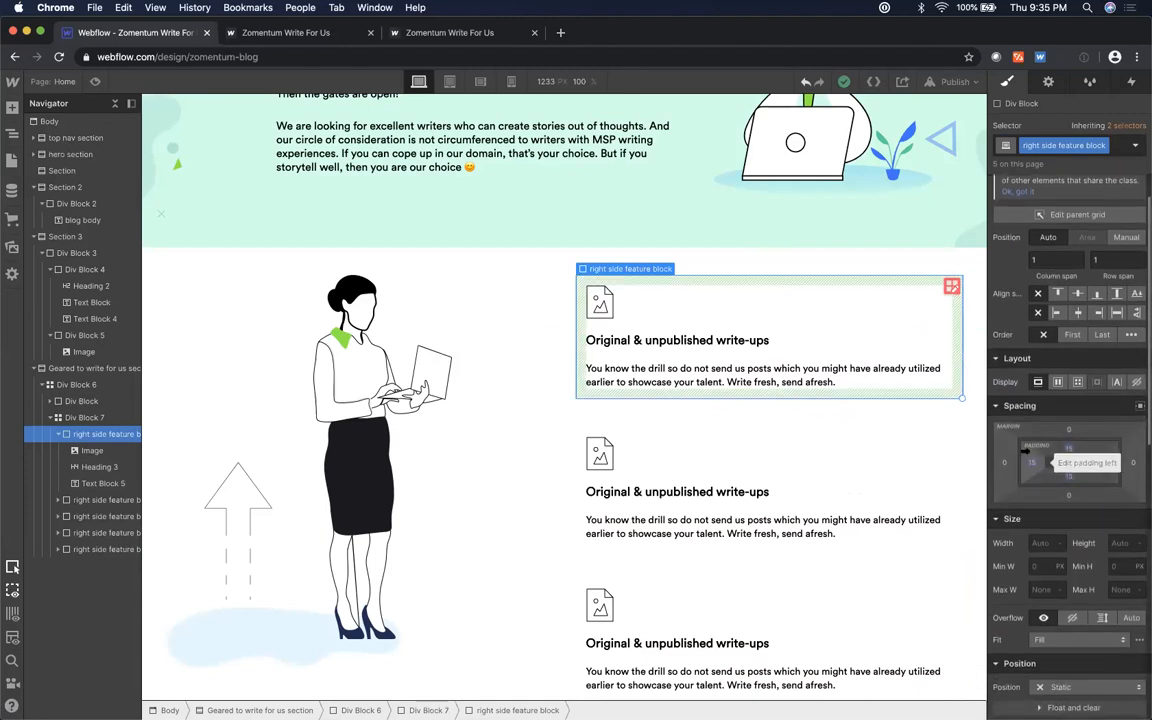
pyautogui.moveTo(1025, 451); pyautogui.dragTo(1042, 458)
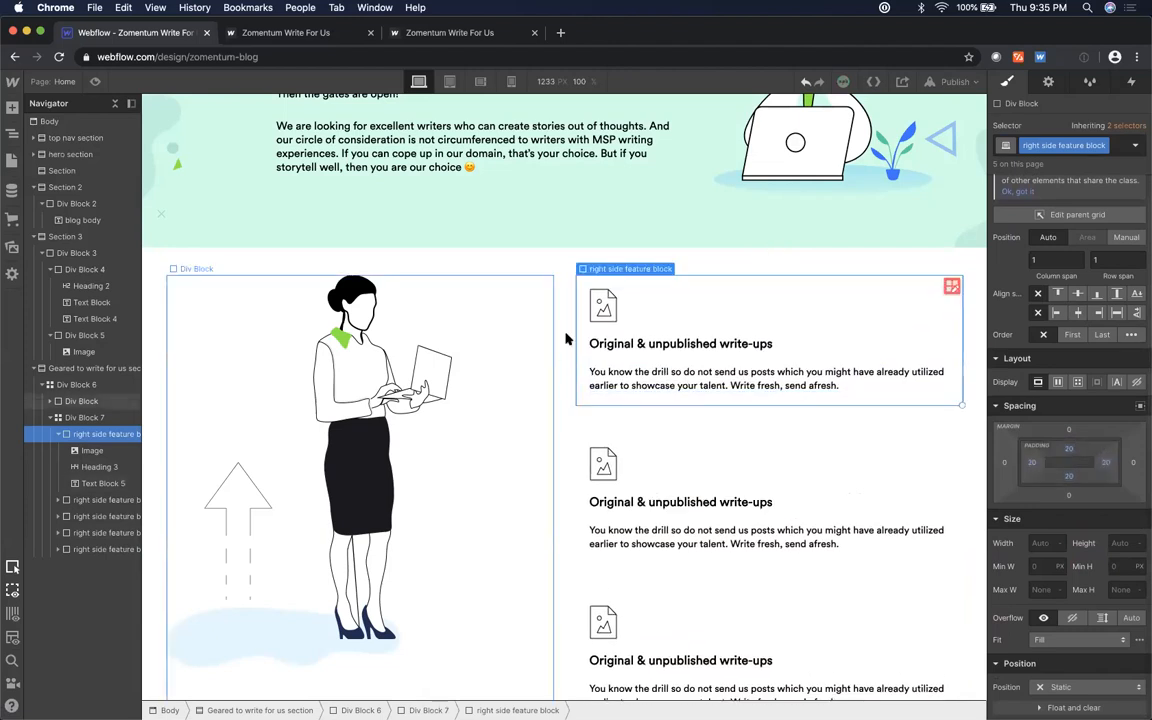
# - Center the div block holding the standing woman illustration vertically and horizontally within its cell of the Div Block 6 grid
pyautogui.scroll(-5, 542, 365)
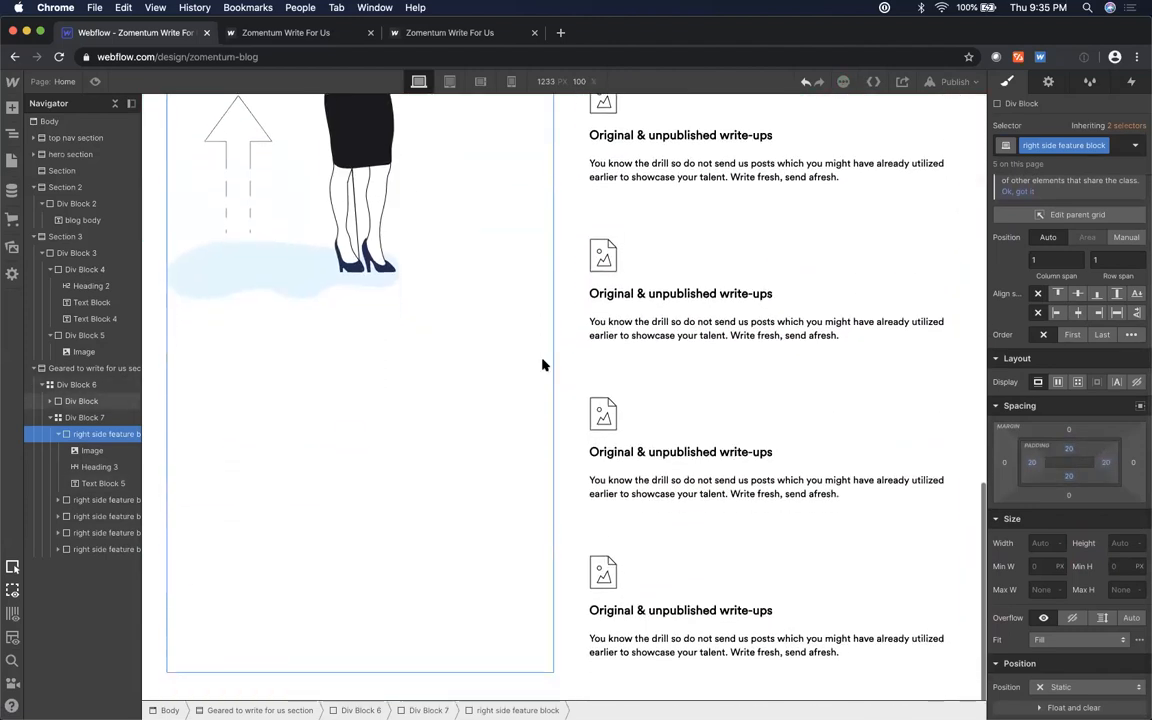
pyautogui.scroll(6, 543, 363)
pyautogui.scroll(-3, 530, 385)
pyautogui.click(523, 392)
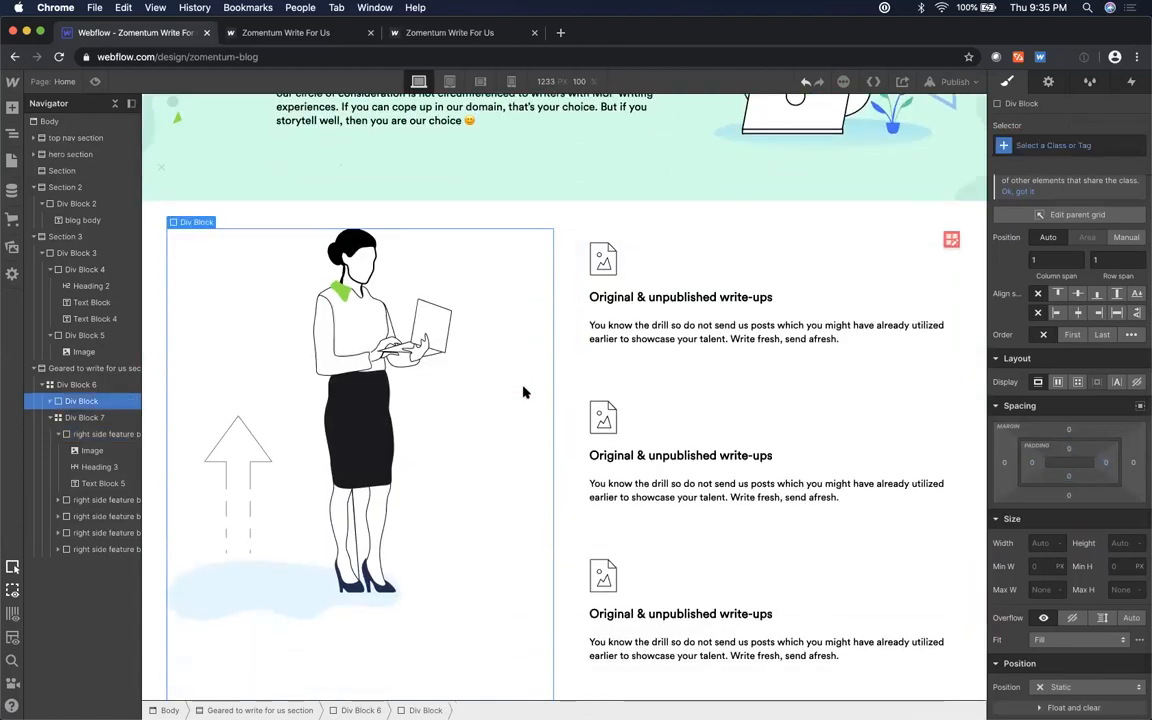
pyautogui.click(1078, 295)
pyautogui.click(1078, 312)
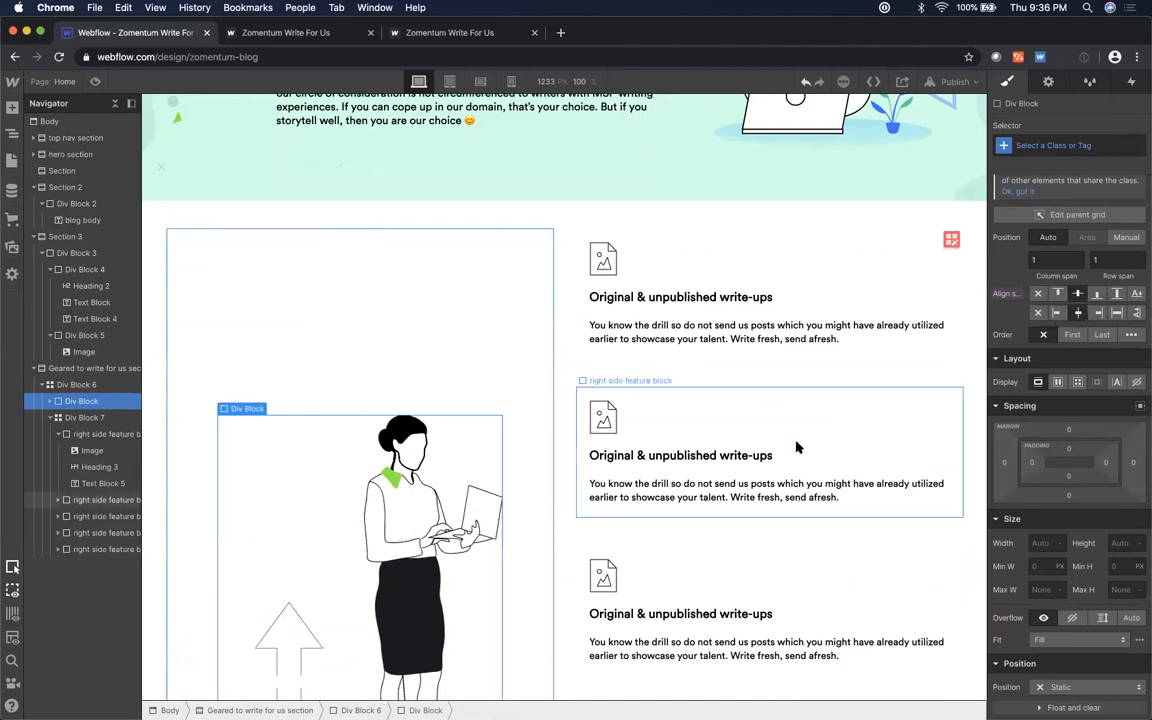
pyautogui.scroll(-3, 797, 445)
pyautogui.scroll(2, 683, 481)
pyautogui.scroll(-4, 683, 481)
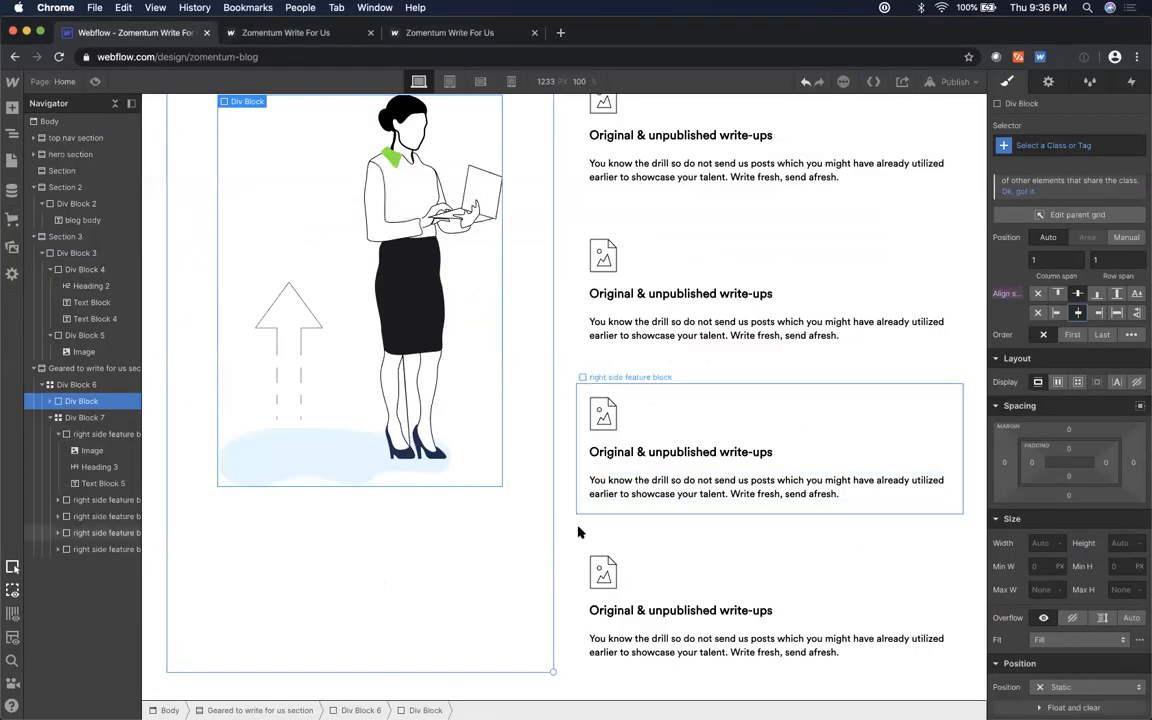
# - Add "left dots line.svg" as the background image of the "Geared to write for us section"
pyautogui.click(539, 689)
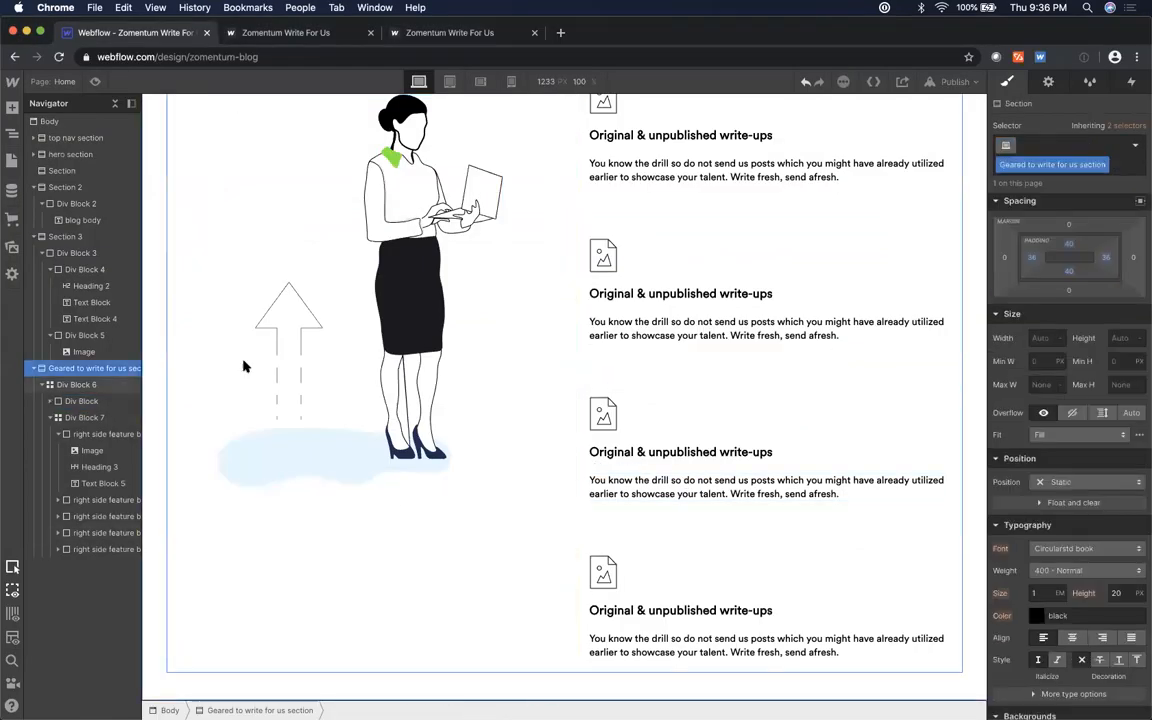
pyautogui.scroll(-1, 205, 303)
pyautogui.scroll(5, 205, 303)
pyautogui.scroll(-5, 205, 303)
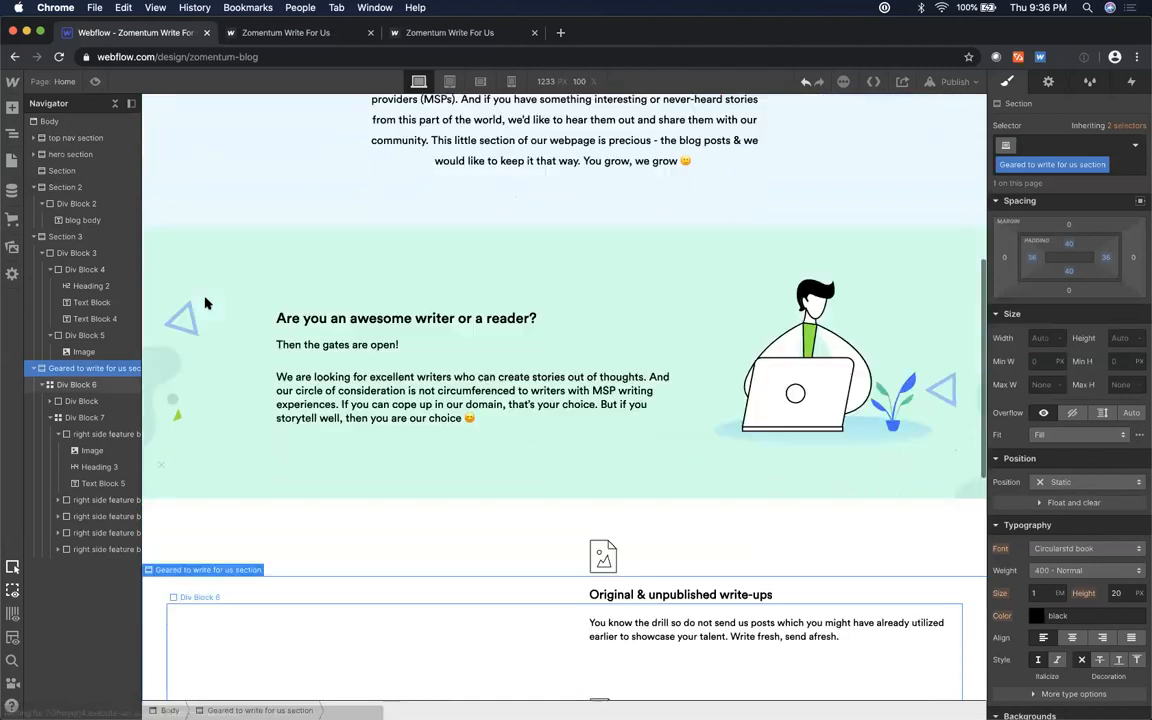
pyautogui.scroll(-10, 1100, 380)
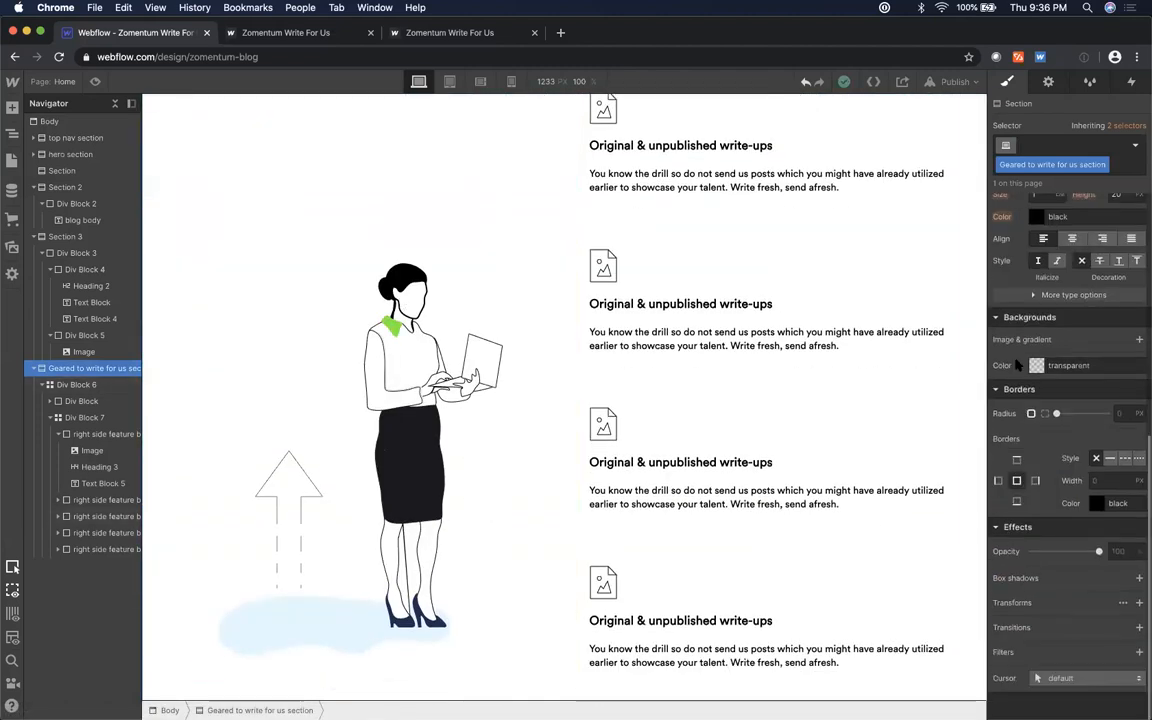
pyautogui.click(1139, 339)
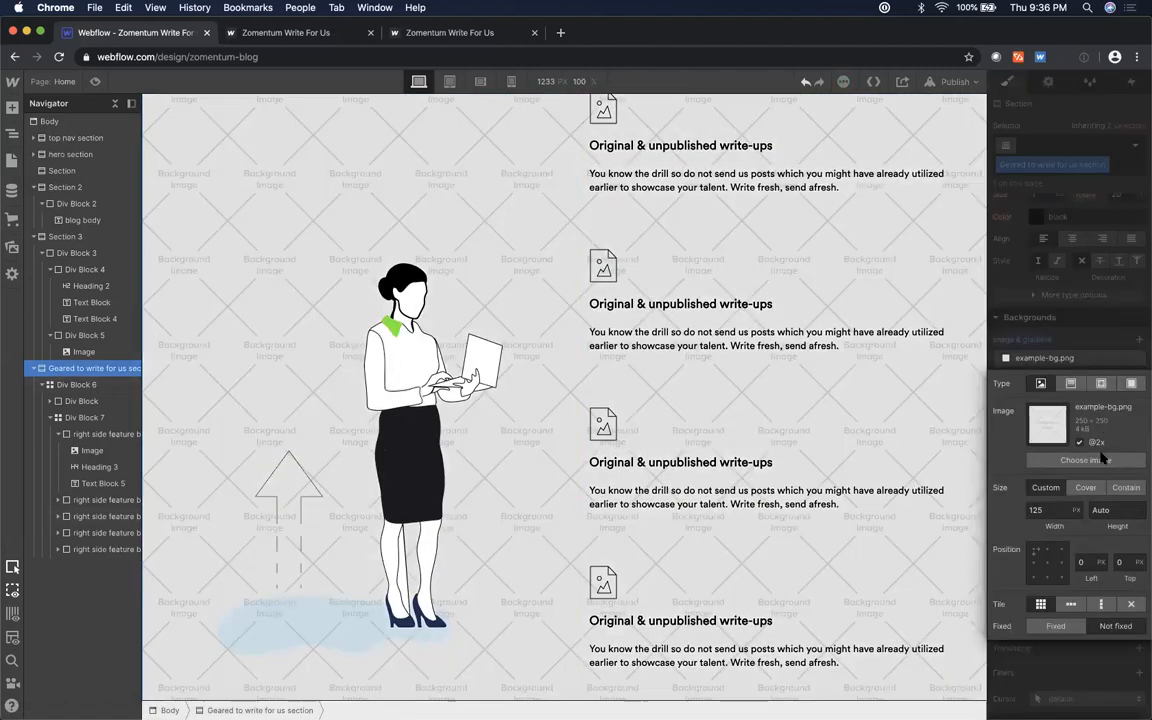
pyautogui.click(1086, 460)
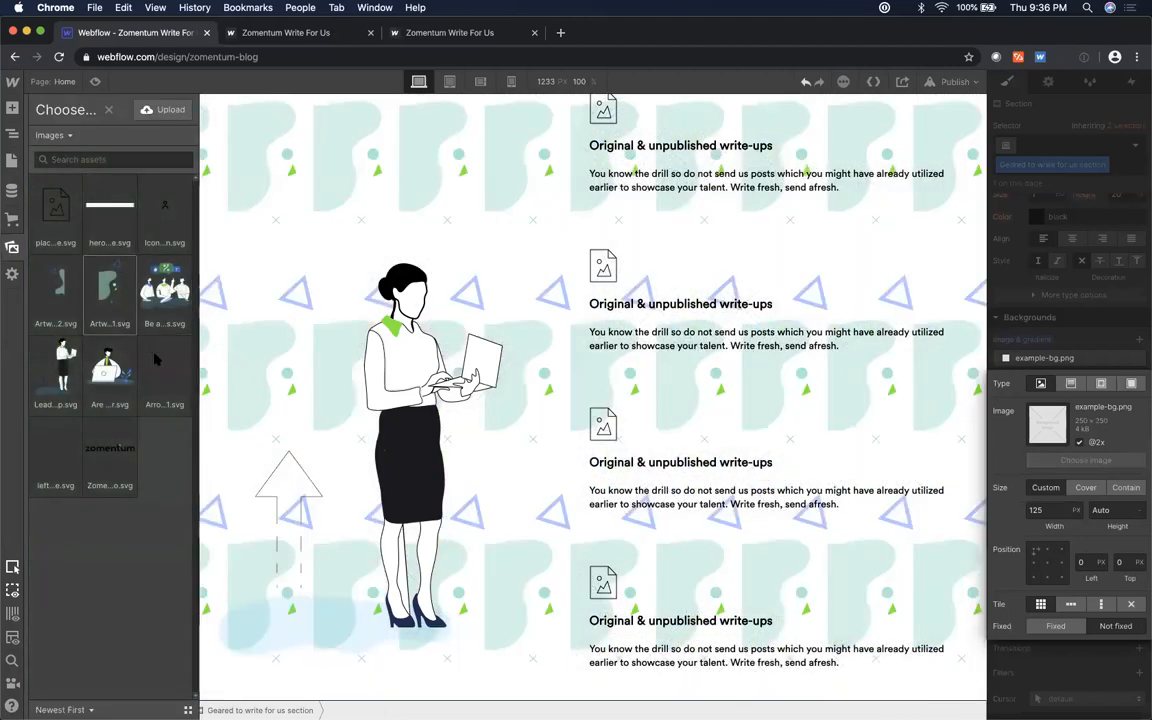
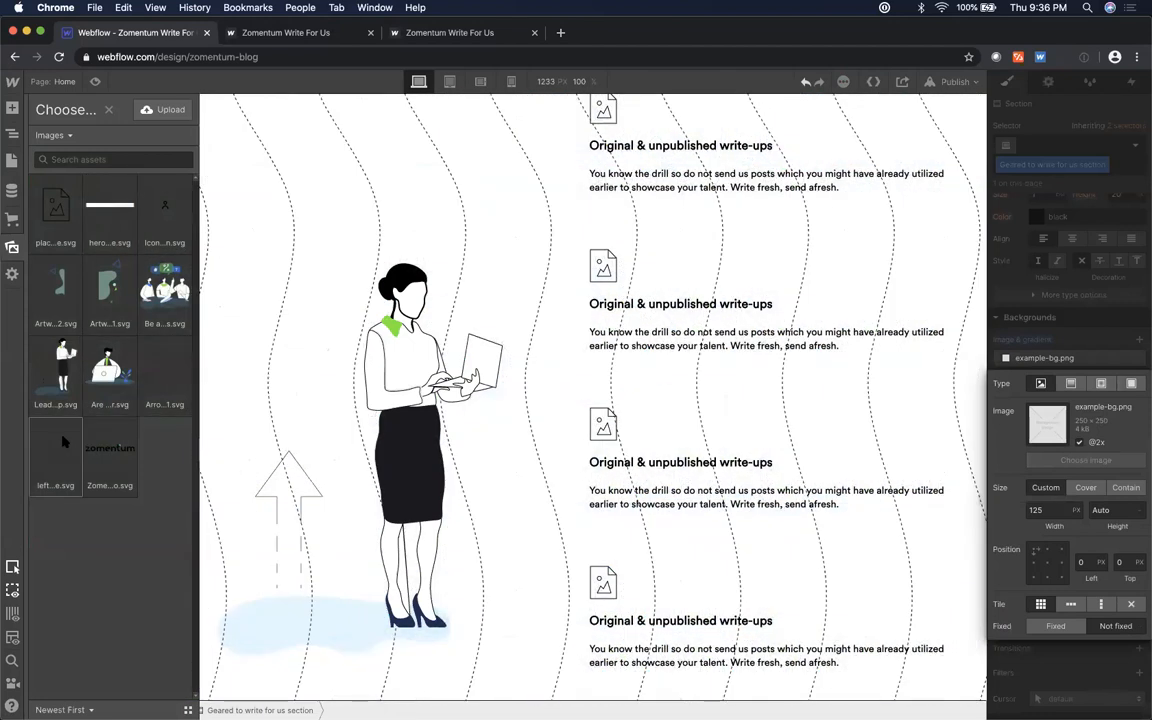
pyautogui.click(62, 441)
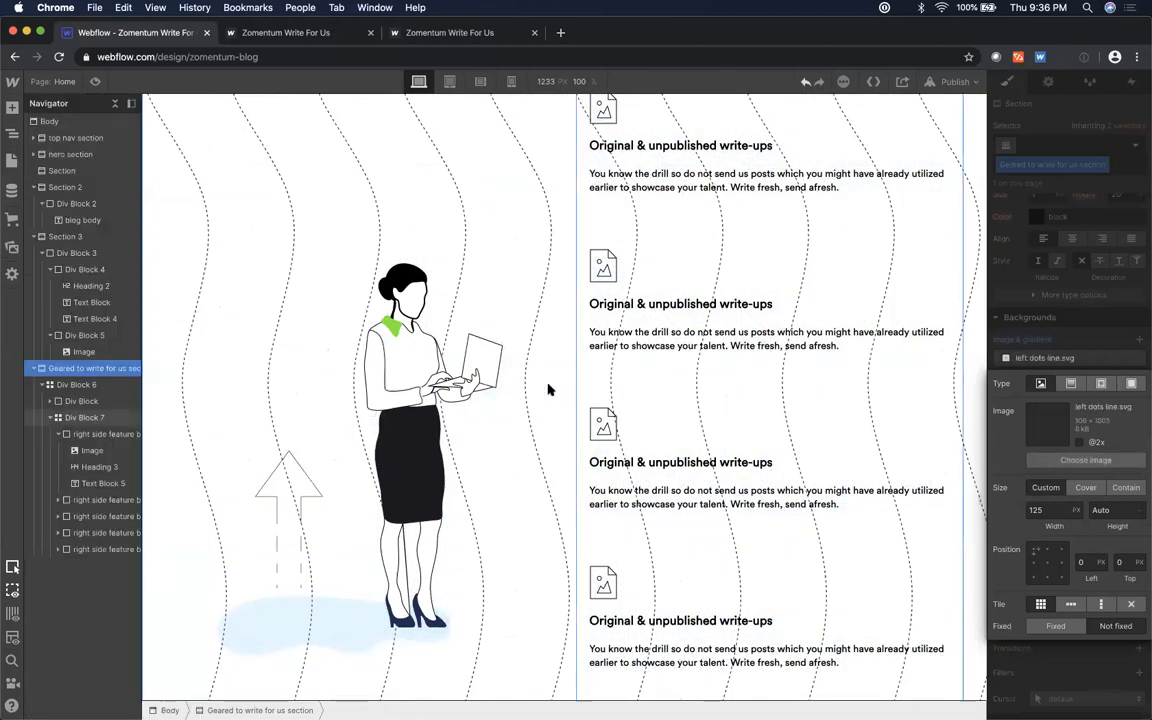
# - Turn off tiling for the dotted line background and position it at the middle left with a left offset of -4%
pyautogui.click(1133, 605)
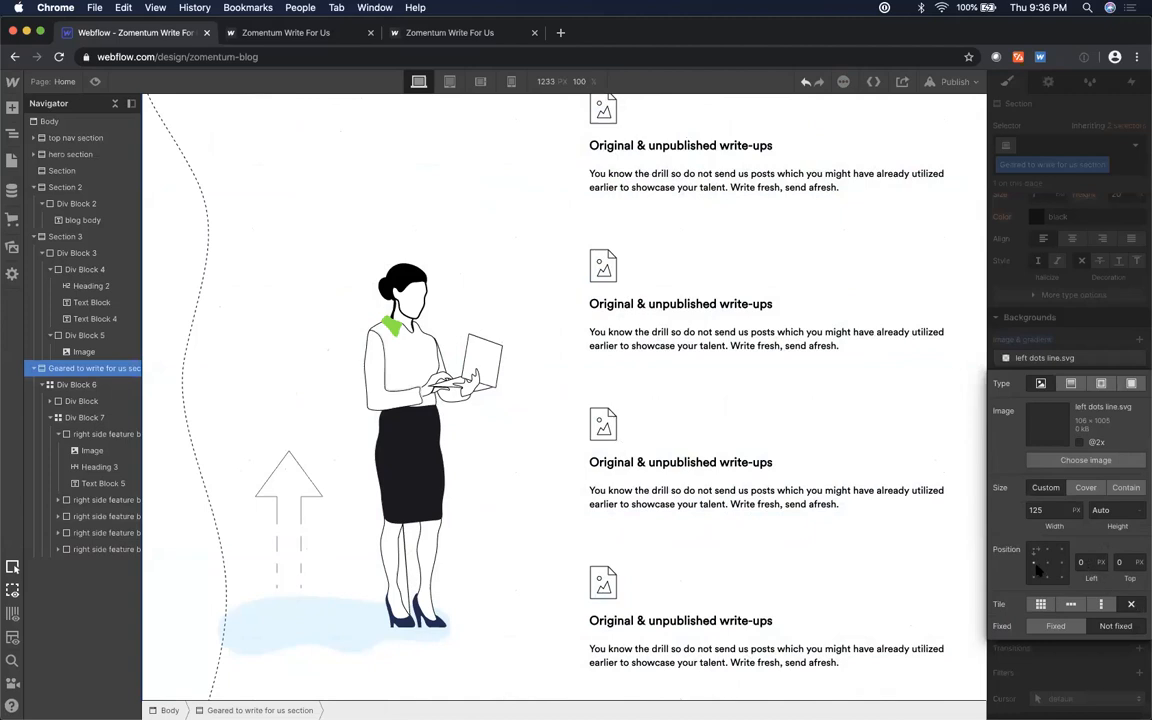
pyautogui.click(1035, 564)
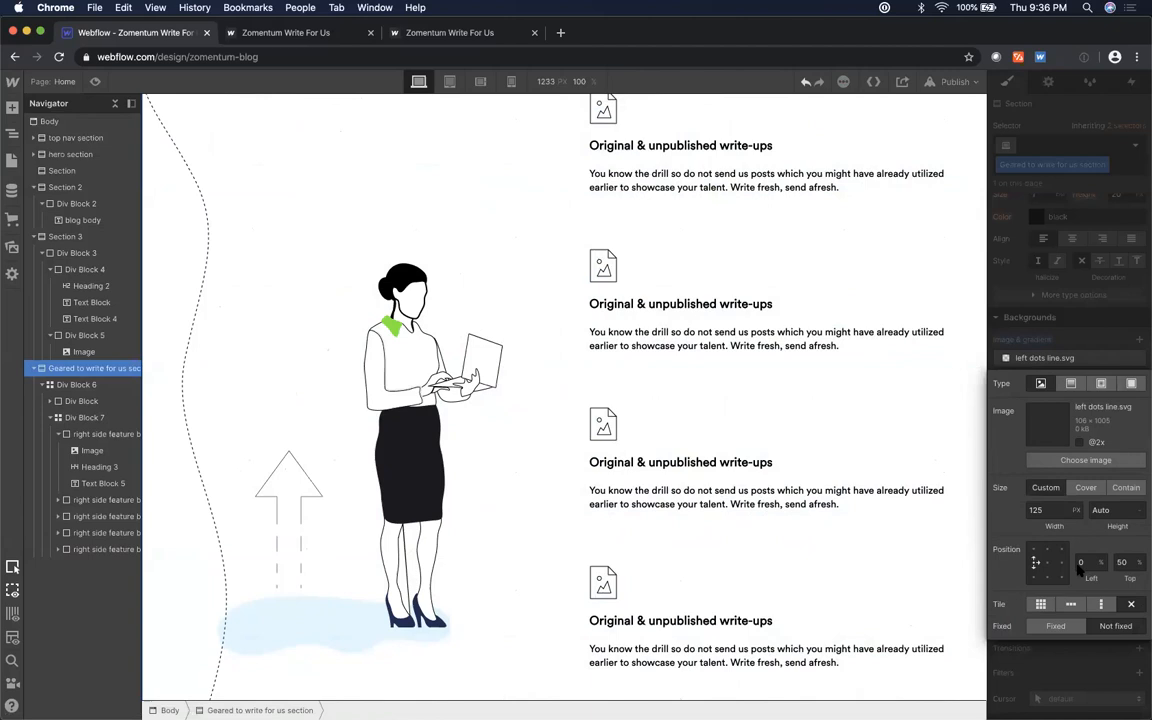
pyautogui.click(1083, 562)
pyautogui.press('Down')
pyautogui.press('Down')
pyautogui.press('Down')
pyautogui.press('Down')
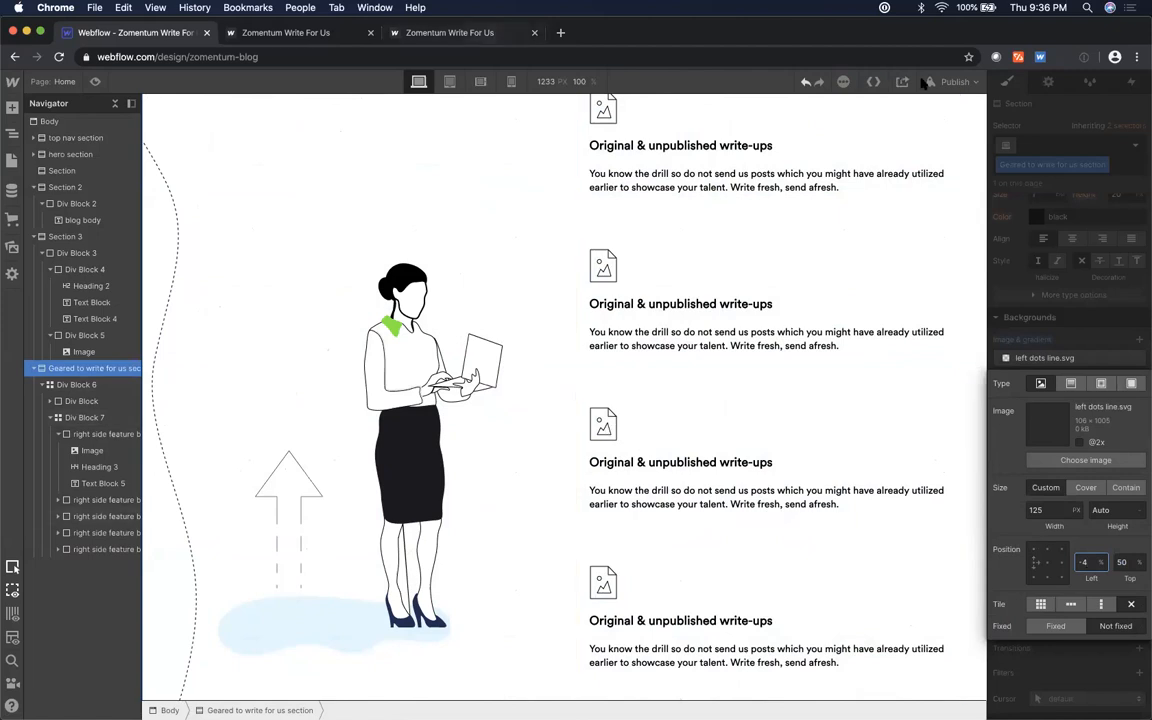
# - Preview the page full width and examine how the dotted line background sits beside the guideline blocks
pyautogui.click(95, 82)
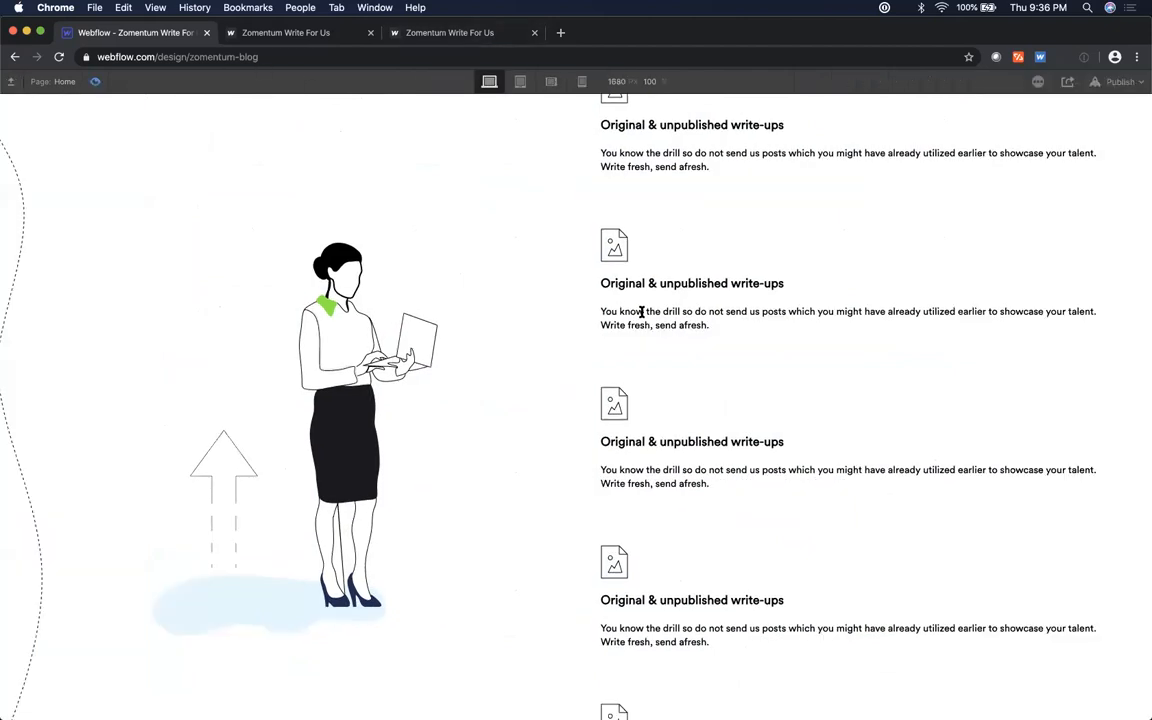
pyautogui.scroll(5, 600, 315)
pyautogui.scroll(-10, 643, 317)
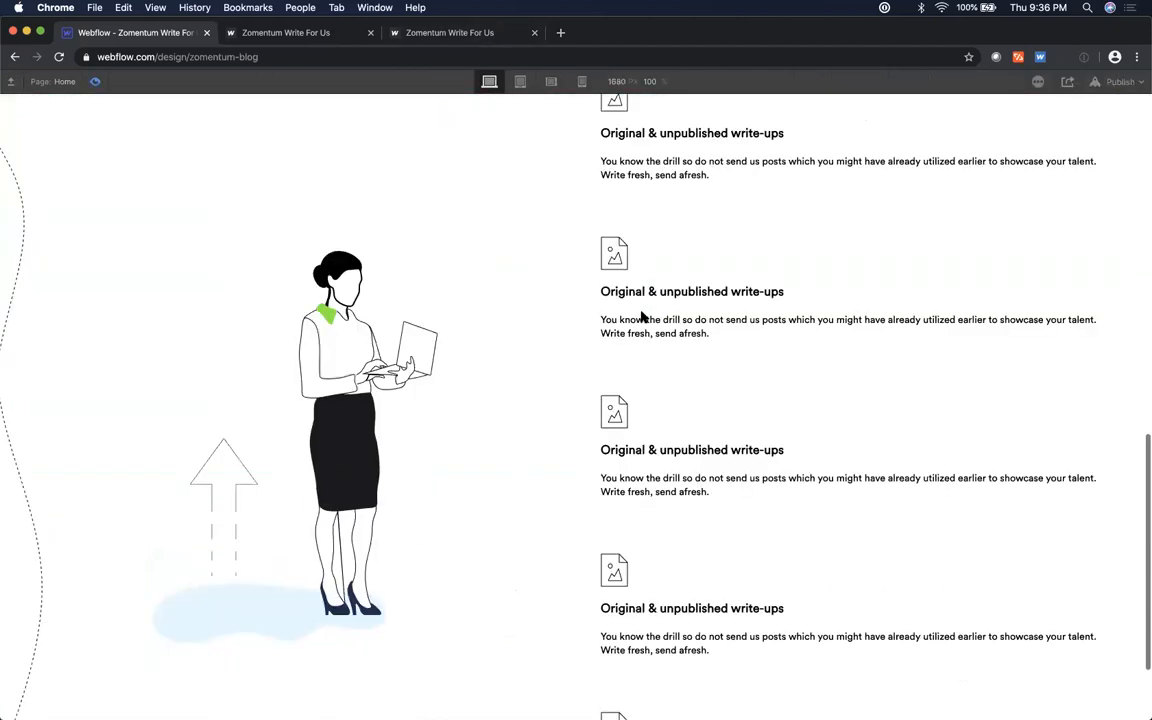
pyautogui.scroll(15, 643, 315)
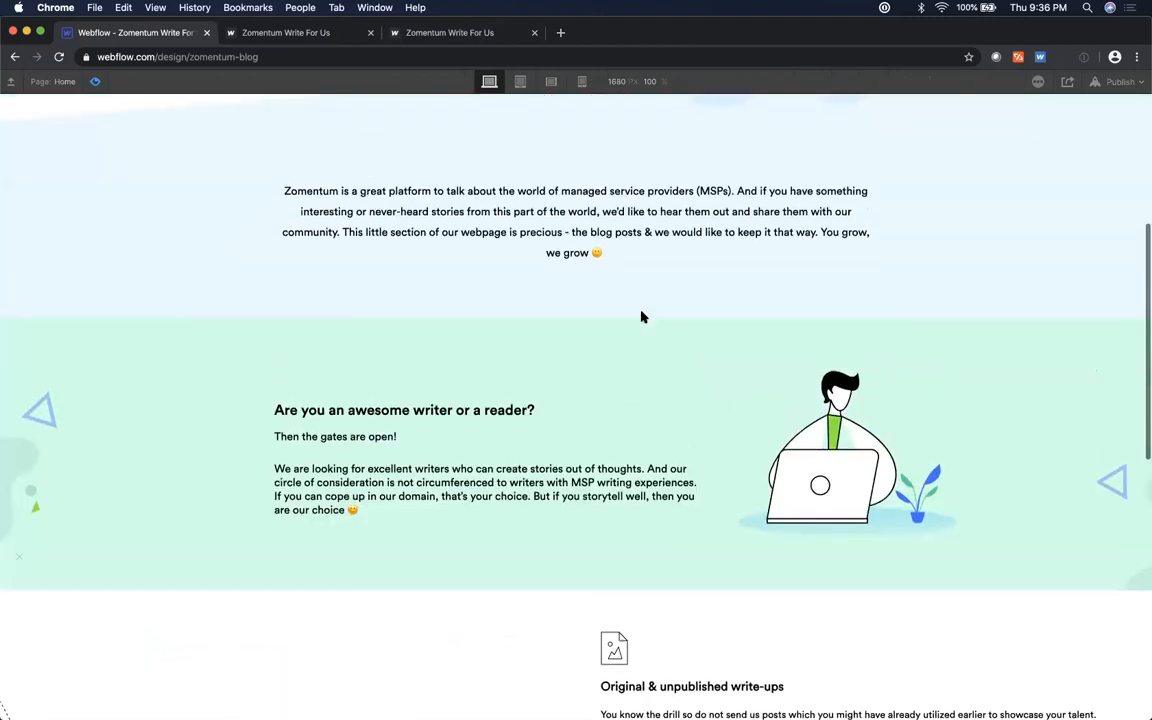
pyautogui.scroll(-15, 643, 317)
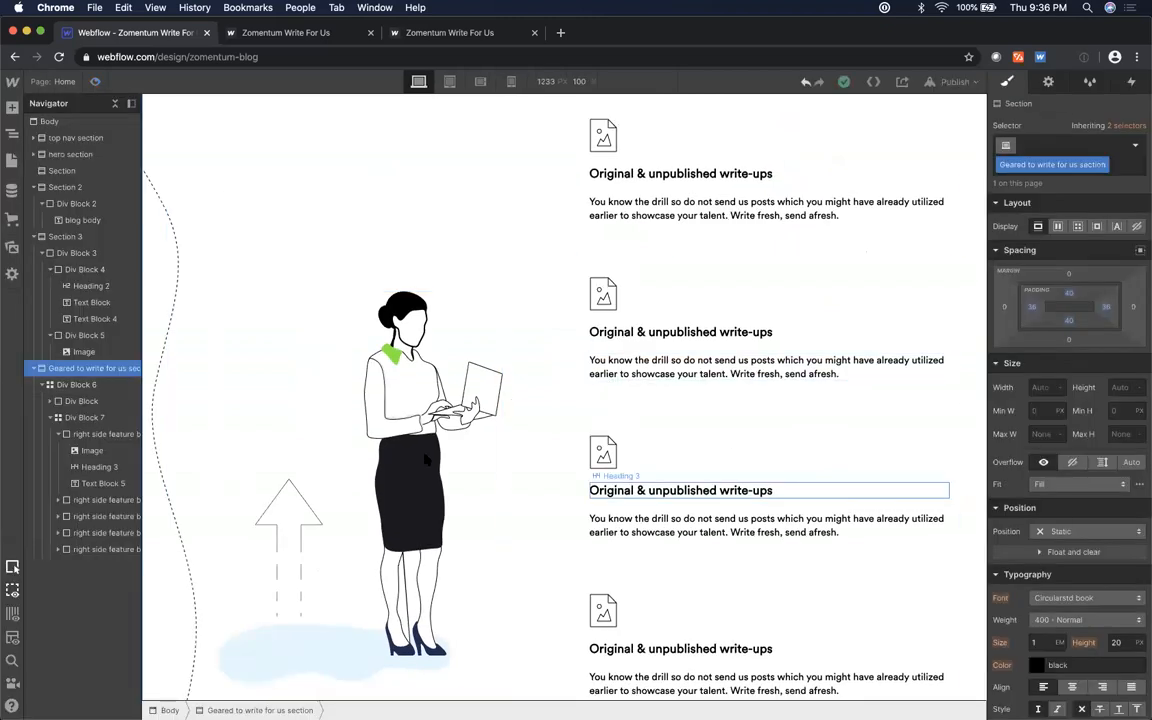
# - Set the dotted line background image's width to 131 px and its left offset to -2%
pyautogui.scroll(-5, 1075, 380)
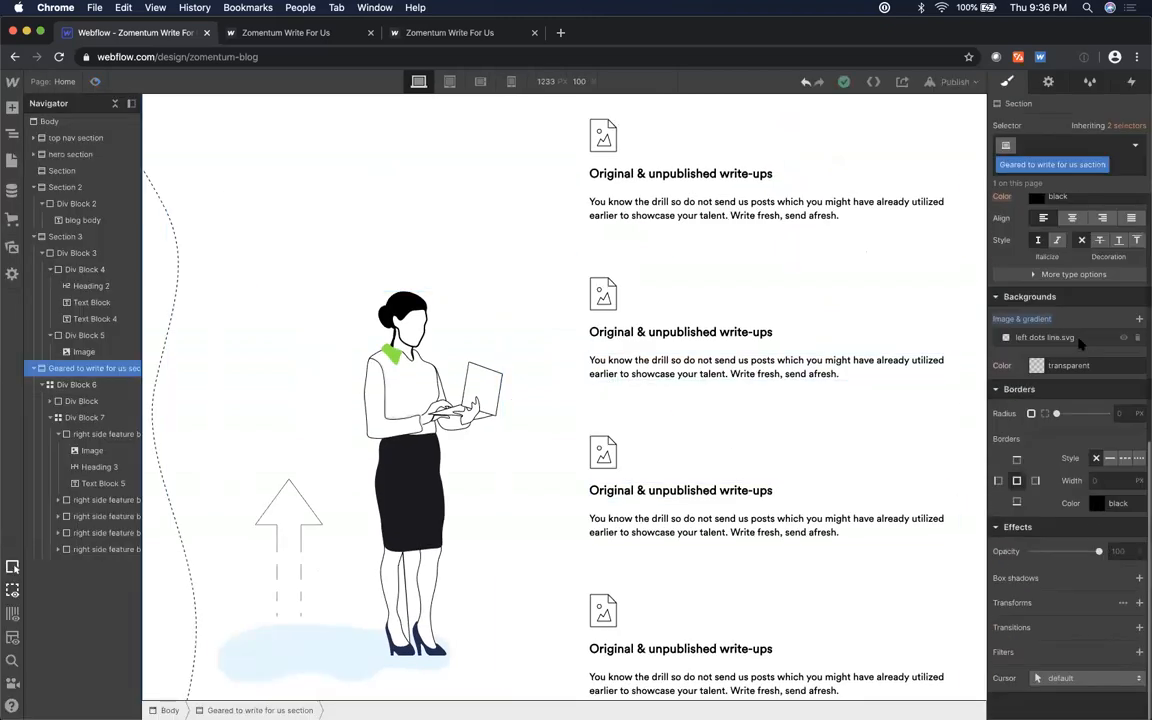
pyautogui.click(1079, 343)
pyautogui.click(1051, 489)
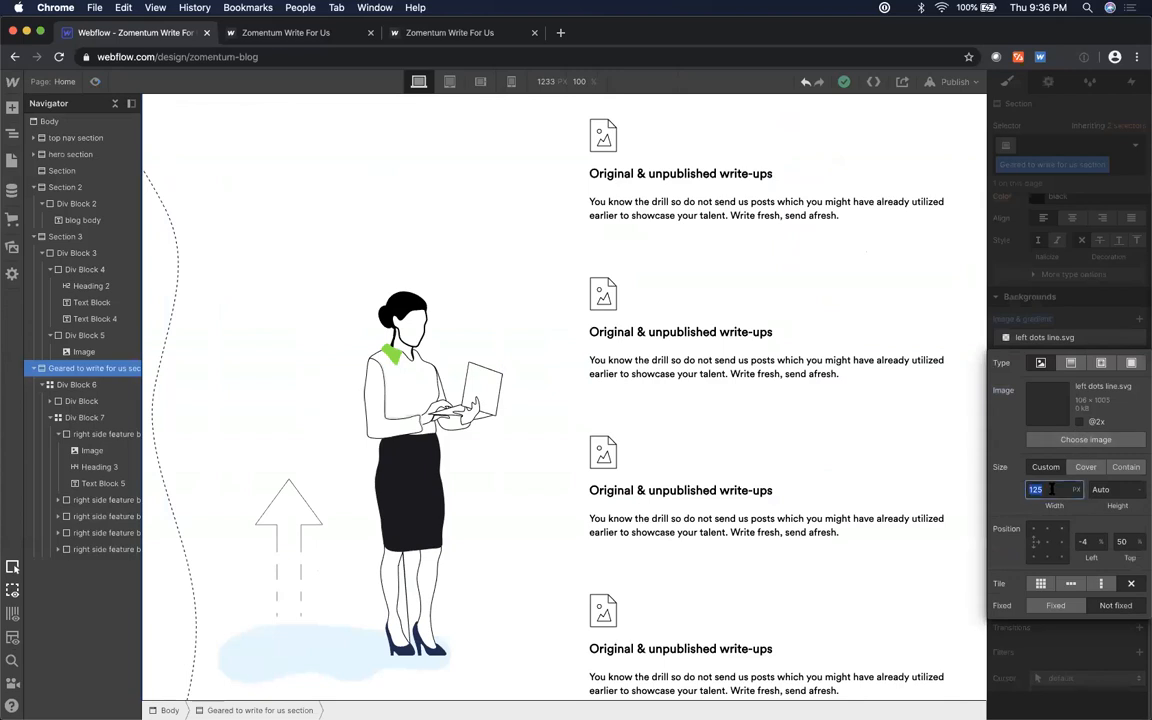
pyautogui.press('Up')
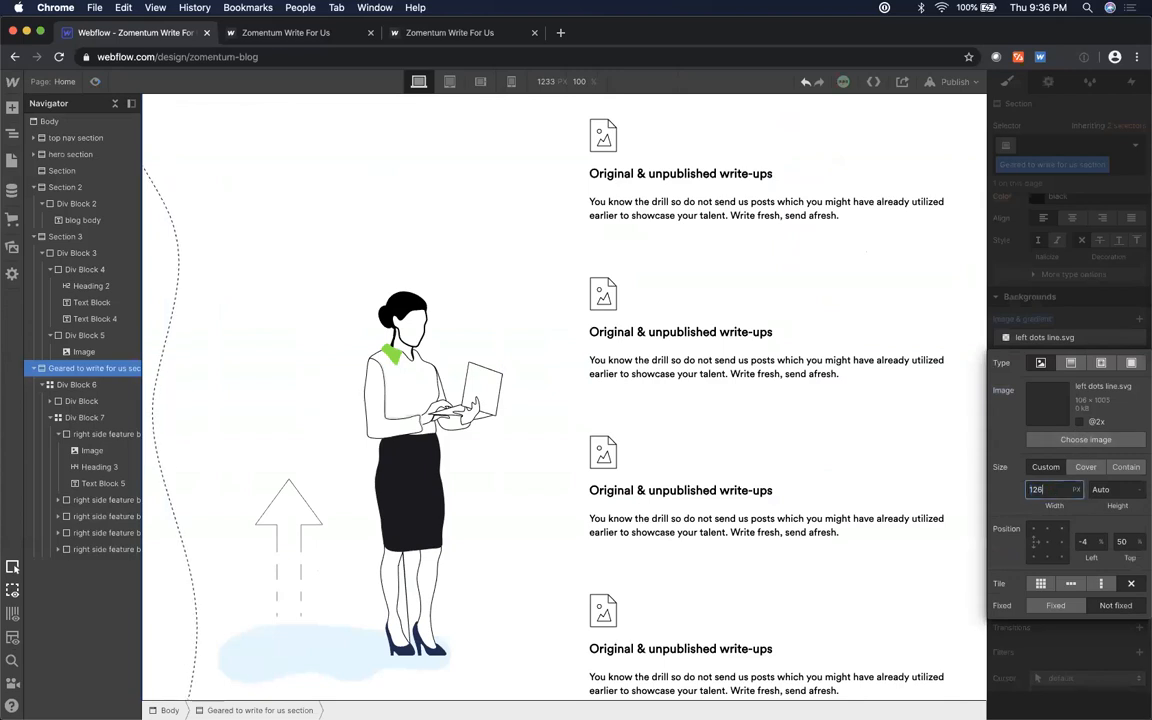
pyautogui.press('Up')
pyautogui.press('Up')
pyautogui.press('Up')
pyautogui.press('Up')
pyautogui.press('Up')
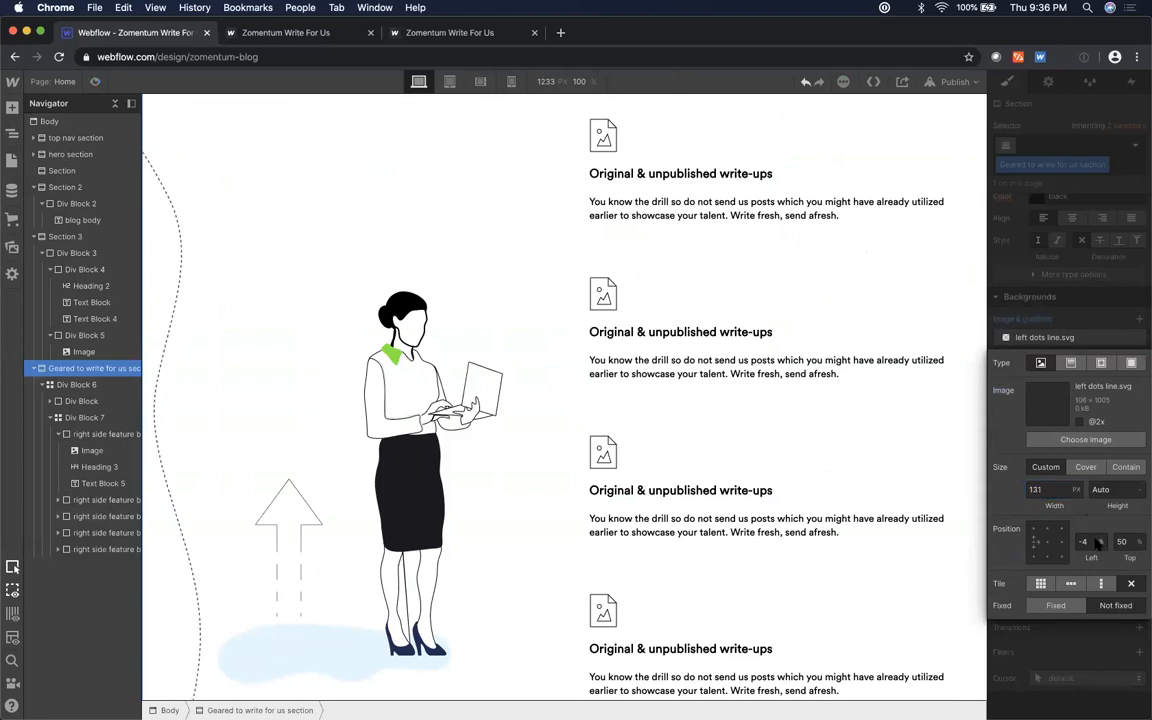
pyautogui.click(1085, 541)
pyautogui.press('Up')
pyautogui.press('Up')
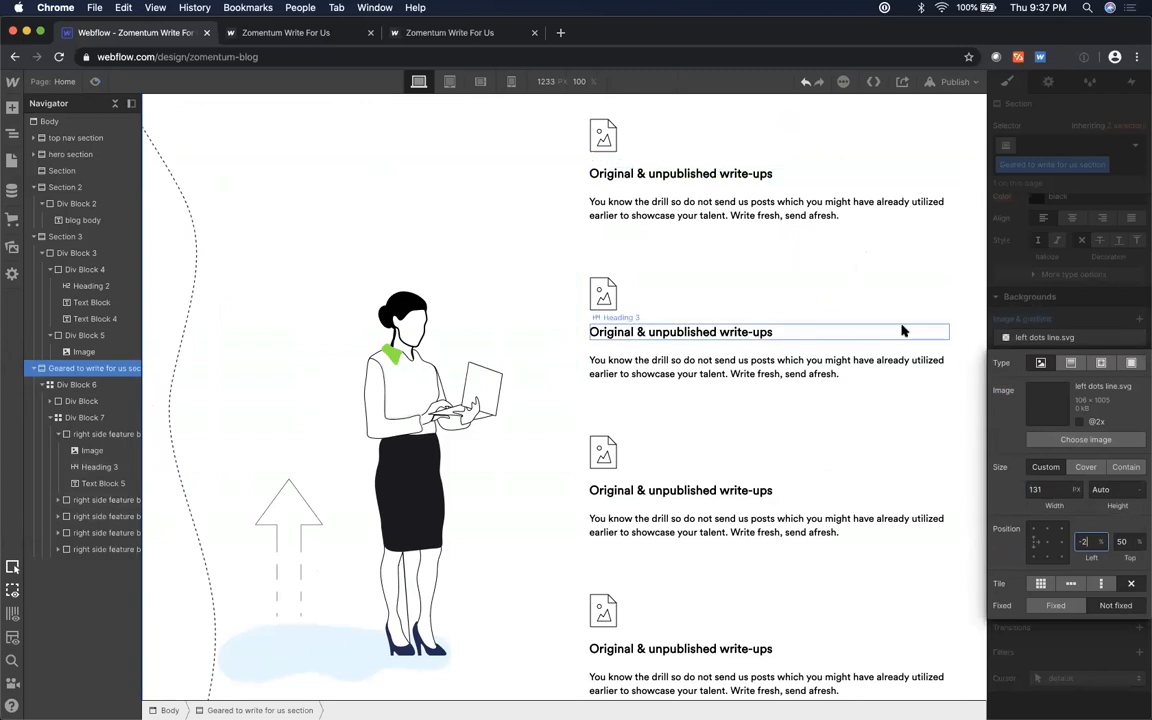
# - Publish the site to zomentum-blog.webflow.io and dismiss the publishing options
pyautogui.click(953, 81)
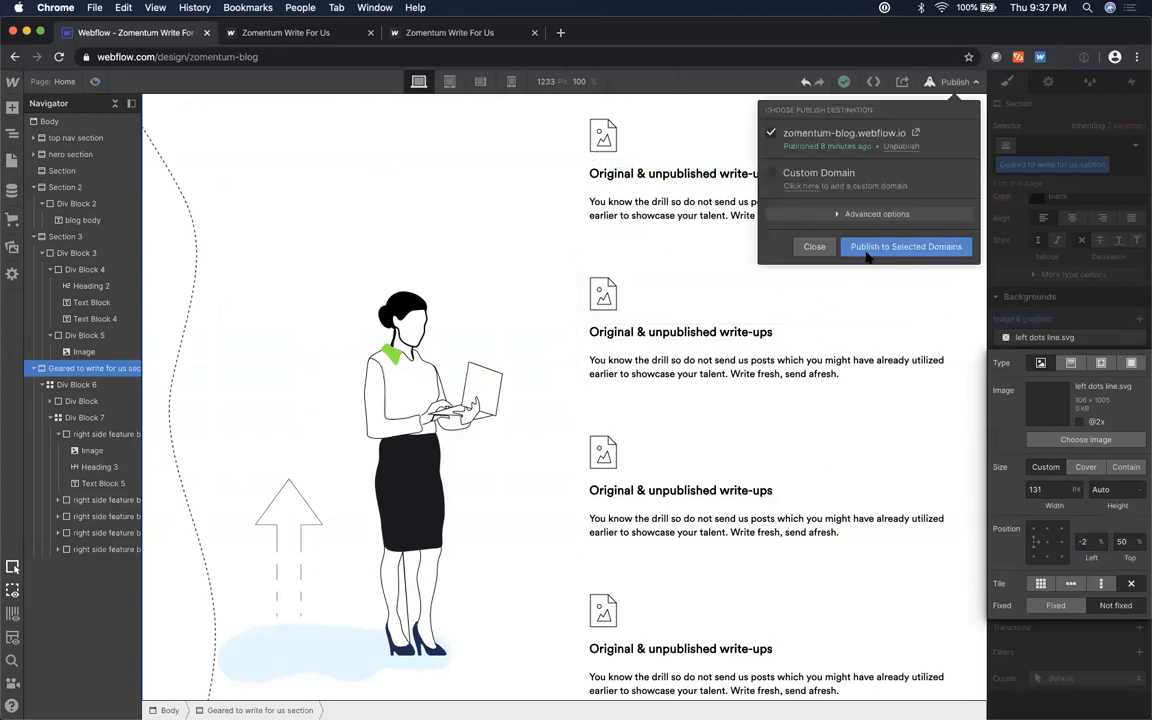
pyautogui.click(872, 245)
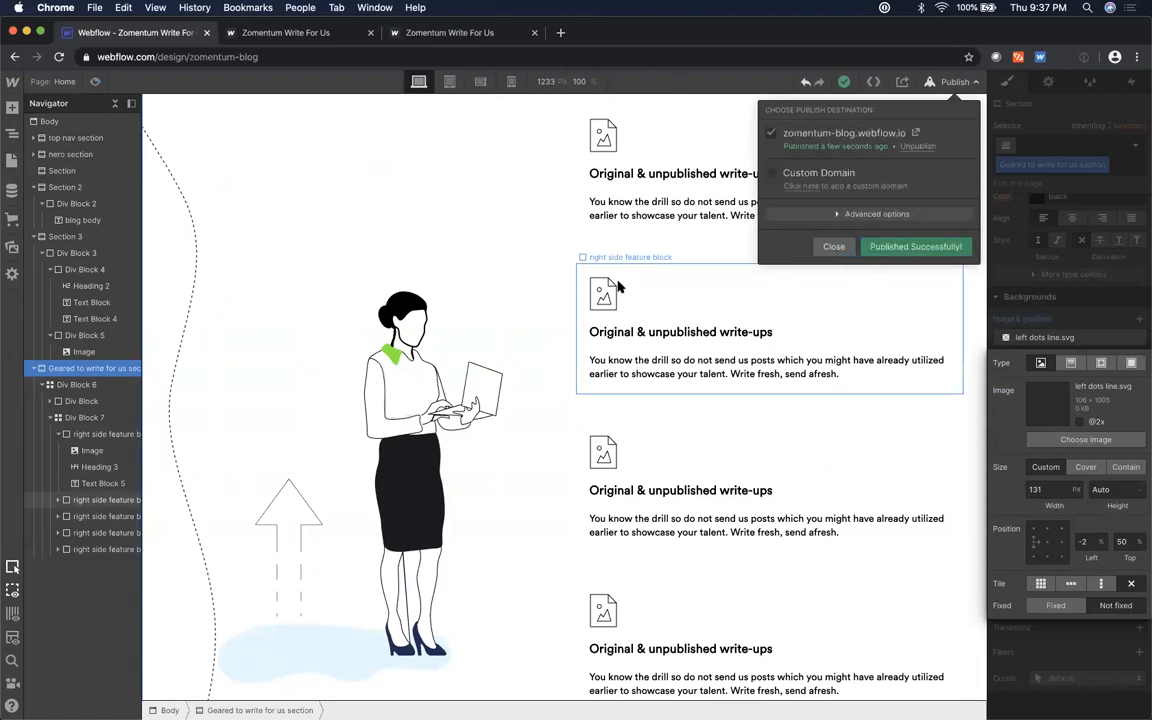
pyautogui.click(833, 247)
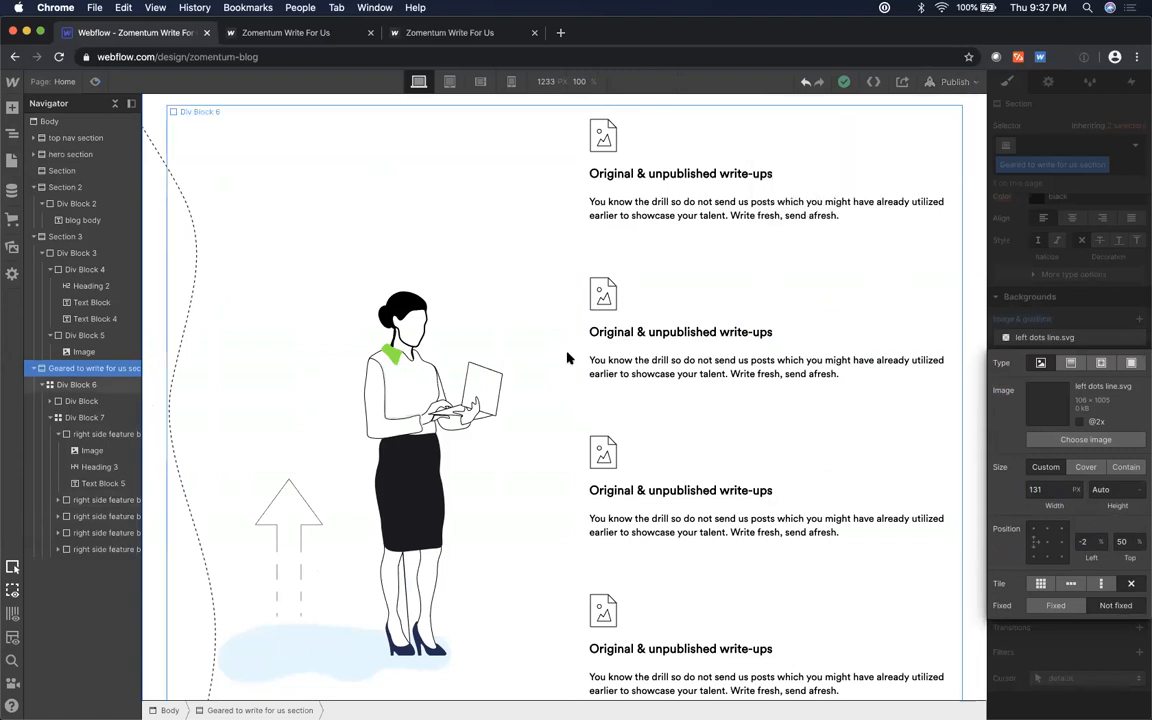
# - Preview the whole page from the hero section down to the guidelines to review the finished sections
pyautogui.scroll(-3, 568, 356)
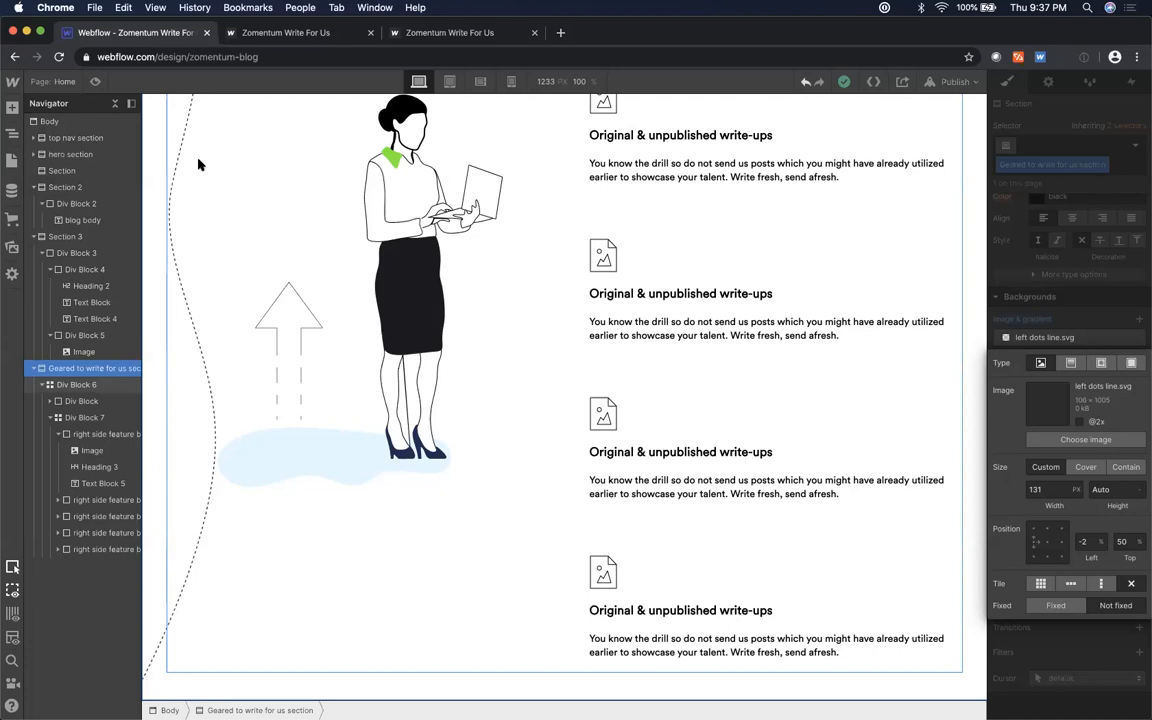
pyautogui.click(95, 81)
pyautogui.scroll(15, 535, 364)
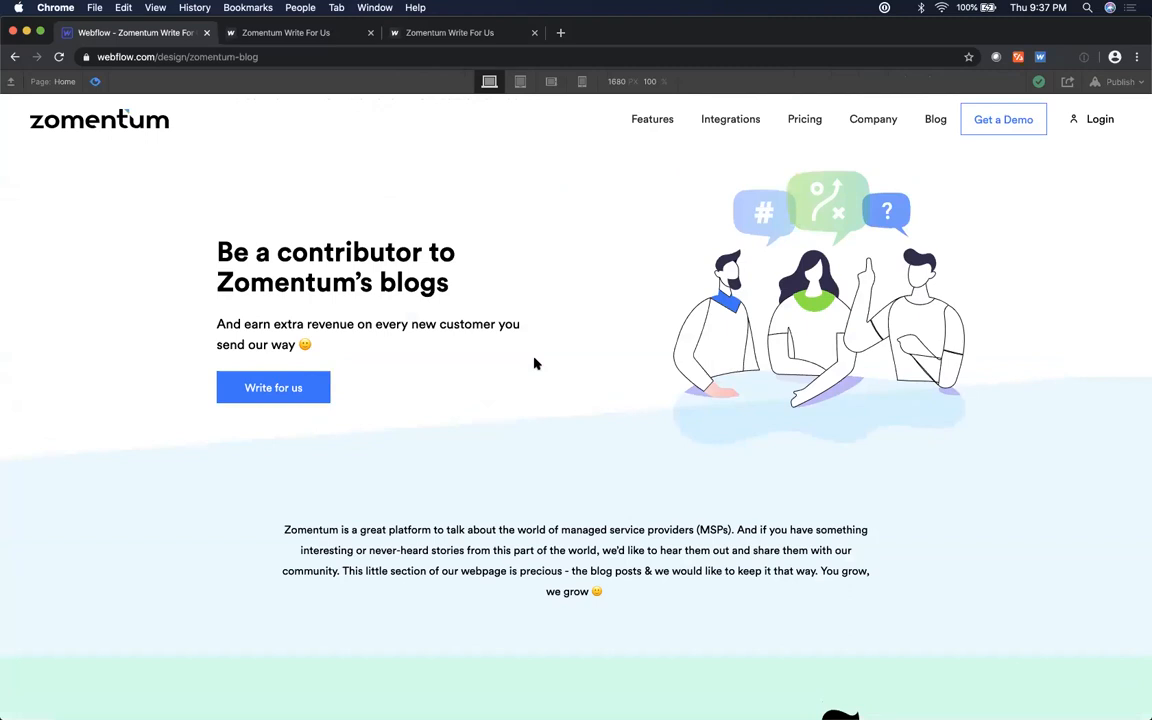
pyautogui.scroll(-10, 535, 364)
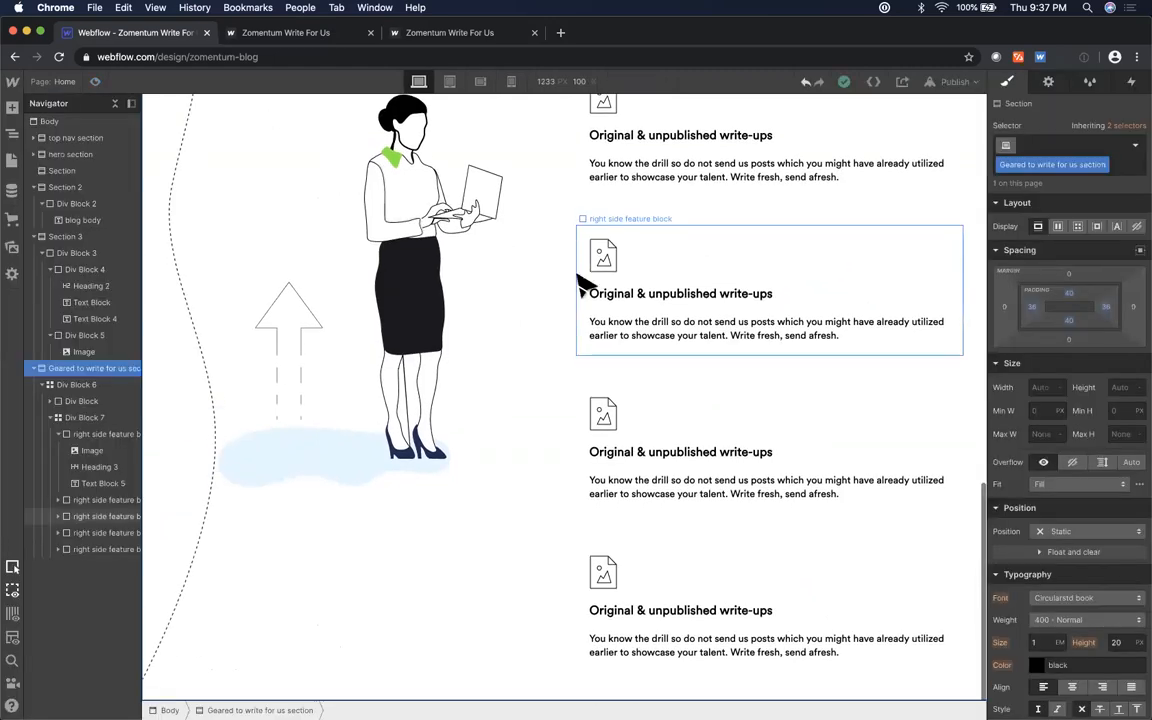
pyautogui.press('super+Tab')
pyautogui.scroll(-6, 533, 337)
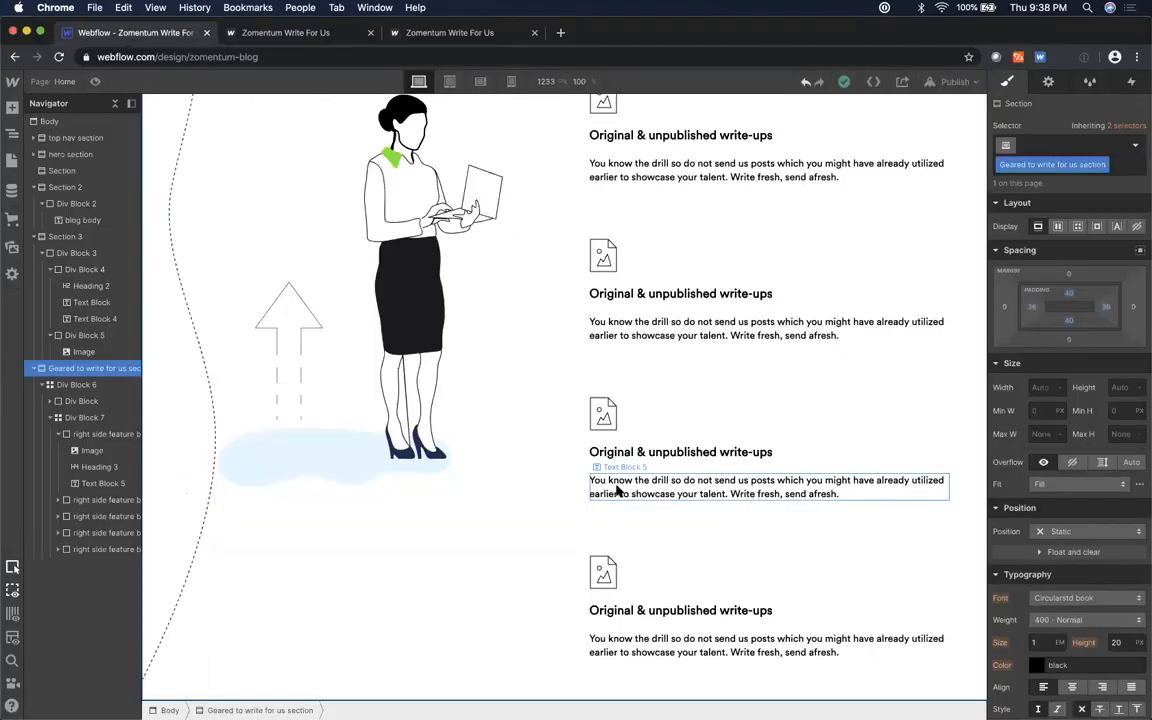
# - Collapse Section 3 and the "Geared to write for us section" in the element tree and select the Body
pyautogui.click(33, 368)
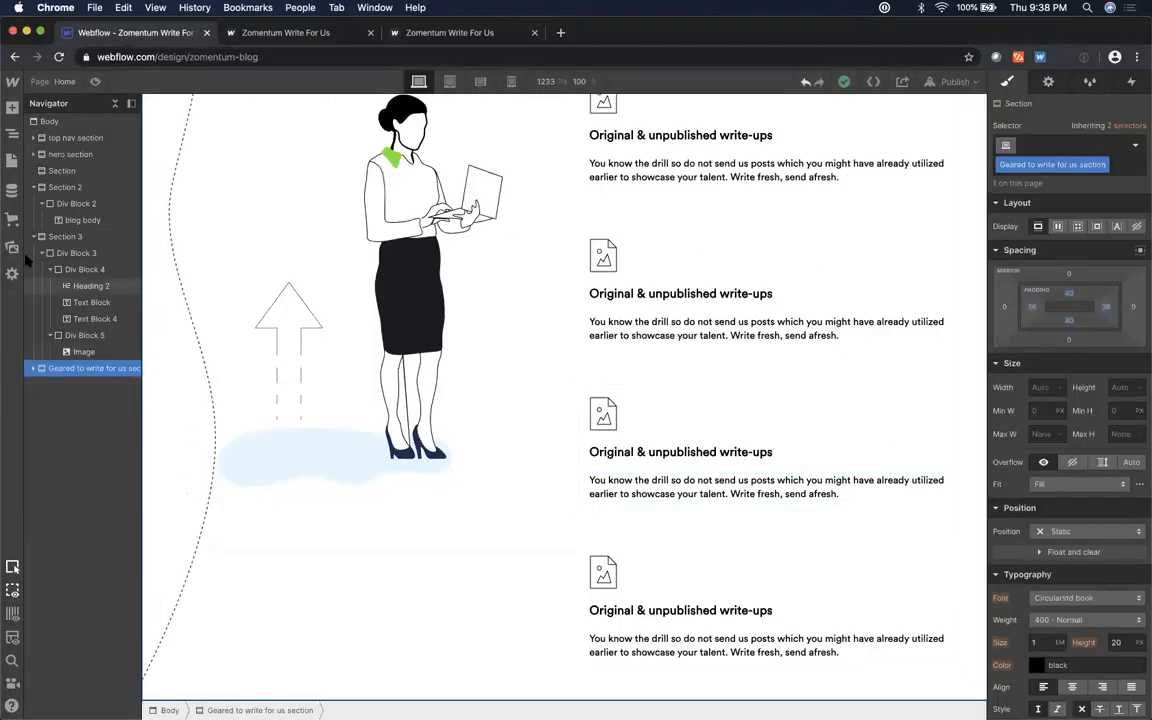
pyautogui.click(33, 237)
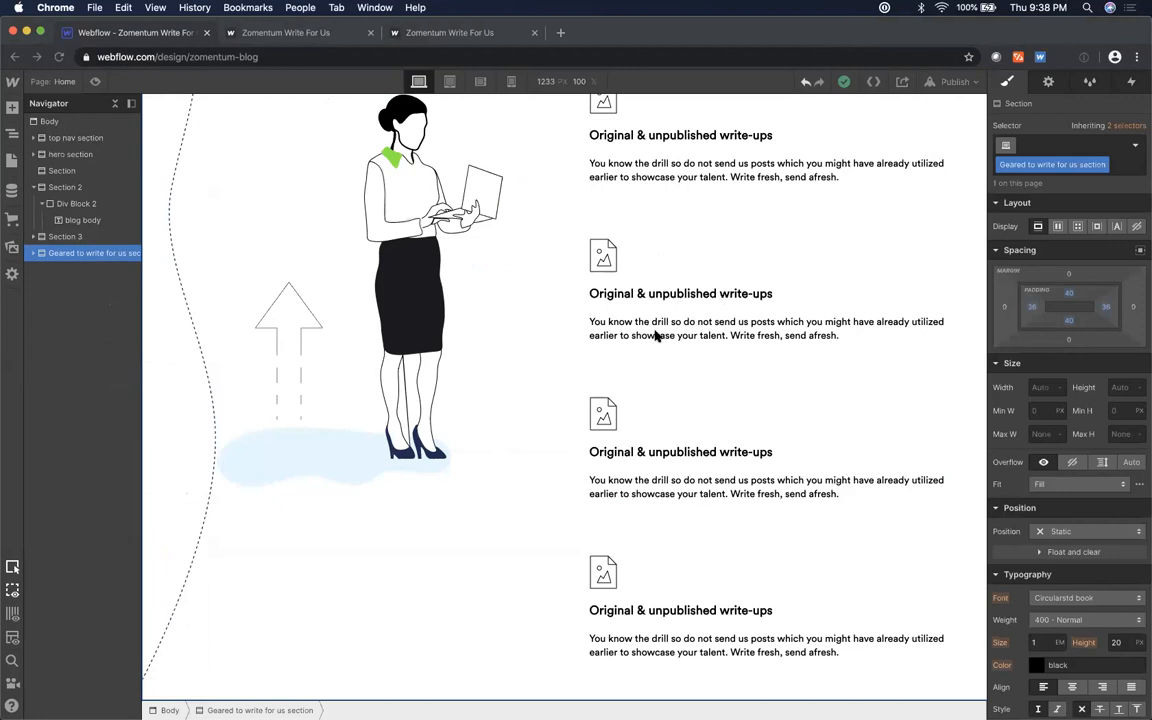
pyautogui.click(651, 380)
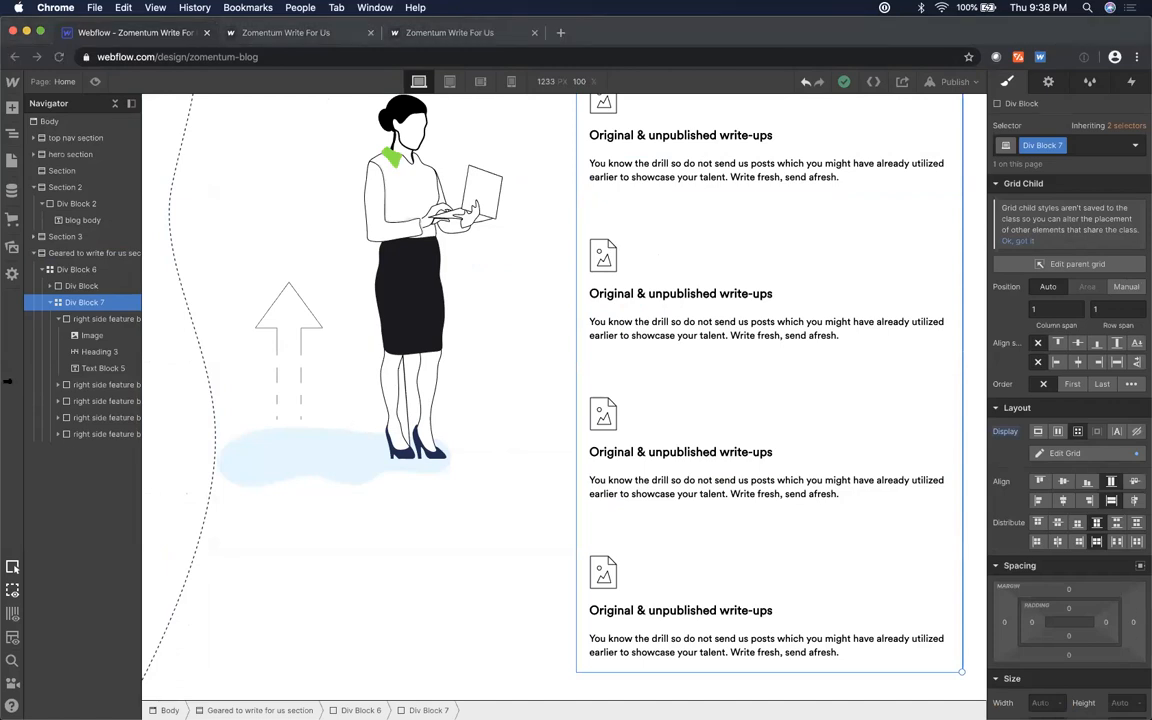
pyautogui.click(33, 253)
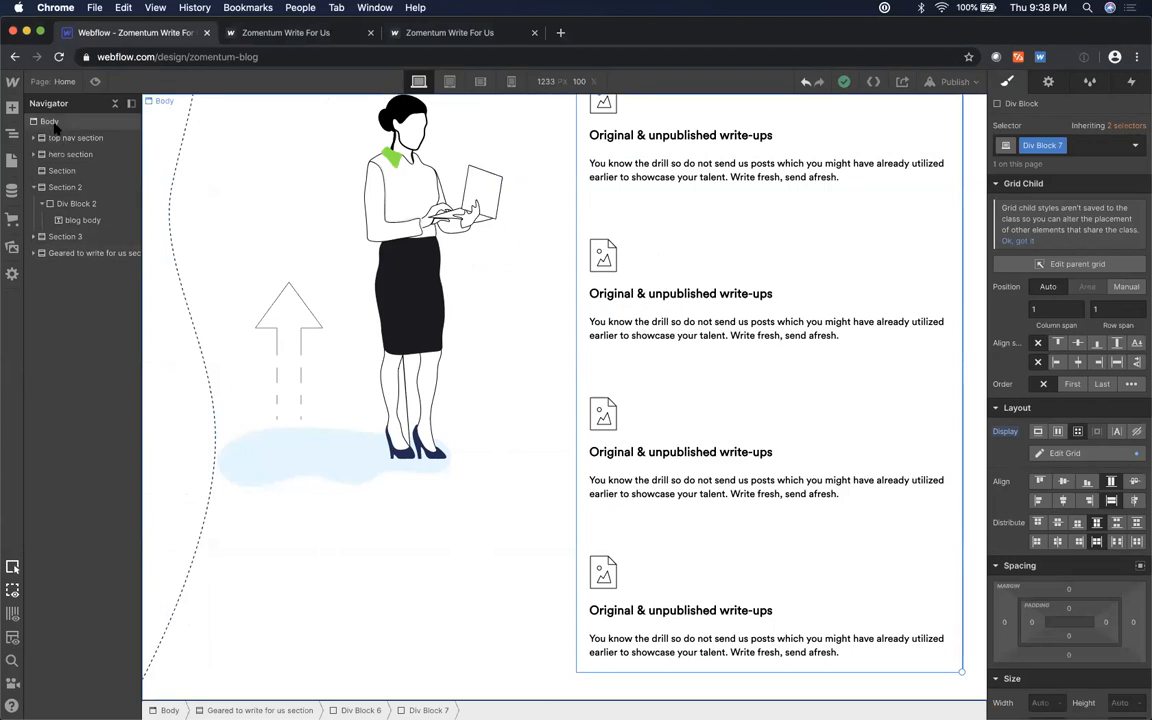
pyautogui.click(52, 123)
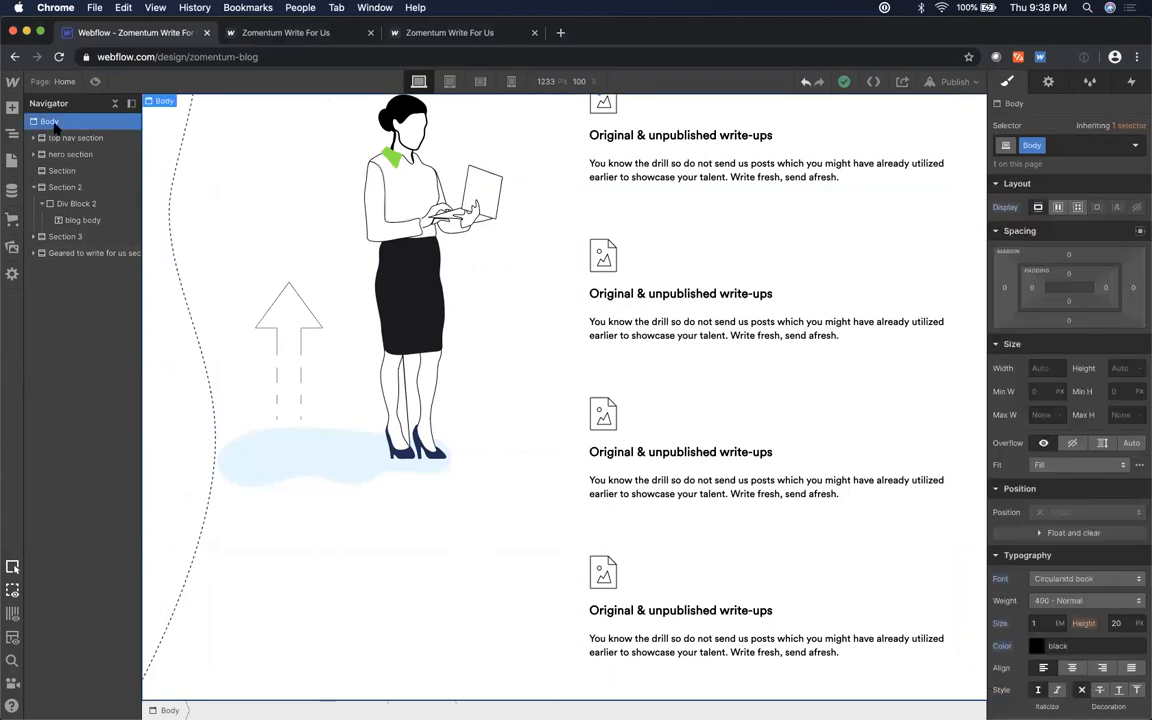
# - Add a new section at the end of the Body
pyautogui.press('super+e')
pyautogui.write('sec')
pyautogui.press('Return')
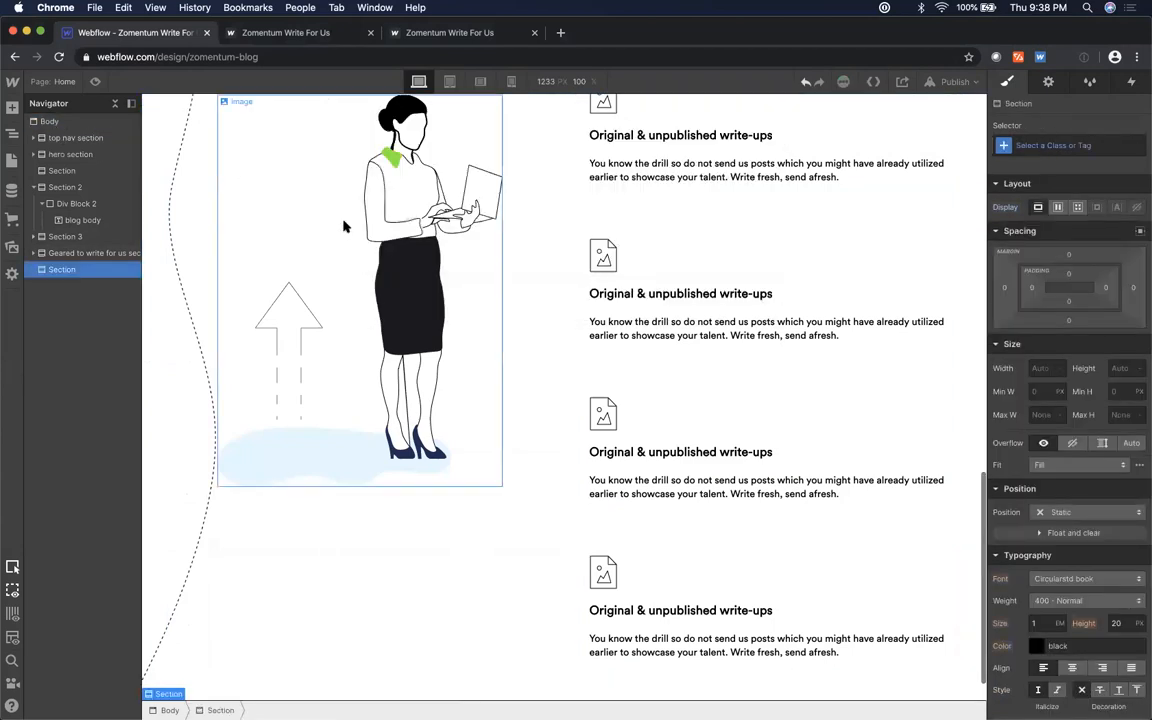
# - Check the call-to-action heading in the Figma design and give the new section the class "Ready to get in action"
pyautogui.press('super+Tab')
pyautogui.click(576, 505)
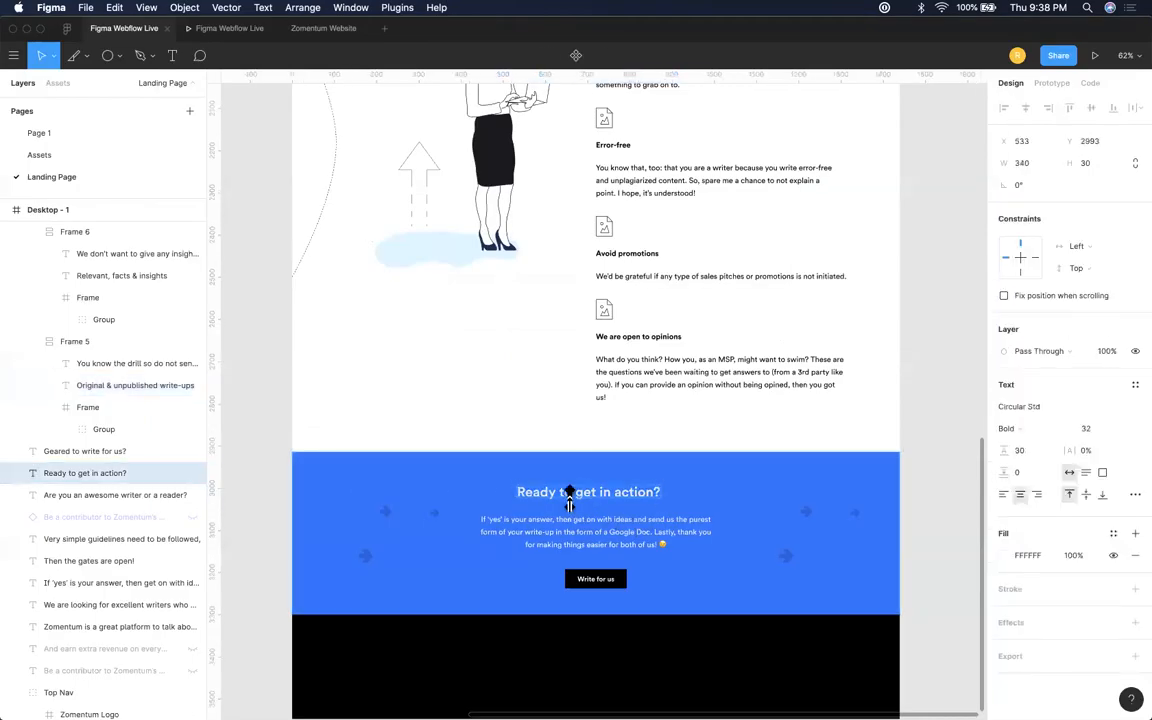
pyautogui.doubleClick(569, 499)
pyautogui.click(613, 492)
pyautogui.press('super+Tab')
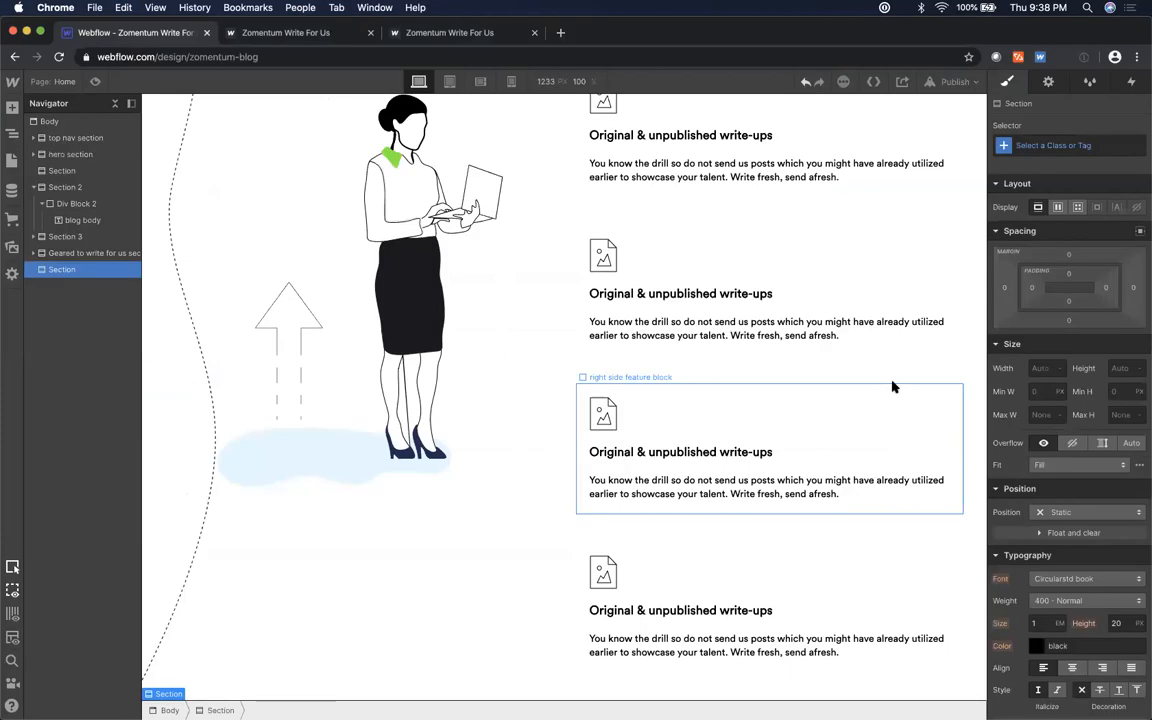
pyautogui.click(1021, 145)
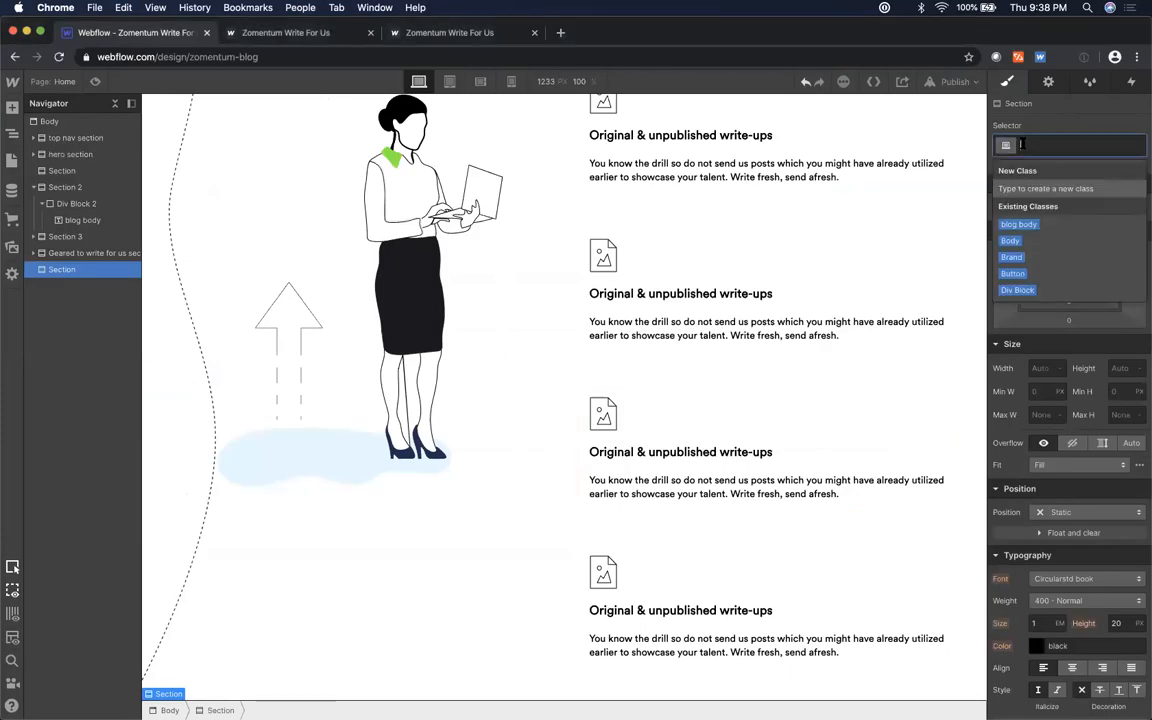
pyautogui.write('Ready to get in action')
pyautogui.press('Return')
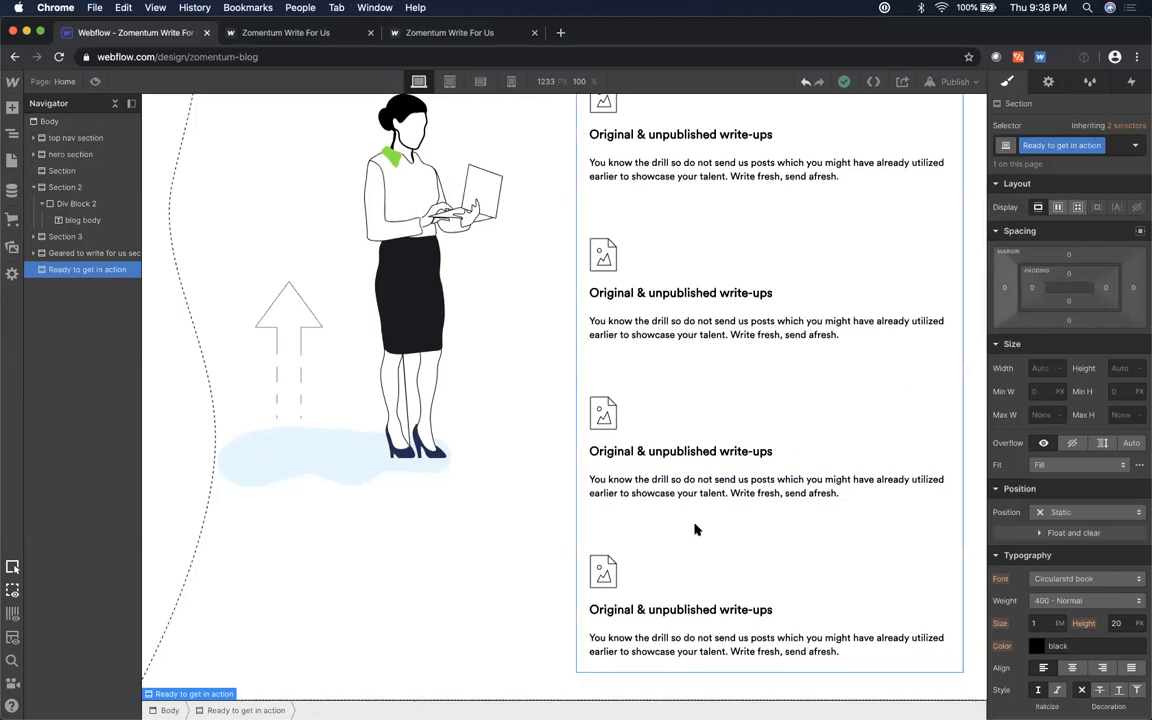
# - Set the "Ready to get in action" section's background color to the Royal Blue swatch, comparing it with the Figma design
pyautogui.scroll(-2, 700, 527)
pyautogui.press('super+Tab')
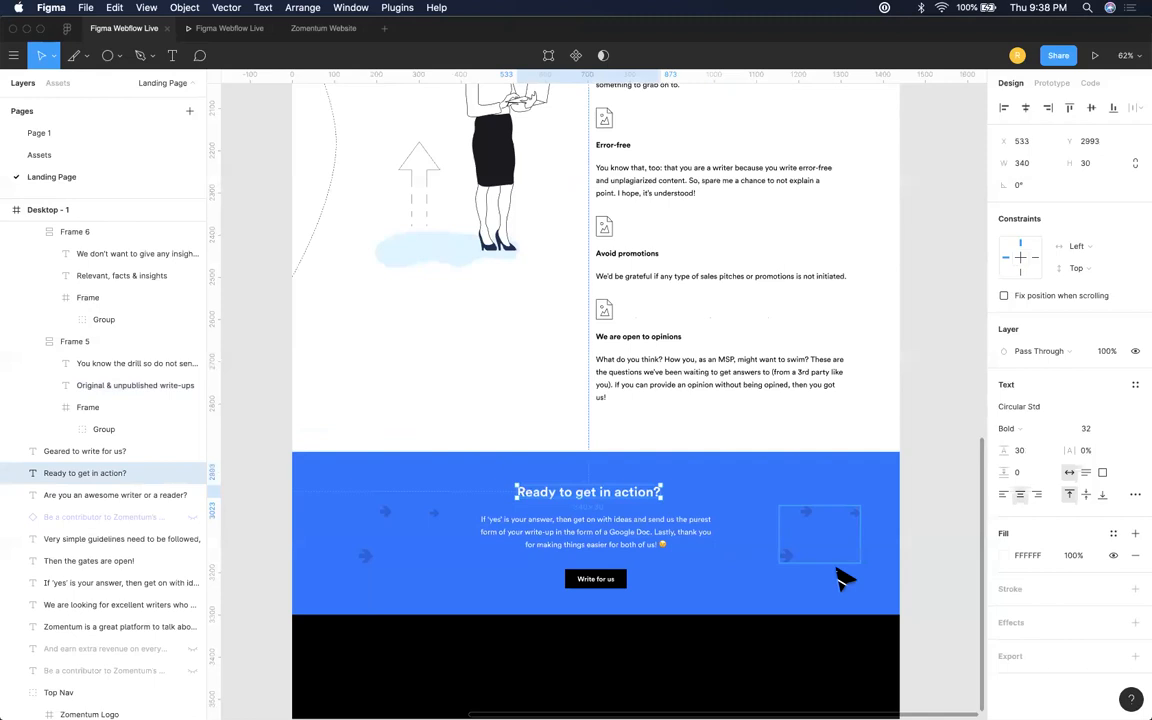
pyautogui.click(843, 578)
pyautogui.press('super+Tab')
pyautogui.scroll(-2, 1036, 562)
pyautogui.scroll(-4, 1038, 568)
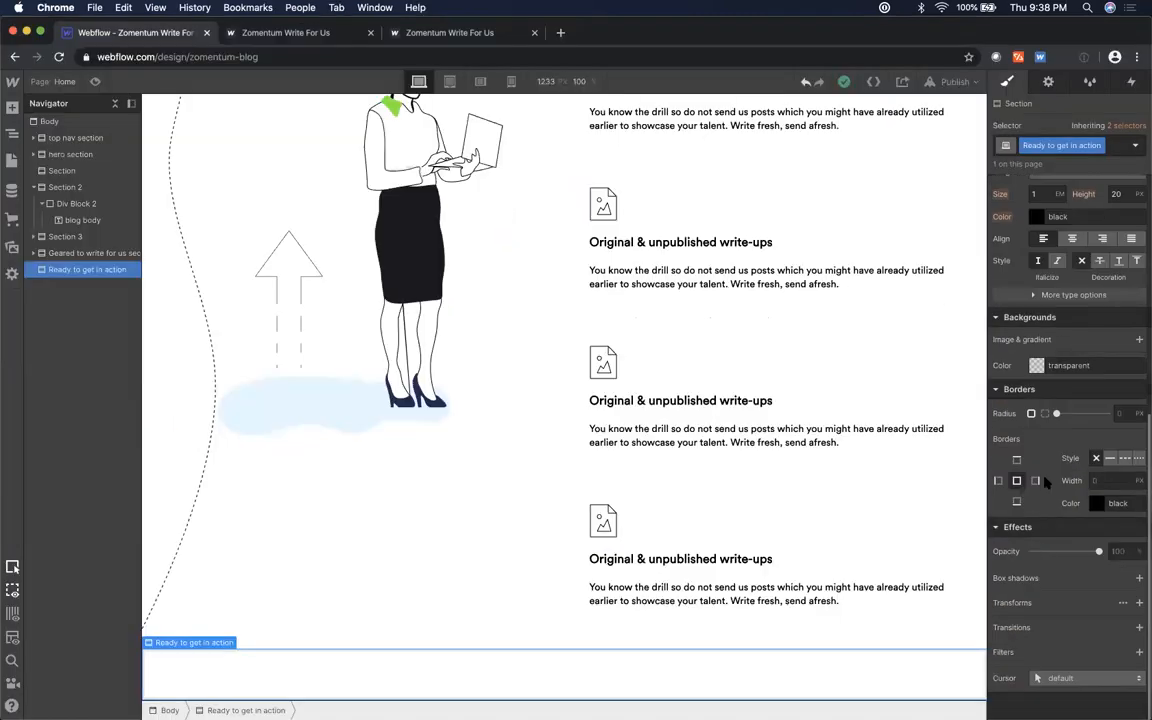
pyautogui.click(1038, 366)
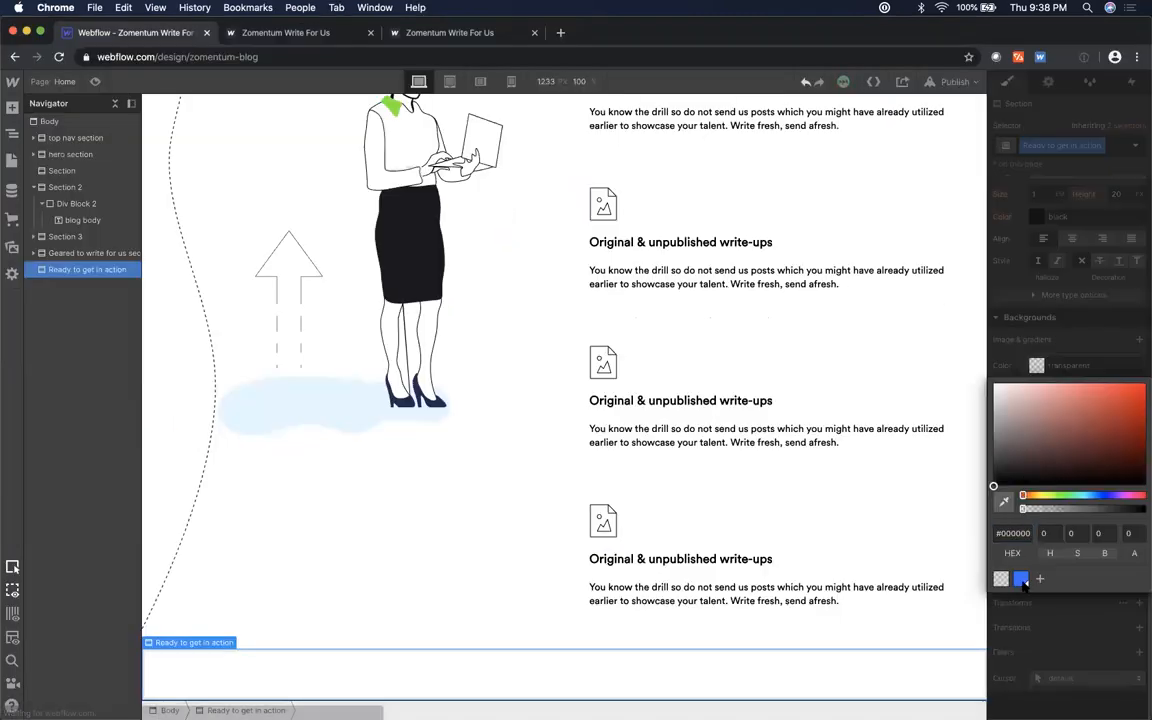
pyautogui.click(1020, 579)
pyautogui.press('super+Tab')
pyautogui.press('super+Tab')
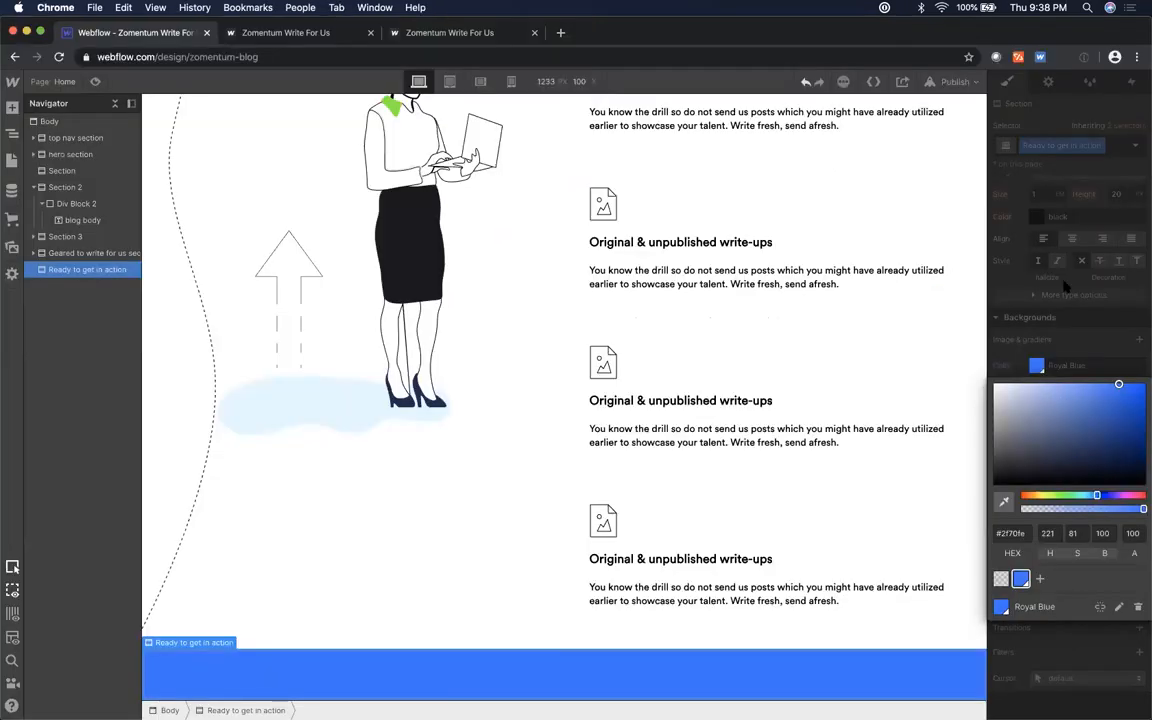
pyautogui.click(1016, 279)
# - Set the section's padding to 36 px on the left and right and 80 px on the top and bottom
pyautogui.scroll(5, 1030, 282)
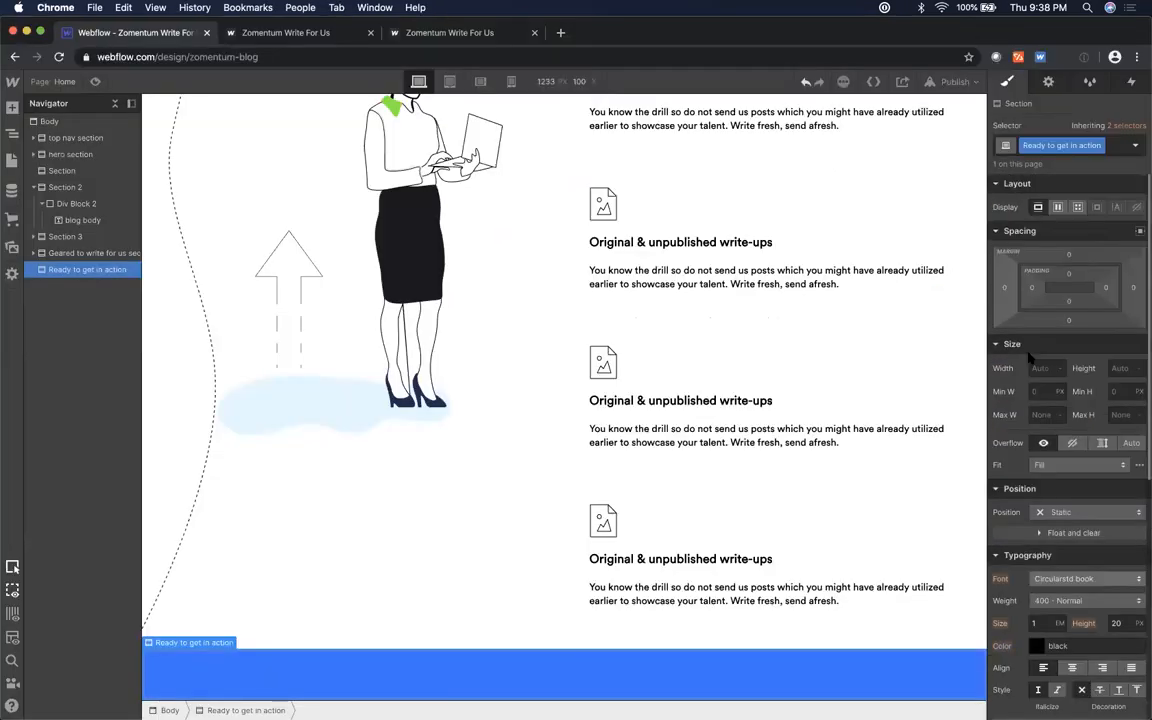
pyautogui.click(1033, 289)
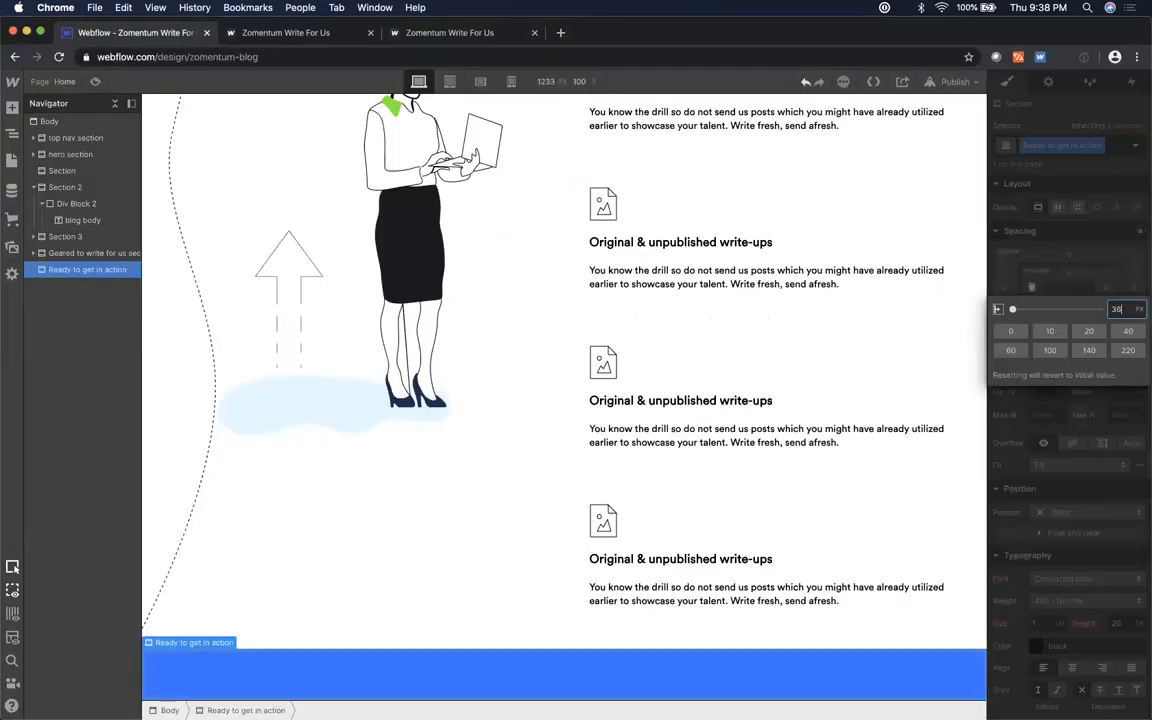
pyautogui.write('38')
pyautogui.press('Return')
pyautogui.click(1105, 290)
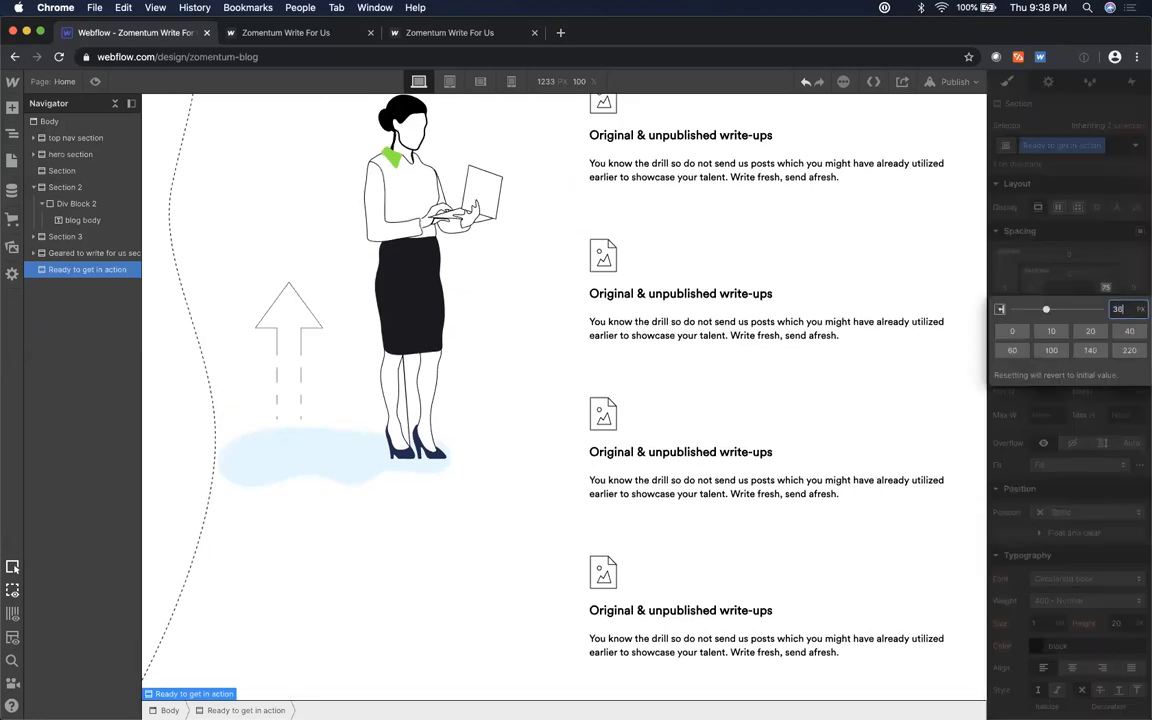
pyautogui.write('38')
pyautogui.press('Return')
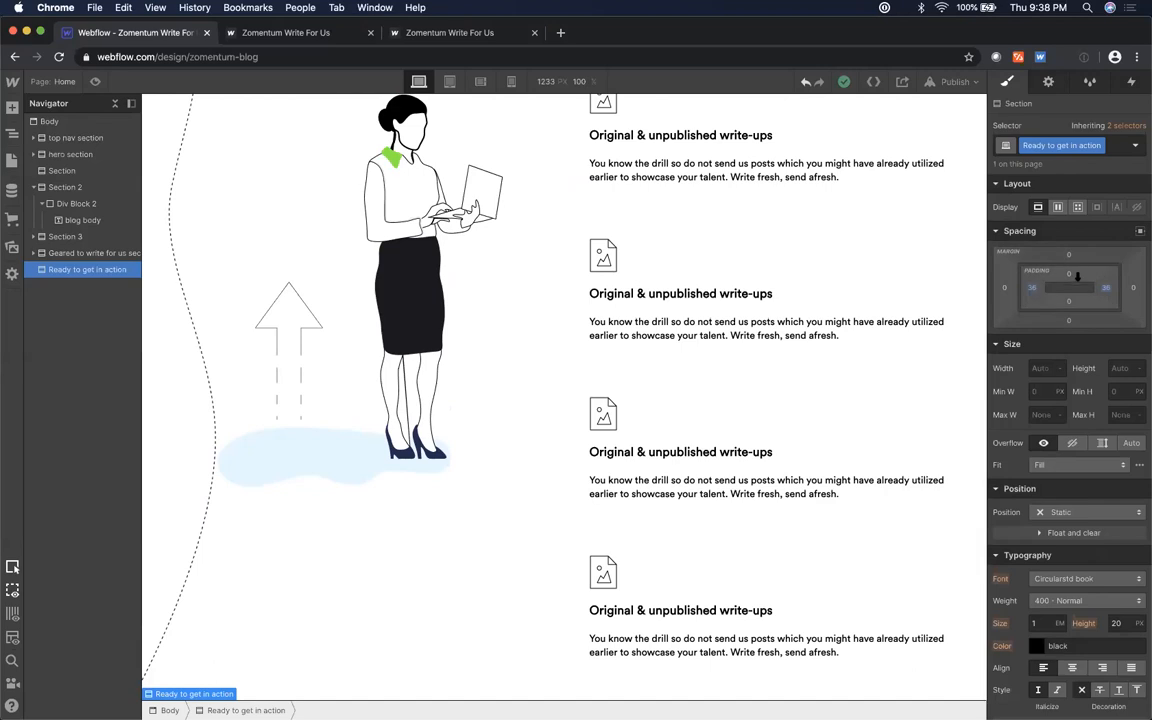
pyautogui.scroll(-3, 1077, 278)
pyautogui.scroll(3, 1075, 270)
pyautogui.moveTo(1072, 265); pyautogui.dragTo(1071, 420)
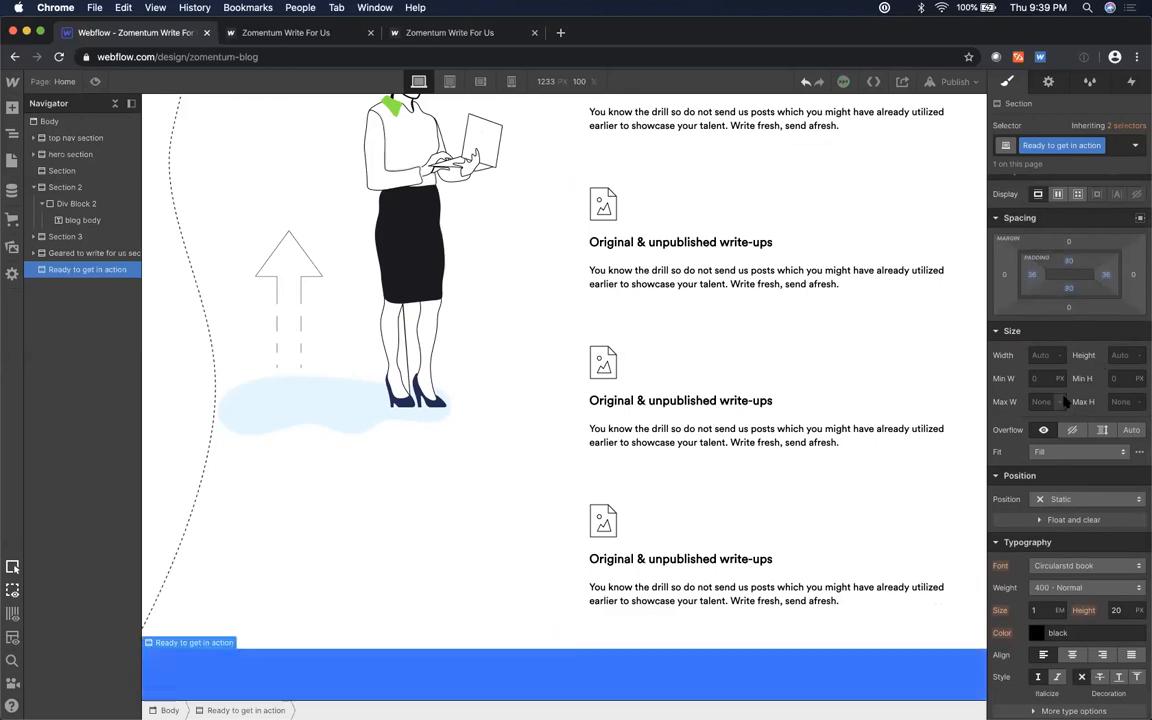
# - Add a div block inside the blue section with a maximum width of 1200 px and a width of 100%
pyautogui.press('super+e')
pyautogui.write('div')
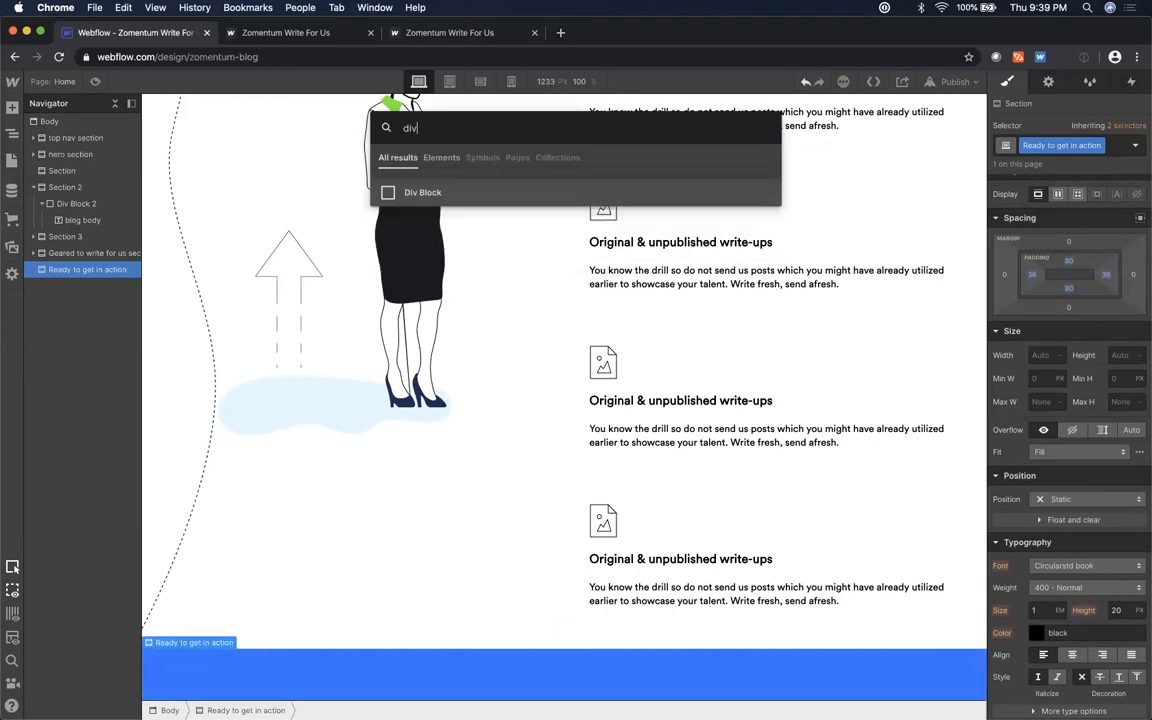
pyautogui.press('Return')
pyautogui.click(1045, 401)
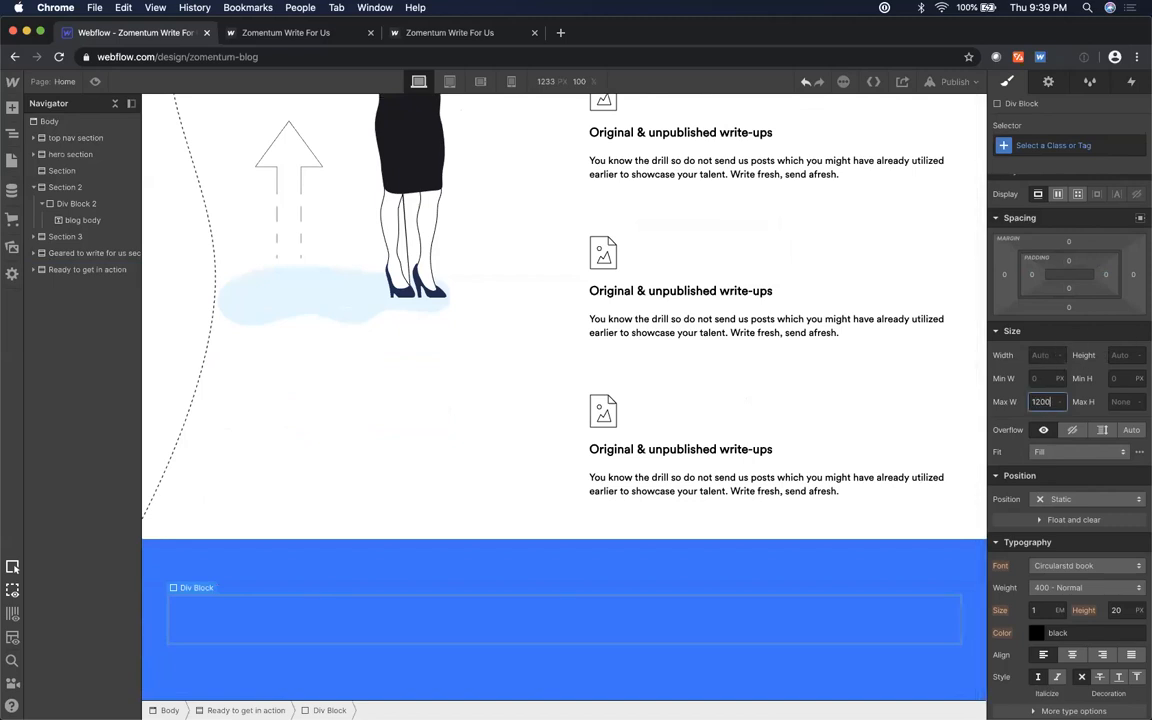
pyautogui.press('Return')
pyautogui.click(1041, 356)
pyautogui.write('100')
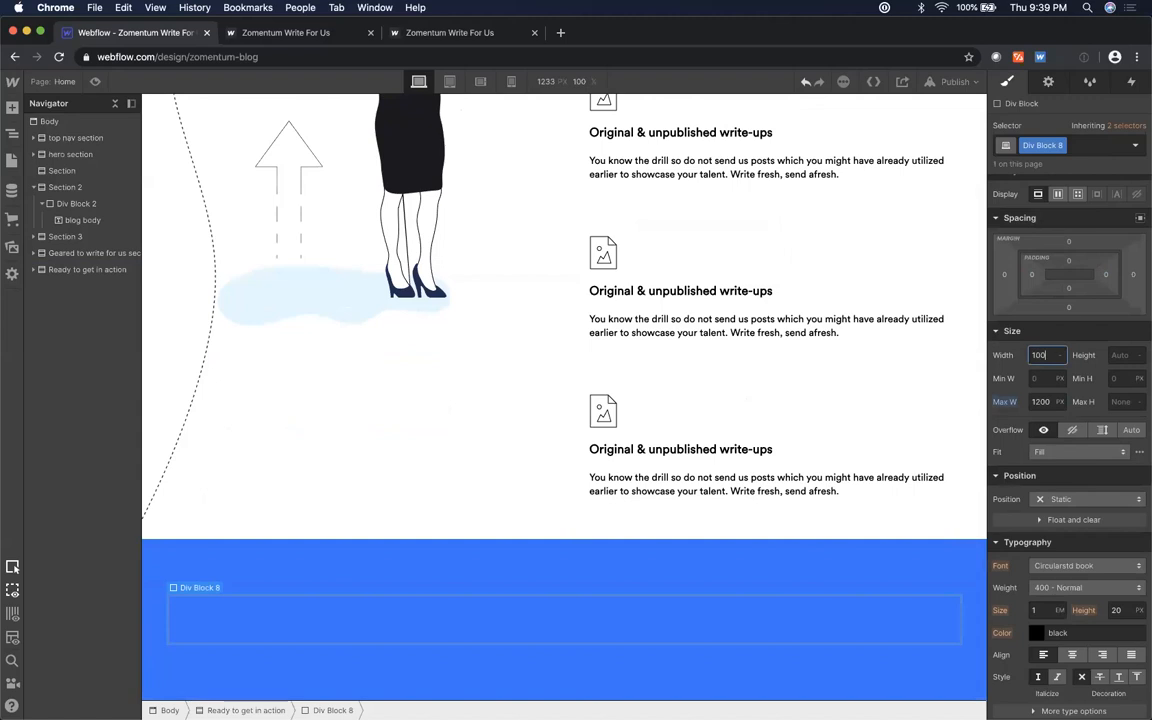
pyautogui.press('Return')
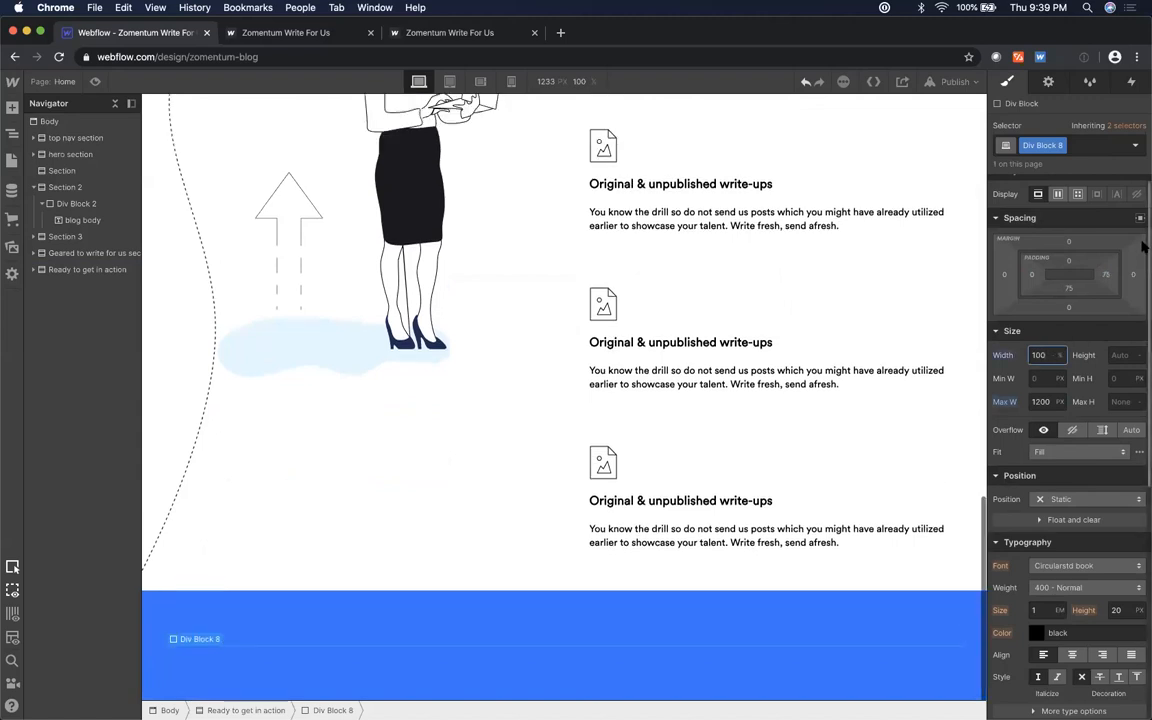
pyautogui.click(480, 518)
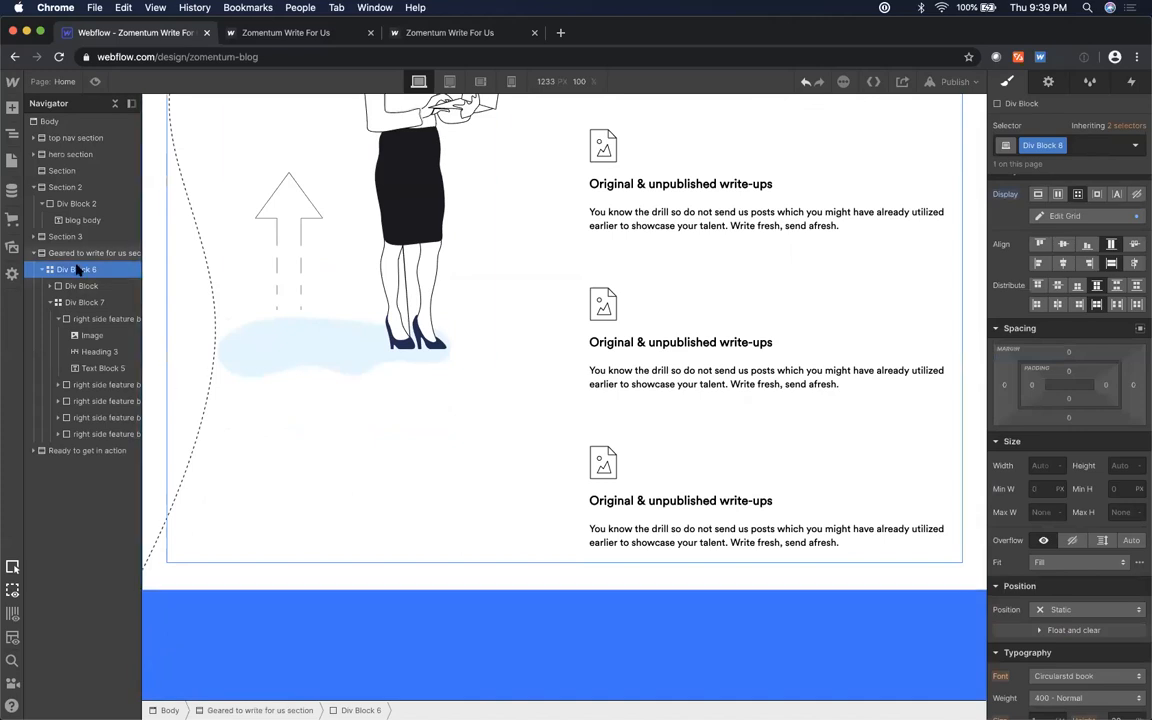
pyautogui.scroll(1, 1070, 470)
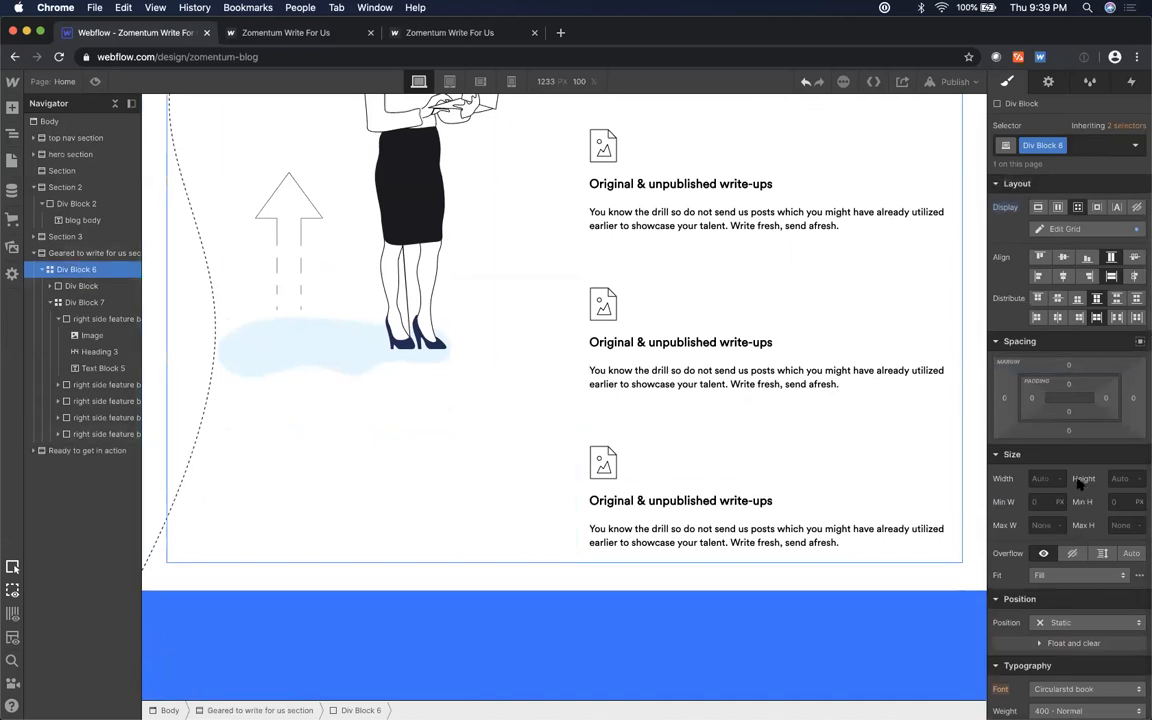
pyautogui.scroll(-5, 1080, 484)
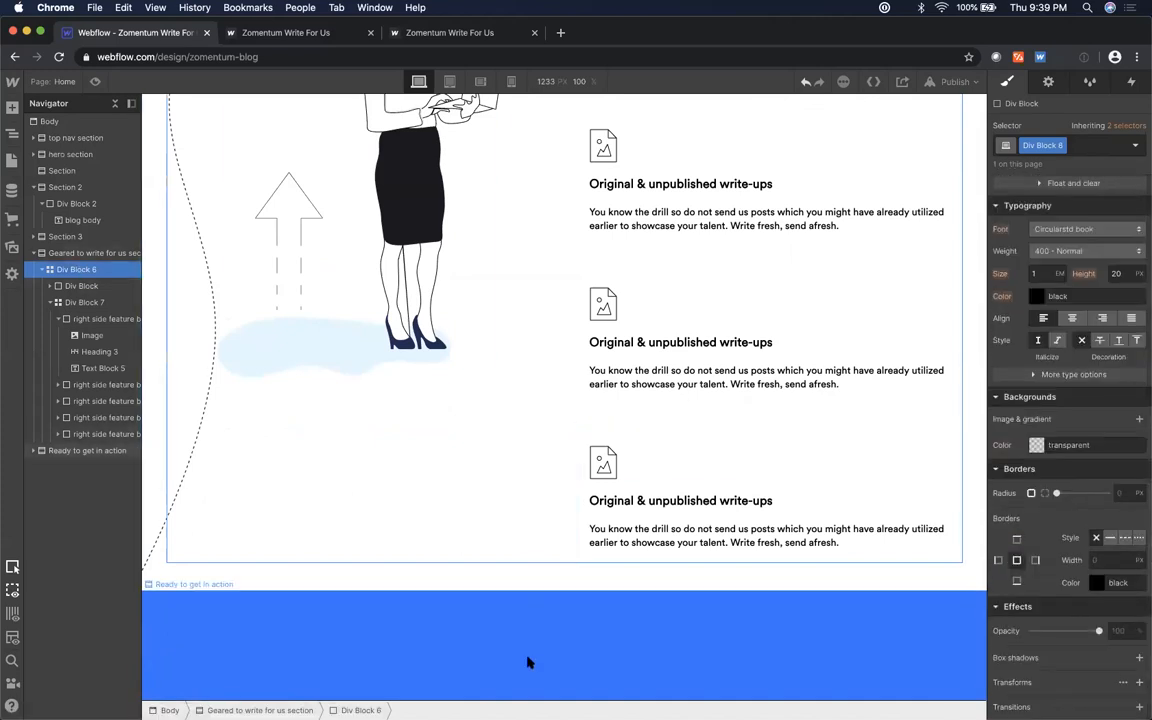
# - Add an H2 heading inside the blue section's div block, following the Figma layout
pyautogui.click(528, 662)
pyautogui.click(33, 451)
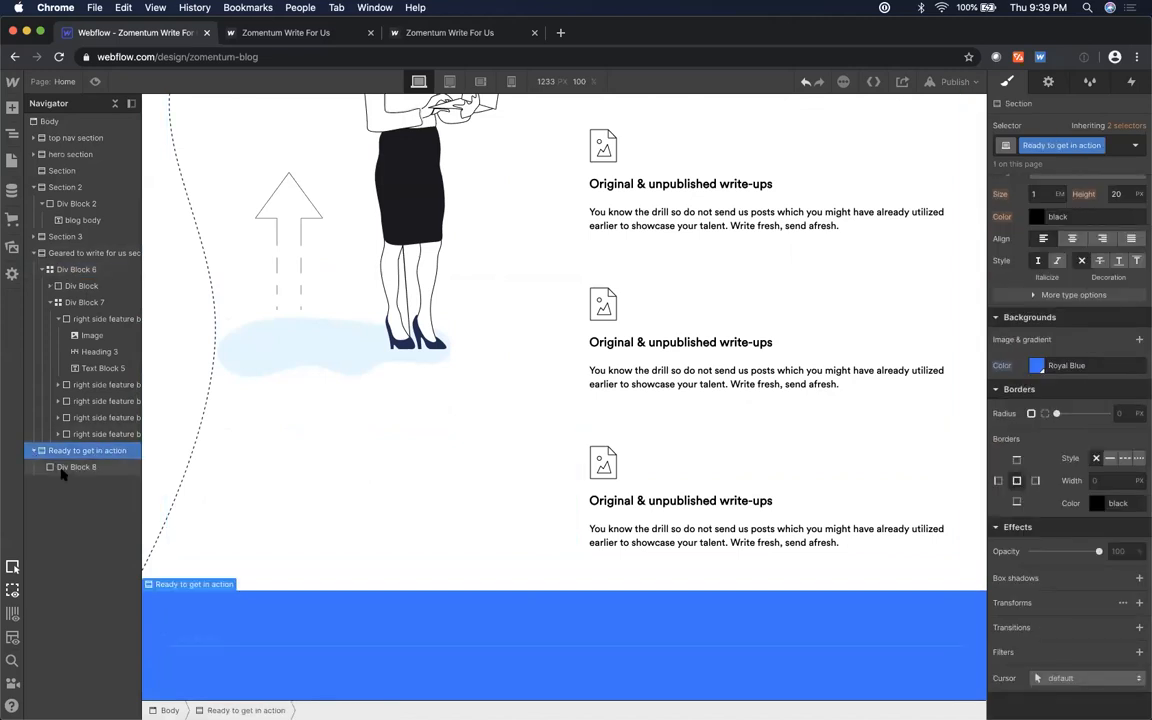
pyautogui.click(72, 467)
pyautogui.press('super+Tab')
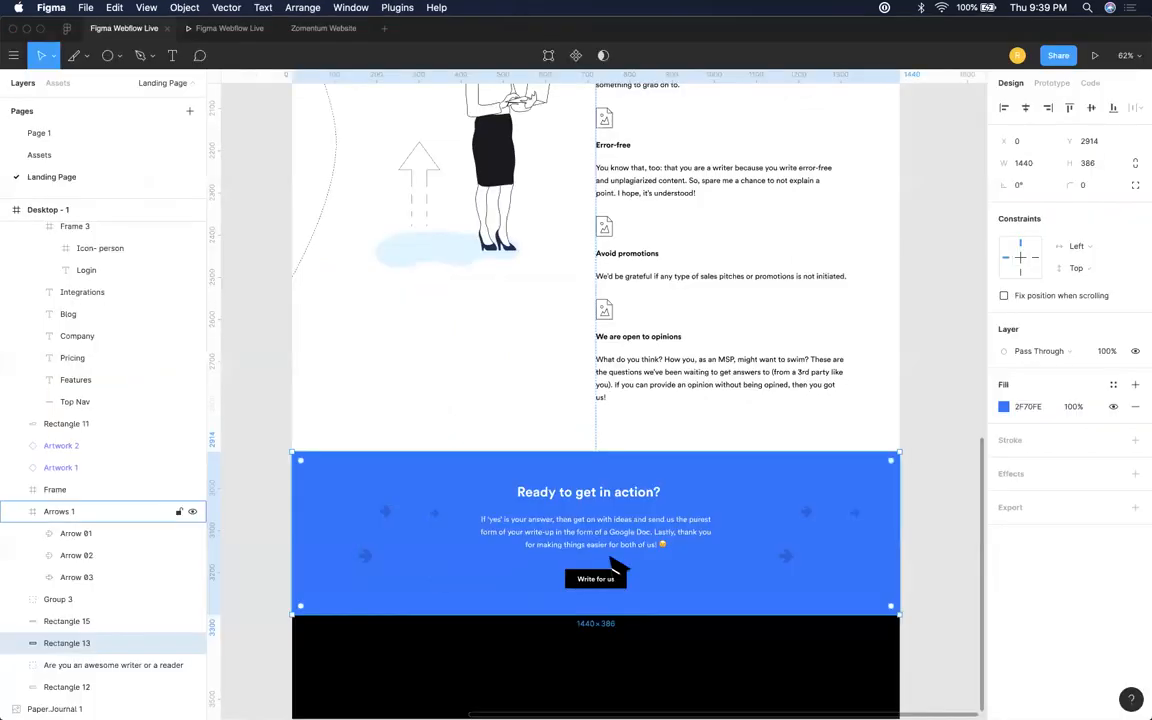
pyautogui.press('super+Tab')
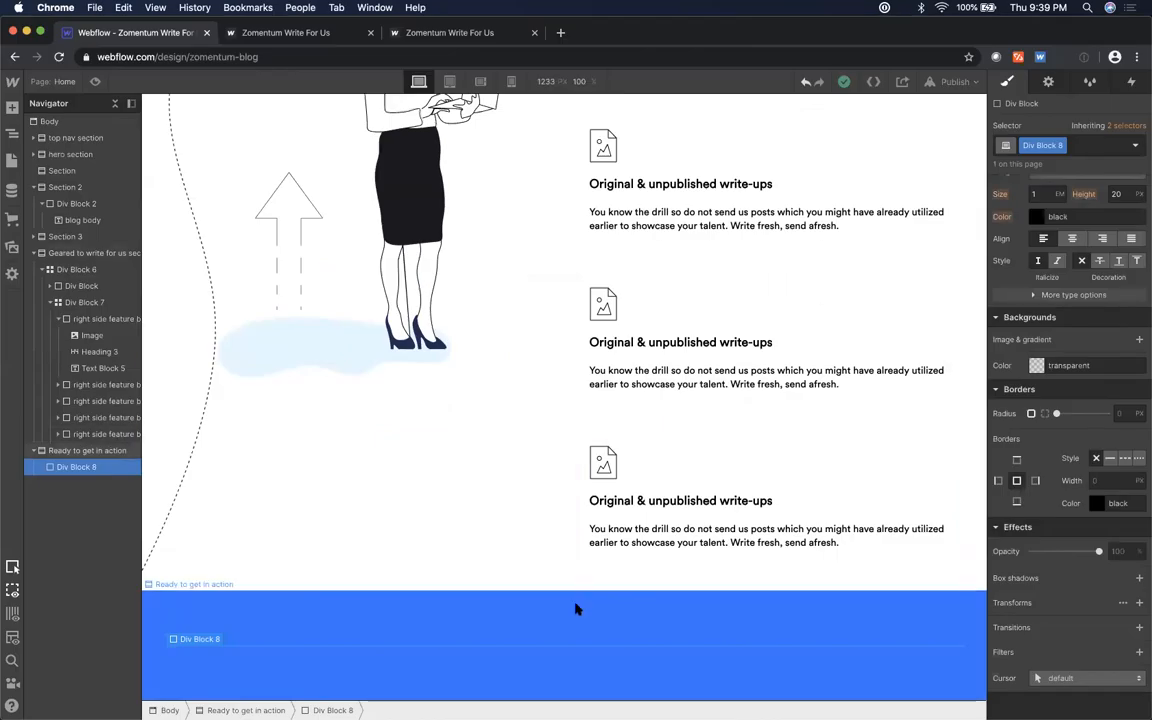
pyautogui.press('super+e')
pyautogui.write('head')
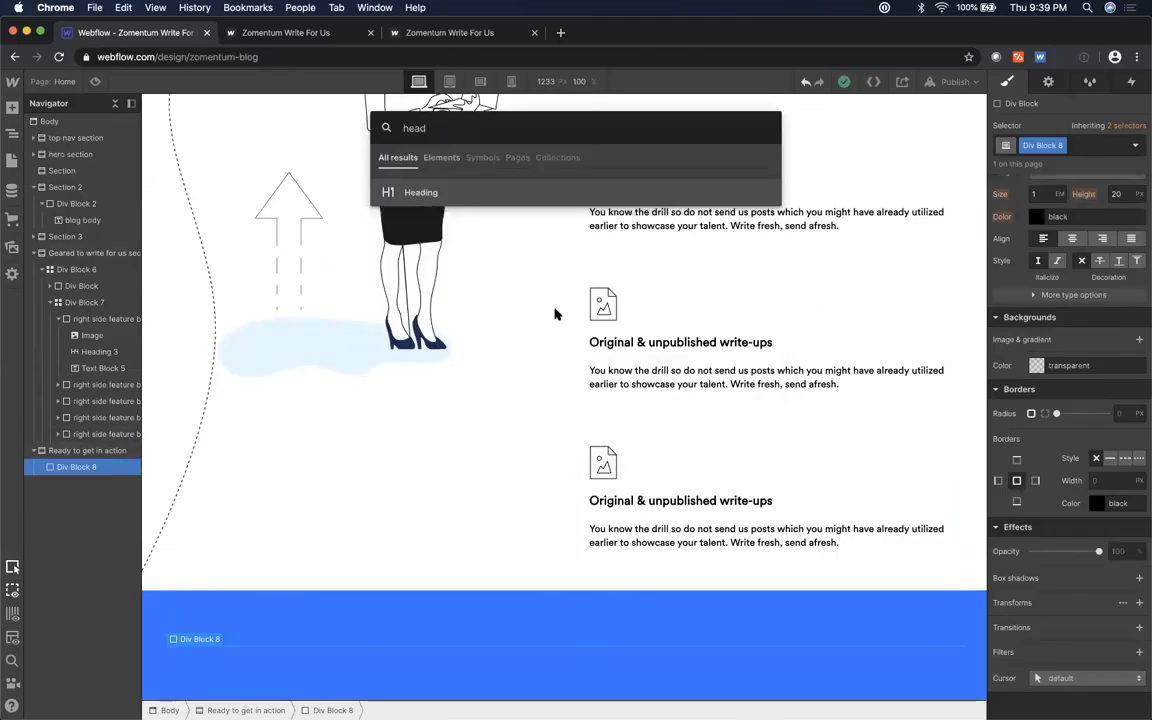
pyautogui.press('Return')
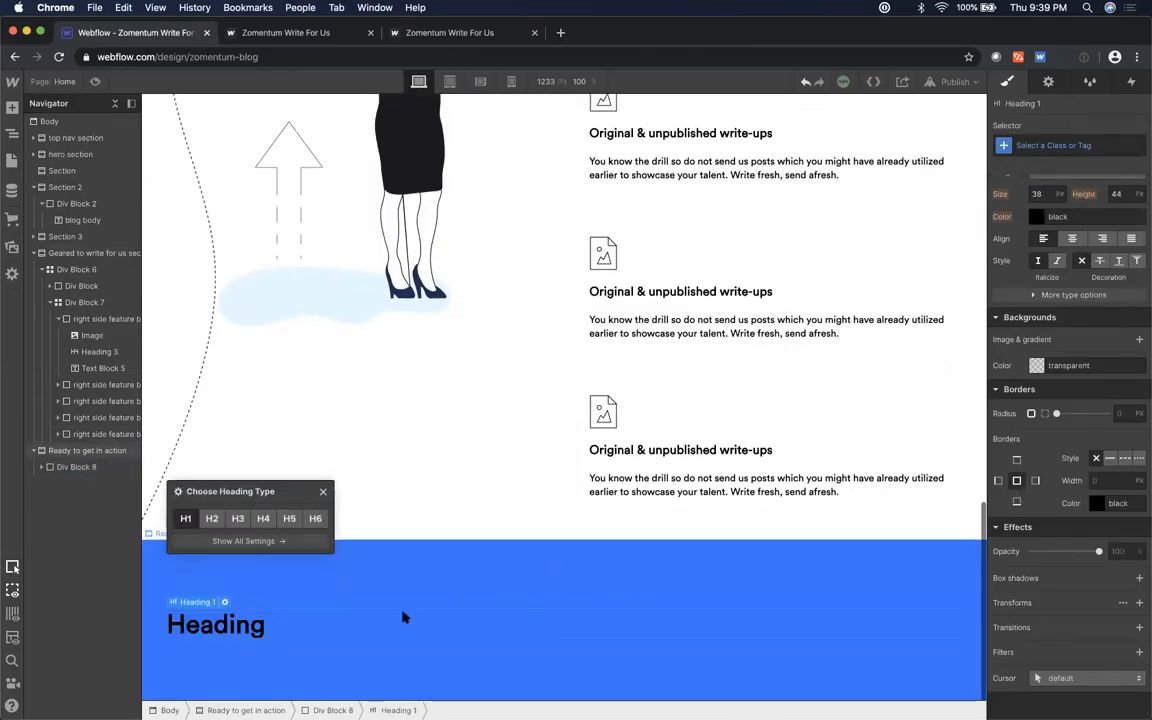
pyautogui.click(212, 519)
# - Add a text block below the H2 heading in the blue section
pyautogui.press('super+e')
pyautogui.write('text')
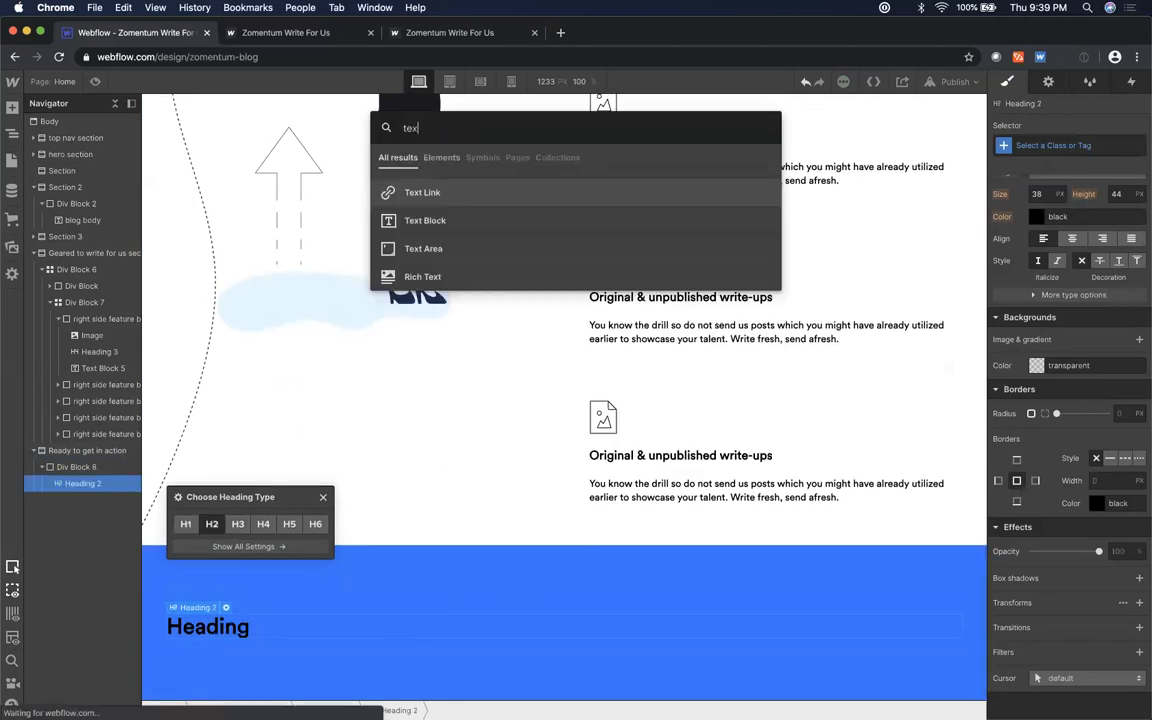
pyautogui.press('Down')
pyautogui.press('Return')
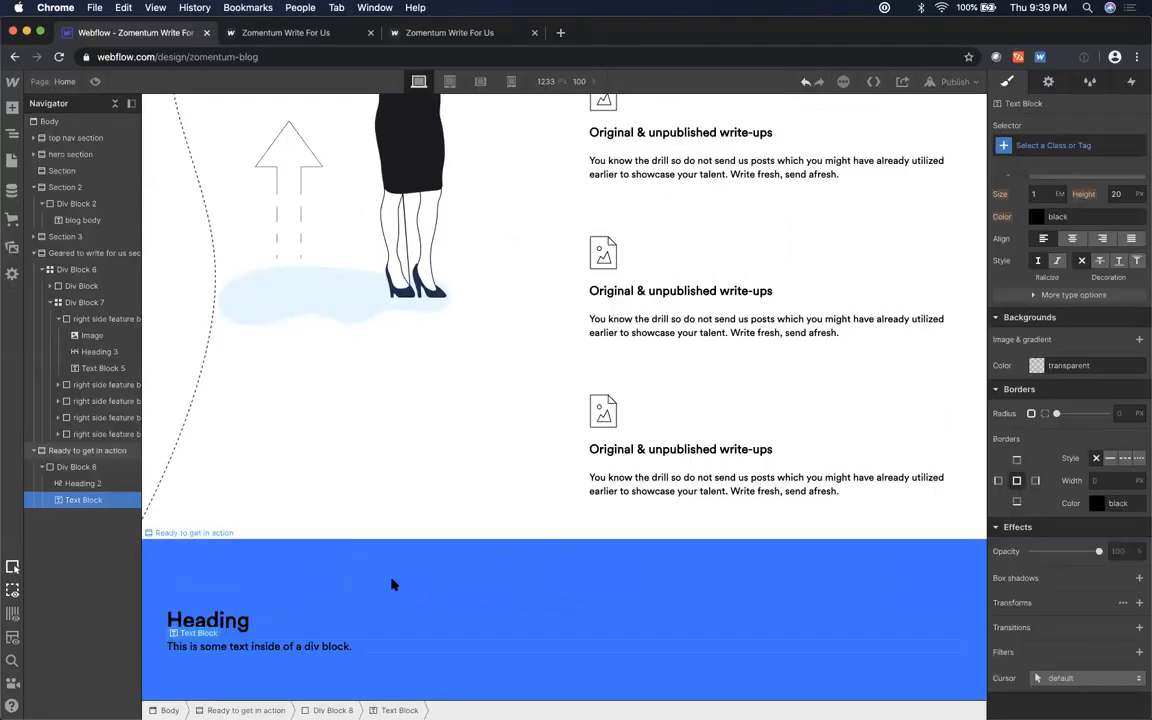
# - Add a default button below the text block in the blue section
pyautogui.press('super+e')
pyautogui.write('but')
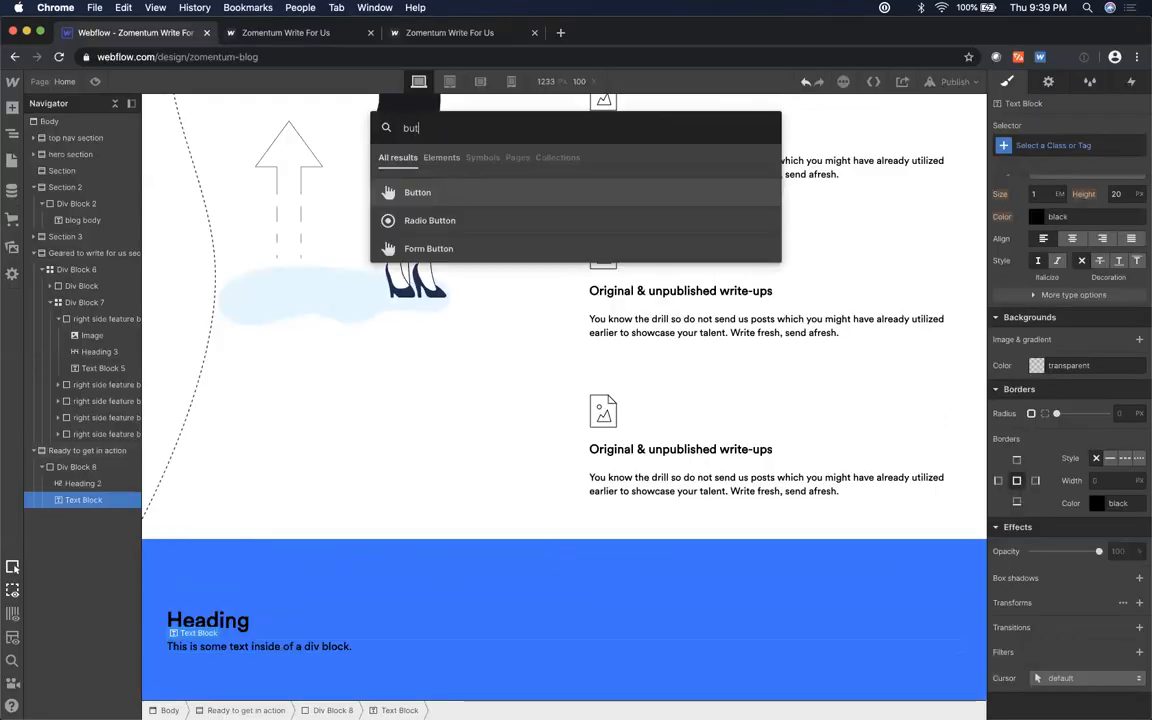
pyautogui.press('Return')
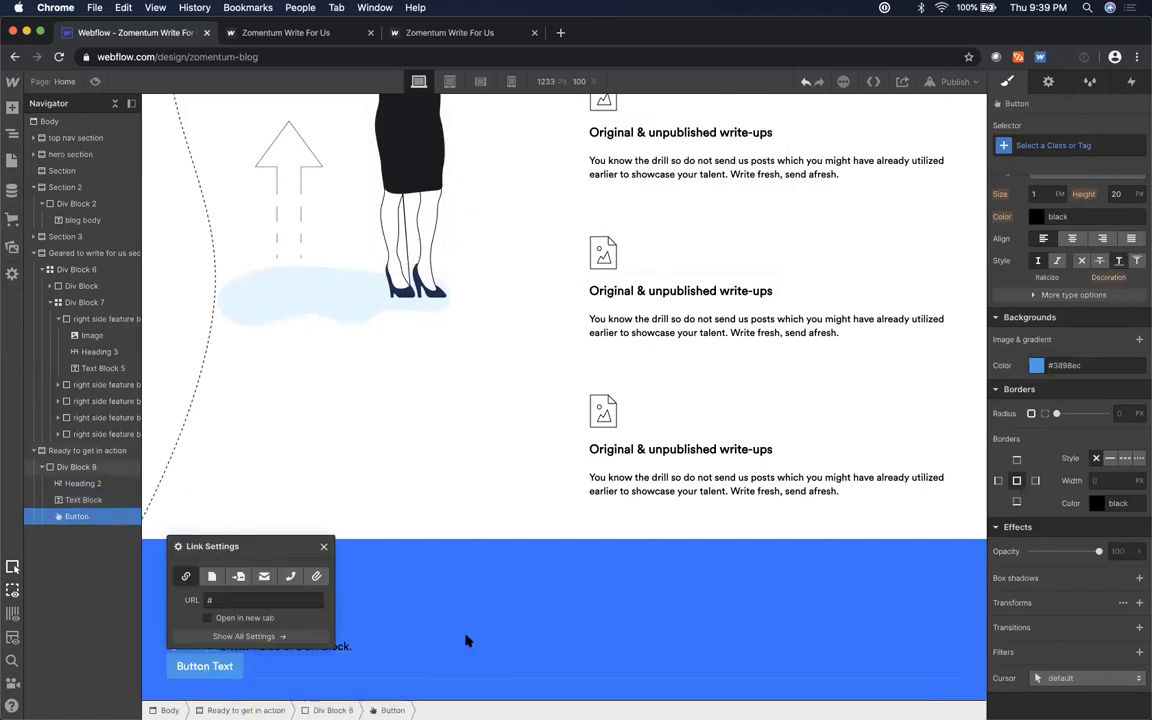
# - Replace the default button in the blue section with a copy of the hero section's "Write for us" button
pyautogui.scroll(10, 465, 630)
pyautogui.scroll(-6, 465, 638)
pyautogui.scroll(10, 465, 632)
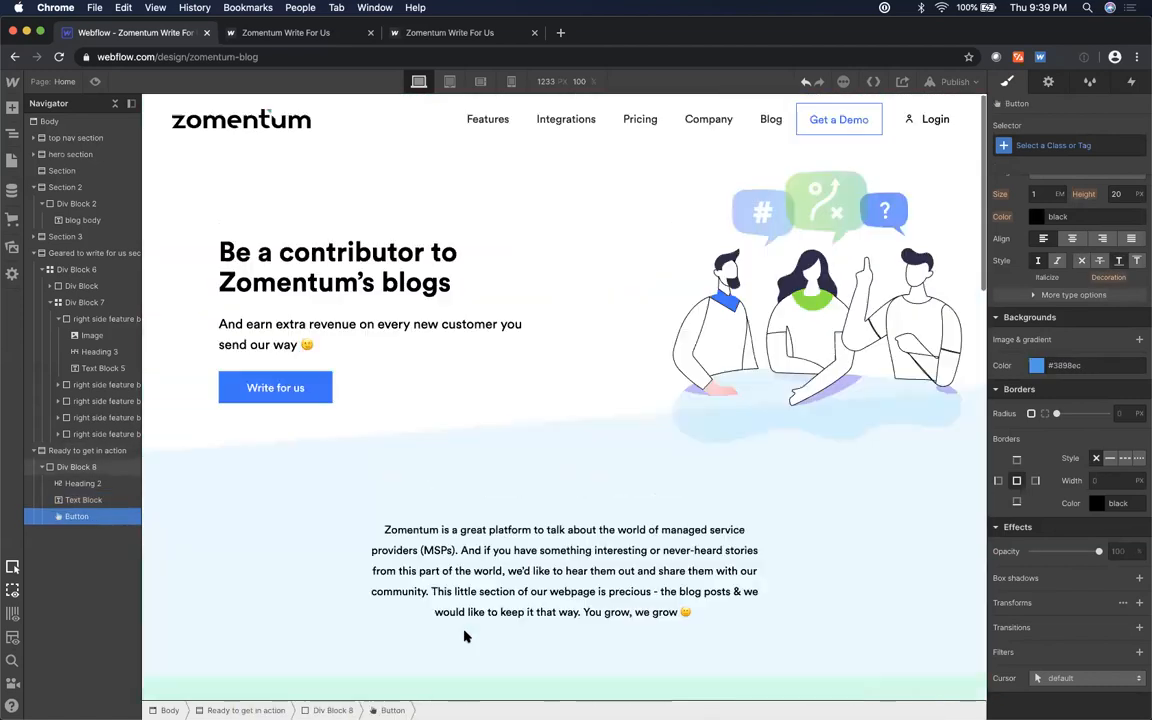
pyautogui.click(324, 395)
pyautogui.scroll(-10, 326, 404)
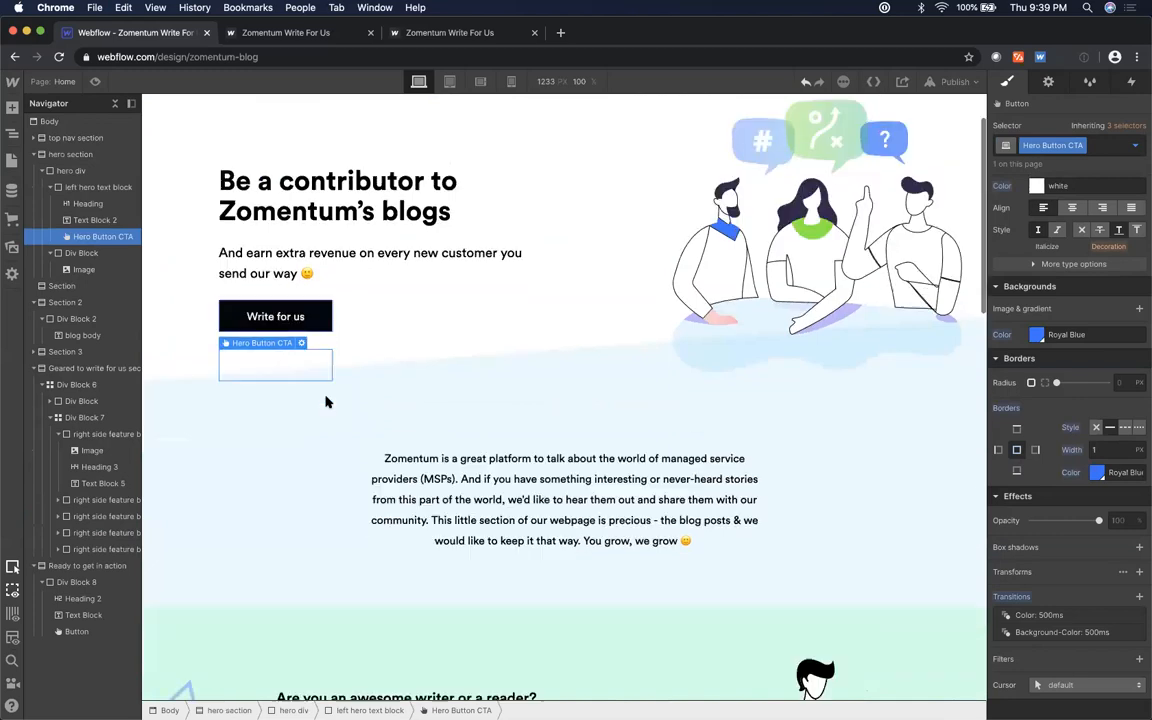
pyautogui.click(233, 638)
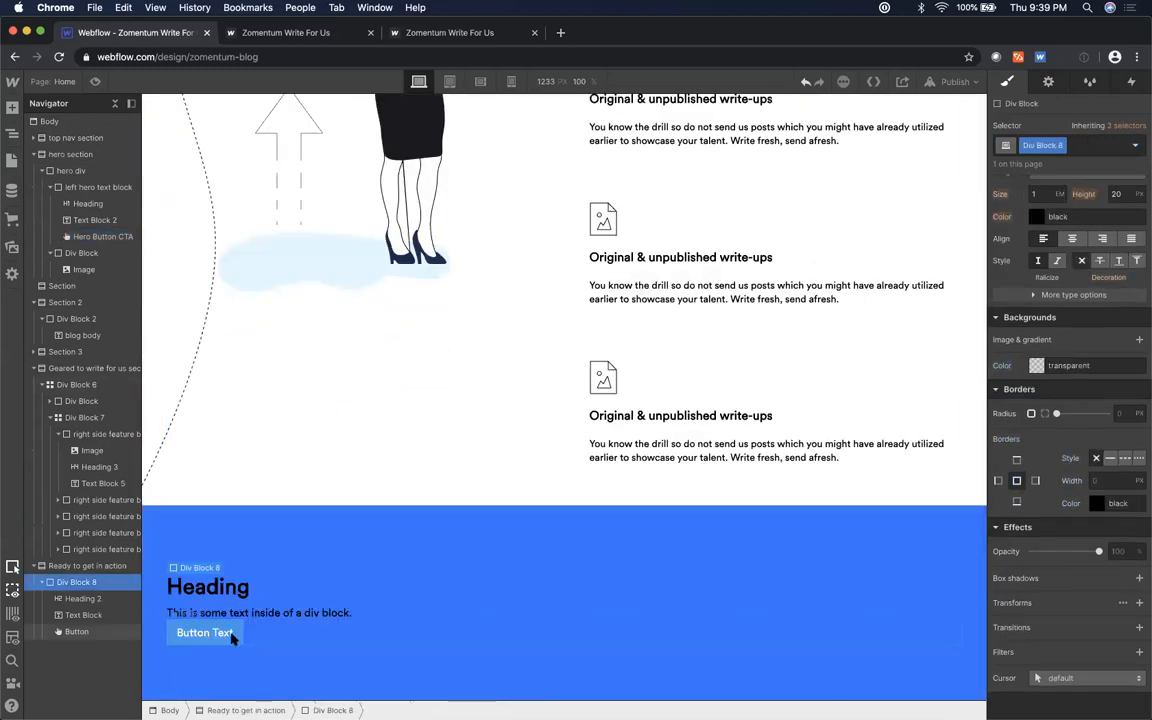
pyautogui.click(231, 634)
pyautogui.press('Delete')
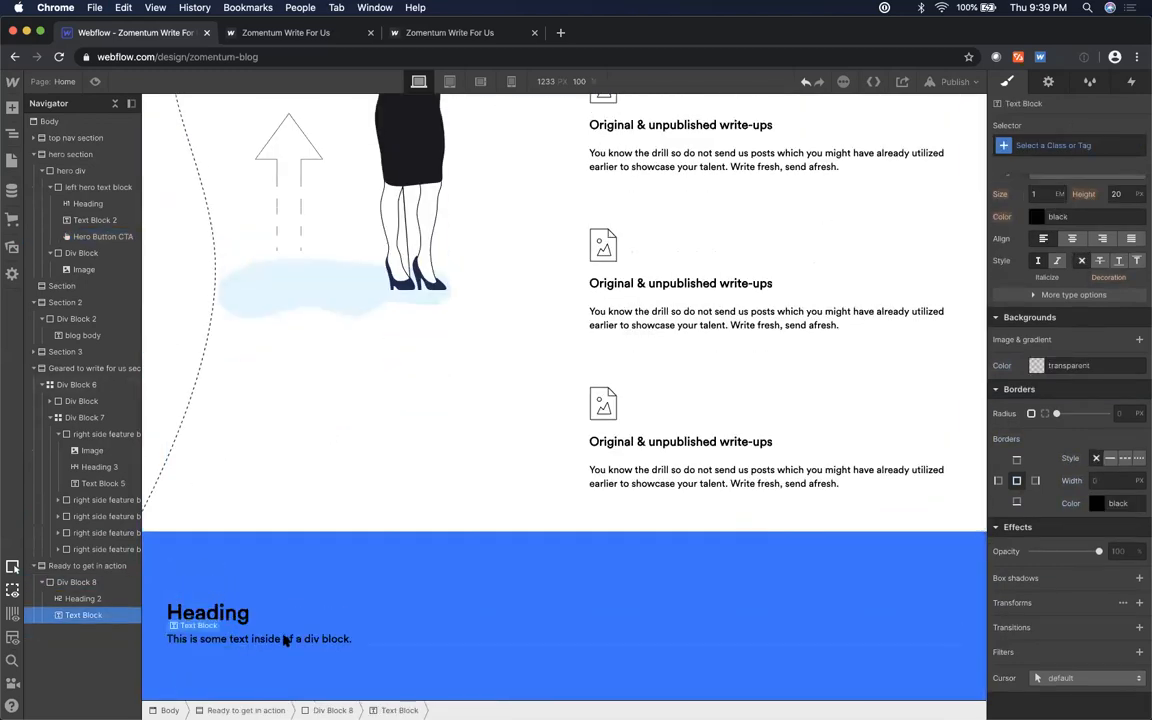
pyautogui.press('super+v')
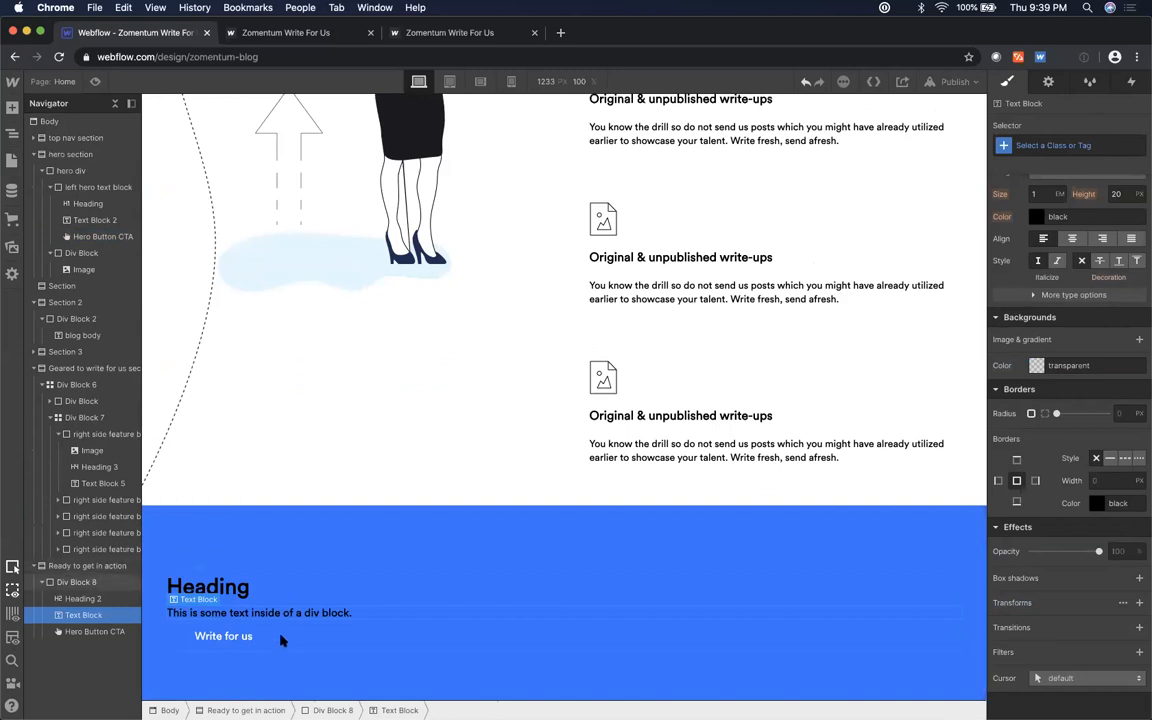
# - Duplicate the class of the "Write for us" button in the blue section and name the copy "Footer Button CTA"
pyautogui.click(281, 641)
pyautogui.click(268, 638)
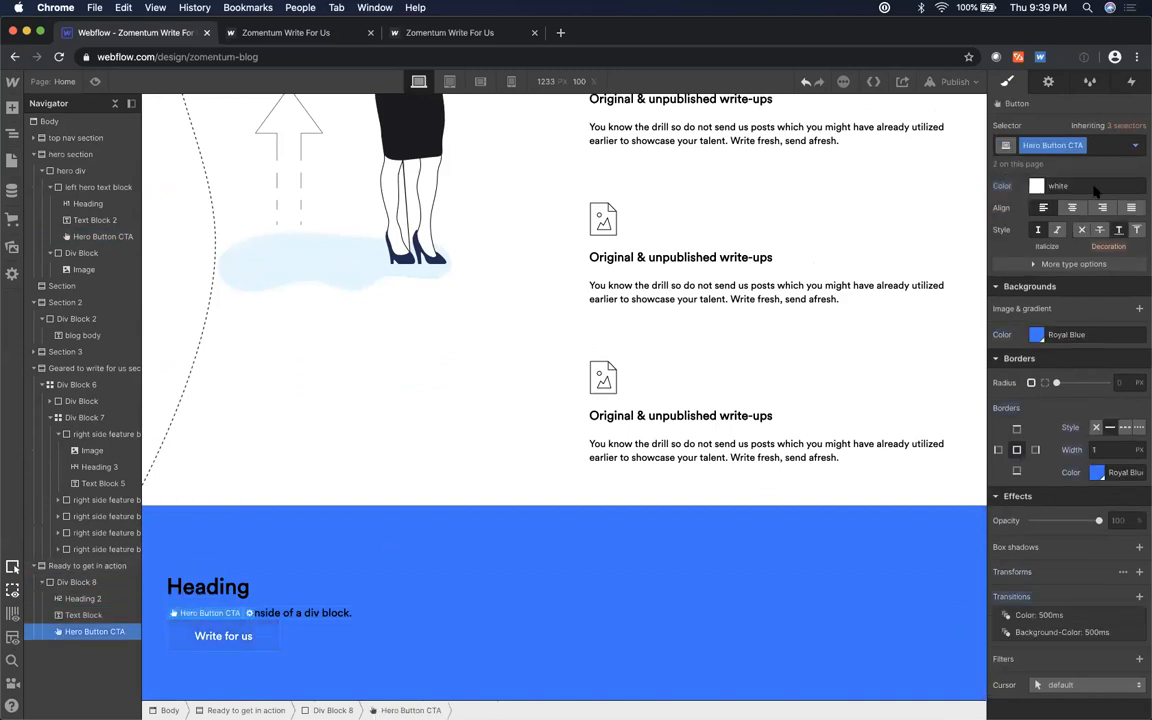
pyautogui.click(1082, 146)
pyautogui.click(1040, 186)
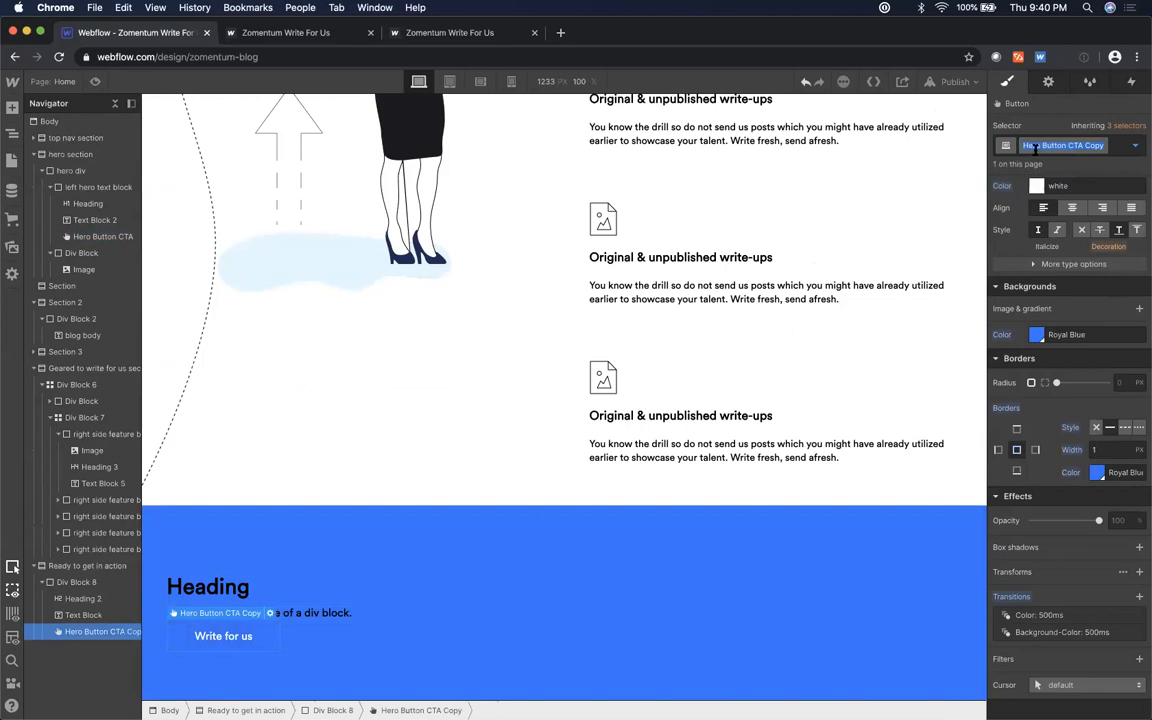
pyautogui.press('BackSpace')
pyautogui.press('BackSpace')
pyautogui.press('BackSpace')
pyautogui.press('BackSpace')
pyautogui.write('Footer')
pyautogui.press('BackSpace')
pyautogui.press('BackSpace')
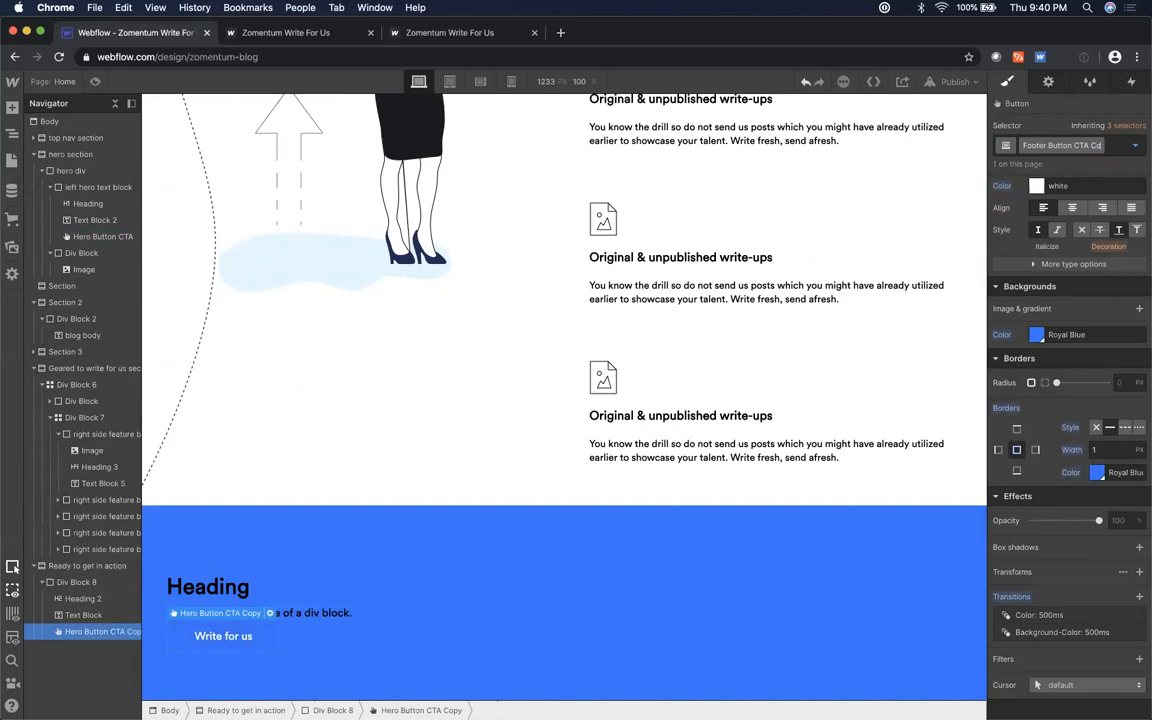
pyautogui.press('Return')
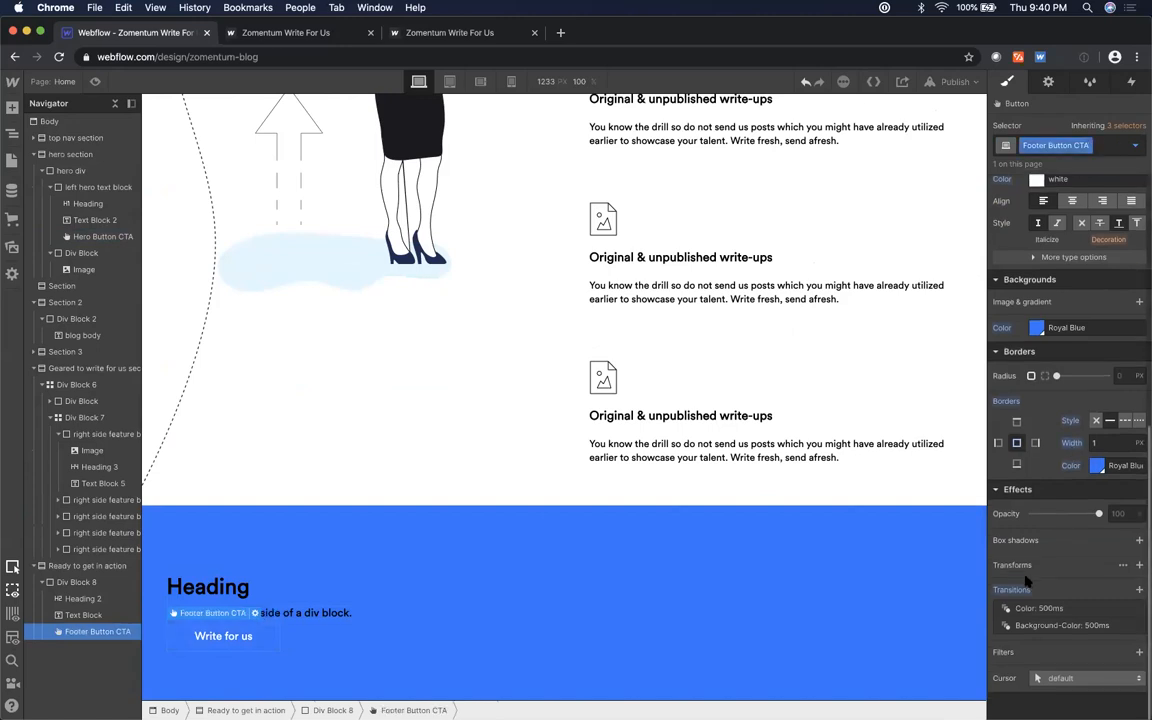
# - Reset the border styling of the Footer Button CTA so it has no border
pyautogui.click(1099, 467)
pyautogui.click(1099, 467)
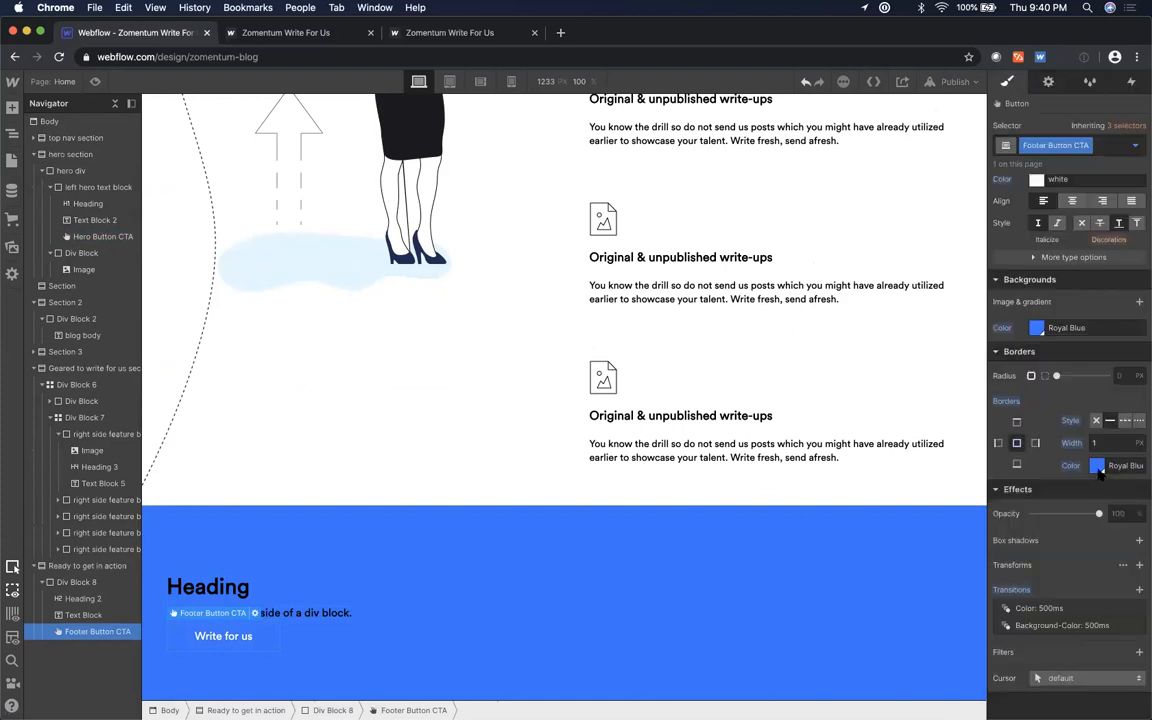
pyautogui.click(1008, 402)
pyautogui.click(1014, 380)
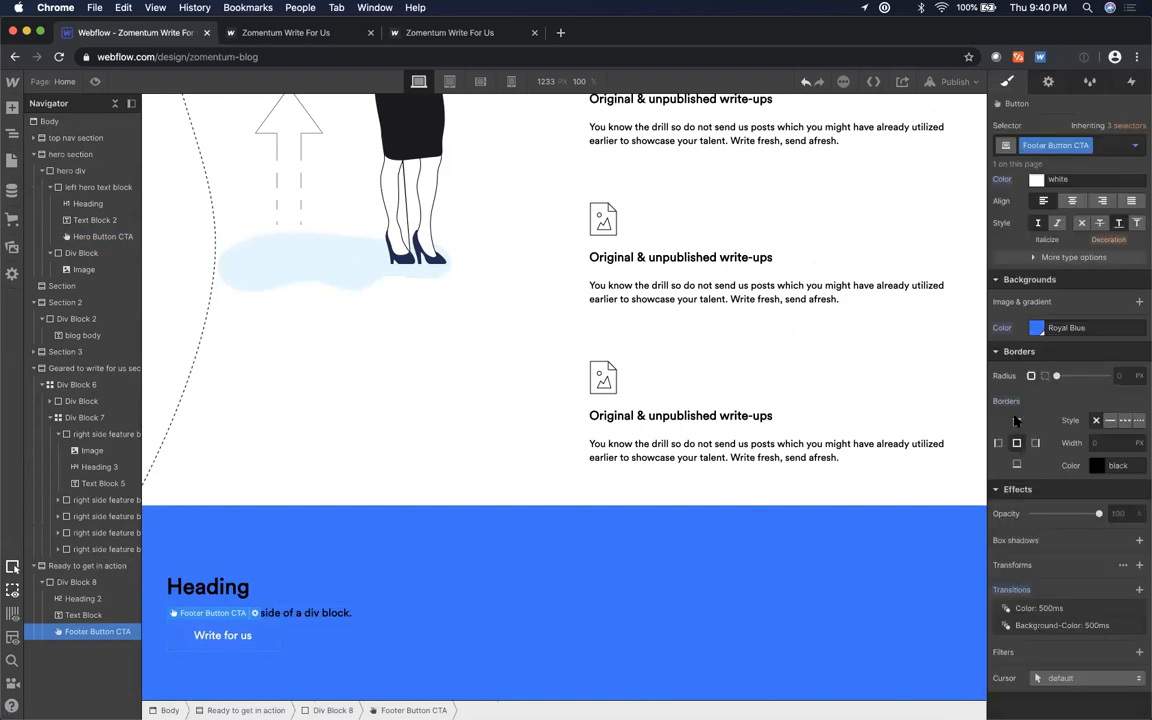
# - Set the background color of the Footer Button CTA to black
pyautogui.click(1037, 328)
pyautogui.moveTo(1008, 434); pyautogui.dragTo(994, 450)
pyautogui.click(1030, 318)
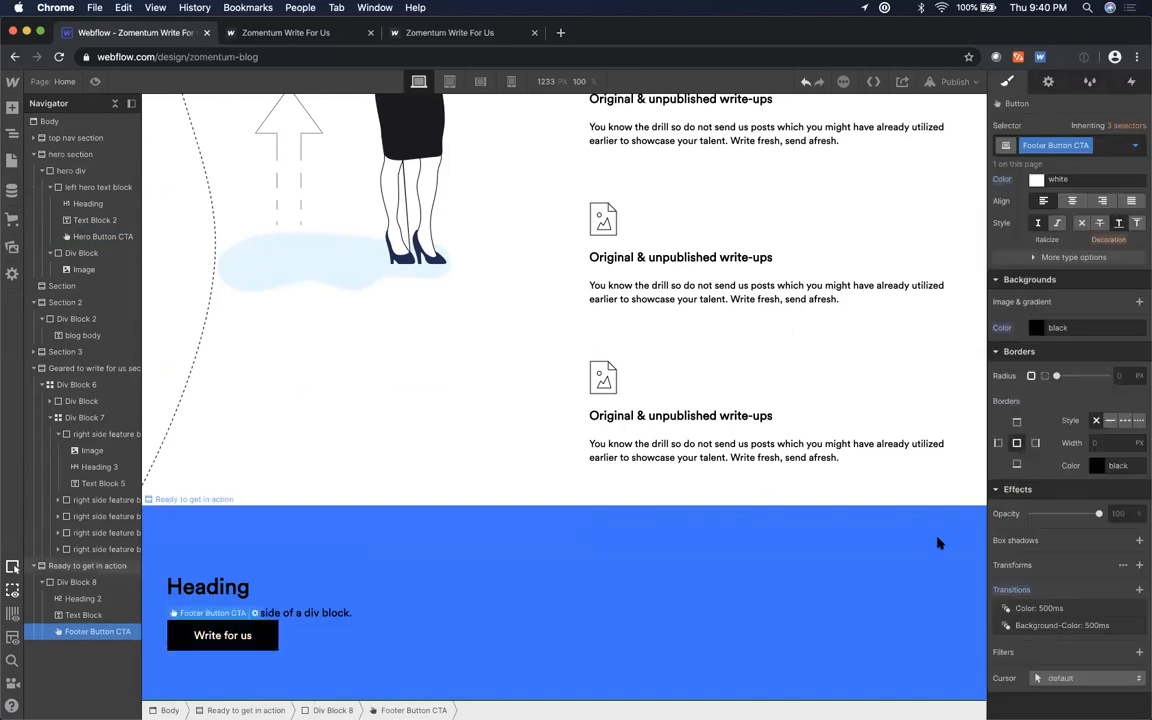
pyautogui.click(872, 613)
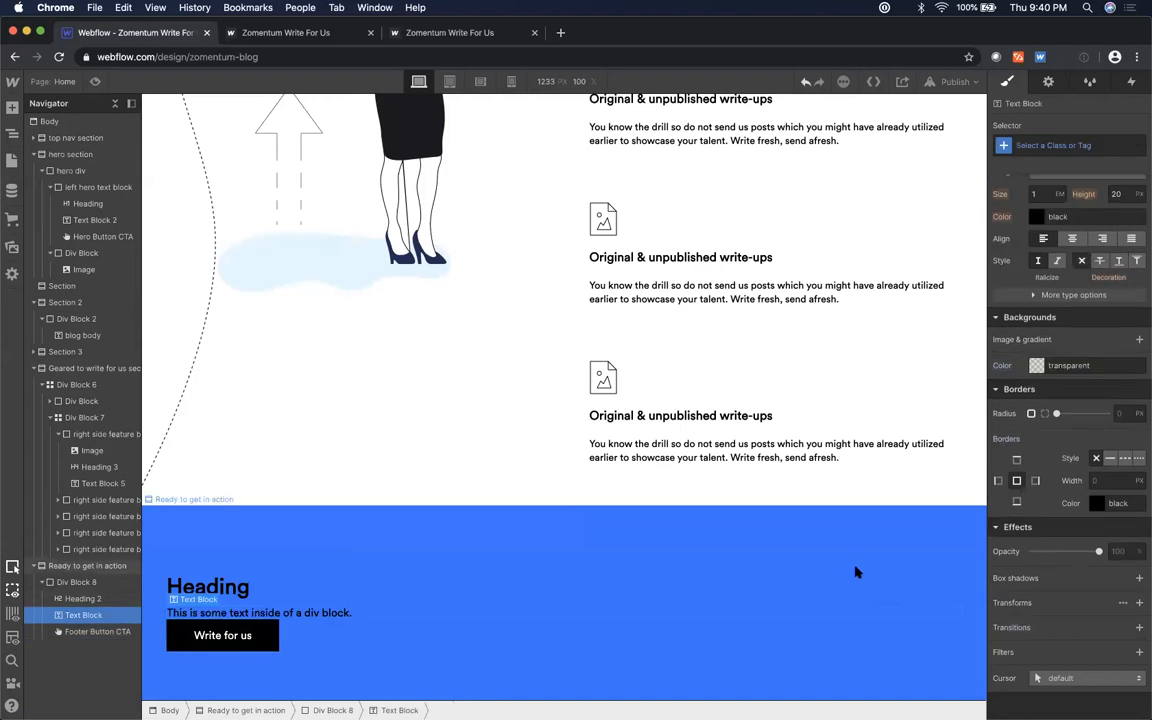
pyautogui.click(855, 572)
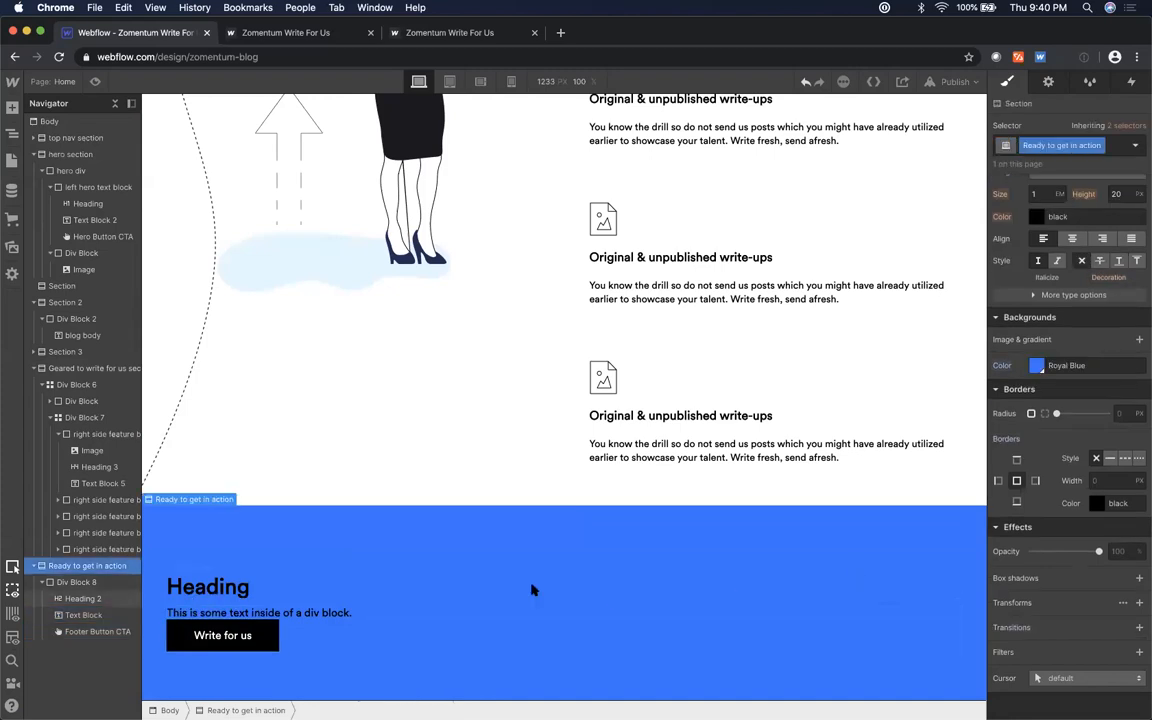
# - Try a vertical flex layout on the blue section's Div Block 8 and undo it
pyautogui.click(77, 582)
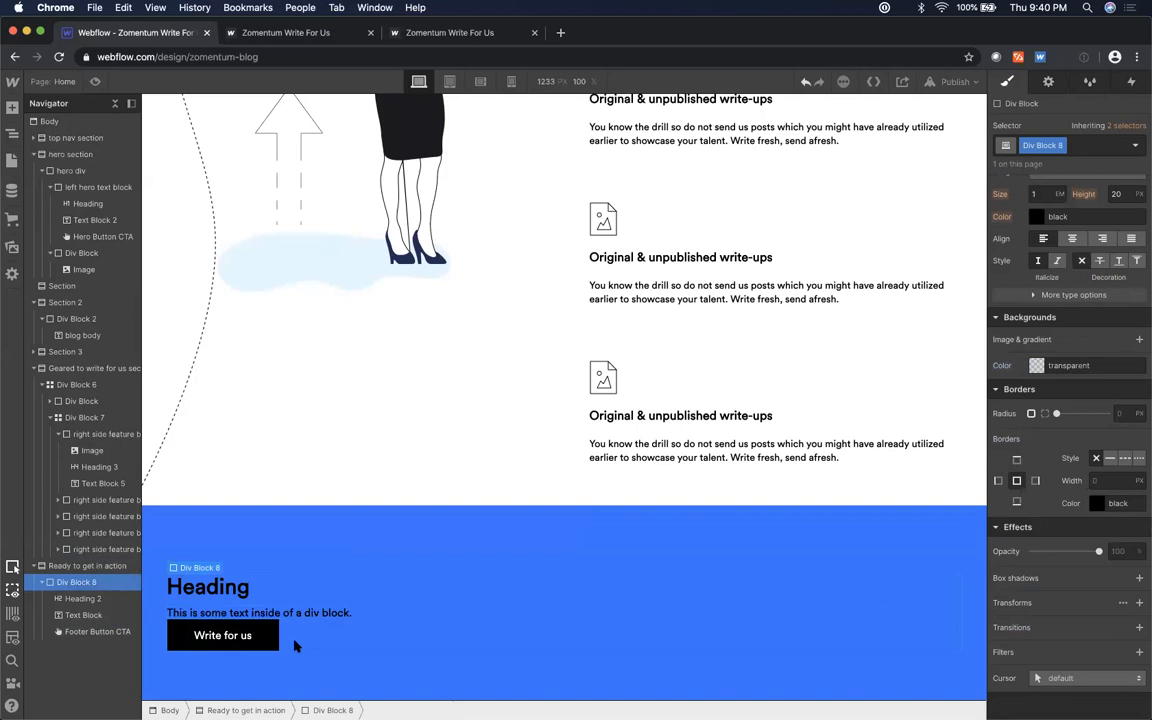
pyautogui.scroll(5, 1052, 455)
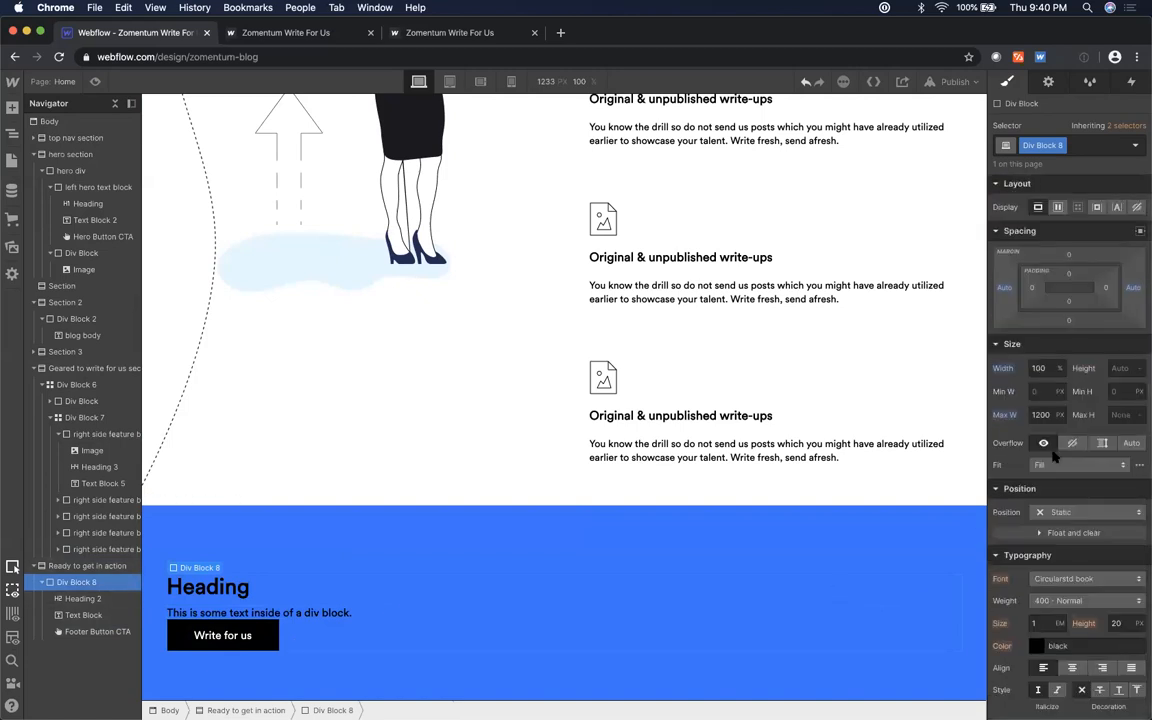
pyautogui.click(1058, 207)
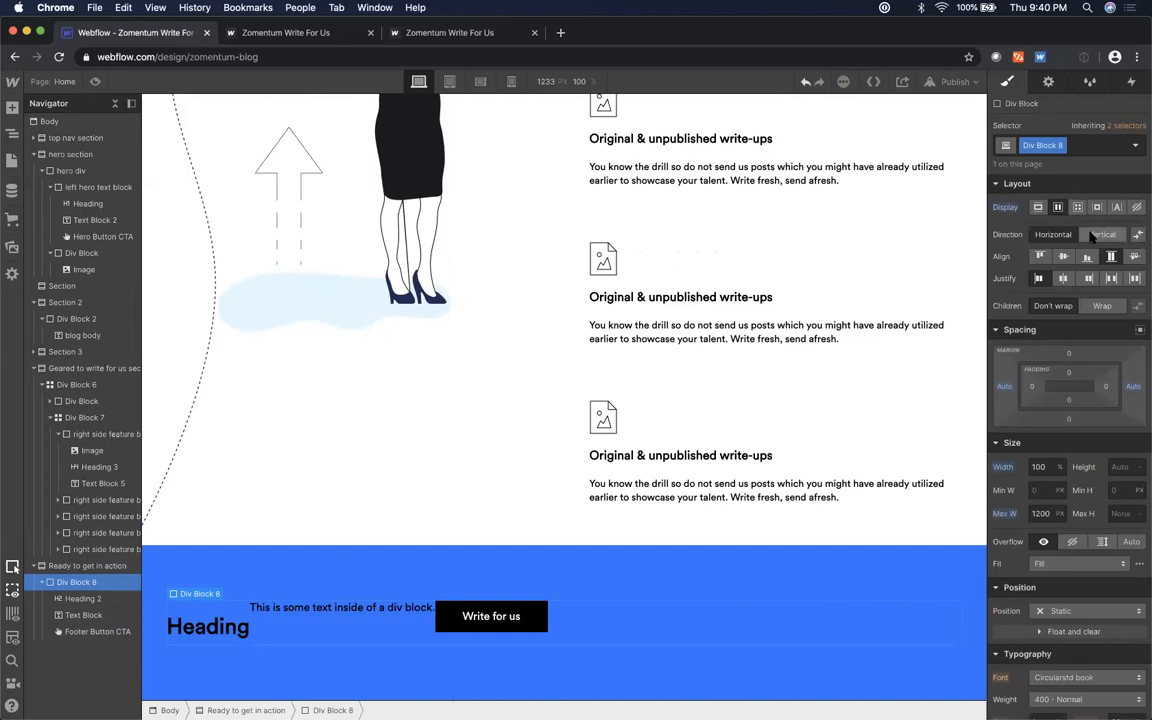
pyautogui.click(1092, 235)
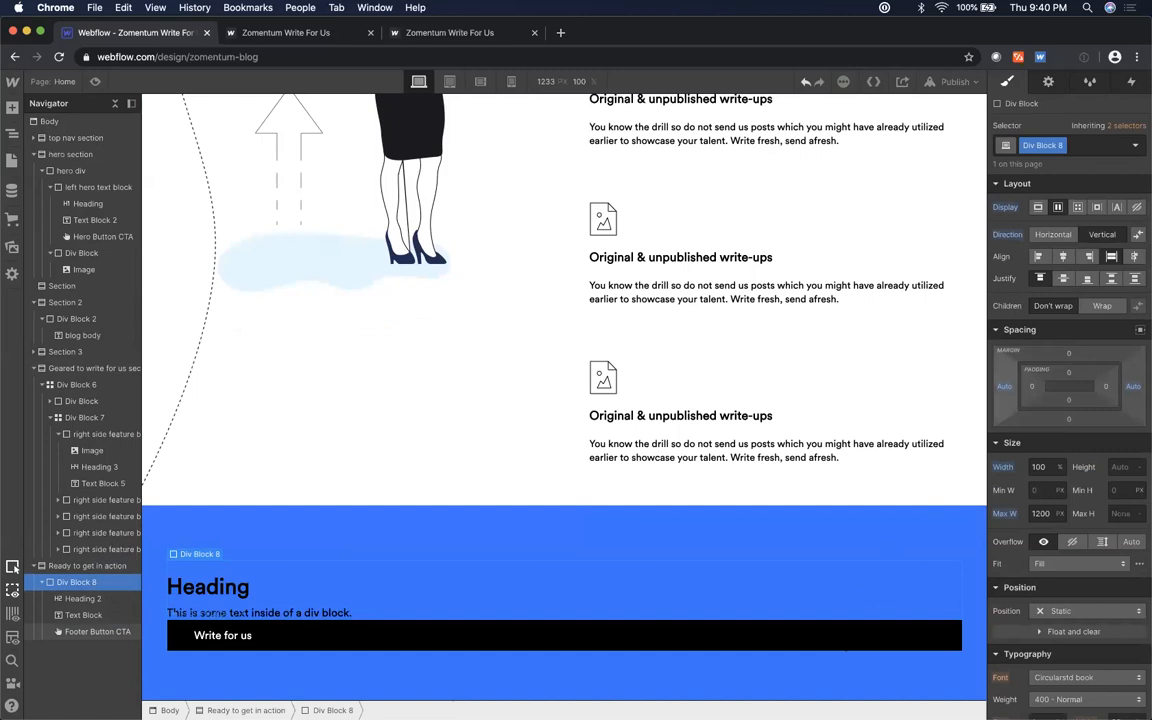
pyautogui.press('super+z')
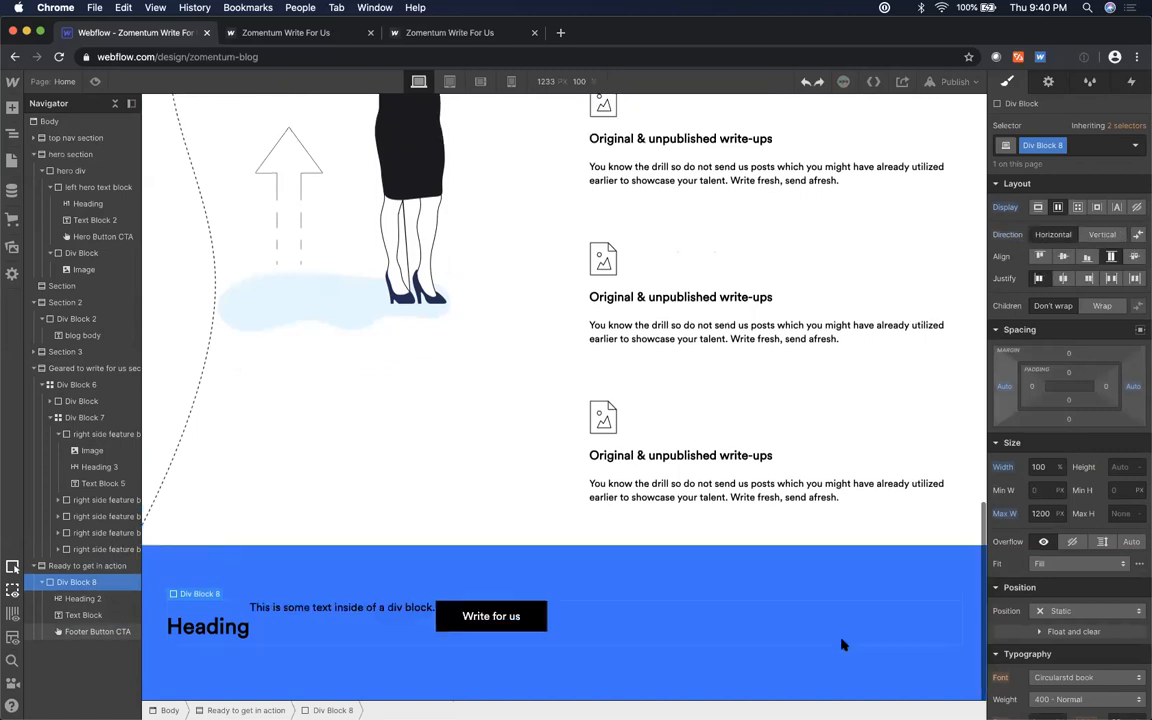
pyautogui.press('super+z')
# - Set Div Block 8 in the blue section to 50% width with a vertical flex layout
pyautogui.click(535, 594)
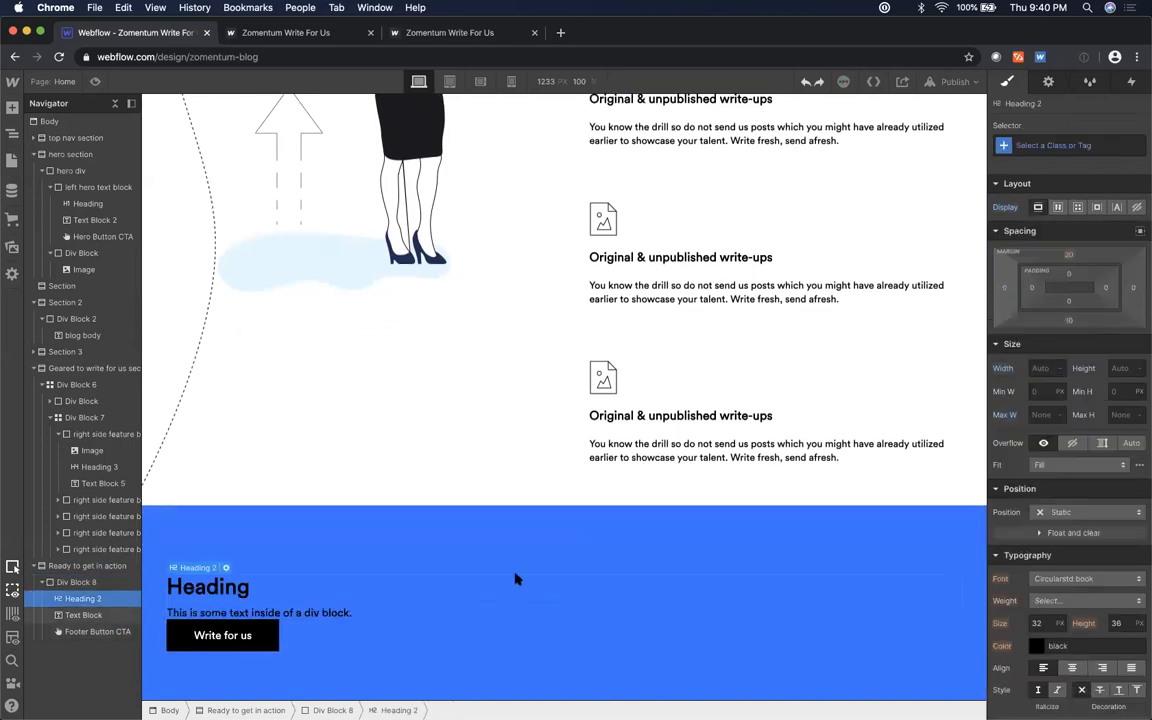
pyautogui.click(85, 583)
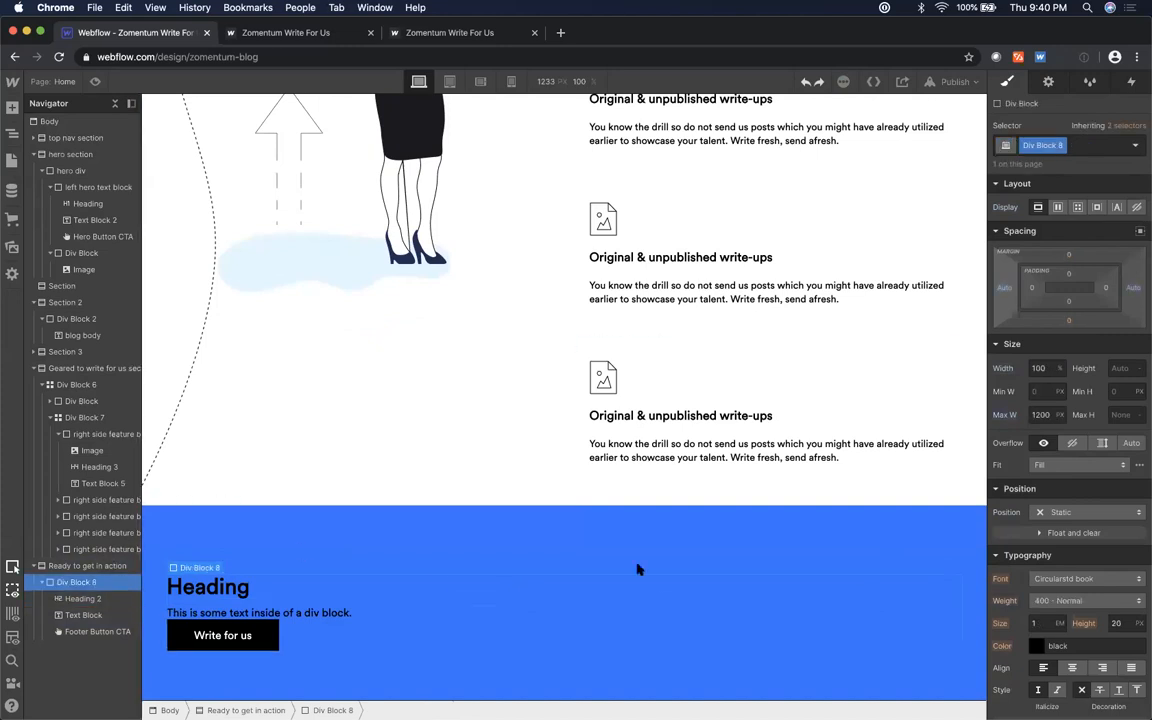
pyautogui.click(1040, 368)
pyautogui.write('50')
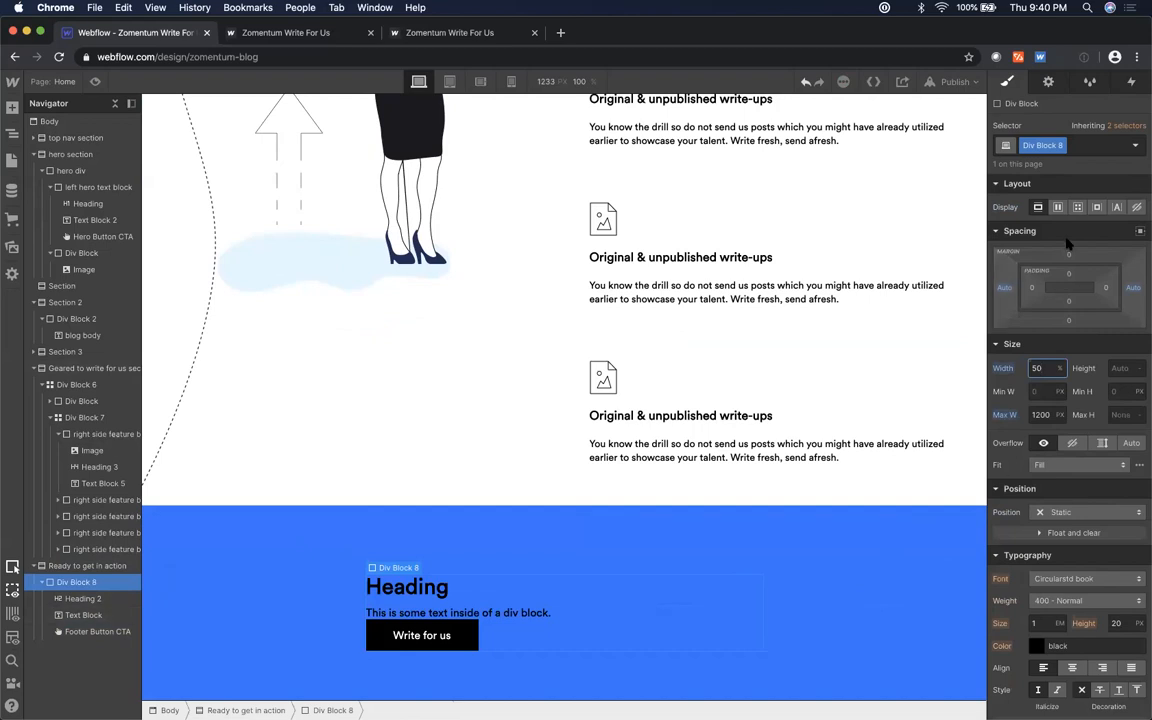
pyautogui.click(1058, 207)
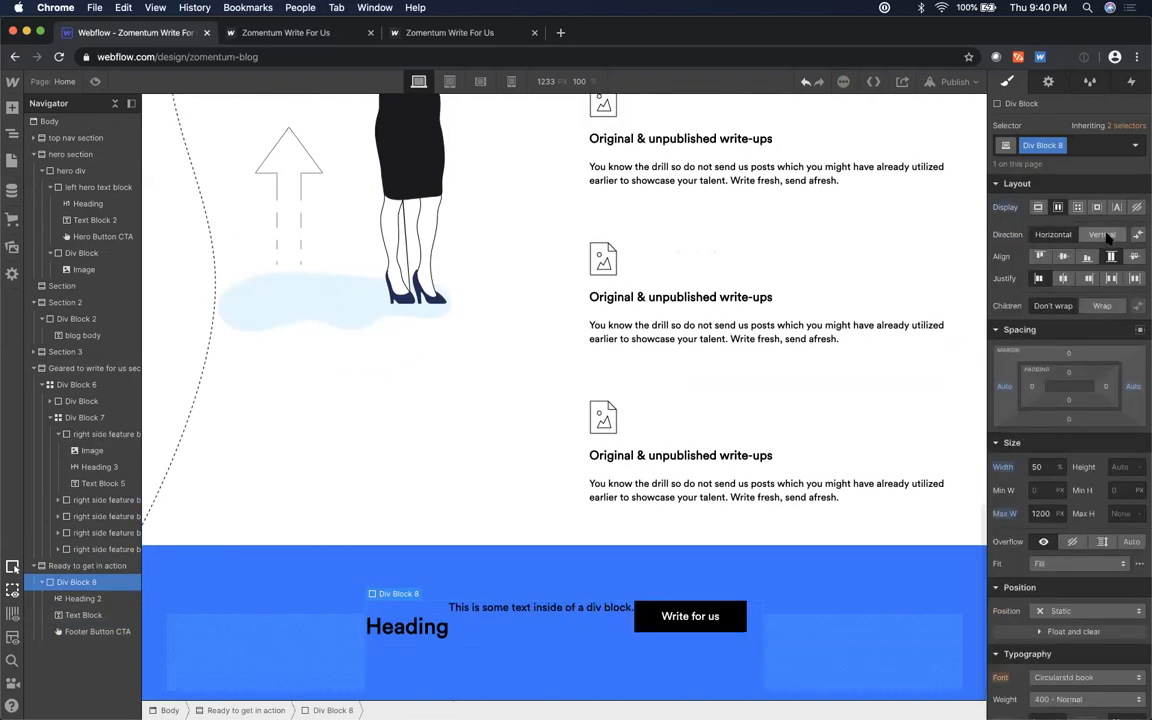
pyautogui.click(1103, 234)
# - Set the width of the Footer Button CTA to 200 px
pyautogui.click(97, 631)
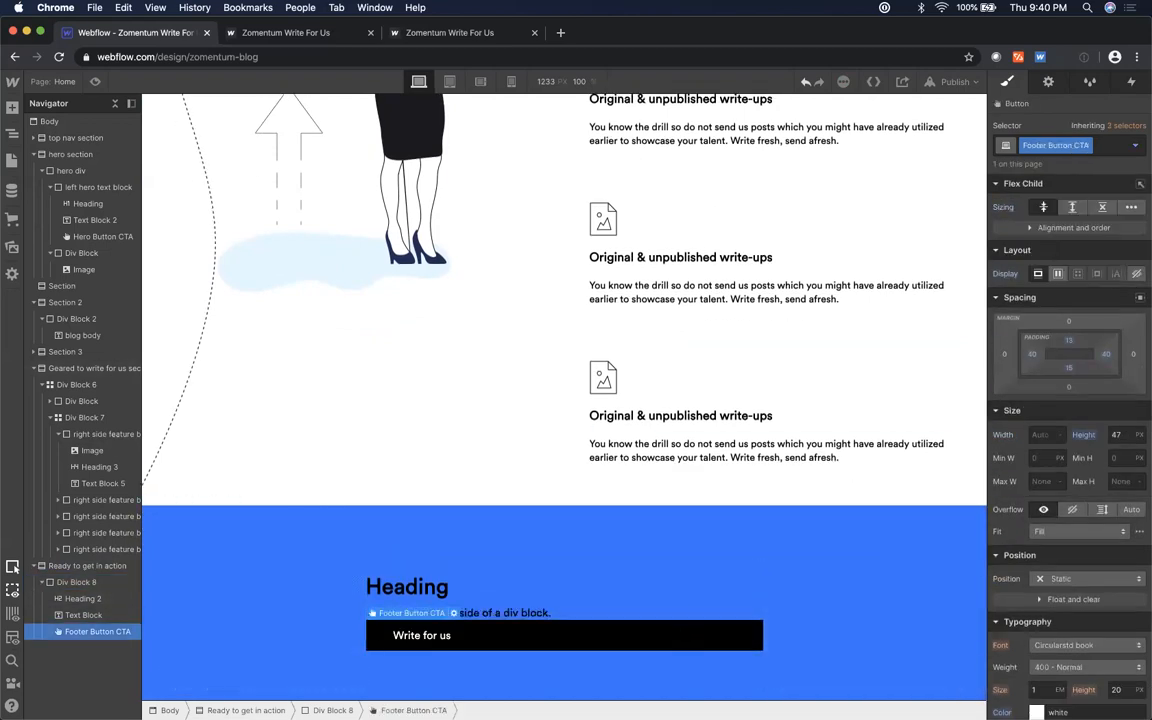
pyautogui.click(1051, 436)
pyautogui.write('200px')
pyautogui.press('Return')
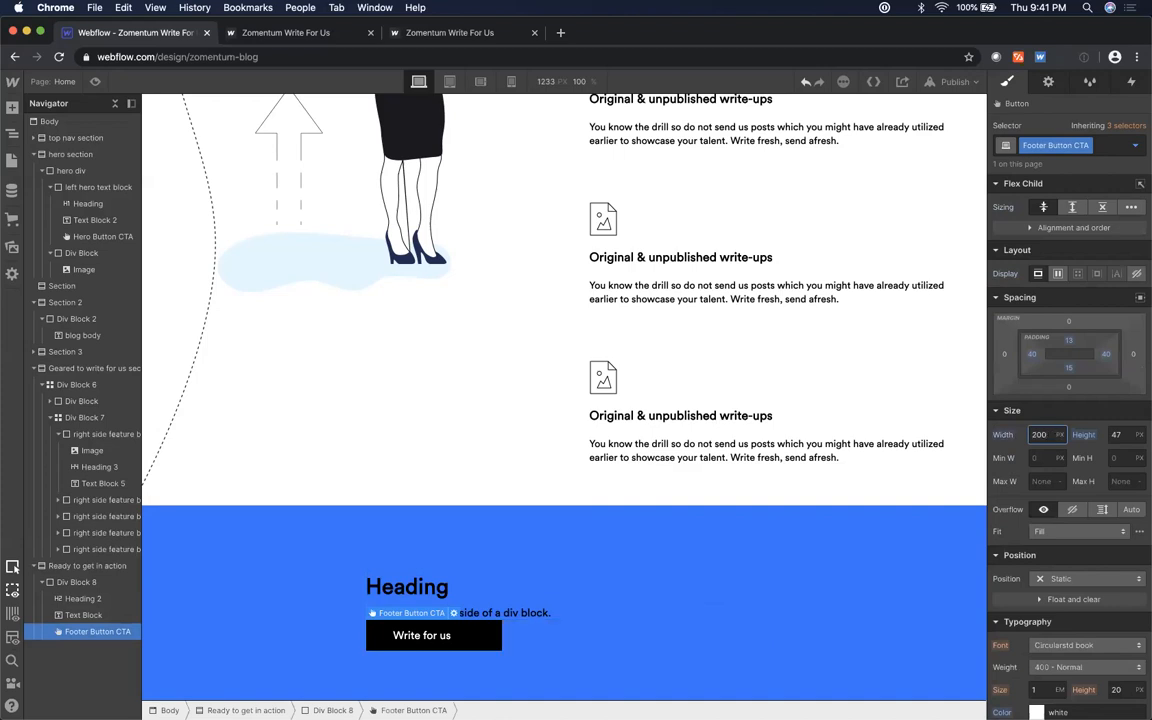
# - Align the children of Div Block 8 to the center and center-align the text inside the Footer Button CTA
pyautogui.click(663, 574)
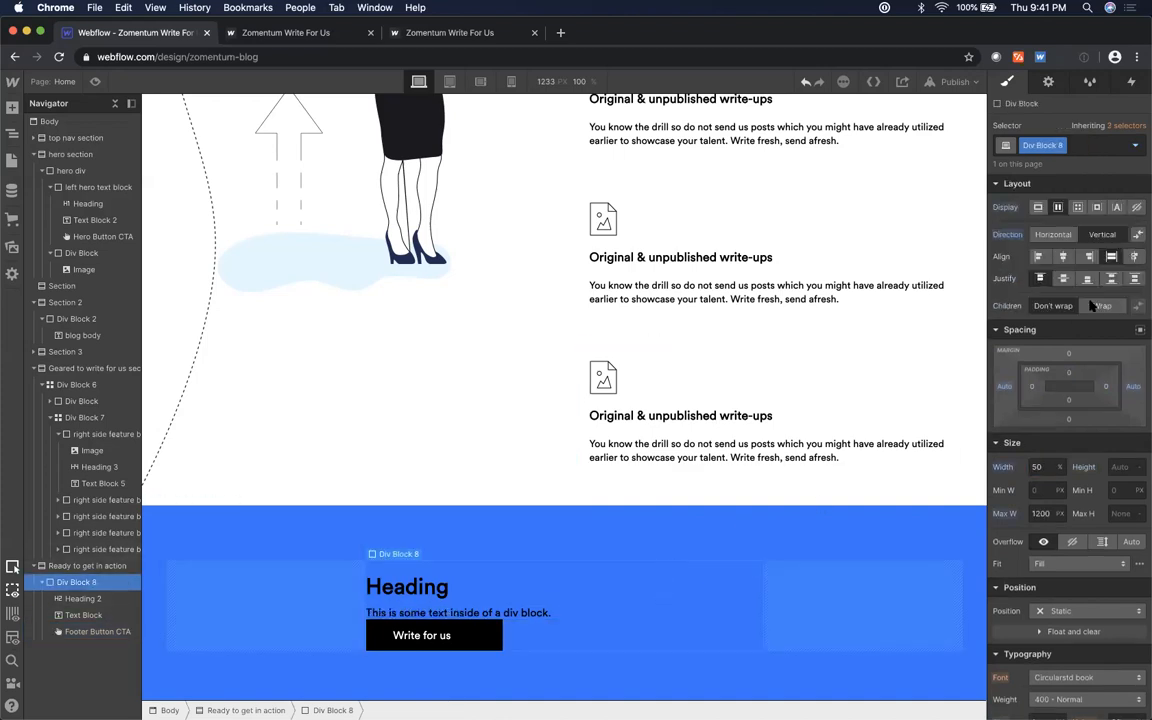
pyautogui.click(1064, 258)
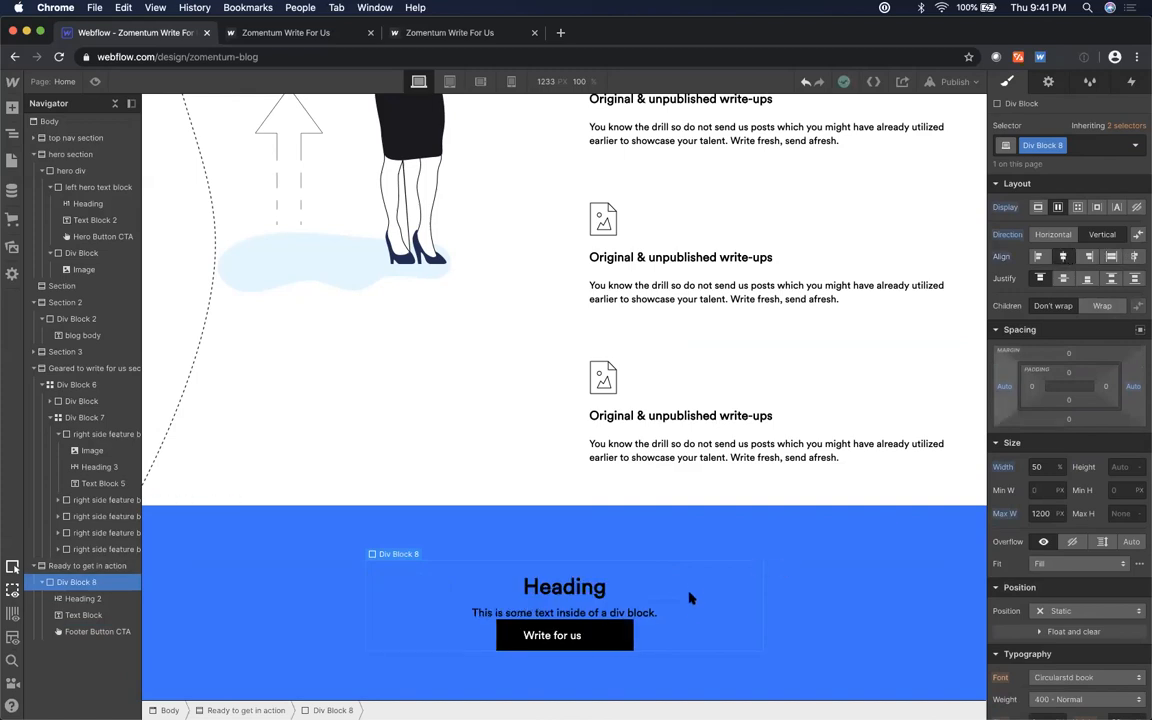
pyautogui.click(600, 635)
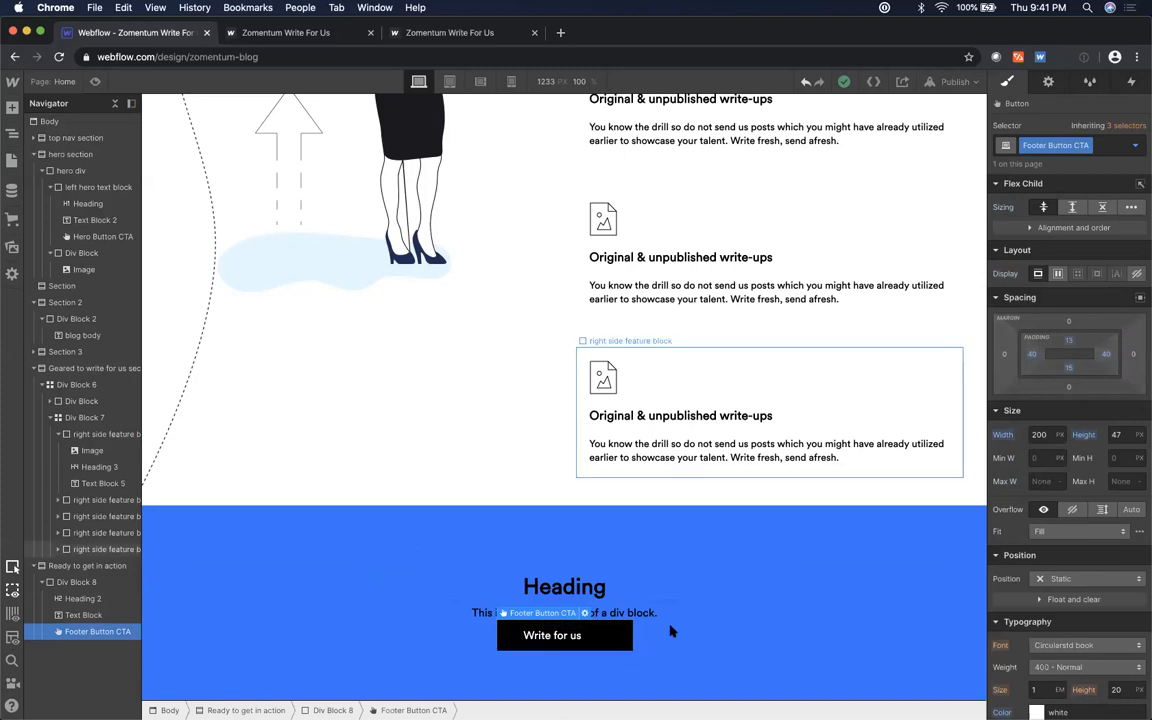
pyautogui.scroll(-6, 1070, 450)
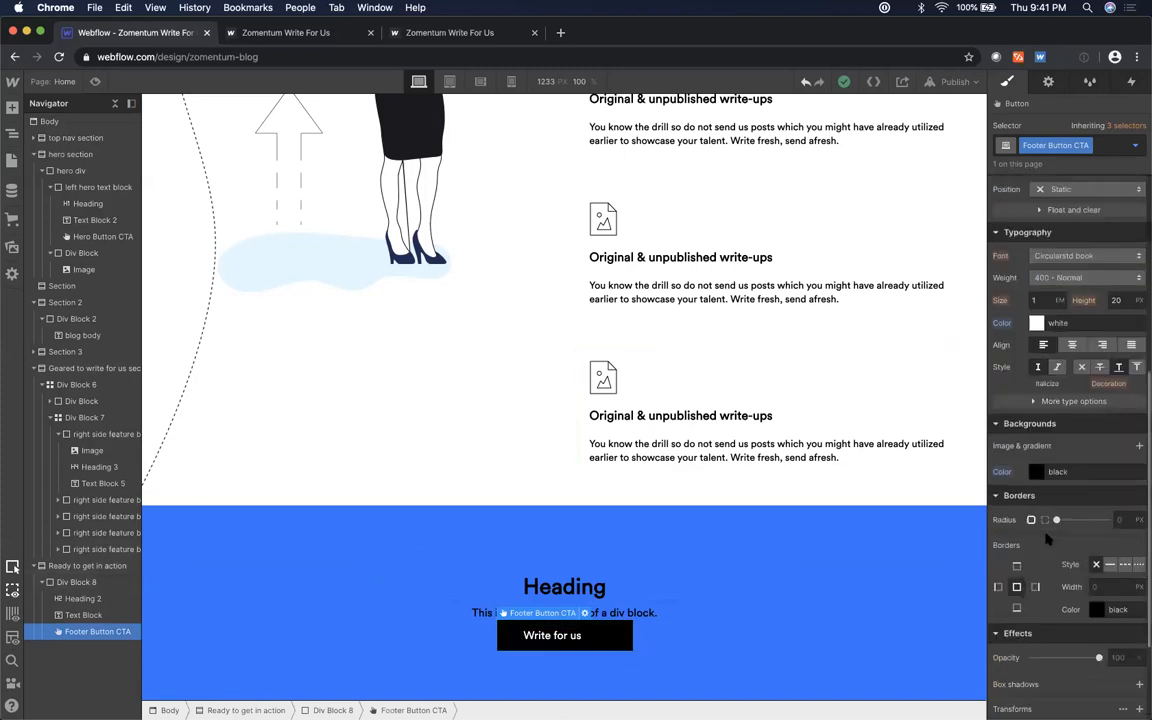
pyautogui.click(1072, 345)
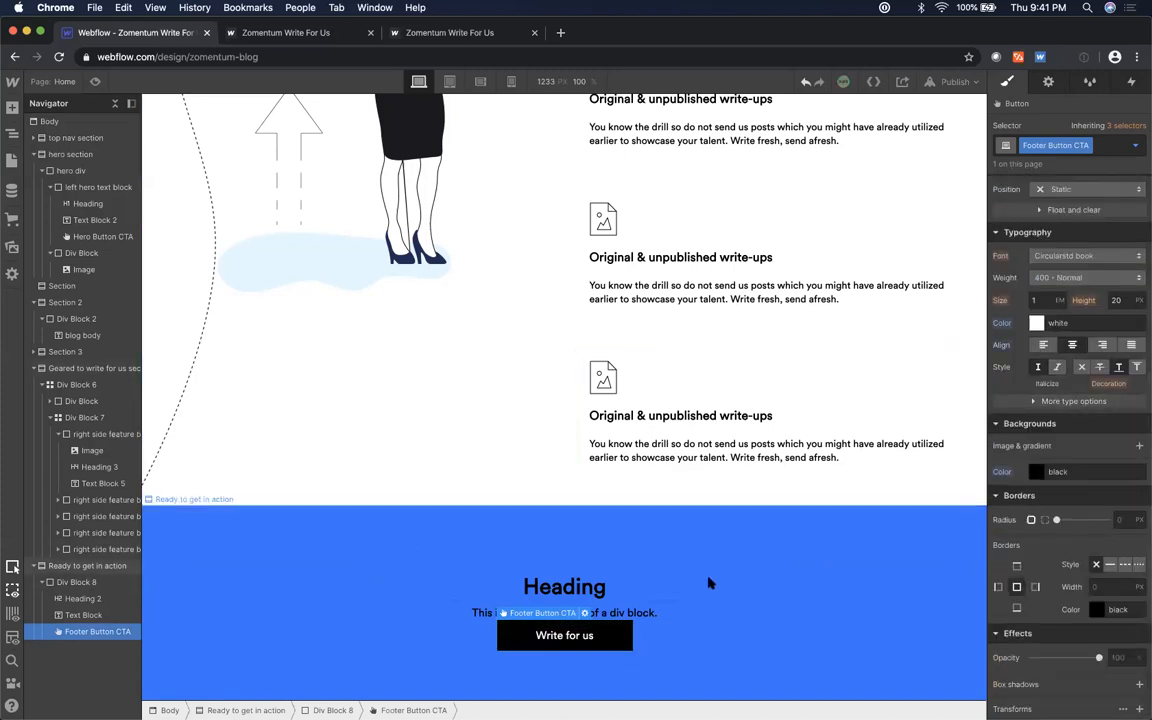
# - Set the text color of the blue section's heading to white (#ffffff)
pyautogui.click(634, 594)
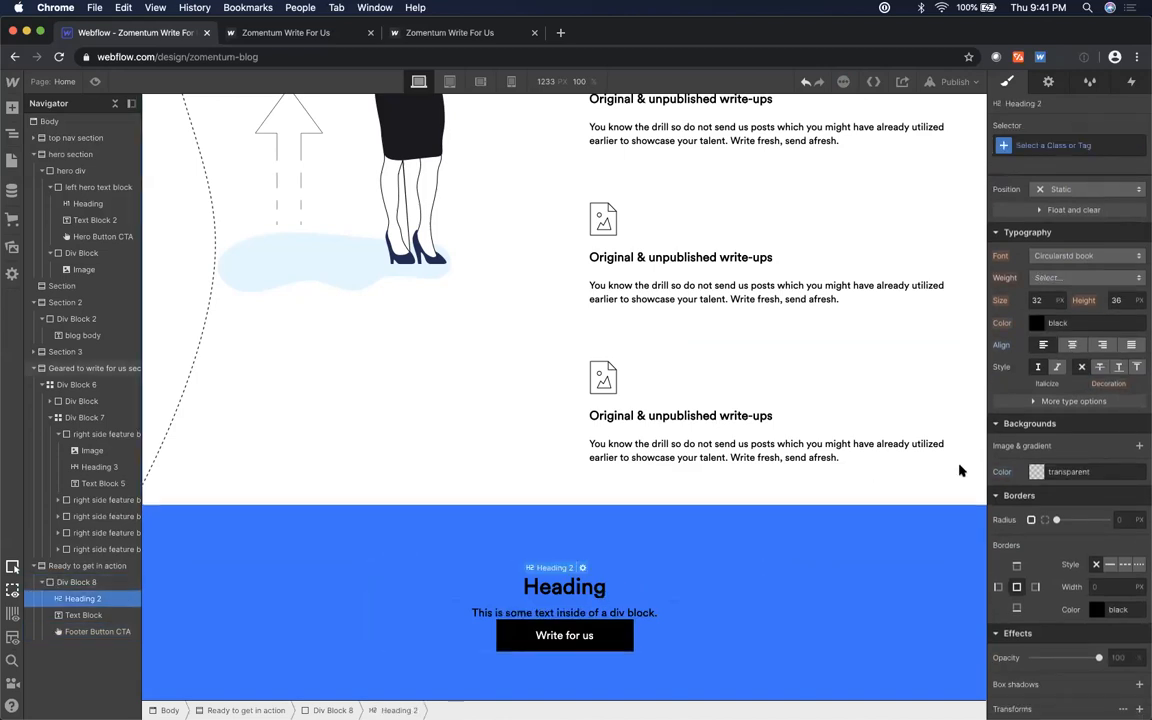
pyautogui.scroll(-1, 1035, 550)
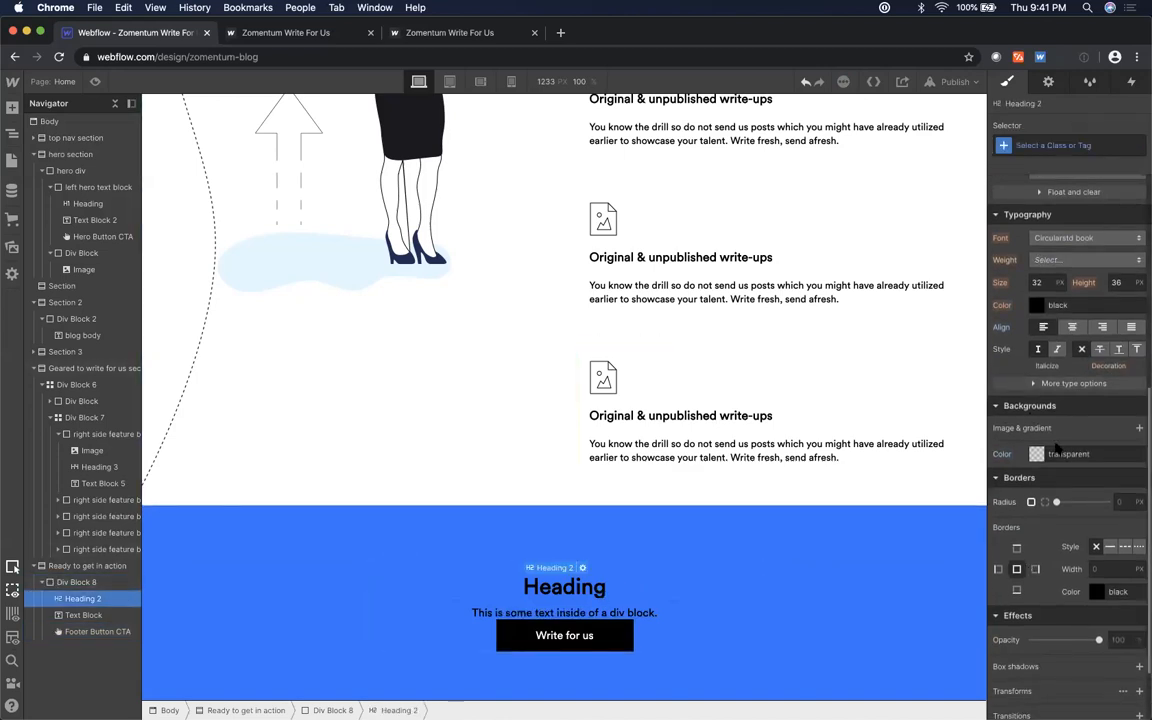
pyautogui.scroll(2, 1057, 449)
pyautogui.click(1036, 350)
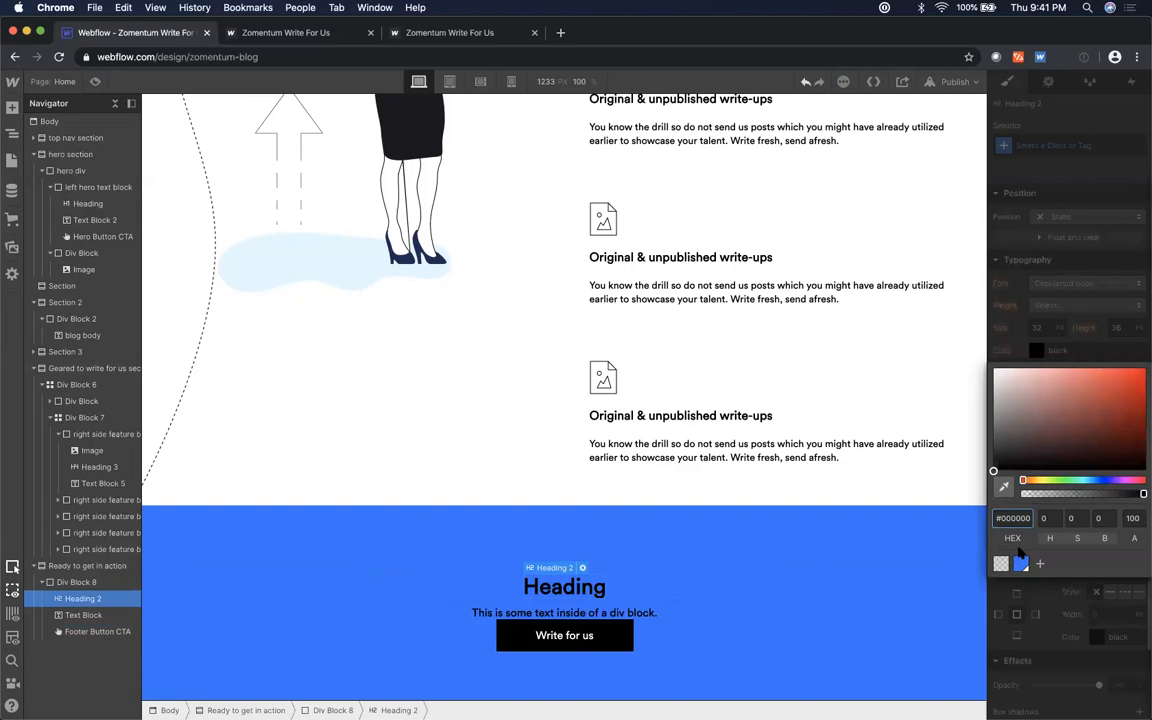
pyautogui.click(991, 373)
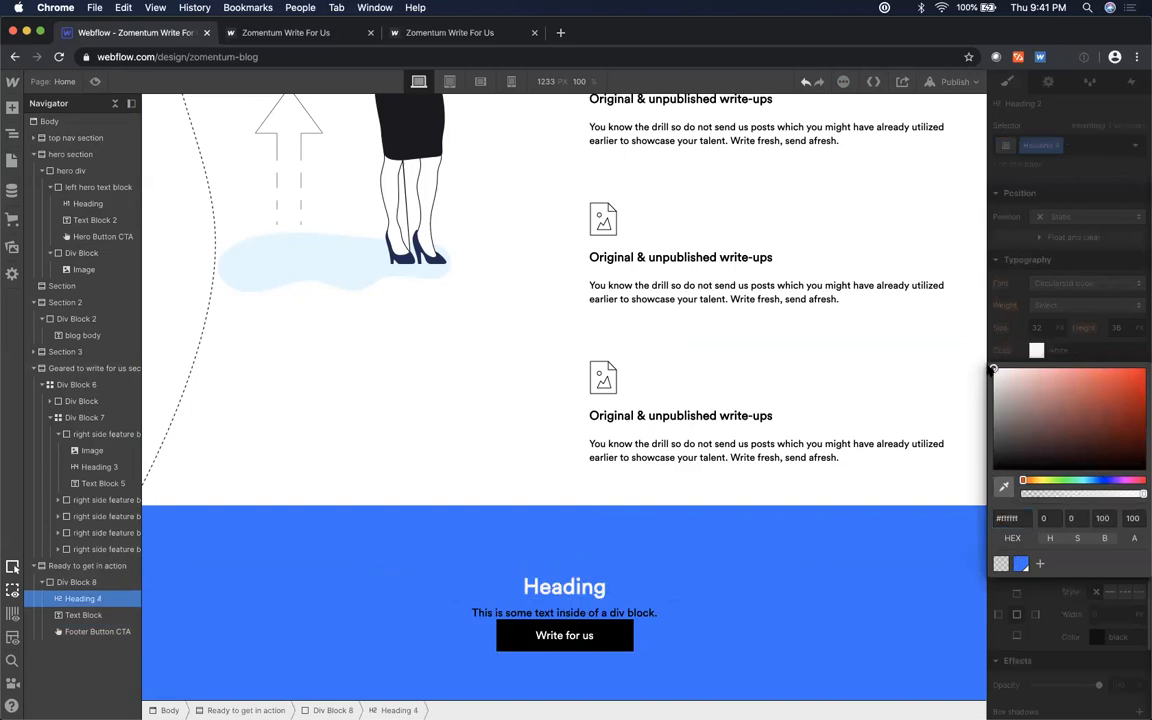
# - Replace the blue section's heading text with "Ready to get in action?" copied from the Figma design
pyautogui.press('super+Tab')
pyautogui.click(556, 493)
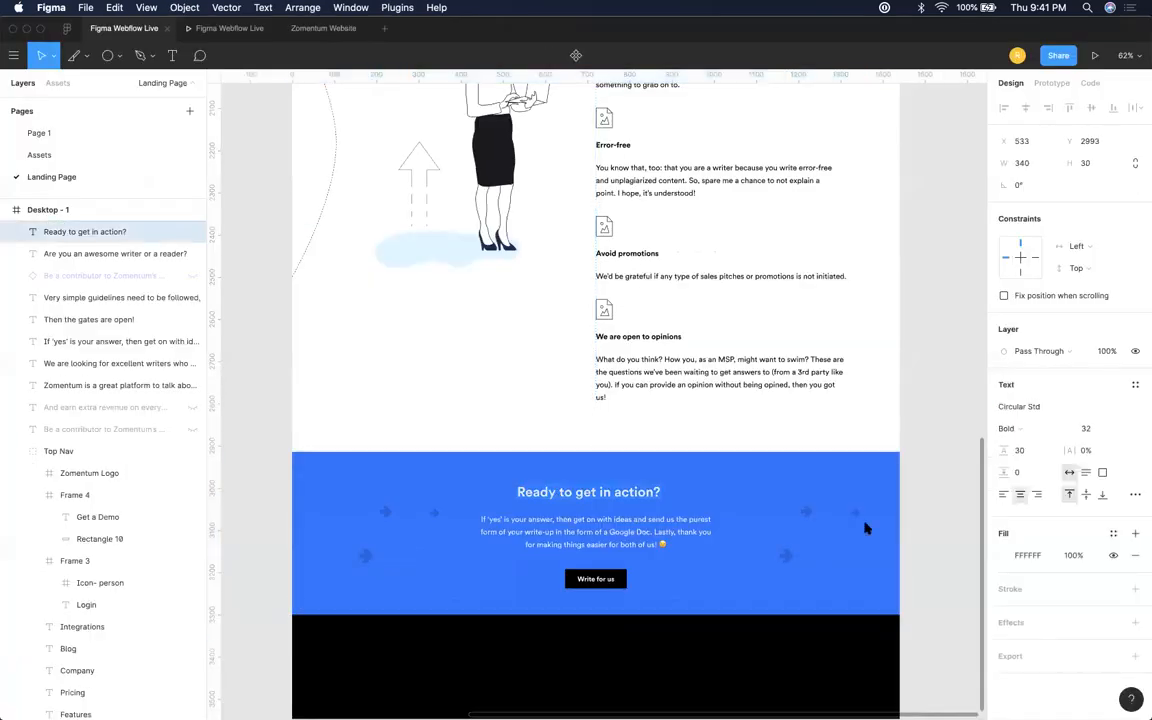
pyautogui.press('super+Tab')
pyautogui.click(897, 527)
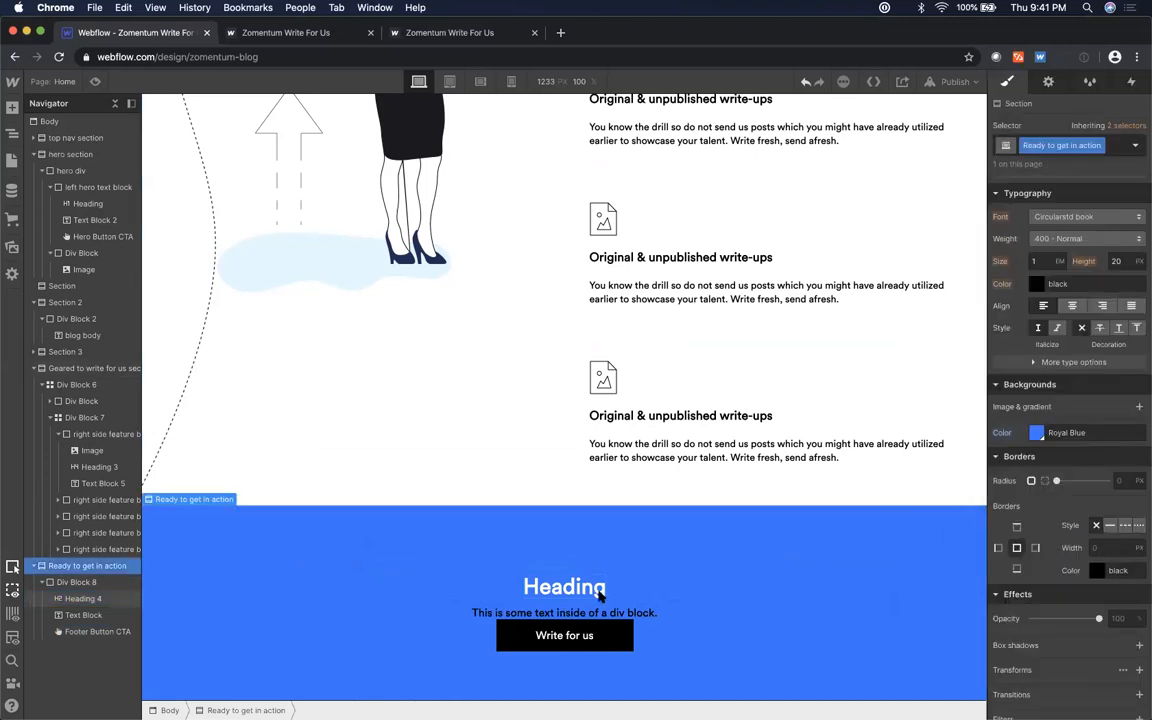
pyautogui.click(590, 590)
pyautogui.doubleClick(556, 590)
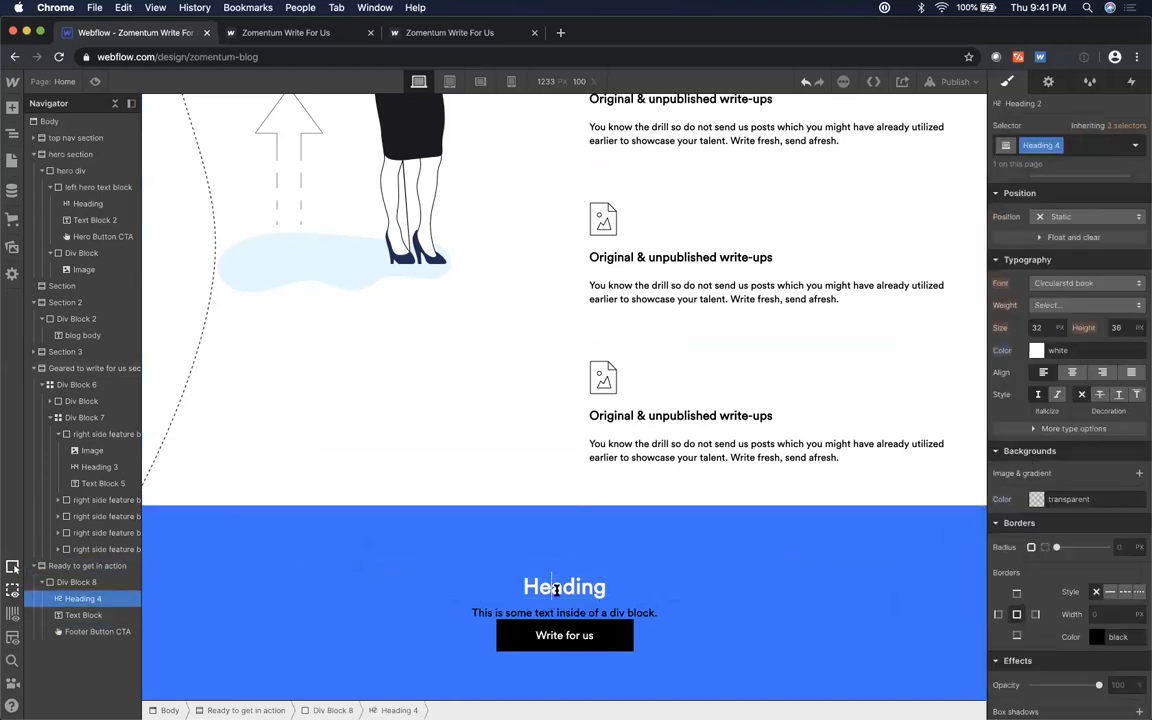
pyautogui.press('super+a')
pyautogui.write('Ready to get in action?')
# - Replace the blue section's text block content with the Figma paragraph beginning "If 'yes' is your answer, then get on with ideas"
pyautogui.press('super+Tab')
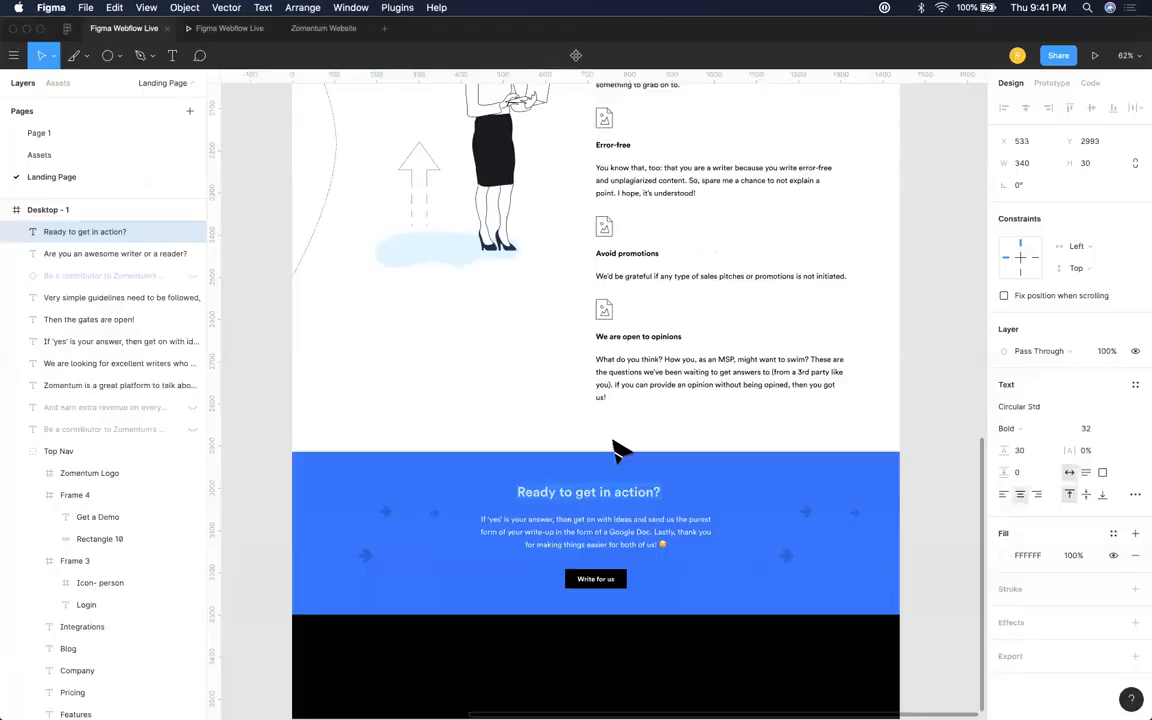
pyautogui.click(545, 533)
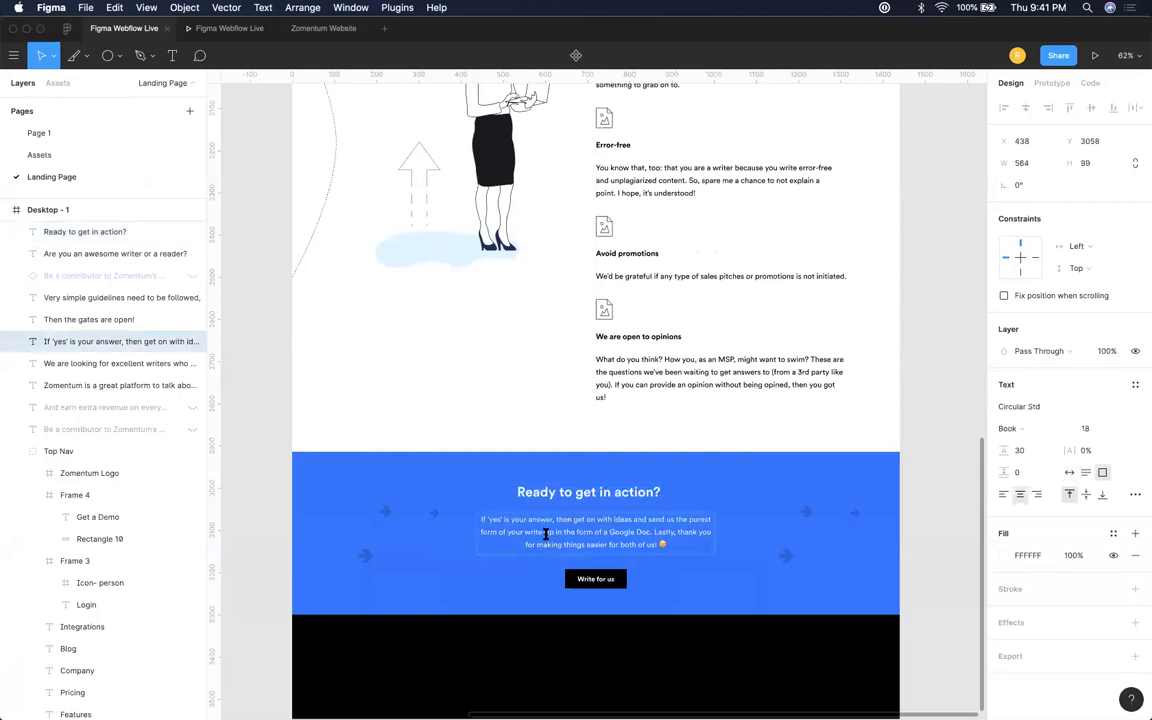
pyautogui.press('super+Tab')
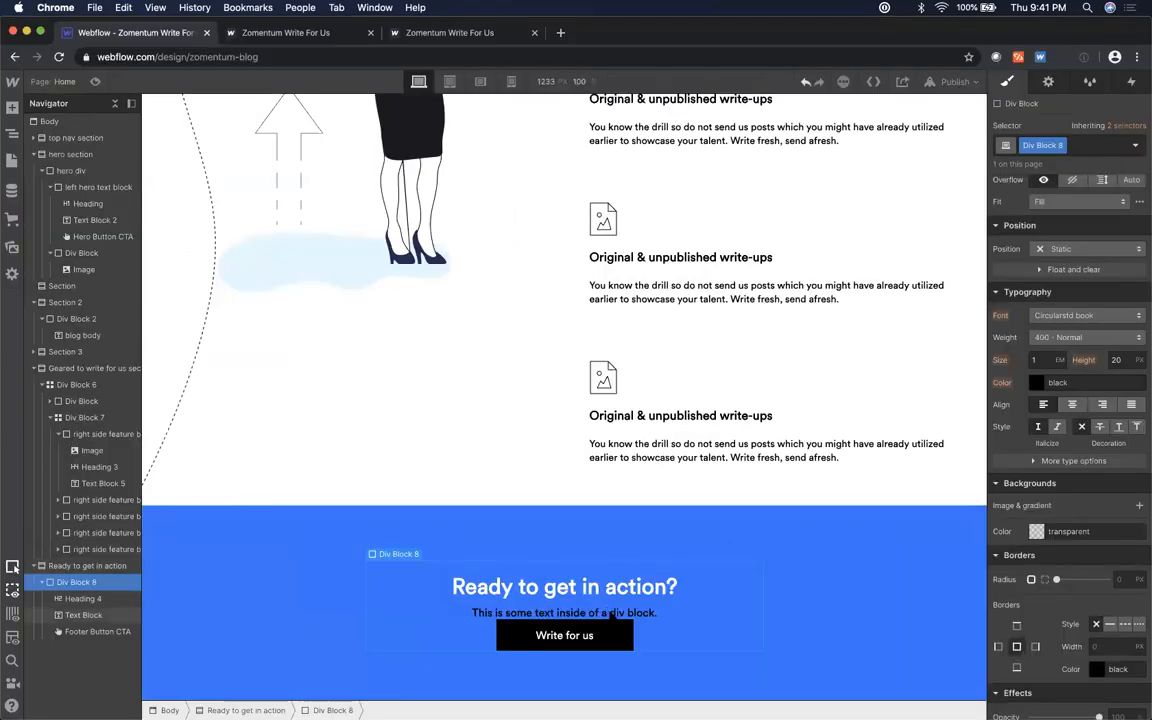
pyautogui.click(610, 613)
pyautogui.doubleClick(610, 613)
pyautogui.press('super+a')
pyautogui.write("If 'yes' is your answer, then get on with ideas and send us the purest form of your write-up in the form of a Google Doc. Lastly, thank you for making things easier for both of us! 😊")
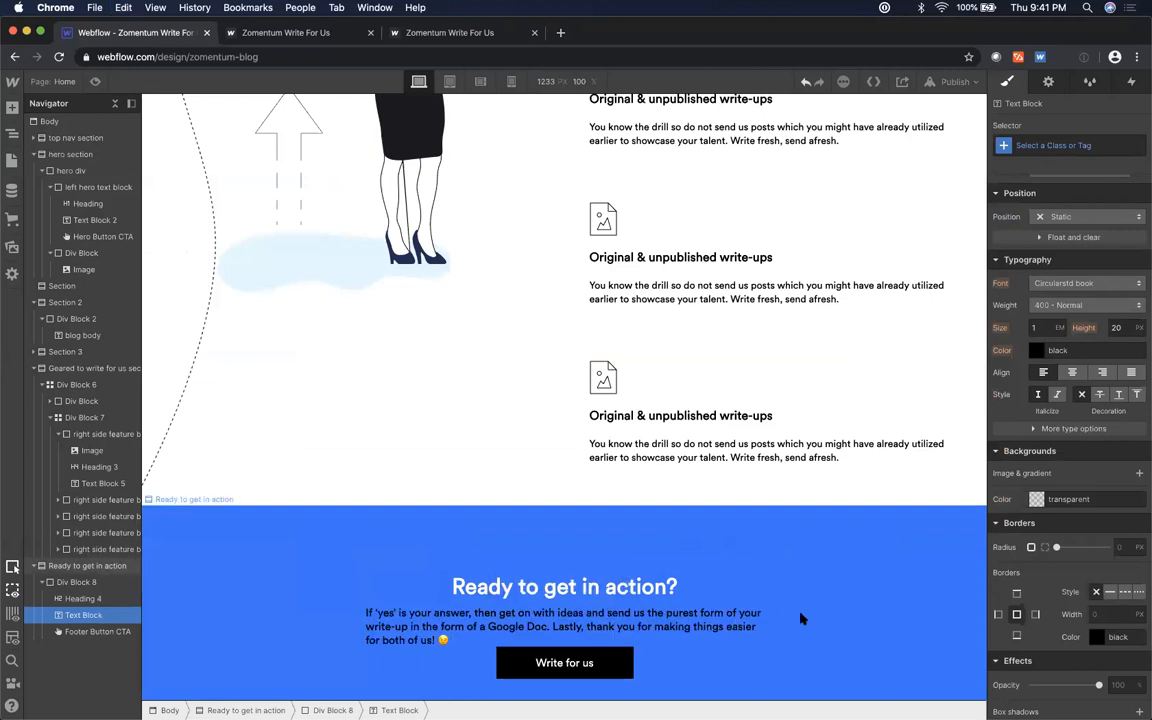
# - Center-align the paragraph under the "Ready to get in action?" heading and set its text colour to white
pyautogui.click(698, 552)
pyautogui.click(755, 630)
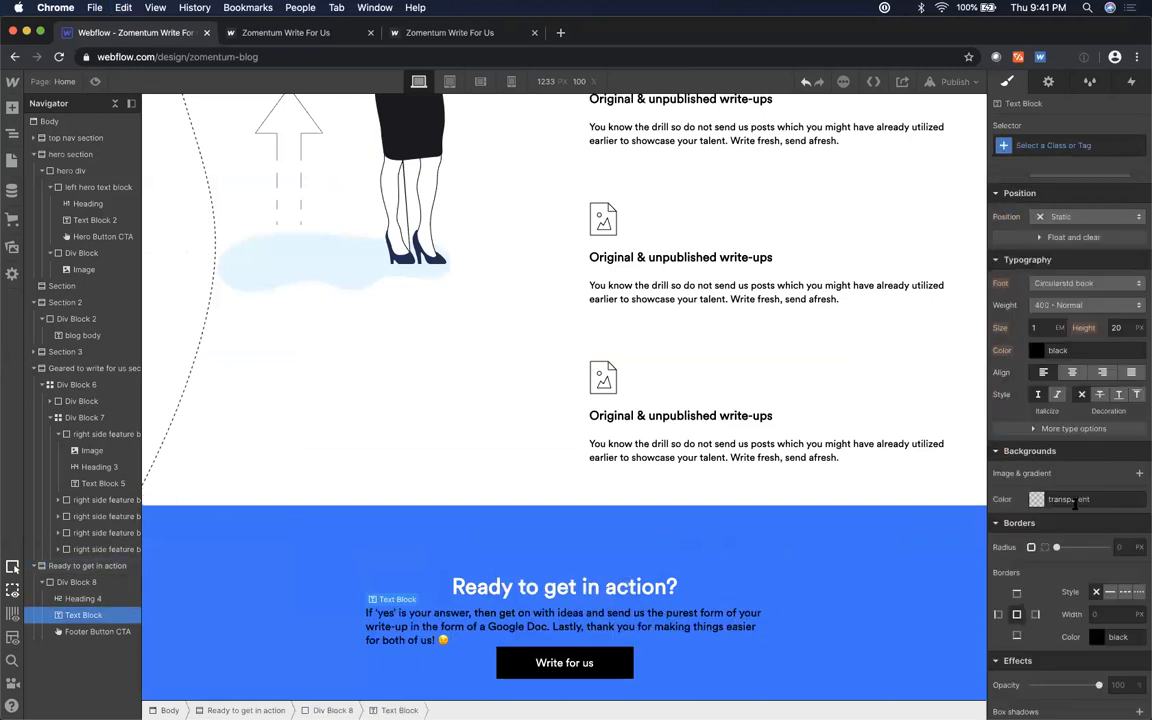
pyautogui.click(1071, 267)
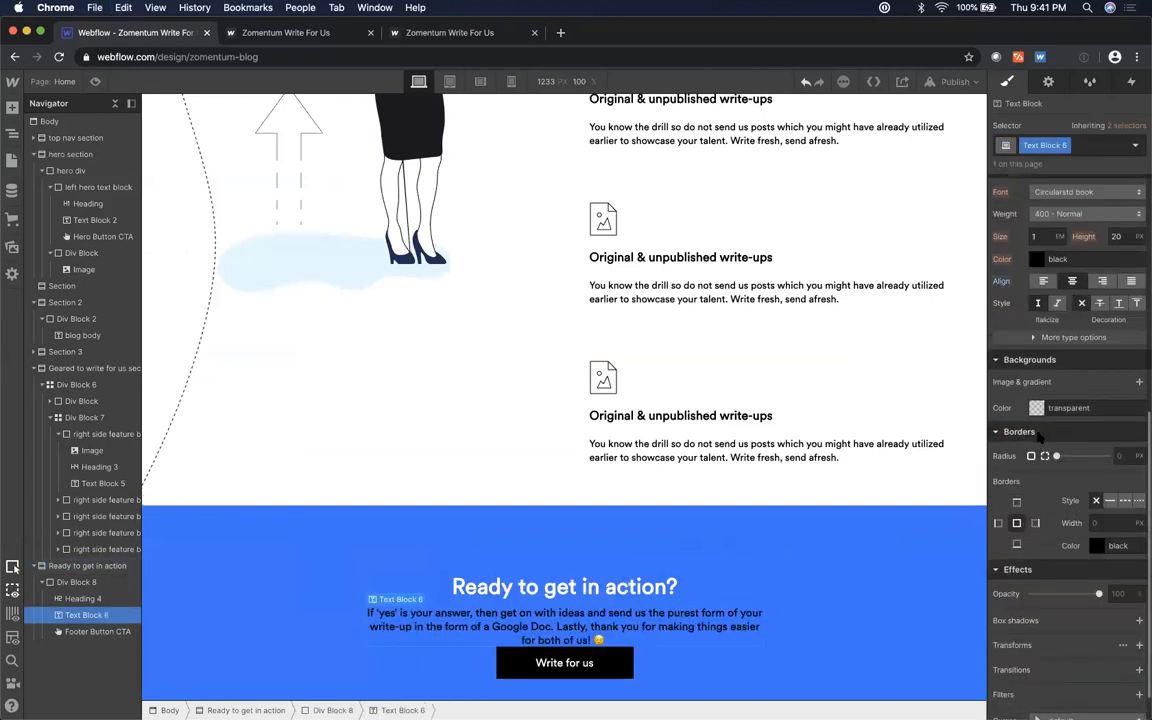
pyautogui.click(1038, 389)
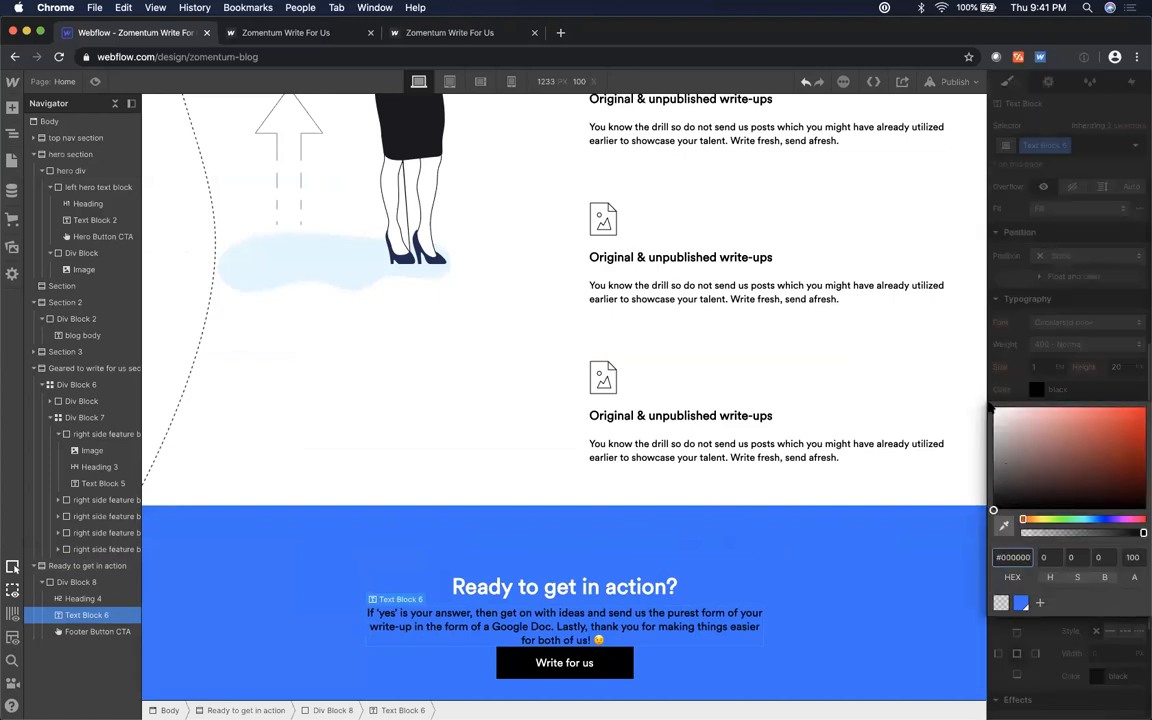
pyautogui.click(789, 617)
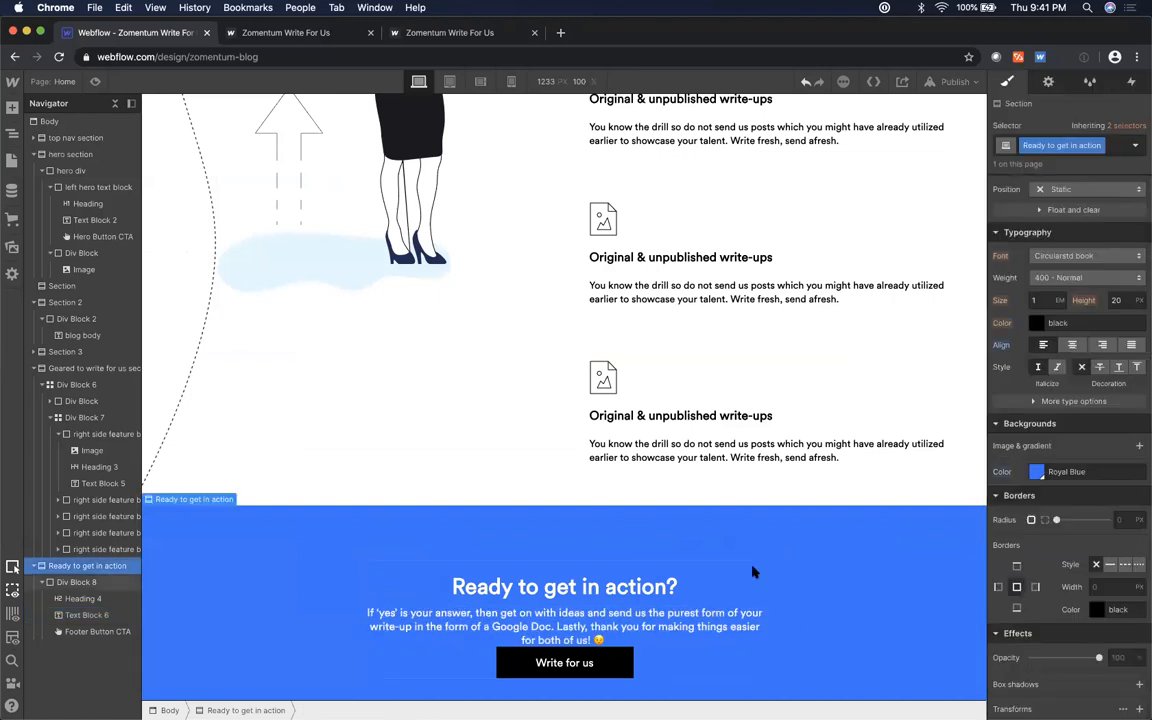
# - Set the bottom margin of the "Ready to get in action?" heading to 22 px
pyautogui.click(660, 586)
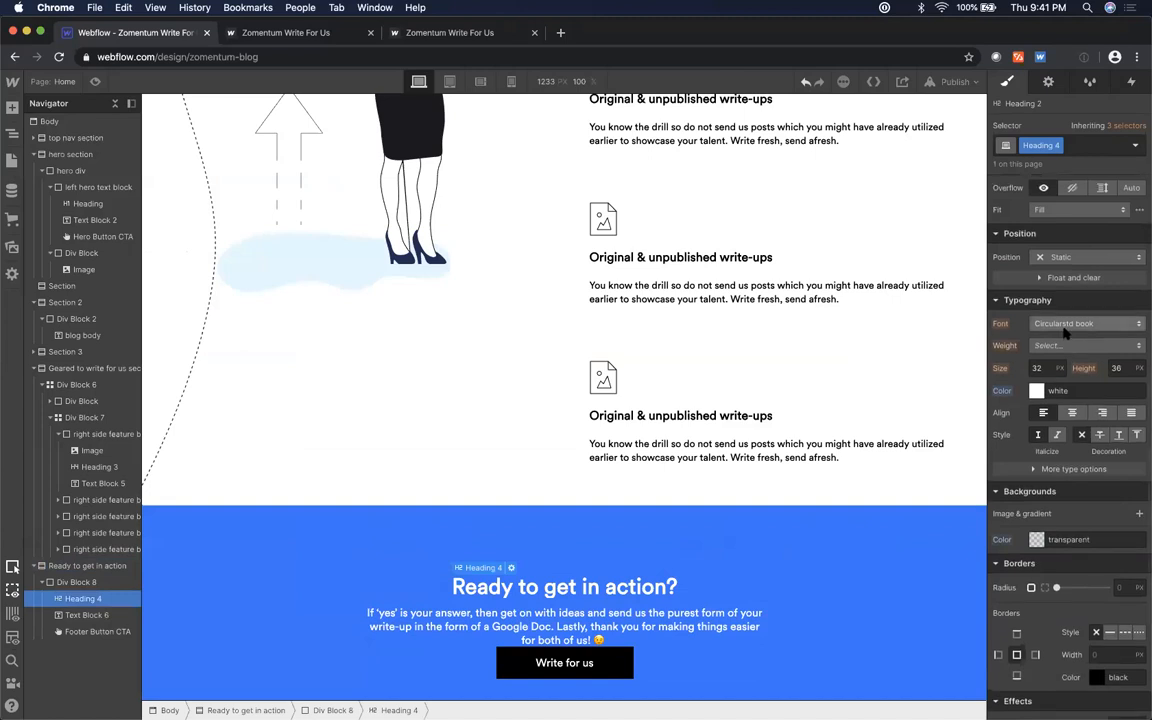
pyautogui.scroll(5, 1065, 335)
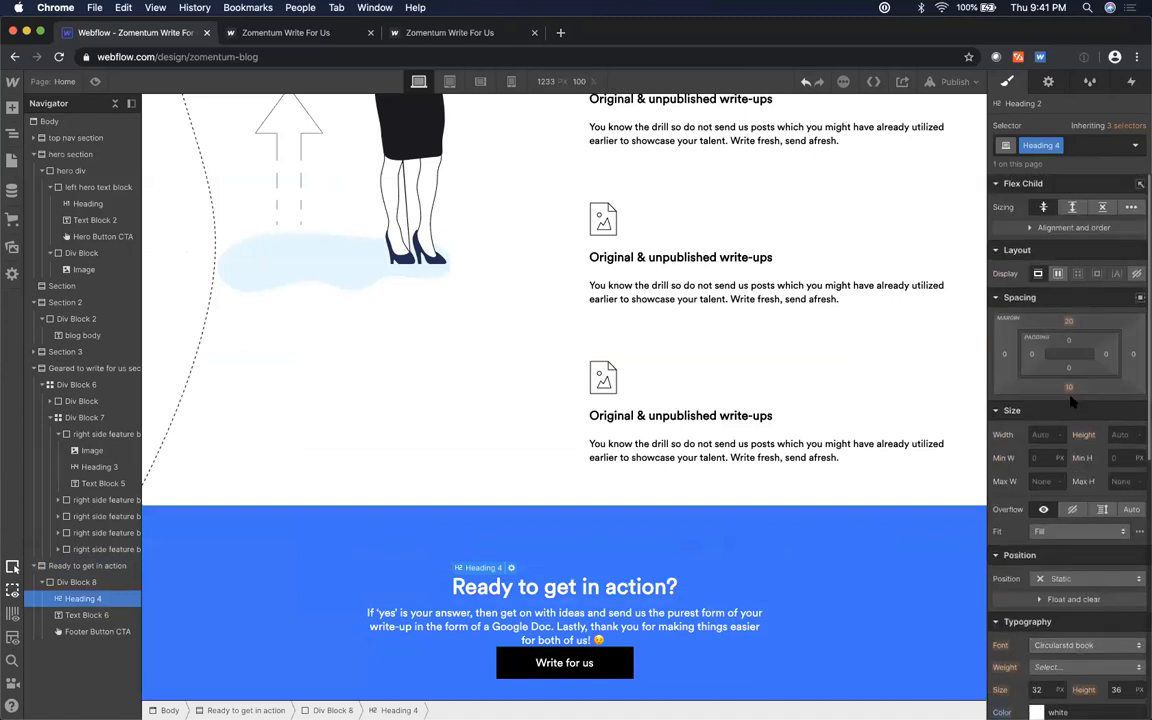
pyautogui.moveTo(1069, 389); pyautogui.dragTo(1070, 419)
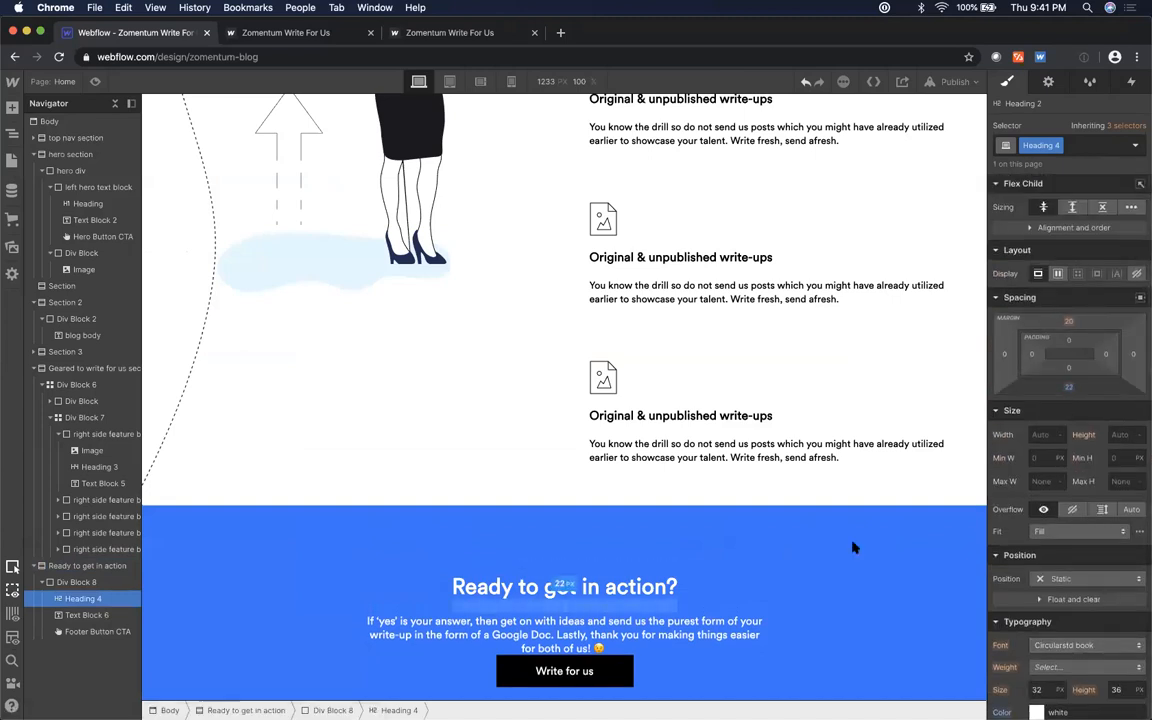
# - Give the paragraph under the "Ready to get in action?" heading 30 px of top and bottom padding
pyautogui.click(612, 648)
pyautogui.moveTo(1080, 338); pyautogui.dragTo(1076, 406)
pyautogui.scroll(-2, 812, 576)
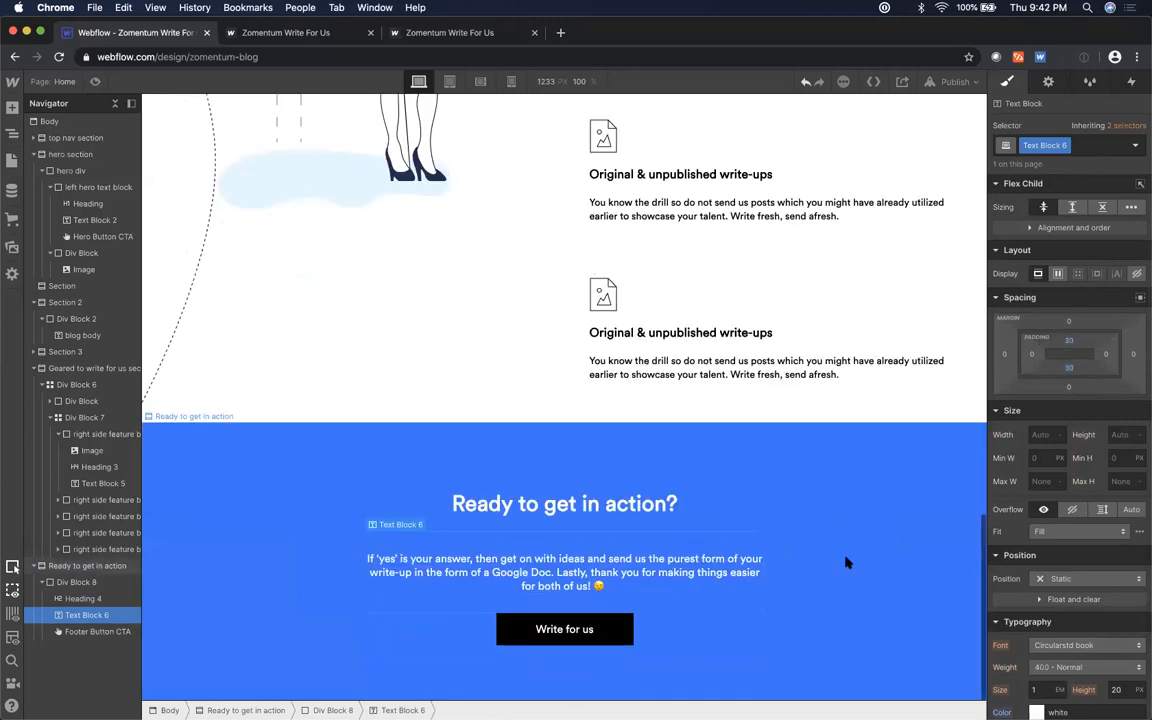
# - Add Arrows 1.svg as a background image to the Ready to get in action section, with tiling turned off
pyautogui.click(846, 563)
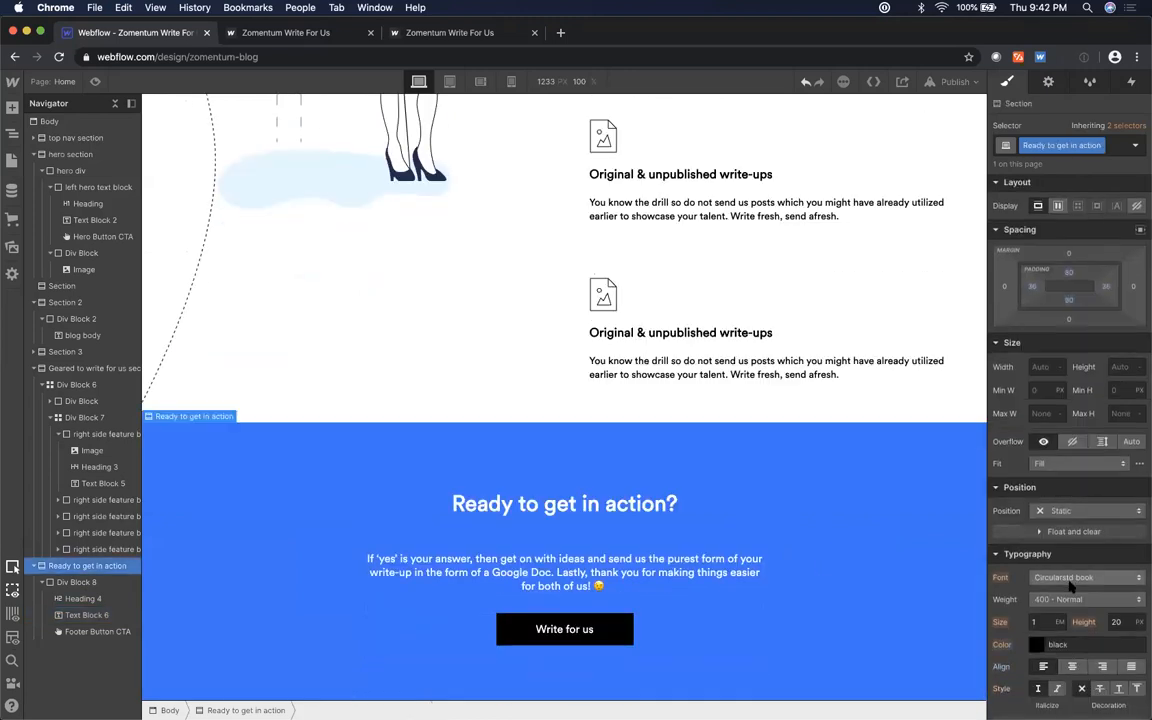
pyautogui.scroll(-5, 1013, 495)
pyautogui.scroll(5, 1109, 363)
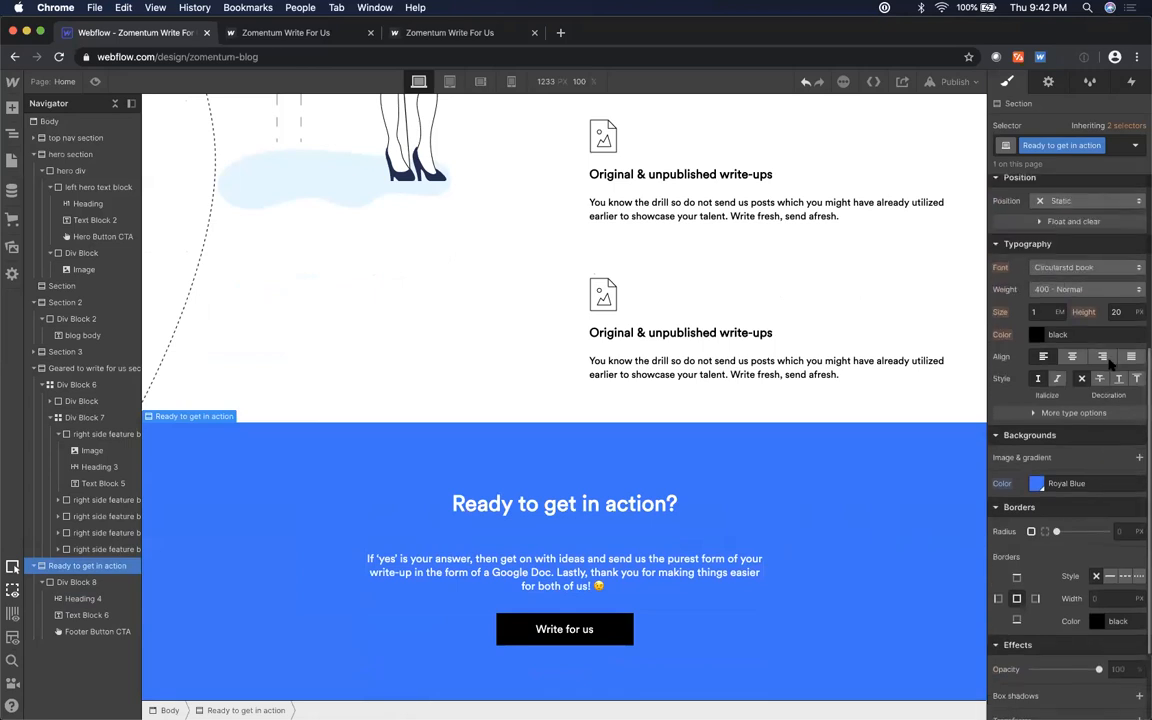
pyautogui.scroll(-5, 1109, 363)
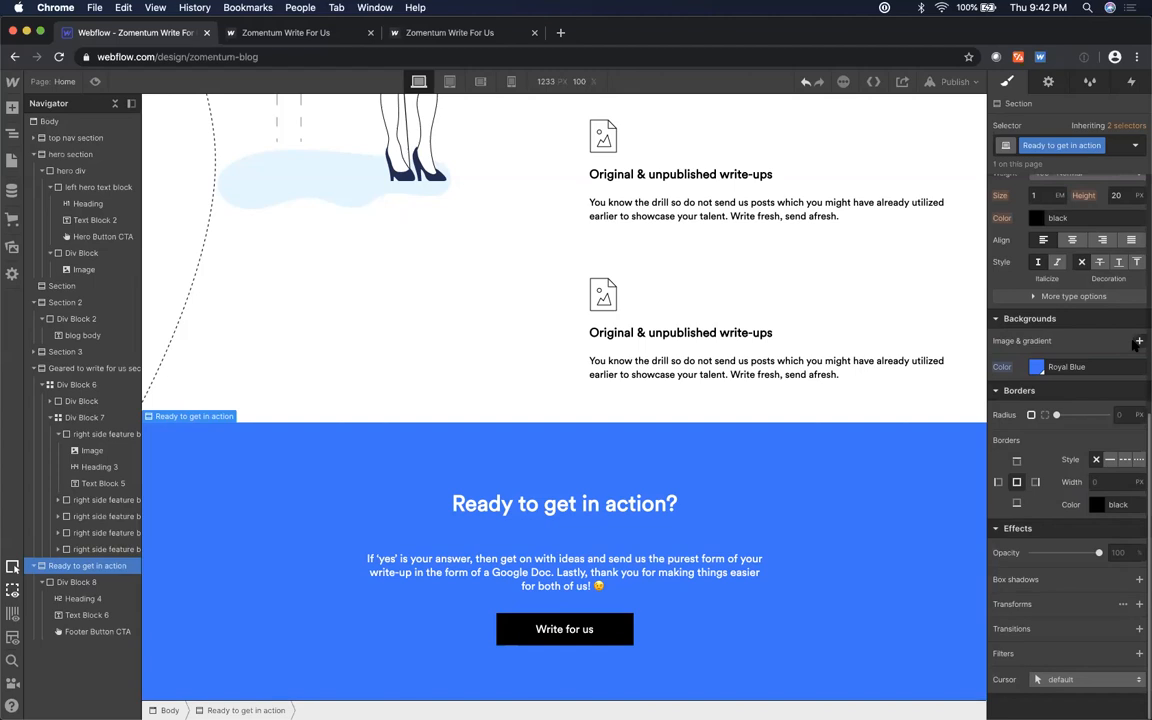
pyautogui.click(1138, 341)
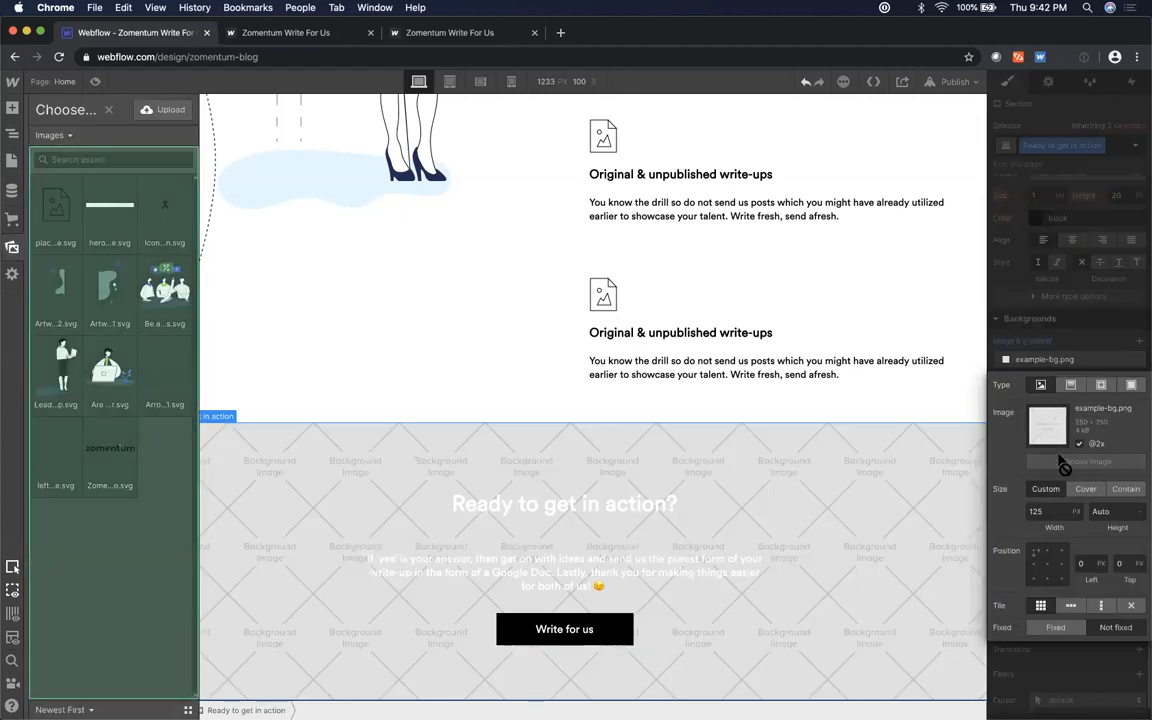
pyautogui.click(1085, 461)
pyautogui.click(166, 370)
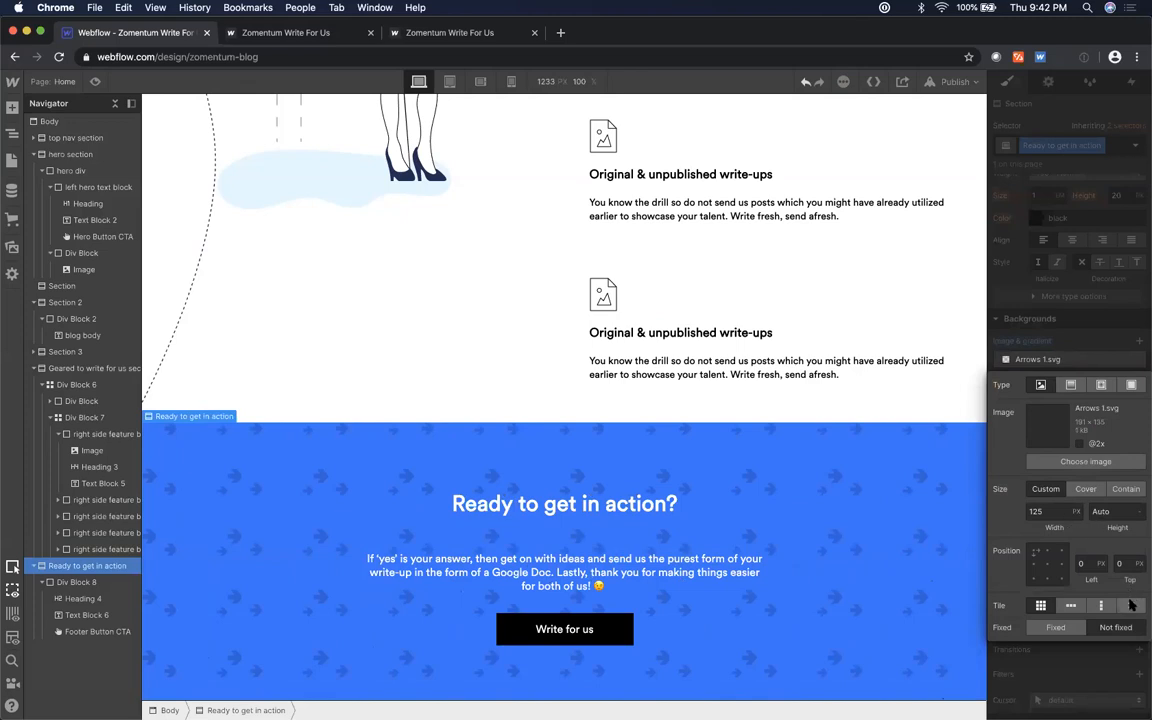
pyautogui.click(1131, 606)
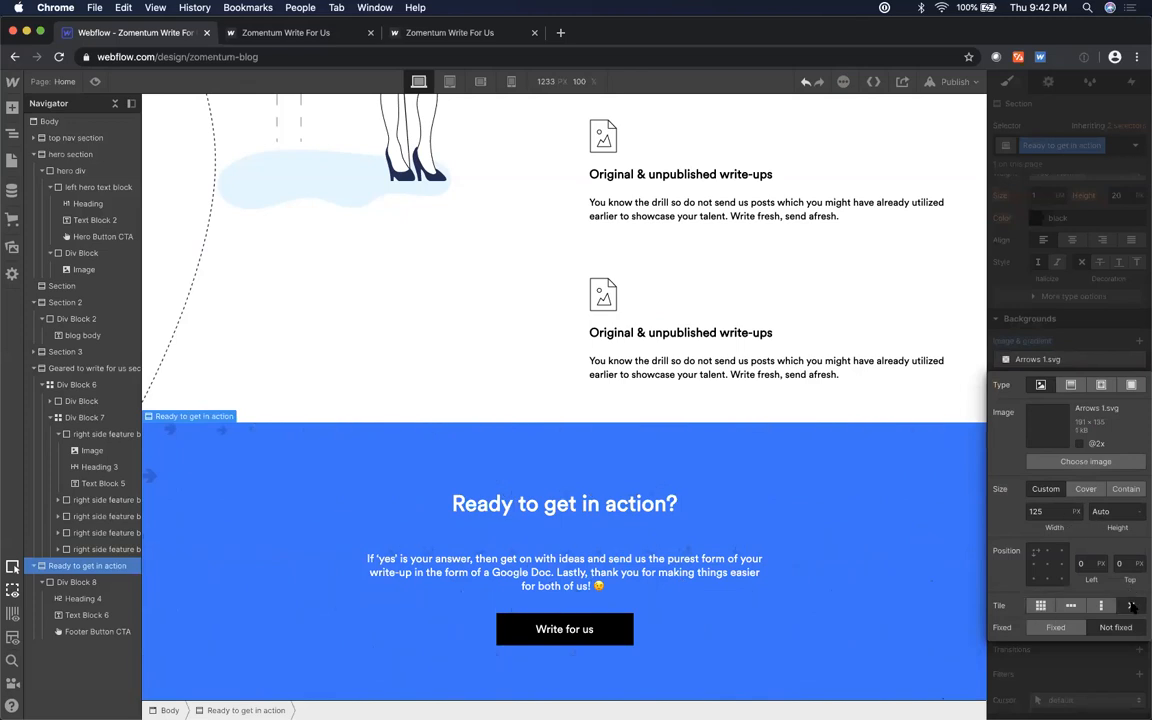
# - Position the section's arrows background at 10% left and 50% top, and set its width to Auto
pyautogui.click(1036, 564)
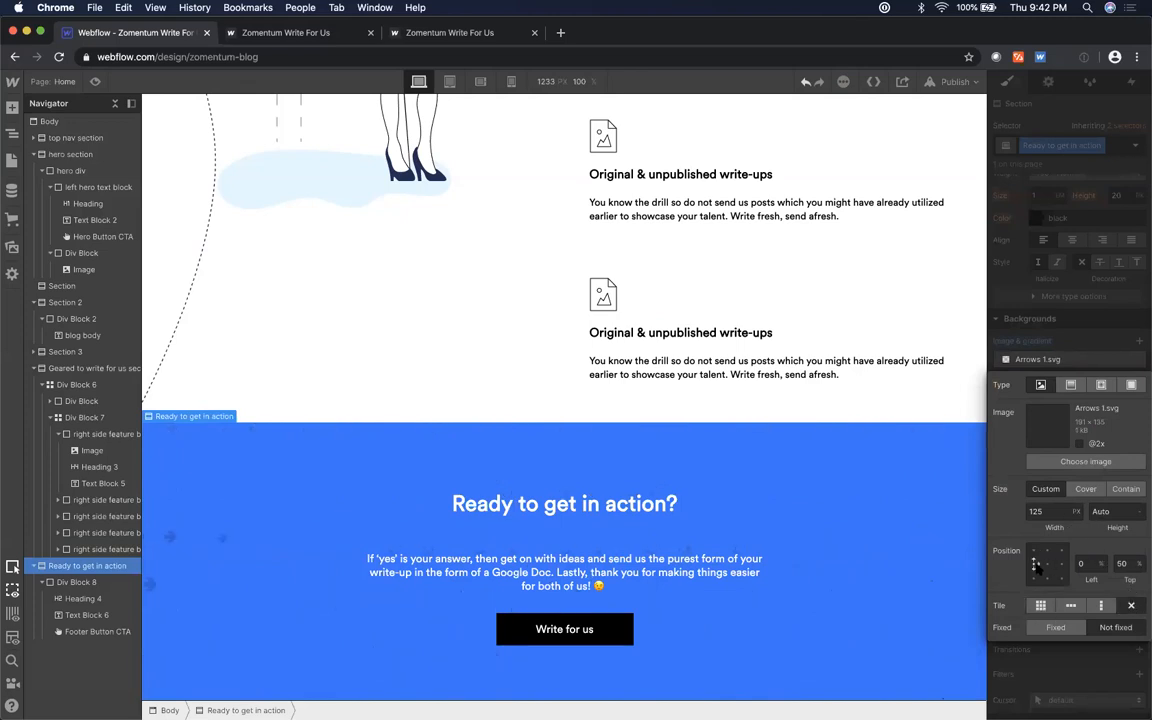
pyautogui.click(1087, 563)
pyautogui.press('Up')
pyautogui.press('Up')
pyautogui.hotkey('shift', 'Up')
pyautogui.hotkey('shift', 'Up')
pyautogui.hotkey('shift', 'Down')
pyautogui.click(1057, 510)
pyautogui.write('Auto')
pyautogui.press('Return')
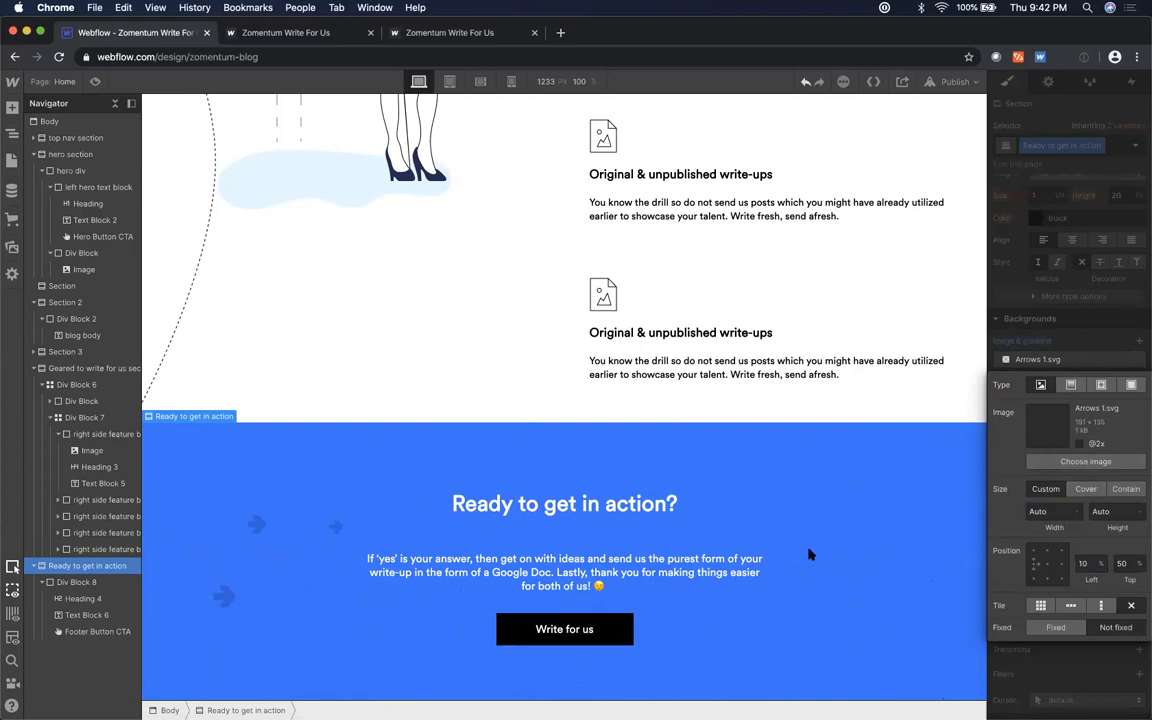
pyautogui.click(1080, 342)
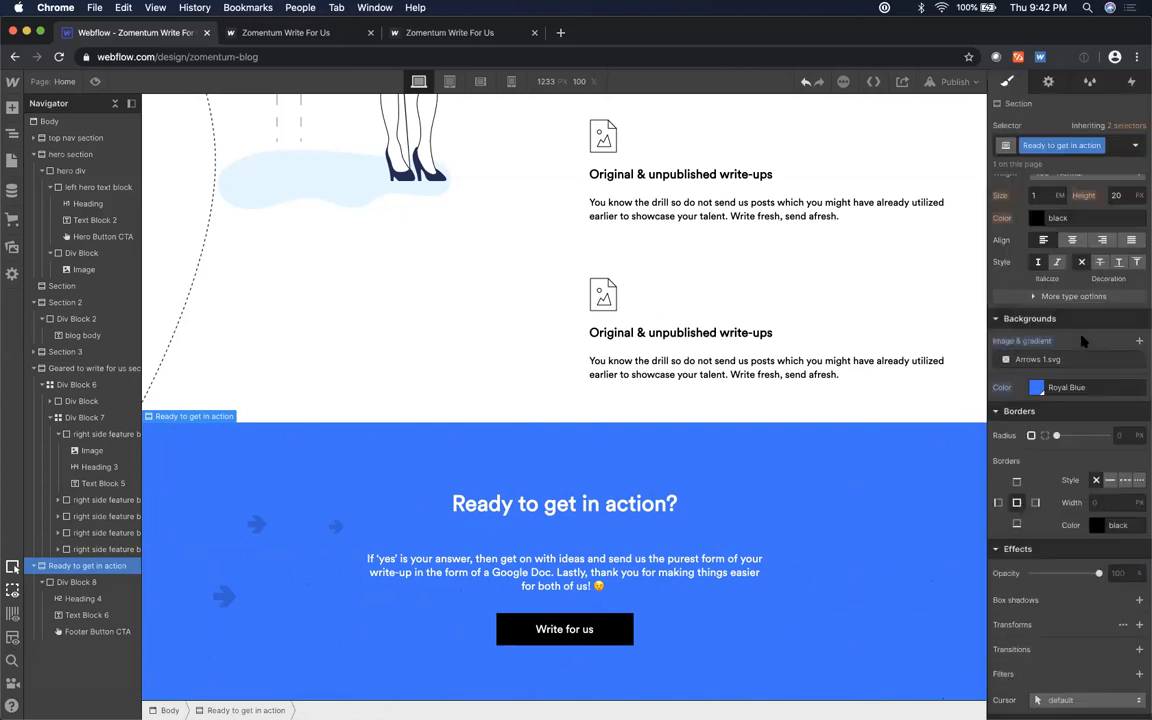
# - Add Arrows 1.svg as a second, non-tiled background image to the Ready to get in action section
pyautogui.click(1138, 342)
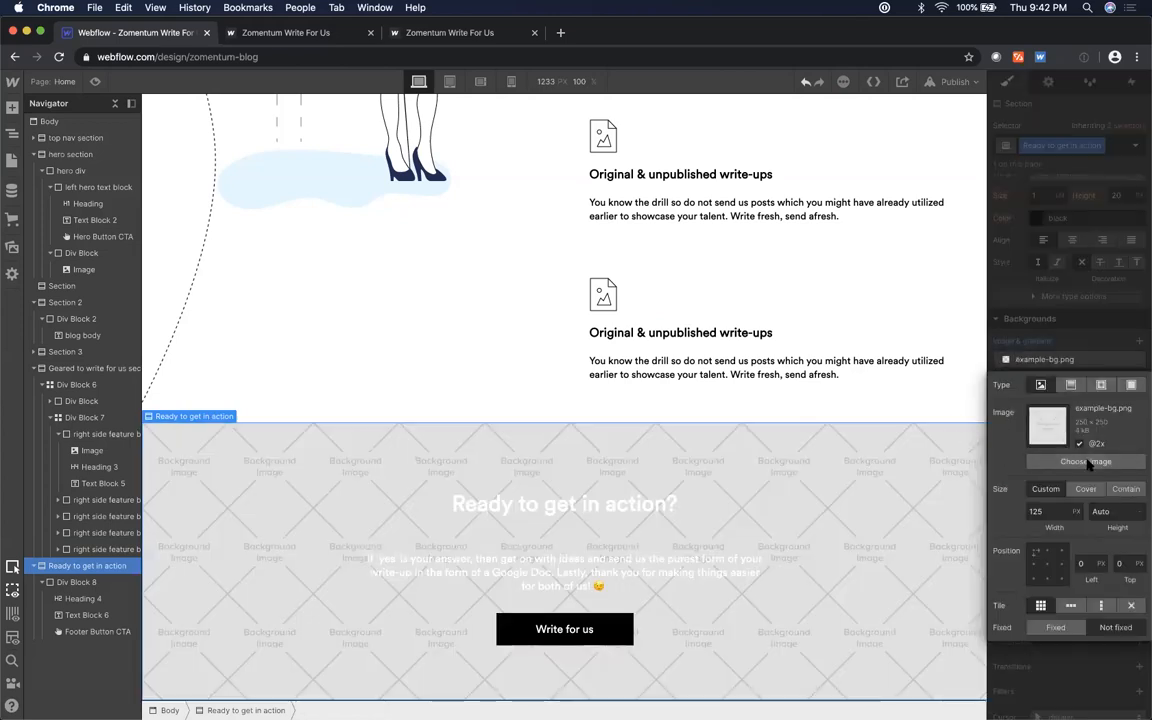
pyautogui.click(158, 385)
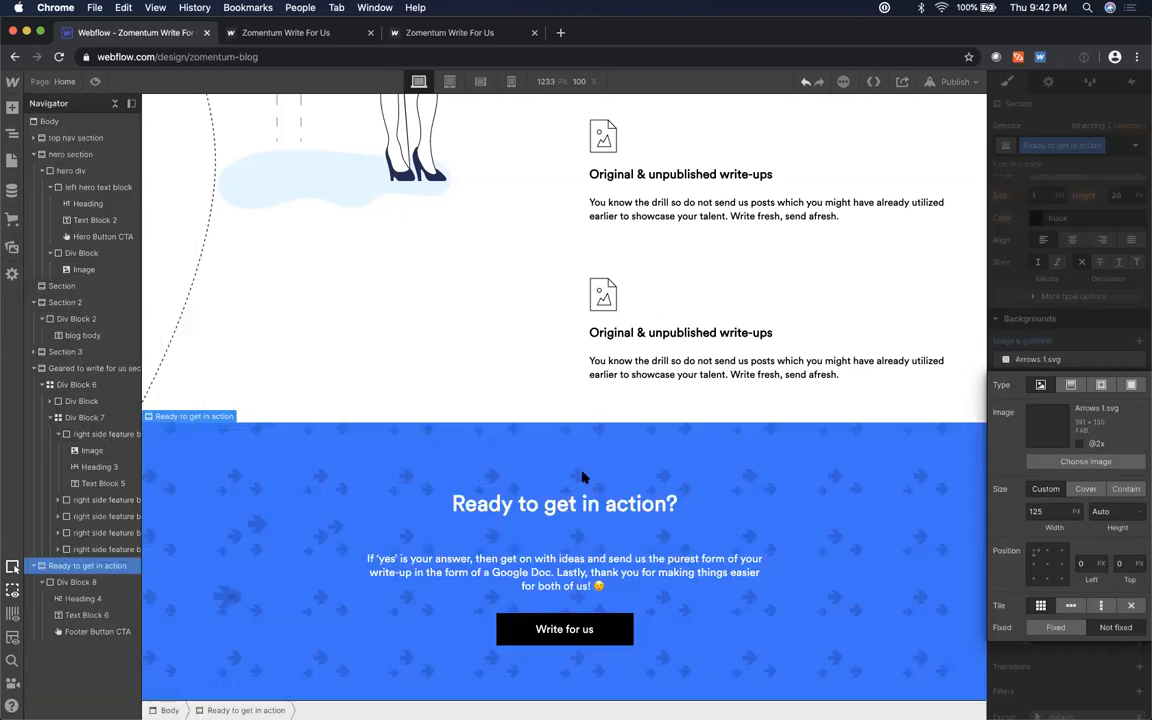
pyautogui.click(1131, 606)
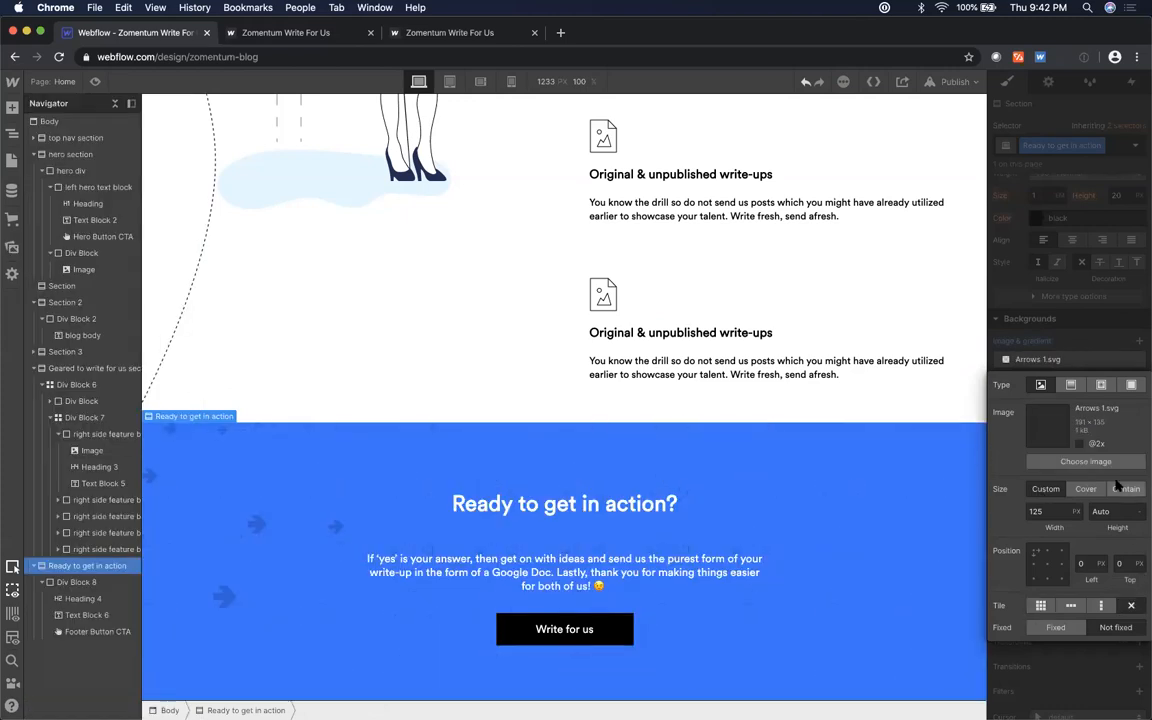
# - Position the second arrows background near the right edge of the blue section, at 50% from the top
pyautogui.click(1061, 564)
pyautogui.click(1087, 563)
pyautogui.press('Down')
pyautogui.press('Down')
pyautogui.press('Down')
pyautogui.press('Down')
pyautogui.press('Down')
pyautogui.press('Down')
pyautogui.press('Down')
pyautogui.press('Down')
pyautogui.press('Down')
pyautogui.press('Down')
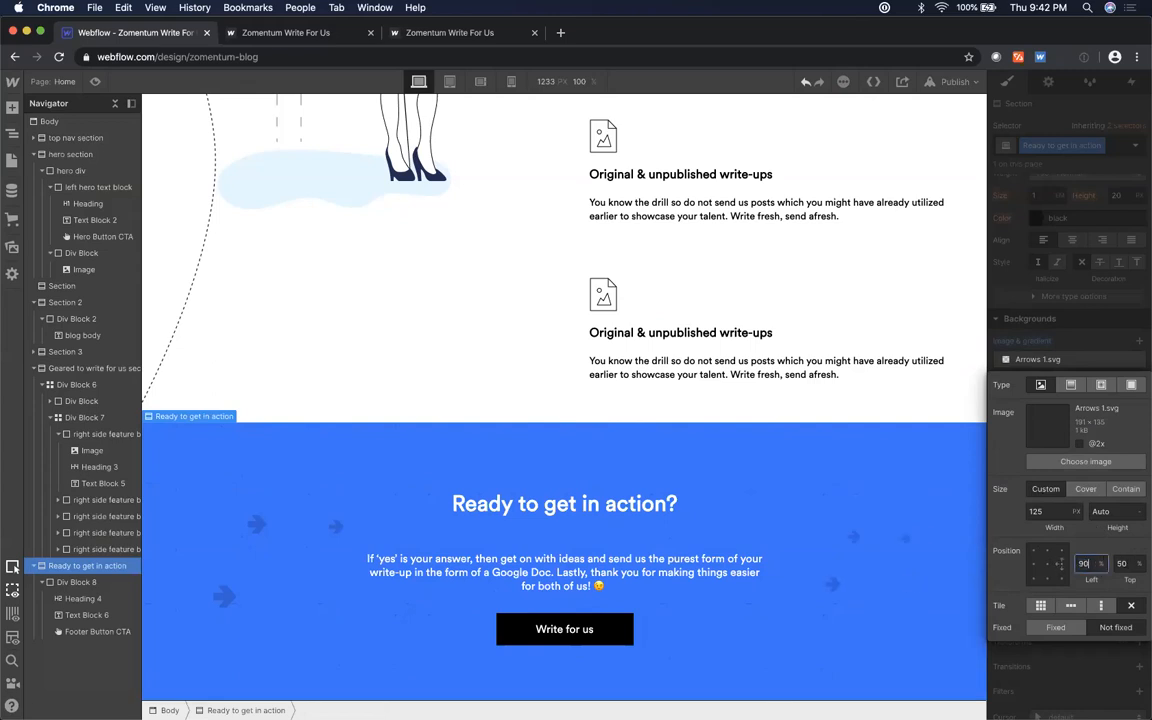
pyautogui.press('Up')
pyautogui.press('Up')
pyautogui.press('Up')
pyautogui.press('Up')
pyautogui.press('Up')
pyautogui.press('Up')
pyautogui.click(674, 388)
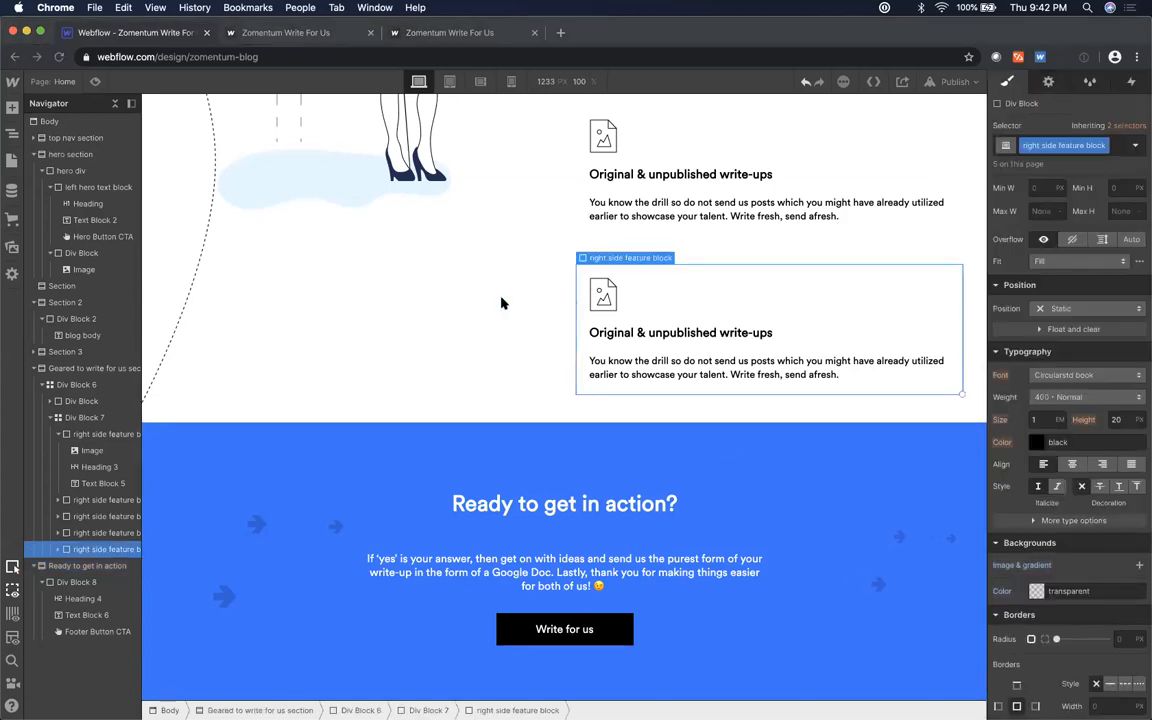
pyautogui.click(502, 303)
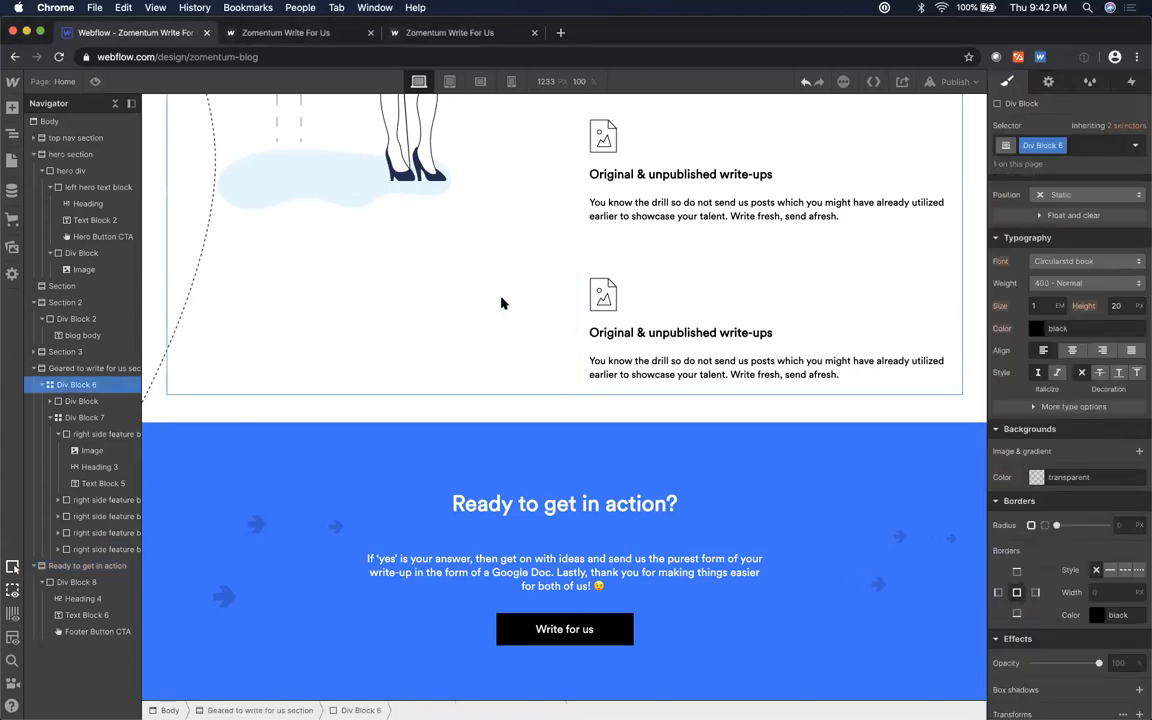
# - Publish the site to zomentum-blog.webflow.io
pyautogui.click(962, 84)
pyautogui.click(858, 246)
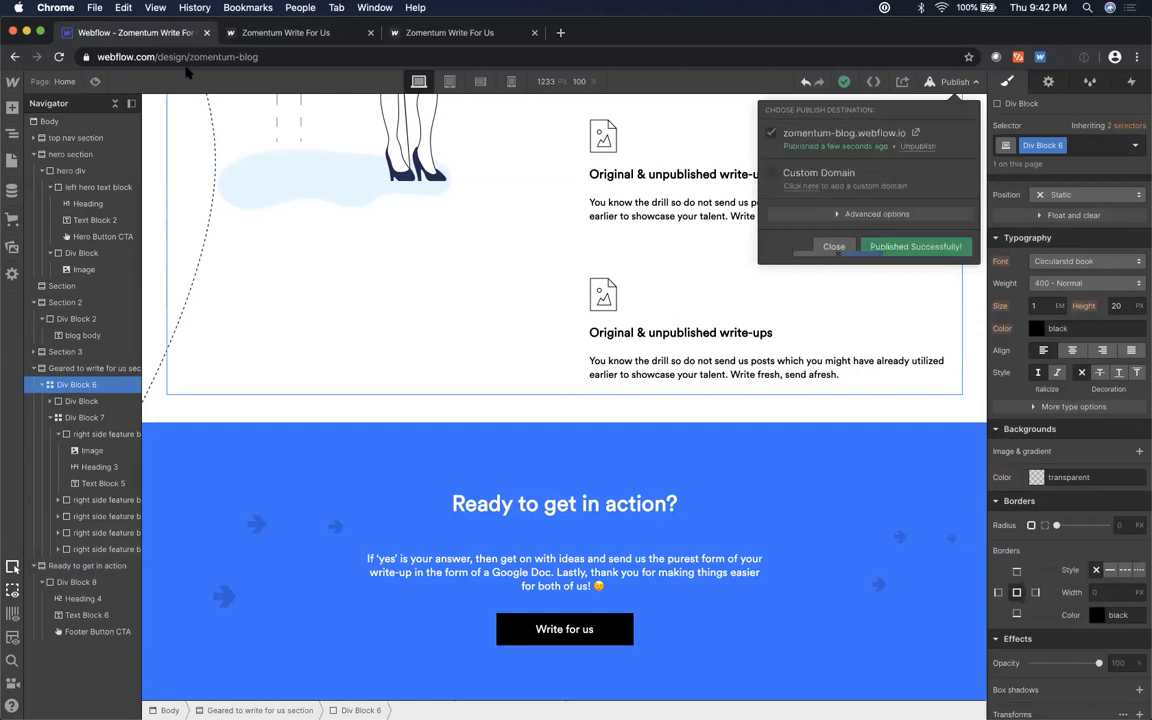
# - Review the published page in its browser tab and compare the feature section's spacing with the Figma landing page design
pyautogui.click(257, 33)
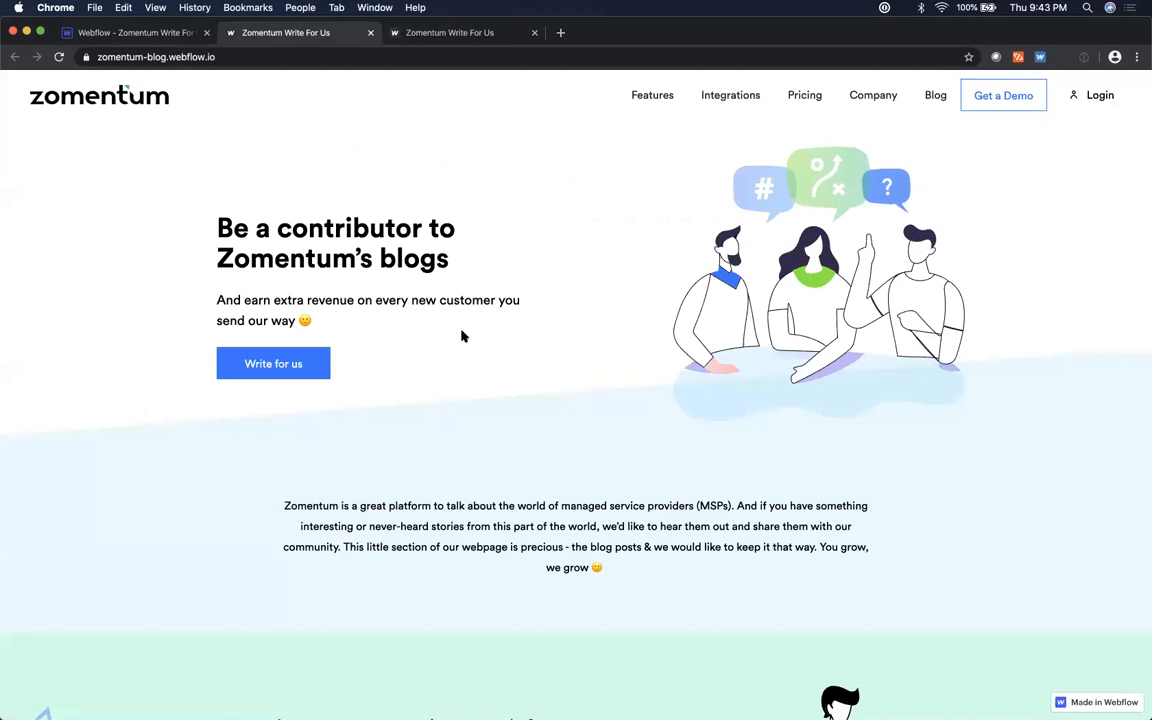
pyautogui.scroll(-12, 462, 336)
pyautogui.scroll(-4, 463, 334)
pyautogui.scroll(9, 463, 334)
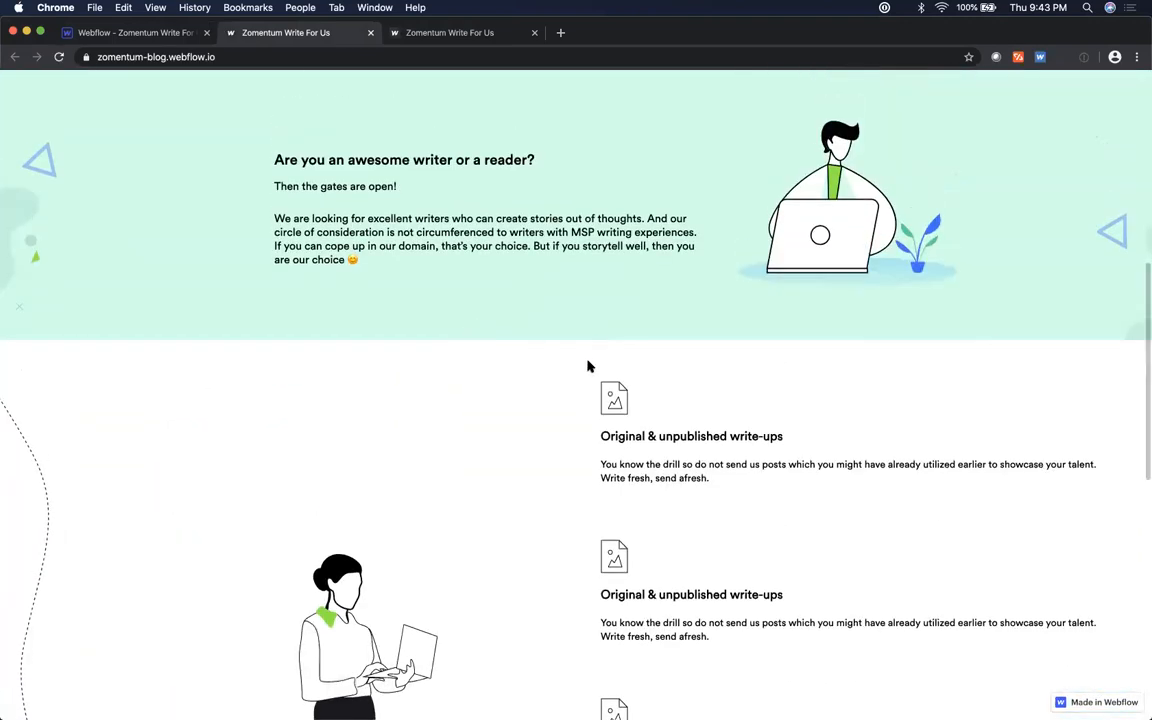
pyautogui.press('super+Tab')
pyautogui.scroll(2, 590, 365)
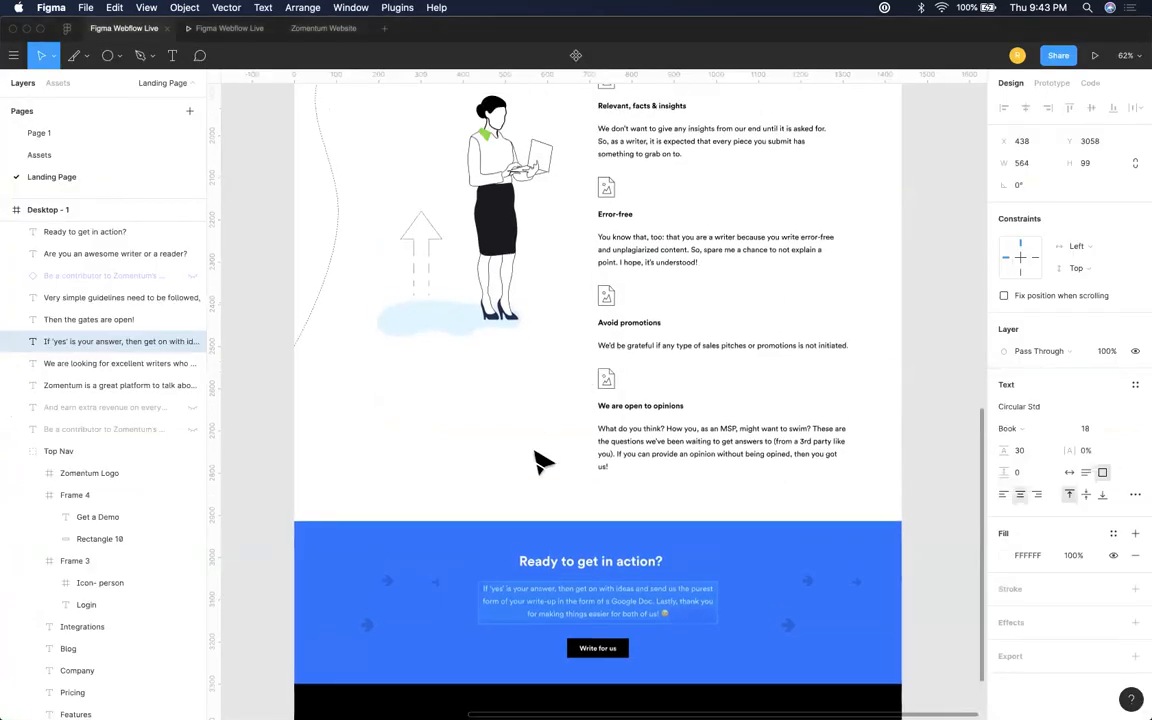
pyautogui.press('super+Tab')
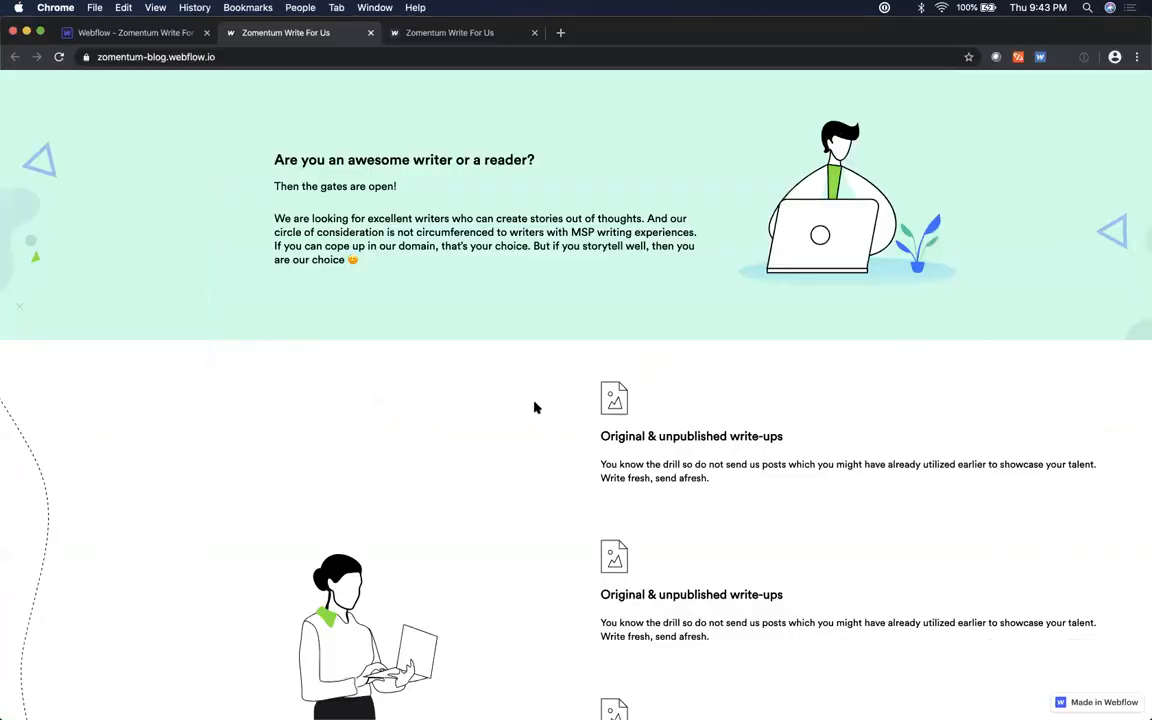
# - Return to the Webflow Designer and set the top and bottom padding of the Geared to write for us section to 100 px
pyautogui.click(150, 32)
pyautogui.scroll(10, 497, 301)
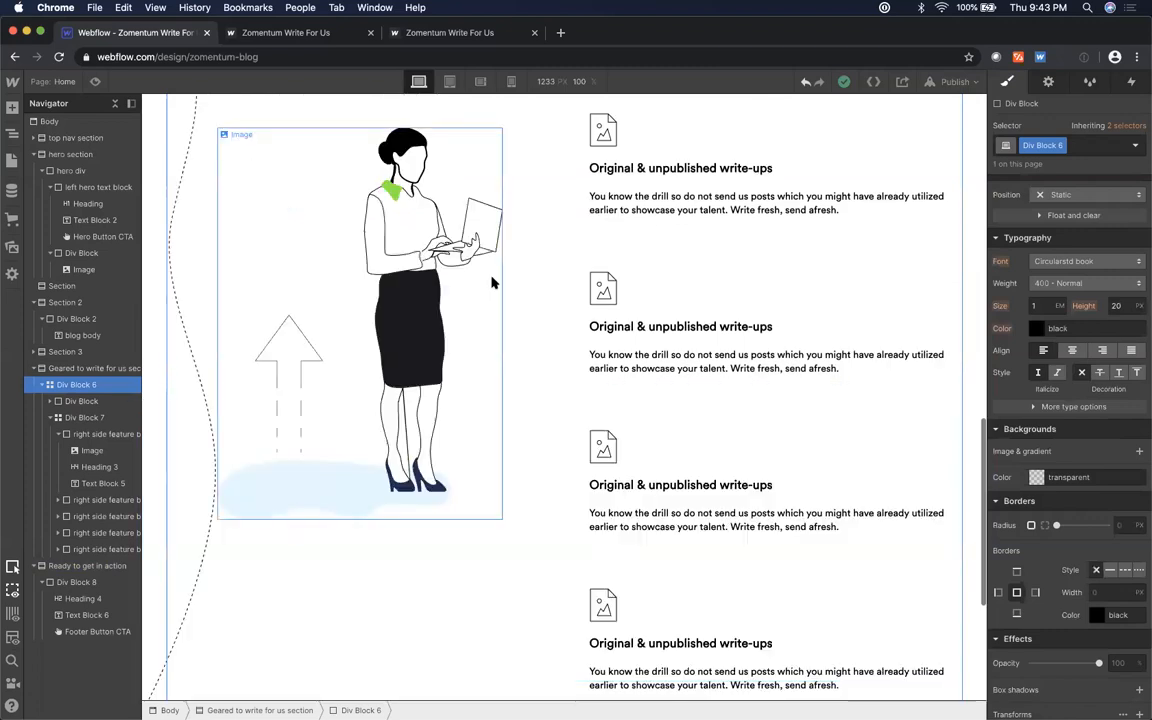
pyautogui.click(524, 206)
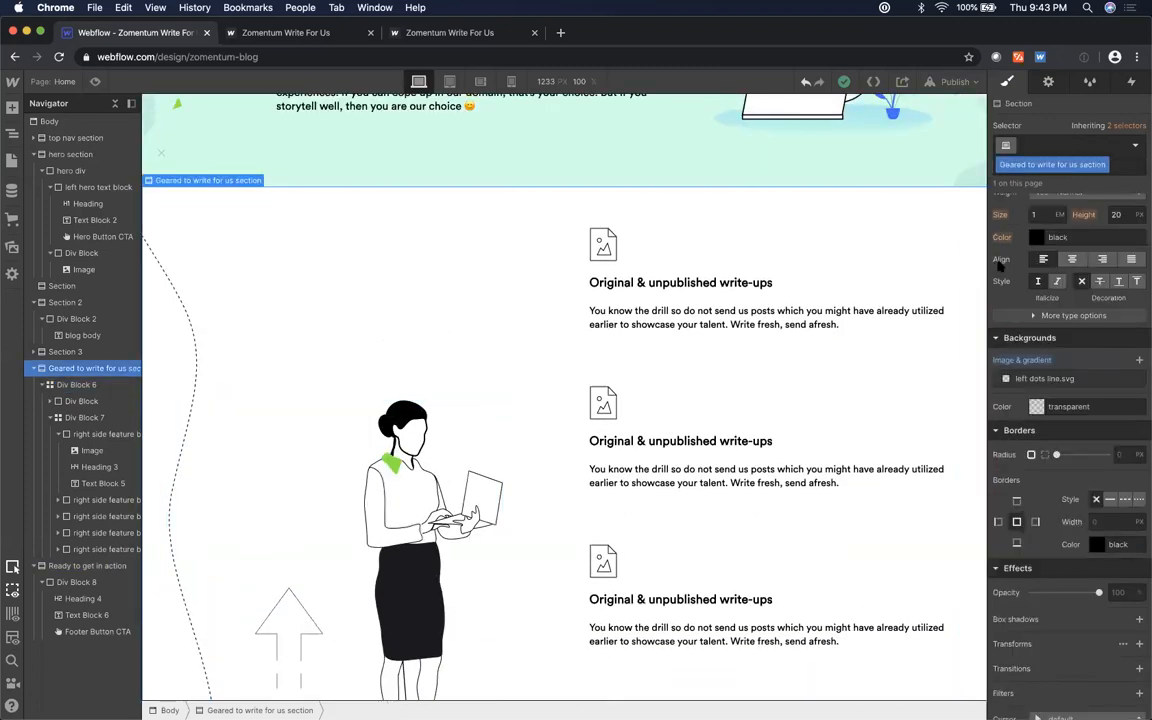
pyautogui.scroll(5, 1101, 373)
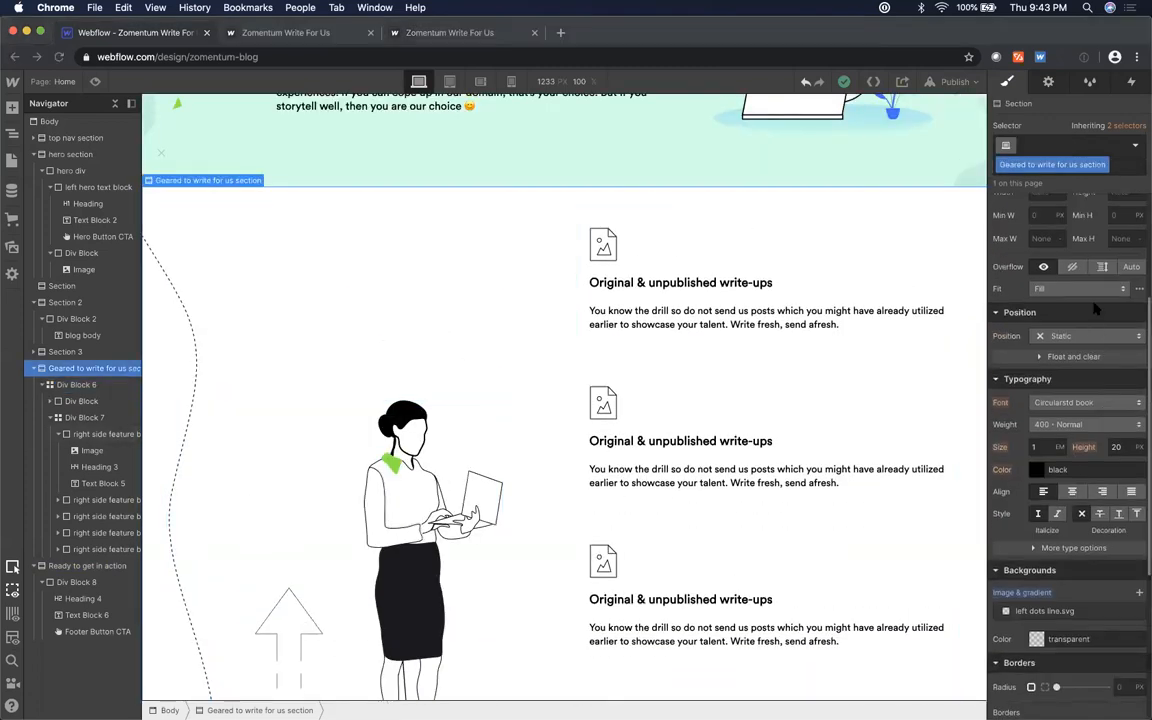
pyautogui.scroll(4, 1095, 310)
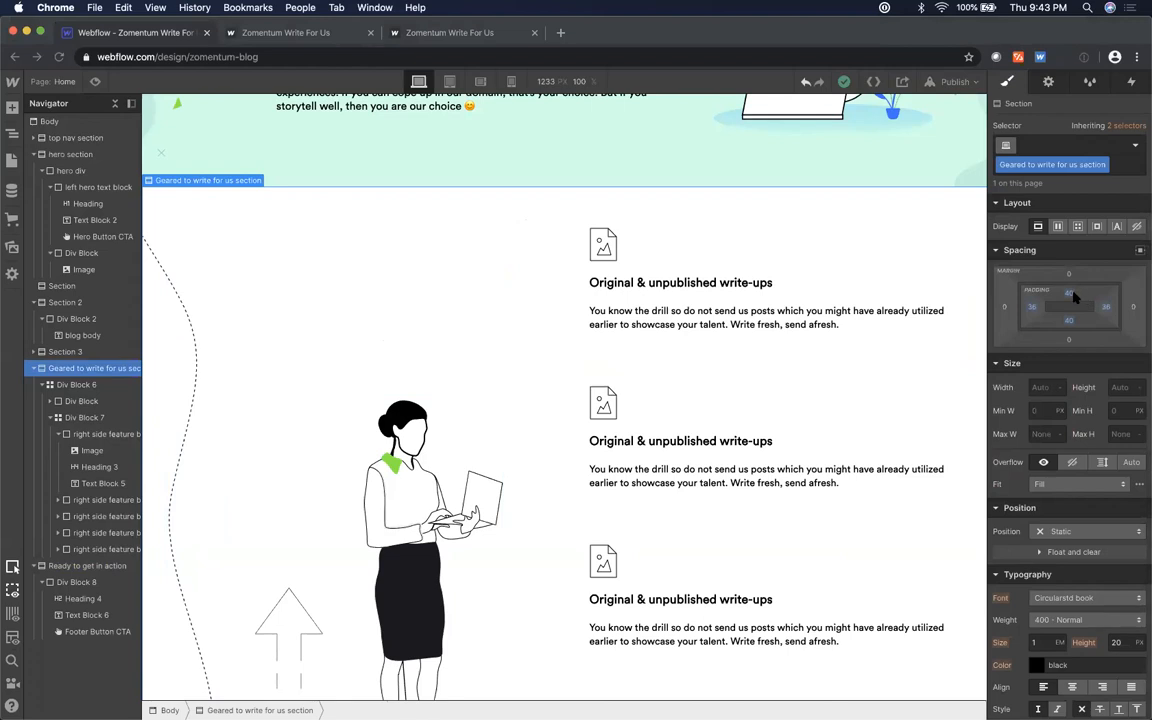
pyautogui.moveTo(1068, 296); pyautogui.dragTo(1079, 420)
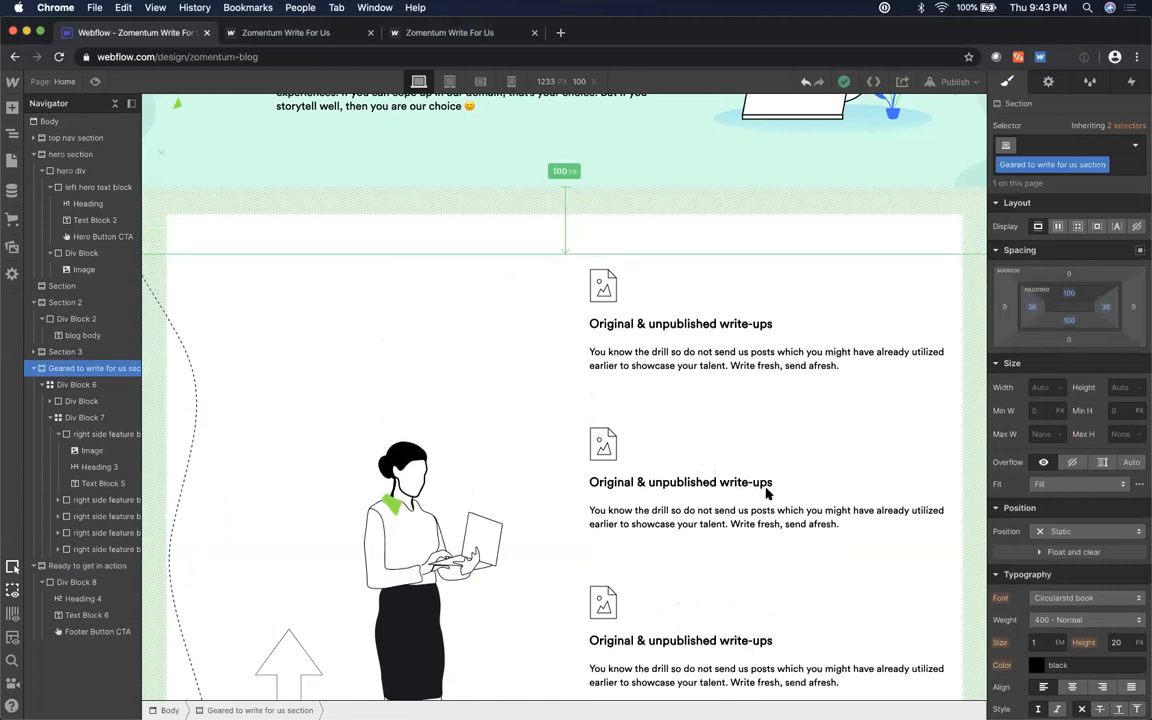
pyautogui.scroll(-4, 558, 480)
pyautogui.scroll(-2, 558, 482)
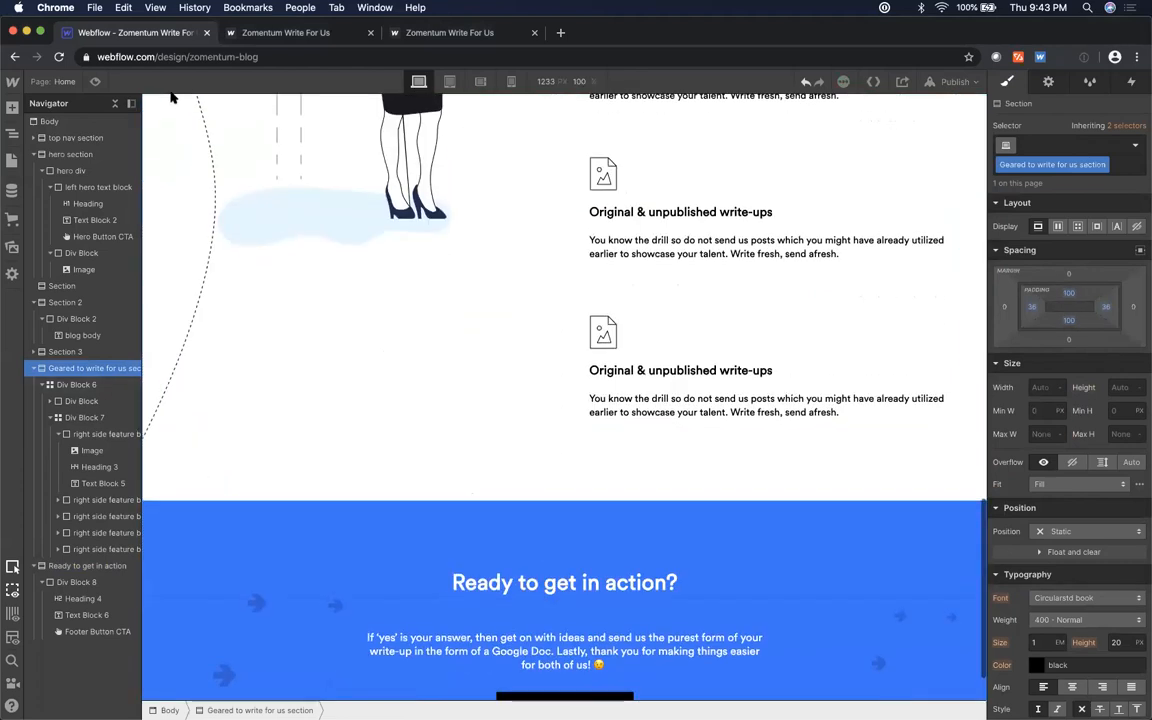
# - Publish the site to zomentum-blog.webflow.io with the updated section padding
pyautogui.click(952, 82)
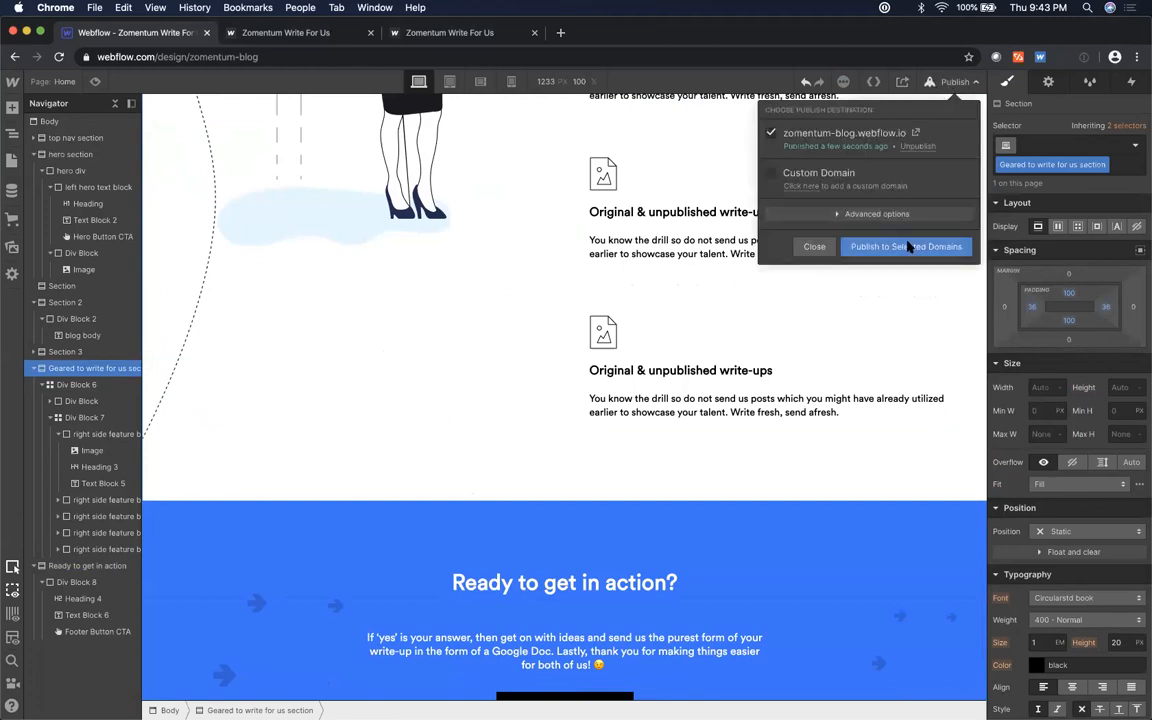
pyautogui.click(845, 247)
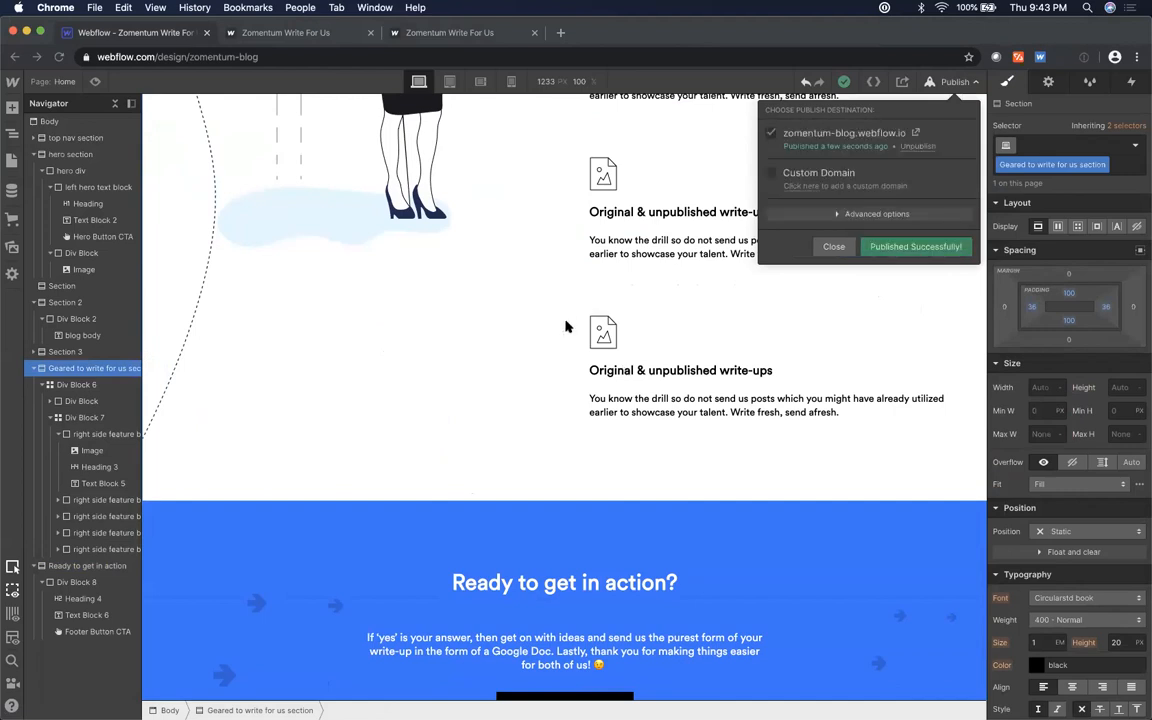
pyautogui.scroll(-2, 558, 359)
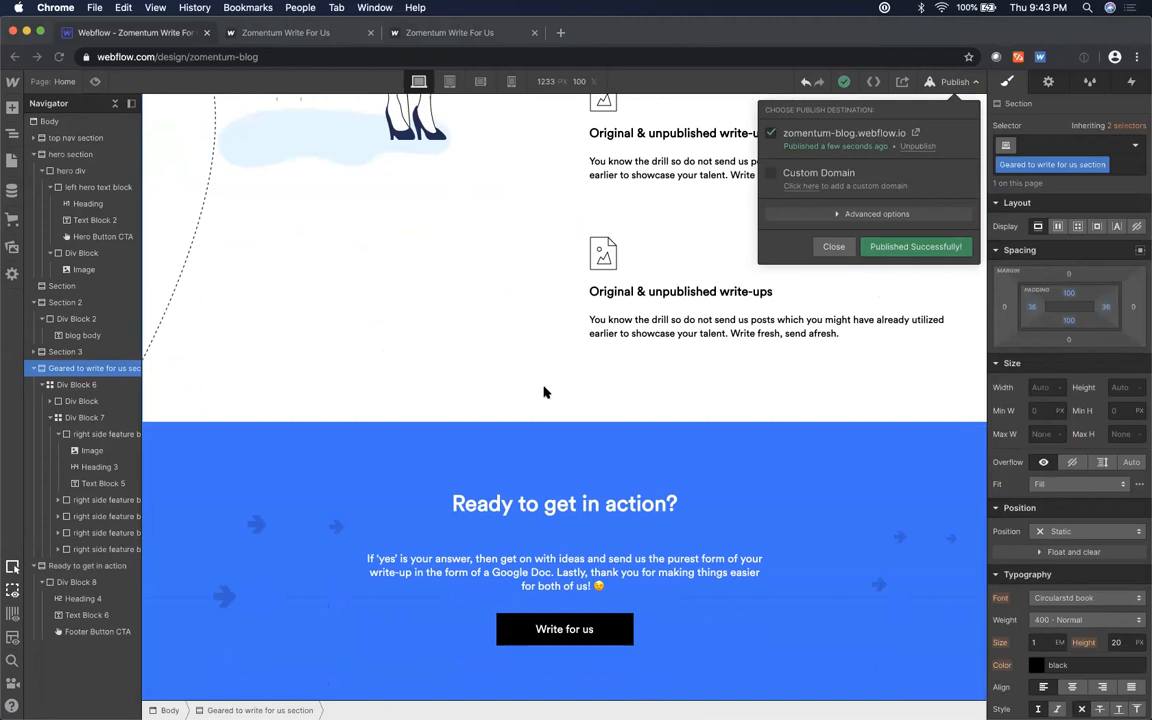
pyautogui.click(543, 392)
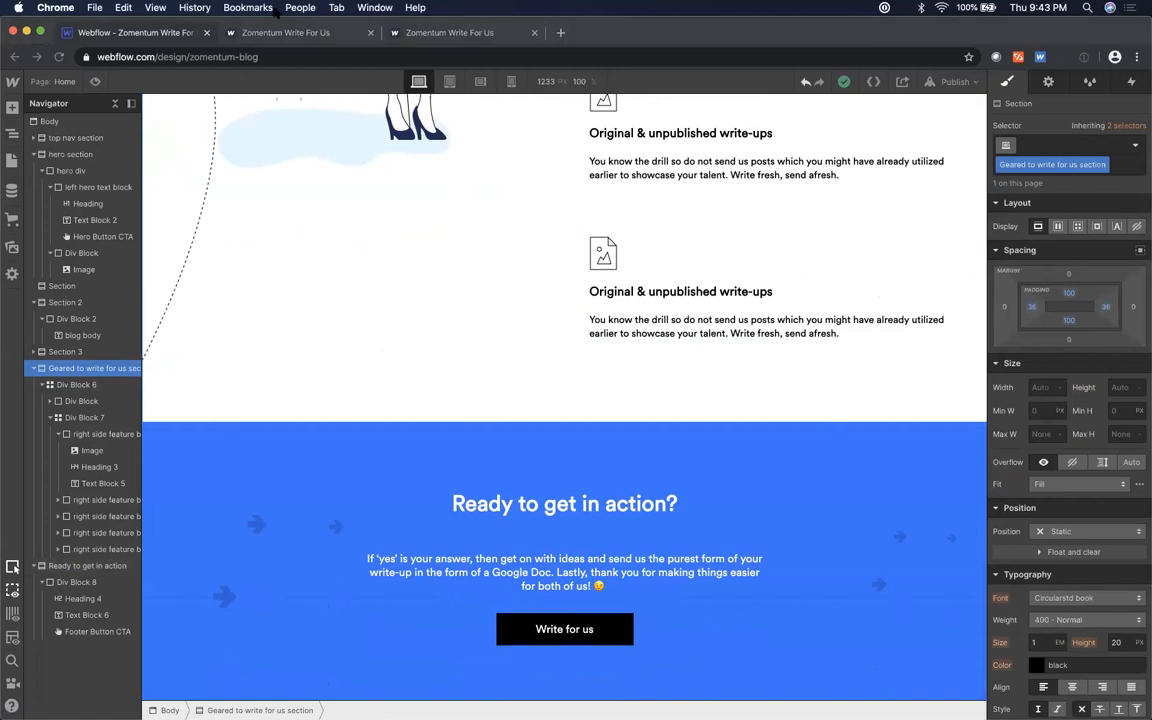
# - Review the published Write For Us page from the hero section down to the blue Ready to get in action section
pyautogui.click(246, 35)
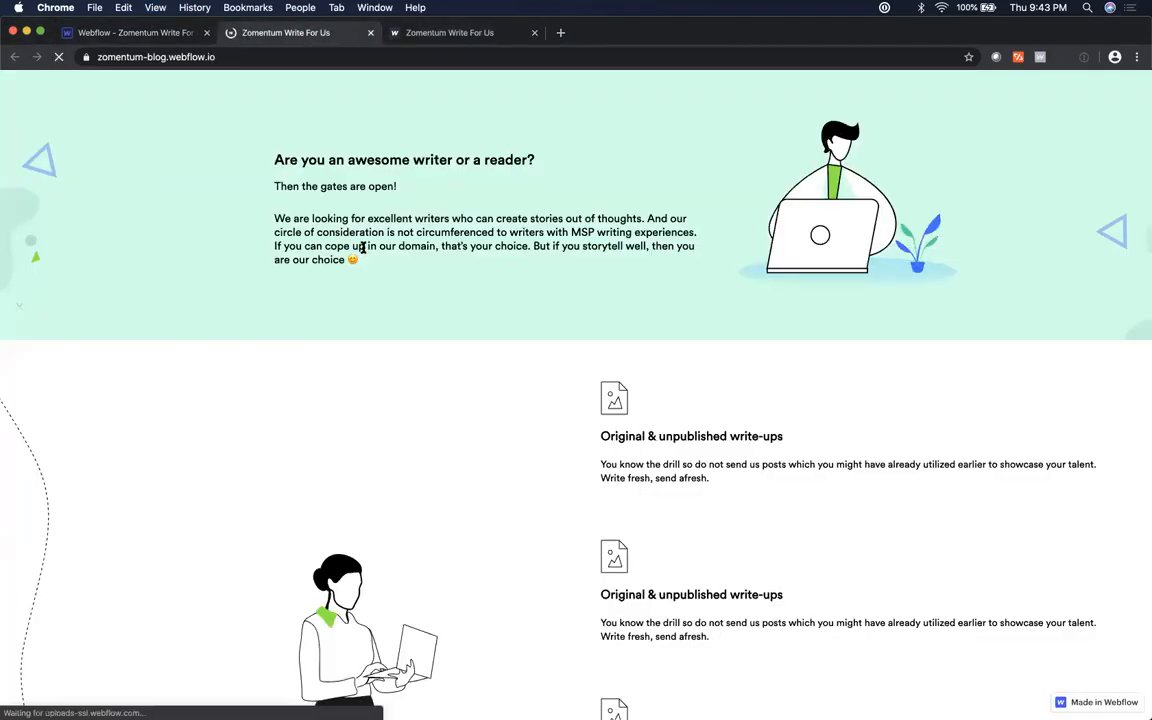
pyautogui.scroll(-10, 364, 252)
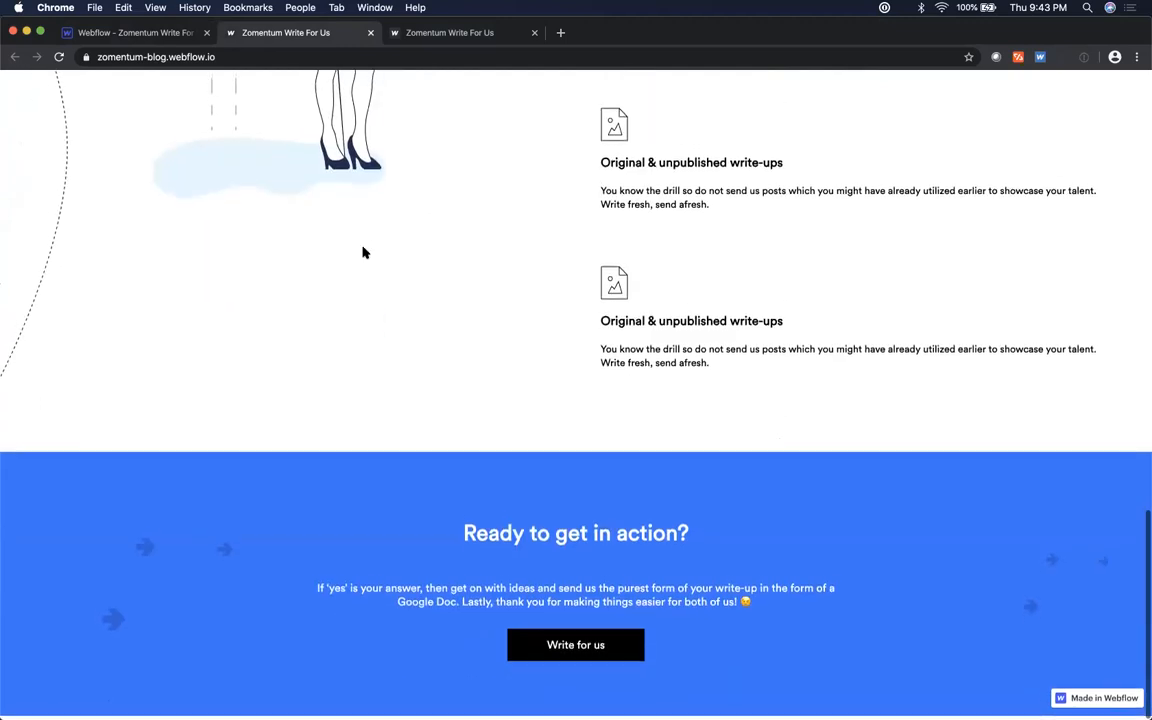
pyautogui.scroll(15, 364, 252)
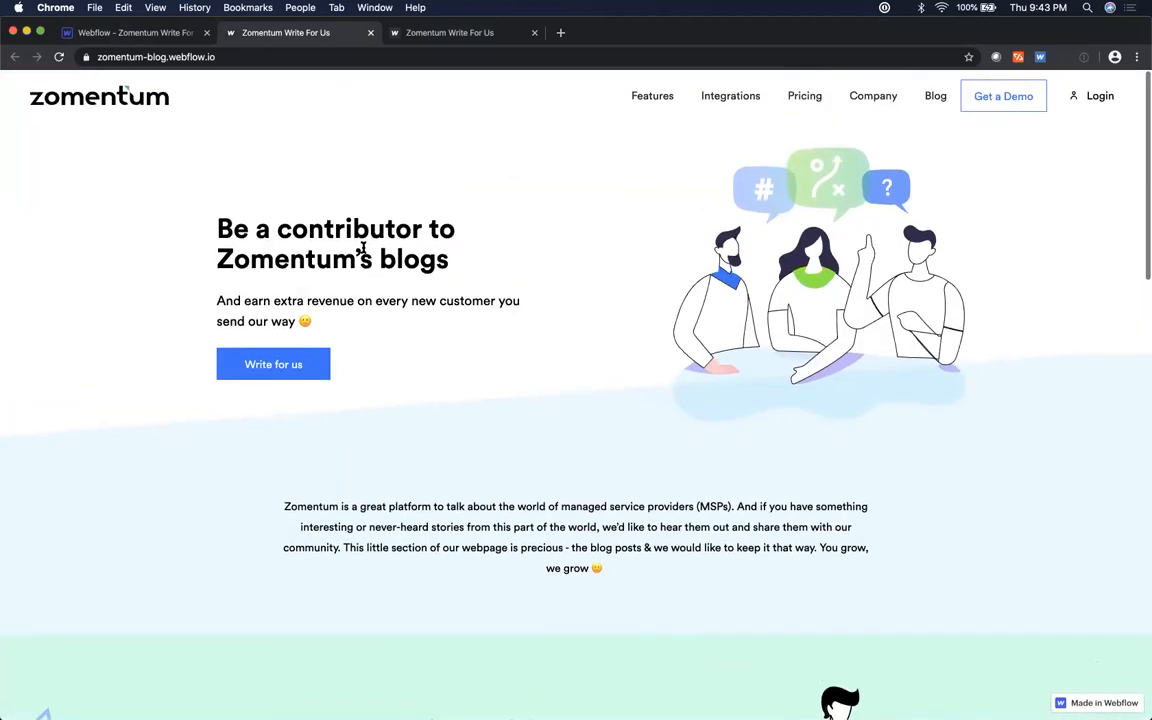
pyautogui.scroll(-1, 364, 252)
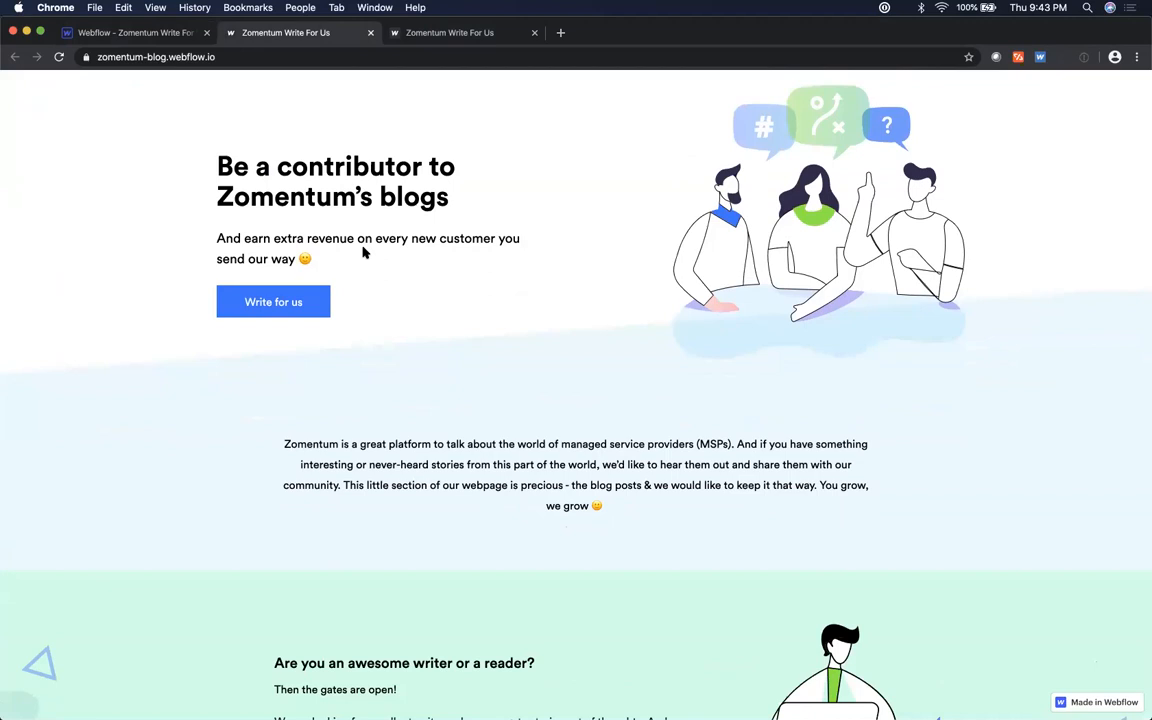
pyautogui.scroll(1, 333, 211)
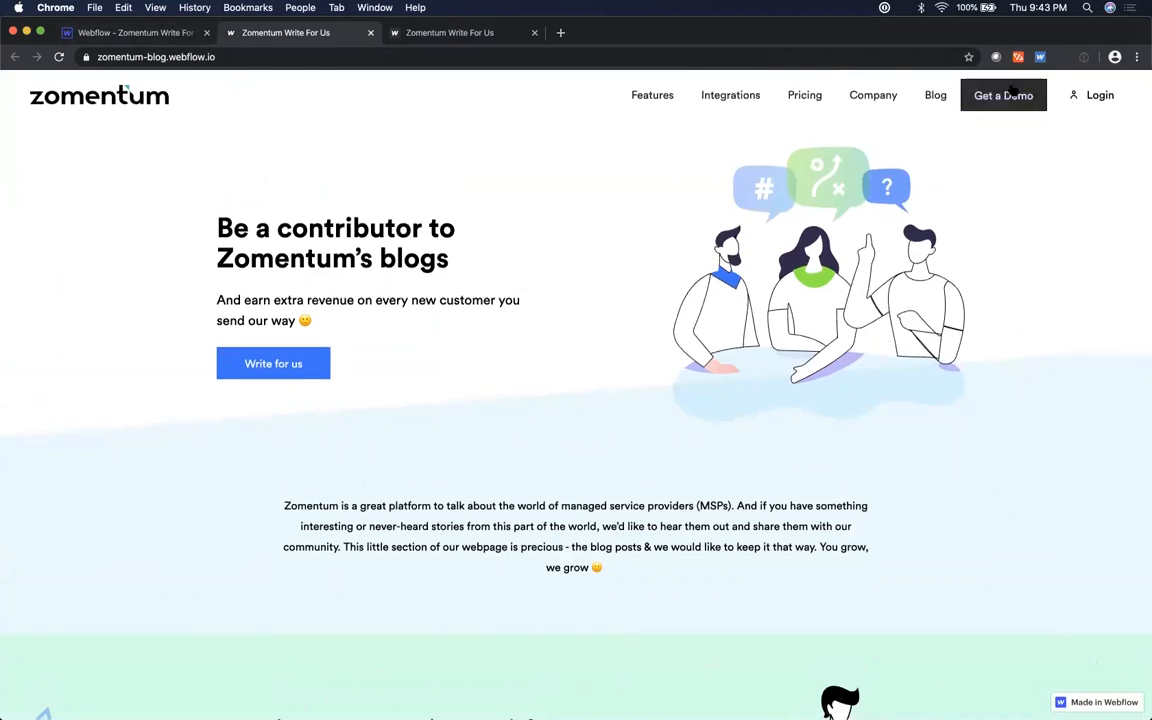
pyautogui.scroll(-5, 405, 380)
pyautogui.scroll(-10, 405, 380)
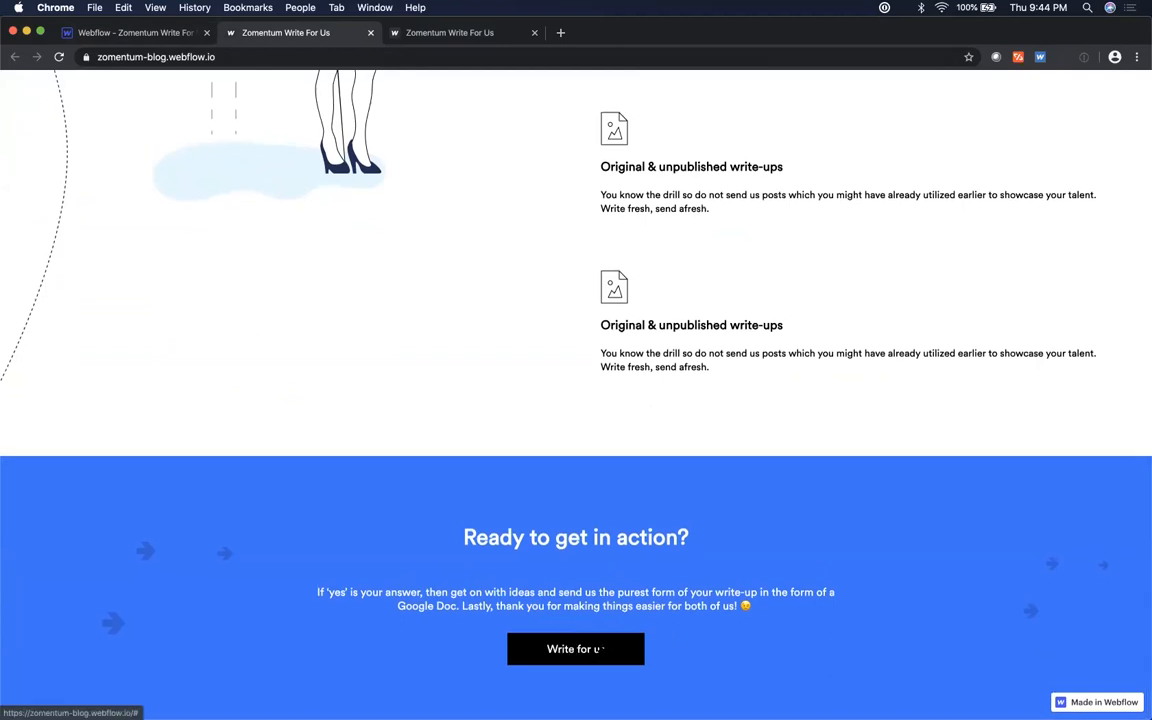
pyautogui.scroll(4, 291, 224)
# - Return to the Webflow Designer and switch the canvas to the portrait tablet breakpoint, showing the hero section
pyautogui.click(148, 33)
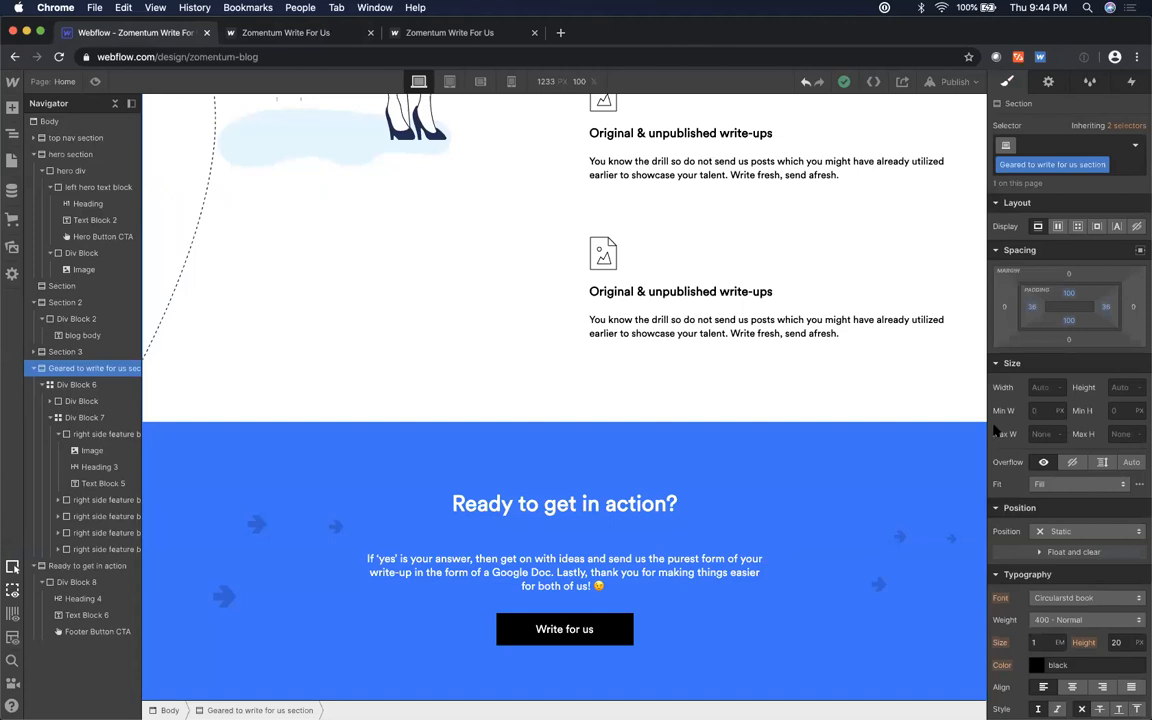
pyautogui.scroll(5, 609, 365)
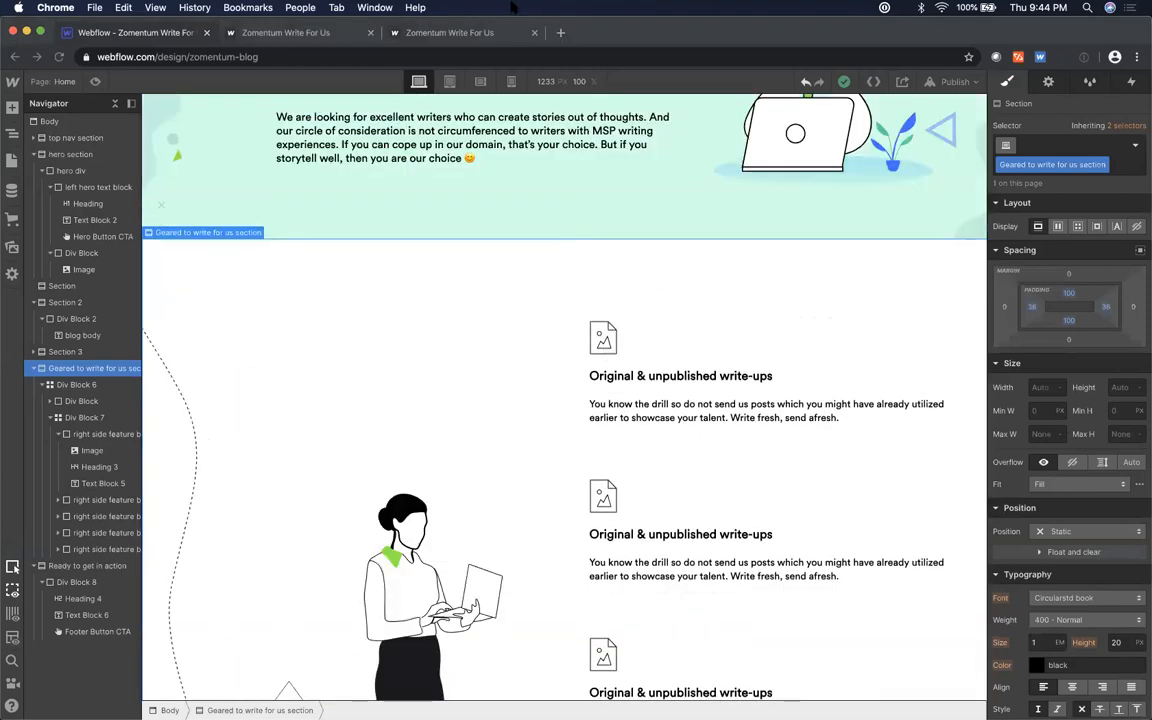
pyautogui.click(483, 352)
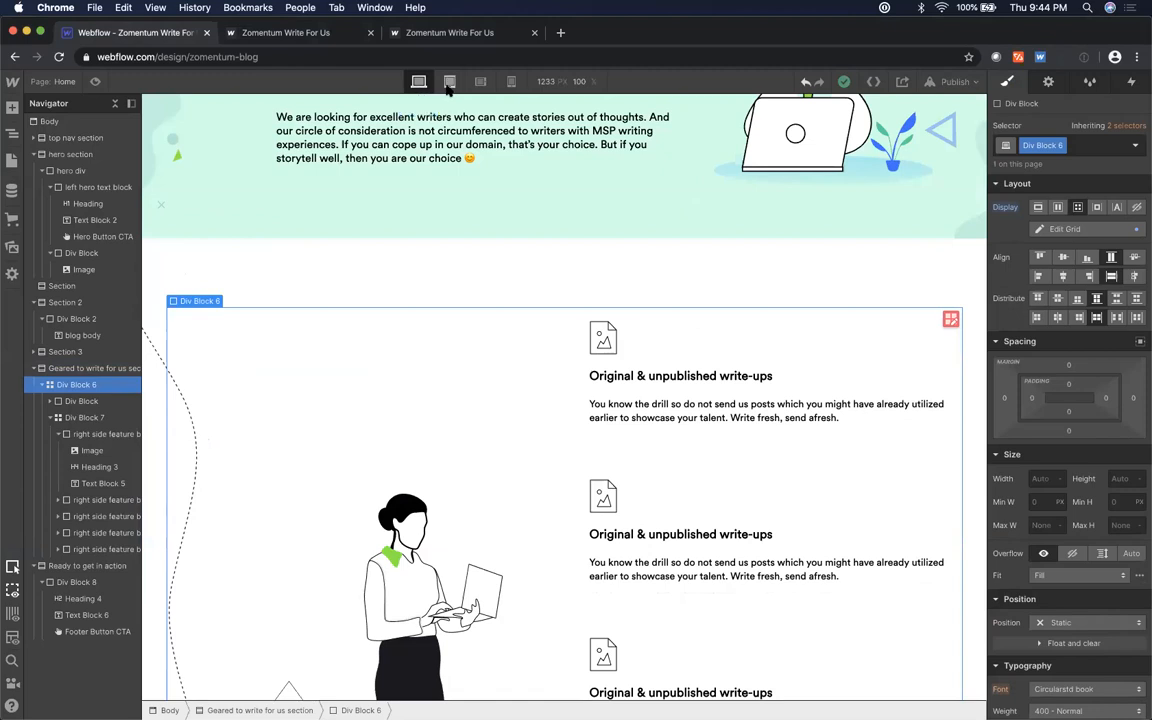
pyautogui.click(449, 83)
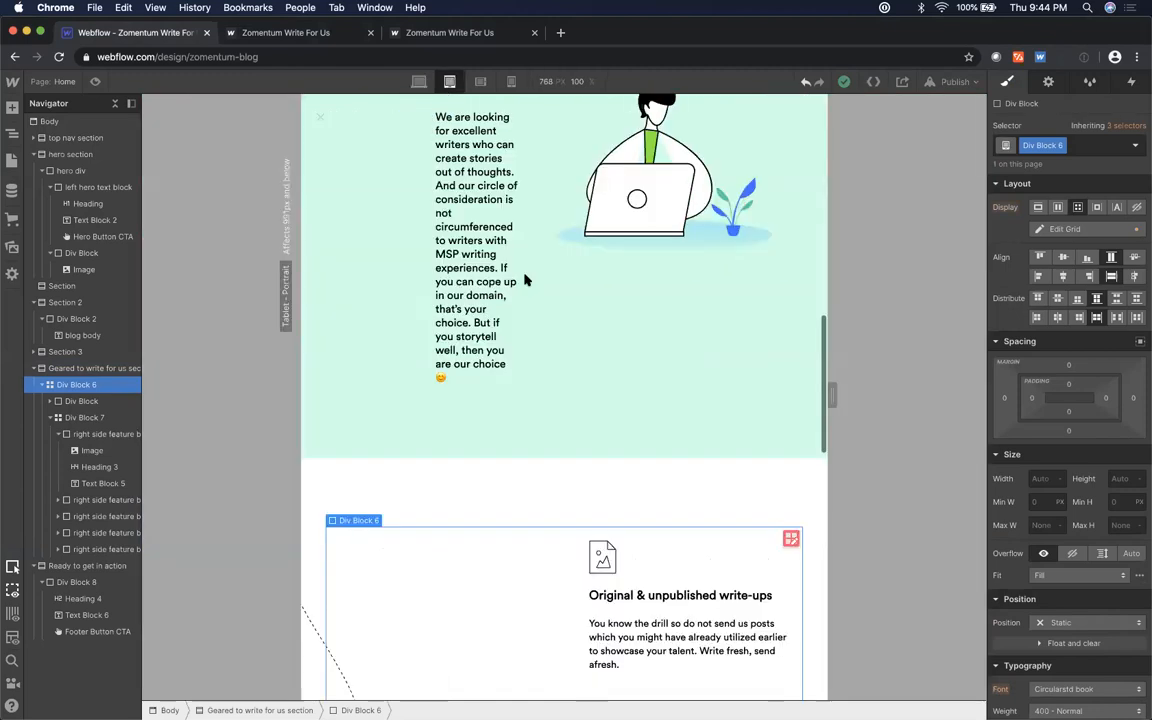
pyautogui.scroll(5, 525, 280)
pyautogui.scroll(5, 525, 280)
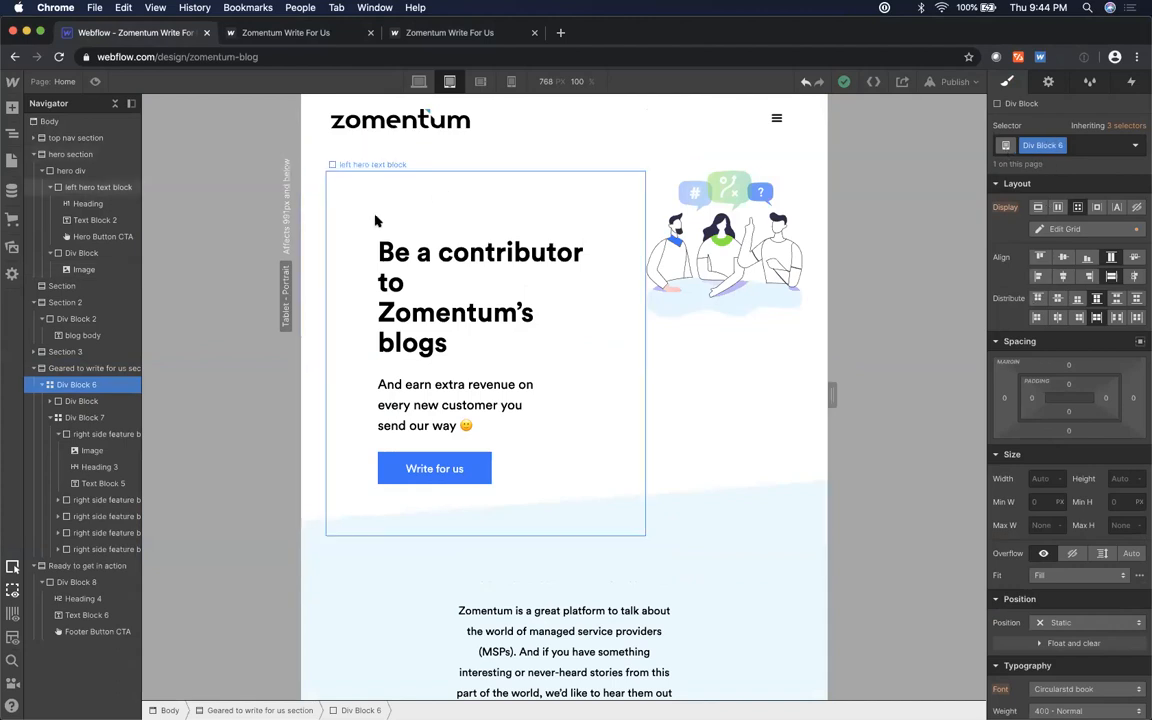
# - Set the hero section's left and right padding to 0 px at the tablet breakpoint
pyautogui.click(316, 237)
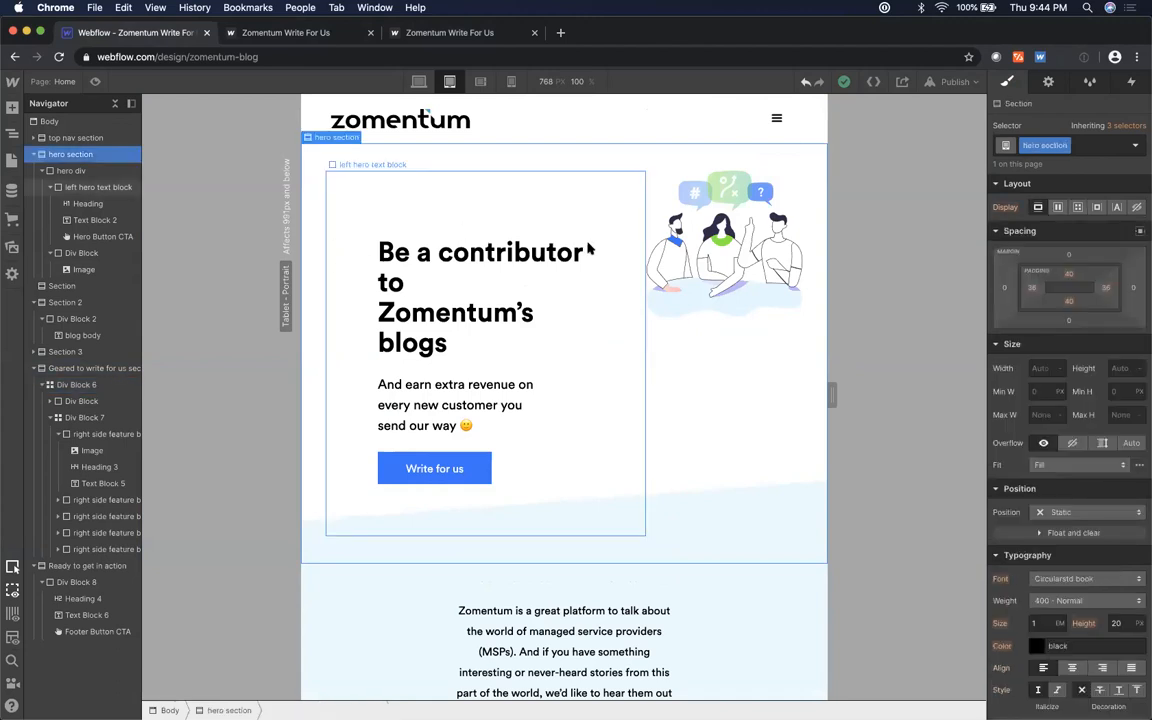
pyautogui.click(1033, 290)
pyautogui.click(1047, 333)
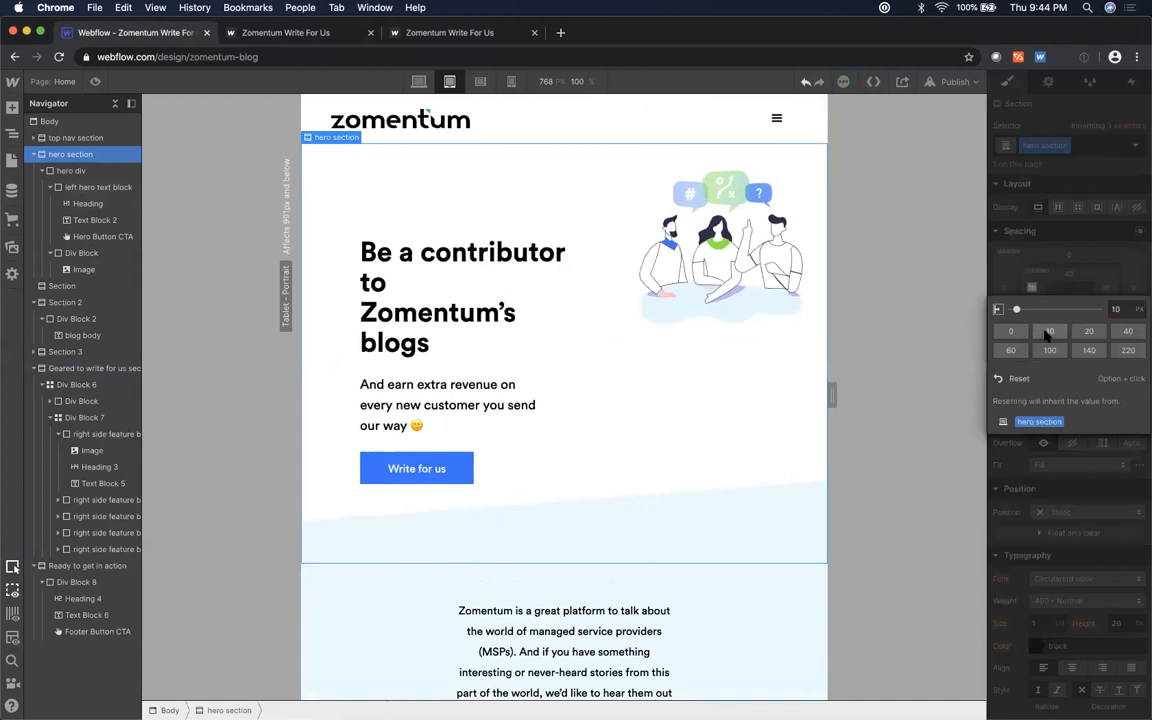
pyautogui.click(1015, 333)
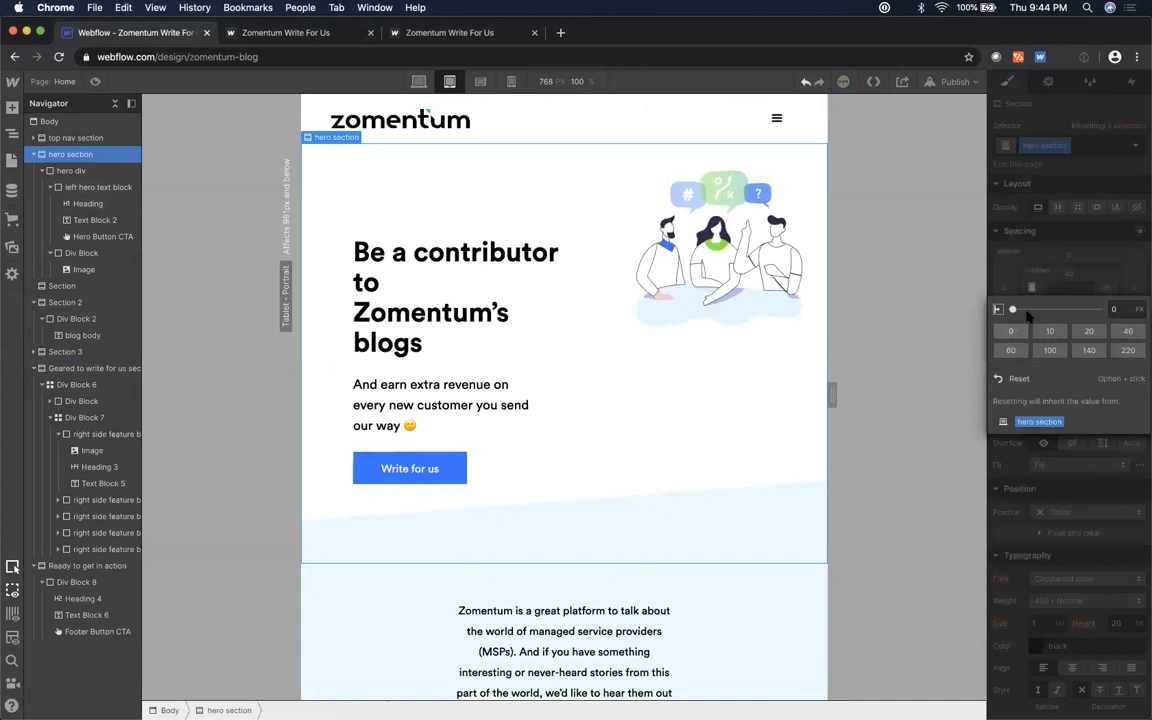
pyautogui.click(1097, 290)
pyautogui.click(1103, 289)
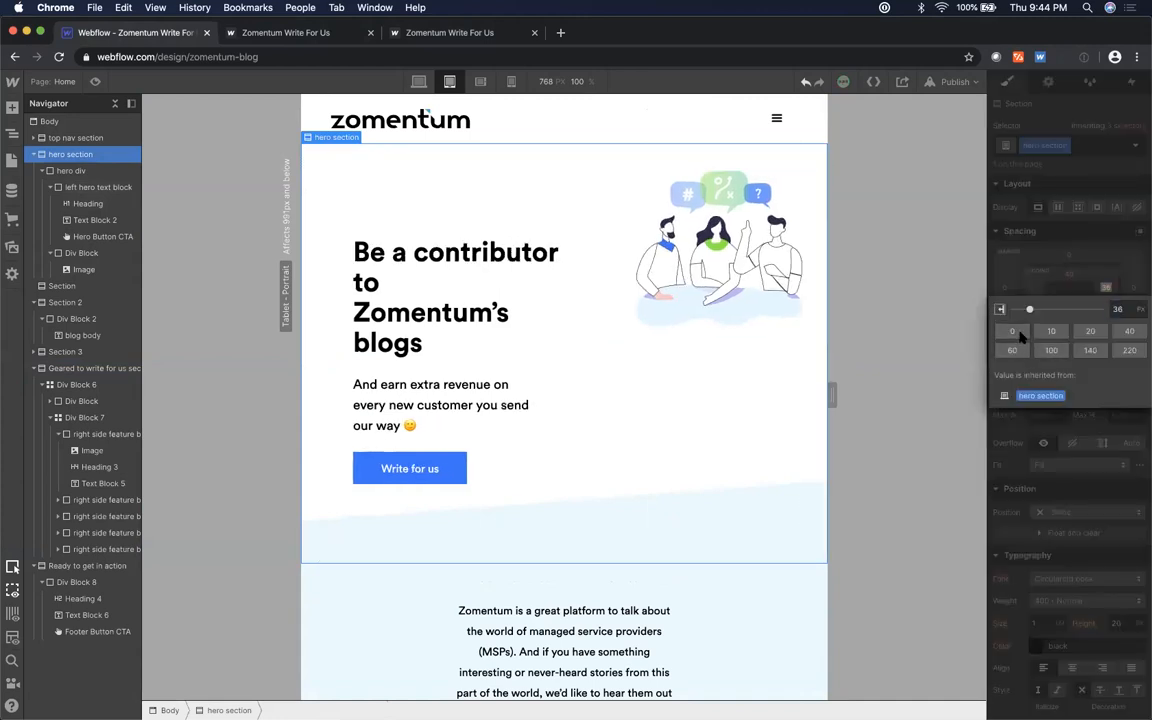
pyautogui.click(1016, 333)
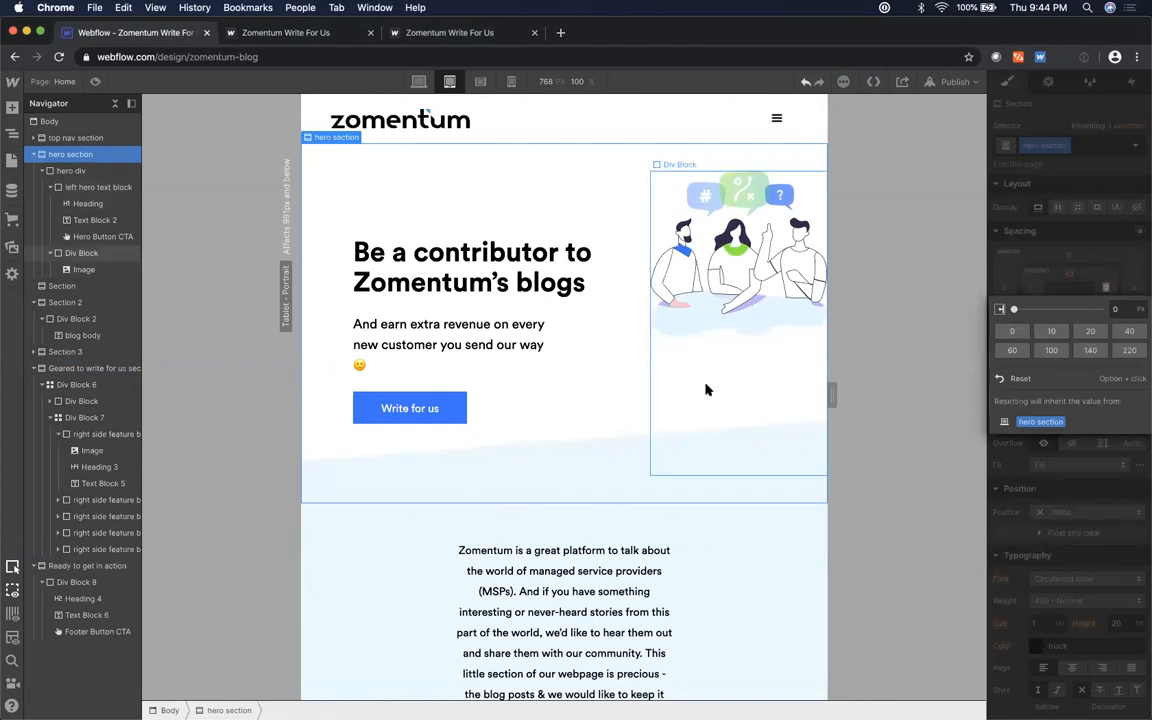
# - Set the left hero text block's left padding to 32 px and its right padding to 40 px
pyautogui.click(727, 348)
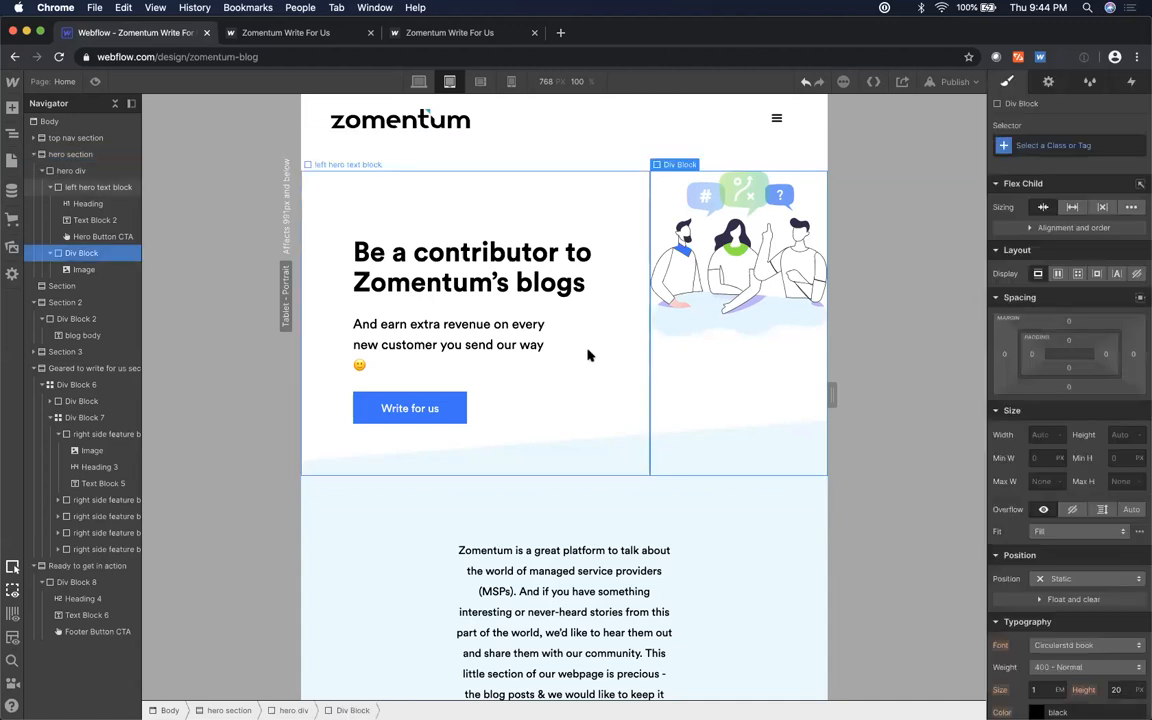
pyautogui.click(587, 357)
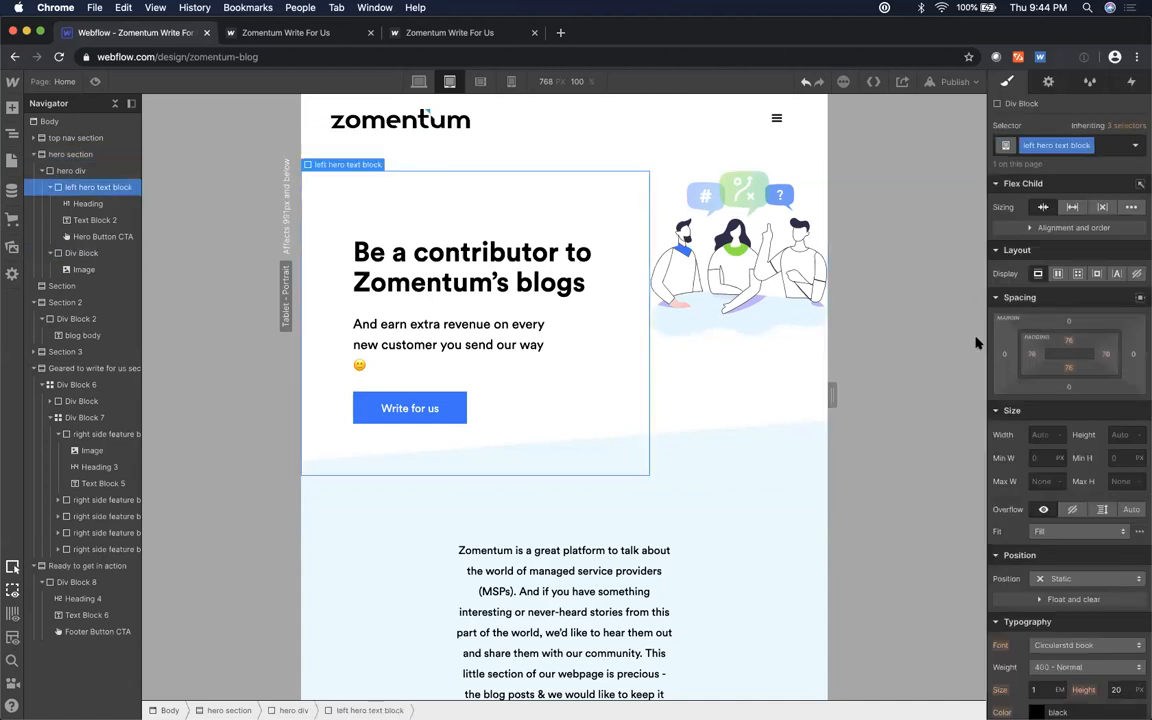
pyautogui.click(1033, 358)
pyautogui.click(1050, 397)
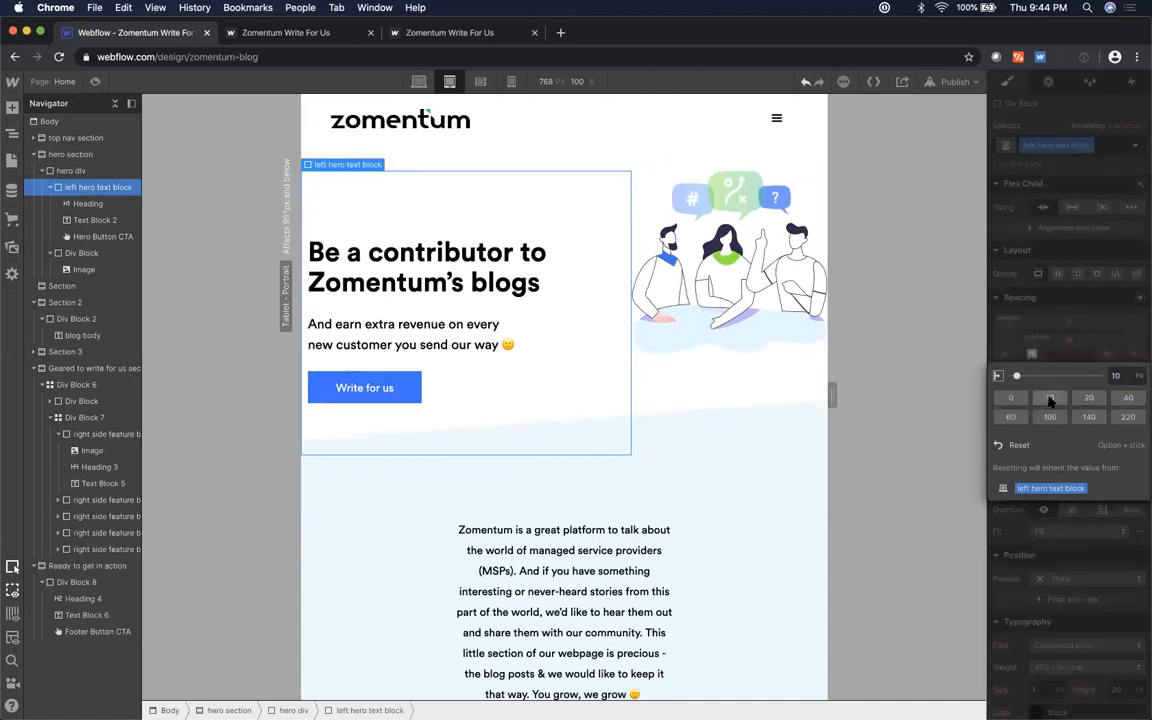
pyautogui.click(1097, 400)
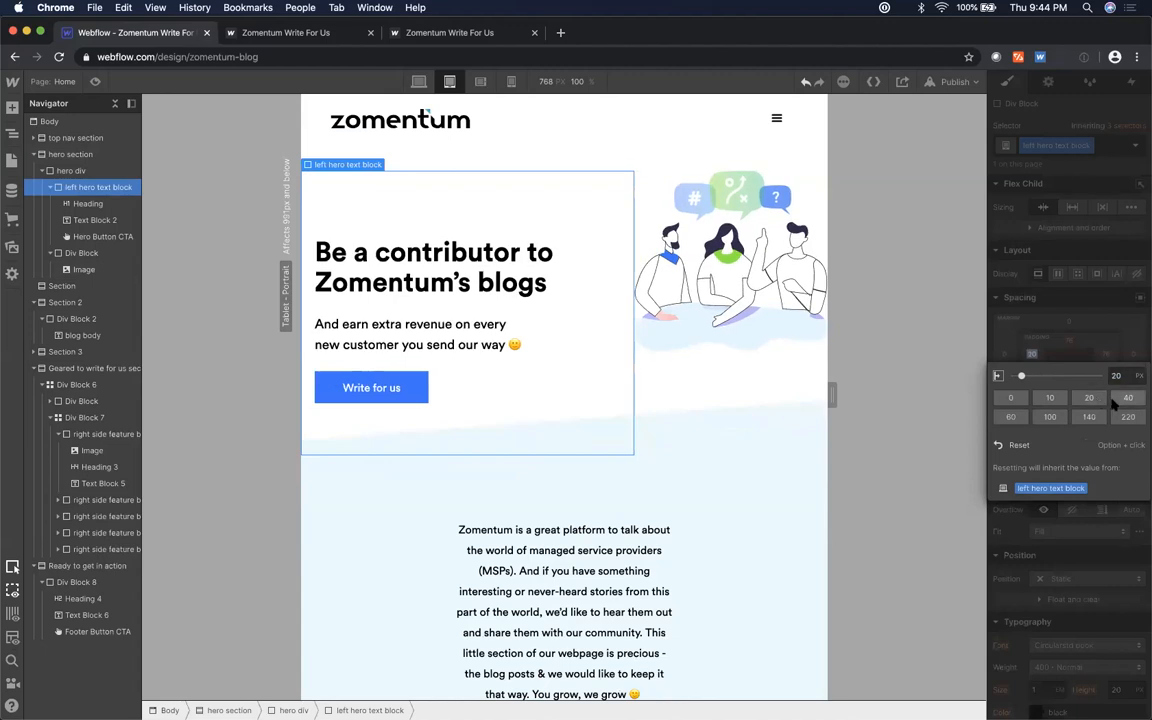
pyautogui.click(1116, 400)
pyautogui.click(1117, 376)
pyautogui.write('32')
pyautogui.press('Return')
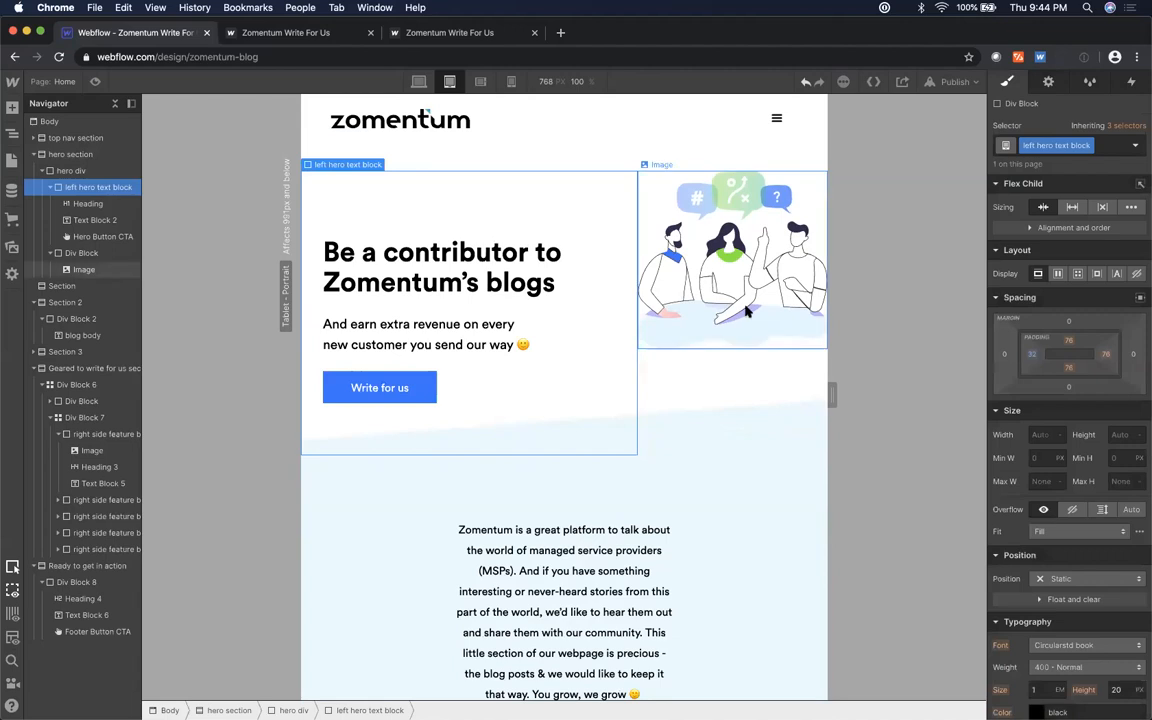
pyautogui.click(1107, 356)
pyautogui.click(1124, 398)
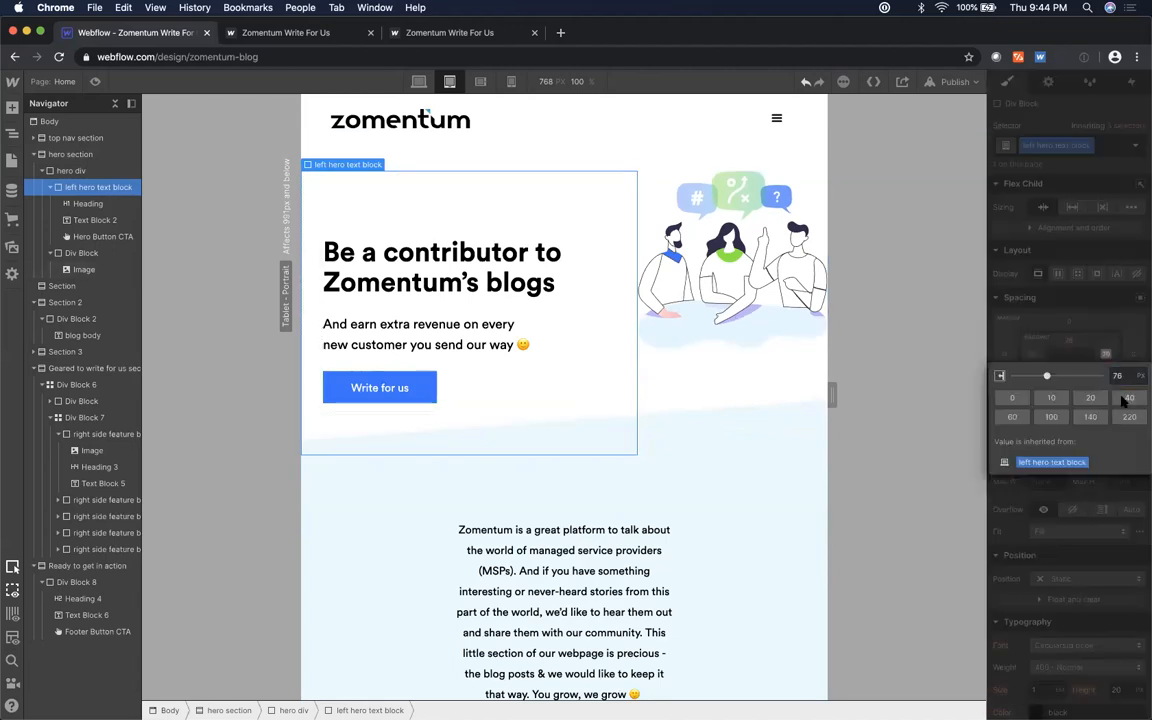
pyautogui.click(755, 387)
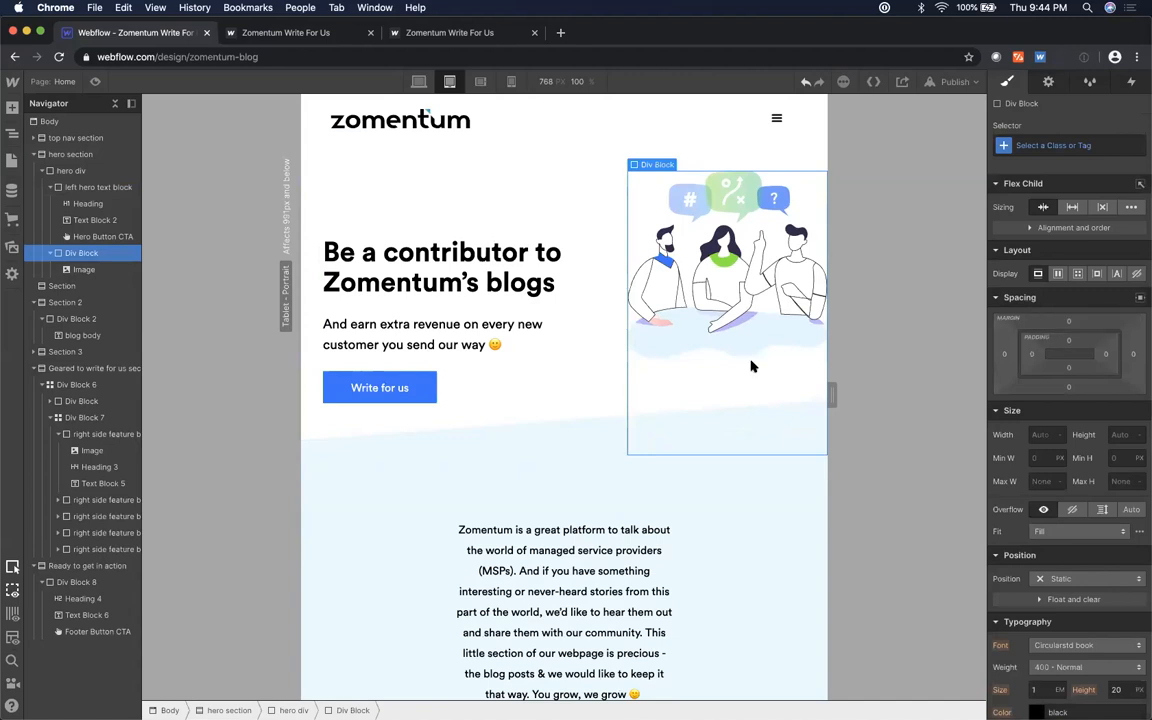
# - Align the hero div's children to the vertical center and add right padding to the div block holding the hero image
pyautogui.click(72, 174)
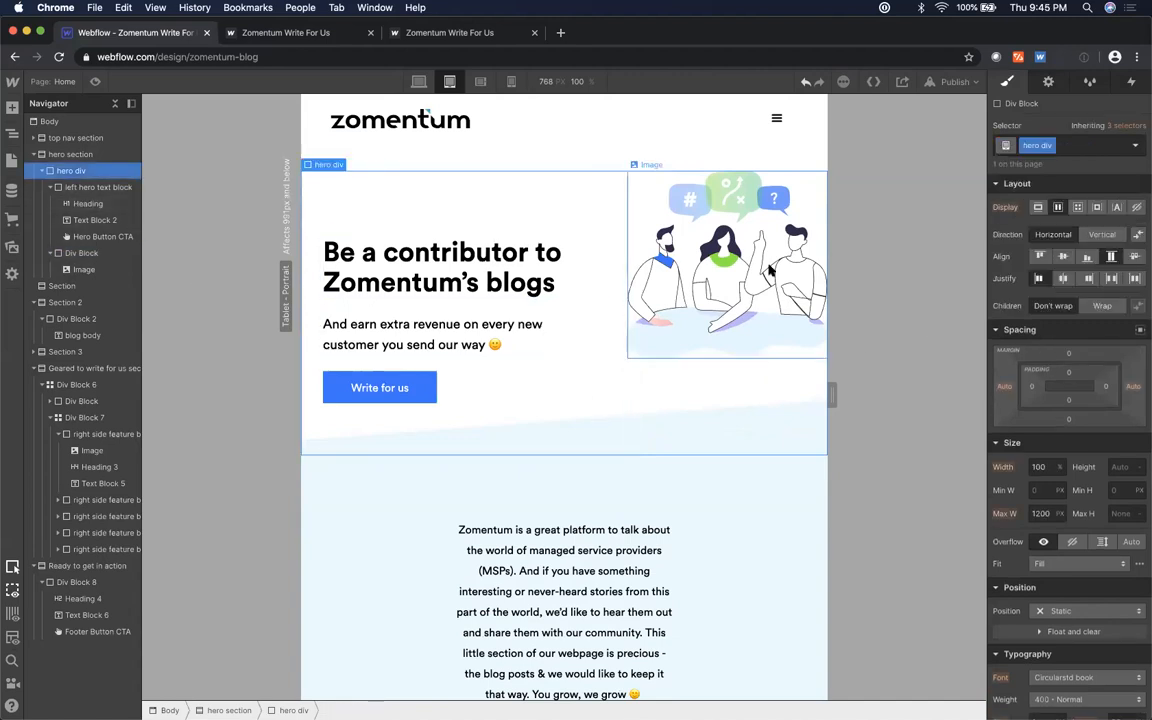
pyautogui.click(1065, 257)
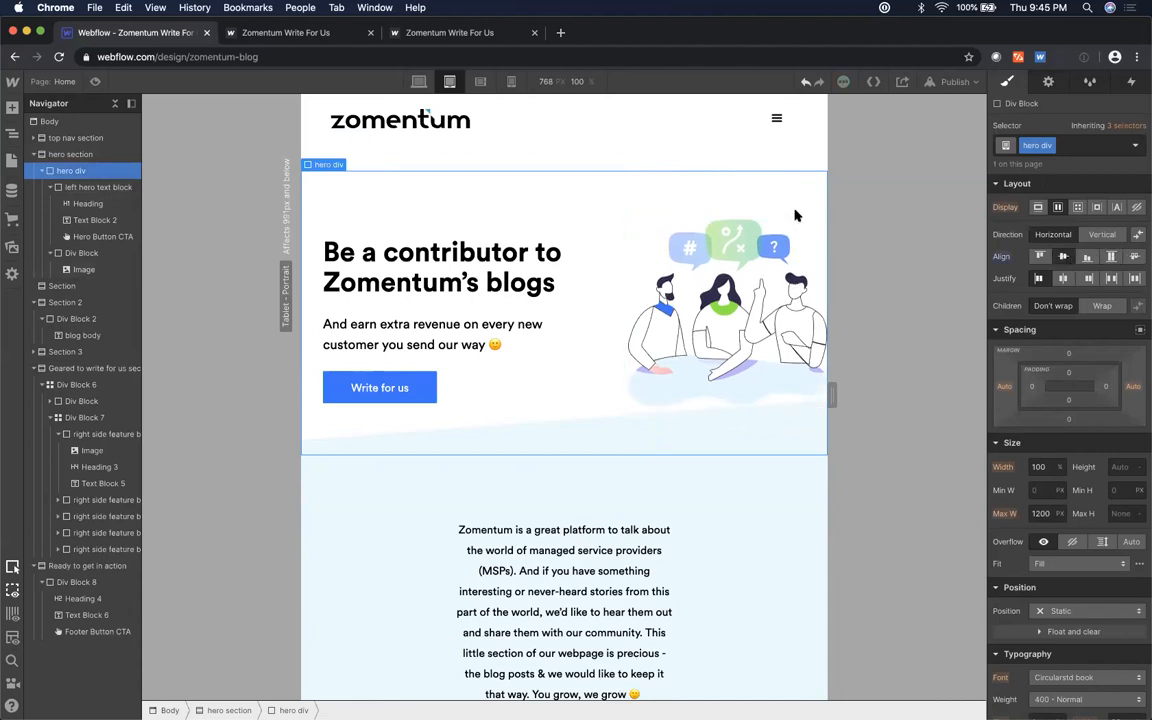
pyautogui.click(80, 254)
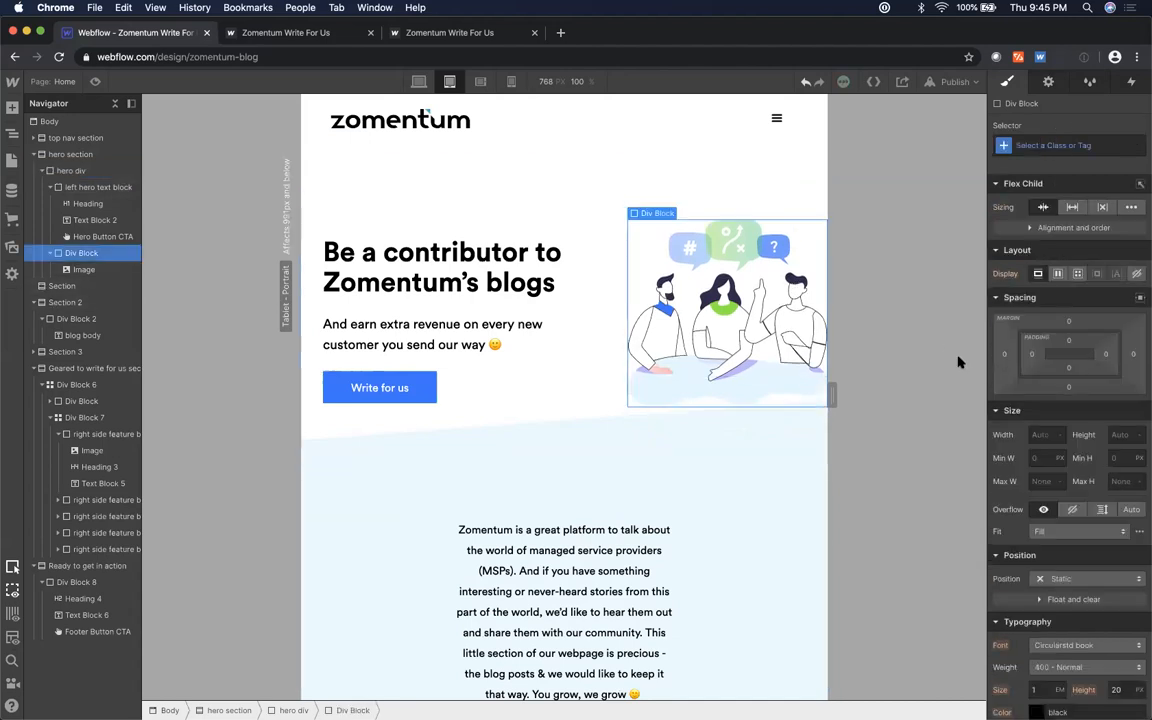
pyautogui.moveTo(1105, 355)
pyautogui.mouseDown()
pyautogui.moveTo(1023, 362)
pyautogui.moveTo(1047, 361)
pyautogui.mouseUp()
# - Set the hero section's top padding to 0 px at the tablet breakpoint
pyautogui.click(643, 170)
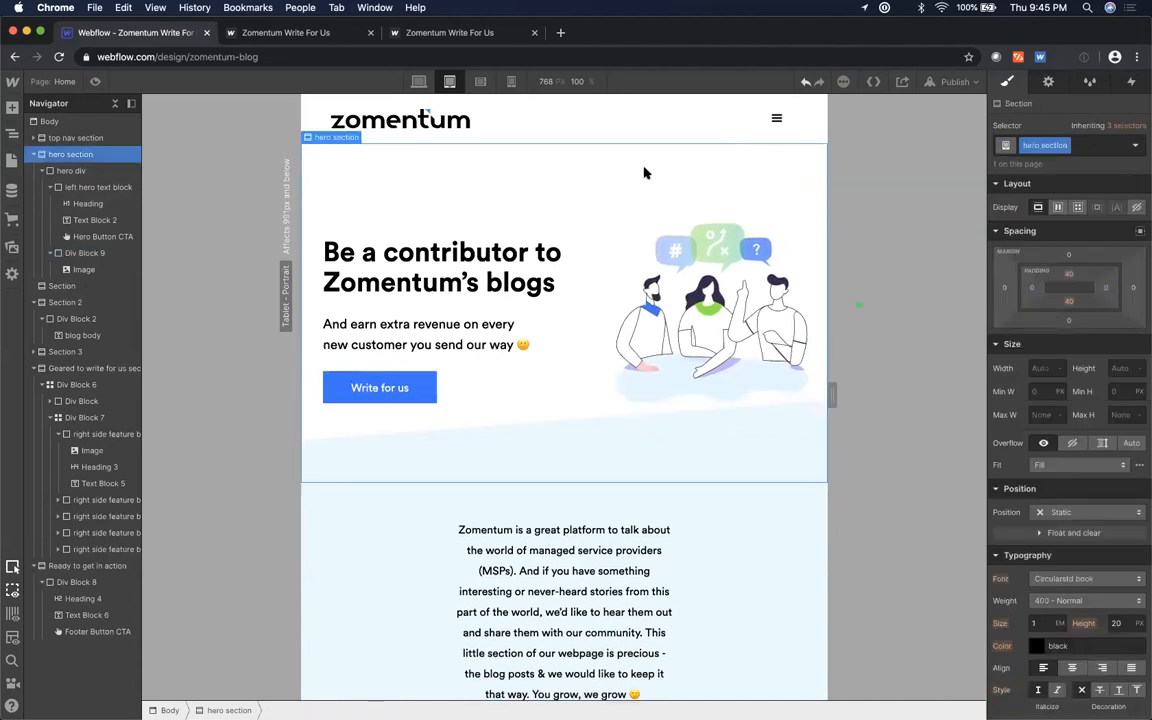
pyautogui.click(1068, 275)
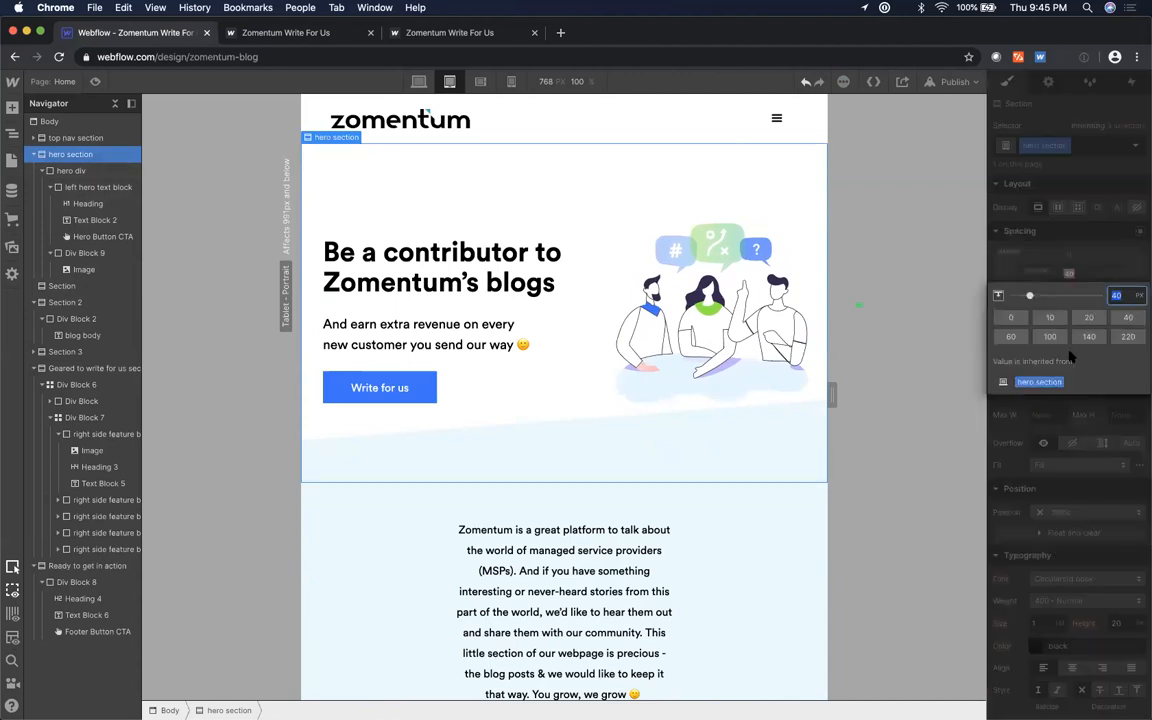
pyautogui.click(1053, 318)
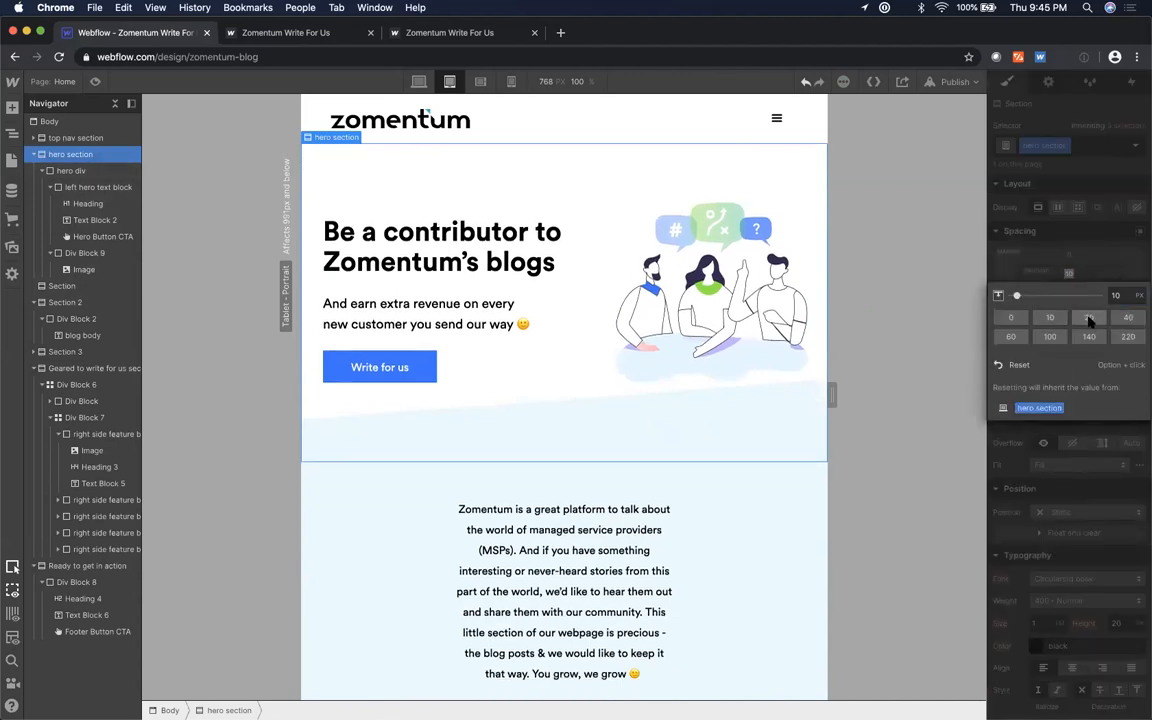
pyautogui.click(1089, 318)
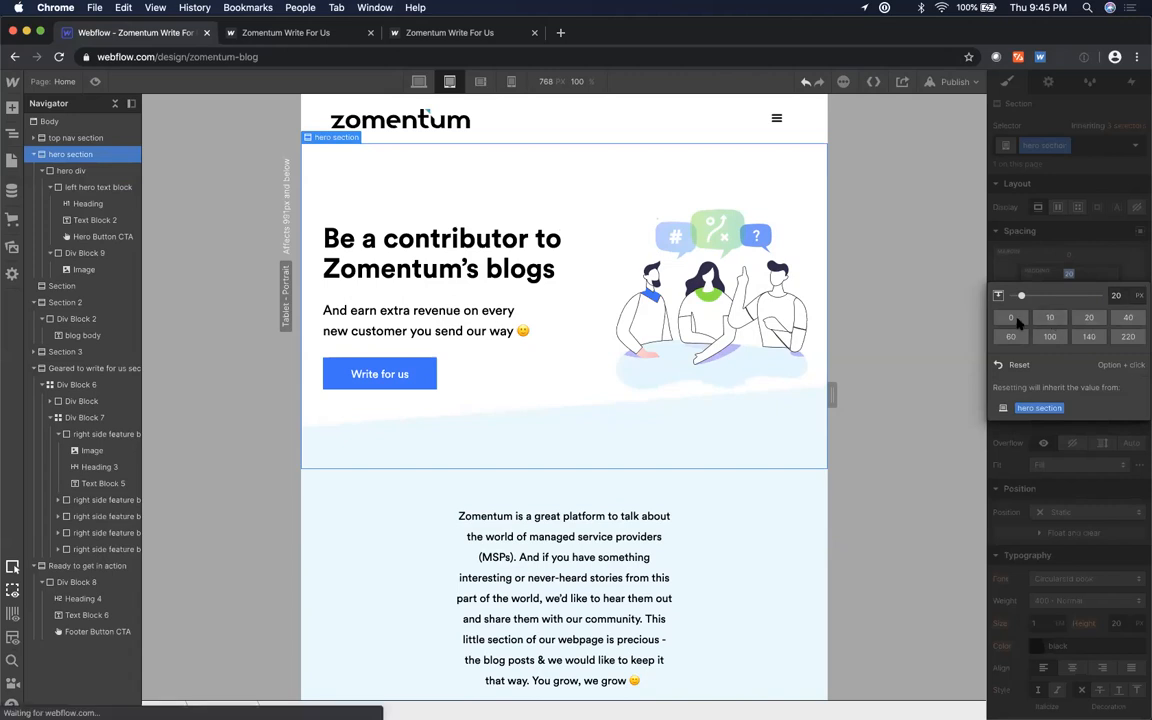
pyautogui.click(1016, 320)
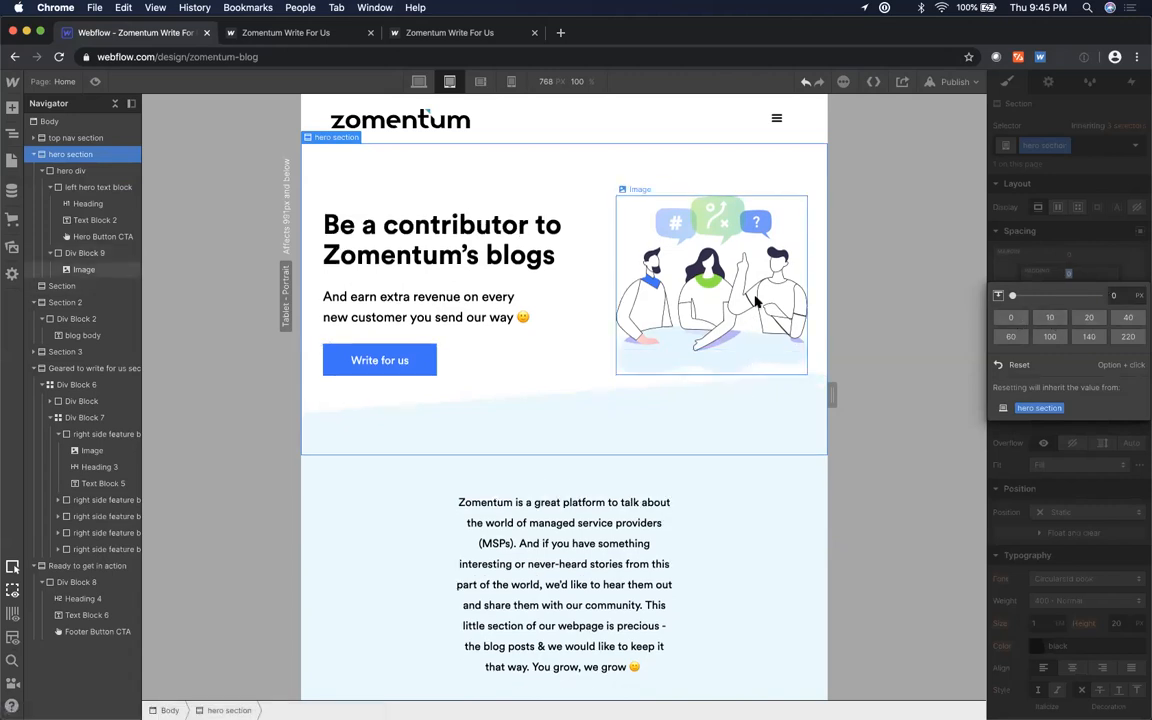
# - Reduce the left hero text block's top padding to 41 px and set the empty section's top margin to -169 px
pyautogui.click(668, 421)
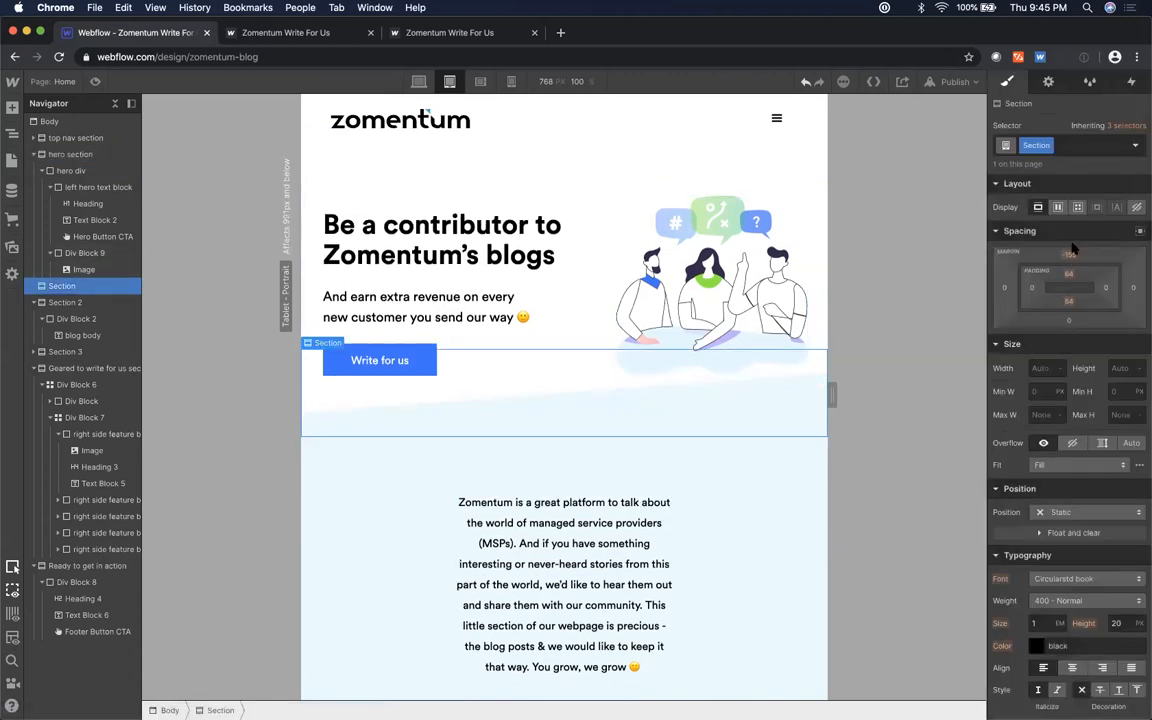
pyautogui.moveTo(1077, 257); pyautogui.dragTo(1074, 323)
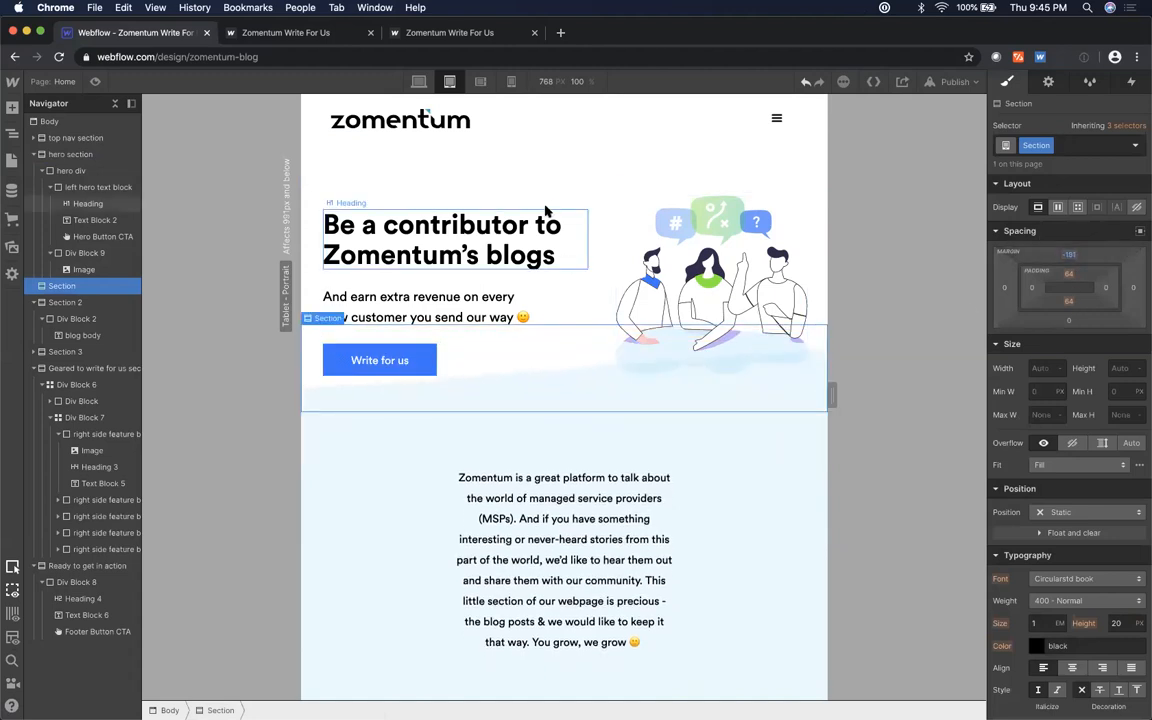
pyautogui.click(475, 166)
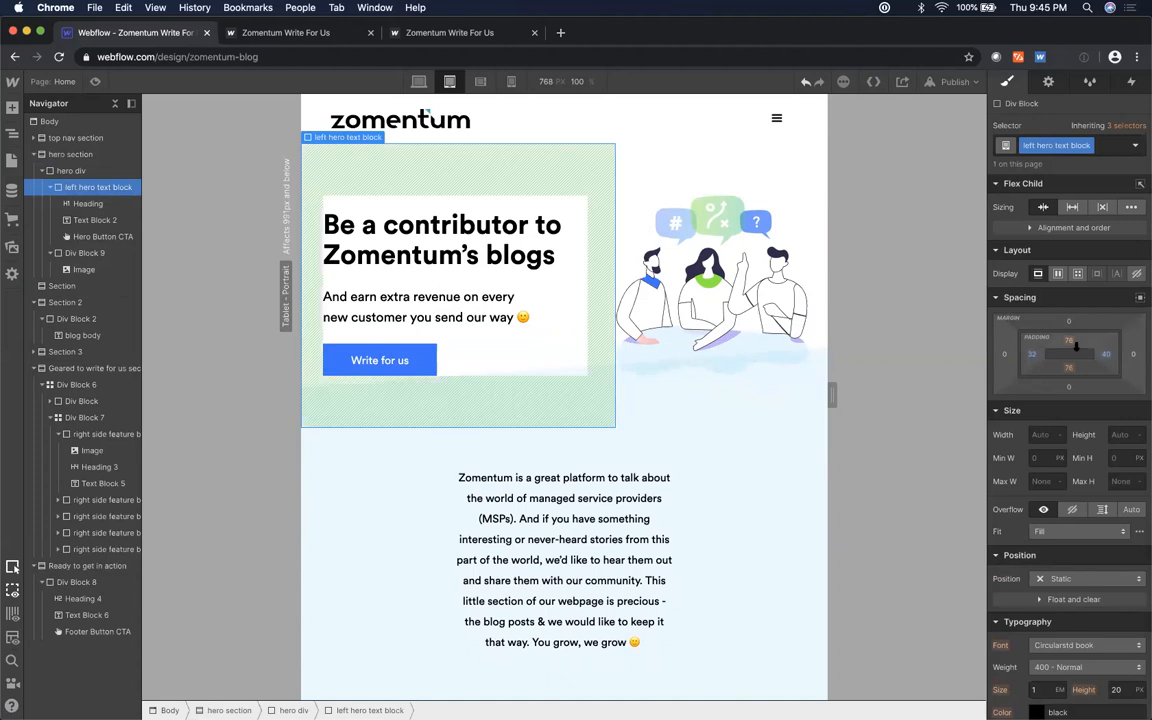
pyautogui.moveTo(1075, 340); pyautogui.dragTo(1068, 273)
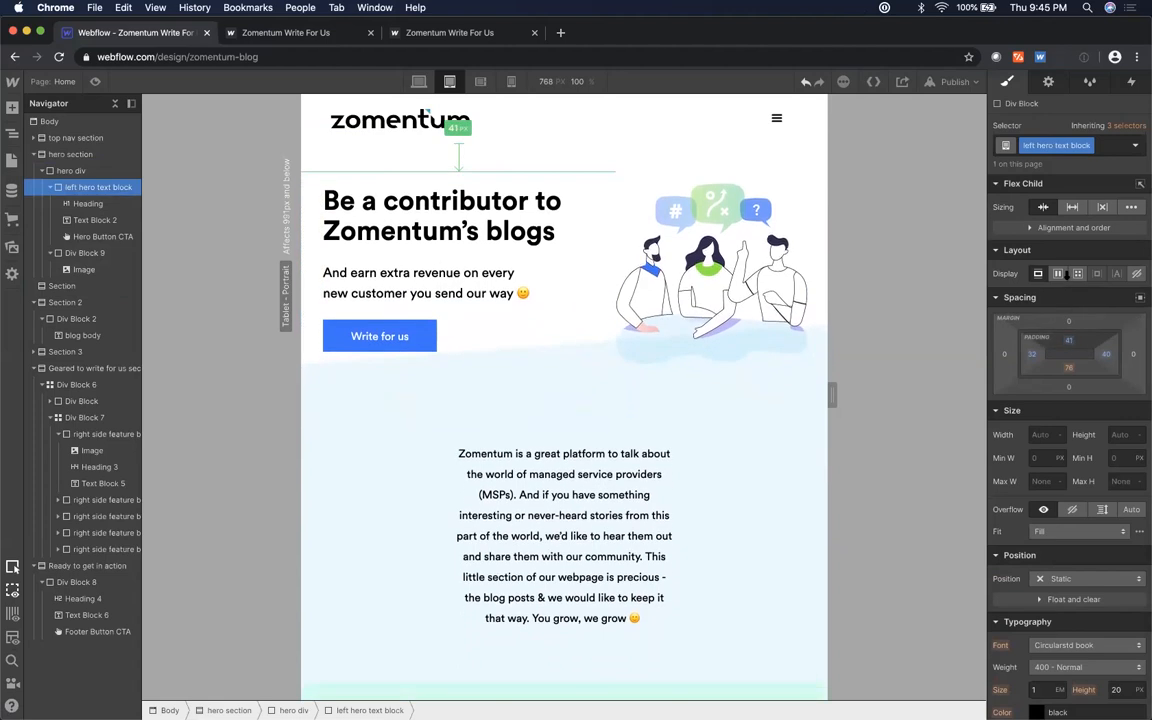
pyautogui.click(746, 386)
pyautogui.moveTo(1069, 255)
pyautogui.mouseDown()
pyautogui.moveTo(1077, 265)
pyautogui.moveTo(1072, 213)
pyautogui.mouseUp()
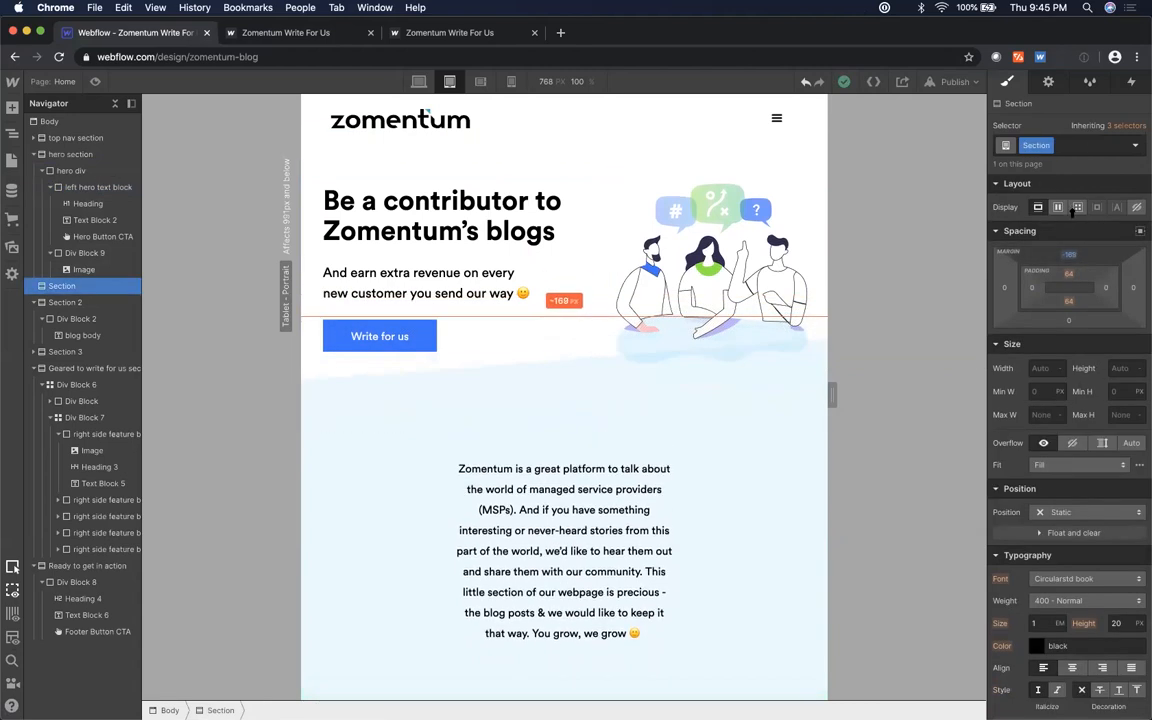
# - Set the width of the div block around the blog body text in Section 2 to 100%
pyautogui.click(728, 455)
pyautogui.scroll(-3, 728, 481)
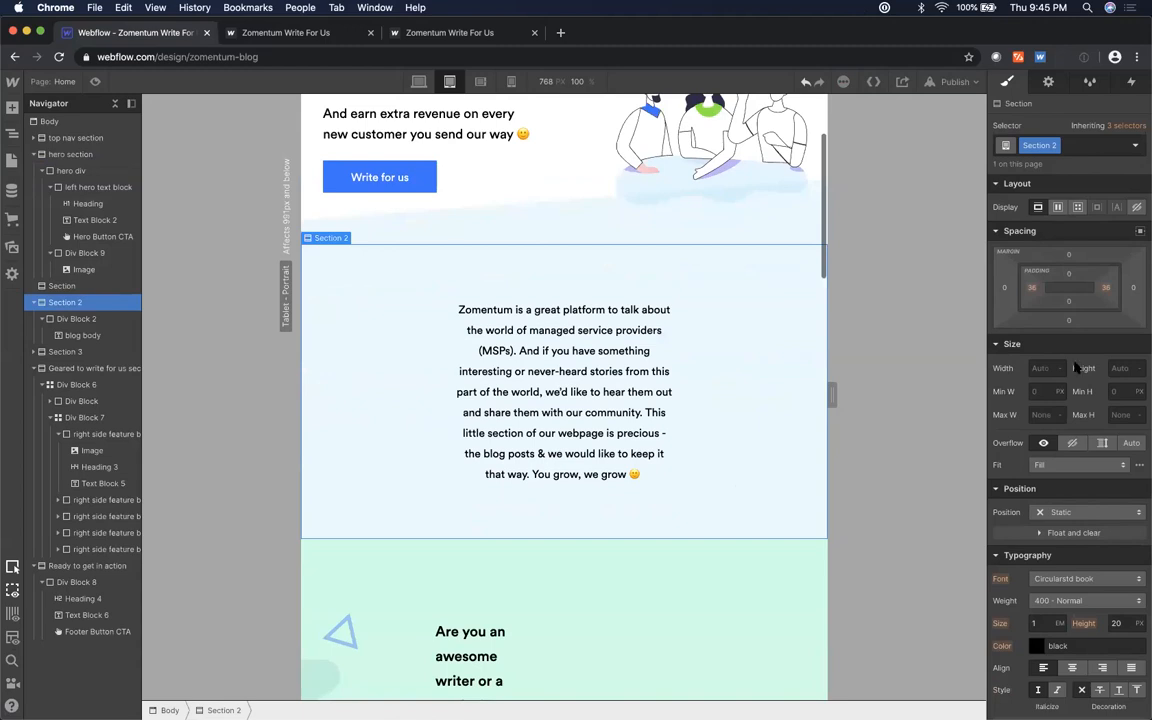
pyautogui.click(699, 403)
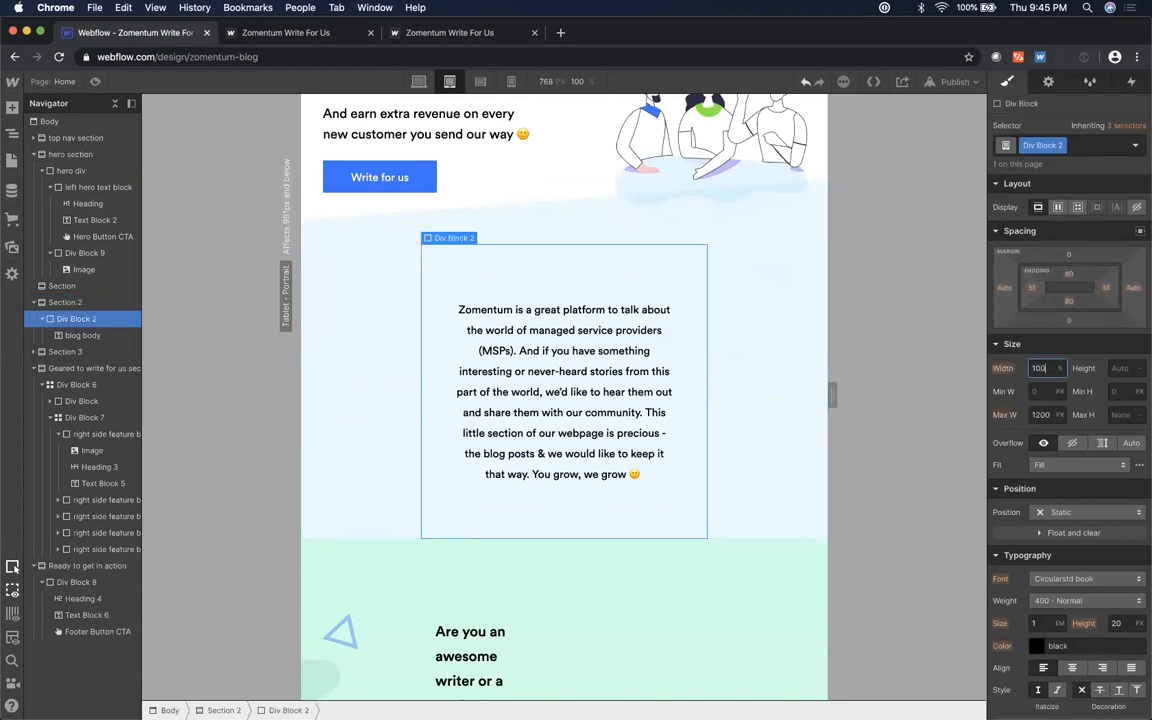
pyautogui.write('100%')
pyautogui.press('Return')
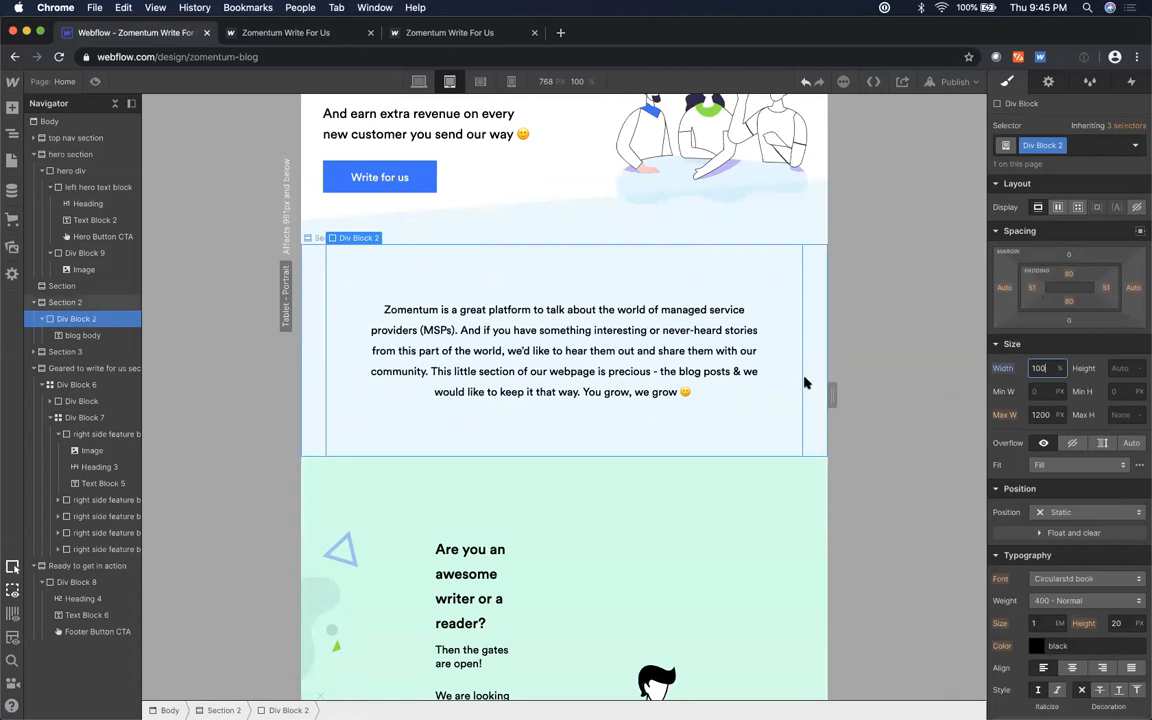
# - Set the left padding of the text div block in Section 3 to 10 px
pyautogui.scroll(-7, 805, 381)
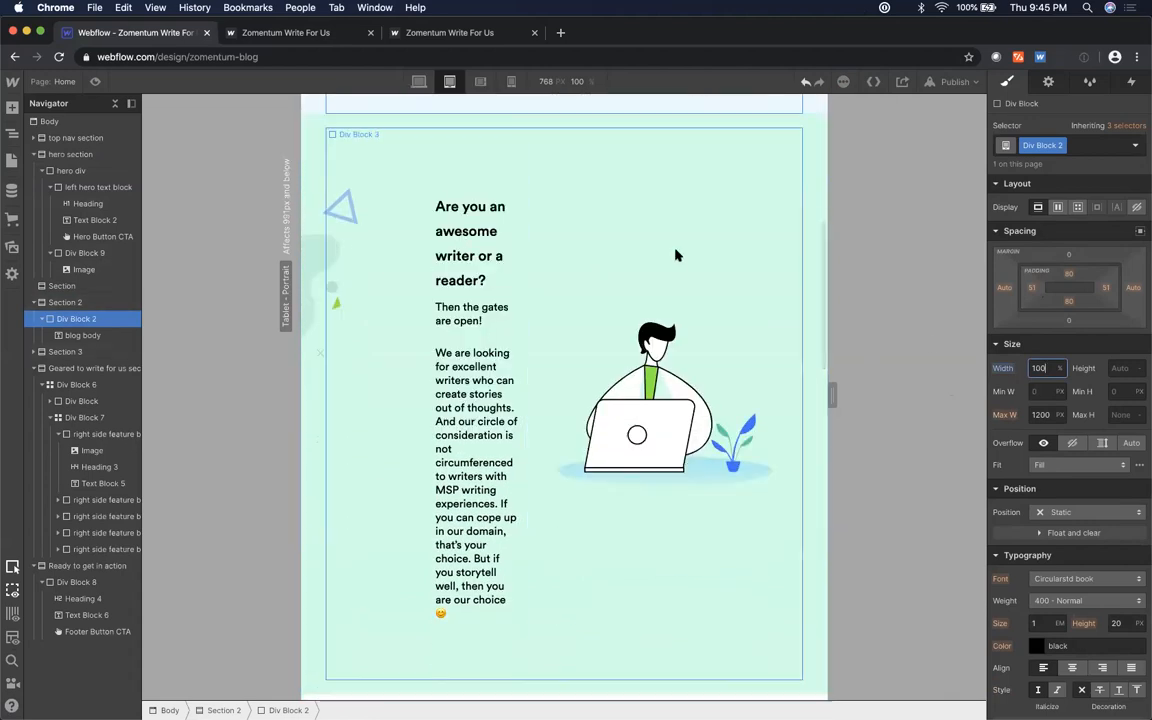
pyautogui.click(697, 260)
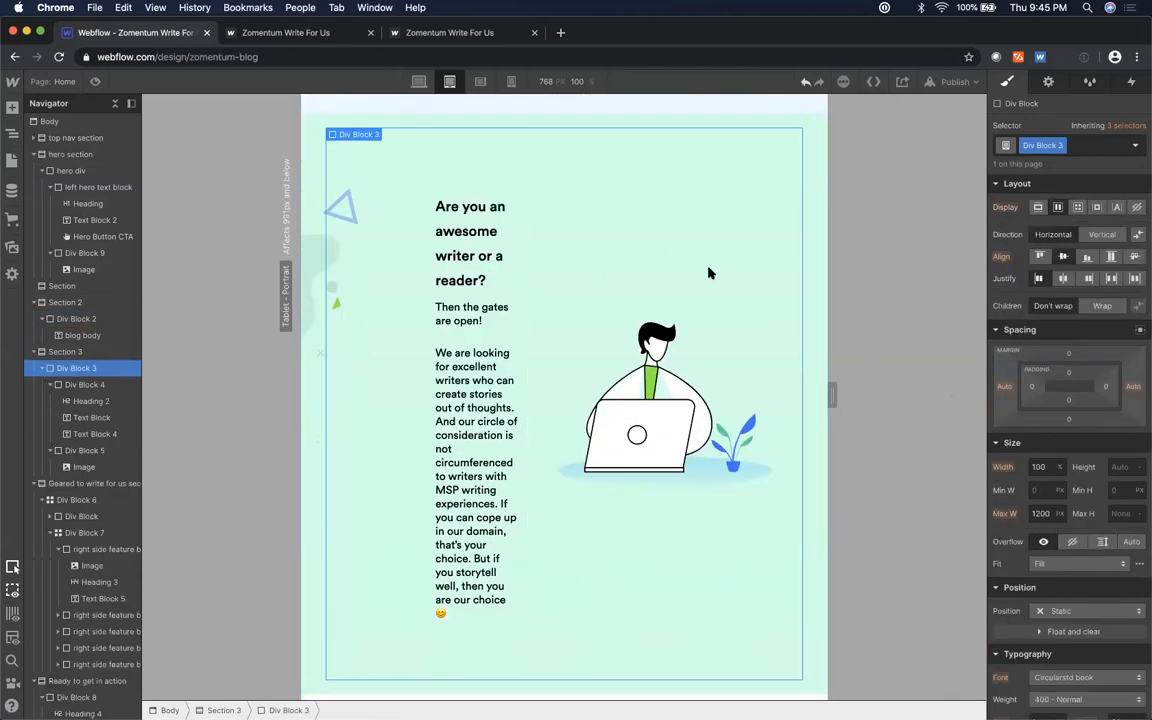
pyautogui.click(84, 384)
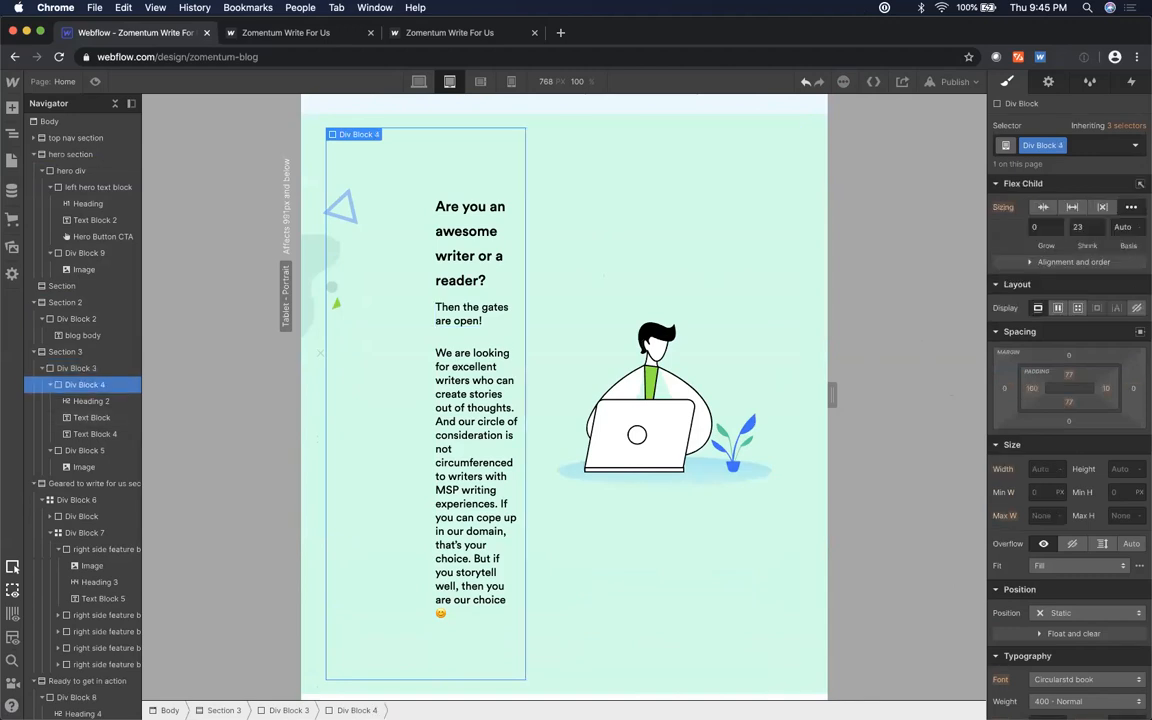
pyautogui.click(1034, 390)
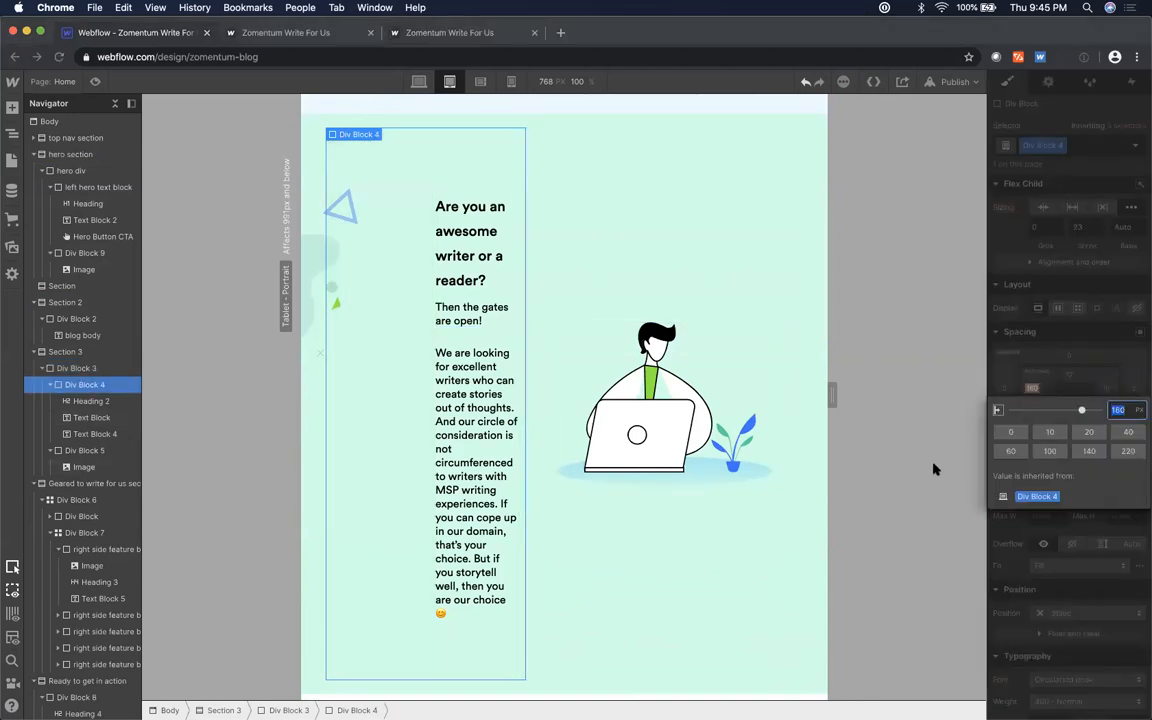
pyautogui.click(1016, 436)
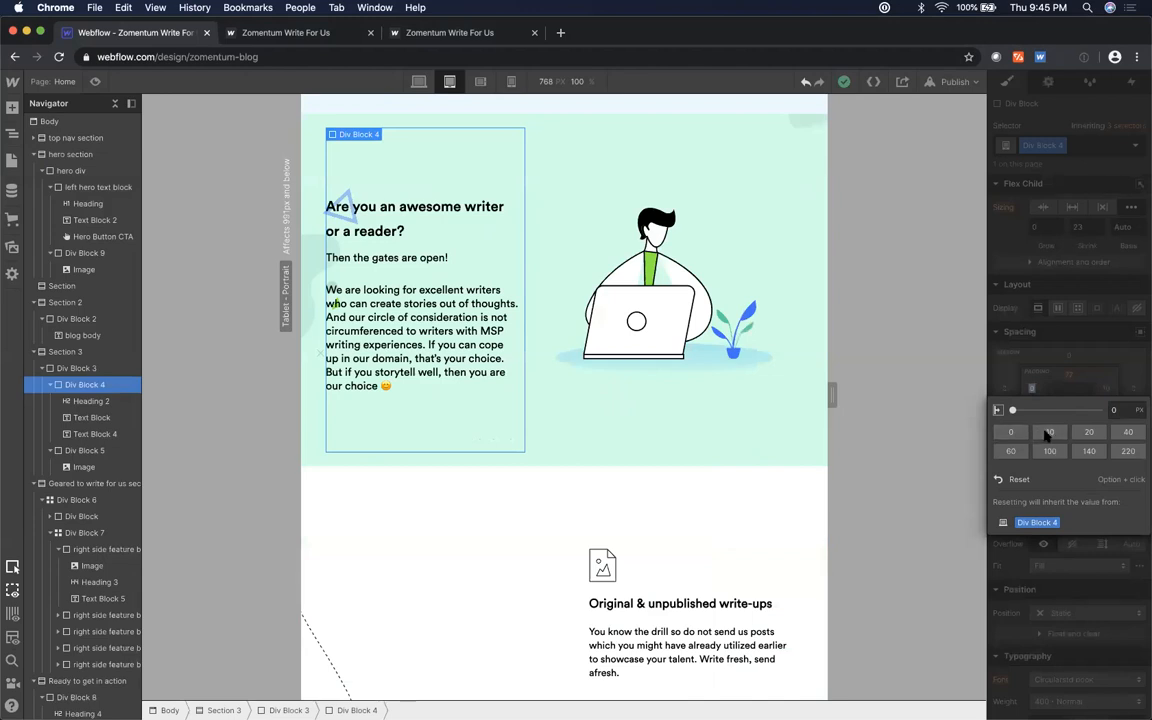
pyautogui.click(1046, 436)
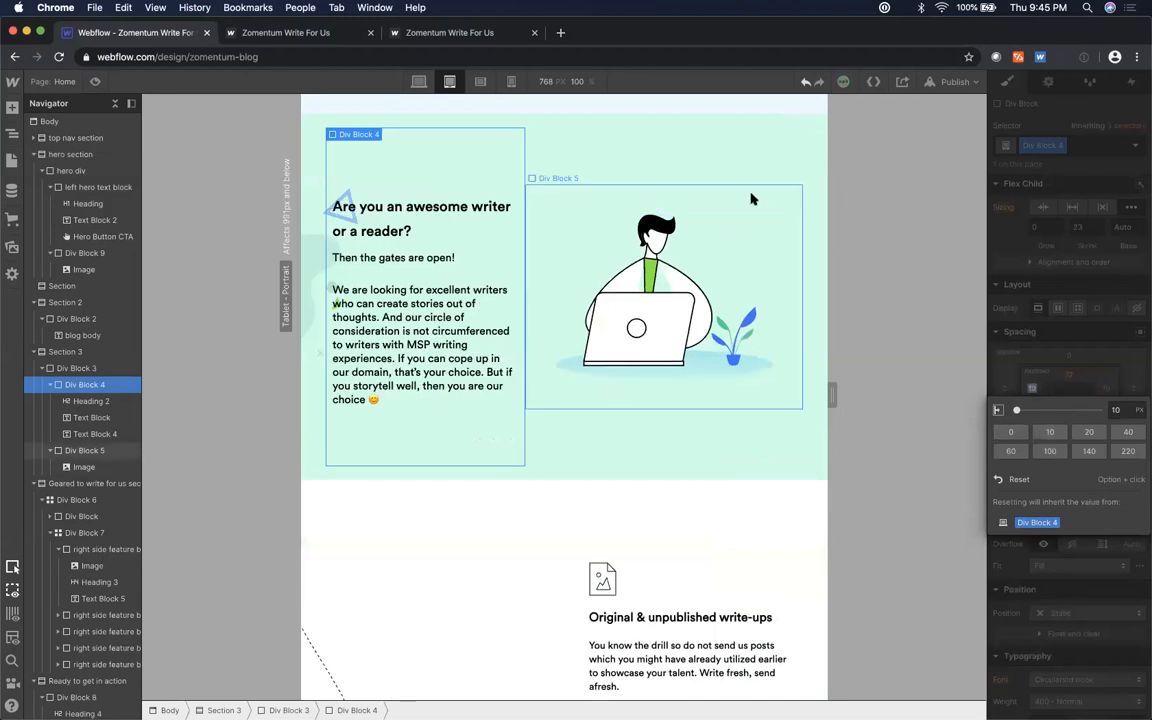
pyautogui.click(1036, 122)
# - Lower the flex child shrink value of Section 3's text div block to 2
pyautogui.click(1081, 230)
pyautogui.press('Up')
pyautogui.press('Up')
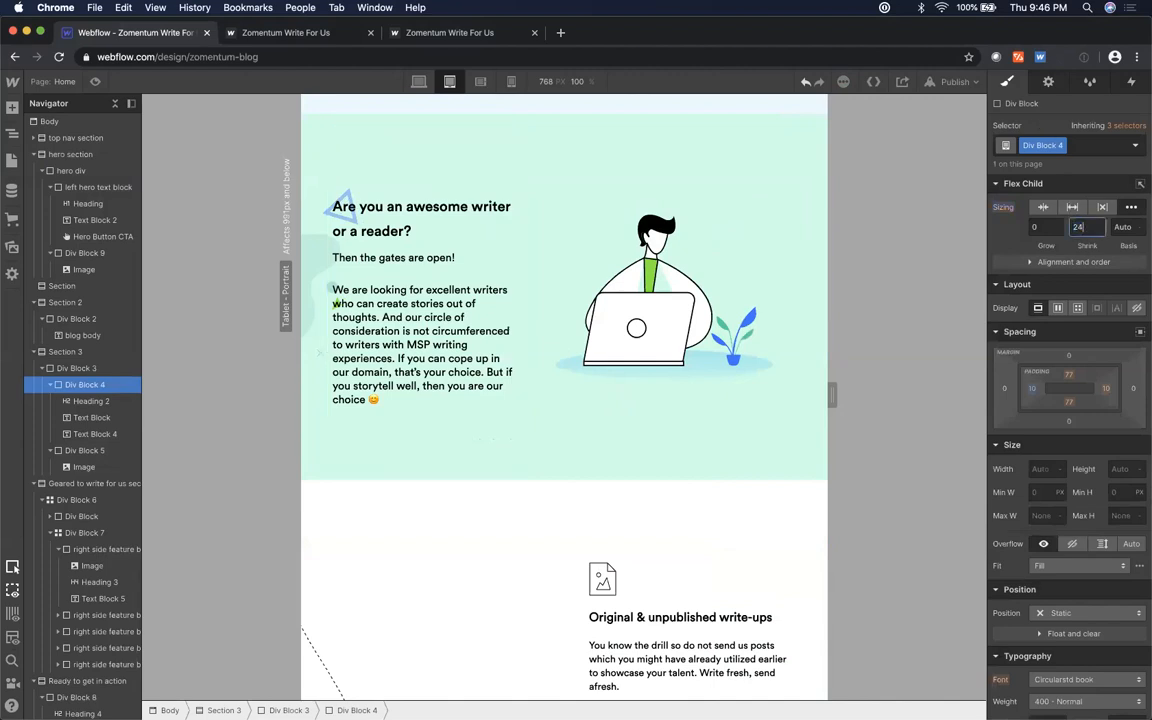
pyautogui.press('Down')
pyautogui.press('Down')
pyautogui.press('Down')
pyautogui.press('Down')
pyautogui.press('Down')
pyautogui.press('Down')
pyautogui.press('Down')
pyautogui.press('Down')
pyautogui.press('Down')
pyautogui.press('Down')
pyautogui.press('Down')
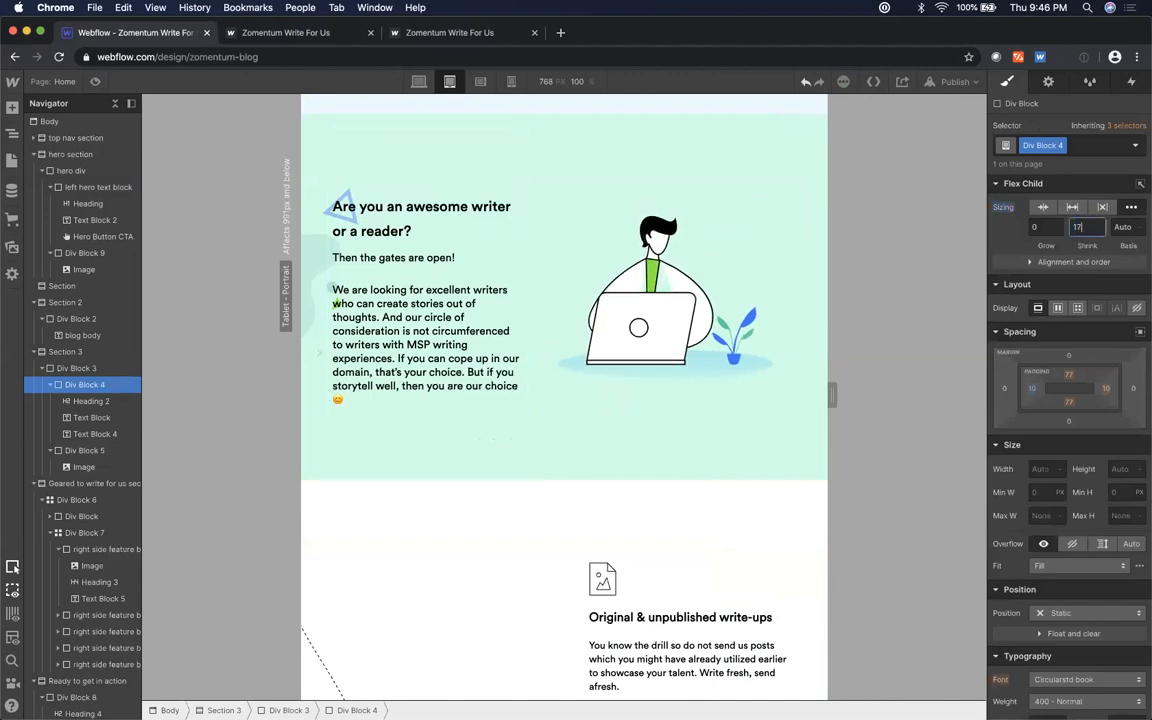
pyautogui.press('Down')
pyautogui.press('Down')
pyautogui.press('Down')
pyautogui.press('Down')
pyautogui.press('Down')
pyautogui.press('Down')
pyautogui.press('Down')
pyautogui.press('Down')
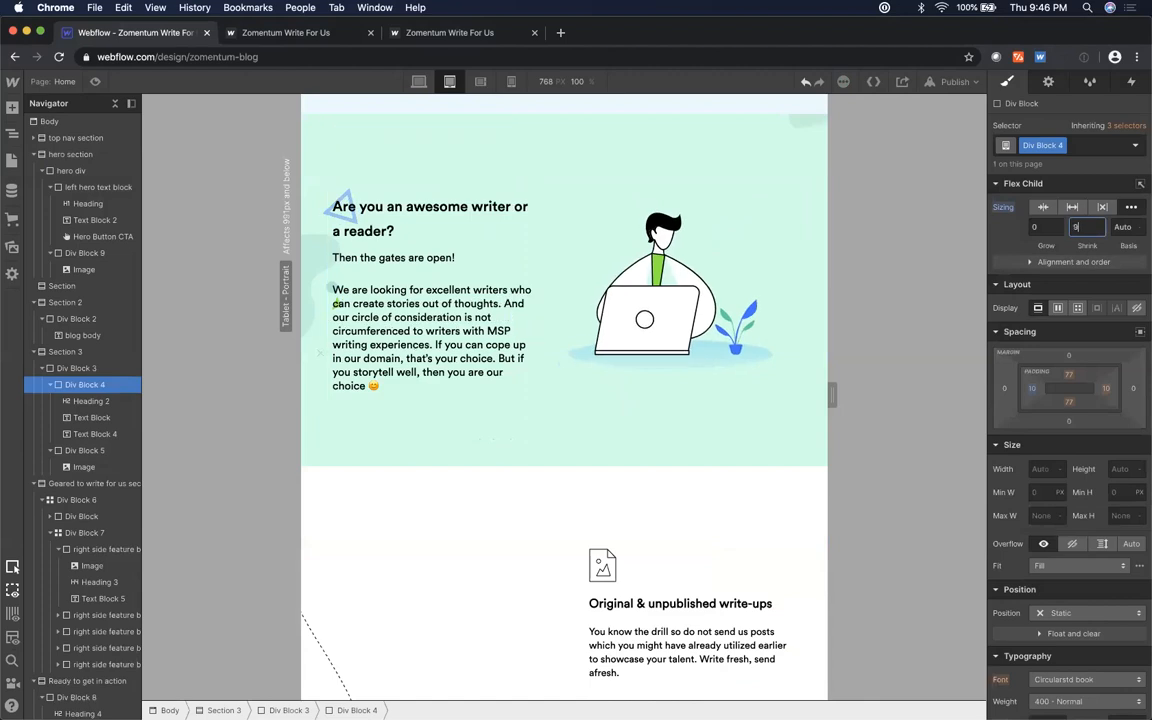
pyautogui.press('Down')
pyautogui.press('Down')
pyautogui.press('Down')
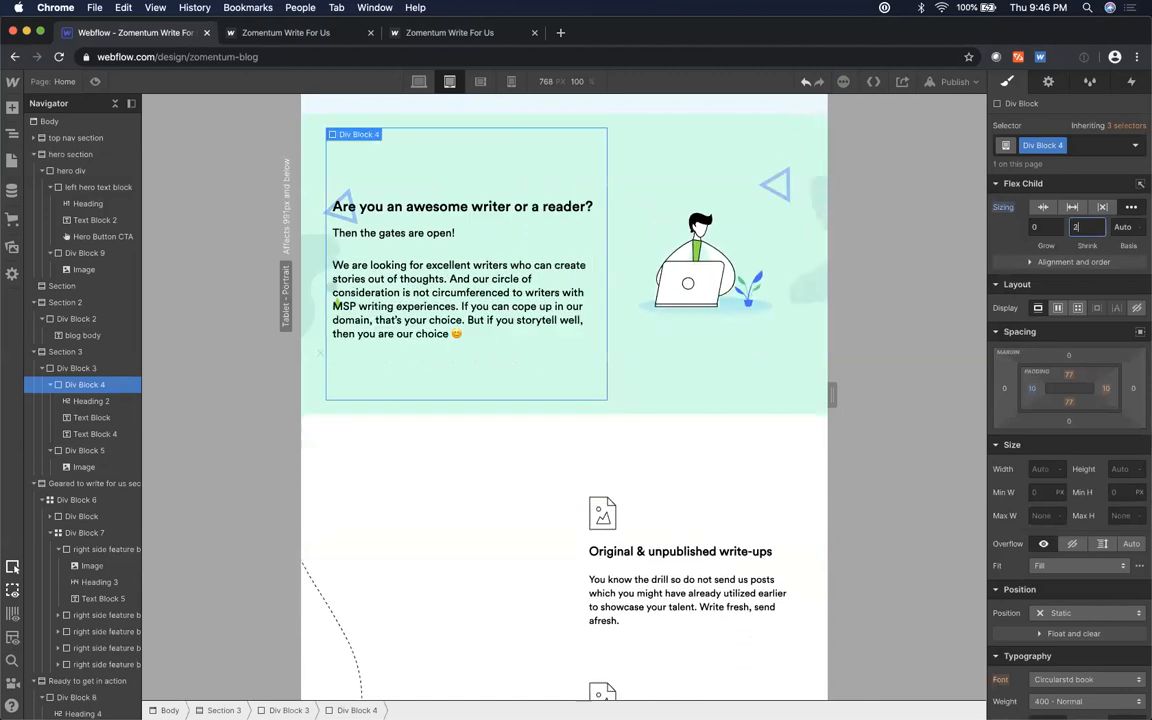
pyautogui.press('Up')
pyautogui.press('Down')
# - Set the left position of Section 3's Artwork 1.svg background image to -80 px
pyautogui.click(786, 130)
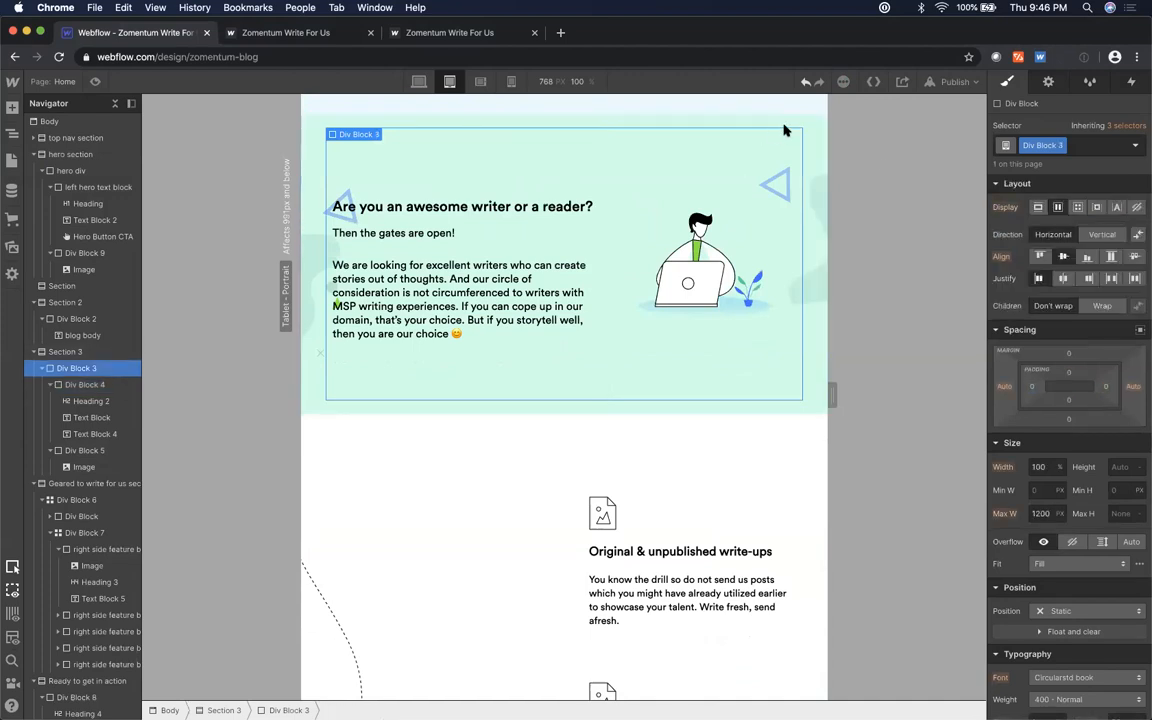
pyautogui.click(790, 123)
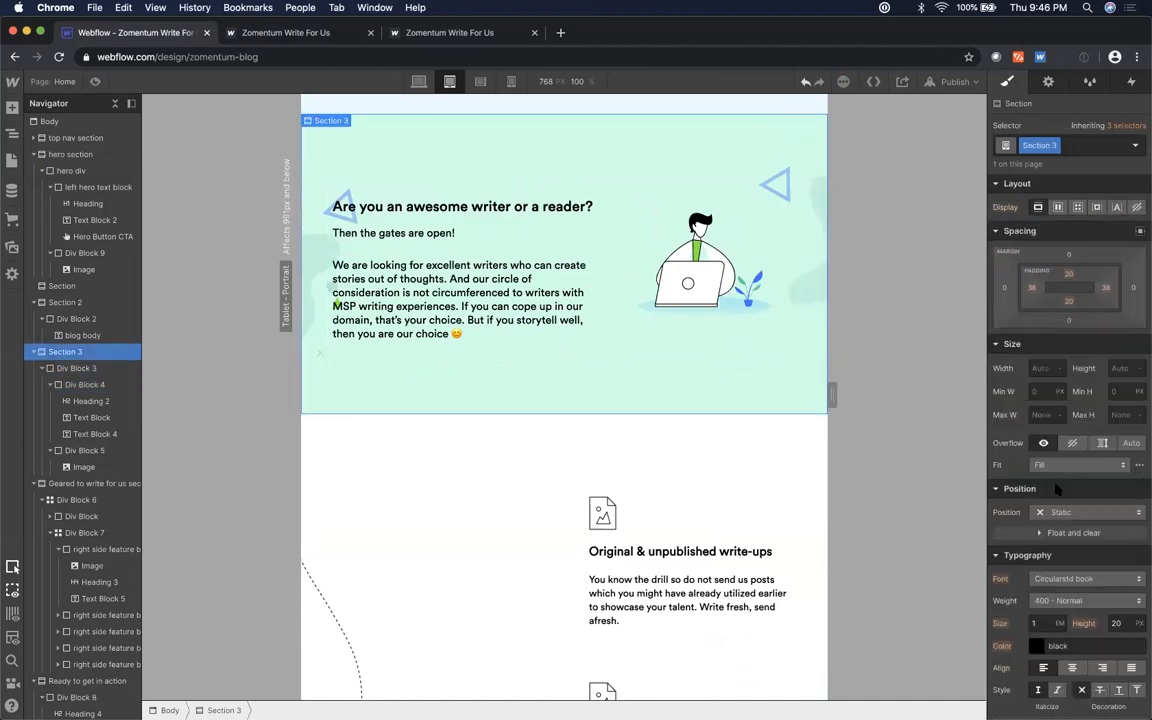
pyautogui.scroll(-5, 1056, 488)
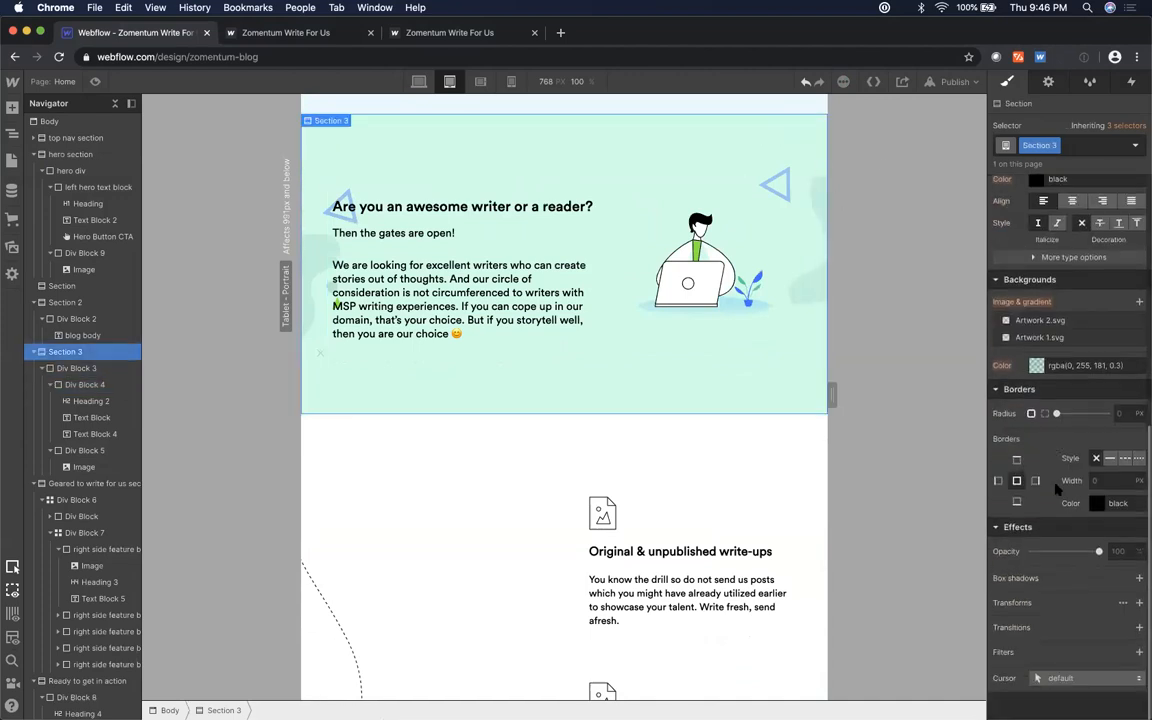
pyautogui.click(1079, 339)
pyautogui.click(1091, 543)
pyautogui.press('Up')
pyautogui.press('Up')
pyautogui.hotkey('shift', 'Down')
pyautogui.hotkey('shift', 'Down')
pyautogui.hotkey('shift', 'Down')
pyautogui.hotkey('shift', 'Down')
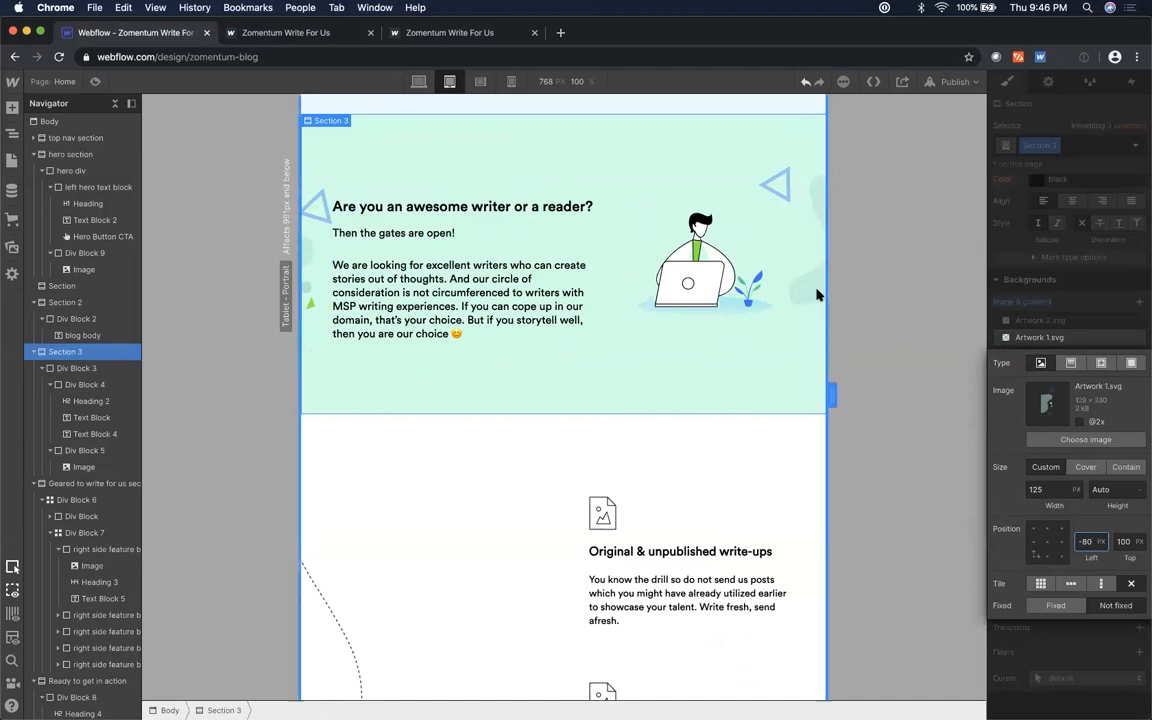
pyautogui.click(1100, 318)
# - Try a top position of -20% for Section 3's Artwork 2.svg background image
pyautogui.click(1040, 320)
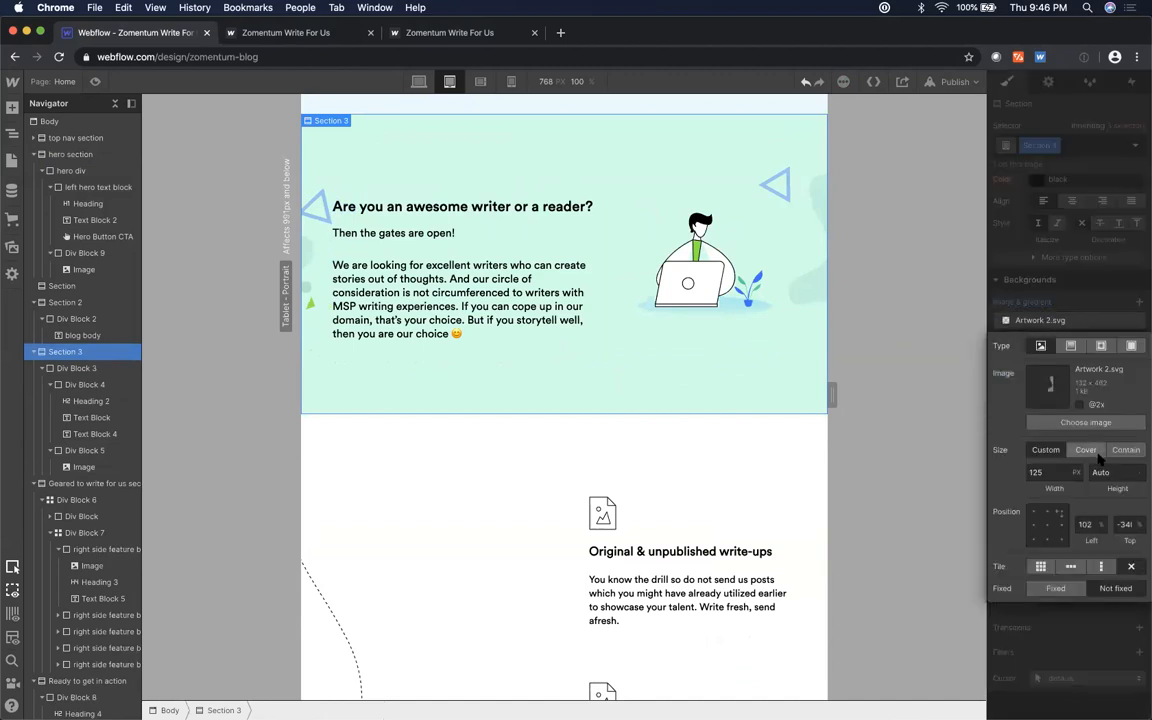
pyautogui.click(1125, 523)
pyautogui.doubleClick(1128, 525)
pyautogui.write('-280')
pyautogui.hotkey('shift', 'Up')
pyautogui.hotkey('shift', 'Up')
pyautogui.hotkey('shift', 'Up')
pyautogui.hotkey('shift', 'Up')
pyautogui.hotkey('shift', 'Up')
pyautogui.hotkey('shift', 'Up')
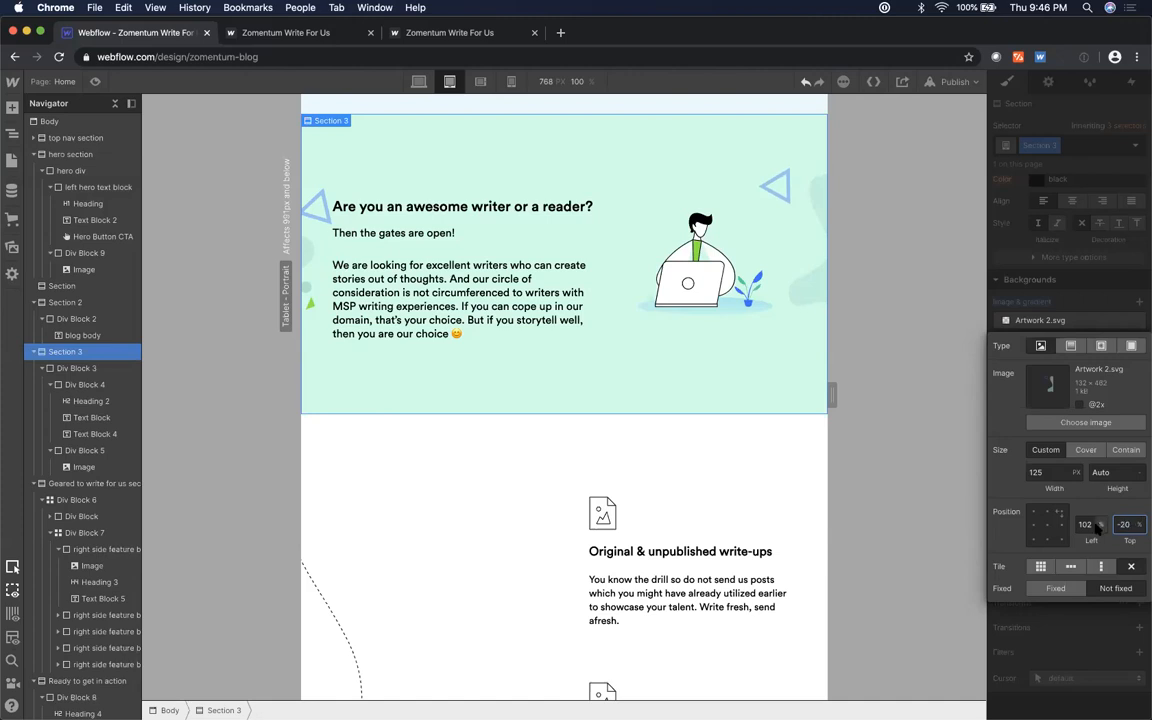
# - Anchor the Artwork 2.svg background image at the middle of the right edge and set its left position to 103%
pyautogui.click(1061, 526)
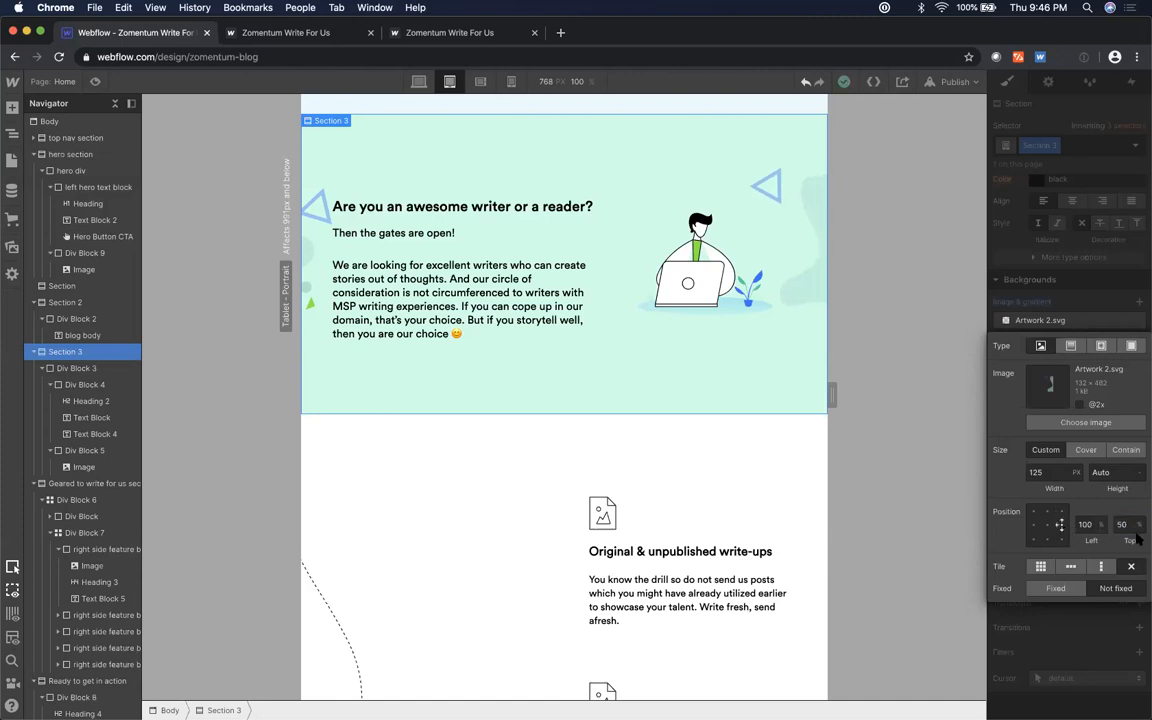
pyautogui.click(1093, 525)
pyautogui.write('110')
pyautogui.press('Down')
pyautogui.press('Down')
pyautogui.press('Down')
pyautogui.press('Down')
pyautogui.press('Down')
pyautogui.press('Down')
pyautogui.press('Down')
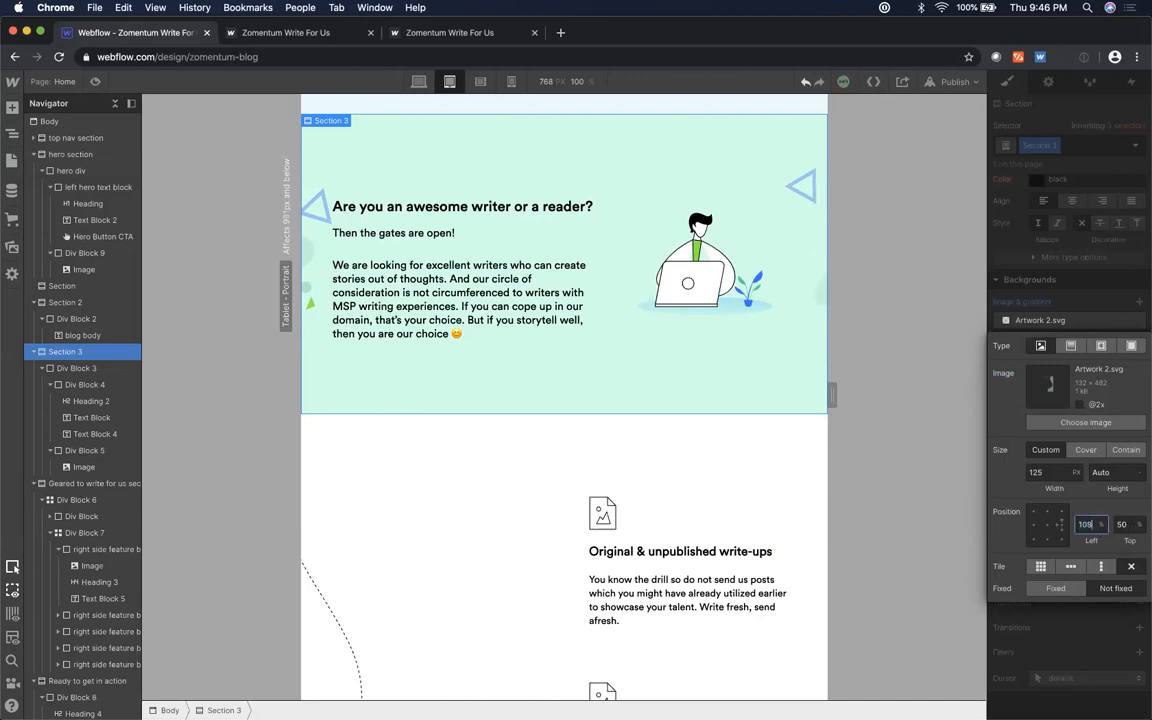
# - Set the Artwork 2.svg background image's width to Auto and its top position to -130%
pyautogui.click(1050, 472)
pyautogui.write('Auto')
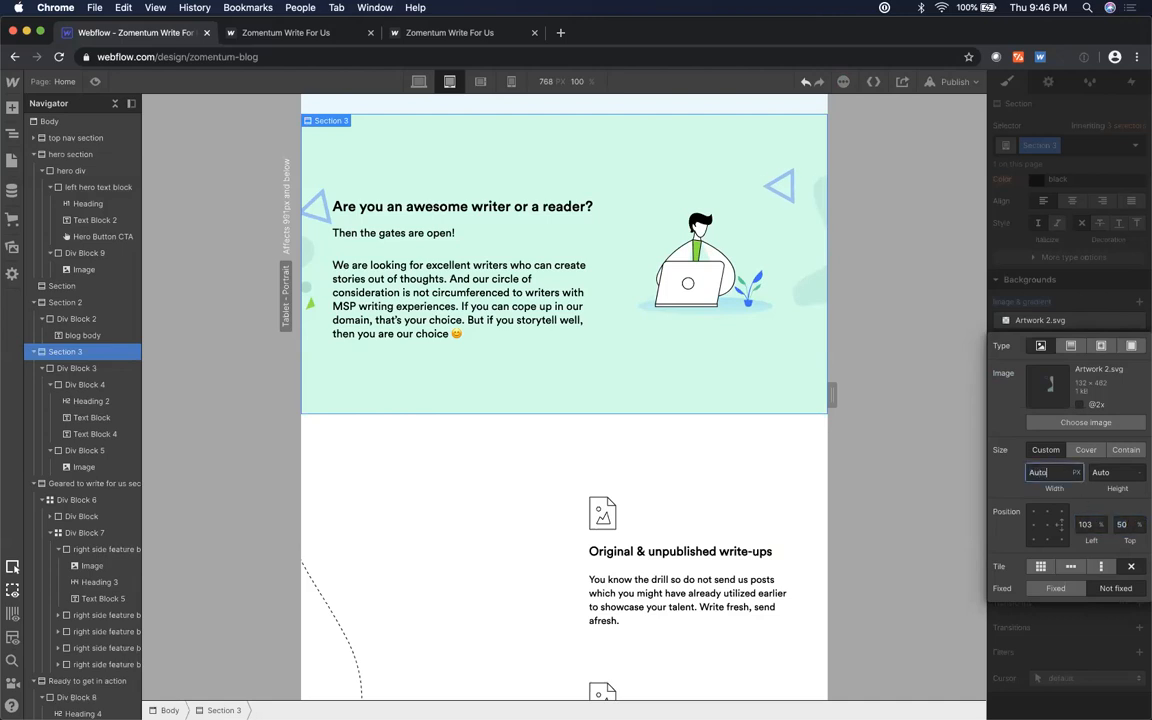
pyautogui.click(1121, 524)
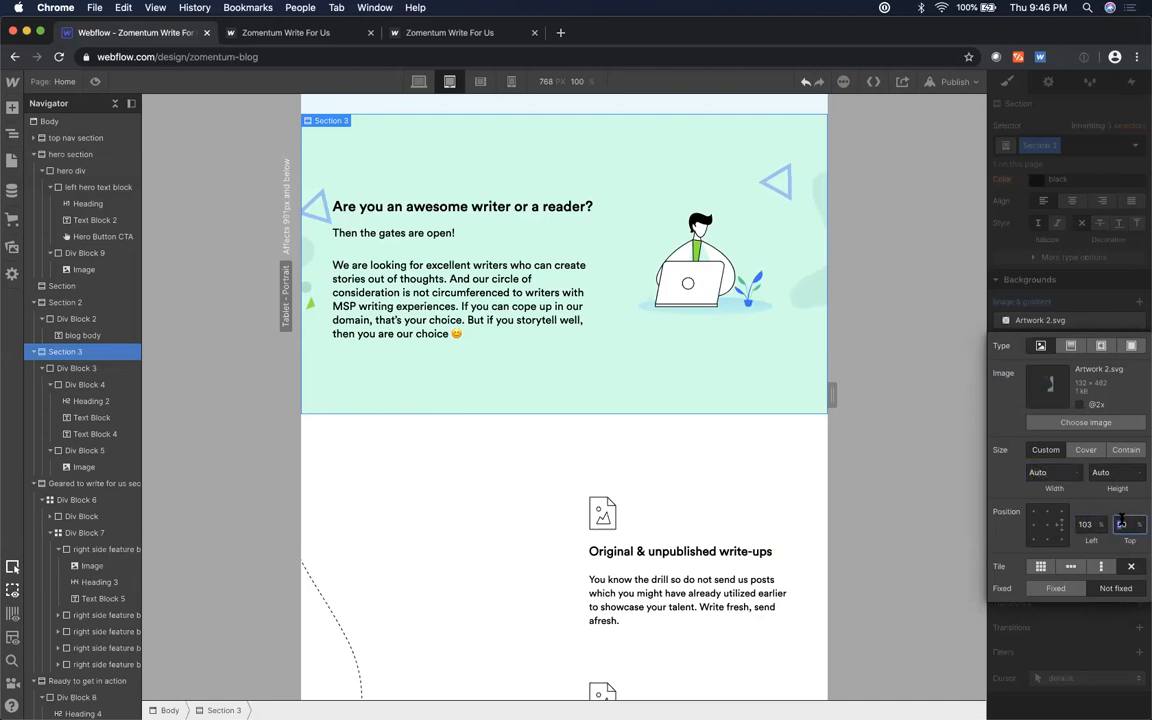
pyautogui.write('10')
pyautogui.hotkey('shift', 'Down')
pyautogui.hotkey('shift', 'Down')
pyautogui.hotkey('shift', 'Down')
pyautogui.hotkey('shift', 'Down')
pyautogui.hotkey('shift', 'Down')
pyautogui.hotkey('shift', 'Down')
pyautogui.hotkey('shift', 'Down')
pyautogui.hotkey('shift', 'Down')
pyautogui.hotkey('shift', 'Down')
pyautogui.hotkey('shift', 'Down')
pyautogui.hotkey('shift', 'Down')
pyautogui.hotkey('shift', 'Down')
pyautogui.hotkey('shift', 'Down')
pyautogui.hotkey('shift', 'Down')
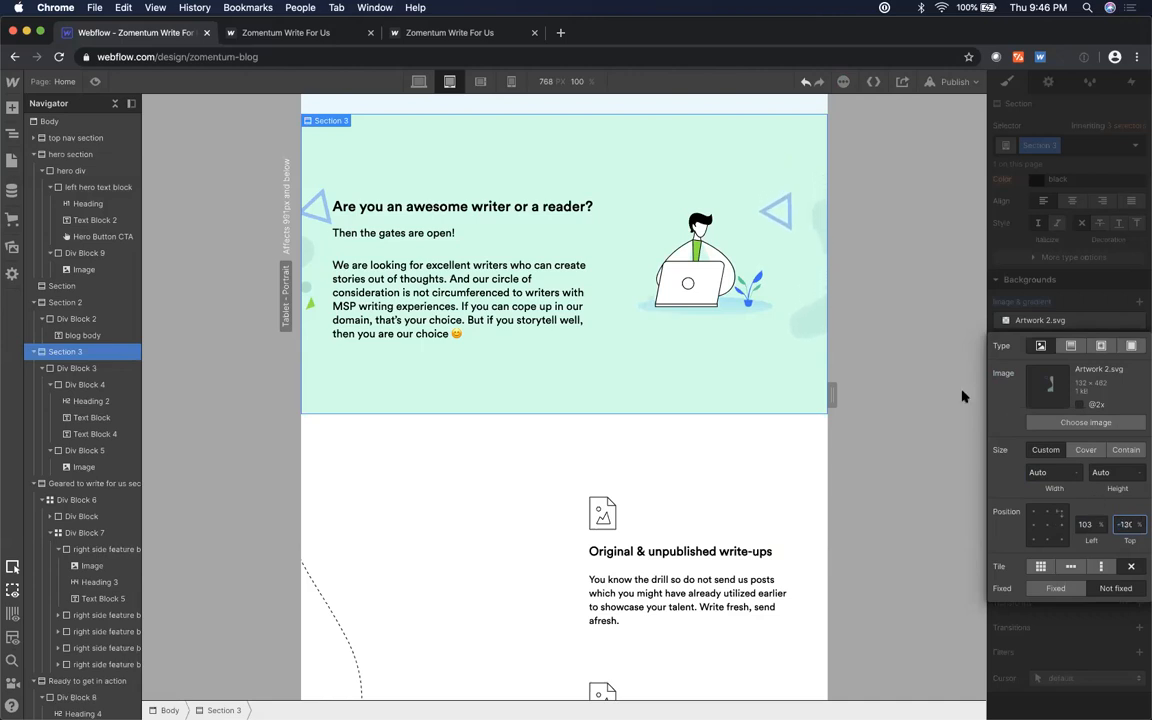
pyautogui.click(910, 373)
# - Review the "Geared to write for us section" and compare its desktop layout with its tablet layout
pyautogui.scroll(-10, 722, 460)
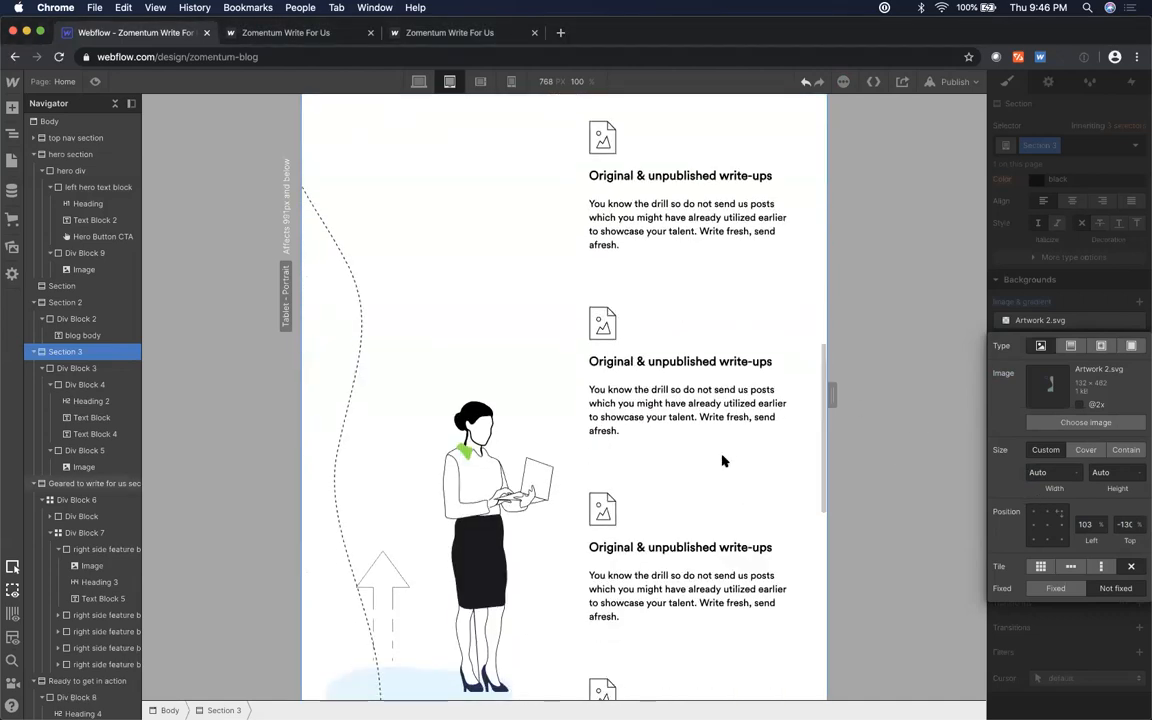
pyautogui.scroll(-3, 722, 460)
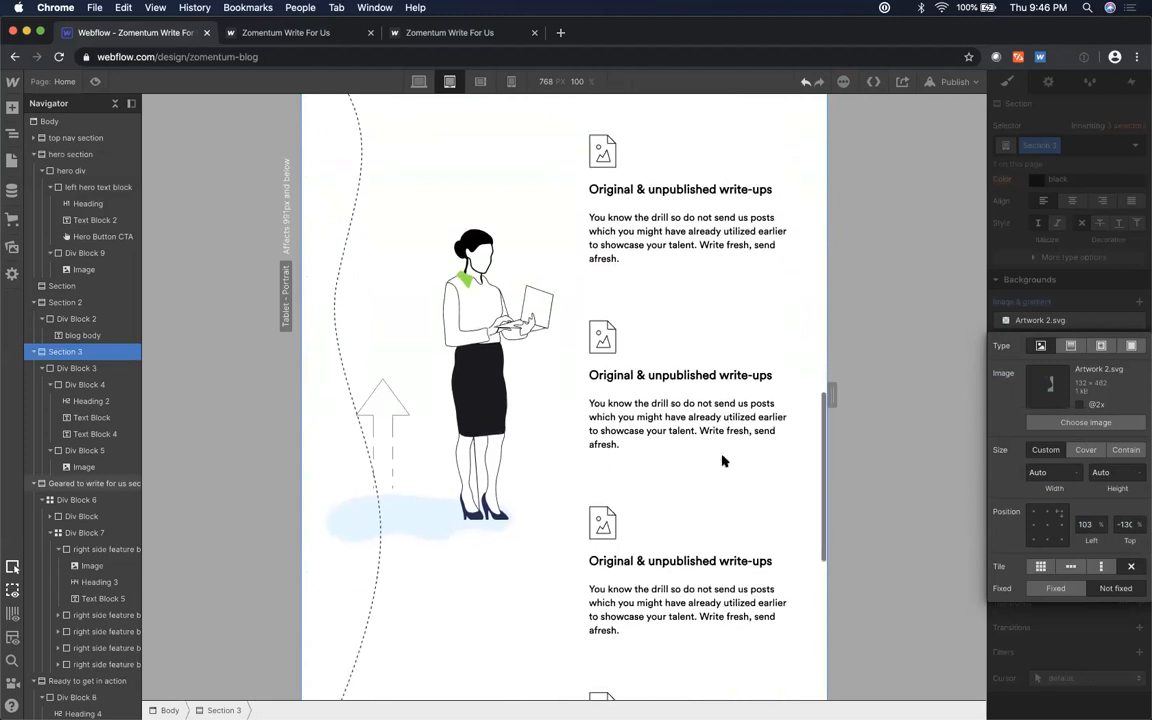
pyautogui.scroll(6, 722, 460)
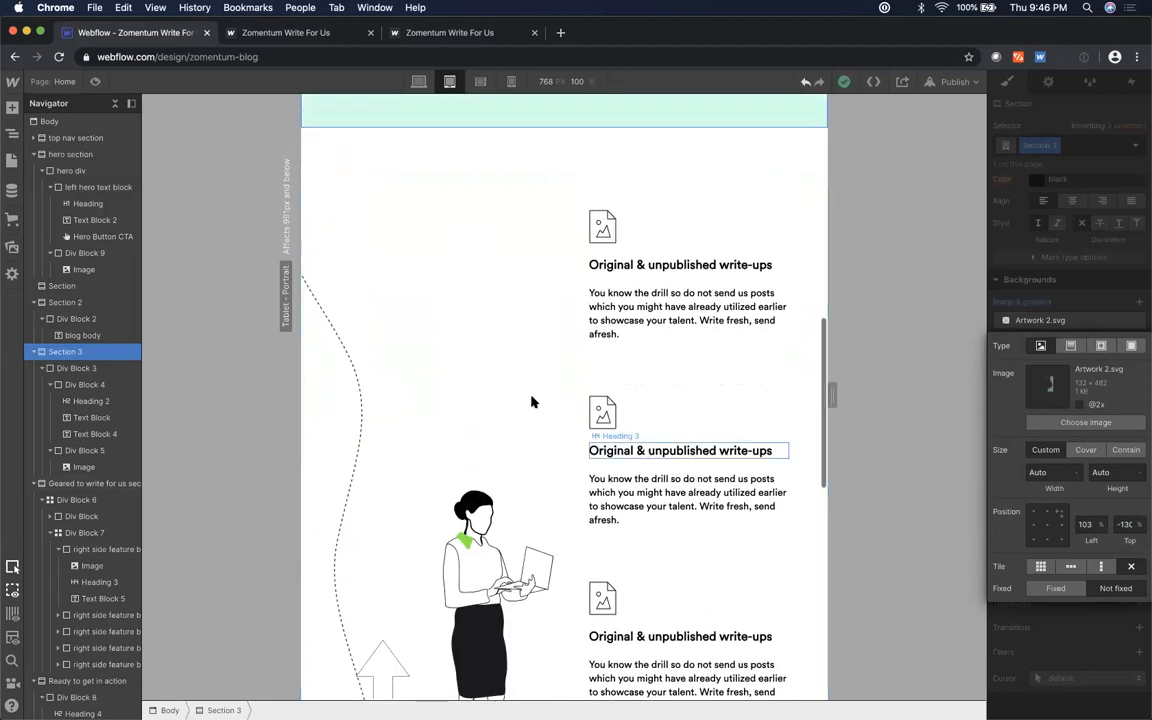
pyautogui.click(546, 177)
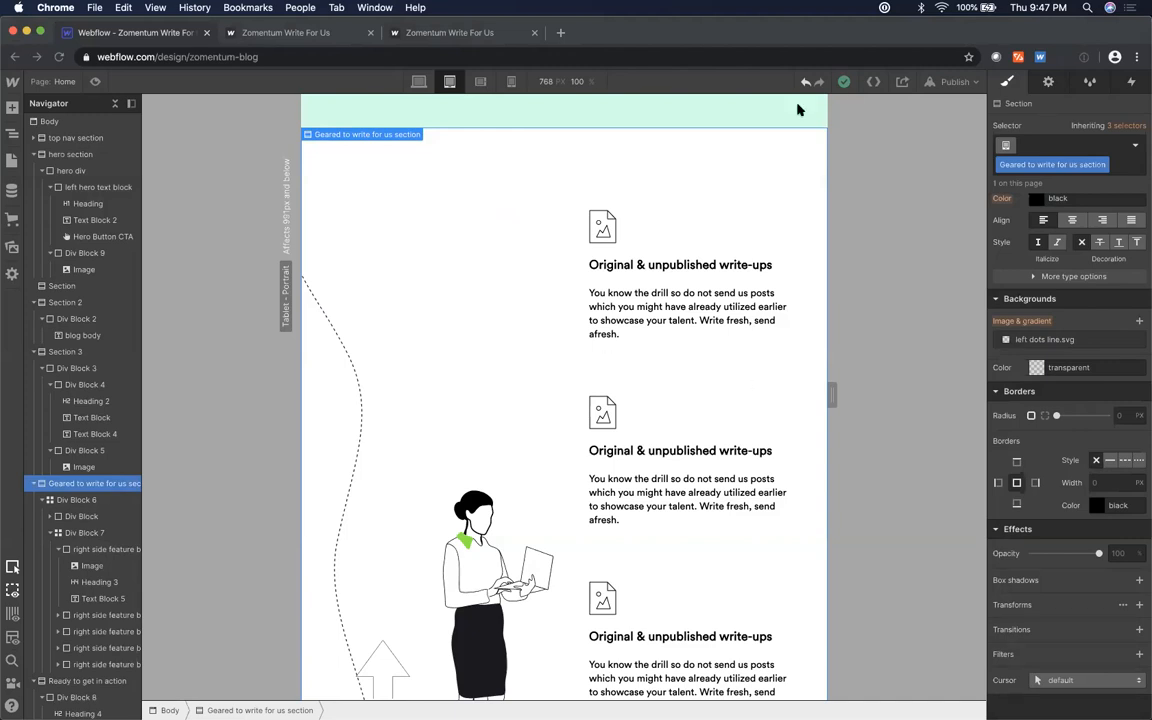
pyautogui.click(418, 81)
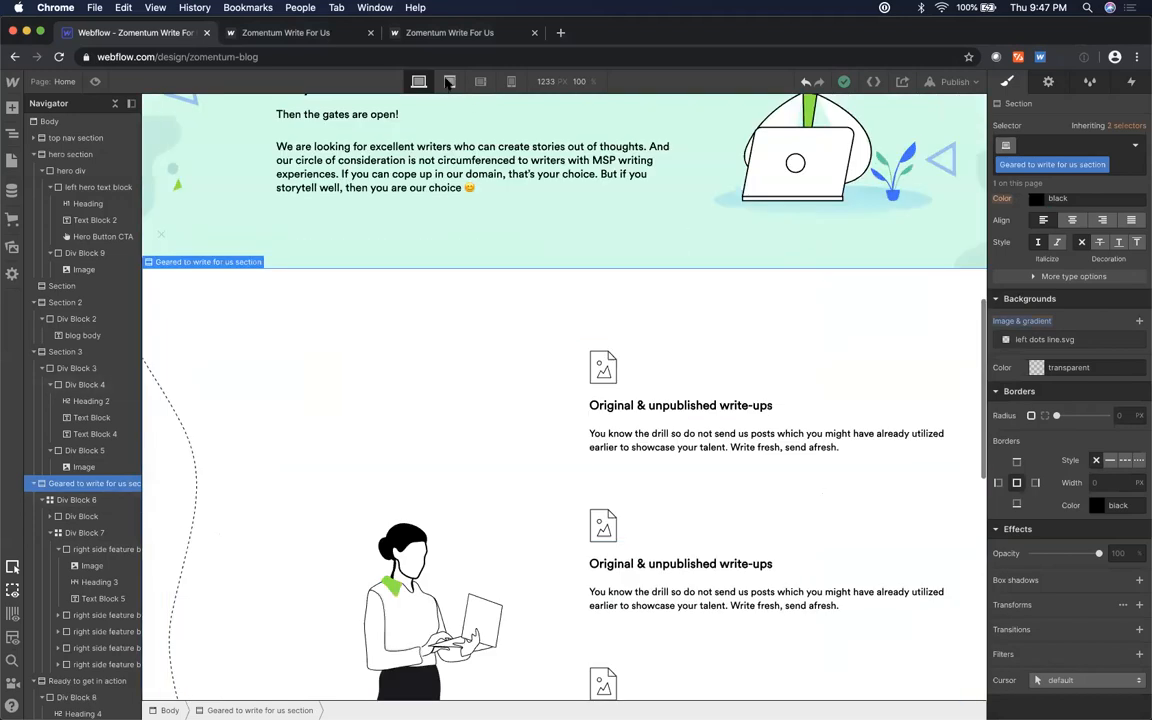
pyautogui.click(449, 81)
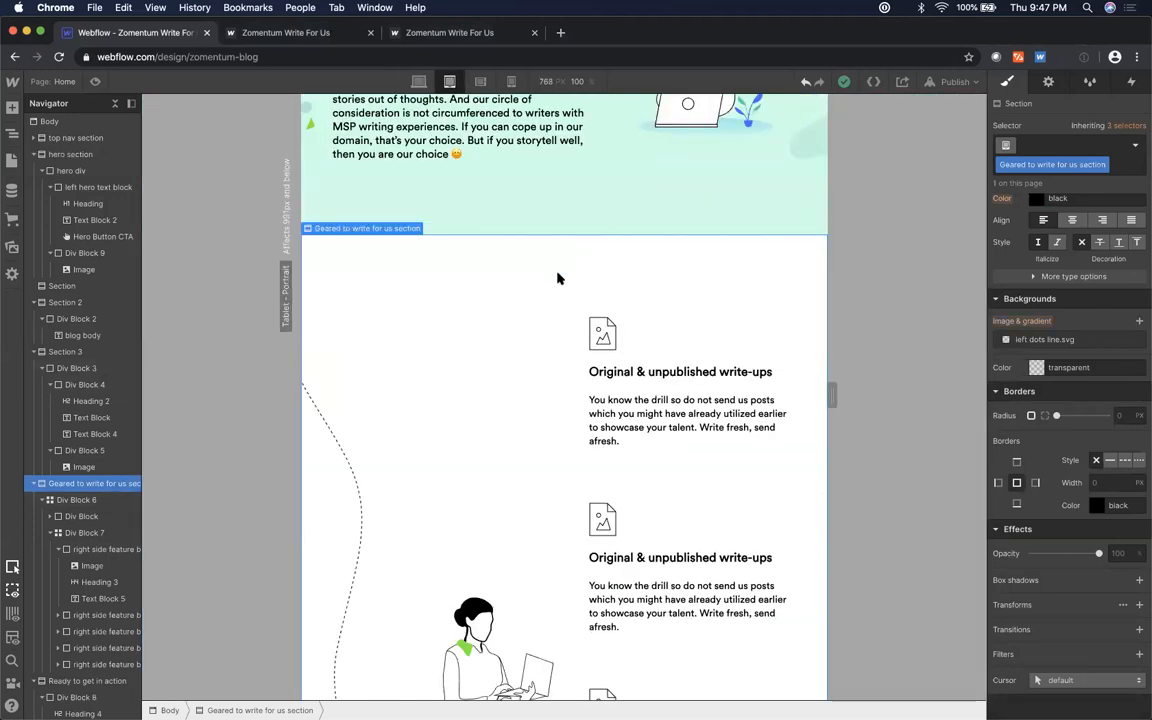
# - Set the top padding of the "Geared to write for us section" to 60 px on tablet
pyautogui.scroll(5, 1052, 383)
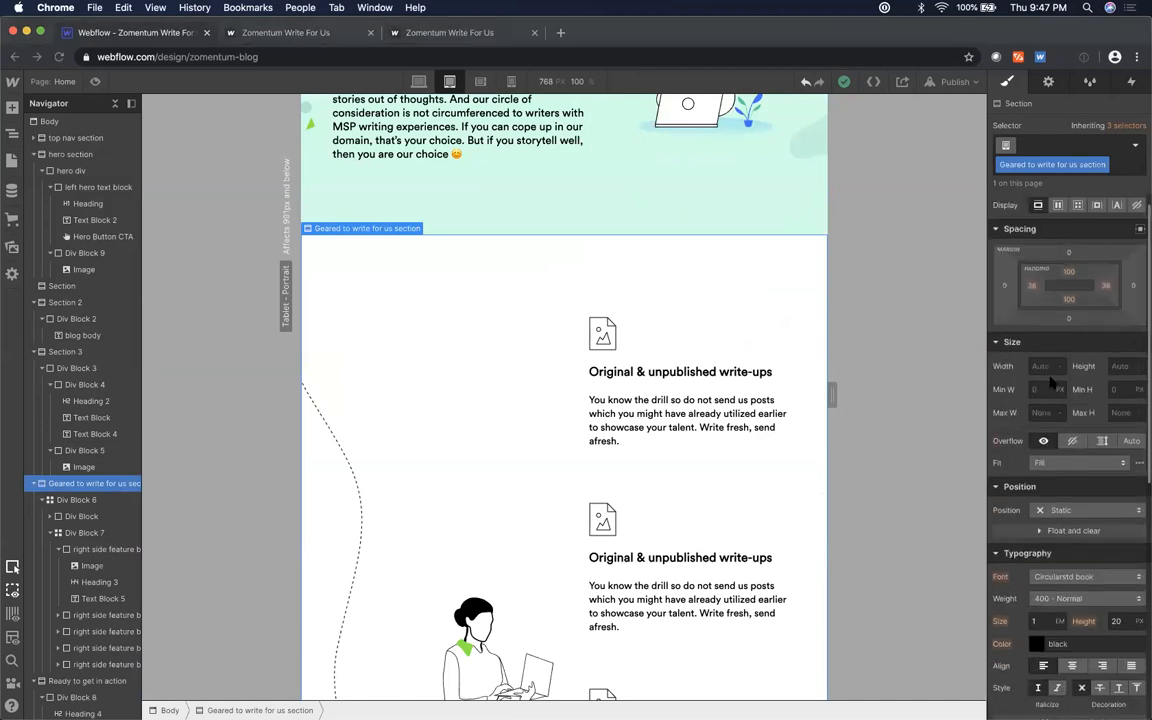
pyautogui.scroll(1, 1052, 383)
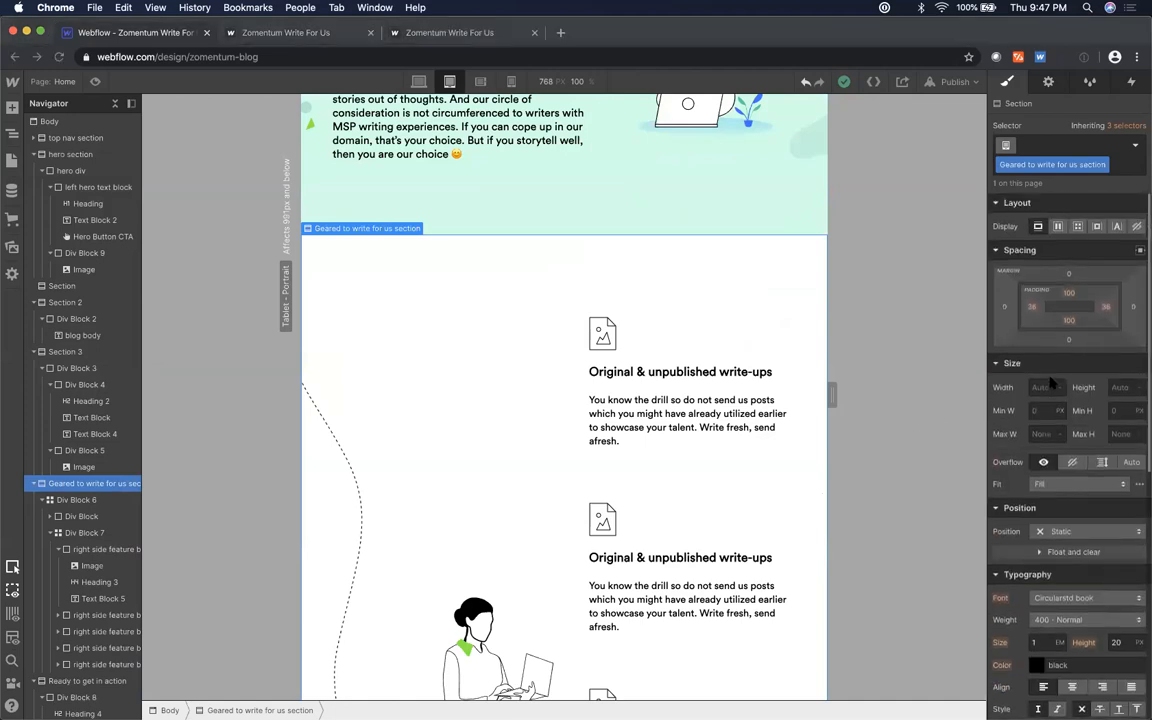
pyautogui.click(1069, 295)
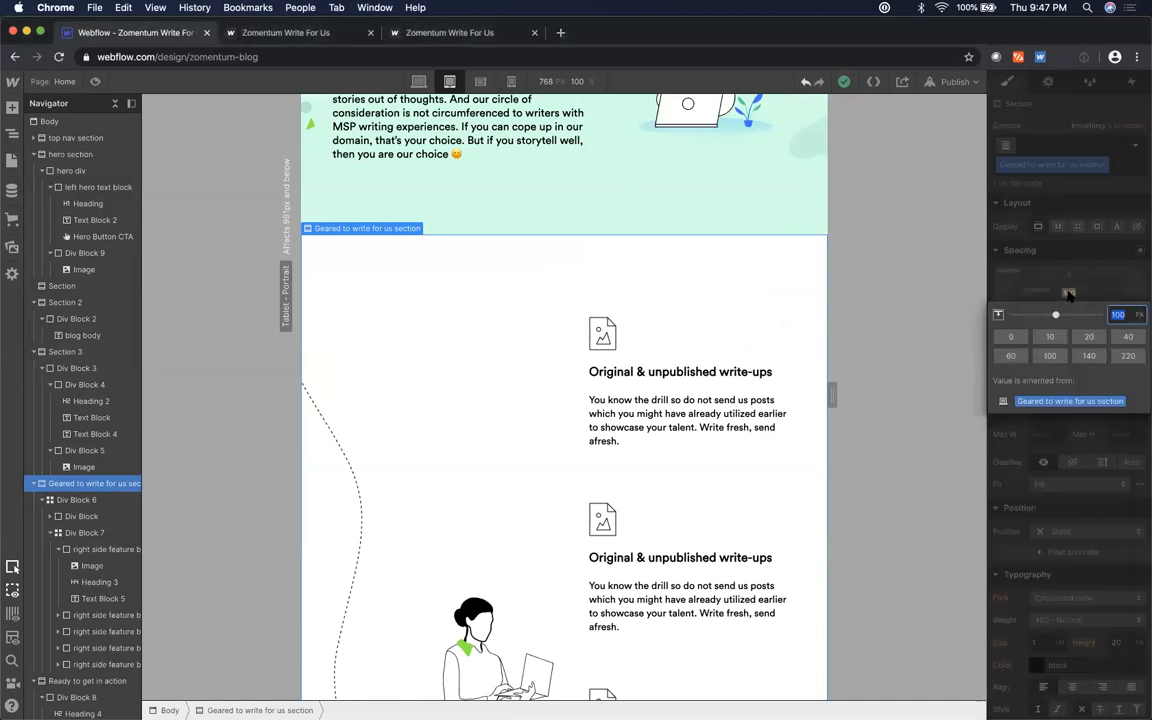
pyautogui.click(1011, 356)
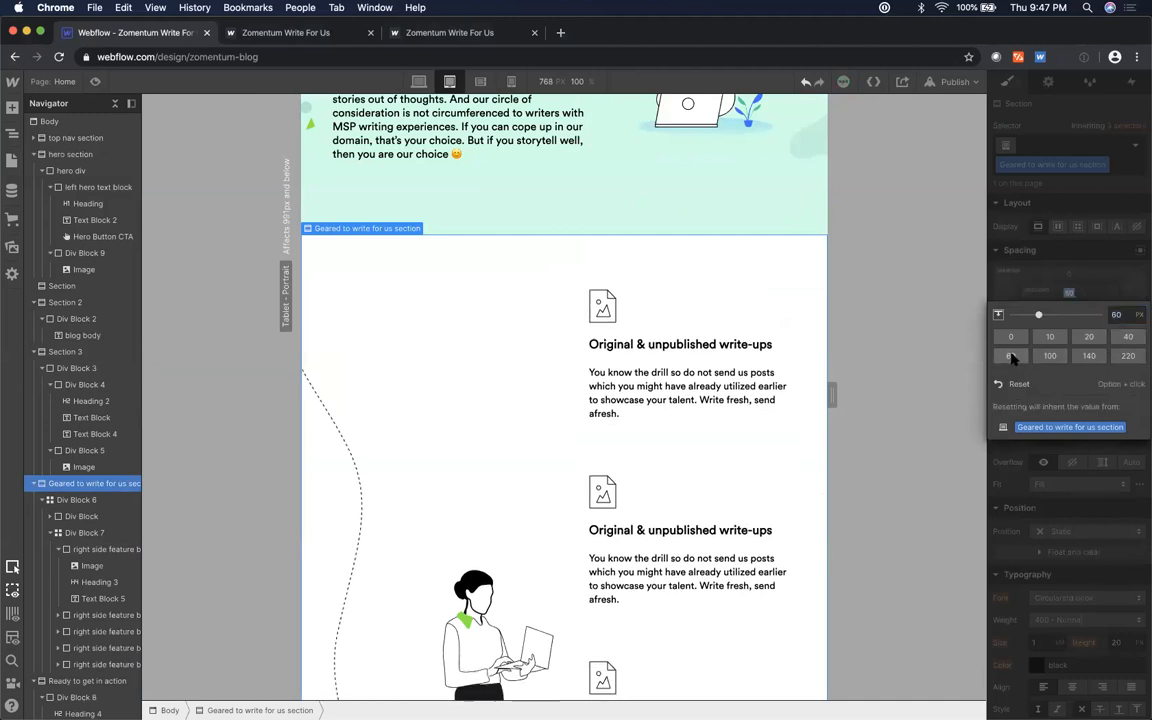
# - Reduce the Div Block 6 grid to a single column on tablet by removing one of its 1fr columns
pyautogui.click(474, 349)
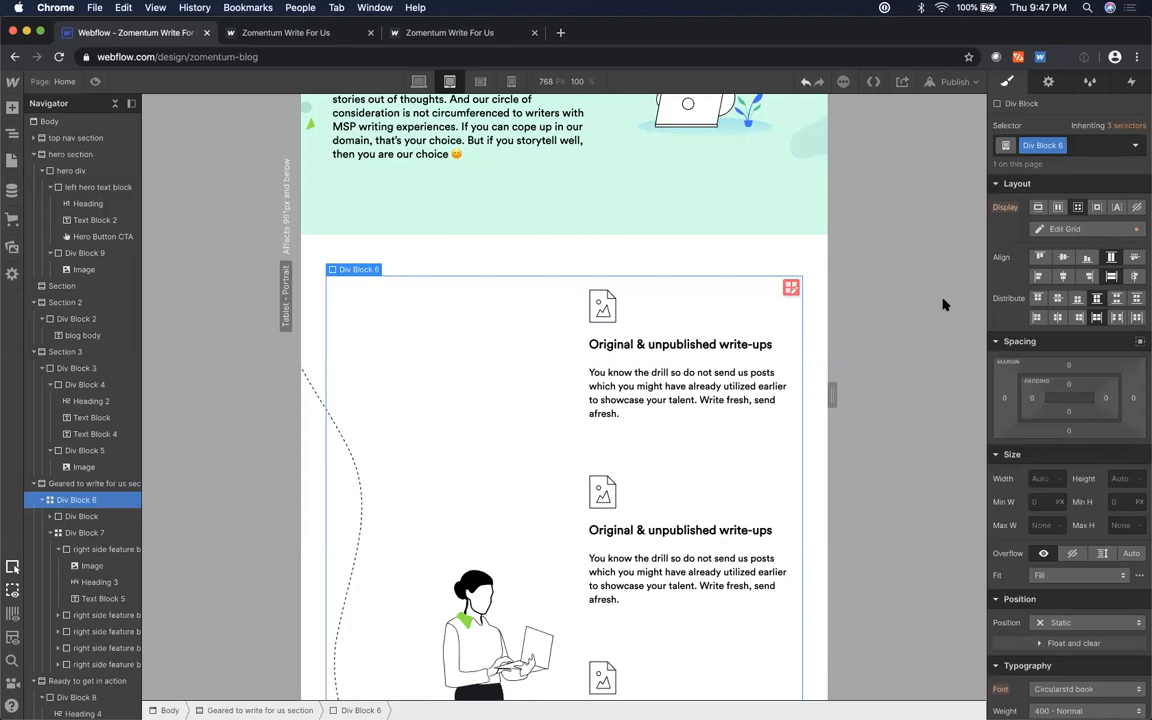
pyautogui.click(790, 288)
pyautogui.scroll(-2, 759, 317)
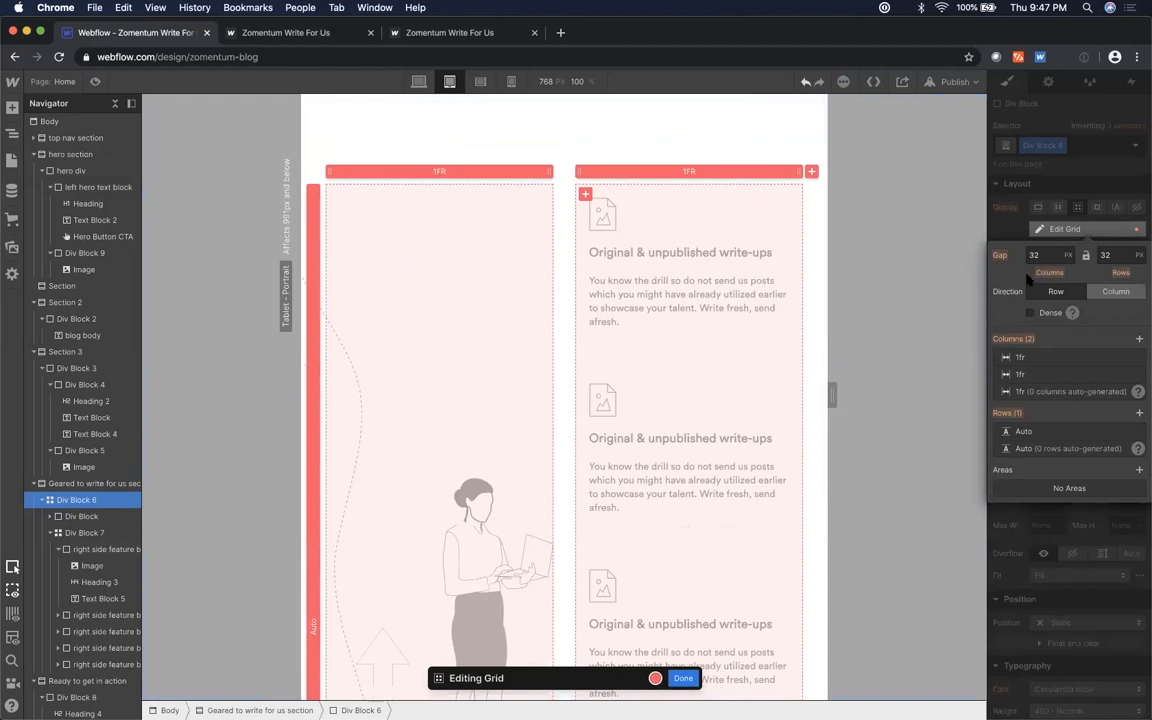
pyautogui.click(1137, 357)
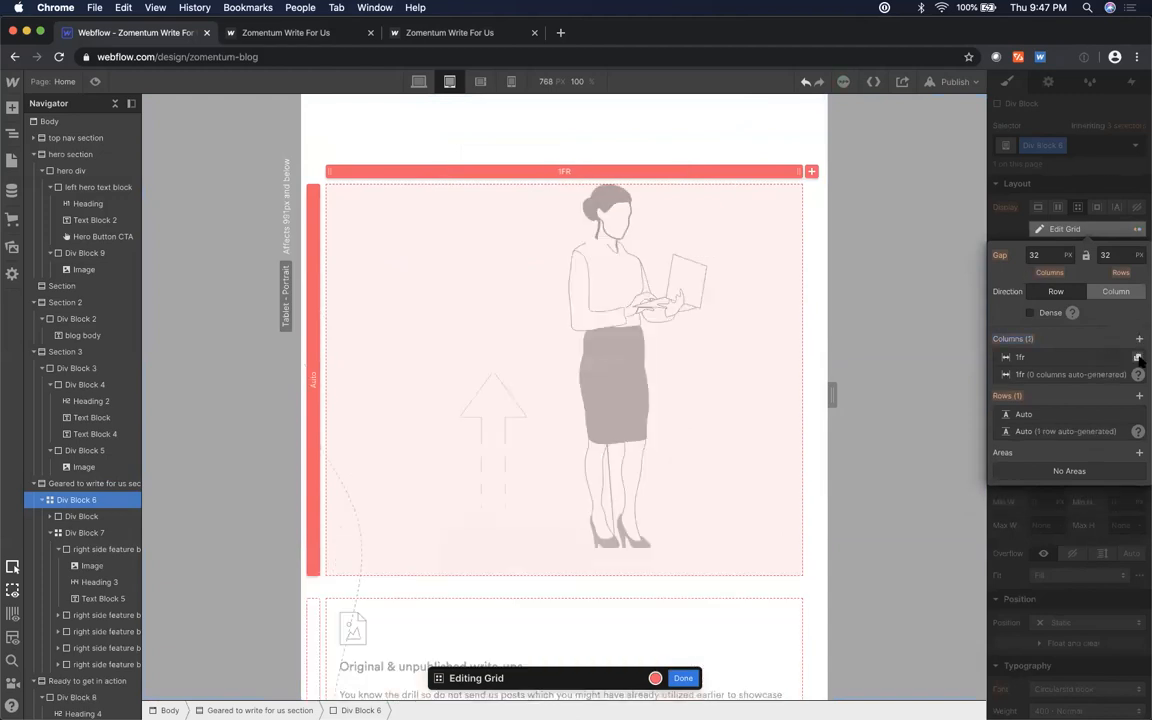
pyautogui.click(683, 678)
# - Compare the desktop and tablet layouts of Div Block 6, checking the illustration and the feature blocks against the dotted line
pyautogui.click(418, 82)
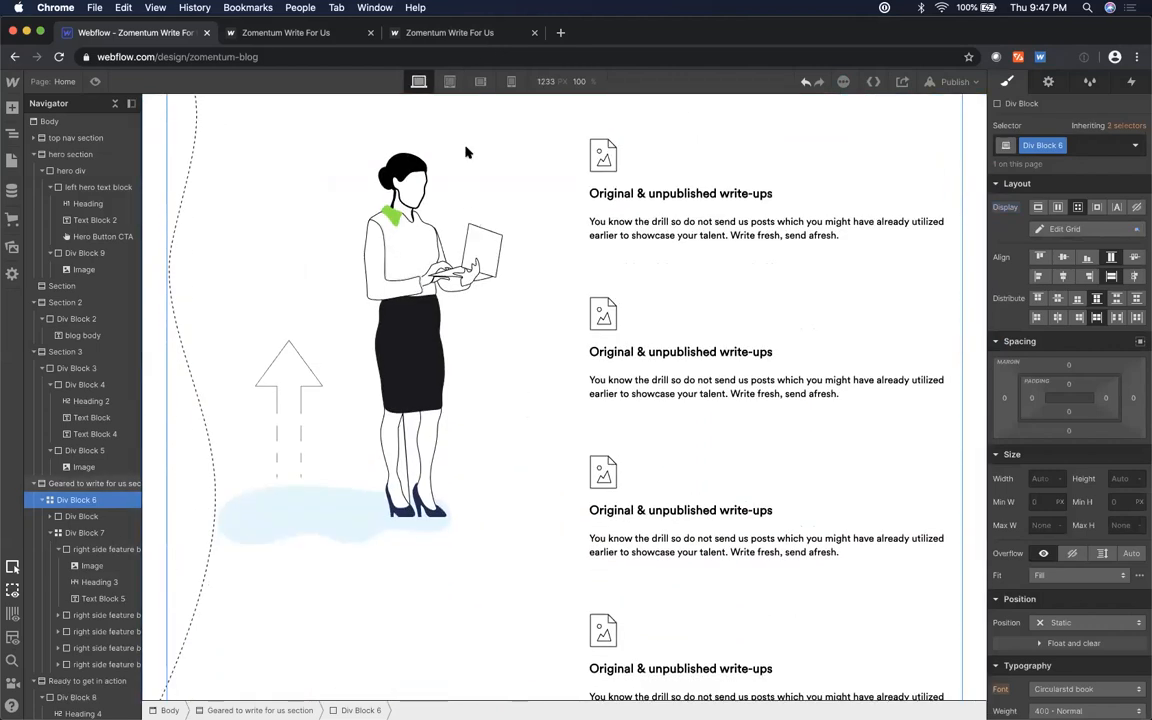
pyautogui.click(449, 82)
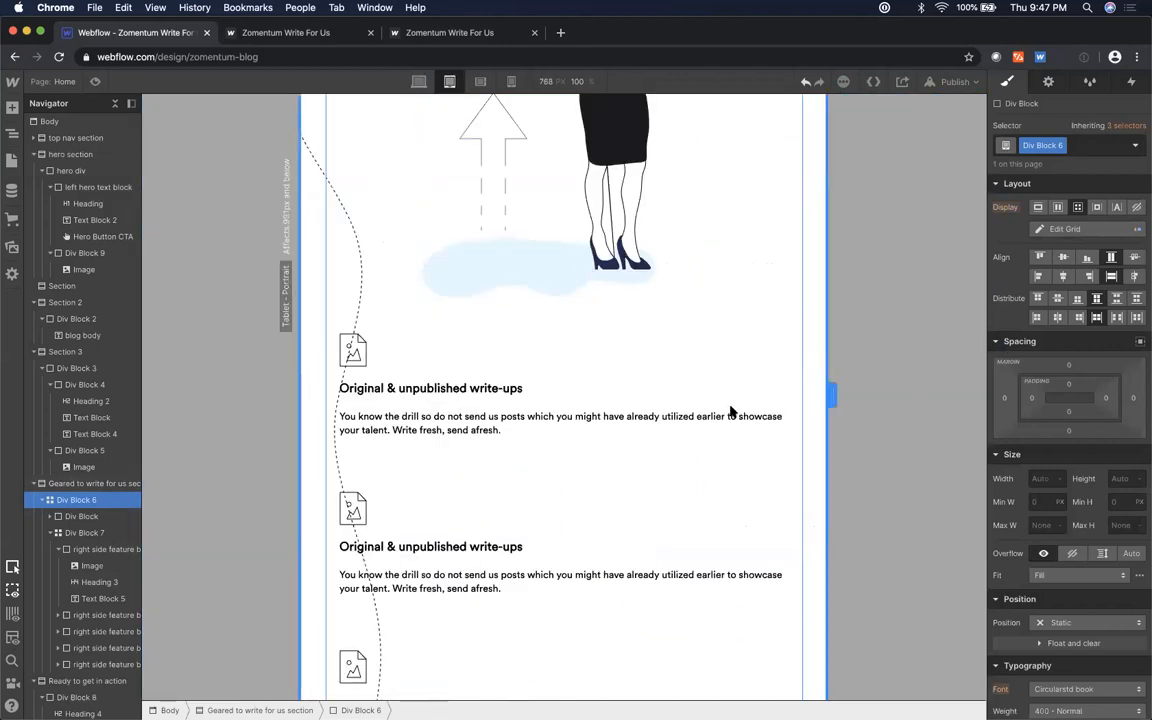
pyautogui.scroll(3, 729, 410)
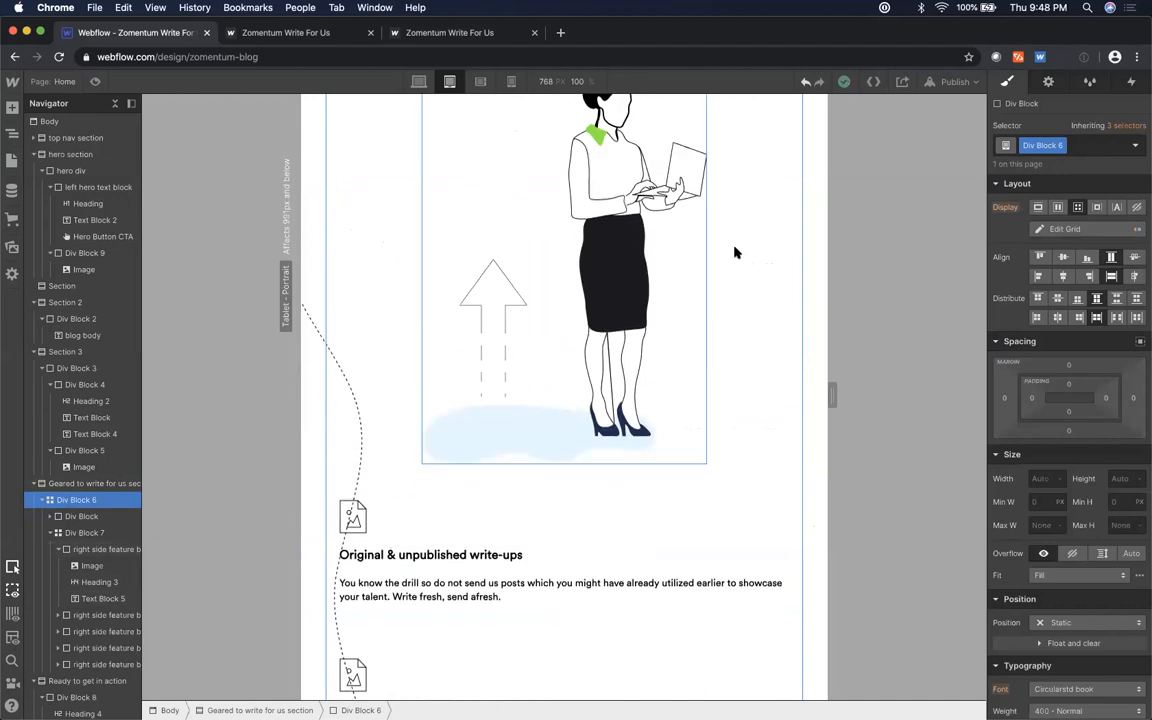
pyautogui.click(1008, 147)
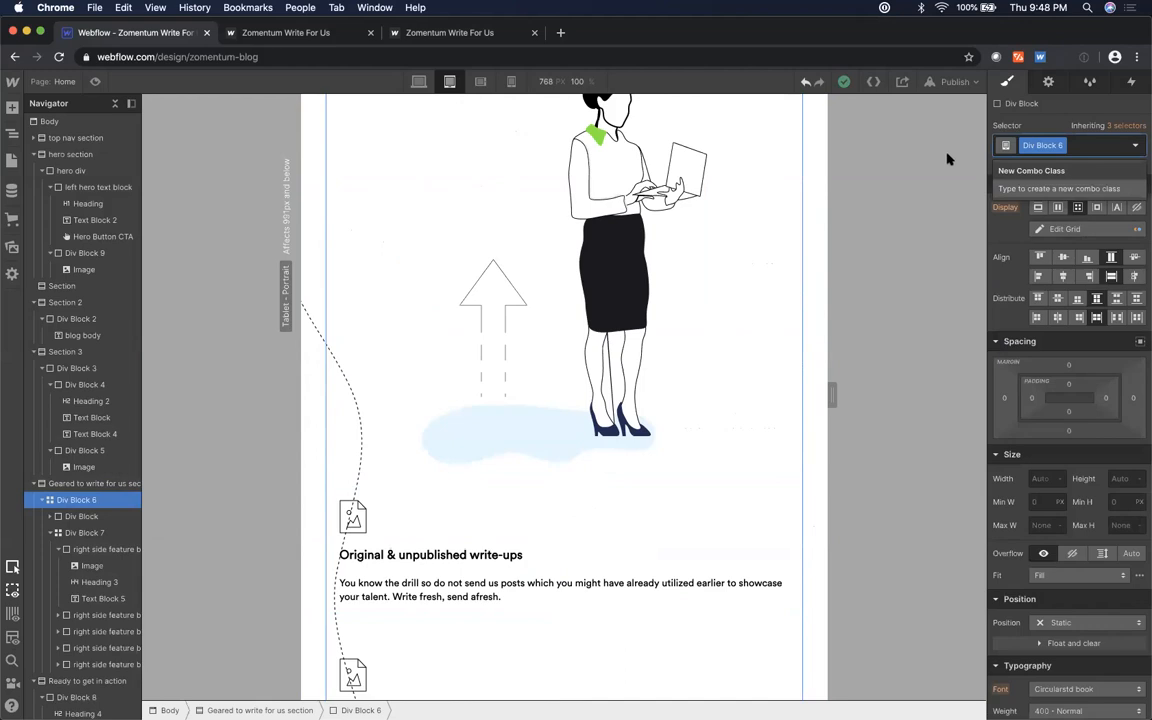
pyautogui.click(417, 84)
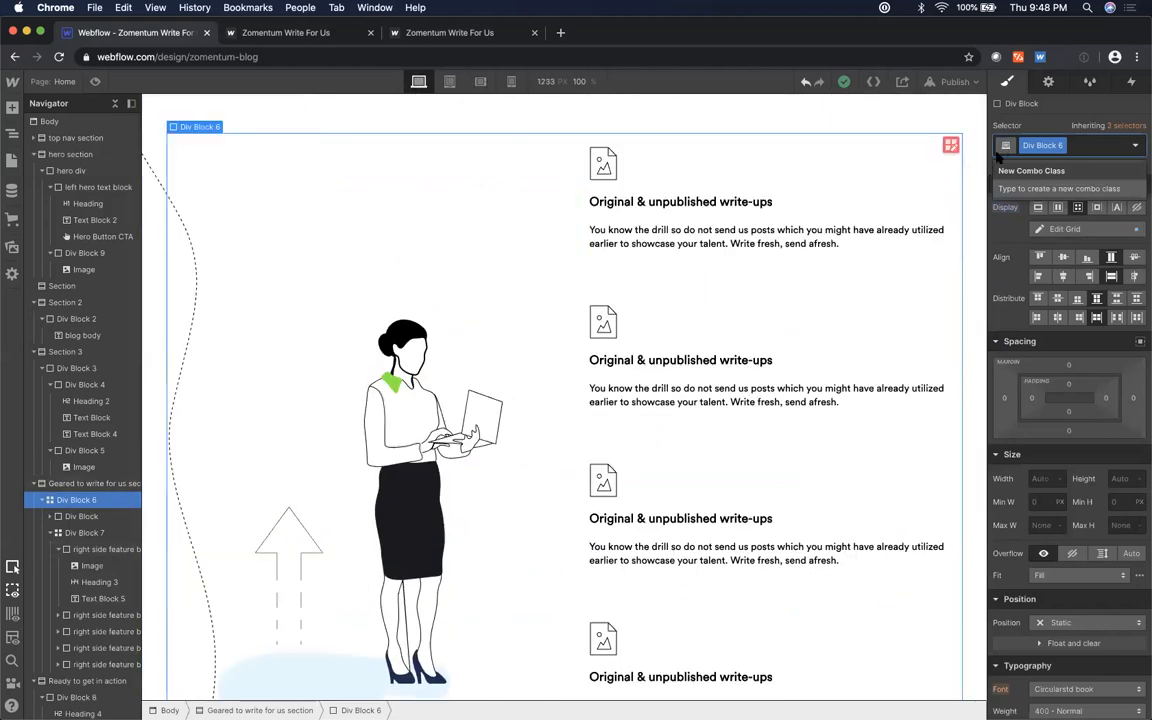
pyautogui.click(449, 82)
pyautogui.scroll(4, 589, 311)
pyautogui.scroll(-3, 589, 311)
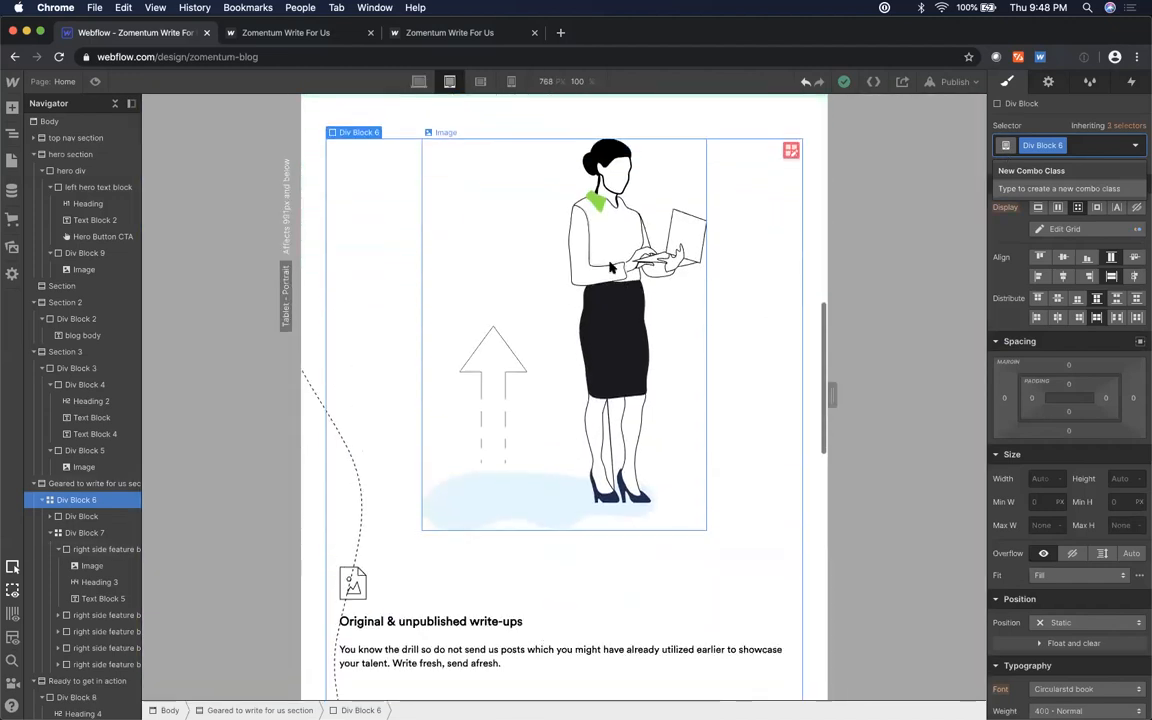
pyautogui.scroll(-3, 726, 283)
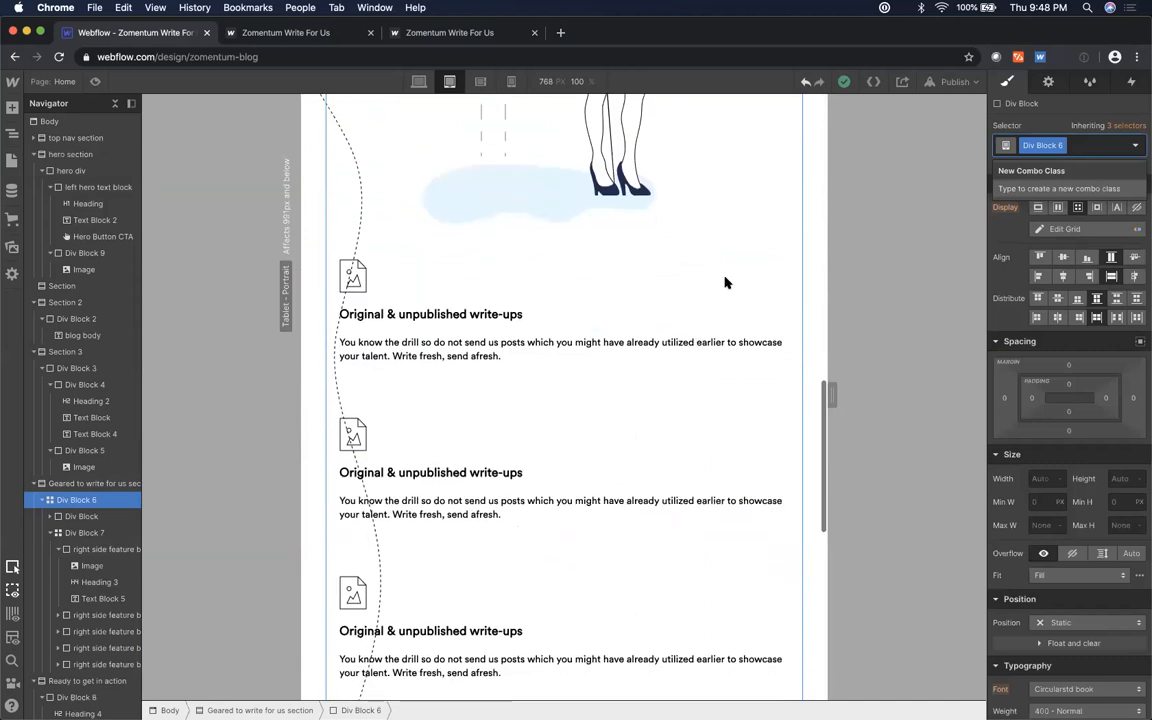
pyautogui.scroll(1, 460, 249)
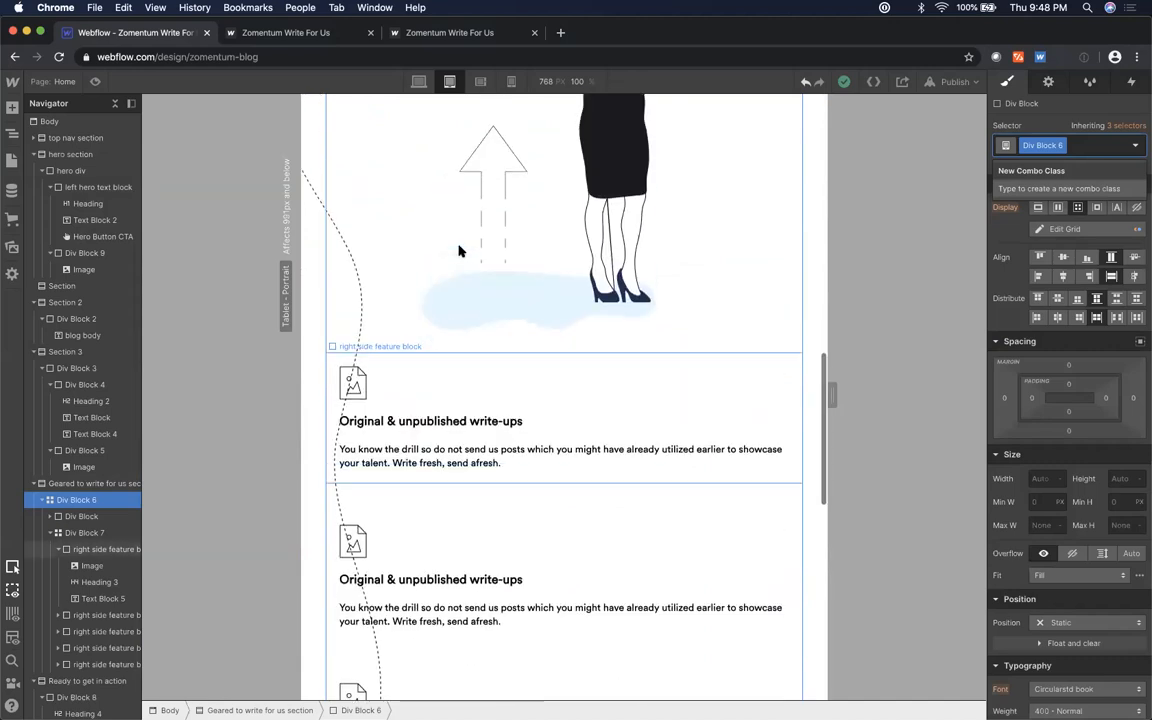
# - Hide the left dots line.svg background image of the "Geared to write for us section" on tablet
pyautogui.click(307, 177)
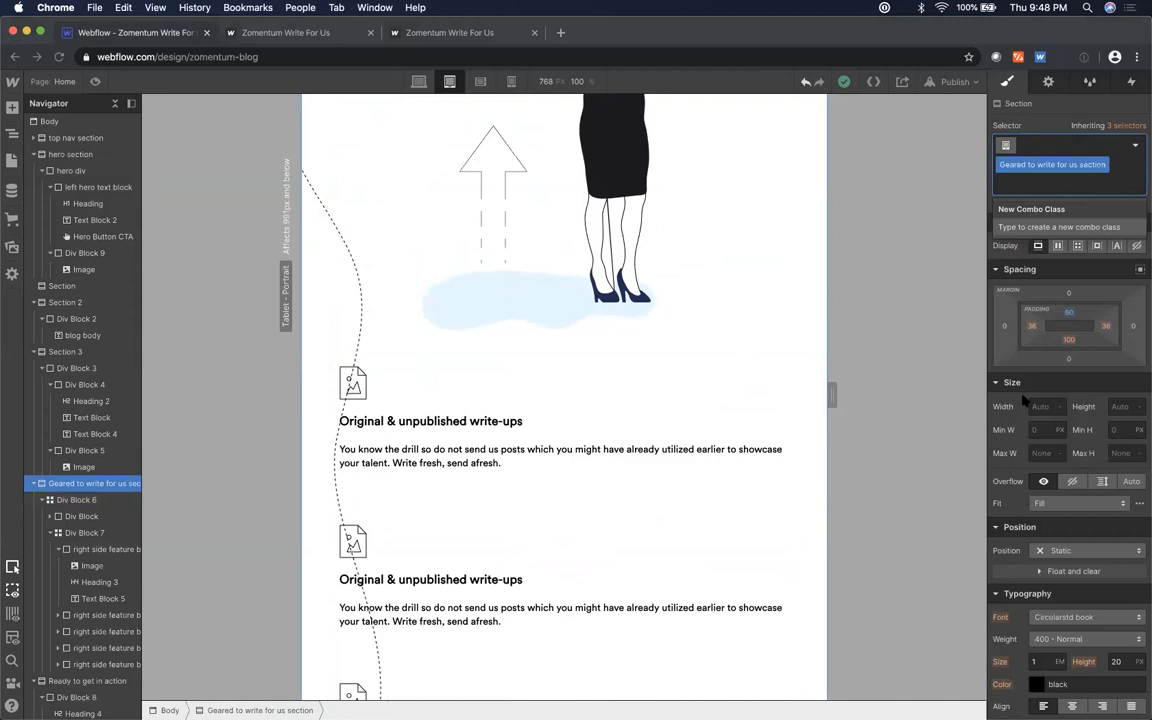
pyautogui.scroll(-8, 1093, 375)
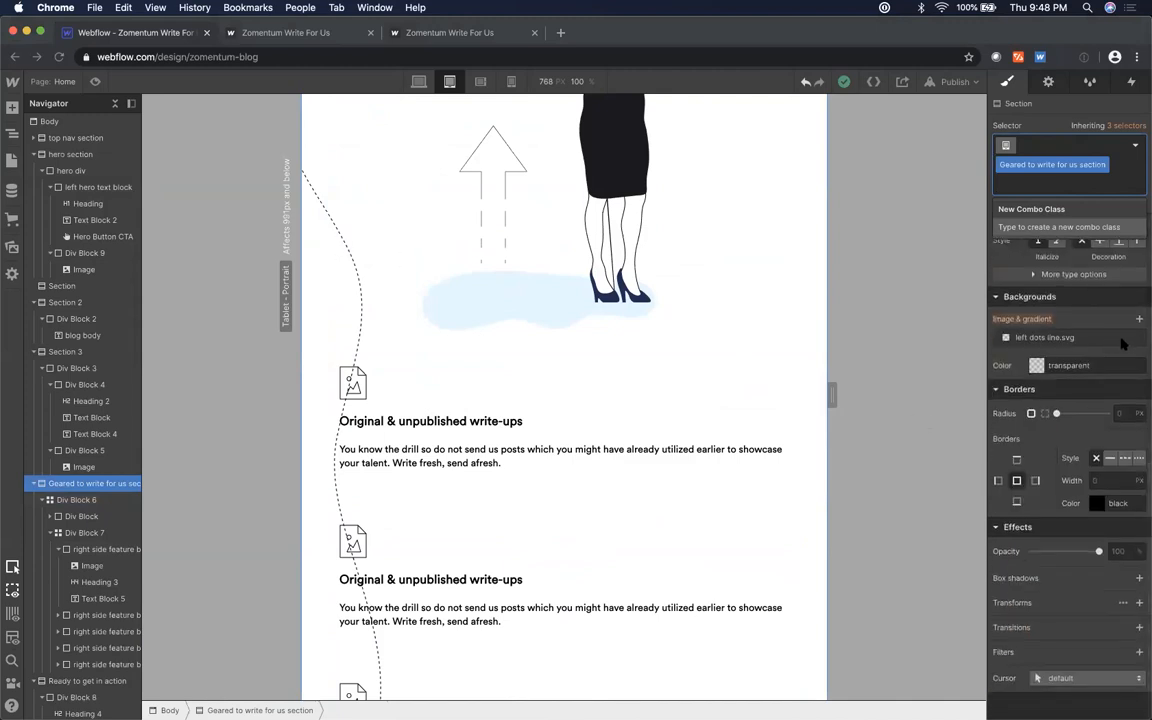
pyautogui.click(1106, 340)
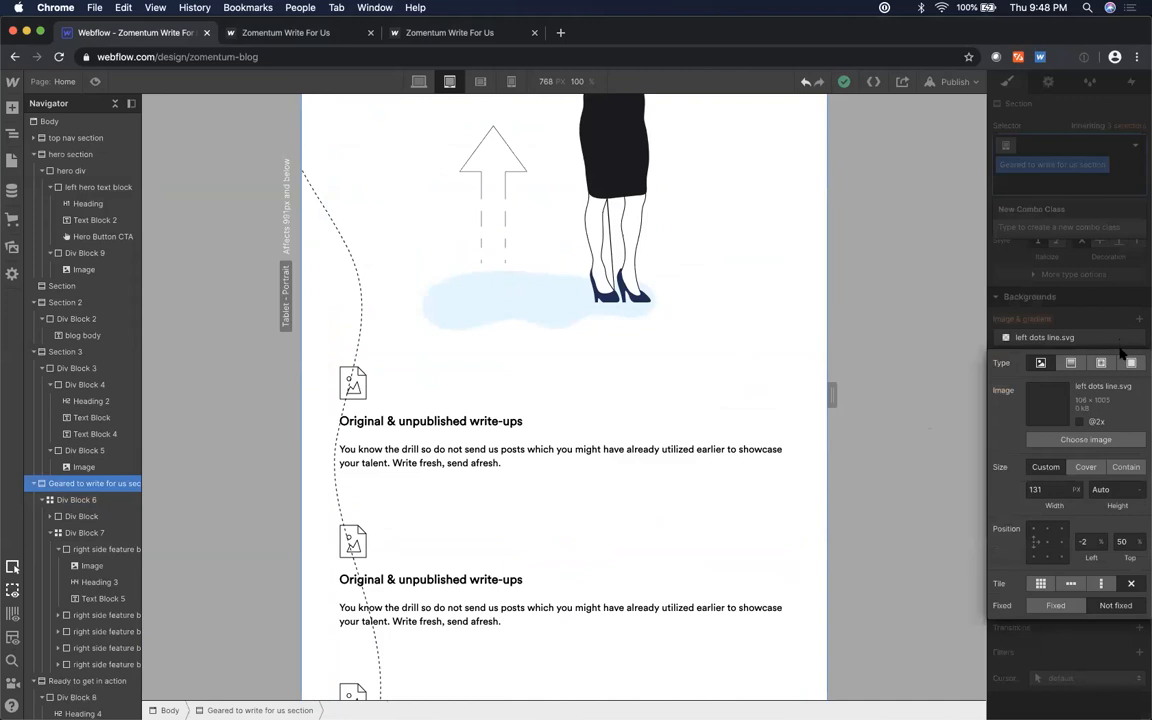
pyautogui.click(1098, 323)
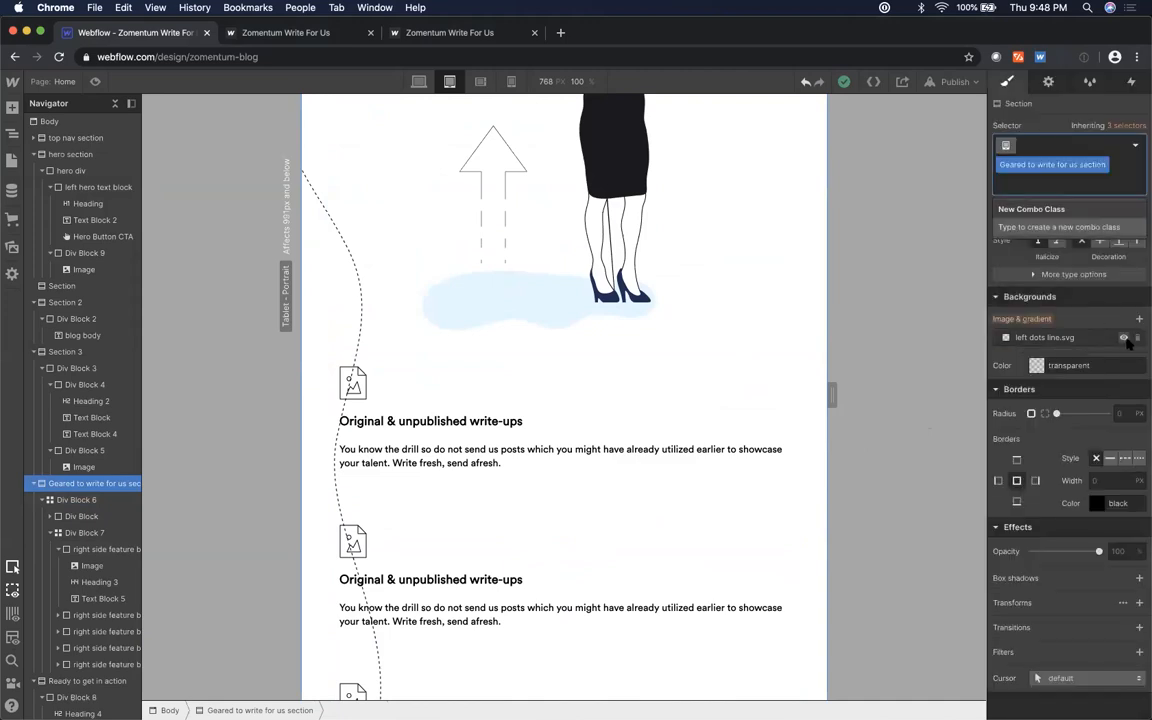
pyautogui.click(1124, 338)
pyautogui.scroll(-2, 749, 391)
pyautogui.scroll(-4, 749, 391)
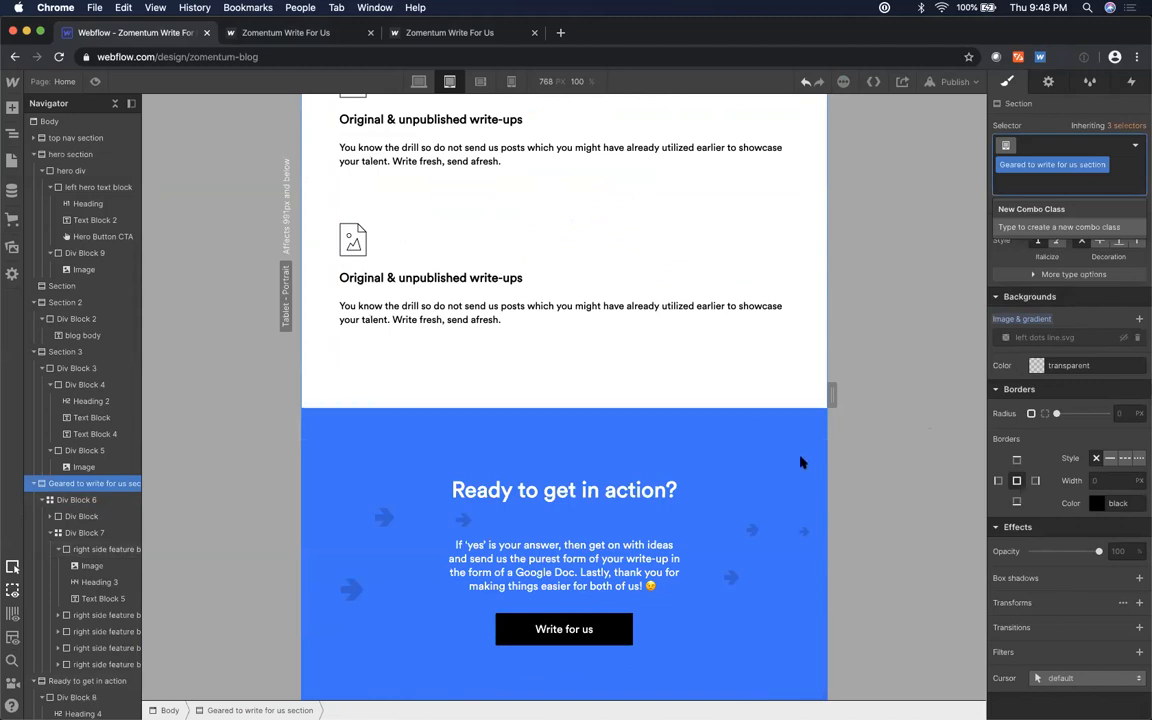
# - Publish the site to zomentum-blog.webflow.io and switch to the published page in the browser
pyautogui.click(953, 82)
pyautogui.click(882, 247)
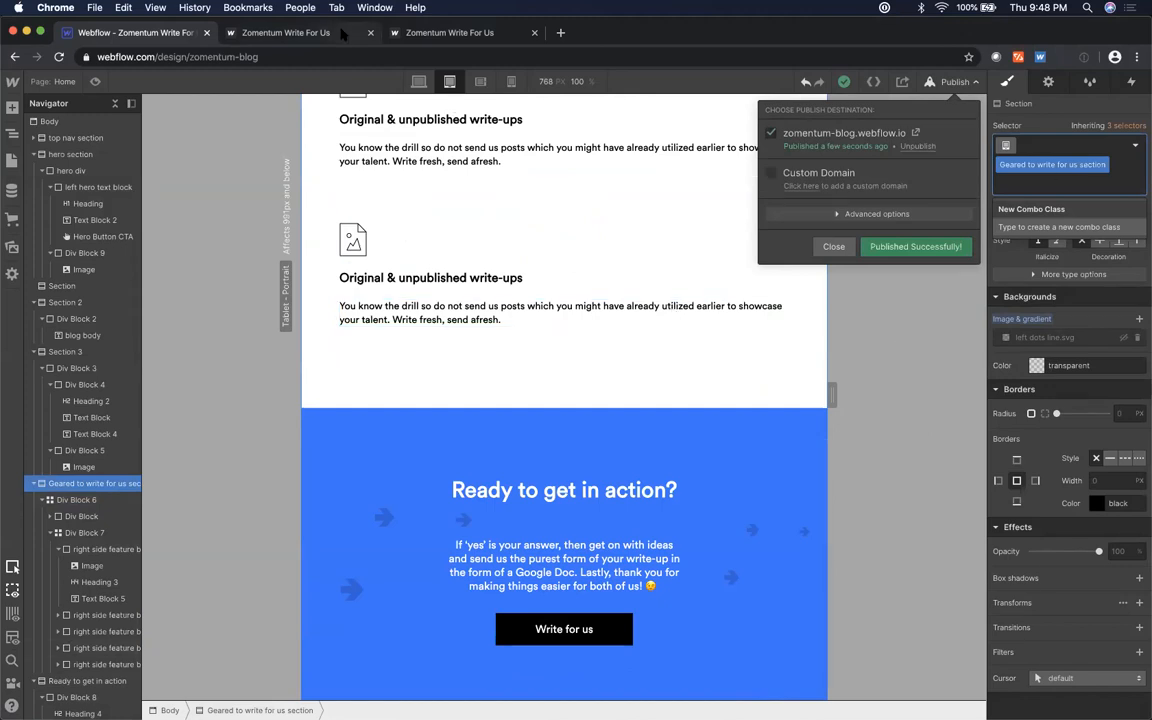
pyautogui.click(300, 33)
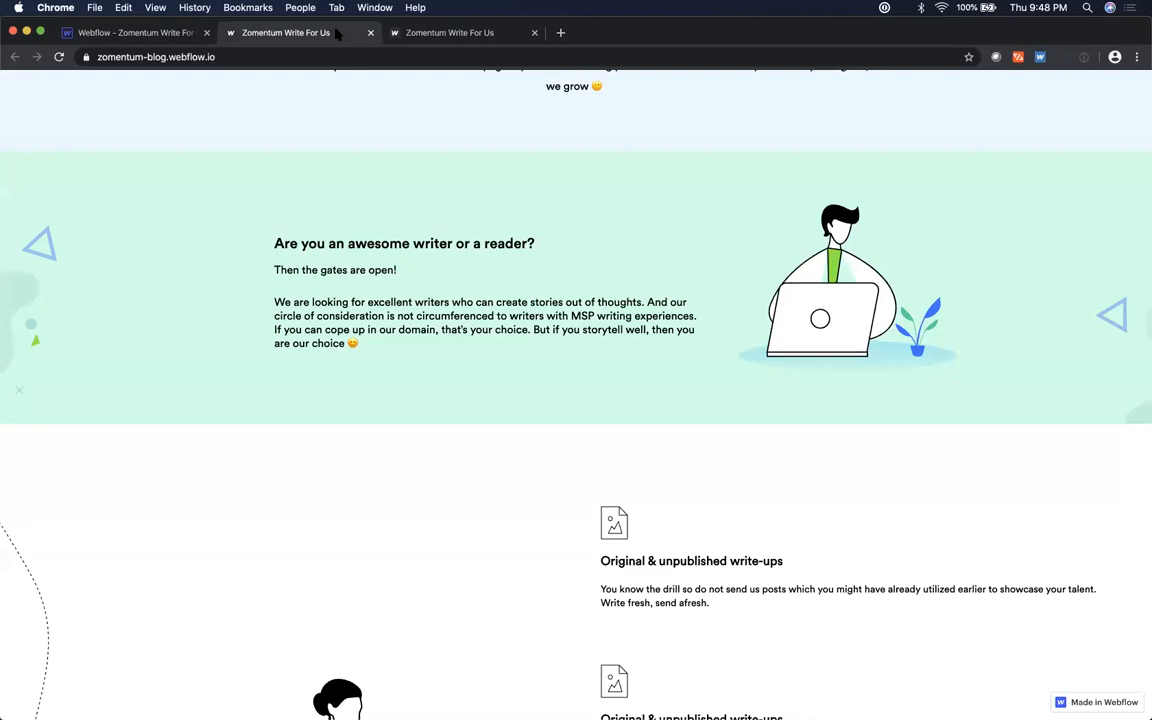
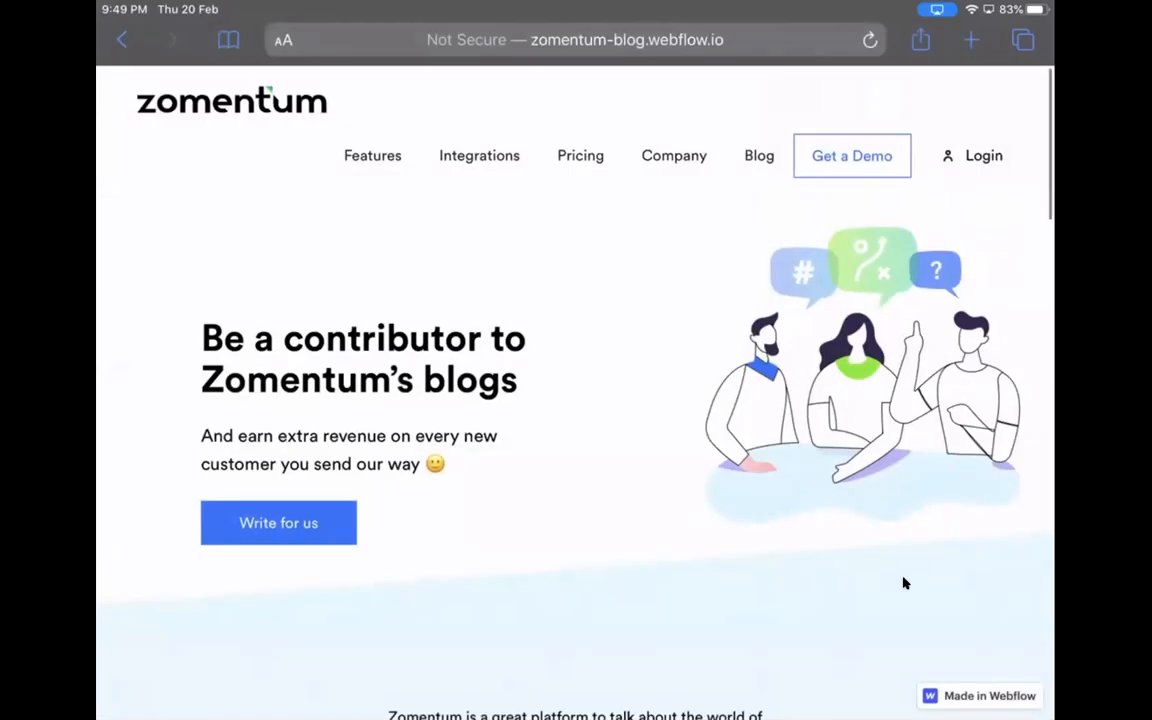
# - Review the published page's sections on the tablet in landscape and portrait orientation
pyautogui.scroll(2, 903, 583)
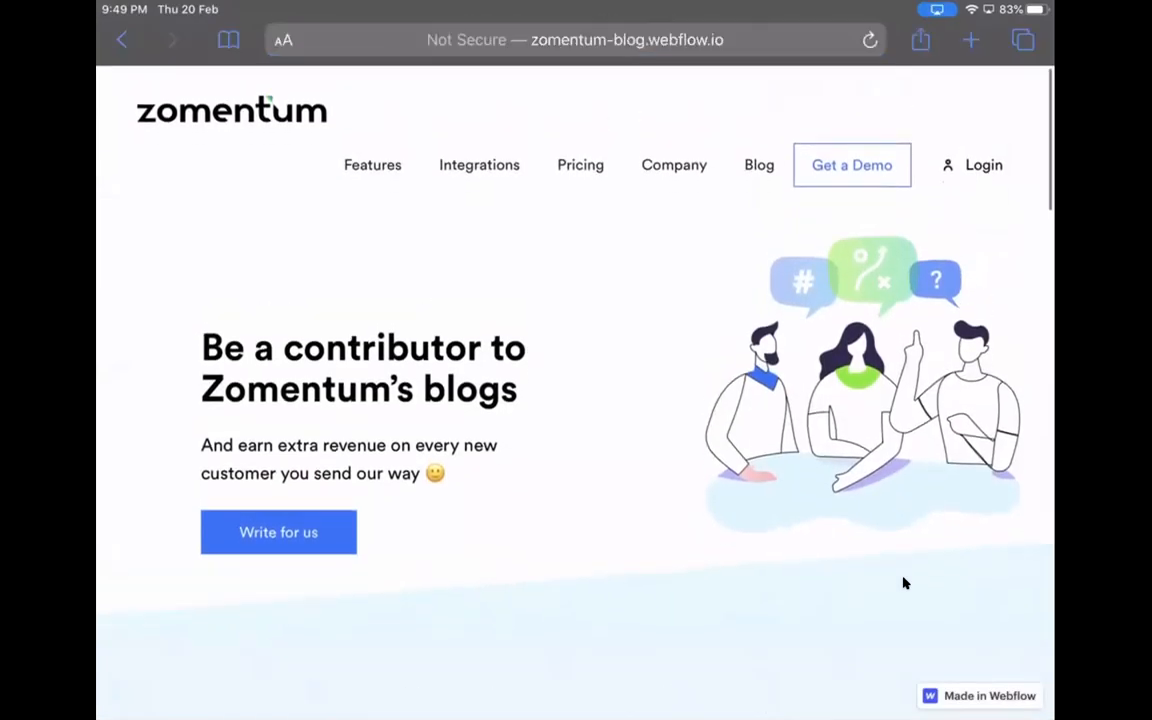
pyautogui.scroll(-10, 903, 583)
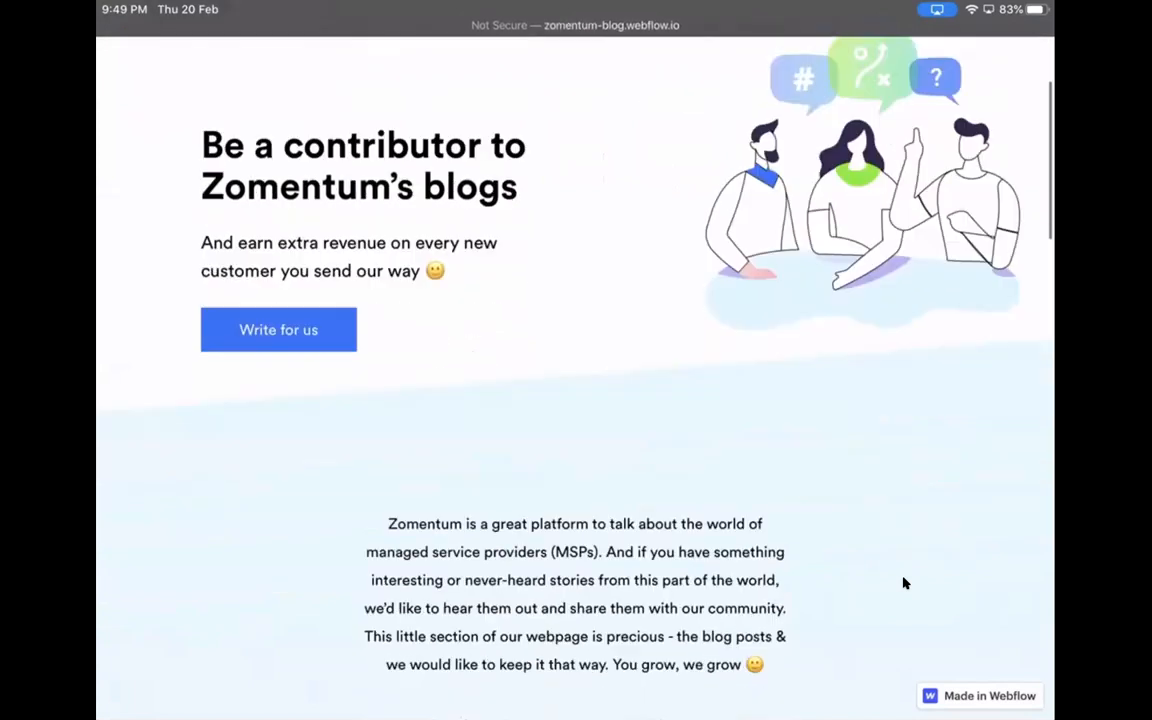
pyautogui.scroll(-5, 903, 582)
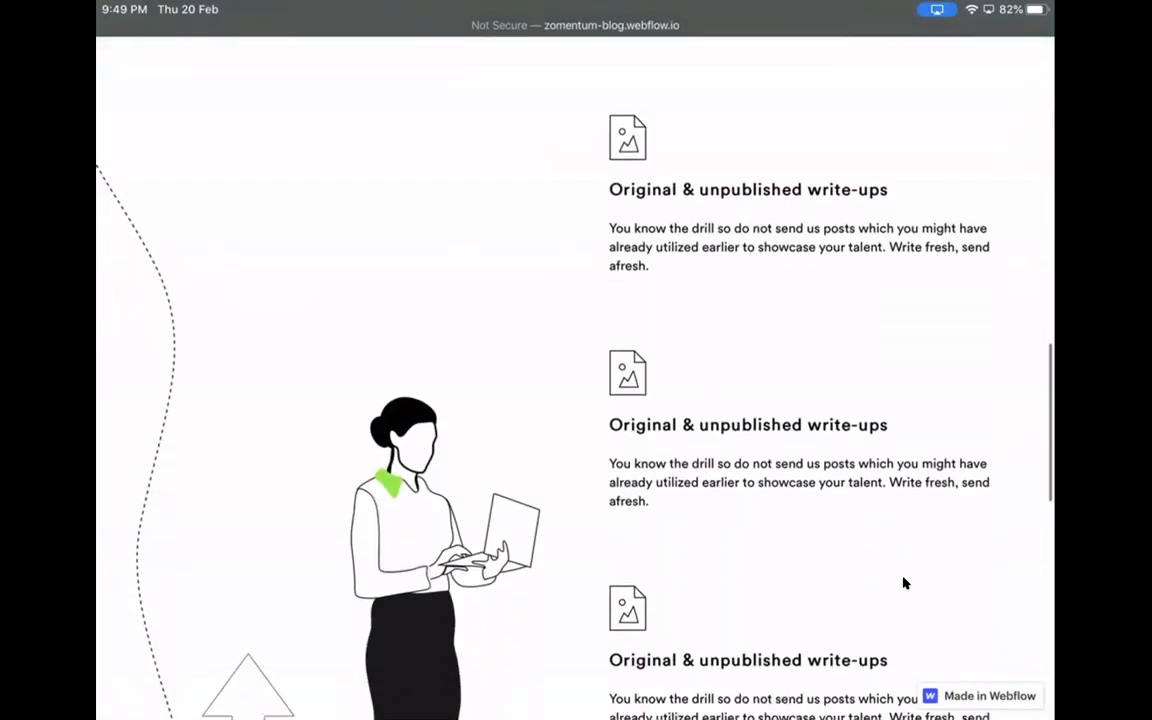
pyautogui.scroll(-6, 903, 582)
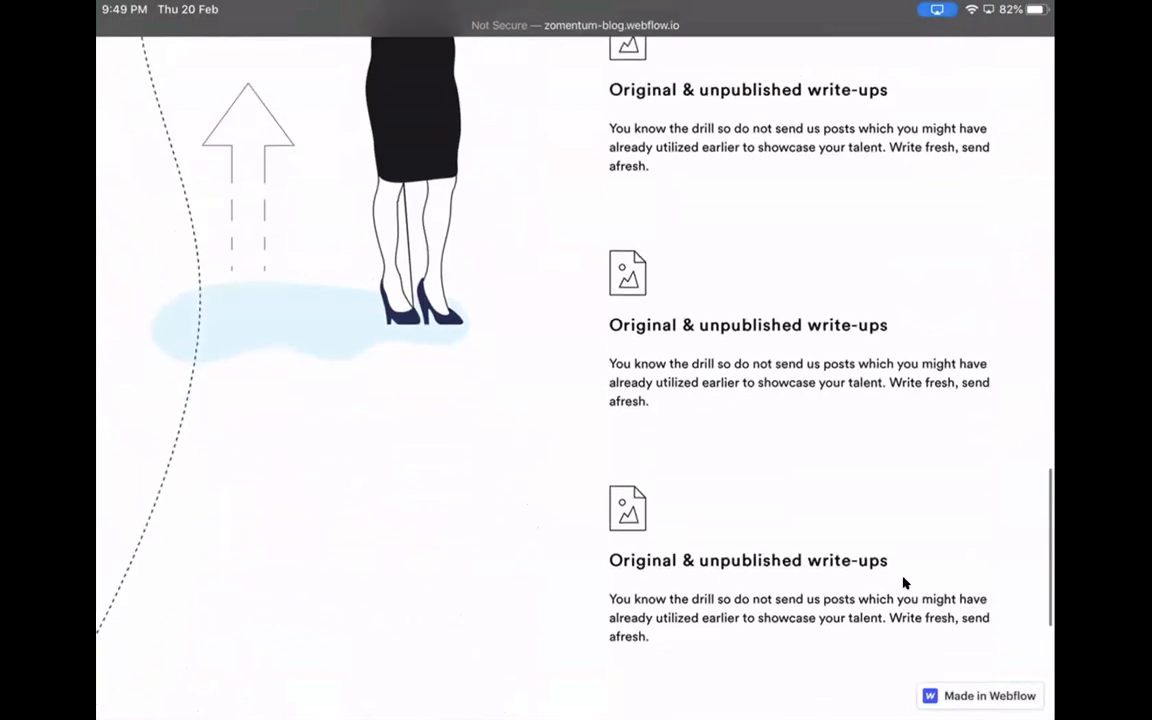
pyautogui.scroll(-3, 903, 582)
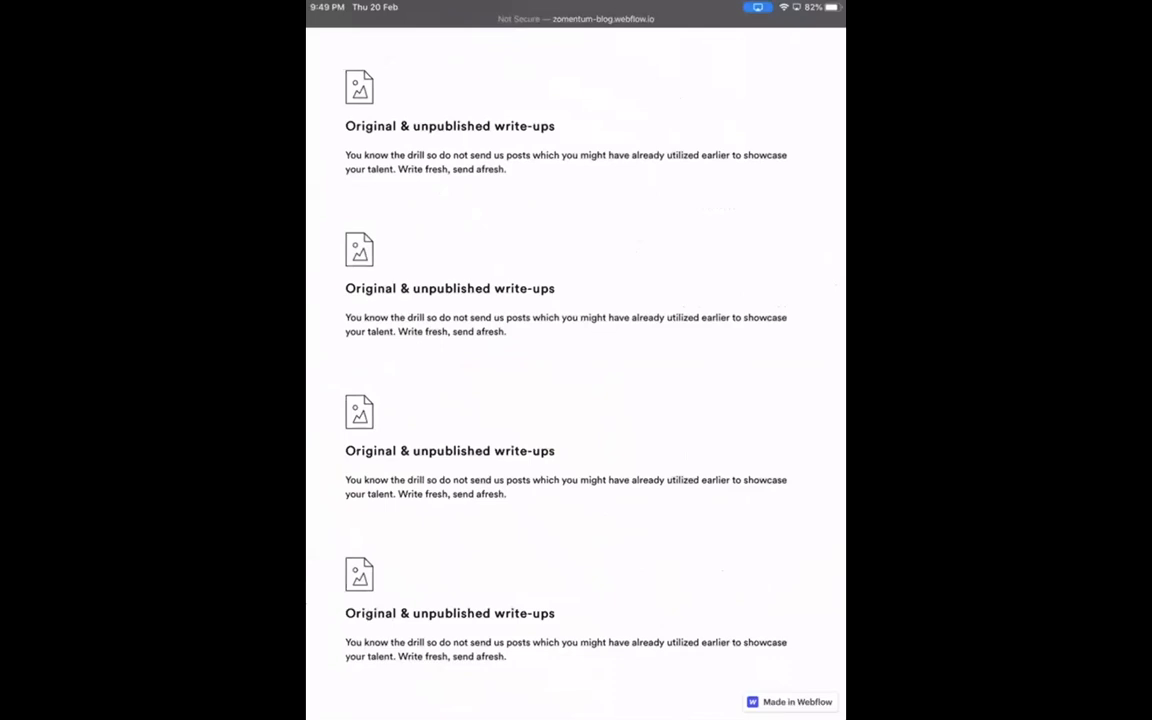
pyautogui.scroll(10, 576, 400)
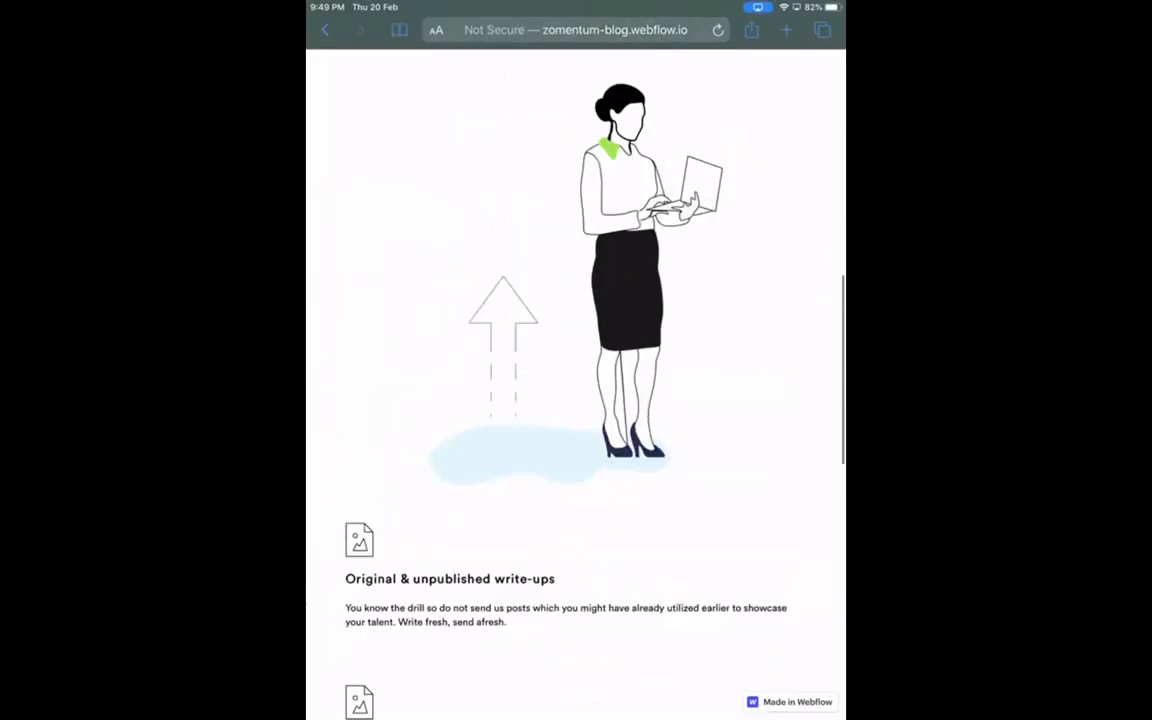
pyautogui.scroll(2, 576, 384)
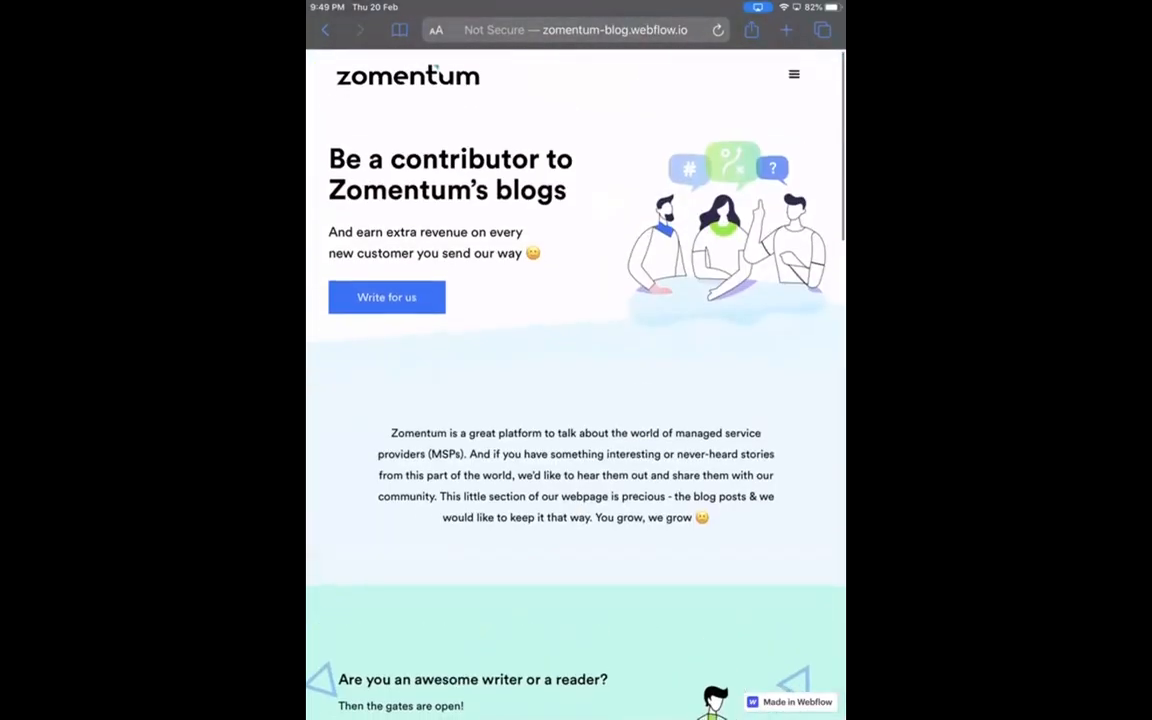
pyautogui.scroll(-3, 576, 400)
pyautogui.scroll(3, 576, 400)
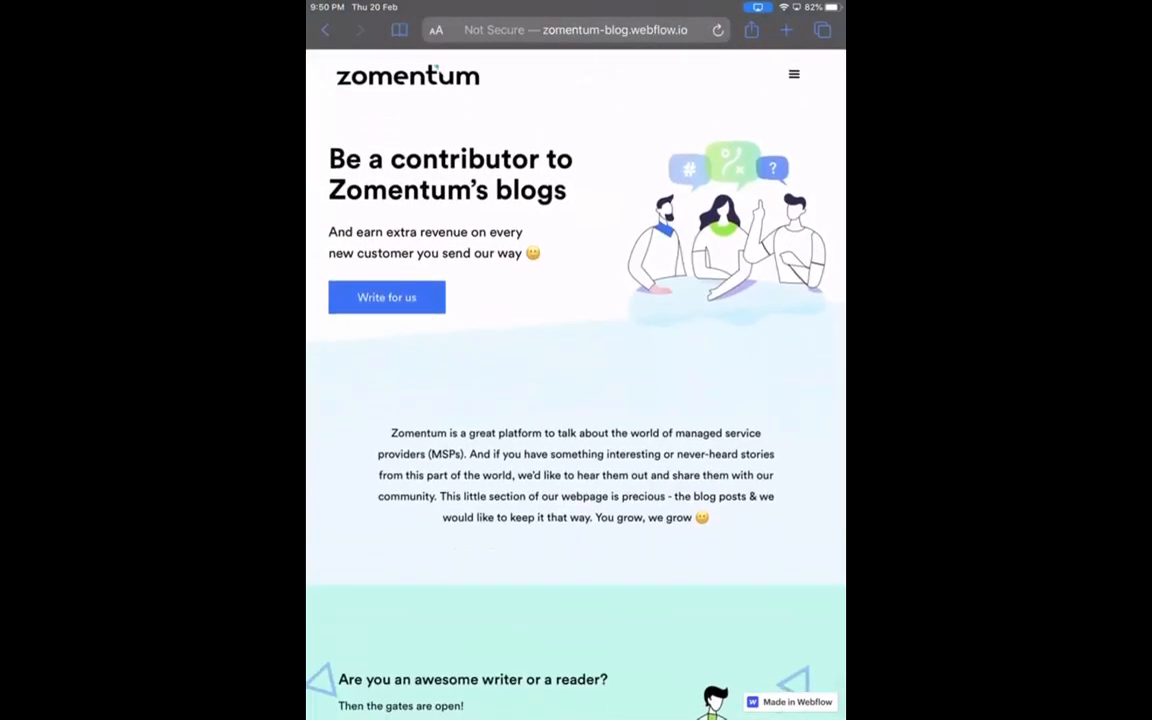
# - Test opening and closing the published page's hamburger navigation menu on the tablet, and examine the page with it expanded
pyautogui.click(794, 74)
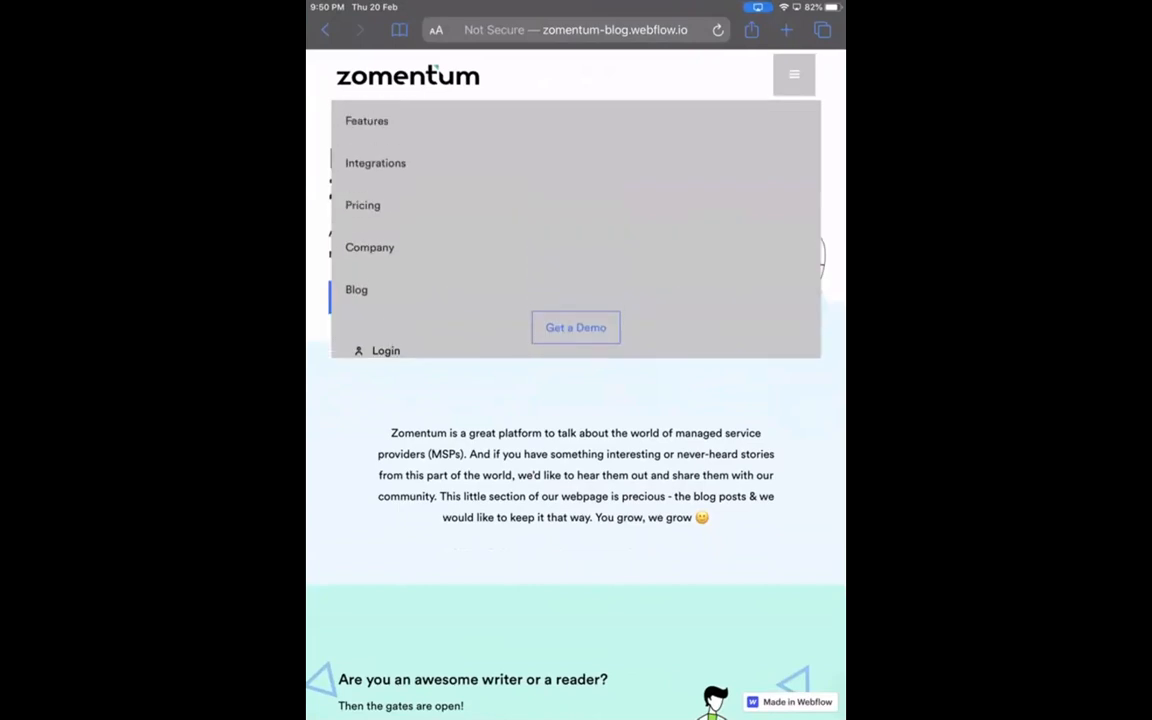
pyautogui.click(794, 74)
pyautogui.click(794, 74)
pyautogui.click(794, 74)
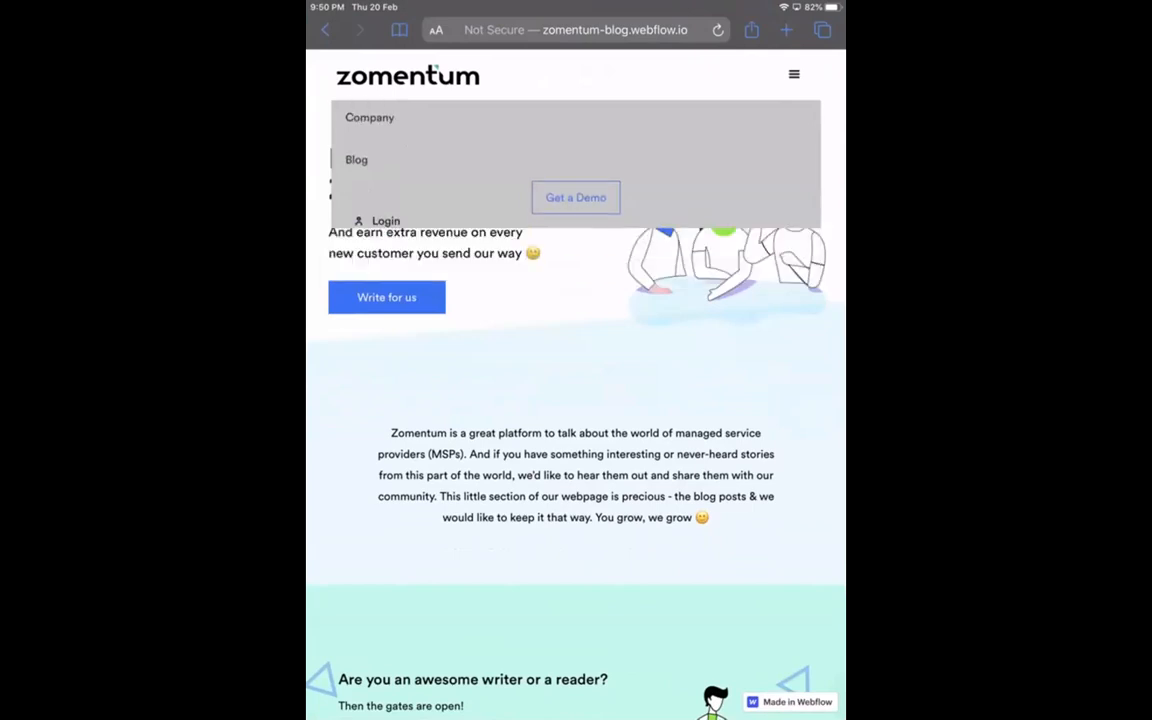
pyautogui.click(794, 74)
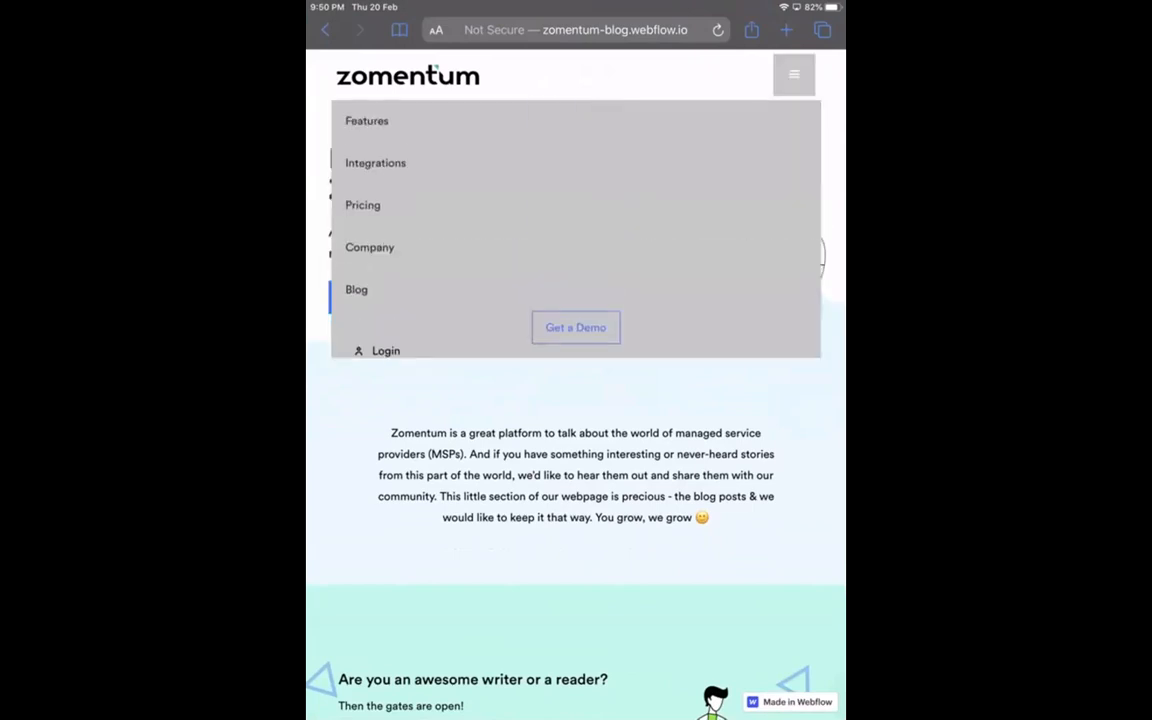
pyautogui.scroll(-5, 576, 400)
pyautogui.scroll(5, 576, 400)
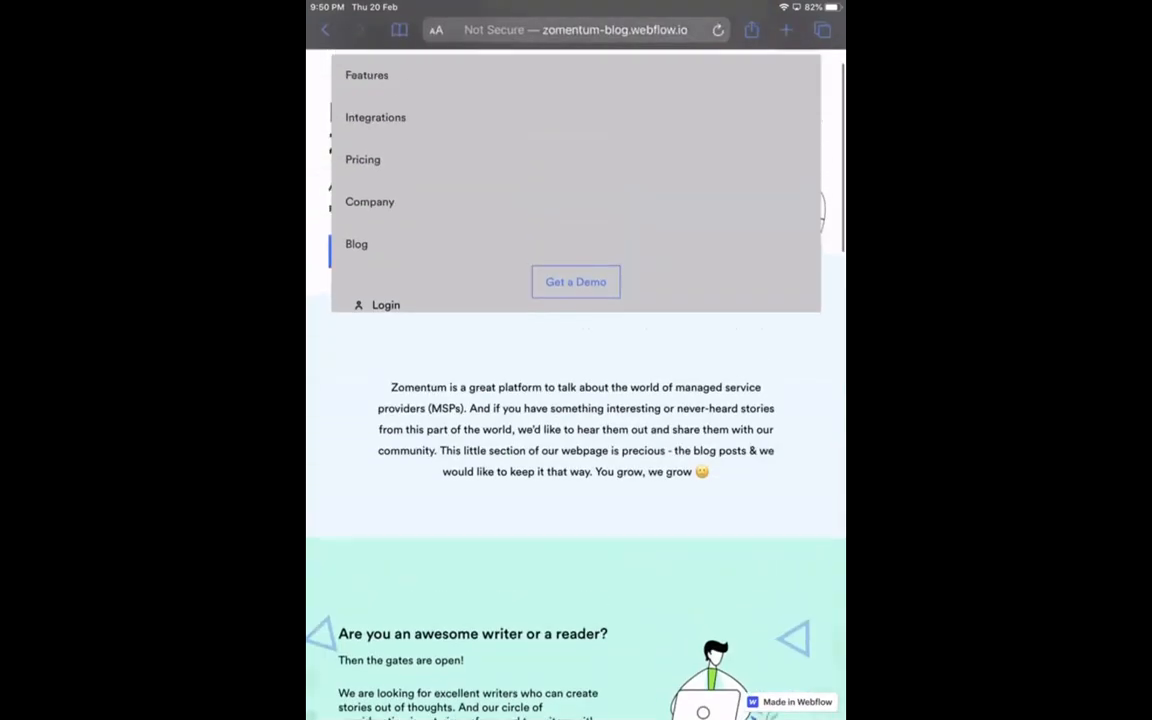
# - Close the navigation menu on the tablet and review the published page down to the "Ready to get in action?" section
pyautogui.click(794, 74)
pyautogui.scroll(-8, 576, 400)
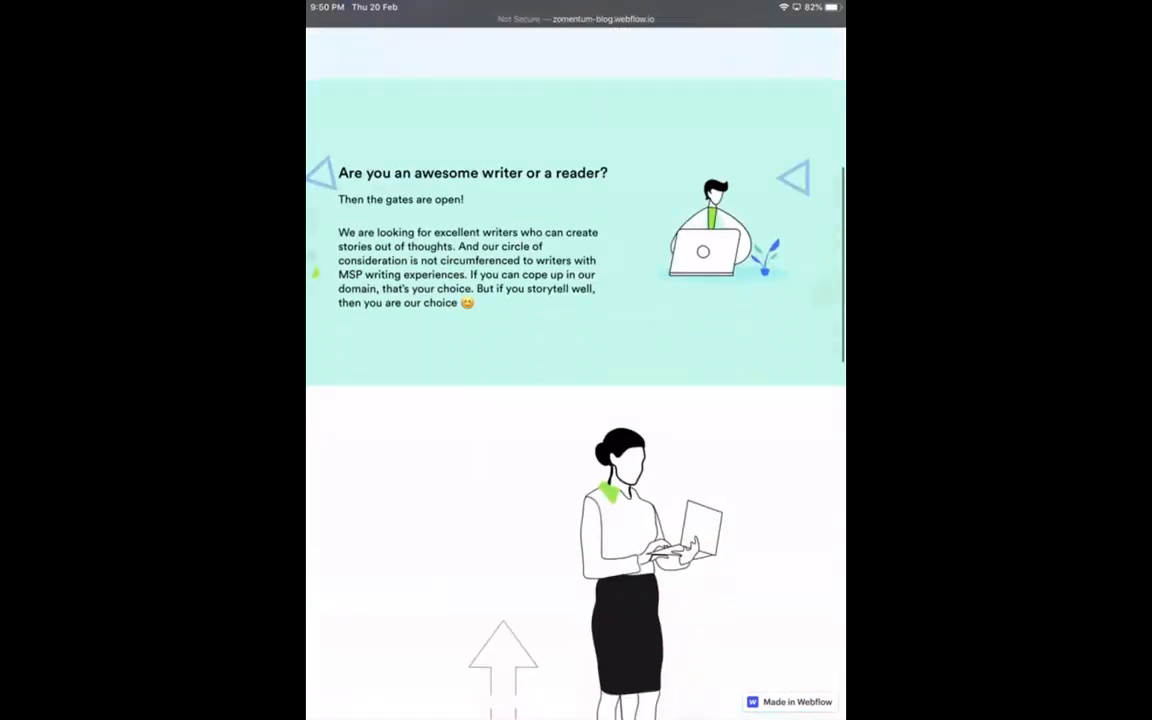
pyautogui.scroll(-10, 576, 400)
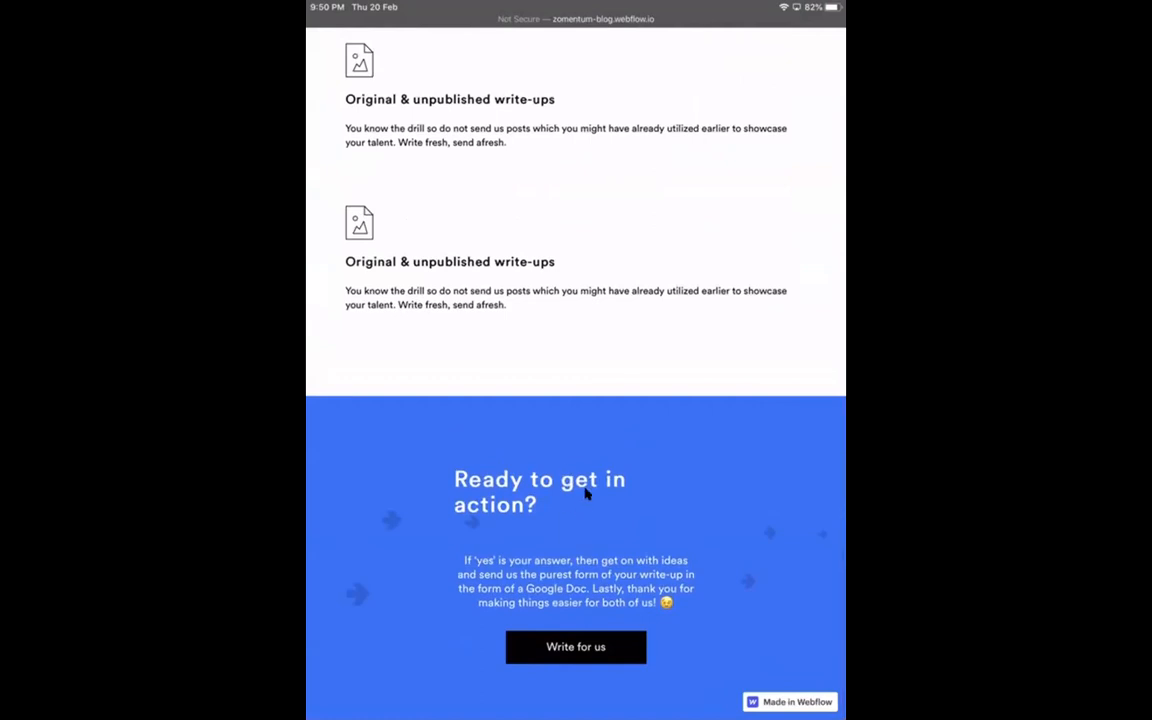
pyautogui.scroll(10, 586, 492)
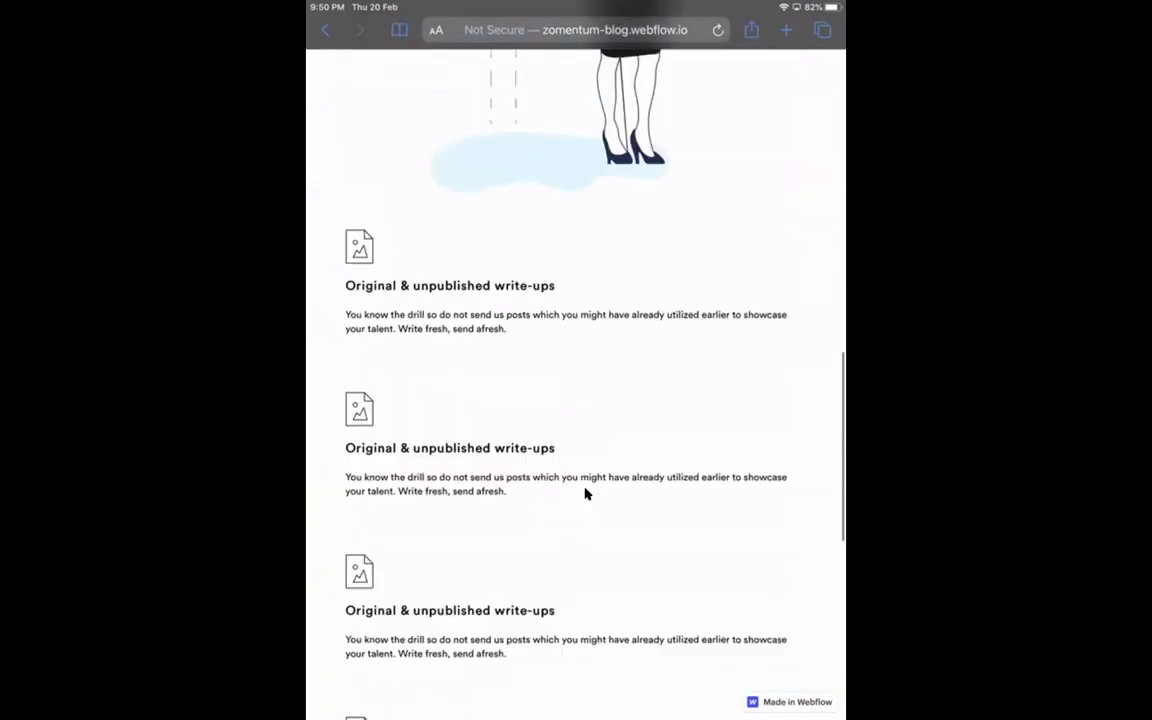
pyautogui.scroll(5, 586, 492)
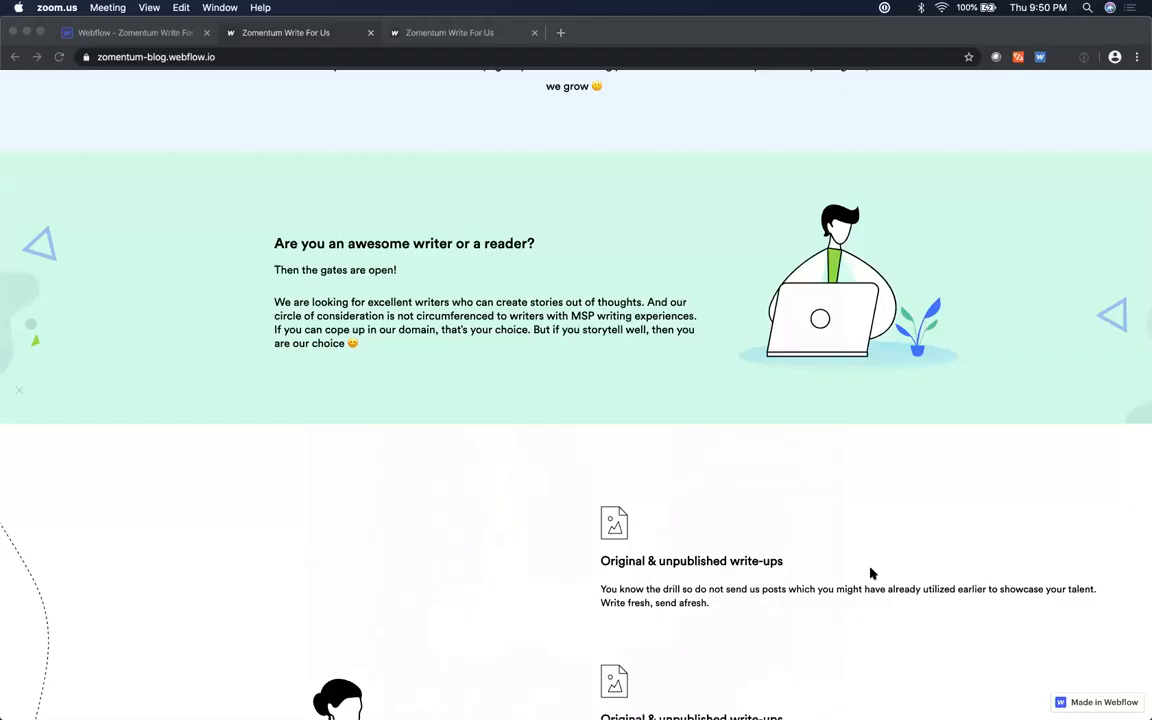
# - Switch from the published page in the desktop browser back to the Webflow project and go to the hero section
pyautogui.click(406, 447)
pyautogui.scroll(-3, 406, 447)
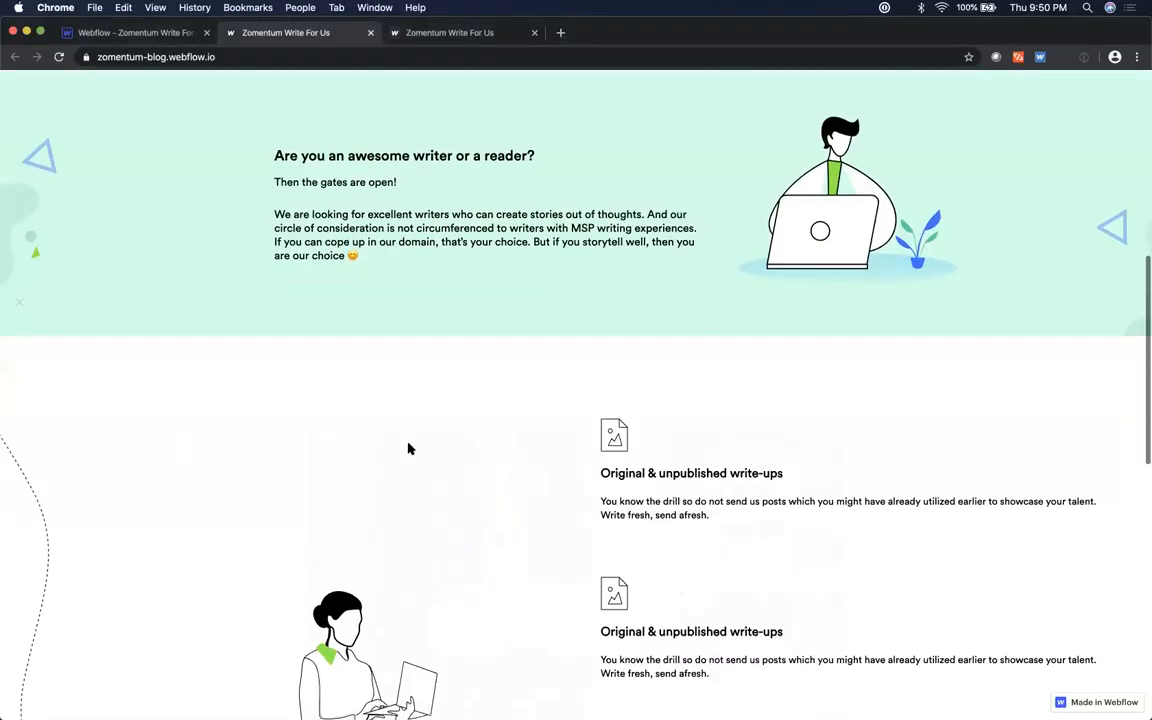
pyautogui.click(126, 36)
pyautogui.scroll(5, 425, 334)
pyautogui.scroll(15, 425, 334)
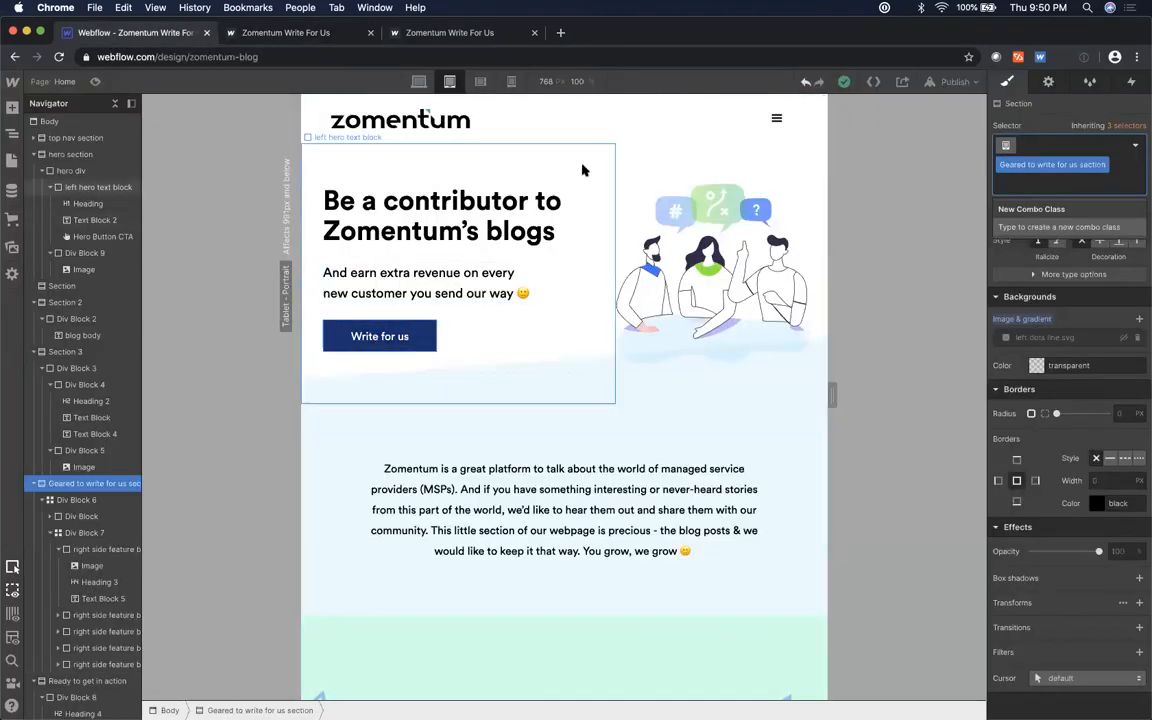
# - Test the tablet layout at canvas widths of 800 px and 768 px, and examine the sections down to the call to action
pyautogui.moveTo(289, 300); pyautogui.dragTo(268, 280)
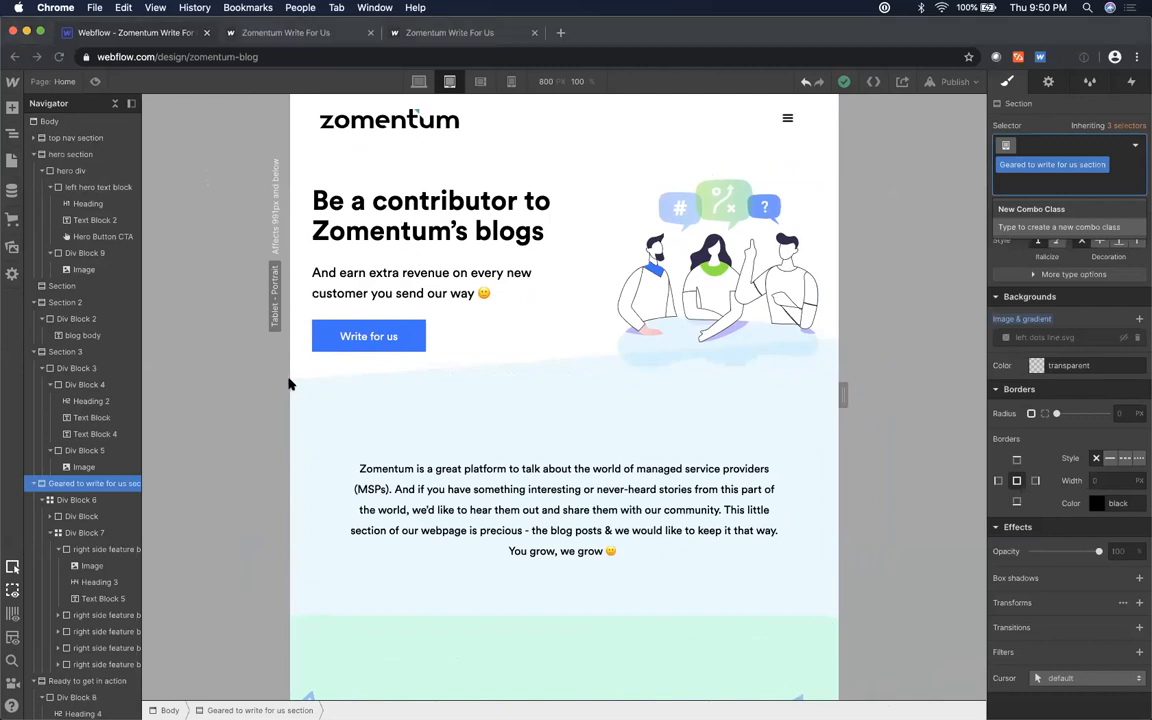
pyautogui.moveTo(289, 304)
pyautogui.mouseDown()
pyautogui.moveTo(252, 303)
pyautogui.moveTo(289, 303)
pyautogui.mouseUp()
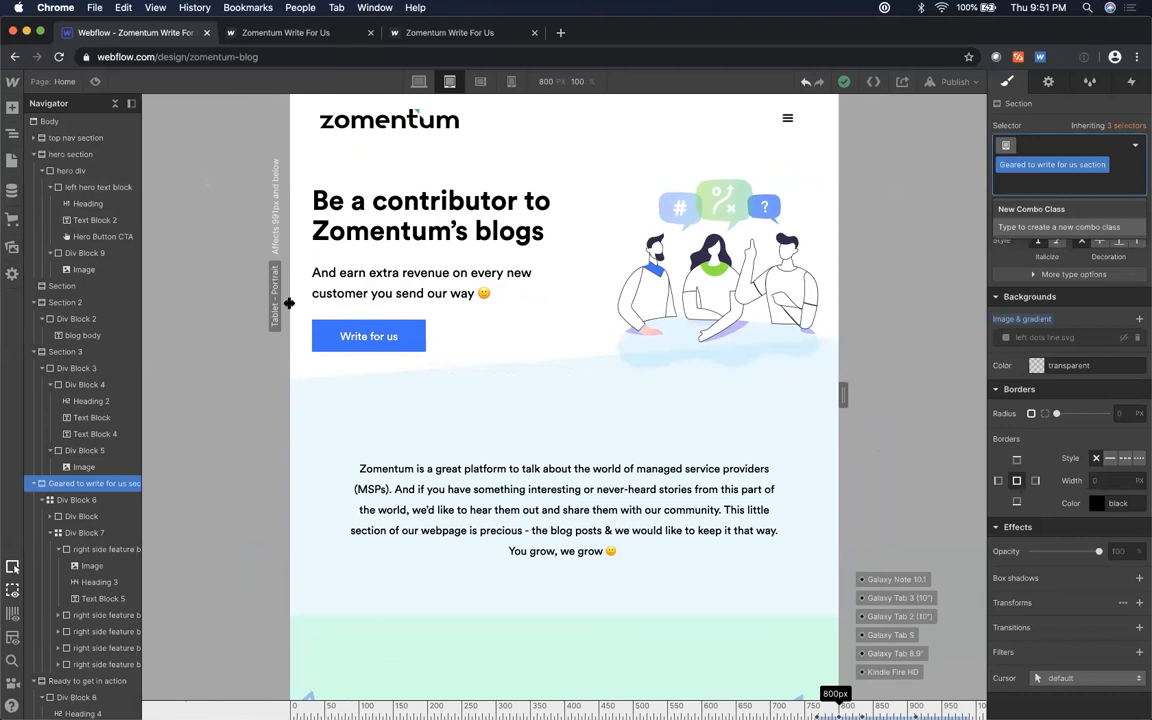
pyautogui.moveTo(293, 303); pyautogui.dragTo(322, 303)
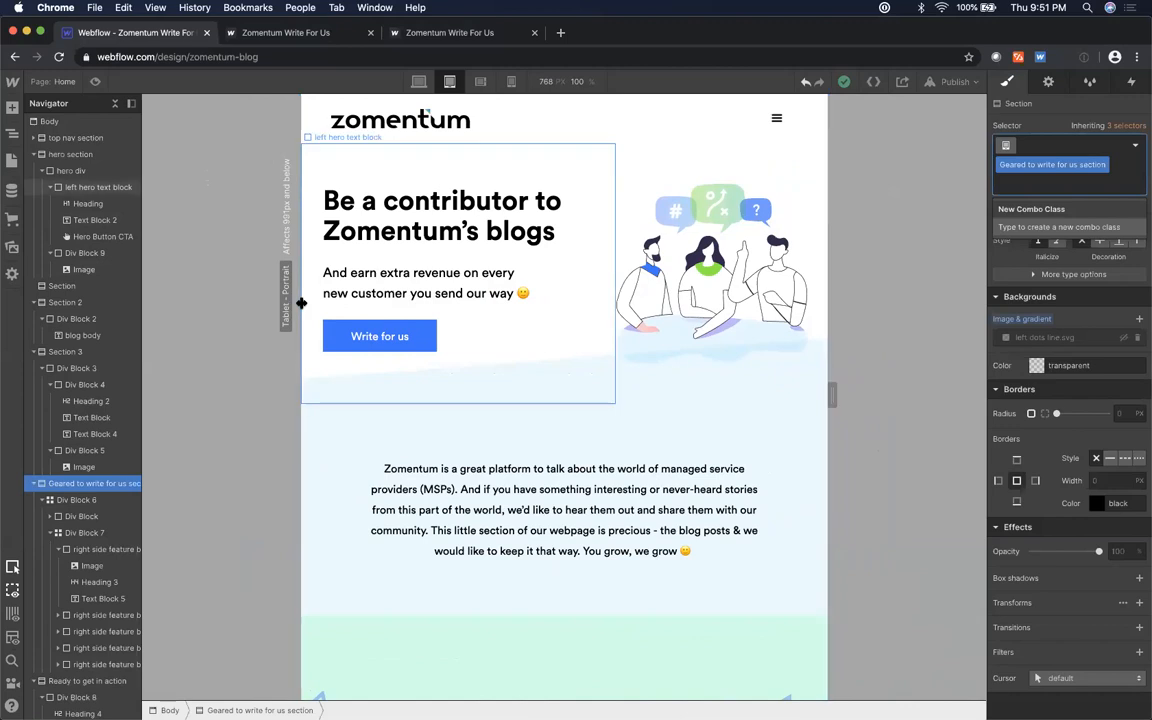
pyautogui.moveTo(258, 301); pyautogui.dragTo(500, 405)
pyautogui.scroll(-12, 506, 414)
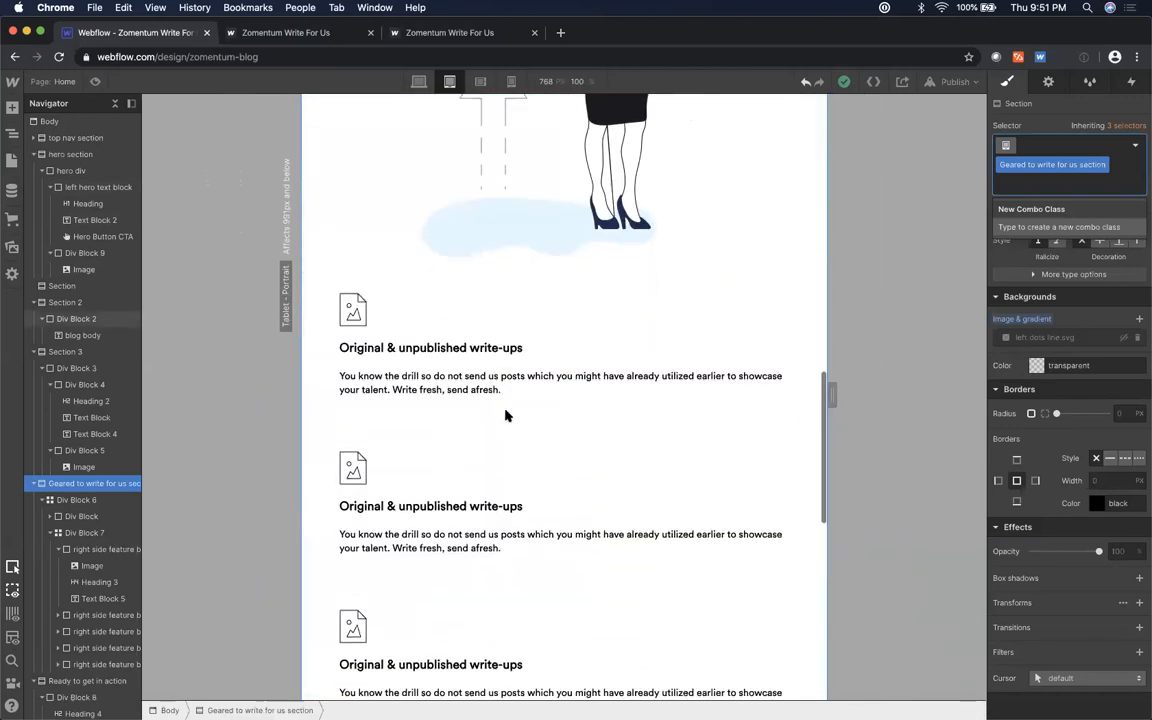
pyautogui.scroll(-8, 506, 414)
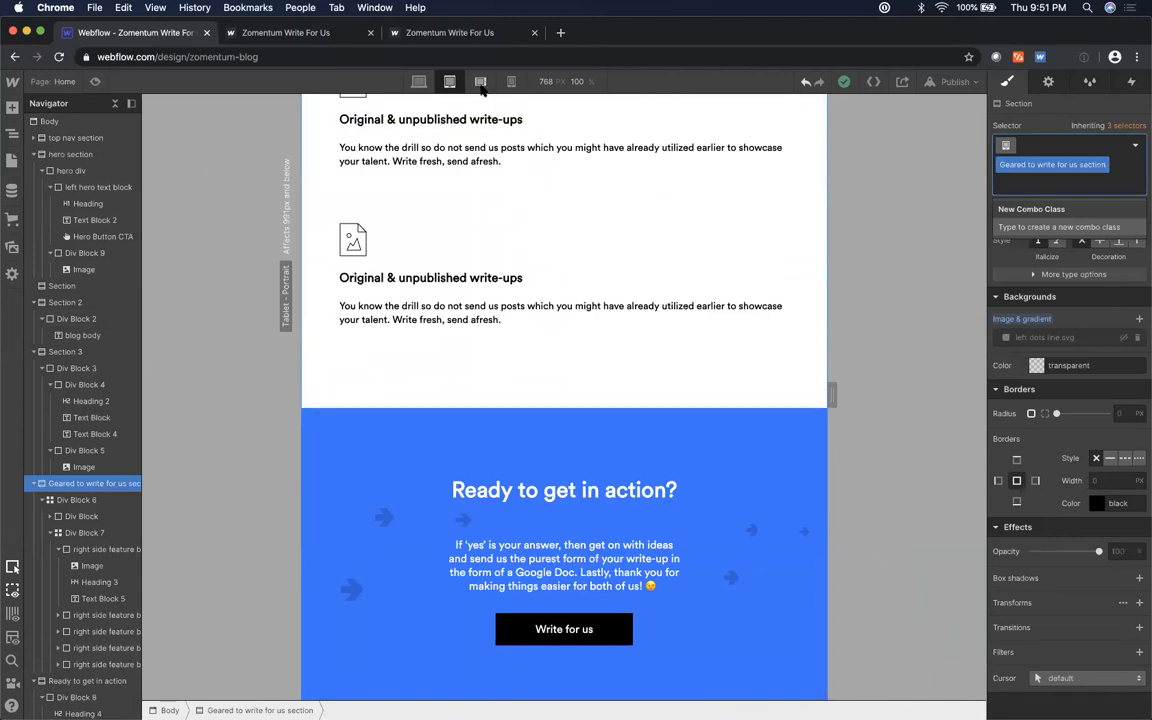
pyautogui.scroll(10, 450, 140)
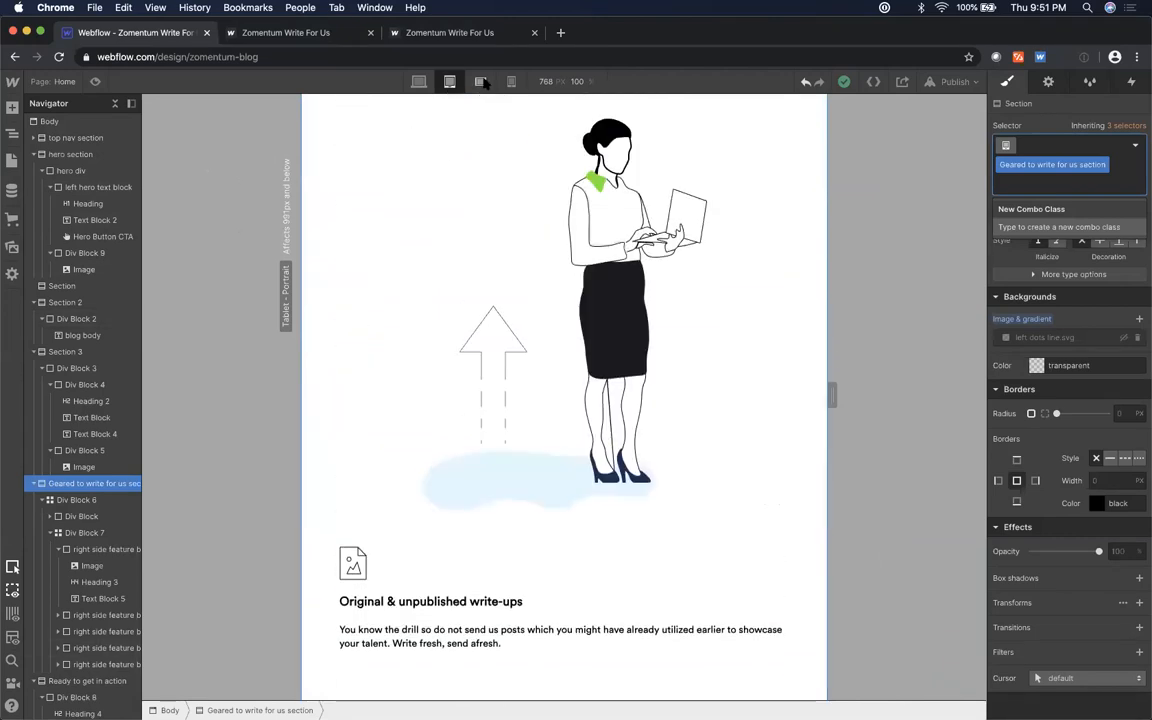
# - Set the hero div's flex direction to vertical at the mobile landscape breakpoint
pyautogui.click(481, 81)
pyautogui.scroll(15, 550, 290)
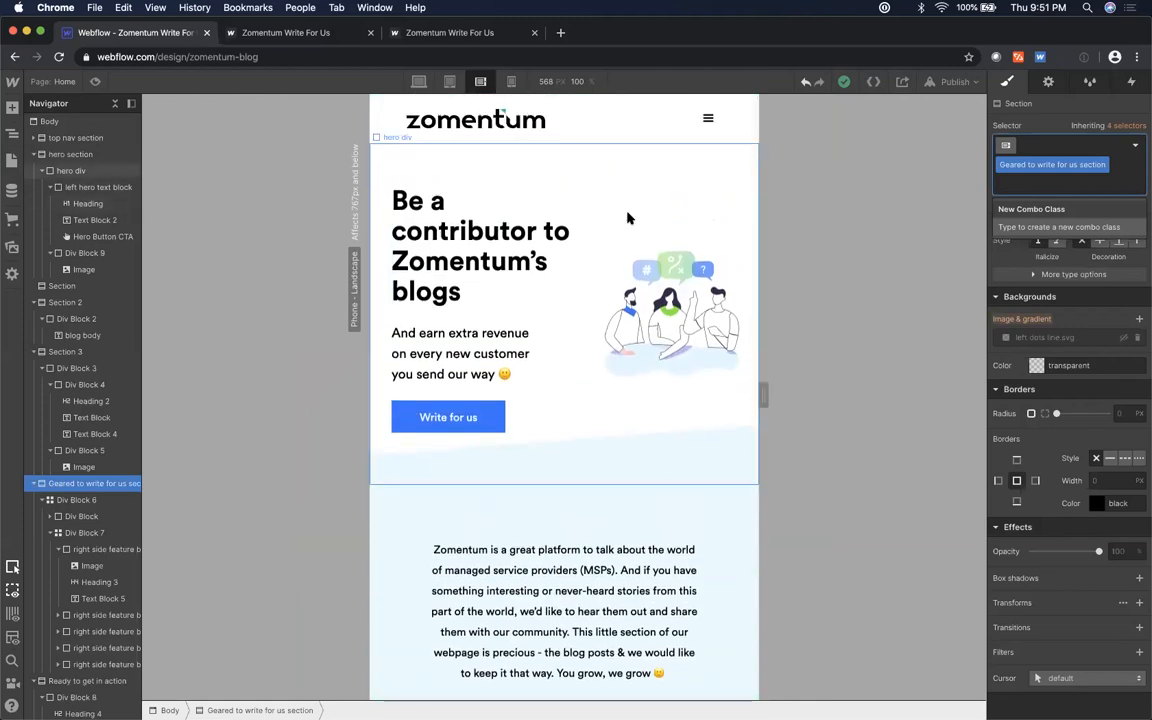
pyautogui.click(628, 218)
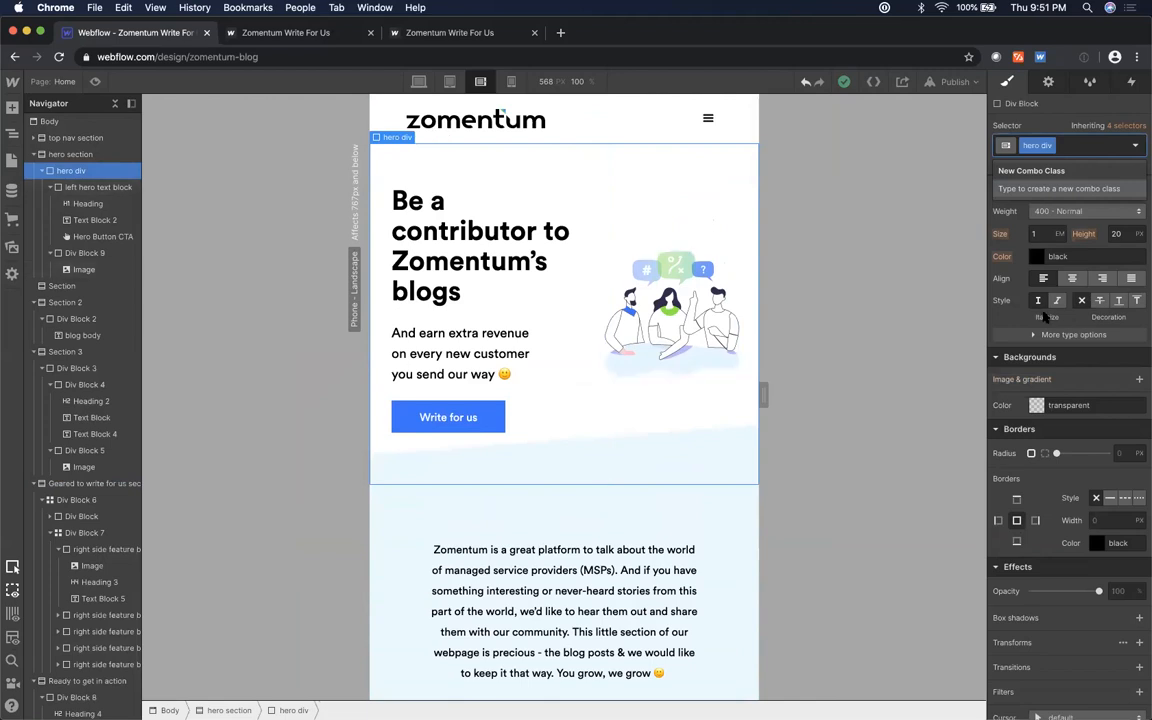
pyautogui.scroll(5, 1055, 330)
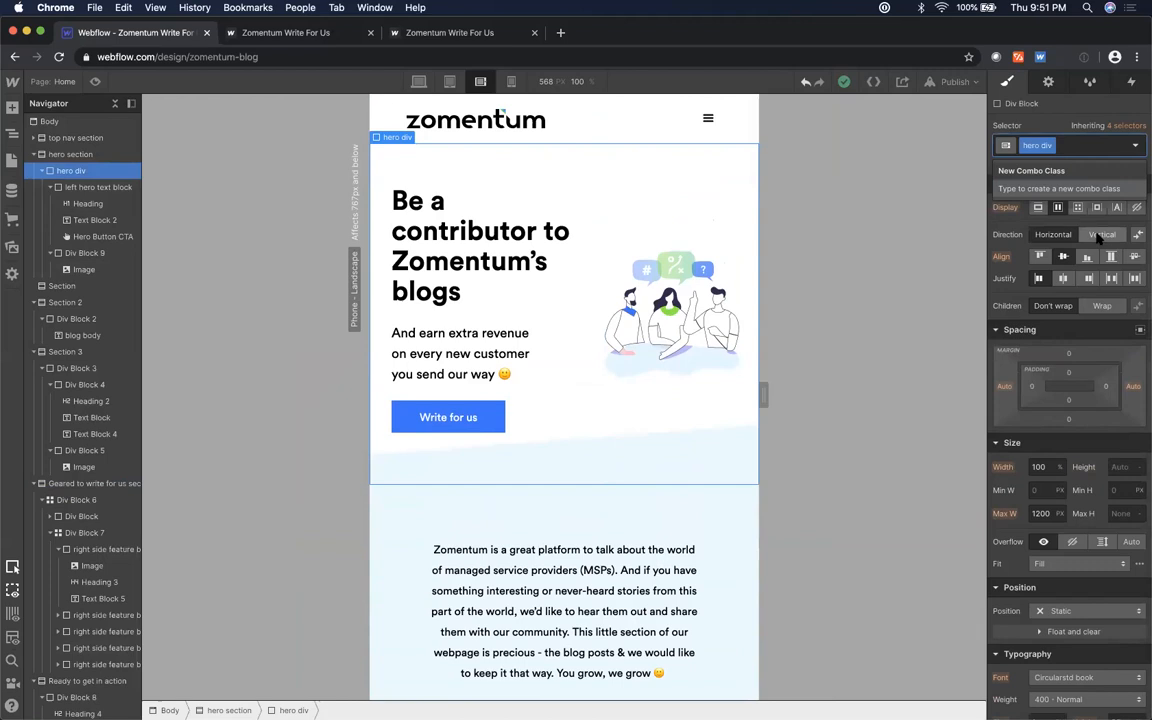
pyautogui.click(1100, 235)
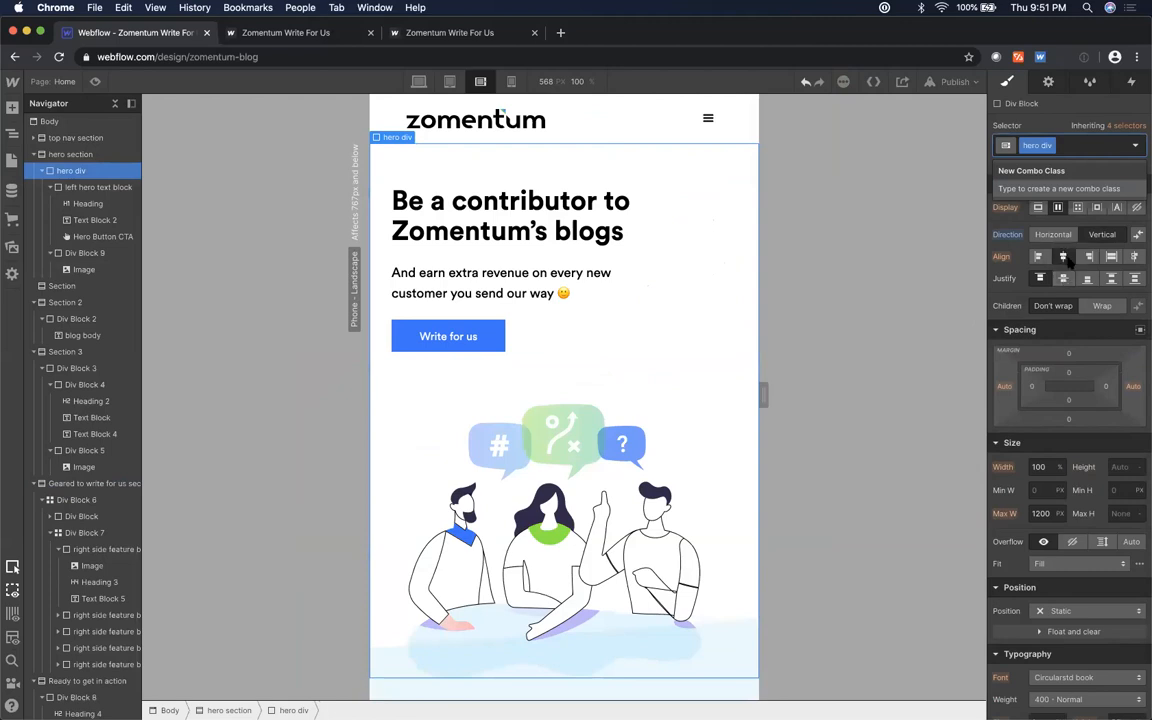
# - Make the left hero text block a vertical flexbox with its children aligned to the center on mobile landscape
pyautogui.click(727, 262)
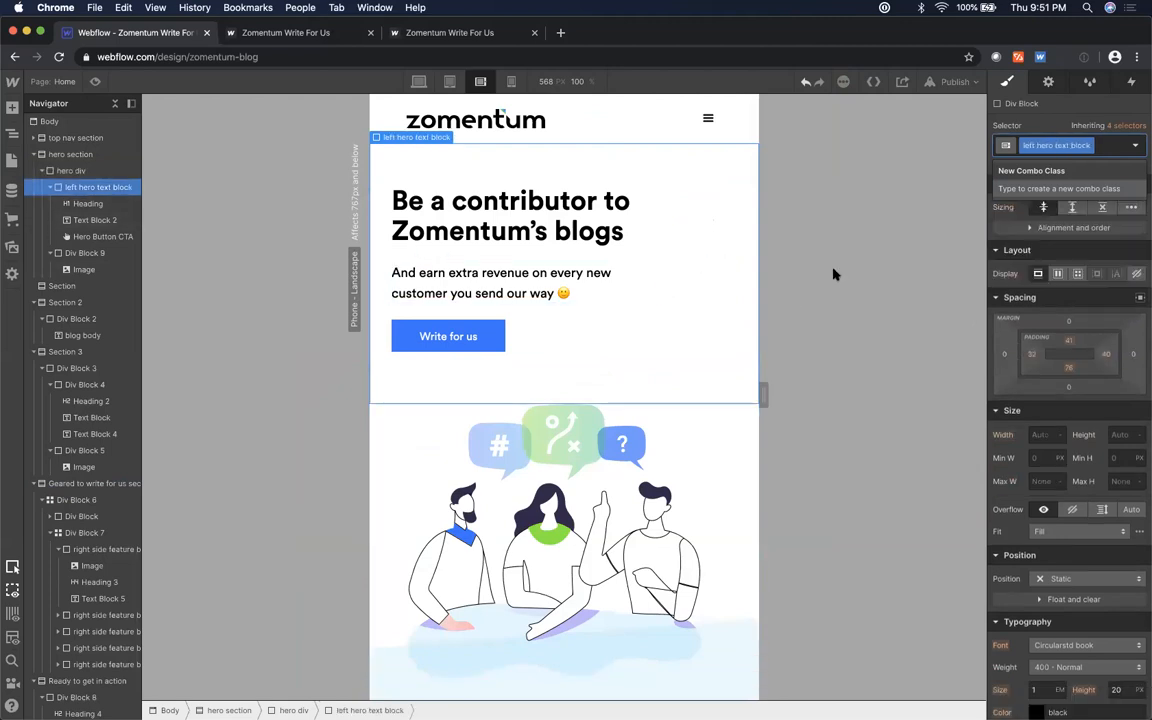
pyautogui.click(1060, 273)
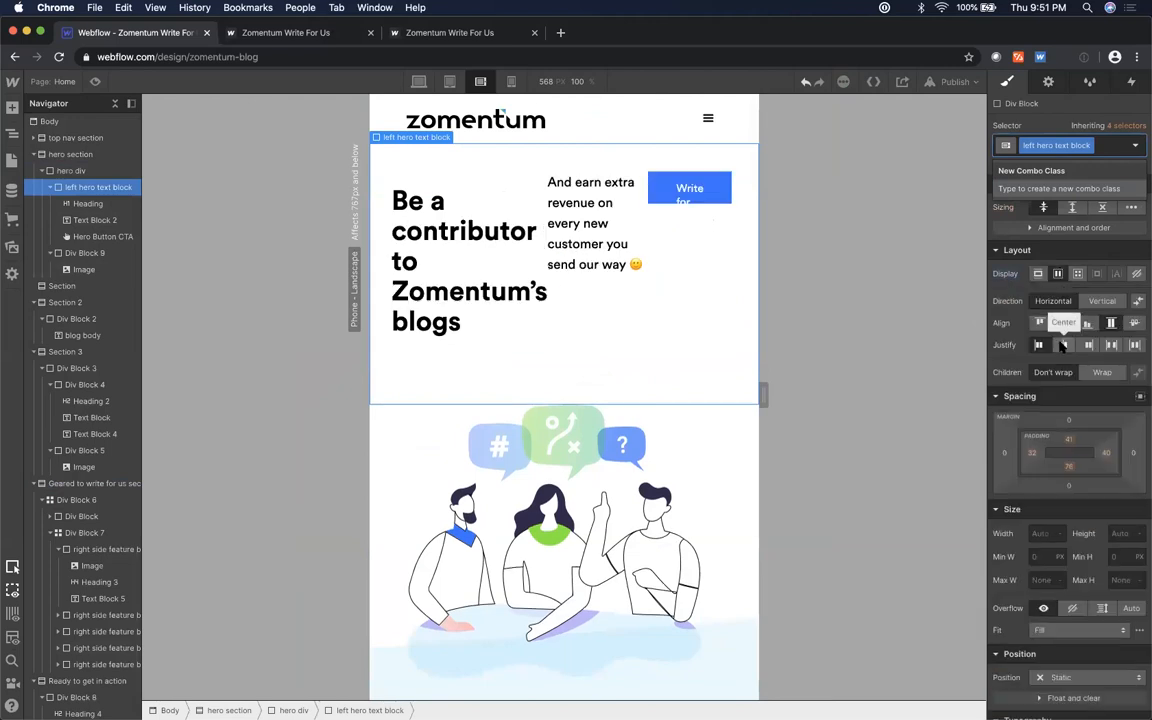
pyautogui.click(1092, 301)
pyautogui.click(1064, 325)
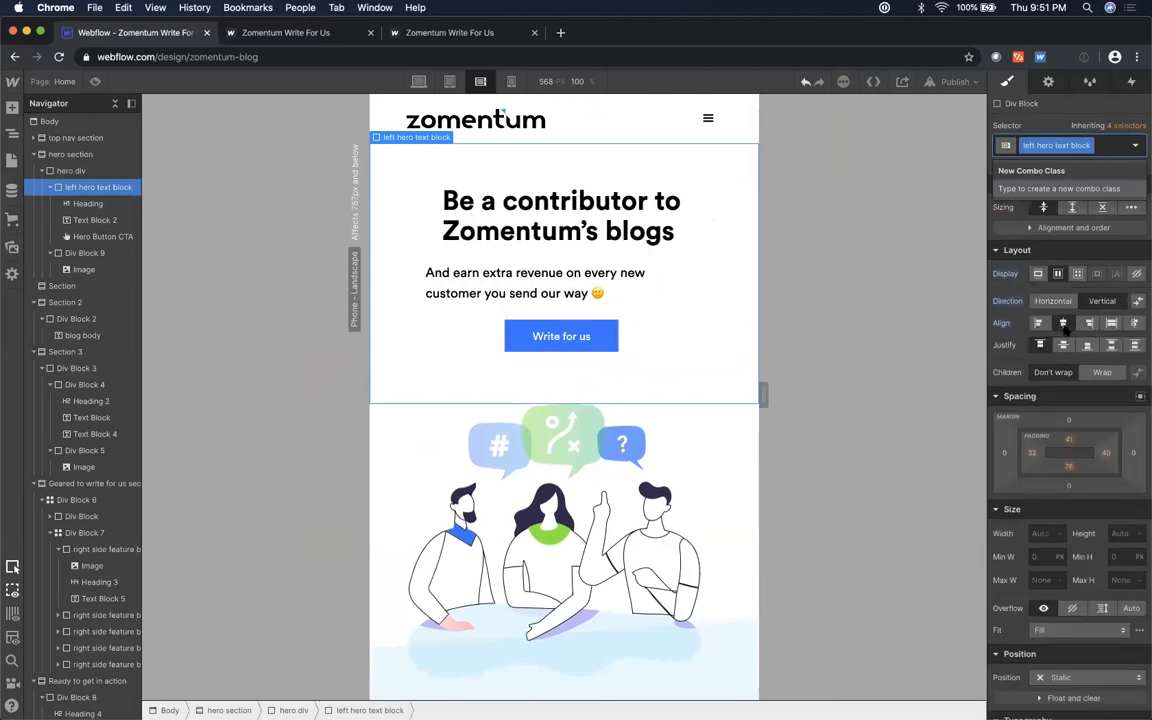
# - Compare the page's sections between the tablet and mobile landscape breakpoints, checking how the text and illustrations are arranged
pyautogui.scroll(-5, 670, 373)
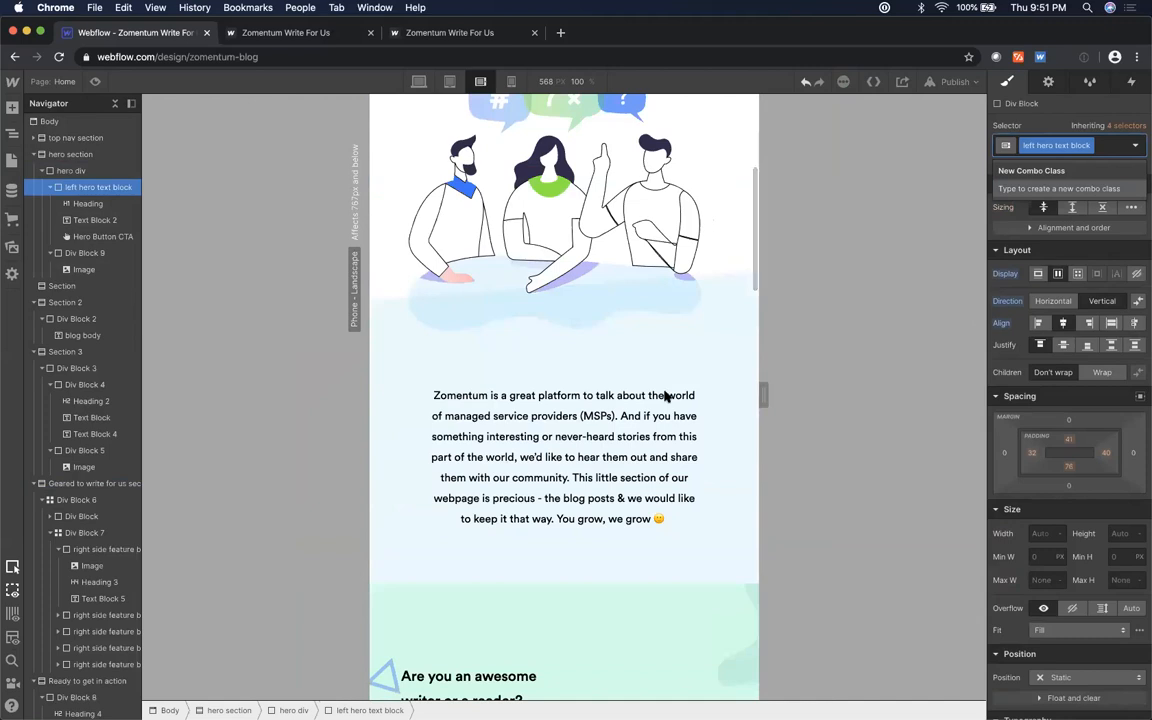
pyautogui.scroll(-2, 666, 398)
pyautogui.scroll(-3, 636, 492)
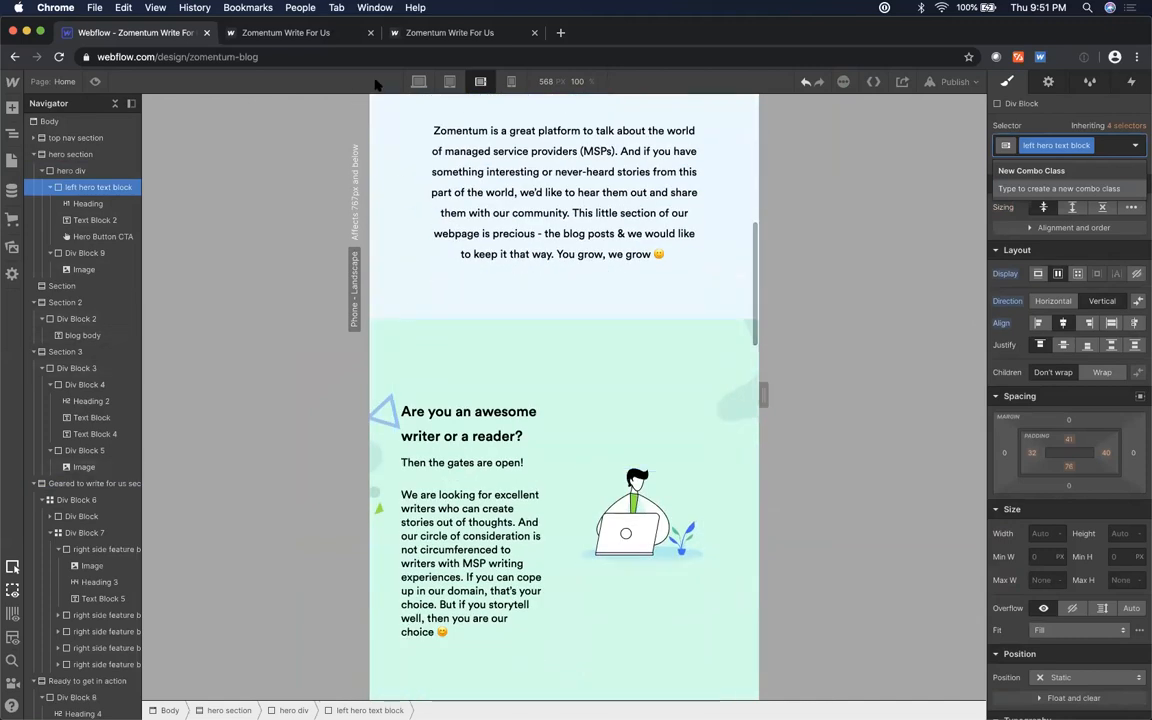
pyautogui.click(450, 81)
pyautogui.scroll(3, 455, 112)
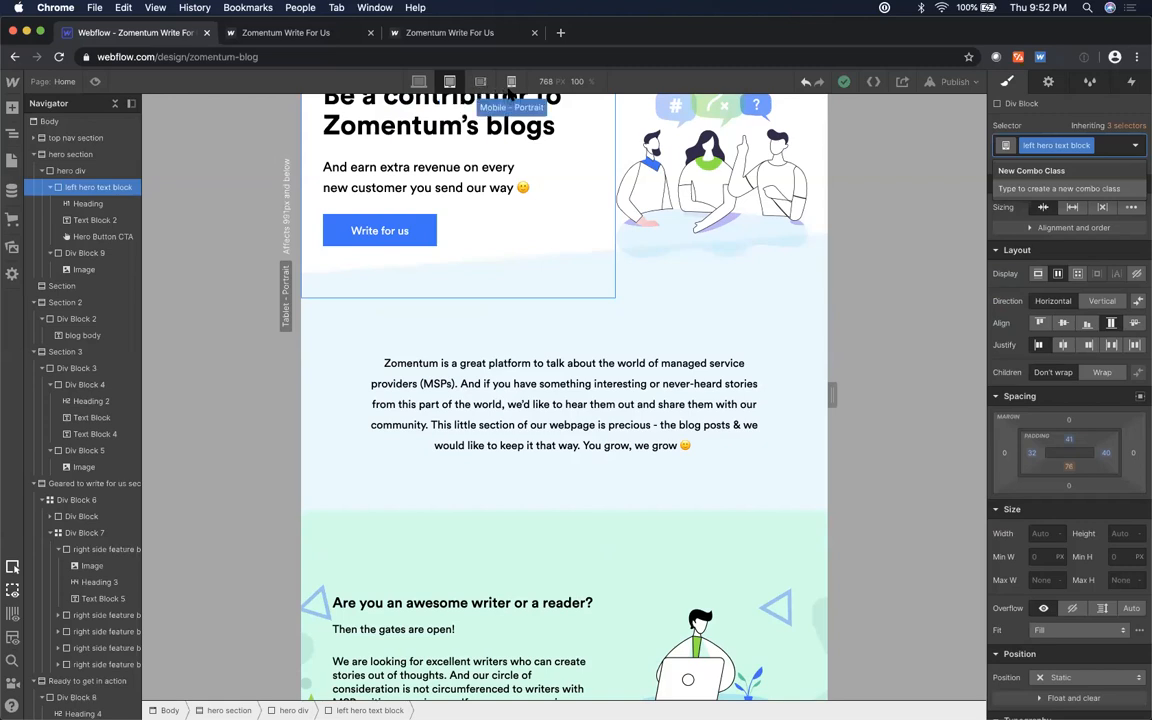
pyautogui.click(481, 84)
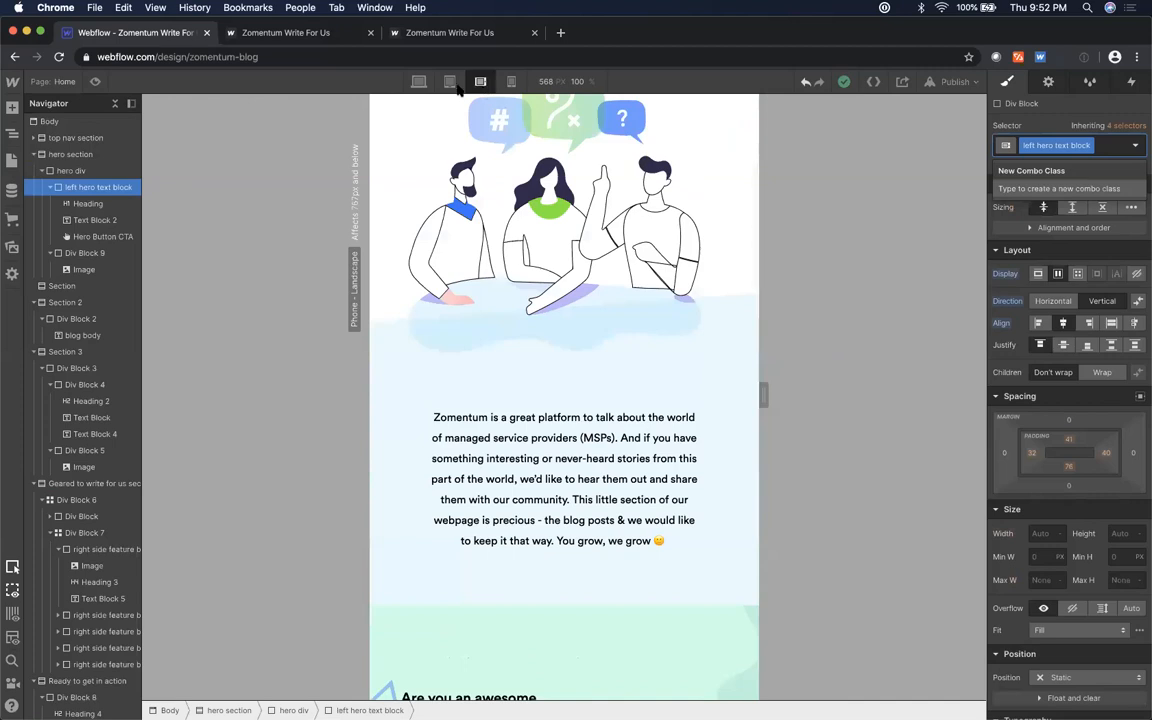
pyautogui.click(451, 83)
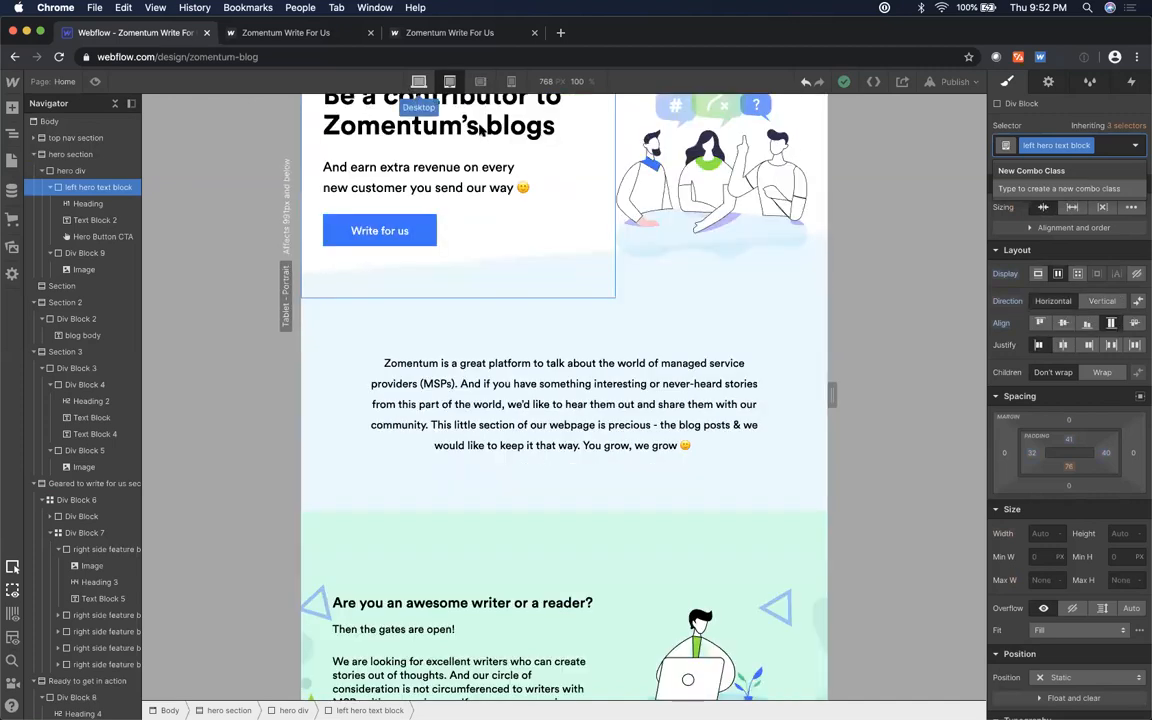
pyautogui.click(481, 81)
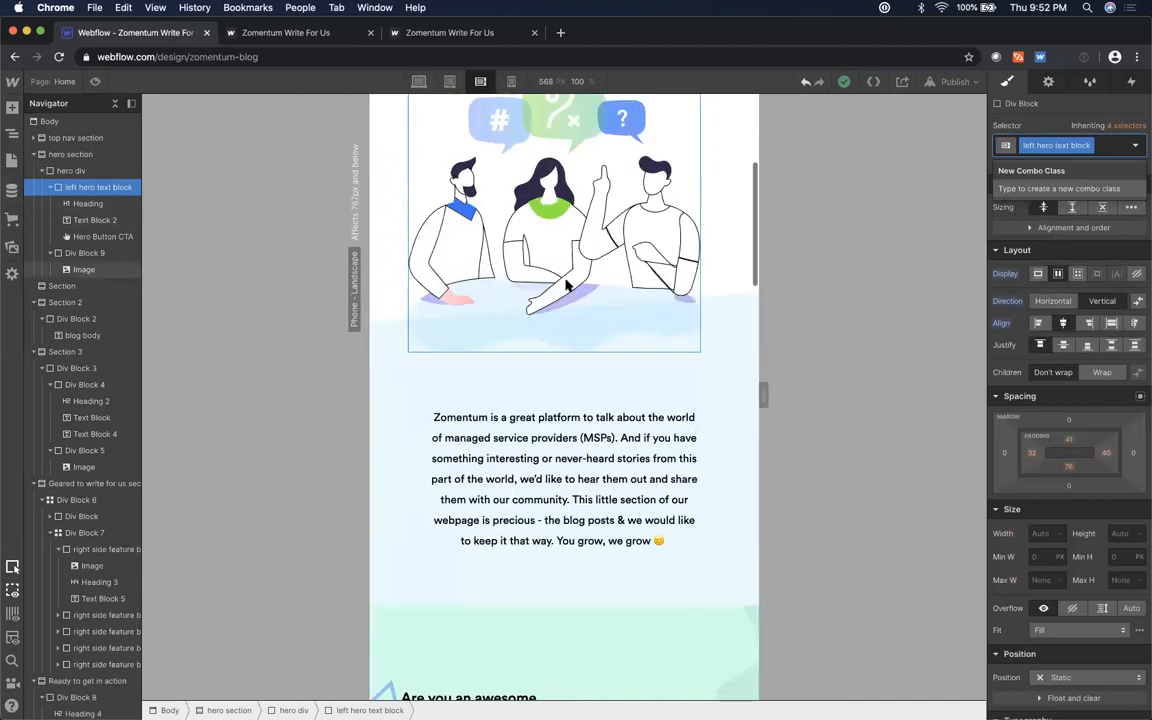
pyautogui.scroll(-10, 565, 286)
pyautogui.scroll(-10, 565, 286)
pyautogui.scroll(1, 565, 286)
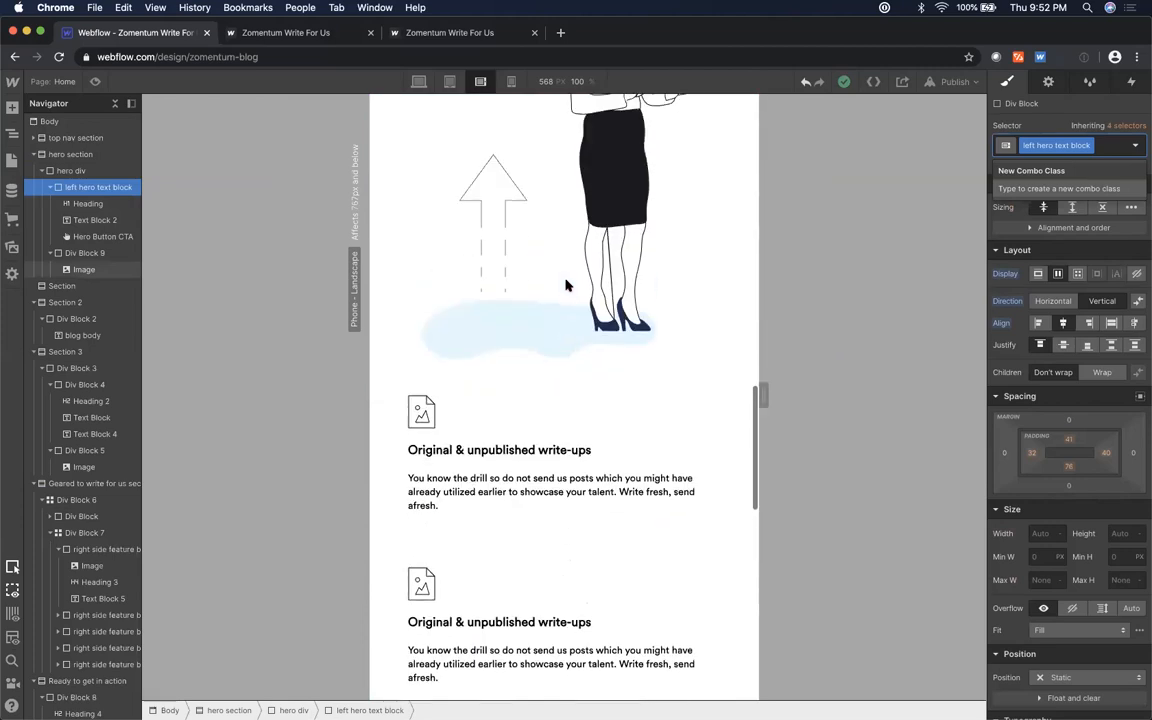
pyautogui.scroll(8, 565, 286)
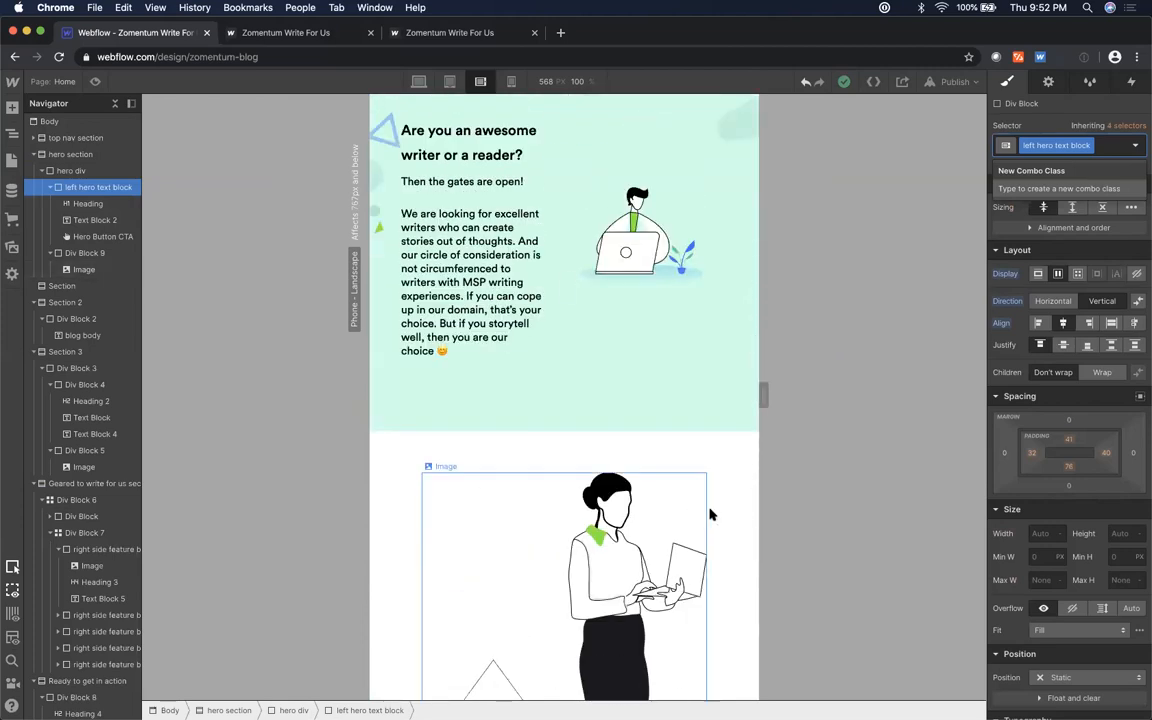
# - Set the flex direction of Div Block 3 in the "Are you an awesome writer or a reader?" section to vertical on mobile landscape
pyautogui.click(710, 514)
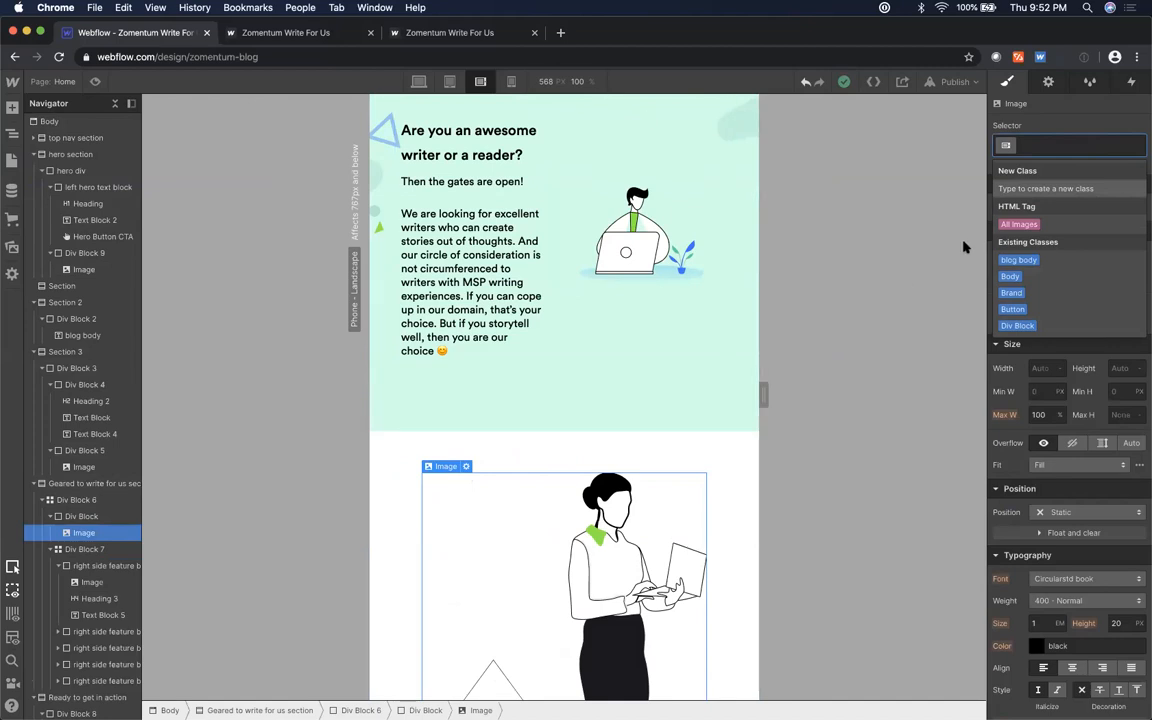
pyautogui.click(645, 367)
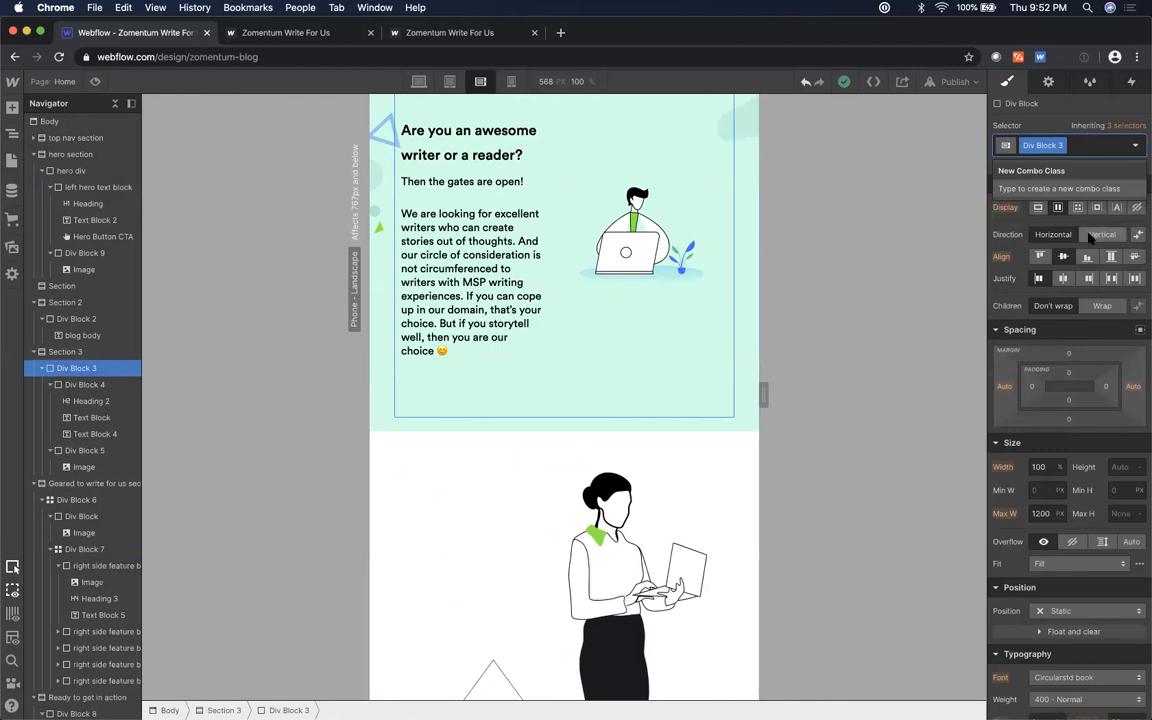
pyautogui.click(1092, 236)
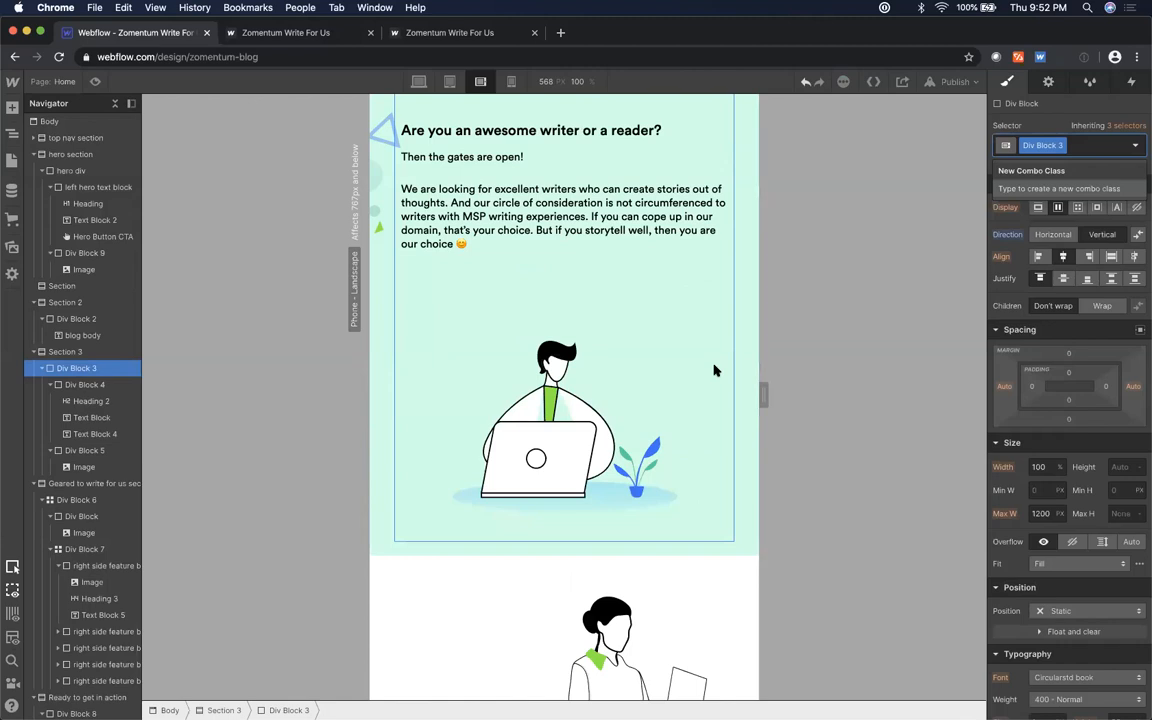
# - Reverse the hero div's vertical flex order on mobile landscape so the illustration sits above the heading text
pyautogui.scroll(10, 566, 380)
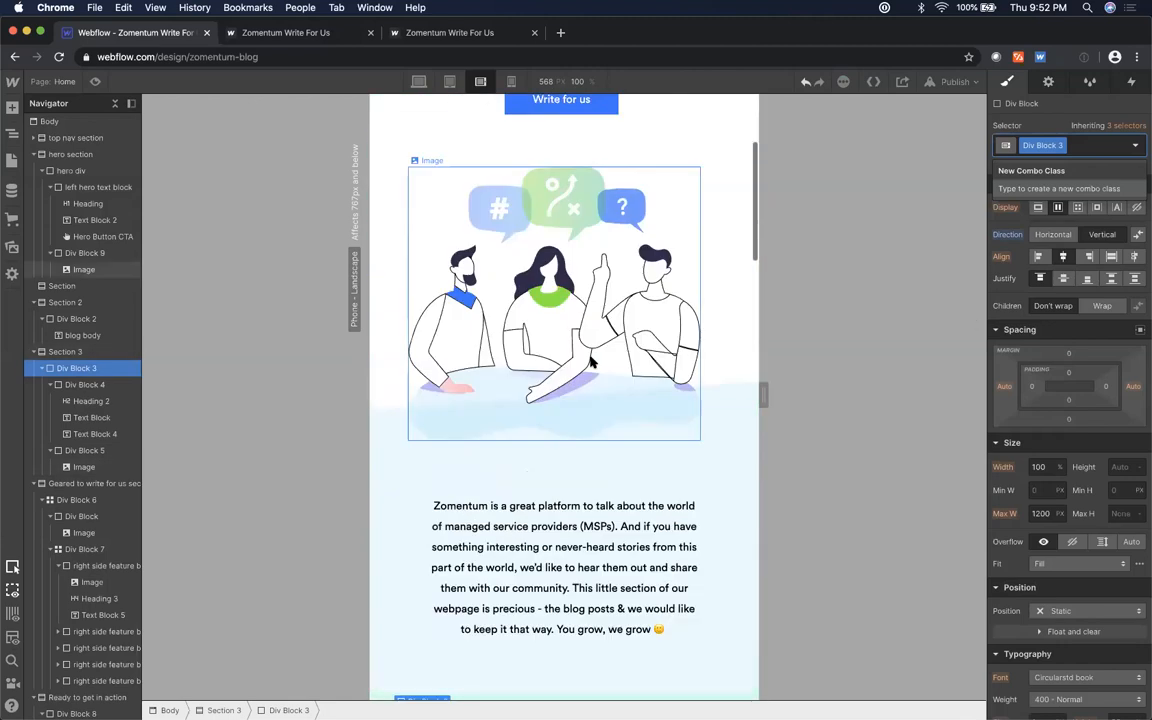
pyautogui.scroll(4, 648, 293)
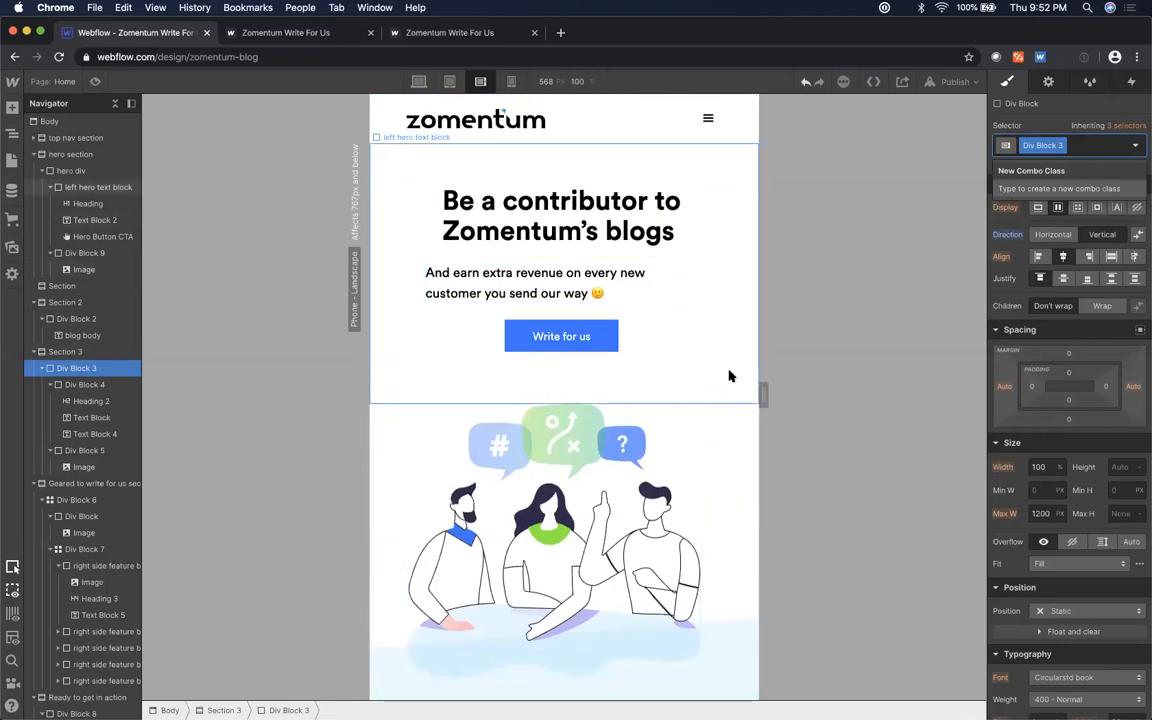
pyautogui.click(737, 433)
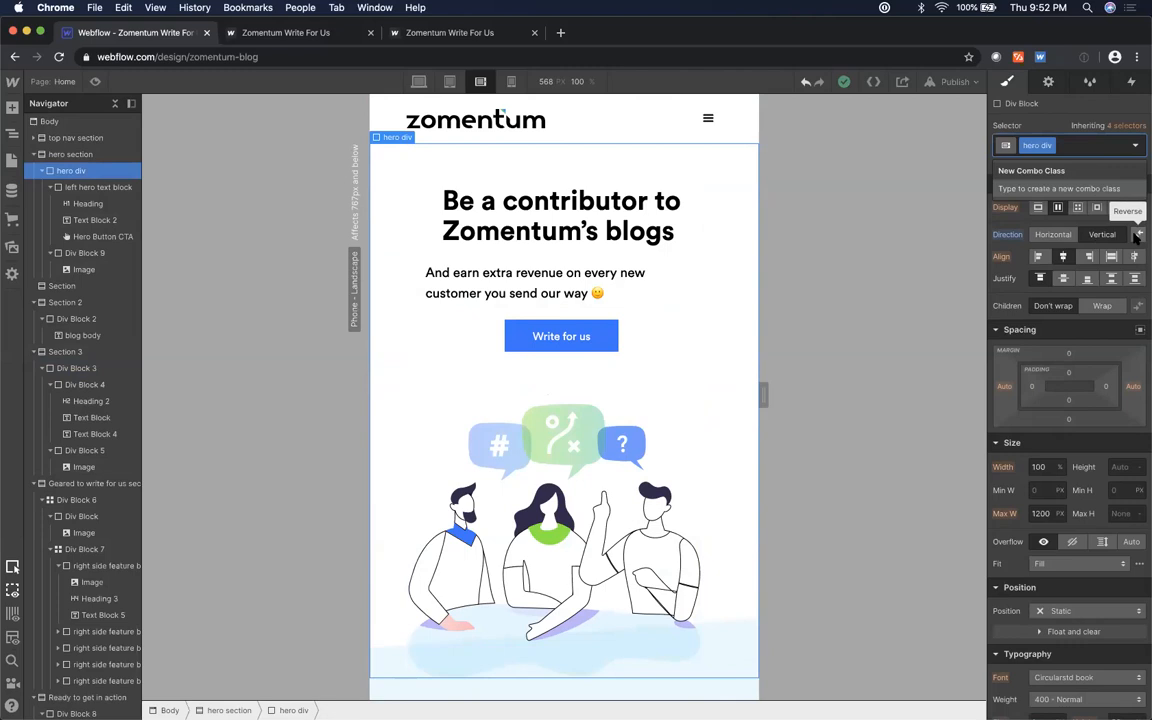
pyautogui.click(1137, 235)
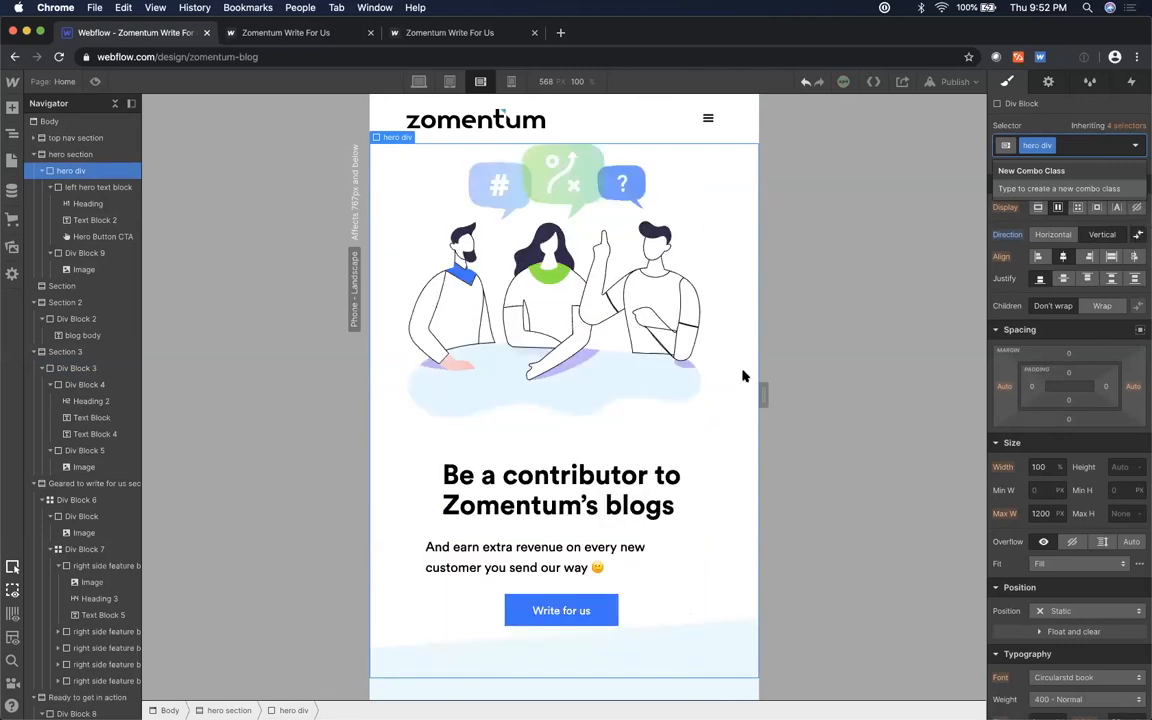
pyautogui.scroll(-10, 743, 376)
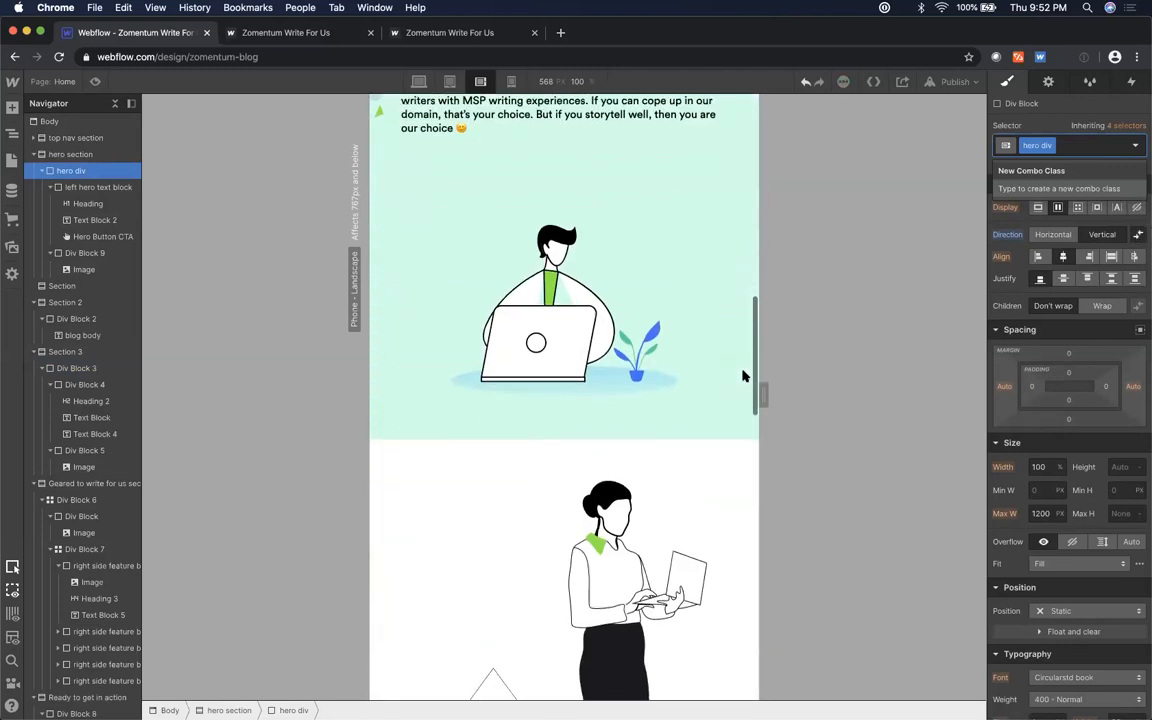
# - Reverse the vertical flex order of Div Block 3 on mobile landscape so the laptop illustration sits above the text
pyautogui.scroll(3, 735, 345)
pyautogui.click(727, 386)
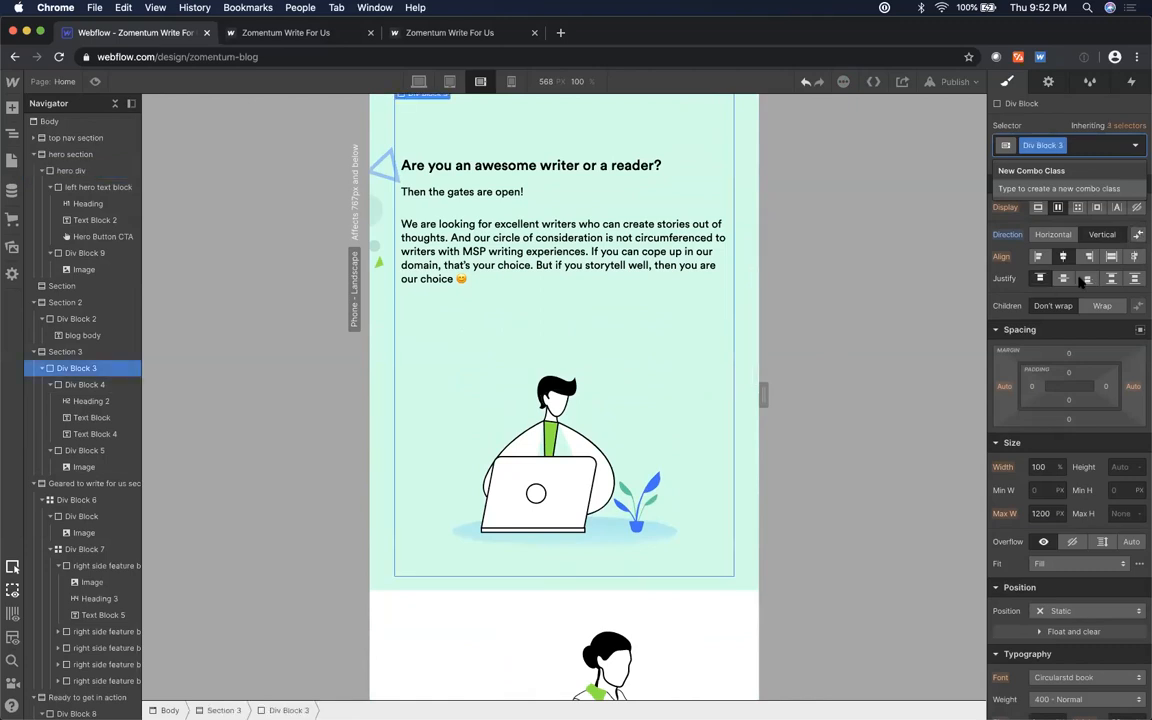
pyautogui.click(1137, 238)
pyautogui.scroll(3, 712, 437)
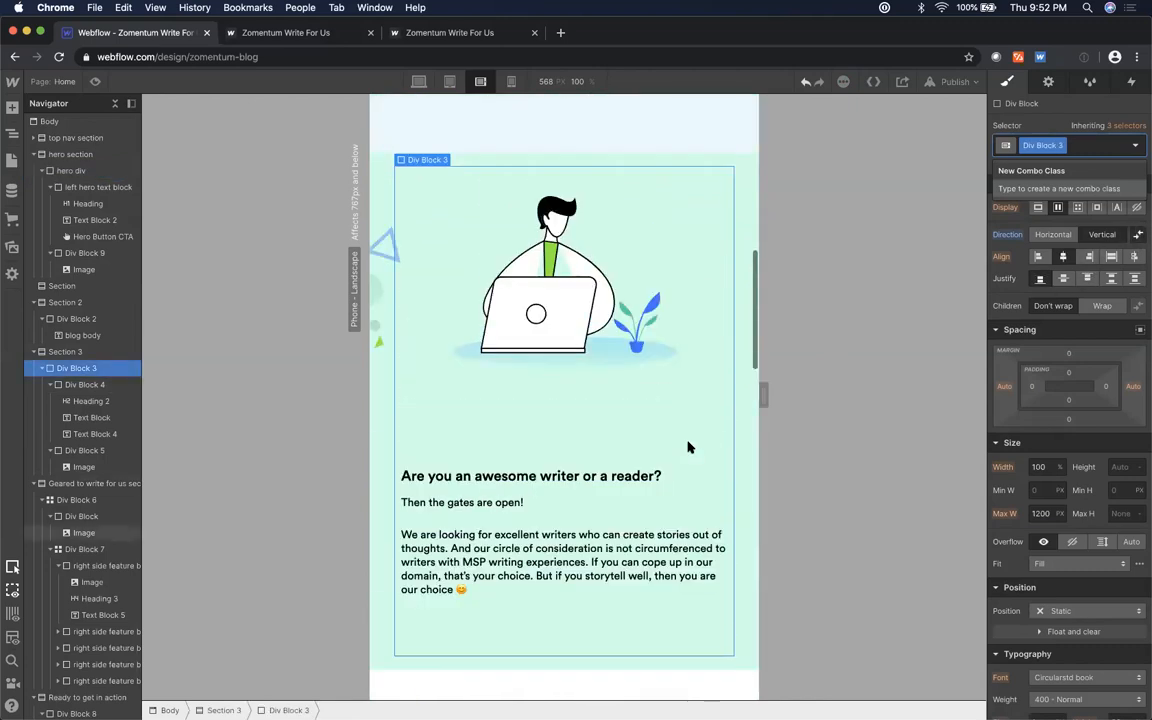
# - Make Div Block 4 a vertical flexbox with its children aligned to the start, and reduce its top padding on mobile landscape
pyautogui.click(703, 461)
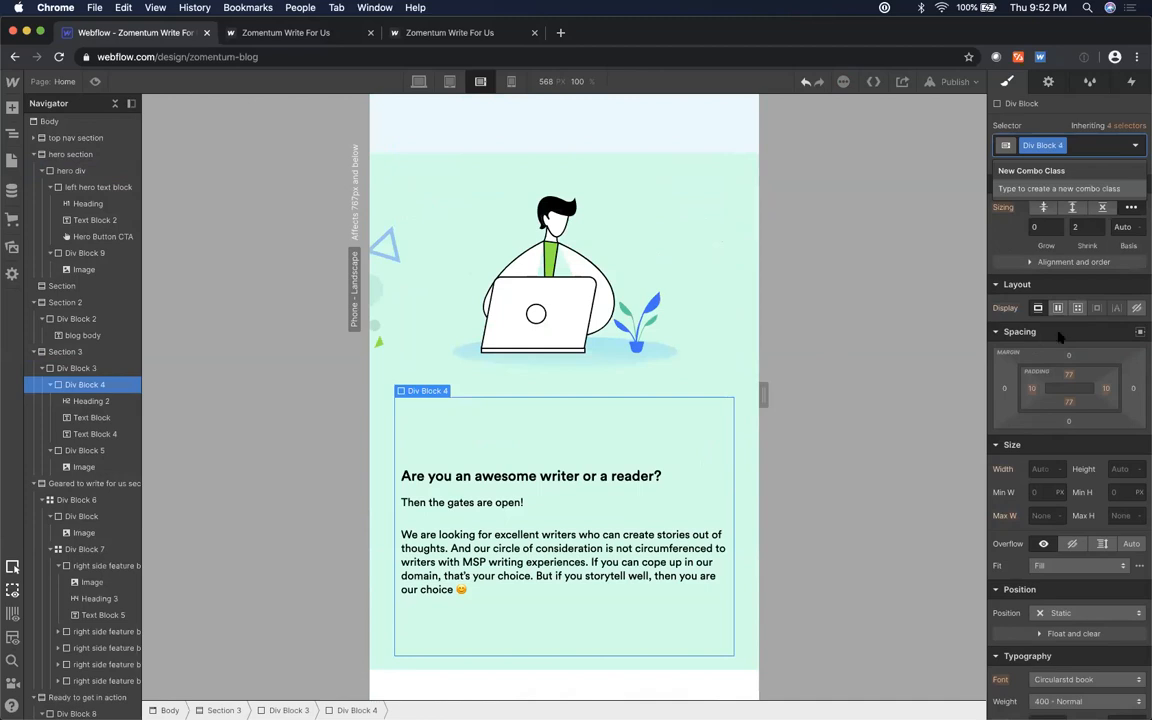
pyautogui.click(1058, 309)
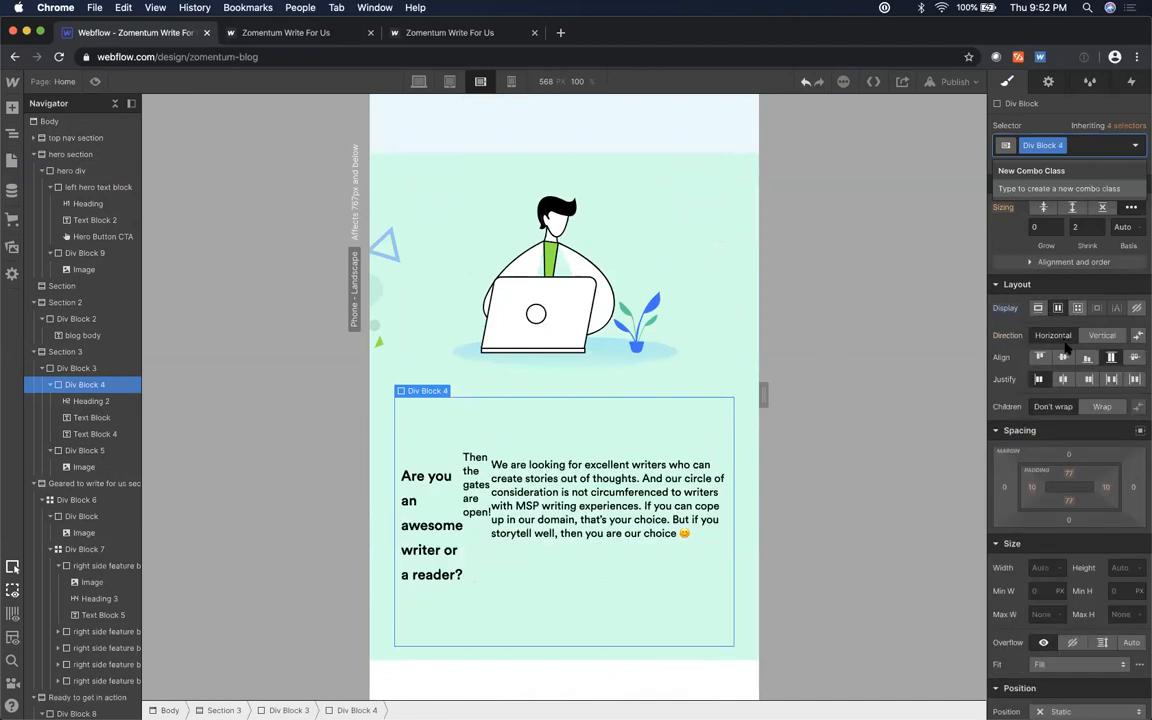
pyautogui.click(1101, 336)
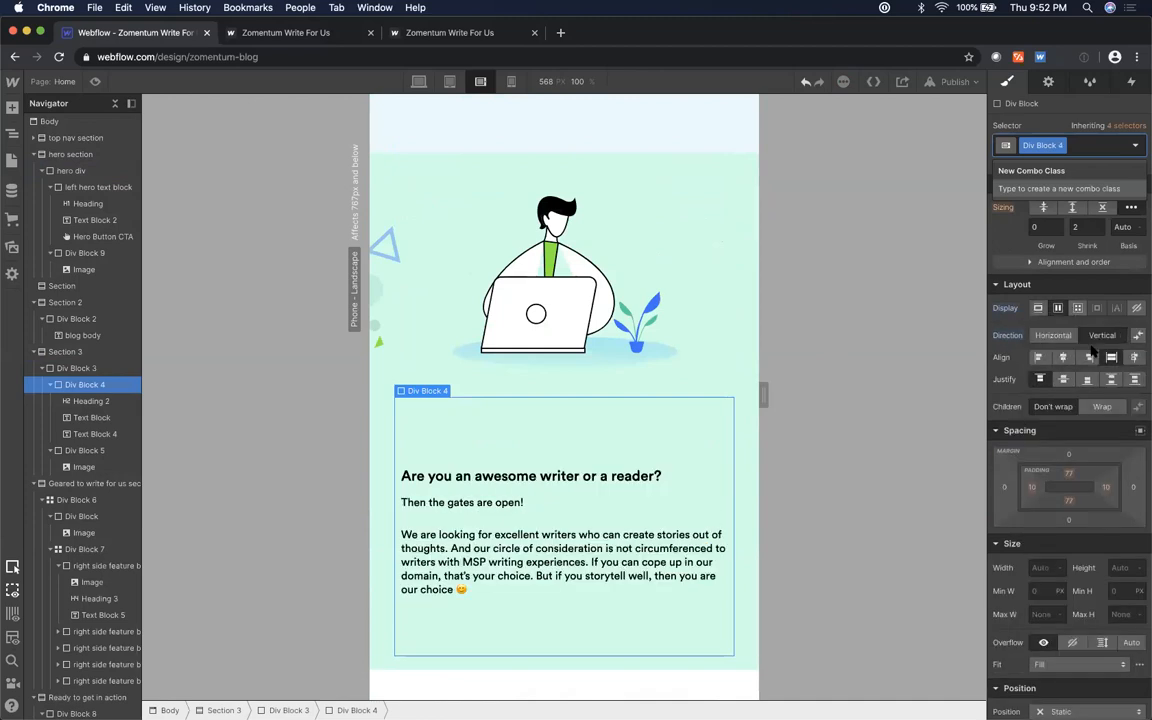
pyautogui.click(1063, 357)
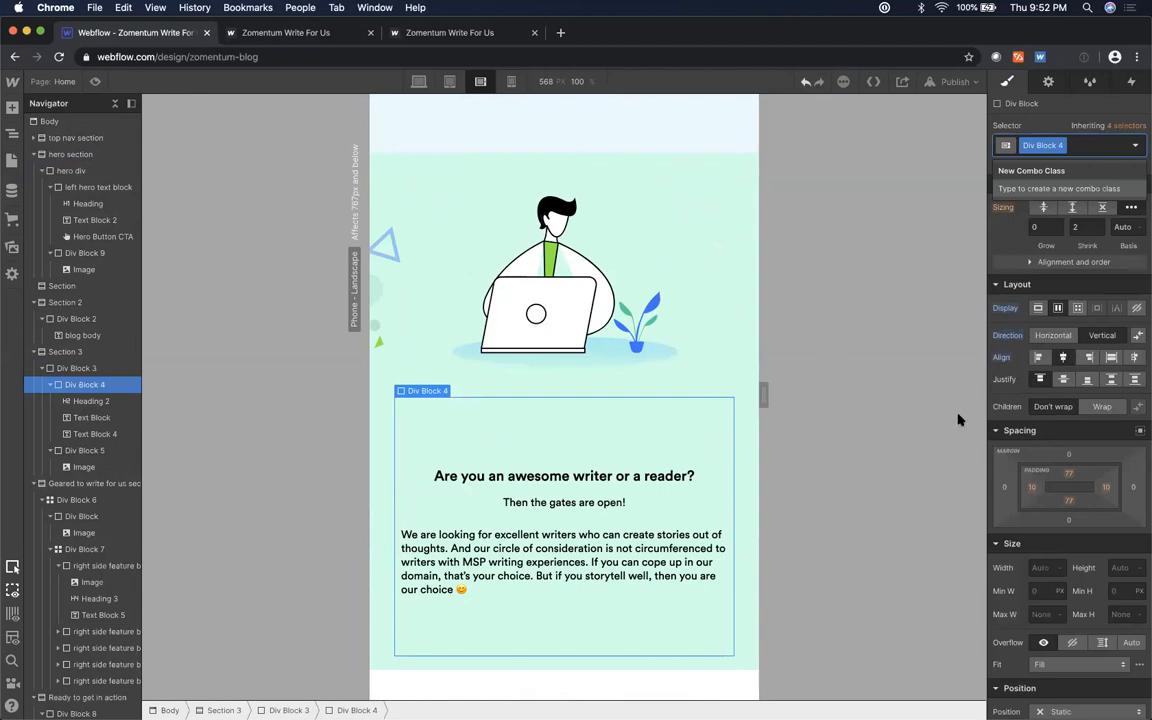
pyautogui.click(1039, 358)
pyautogui.scroll(-1, 700, 430)
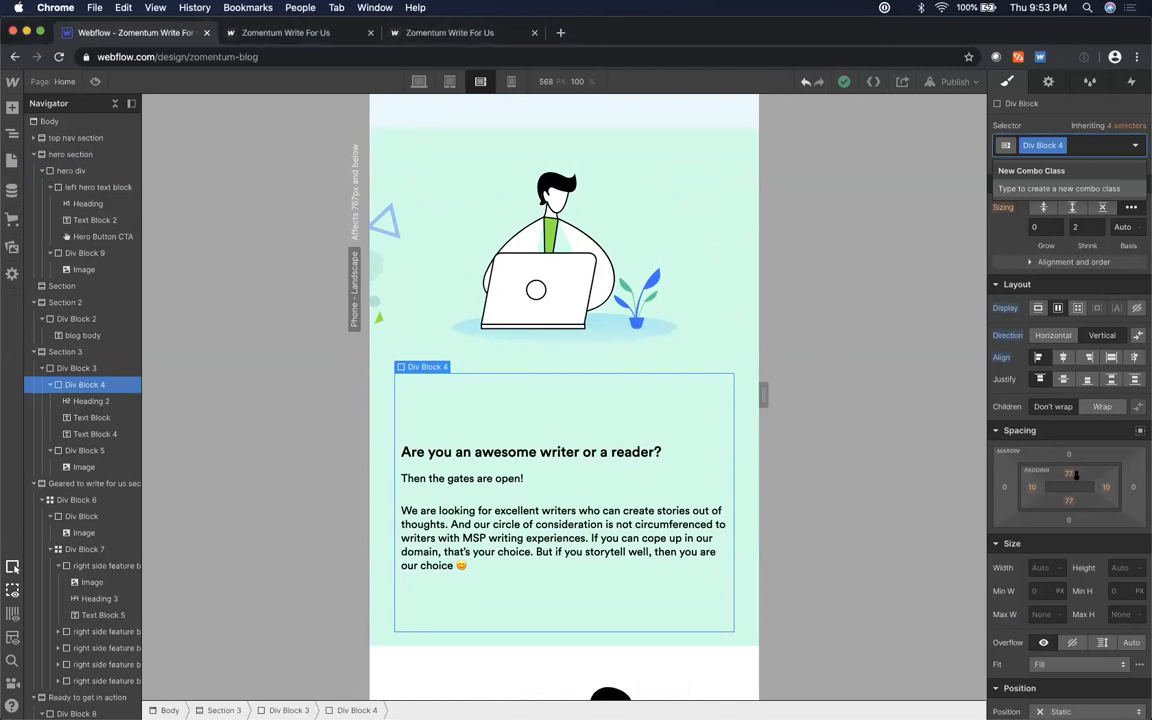
pyautogui.moveTo(1077, 477); pyautogui.dragTo(1065, 380)
# - Reduce the top padding of Div Block 2 around the blog body text to 23 px on mobile landscape
pyautogui.scroll(5, 738, 300)
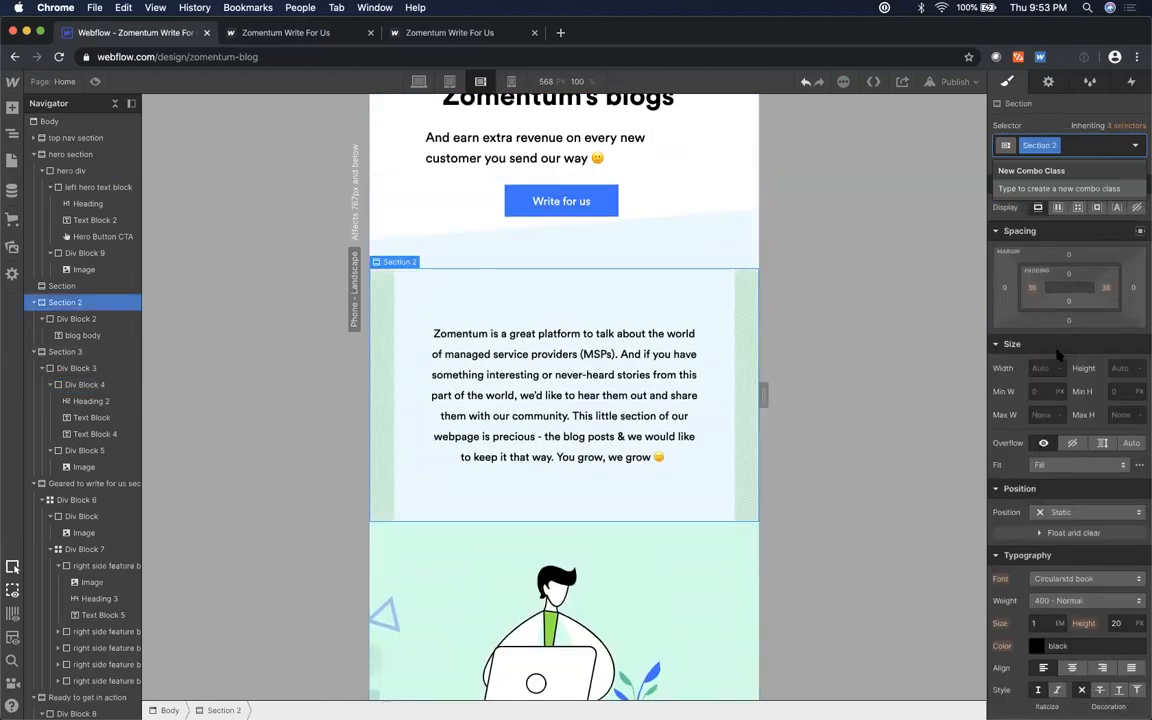
pyautogui.click(663, 314)
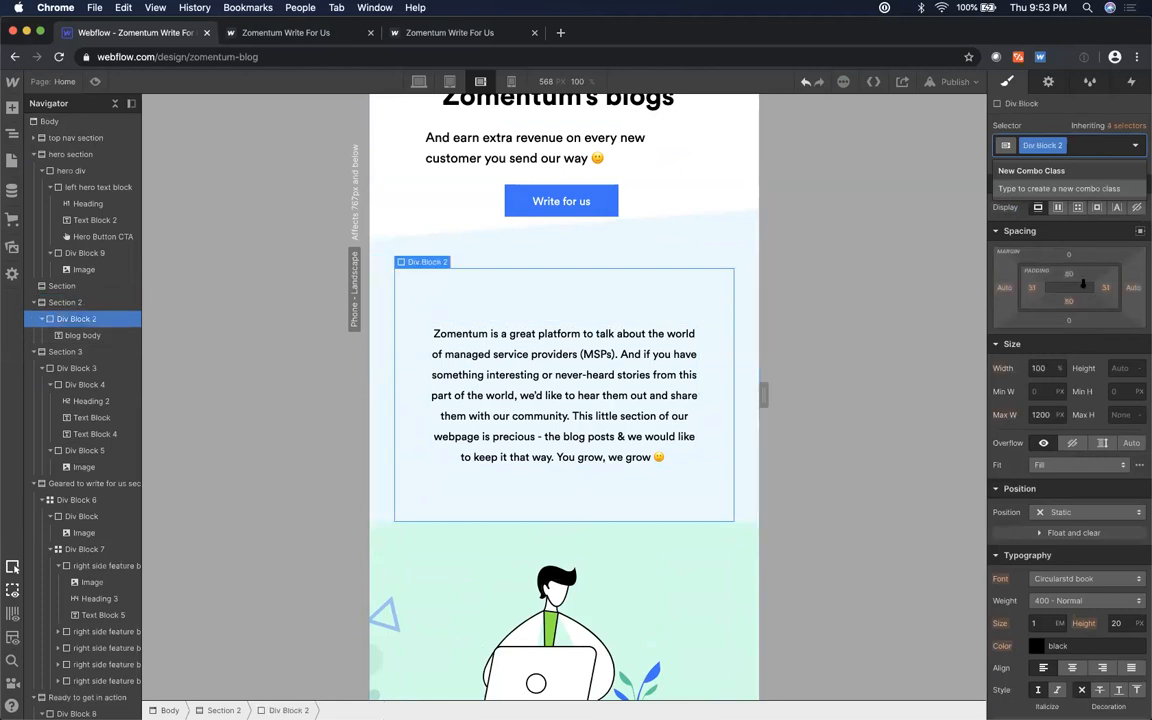
pyautogui.moveTo(1080, 275); pyautogui.dragTo(1065, 168)
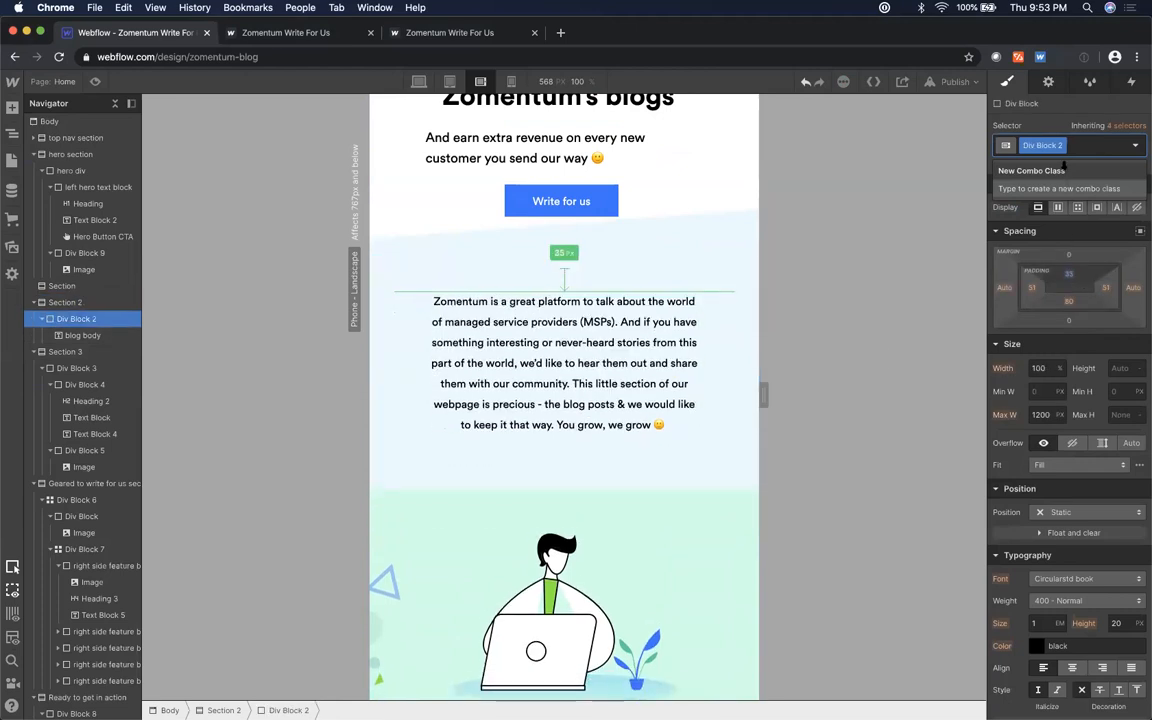
# - Center-align the "And earn extra revenue" text under the hero heading on mobile landscape
pyautogui.scroll(5, 740, 320)
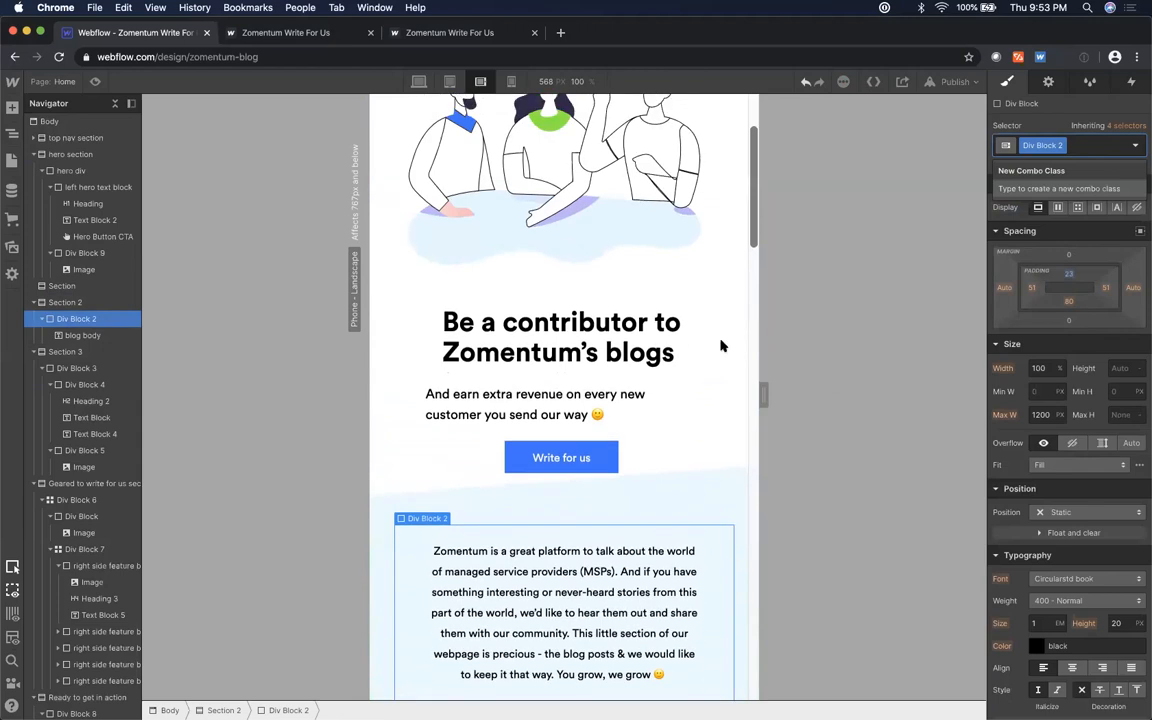
pyautogui.click(700, 392)
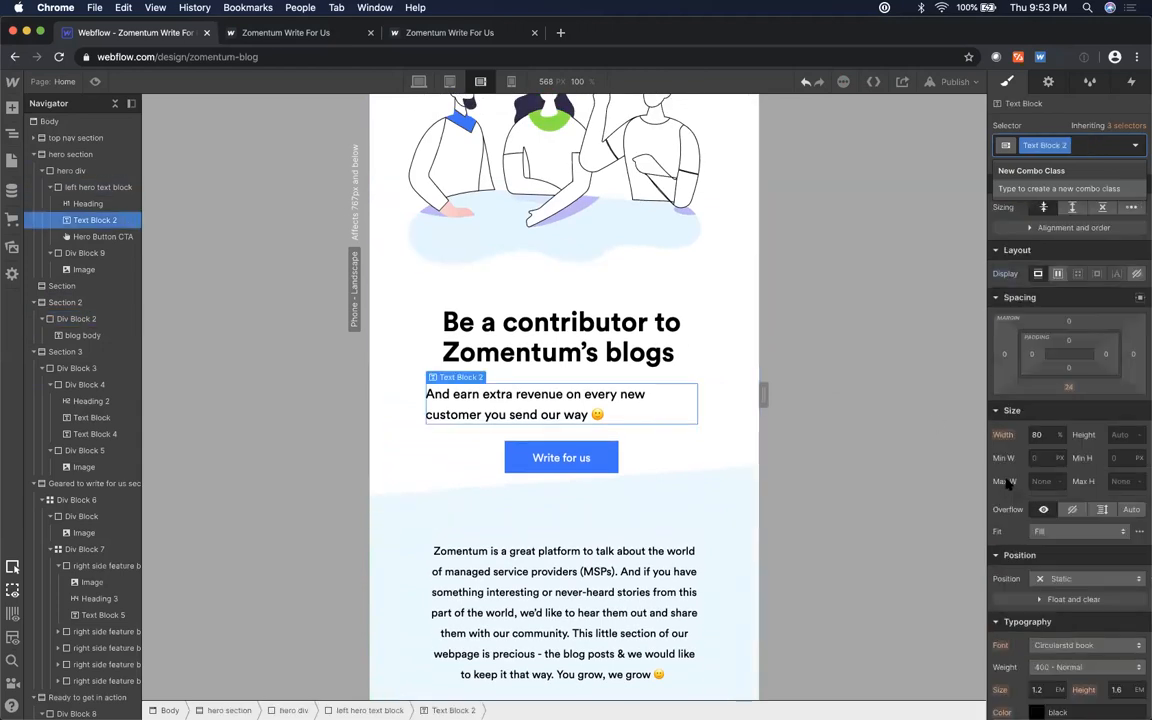
pyautogui.scroll(-3, 1012, 480)
pyautogui.click(1072, 480)
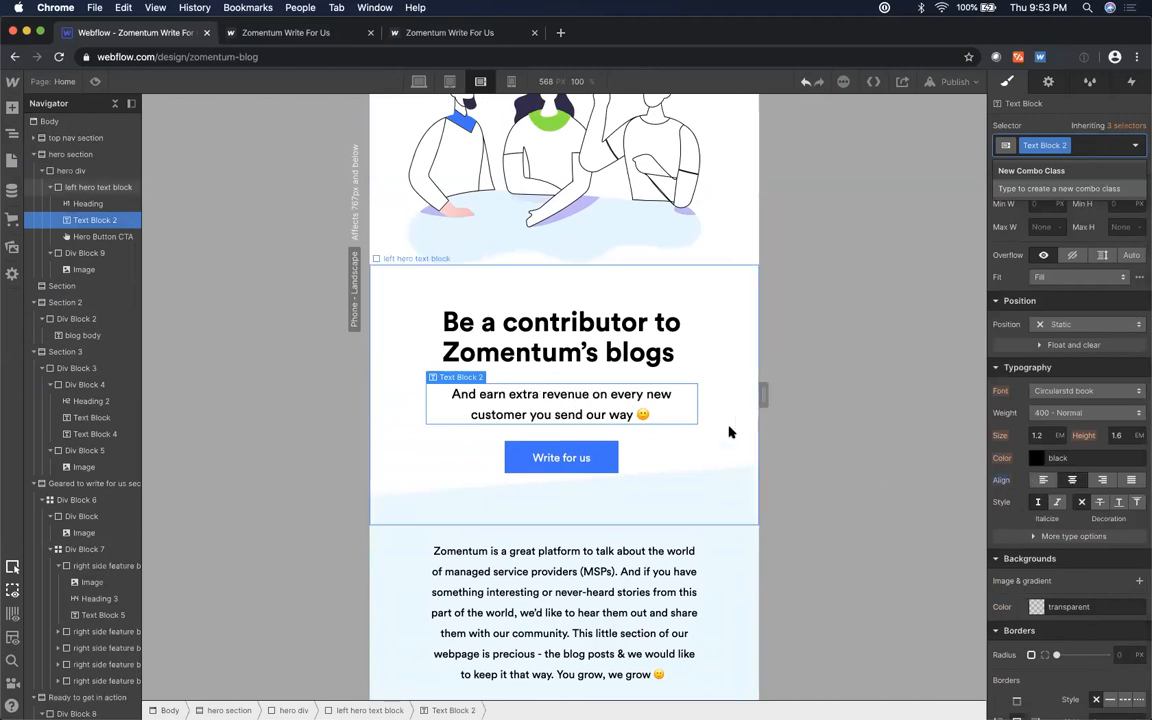
# - Set the width of Div Block 8 in the "Ready to get in action" section to 100% on mobile landscape
pyautogui.scroll(-18, 729, 437)
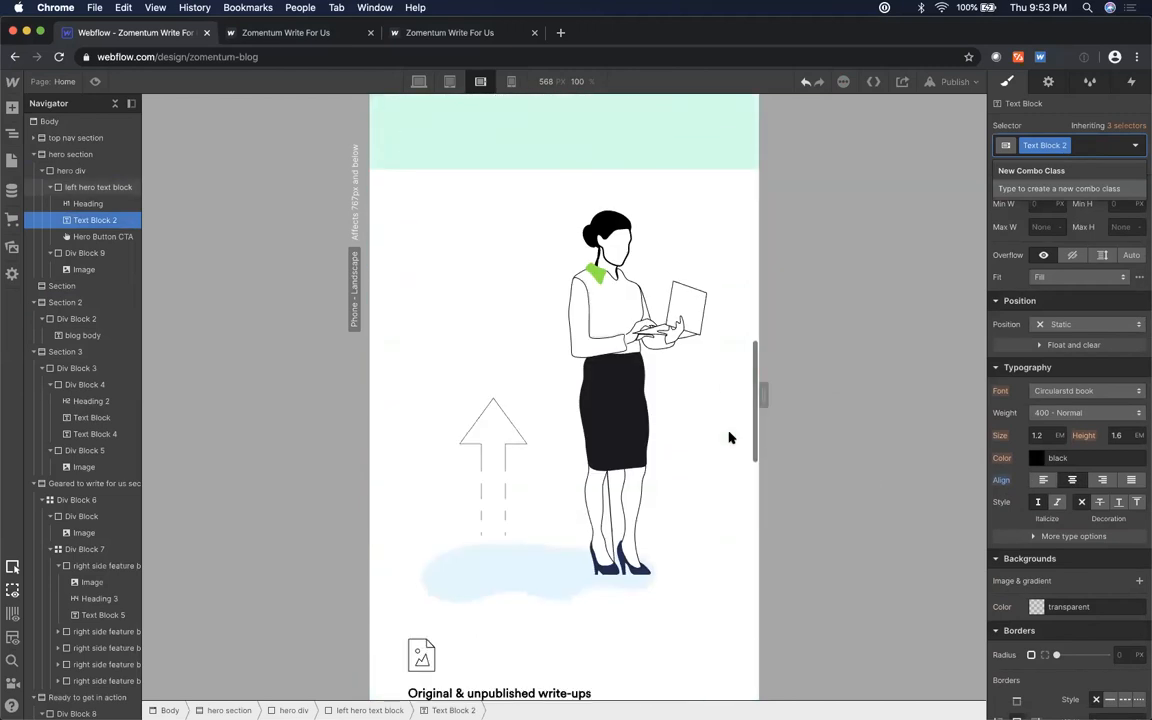
pyautogui.scroll(-15, 729, 437)
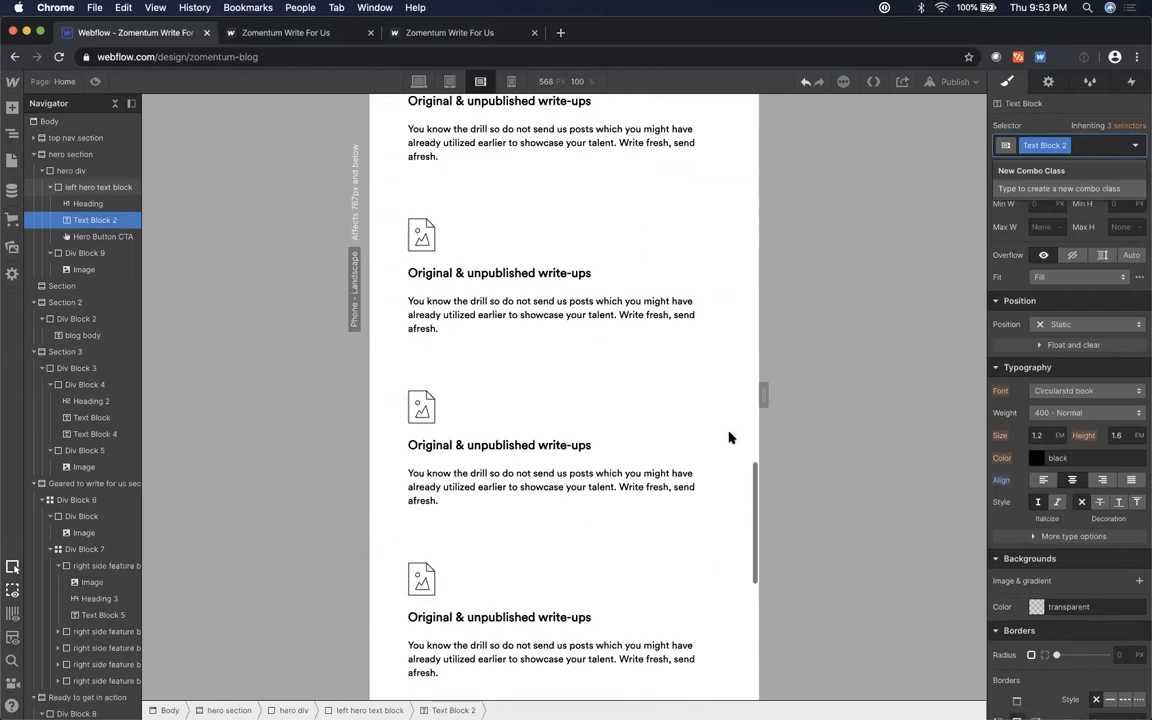
pyautogui.scroll(-4, 729, 437)
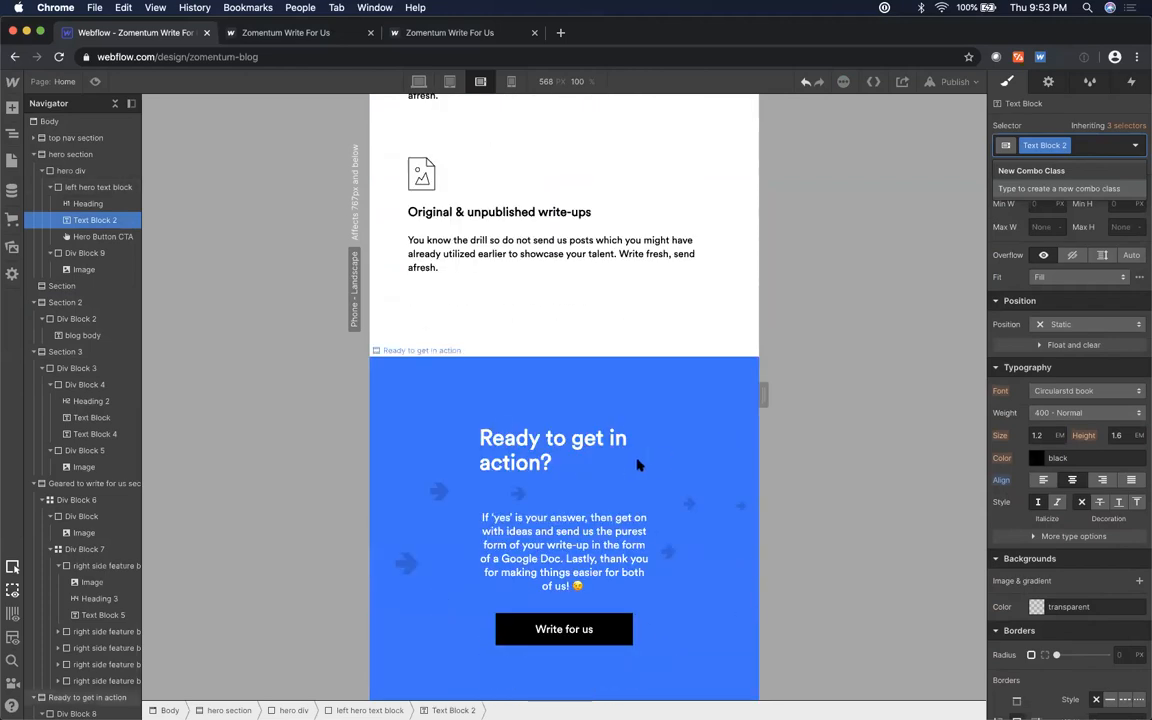
pyautogui.click(676, 476)
pyautogui.click(690, 518)
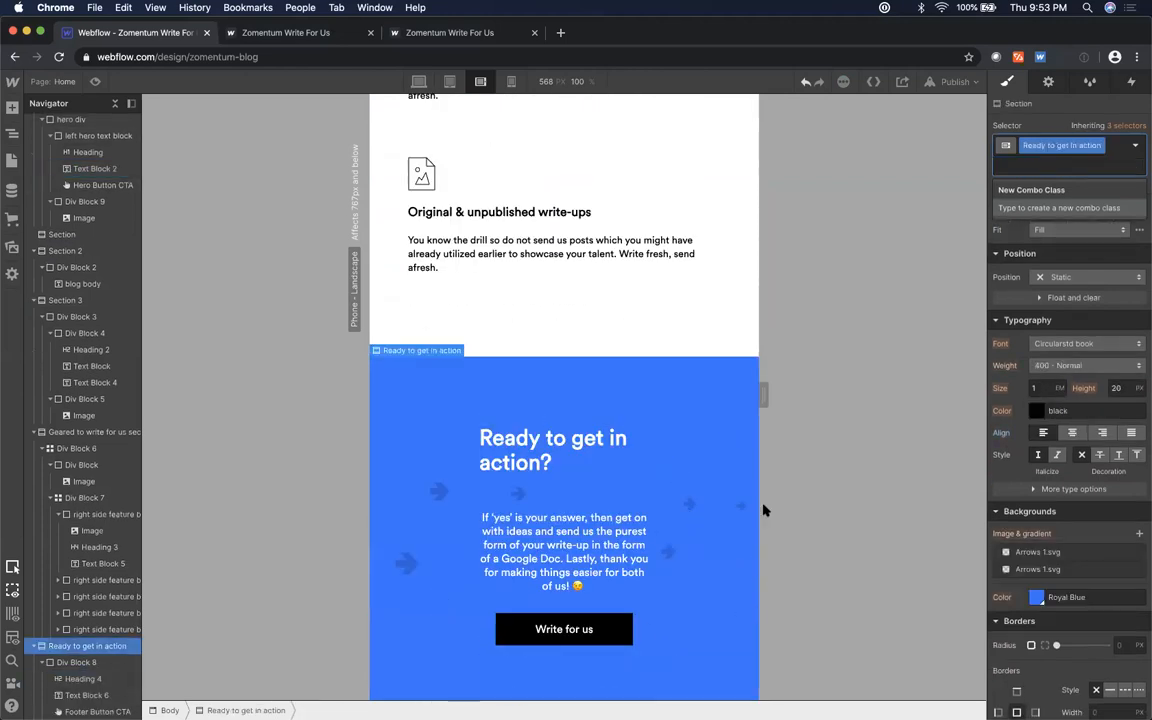
pyautogui.click(72, 662)
pyautogui.scroll(4, 1079, 354)
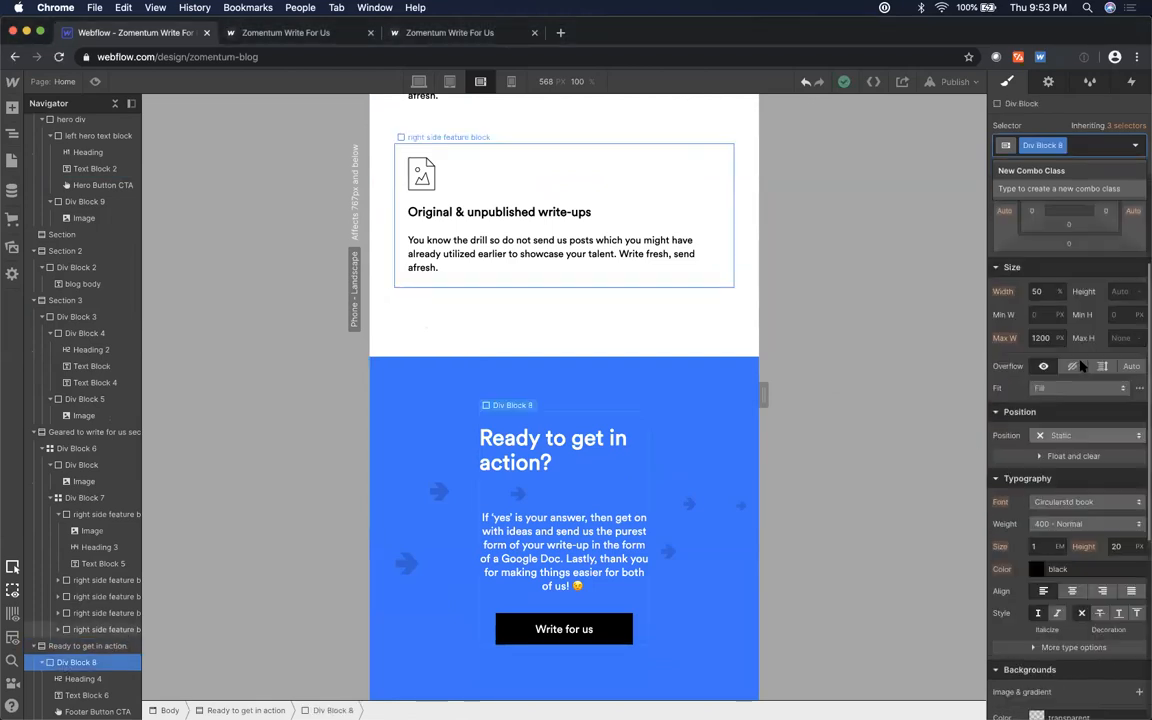
pyautogui.click(1048, 464)
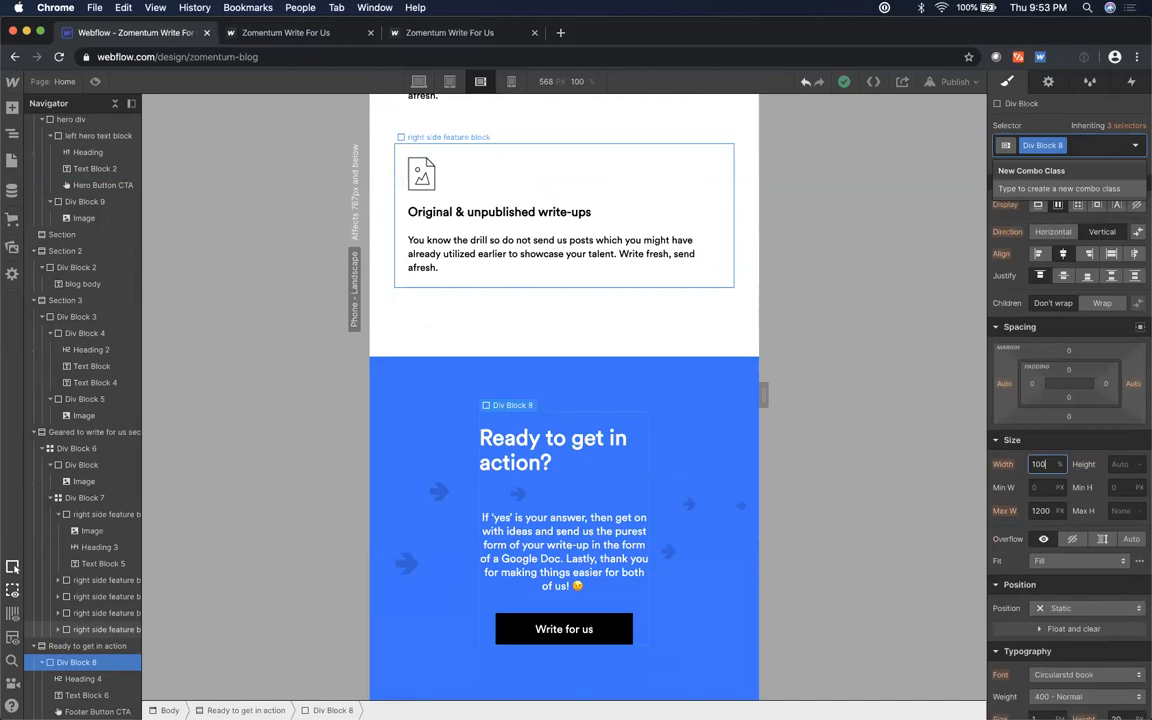
pyautogui.write('100')
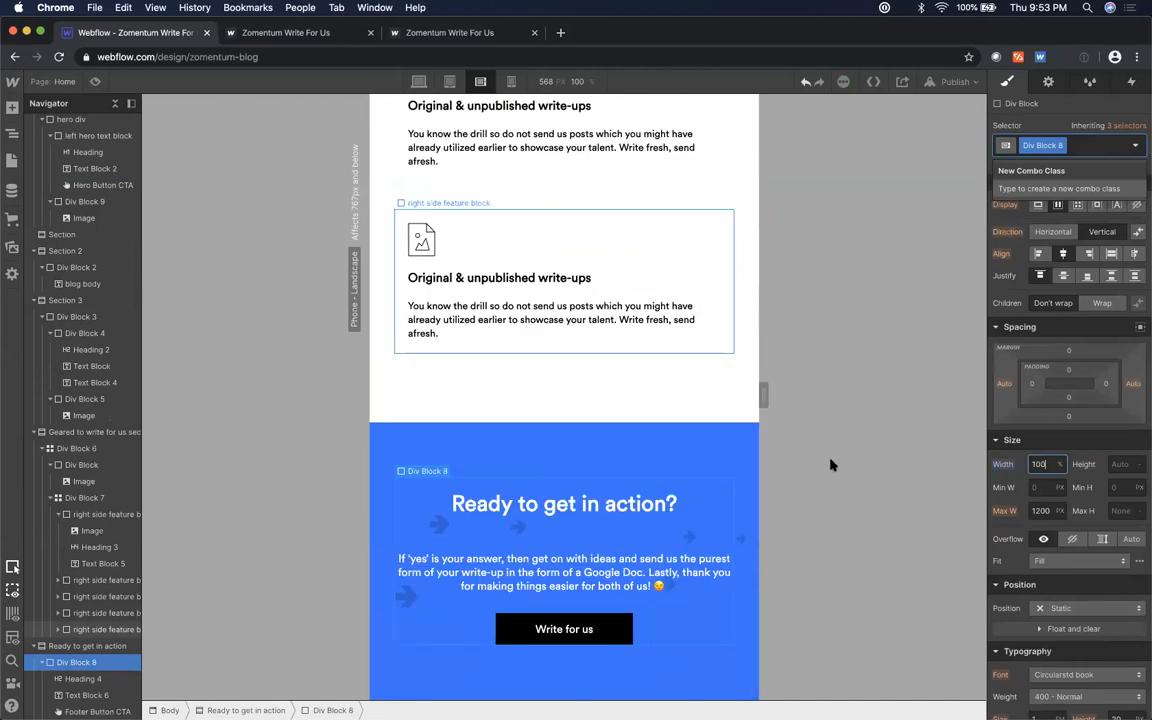
pyautogui.press('Return')
# - Publish the site to zomentum-blog.webflow.io
pyautogui.click(955, 82)
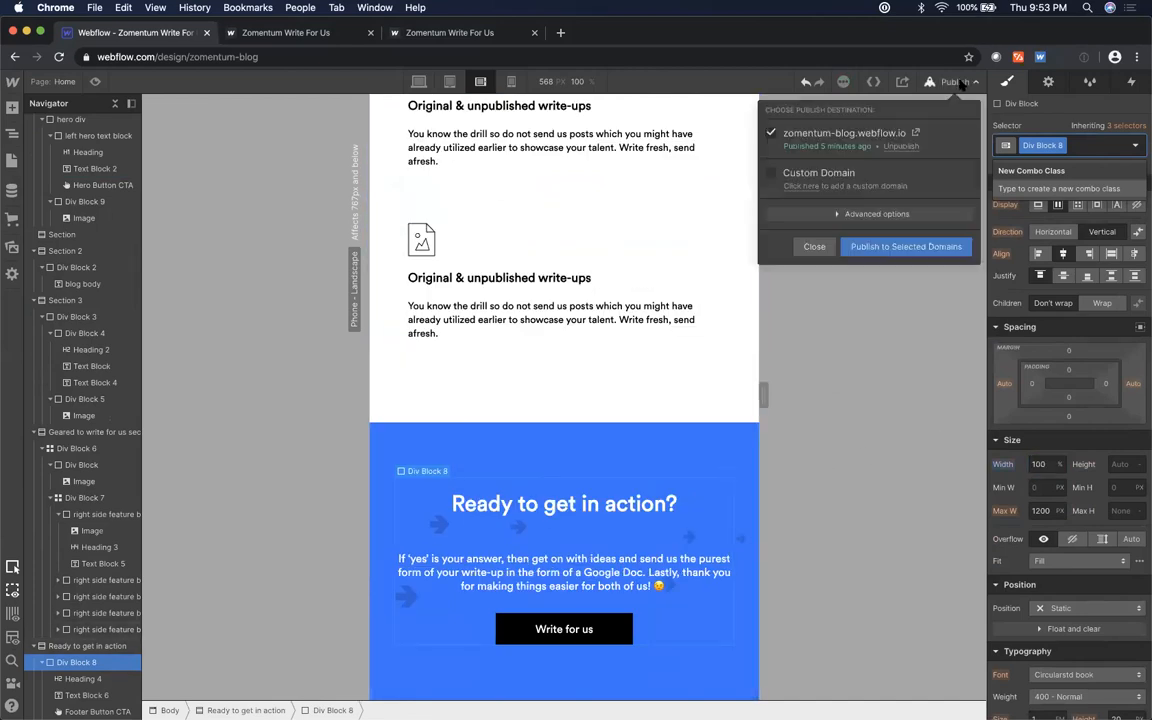
pyautogui.click(885, 246)
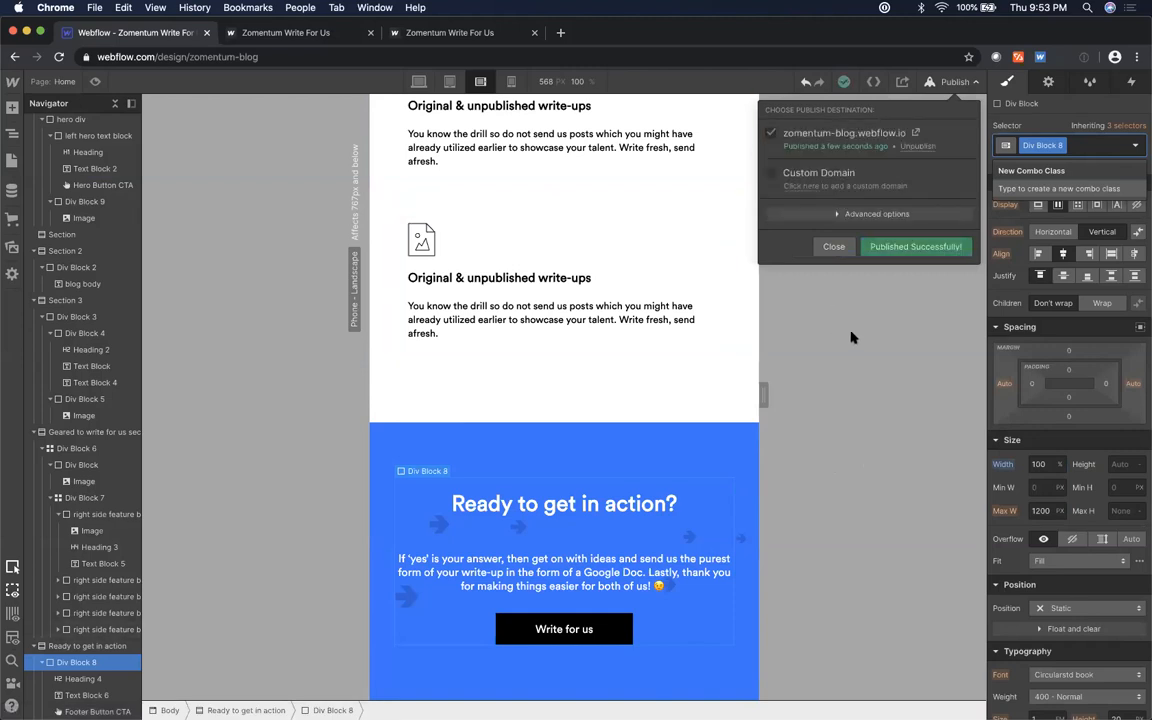
pyautogui.click(833, 247)
# - On the mobile portrait breakpoint, set the right and left padding of the hero illustration's Div Block 9 to 20 px each
pyautogui.scroll(20, 625, 355)
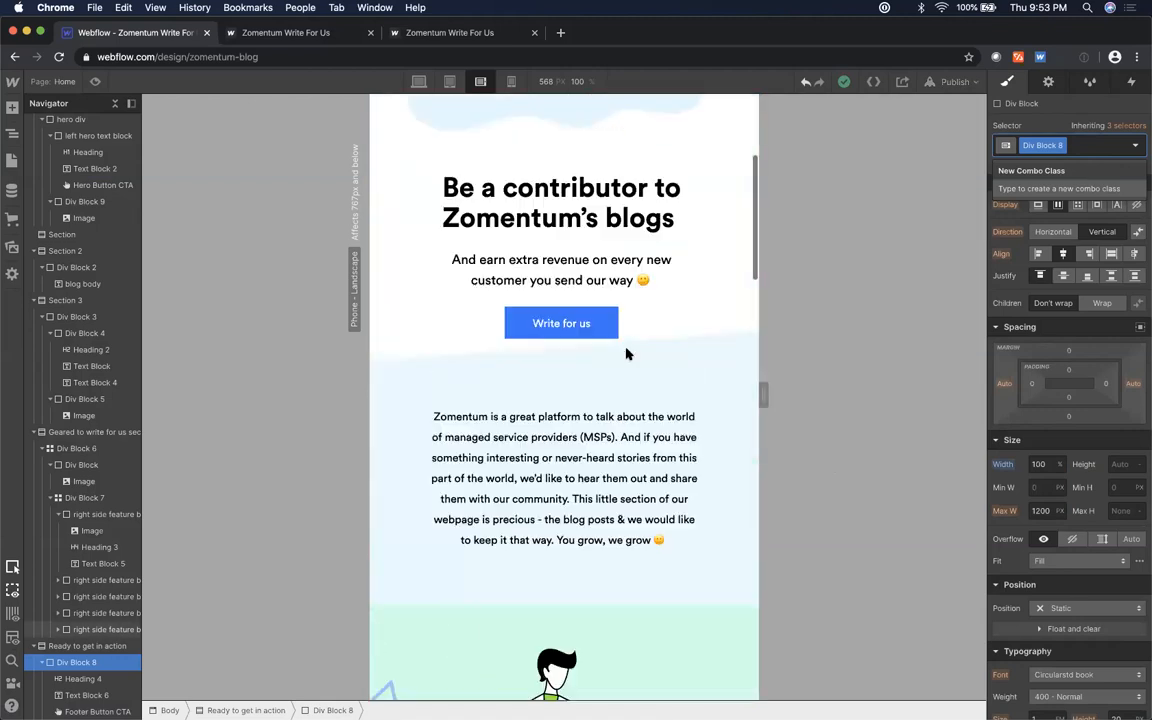
pyautogui.click(511, 81)
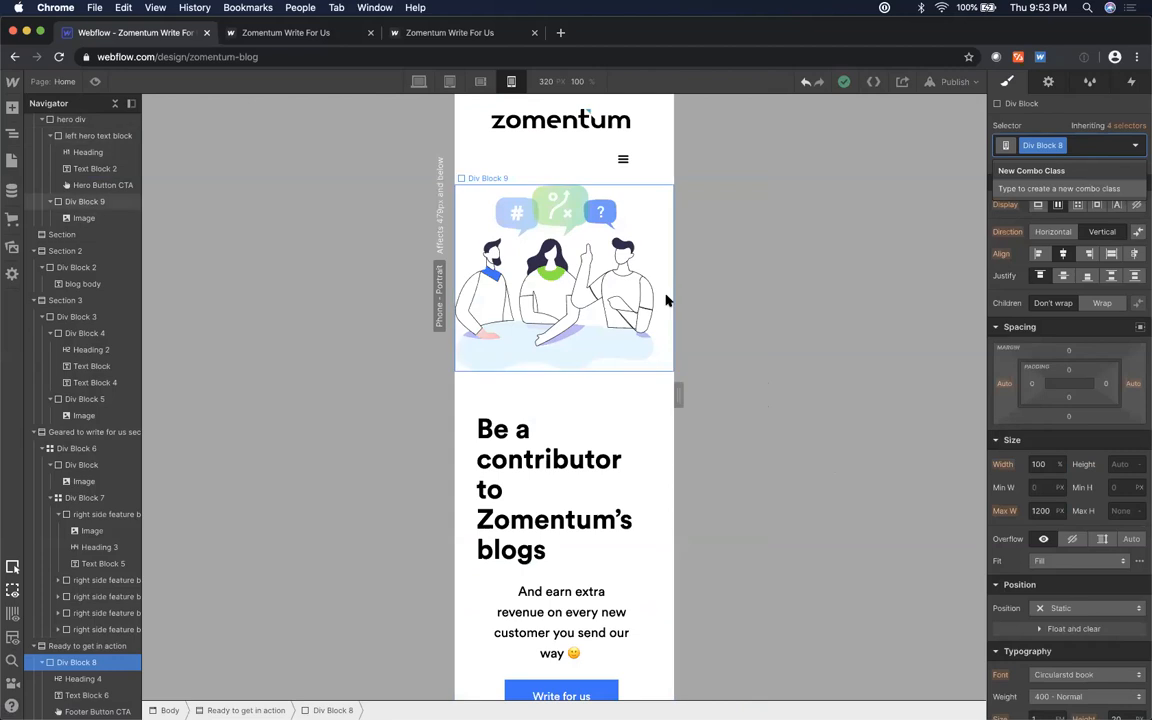
pyautogui.click(666, 300)
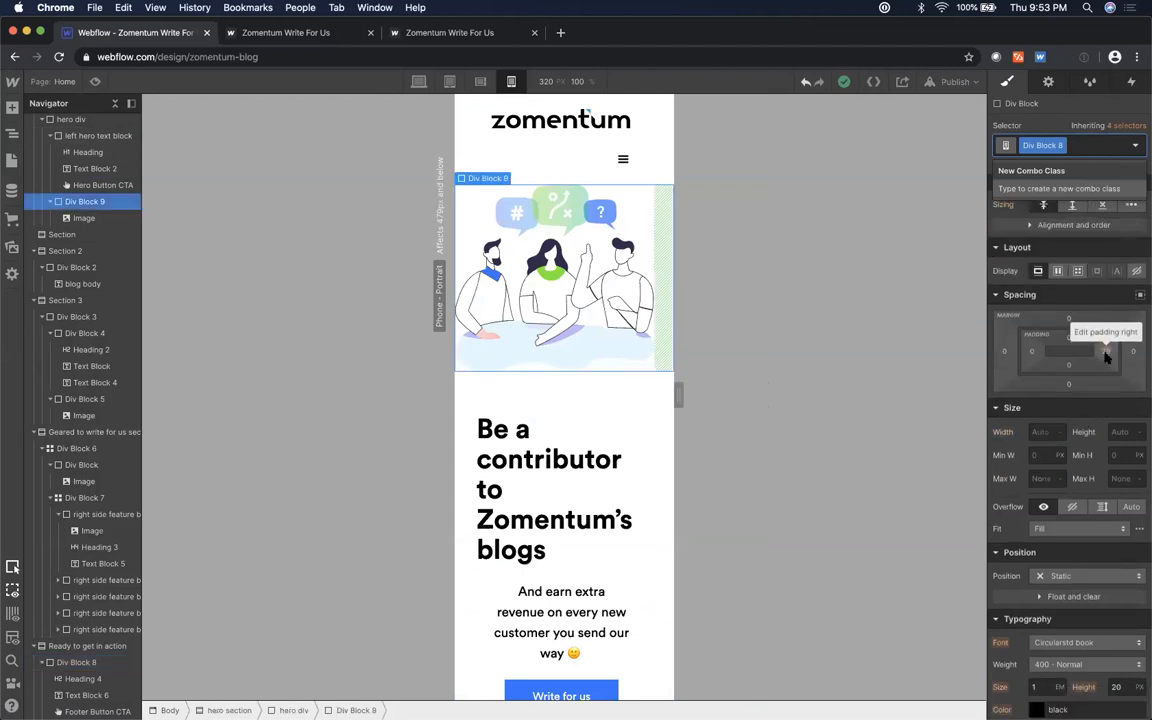
pyautogui.click(1106, 356)
pyautogui.click(1087, 397)
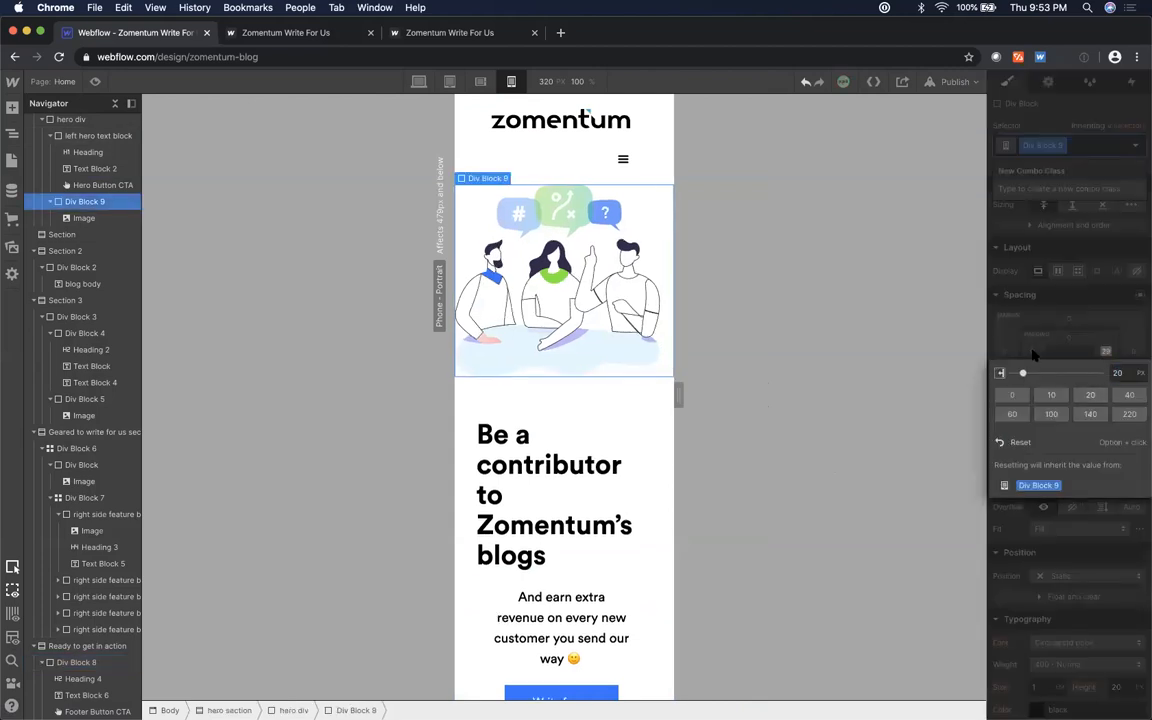
pyautogui.click(1032, 351)
pyautogui.click(1050, 395)
pyautogui.click(1088, 396)
# - Center the hero heading "Be a contributor to Zomentum's blogs" and set its font size to 1.8 em on mobile portrait
pyautogui.click(645, 417)
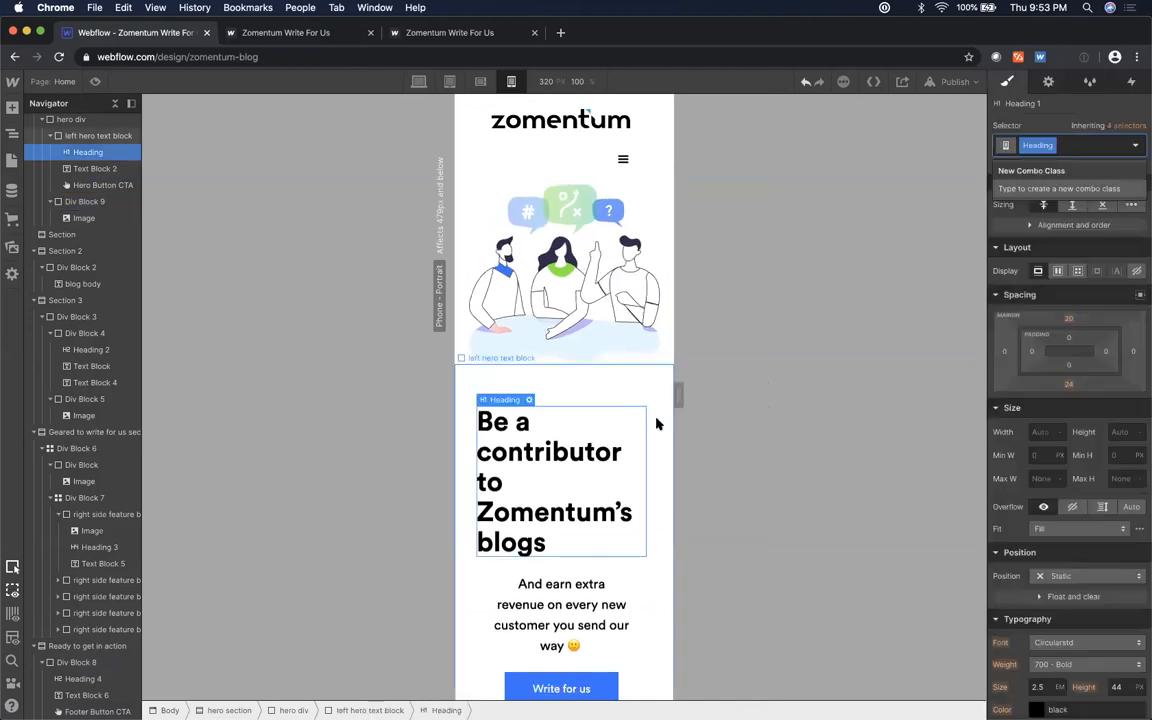
pyautogui.scroll(-5, 1083, 586)
pyautogui.scroll(-2, 1083, 586)
pyautogui.click(1038, 295)
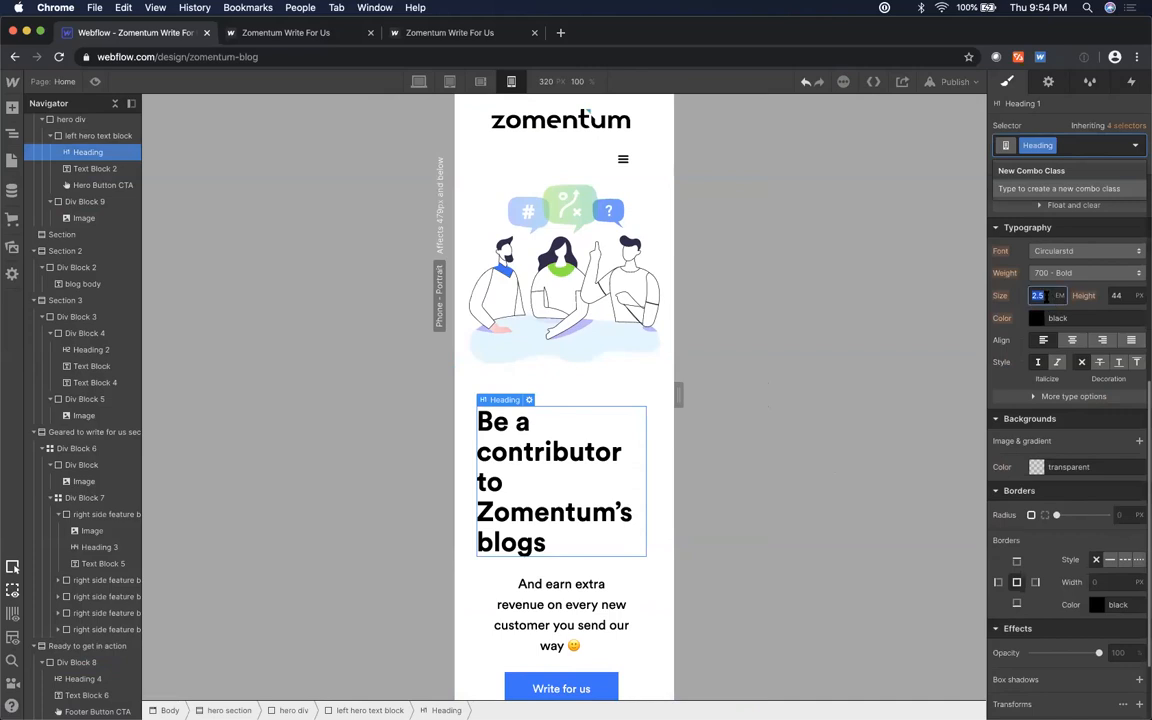
pyautogui.press('Down')
pyautogui.press('Down')
pyautogui.press('Down')
pyautogui.press('Down')
pyautogui.press('Down')
pyautogui.press('Up')
pyautogui.click(1074, 340)
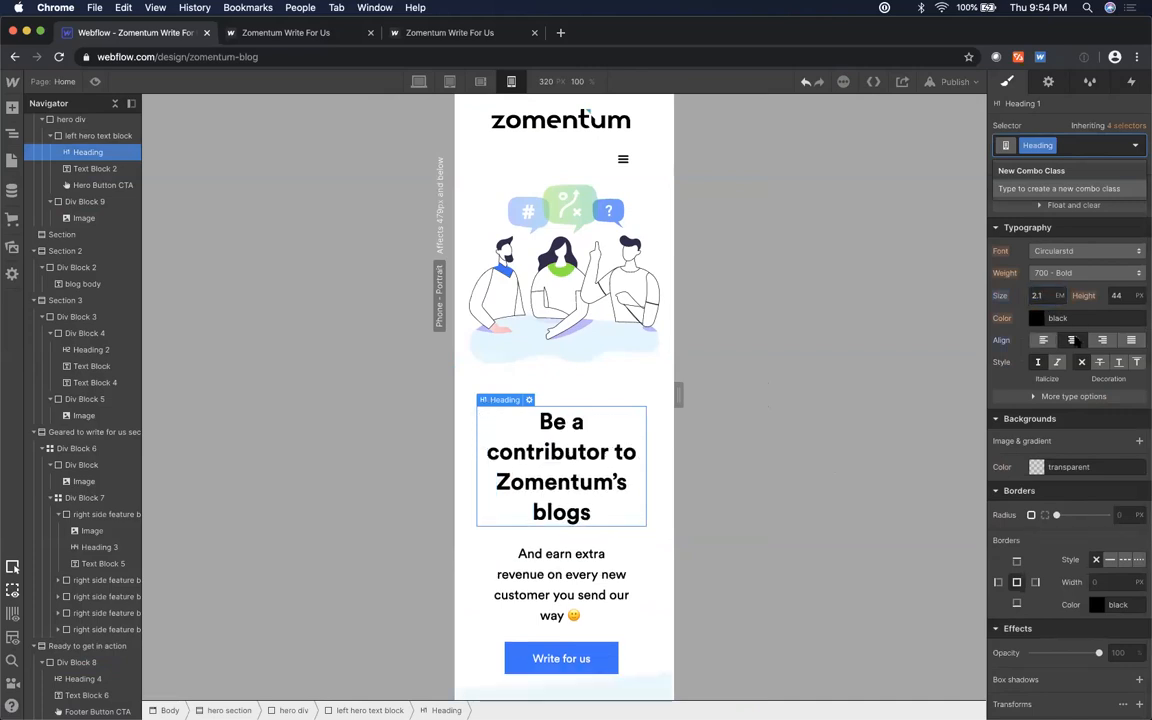
pyautogui.click(1047, 297)
pyautogui.press('Down')
pyautogui.press('Down')
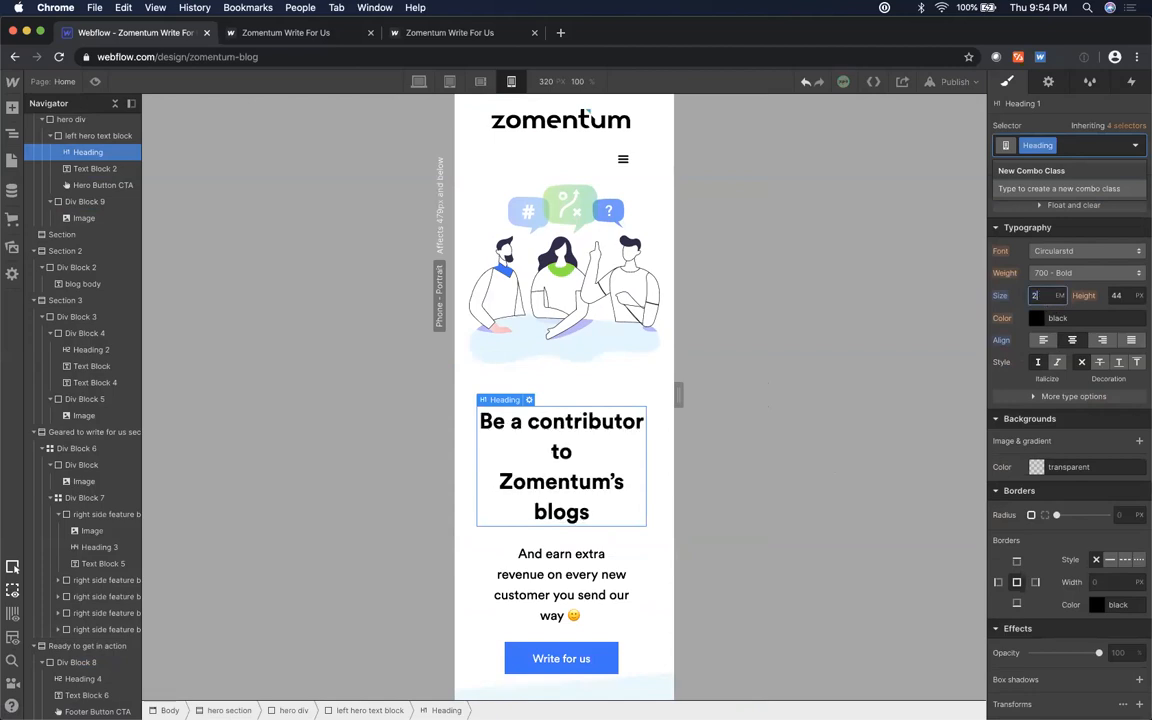
pyautogui.press('Down')
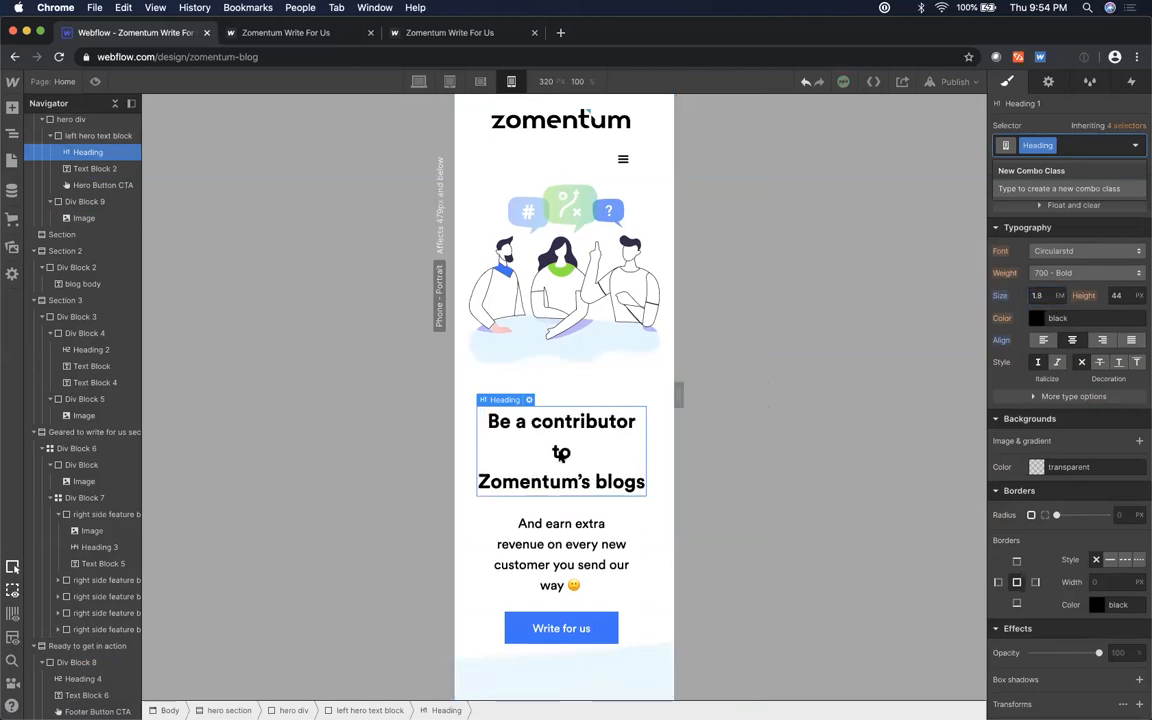
pyautogui.doubleClick(582, 451)
pyautogui.press('Escape')
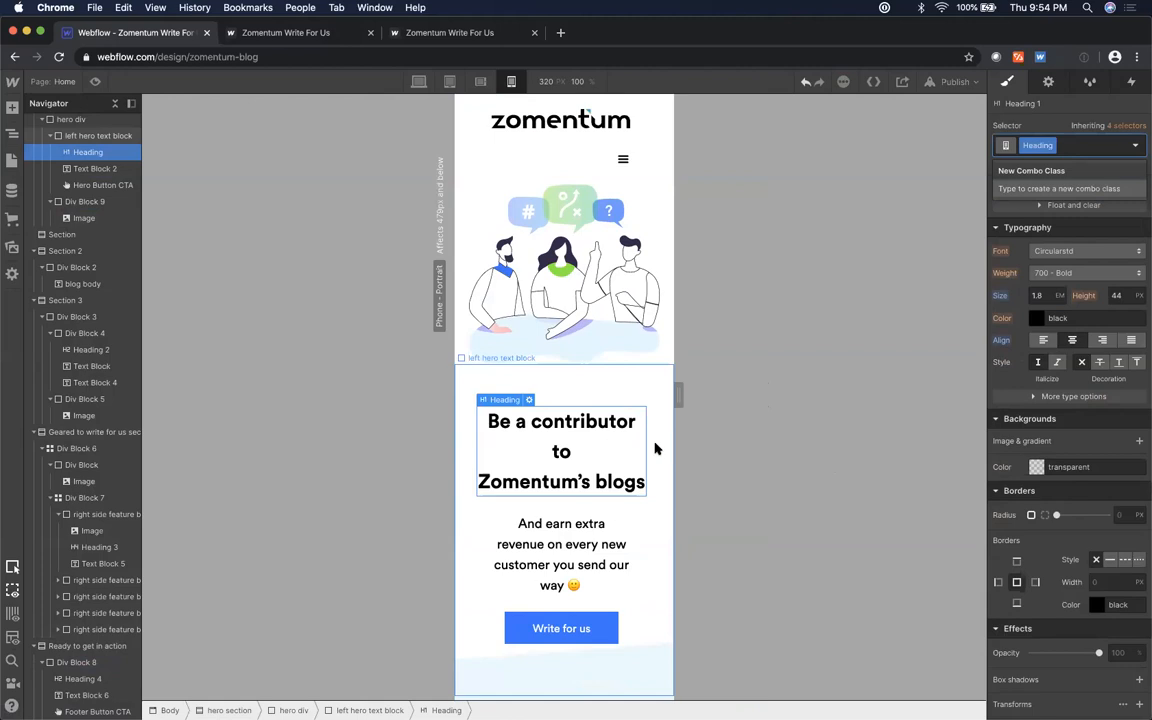
# - Set the left padding of the left hero text block to 10 px on mobile portrait
pyautogui.click(660, 446)
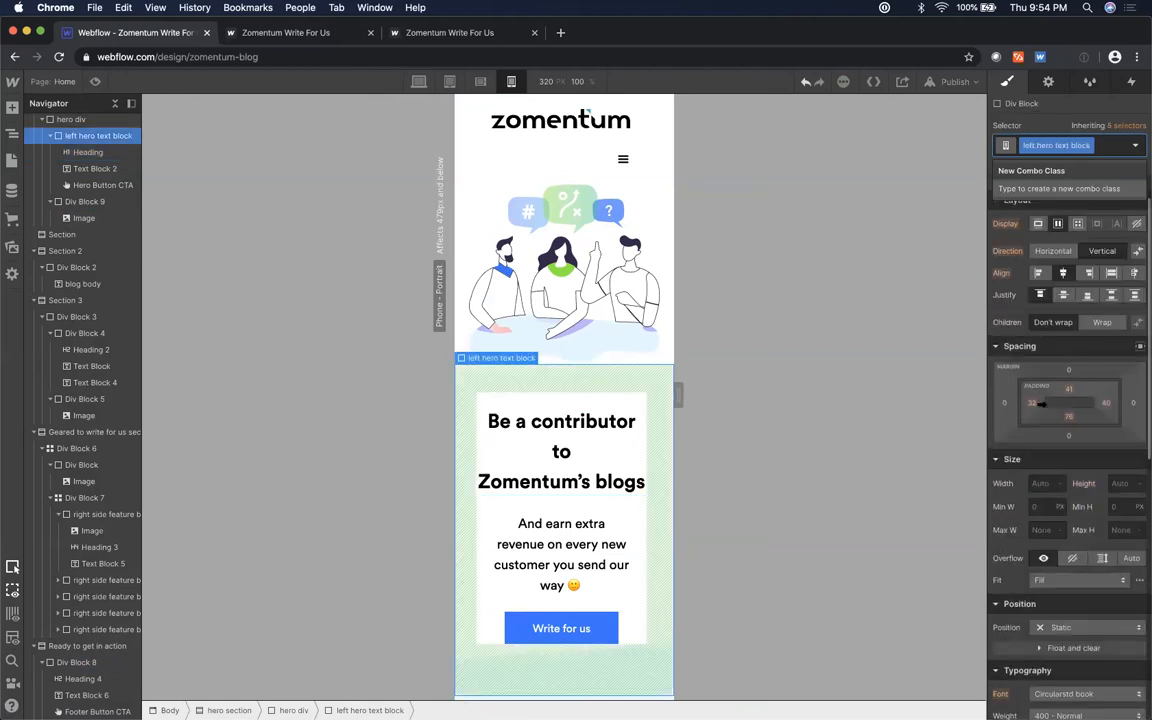
pyautogui.click(1033, 408)
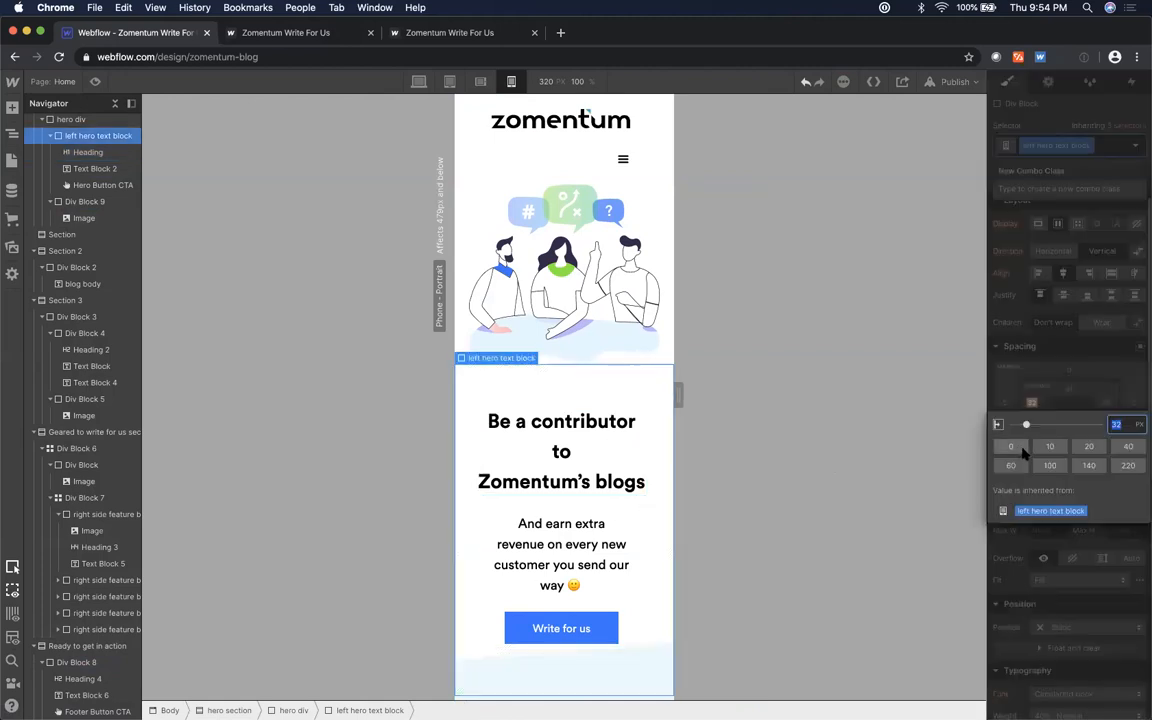
pyautogui.click(1021, 447)
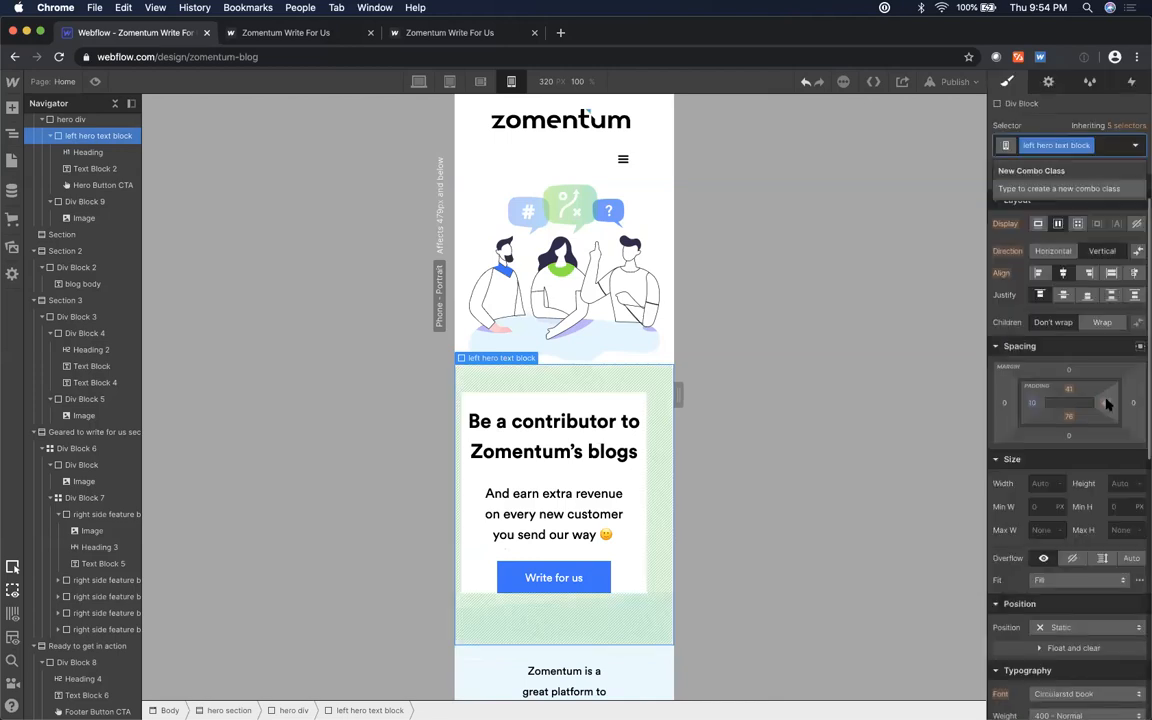
# - Set the right padding of the left hero text block to 10 px on mobile portrait
pyautogui.click(1106, 403)
pyautogui.click(1050, 446)
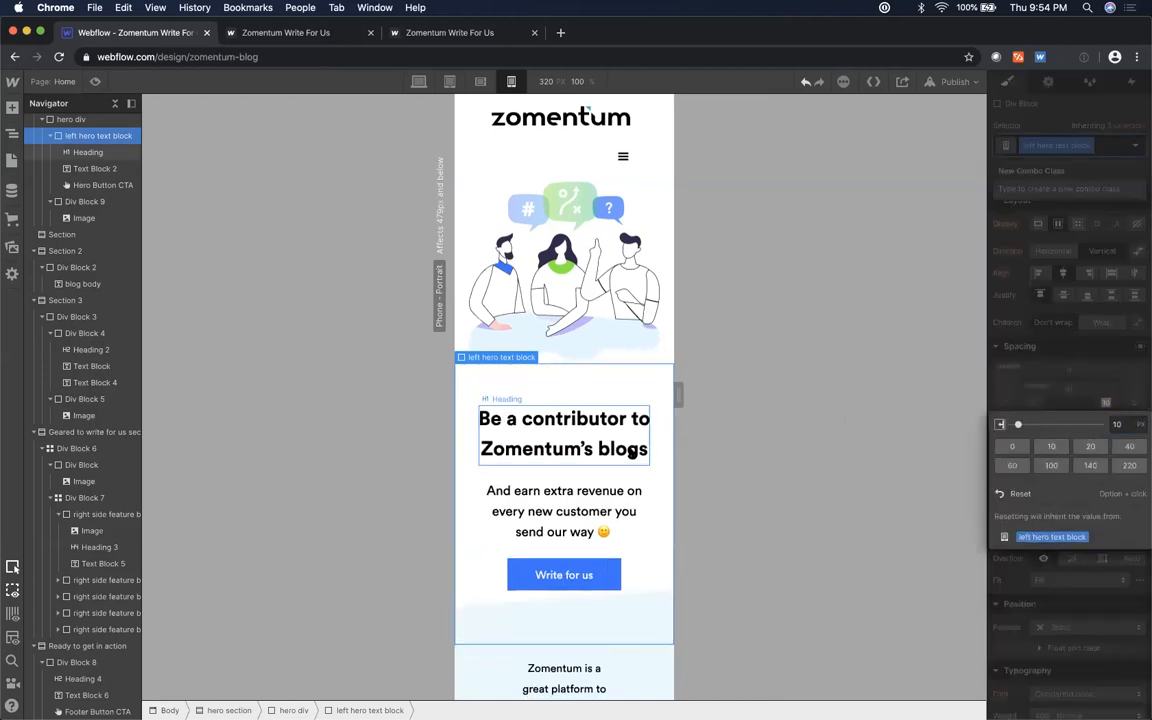
# - Set the left and right padding of Section 2, which holds the blog body text, to 10 px each
pyautogui.scroll(-5, 640, 434)
pyautogui.click(660, 400)
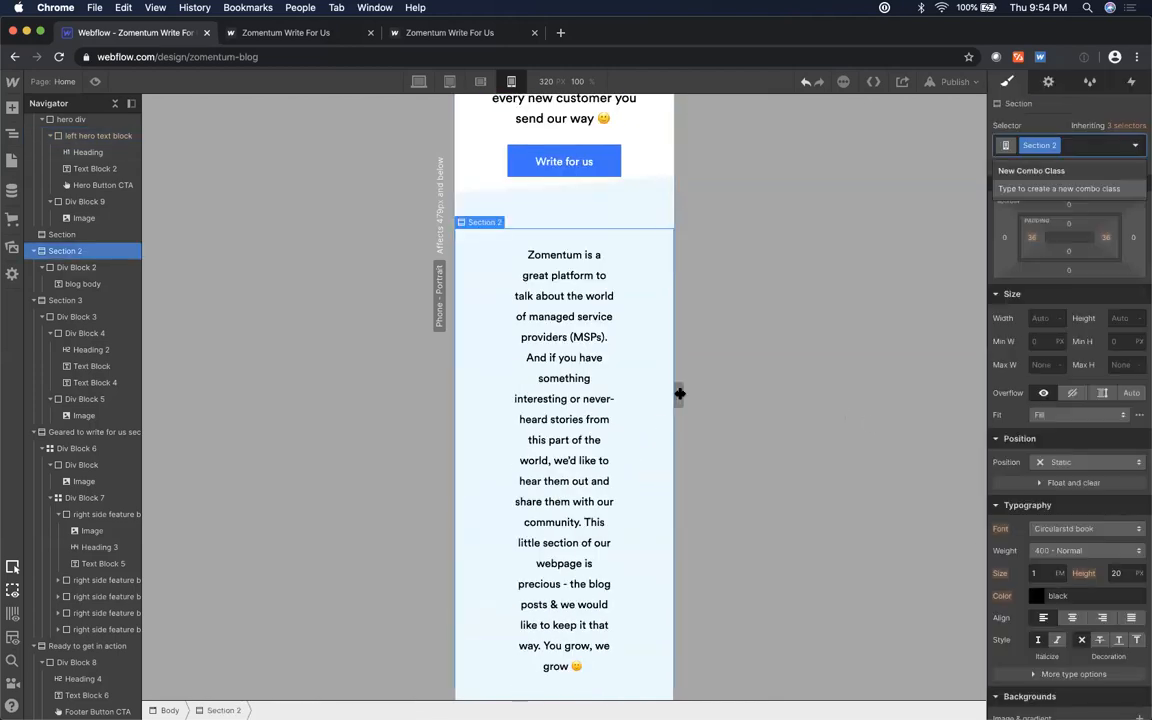
pyautogui.click(1032, 238)
pyautogui.click(1048, 280)
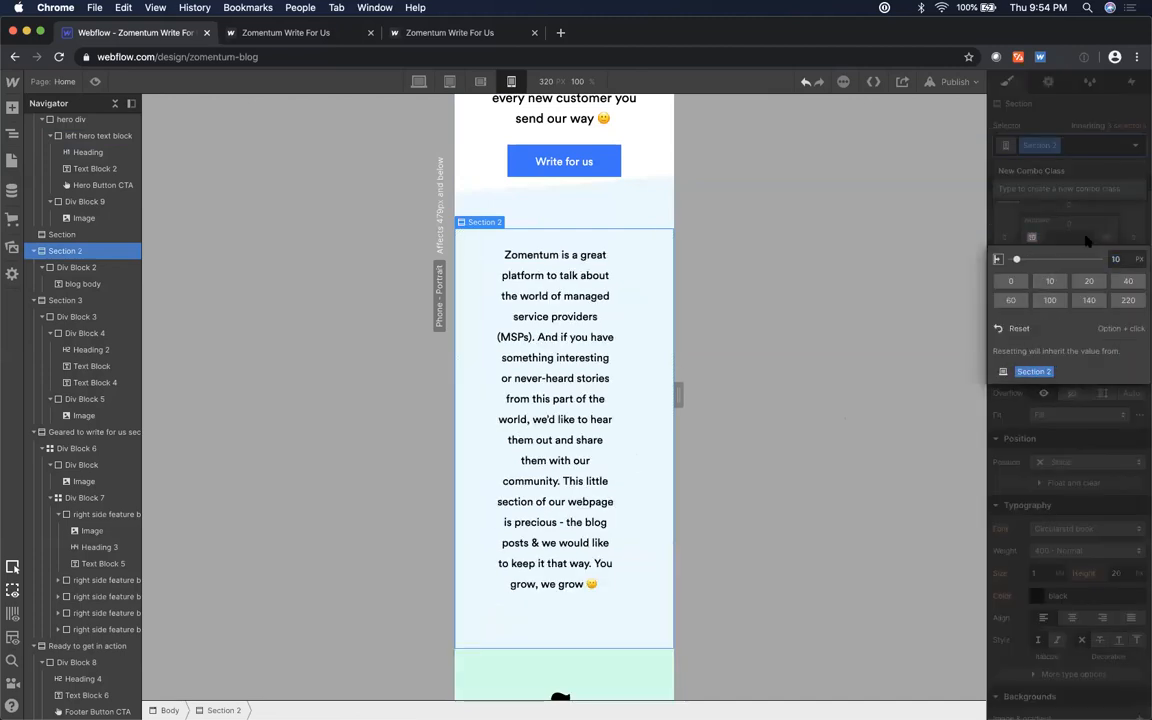
pyautogui.click(1108, 241)
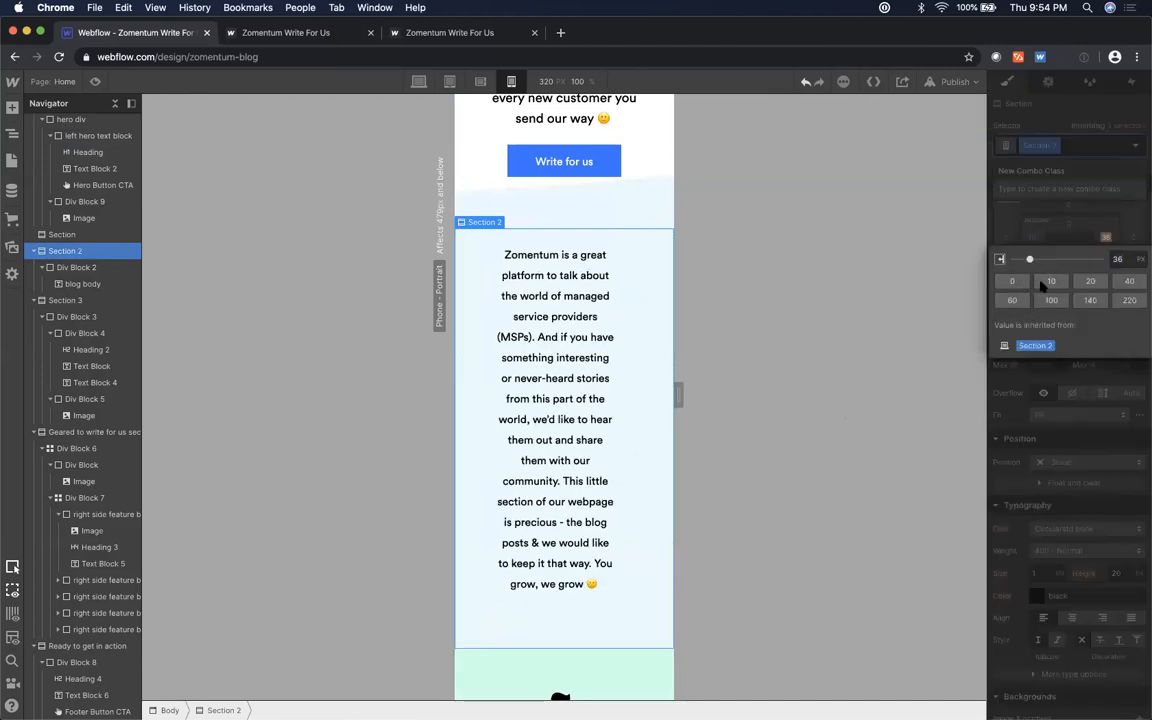
pyautogui.click(1051, 281)
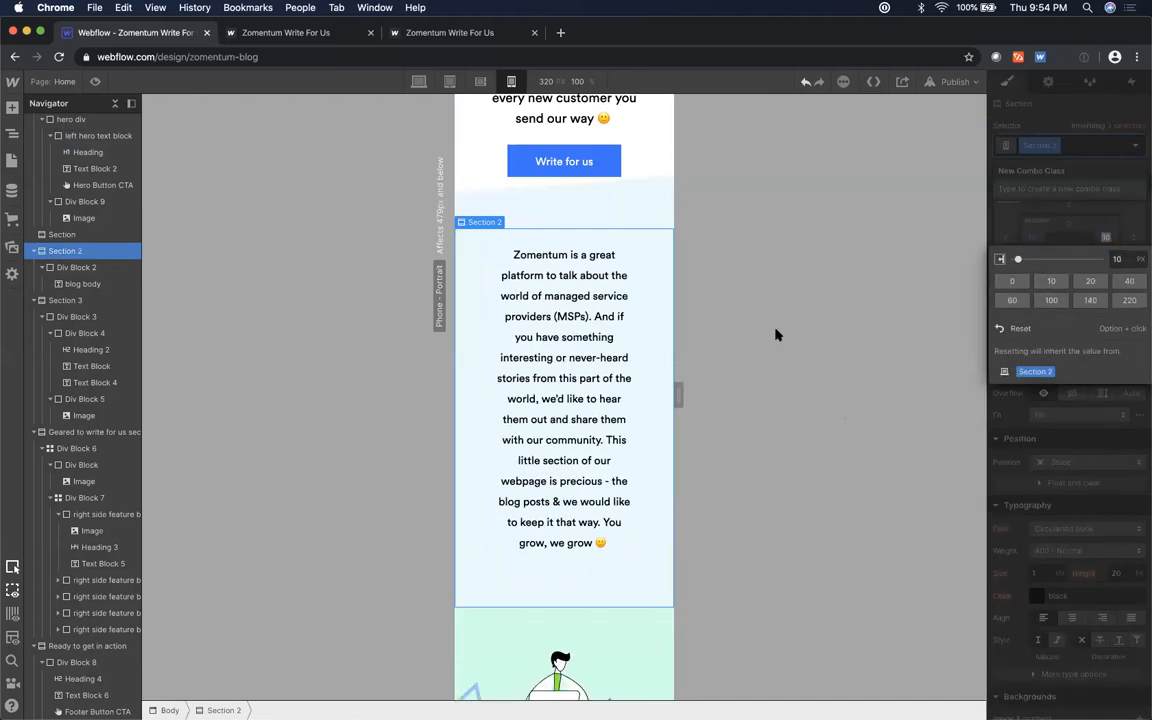
# - Set the left and right padding of Div Block 2 inside Section 2 to 10 px each
pyautogui.click(650, 326)
pyautogui.click(1033, 236)
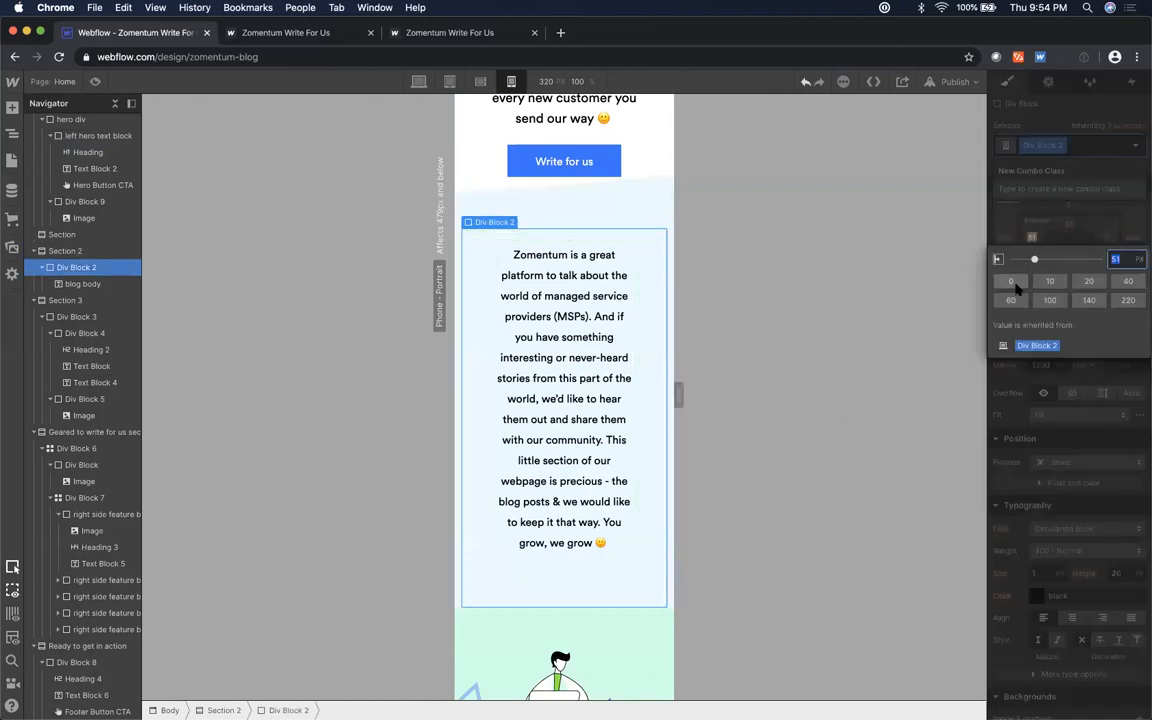
pyautogui.click(1024, 282)
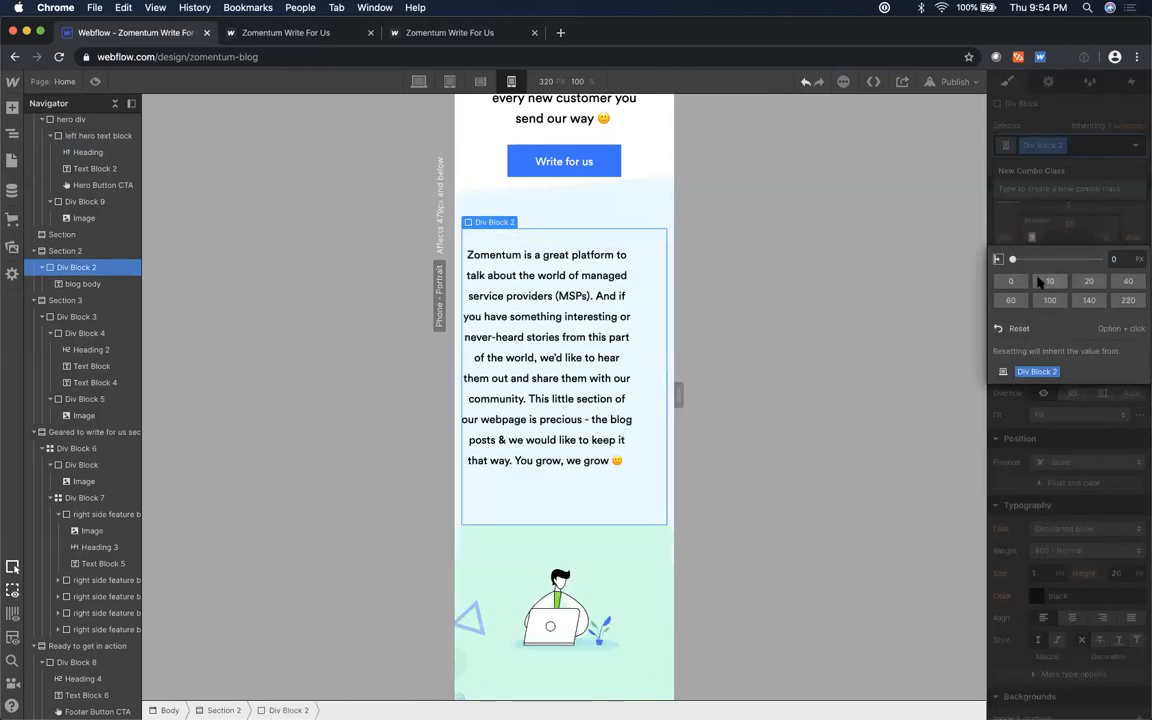
pyautogui.click(1048, 281)
pyautogui.click(1099, 240)
pyautogui.click(1106, 238)
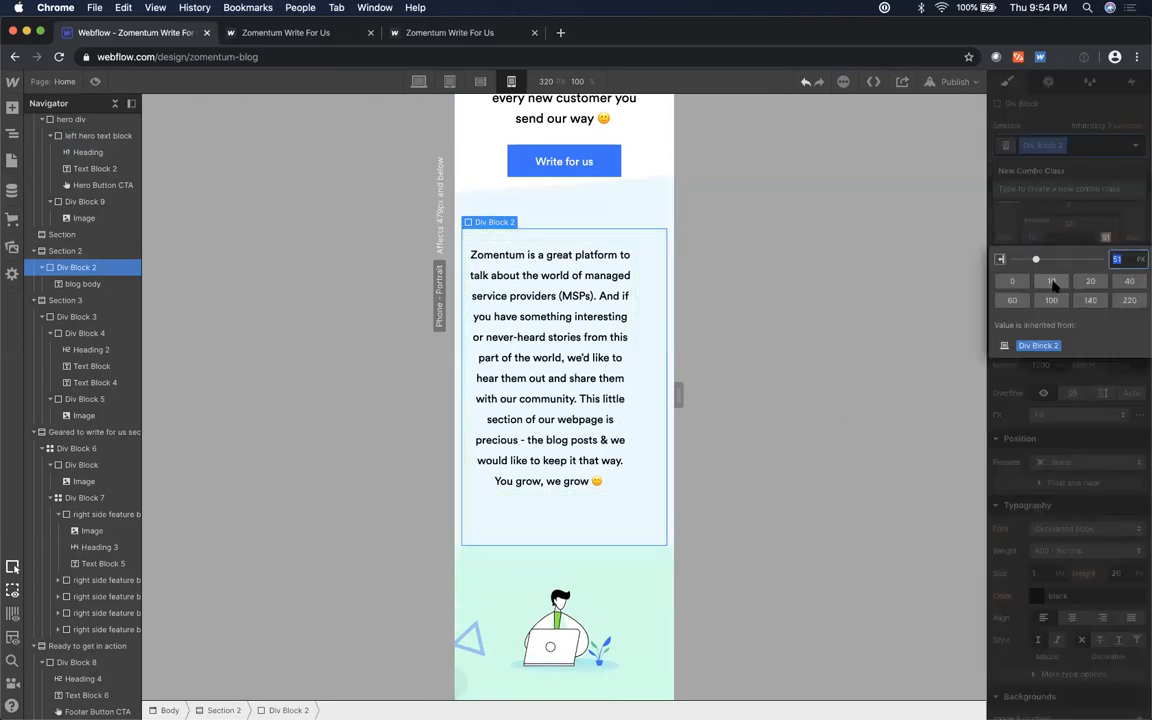
pyautogui.click(1051, 283)
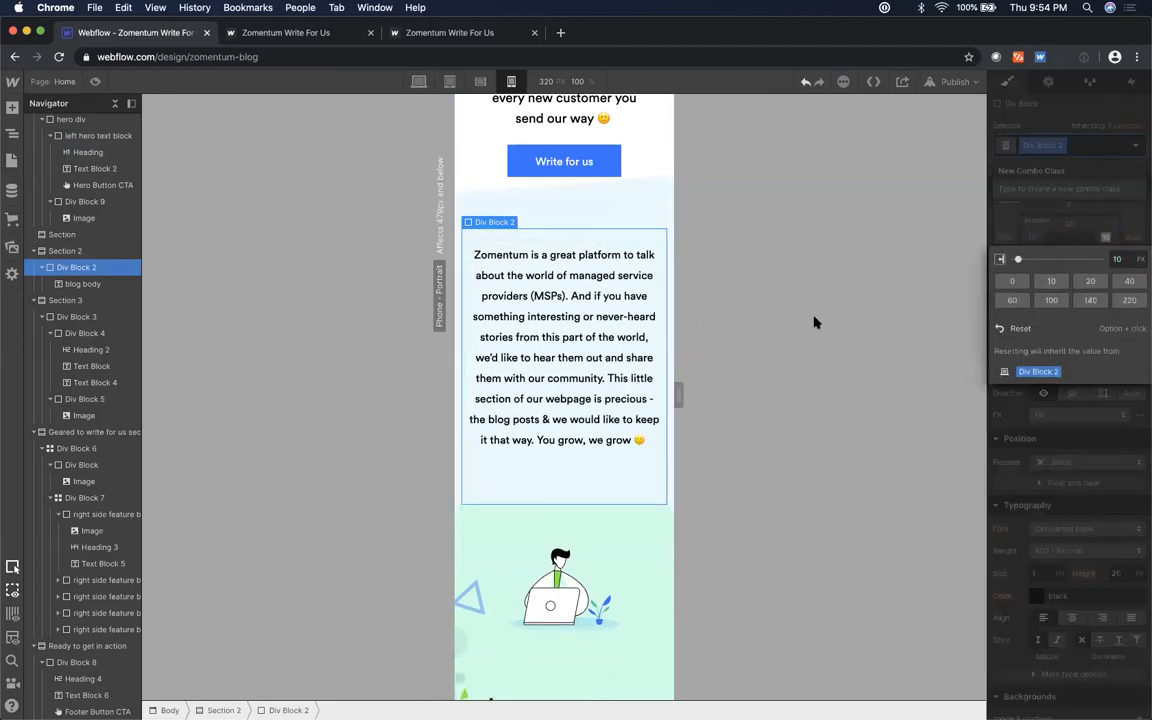
# - Set Section 3's left padding to 10 px and its right padding to 20 px
pyautogui.scroll(-3, 660, 415)
pyautogui.click(672, 394)
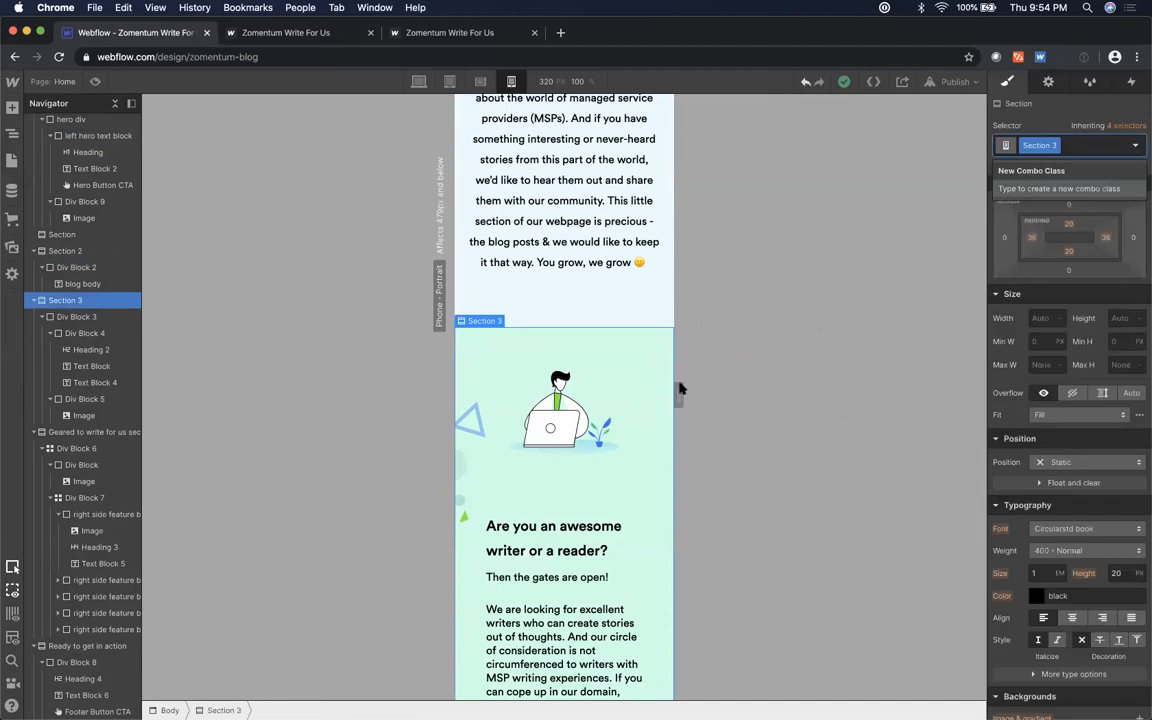
pyautogui.click(1035, 241)
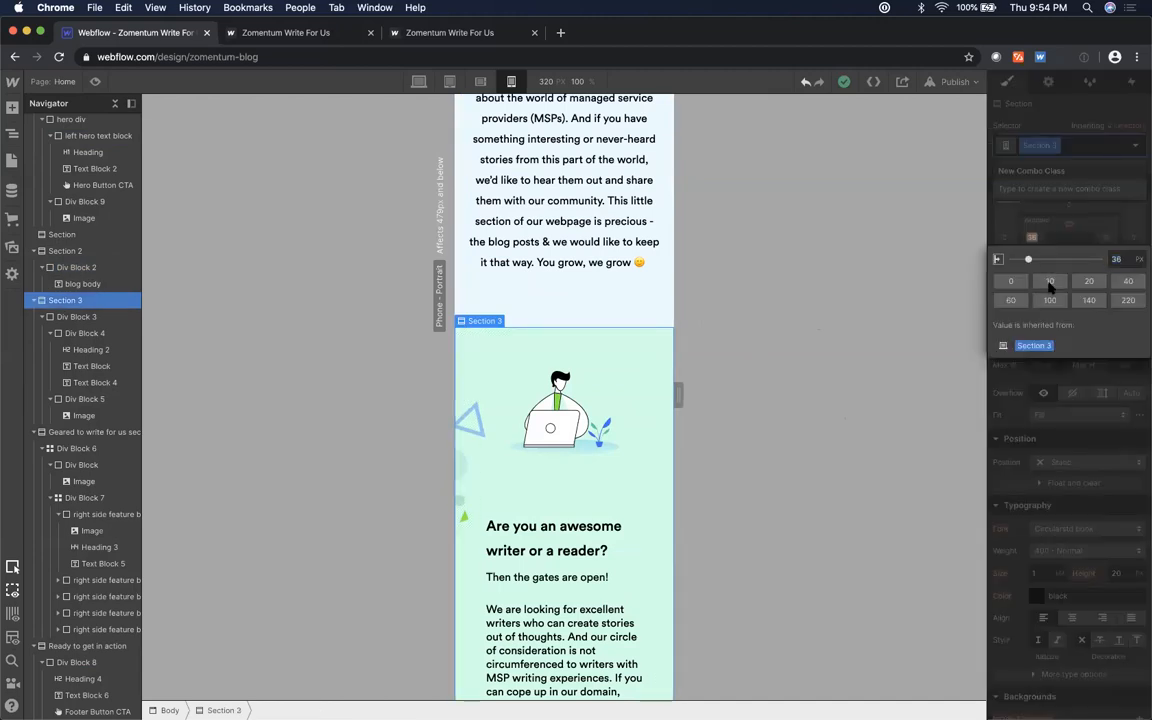
pyautogui.click(1050, 281)
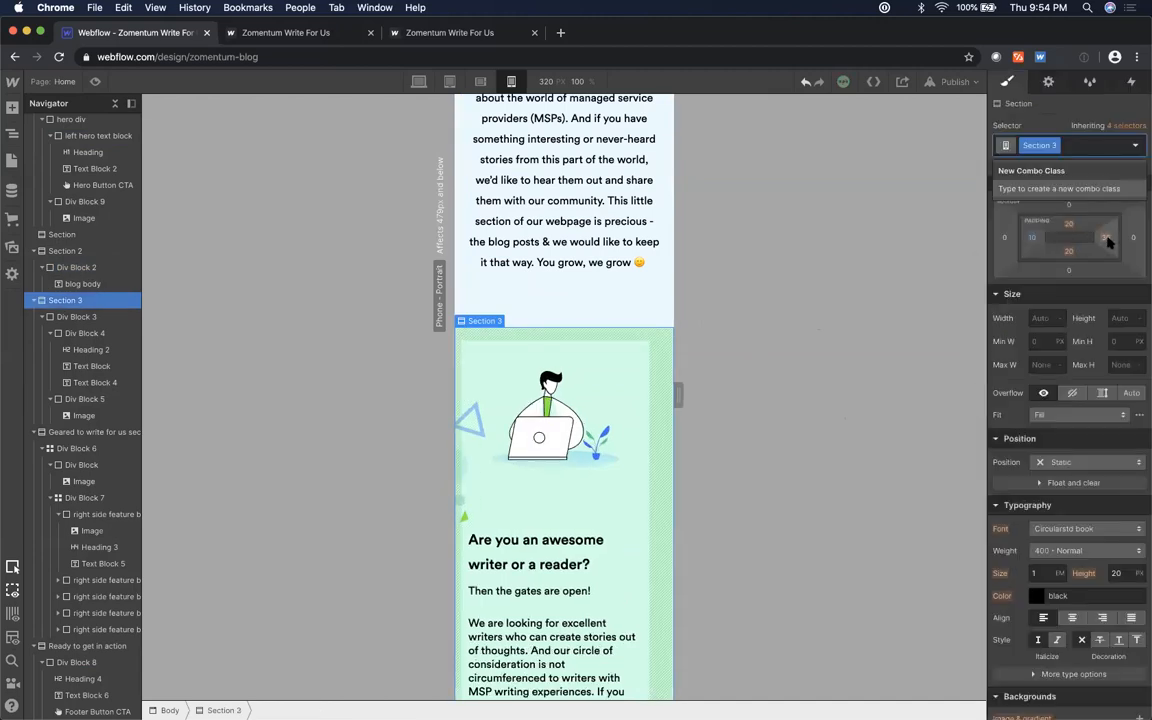
pyautogui.click(1106, 238)
pyautogui.click(1088, 282)
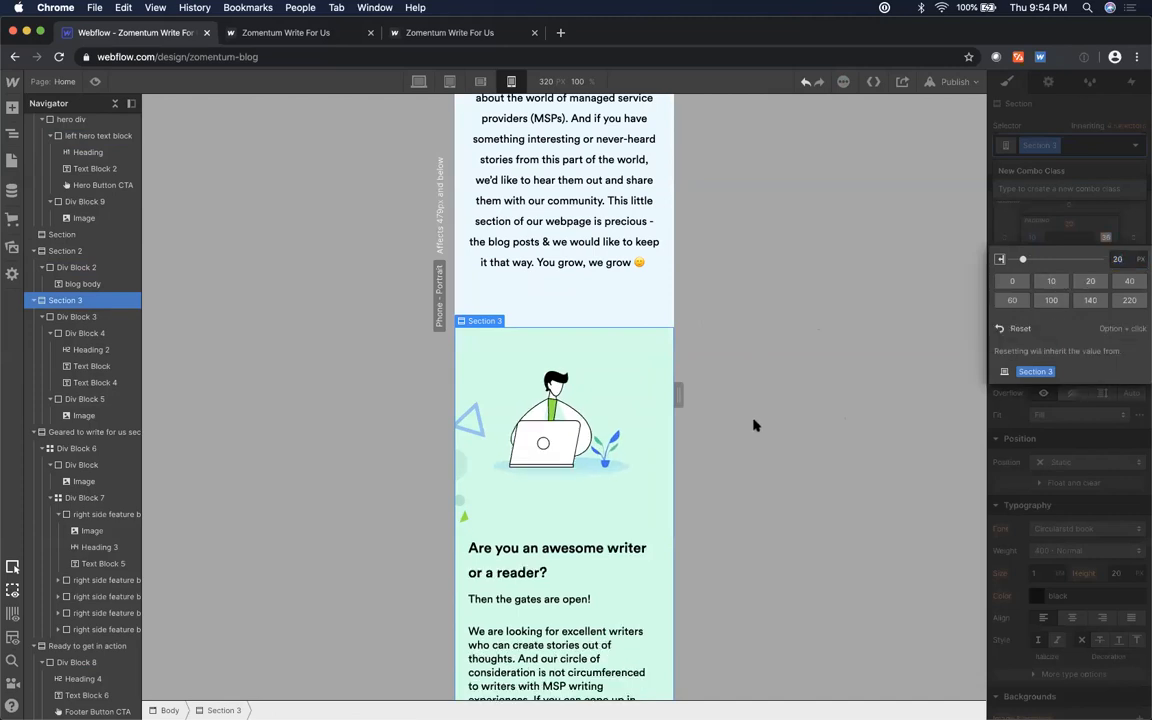
# - Set the left and right padding of the "Geared to write for us section" to 10 px each
pyautogui.scroll(-10, 600, 460)
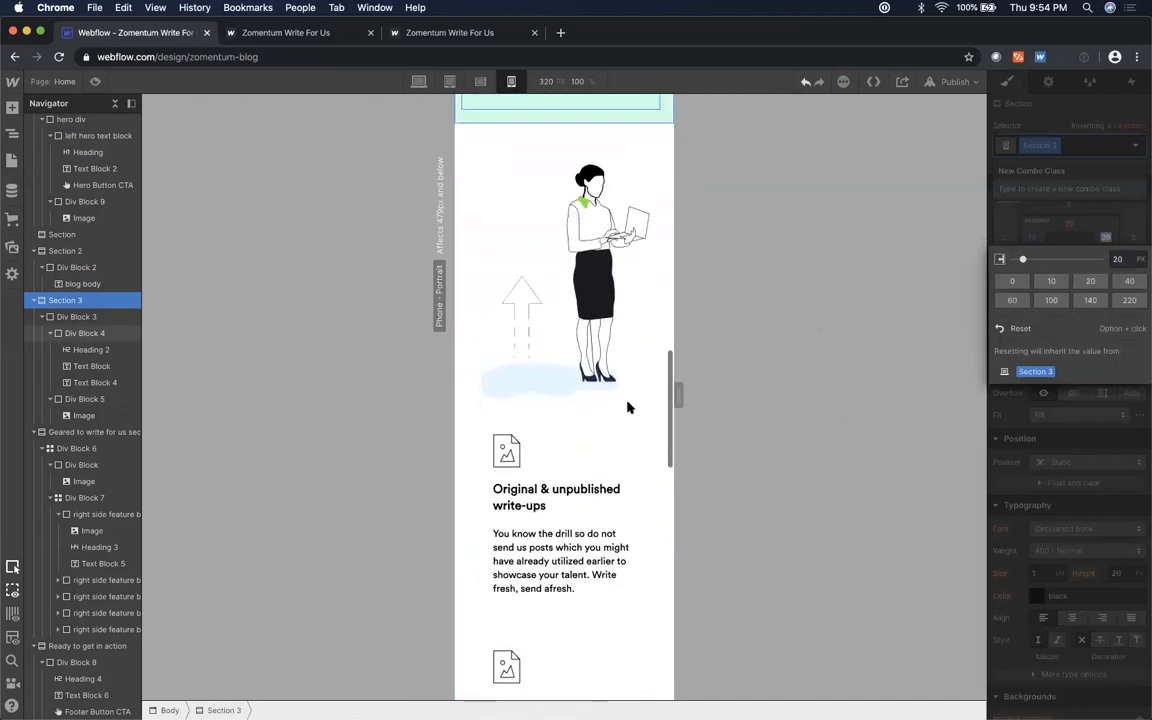
pyautogui.scroll(-5, 618, 440)
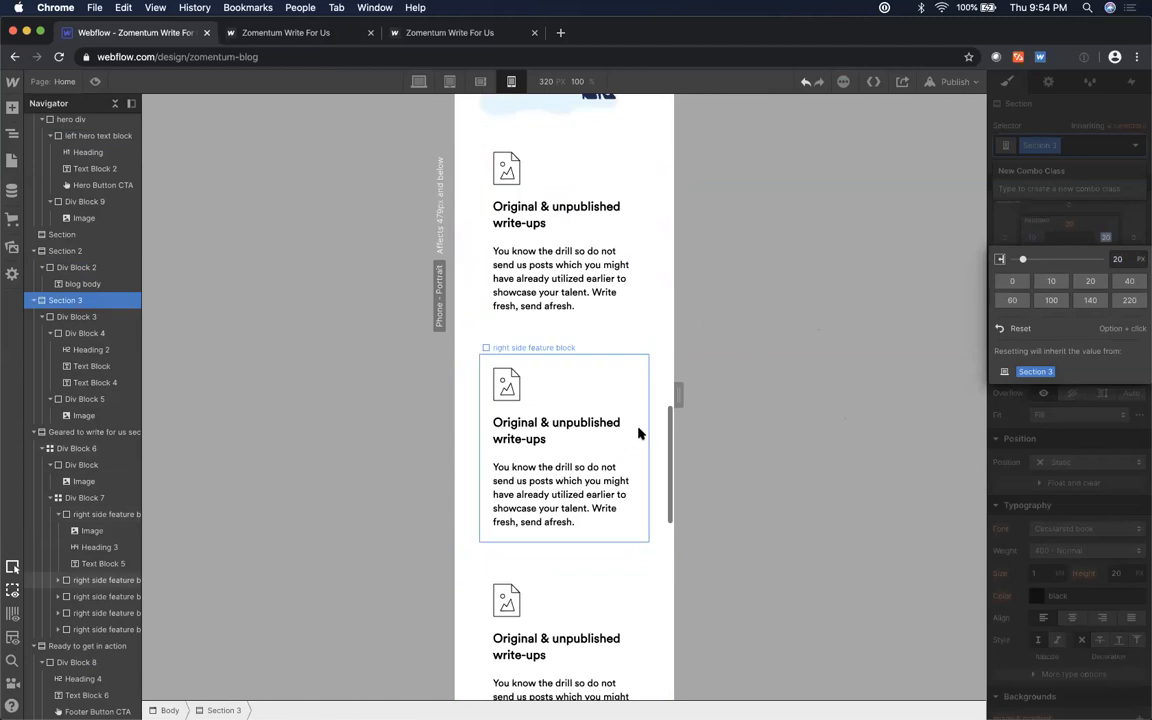
pyautogui.click(651, 432)
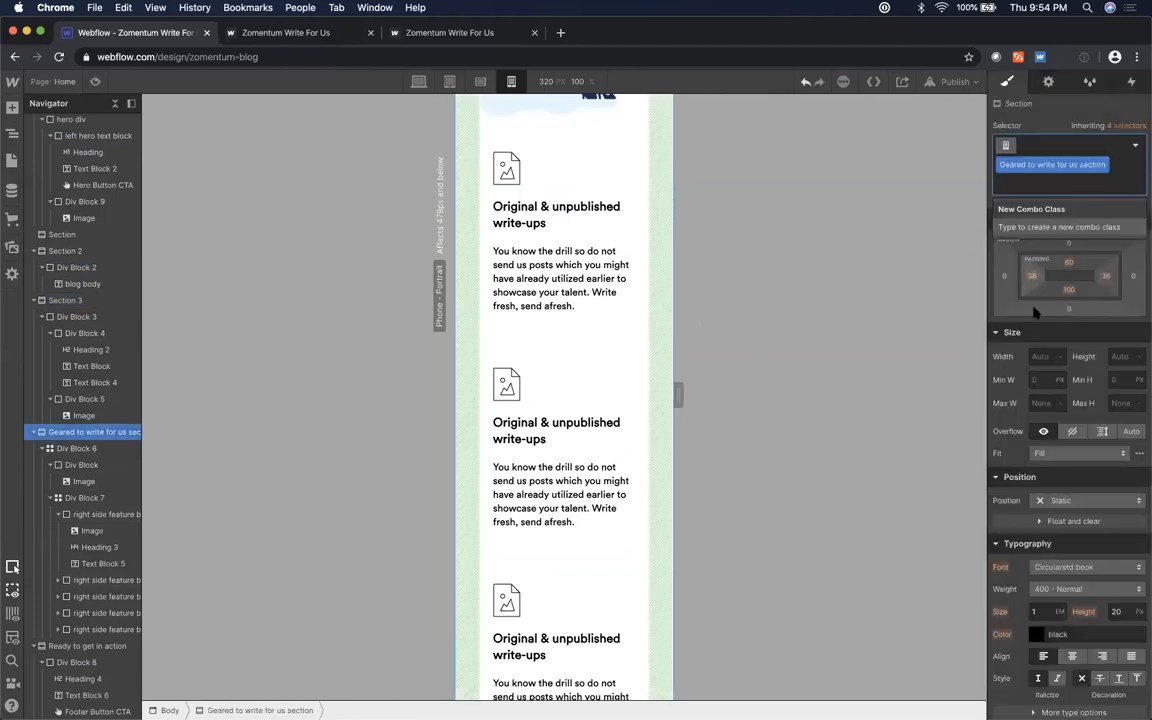
pyautogui.click(1032, 276)
pyautogui.click(1050, 320)
pyautogui.click(1101, 274)
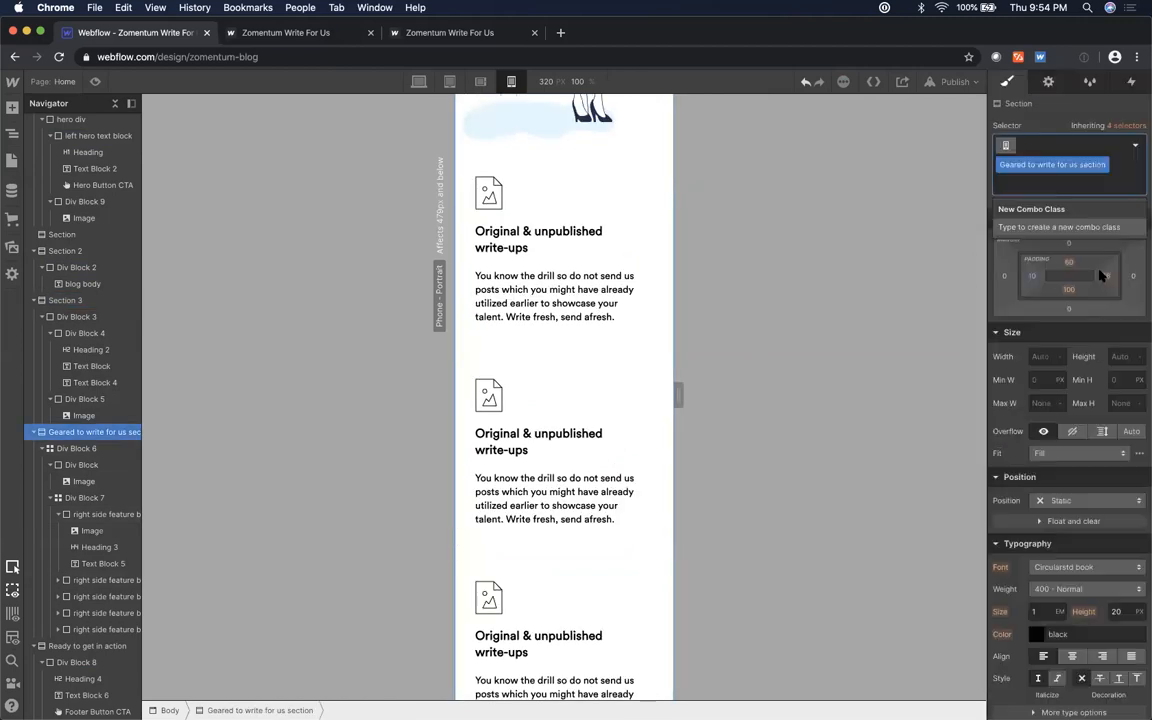
pyautogui.click(1105, 275)
pyautogui.click(1047, 320)
pyautogui.click(1047, 320)
# - Center the "Ready to get in action?" heading and set its line height to 1.5 em
pyautogui.scroll(-5, 630, 442)
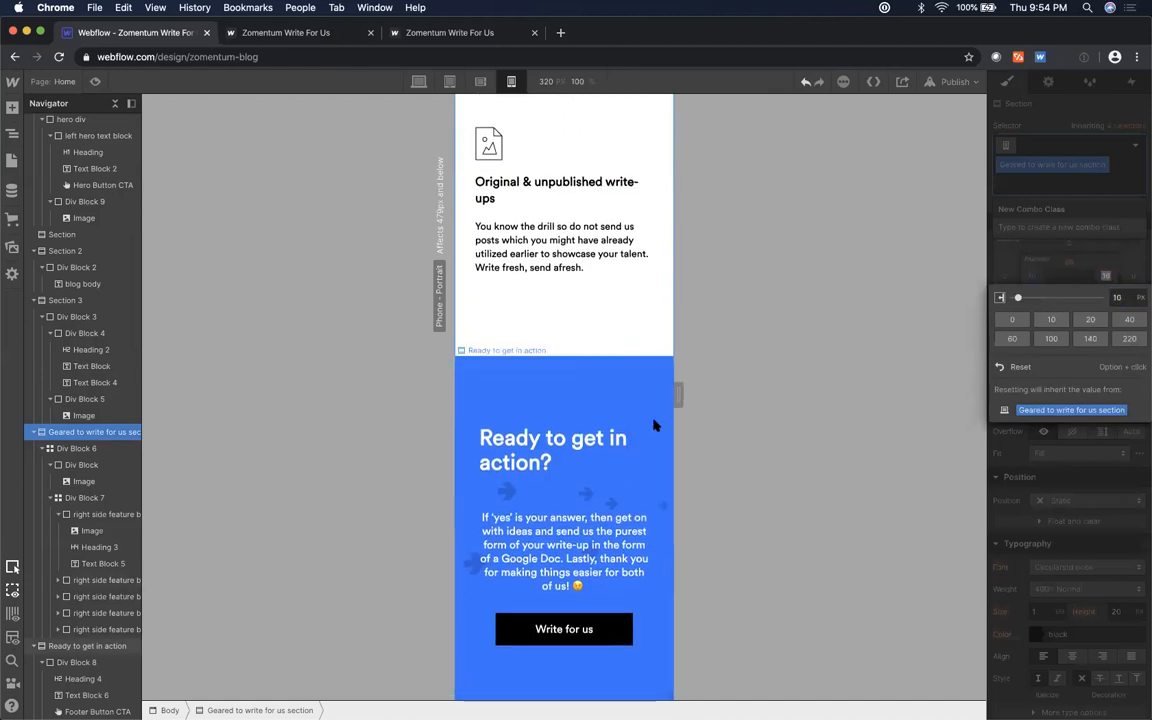
pyautogui.click(652, 428)
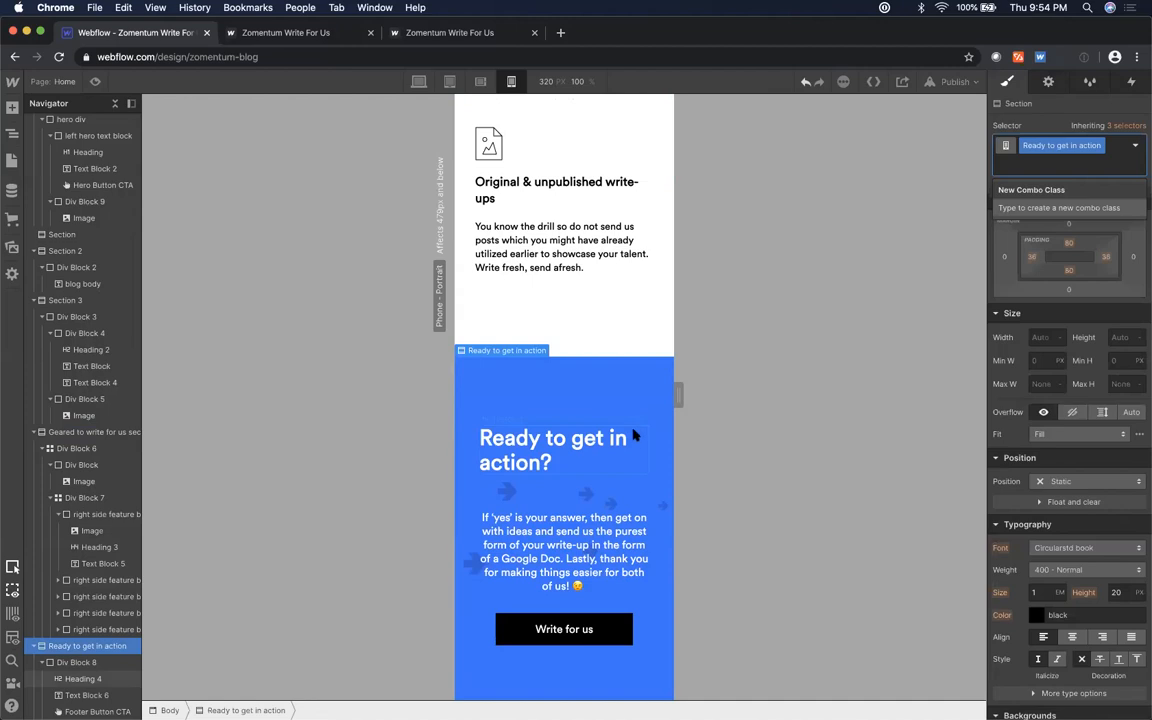
pyautogui.click(627, 430)
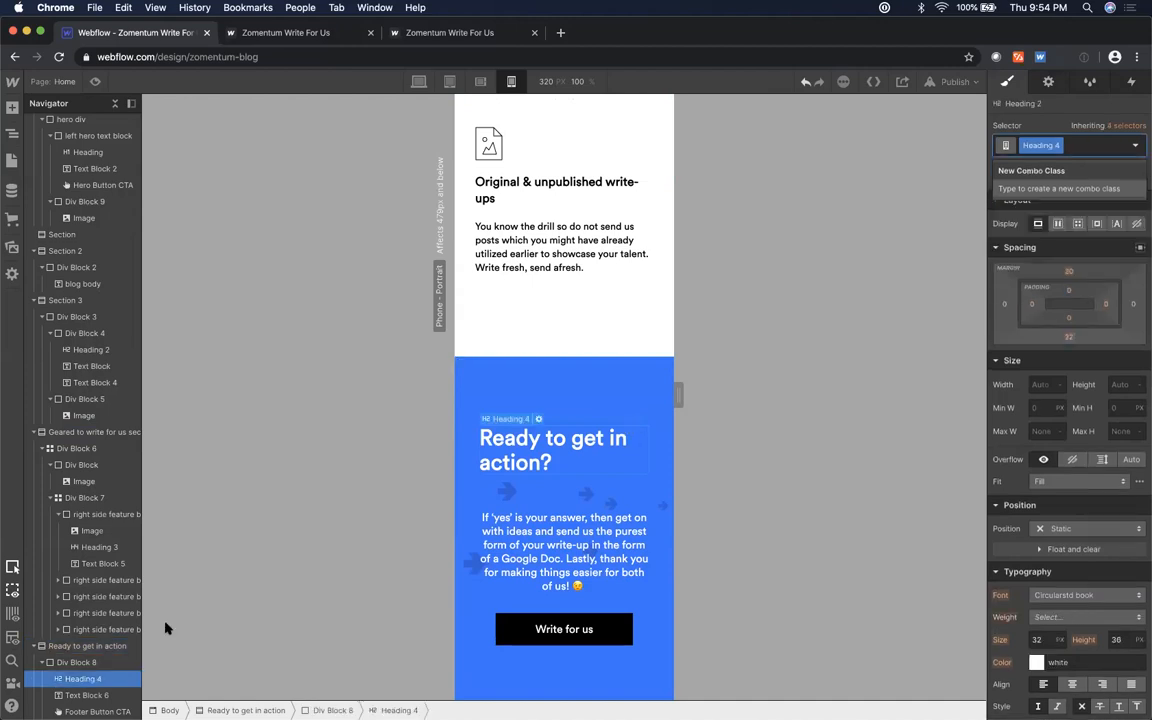
pyautogui.click(85, 663)
pyautogui.scroll(-10, 1066, 420)
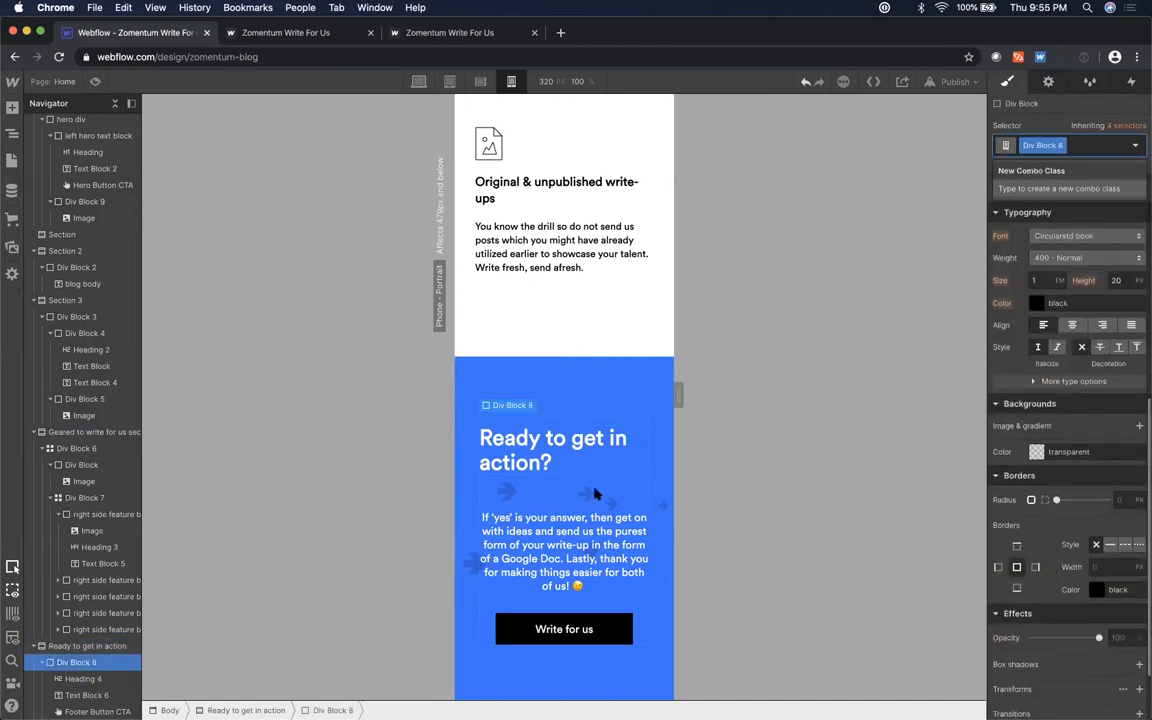
pyautogui.click(588, 459)
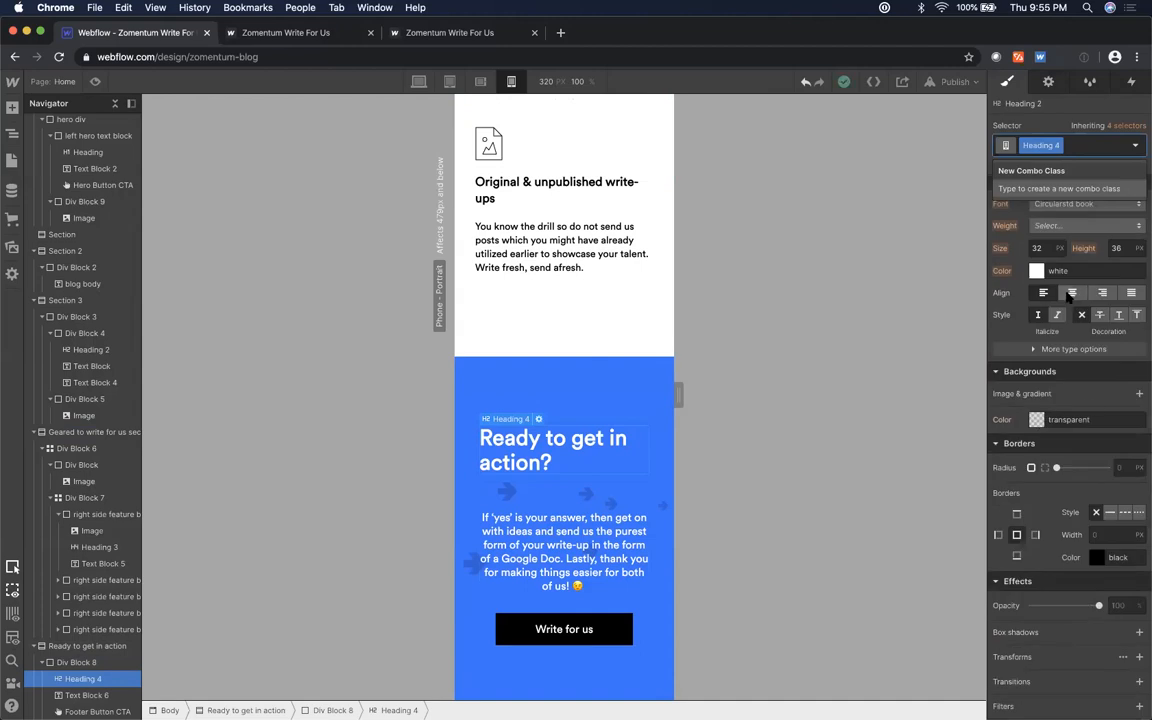
pyautogui.click(1072, 292)
pyautogui.click(1118, 248)
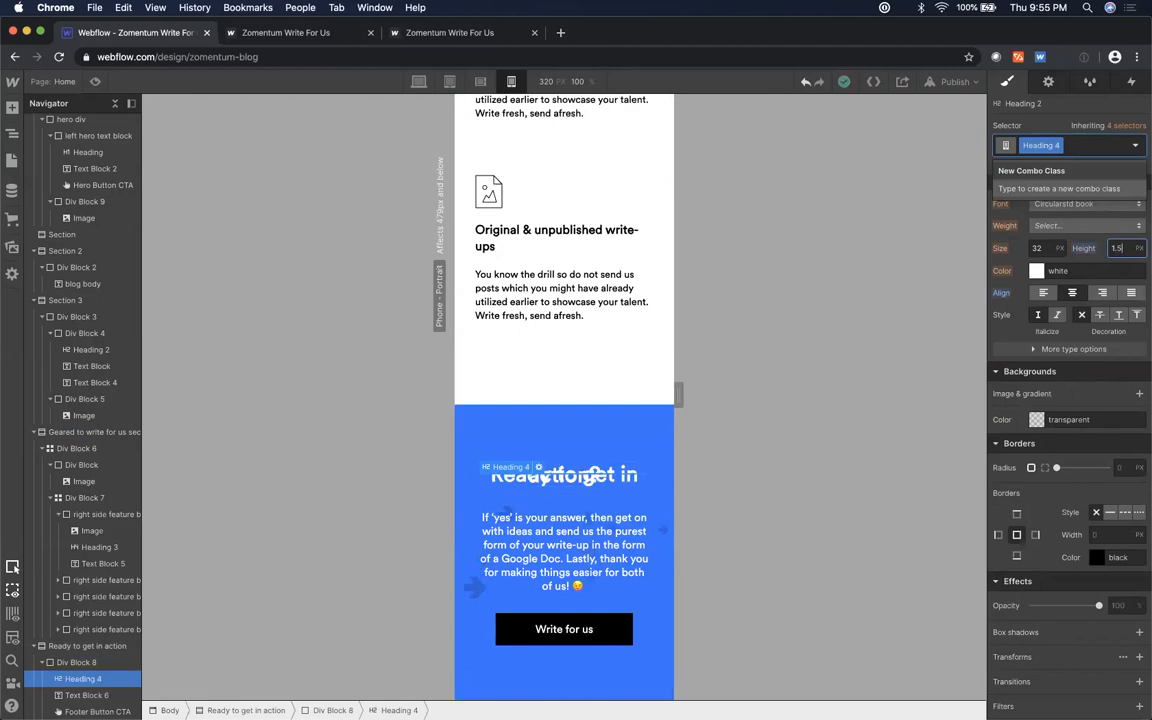
pyautogui.write('1.5em')
pyautogui.press('Return')
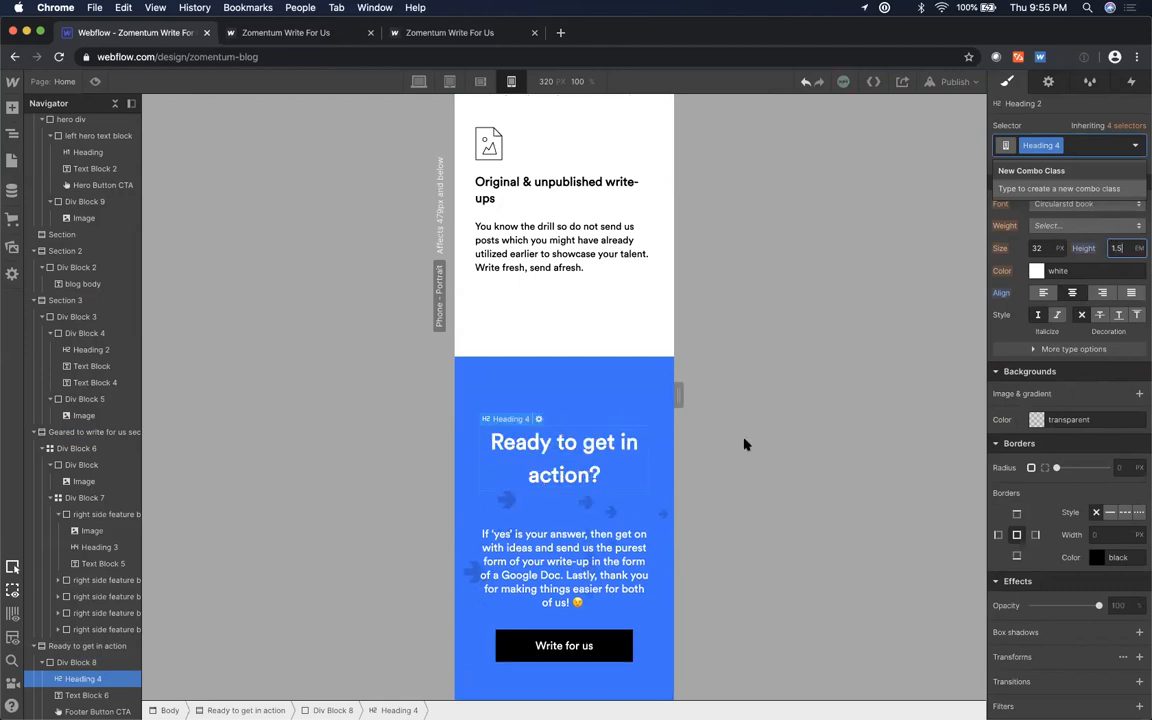
# - Hide both Arrows 1.svg background images of the "Ready to get in action" section on mobile portrait
pyautogui.click(663, 501)
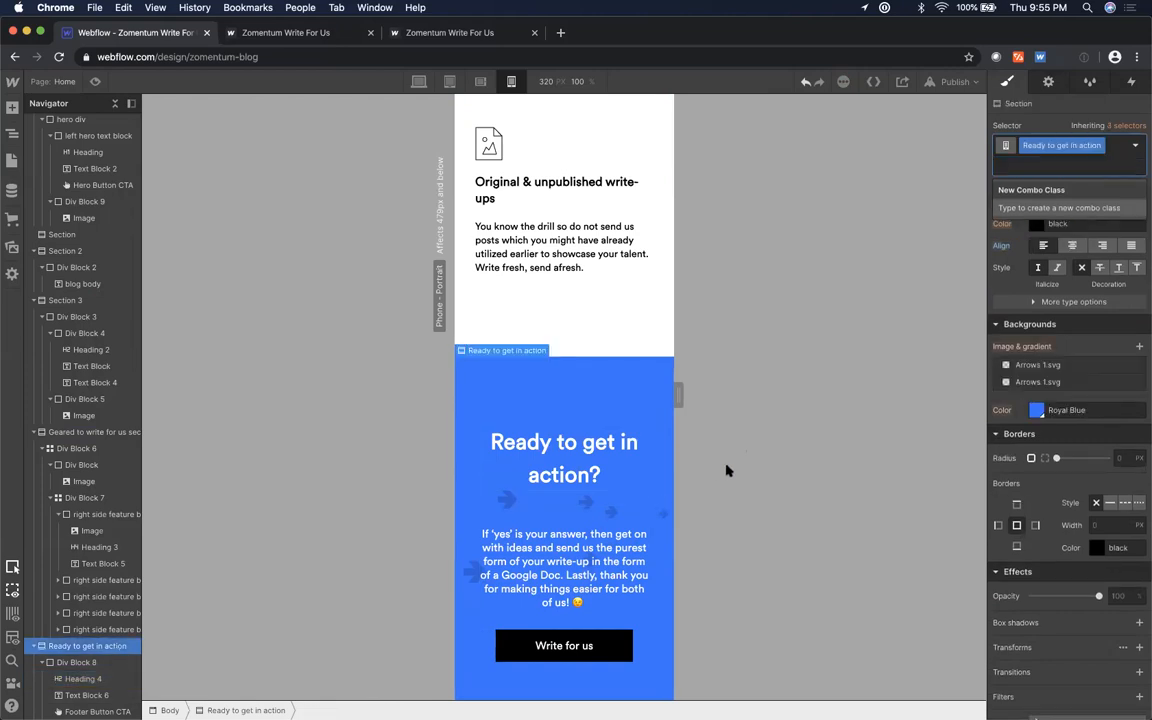
pyautogui.click(1123, 366)
pyautogui.click(1123, 382)
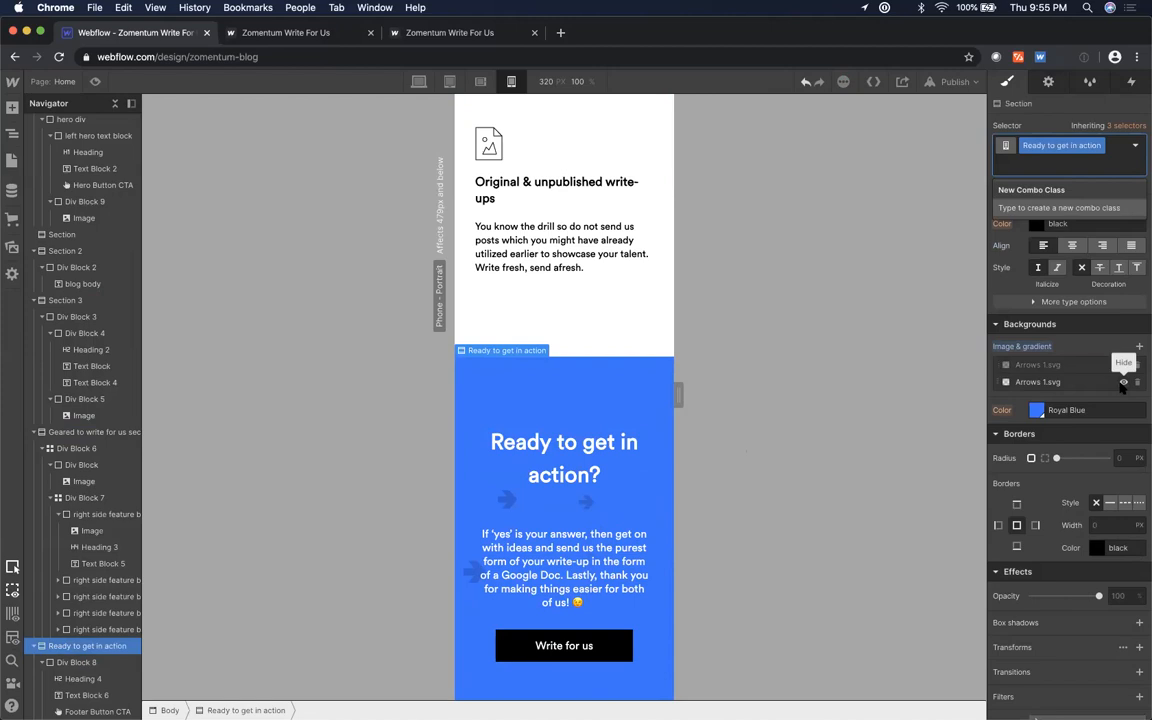
# - Reduce the "Ready to get in action?" heading's bottom margin to -1 px and set the paragraph below it to a 1.6 em line height
pyautogui.click(640, 462)
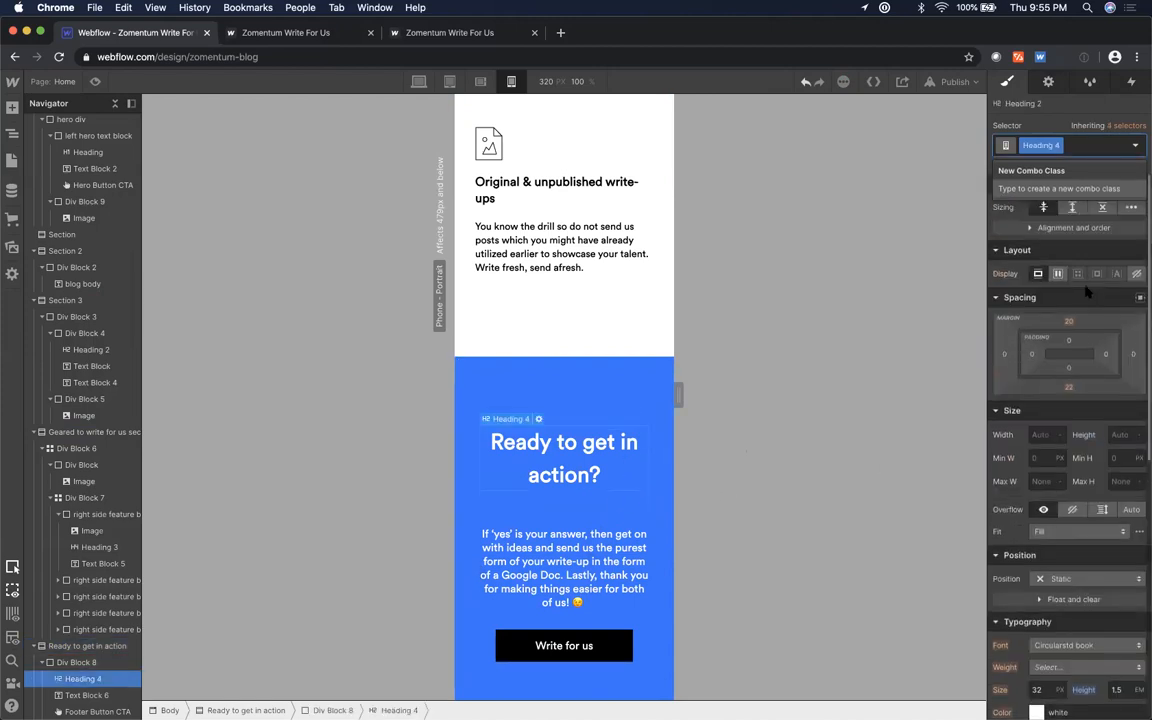
pyautogui.moveTo(1068, 386); pyautogui.dragTo(1077, 340)
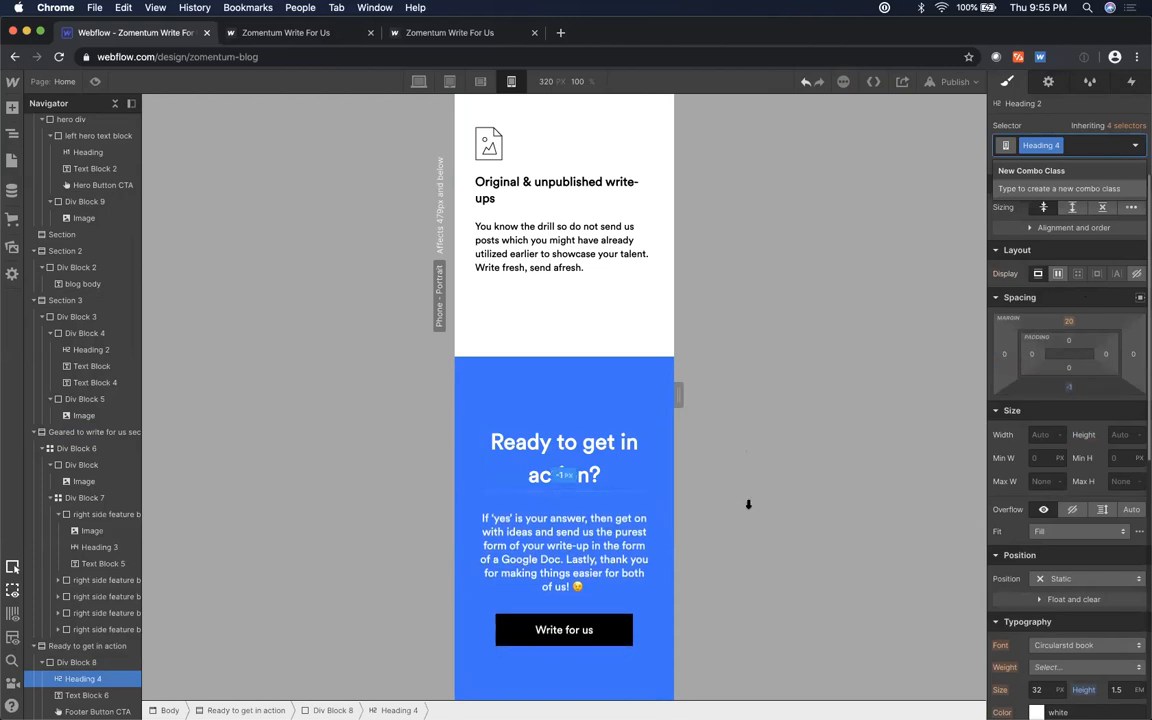
pyautogui.click(641, 572)
pyautogui.scroll(-5, 1104, 428)
pyautogui.click(1121, 347)
pyautogui.write('1')
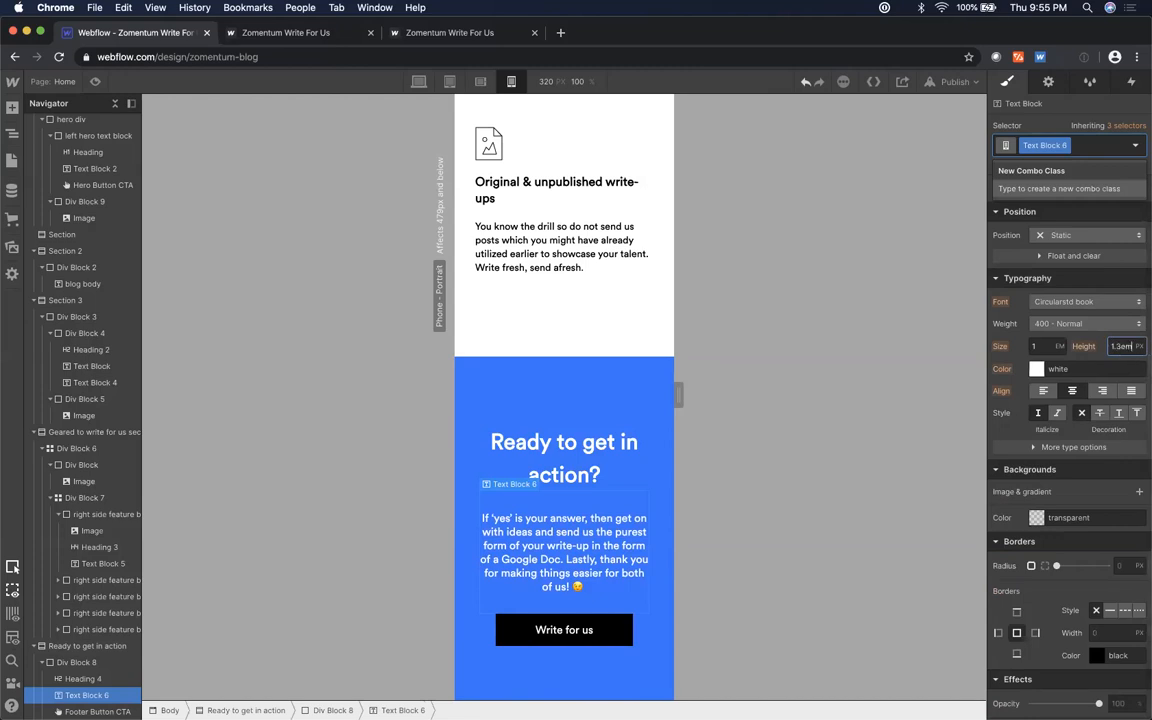
pyautogui.write('.3')
pyautogui.press('BackSpace')
pyautogui.write('6')
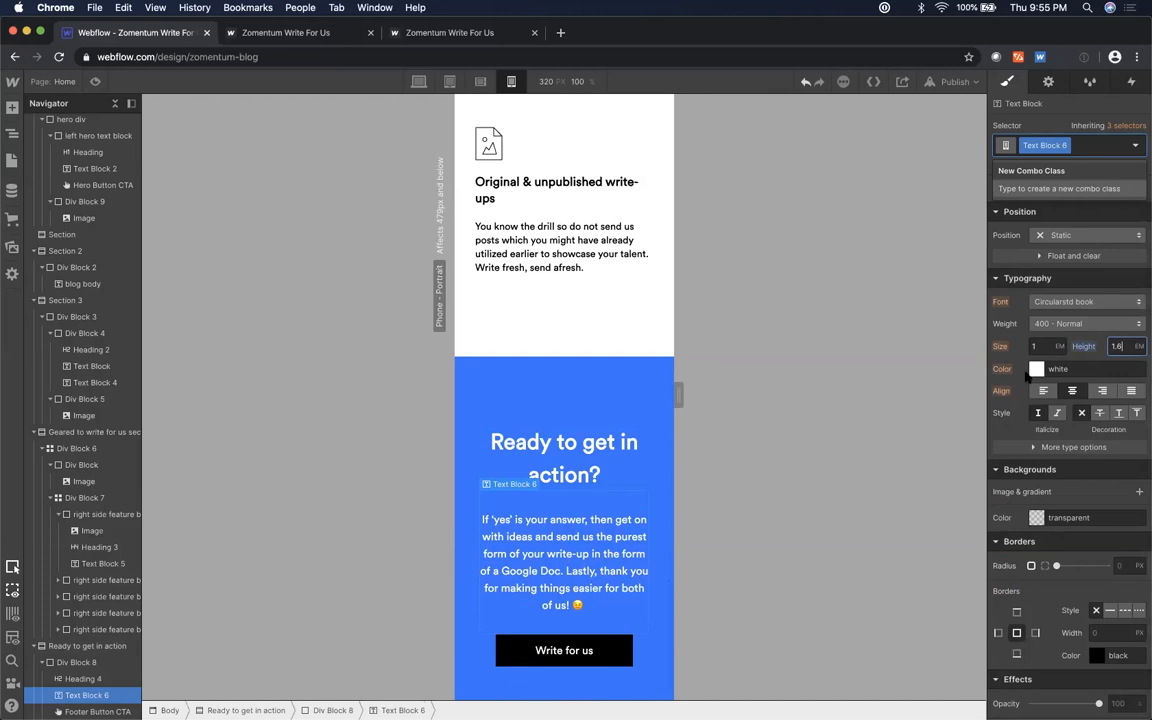
# - Set the "Ready to get in action" section's padding to 10 px left and right, 35 px top and 34 px bottom
pyautogui.click(660, 502)
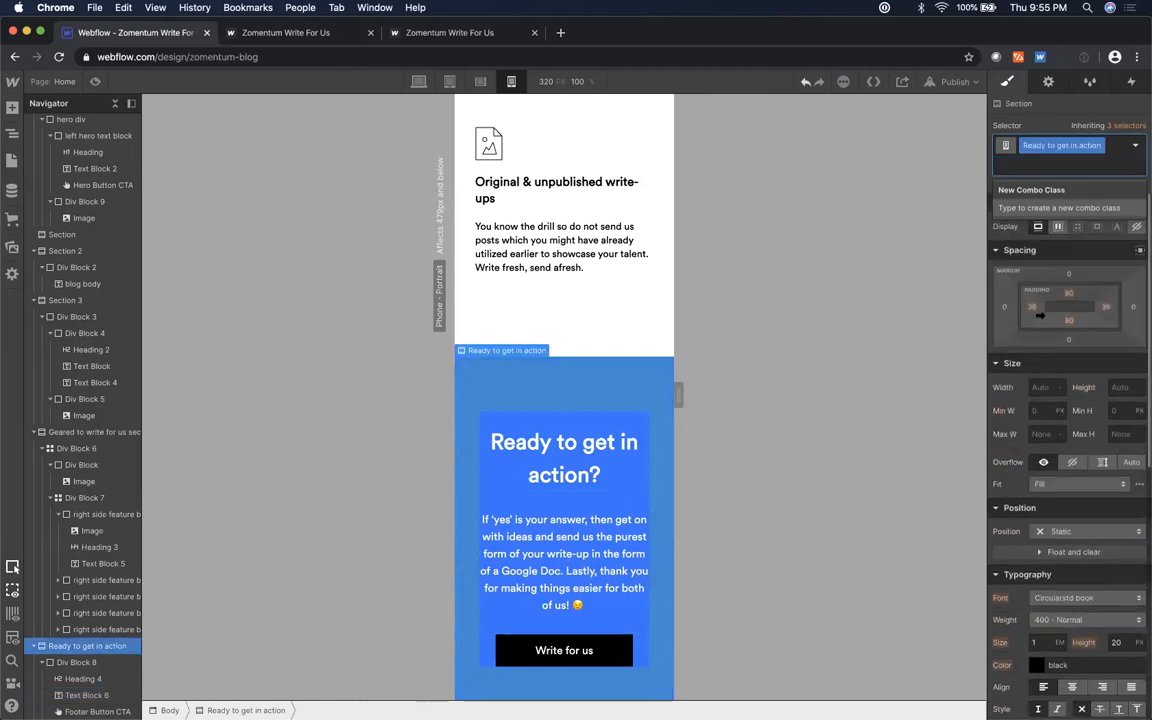
pyautogui.click(1032, 306)
pyautogui.click(1049, 354)
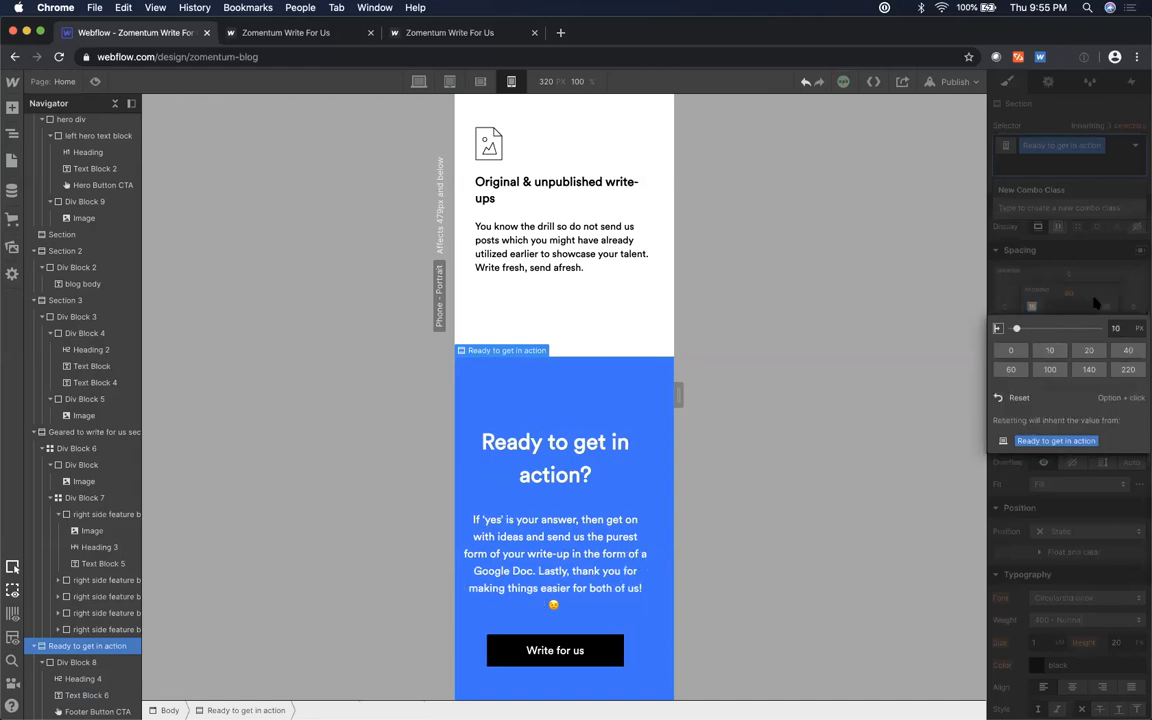
pyautogui.click(1106, 306)
pyautogui.click(1051, 350)
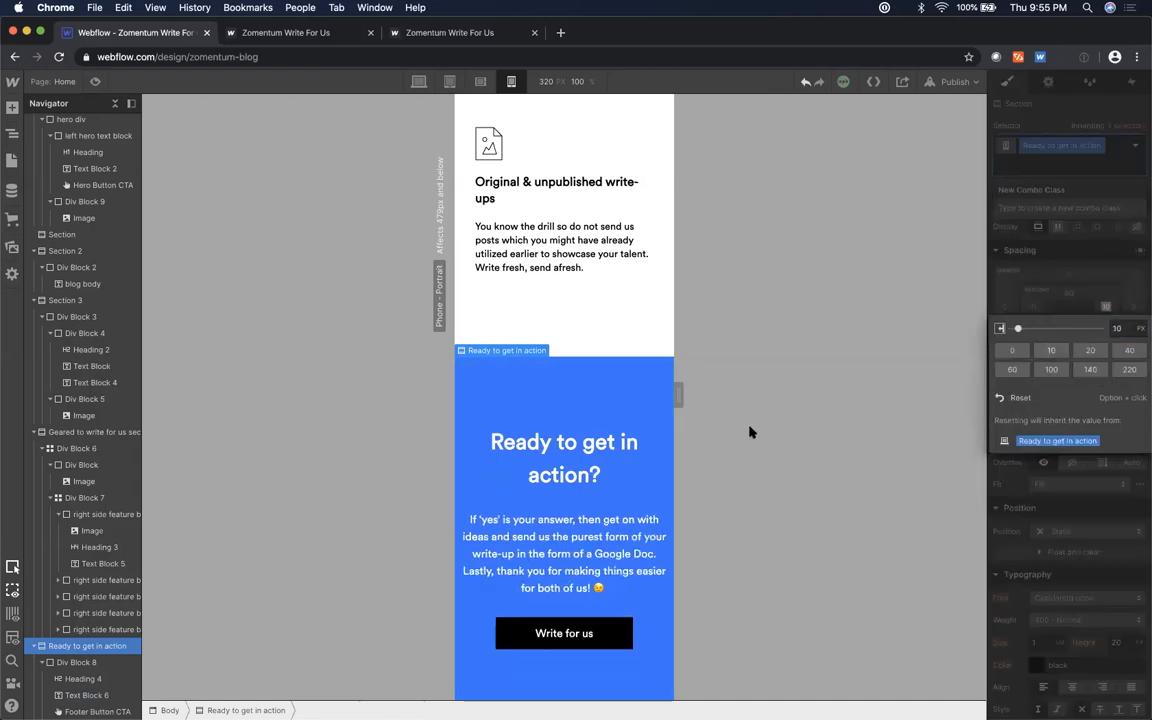
pyautogui.click(1085, 299)
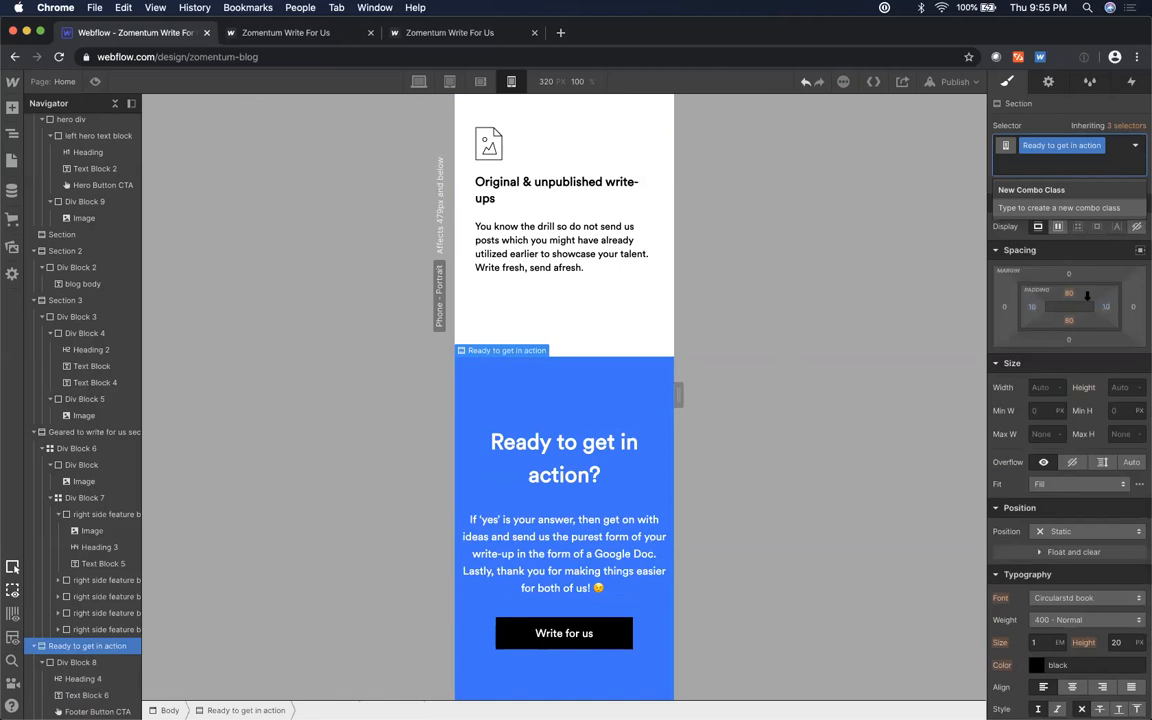
pyautogui.moveTo(1072, 295); pyautogui.dragTo(1076, 208)
pyautogui.moveTo(1070, 323); pyautogui.dragTo(1056, 413)
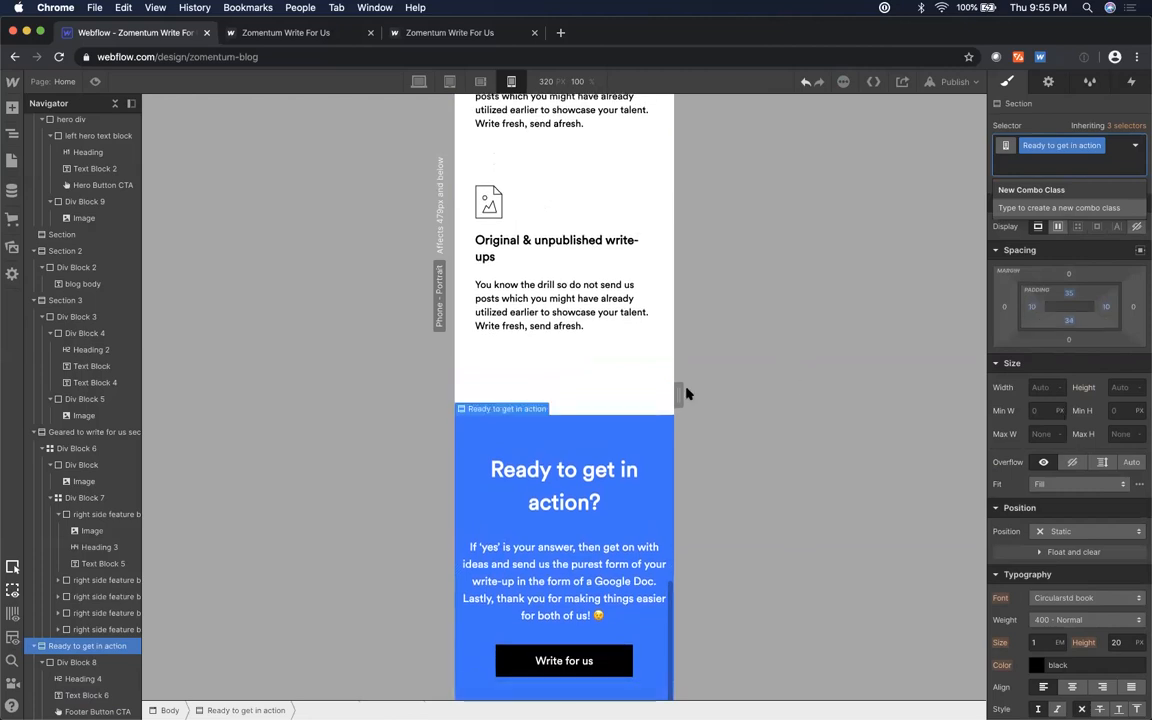
# - Publish the site to zomentum-blog.webflow.io and return the canvas to the desktop breakpoint
pyautogui.scroll(20, 579, 393)
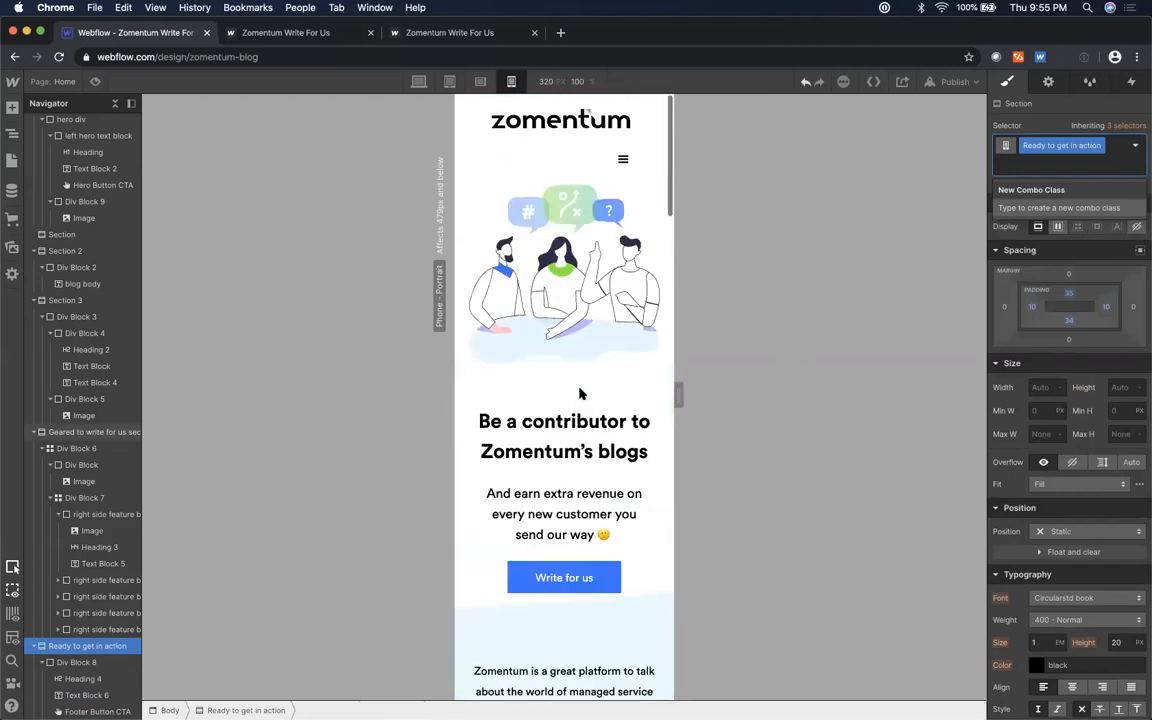
pyautogui.click(955, 81)
pyautogui.click(872, 247)
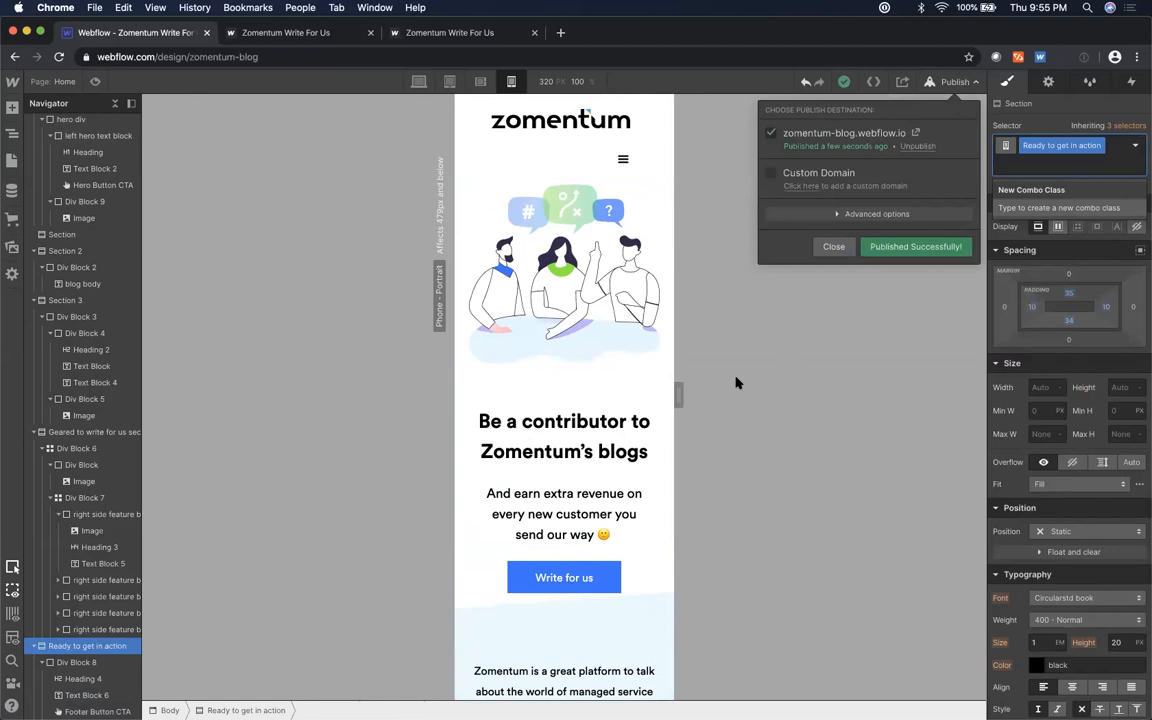
pyautogui.click(419, 81)
pyautogui.scroll(-15, 511, 316)
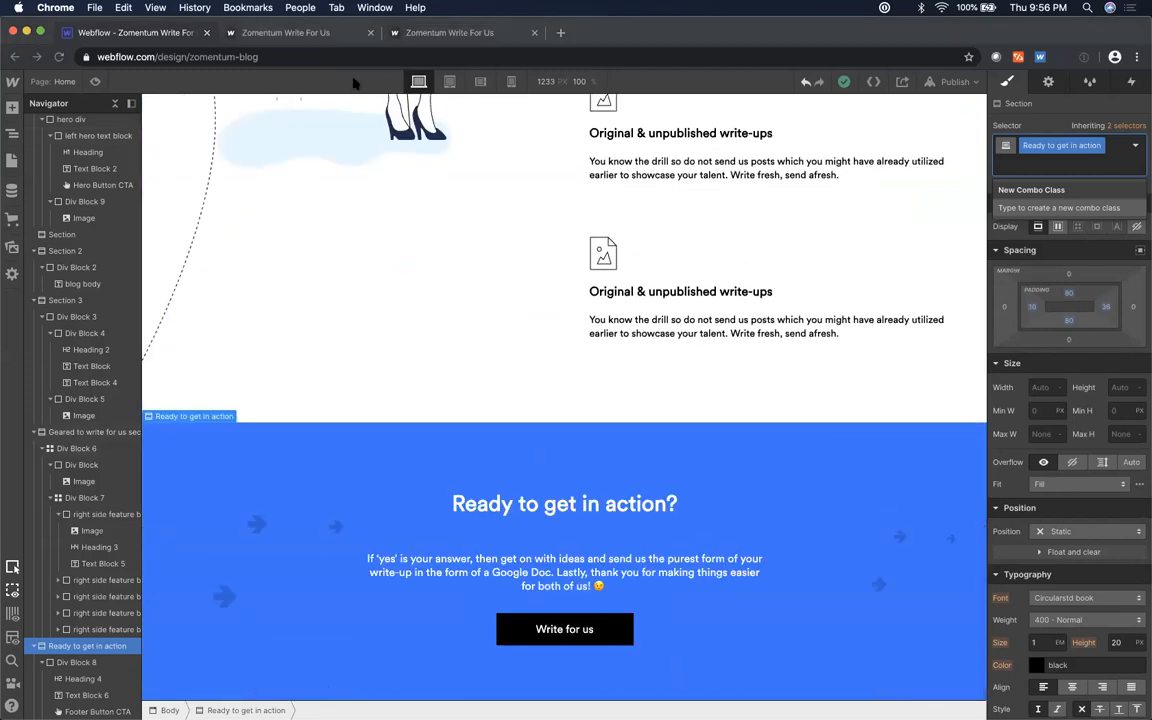
# - Check the published page's responsiveness by narrowing the browser window, reviewing its sections, and widening it back to full width
pyautogui.click(290, 33)
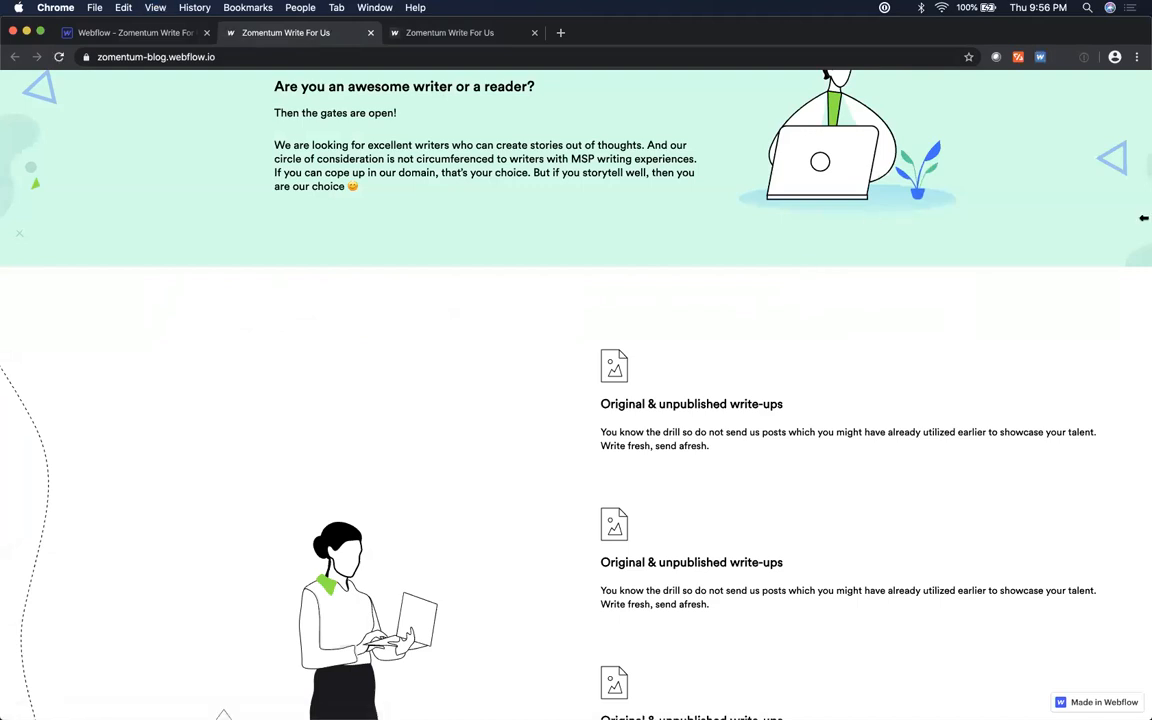
pyautogui.moveTo(1079, 220); pyautogui.dragTo(327, 267)
pyautogui.scroll(10, 249, 320)
pyautogui.scroll(-5, 249, 320)
pyautogui.scroll(-15, 249, 320)
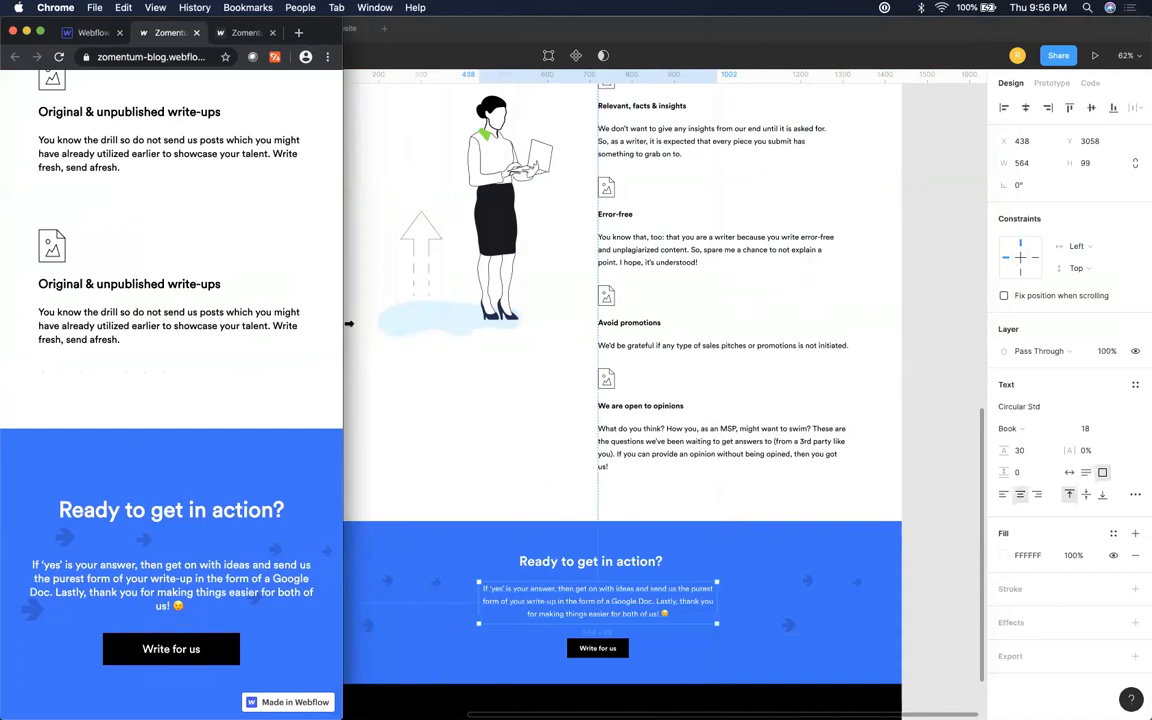
pyautogui.moveTo(349, 323); pyautogui.dragTo(426, 319)
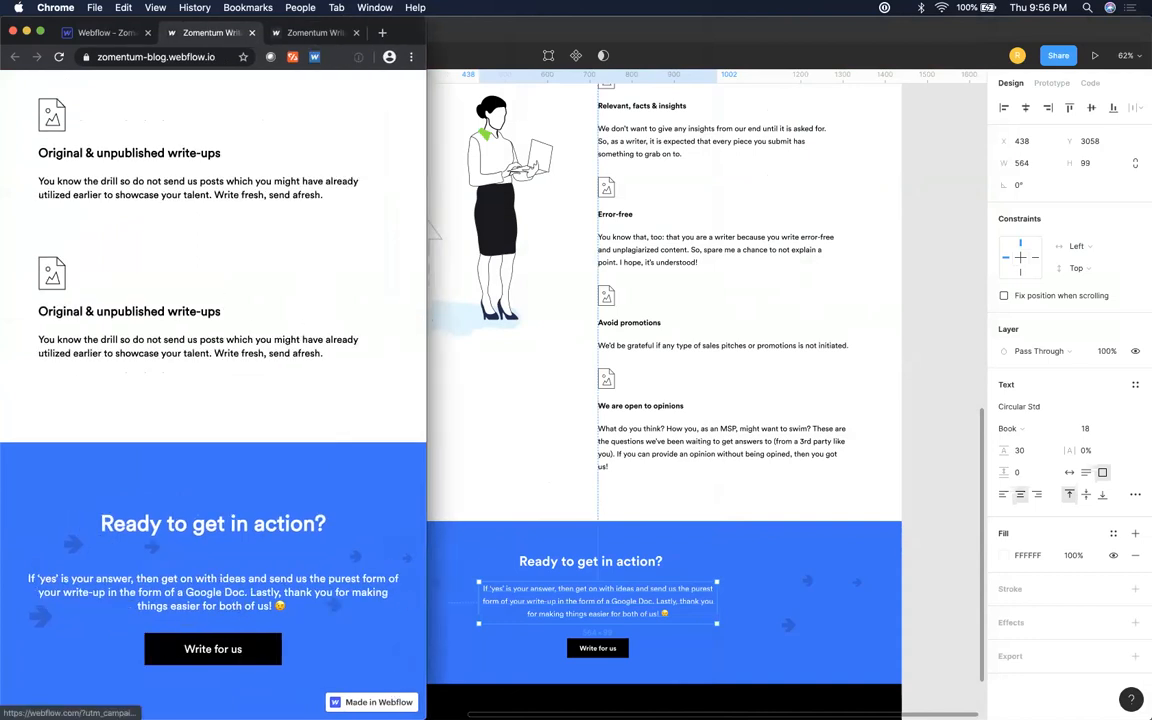
pyautogui.moveTo(426, 547); pyautogui.dragTo(1145, 467)
pyautogui.scroll(20, 727, 457)
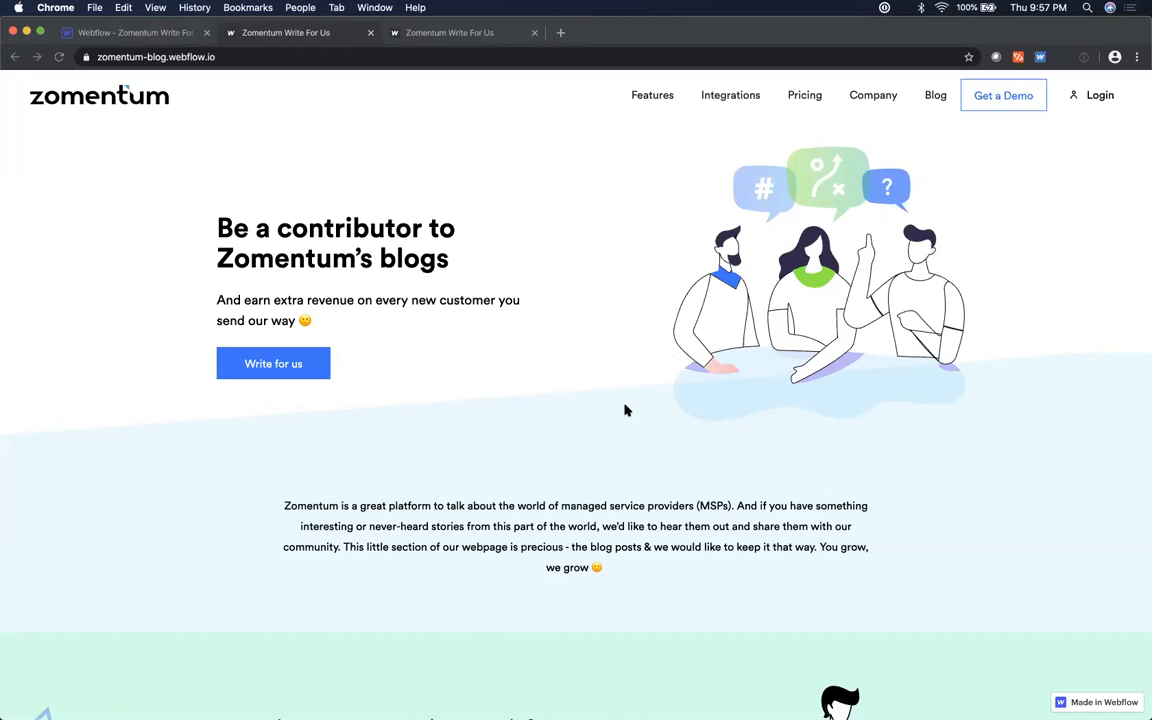
pyautogui.press('XF86AudioRaiseVolume')
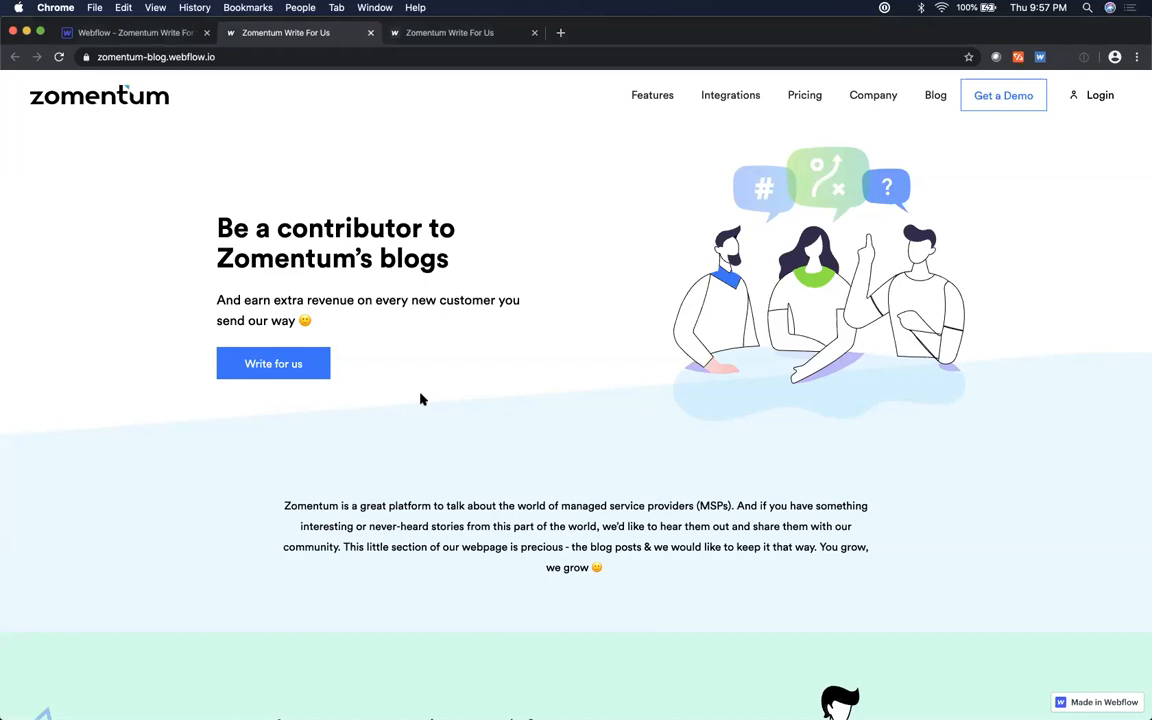
# - Switch to Figma and draw a square of about 201 × 201 on the empty canvas beside the Desktop - 1 frame
pyautogui.press('super+Tab')
pyautogui.press('super+Tab')
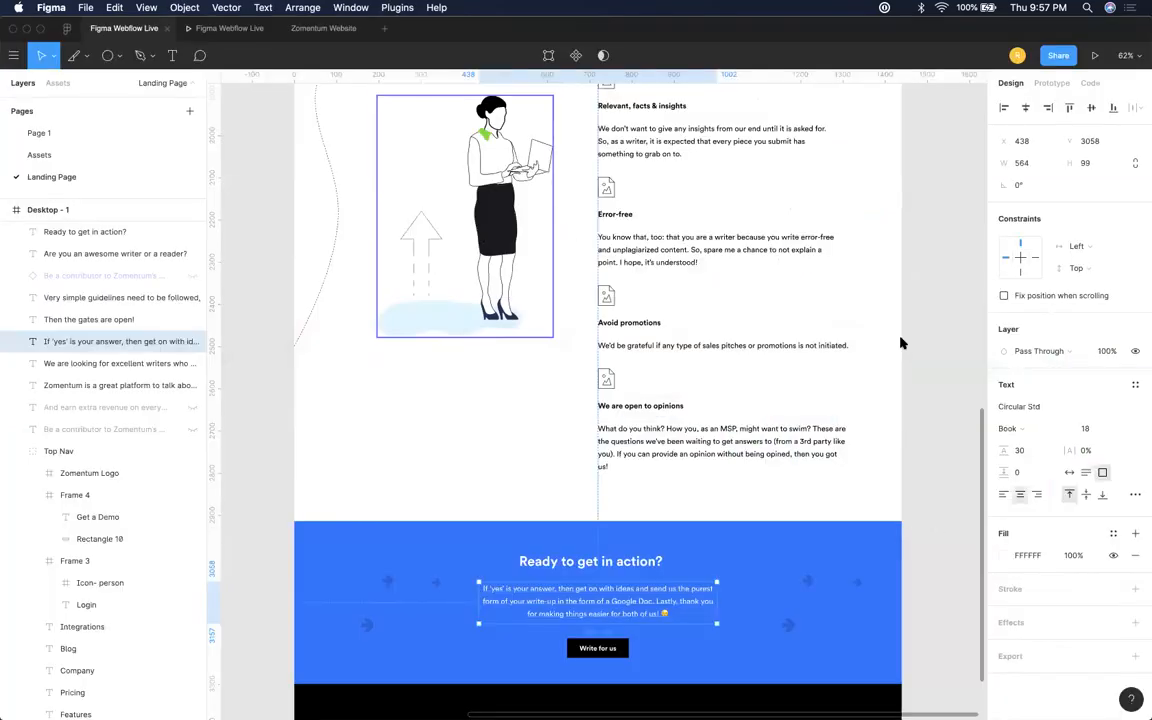
pyautogui.click(789, 314)
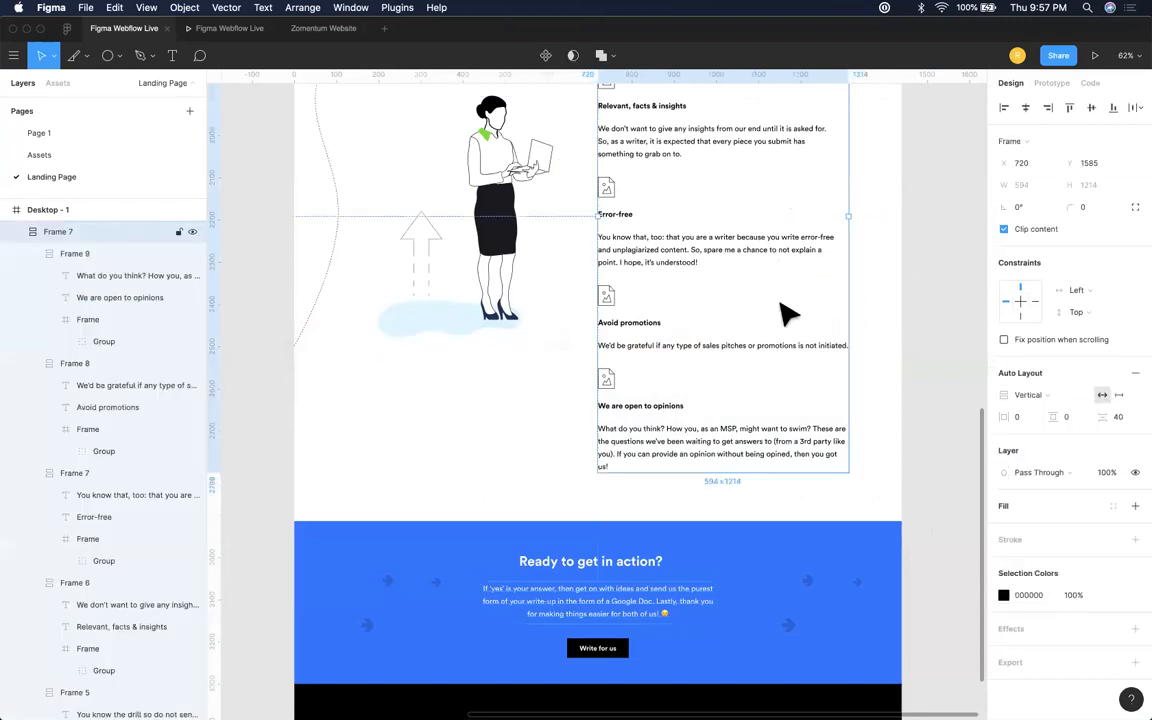
pyautogui.hscroll(5, 785, 314)
pyautogui.scroll(-6, 785, 312)
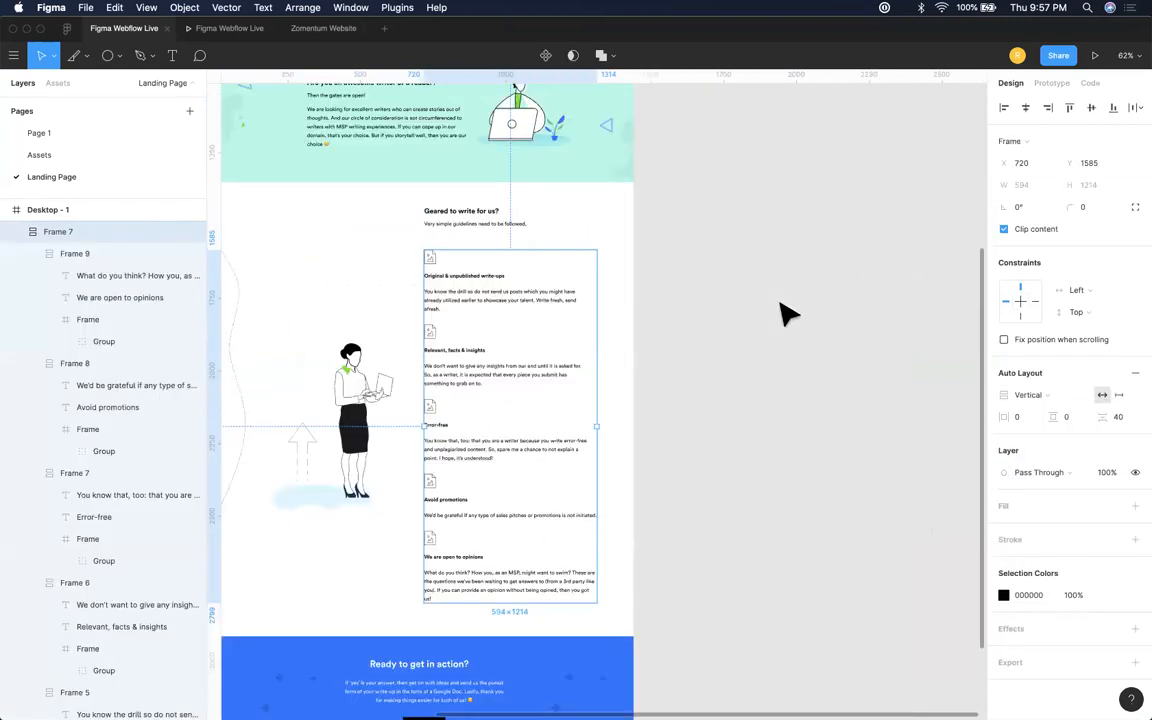
pyautogui.click(712, 267)
pyautogui.press('r')
pyautogui.moveTo(540, 183); pyautogui.dragTo(600, 240)
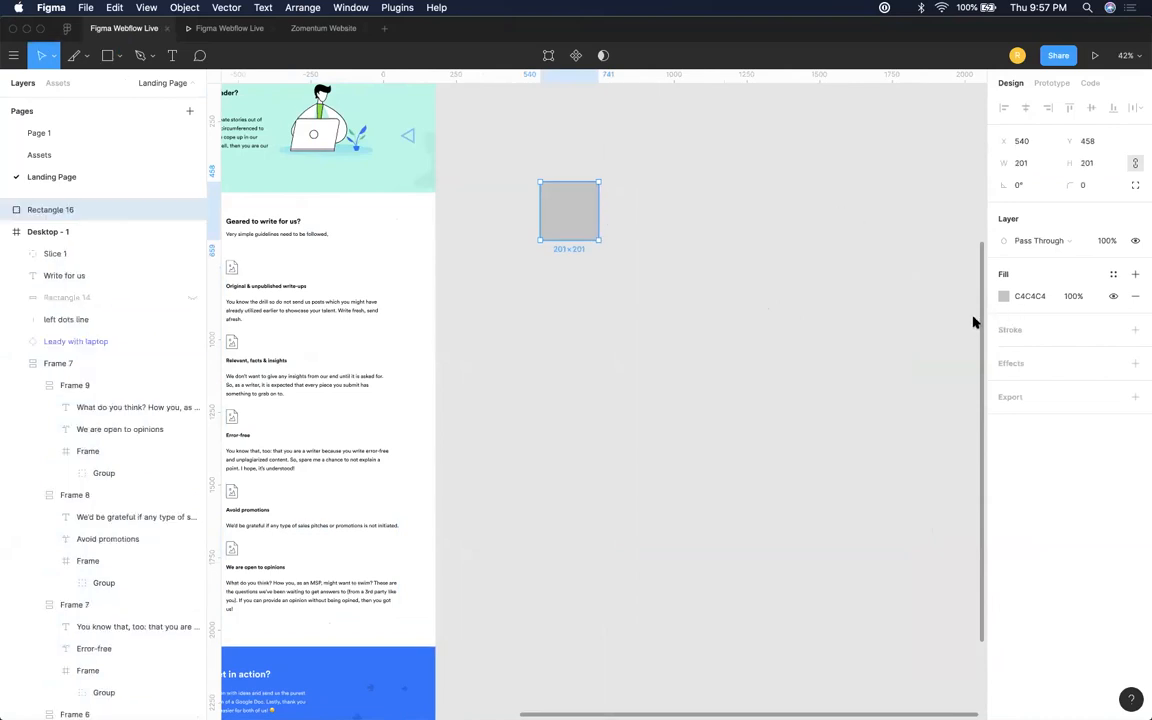
# - Fill the square with the blue document color 2F70FE
pyautogui.click(1009, 294)
pyautogui.click(1003, 297)
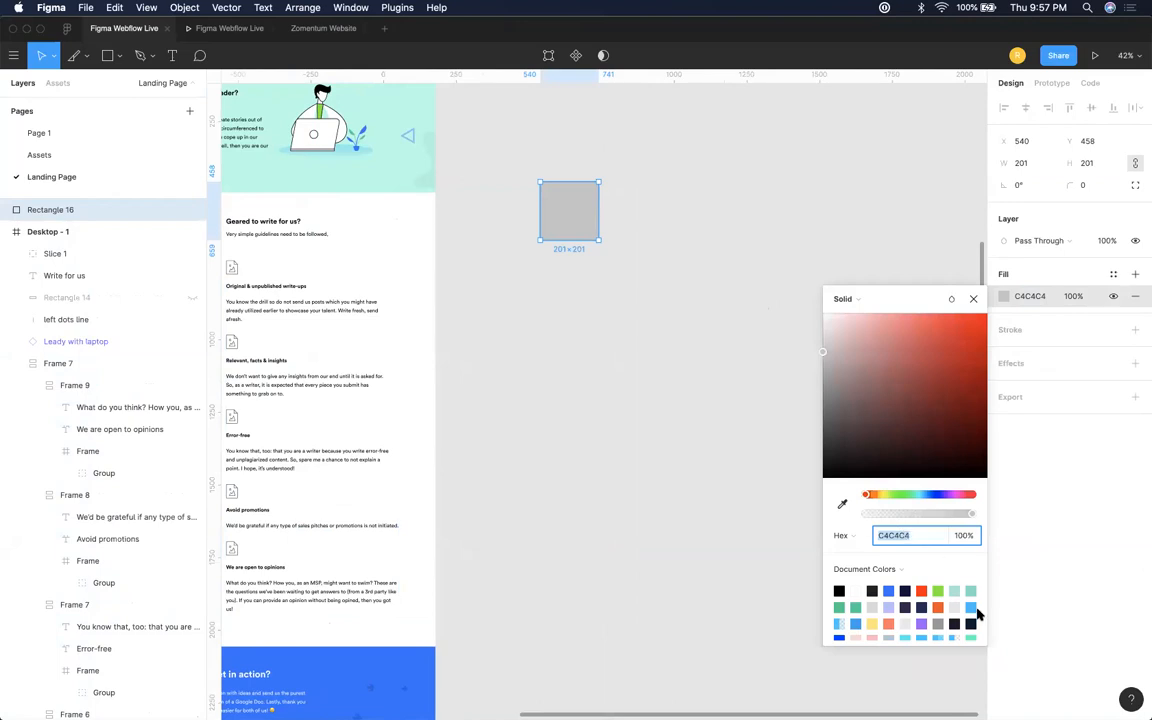
pyautogui.click(891, 590)
pyautogui.click(674, 309)
# - Create a color style named Blue from the blue square's fill
pyautogui.click(575, 218)
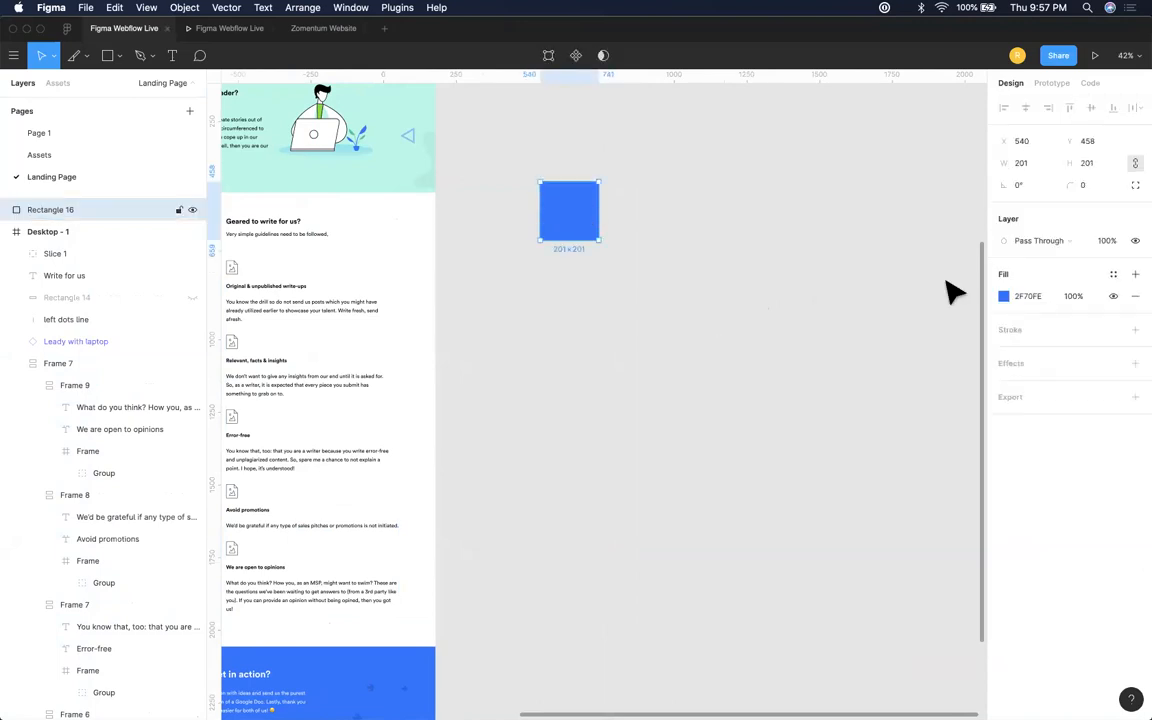
pyautogui.click(1113, 275)
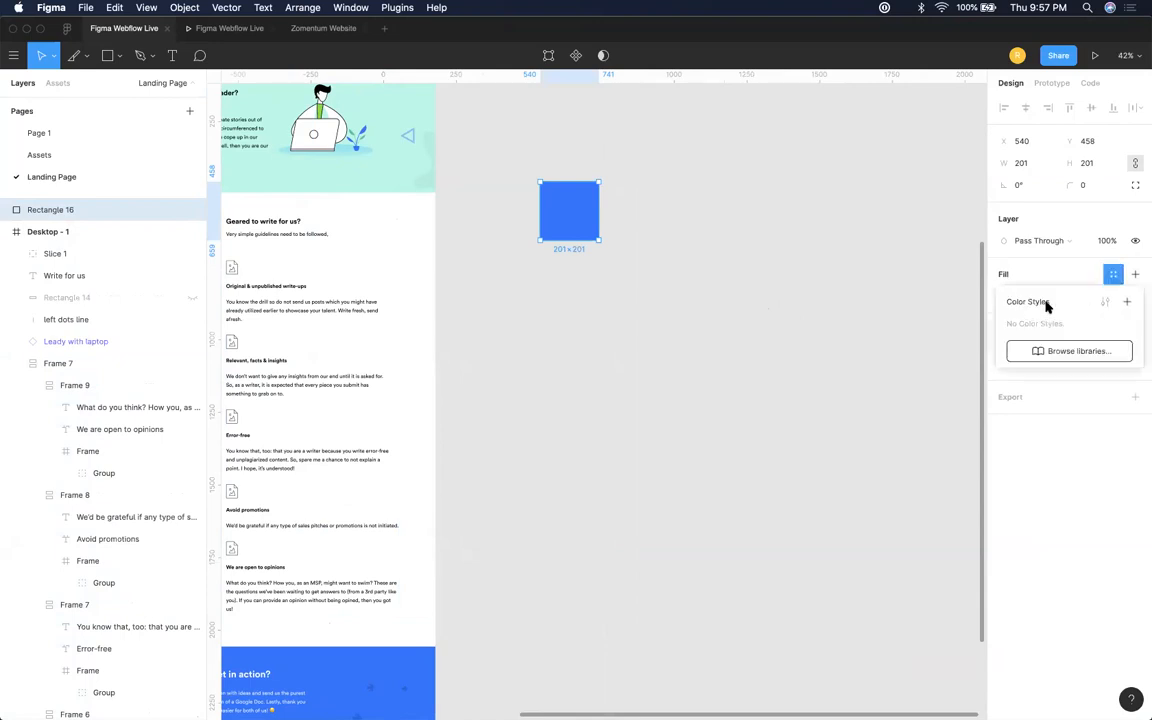
pyautogui.click(1126, 304)
pyautogui.write('B')
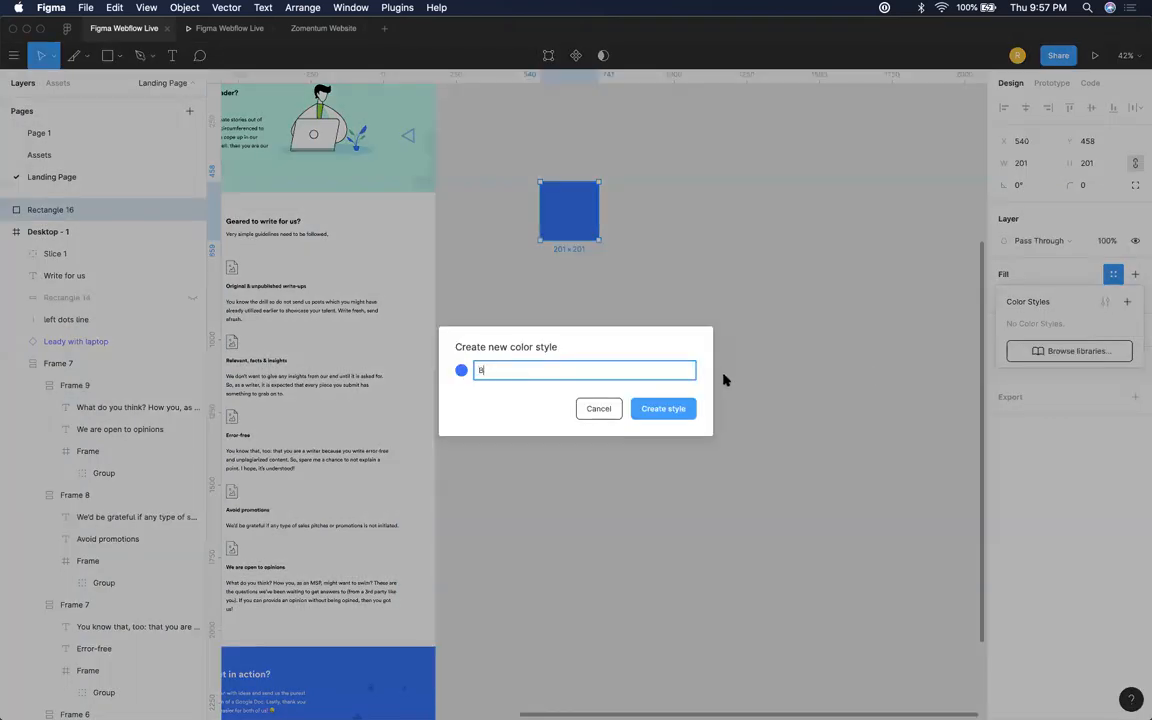
pyautogui.write('lue')
pyautogui.press('Return')
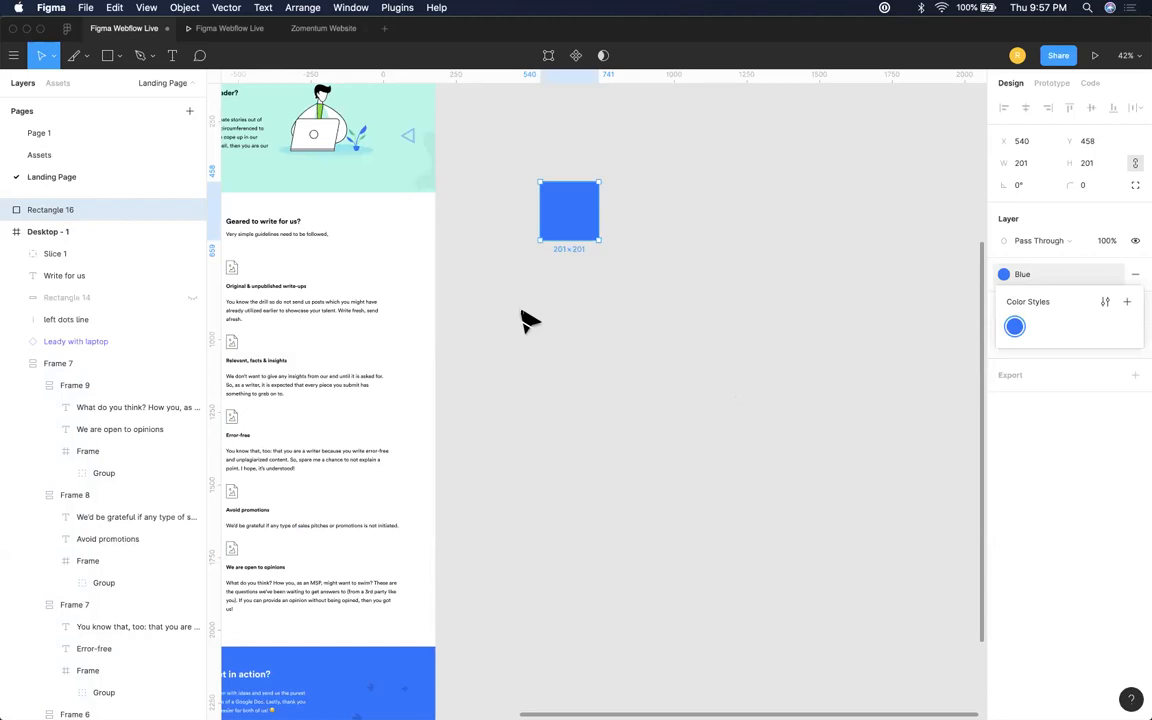
# - Draw a second square of about 290 × 290 beside the first and apply the Blue color style to it
pyautogui.click(601, 320)
pyautogui.press('r')
pyautogui.moveTo(680, 202)
pyautogui.mouseDown()
pyautogui.moveTo(746, 252)
pyautogui.moveTo(766, 286)
pyautogui.mouseUp()
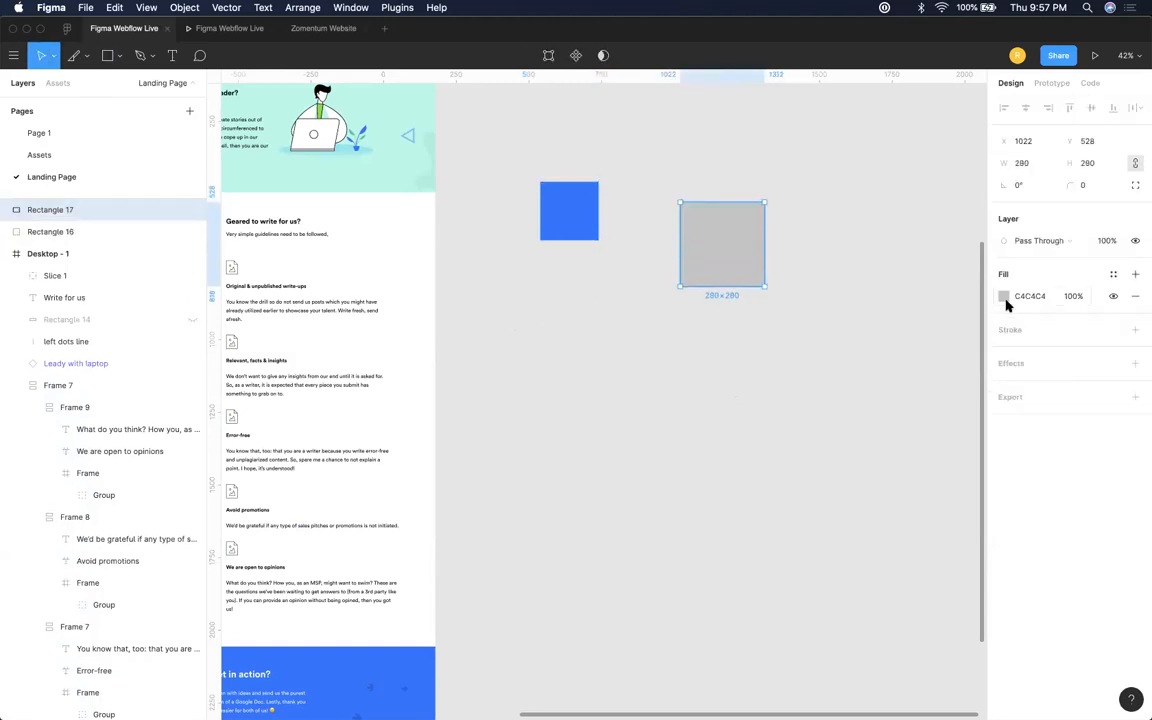
pyautogui.click(1111, 275)
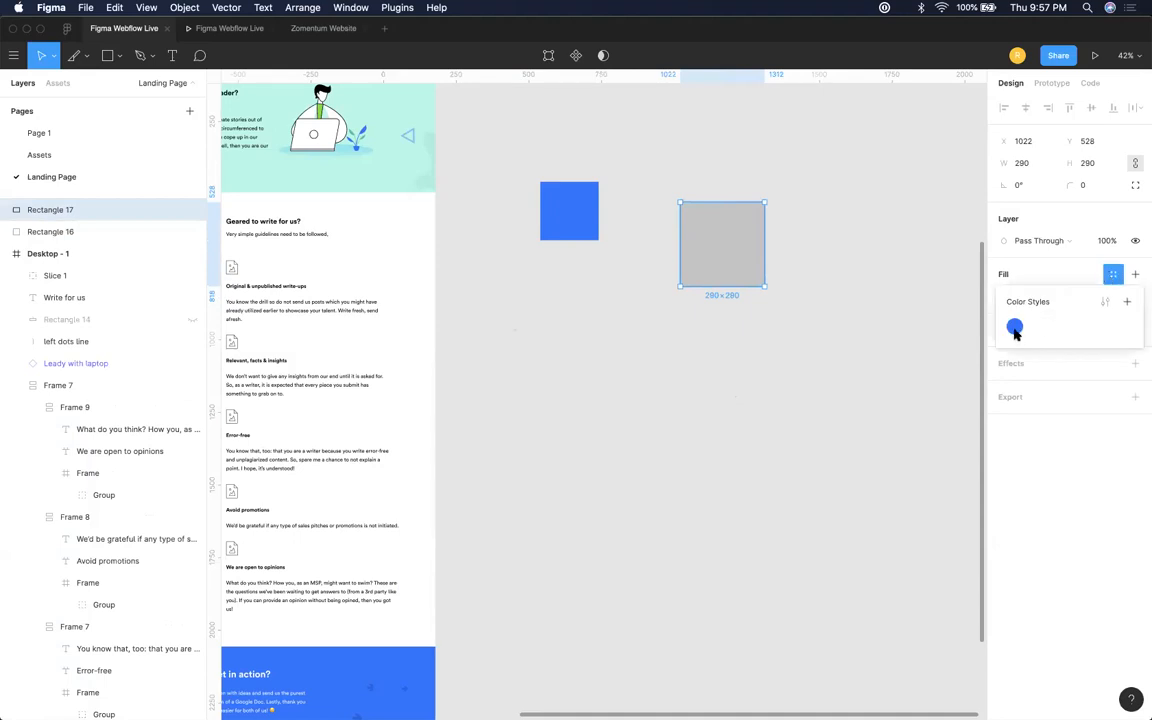
pyautogui.click(1013, 326)
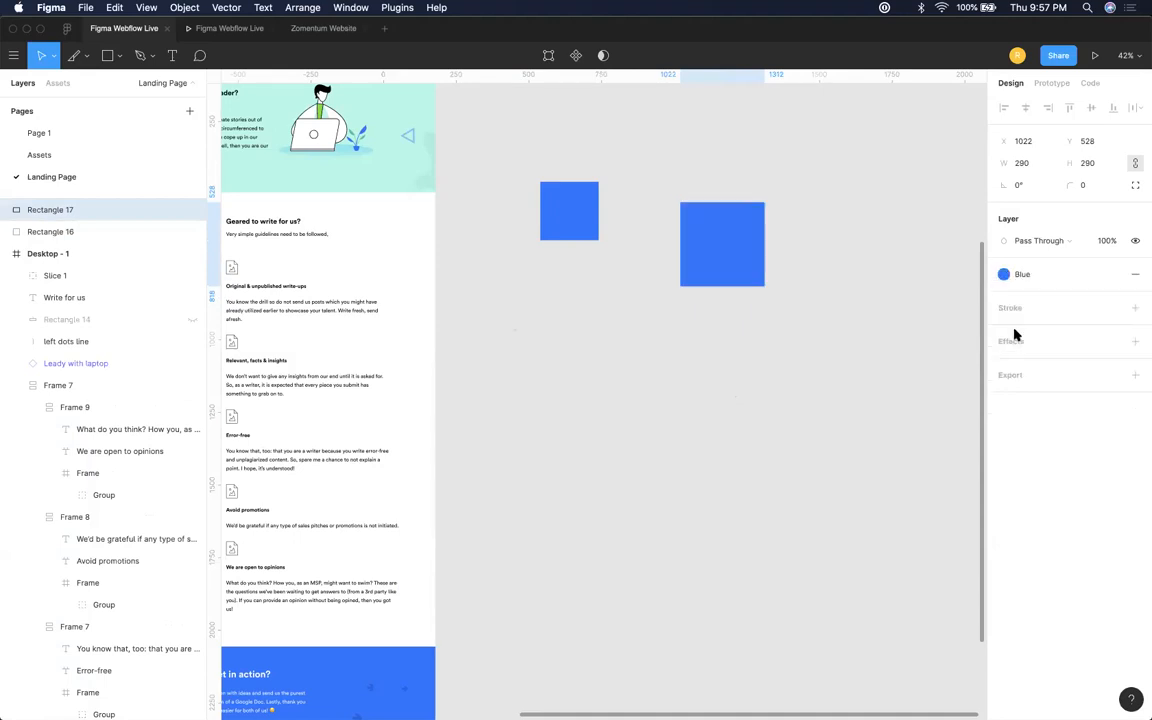
pyautogui.click(846, 356)
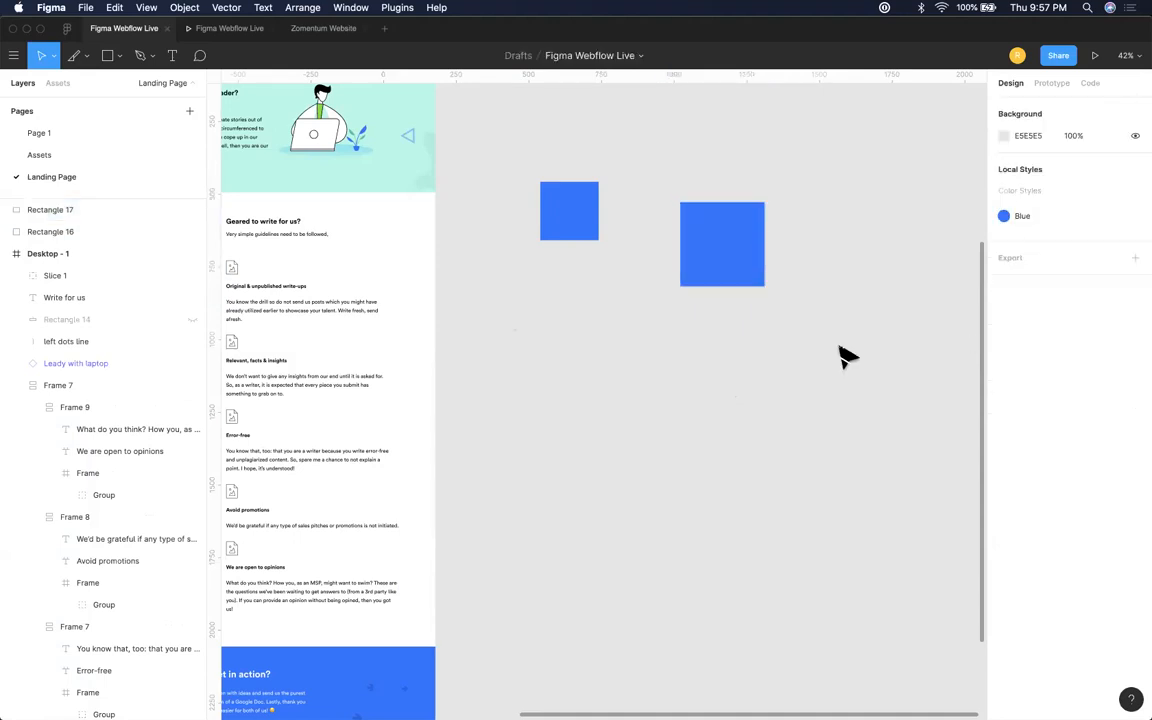
# - Detach the Blue style from the larger square and open its fill color to browse the document colors
pyautogui.click(730, 252)
pyautogui.click(1113, 274)
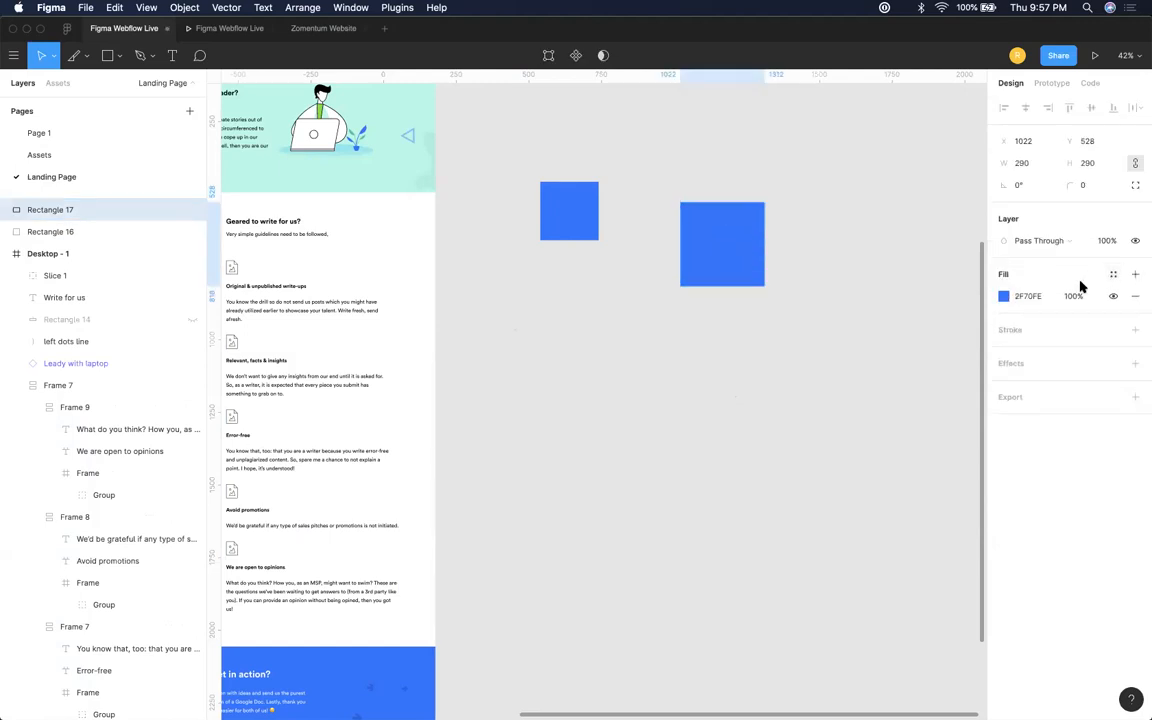
pyautogui.click(1004, 297)
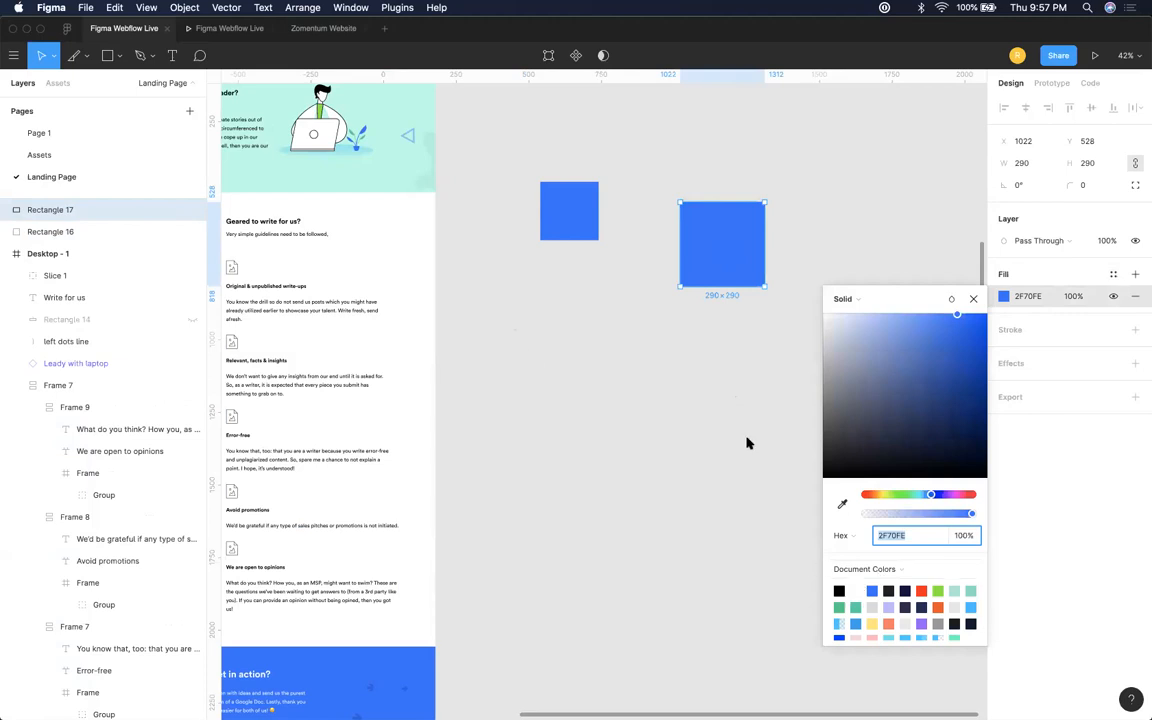
pyautogui.scroll(-5, 528, 362)
pyautogui.hscroll(-3, 398, 321)
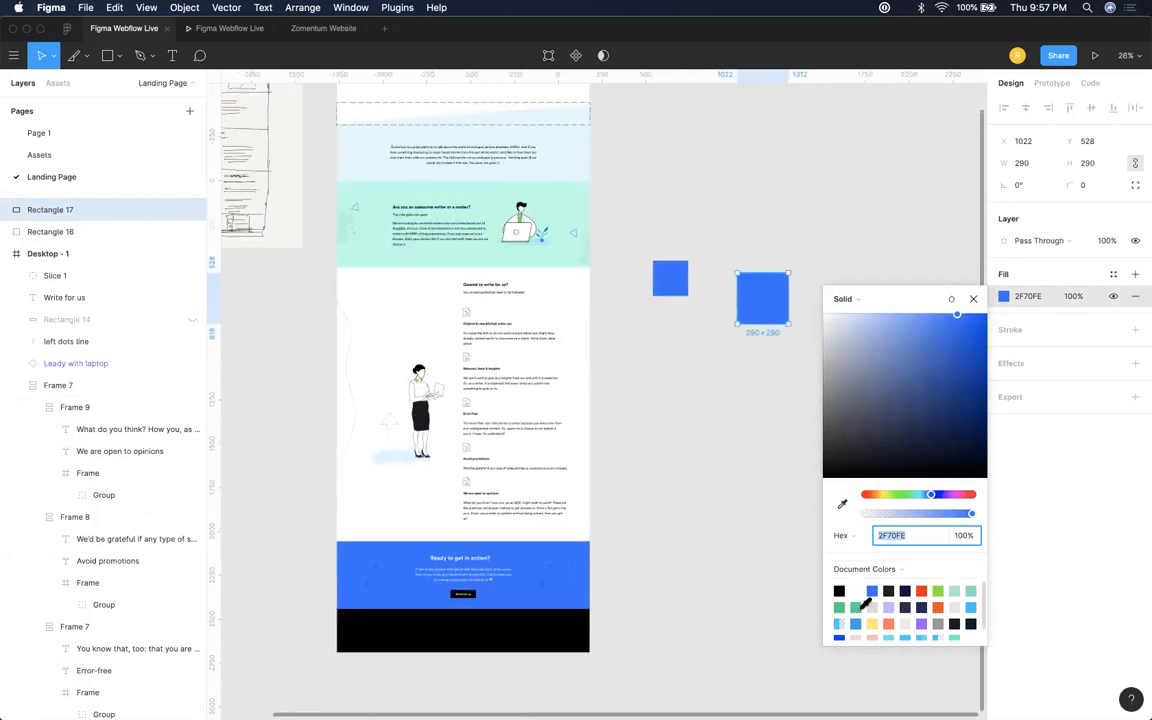
pyautogui.scroll(-1, 855, 610)
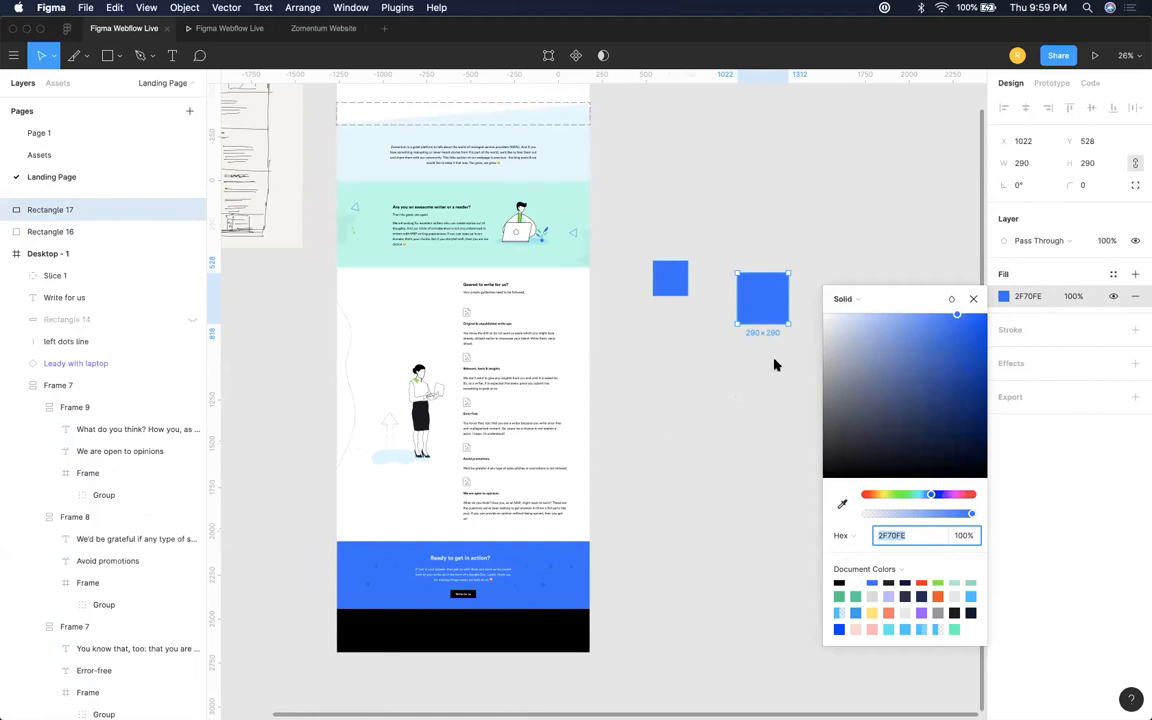
# - Draw a rectangle of about 282 × 289 below the blue squares and fill it with dark red AE0707
pyautogui.click(672, 365)
pyautogui.press('r')
pyautogui.moveTo(615, 374); pyautogui.dragTo(668, 426)
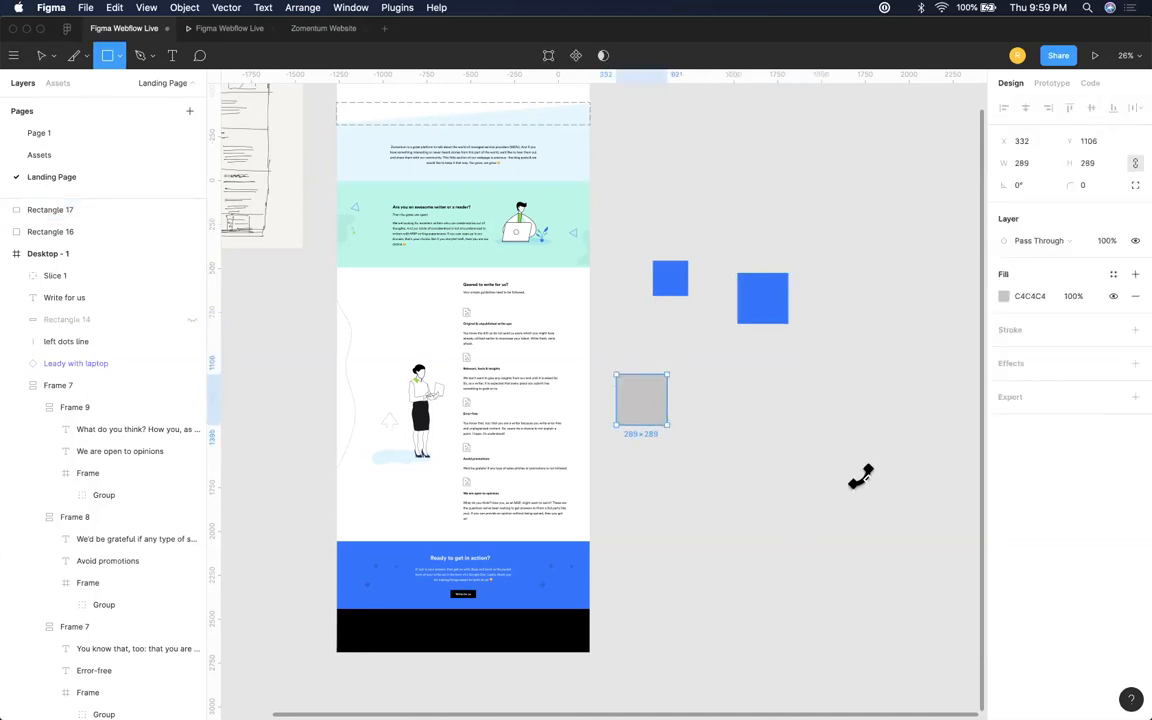
pyautogui.click(1003, 296)
pyautogui.scroll(1, 938, 612)
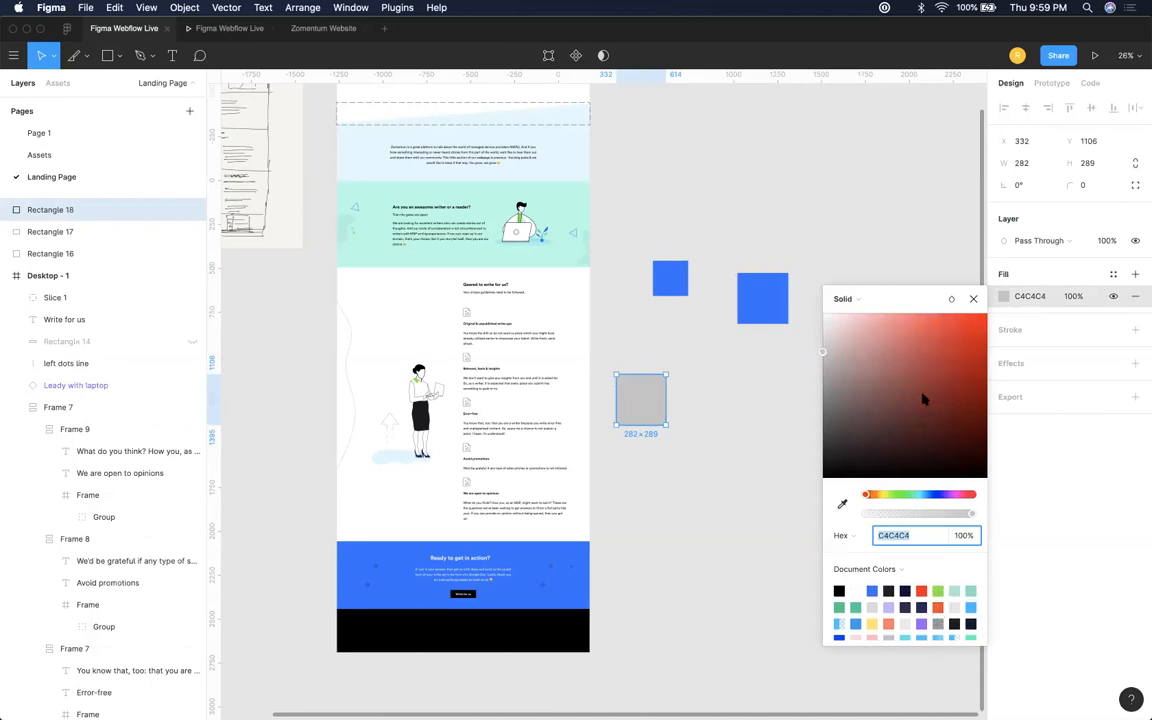
pyautogui.moveTo(941, 424); pyautogui.dragTo(981, 365)
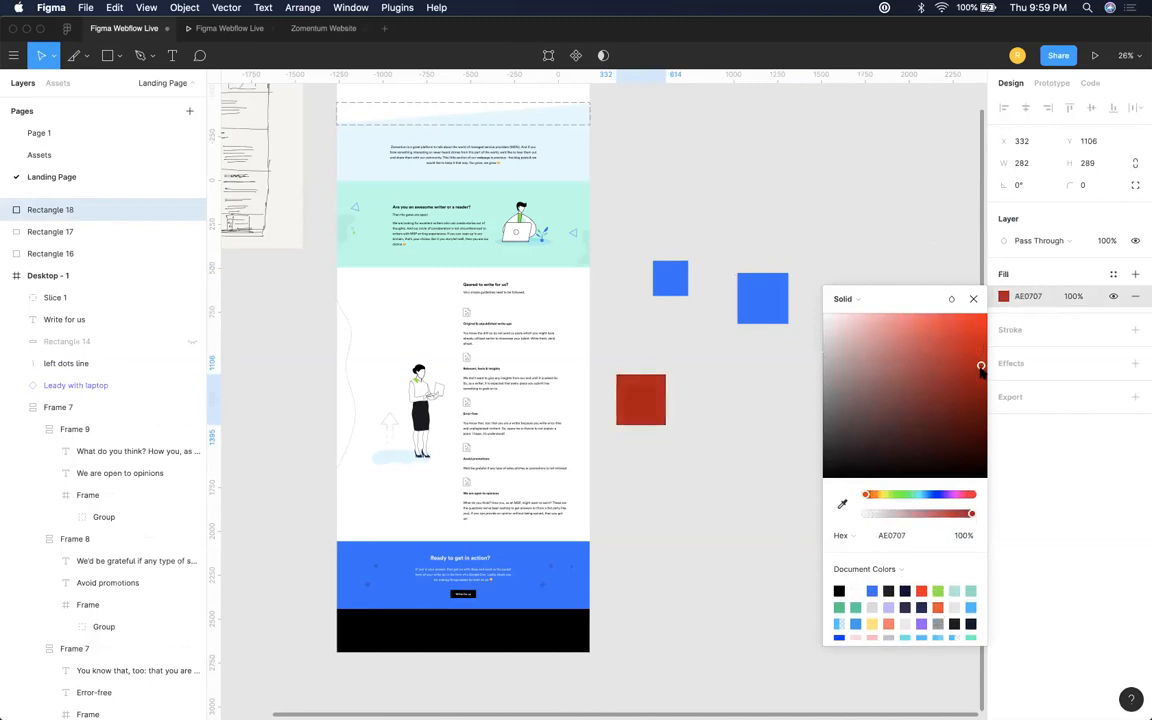
pyautogui.click(712, 500)
# - Look up the dark red among the document colors and draw another rectangle of about 383 × 387 filled with it
pyautogui.click(646, 408)
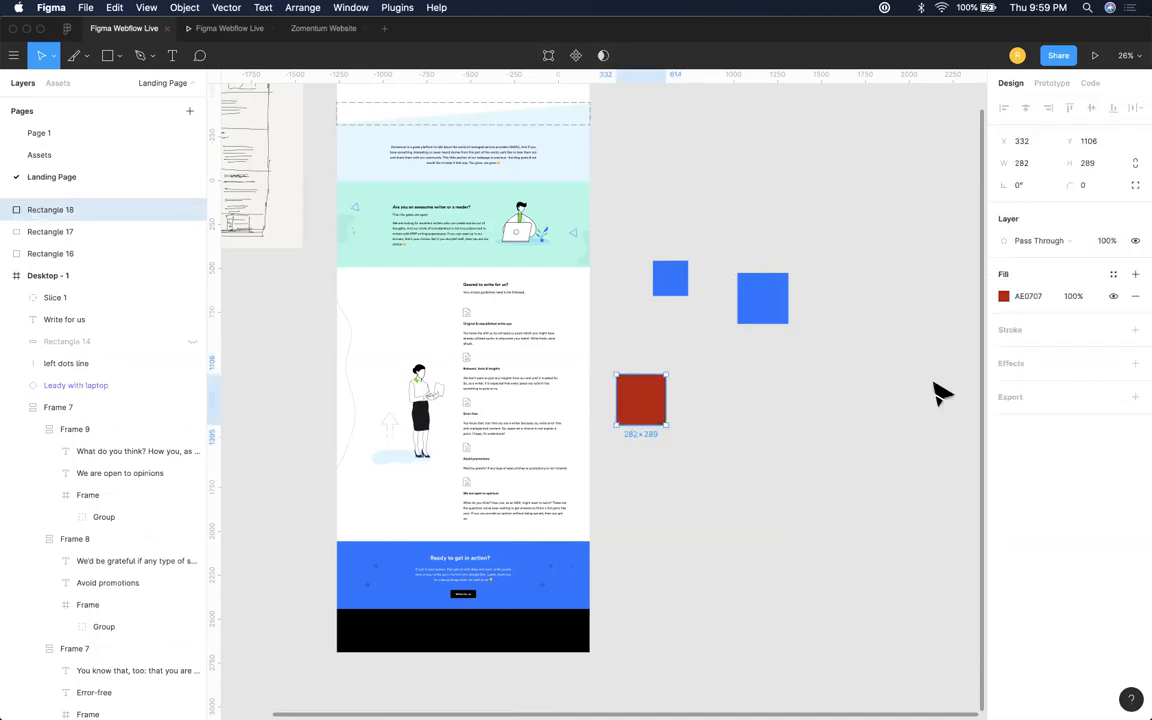
pyautogui.click(1003, 296)
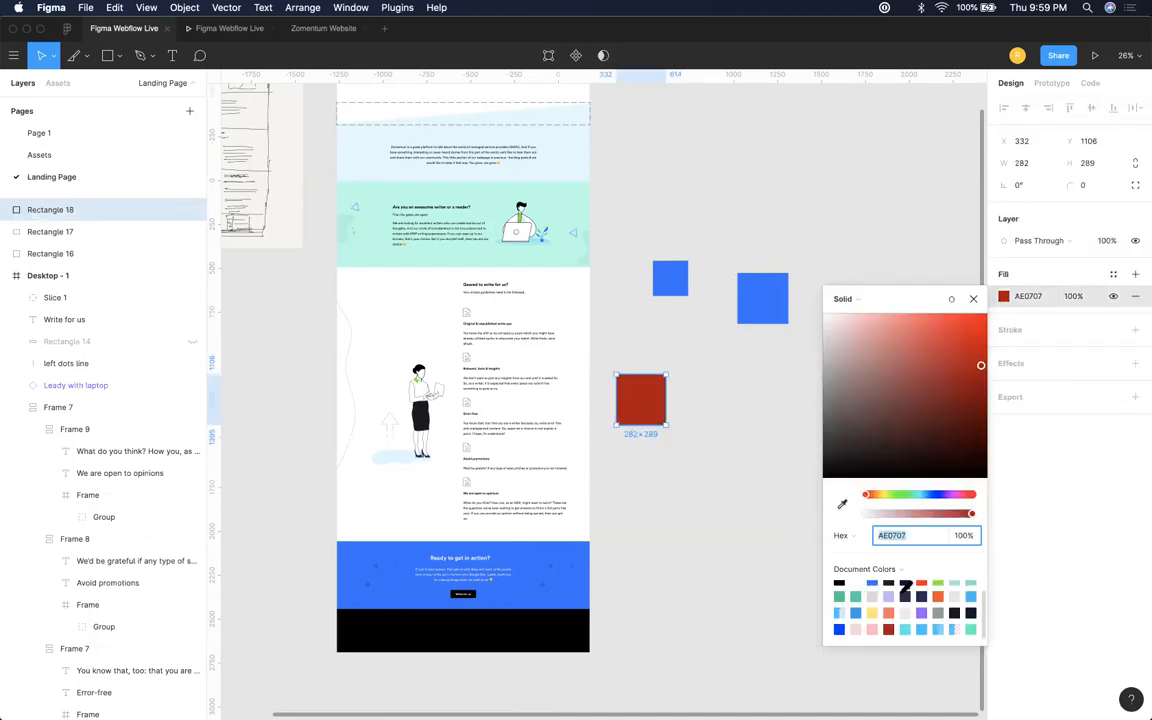
pyautogui.click(738, 545)
pyautogui.press('r')
pyautogui.moveTo(732, 462); pyautogui.dragTo(799, 530)
pyautogui.click(1003, 296)
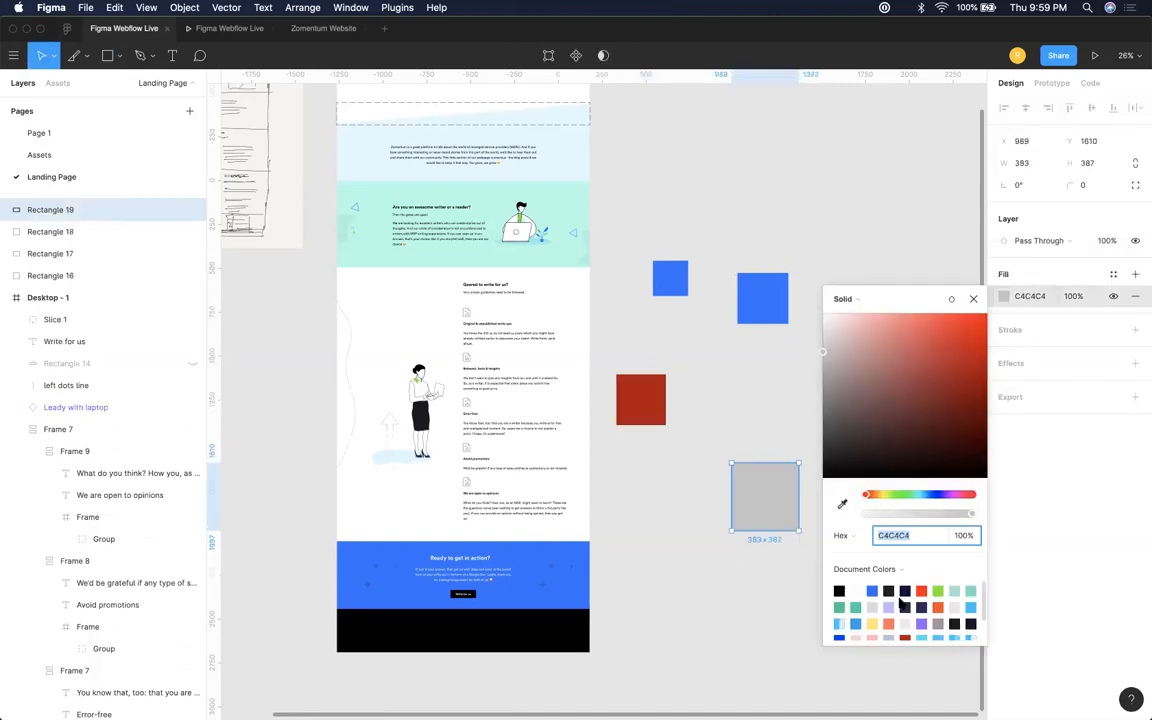
pyautogui.click(905, 637)
pyautogui.click(737, 615)
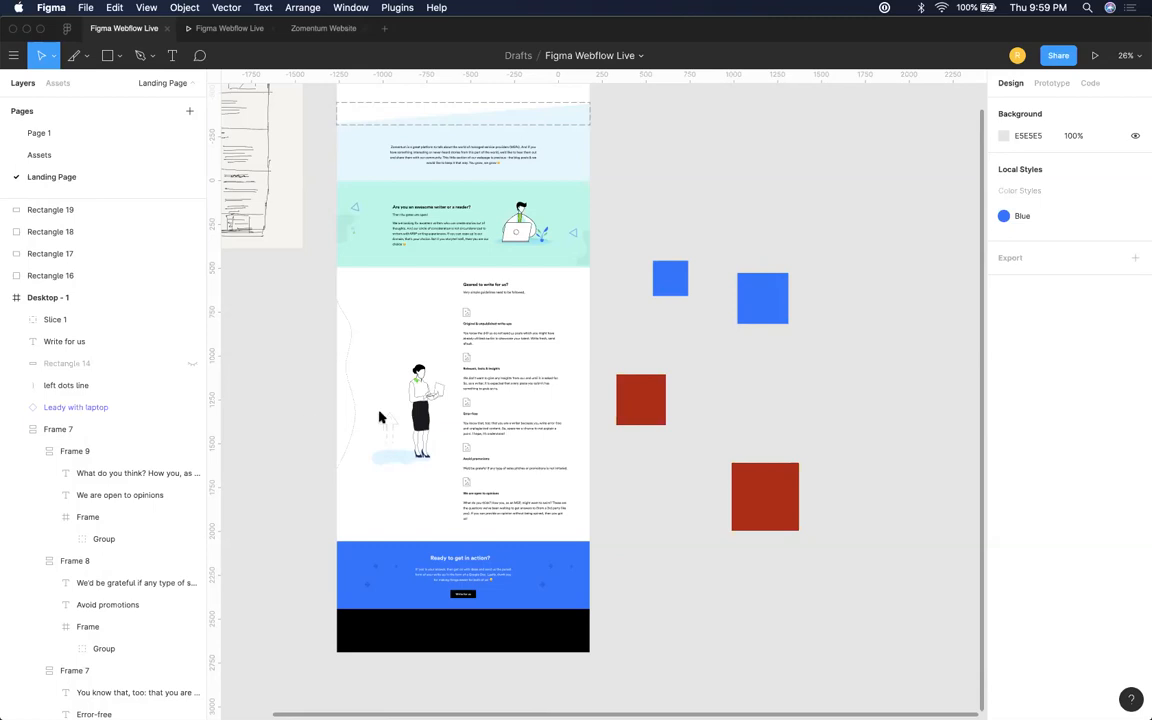
pyautogui.click(685, 496)
# - Switch back to the Webflow Designer and select the image of the standing woman in the "Geared to write for us" section
pyautogui.press('super+Tab')
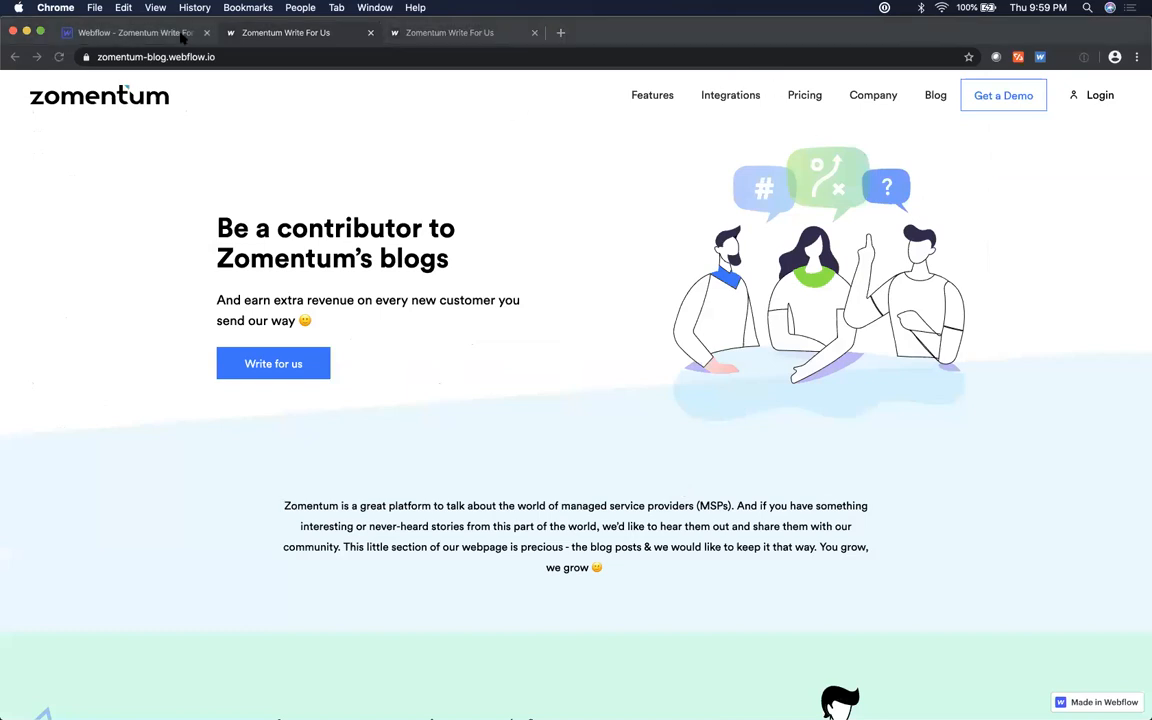
pyautogui.click(140, 32)
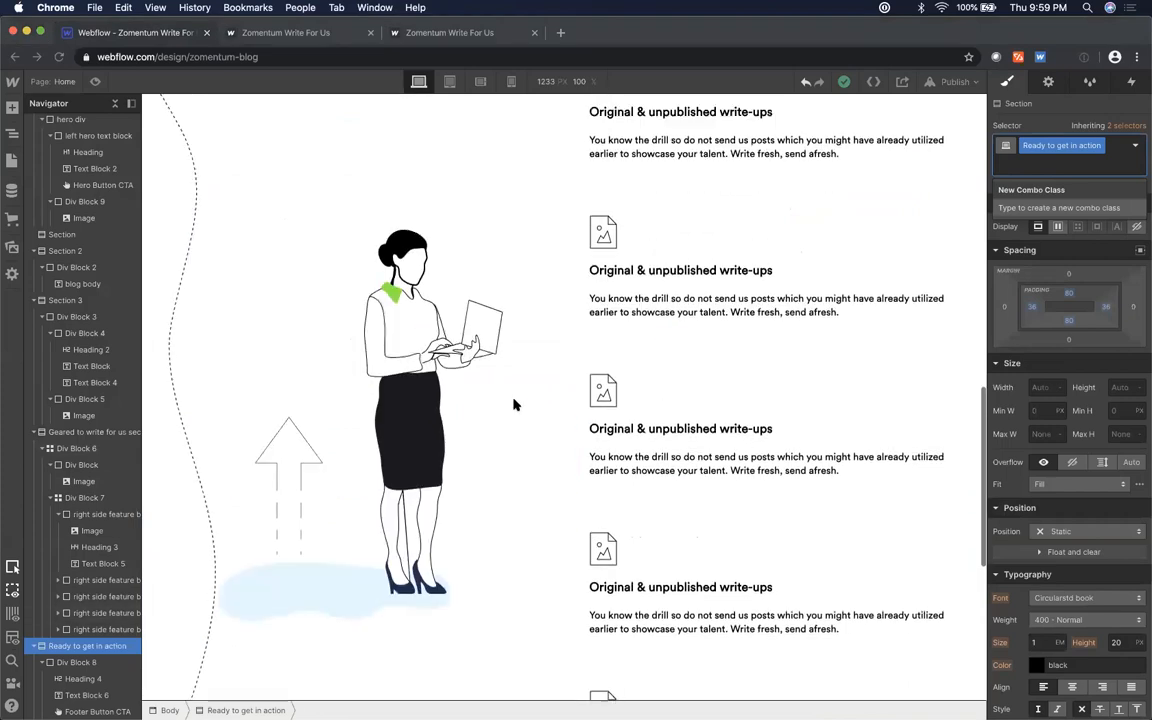
pyautogui.click(418, 420)
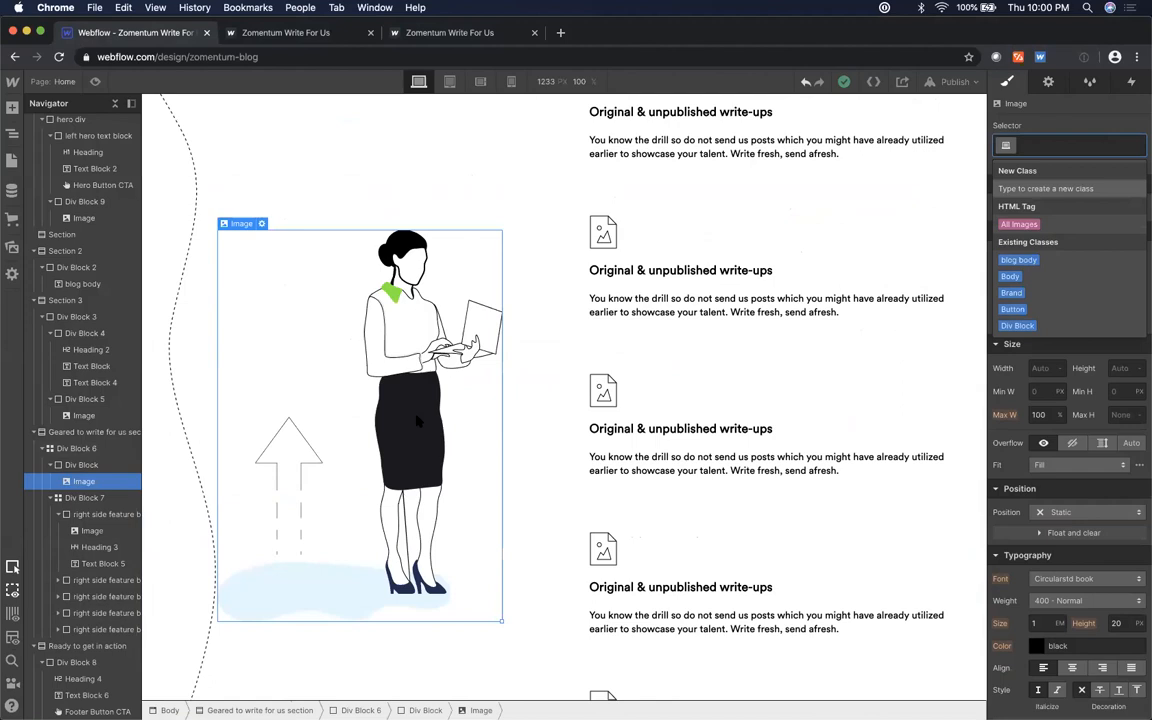
# - Look over the hero, intro and "Are you an awesome writer or a reader?" sections and inspect the laptop illustration's styling
pyautogui.scroll(-1, 411, 284)
pyautogui.scroll(1, 411, 284)
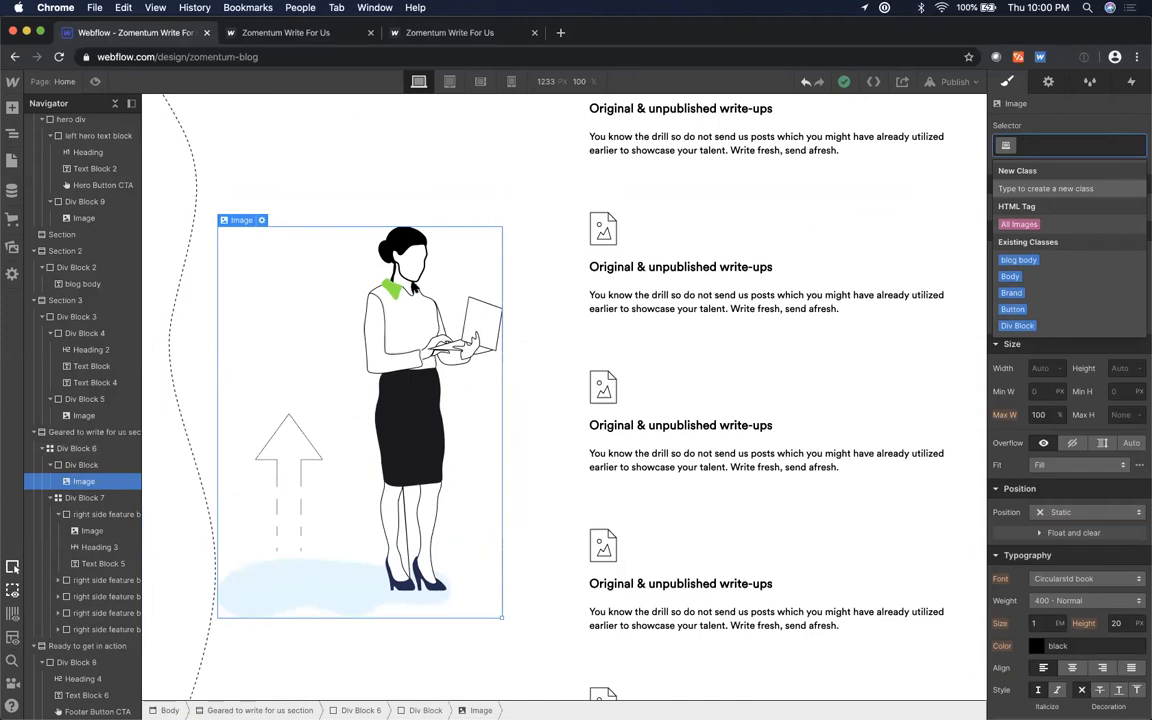
pyautogui.click(535, 307)
pyautogui.scroll(10, 535, 307)
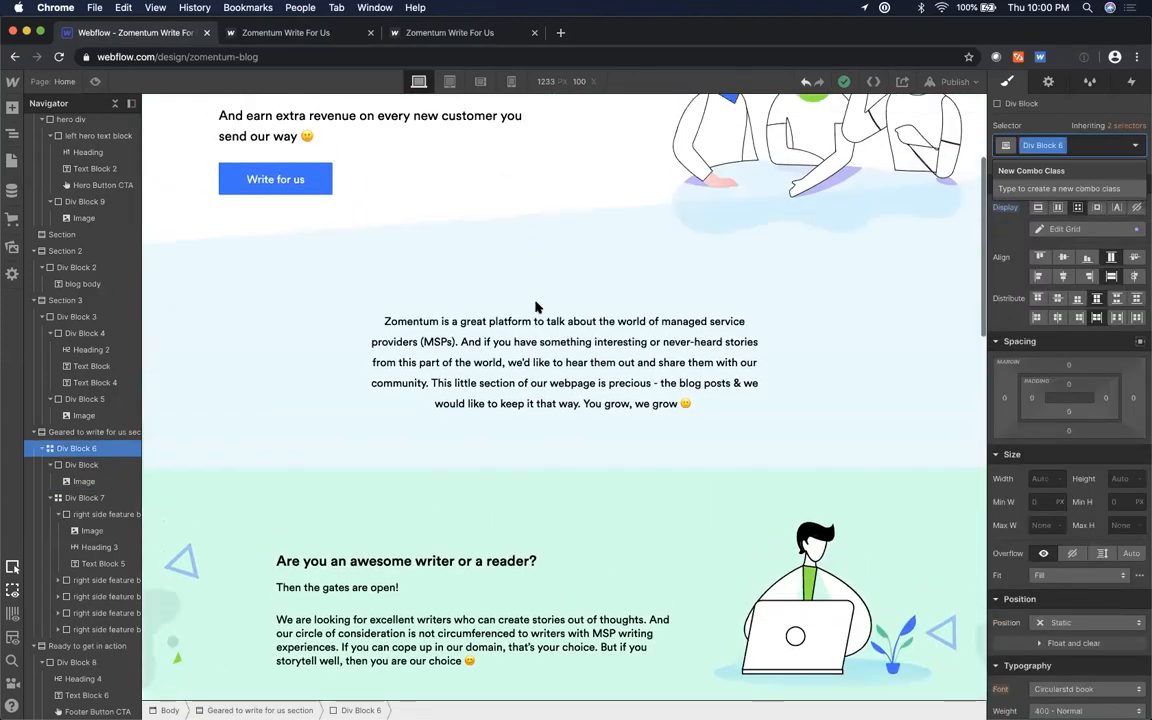
pyautogui.scroll(-1, 537, 307)
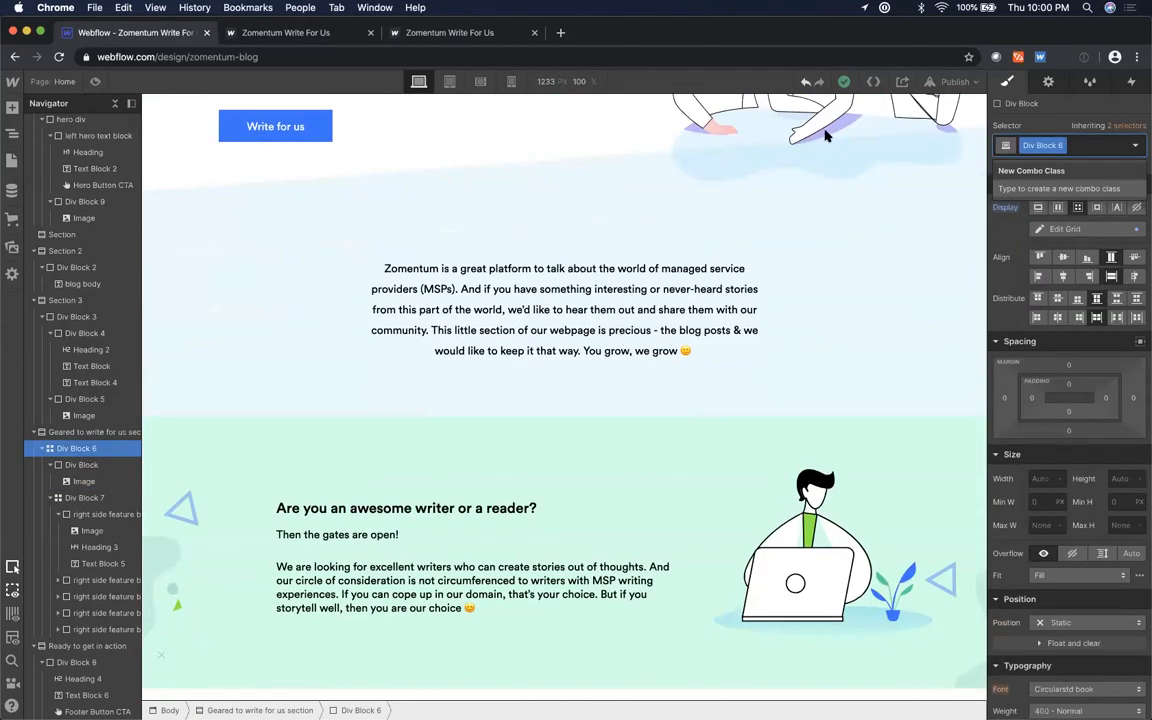
pyautogui.scroll(3, 693, 312)
pyautogui.scroll(-5, 705, 345)
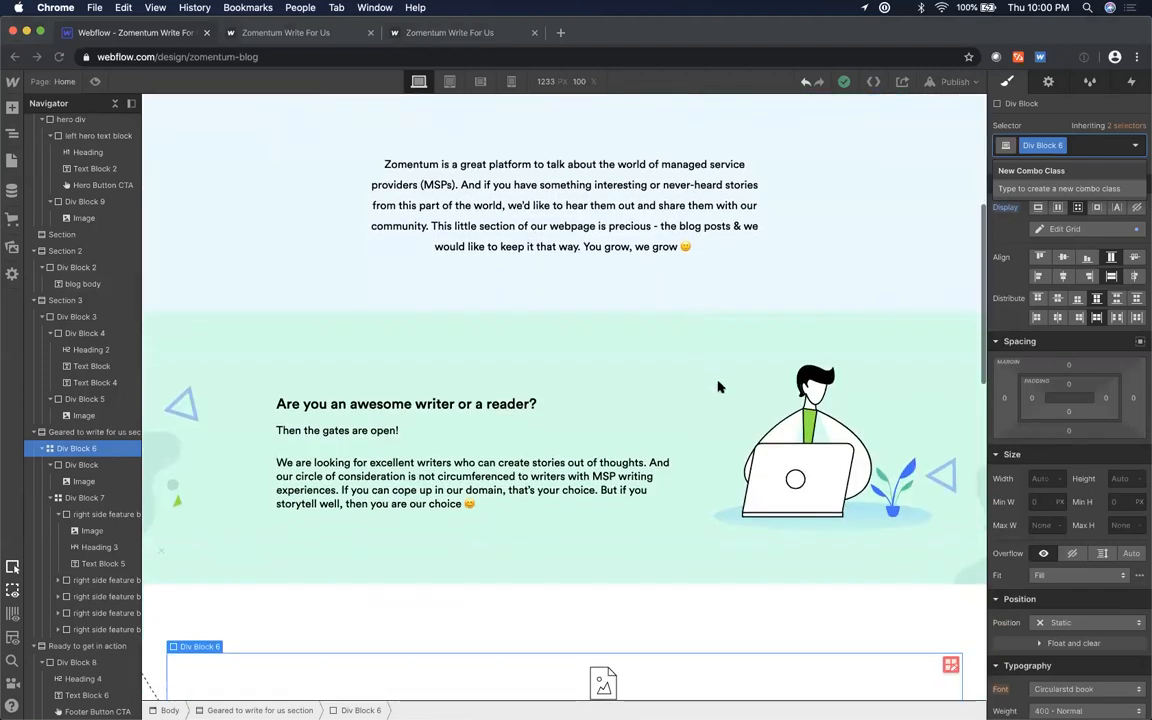
pyautogui.click(800, 458)
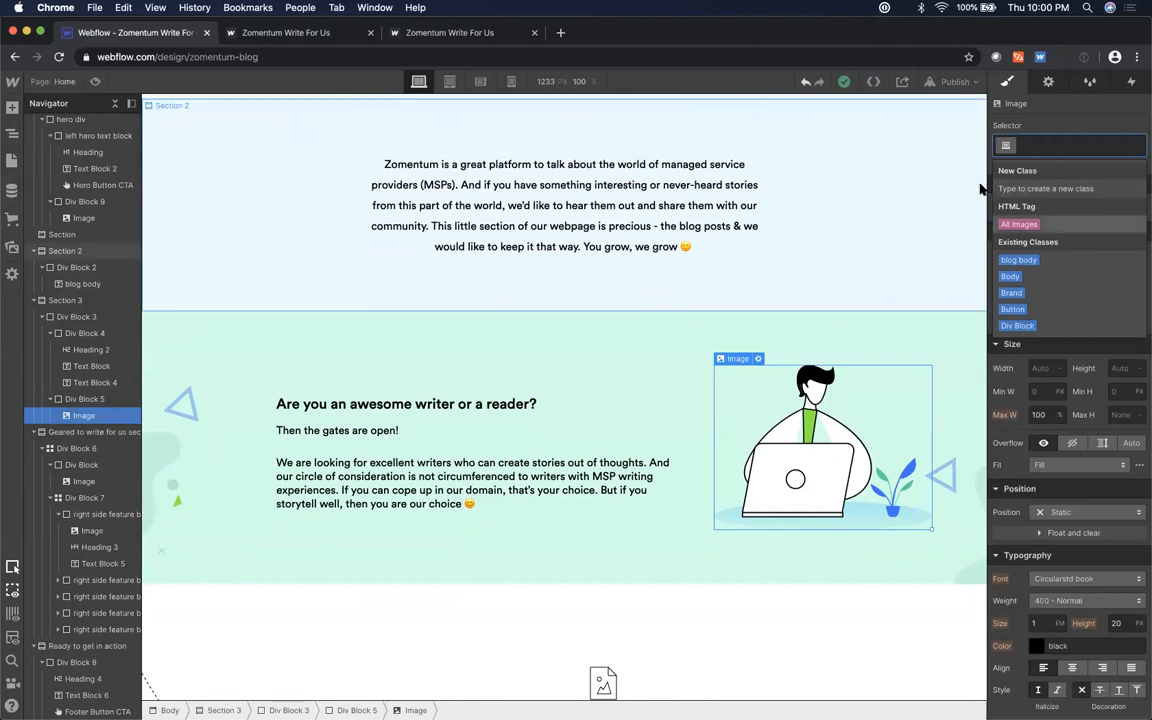
pyautogui.click(897, 210)
pyautogui.click(809, 455)
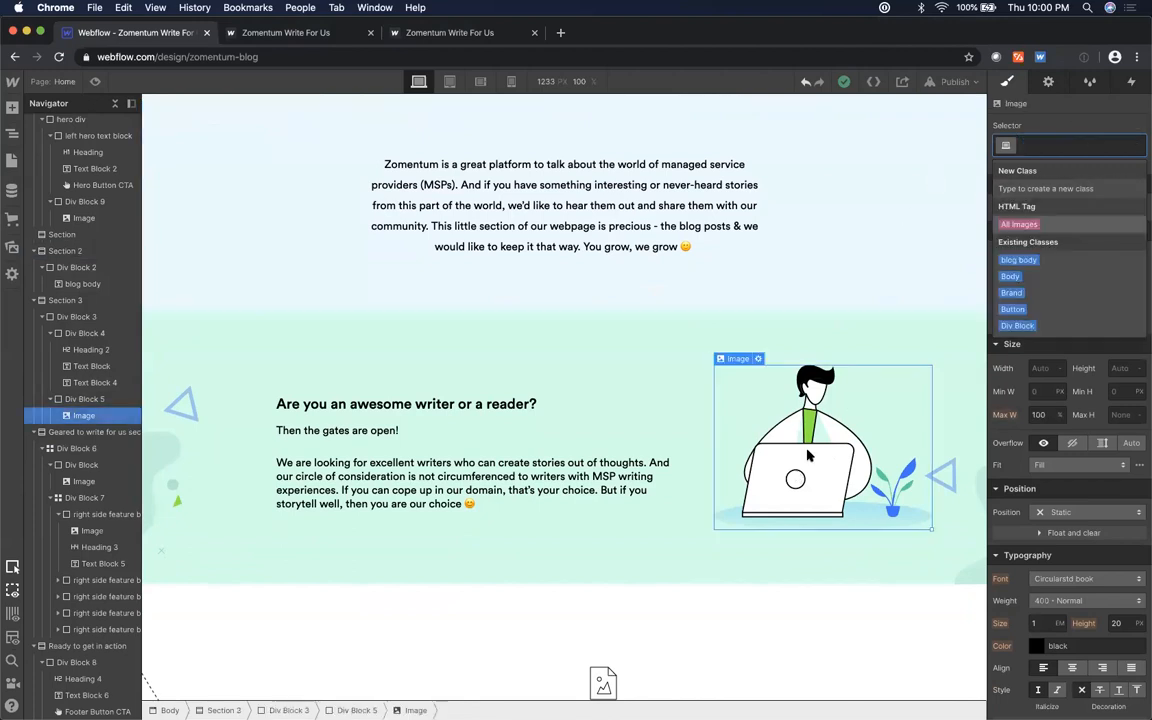
pyautogui.click(900, 300)
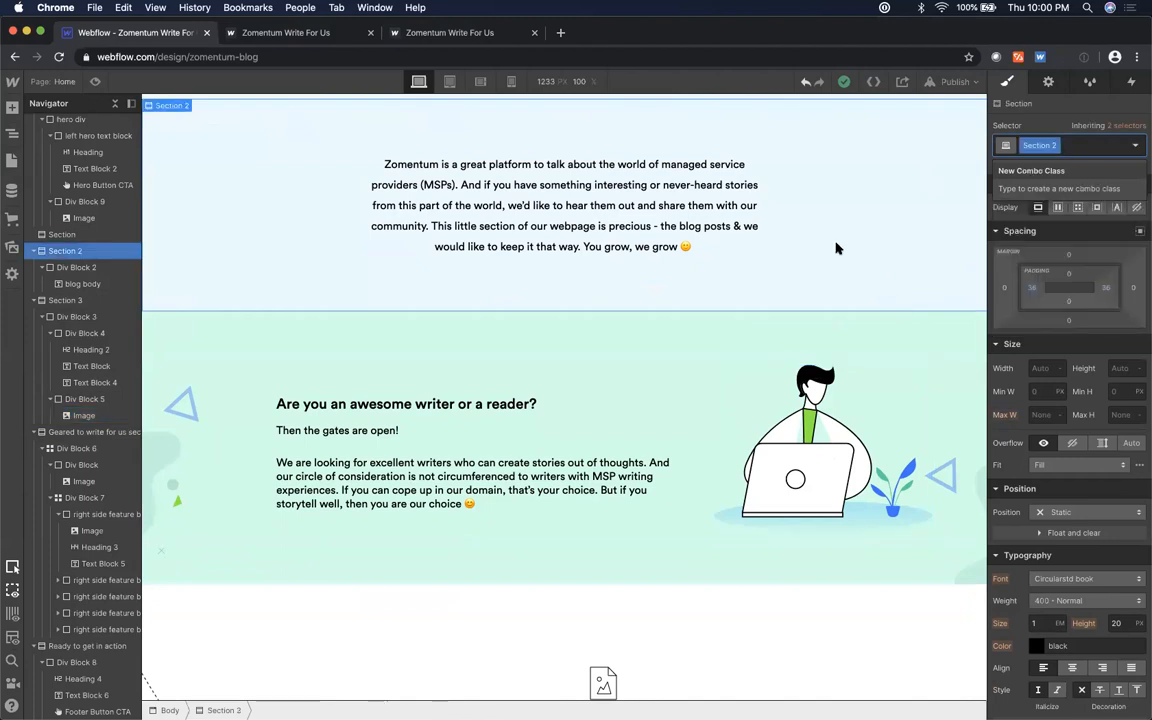
# - Return to the projects dashboard and reopen the Zomentum Write For Us project in the Designer
pyautogui.click(12, 158)
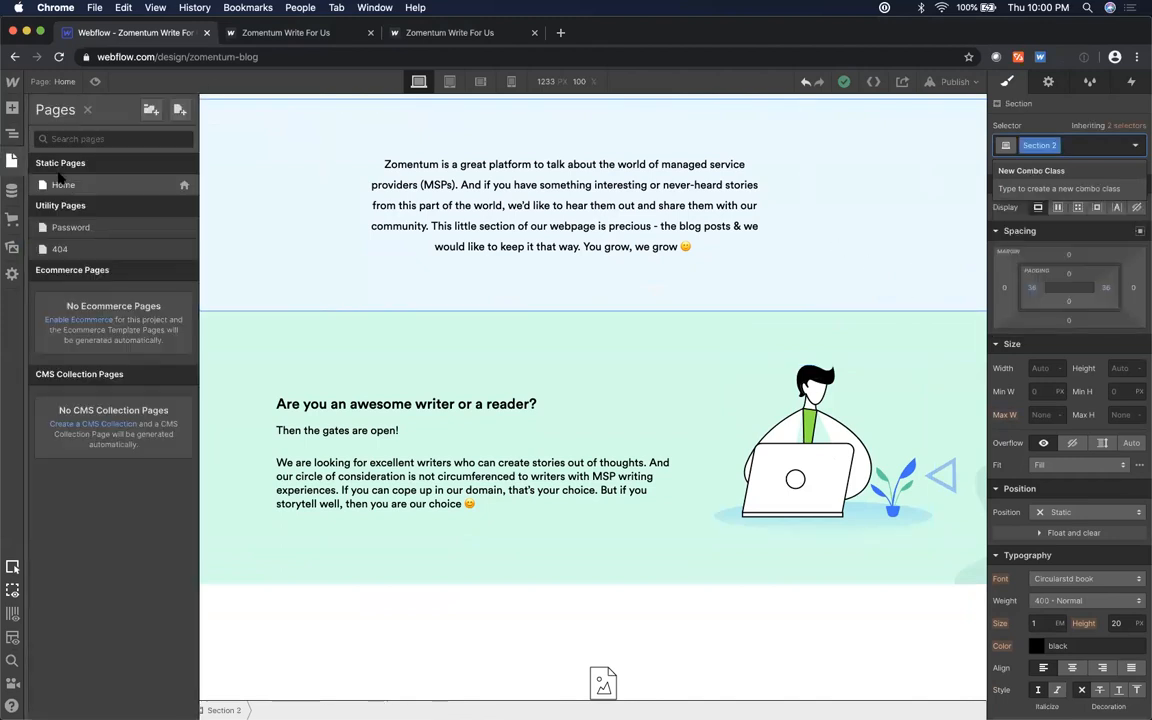
pyautogui.click(250, 158)
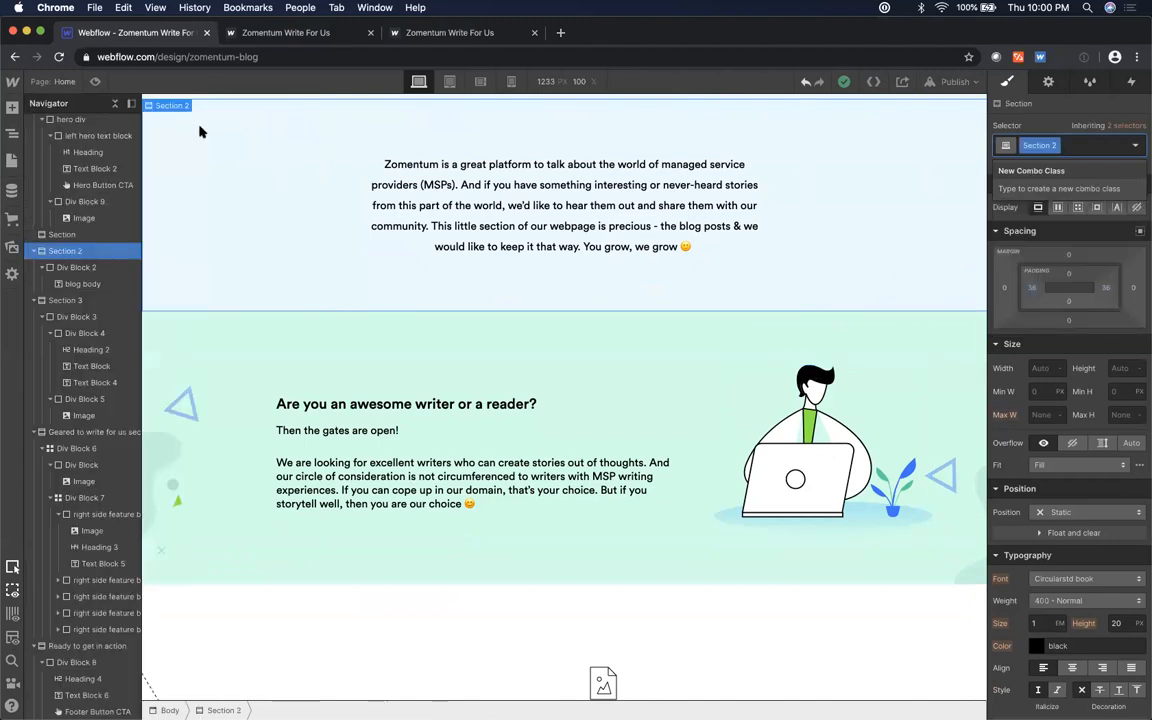
pyautogui.click(34, 92)
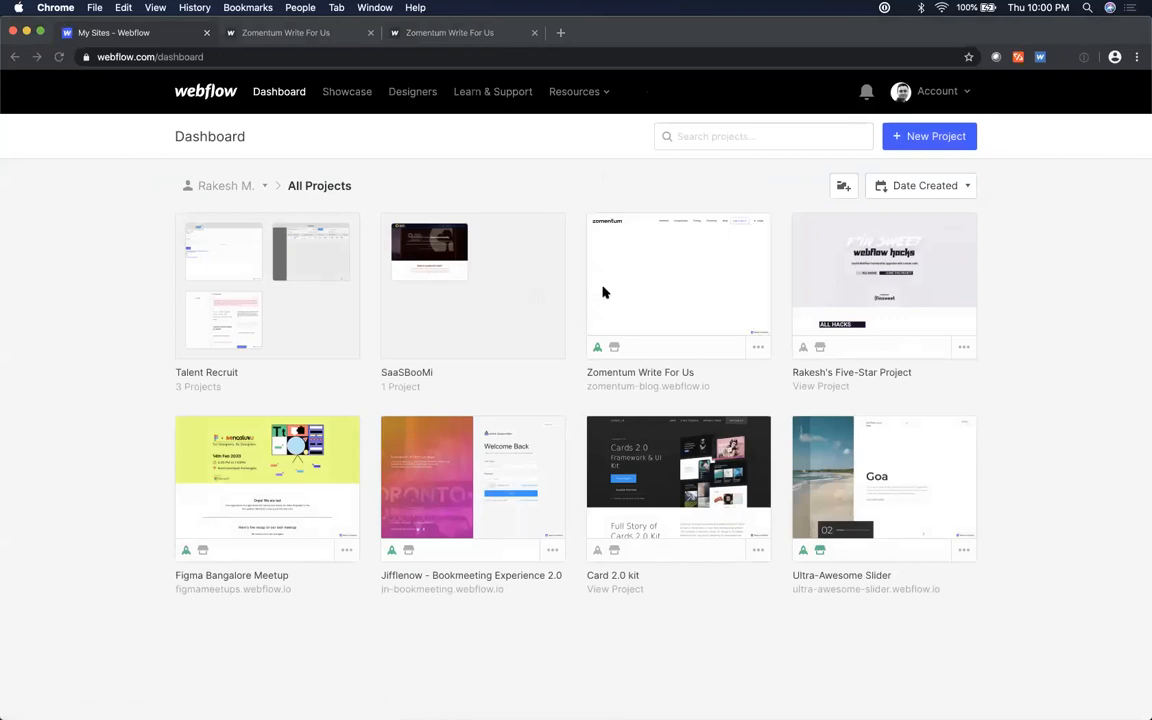
pyautogui.click(639, 287)
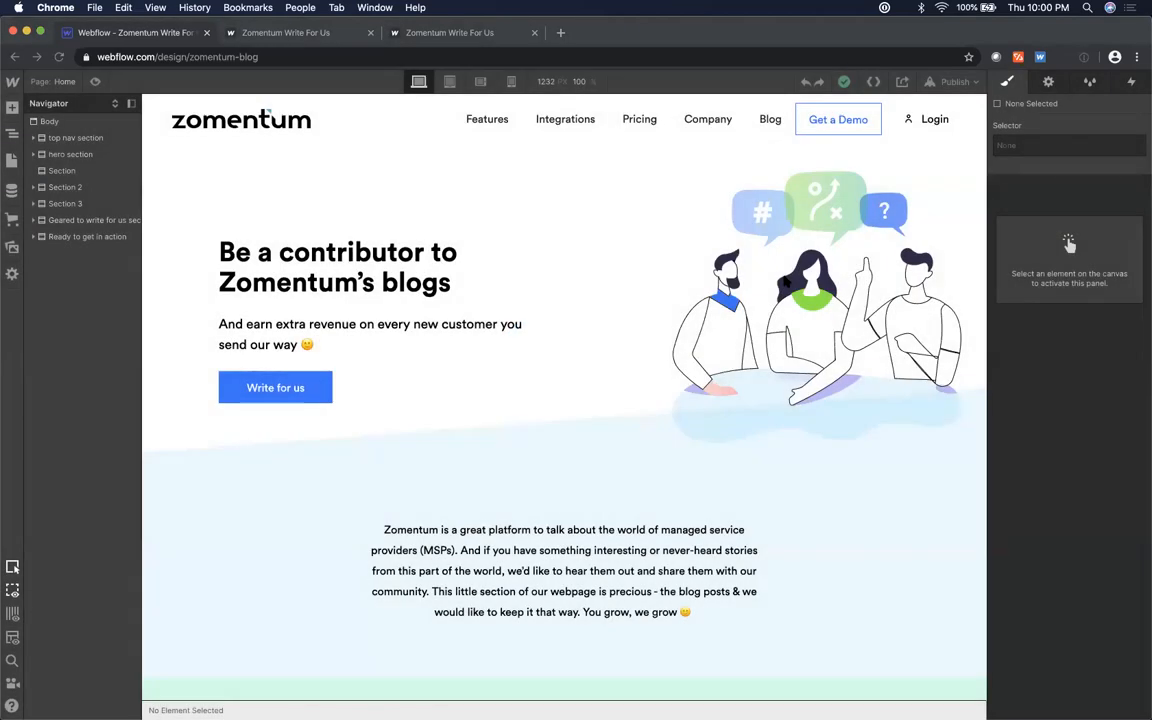
# - Open the interaction settings for the laptop illustration in the "Are you an awesome writer or a reader?" section
pyautogui.scroll(-6, 681, 257)
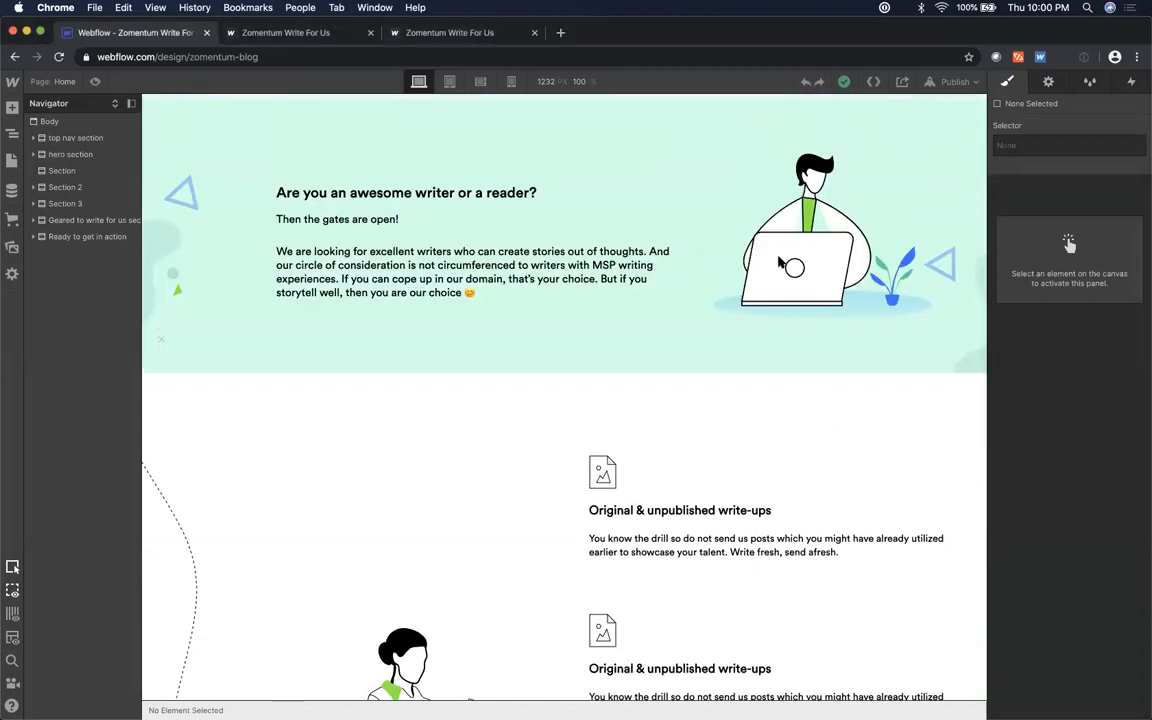
pyautogui.click(792, 266)
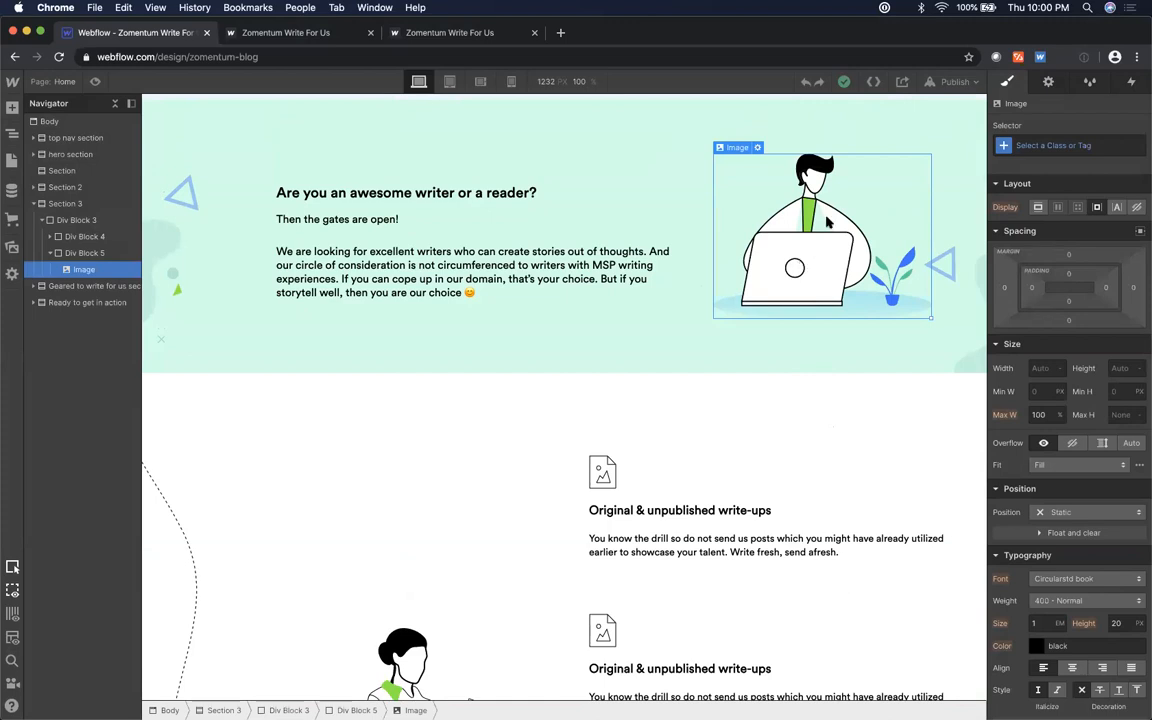
pyautogui.scroll(3, 828, 222)
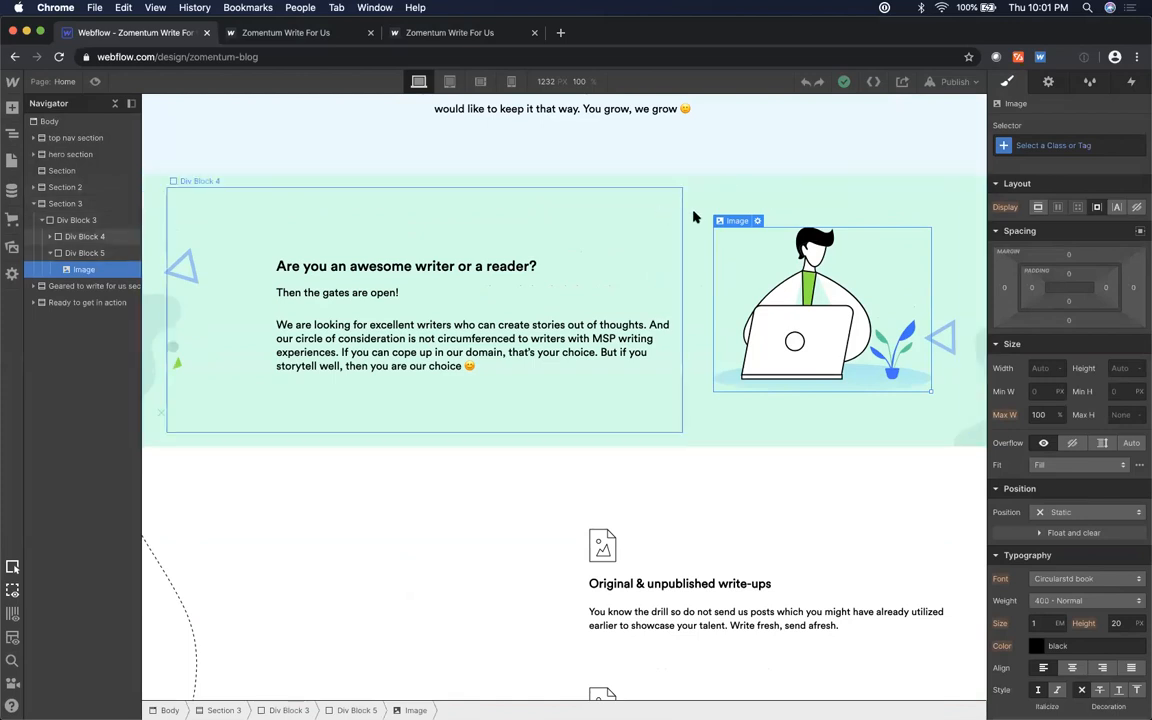
pyautogui.click(887, 154)
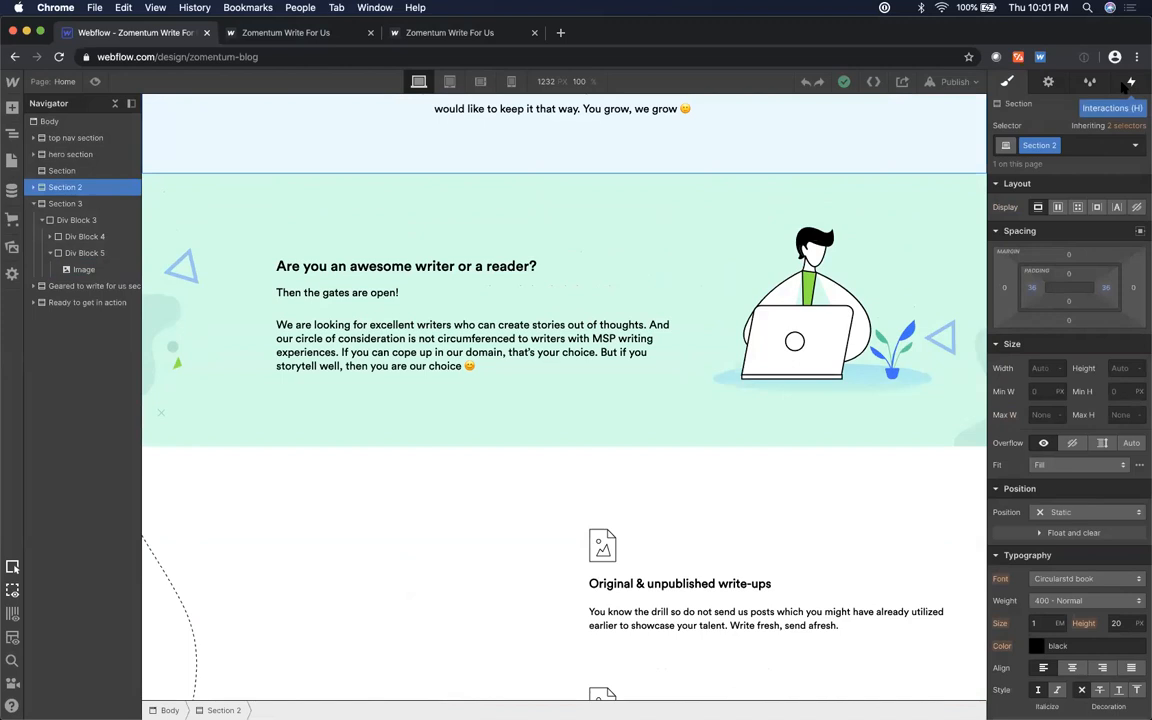
pyautogui.click(1128, 84)
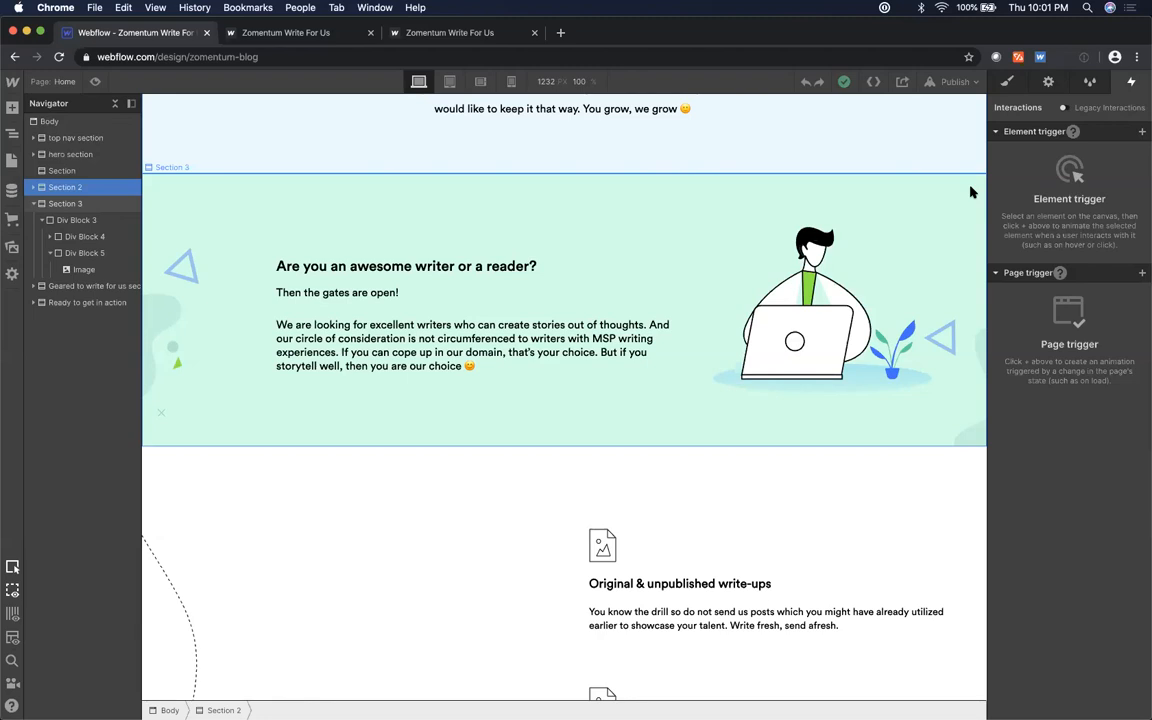
pyautogui.click(853, 283)
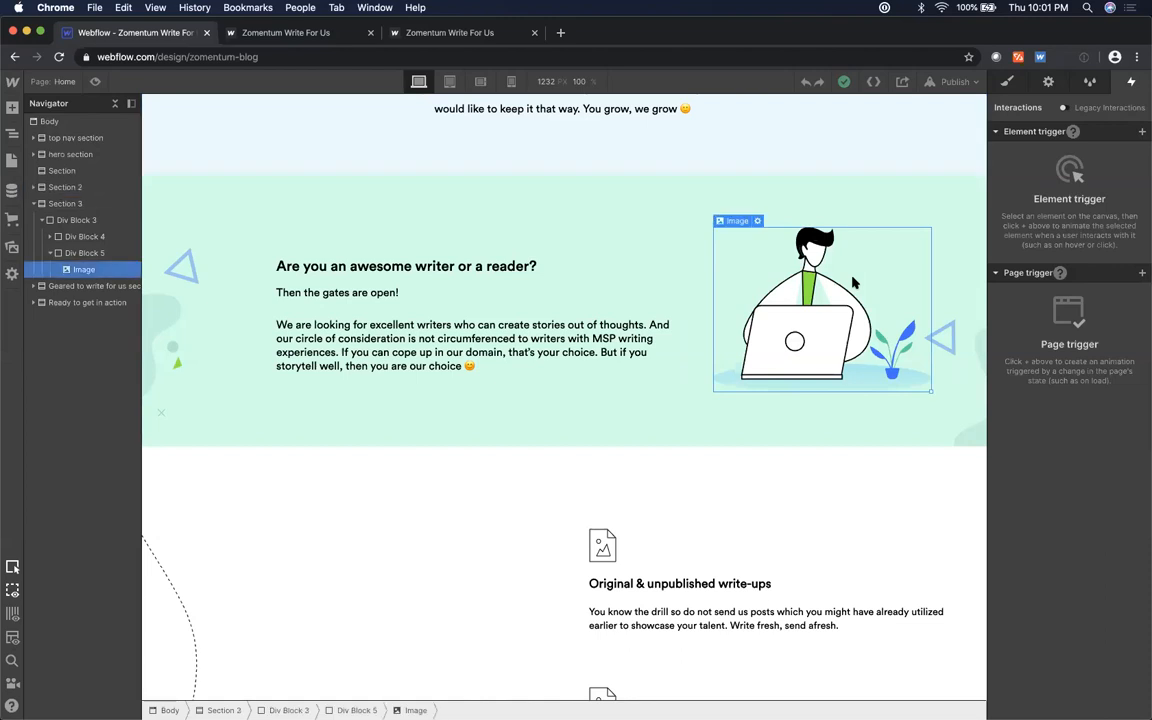
# - Add a While page is scrolling page trigger that plays a new scroll animation
pyautogui.click(1141, 274)
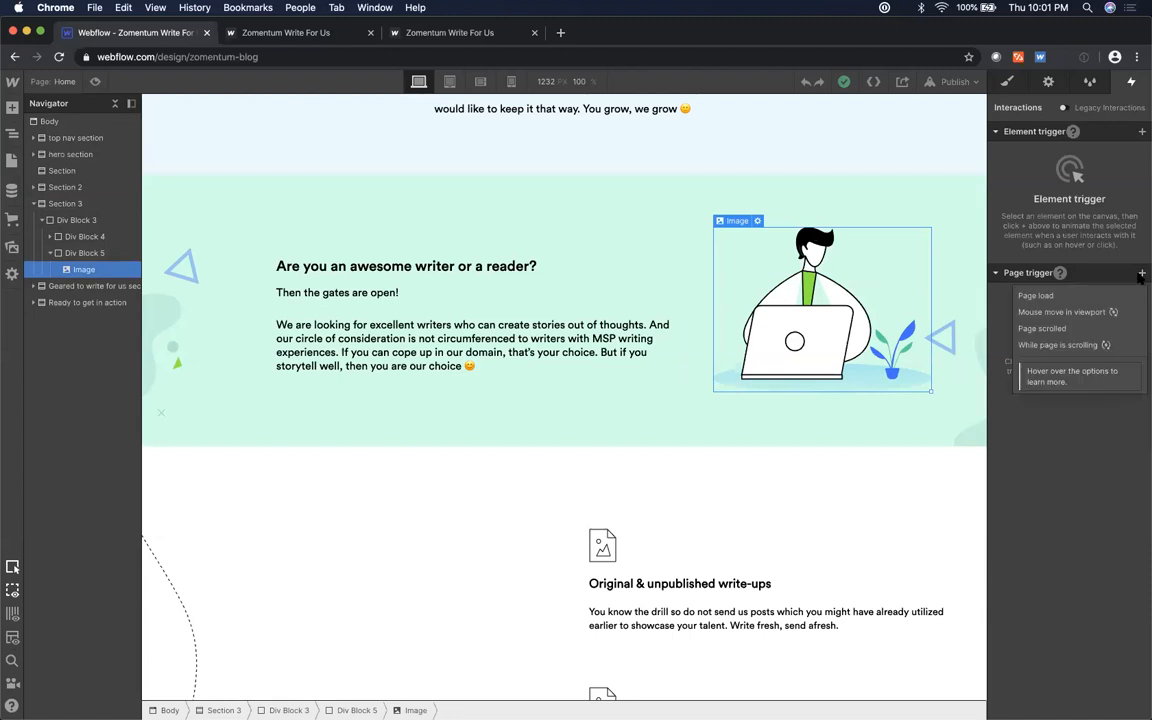
pyautogui.click(1080, 347)
pyautogui.click(1069, 205)
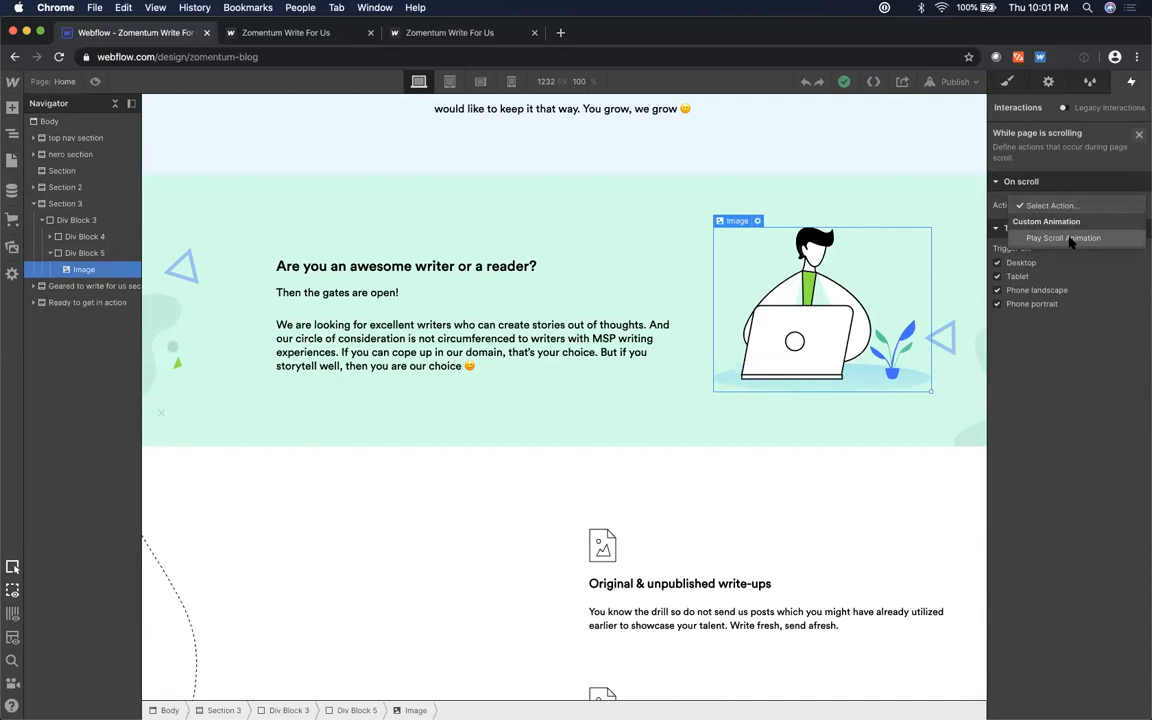
pyautogui.click(1068, 238)
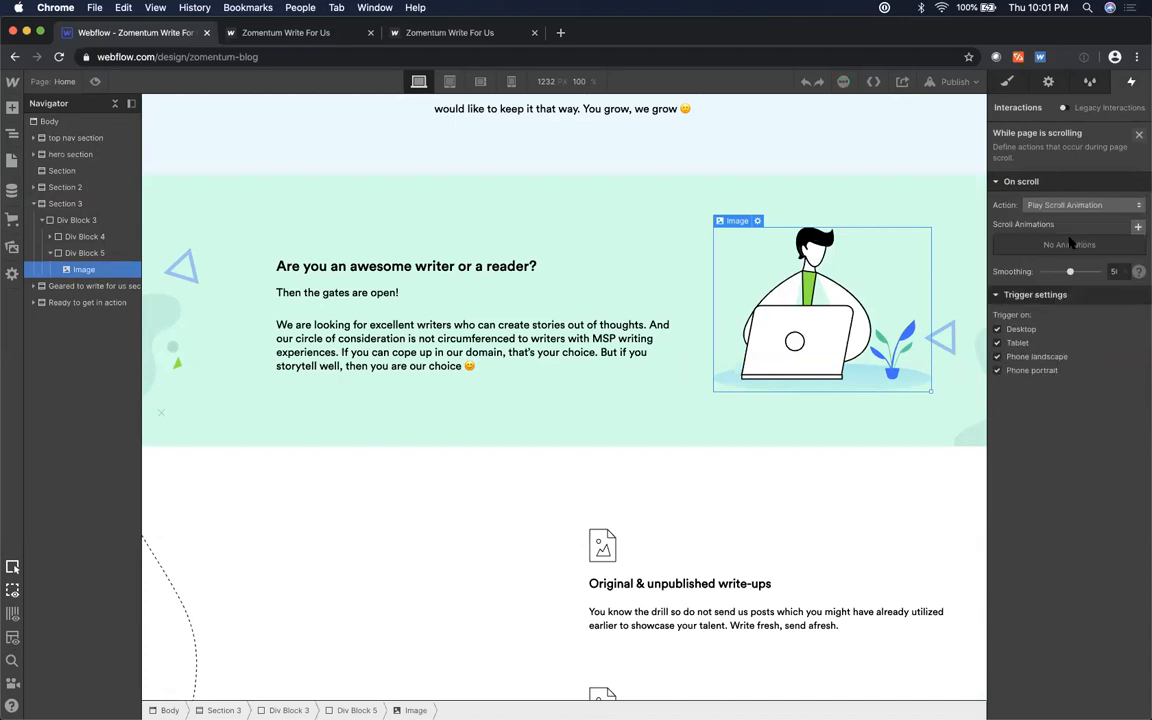
pyautogui.click(1137, 228)
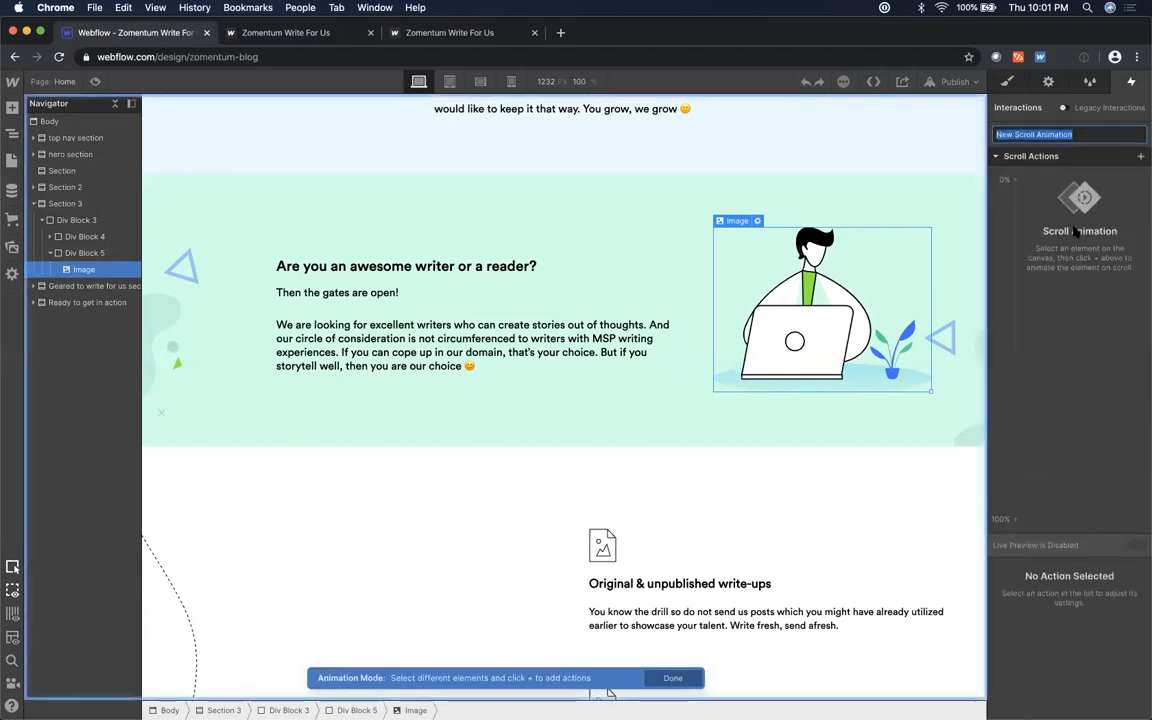
# - Add a Move action for the laptop illustration to the scroll animation and shift it horizontally to the right at the 0% keyframe
pyautogui.click(973, 207)
pyautogui.click(872, 272)
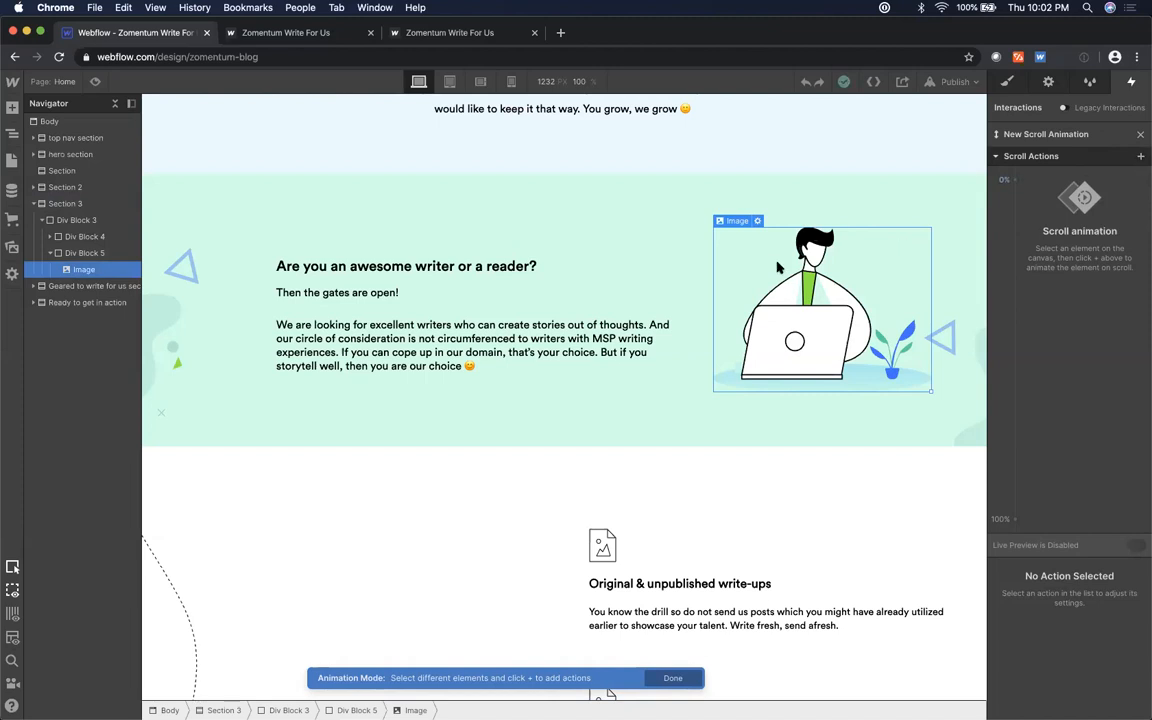
pyautogui.click(1140, 156)
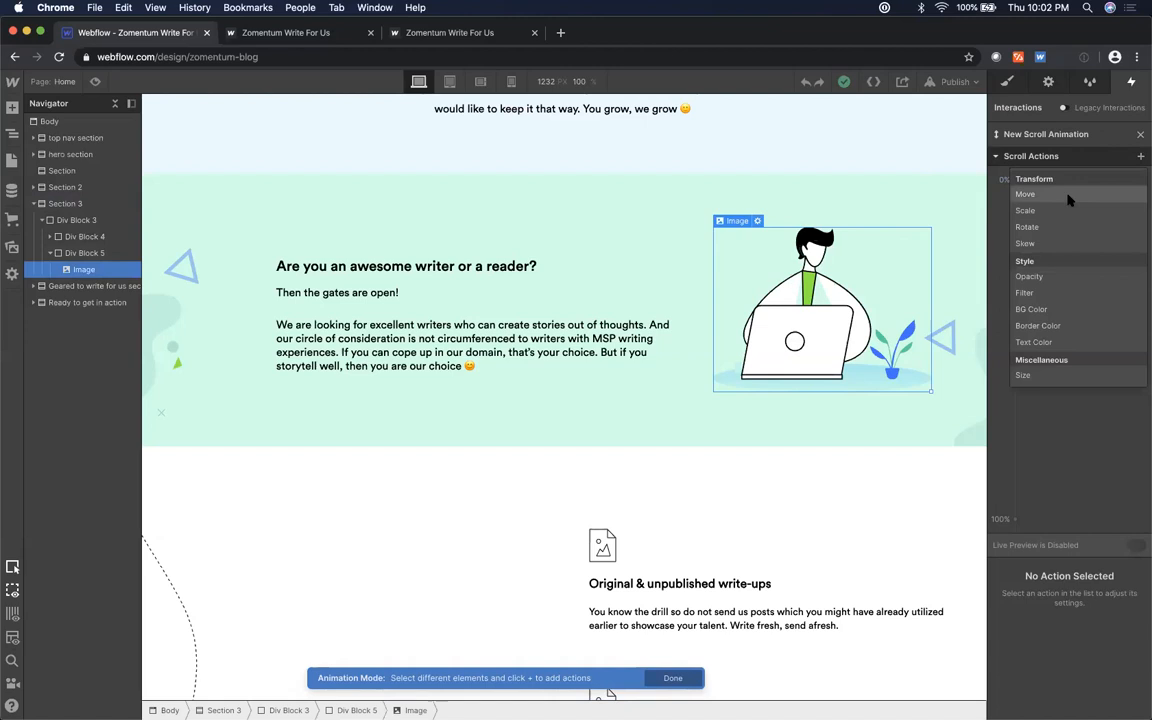
pyautogui.click(1025, 194)
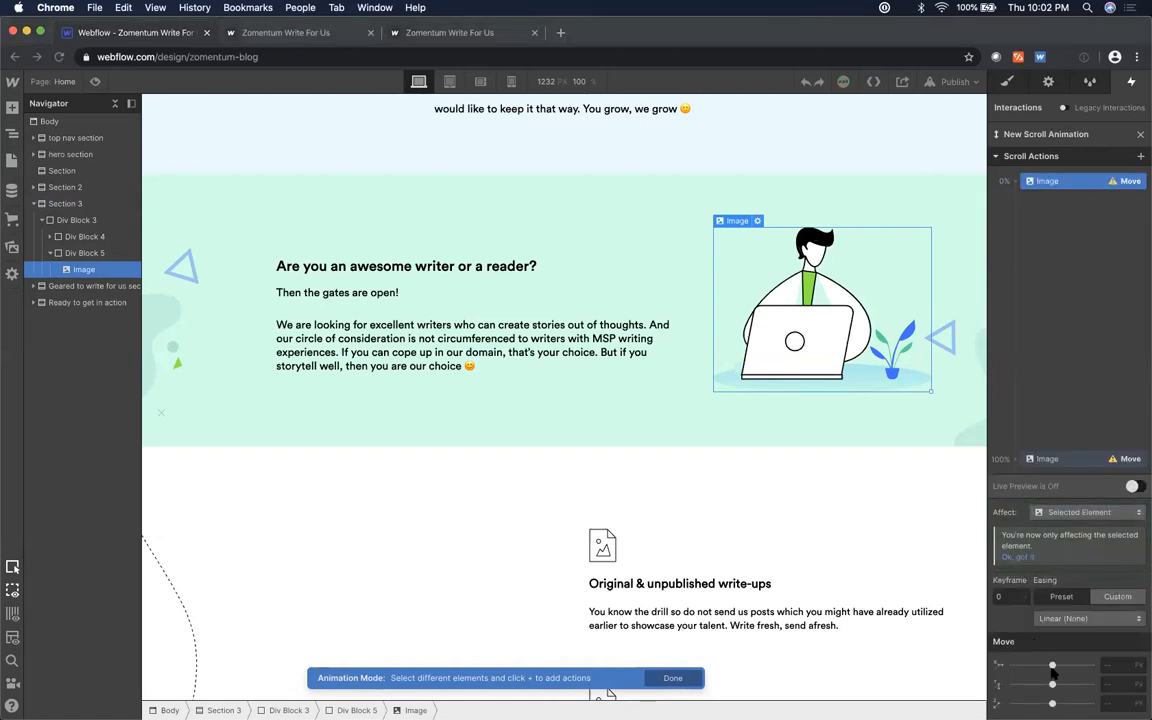
pyautogui.moveTo(1052, 672)
pyautogui.mouseDown()
pyautogui.moveTo(1078, 673)
pyautogui.moveTo(1040, 675)
pyautogui.moveTo(1084, 673)
pyautogui.moveTo(1069, 672)
pyautogui.mouseUp()
# - Set the illustration's 100% keyframe to a horizontal move of -187 px with Ease In Out easing
pyautogui.click(1019, 460)
pyautogui.click(1033, 462)
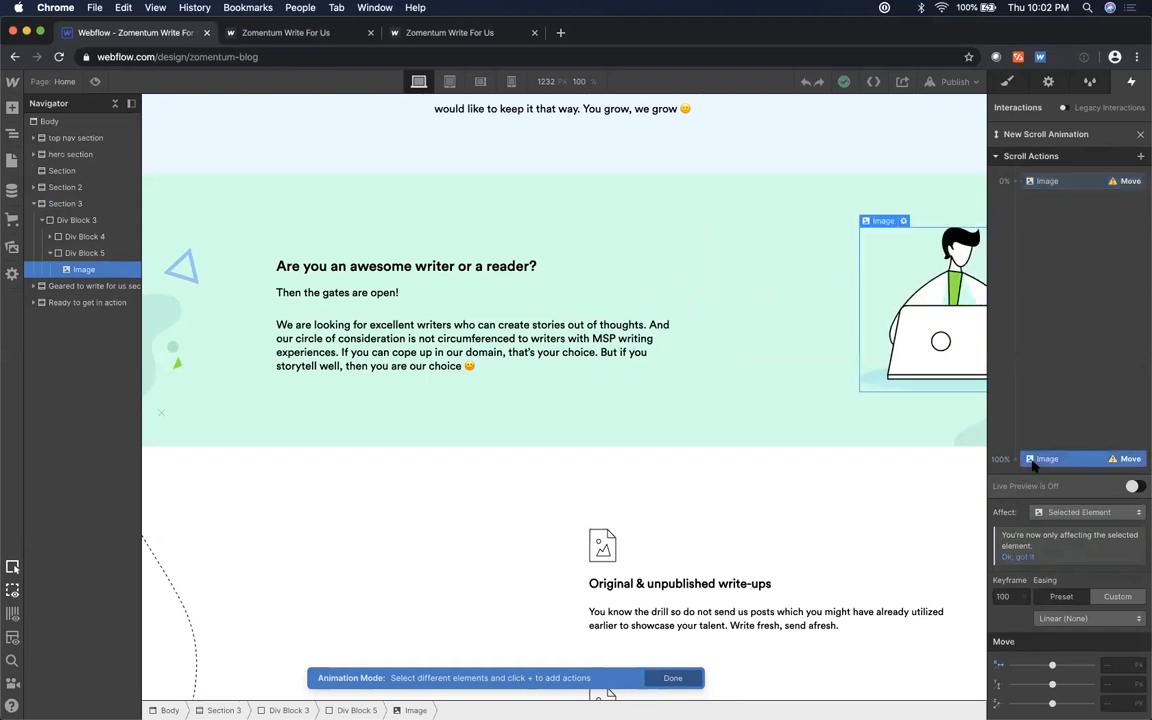
pyautogui.moveTo(1050, 665); pyautogui.dragTo(1037, 665)
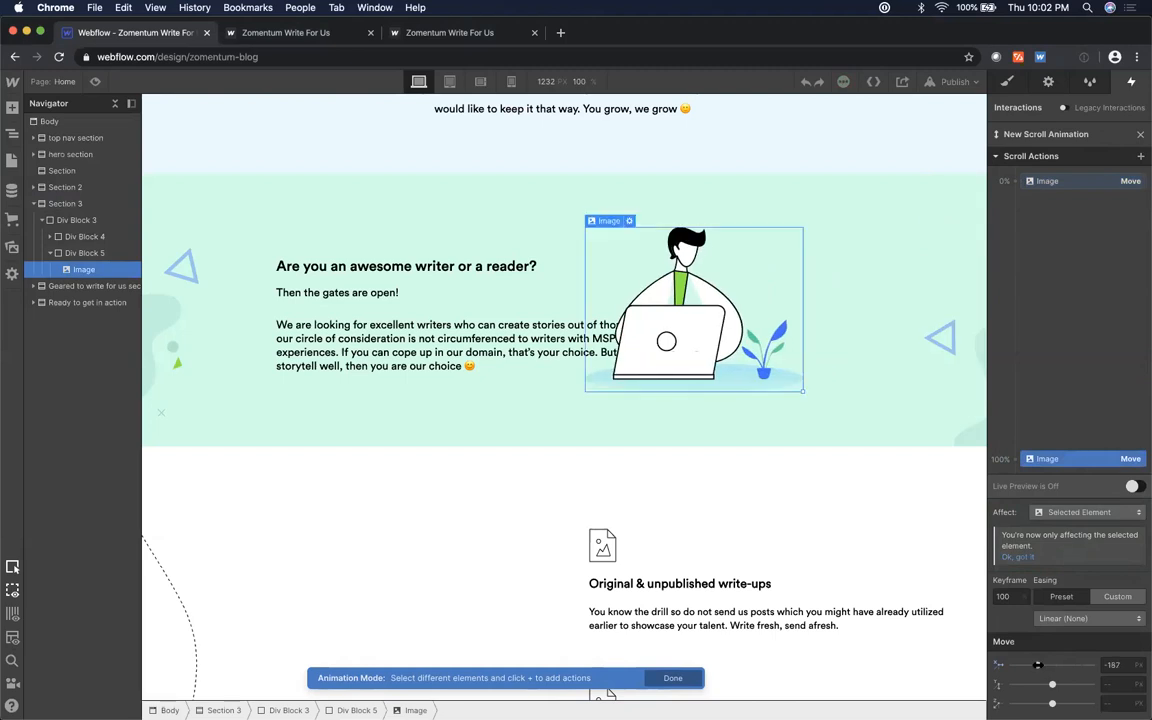
pyautogui.click(1082, 618)
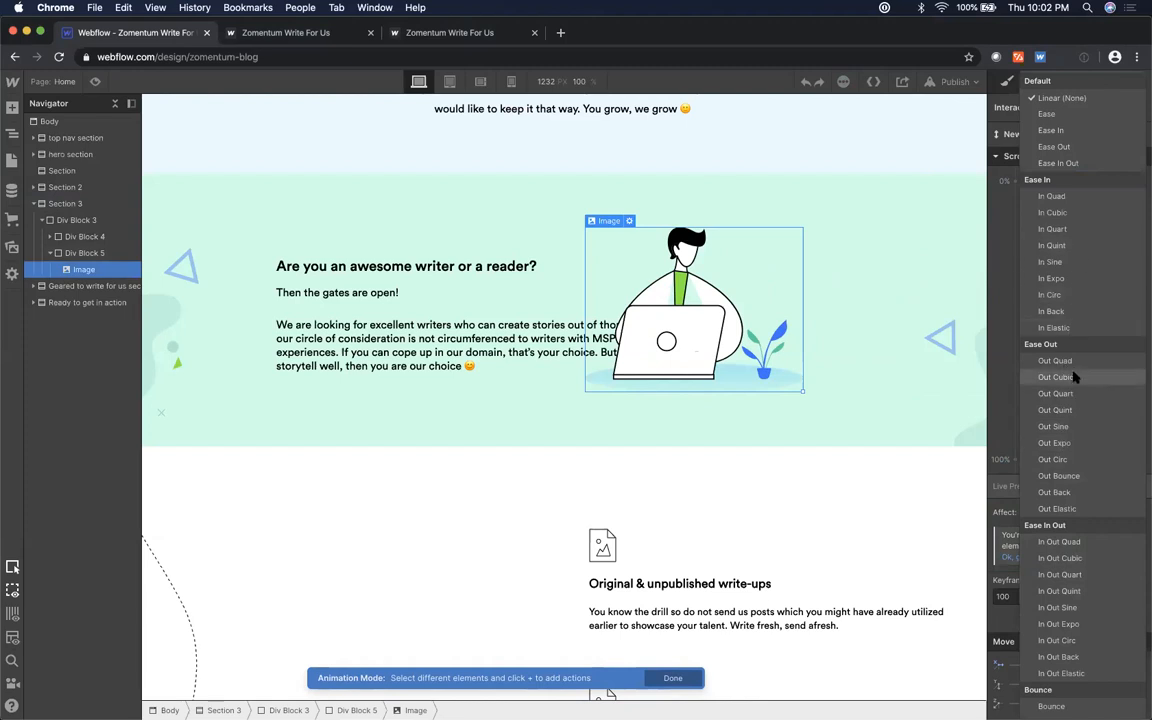
pyautogui.click(1090, 162)
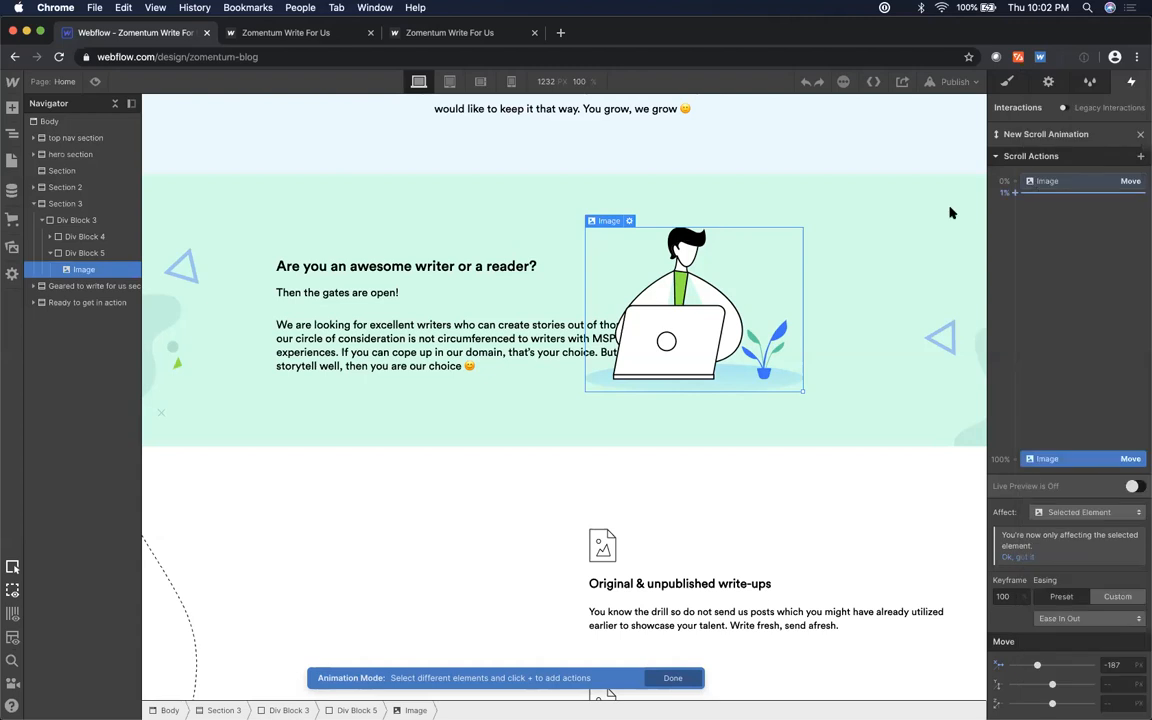
# - Preview the page and check how the laptop illustration moves while scrolling up and down
pyautogui.click(504, 153)
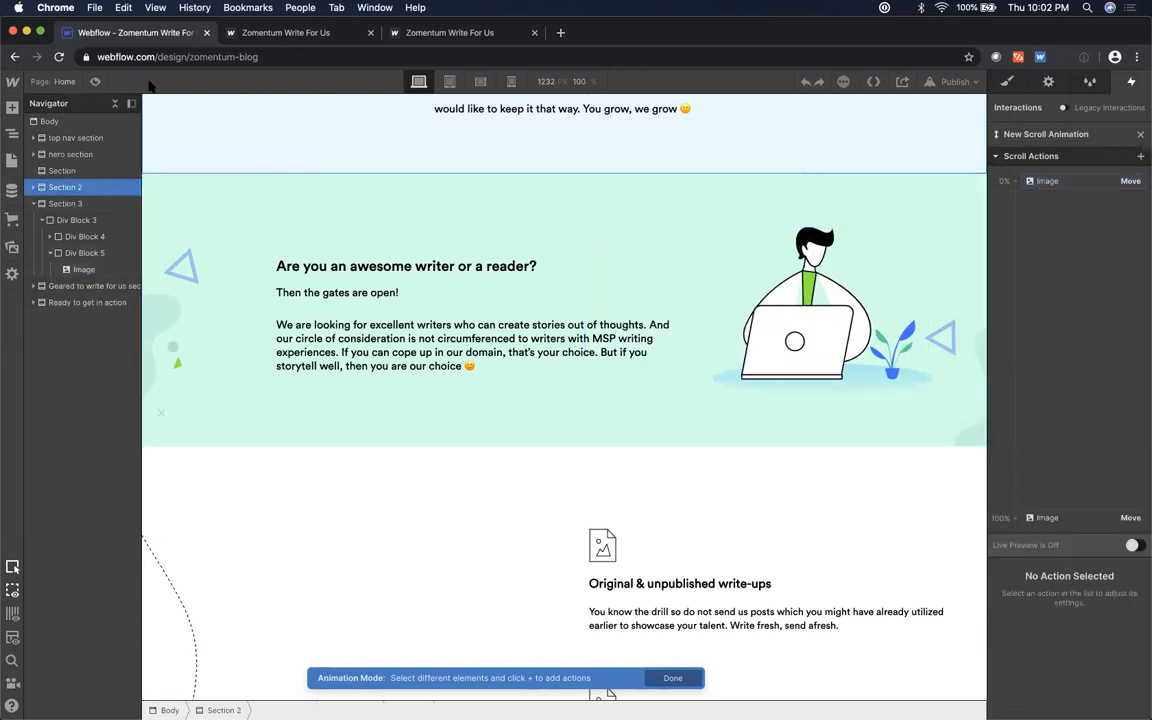
pyautogui.click(95, 81)
pyautogui.scroll(3, 446, 193)
pyautogui.scroll(5, 446, 193)
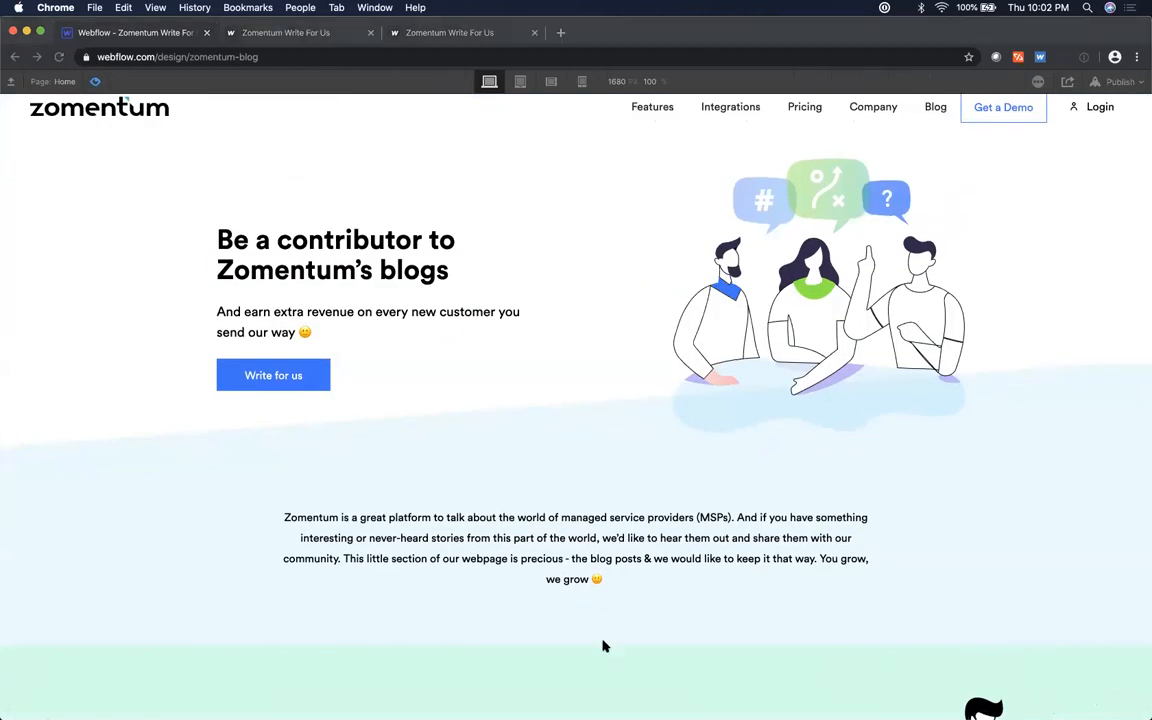
pyautogui.scroll(-1, 567, 465)
pyautogui.scroll(-4, 567, 465)
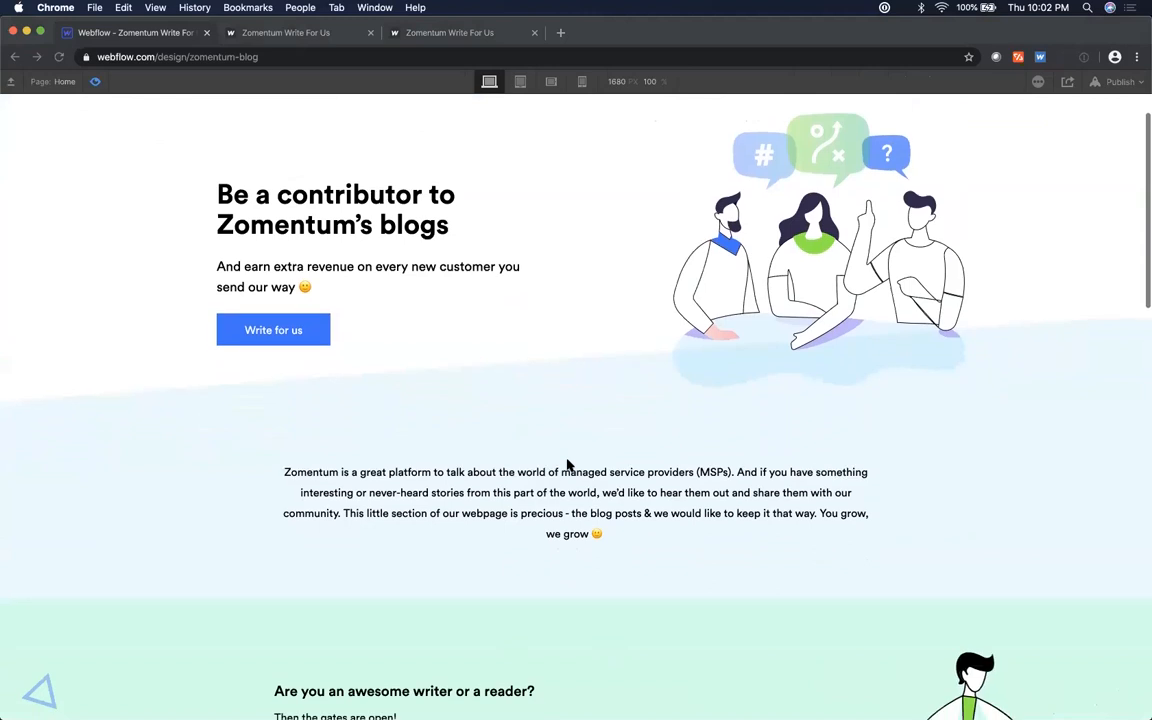
pyautogui.scroll(-8, 567, 465)
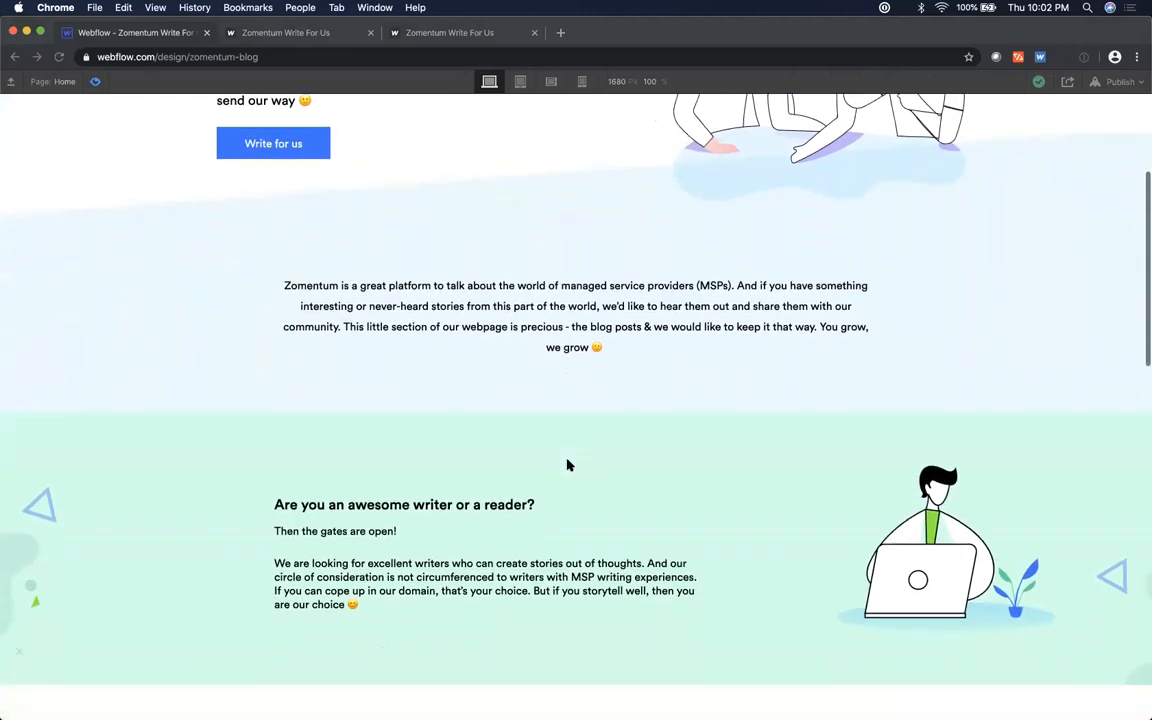
pyautogui.scroll(-3, 567, 465)
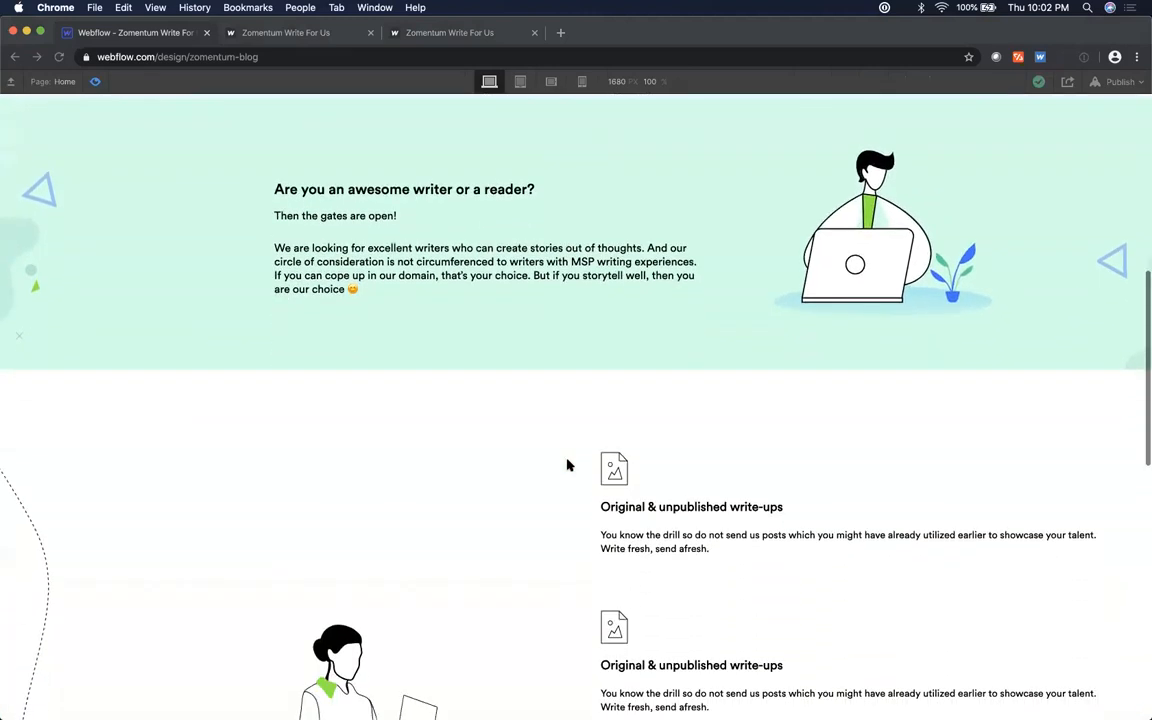
pyautogui.scroll(4, 567, 465)
pyautogui.scroll(-2, 567, 465)
pyautogui.scroll(2, 567, 465)
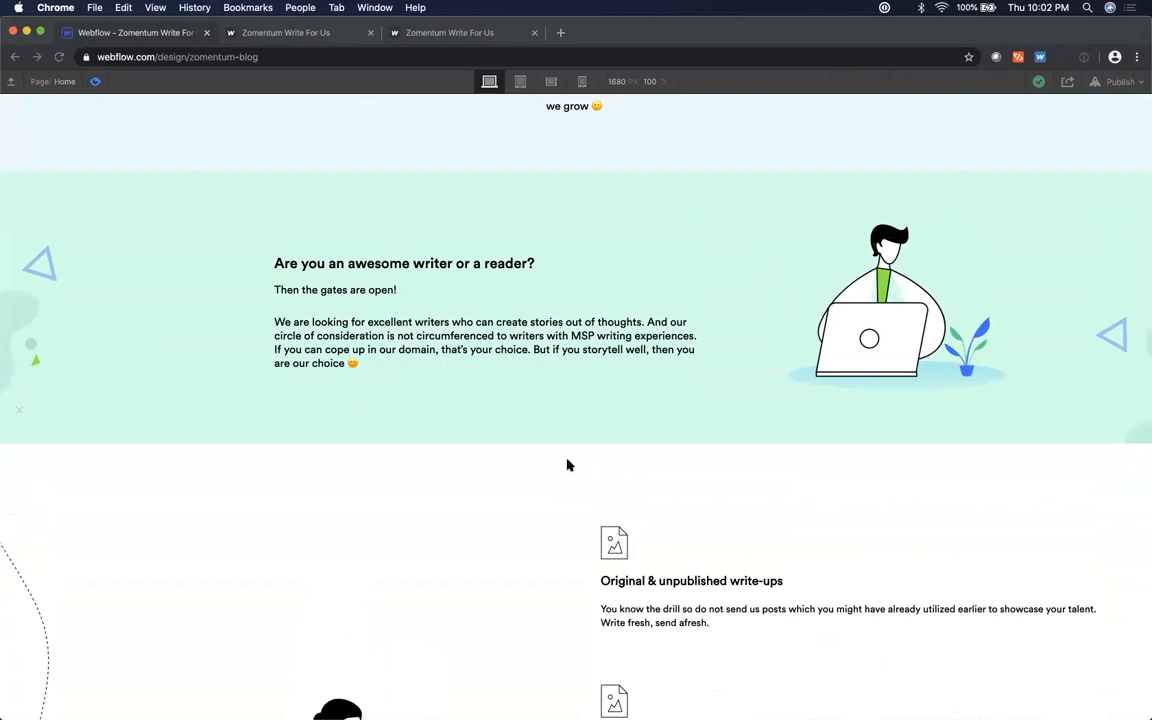
pyautogui.scroll(-3, 567, 465)
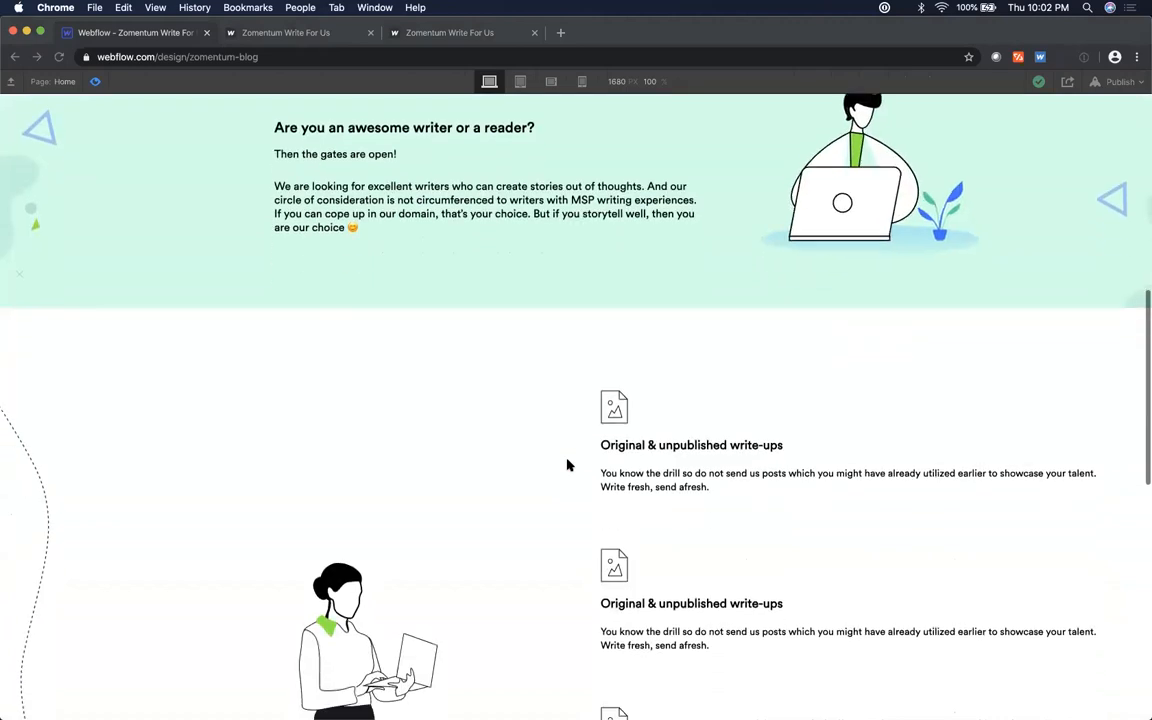
# - Review the laptop illustration's scroll motion once more in the preview and return to editing
pyautogui.scroll(6, 567, 465)
pyautogui.scroll(-5, 567, 465)
pyautogui.scroll(3, 567, 465)
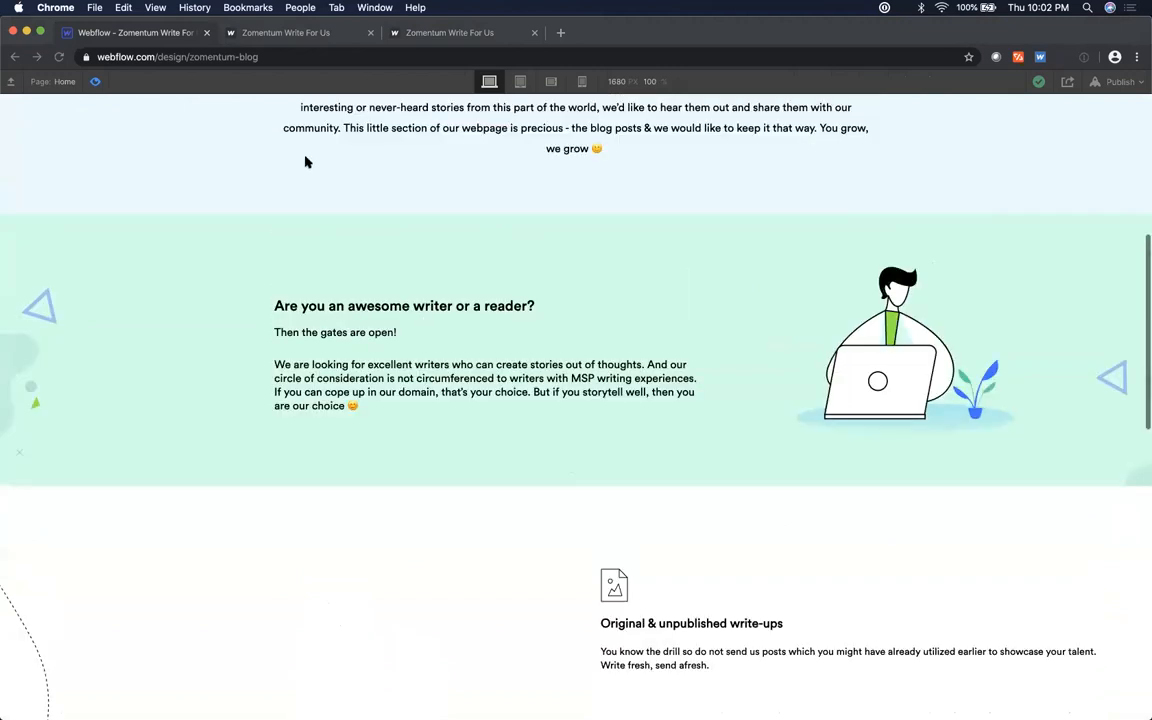
pyautogui.click(95, 81)
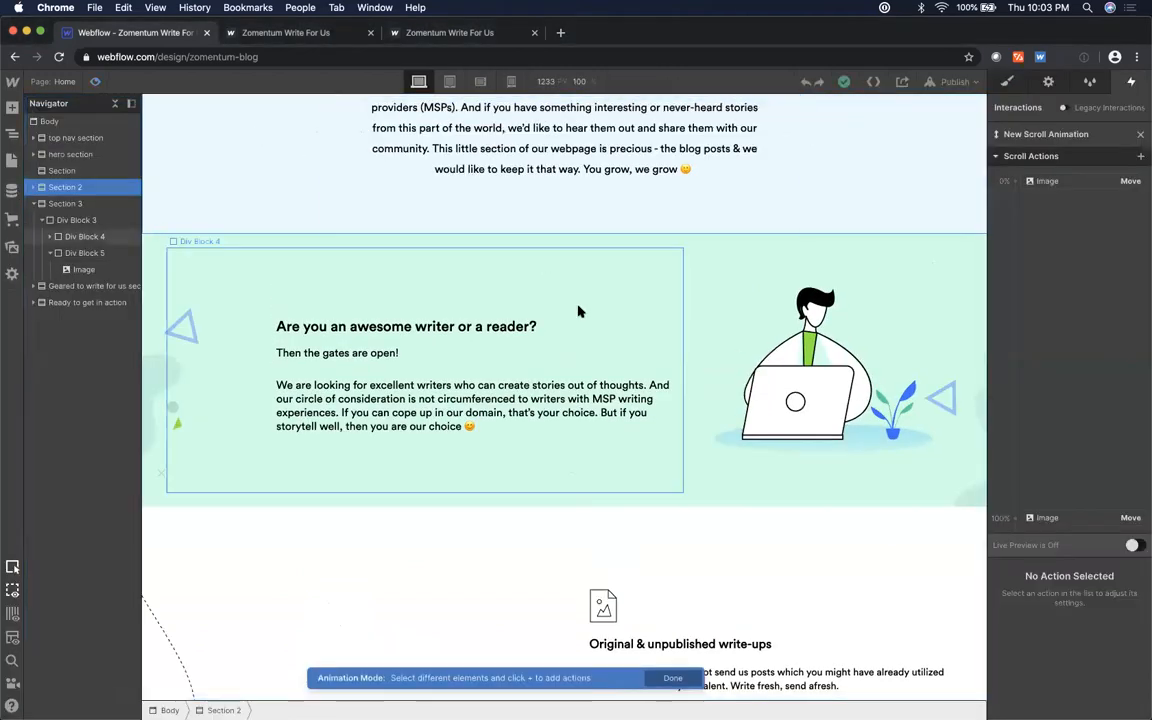
# - Retime the laptop illustration's Move actions in the scroll animation, placing the start keyframe at 10% and the end keyframe at 67%
pyautogui.click(794, 391)
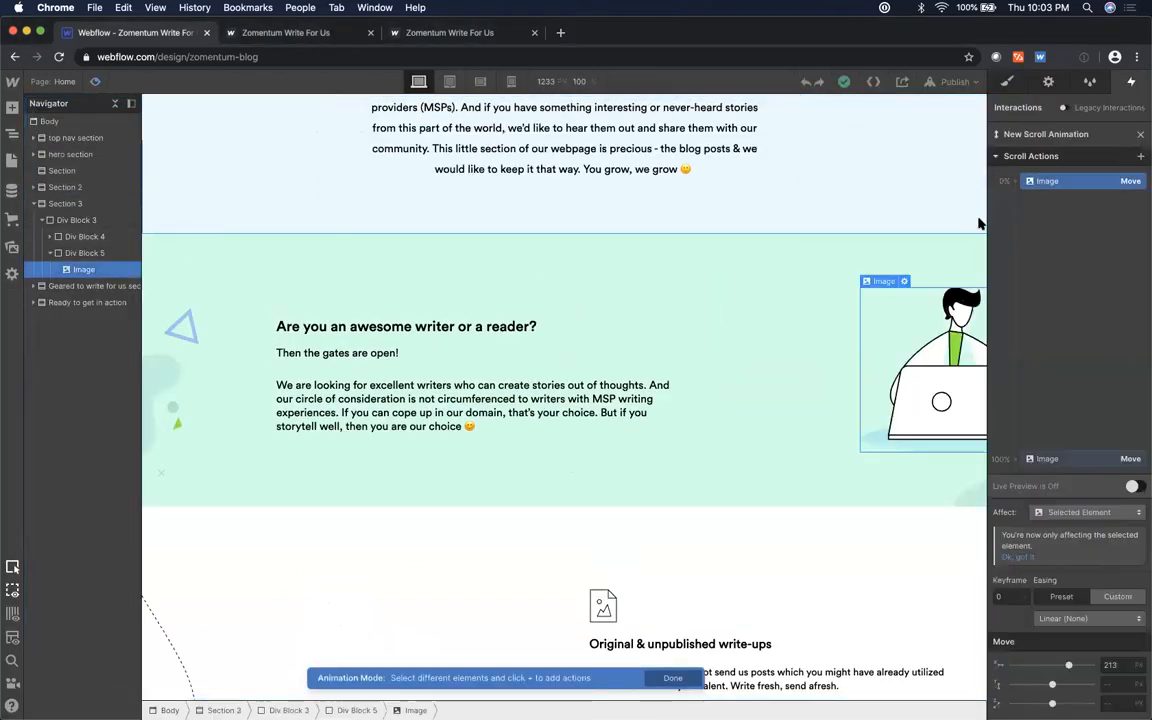
pyautogui.click(1031, 461)
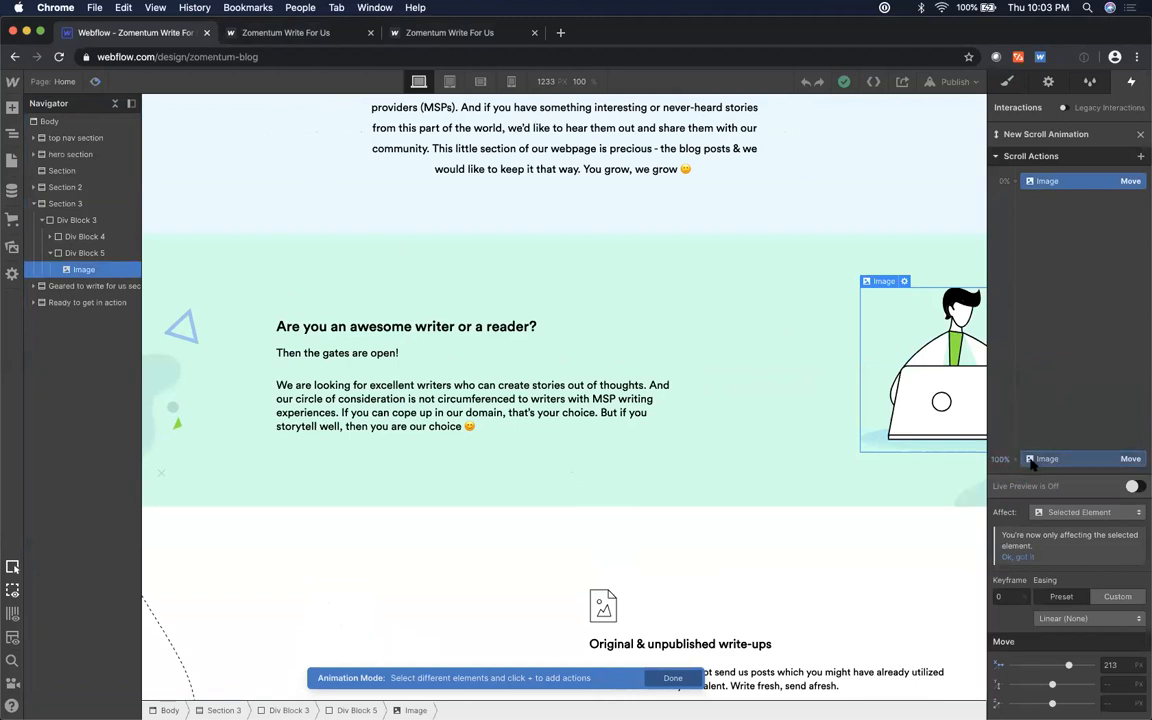
pyautogui.moveTo(1021, 364); pyautogui.dragTo(1022, 360)
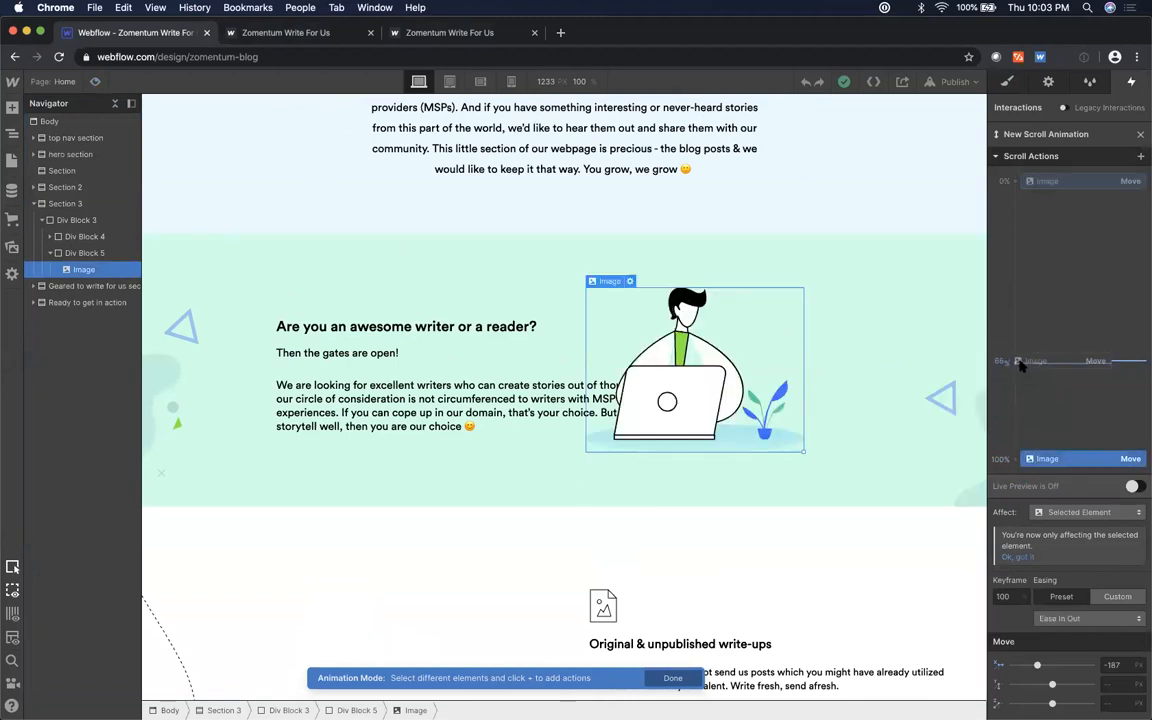
pyautogui.moveTo(1040, 182); pyautogui.dragTo(1032, 221)
# - Preview the page to check the retimed illustration movement while scrolling, and exit the preview
pyautogui.click(95, 81)
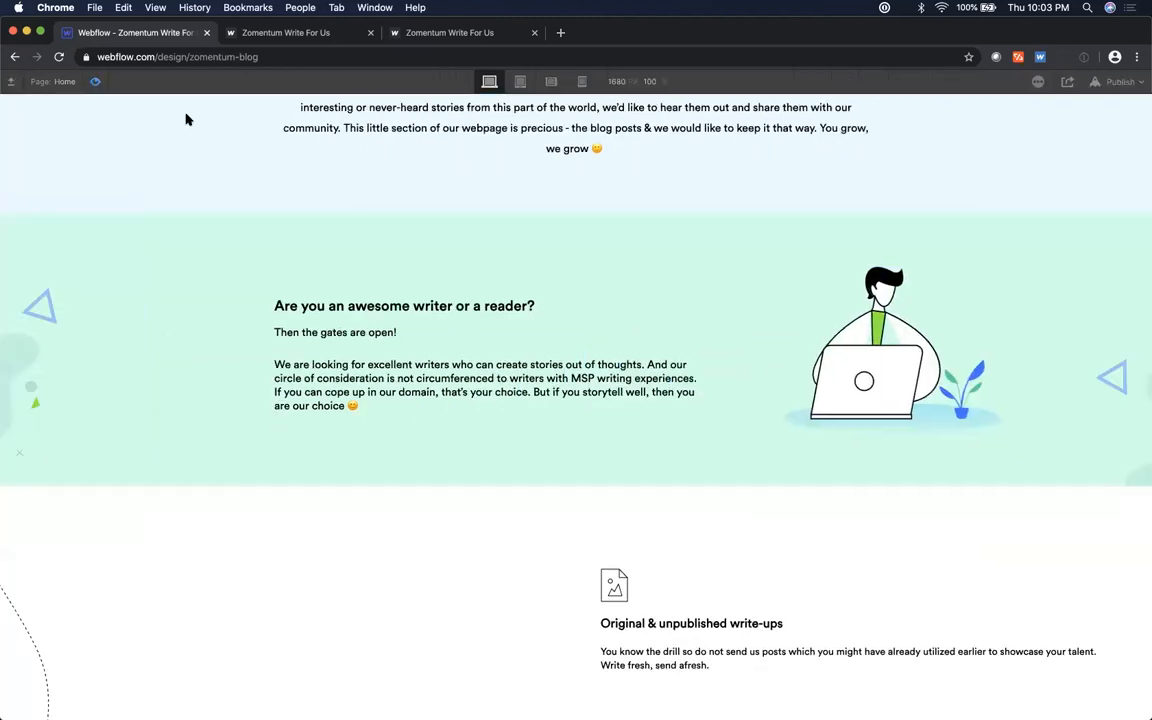
pyautogui.scroll(3, 358, 200)
pyautogui.scroll(-3, 358, 200)
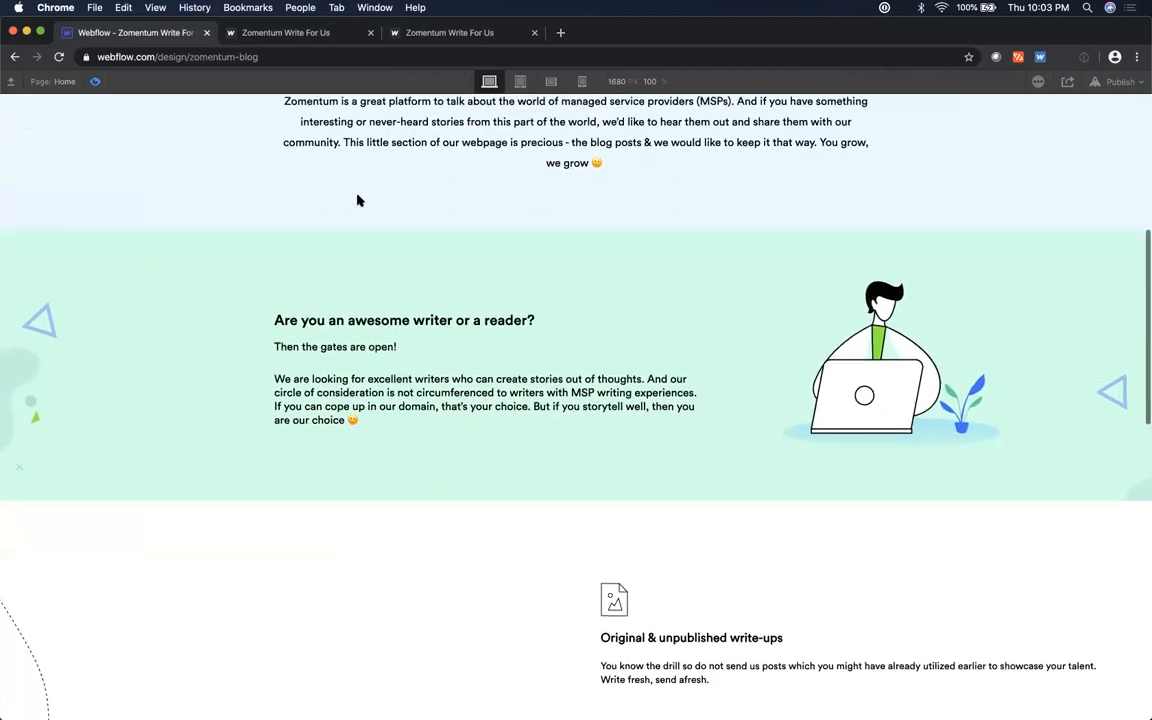
pyautogui.scroll(2, 358, 200)
pyautogui.scroll(-3, 358, 200)
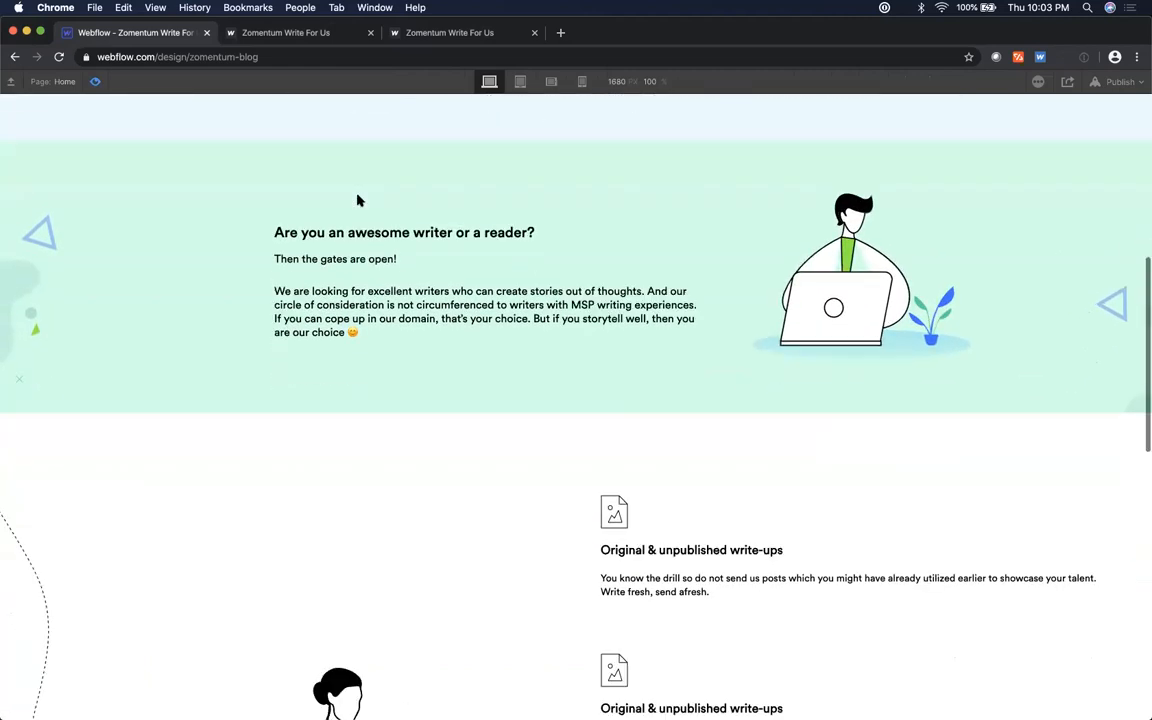
pyautogui.scroll(2, 358, 200)
pyautogui.click(94, 82)
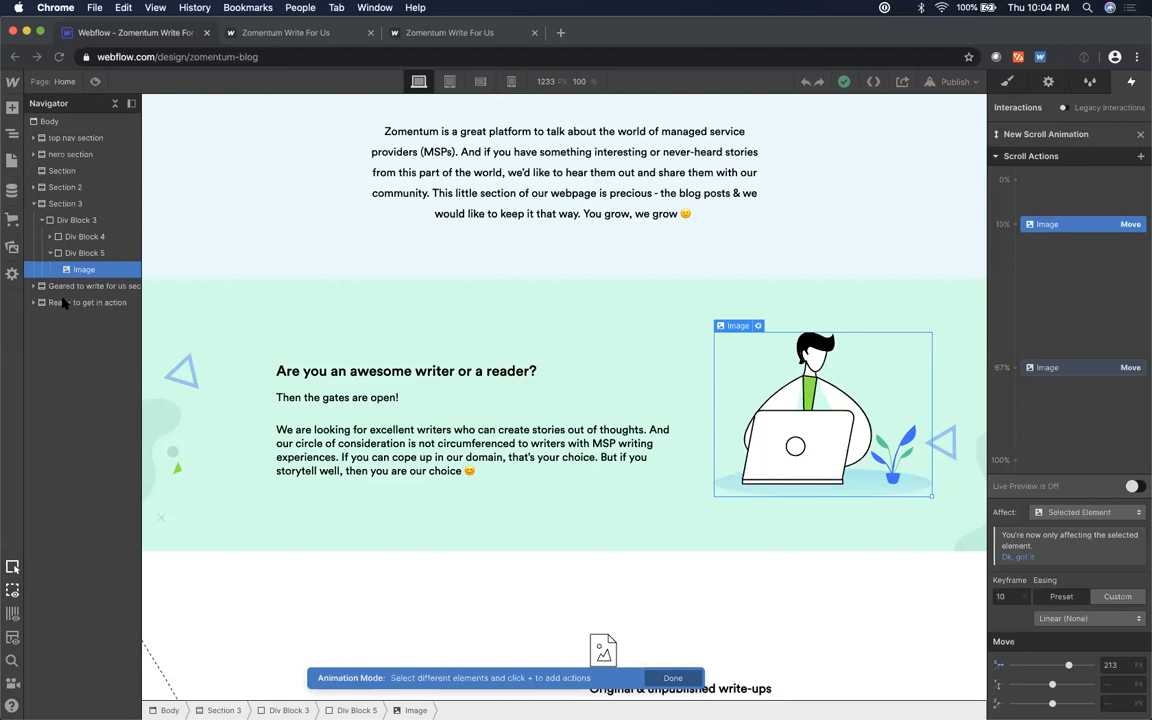
# - Duplicate the Home page as a new page named "Home 2"
pyautogui.click(11, 158)
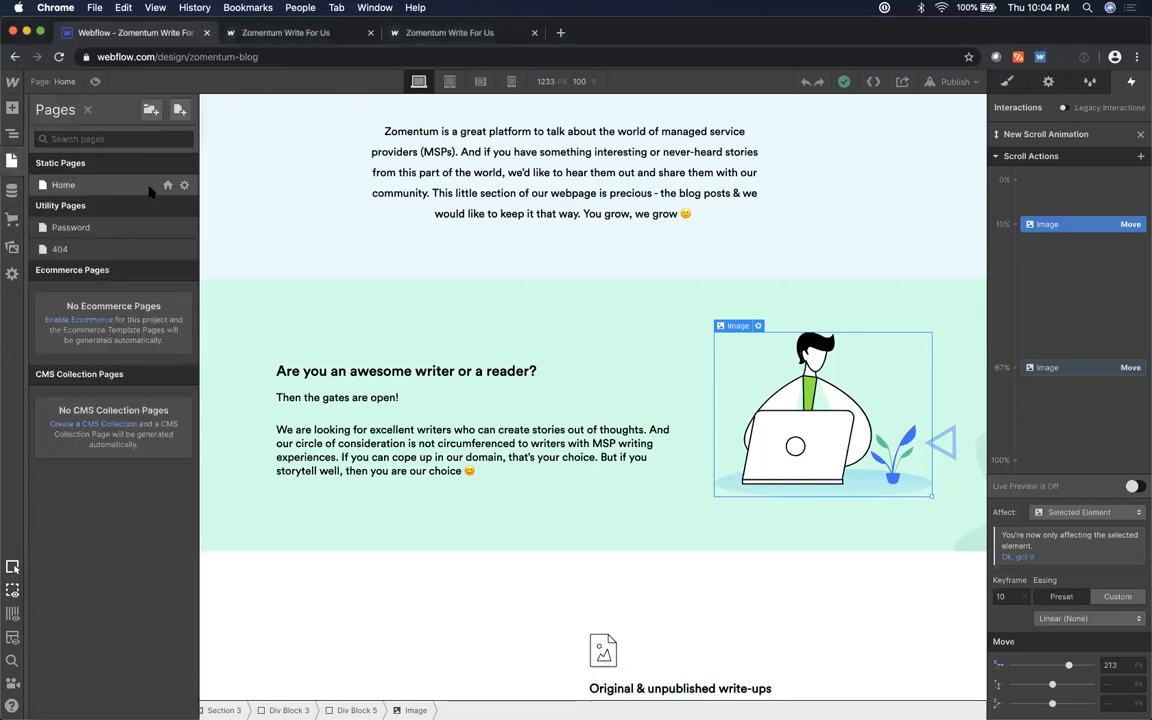
pyautogui.click(183, 185)
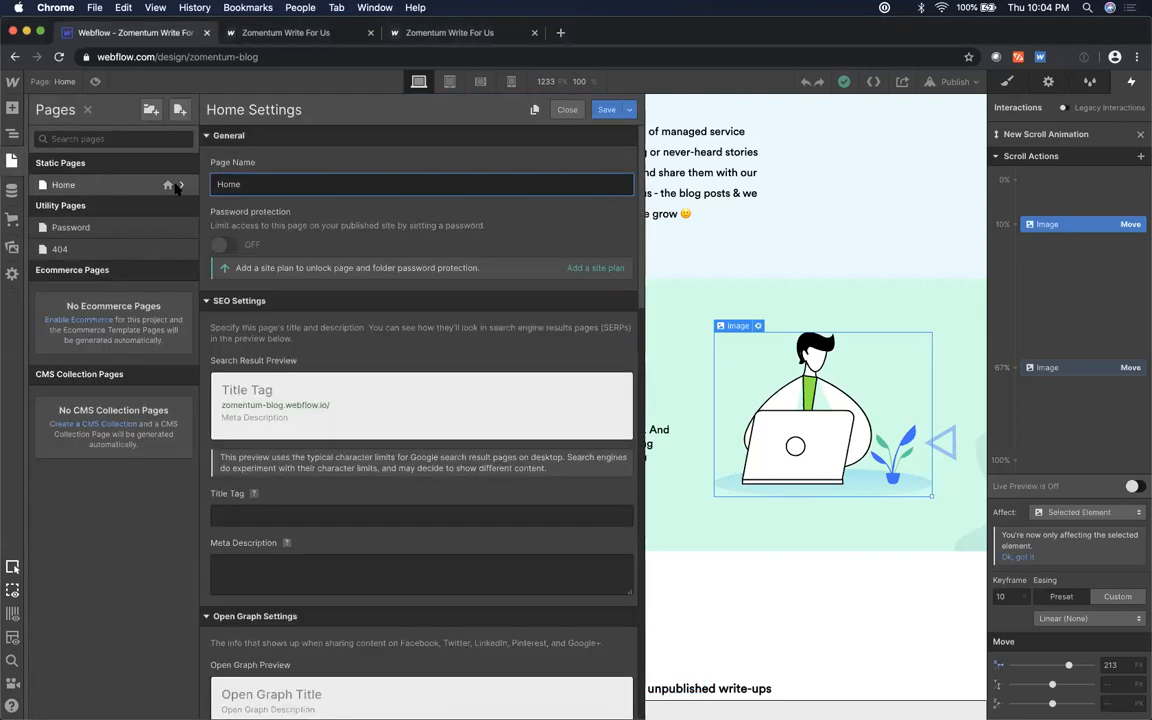
pyautogui.click(534, 109)
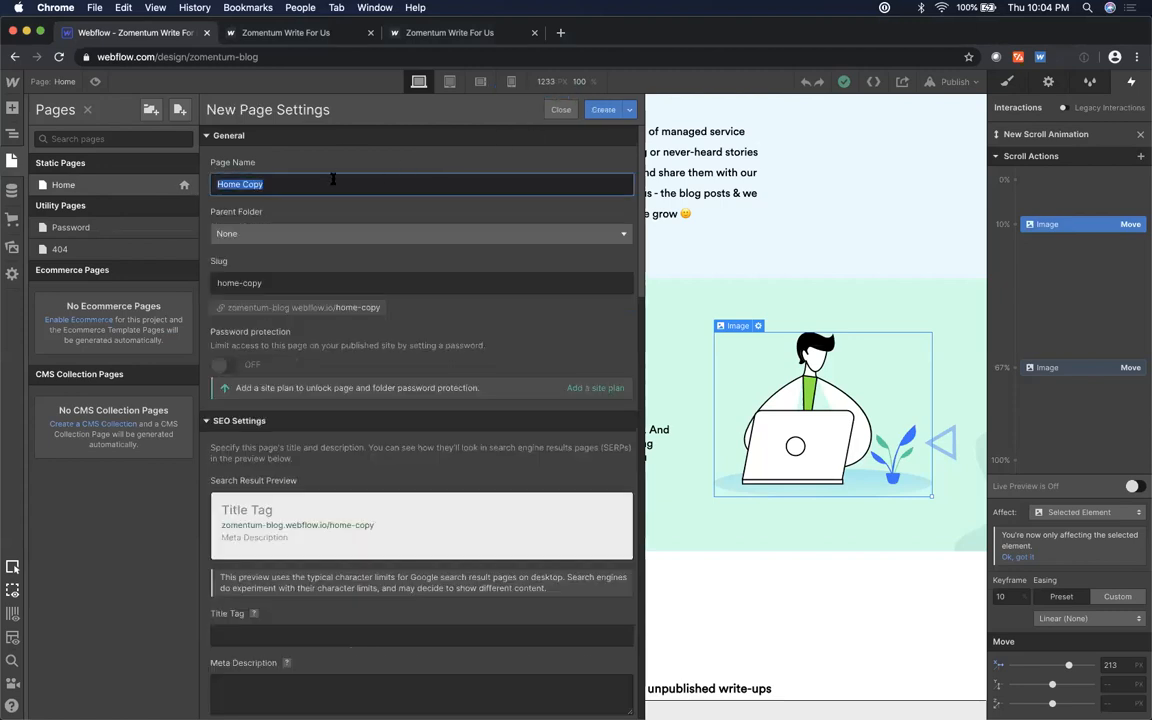
pyautogui.write('Home 2')
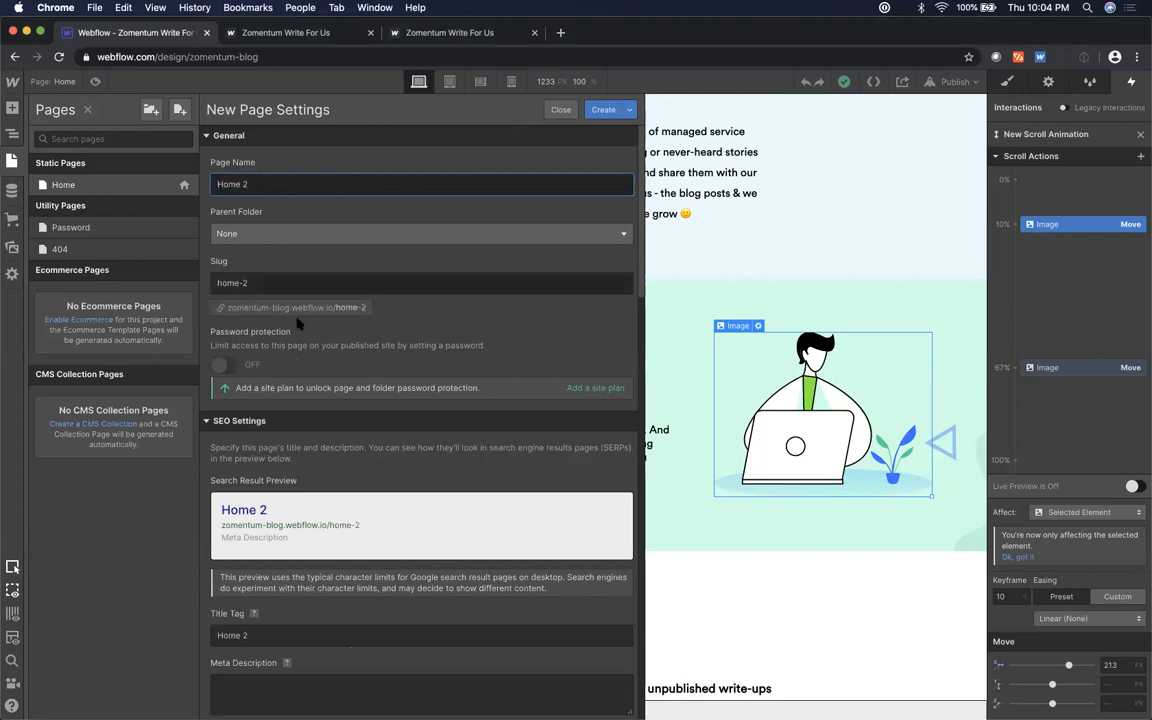
pyautogui.click(599, 116)
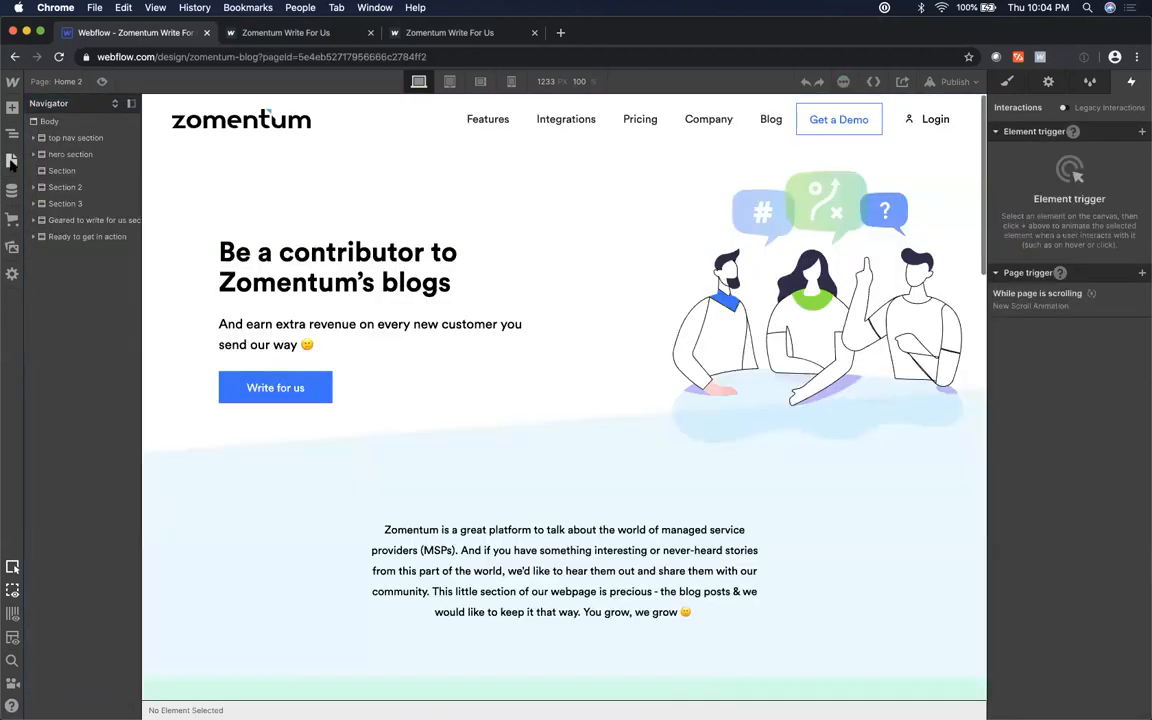
# - Switch to the original Home page and back to the Home 2 page
pyautogui.click(11, 162)
pyautogui.click(71, 186)
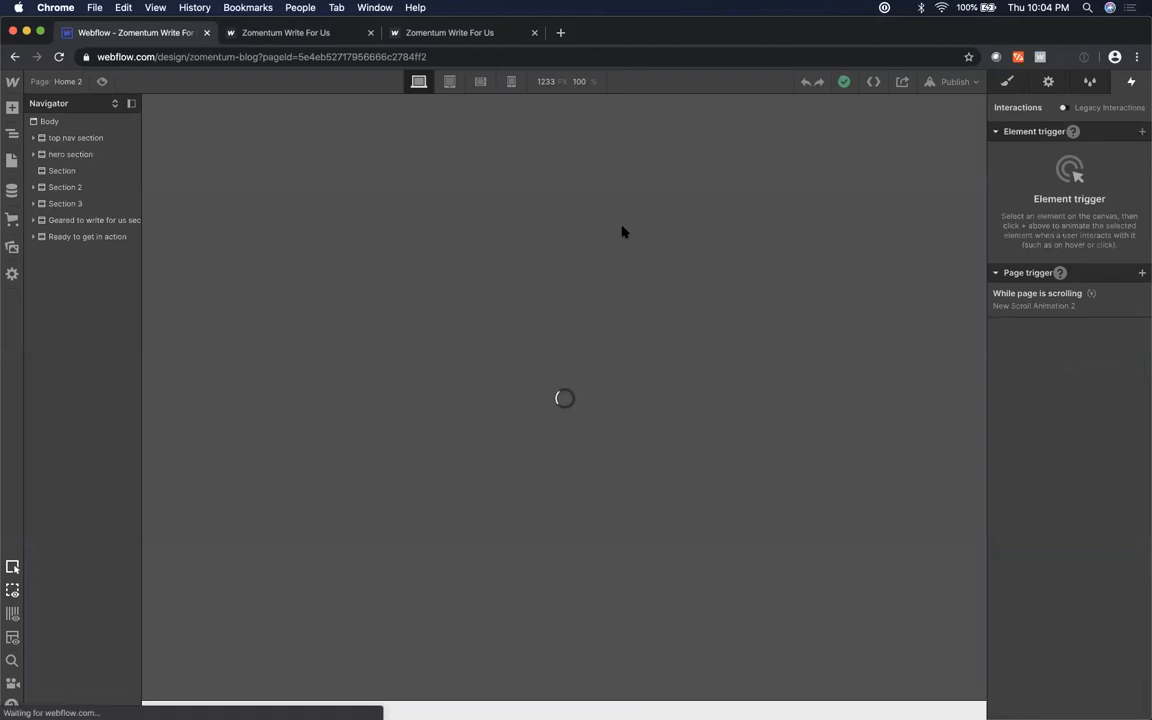
pyautogui.click(11, 162)
pyautogui.click(70, 200)
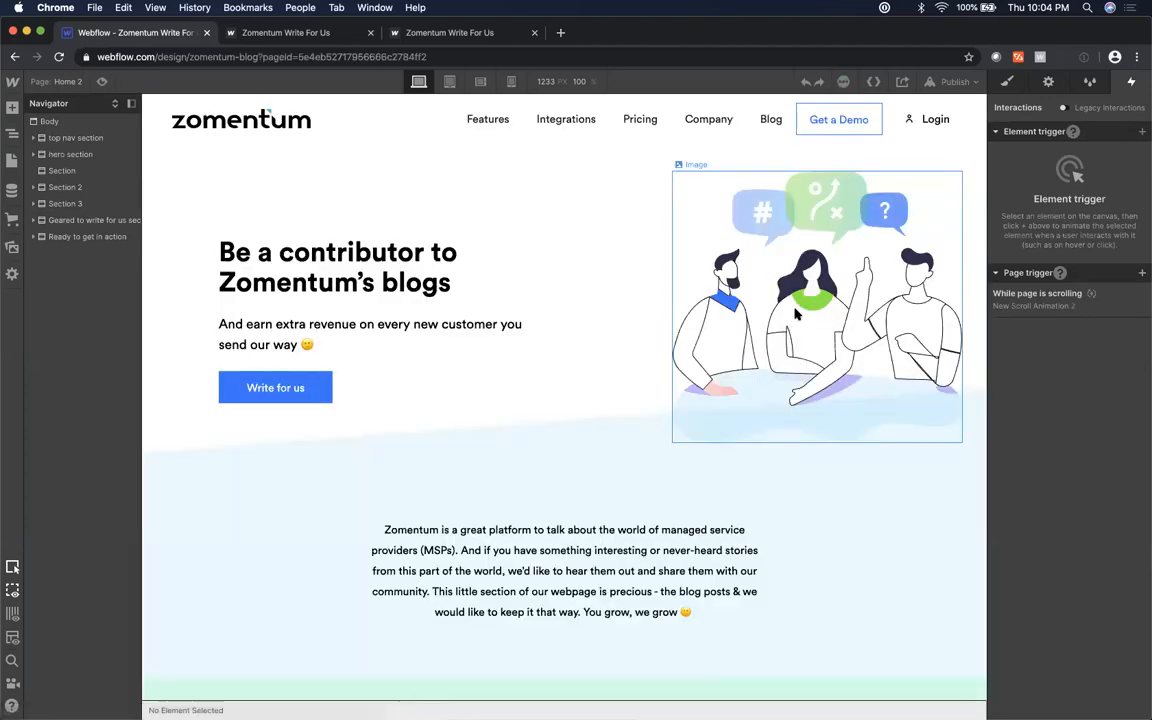
# - Replace the hero section image on the Home 2 page with the illustration of the standing woman holding a laptop
pyautogui.click(797, 315)
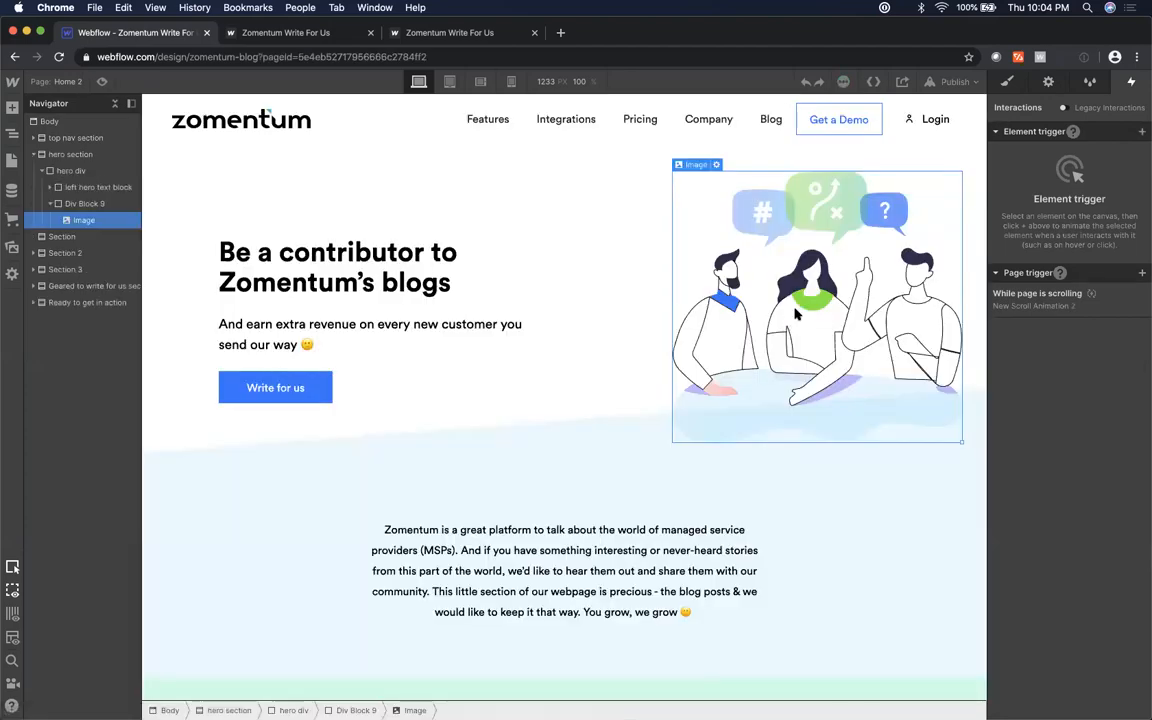
pyautogui.click(716, 164)
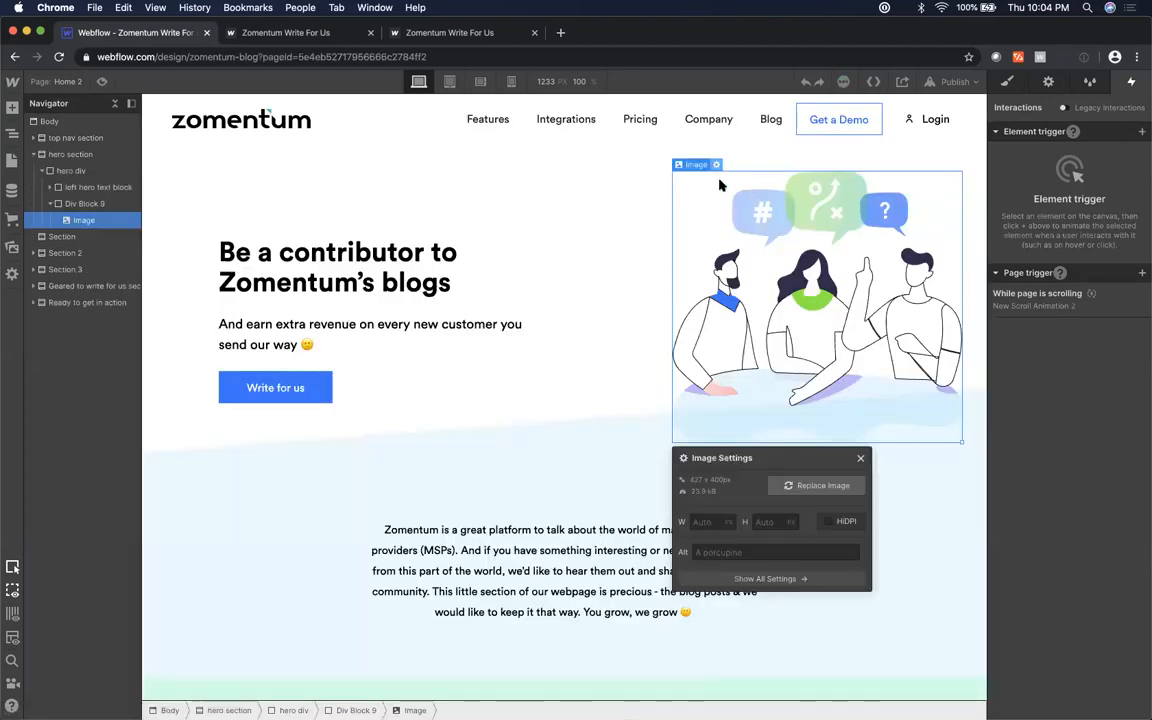
pyautogui.click(793, 487)
pyautogui.click(60, 366)
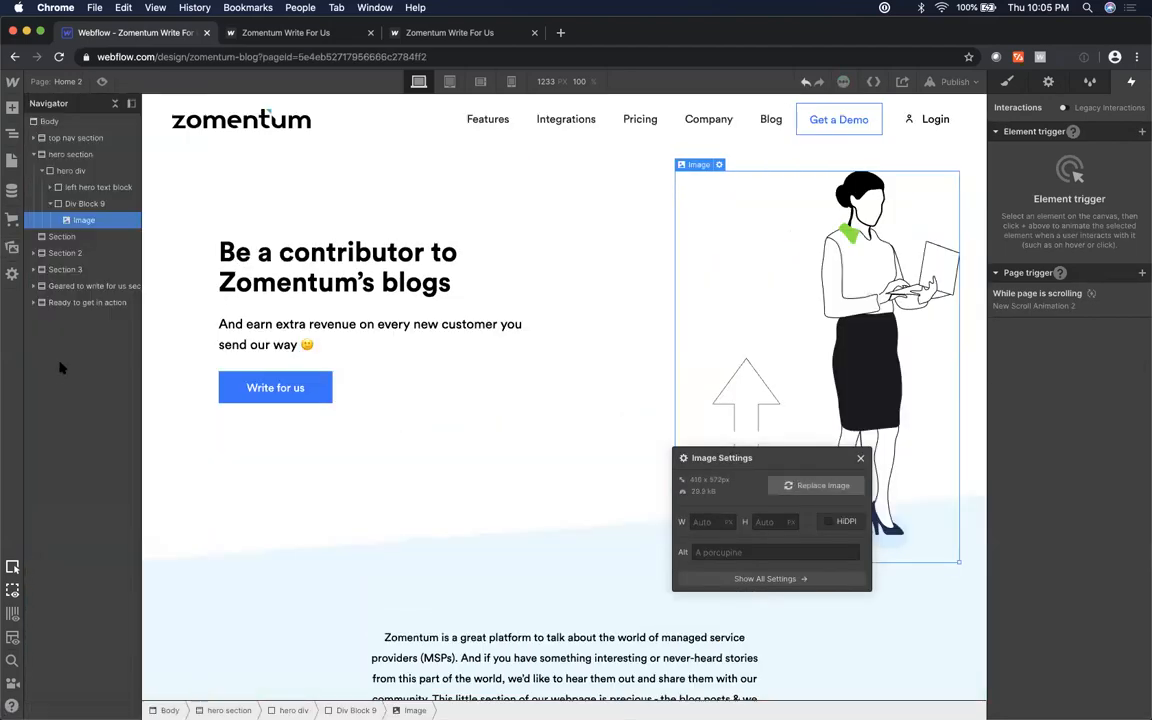
pyautogui.click(594, 432)
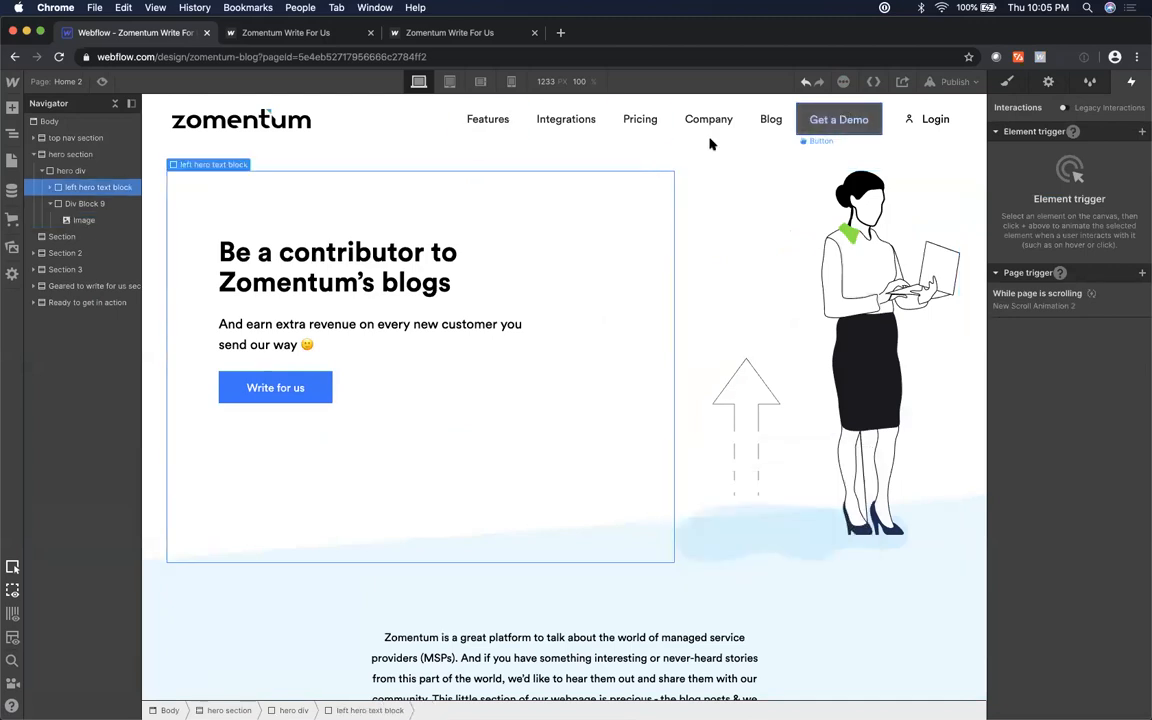
# - On the original Home page, link the navbar's Zomentum brand logo to the Home 2 page
pyautogui.press('p')
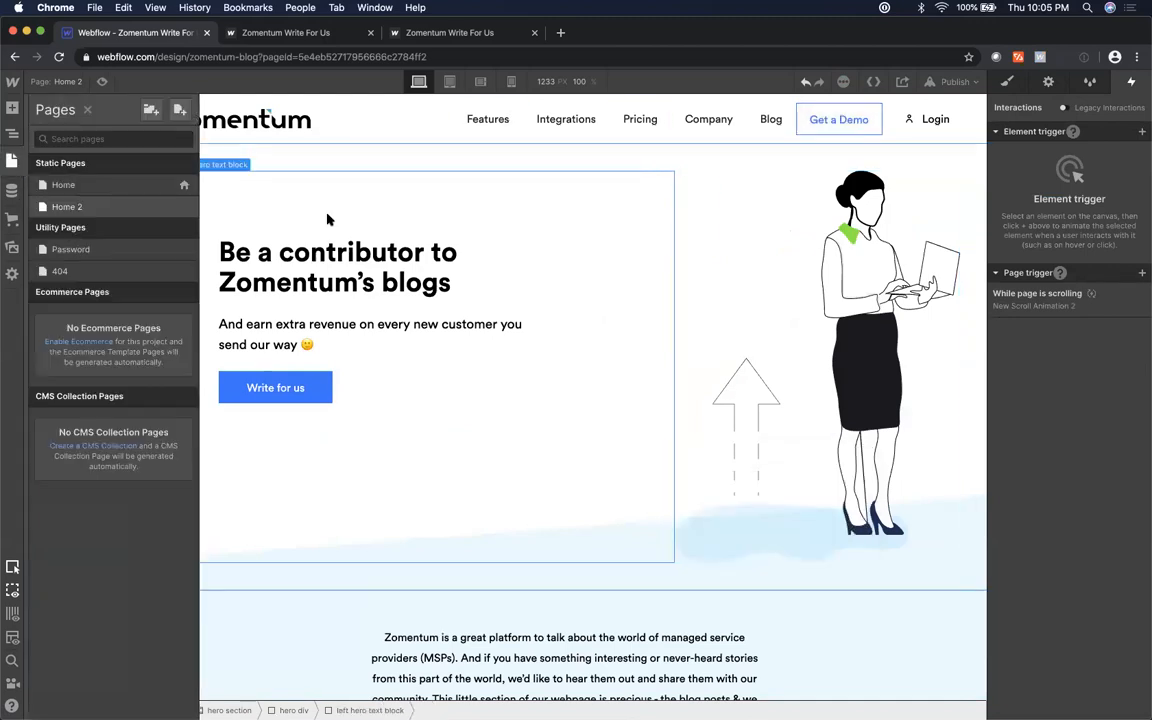
pyautogui.click(143, 186)
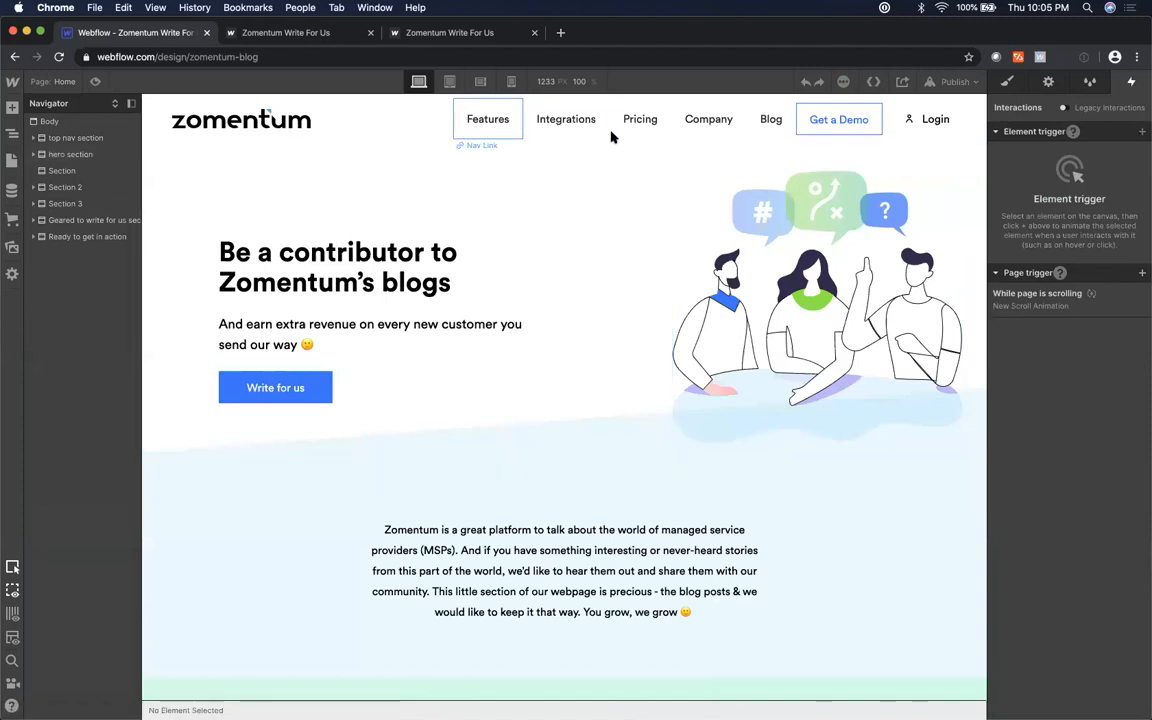
pyautogui.click(295, 133)
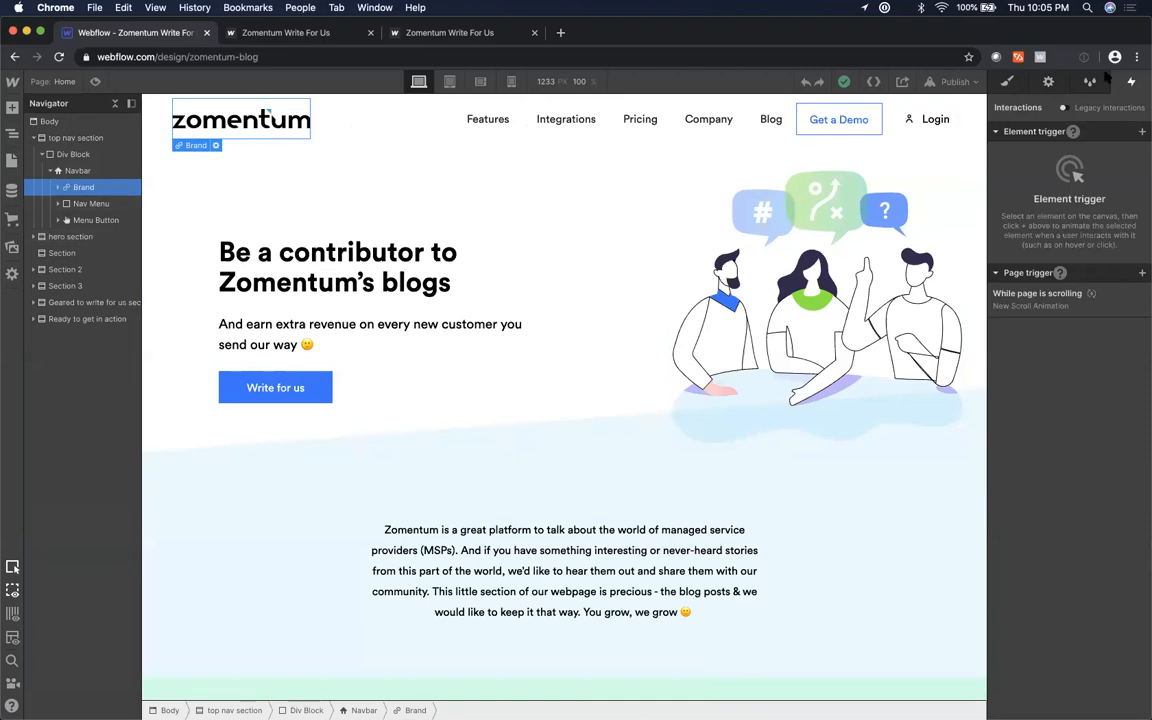
pyautogui.click(1048, 81)
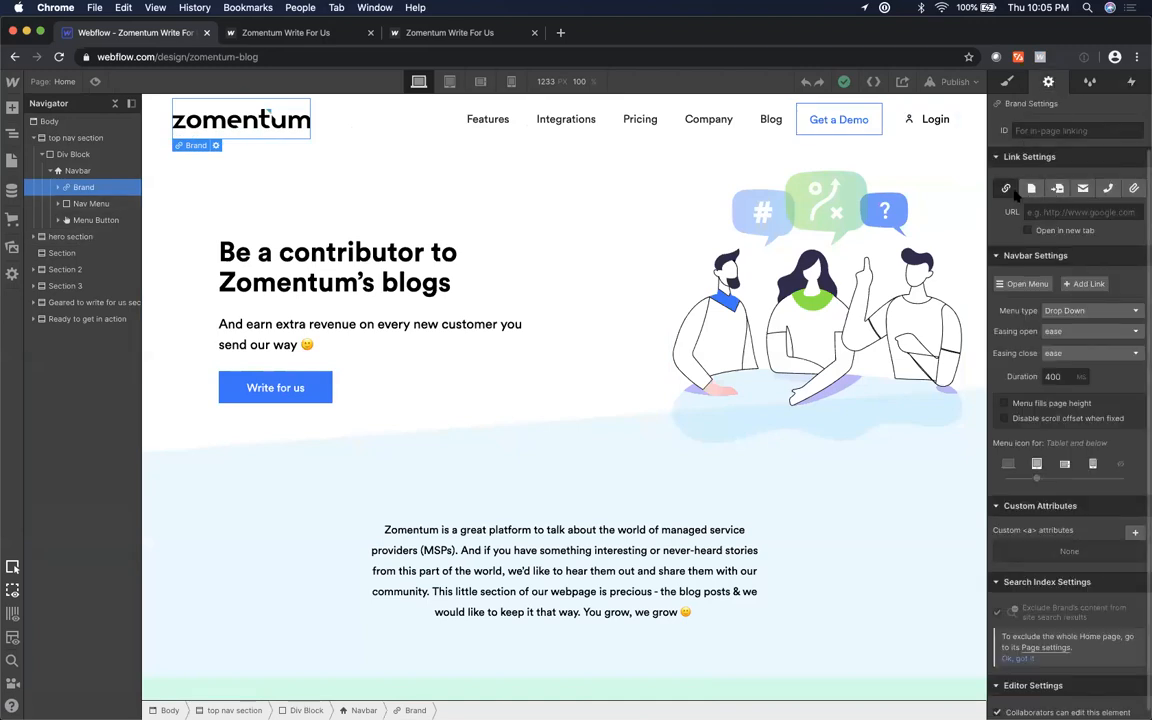
pyautogui.click(1041, 212)
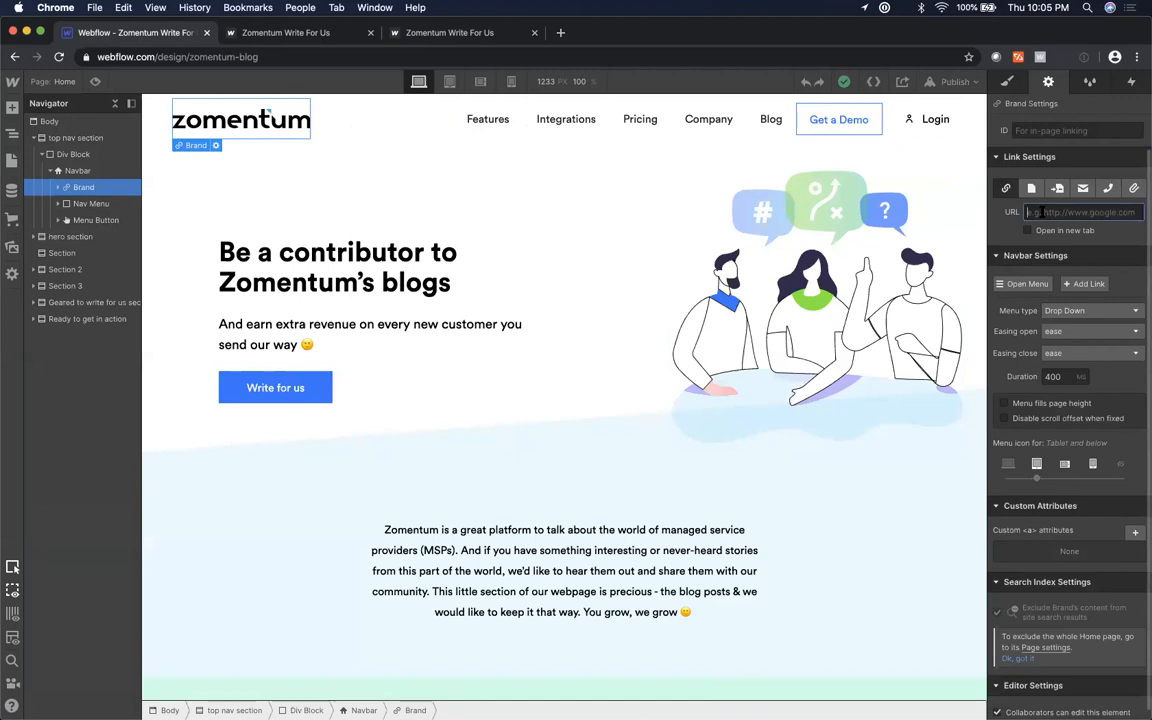
pyautogui.click(1031, 188)
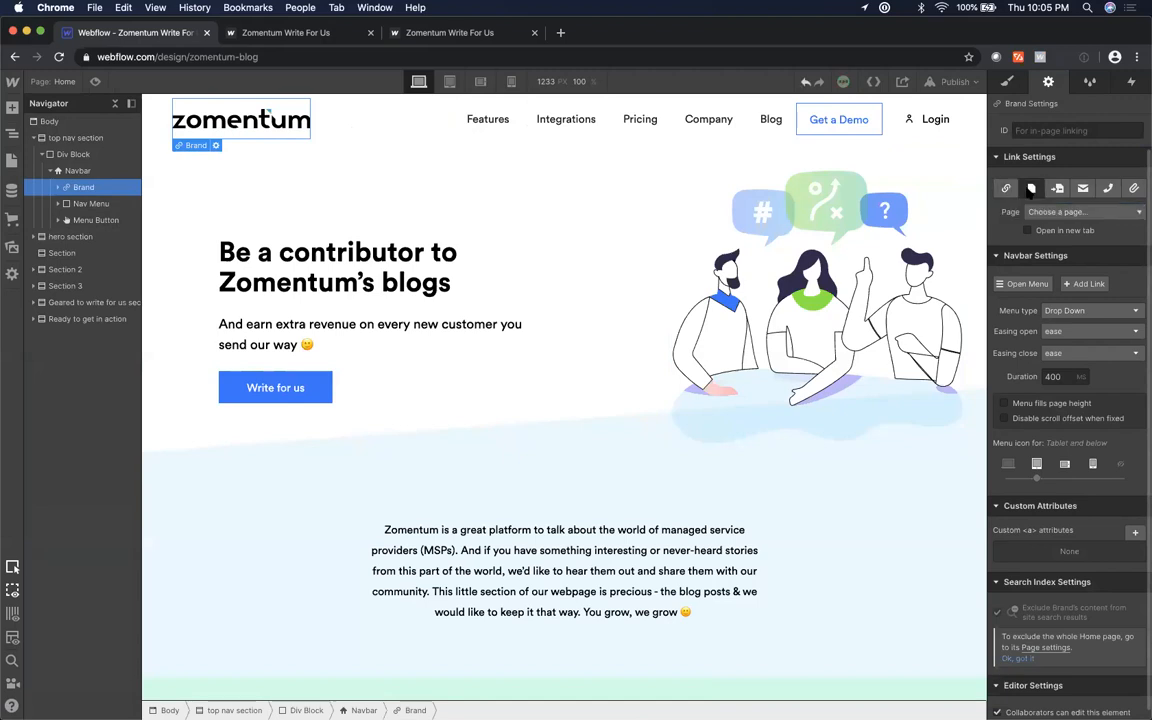
pyautogui.click(1048, 214)
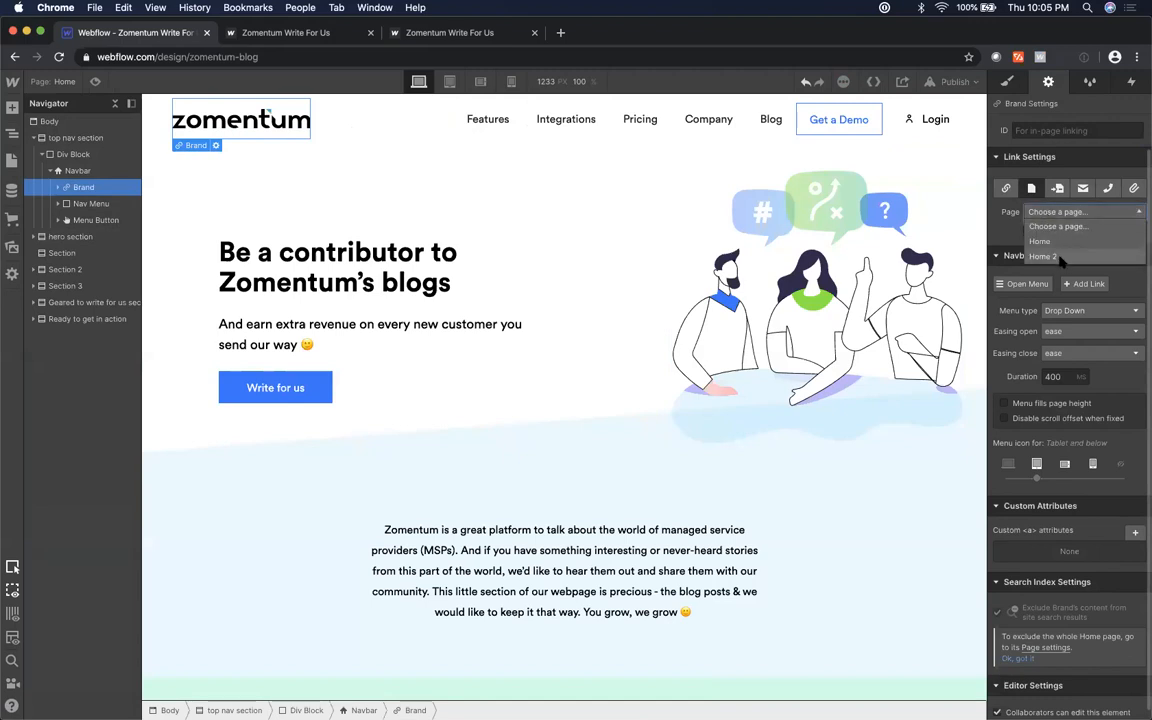
pyautogui.click(1060, 257)
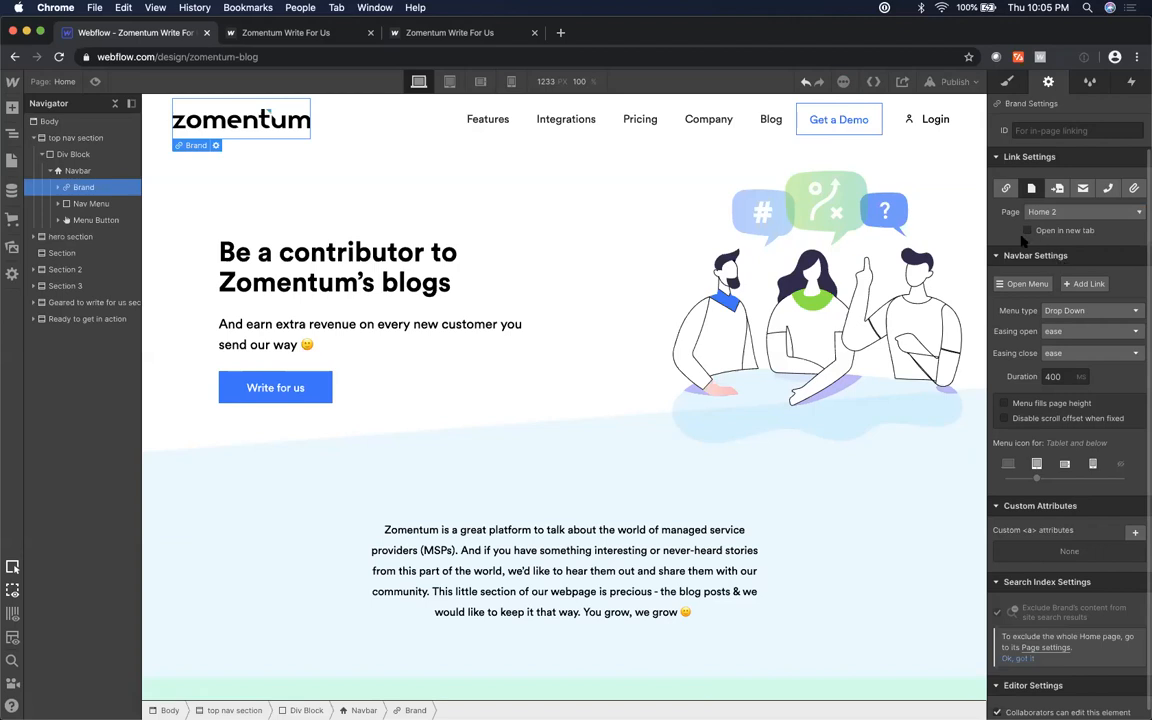
pyautogui.click(690, 185)
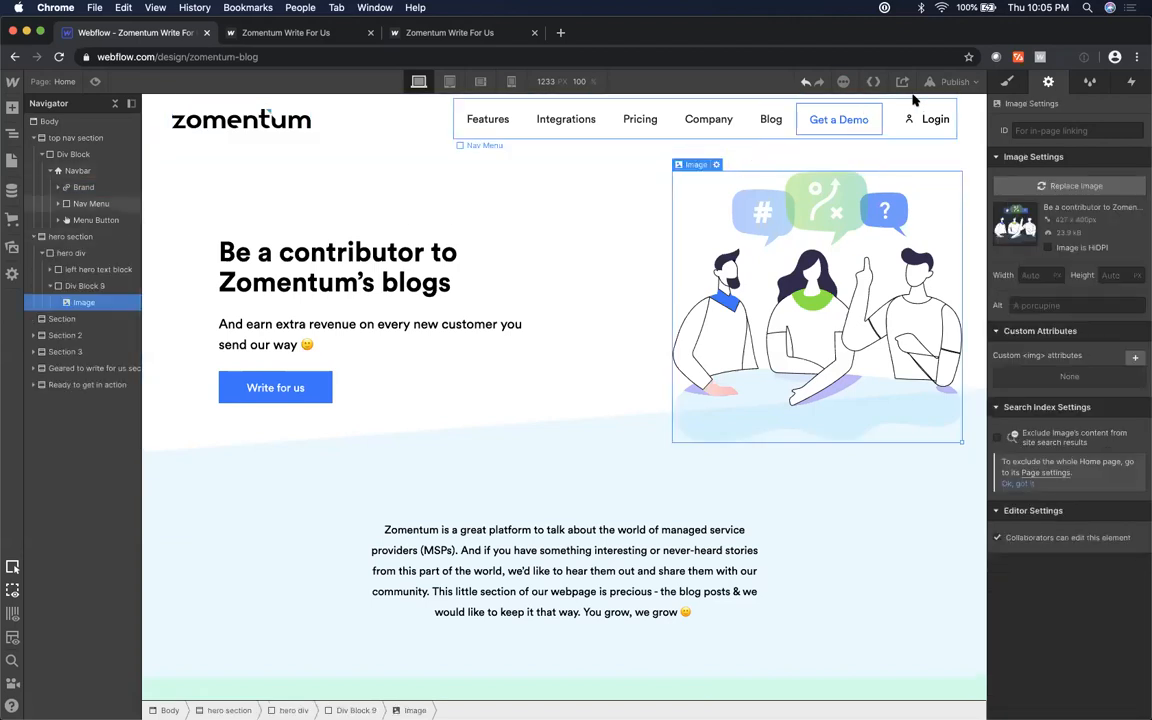
# - Publish the site to zomentum-blog.webflow.io and test the logo link on the reloaded live page
pyautogui.click(951, 81)
pyautogui.click(862, 248)
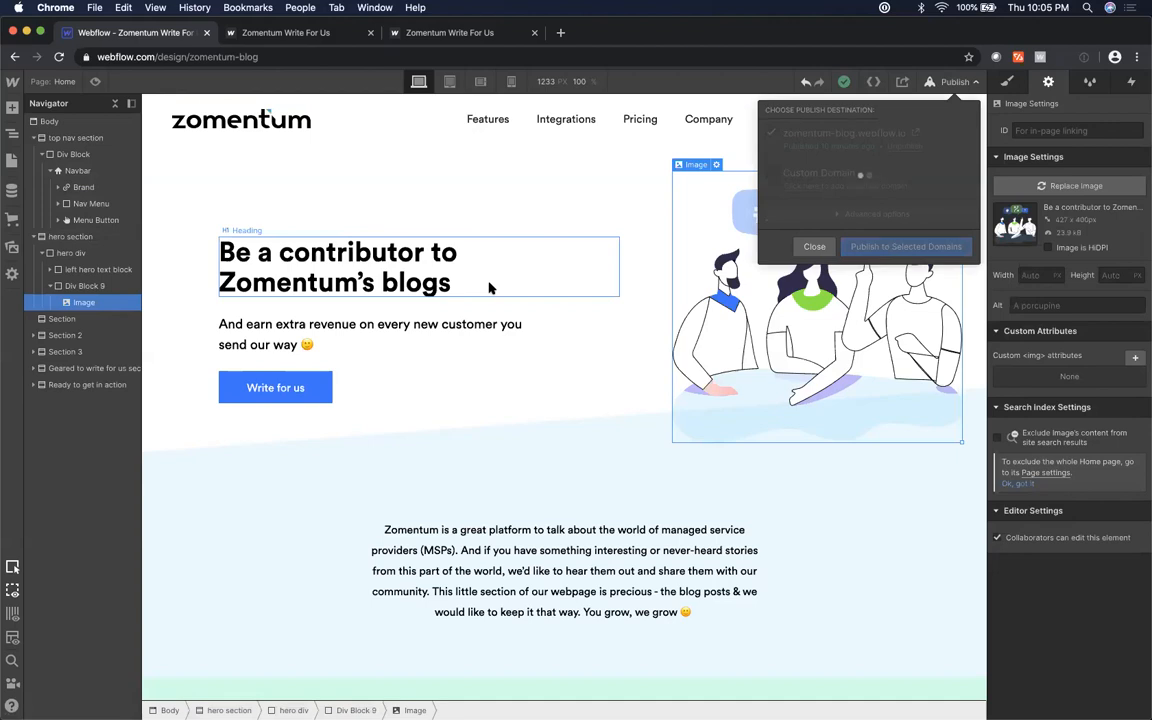
pyautogui.click(258, 33)
pyautogui.press('super+r')
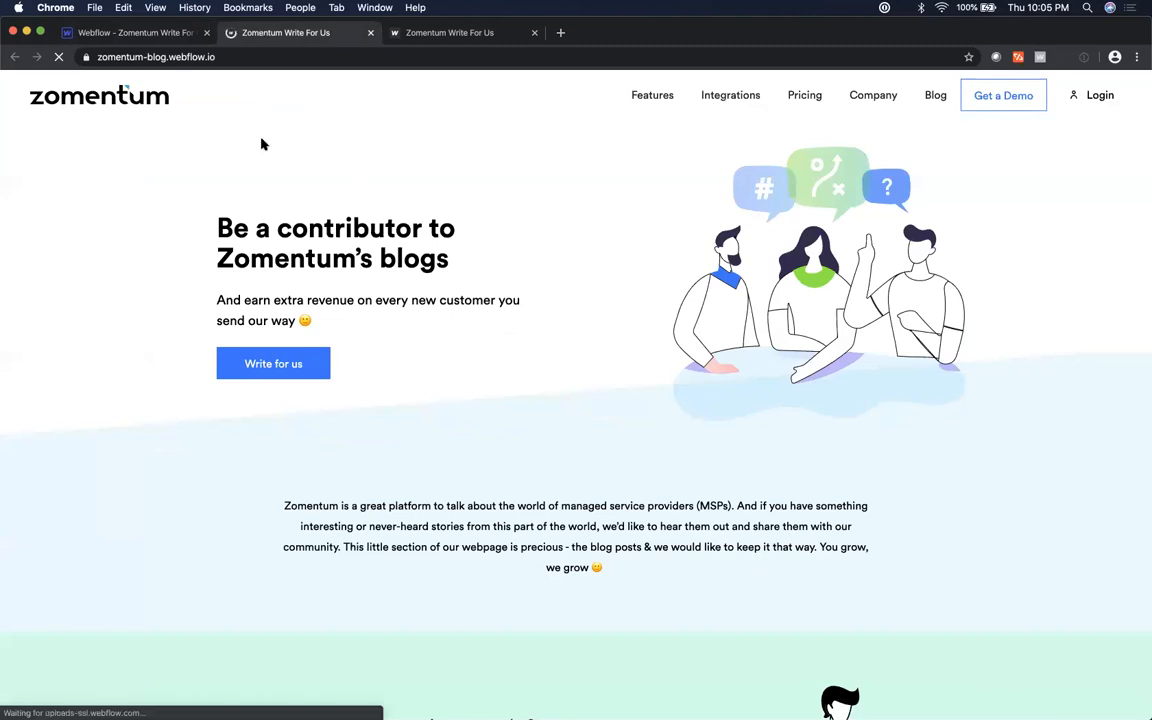
pyautogui.click(150, 103)
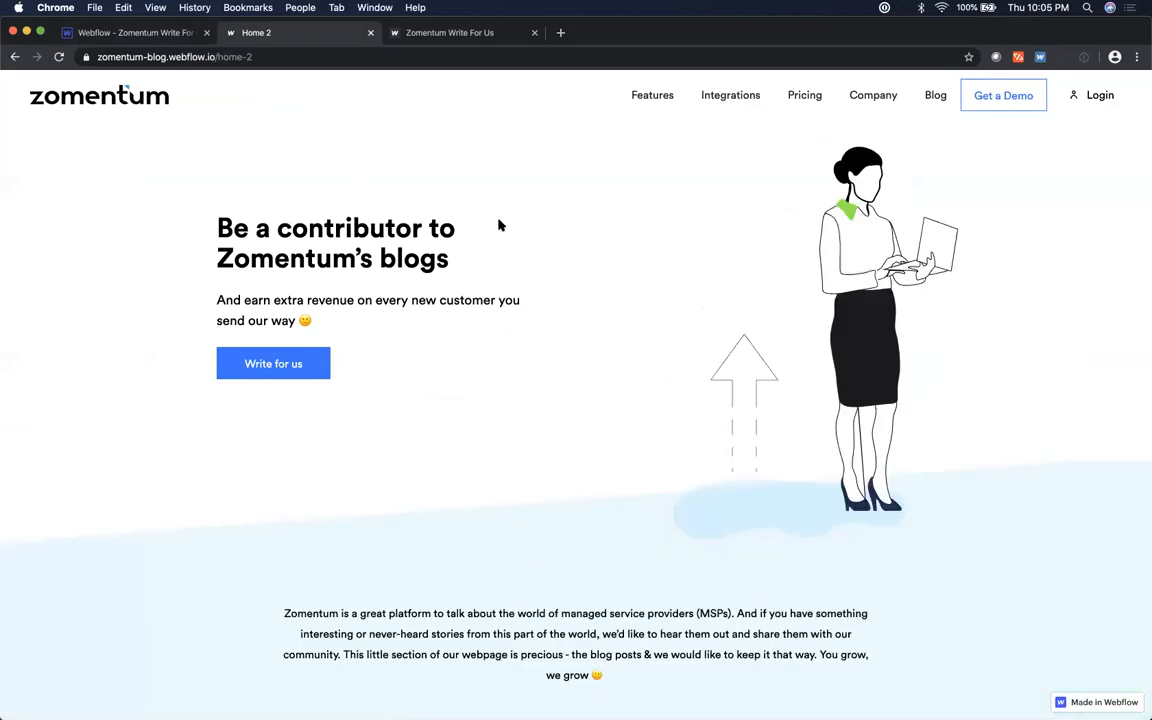